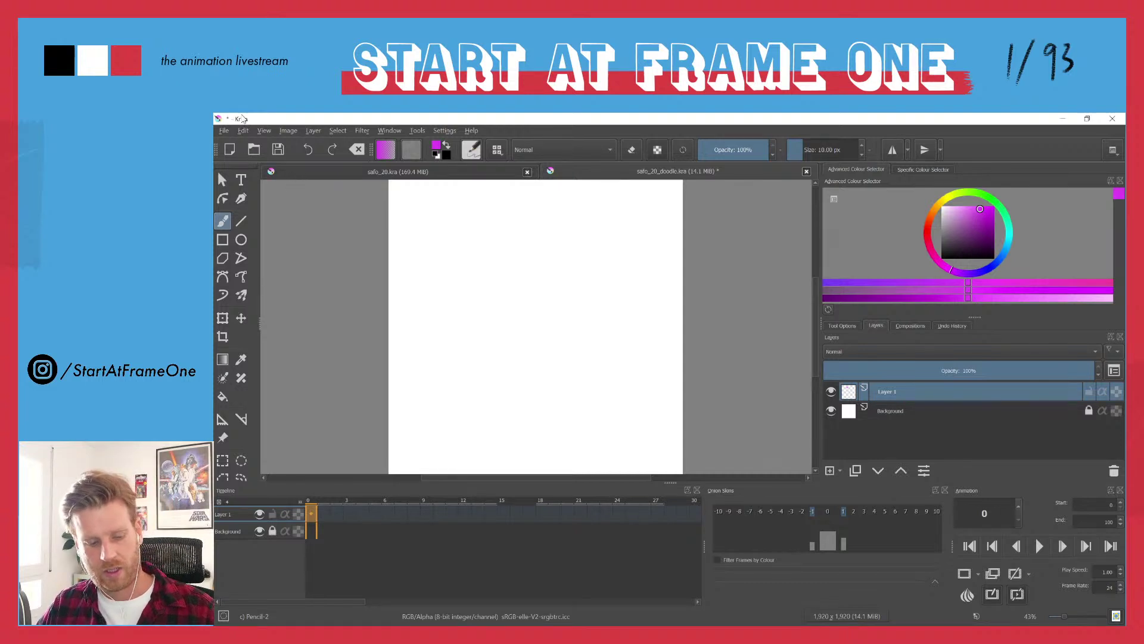
pyautogui.press('Tab')
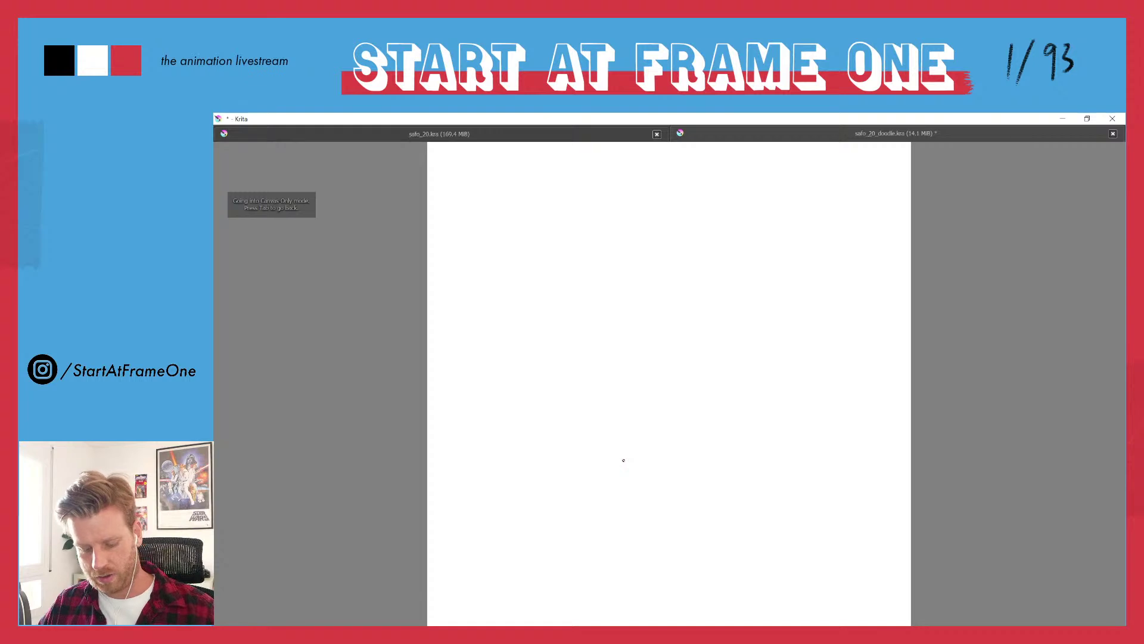
pyautogui.press('Tab')
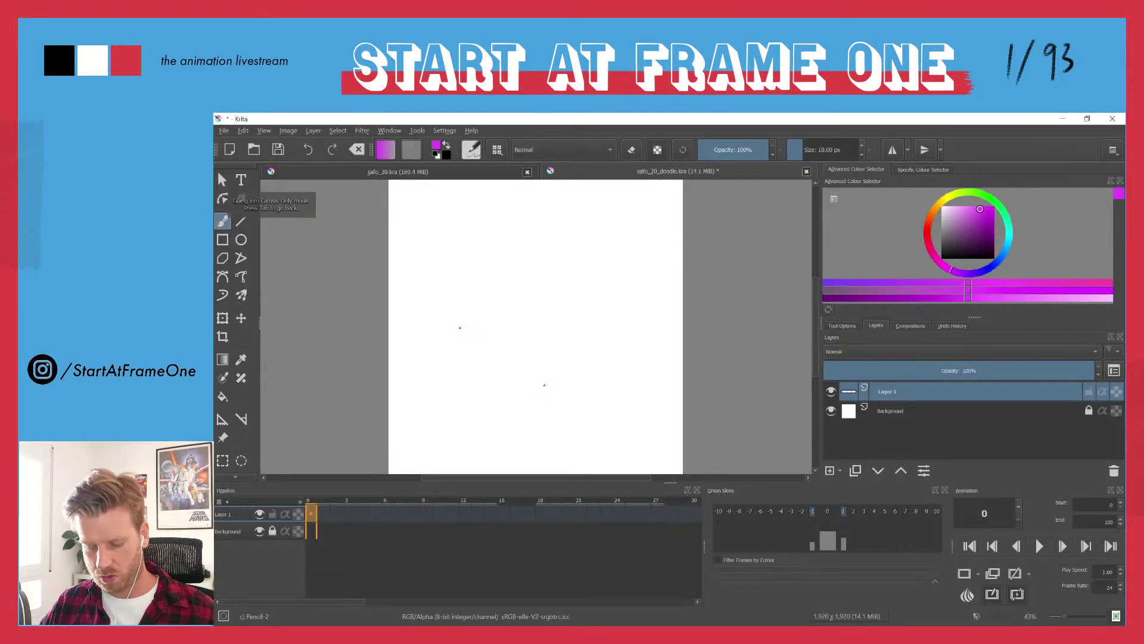
pyautogui.press('Tab')
pyautogui.press('Tab')
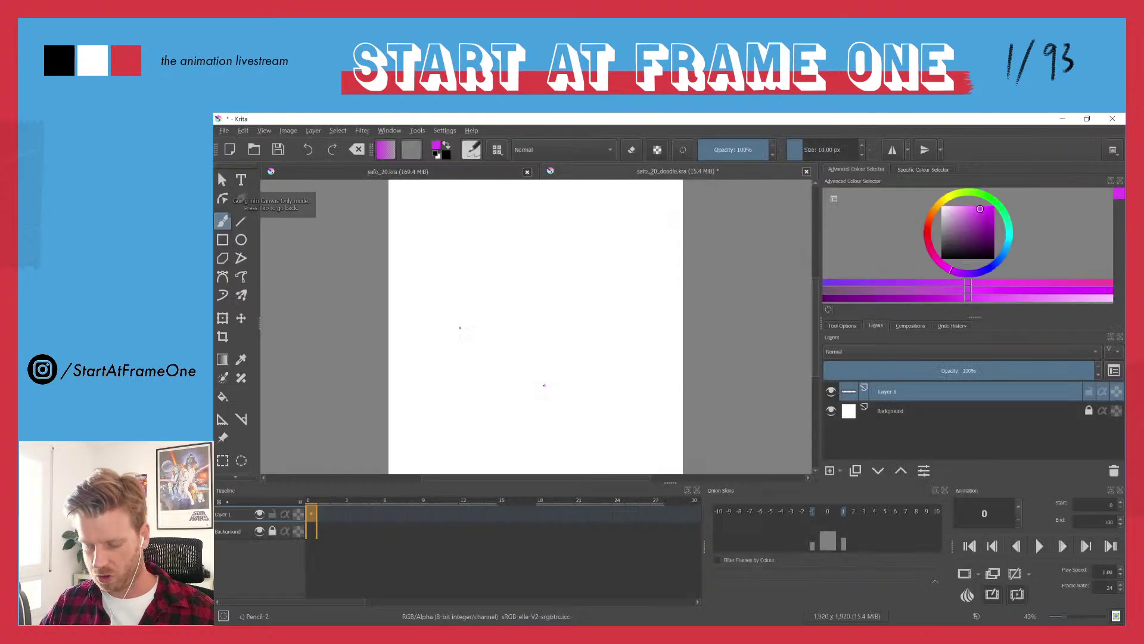
pyautogui.press('Tab')
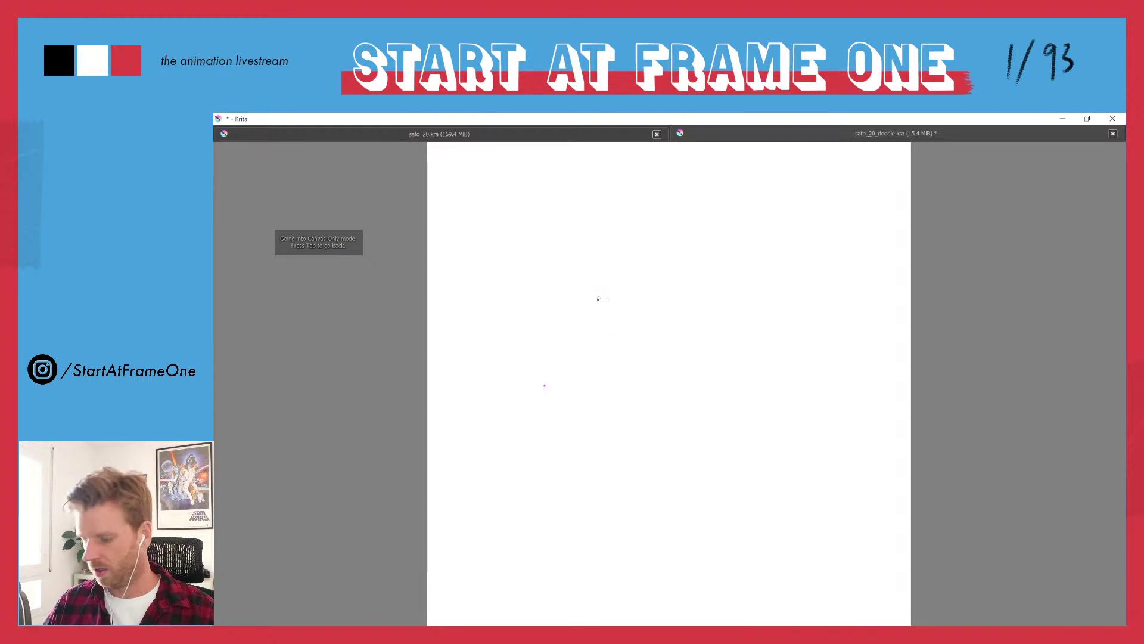
pyautogui.press('Tab')
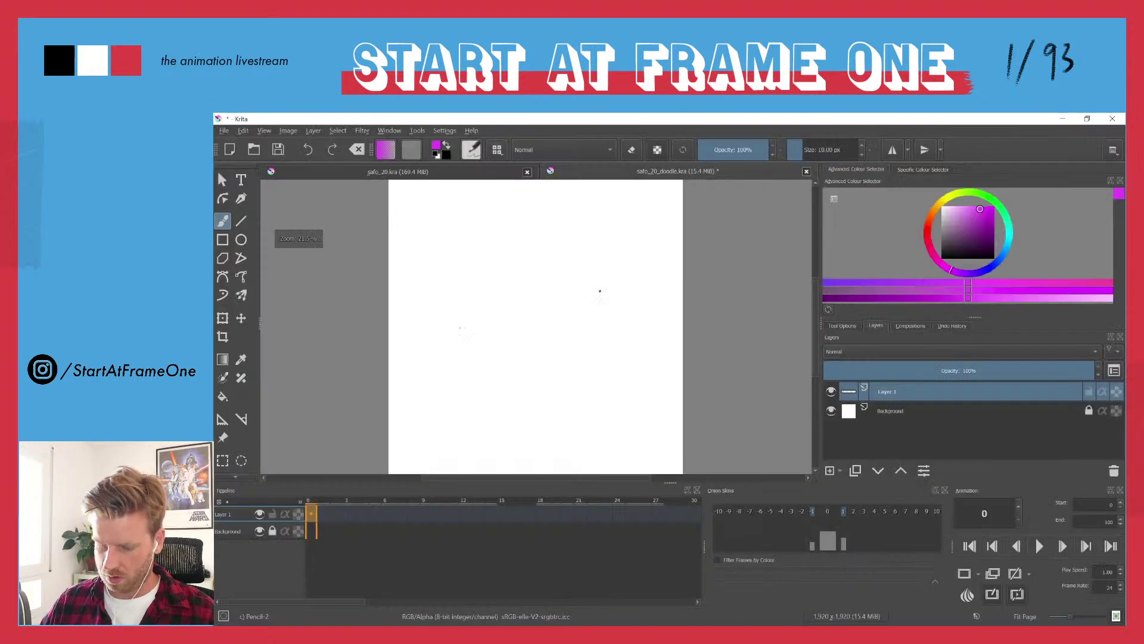
# - Set the brush colour to blue and, in canvas-only mode, sketch the long curved right side and rounded top of a tall bean shape
pyautogui.moveTo(988, 272); pyautogui.dragTo(989, 266)
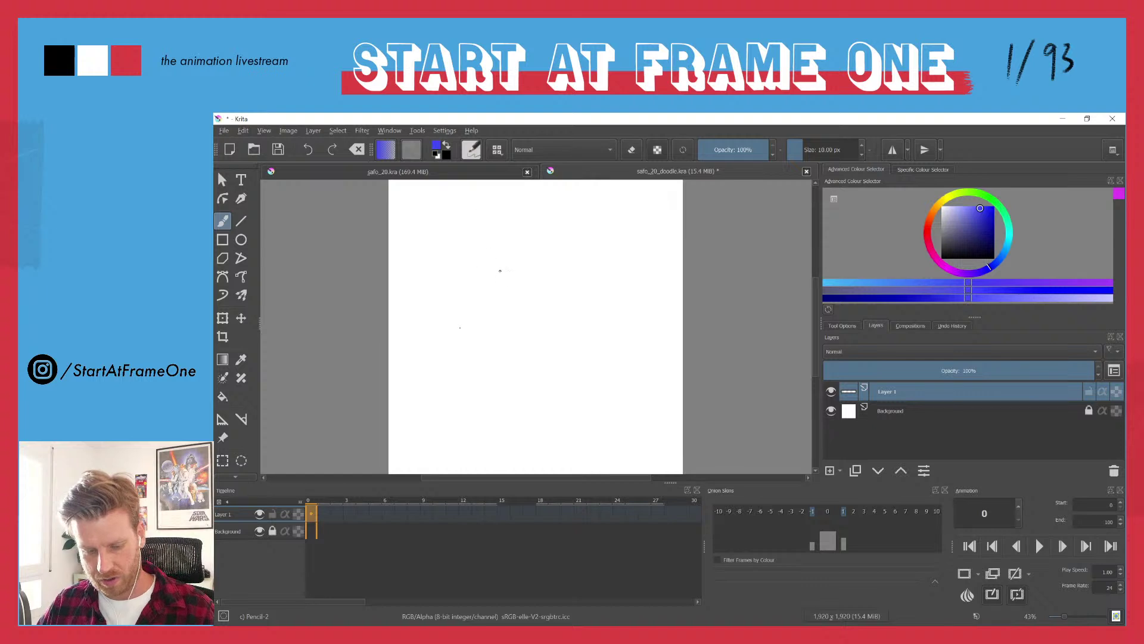
pyautogui.press('Tab')
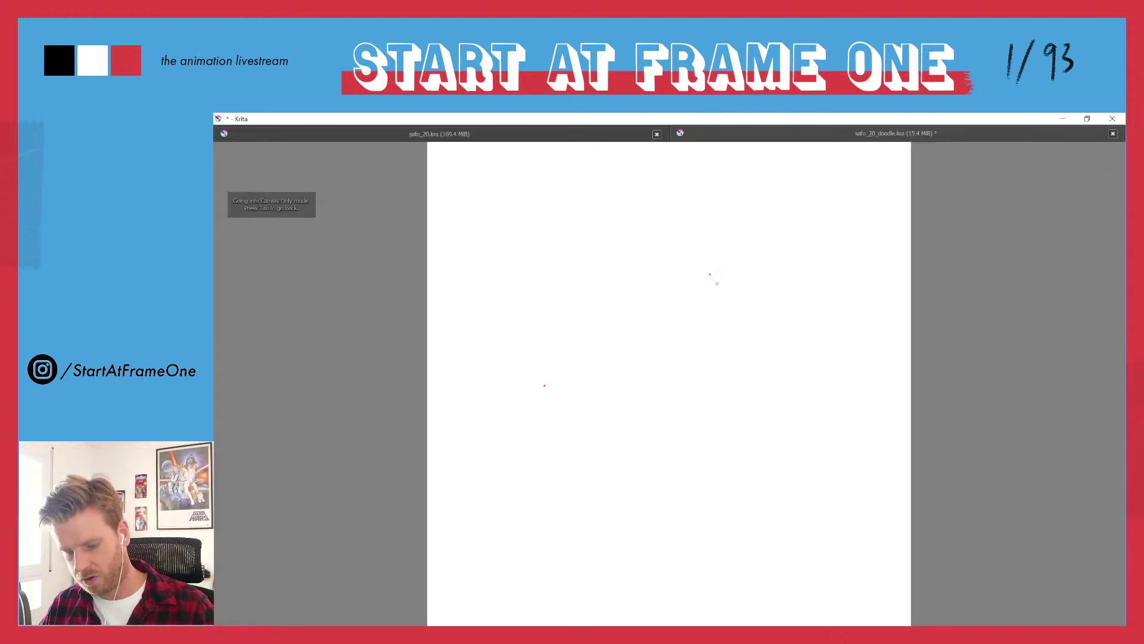
pyautogui.moveTo(766, 387)
pyautogui.mouseDown()
pyautogui.moveTo(745, 465)
pyautogui.moveTo(661, 225)
pyautogui.moveTo(733, 495)
pyautogui.moveTo(670, 289)
pyautogui.mouseUp()
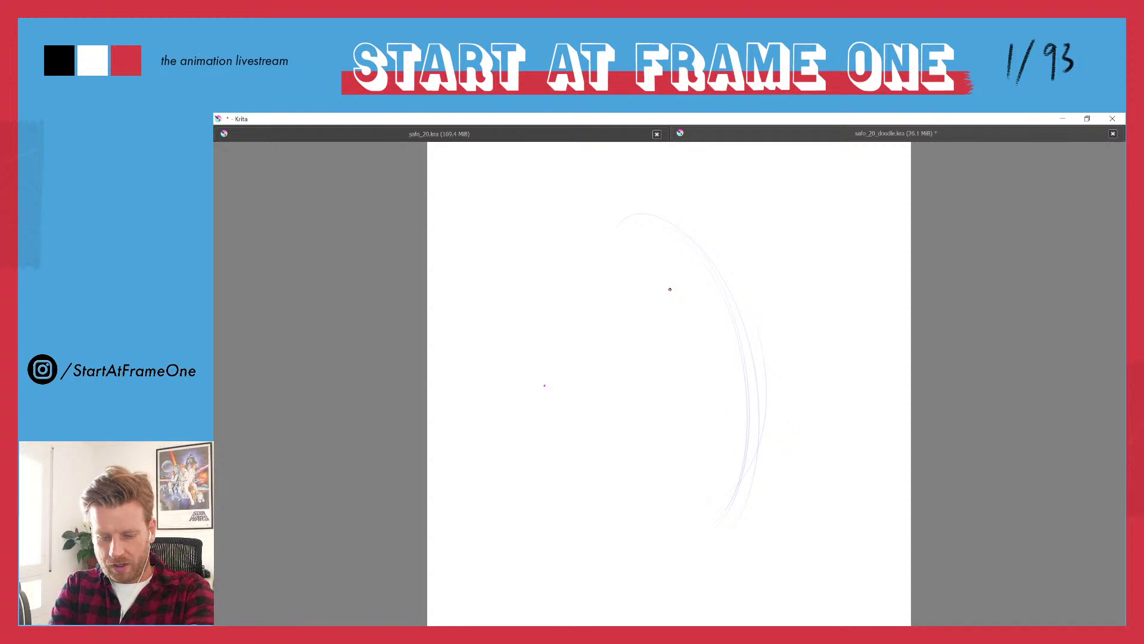
pyautogui.moveTo(627, 230); pyautogui.dragTo(732, 501)
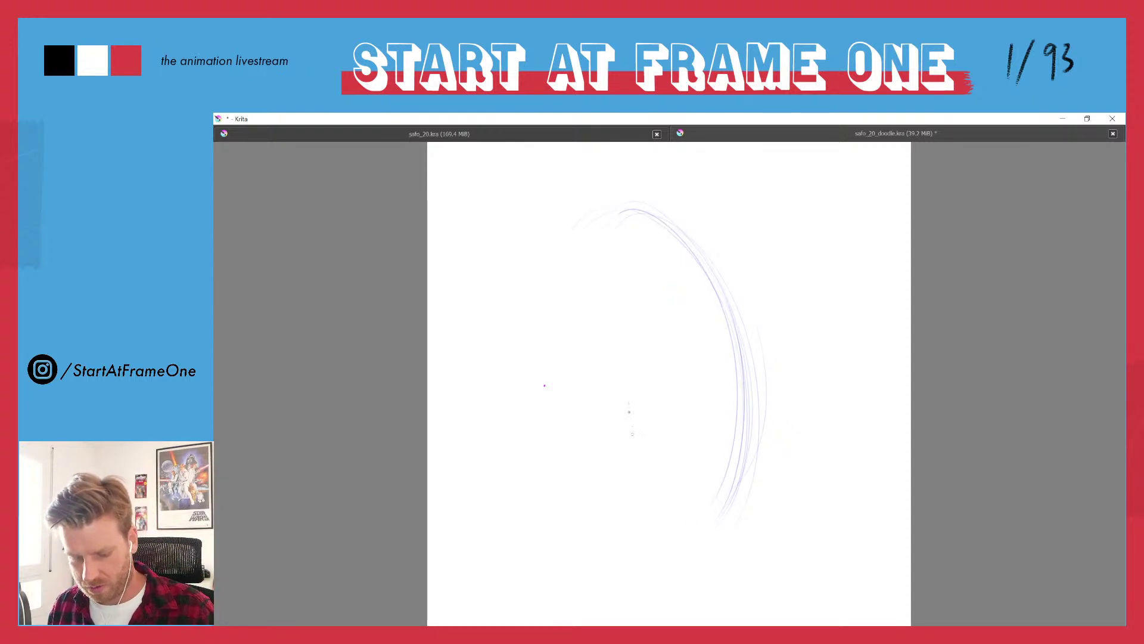
pyautogui.moveTo(627, 260); pyautogui.dragTo(654, 229)
pyautogui.moveTo(649, 210)
pyautogui.mouseDown()
pyautogui.moveTo(573, 244)
pyautogui.moveTo(557, 281)
pyautogui.moveTo(608, 416)
pyautogui.mouseUp()
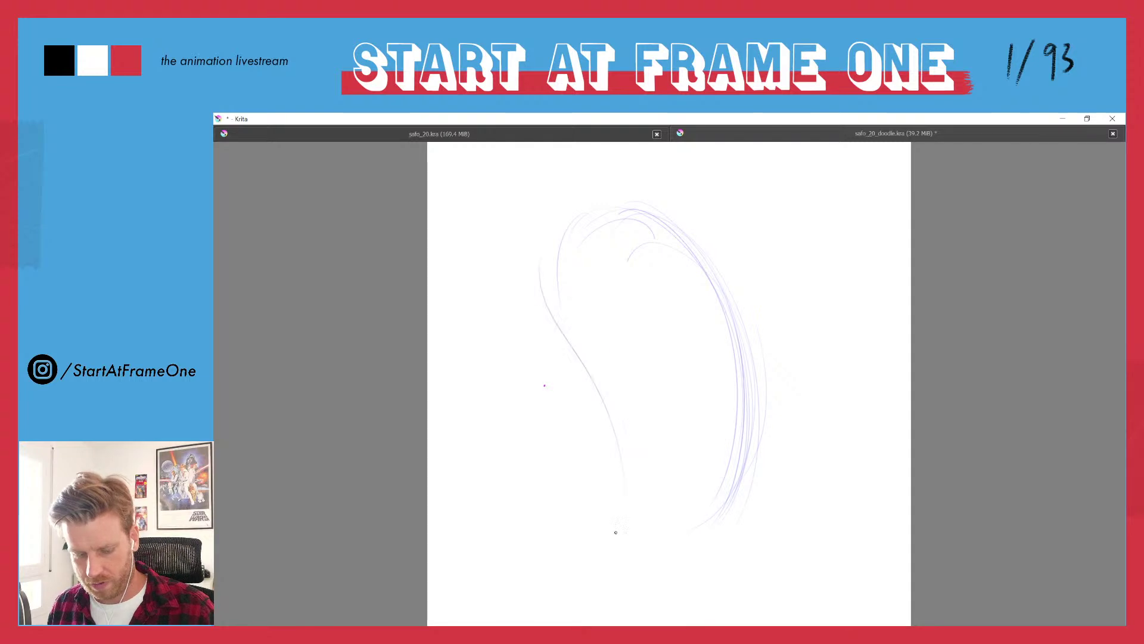
# - Sketch the inward-curving left side and rounded bottom to close the bean-shaped body outline
pyautogui.moveTo(524, 244); pyautogui.dragTo(558, 281)
pyautogui.moveTo(566, 296); pyautogui.dragTo(602, 470)
pyautogui.moveTo(650, 547); pyautogui.dragTo(748, 471)
pyautogui.moveTo(542, 298)
pyautogui.mouseDown()
pyautogui.moveTo(638, 202)
pyautogui.moveTo(727, 304)
pyautogui.mouseUp()
pyautogui.moveTo(556, 241); pyautogui.dragTo(584, 338)
pyautogui.moveTo(550, 292); pyautogui.dragTo(604, 505)
pyautogui.moveTo(592, 418); pyautogui.dragTo(591, 486)
pyautogui.moveTo(591, 484); pyautogui.dragTo(719, 507)
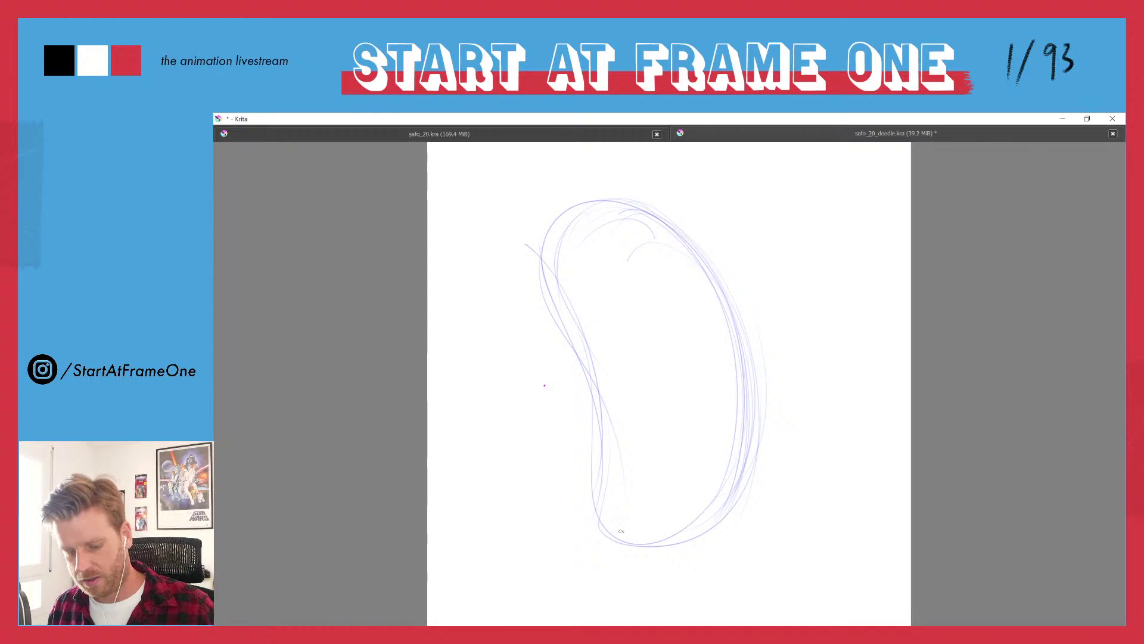
# - Draw curved horizontal contour lines across the upper part, middle and lower part of the bean shape
pyautogui.moveTo(730, 354); pyautogui.dragTo(599, 396)
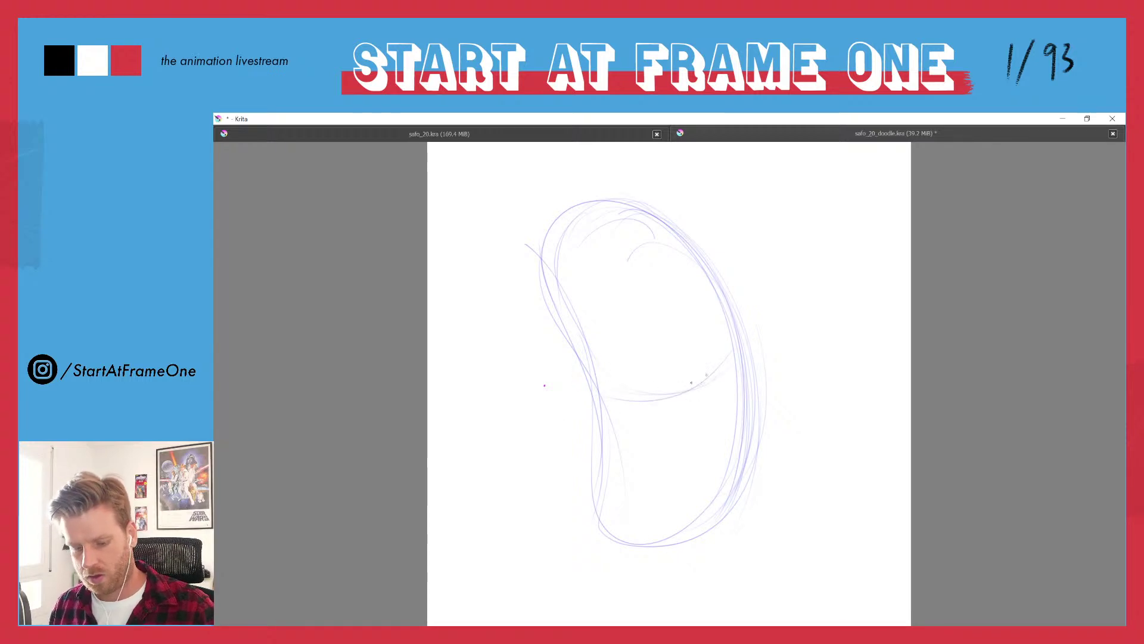
pyautogui.moveTo(655, 257)
pyautogui.mouseDown()
pyautogui.moveTo(566, 296)
pyautogui.moveTo(604, 280)
pyautogui.mouseUp()
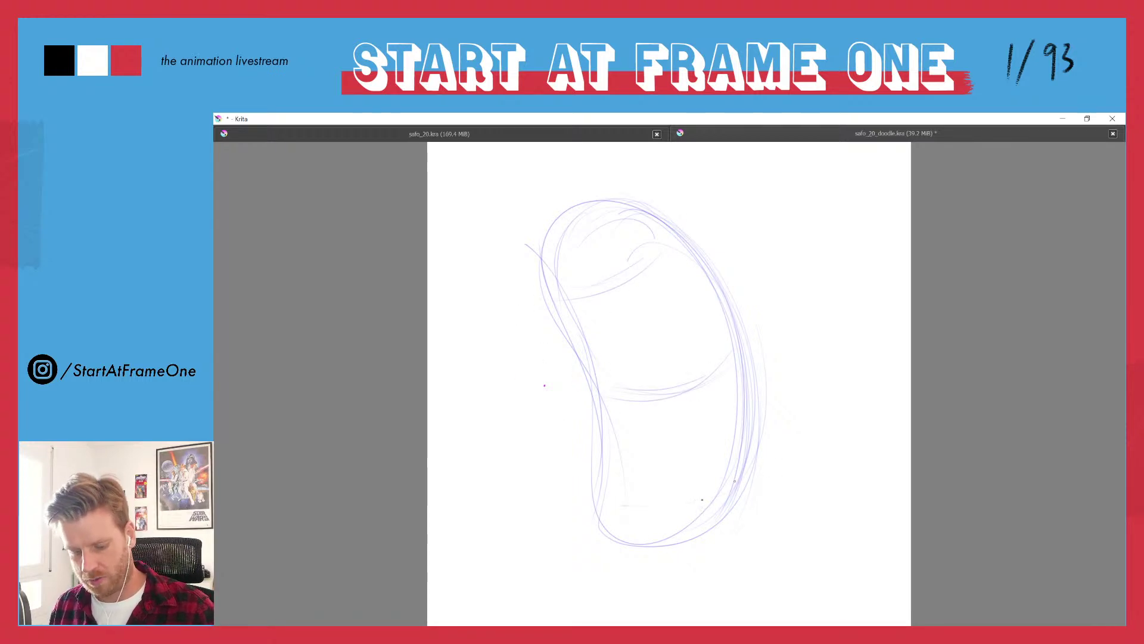
pyautogui.moveTo(613, 499); pyautogui.dragTo(719, 492)
pyautogui.moveTo(642, 260); pyautogui.dragTo(589, 289)
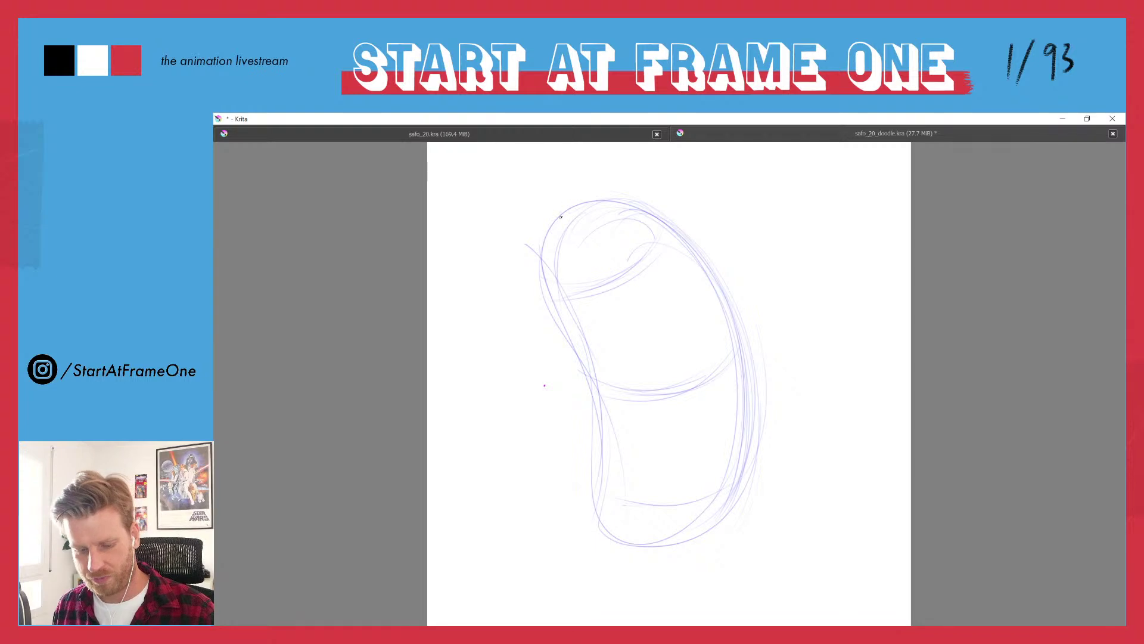
# - Reinforce the bean outline with extra strokes along its left side, bottom and top
pyautogui.moveTo(560, 217); pyautogui.dragTo(595, 414)
pyautogui.moveTo(600, 466)
pyautogui.mouseDown()
pyautogui.moveTo(614, 531)
pyautogui.moveTo(715, 503)
pyautogui.mouseUp()
pyautogui.moveTo(560, 217); pyautogui.dragTo(663, 226)
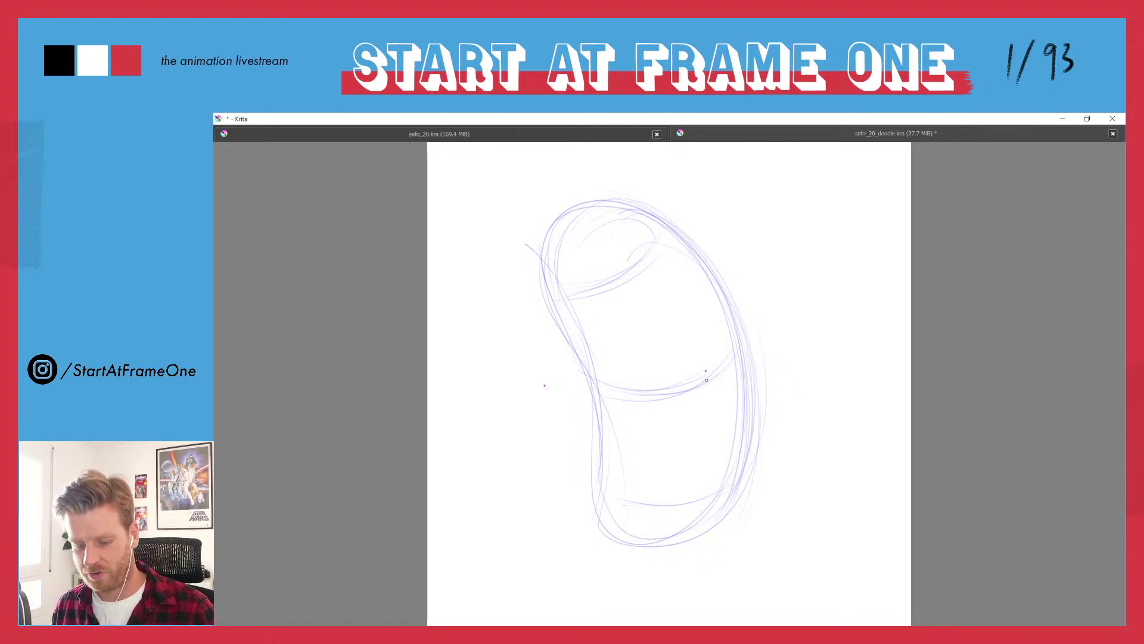
pyautogui.moveTo(542, 288)
pyautogui.mouseDown()
pyautogui.moveTo(663, 536)
pyautogui.moveTo(745, 388)
pyautogui.moveTo(629, 198)
pyautogui.moveTo(660, 398)
pyautogui.mouseUp()
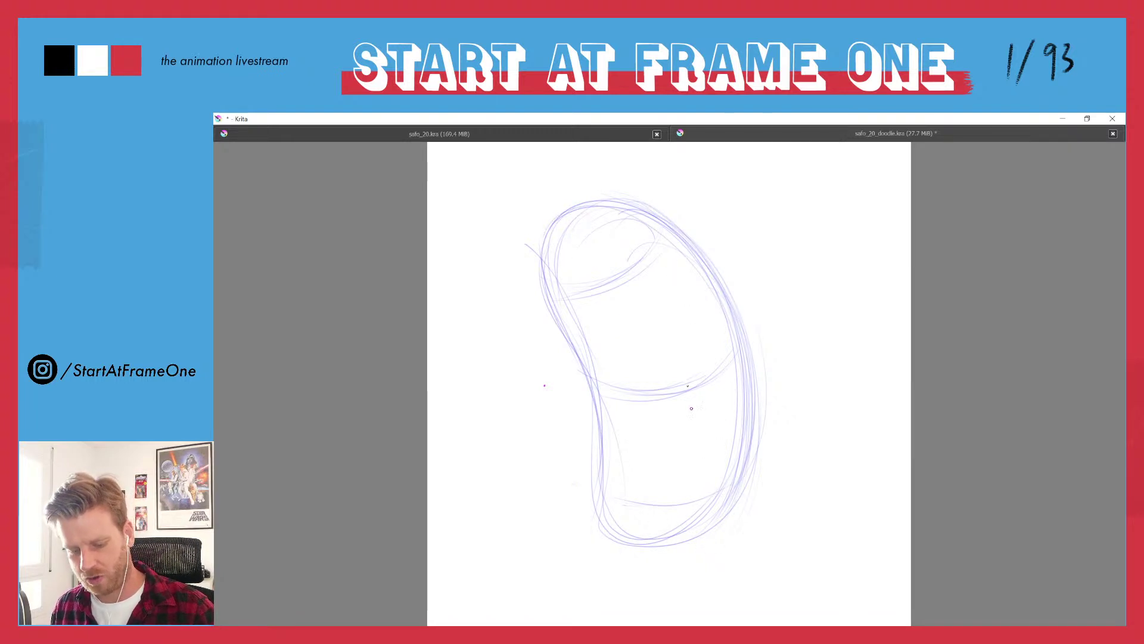
# - Draw a long curve inside the bean shape from its top to the lower contour line, following its right edge
pyautogui.moveTo(623, 215)
pyautogui.mouseDown()
pyautogui.moveTo(673, 268)
pyautogui.moveTo(717, 480)
pyautogui.mouseUp()
pyautogui.moveTo(715, 382); pyautogui.dragTo(719, 482)
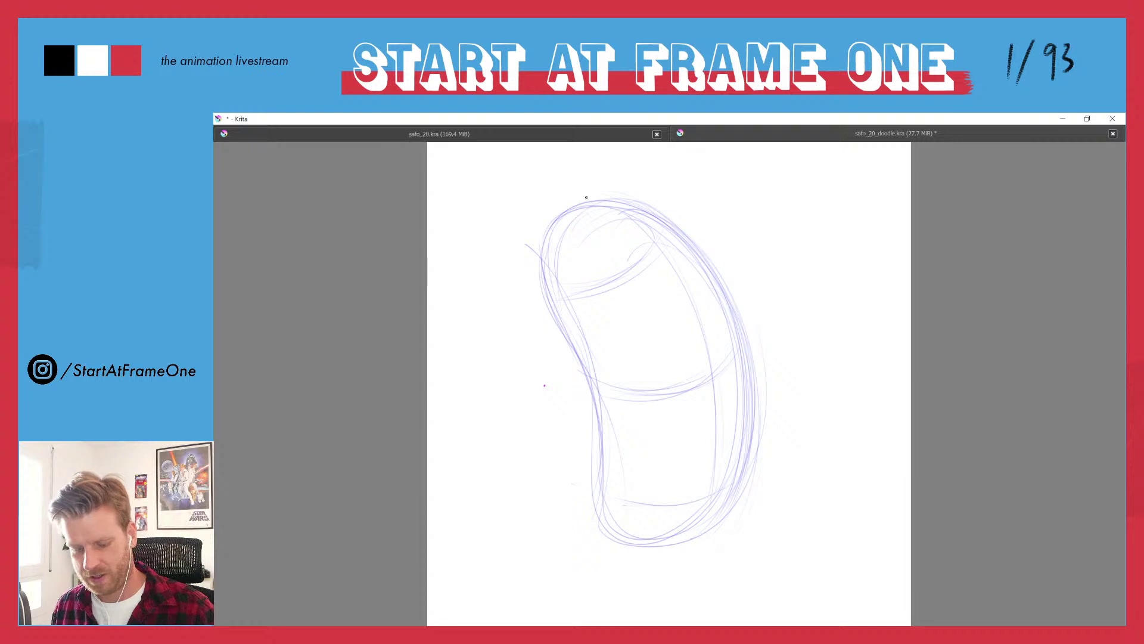
pyautogui.moveTo(586, 197); pyautogui.dragTo(685, 277)
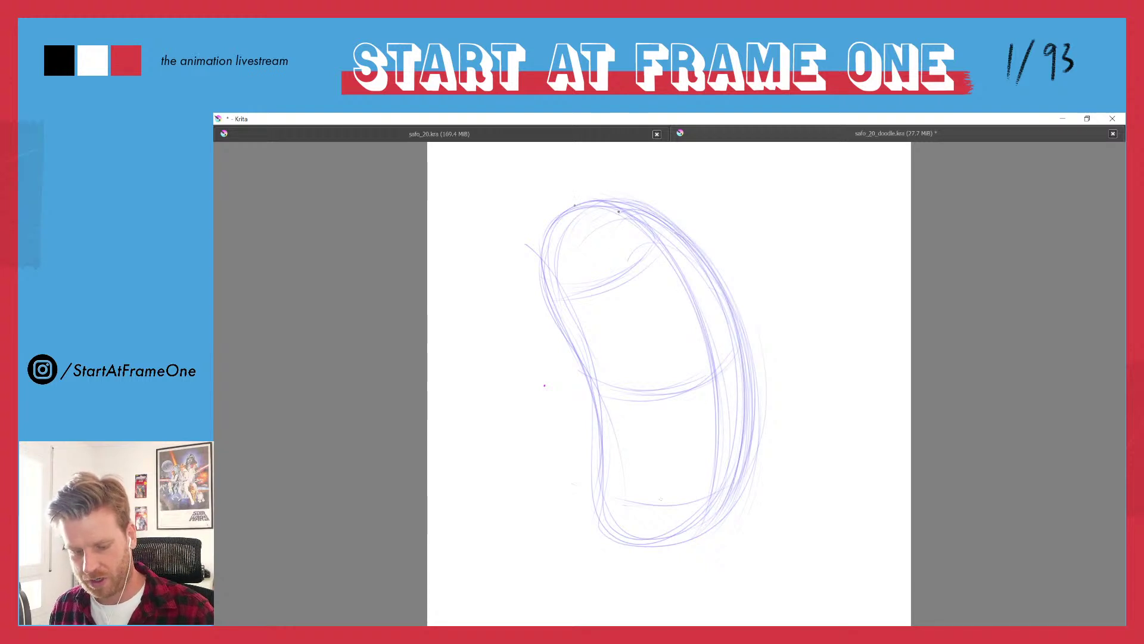
# - Strengthen the body outline and the inner side curve with repeated strokes, undoing the stray stroke made below the shape
pyautogui.moveTo(541, 256)
pyautogui.mouseDown()
pyautogui.moveTo(588, 368)
pyautogui.moveTo(606, 499)
pyautogui.moveTo(731, 503)
pyautogui.moveTo(588, 202)
pyautogui.mouseUp()
pyautogui.moveTo(747, 398); pyautogui.dragTo(734, 492)
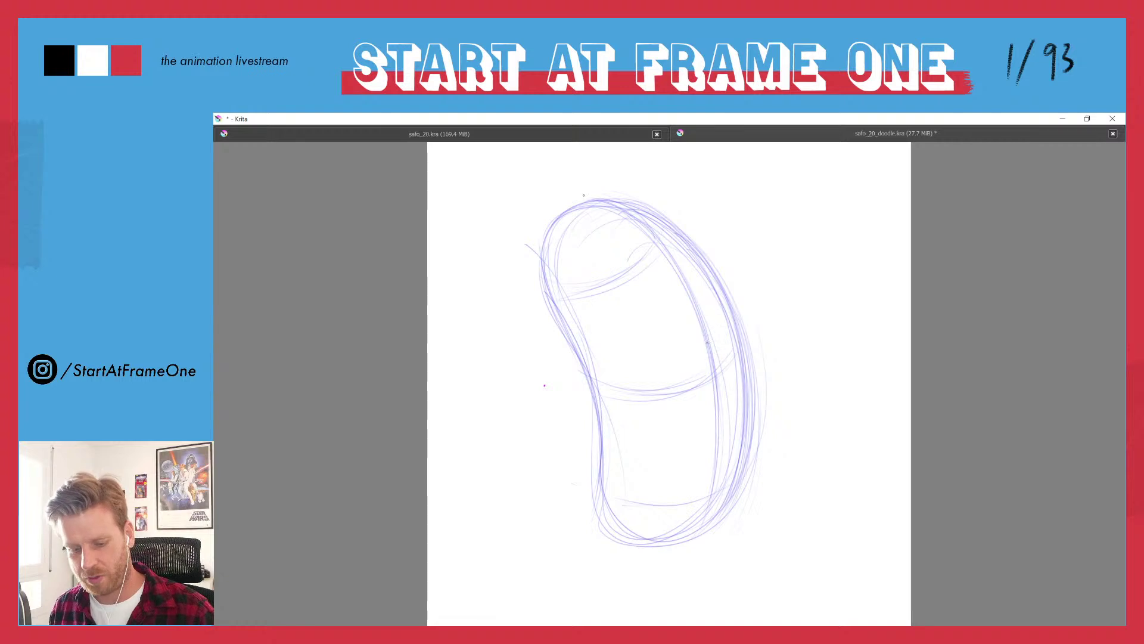
pyautogui.moveTo(665, 256); pyautogui.dragTo(683, 280)
pyautogui.moveTo(694, 363); pyautogui.dragTo(721, 539)
pyautogui.moveTo(754, 438); pyautogui.dragTo(745, 479)
pyautogui.moveTo(755, 382); pyautogui.dragTo(754, 433)
pyautogui.moveTo(554, 225)
pyautogui.mouseDown()
pyautogui.moveTo(600, 202)
pyautogui.moveTo(704, 327)
pyautogui.mouseUp()
pyautogui.moveTo(721, 392); pyautogui.dragTo(724, 420)
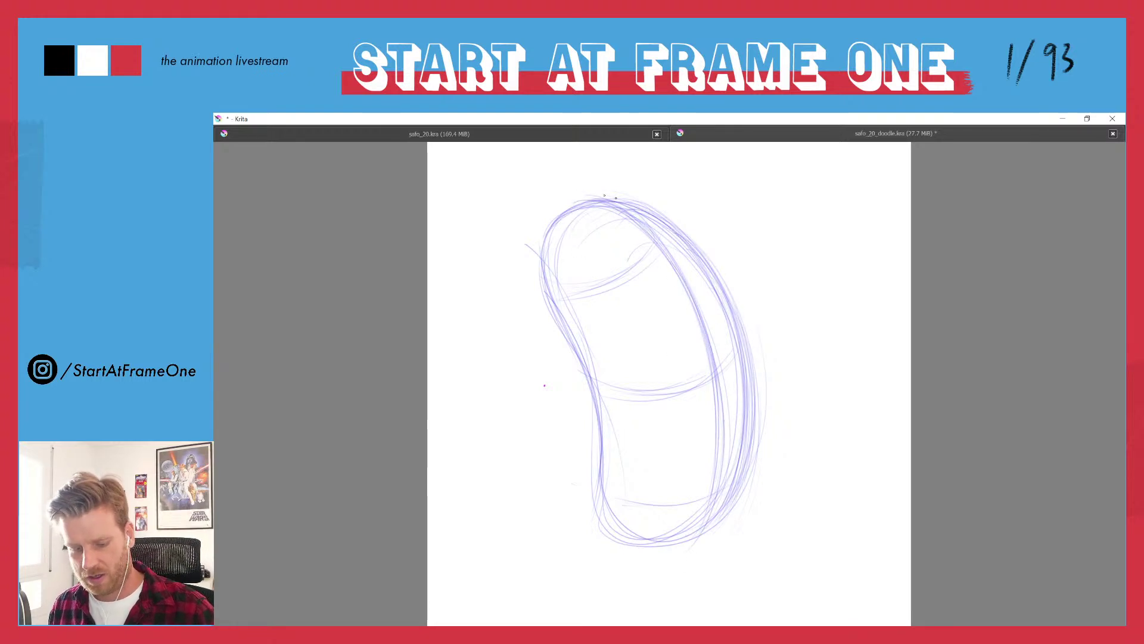
pyautogui.moveTo(546, 245); pyautogui.dragTo(590, 380)
pyautogui.moveTo(597, 420); pyautogui.dragTo(718, 514)
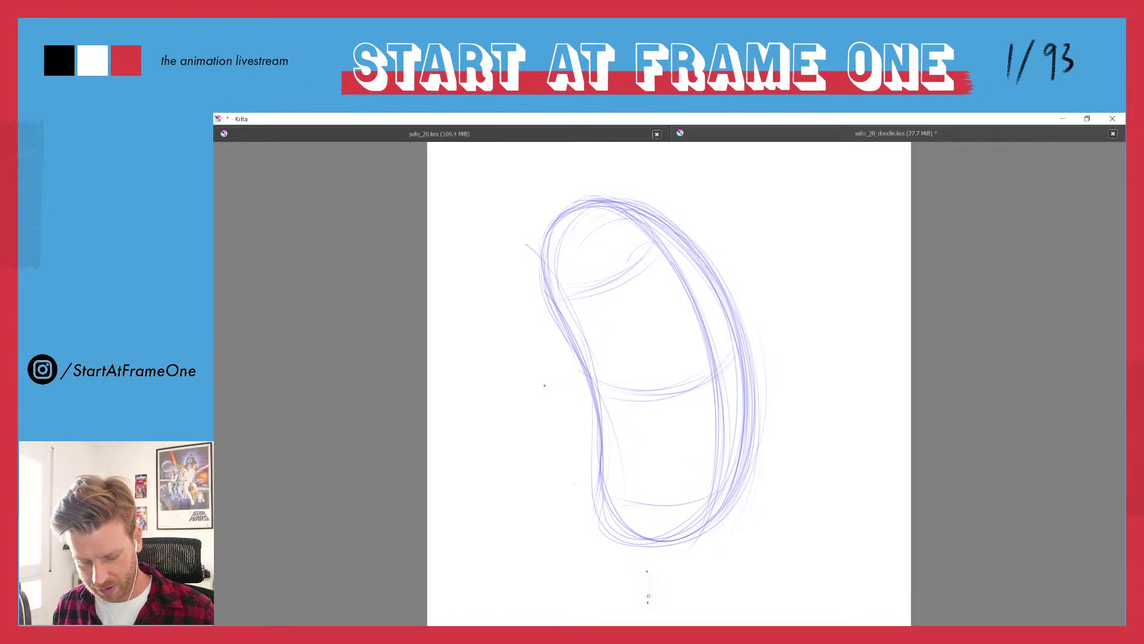
pyautogui.moveTo(648, 601)
pyautogui.mouseDown()
pyautogui.moveTo(641, 573)
pyautogui.moveTo(595, 567)
pyautogui.mouseUp()
pyautogui.hotkey('ctrl', 'z')
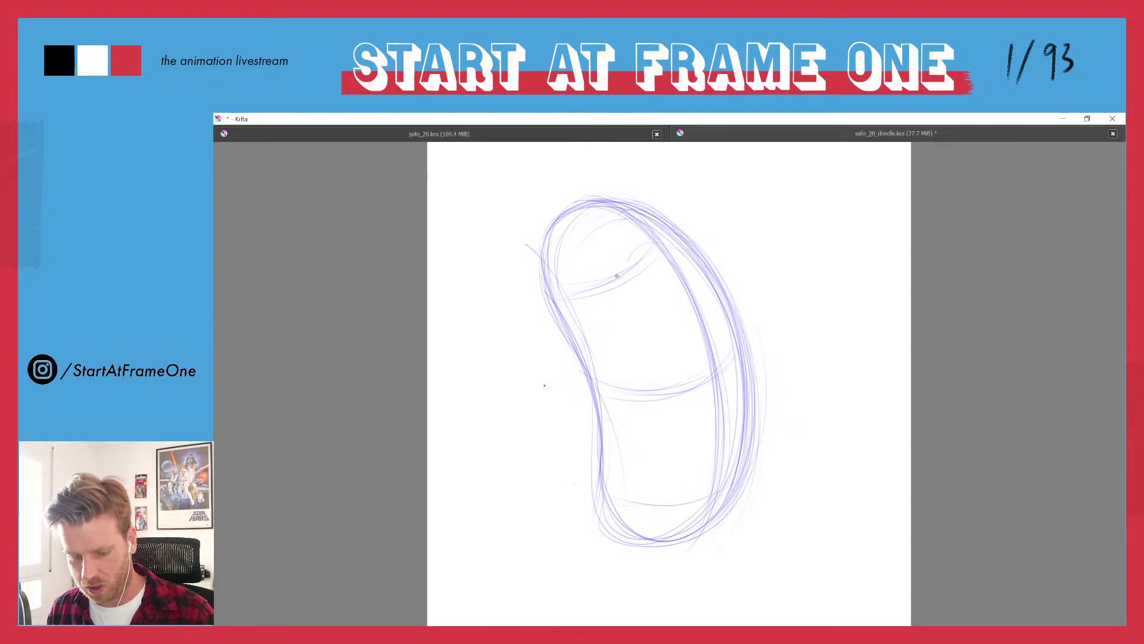
# - Sketch a narrow, slanted elongated oval on the front of the body, running from the upper contour line to below the middle one
pyautogui.moveTo(627, 263)
pyautogui.mouseDown()
pyautogui.moveTo(663, 249)
pyautogui.moveTo(689, 420)
pyautogui.mouseUp()
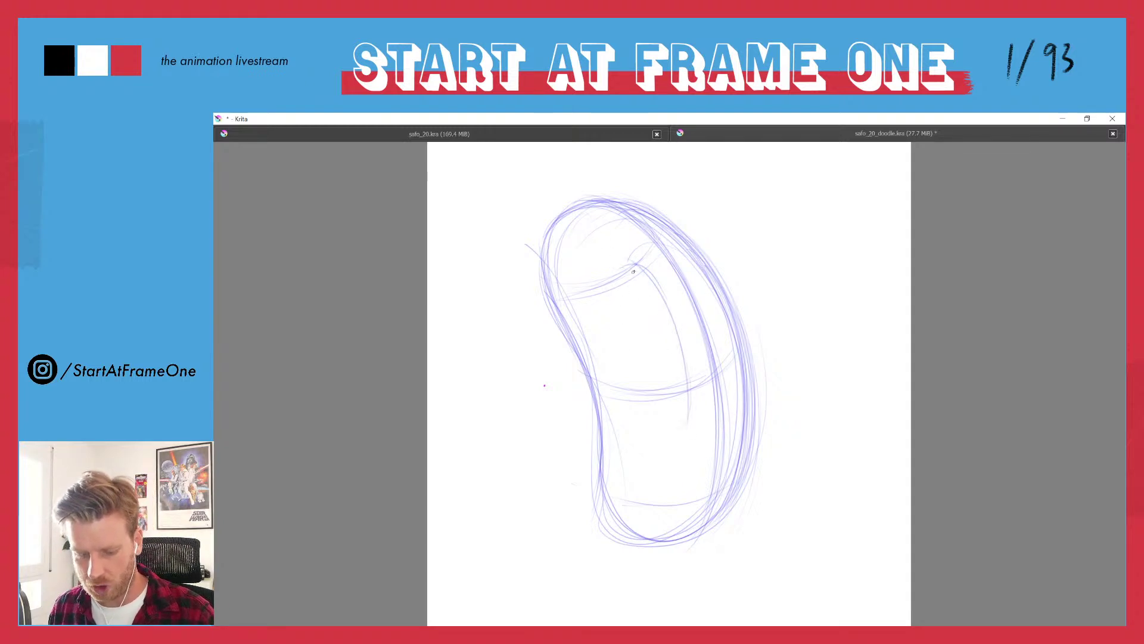
pyautogui.moveTo(622, 325); pyautogui.dragTo(632, 344)
pyautogui.moveTo(611, 292)
pyautogui.mouseDown()
pyautogui.moveTo(667, 441)
pyautogui.moveTo(690, 313)
pyautogui.mouseUp()
pyautogui.moveTo(685, 354)
pyautogui.mouseDown()
pyautogui.moveTo(686, 415)
pyautogui.moveTo(674, 436)
pyautogui.mouseUp()
pyautogui.moveTo(640, 262)
pyautogui.mouseDown()
pyautogui.moveTo(615, 282)
pyautogui.moveTo(644, 376)
pyautogui.moveTo(690, 390)
pyautogui.mouseUp()
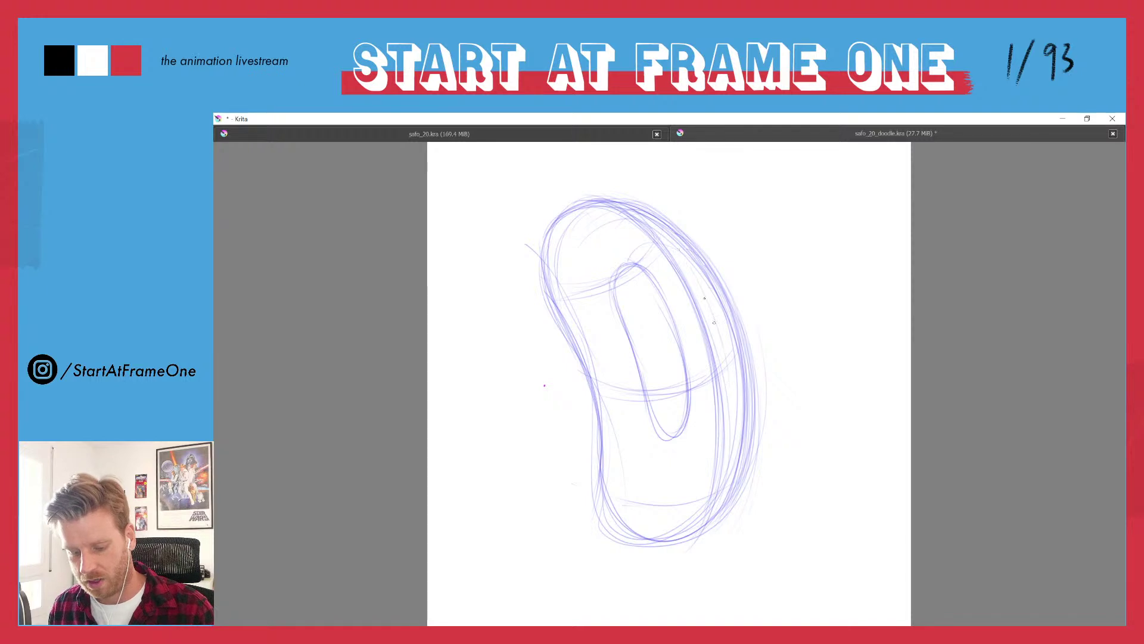
# - Sketch a second, thinner elongated oval along the body's right edge, level with the front one
pyautogui.moveTo(700, 275); pyautogui.dragTo(736, 410)
pyautogui.moveTo(678, 249)
pyautogui.mouseDown()
pyautogui.moveTo(746, 330)
pyautogui.moveTo(751, 361)
pyautogui.mouseUp()
pyautogui.moveTo(739, 307); pyautogui.dragTo(747, 394)
pyautogui.moveTo(688, 249)
pyautogui.mouseDown()
pyautogui.moveTo(737, 406)
pyautogui.moveTo(744, 331)
pyautogui.mouseUp()
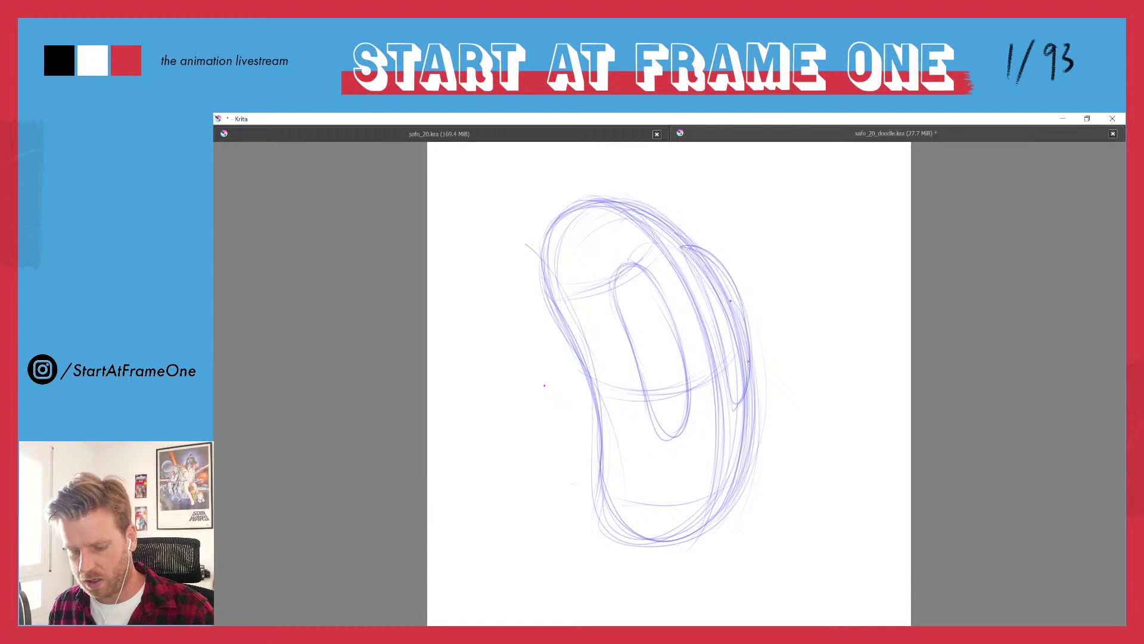
pyautogui.moveTo(684, 257); pyautogui.dragTo(749, 355)
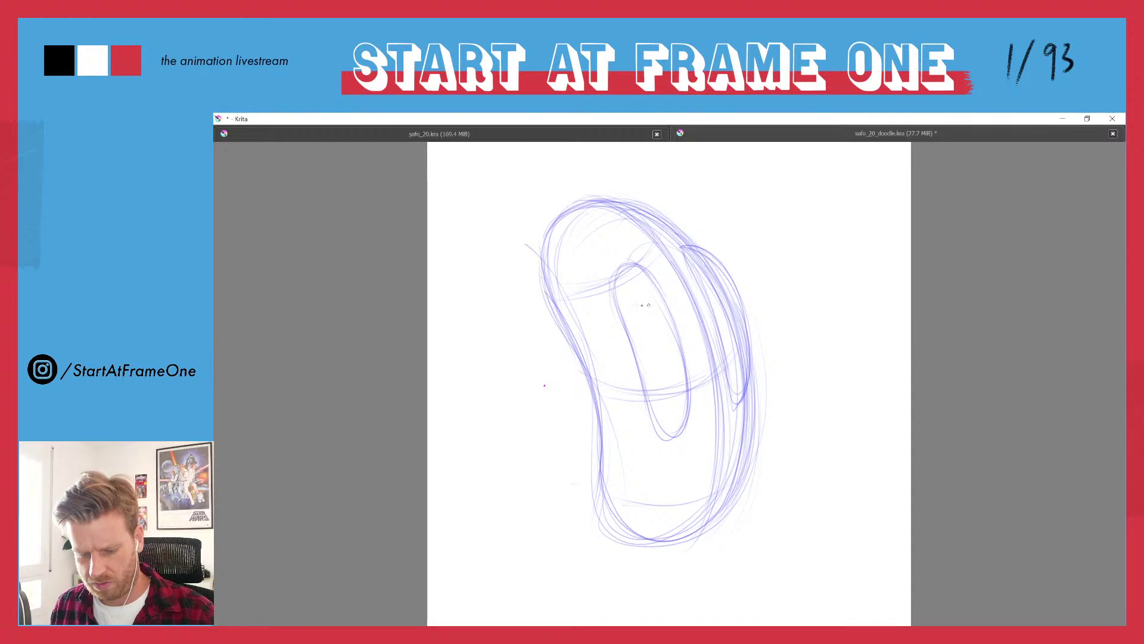
# - Add short curved cross bands with small side bumps near the upper and lower ends of both elongated ovals
pyautogui.moveTo(666, 320)
pyautogui.mouseDown()
pyautogui.moveTo(630, 335)
pyautogui.moveTo(642, 328)
pyautogui.mouseUp()
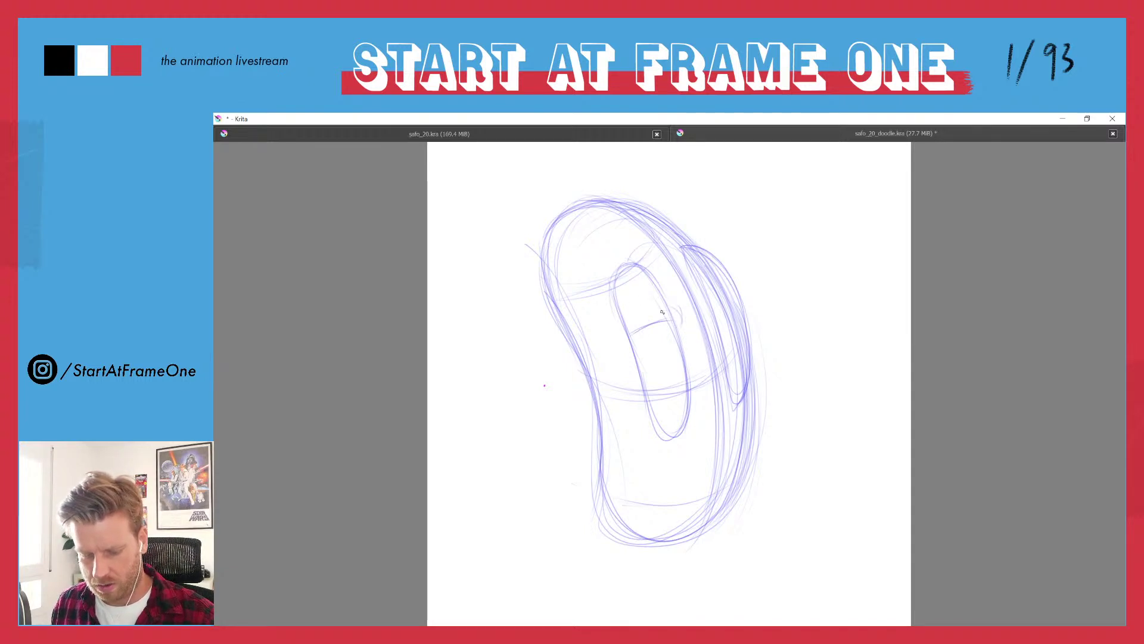
pyautogui.moveTo(629, 322); pyautogui.dragTo(620, 343)
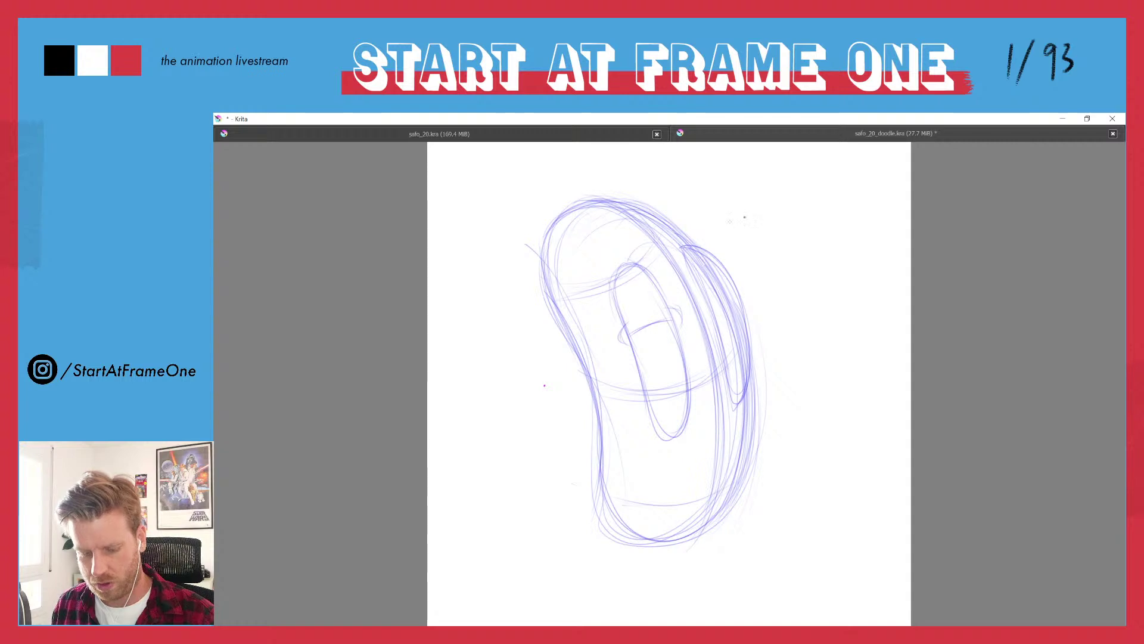
pyautogui.moveTo(736, 301)
pyautogui.mouseDown()
pyautogui.moveTo(712, 311)
pyautogui.moveTo(723, 294)
pyautogui.mouseUp()
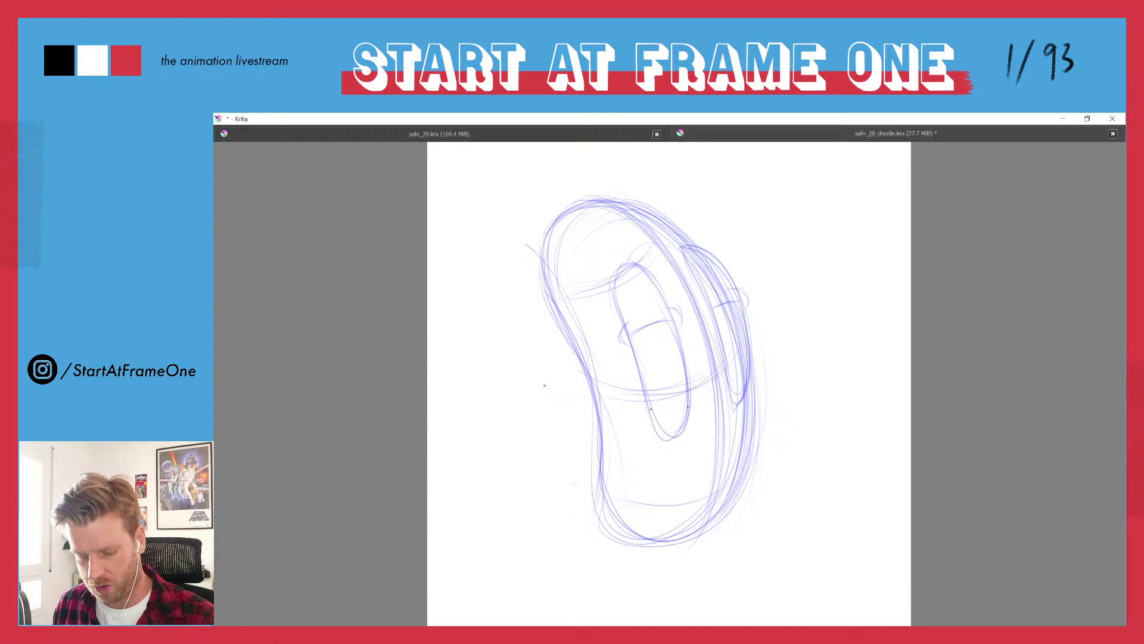
pyautogui.moveTo(654, 411)
pyautogui.mouseDown()
pyautogui.moveTo(684, 398)
pyautogui.moveTo(695, 407)
pyautogui.moveTo(641, 413)
pyautogui.mouseUp()
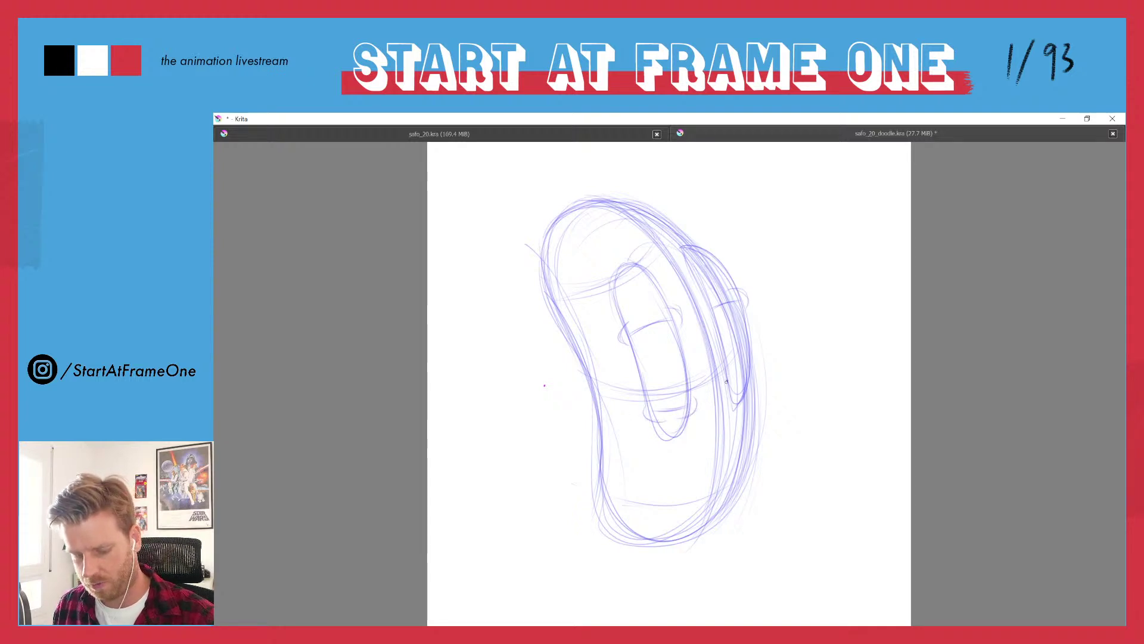
pyautogui.moveTo(752, 360); pyautogui.dragTo(734, 387)
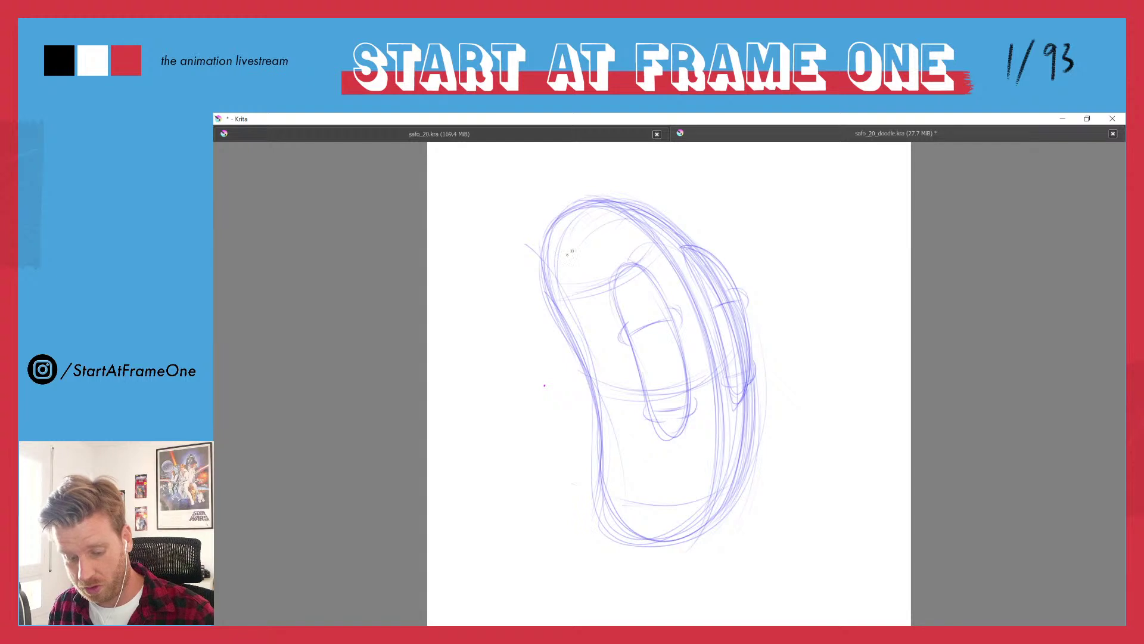
# - Sketch a slanted band of two roughly parallel curves across the upper body, extending it past the left outline
pyautogui.moveTo(558, 270); pyautogui.dragTo(629, 223)
pyautogui.moveTo(571, 295); pyautogui.dragTo(653, 242)
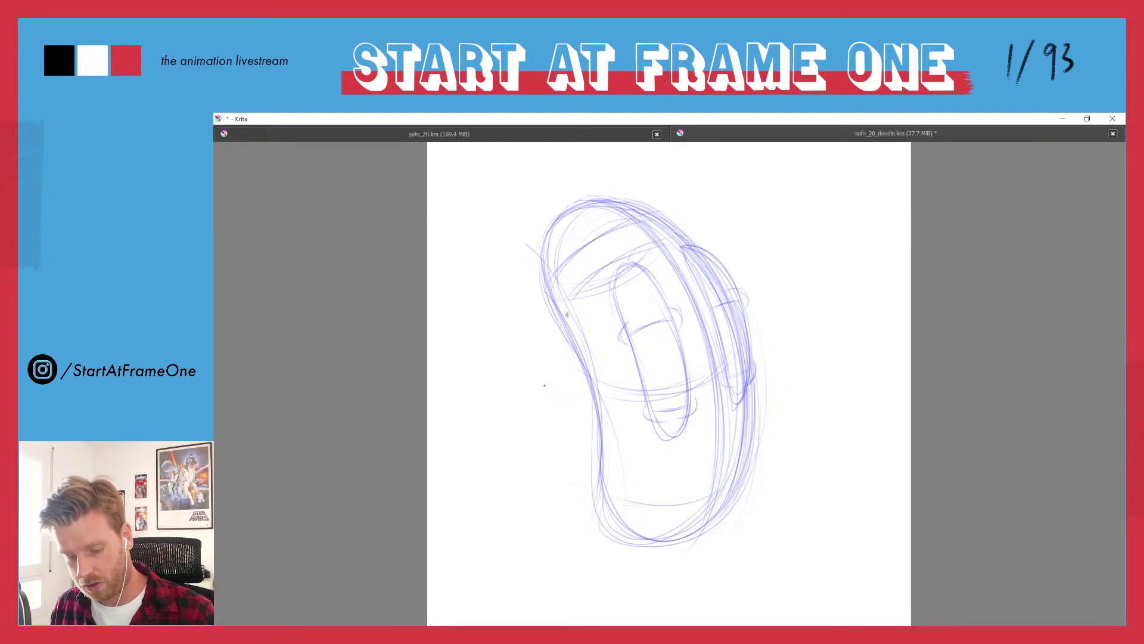
pyautogui.moveTo(590, 281); pyautogui.dragTo(629, 256)
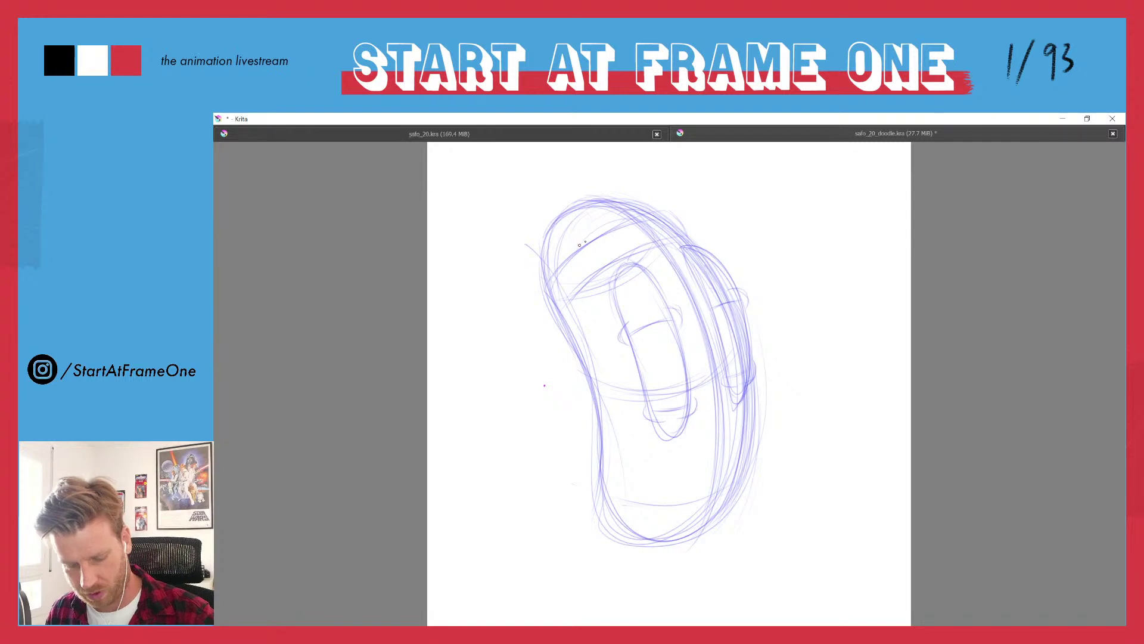
pyautogui.moveTo(625, 222)
pyautogui.mouseDown()
pyautogui.moveTo(535, 315)
pyautogui.moveTo(537, 288)
pyautogui.moveTo(557, 325)
pyautogui.mouseUp()
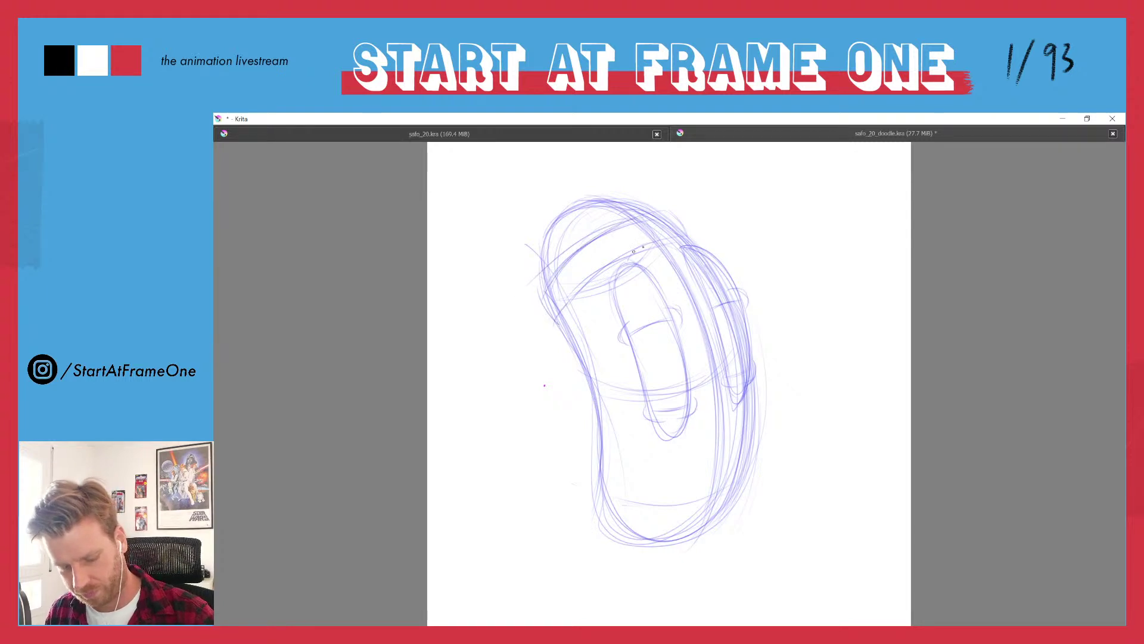
pyautogui.moveTo(647, 253); pyautogui.dragTo(568, 305)
pyautogui.moveTo(619, 224)
pyautogui.mouseDown()
pyautogui.moveTo(524, 295)
pyautogui.moveTo(547, 280)
pyautogui.mouseUp()
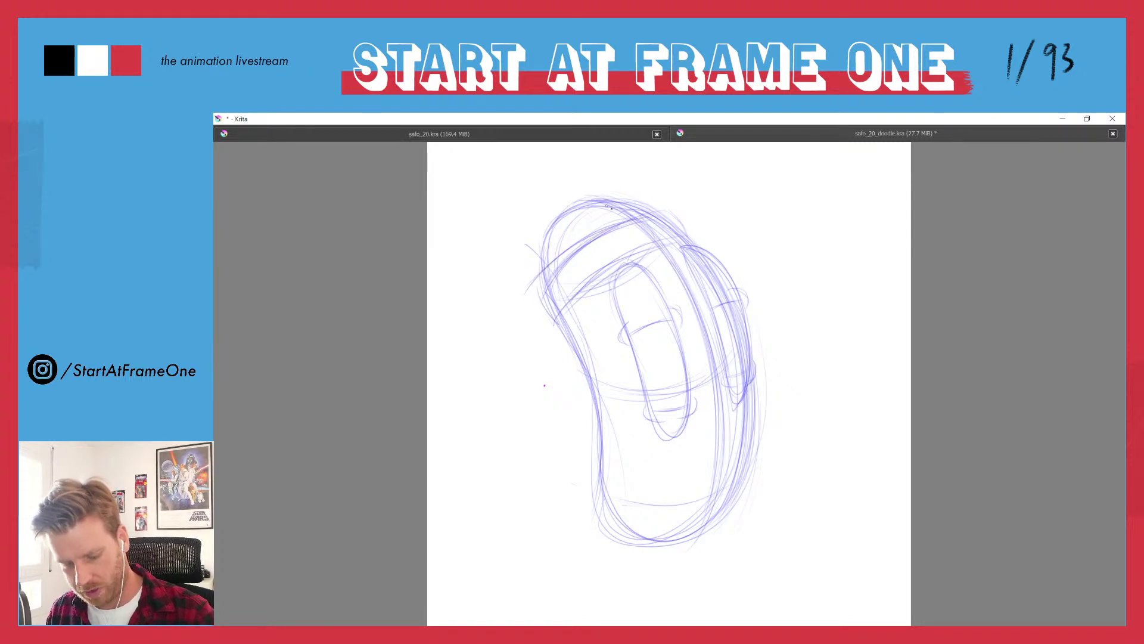
# - Add short rib lines across the slanted upper band and hatch a narrow pupil inside each elongated oval
pyautogui.moveTo(666, 233)
pyautogui.mouseDown()
pyautogui.moveTo(643, 216)
pyautogui.moveTo(627, 221)
pyautogui.moveTo(573, 254)
pyautogui.moveTo(562, 277)
pyautogui.moveTo(545, 298)
pyautogui.mouseUp()
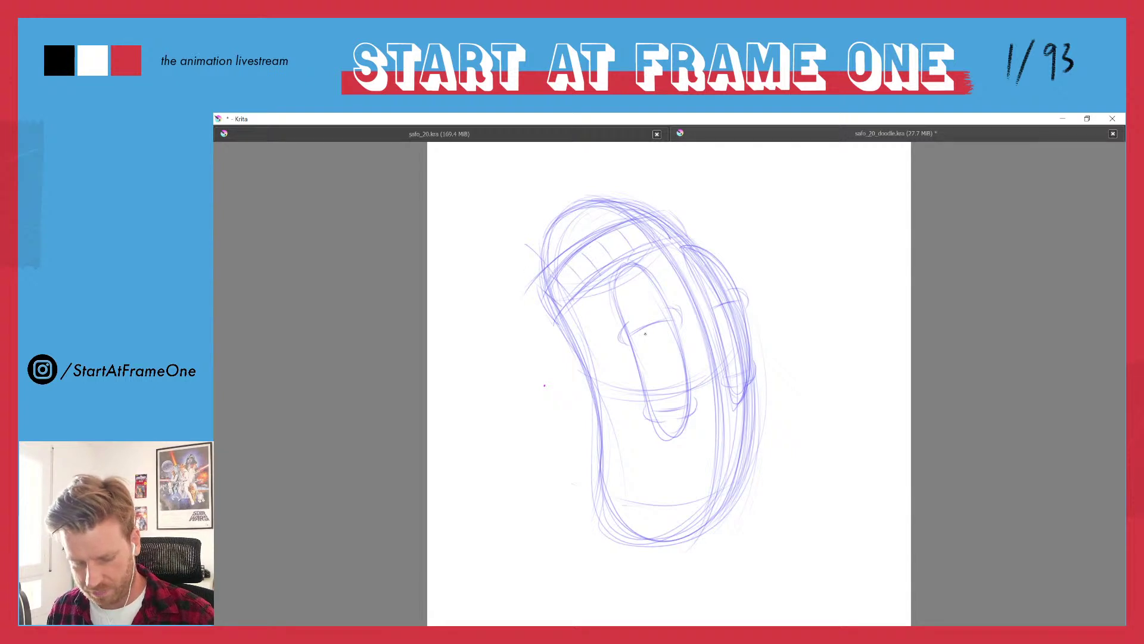
pyautogui.moveTo(645, 334)
pyautogui.mouseDown()
pyautogui.moveTo(674, 387)
pyautogui.moveTo(674, 352)
pyautogui.moveTo(662, 352)
pyautogui.moveTo(671, 390)
pyautogui.moveTo(645, 331)
pyautogui.moveTo(668, 354)
pyautogui.moveTo(670, 341)
pyautogui.moveTo(652, 329)
pyautogui.moveTo(652, 361)
pyautogui.mouseUp()
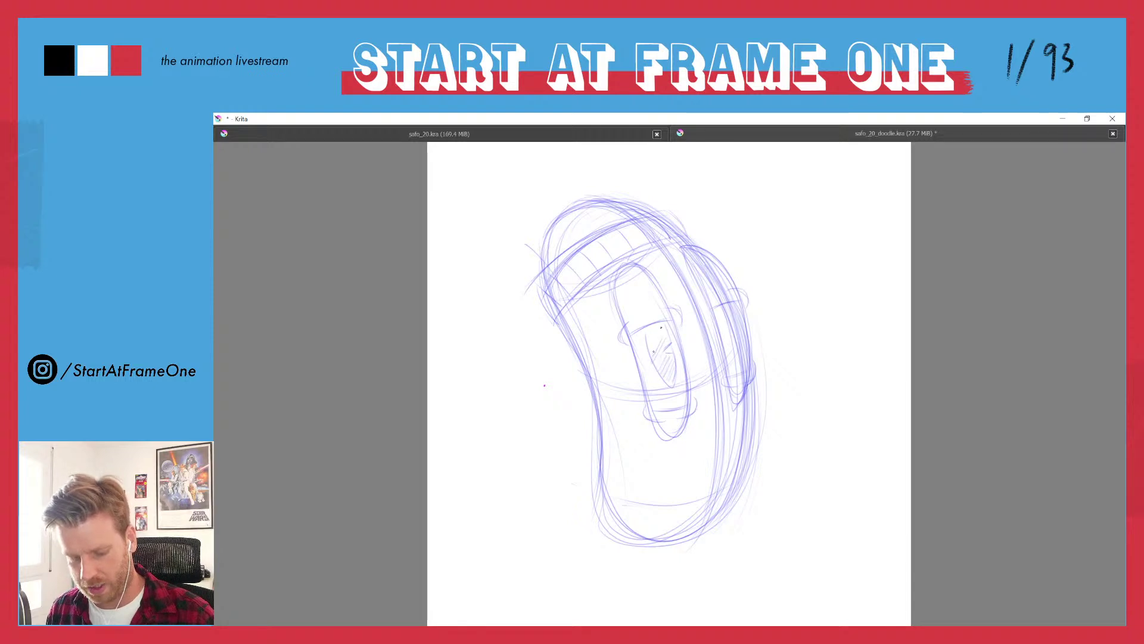
pyautogui.moveTo(727, 317)
pyautogui.mouseDown()
pyautogui.moveTo(736, 359)
pyautogui.moveTo(729, 350)
pyautogui.moveTo(723, 309)
pyautogui.moveTo(748, 356)
pyautogui.moveTo(728, 312)
pyautogui.mouseUp()
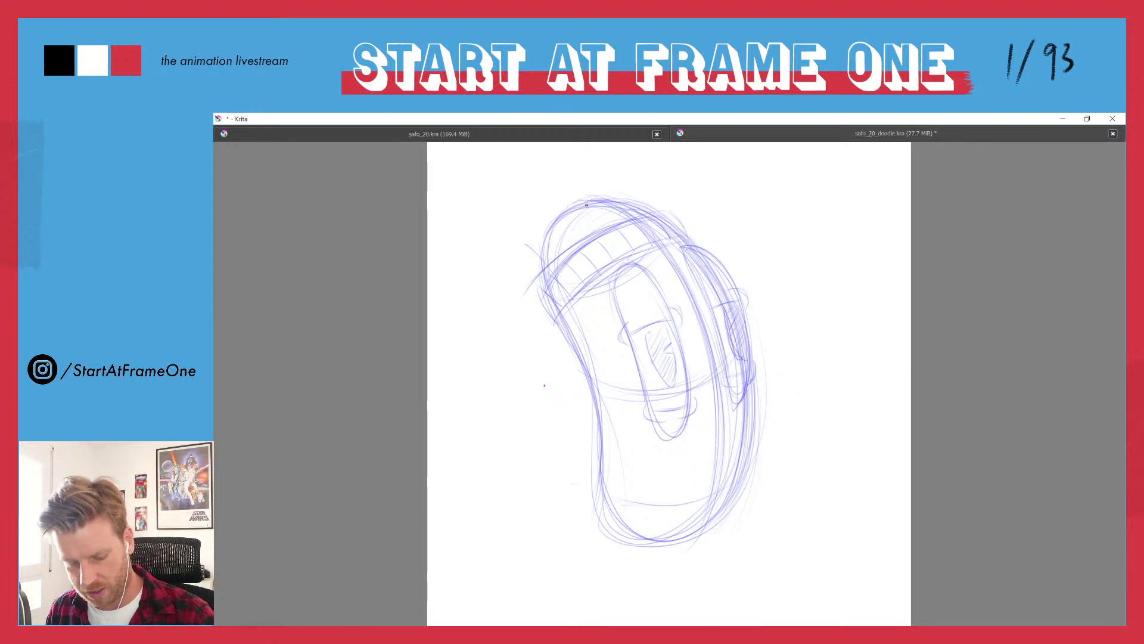
# - Sketch a rounded, drooping cap flap curving from the top of the head past the left end of the band
pyautogui.moveTo(608, 203); pyautogui.dragTo(513, 267)
pyautogui.moveTo(539, 215); pyautogui.dragTo(505, 292)
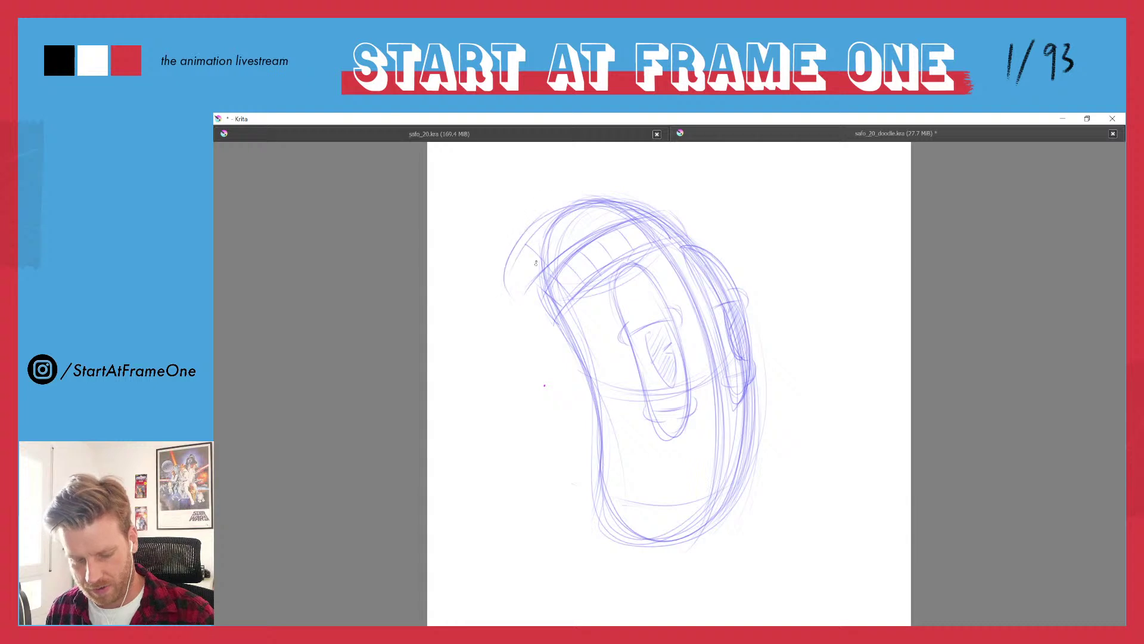
pyautogui.moveTo(536, 244)
pyautogui.mouseDown()
pyautogui.moveTo(514, 253)
pyautogui.moveTo(512, 294)
pyautogui.moveTo(531, 279)
pyautogui.moveTo(541, 291)
pyautogui.moveTo(537, 272)
pyautogui.moveTo(530, 297)
pyautogui.mouseUp()
pyautogui.moveTo(522, 237)
pyautogui.mouseDown()
pyautogui.moveTo(525, 299)
pyautogui.moveTo(539, 299)
pyautogui.mouseUp()
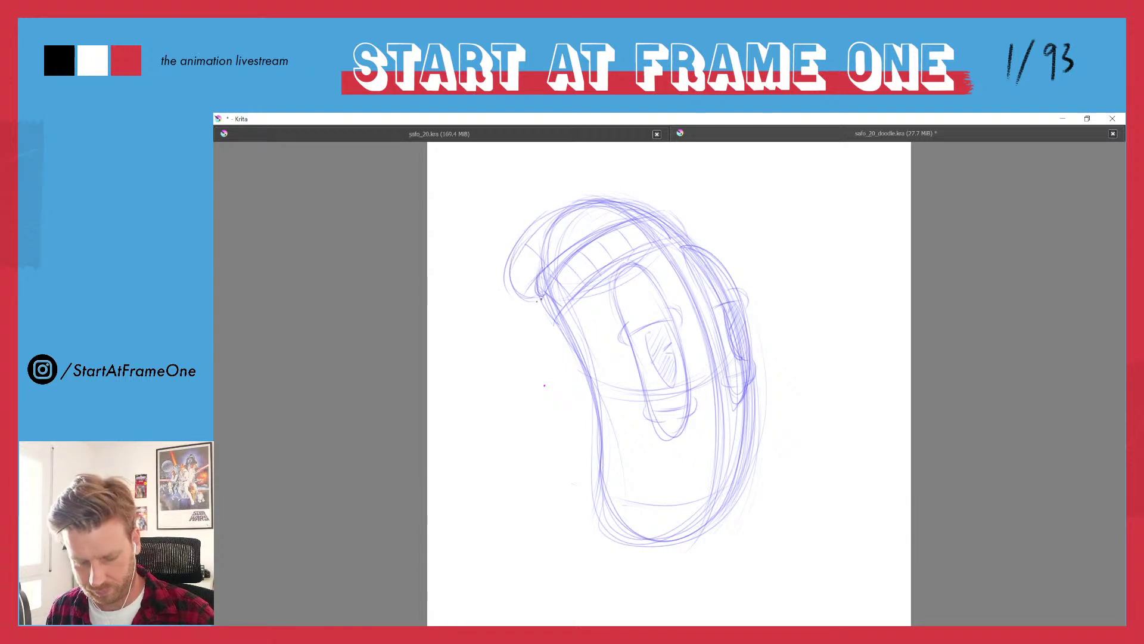
# - Round off the band's left end and strengthen its upper and lower curved edges across the head
pyautogui.moveTo(602, 230)
pyautogui.mouseDown()
pyautogui.moveTo(541, 293)
pyautogui.moveTo(541, 321)
pyautogui.mouseUp()
pyautogui.moveTo(599, 272); pyautogui.dragTo(561, 324)
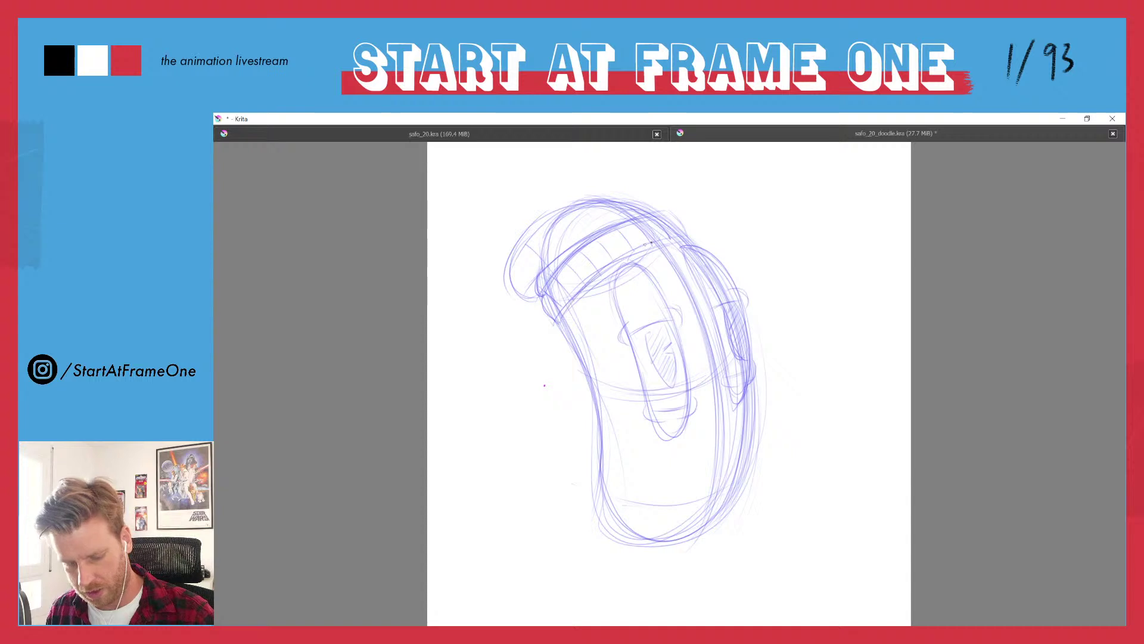
pyautogui.moveTo(671, 244); pyautogui.dragTo(600, 282)
pyautogui.moveTo(689, 212)
pyautogui.mouseDown()
pyautogui.moveTo(663, 237)
pyautogui.moveTo(593, 241)
pyautogui.mouseUp()
pyautogui.moveTo(589, 244)
pyautogui.mouseDown()
pyautogui.moveTo(541, 294)
pyautogui.moveTo(543, 322)
pyautogui.mouseUp()
pyautogui.moveTo(680, 237); pyautogui.dragTo(607, 271)
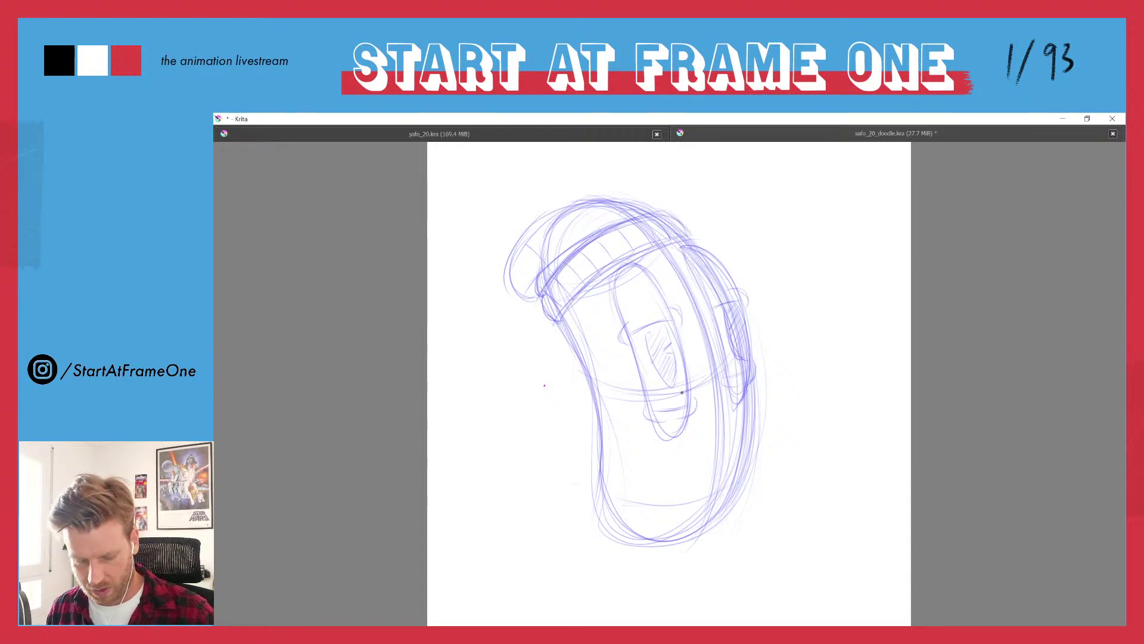
# - Sketch an angular moustache across the lower right body, with a small notch at its peak and two drooping sides
pyautogui.moveTo(588, 332); pyautogui.dragTo(560, 290)
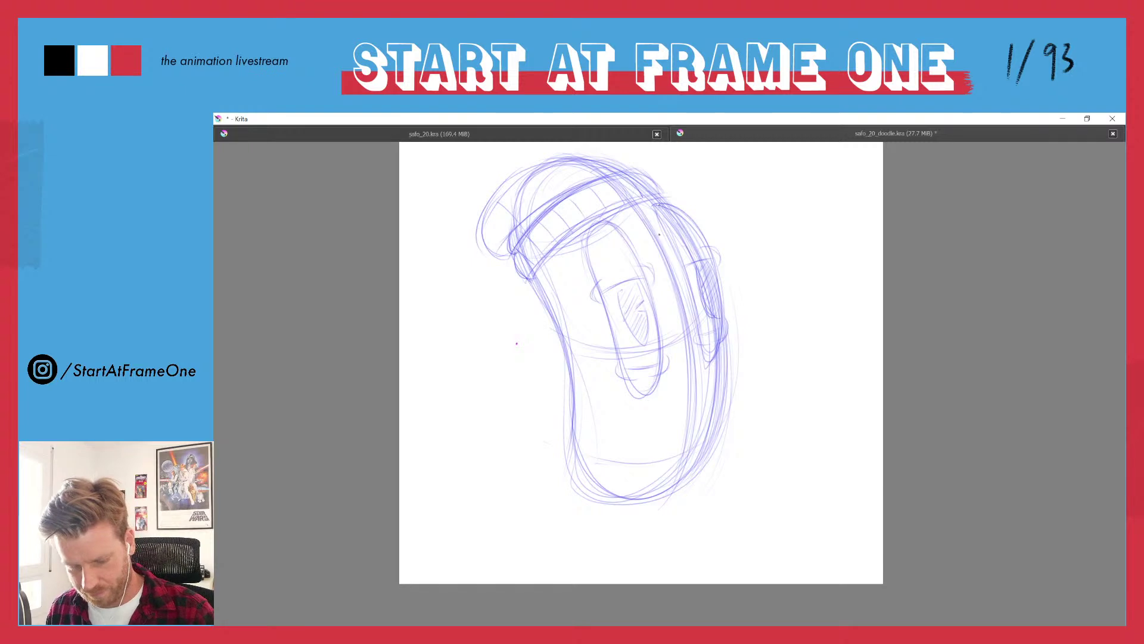
pyautogui.moveTo(672, 248); pyautogui.dragTo(714, 367)
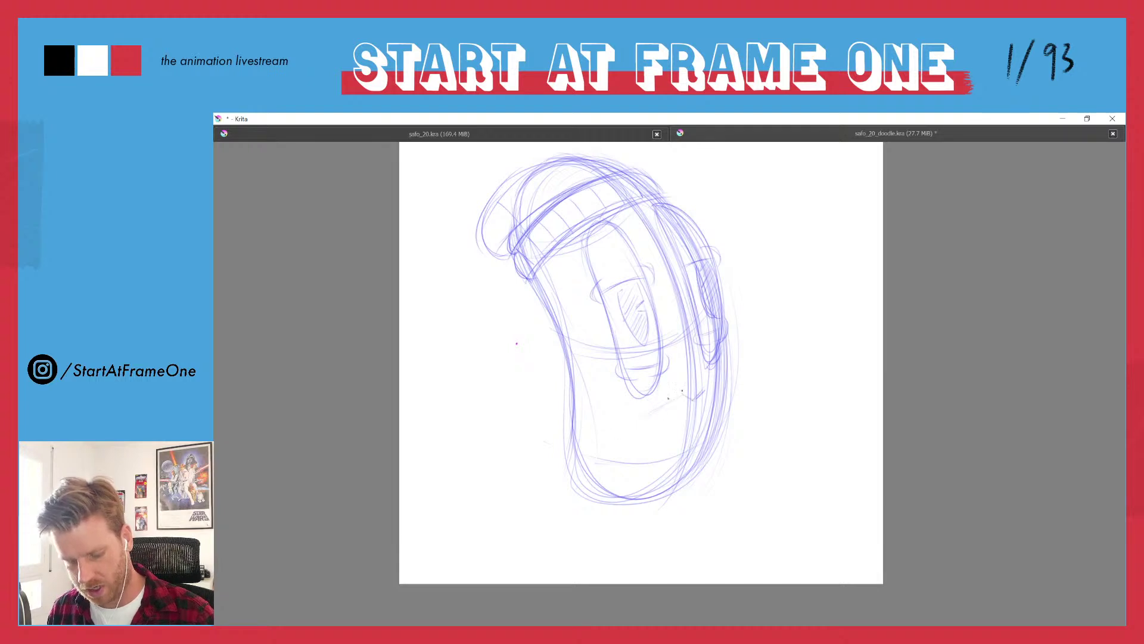
pyautogui.moveTo(666, 400)
pyautogui.mouseDown()
pyautogui.moveTo(617, 437)
pyautogui.moveTo(610, 506)
pyautogui.mouseUp()
pyautogui.moveTo(615, 464); pyautogui.dragTo(609, 517)
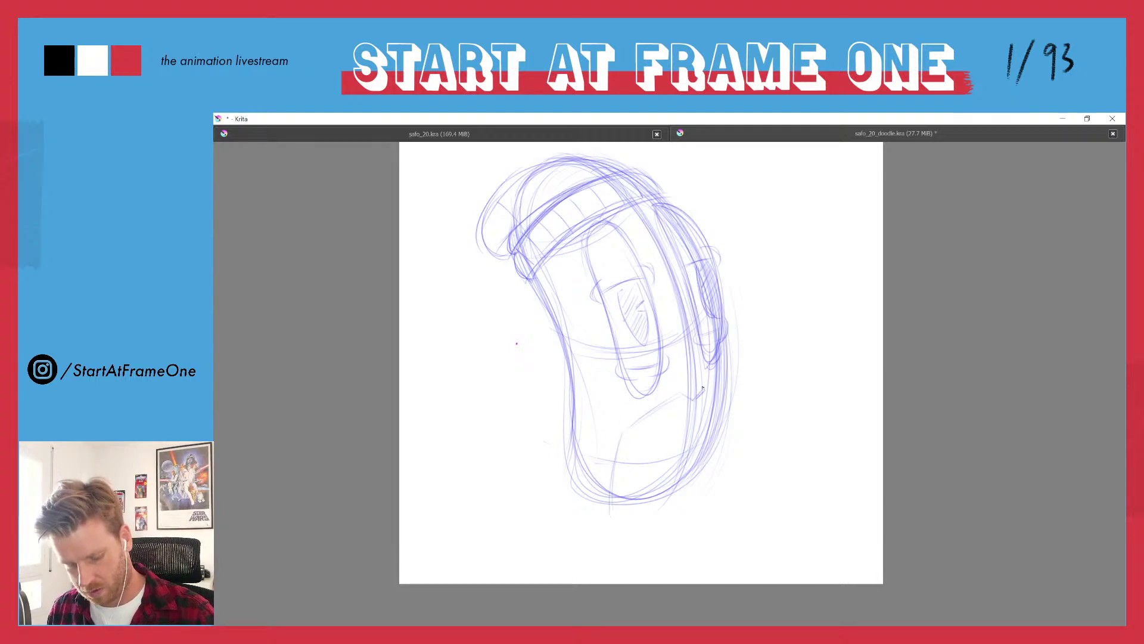
pyautogui.moveTo(710, 391)
pyautogui.mouseDown()
pyautogui.moveTo(730, 436)
pyautogui.moveTo(722, 495)
pyautogui.mouseUp()
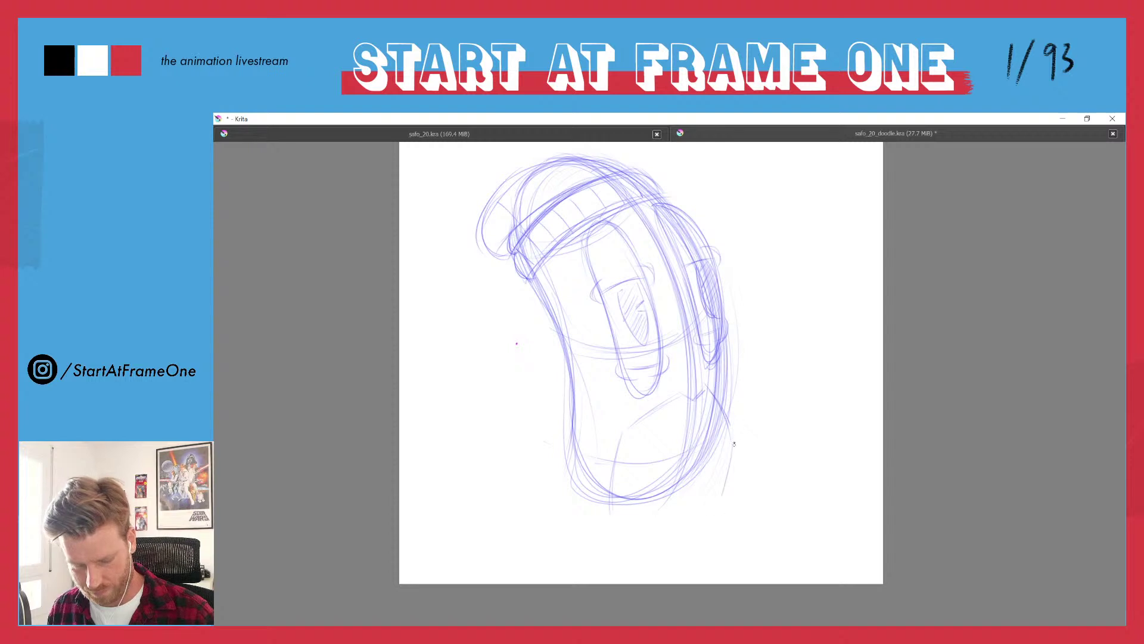
pyautogui.moveTo(734, 457); pyautogui.dragTo(713, 511)
pyautogui.moveTo(654, 460)
pyautogui.mouseDown()
pyautogui.moveTo(680, 449)
pyautogui.moveTo(643, 466)
pyautogui.moveTo(625, 510)
pyautogui.mouseUp()
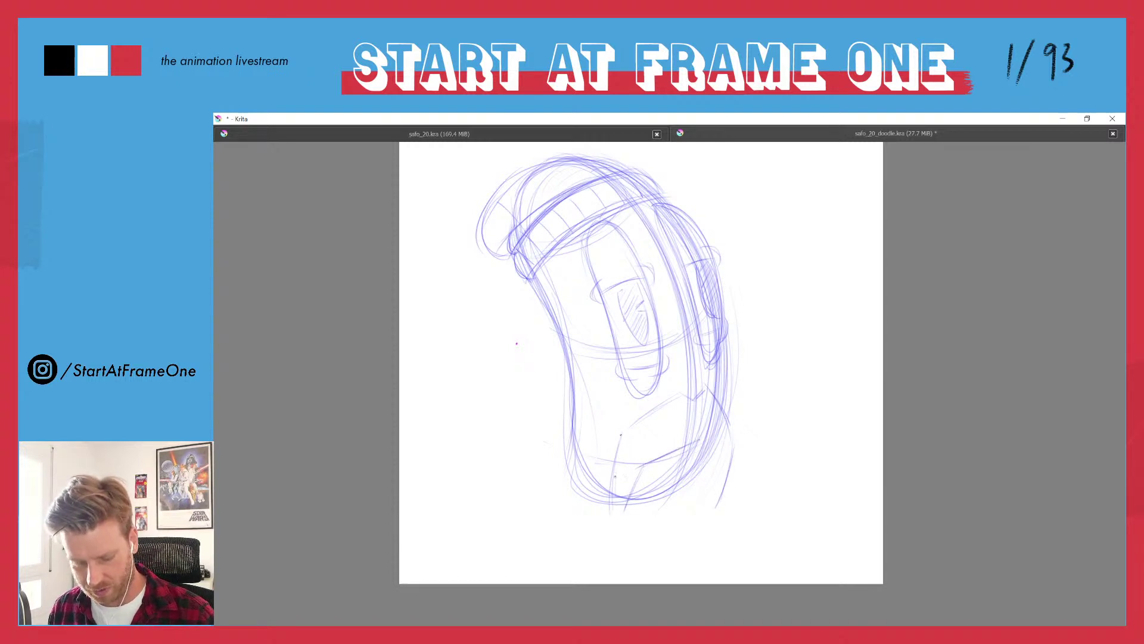
# - Complete the moustache's inner edge and pointed tips, and go over its whole contour with darker strokes
pyautogui.moveTo(621, 436); pyautogui.dragTo(614, 512)
pyautogui.moveTo(695, 444)
pyautogui.mouseDown()
pyautogui.moveTo(710, 454)
pyautogui.moveTo(714, 504)
pyautogui.mouseUp()
pyautogui.moveTo(732, 464); pyautogui.dragTo(725, 488)
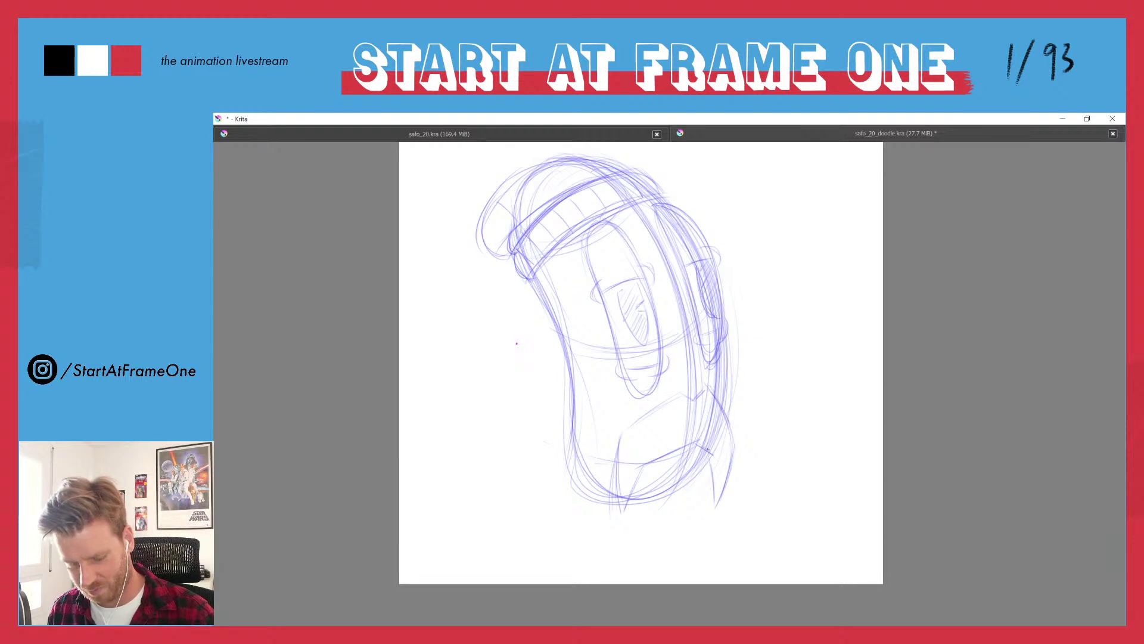
pyautogui.moveTo(693, 442); pyautogui.dragTo(715, 455)
pyautogui.moveTo(731, 401); pyautogui.dragTo(716, 438)
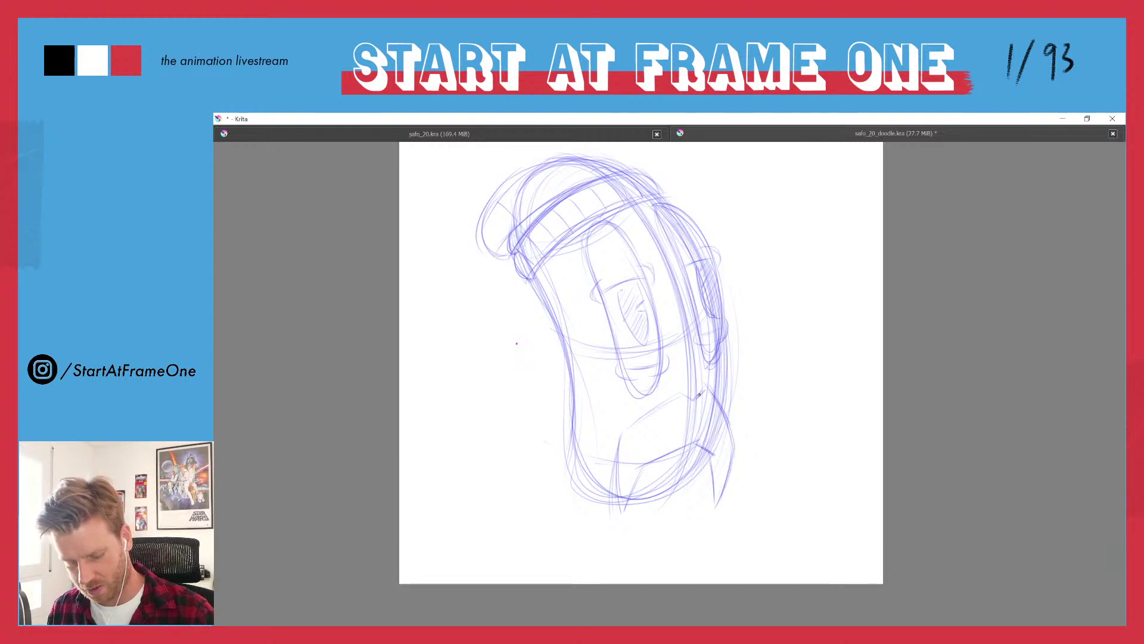
pyautogui.moveTo(704, 390)
pyautogui.mouseDown()
pyautogui.moveTo(671, 386)
pyautogui.moveTo(622, 432)
pyautogui.moveTo(618, 513)
pyautogui.mouseUp()
pyautogui.moveTo(642, 468)
pyautogui.mouseDown()
pyautogui.moveTo(630, 495)
pyautogui.moveTo(695, 446)
pyautogui.moveTo(710, 456)
pyautogui.moveTo(718, 501)
pyautogui.mouseUp()
pyautogui.moveTo(730, 399); pyautogui.dragTo(717, 441)
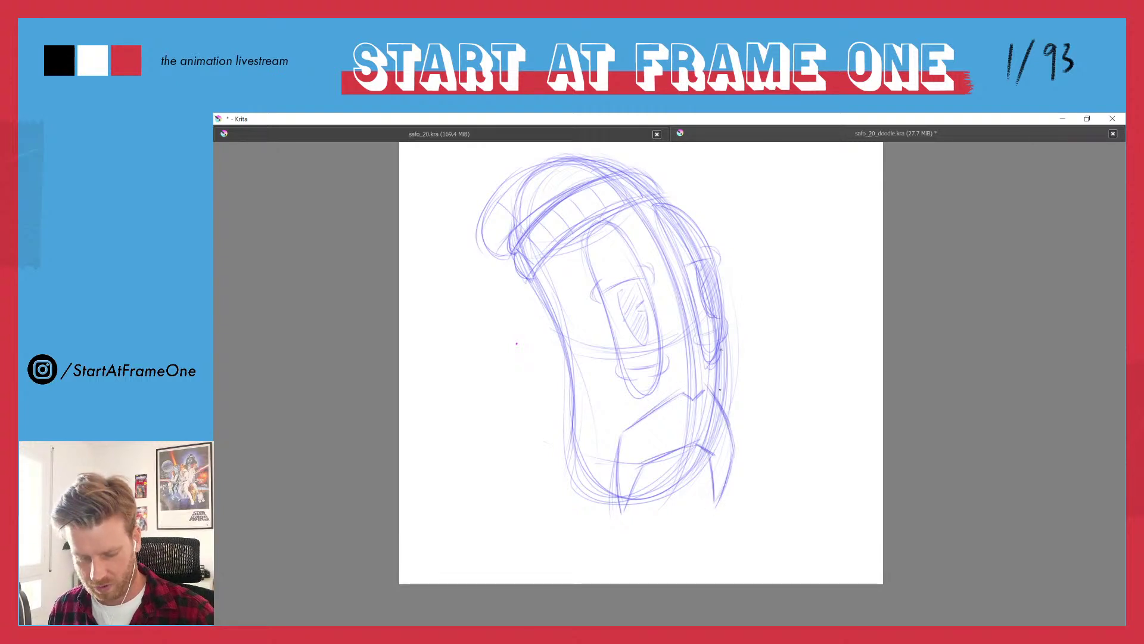
# - Reinforce the body outline beside and beneath the moustache and along the concave left side
pyautogui.moveTo(720, 352); pyautogui.dragTo(718, 399)
pyautogui.moveTo(694, 470); pyautogui.dragTo(641, 496)
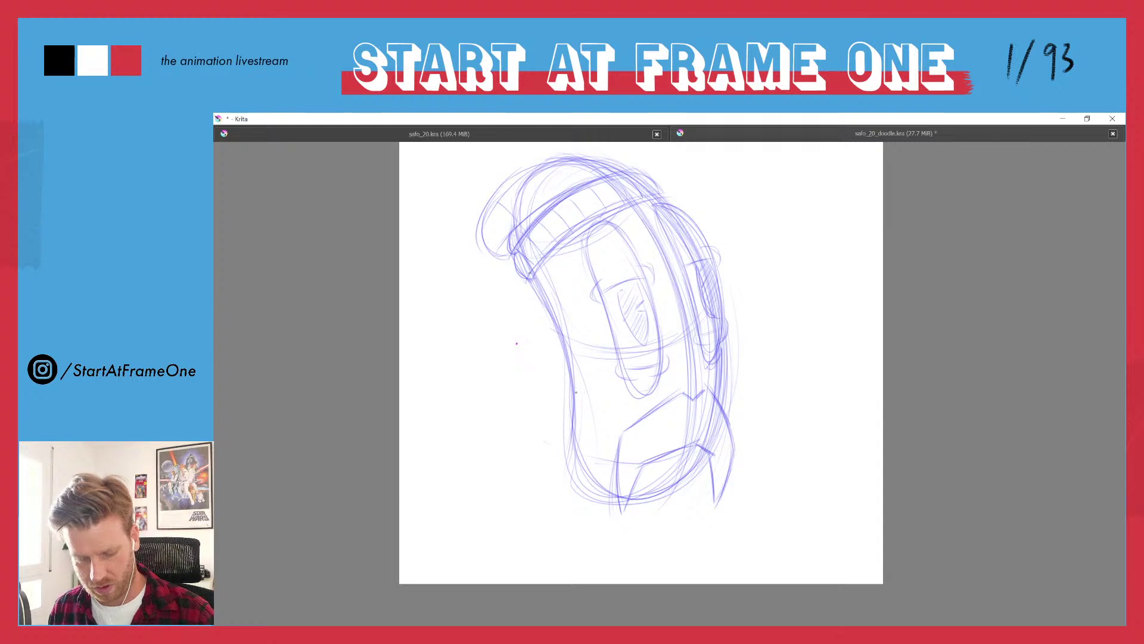
pyautogui.moveTo(572, 346); pyautogui.dragTo(566, 372)
pyautogui.moveTo(551, 292); pyautogui.dragTo(569, 414)
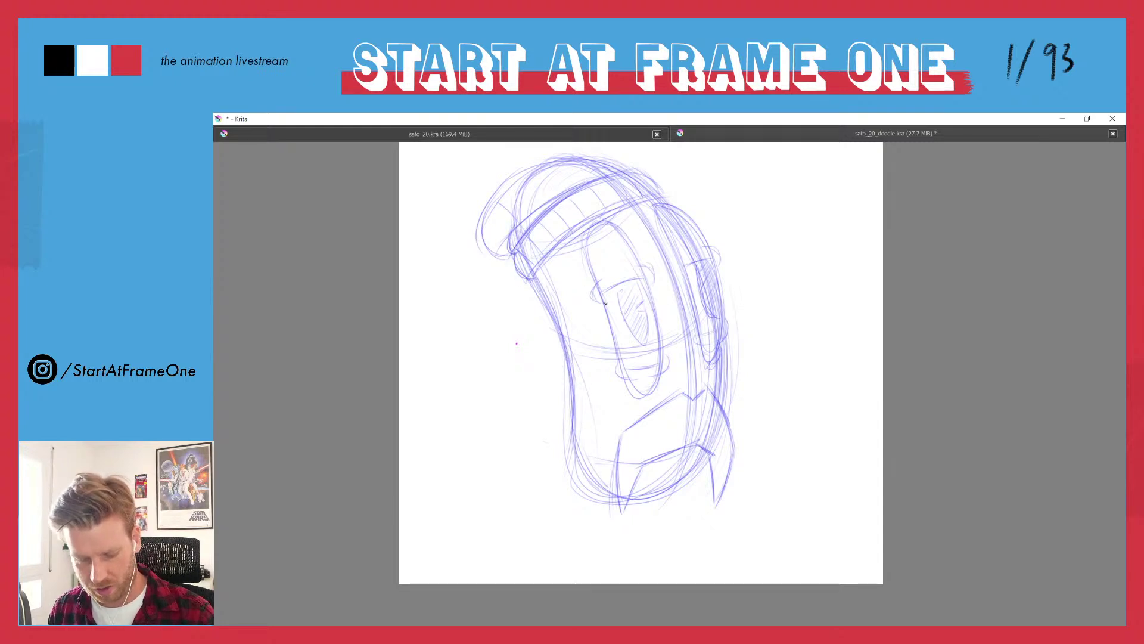
# - Darken the sides, cross bands and side bumps of the front oval, and reinforce the contours of the right-edge oval
pyautogui.moveTo(603, 301); pyautogui.dragTo(619, 359)
pyautogui.moveTo(606, 314)
pyautogui.mouseDown()
pyautogui.moveTo(620, 359)
pyautogui.moveTo(659, 362)
pyautogui.moveTo(660, 378)
pyautogui.moveTo(617, 368)
pyautogui.mouseUp()
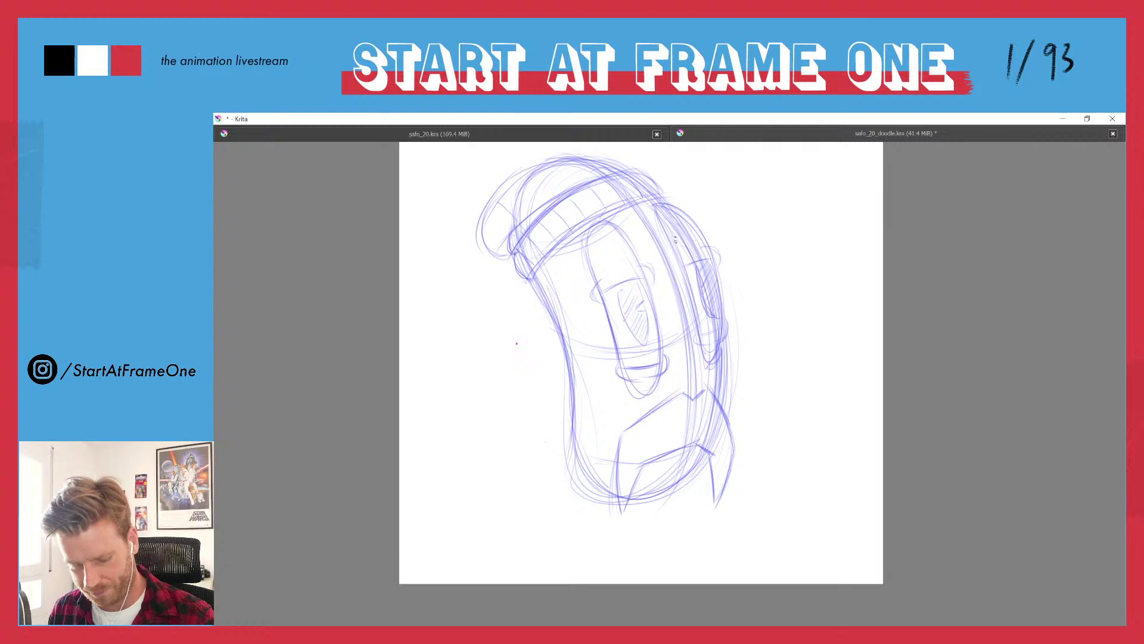
pyautogui.moveTo(645, 283); pyautogui.dragTo(661, 343)
pyautogui.moveTo(599, 292)
pyautogui.mouseDown()
pyautogui.moveTo(643, 279)
pyautogui.moveTo(655, 287)
pyautogui.moveTo(595, 305)
pyautogui.mouseUp()
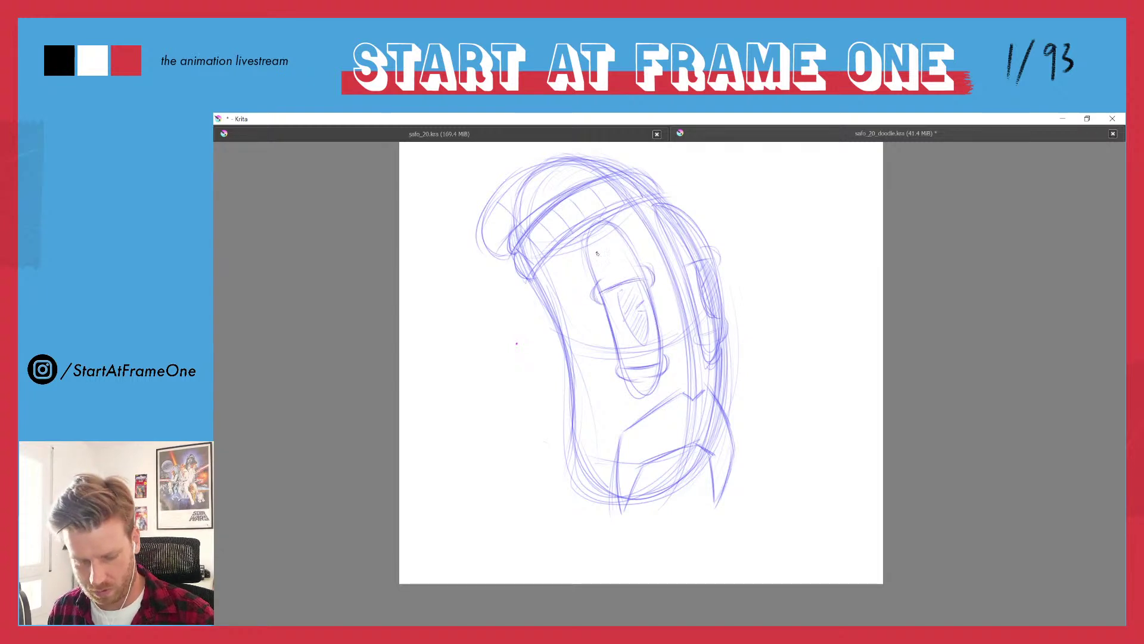
pyautogui.moveTo(587, 266); pyautogui.dragTo(585, 243)
pyautogui.moveTo(681, 266)
pyautogui.mouseDown()
pyautogui.moveTo(671, 243)
pyautogui.moveTo(701, 246)
pyautogui.moveTo(716, 290)
pyautogui.moveTo(699, 333)
pyautogui.moveTo(719, 341)
pyautogui.mouseUp()
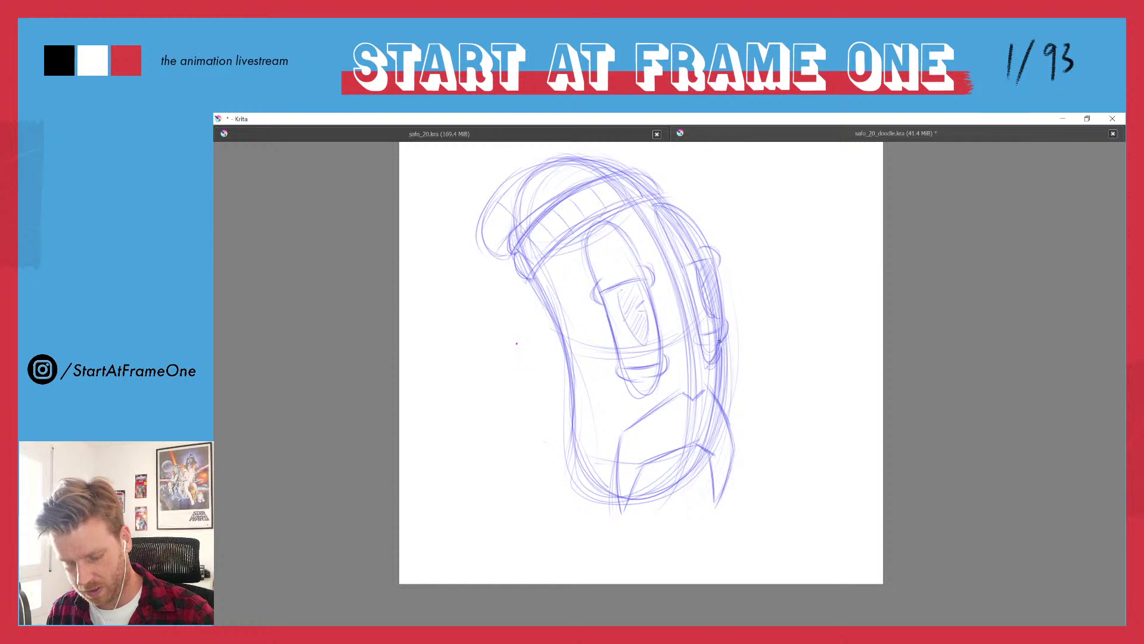
pyautogui.moveTo(693, 228); pyautogui.dragTo(651, 207)
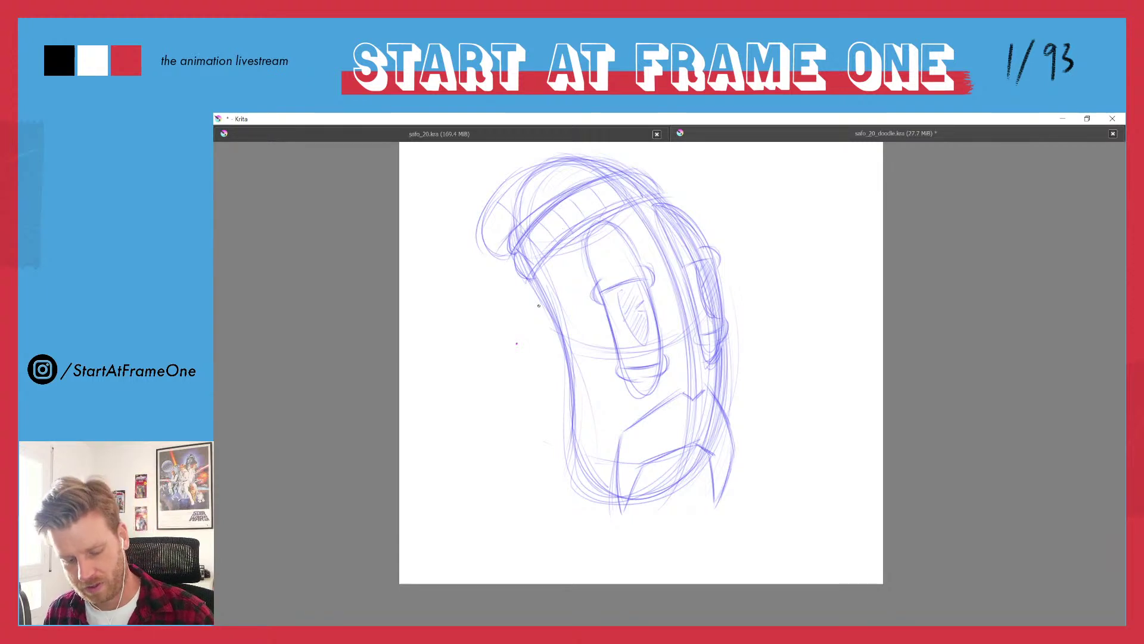
# - Sketch two roughly parallel curves flaring down and outward from the body's lower left end
pyautogui.moveTo(569, 380); pyautogui.dragTo(561, 328)
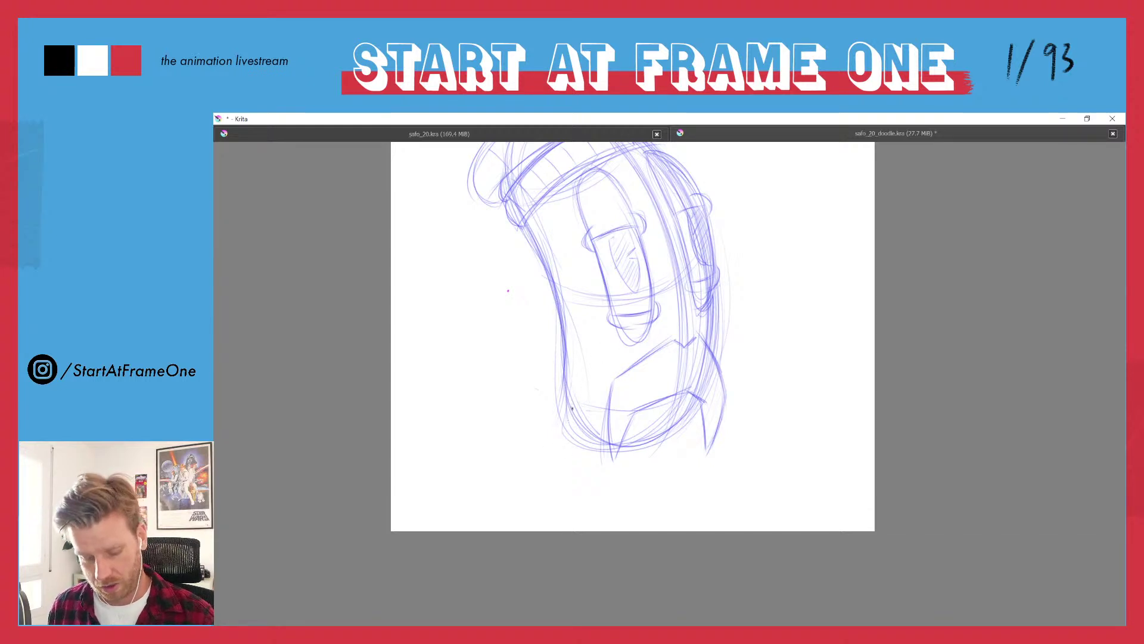
pyautogui.moveTo(572, 410); pyautogui.dragTo(542, 471)
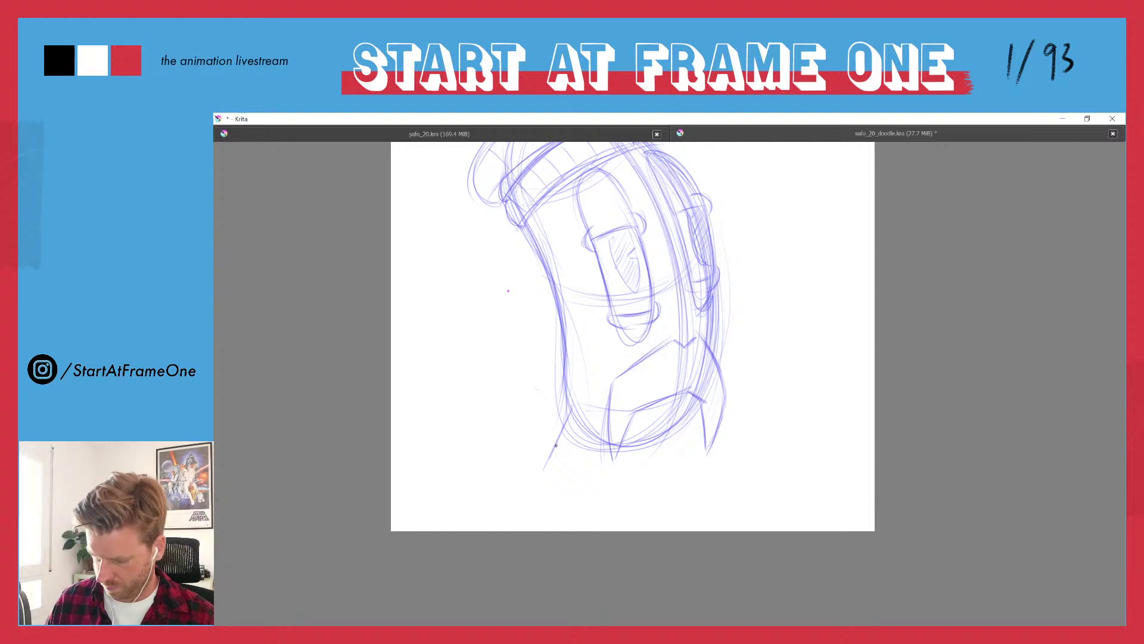
pyautogui.hotkey('ctrl', 'z')
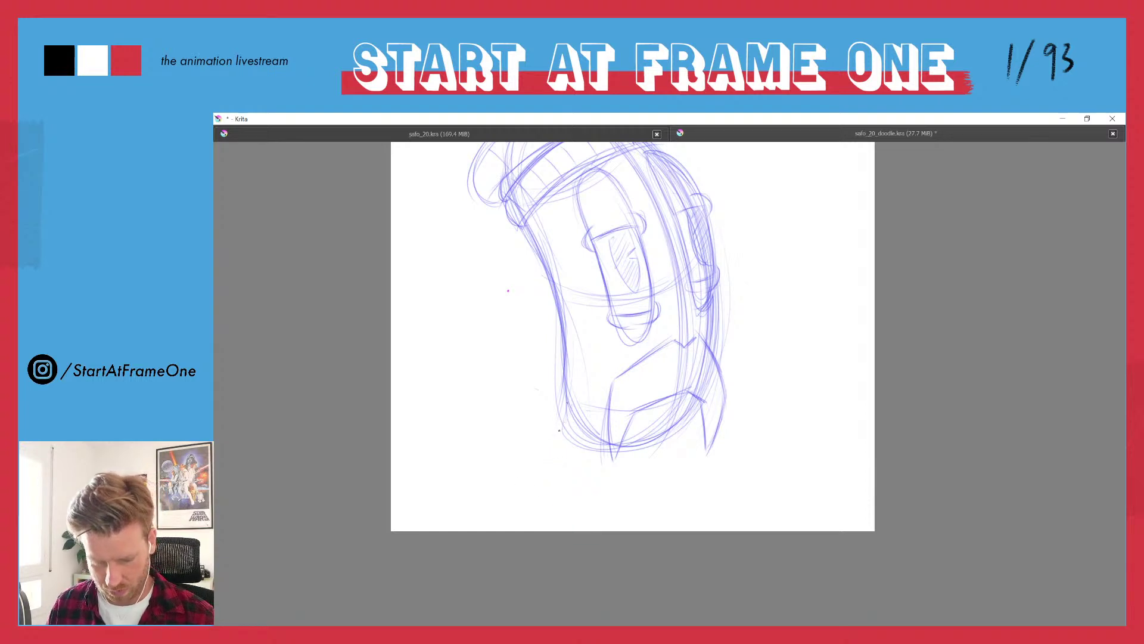
pyautogui.moveTo(546, 455)
pyautogui.mouseDown()
pyautogui.moveTo(567, 409)
pyautogui.moveTo(539, 464)
pyautogui.mouseUp()
pyautogui.moveTo(569, 407)
pyautogui.mouseDown()
pyautogui.moveTo(543, 460)
pyautogui.moveTo(562, 433)
pyautogui.moveTo(561, 479)
pyautogui.mouseUp()
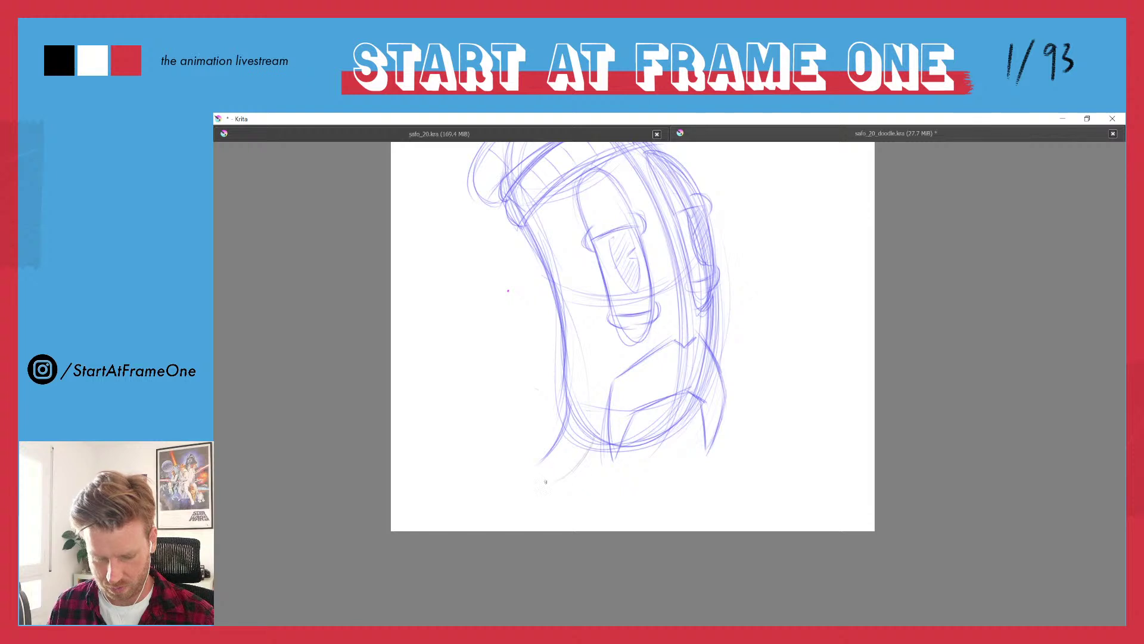
pyautogui.moveTo(592, 443); pyautogui.dragTo(544, 484)
pyautogui.moveTo(564, 423); pyautogui.dragTo(547, 450)
pyautogui.moveTo(570, 400)
pyautogui.mouseDown()
pyautogui.moveTo(552, 456)
pyautogui.moveTo(562, 481)
pyautogui.mouseUp()
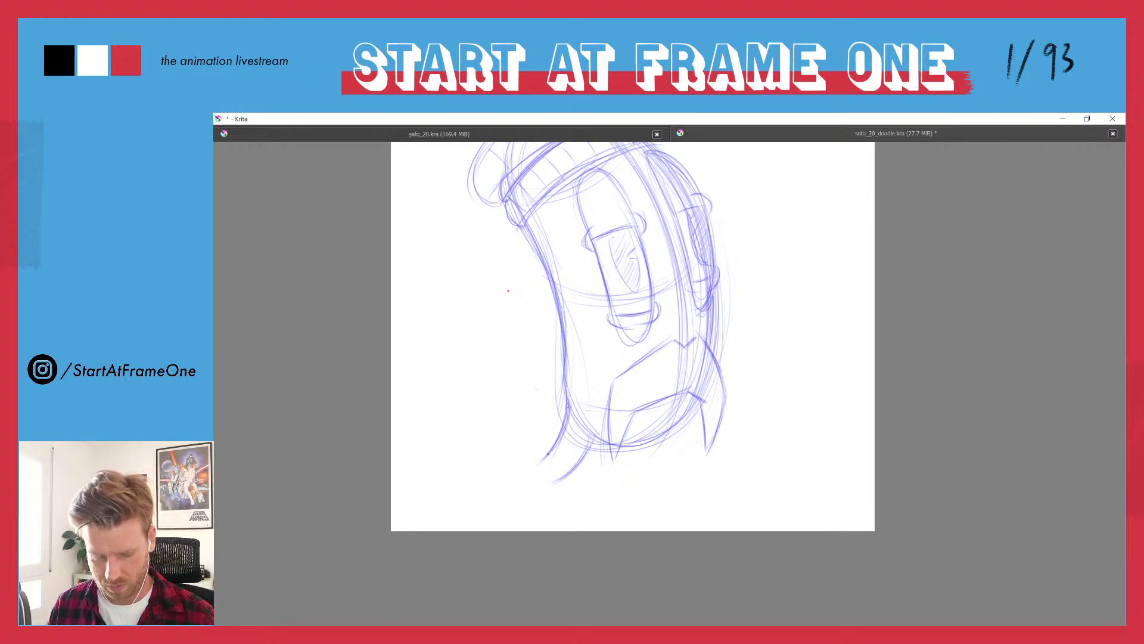
pyautogui.moveTo(573, 407); pyautogui.dragTo(584, 423)
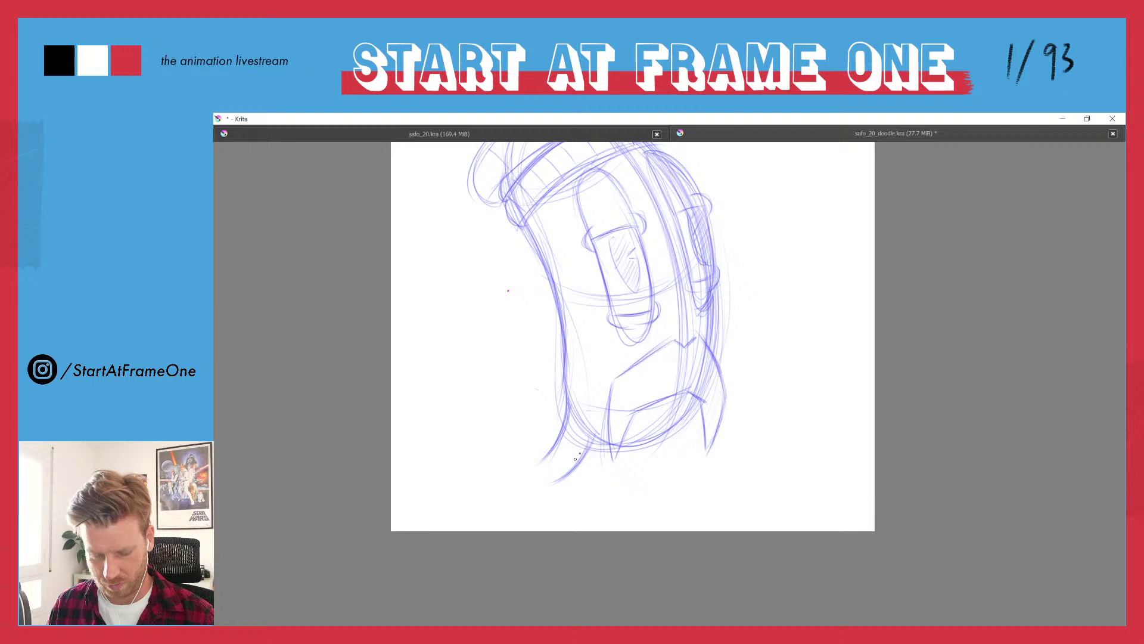
# - Rework the lower flaring curve into a short edge from the body's base with a small rounded bump near its end
pyautogui.moveTo(547, 455); pyautogui.dragTo(557, 443)
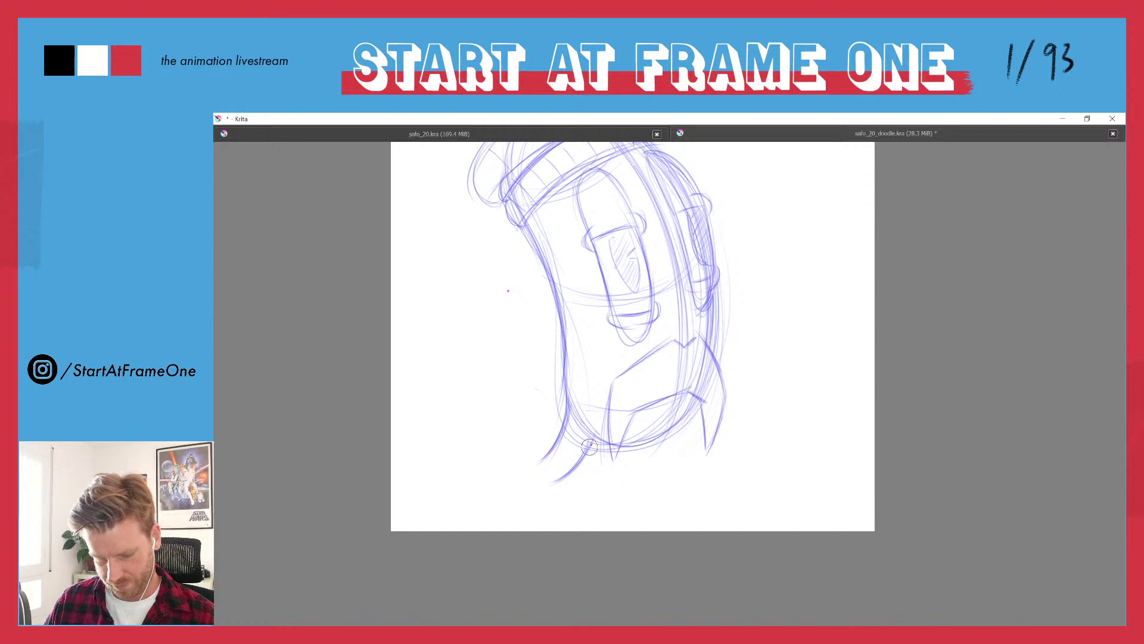
pyautogui.hotkey('ctrl', 'z')
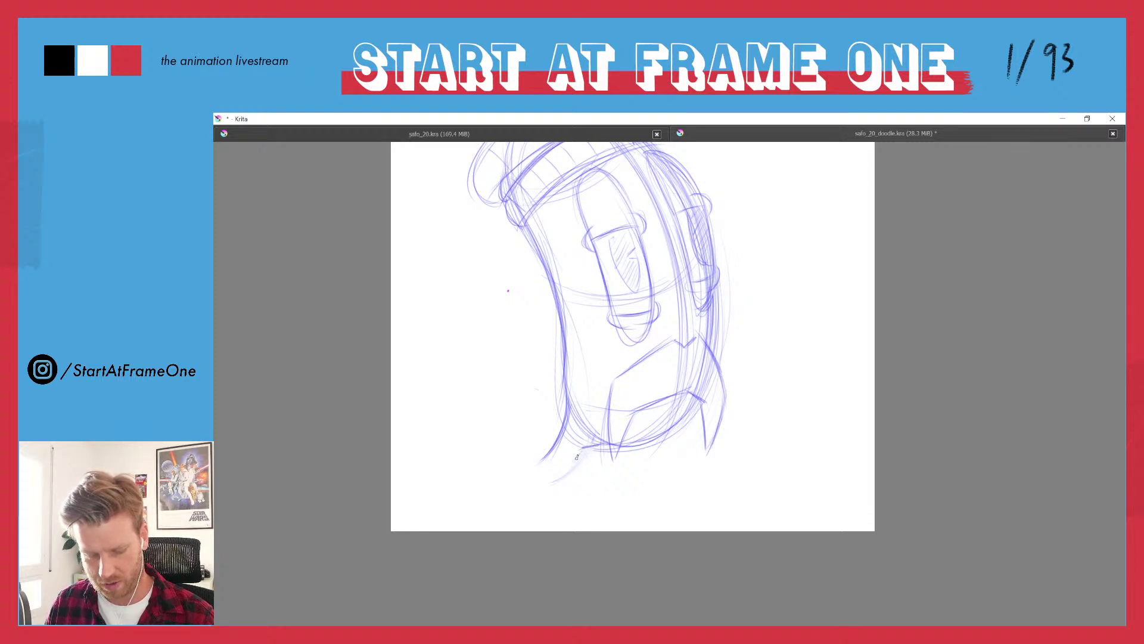
pyautogui.moveTo(582, 448)
pyautogui.mouseDown()
pyautogui.moveTo(549, 485)
pyautogui.moveTo(566, 477)
pyautogui.moveTo(557, 473)
pyautogui.mouseUp()
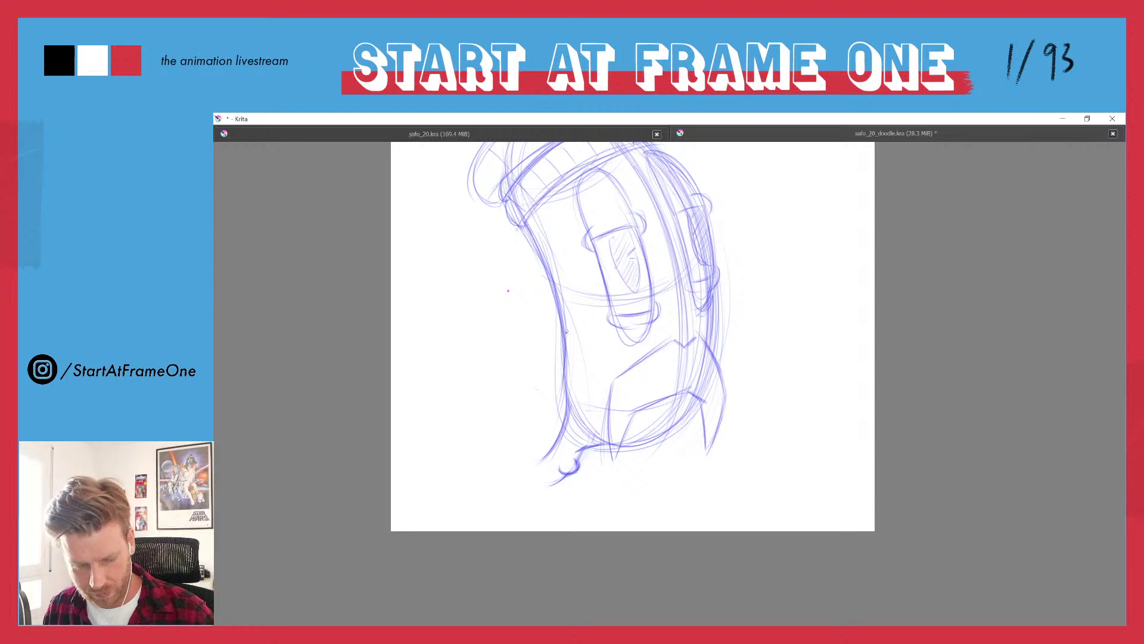
# - Darken the body's left and bottom outline and retrace the contour of the drooping cap flap
pyautogui.moveTo(527, 226); pyautogui.dragTo(574, 414)
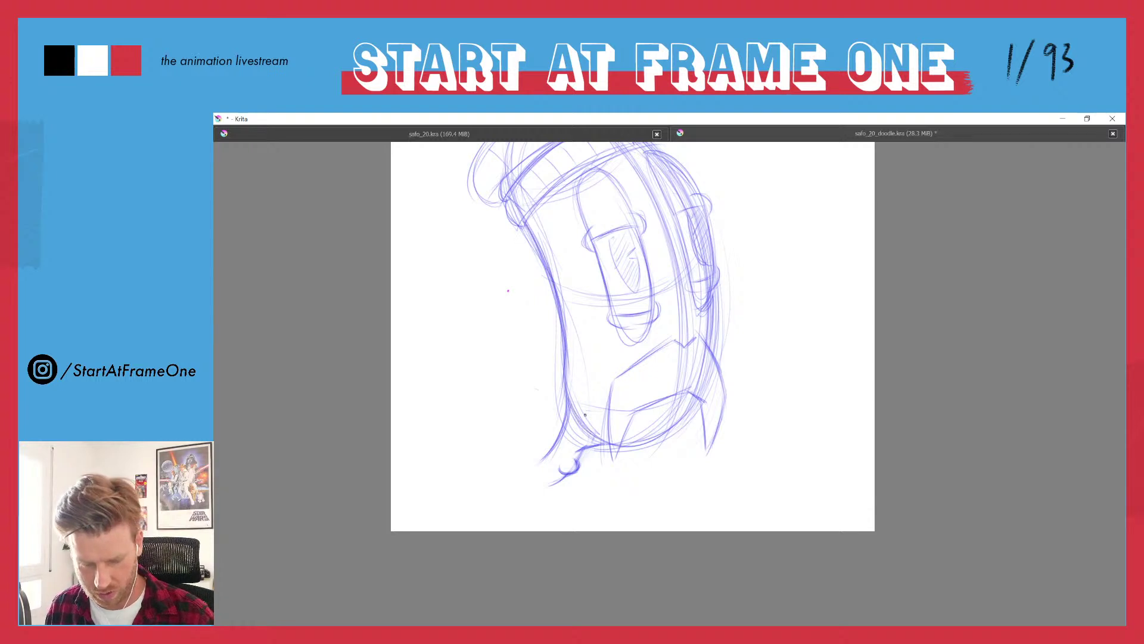
pyautogui.moveTo(686, 416); pyautogui.dragTo(633, 436)
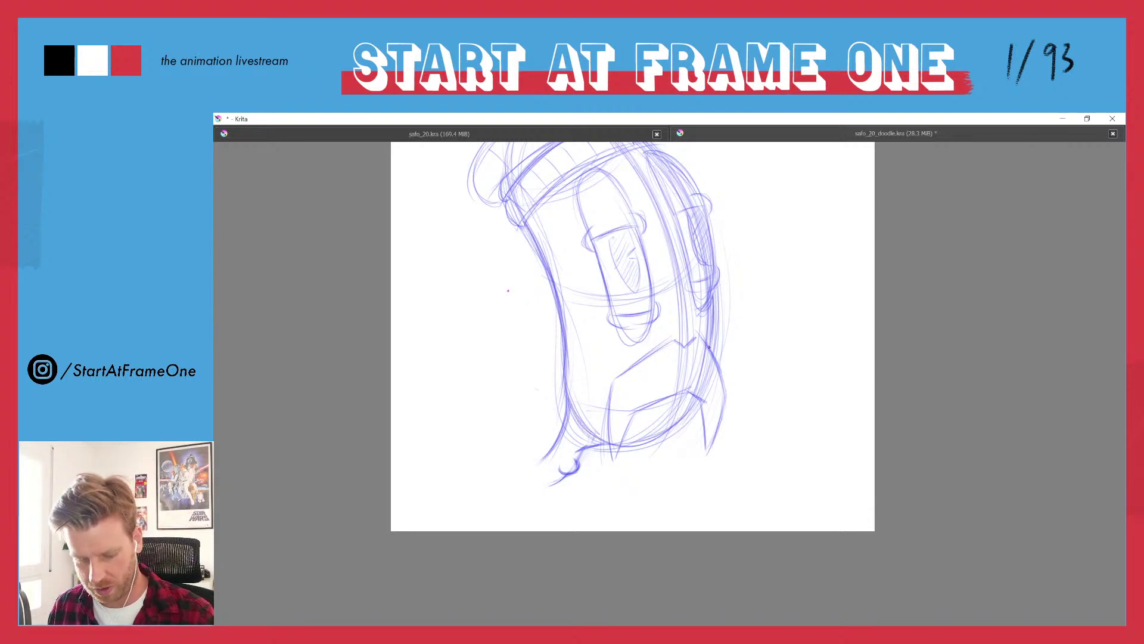
pyautogui.moveTo(518, 223); pyautogui.dragTo(536, 333)
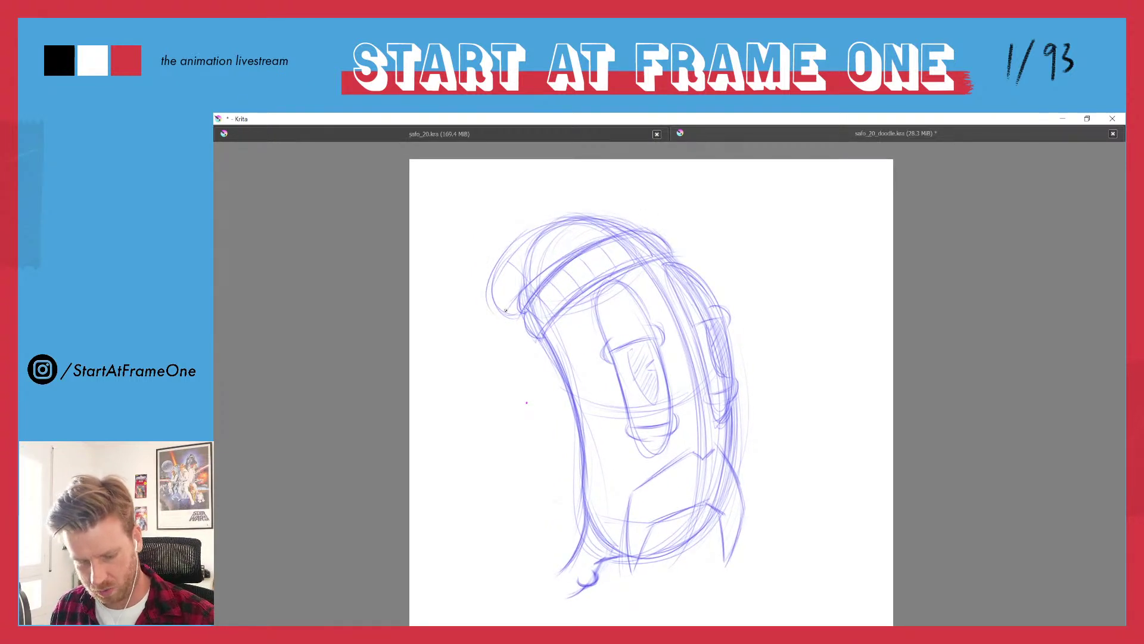
pyautogui.moveTo(517, 301)
pyautogui.mouseDown()
pyautogui.moveTo(499, 310)
pyautogui.moveTo(495, 257)
pyautogui.moveTo(539, 216)
pyautogui.moveTo(609, 221)
pyautogui.mouseUp()
pyautogui.moveTo(533, 232)
pyautogui.mouseDown()
pyautogui.moveTo(493, 275)
pyautogui.moveTo(531, 241)
pyautogui.moveTo(527, 222)
pyautogui.mouseUp()
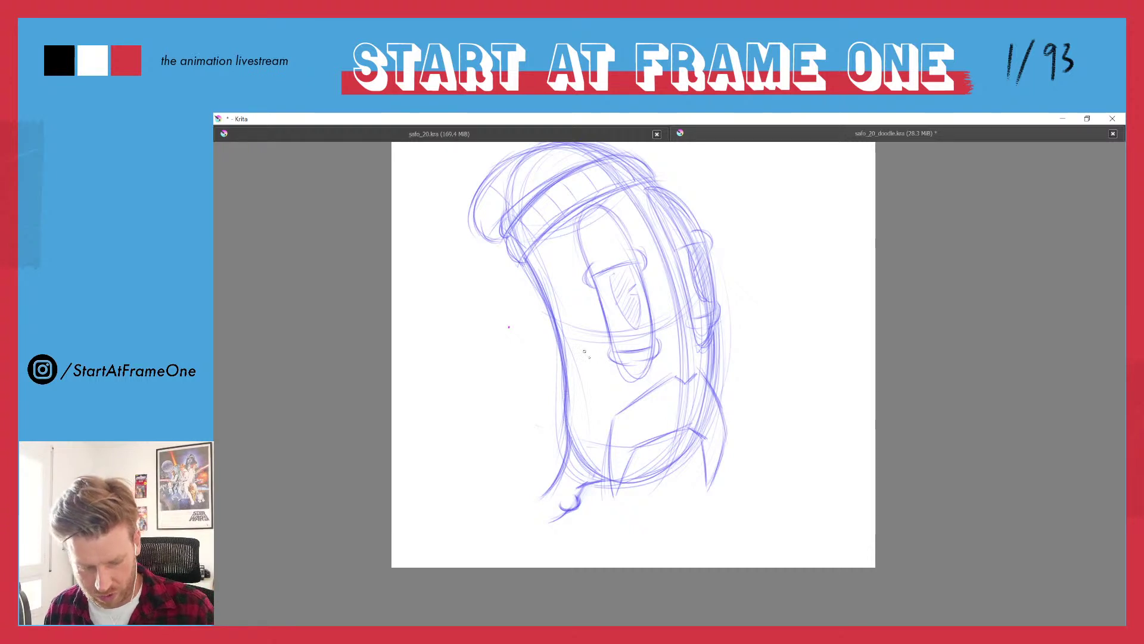
# - Draw a short angular cheek line beside the lower end of the front eye
pyautogui.moveTo(578, 346); pyautogui.dragTo(602, 370)
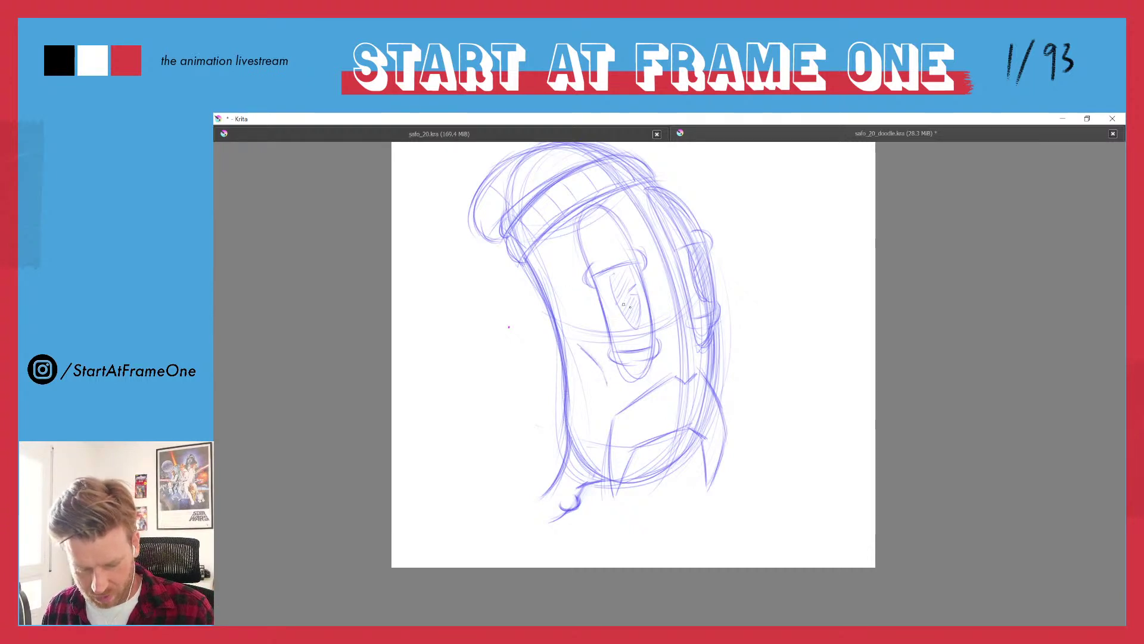
pyautogui.moveTo(718, 334); pyautogui.dragTo(713, 354)
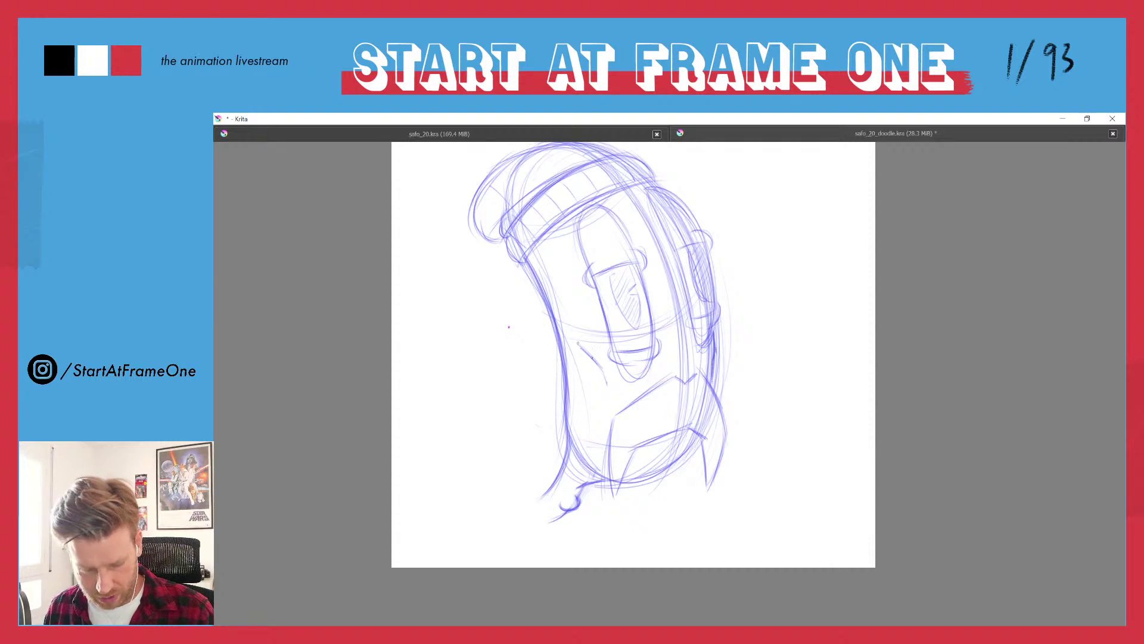
pyautogui.moveTo(578, 344); pyautogui.dragTo(603, 370)
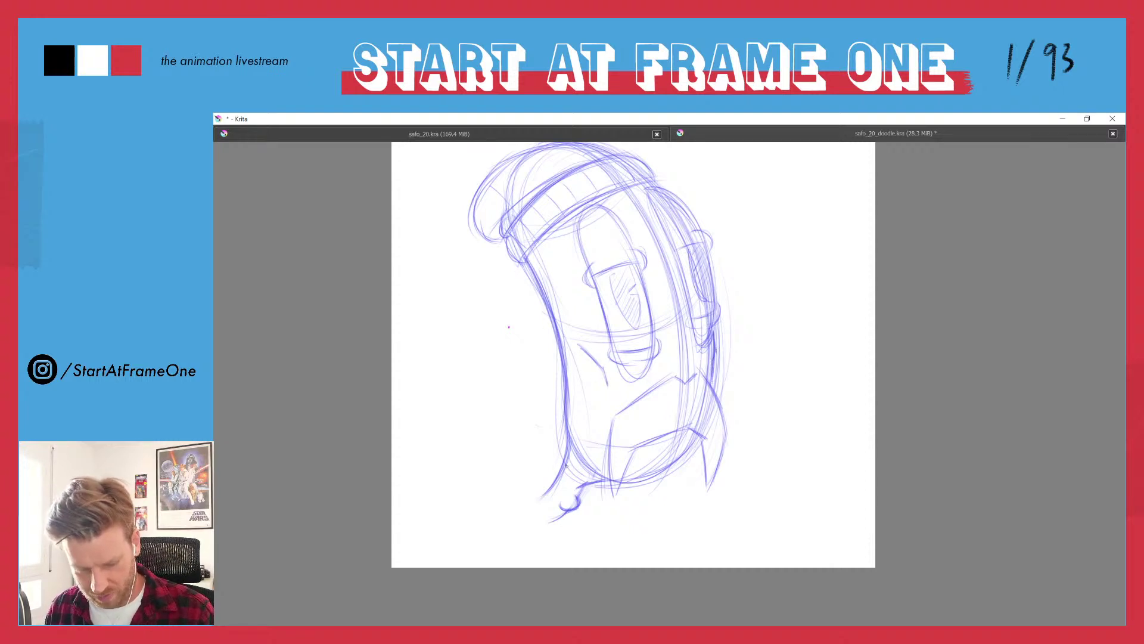
# - Hatch the front eye's pupil more densely, keeping the small wedge-shaped highlight blank
pyautogui.moveTo(565, 465); pyautogui.dragTo(575, 406)
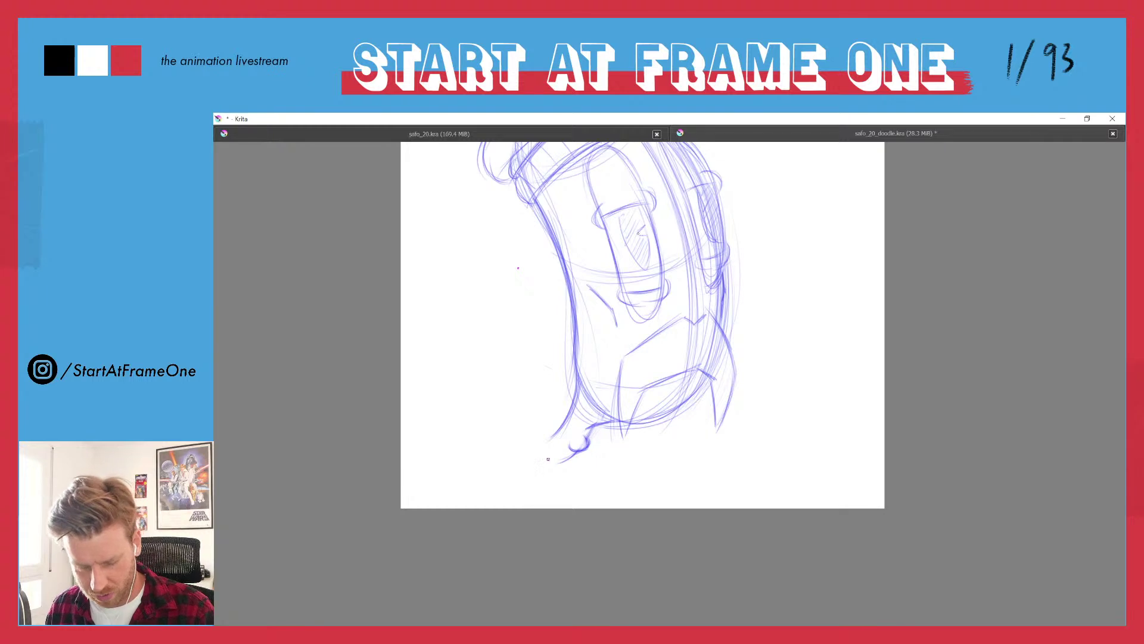
pyautogui.moveTo(619, 221)
pyautogui.mouseDown()
pyautogui.moveTo(642, 270)
pyautogui.moveTo(639, 206)
pyautogui.moveTo(638, 233)
pyautogui.mouseUp()
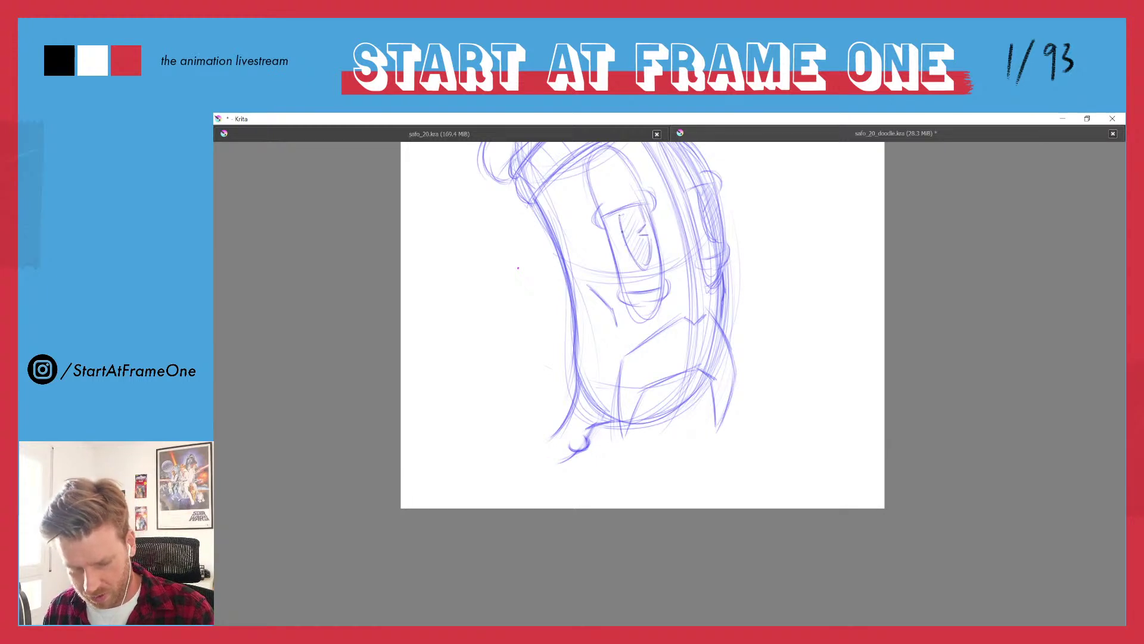
pyautogui.moveTo(647, 240)
pyautogui.mouseDown()
pyautogui.moveTo(638, 263)
pyautogui.moveTo(618, 217)
pyautogui.mouseUp()
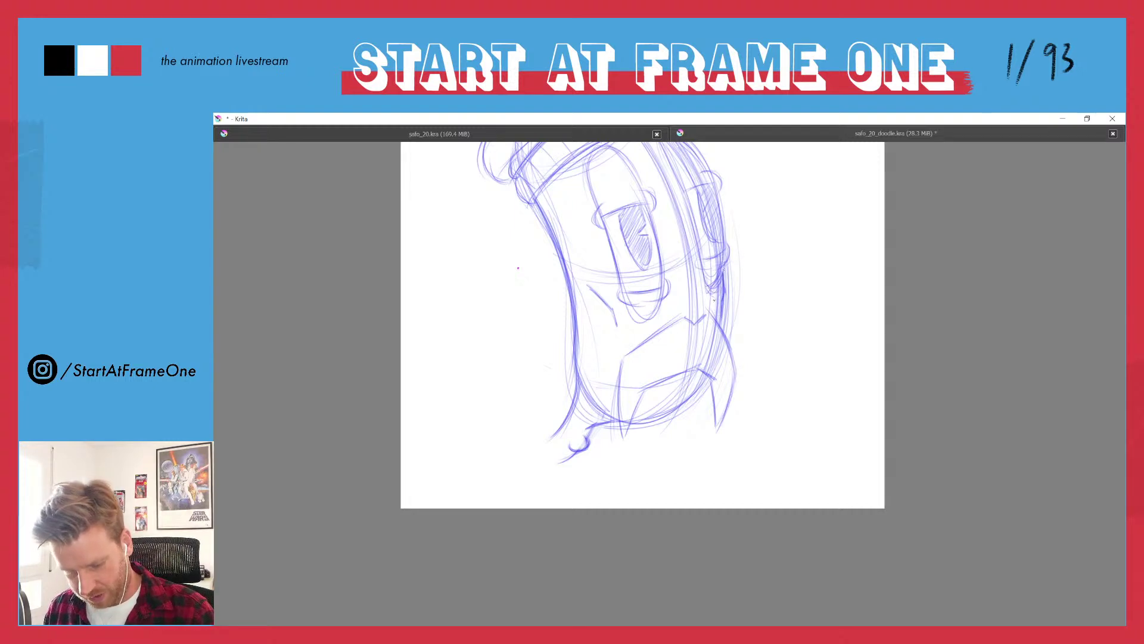
# - Rework and darken the far eye's lower end and shade the body edge just beneath it
pyautogui.moveTo(723, 281)
pyautogui.mouseDown()
pyautogui.moveTo(727, 246)
pyautogui.moveTo(725, 259)
pyautogui.mouseUp()
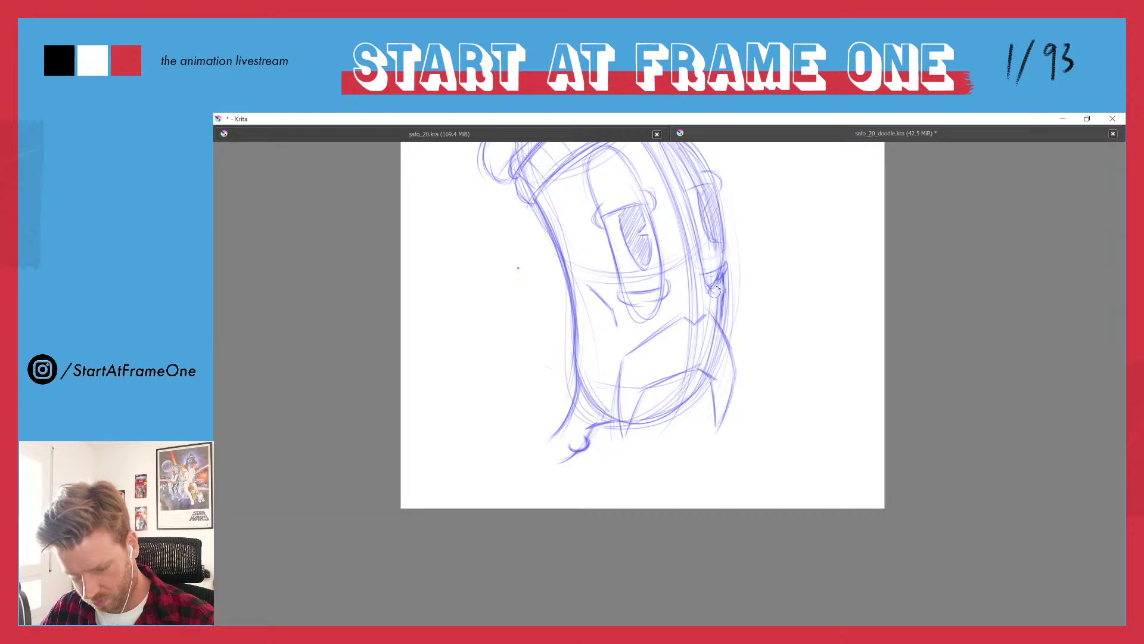
pyautogui.moveTo(718, 279); pyautogui.dragTo(720, 275)
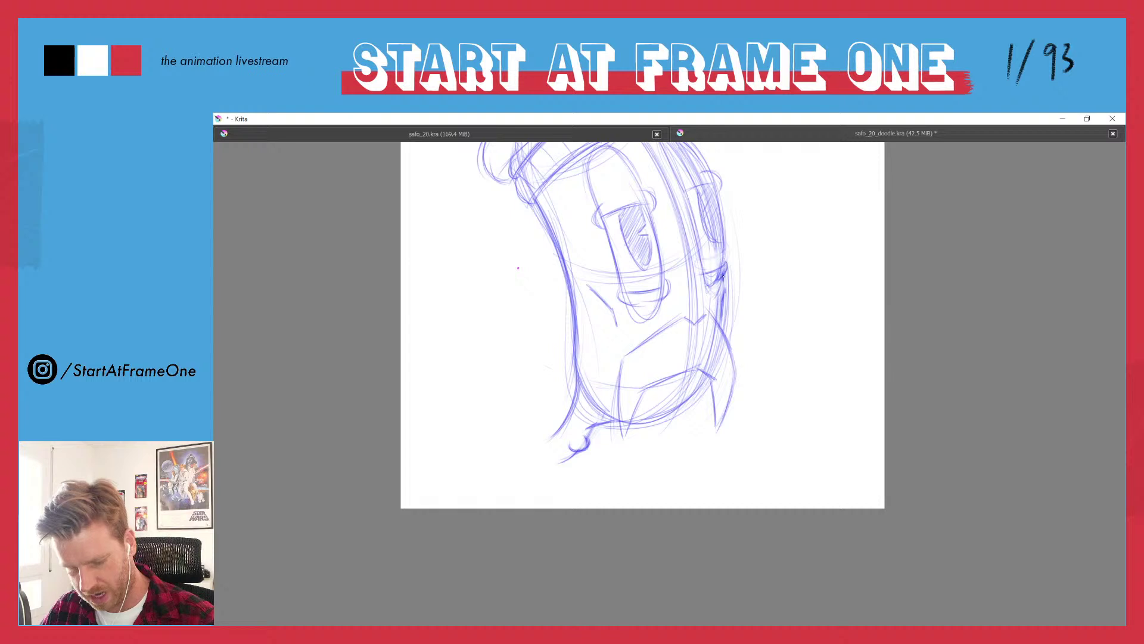
pyautogui.moveTo(723, 276); pyautogui.dragTo(722, 297)
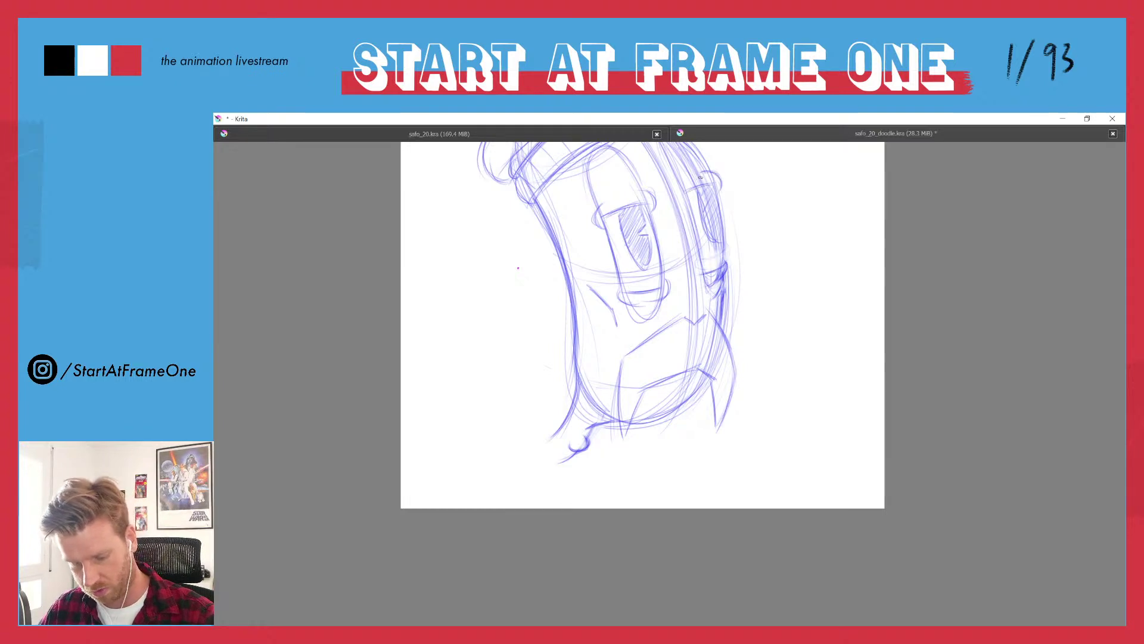
pyautogui.moveTo(722, 214); pyautogui.dragTo(723, 240)
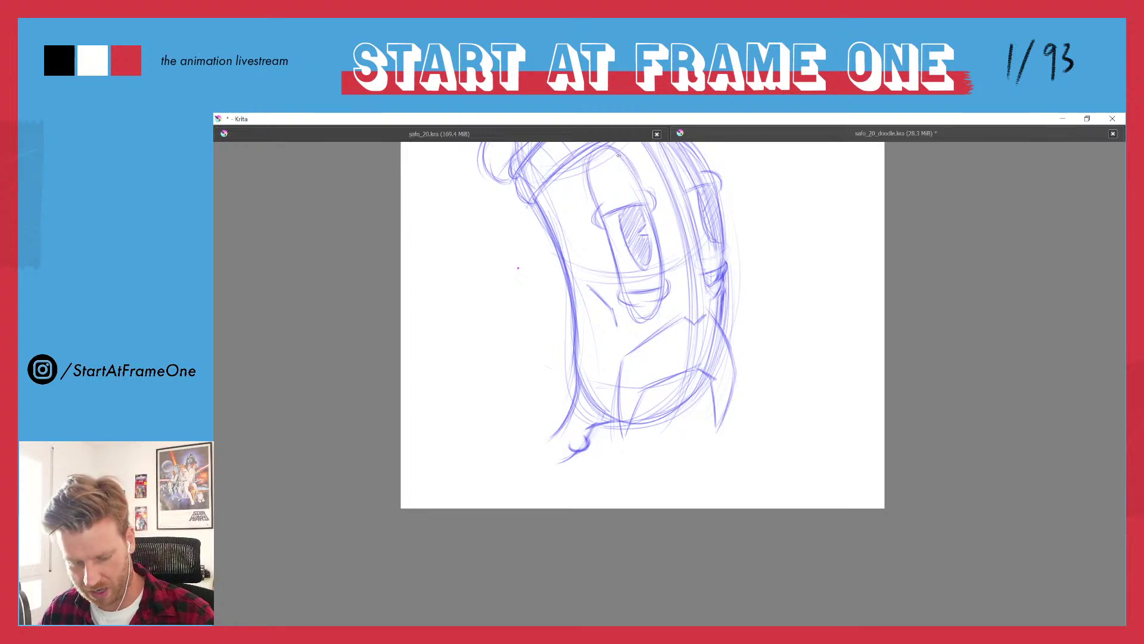
pyautogui.moveTo(721, 282); pyautogui.dragTo(710, 299)
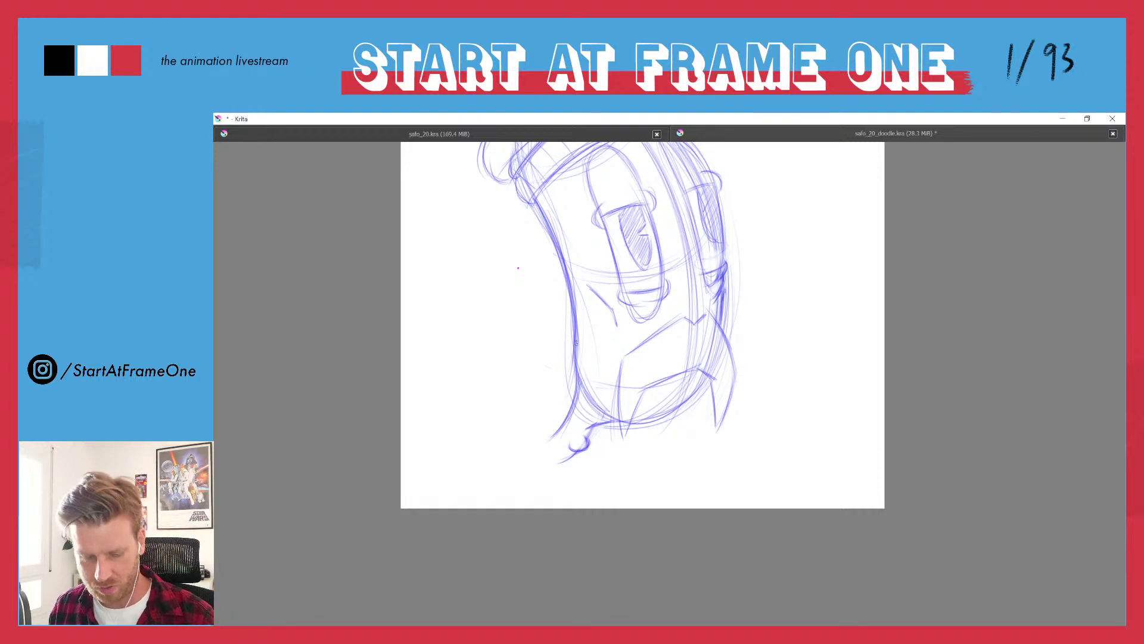
# - Reinforce the body's bottom contour, its far-side contour above the far eye, and the curved line down the middle of the face
pyautogui.moveTo(685, 394); pyautogui.dragTo(638, 423)
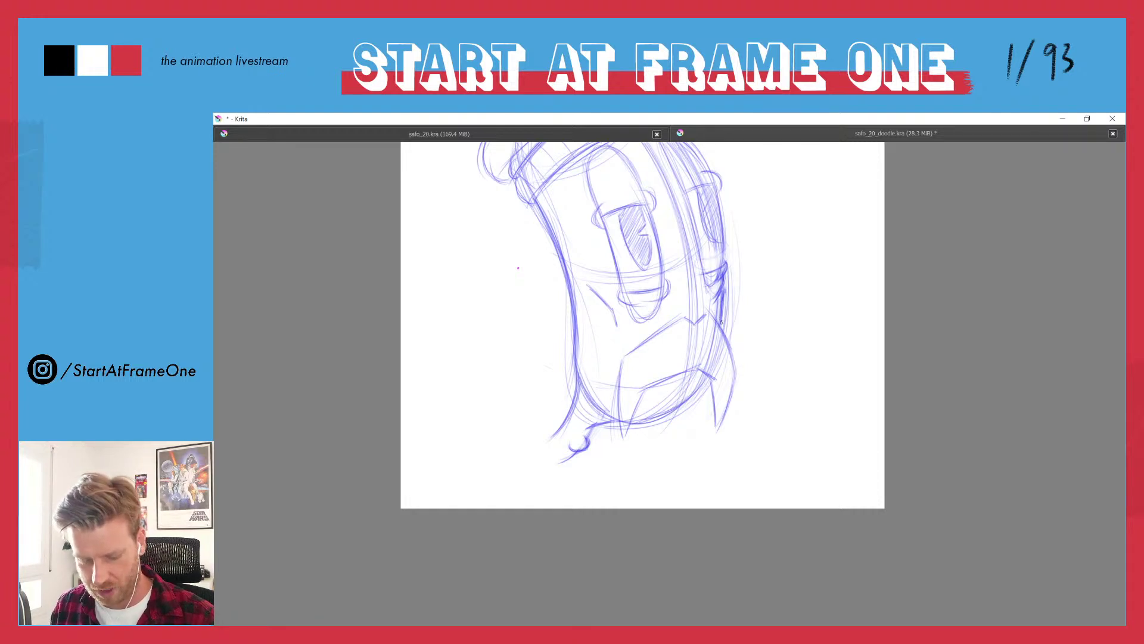
pyautogui.moveTo(570, 223); pyautogui.dragTo(586, 267)
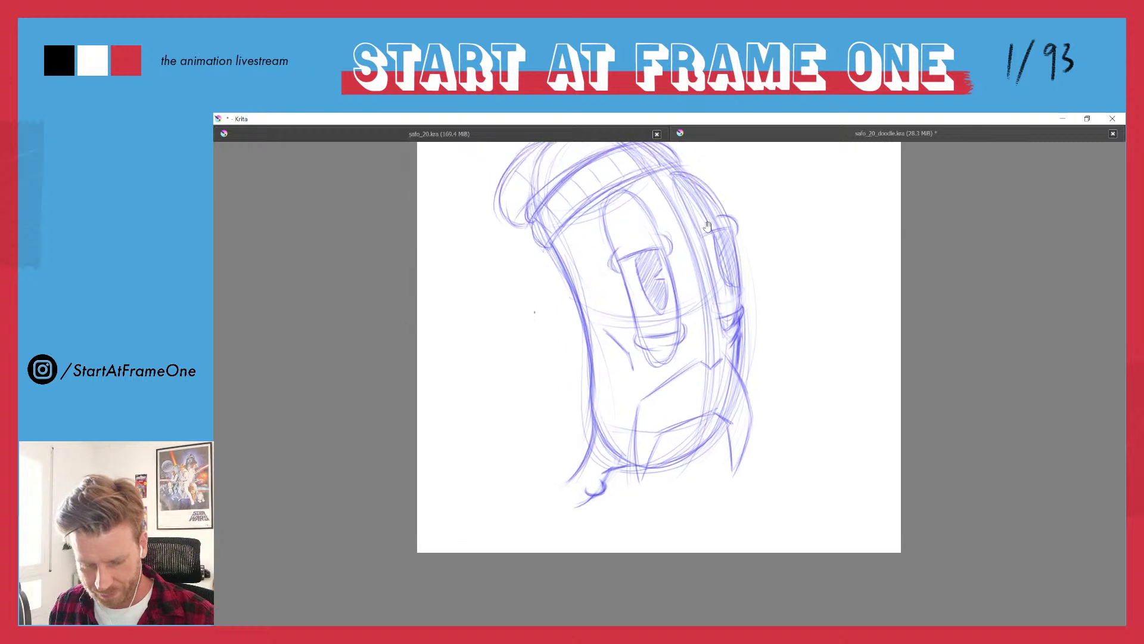
pyautogui.moveTo(674, 173)
pyautogui.mouseDown()
pyautogui.moveTo(733, 240)
pyautogui.moveTo(730, 227)
pyautogui.moveTo(741, 284)
pyautogui.mouseUp()
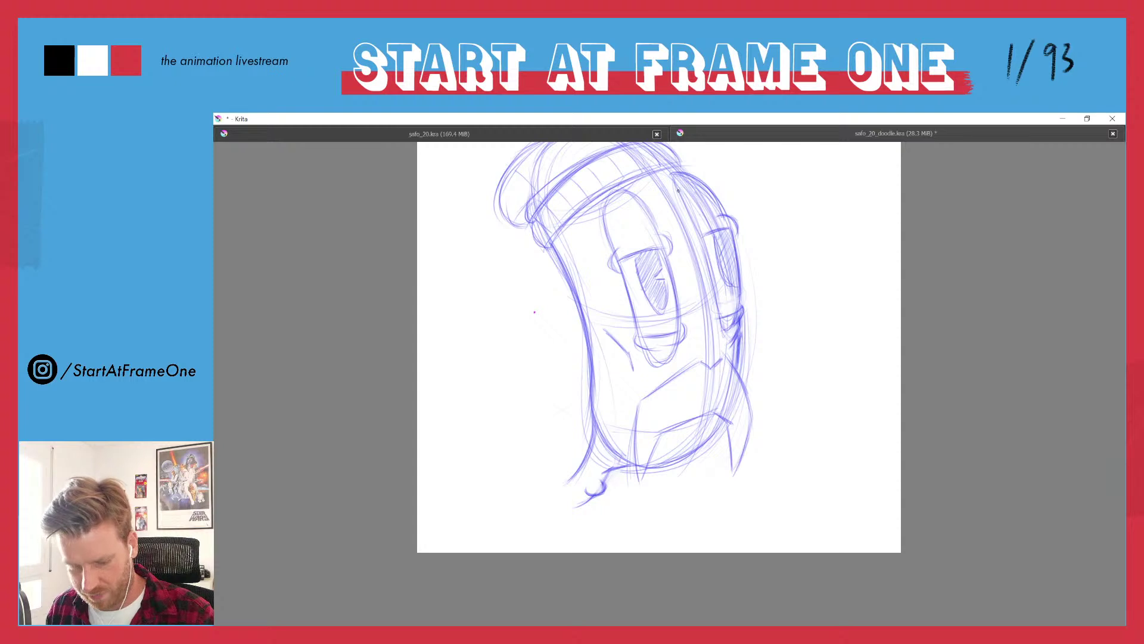
pyautogui.moveTo(680, 190); pyautogui.dragTo(715, 289)
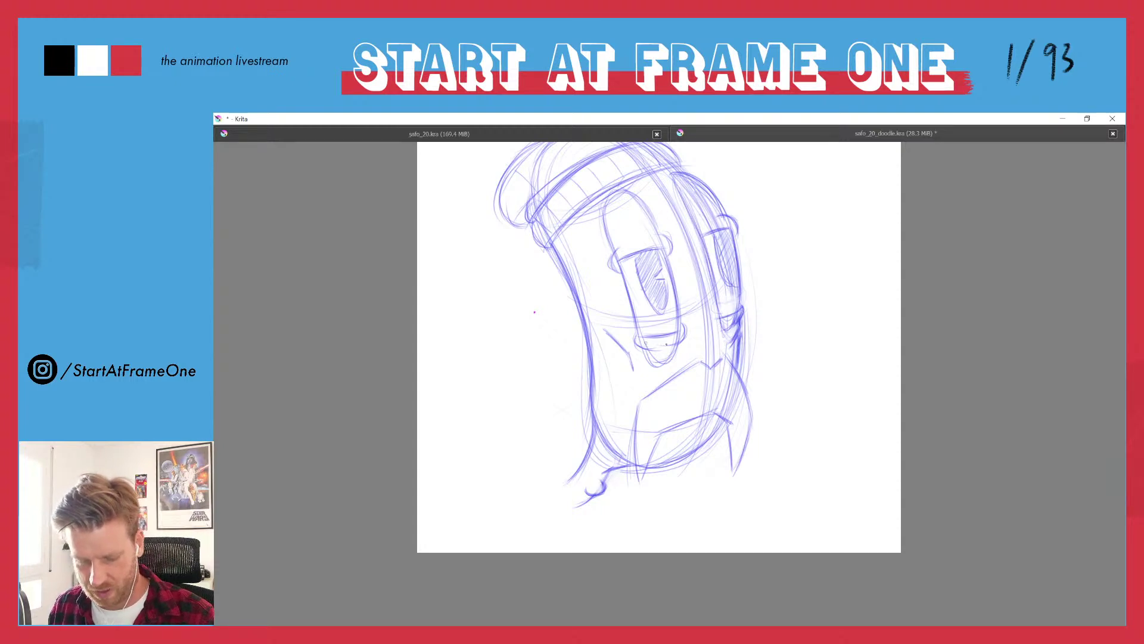
# - Erase the front eye's top arc, darken its sides and bumps, and clean up the contour where the cap meets the far side
pyautogui.moveTo(679, 324); pyautogui.dragTo(680, 346)
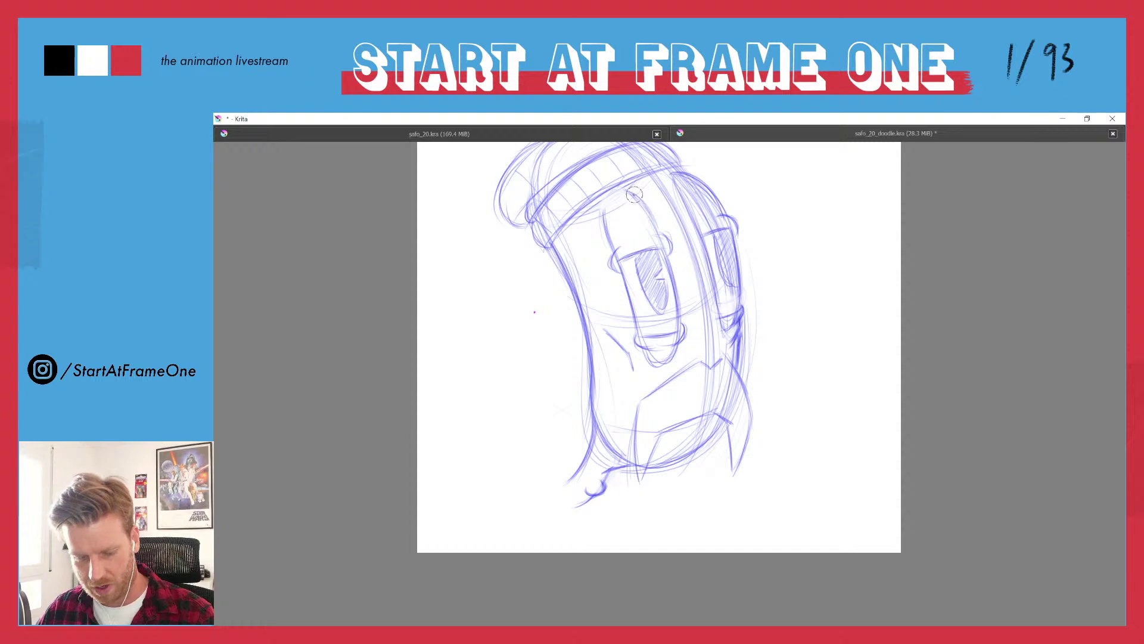
pyautogui.moveTo(655, 241); pyautogui.dragTo(668, 237)
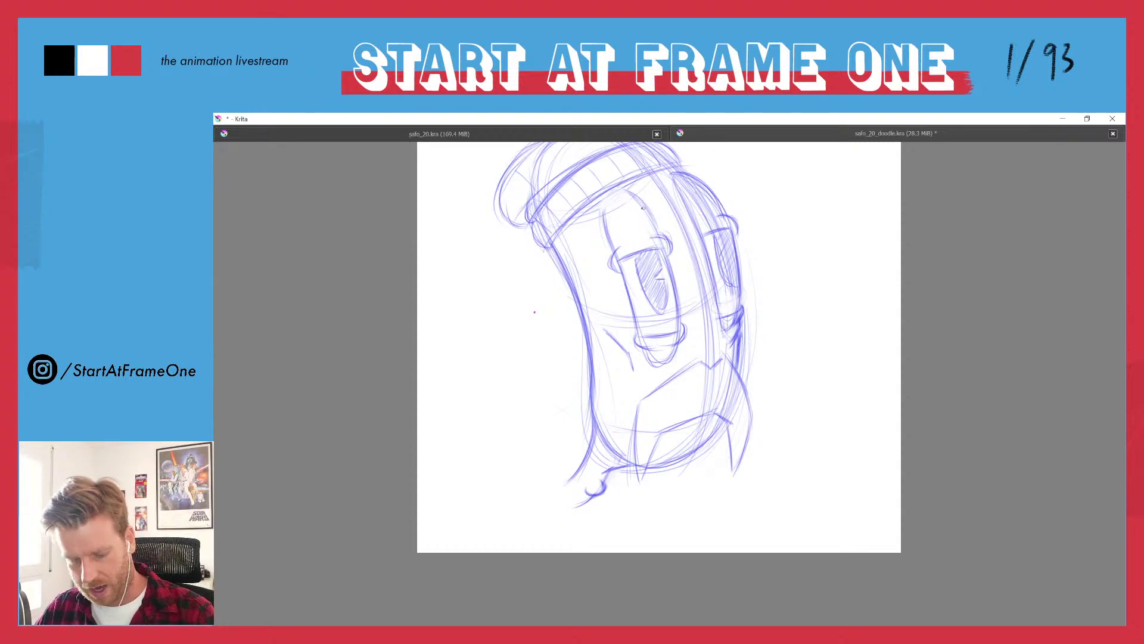
pyautogui.moveTo(604, 218); pyautogui.dragTo(614, 251)
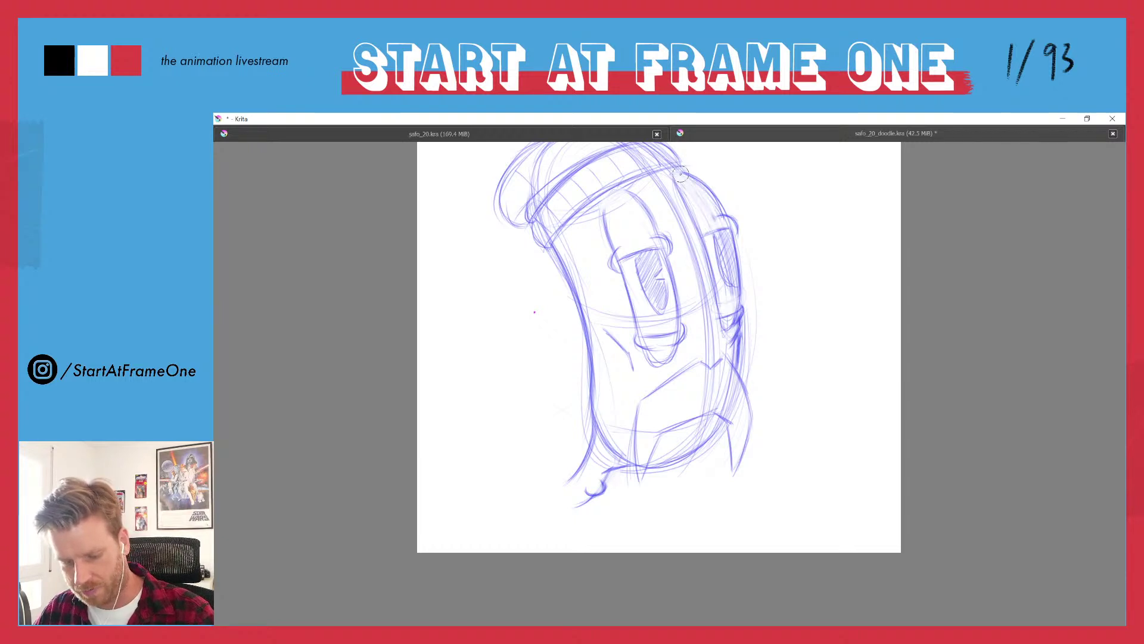
pyautogui.moveTo(677, 165); pyautogui.dragTo(704, 185)
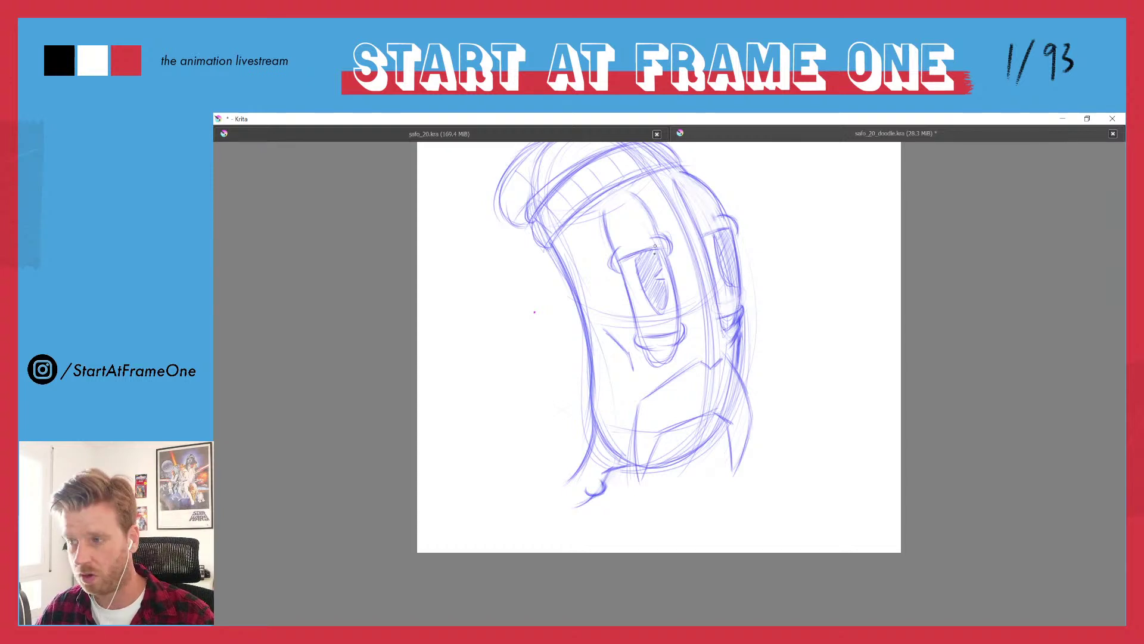
# - Sketch a pointed collar below the neck and add sloping shoulder lines outward on both sides
pyautogui.moveTo(544, 397)
pyautogui.mouseDown()
pyautogui.moveTo(565, 337)
pyautogui.moveTo(563, 394)
pyautogui.moveTo(564, 352)
pyautogui.mouseUp()
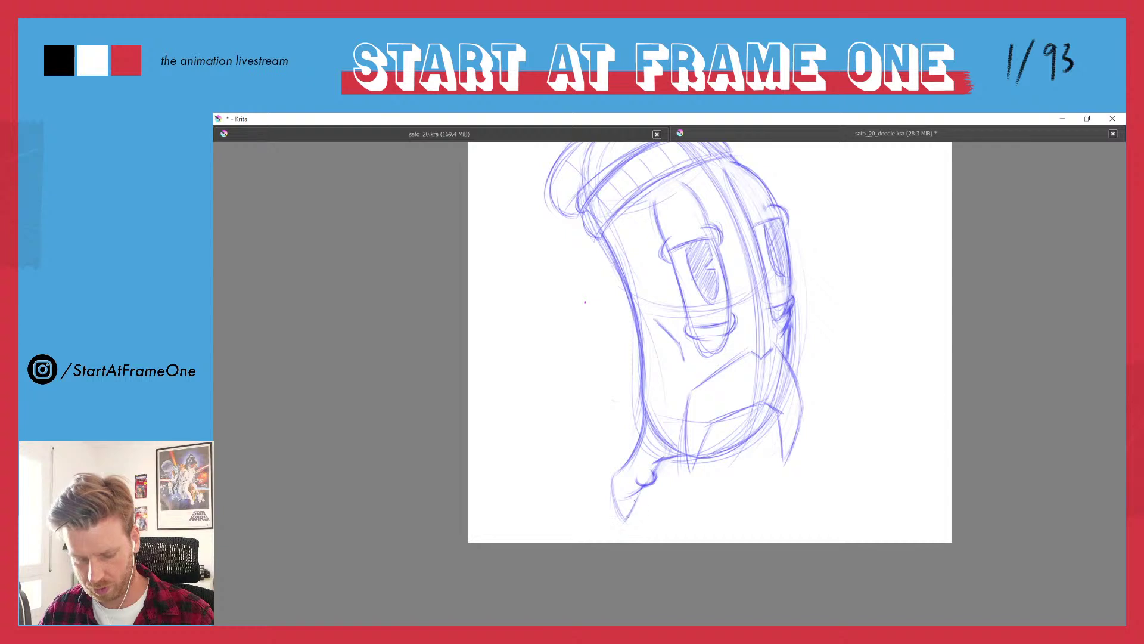
pyautogui.moveTo(617, 473); pyautogui.dragTo(578, 505)
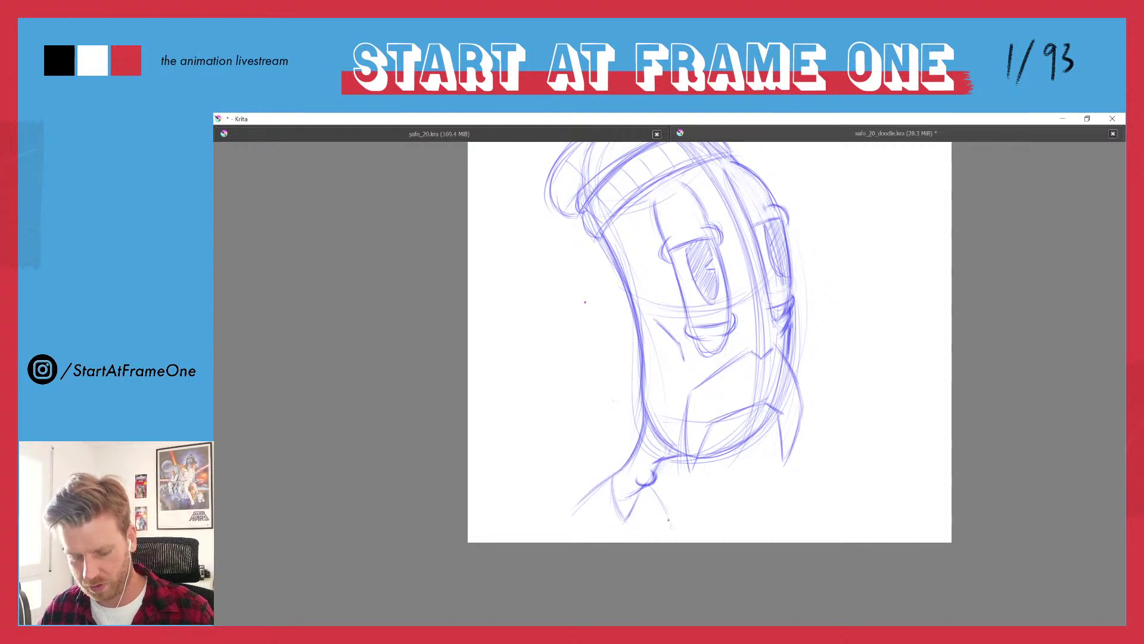
pyautogui.moveTo(655, 490); pyautogui.dragTo(671, 528)
pyautogui.moveTo(650, 487); pyautogui.dragTo(667, 517)
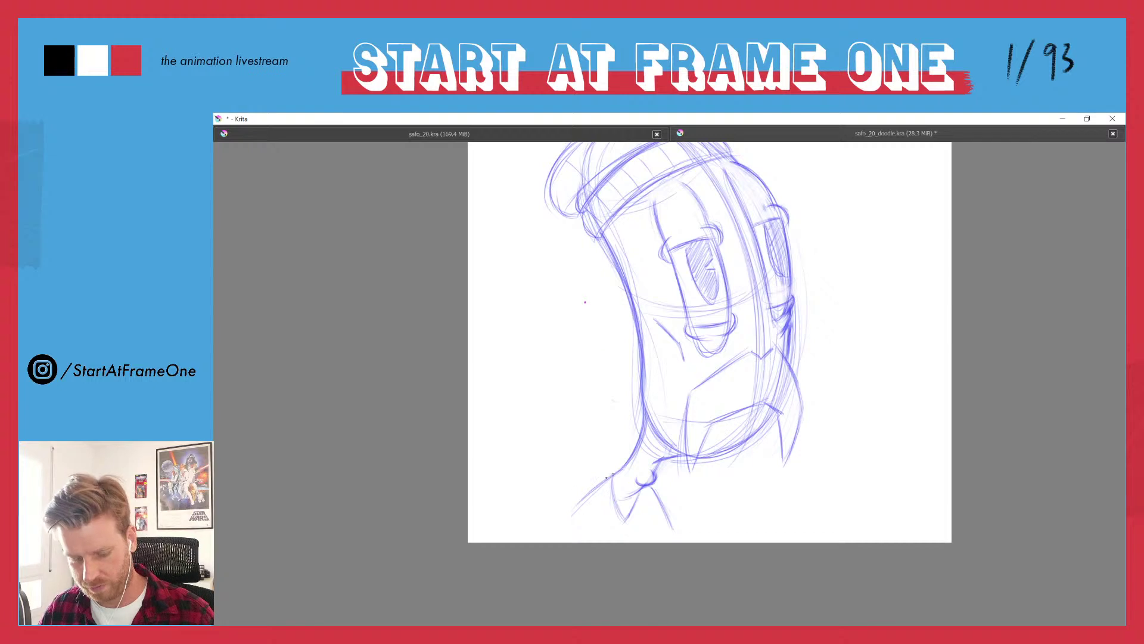
pyautogui.moveTo(607, 480); pyautogui.dragTo(569, 518)
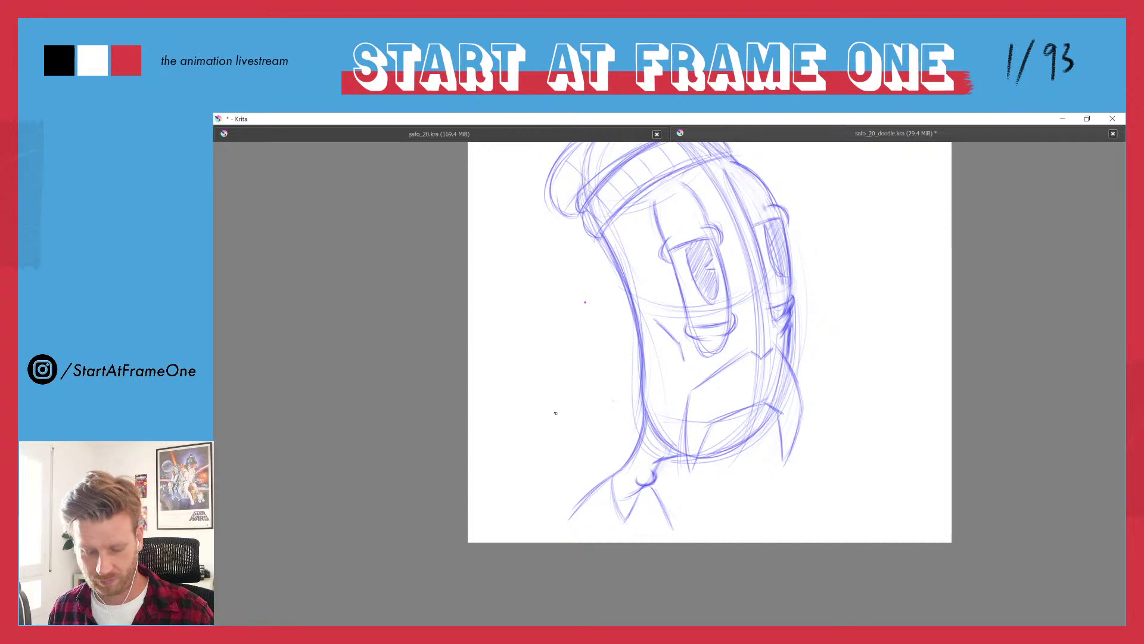
# - Fill the angular moustache with diagonal hatching on both halves and clean up the lines around its far tip
pyautogui.moveTo(546, 257)
pyautogui.mouseDown()
pyautogui.moveTo(537, 304)
pyautogui.moveTo(518, 316)
pyautogui.mouseUp()
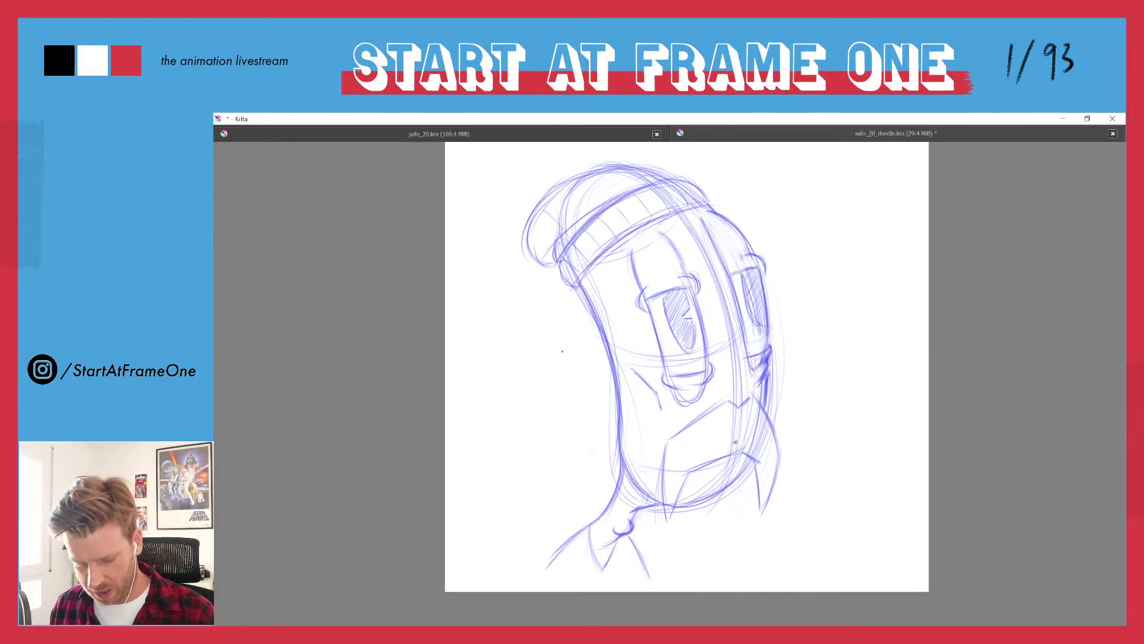
pyautogui.moveTo(735, 441); pyautogui.dragTo(709, 451)
pyautogui.moveTo(680, 480)
pyautogui.mouseDown()
pyautogui.moveTo(732, 408)
pyautogui.moveTo(705, 420)
pyautogui.mouseUp()
pyautogui.moveTo(668, 458)
pyautogui.mouseDown()
pyautogui.moveTo(681, 439)
pyautogui.moveTo(757, 413)
pyautogui.mouseUp()
pyautogui.moveTo(762, 483); pyautogui.dragTo(772, 444)
pyautogui.moveTo(774, 468); pyautogui.dragTo(760, 417)
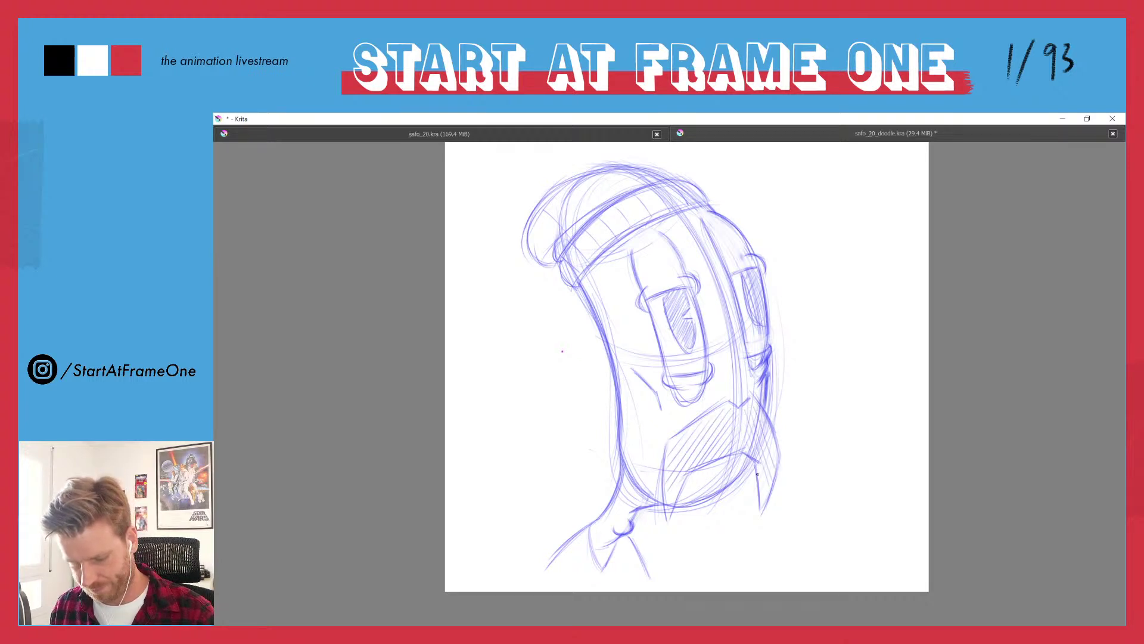
pyautogui.moveTo(757, 471); pyautogui.dragTo(761, 499)
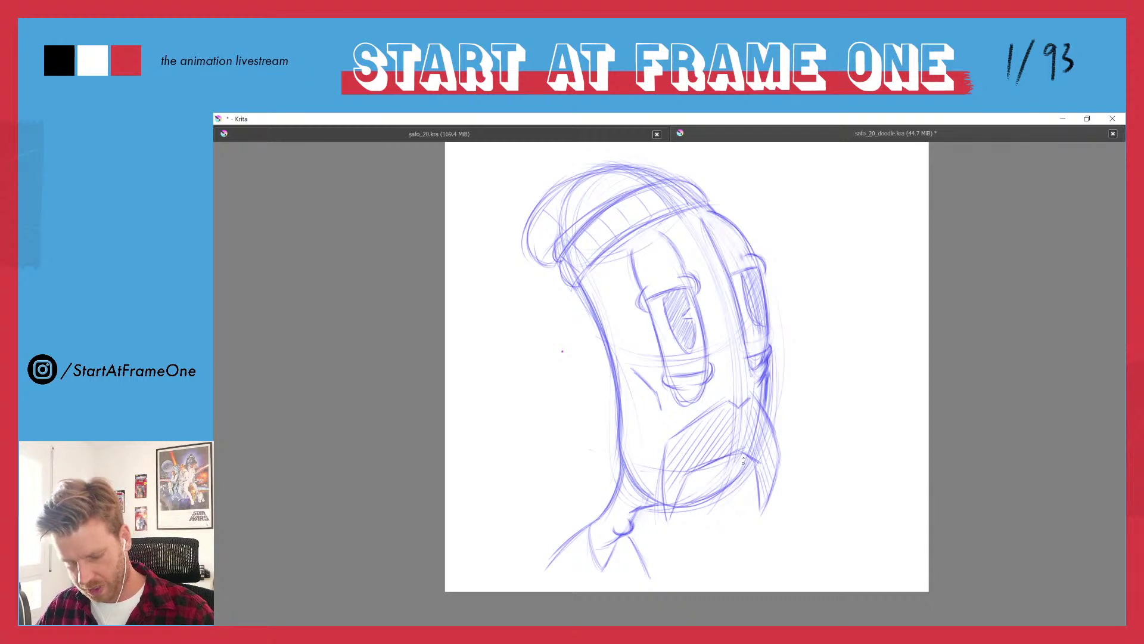
pyautogui.moveTo(752, 469); pyautogui.dragTo(756, 503)
pyautogui.moveTo(758, 405); pyautogui.dragTo(776, 446)
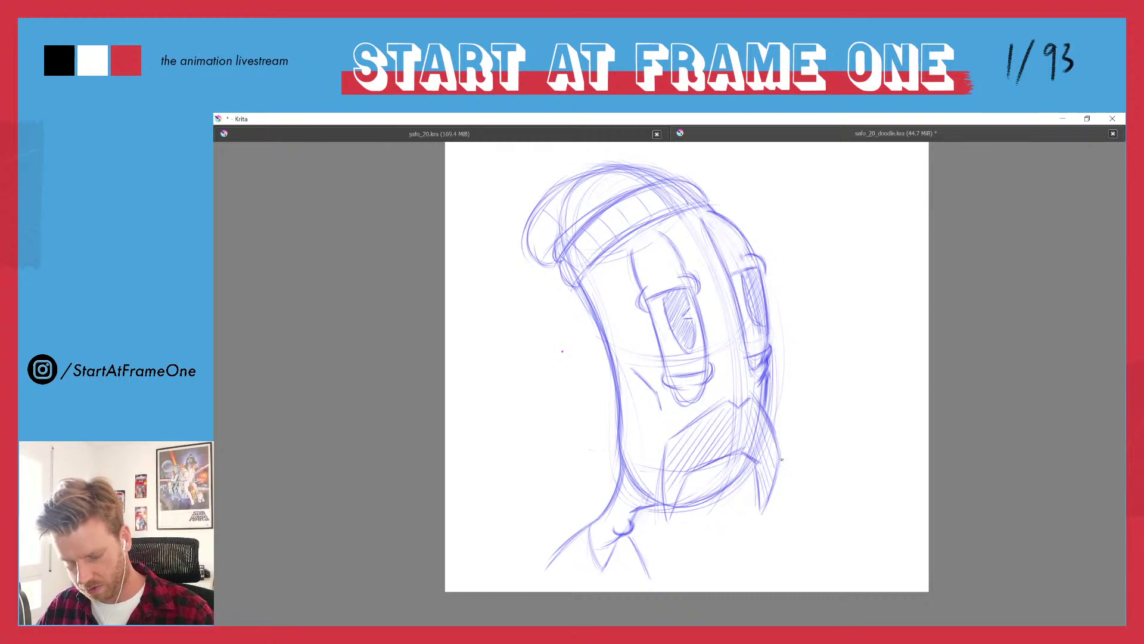
# - Lighten the construction lines inside the cap and face, and darken the edges of the cap band
pyautogui.moveTo(716, 407)
pyautogui.mouseDown()
pyautogui.moveTo(668, 443)
pyautogui.moveTo(668, 515)
pyautogui.mouseUp()
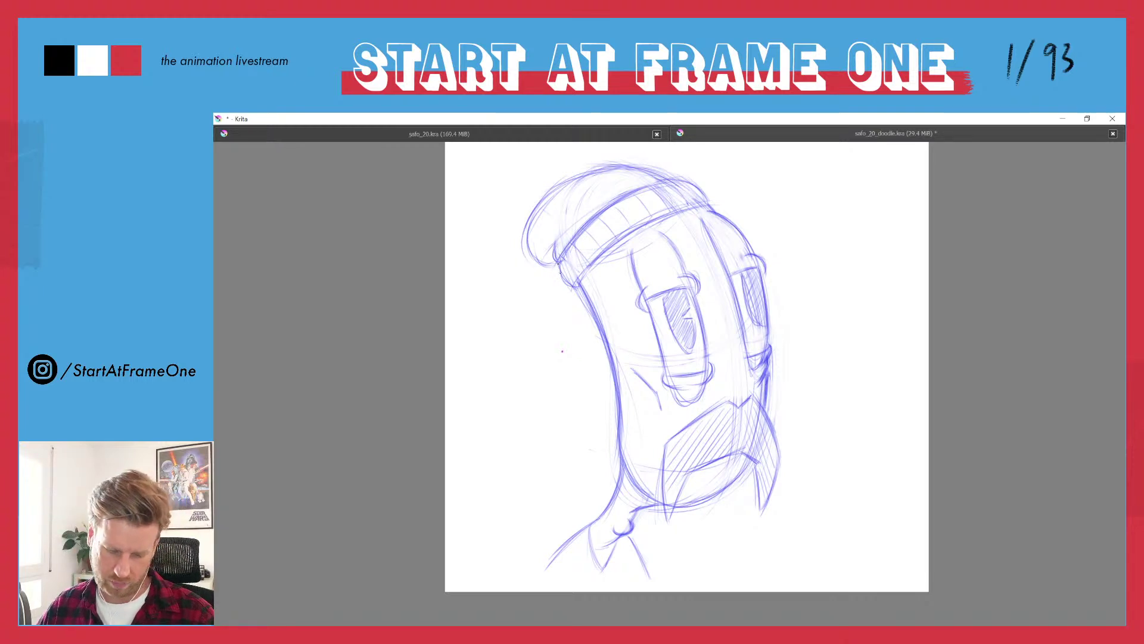
pyautogui.moveTo(560, 268)
pyautogui.mouseDown()
pyautogui.moveTo(583, 290)
pyautogui.moveTo(608, 251)
pyautogui.mouseUp()
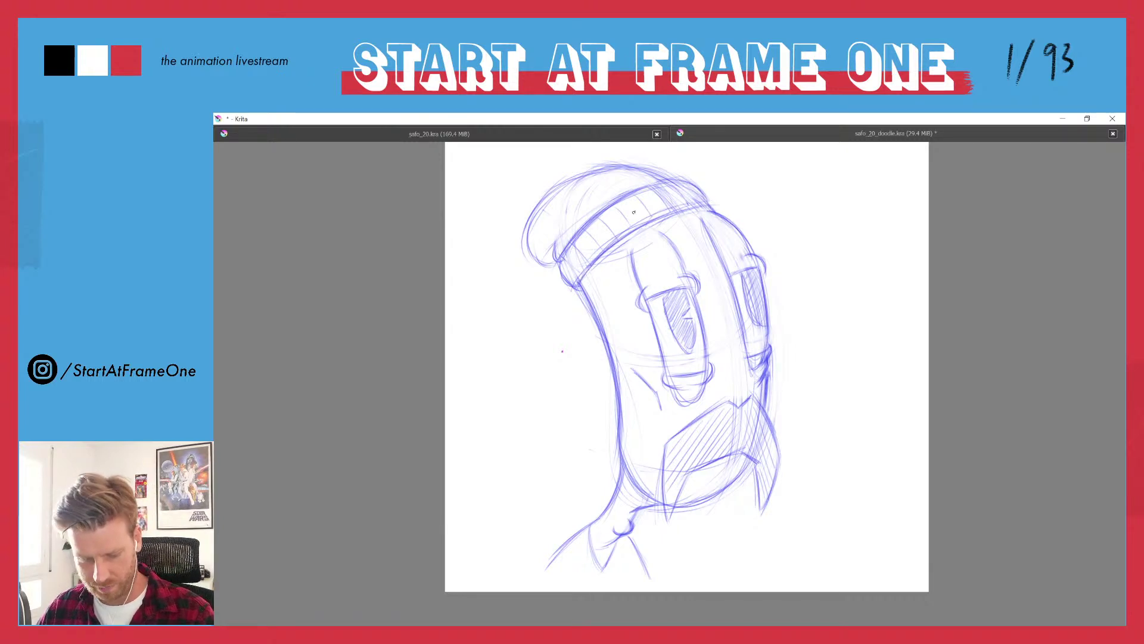
pyautogui.moveTo(708, 205); pyautogui.dragTo(681, 209)
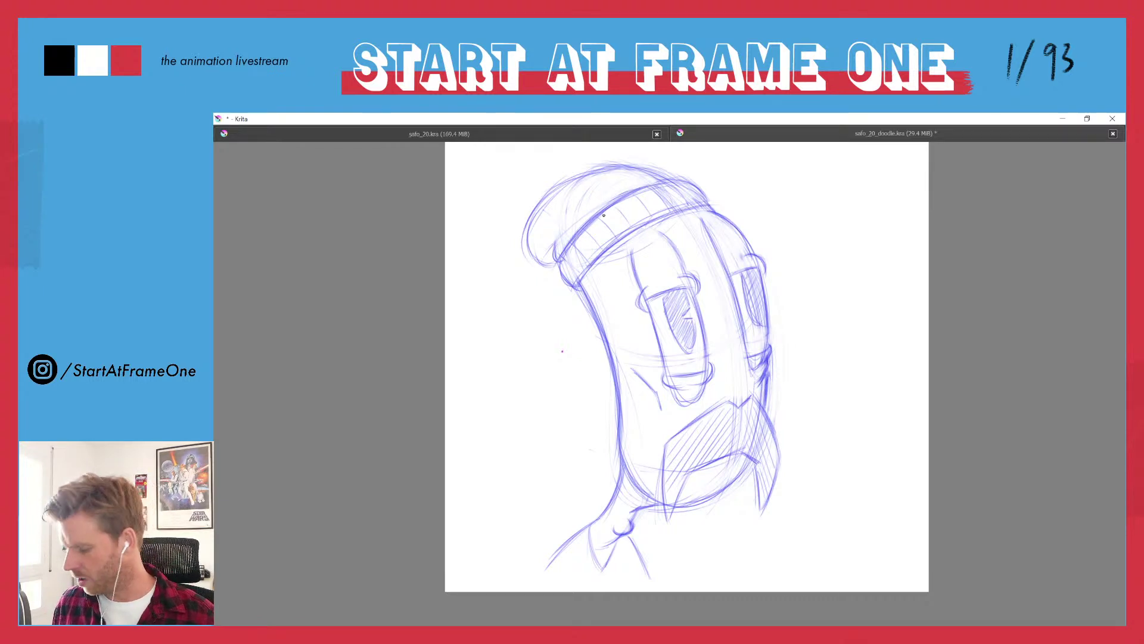
# - Frame the whole doodle in view and save the document
pyautogui.scroll(-1, 500, 313)
pyautogui.moveTo(503, 316); pyautogui.dragTo(524, 357)
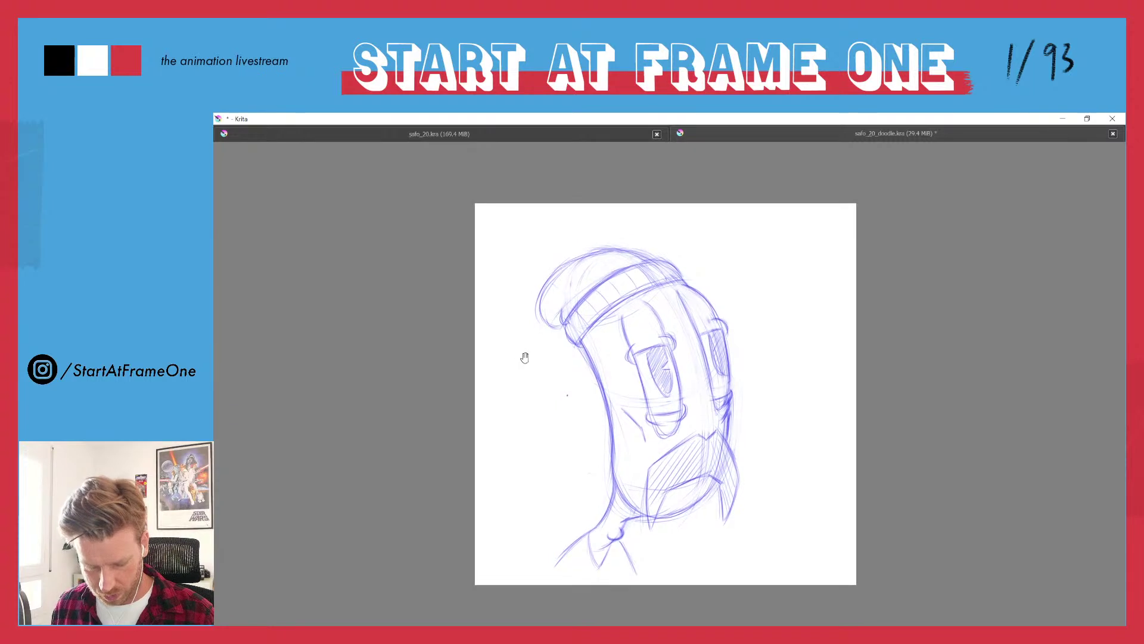
pyautogui.scroll(1, 541, 434)
pyautogui.moveTo(533, 417); pyautogui.dragTo(530, 382)
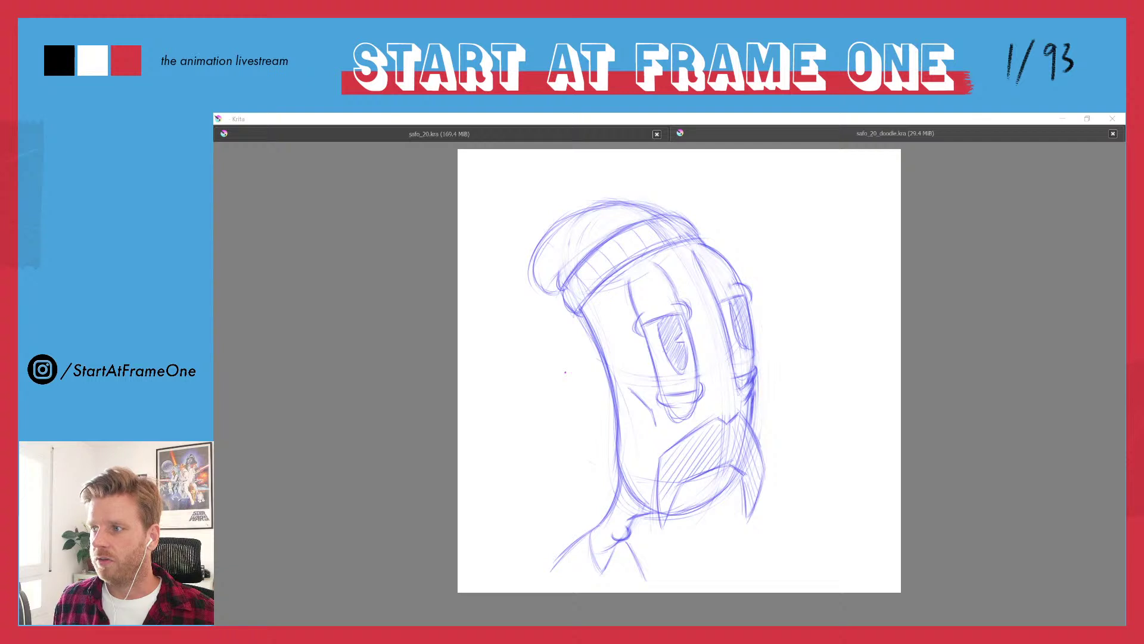
# - Switch to Photos and bring the torso study images, including torso_study_02.jpg, over the canvas for viewing
pyautogui.moveTo(717, 0); pyautogui.dragTo(718, 167)
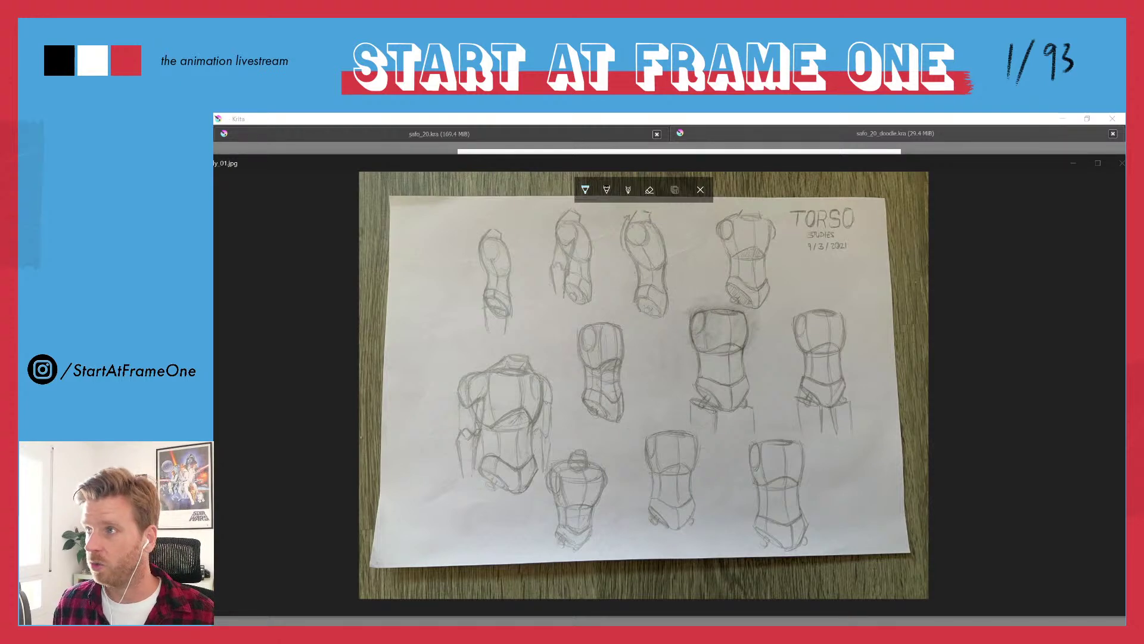
pyautogui.scroll(1, 644, 381)
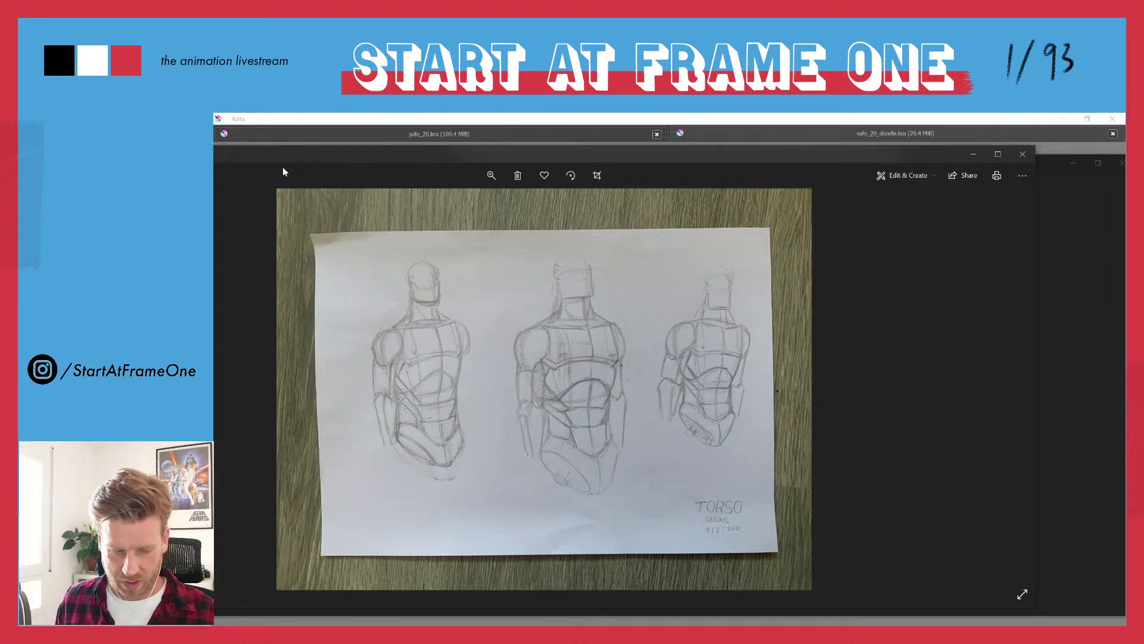
pyautogui.moveTo(283, 172); pyautogui.dragTo(496, 167)
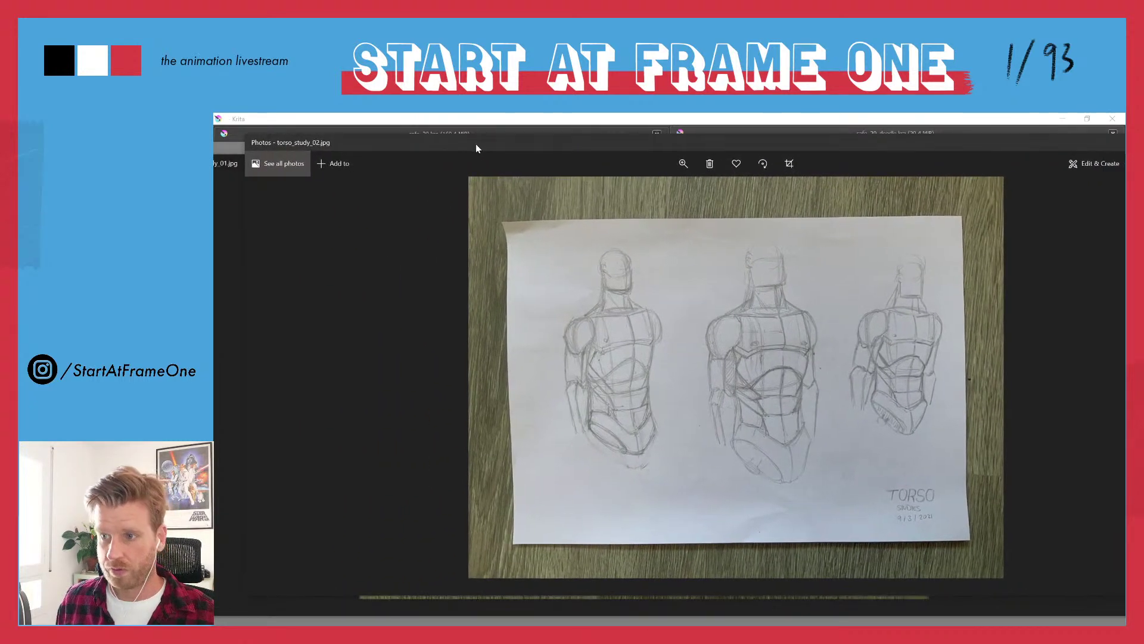
# - Put away both torso study photos, switch to the safo_20.kra animation document and bring back the full interface
pyautogui.press('super+Down')
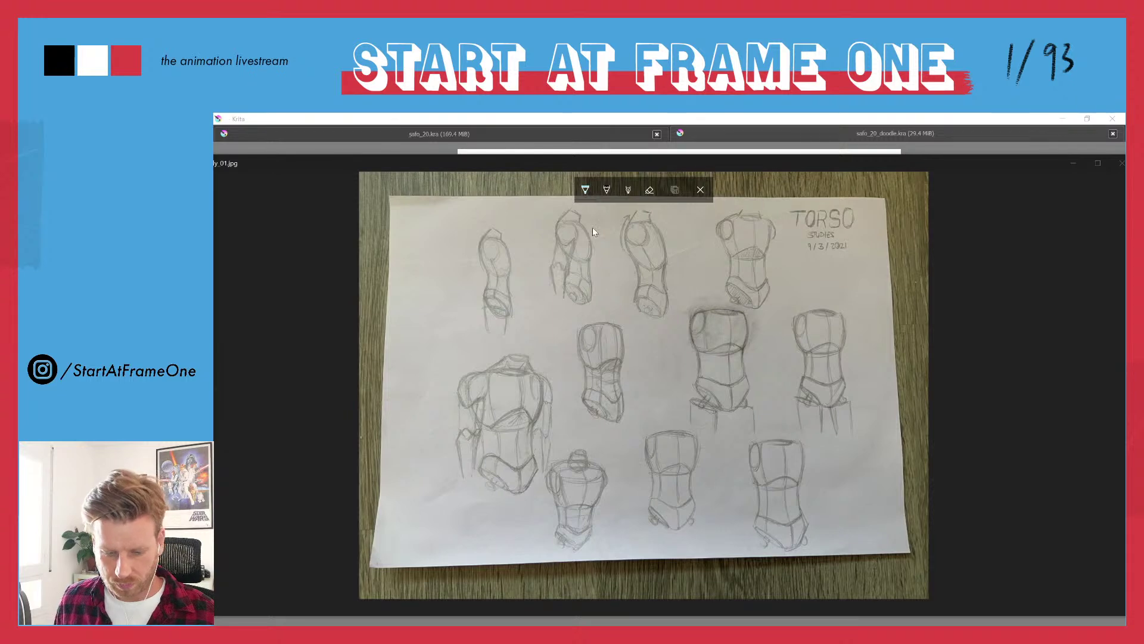
pyautogui.press('super+Down')
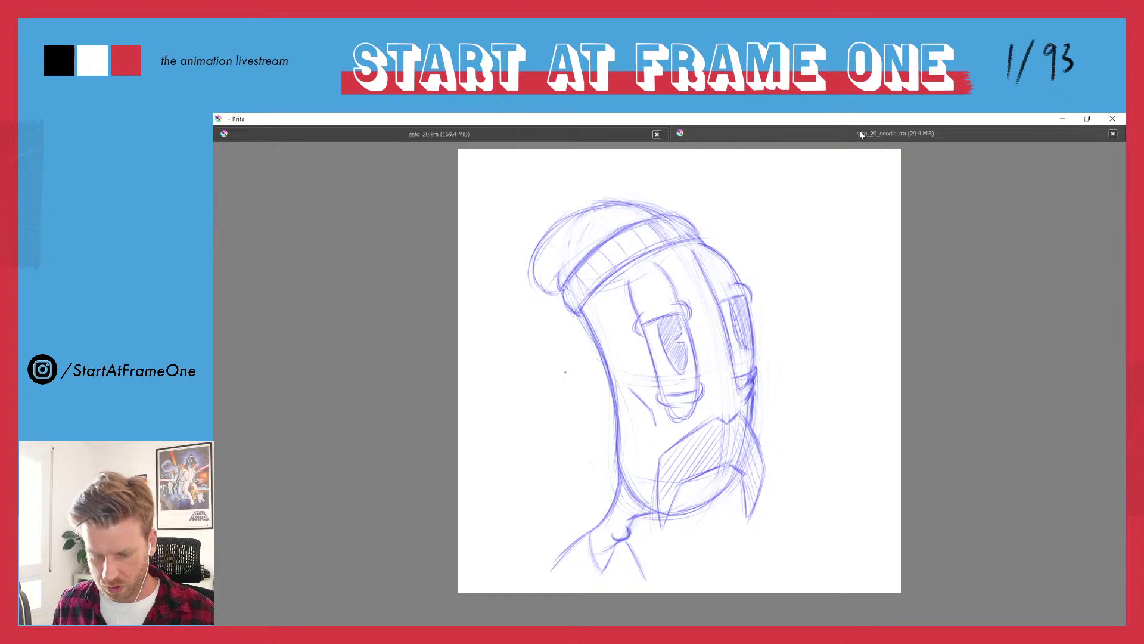
pyautogui.click(426, 133)
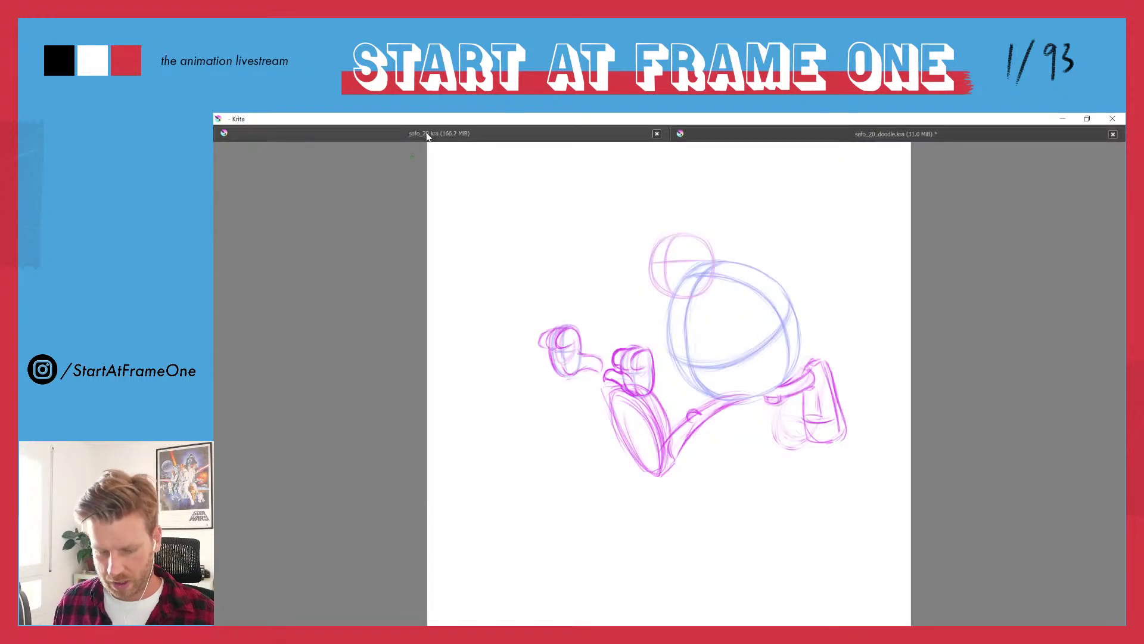
pyautogui.press('Tab')
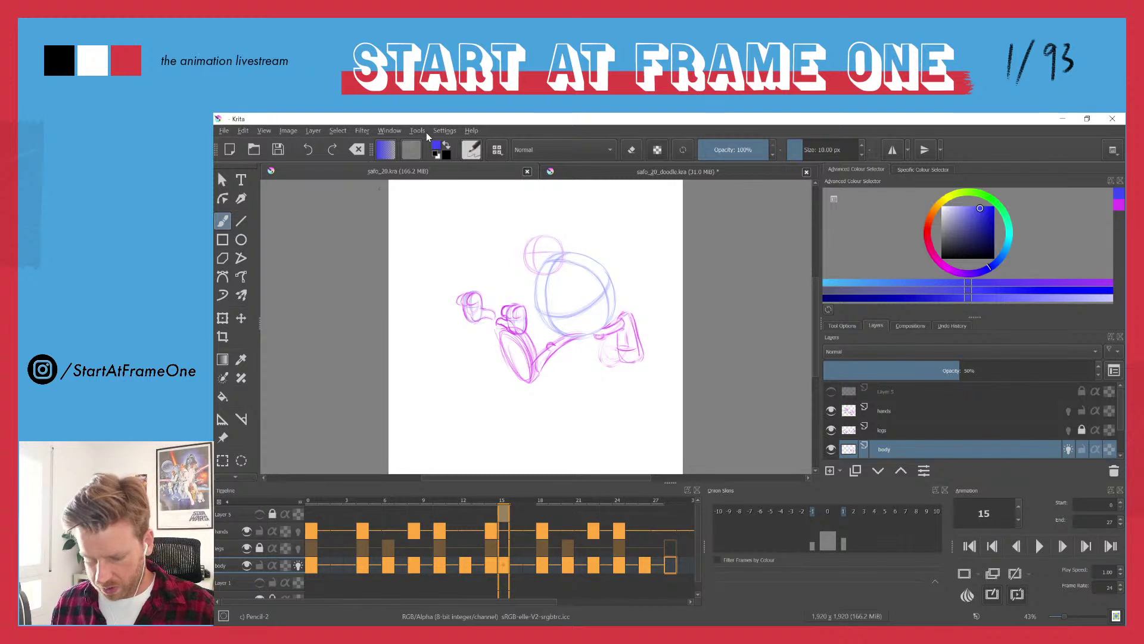
# - Compare the run drawings with the Layer 1 treadmill sketch shown and hidden, and play the animation without it
pyautogui.scroll(-2, 1123, 417)
pyautogui.click(831, 431)
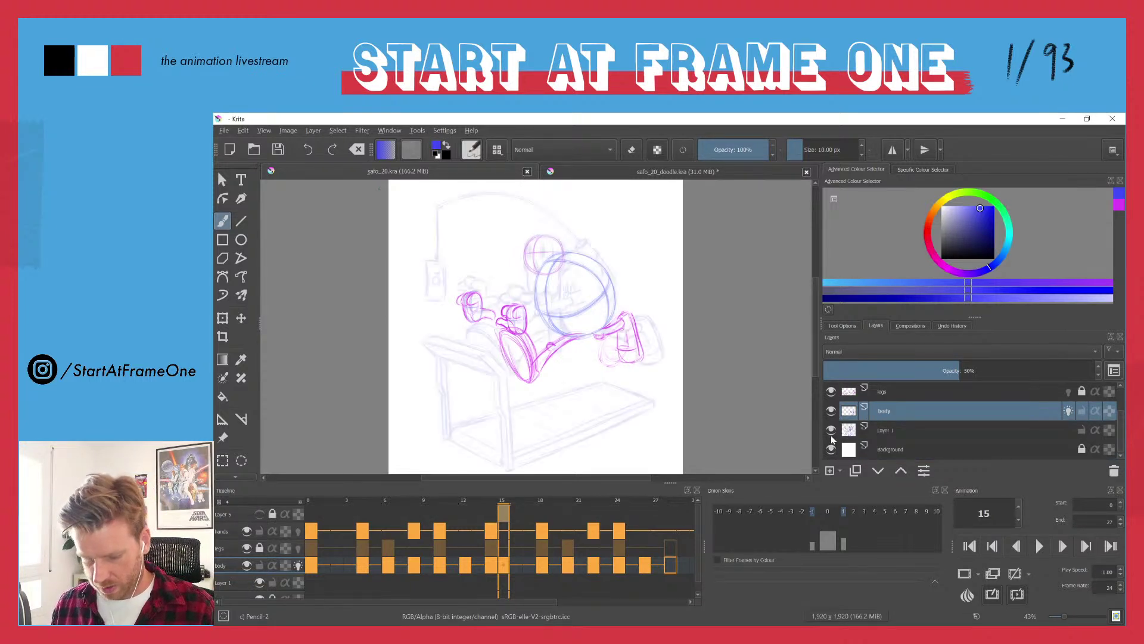
pyautogui.moveTo(833, 440)
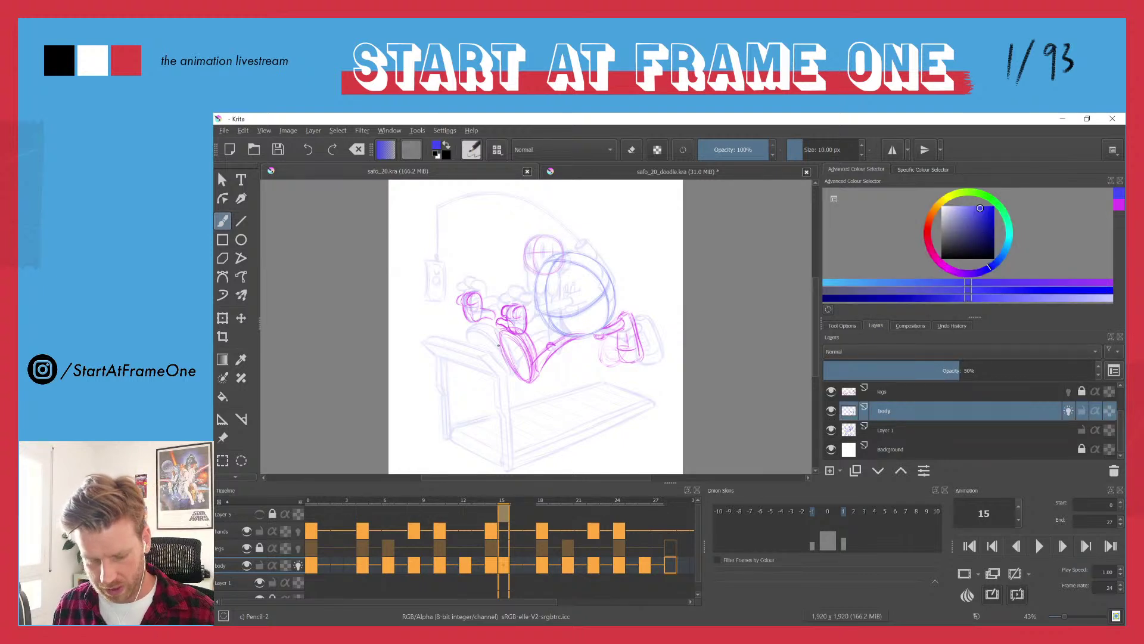
pyautogui.click(831, 430)
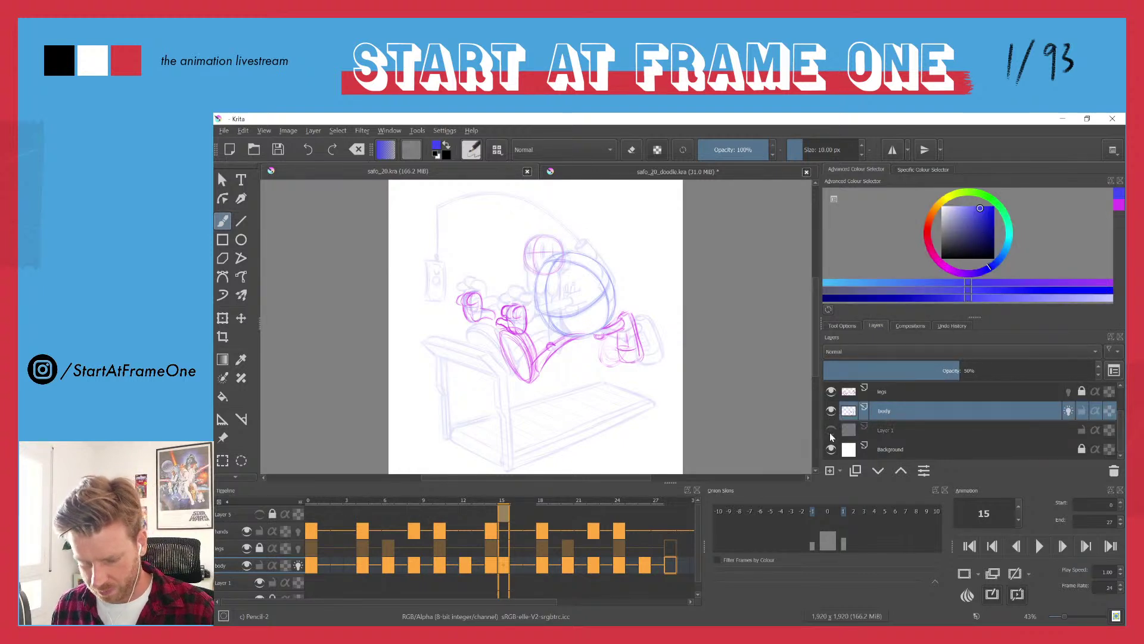
pyautogui.press('space')
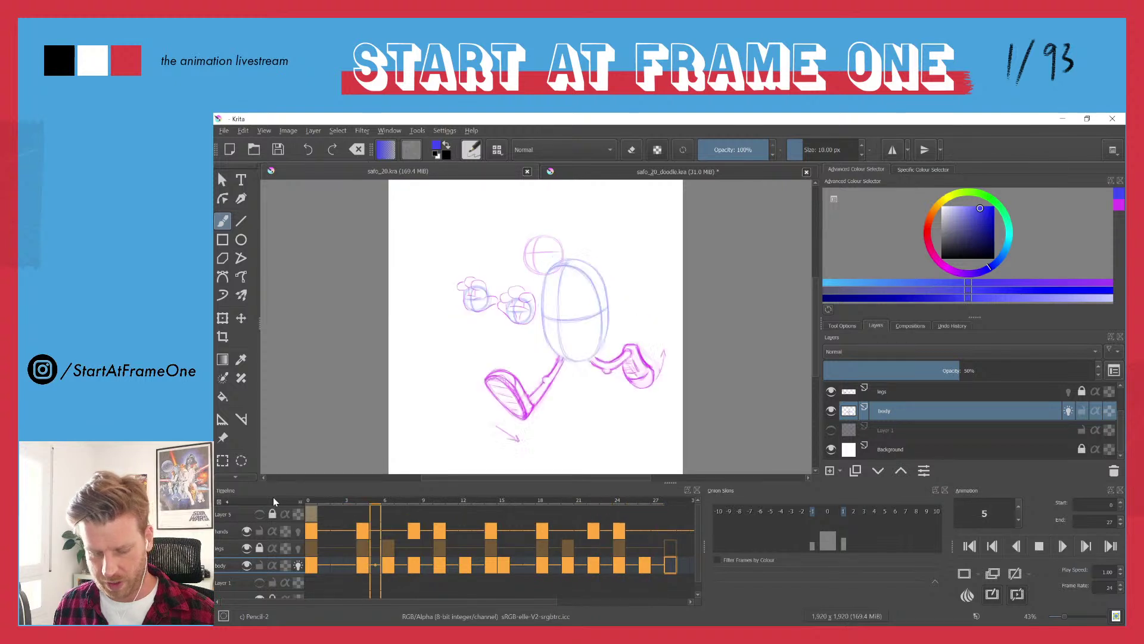
pyautogui.press('space')
# - Show Layer 1, view it at 100% opacity, fade it to about 21%, and play the run over the treadmill sketch
pyautogui.click(831, 430)
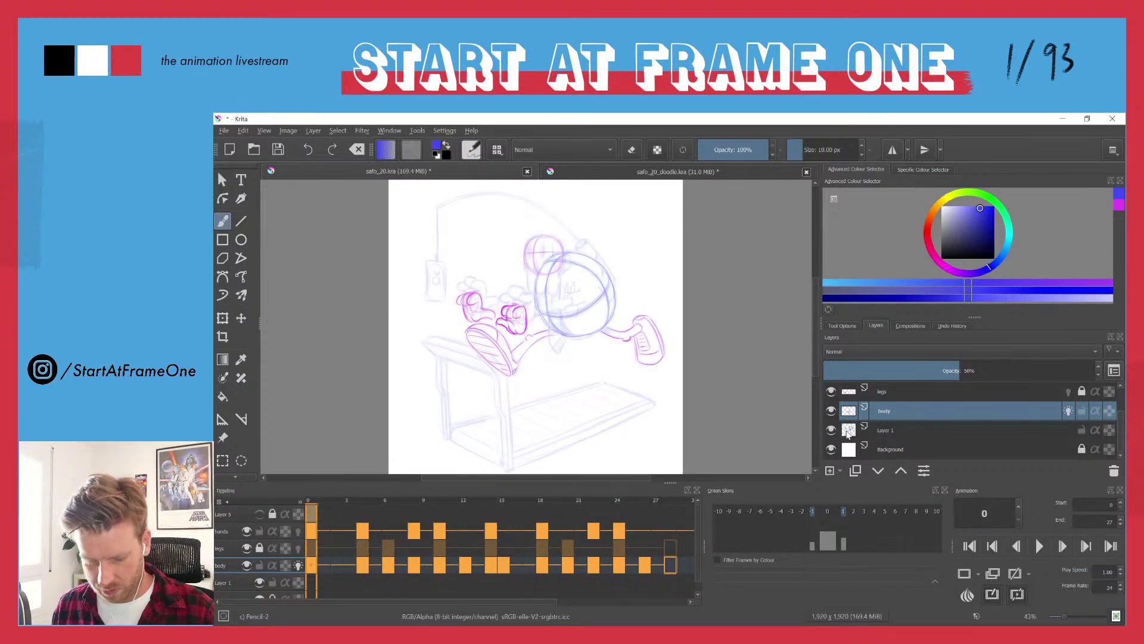
pyautogui.click(840, 432)
pyautogui.moveTo(876, 372); pyautogui.dragTo(1112, 379)
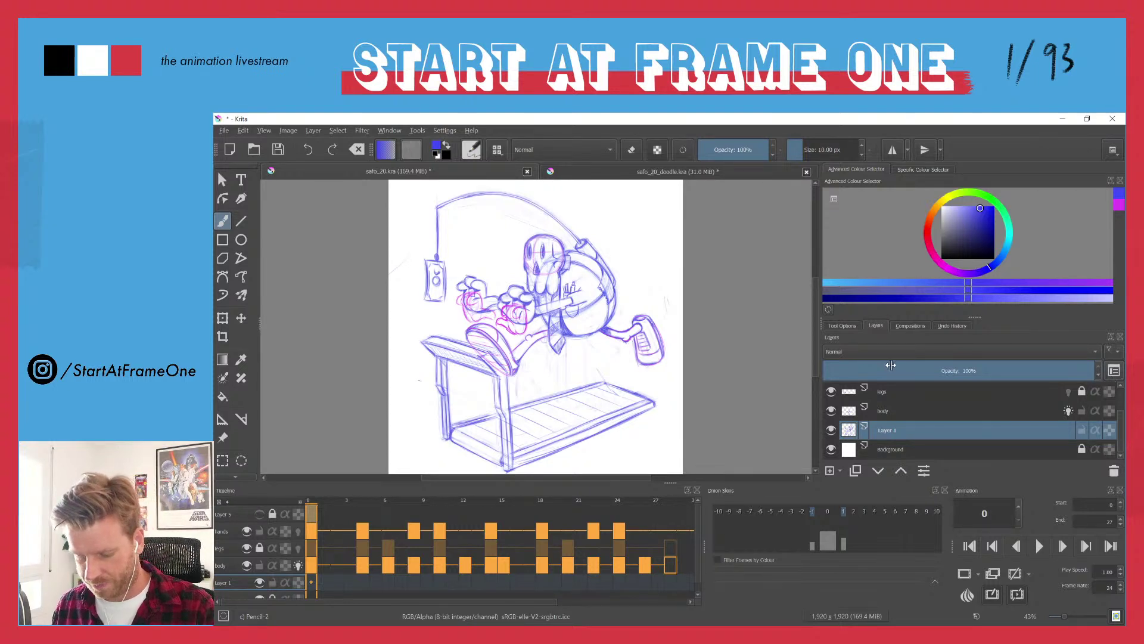
pyautogui.click(880, 370)
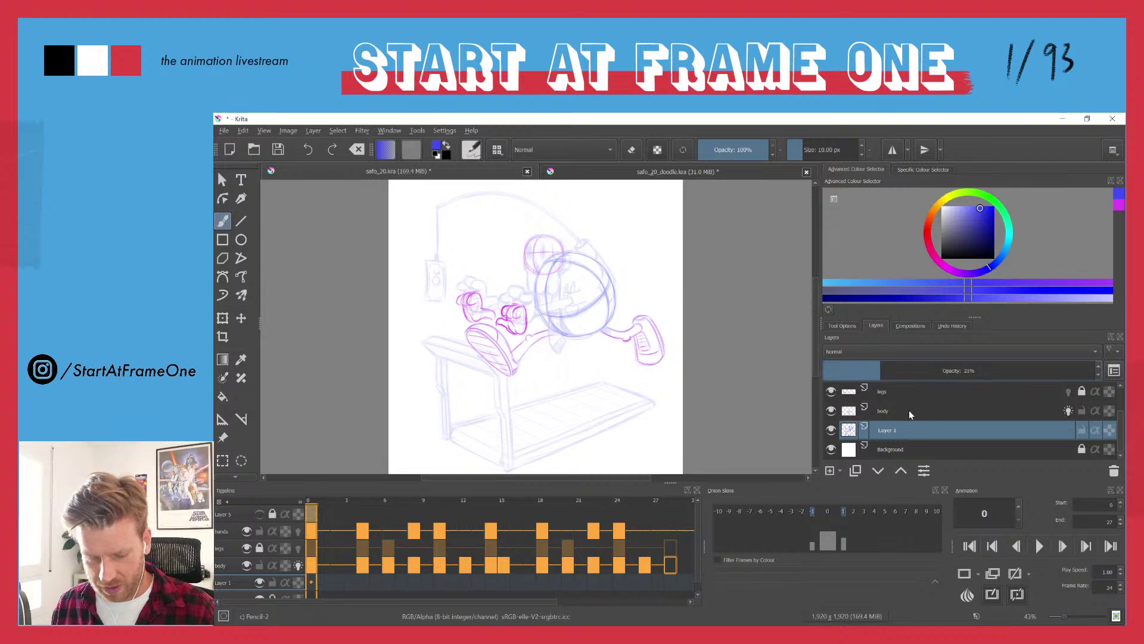
pyautogui.moveTo(910, 413)
pyautogui.press('space')
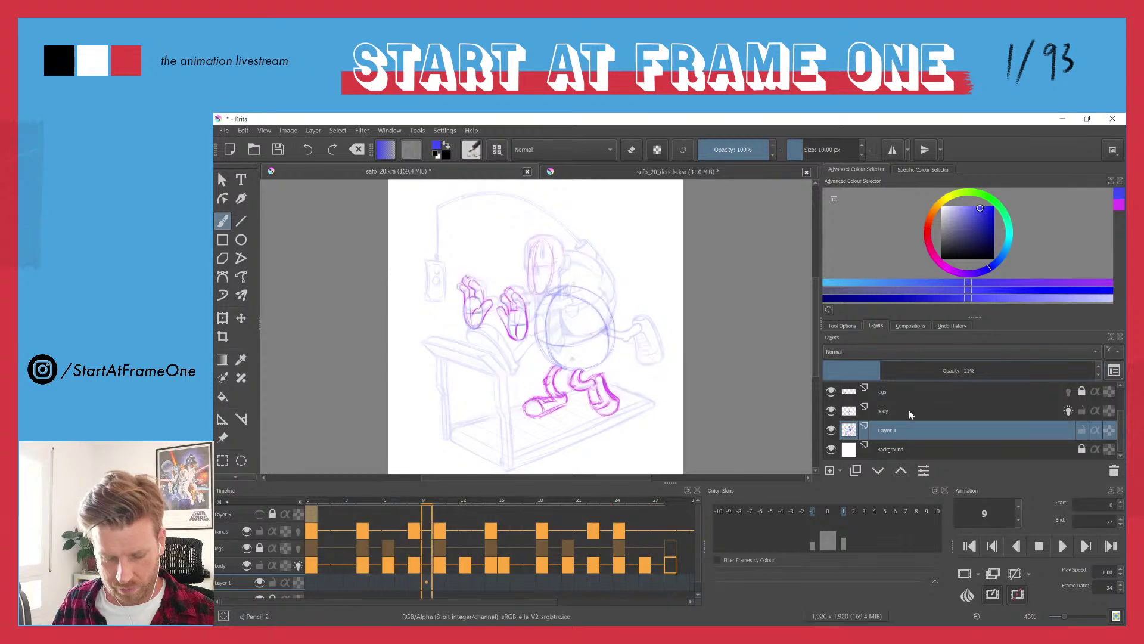
pyautogui.press('space')
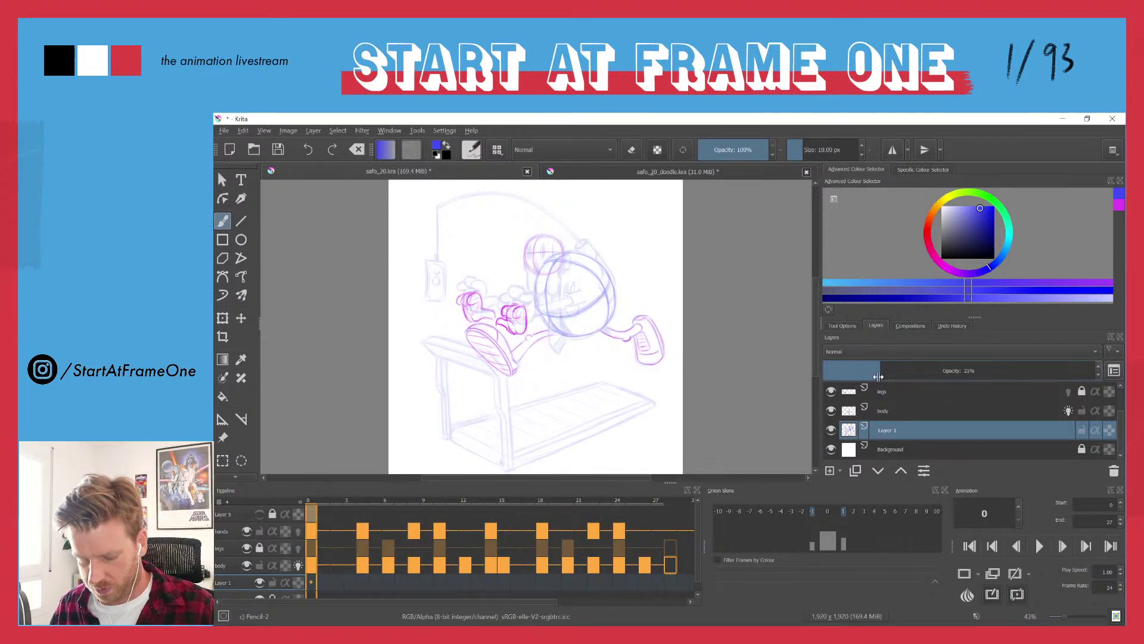
# - View Layer 1 at 100% opacity again, set its opacity to 18%, and play the animation over it
pyautogui.moveTo(880, 375)
pyautogui.mouseDown()
pyautogui.moveTo(1094, 402)
pyautogui.moveTo(1120, 419)
pyautogui.mouseUp()
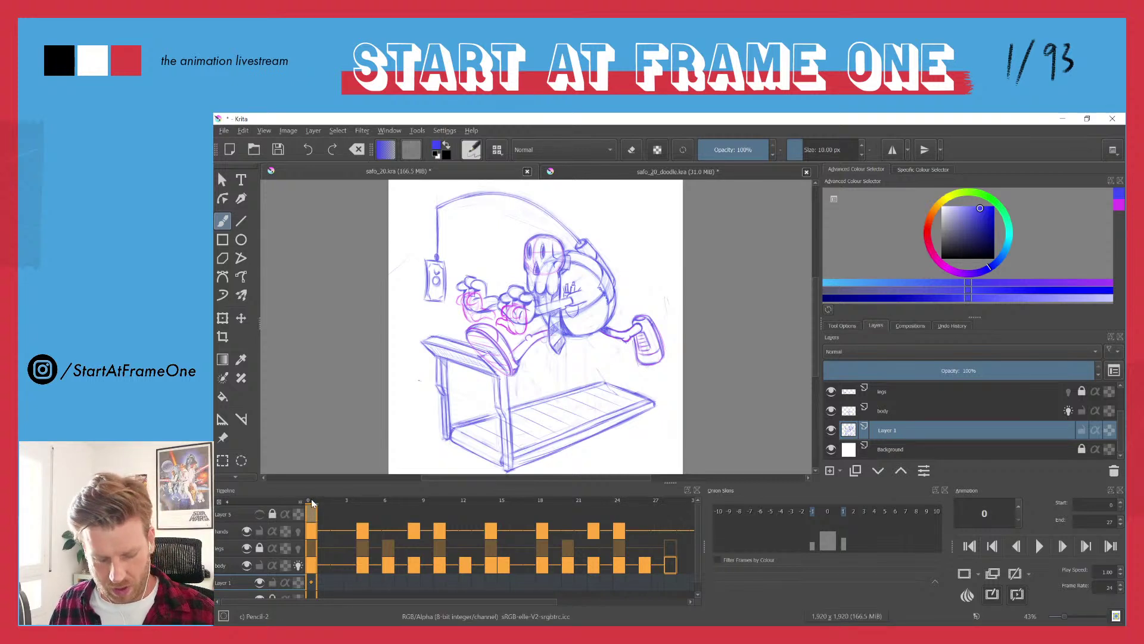
pyautogui.click(873, 372)
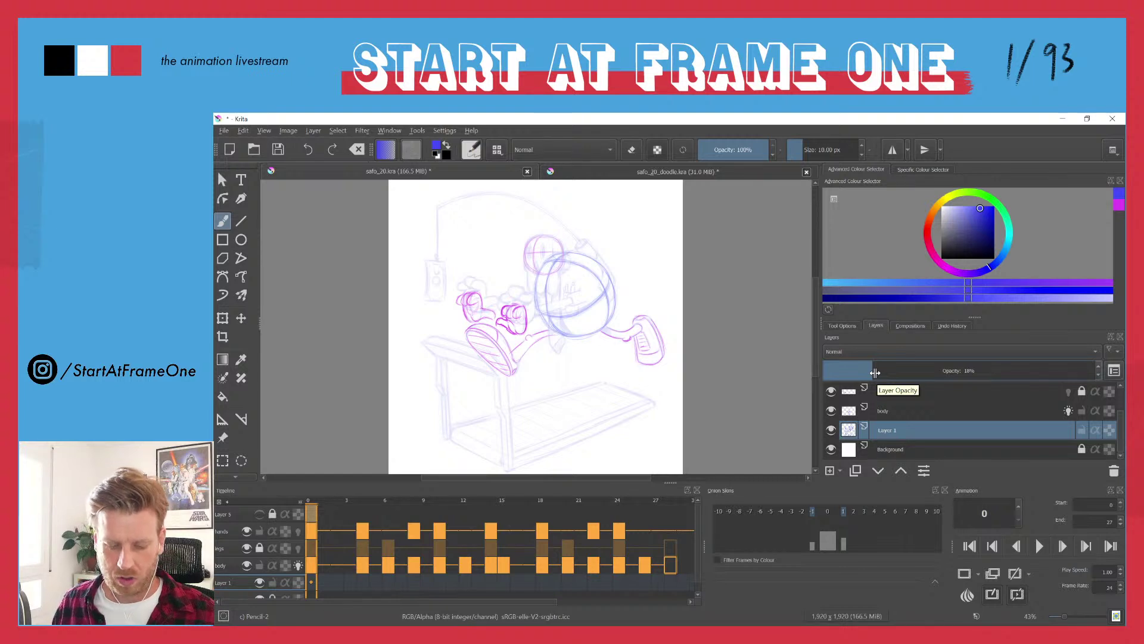
pyautogui.press('space')
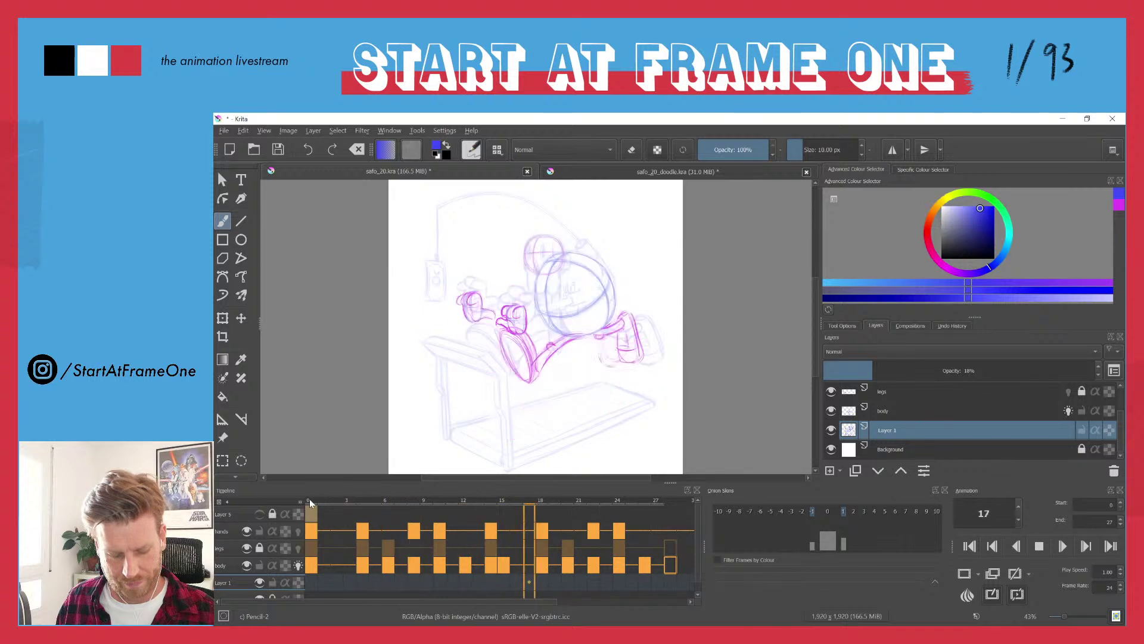
pyautogui.press('space')
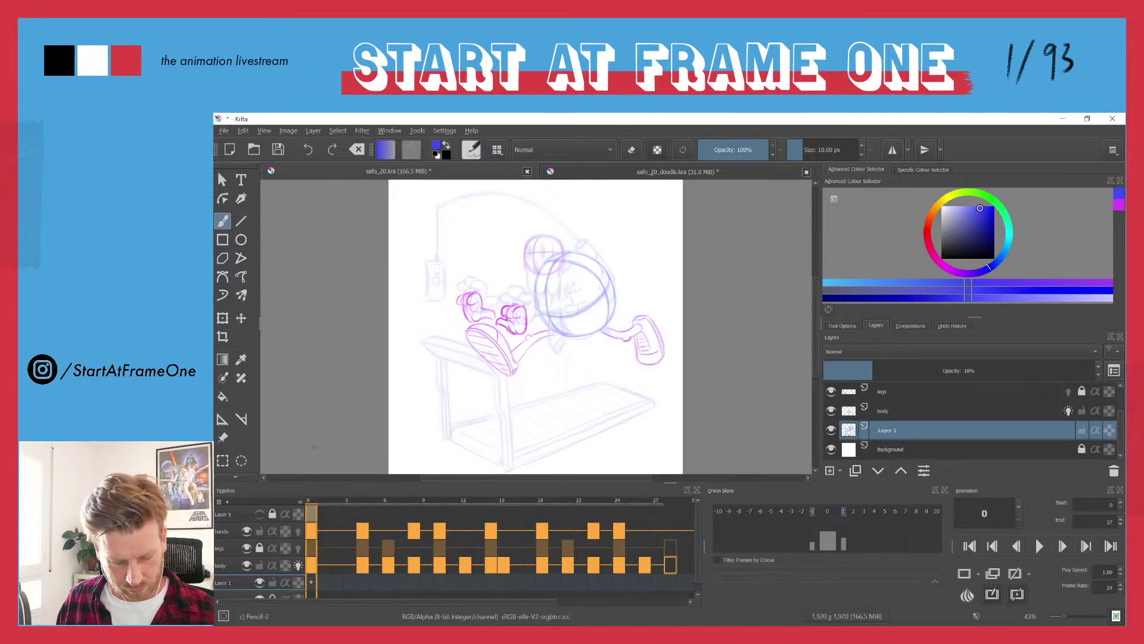
# - Rename the hidden top layer to "guide"
pyautogui.click(219, 516)
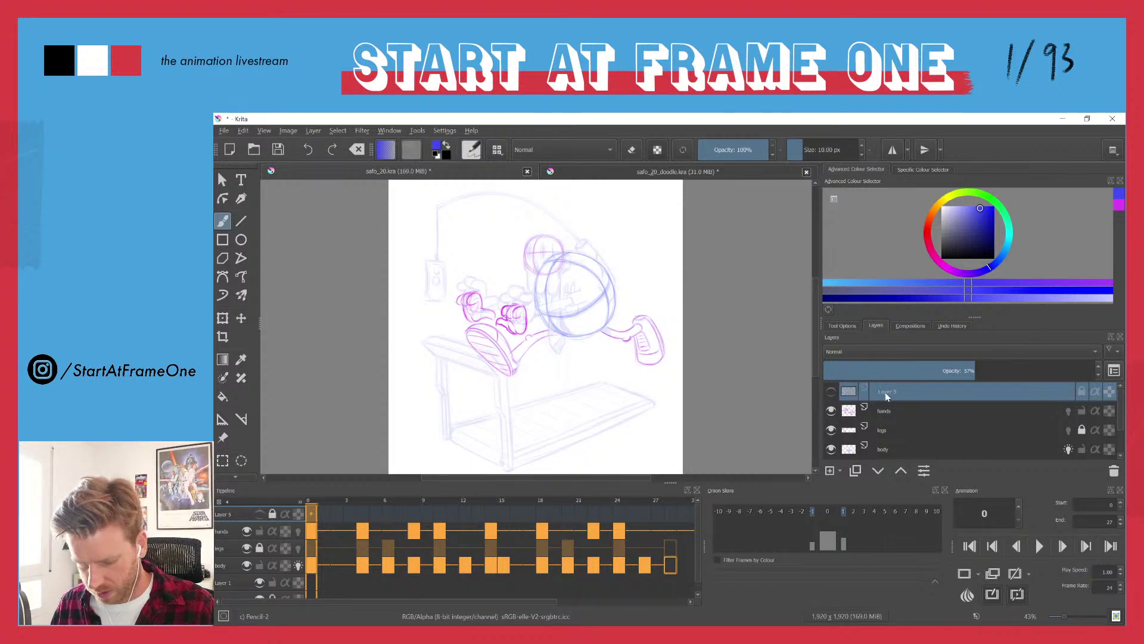
pyautogui.doubleClick(864, 399)
pyautogui.write('d')
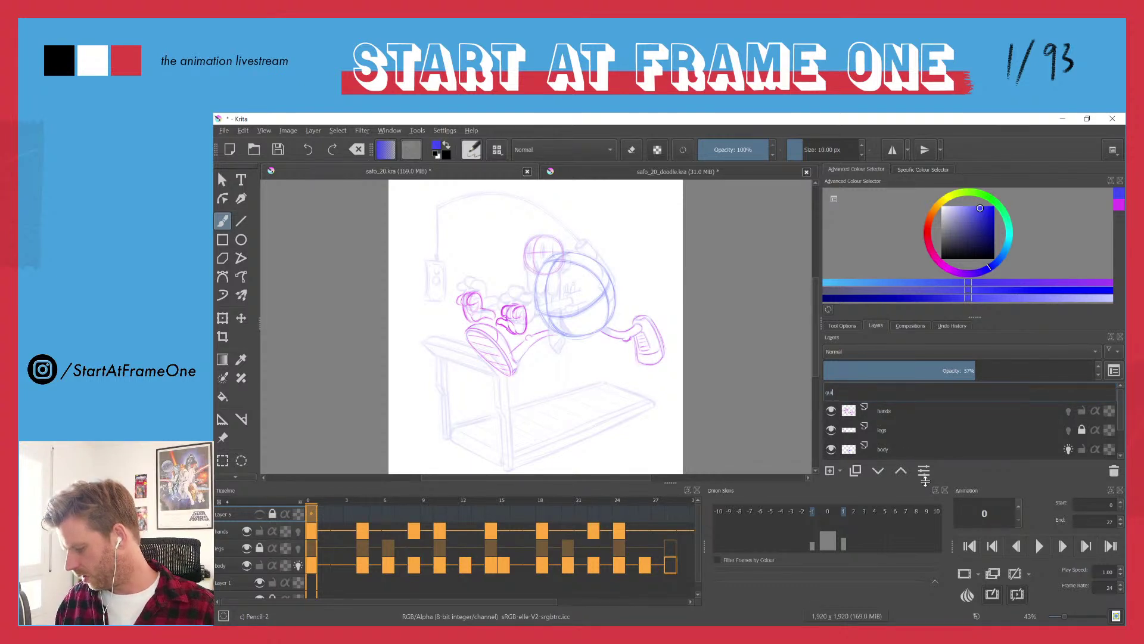
pyautogui.write('uide')
pyautogui.press('Return')
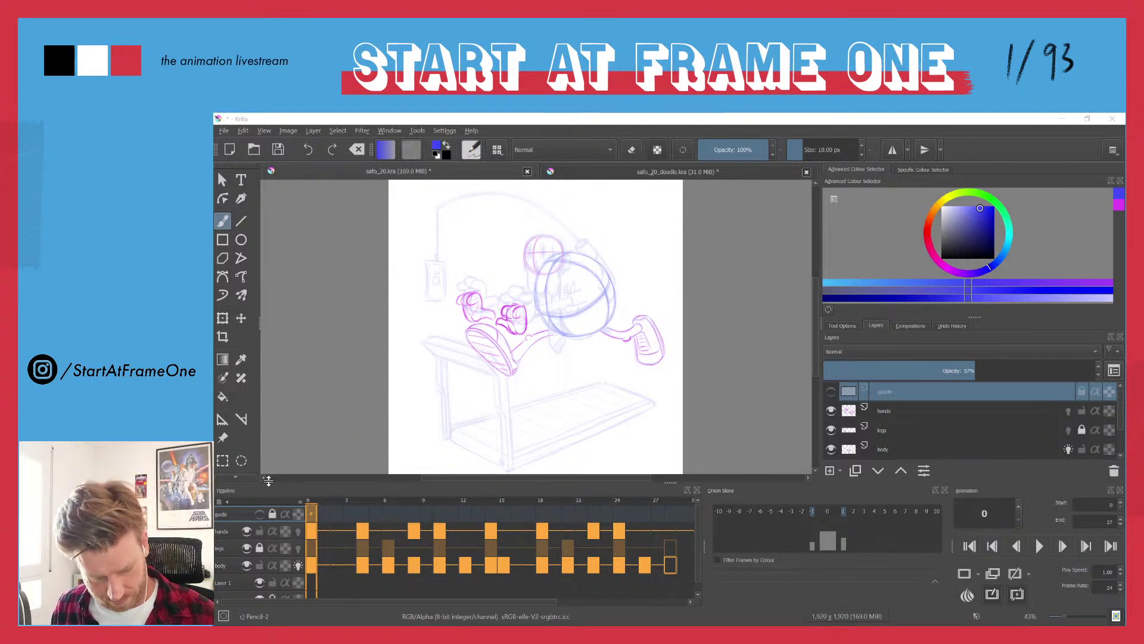
# - Add a layer above the hands layer and draw a small blue circle at the tip of the rod on frame 0
pyautogui.click(221, 530)
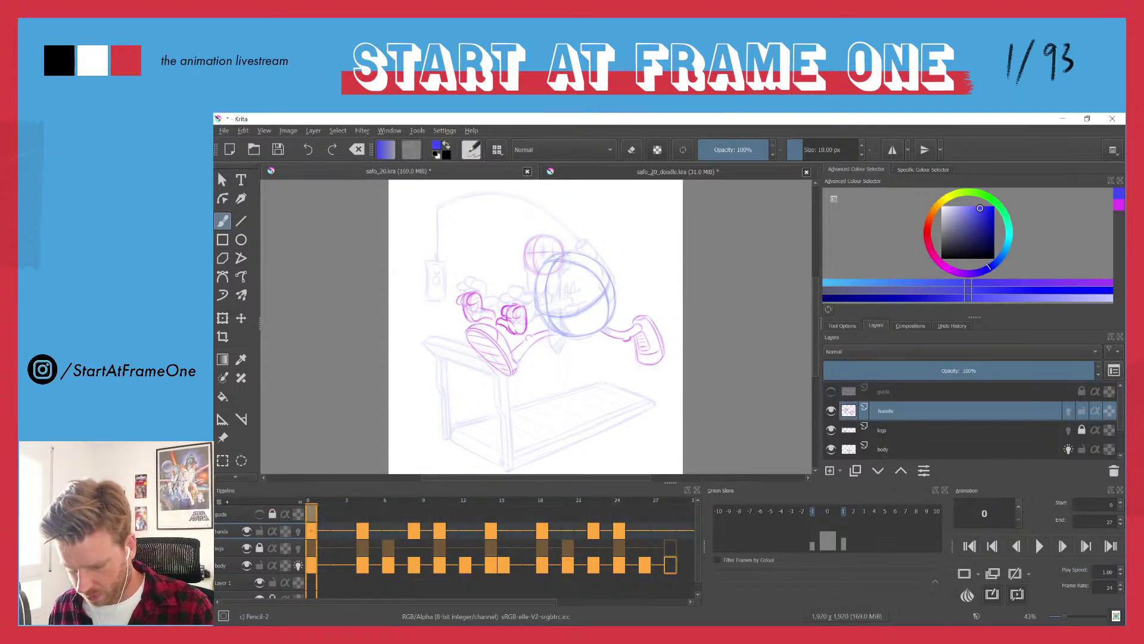
pyautogui.press('Insert')
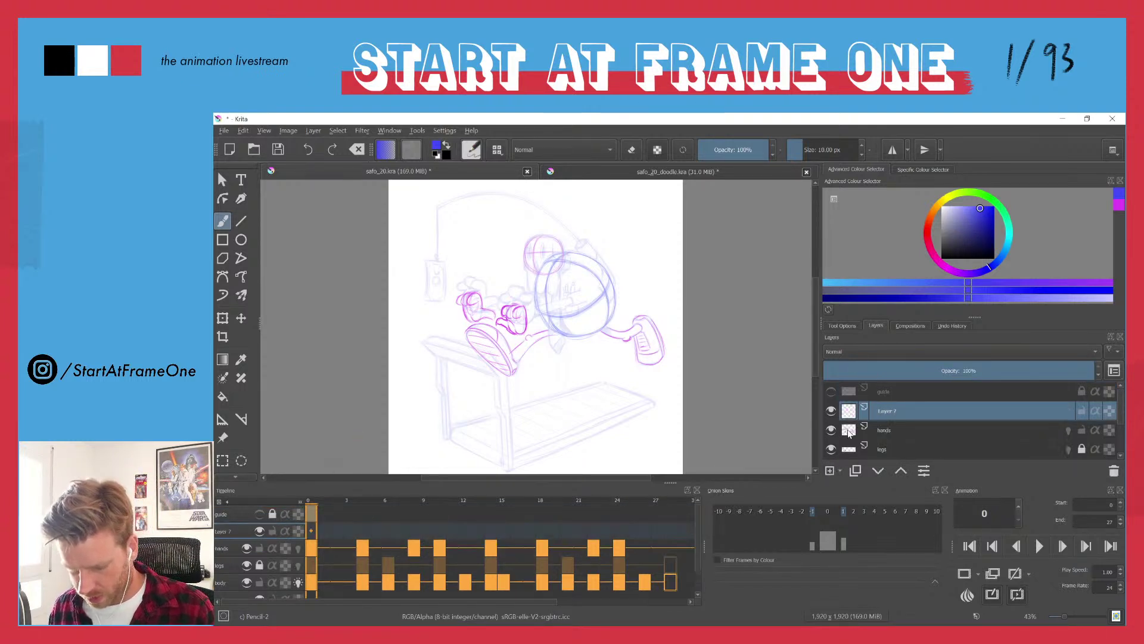
pyautogui.doubleClick(883, 411)
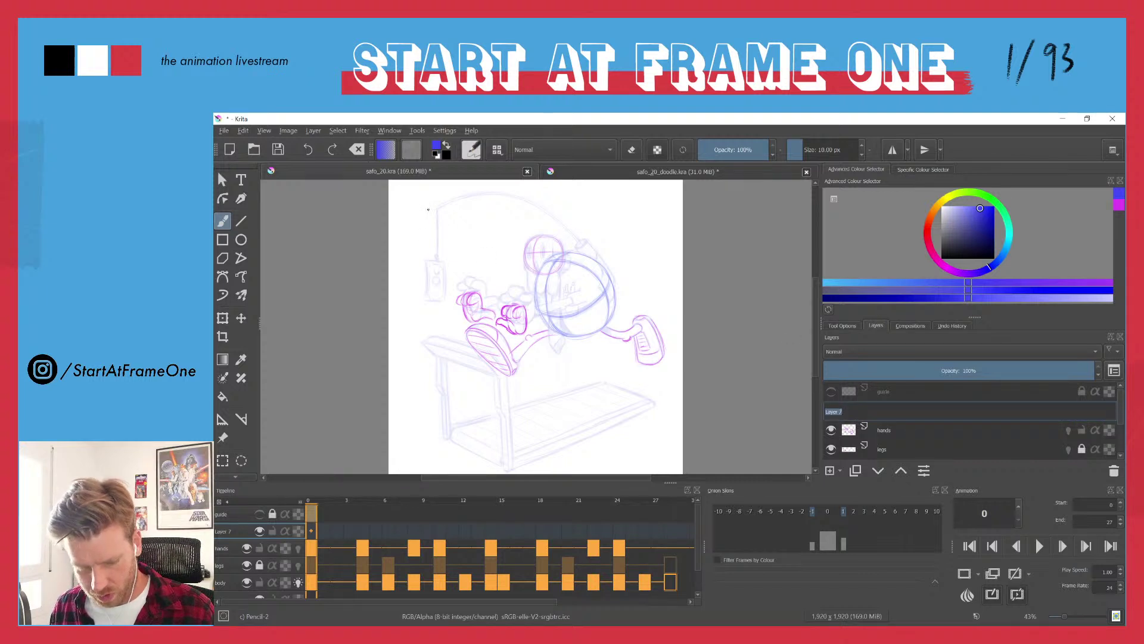
pyautogui.press('Return')
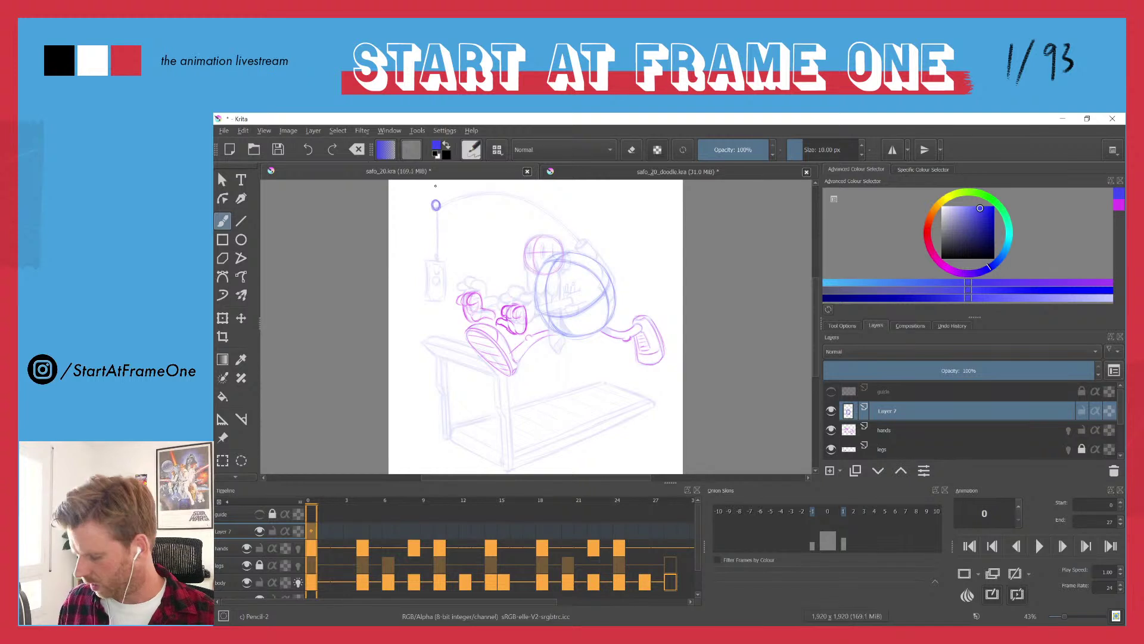
# - Insert a blank drawing at frame 4 on the rod-tip layer and turn on that layer's onion skins
pyautogui.click(362, 533)
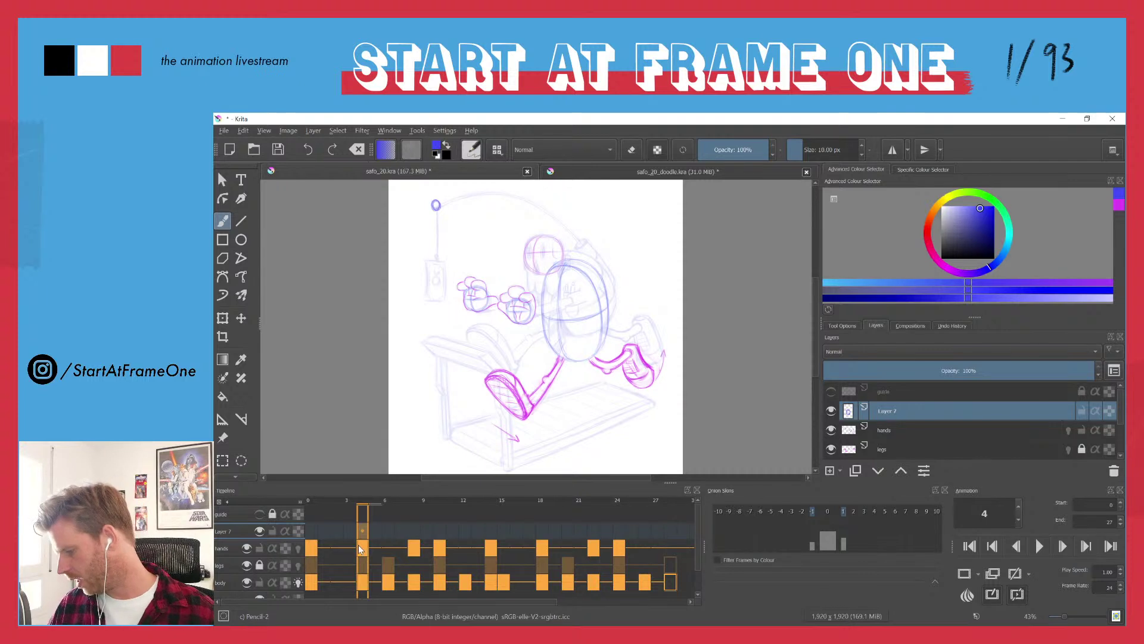
pyautogui.press('Insert')
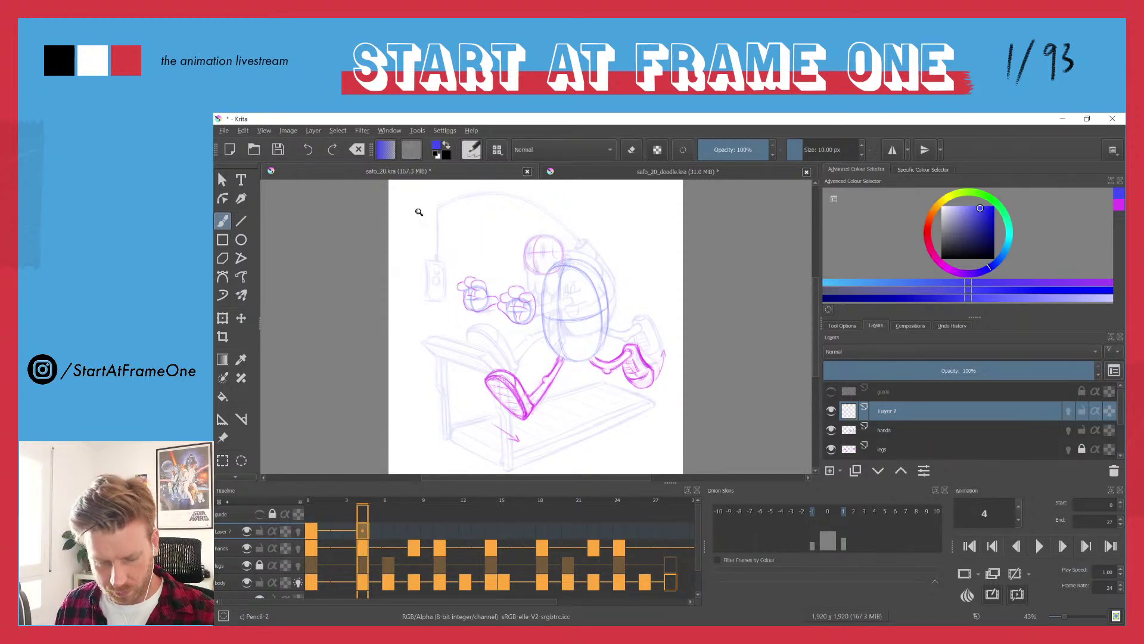
pyautogui.scroll(1, 418, 195)
pyautogui.press('Tab')
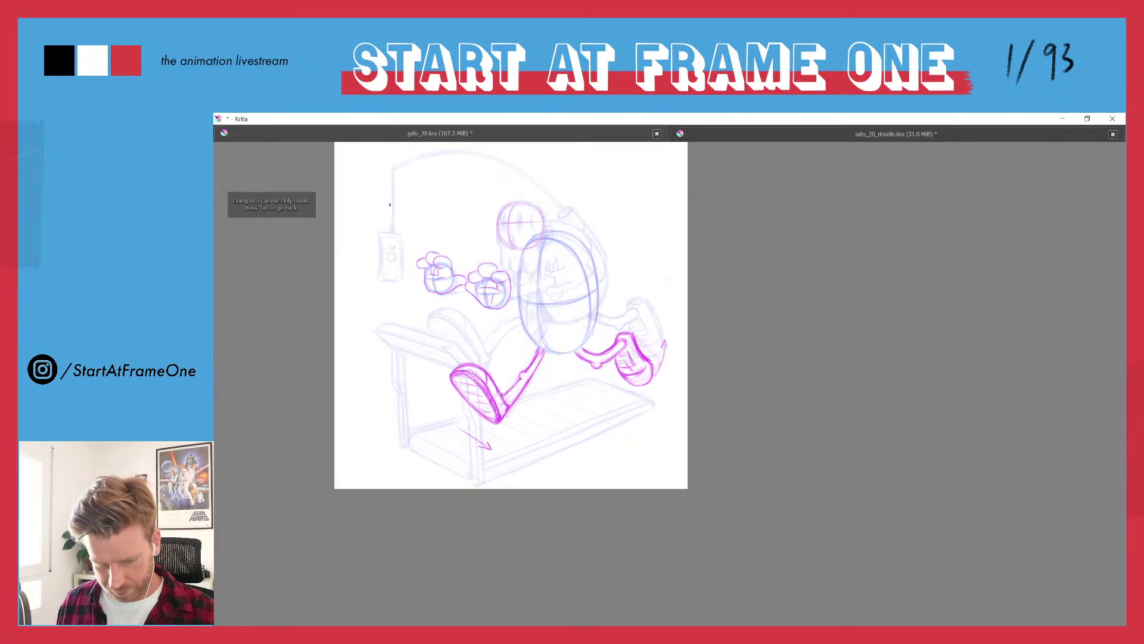
pyautogui.moveTo(389, 204); pyautogui.dragTo(473, 273)
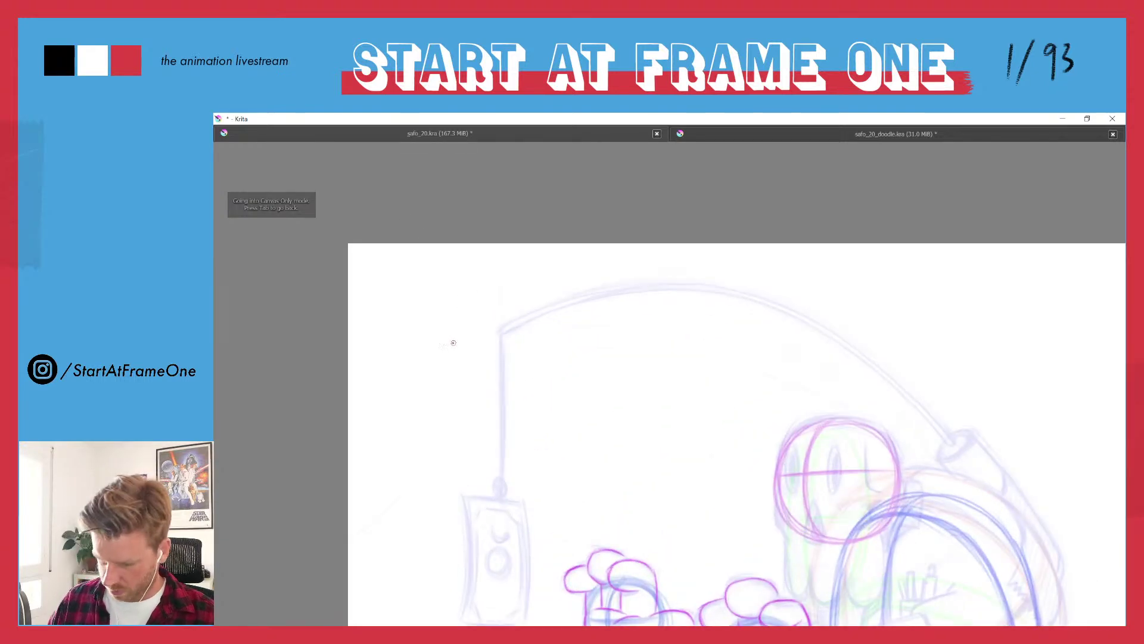
pyautogui.press('Tab')
pyautogui.click(298, 532)
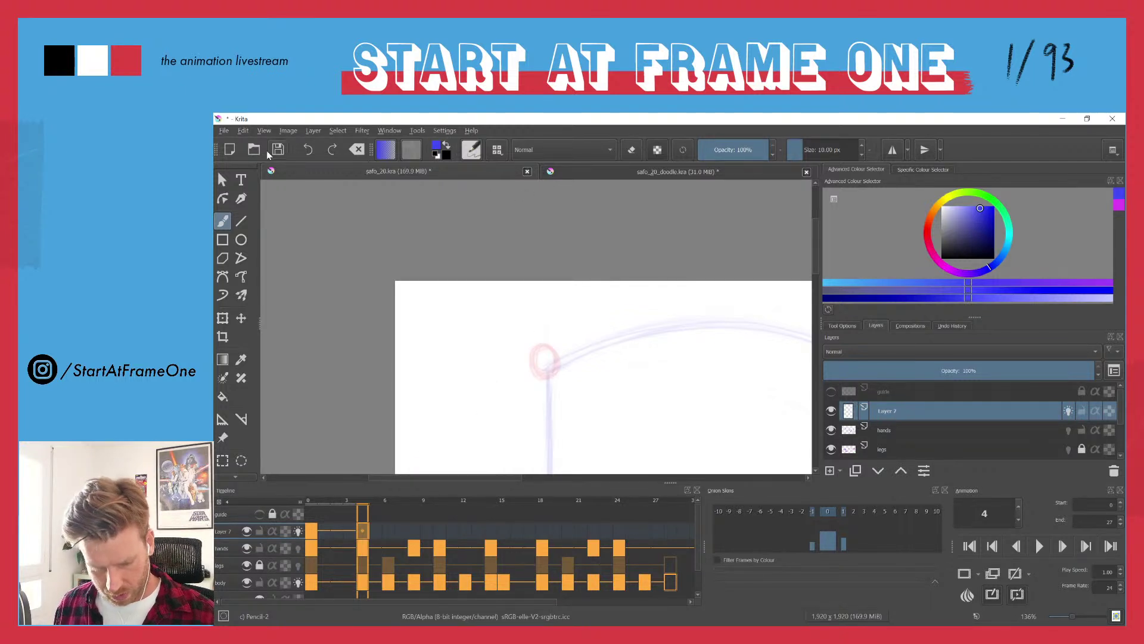
# - Draw a small blue circle on the hanging string, a short way below the onion-skinned rod-tip circle
pyautogui.press('Tab')
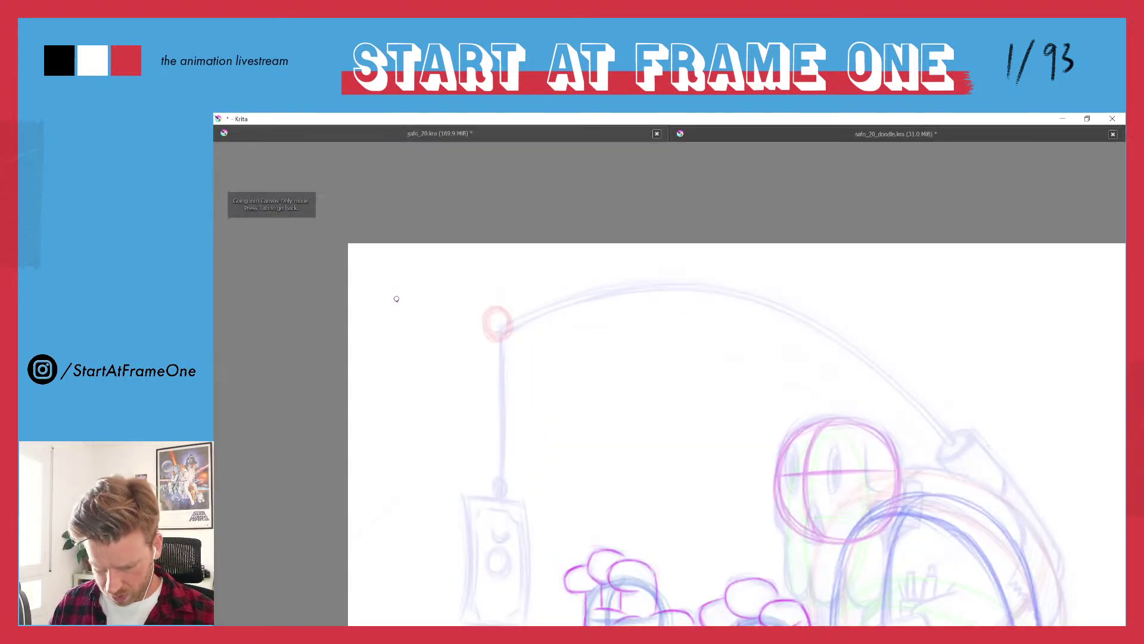
pyautogui.moveTo(497, 390)
pyautogui.mouseDown()
pyautogui.moveTo(485, 316)
pyautogui.moveTo(486, 400)
pyautogui.moveTo(481, 332)
pyautogui.mouseUp()
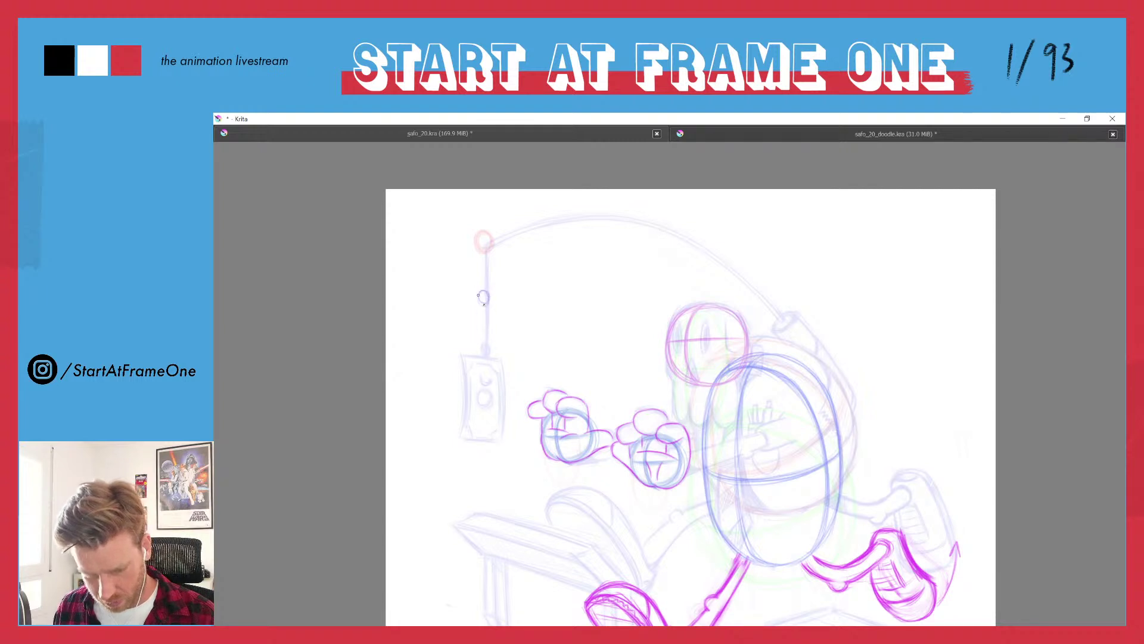
pyautogui.moveTo(477, 294); pyautogui.dragTo(479, 289)
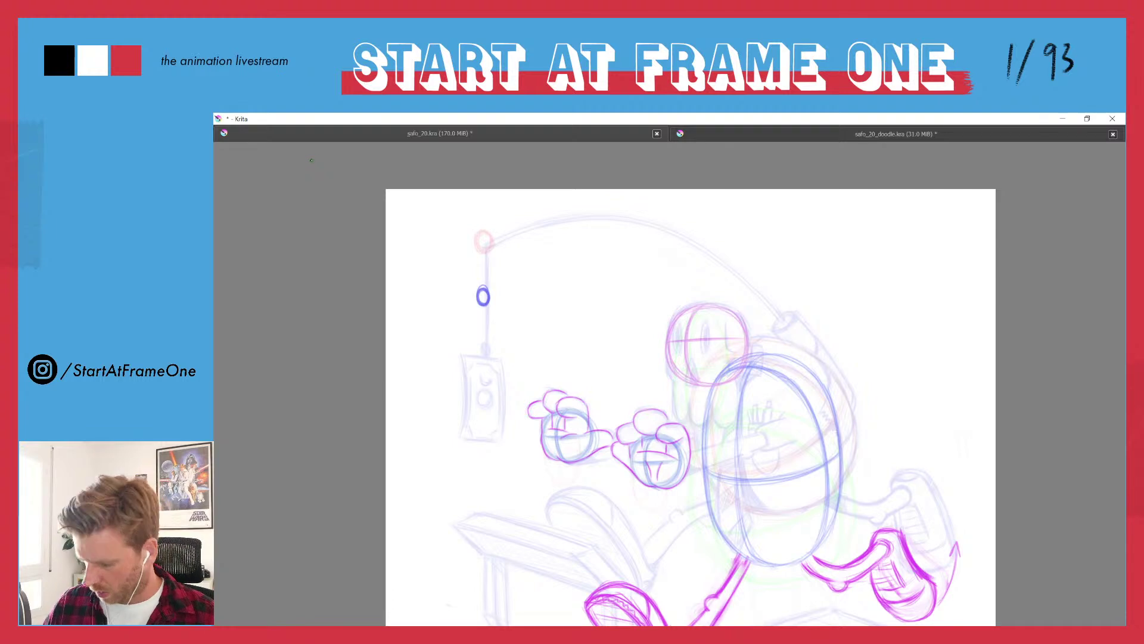
# - Move the rod-tip layer's second keyframe from frame 4 to frame 6
pyautogui.press('Tab')
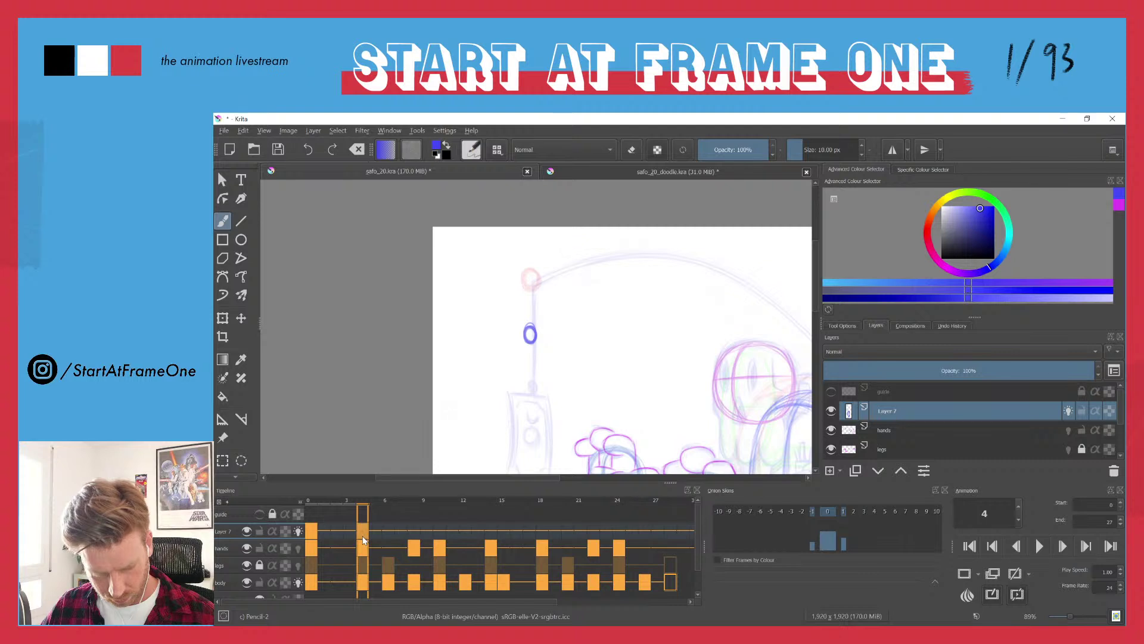
pyautogui.moveTo(362, 536)
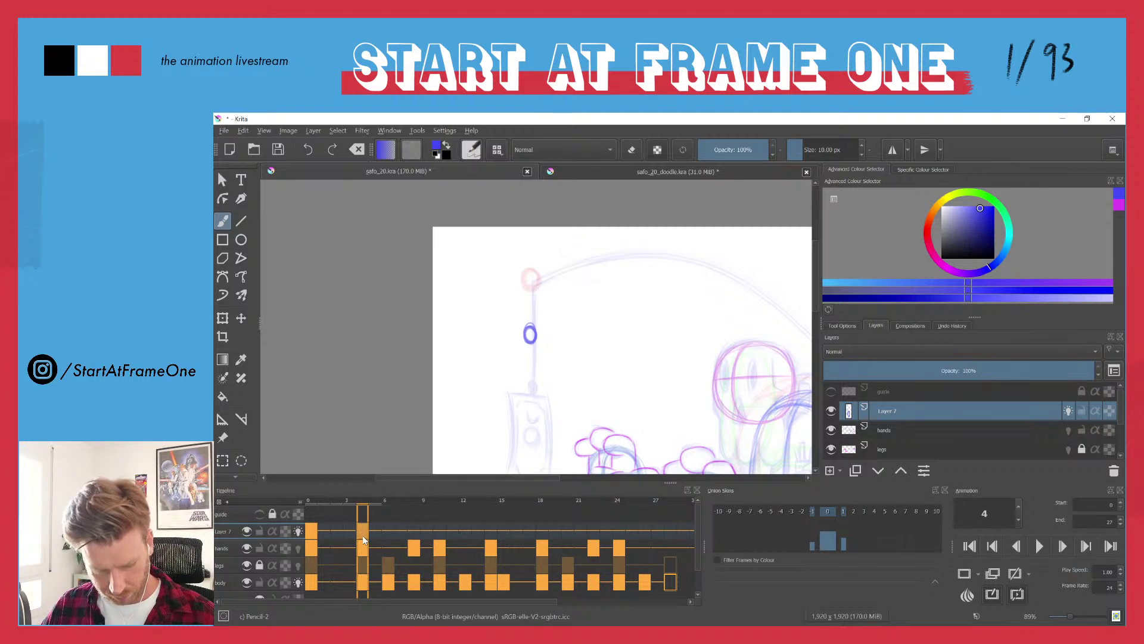
pyautogui.moveTo(363, 531); pyautogui.dragTo(388, 536)
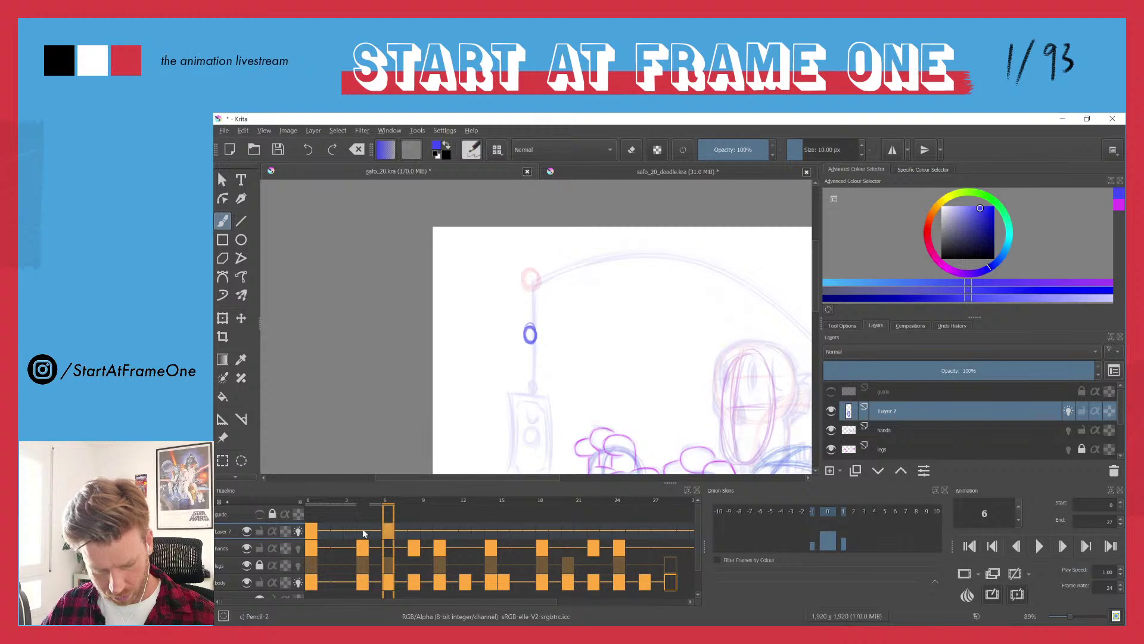
# - On frame 4 of the rod-tip layer, draw a small vertically stretched blue oval on the string between the two onion-skinned circles
pyautogui.click(363, 531)
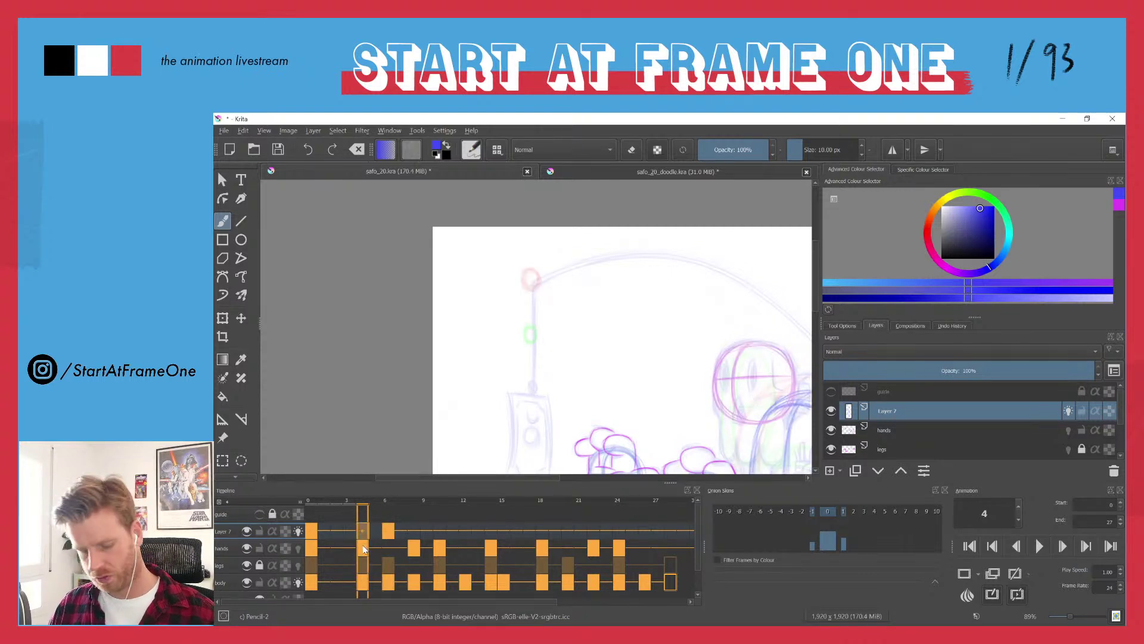
pyautogui.moveTo(532, 295)
pyautogui.mouseDown()
pyautogui.moveTo(529, 321)
pyautogui.moveTo(525, 296)
pyautogui.mouseUp()
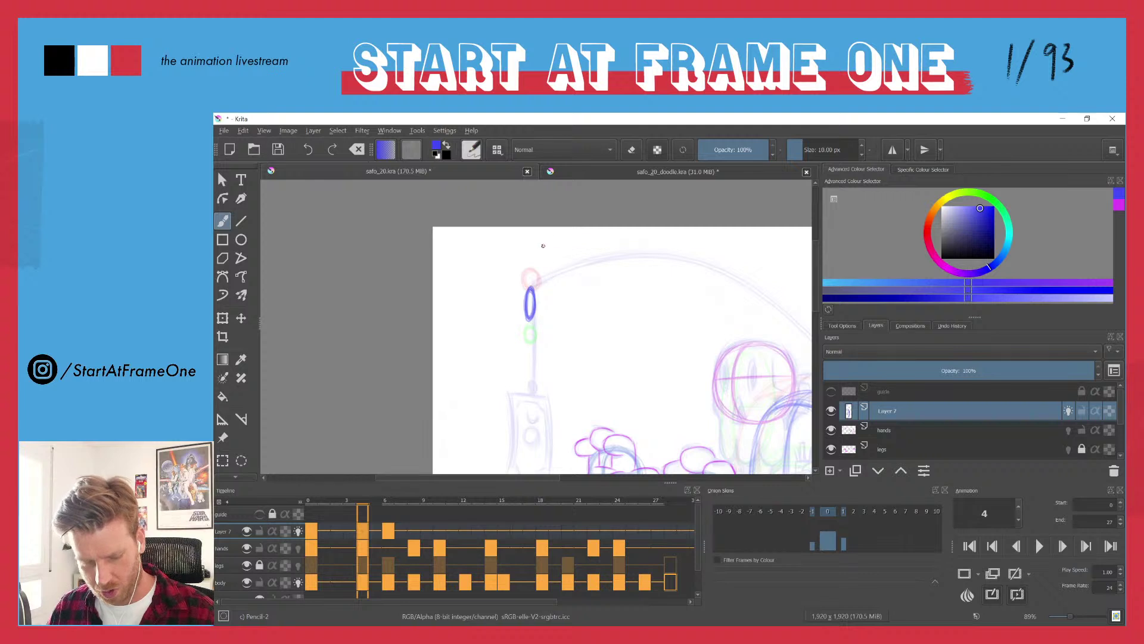
pyautogui.moveTo(356, 516)
pyautogui.mouseDown()
pyautogui.moveTo(375, 507)
pyautogui.moveTo(308, 506)
pyautogui.moveTo(414, 508)
pyautogui.moveTo(427, 489)
pyautogui.mouseUp()
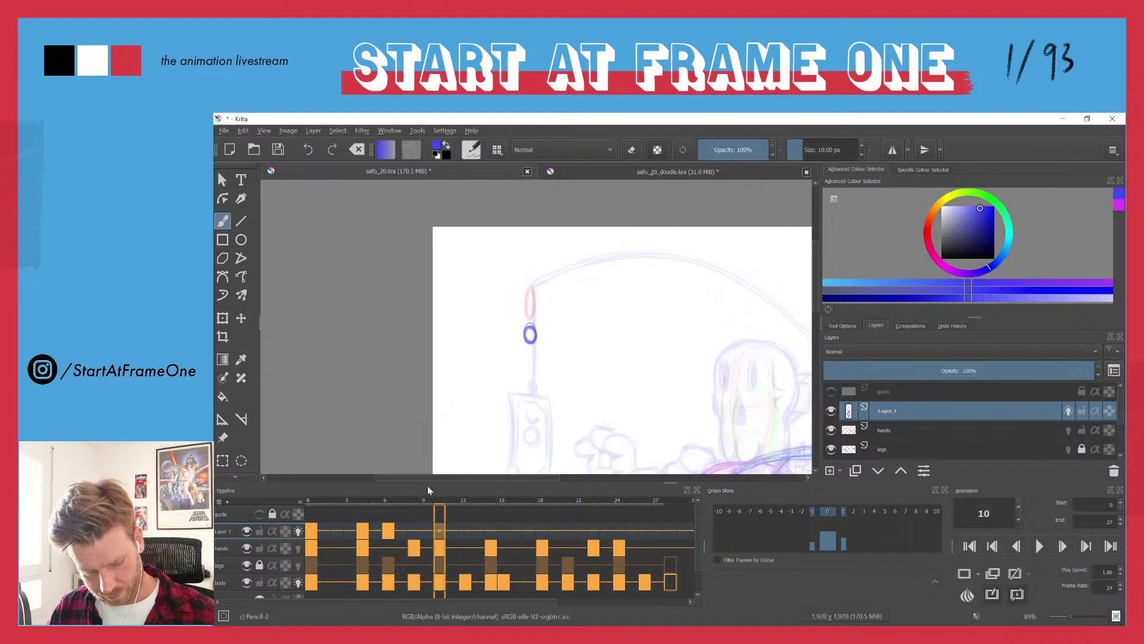
# - Insert a blank drawing at frame 10 of the rod-tip layer and copy the frame 0 circle to frame 14
pyautogui.click(309, 531)
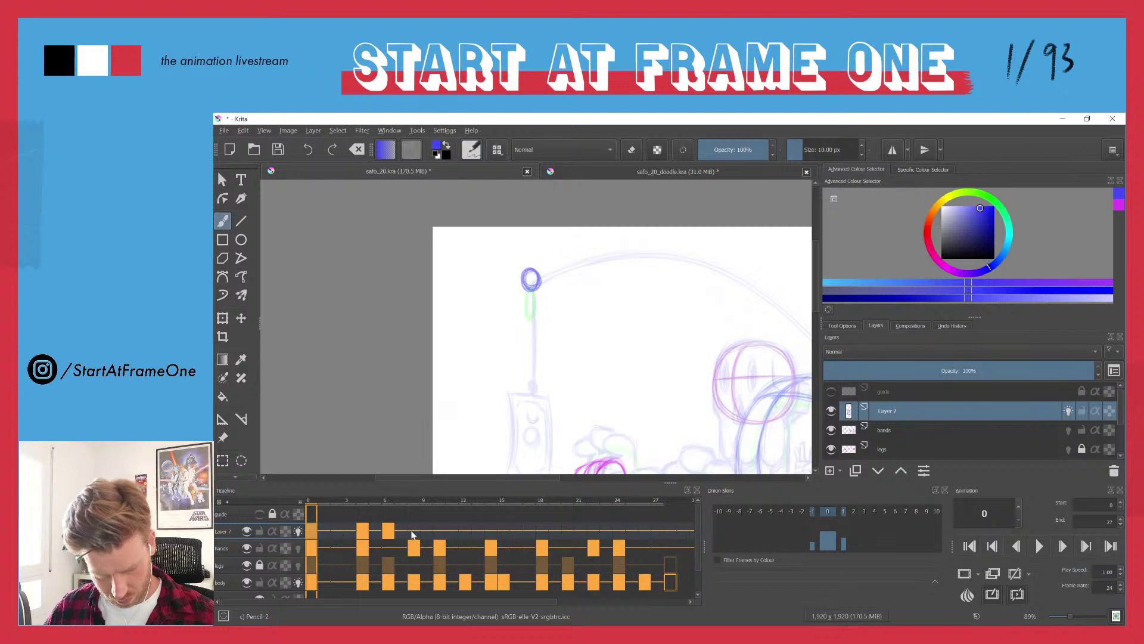
pyautogui.click(388, 530)
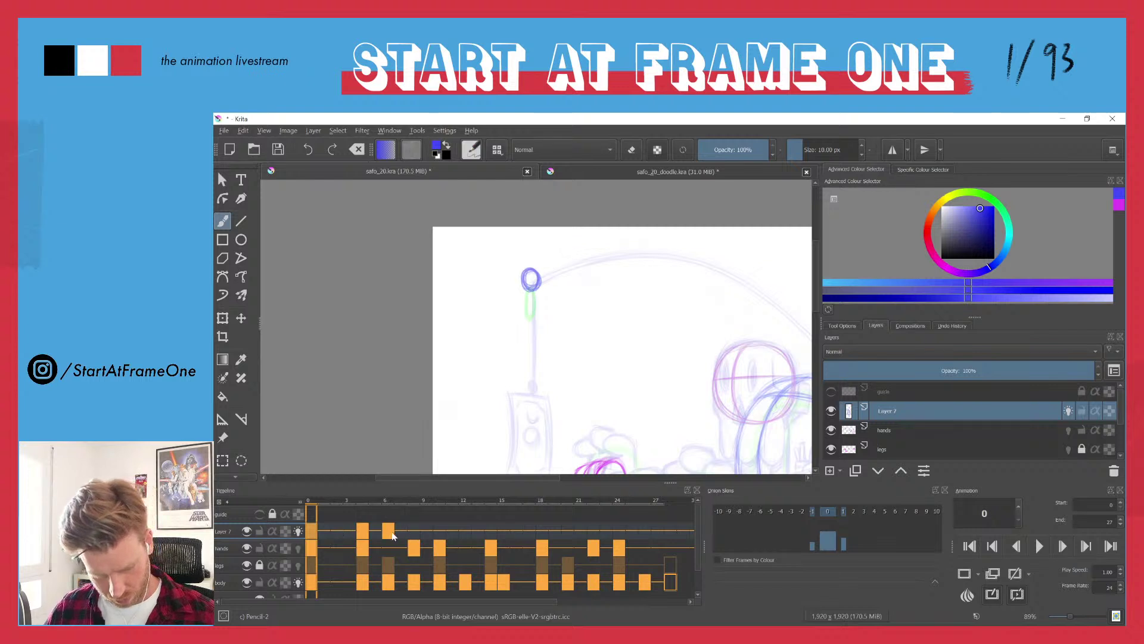
pyautogui.click(428, 532)
pyautogui.press('Right')
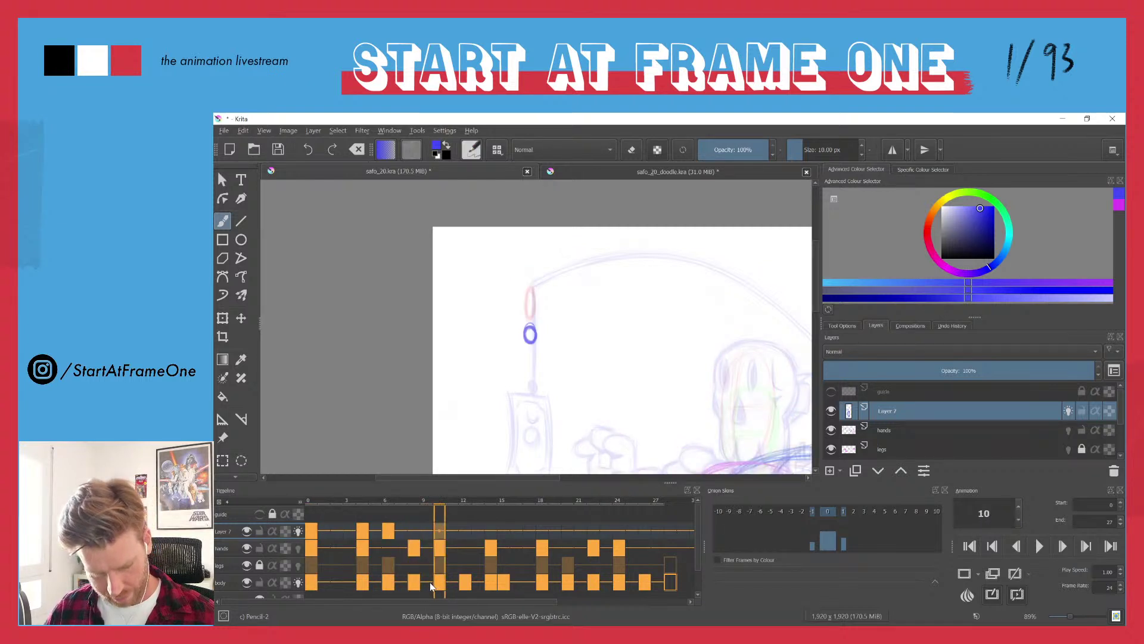
pyautogui.press('Delete')
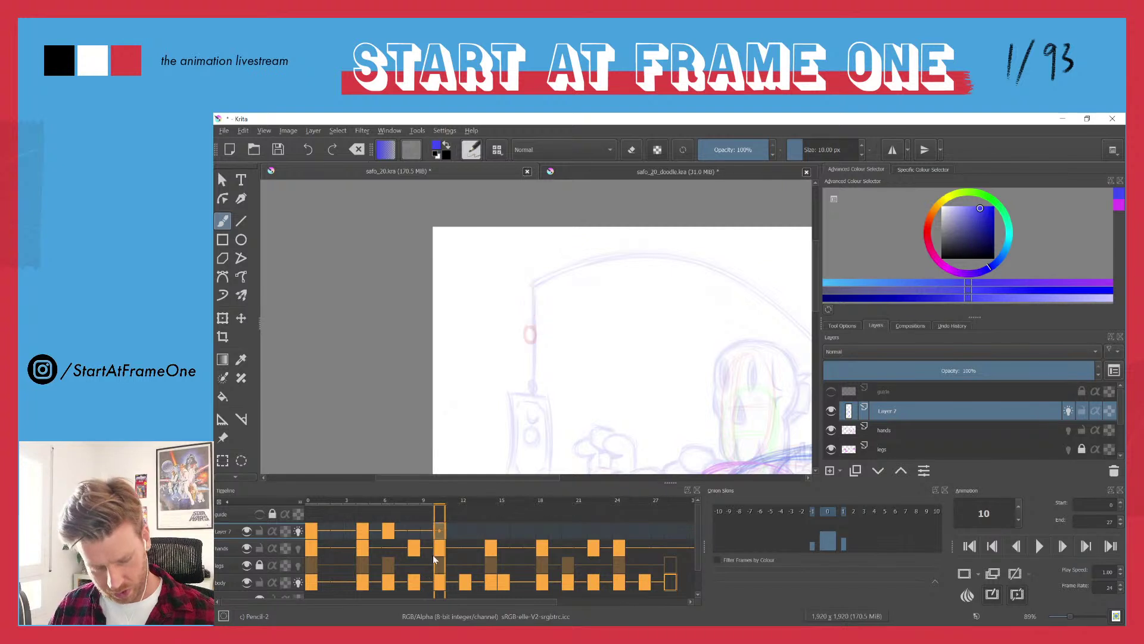
pyautogui.click(491, 531)
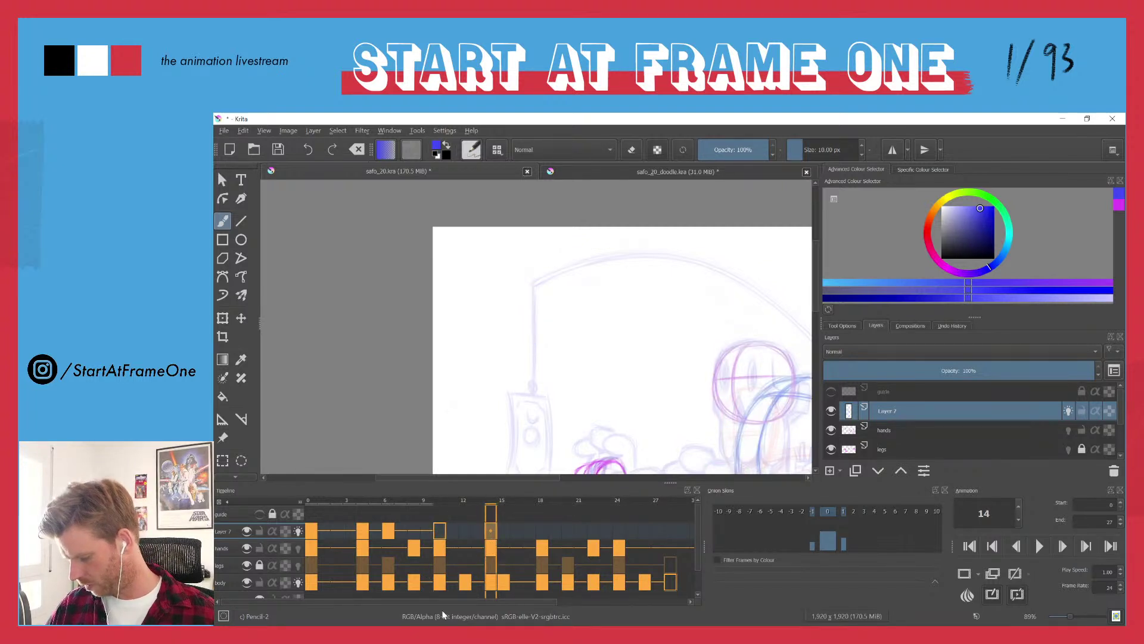
pyautogui.hotkey('ctrl', 'alt', 'v')
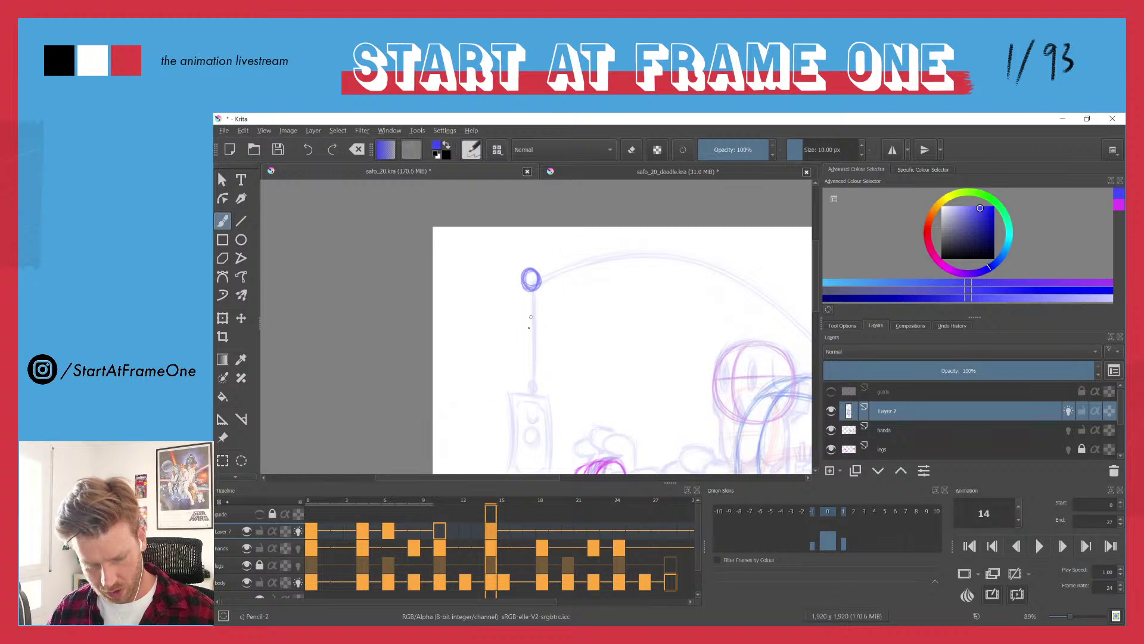
# - On frame 10, draw a small horizontally squashed blue oval just below the onion-skinned circle at the rod's tip
pyautogui.click(439, 500)
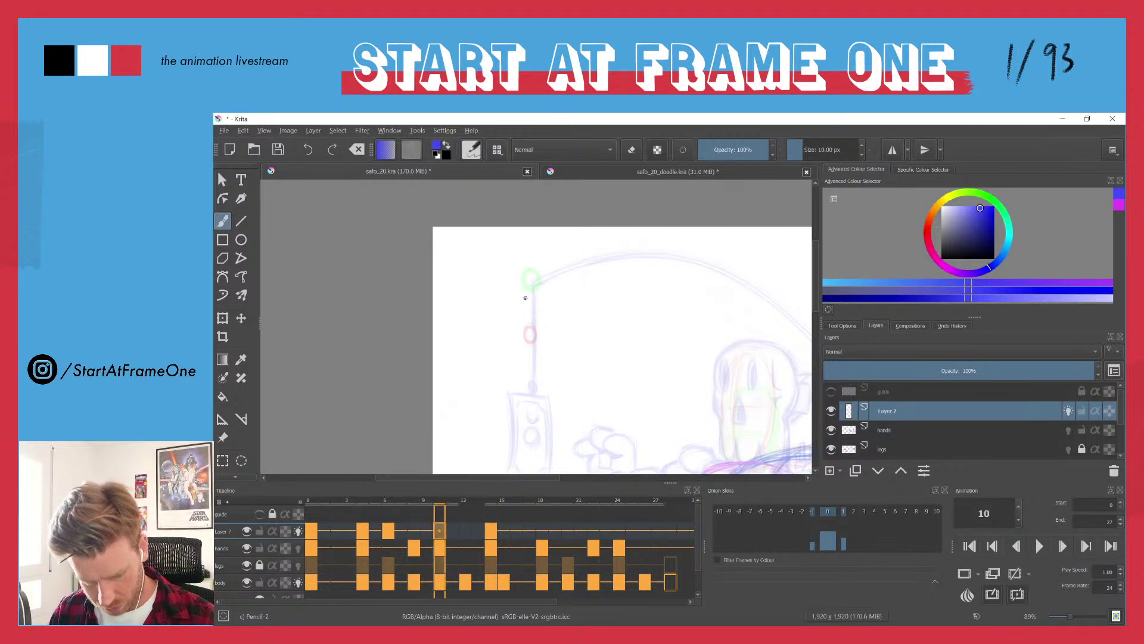
pyautogui.moveTo(528, 298)
pyautogui.mouseDown()
pyautogui.moveTo(521, 223)
pyautogui.moveTo(540, 334)
pyautogui.mouseUp()
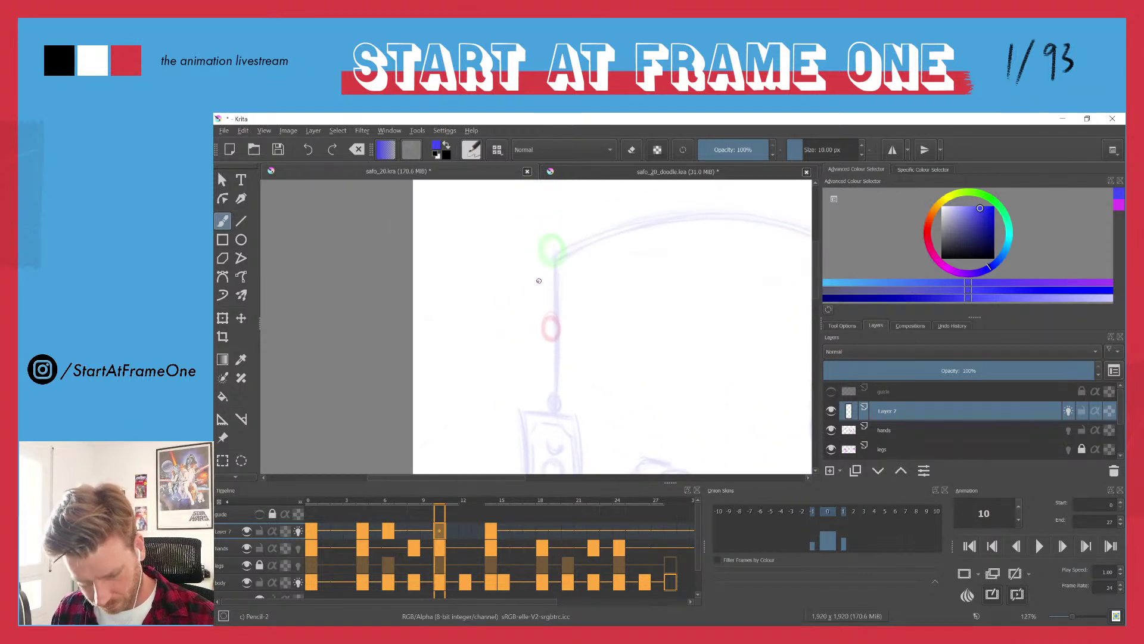
pyautogui.moveTo(542, 272)
pyautogui.mouseDown()
pyautogui.moveTo(572, 272)
pyautogui.moveTo(546, 283)
pyautogui.moveTo(542, 269)
pyautogui.moveTo(568, 279)
pyautogui.moveTo(536, 276)
pyautogui.moveTo(571, 276)
pyautogui.moveTo(542, 284)
pyautogui.moveTo(532, 275)
pyautogui.moveTo(572, 275)
pyautogui.moveTo(538, 280)
pyautogui.mouseUp()
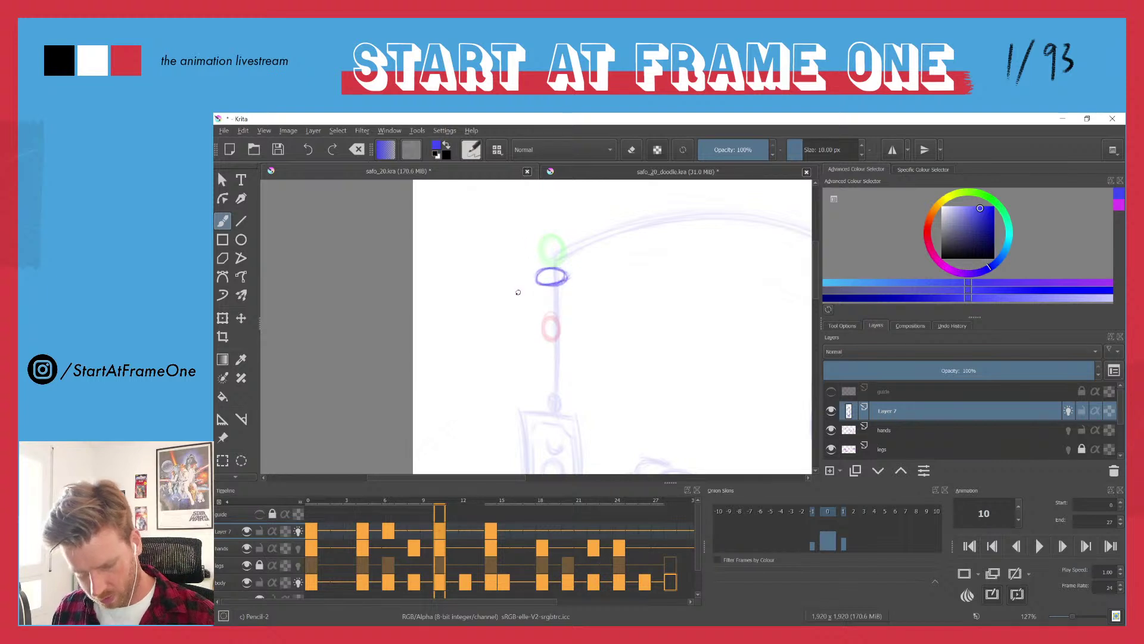
# - Copy the rod-tip layer's keyframes from frames 0 to 14 and paste them starting at frame 14
pyautogui.click(314, 531)
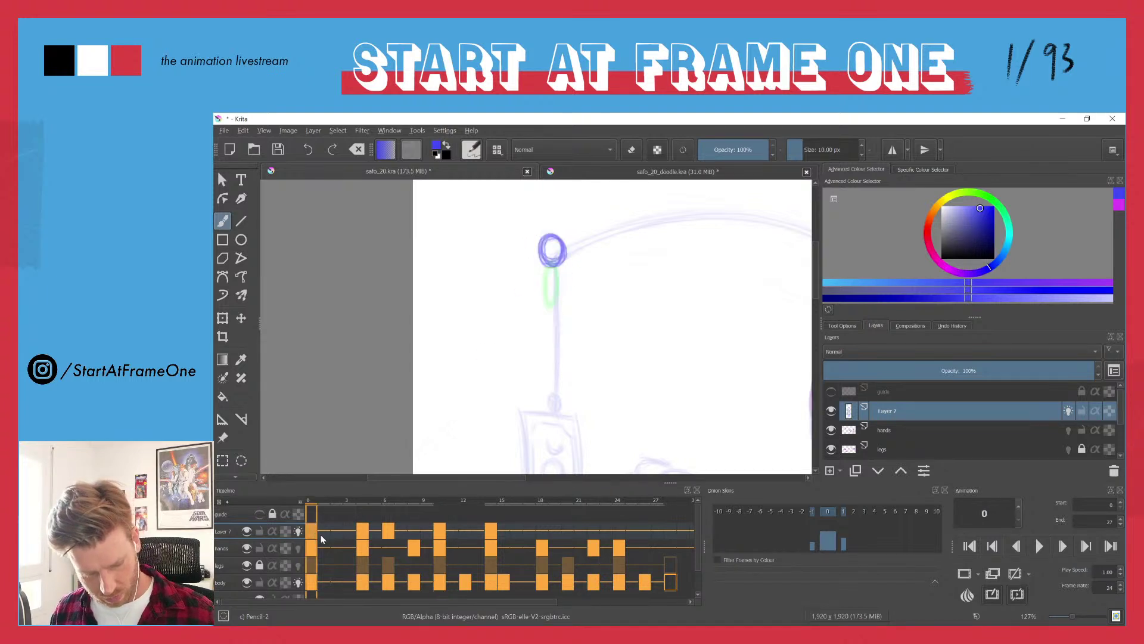
pyautogui.keyDown('shift'); pyautogui.click(491, 531); pyautogui.keyUp('shift')
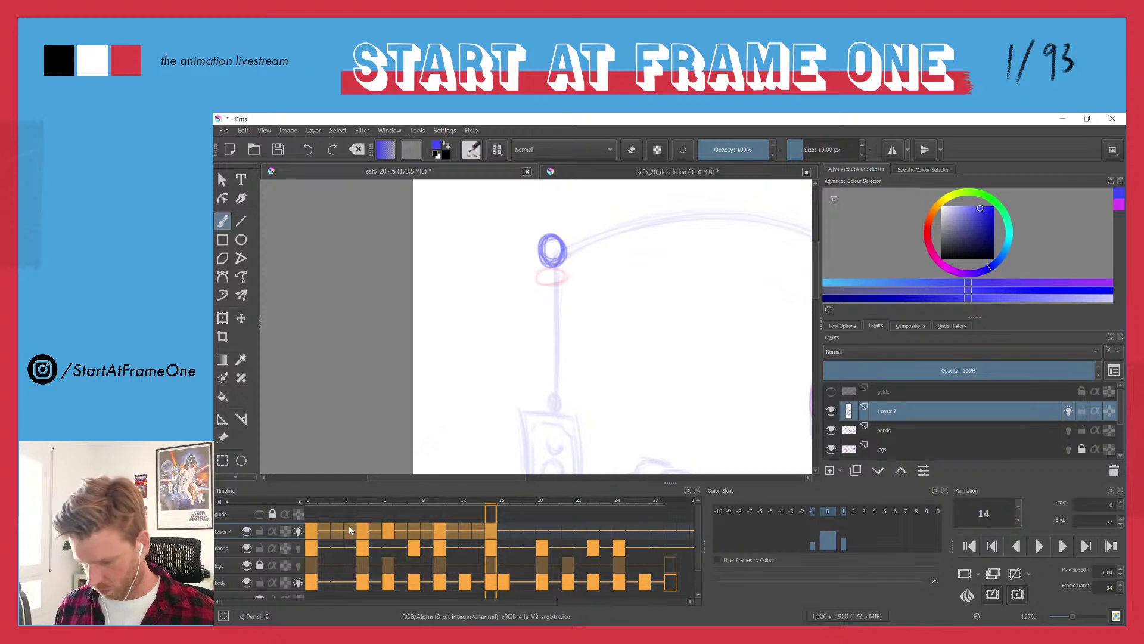
pyautogui.click(482, 550)
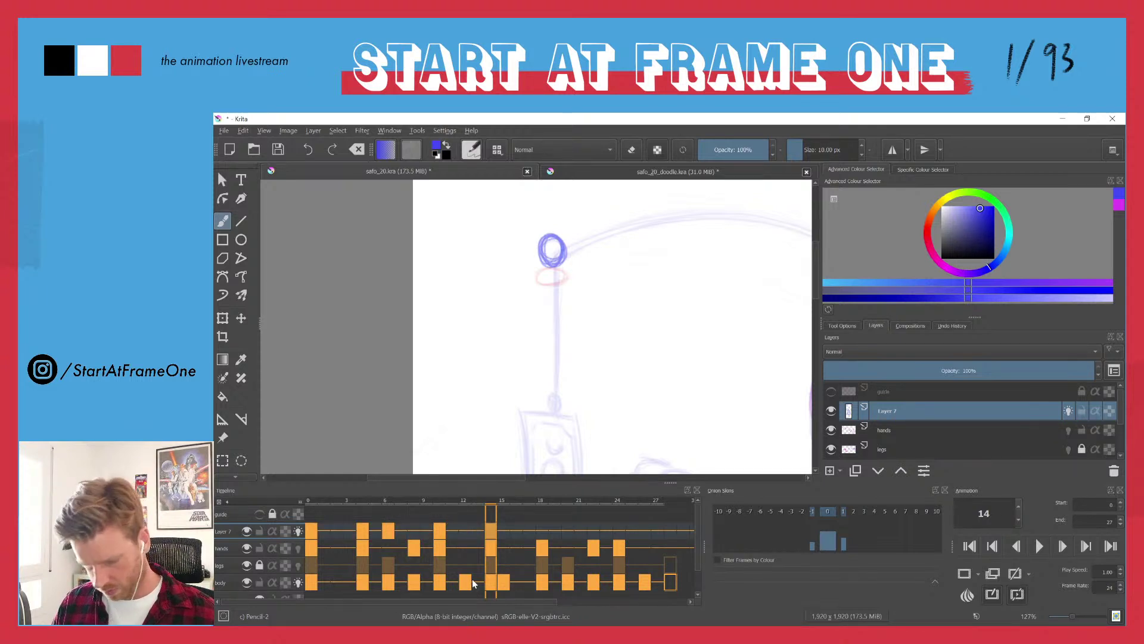
pyautogui.hotkey('ctrl', 'v')
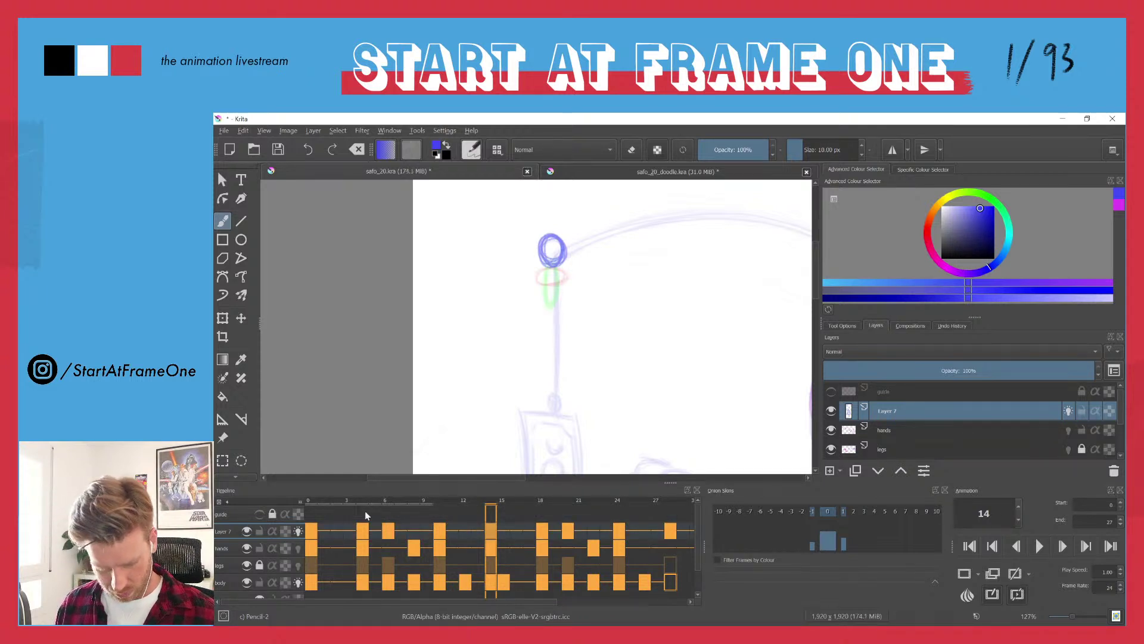
# - Play back and scrub the animation to check the rod tip's bounce against the run
pyautogui.press('space')
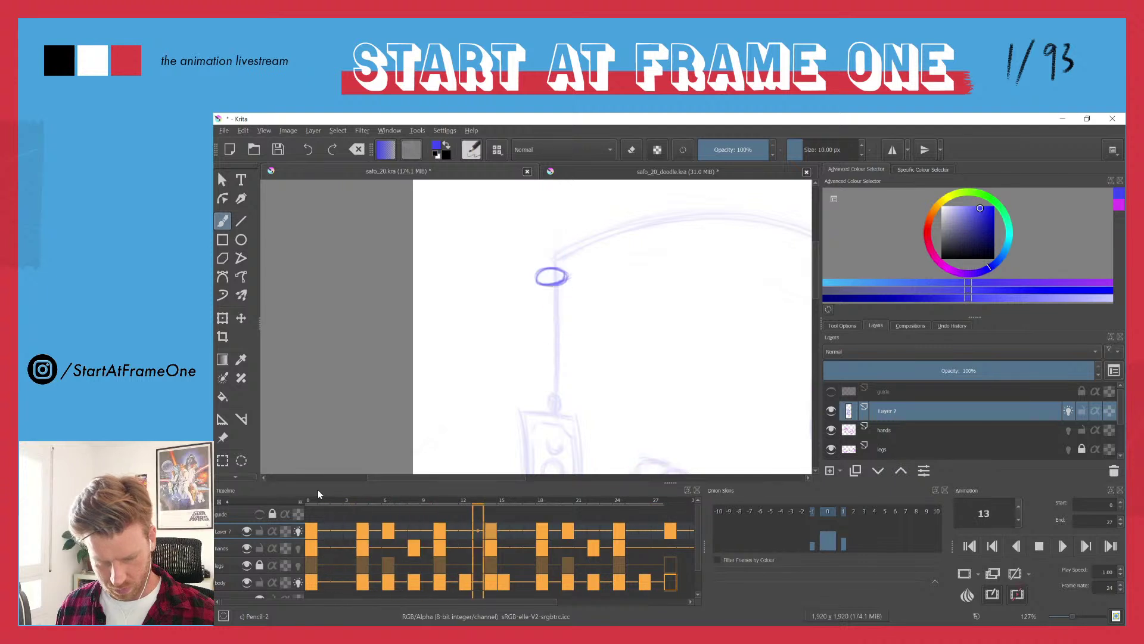
pyautogui.press('space')
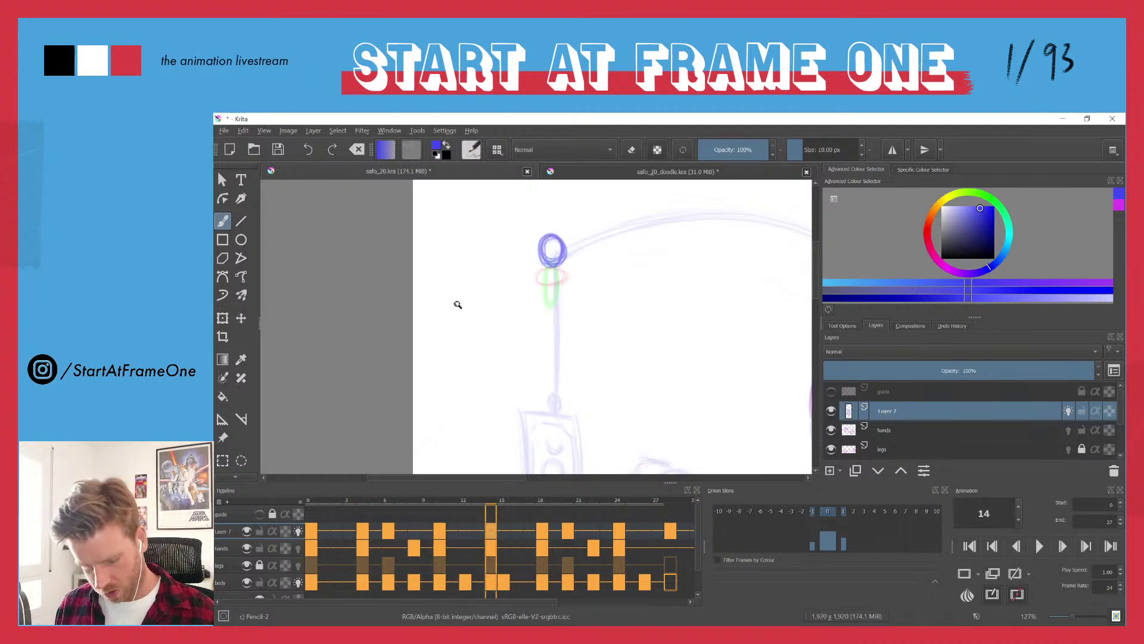
pyautogui.moveTo(457, 306)
pyautogui.mouseDown()
pyautogui.moveTo(464, 403)
pyautogui.moveTo(477, 401)
pyautogui.moveTo(451, 365)
pyautogui.mouseUp()
pyautogui.press('space')
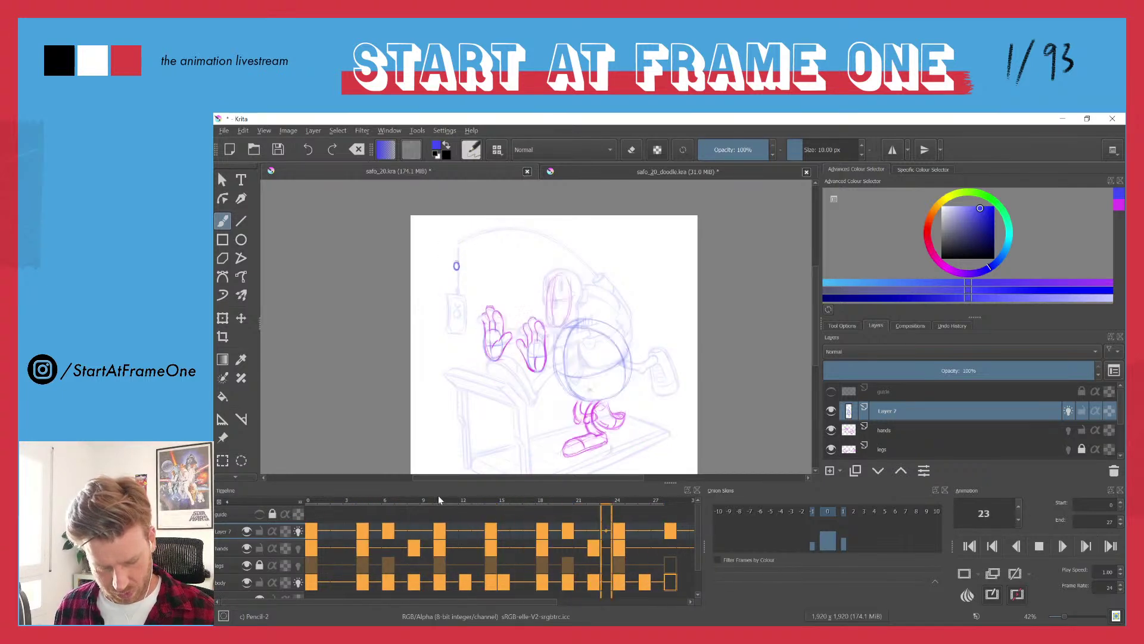
pyautogui.press('space')
pyautogui.moveTo(313, 499); pyautogui.dragTo(487, 502)
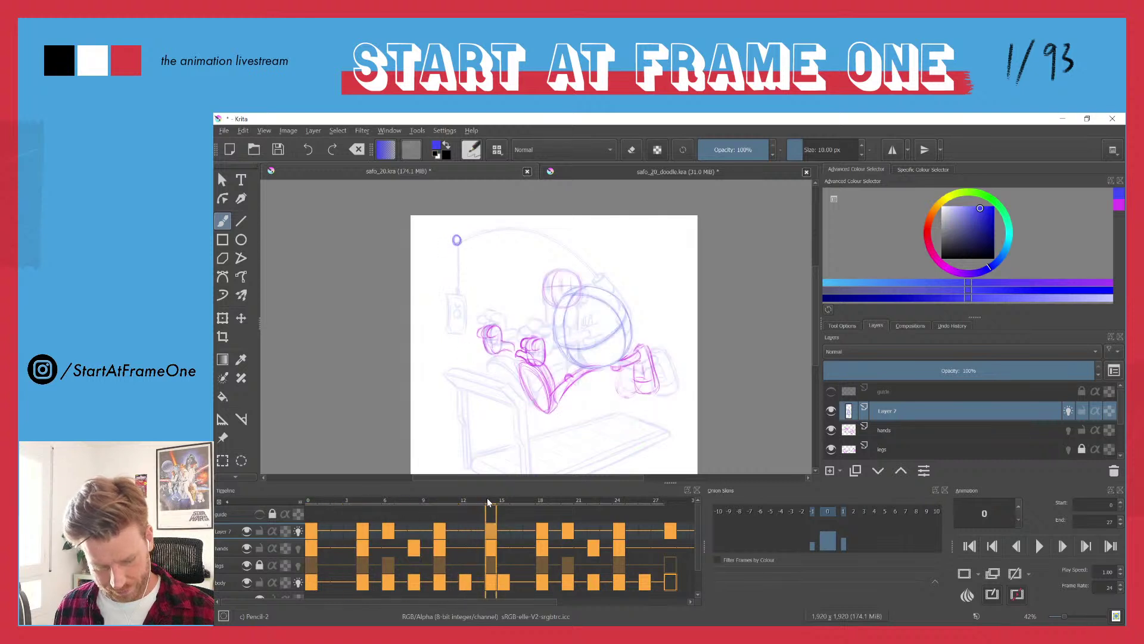
# - Remove the rod-tip layer's keyframes from frame 18 to frame 28
pyautogui.click(540, 532)
pyautogui.keyDown('shift'); pyautogui.click(670, 530); pyautogui.keyUp('shift')
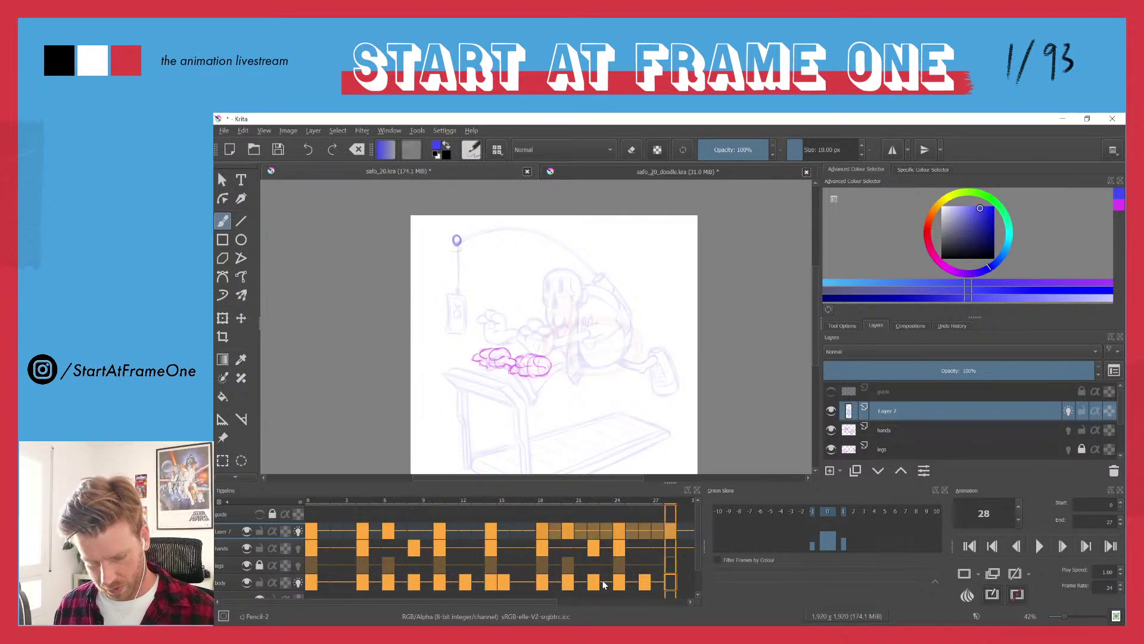
pyautogui.rightClick(541, 531)
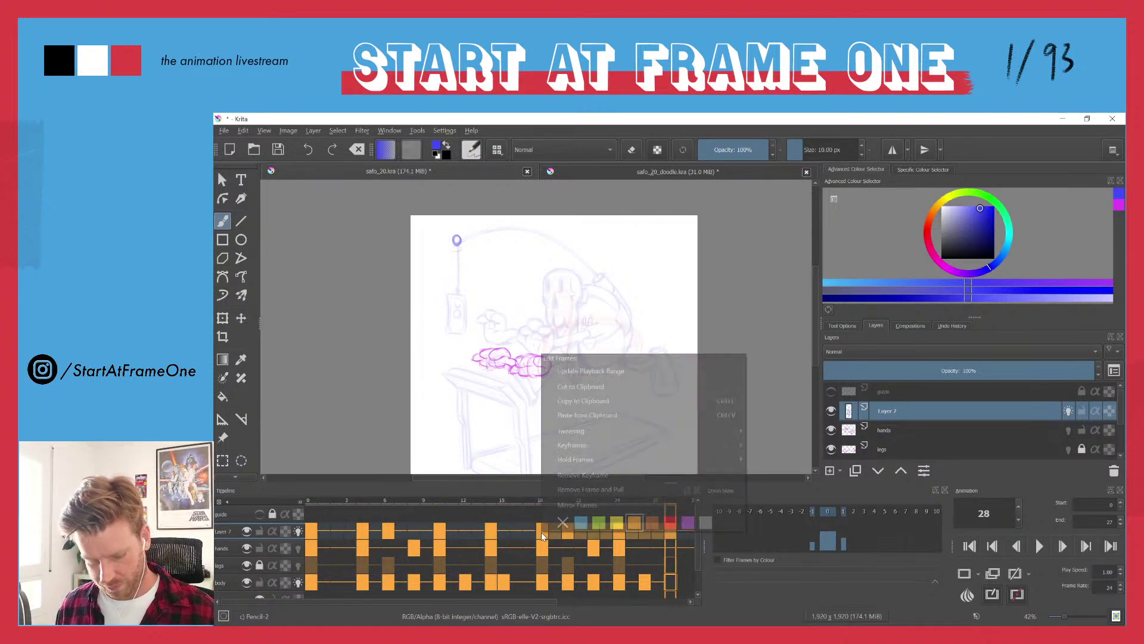
pyautogui.click(564, 476)
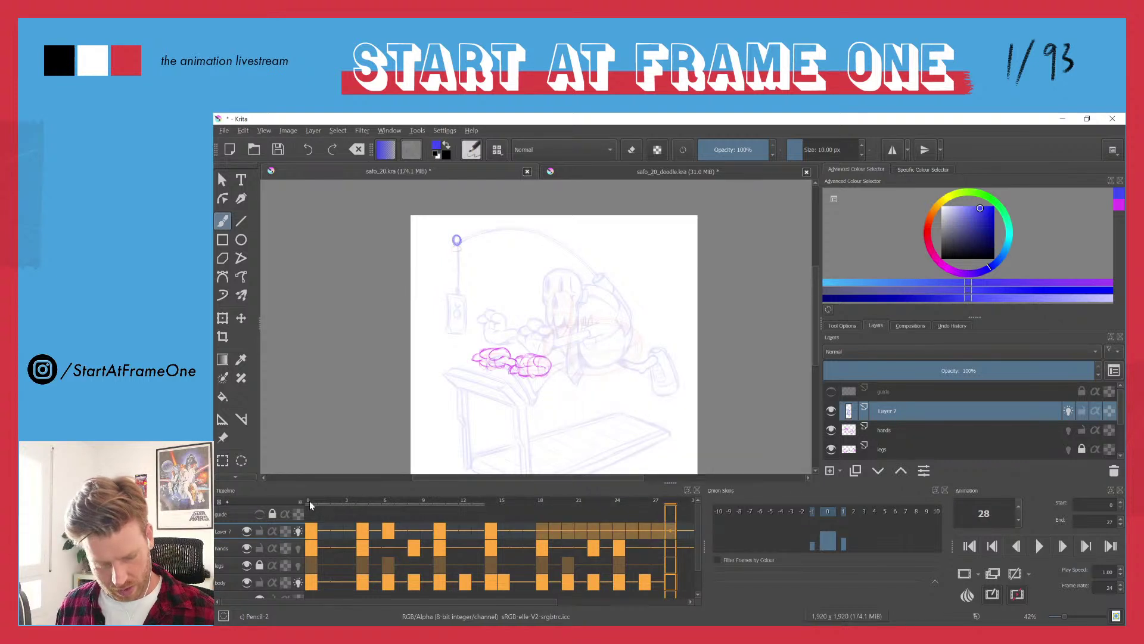
# - Insert two hold frames after the rod-tip layer's frame 0 circle so the following keyframes shift two frames later
pyautogui.moveTo(309, 500)
pyautogui.mouseDown()
pyautogui.moveTo(415, 510)
pyautogui.moveTo(308, 506)
pyautogui.moveTo(368, 511)
pyautogui.moveTo(315, 512)
pyautogui.moveTo(440, 510)
pyautogui.moveTo(371, 511)
pyautogui.moveTo(388, 512)
pyautogui.mouseUp()
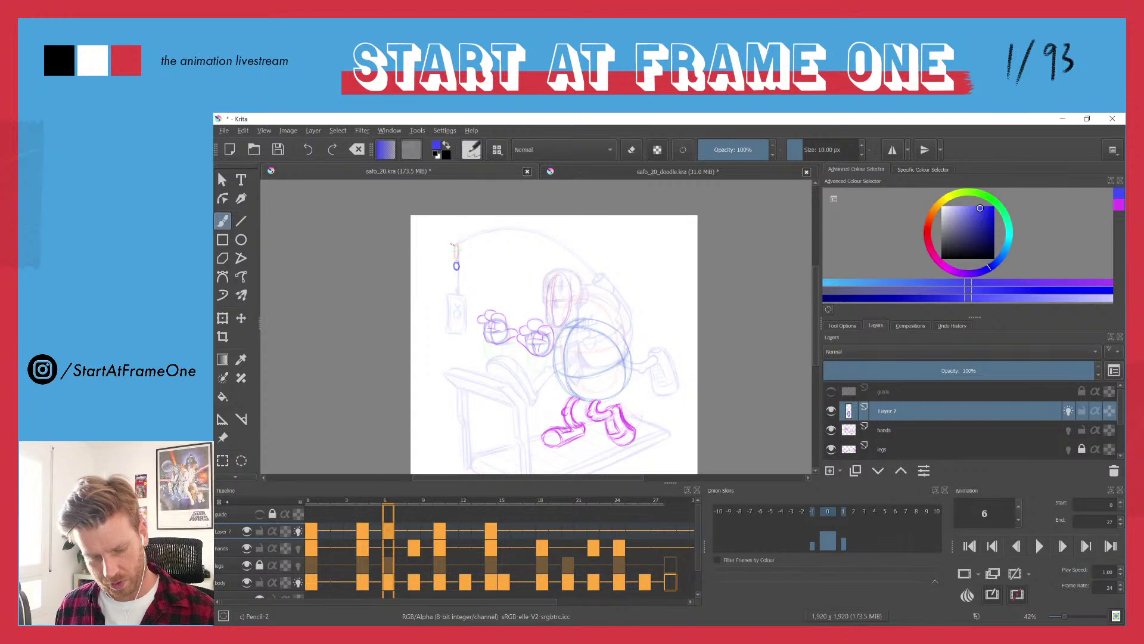
pyautogui.click(322, 540)
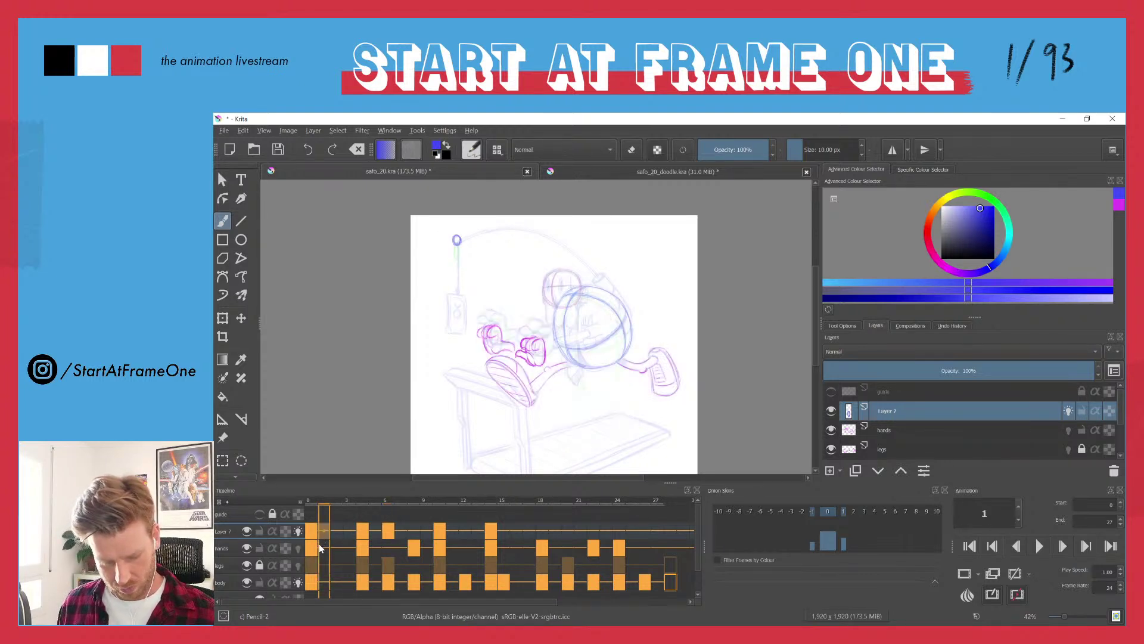
pyautogui.press('F5')
pyautogui.press('F5')
pyautogui.click(310, 536)
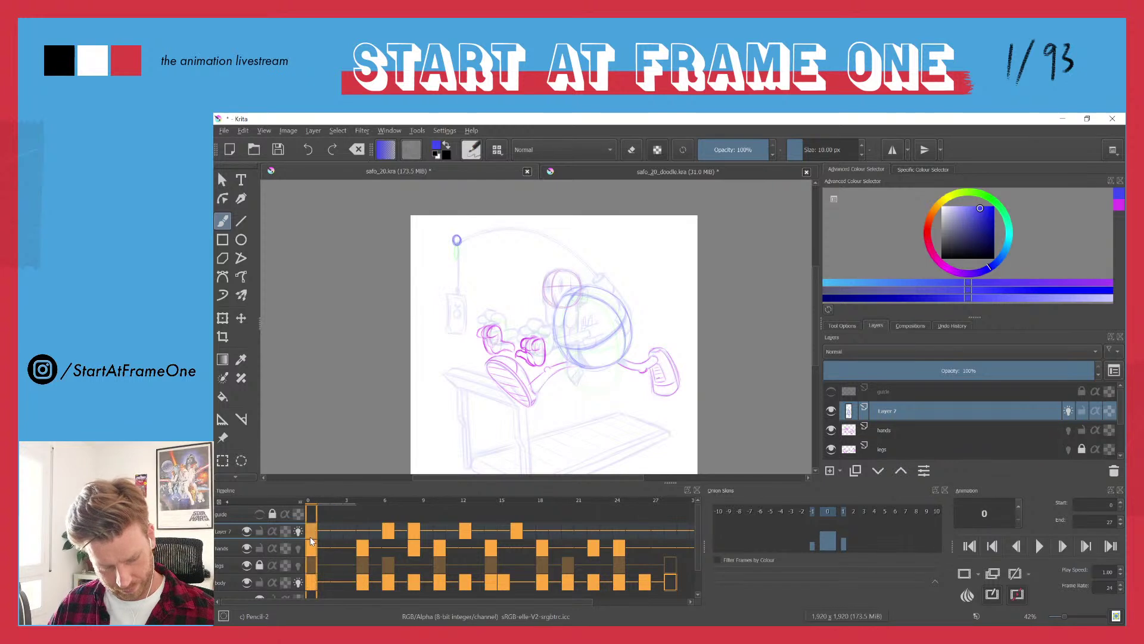
# - Move the rod-tip circle from frame 0 to frame 2, then shift all the layer's keyframes so the first falls on frame 4
pyautogui.click(330, 538)
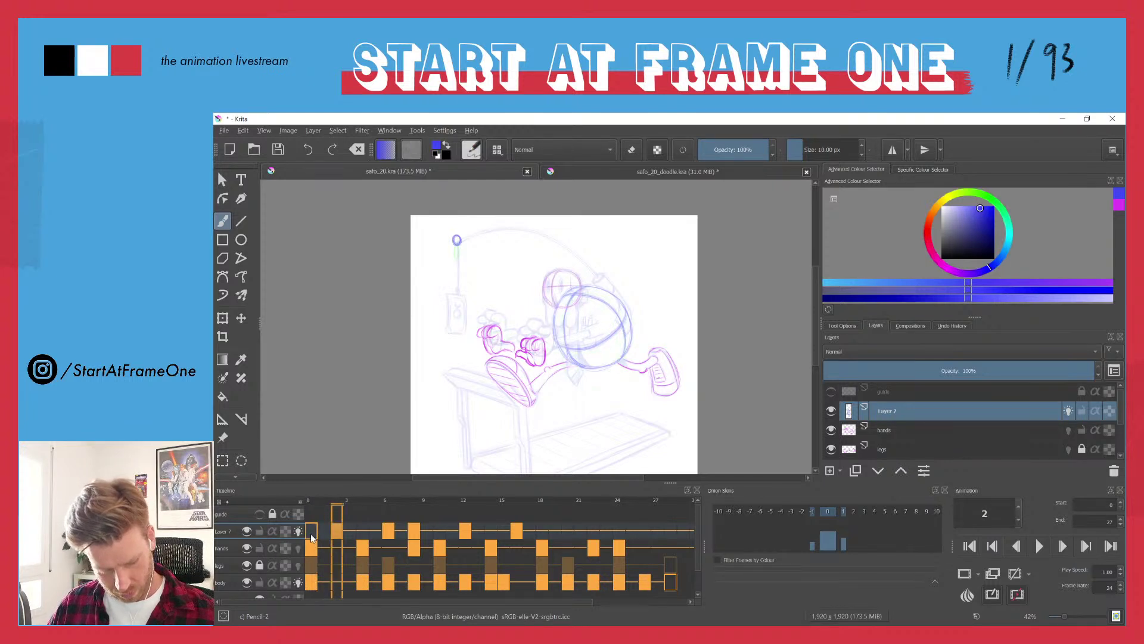
pyautogui.press('F5')
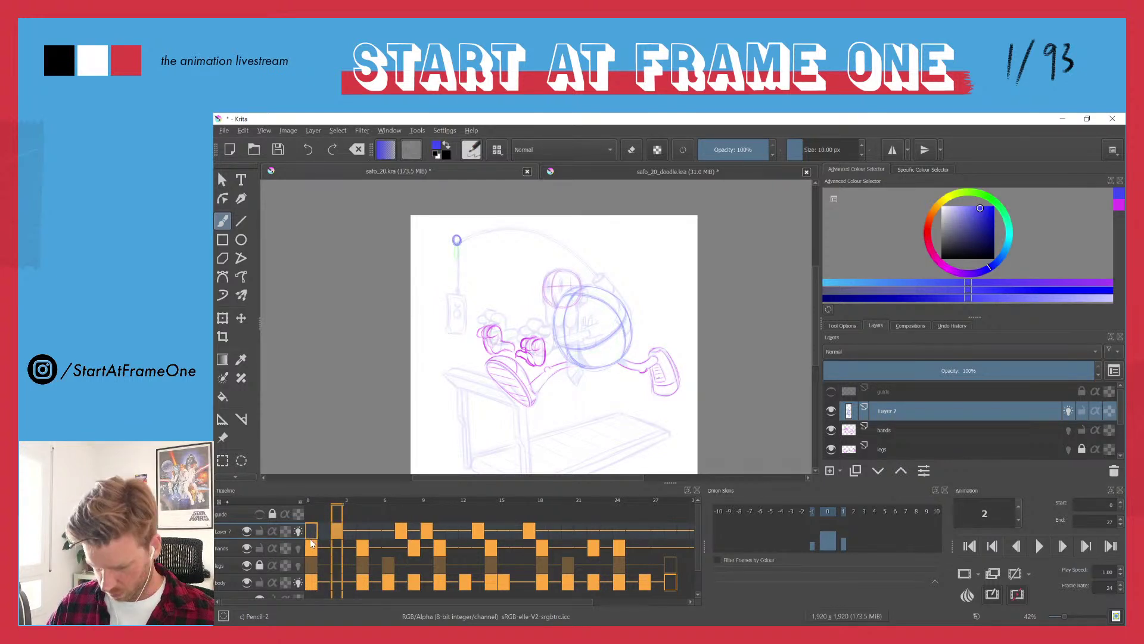
pyautogui.hotkey('ctrl', 'z')
pyautogui.press('Left')
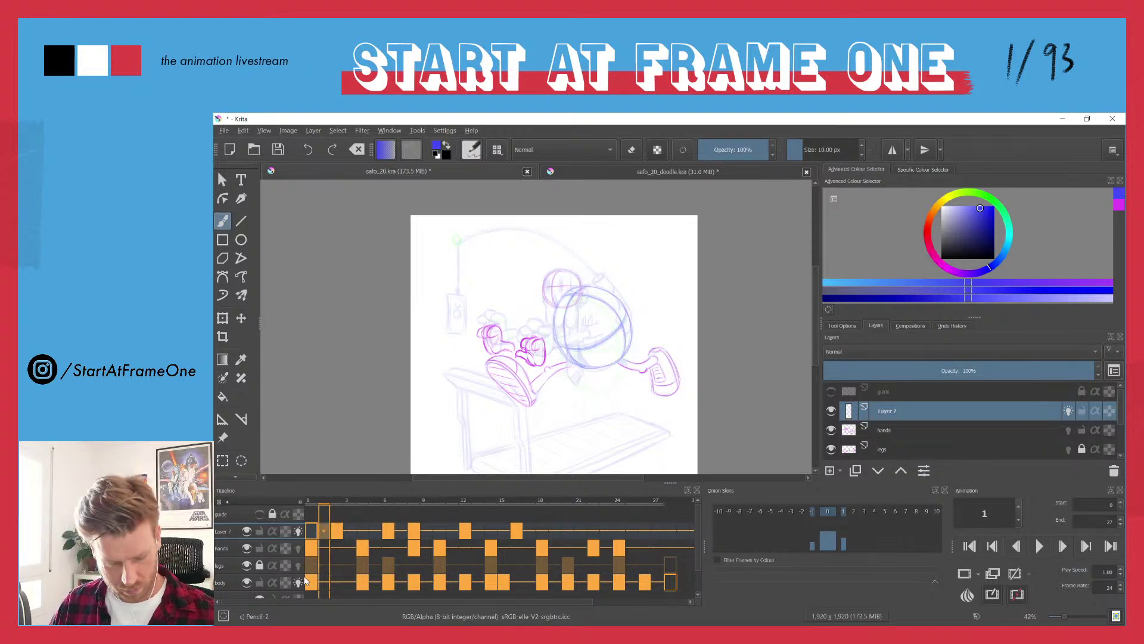
pyautogui.press('F5')
pyautogui.press('F5')
# - Shift all the rod-tip keyframes another two frames later so the first circle falls on frame 6
pyautogui.click(348, 502)
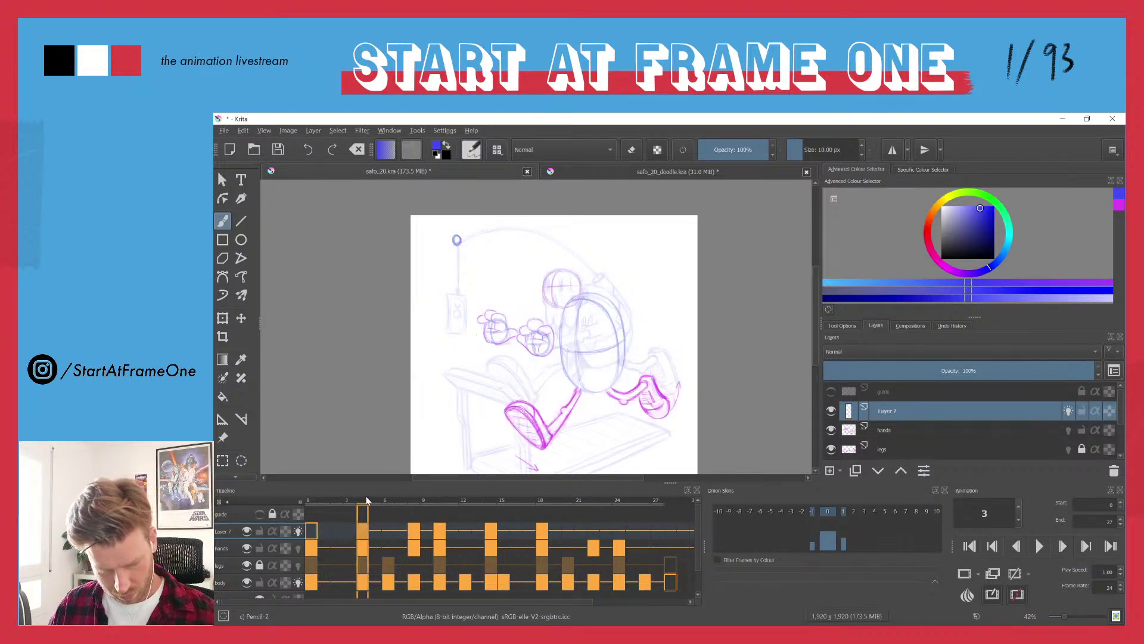
pyautogui.click(371, 500)
pyautogui.moveTo(381, 498)
pyautogui.mouseDown()
pyautogui.moveTo(409, 489)
pyautogui.moveTo(362, 491)
pyautogui.moveTo(390, 494)
pyautogui.mouseUp()
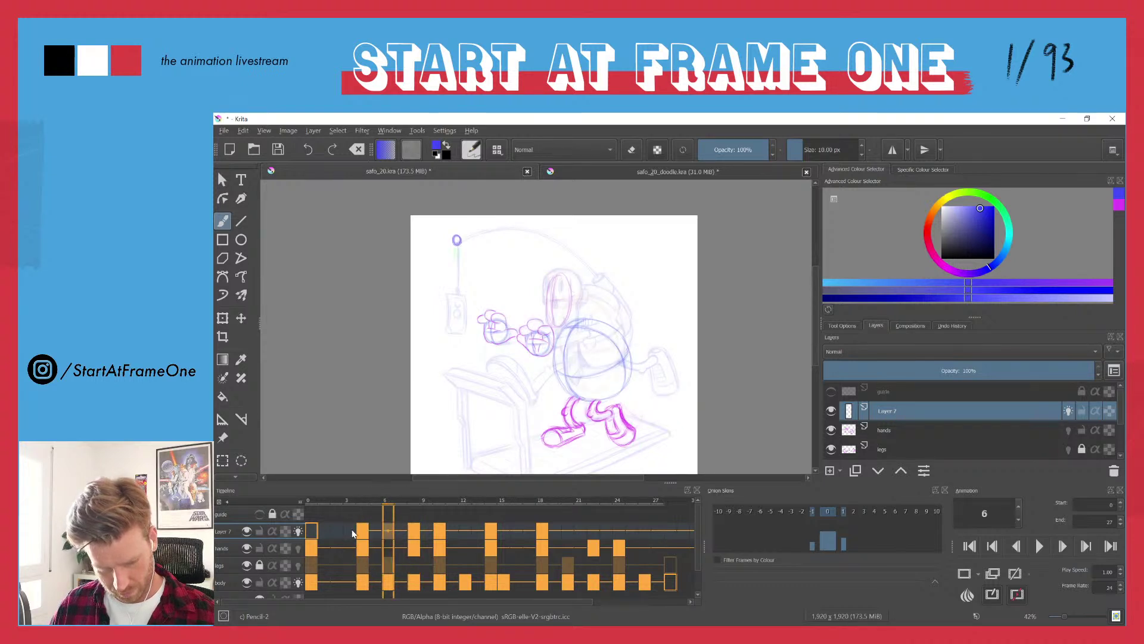
pyautogui.moveTo(363, 531); pyautogui.dragTo(388, 532)
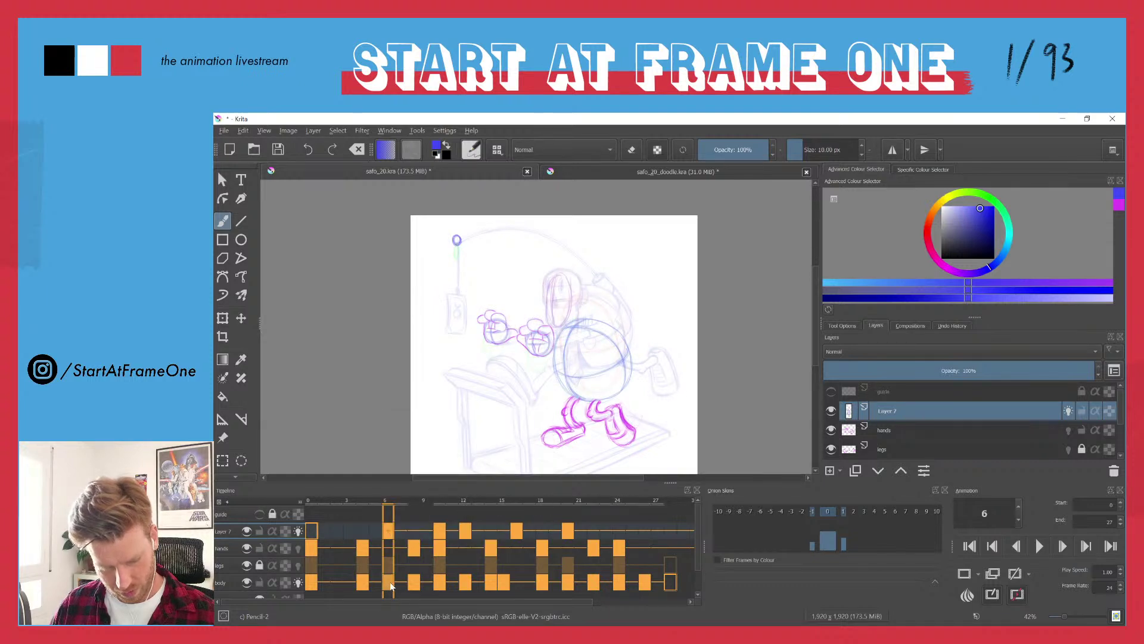
# - Copy the rod-tip layer's keyframes from frames 6 to 20 and paste them at frame 20 to repeat the bounce
pyautogui.moveTo(386, 503)
pyautogui.mouseDown()
pyautogui.moveTo(562, 491)
pyautogui.moveTo(388, 513)
pyautogui.mouseUp()
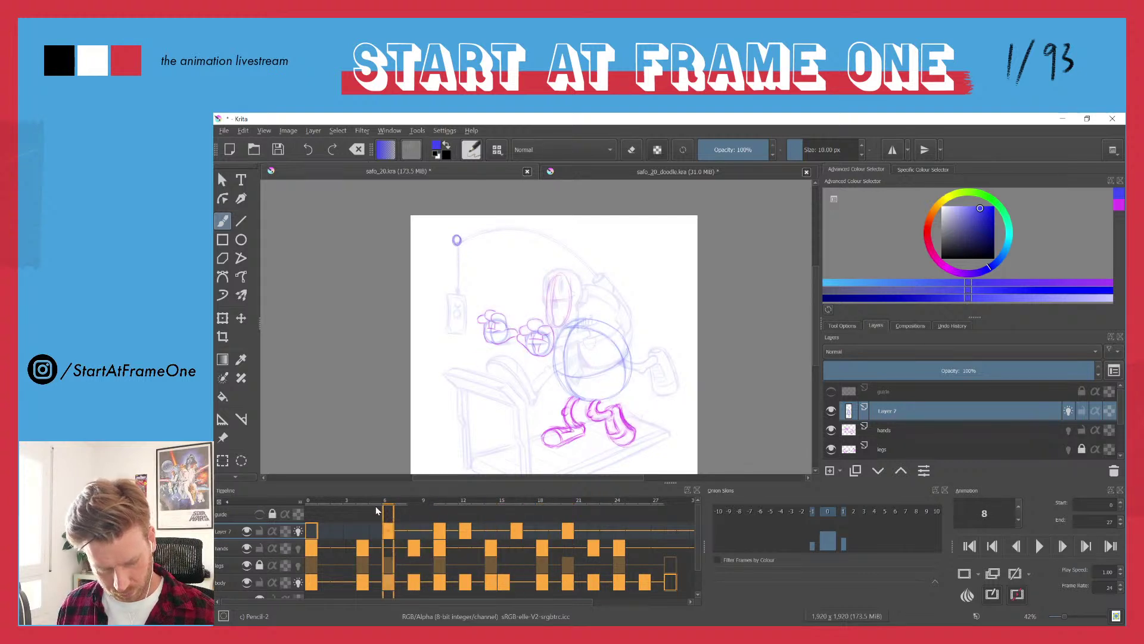
pyautogui.click(388, 511)
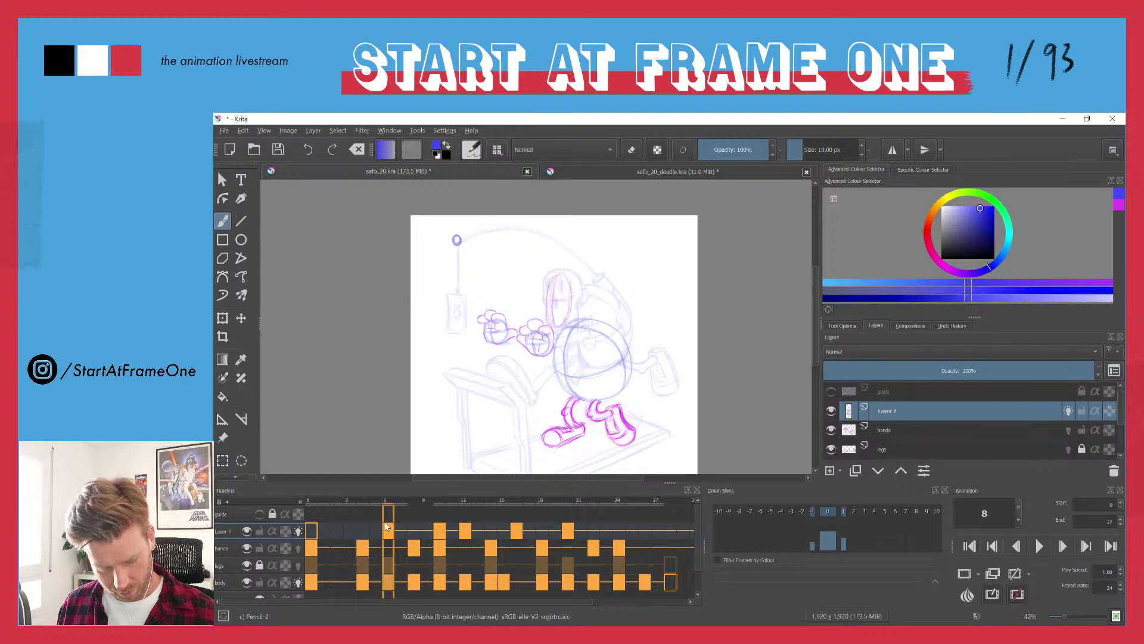
pyautogui.keyDown('shift'); pyautogui.click(567, 533); pyautogui.keyUp('shift')
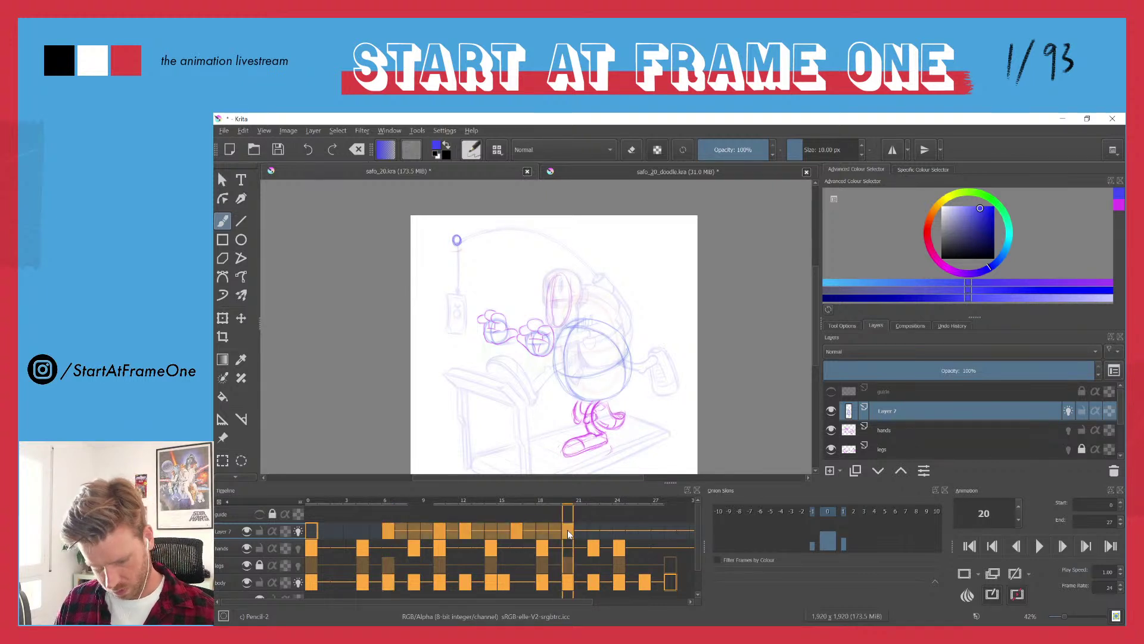
pyautogui.click(567, 531)
pyautogui.hotkey('ctrl', 'v')
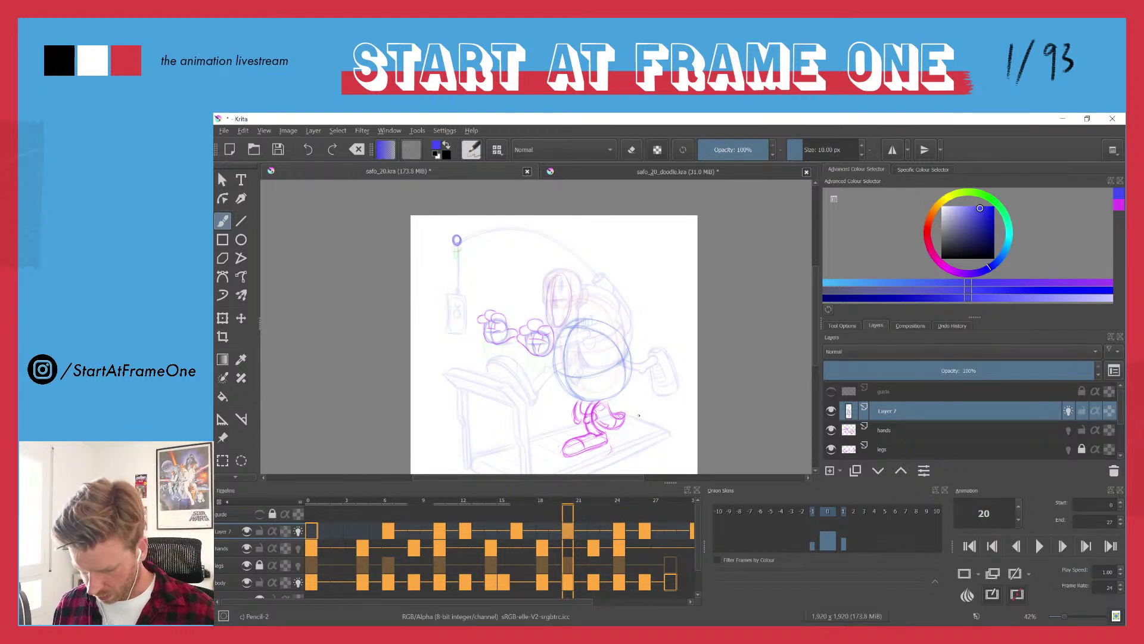
# - Copy the rod-tip layer's keyframes from frames 28 to 30 and paste them at frame 0 to complete the loop
pyautogui.moveTo(564, 508); pyautogui.dragTo(667, 502)
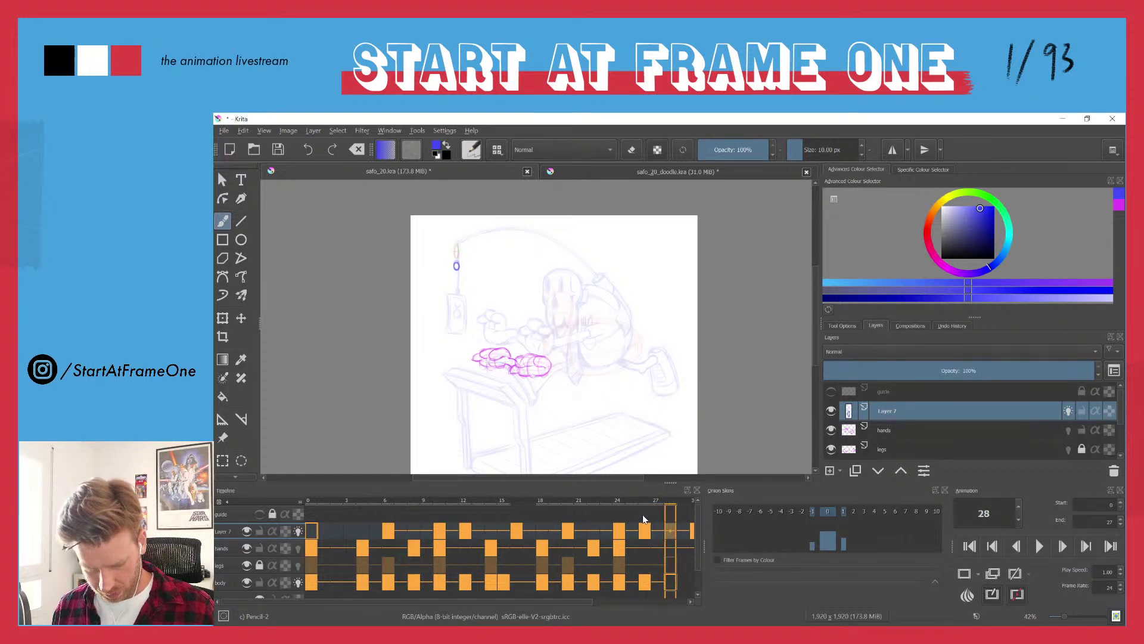
pyautogui.moveTo(494, 603)
pyautogui.mouseDown()
pyautogui.moveTo(589, 596)
pyautogui.moveTo(480, 601)
pyautogui.mouseUp()
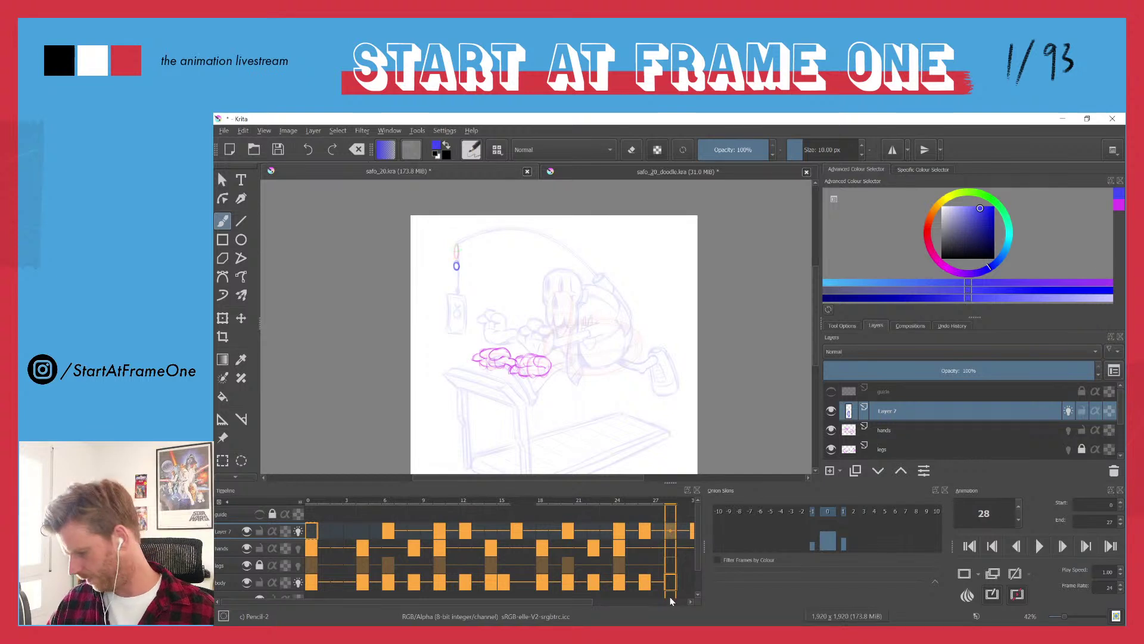
pyautogui.press('Insert')
pyautogui.moveTo(568, 602); pyautogui.dragTo(598, 531)
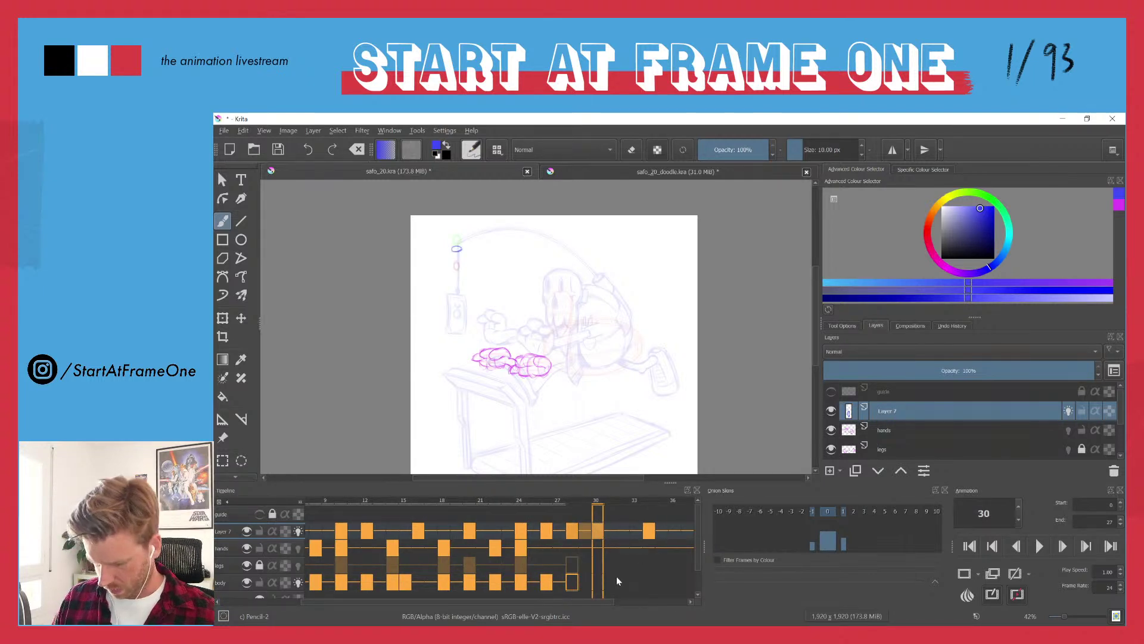
pyautogui.moveTo(518, 600); pyautogui.dragTo(441, 597)
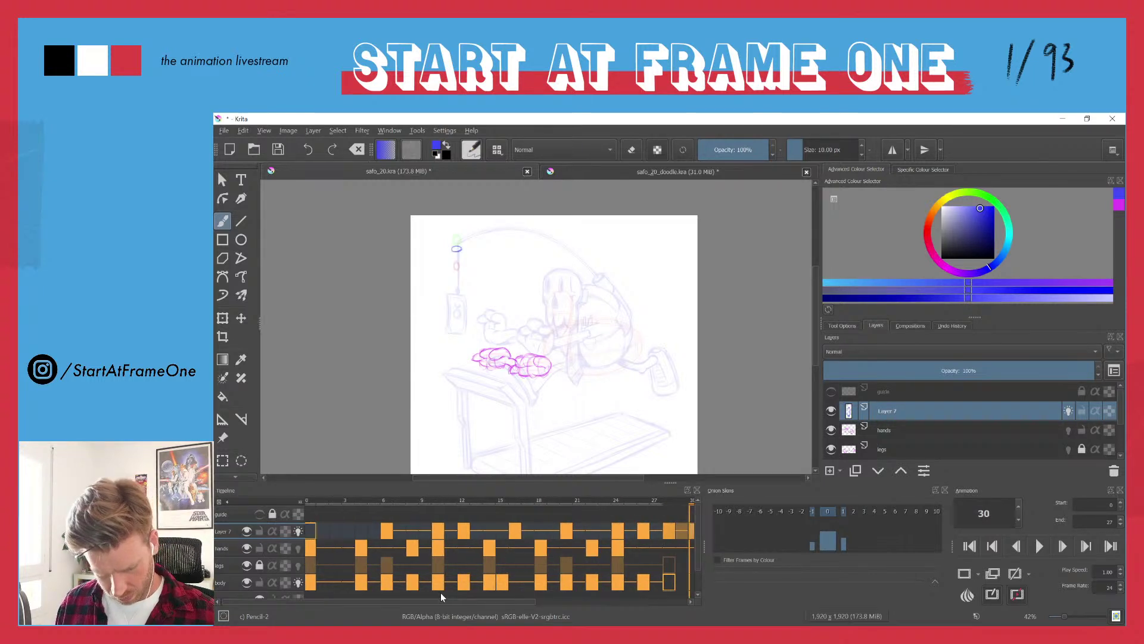
pyautogui.click(313, 531)
pyautogui.hotkey('ctrl', 'v')
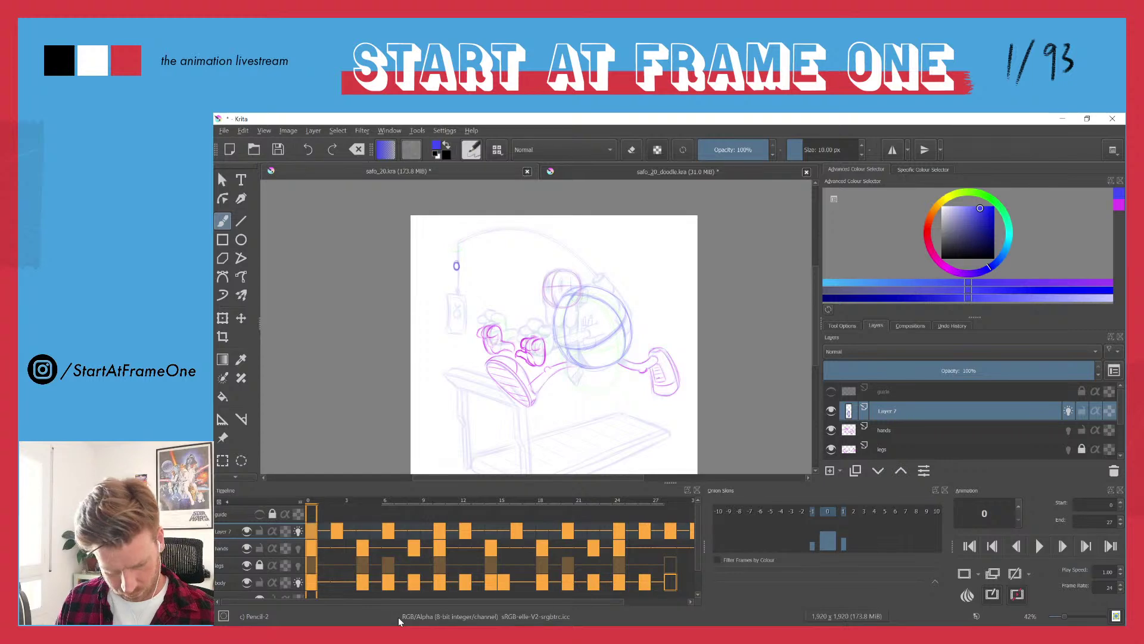
# - Play and scrub the animation to review the rod tip's offset bounce against the run, then return to frame 0
pyautogui.press('space')
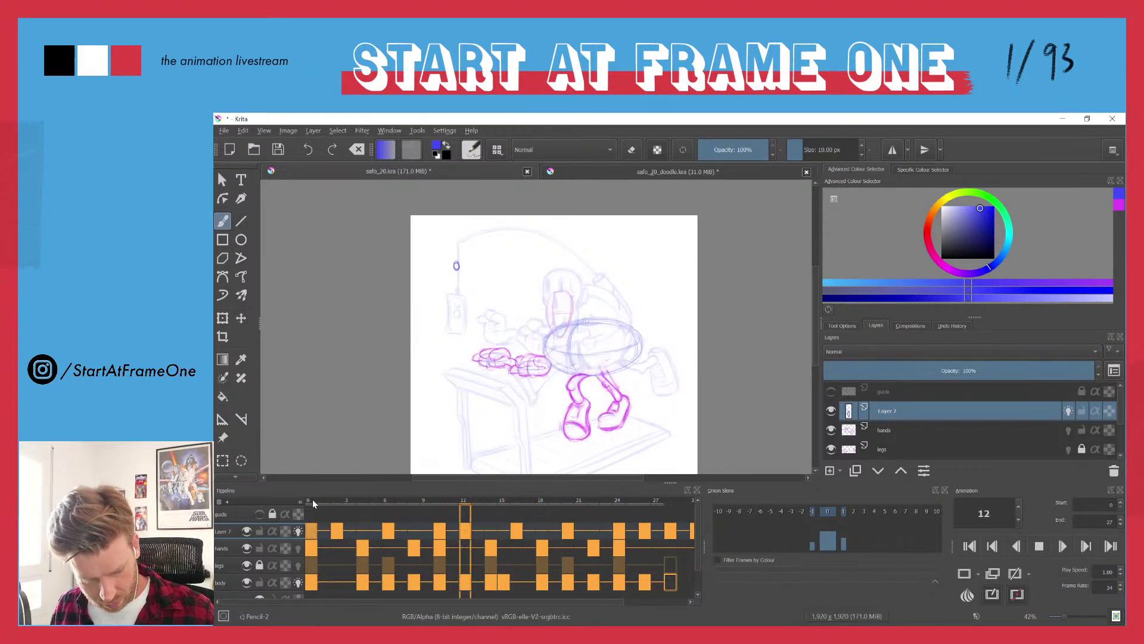
pyautogui.press('space')
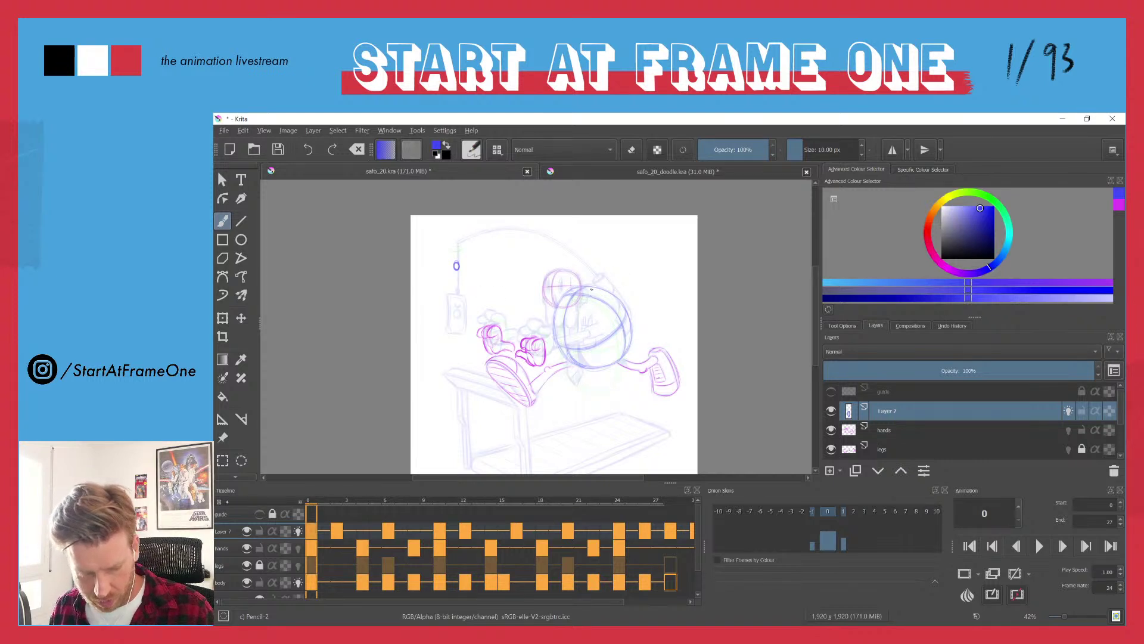
pyautogui.moveTo(329, 499); pyautogui.dragTo(469, 511)
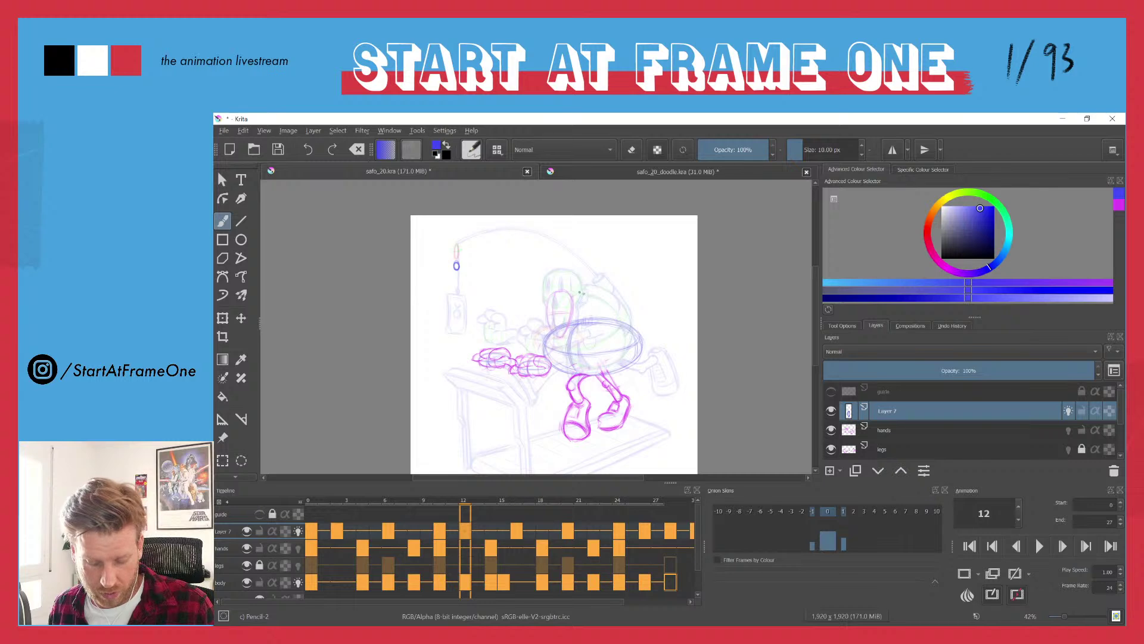
pyautogui.press('space')
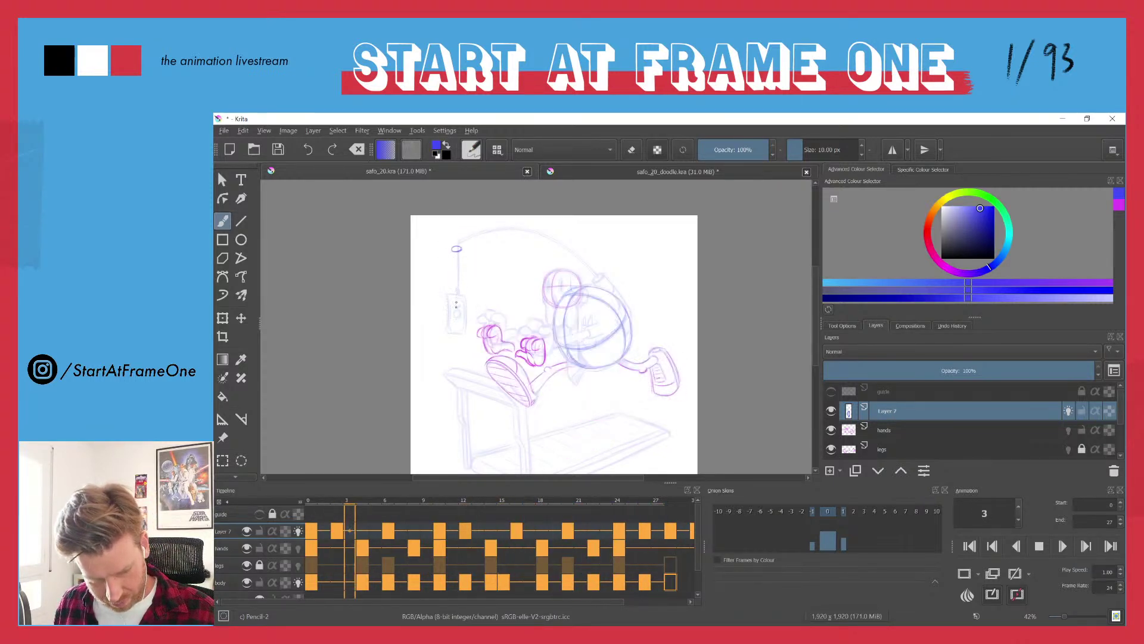
pyautogui.click(309, 499)
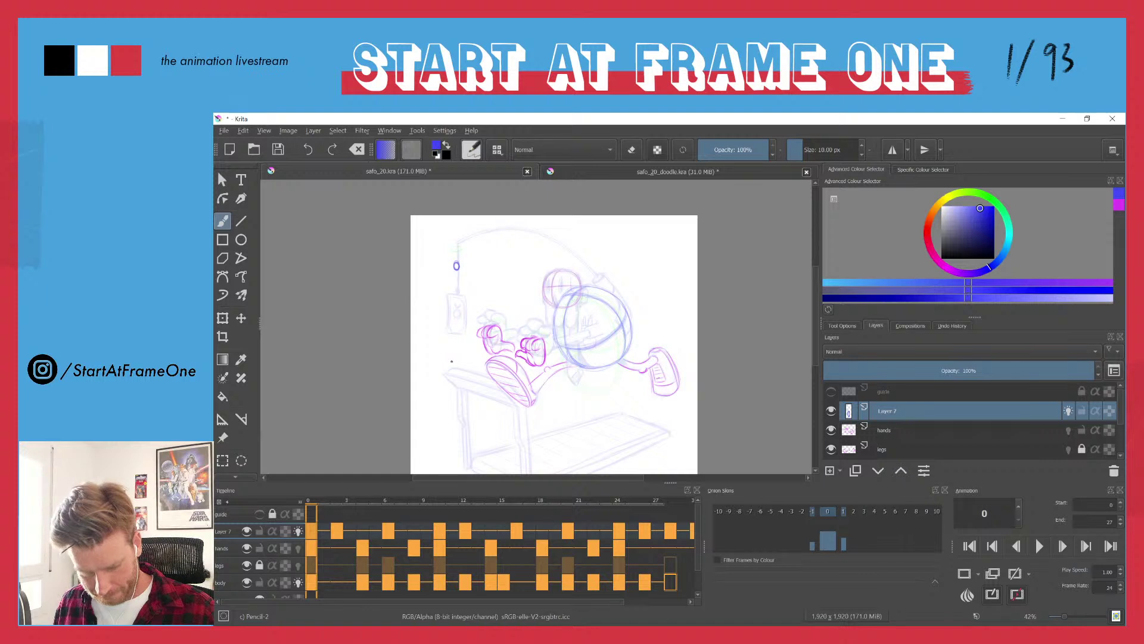
# - Add a new layer above the rod-tip layer and draw a small circle at the top of the hanging card on frame 0
pyautogui.press('Insert')
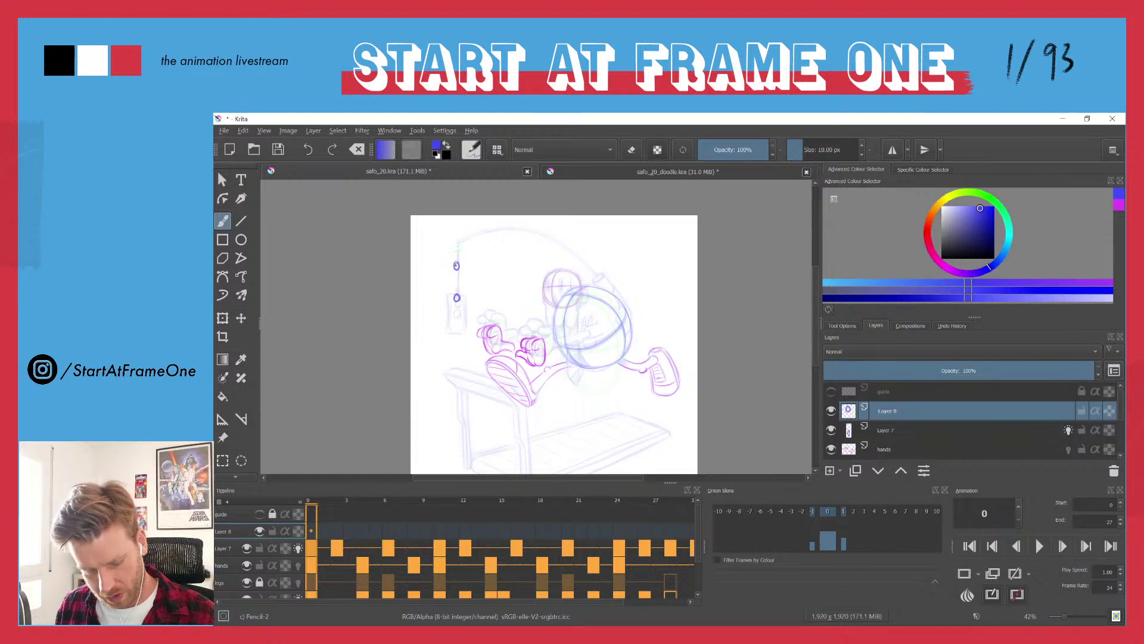
pyautogui.moveTo(458, 309); pyautogui.dragTo(473, 242)
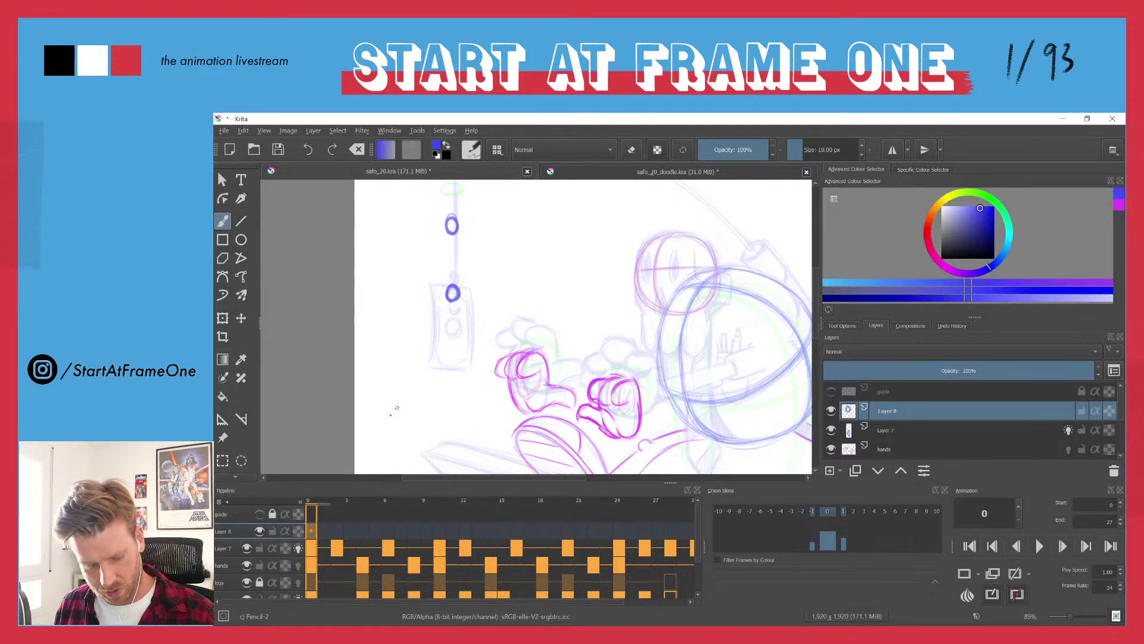
# - Add an empty keyframe at frame 4 of the new layer, and switch onion skins on for it and off for the rod-tip layer
pyautogui.press('Right')
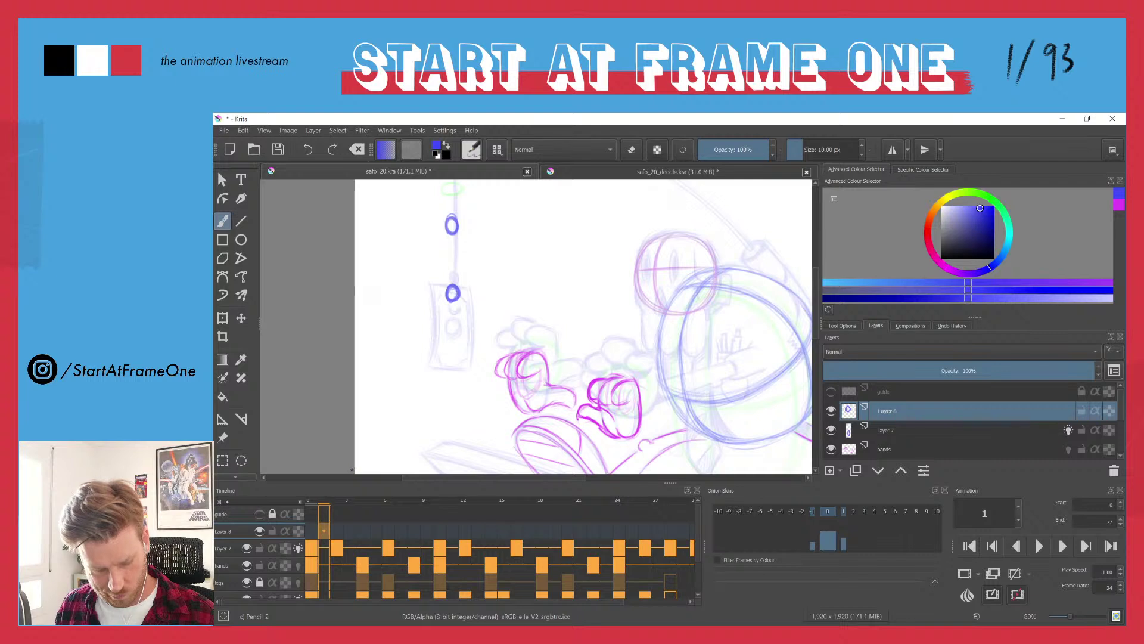
pyautogui.press('Right')
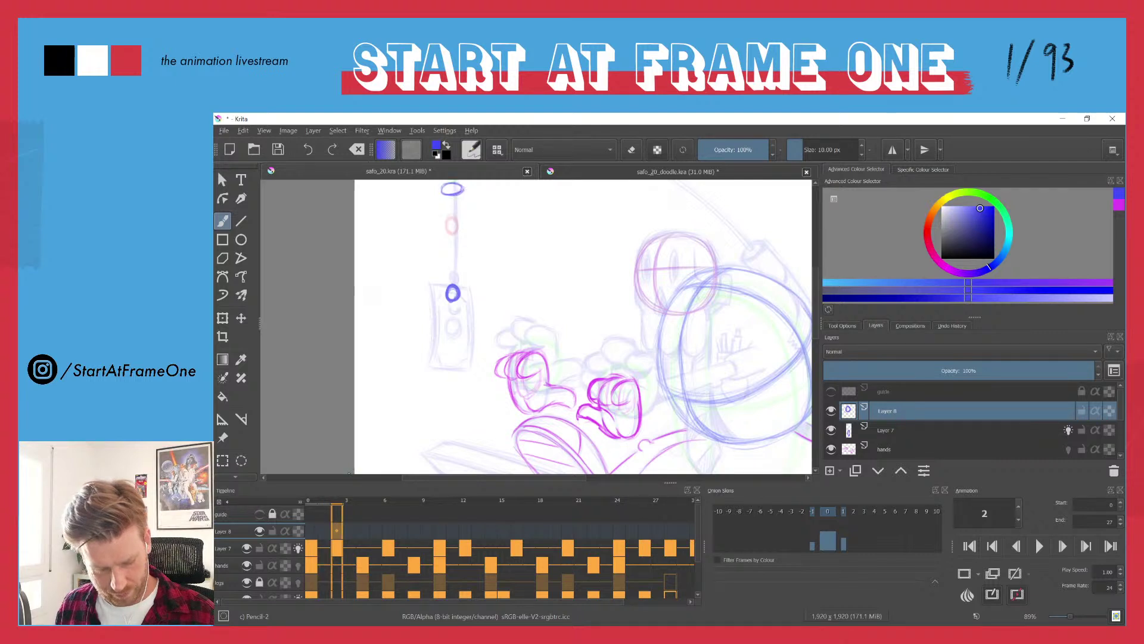
pyautogui.press('Right')
pyautogui.press('Right')
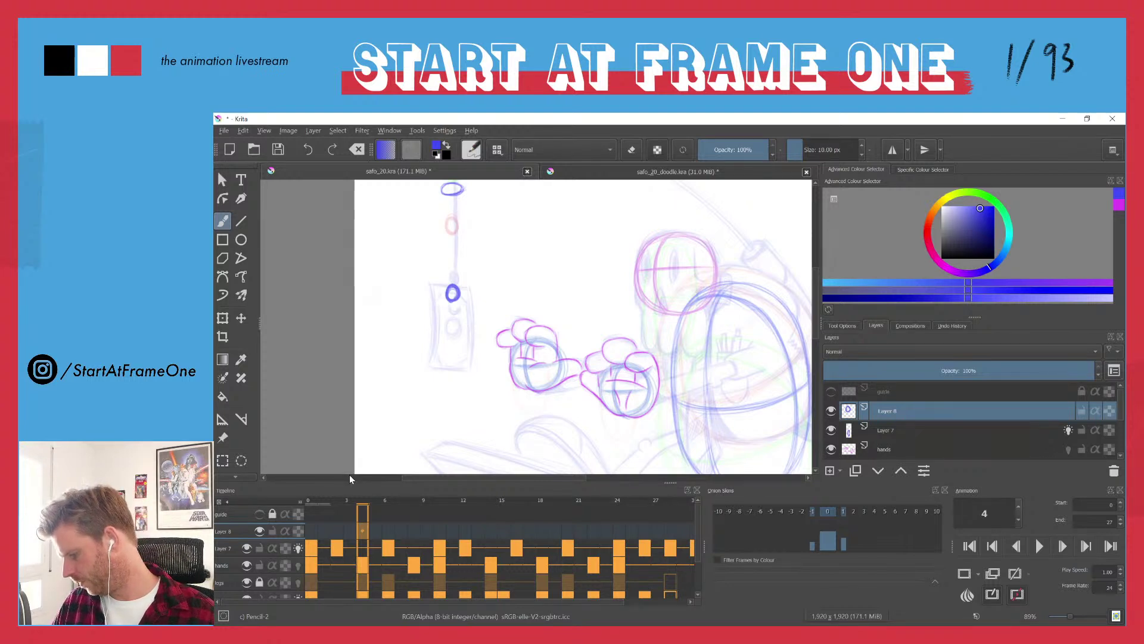
pyautogui.hotkey('ctrl', 'z')
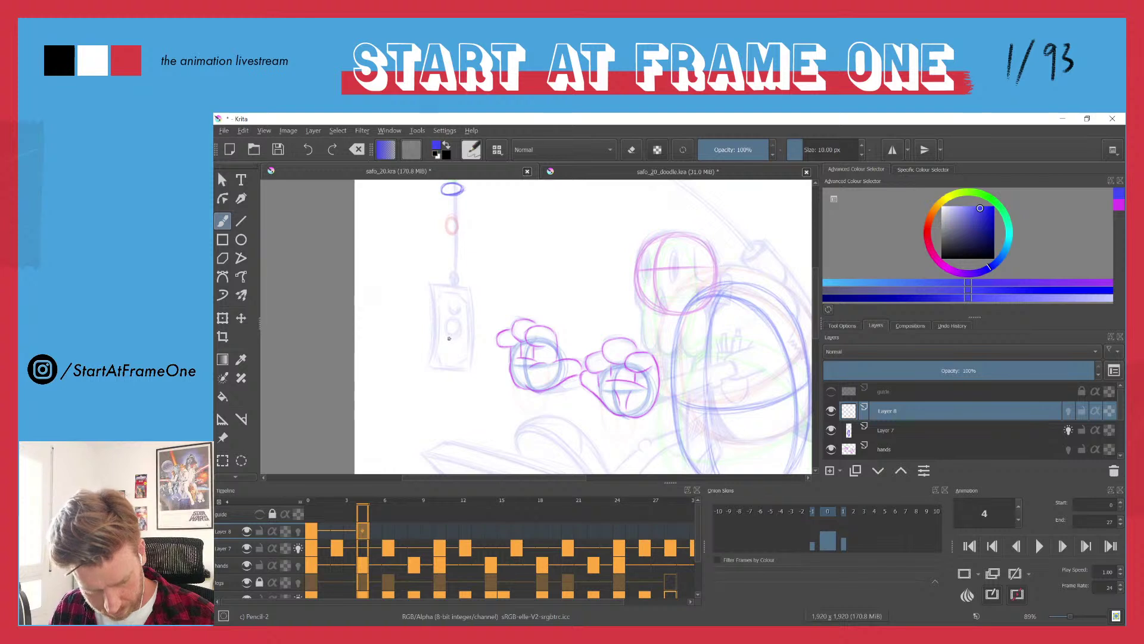
pyautogui.click(298, 531)
pyautogui.click(298, 548)
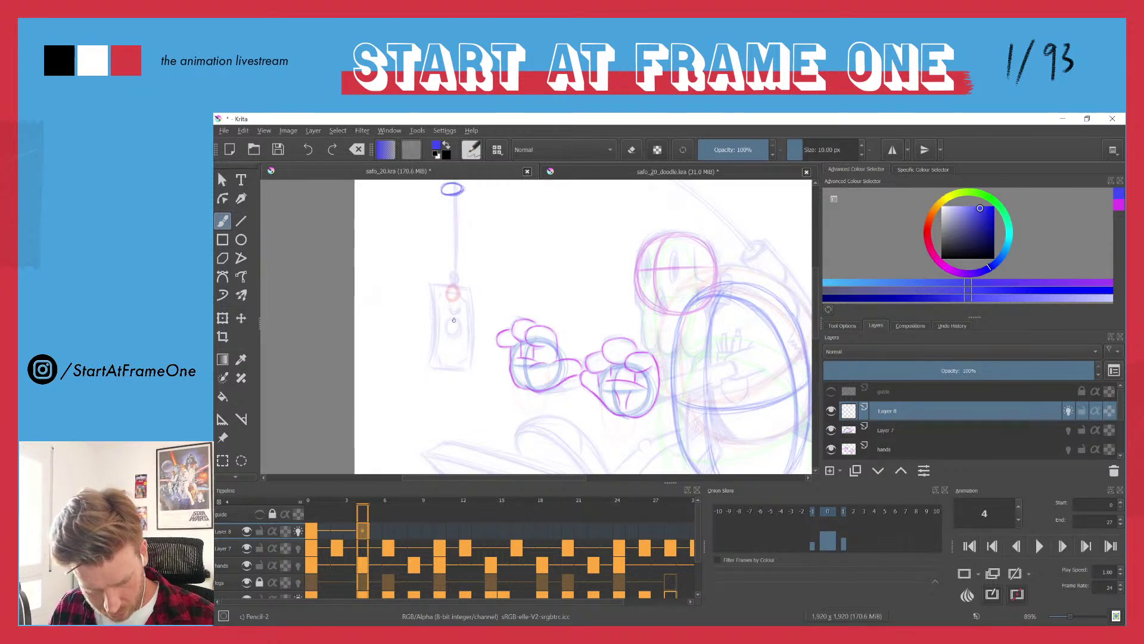
# - Draw a stretched vertical oval below the first circle at frame 4 and a small circle near the card's lower edge at frame 6
pyautogui.moveTo(453, 308); pyautogui.dragTo(456, 330)
pyautogui.click(386, 533)
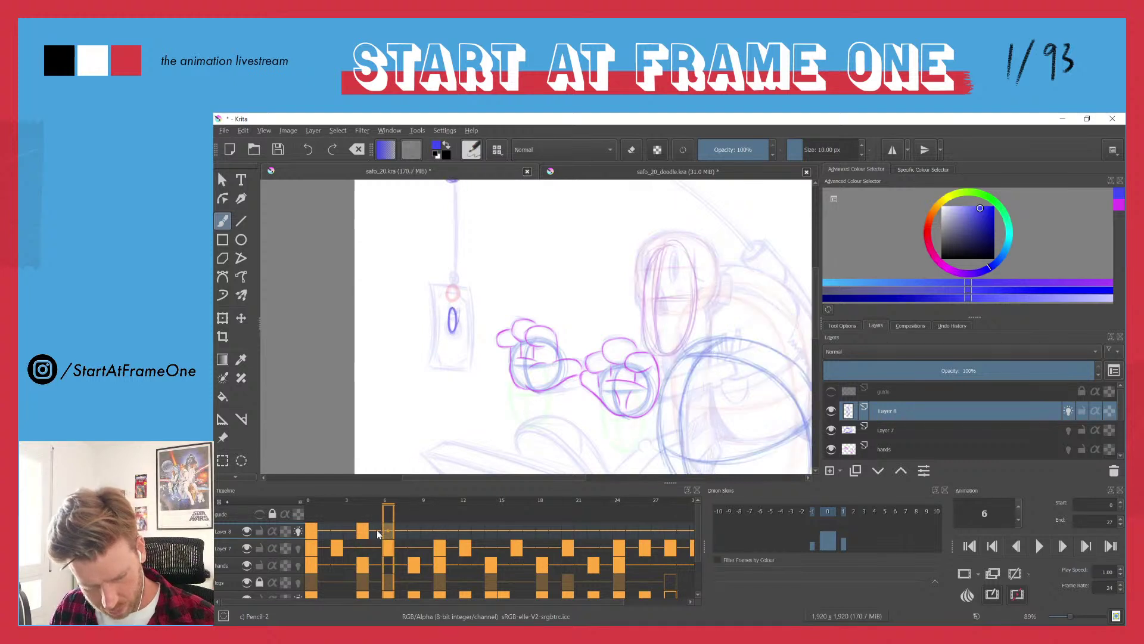
pyautogui.press('F7')
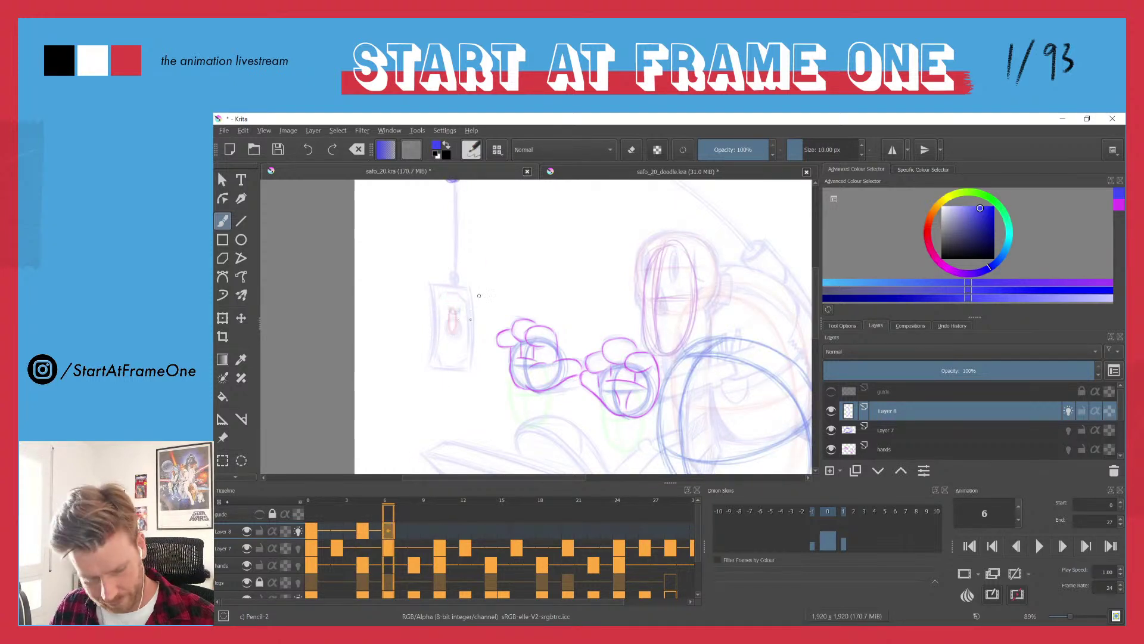
pyautogui.moveTo(454, 345)
pyautogui.mouseDown()
pyautogui.moveTo(446, 355)
pyautogui.moveTo(452, 345)
pyautogui.mouseUp()
# - Add an empty keyframe at frame 10 of the new layer and copy the frame 0 circle to frame 14
pyautogui.click(310, 533)
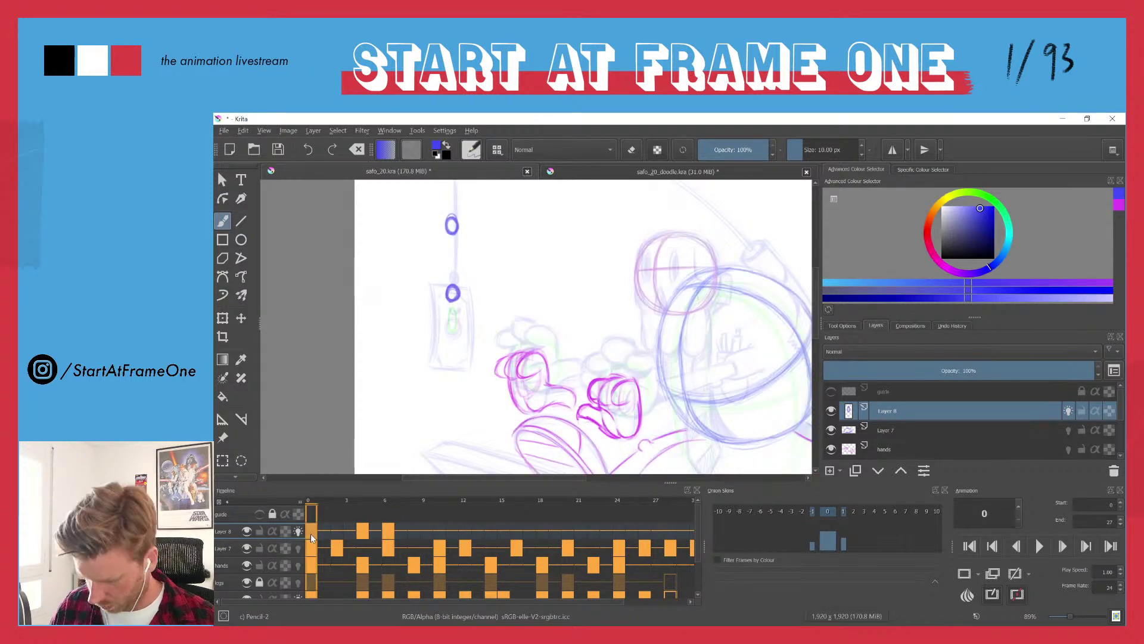
pyautogui.click(391, 531)
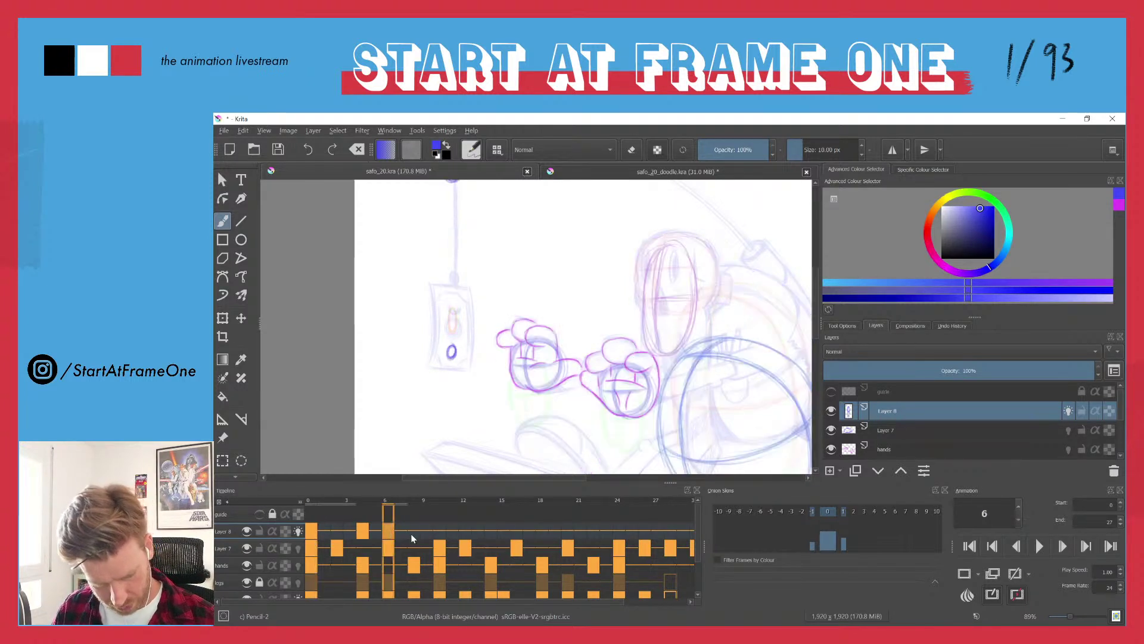
pyautogui.click(438, 530)
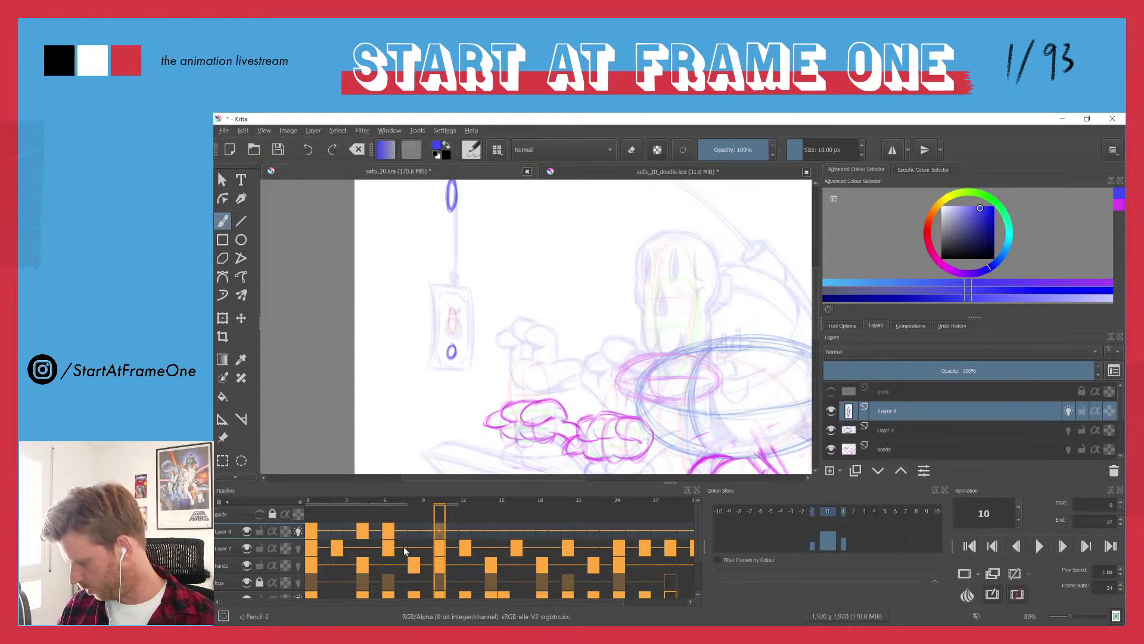
pyautogui.press('Delete')
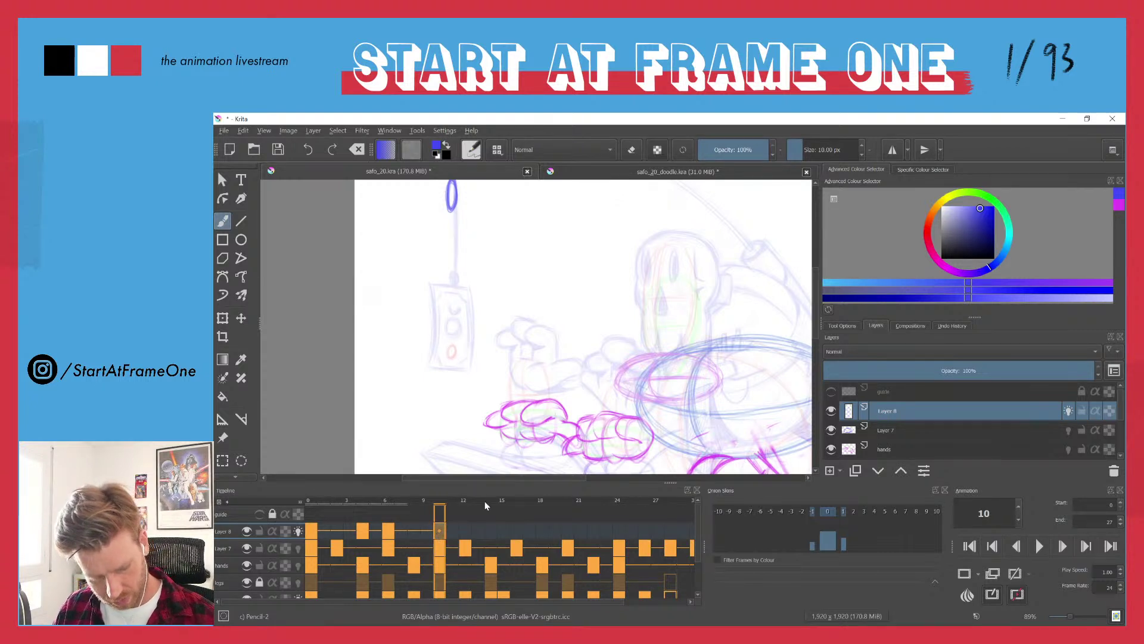
pyautogui.click(490, 530)
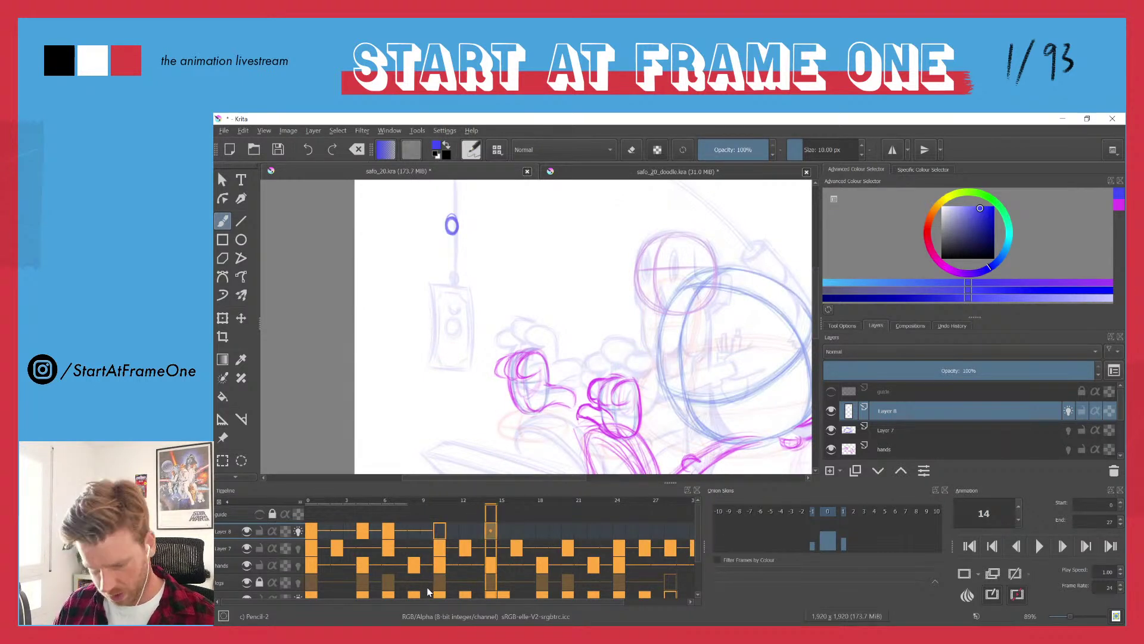
pyautogui.hotkey('ctrl', 'v')
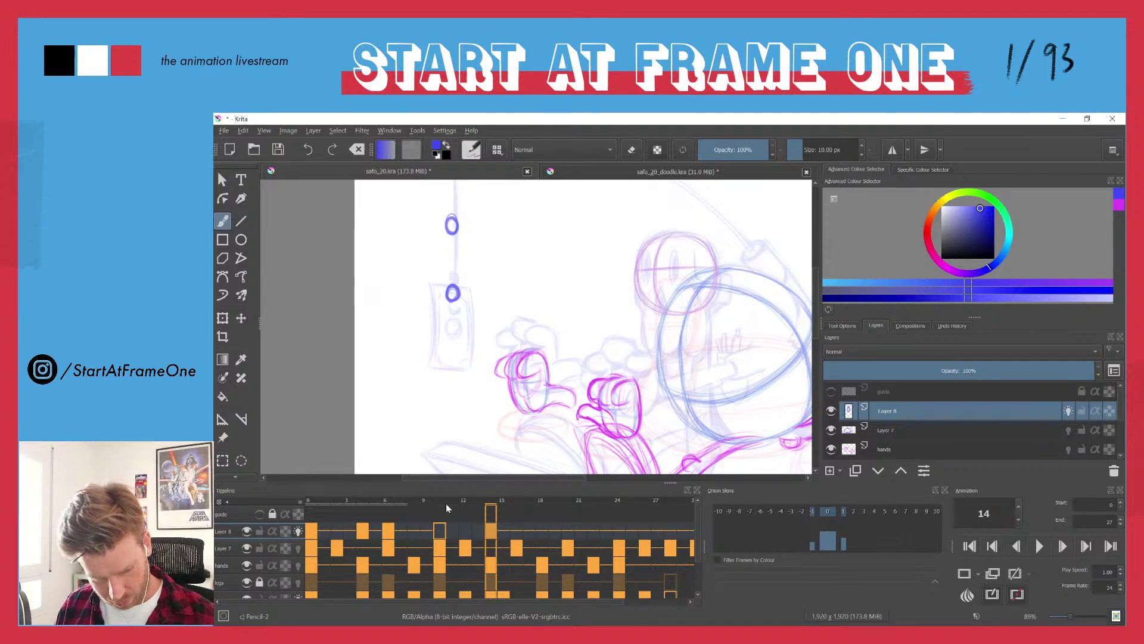
# - Draw a flat horizontal oval at frame 10, between the low circle and the upper circle
pyautogui.moveTo(446, 503)
pyautogui.mouseDown()
pyautogui.moveTo(468, 501)
pyautogui.moveTo(417, 501)
pyautogui.moveTo(496, 497)
pyautogui.mouseUp()
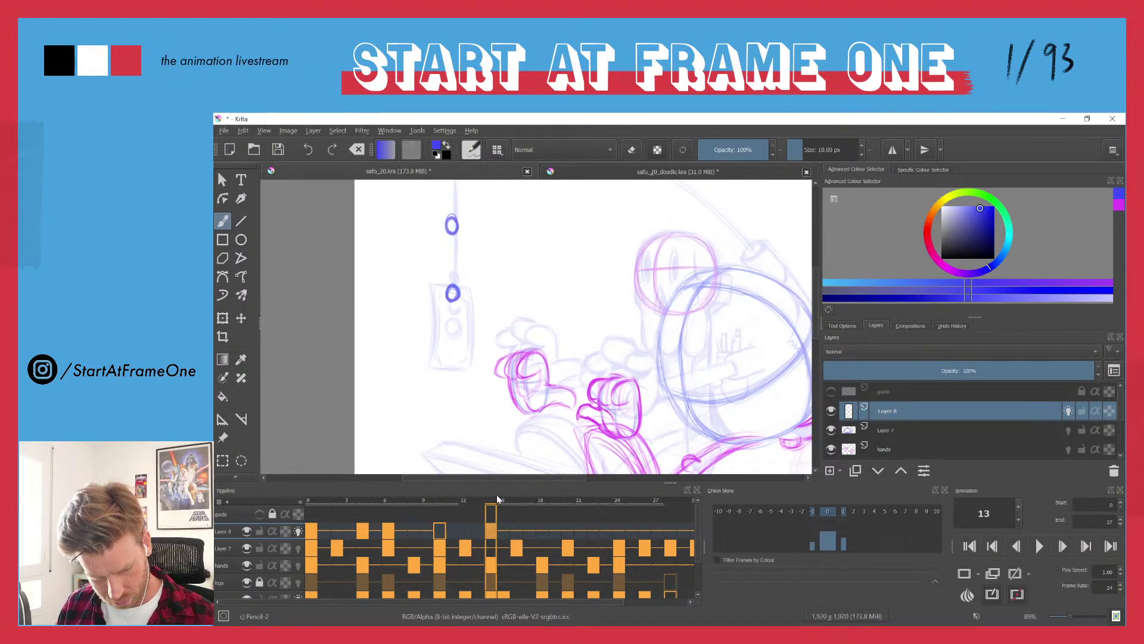
pyautogui.click(444, 496)
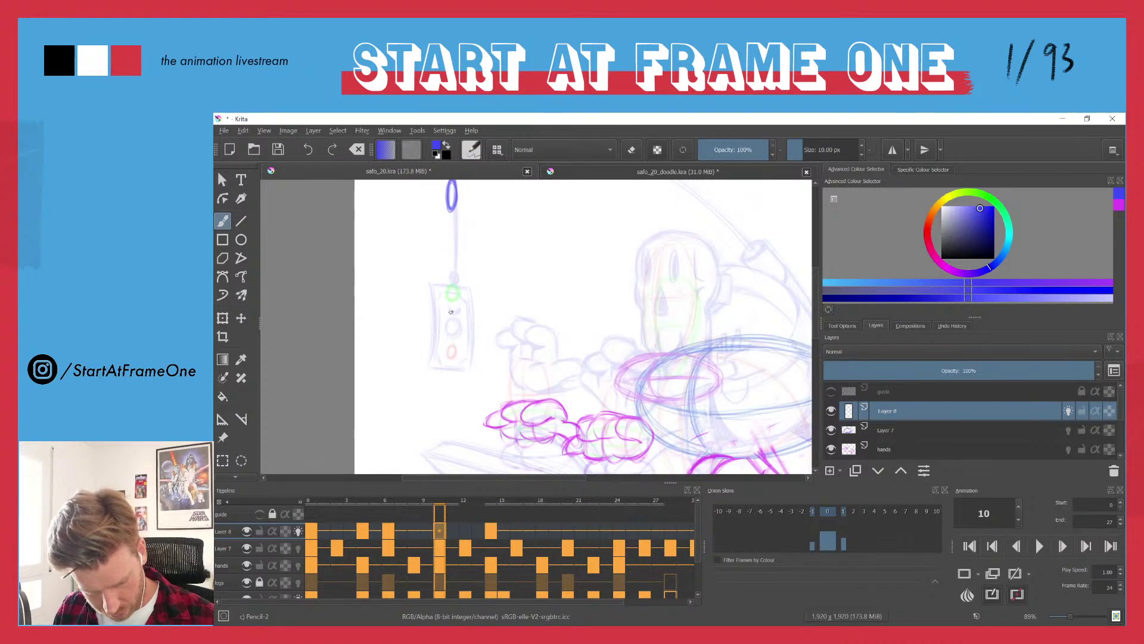
pyautogui.moveTo(453, 310)
pyautogui.mouseDown()
pyautogui.moveTo(462, 315)
pyautogui.moveTo(445, 316)
pyautogui.moveTo(460, 312)
pyautogui.mouseUp()
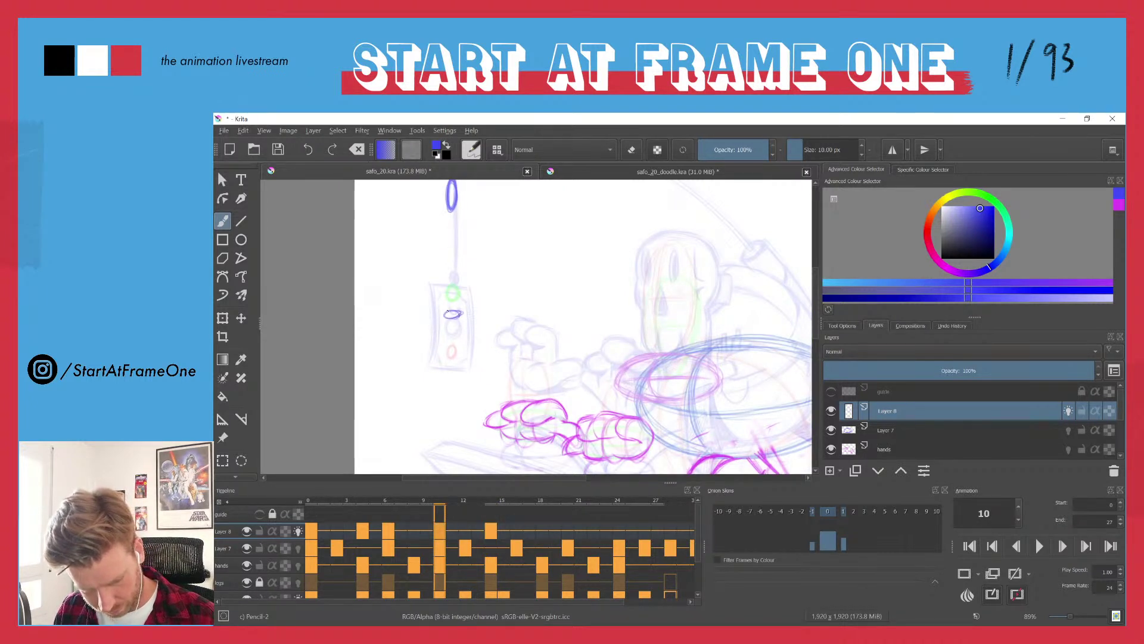
# - Copy the new layer's keyframes from frames 0 to 14, paste them at frame 14, and return to frame 0
pyautogui.click(307, 499)
pyautogui.keyDown('shift'); pyautogui.click(491, 531); pyautogui.keyUp('shift')
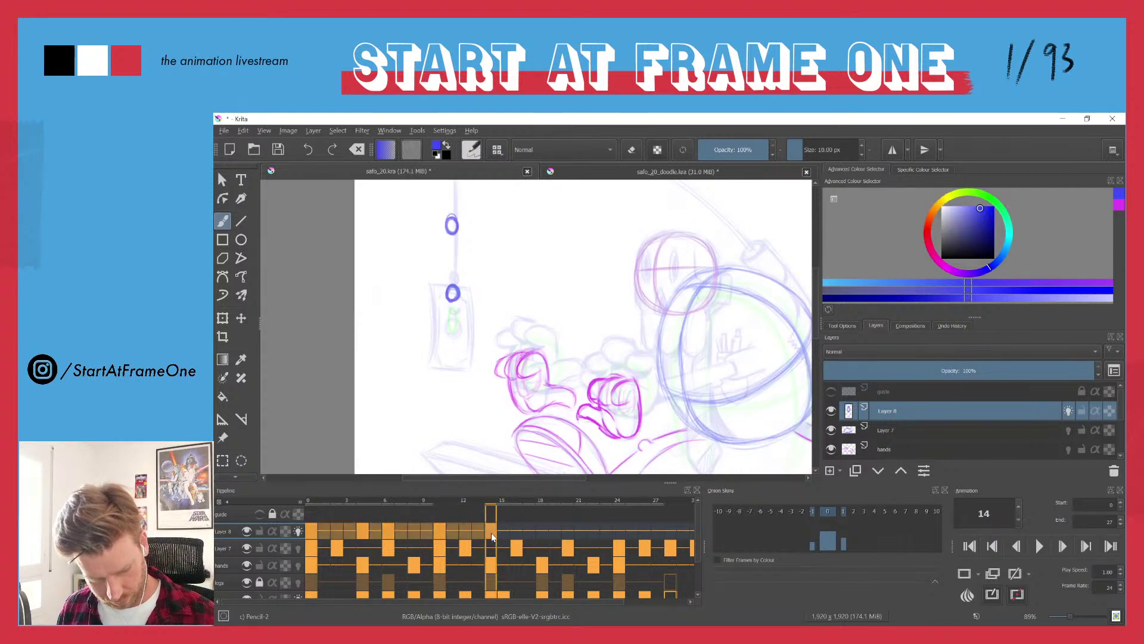
pyautogui.click(490, 532)
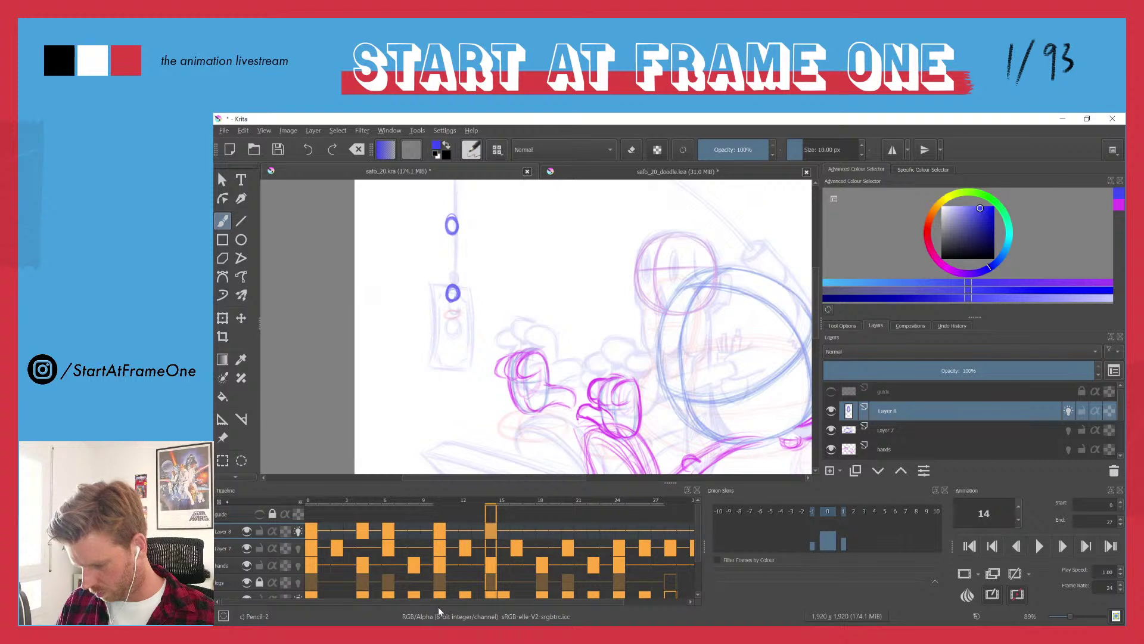
pyautogui.hotkey('ctrl', 'v')
pyautogui.click(305, 494)
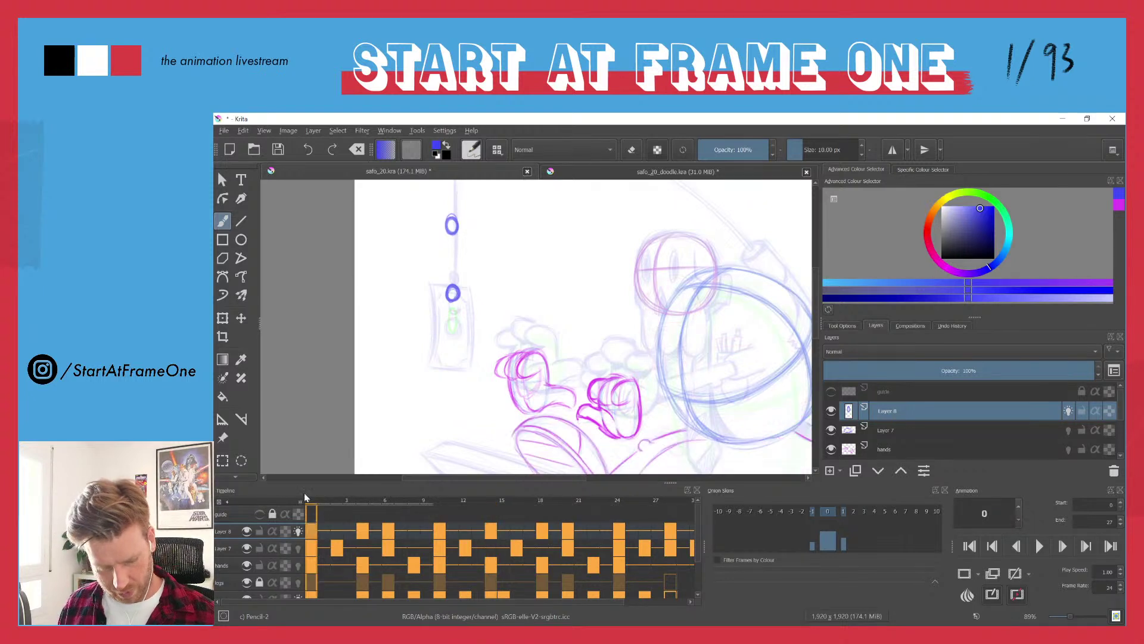
# - Play back the looping animation with the rod tip and card bounce, and return to frame 0
pyautogui.moveTo(479, 356); pyautogui.dragTo(477, 358)
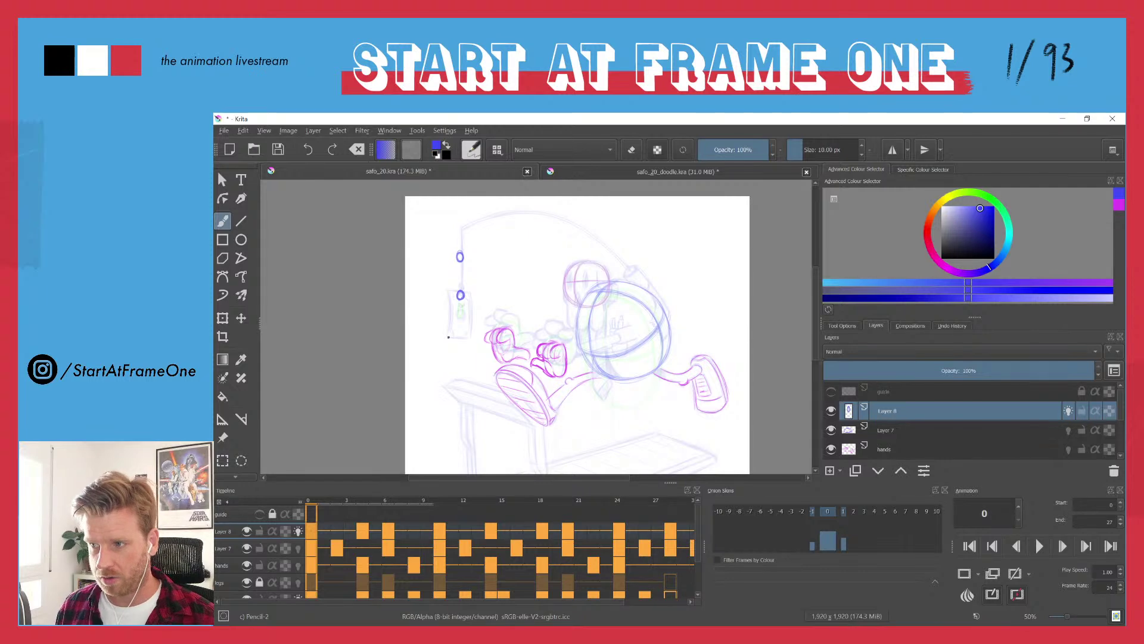
pyautogui.press('space')
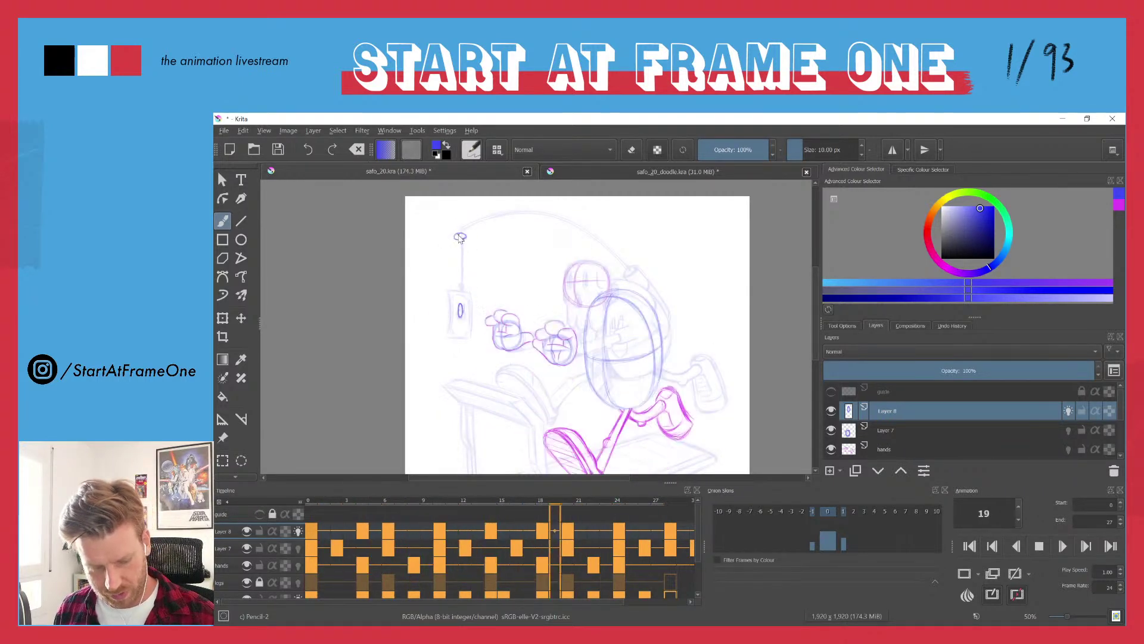
pyautogui.click(308, 501)
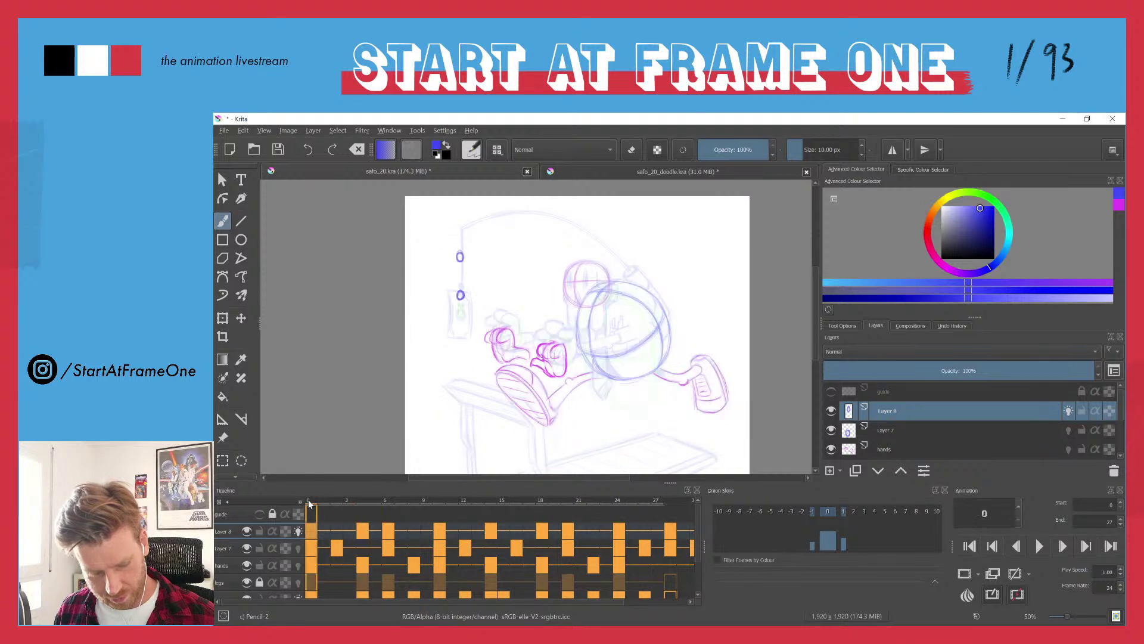
pyautogui.moveTo(309, 504)
pyautogui.mouseDown()
pyautogui.moveTo(370, 500)
pyautogui.moveTo(309, 492)
pyautogui.mouseUp()
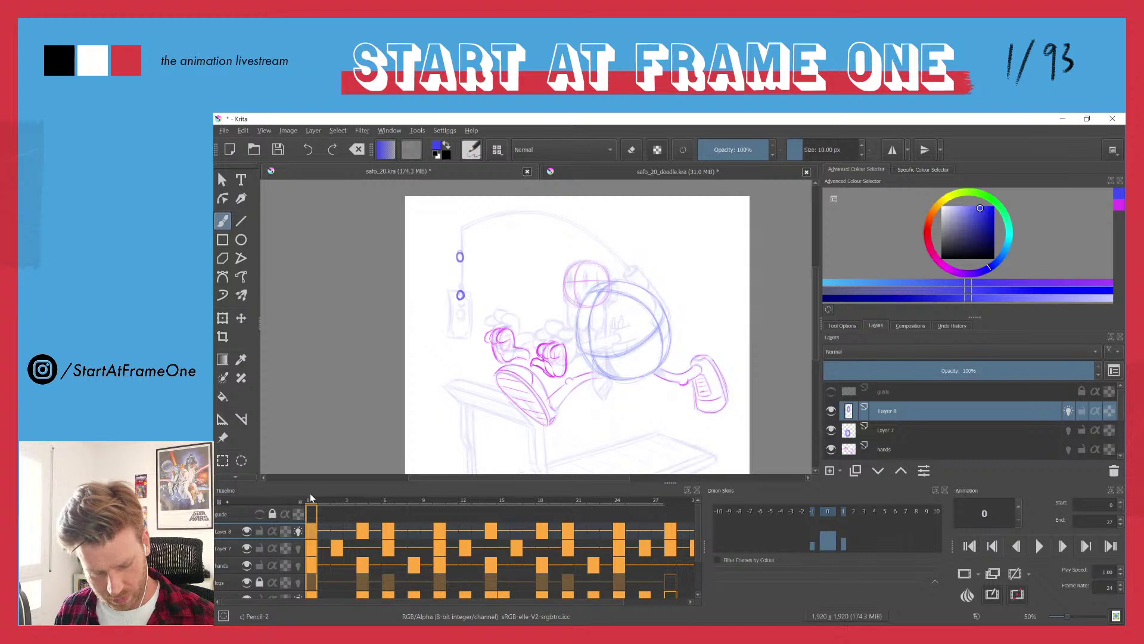
# - Delay the card bounce by two frames by inserting hold frames and moving its frame 0 keyframe to frame 2, and play it back
pyautogui.click(323, 534)
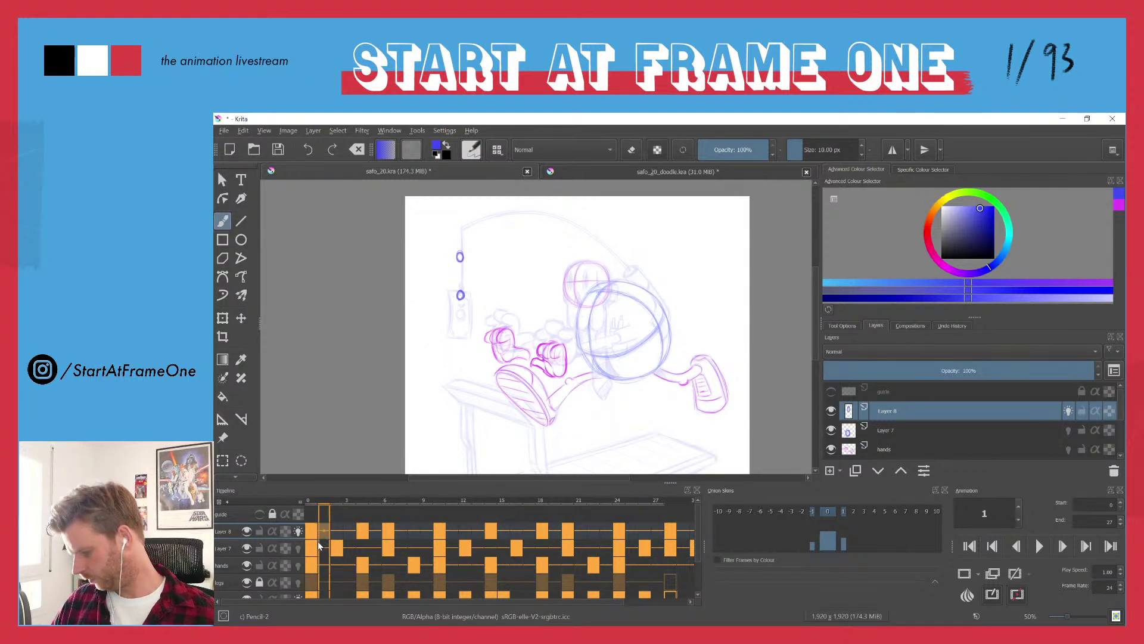
pyautogui.press('Insert')
pyautogui.press('Insert')
pyautogui.click(311, 537)
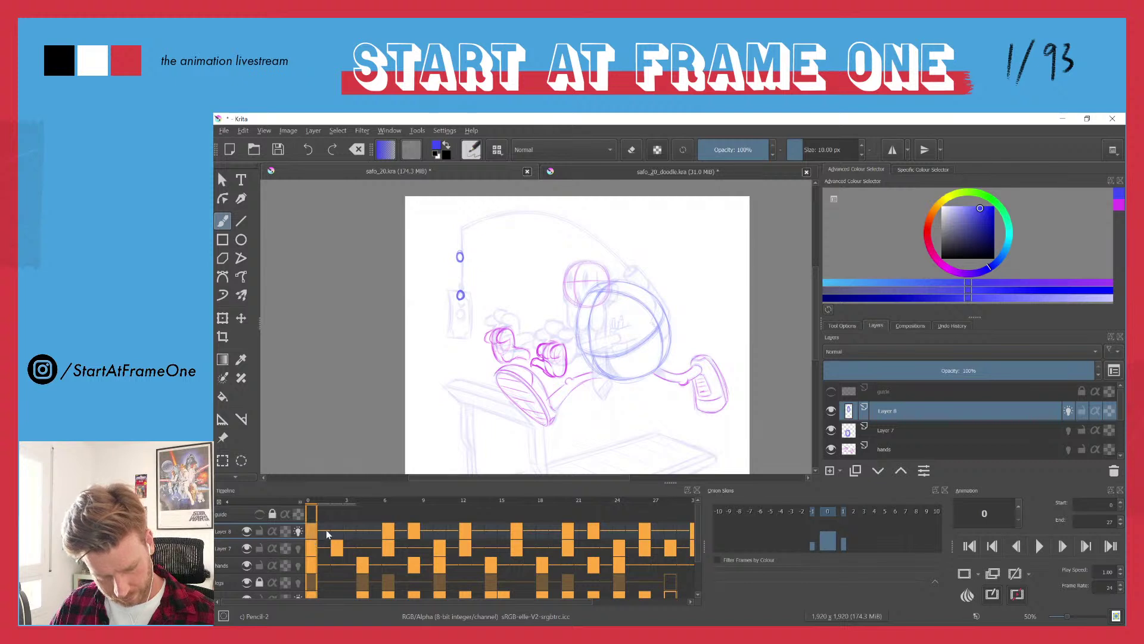
pyautogui.click(337, 535)
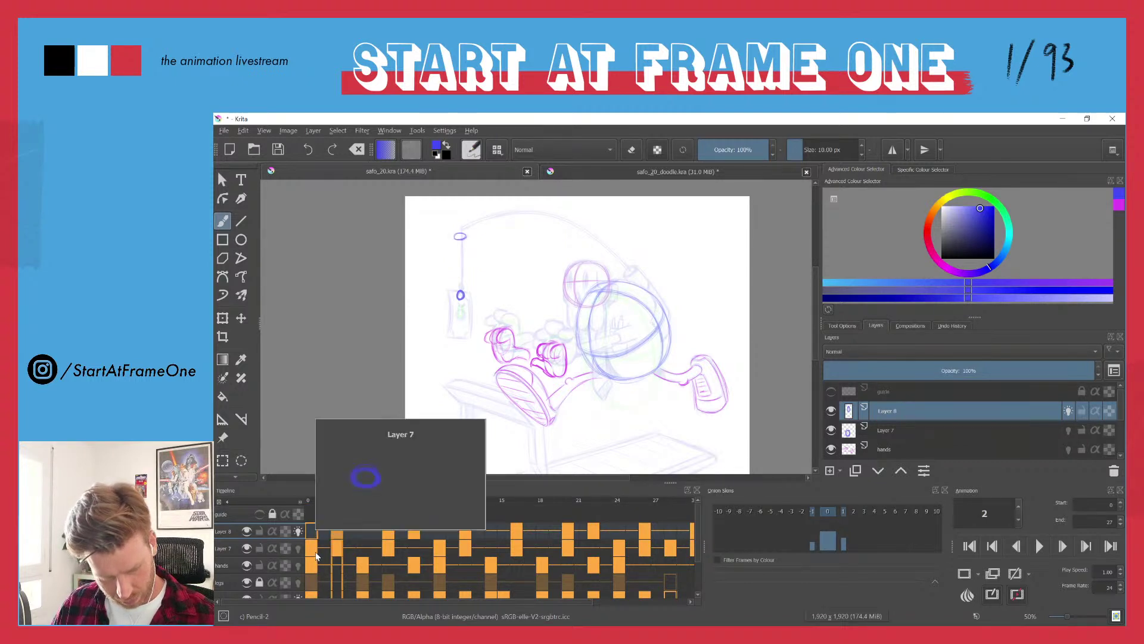
pyautogui.press('space')
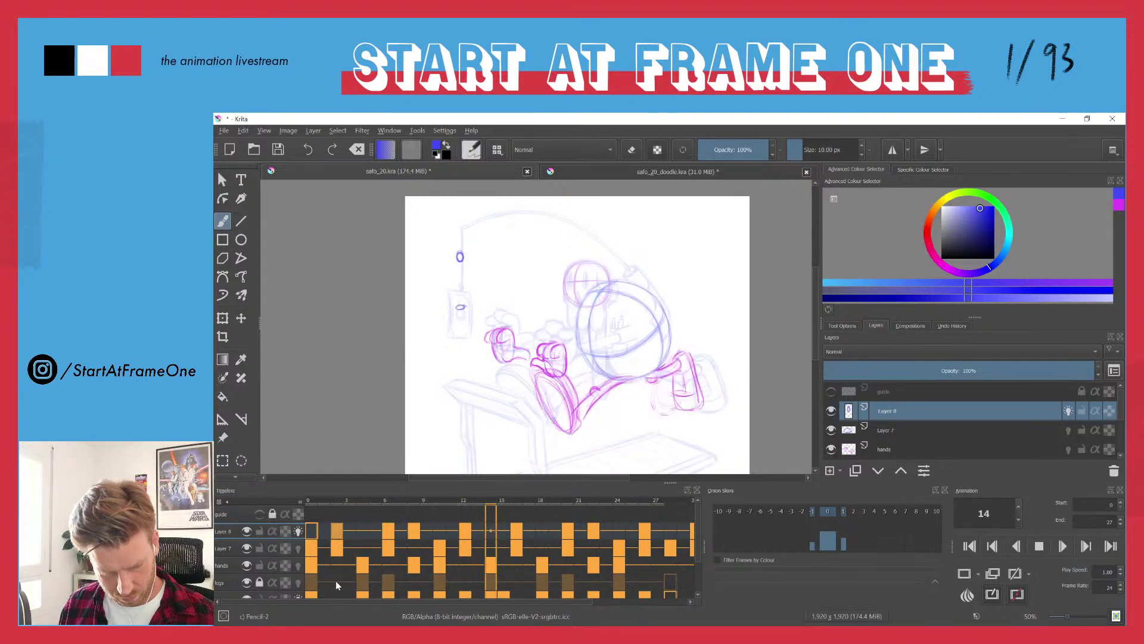
# - Remove frames 0 to 7 from the card bounce layer and pull the remaining keyframes forward to frame 0
pyautogui.click(314, 507)
pyautogui.moveTo(330, 498); pyautogui.dragTo(416, 505)
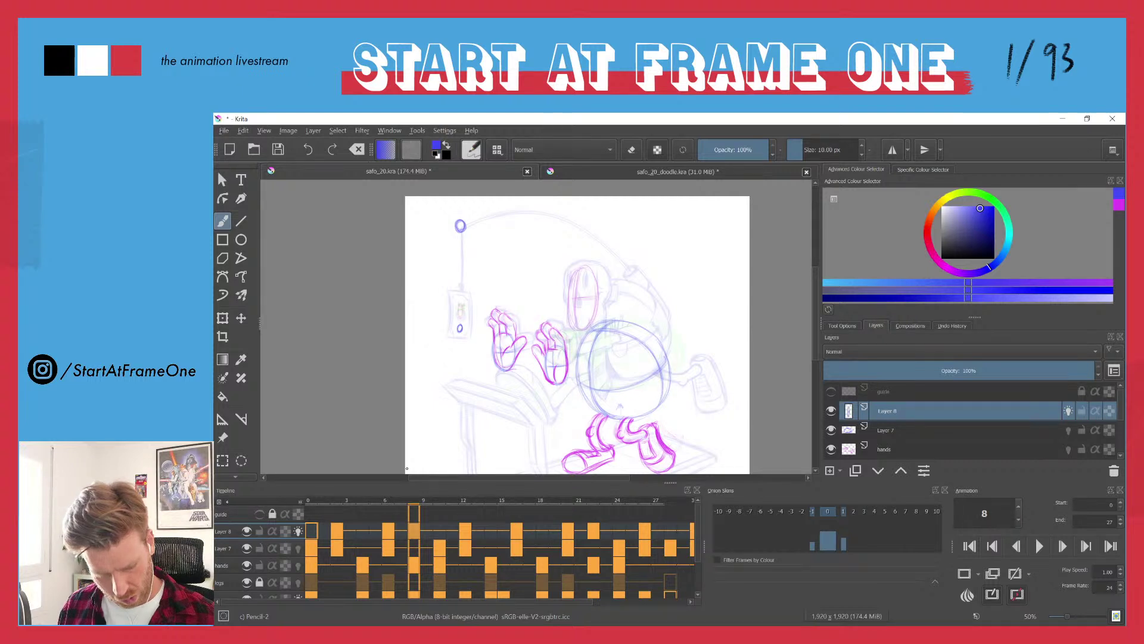
pyautogui.moveTo(399, 534); pyautogui.dragTo(300, 530)
pyautogui.rightClick(311, 532)
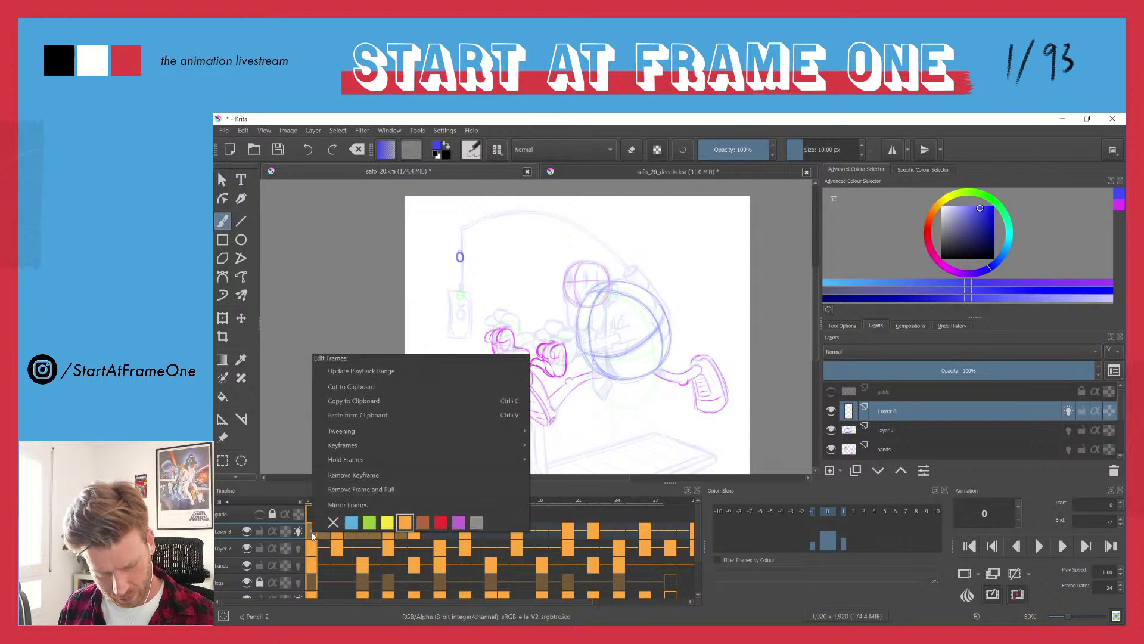
pyautogui.click(325, 489)
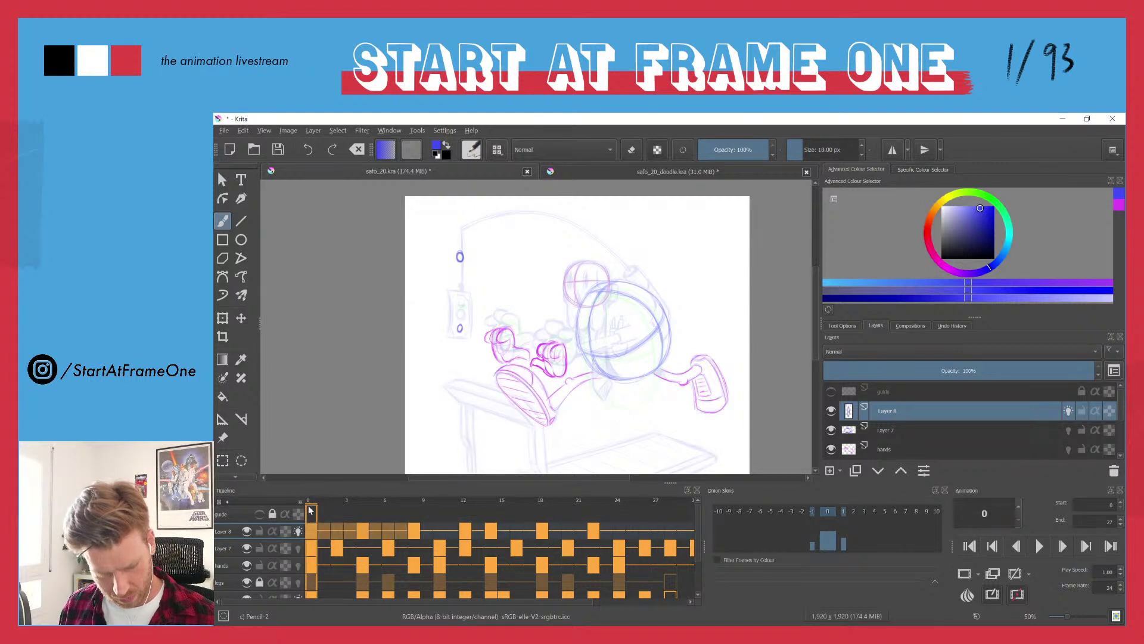
# - Scrub and play the animation to check the shifted card bounce, and go back to the first frame
pyautogui.moveTo(310, 504); pyautogui.dragTo(530, 499)
pyautogui.press('space')
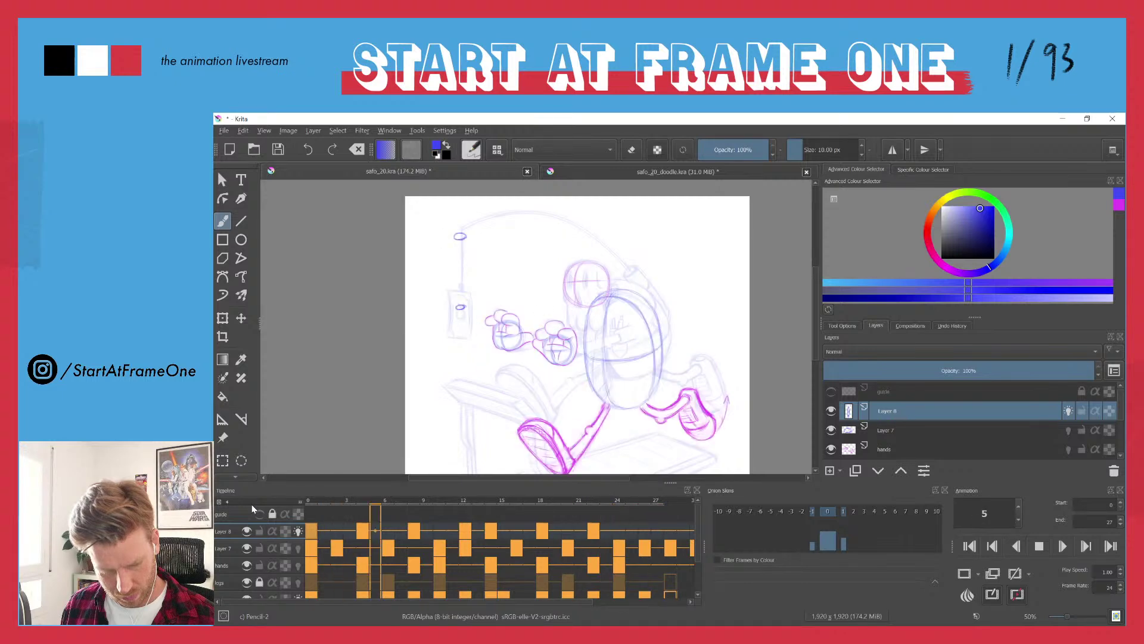
pyautogui.press('space')
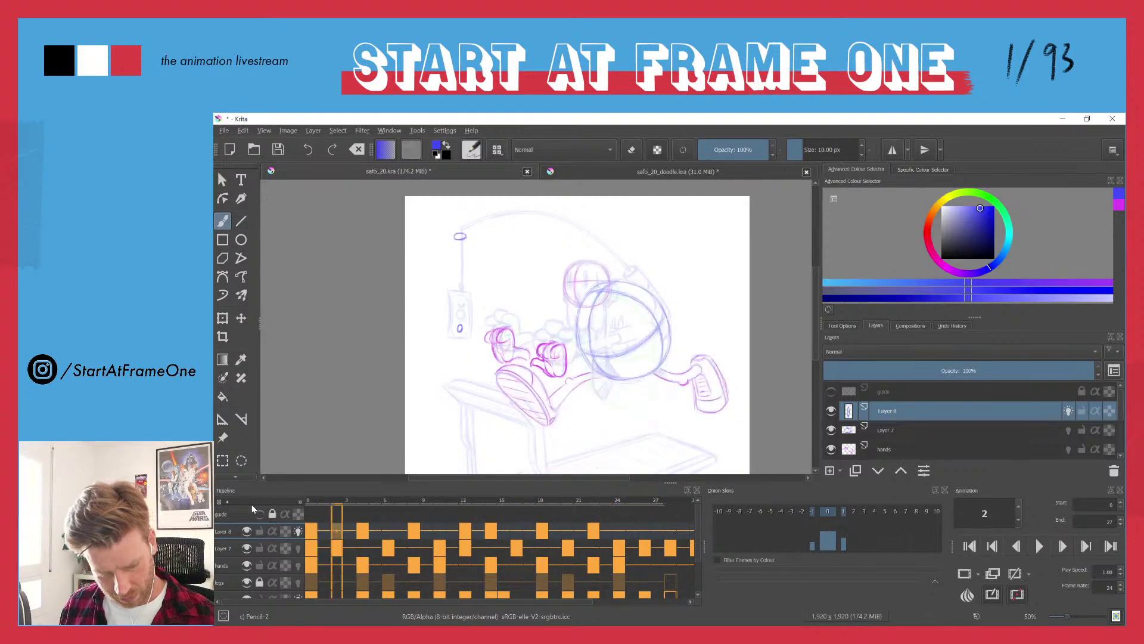
pyautogui.click(309, 502)
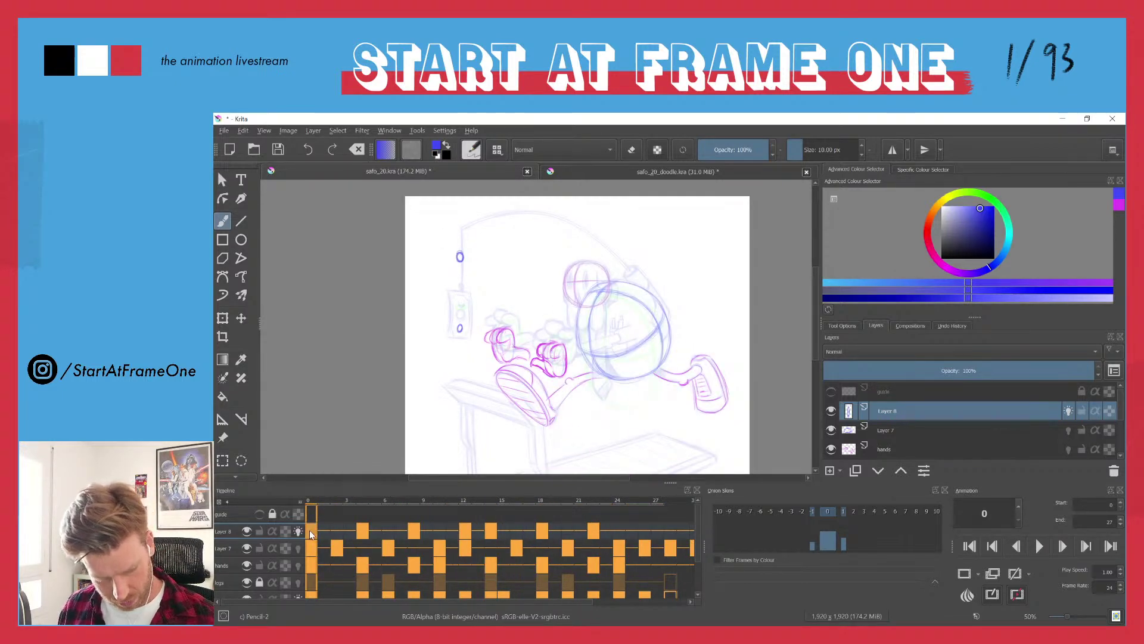
# - Remove the card bounce layer's keyframes from frame 18 onwards, keeping the cycle from frames 0 to 14
pyautogui.moveTo(311, 506); pyautogui.dragTo(492, 510)
pyautogui.moveTo(311, 531); pyautogui.dragTo(490, 530)
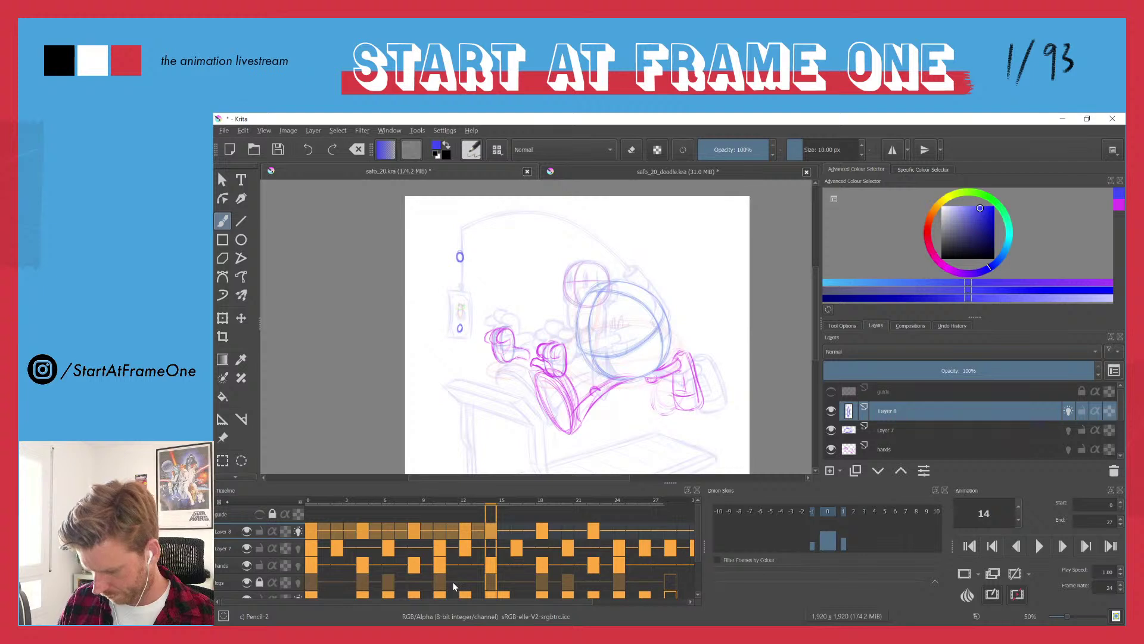
pyautogui.click(542, 531)
pyautogui.rightClick(542, 531)
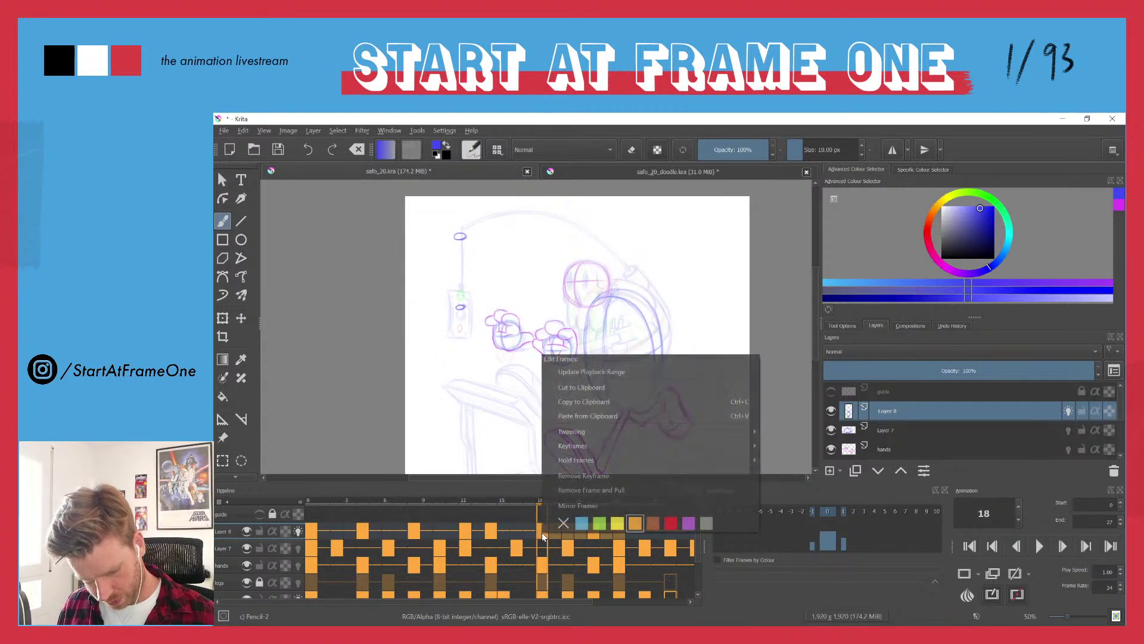
pyautogui.click(560, 490)
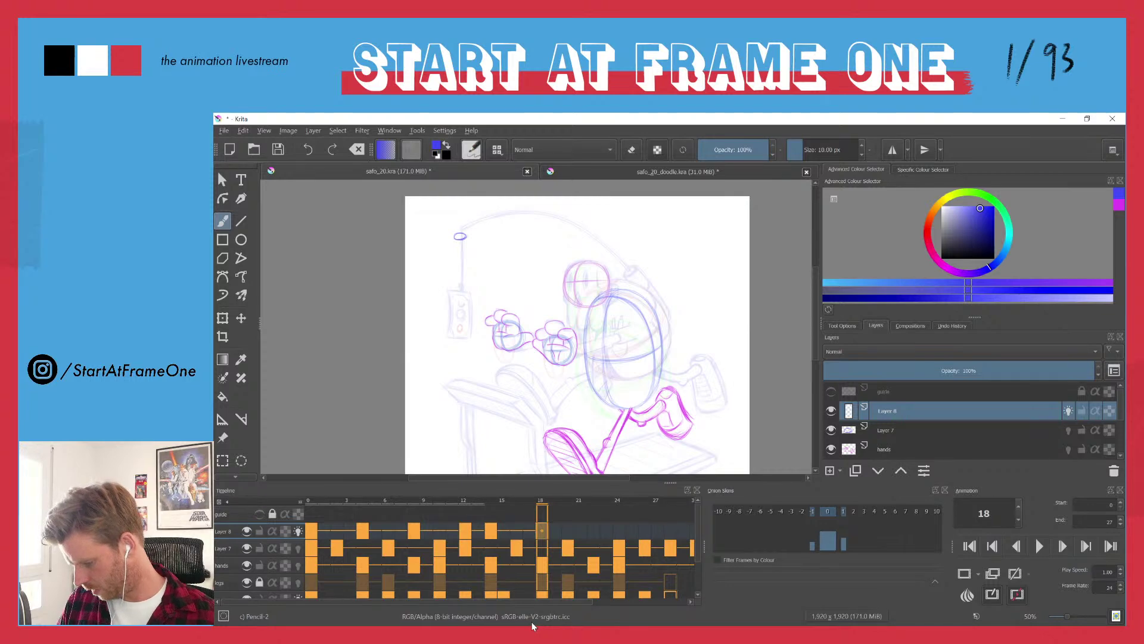
# - Play back the loop and undo the last paste of card bounce keyframes
pyautogui.press('space')
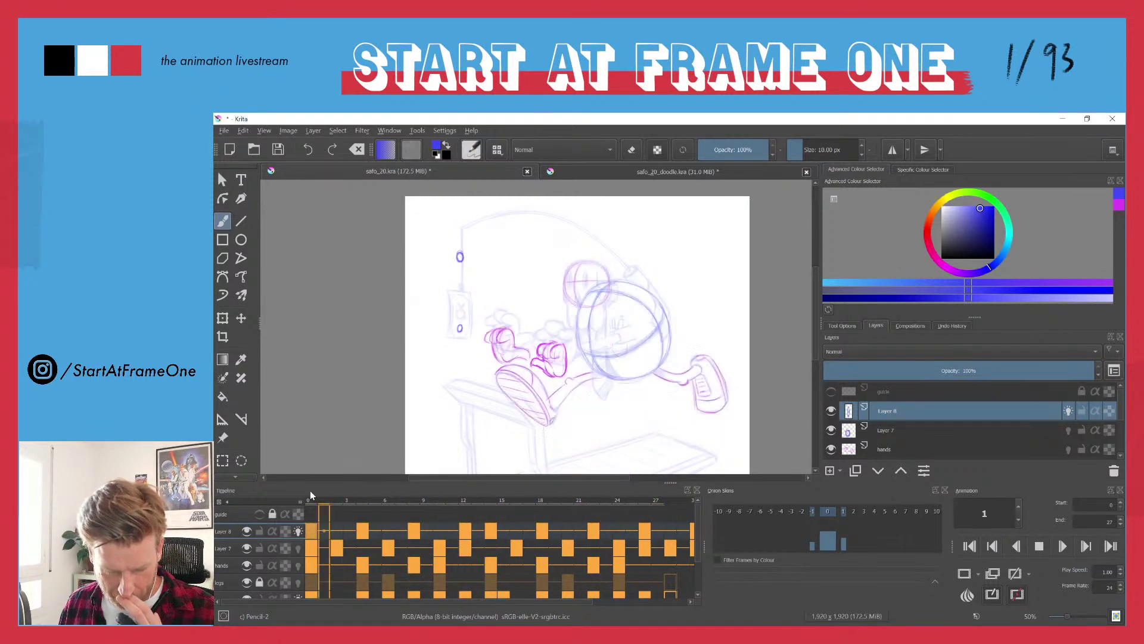
pyautogui.press('space')
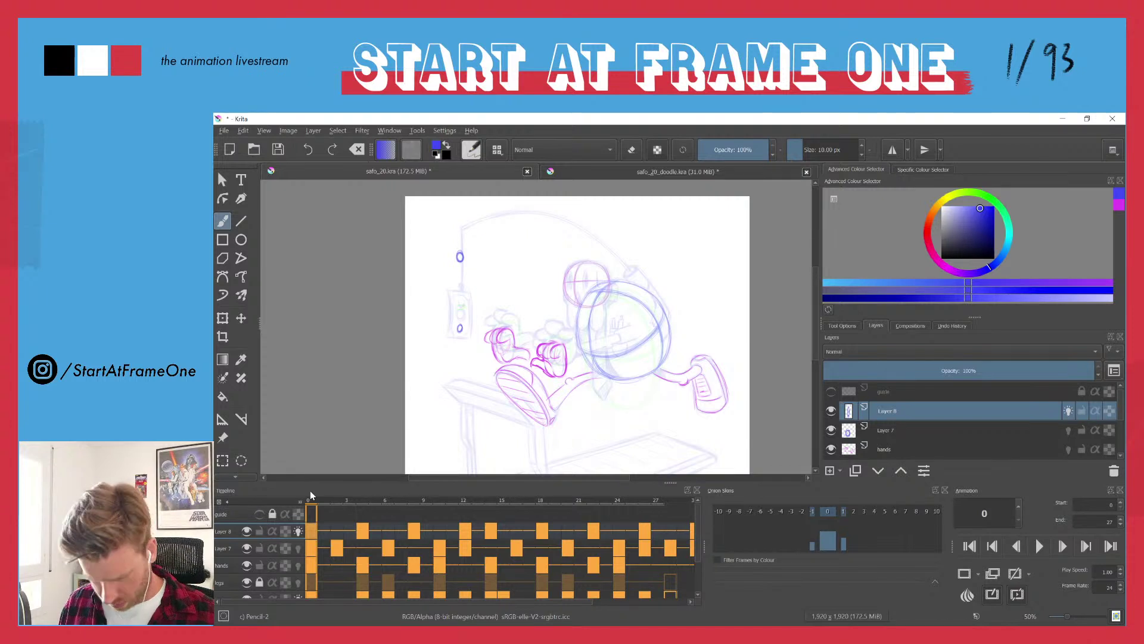
pyautogui.hotkey('ctrl', 'z')
pyautogui.hotkey('ctrl', 'z')
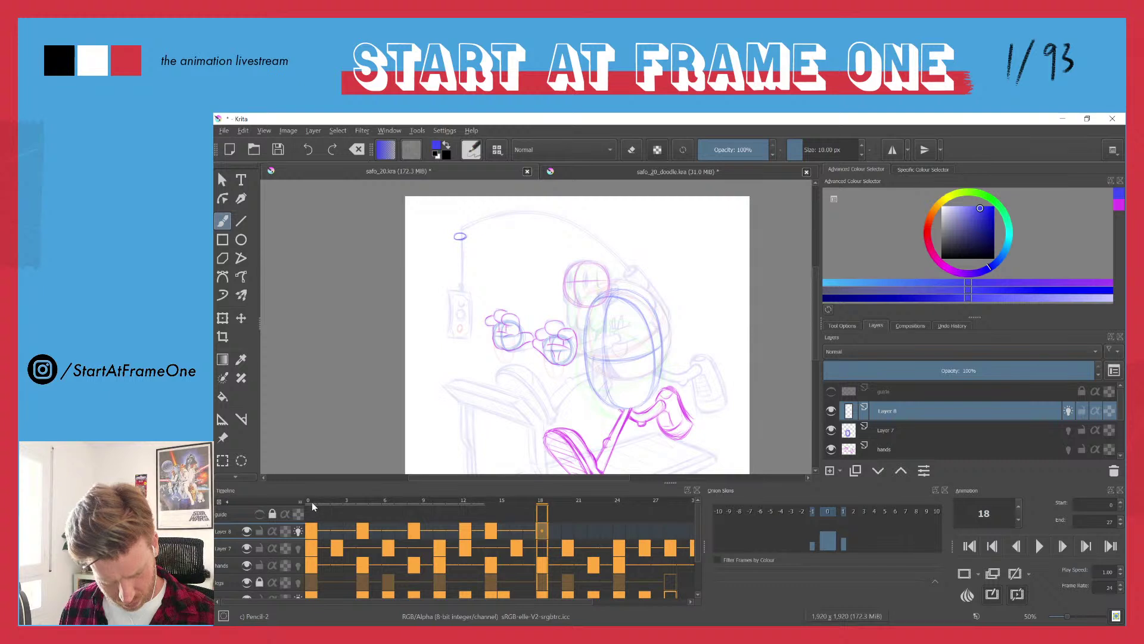
# - Copy the card bounce keyframes from frames 0 to 14 and paste them at frame 14 on the same layer
pyautogui.click(311, 502)
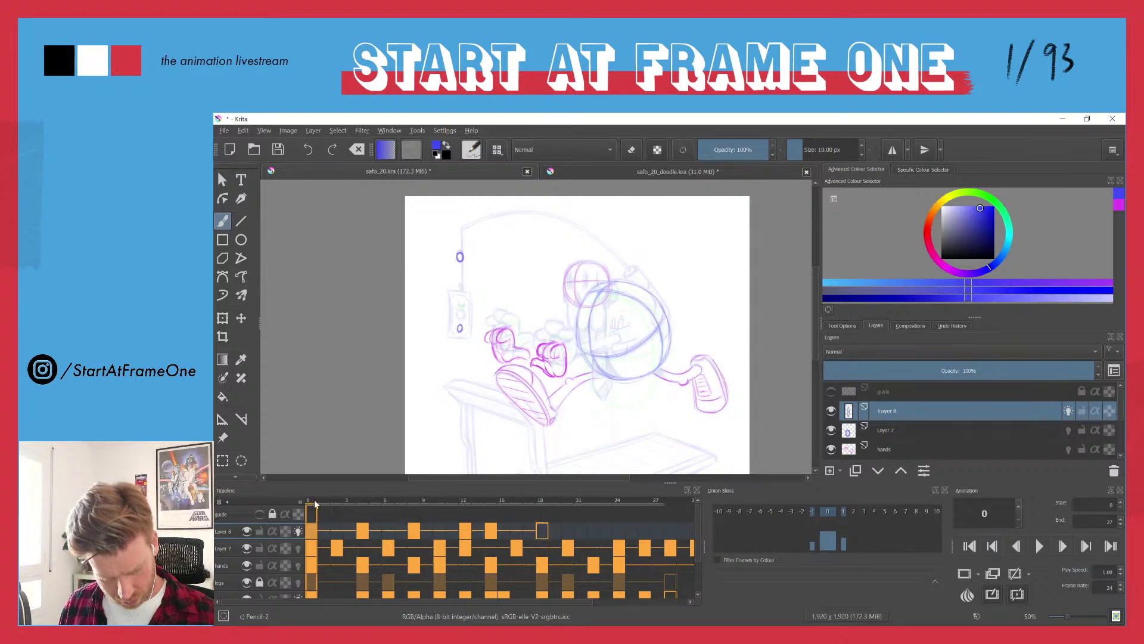
pyautogui.moveTo(312, 503); pyautogui.dragTo(486, 499)
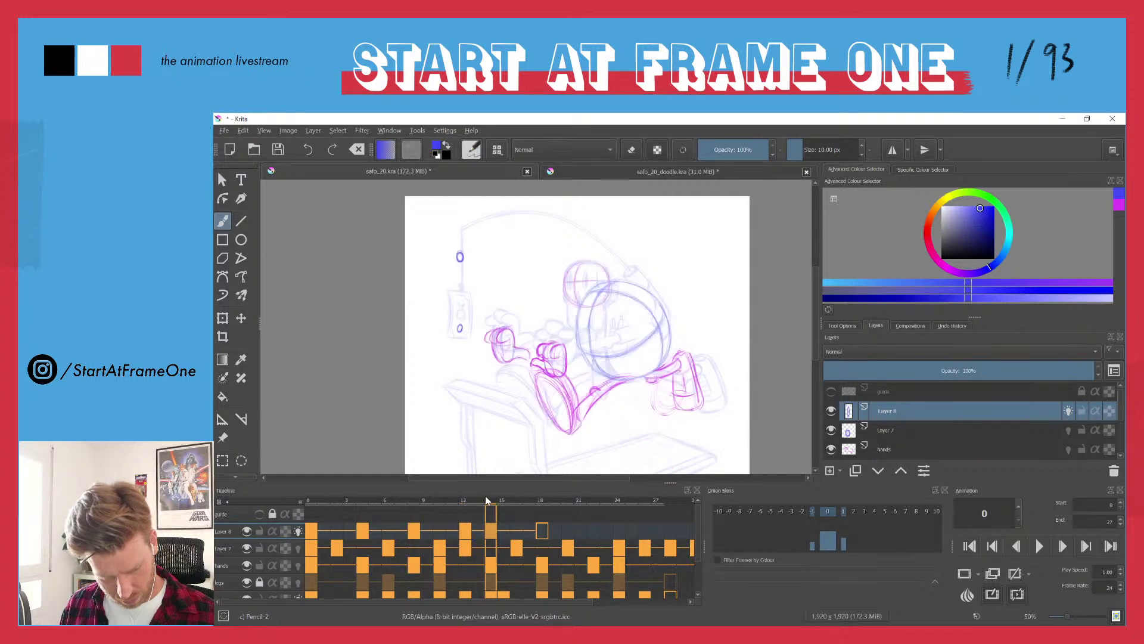
pyautogui.click(309, 530)
pyautogui.keyDown('shift'); pyautogui.click(492, 532); pyautogui.keyUp('shift')
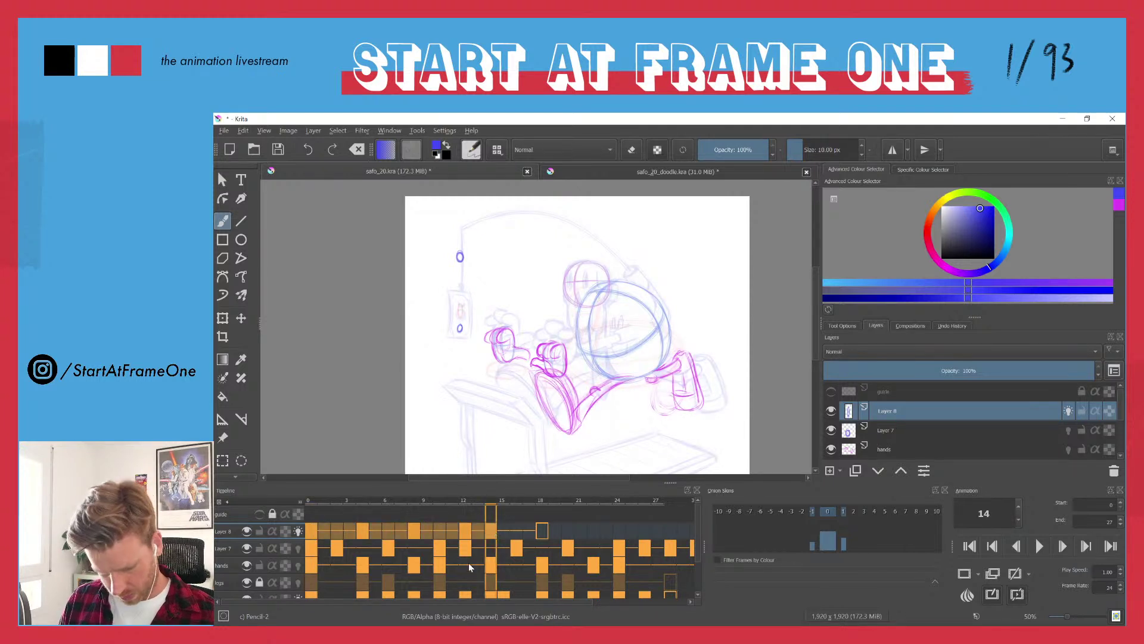
pyautogui.click(492, 536)
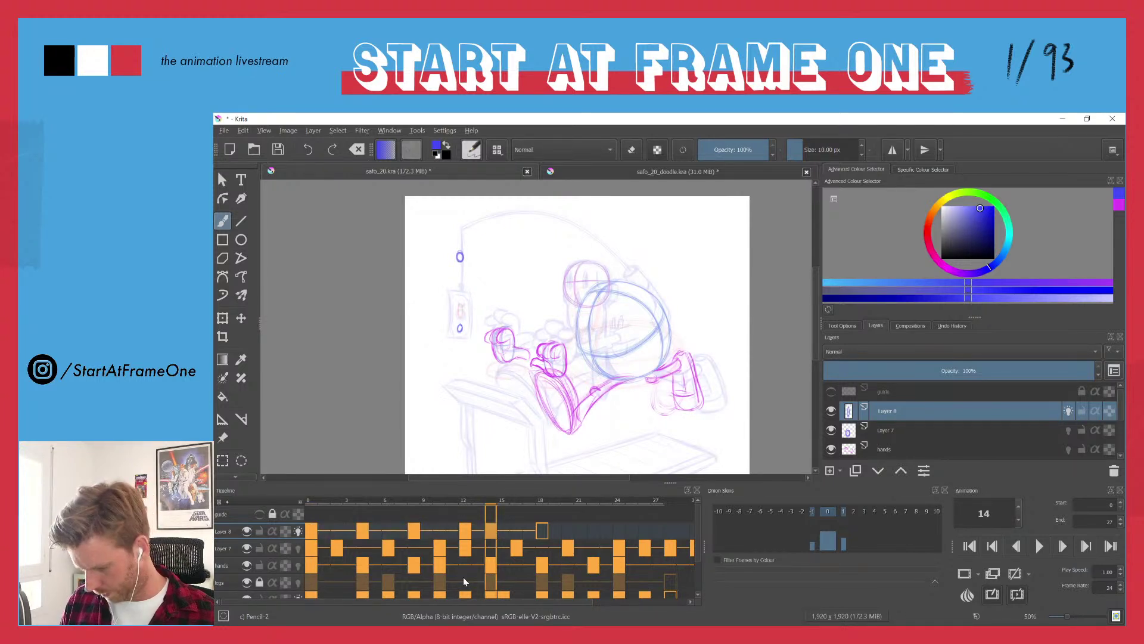
pyautogui.hotkey('ctrl', 'v')
# - Play back the repeated card bounce cycle against the rod tip and return to frame 0
pyautogui.click(306, 499)
pyautogui.press('space')
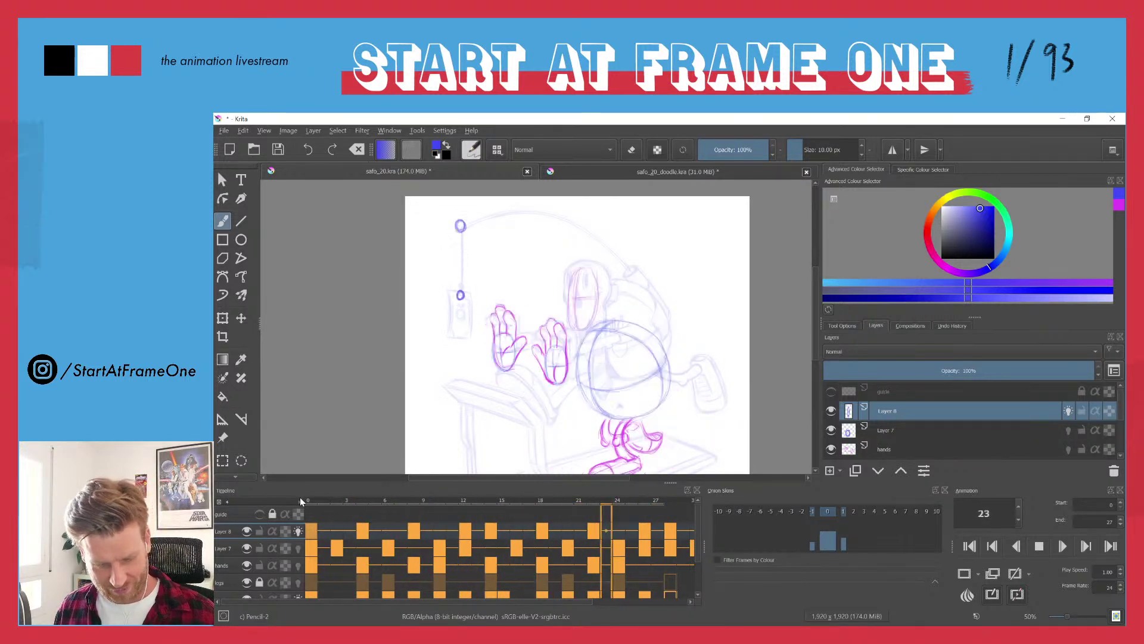
pyautogui.click(308, 502)
pyautogui.moveTo(308, 502)
pyautogui.mouseDown()
pyautogui.moveTo(361, 498)
pyautogui.moveTo(308, 498)
pyautogui.mouseUp()
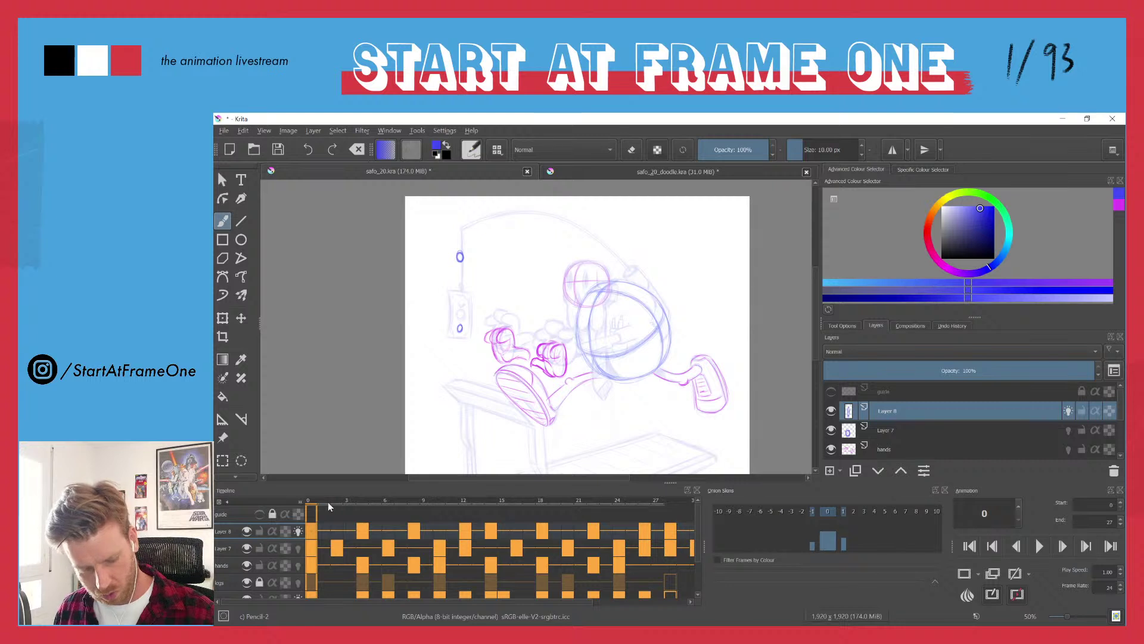
# - On Layer 7, draw the bent rod as an arc down to the tip circle at frame 0 and an upward arrow inside the card at frame 2
pyautogui.press('pagedown')
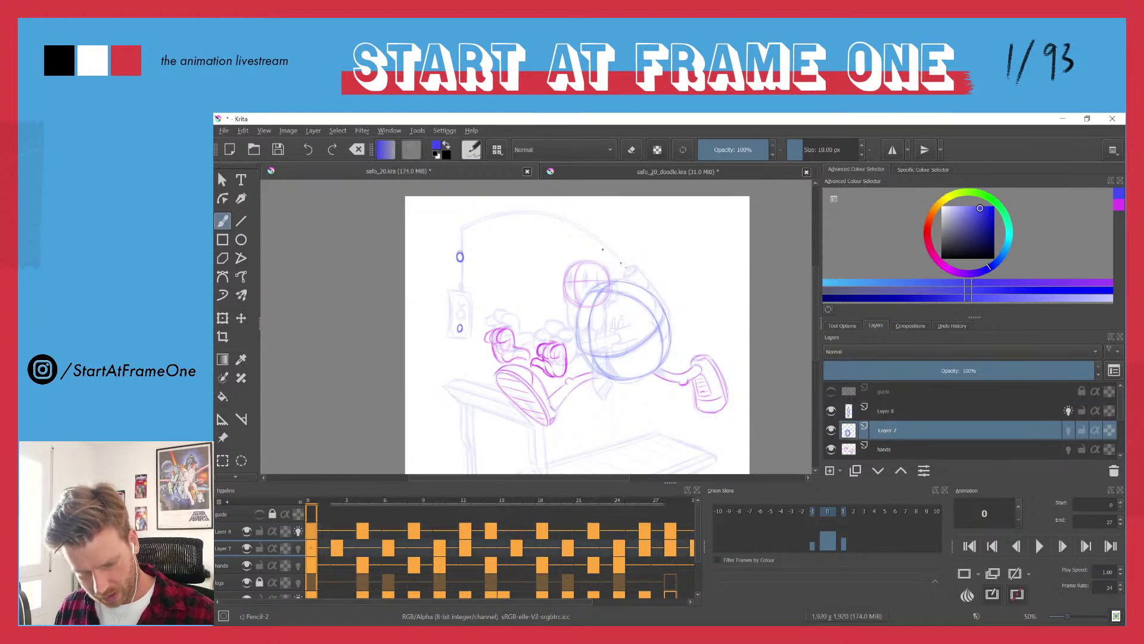
pyautogui.moveTo(622, 264)
pyautogui.mouseDown()
pyautogui.moveTo(542, 225)
pyautogui.moveTo(483, 227)
pyautogui.moveTo(515, 223)
pyautogui.moveTo(629, 270)
pyautogui.mouseUp()
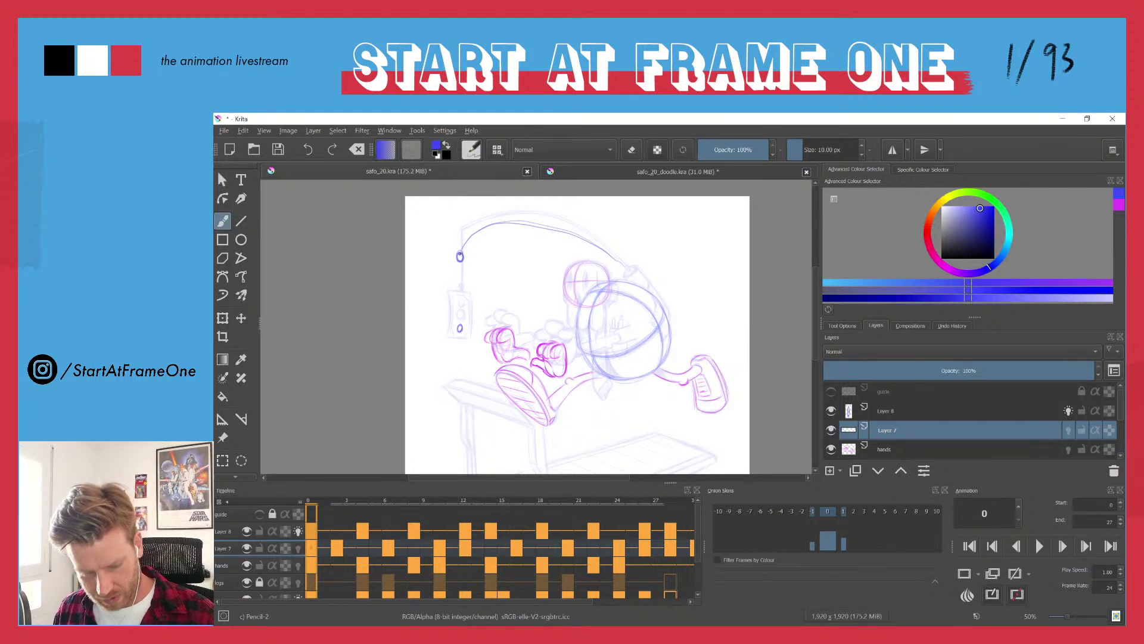
pyautogui.press('Right')
pyautogui.press('Right')
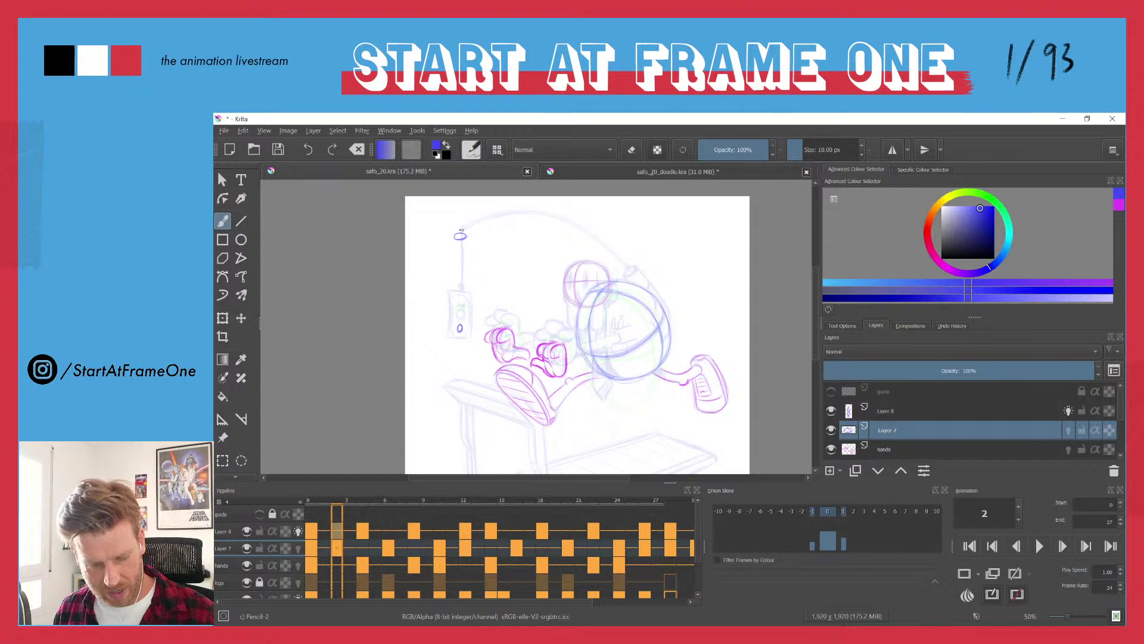
pyautogui.moveTo(460, 316); pyautogui.dragTo(460, 301)
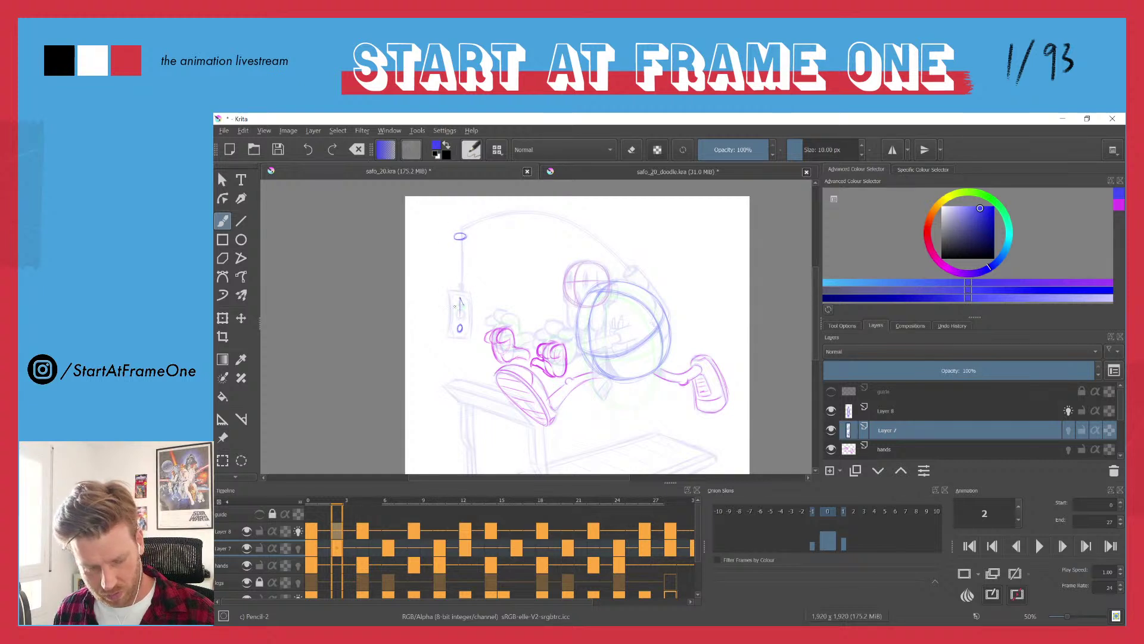
# - Step back and forth between frames 0 and 4 to compare the rod tip's position with the hanging card's delayed bounce
pyautogui.press('Left')
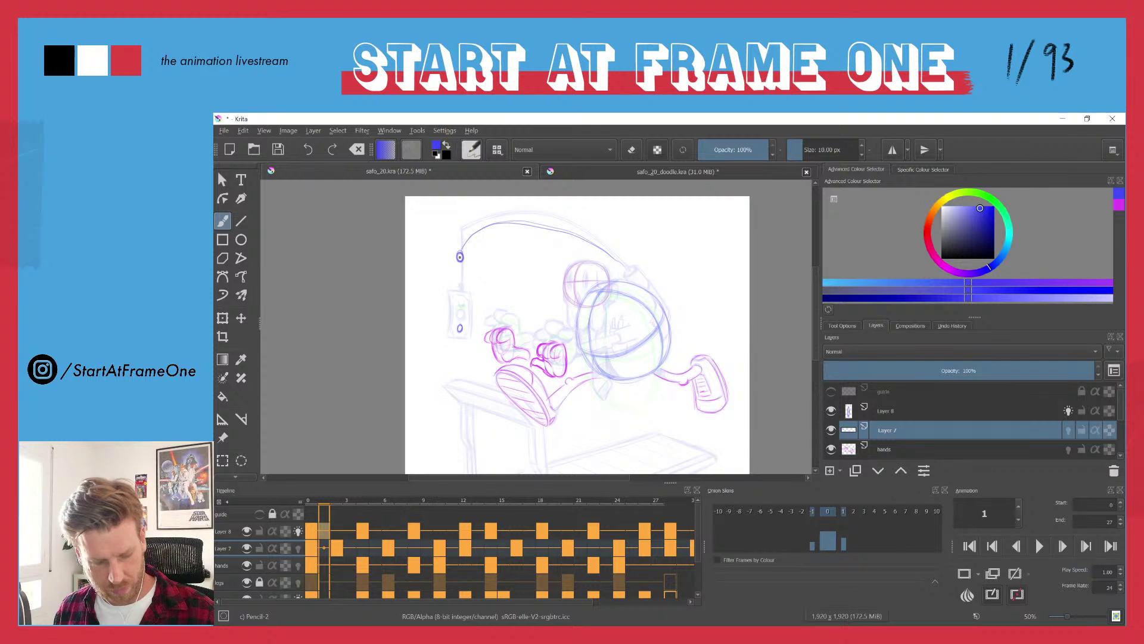
pyautogui.press('Right')
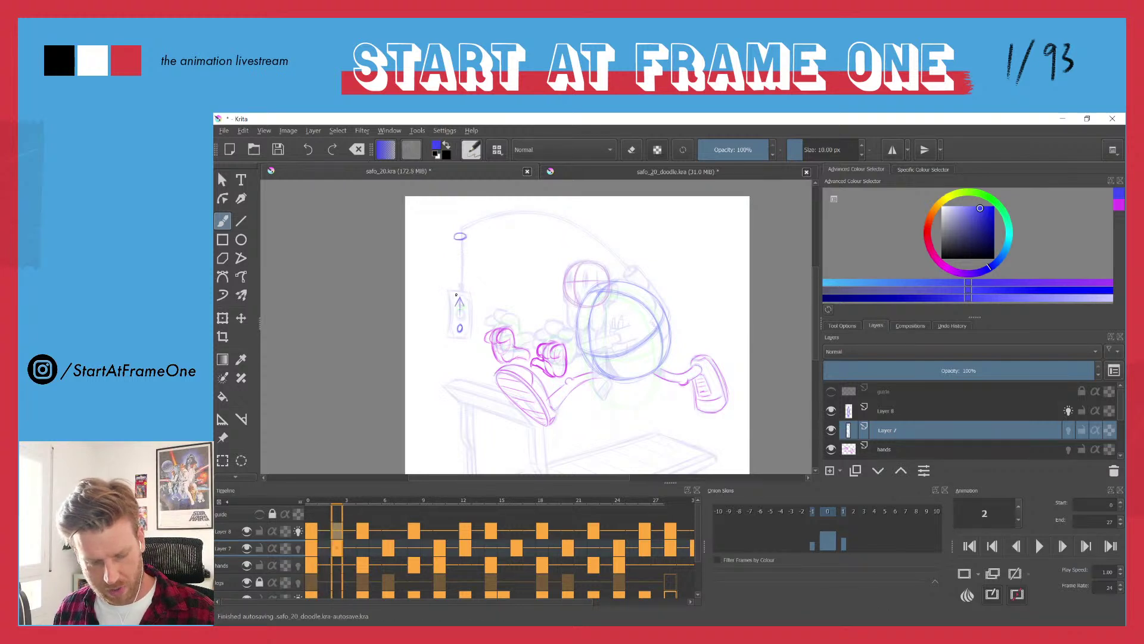
pyautogui.press('Right')
pyautogui.press('Right')
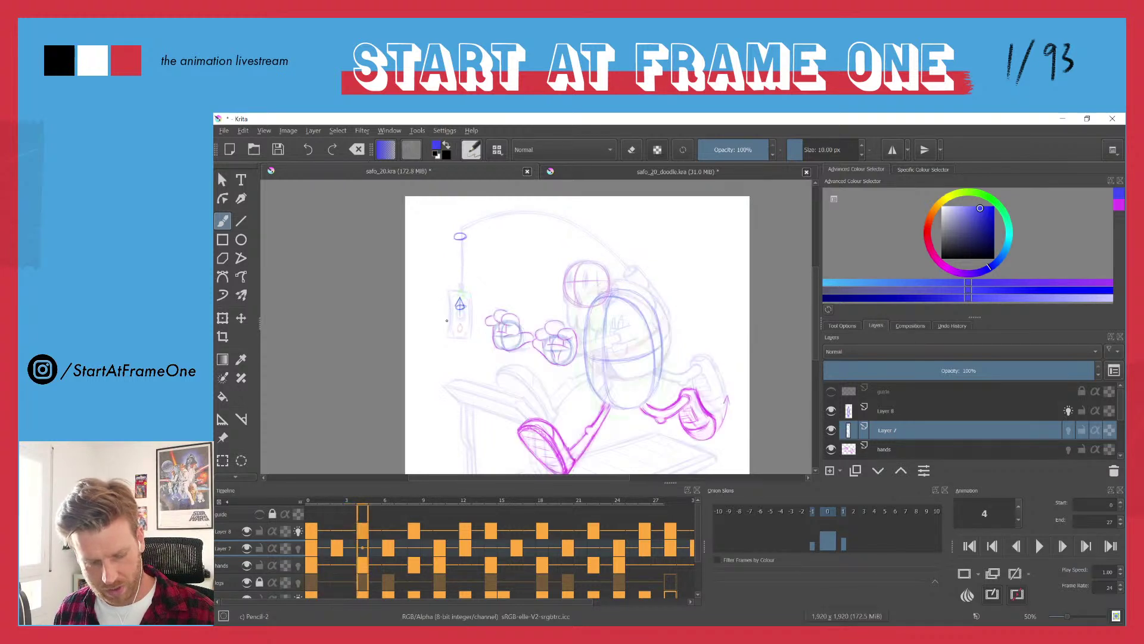
pyautogui.press('Left')
pyautogui.press('Left')
pyautogui.press('Left')
pyautogui.press('Left')
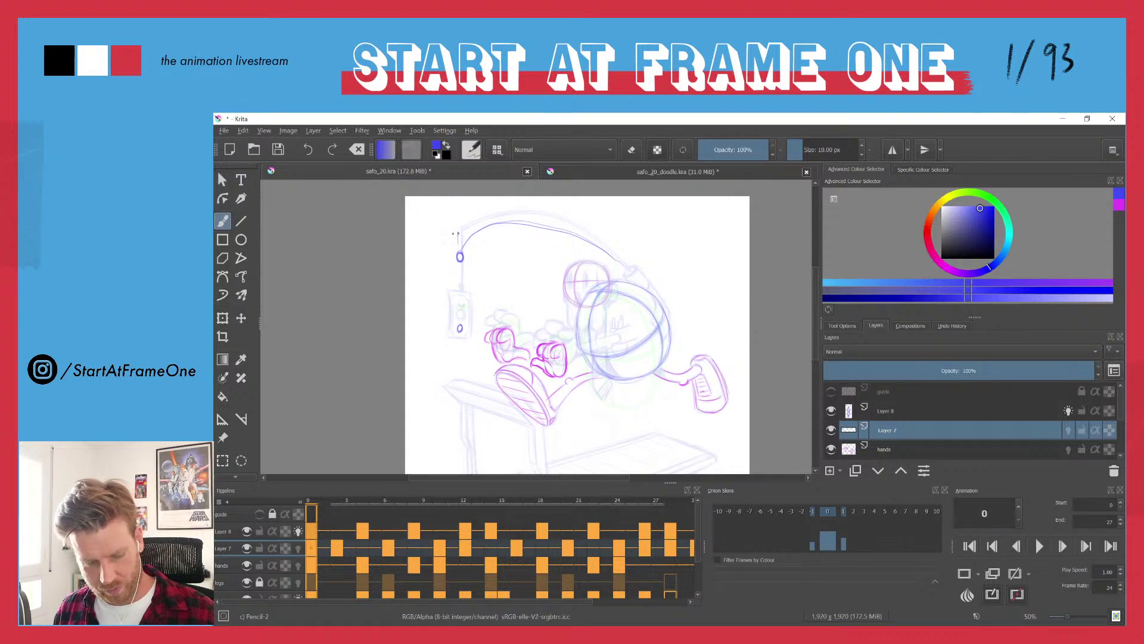
pyautogui.press('Right')
pyautogui.press('Right')
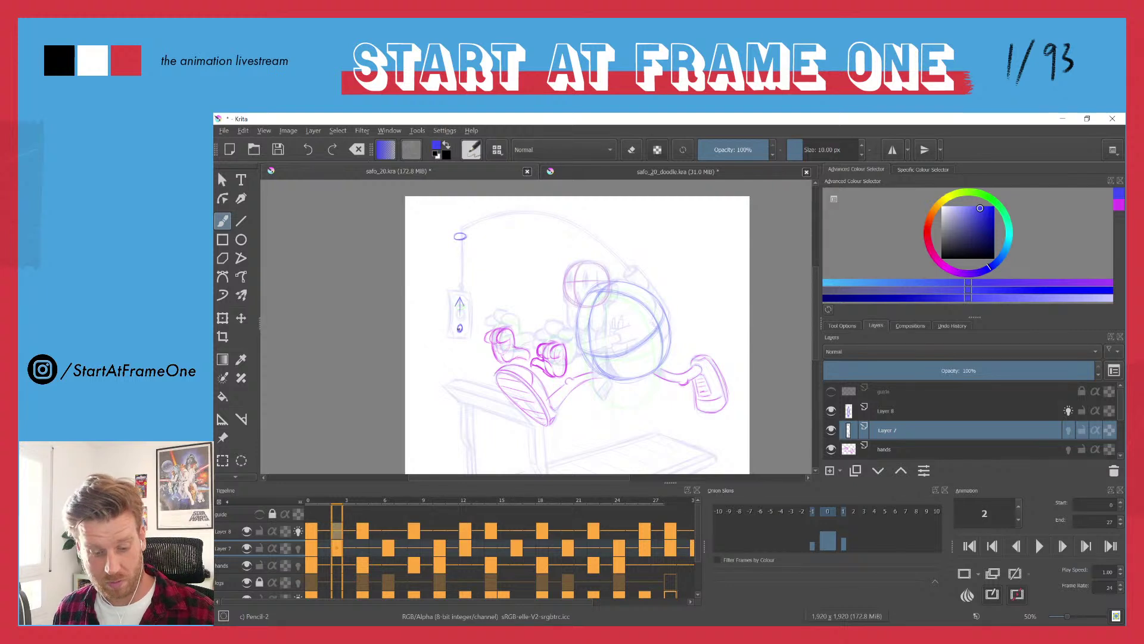
# - Step forward and back through frames 2 to 19 to examine the card's bounce timing against the rod tip
pyautogui.press('Right')
pyautogui.press('Right')
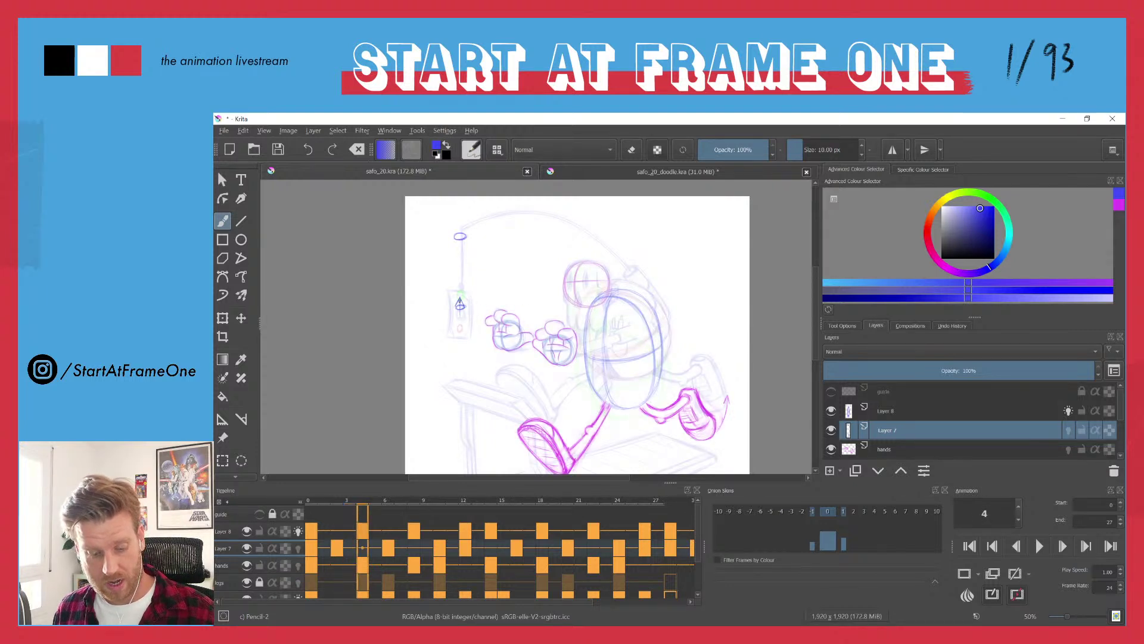
pyautogui.press('Right')
pyautogui.press('Right')
pyautogui.press('Right')
pyautogui.press('Right')
pyautogui.press('Right')
pyautogui.press('Right')
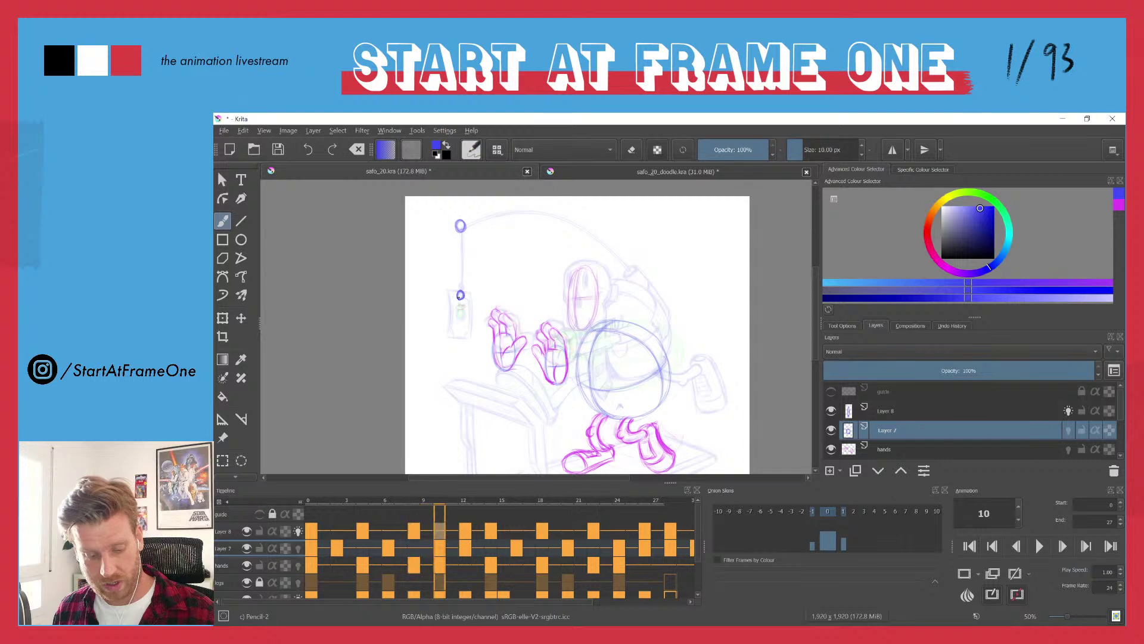
pyautogui.press('Right')
pyautogui.press('Right')
pyautogui.press('Right')
pyautogui.press('Right')
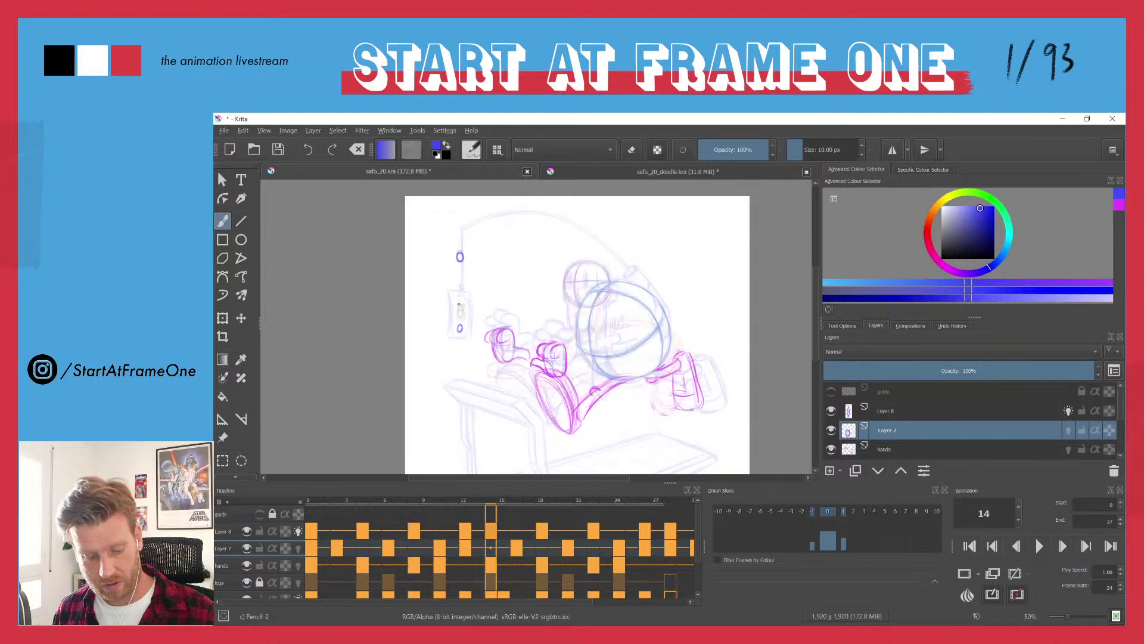
pyautogui.press('Right')
pyautogui.press('Right')
pyautogui.press('Right')
pyautogui.press('Left')
pyautogui.press('Left')
pyautogui.press('Left')
pyautogui.press('Left')
pyautogui.press('Left')
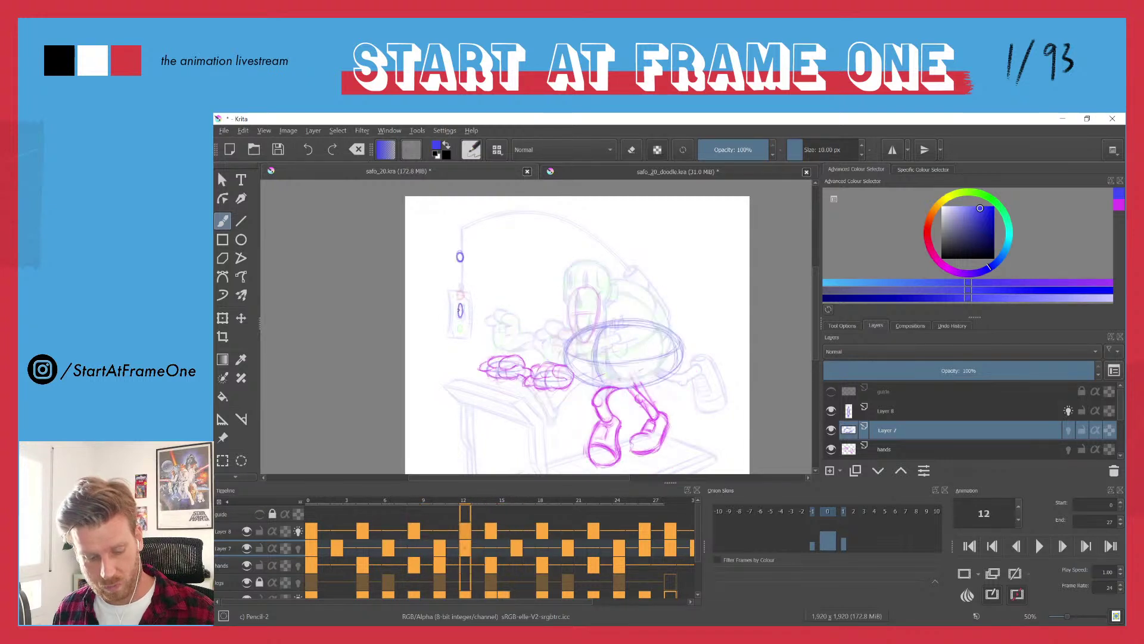
pyautogui.press('Left')
pyautogui.press('Left')
pyautogui.press('Left')
pyautogui.press('Right')
pyautogui.press('Right')
pyautogui.press('Right')
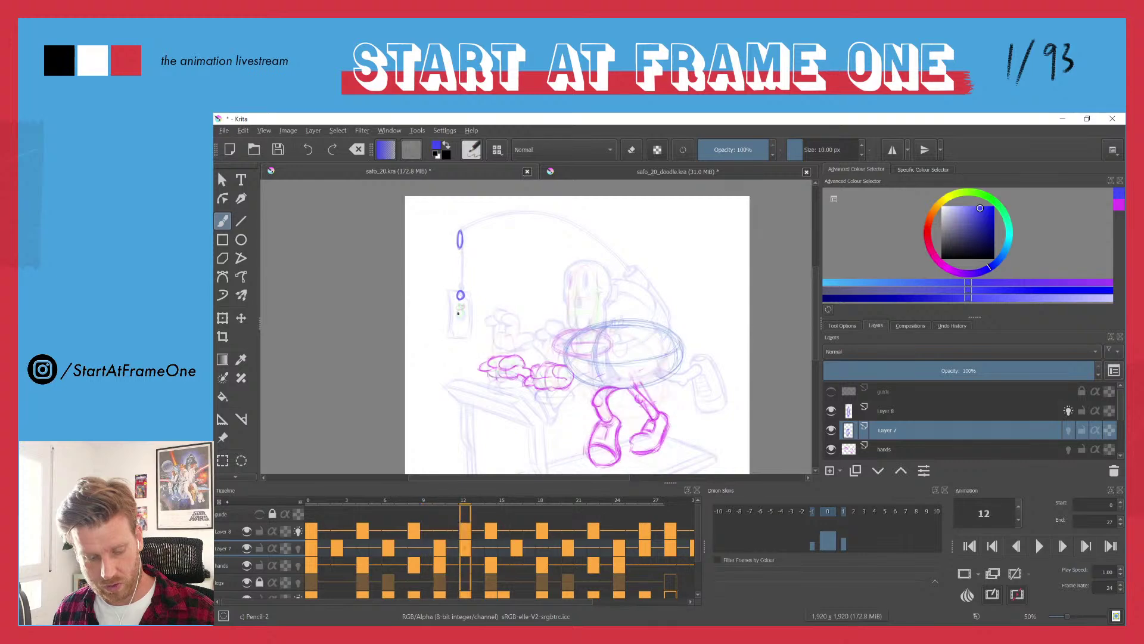
pyautogui.press('Right')
pyautogui.press('Right')
pyautogui.press('Right')
pyautogui.press('Right')
pyautogui.press('Right')
pyautogui.press('Right')
pyautogui.press('Right')
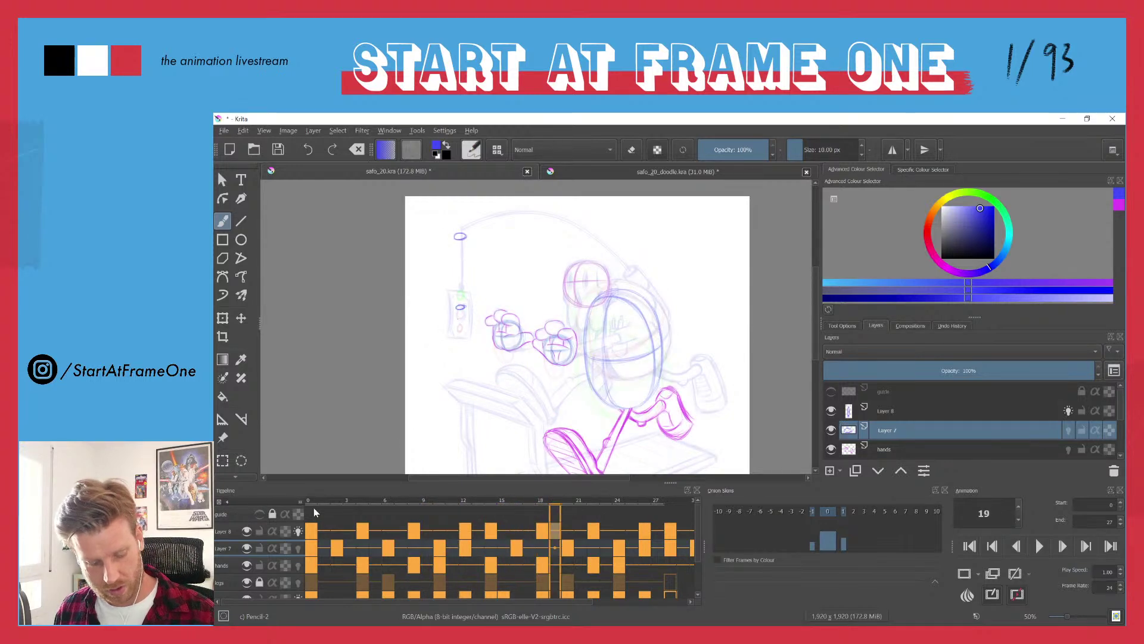
# - Play back the animation loop repeatedly, restarting from frame 0, to judge the delay between rod tip and card
pyautogui.press('space')
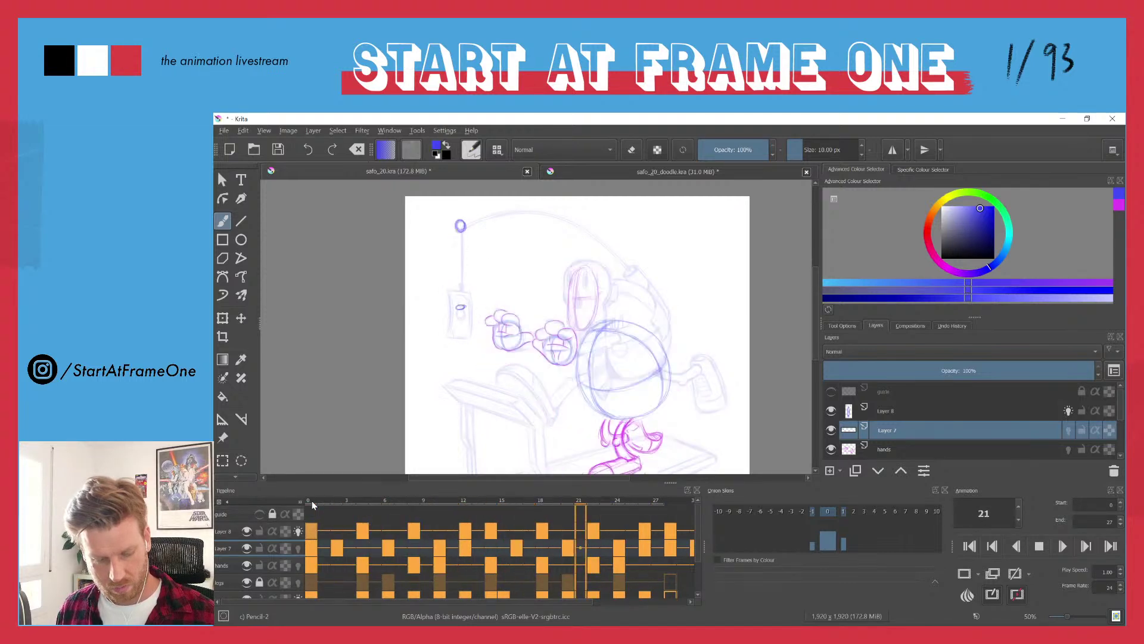
pyautogui.click(312, 500)
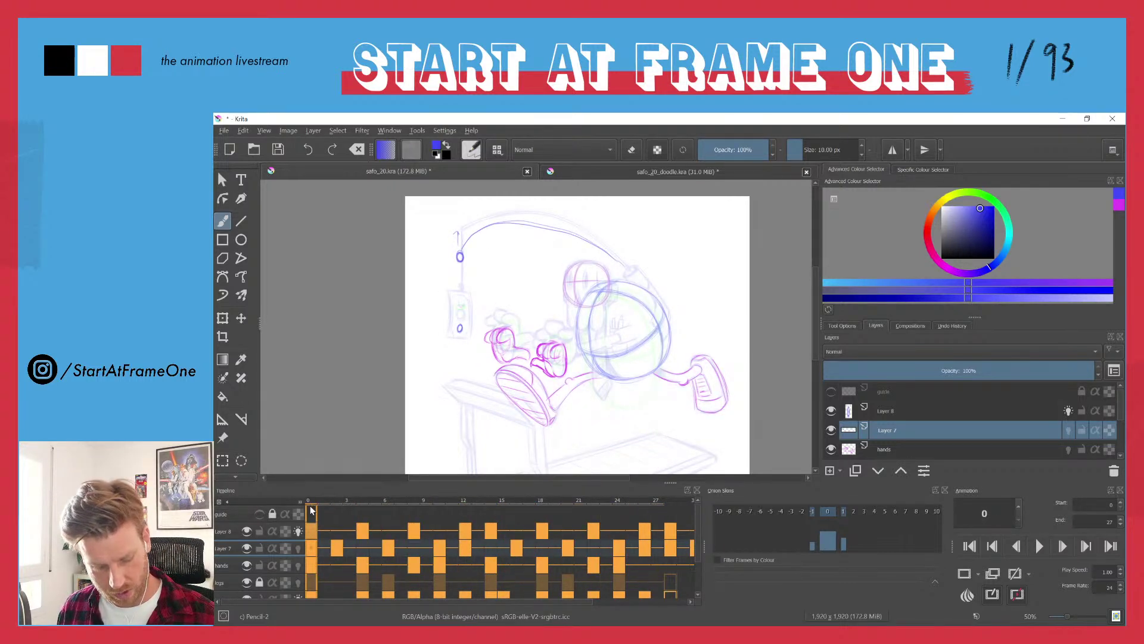
pyautogui.click(323, 533)
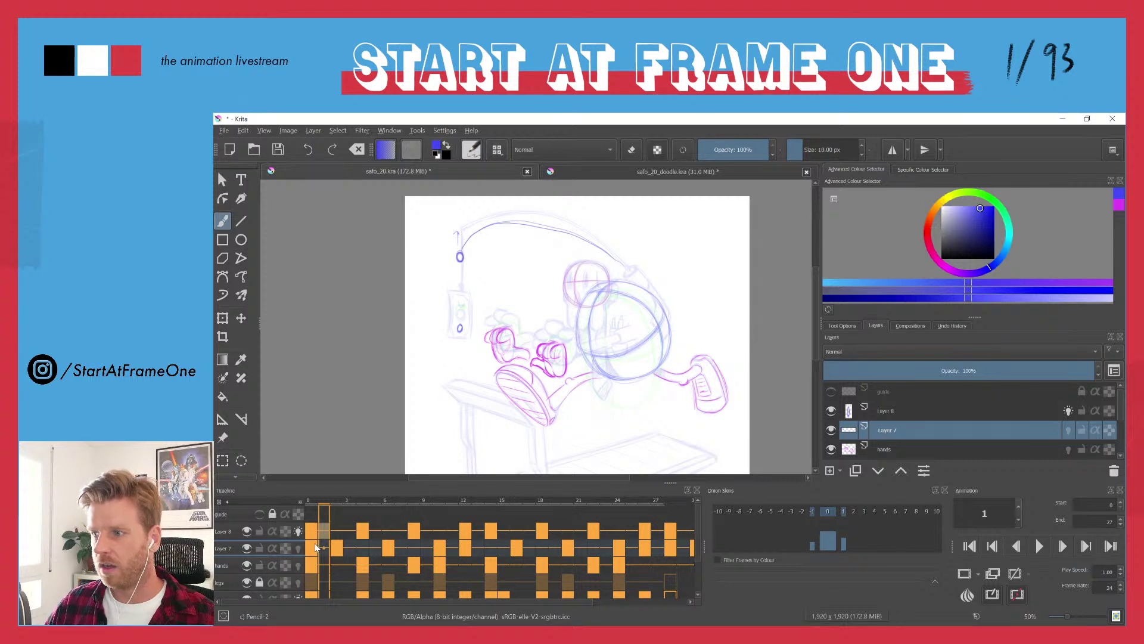
pyautogui.moveTo(314, 546)
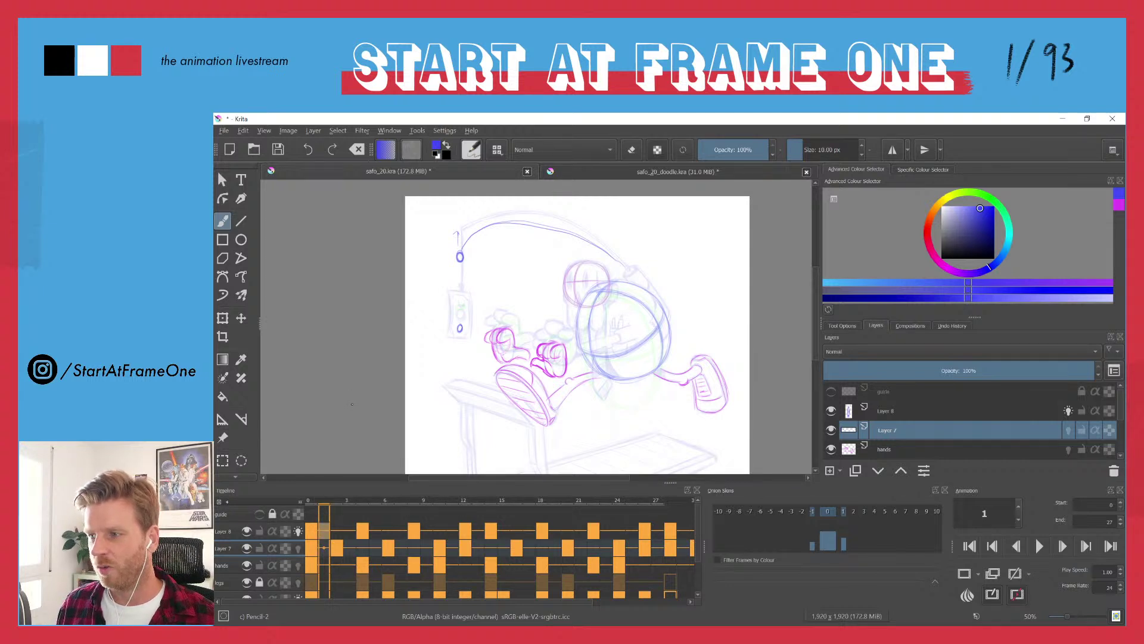
pyautogui.press('space')
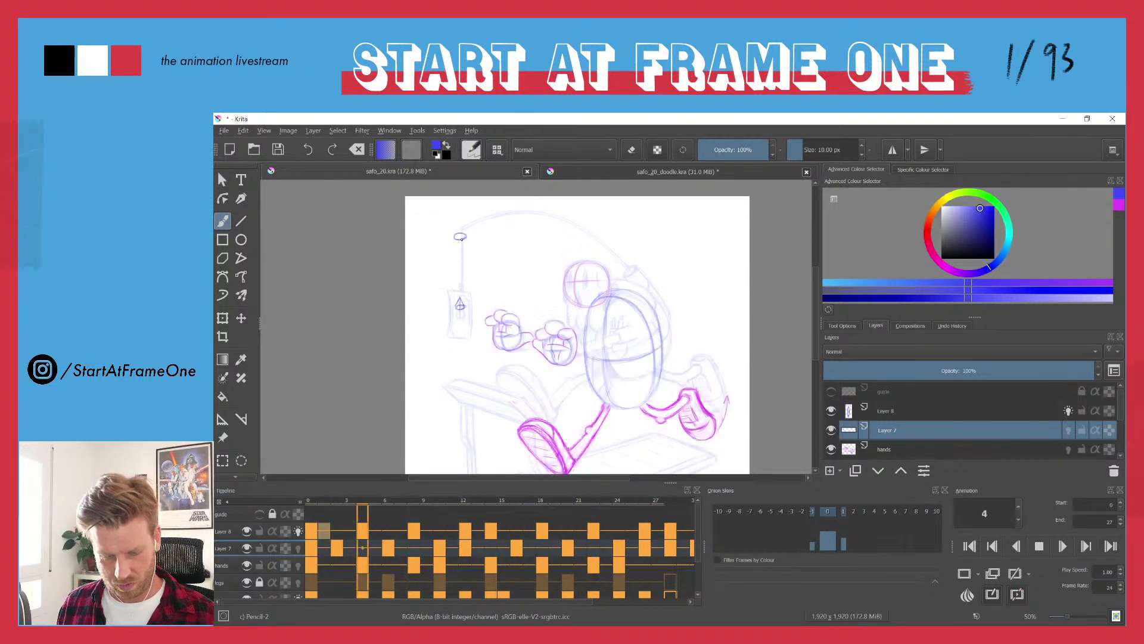
pyautogui.click(309, 500)
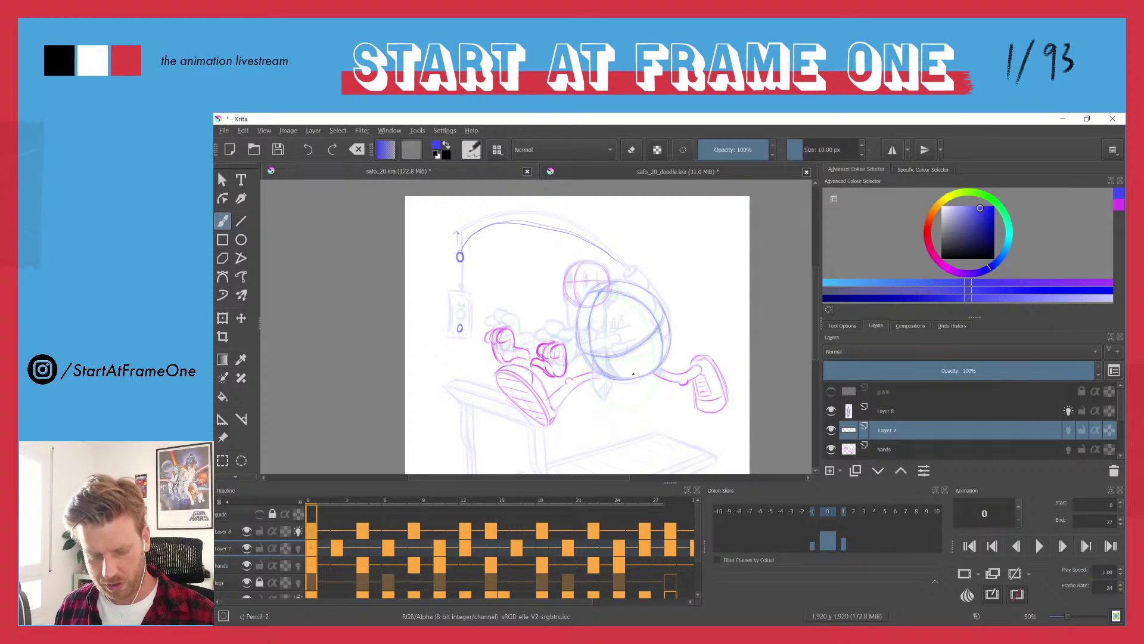
pyautogui.press('space')
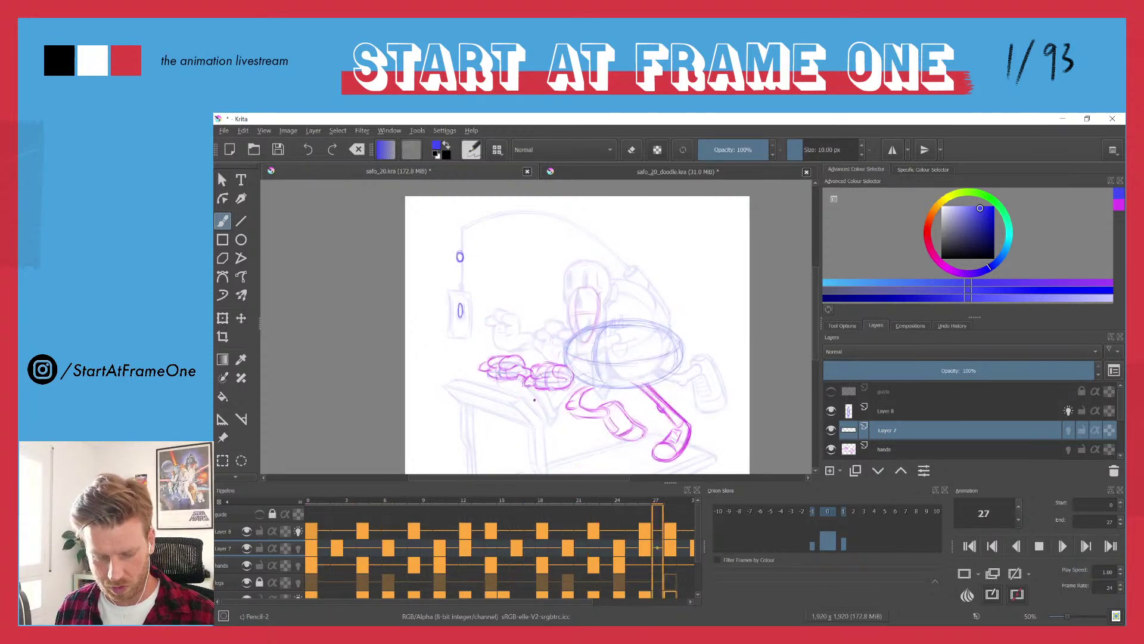
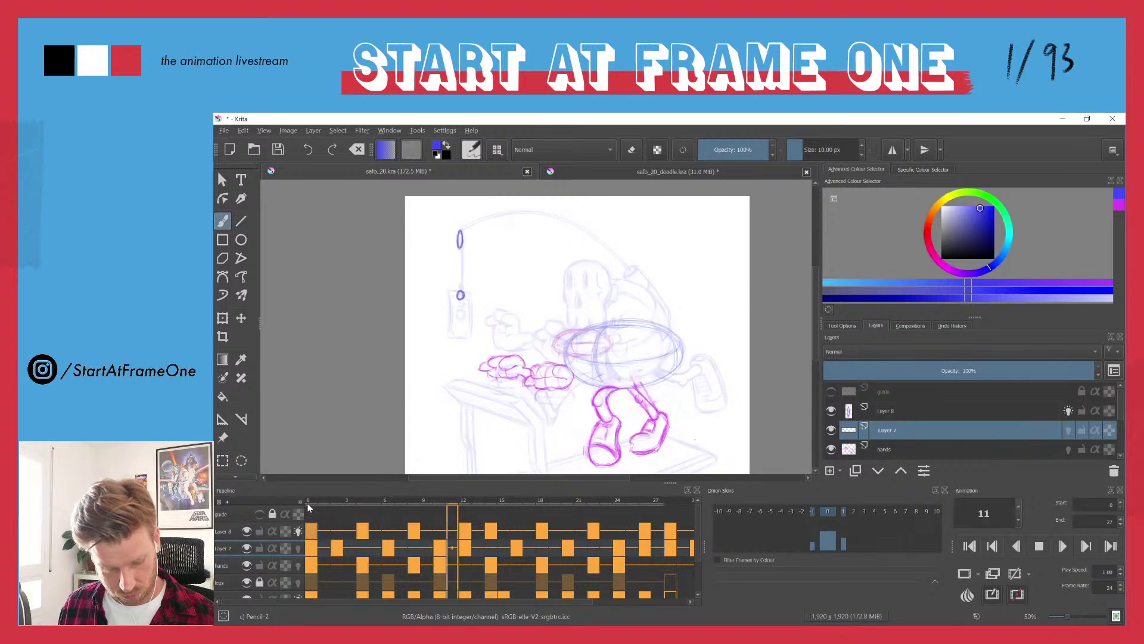
# - Stop playback and scrub from frame 0 to frame 11 to compare the card circle with the rod tip circle
pyautogui.press('space')
pyautogui.moveTo(309, 503)
pyautogui.mouseDown()
pyautogui.moveTo(483, 476)
pyautogui.moveTo(310, 499)
pyautogui.moveTo(398, 502)
pyautogui.mouseUp()
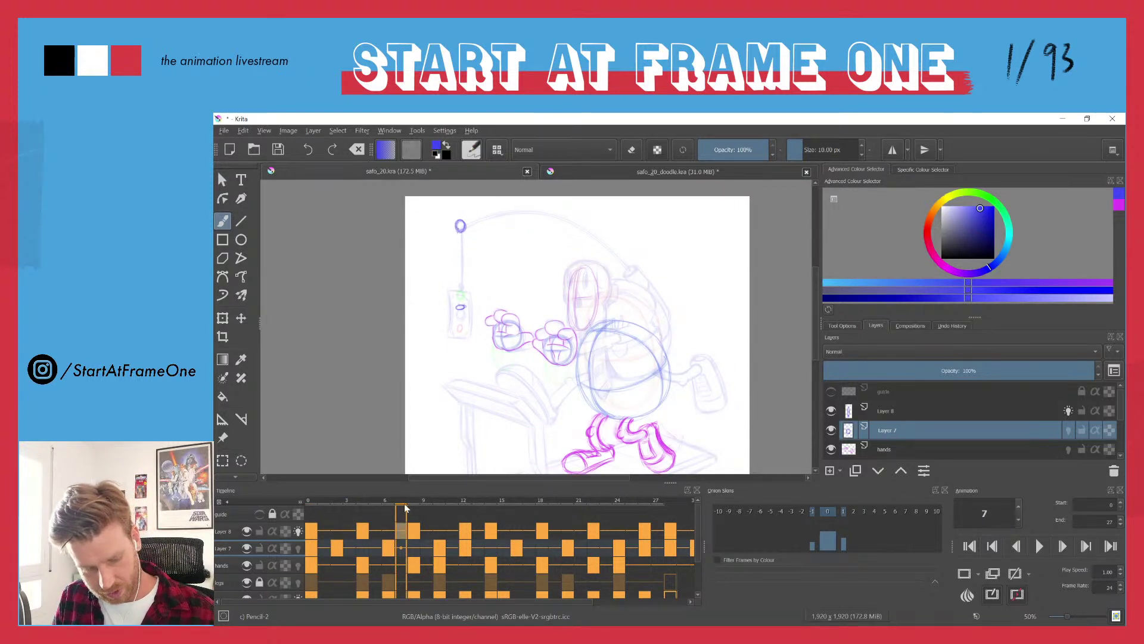
pyautogui.moveTo(404, 504)
pyautogui.mouseDown()
pyautogui.moveTo(463, 490)
pyautogui.moveTo(385, 489)
pyautogui.moveTo(436, 492)
pyautogui.mouseUp()
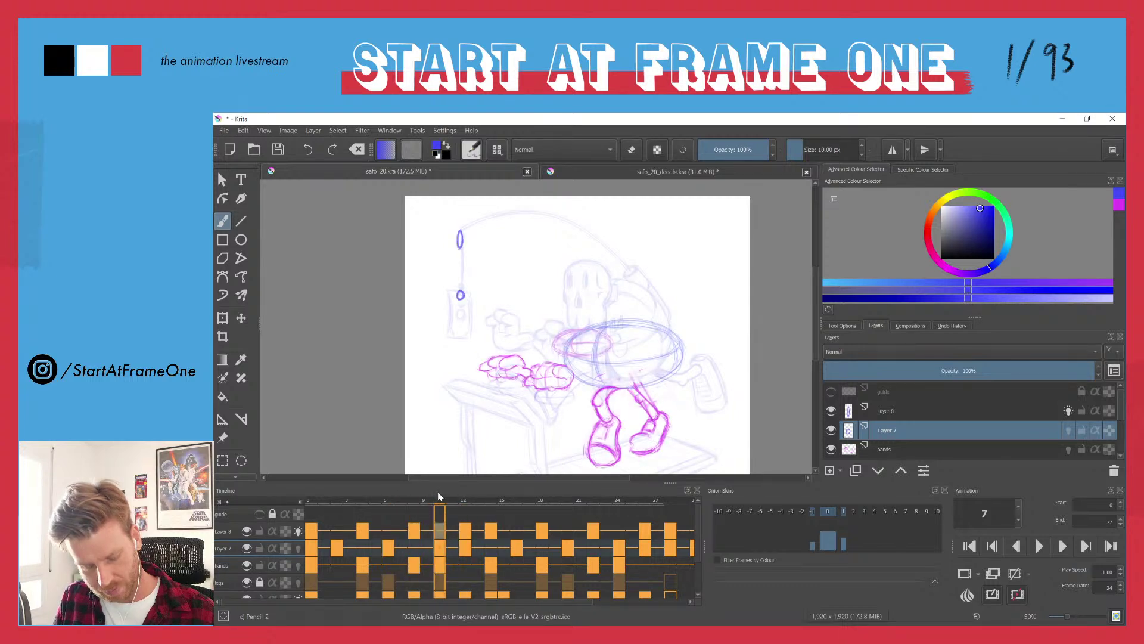
pyautogui.moveTo(442, 491); pyautogui.dragTo(449, 491)
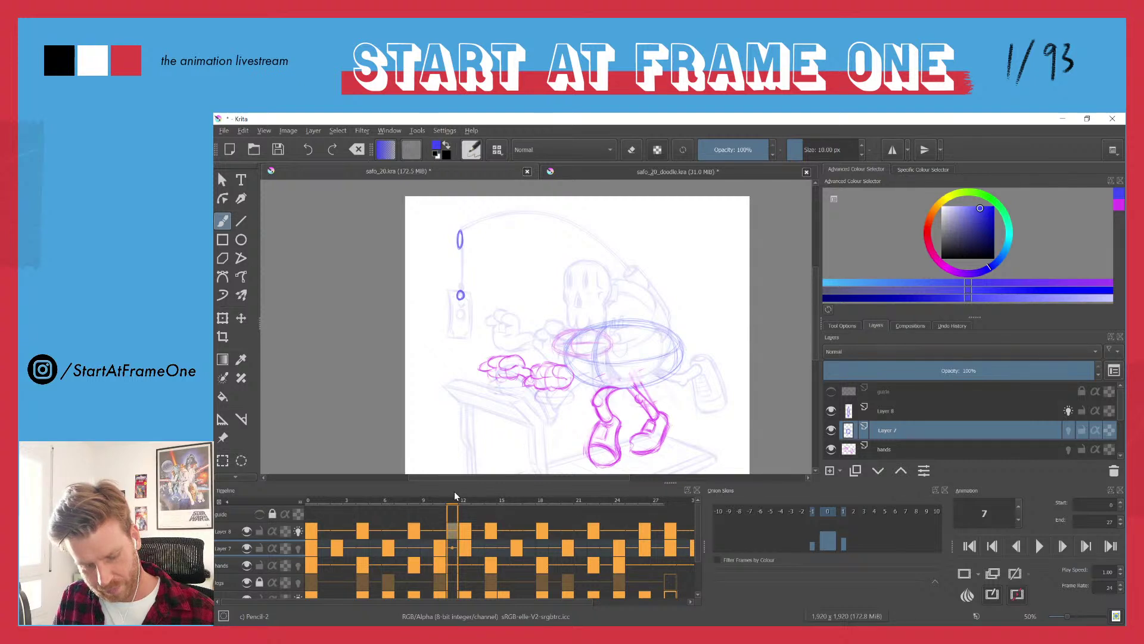
# - Shift all card bounce keyframes on Layer 8 two frames later so the first one sits on frame 2
pyautogui.moveTo(454, 491)
pyautogui.mouseDown()
pyautogui.moveTo(426, 502)
pyautogui.moveTo(440, 502)
pyautogui.moveTo(302, 513)
pyautogui.moveTo(312, 534)
pyautogui.moveTo(334, 531)
pyautogui.mouseUp()
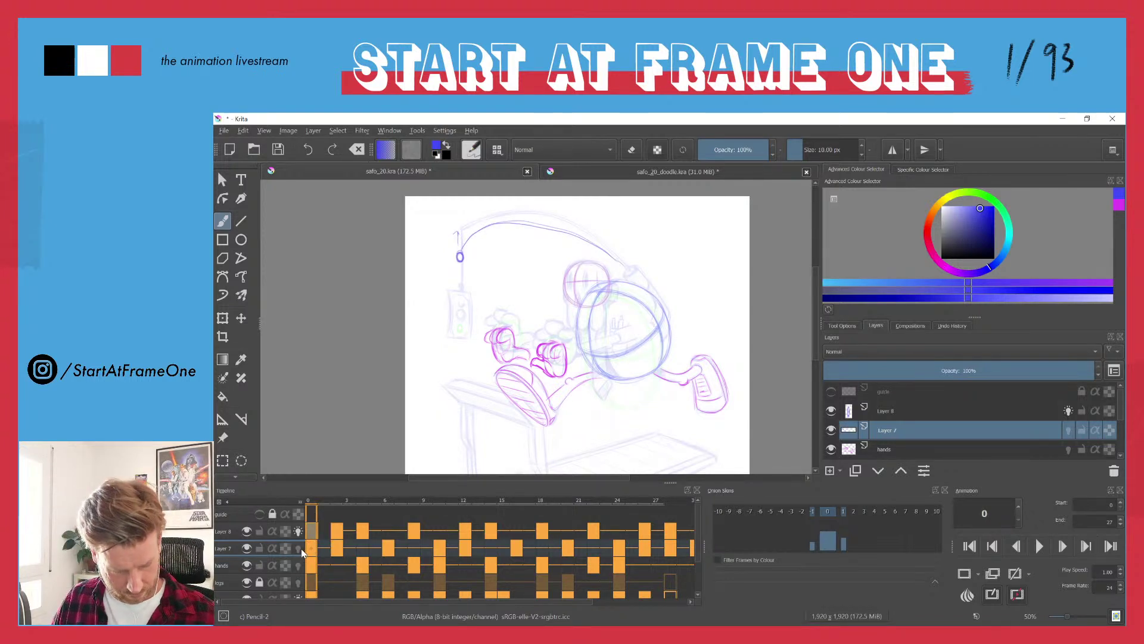
pyautogui.click(361, 534)
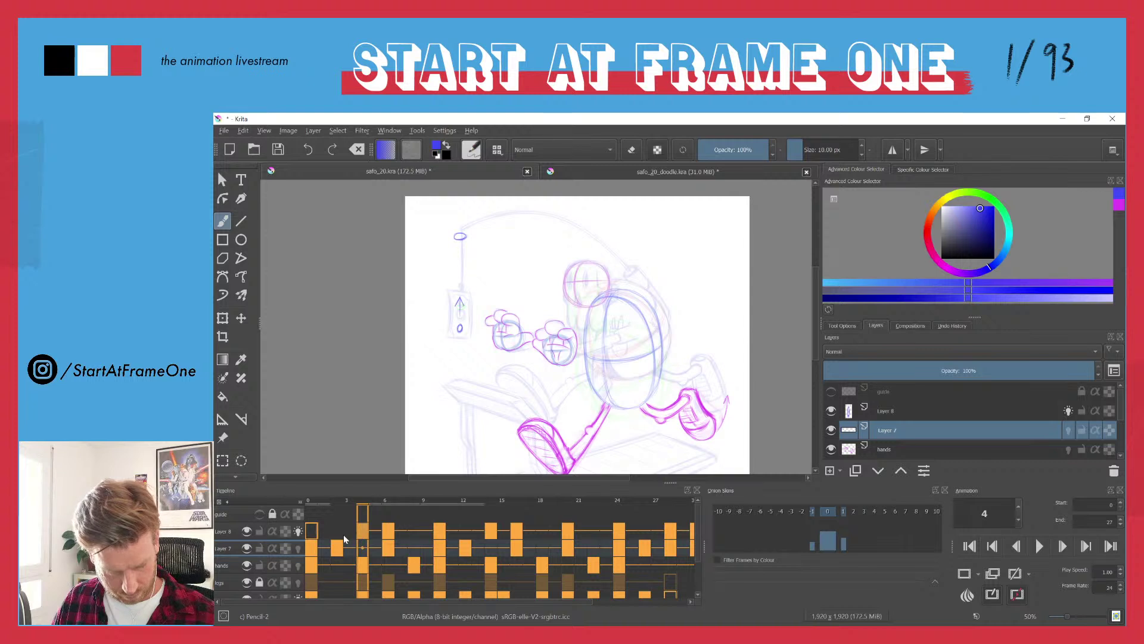
pyautogui.click(338, 534)
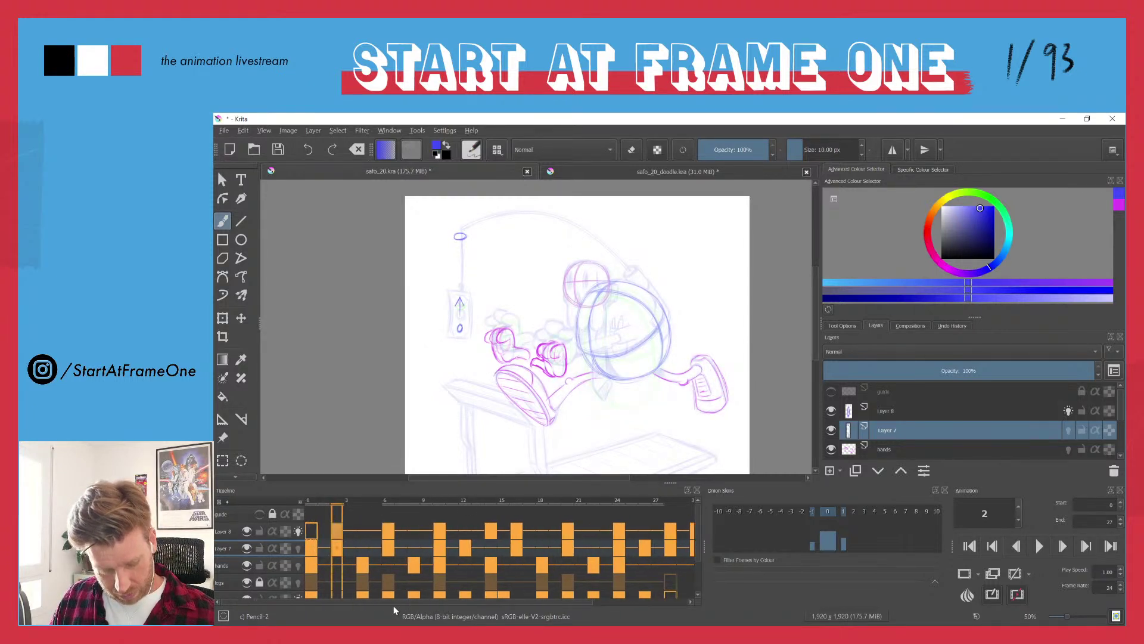
# - Mark the Layer 8 keyframes at frames 2, 16 and 30 with a blue colour label
pyautogui.rightClick(334, 533)
pyautogui.click(338, 523)
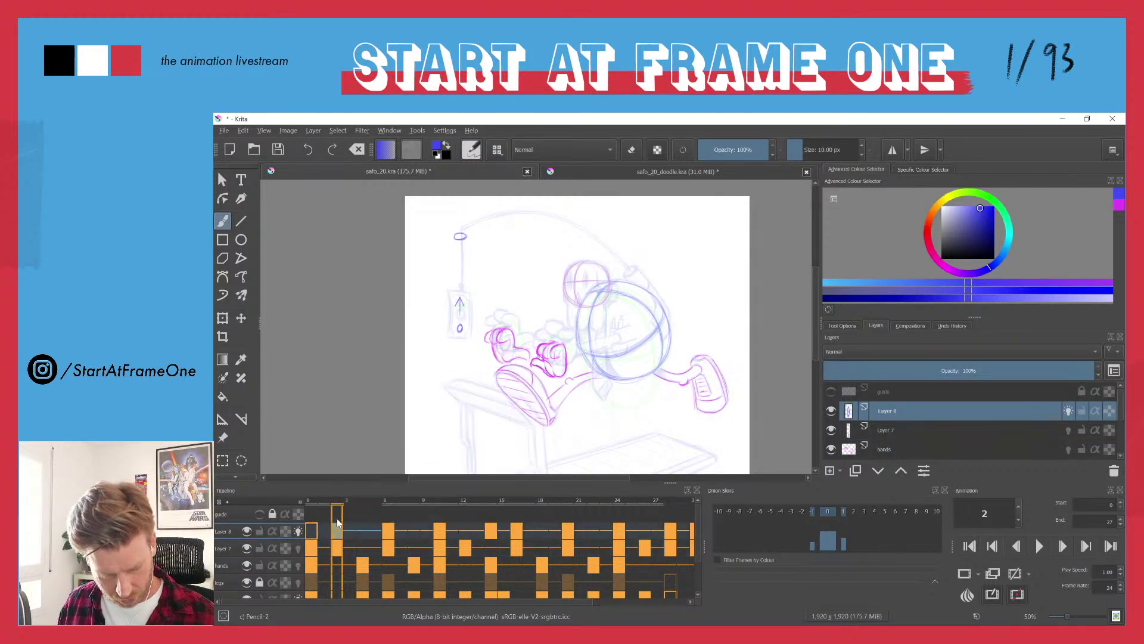
pyautogui.moveTo(337, 505)
pyautogui.mouseDown()
pyautogui.moveTo(538, 500)
pyautogui.moveTo(523, 492)
pyautogui.moveTo(527, 513)
pyautogui.mouseUp()
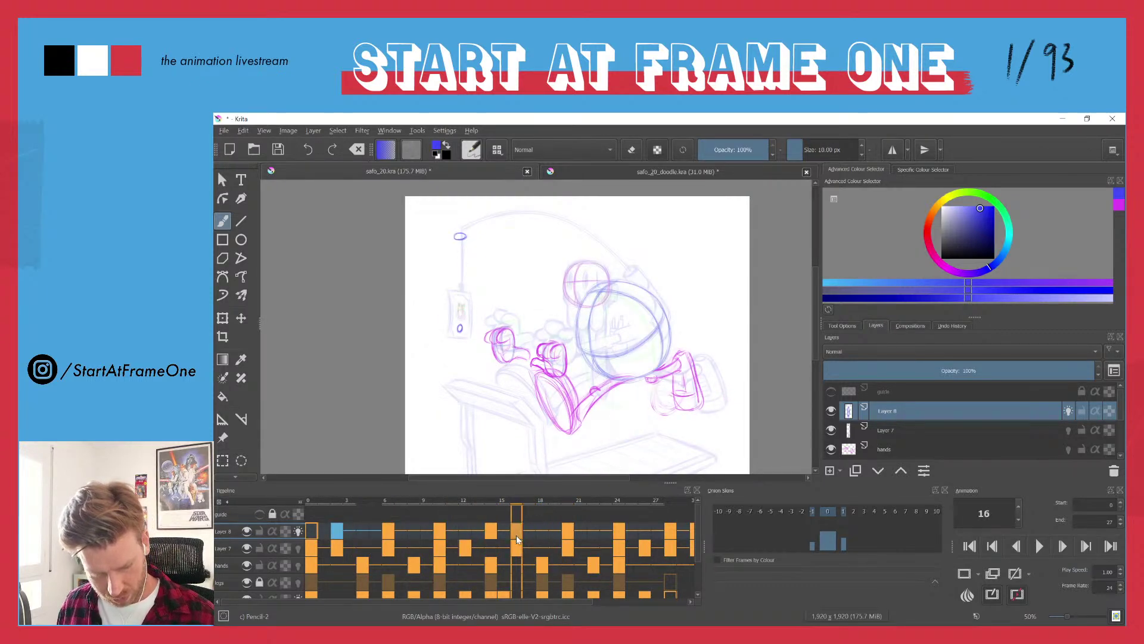
pyautogui.rightClick(516, 535)
pyautogui.click(554, 526)
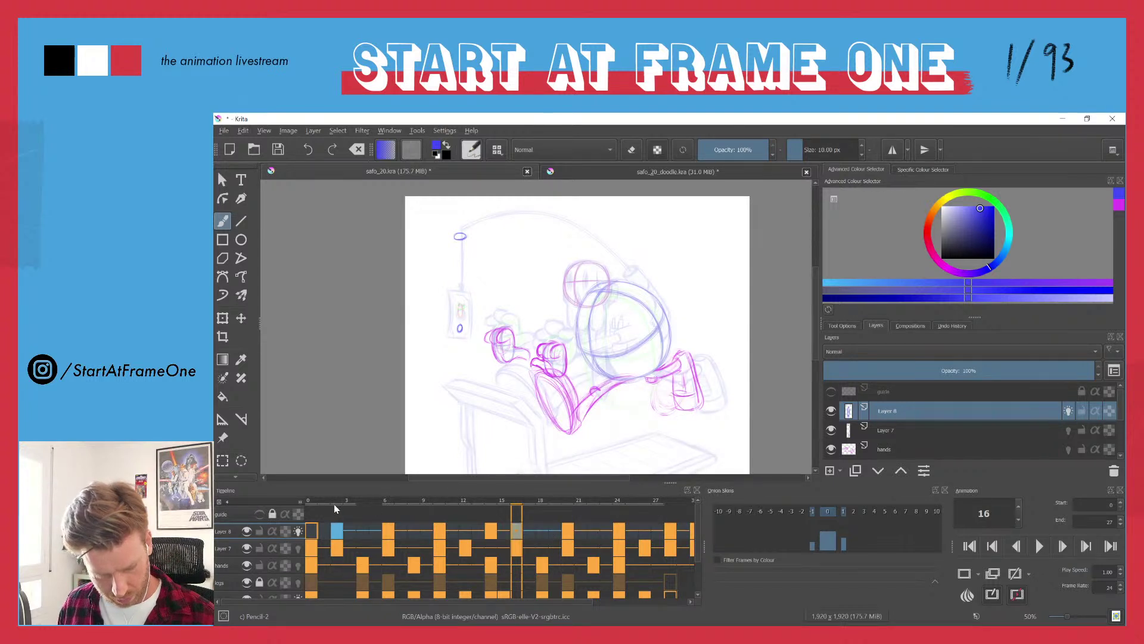
pyautogui.click(338, 531)
pyautogui.click(517, 535)
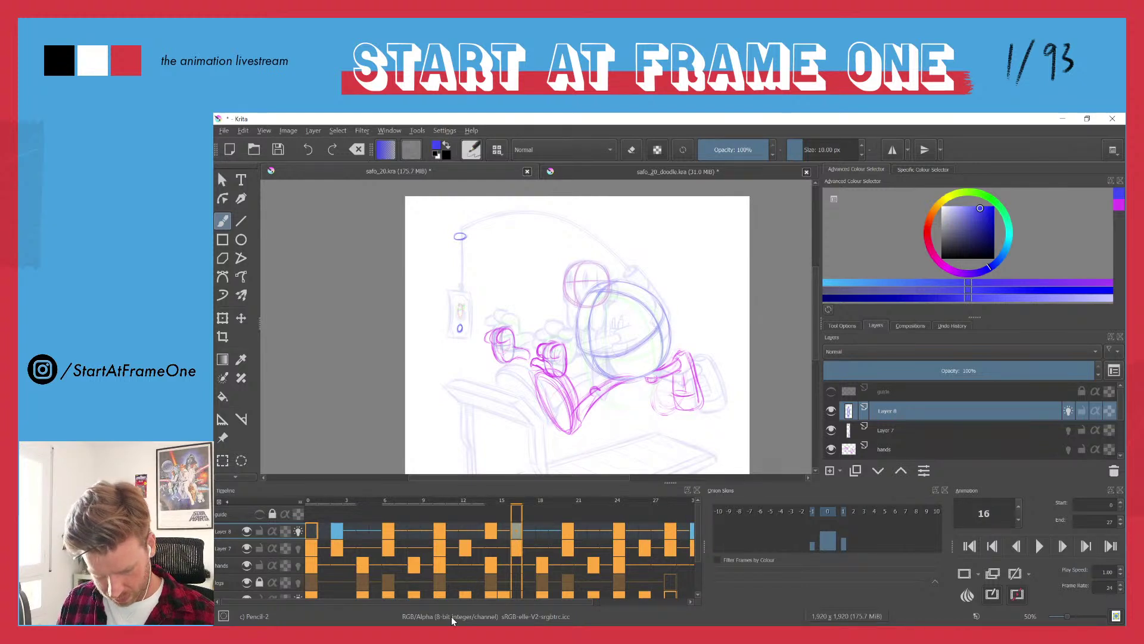
# - Copy the Layer 8 keyframe from frame 28 to the empty frame 0
pyautogui.hscroll(2, 481, 599)
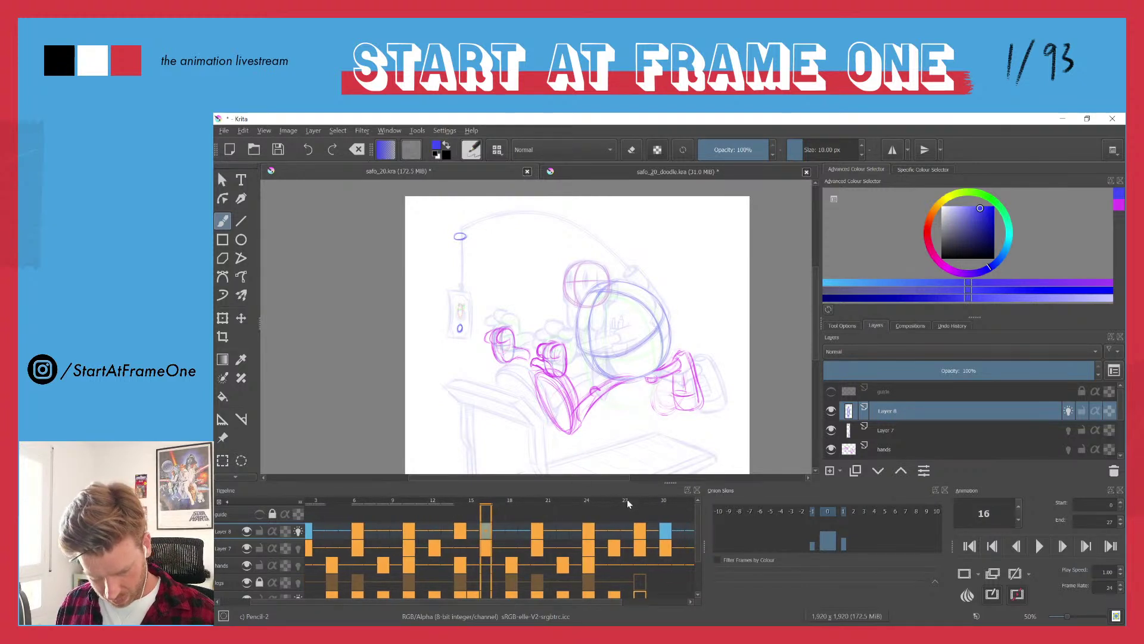
pyautogui.moveTo(627, 503); pyautogui.dragTo(641, 505)
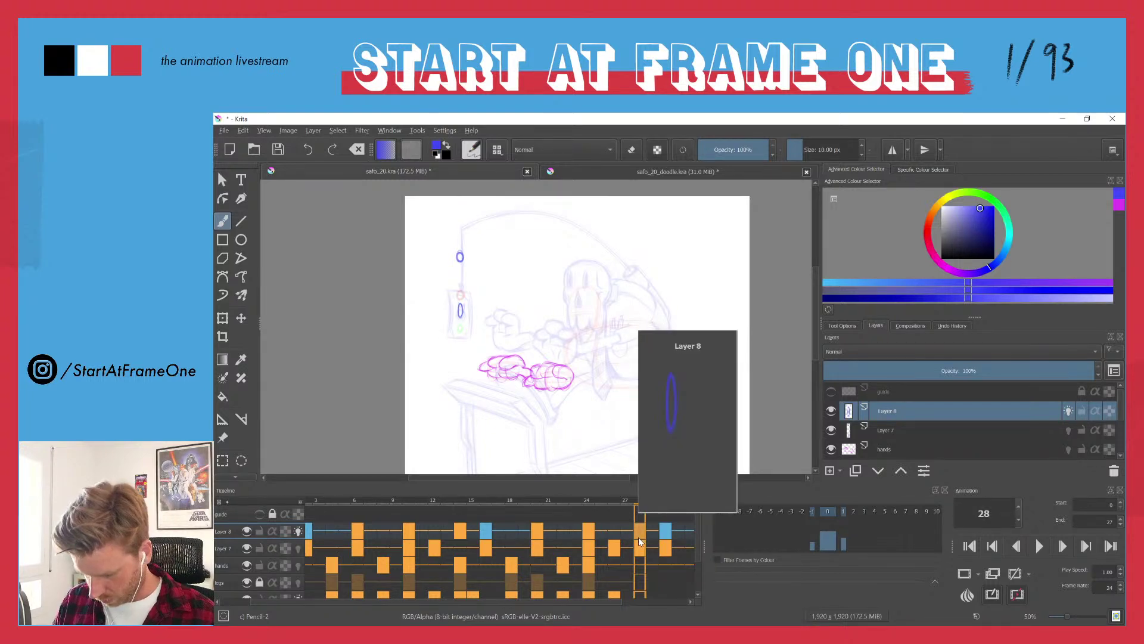
pyautogui.hscroll(-2, 372, 603)
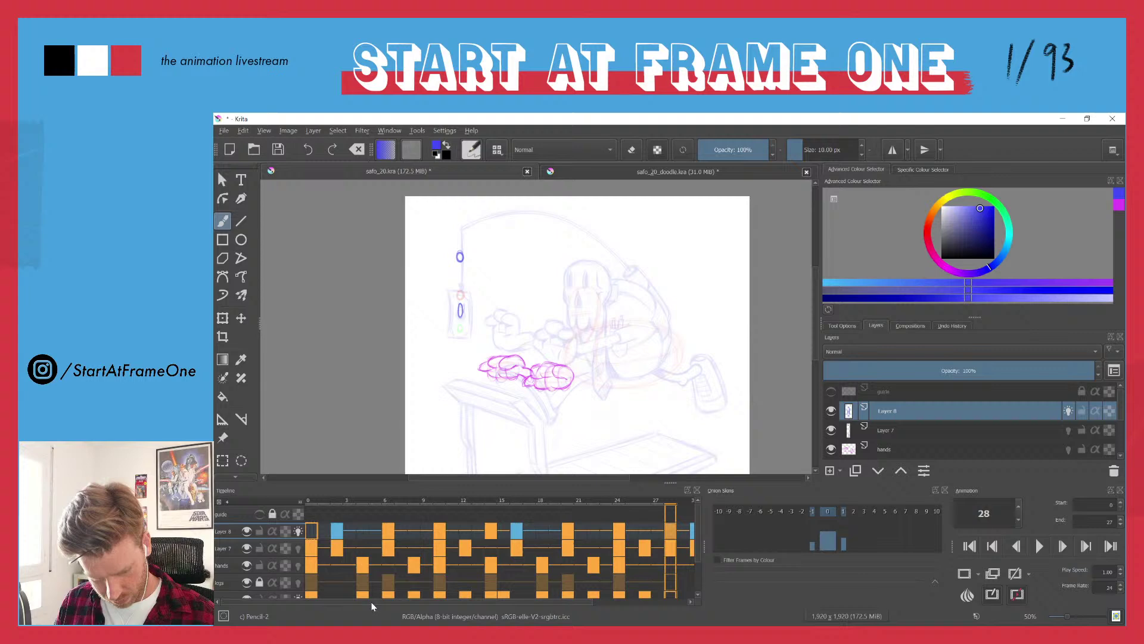
pyautogui.click(309, 532)
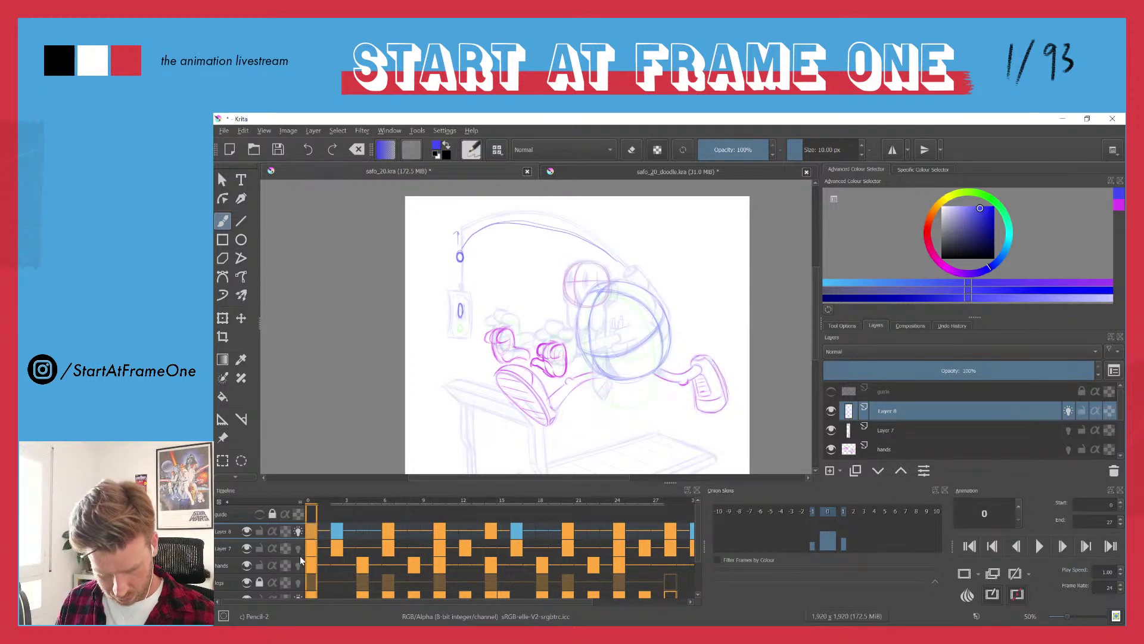
# - Play back the retimed card bounce and scrub between frames 0 and 10 to check it against the rod tip
pyautogui.press('space')
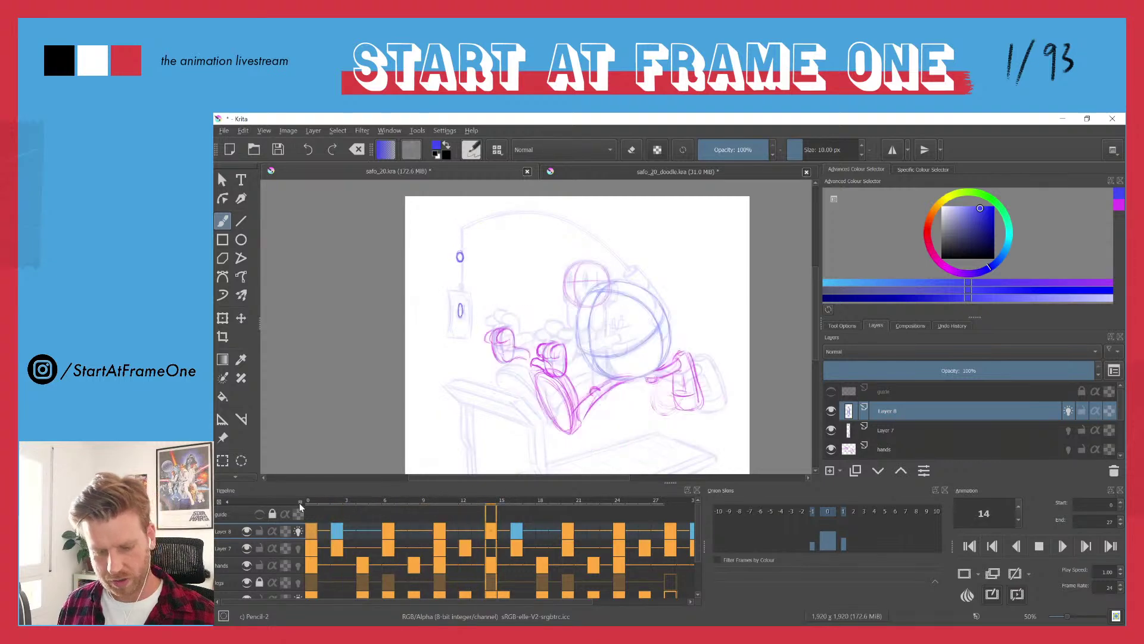
pyautogui.press('space')
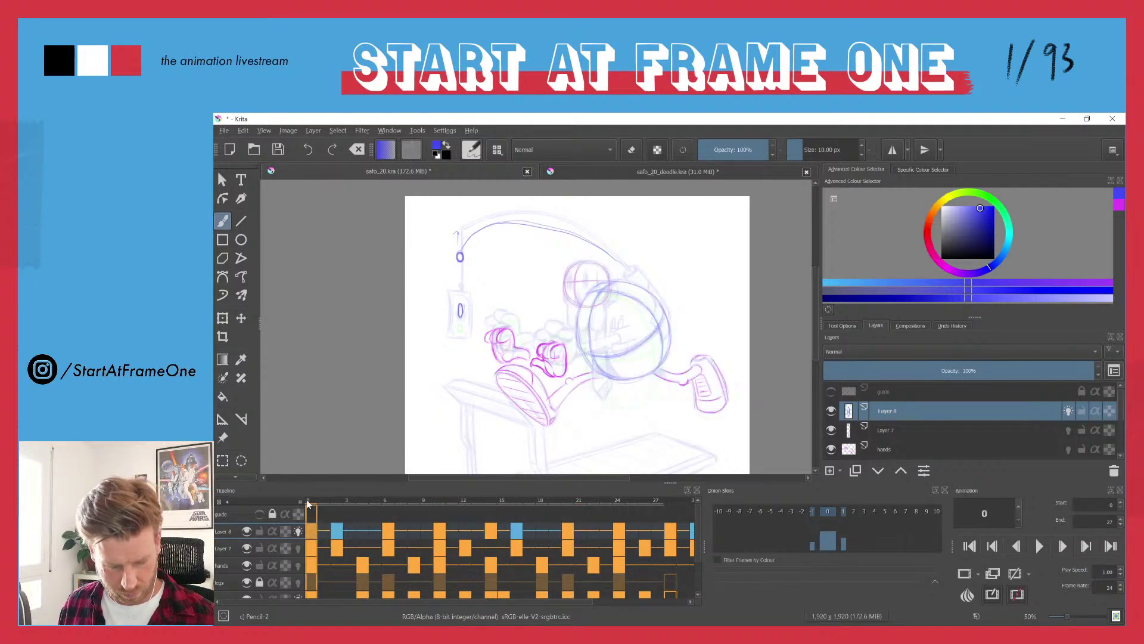
pyautogui.moveTo(322, 503); pyautogui.dragTo(428, 499)
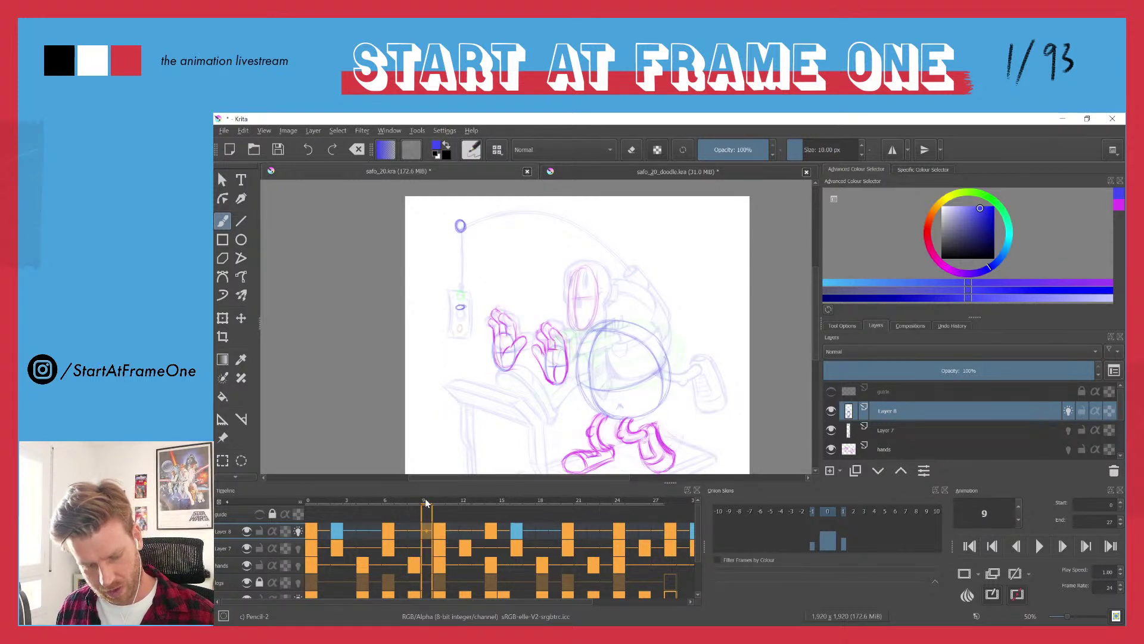
pyautogui.moveTo(432, 502); pyautogui.dragTo(435, 502)
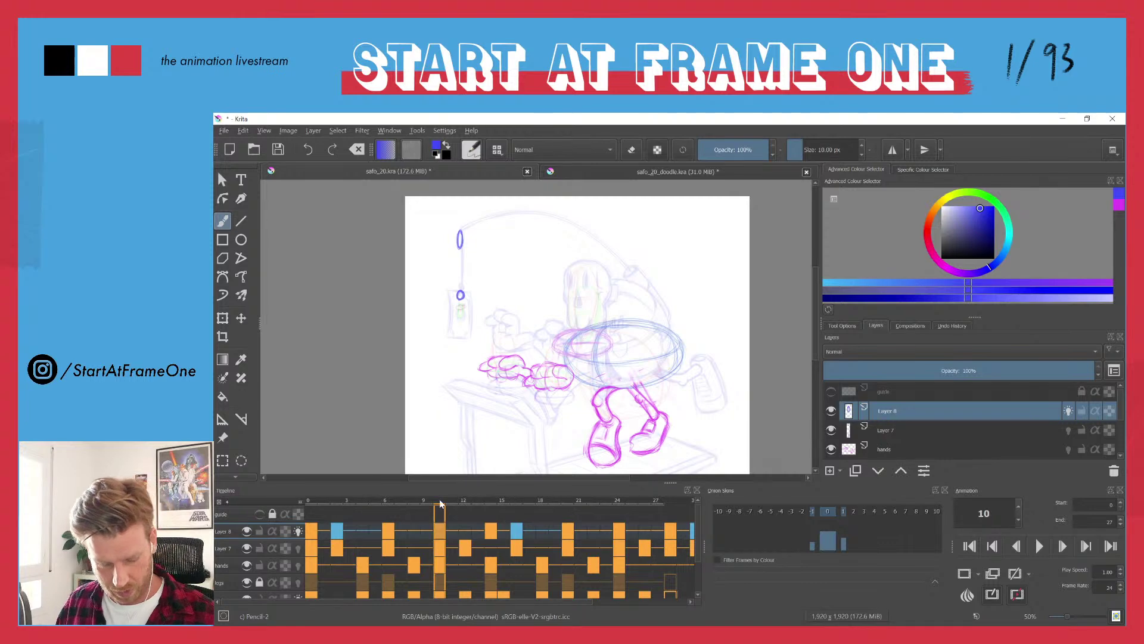
pyautogui.moveTo(439, 503); pyautogui.dragTo(324, 504)
pyautogui.press('space')
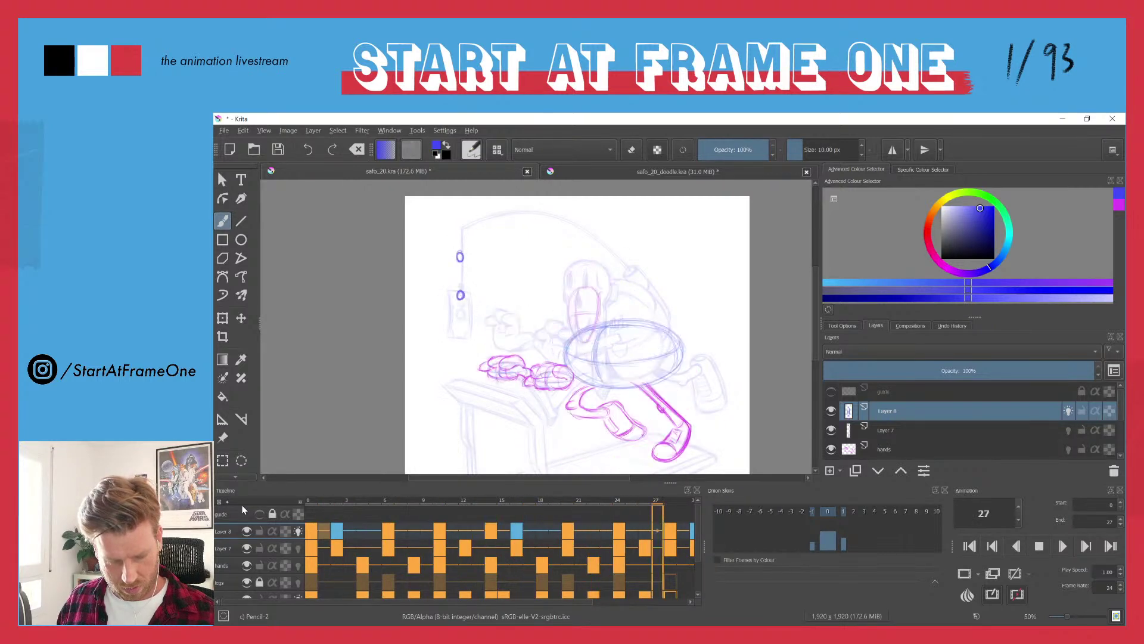
pyautogui.press('space')
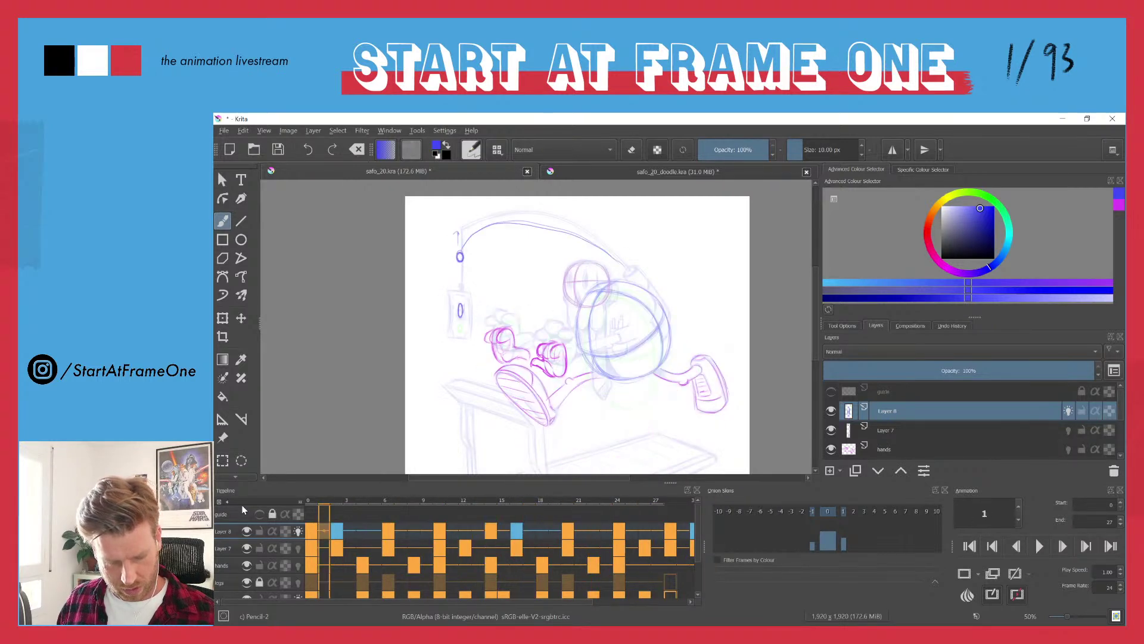
# - Erase the stray rod curve at frame 0 and the leftover mark inside the hanging card on Layer 7 at frame 2
pyautogui.click(309, 504)
pyautogui.moveTo(450, 243); pyautogui.dragTo(476, 254)
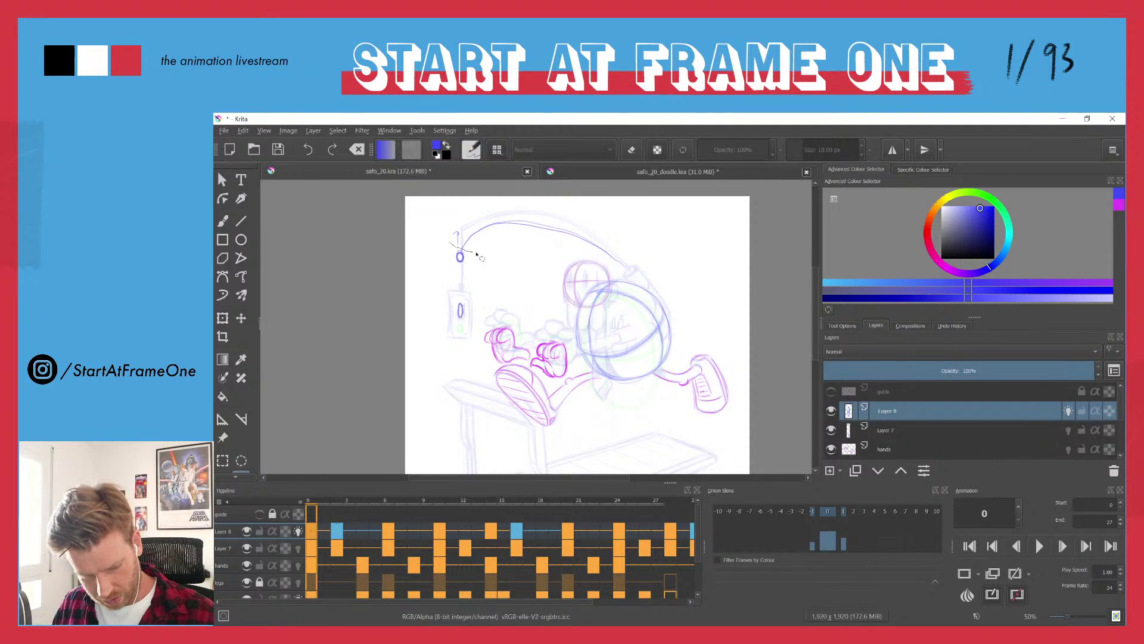
pyautogui.moveTo(426, 210); pyautogui.dragTo(429, 204)
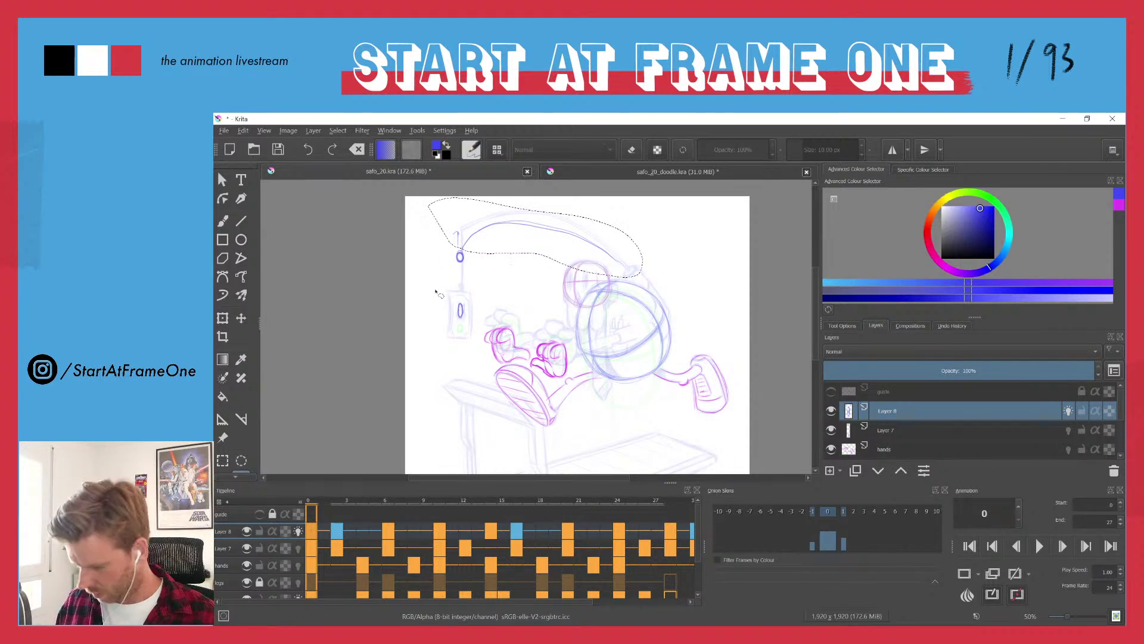
pyautogui.click(226, 549)
pyautogui.click(335, 503)
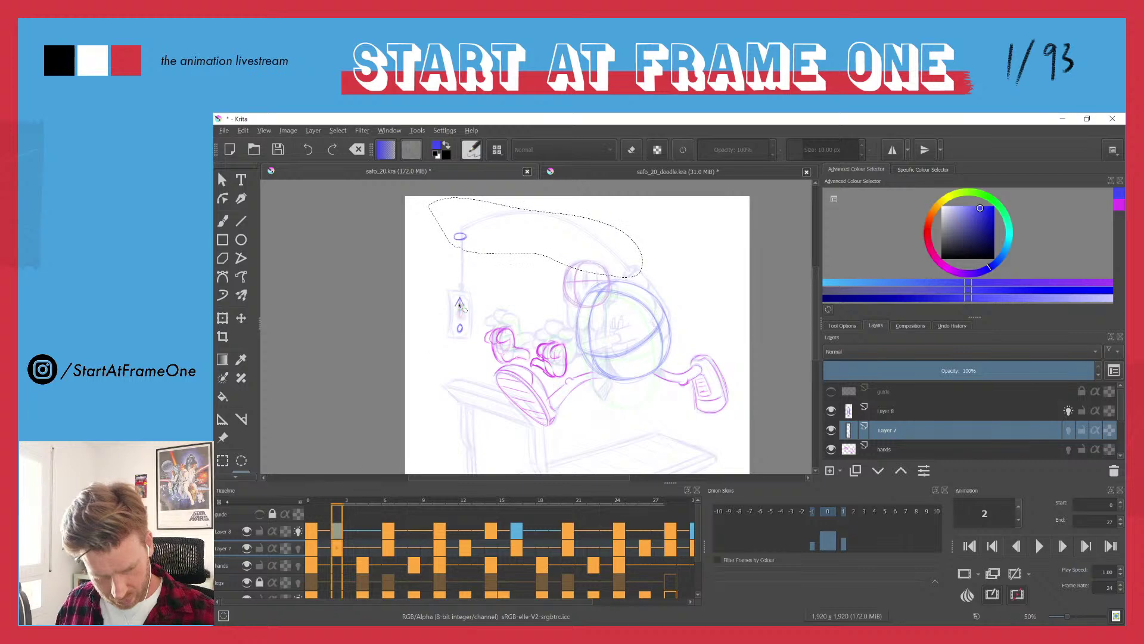
pyautogui.moveTo(460, 290); pyautogui.dragTo(458, 290)
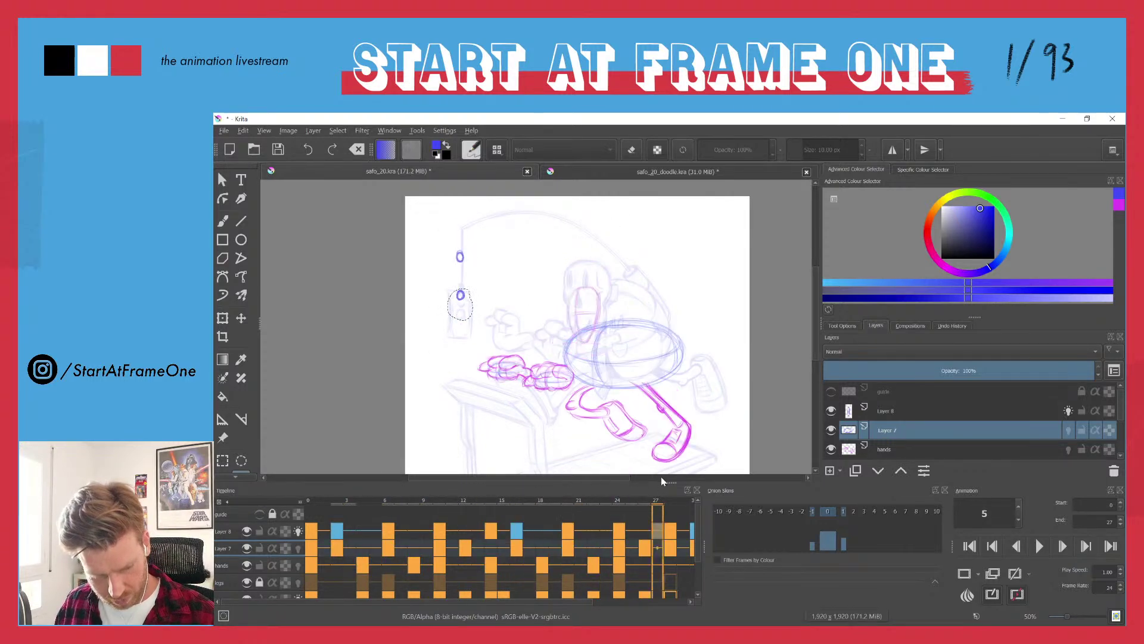
# - Merge Layer 8 with the layer below and toggle the merged layer's visibility to check its content
pyautogui.press('space')
pyautogui.click(888, 410)
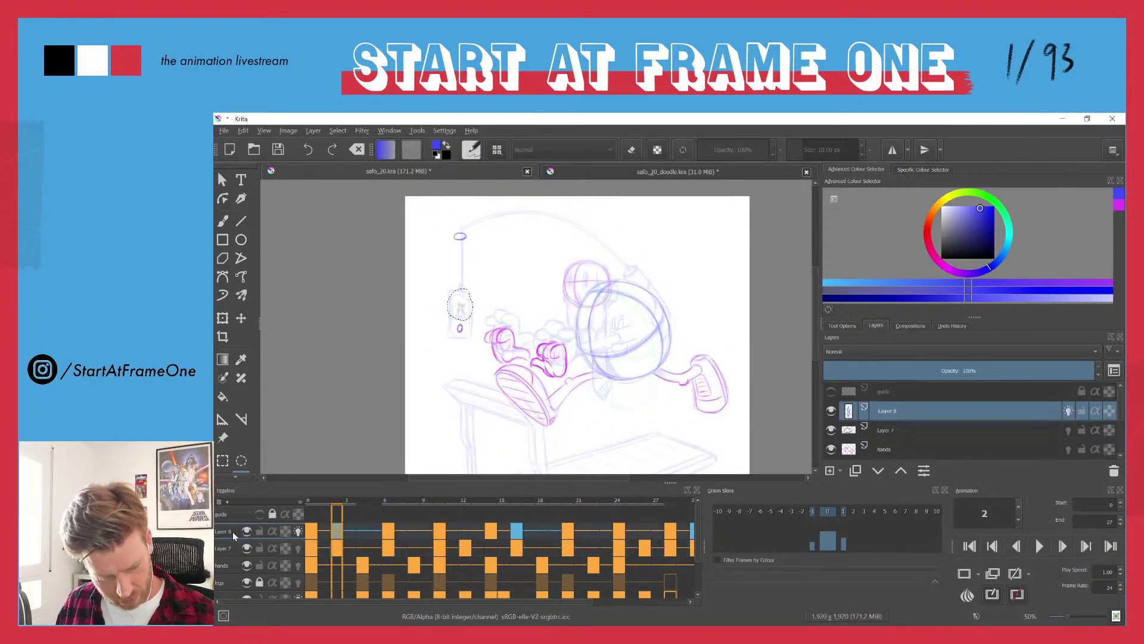
pyautogui.rightClick(882, 406)
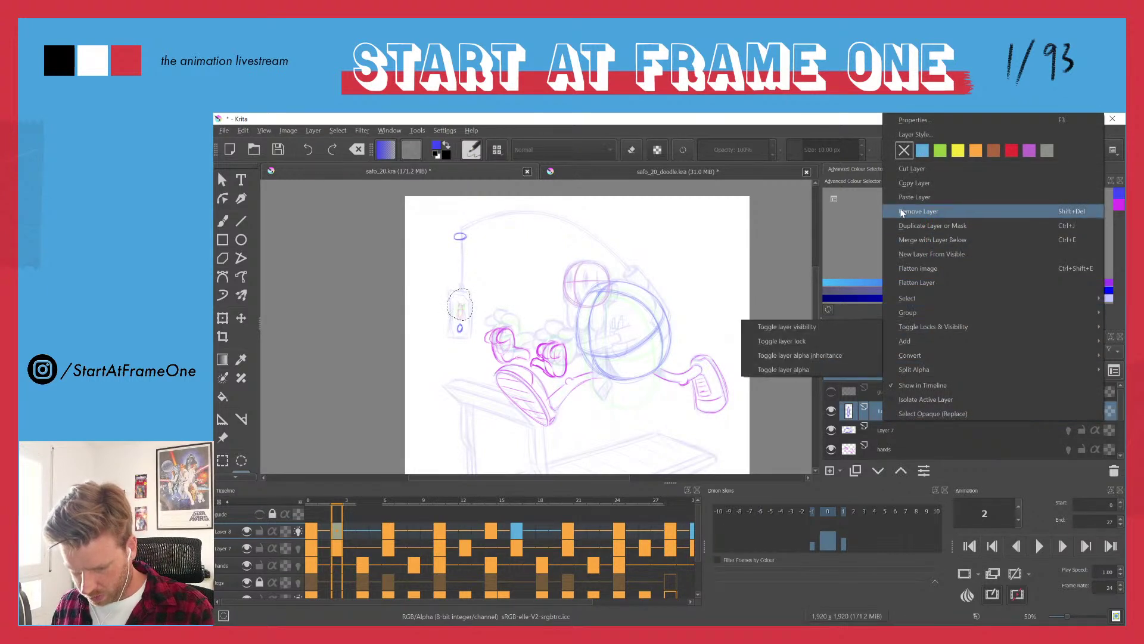
pyautogui.click(904, 241)
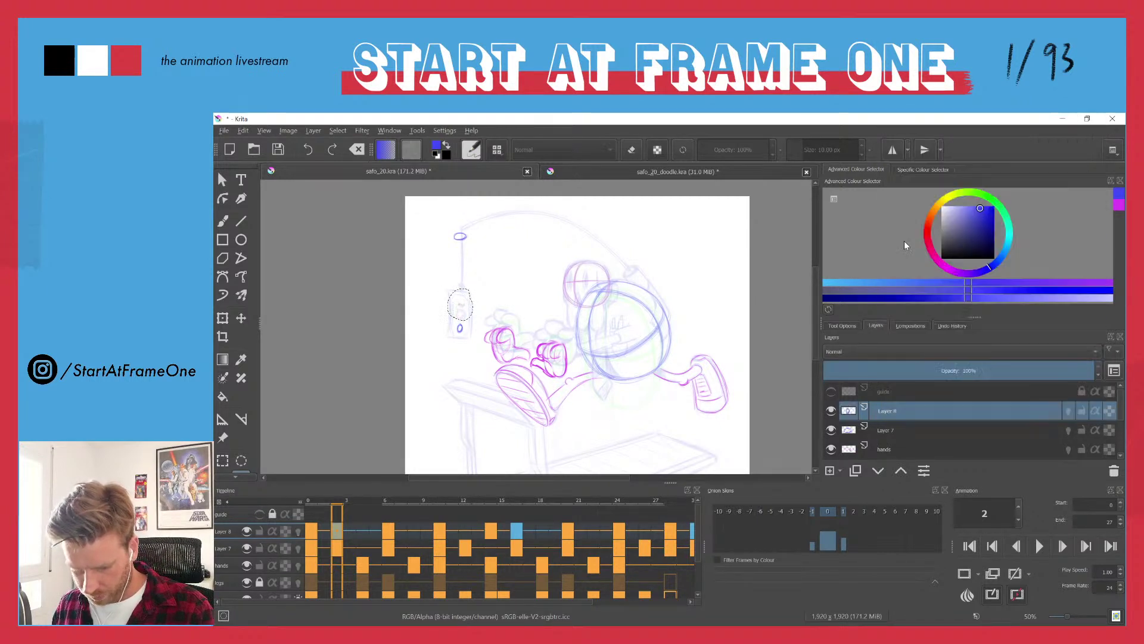
pyautogui.click(832, 412)
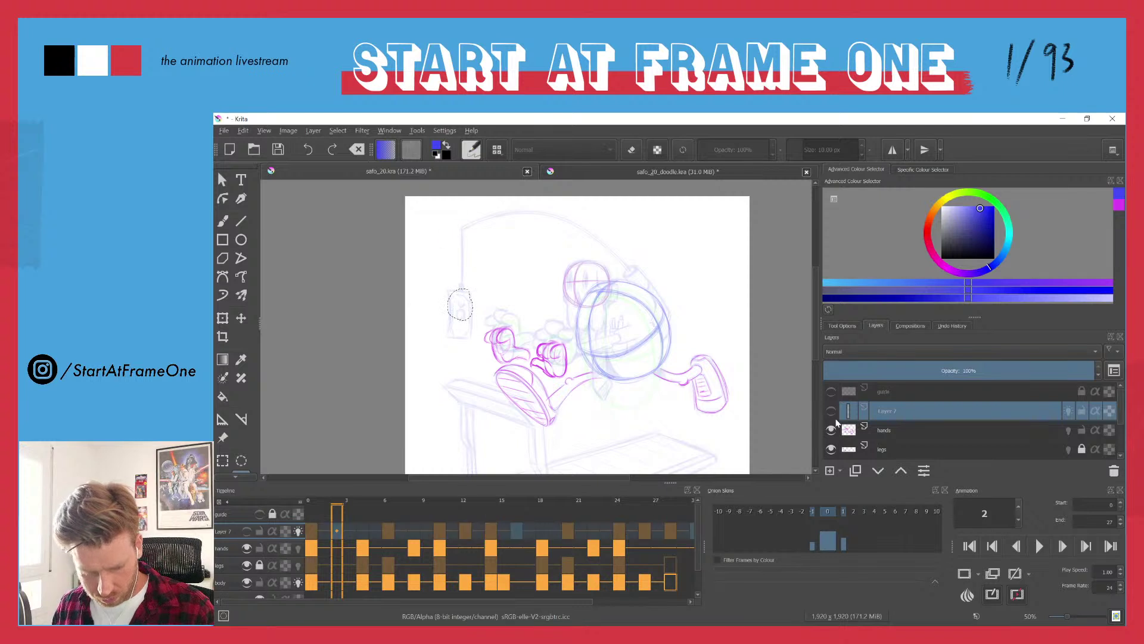
pyautogui.click(832, 412)
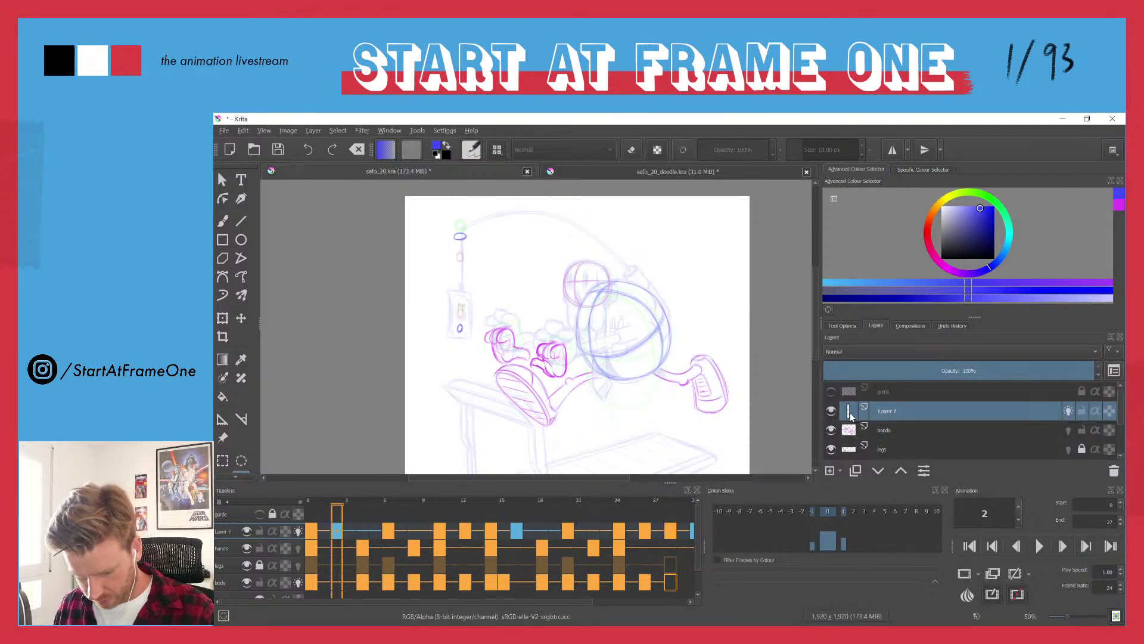
# - Move the merged Layer 7 below the legs layer so it sits directly above the body layer
pyautogui.moveTo(881, 411); pyautogui.dragTo(877, 450)
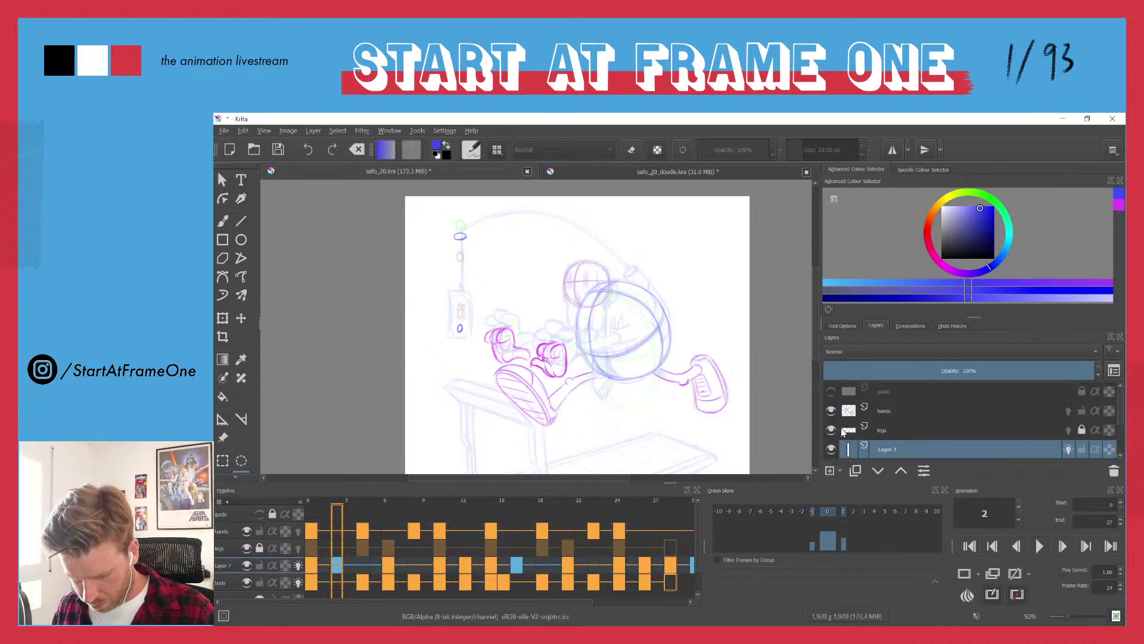
pyautogui.scroll(-2, 861, 427)
pyautogui.scroll(2, 859, 432)
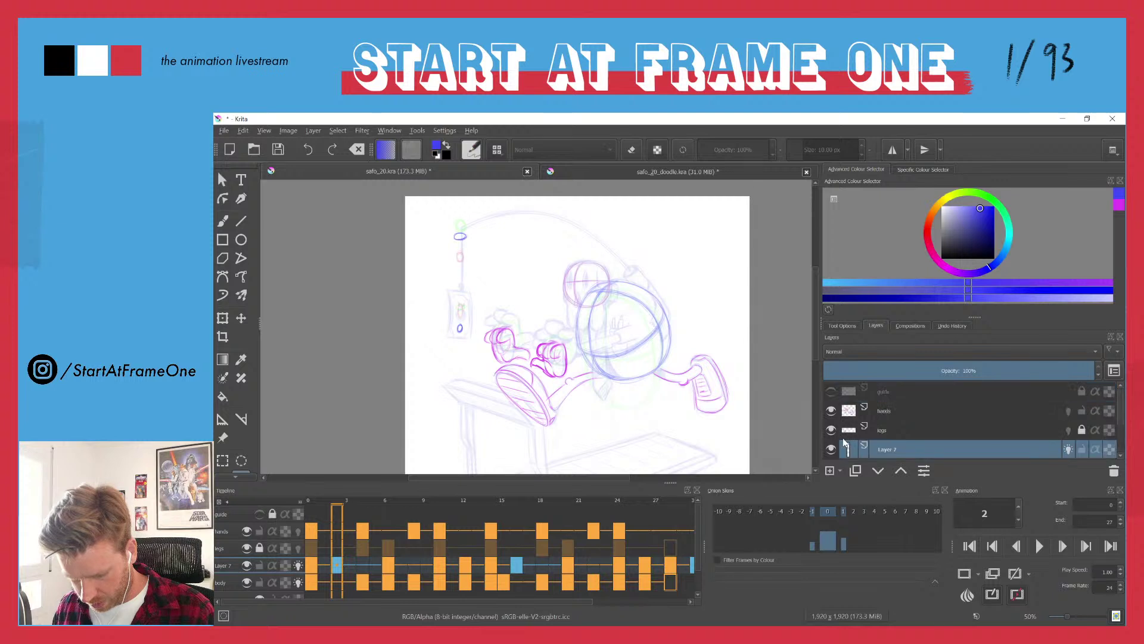
pyautogui.scroll(-2, 856, 437)
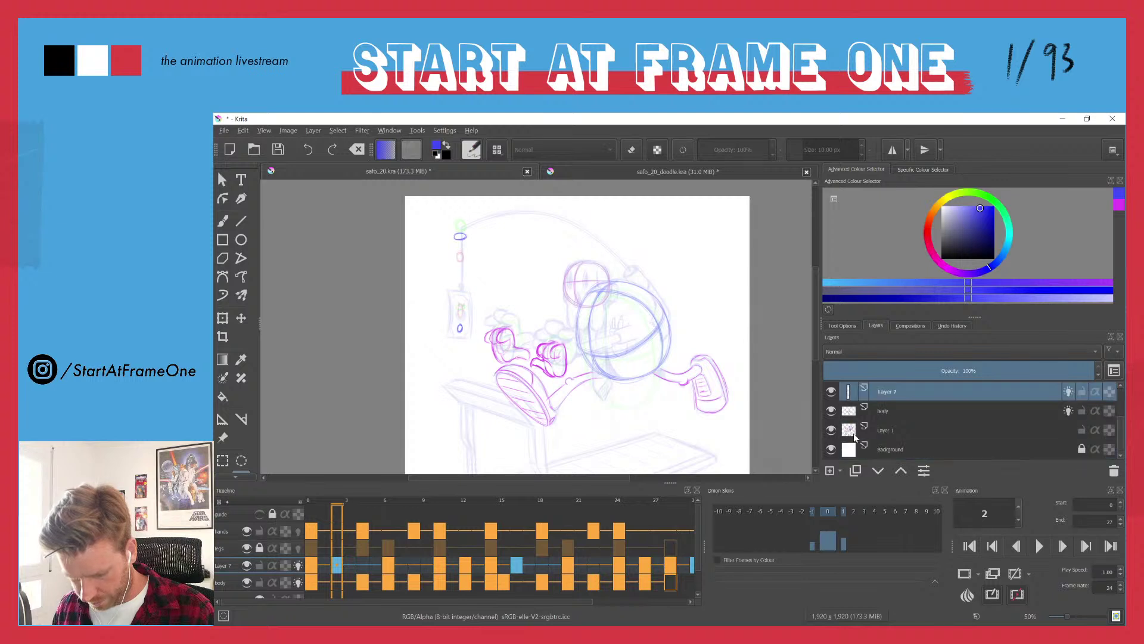
# - Check the body layer by toggling its visibility, and merge Layer 7 down into it
pyautogui.click(831, 411)
pyautogui.click(832, 411)
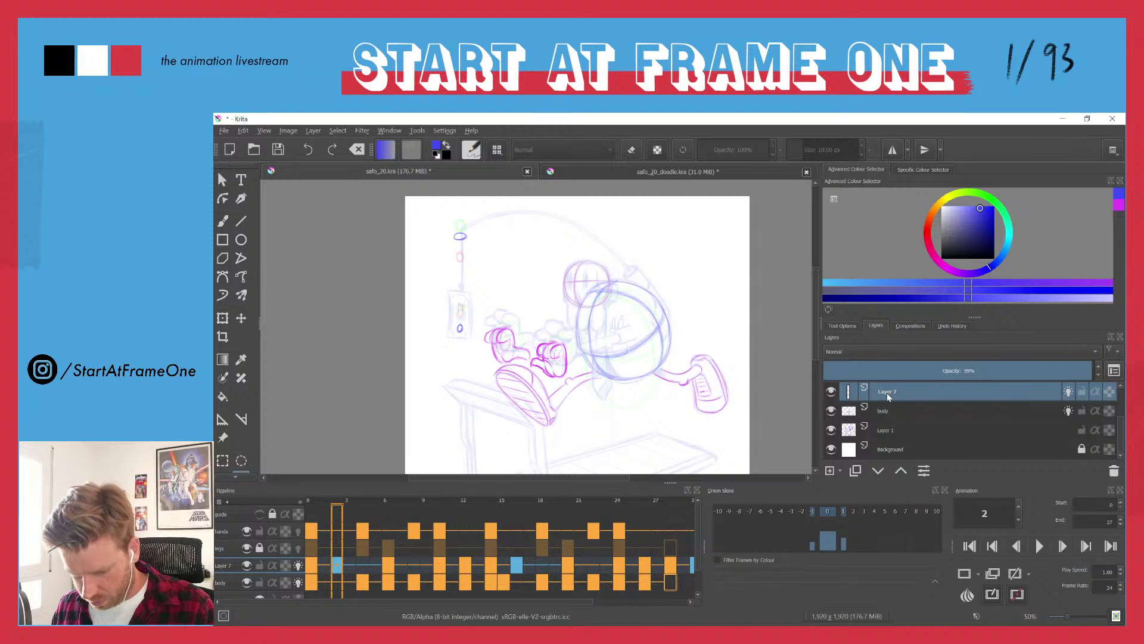
pyautogui.click(891, 412)
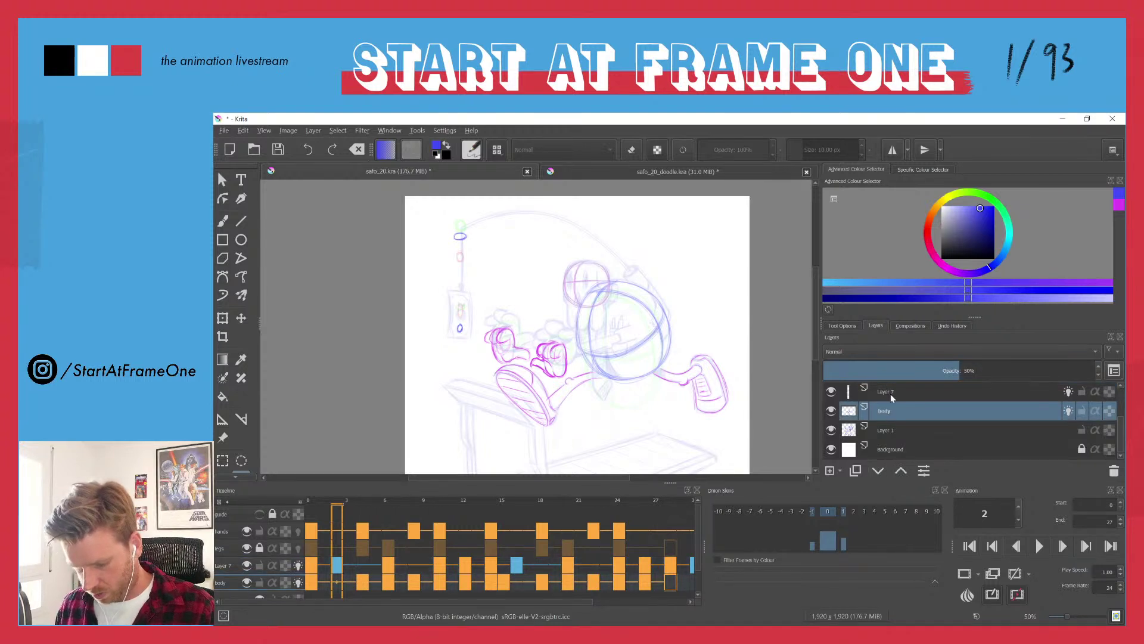
pyautogui.click(891, 395)
pyautogui.rightClick(889, 395)
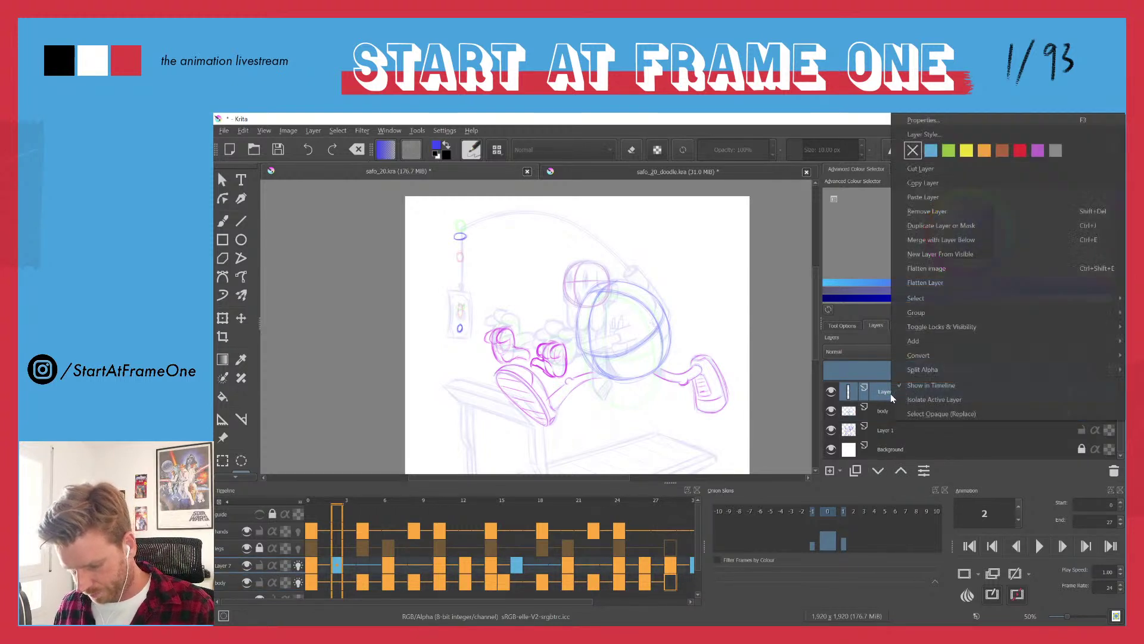
pyautogui.click(915, 241)
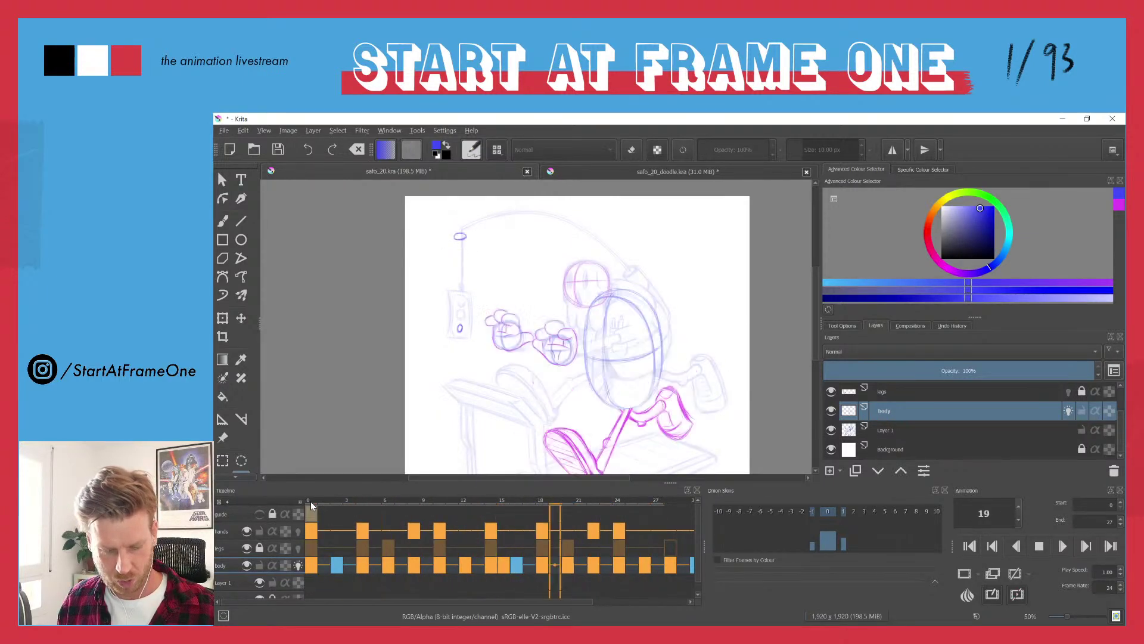
# - Review the run animation from frame 0 in repeated playback, hiding the Layer 1 sketch for a clearer view
pyautogui.press('space')
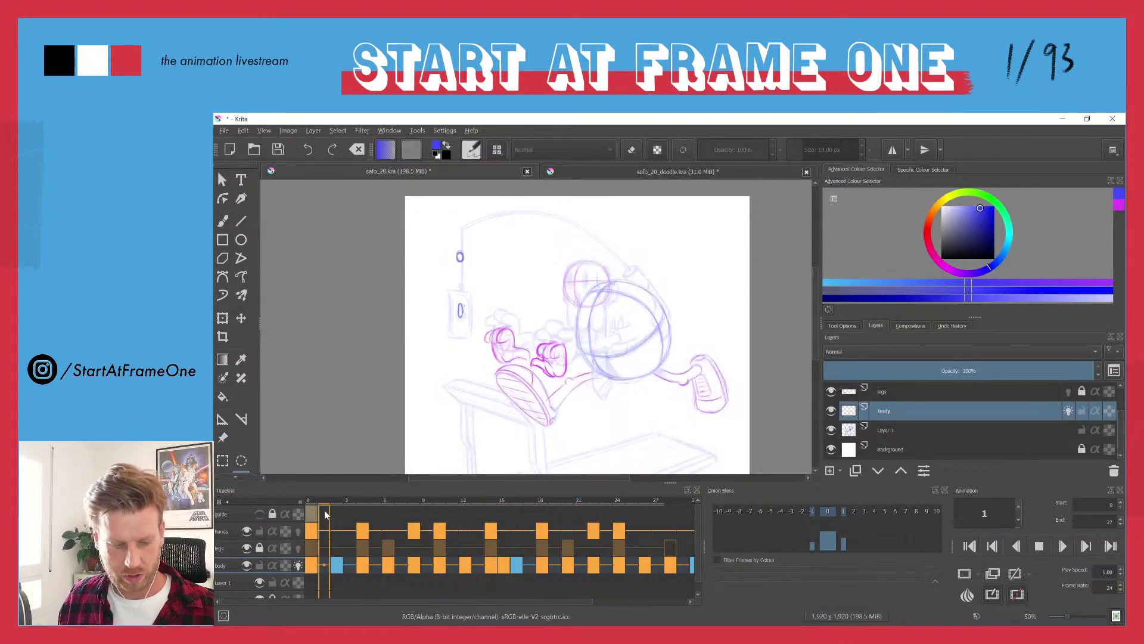
pyautogui.click(311, 500)
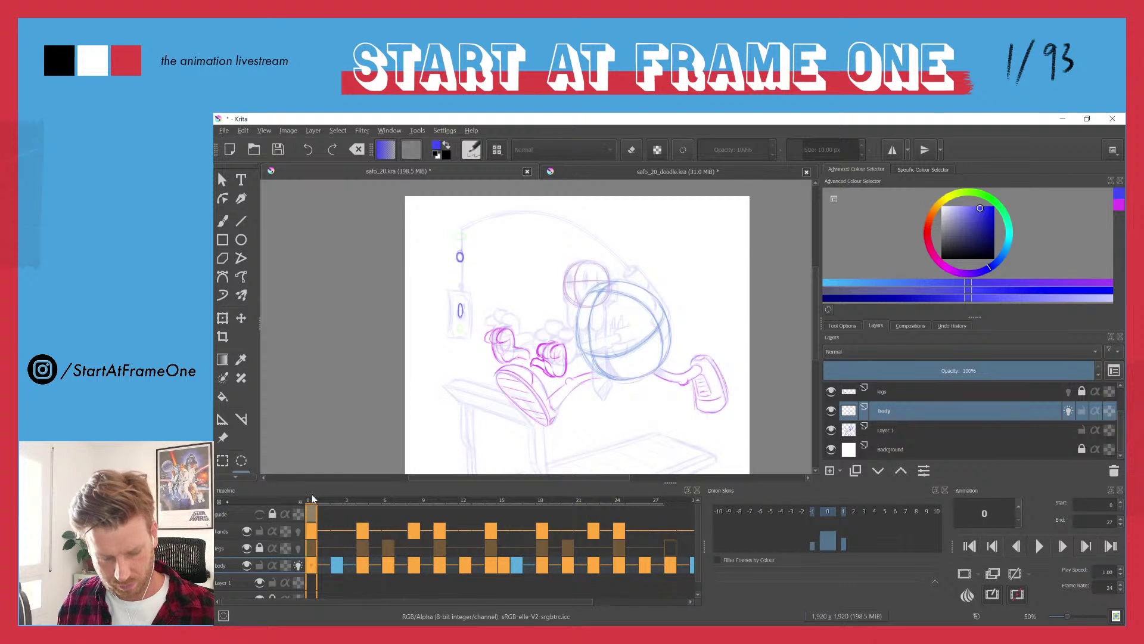
pyautogui.click(832, 432)
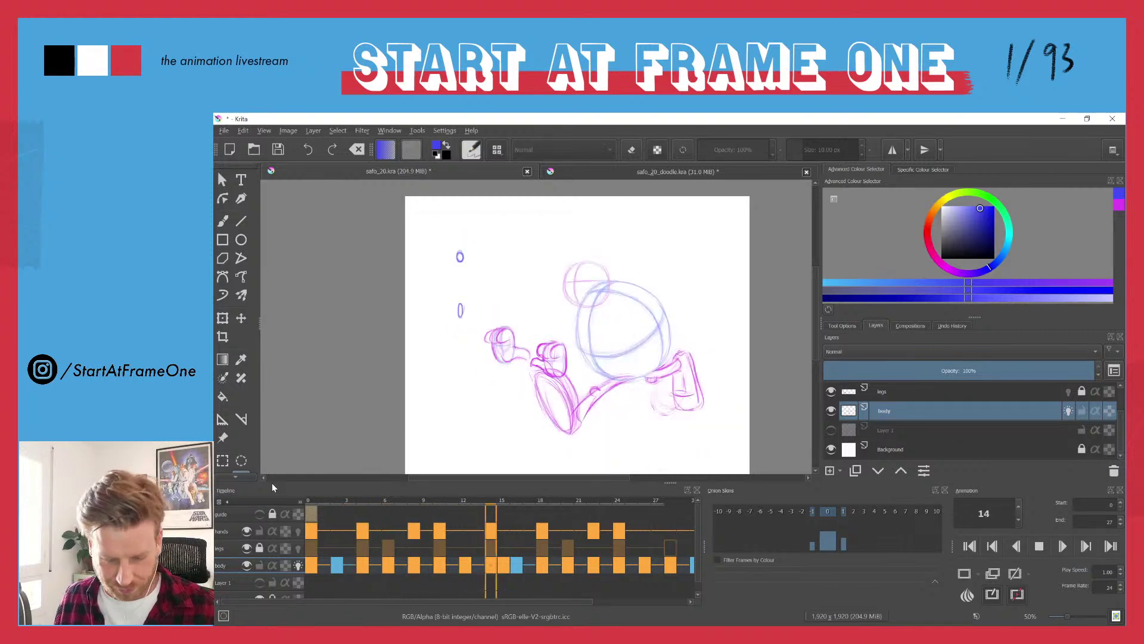
pyautogui.click(311, 502)
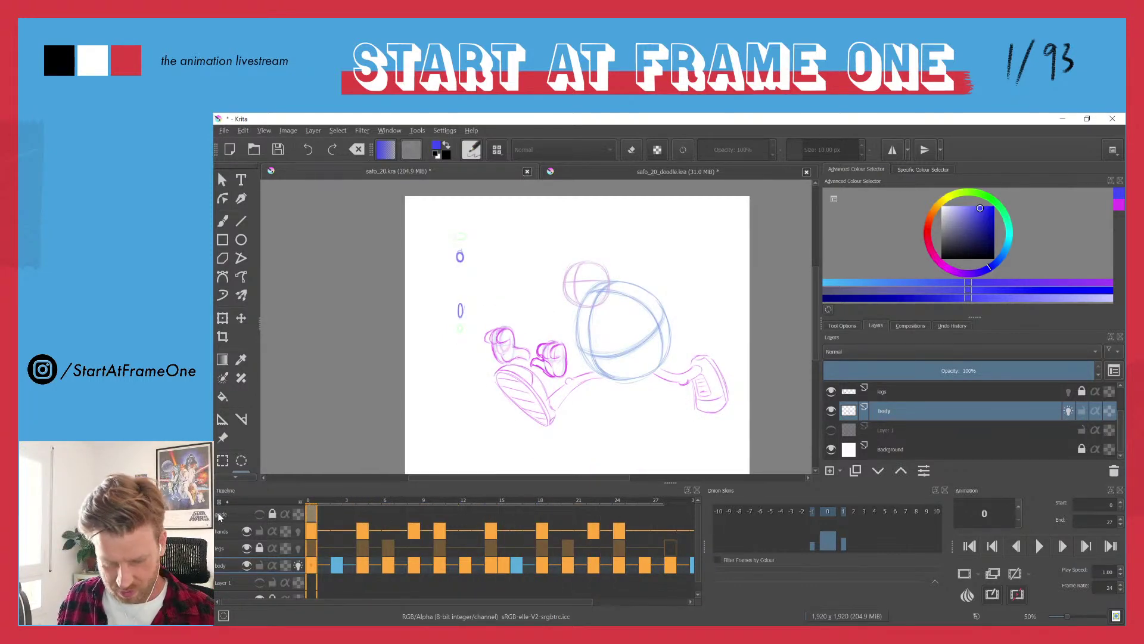
pyautogui.press('space')
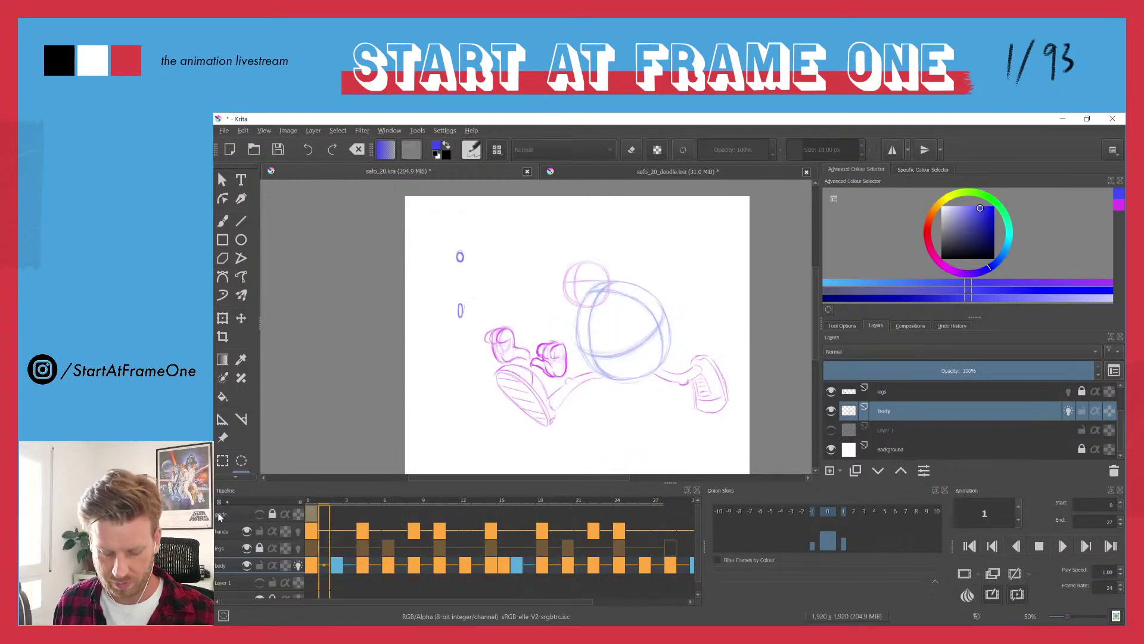
pyautogui.press('space')
pyautogui.press('space')
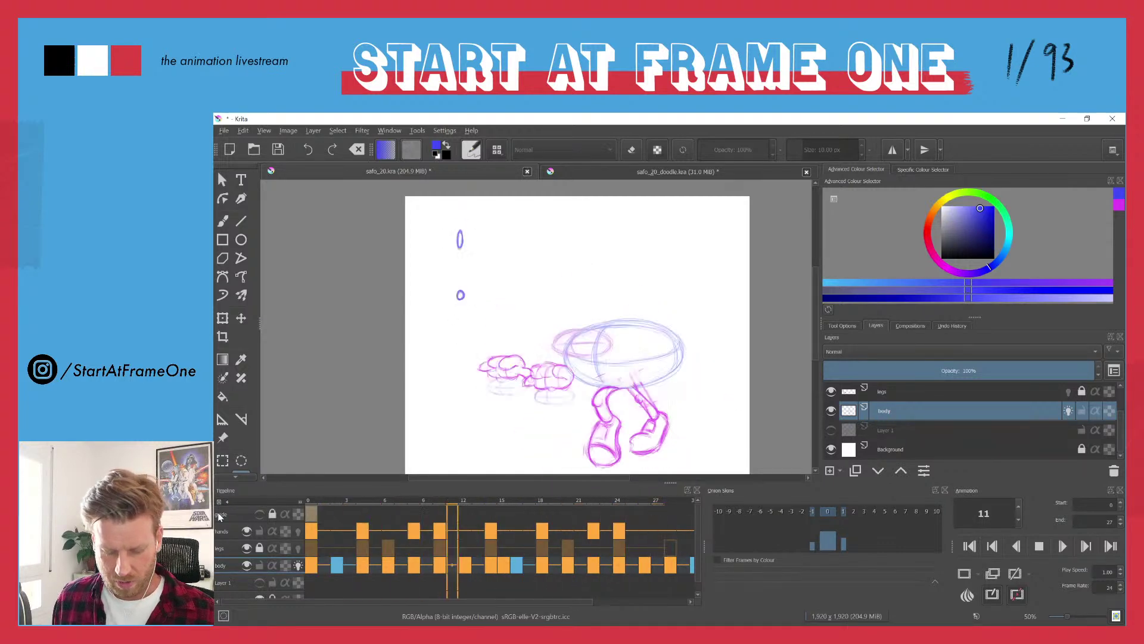
pyautogui.press('space')
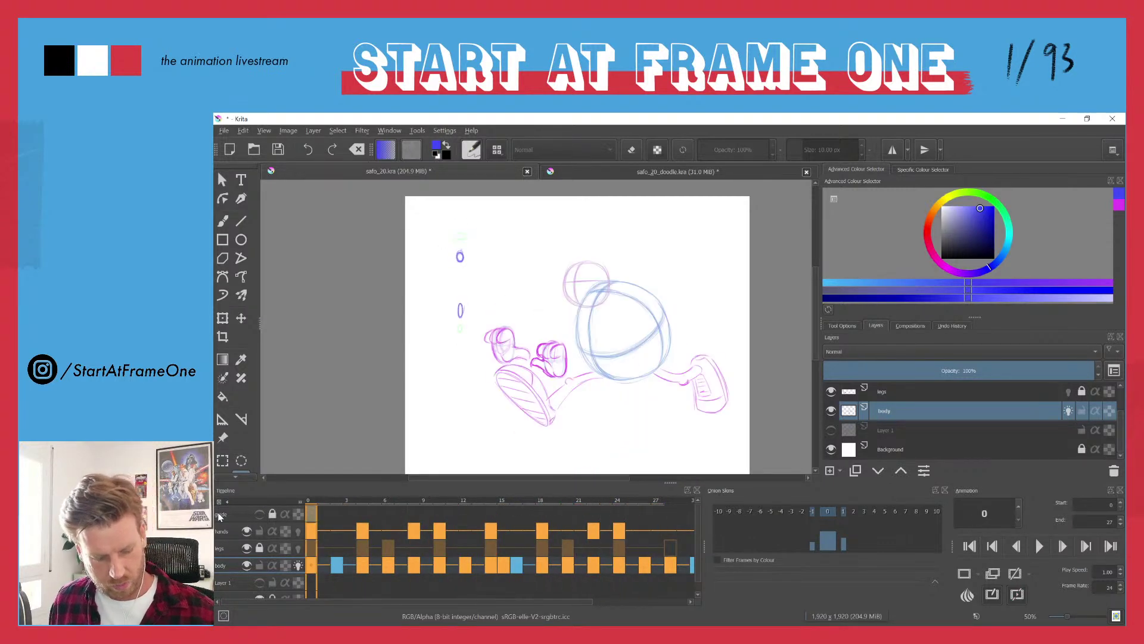
pyautogui.press('space')
pyautogui.press('space')
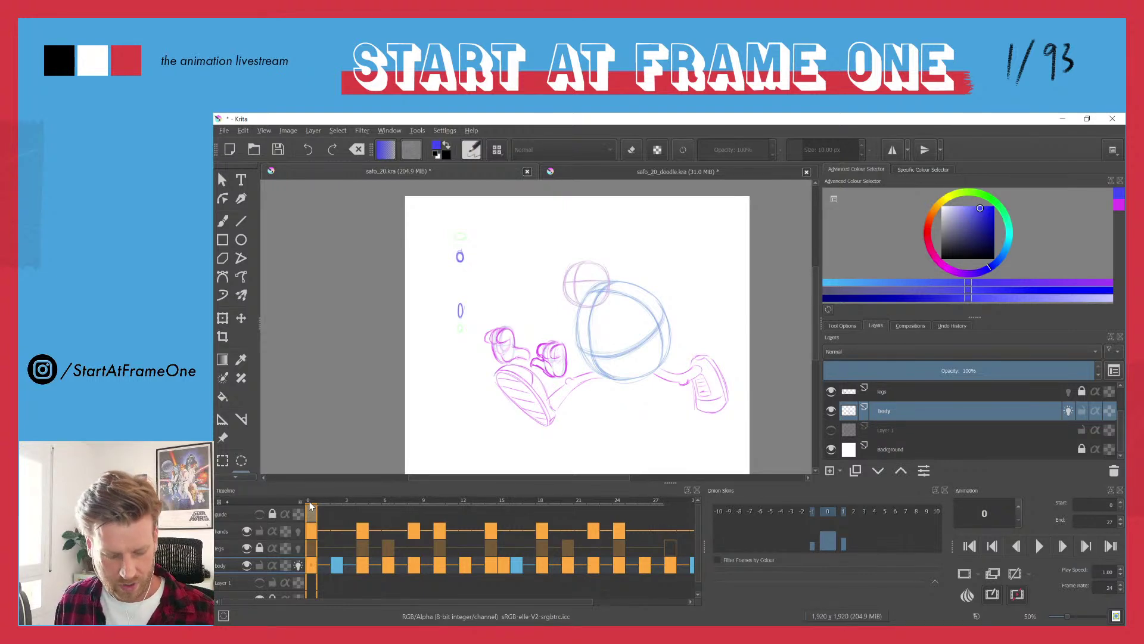
pyautogui.press('space')
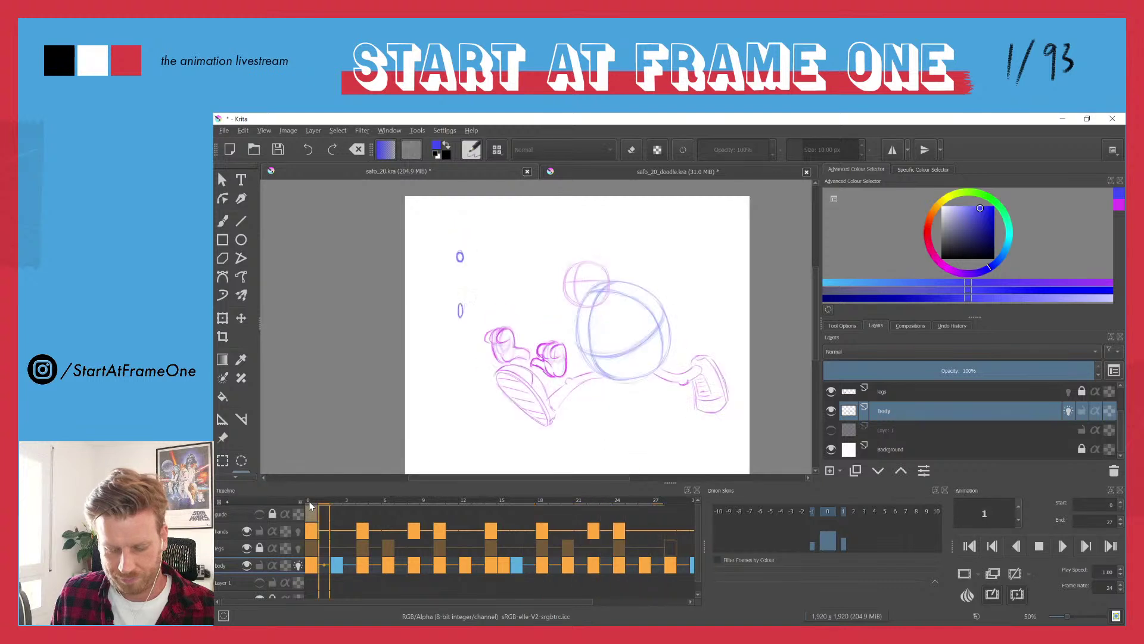
pyautogui.click(310, 506)
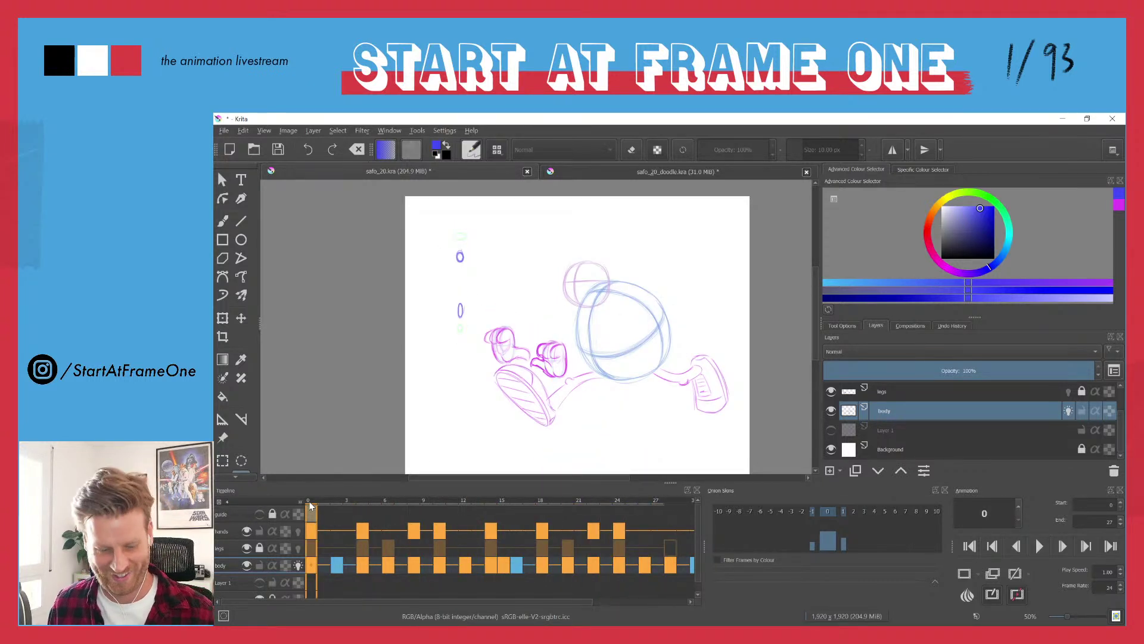
pyautogui.press('space')
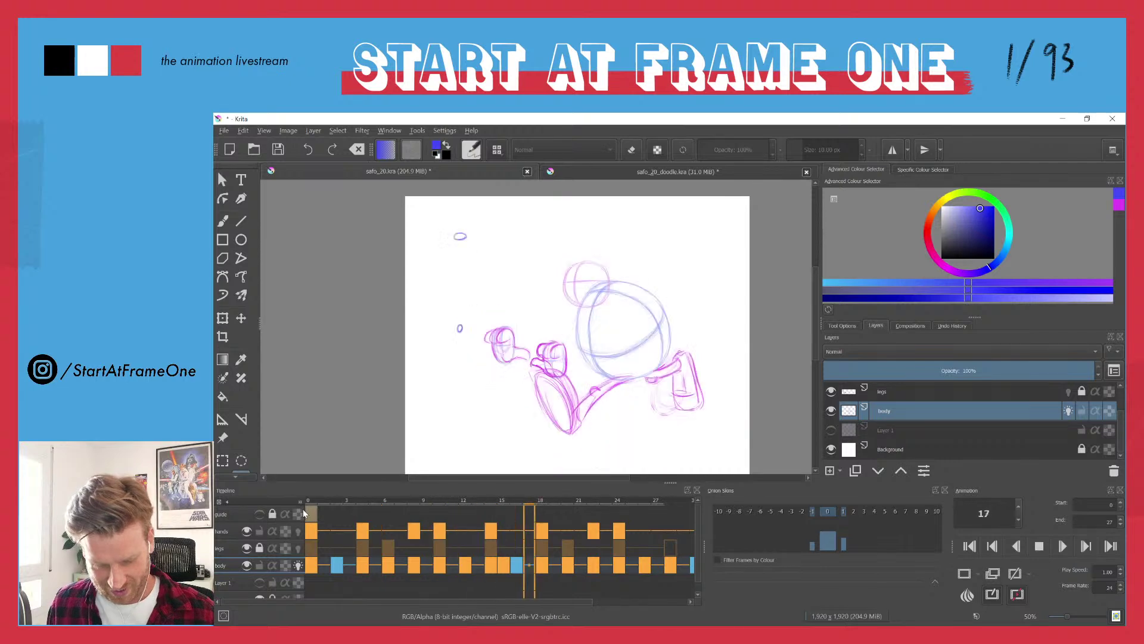
pyautogui.press('space')
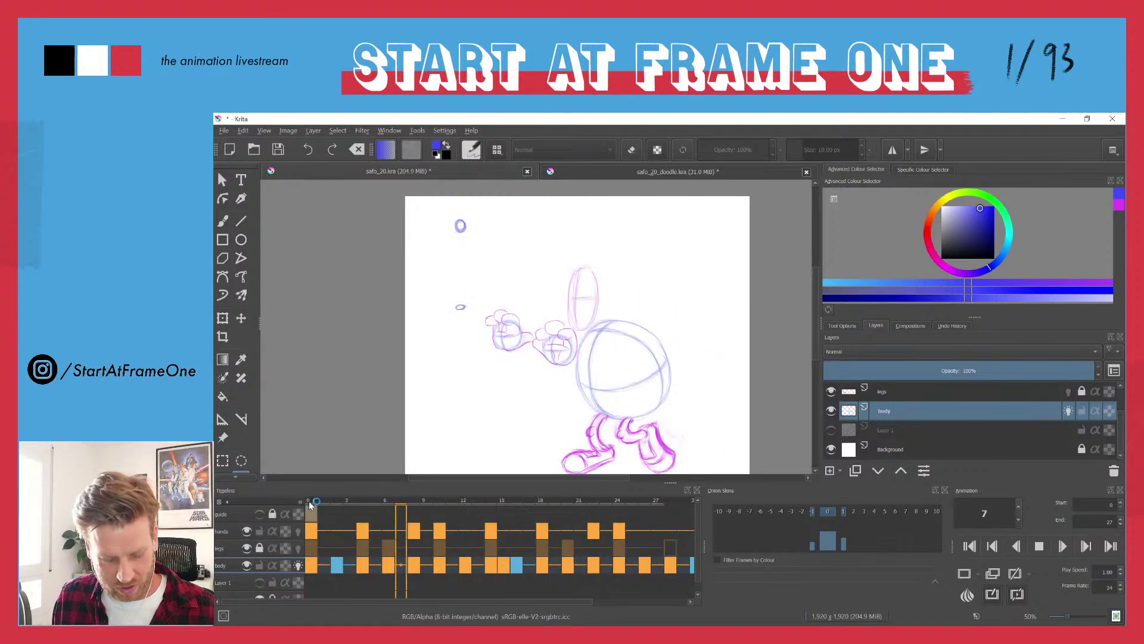
pyautogui.click(308, 503)
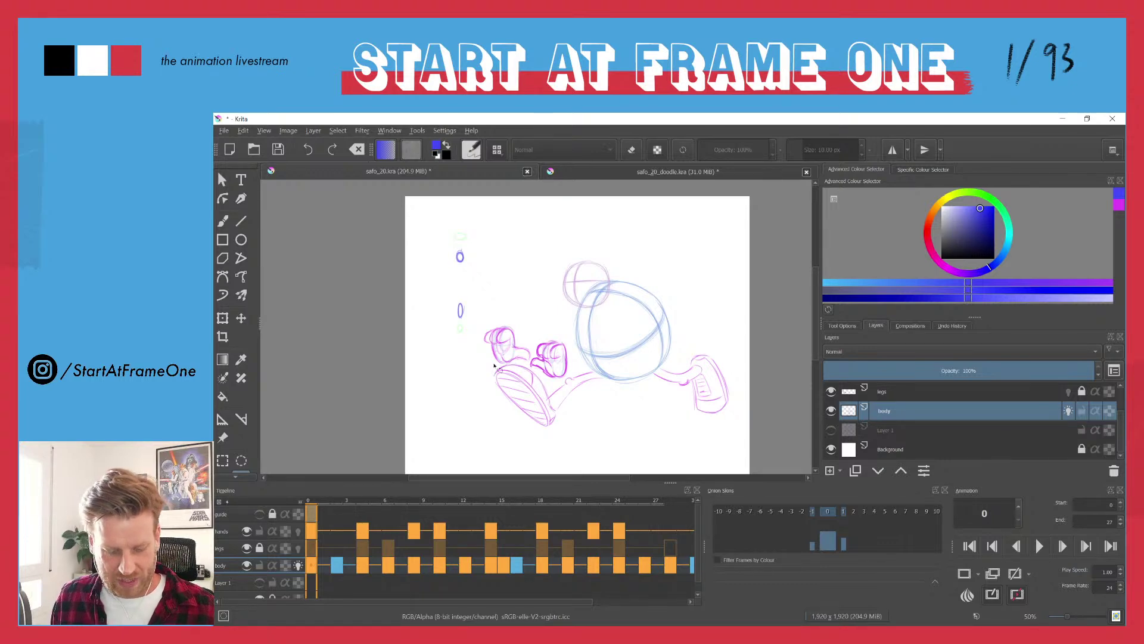
pyautogui.press('space')
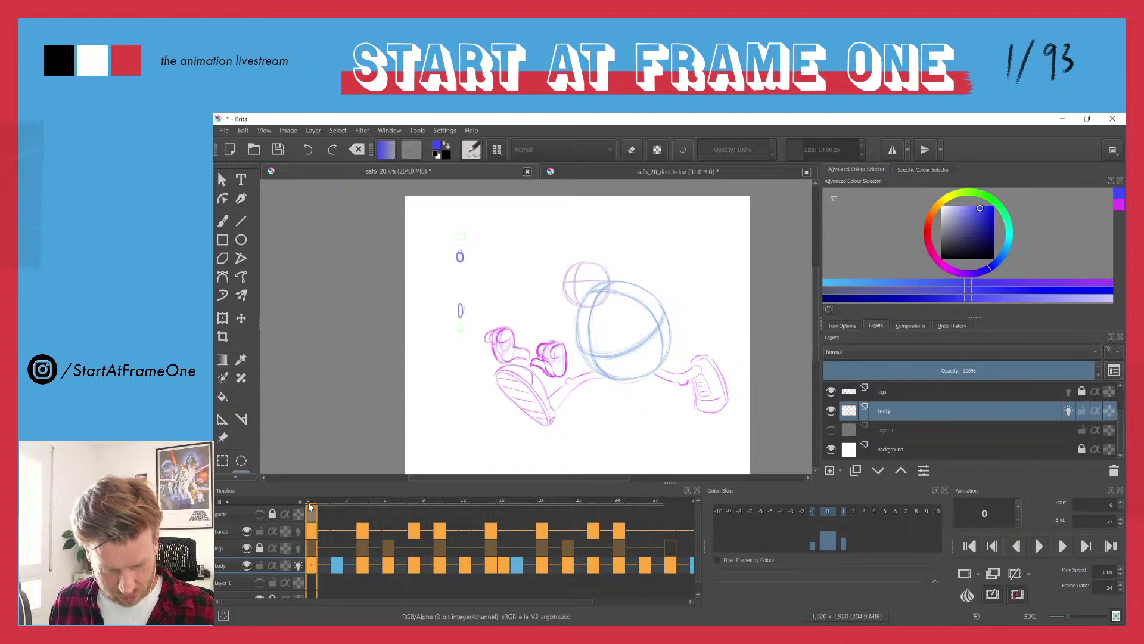
# - Show the Layer 1 sketch again and add a new layer named "head" above the body layer
pyautogui.moveTo(586, 270)
pyautogui.mouseDown()
pyautogui.moveTo(572, 265)
pyautogui.moveTo(568, 219)
pyautogui.mouseUp()
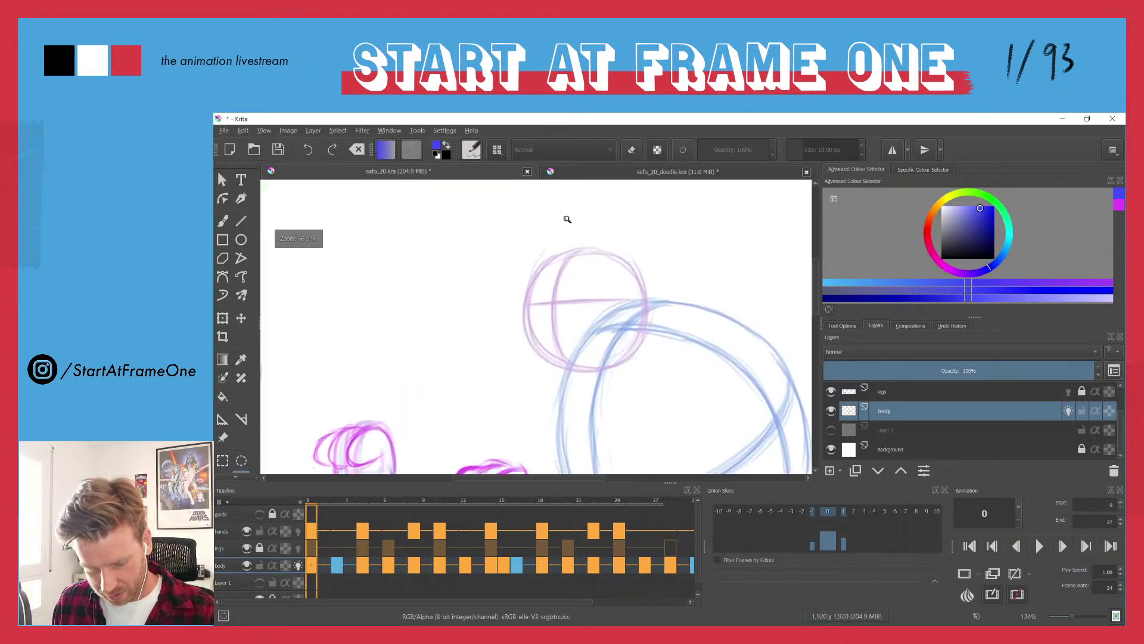
pyautogui.click(830, 430)
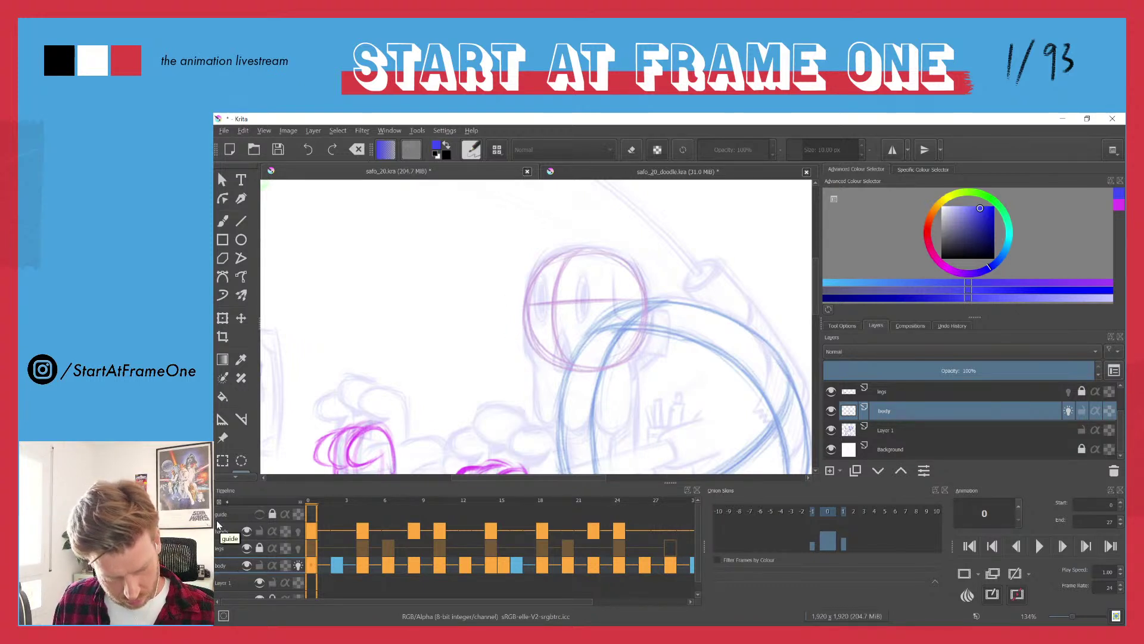
pyautogui.click(830, 471)
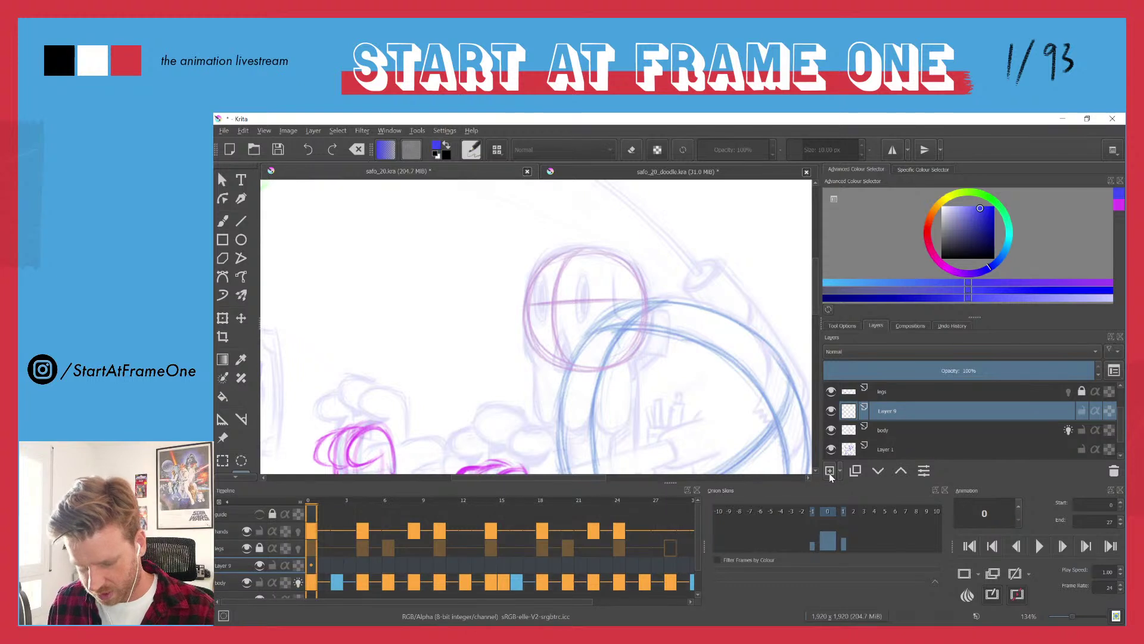
pyautogui.doubleClick(882, 410)
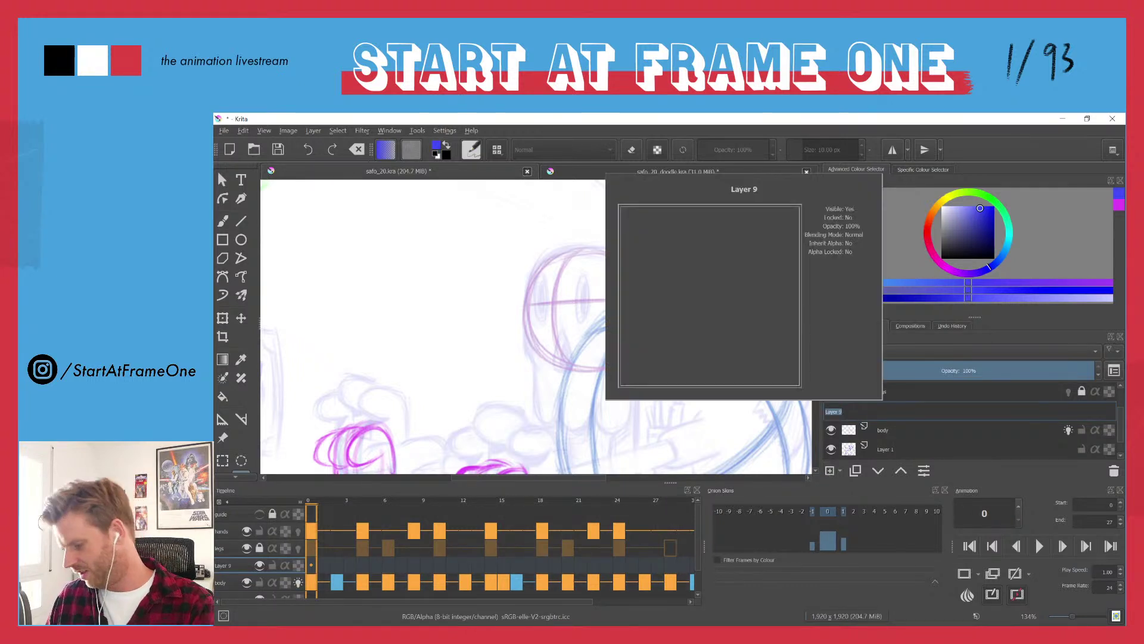
pyautogui.write('head')
pyautogui.press('Return')
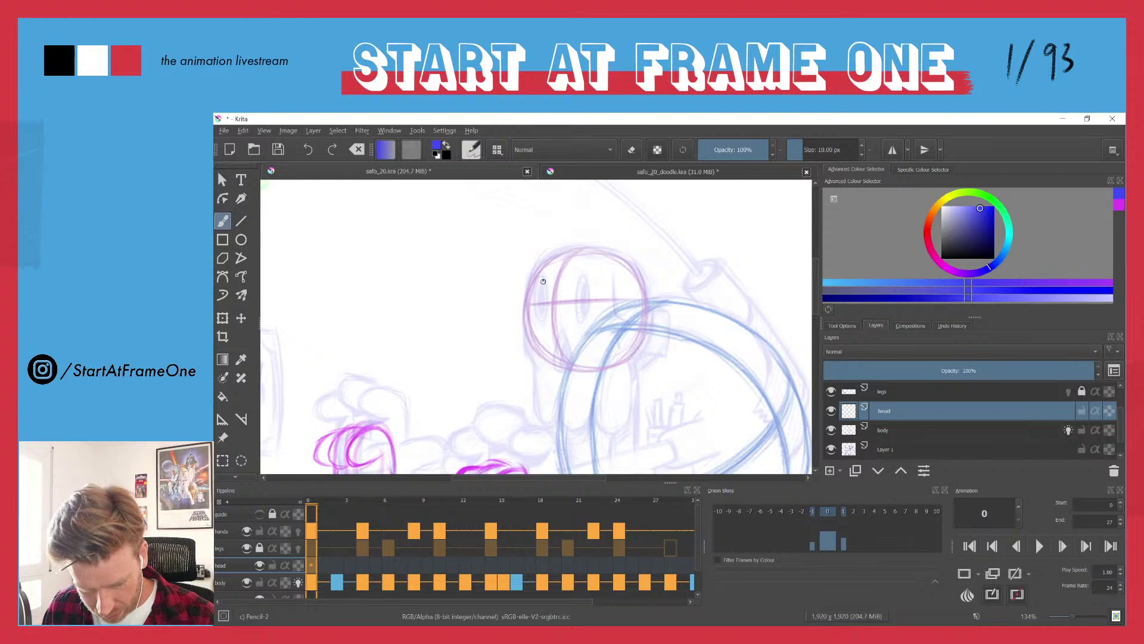
# - Draw the skull's two narrow oval eyes and triangular nose on the head layer at frame 0
pyautogui.moveTo(539, 278); pyautogui.dragTo(544, 321)
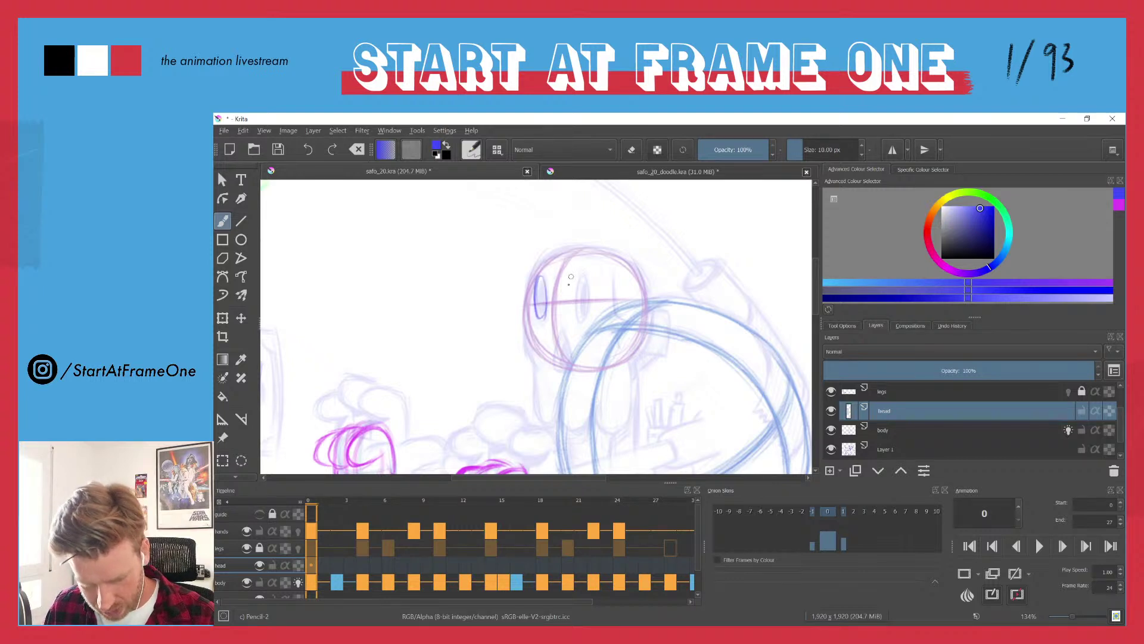
pyautogui.moveTo(586, 281)
pyautogui.mouseDown()
pyautogui.moveTo(575, 361)
pyautogui.moveTo(560, 331)
pyautogui.moveTo(570, 369)
pyautogui.mouseUp()
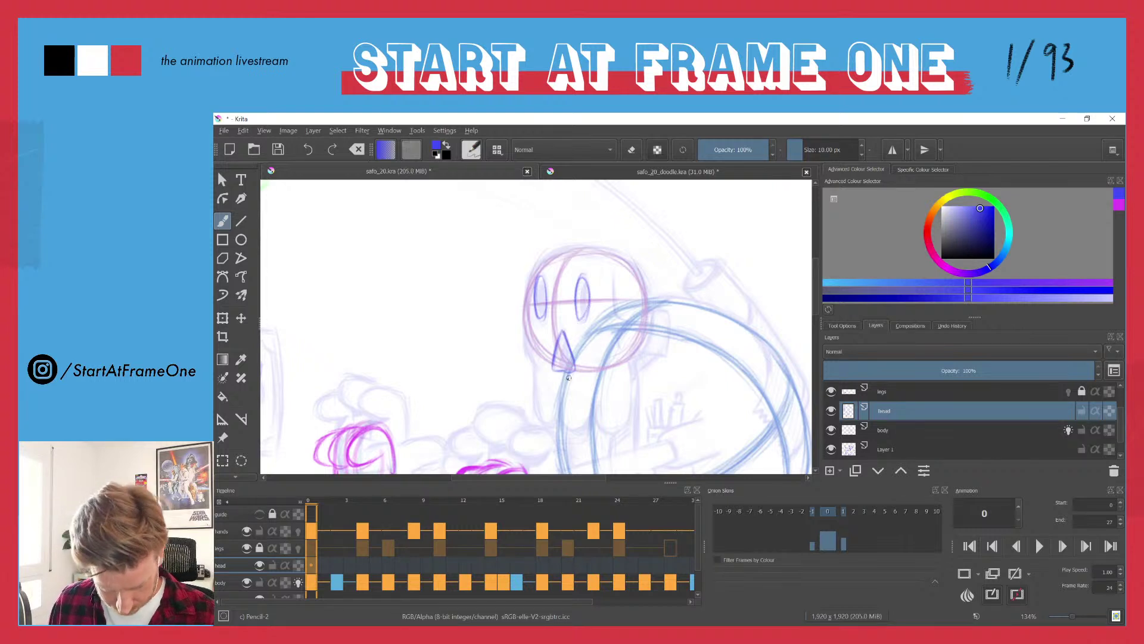
# - Lower the body layer's opacity to 28% and draw the skull's three rounded tooth lobes on the head layer
pyautogui.click(903, 431)
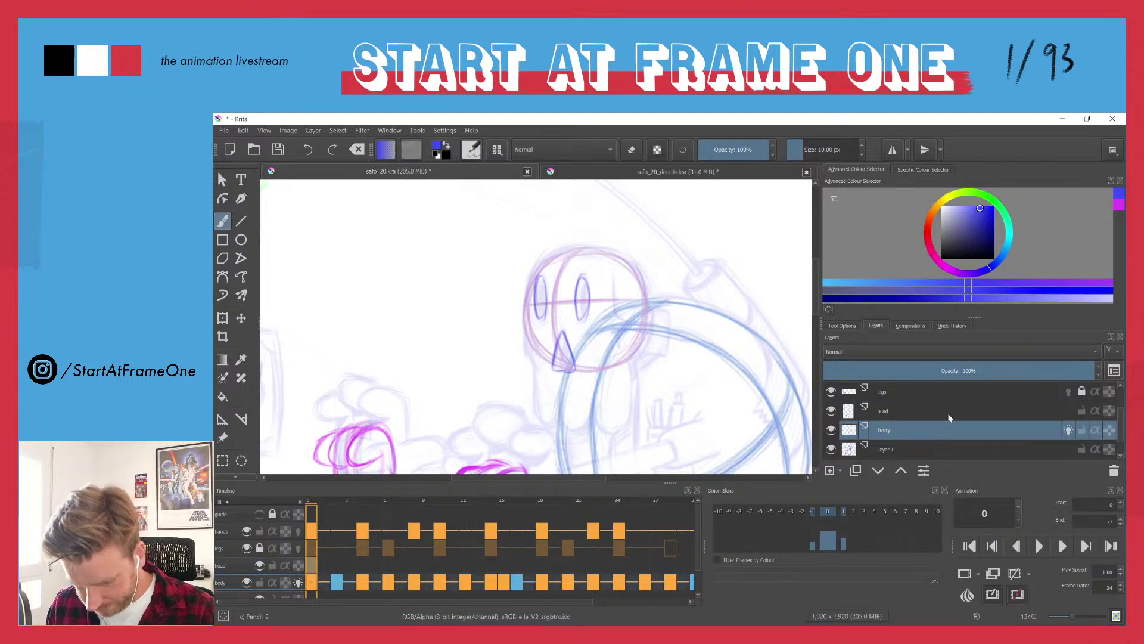
pyautogui.moveTo(1007, 370); pyautogui.dragTo(893, 371)
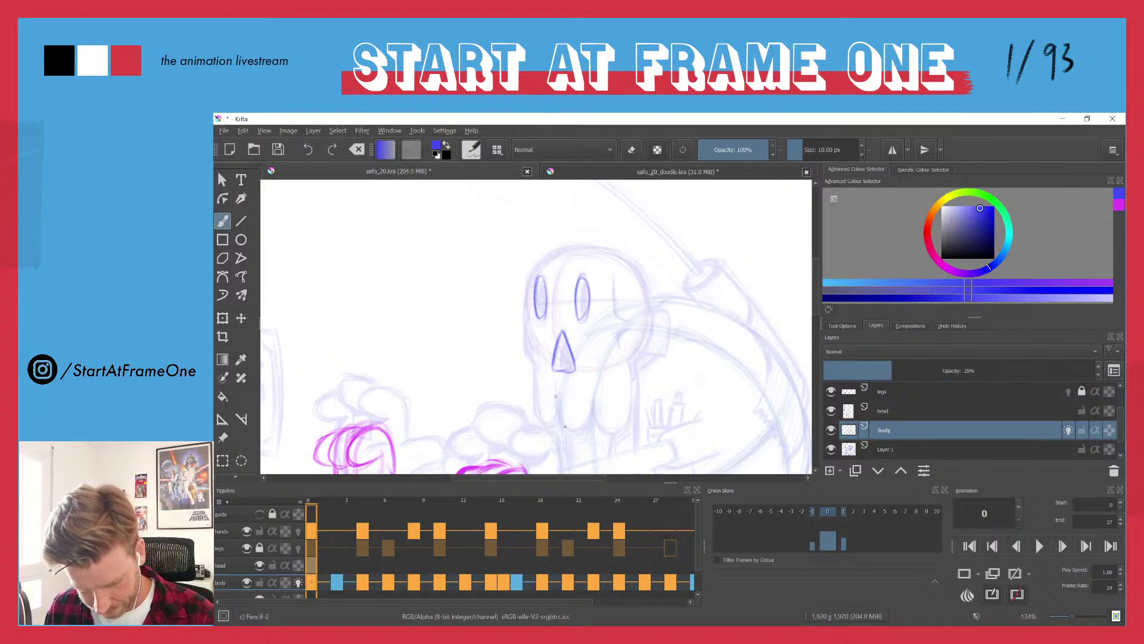
pyautogui.click(216, 566)
pyautogui.moveTo(557, 420)
pyautogui.mouseDown()
pyautogui.moveTo(560, 386)
pyautogui.moveTo(560, 424)
pyautogui.moveTo(571, 412)
pyautogui.moveTo(602, 427)
pyautogui.moveTo(630, 405)
pyautogui.mouseUp()
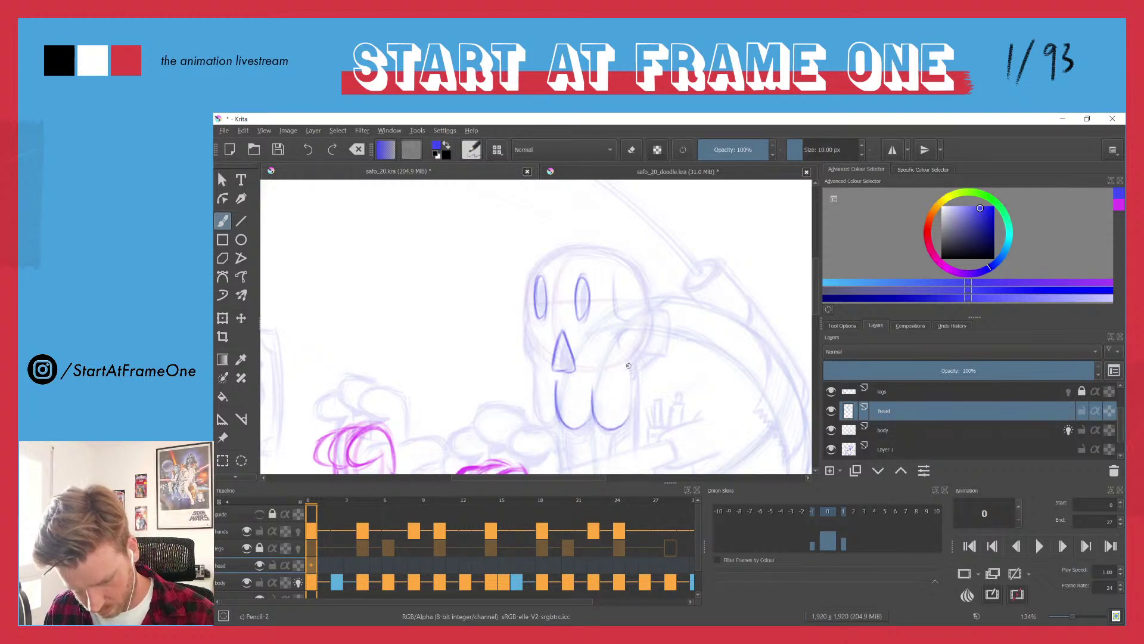
pyautogui.moveTo(628, 365)
pyautogui.mouseDown()
pyautogui.moveTo(628, 398)
pyautogui.moveTo(609, 428)
pyautogui.mouseUp()
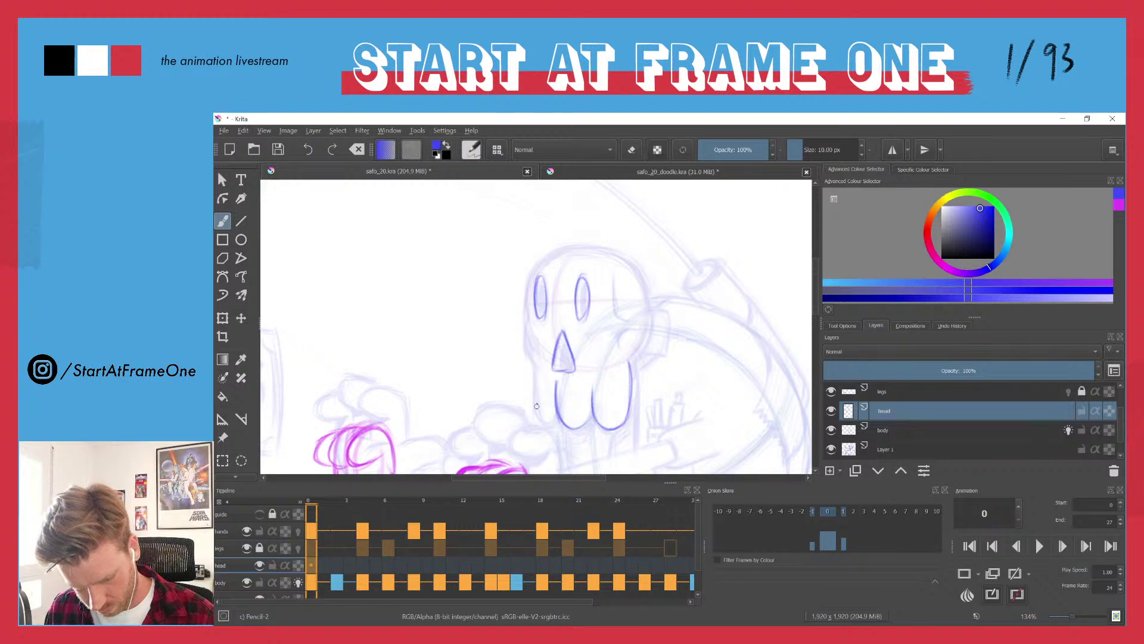
pyautogui.moveTo(534, 365)
pyautogui.mouseDown()
pyautogui.moveTo(538, 409)
pyautogui.moveTo(553, 420)
pyautogui.mouseUp()
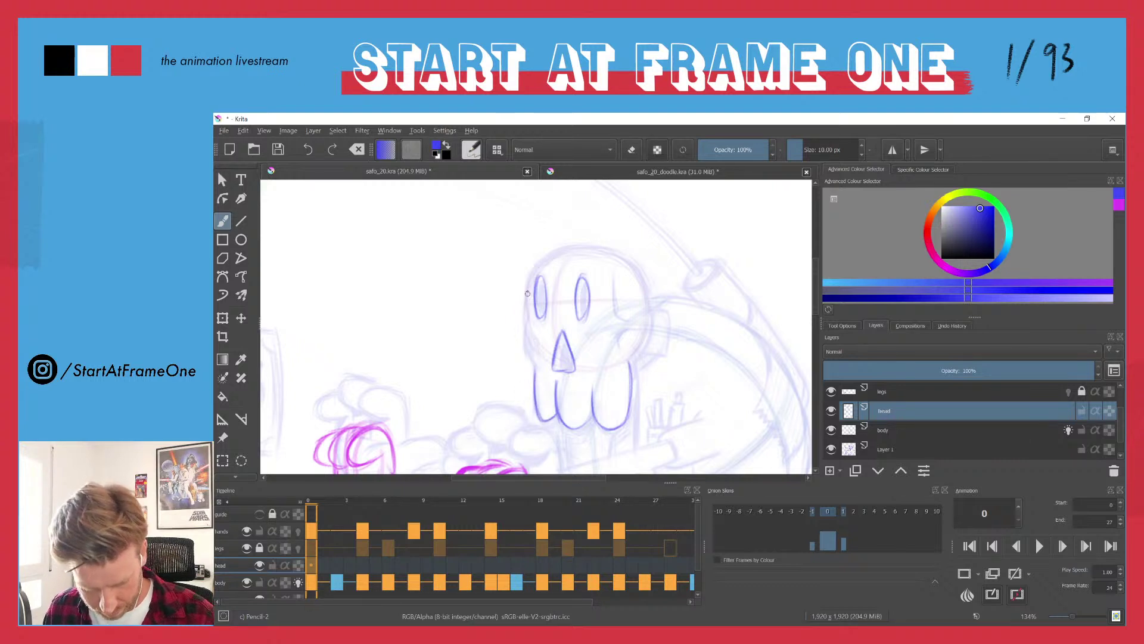
# - Outline the skull's face edge, cranium and back of the head following the sketch, and add the temple and cheekbone lines
pyautogui.moveTo(531, 273); pyautogui.dragTo(537, 369)
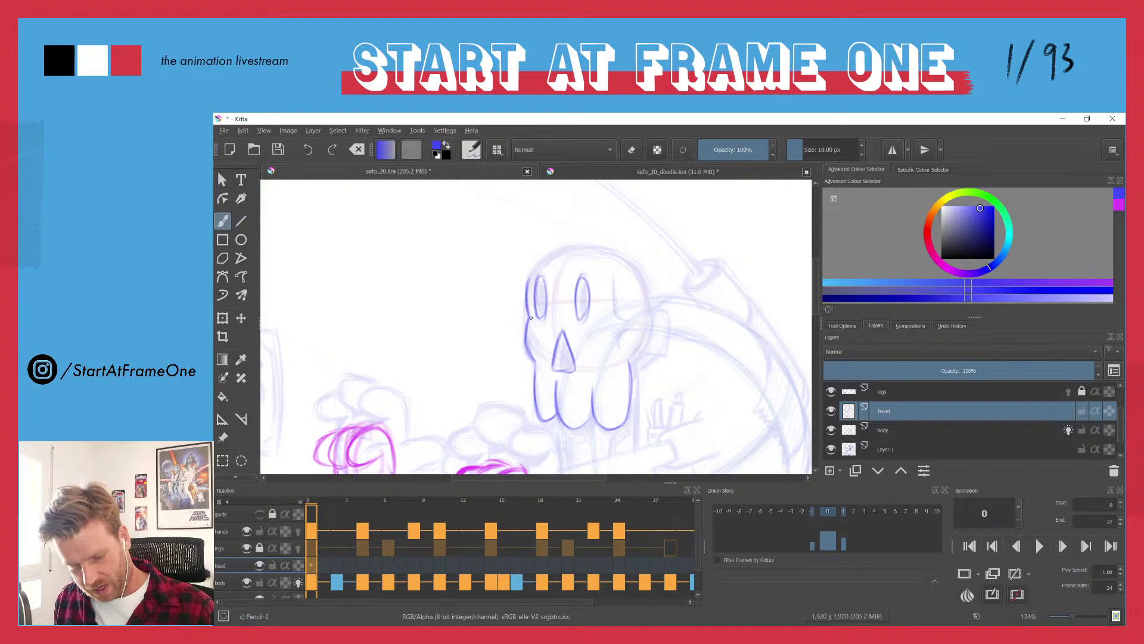
pyautogui.moveTo(528, 283)
pyautogui.mouseDown()
pyautogui.moveTo(565, 248)
pyautogui.moveTo(614, 248)
pyautogui.moveTo(646, 311)
pyautogui.mouseUp()
pyautogui.moveTo(611, 256); pyautogui.dragTo(647, 304)
pyautogui.moveTo(649, 331)
pyautogui.mouseDown()
pyautogui.moveTo(639, 280)
pyautogui.moveTo(648, 341)
pyautogui.moveTo(631, 360)
pyautogui.mouseUp()
pyautogui.moveTo(630, 358); pyautogui.dragTo(644, 342)
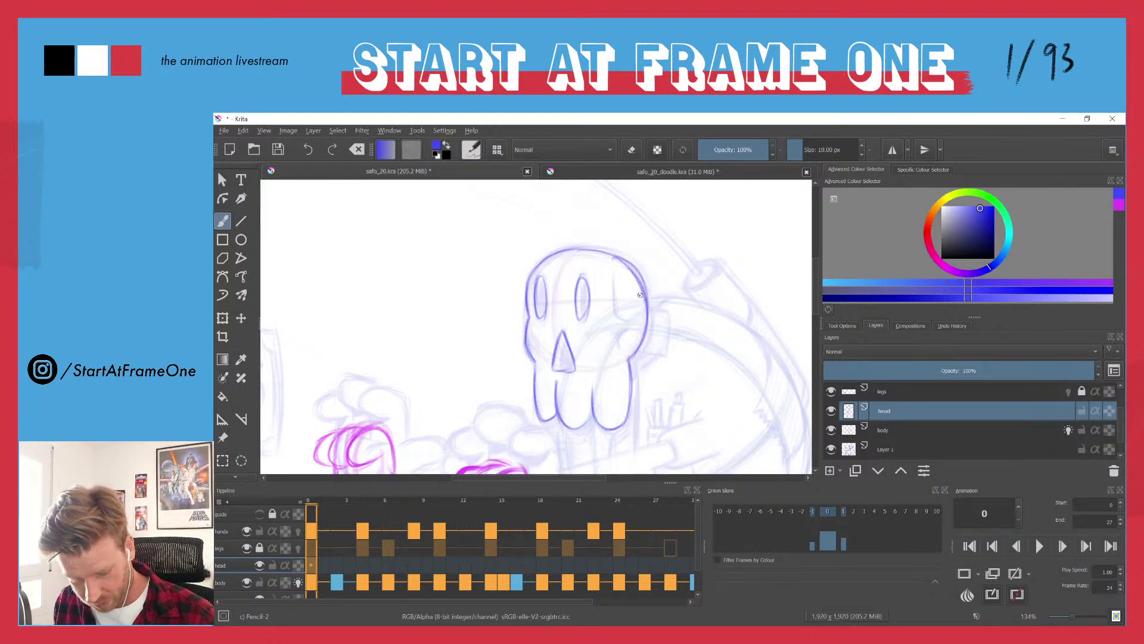
pyautogui.moveTo(581, 288)
pyautogui.mouseDown()
pyautogui.moveTo(583, 321)
pyautogui.moveTo(582, 275)
pyautogui.moveTo(629, 323)
pyautogui.mouseUp()
pyautogui.moveTo(615, 279); pyautogui.dragTo(619, 343)
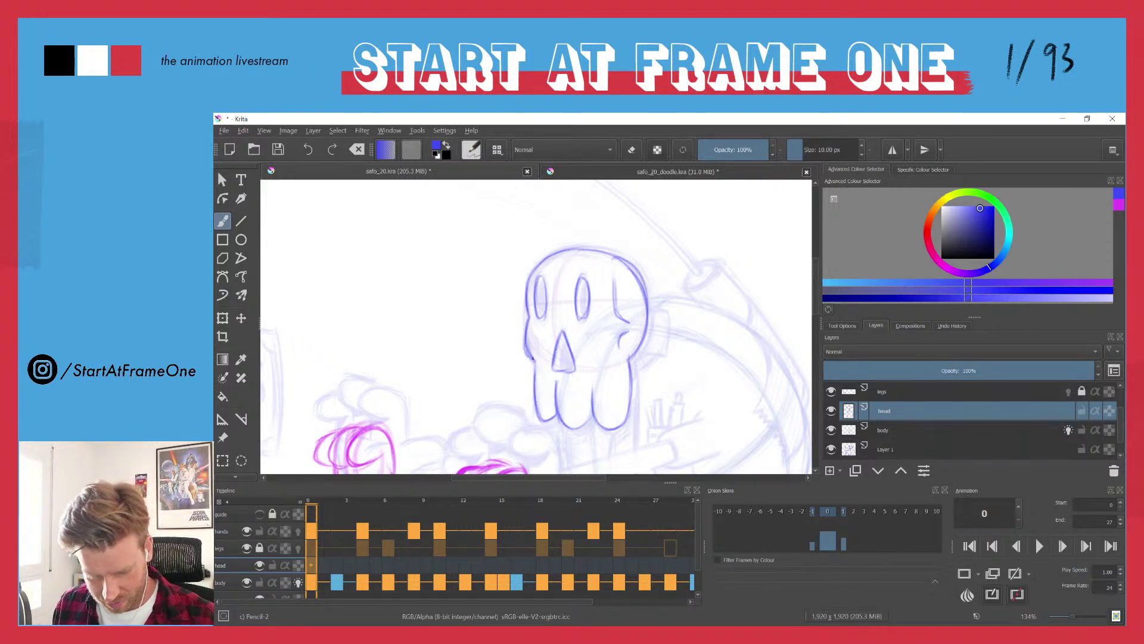
pyautogui.moveTo(535, 368); pyautogui.dragTo(535, 391)
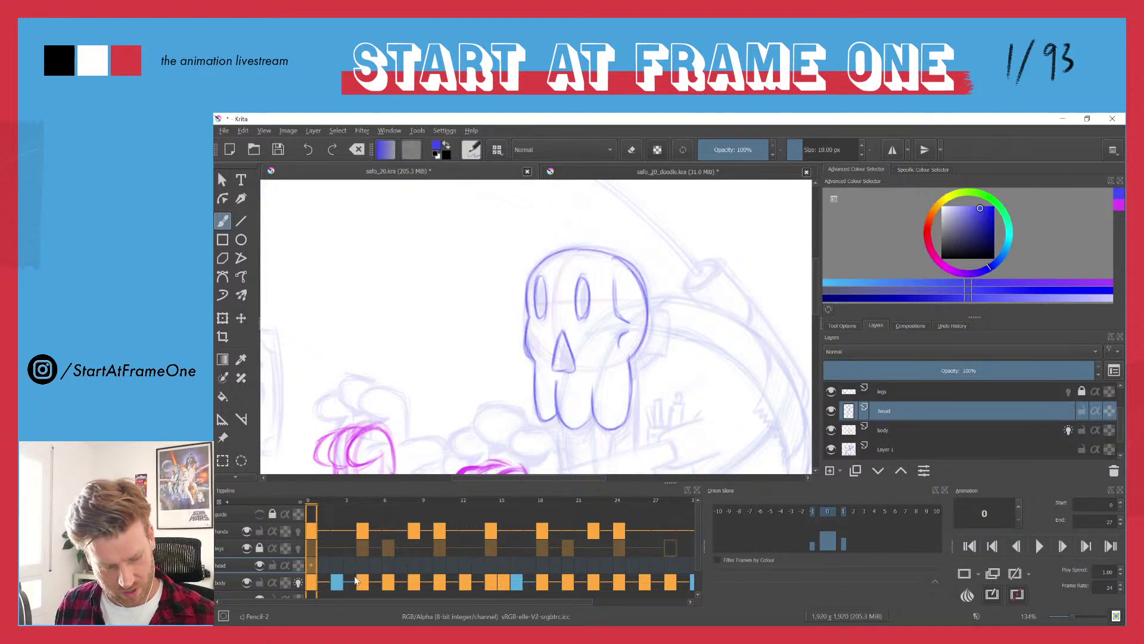
# - Advance through the animation to frame 6, flipping between neighbouring frames to compare the head position with the body guides
pyautogui.click(338, 538)
pyautogui.press('Right')
pyautogui.press('Right')
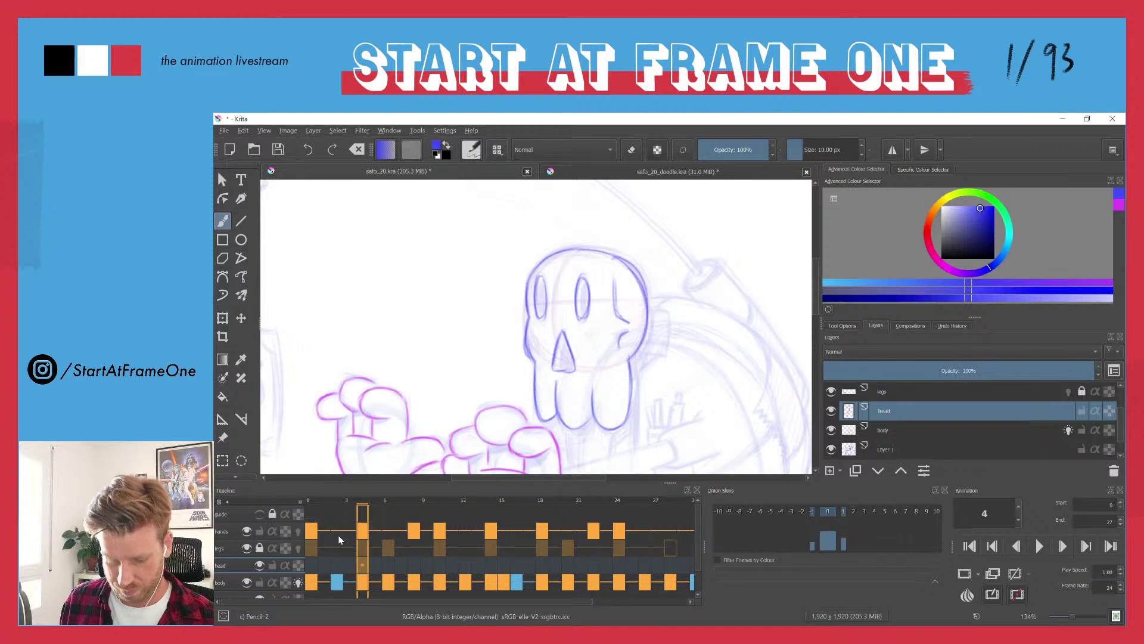
pyautogui.press('Left')
pyautogui.press('Right')
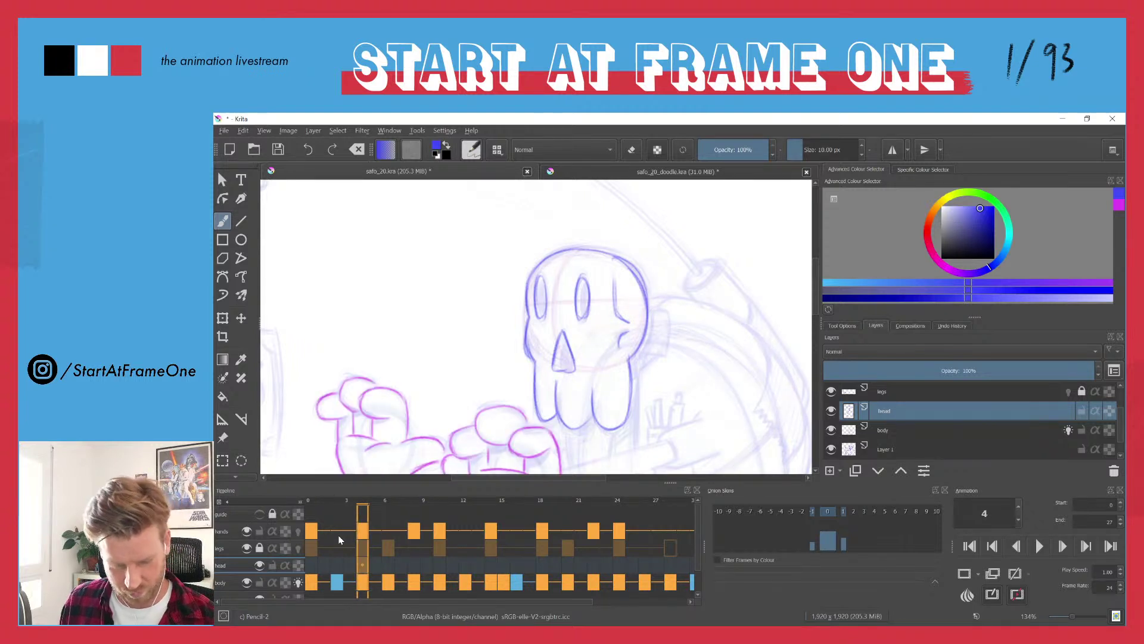
pyautogui.moveTo(401, 379); pyautogui.dragTo(373, 319)
pyautogui.press('Right')
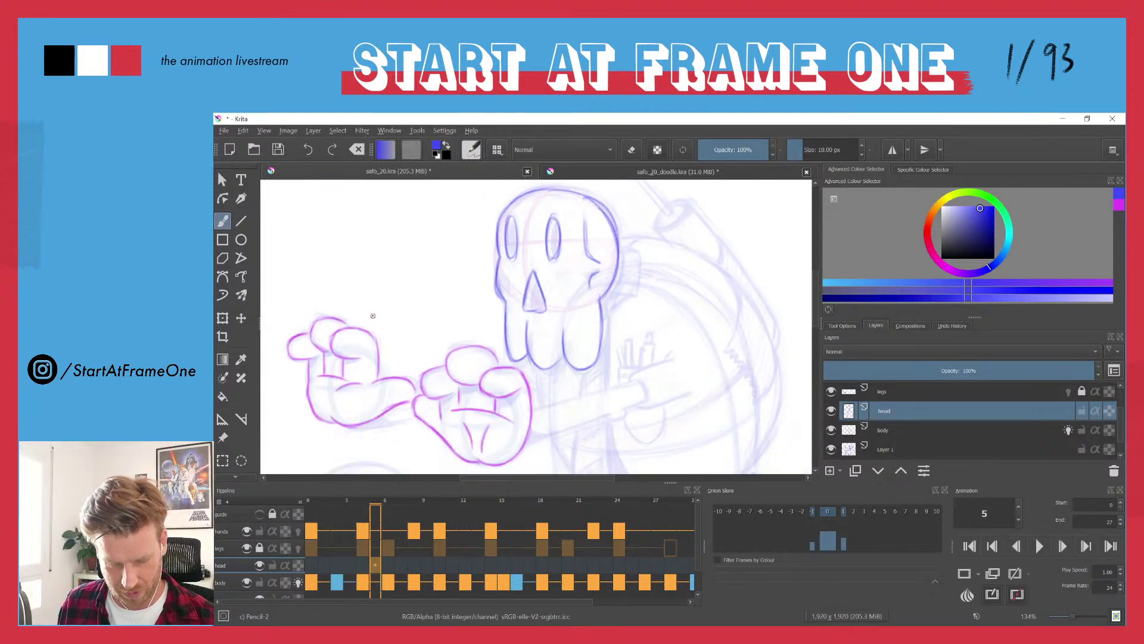
pyautogui.press('Right')
pyautogui.press('Left')
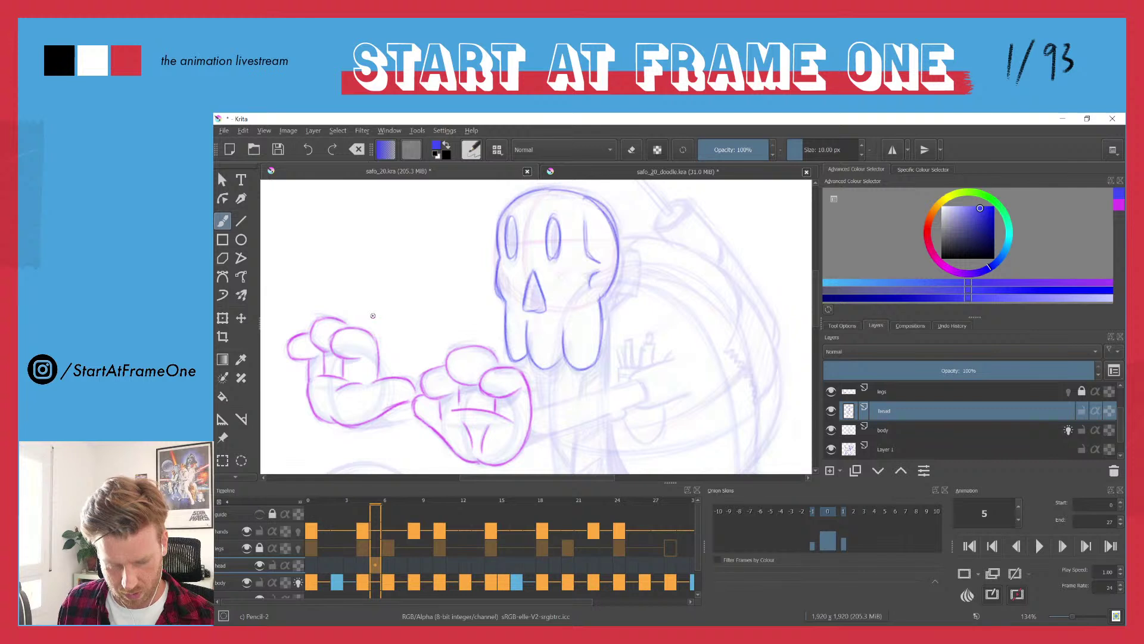
pyautogui.press('Right')
pyautogui.press('Left')
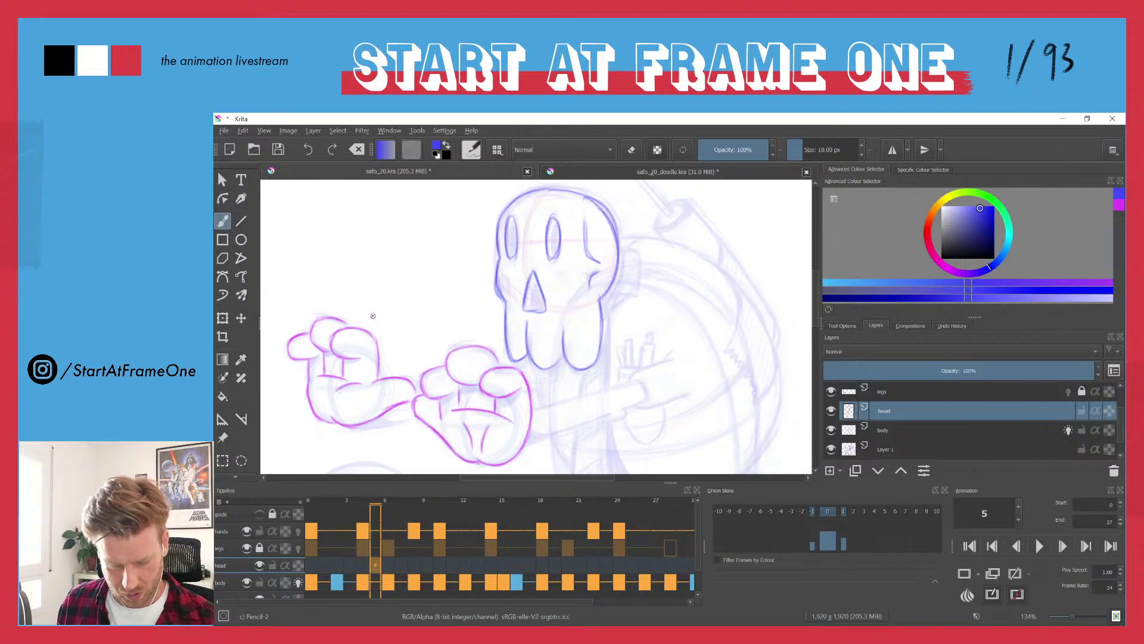
pyautogui.press('Right')
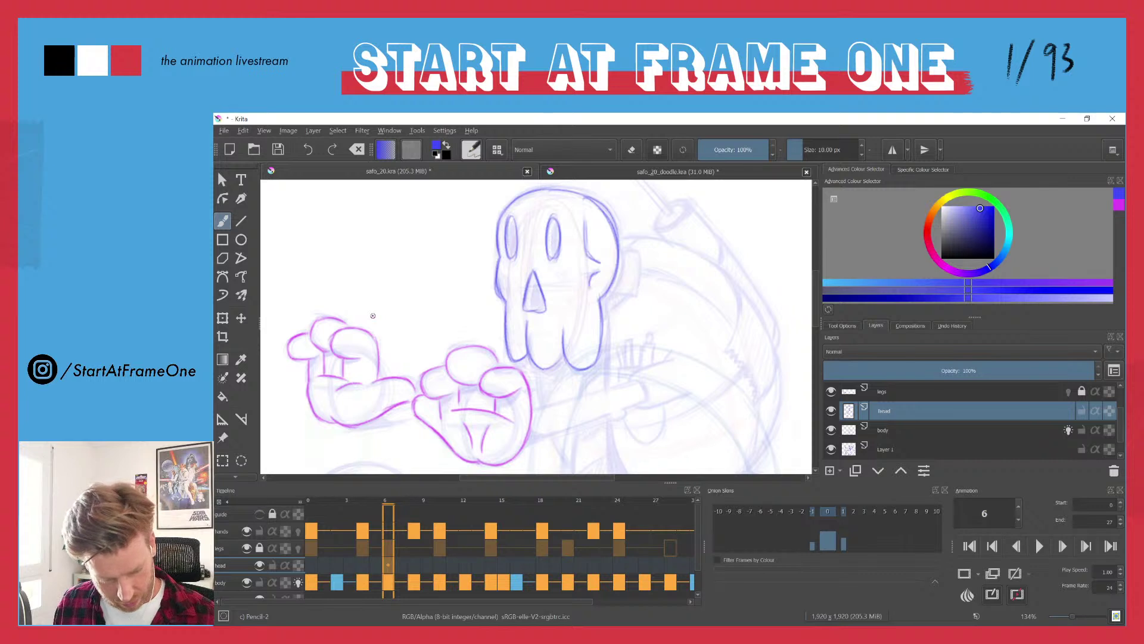
# - Create a blank keyframe on the head layer at frame 6 and hide the Layer 1 sketch
pyautogui.moveTo(389, 574)
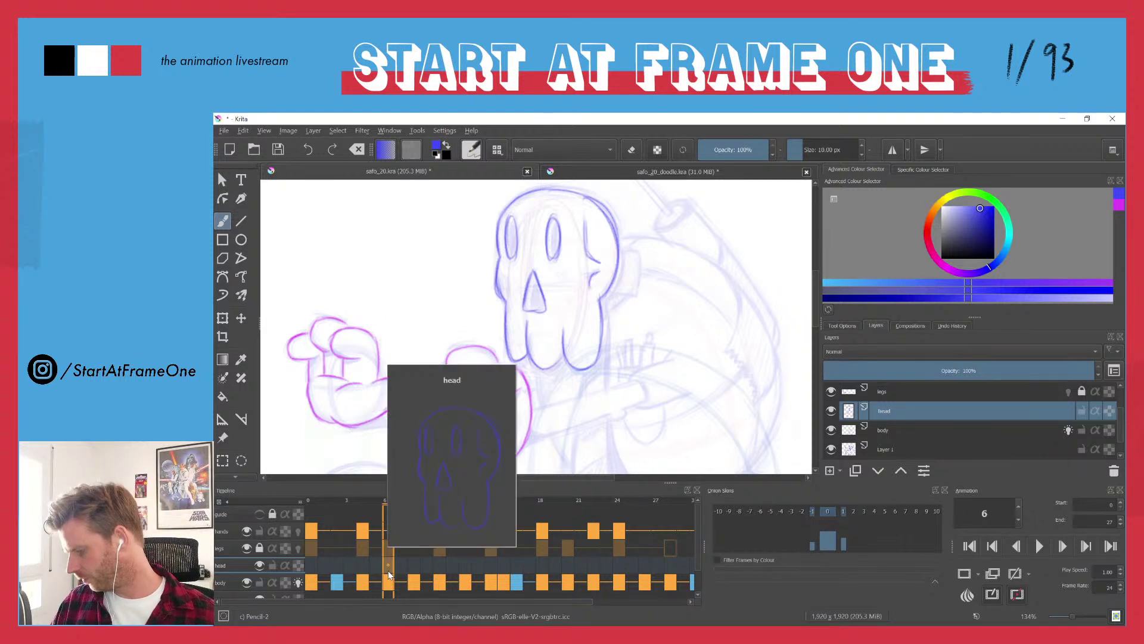
pyautogui.moveTo(388, 570); pyautogui.dragTo(310, 565)
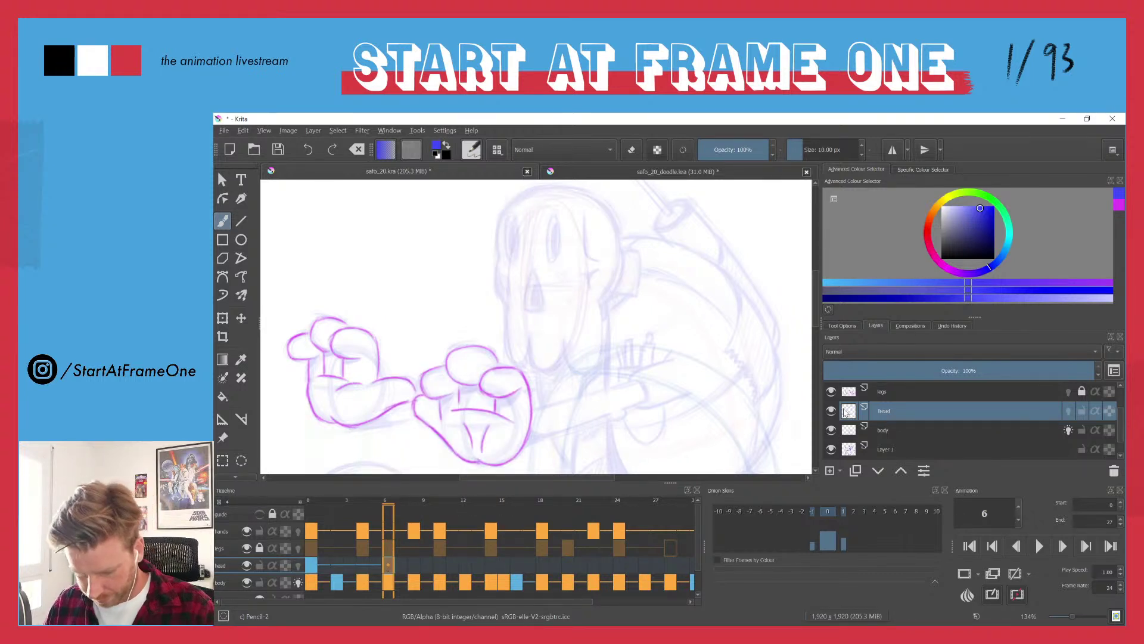
pyautogui.click(832, 449)
pyautogui.moveTo(832, 449)
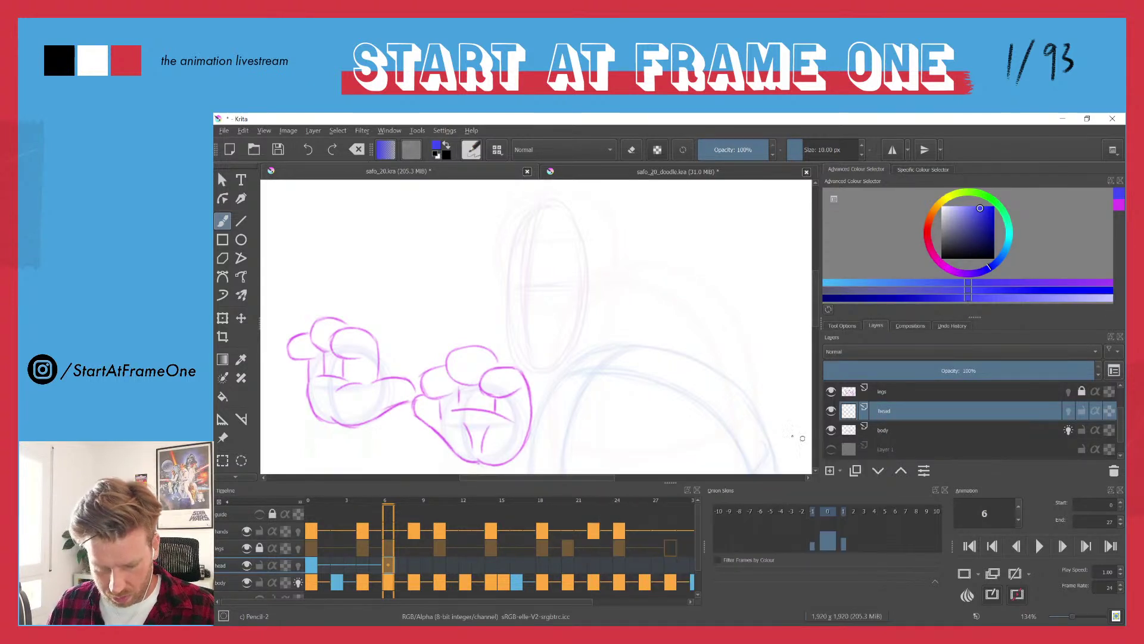
# - Turn on onion skinning for the head layer and turn it off for the body layer, staying on frame 6
pyautogui.moveTo(384, 500)
pyautogui.mouseDown()
pyautogui.moveTo(314, 497)
pyautogui.moveTo(388, 500)
pyautogui.mouseUp()
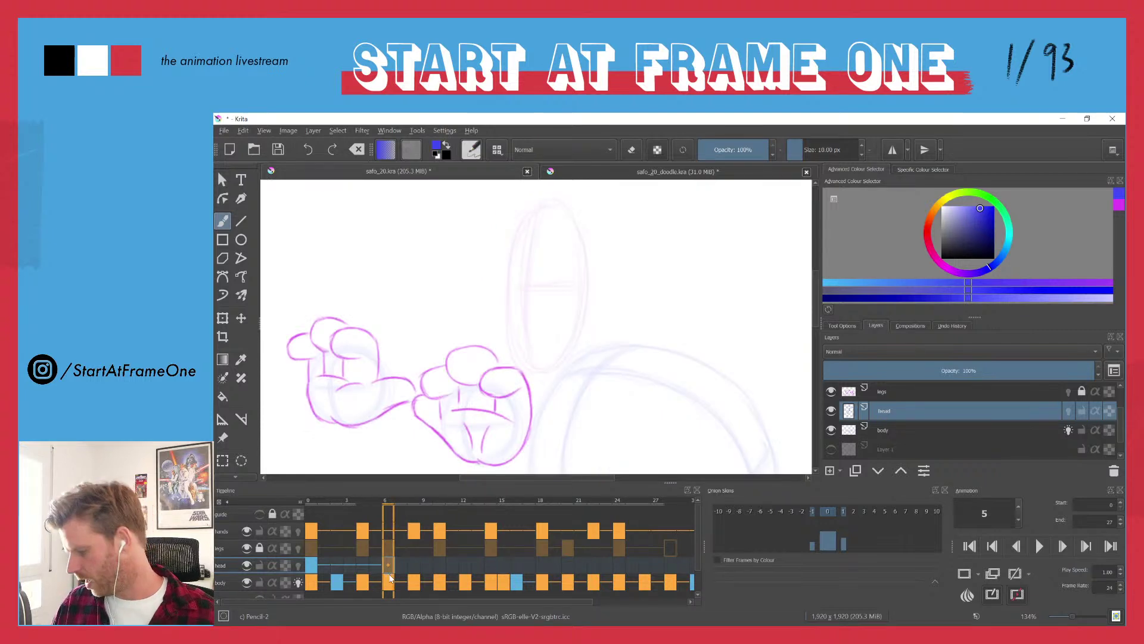
pyautogui.hotkey('alt', 'o')
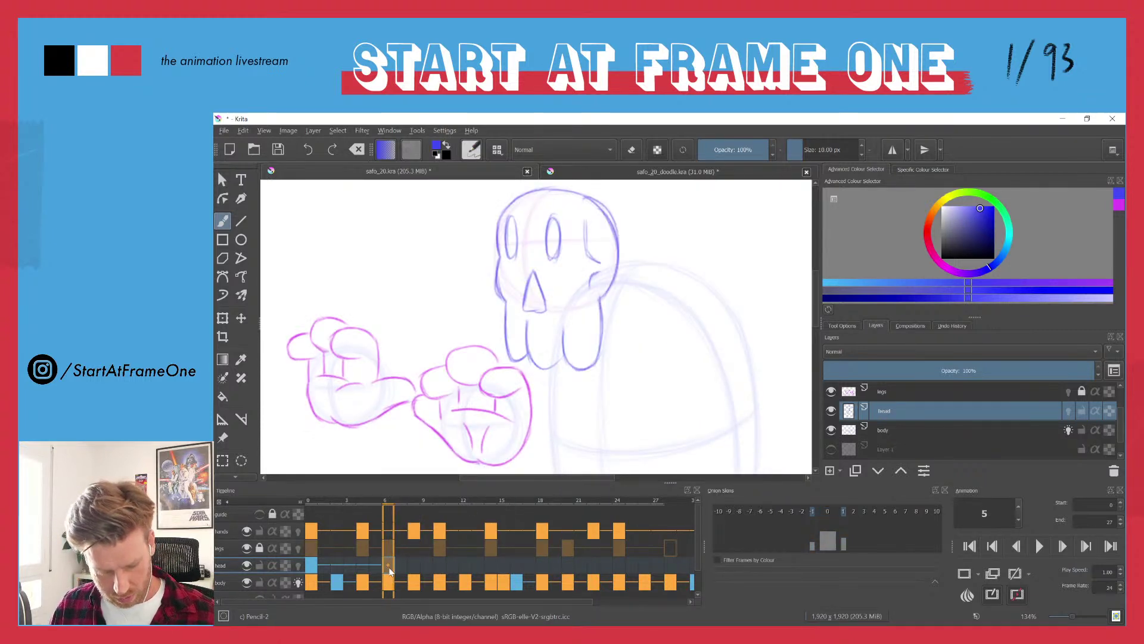
pyautogui.click(298, 565)
pyautogui.click(297, 583)
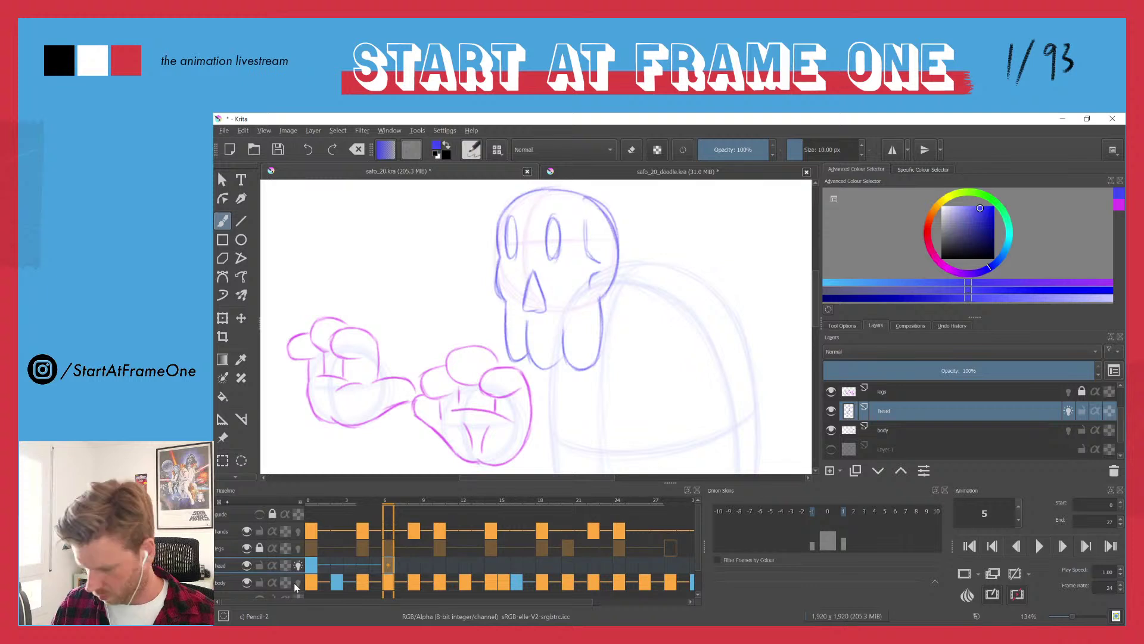
pyautogui.hotkey('alt', 'o')
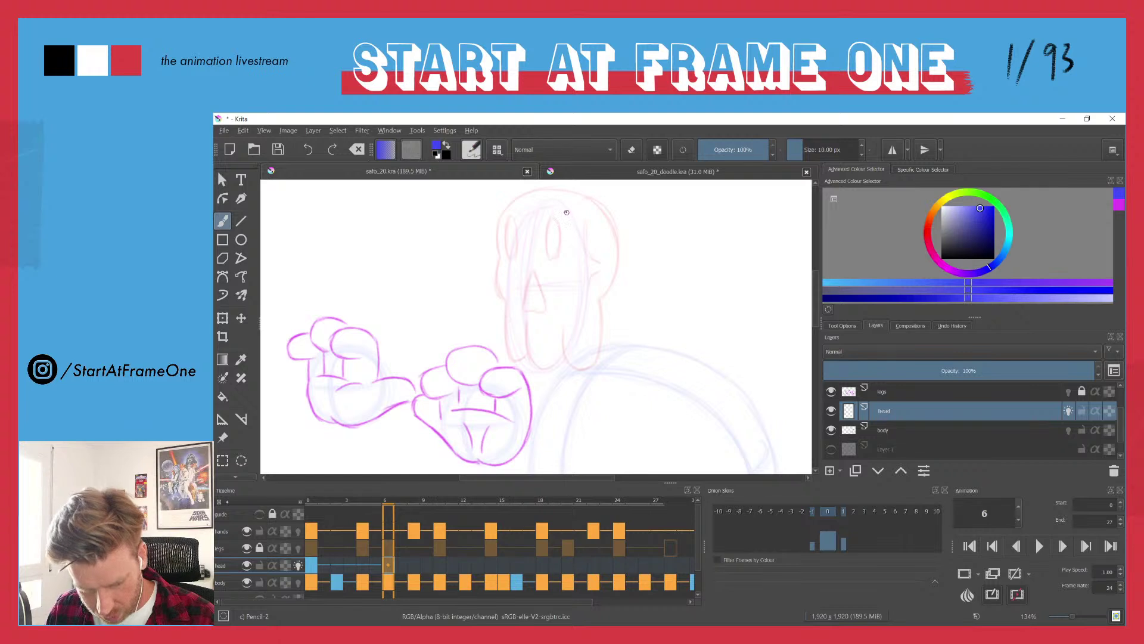
# - Draw the skull's tall stretched oval outline on the head layer at frame 6, following the faded body guide
pyautogui.moveTo(566, 212); pyautogui.dragTo(586, 327)
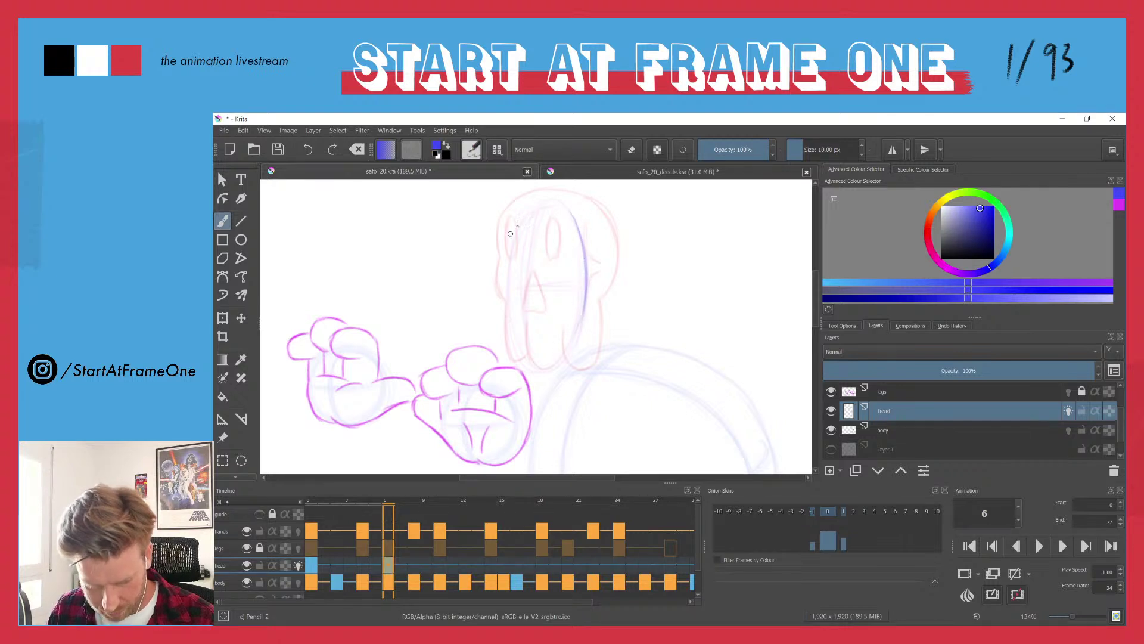
pyautogui.moveTo(570, 215)
pyautogui.mouseDown()
pyautogui.moveTo(527, 212)
pyautogui.moveTo(549, 218)
pyautogui.moveTo(503, 259)
pyautogui.moveTo(528, 220)
pyautogui.moveTo(516, 322)
pyautogui.mouseUp()
pyautogui.moveTo(510, 268)
pyautogui.mouseDown()
pyautogui.moveTo(516, 347)
pyautogui.moveTo(575, 339)
pyautogui.moveTo(581, 319)
pyautogui.mouseUp()
pyautogui.moveTo(587, 259); pyautogui.dragTo(573, 342)
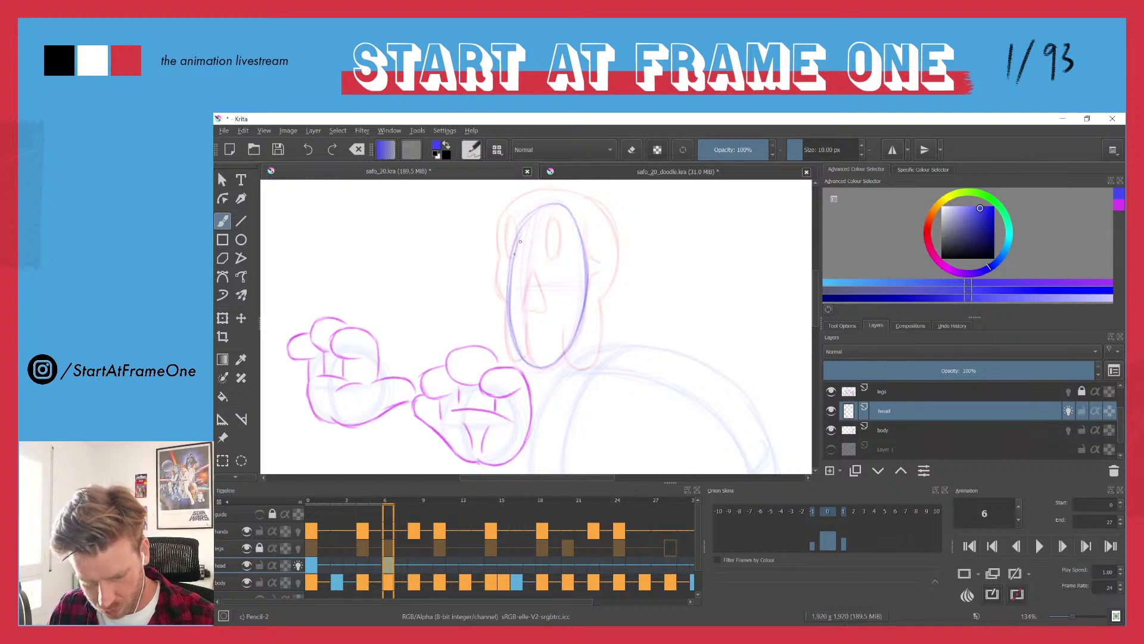
pyautogui.moveTo(511, 249); pyautogui.dragTo(516, 349)
pyautogui.moveTo(517, 239); pyautogui.dragTo(569, 204)
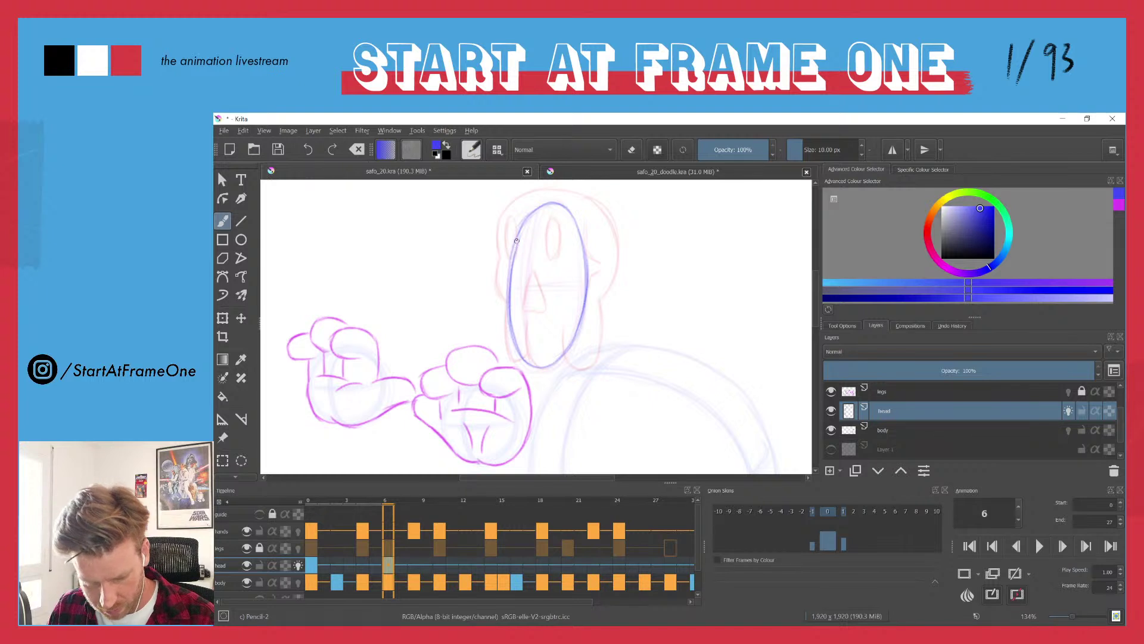
# - Reshape the front edge of the stretched skull with a dent between the brow and the cheek
pyautogui.moveTo(513, 272)
pyautogui.mouseDown()
pyautogui.moveTo(516, 241)
pyautogui.moveTo(514, 286)
pyautogui.mouseUp()
pyautogui.moveTo(517, 239); pyautogui.dragTo(509, 319)
pyautogui.moveTo(516, 273)
pyautogui.mouseDown()
pyautogui.moveTo(511, 326)
pyautogui.moveTo(519, 231)
pyautogui.moveTo(514, 278)
pyautogui.moveTo(516, 241)
pyautogui.mouseUp()
pyautogui.moveTo(511, 305)
pyautogui.mouseDown()
pyautogui.moveTo(517, 343)
pyautogui.moveTo(511, 236)
pyautogui.moveTo(513, 364)
pyautogui.moveTo(508, 324)
pyautogui.mouseUp()
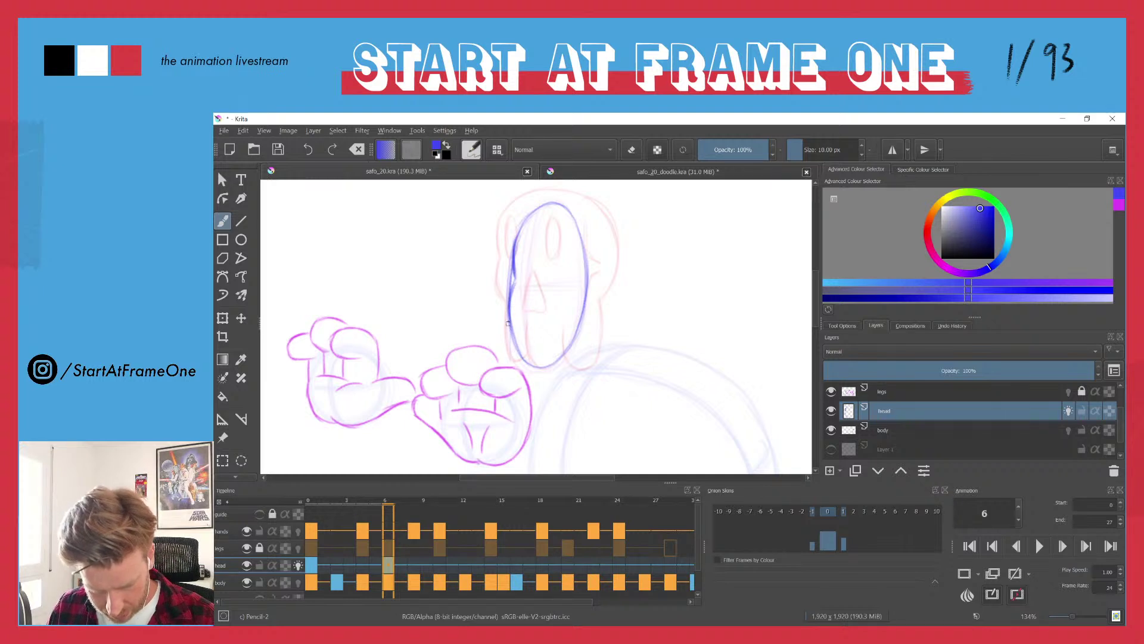
# - Draw three long rounded lobes hanging below the stretched skull on the head layer at frame 6
pyautogui.moveTo(510, 370); pyautogui.dragTo(510, 330)
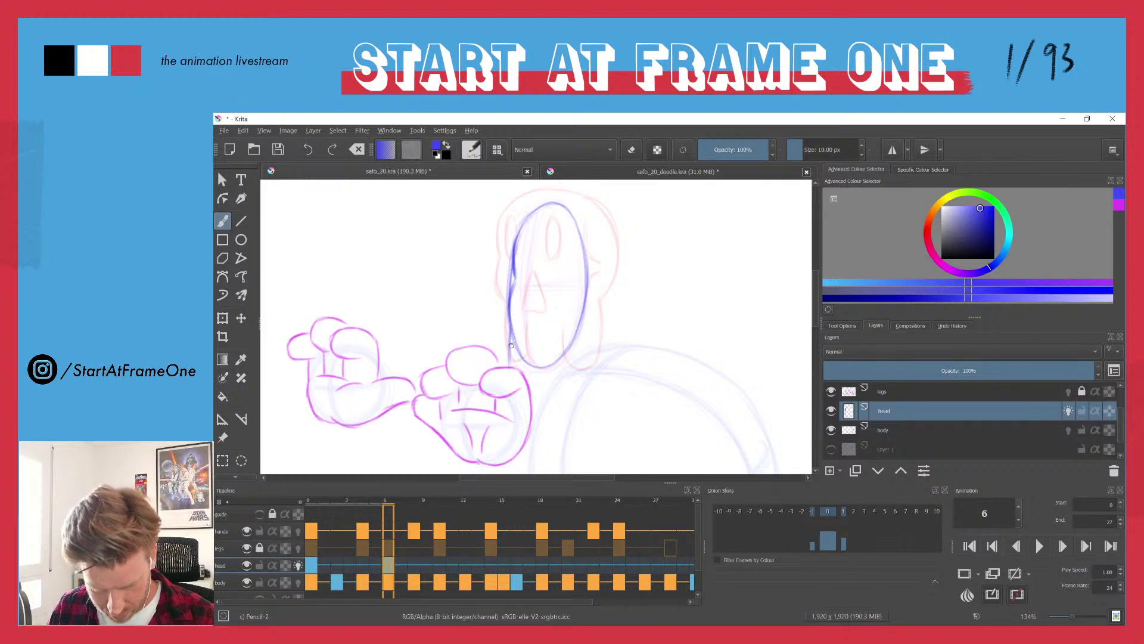
pyautogui.moveTo(509, 391)
pyautogui.mouseDown()
pyautogui.moveTo(512, 354)
pyautogui.moveTo(508, 394)
pyautogui.mouseUp()
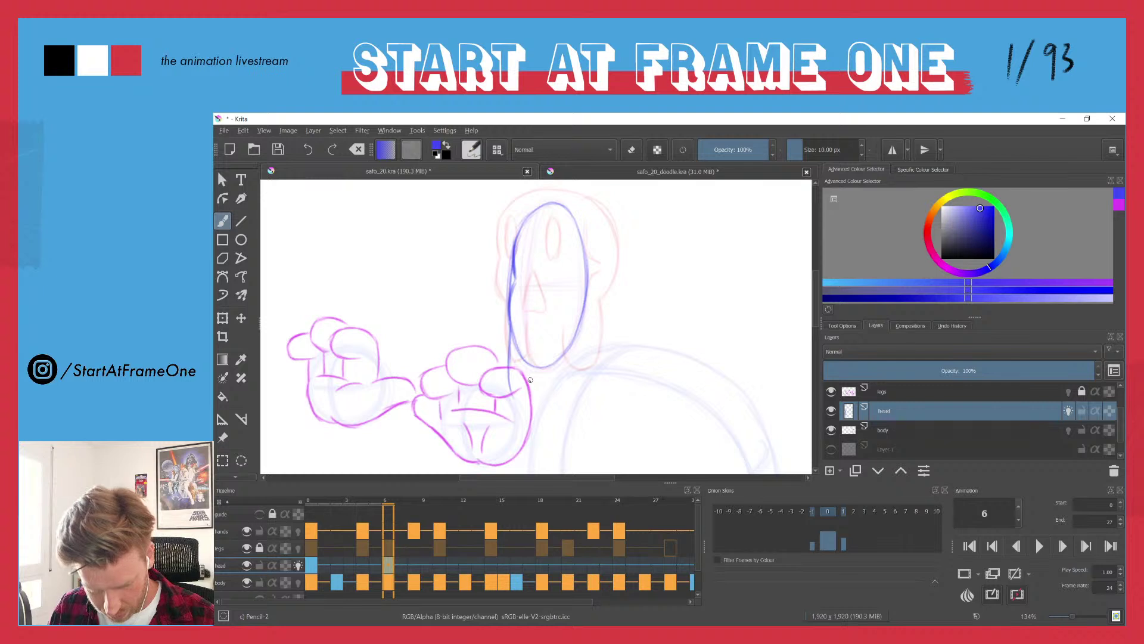
pyautogui.moveTo(528, 371); pyautogui.dragTo(535, 421)
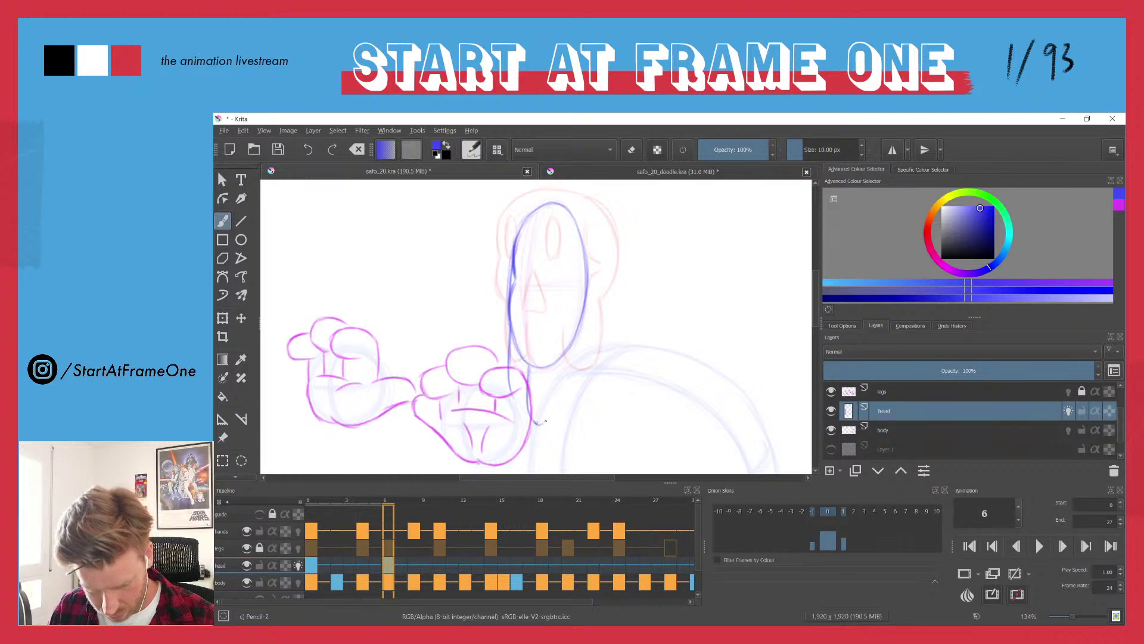
pyautogui.moveTo(560, 361); pyautogui.dragTo(540, 423)
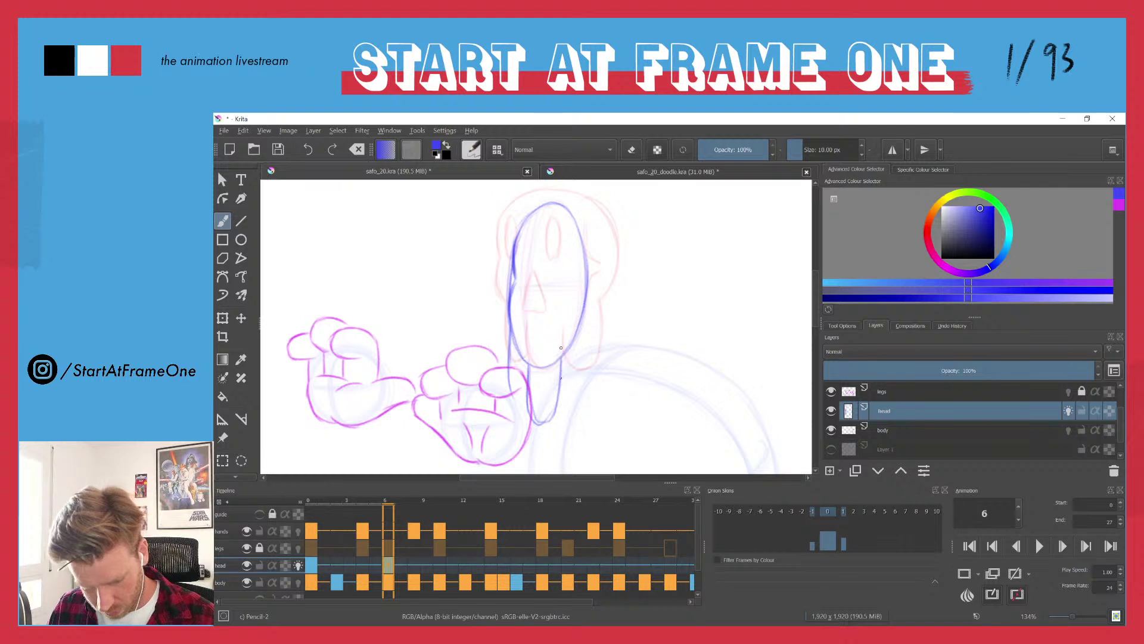
pyautogui.moveTo(560, 345)
pyautogui.mouseDown()
pyautogui.moveTo(564, 410)
pyautogui.moveTo(573, 416)
pyautogui.moveTo(587, 398)
pyautogui.mouseUp()
pyautogui.moveTo(586, 296); pyautogui.dragTo(580, 413)
pyautogui.moveTo(558, 354); pyautogui.dragTo(560, 392)
pyautogui.moveTo(560, 351); pyautogui.dragTo(568, 414)
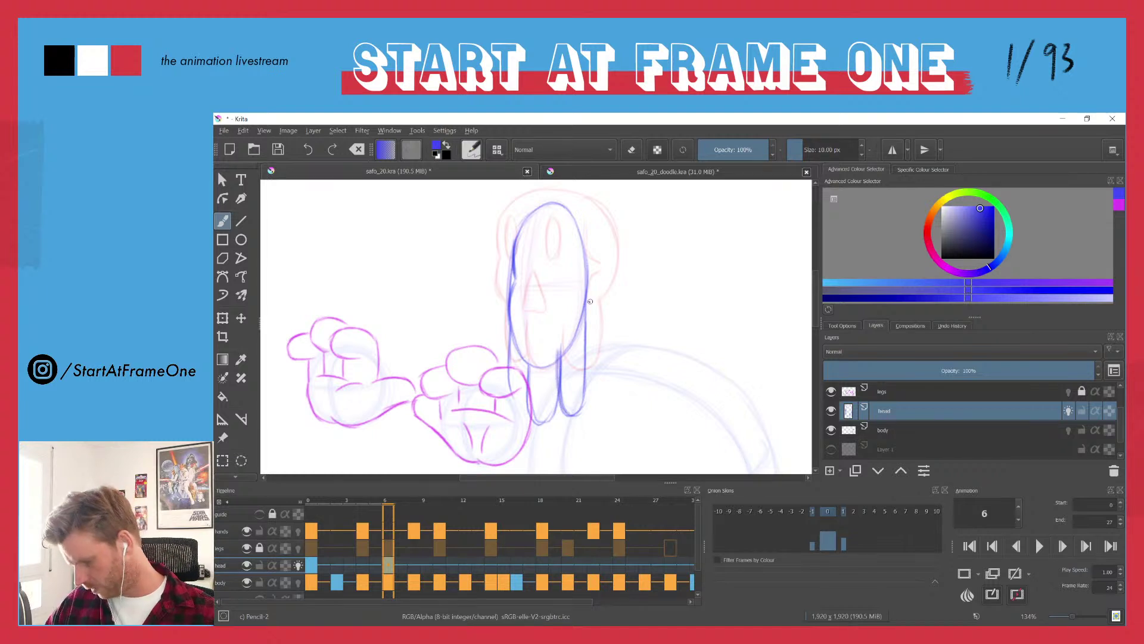
# - Clean up the hanging lobes and redraw the front lobe's edge so it continues down from the cheek
pyautogui.press('e')
pyautogui.press('e')
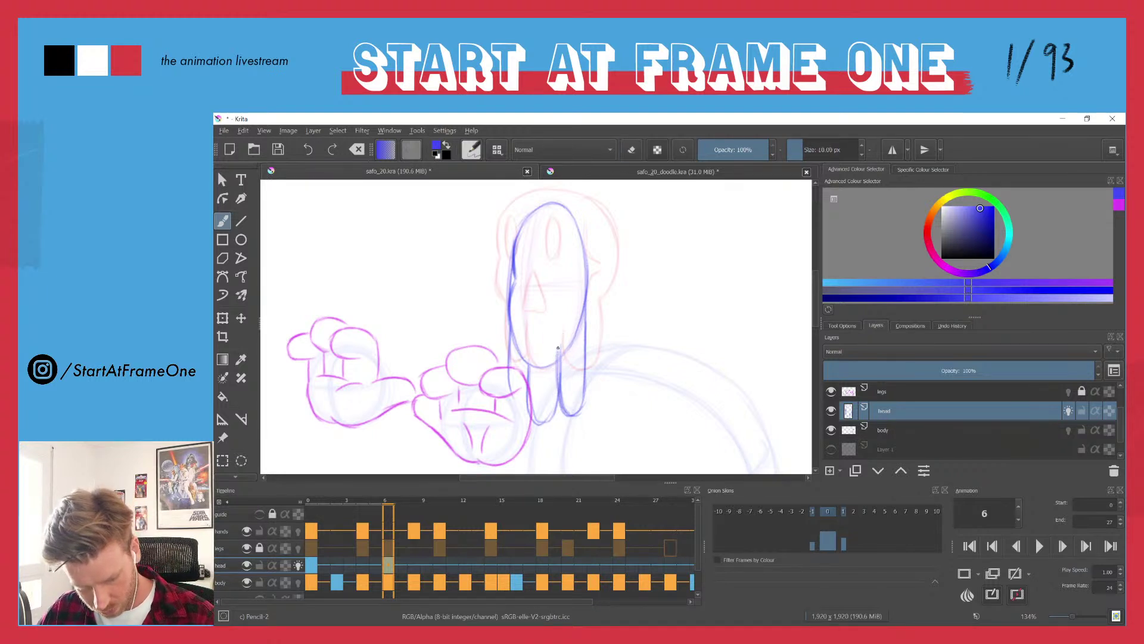
pyautogui.moveTo(558, 347); pyautogui.dragTo(556, 387)
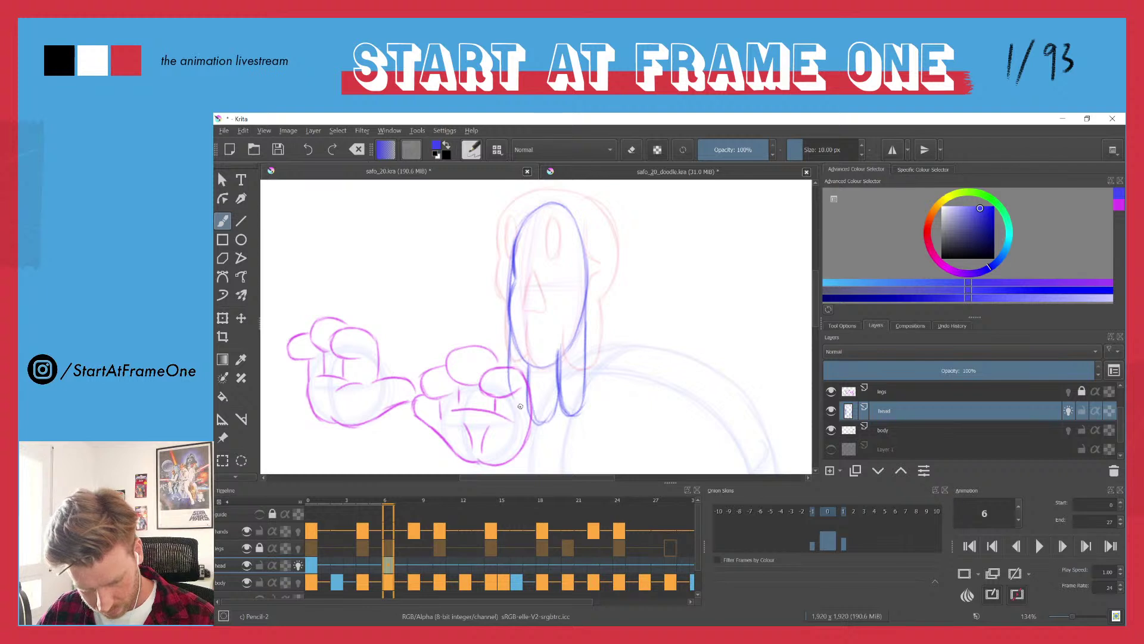
pyautogui.moveTo(513, 329); pyautogui.dragTo(512, 404)
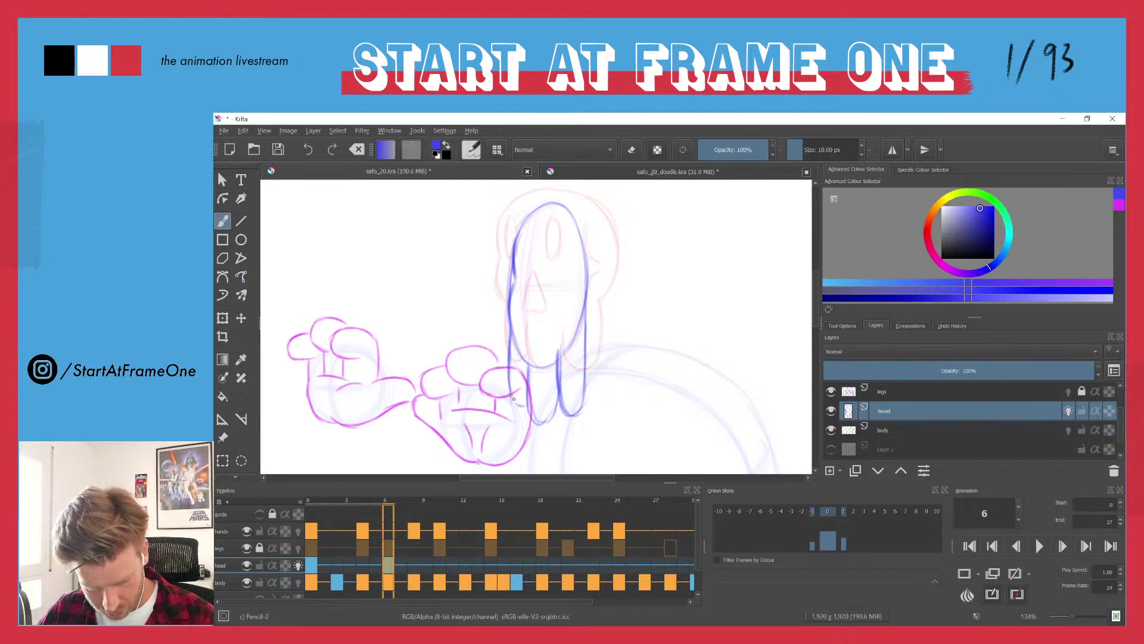
pyautogui.moveTo(509, 344); pyautogui.dragTo(511, 388)
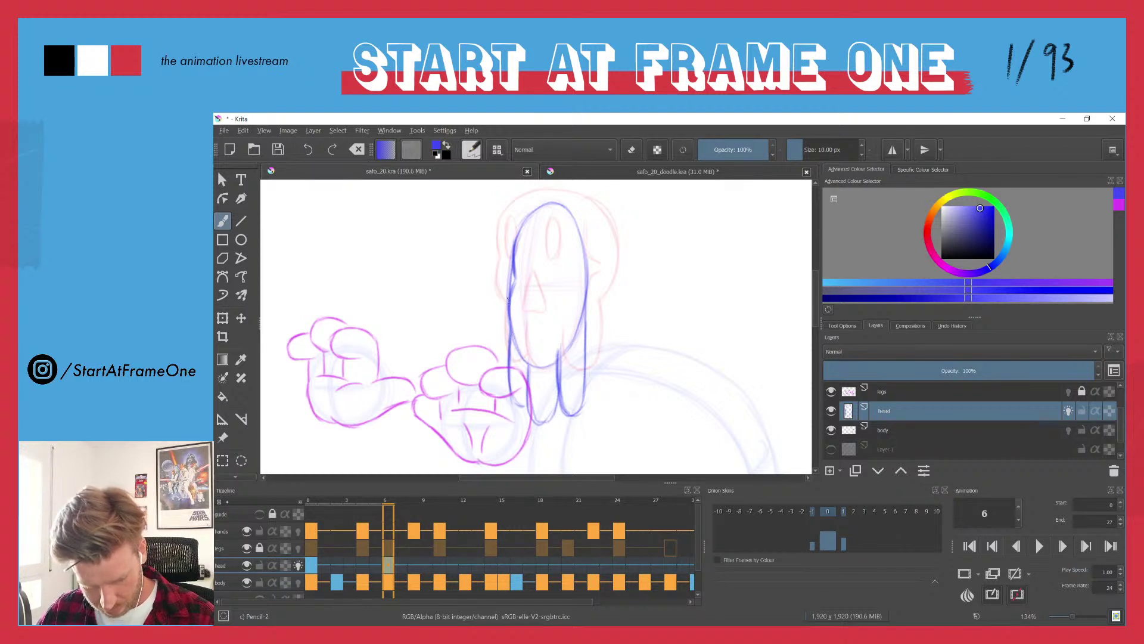
pyautogui.moveTo(508, 311); pyautogui.dragTo(509, 366)
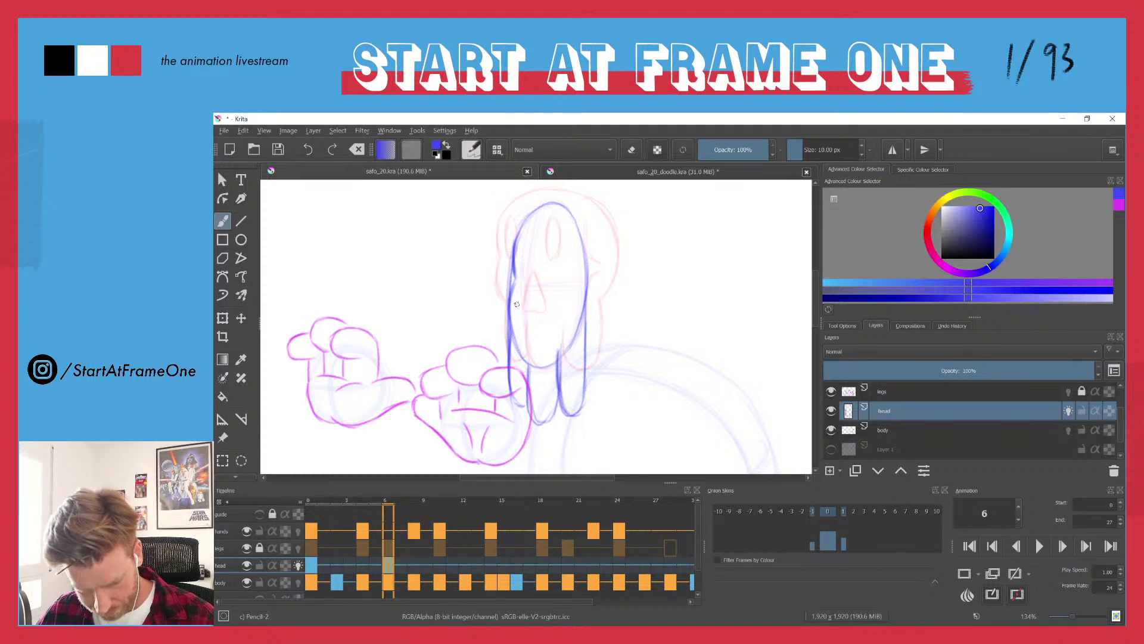
# - Draw two narrow oval eye sockets and a tall triangular nose hole on the stretched skull
pyautogui.moveTo(529, 263)
pyautogui.mouseDown()
pyautogui.moveTo(524, 279)
pyautogui.moveTo(531, 244)
pyautogui.moveTo(526, 280)
pyautogui.moveTo(530, 250)
pyautogui.moveTo(550, 281)
pyautogui.moveTo(556, 244)
pyautogui.mouseUp()
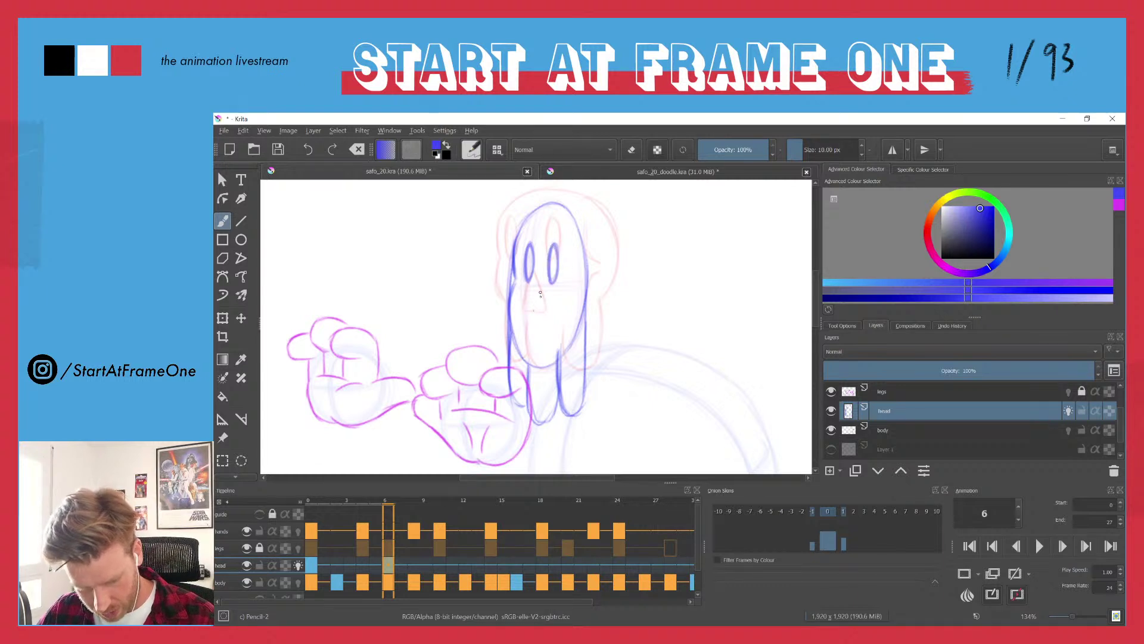
pyautogui.moveTo(540, 294)
pyautogui.mouseDown()
pyautogui.moveTo(546, 333)
pyautogui.moveTo(527, 339)
pyautogui.moveTo(546, 341)
pyautogui.moveTo(538, 289)
pyautogui.moveTo(528, 321)
pyautogui.moveTo(546, 338)
pyautogui.mouseUp()
pyautogui.moveTo(537, 293); pyautogui.dragTo(529, 330)
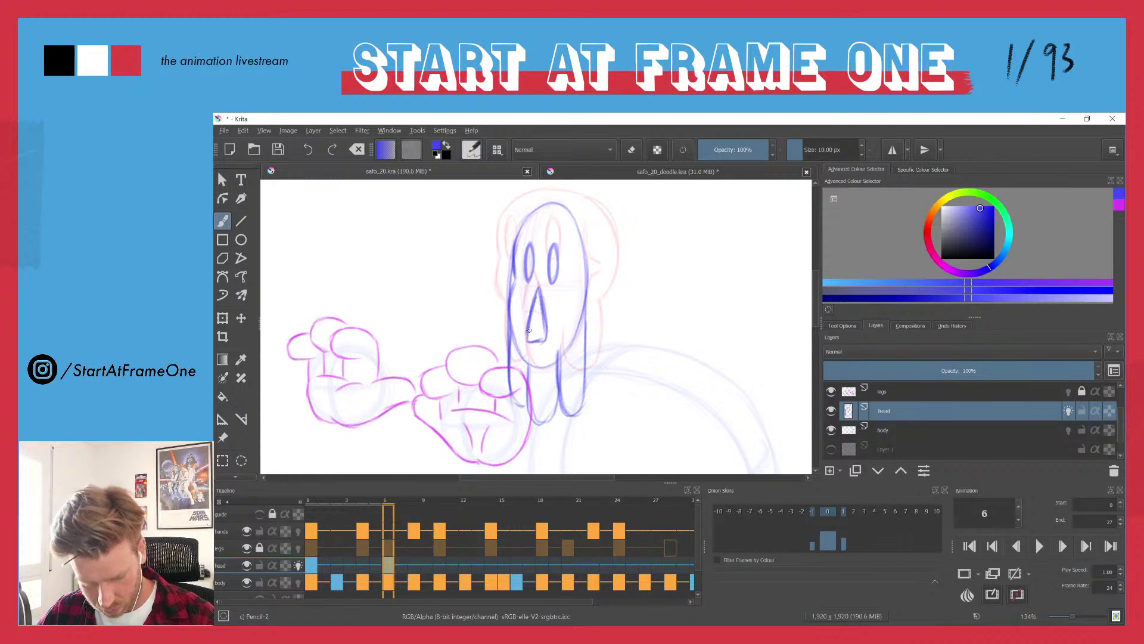
# - Add the temple and cheekbone lines along the back side of the skull and darken the front eye socket
pyautogui.moveTo(570, 239)
pyautogui.mouseDown()
pyautogui.moveTo(569, 334)
pyautogui.moveTo(572, 286)
pyautogui.moveTo(569, 323)
pyautogui.mouseUp()
pyautogui.hotkey('ctrl', 'z')
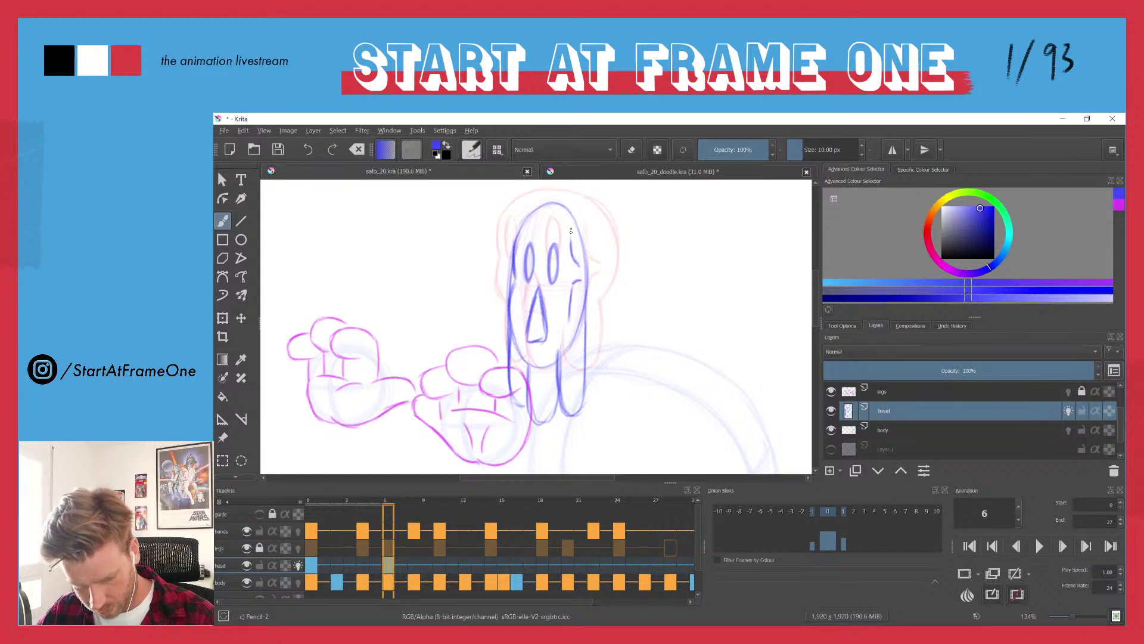
pyautogui.moveTo(571, 230)
pyautogui.mouseDown()
pyautogui.moveTo(572, 261)
pyautogui.moveTo(530, 244)
pyautogui.moveTo(525, 273)
pyautogui.moveTo(530, 250)
pyautogui.mouseUp()
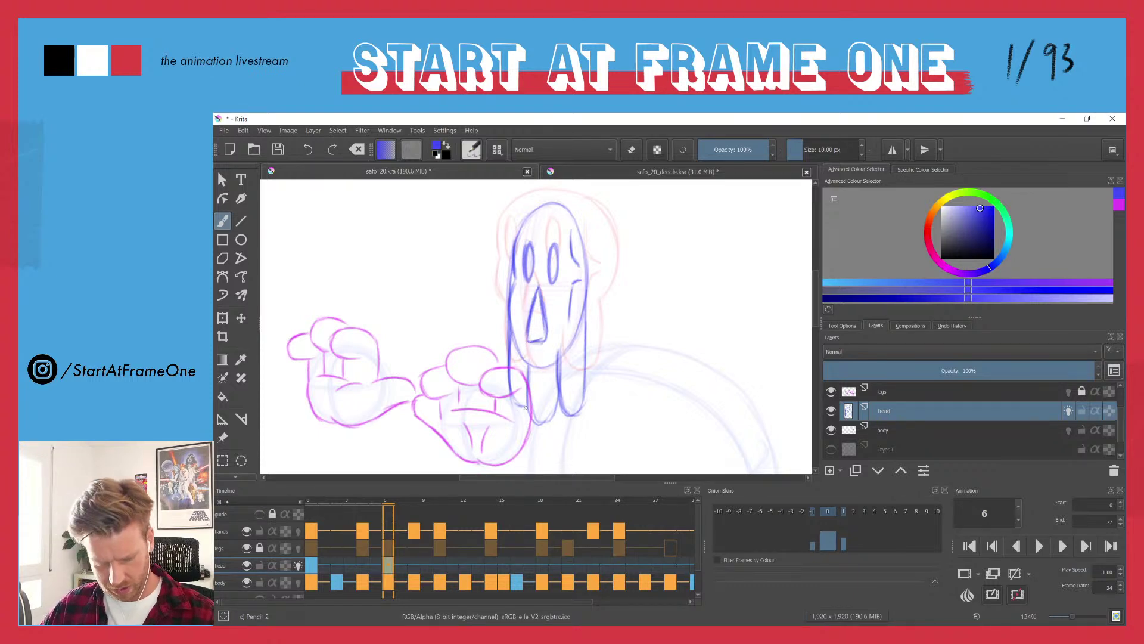
# - Touch up the middle lobe and brow edge, and redraw the top curve of the cranium with a darker line
pyautogui.moveTo(528, 387); pyautogui.dragTo(546, 420)
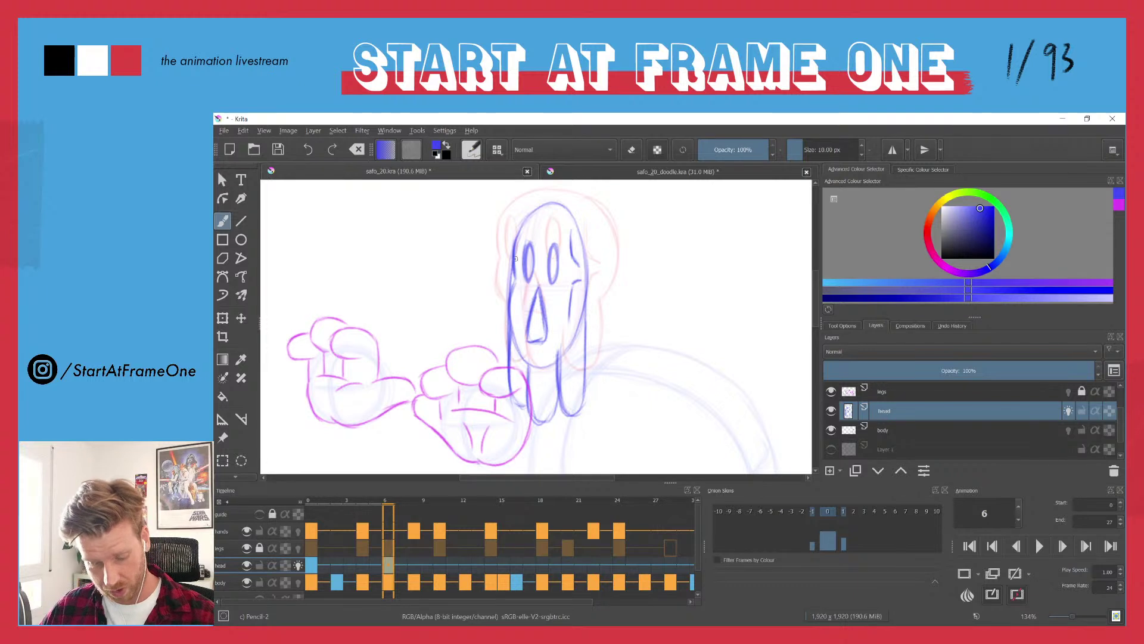
pyautogui.press('e')
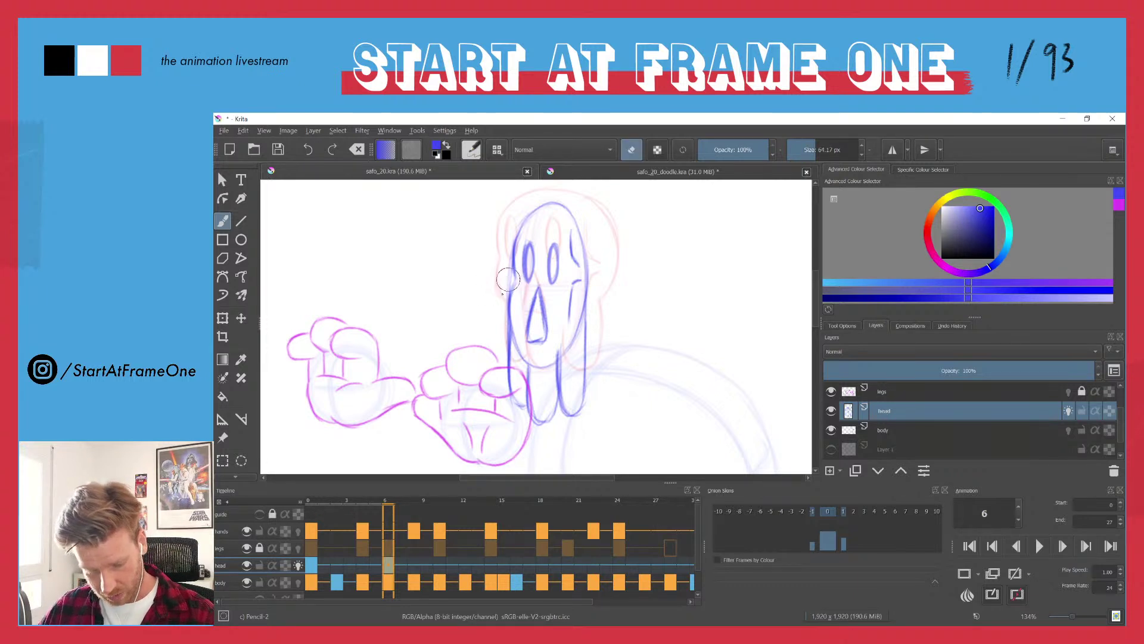
pyautogui.press('e')
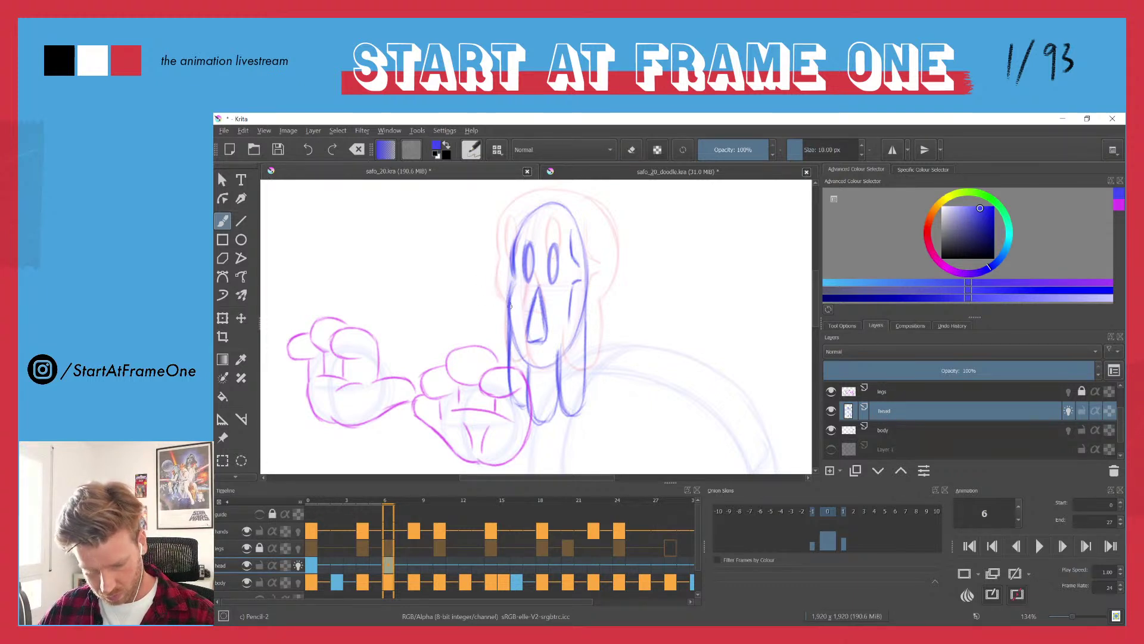
pyautogui.moveTo(526, 209)
pyautogui.mouseDown()
pyautogui.moveTo(515, 252)
pyautogui.moveTo(518, 226)
pyautogui.moveTo(544, 214)
pyautogui.moveTo(584, 246)
pyautogui.mouseUp()
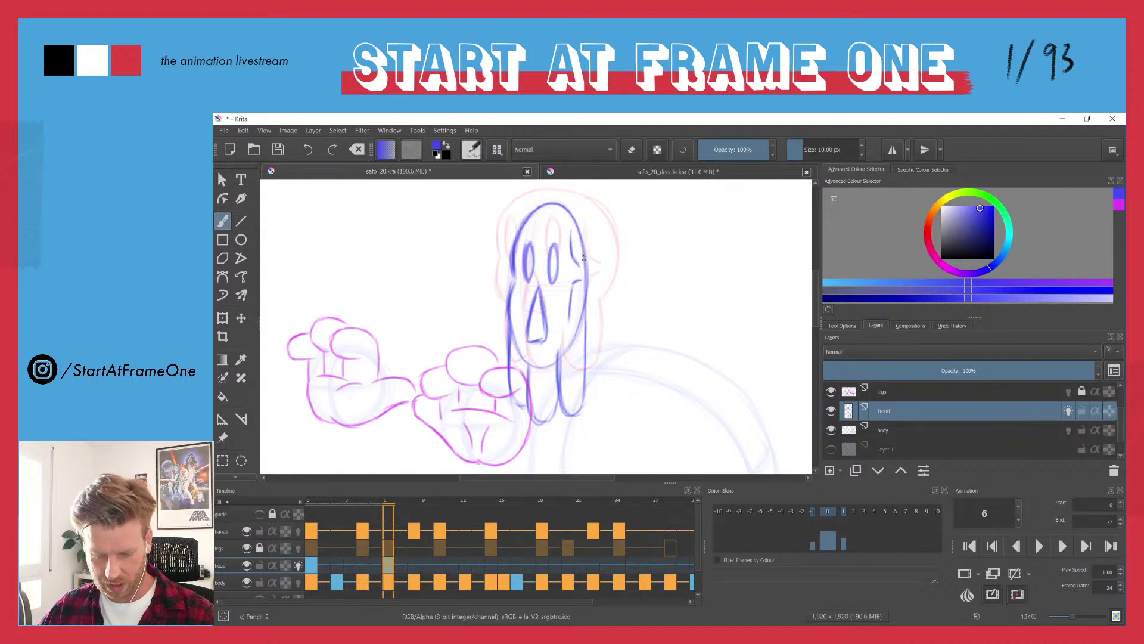
# - Erase the oval's lower construction lines inside the jaw and strengthen the skull's outer contour and lobes
pyautogui.press('e')
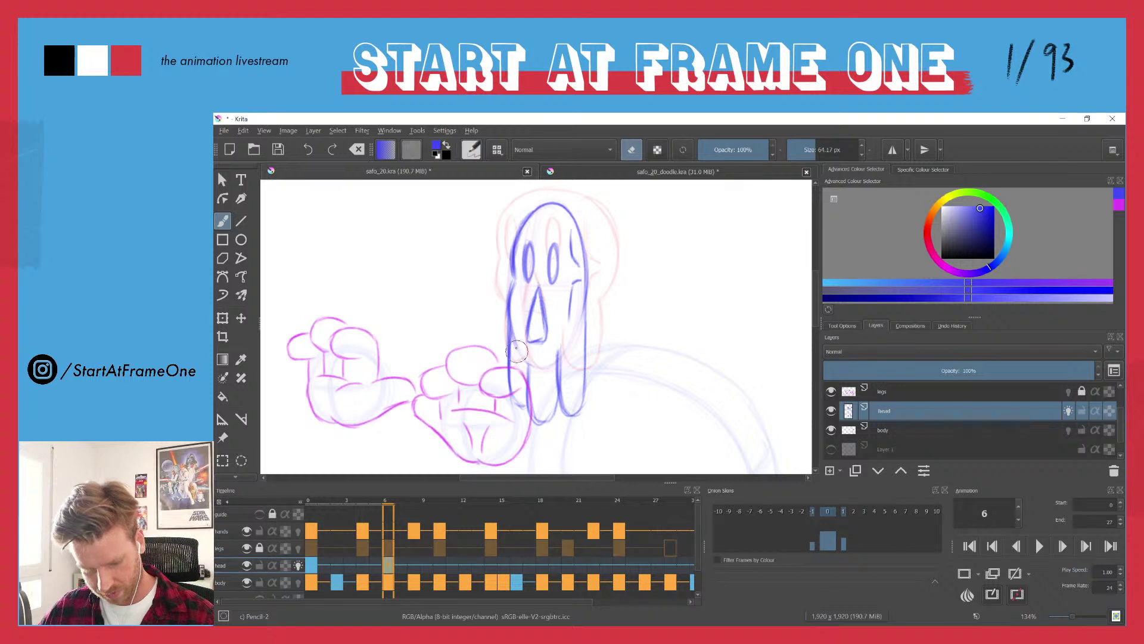
pyautogui.press('e')
pyautogui.moveTo(509, 318)
pyautogui.mouseDown()
pyautogui.moveTo(511, 359)
pyautogui.moveTo(551, 417)
pyautogui.mouseUp()
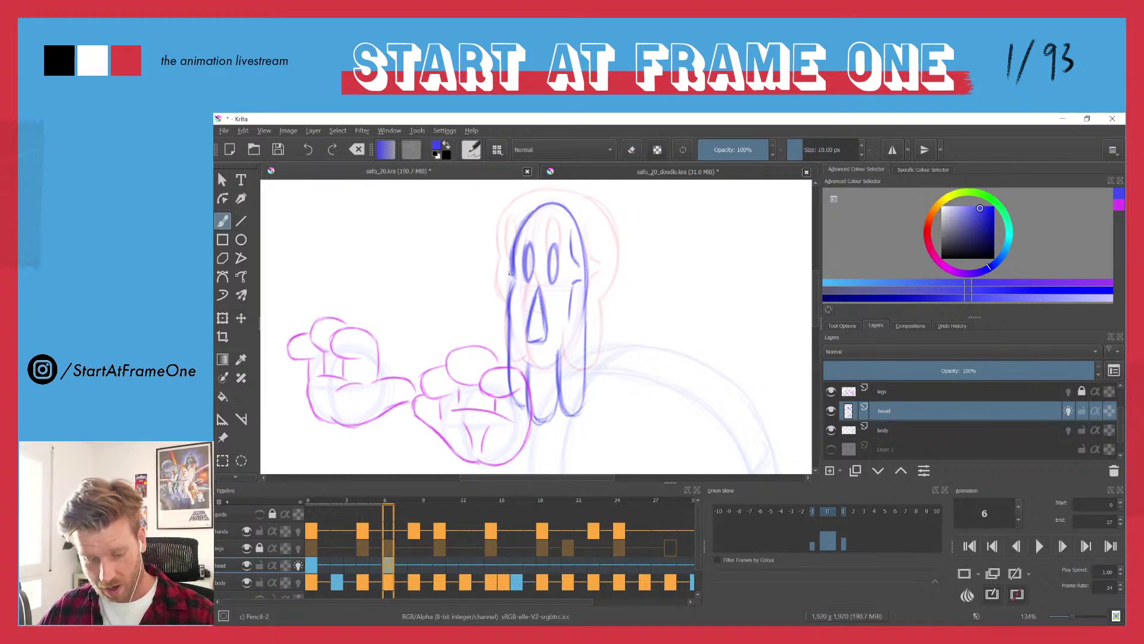
pyautogui.moveTo(512, 275)
pyautogui.mouseDown()
pyautogui.moveTo(509, 233)
pyautogui.moveTo(510, 259)
pyautogui.moveTo(521, 229)
pyautogui.moveTo(512, 273)
pyautogui.mouseUp()
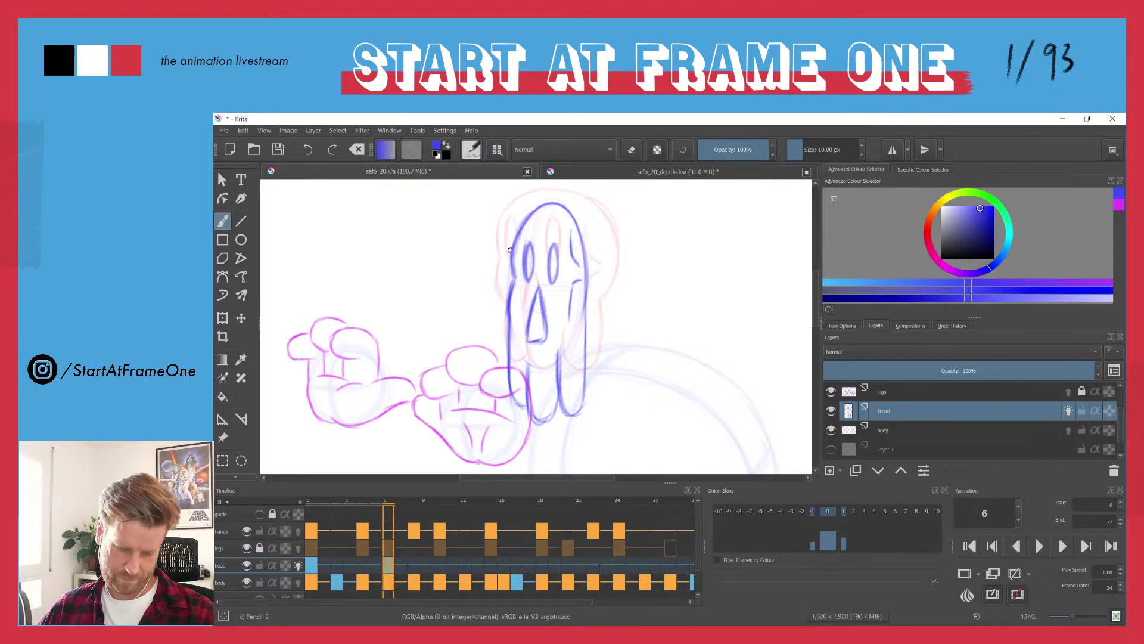
pyautogui.moveTo(520, 229)
pyautogui.mouseDown()
pyautogui.moveTo(538, 205)
pyautogui.moveTo(565, 214)
pyautogui.mouseUp()
pyautogui.moveTo(586, 295); pyautogui.dragTo(584, 343)
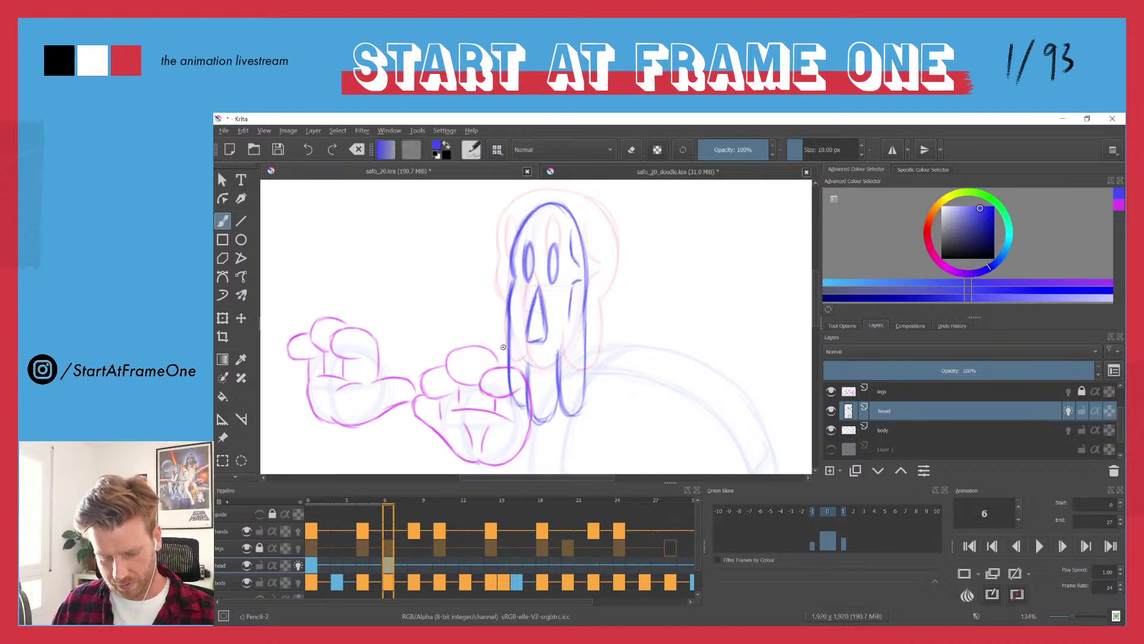
# - Flip repeatedly between frames 5 and 6 to compare the skull's normal and stretched poses
pyautogui.press('Left')
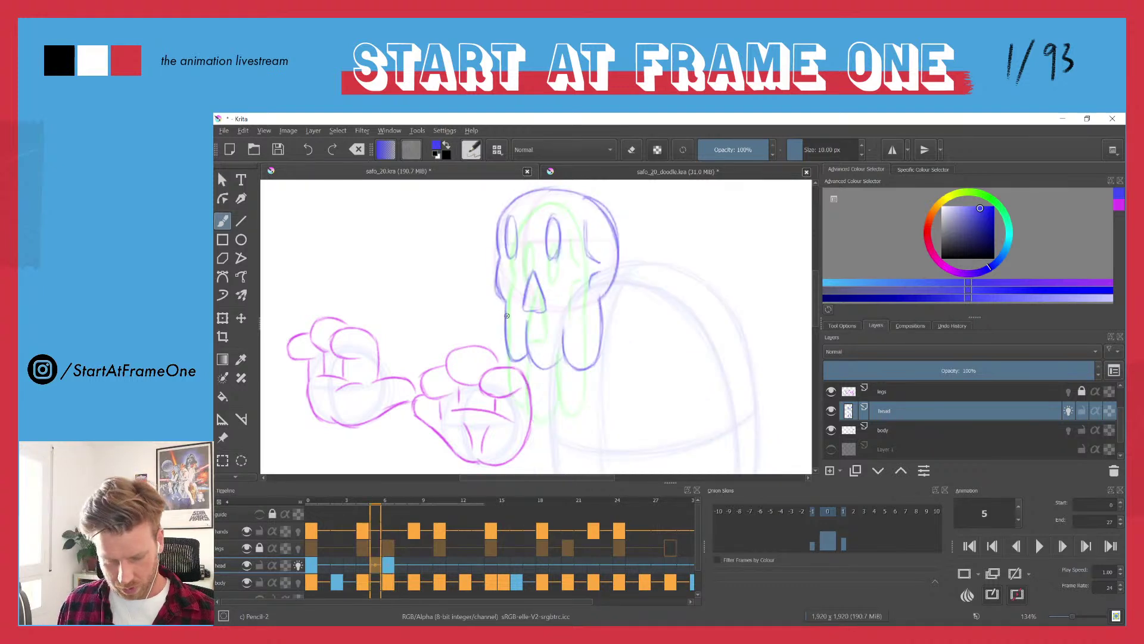
pyautogui.press('Right')
pyautogui.press('Left')
pyautogui.press('Right')
pyautogui.press('Left')
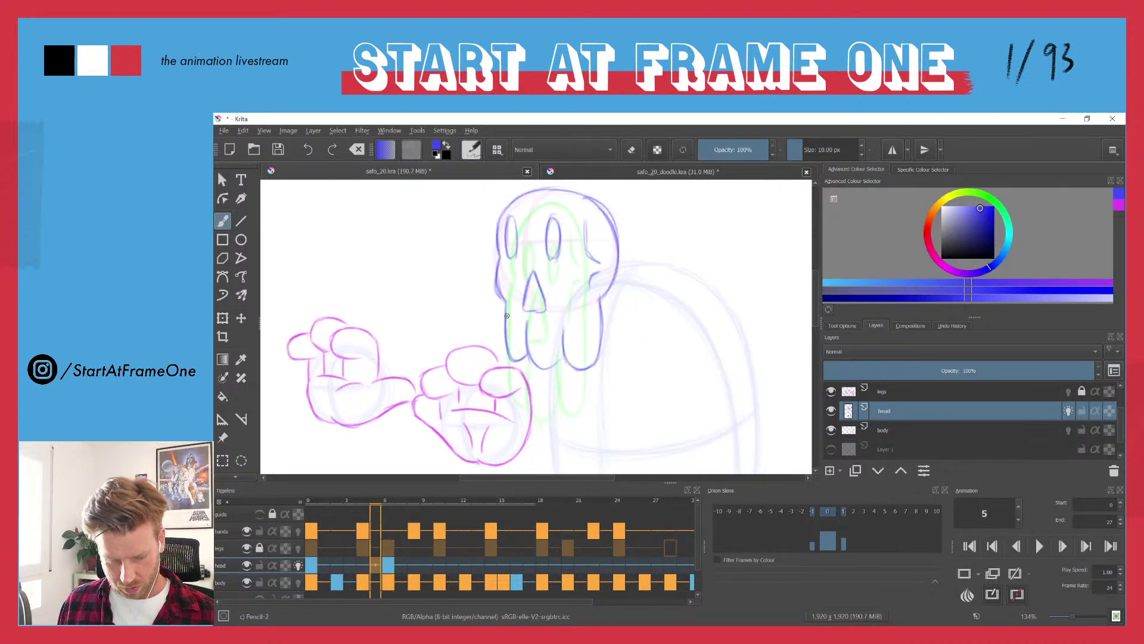
pyautogui.press('Right')
pyautogui.press('Left')
pyautogui.press('Right')
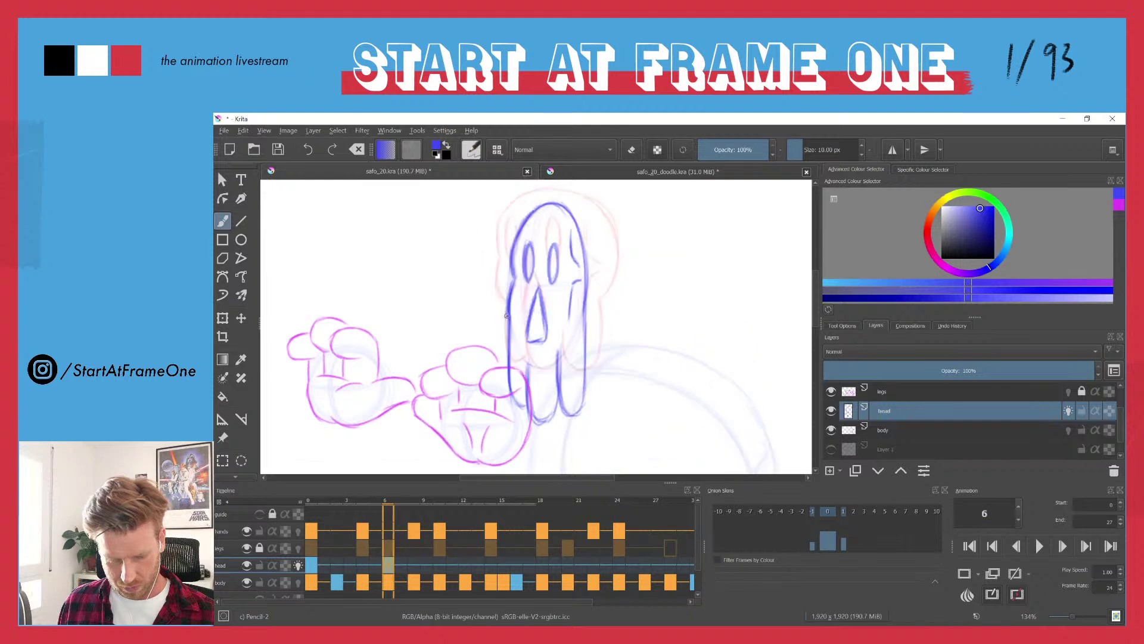
pyautogui.press('Left')
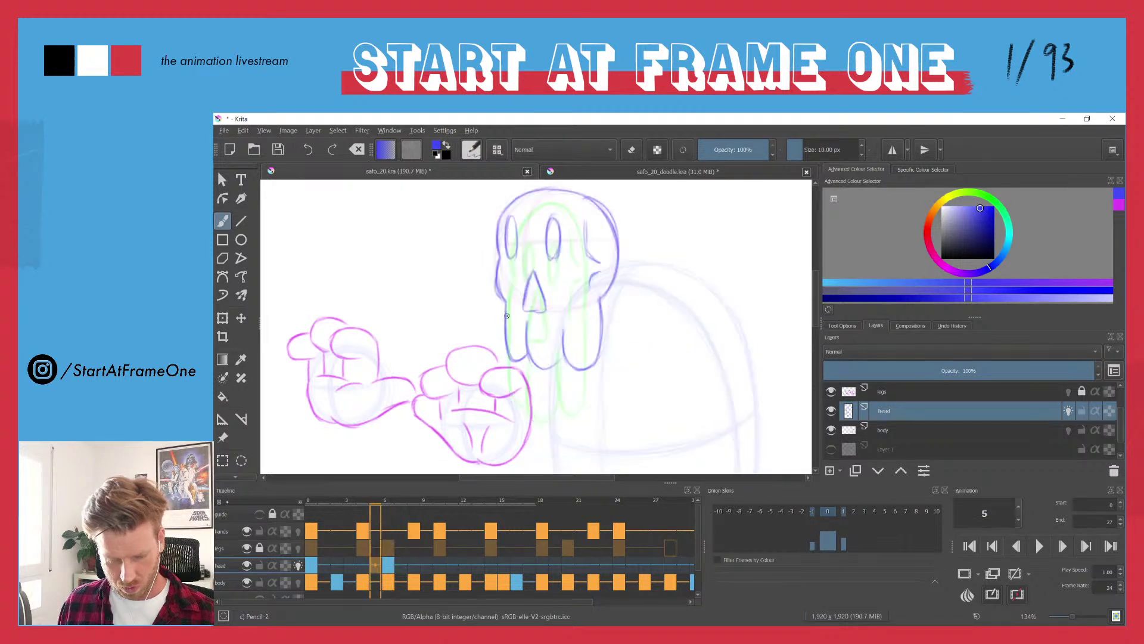
pyautogui.press('Right')
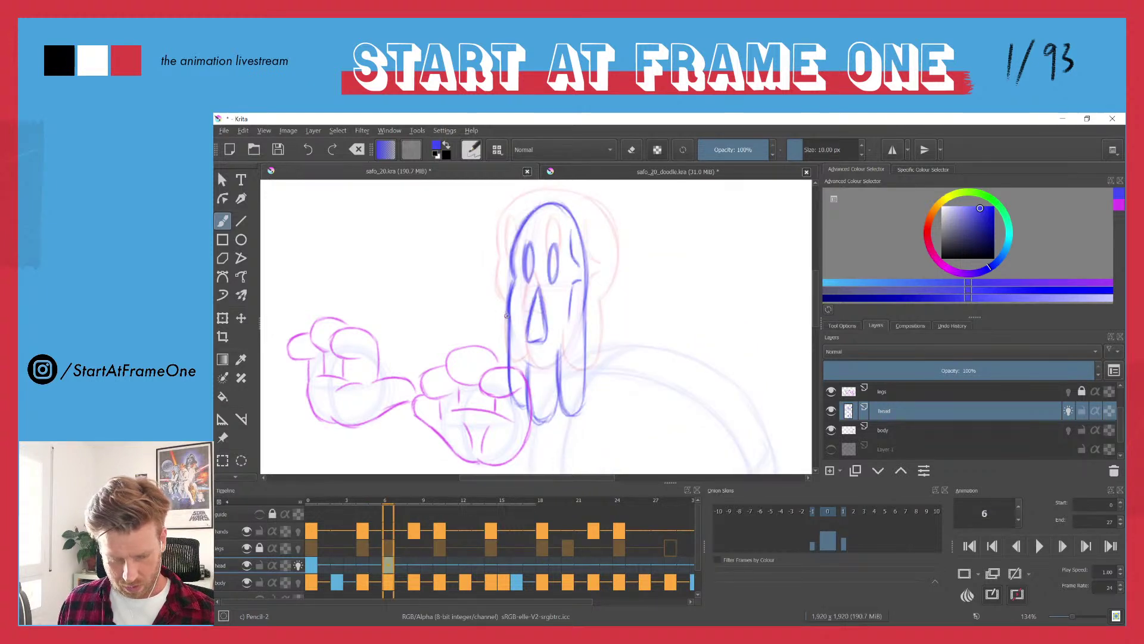
pyautogui.press('Left')
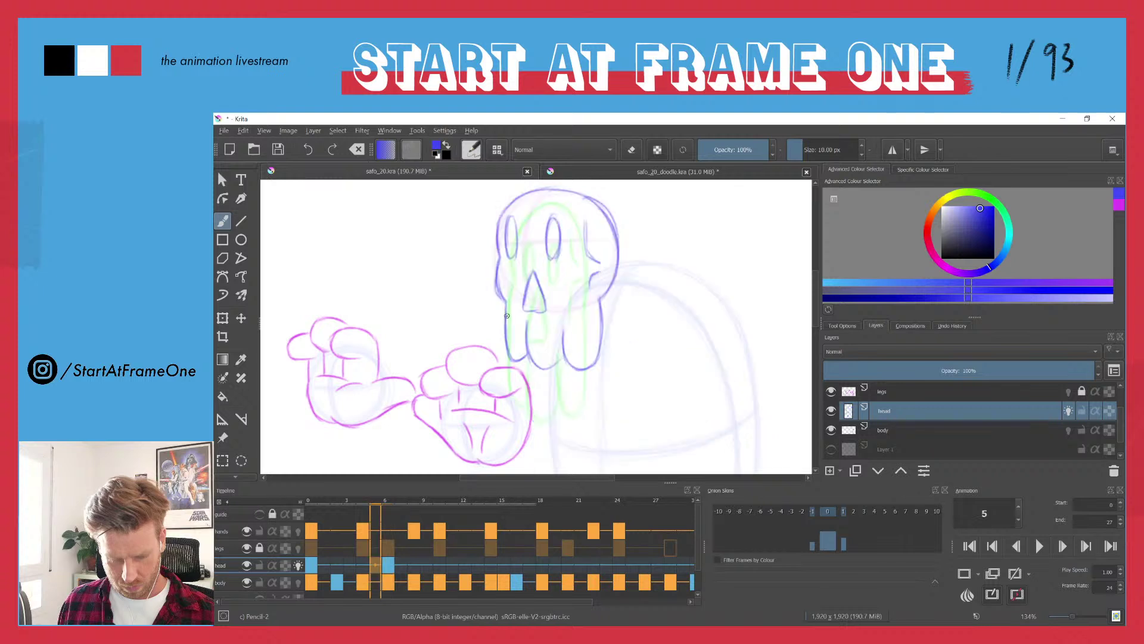
pyautogui.press('Right')
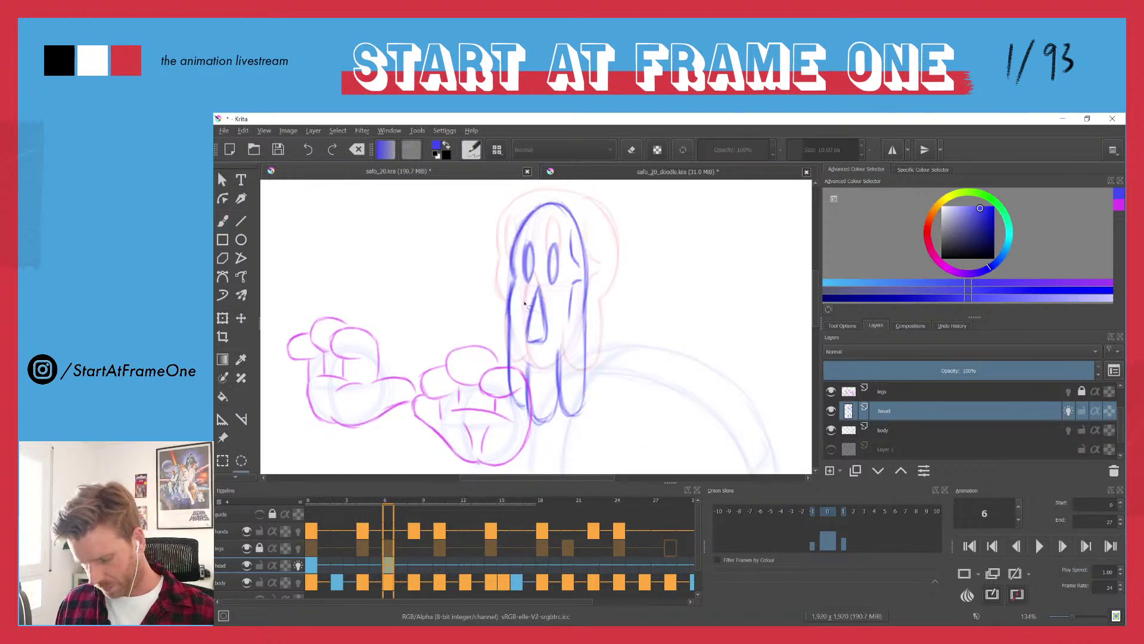
# - Select the triangular nose hole at frame 6, move it lower on the face, and deselect it
pyautogui.moveTo(541, 287)
pyautogui.mouseDown()
pyautogui.moveTo(545, 353)
pyautogui.moveTo(517, 344)
pyautogui.moveTo(529, 317)
pyautogui.mouseUp()
pyautogui.press('t')
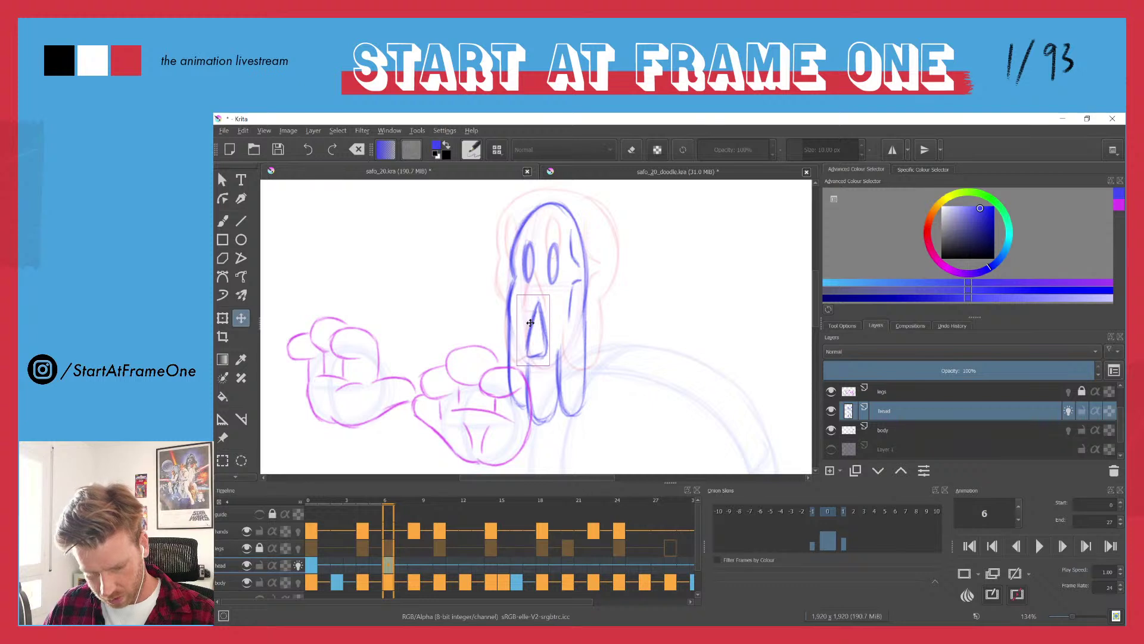
pyautogui.hotkey('ctrl', 'shift', 'a')
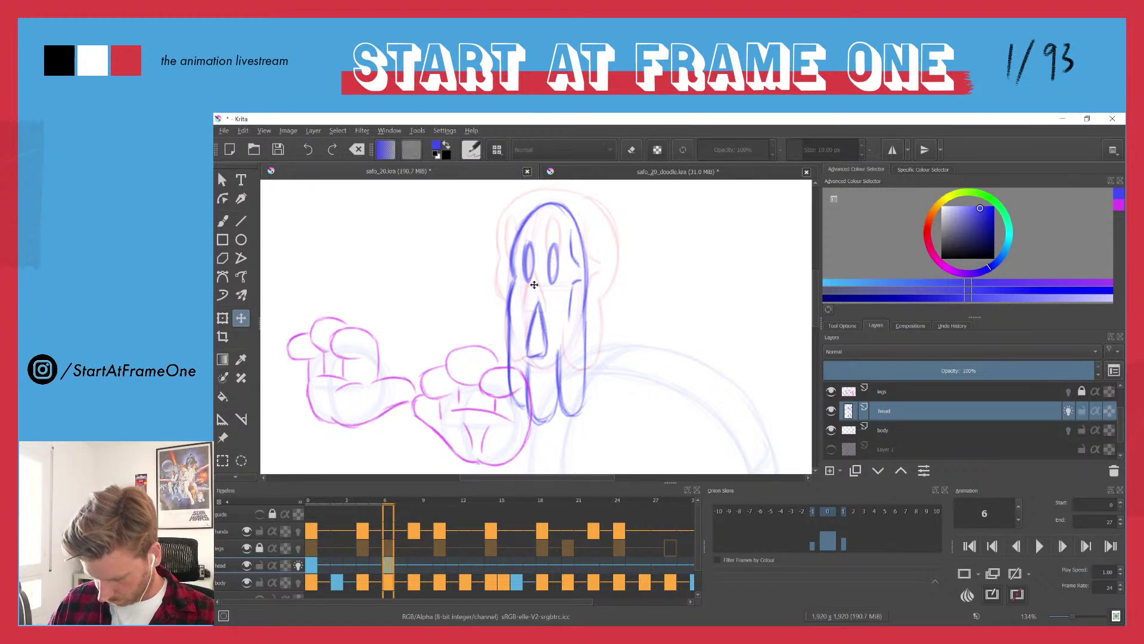
# - Erase the short eye sockets and redraw them as taller, elongated ovals above the nose
pyautogui.press('b')
pyautogui.moveTo(529, 296)
pyautogui.mouseDown()
pyautogui.moveTo(527, 237)
pyautogui.moveTo(520, 276)
pyautogui.moveTo(530, 262)
pyautogui.moveTo(531, 296)
pyautogui.moveTo(526, 242)
pyautogui.moveTo(530, 291)
pyautogui.moveTo(549, 243)
pyautogui.moveTo(557, 252)
pyautogui.moveTo(553, 235)
pyautogui.moveTo(549, 290)
pyautogui.moveTo(554, 245)
pyautogui.moveTo(553, 265)
pyautogui.moveTo(552, 247)
pyautogui.moveTo(519, 266)
pyautogui.moveTo(529, 244)
pyautogui.moveTo(533, 280)
pyautogui.mouseUp()
pyautogui.press('e')
pyautogui.press('e')
pyautogui.moveTo(532, 240); pyautogui.dragTo(529, 291)
pyautogui.moveTo(559, 252)
pyautogui.mouseDown()
pyautogui.moveTo(548, 237)
pyautogui.moveTo(546, 291)
pyautogui.moveTo(556, 239)
pyautogui.mouseUp()
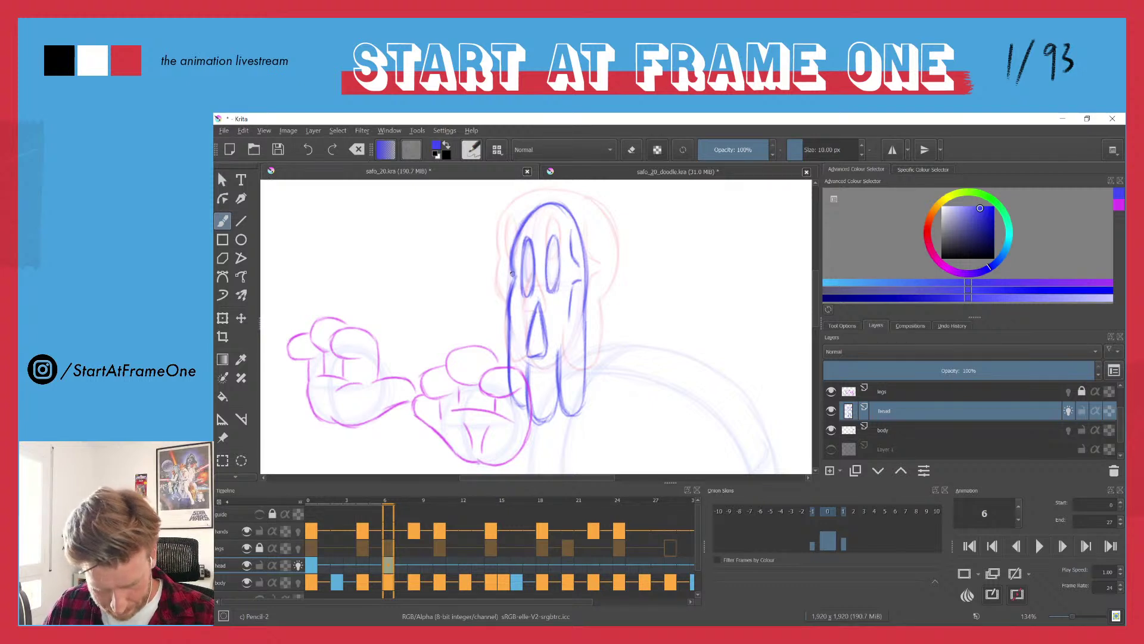
# - Clean up the stretched skull's left edge beside the eye socket at frame 6 and redraw the left cranium curve with bolder strokes
pyautogui.press('Left')
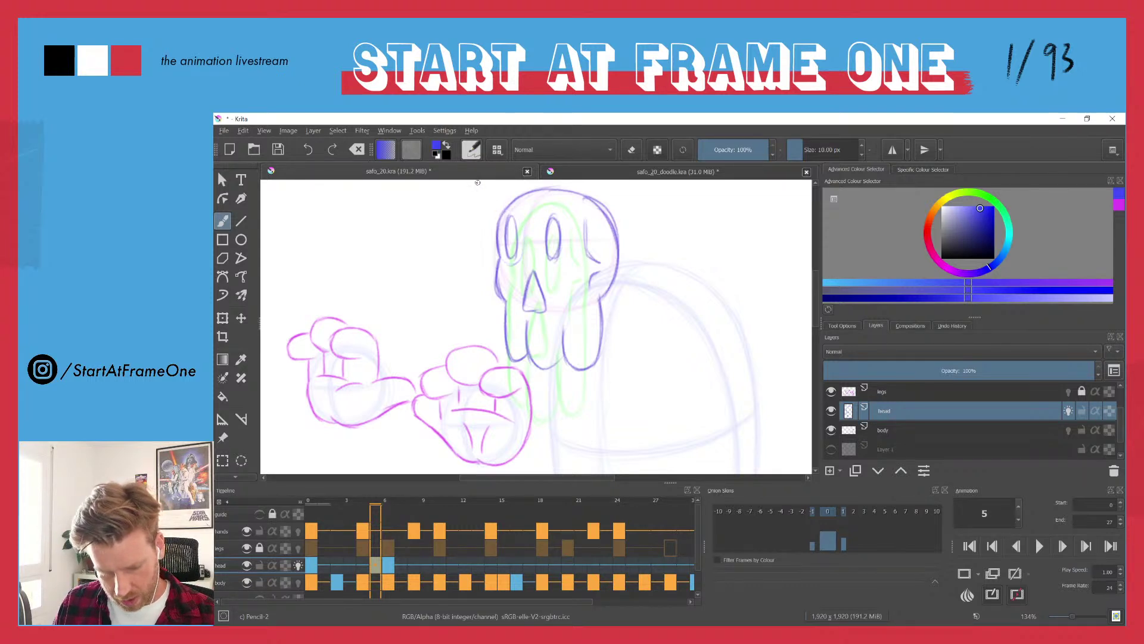
pyautogui.press('Right')
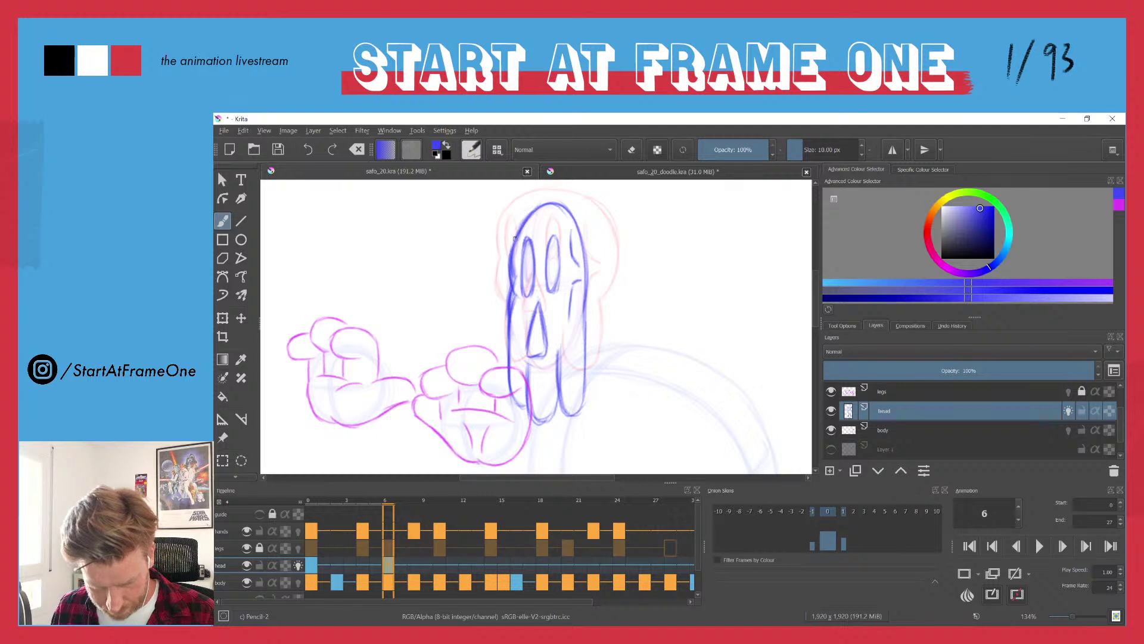
pyautogui.press('e')
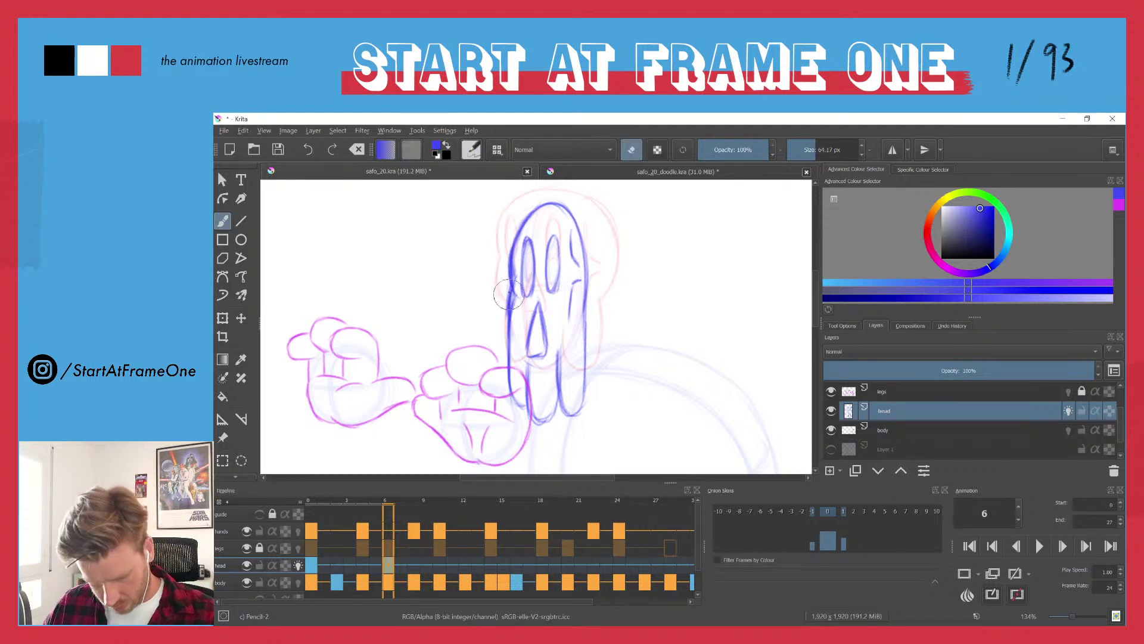
pyautogui.press('e')
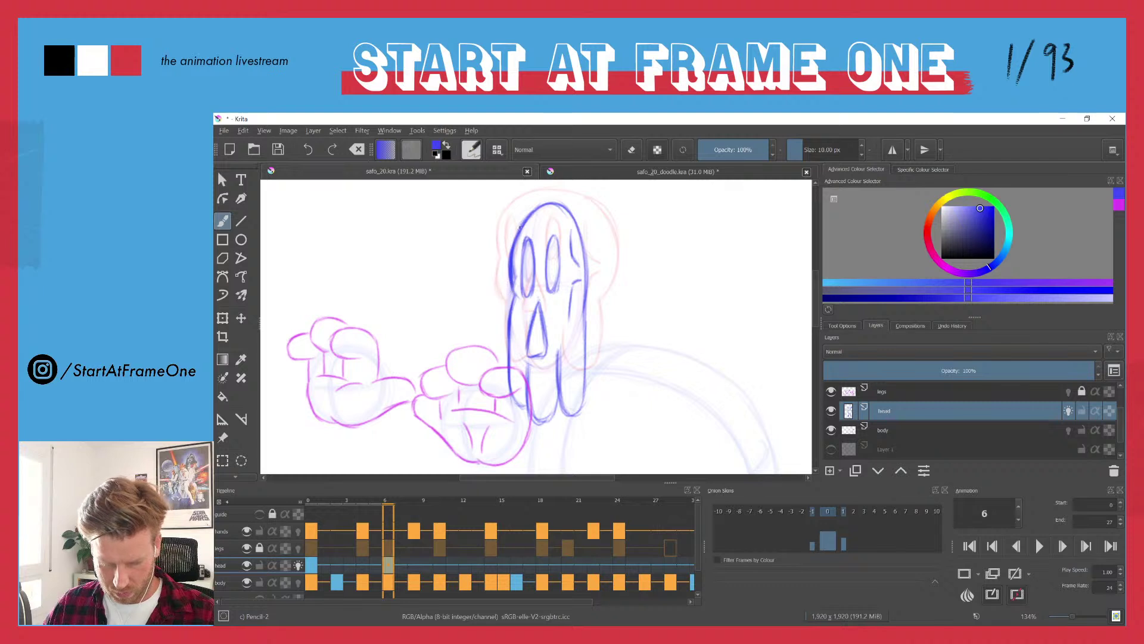
pyautogui.moveTo(539, 204)
pyautogui.mouseDown()
pyautogui.moveTo(511, 262)
pyautogui.moveTo(538, 201)
pyautogui.moveTo(552, 205)
pyautogui.moveTo(523, 215)
pyautogui.moveTo(548, 202)
pyautogui.moveTo(511, 256)
pyautogui.mouseUp()
pyautogui.press('e')
pyautogui.press('e')
pyautogui.moveTo(551, 206)
pyautogui.mouseDown()
pyautogui.moveTo(512, 248)
pyautogui.moveTo(526, 211)
pyautogui.moveTo(511, 249)
pyautogui.mouseUp()
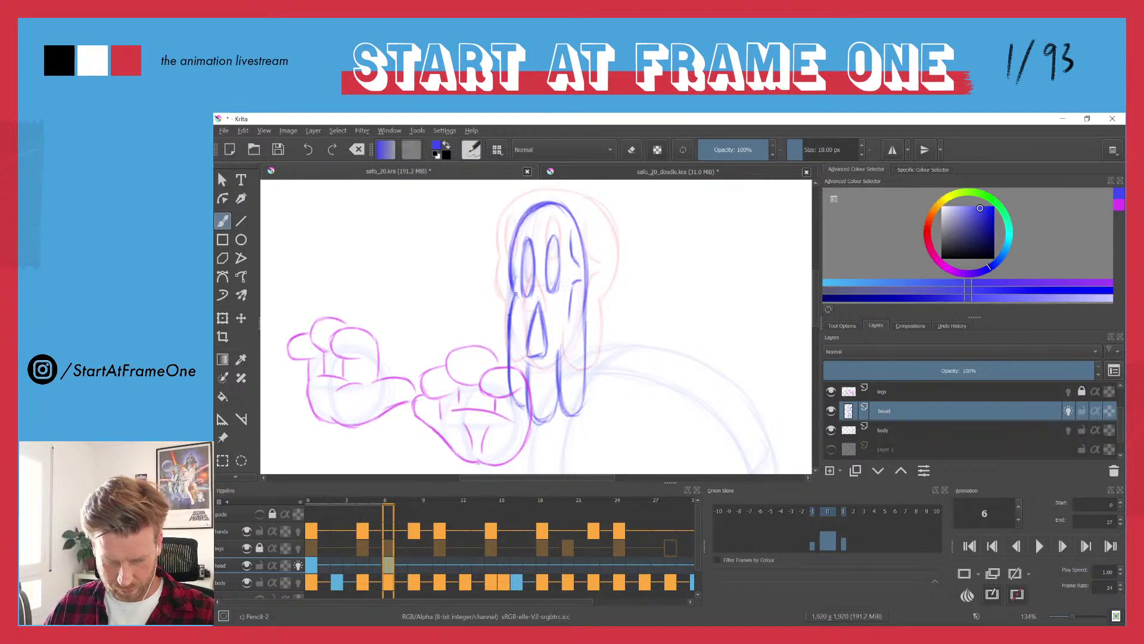
# - Strengthen the stretched skull's right contour from the crown past the temple to the outer jaw lobe
pyautogui.moveTo(577, 225); pyautogui.dragTo(584, 353)
pyautogui.moveTo(586, 311); pyautogui.dragTo(580, 363)
pyautogui.moveTo(588, 272)
pyautogui.mouseDown()
pyautogui.moveTo(586, 306)
pyautogui.moveTo(584, 245)
pyautogui.mouseUp()
pyautogui.moveTo(560, 204)
pyautogui.mouseDown()
pyautogui.moveTo(590, 275)
pyautogui.moveTo(588, 263)
pyautogui.moveTo(591, 293)
pyautogui.moveTo(579, 258)
pyautogui.moveTo(585, 288)
pyautogui.mouseUp()
# - Erase stray lines along the skull's right side and redraw that contour slightly fuller from crown to jaw
pyautogui.press('e')
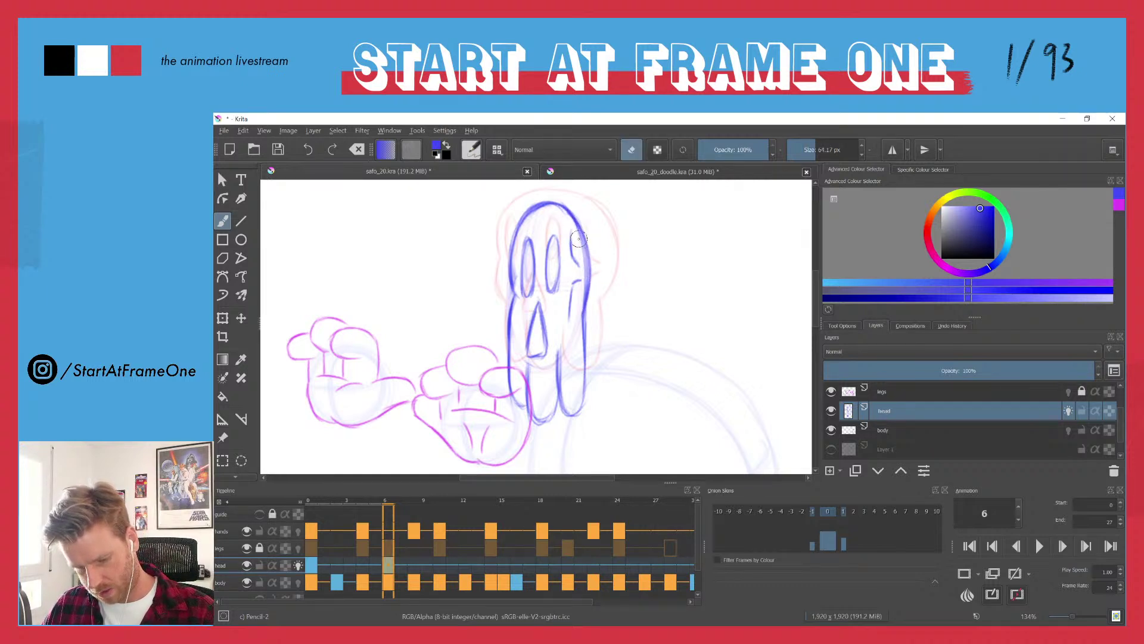
pyautogui.moveTo(581, 238); pyautogui.dragTo(578, 323)
pyautogui.press('e')
pyautogui.moveTo(554, 198)
pyautogui.mouseDown()
pyautogui.moveTo(585, 254)
pyautogui.moveTo(591, 295)
pyautogui.mouseUp()
pyautogui.moveTo(586, 240)
pyautogui.mouseDown()
pyautogui.moveTo(583, 311)
pyautogui.moveTo(552, 203)
pyautogui.moveTo(589, 304)
pyautogui.mouseUp()
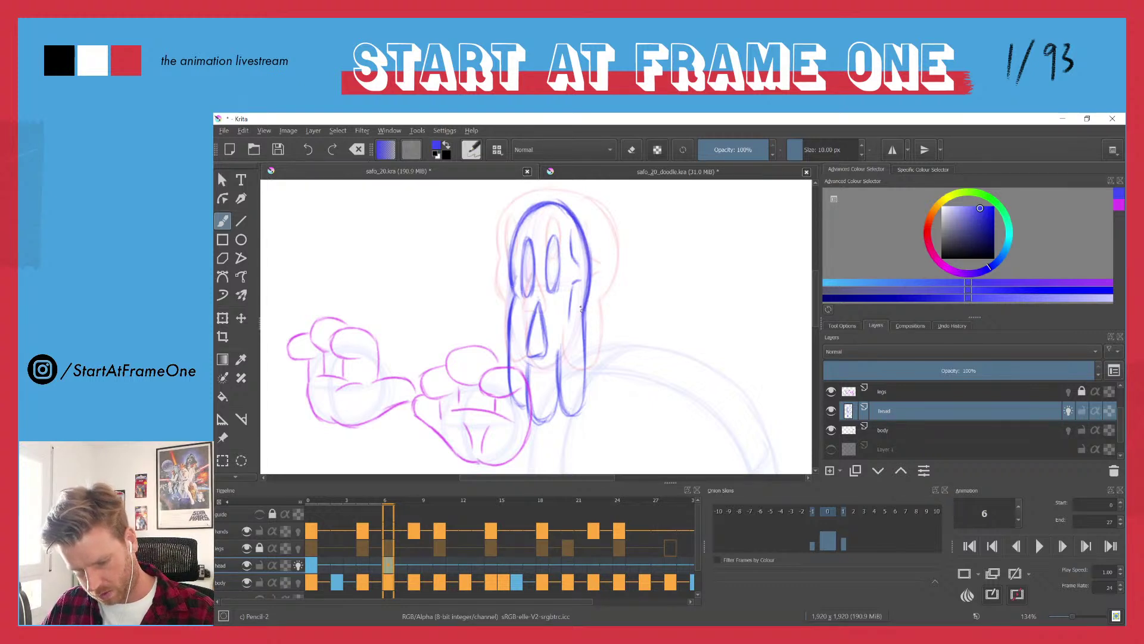
pyautogui.moveTo(581, 308); pyautogui.dragTo(584, 355)
# - Flip between frames 5 and 6 to check the redrawn stretched skull against the normal pose
pyautogui.press('Left')
pyautogui.press('Right')
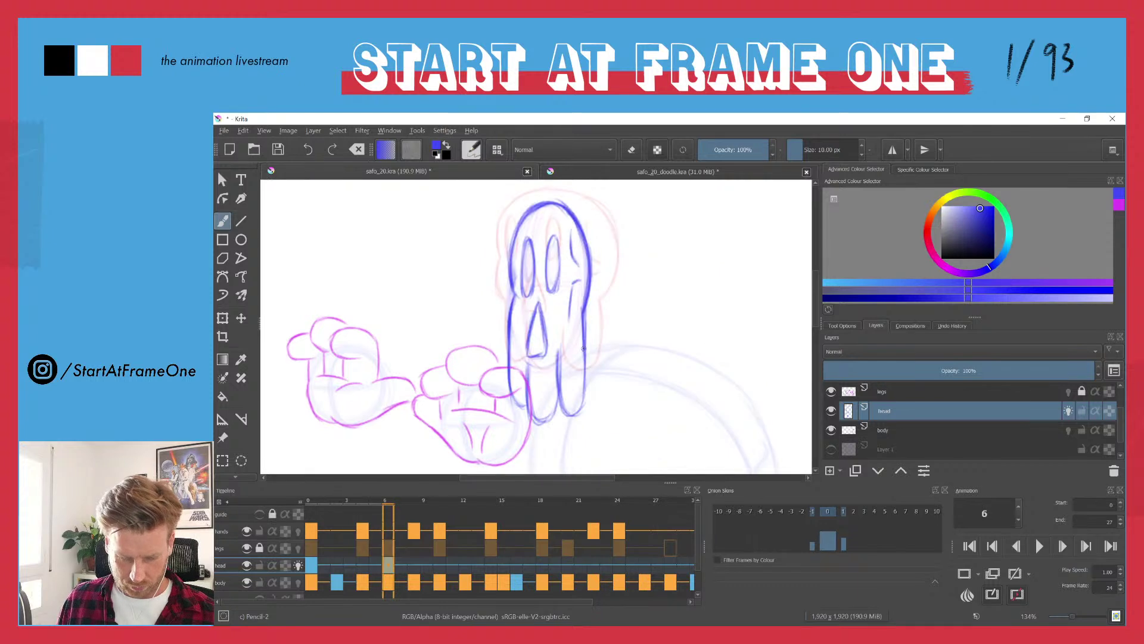
pyautogui.press('Left')
pyautogui.press('Right')
pyautogui.press('Left')
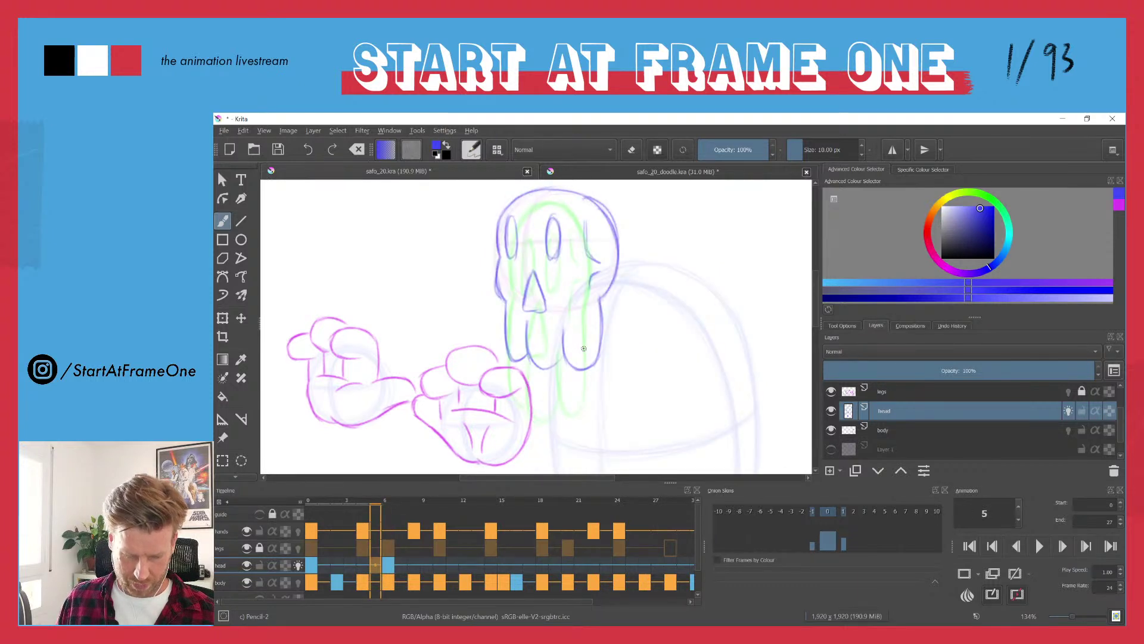
pyautogui.press('Right')
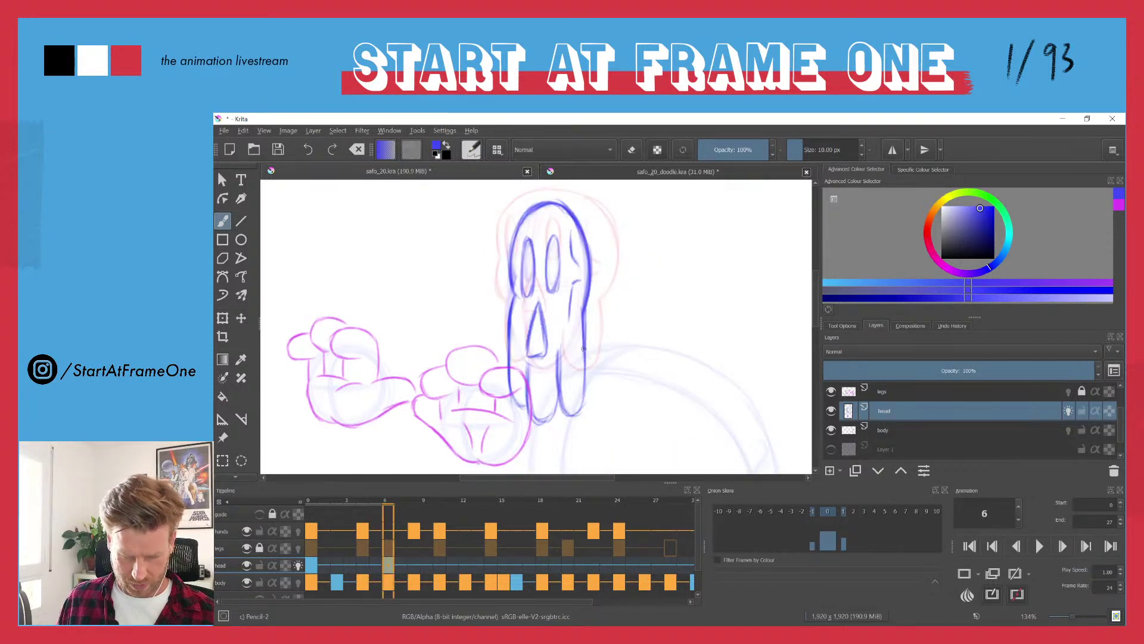
pyautogui.press('Left')
pyautogui.press('Right')
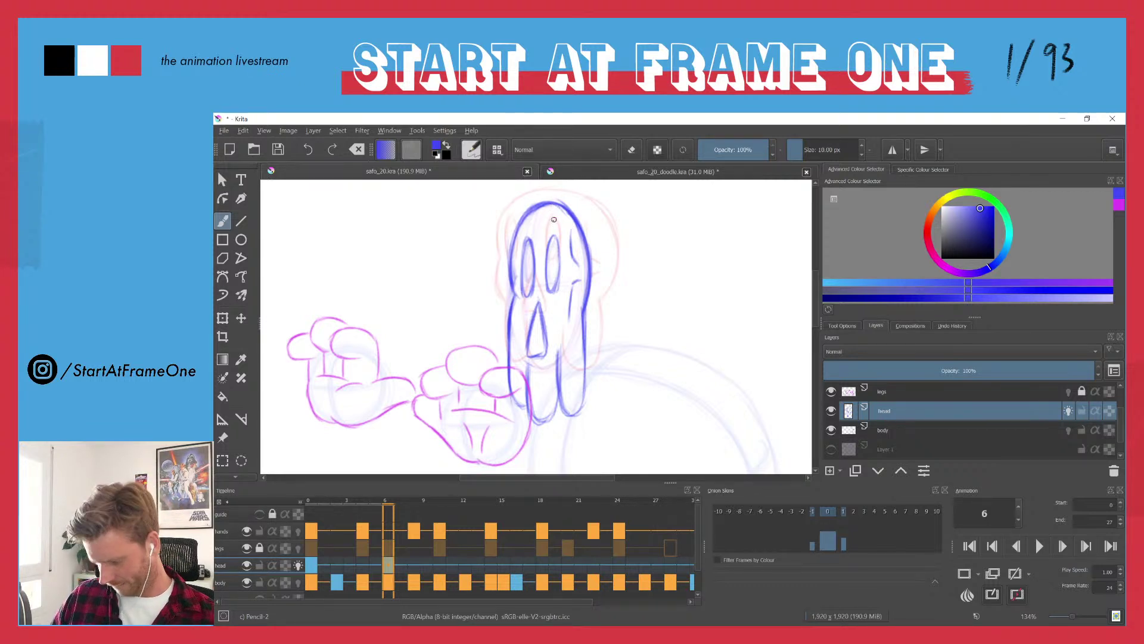
# - Move the whole stretched head slightly left at frame 6, compare it with frame 5, and nudge it back a little to the right
pyautogui.press('t')
pyautogui.moveTo(530, 248); pyautogui.dragTo(520, 250)
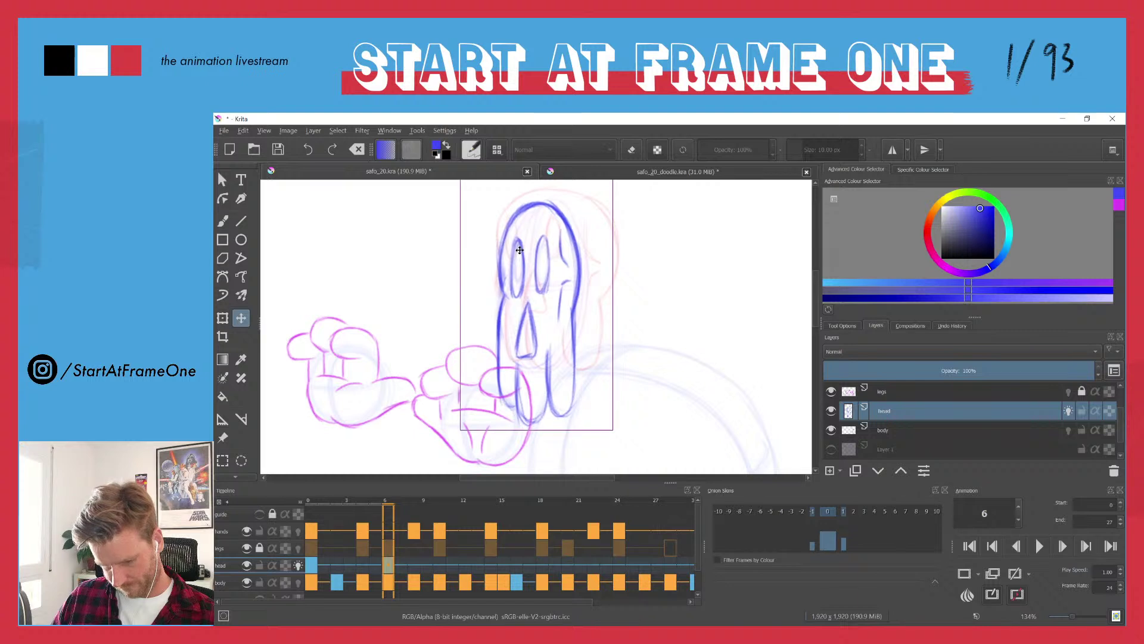
pyautogui.press('Left')
pyautogui.press('Right')
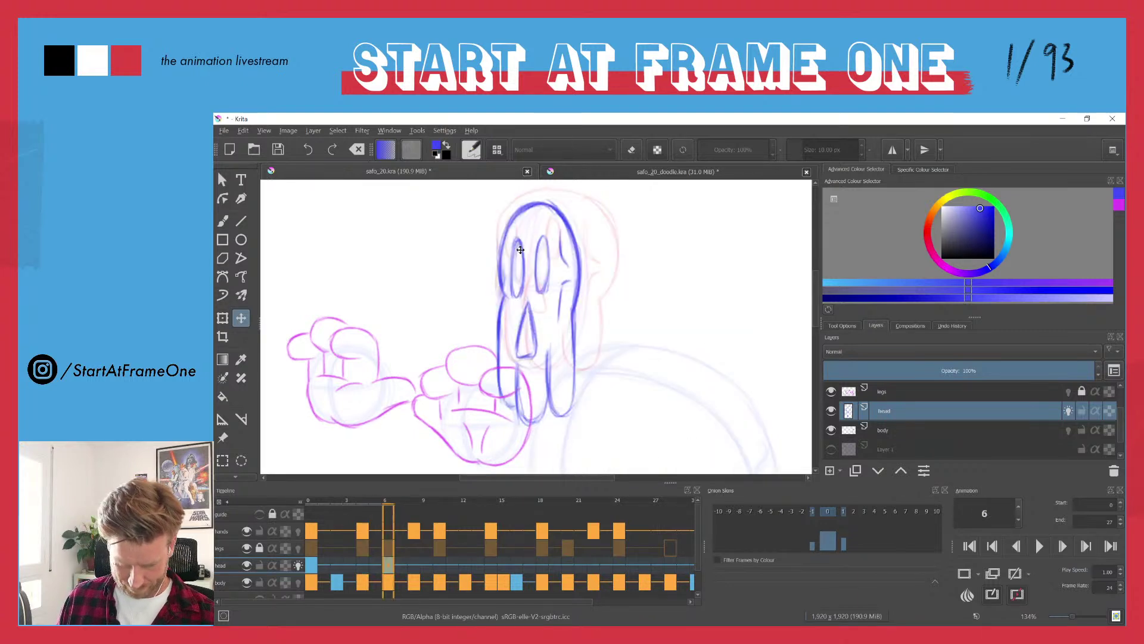
pyautogui.moveTo(499, 275); pyautogui.dragTo(504, 276)
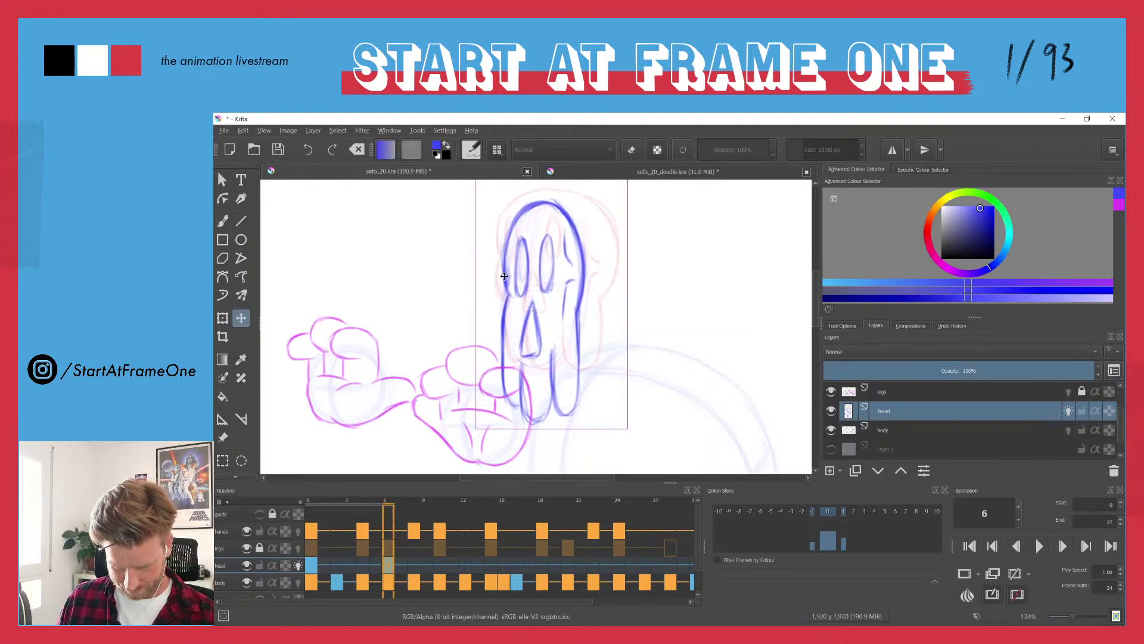
# - Move the stretched head drawing on frame 6 slightly to the right, checking its placement against frame 5
pyautogui.press('Left')
pyautogui.press('Right')
pyautogui.press('Left')
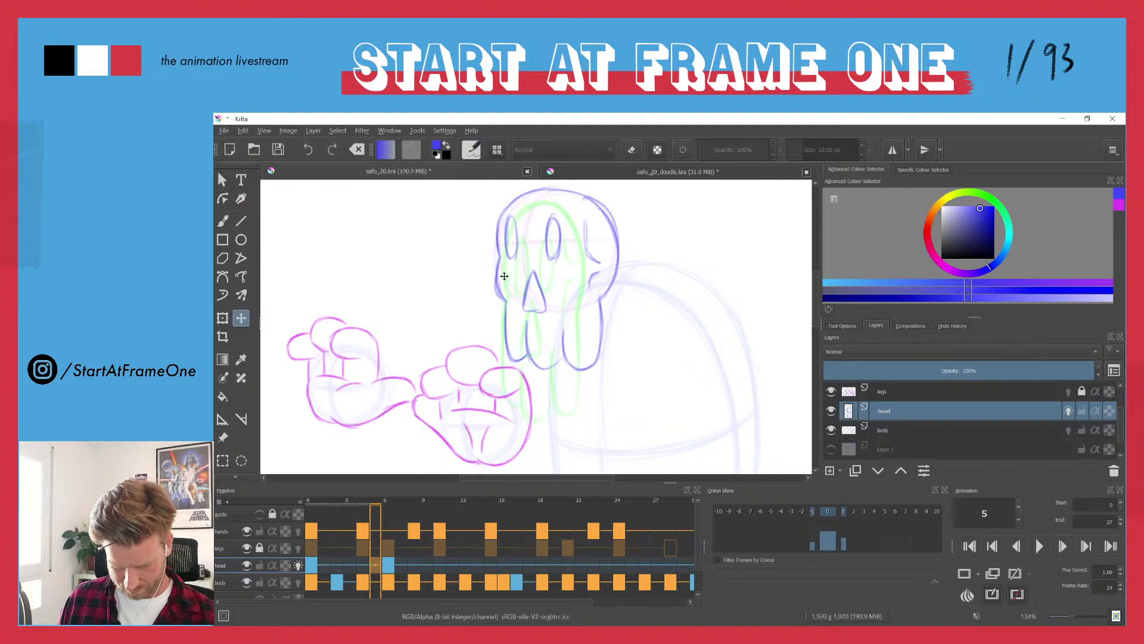
pyautogui.click(505, 315)
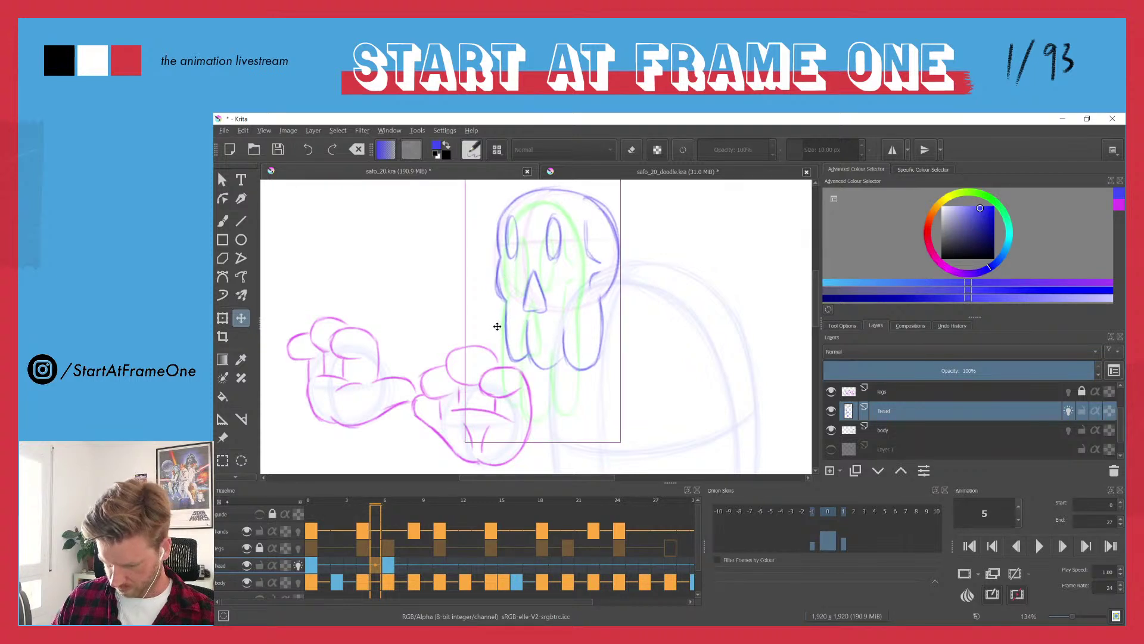
pyautogui.moveTo(495, 325); pyautogui.dragTo(494, 326)
pyautogui.press('Right')
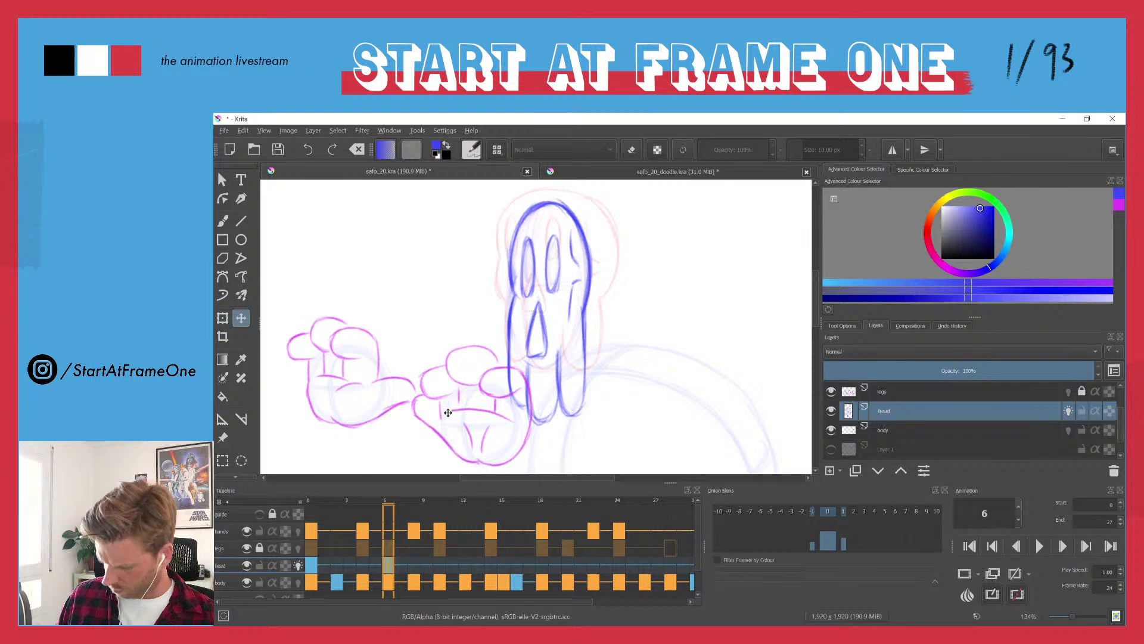
pyautogui.press('Left')
pyautogui.press('Right')
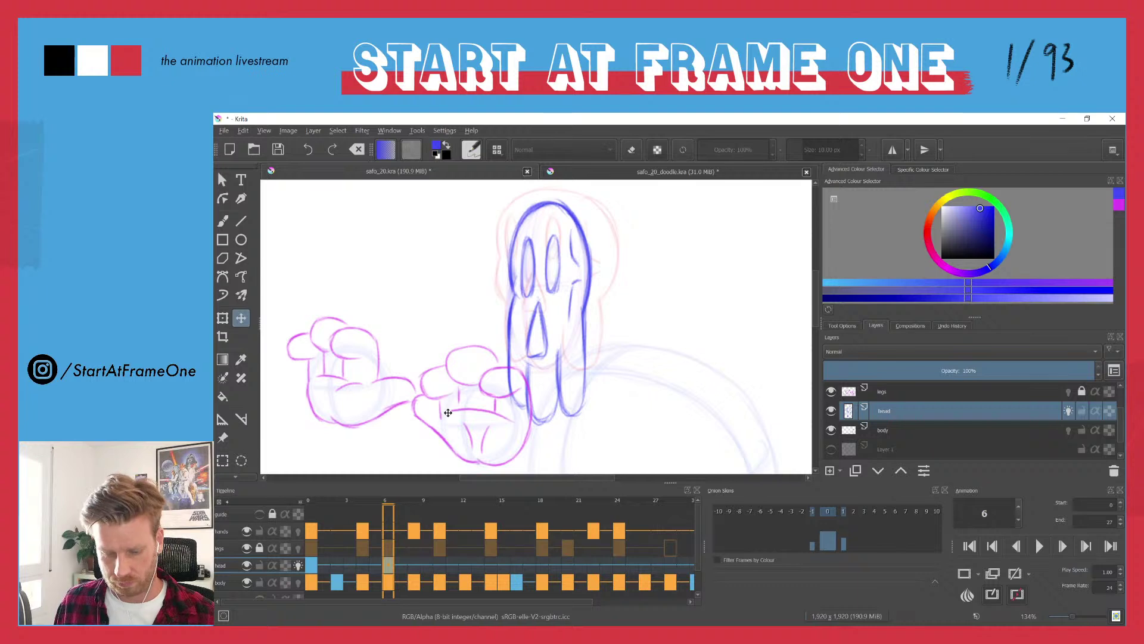
# - Check the frames following frame 6 and add a blank keyframe to the head layer at frame 10
pyautogui.press('Right')
pyautogui.press('Right')
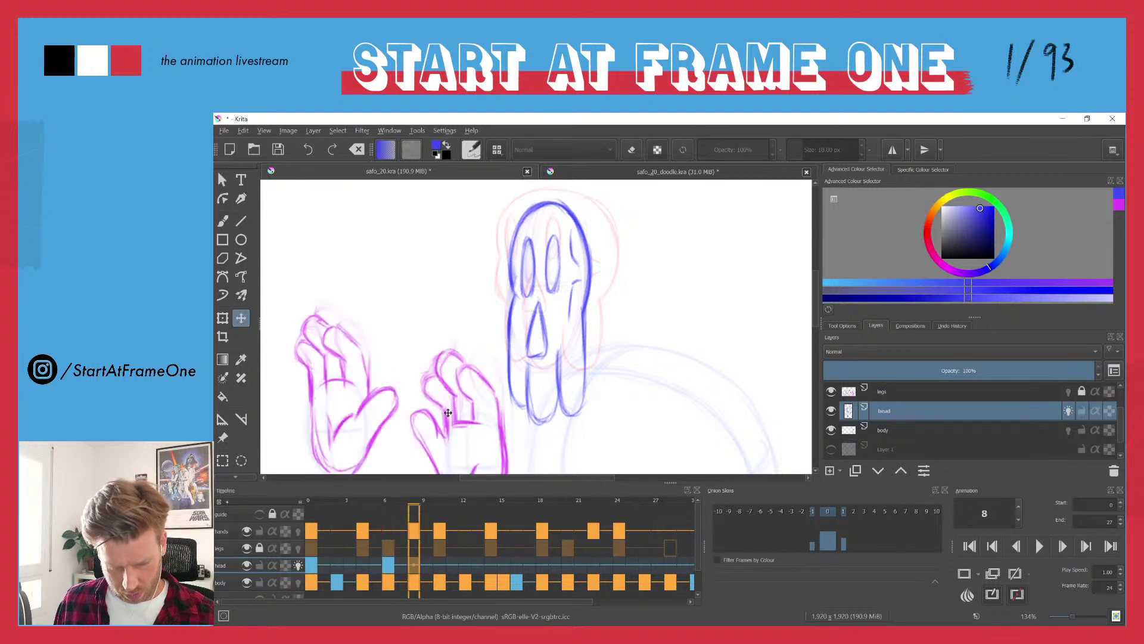
pyautogui.press('Left')
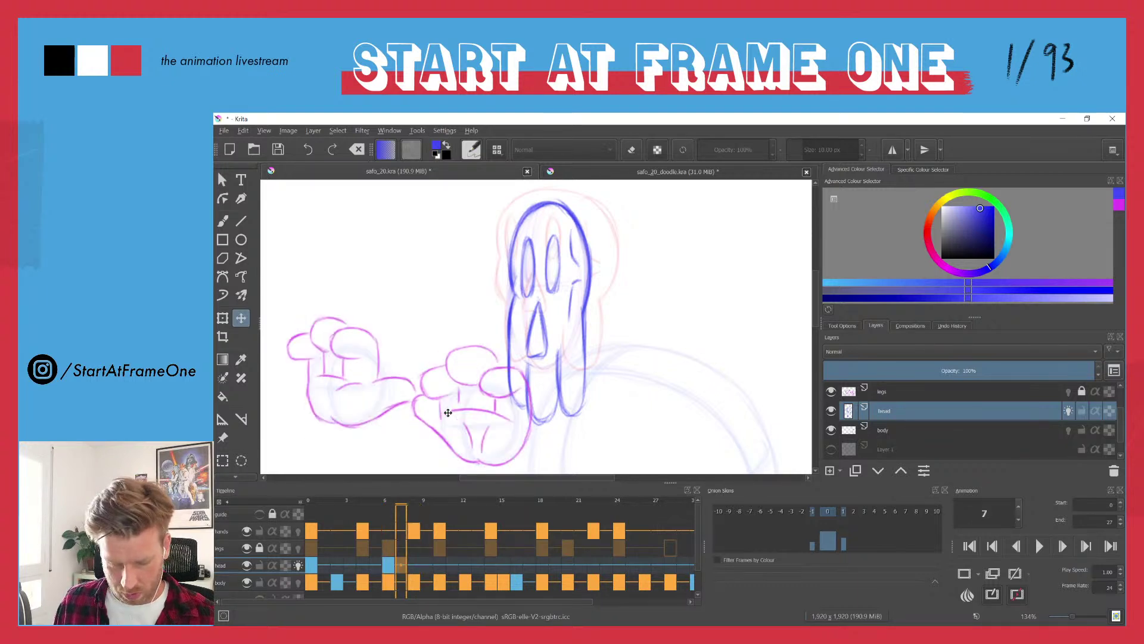
pyautogui.press('Right')
pyautogui.press('Right')
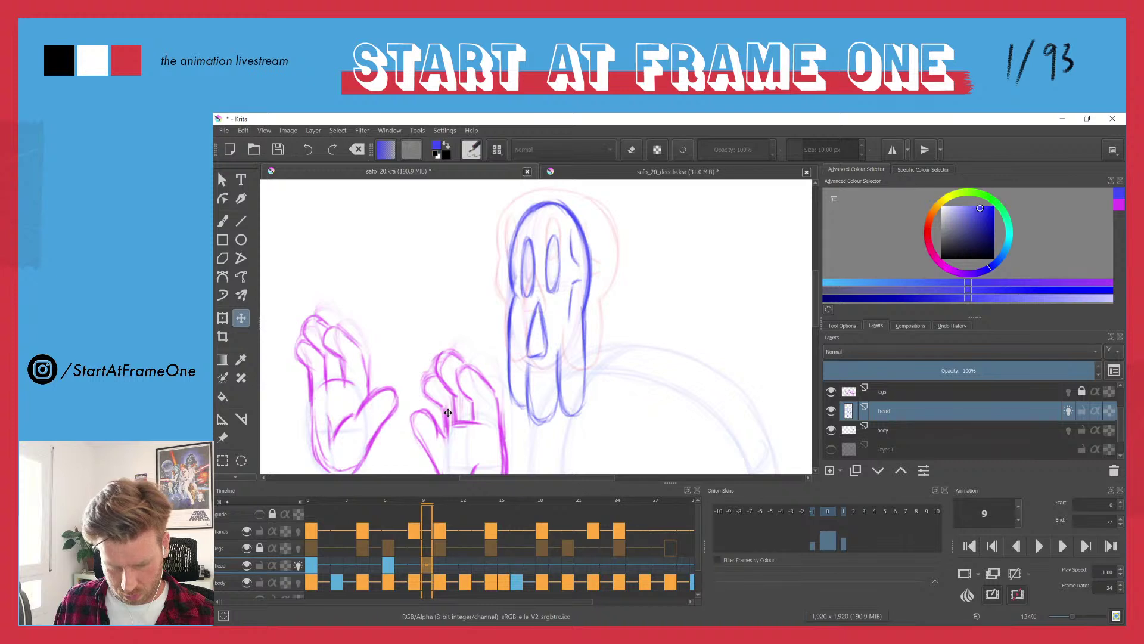
pyautogui.press('Right')
pyautogui.press('Left')
pyautogui.press('Right')
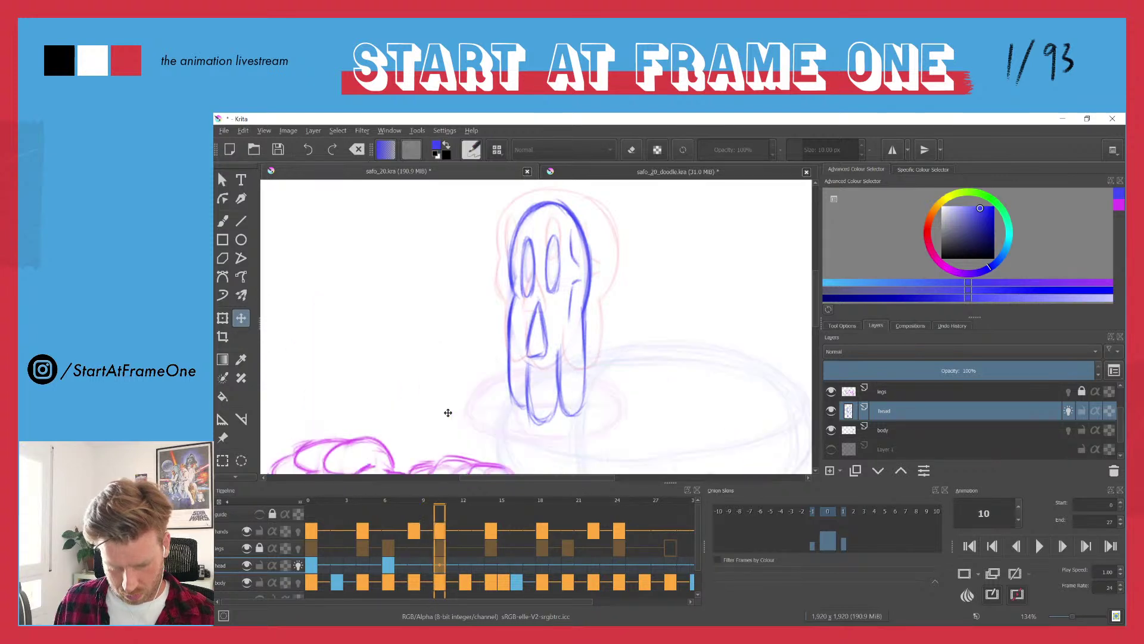
pyautogui.moveTo(439, 569)
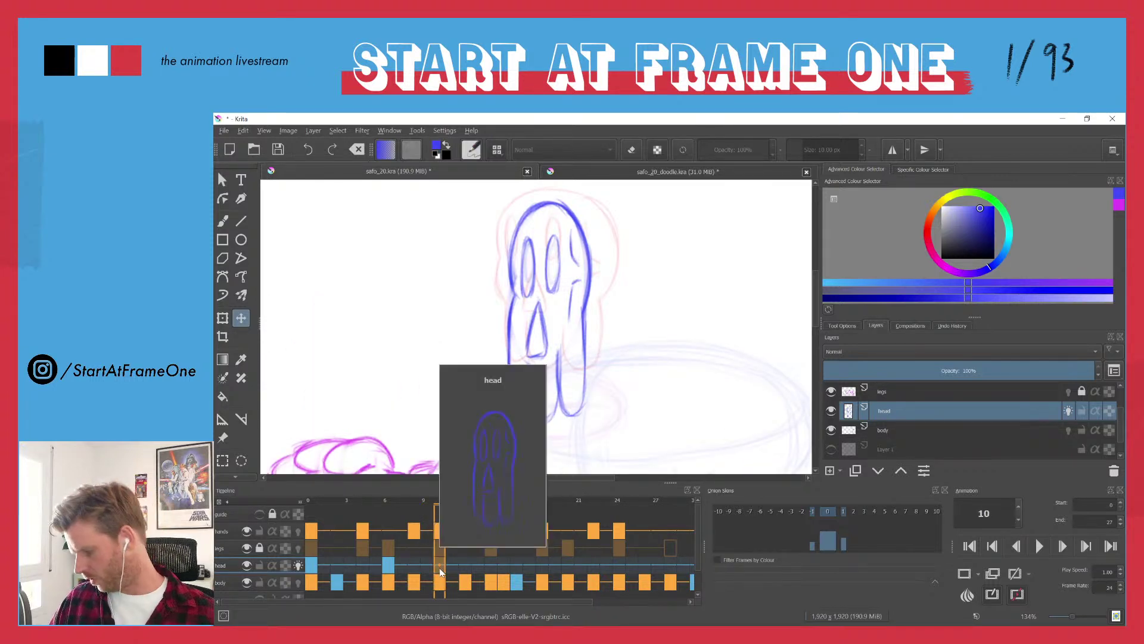
pyautogui.press('Delete')
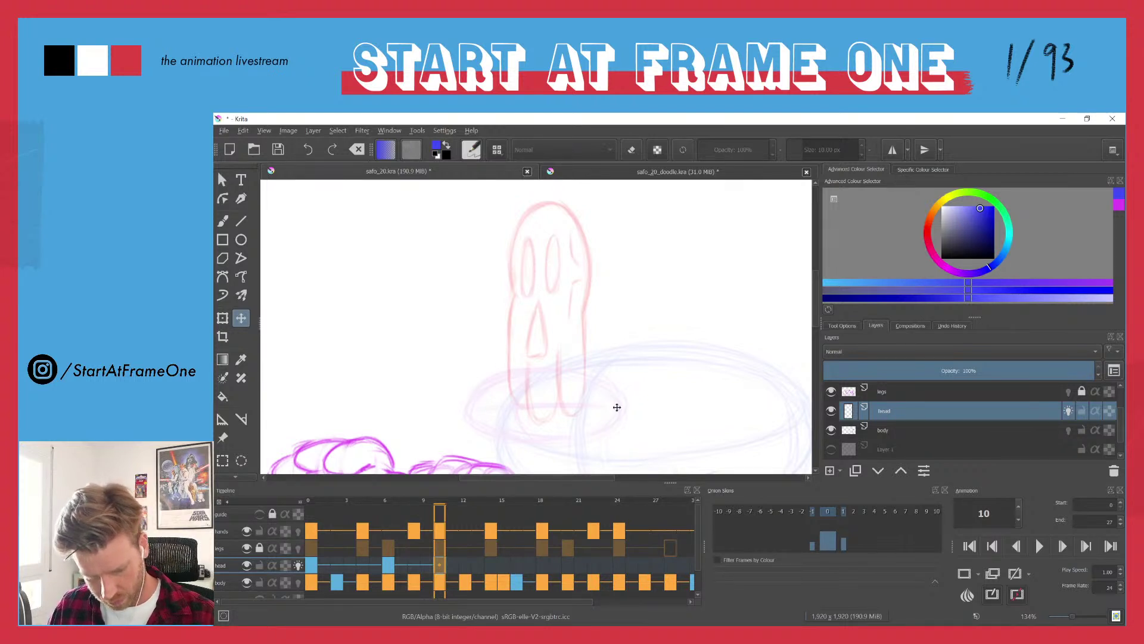
# - Sketch the curved upper outline of the squashed head on frame 10 with the brush
pyautogui.moveTo(514, 347); pyautogui.dragTo(519, 281)
pyautogui.press('b')
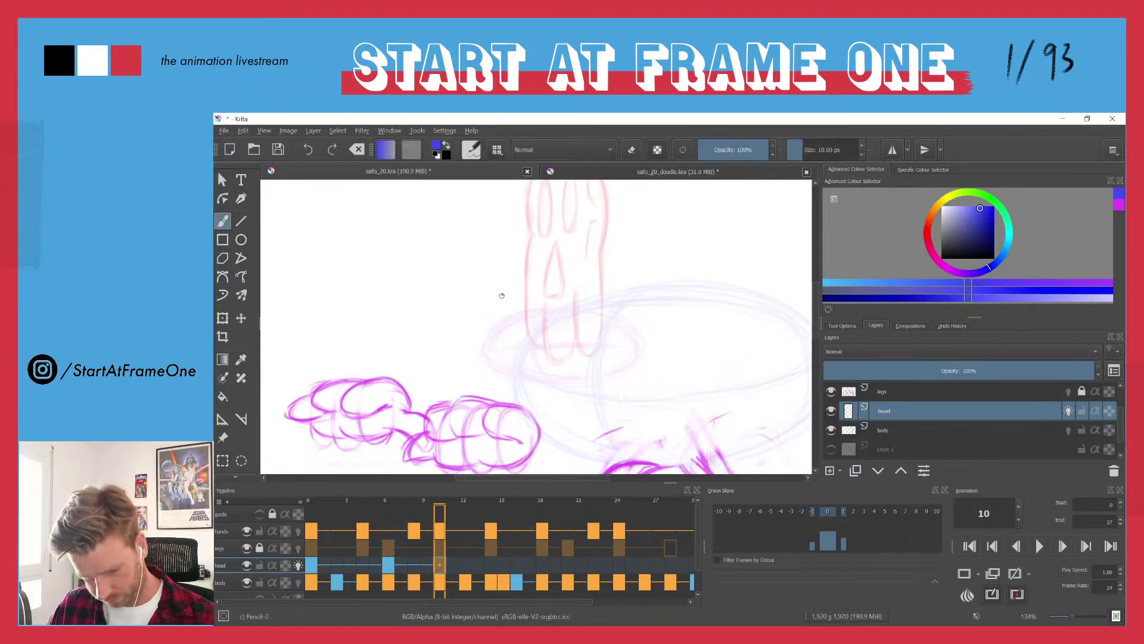
pyautogui.moveTo(635, 359)
pyautogui.mouseDown()
pyautogui.moveTo(639, 322)
pyautogui.moveTo(614, 311)
pyautogui.mouseUp()
pyautogui.moveTo(490, 341); pyautogui.dragTo(510, 313)
pyautogui.moveTo(640, 343)
pyautogui.mouseDown()
pyautogui.moveTo(590, 301)
pyautogui.moveTo(504, 296)
pyautogui.mouseUp()
pyautogui.moveTo(483, 350)
pyautogui.mouseDown()
pyautogui.moveTo(494, 320)
pyautogui.moveTo(548, 298)
pyautogui.mouseUp()
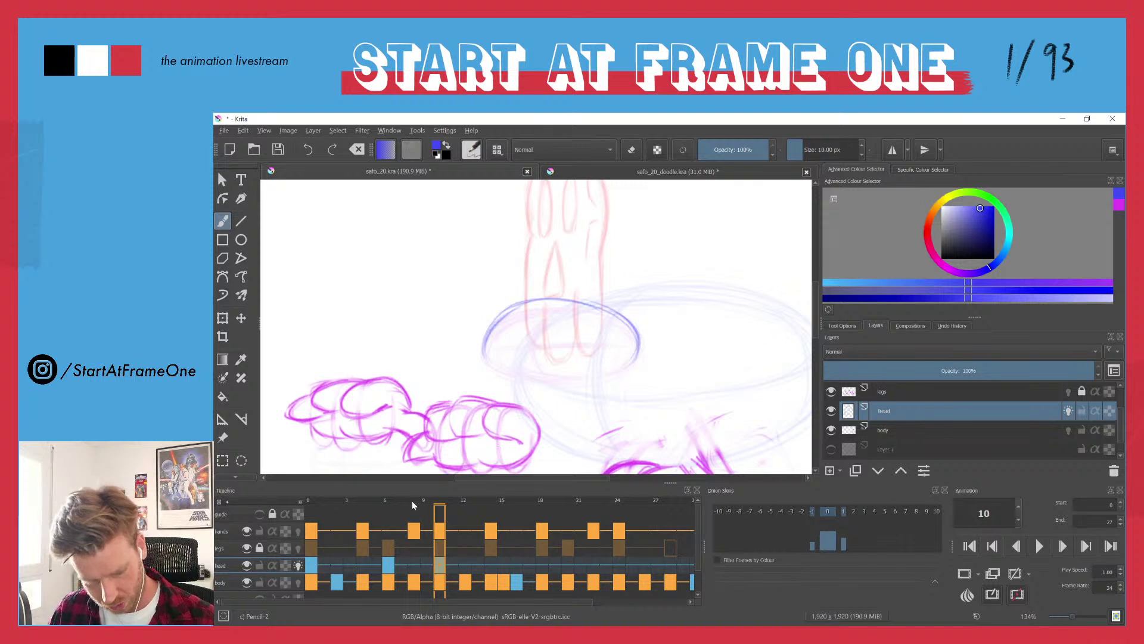
# - Widen the stretched head on frame 6 slightly on both sides with the Transform tool
pyautogui.click(384, 504)
pyautogui.moveTo(447, 298)
pyautogui.mouseDown()
pyautogui.moveTo(449, 357)
pyautogui.moveTo(462, 273)
pyautogui.mouseUp()
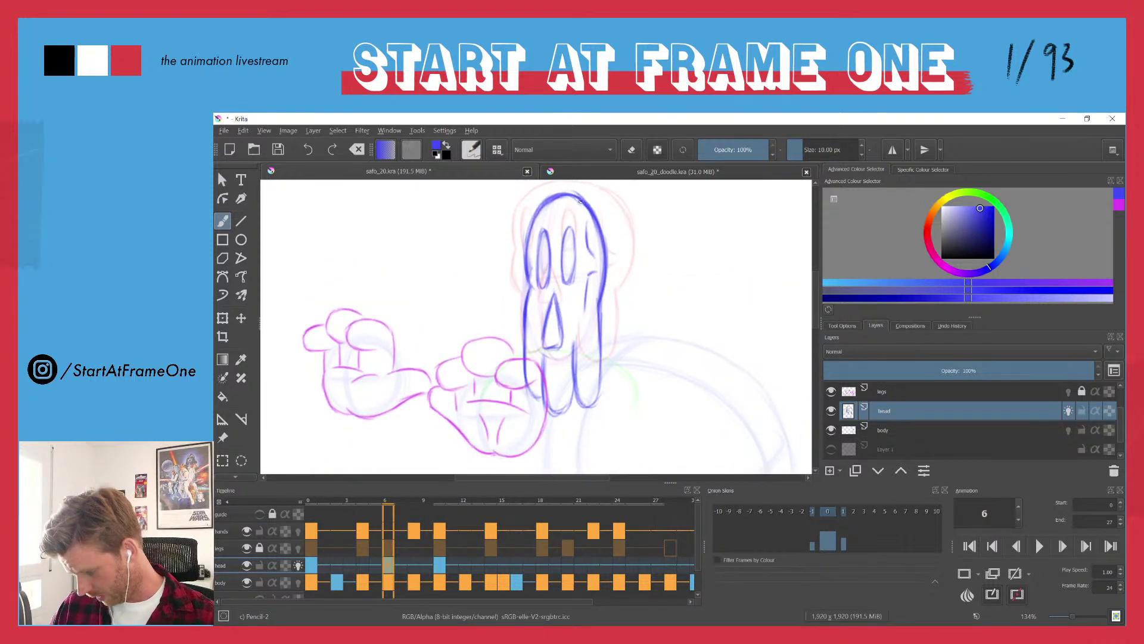
pyautogui.keyDown('ctrl'); pyautogui.click(563, 257); pyautogui.keyUp('ctrl')
pyautogui.hotkey('ctrl', 't')
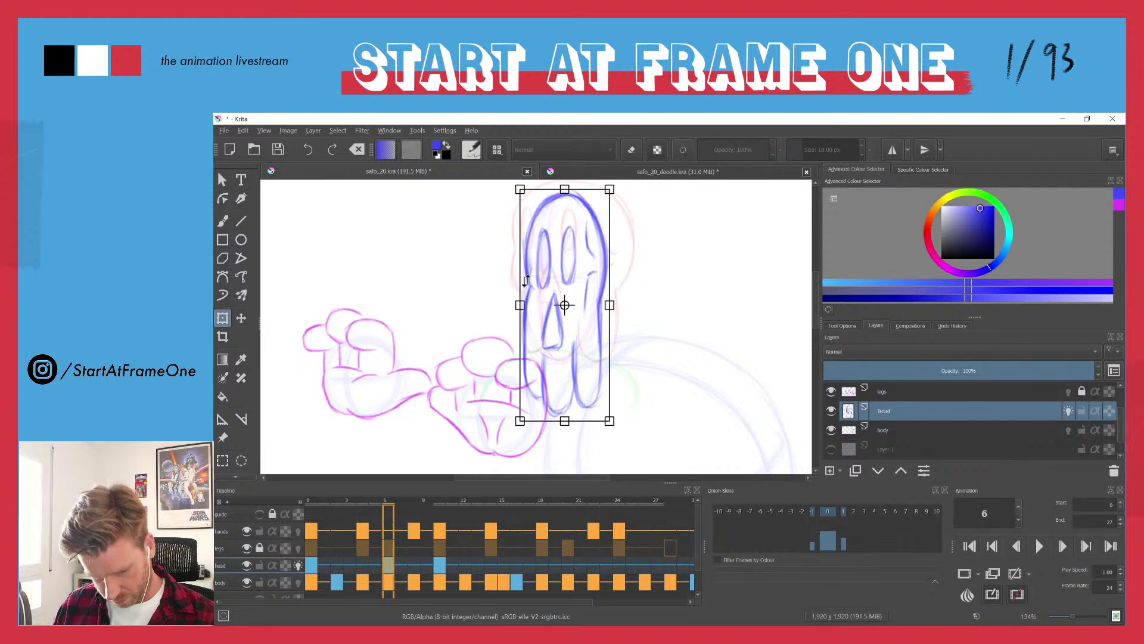
pyautogui.moveTo(518, 304); pyautogui.dragTo(515, 305)
pyautogui.moveTo(614, 304); pyautogui.dragTo(622, 305)
pyautogui.press('Return')
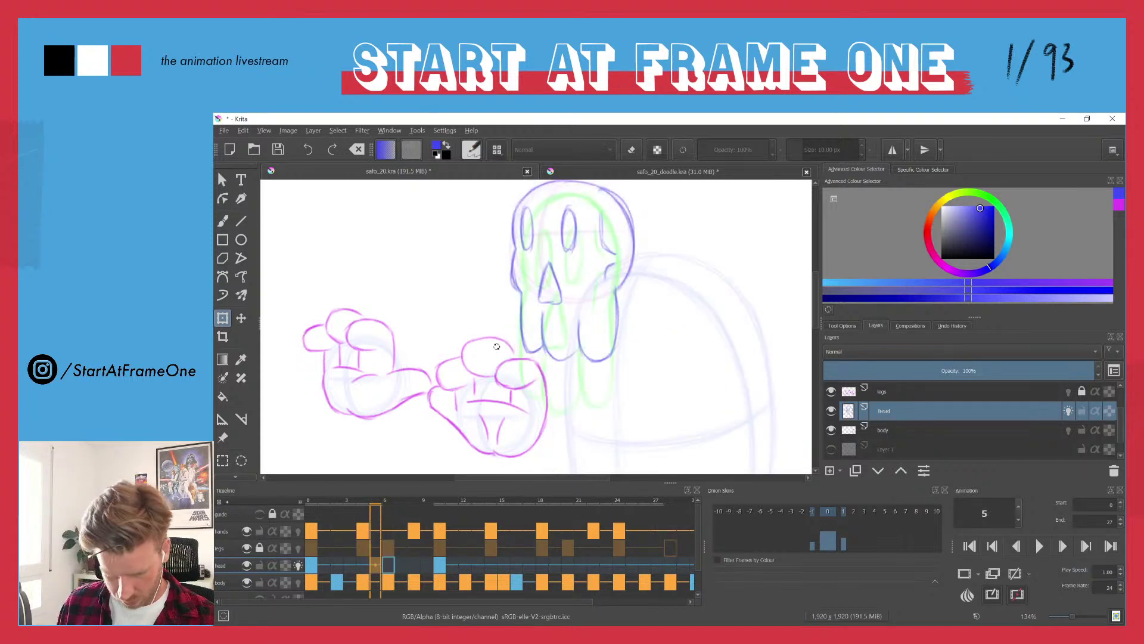
# - Examine how the widened head on frame 6 follows the head pose on frame 5
pyautogui.press('.')
pyautogui.press(',')
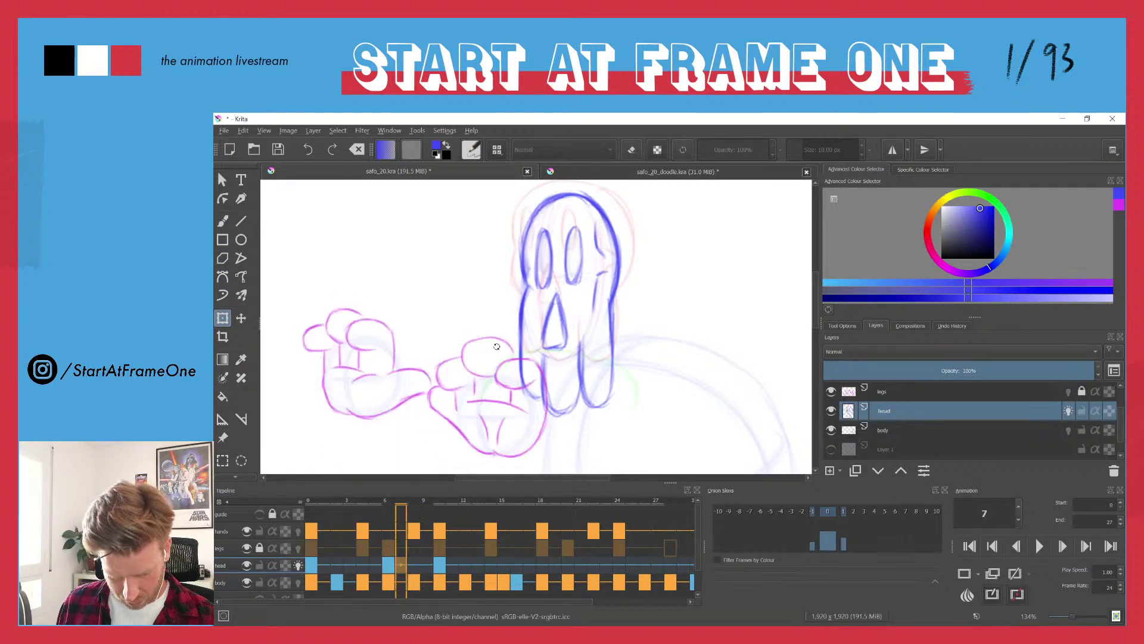
pyautogui.press(',')
pyautogui.press('.')
pyautogui.press(',')
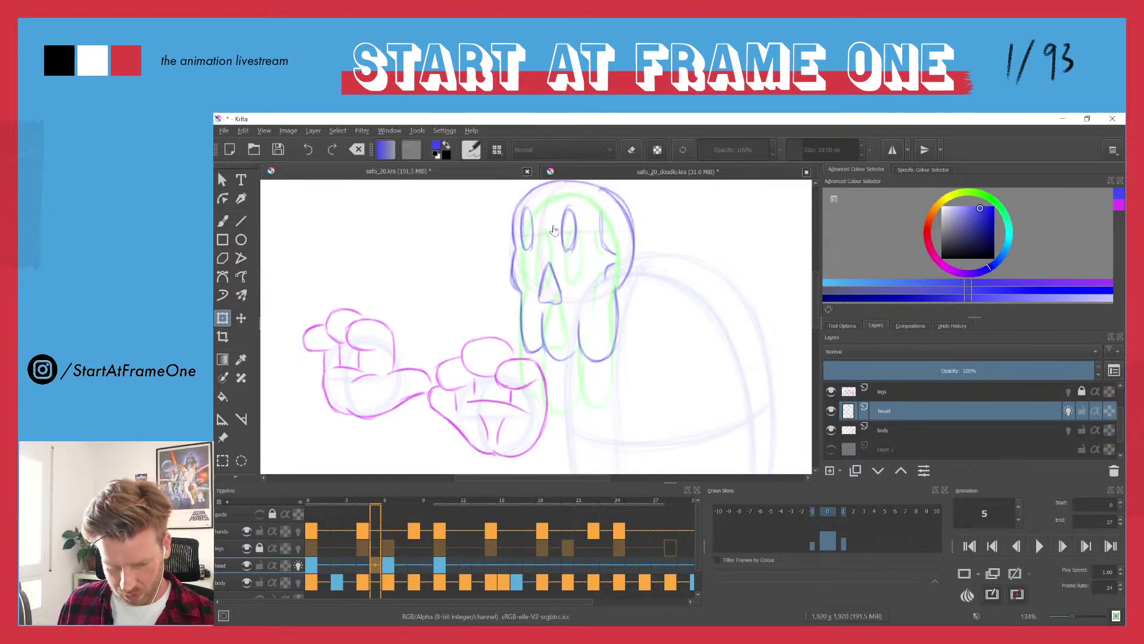
pyautogui.moveTo(527, 231); pyautogui.dragTo(519, 256)
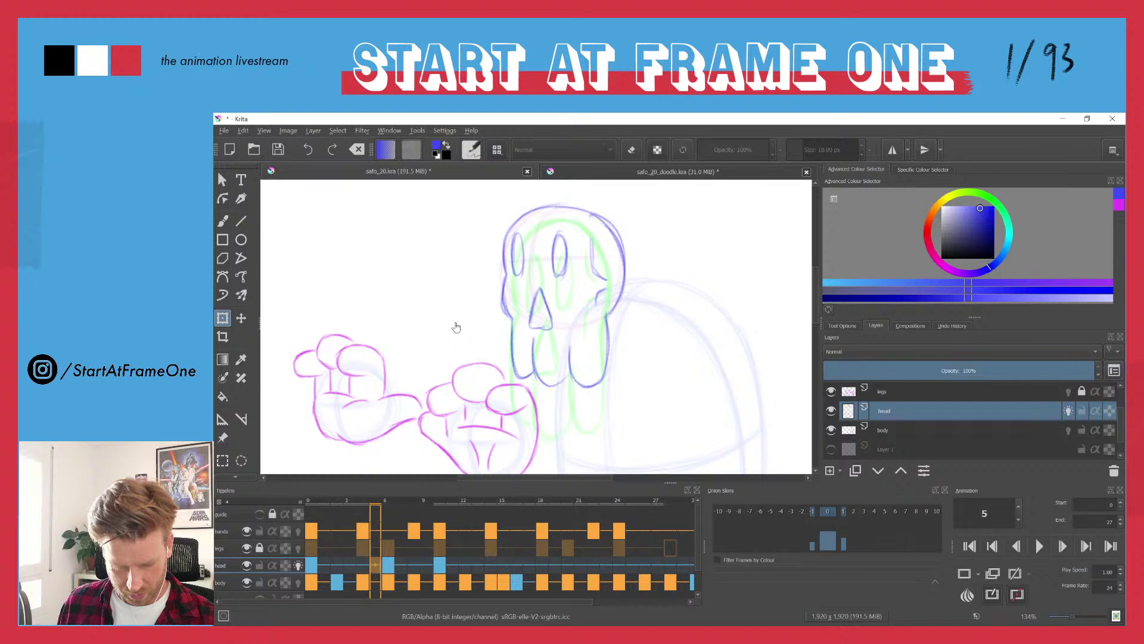
pyautogui.press('.')
pyautogui.press(',')
pyautogui.press('.')
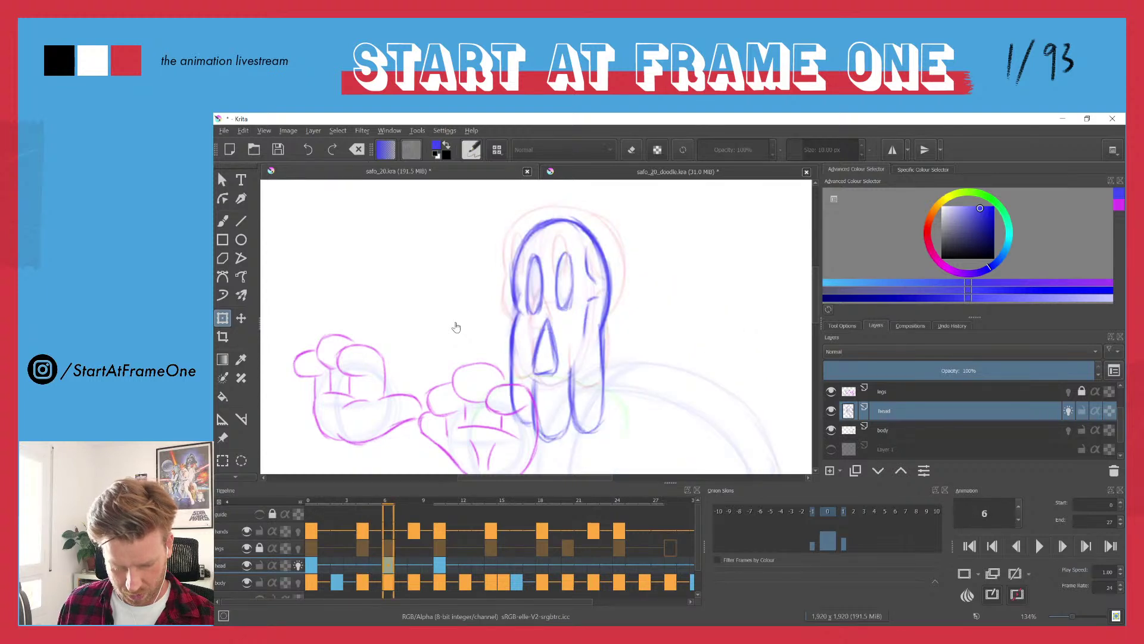
# - On frame 10, close the squashed skull into a flat oval by brushing in its sides and lower edge
pyautogui.press('.')
pyautogui.press('.')
pyautogui.press('.')
pyautogui.press('.')
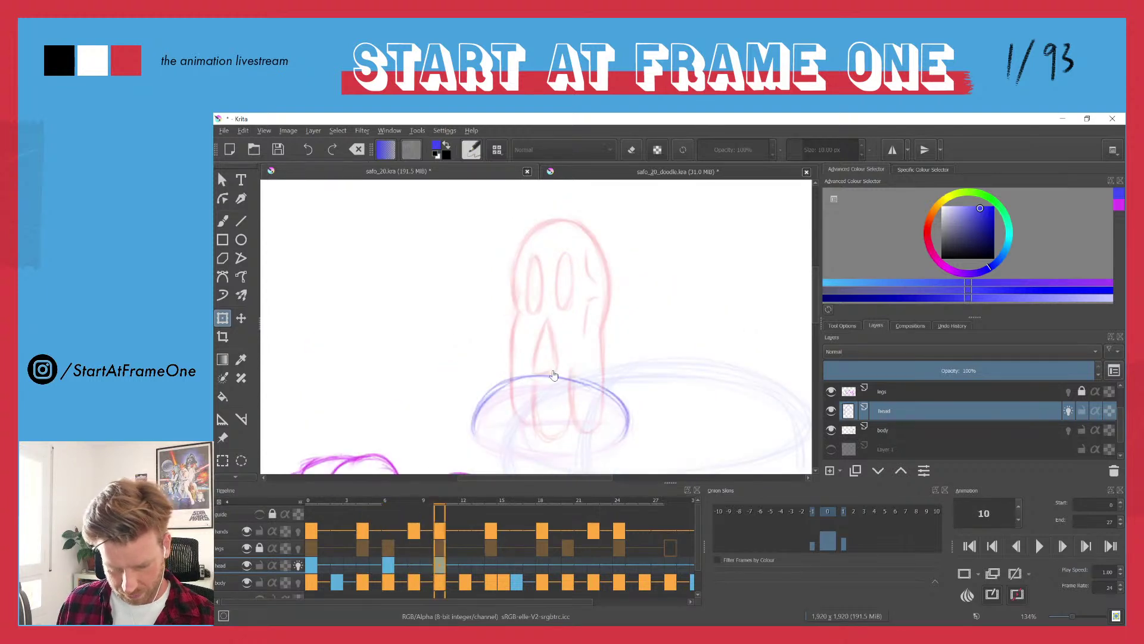
pyautogui.scroll(-3, 581, 352)
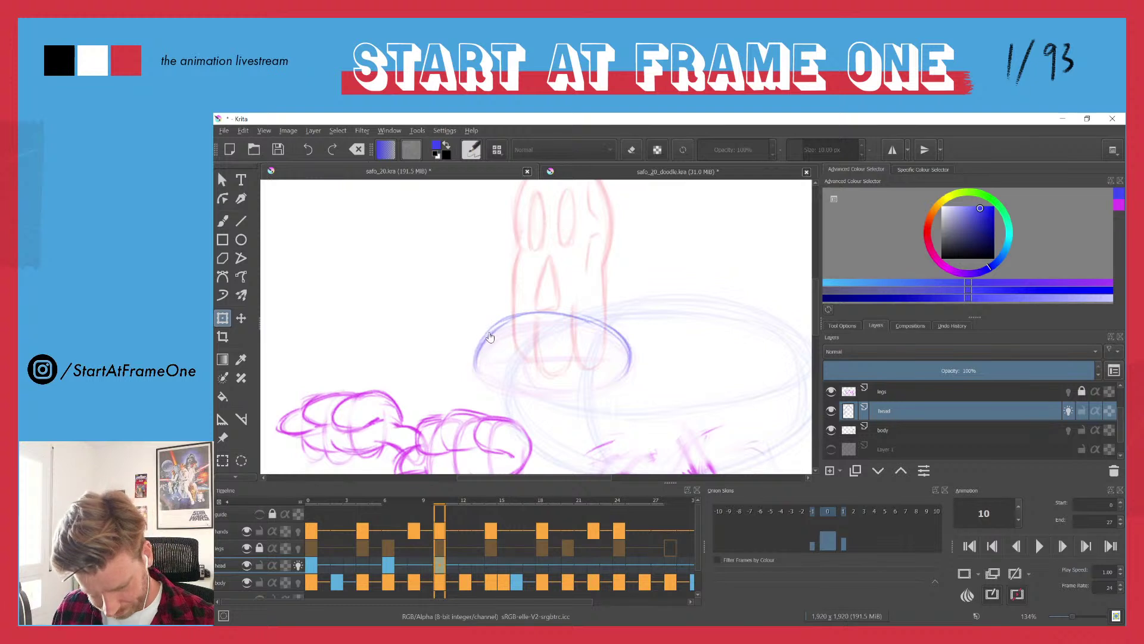
pyautogui.press('b')
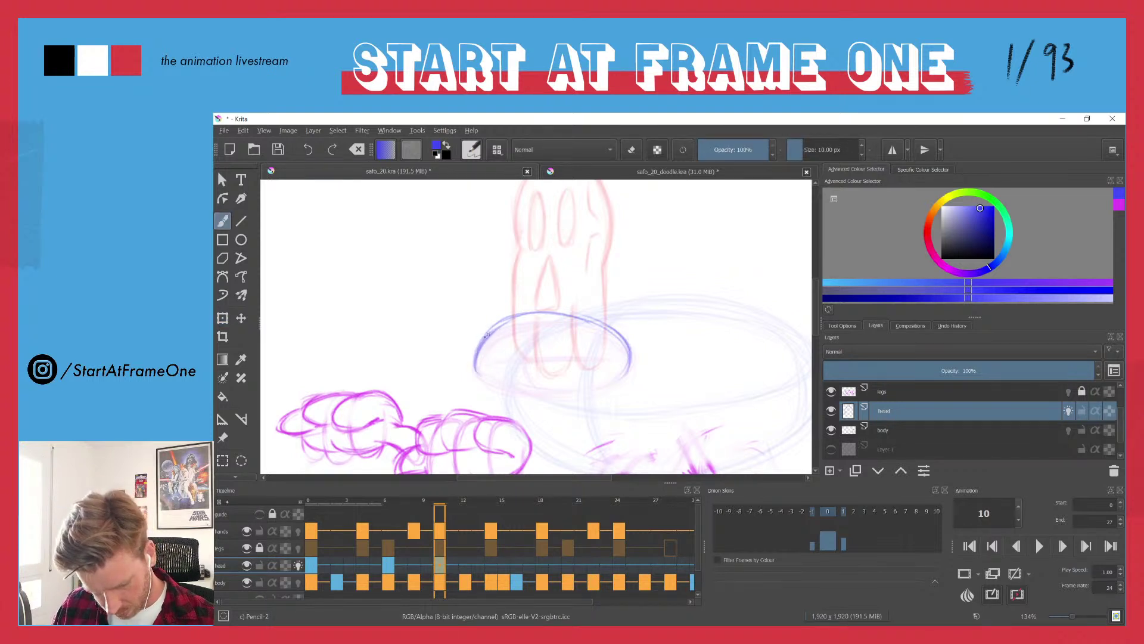
pyautogui.moveTo(476, 352); pyautogui.dragTo(500, 389)
pyautogui.moveTo(630, 365); pyautogui.dragTo(515, 397)
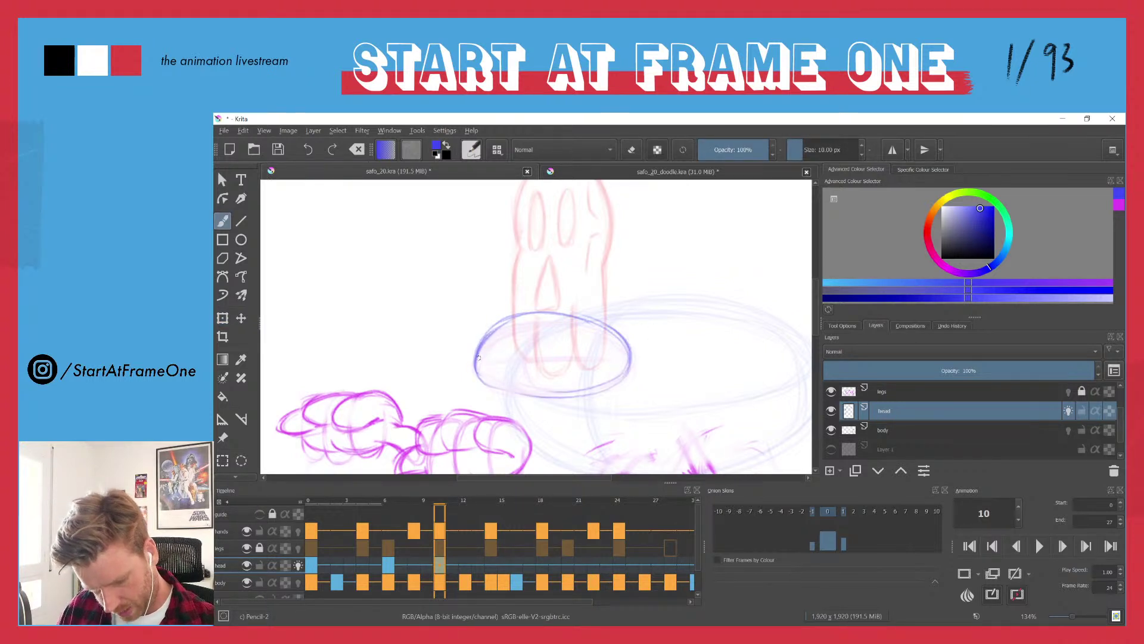
pyautogui.moveTo(624, 343)
pyautogui.mouseDown()
pyautogui.moveTo(581, 317)
pyautogui.moveTo(495, 322)
pyautogui.moveTo(470, 360)
pyautogui.moveTo(599, 391)
pyautogui.mouseUp()
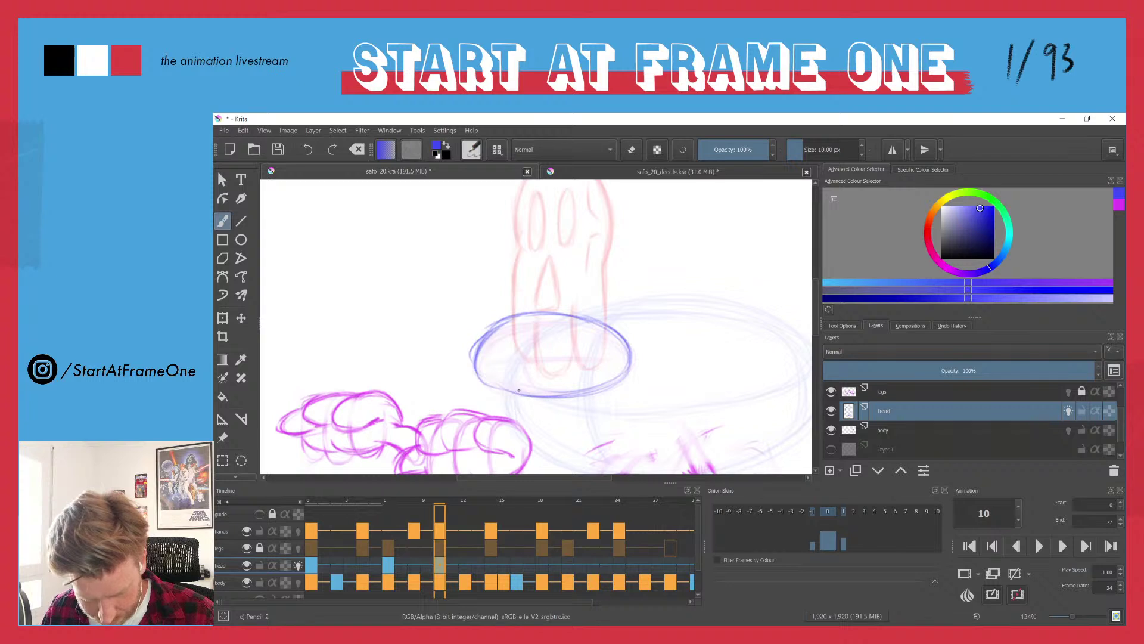
# - Draw three rounded teeth hanging below the squashed skull on frame 10
pyautogui.moveTo(515, 394)
pyautogui.mouseDown()
pyautogui.moveTo(542, 418)
pyautogui.moveTo(569, 414)
pyautogui.moveTo(563, 393)
pyautogui.moveTo(519, 411)
pyautogui.moveTo(540, 422)
pyautogui.moveTo(569, 396)
pyautogui.moveTo(539, 422)
pyautogui.moveTo(603, 416)
pyautogui.moveTo(623, 376)
pyautogui.moveTo(599, 414)
pyautogui.mouseUp()
pyautogui.moveTo(477, 386)
pyautogui.mouseDown()
pyautogui.moveTo(514, 402)
pyautogui.moveTo(473, 380)
pyautogui.moveTo(477, 366)
pyautogui.moveTo(482, 396)
pyautogui.mouseUp()
pyautogui.hotkey('ctrl', 'z')
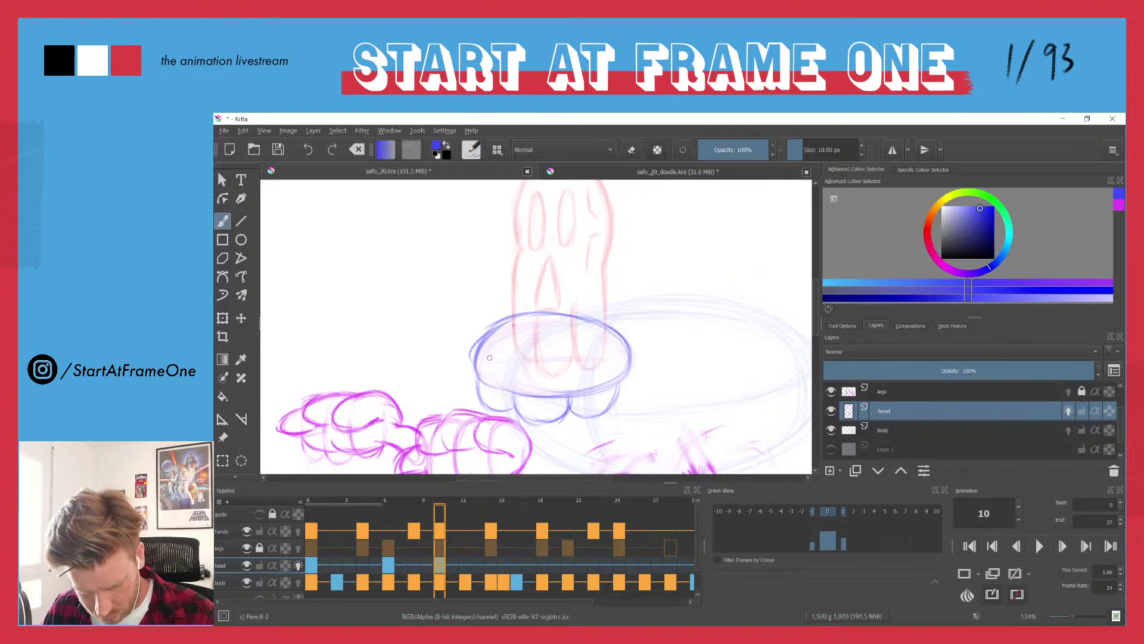
# - Strengthen the upper-left skull outline and erase the stray lines outside its left edge
pyautogui.moveTo(496, 324)
pyautogui.mouseDown()
pyautogui.moveTo(478, 395)
pyautogui.moveTo(485, 332)
pyautogui.moveTo(485, 352)
pyautogui.moveTo(506, 318)
pyautogui.mouseUp()
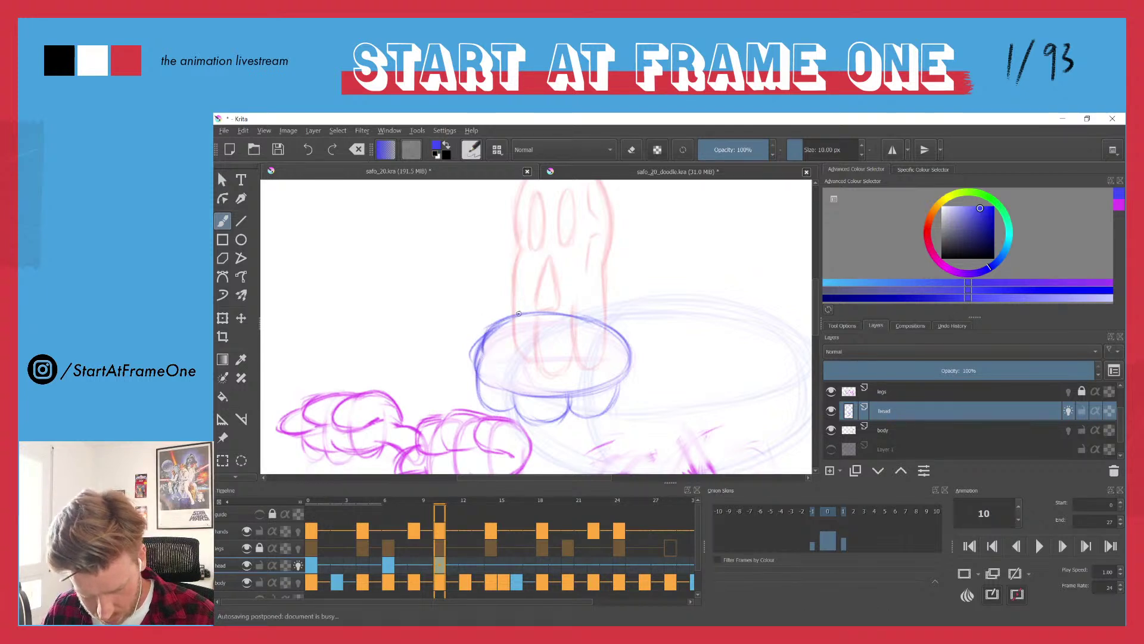
pyautogui.press('e')
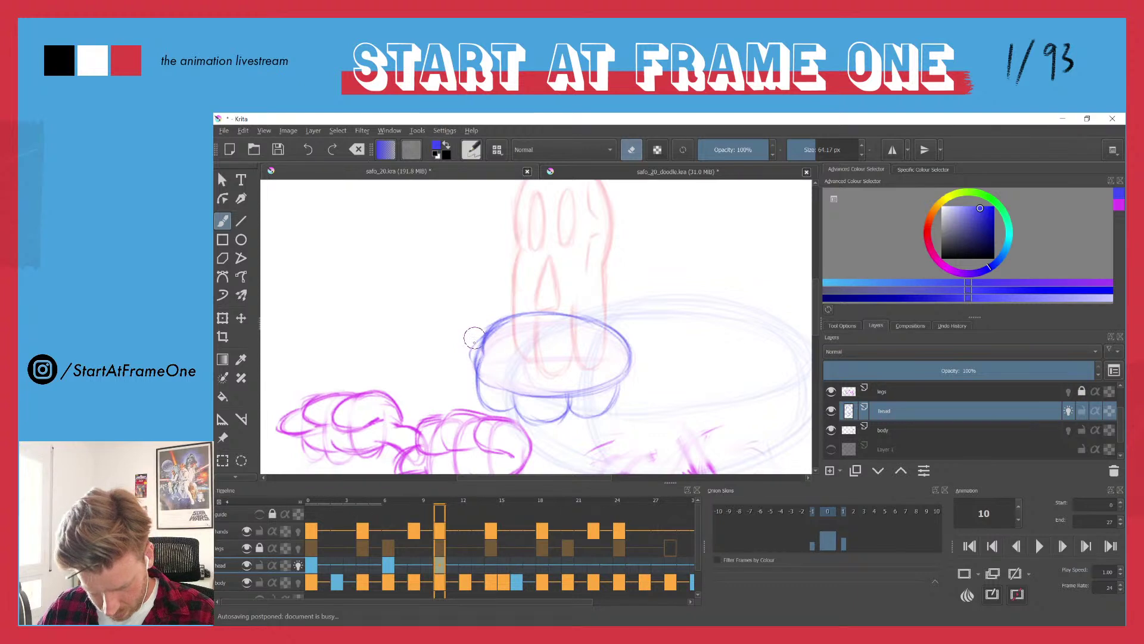
pyautogui.moveTo(469, 364)
pyautogui.mouseDown()
pyautogui.moveTo(493, 325)
pyautogui.moveTo(479, 361)
pyautogui.mouseUp()
pyautogui.press('e')
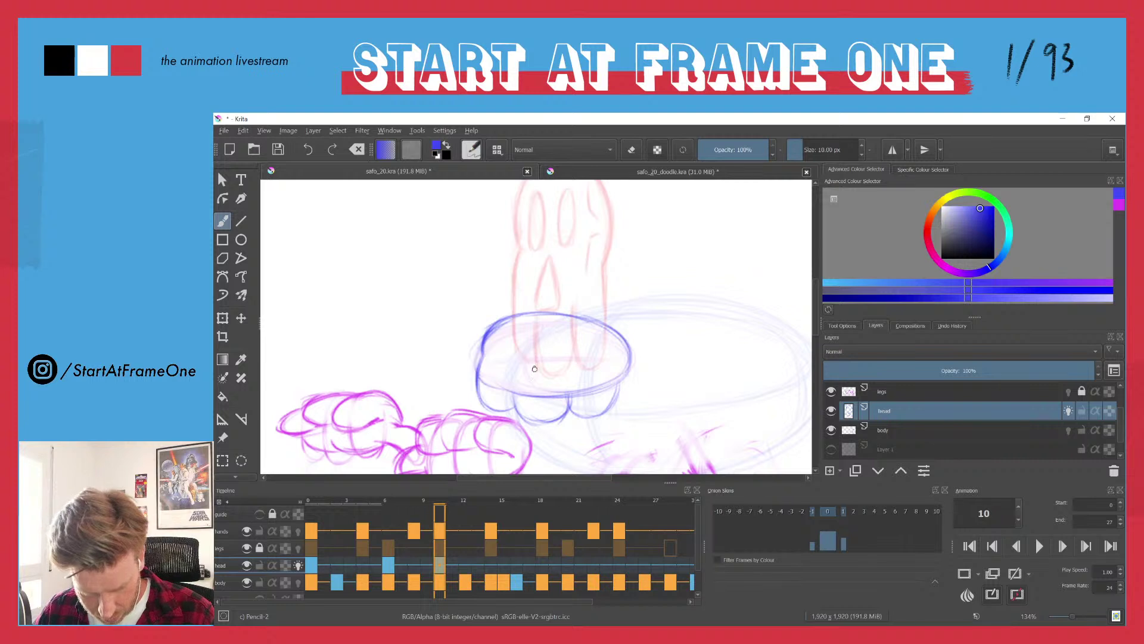
# - Draw the flattened nose, eye sockets and side cheekbone marks on the squashed skull, then compare it with frame 9
pyautogui.moveTo(534, 394); pyautogui.dragTo(538, 325)
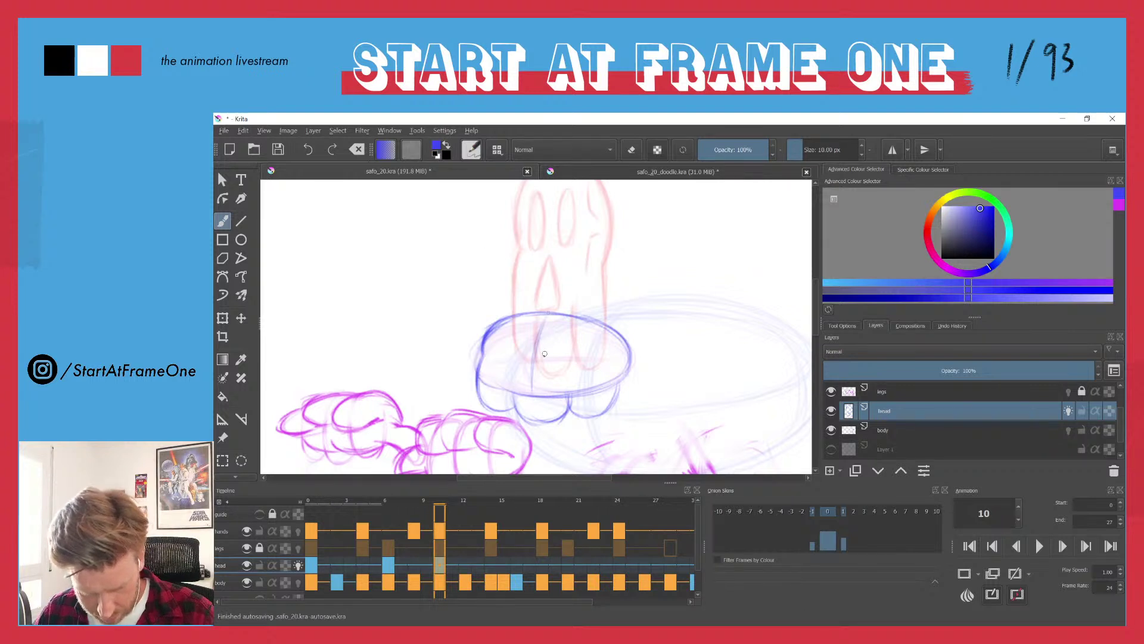
pyautogui.moveTo(543, 356)
pyautogui.mouseDown()
pyautogui.moveTo(563, 379)
pyautogui.moveTo(502, 367)
pyautogui.moveTo(540, 386)
pyautogui.moveTo(500, 377)
pyautogui.moveTo(565, 382)
pyautogui.moveTo(520, 356)
pyautogui.moveTo(495, 377)
pyautogui.moveTo(530, 355)
pyautogui.moveTo(502, 376)
pyautogui.moveTo(565, 380)
pyautogui.moveTo(506, 372)
pyautogui.mouseUp()
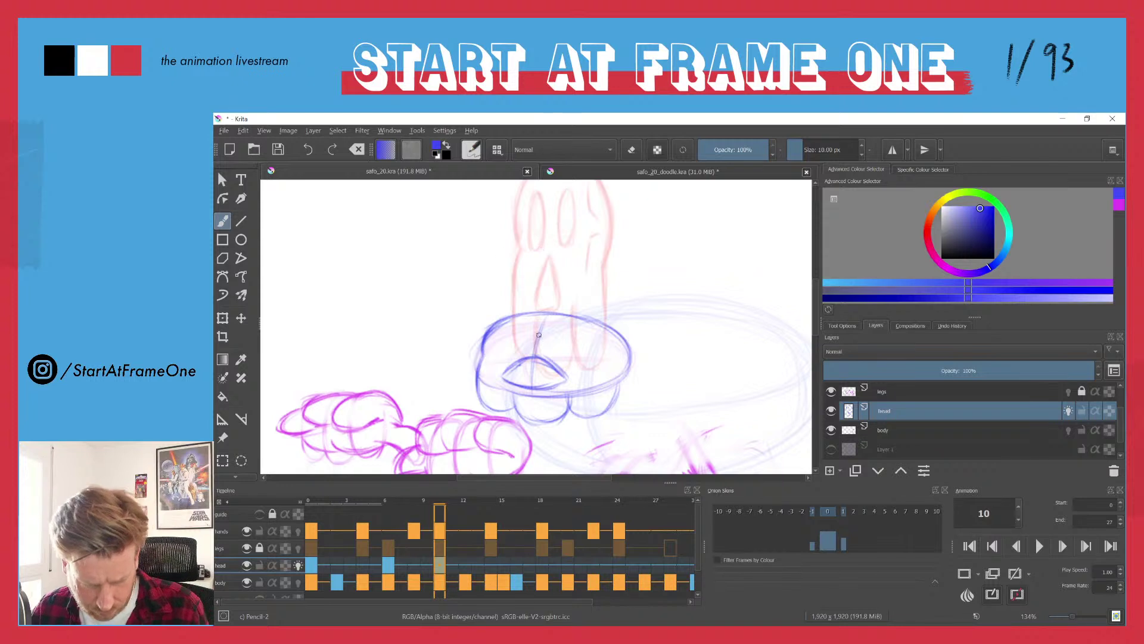
pyautogui.moveTo(552, 337)
pyautogui.mouseDown()
pyautogui.moveTo(585, 354)
pyautogui.moveTo(542, 341)
pyautogui.moveTo(559, 343)
pyautogui.moveTo(554, 335)
pyautogui.moveTo(496, 355)
pyautogui.moveTo(520, 339)
pyautogui.moveTo(490, 346)
pyautogui.moveTo(499, 355)
pyautogui.moveTo(524, 340)
pyautogui.moveTo(501, 346)
pyautogui.mouseUp()
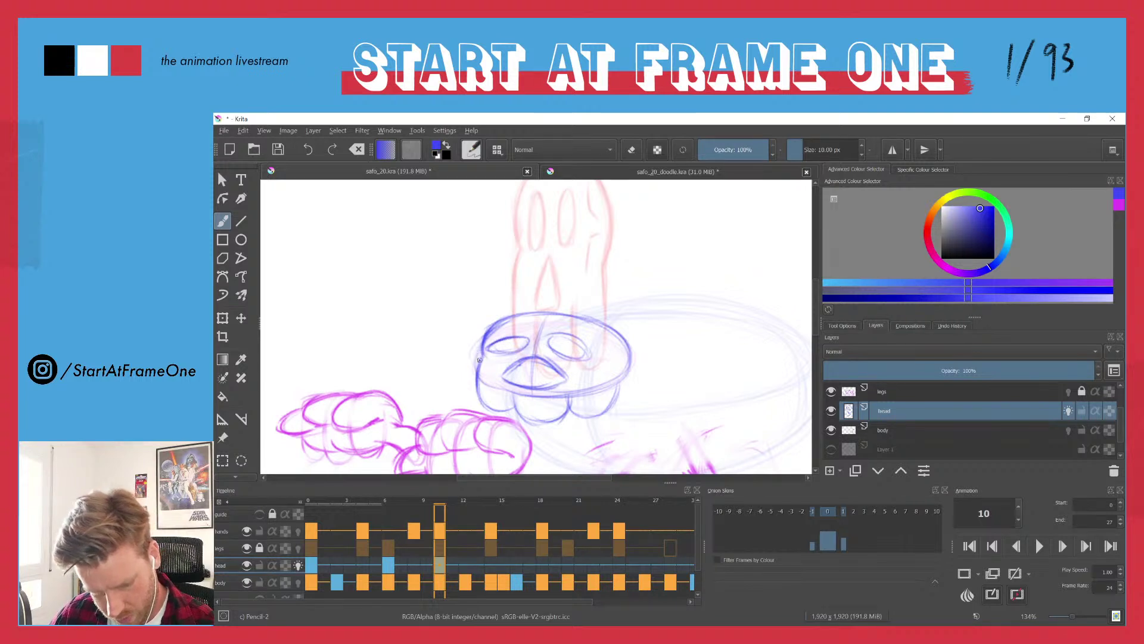
pyautogui.moveTo(516, 336)
pyautogui.mouseDown()
pyautogui.moveTo(488, 348)
pyautogui.moveTo(512, 351)
pyautogui.mouseUp()
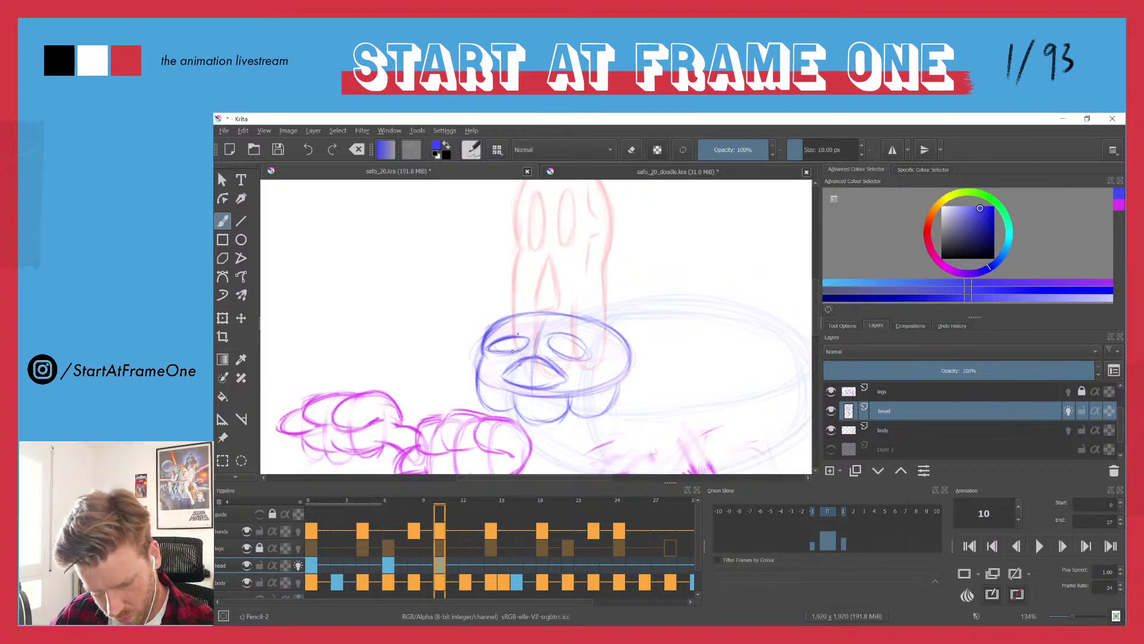
pyautogui.moveTo(619, 349); pyautogui.dragTo(602, 343)
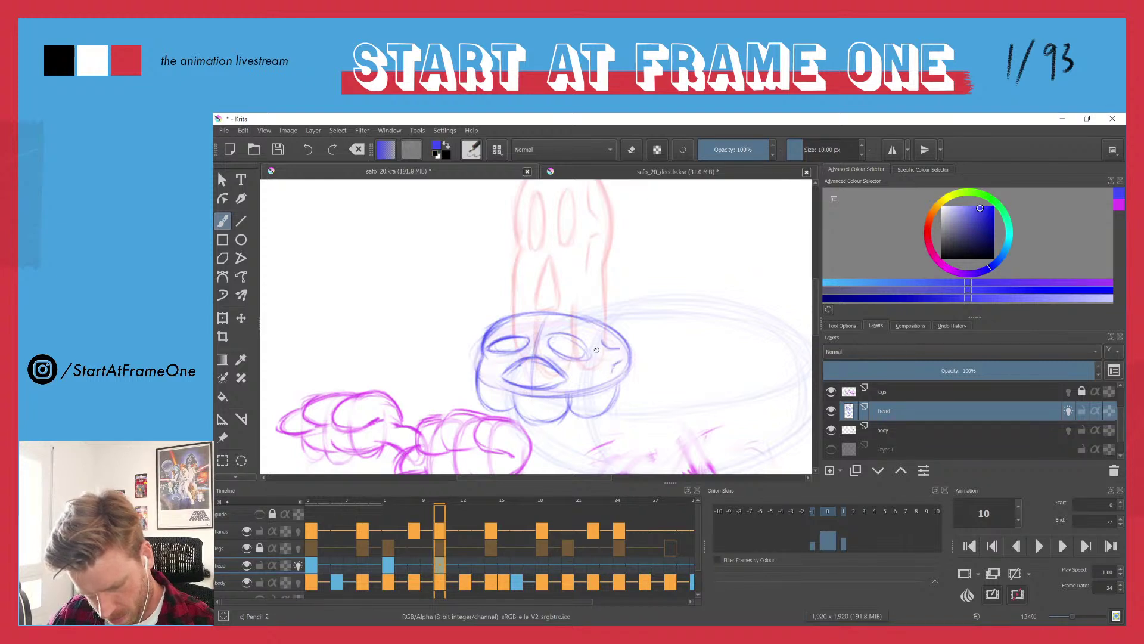
pyautogui.press('Left')
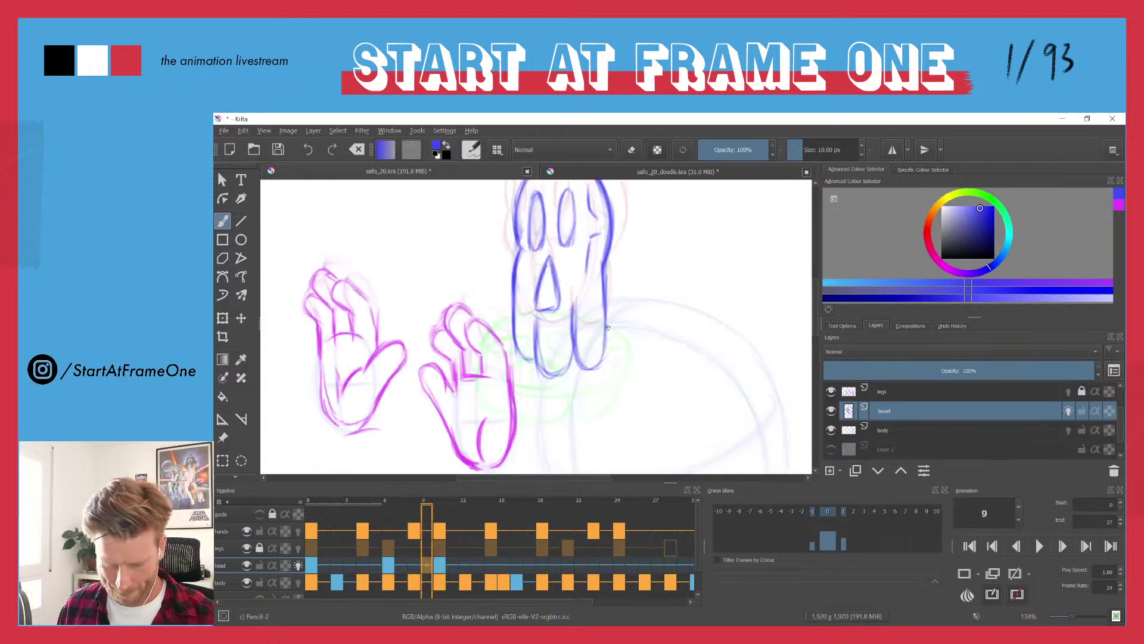
pyautogui.press('Right')
pyautogui.press('Left')
pyautogui.press('Right')
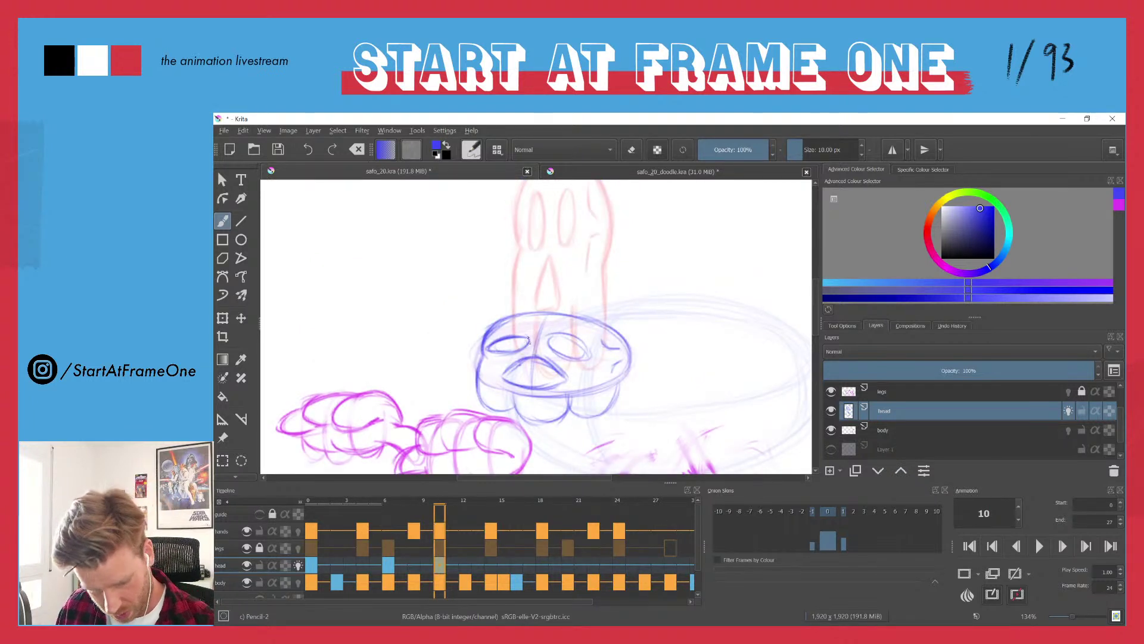
# - Strengthen the outlines of both flattened eye sockets on frame 10 and compare the squashed skull with frame 9
pyautogui.moveTo(529, 334)
pyautogui.mouseDown()
pyautogui.moveTo(499, 334)
pyautogui.moveTo(489, 348)
pyautogui.moveTo(511, 334)
pyautogui.moveTo(523, 341)
pyautogui.moveTo(498, 335)
pyautogui.moveTo(487, 347)
pyautogui.mouseUp()
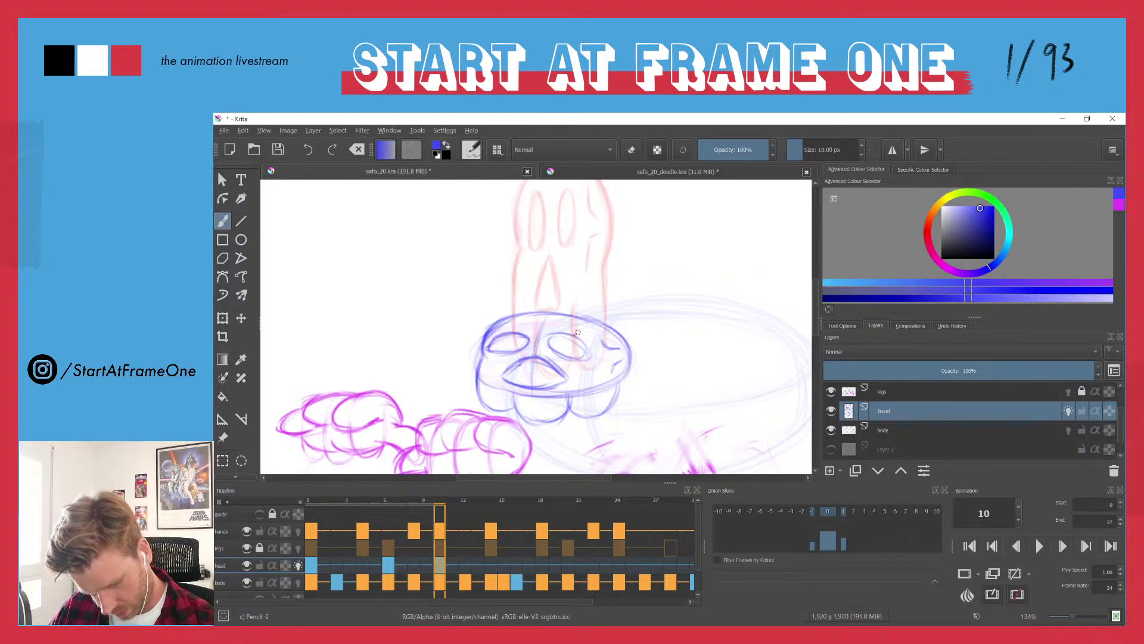
pyautogui.moveTo(560, 335)
pyautogui.mouseDown()
pyautogui.moveTo(583, 352)
pyautogui.moveTo(548, 347)
pyautogui.moveTo(585, 357)
pyautogui.mouseUp()
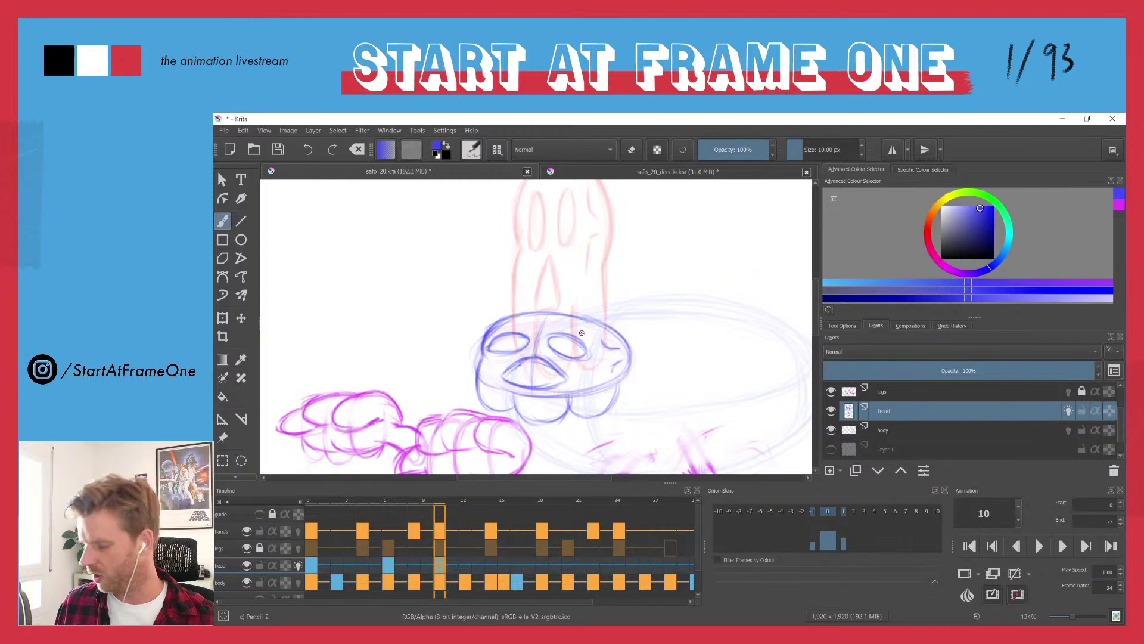
pyautogui.press('Left')
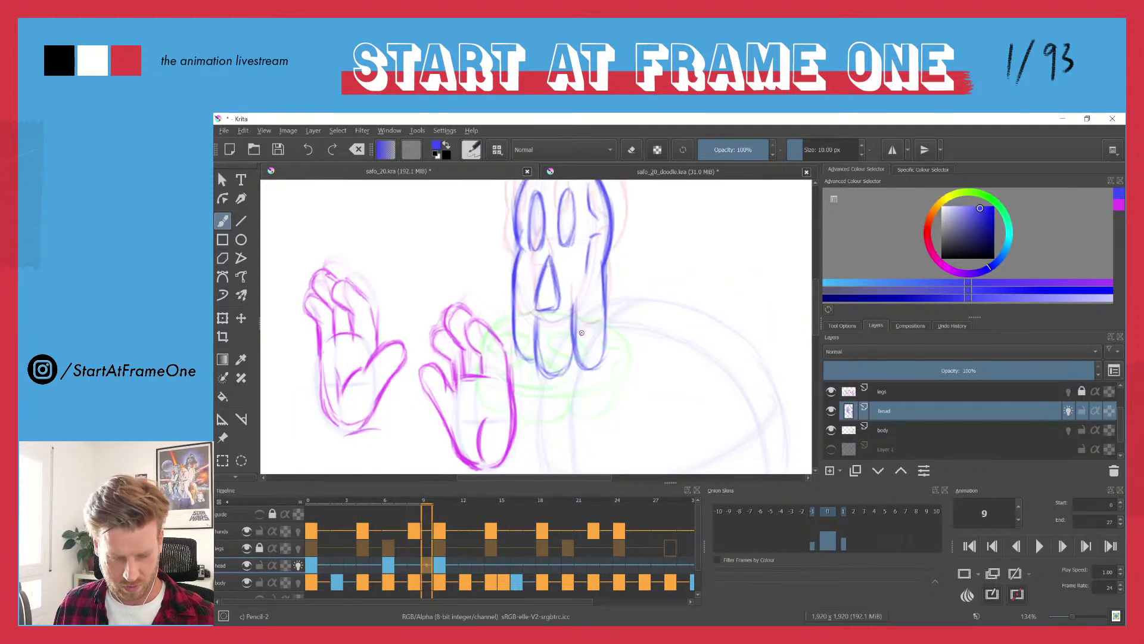
pyautogui.press('Right')
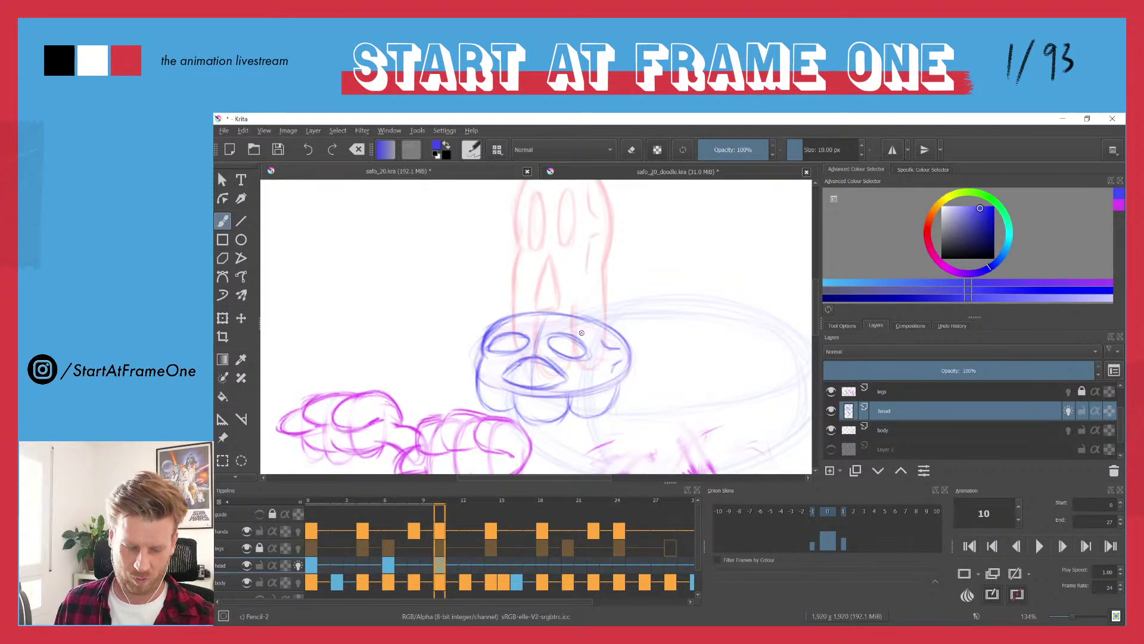
# - Flip back and forth through frames 9 to 14 to examine the timing of the squashed head against the hands and body
pyautogui.press('Right')
pyautogui.press('Right')
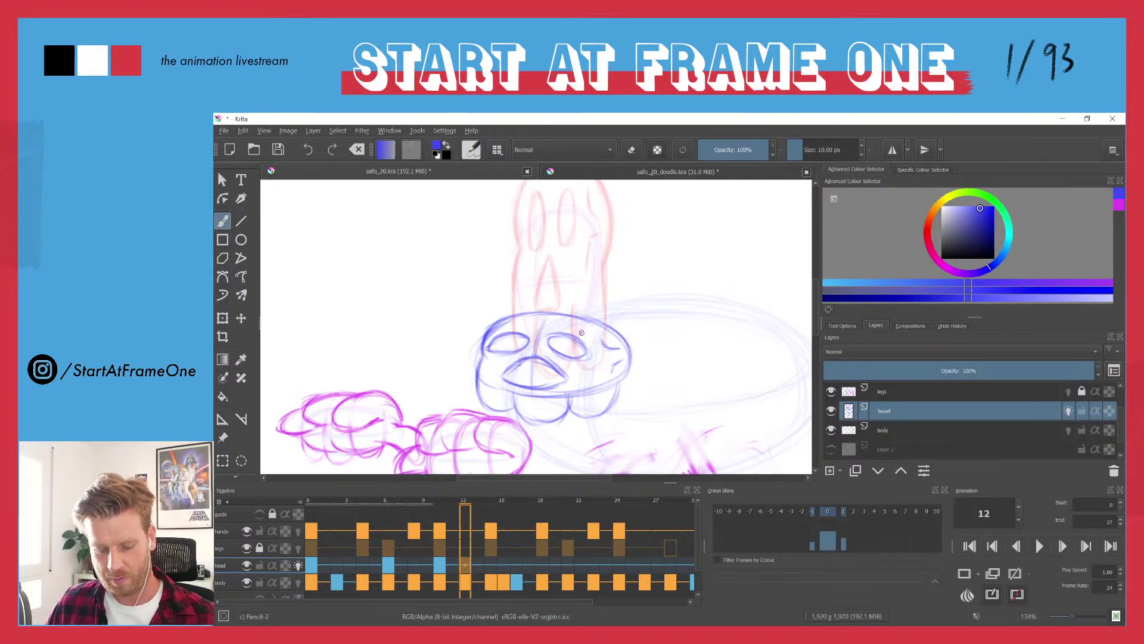
pyautogui.press('Right')
pyautogui.press('Right')
pyautogui.press('Left')
pyautogui.press('Left')
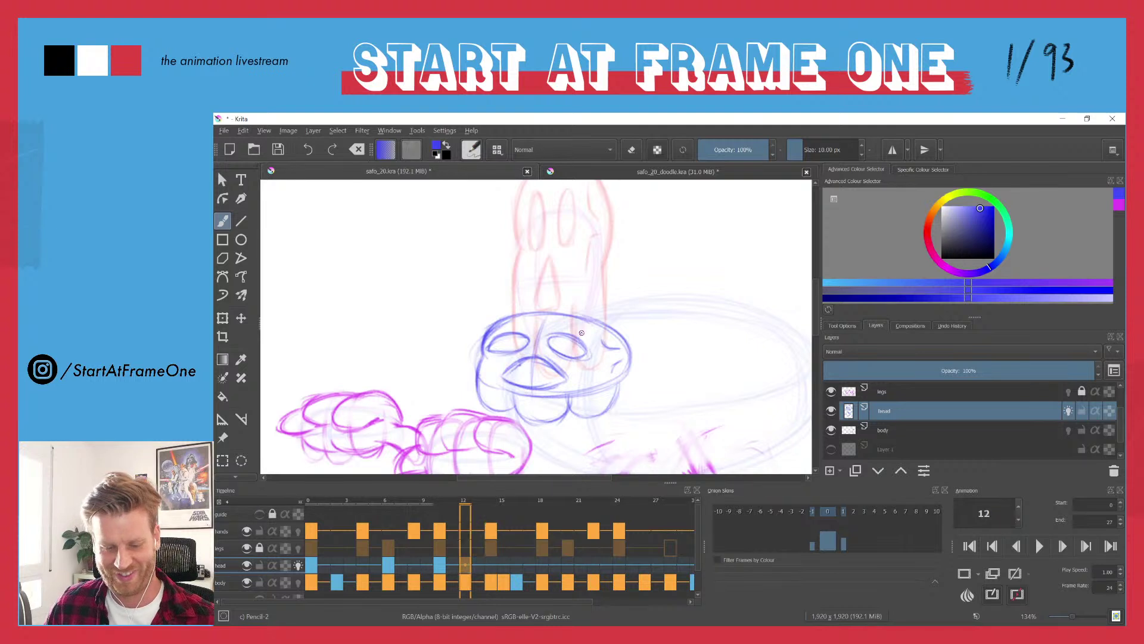
pyautogui.press('Left')
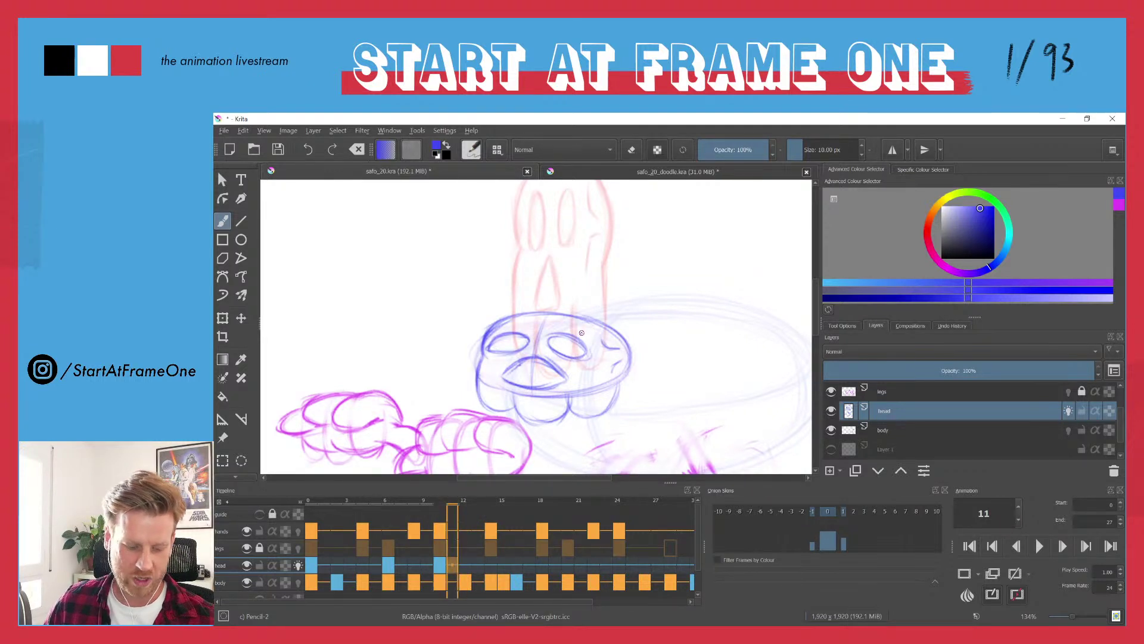
pyautogui.press('Right')
pyautogui.press('Right')
pyautogui.press('Right')
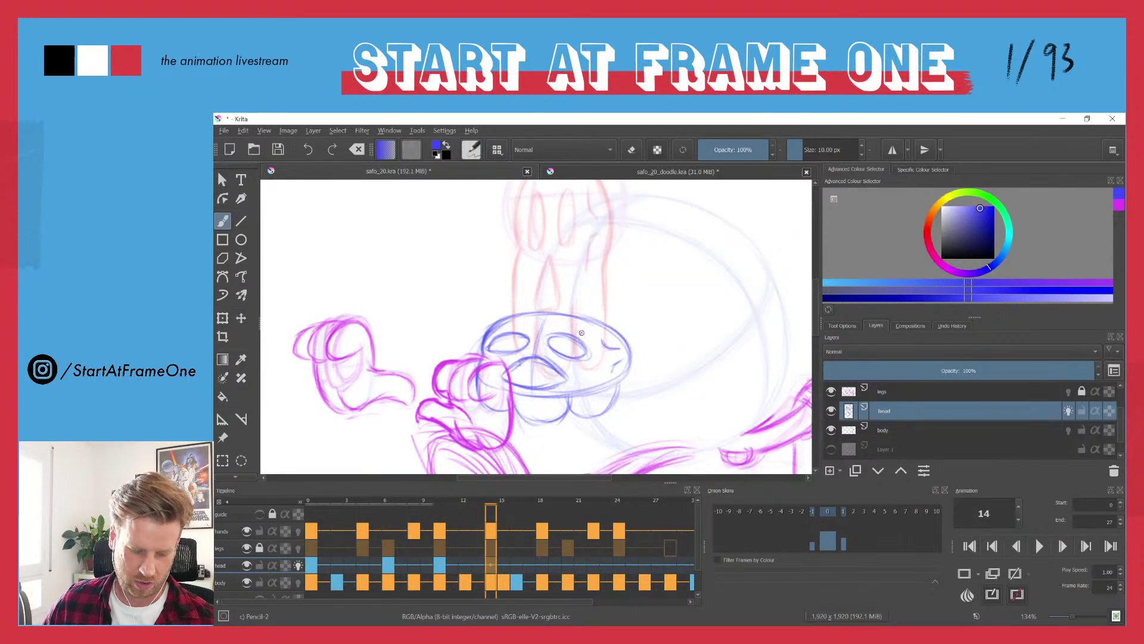
pyautogui.press('Left')
pyautogui.press('Left')
pyautogui.press('Left')
pyautogui.press('Left')
pyautogui.press('Left')
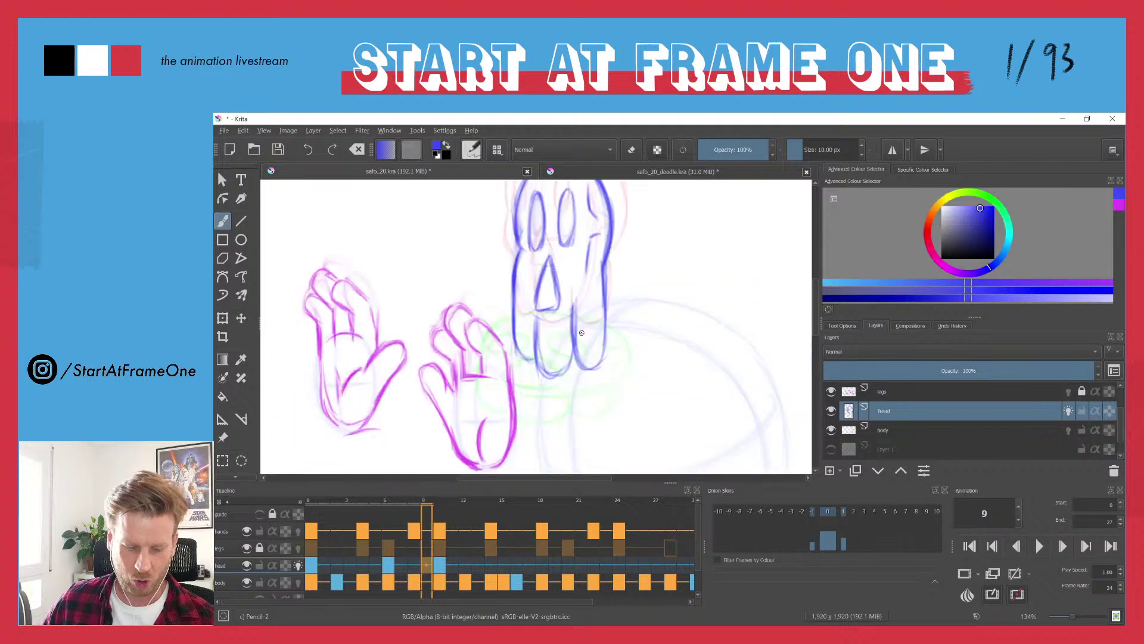
pyautogui.press('Right')
pyautogui.press('Right')
pyautogui.press('Right')
pyautogui.press('Right')
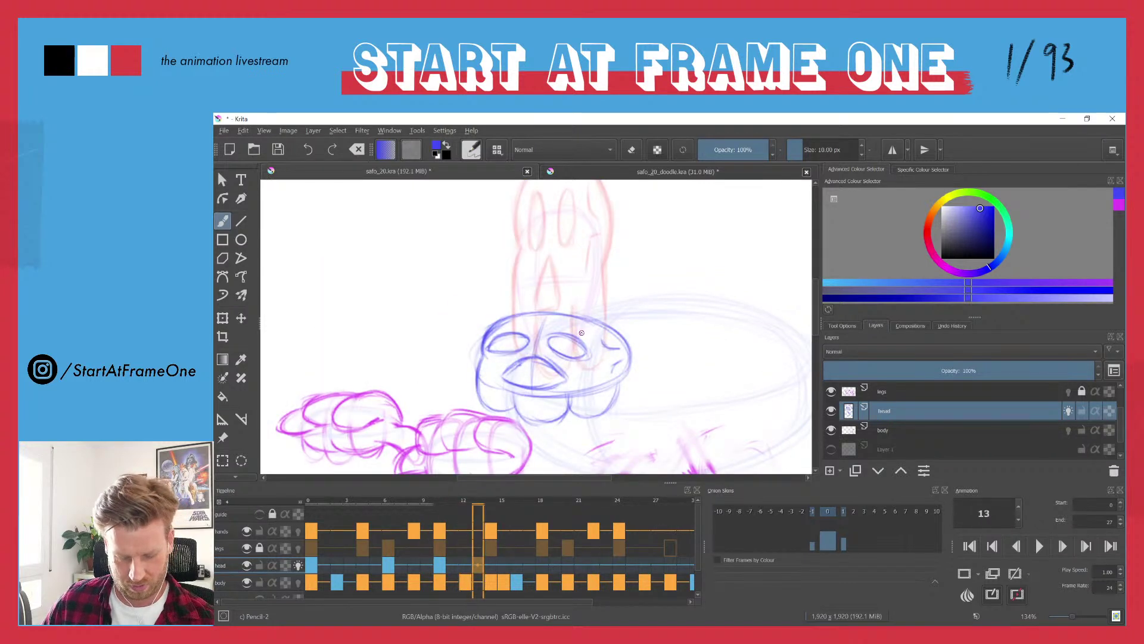
pyautogui.press('Right')
pyautogui.press('Left')
pyautogui.press('Left')
pyautogui.press('Left')
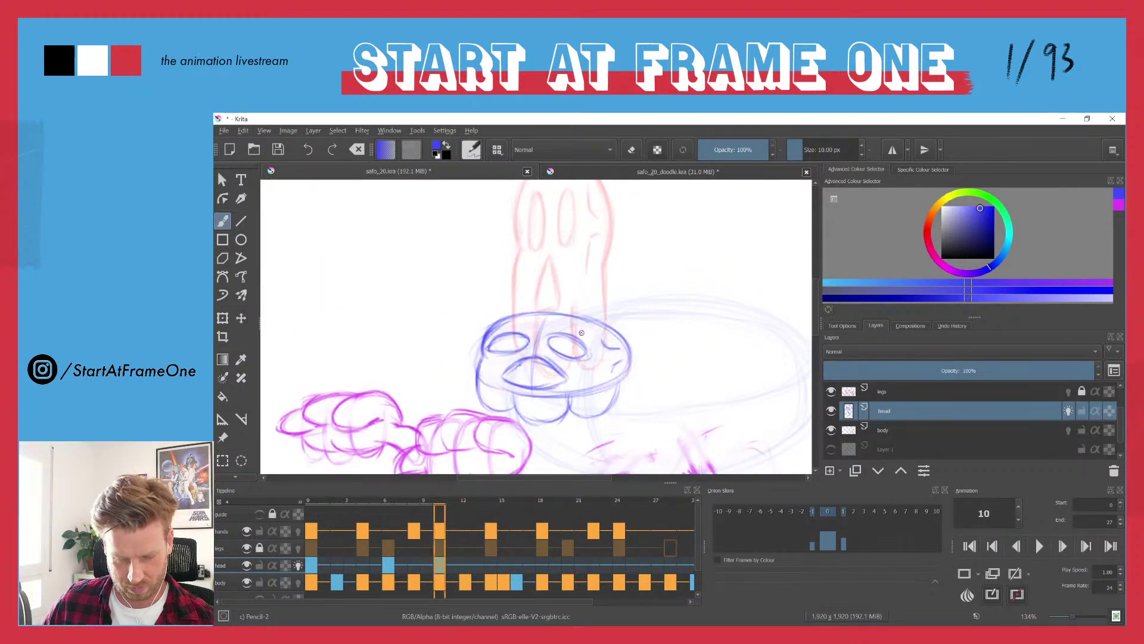
pyautogui.press('Right')
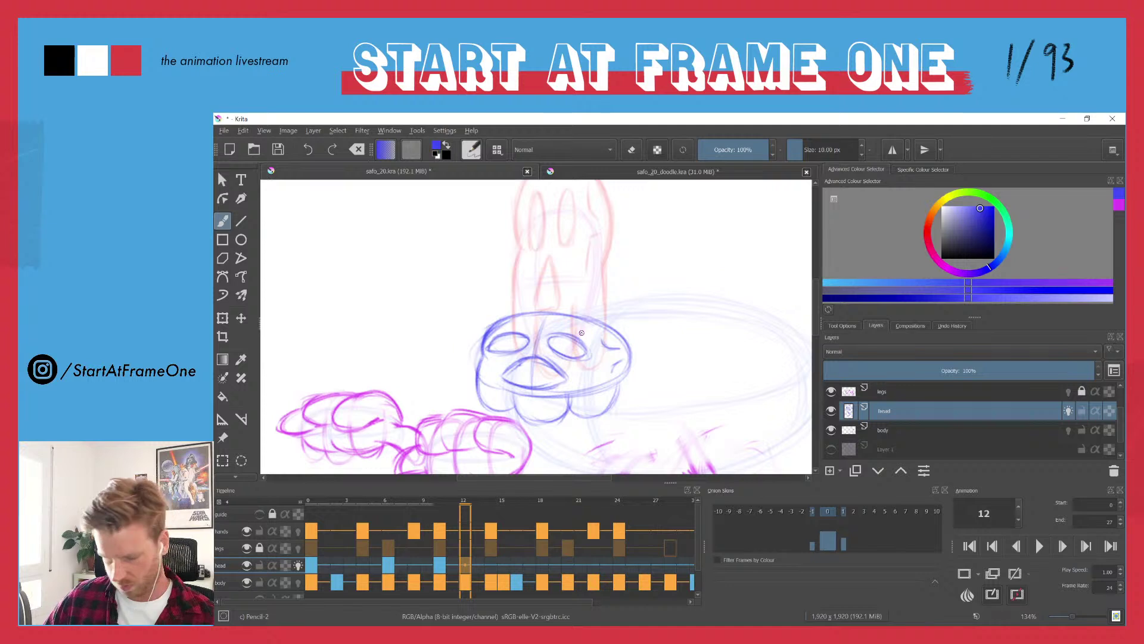
# - Clear the head drawing on frame 12 and copy the stretched skull keyframe from frame 6 onto it
pyautogui.press('Delete')
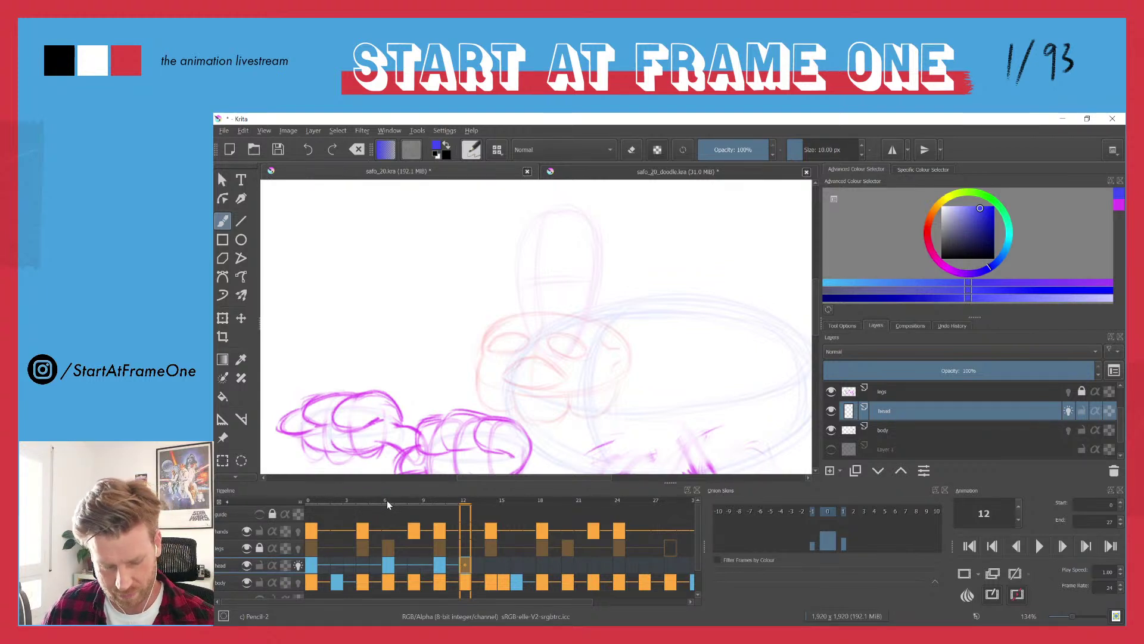
pyautogui.moveTo(388, 499); pyautogui.dragTo(464, 505)
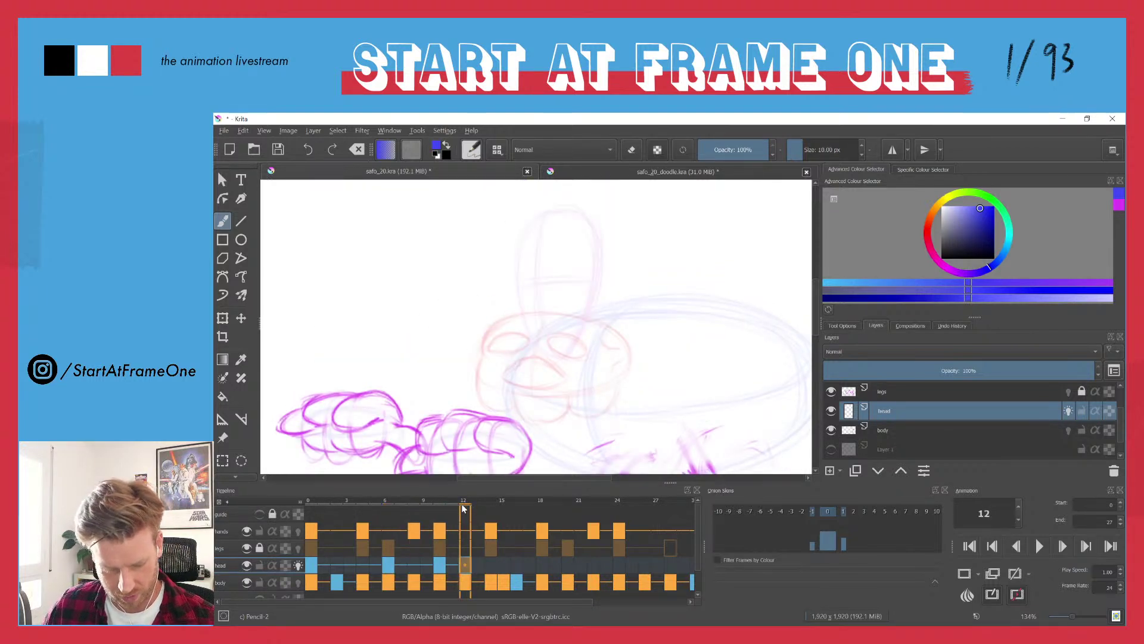
pyautogui.click(387, 500)
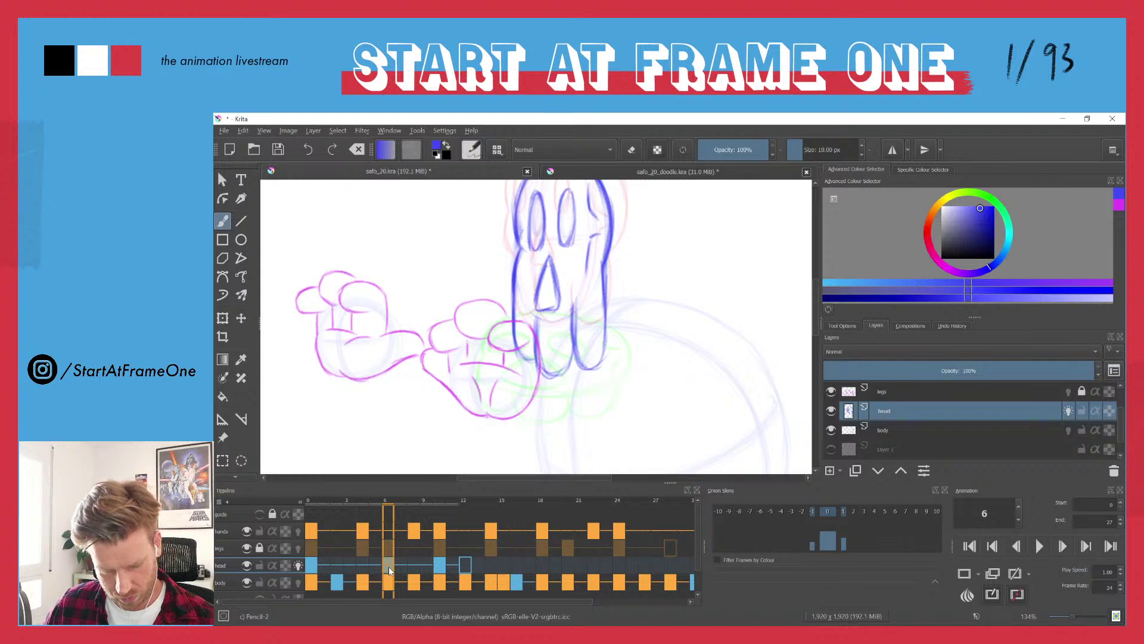
pyautogui.click(467, 566)
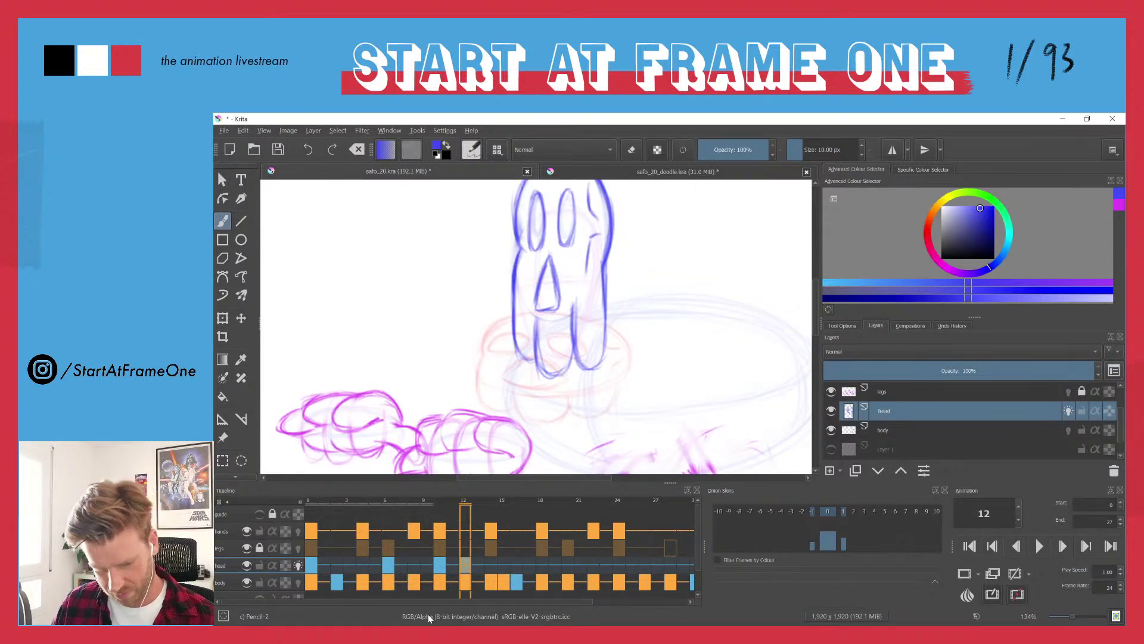
# - Move the stretched skull on frame 12 slightly lower and check its position against frame 11
pyautogui.moveTo(513, 262); pyautogui.dragTo(507, 295)
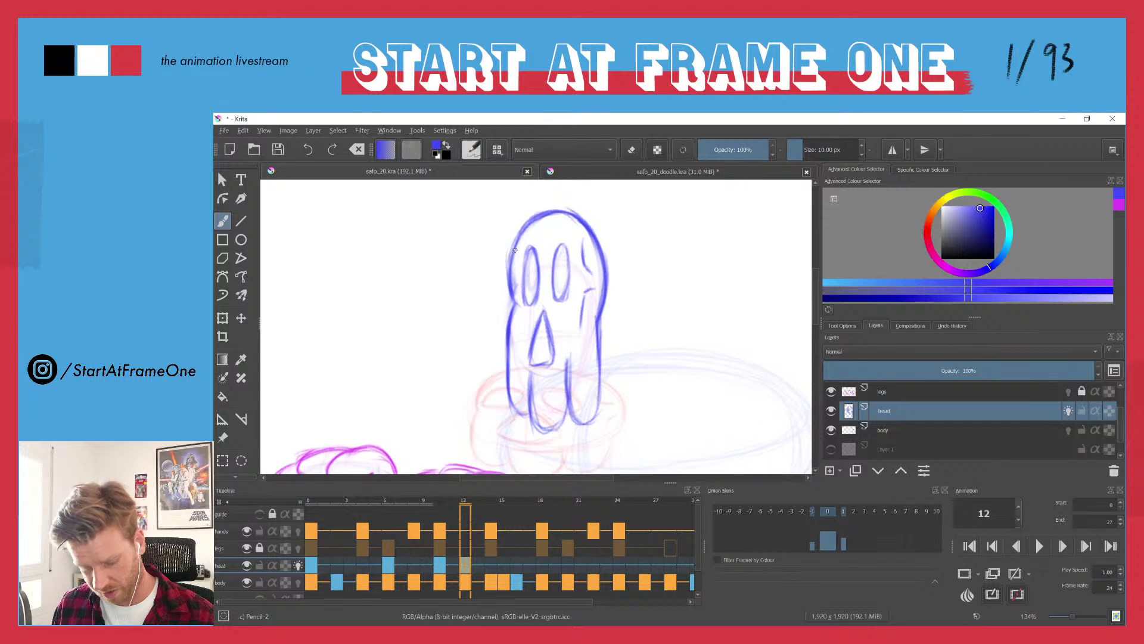
pyautogui.press('t')
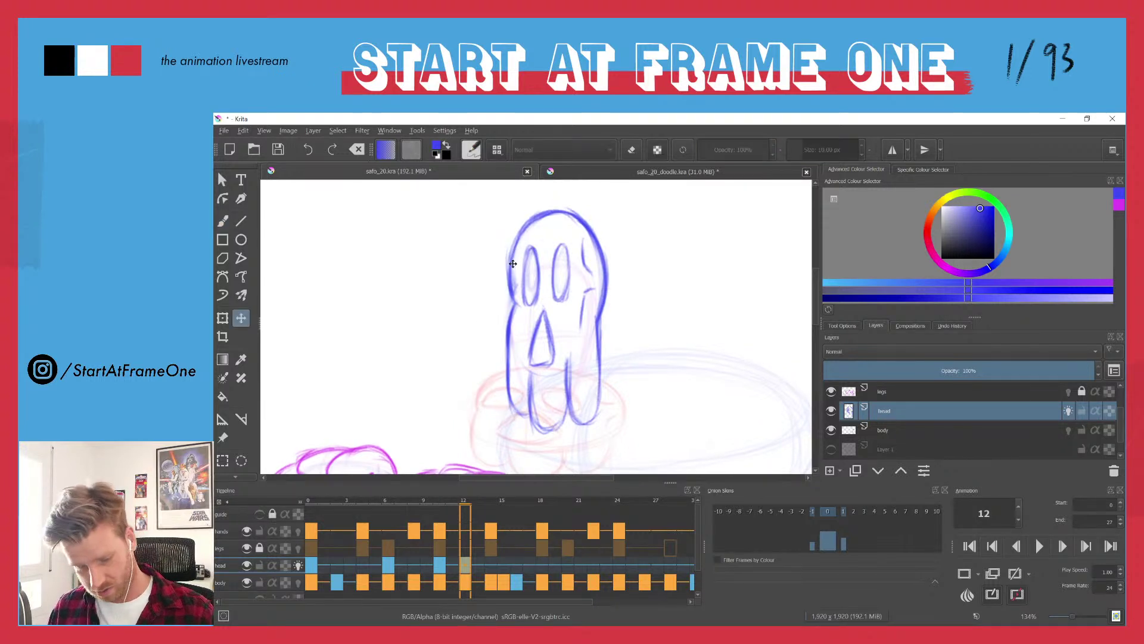
pyautogui.moveTo(511, 266); pyautogui.dragTo(510, 303)
pyautogui.press('Left')
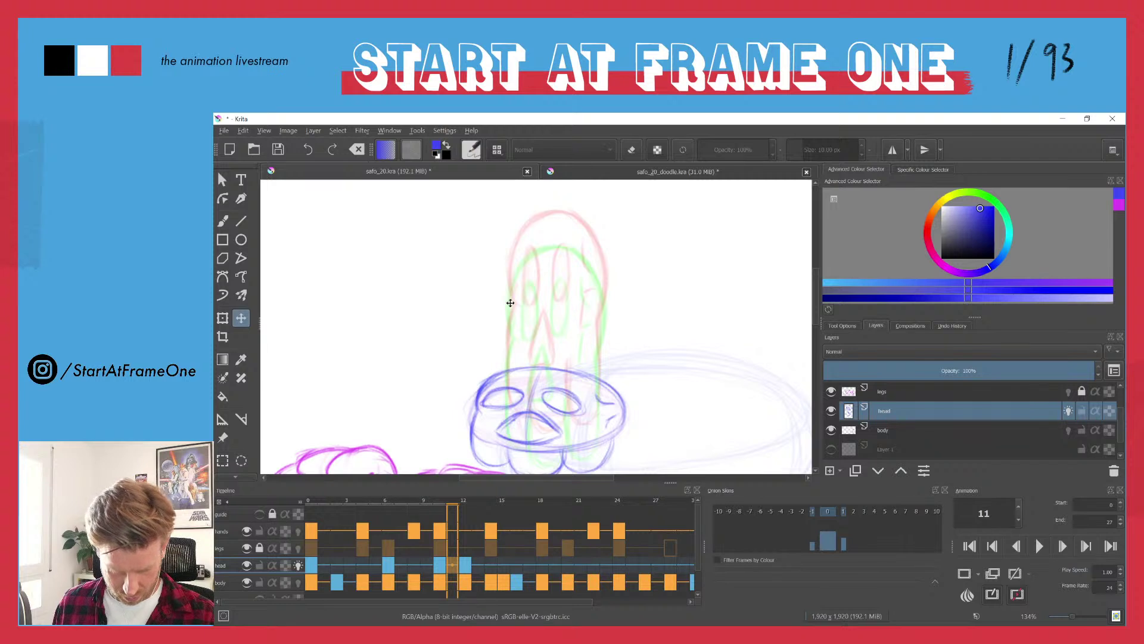
pyautogui.press('Right')
pyautogui.press('Left')
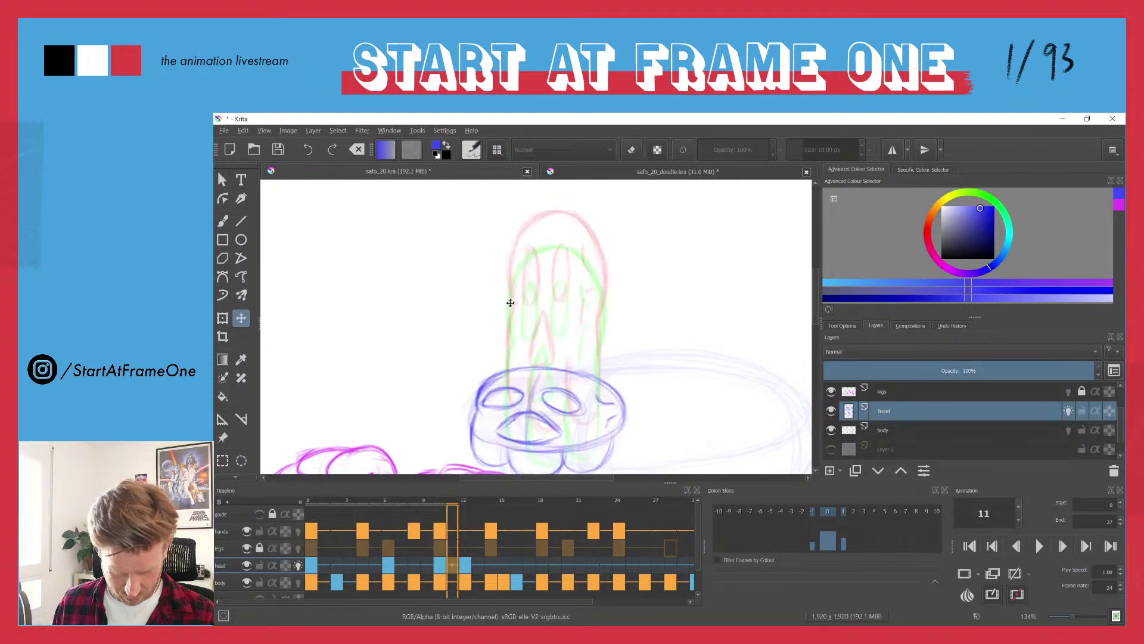
# - Copy the normal skull keyframe from frame 0 to frame 14 on the head layer
pyautogui.press('Right')
pyautogui.press('Right')
pyautogui.press('Right')
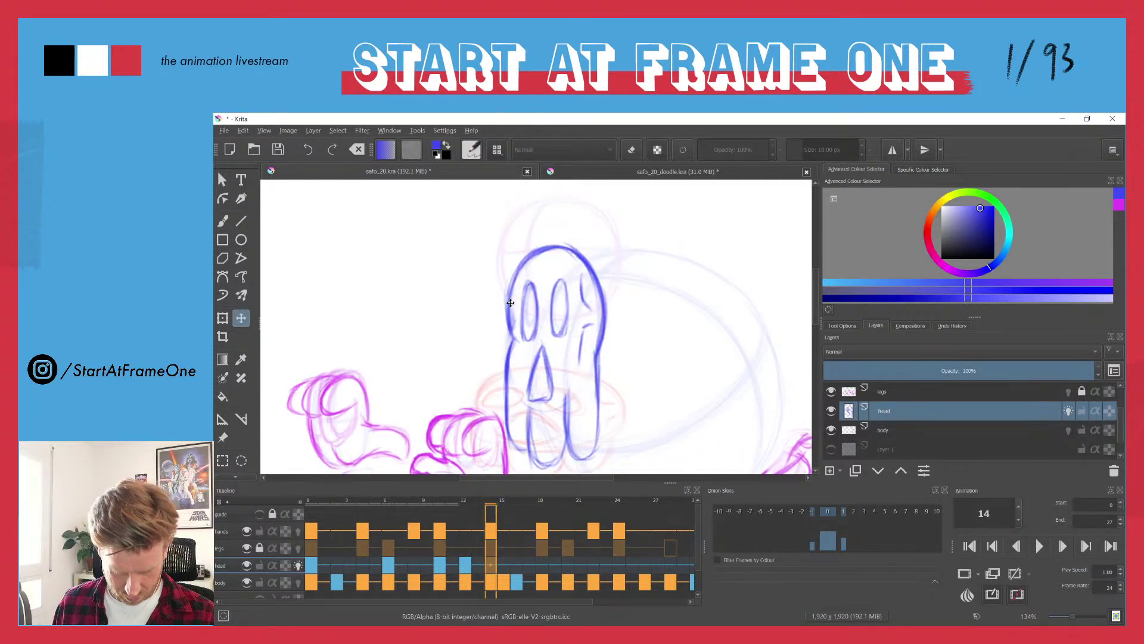
pyautogui.click(311, 572)
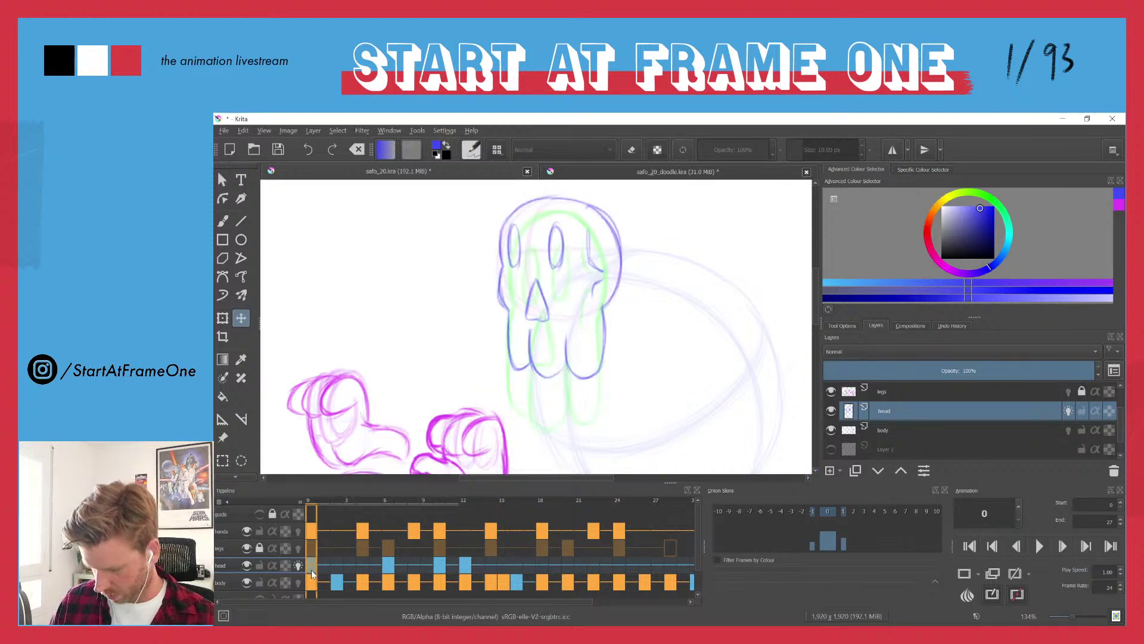
pyautogui.click(487, 586)
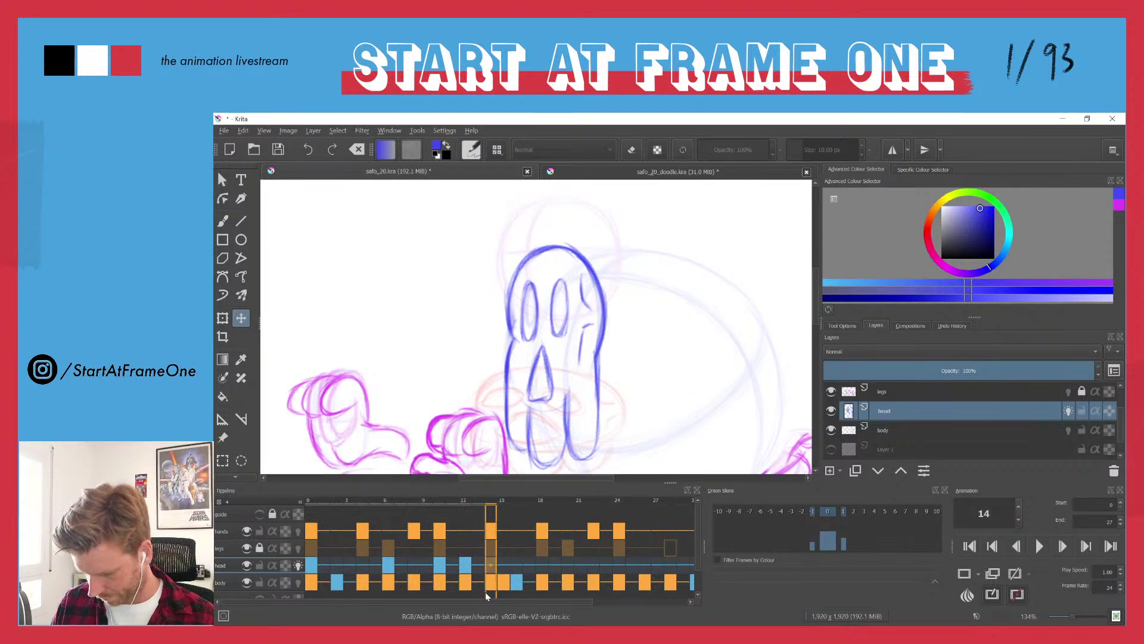
pyautogui.press('Home')
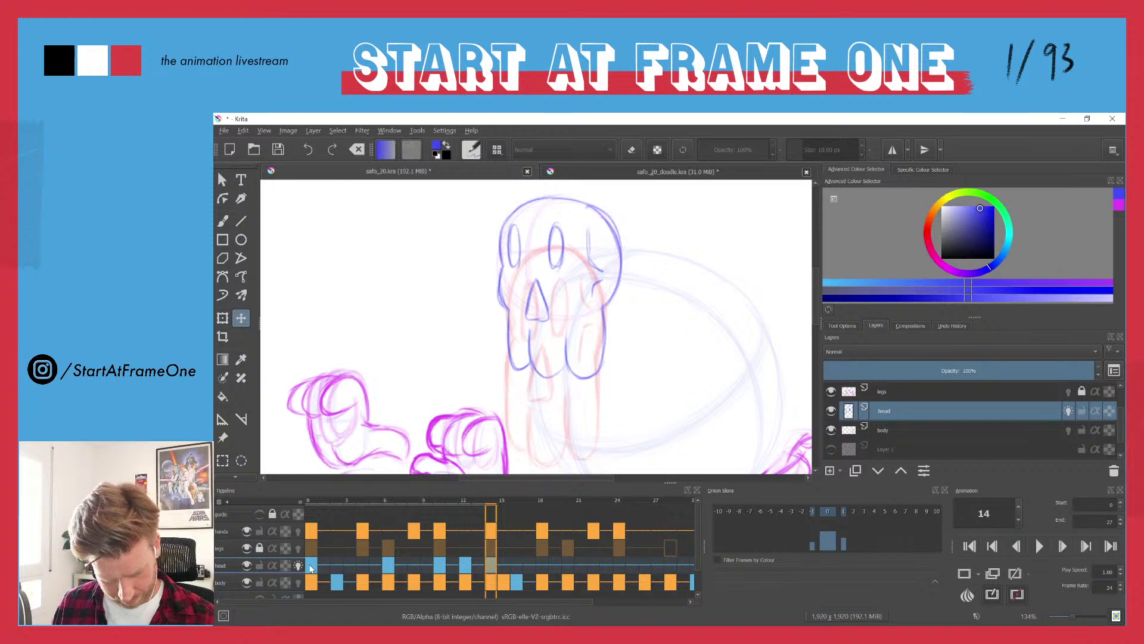
# - Duplicate the head layer's keyframes from frames 0 to 14 so the sequence repeats starting at frame 14
pyautogui.keyDown('shift'); pyautogui.click(492, 568); pyautogui.keyUp('shift')
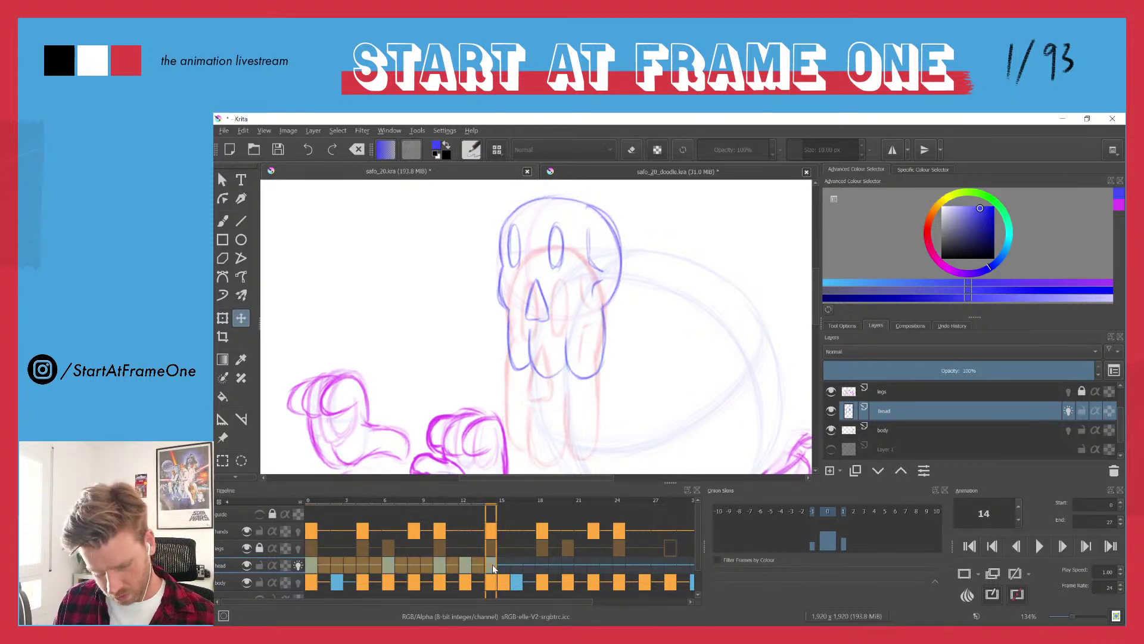
pyautogui.press('Escape')
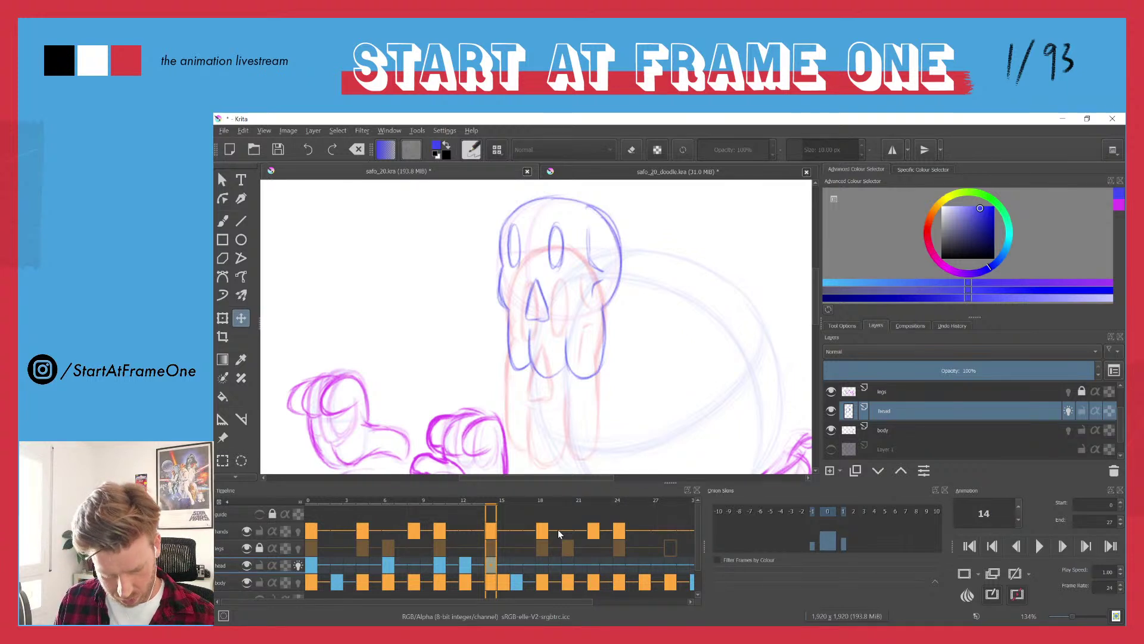
pyautogui.hotkey('ctrl', 'v')
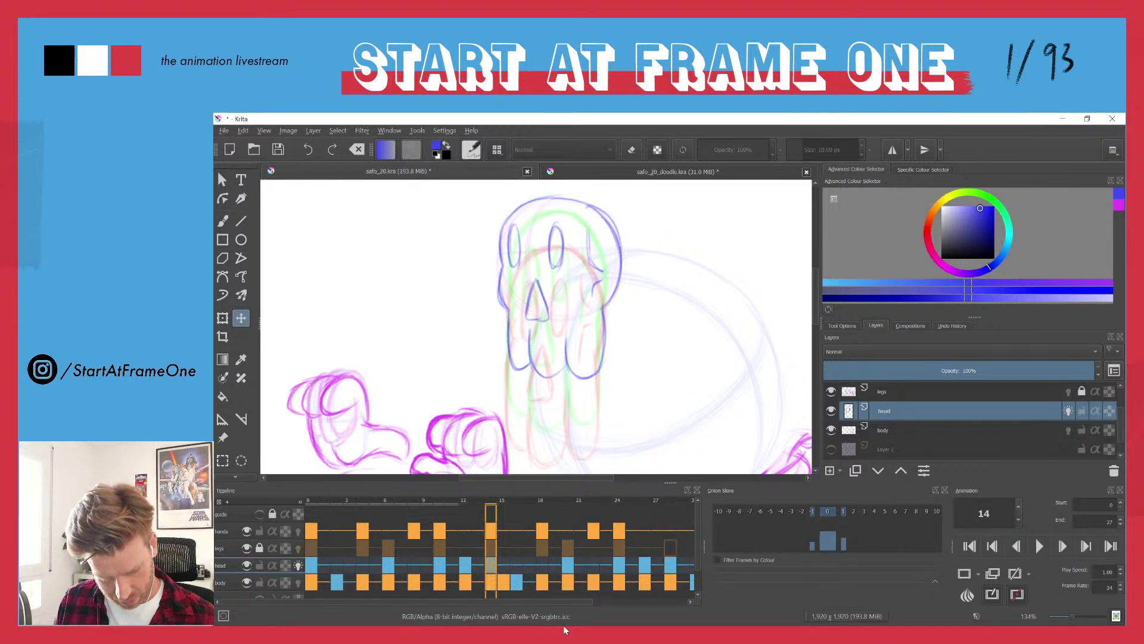
# - Scrub through the timeline and play back the whole character to review the repeated head animation
pyautogui.moveTo(326, 498); pyautogui.dragTo(519, 504)
pyautogui.moveTo(546, 503)
pyautogui.mouseDown()
pyautogui.moveTo(567, 504)
pyautogui.moveTo(332, 505)
pyautogui.mouseUp()
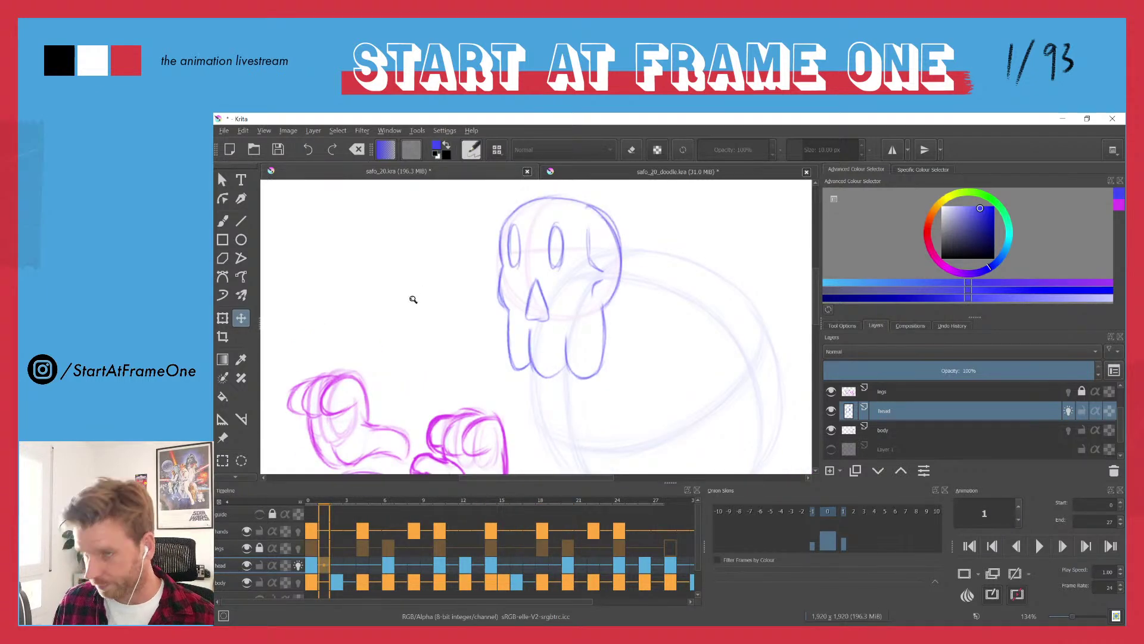
pyautogui.moveTo(413, 300); pyautogui.dragTo(378, 447)
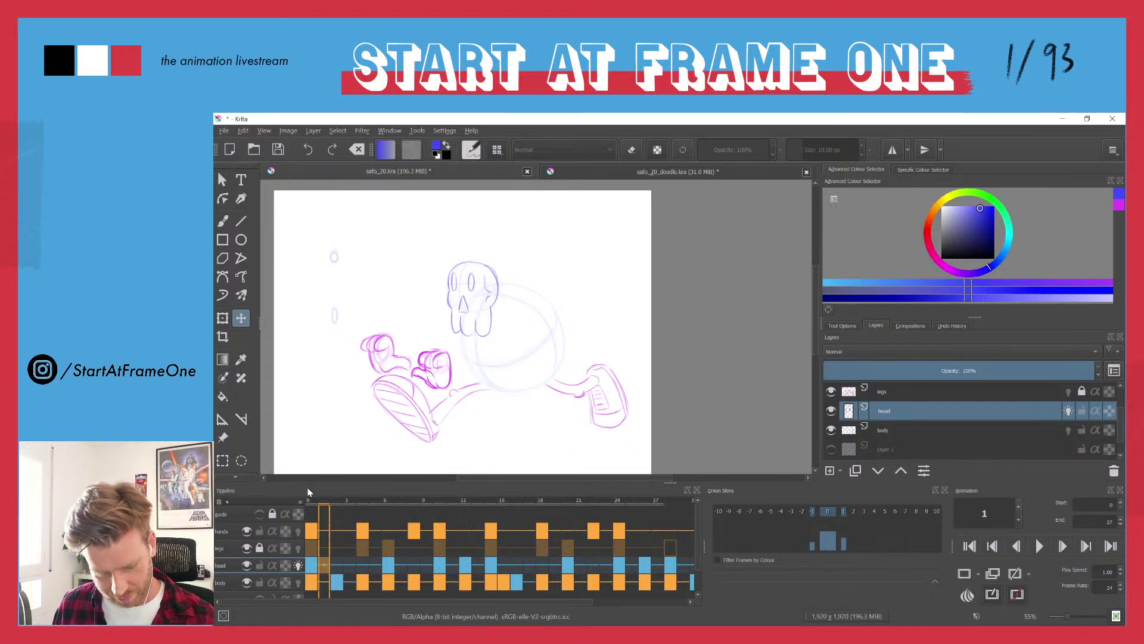
pyautogui.press('space')
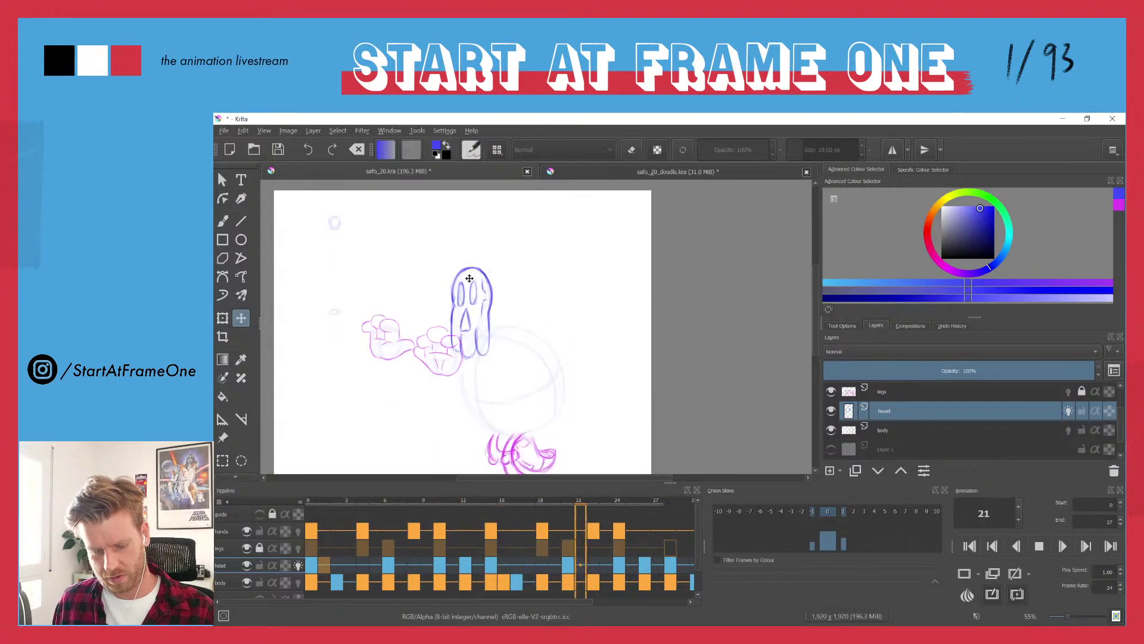
pyautogui.click(312, 500)
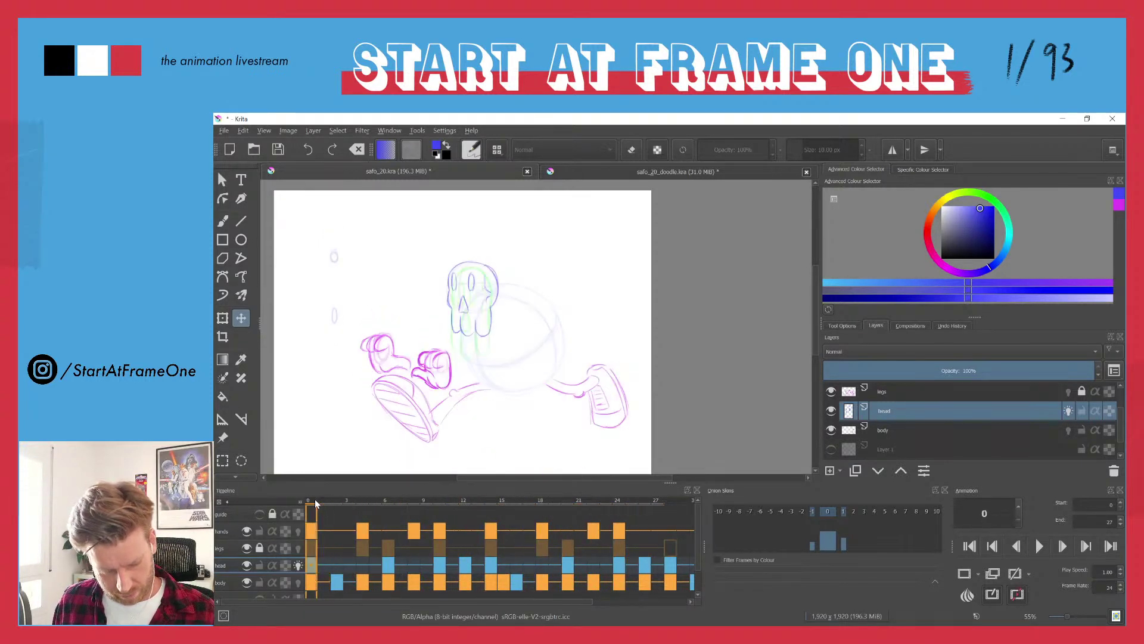
# - Shift both eyes and the nose of the stretched skull on frame 6 slightly to the left within the face
pyautogui.moveTo(314, 499); pyautogui.dragTo(383, 499)
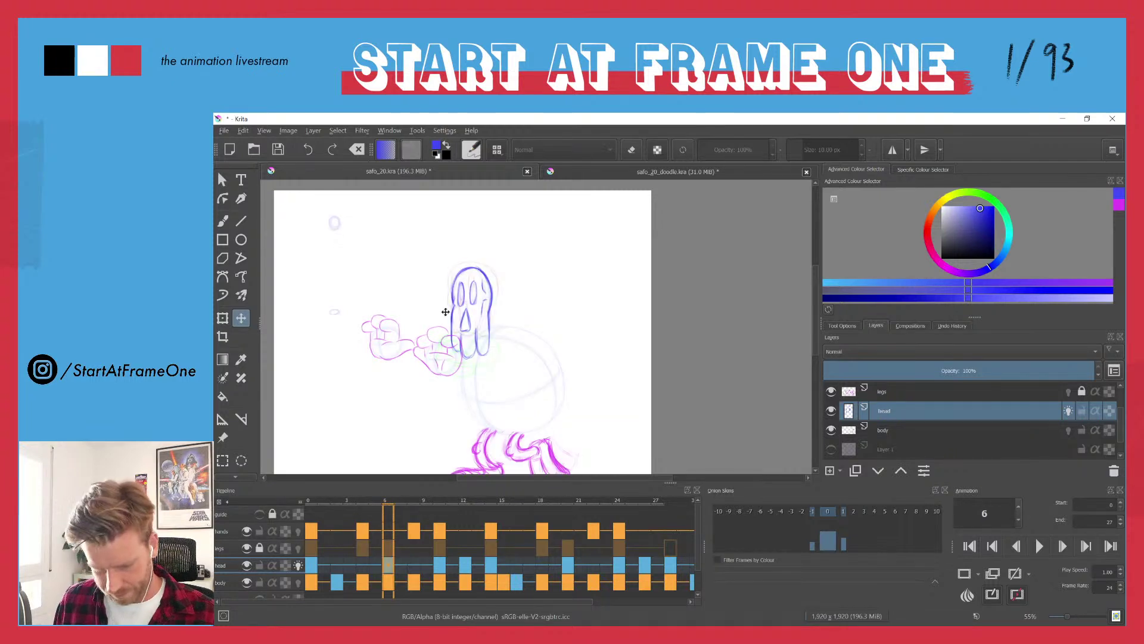
pyautogui.moveTo(450, 300); pyautogui.dragTo(492, 189)
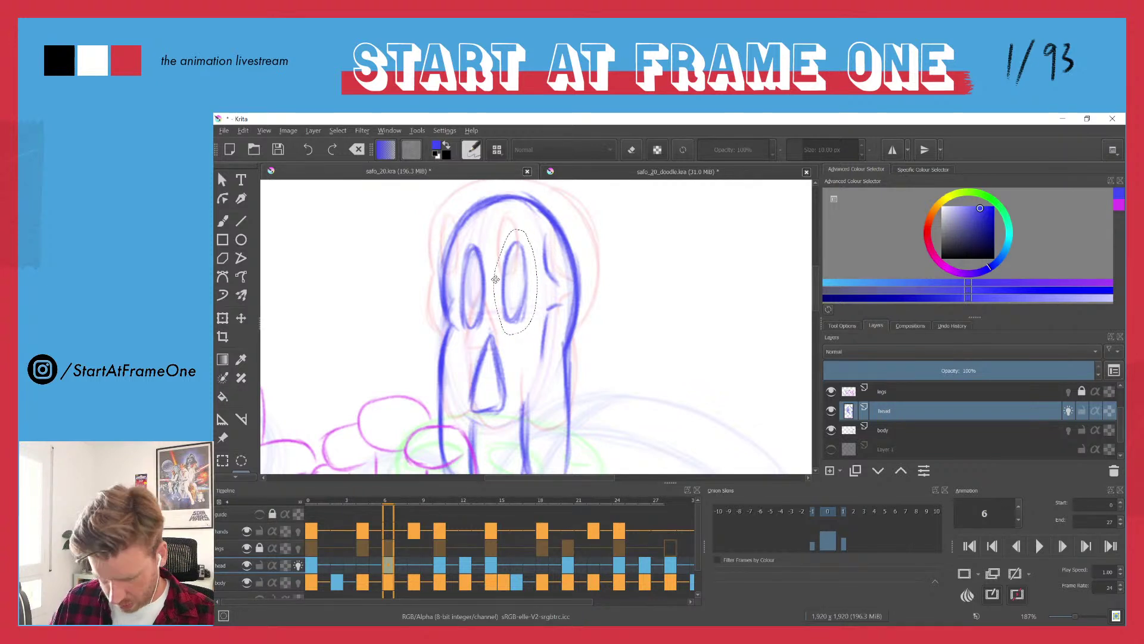
pyautogui.press('t')
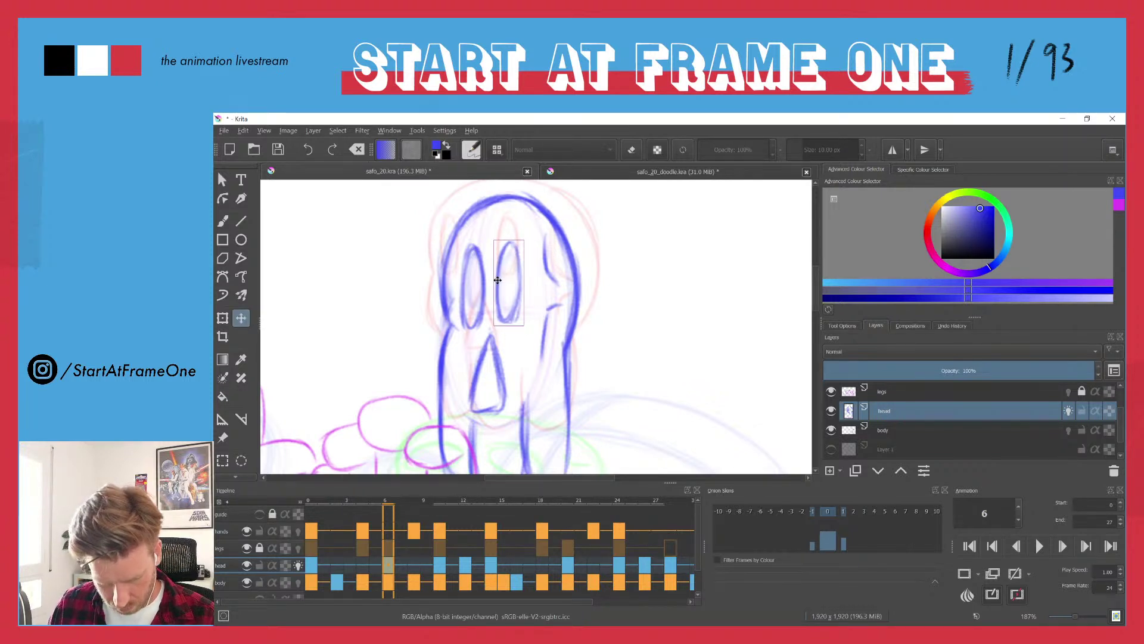
pyautogui.press('l')
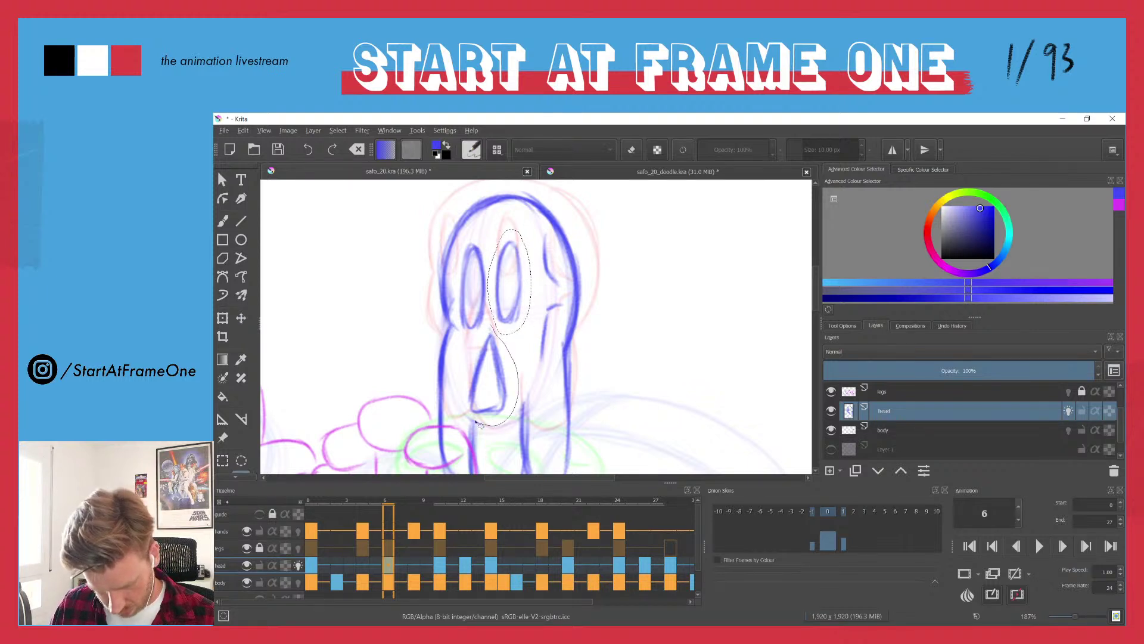
pyautogui.moveTo(479, 424)
pyautogui.mouseDown()
pyautogui.moveTo(462, 334)
pyautogui.moveTo(470, 367)
pyautogui.mouseUp()
pyautogui.press('t')
pyautogui.hotkey('ctrl', 'r')
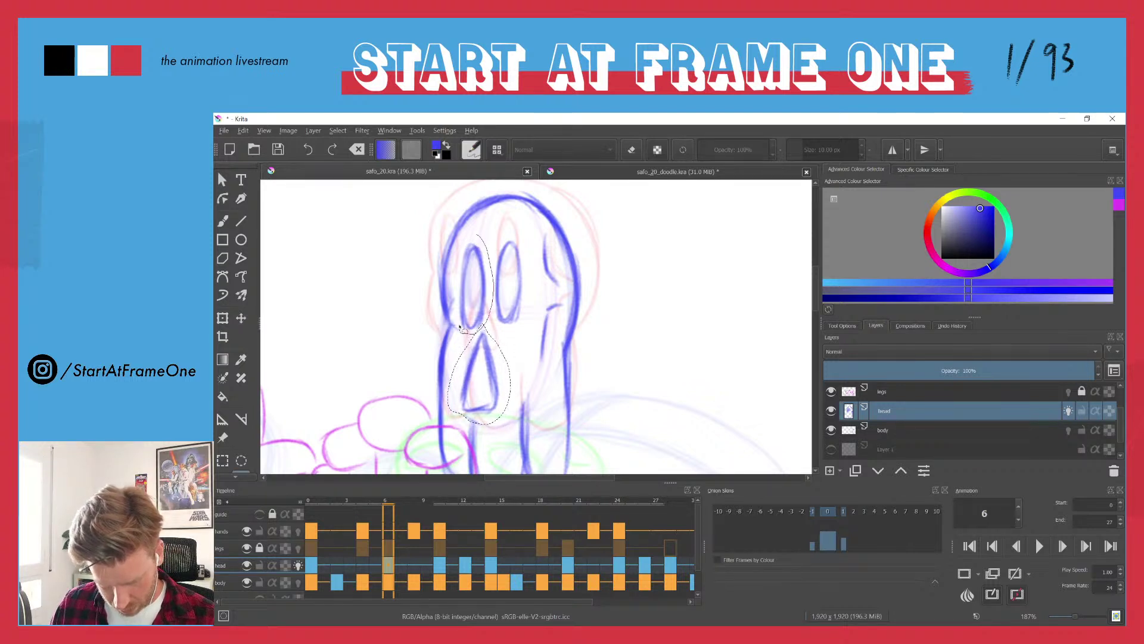
pyautogui.moveTo(456, 265); pyautogui.dragTo(452, 257)
pyautogui.press('t')
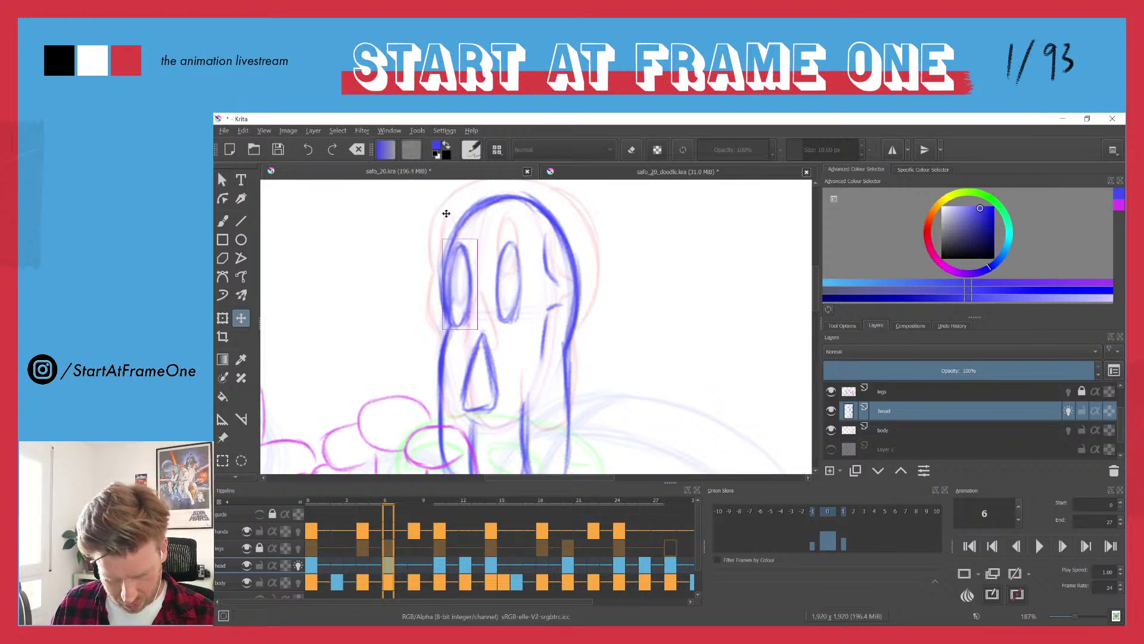
pyautogui.press('Return')
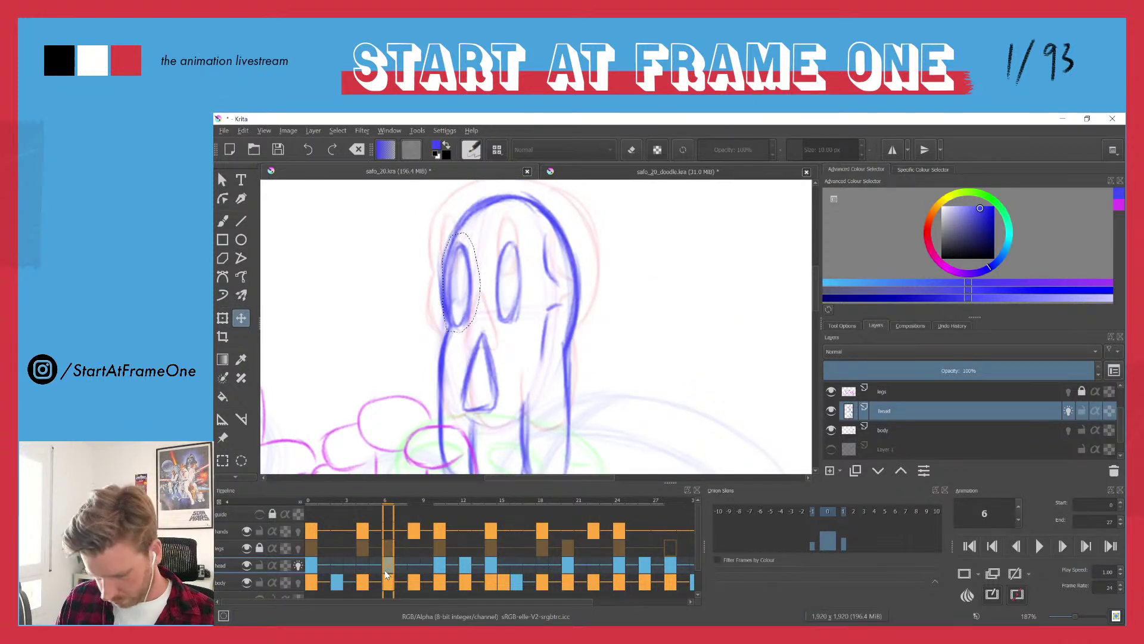
# - Clear the old stretched skull from frame 12 of the head layer
pyautogui.moveTo(392, 506); pyautogui.dragTo(469, 499)
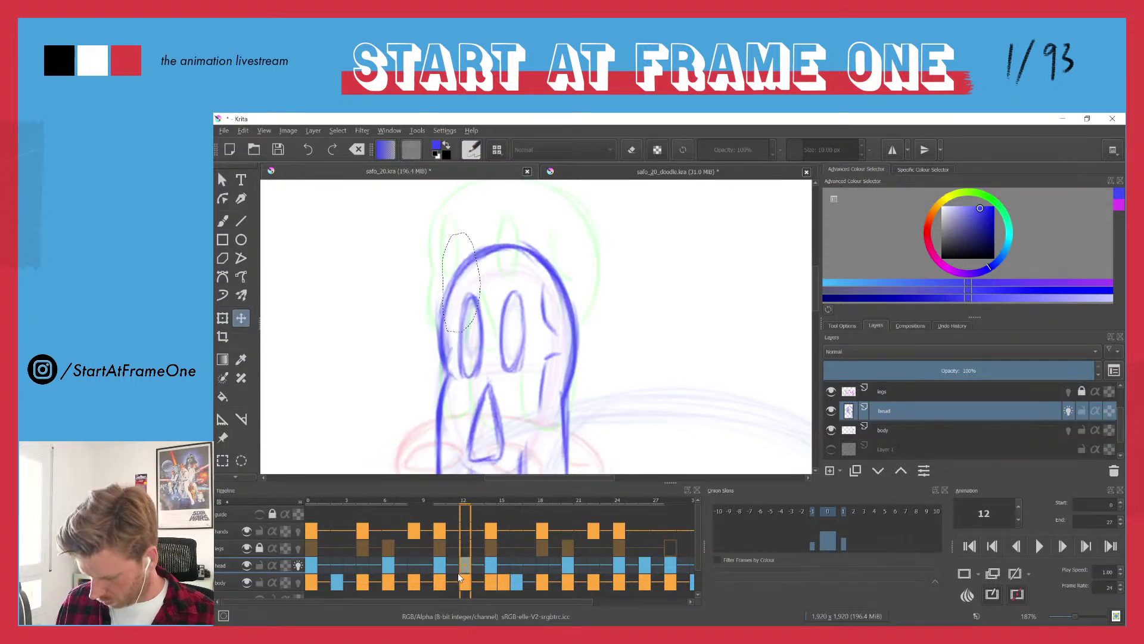
pyautogui.hotkey('ctrl', 'shift', 'a')
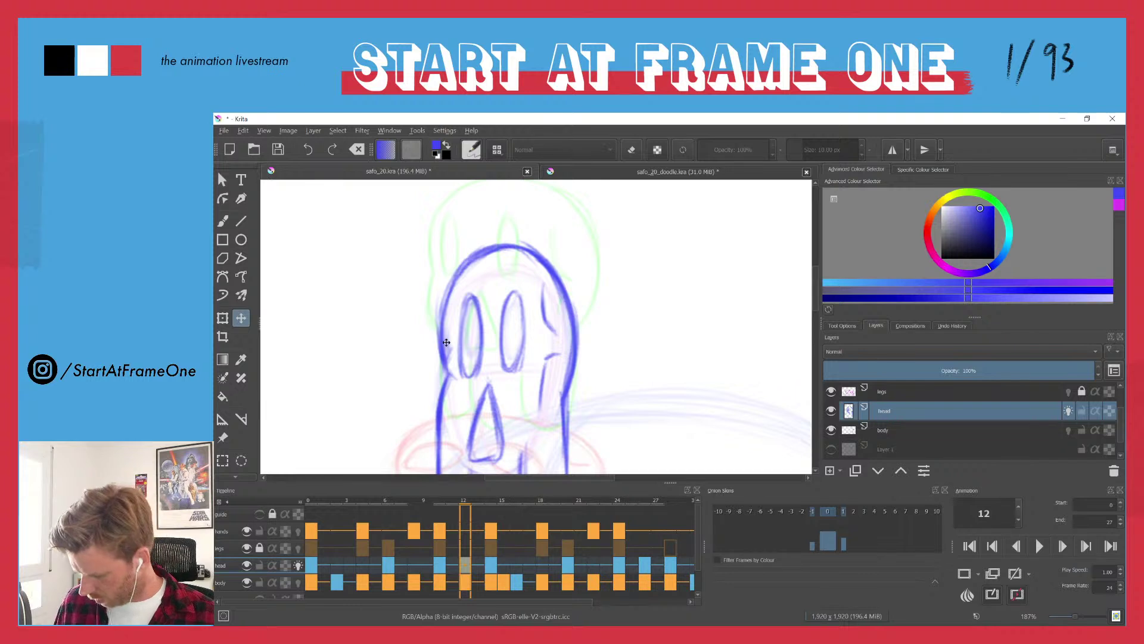
pyautogui.moveTo(433, 304); pyautogui.dragTo(433, 372)
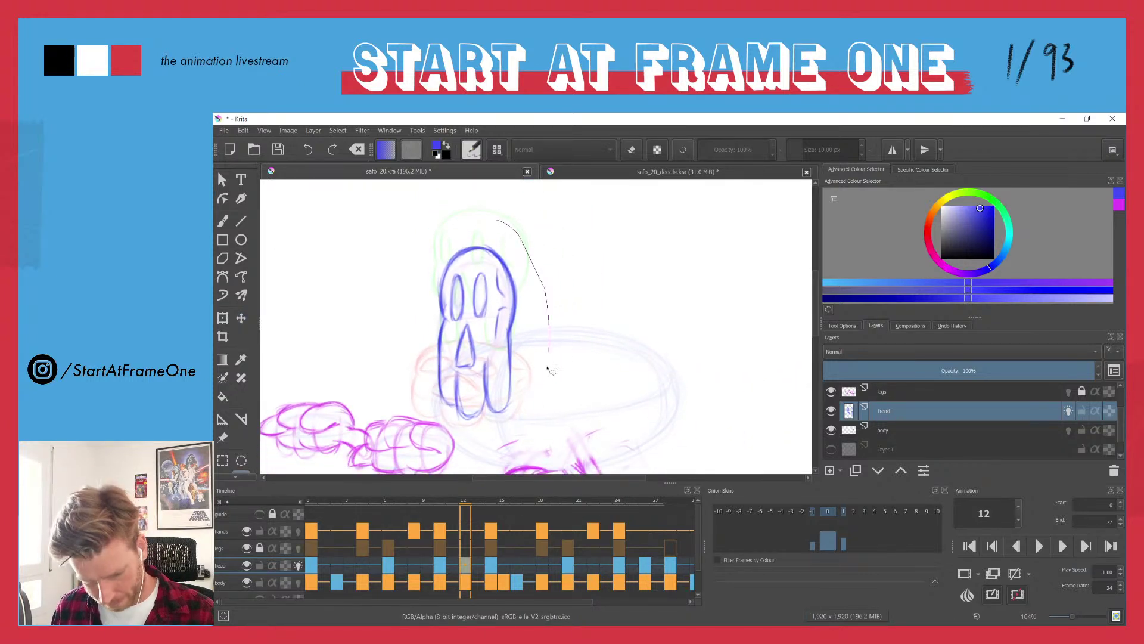
pyautogui.moveTo(468, 430)
pyautogui.mouseDown()
pyautogui.moveTo(409, 388)
pyautogui.moveTo(417, 224)
pyautogui.mouseUp()
pyautogui.press('Delete')
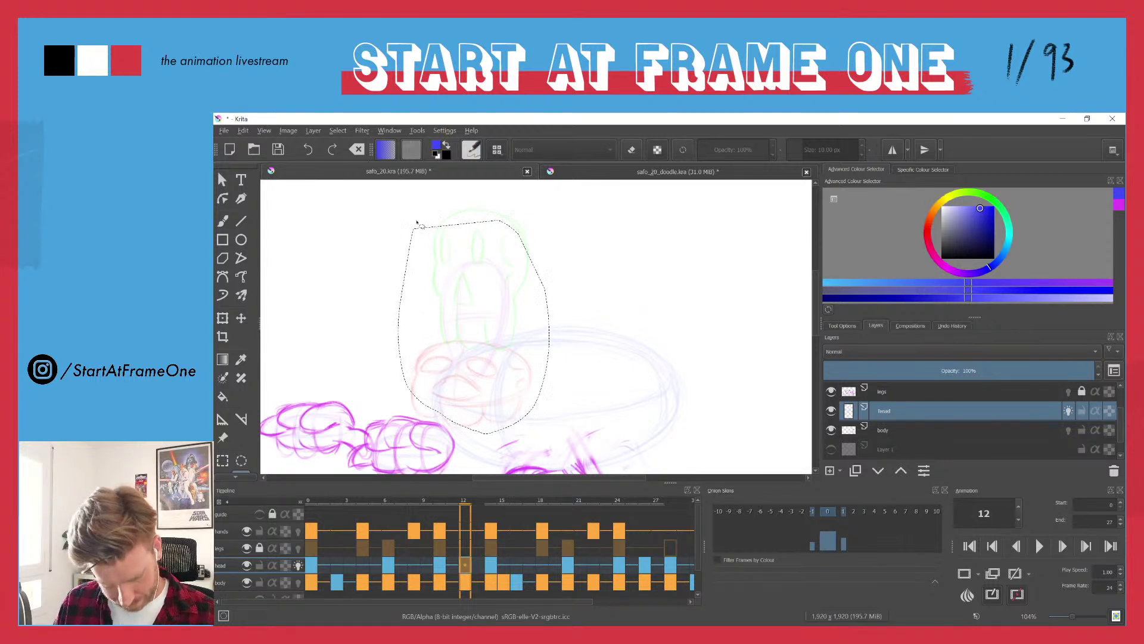
# - Turn off the head layer's onion skins, paste the revised stretched skull from frame 6 onto frame 12 and move it slightly lower
pyautogui.click(297, 565)
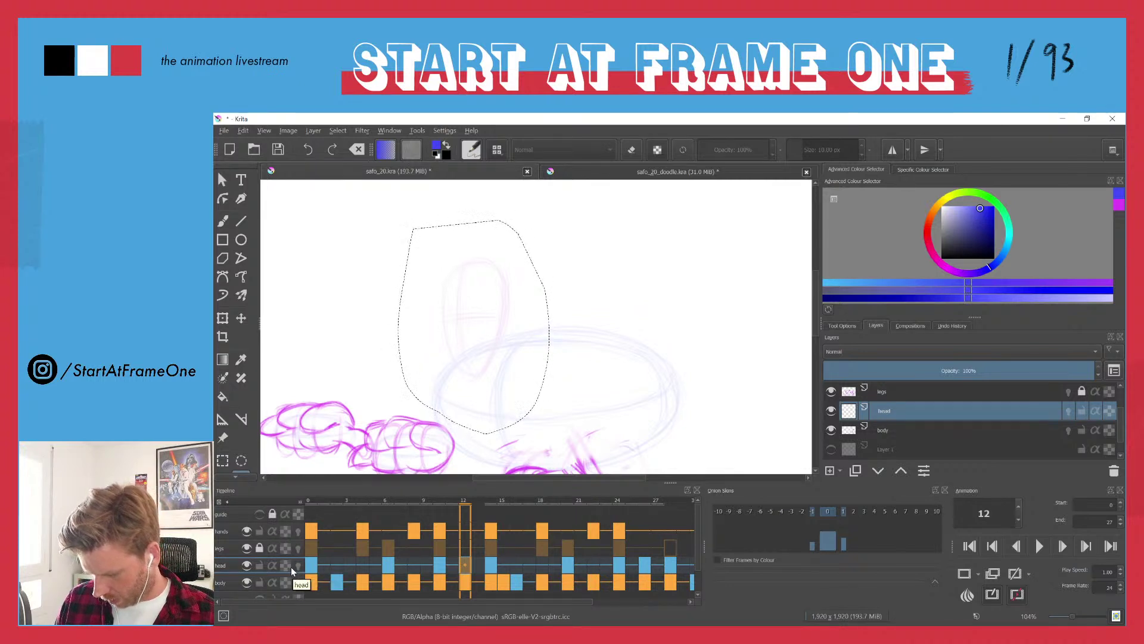
pyautogui.hotkey('ctrl', 'shift', 'a')
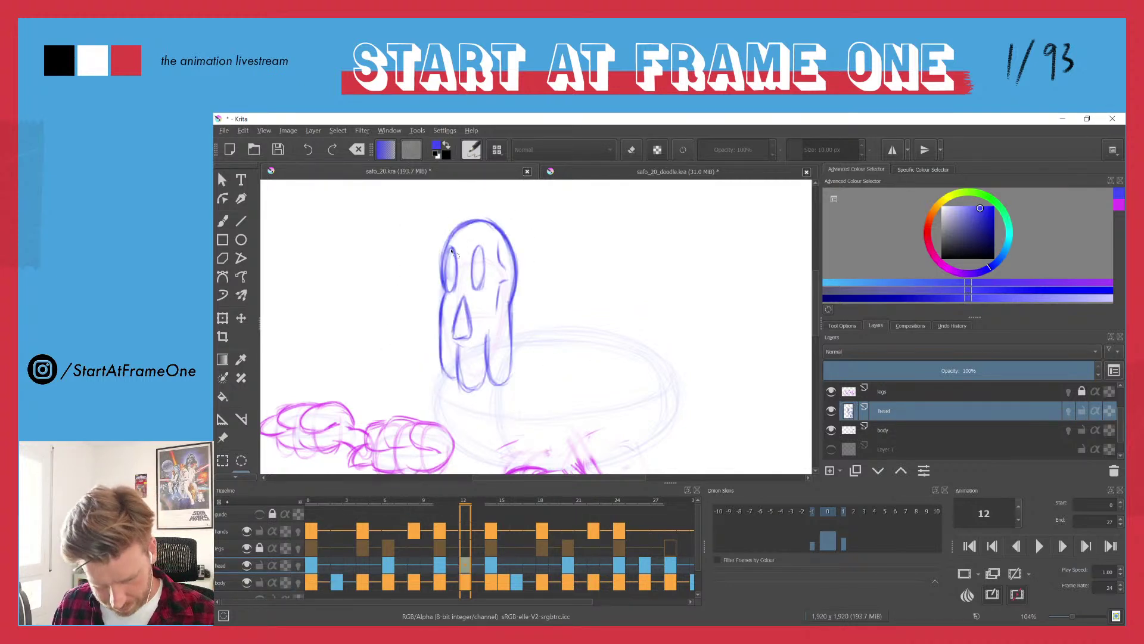
pyautogui.press('t')
pyautogui.moveTo(448, 251); pyautogui.dragTo(448, 273)
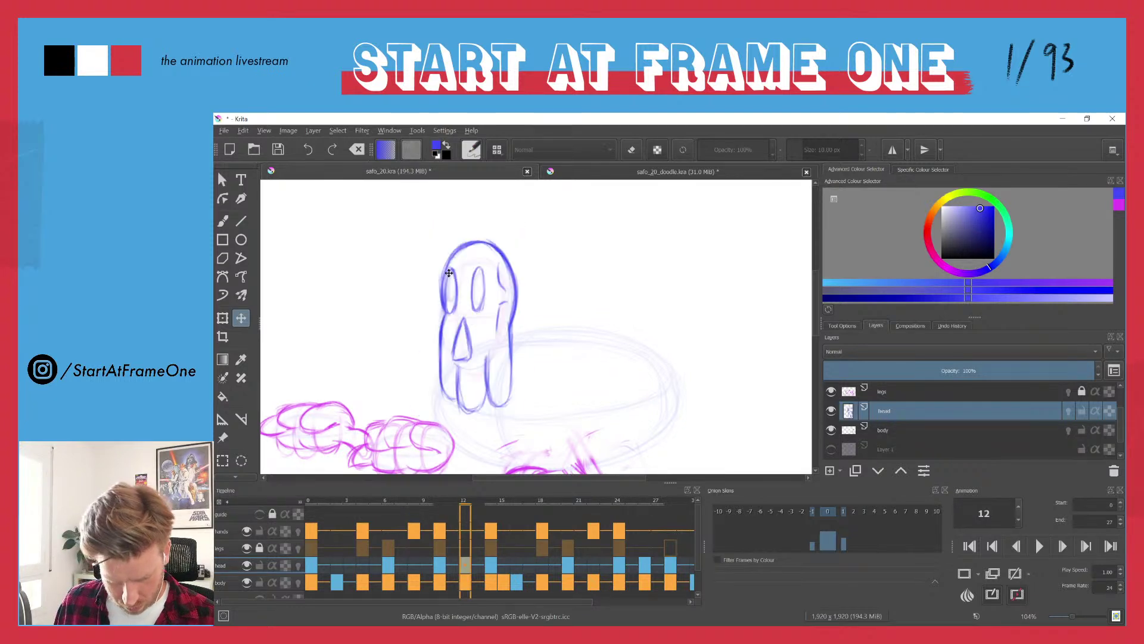
# - Flip between frames 11 and 12 to compare the squashed skull with the lowered stretched skull
pyautogui.press('Left')
pyautogui.press('Right')
pyautogui.press('Left')
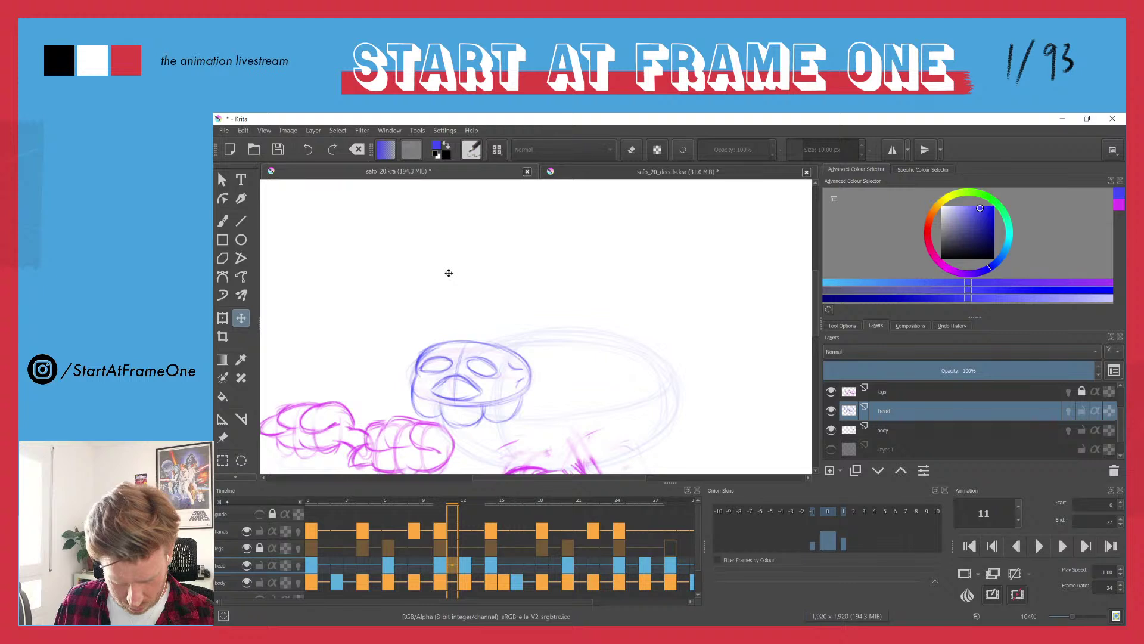
pyautogui.press('Right')
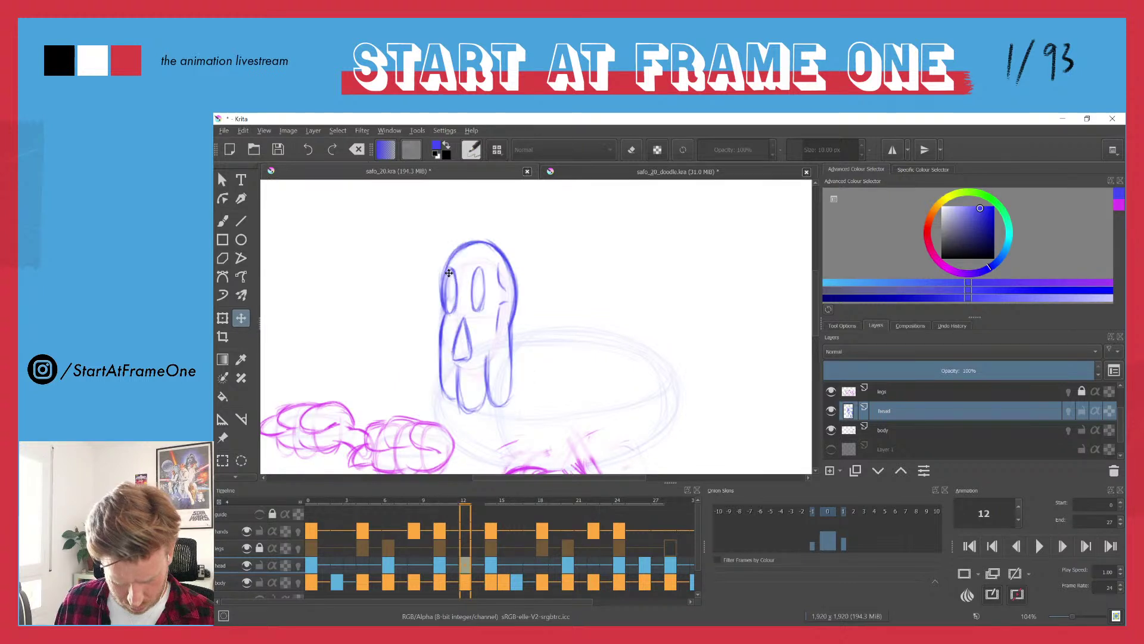
pyautogui.press('Left')
pyautogui.press('Right')
pyautogui.press('Left')
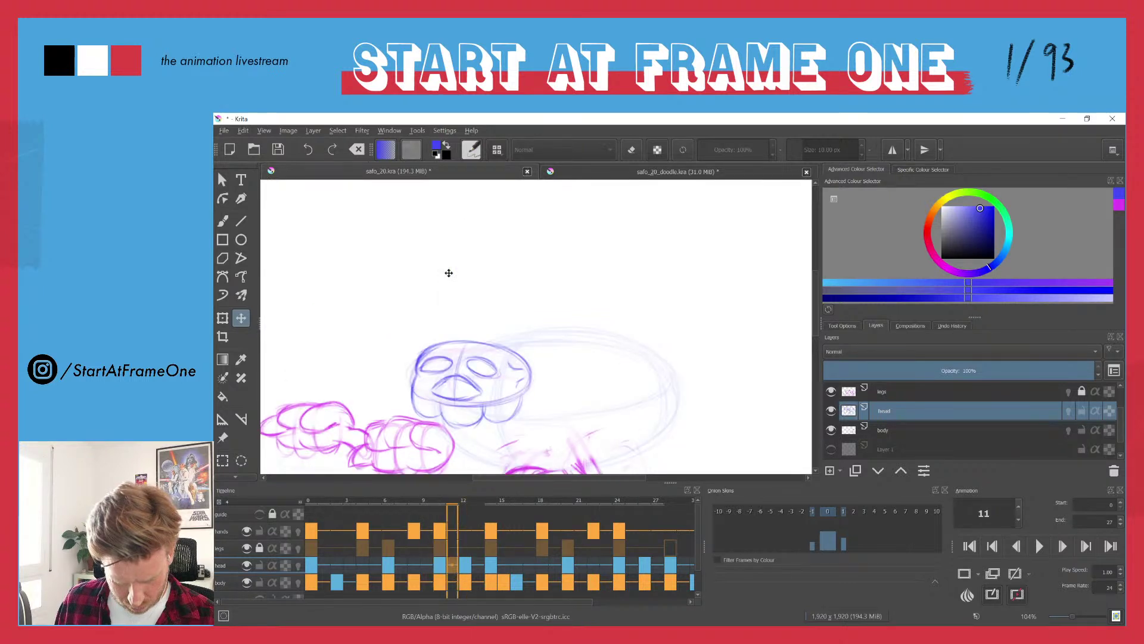
# - Move the squashed skull on frame 10 slightly to the right, checking its alignment against frame 9
pyautogui.press('Left')
pyautogui.press('Left')
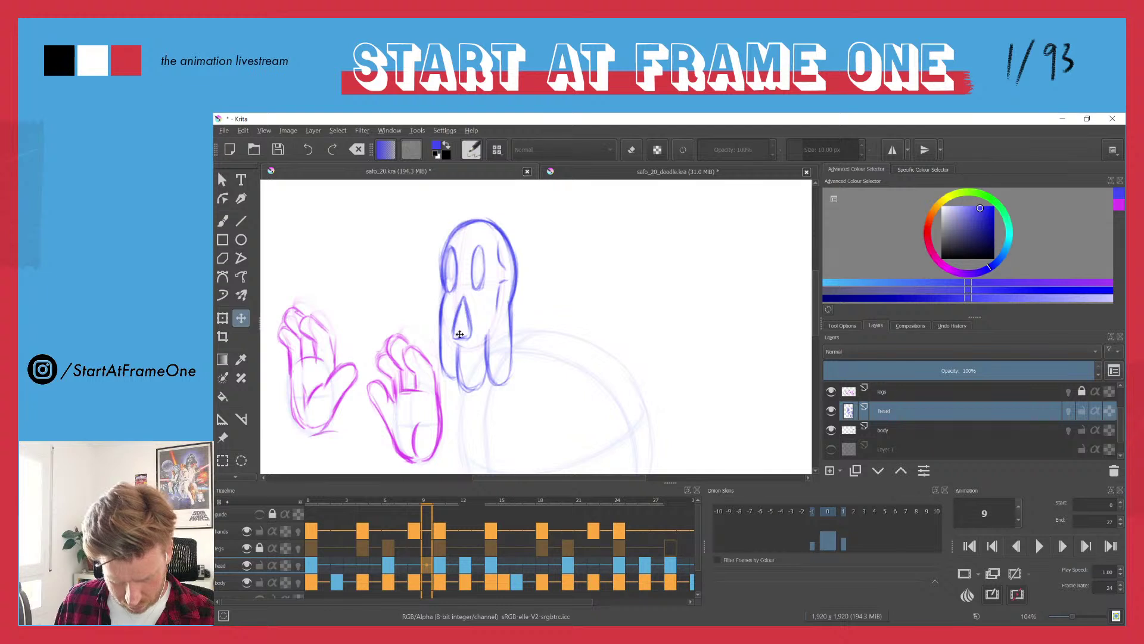
pyautogui.press('Right')
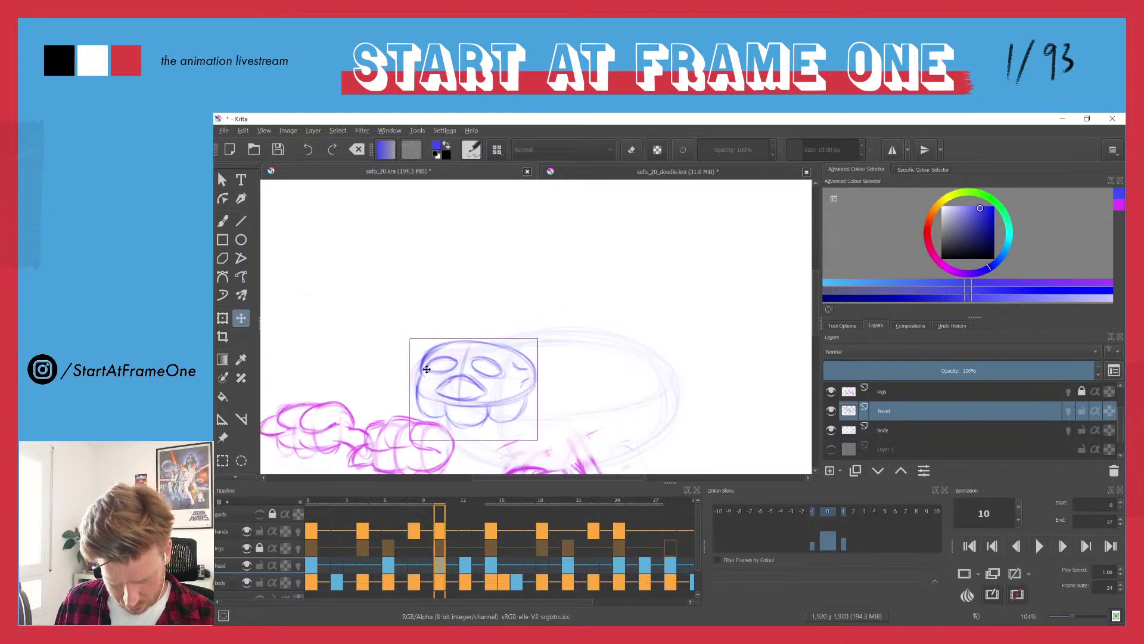
pyautogui.press('Left')
pyautogui.press('Right')
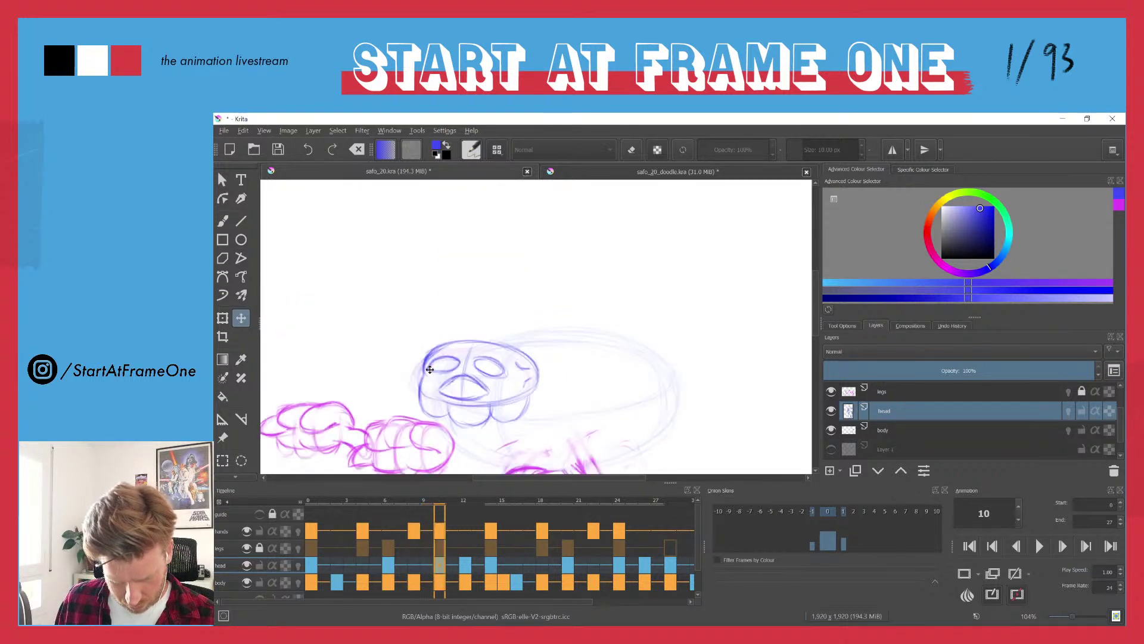
pyautogui.press('Left')
pyautogui.press('Right')
# - Copy the head layer's keyframes from frames 0 to 12 and paste them starting at frame 14 to update the repeated cycle
pyautogui.press('Right')
pyautogui.press('Right')
pyautogui.press('Right')
pyautogui.press('Right')
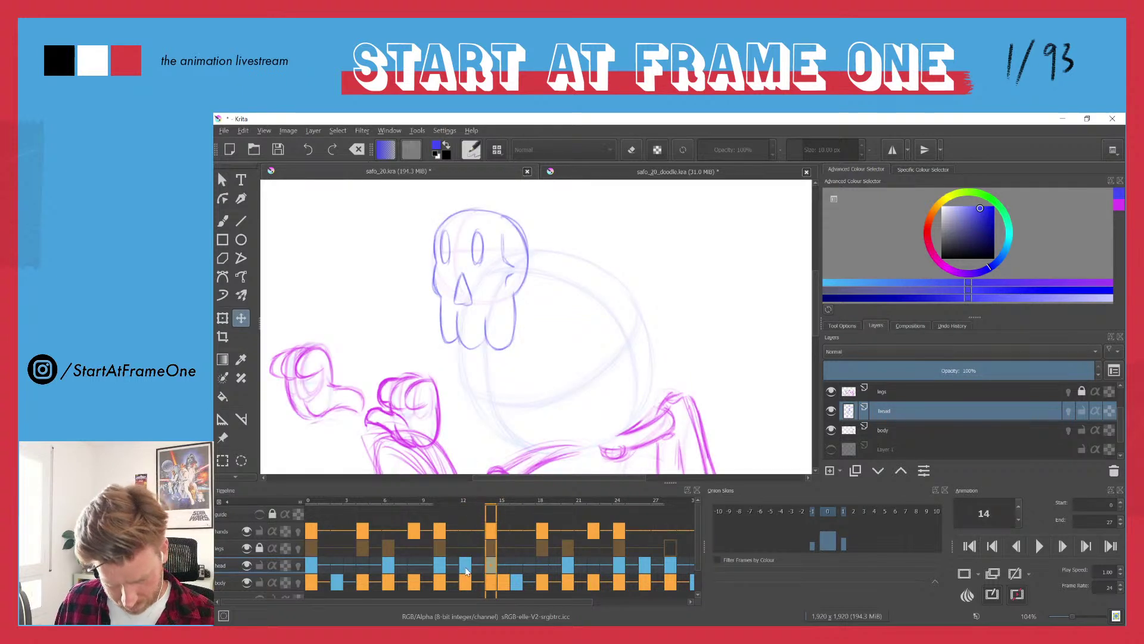
pyautogui.moveTo(311, 566); pyautogui.dragTo(469, 568)
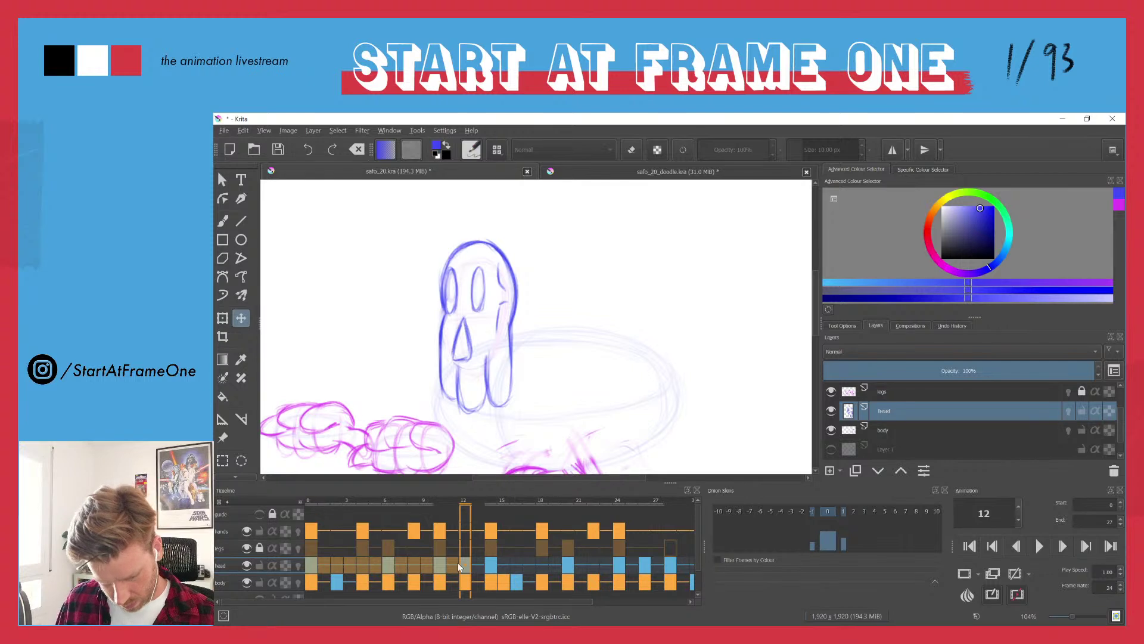
pyautogui.click(490, 567)
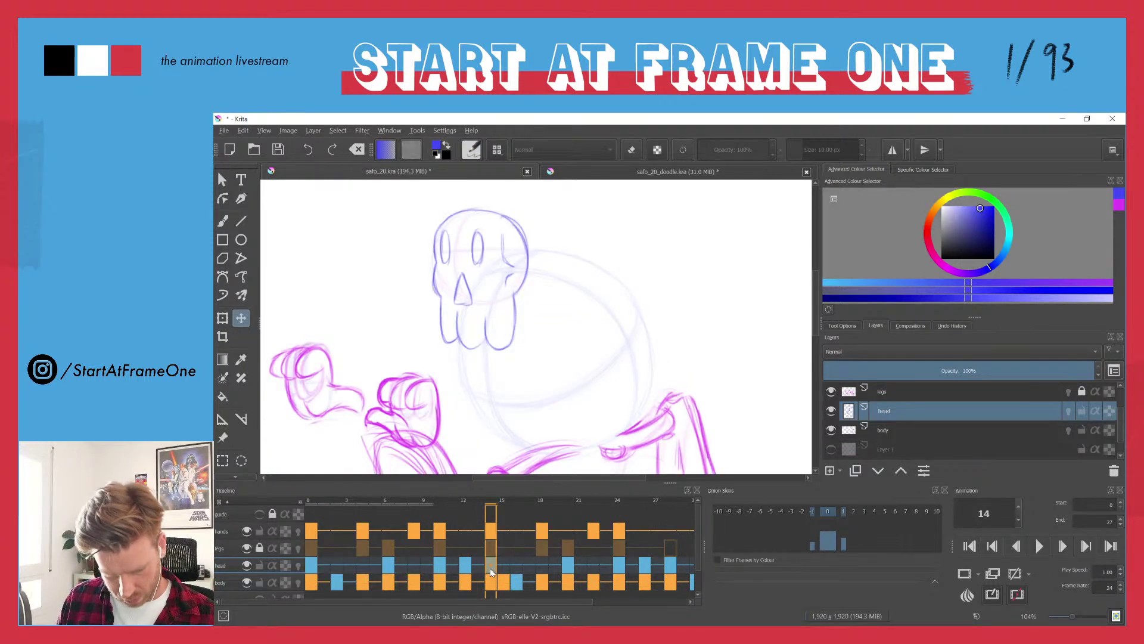
# - Play back the animation from frame 0, close up and with the whole character in view, to review the revised head movement
pyautogui.click(313, 504)
pyautogui.press('space')
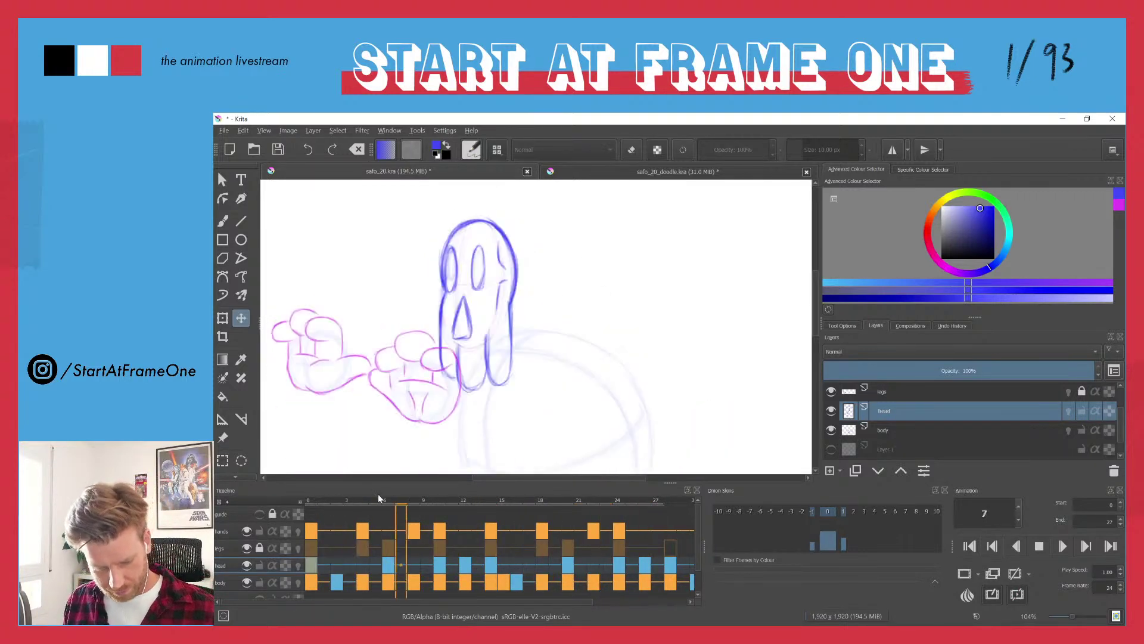
pyautogui.click(310, 499)
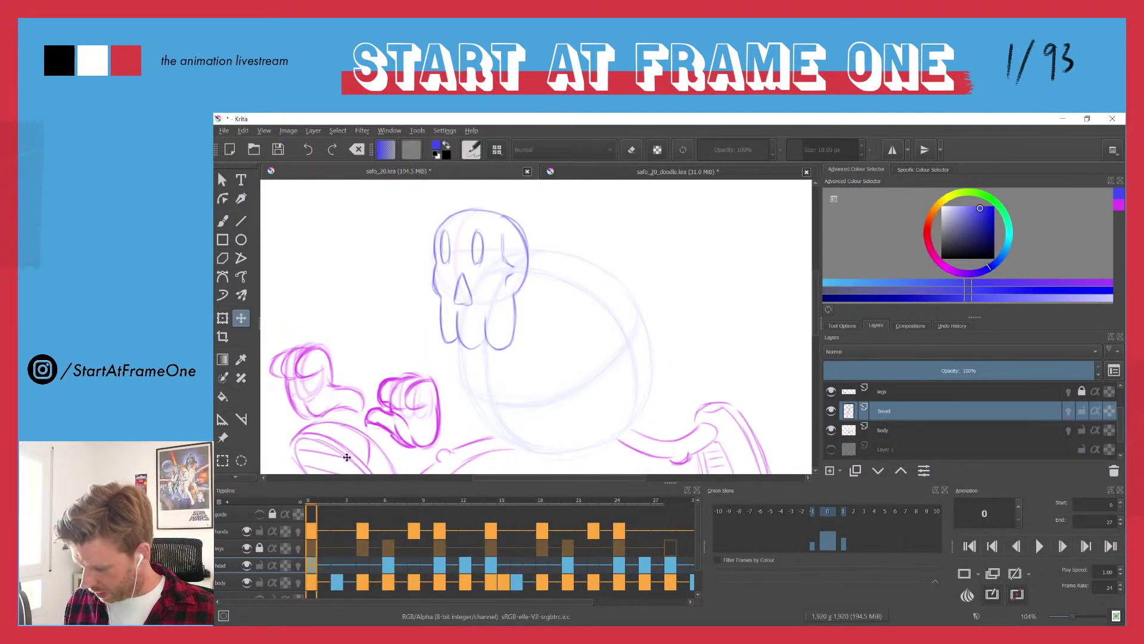
pyautogui.scroll(-3, 374, 397)
pyautogui.press('space')
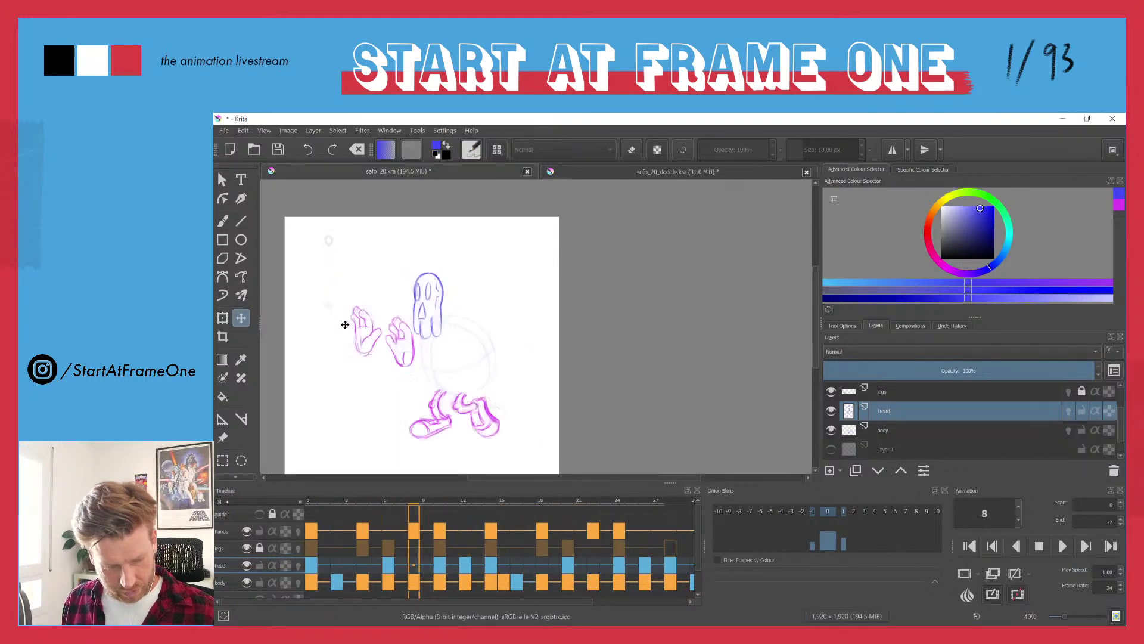
pyautogui.click(309, 503)
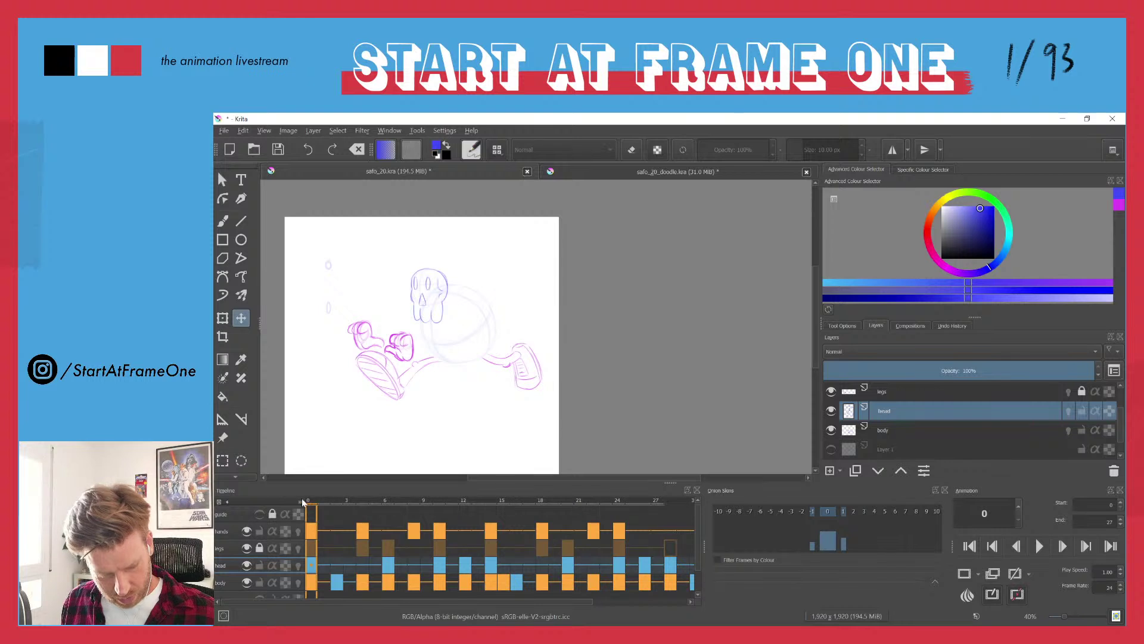
# - Draw a small blue circle on the right half of the body at frame 0 of the hands layer
pyautogui.click(222, 584)
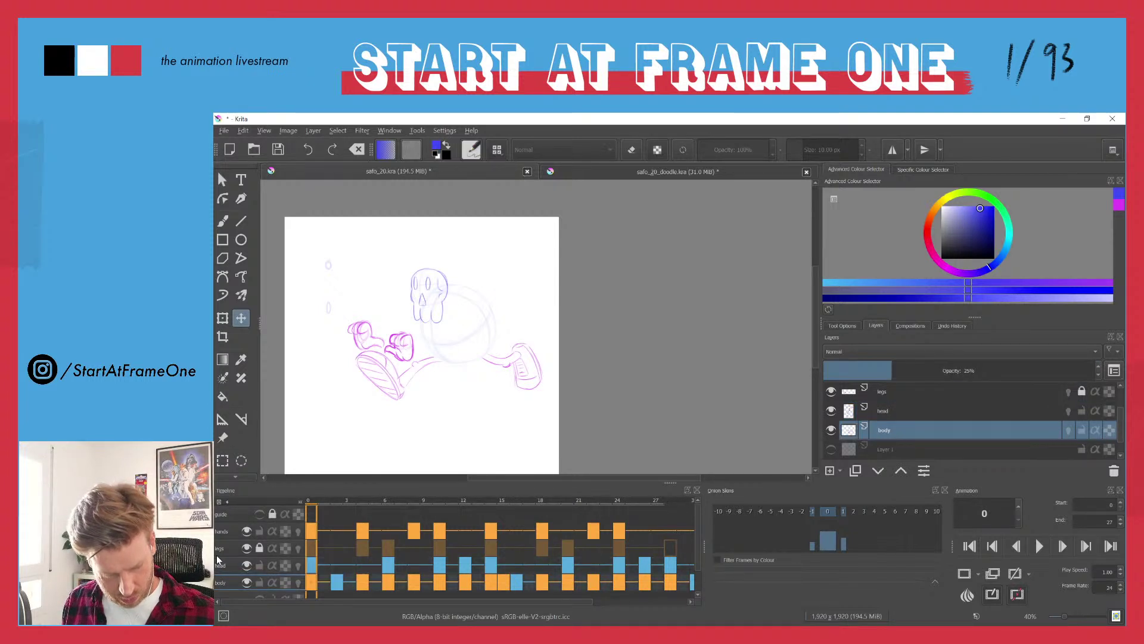
pyautogui.click(219, 566)
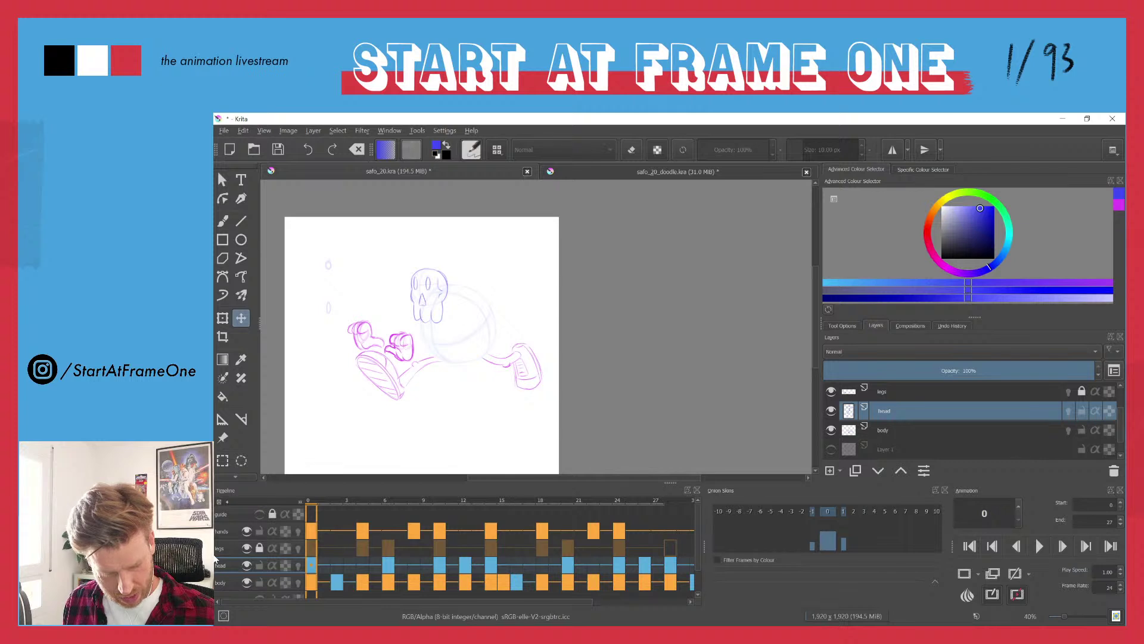
pyautogui.click(220, 533)
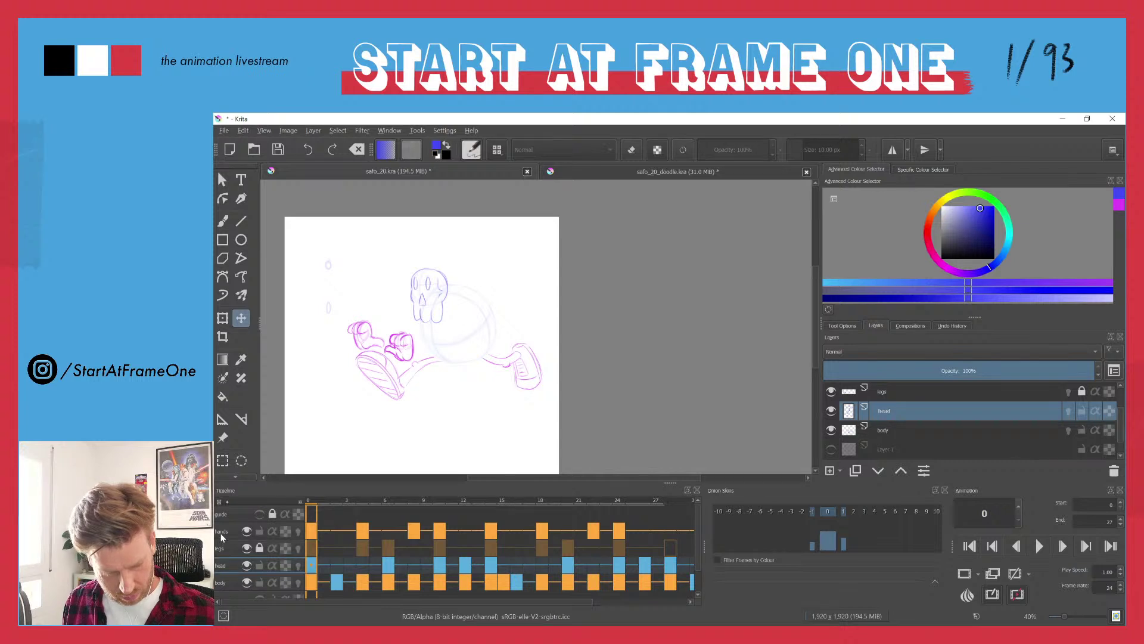
pyautogui.click(324, 500)
pyautogui.moveTo(324, 500)
pyautogui.mouseDown()
pyautogui.moveTo(576, 499)
pyautogui.moveTo(310, 507)
pyautogui.mouseUp()
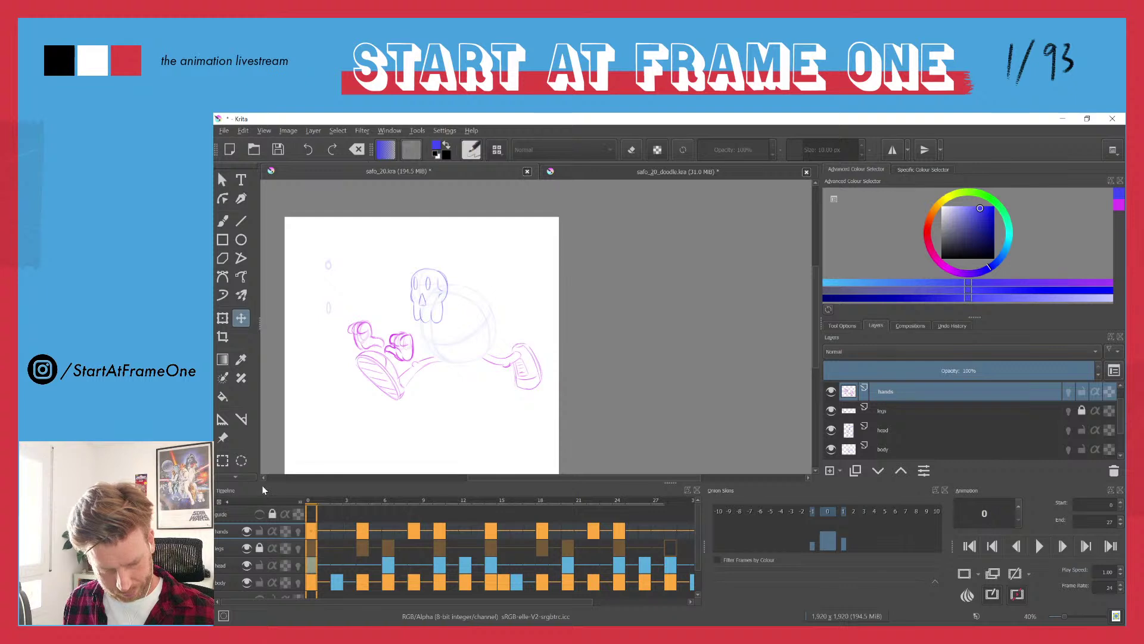
pyautogui.moveTo(430, 327); pyautogui.dragTo(471, 223)
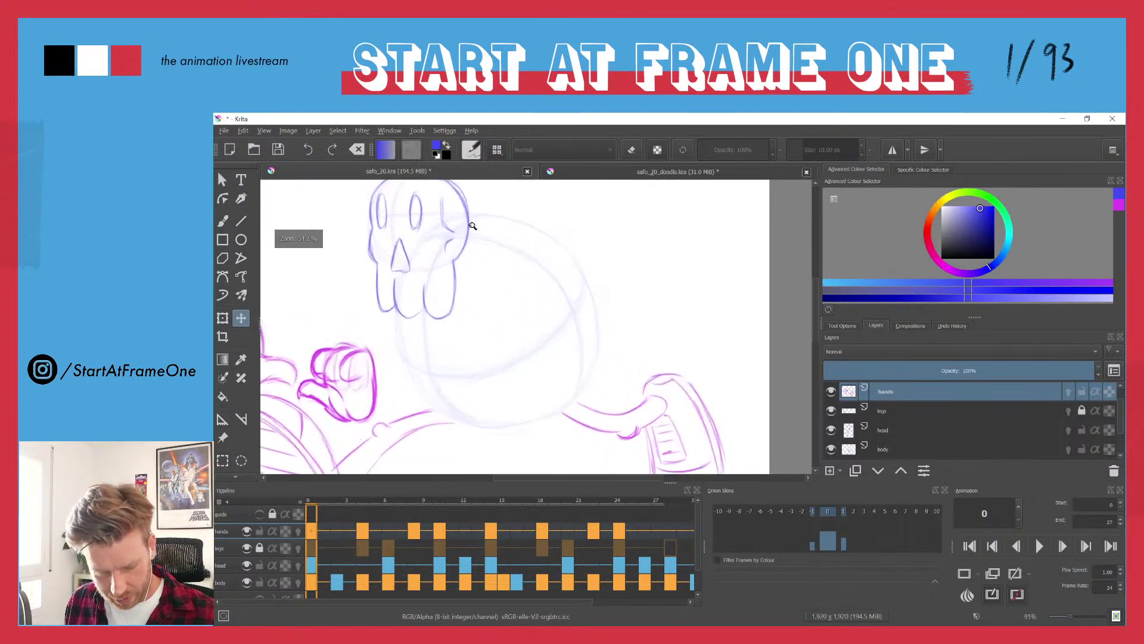
pyautogui.press('b')
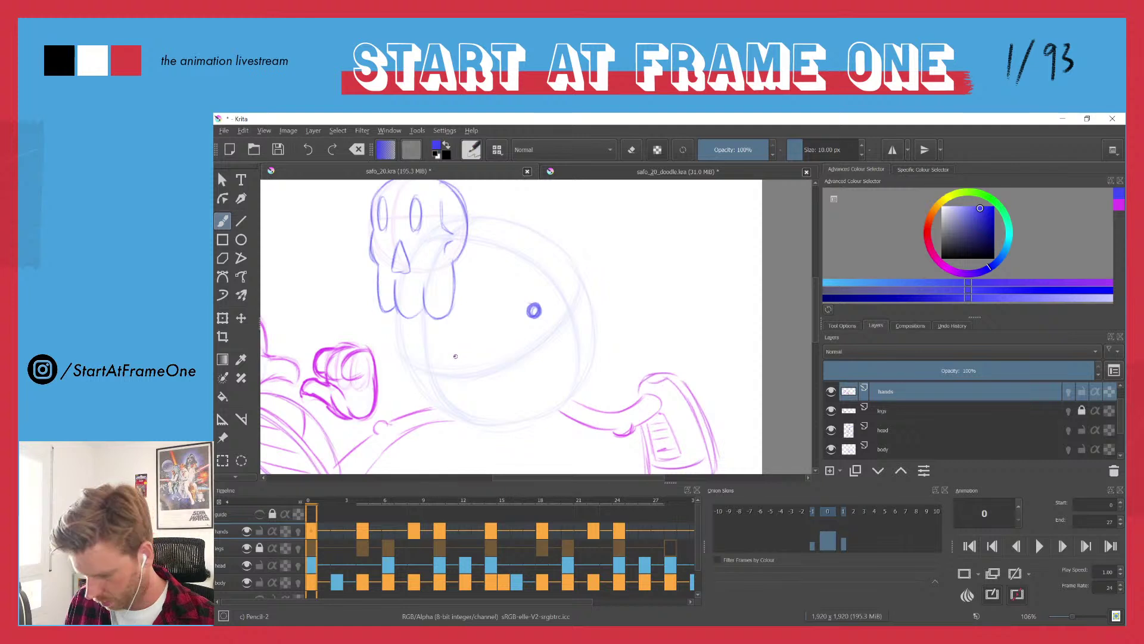
# - Draw a matching small circle on the body at frame 4 of the hands layer and compare it with frame 3
pyautogui.press('.')
pyautogui.press('.')
pyautogui.press('.')
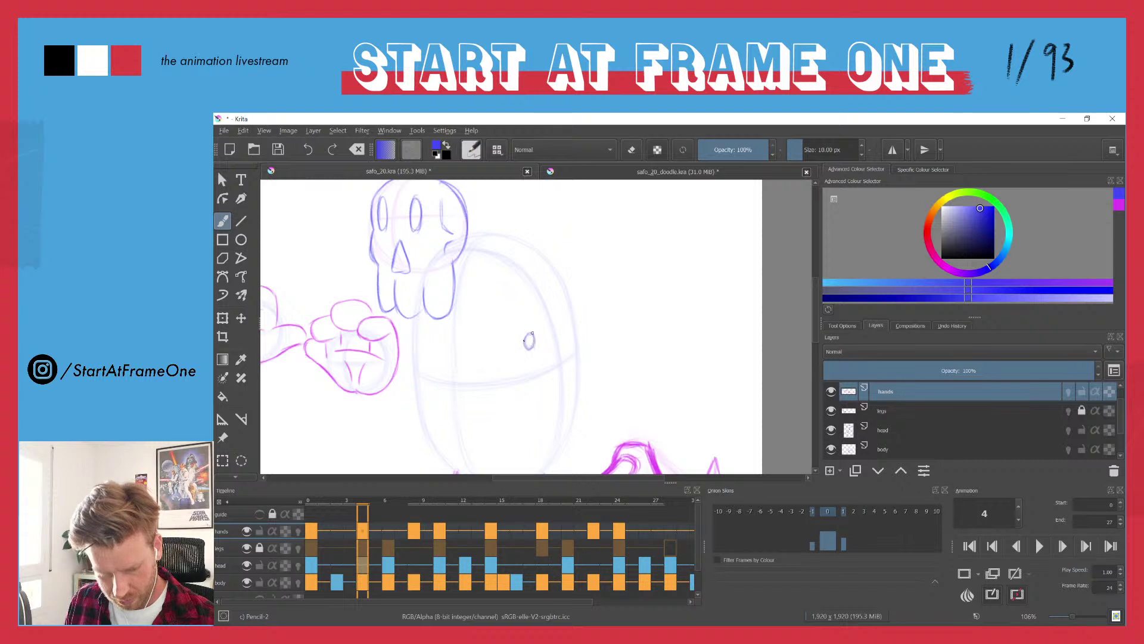
pyautogui.press(',')
pyautogui.press('.')
pyautogui.press(',')
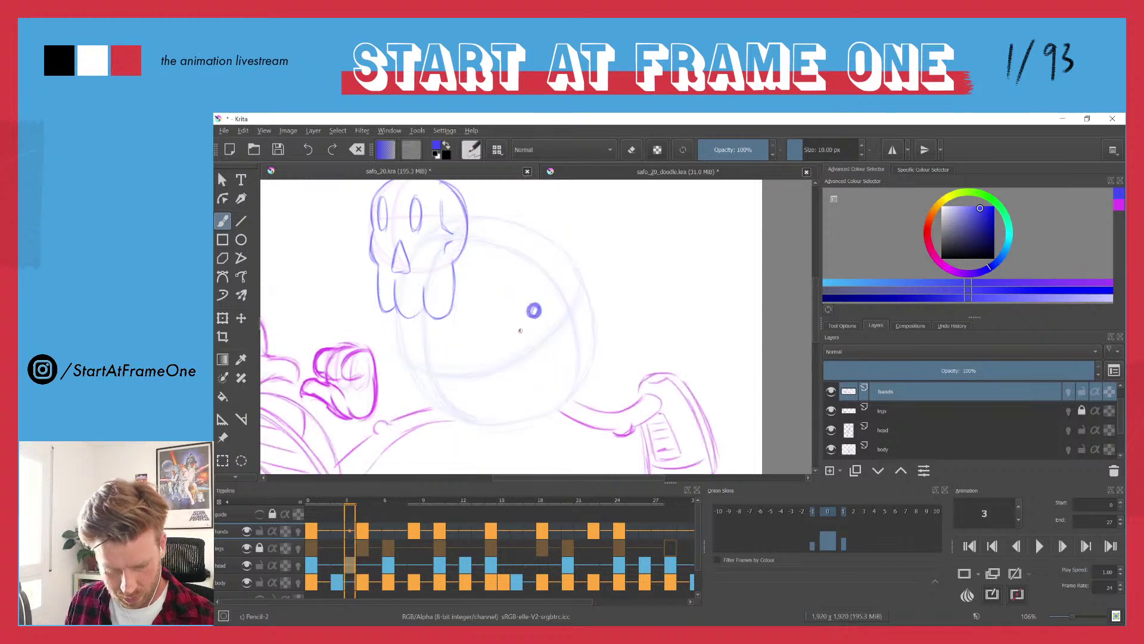
# - Flip between frames 3, 4 and 6 to compare the body circle's position with the changing body pose
pyautogui.press('.')
pyautogui.press(',')
pyautogui.press('.')
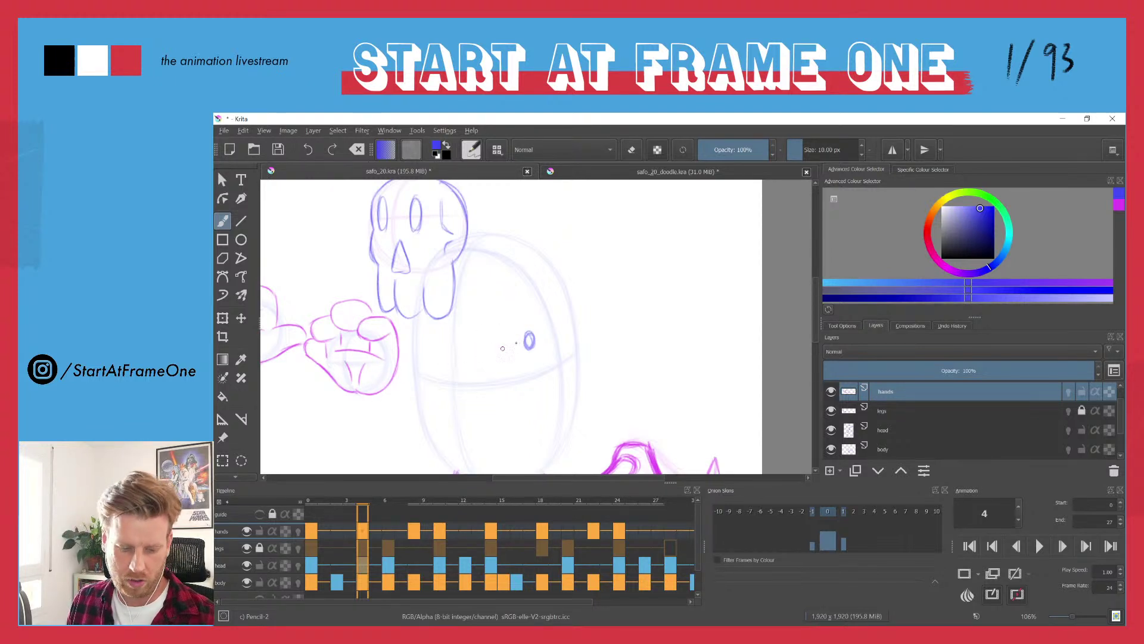
pyautogui.press(',')
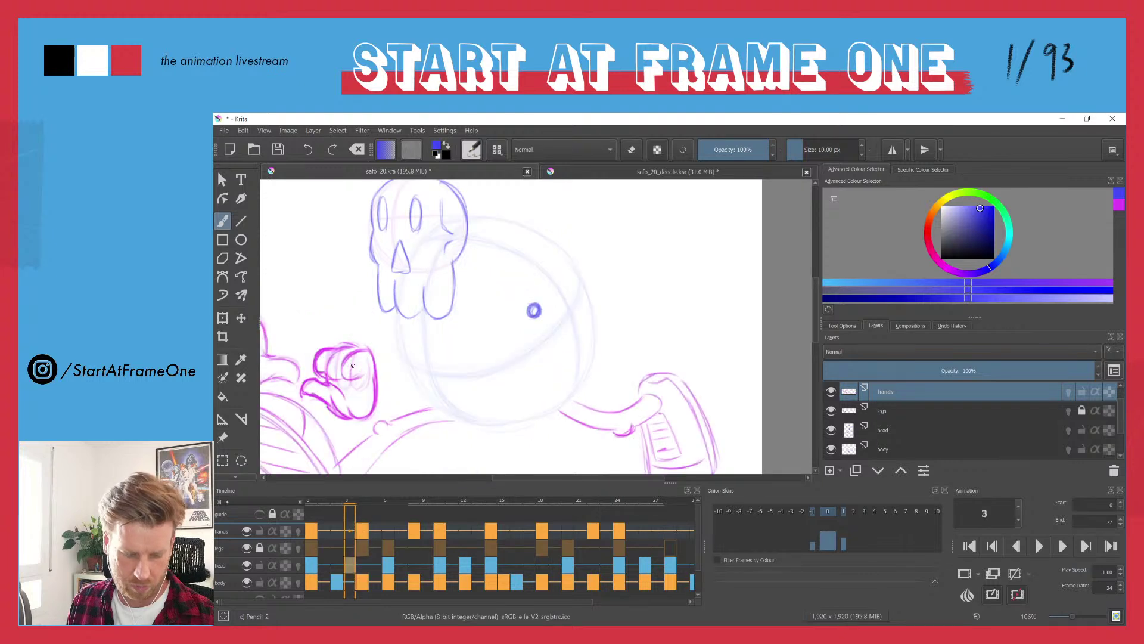
pyautogui.press('.')
pyautogui.press('.')
pyautogui.press('.')
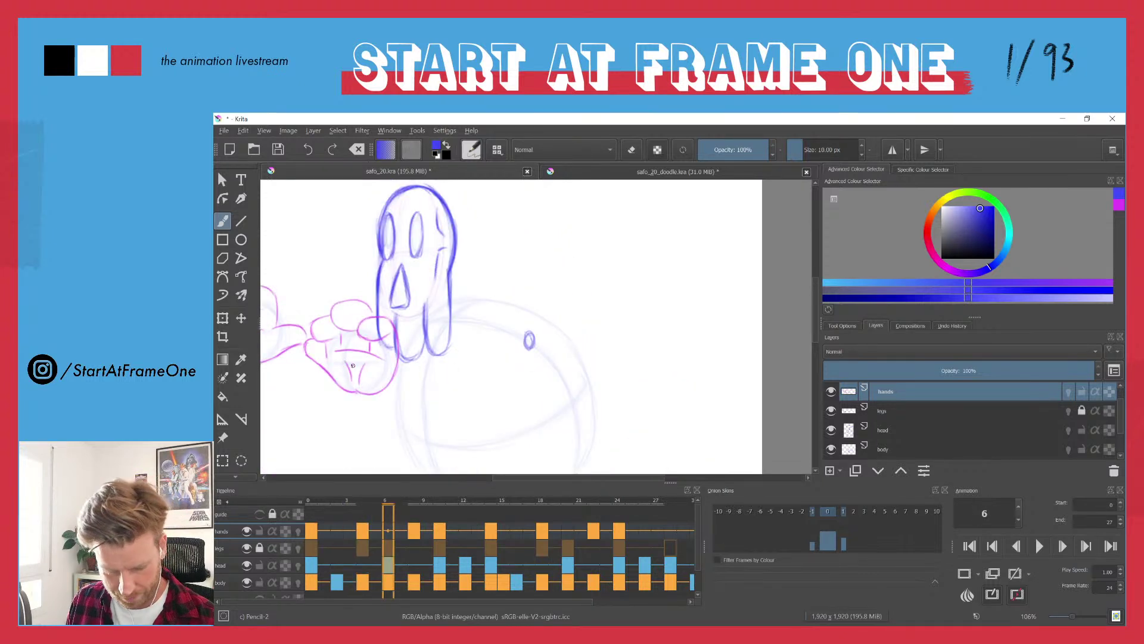
pyautogui.press(',')
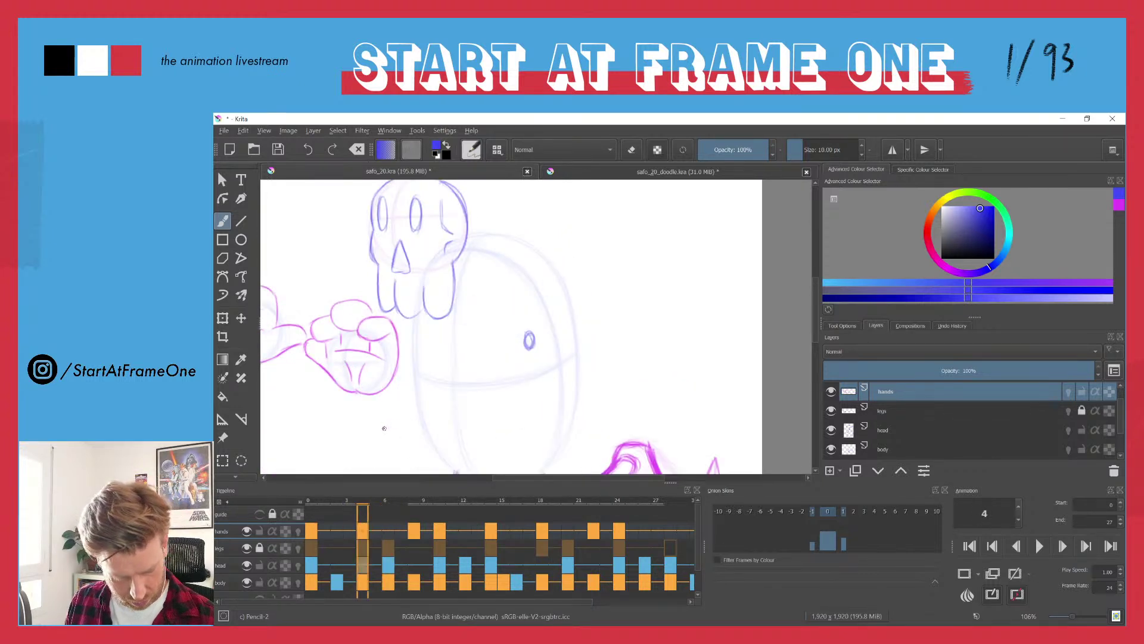
pyautogui.press(',')
pyautogui.press('.')
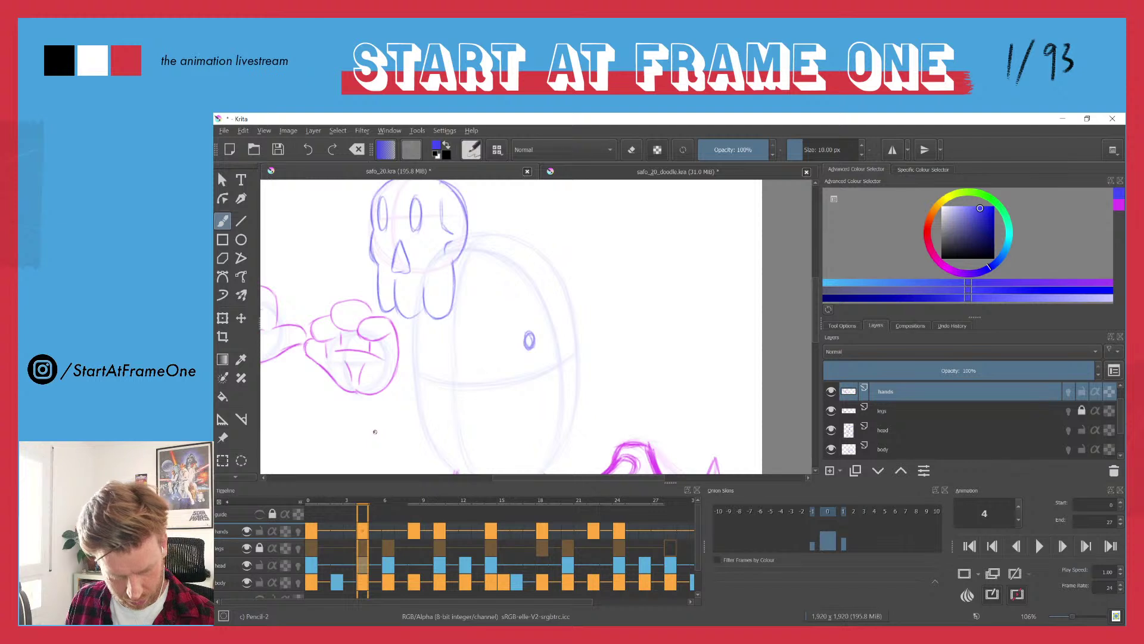
# - Add a hands-layer keyframe at frame 6 with a small circle drawn lower on the body, and compare it with frame 5
pyautogui.press('.')
pyautogui.press('.')
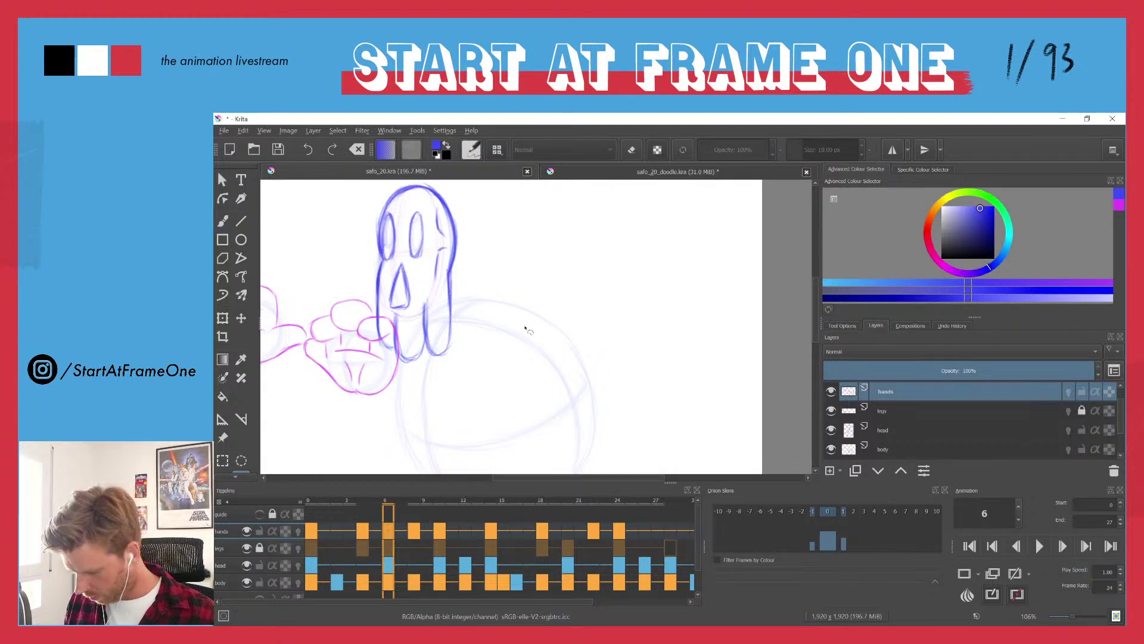
pyautogui.press('b')
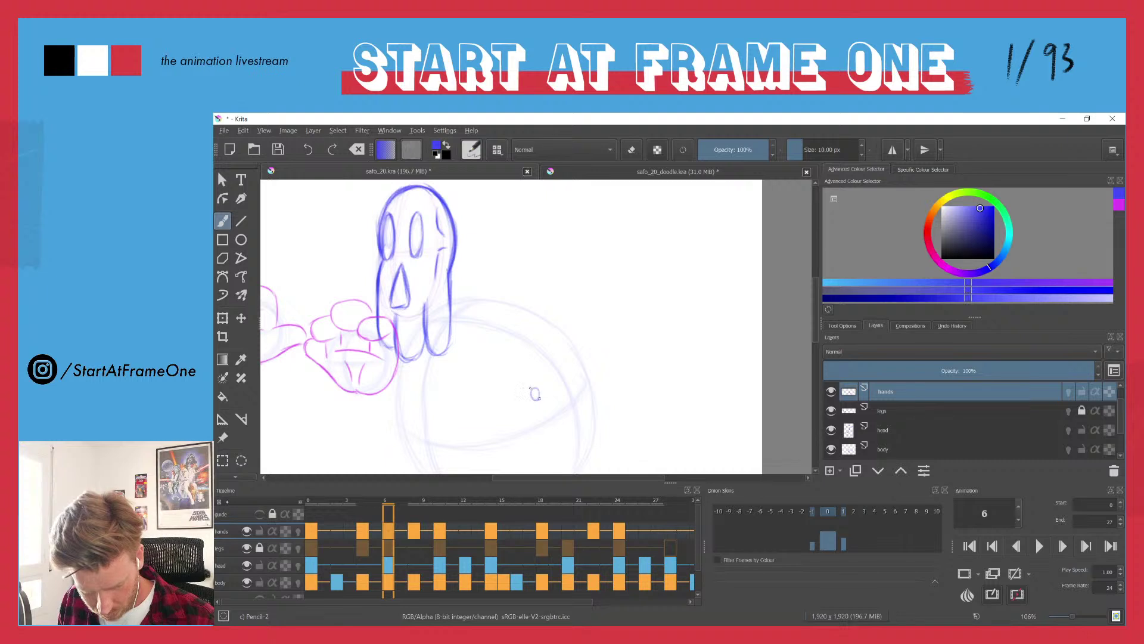
pyautogui.press('Left')
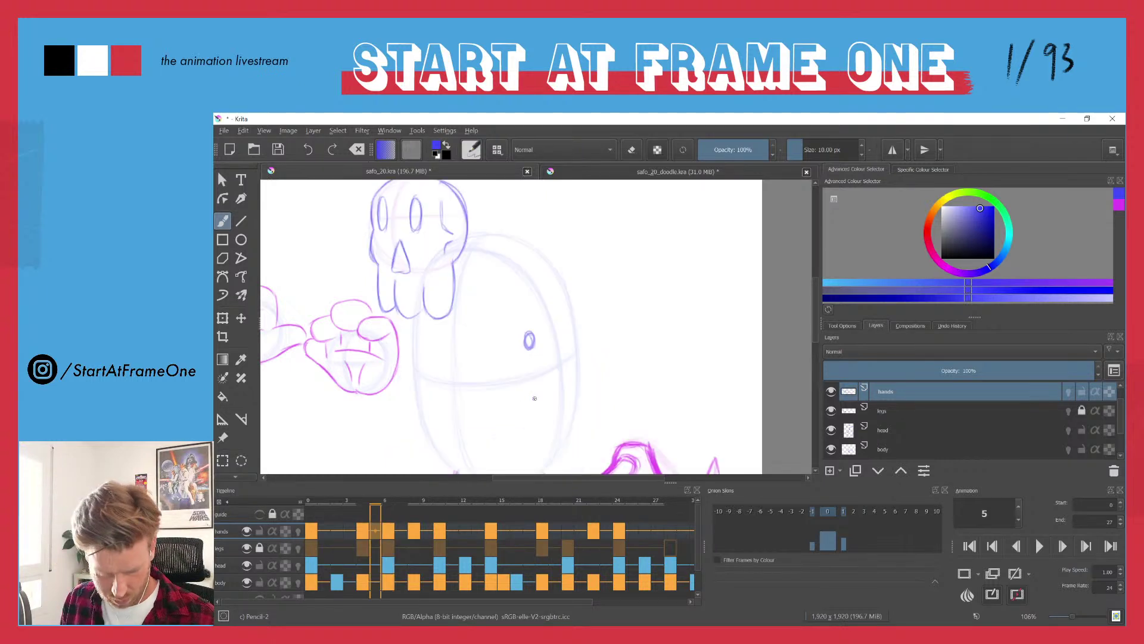
pyautogui.press('Right')
# - Turn on onion skinning for the hands layer and draw the small body circle at frame 8
pyautogui.press('Right')
pyautogui.press('Right')
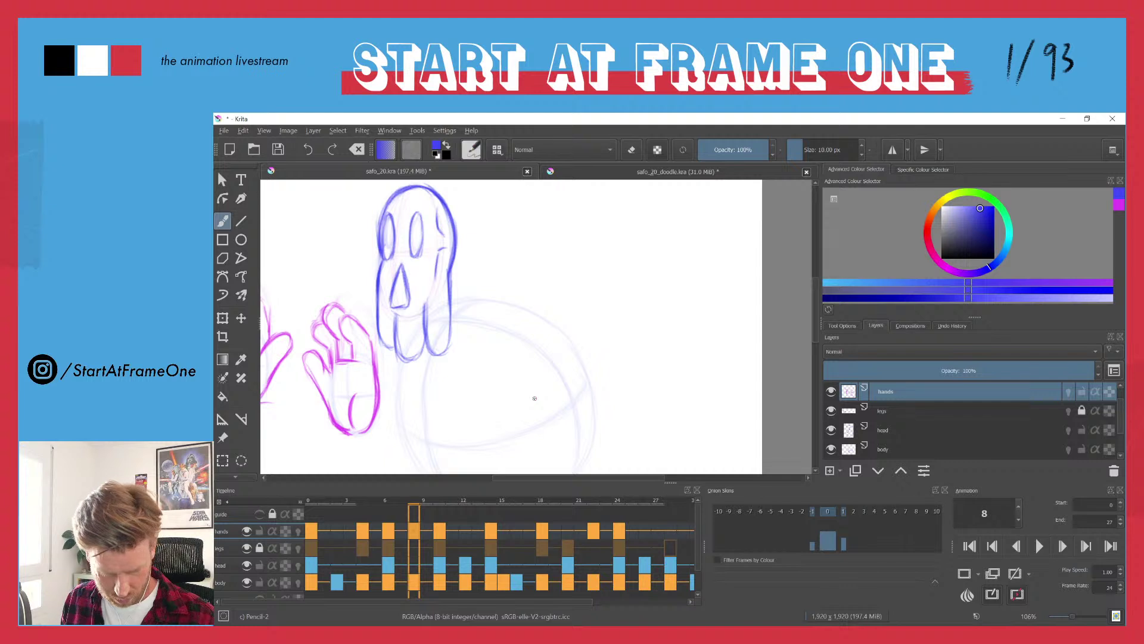
pyautogui.click(298, 532)
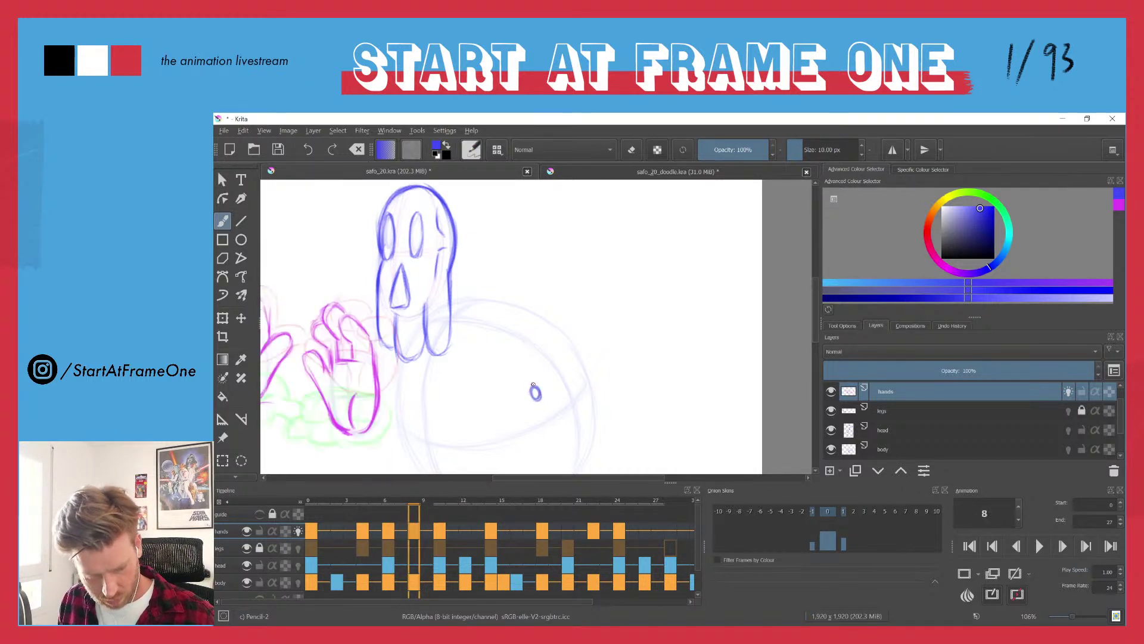
# - Draw the small circle on the right half of the squashed body at frame 10 of the hands layer and check it against the previous frame
pyautogui.press('Right')
pyautogui.press('Right')
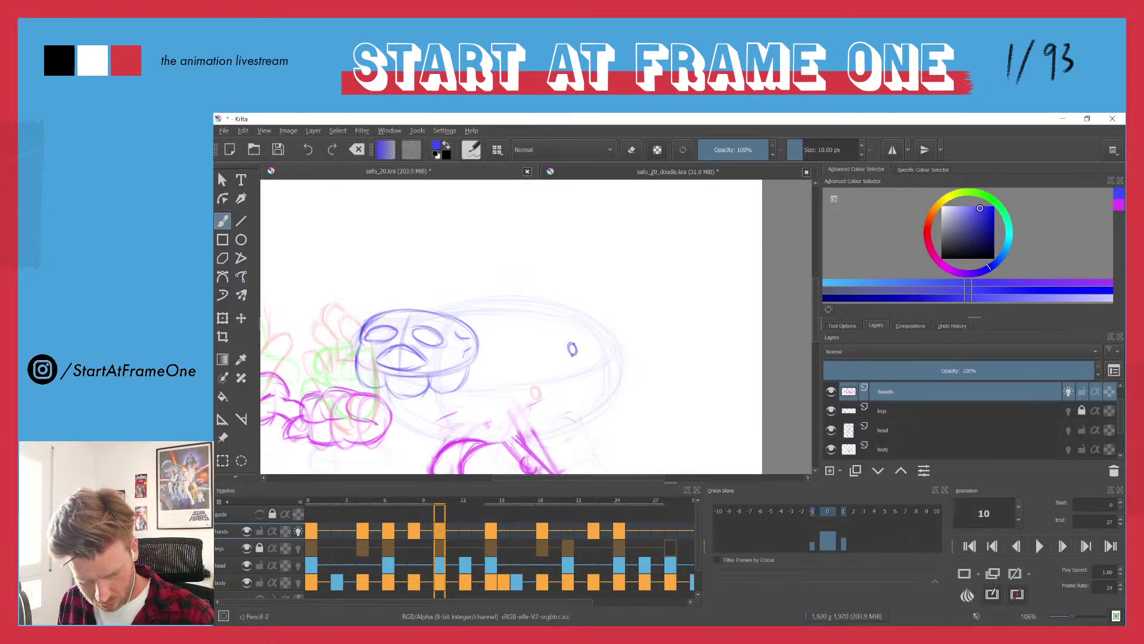
pyautogui.press('Left')
pyautogui.press('Right')
# - Draw a small circle on the body at frame 14 of the hands layer and compare it with frame 13
pyautogui.press('Right')
pyautogui.press('Right')
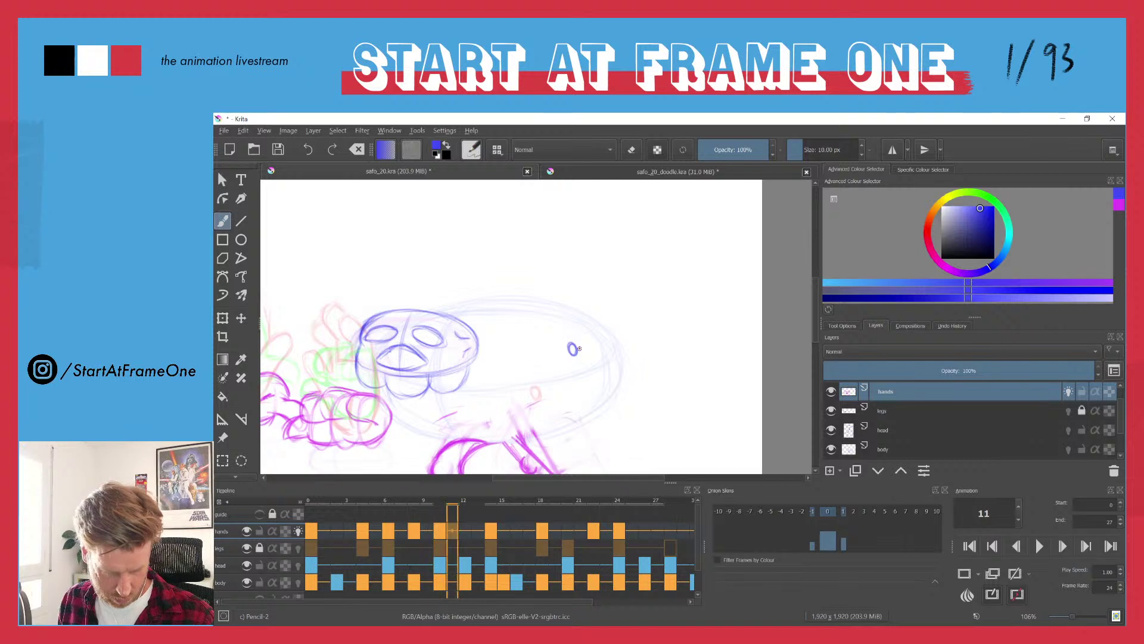
pyautogui.press('Right')
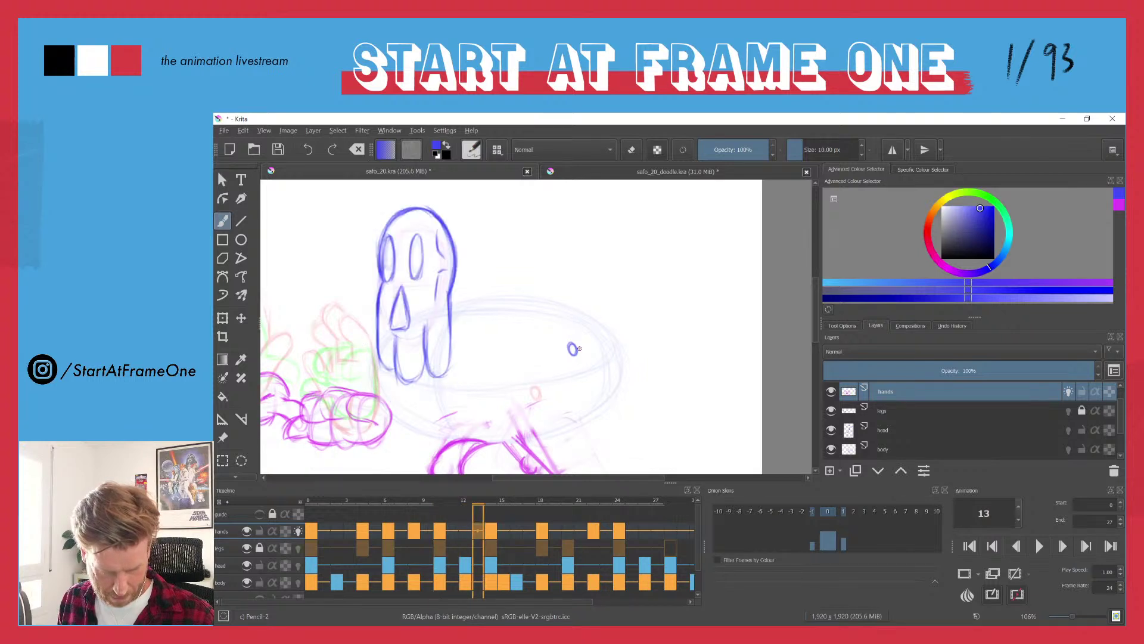
pyautogui.press('Right')
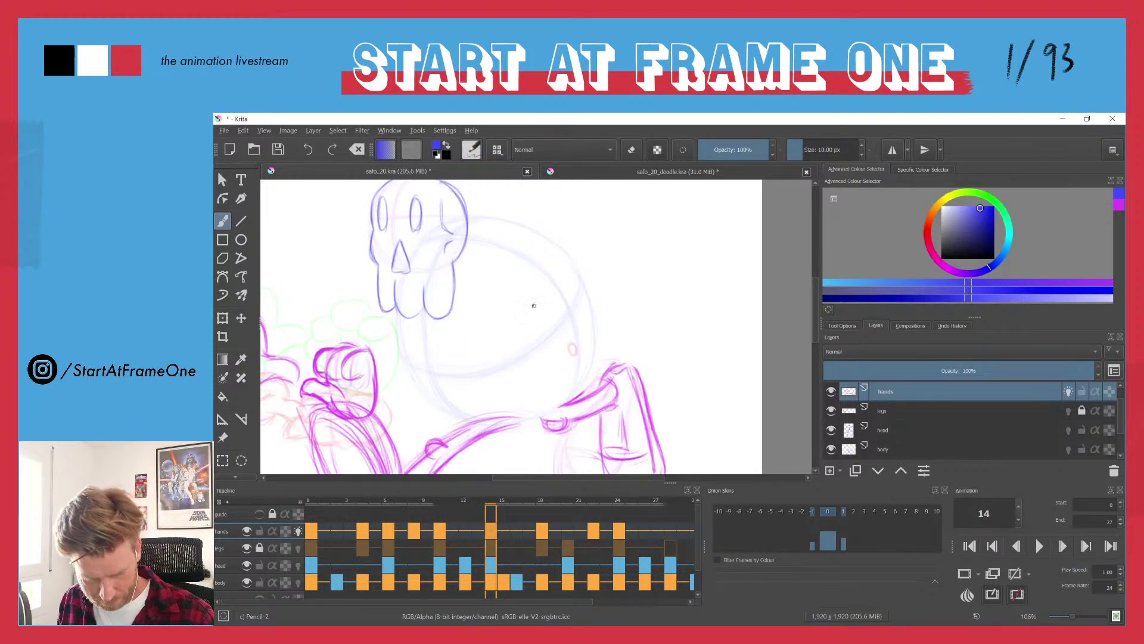
pyautogui.press('Left')
pyautogui.press('Right')
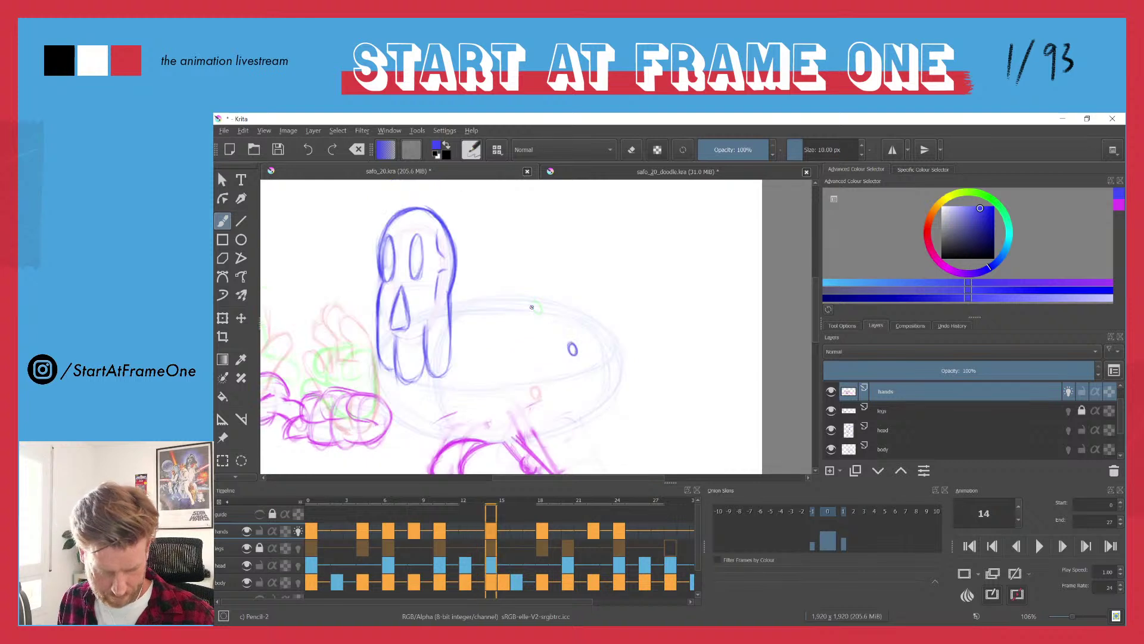
pyautogui.press('Right')
pyautogui.press('Right')
pyautogui.press('Right')
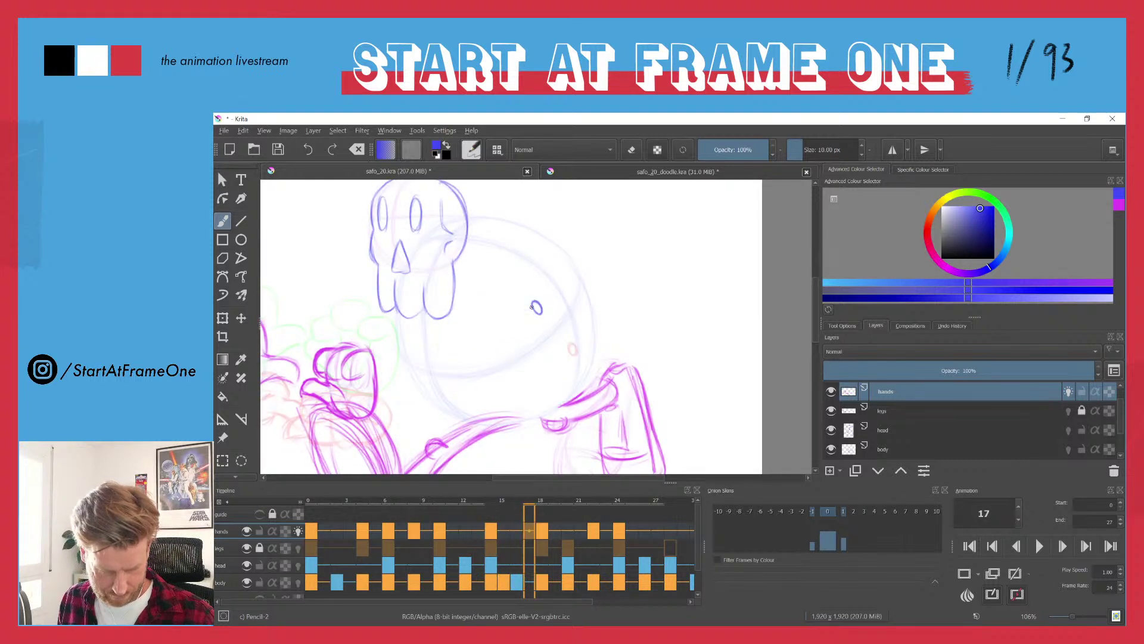
# - Copy the hands layer's keyframe from frame 0 to frame 14 and flip between frames 13 and 14 to compare them
pyautogui.click(310, 513)
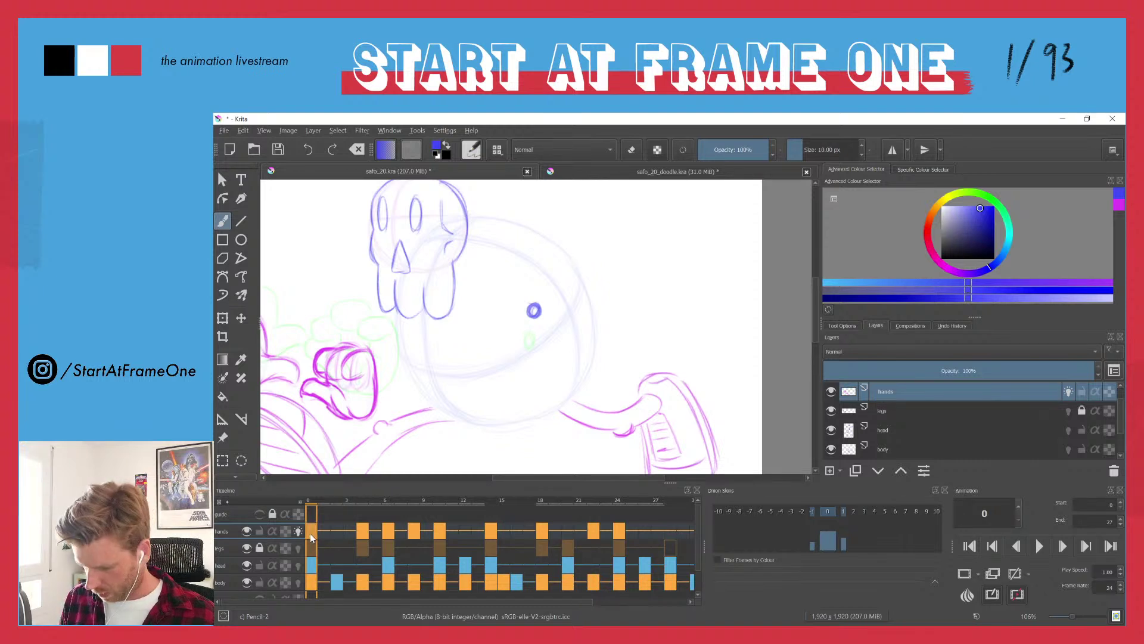
pyautogui.moveTo(313, 505)
pyautogui.mouseDown()
pyautogui.moveTo(503, 488)
pyautogui.moveTo(491, 487)
pyautogui.mouseUp()
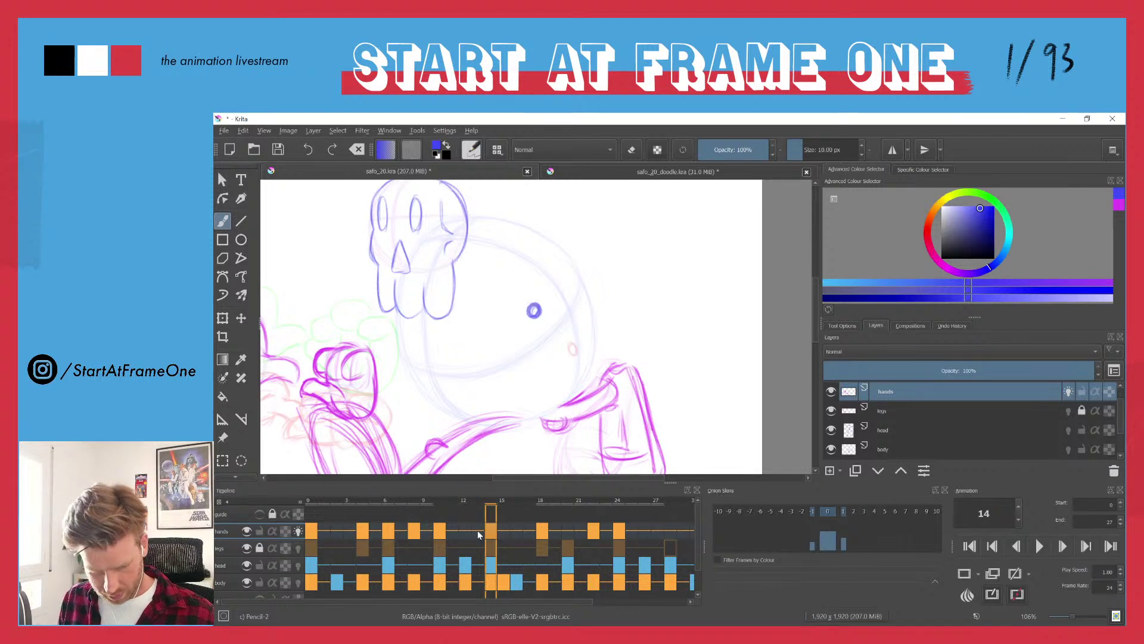
pyautogui.press('Left')
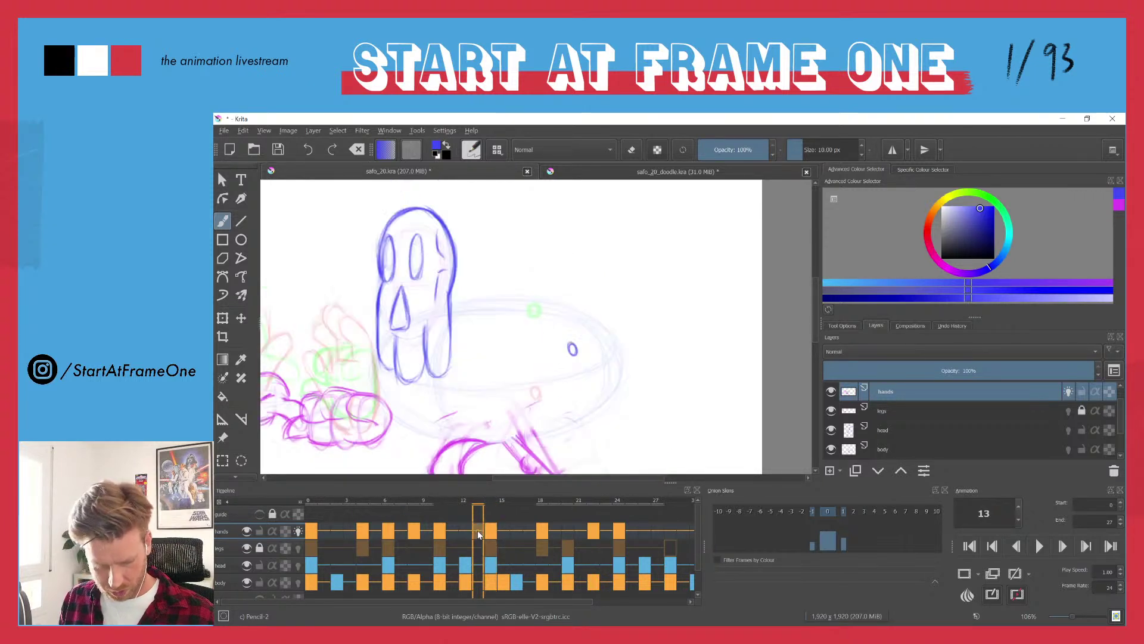
pyautogui.press('Right')
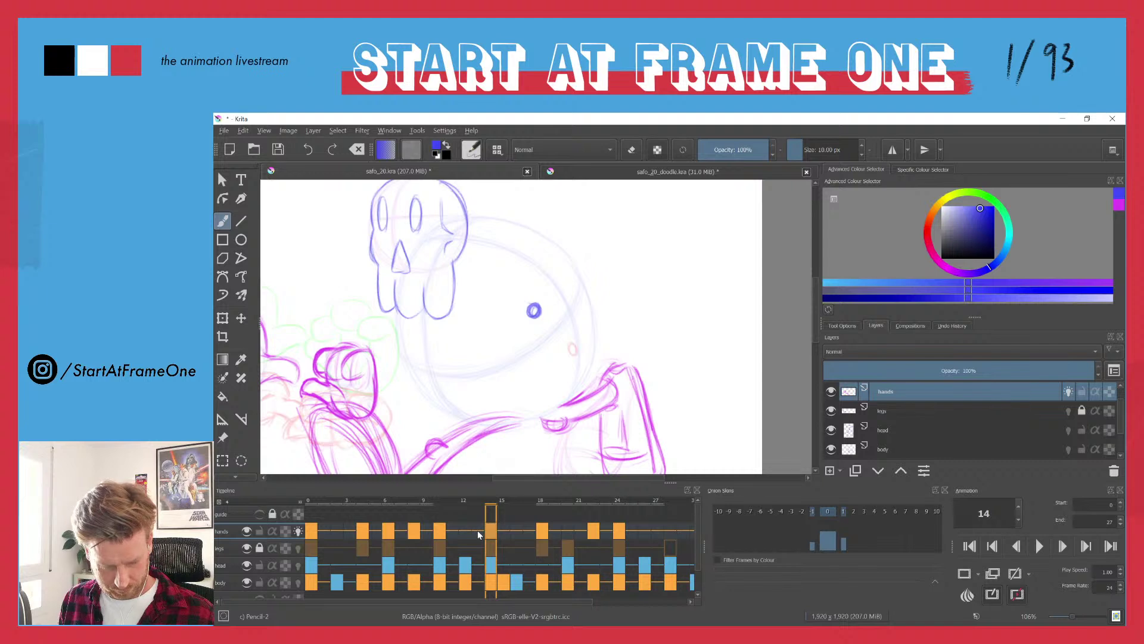
pyautogui.press('Left')
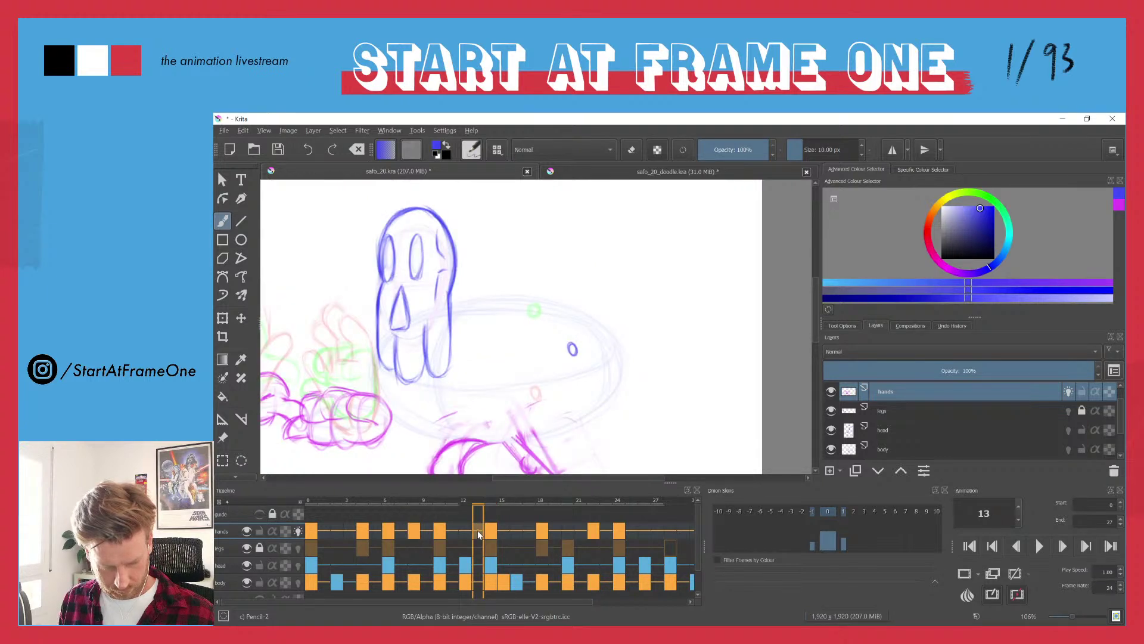
pyautogui.press('Home')
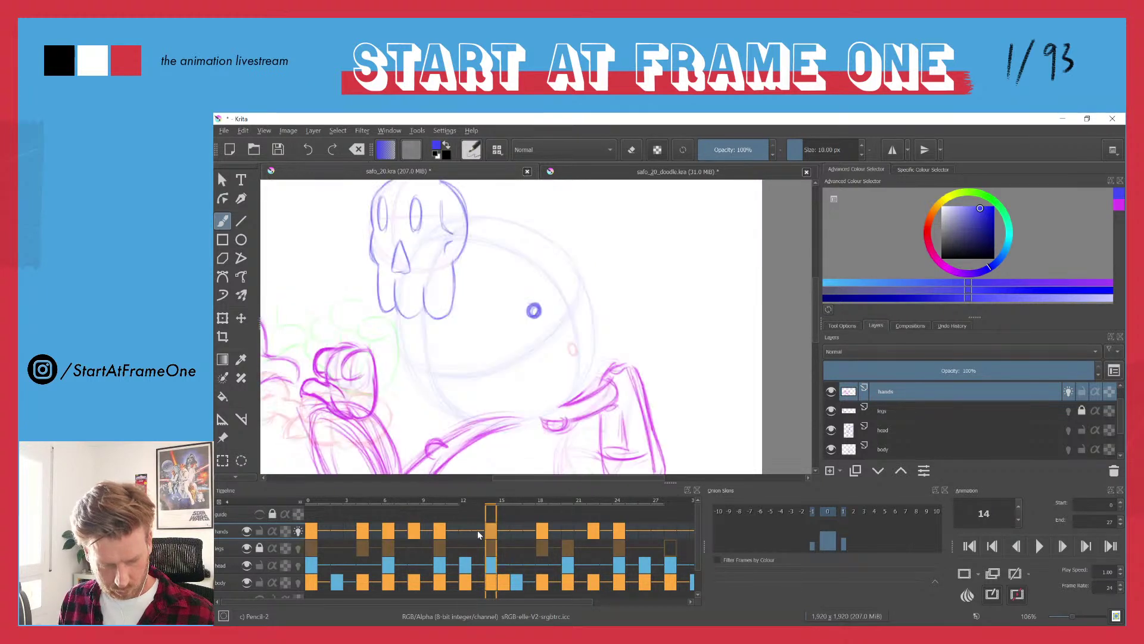
# - Copy the hands layer's keyframes from frames 0 to 14 and paste them starting at frame 14 to repeat the cycle
pyautogui.keyDown('shift'); pyautogui.click(495, 530); pyautogui.keyUp('shift')
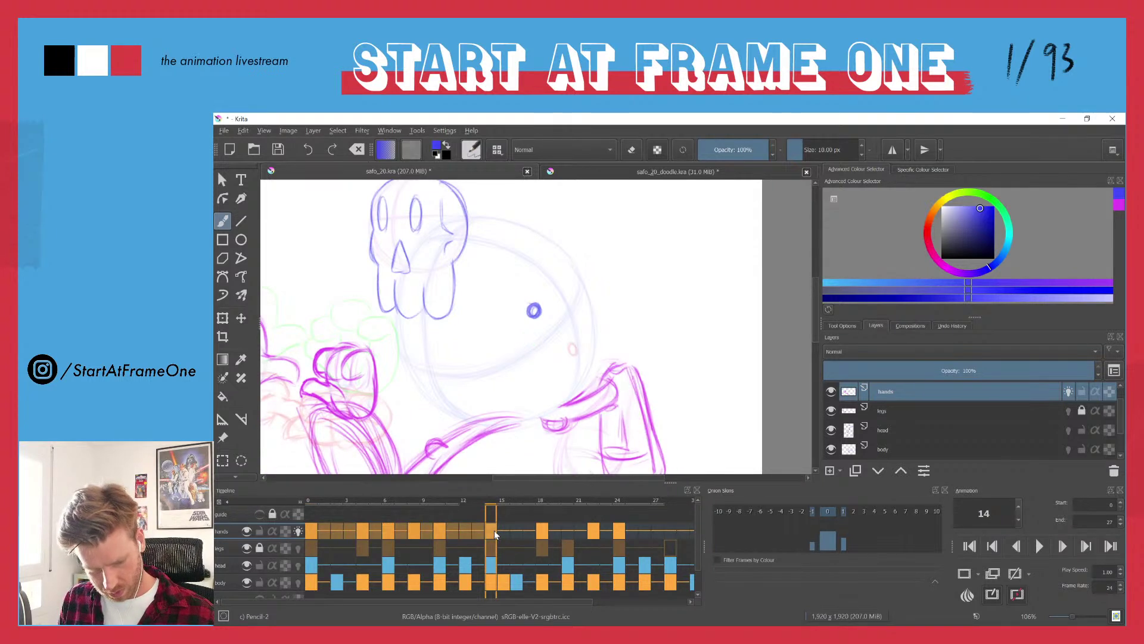
pyautogui.moveTo(310, 502); pyautogui.dragTo(488, 498)
pyautogui.click(310, 503)
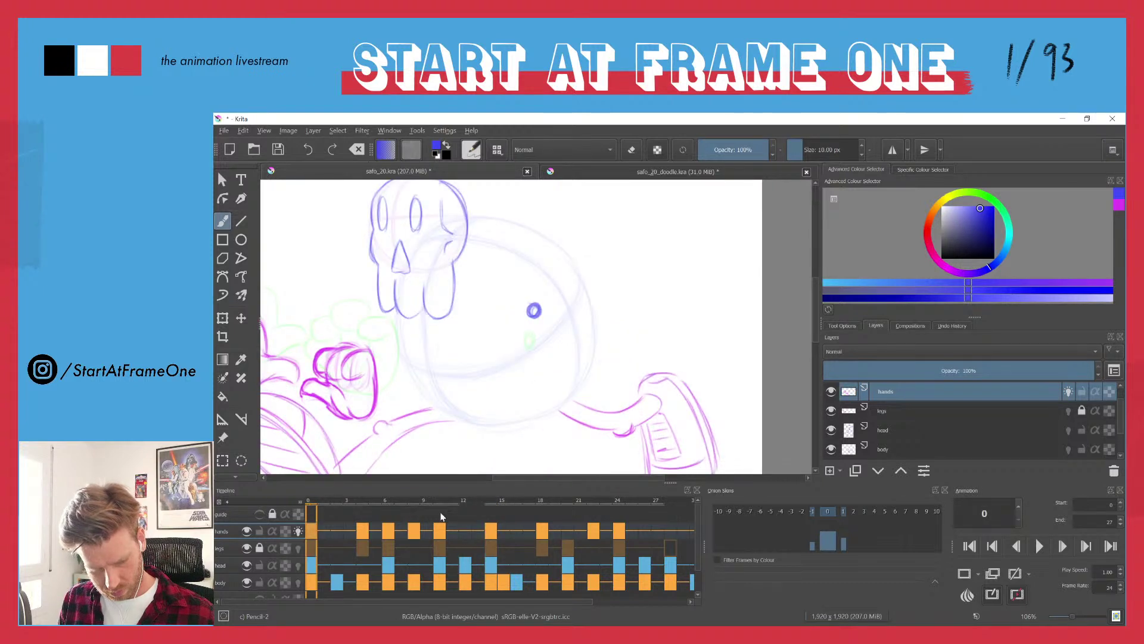
pyautogui.click(492, 532)
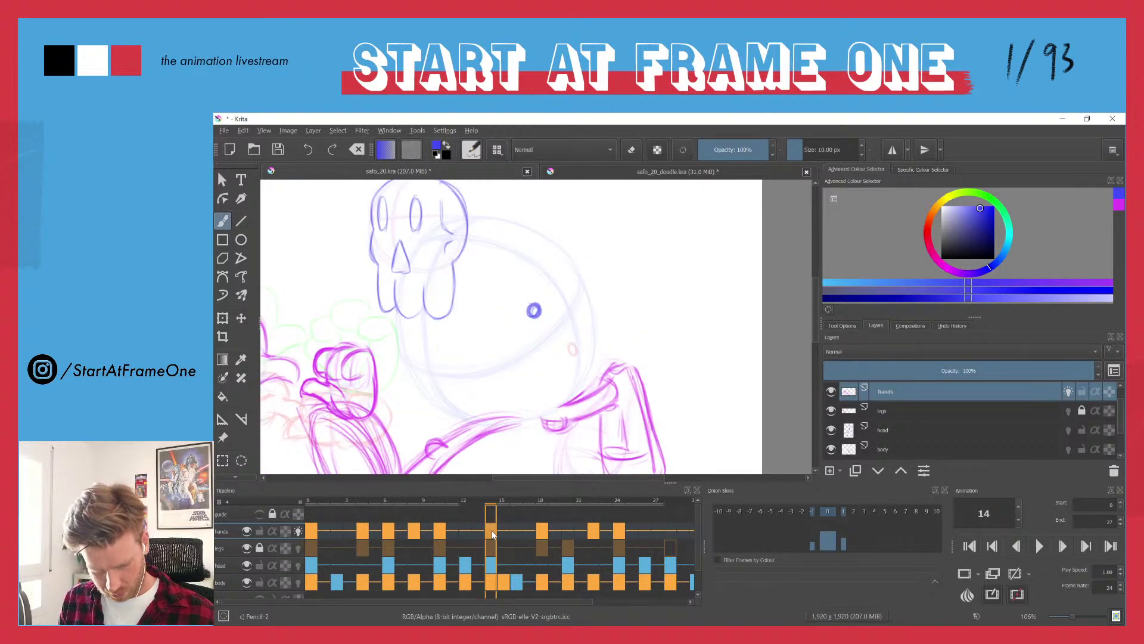
# - Play back the animation from frame 0 with the whole character in view to review the circle's movement, and return to frame 0
pyautogui.click(301, 502)
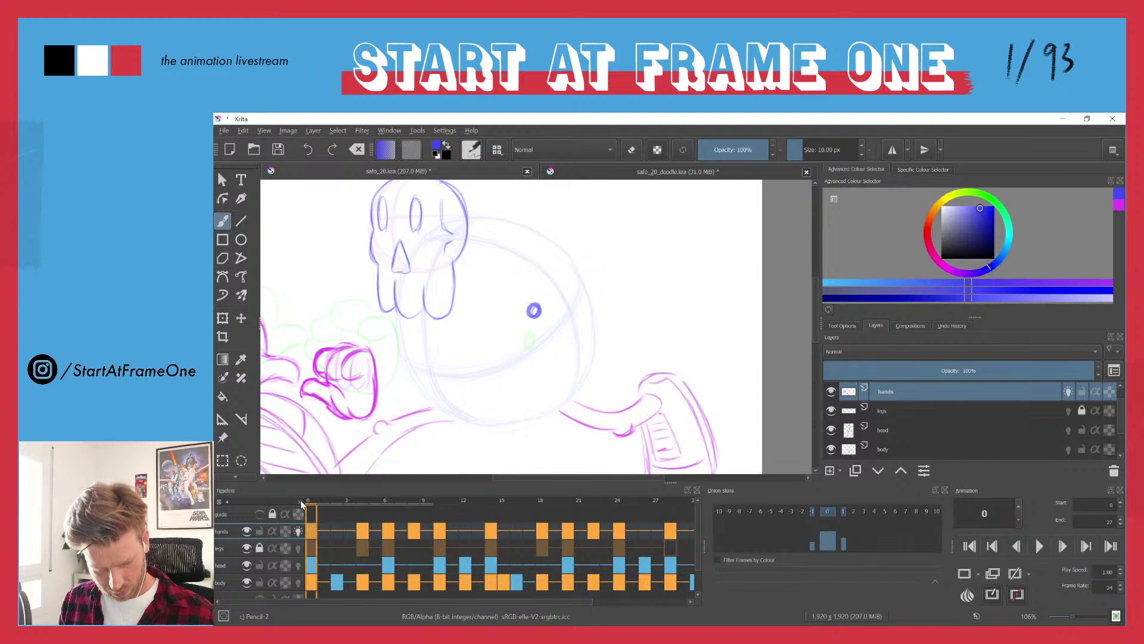
pyautogui.scroll(-5, 414, 292)
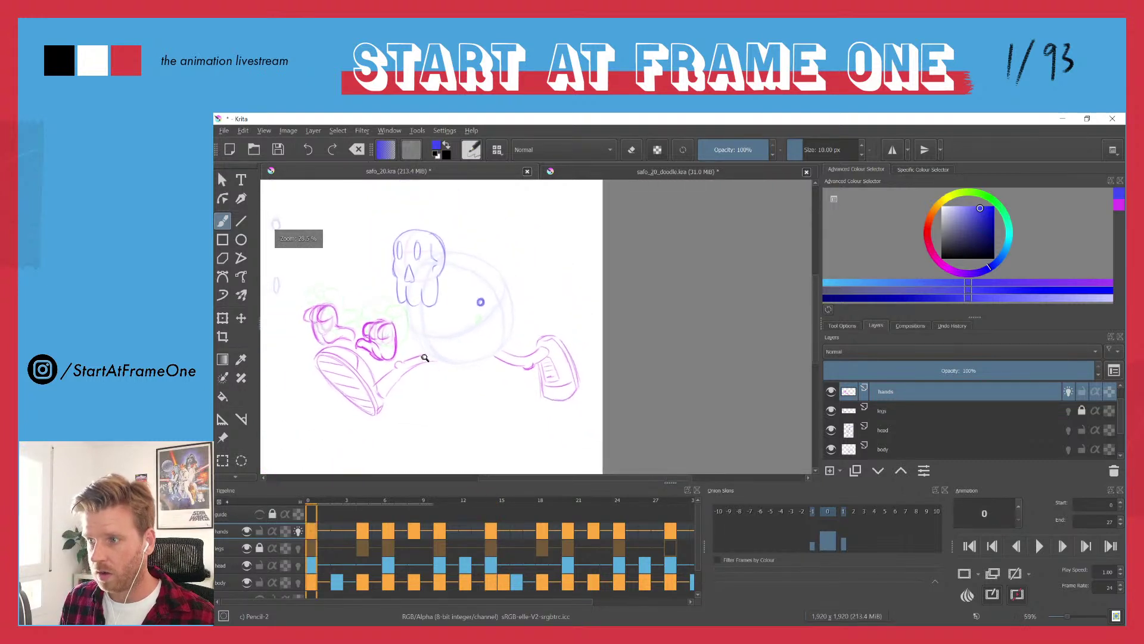
pyautogui.moveTo(441, 356); pyautogui.dragTo(497, 336)
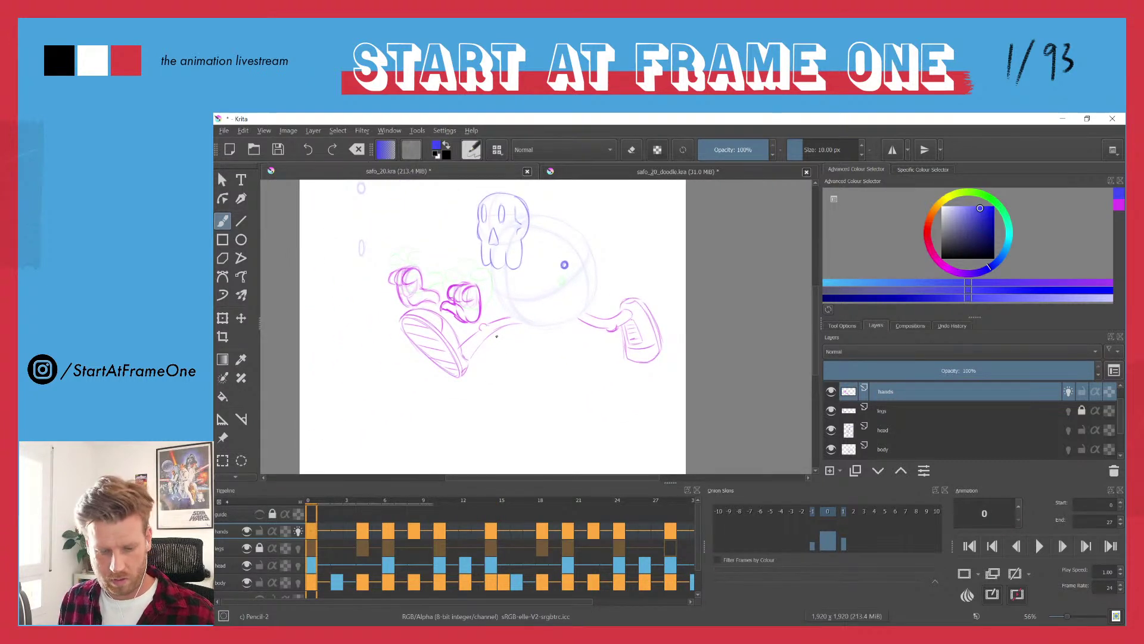
pyautogui.press('space')
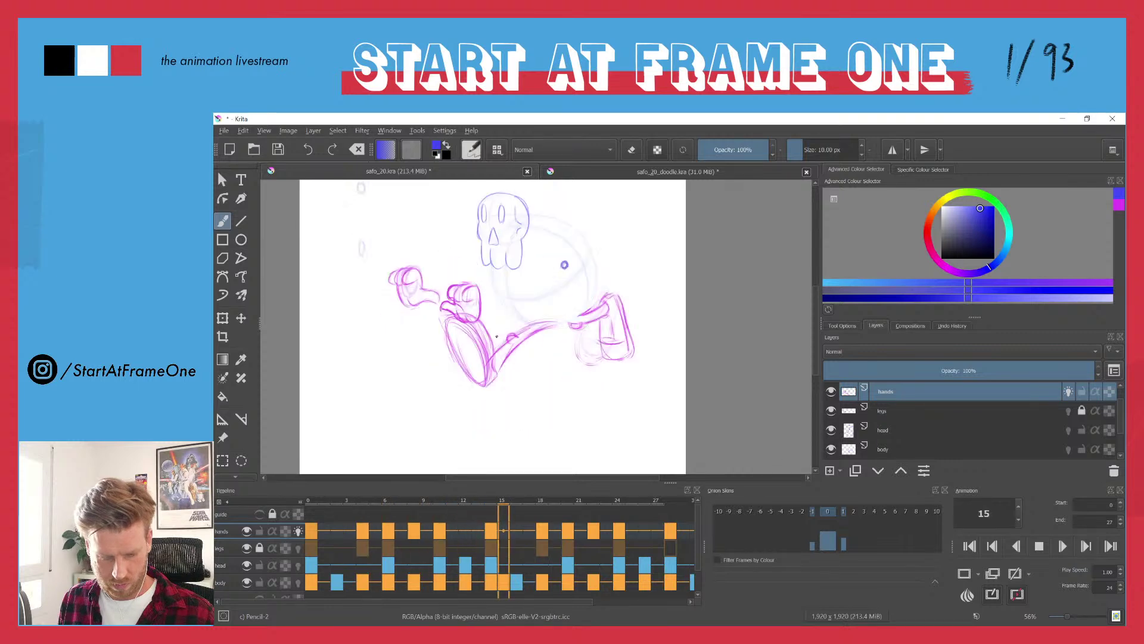
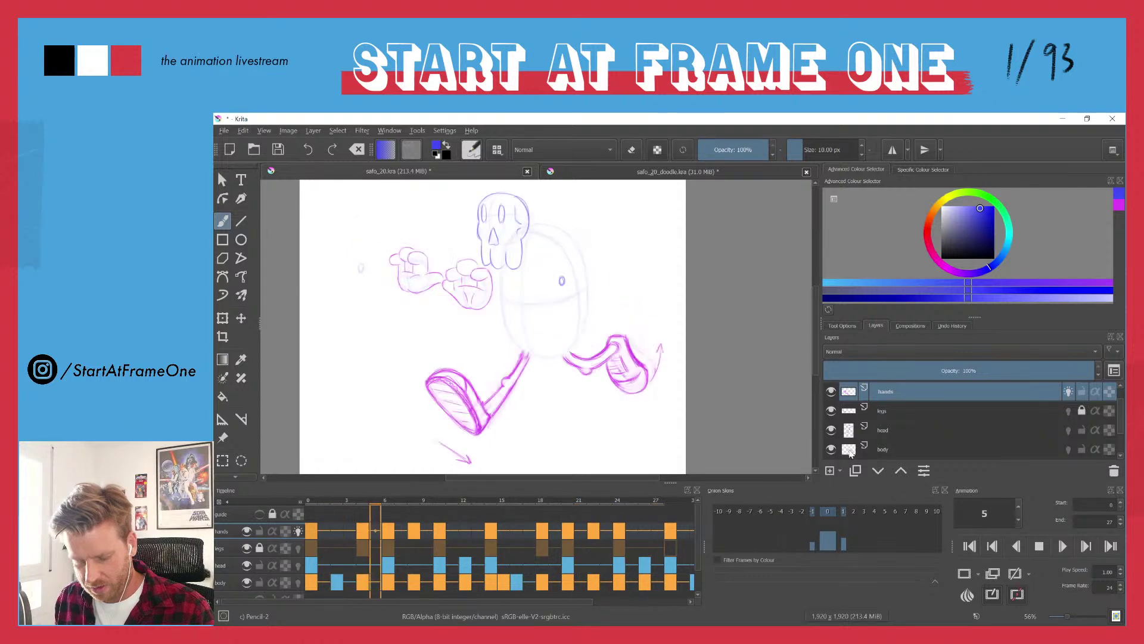
pyautogui.click(309, 505)
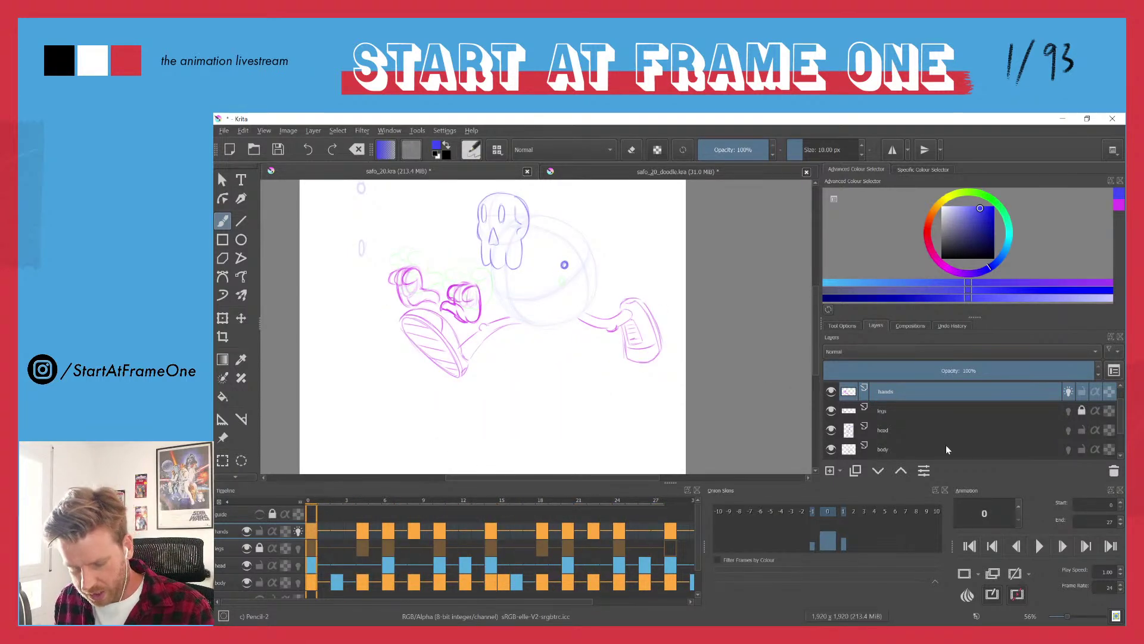
# - Show Layer 1 with the treadmill sketch and bring the full composition into view
pyautogui.moveTo(1120, 426); pyautogui.dragTo(1120, 436)
pyautogui.click(831, 446)
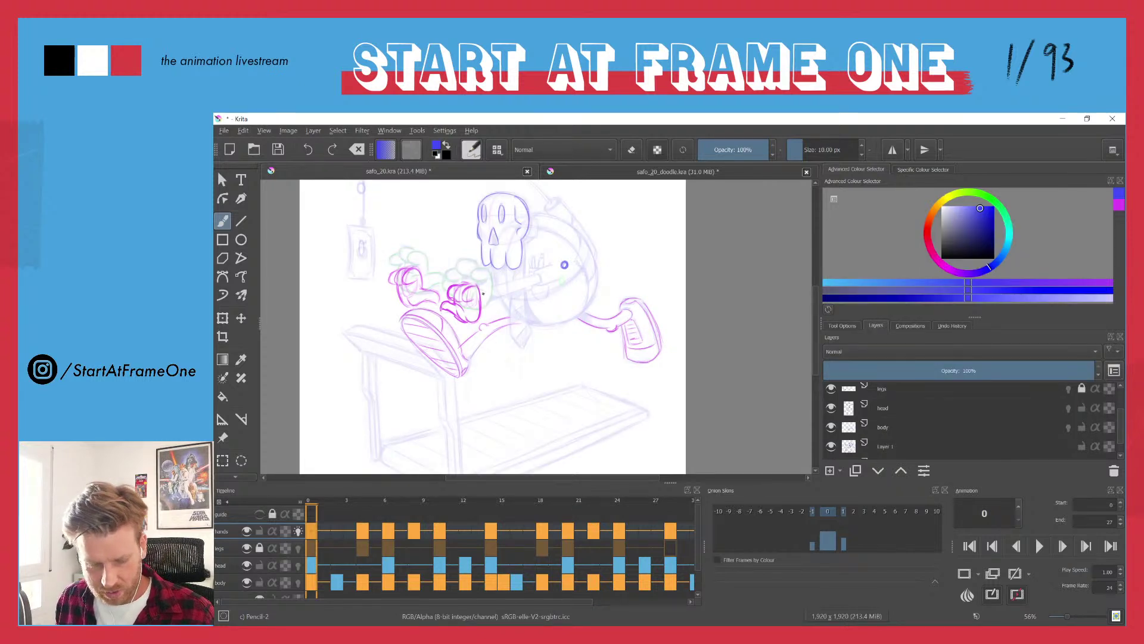
pyautogui.moveTo(448, 263); pyautogui.dragTo(518, 284)
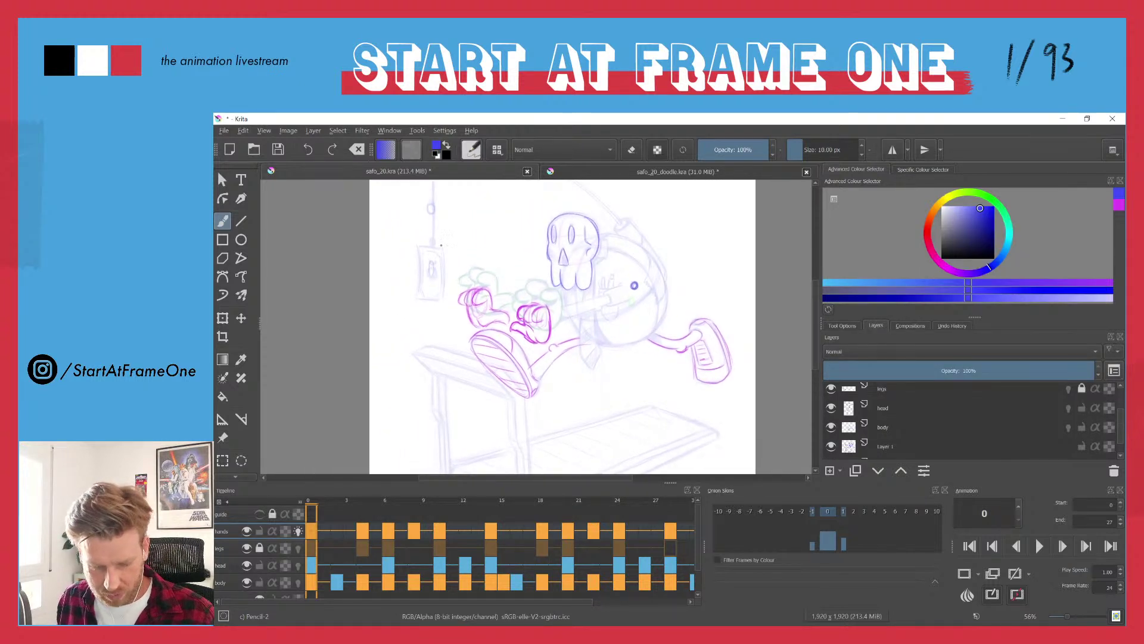
pyautogui.moveTo(447, 254); pyautogui.dragTo(470, 300)
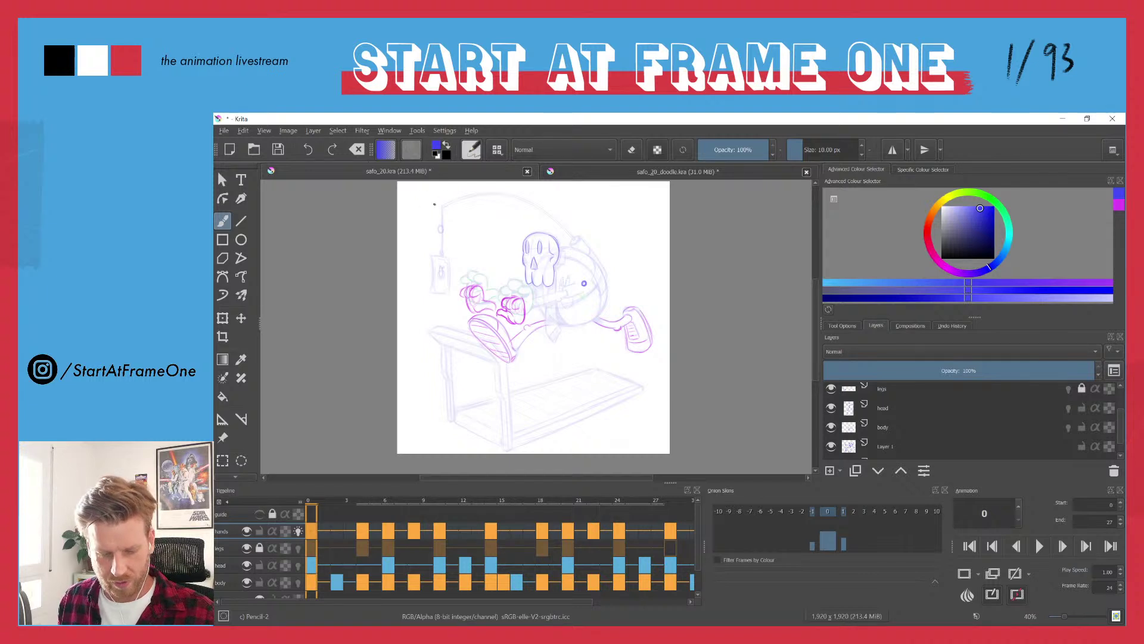
pyautogui.moveTo(434, 204); pyautogui.dragTo(439, 223)
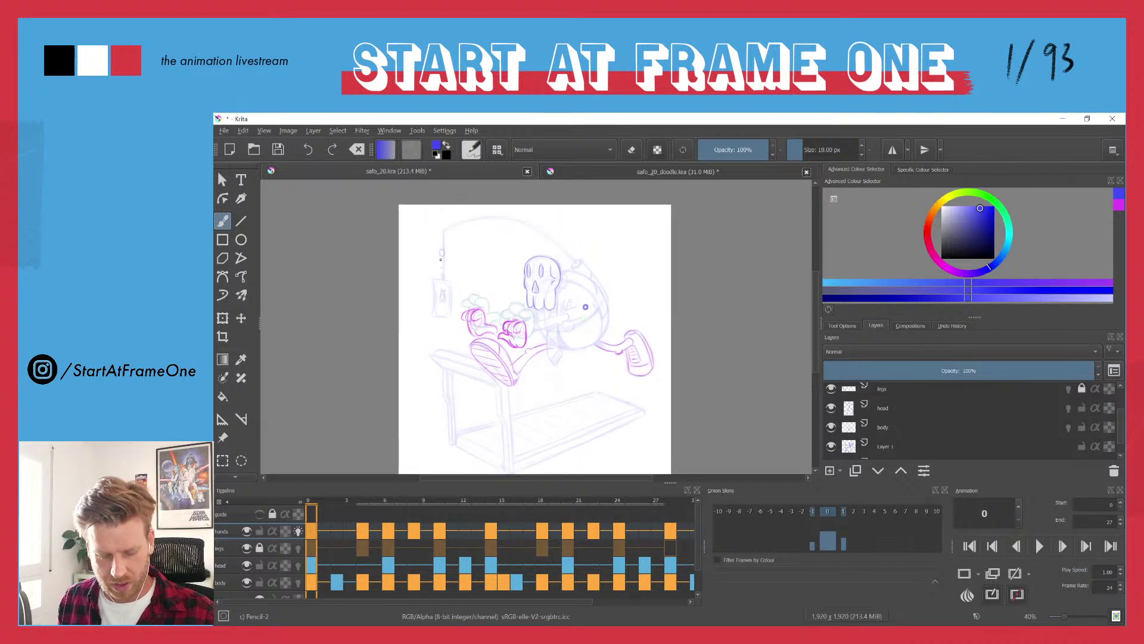
# - Play back the run with the treadmill sketch in view and return to frame 0
pyautogui.moveTo(434, 257); pyautogui.dragTo(412, 248)
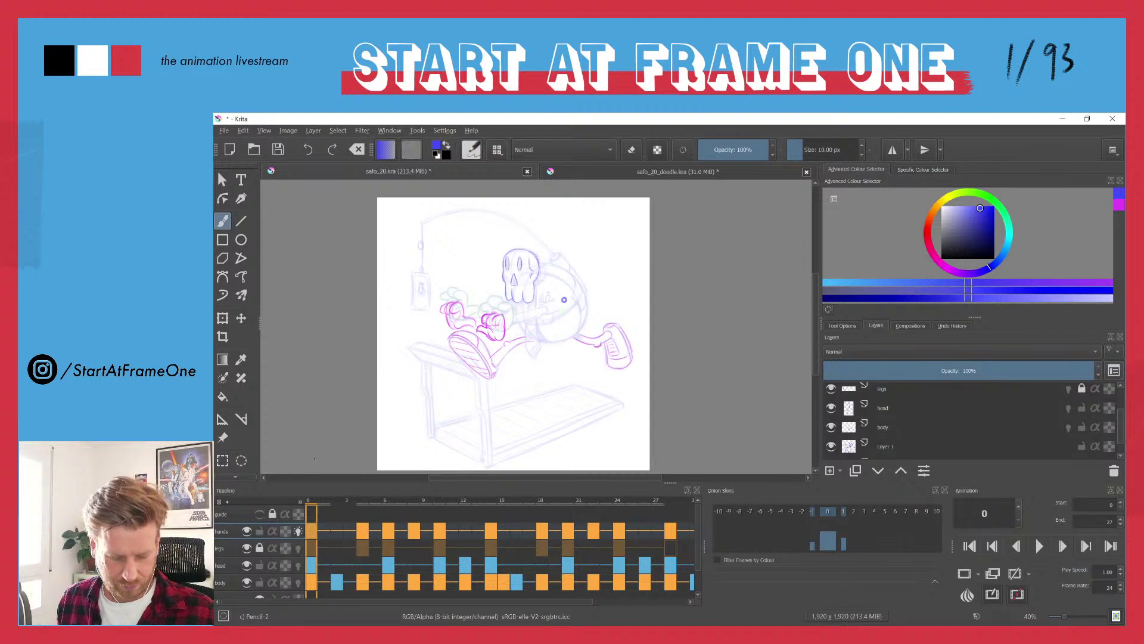
pyautogui.press('space')
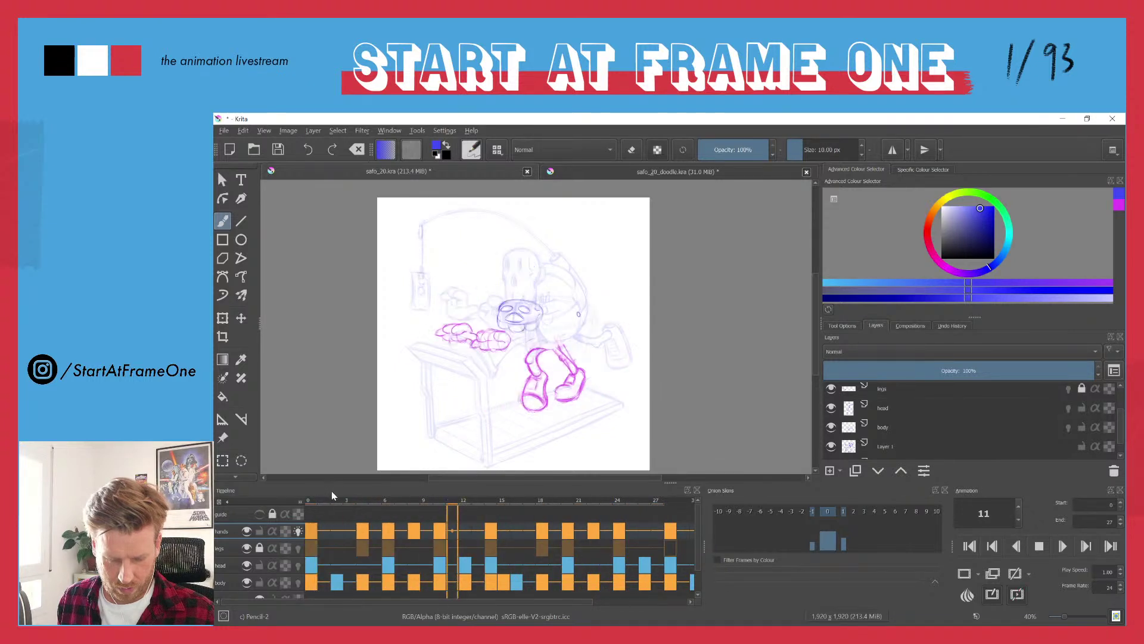
pyautogui.click(313, 504)
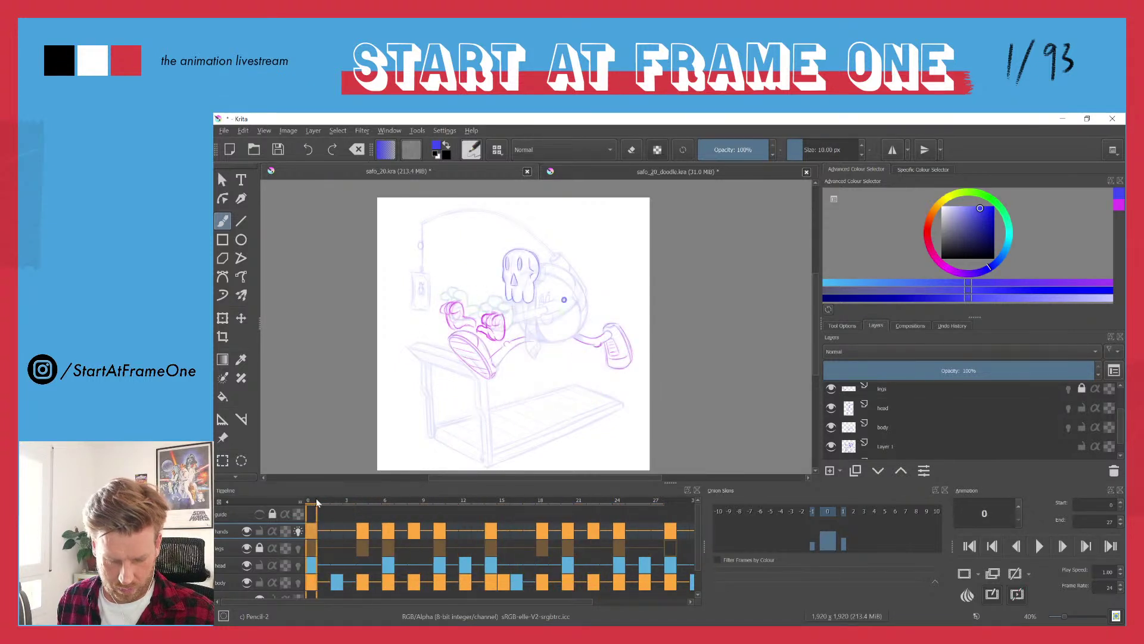
# - Scrub to frame 6 and step through frames 5 to 10 to examine how the hands, head and legs change
pyautogui.moveTo(347, 504)
pyautogui.mouseDown()
pyautogui.moveTo(440, 499)
pyautogui.moveTo(340, 506)
pyautogui.moveTo(397, 506)
pyautogui.moveTo(375, 512)
pyautogui.moveTo(387, 511)
pyautogui.mouseUp()
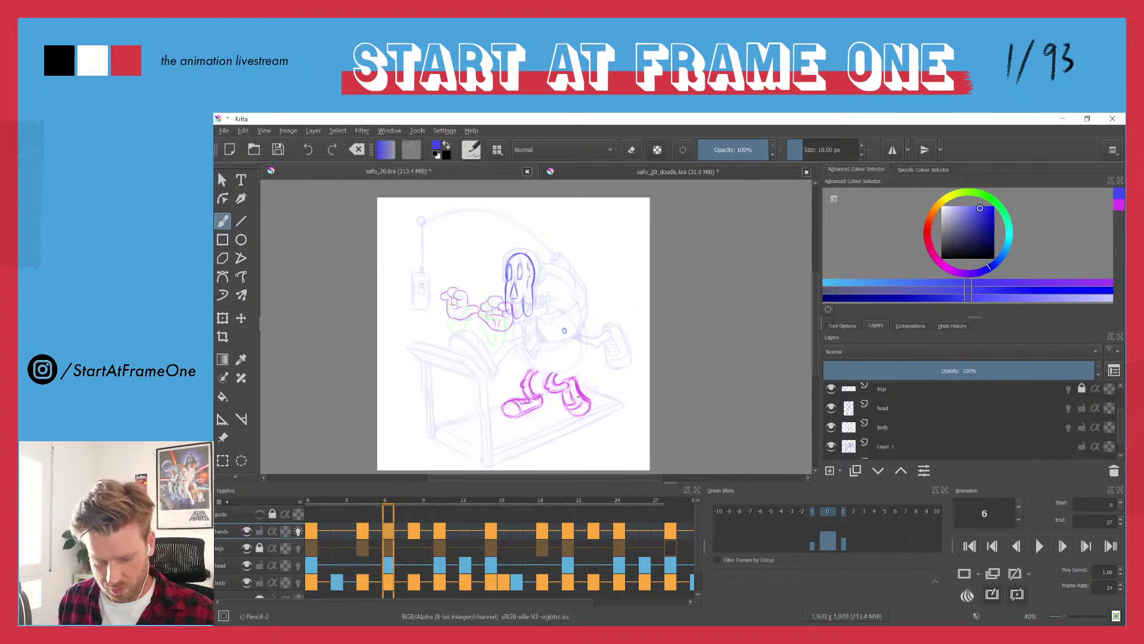
pyautogui.press('Left')
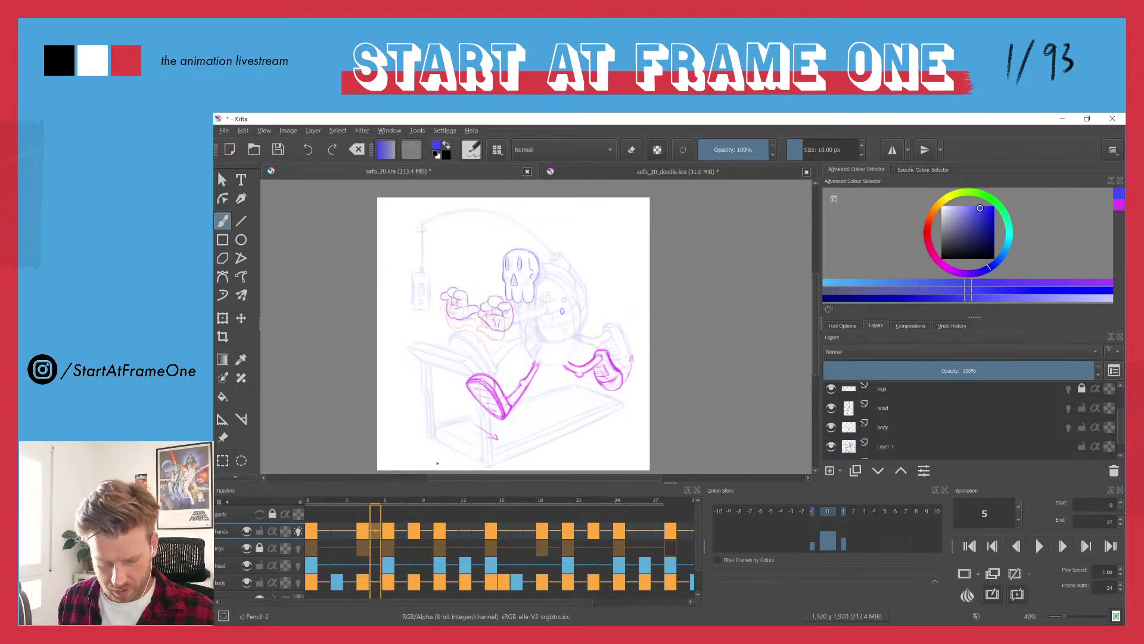
pyautogui.press('Right')
pyautogui.press('Right')
pyautogui.press('Right')
pyautogui.press('Right')
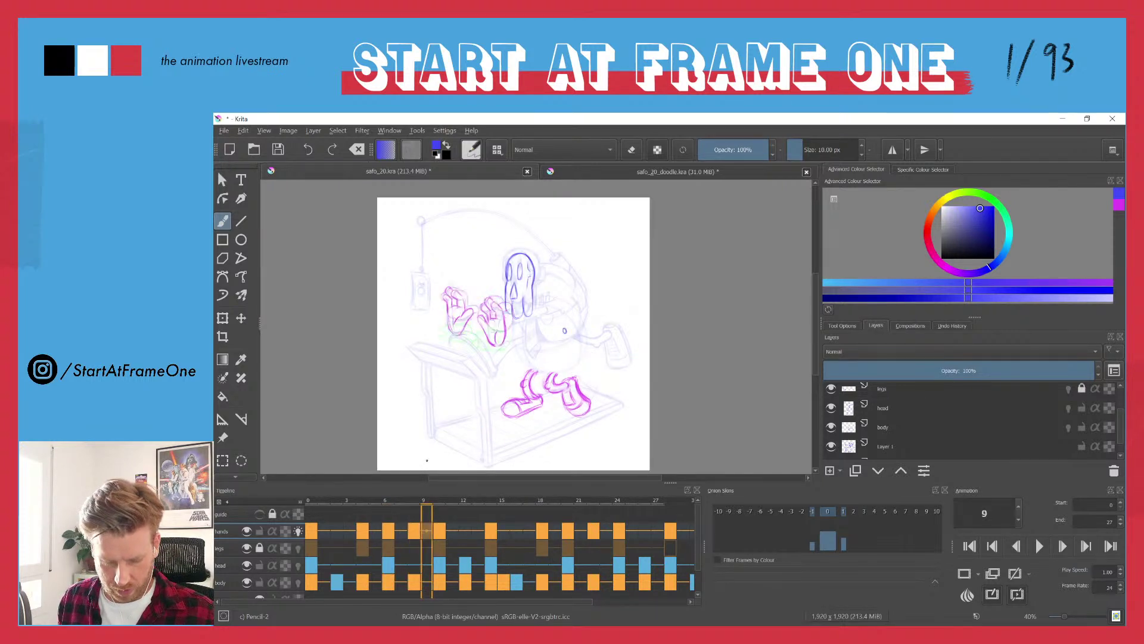
pyautogui.press('Right')
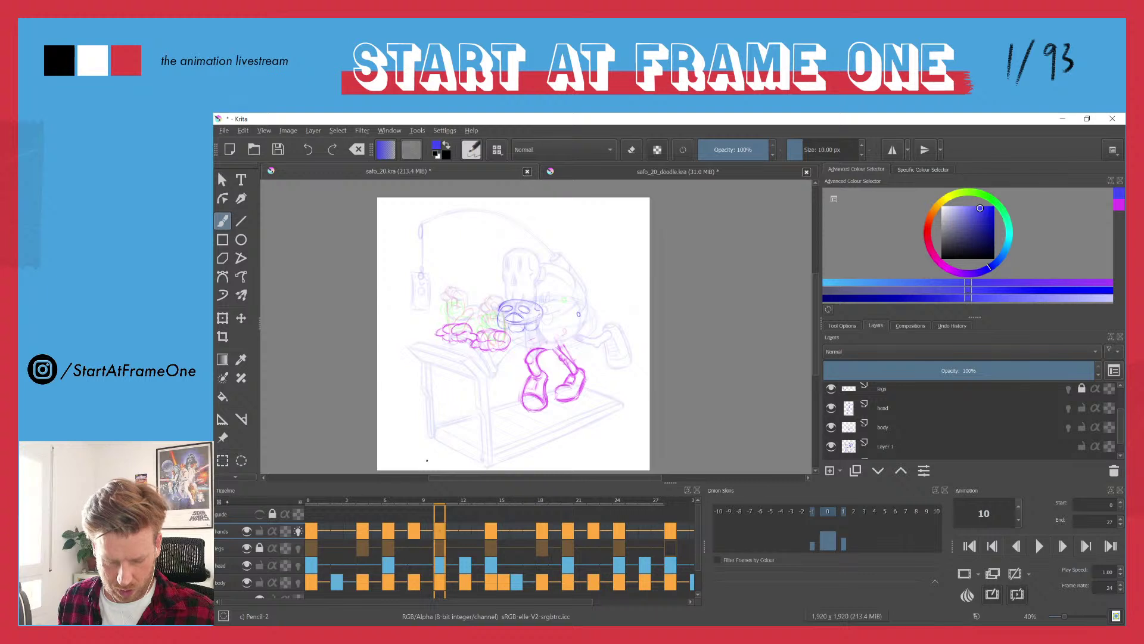
pyautogui.press('Left')
pyautogui.press('Left')
pyautogui.press('Left')
pyautogui.press('Left')
pyautogui.press('Left')
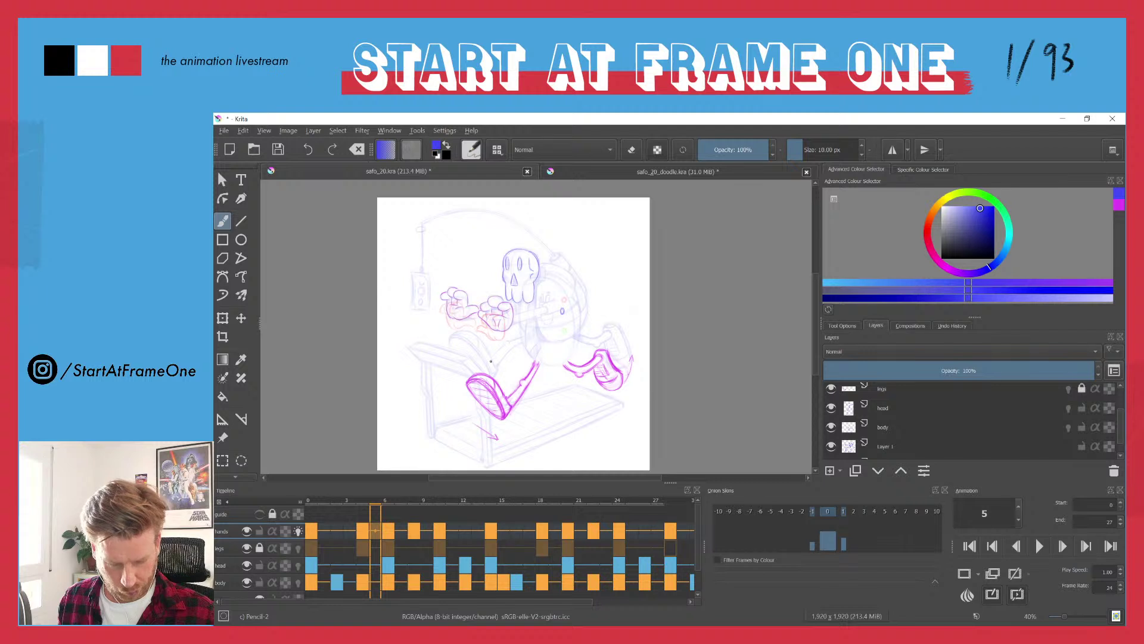
# - Flip repeatedly back and forth between frames 6 and 10 to compare the leg and head poses
pyautogui.press('Right')
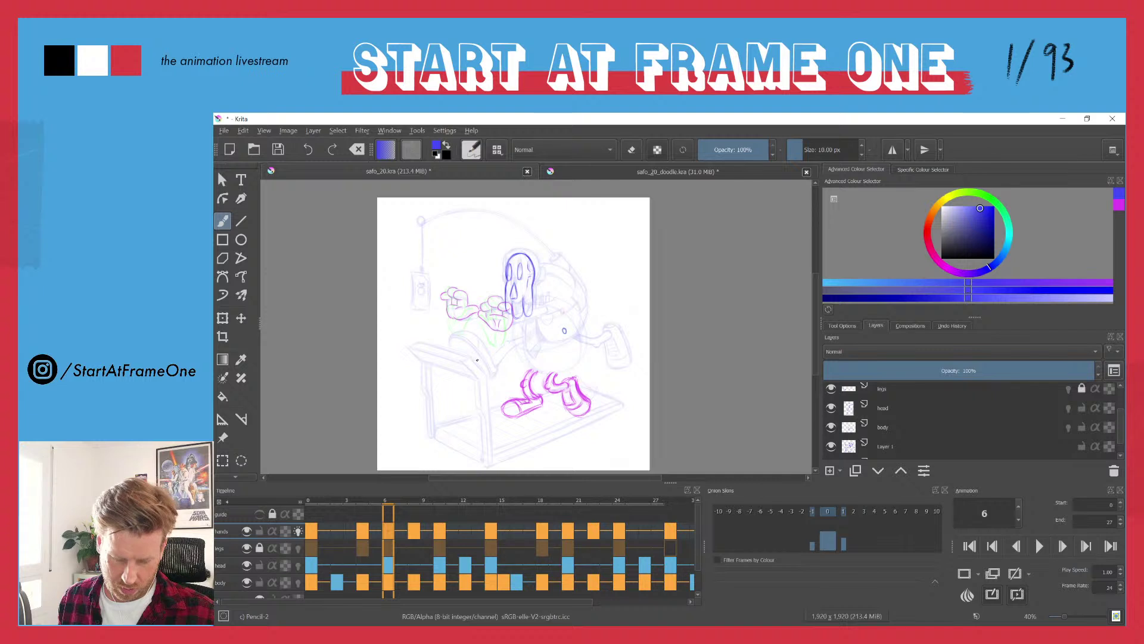
pyautogui.press('Right')
pyautogui.press('Right')
pyautogui.press('Right')
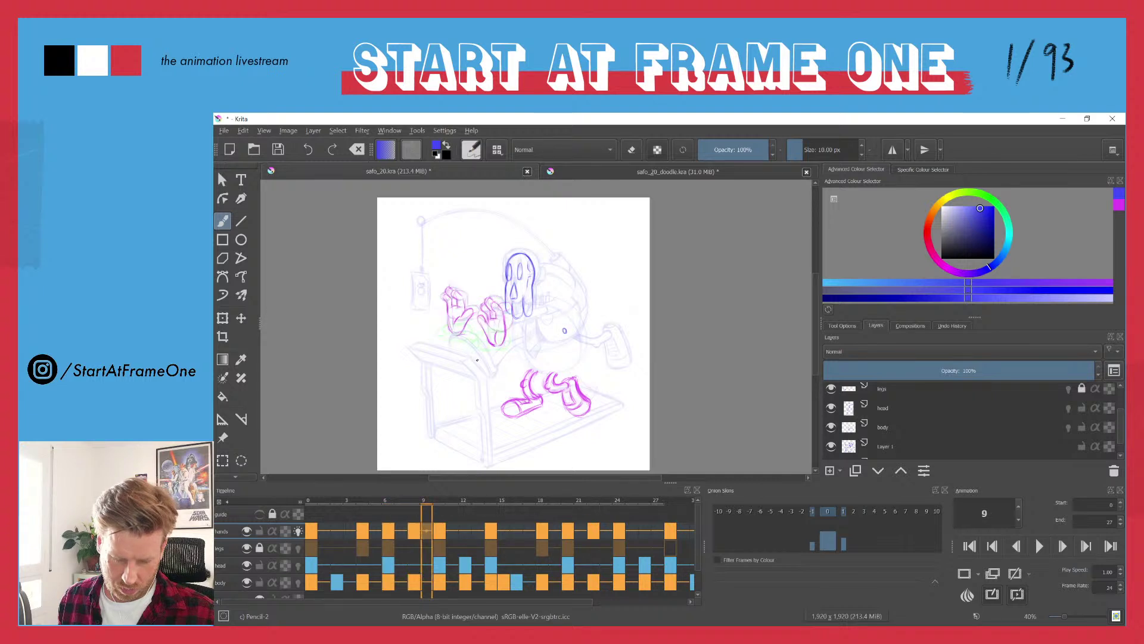
pyautogui.press('Left')
pyautogui.press('Left')
pyautogui.press('Left')
pyautogui.press('Left')
pyautogui.press('Left')
pyautogui.press('Left')
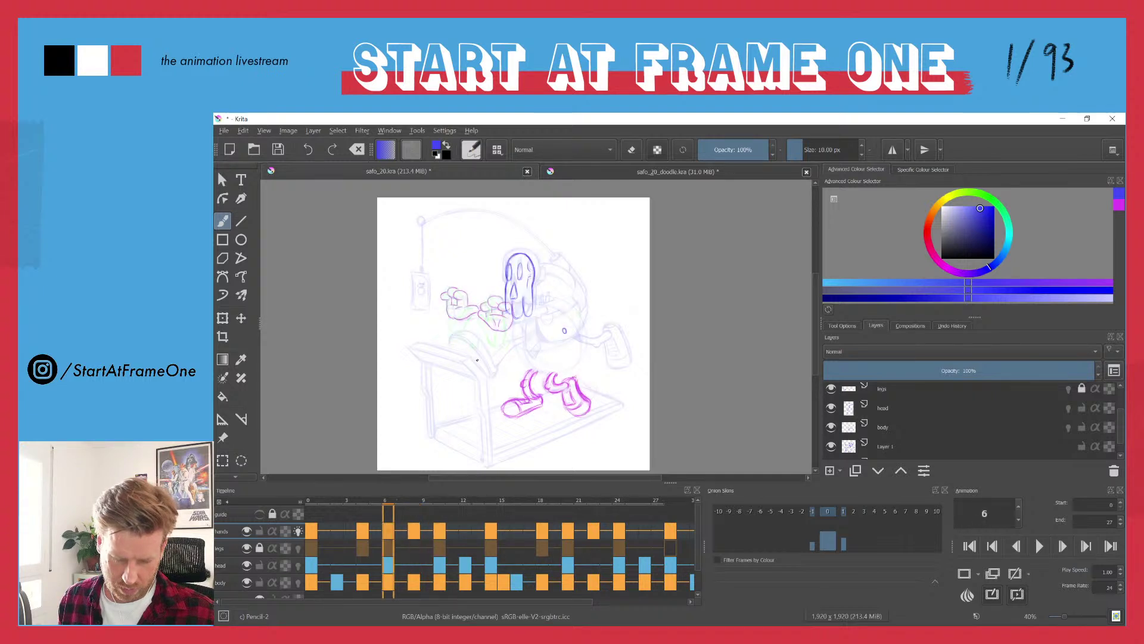
pyautogui.press('Right')
pyautogui.press('Right')
pyautogui.press('Right')
pyautogui.press('Right')
pyautogui.press('Right')
pyautogui.press('Right')
pyautogui.press('Right')
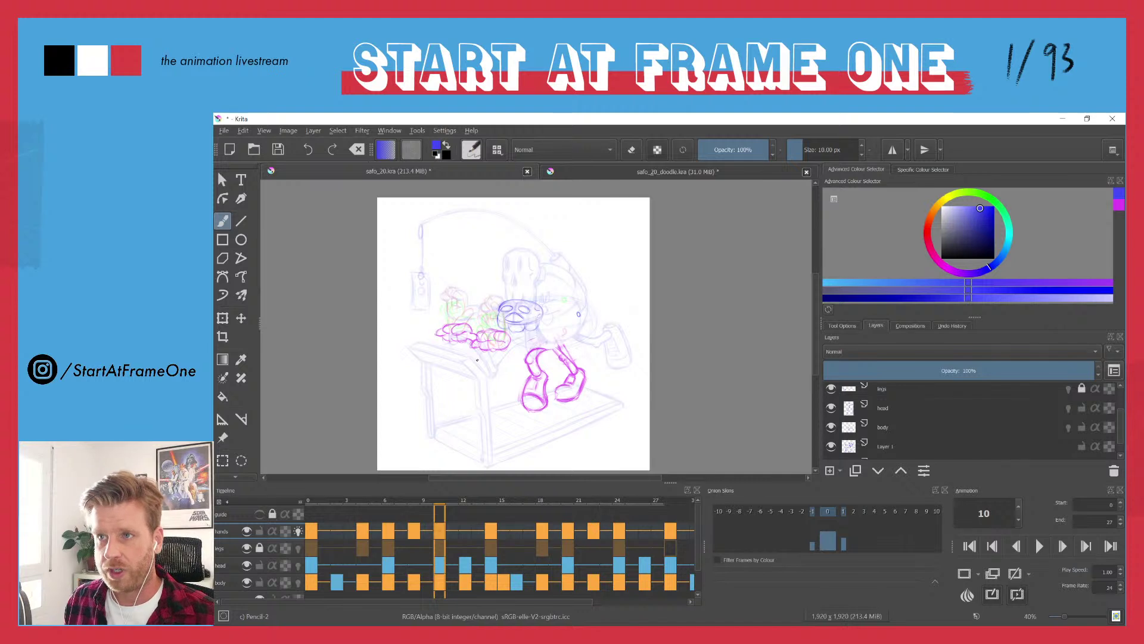
pyautogui.press('Left')
pyautogui.press('Left')
pyautogui.press('Left')
pyautogui.press('Left')
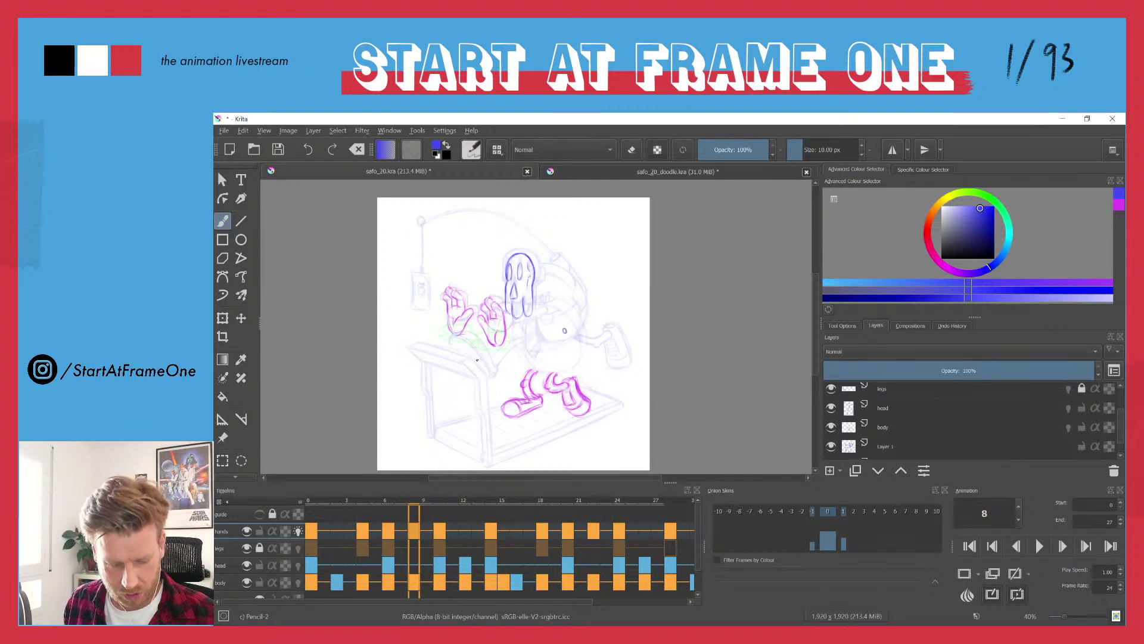
pyautogui.press('Right')
pyautogui.press('Right')
pyautogui.press('Right')
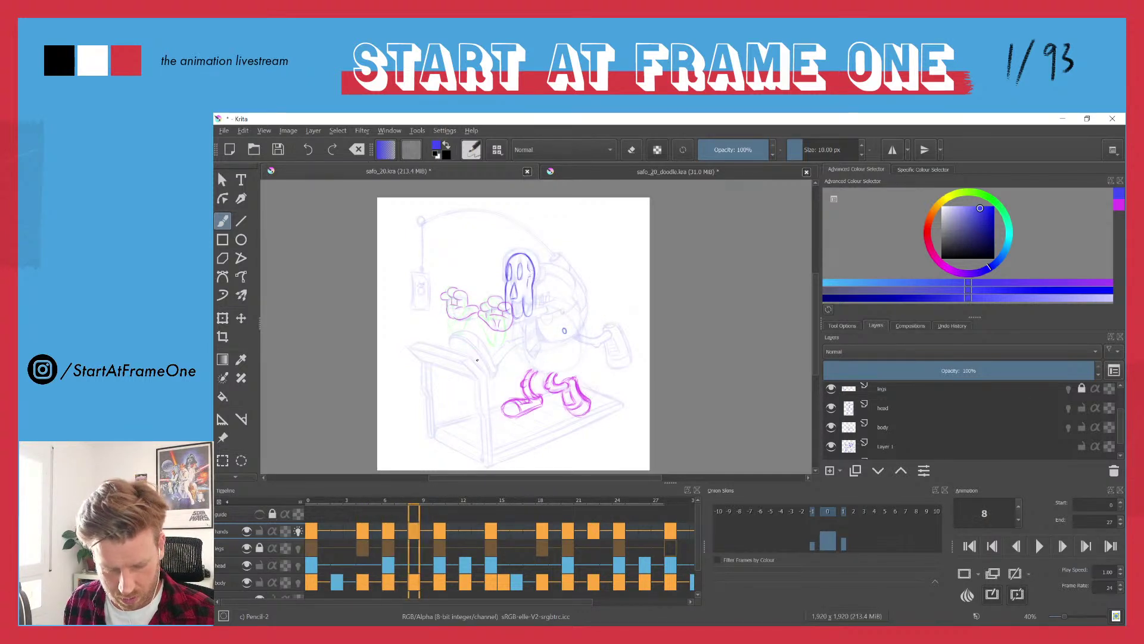
pyautogui.press('Right')
pyautogui.press('Left')
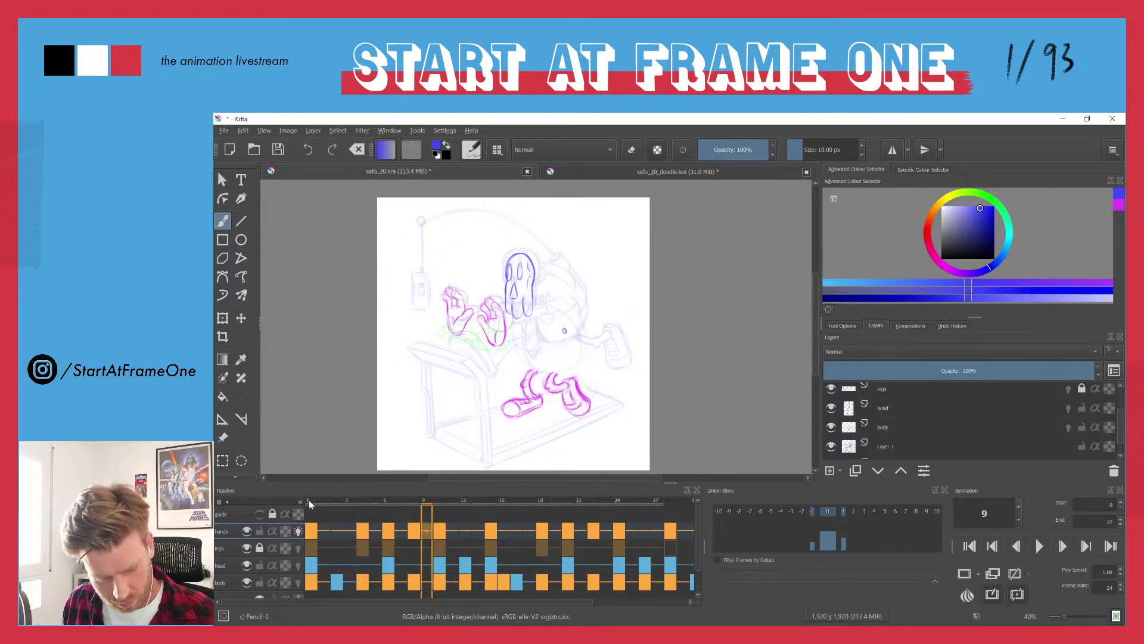
# - Enlarge the timeline to show every layer, check the body layer, and make the legs layer active
pyautogui.moveTo(308, 499); pyautogui.dragTo(381, 425)
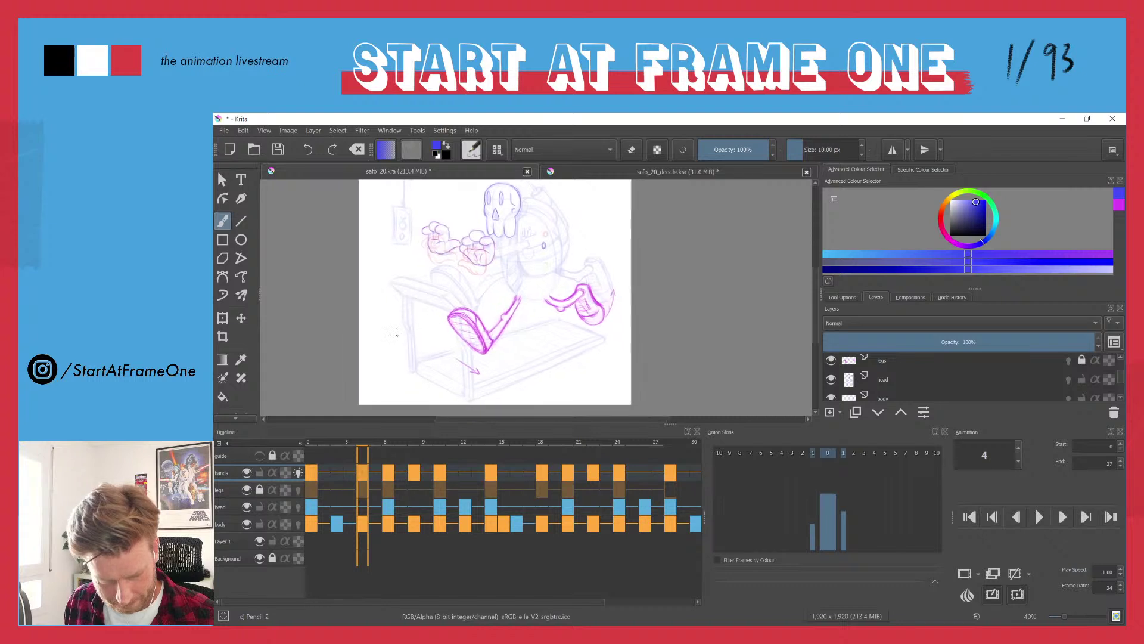
pyautogui.click(220, 525)
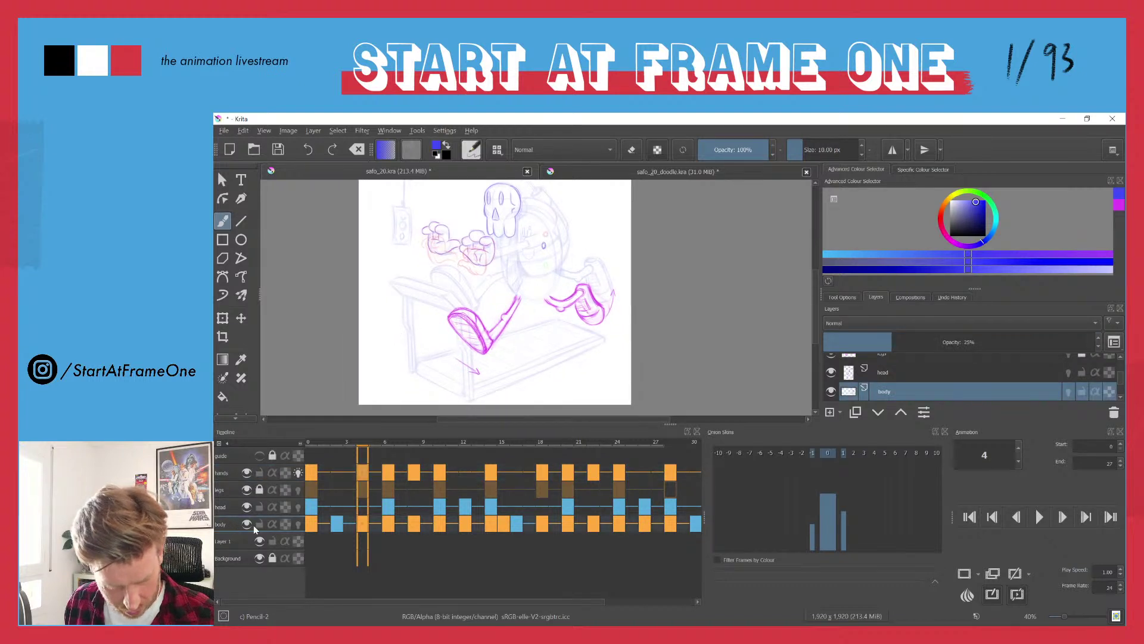
pyautogui.click(245, 523)
pyautogui.click(244, 523)
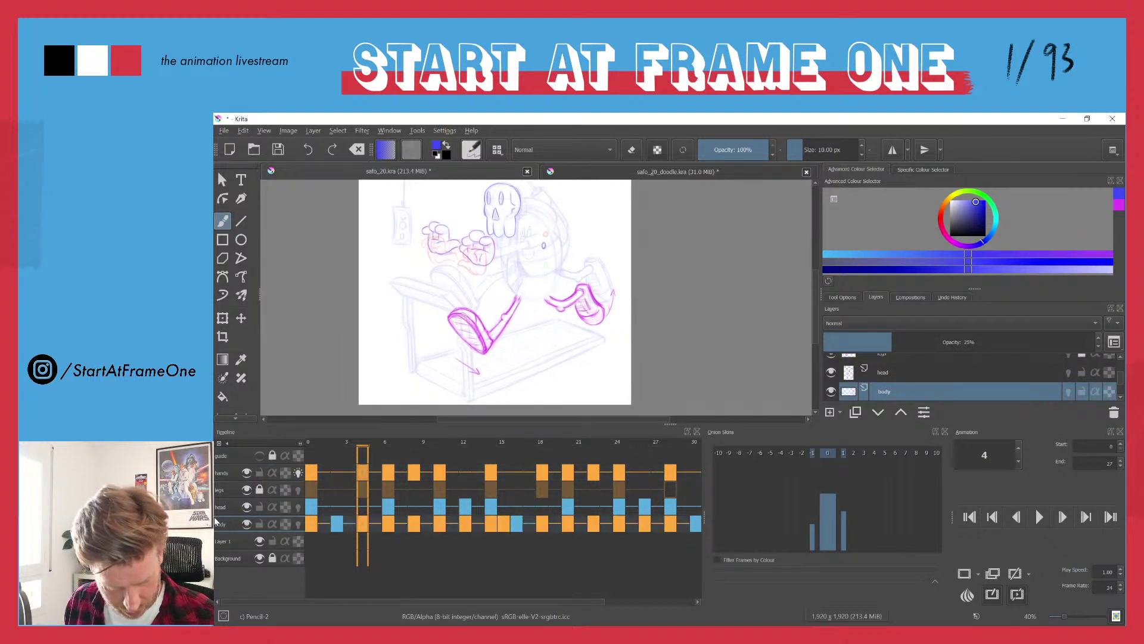
pyautogui.click(222, 490)
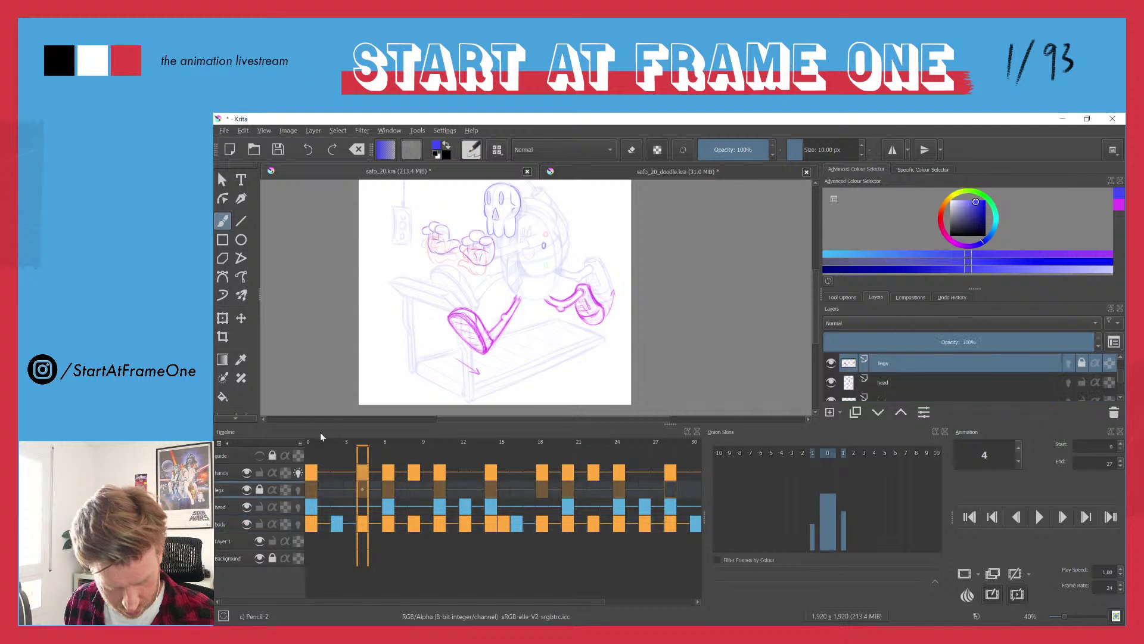
# - Scrub through the first frames and hide Layer 1 with the treadmill sketch
pyautogui.moveTo(309, 444)
pyautogui.mouseDown()
pyautogui.moveTo(361, 443)
pyautogui.moveTo(316, 445)
pyautogui.moveTo(352, 446)
pyautogui.mouseUp()
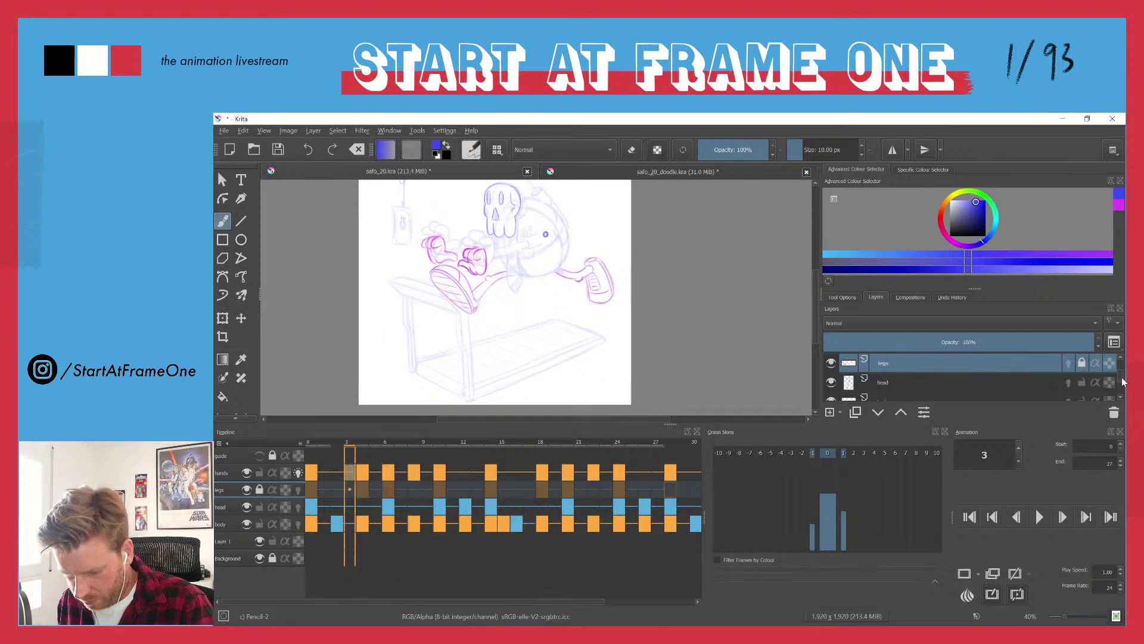
pyautogui.scroll(-3, 841, 376)
pyautogui.click(831, 370)
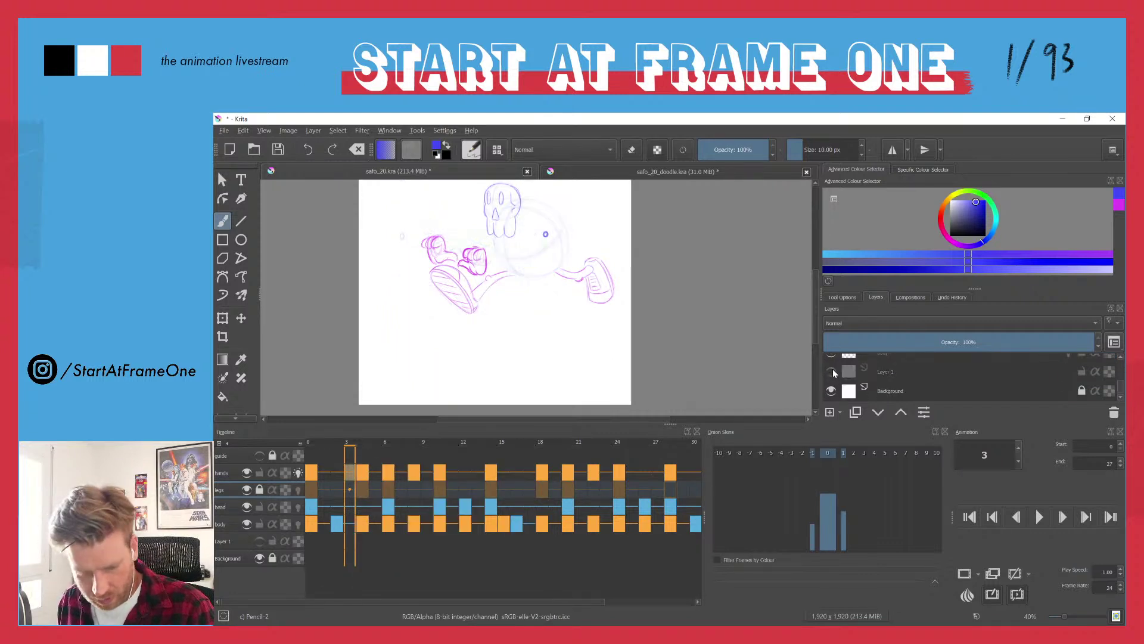
# - Scrub to frame 20 and try to move the locked legs layer's keyframe from frame 20 to frame 22
pyautogui.moveTo(345, 446)
pyautogui.mouseDown()
pyautogui.moveTo(312, 442)
pyautogui.moveTo(541, 439)
pyautogui.mouseUp()
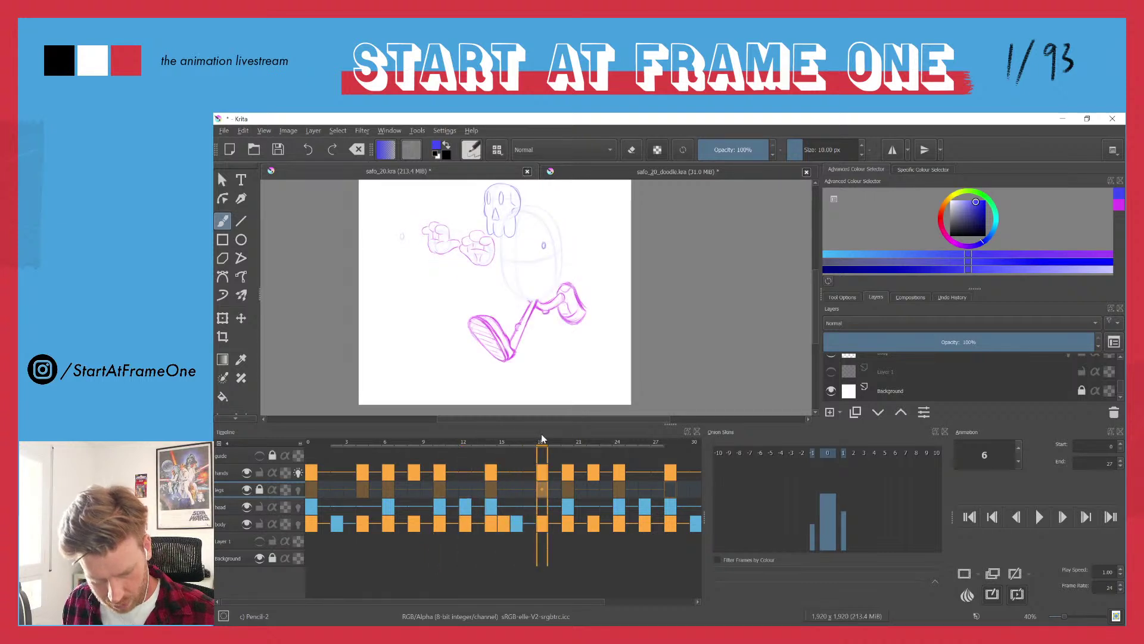
pyautogui.moveTo(542, 439); pyautogui.dragTo(567, 441)
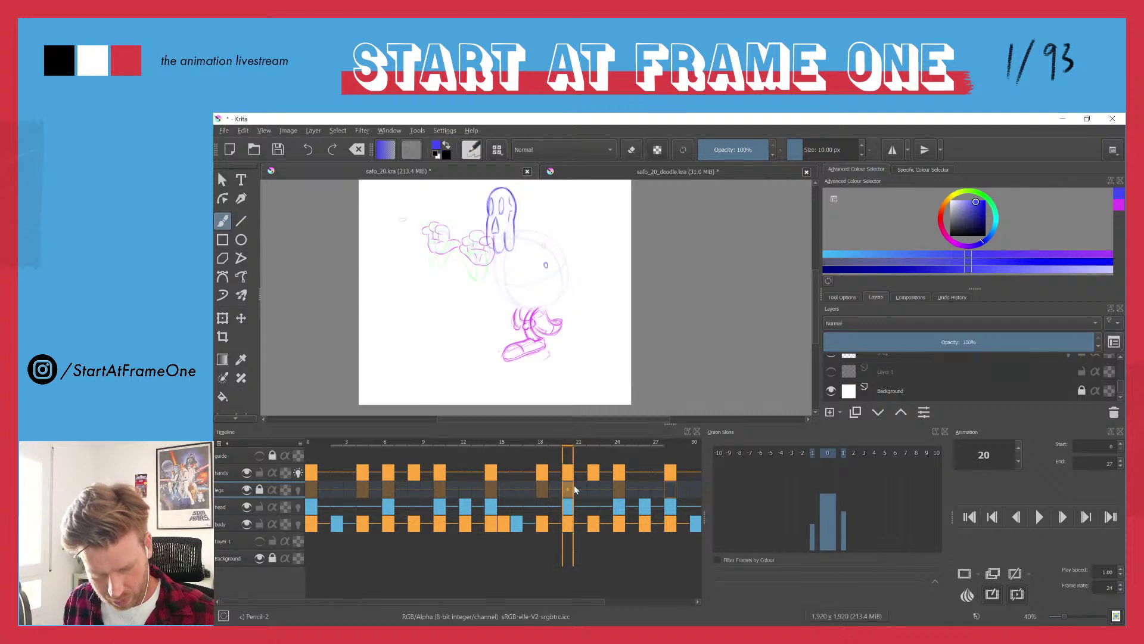
pyautogui.click(590, 492)
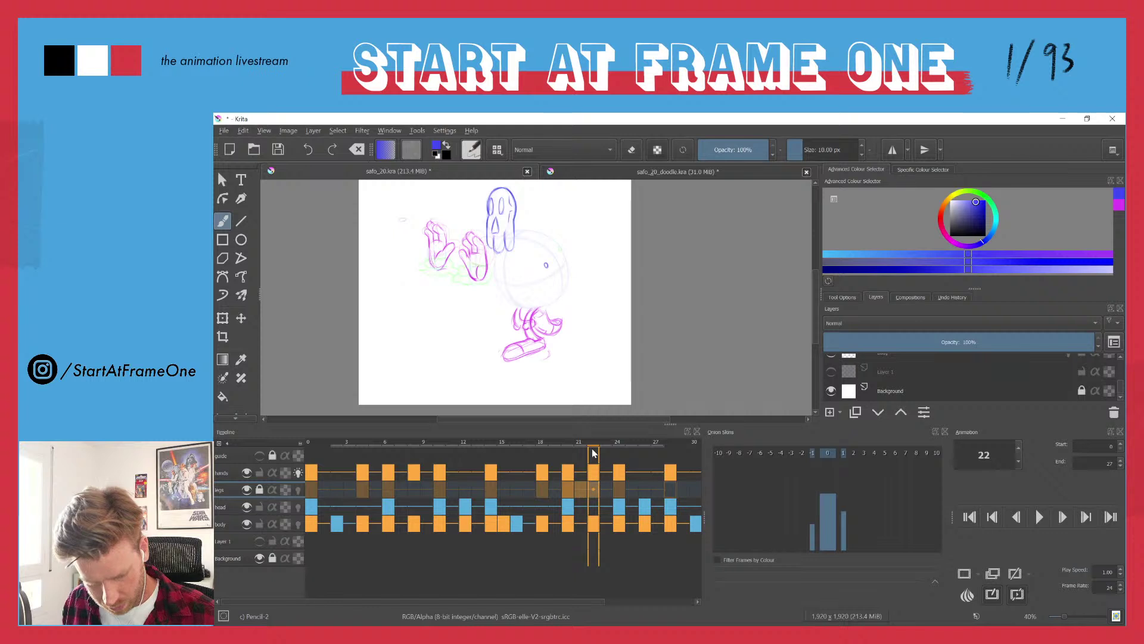
pyautogui.click(568, 490)
pyautogui.click(593, 491)
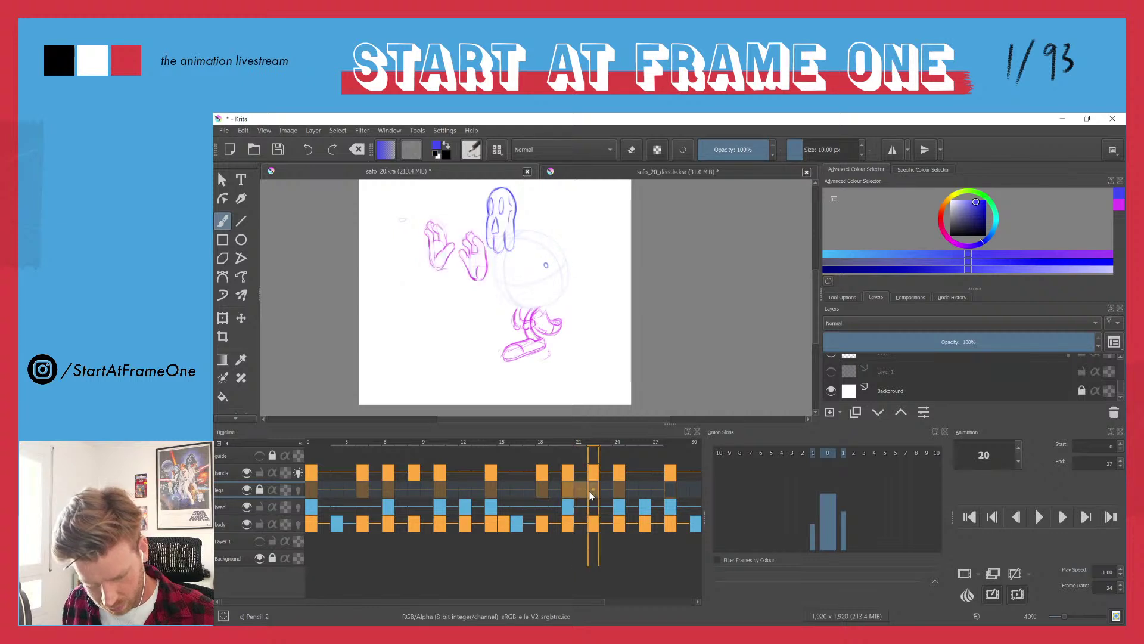
pyautogui.click(568, 496)
pyautogui.moveTo(567, 496); pyautogui.dragTo(593, 496)
pyautogui.click(566, 496)
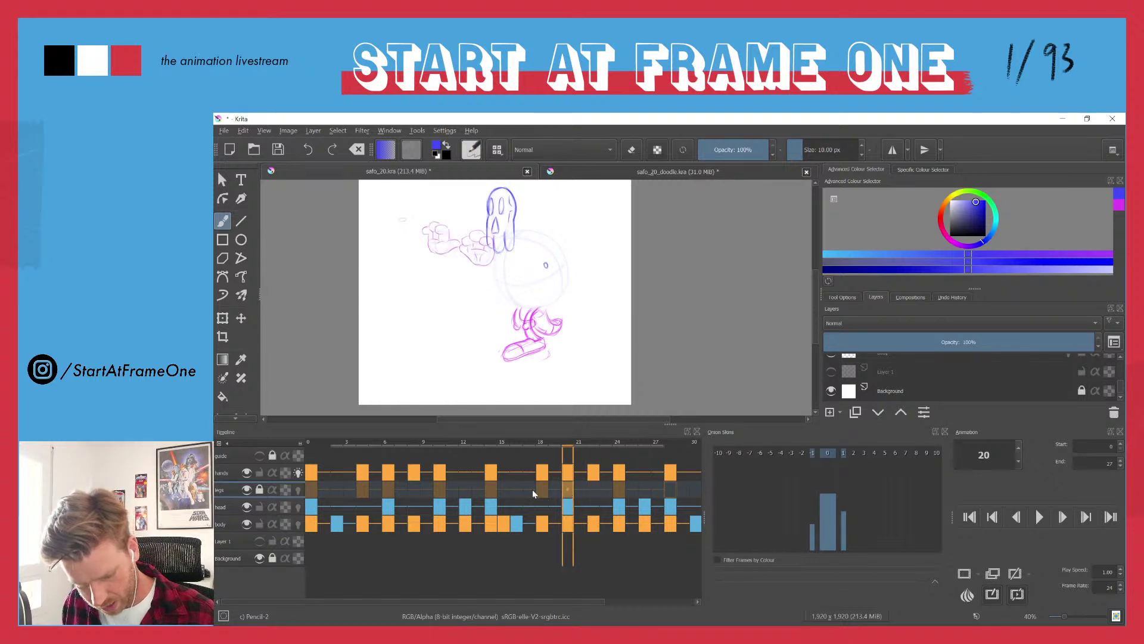
# - Unlock the legs layer and move its keyframe from frame 20 to frame 22
pyautogui.click(540, 490)
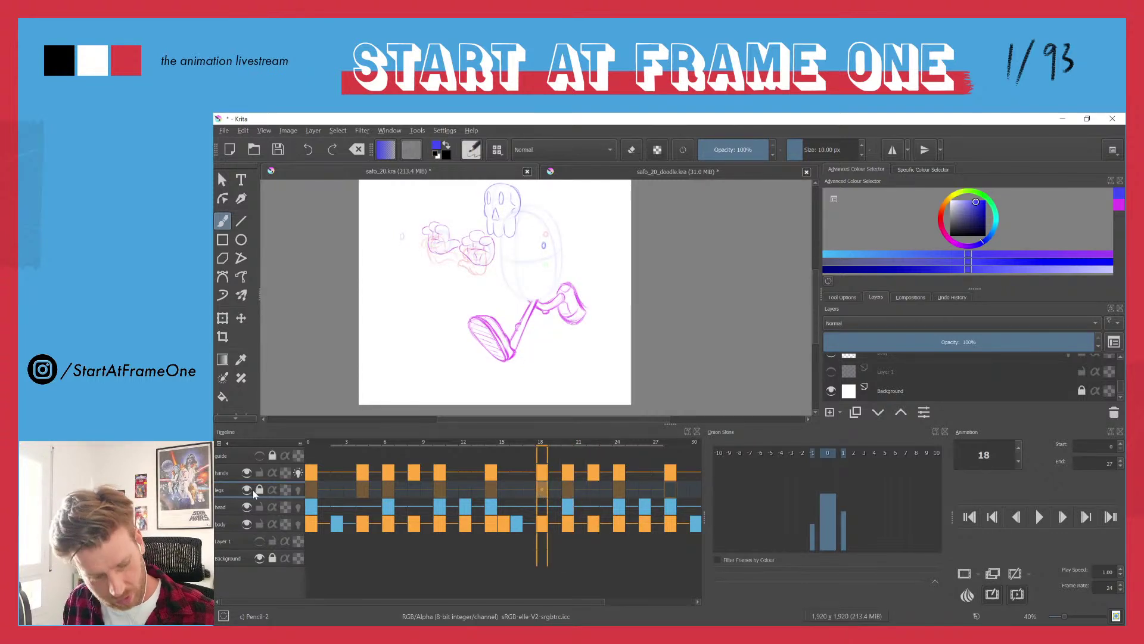
pyautogui.click(257, 490)
pyautogui.click(567, 490)
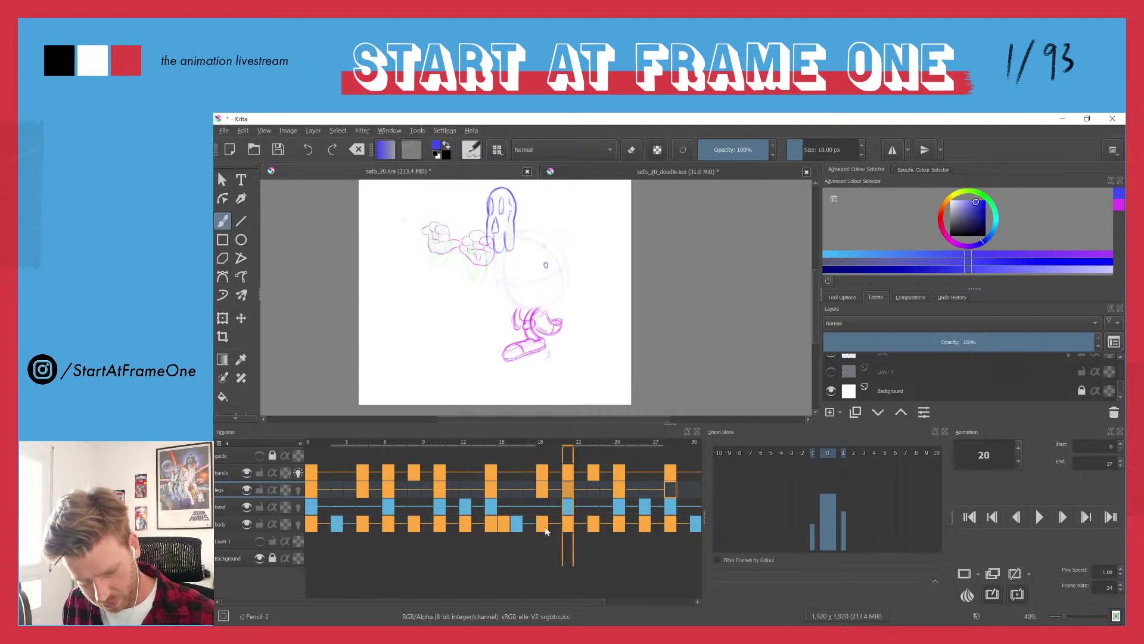
pyautogui.moveTo(566, 491); pyautogui.dragTo(592, 495)
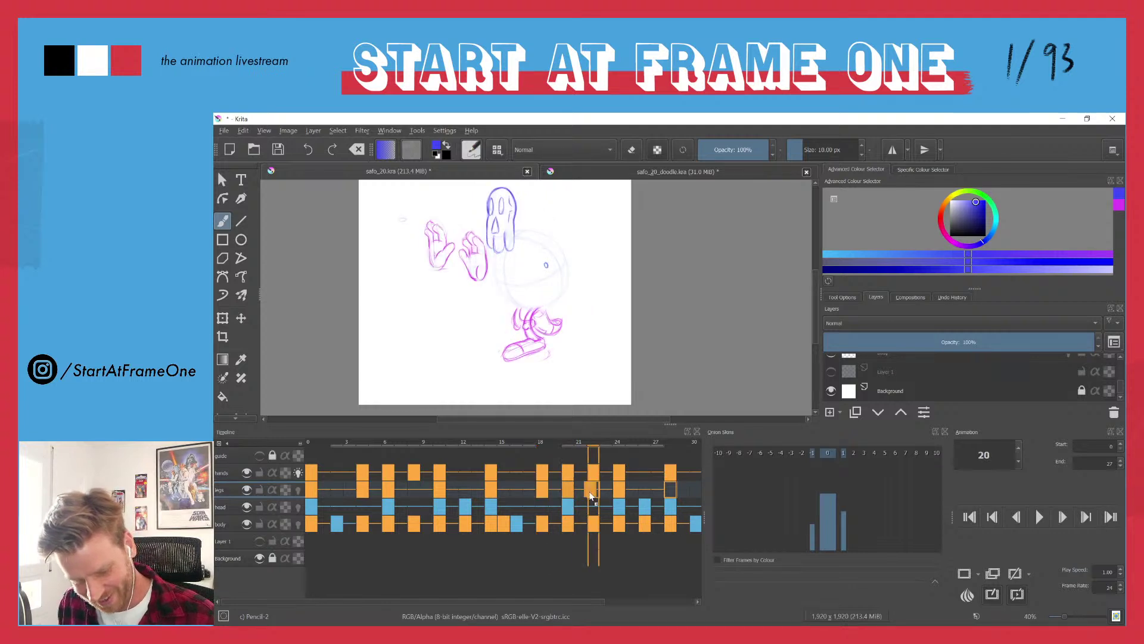
# - Scrub from frame 0 to frame 6 and move the legs layer's keyframe from frame 6 to frame 8
pyautogui.click(311, 447)
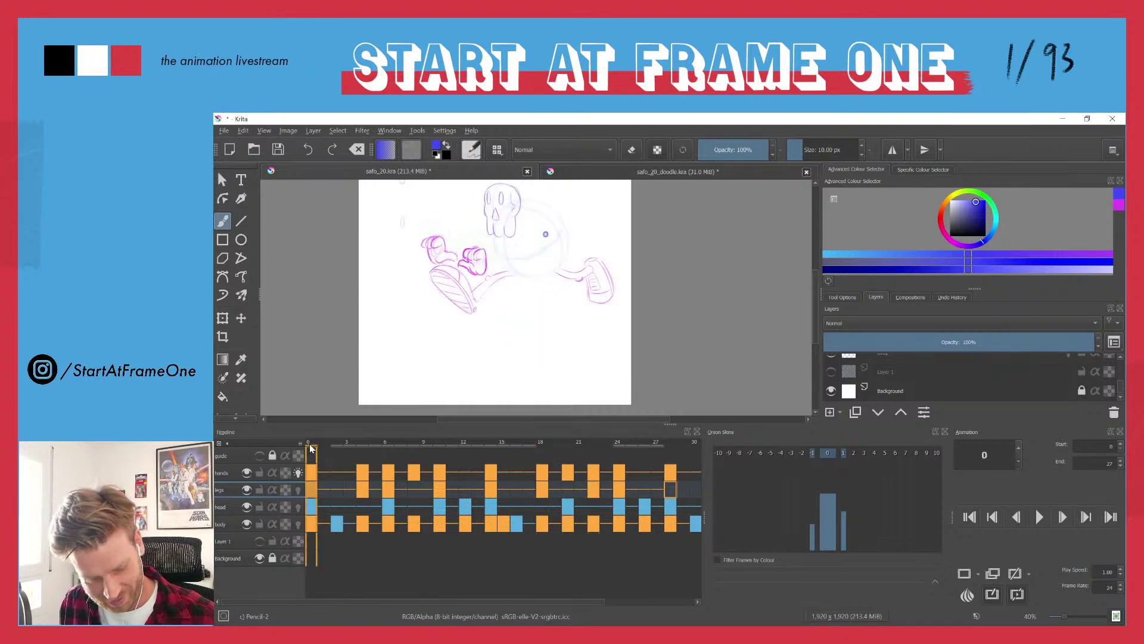
pyautogui.moveTo(320, 444); pyautogui.dragTo(390, 444)
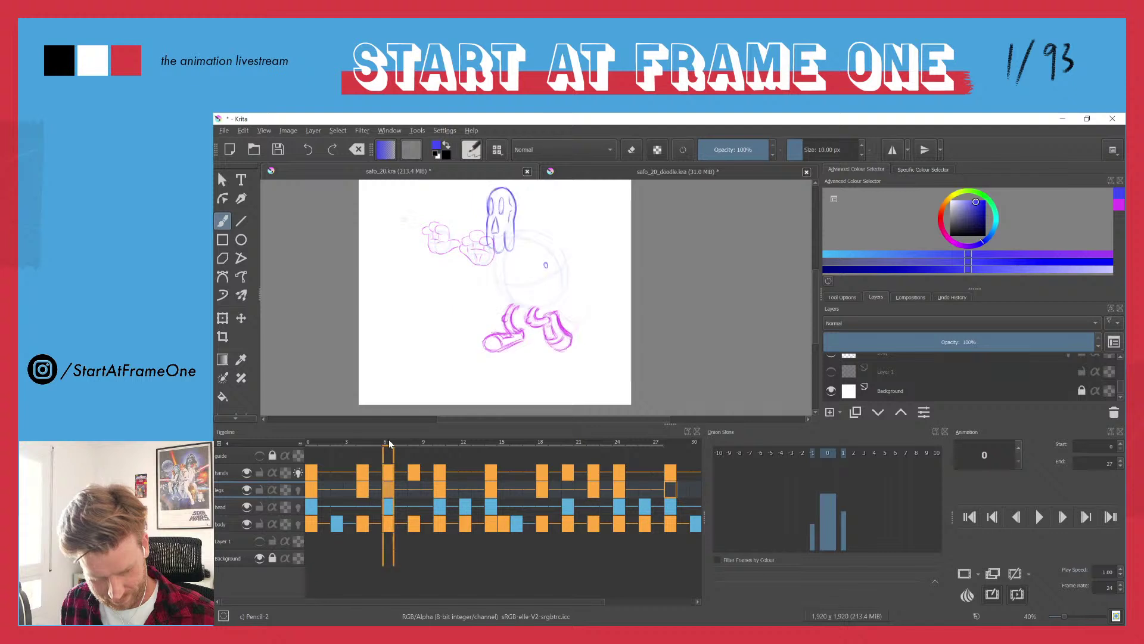
pyautogui.moveTo(389, 492); pyautogui.dragTo(413, 491)
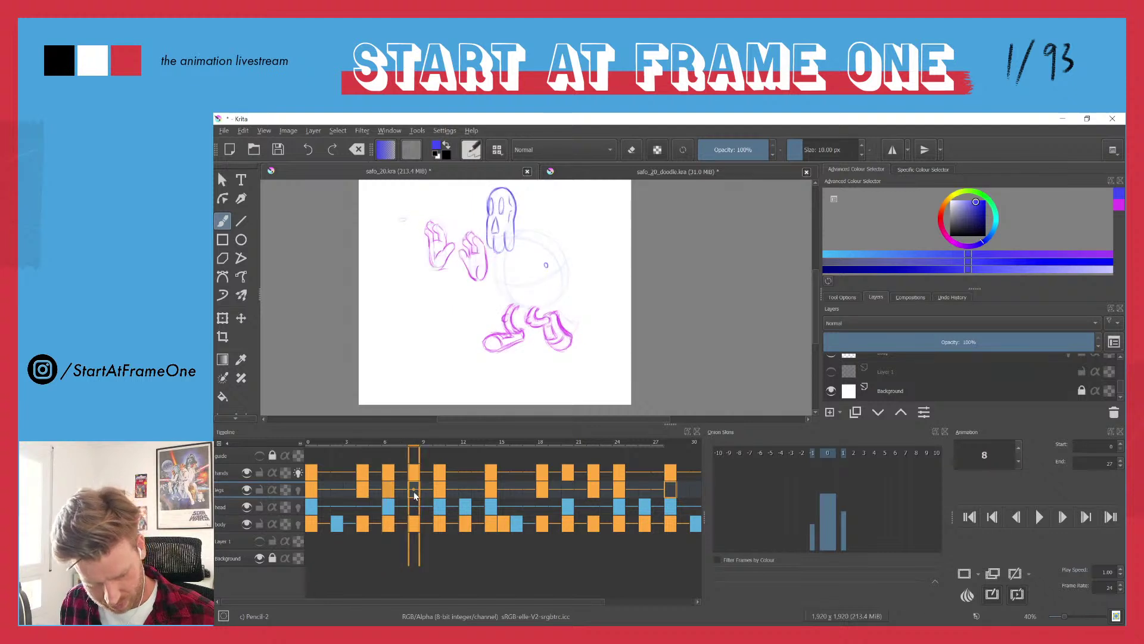
# - Play the animation from frame 0, then scrub between frames 0 and 8 and stop on frame 6 to review the leg timing
pyautogui.click(307, 443)
pyautogui.press('space')
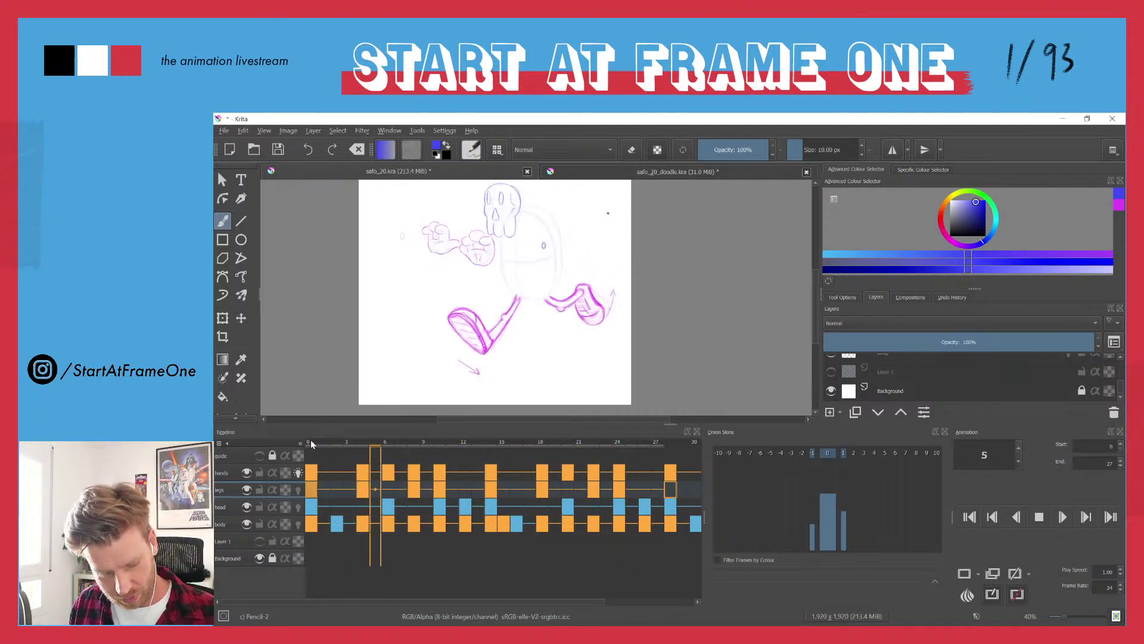
pyautogui.moveTo(310, 441); pyautogui.dragTo(416, 441)
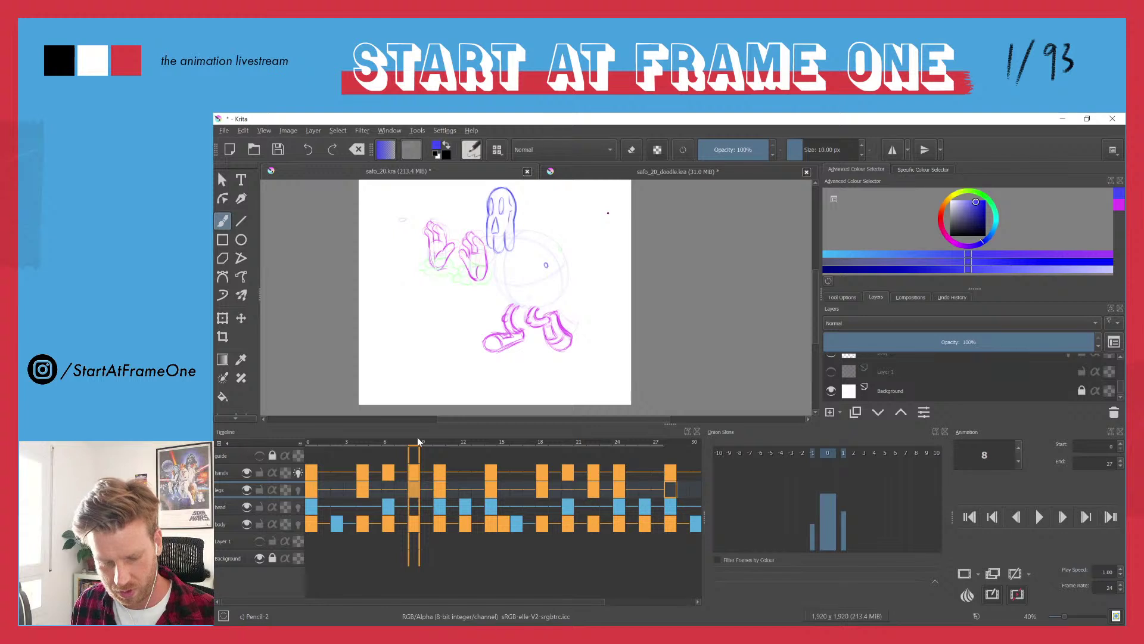
pyautogui.moveTo(415, 439); pyautogui.dragTo(387, 448)
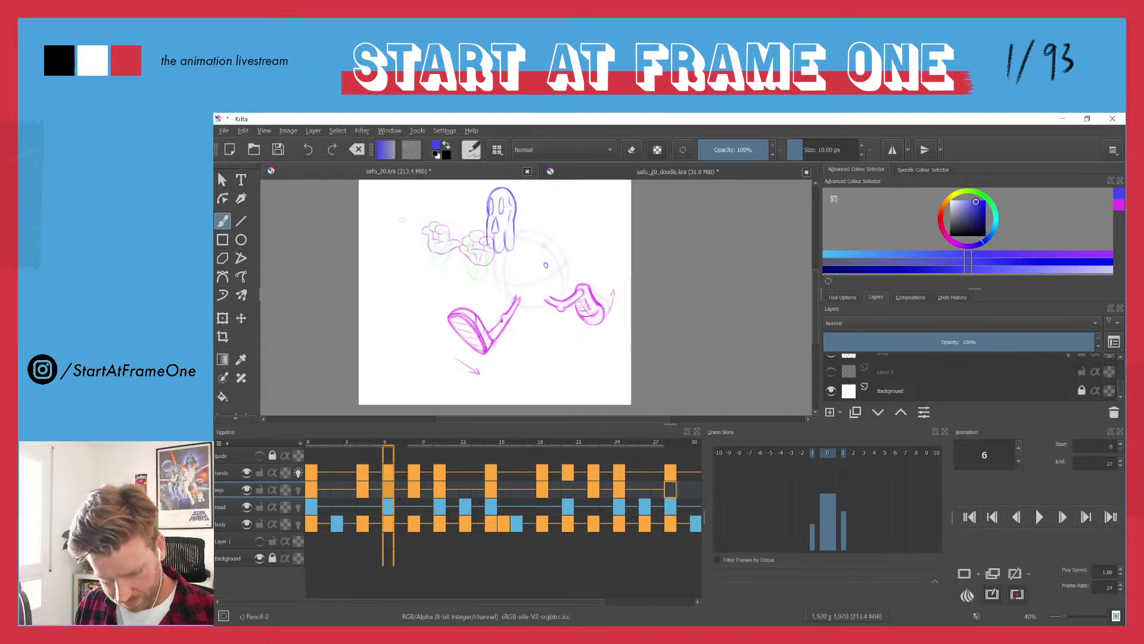
# - Erase the rough lines at the top of the front leg, just below the body, on frame 6
pyautogui.scroll(3, 504, 318)
pyautogui.press('e')
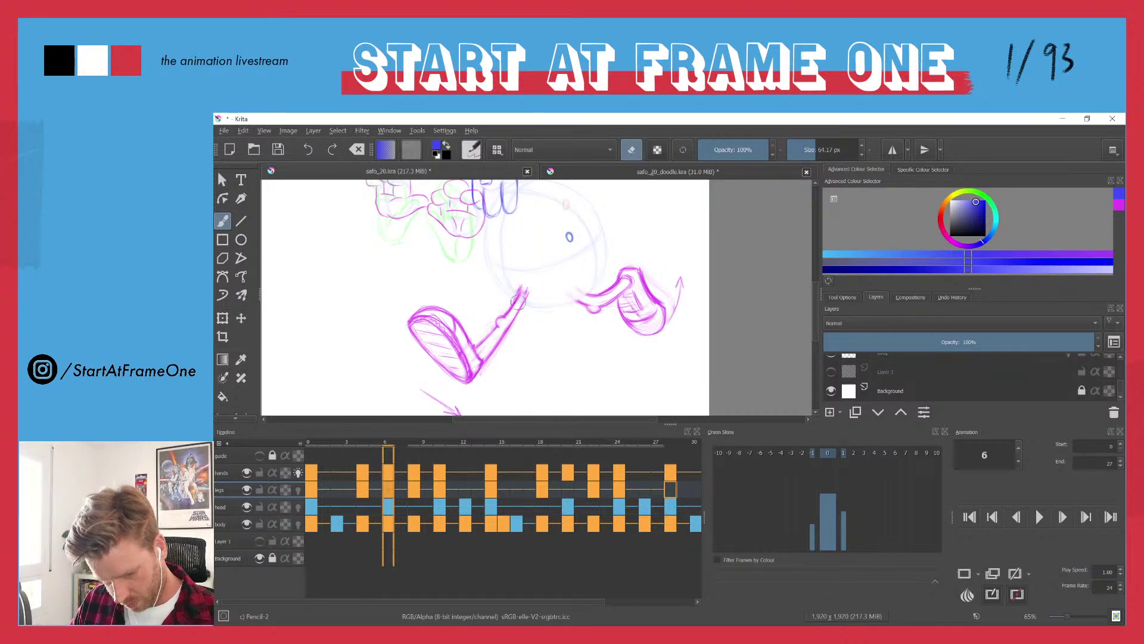
pyautogui.moveTo(518, 303); pyautogui.dragTo(529, 292)
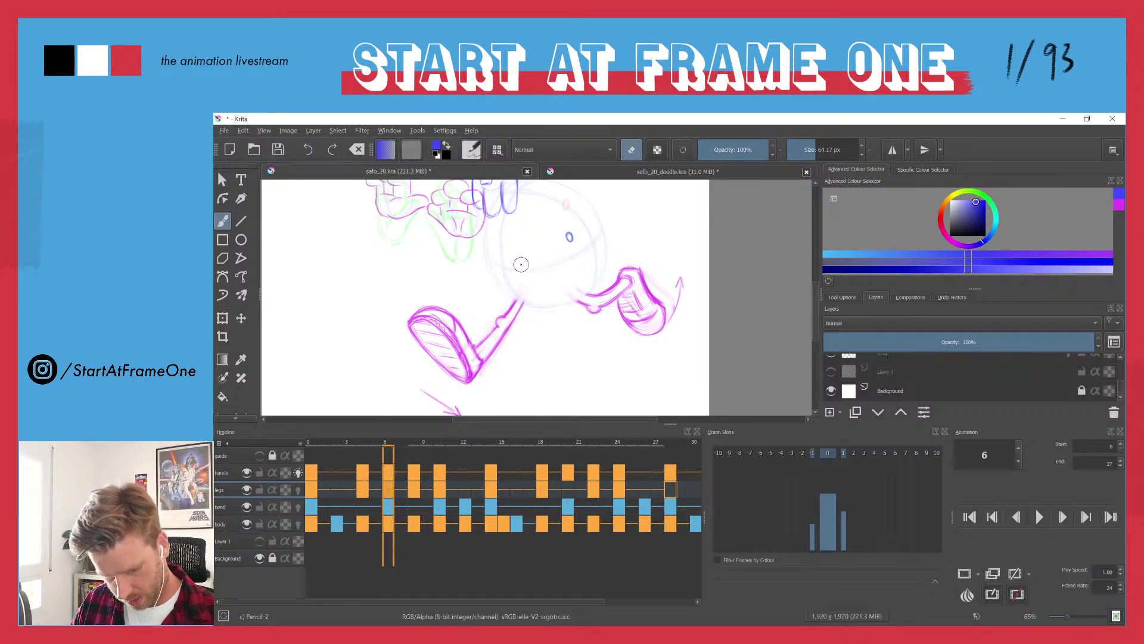
# - Go back to frame 0, play the whole run to review the timing, and stop at frame 0
pyautogui.moveTo(366, 549)
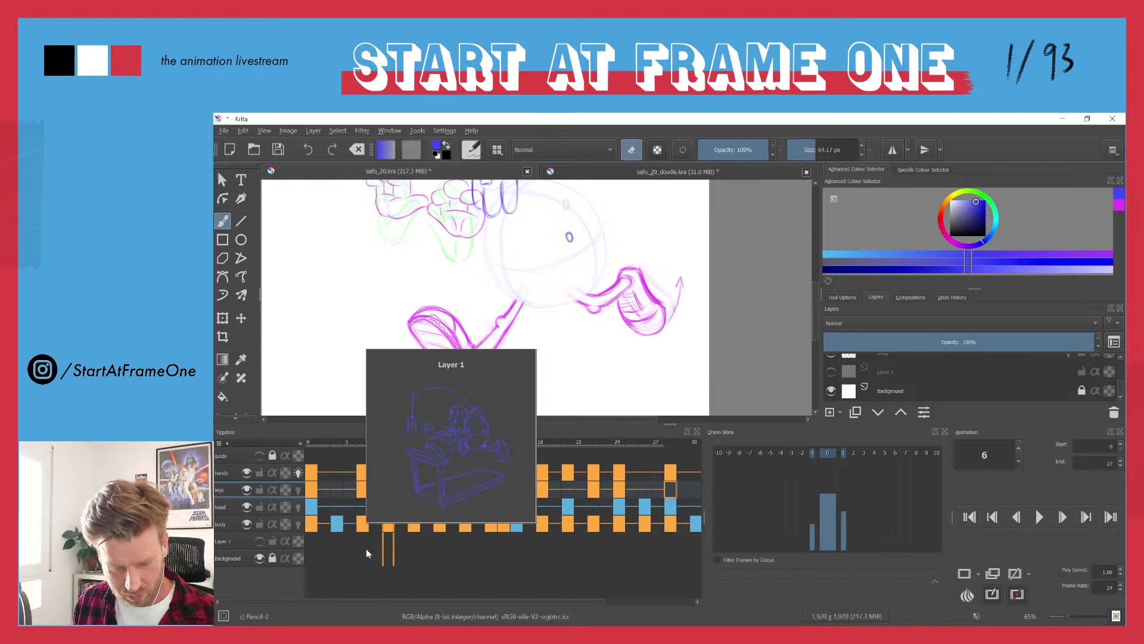
pyautogui.moveTo(387, 445); pyautogui.dragTo(308, 451)
pyautogui.scroll(-5, 402, 283)
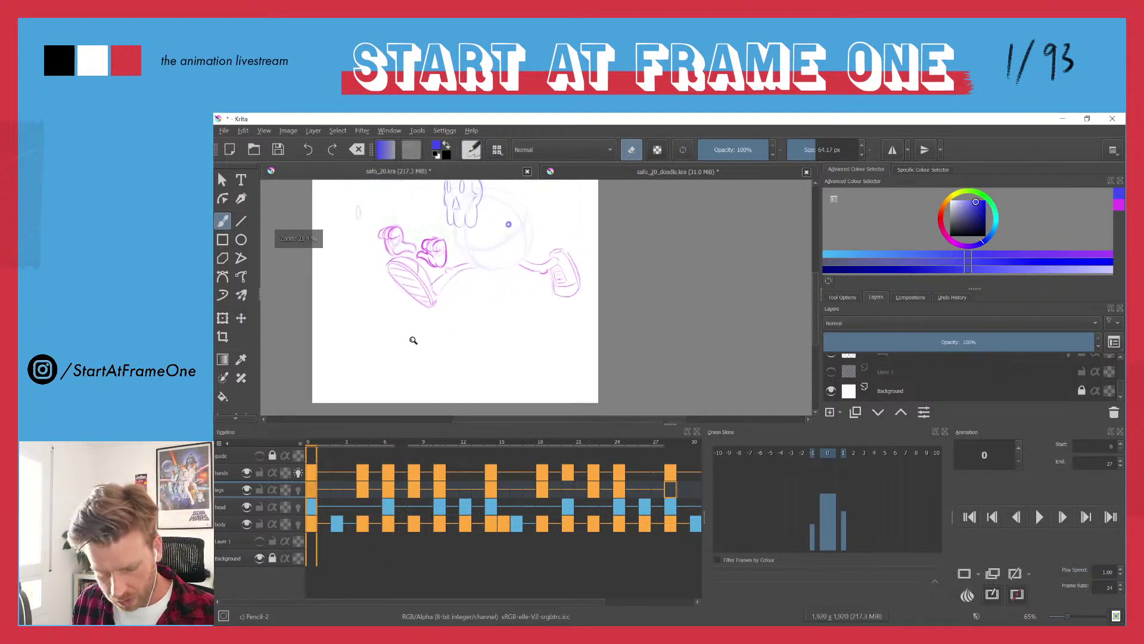
pyautogui.press('space')
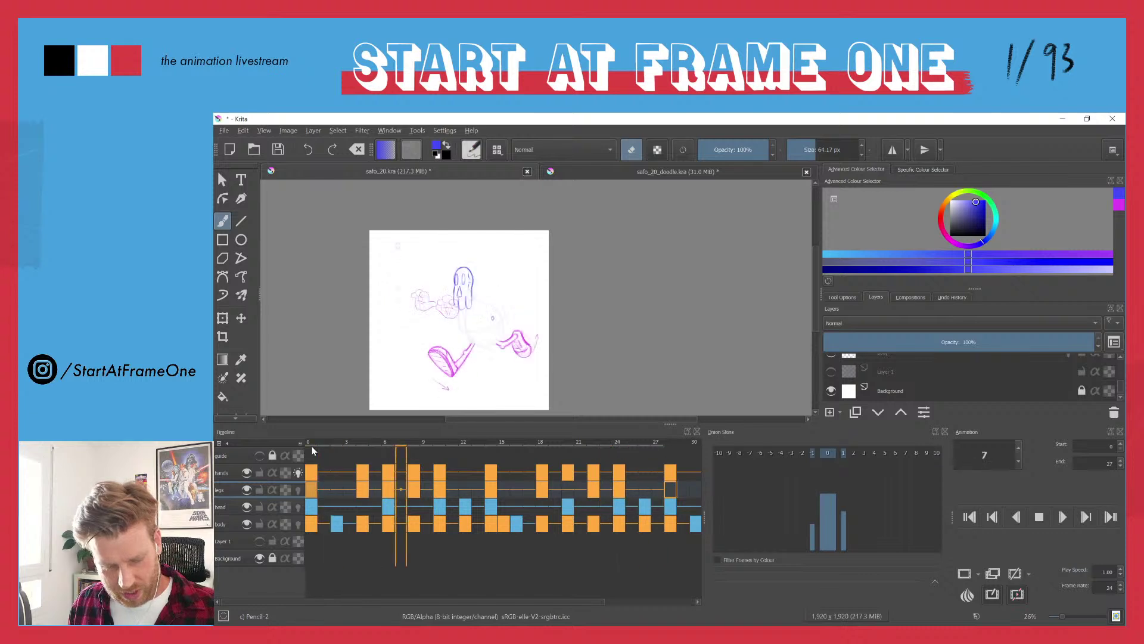
pyautogui.click(308, 444)
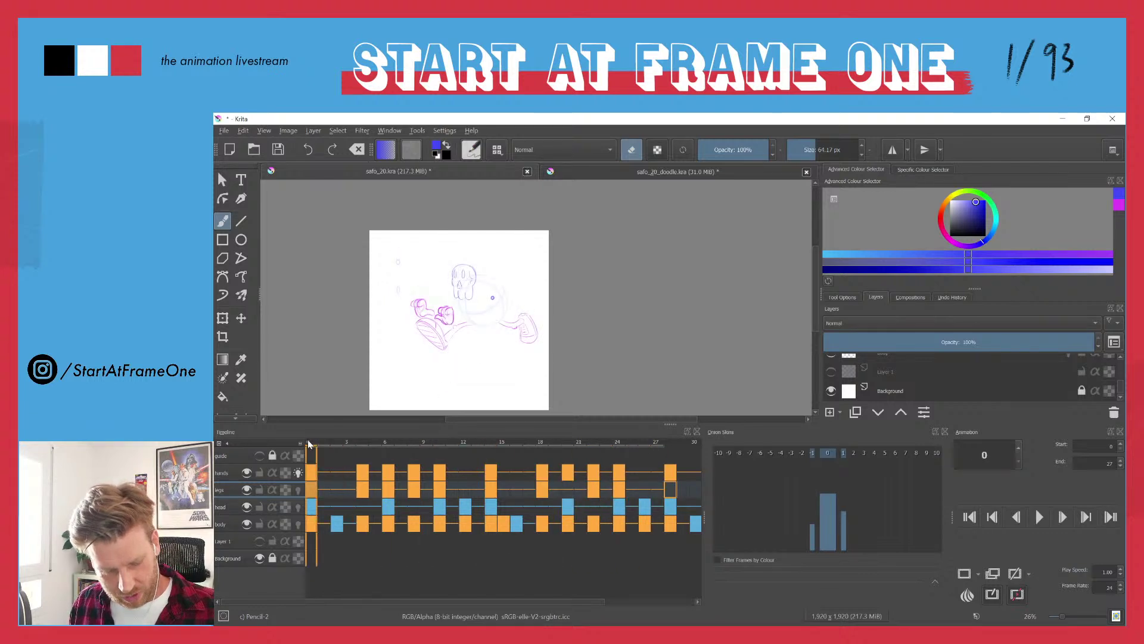
# - Select the hands layer, scrub from frame 0 to 12 and back to 10, and inspect the full pose in canvas-only view
pyautogui.click(220, 479)
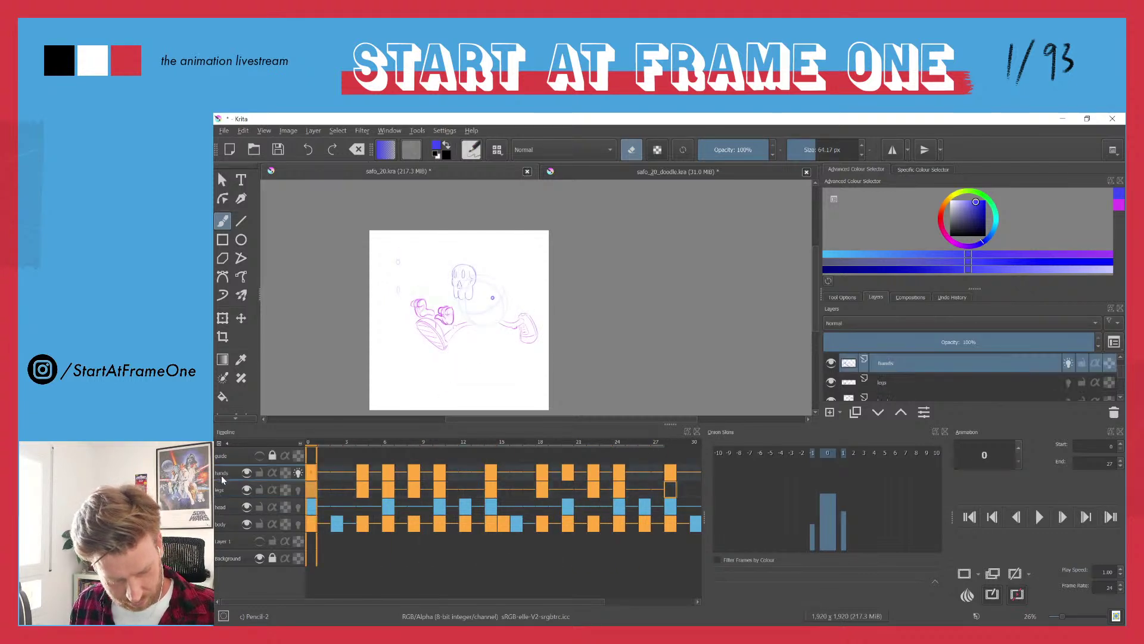
pyautogui.scroll(5, 524, 316)
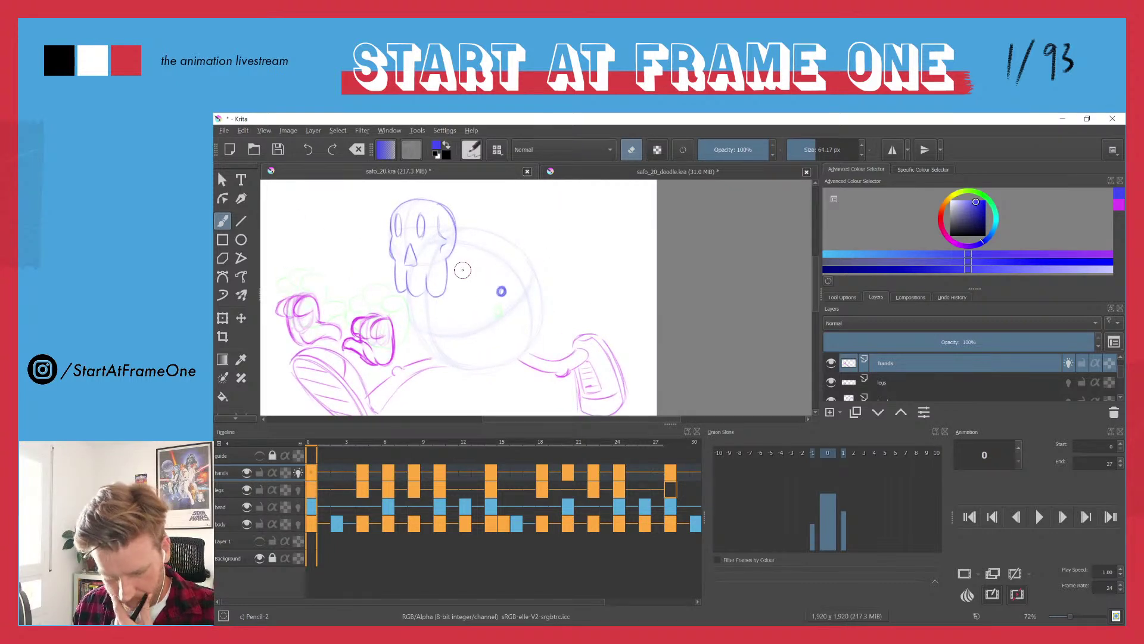
pyautogui.scroll(-3, 852, 381)
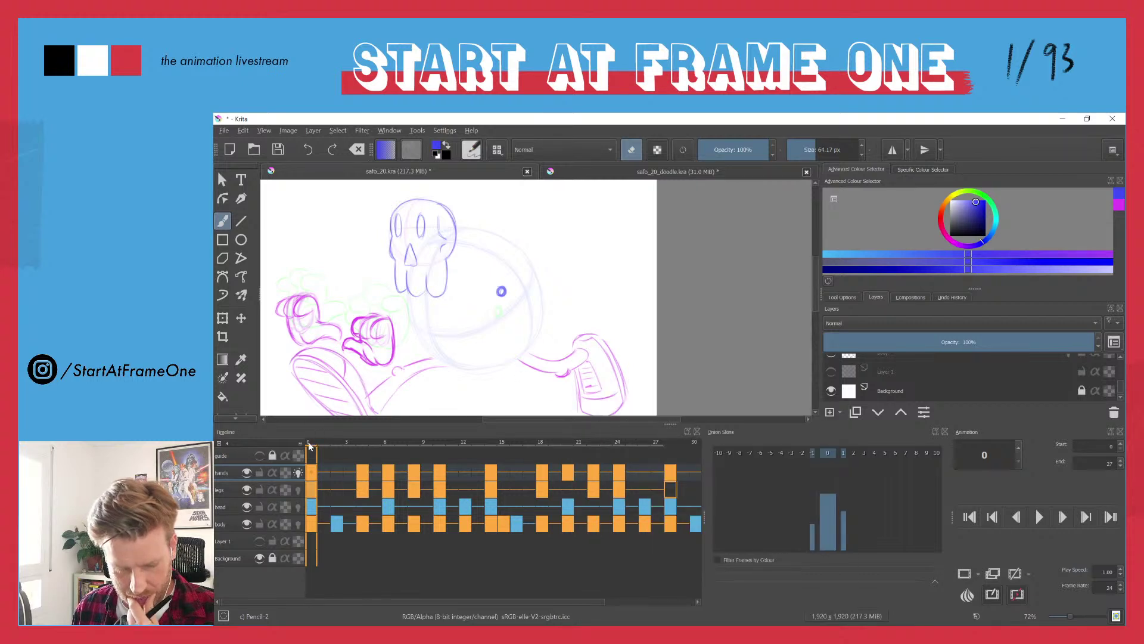
pyautogui.moveTo(309, 446); pyautogui.dragTo(464, 444)
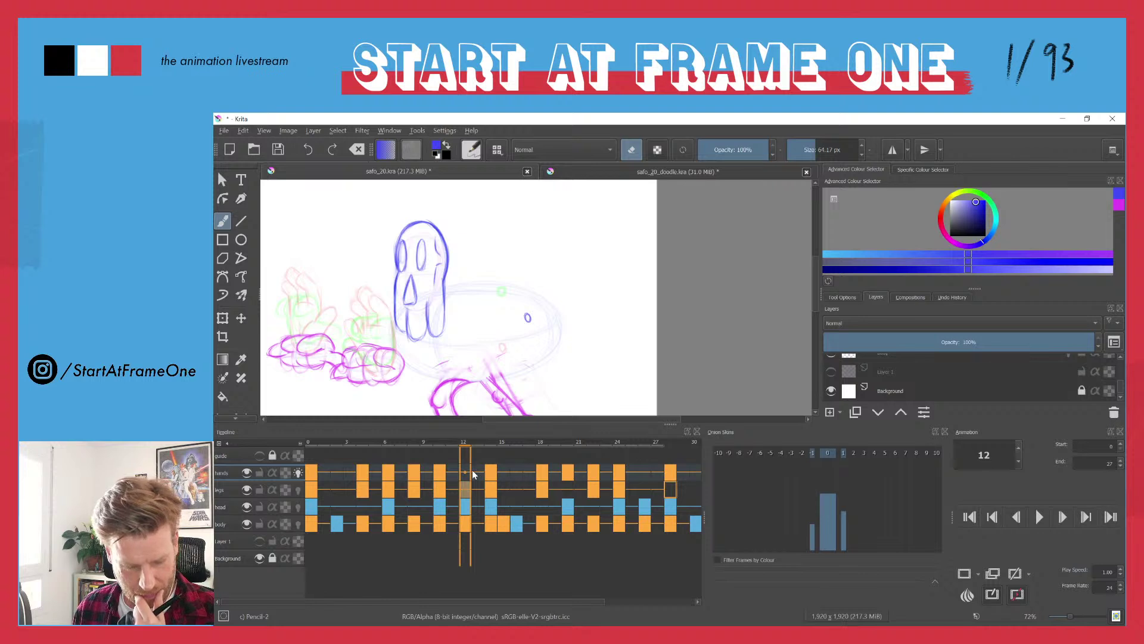
pyautogui.moveTo(463, 447)
pyautogui.mouseDown()
pyautogui.moveTo(433, 445)
pyautogui.moveTo(487, 449)
pyautogui.moveTo(443, 453)
pyautogui.mouseUp()
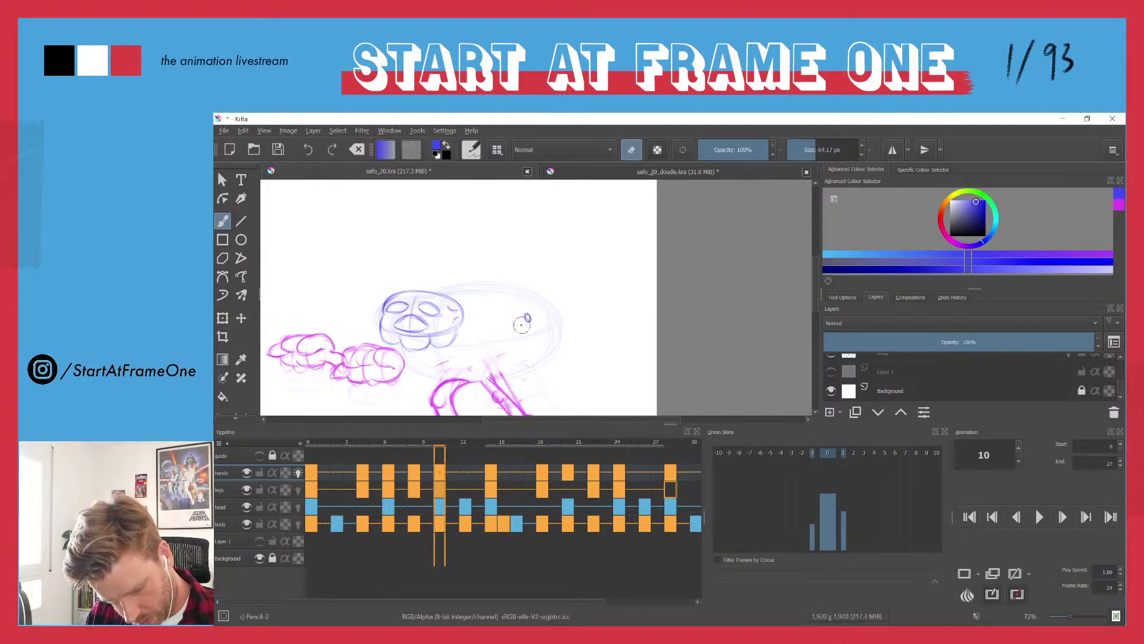
pyautogui.press('Tab')
pyautogui.moveTo(494, 223); pyautogui.dragTo(620, 352)
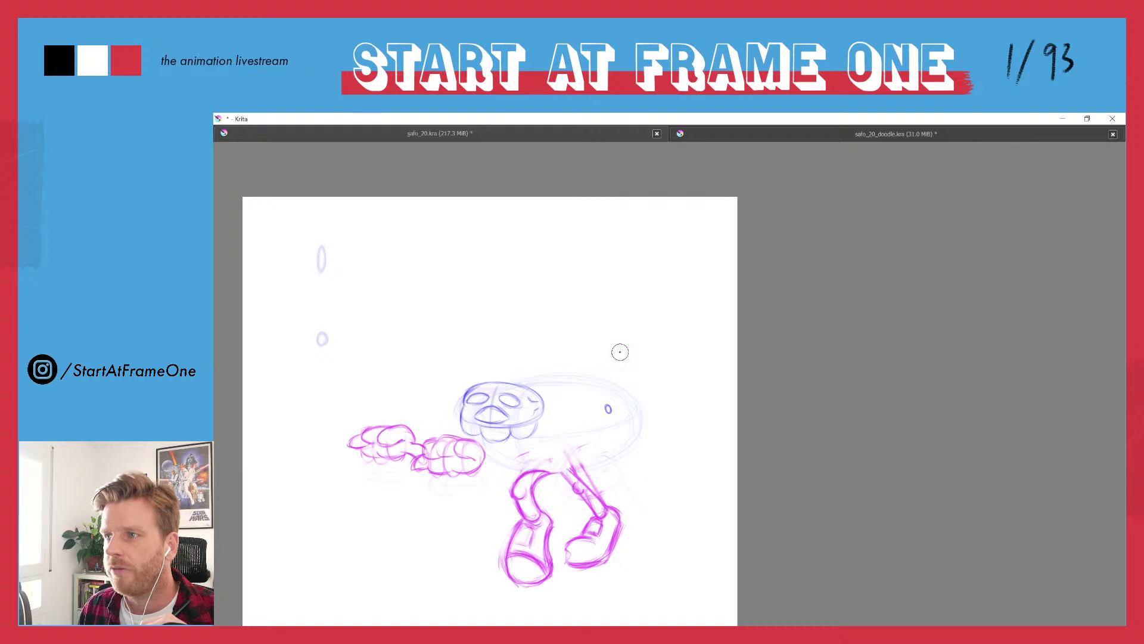
pyautogui.press('Tab')
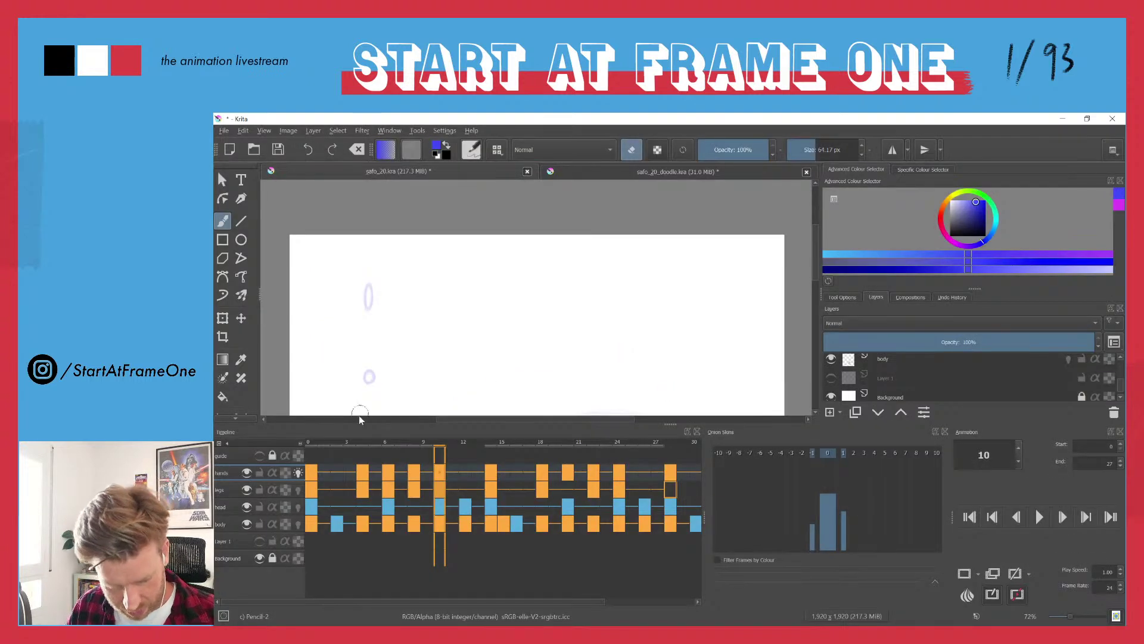
# - Scrub between frames 9 and 14 to compare the hand and leg poses, ending on frame 10
pyautogui.moveTo(446, 444); pyautogui.dragTo(490, 443)
pyautogui.scroll(-6, 536, 298)
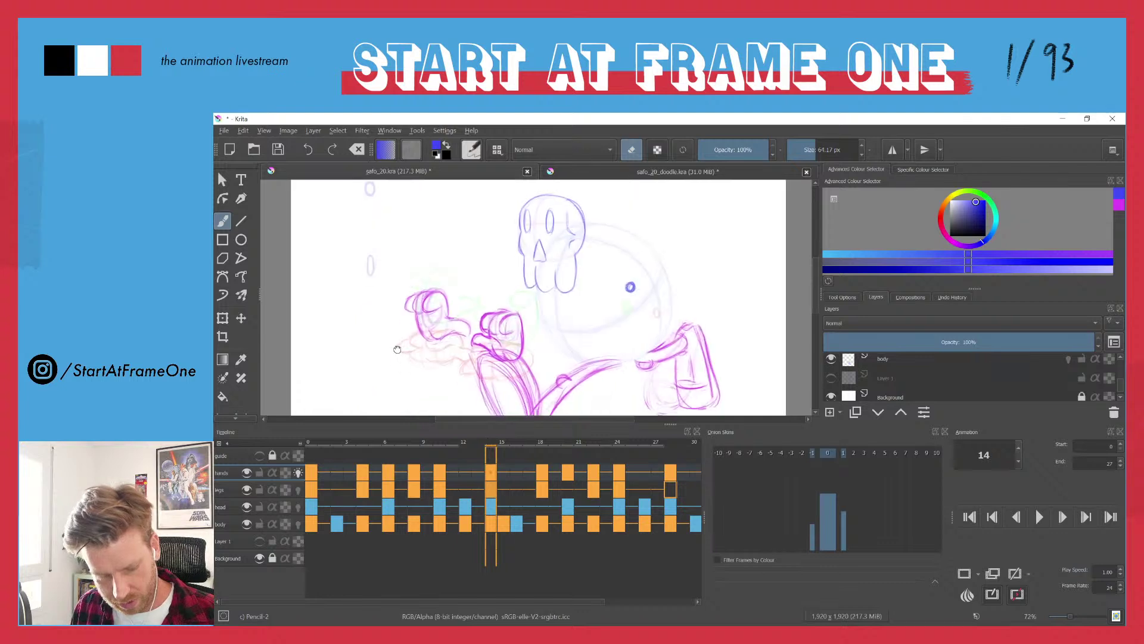
pyautogui.click(464, 445)
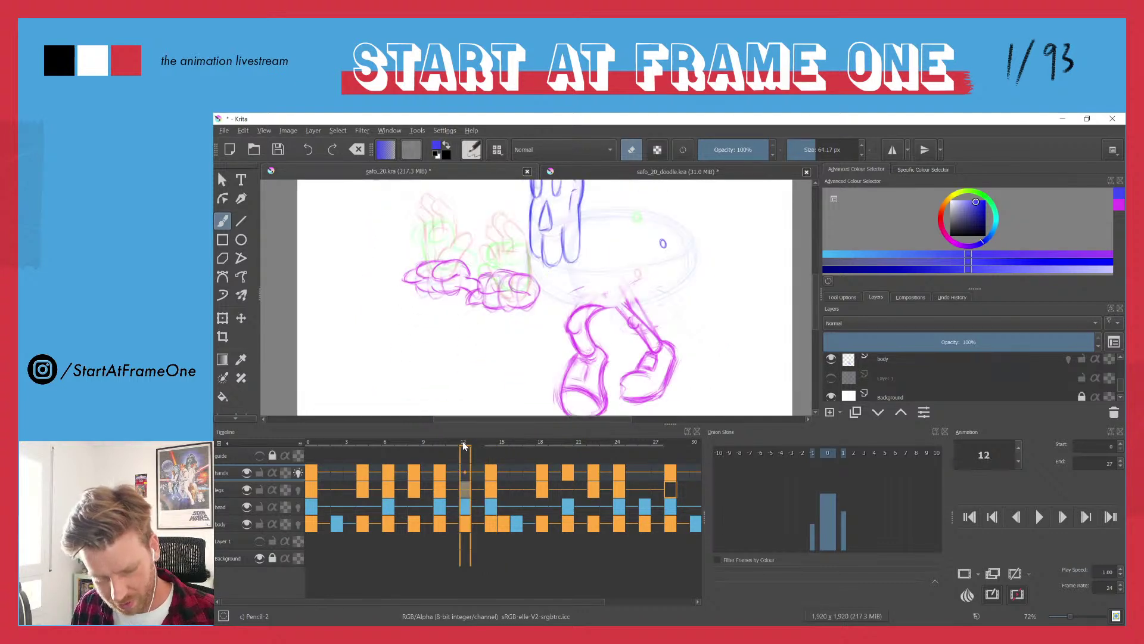
pyautogui.moveTo(465, 445)
pyautogui.mouseDown()
pyautogui.moveTo(492, 446)
pyautogui.moveTo(477, 445)
pyautogui.mouseUp()
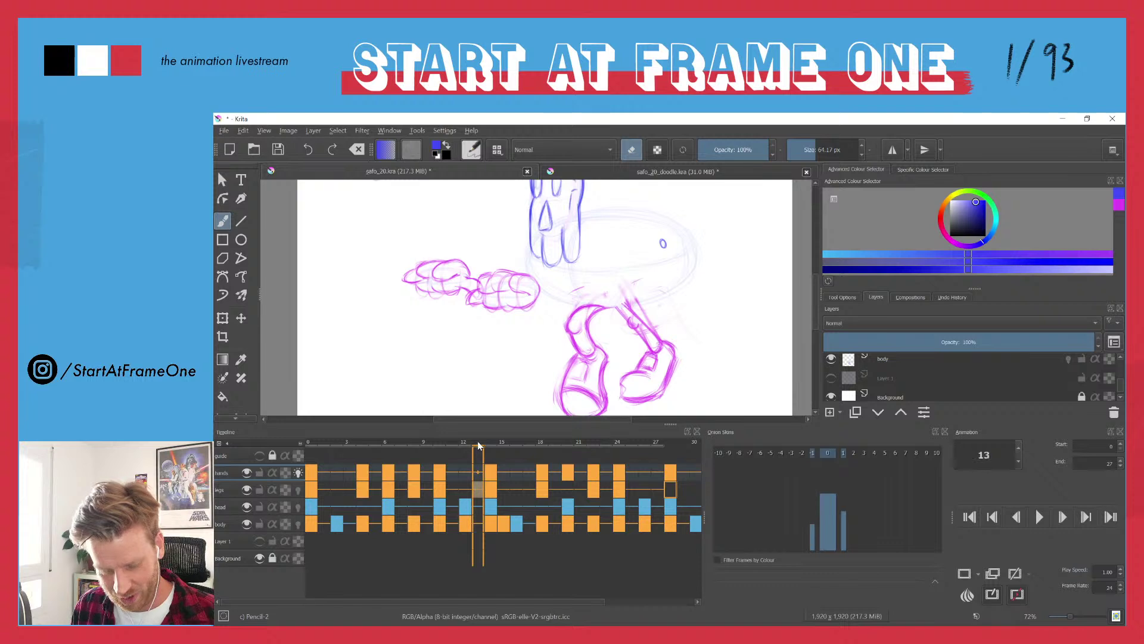
pyautogui.moveTo(420, 363); pyautogui.dragTo(370, 338)
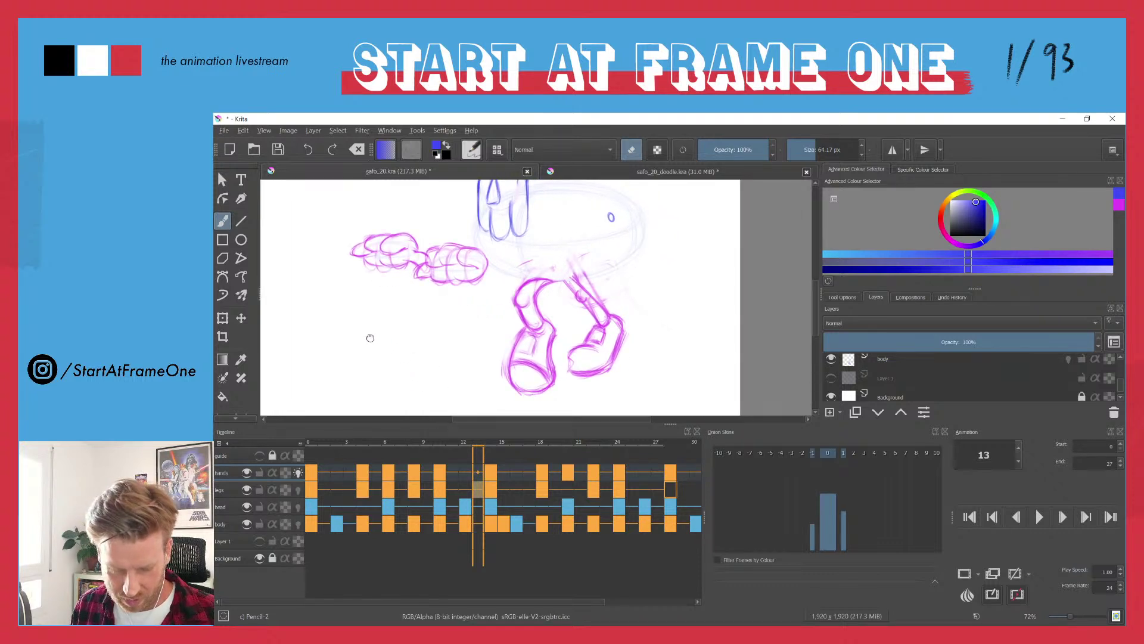
pyautogui.moveTo(478, 446)
pyautogui.mouseDown()
pyautogui.moveTo(431, 427)
pyautogui.moveTo(451, 434)
pyautogui.moveTo(426, 436)
pyautogui.moveTo(437, 437)
pyautogui.mouseUp()
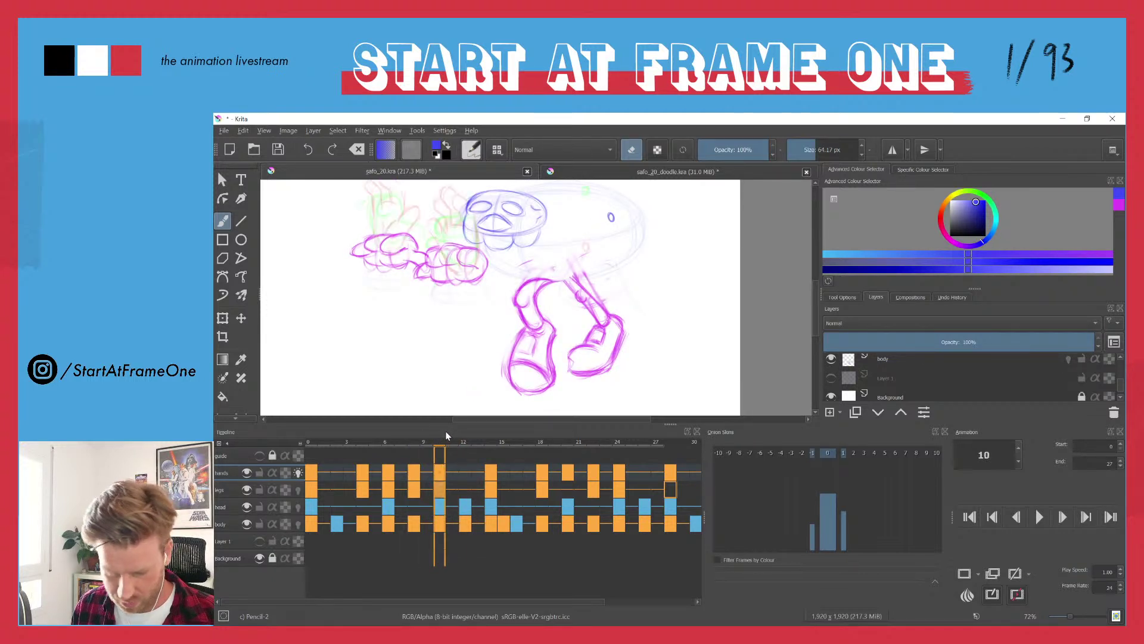
pyautogui.press('Left')
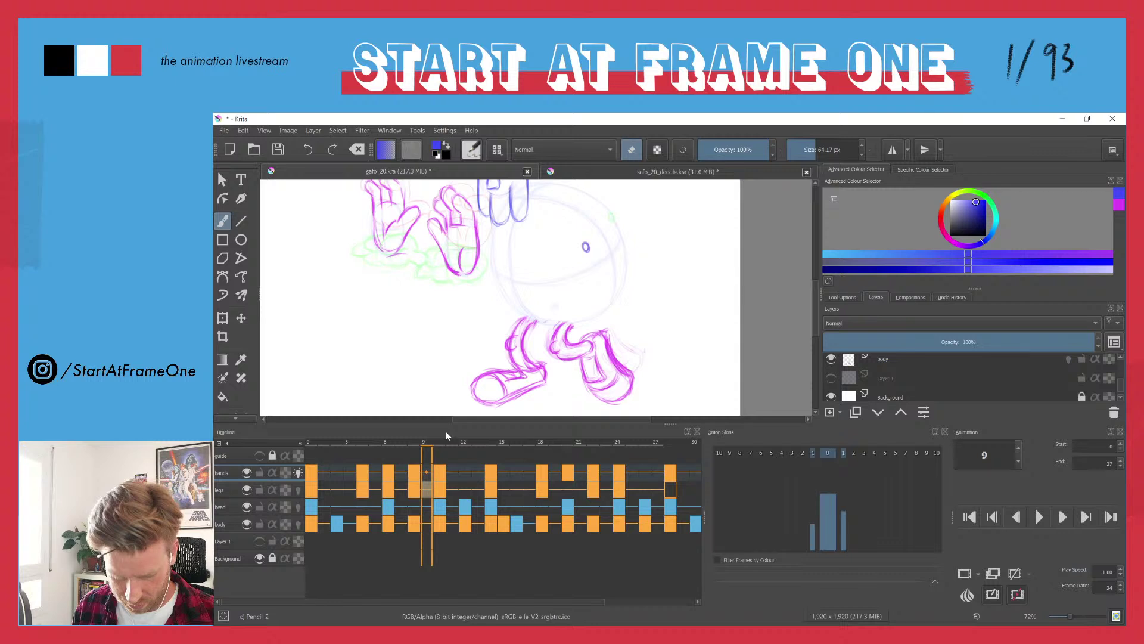
pyautogui.press('Right')
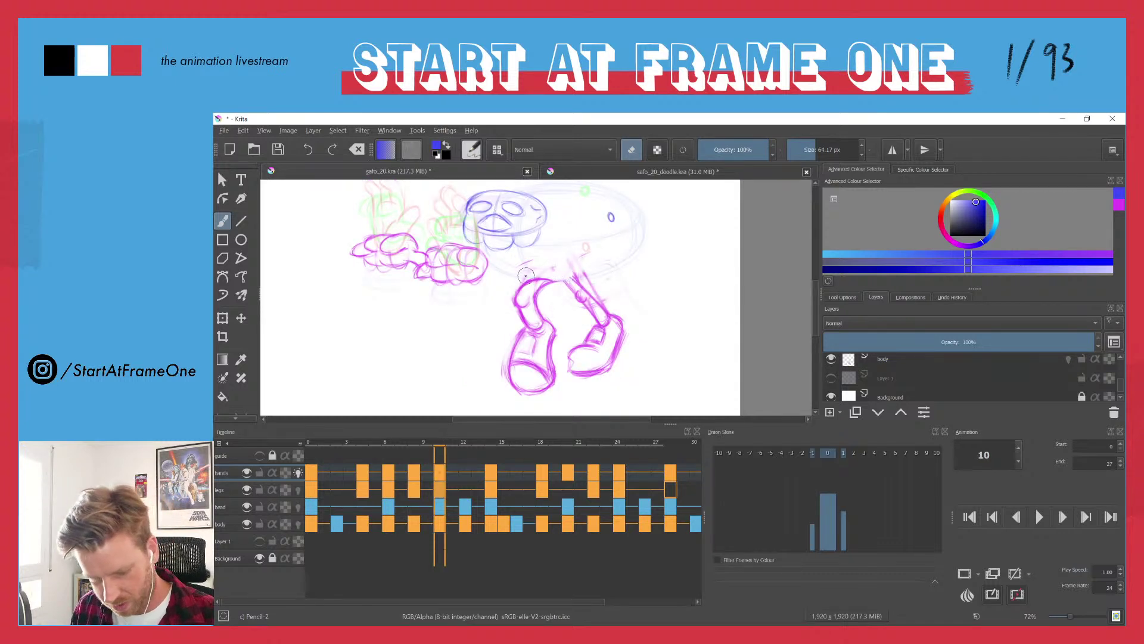
# - Try to clean up and shade the top of the bony leg in blue on frame 10 with the hands layer active
pyautogui.moveTo(518, 285)
pyautogui.mouseDown()
pyautogui.moveTo(519, 295)
pyautogui.moveTo(575, 290)
pyautogui.mouseUp()
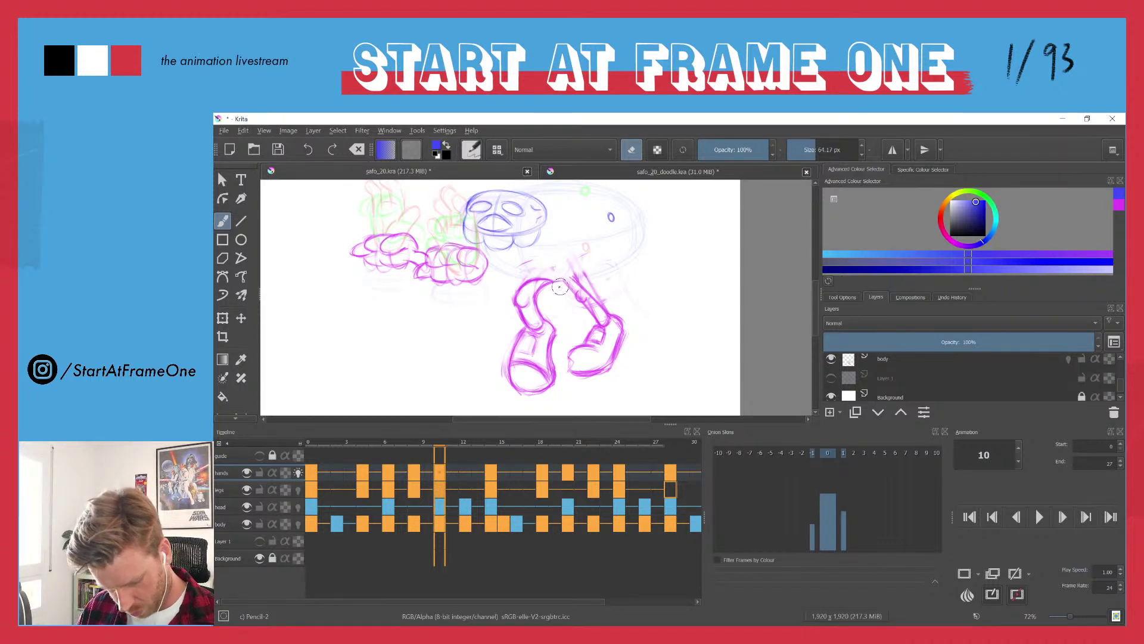
pyautogui.press('e')
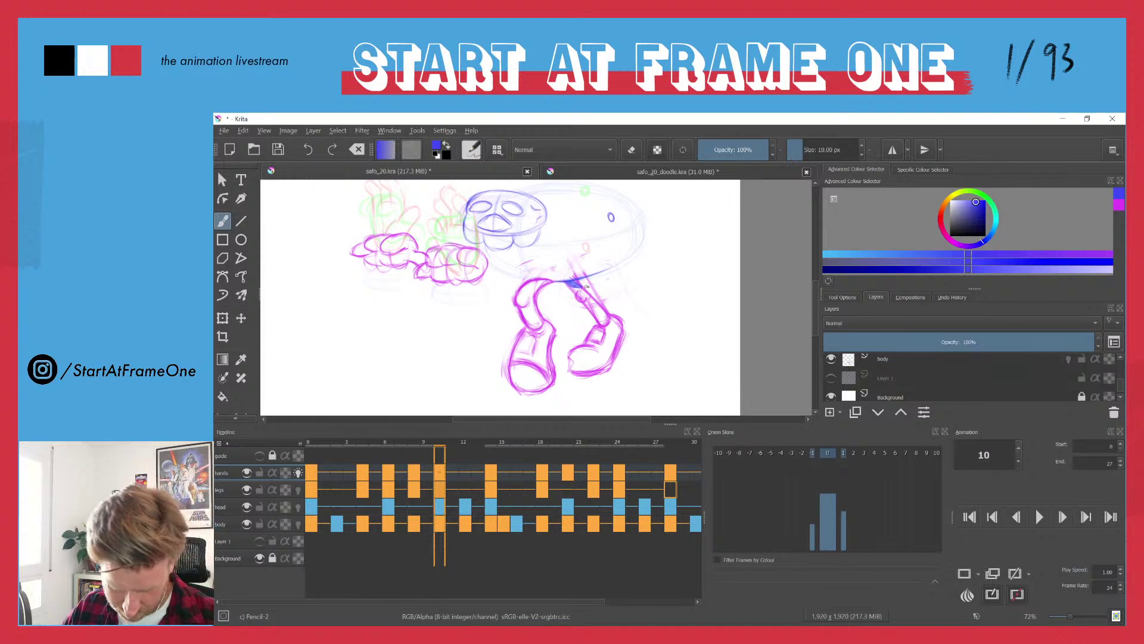
pyautogui.moveTo(569, 288); pyautogui.dragTo(554, 222)
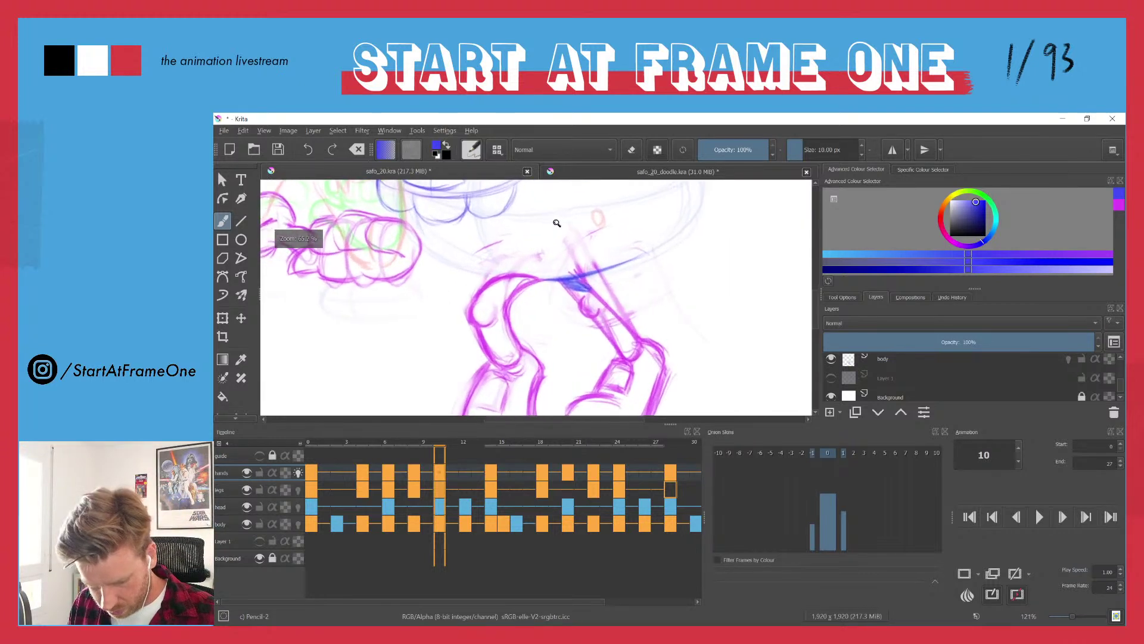
pyautogui.press('e')
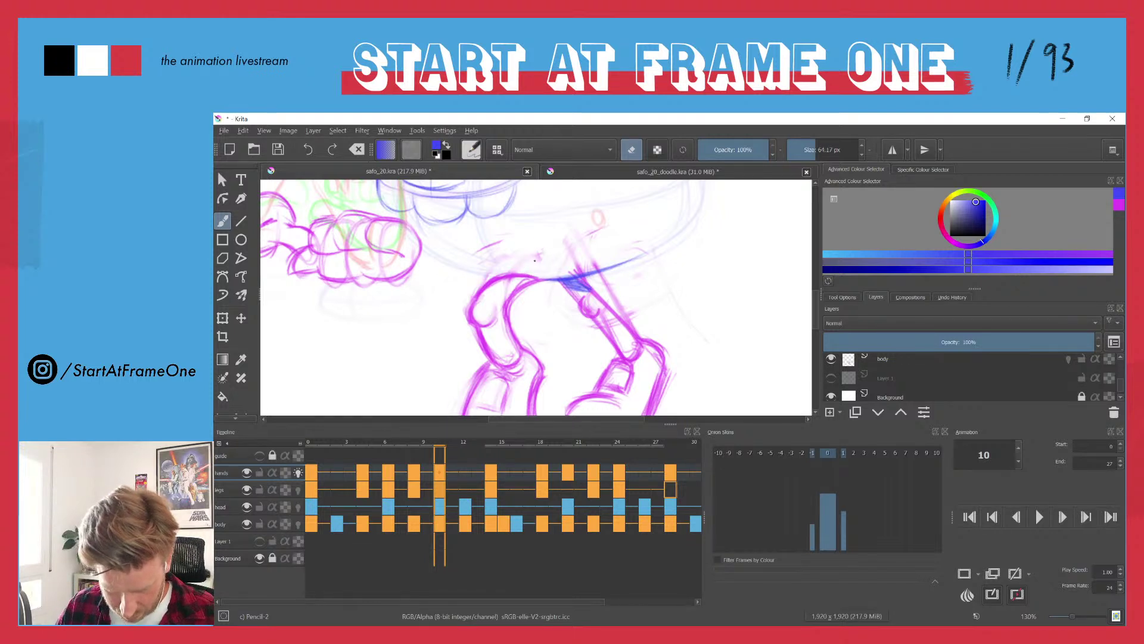
# - Undo the recent blue strokes made at the top of the bony leg on the hands layer
pyautogui.hotkey('ctrl', 'z')
pyautogui.hotkey('ctrl', 'z')
pyautogui.hotkey('ctrl', 'z')
pyautogui.hotkey('ctrl', 'z')
pyautogui.hotkey('ctrl', 'z')
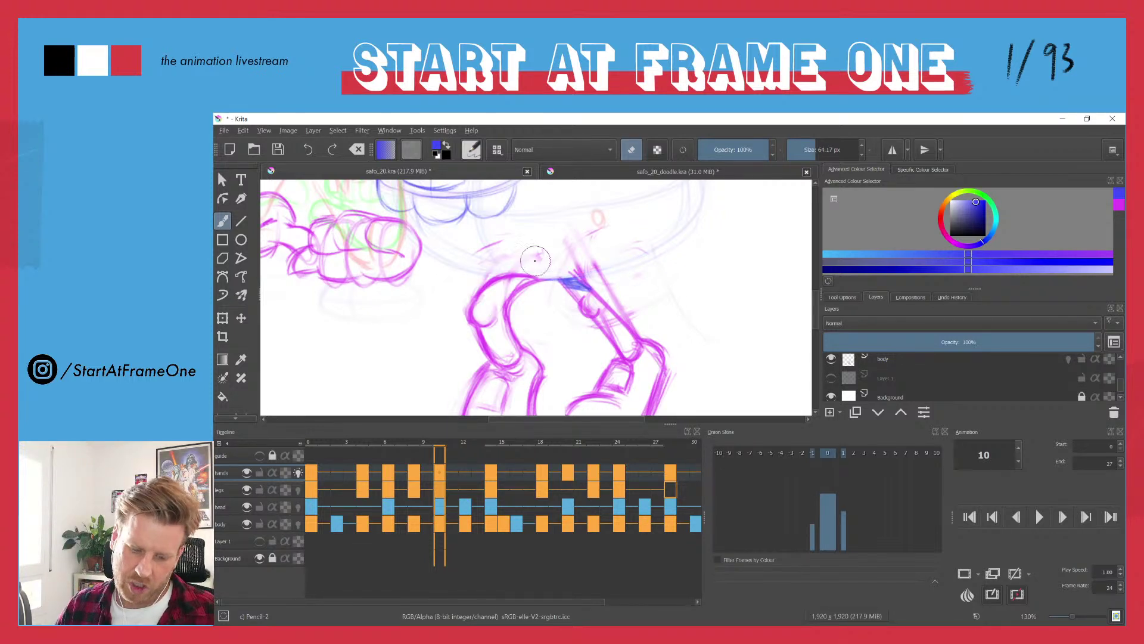
pyautogui.hotkey('ctrl', 'z')
pyautogui.hotkey('ctrl', 'z')
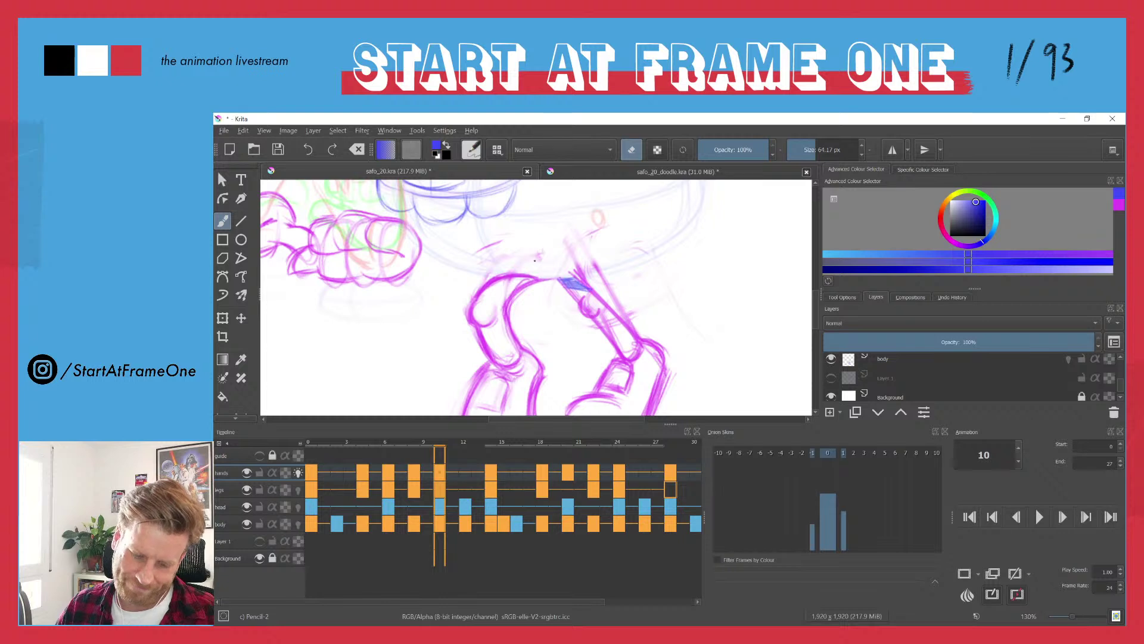
pyautogui.hotkey('ctrl', 'z')
pyautogui.hotkey('ctrl', 'z')
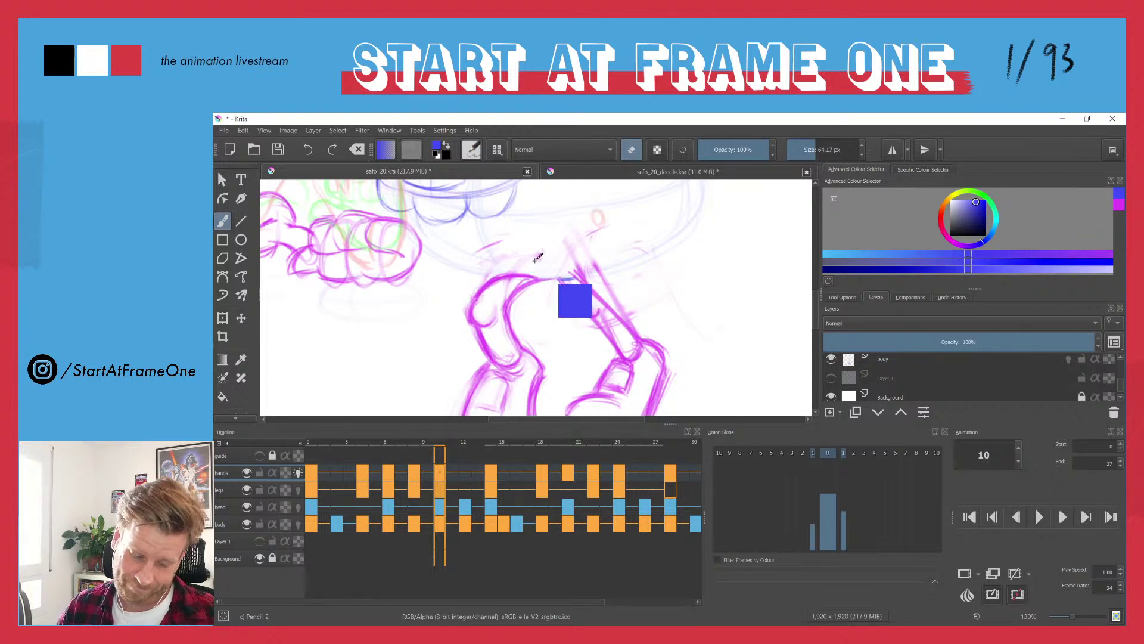
# - On the legs layer at frame 10, shade the top of the bony leg with blue hatching where it meets the body
pyautogui.click(220, 490)
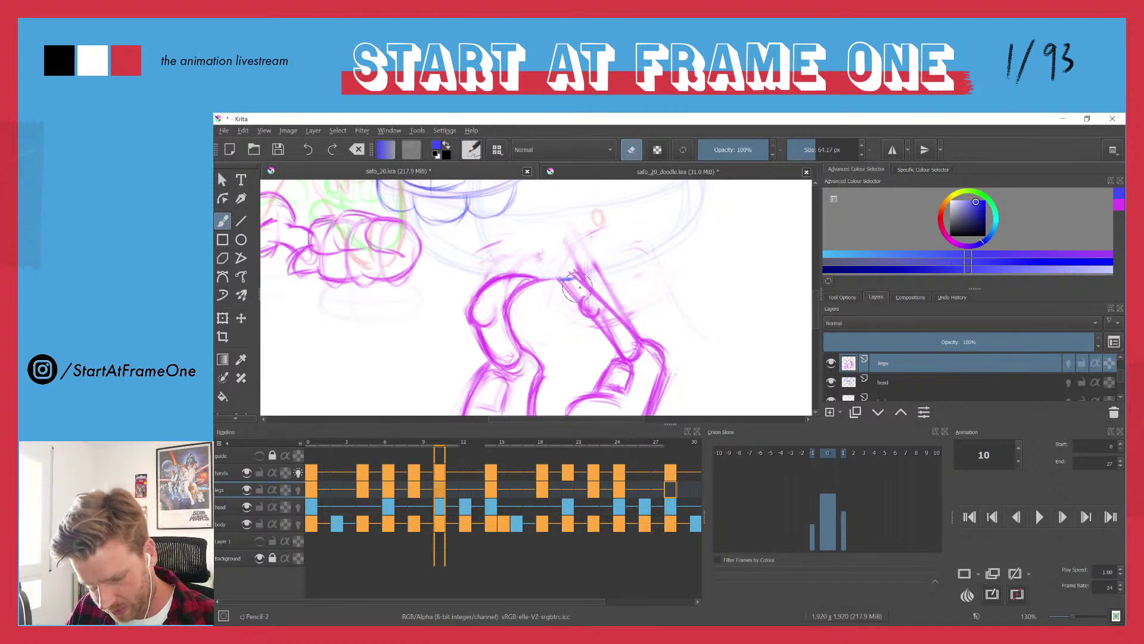
pyautogui.press('e')
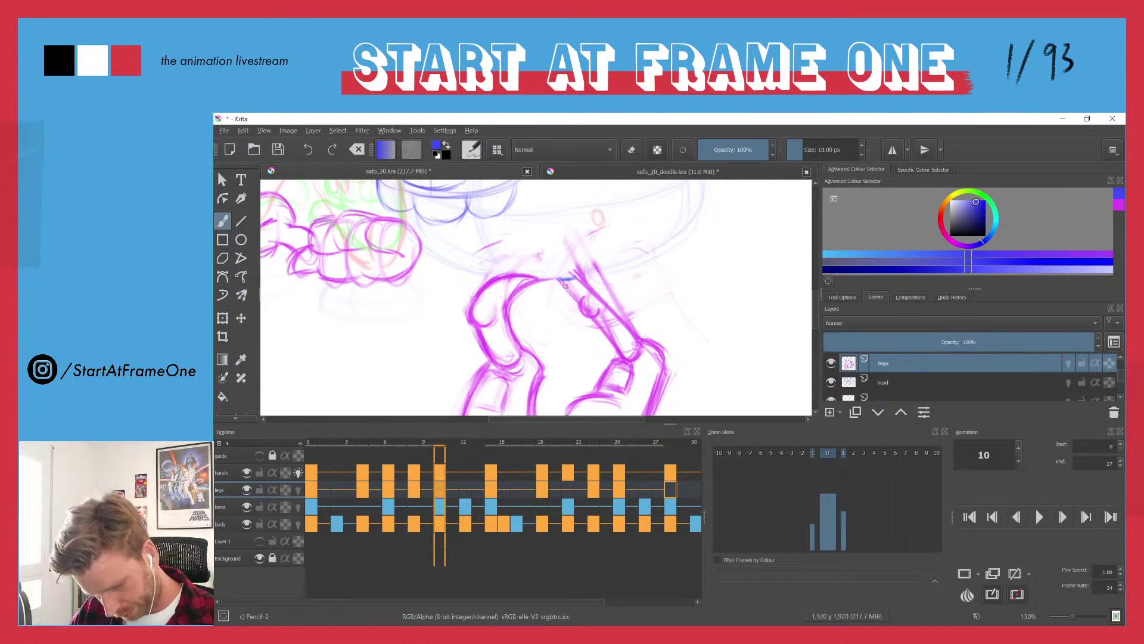
pyautogui.moveTo(571, 290)
pyautogui.mouseDown()
pyautogui.moveTo(590, 291)
pyautogui.moveTo(578, 275)
pyautogui.mouseUp()
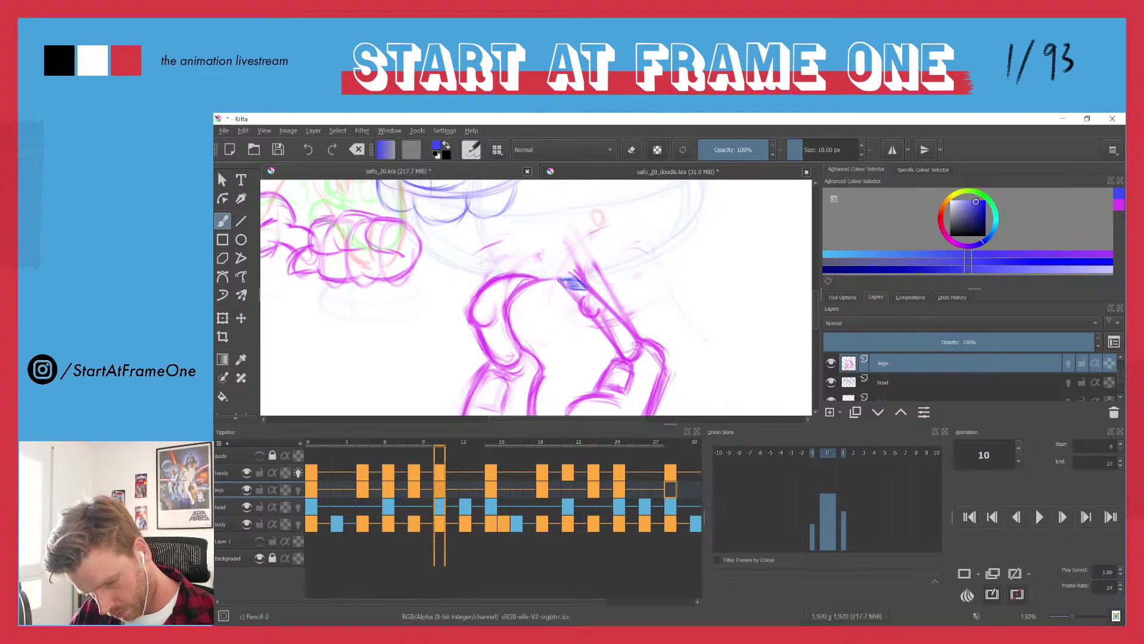
pyautogui.moveTo(561, 280)
pyautogui.mouseDown()
pyautogui.moveTo(605, 271)
pyautogui.moveTo(580, 275)
pyautogui.mouseUp()
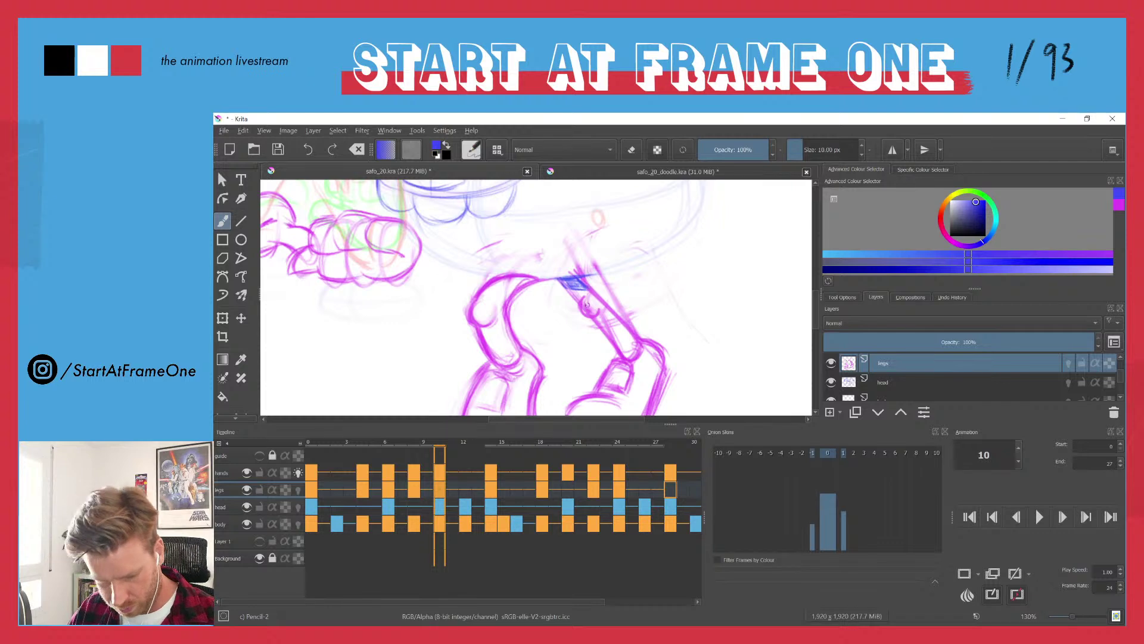
# - Erase the rough magenta knee of the bony leg on frame 10 and redraw its rounded outline in blue
pyautogui.press('e')
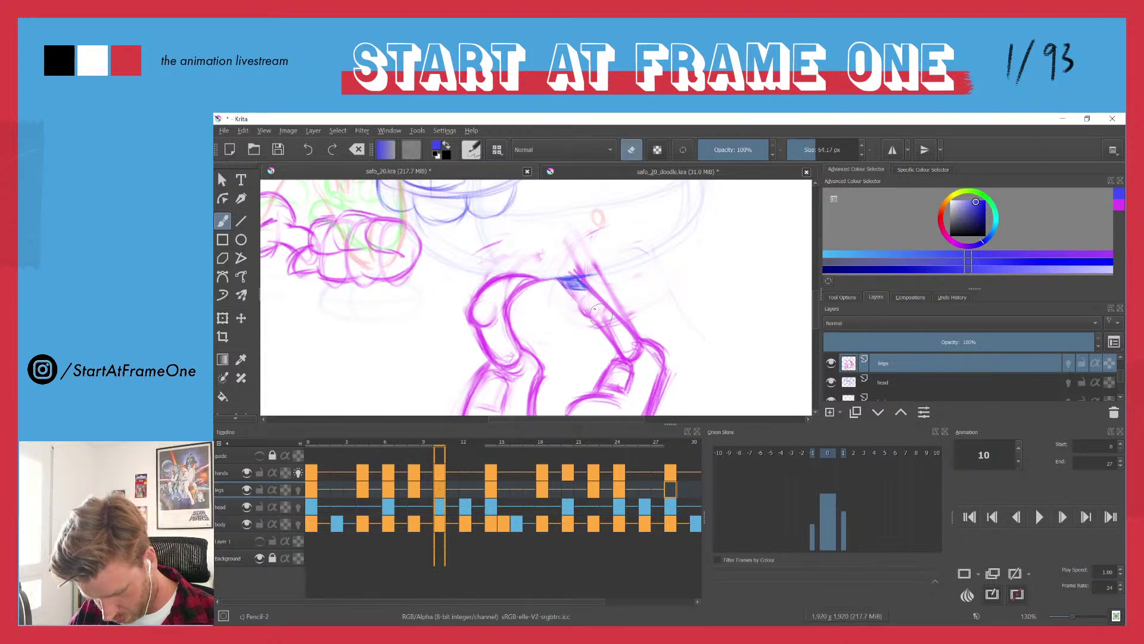
pyautogui.press('e')
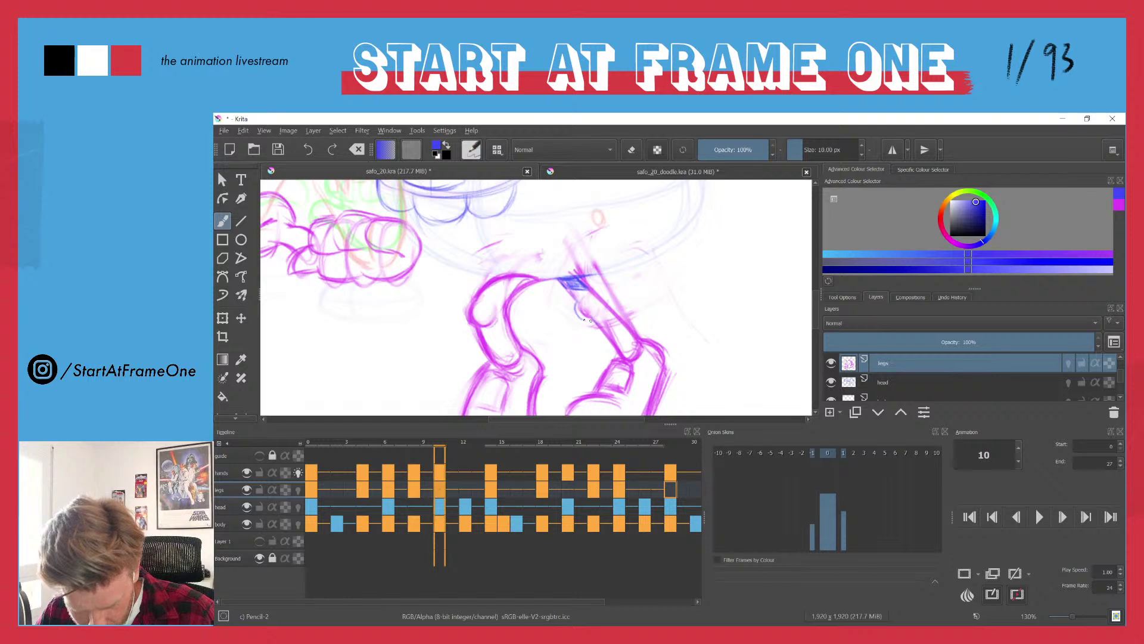
pyautogui.moveTo(575, 303); pyautogui.dragTo(585, 320)
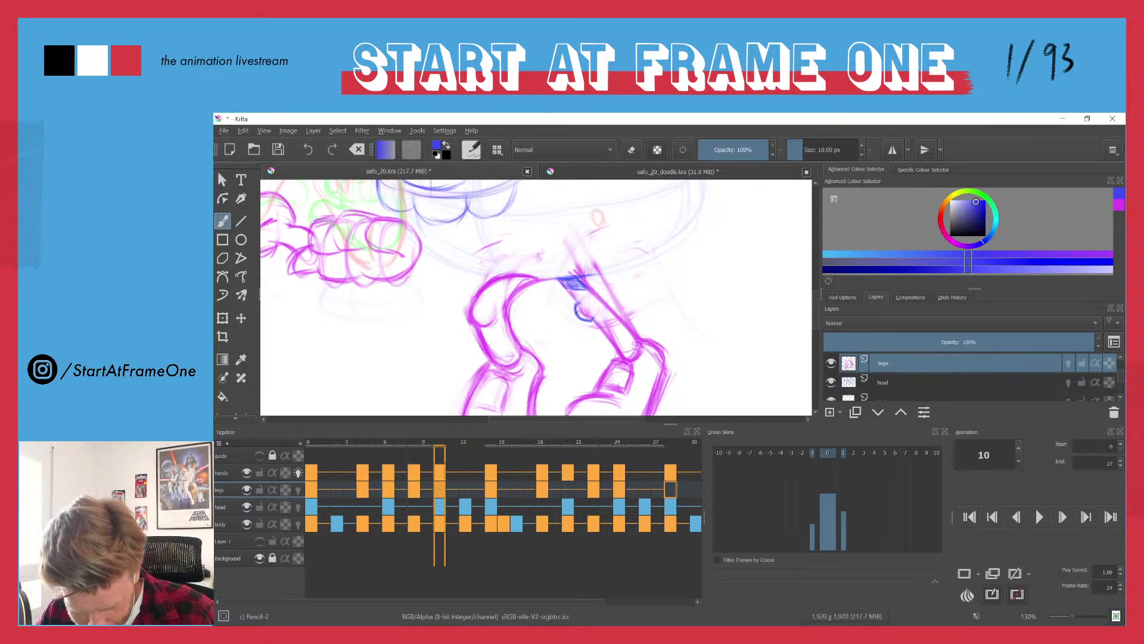
pyautogui.moveTo(575, 303); pyautogui.dragTo(591, 319)
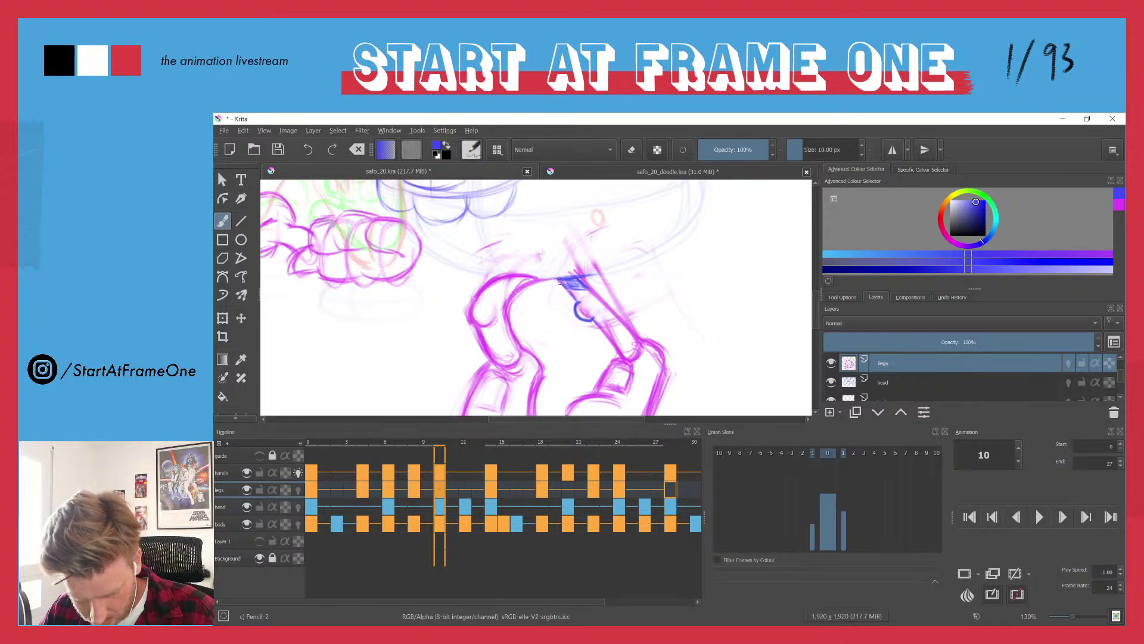
# - Undo the blue arrow beside the bony legs on frame 10 and add small blue shading marks just below both knees
pyautogui.scroll(-3, 483, 290)
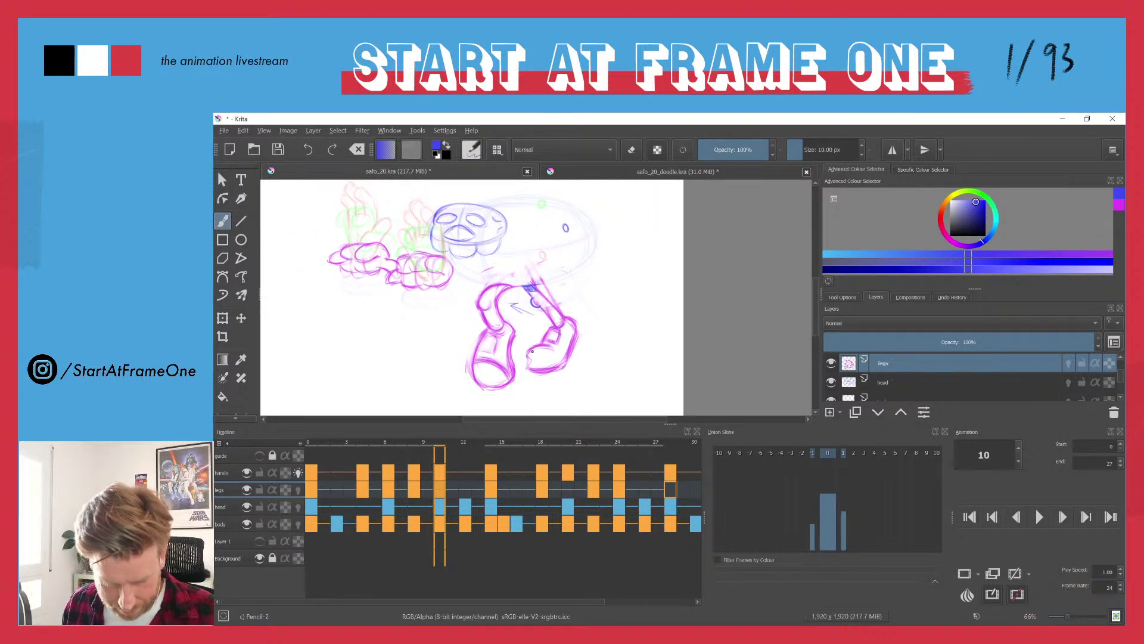
pyautogui.hotkey('ctrl', 'z')
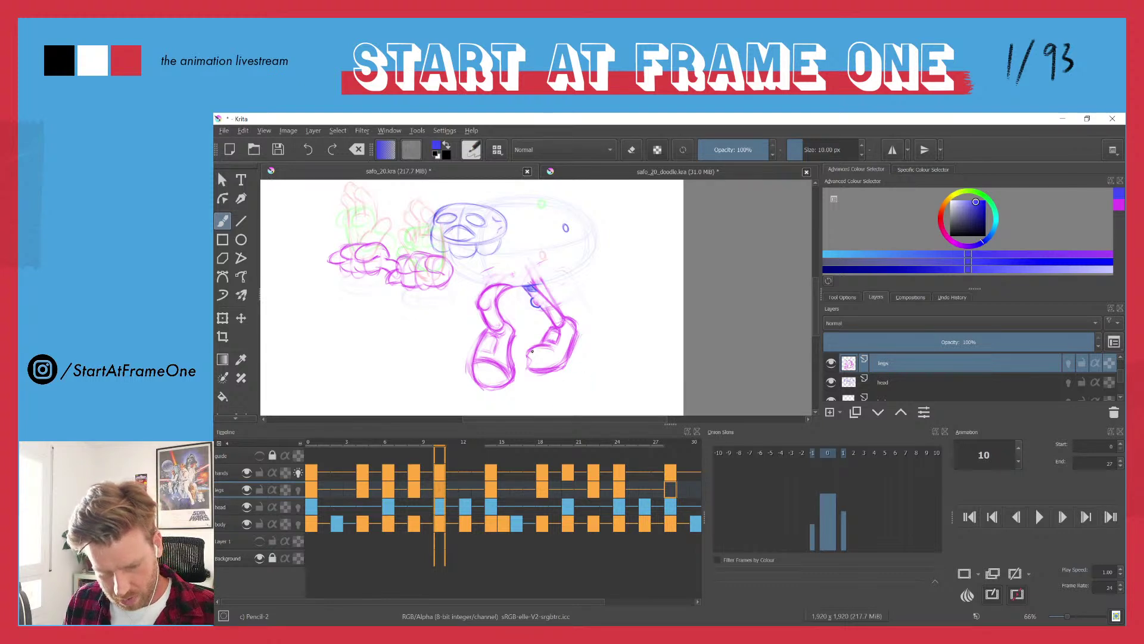
pyautogui.scroll(3, 536, 304)
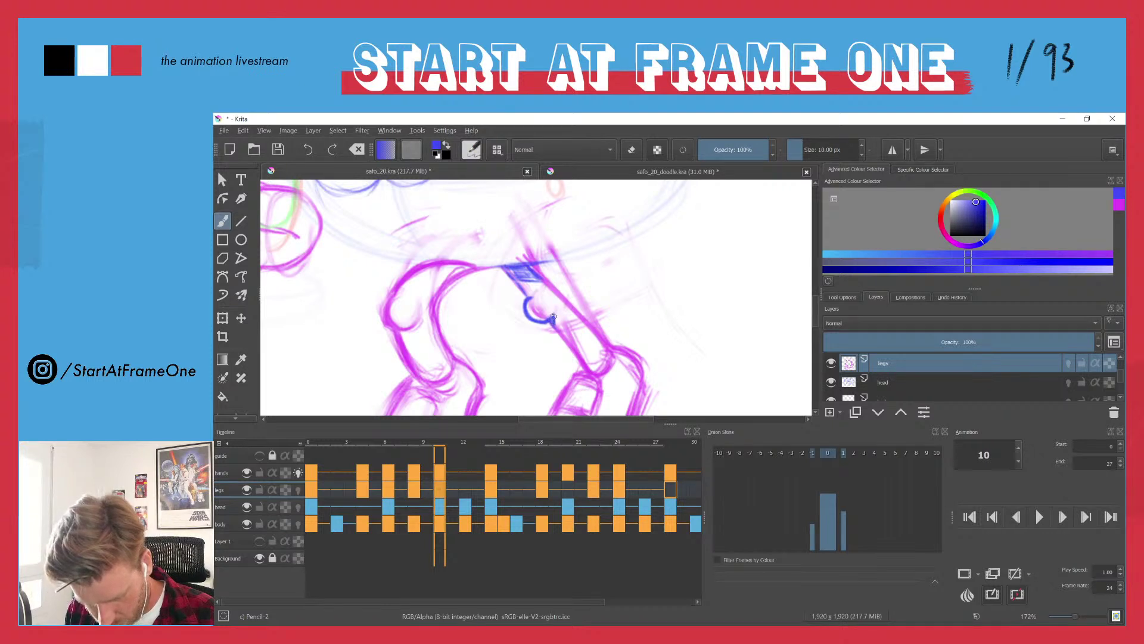
pyautogui.scroll(-5, 542, 320)
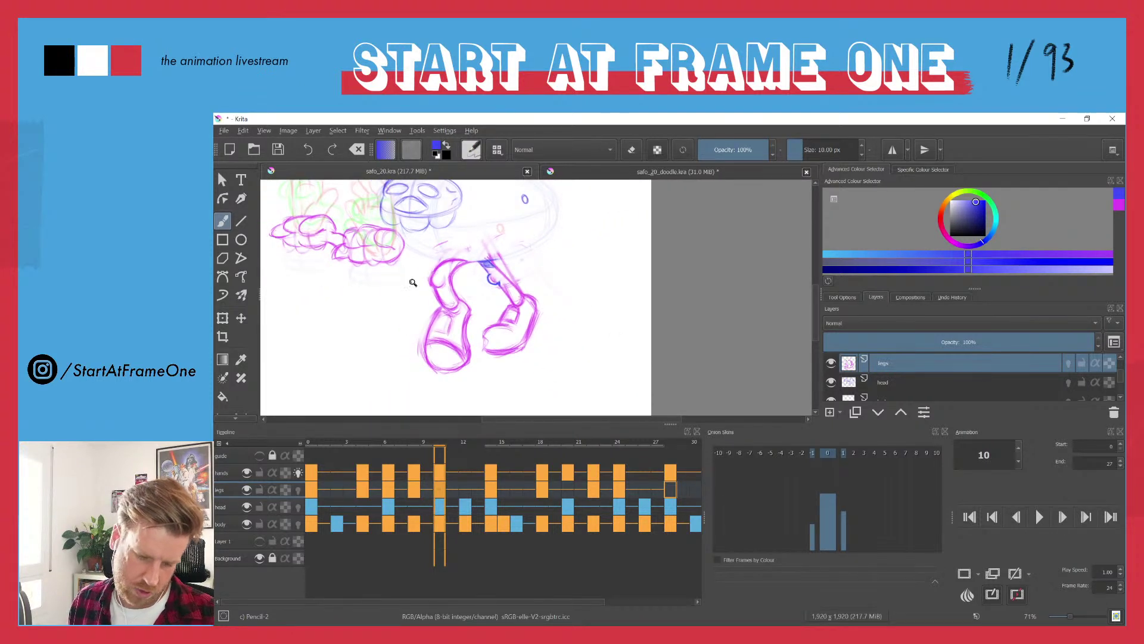
pyautogui.scroll(4, 419, 290)
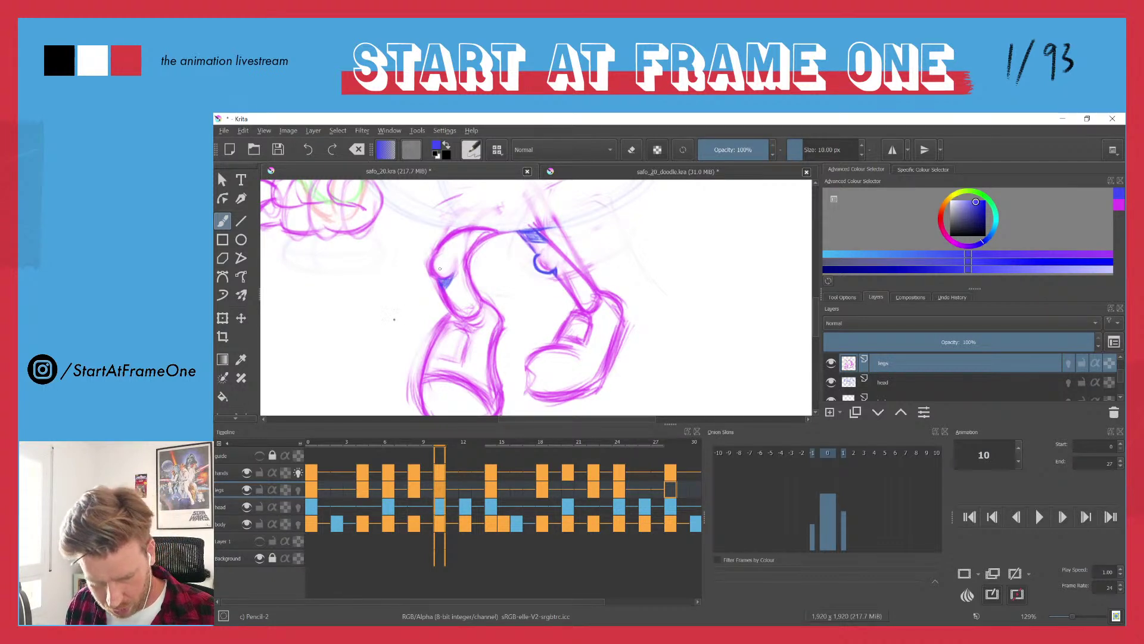
pyautogui.moveTo(436, 275)
pyautogui.mouseDown()
pyautogui.moveTo(392, 316)
pyautogui.moveTo(415, 309)
pyautogui.mouseUp()
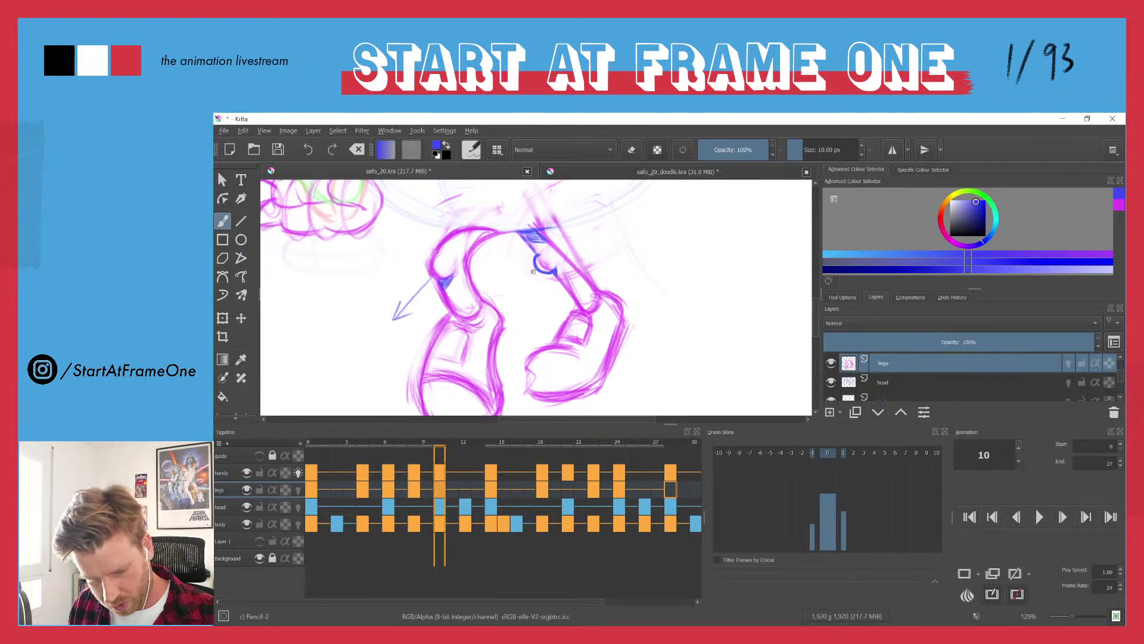
pyautogui.moveTo(533, 271)
pyautogui.mouseDown()
pyautogui.moveTo(503, 282)
pyautogui.moveTo(516, 284)
pyautogui.mouseUp()
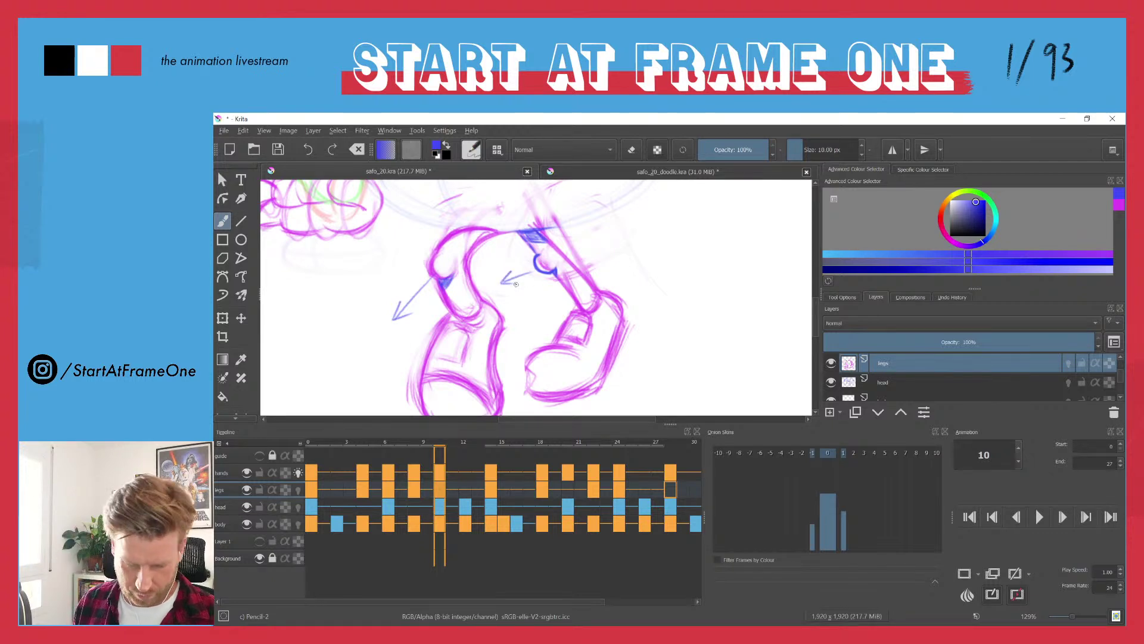
pyautogui.hotkey('ctrl', 'z')
pyautogui.hotkey('ctrl', 'z')
pyautogui.hotkey('ctrl', 'z')
pyautogui.hotkey('ctrl', 'z')
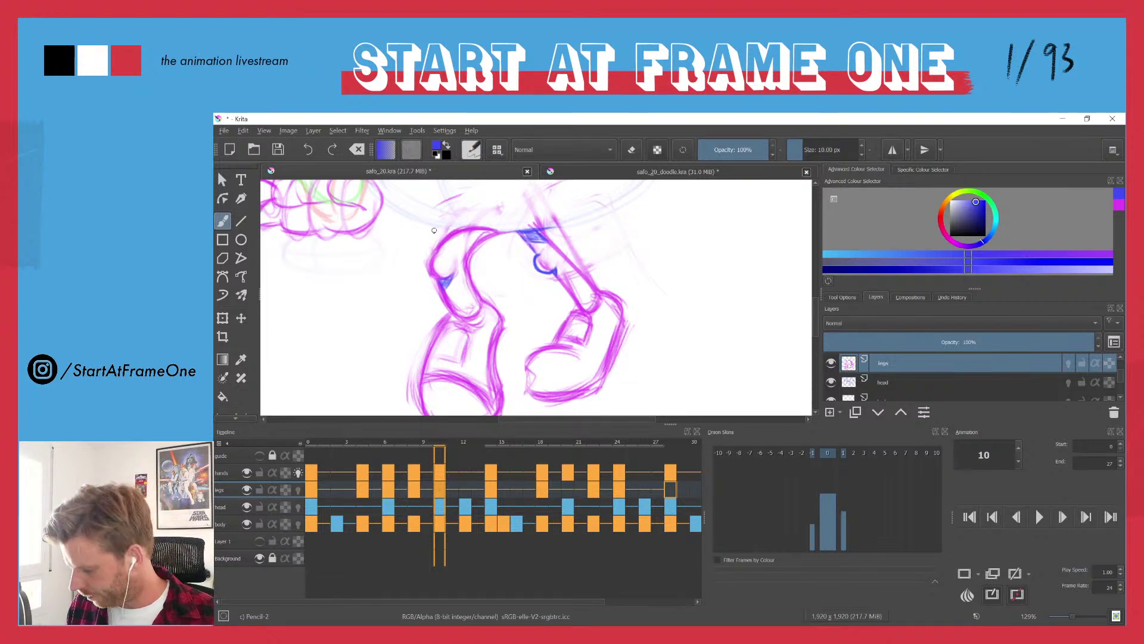
# - Play back the run animation and return to frame 0
pyautogui.moveTo(401, 263); pyautogui.dragTo(425, 351)
pyautogui.moveTo(458, 338); pyautogui.dragTo(469, 345)
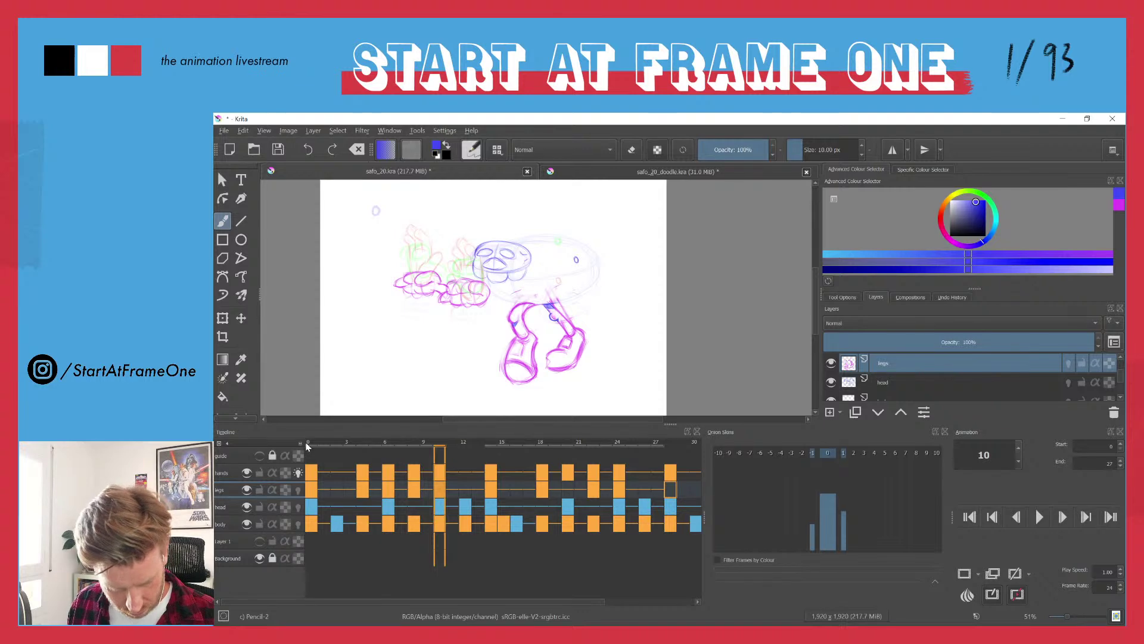
pyautogui.press('space')
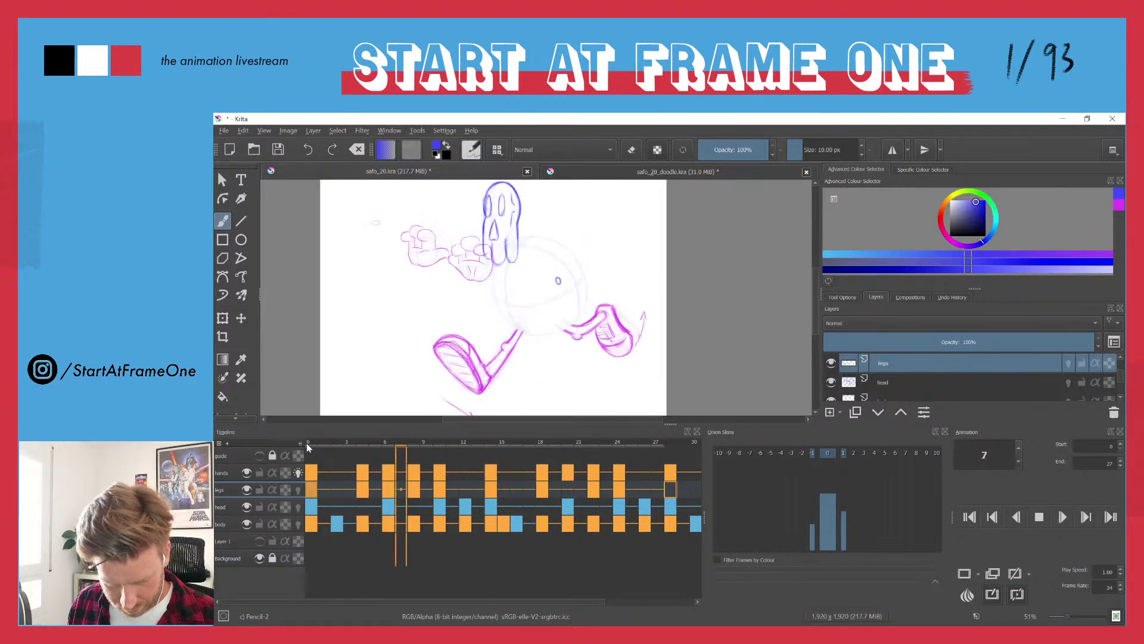
pyautogui.click(307, 443)
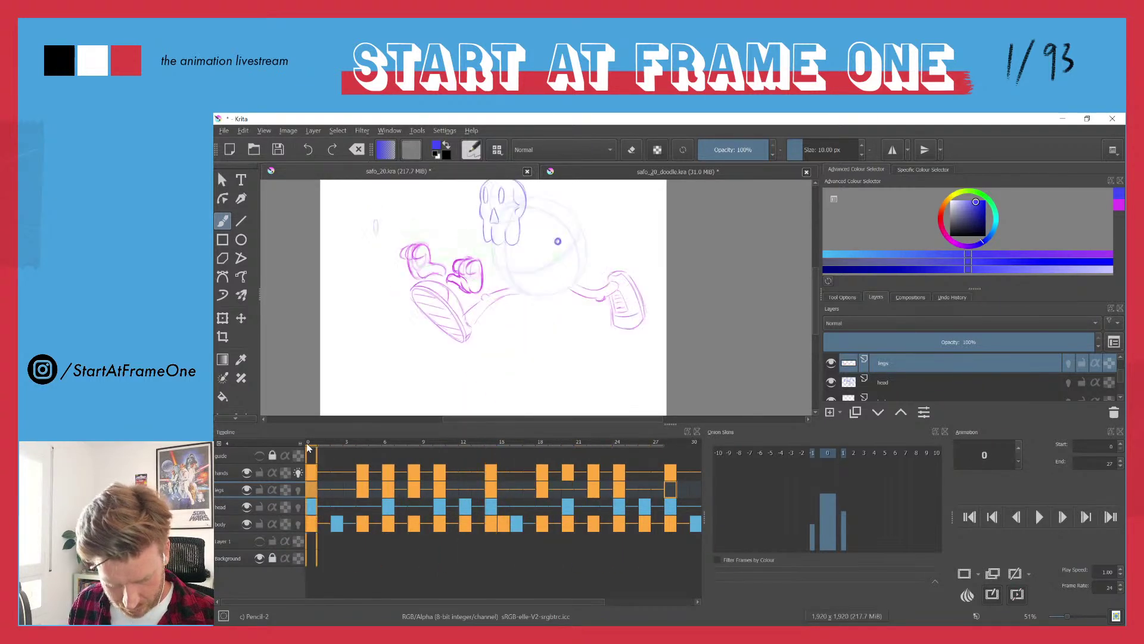
# - On the hands layer at frame 10, rough in a straight blue arm line from below the shoulder circle towards the near hand
pyautogui.click(232, 475)
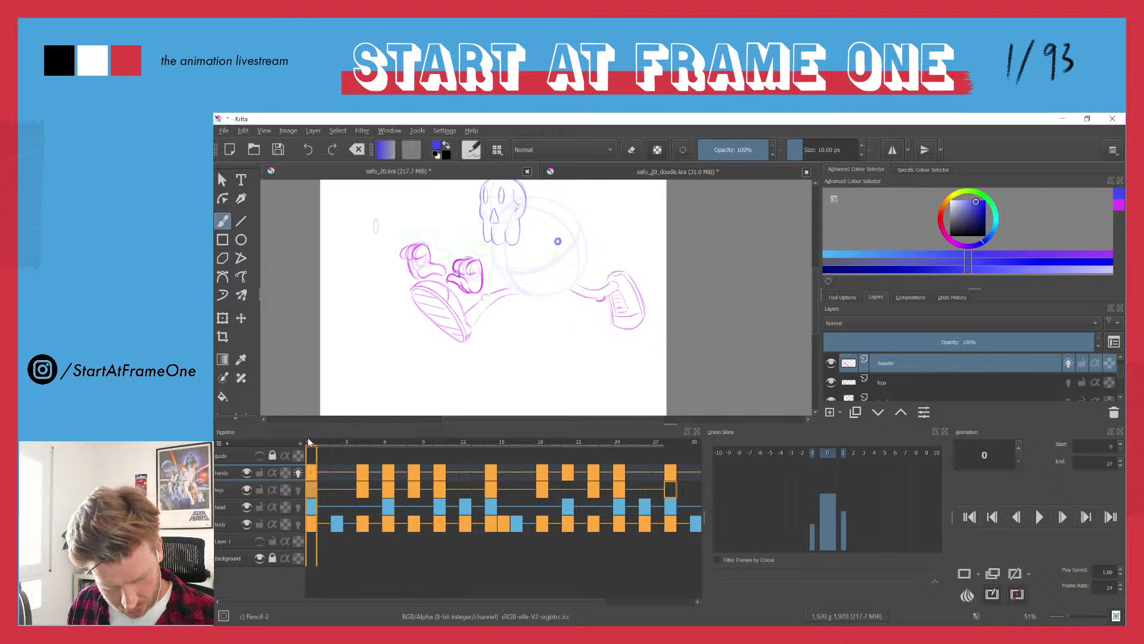
pyautogui.click(366, 441)
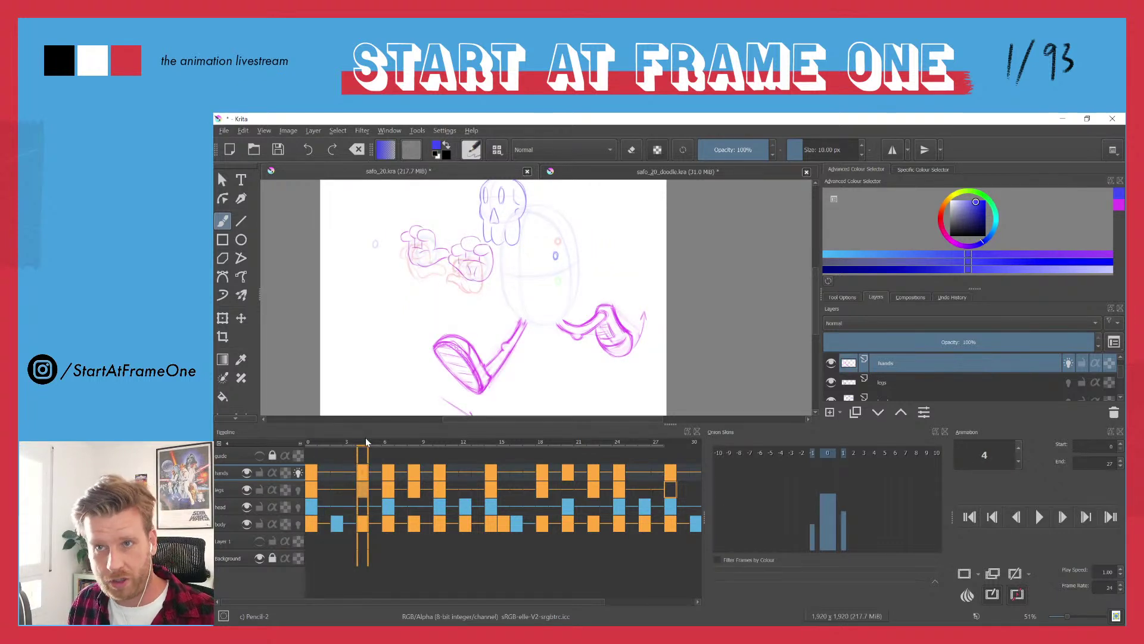
pyautogui.click(413, 441)
pyautogui.moveTo(412, 439); pyautogui.dragTo(444, 430)
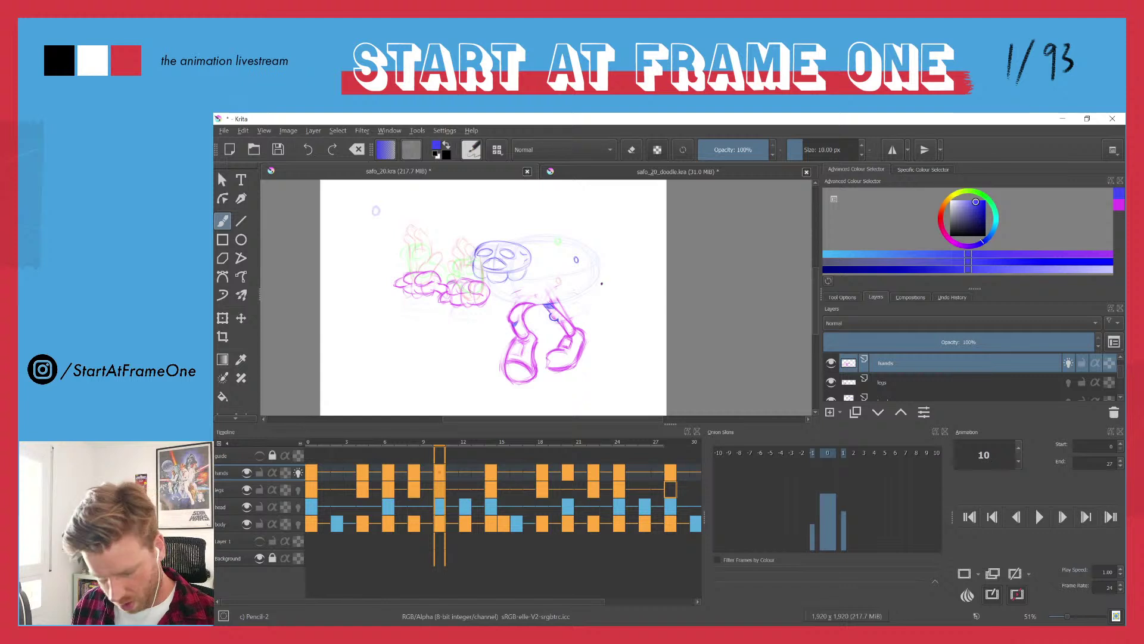
pyautogui.scroll(3, 557, 282)
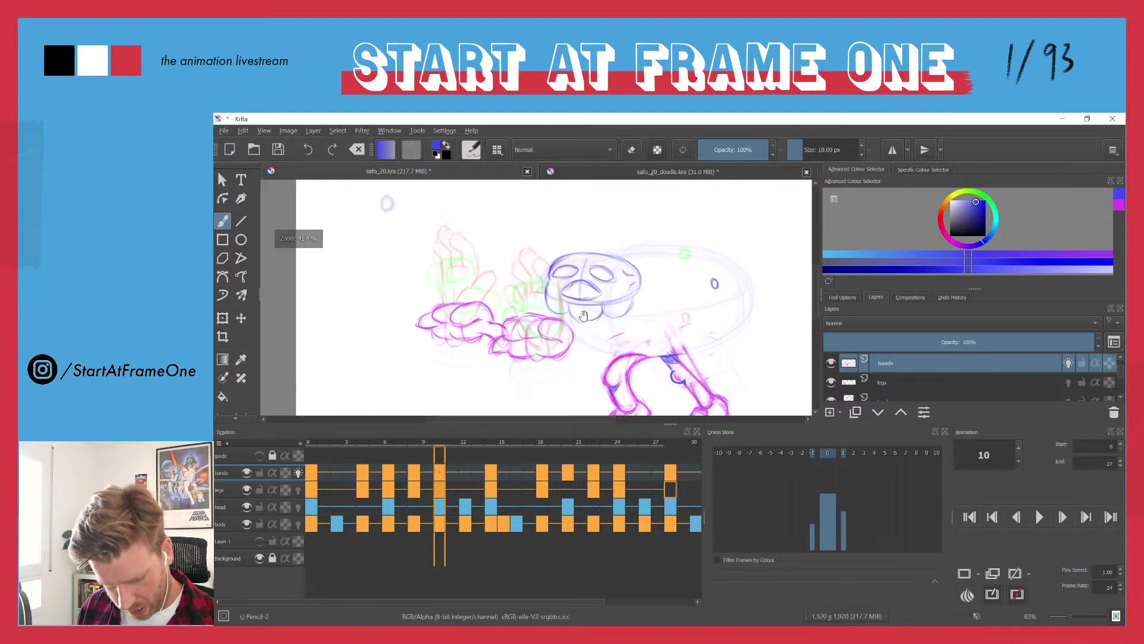
pyautogui.keyDown('ctrl'); pyautogui.click(616, 293); pyautogui.keyUp('ctrl')
pyautogui.keyDown('ctrl'); pyautogui.click(596, 299); pyautogui.keyUp('ctrl')
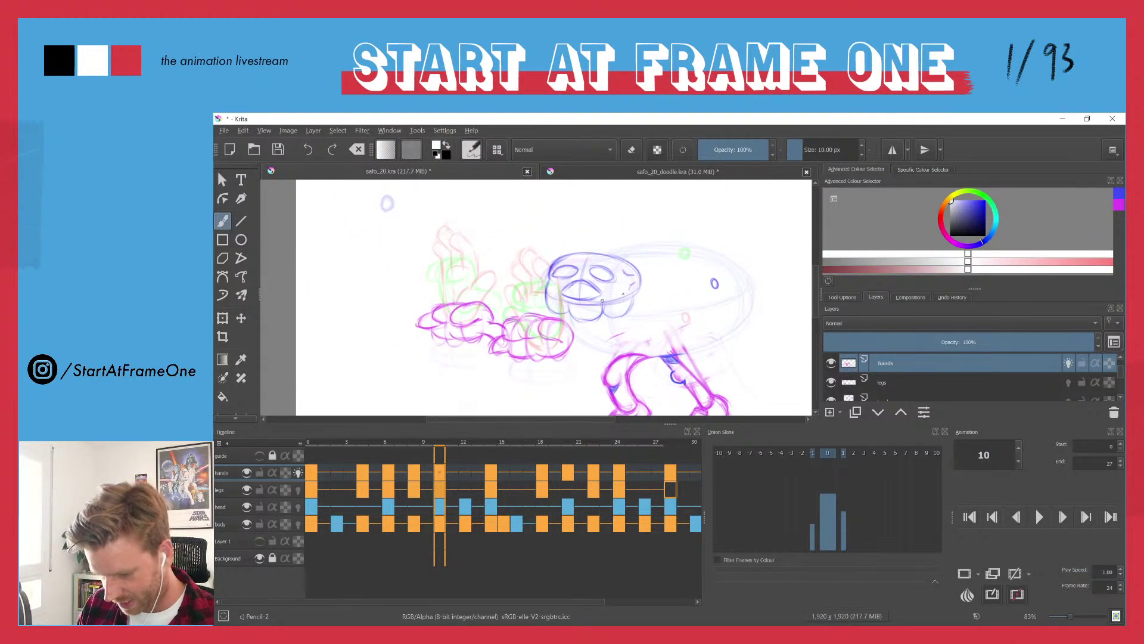
pyautogui.click(1119, 193)
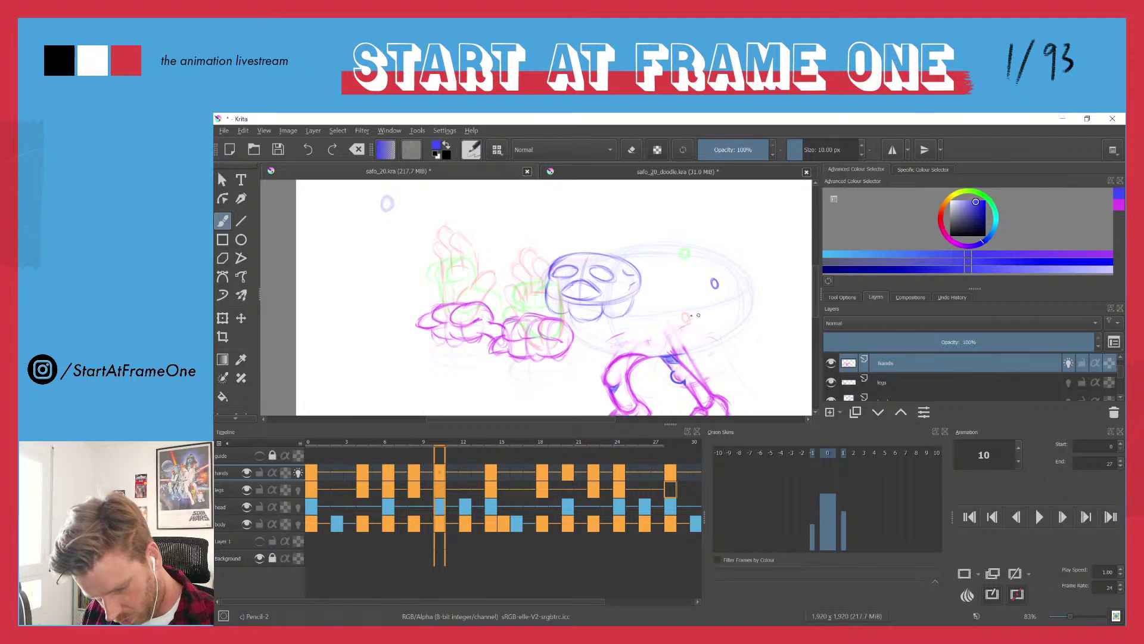
pyautogui.moveTo(712, 292); pyautogui.dragTo(589, 342)
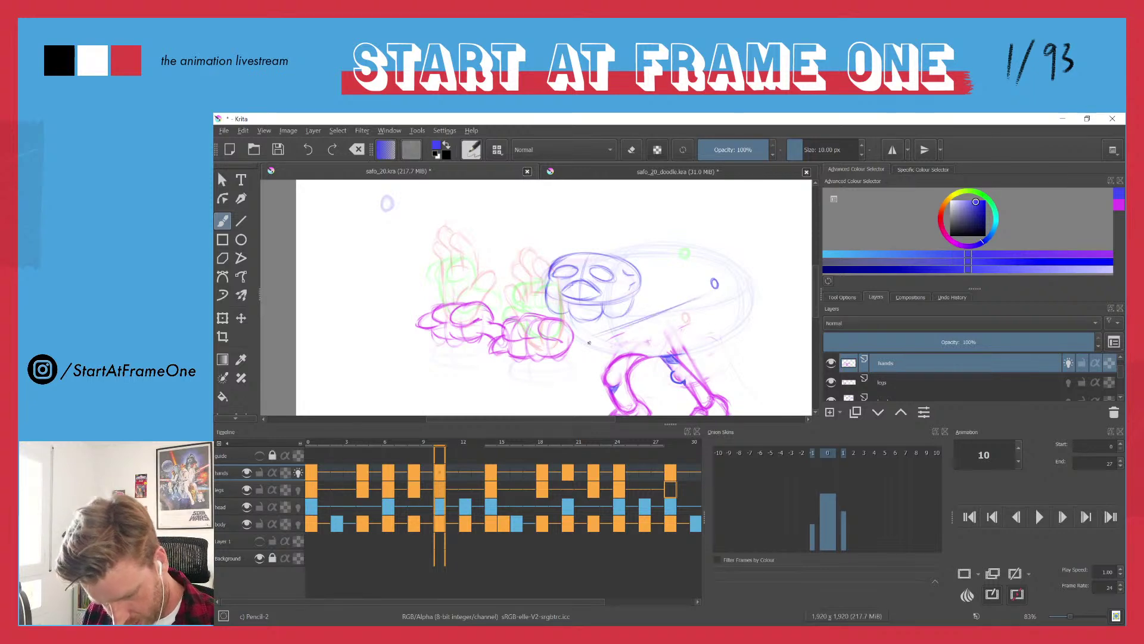
# - In canvas-only mode, build the line up into a straight, double-outlined blue arm joining the shoulder circle to the near hand
pyautogui.press('Tab')
pyautogui.scroll(-1, 613, 352)
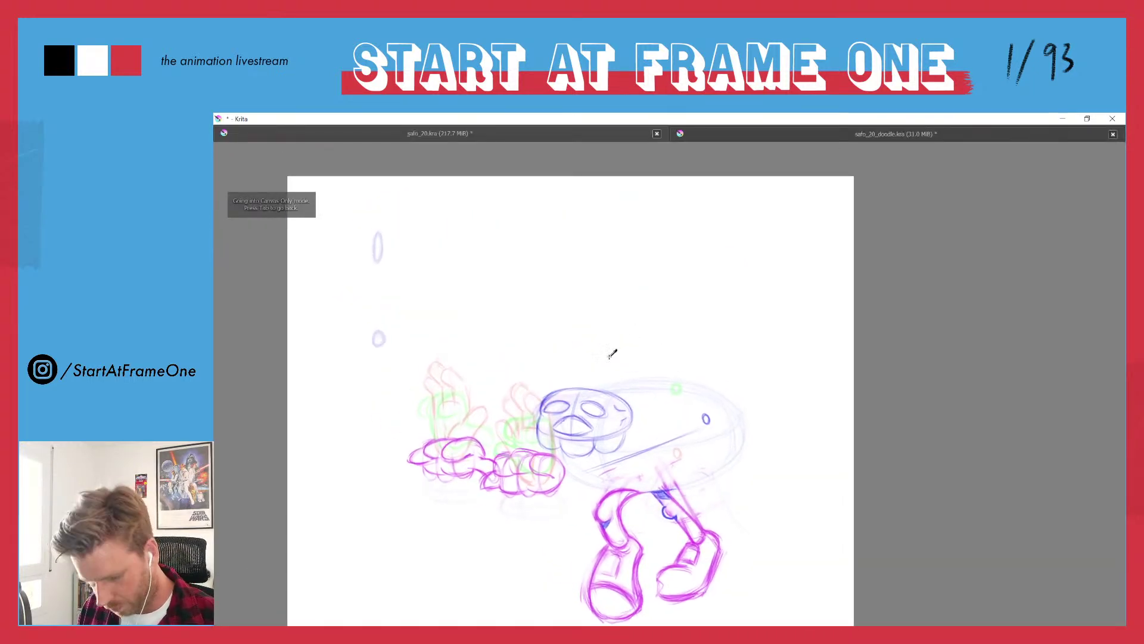
pyautogui.scroll(3, 628, 364)
pyautogui.moveTo(628, 365); pyautogui.dragTo(649, 296)
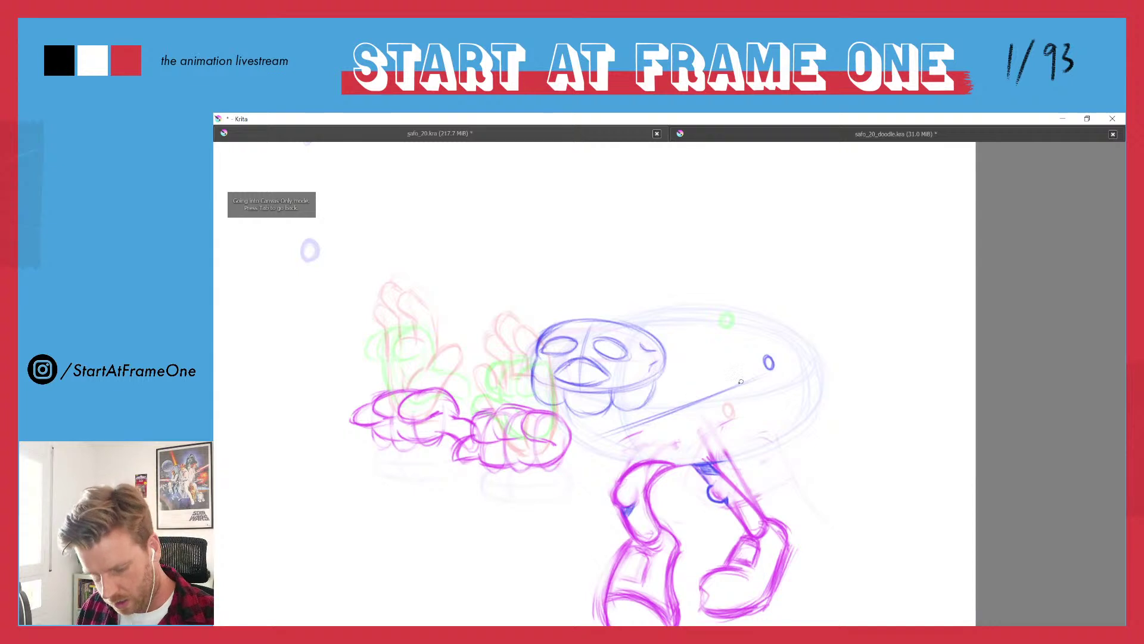
pyautogui.moveTo(717, 393)
pyautogui.mouseDown()
pyautogui.moveTo(566, 453)
pyautogui.moveTo(677, 409)
pyautogui.mouseUp()
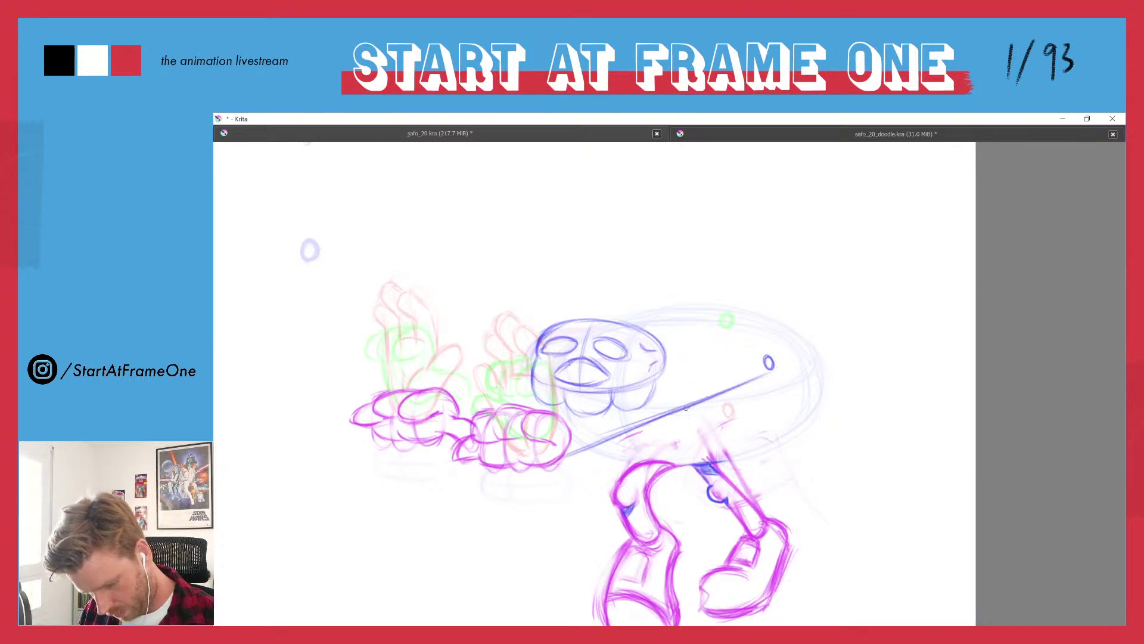
pyautogui.moveTo(769, 372); pyautogui.dragTo(617, 435)
pyautogui.moveTo(726, 376)
pyautogui.mouseDown()
pyautogui.moveTo(753, 364)
pyautogui.moveTo(572, 440)
pyautogui.mouseUp()
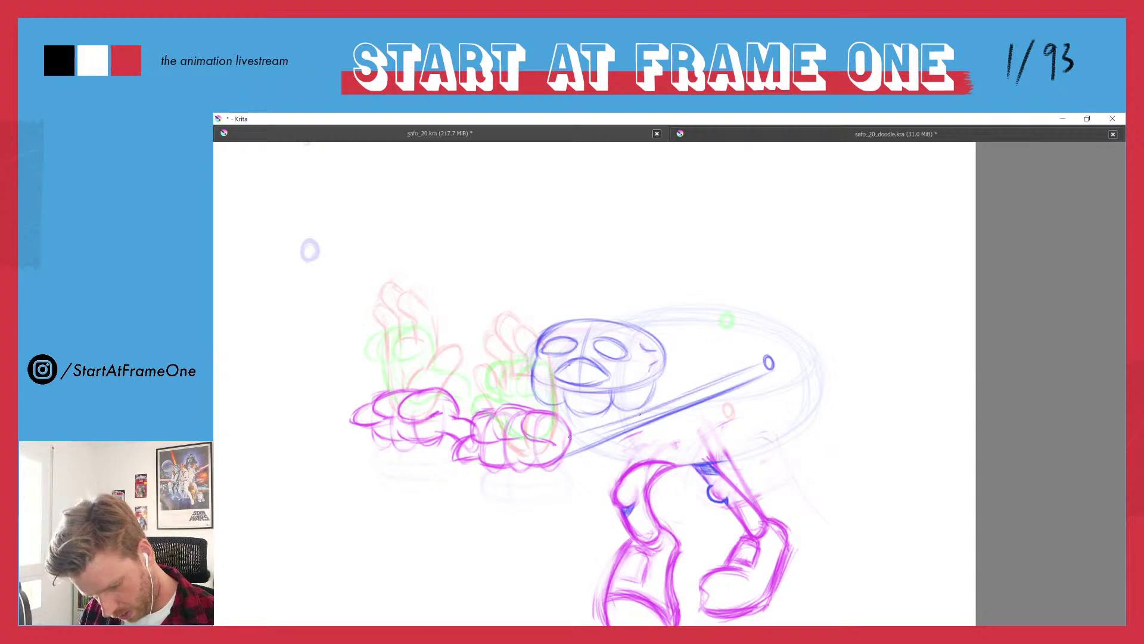
pyautogui.moveTo(644, 411); pyautogui.dragTo(581, 434)
pyautogui.moveTo(756, 366)
pyautogui.mouseDown()
pyautogui.moveTo(683, 400)
pyautogui.moveTo(692, 395)
pyautogui.mouseUp()
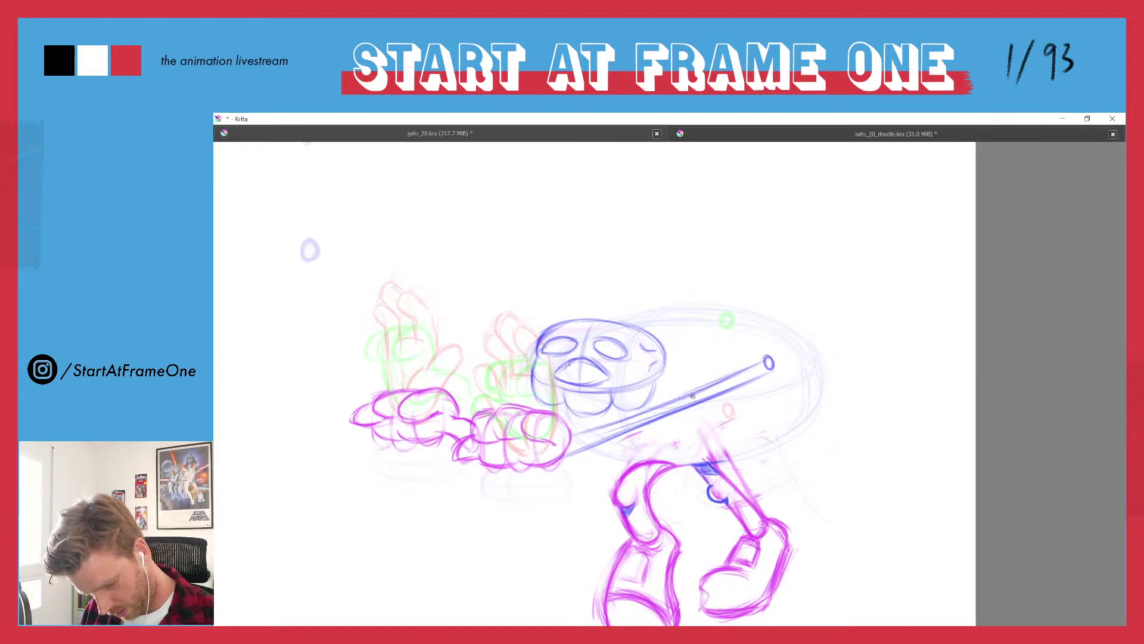
pyautogui.moveTo(761, 373)
pyautogui.mouseDown()
pyautogui.moveTo(597, 444)
pyautogui.moveTo(573, 436)
pyautogui.moveTo(639, 419)
pyautogui.moveTo(611, 426)
pyautogui.mouseUp()
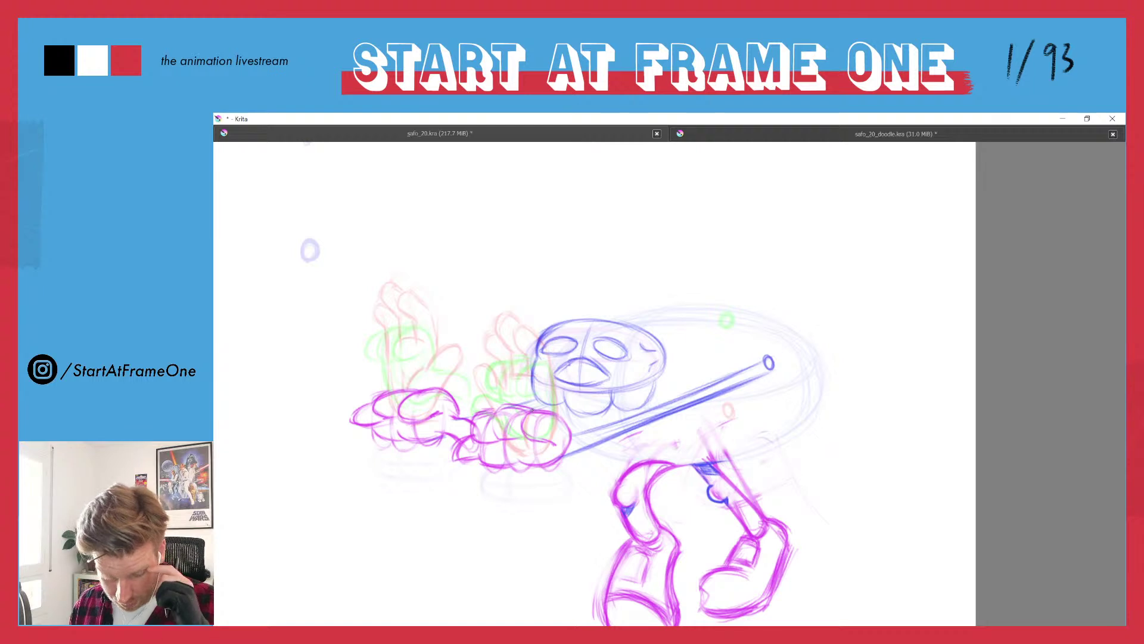
# - Step through the following frames to compare the hand, body and shoulder positions, ending on the open-palmed pose with the tall body
pyautogui.press('.')
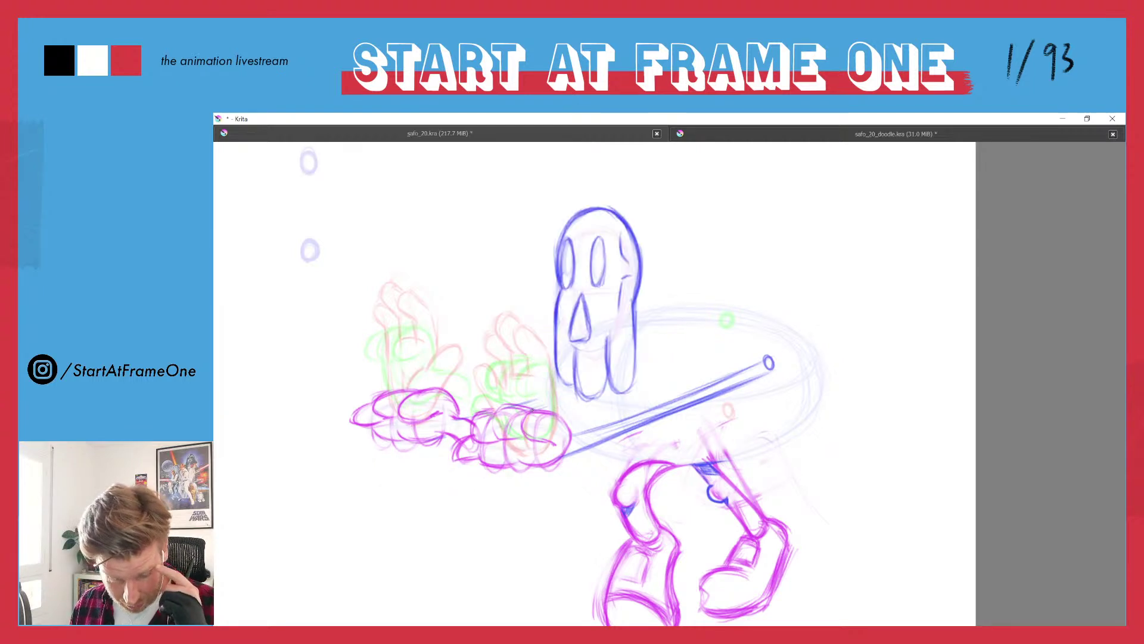
pyautogui.press('.')
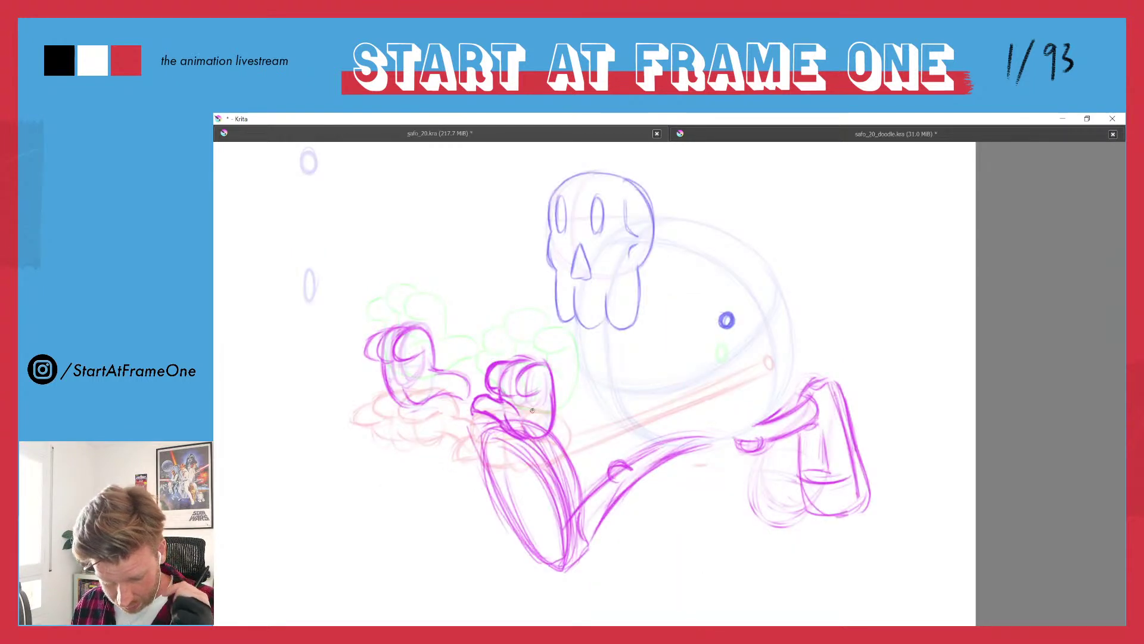
pyautogui.press('.')
pyautogui.press('.')
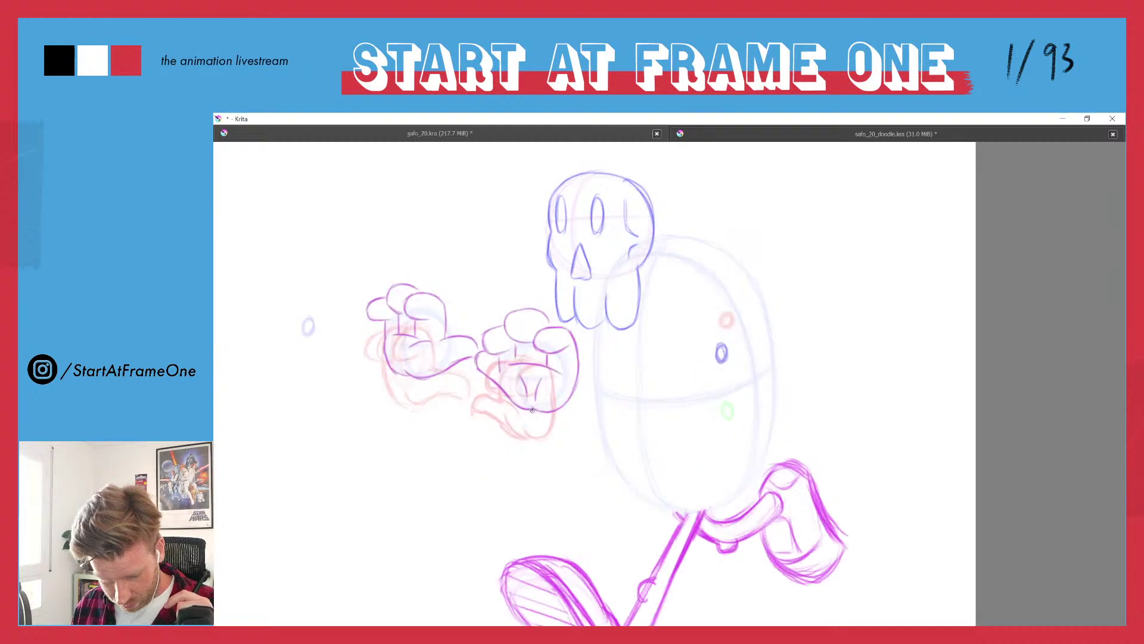
pyautogui.press('.')
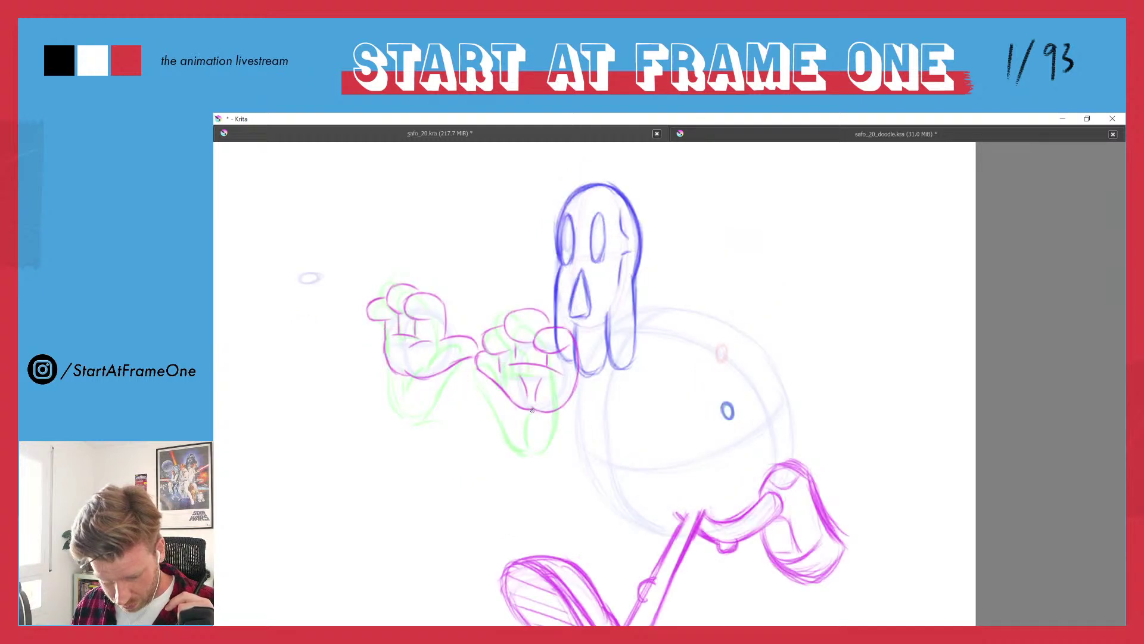
pyautogui.press('.')
pyautogui.press(',')
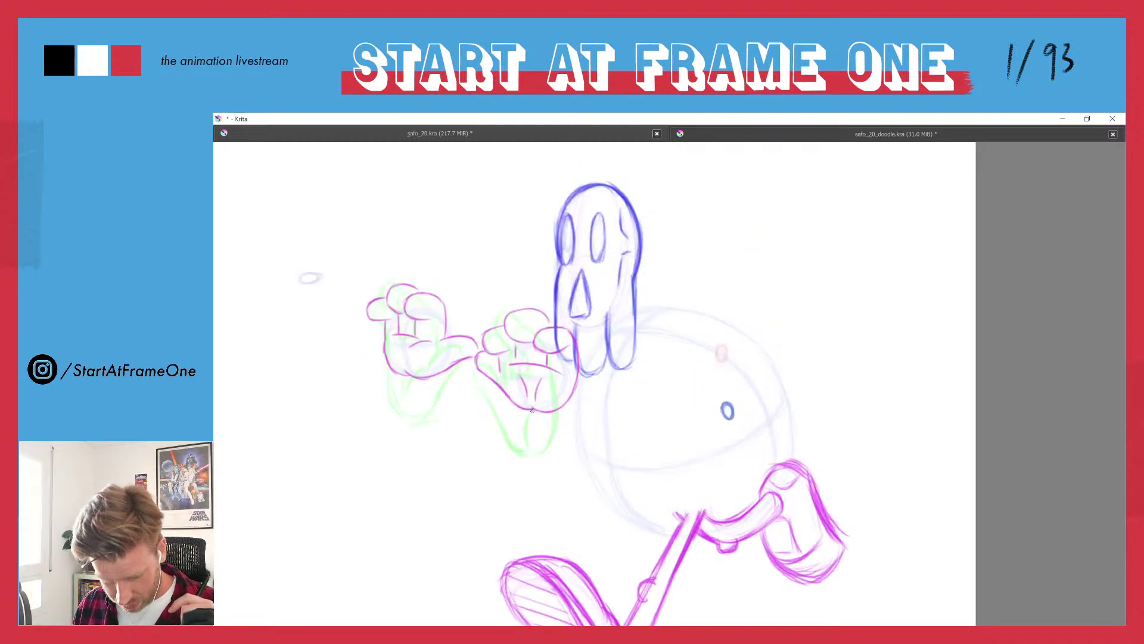
pyautogui.press('.')
pyautogui.press('.')
pyautogui.press('.')
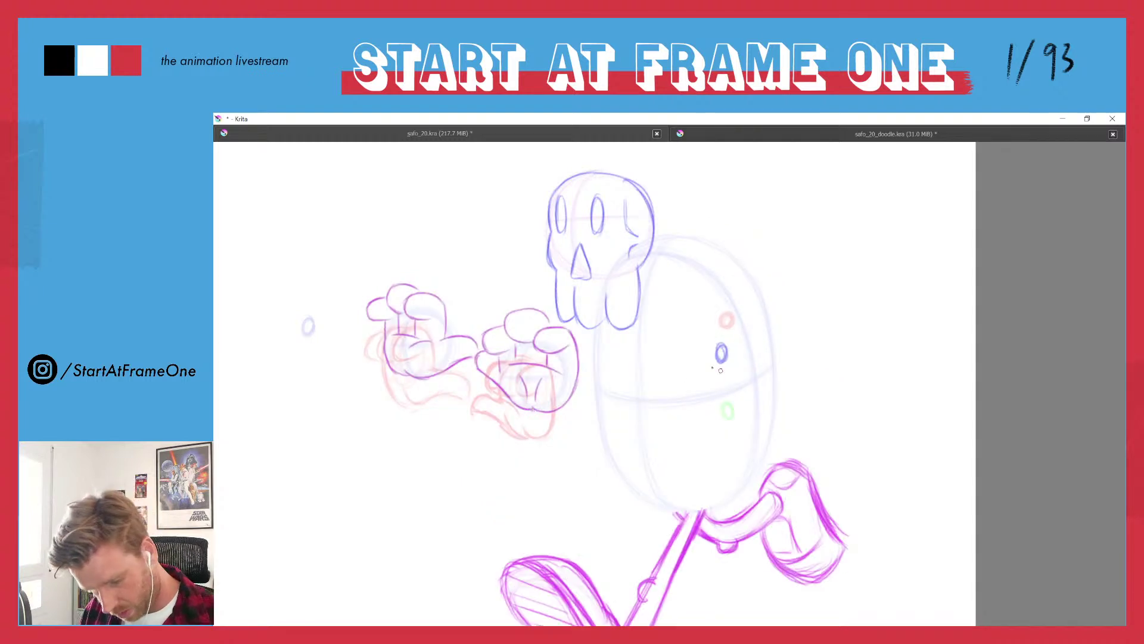
# - Draw a curved blue arm with a small elbow bump from the shoulder circle to the near open palm, checking it against the previous pose
pyautogui.moveTo(634, 414); pyautogui.dragTo(613, 412)
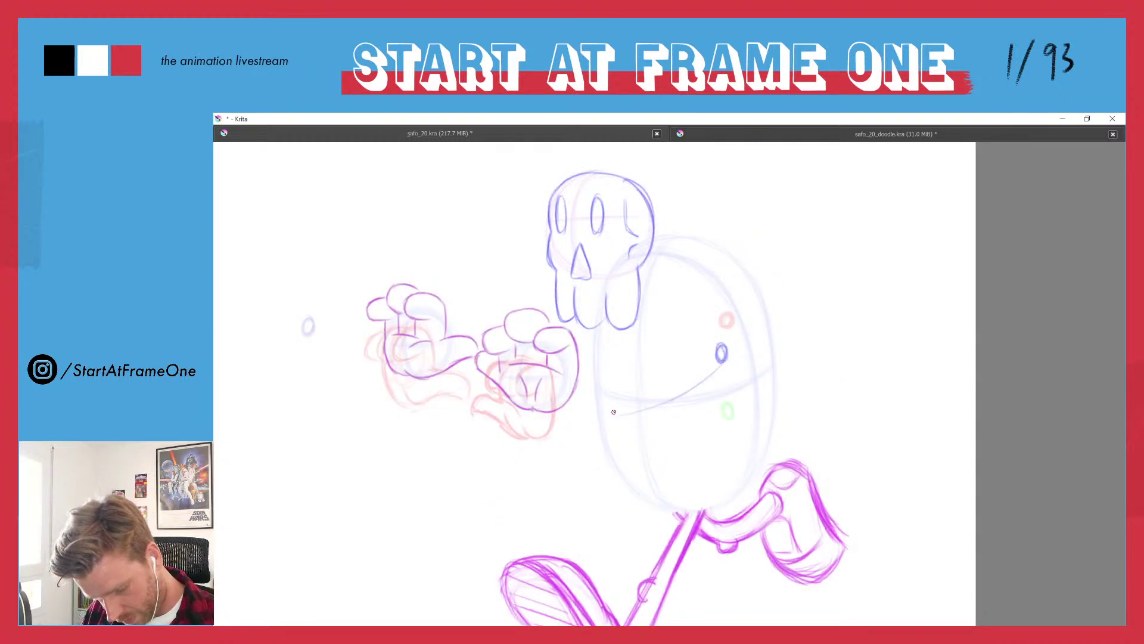
pyautogui.moveTo(542, 407)
pyautogui.mouseDown()
pyautogui.moveTo(579, 417)
pyautogui.moveTo(660, 400)
pyautogui.mouseUp()
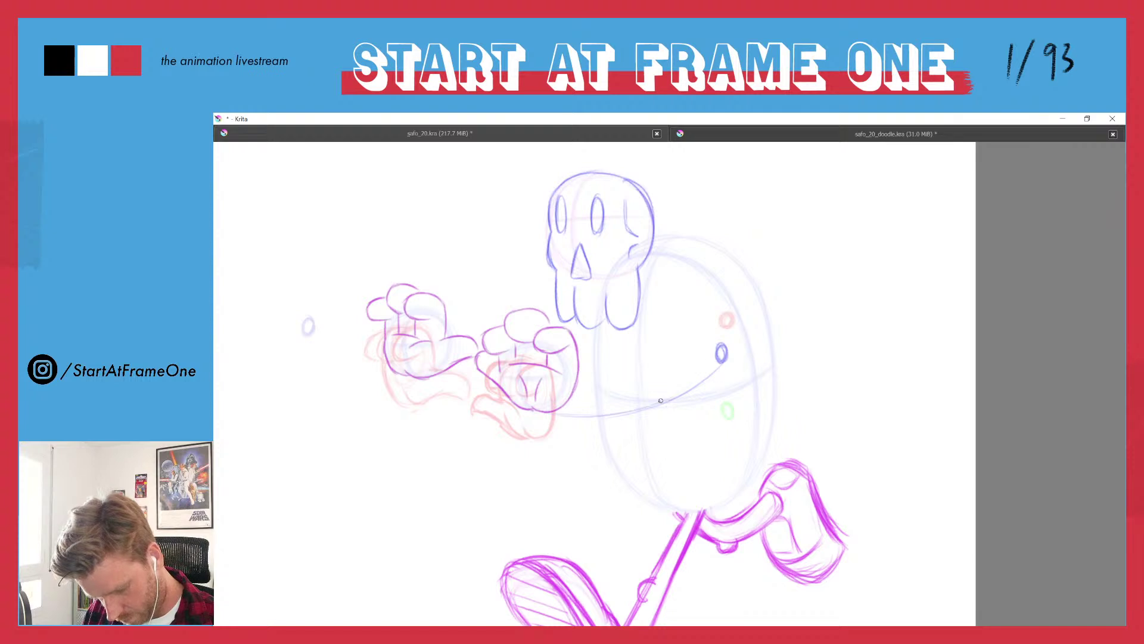
pyautogui.moveTo(714, 369); pyautogui.dragTo(587, 405)
pyautogui.moveTo(720, 350)
pyautogui.mouseDown()
pyautogui.moveTo(612, 400)
pyautogui.moveTo(684, 375)
pyautogui.moveTo(652, 391)
pyautogui.moveTo(565, 399)
pyautogui.moveTo(635, 395)
pyautogui.moveTo(570, 396)
pyautogui.moveTo(655, 381)
pyautogui.moveTo(718, 348)
pyautogui.moveTo(691, 383)
pyautogui.moveTo(728, 359)
pyautogui.moveTo(582, 411)
pyautogui.moveTo(547, 412)
pyautogui.moveTo(661, 411)
pyautogui.mouseUp()
pyautogui.press('Left')
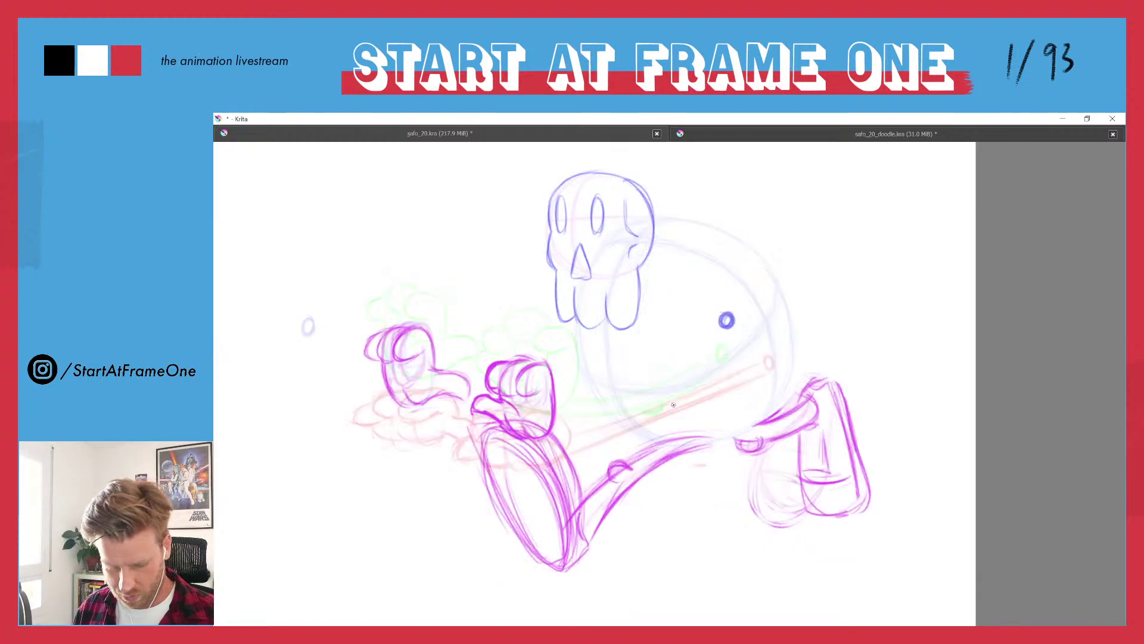
pyautogui.press('Right')
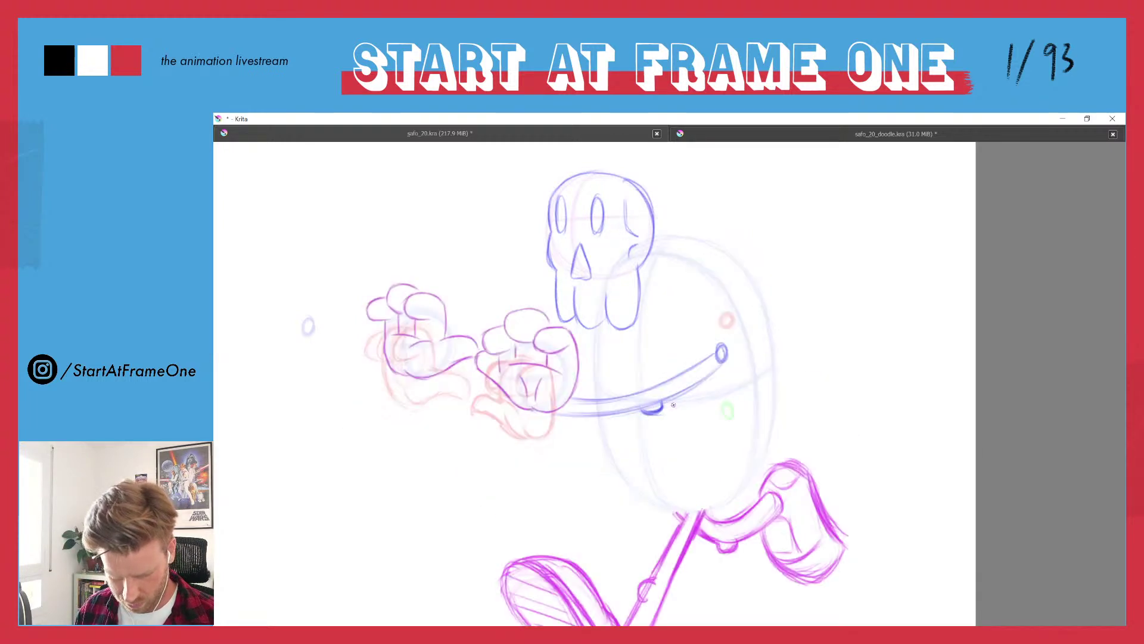
pyautogui.press('Left')
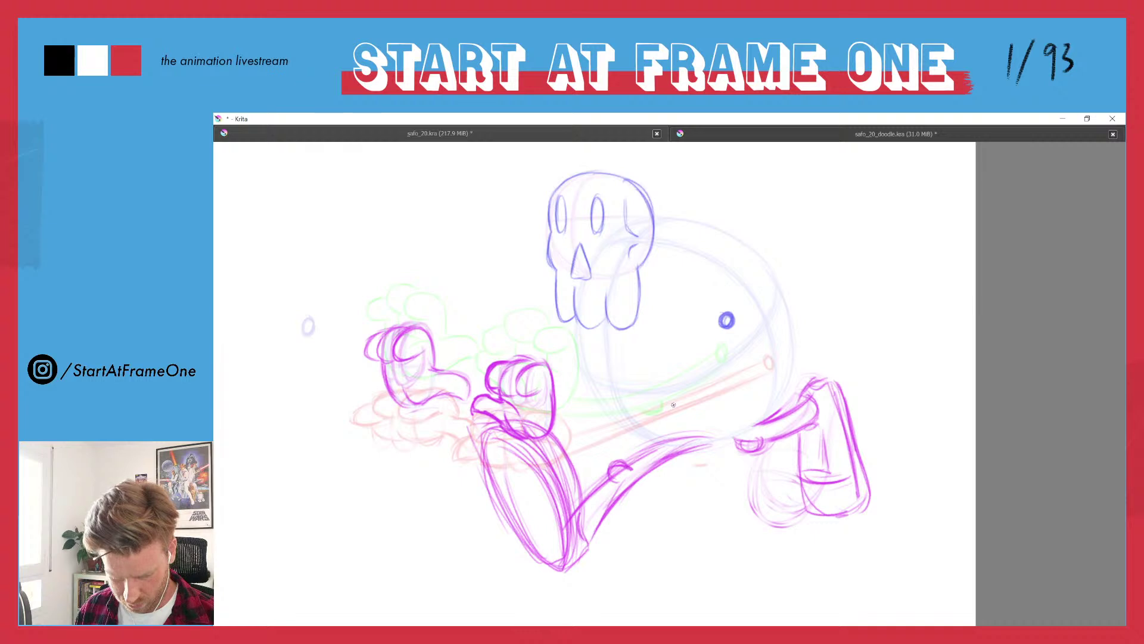
# - Draw a straight, double-outlined blue arm from the shoulder circle to the near curled hand on the stretched running pose
pyautogui.moveTo(717, 336); pyautogui.dragTo(634, 382)
pyautogui.moveTo(548, 428)
pyautogui.mouseDown()
pyautogui.moveTo(703, 346)
pyautogui.moveTo(609, 397)
pyautogui.mouseUp()
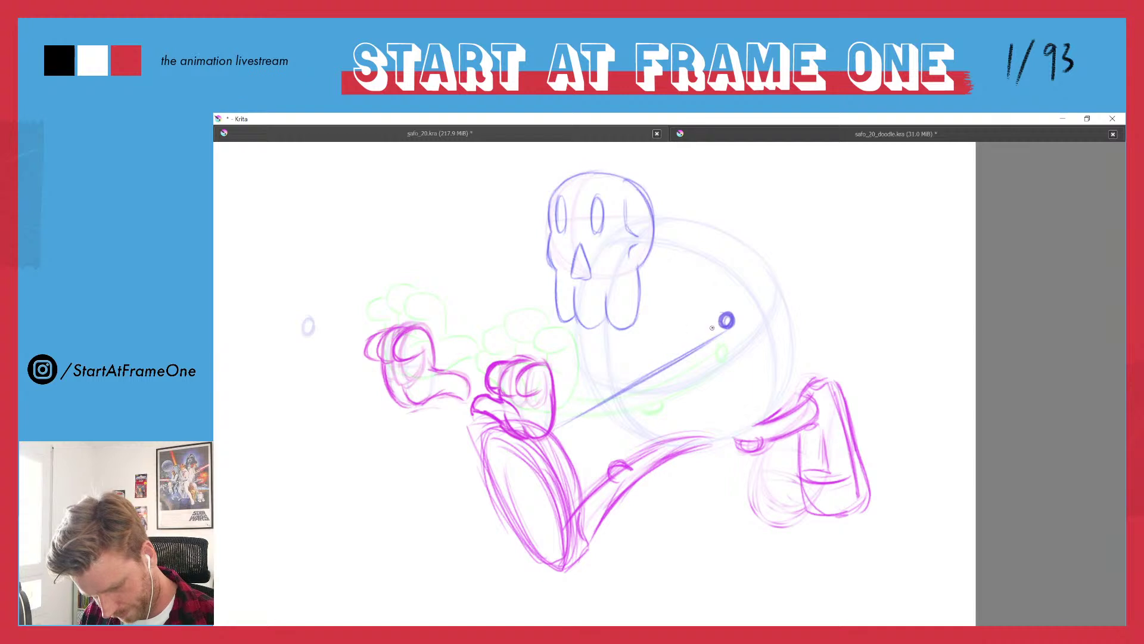
pyautogui.moveTo(658, 356)
pyautogui.mouseDown()
pyautogui.moveTo(706, 329)
pyautogui.moveTo(588, 398)
pyautogui.moveTo(613, 385)
pyautogui.mouseUp()
pyautogui.moveTo(559, 408); pyautogui.dragTo(658, 359)
pyautogui.moveTo(712, 327)
pyautogui.mouseDown()
pyautogui.moveTo(640, 369)
pyautogui.moveTo(727, 315)
pyautogui.moveTo(587, 395)
pyautogui.moveTo(664, 360)
pyautogui.moveTo(618, 385)
pyautogui.mouseUp()
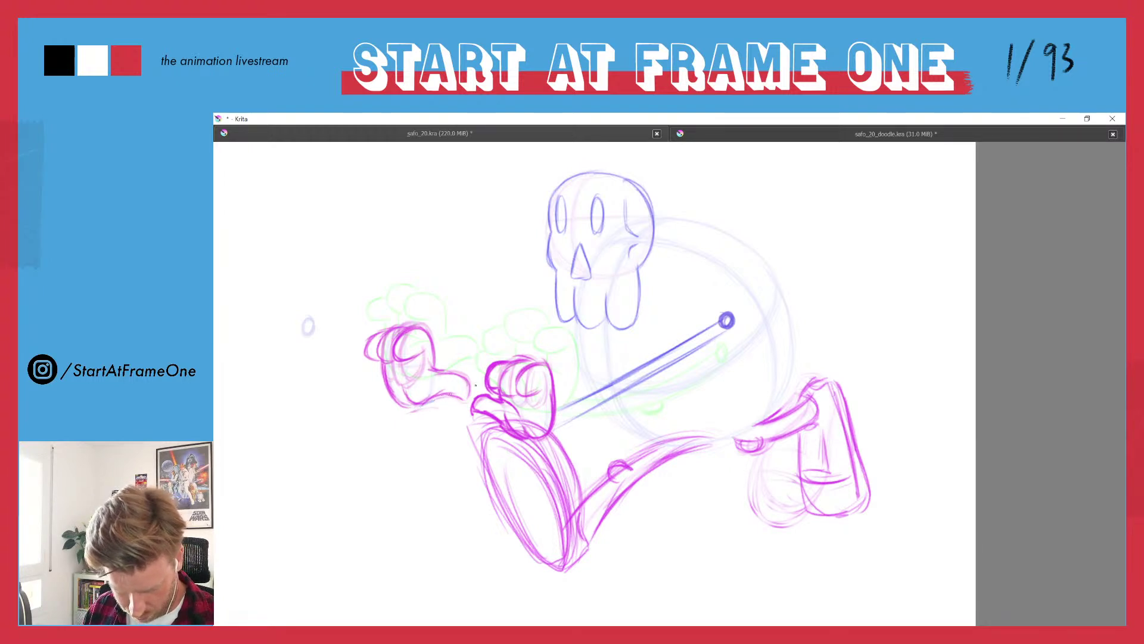
# - Add a straight blue far arm from the body's front edge to the wrist of the far curled hand, reinforcing its outlines
pyautogui.moveTo(567, 346); pyautogui.dragTo(423, 404)
pyautogui.moveTo(564, 338); pyautogui.dragTo(457, 378)
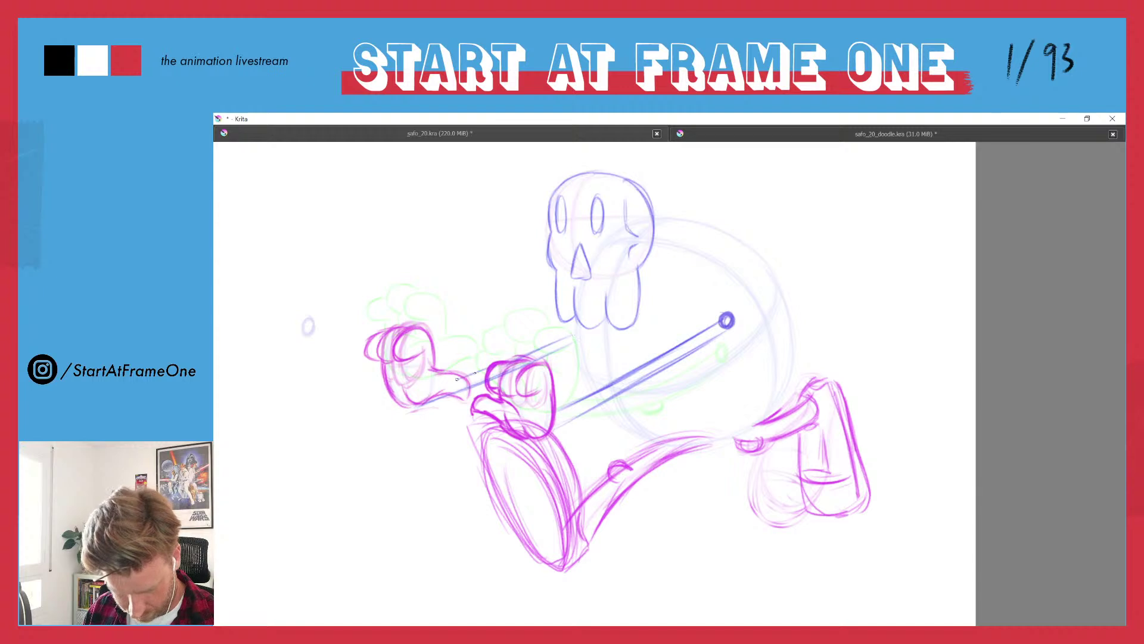
pyautogui.moveTo(573, 334); pyautogui.dragTo(470, 379)
pyautogui.moveTo(537, 347)
pyautogui.mouseDown()
pyautogui.moveTo(465, 374)
pyautogui.moveTo(566, 332)
pyautogui.moveTo(463, 368)
pyautogui.mouseUp()
pyautogui.moveTo(571, 333); pyautogui.dragTo(501, 360)
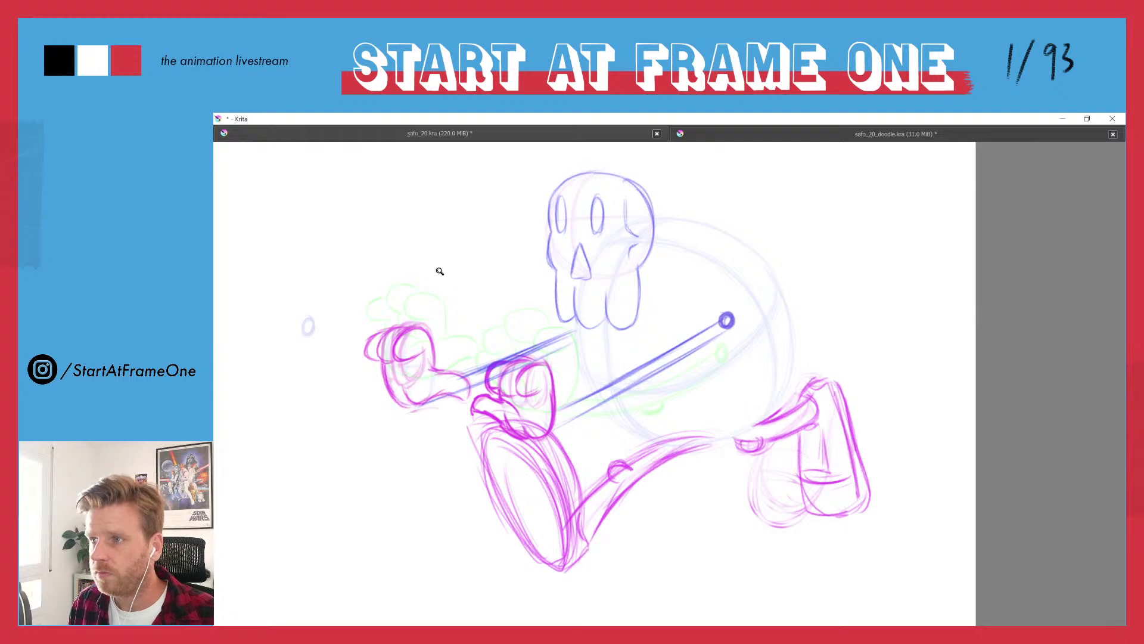
# - Leave canvas-only mode and compare the hands drawings at frames 17 and 18 in the timeline
pyautogui.moveTo(439, 272); pyautogui.dragTo(441, 307)
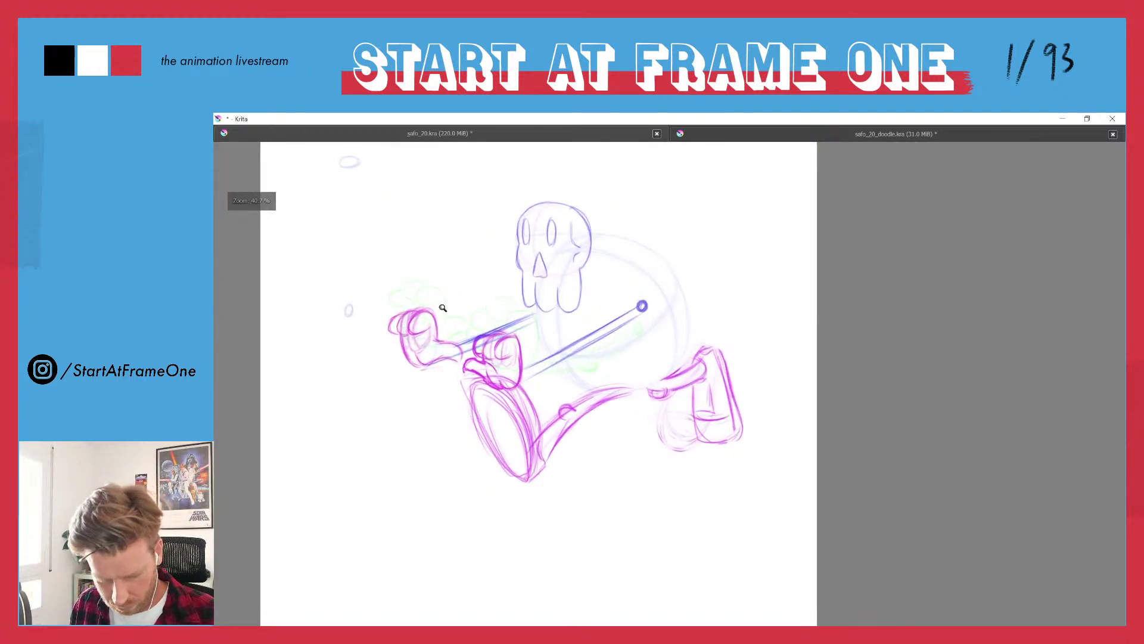
pyautogui.press('Tab')
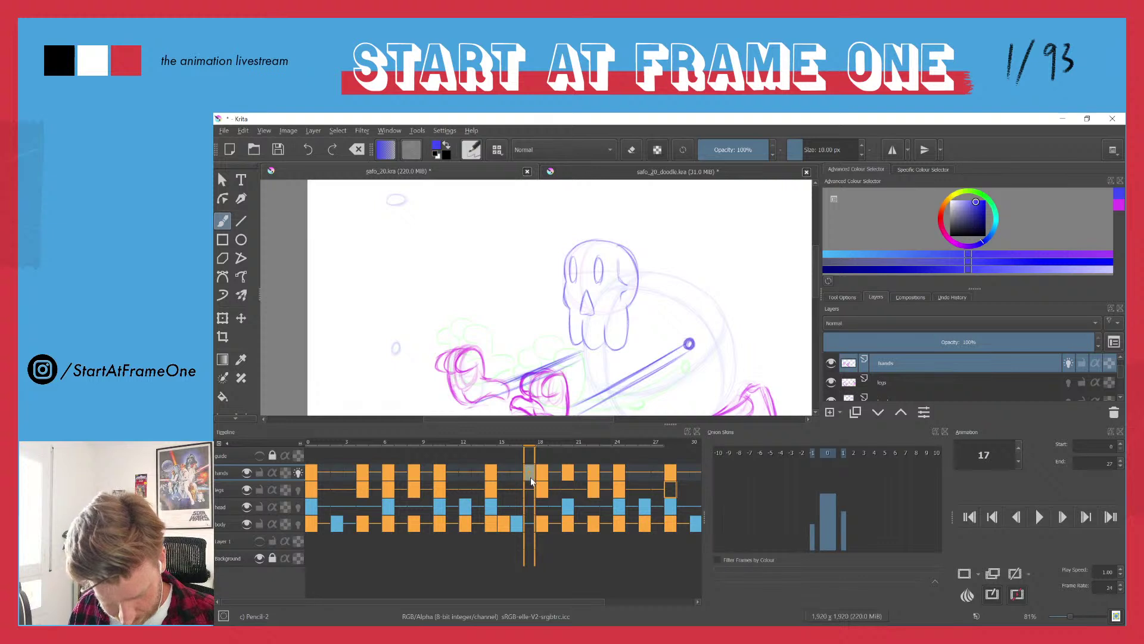
pyautogui.click(543, 523)
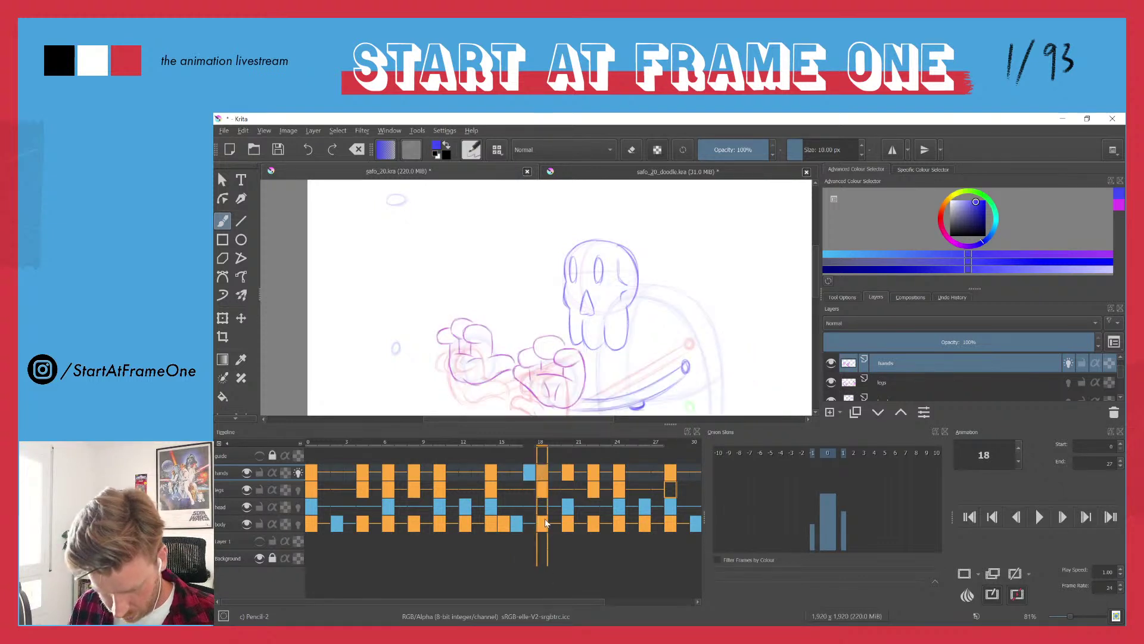
pyautogui.click(528, 480)
pyautogui.click(542, 480)
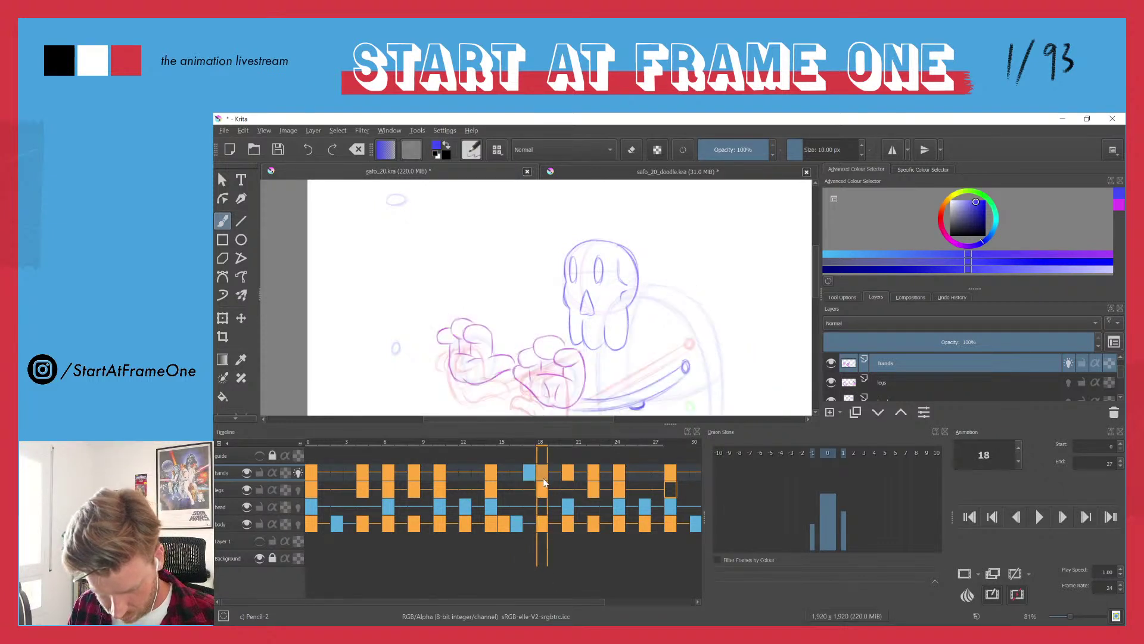
pyautogui.click(529, 445)
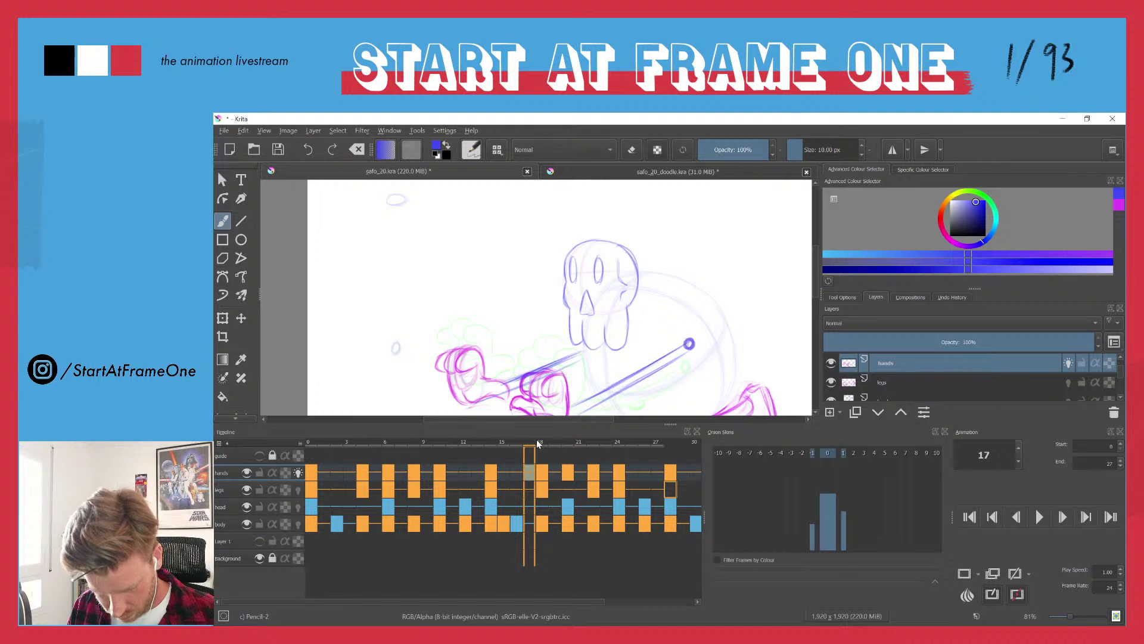
pyautogui.moveTo(529, 446)
pyautogui.mouseDown()
pyautogui.moveTo(540, 443)
pyautogui.moveTo(482, 447)
pyautogui.moveTo(529, 446)
pyautogui.mouseUp()
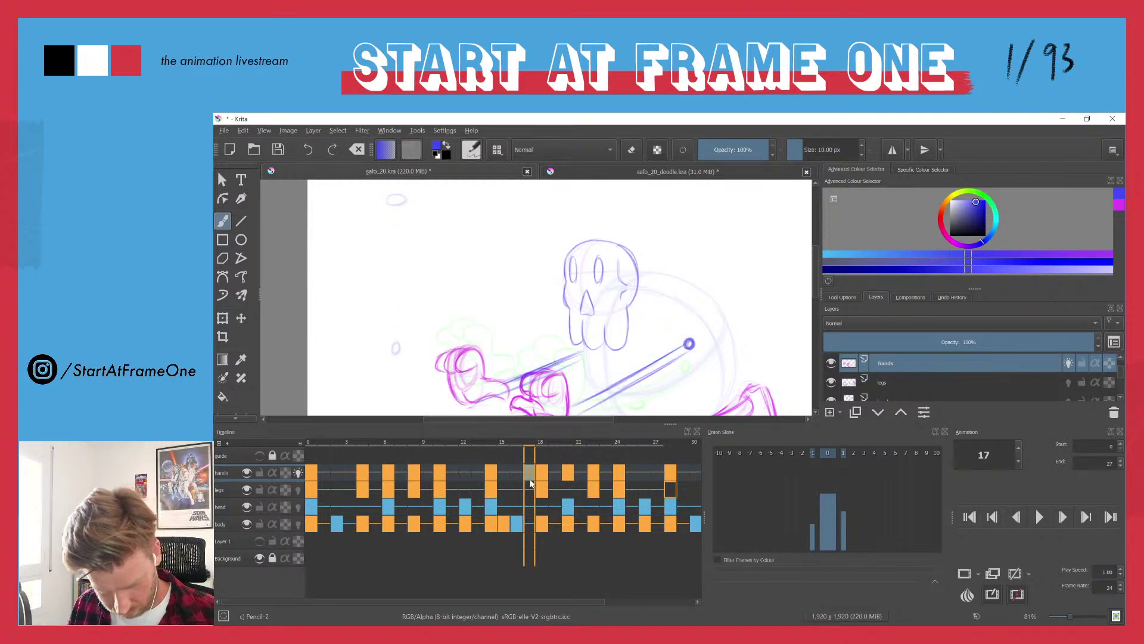
# - Move the hands-layer keyframe containing the new arms from frame 17 onto frame 14, replacing the armless drawing there
pyautogui.click(492, 477)
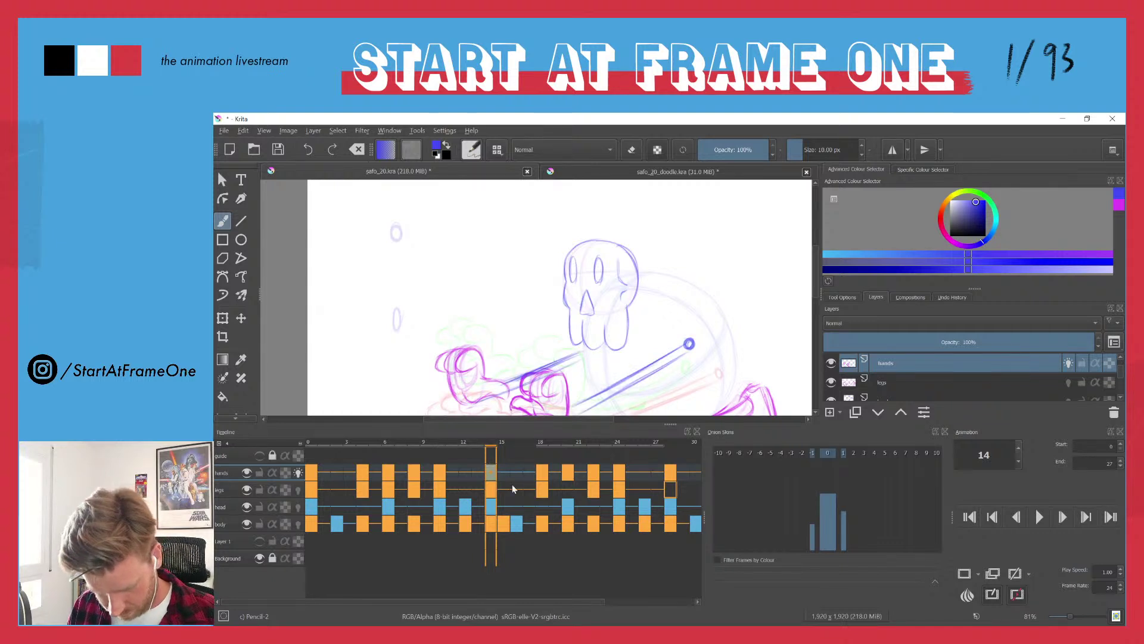
pyautogui.click(516, 446)
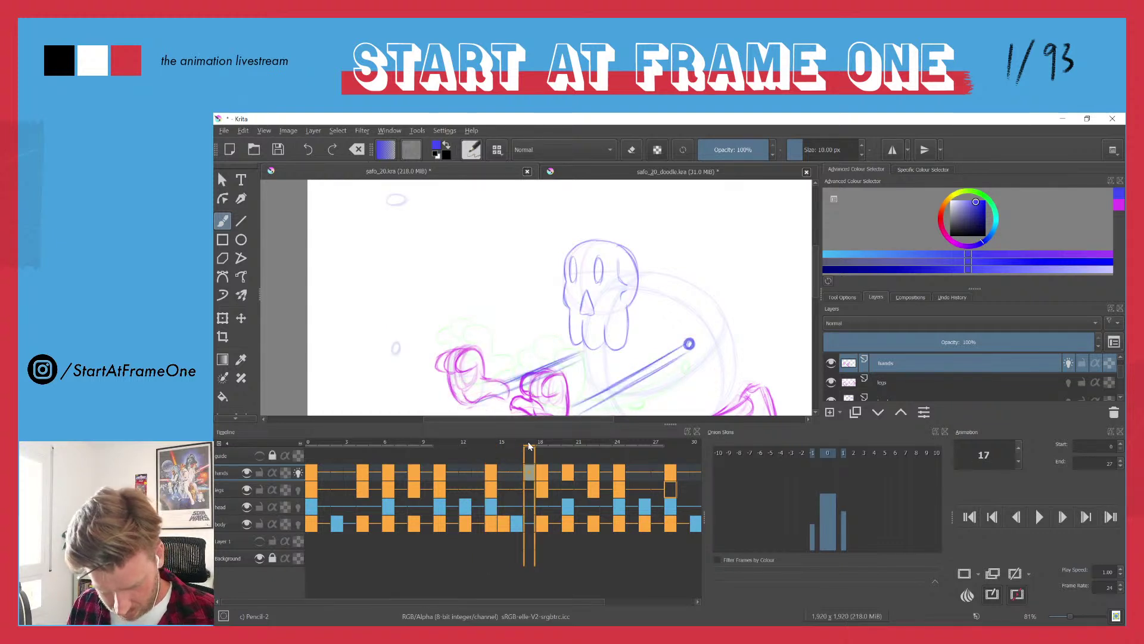
pyautogui.click(530, 475)
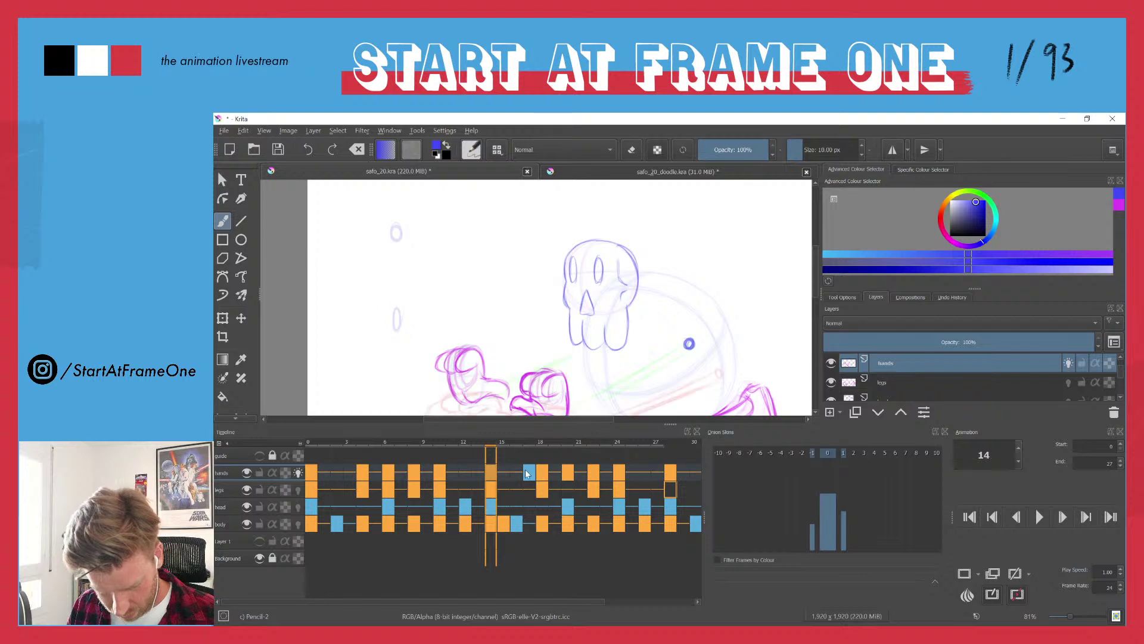
pyautogui.click(491, 474)
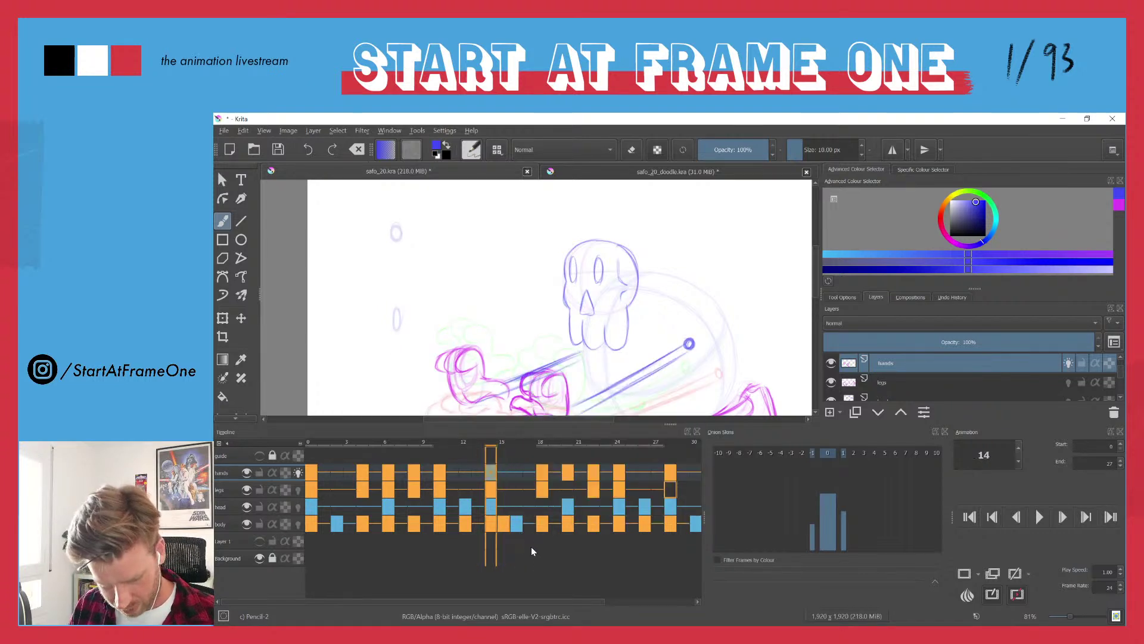
pyautogui.press('Left')
pyautogui.press('Right')
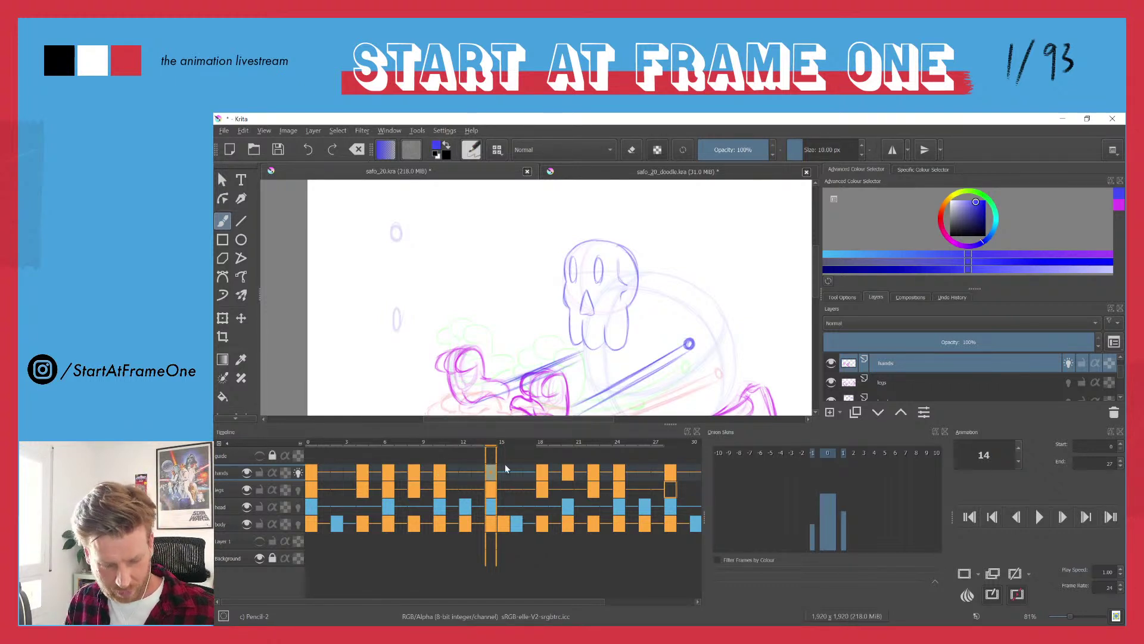
# - Draw a short test stroke on the hands layer at frame 16, lasso and delete it, and clear the selection
pyautogui.click(517, 480)
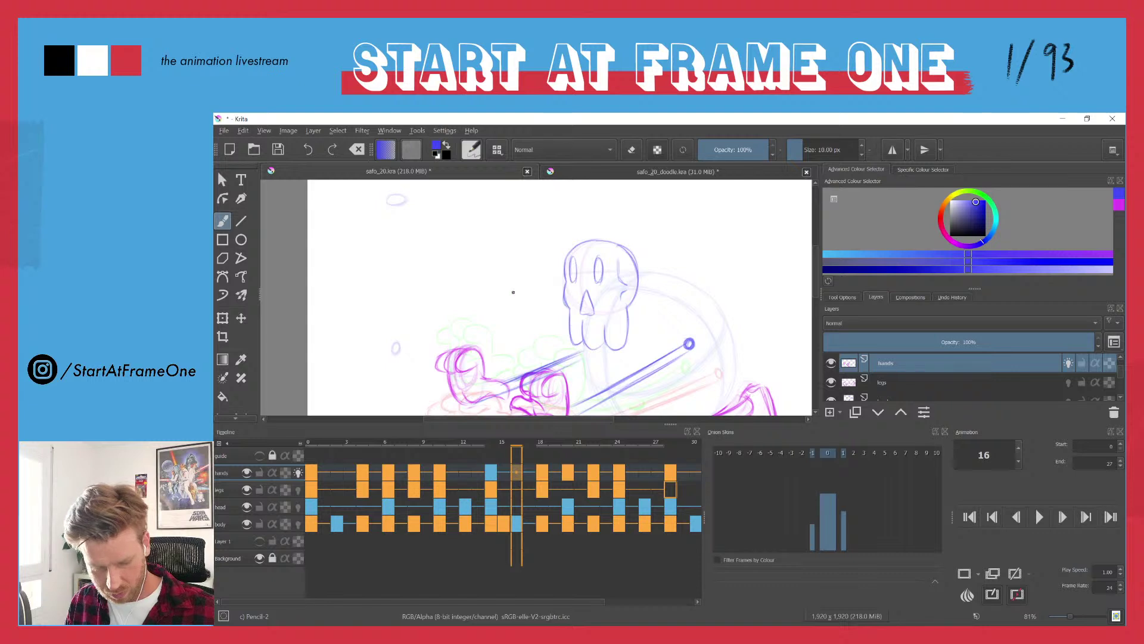
pyautogui.moveTo(500, 268); pyautogui.dragTo(510, 343)
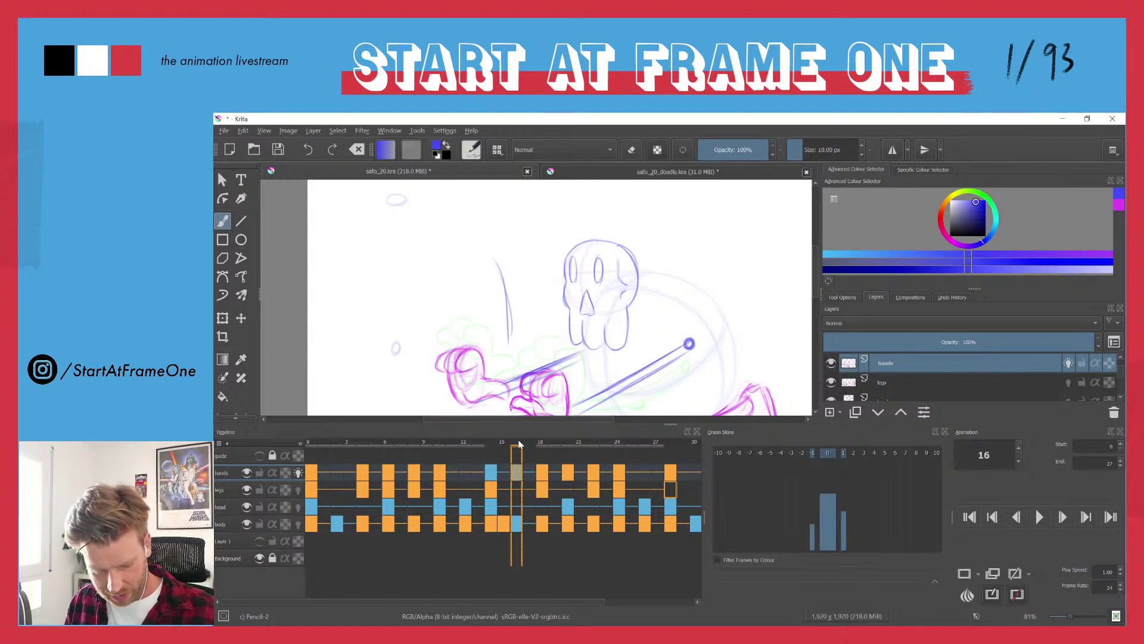
pyautogui.moveTo(519, 442)
pyautogui.mouseDown()
pyautogui.moveTo(505, 442)
pyautogui.moveTo(516, 444)
pyautogui.mouseUp()
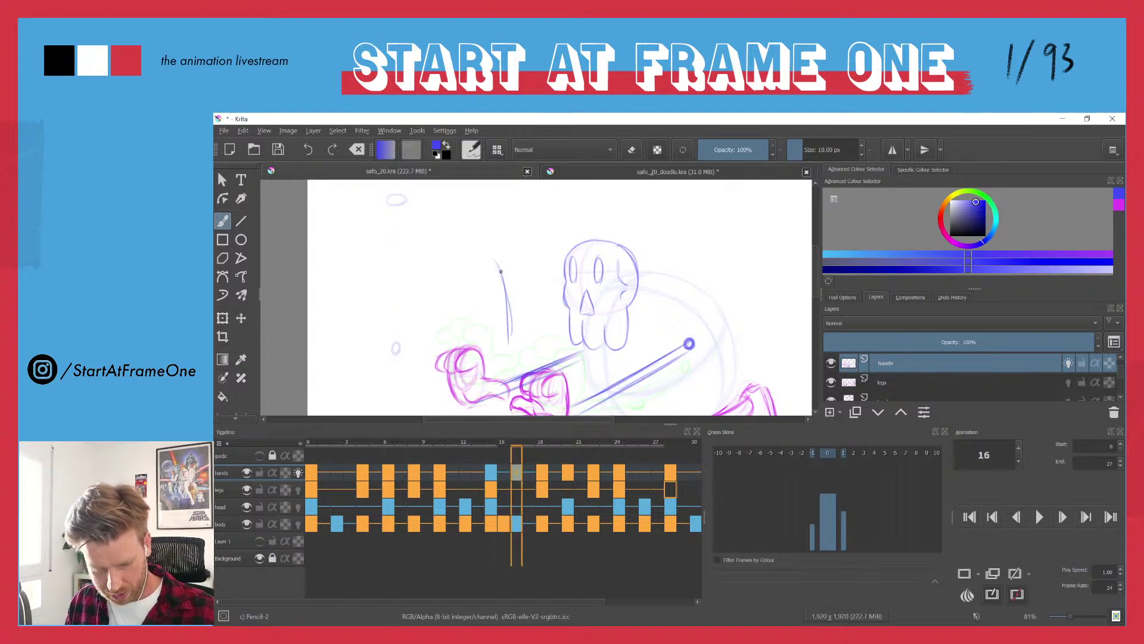
pyautogui.hotkey('ctrl', 'r')
pyautogui.moveTo(490, 246)
pyautogui.mouseDown()
pyautogui.moveTo(494, 324)
pyautogui.moveTo(488, 246)
pyautogui.mouseUp()
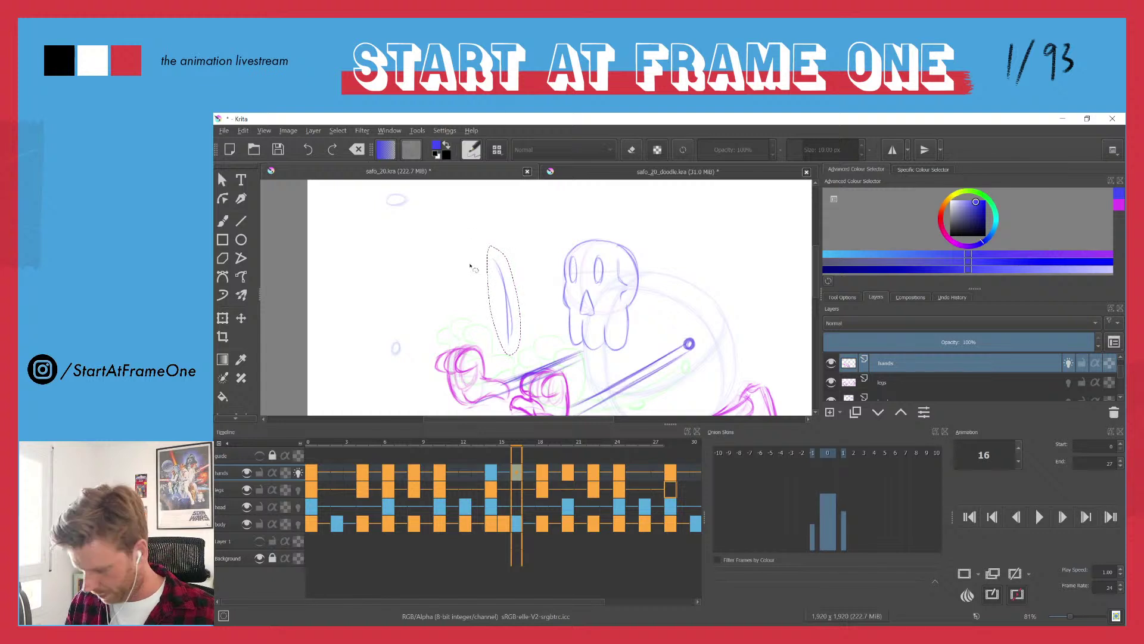
pyautogui.press('Delete')
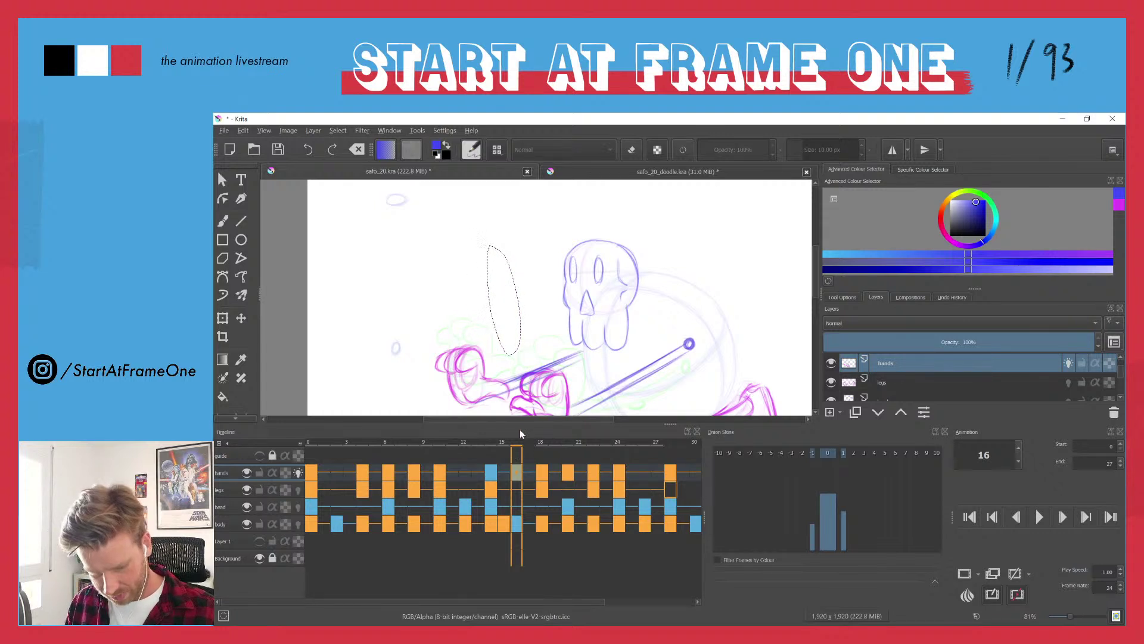
pyautogui.hotkey('ctrl', 'shift', 'a')
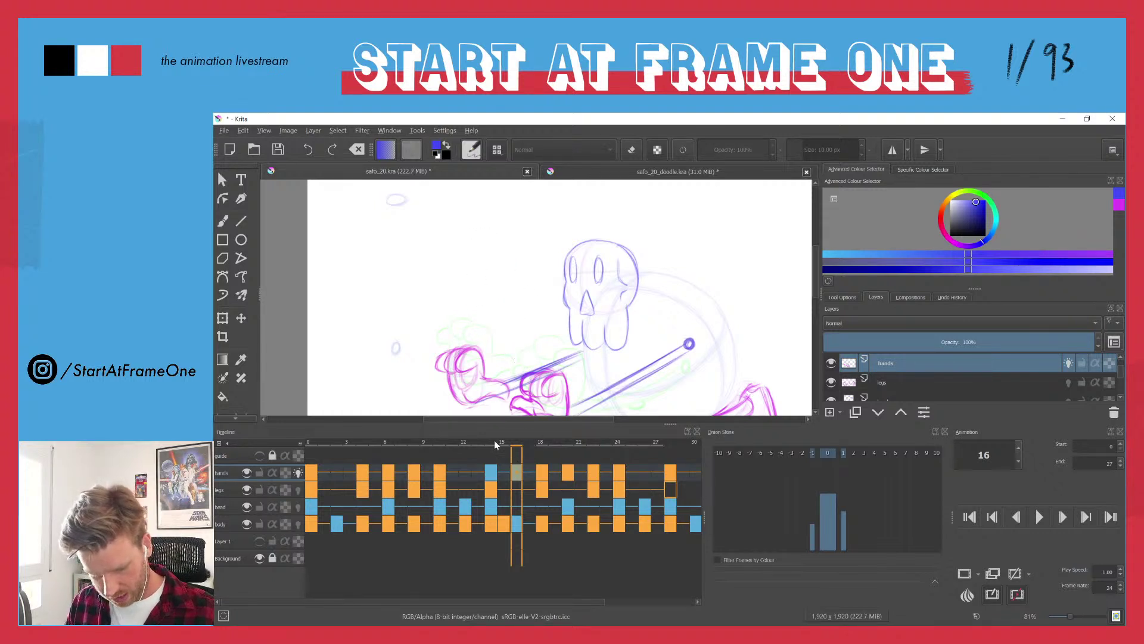
# - Remove the extra hands-layer keyframe at frame 16 and return to frame 14
pyautogui.click(491, 474)
pyautogui.click(517, 475)
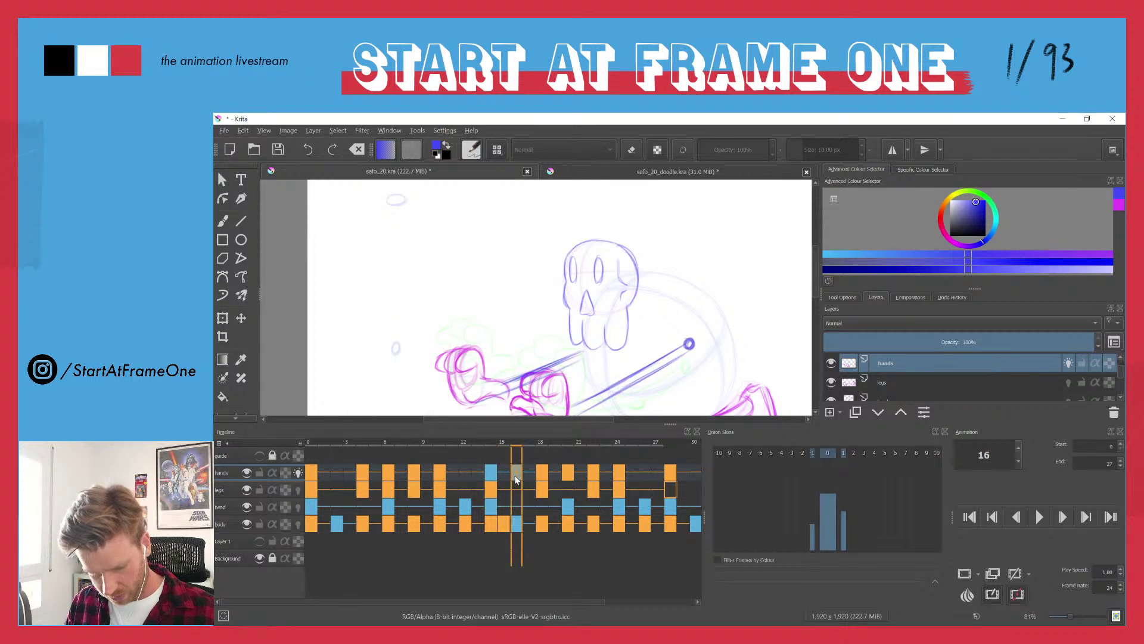
pyautogui.rightClick(516, 475)
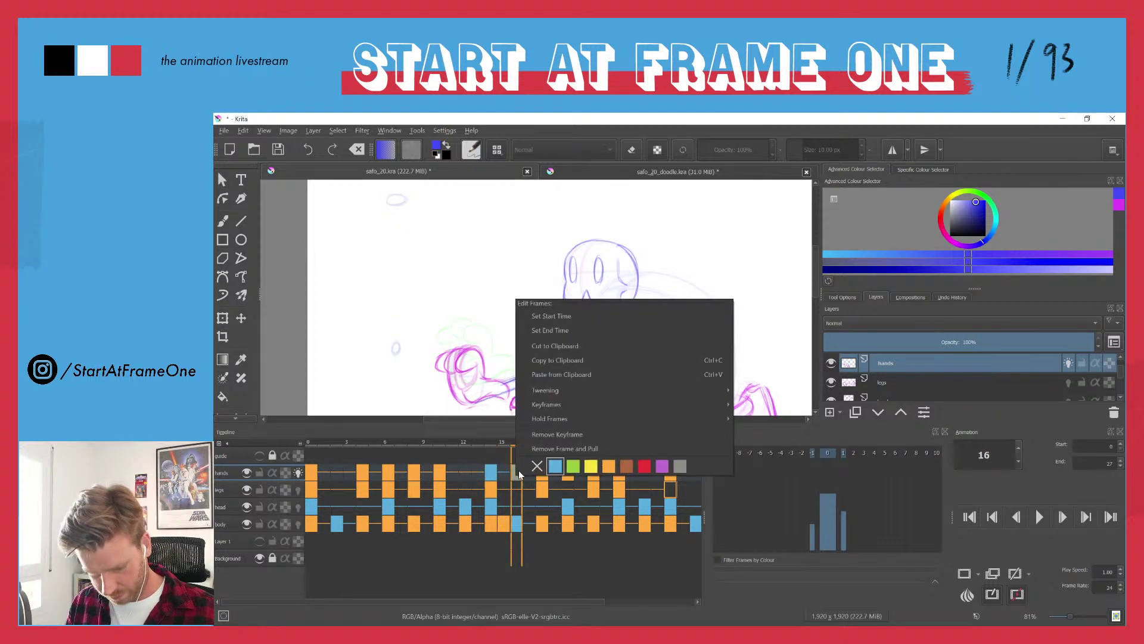
pyautogui.click(550, 435)
pyautogui.click(490, 445)
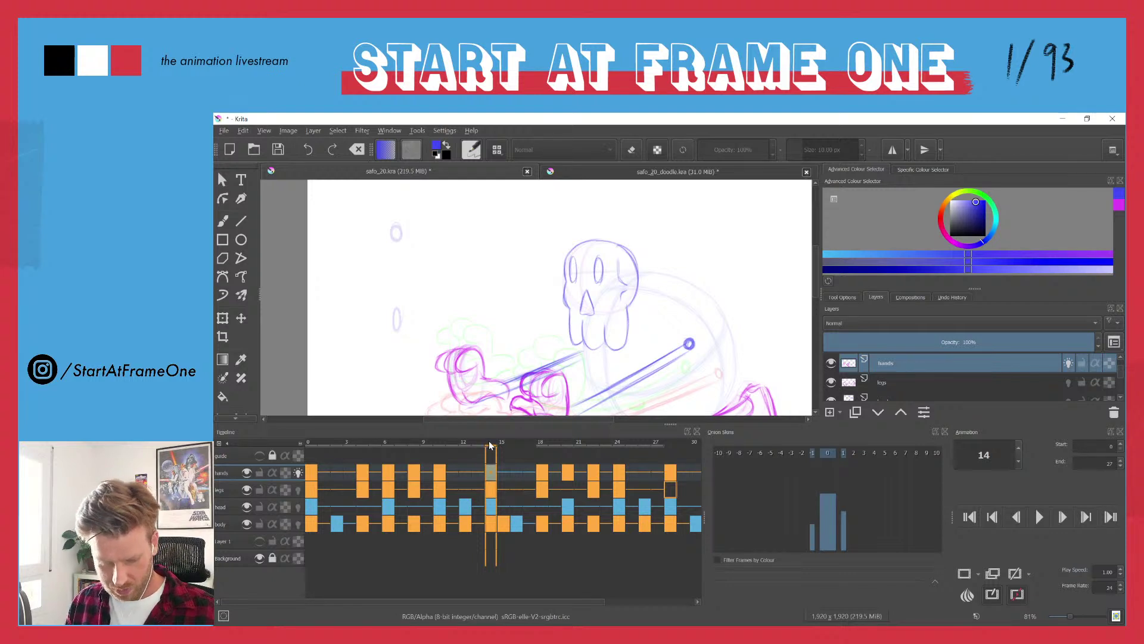
# - Check the hands at frames 16 and 14, and step through the poses from frame 13 to frame 20
pyautogui.click(518, 447)
pyautogui.moveTo(518, 447)
pyautogui.mouseDown()
pyautogui.moveTo(504, 447)
pyautogui.moveTo(516, 447)
pyautogui.mouseUp()
pyautogui.click(516, 477)
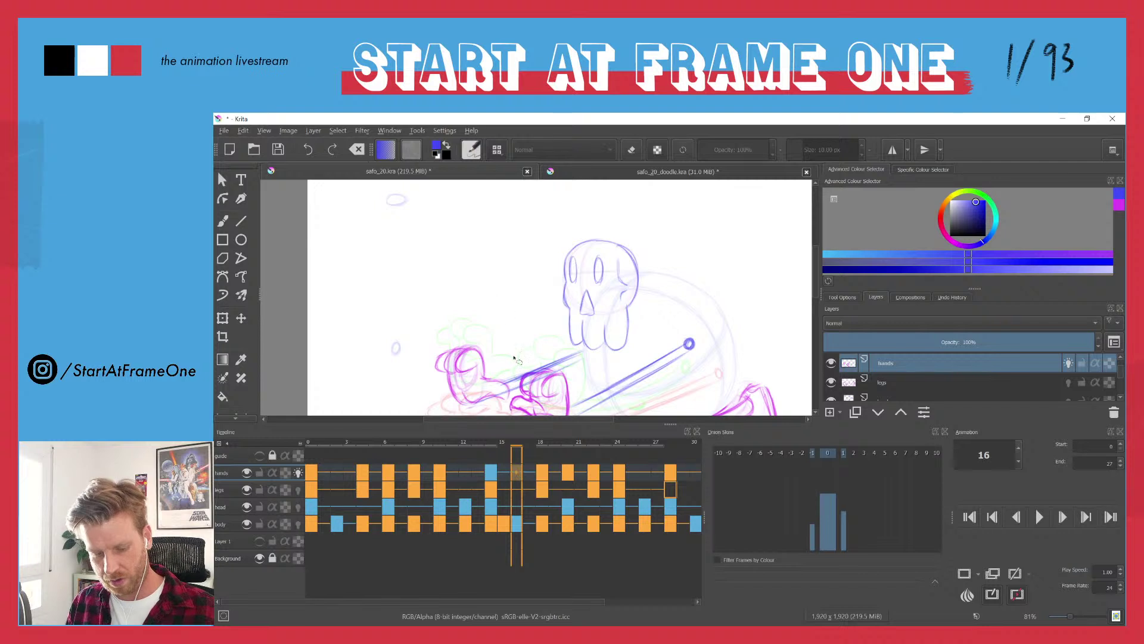
pyautogui.click(489, 444)
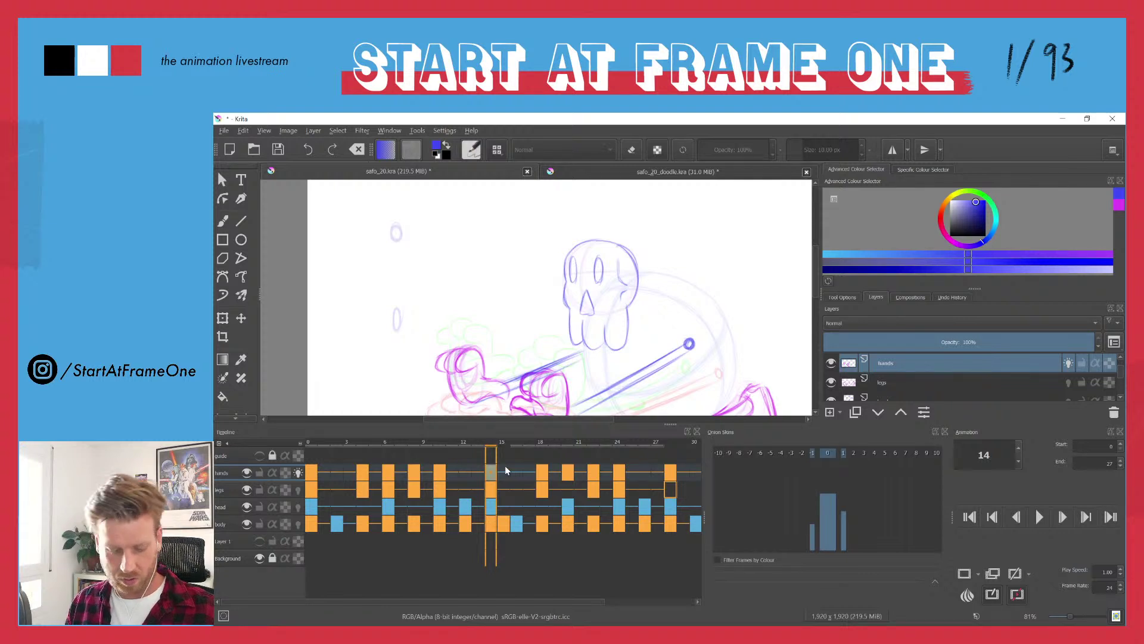
pyautogui.moveTo(506, 467)
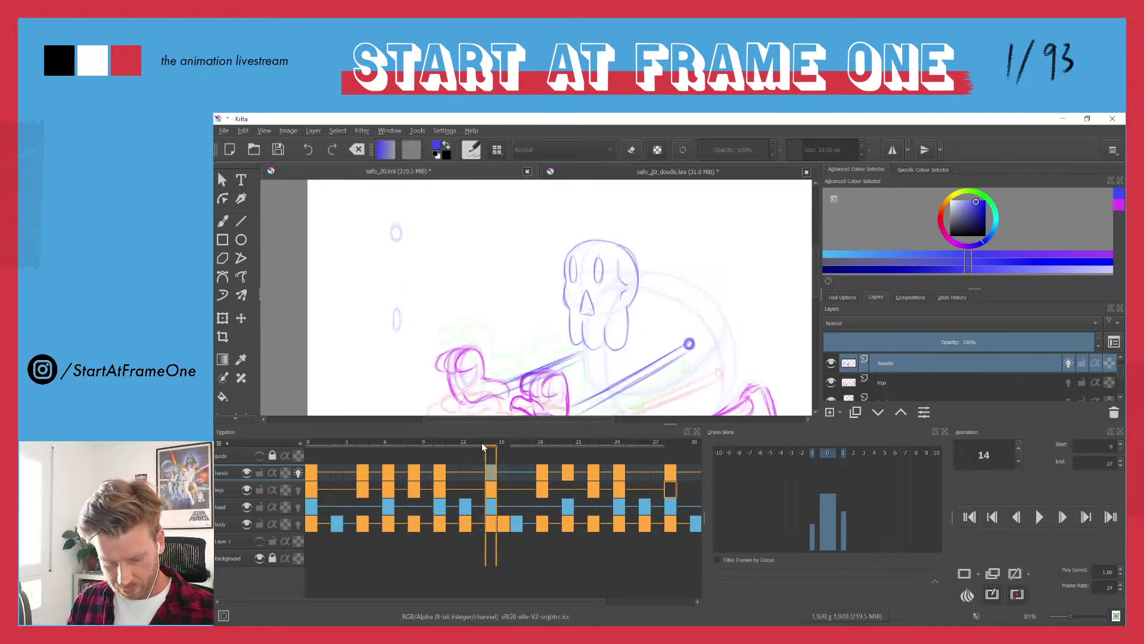
pyautogui.moveTo(468, 408); pyautogui.dragTo(465, 297)
pyautogui.moveTo(464, 303); pyautogui.dragTo(459, 363)
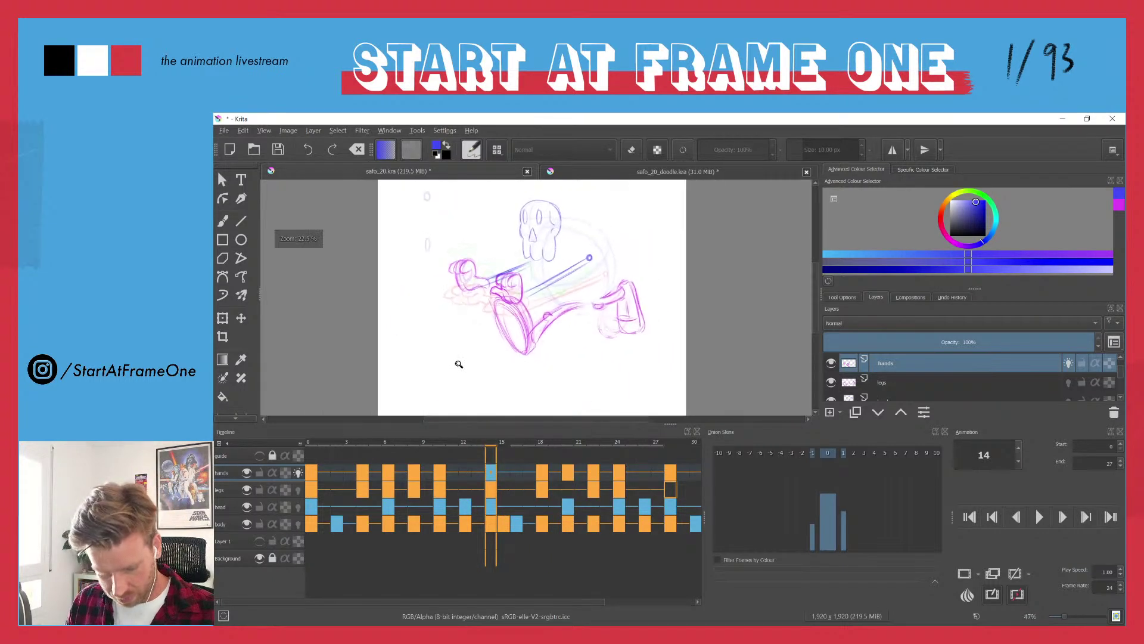
pyautogui.press('Left')
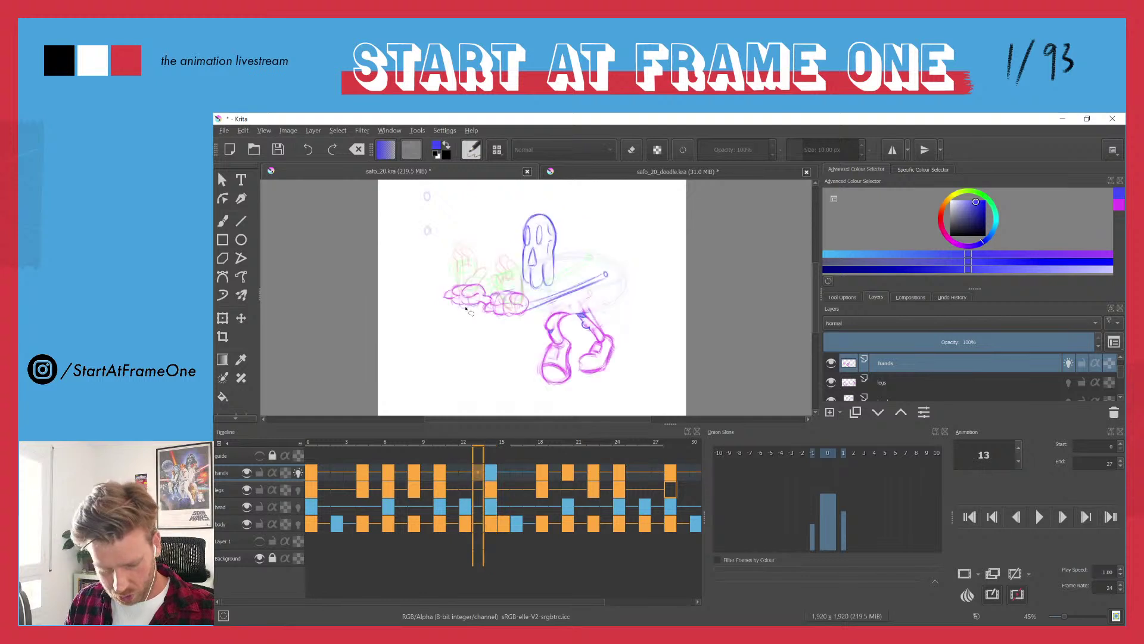
pyautogui.press('Right')
pyautogui.press('Right')
pyautogui.press('Right')
pyautogui.press('Right')
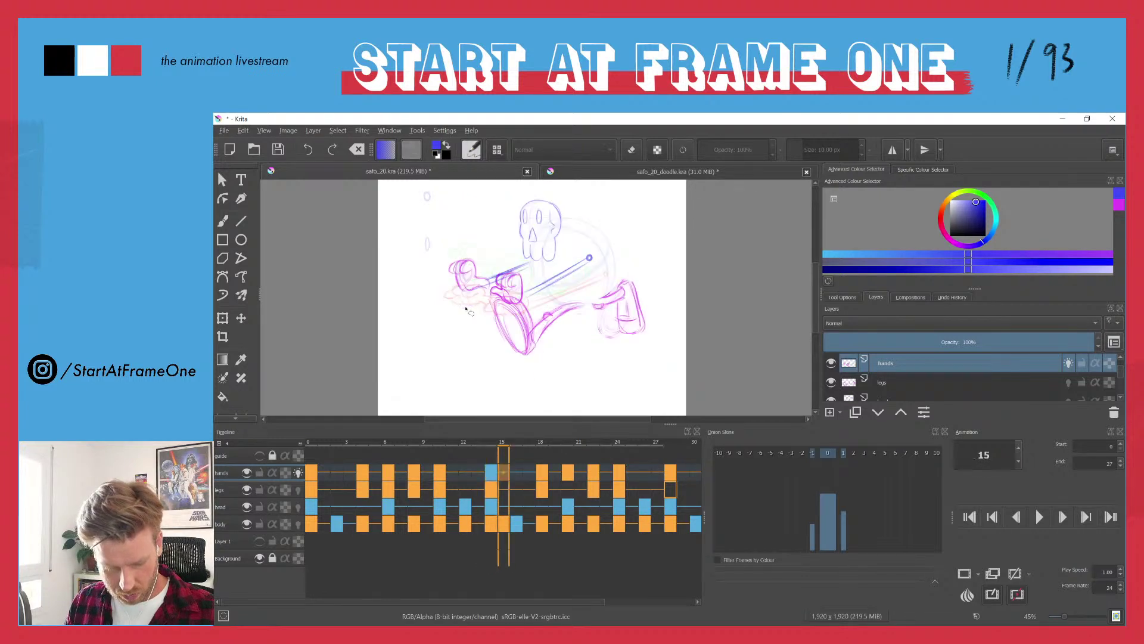
pyautogui.press('Right')
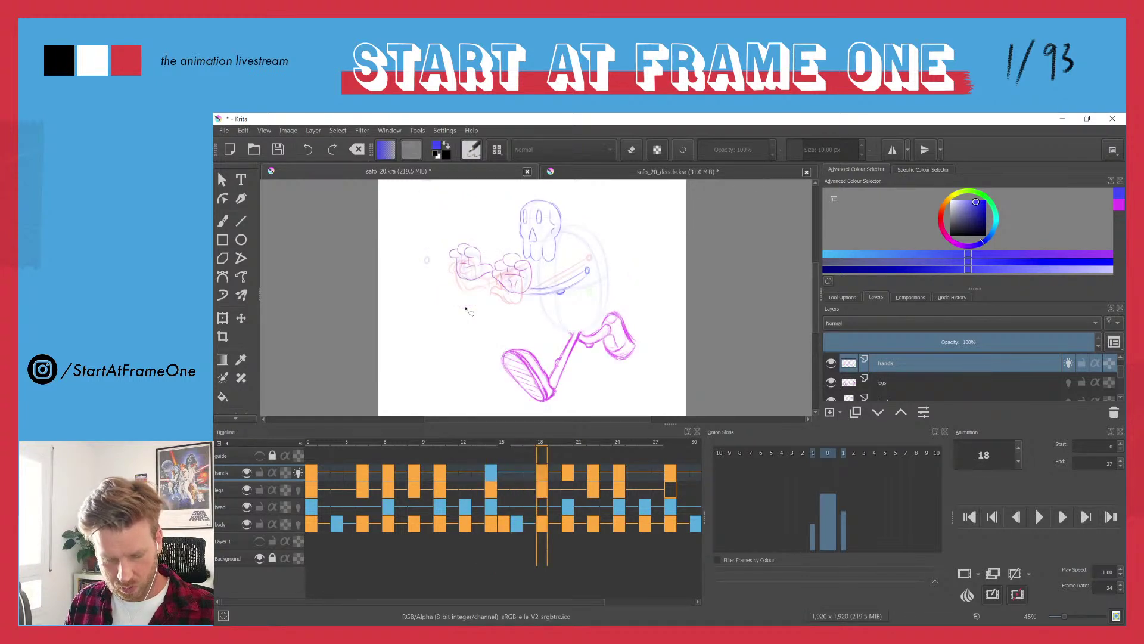
pyautogui.press('Right')
pyautogui.press('Right')
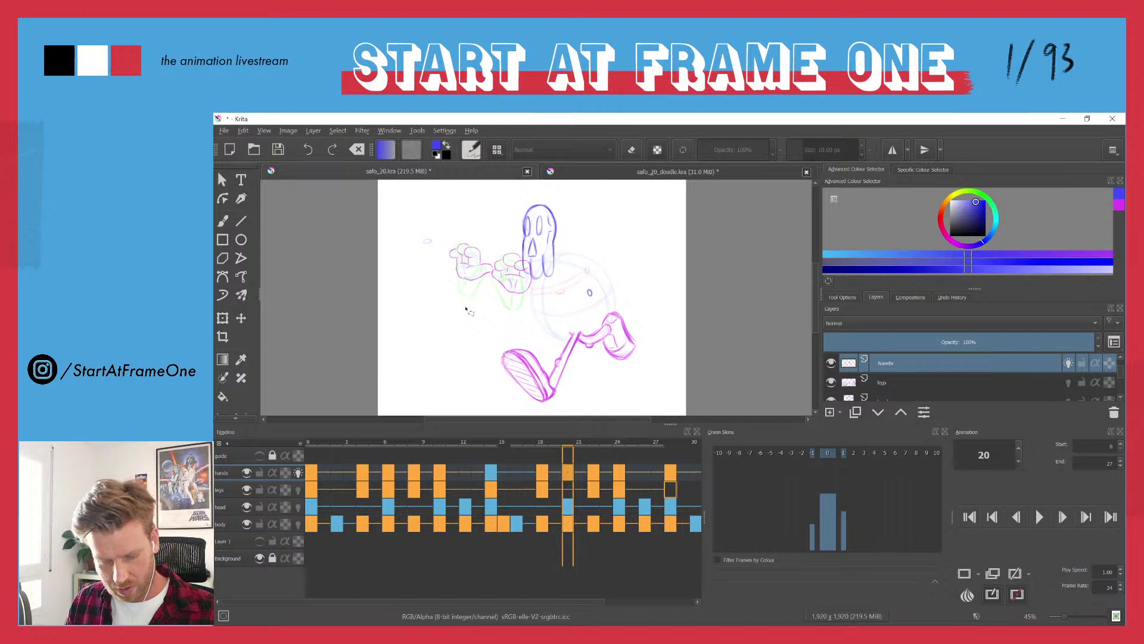
# - Draw the near arm on the hands layer at frame 20 as two curved lines from the shoulder circle to the near hand
pyautogui.scroll(3, 540, 276)
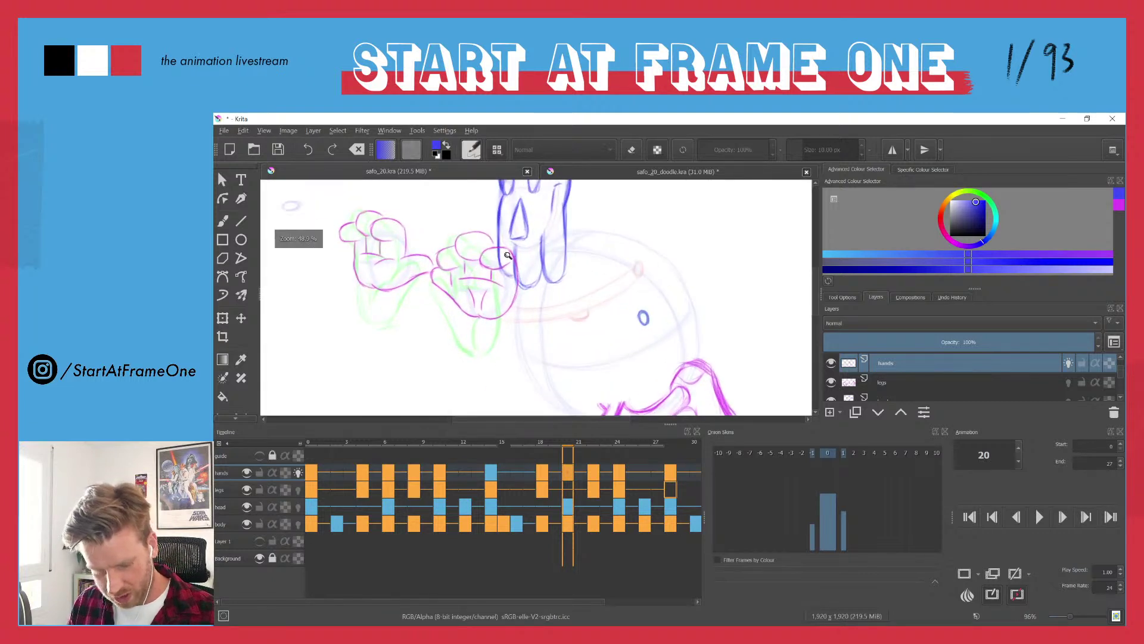
pyautogui.press('Tab')
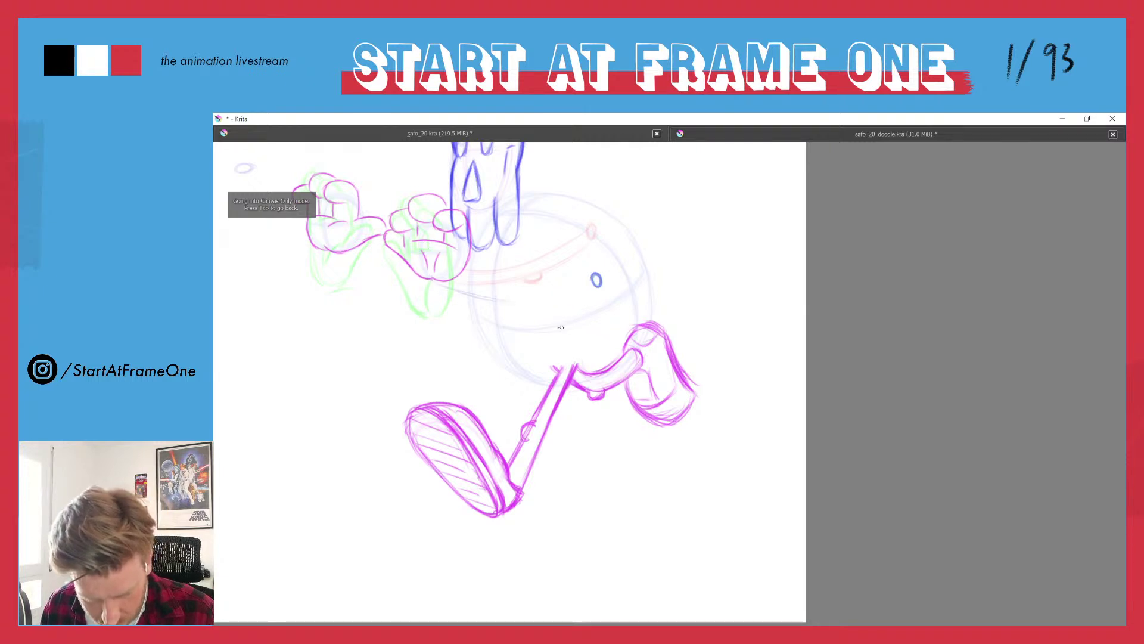
pyautogui.moveTo(593, 290); pyautogui.dragTo(506, 307)
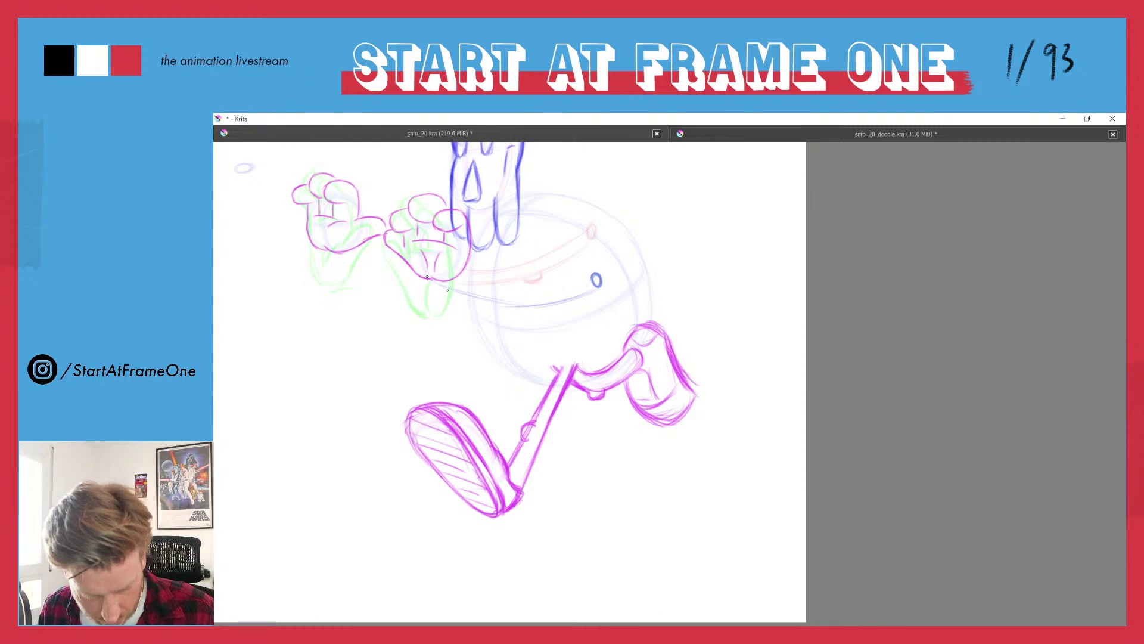
pyautogui.moveTo(445, 290)
pyautogui.mouseDown()
pyautogui.moveTo(500, 305)
pyautogui.moveTo(594, 289)
pyautogui.mouseUp()
pyautogui.moveTo(430, 280)
pyautogui.mouseDown()
pyautogui.moveTo(477, 300)
pyautogui.moveTo(523, 305)
pyautogui.mouseUp()
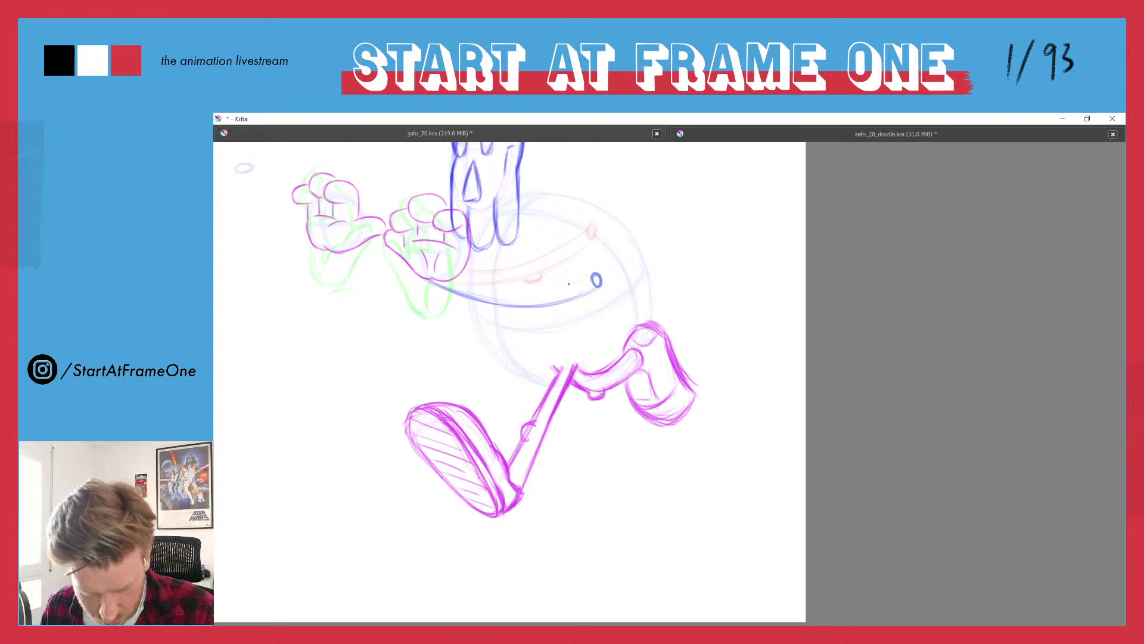
pyautogui.moveTo(456, 277)
pyautogui.mouseDown()
pyautogui.moveTo(516, 292)
pyautogui.moveTo(460, 278)
pyautogui.moveTo(553, 289)
pyautogui.moveTo(480, 286)
pyautogui.moveTo(566, 277)
pyautogui.moveTo(522, 293)
pyautogui.moveTo(590, 277)
pyautogui.mouseUp()
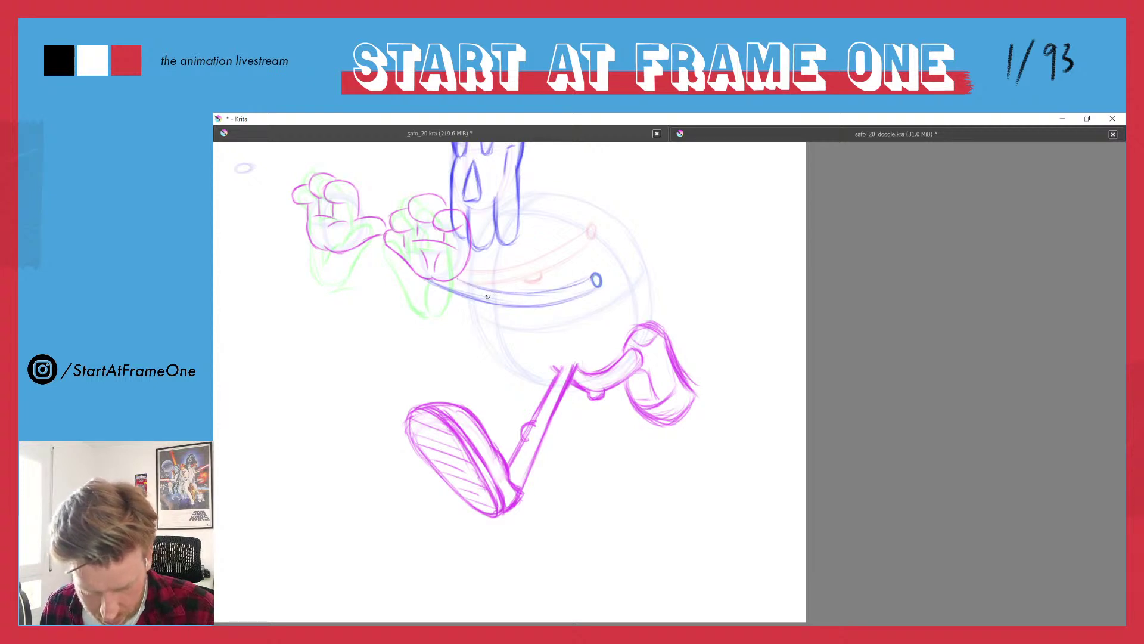
pyautogui.moveTo(451, 276)
pyautogui.mouseDown()
pyautogui.moveTo(504, 289)
pyautogui.moveTo(587, 280)
pyautogui.moveTo(550, 293)
pyautogui.moveTo(594, 292)
pyautogui.moveTo(515, 307)
pyautogui.moveTo(533, 301)
pyautogui.moveTo(426, 277)
pyautogui.moveTo(528, 292)
pyautogui.mouseUp()
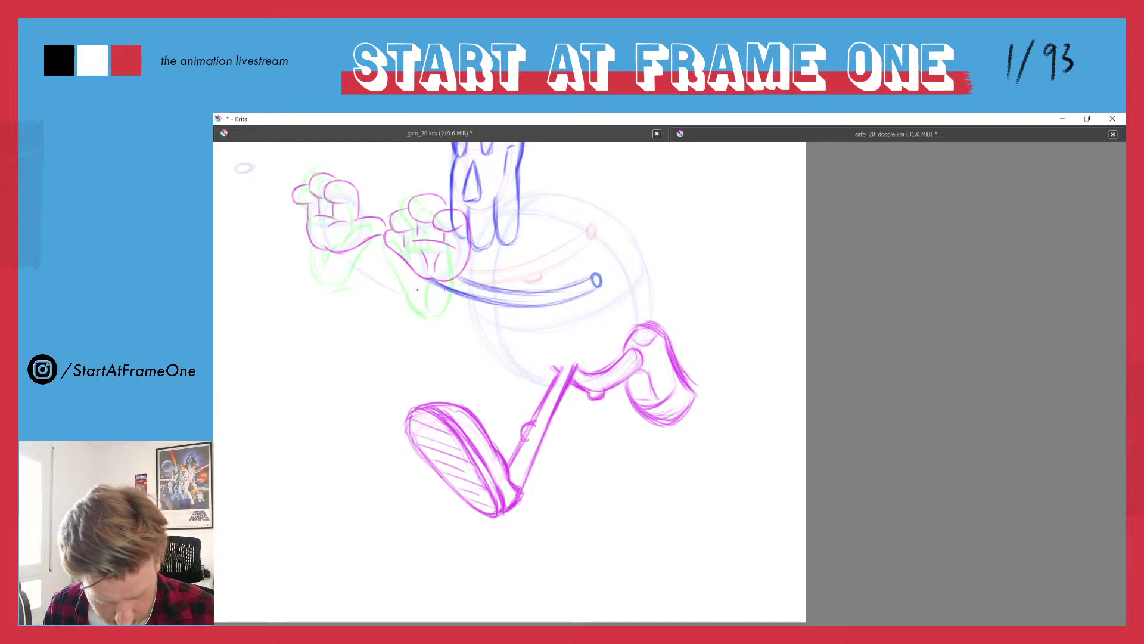
# - Draw the visible part of the far arm at frame 20 as curved lines running from the far hand toward the near hand's wrist
pyautogui.moveTo(428, 289)
pyautogui.mouseDown()
pyautogui.moveTo(363, 269)
pyautogui.moveTo(385, 274)
pyautogui.moveTo(363, 286)
pyautogui.moveTo(461, 304)
pyautogui.moveTo(365, 278)
pyautogui.moveTo(453, 295)
pyautogui.mouseUp()
pyautogui.moveTo(324, 250)
pyautogui.mouseDown()
pyautogui.moveTo(463, 305)
pyautogui.moveTo(324, 255)
pyautogui.moveTo(470, 307)
pyautogui.mouseUp()
pyautogui.keyDown('ctrl'); pyautogui.click(446, 273); pyautogui.keyUp('ctrl')
pyautogui.press('-')
pyautogui.press('-')
pyautogui.press('-')
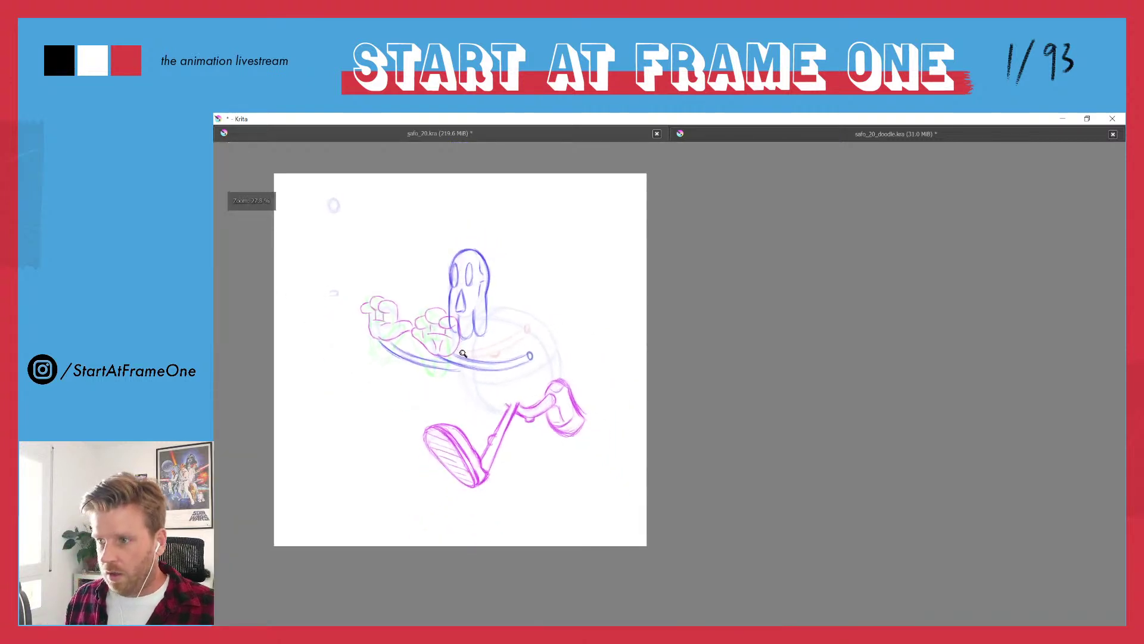
# - Review which poses already have arms by comparing frames 14, 18, 10 and 0
pyautogui.press('Tab')
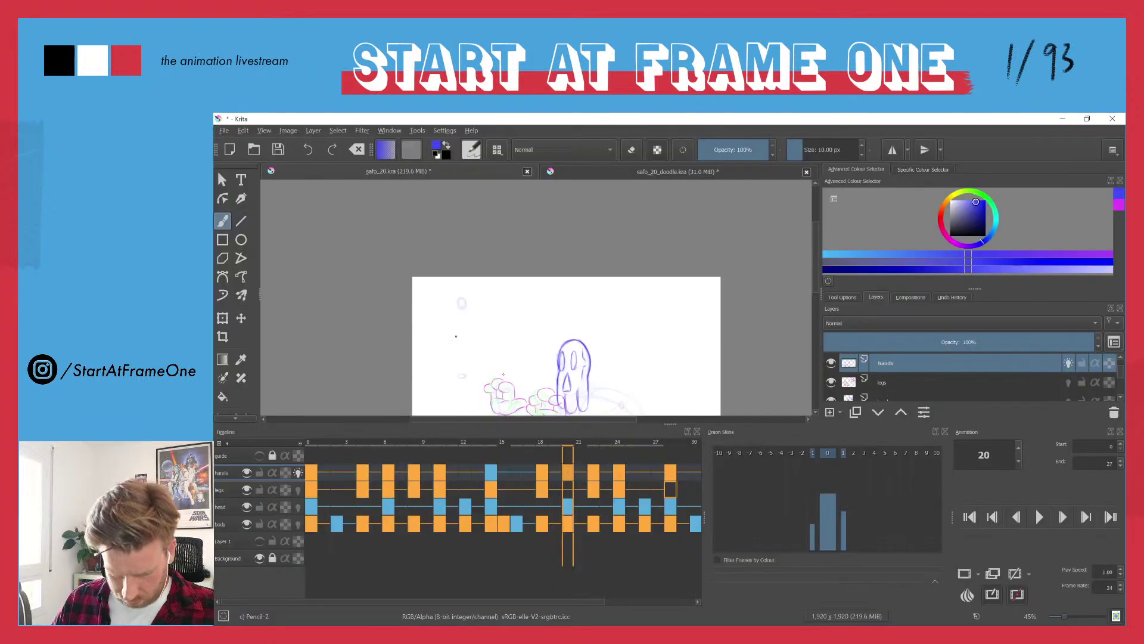
pyautogui.click(490, 447)
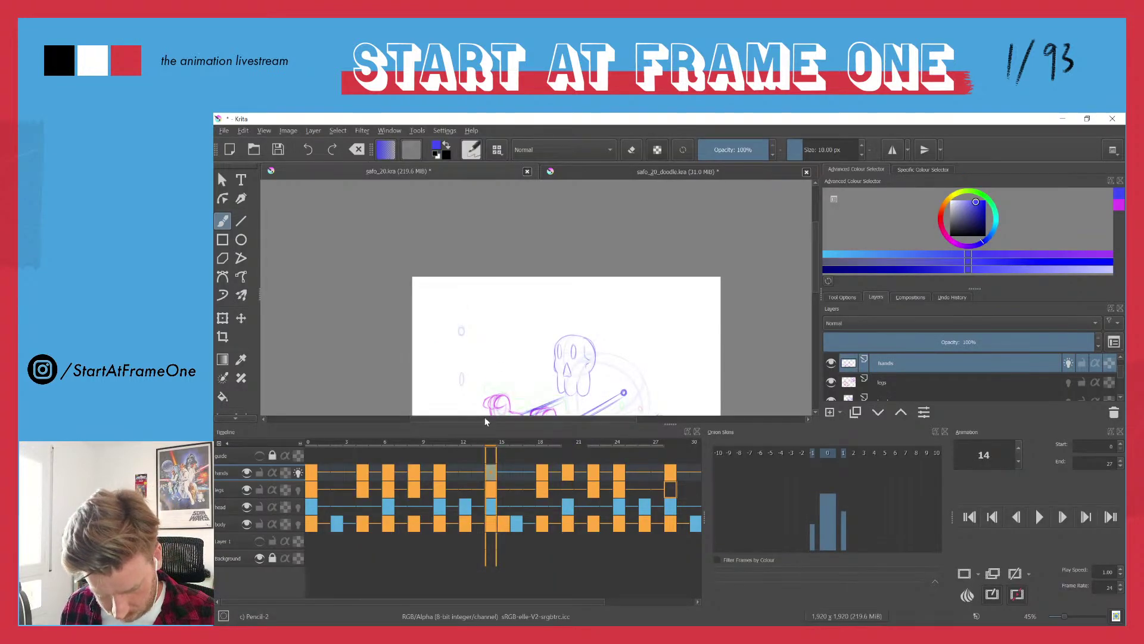
pyautogui.moveTo(484, 417); pyautogui.dragTo(456, 312)
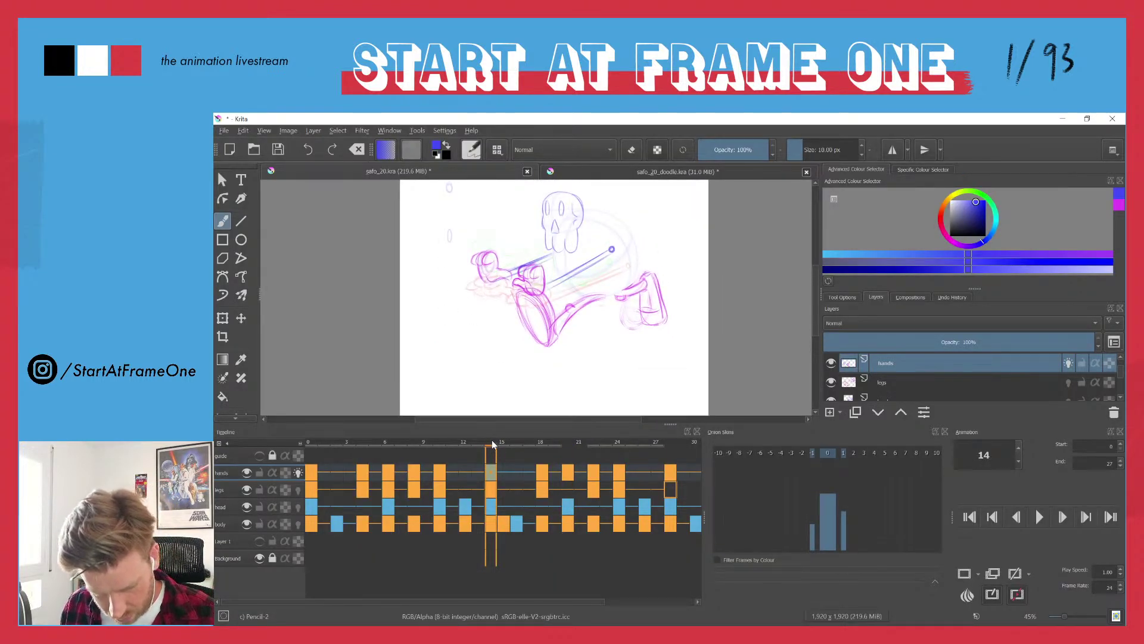
pyautogui.moveTo(528, 442); pyautogui.dragTo(546, 439)
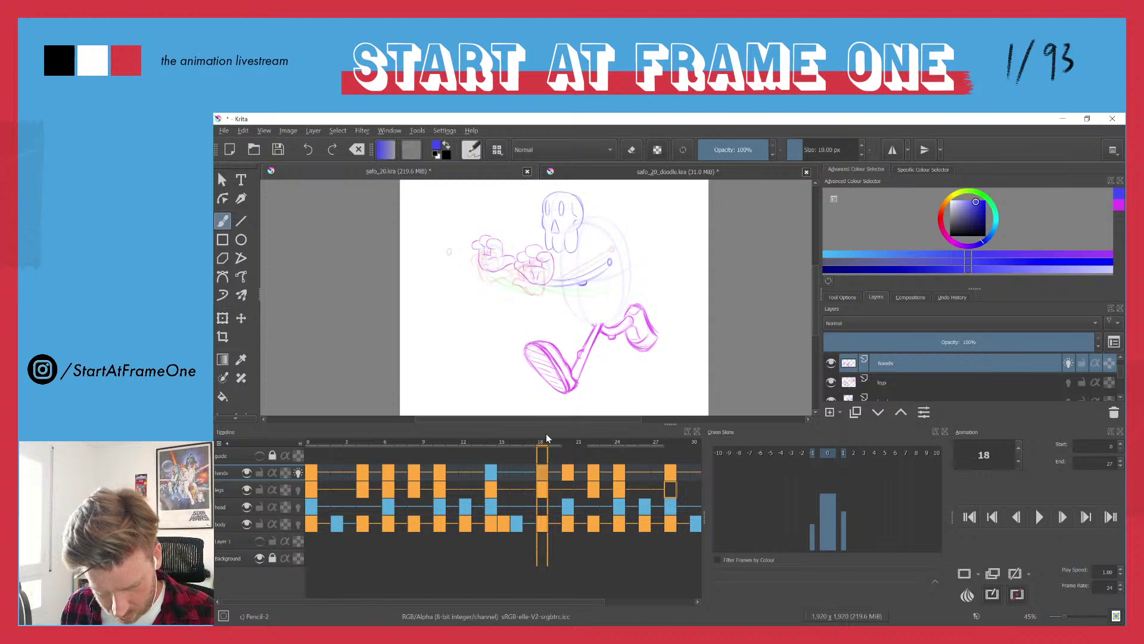
pyautogui.moveTo(349, 446); pyautogui.dragTo(442, 440)
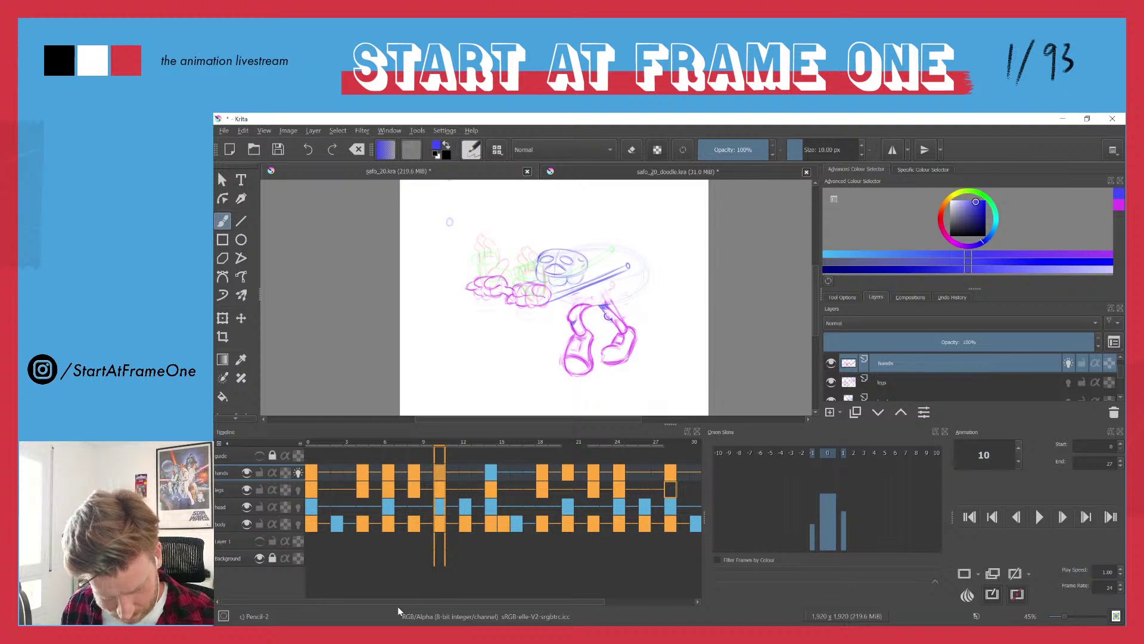
pyautogui.click(310, 441)
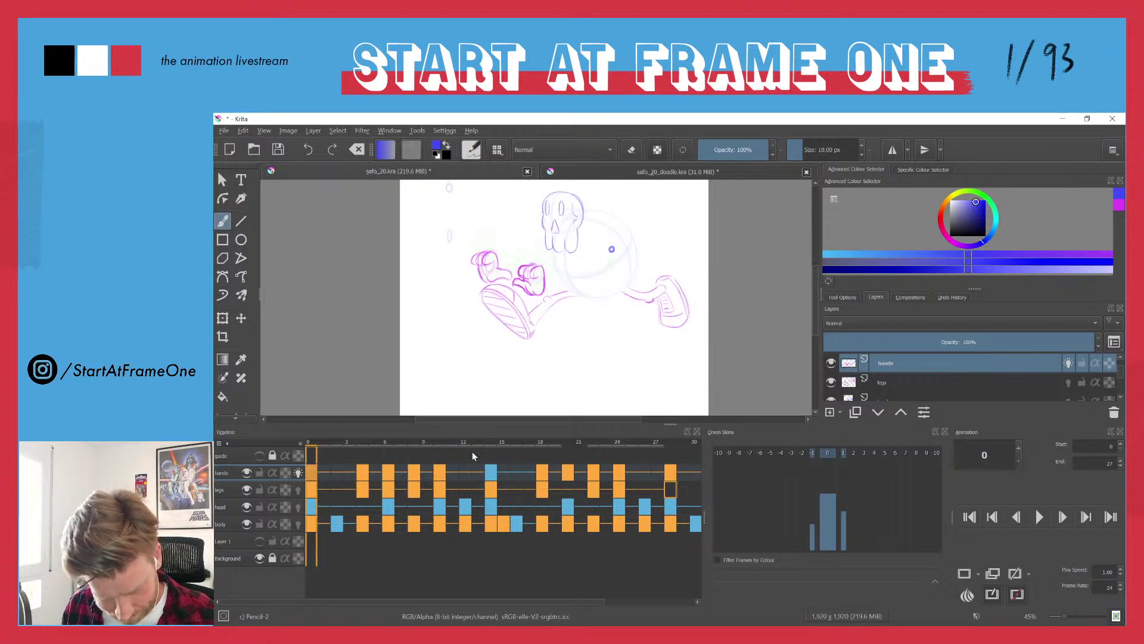
# - Replace the armless hands-layer drawing at frame 0 with a copy of frame 14's hands and arms
pyautogui.click(490, 444)
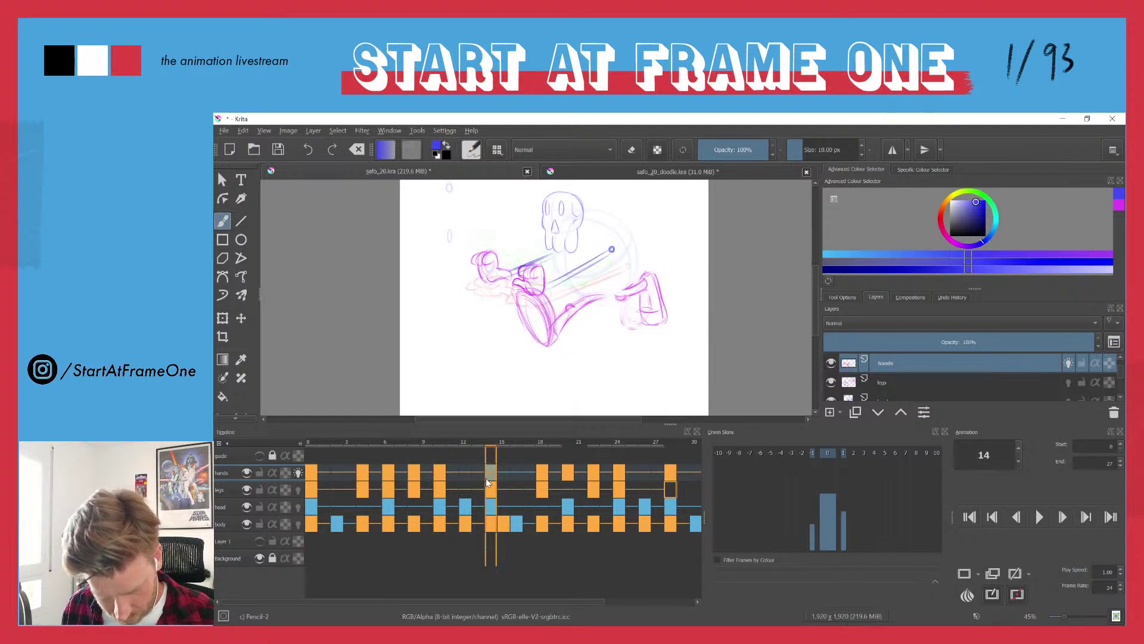
pyautogui.click(313, 474)
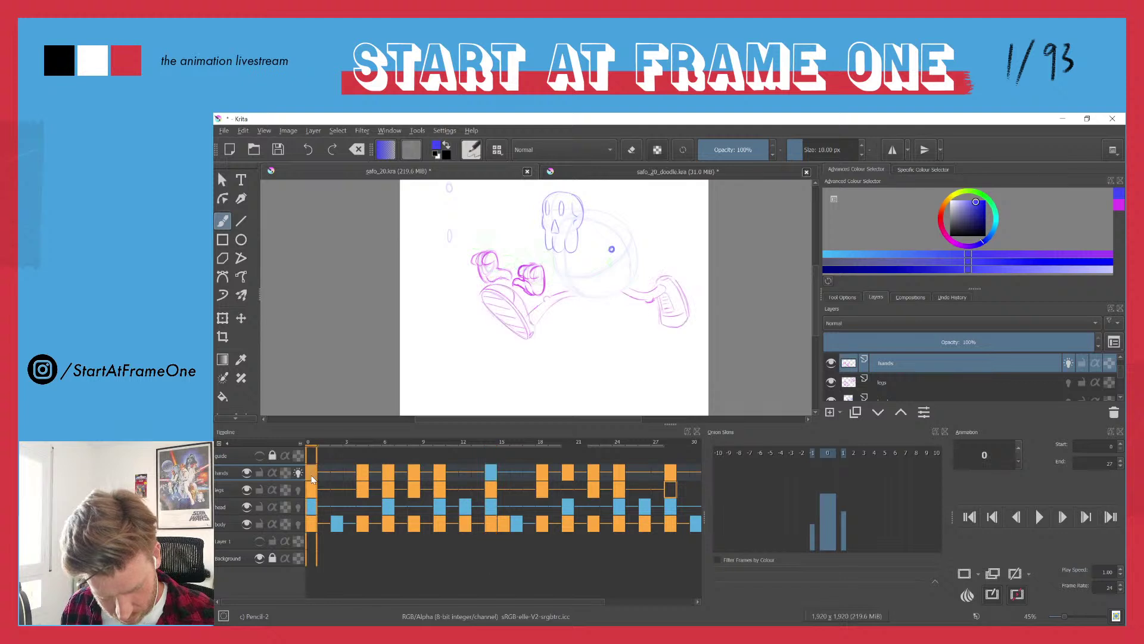
pyautogui.rightClick(313, 474)
pyautogui.press('Escape')
# - Compare the hands and arms across frames 10, 28, 24, 14, 0 and 8 to find poses that repeat
pyautogui.click(440, 474)
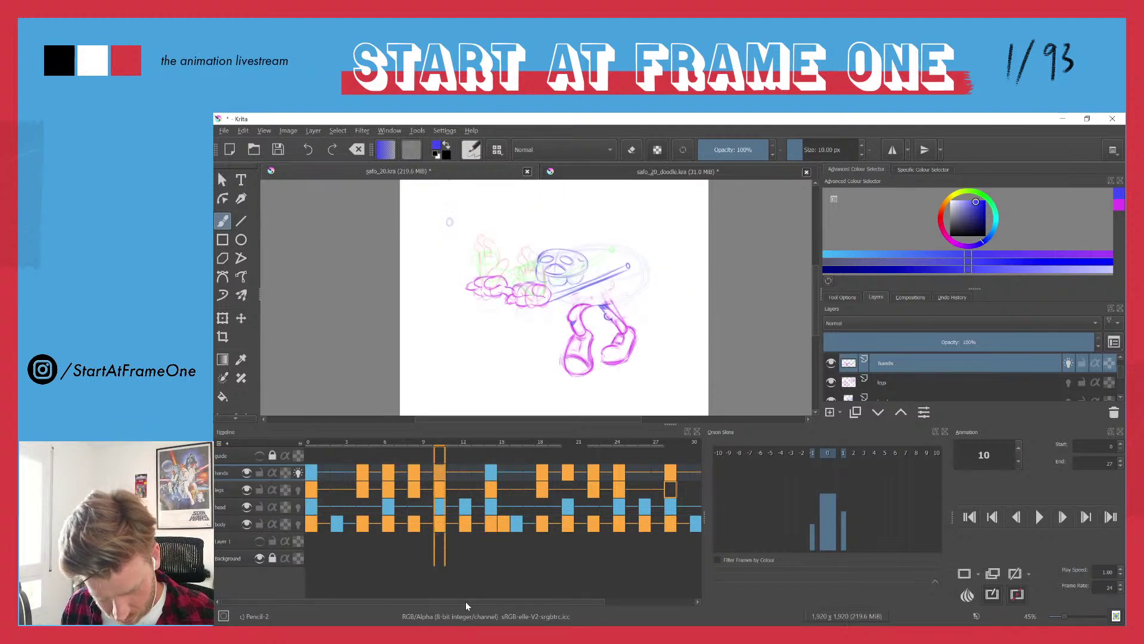
pyautogui.click(669, 442)
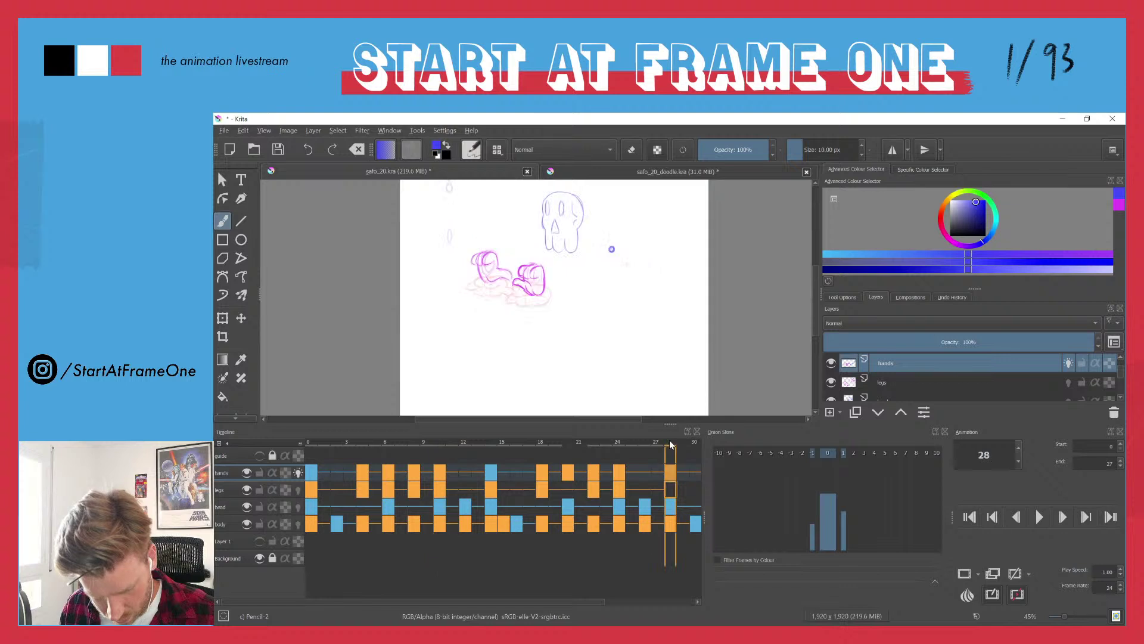
pyautogui.click(619, 441)
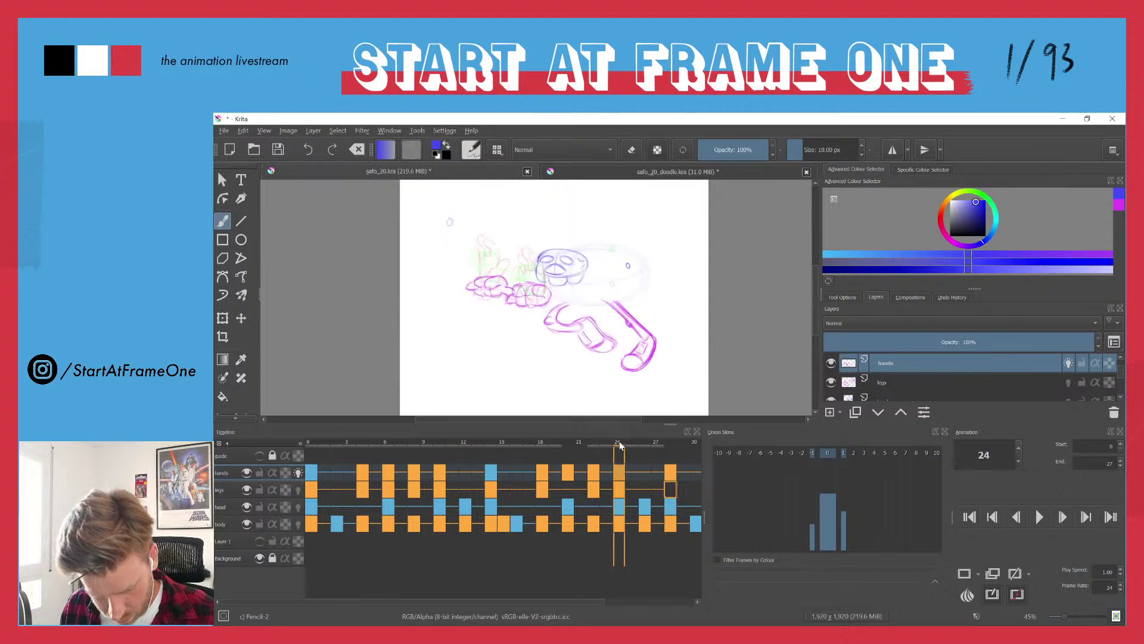
pyautogui.moveTo(572, 602); pyautogui.dragTo(509, 578)
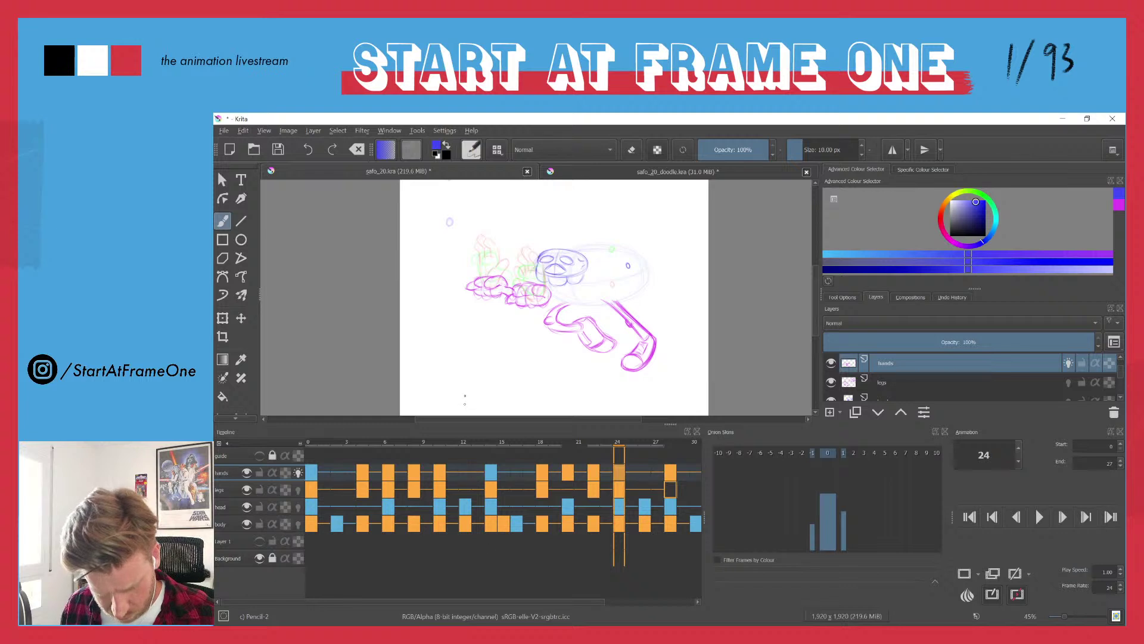
pyautogui.click(491, 441)
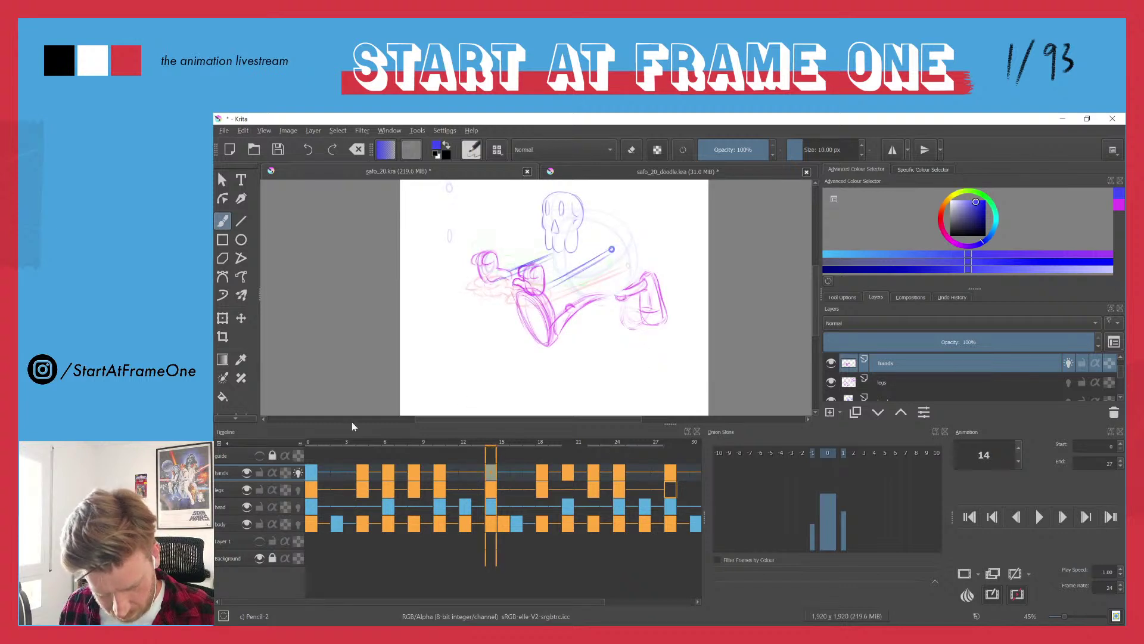
pyautogui.click(311, 442)
pyautogui.click(493, 442)
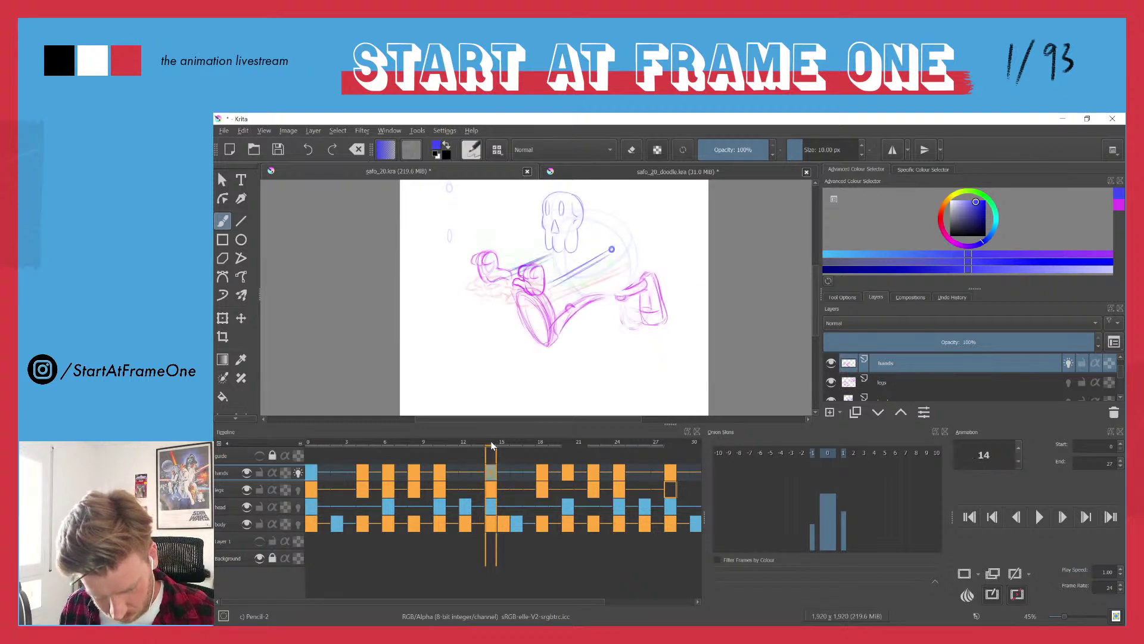
pyautogui.click(416, 442)
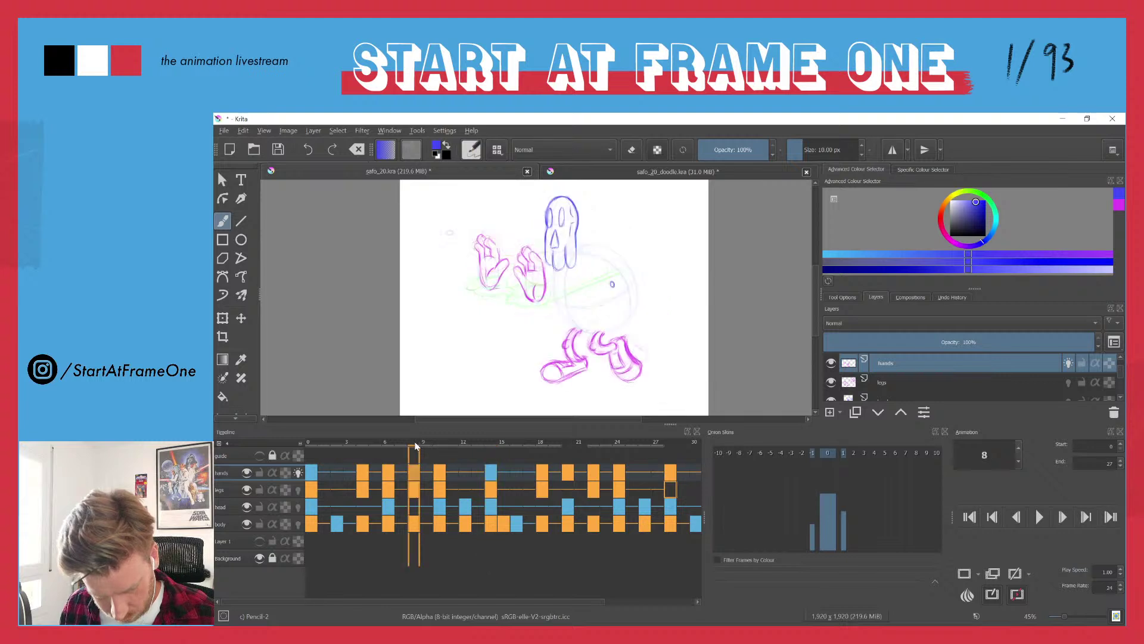
pyautogui.click(670, 442)
pyautogui.click(620, 442)
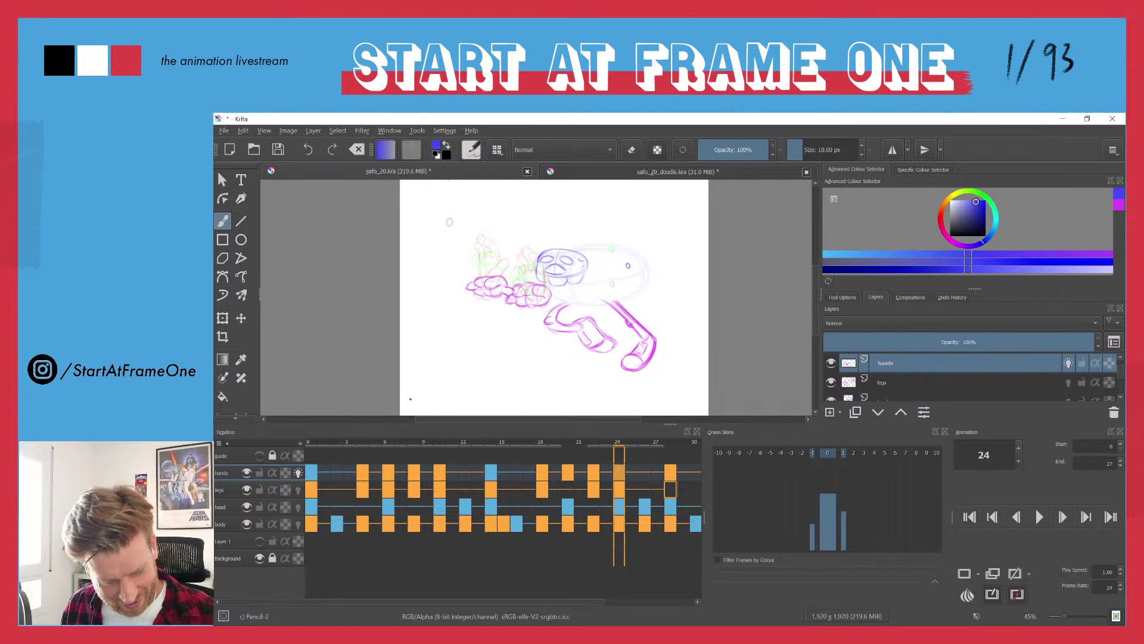
pyautogui.moveTo(310, 442); pyautogui.dragTo(490, 439)
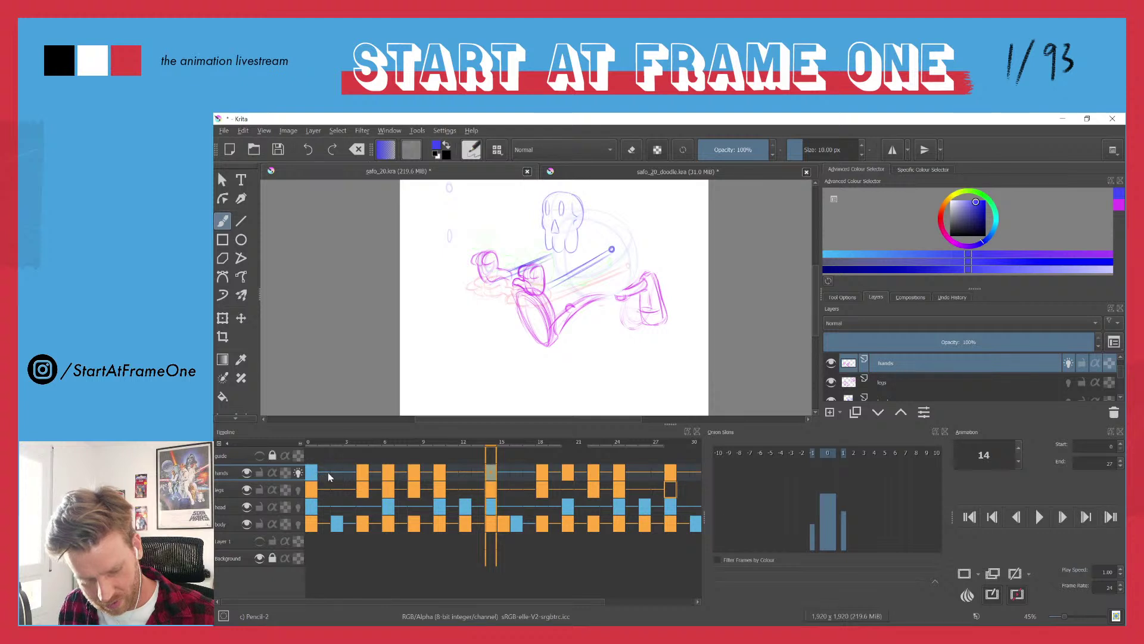
# - Replace the armless hands-layer drawing at frame 24 with a copy of frame 10's hands and arm
pyautogui.click(440, 473)
pyautogui.click(621, 475)
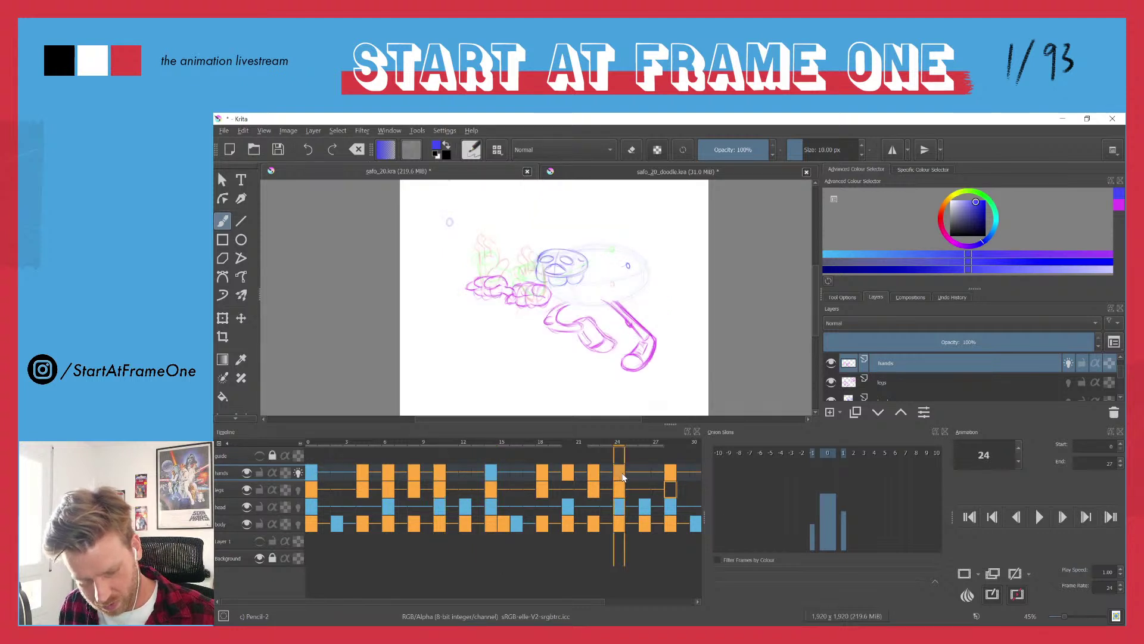
pyautogui.click(441, 475)
pyautogui.click(619, 475)
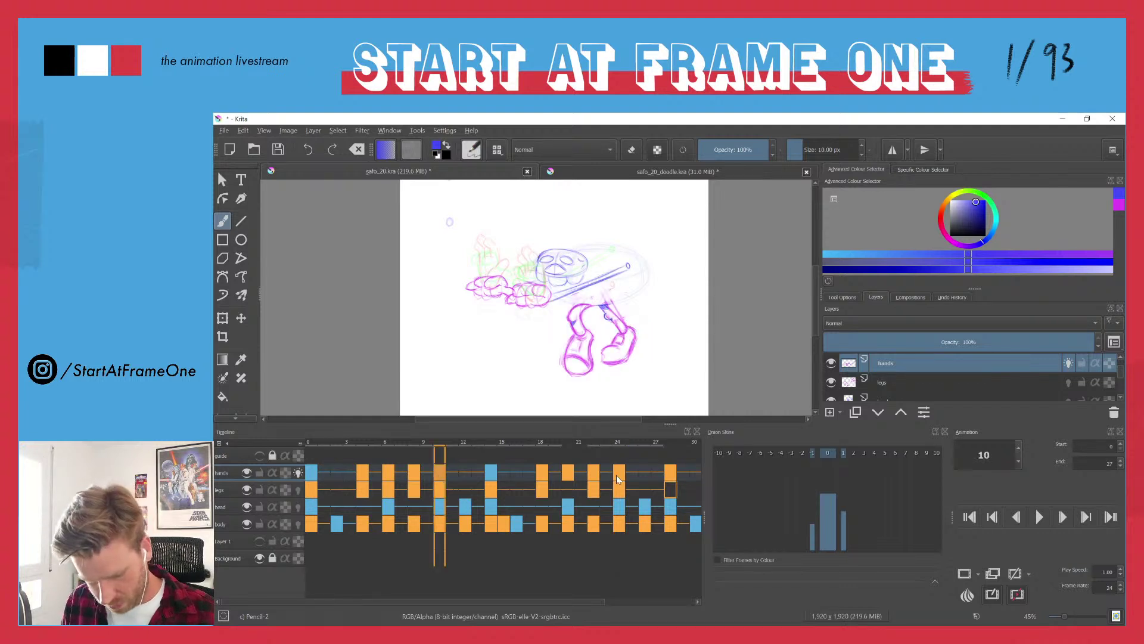
pyautogui.moveTo(627, 266); pyautogui.dragTo(549, 300)
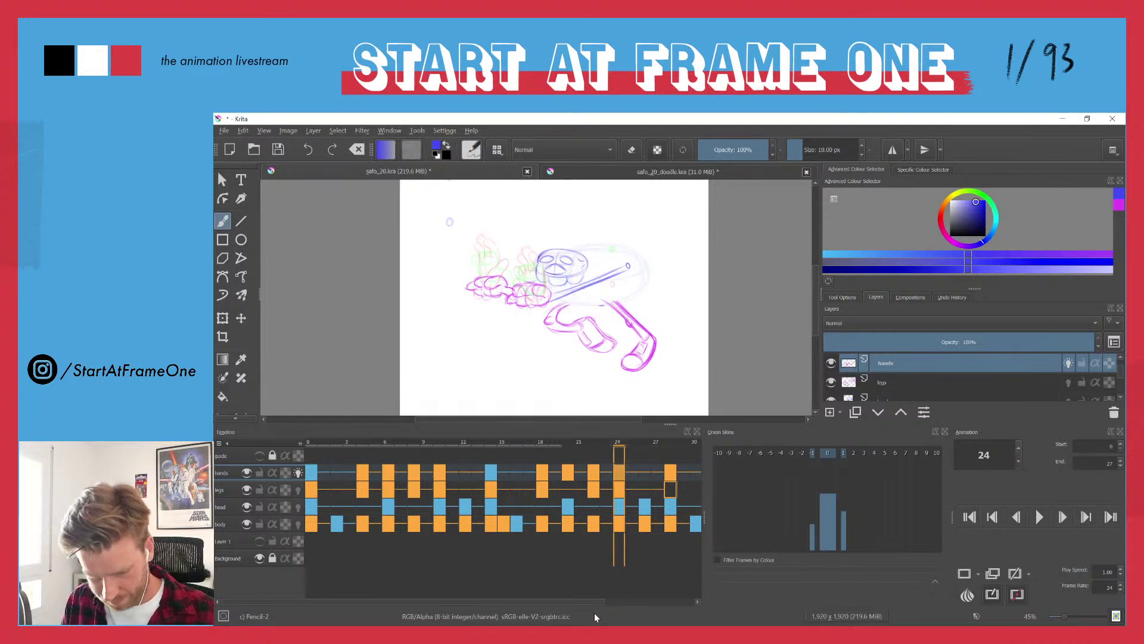
# - Draw the far arm on the hands layer at frame 18, curving from the far hand behind the near hand toward the body
pyautogui.moveTo(502, 444); pyautogui.dragTo(542, 443)
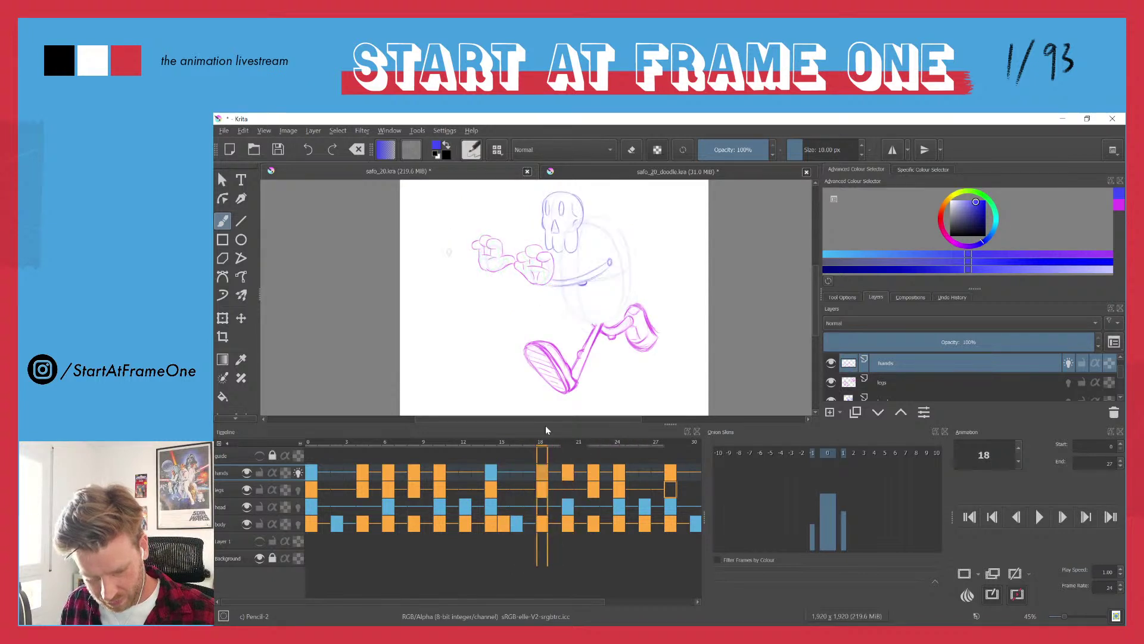
pyautogui.scroll(5, 512, 308)
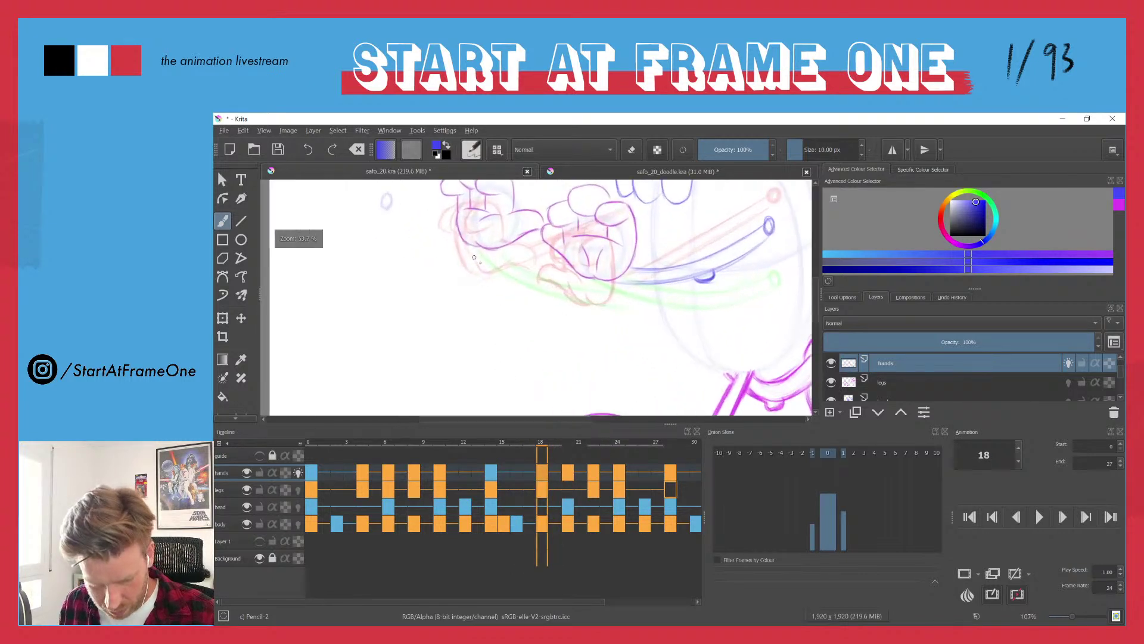
pyautogui.moveTo(477, 287)
pyautogui.mouseDown()
pyautogui.moveTo(322, 299)
pyautogui.moveTo(330, 310)
pyautogui.moveTo(365, 290)
pyautogui.moveTo(440, 304)
pyautogui.mouseUp()
pyautogui.moveTo(331, 273)
pyautogui.mouseDown()
pyautogui.moveTo(418, 304)
pyautogui.moveTo(346, 270)
pyautogui.moveTo(414, 291)
pyautogui.mouseUp()
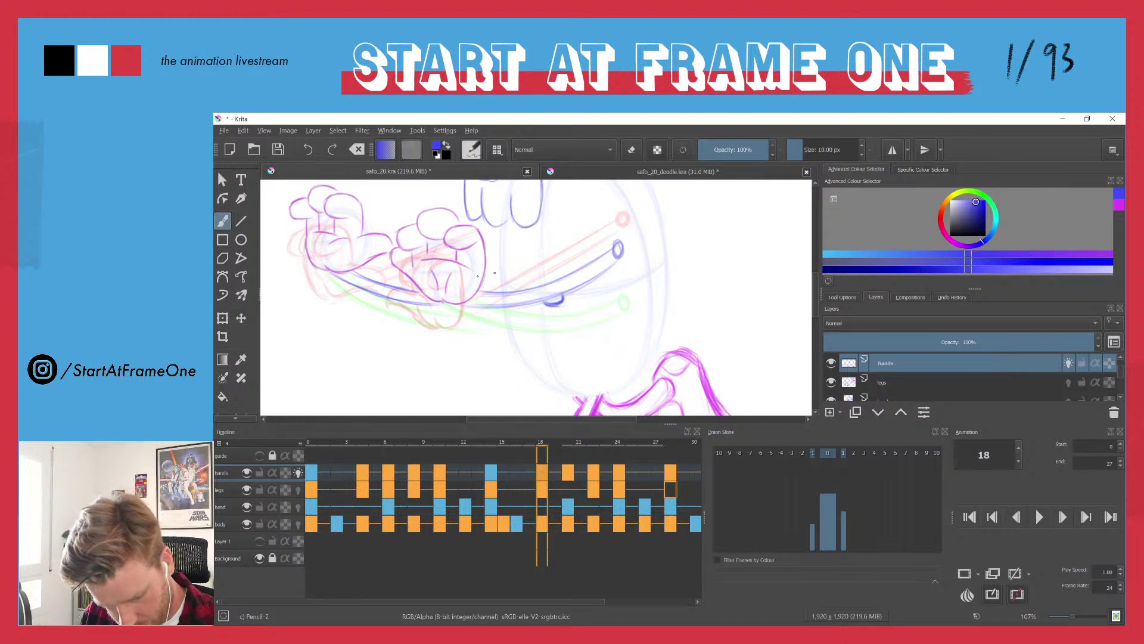
pyautogui.moveTo(438, 272); pyautogui.dragTo(477, 310)
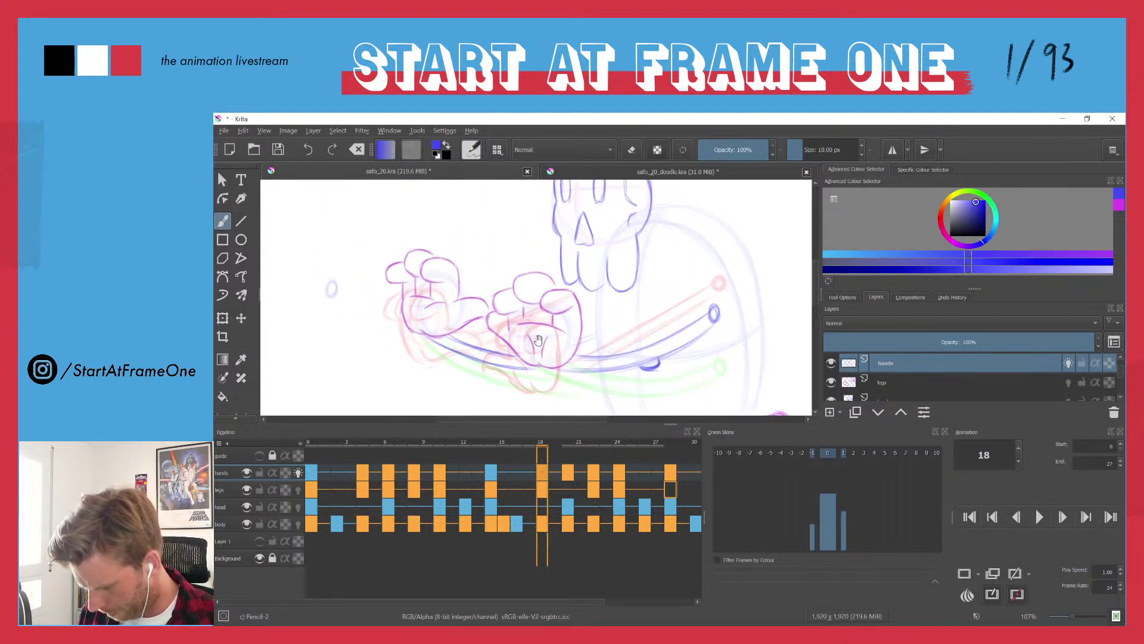
pyautogui.press('Tab')
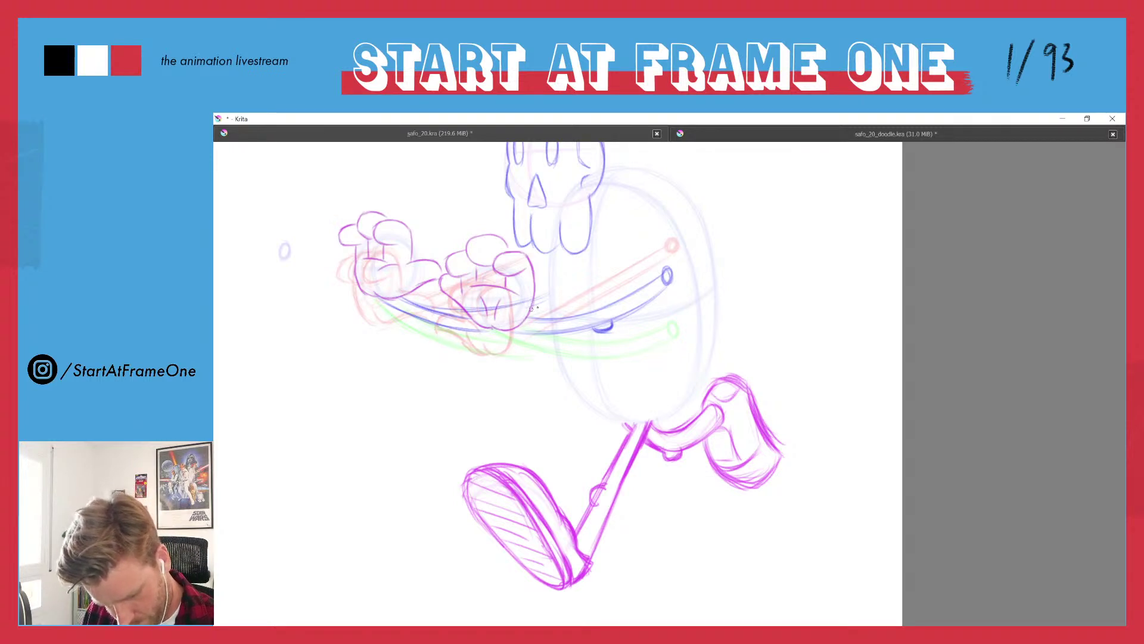
# - Try reinforcing the far arm's curves at frame 18 with heavier strokes, and undo them
pyautogui.moveTo(531, 308)
pyautogui.mouseDown()
pyautogui.moveTo(500, 322)
pyautogui.moveTo(412, 315)
pyautogui.mouseUp()
pyautogui.moveTo(489, 320); pyautogui.dragTo(385, 298)
pyautogui.moveTo(547, 309); pyautogui.dragTo(436, 318)
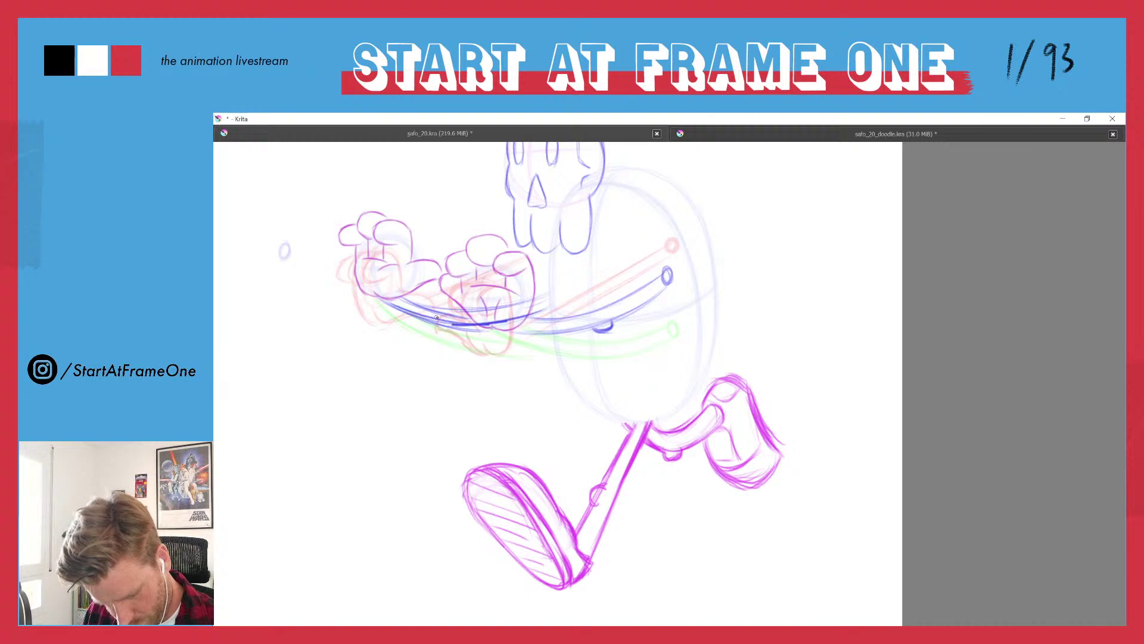
pyautogui.hotkey('ctrl', 'z')
pyautogui.hotkey('ctrl', 'z')
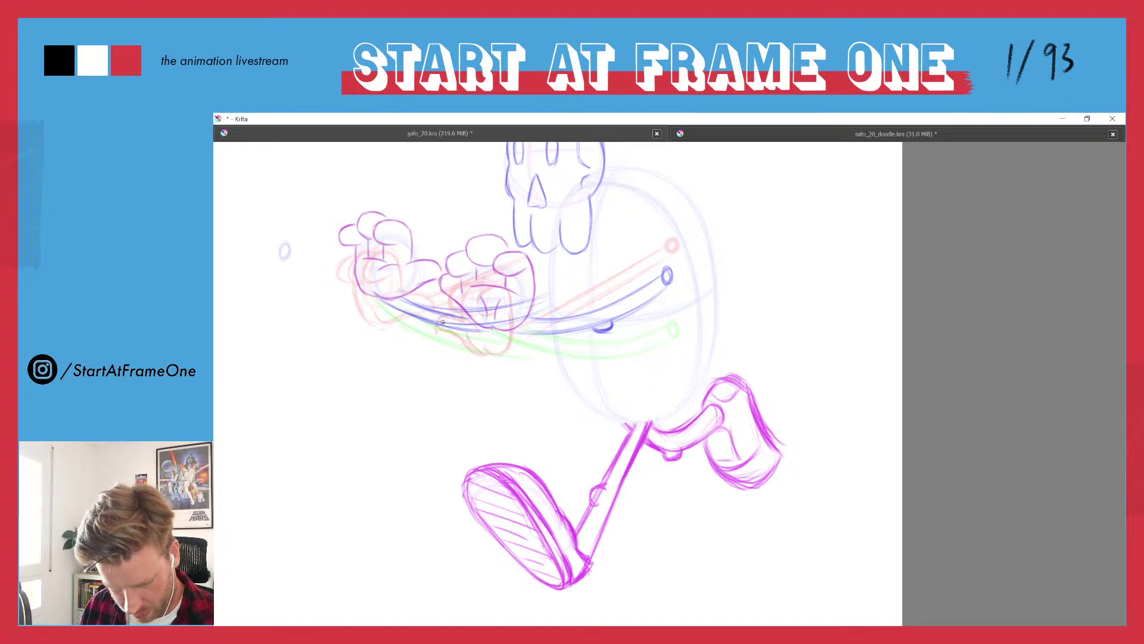
# - Flip frame by frame through the run from frame 18 to frame 20 to check how the arms move
pyautogui.moveTo(537, 305)
pyautogui.mouseDown()
pyautogui.moveTo(596, 435)
pyautogui.moveTo(506, 443)
pyautogui.moveTo(446, 431)
pyautogui.moveTo(523, 446)
pyautogui.mouseUp()
pyautogui.press('e')
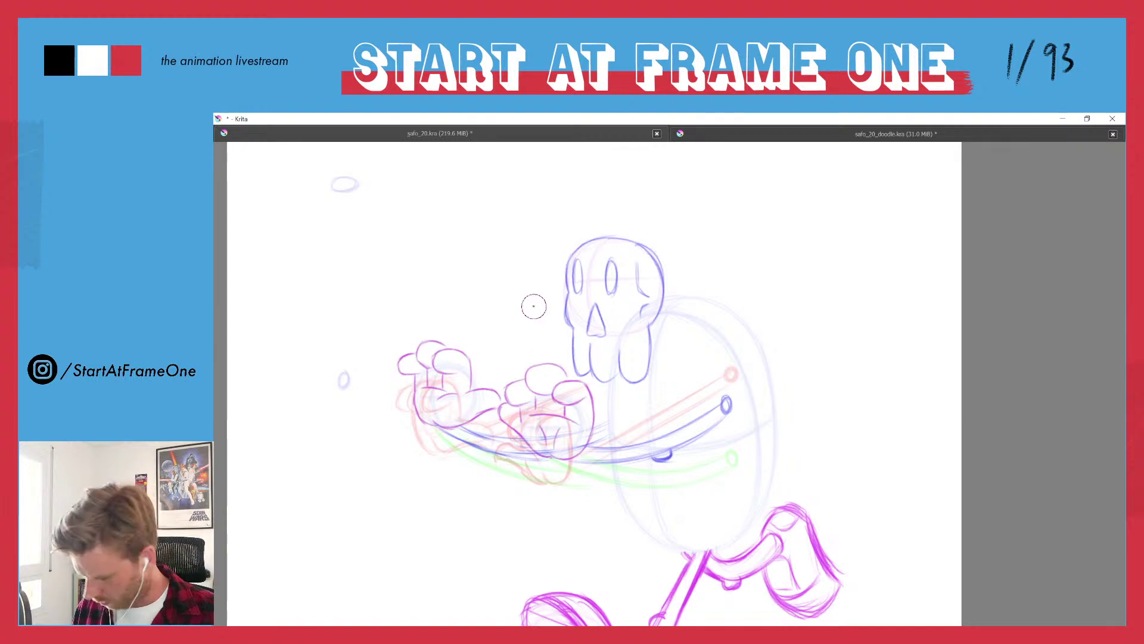
pyautogui.scroll(-2, 524, 304)
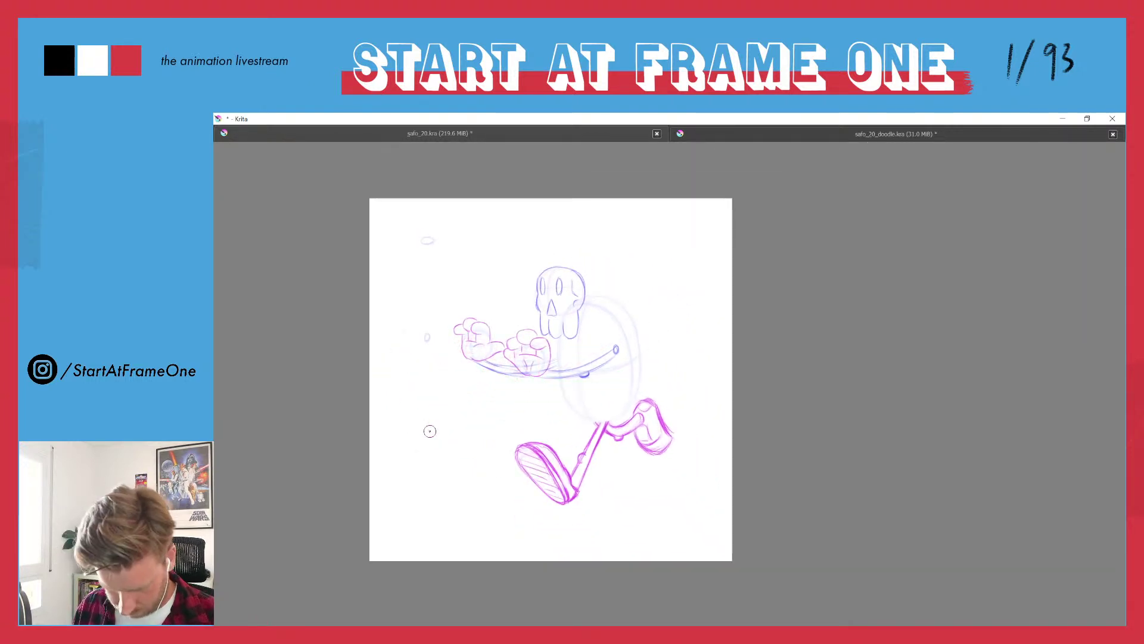
pyautogui.press('.')
pyautogui.press('.')
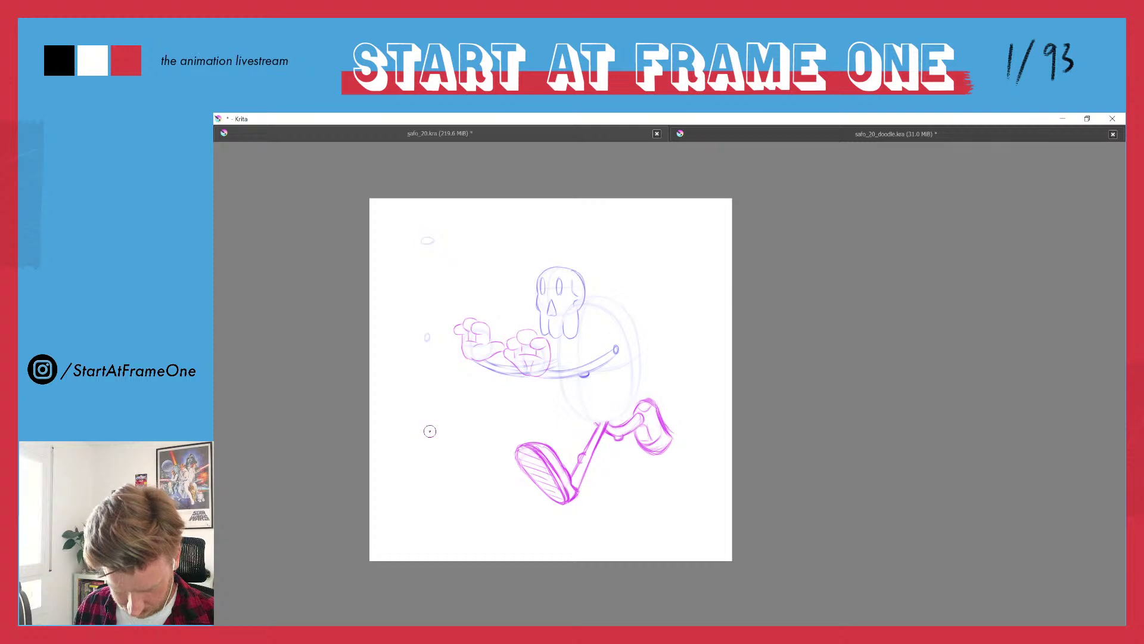
pyautogui.press('.')
pyautogui.press('.')
pyautogui.press('.')
pyautogui.press('.')
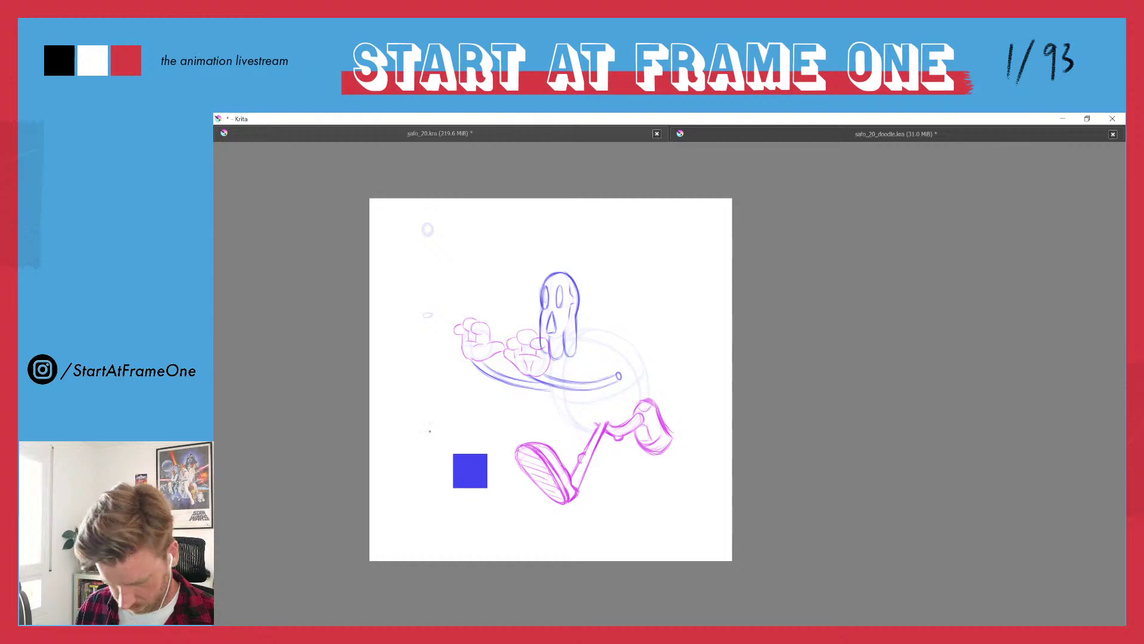
pyautogui.press('Tab')
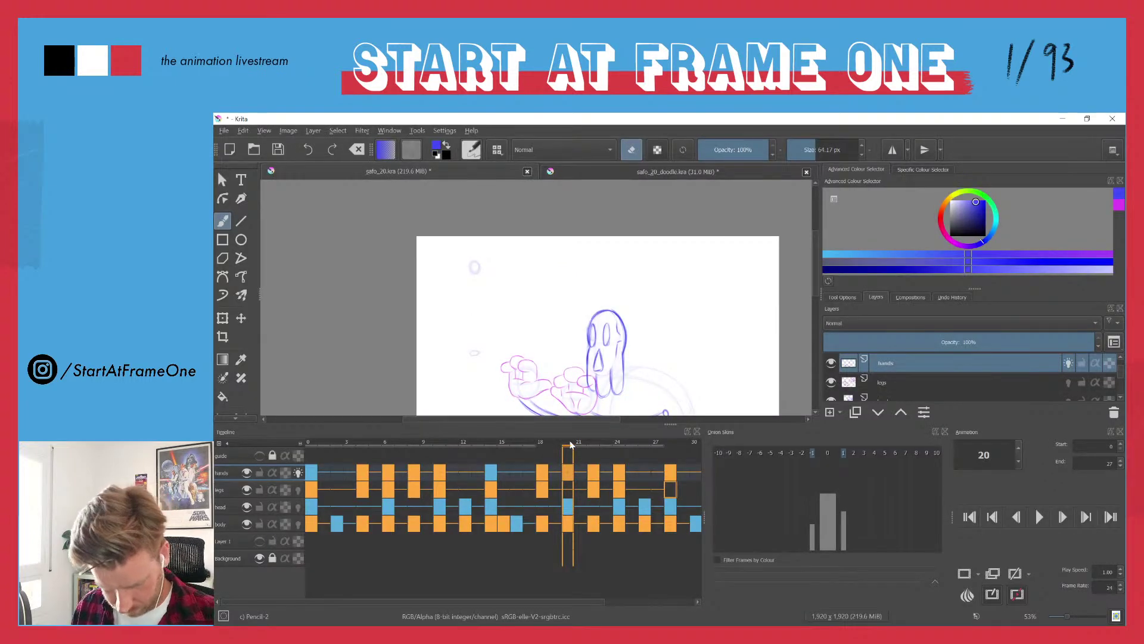
# - Draw the near arm on the hands layer at frame 22 as two curved lines from the shoulder circle down to the near palm
pyautogui.moveTo(570, 445); pyautogui.dragTo(593, 444)
pyautogui.moveTo(536, 412); pyautogui.dragTo(511, 319)
pyautogui.scroll(4, 532, 386)
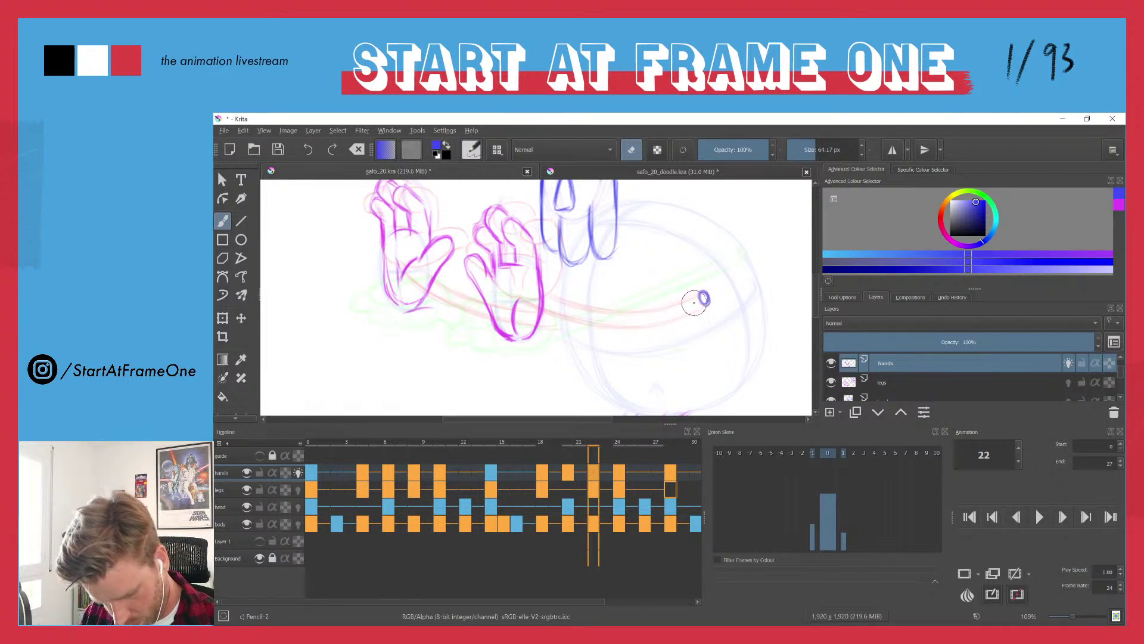
pyautogui.press('e')
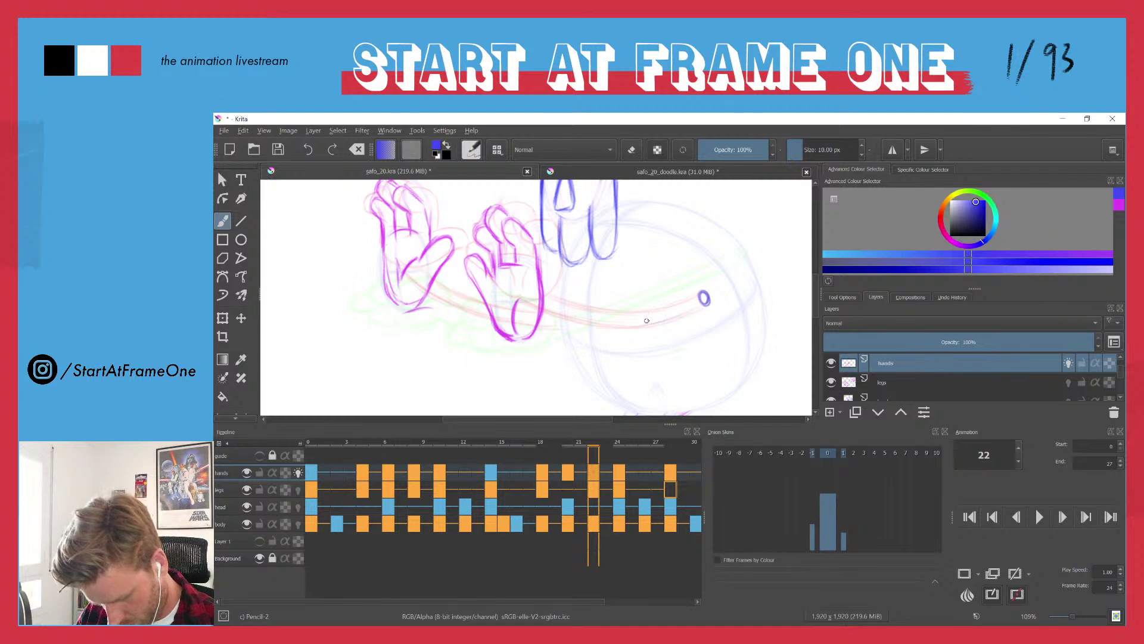
pyautogui.moveTo(701, 303)
pyautogui.mouseDown()
pyautogui.moveTo(583, 339)
pyautogui.moveTo(519, 340)
pyautogui.mouseUp()
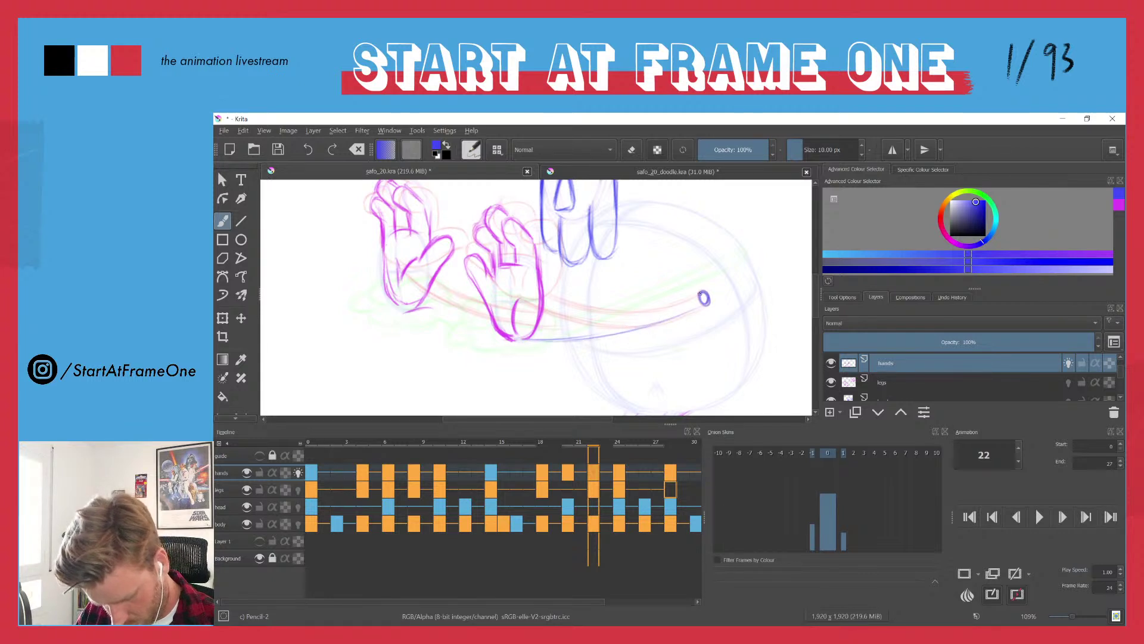
pyautogui.moveTo(703, 298)
pyautogui.mouseDown()
pyautogui.moveTo(537, 323)
pyautogui.moveTo(661, 313)
pyautogui.mouseUp()
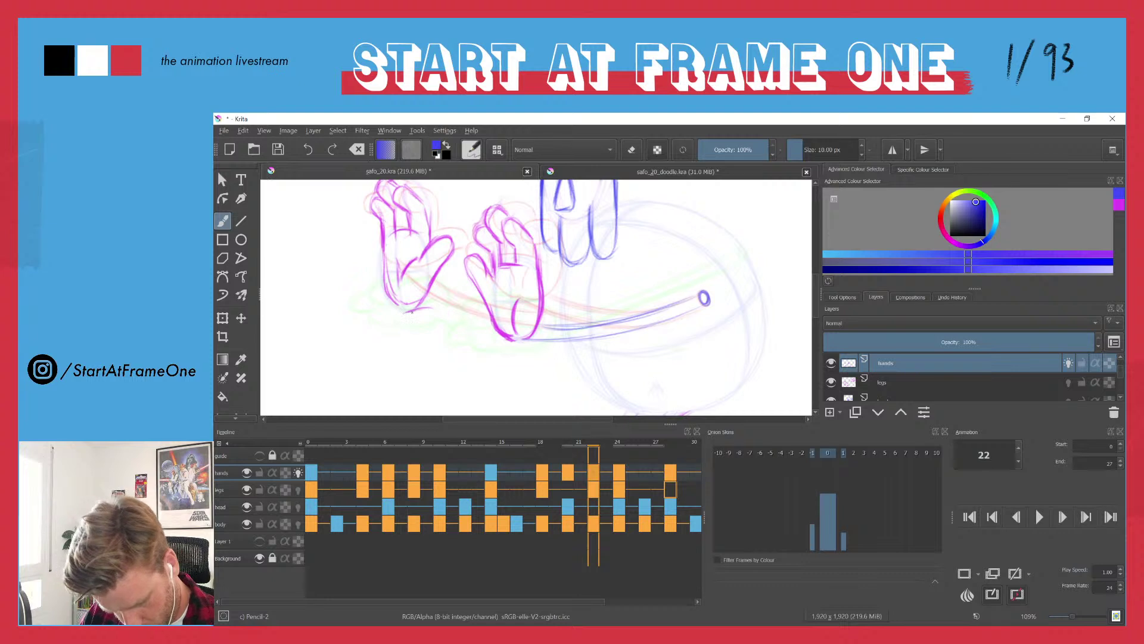
# - Draw the far arm at frame 22, curving from the base of the far hand behind the near hand
pyautogui.moveTo(411, 311); pyautogui.dragTo(549, 314)
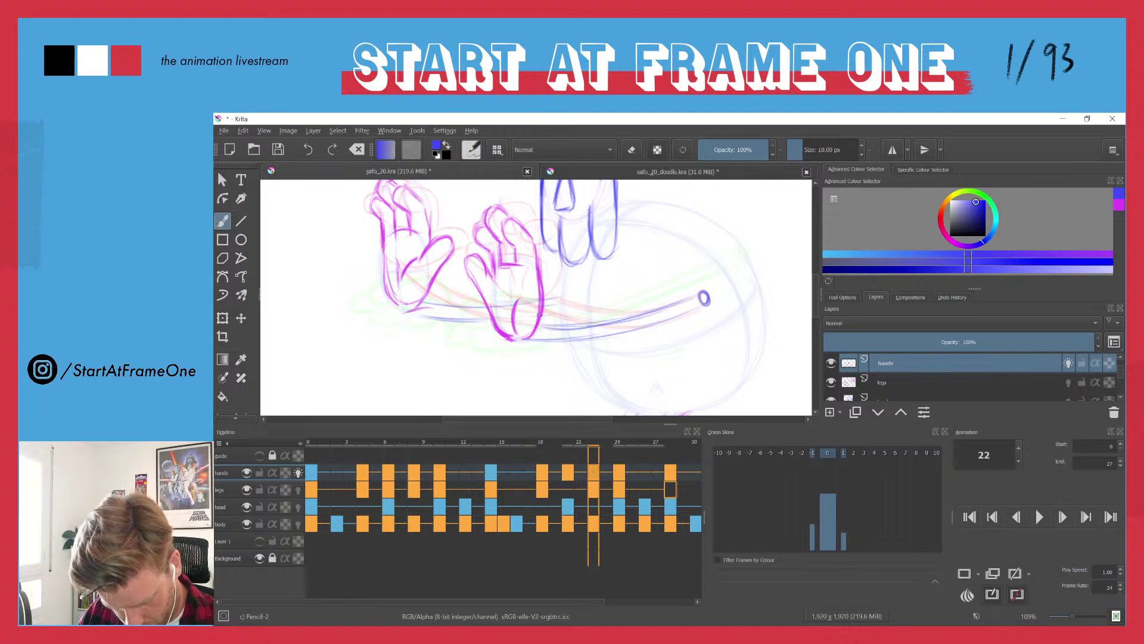
pyautogui.moveTo(486, 320); pyautogui.dragTo(410, 310)
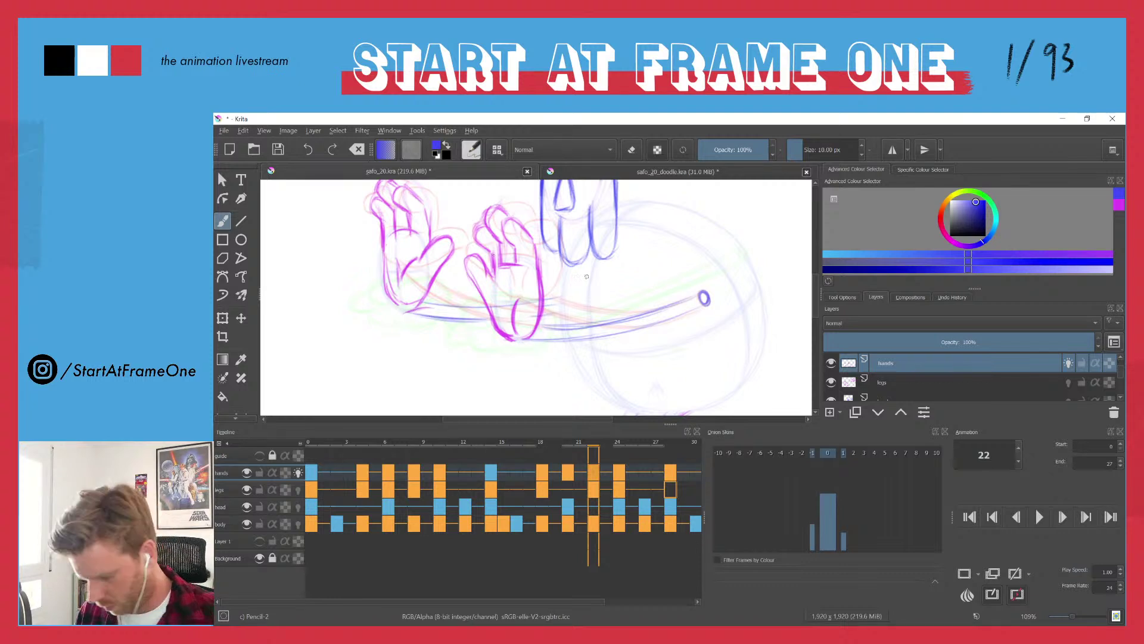
pyautogui.scroll(-3, 460, 269)
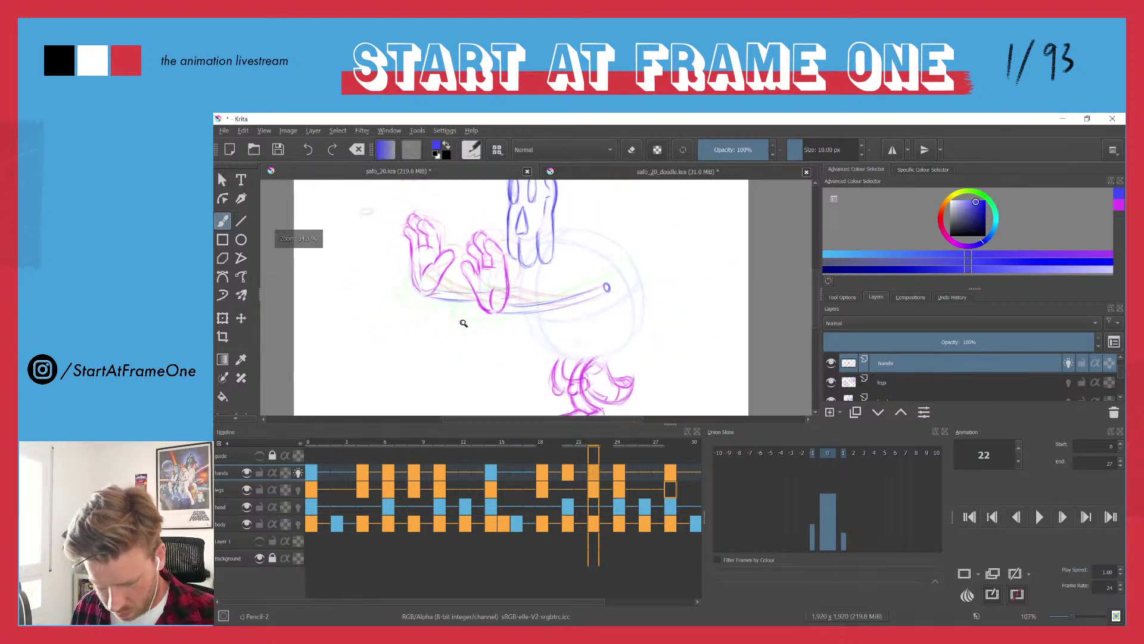
# - Compare the arm poses on the hands layer at frames 24, 14 and 0
pyautogui.click(618, 445)
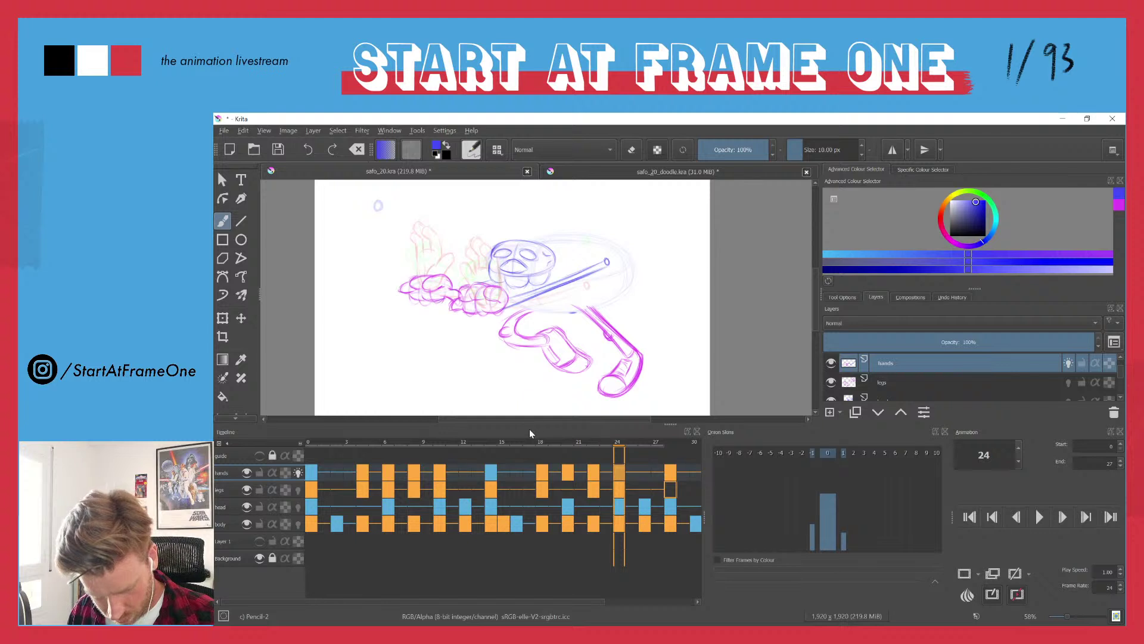
pyautogui.click(491, 445)
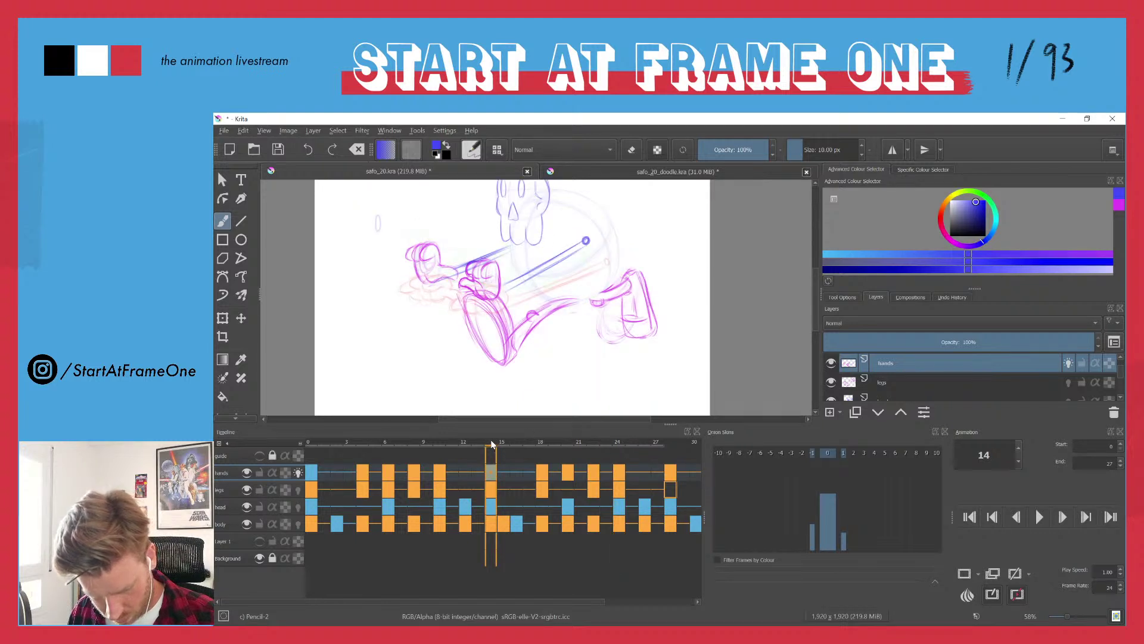
pyautogui.moveTo(492, 444); pyautogui.dragTo(618, 439)
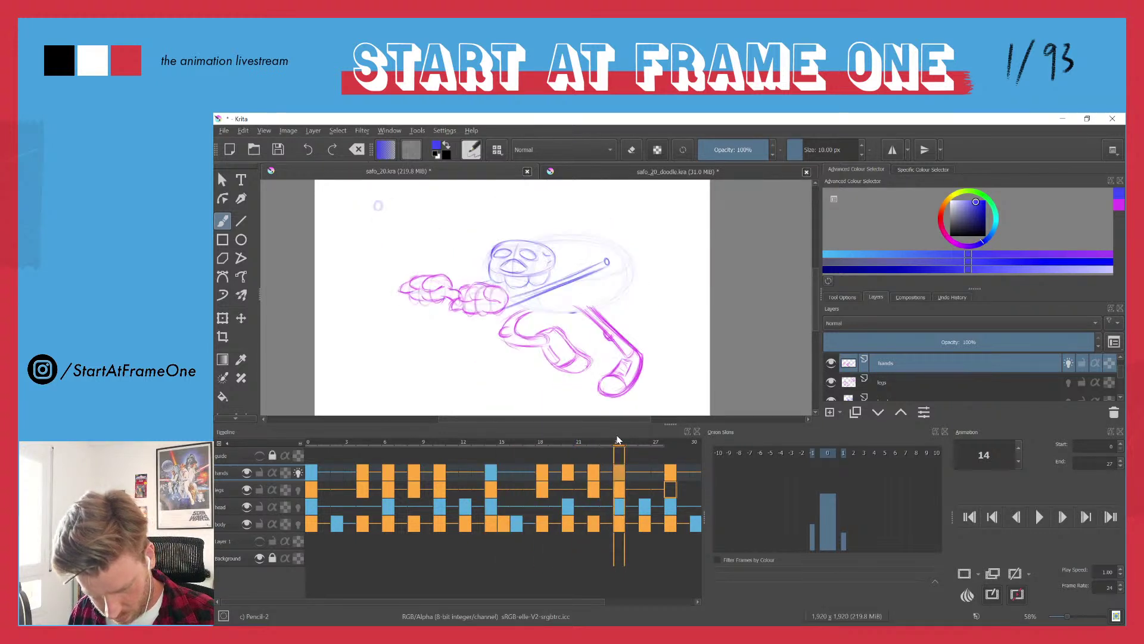
pyautogui.click(491, 472)
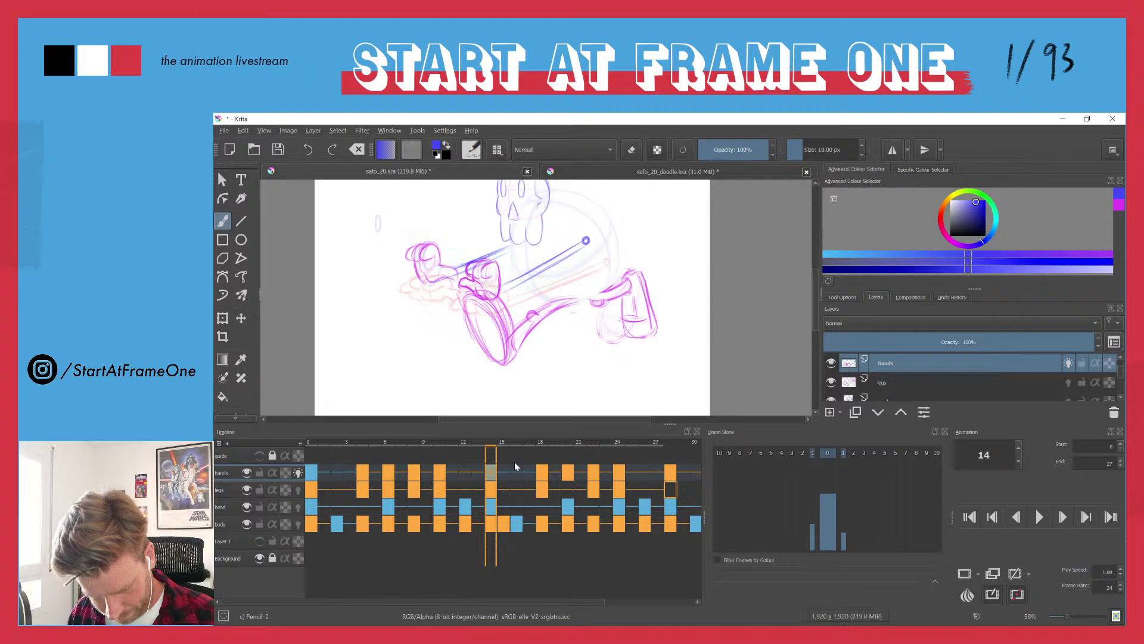
pyautogui.keyDown('shift'); pyautogui.click(619, 474); pyautogui.keyUp('shift')
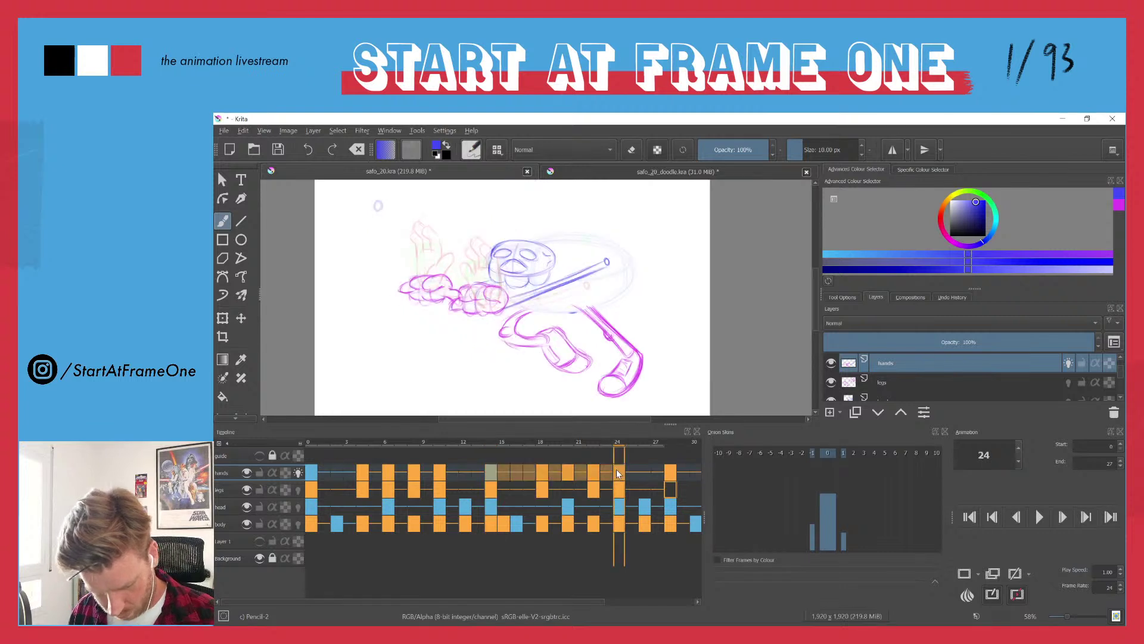
pyautogui.click(314, 474)
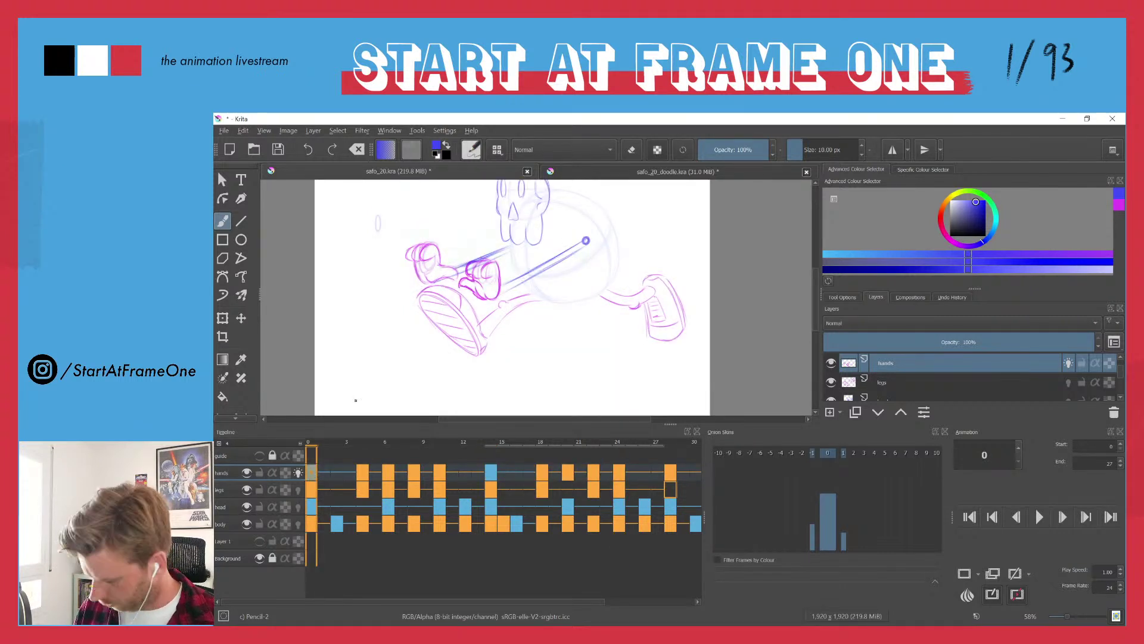
# - Play the run cycle on a full-view canvas to review the arm motion, and stop the playback
pyautogui.scroll(-2, 432, 312)
pyautogui.moveTo(432, 311); pyautogui.dragTo(449, 344)
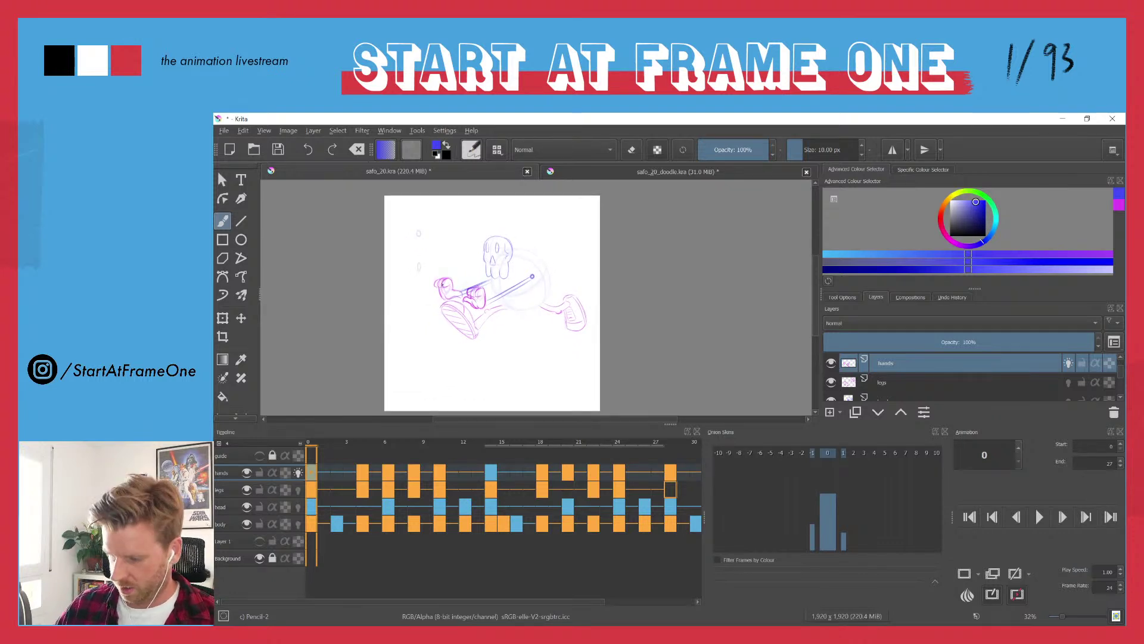
pyautogui.press('Tab')
pyautogui.moveTo(400, 256); pyautogui.dragTo(574, 220)
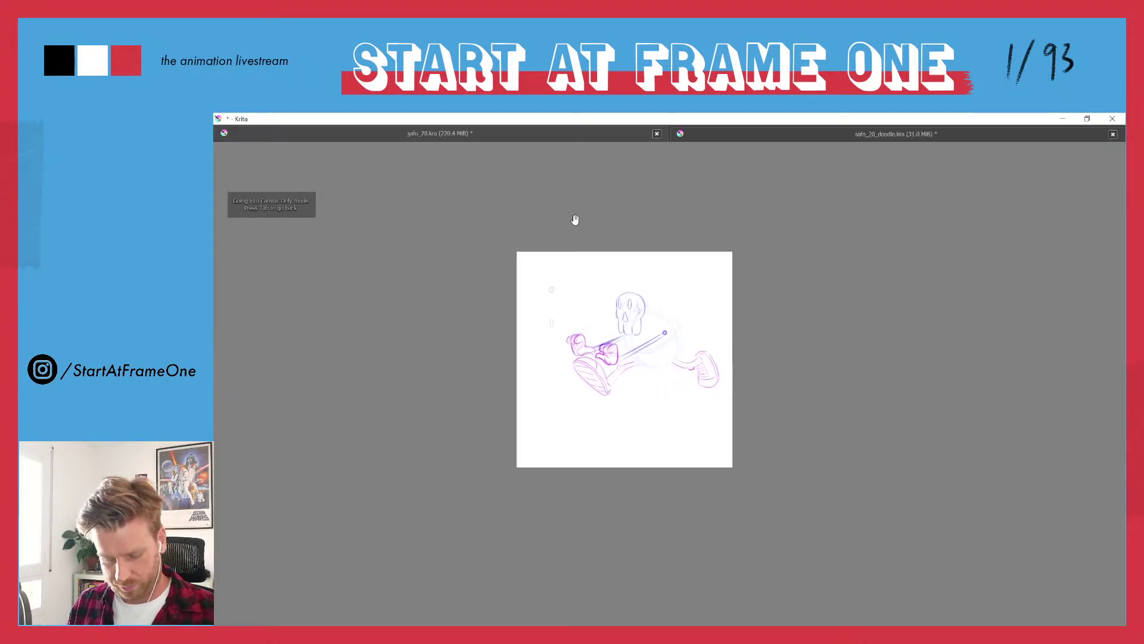
pyautogui.scroll(1, 567, 322)
pyautogui.moveTo(572, 294); pyautogui.dragTo(558, 313)
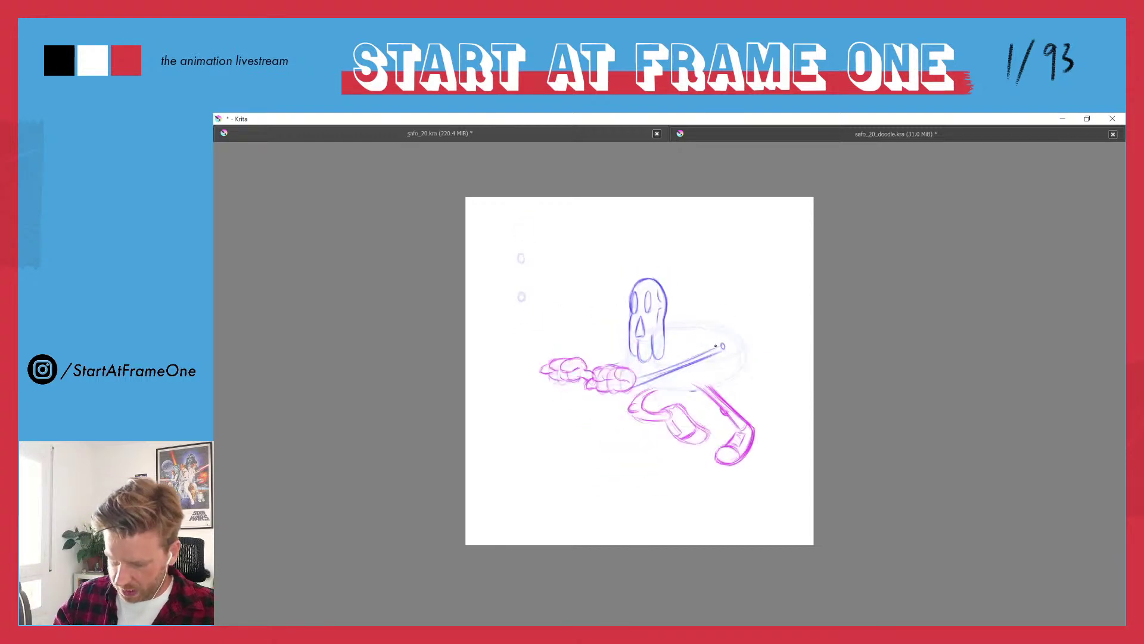
pyautogui.press('Tab')
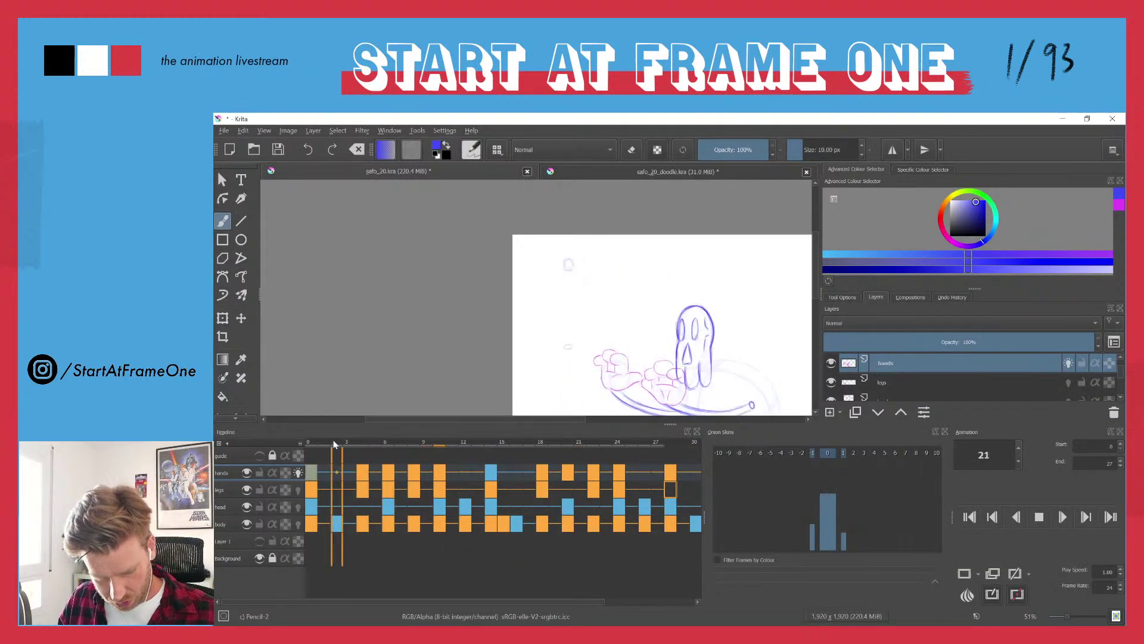
pyautogui.press('space')
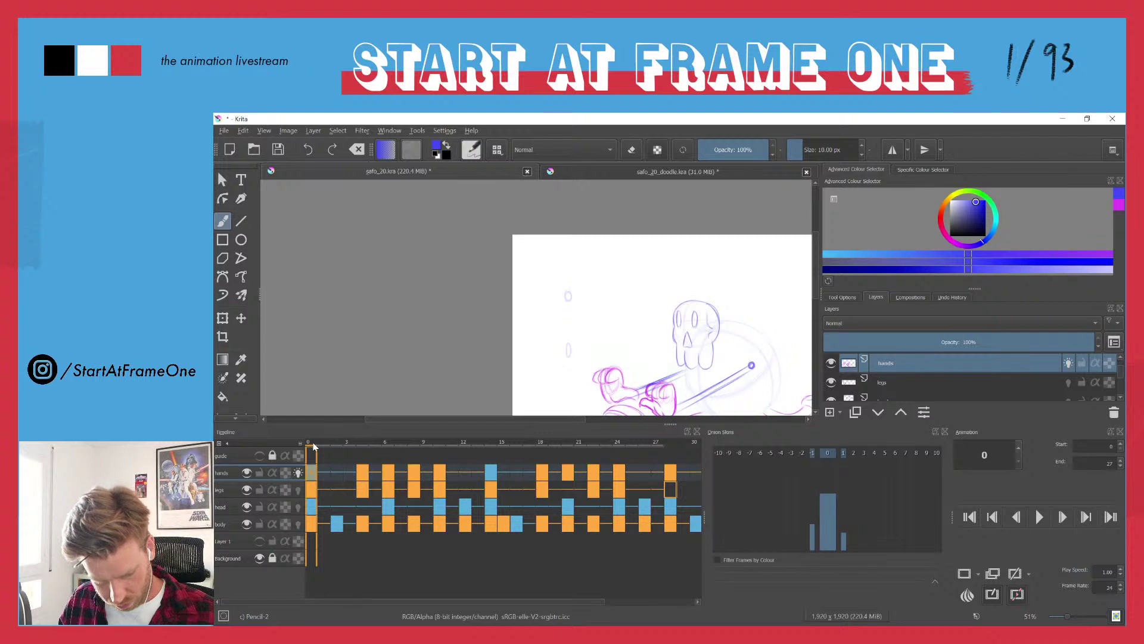
# - Shorten the near arm on the hands layer at frames 10 and 24 by erasing its shoulder circle and the arm's upper end
pyautogui.moveTo(313, 446); pyautogui.dragTo(412, 444)
pyautogui.moveTo(590, 411); pyautogui.dragTo(512, 301)
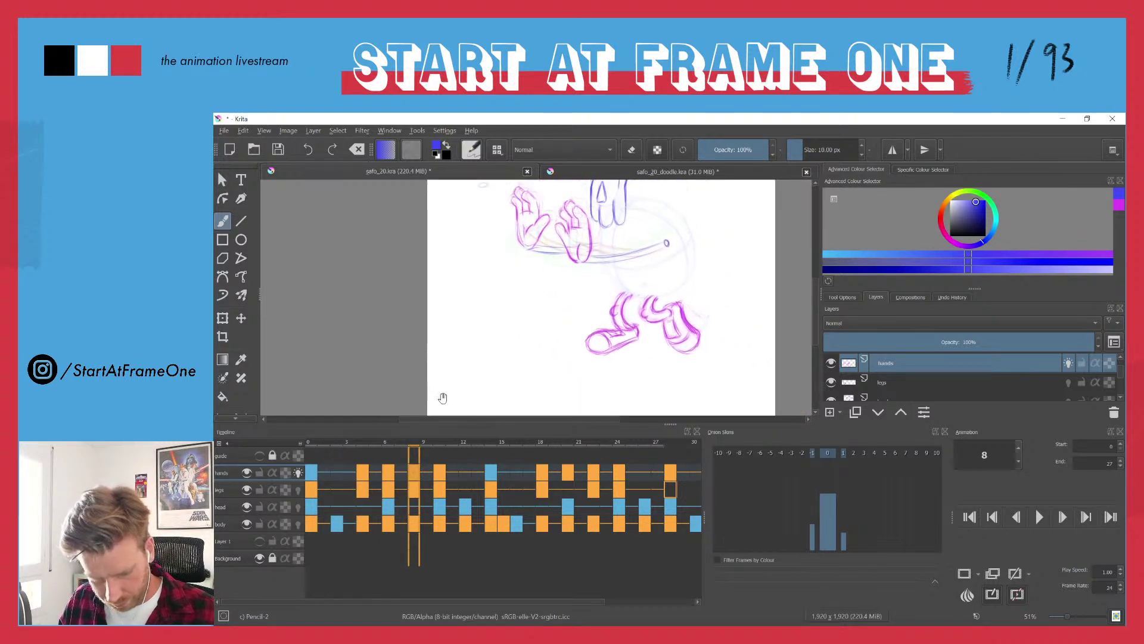
pyautogui.moveTo(417, 446); pyautogui.dragTo(447, 445)
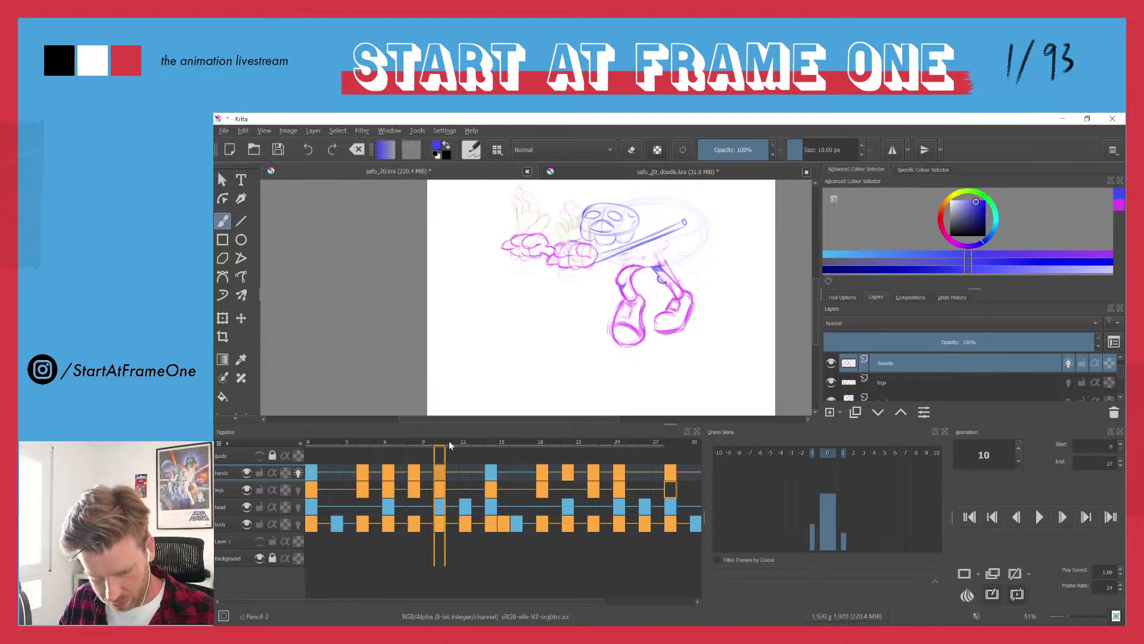
pyautogui.scroll(3, 671, 227)
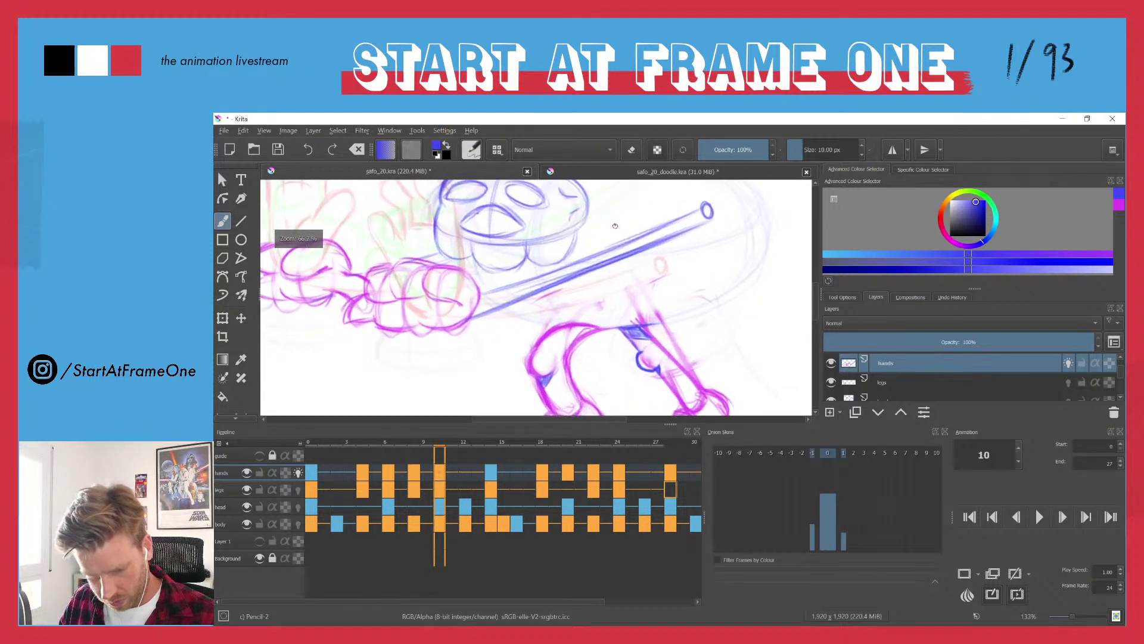
pyautogui.moveTo(620, 220); pyautogui.dragTo(612, 275)
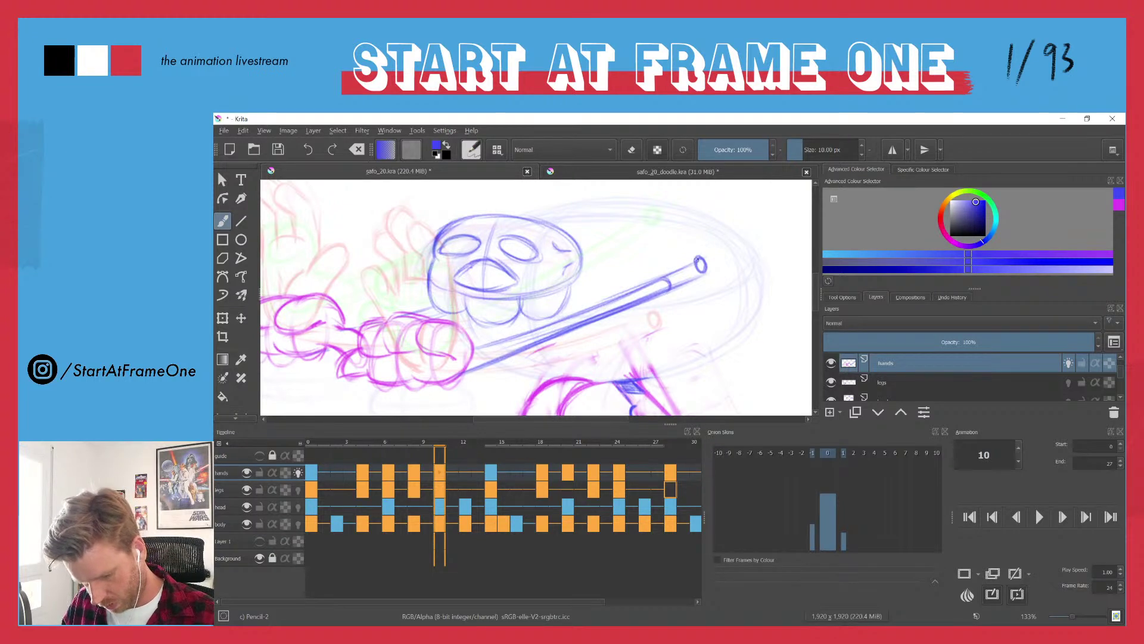
pyautogui.press('e')
pyautogui.moveTo(700, 262); pyautogui.dragTo(672, 273)
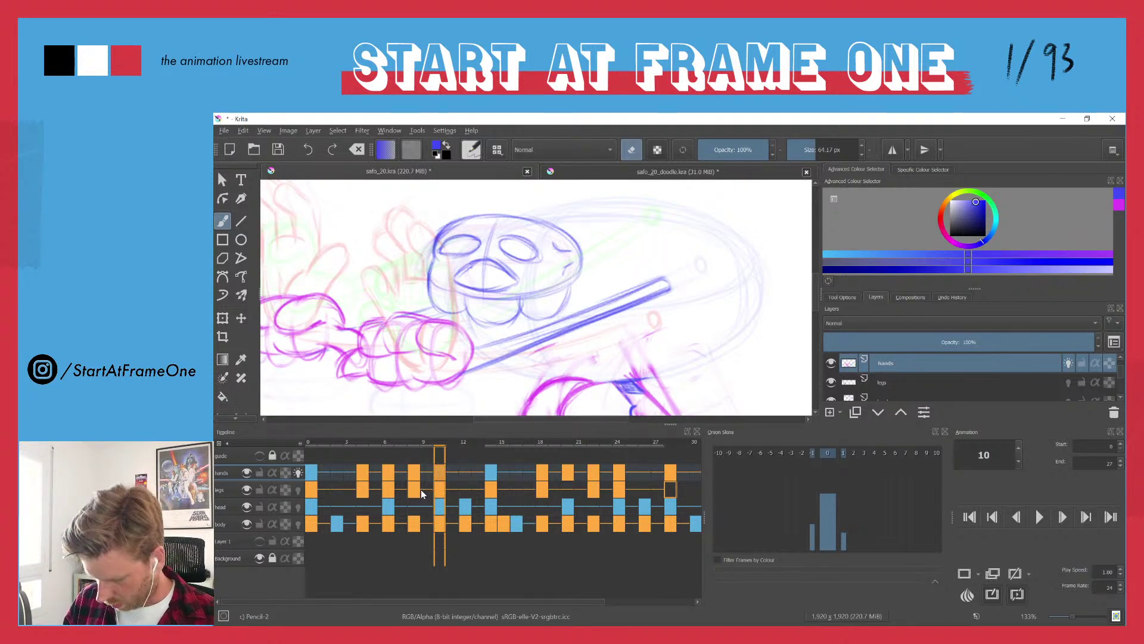
pyautogui.click(619, 471)
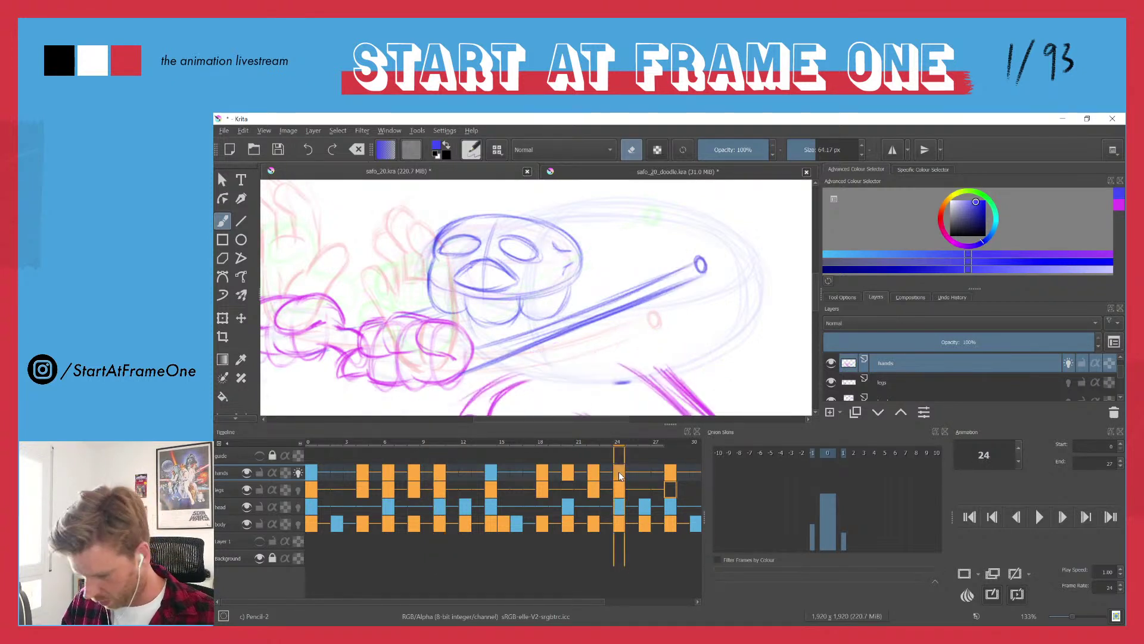
pyautogui.moveTo(517, 275); pyautogui.dragTo(510, 370)
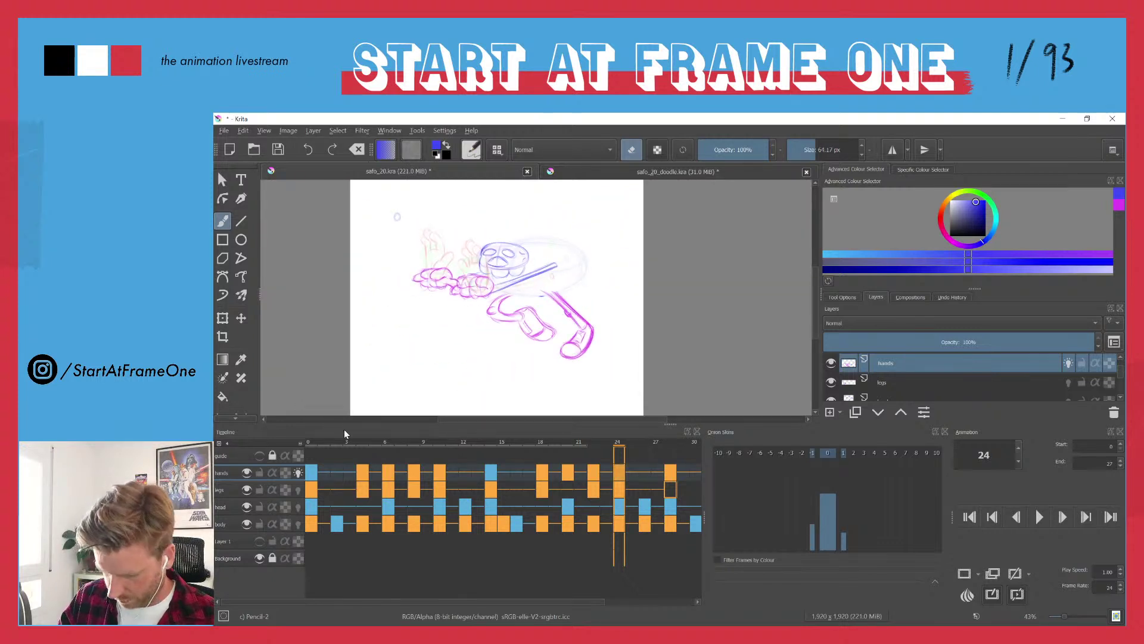
# - Play the run cycle again with the shortened arms, and scrub from frame 0 to frame 14 to examine the poses
pyautogui.press('Tab')
pyautogui.moveTo(418, 205); pyautogui.dragTo(524, 409)
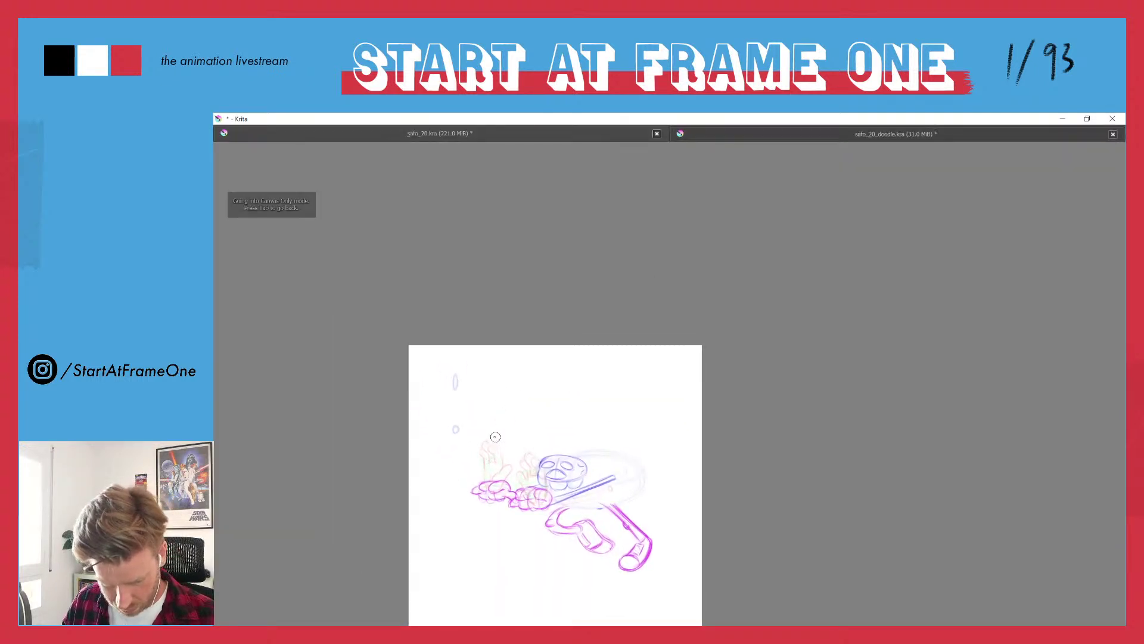
pyautogui.moveTo(489, 451); pyautogui.dragTo(488, 390)
pyautogui.press('space')
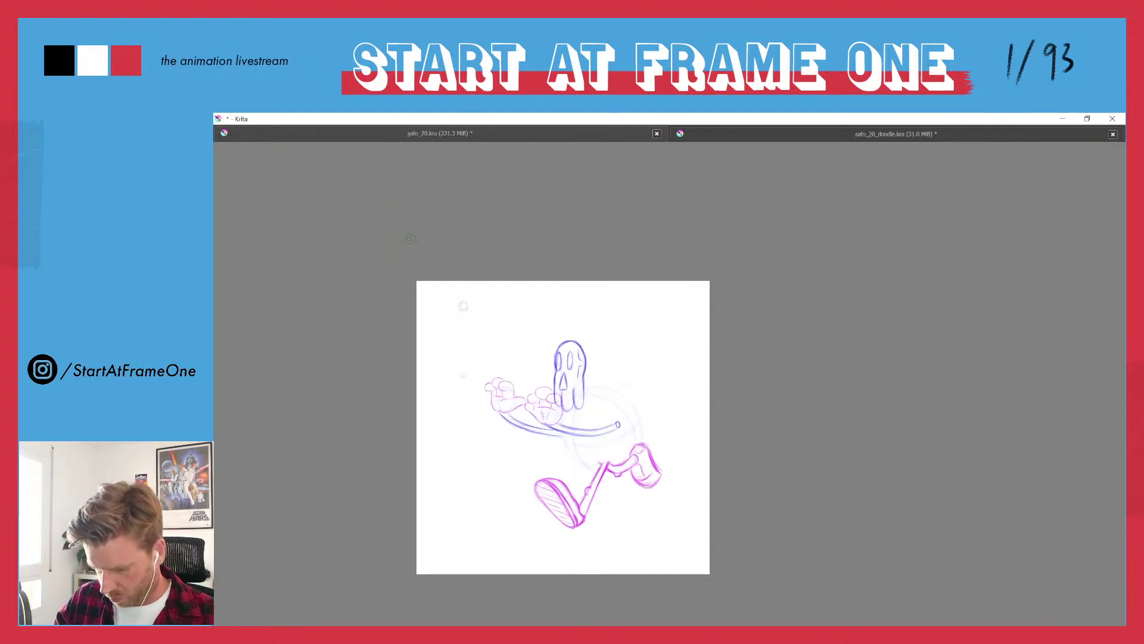
pyautogui.press('Tab')
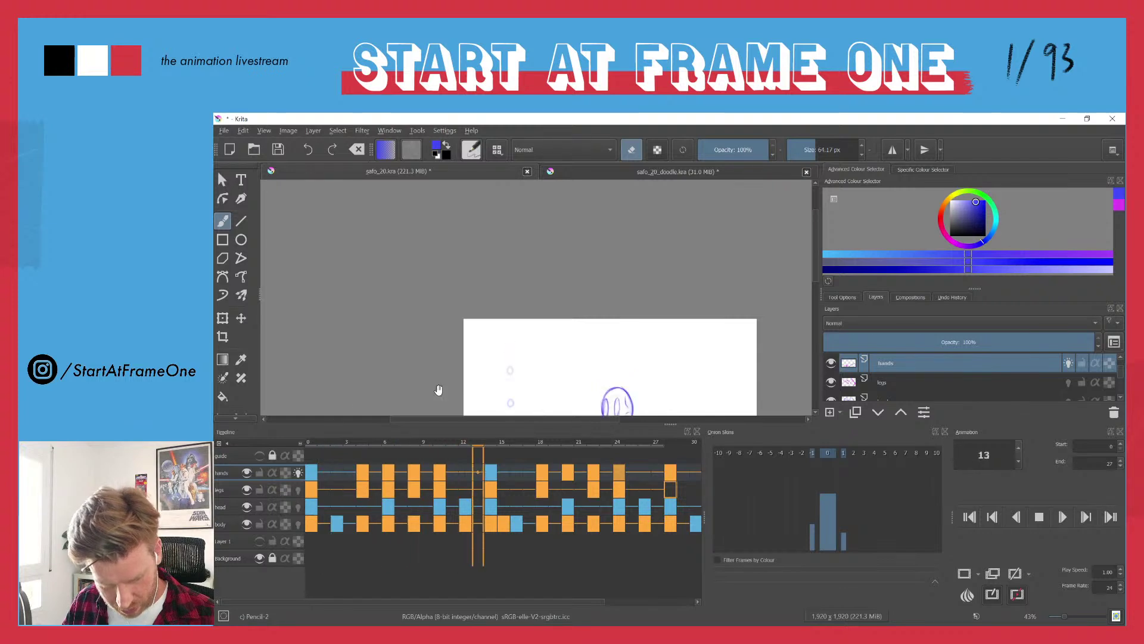
pyautogui.moveTo(471, 410)
pyautogui.mouseDown()
pyautogui.moveTo(455, 324)
pyautogui.moveTo(429, 324)
pyautogui.mouseUp()
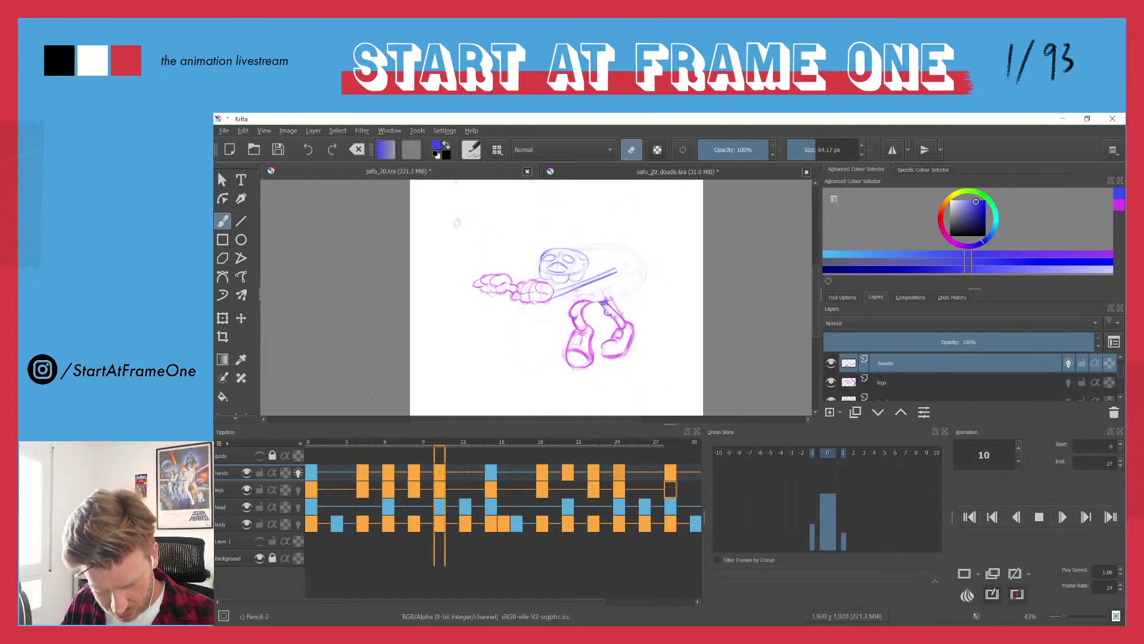
pyautogui.click(308, 444)
pyautogui.moveTo(308, 444); pyautogui.dragTo(491, 434)
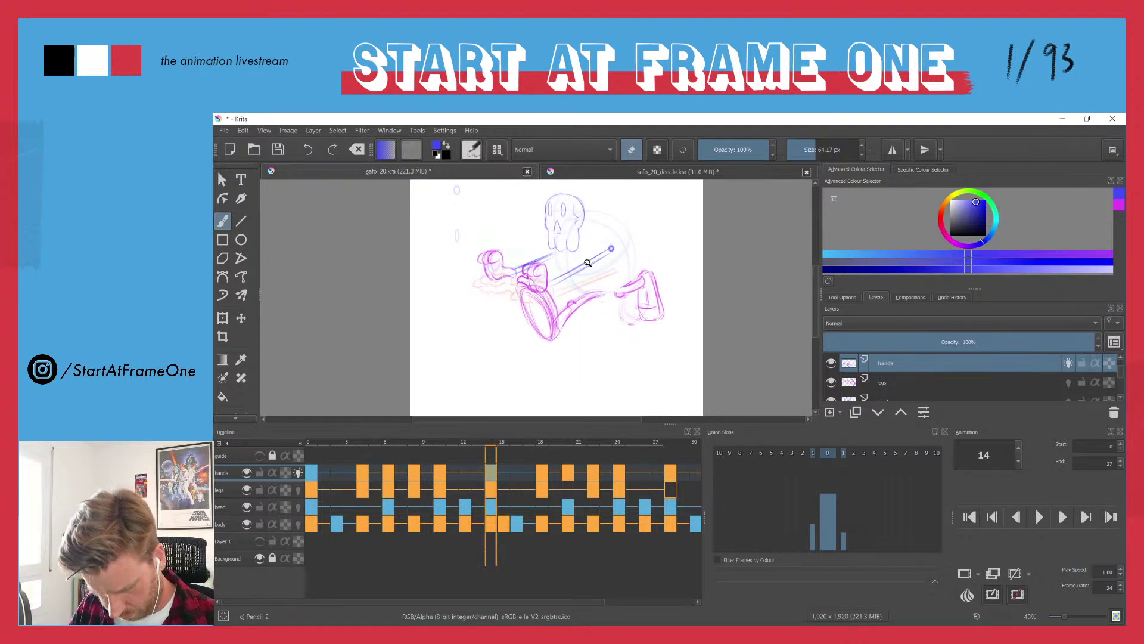
# - Partly erase the near arm's lines between the shoulder circle and the hand on the hands layer at frame 14
pyautogui.moveTo(588, 263)
pyautogui.mouseDown()
pyautogui.moveTo(672, 193)
pyautogui.moveTo(673, 203)
pyautogui.mouseUp()
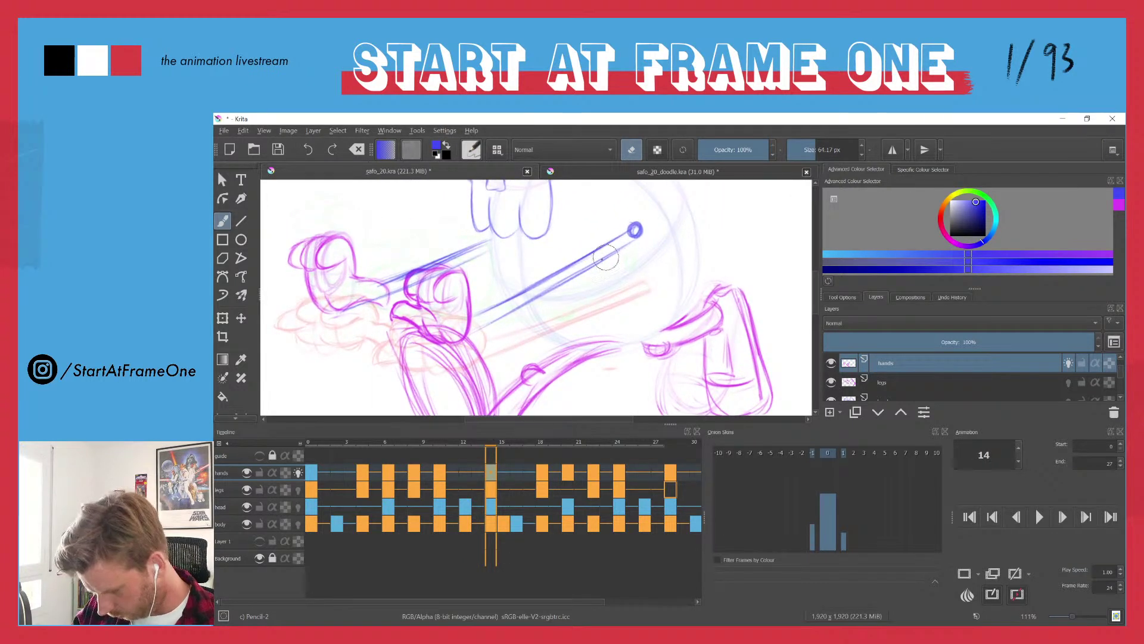
pyautogui.press('e')
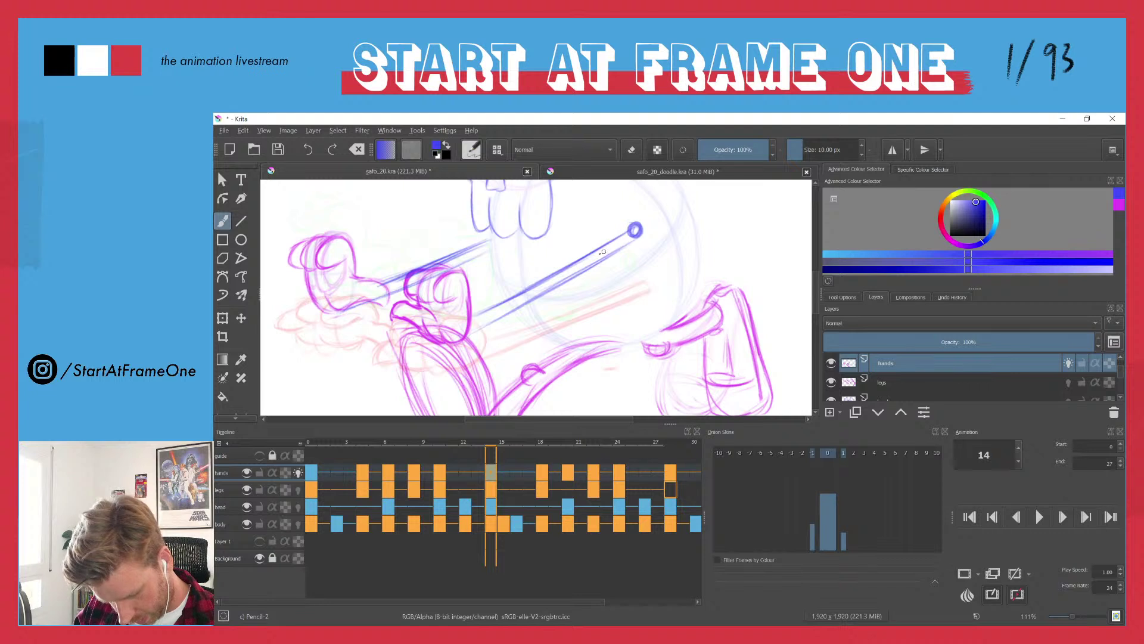
pyautogui.press('e')
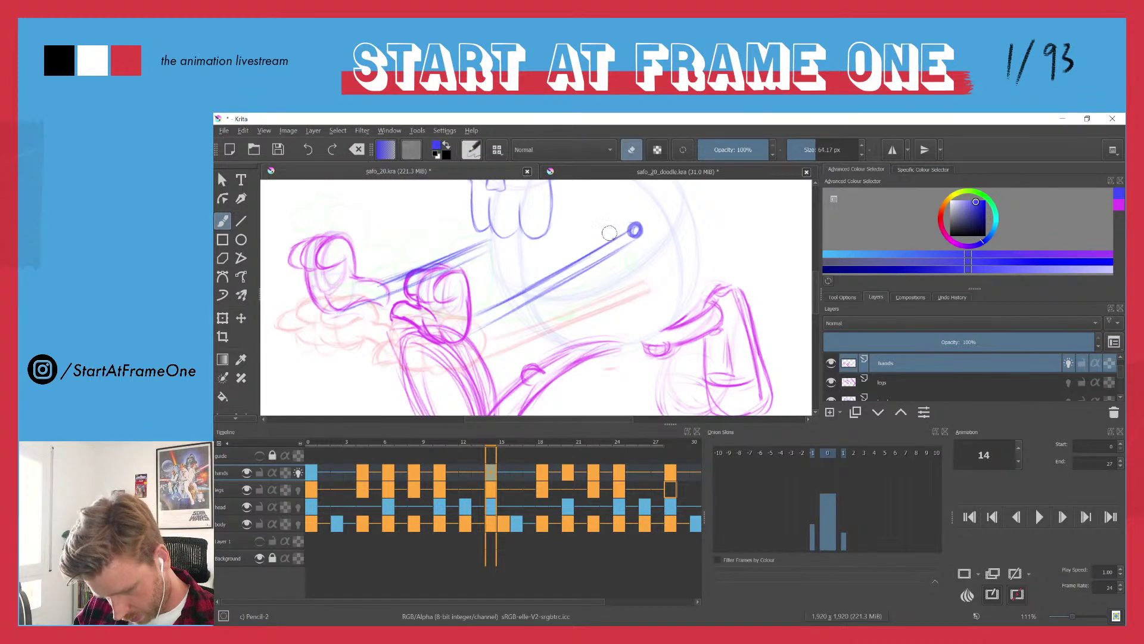
pyautogui.moveTo(632, 232)
pyautogui.mouseDown()
pyautogui.moveTo(607, 268)
pyautogui.moveTo(611, 239)
pyautogui.moveTo(601, 239)
pyautogui.moveTo(541, 295)
pyautogui.moveTo(492, 296)
pyautogui.moveTo(471, 337)
pyautogui.mouseUp()
# - Redraw the near arm at frame 14 as a slightly bent pair of lines from the shoulder circle to the near hand
pyautogui.press('e')
pyautogui.moveTo(630, 234); pyautogui.dragTo(465, 329)
pyautogui.moveTo(522, 300)
pyautogui.mouseDown()
pyautogui.moveTo(471, 332)
pyautogui.moveTo(634, 234)
pyautogui.moveTo(546, 281)
pyautogui.mouseUp()
pyautogui.moveTo(628, 240); pyautogui.dragTo(528, 294)
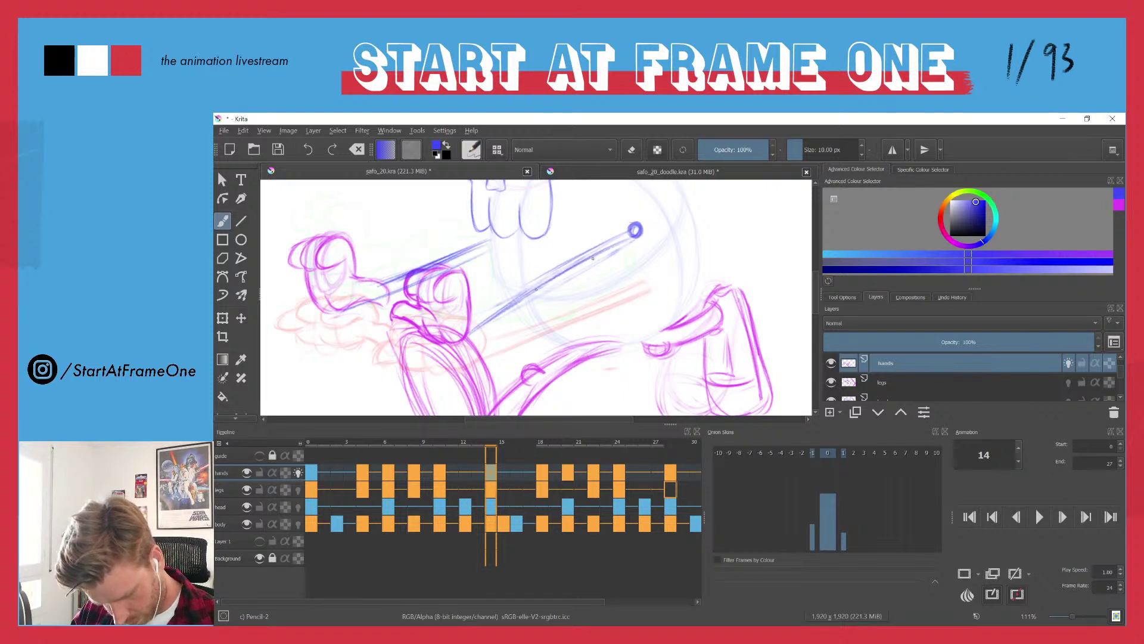
pyautogui.moveTo(585, 262); pyautogui.dragTo(509, 306)
pyautogui.moveTo(624, 227); pyautogui.dragTo(472, 320)
pyautogui.moveTo(539, 276); pyautogui.dragTo(480, 312)
pyautogui.moveTo(626, 232)
pyautogui.mouseDown()
pyautogui.moveTo(522, 284)
pyautogui.moveTo(532, 292)
pyautogui.moveTo(513, 306)
pyautogui.mouseUp()
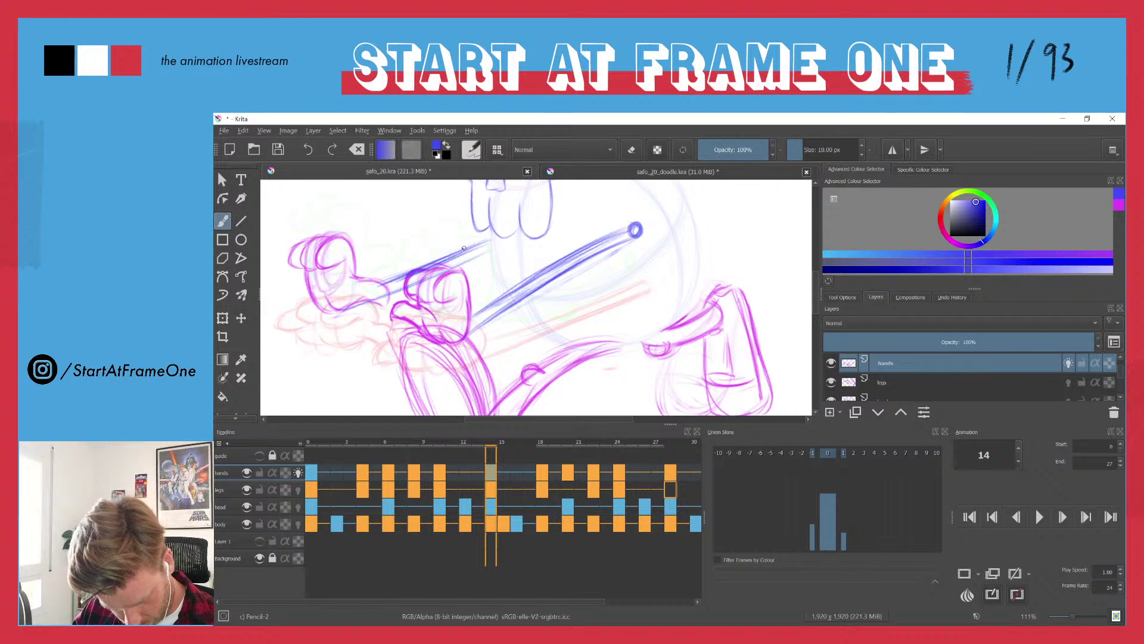
# - Partly erase the far arm's lines below the skull on the hands layer at frame 14
pyautogui.press('e')
pyautogui.moveTo(463, 248)
pyautogui.mouseDown()
pyautogui.moveTo(385, 275)
pyautogui.moveTo(390, 297)
pyautogui.moveTo(472, 257)
pyautogui.moveTo(399, 266)
pyautogui.mouseUp()
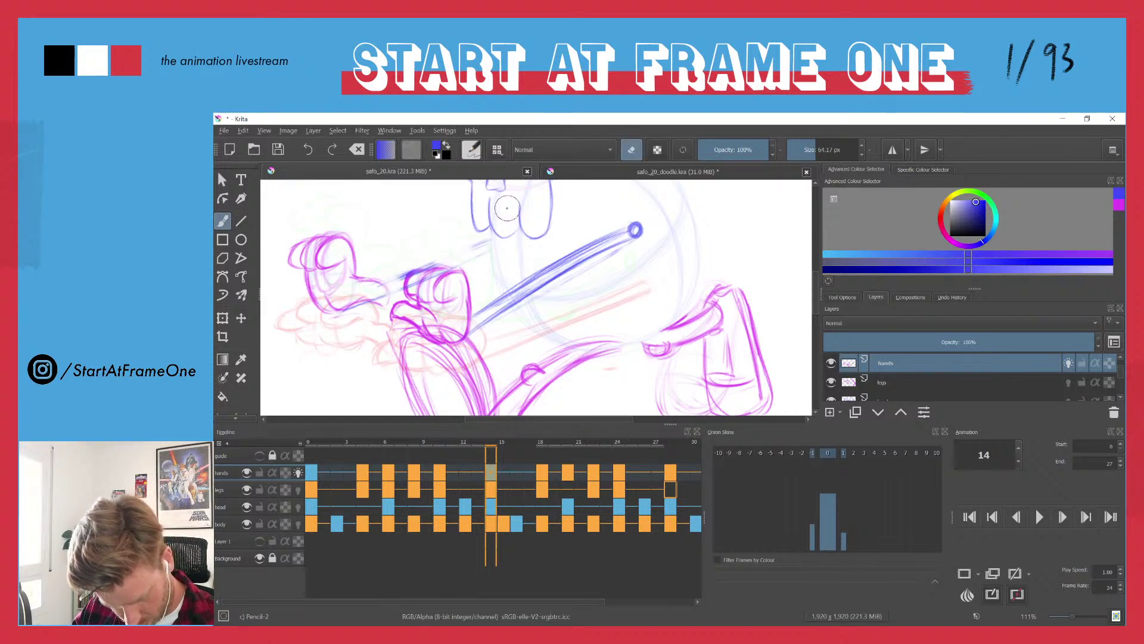
pyautogui.press('e')
pyautogui.moveTo(483, 247)
pyautogui.mouseDown()
pyautogui.moveTo(381, 297)
pyautogui.moveTo(492, 244)
pyautogui.moveTo(443, 261)
pyautogui.mouseUp()
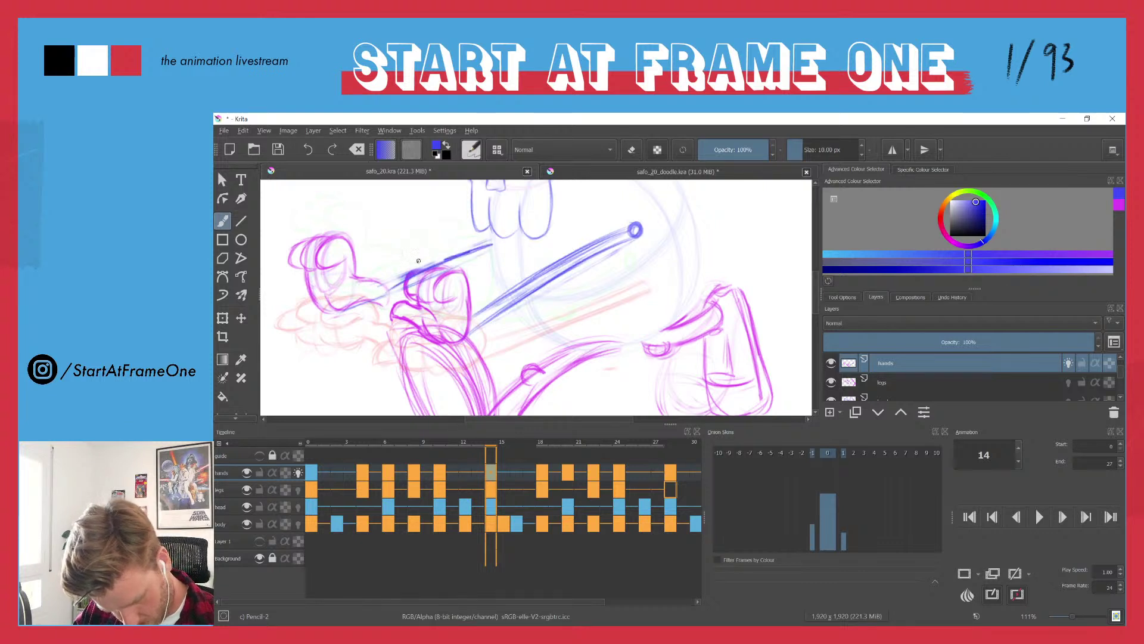
pyautogui.hotkey('ctrl', 'z')
pyautogui.hotkey('ctrl', 'z')
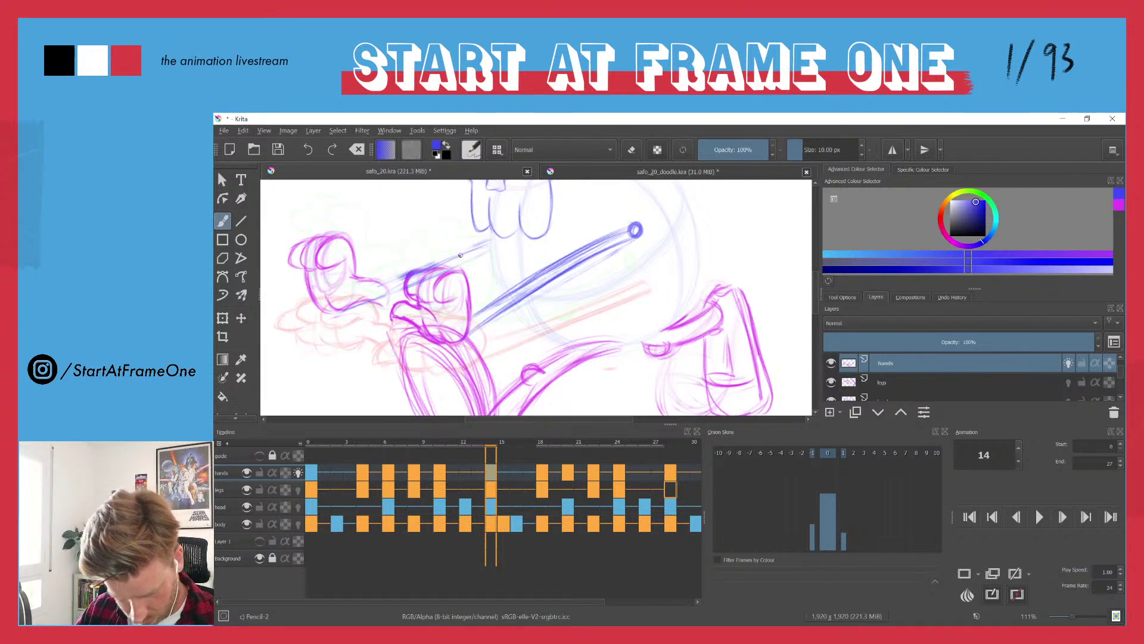
# - Lower the brush opacity to 57%, undo the heavier far-arm strokes, and redraw the far arm at frame 14 with lighter lines
pyautogui.moveTo(443, 260)
pyautogui.mouseDown()
pyautogui.moveTo(467, 268)
pyautogui.moveTo(449, 277)
pyautogui.mouseUp()
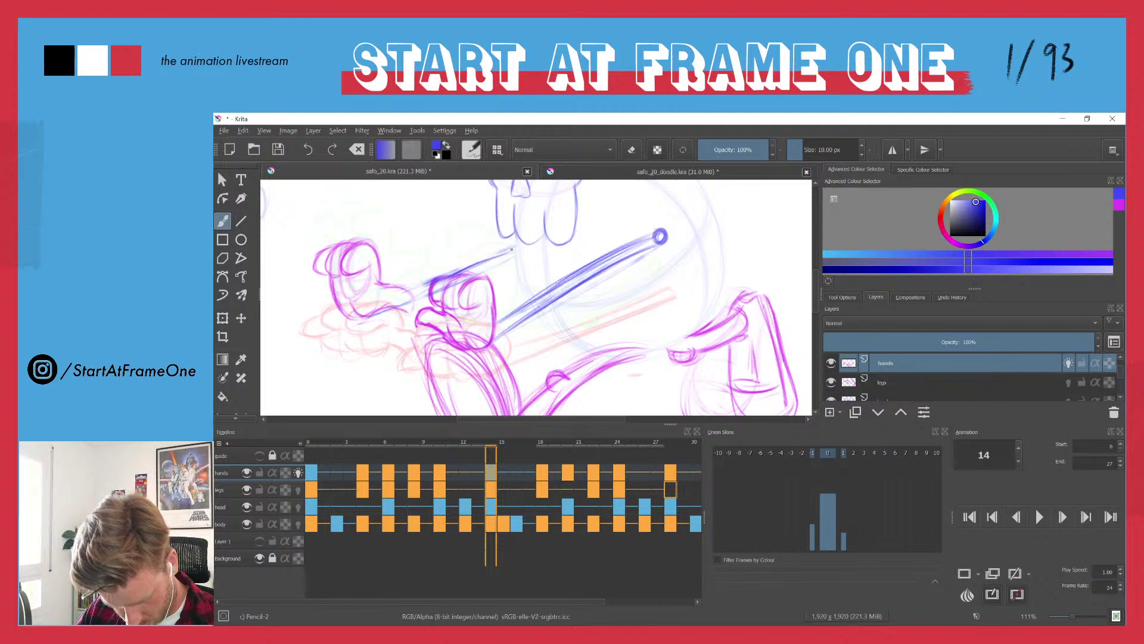
pyautogui.moveTo(512, 249); pyautogui.dragTo(417, 292)
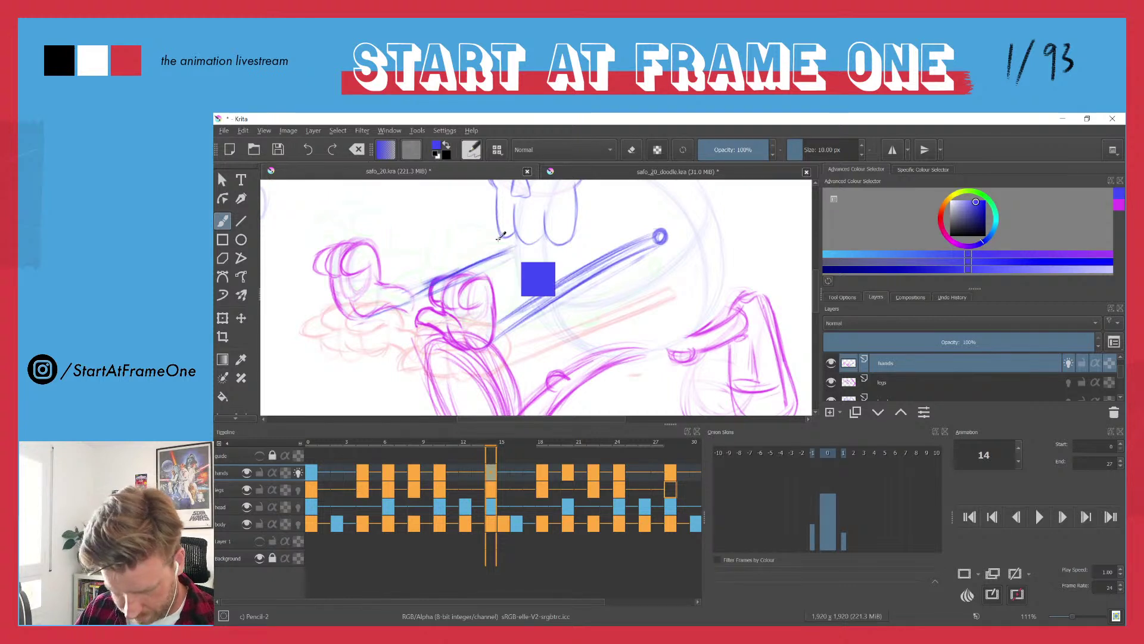
pyautogui.click(725, 149)
pyautogui.hotkey('ctrl', 'z')
pyautogui.hotkey('ctrl', 'z')
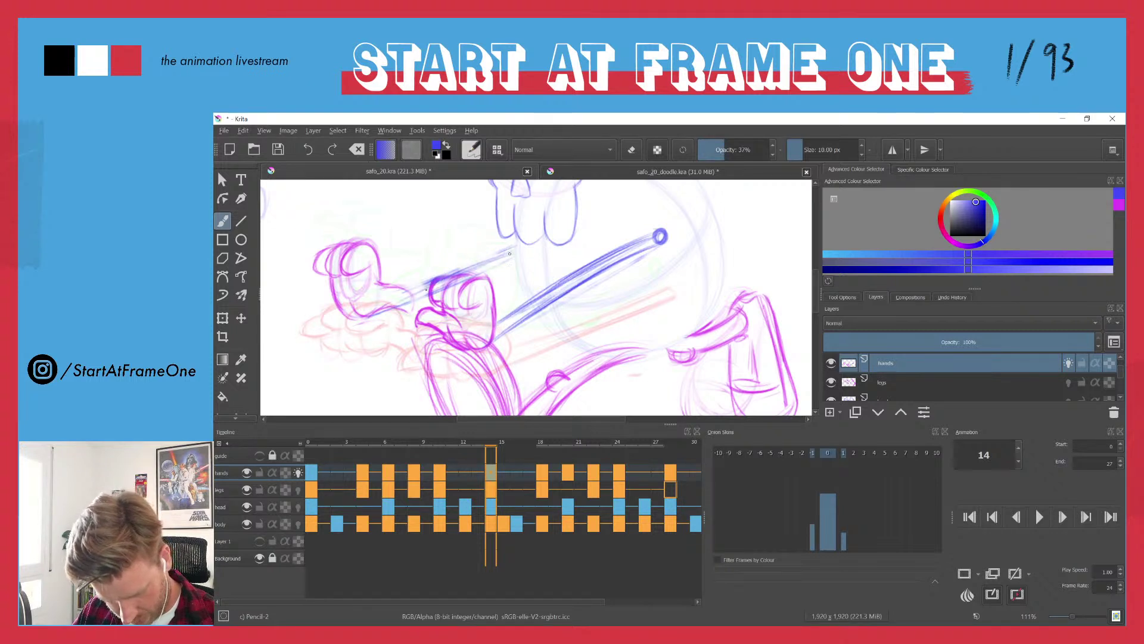
pyautogui.press('o')
pyautogui.press('o')
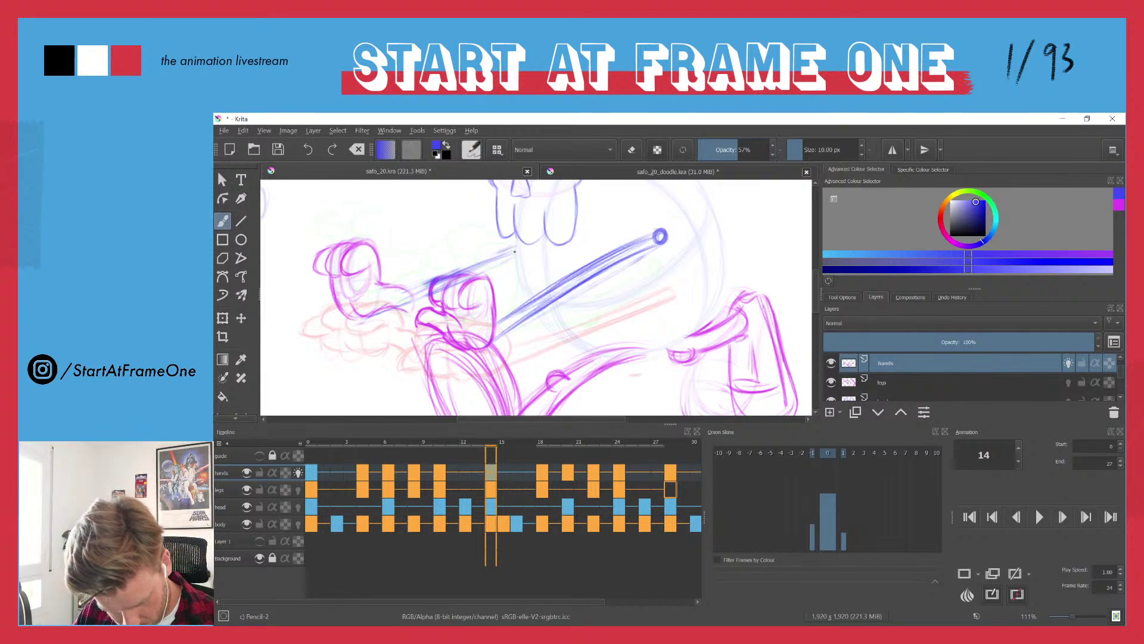
pyautogui.moveTo(466, 254)
pyautogui.mouseDown()
pyautogui.moveTo(432, 270)
pyautogui.moveTo(512, 248)
pyautogui.moveTo(428, 276)
pyautogui.mouseUp()
pyautogui.moveTo(520, 244)
pyautogui.mouseDown()
pyautogui.moveTo(439, 272)
pyautogui.moveTo(447, 262)
pyautogui.moveTo(439, 287)
pyautogui.mouseUp()
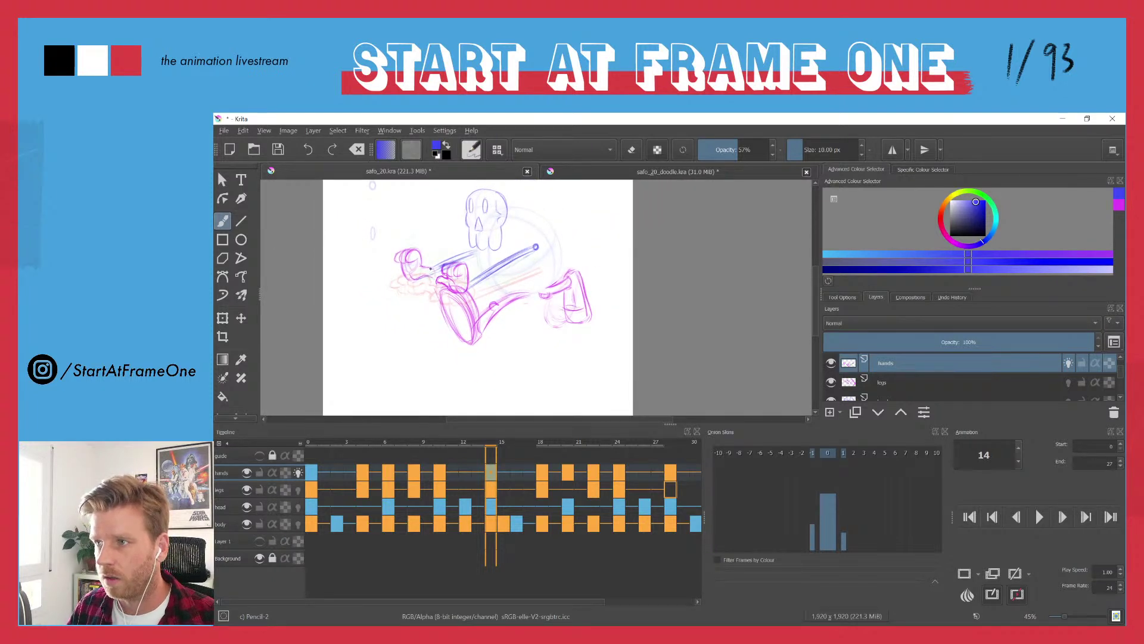
# - Compare the arm poses at frames 0 and 14, and play the run cycle from frame 0 to review the redrawn arms
pyautogui.moveTo(433, 271)
pyautogui.mouseDown()
pyautogui.moveTo(441, 252)
pyautogui.moveTo(451, 277)
pyautogui.mouseUp()
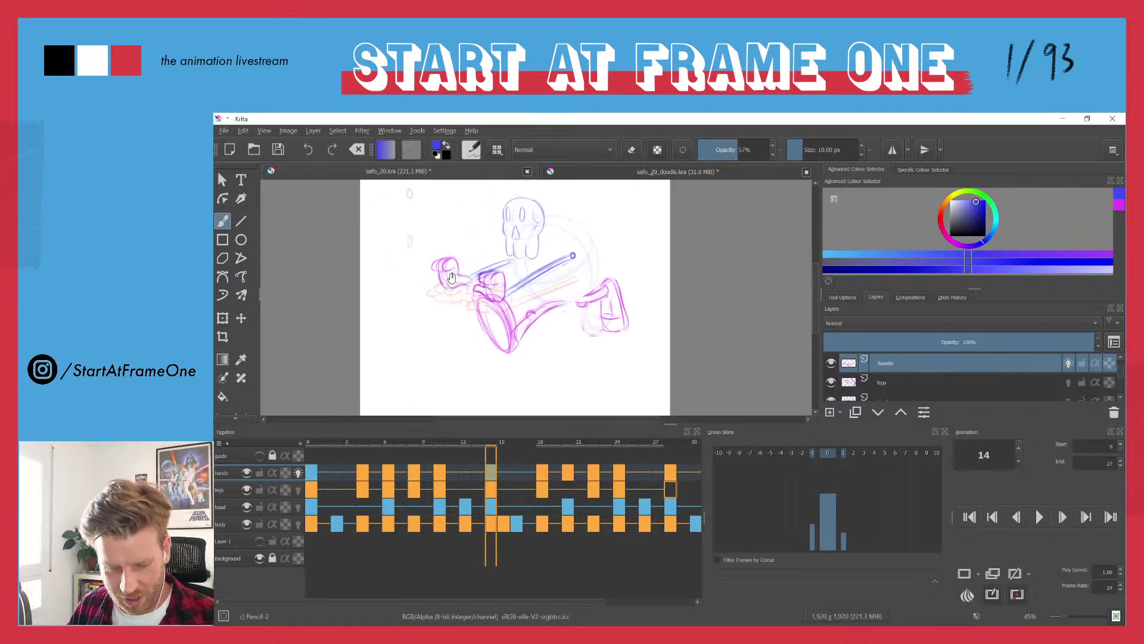
pyautogui.press('space')
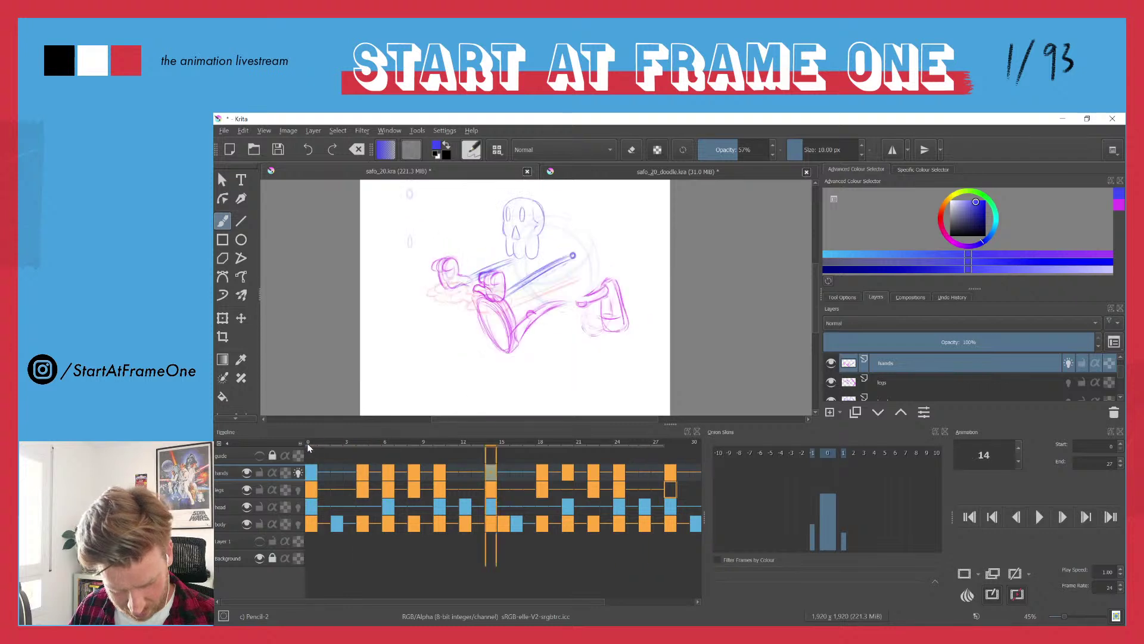
pyautogui.moveTo(347, 442); pyautogui.dragTo(492, 420)
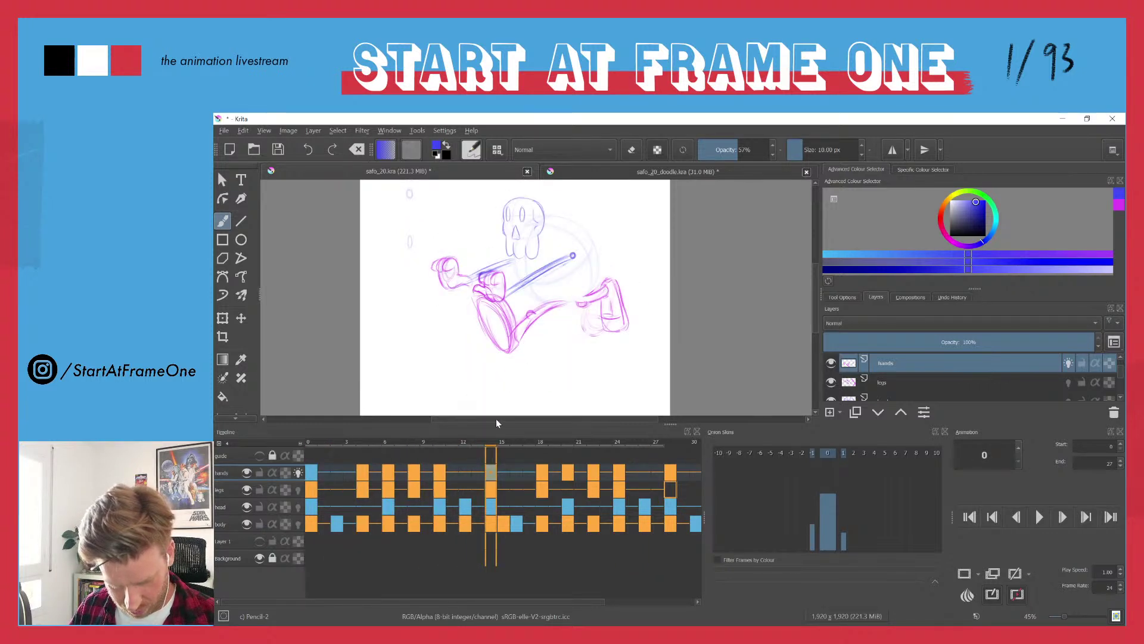
pyautogui.moveTo(481, 451)
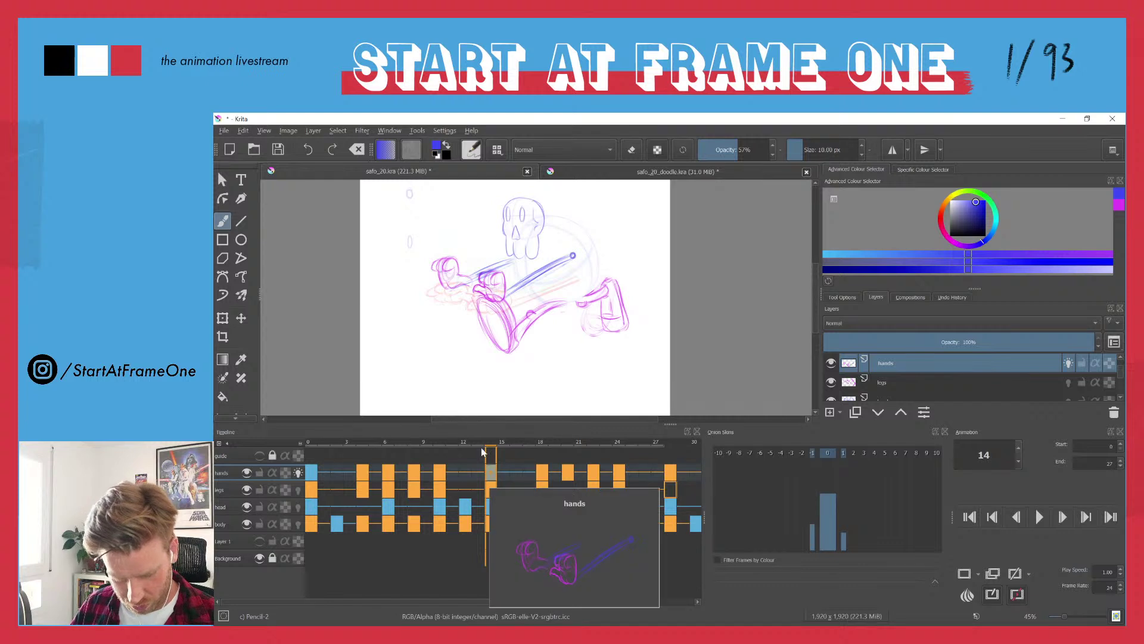
pyautogui.click(310, 442)
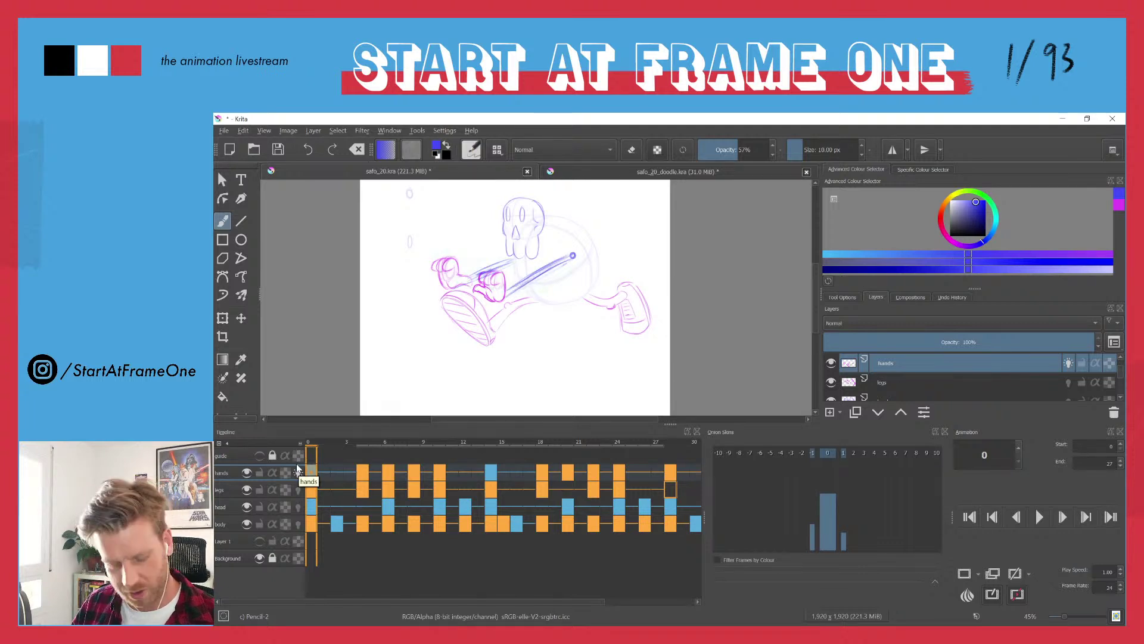
pyautogui.press('space')
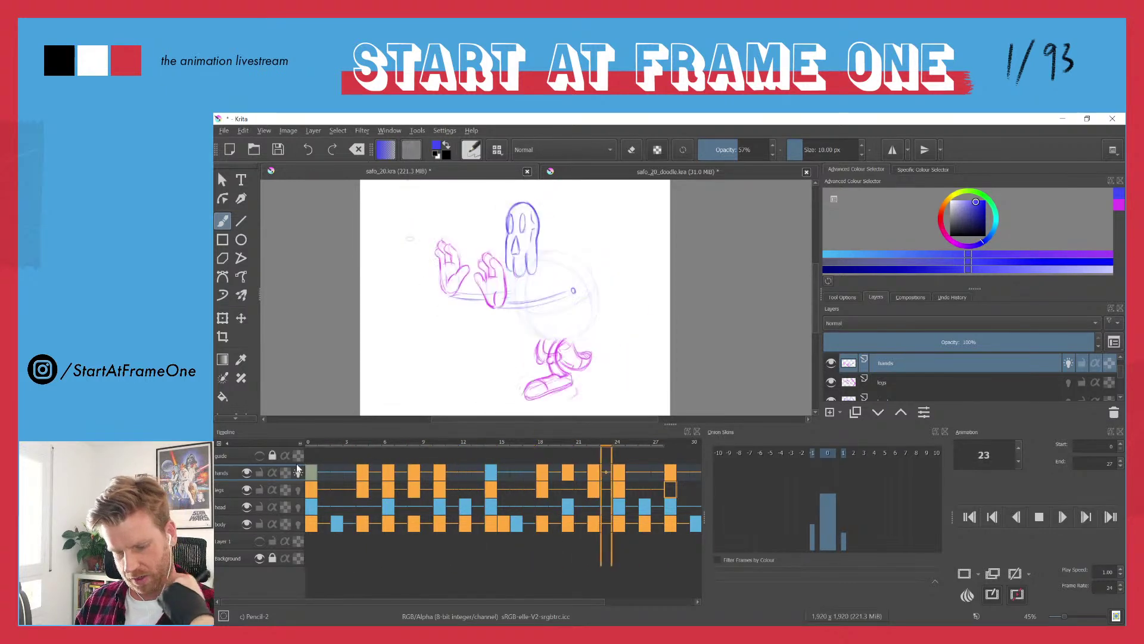
pyautogui.press('space')
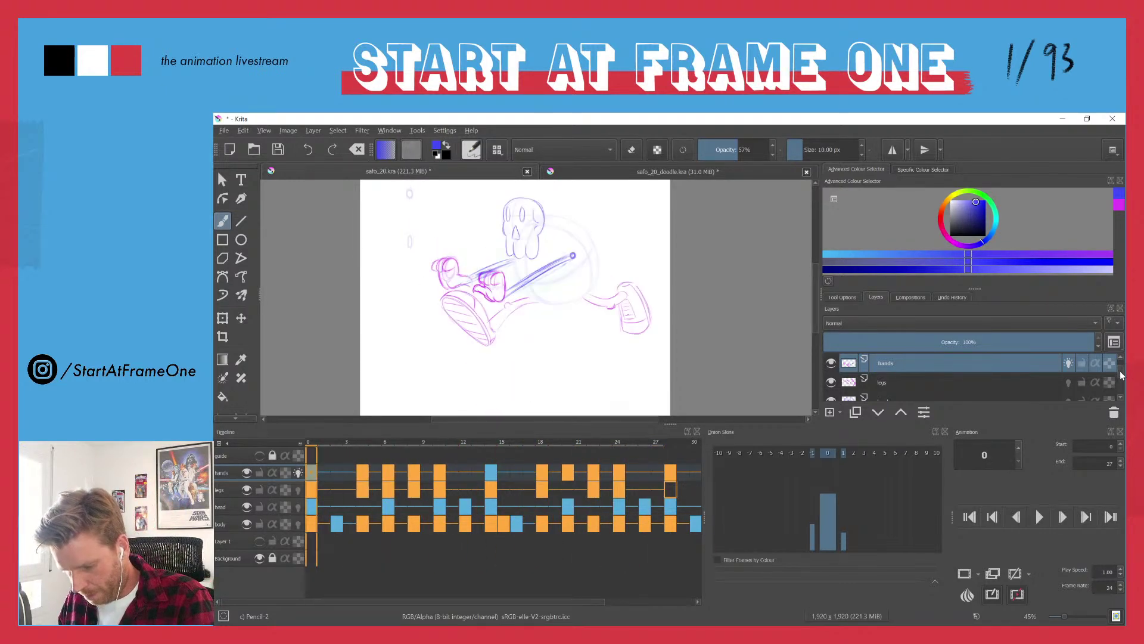
# - Show the treadmill sketch on Layer 1 for a brief playback of the run cycle, and hide that layer again
pyautogui.moveTo(1120, 374); pyautogui.dragTo(1121, 399)
pyautogui.click(830, 372)
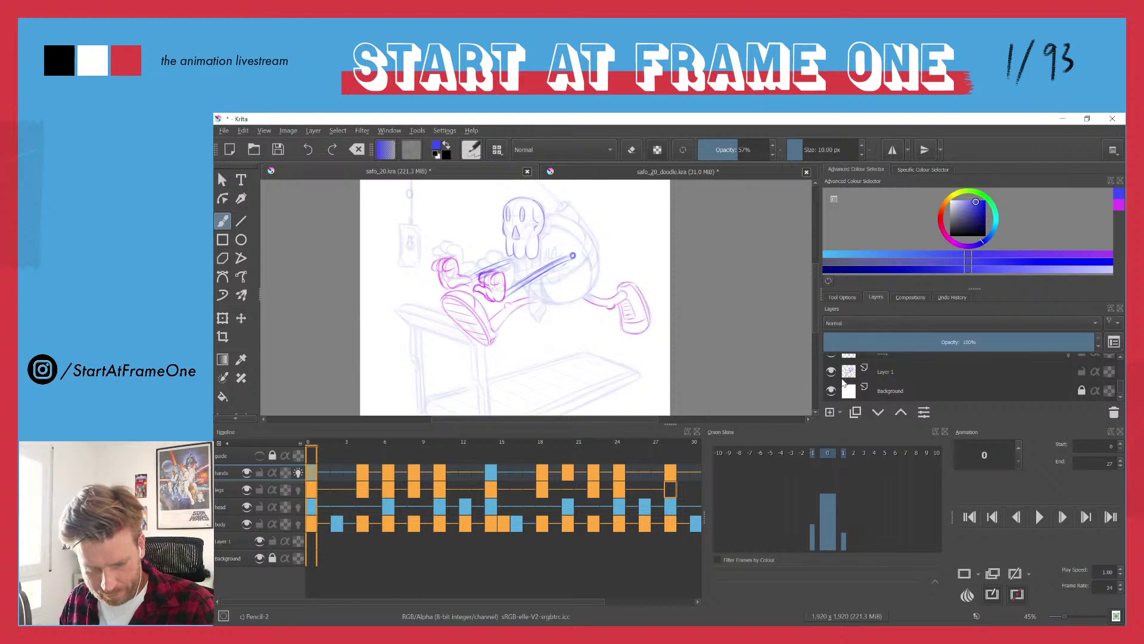
pyautogui.press('space')
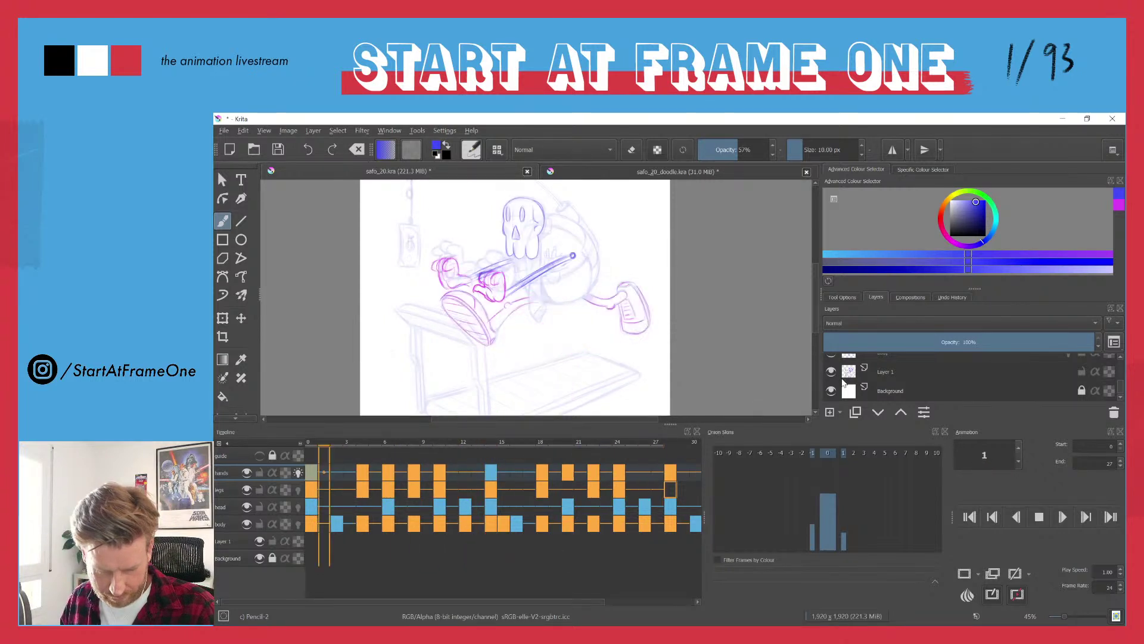
pyautogui.press('space')
pyautogui.click(830, 371)
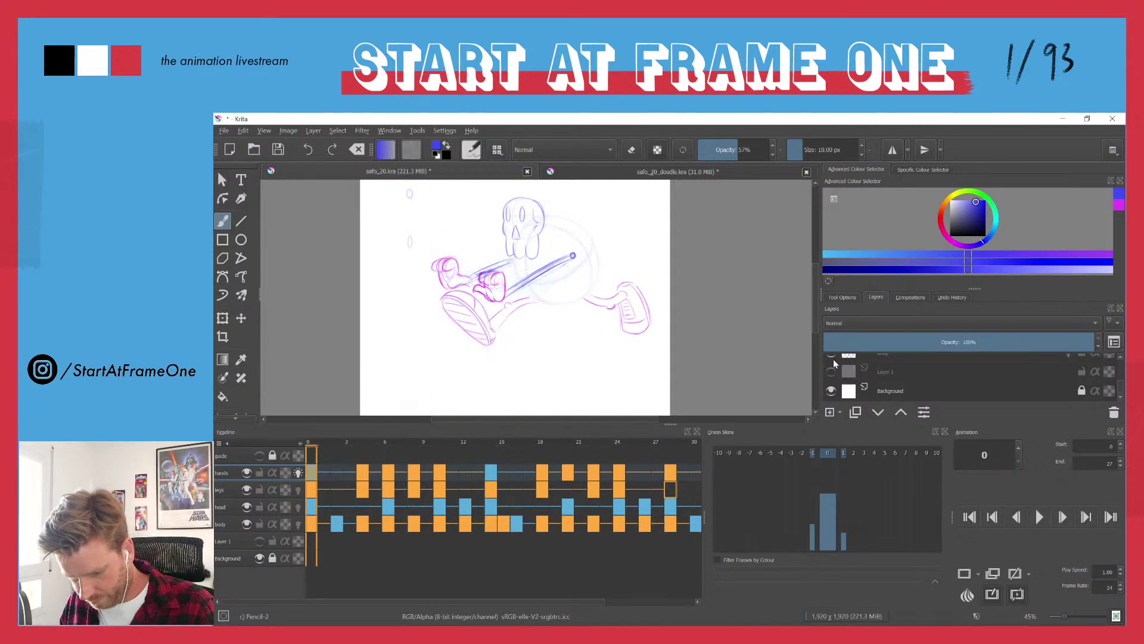
# - Set the body layer's opacity to 73% and play the run cycle to check how the body reads
pyautogui.moveTo(912, 342); pyautogui.dragTo(1024, 337)
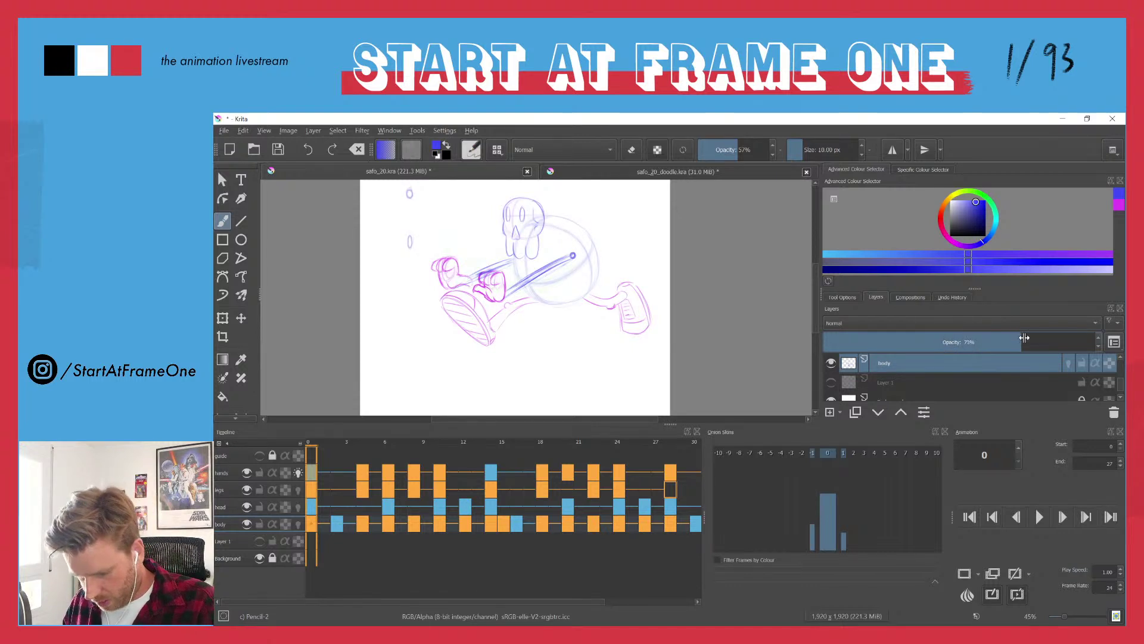
pyautogui.press('space')
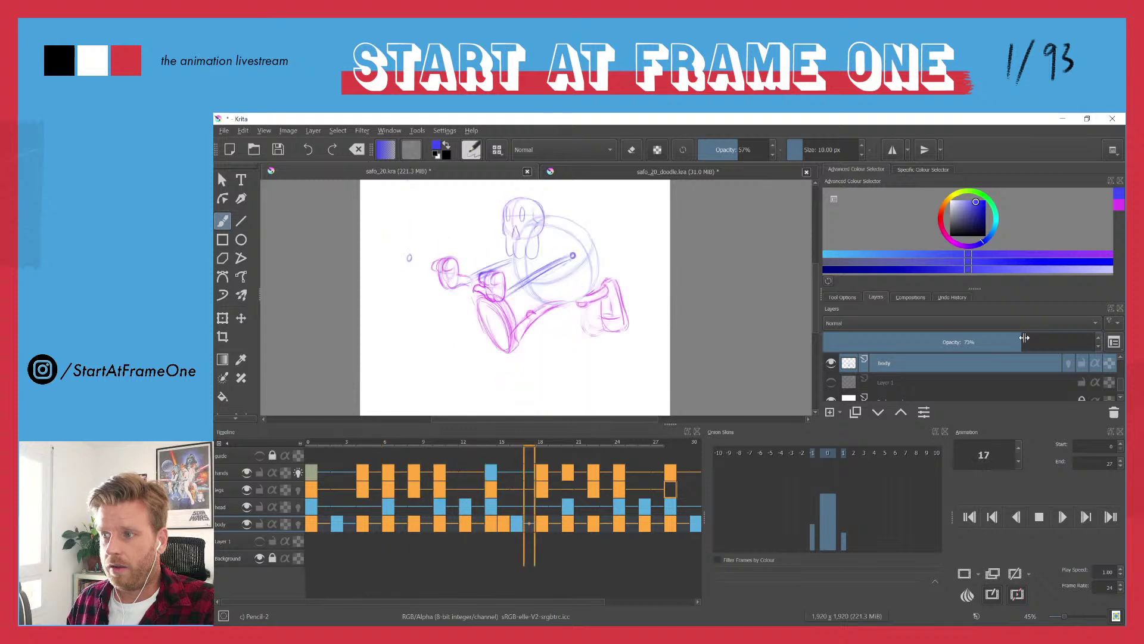
pyautogui.press('space')
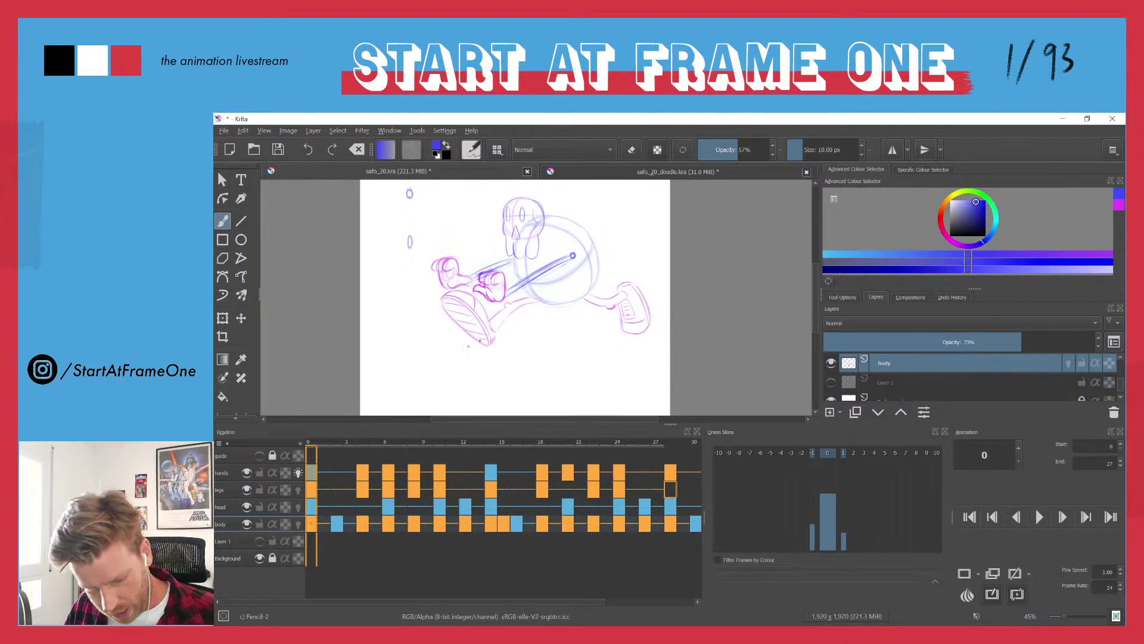
# - Examine the arms against the Layer 1 sketch by scrubbing to frame 27, return to frame 0, and hide the sketch
pyautogui.moveTo(556, 277); pyautogui.dragTo(632, 197)
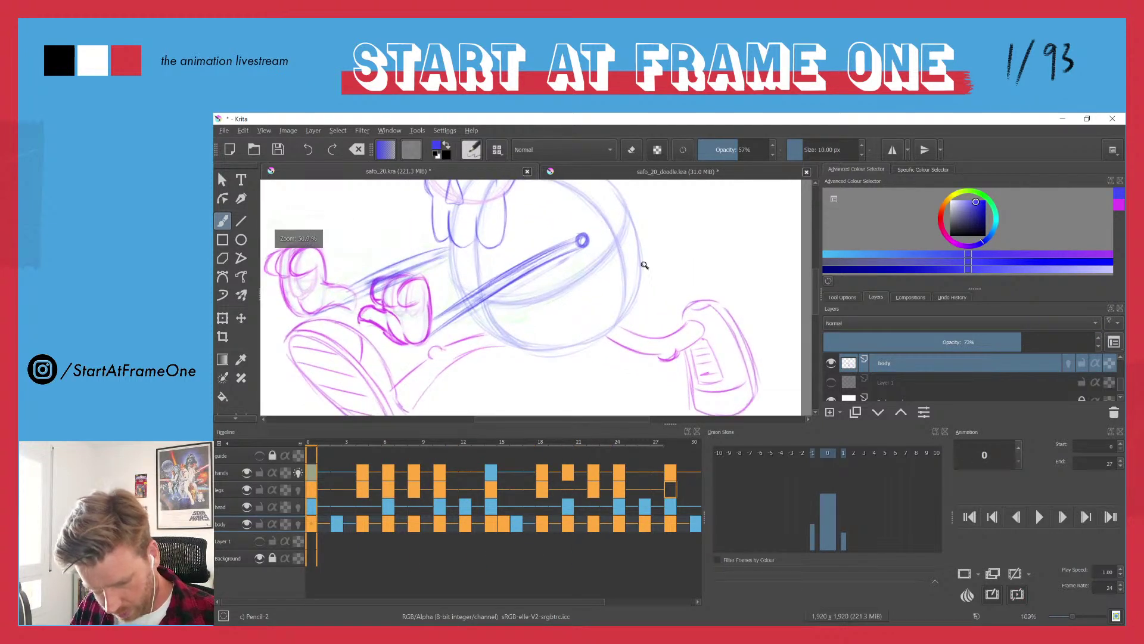
pyautogui.click(831, 382)
pyautogui.click(851, 383)
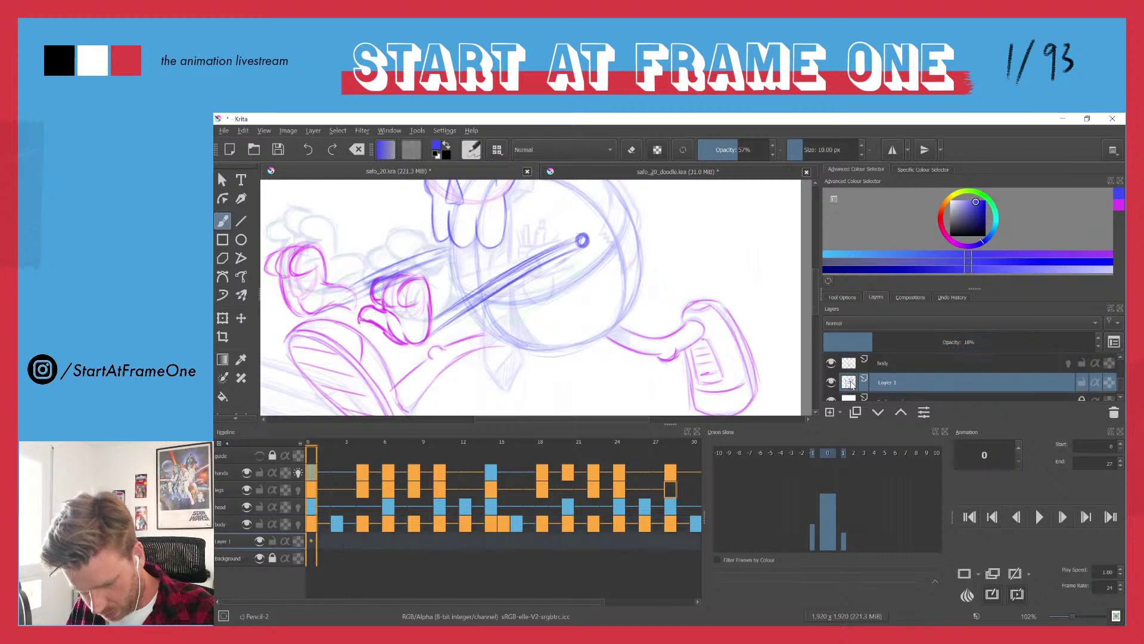
pyautogui.moveTo(331, 450); pyautogui.dragTo(660, 433)
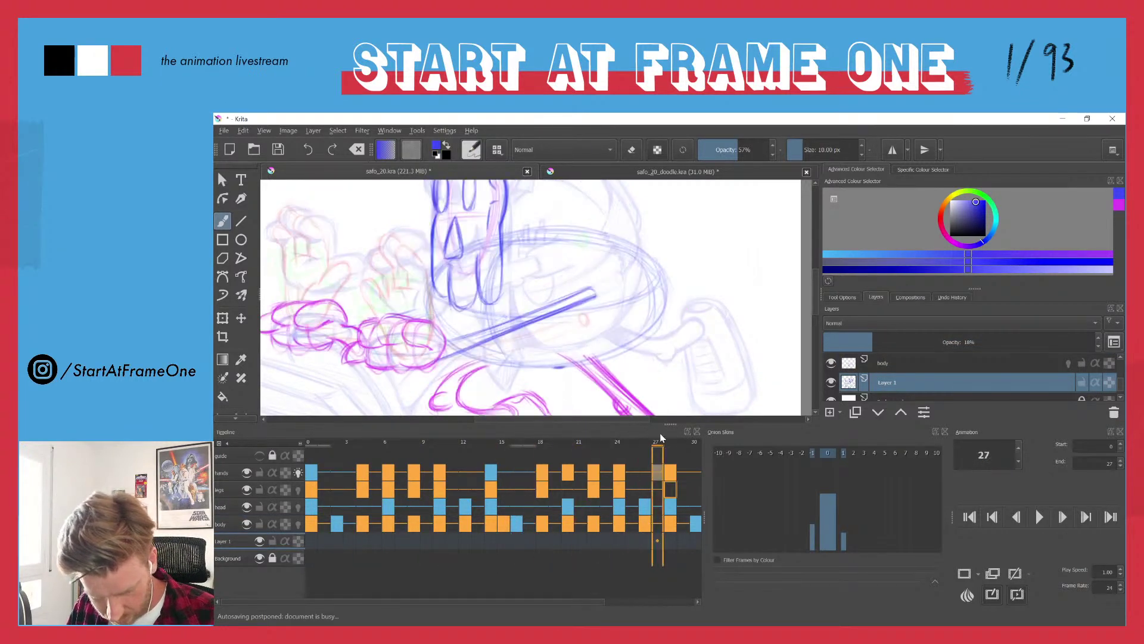
pyautogui.click(309, 442)
pyautogui.click(830, 382)
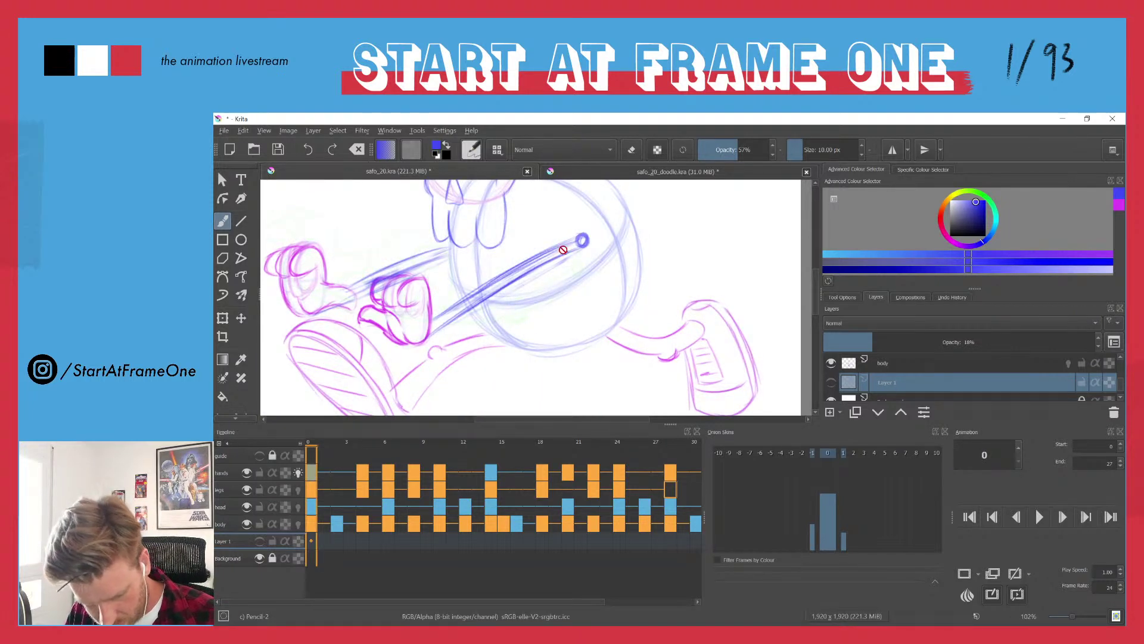
# - Draw a short sleeve around the near arm's upper end on the hands layer at frame 0, and erase the shoulder circle inside it
pyautogui.scroll(3, 551, 245)
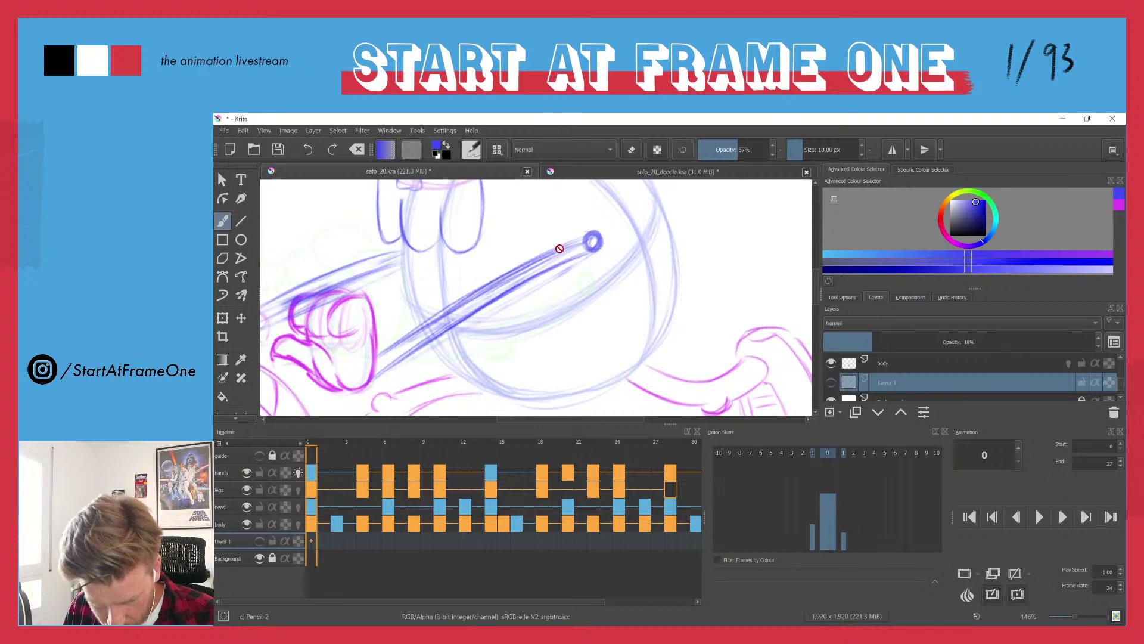
pyautogui.click(223, 474)
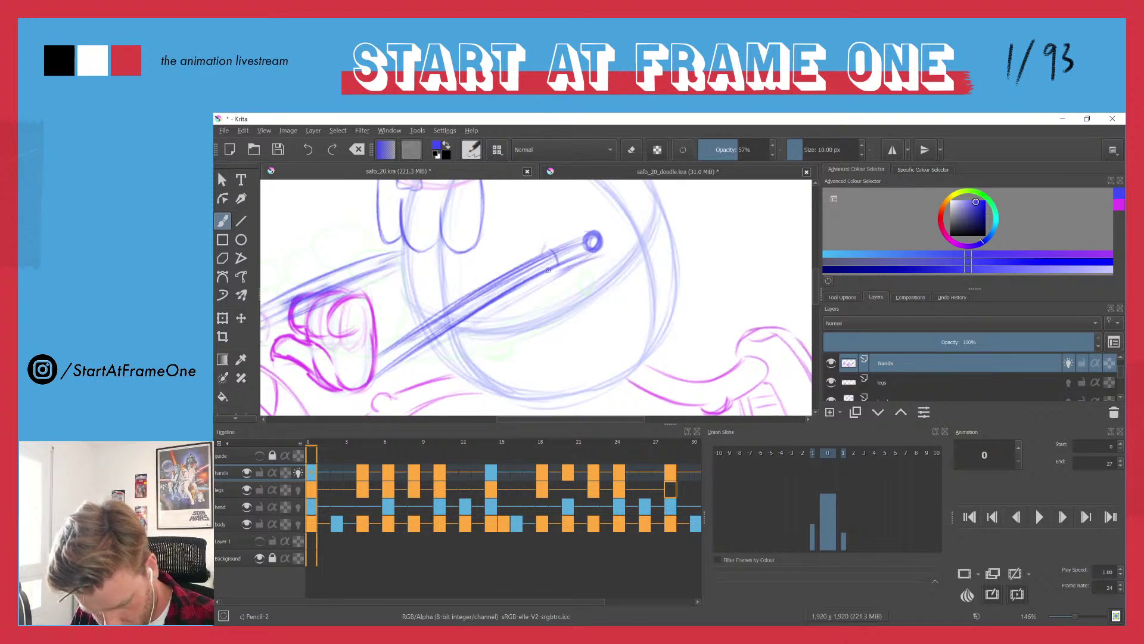
pyautogui.moveTo(600, 252); pyautogui.dragTo(555, 271)
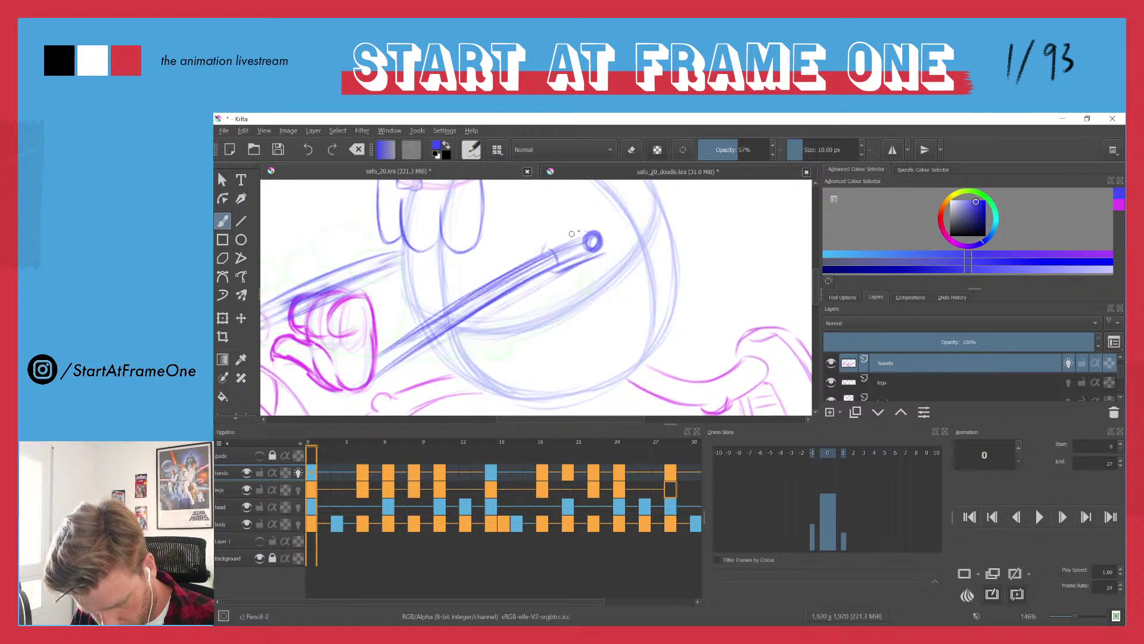
pyautogui.moveTo(587, 230)
pyautogui.mouseDown()
pyautogui.moveTo(540, 255)
pyautogui.moveTo(595, 257)
pyautogui.mouseUp()
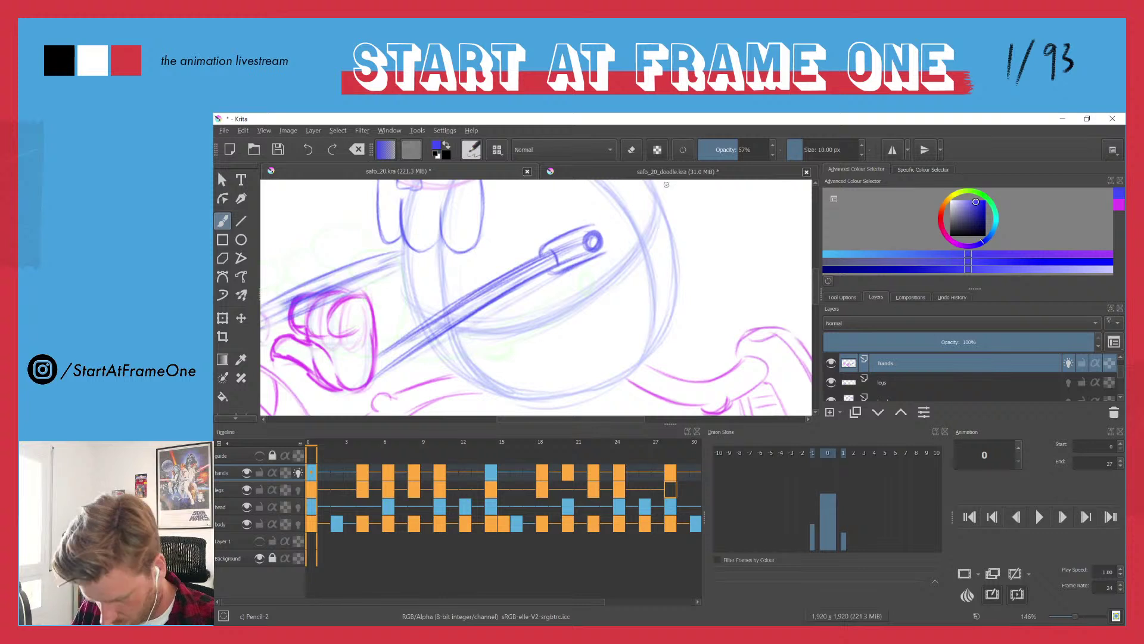
pyautogui.press('e')
pyautogui.moveTo(581, 241)
pyautogui.mouseDown()
pyautogui.moveTo(593, 241)
pyautogui.moveTo(580, 243)
pyautogui.mouseUp()
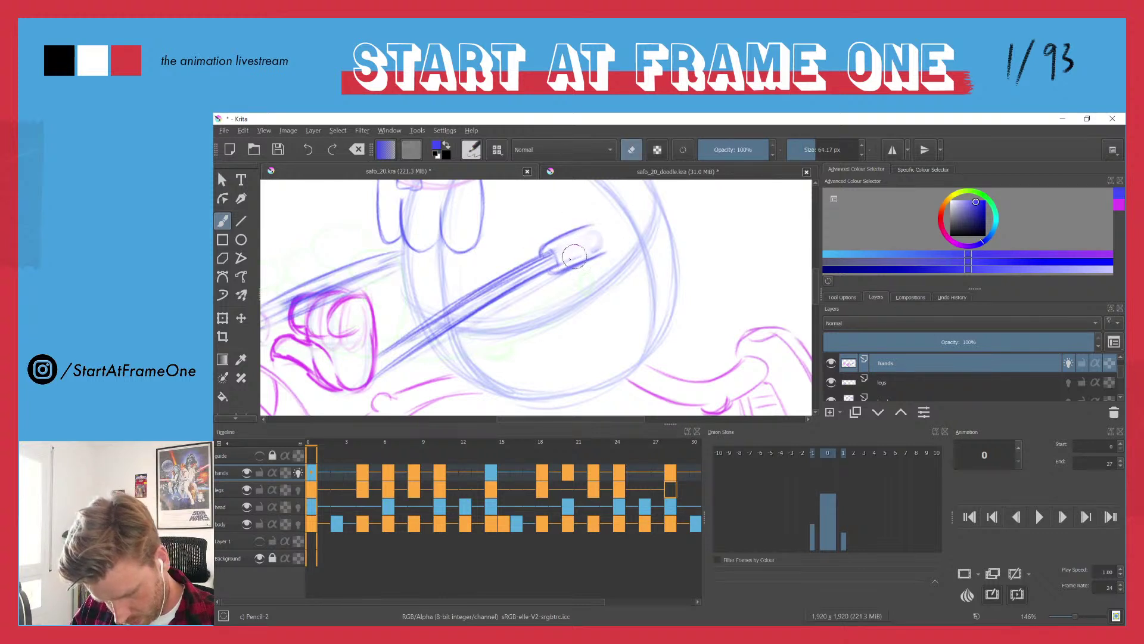
# - Extend the upper edge of the near arm's sleeve with a short pencil stroke at frame 0 on the hands layer
pyautogui.press('e')
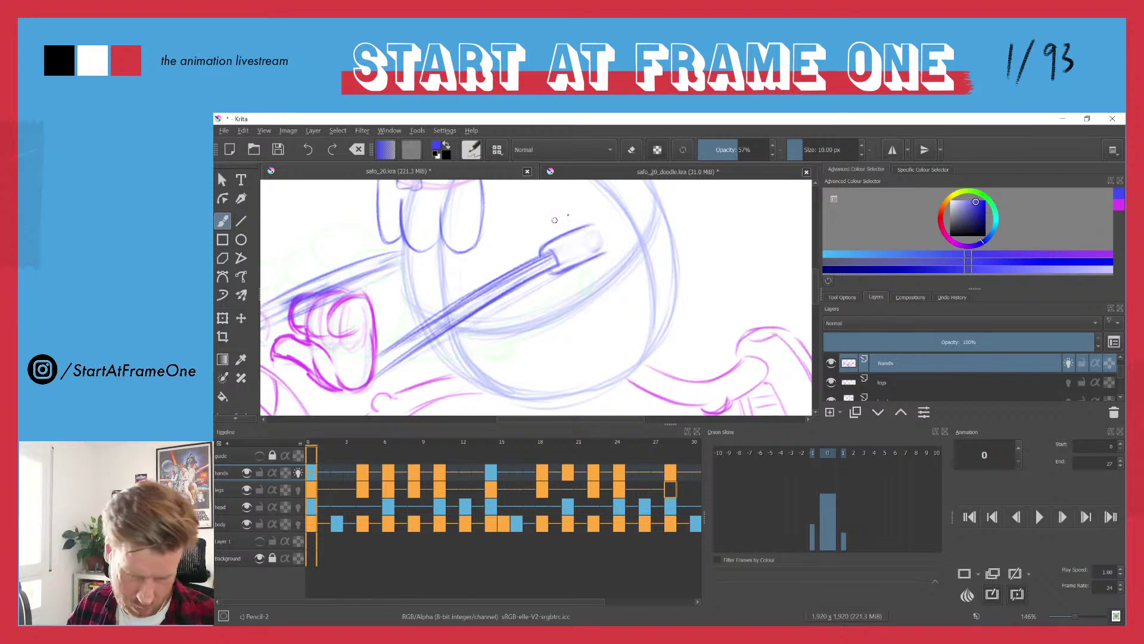
pyautogui.moveTo(577, 233); pyautogui.dragTo(593, 227)
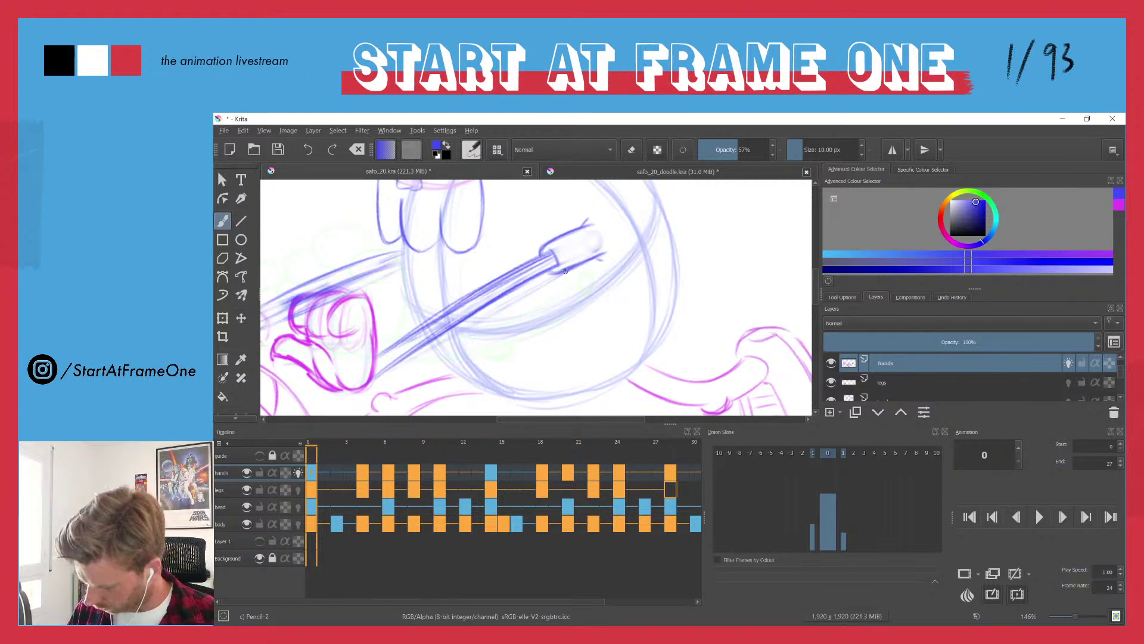
# - Draw a matching sleeve around the near arm's upper end at frame 4, erase the shoulder circle inside it, and compare it with the previous pose
pyautogui.press('.')
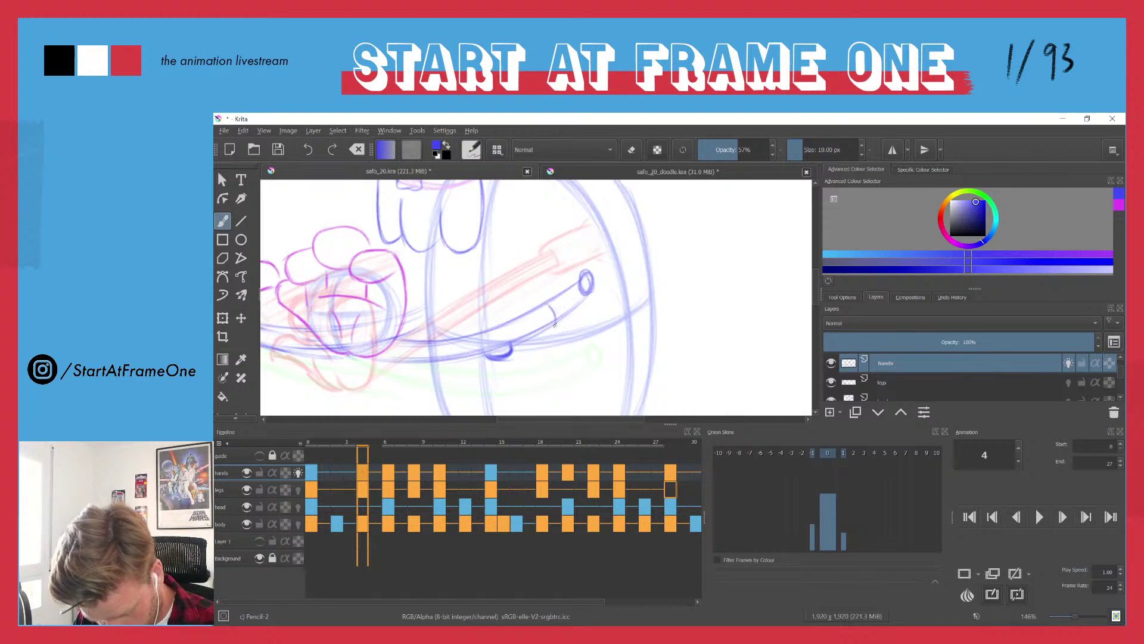
pyautogui.moveTo(554, 322); pyautogui.dragTo(548, 305)
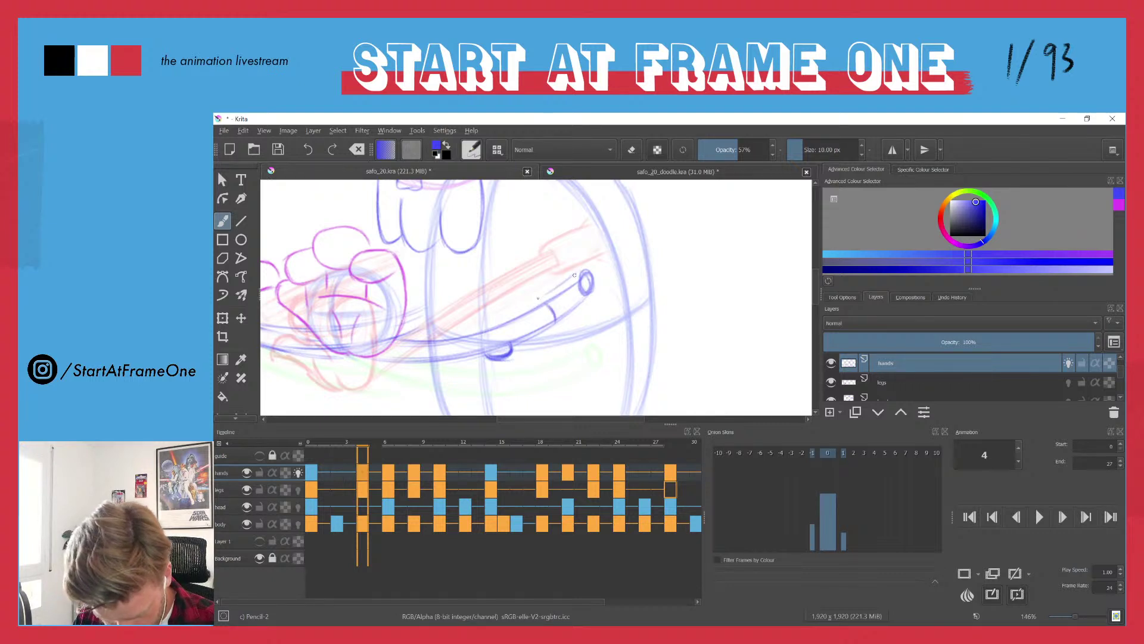
pyautogui.moveTo(538, 299)
pyautogui.mouseDown()
pyautogui.moveTo(577, 270)
pyautogui.moveTo(538, 303)
pyautogui.moveTo(549, 327)
pyautogui.moveTo(576, 312)
pyautogui.moveTo(554, 328)
pyautogui.moveTo(596, 292)
pyautogui.moveTo(552, 327)
pyautogui.moveTo(583, 282)
pyautogui.moveTo(554, 299)
pyautogui.moveTo(569, 301)
pyautogui.moveTo(561, 316)
pyautogui.moveTo(570, 304)
pyautogui.moveTo(536, 300)
pyautogui.mouseUp()
pyautogui.press('e')
pyautogui.press('e')
pyautogui.moveTo(578, 267)
pyautogui.mouseDown()
pyautogui.moveTo(544, 294)
pyautogui.moveTo(553, 325)
pyautogui.moveTo(596, 292)
pyautogui.moveTo(566, 313)
pyautogui.mouseUp()
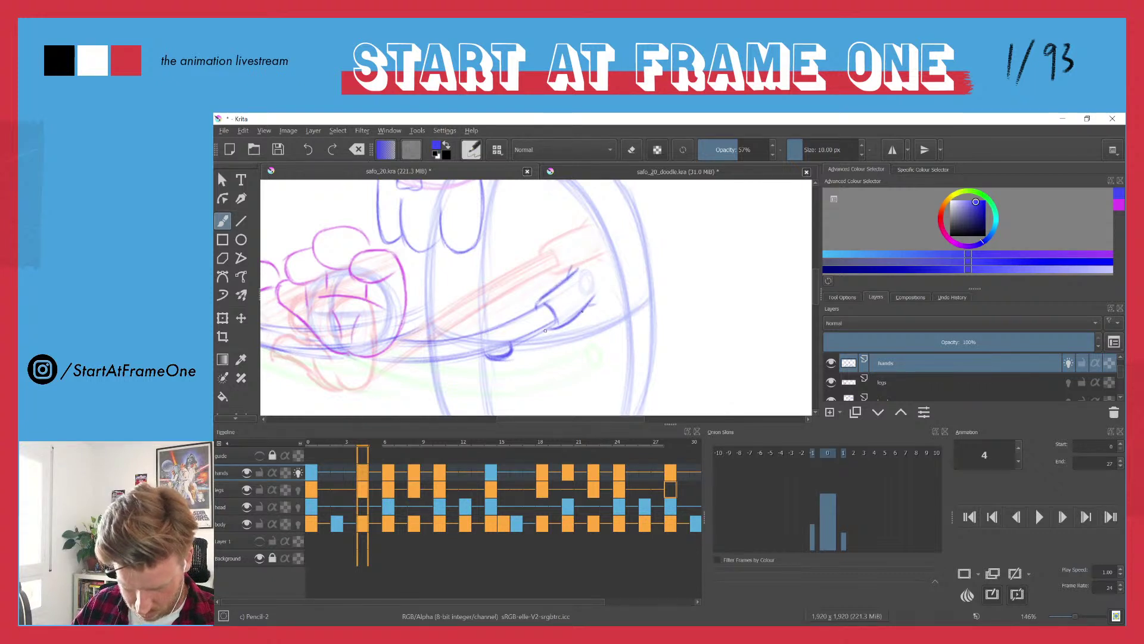
pyautogui.moveTo(581, 313); pyautogui.dragTo(597, 304)
pyautogui.press(',')
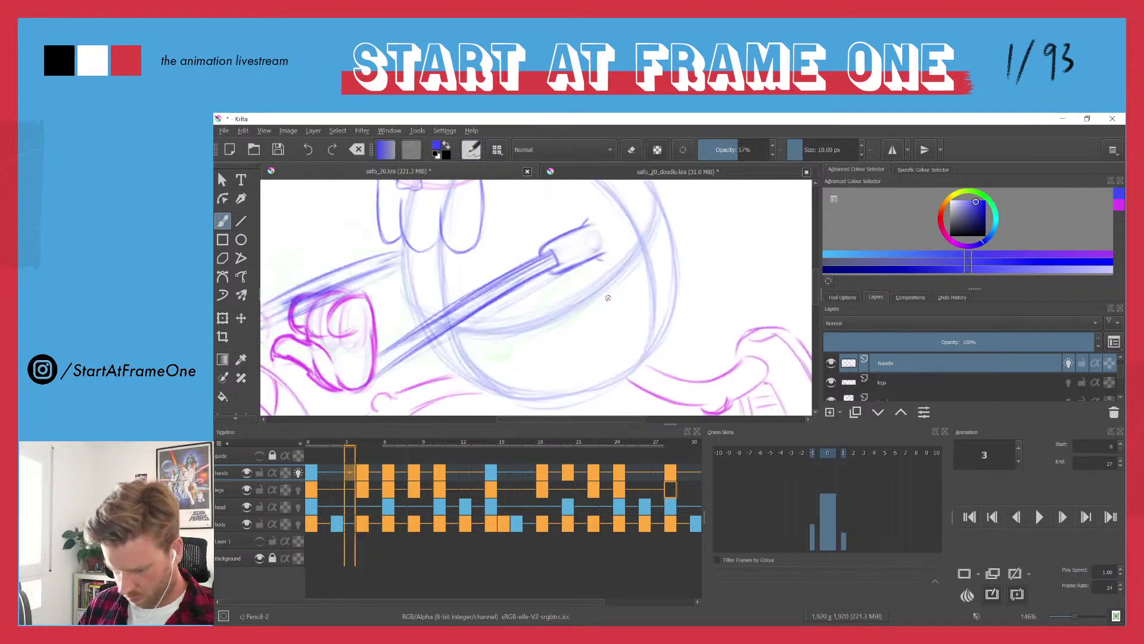
# - Sketch a sleeve around the near arm's upper end on the hands layer at frame 6
pyautogui.press('.')
pyautogui.press('.')
pyautogui.press('.')
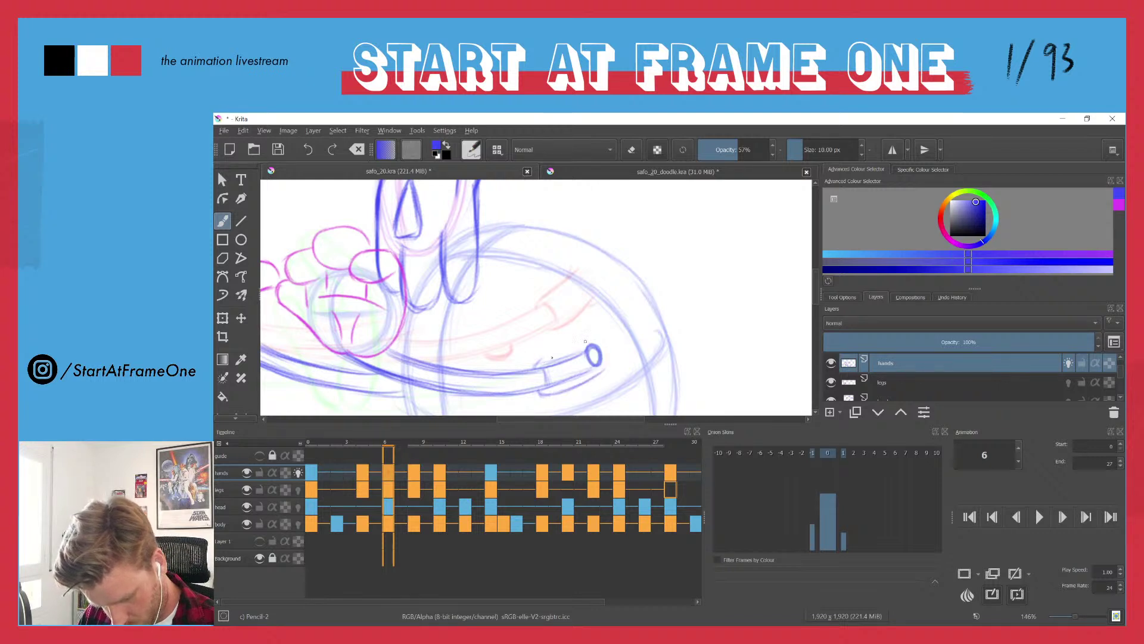
# - Outline the near arm's sleeve and cuff on frame 6 of the hands layer, erasing the arm lines and shoulder circle inside it
pyautogui.moveTo(585, 342)
pyautogui.mouseDown()
pyautogui.moveTo(538, 361)
pyautogui.moveTo(586, 339)
pyautogui.moveTo(538, 368)
pyautogui.moveTo(541, 381)
pyautogui.moveTo(592, 362)
pyautogui.moveTo(552, 372)
pyautogui.mouseUp()
pyautogui.press('e')
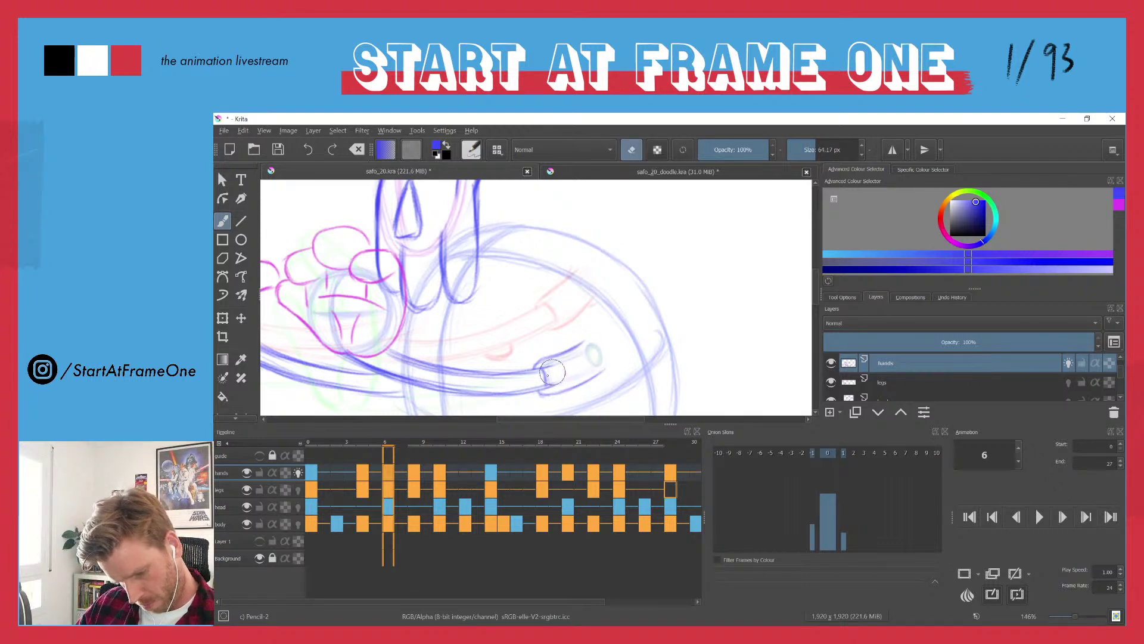
pyautogui.press('e')
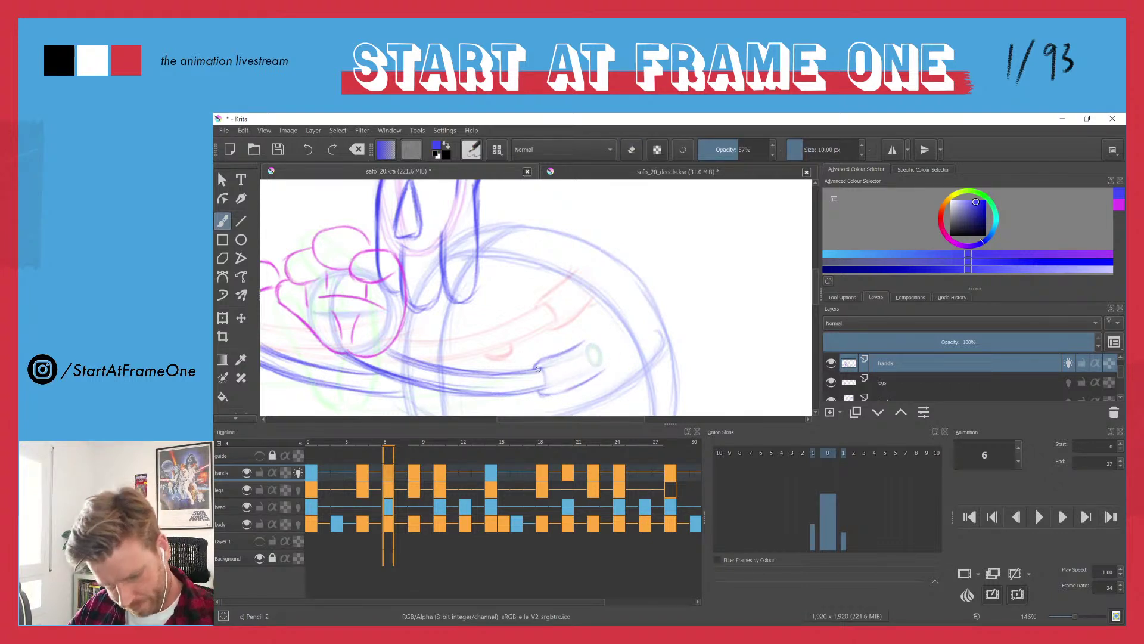
pyautogui.moveTo(540, 366)
pyautogui.mouseDown()
pyautogui.moveTo(546, 390)
pyautogui.moveTo(531, 367)
pyautogui.moveTo(577, 347)
pyautogui.moveTo(598, 371)
pyautogui.moveTo(543, 396)
pyautogui.moveTo(581, 332)
pyautogui.moveTo(605, 376)
pyautogui.mouseUp()
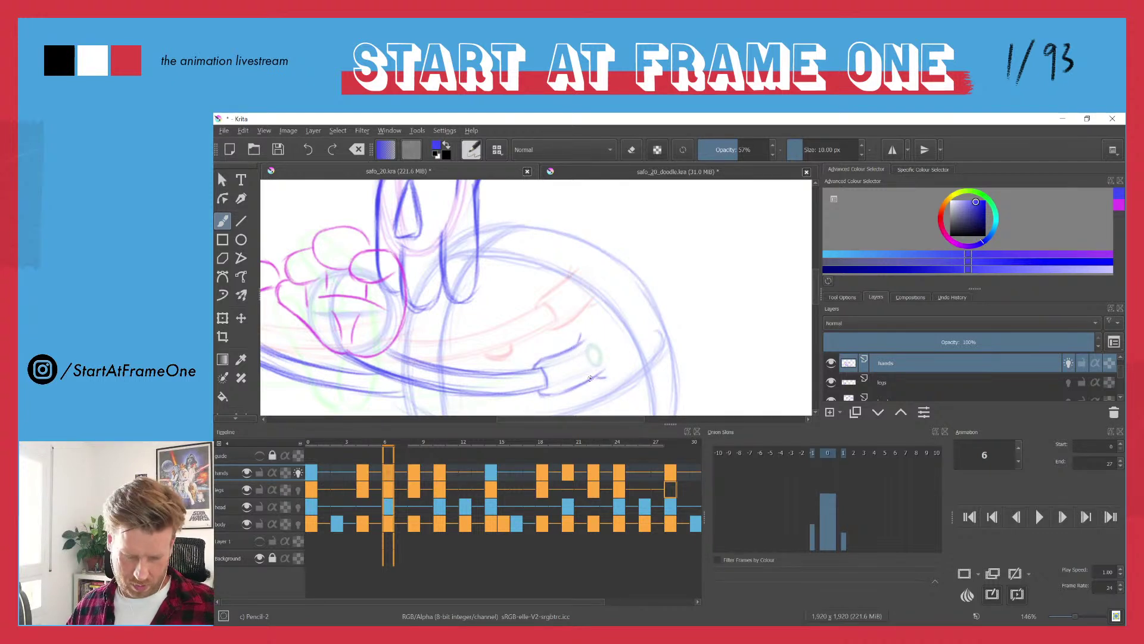
# - Flip between frames 6, 7 and 8 to compare the position of the near arm and its sleeve
pyautogui.press('Left')
pyautogui.press('Right')
pyautogui.press('Right')
pyautogui.press('Right')
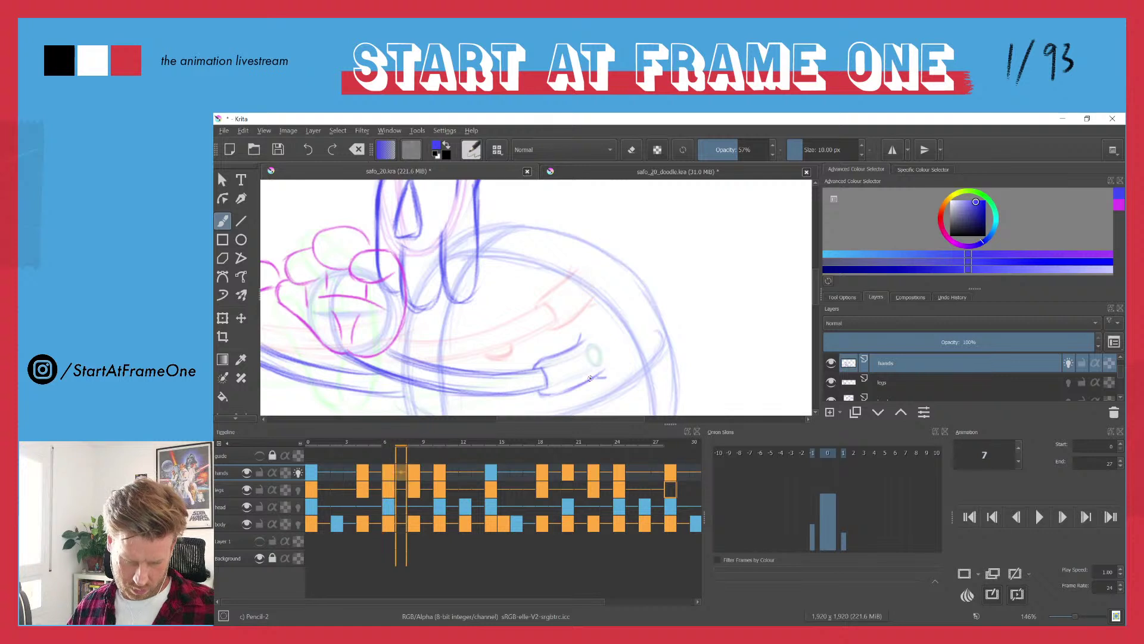
pyautogui.moveTo(590, 378); pyautogui.dragTo(582, 320)
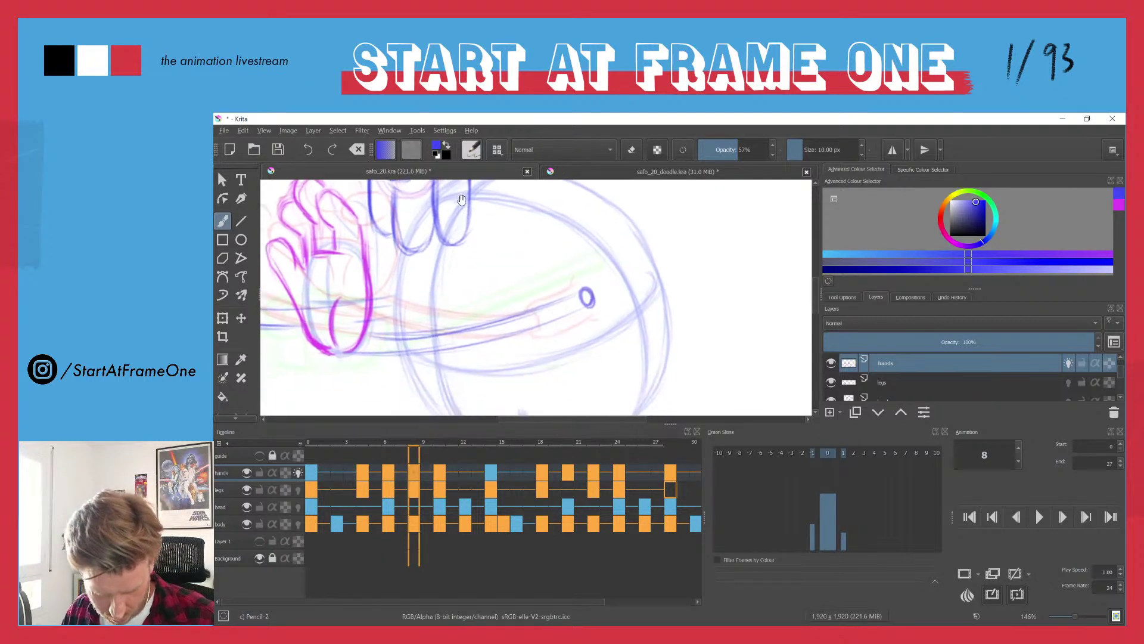
pyautogui.press('Left')
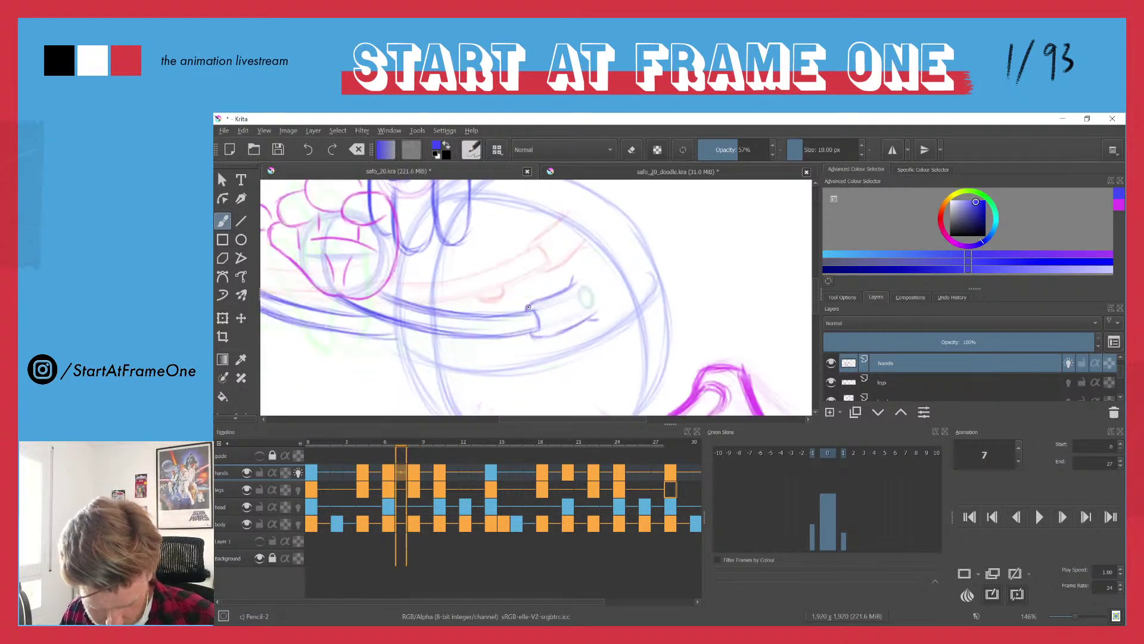
pyautogui.press('Right')
pyautogui.press('Left')
pyautogui.press('Right')
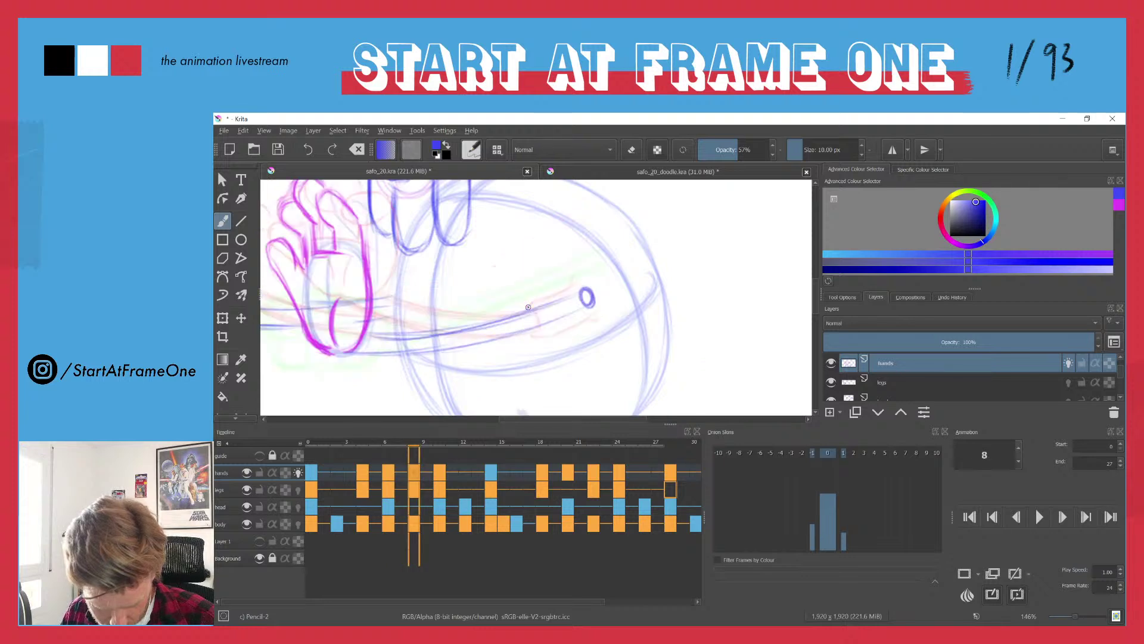
pyautogui.press('Left')
pyautogui.press('Right')
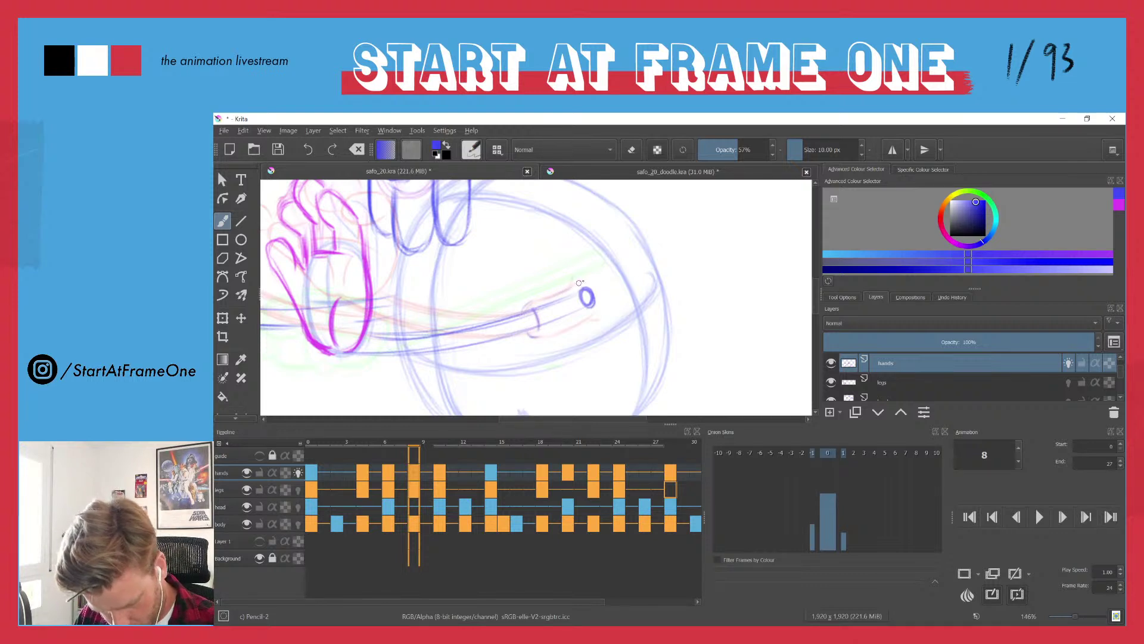
# - Draw the short sleeve around the near arm on frame 8 and erase the arm lines and shoulder circle inside it
pyautogui.moveTo(570, 285); pyautogui.dragTo(528, 305)
pyautogui.moveTo(596, 317); pyautogui.dragTo(534, 338)
pyautogui.moveTo(542, 297)
pyautogui.mouseDown()
pyautogui.moveTo(523, 313)
pyautogui.moveTo(572, 281)
pyautogui.moveTo(585, 320)
pyautogui.moveTo(567, 323)
pyautogui.moveTo(586, 319)
pyautogui.moveTo(545, 334)
pyautogui.mouseUp()
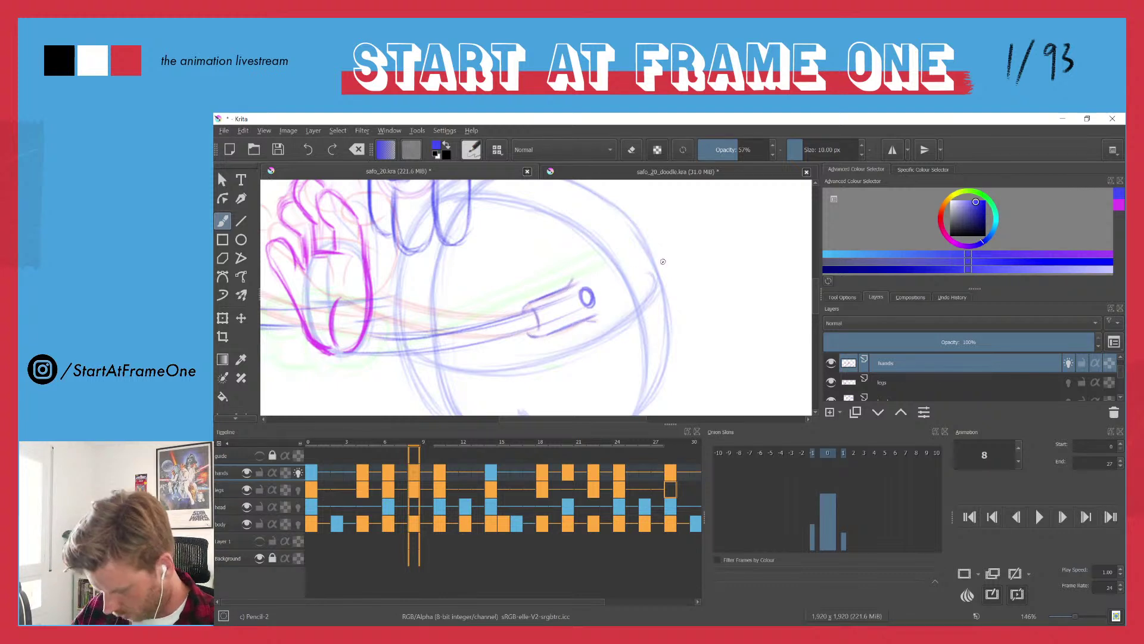
pyautogui.press('e')
pyautogui.moveTo(582, 298)
pyautogui.mouseDown()
pyautogui.moveTo(555, 308)
pyautogui.moveTo(581, 299)
pyautogui.moveTo(470, 284)
pyautogui.moveTo(481, 356)
pyautogui.moveTo(466, 329)
pyautogui.mouseUp()
pyautogui.press('e')
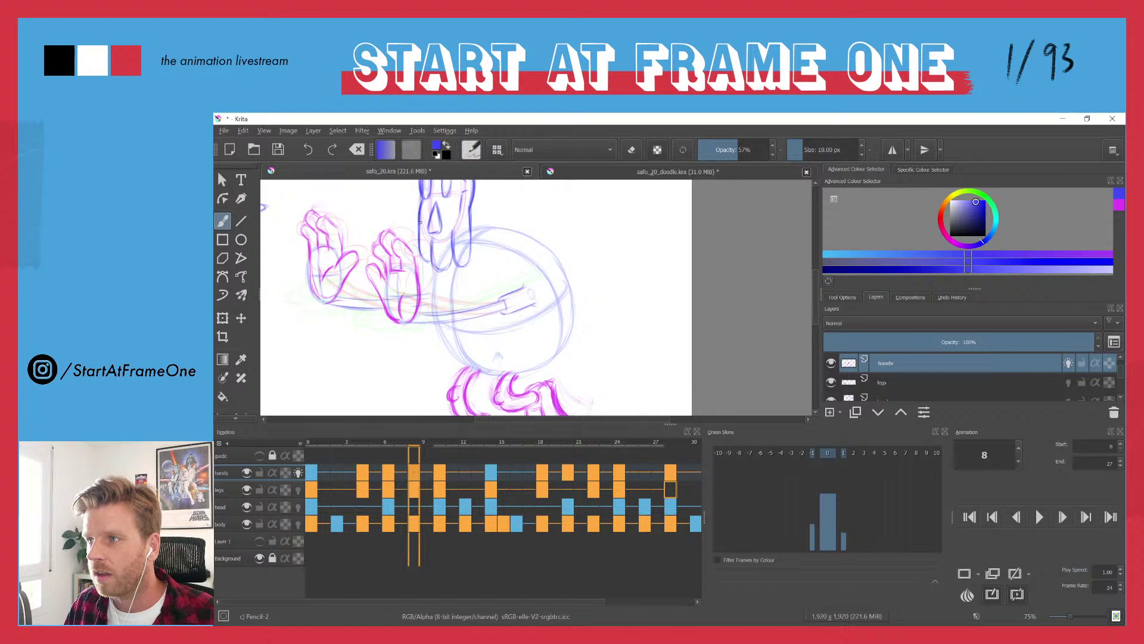
# - Draw the short sleeve around the near arm on frame 10 of the hands layer and erase the arm lines inside it
pyautogui.moveTo(418, 258); pyautogui.dragTo(440, 264)
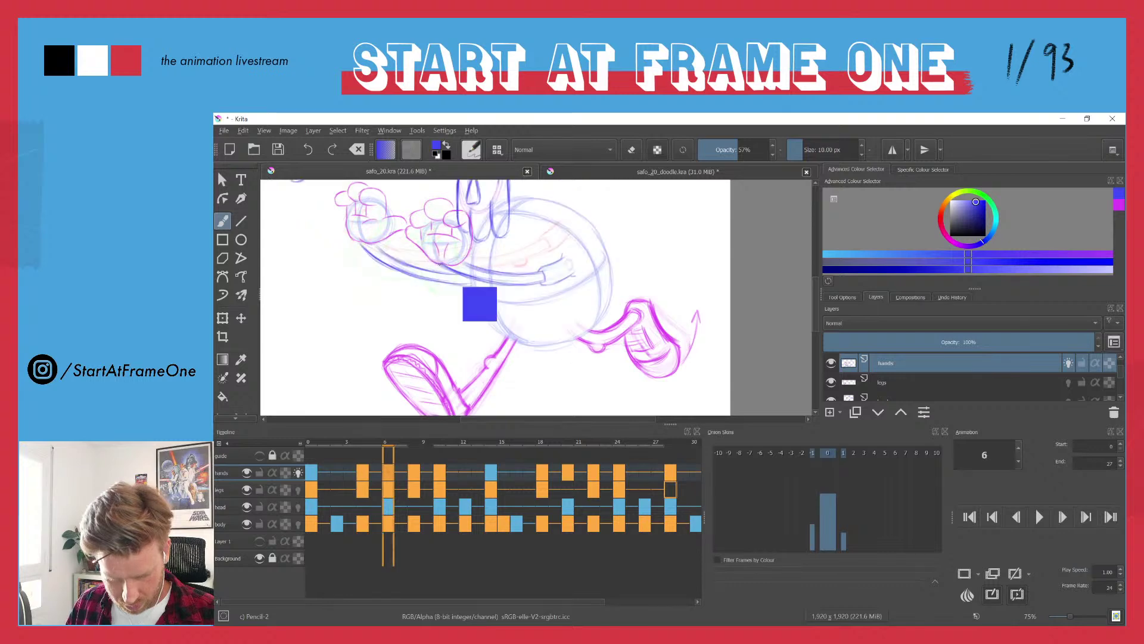
pyautogui.press('Right')
pyautogui.press('Right')
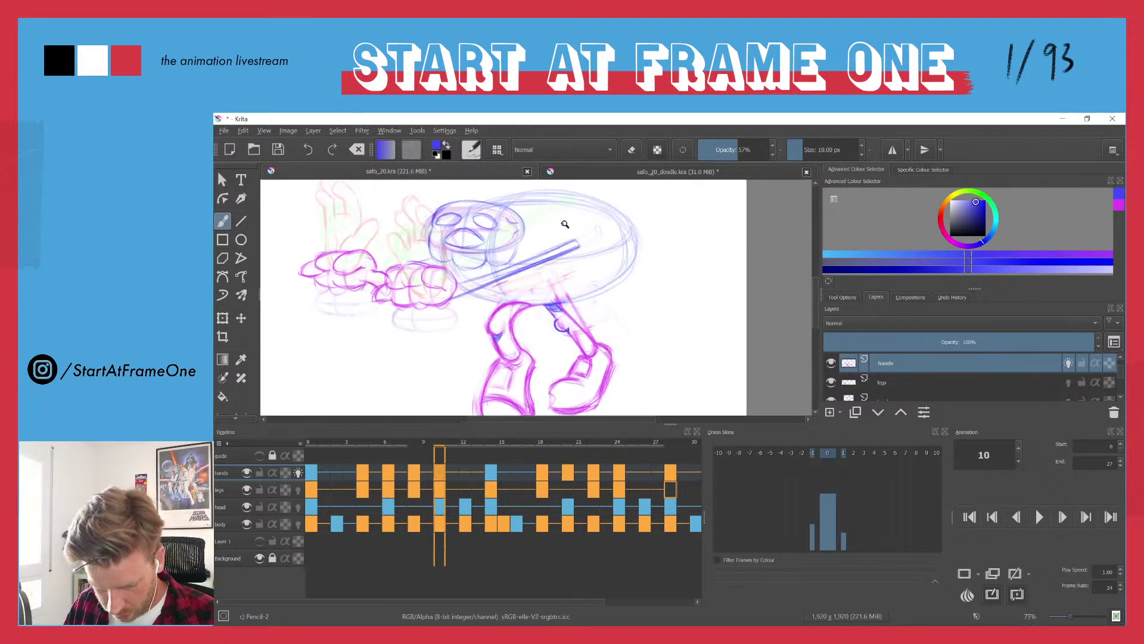
pyautogui.scroll(5, 567, 225)
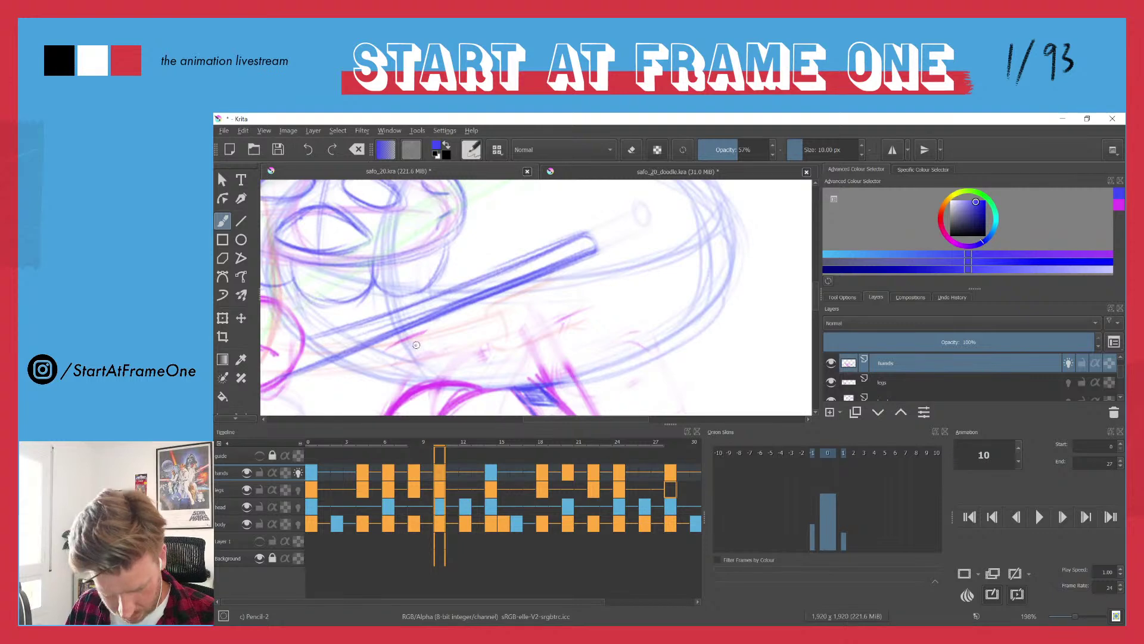
pyautogui.click(312, 480)
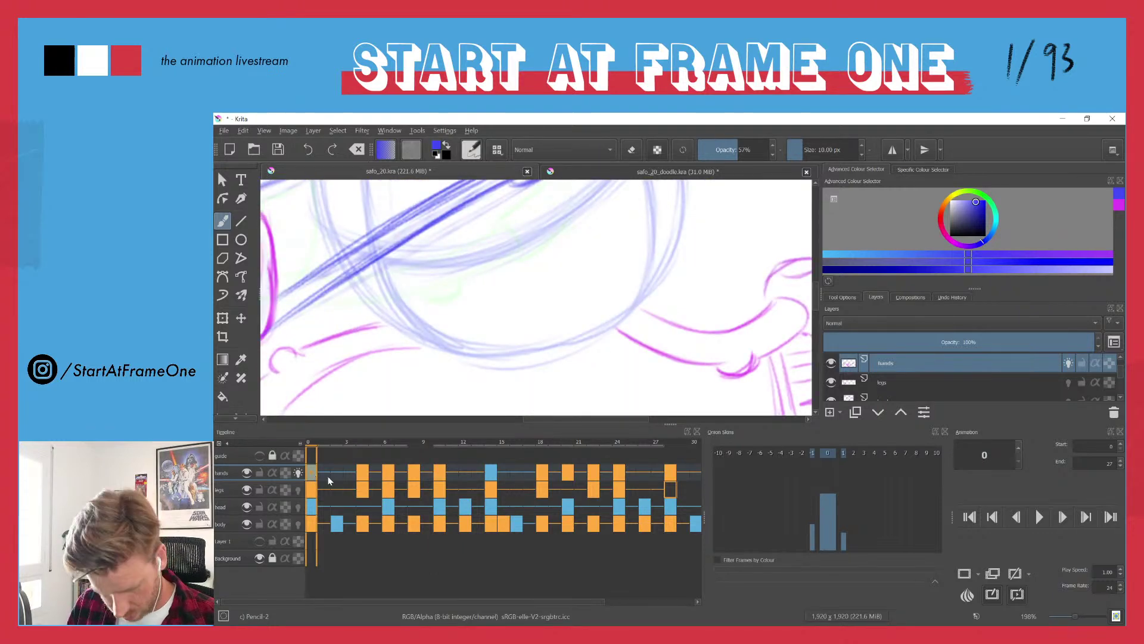
pyautogui.click(492, 477)
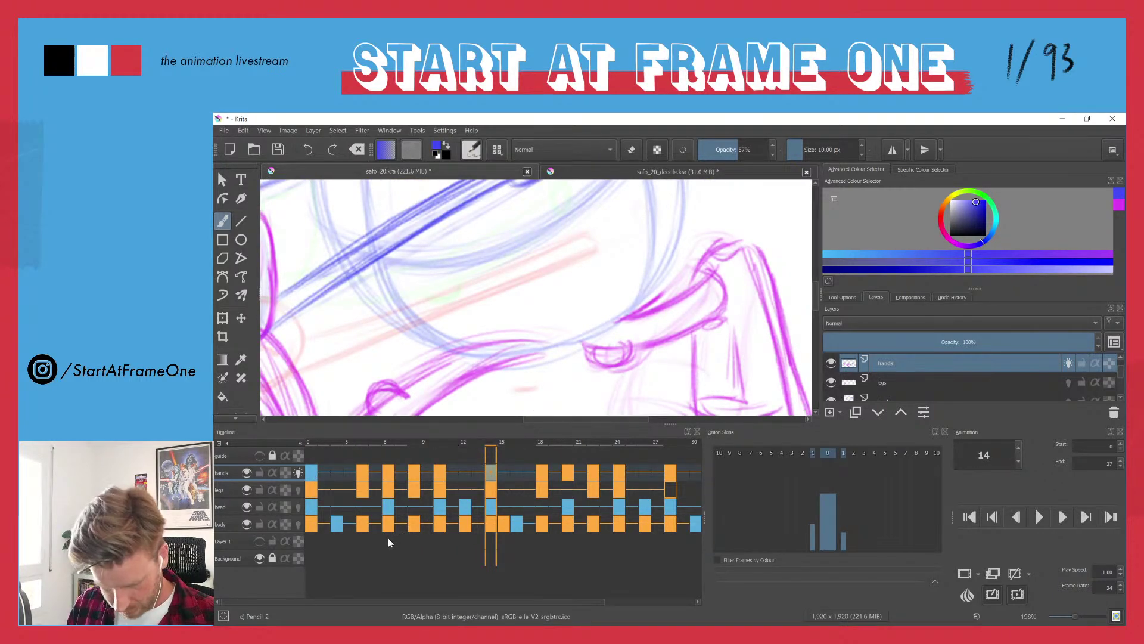
pyautogui.click(439, 472)
pyautogui.moveTo(458, 364); pyautogui.dragTo(408, 327)
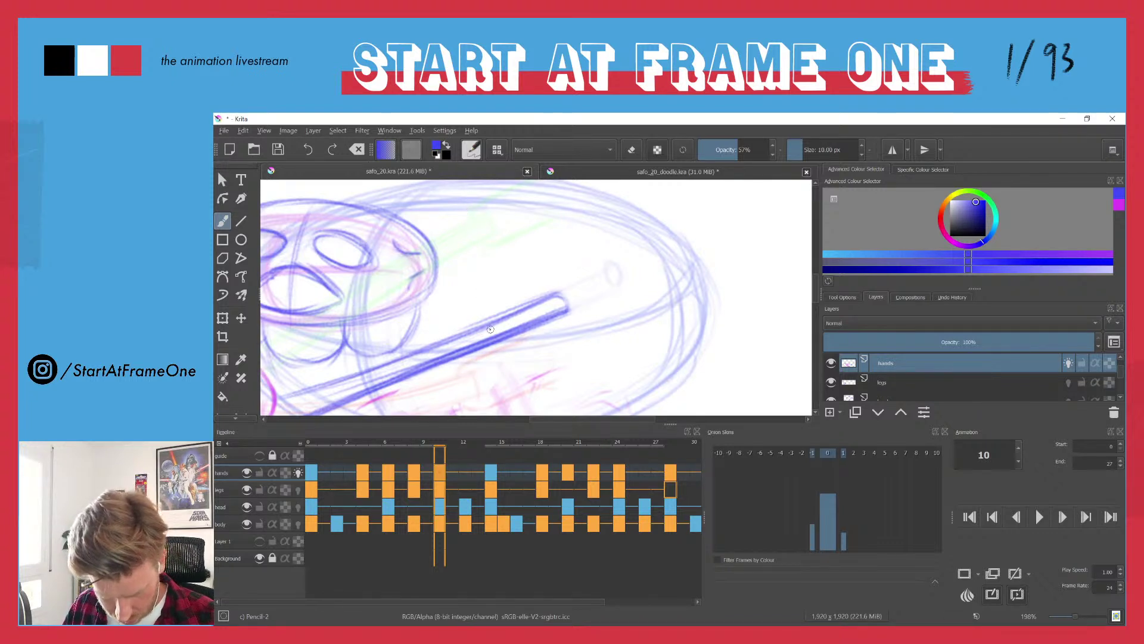
pyautogui.moveTo(492, 335)
pyautogui.mouseDown()
pyautogui.moveTo(505, 307)
pyautogui.moveTo(551, 285)
pyautogui.moveTo(470, 320)
pyautogui.moveTo(545, 286)
pyautogui.mouseUp()
pyautogui.moveTo(468, 324)
pyautogui.mouseDown()
pyautogui.moveTo(546, 284)
pyautogui.moveTo(511, 301)
pyautogui.mouseUp()
pyautogui.moveTo(486, 351)
pyautogui.mouseDown()
pyautogui.moveTo(584, 315)
pyautogui.moveTo(537, 298)
pyautogui.moveTo(556, 286)
pyautogui.moveTo(472, 323)
pyautogui.moveTo(485, 348)
pyautogui.moveTo(533, 333)
pyautogui.mouseUp()
pyautogui.press('e')
pyautogui.press('e')
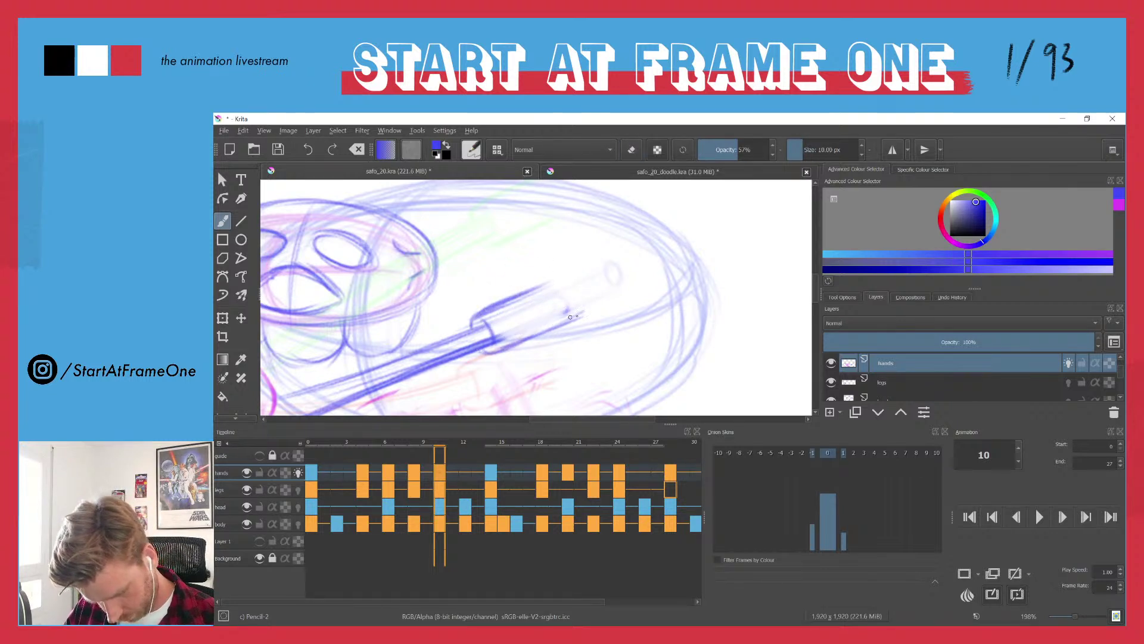
# - Review the hands drawings on frames 10, 14 and 0, and duplicate the opening arm pose to a keyframe on frame 2
pyautogui.moveTo(534, 290)
pyautogui.mouseDown()
pyautogui.moveTo(558, 278)
pyautogui.moveTo(463, 301)
pyautogui.moveTo(454, 374)
pyautogui.mouseUp()
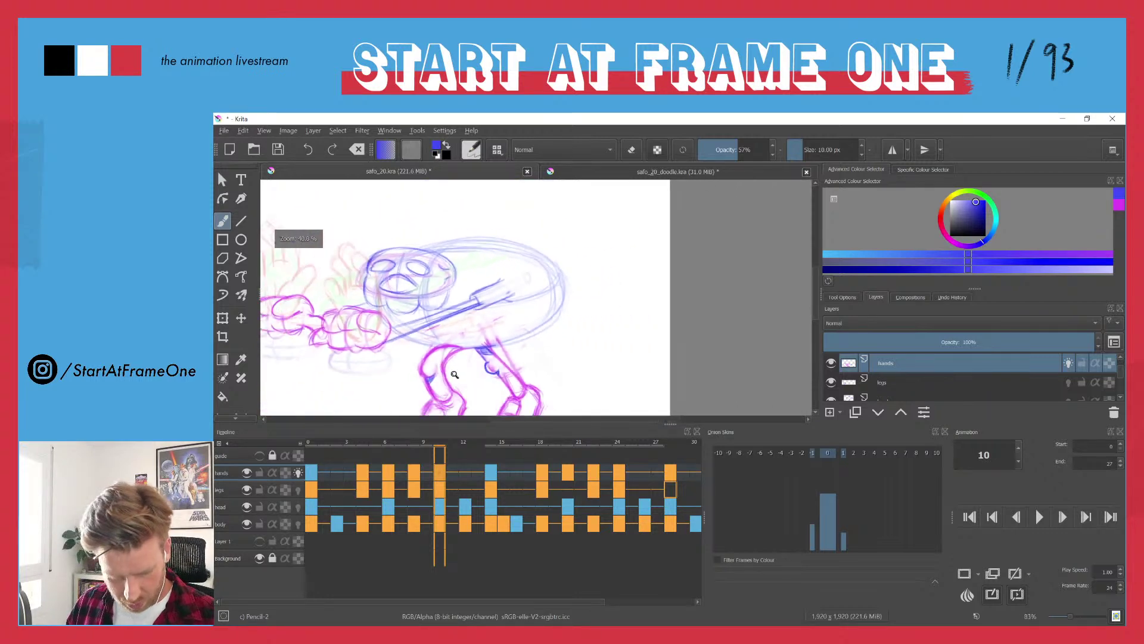
pyautogui.click(311, 473)
pyautogui.keyDown('shift'); pyautogui.click(442, 475); pyautogui.keyUp('shift')
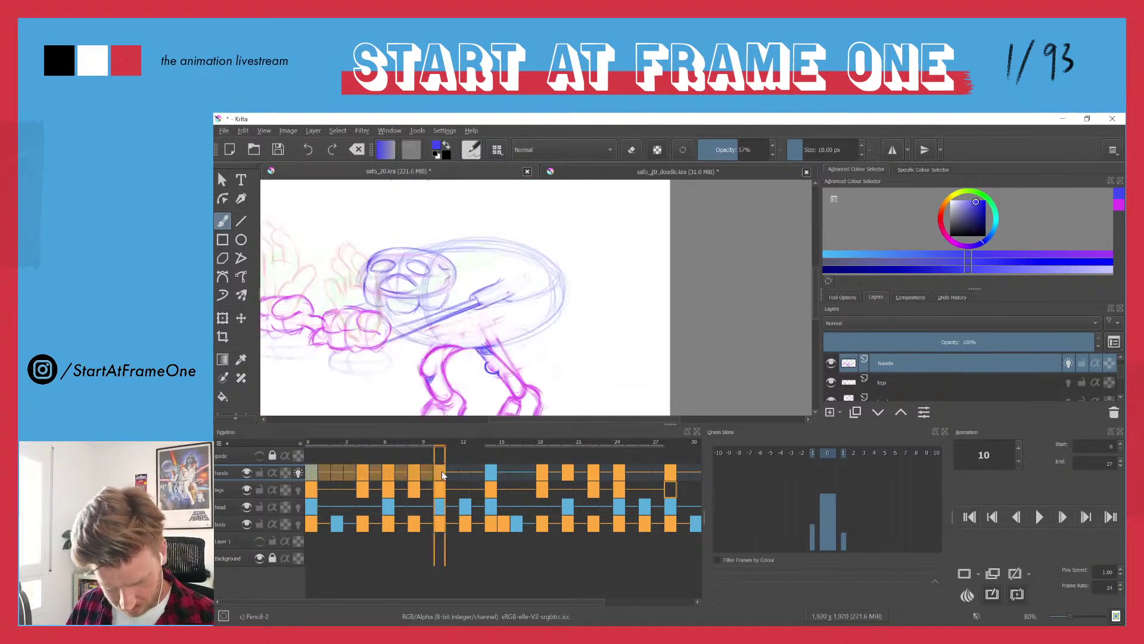
pyautogui.click(491, 476)
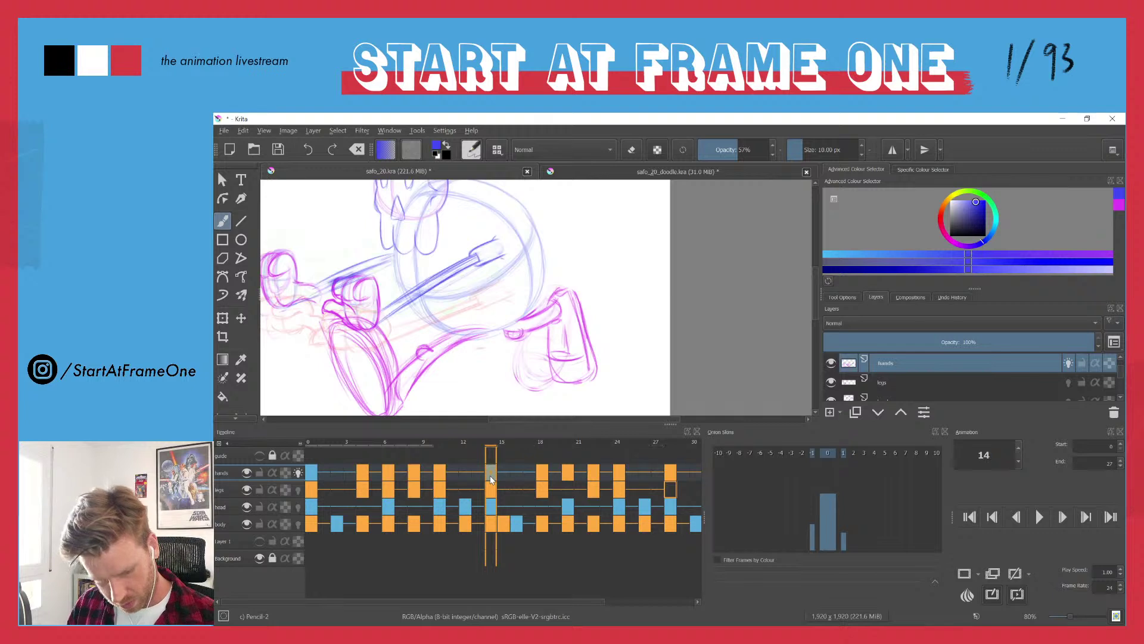
pyautogui.click(316, 446)
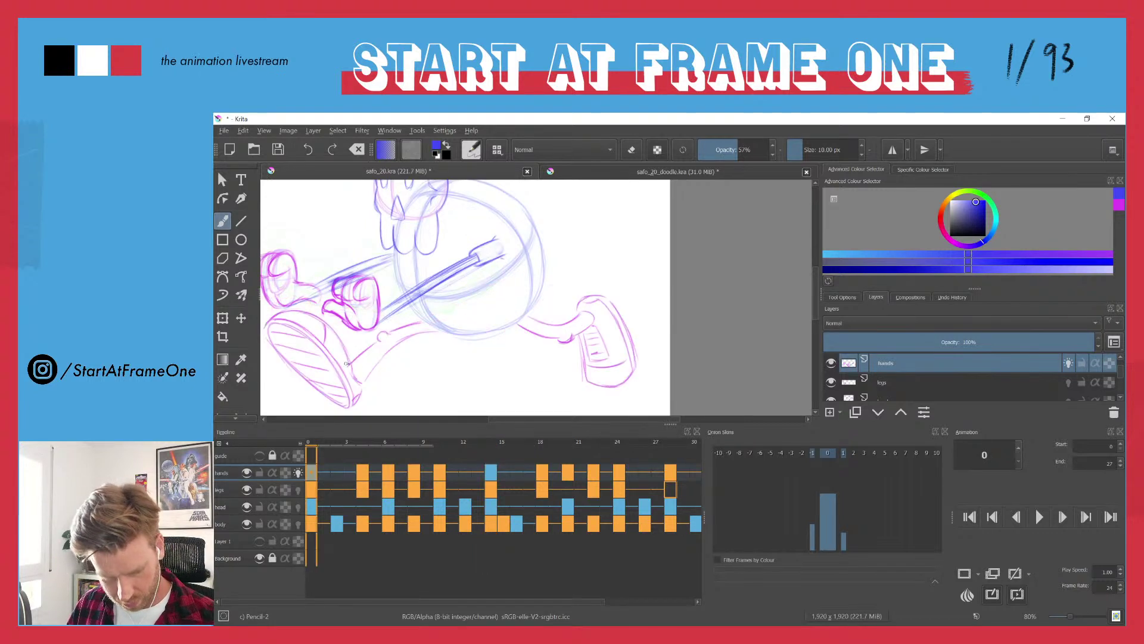
pyautogui.press('Right')
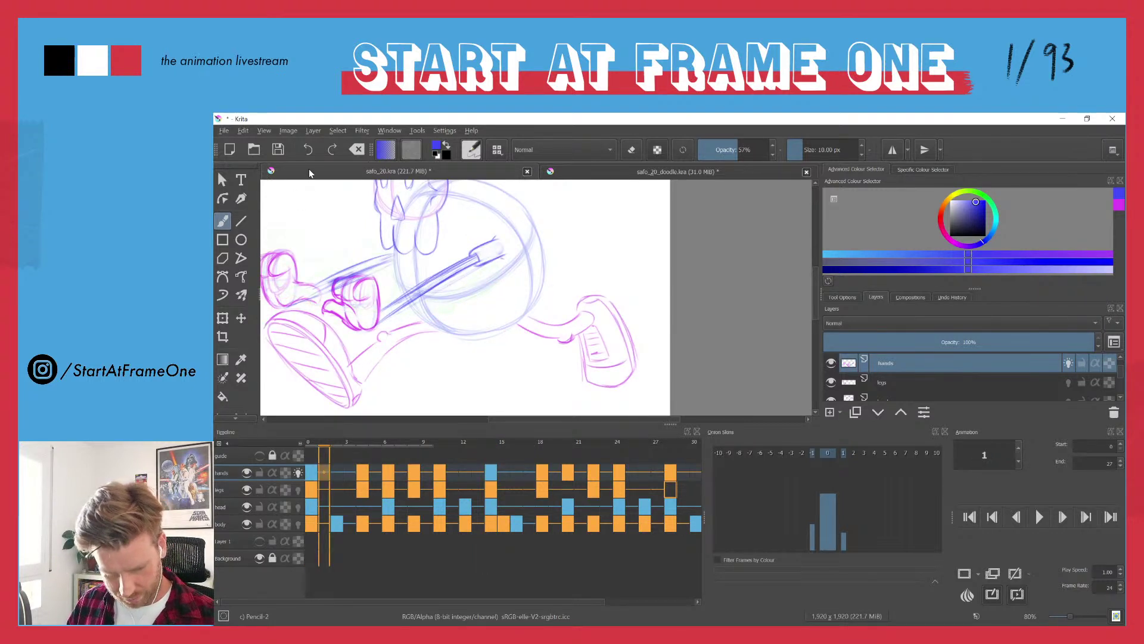
pyautogui.press('Right')
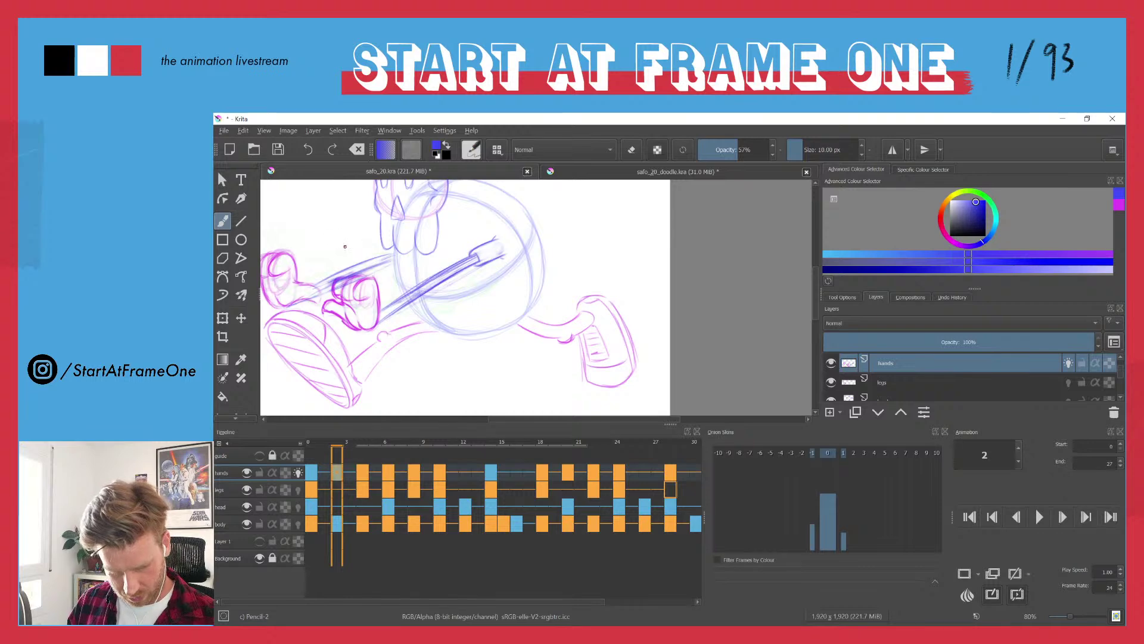
# - Play back the run animation in canvas-only view to check the arm movement, and restore the full interface
pyautogui.press('Tab')
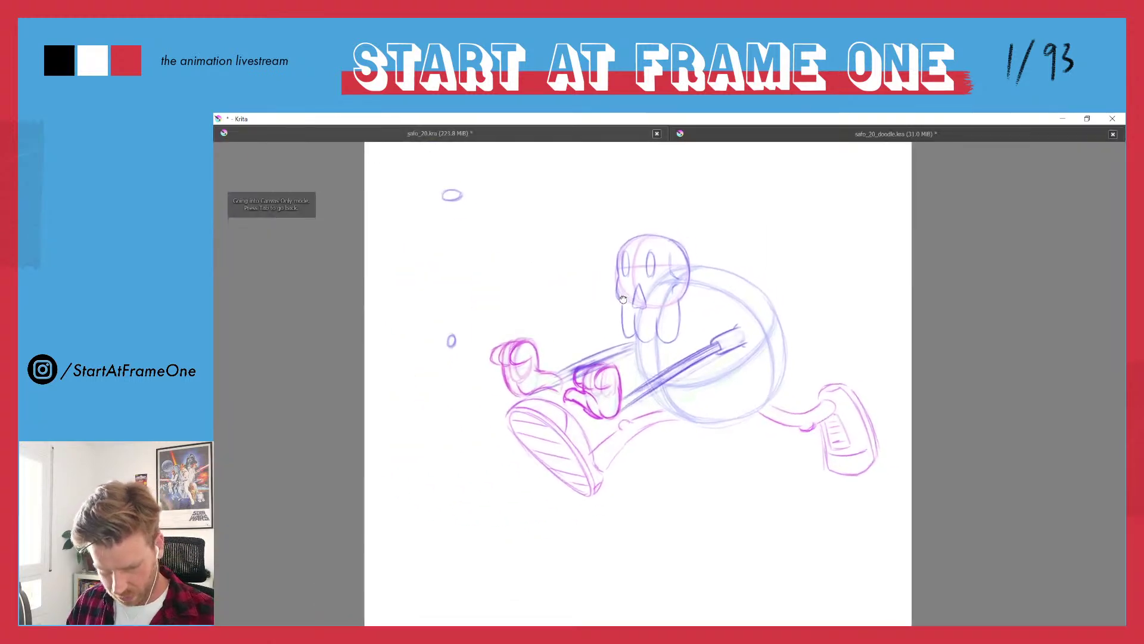
pyautogui.press('space')
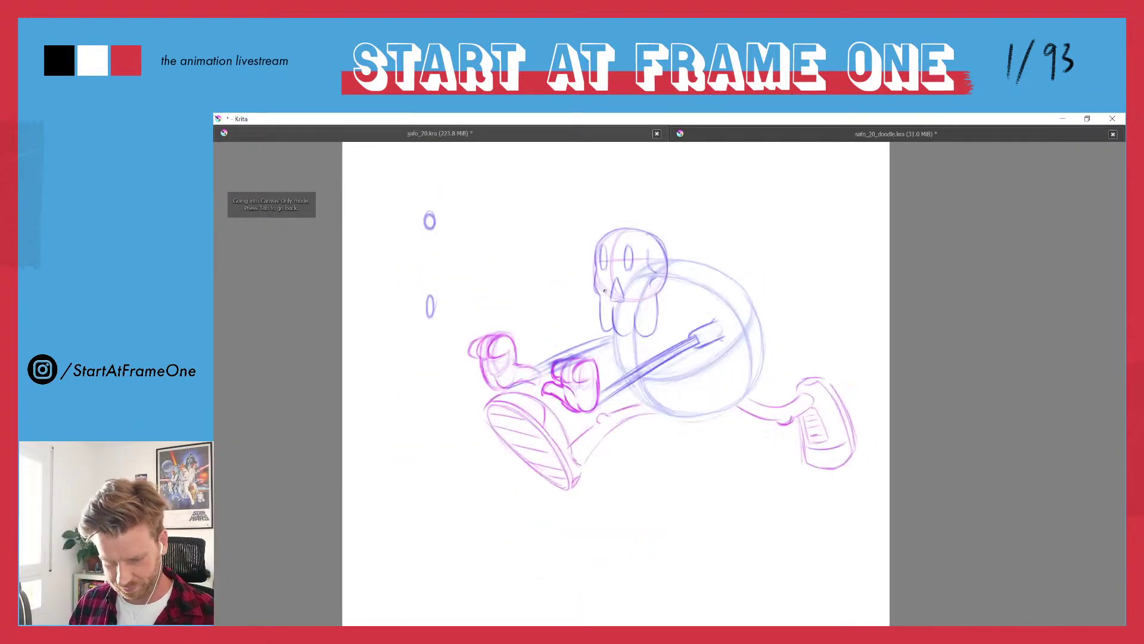
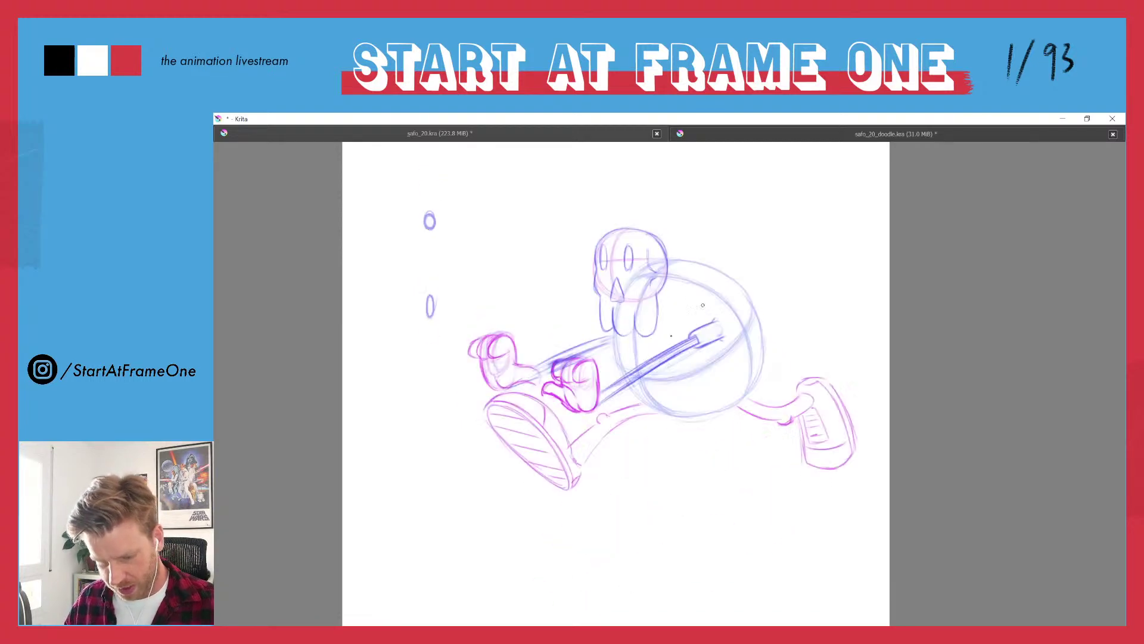
pyautogui.press('Tab')
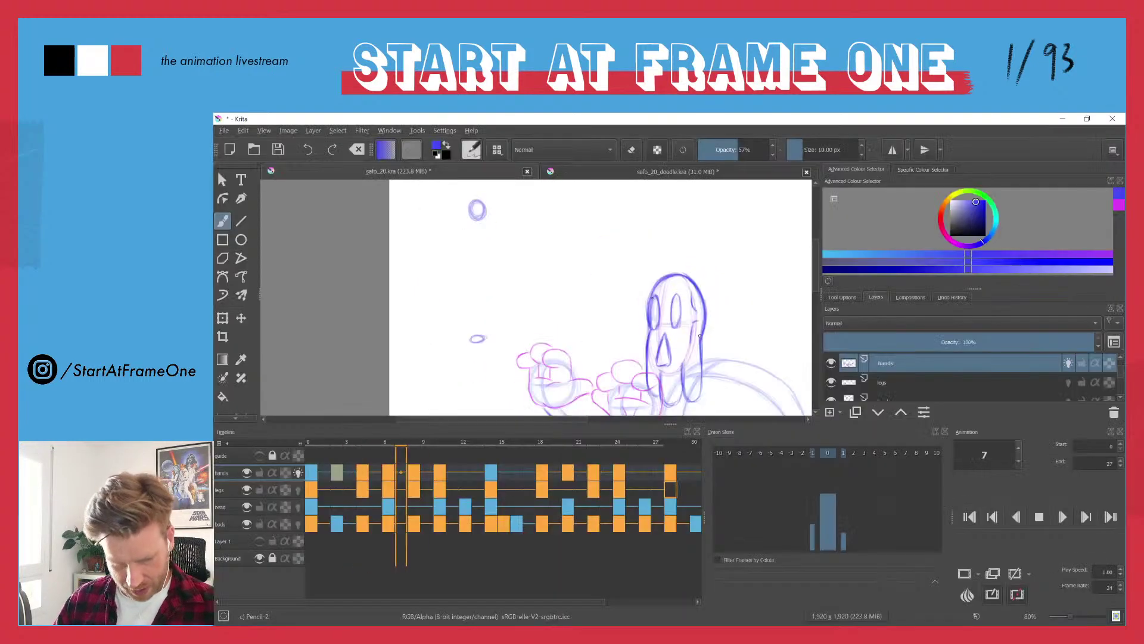
# - Stop playback at the start of the animation and show the Layer 1 reference sketch beneath the character drawings
pyautogui.click(315, 448)
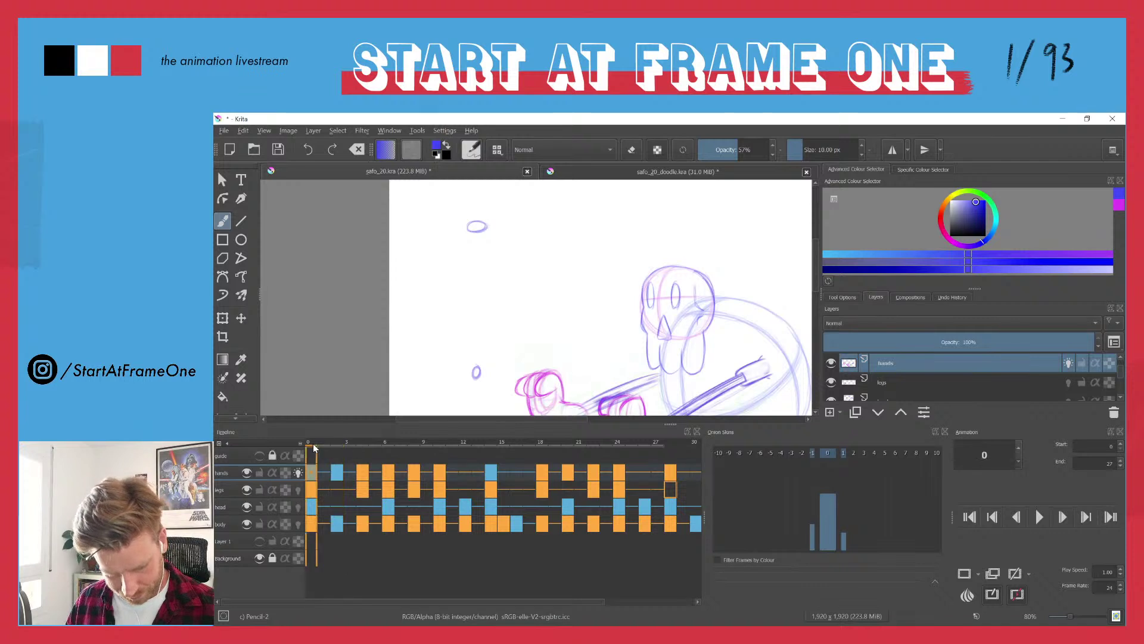
pyautogui.scroll(-3, 1102, 369)
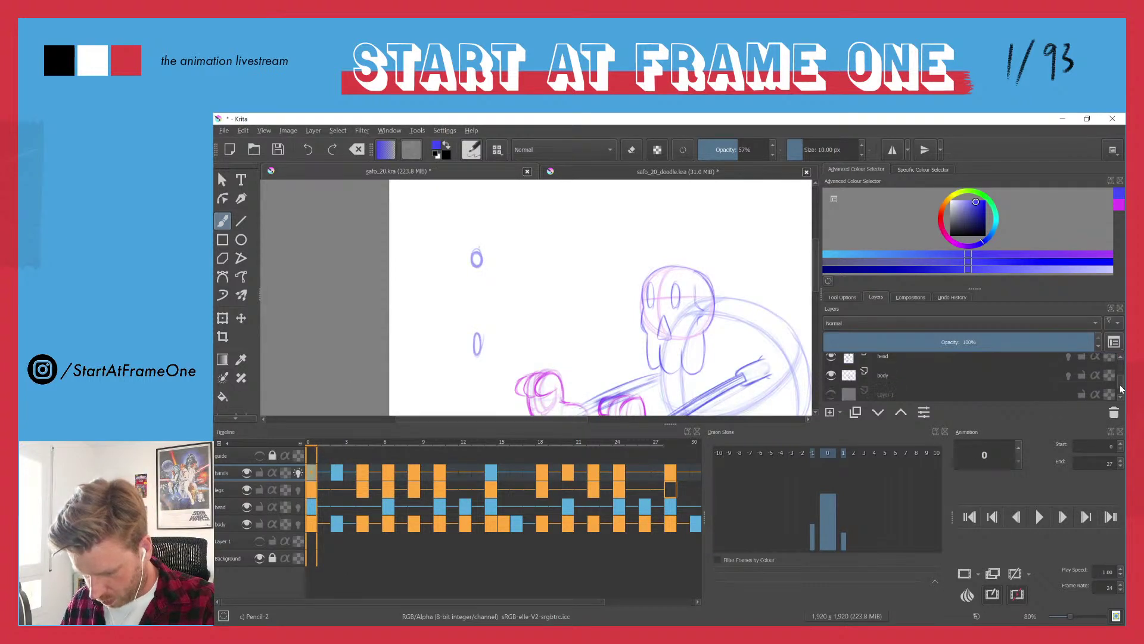
pyautogui.click(832, 372)
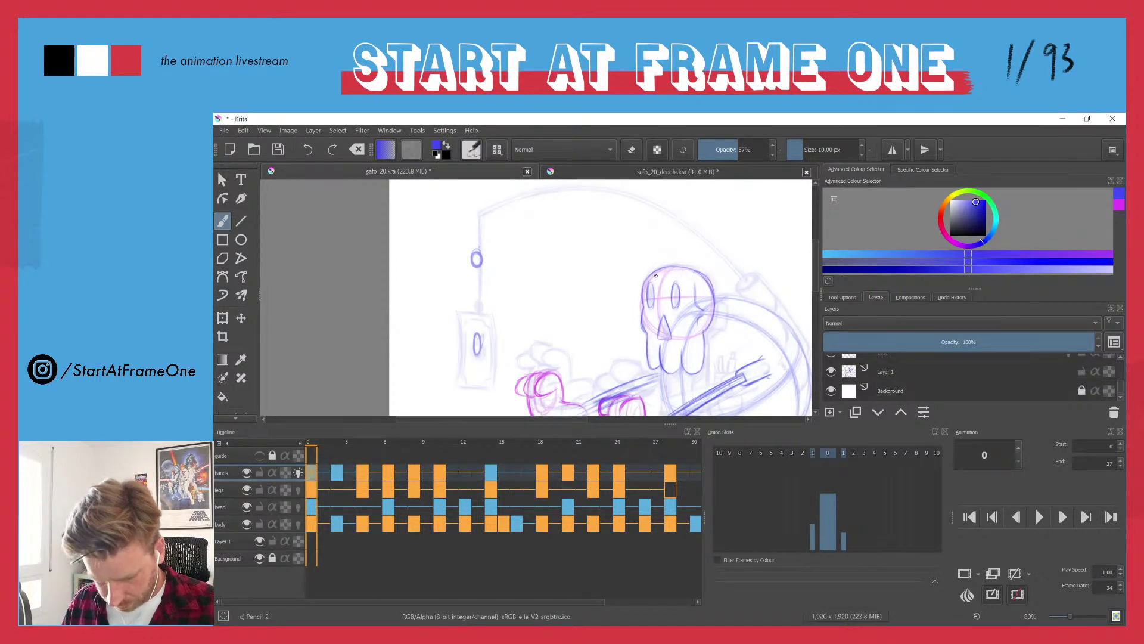
pyautogui.moveTo(320, 443)
pyautogui.mouseDown()
pyautogui.moveTo(435, 435)
pyautogui.moveTo(325, 441)
pyautogui.mouseUp()
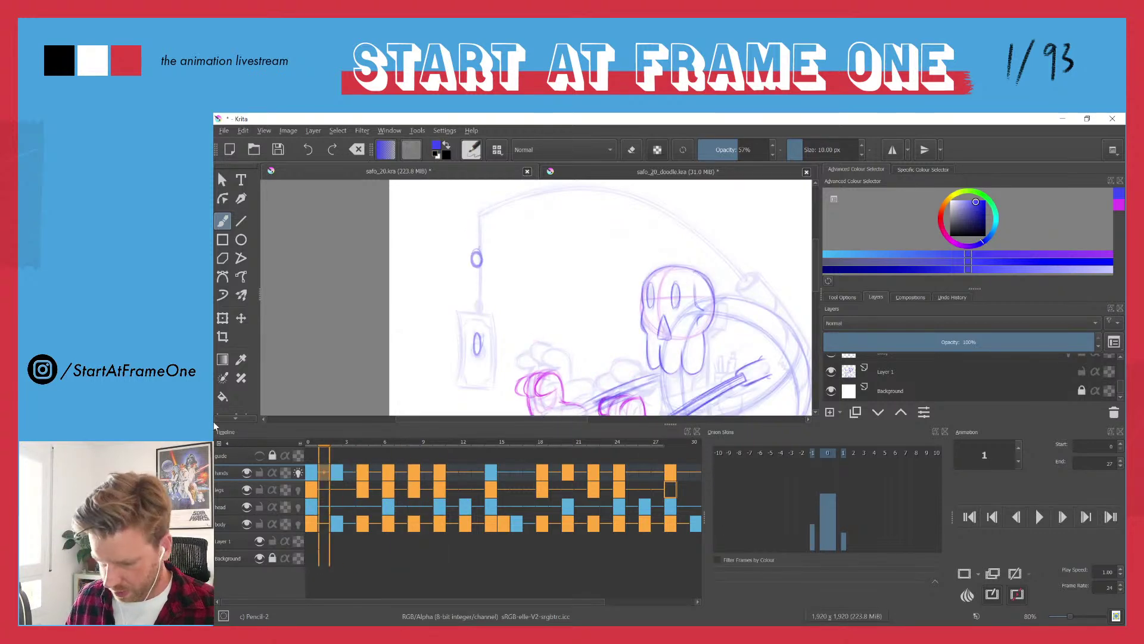
# - Open BusinessWalker.jpg from the BusinessWalker folder, examine the character's chest and sleeve details up close, and return to safo_20.kra
pyautogui.hotkey('ctrl', 'o')
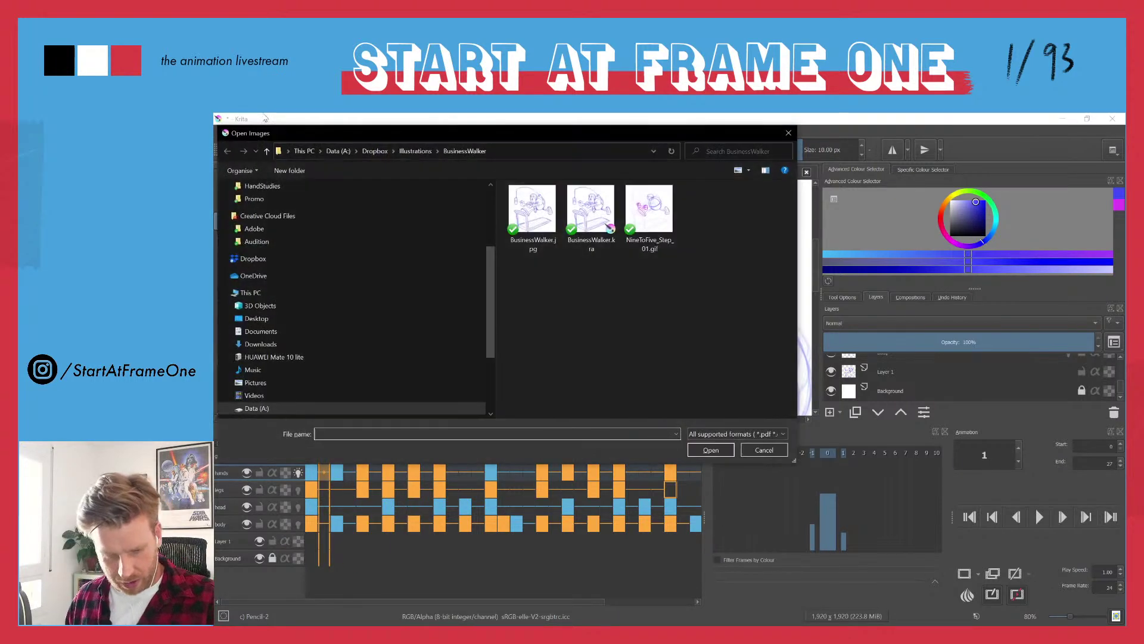
pyautogui.press('Escape')
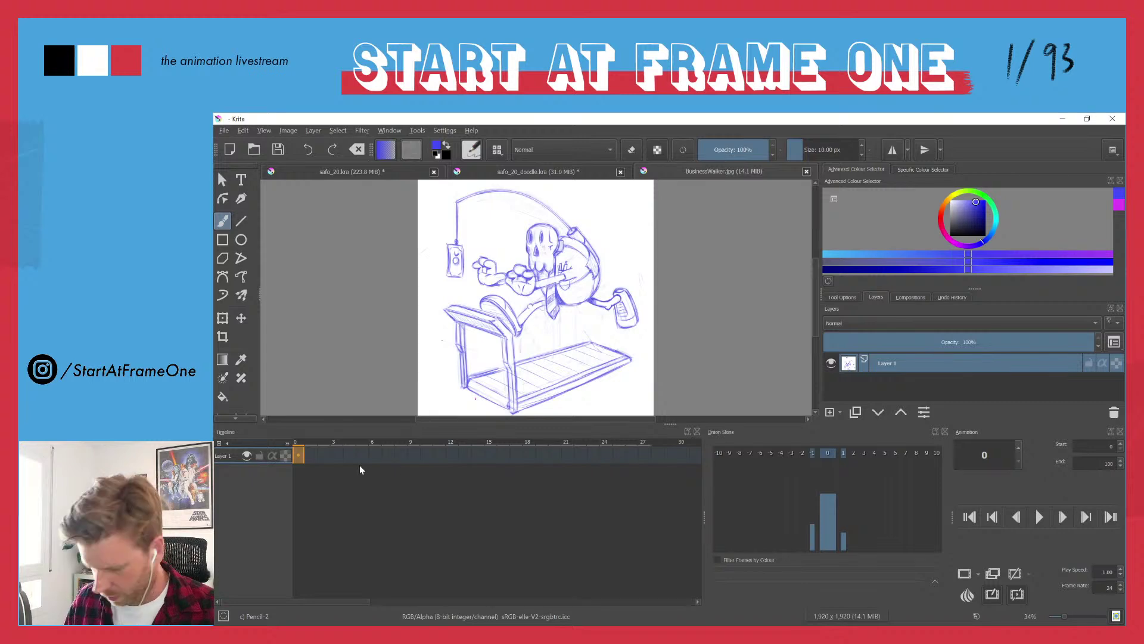
pyautogui.scroll(3, 546, 246)
pyautogui.scroll(5, 546, 246)
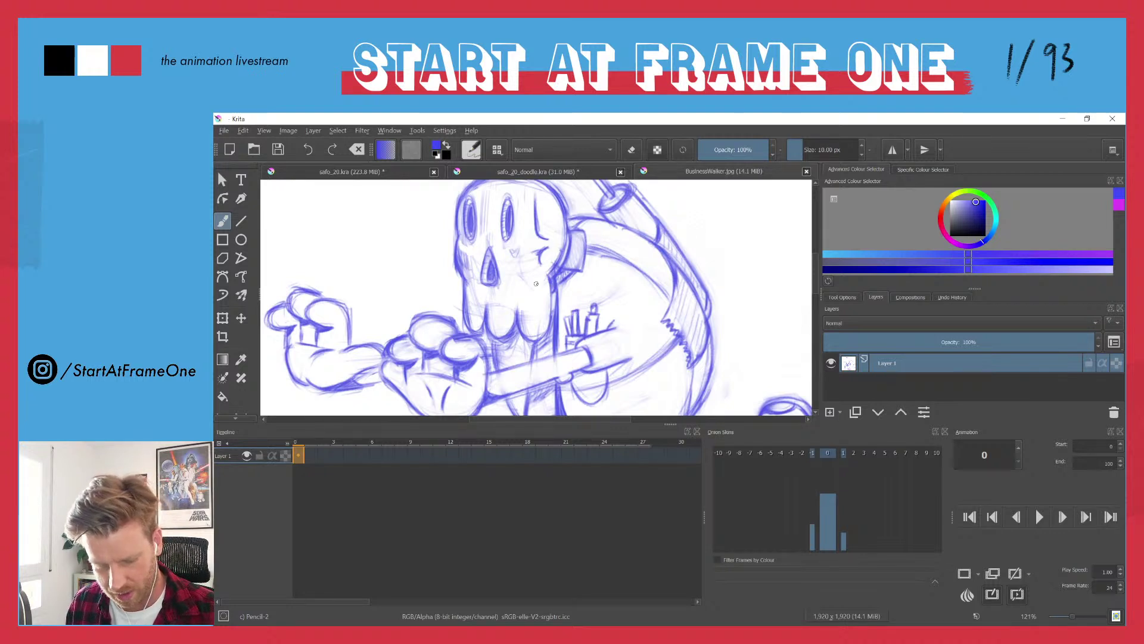
pyautogui.click(327, 173)
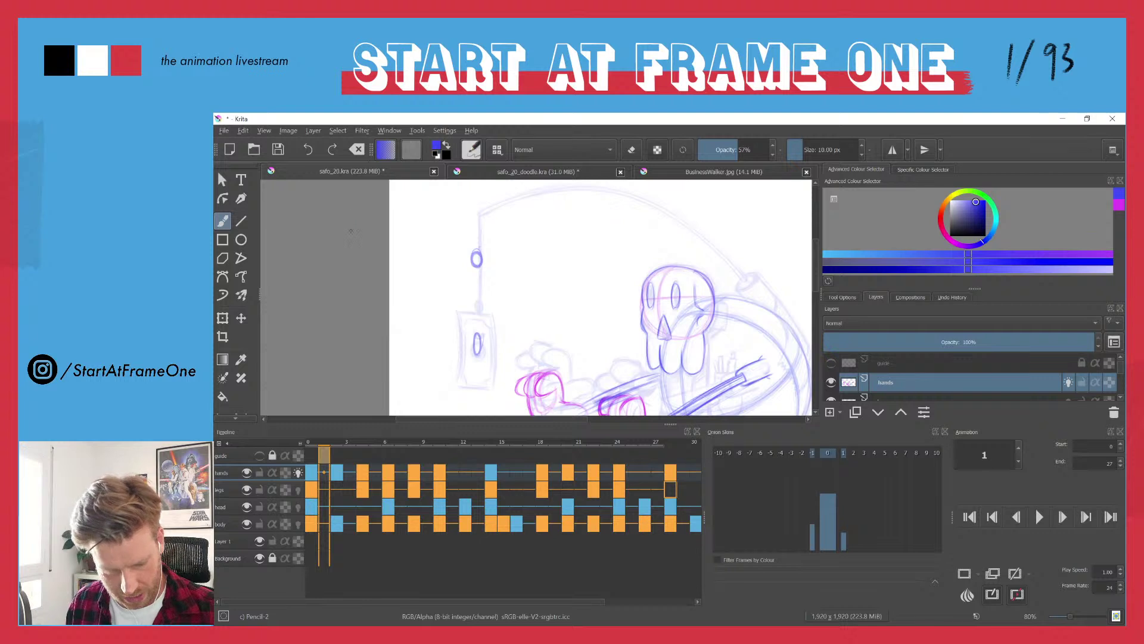
# - Isolate the body drawing on frame 15 by selecting the body layer and hiding the head, legs and hands layers
pyautogui.click(217, 523)
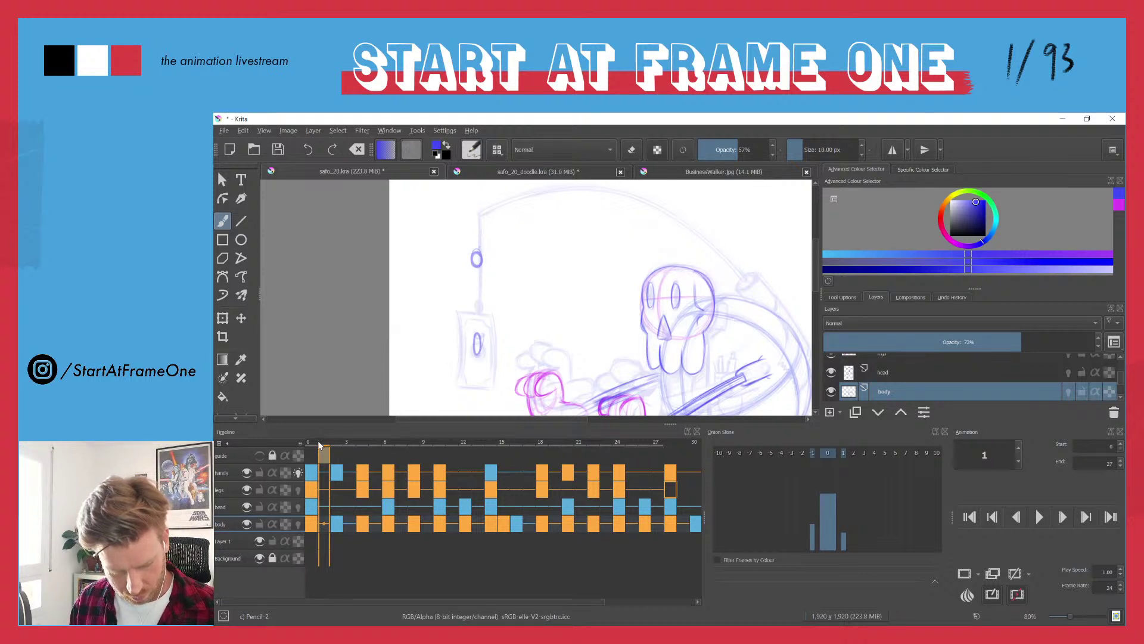
pyautogui.moveTo(319, 445)
pyautogui.mouseDown()
pyautogui.moveTo(587, 472)
pyautogui.moveTo(317, 483)
pyautogui.moveTo(512, 478)
pyautogui.moveTo(502, 474)
pyautogui.mouseUp()
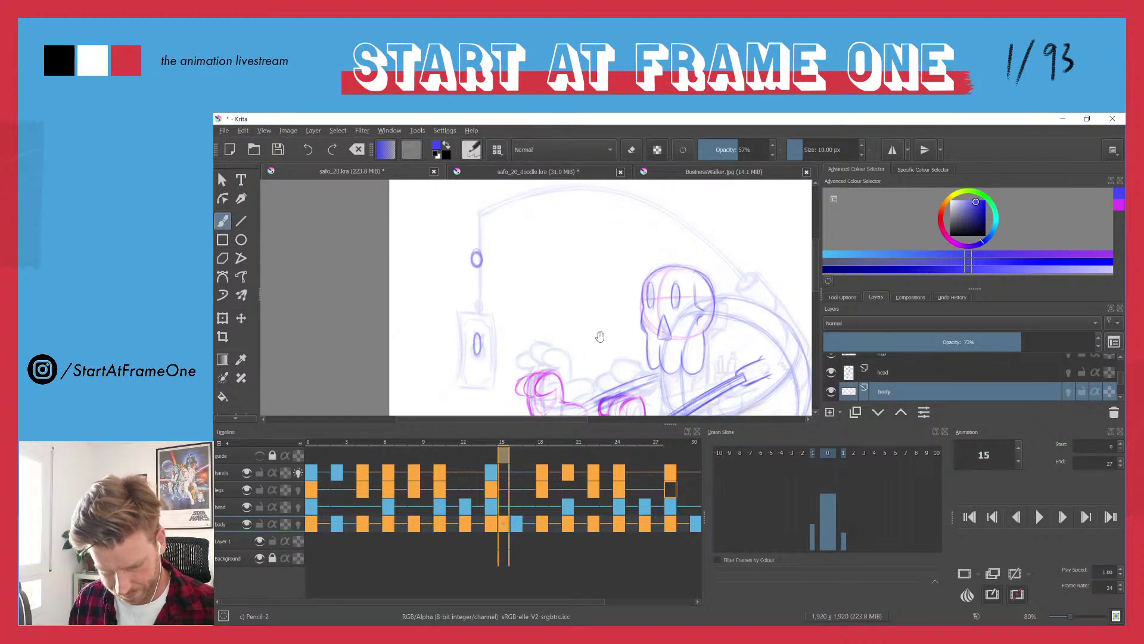
pyautogui.moveTo(600, 332)
pyautogui.mouseDown()
pyautogui.moveTo(516, 264)
pyautogui.moveTo(411, 337)
pyautogui.mouseUp()
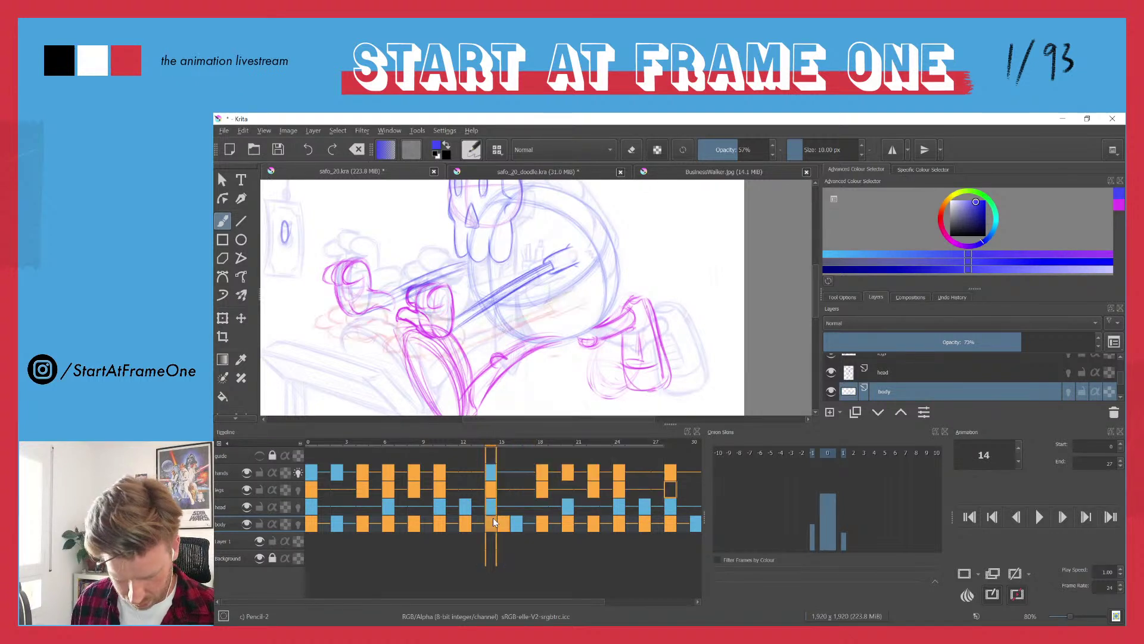
pyautogui.click(246, 507)
pyautogui.click(247, 490)
pyautogui.click(247, 473)
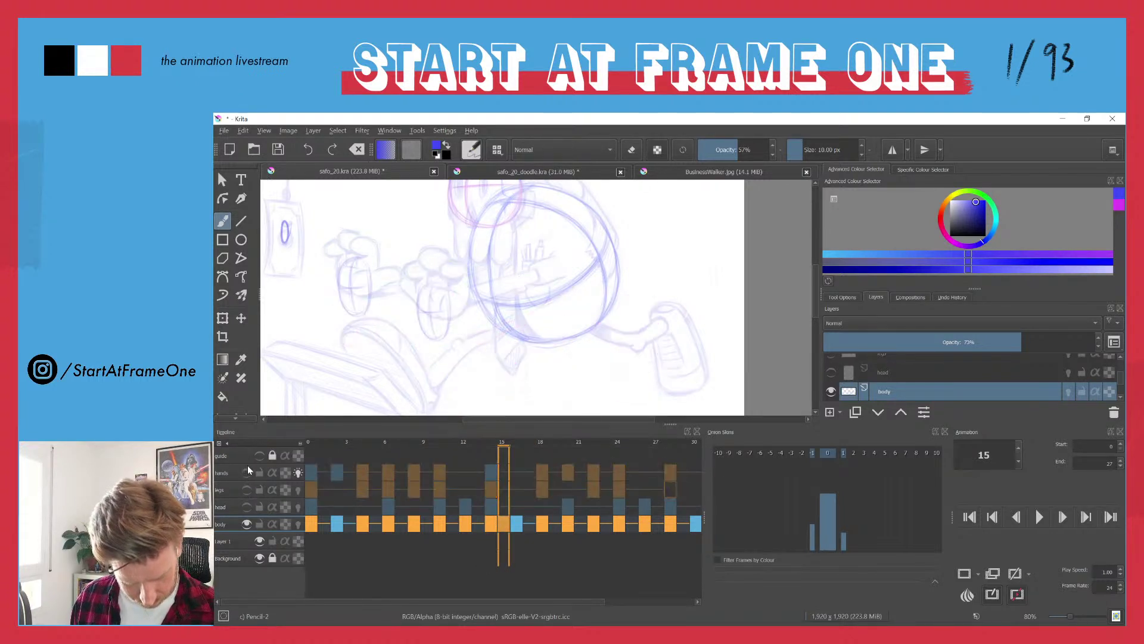
# - Compare the body drawings on frames 14 and 15, and remove the body keyframe on frame 15
pyautogui.press('Left')
pyautogui.press('Right')
pyautogui.moveTo(327, 319); pyautogui.dragTo(382, 391)
pyautogui.press('Left')
pyautogui.press('Right')
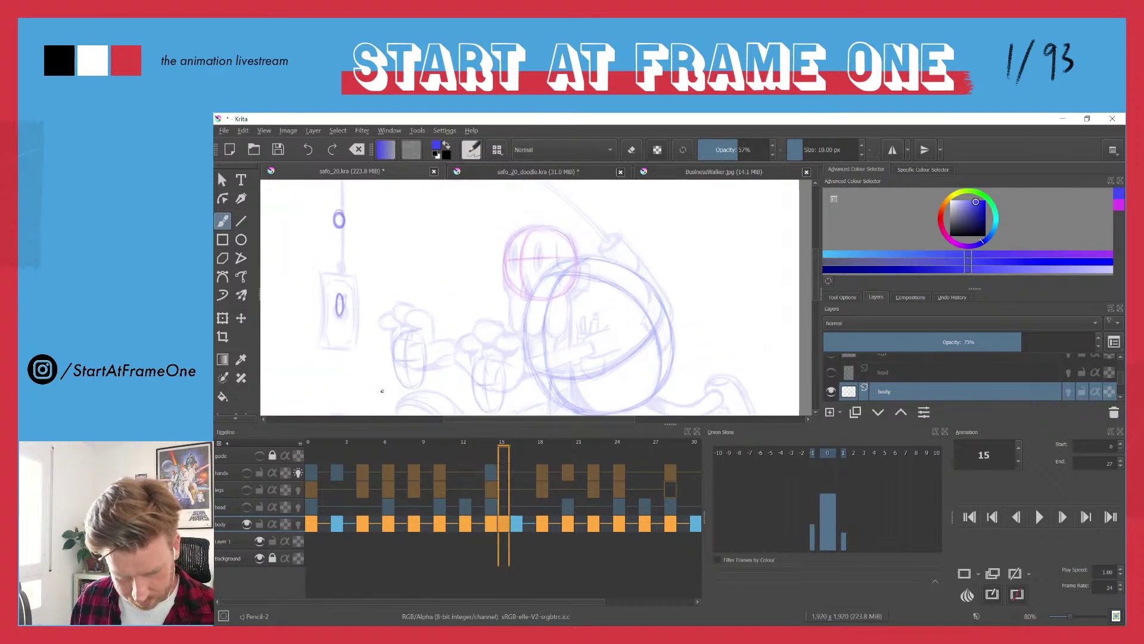
pyautogui.press('Left')
pyautogui.press('Right')
pyautogui.rightClick(503, 524)
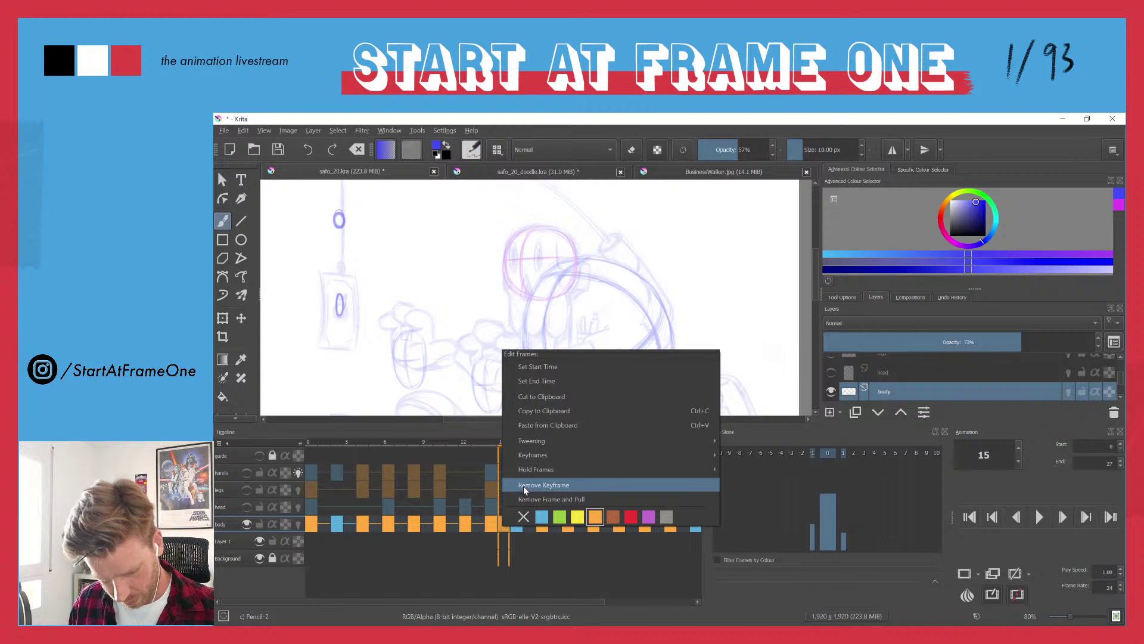
pyautogui.click(523, 486)
# - Show the head, legs and hands layers again
pyautogui.click(246, 506)
pyautogui.click(247, 489)
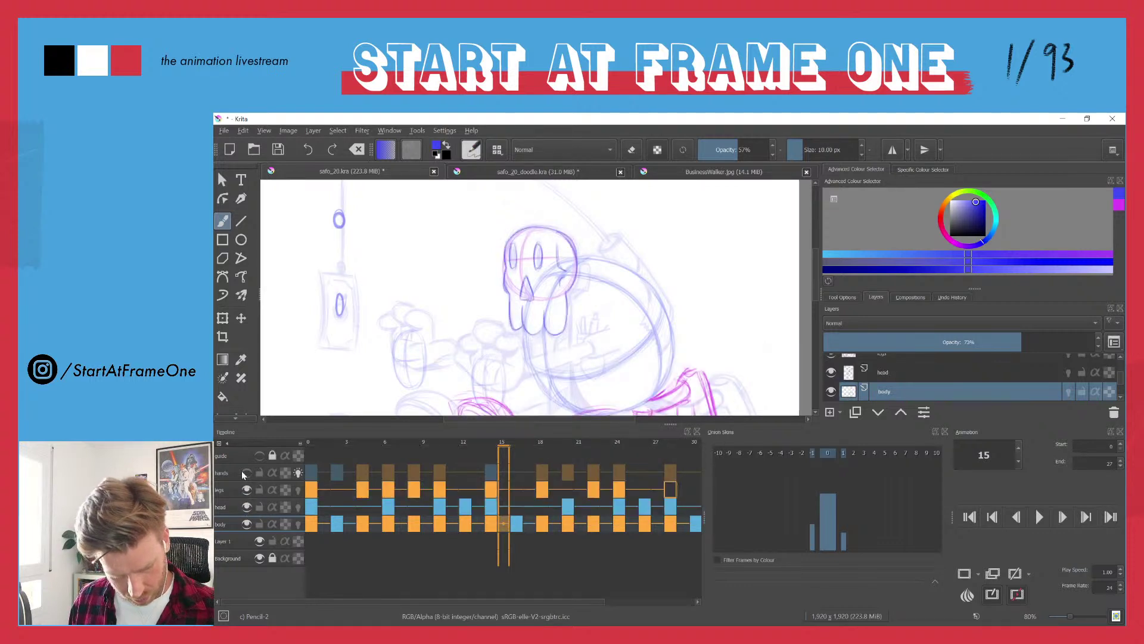
pyautogui.click(247, 473)
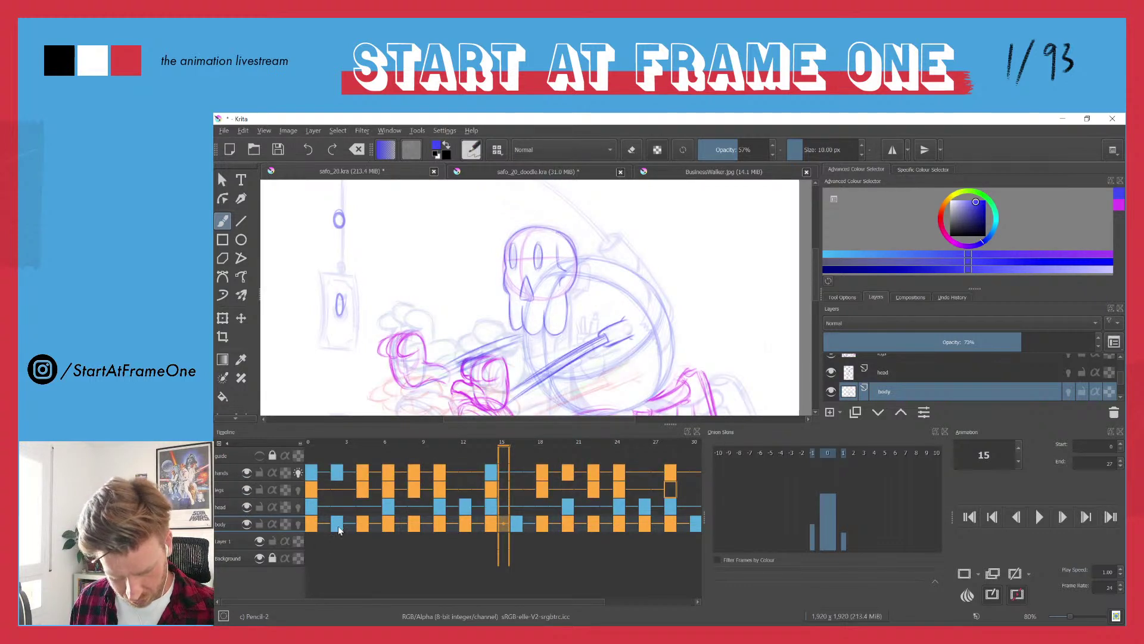
# - On frame 2, enable onion skins for the body layer and hide the head, legs, hands and Layer 1 layers
pyautogui.click(340, 450)
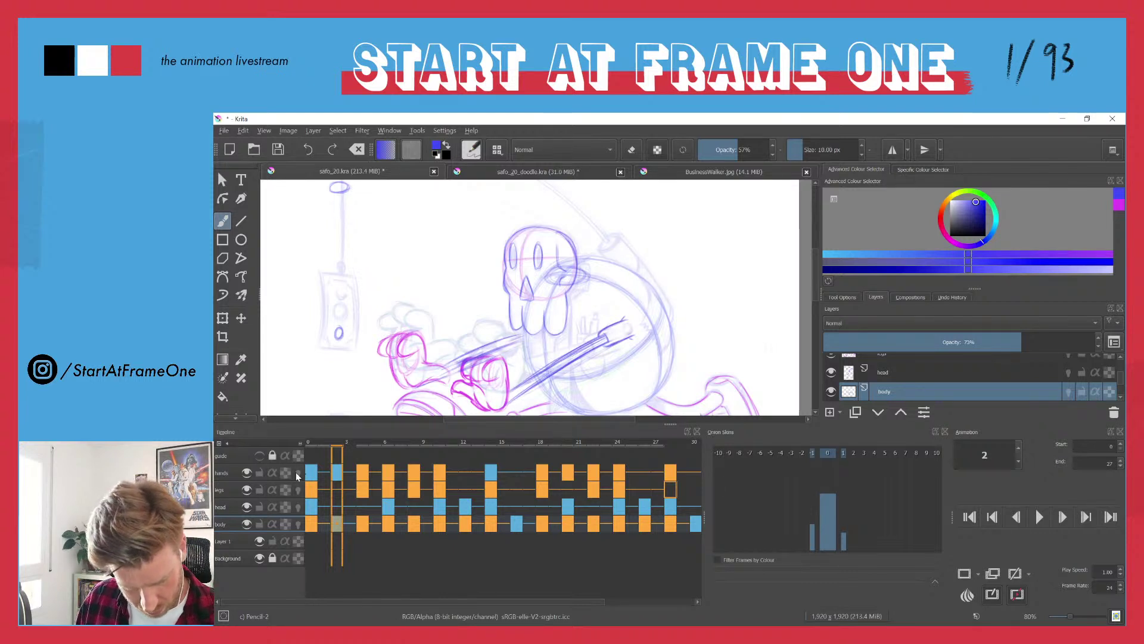
pyautogui.click(297, 524)
pyautogui.click(247, 508)
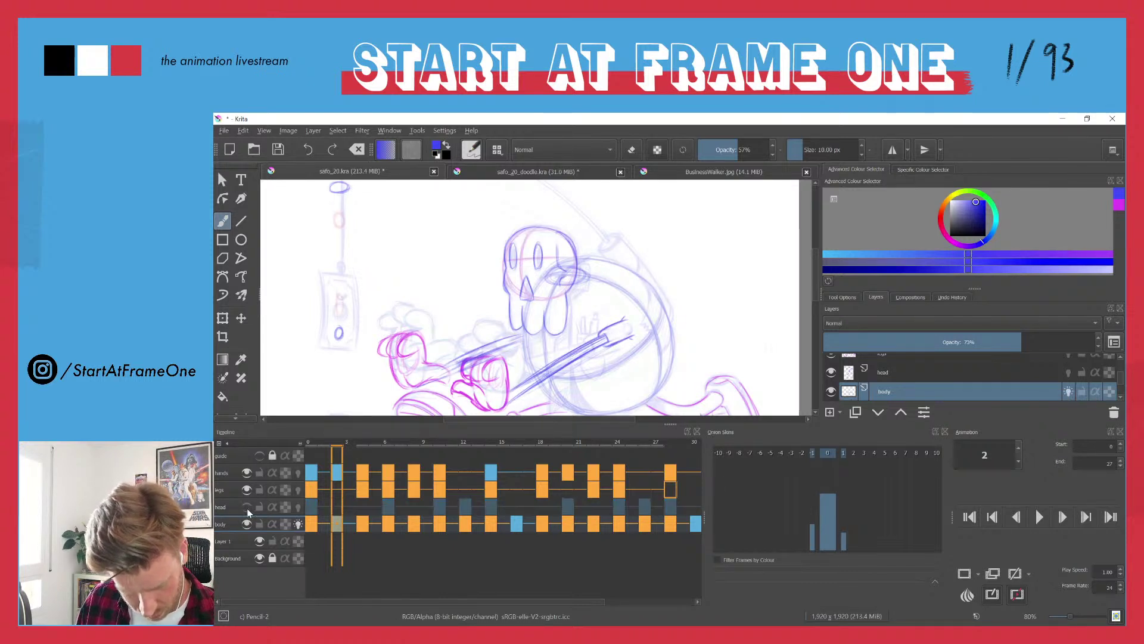
pyautogui.click(246, 490)
pyautogui.click(246, 473)
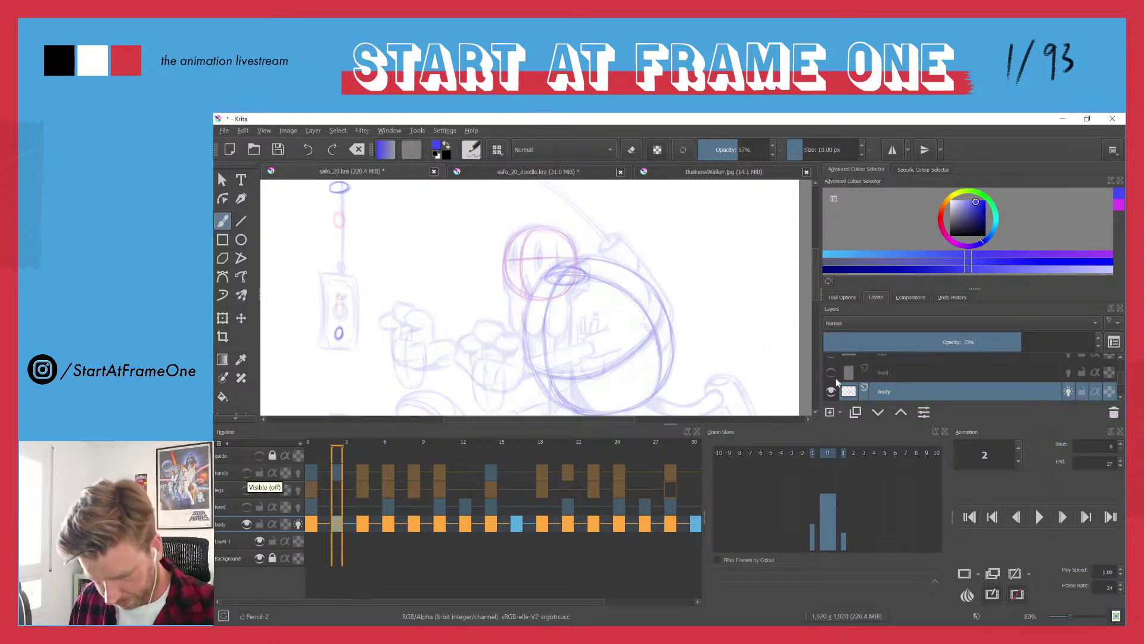
pyautogui.scroll(-2, 1118, 381)
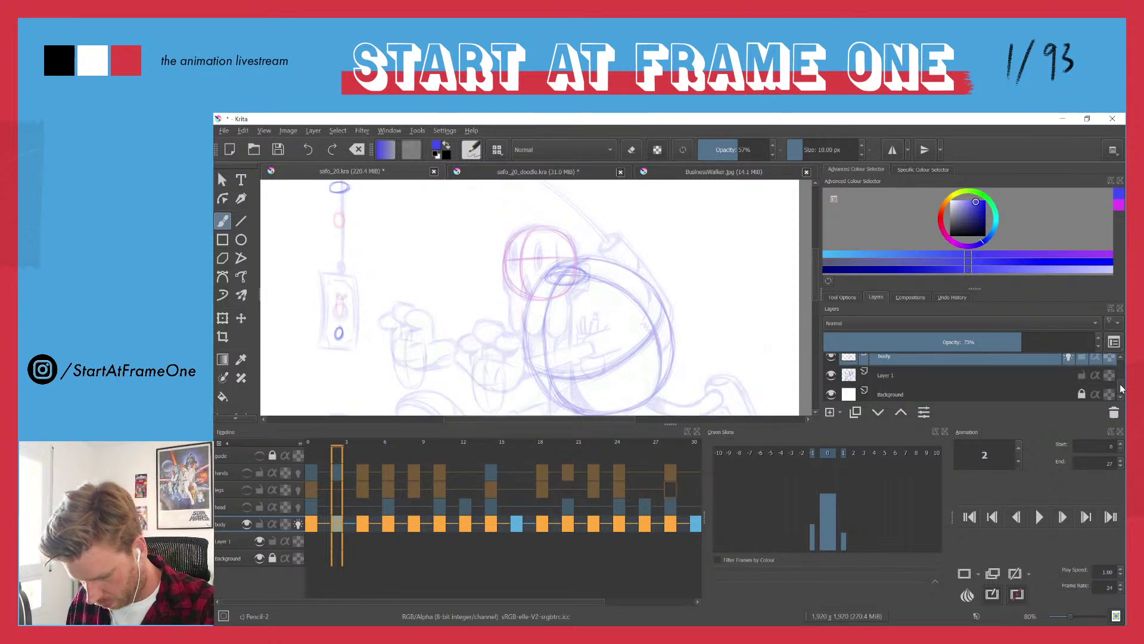
pyautogui.click(831, 378)
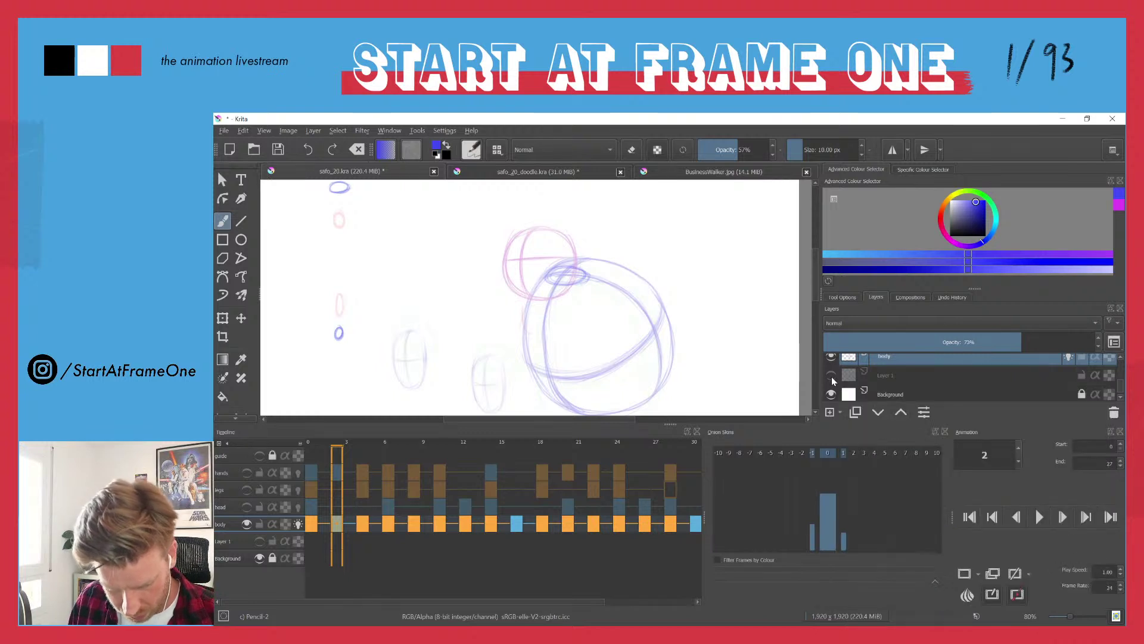
# - Compare the body drawings on frames 0 and 2 and examine the neck area up close
pyautogui.press('Left')
pyautogui.press('Left')
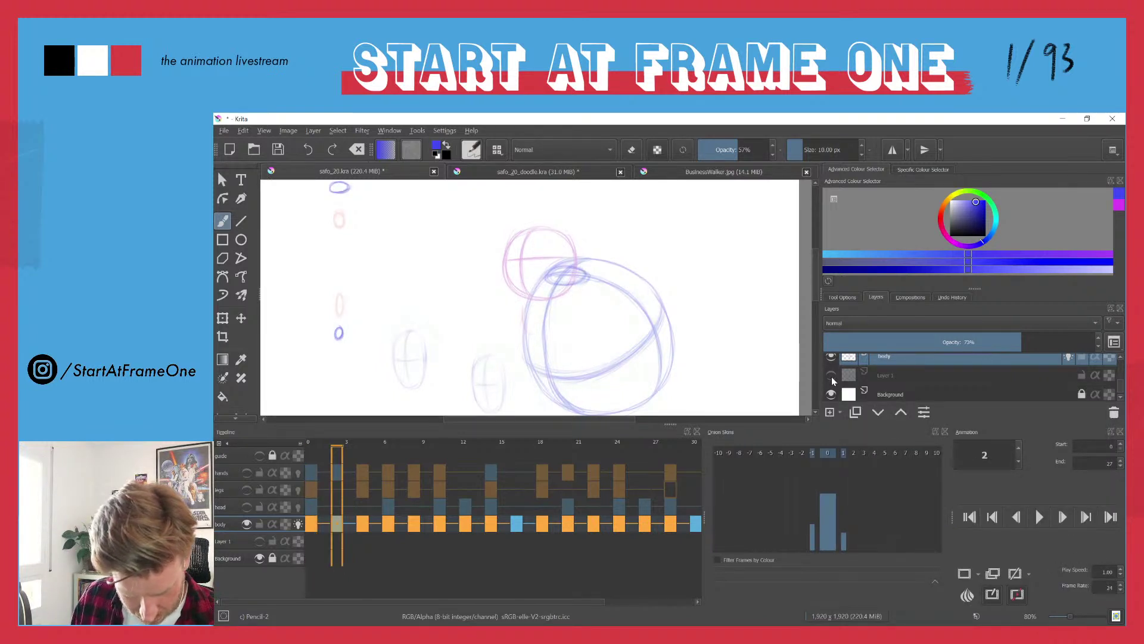
pyautogui.scroll(-5, 452, 307)
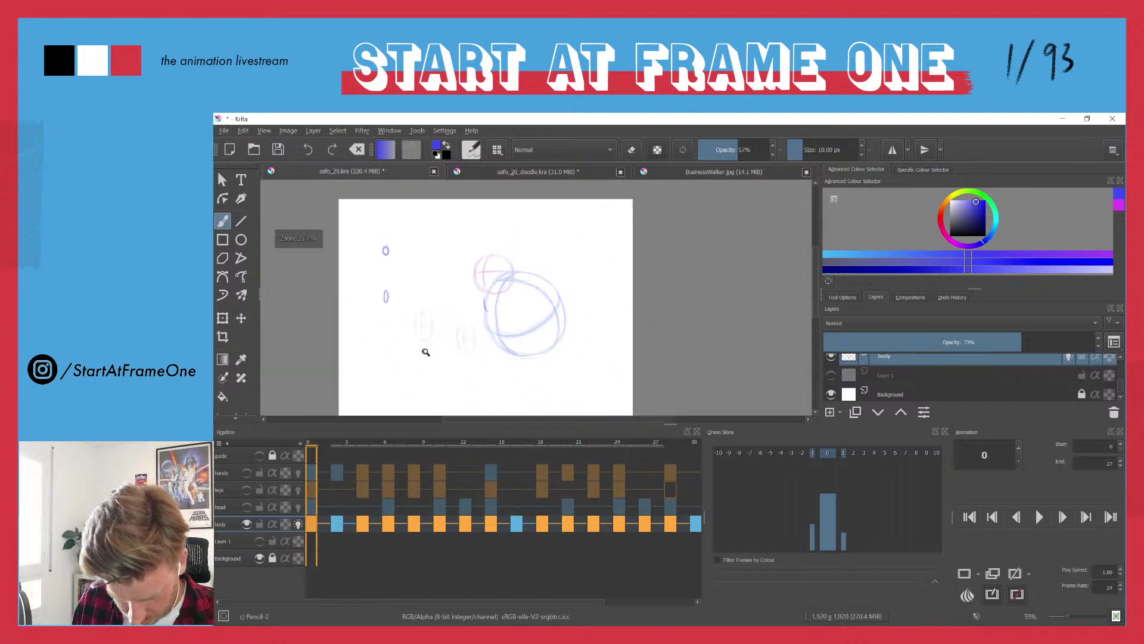
pyautogui.moveTo(317, 441); pyautogui.dragTo(334, 431)
pyautogui.click(247, 524)
pyautogui.click(246, 523)
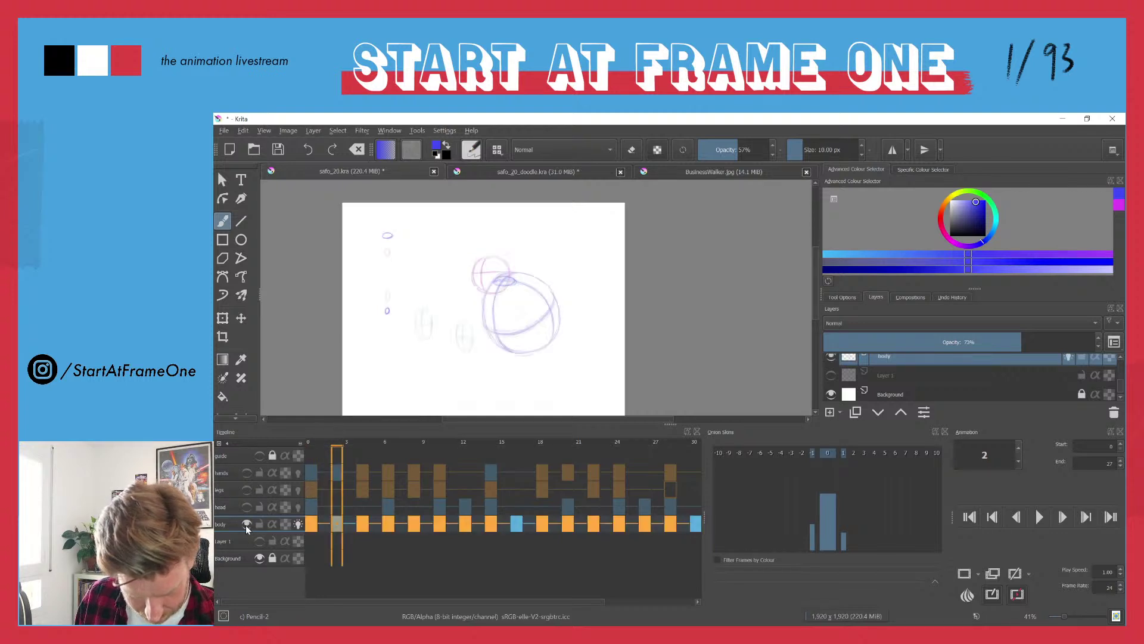
pyautogui.click(313, 445)
pyautogui.click(334, 444)
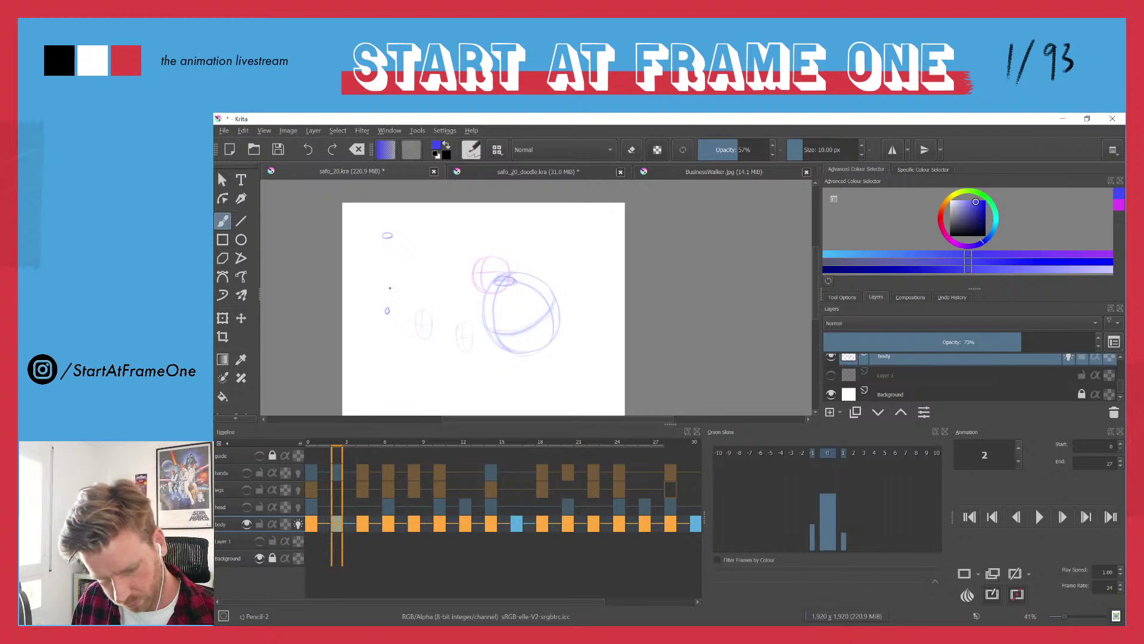
pyautogui.scroll(2, 551, 213)
pyautogui.scroll(1, 550, 214)
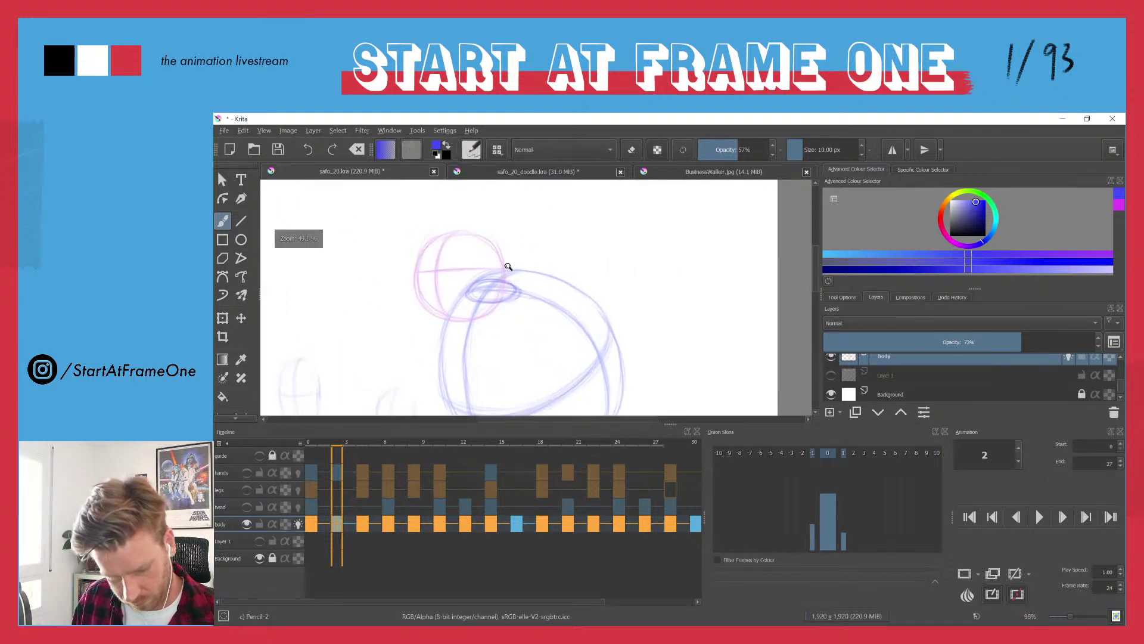
pyautogui.scroll(1, 503, 263)
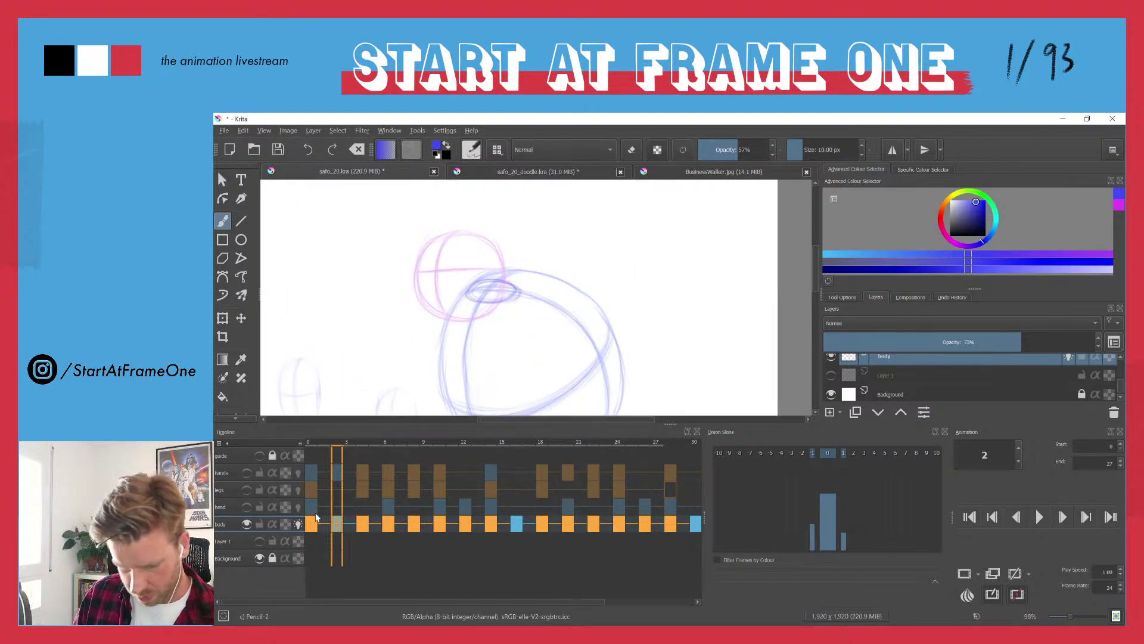
# - Show the hands layer, return to frame 0 and add a new layer named "neck" above the body layer
pyautogui.click(247, 473)
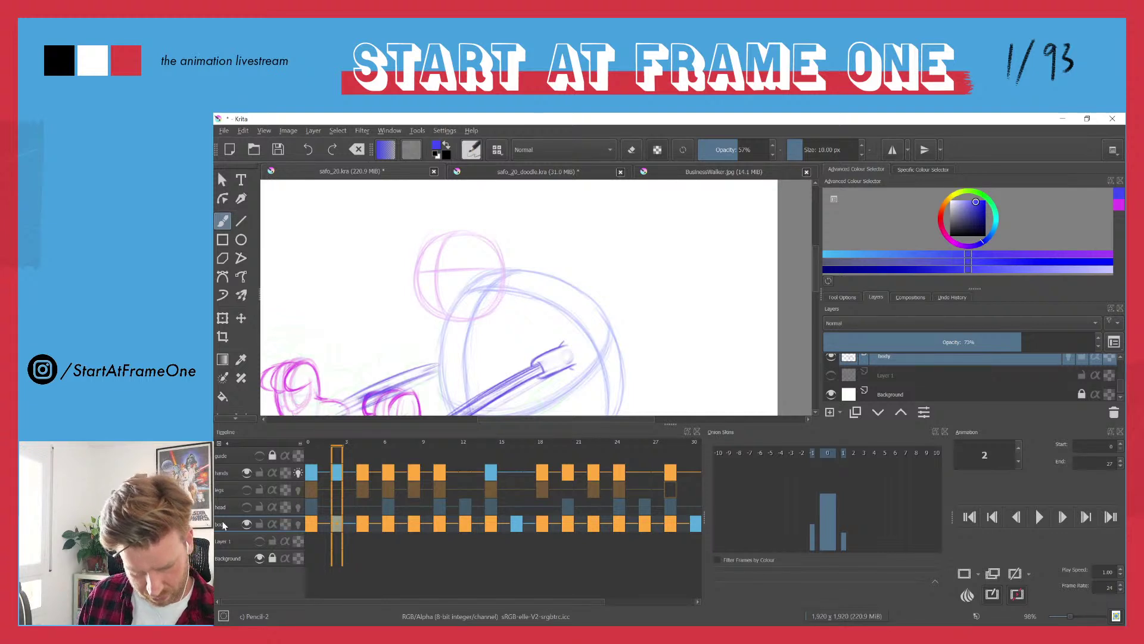
pyautogui.press('Left')
pyautogui.press('Left')
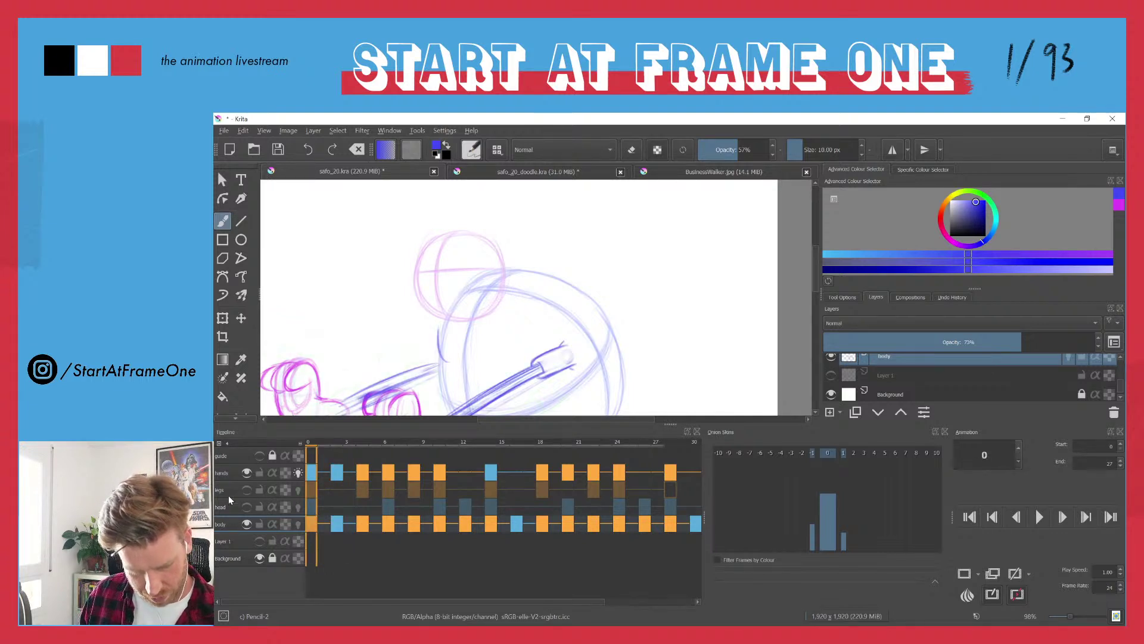
pyautogui.click(831, 411)
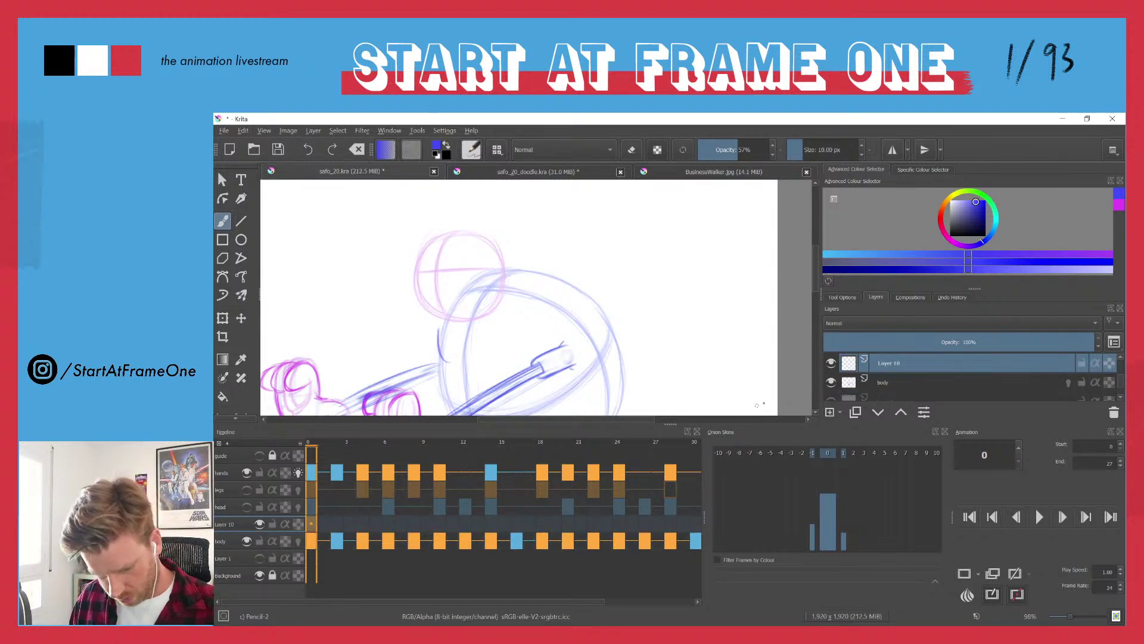
pyautogui.doubleClick(884, 363)
pyautogui.write('nec')
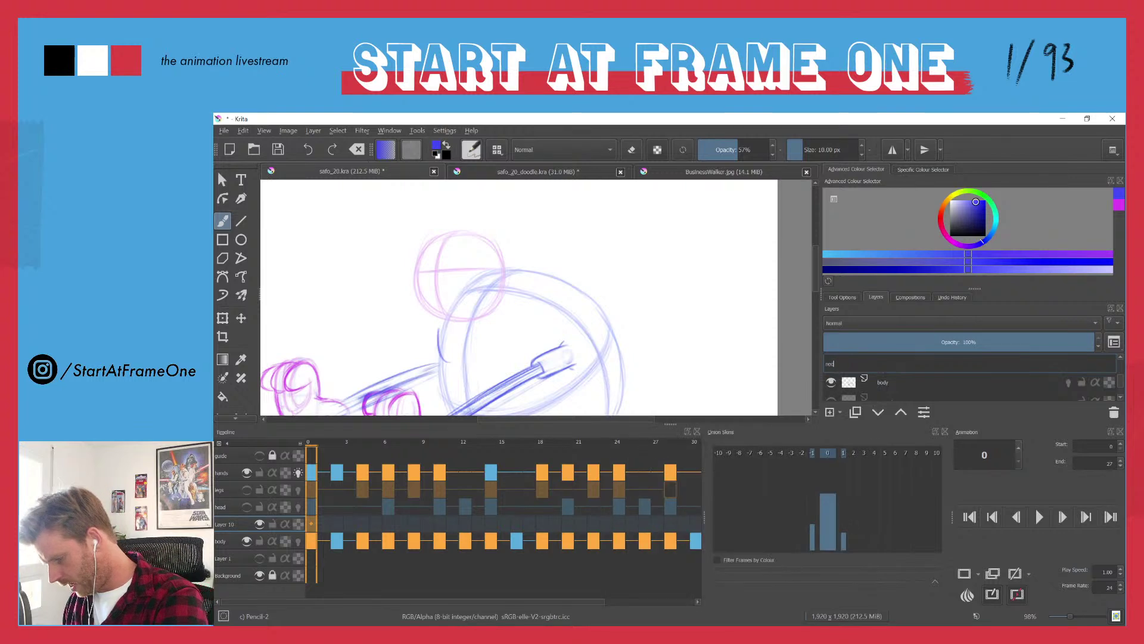
pyautogui.write('k')
pyautogui.press('Return')
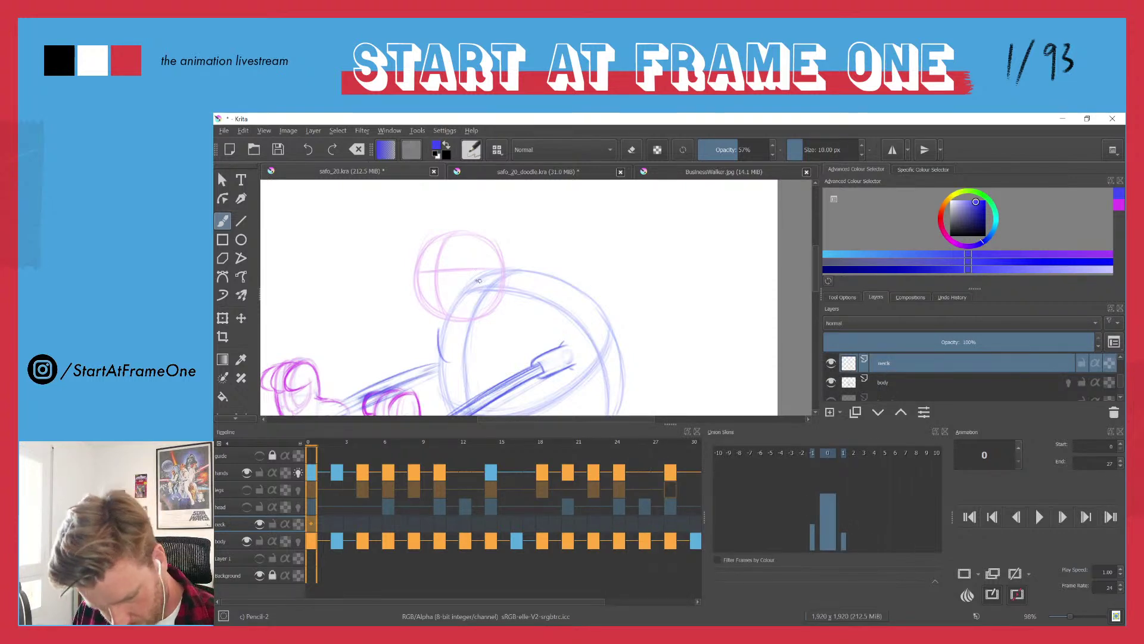
# - Sketch the neck opening as an ellipse at the top of the body on frames 0 and 4 of the neck layer
pyautogui.moveTo(478, 280)
pyautogui.mouseDown()
pyautogui.moveTo(494, 302)
pyautogui.moveTo(469, 297)
pyautogui.moveTo(481, 280)
pyautogui.moveTo(511, 283)
pyautogui.moveTo(473, 298)
pyautogui.moveTo(496, 299)
pyautogui.moveTo(460, 292)
pyautogui.moveTo(513, 291)
pyautogui.moveTo(462, 287)
pyautogui.moveTo(513, 281)
pyautogui.moveTo(475, 285)
pyautogui.moveTo(493, 300)
pyautogui.moveTo(464, 286)
pyautogui.moveTo(509, 278)
pyautogui.mouseUp()
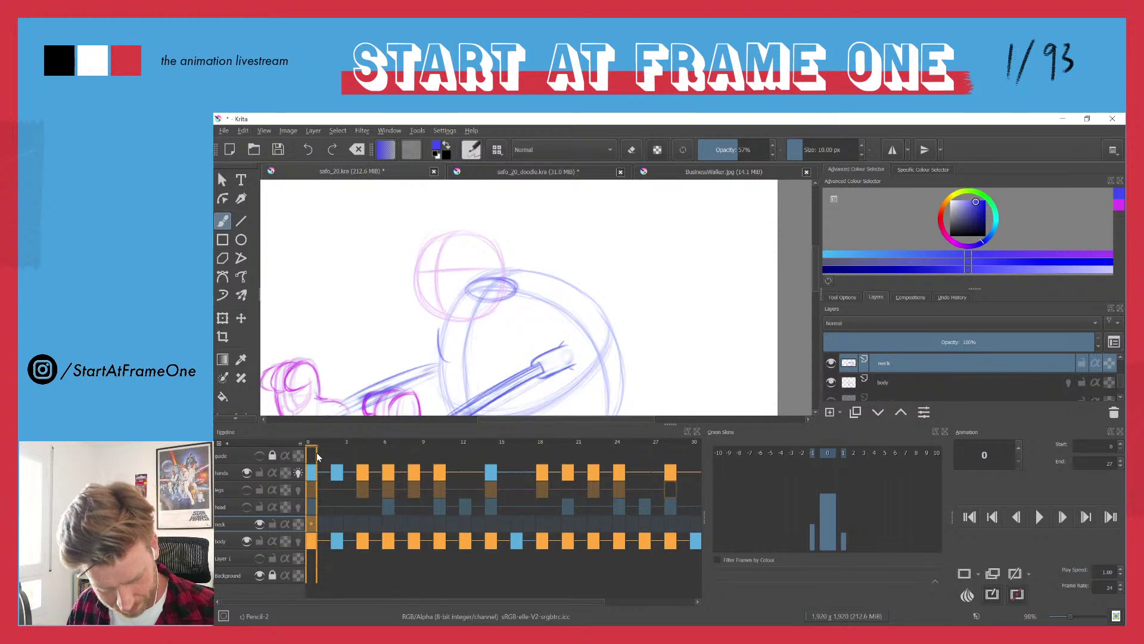
pyautogui.press('.')
pyautogui.press('.')
pyautogui.press('.')
pyautogui.press('.')
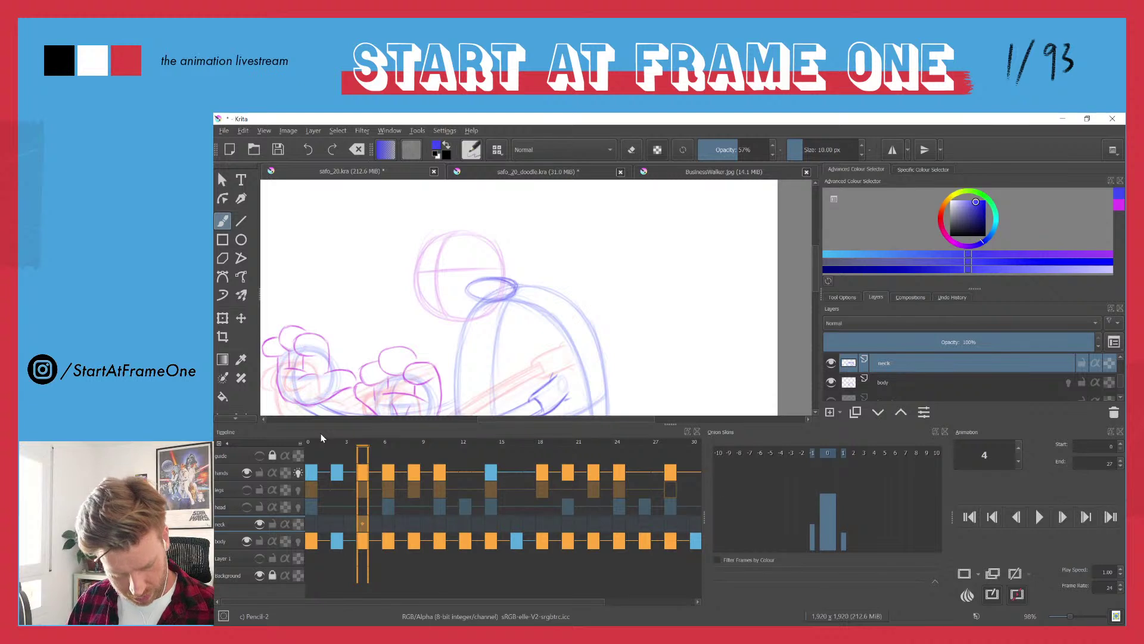
pyautogui.hotkey('ctrl', 'z')
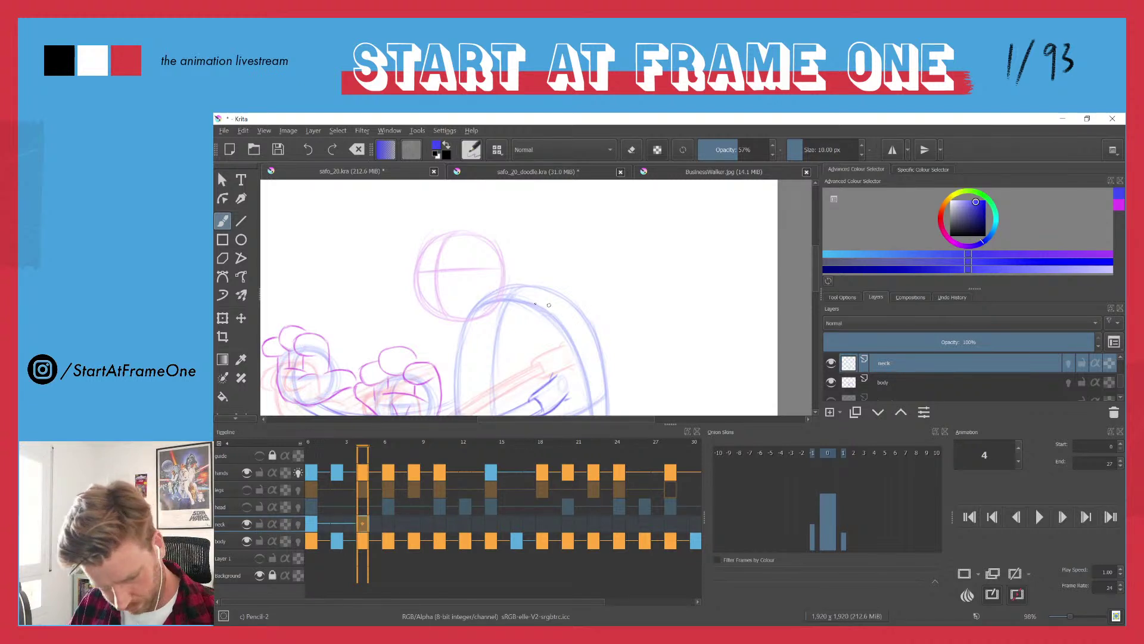
pyautogui.moveTo(518, 292); pyautogui.dragTo(533, 300)
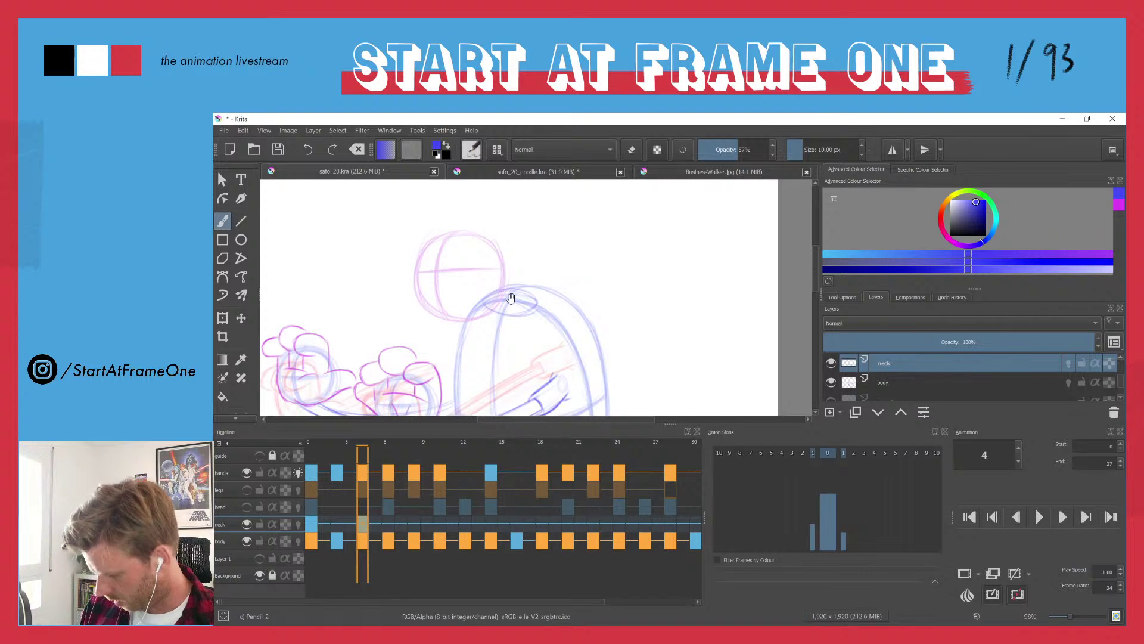
pyautogui.scroll(4, 511, 298)
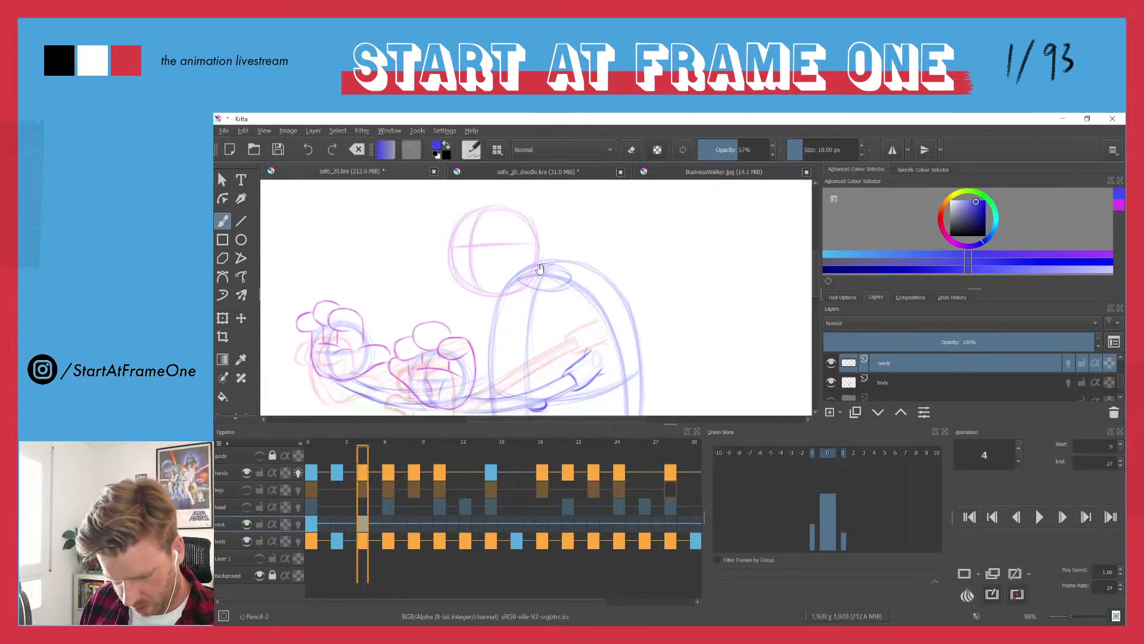
# - Sketch a pointed shirt collar around the neck ellipse on frame 0 of the neck layer
pyautogui.click(312, 448)
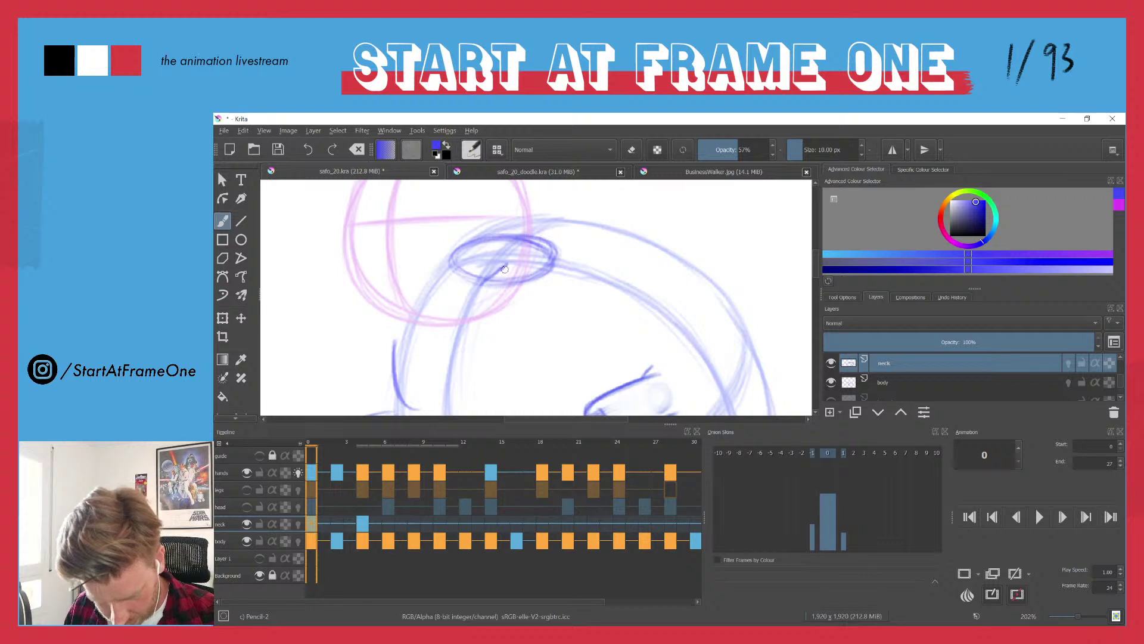
pyautogui.moveTo(504, 269); pyautogui.dragTo(525, 299)
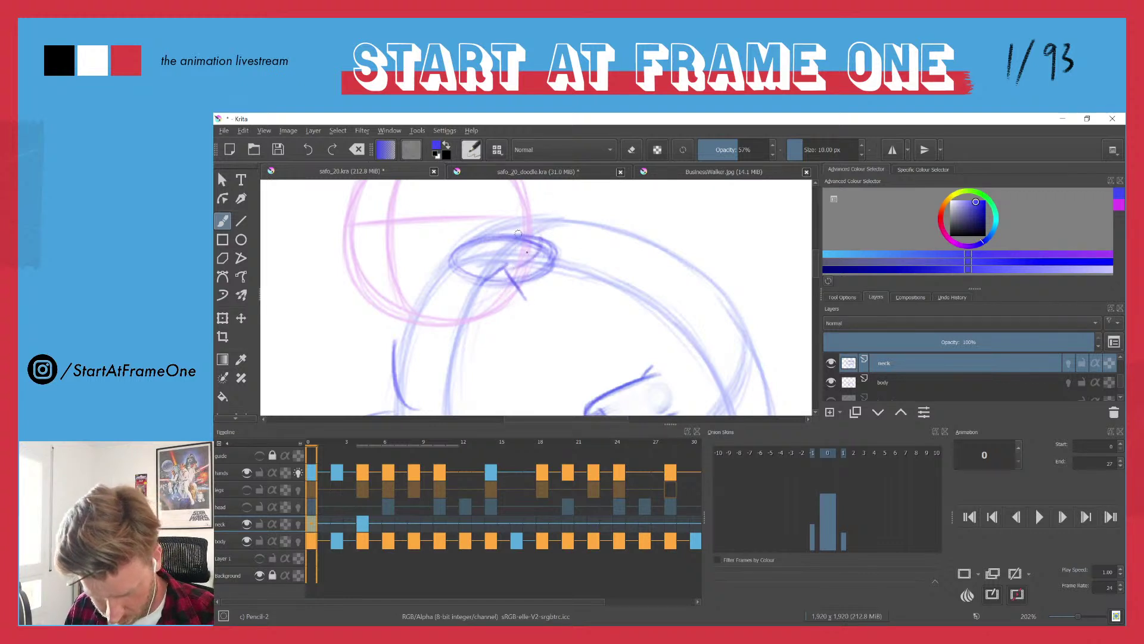
pyautogui.moveTo(520, 297)
pyautogui.mouseDown()
pyautogui.moveTo(550, 271)
pyautogui.moveTo(544, 285)
pyautogui.moveTo(547, 243)
pyautogui.moveTo(534, 233)
pyautogui.moveTo(555, 265)
pyautogui.mouseUp()
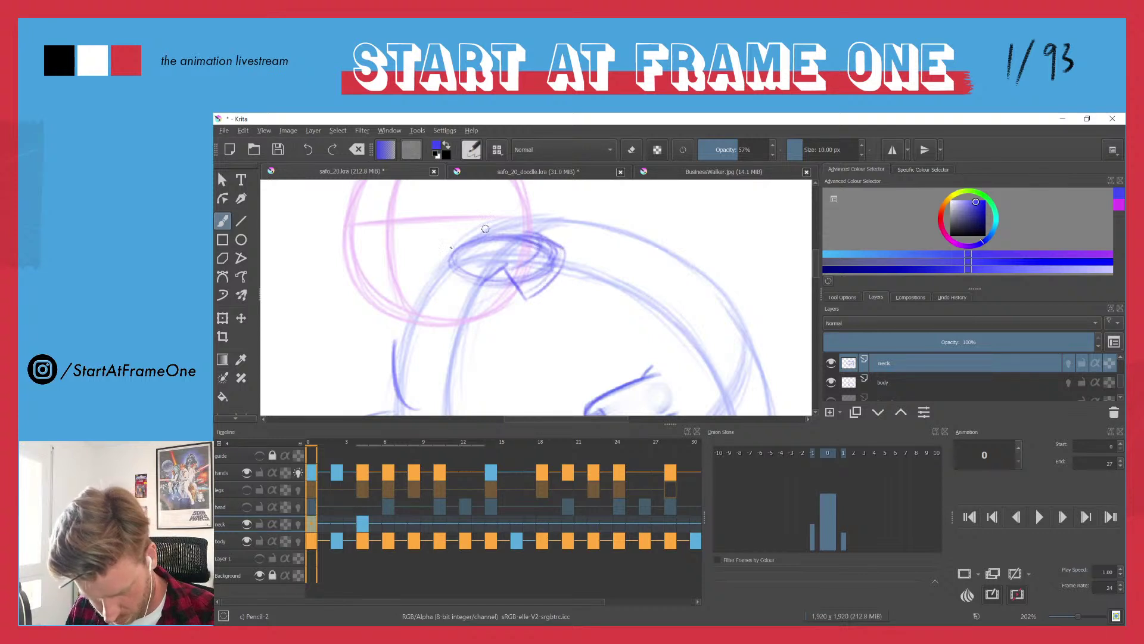
pyautogui.moveTo(485, 228)
pyautogui.mouseDown()
pyautogui.moveTo(457, 271)
pyautogui.moveTo(476, 286)
pyautogui.moveTo(442, 275)
pyautogui.moveTo(511, 231)
pyautogui.moveTo(535, 238)
pyautogui.moveTo(466, 236)
pyautogui.moveTo(510, 229)
pyautogui.moveTo(463, 252)
pyautogui.moveTo(459, 241)
pyautogui.moveTo(440, 276)
pyautogui.moveTo(488, 228)
pyautogui.moveTo(450, 252)
pyautogui.moveTo(442, 279)
pyautogui.moveTo(467, 267)
pyautogui.mouseUp()
pyautogui.moveTo(528, 289); pyautogui.dragTo(520, 235)
pyautogui.moveTo(527, 297)
pyautogui.mouseDown()
pyautogui.moveTo(557, 252)
pyautogui.moveTo(525, 233)
pyautogui.mouseUp()
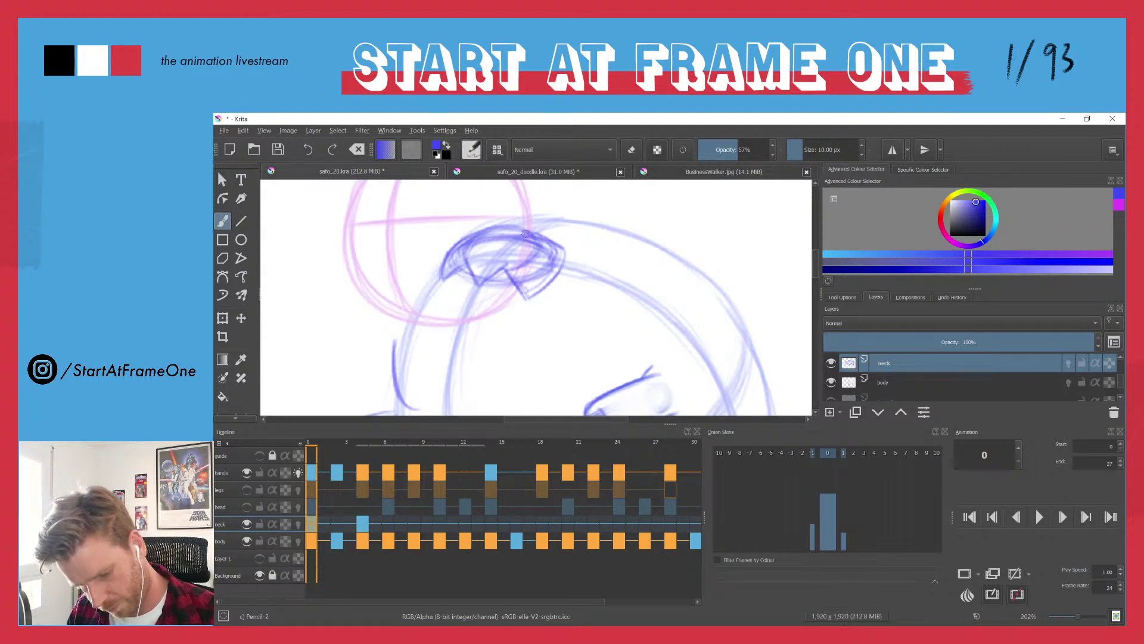
pyautogui.moveTo(465, 271)
pyautogui.mouseDown()
pyautogui.moveTo(463, 246)
pyautogui.moveTo(448, 274)
pyautogui.moveTo(456, 248)
pyautogui.moveTo(447, 269)
pyautogui.moveTo(462, 262)
pyautogui.mouseUp()
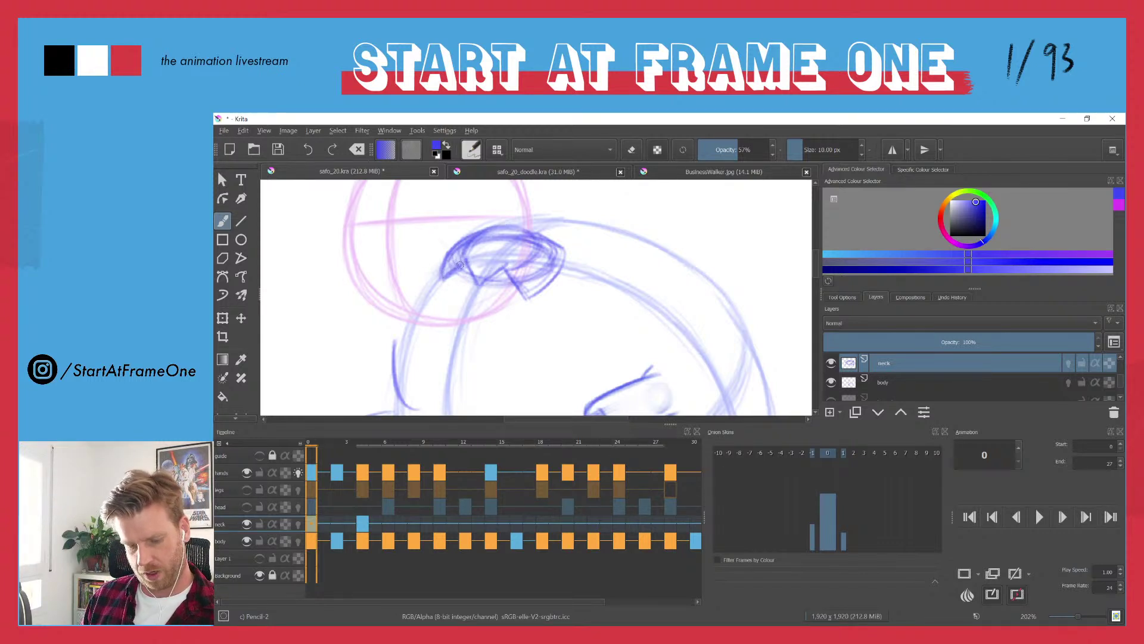
pyautogui.moveTo(504, 227); pyautogui.dragTo(524, 241)
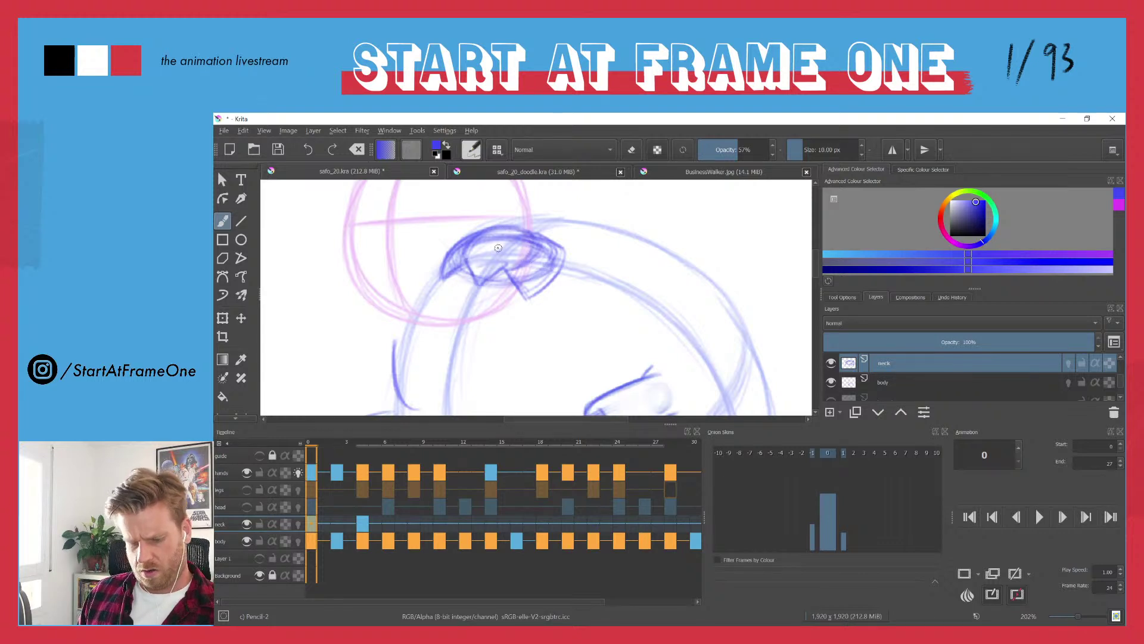
# - Sketch a small rounded tie knot between the collar points on frame 0 of the neck layer
pyautogui.moveTo(487, 285)
pyautogui.mouseDown()
pyautogui.moveTo(447, 304)
pyautogui.moveTo(457, 284)
pyautogui.moveTo(451, 306)
pyautogui.moveTo(494, 289)
pyautogui.mouseUp()
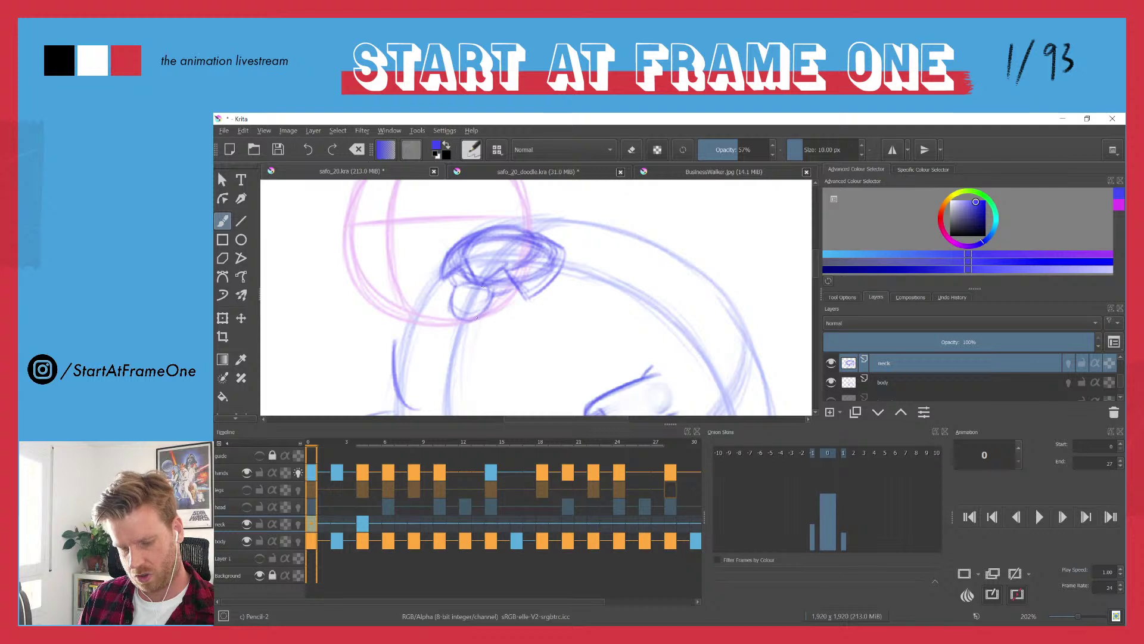
pyautogui.moveTo(485, 286)
pyautogui.mouseDown()
pyautogui.moveTo(480, 314)
pyautogui.moveTo(463, 314)
pyautogui.mouseUp()
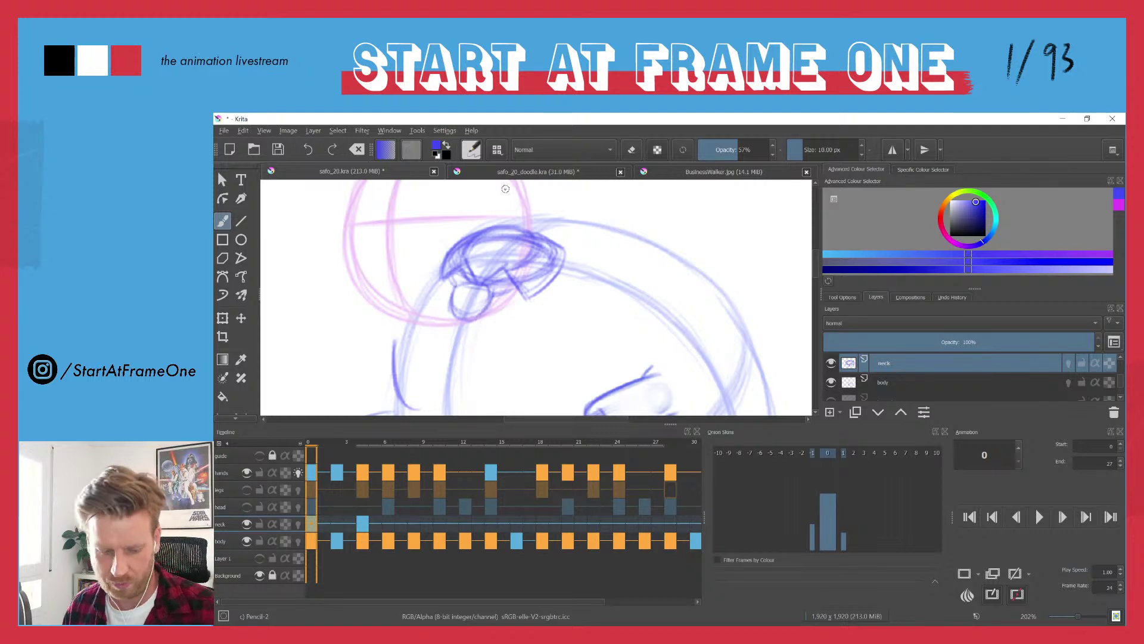
pyautogui.moveTo(453, 272); pyautogui.dragTo(457, 286)
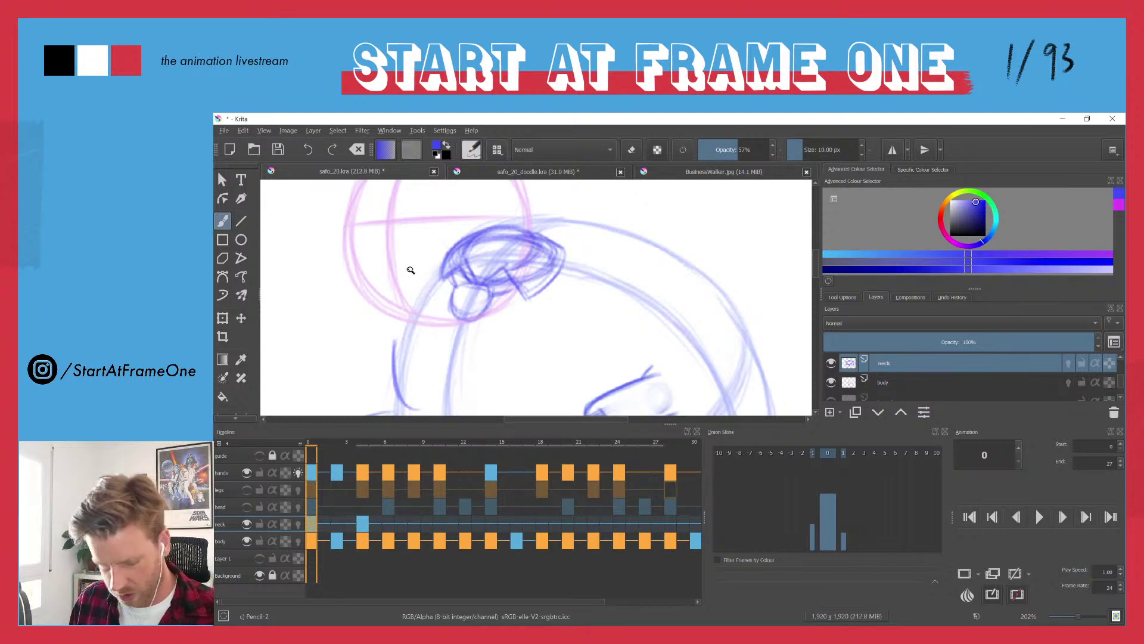
# - Go to frame 4 and turn on onion skinning for the neck layer
pyautogui.moveTo(409, 268)
pyautogui.mouseDown()
pyautogui.moveTo(411, 341)
pyautogui.moveTo(397, 311)
pyautogui.mouseUp()
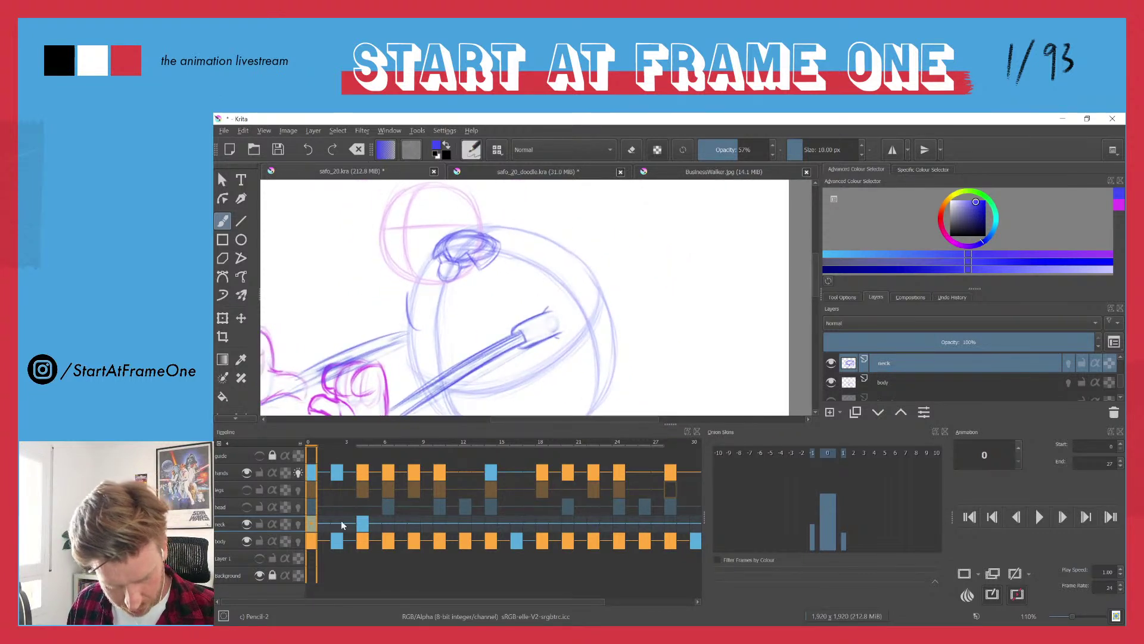
pyautogui.click(363, 442)
pyautogui.moveTo(493, 263); pyautogui.dragTo(493, 216)
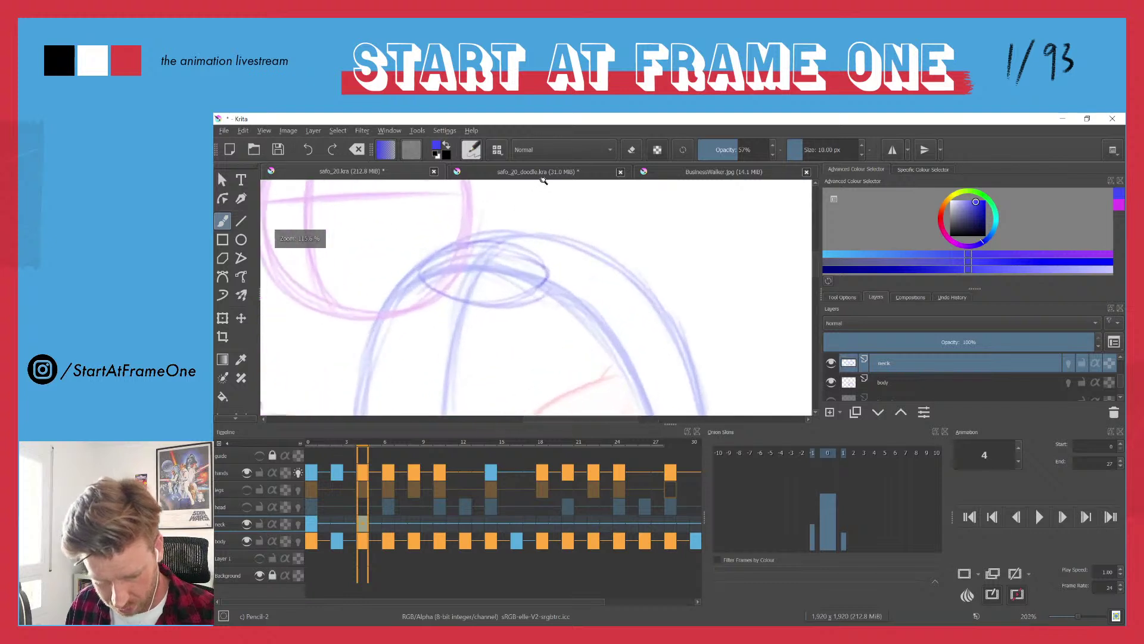
pyautogui.click(298, 524)
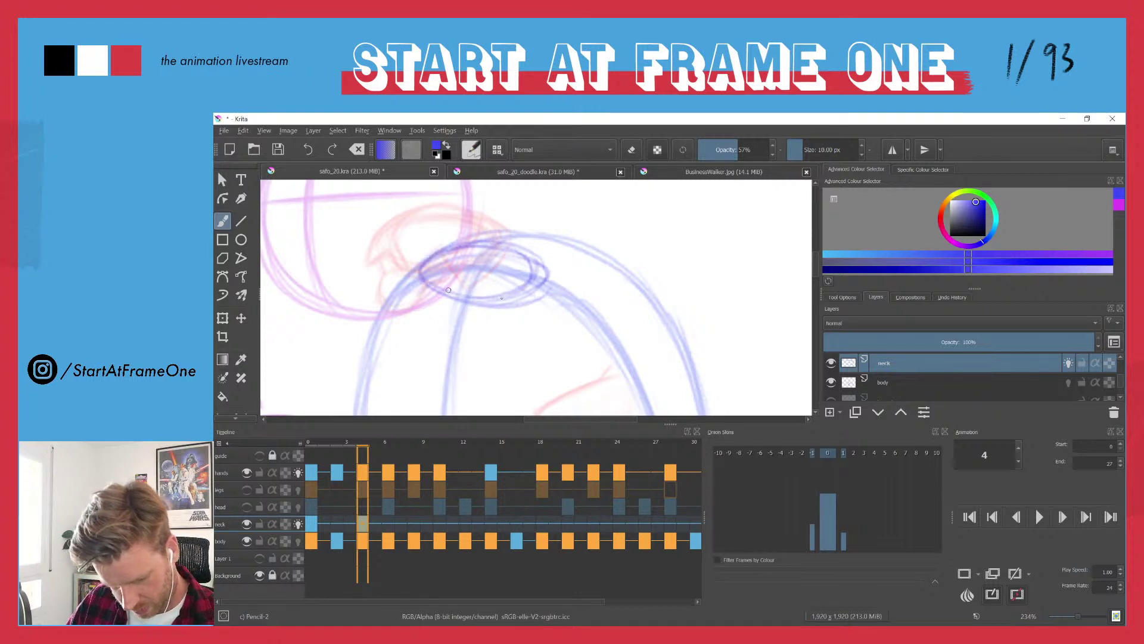
# - Try to tidy the neck ellipse on frame 4 and sketch a pointed collar around it
pyautogui.press('e')
pyautogui.moveTo(536, 262); pyautogui.dragTo(548, 280)
pyautogui.press('e')
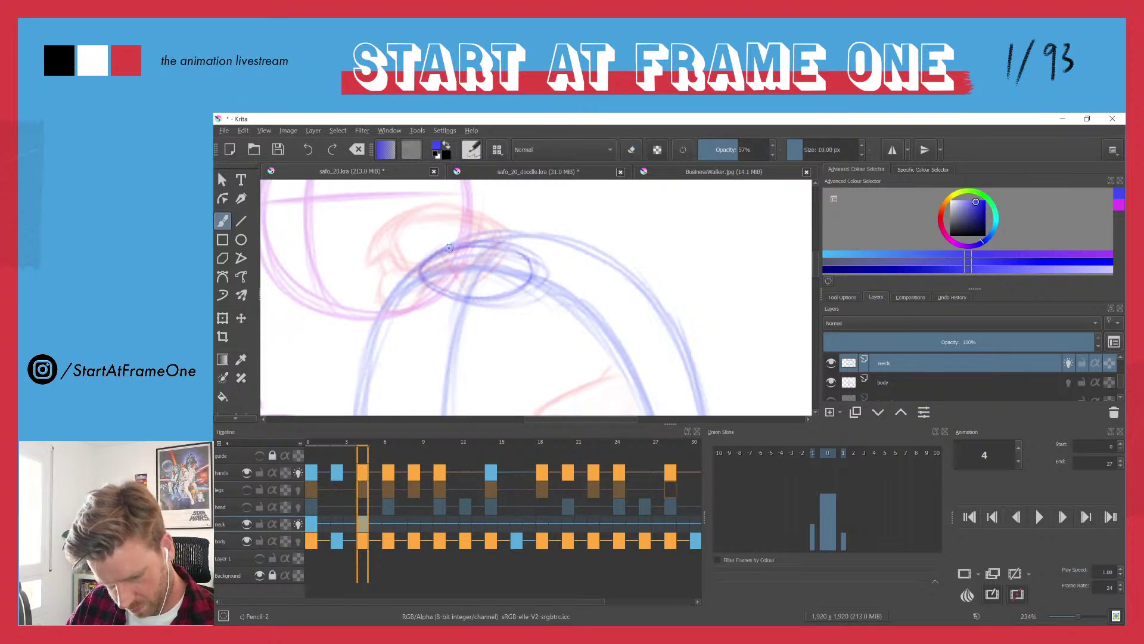
pyautogui.moveTo(458, 297)
pyautogui.mouseDown()
pyautogui.moveTo(459, 252)
pyautogui.moveTo(534, 259)
pyautogui.moveTo(433, 258)
pyautogui.moveTo(536, 274)
pyautogui.moveTo(487, 287)
pyautogui.moveTo(532, 263)
pyautogui.mouseUp()
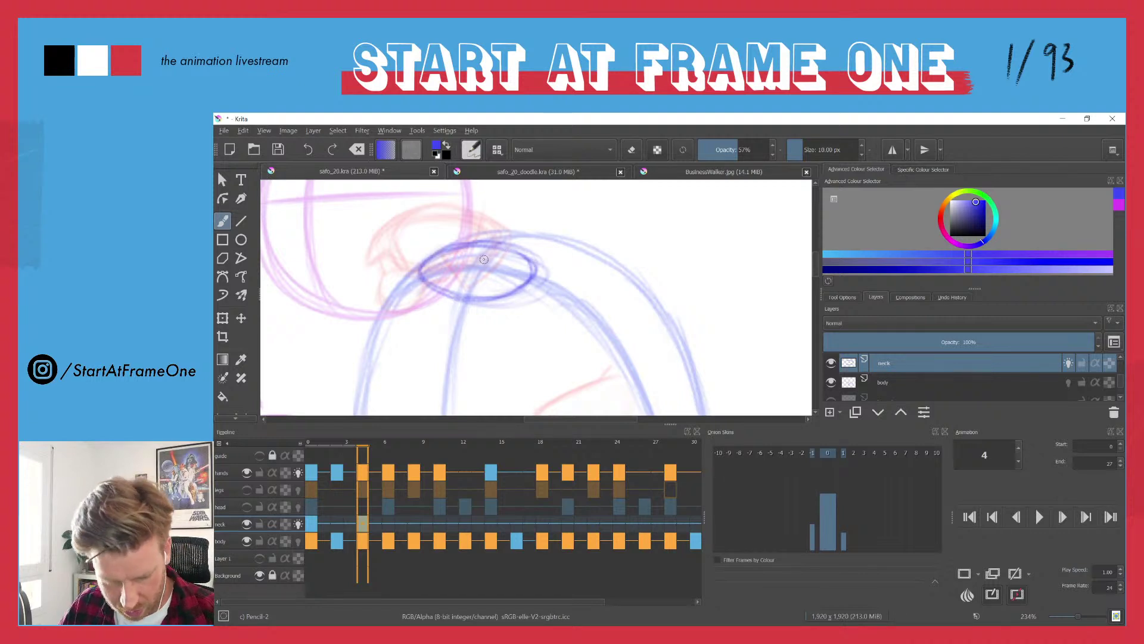
pyautogui.moveTo(482, 284)
pyautogui.mouseDown()
pyautogui.moveTo(498, 321)
pyautogui.moveTo(523, 270)
pyautogui.moveTo(503, 248)
pyautogui.mouseUp()
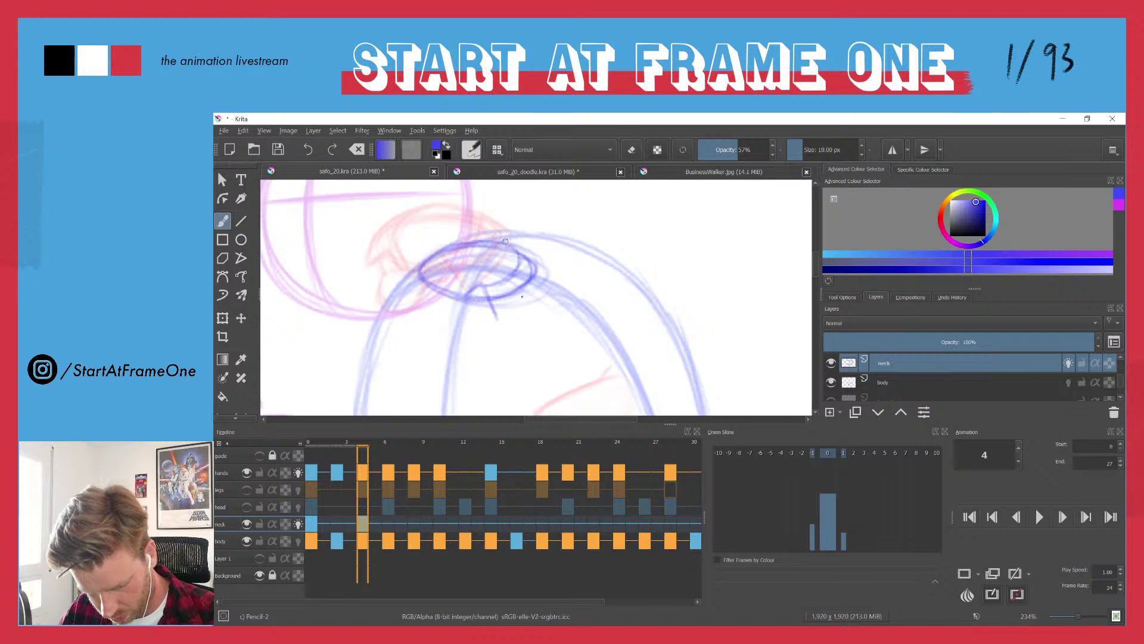
pyautogui.moveTo(498, 320)
pyautogui.mouseDown()
pyautogui.moveTo(530, 298)
pyautogui.moveTo(544, 266)
pyautogui.moveTo(517, 244)
pyautogui.moveTo(539, 282)
pyautogui.moveTo(495, 307)
pyautogui.moveTo(533, 260)
pyautogui.moveTo(458, 238)
pyautogui.mouseUp()
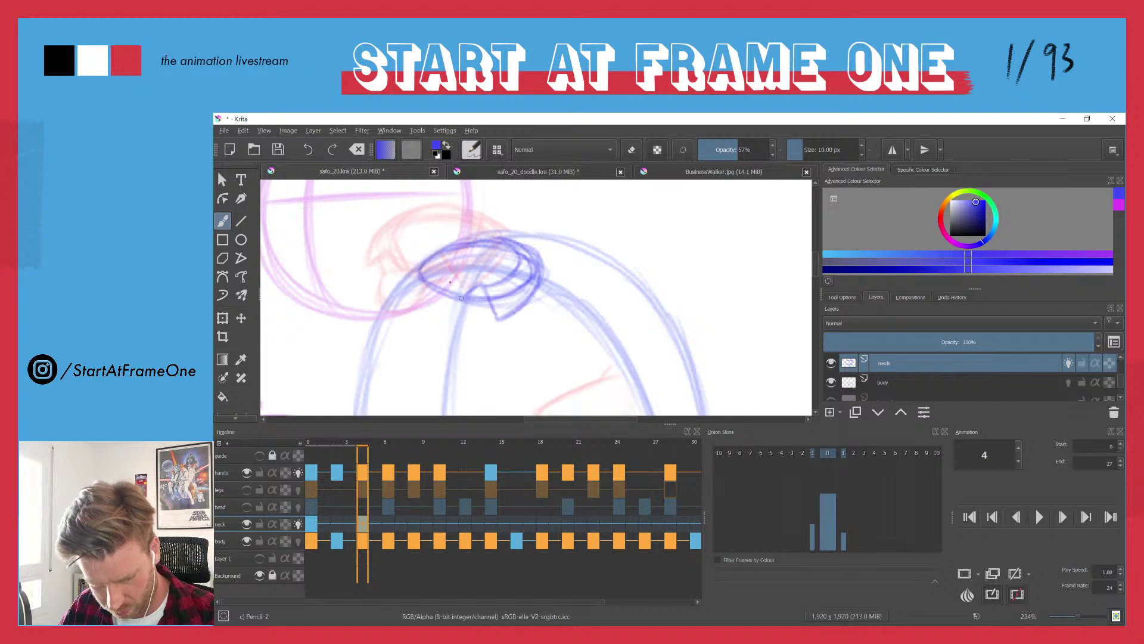
pyautogui.moveTo(461, 298)
pyautogui.mouseDown()
pyautogui.moveTo(442, 272)
pyautogui.moveTo(428, 306)
pyautogui.moveTo(447, 282)
pyautogui.moveTo(427, 262)
pyautogui.moveTo(441, 278)
pyautogui.moveTo(445, 247)
pyautogui.moveTo(460, 283)
pyautogui.moveTo(431, 275)
pyautogui.mouseUp()
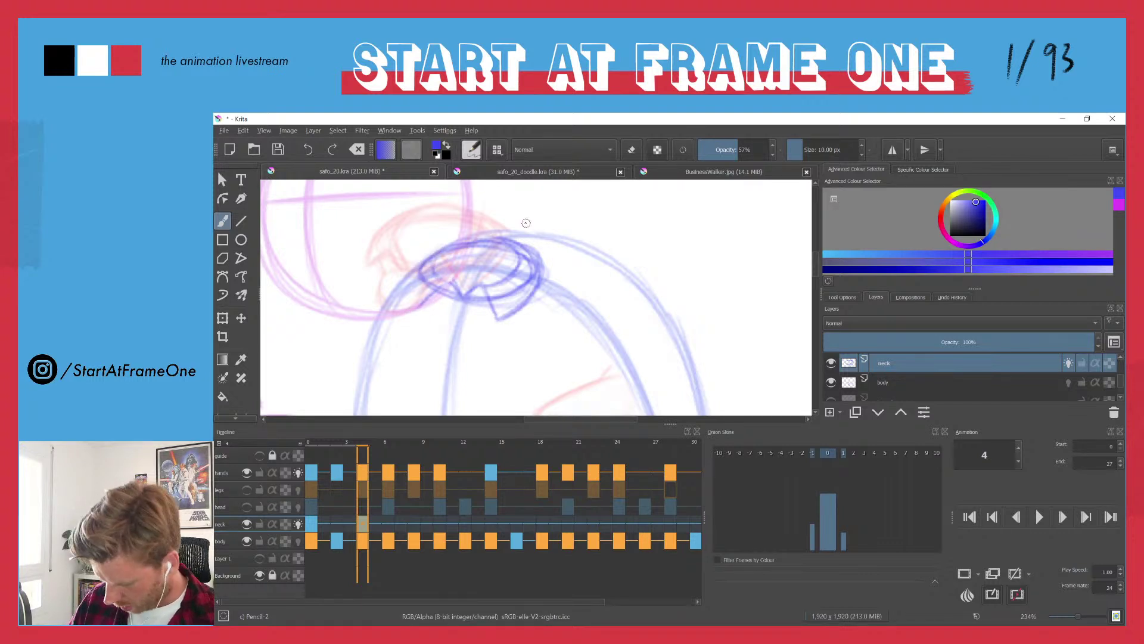
# - Select the whole neck and collar sketch on frame 4, delete it and clear the selection
pyautogui.hotkey('ctrl', 'r')
pyautogui.moveTo(516, 210)
pyautogui.mouseDown()
pyautogui.moveTo(501, 336)
pyautogui.moveTo(484, 202)
pyautogui.mouseUp()
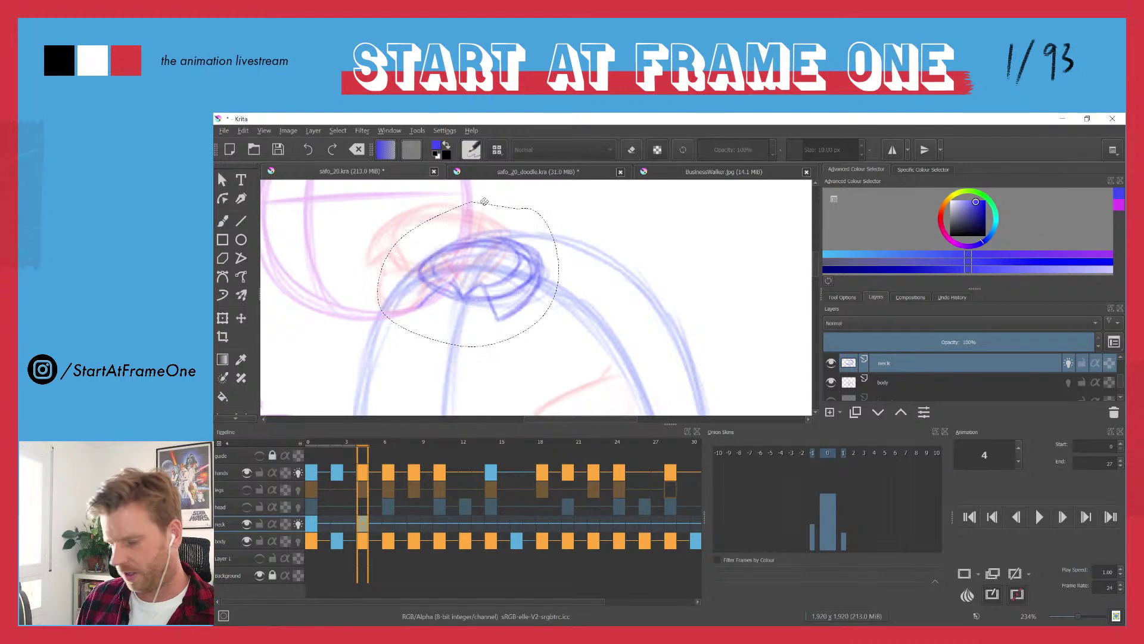
pyautogui.press('Delete')
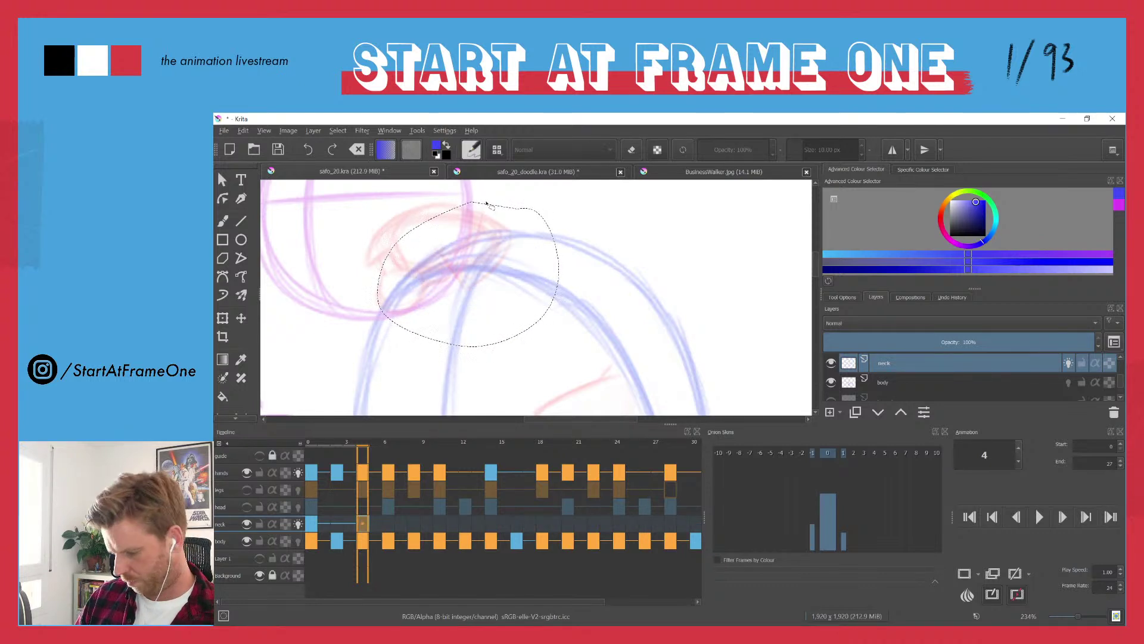
pyautogui.hotkey('ctrl', 'shift', 'a')
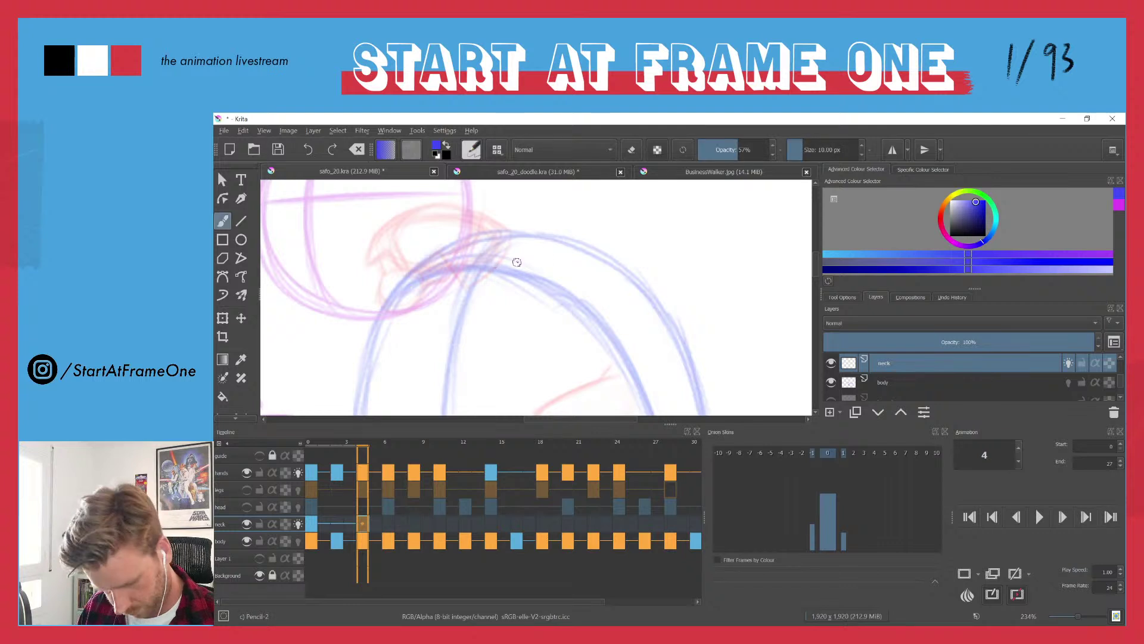
# - Redraw the neck ellipse with a shirt collar around it on frame 4, checking it against the previous drawing
pyautogui.press('b')
pyautogui.moveTo(441, 277)
pyautogui.mouseDown()
pyautogui.moveTo(533, 280)
pyautogui.moveTo(459, 247)
pyautogui.moveTo(445, 288)
pyautogui.moveTo(516, 246)
pyautogui.moveTo(455, 259)
pyautogui.moveTo(514, 292)
pyautogui.moveTo(484, 281)
pyautogui.moveTo(464, 300)
pyautogui.moveTo(486, 280)
pyautogui.moveTo(460, 295)
pyautogui.moveTo(408, 272)
pyautogui.moveTo(465, 297)
pyautogui.moveTo(525, 257)
pyautogui.moveTo(511, 270)
pyautogui.mouseUp()
pyautogui.moveTo(468, 303)
pyautogui.mouseDown()
pyautogui.moveTo(498, 279)
pyautogui.moveTo(467, 293)
pyautogui.moveTo(478, 282)
pyautogui.moveTo(468, 299)
pyautogui.moveTo(529, 266)
pyautogui.moveTo(518, 264)
pyautogui.moveTo(512, 237)
pyautogui.moveTo(525, 264)
pyautogui.moveTo(510, 239)
pyautogui.moveTo(491, 245)
pyautogui.moveTo(517, 265)
pyautogui.moveTo(507, 243)
pyautogui.mouseUp()
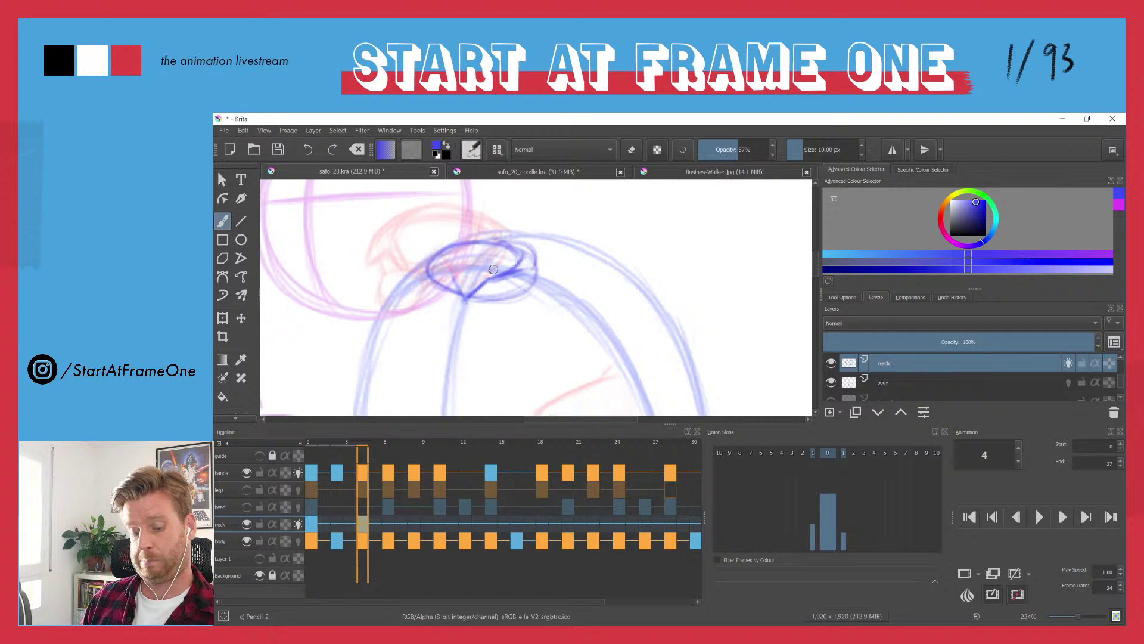
pyautogui.moveTo(452, 272)
pyautogui.mouseDown()
pyautogui.moveTo(418, 245)
pyautogui.moveTo(447, 267)
pyautogui.moveTo(470, 239)
pyautogui.moveTo(455, 241)
pyautogui.moveTo(448, 252)
pyautogui.moveTo(482, 239)
pyautogui.moveTo(413, 254)
pyautogui.moveTo(447, 230)
pyautogui.moveTo(416, 245)
pyautogui.moveTo(429, 233)
pyautogui.moveTo(415, 246)
pyautogui.moveTo(443, 230)
pyautogui.moveTo(524, 239)
pyautogui.moveTo(505, 229)
pyautogui.moveTo(532, 262)
pyautogui.moveTo(516, 264)
pyautogui.moveTo(473, 225)
pyautogui.moveTo(514, 236)
pyautogui.moveTo(424, 243)
pyautogui.moveTo(445, 264)
pyautogui.moveTo(420, 239)
pyautogui.moveTo(488, 226)
pyautogui.moveTo(527, 249)
pyautogui.moveTo(520, 232)
pyautogui.moveTo(521, 269)
pyautogui.moveTo(540, 267)
pyautogui.moveTo(493, 270)
pyautogui.moveTo(490, 248)
pyautogui.moveTo(499, 272)
pyautogui.moveTo(468, 247)
pyautogui.moveTo(496, 269)
pyautogui.moveTo(482, 245)
pyautogui.moveTo(427, 254)
pyautogui.mouseUp()
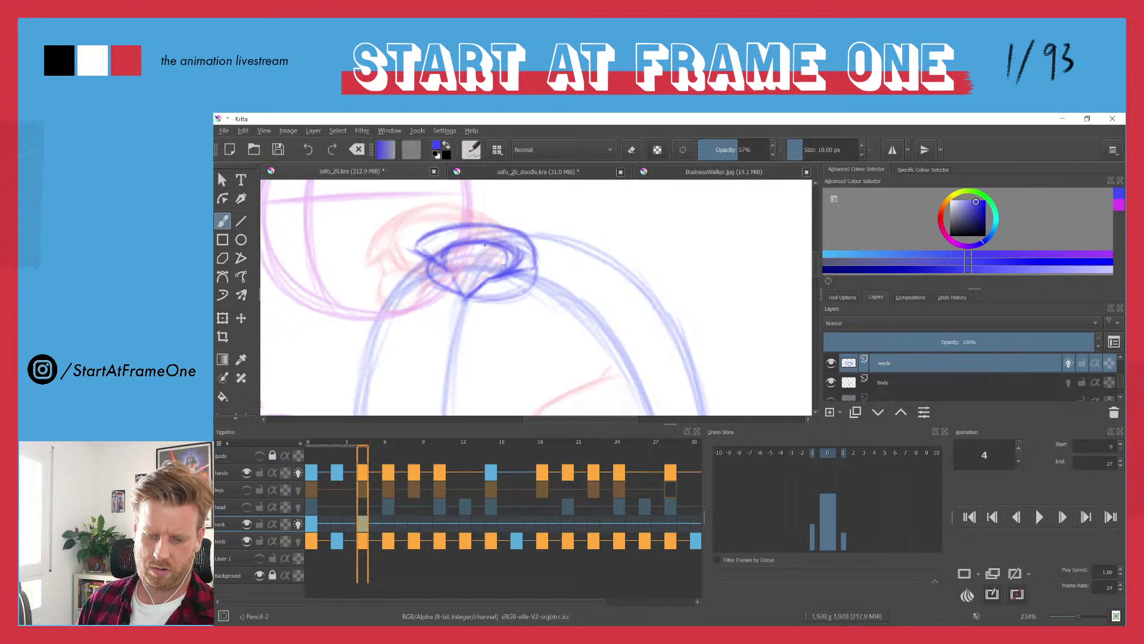
pyautogui.moveTo(483, 295); pyautogui.dragTo(523, 279)
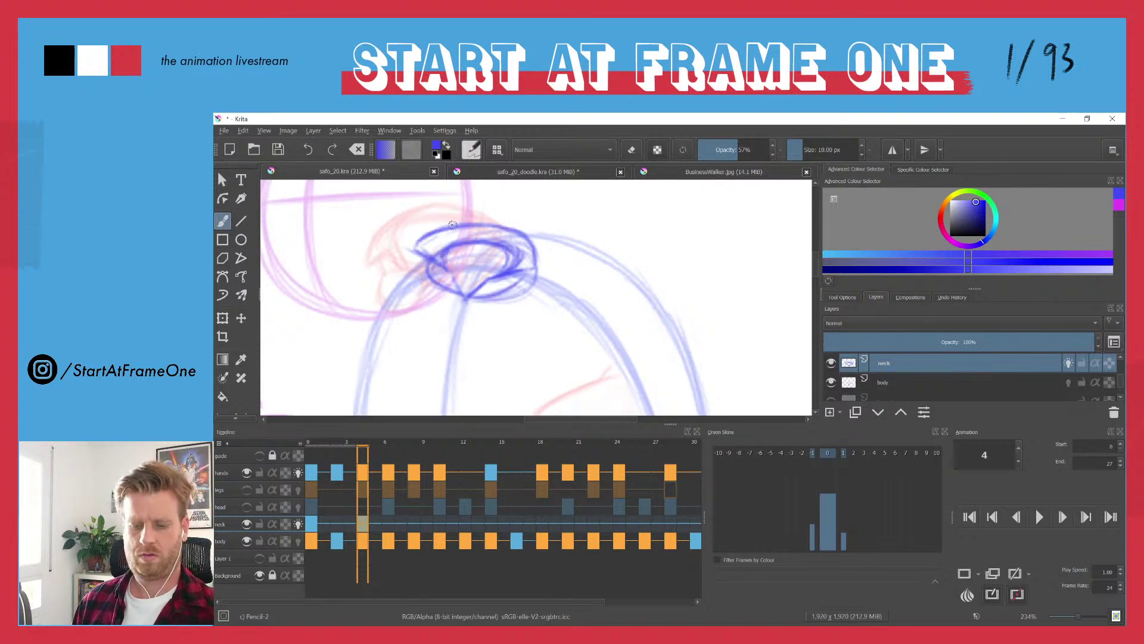
pyautogui.press('Left')
pyautogui.press('Right')
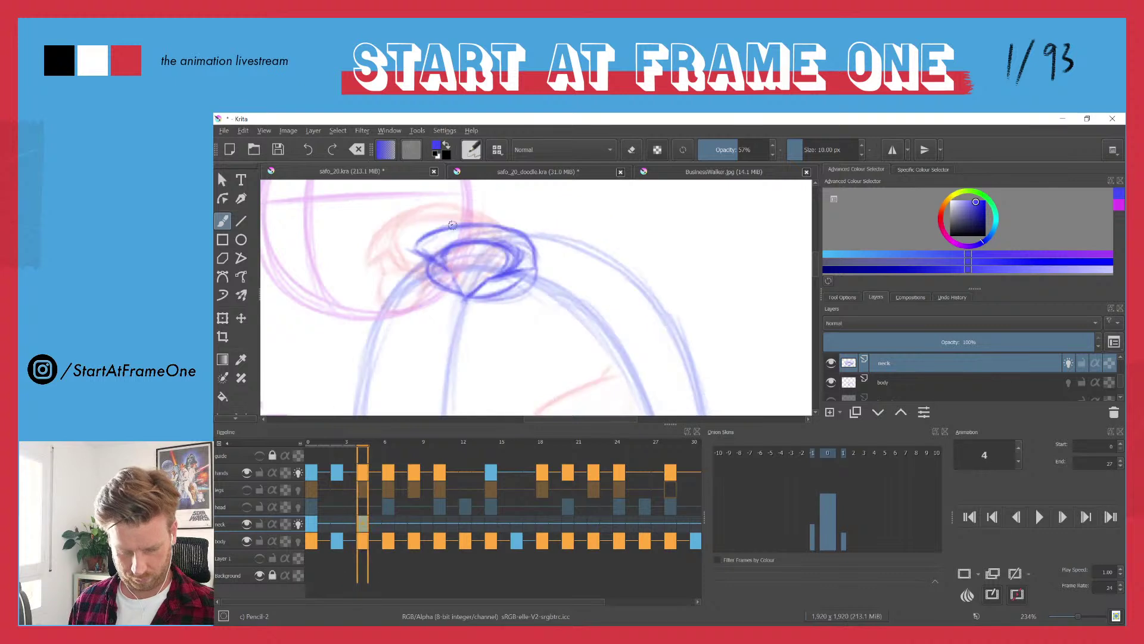
pyautogui.press('Left')
pyautogui.press('Right')
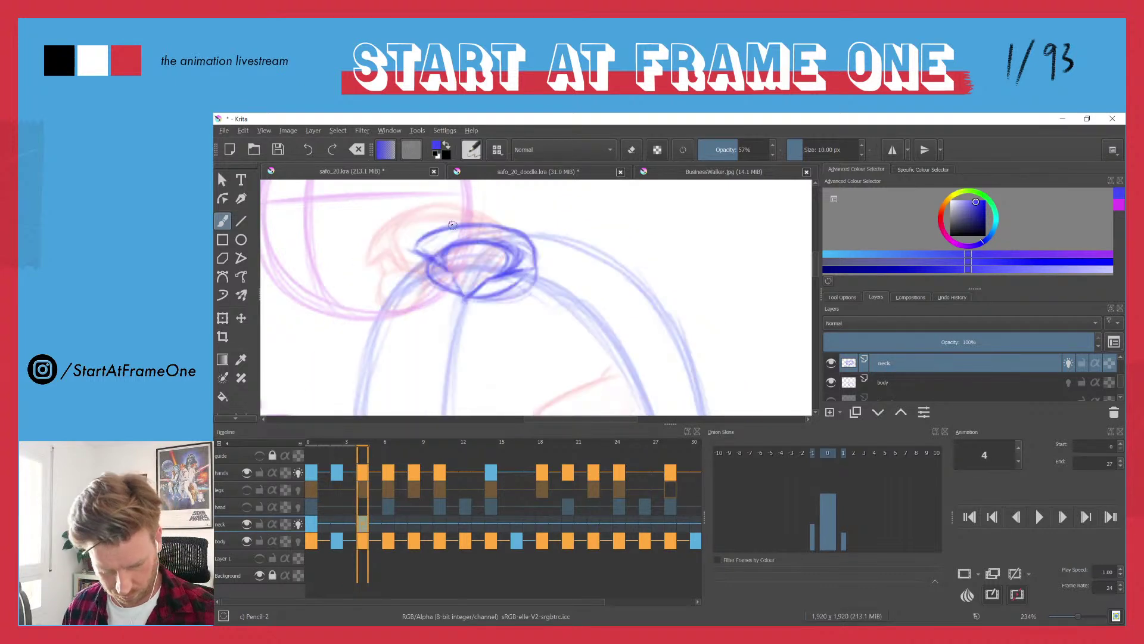
# - Sketch the tie knot below the collar on frame 4 and reinforce the collar's outline
pyautogui.moveTo(484, 304)
pyautogui.mouseDown()
pyautogui.moveTo(471, 341)
pyautogui.moveTo(445, 300)
pyautogui.mouseUp()
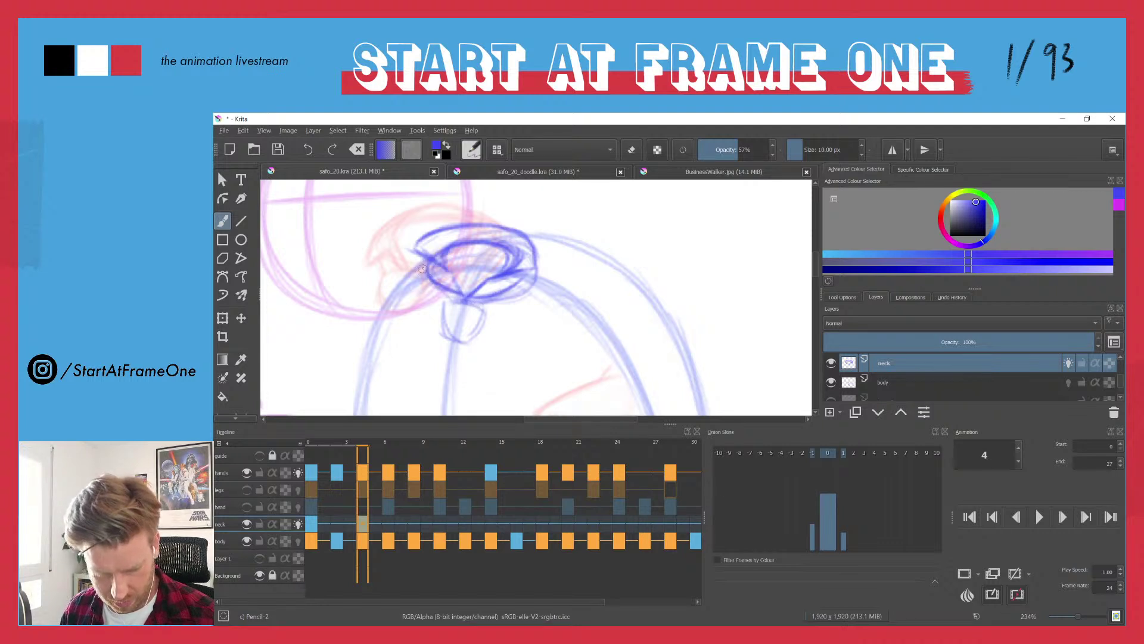
pyautogui.moveTo(429, 264)
pyautogui.mouseDown()
pyautogui.moveTo(452, 294)
pyautogui.moveTo(444, 300)
pyautogui.moveTo(427, 264)
pyautogui.moveTo(466, 299)
pyautogui.moveTo(527, 272)
pyautogui.moveTo(465, 290)
pyautogui.moveTo(470, 300)
pyautogui.moveTo(515, 283)
pyautogui.moveTo(505, 294)
pyautogui.moveTo(518, 274)
pyautogui.moveTo(492, 292)
pyautogui.moveTo(529, 273)
pyautogui.mouseUp()
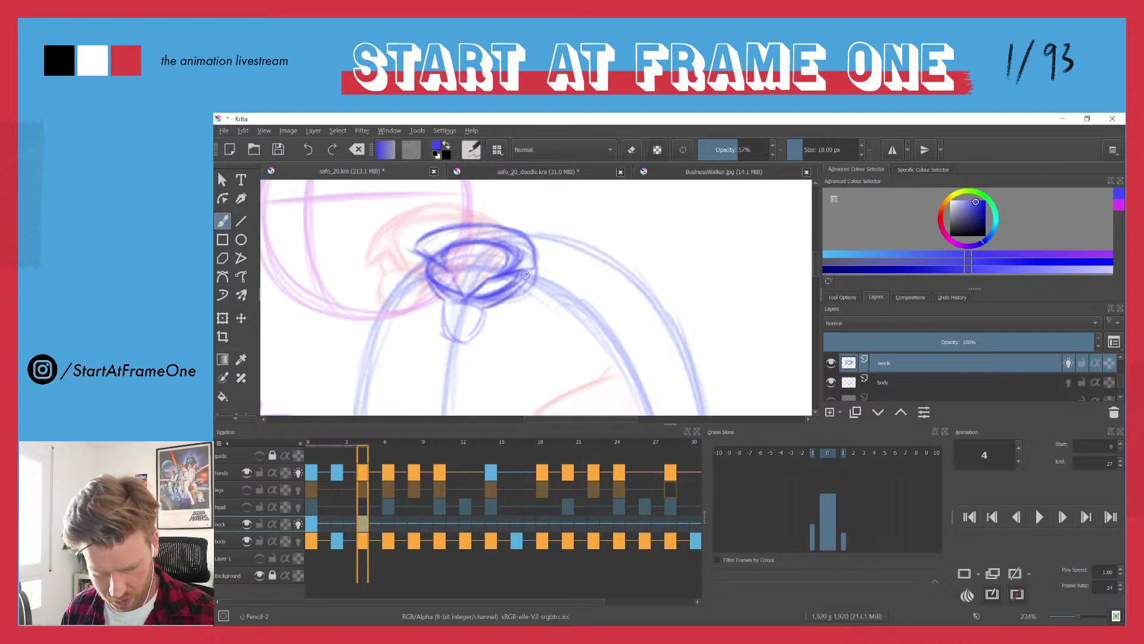
pyautogui.moveTo(425, 262)
pyautogui.mouseDown()
pyautogui.moveTo(445, 302)
pyautogui.moveTo(424, 290)
pyautogui.moveTo(422, 265)
pyautogui.moveTo(437, 282)
pyautogui.moveTo(432, 265)
pyautogui.moveTo(458, 295)
pyautogui.mouseUp()
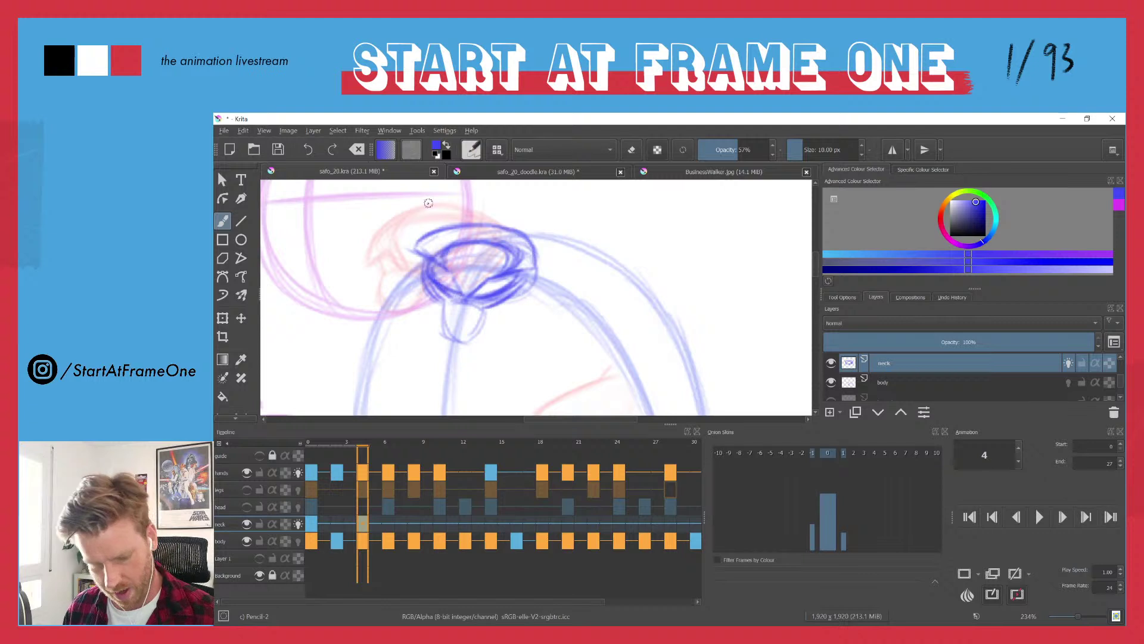
pyautogui.press('Left')
pyautogui.press('Right')
pyautogui.press('Left')
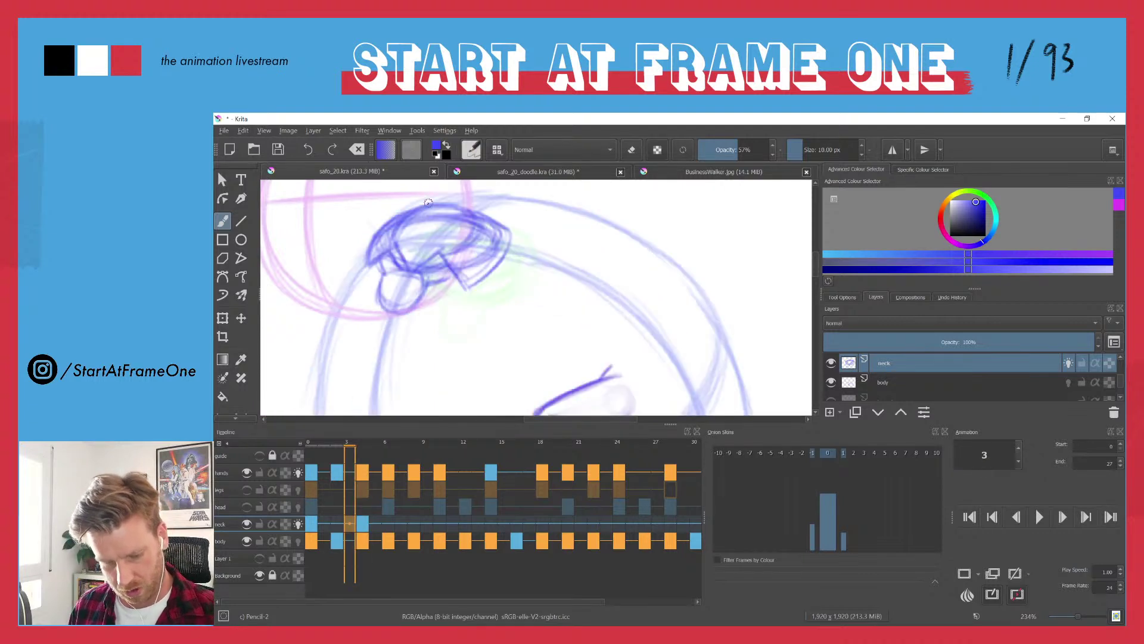
pyautogui.press('Right')
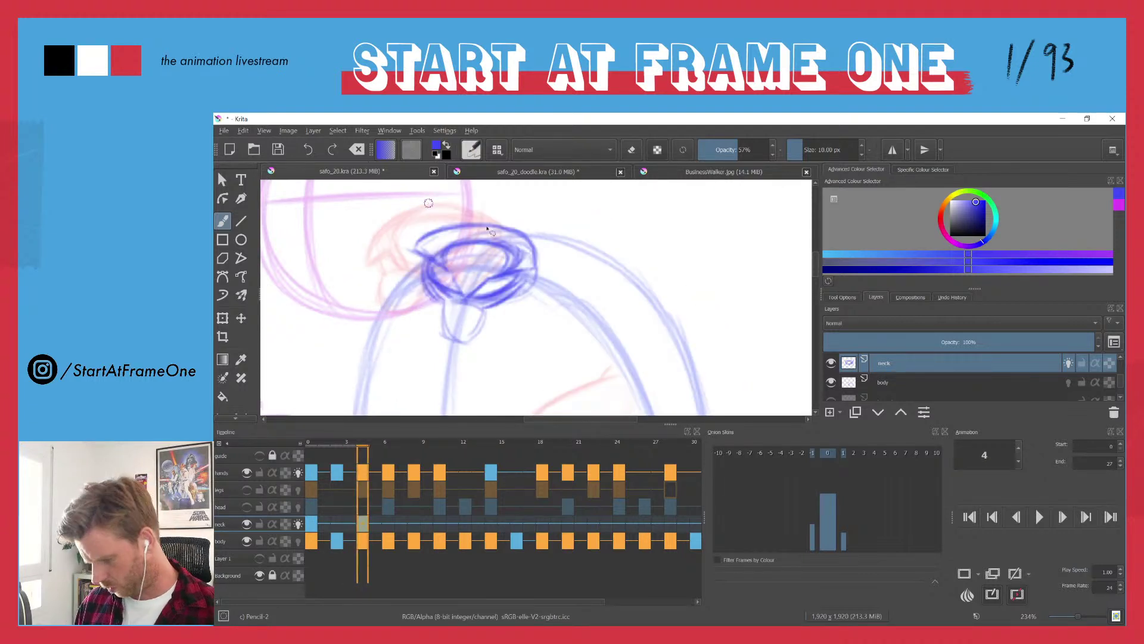
# - Select the collar and tie knot on frame 4 with a freehand outline and transform them slightly wider and flatter
pyautogui.hotkey('ctrl', 'r')
pyautogui.moveTo(519, 227)
pyautogui.mouseDown()
pyautogui.moveTo(412, 334)
pyautogui.moveTo(466, 195)
pyautogui.mouseUp()
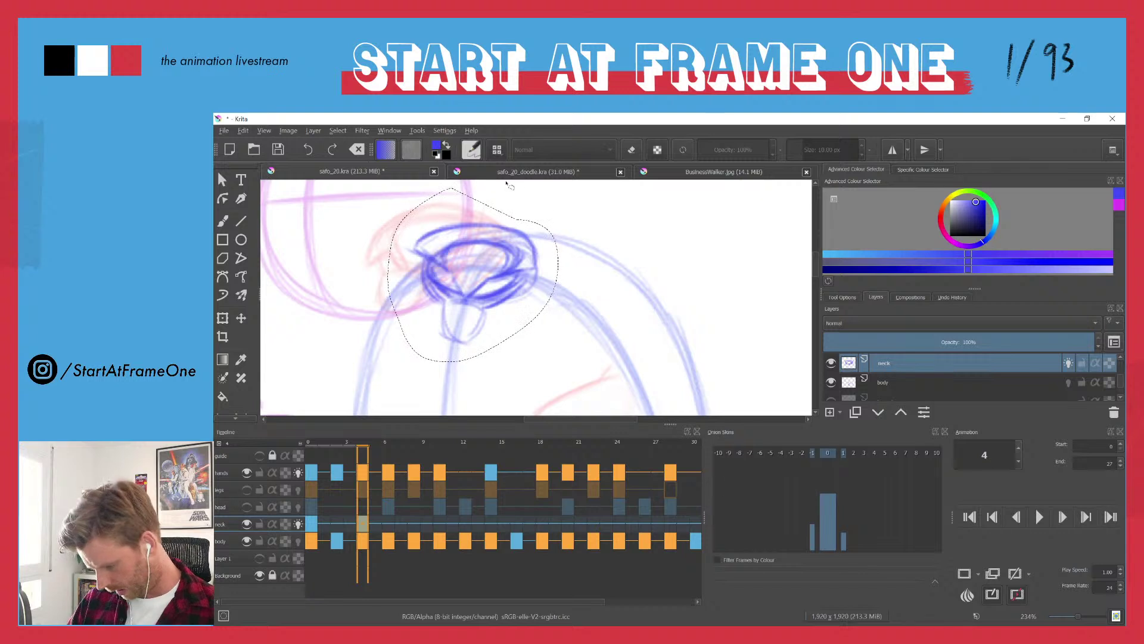
pyautogui.hotkey('ctrl', 't')
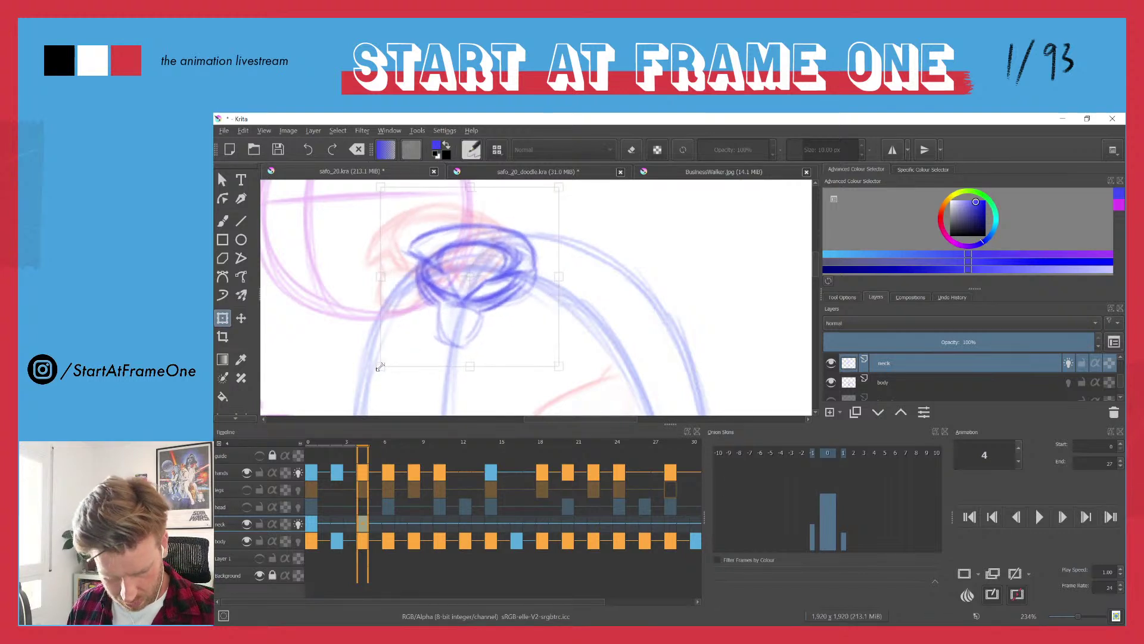
pyautogui.moveTo(385, 361); pyautogui.dragTo(384, 358)
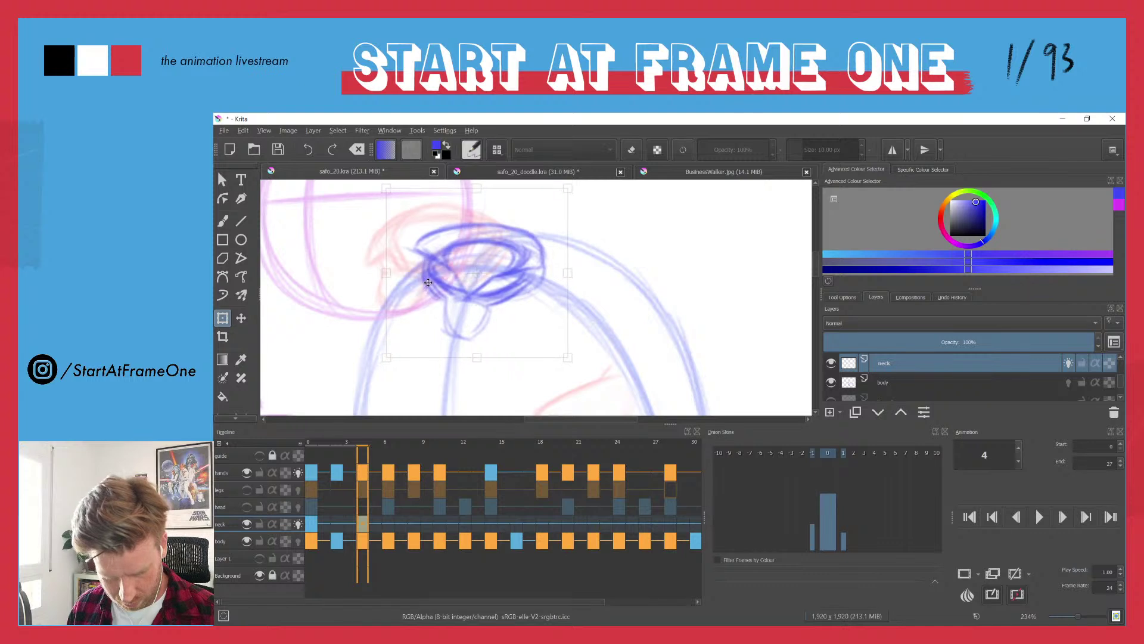
pyautogui.press('Return')
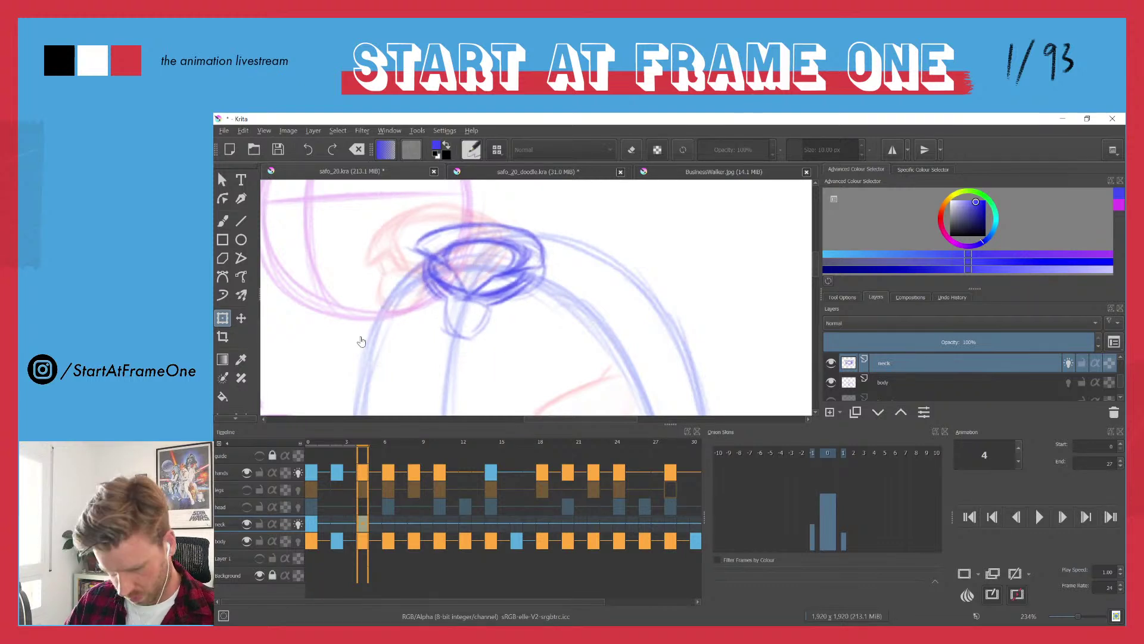
# - Flip between frames 0 to 4 to compare the collar and tie knot drawings
pyautogui.press('Left')
pyautogui.press('Right')
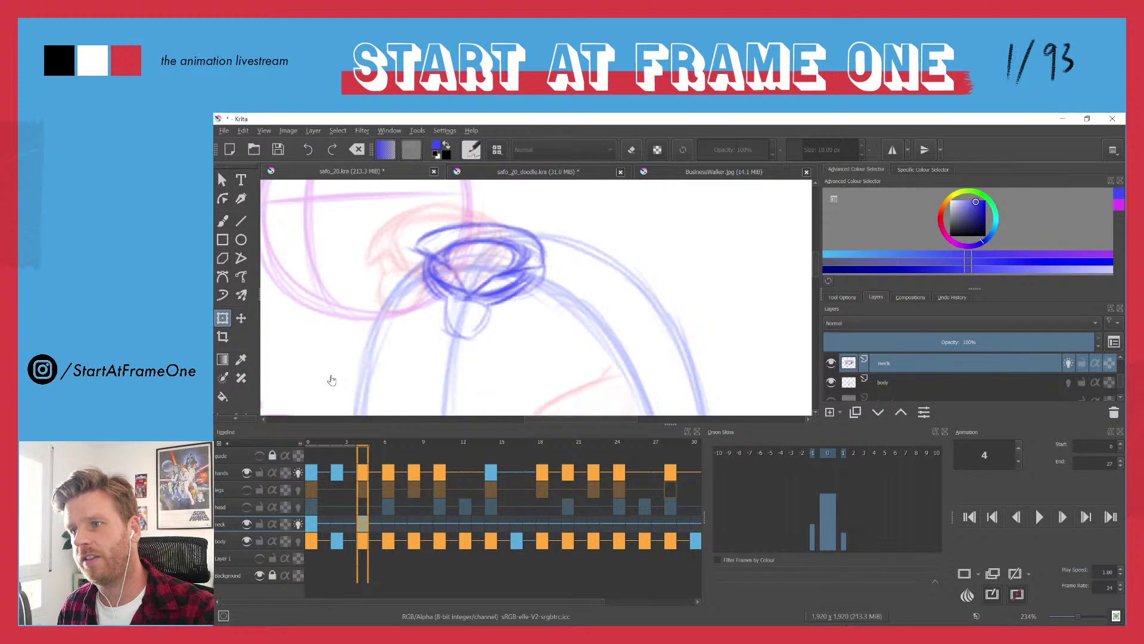
pyautogui.press('Left')
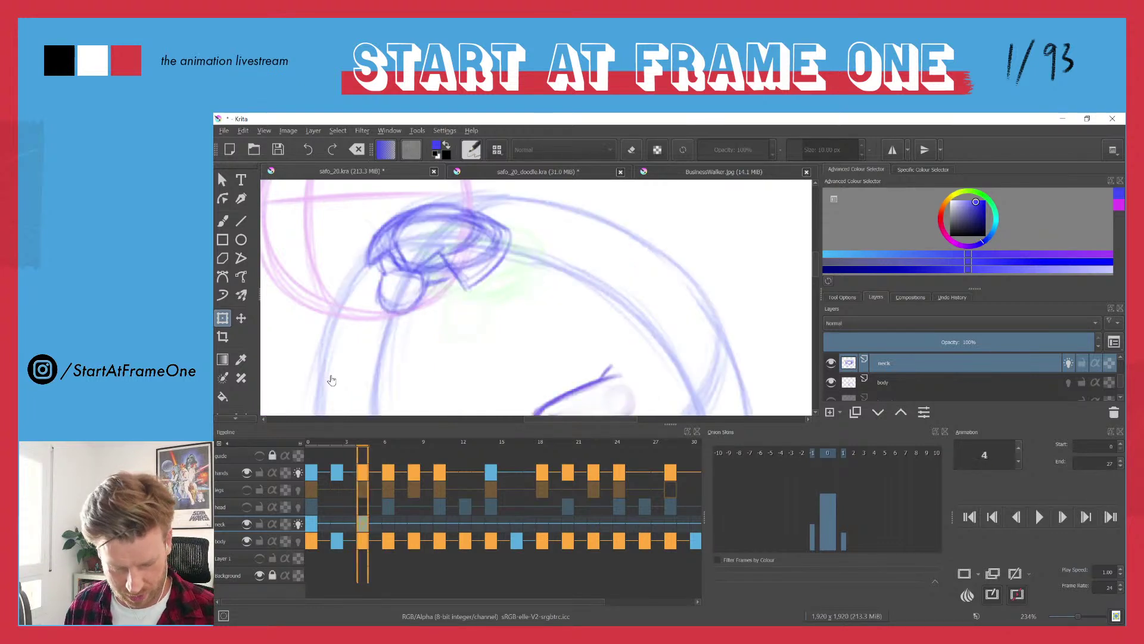
pyautogui.press('Right')
pyautogui.press('Left')
pyautogui.press('Right')
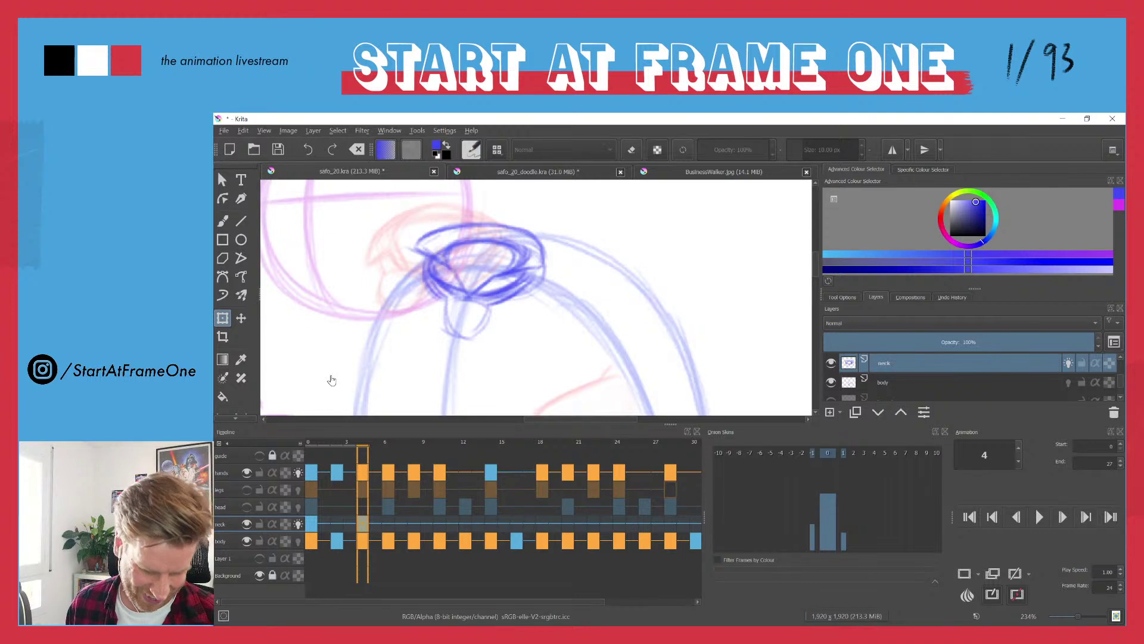
pyautogui.press('Left')
pyautogui.press('Right')
pyautogui.press('Left')
pyautogui.press('Right')
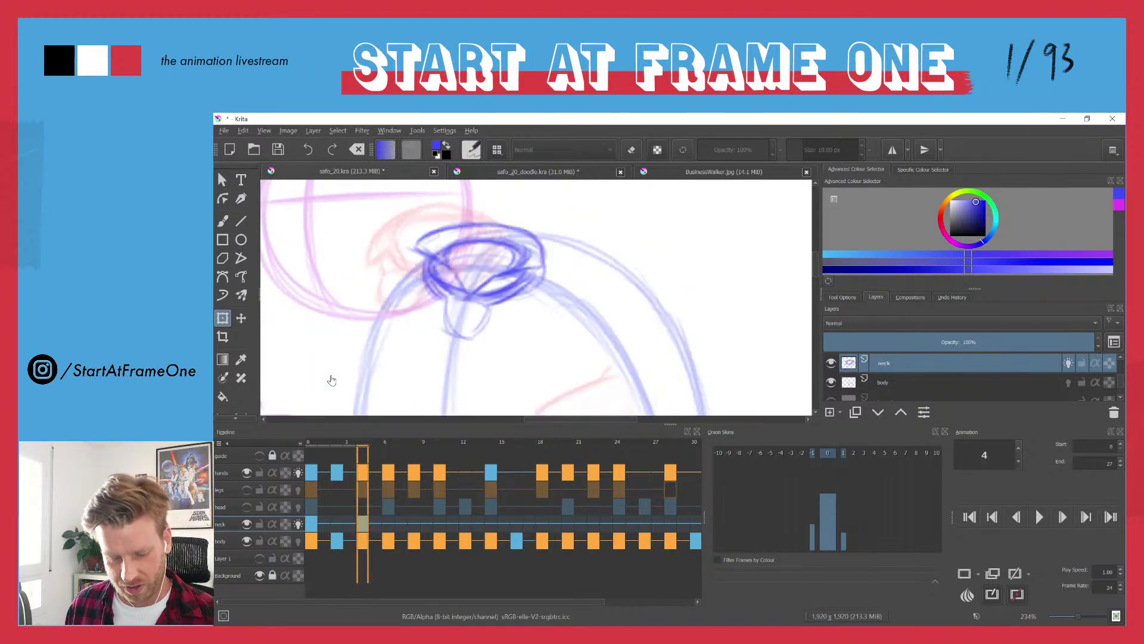
pyautogui.press('Left')
pyautogui.press('Right')
pyautogui.press('Left')
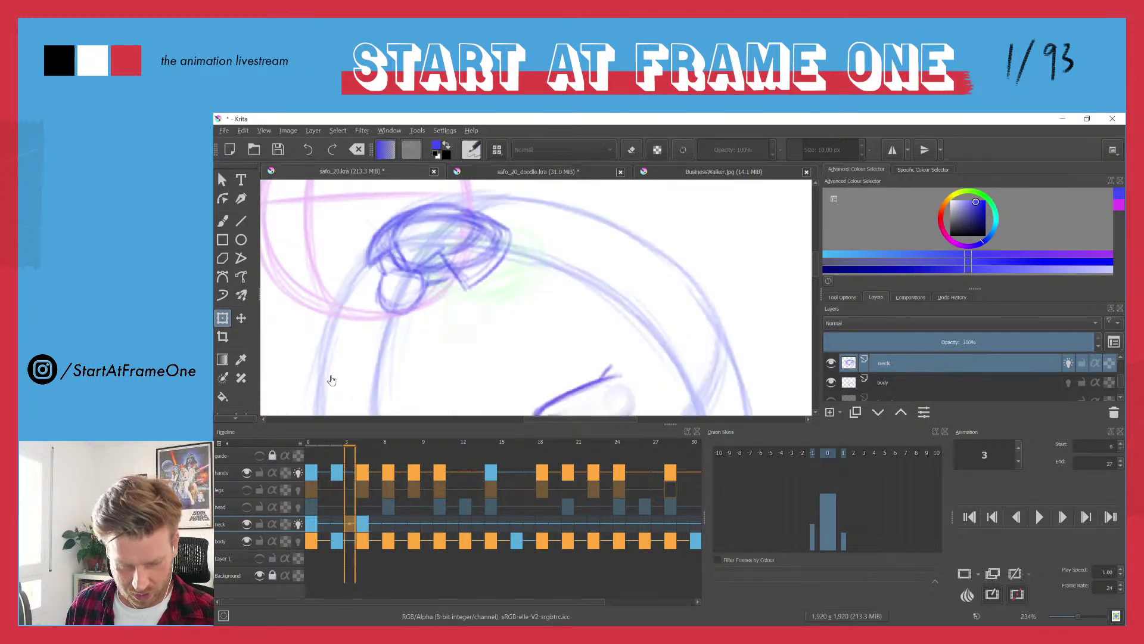
pyautogui.press('Left')
pyautogui.press('Left')
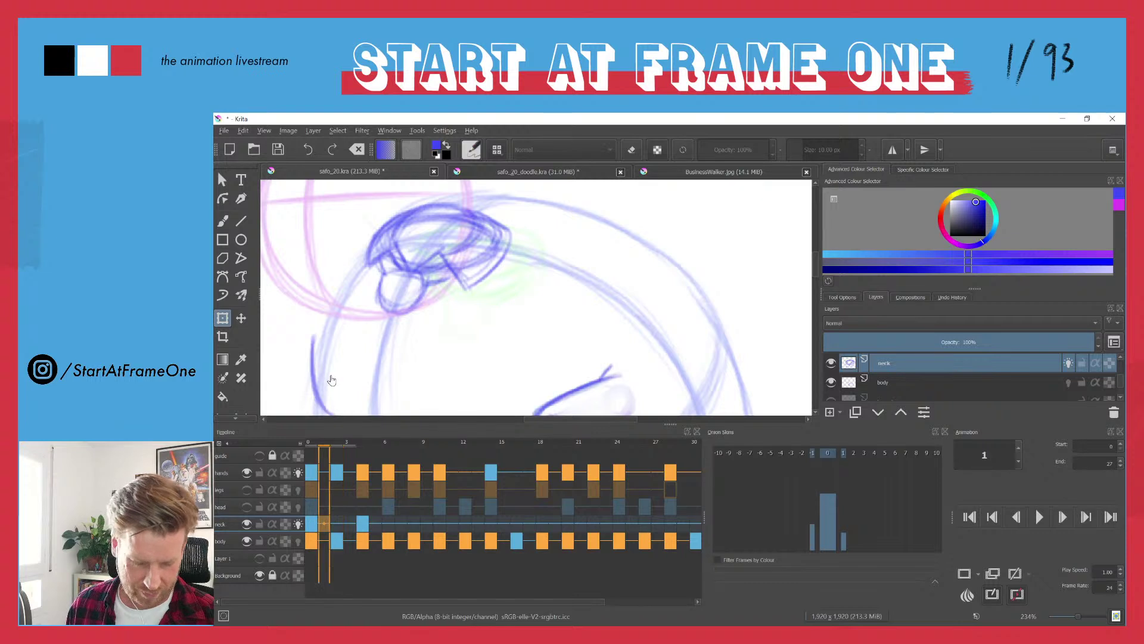
pyautogui.press('Left')
pyautogui.press('Right')
pyautogui.press('Right')
pyautogui.press('Right')
pyautogui.press('Right')
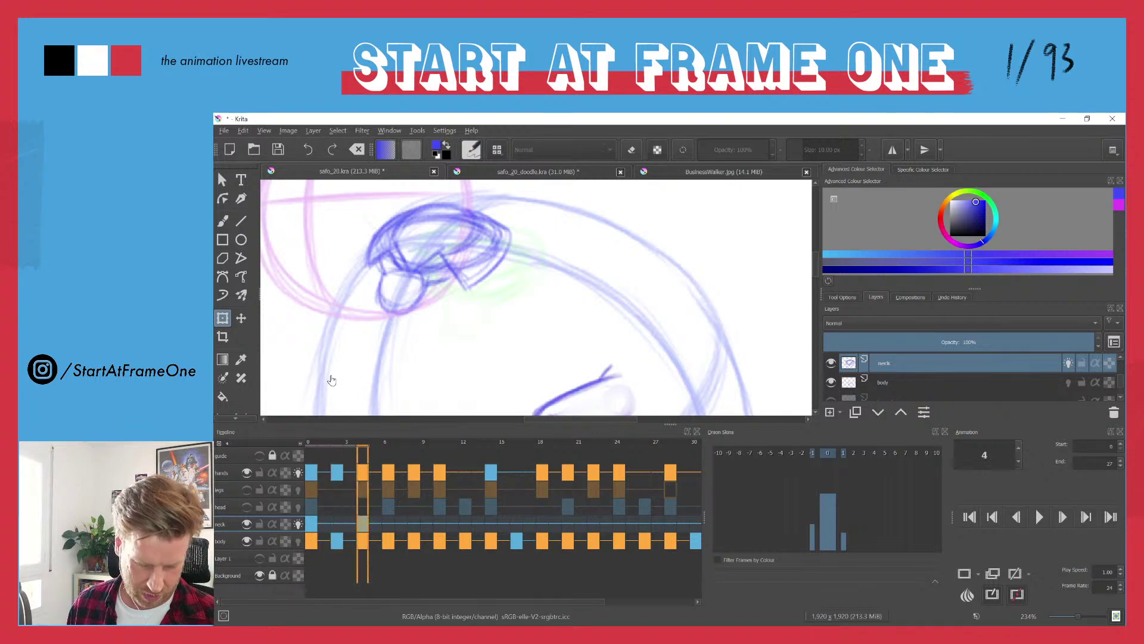
# - Shift the neck layer's frame 4 drawing to frame 8 and place a copy of the frame 0 collar drawing on frame 4
pyautogui.press('Left')
pyautogui.press('Right')
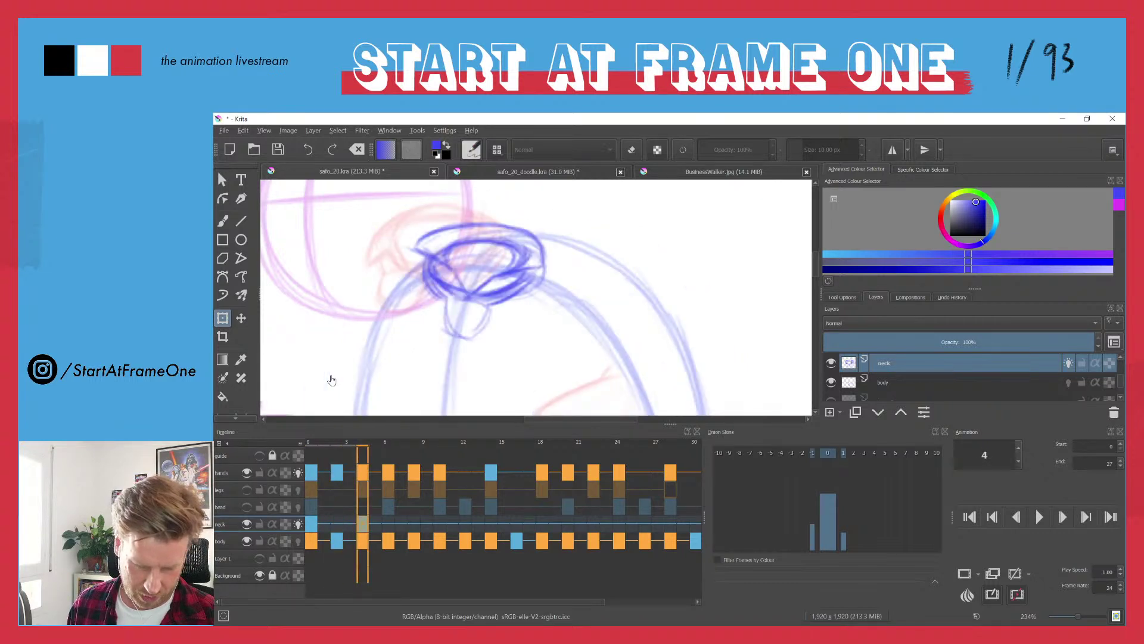
pyautogui.press('Left')
pyautogui.press('Right')
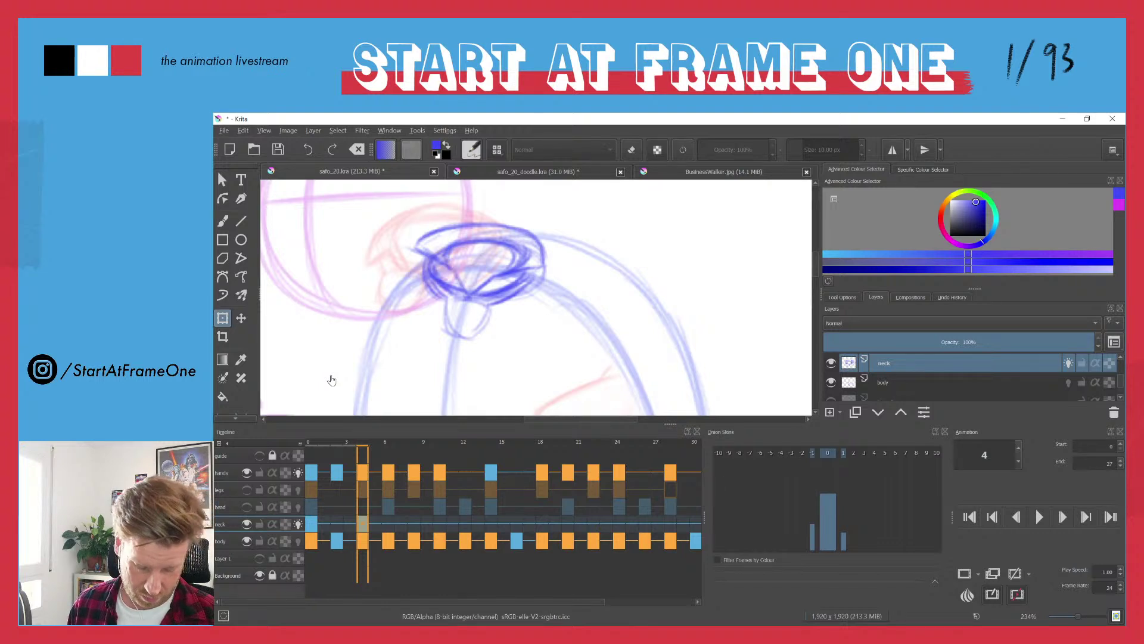
pyautogui.click(414, 527)
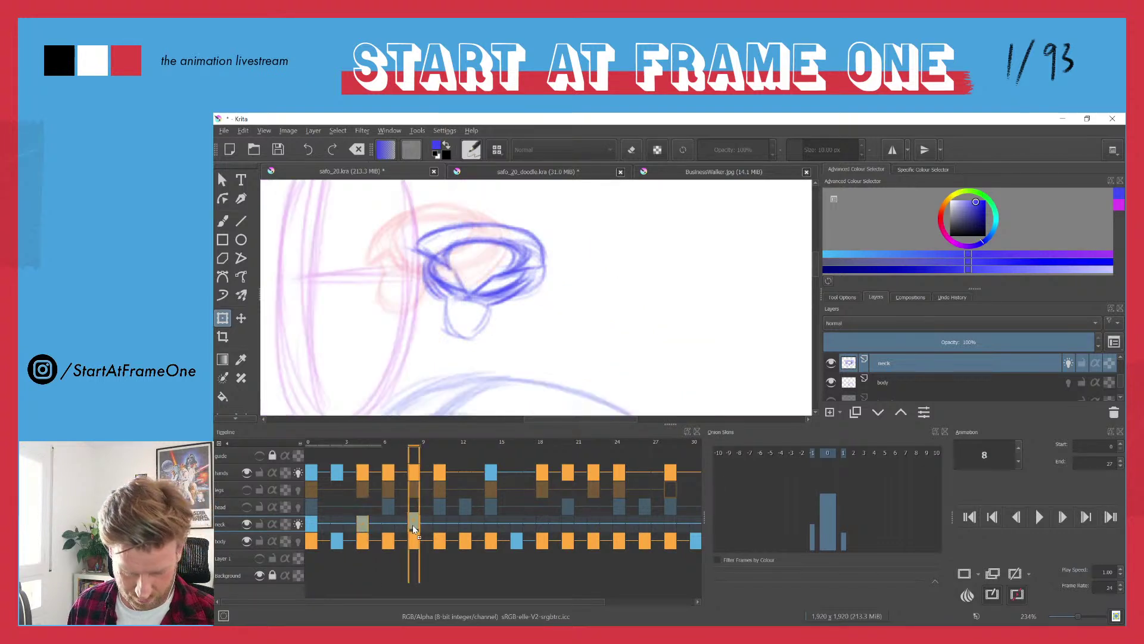
pyautogui.click(363, 527)
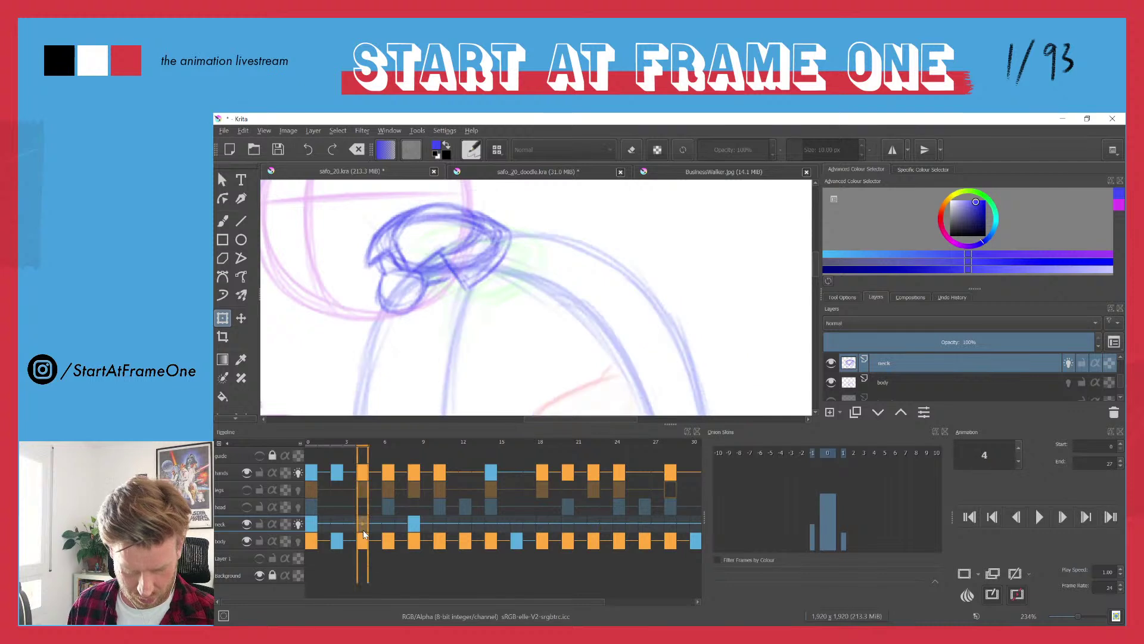
pyautogui.moveTo(363, 530)
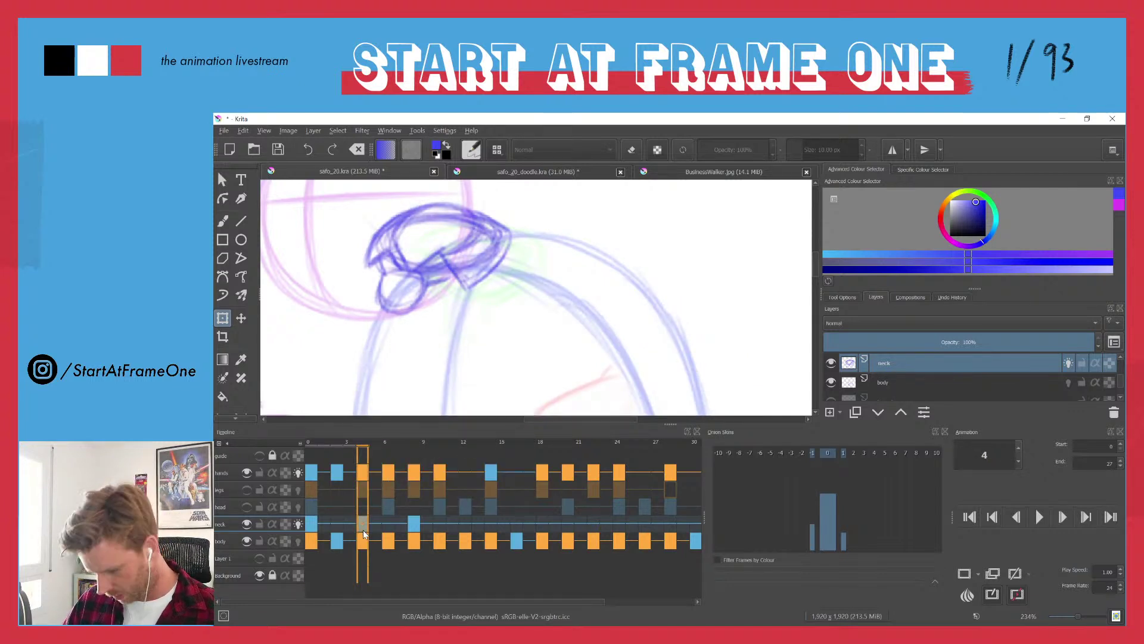
# - Move the copied collar and tie knot onto the body's neckline on frame 4, comparing it with the preceding frames
pyautogui.press('t')
pyautogui.moveTo(387, 243); pyautogui.dragTo(439, 260)
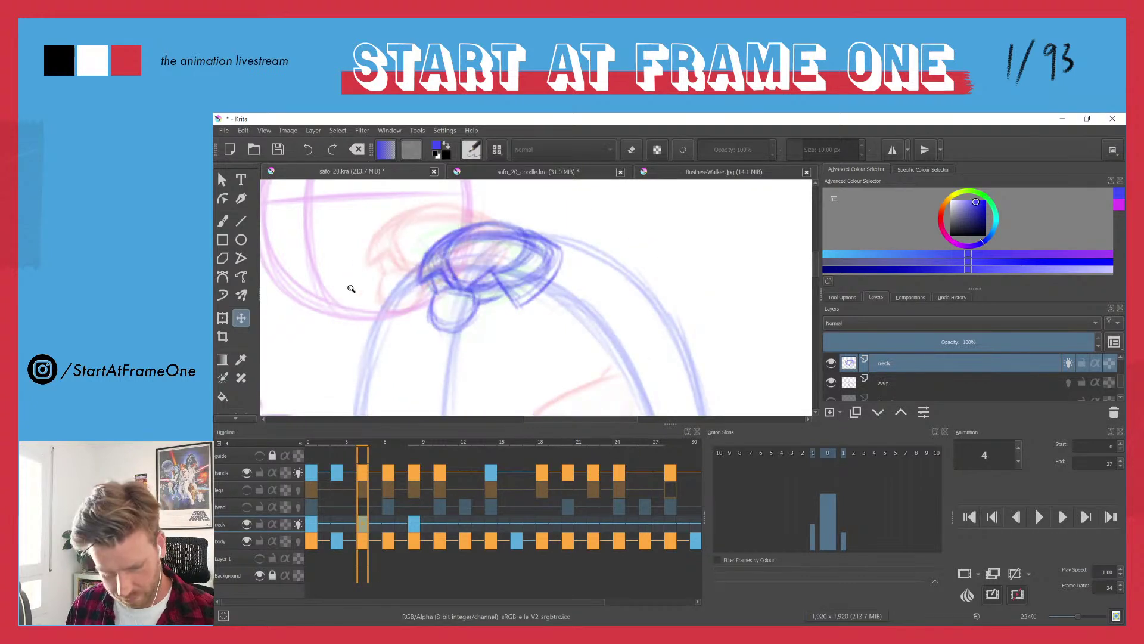
pyautogui.scroll(-3, 357, 310)
pyautogui.press(',')
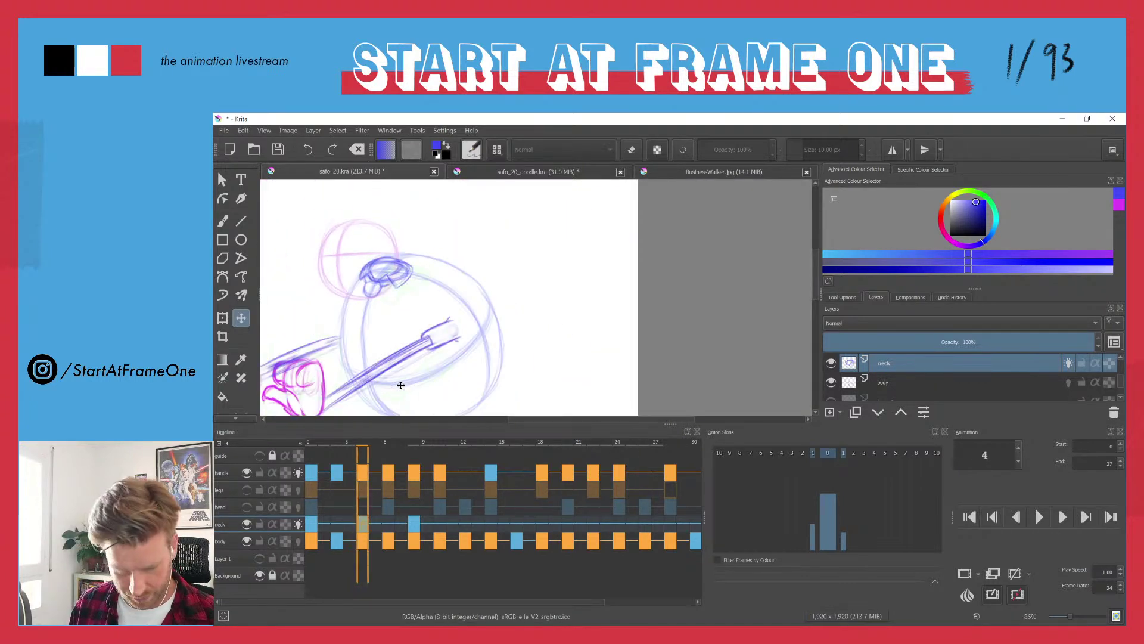
pyautogui.press('.')
pyautogui.press('Left')
pyautogui.press('Right')
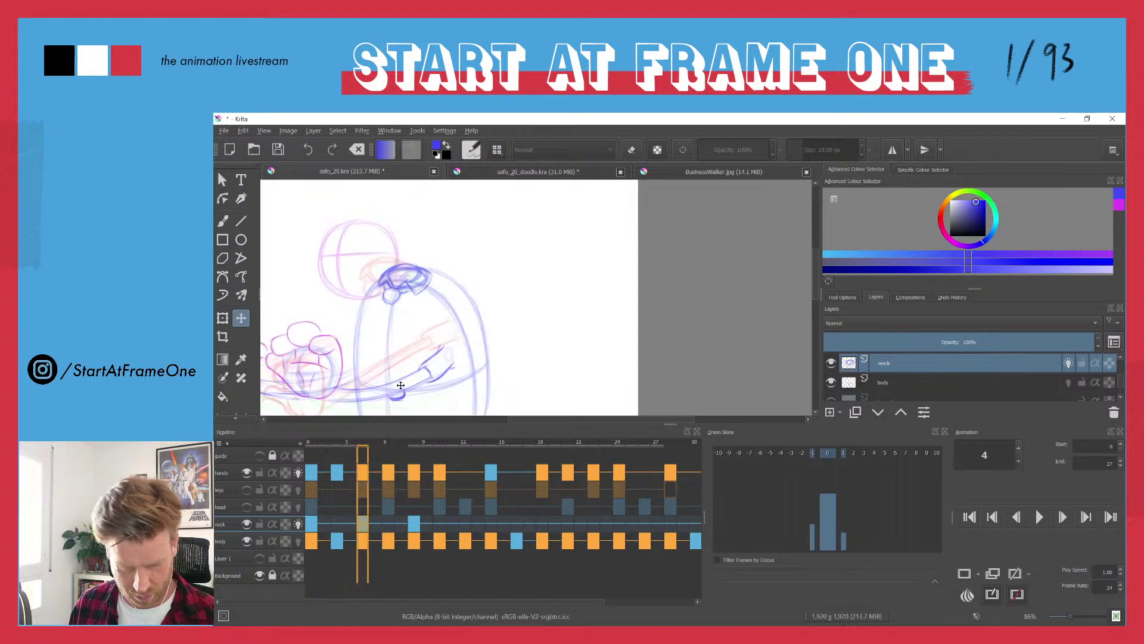
# - Move the old neck keyframe from frame 8 out to frame 35, beyond the run cycle, and return to frame 4
pyautogui.click(415, 526)
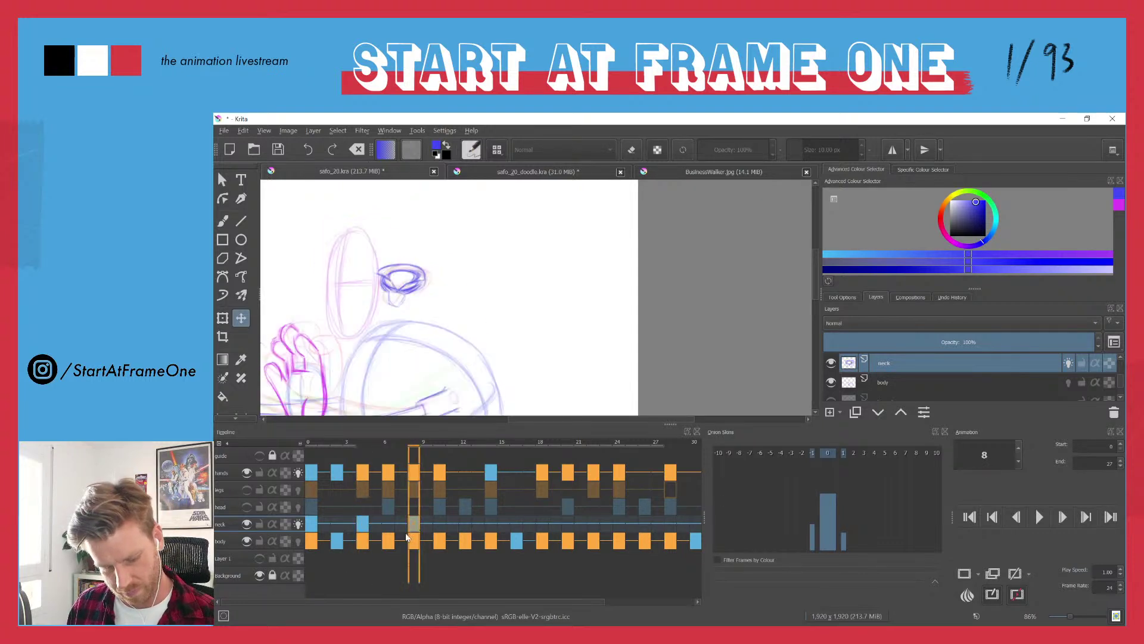
pyautogui.moveTo(362, 575); pyautogui.dragTo(391, 598)
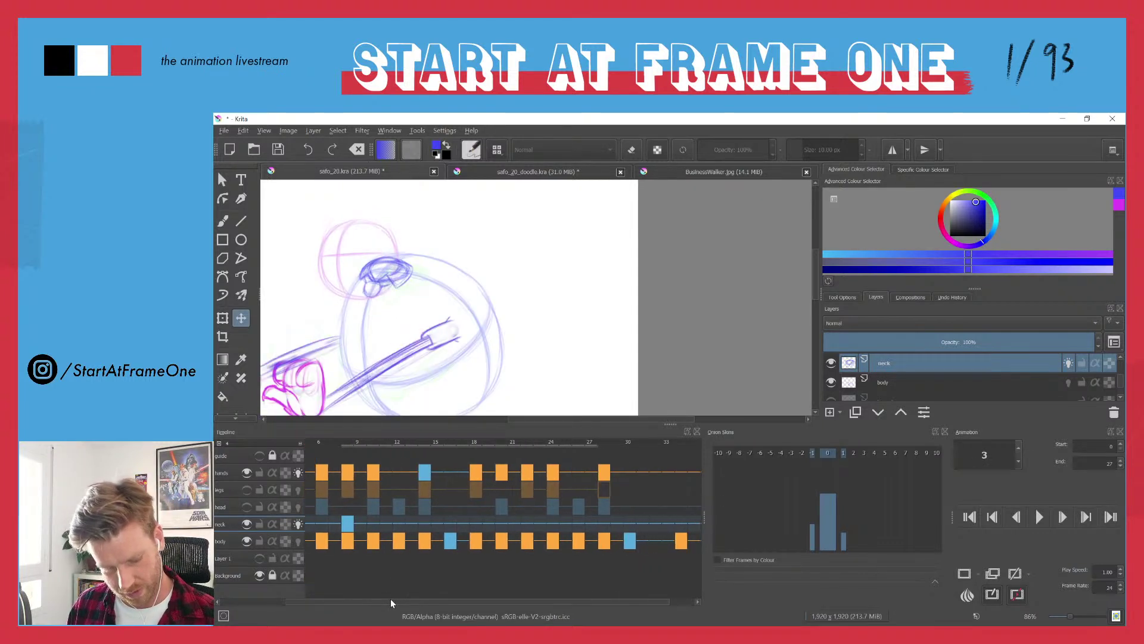
pyautogui.click(349, 529)
pyautogui.moveTo(369, 531); pyautogui.dragTo(689, 523)
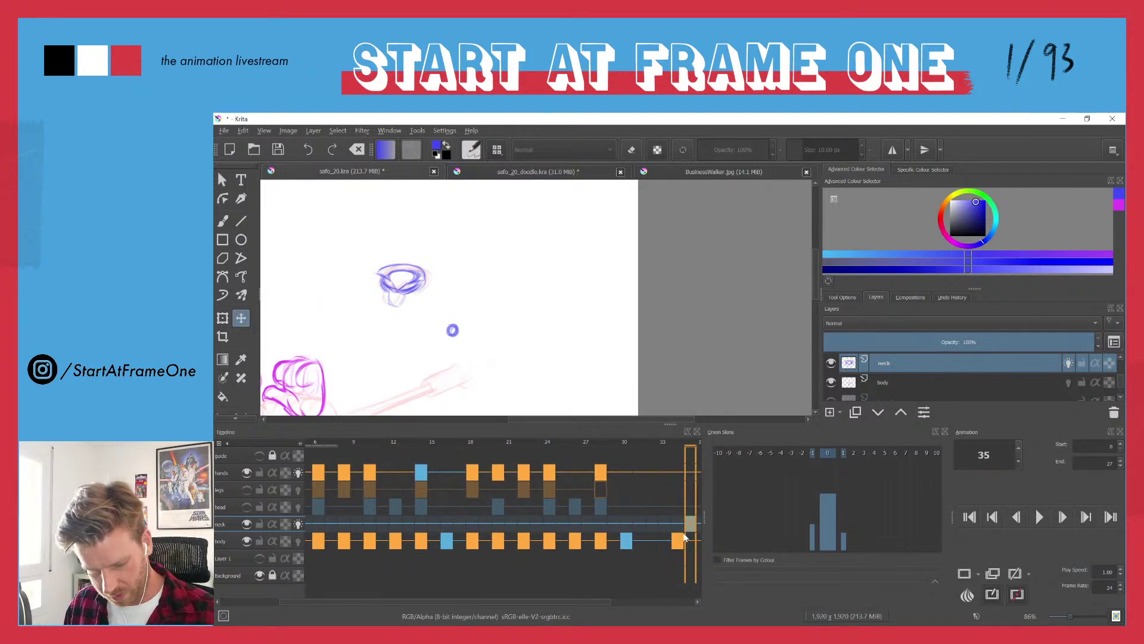
pyautogui.moveTo(334, 599); pyautogui.dragTo(268, 599)
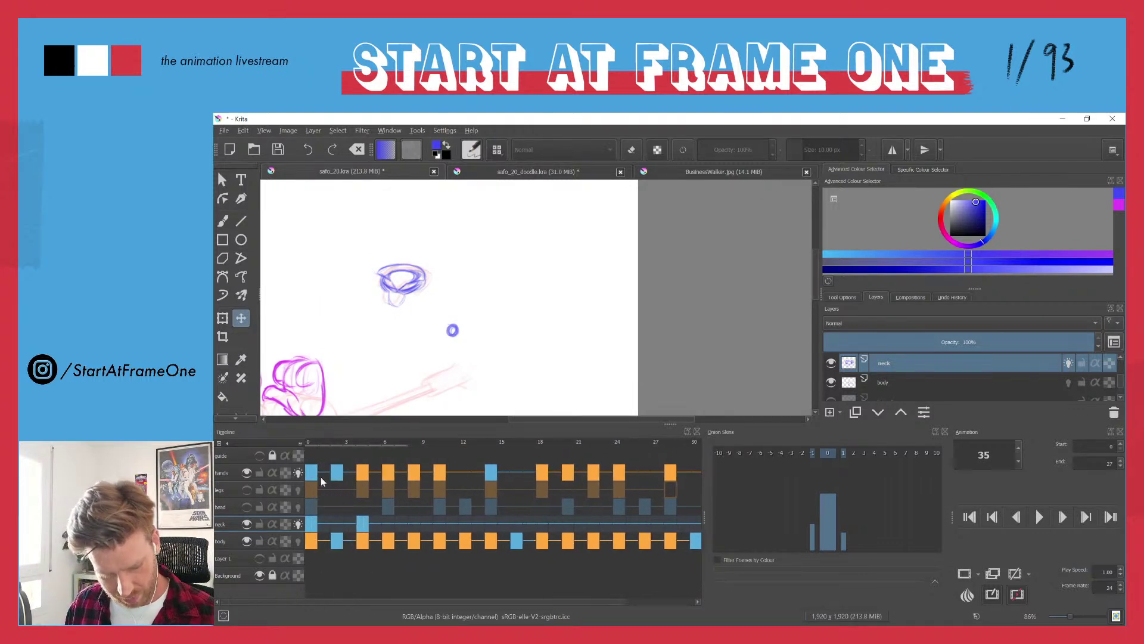
pyautogui.moveTo(310, 441); pyautogui.dragTo(363, 441)
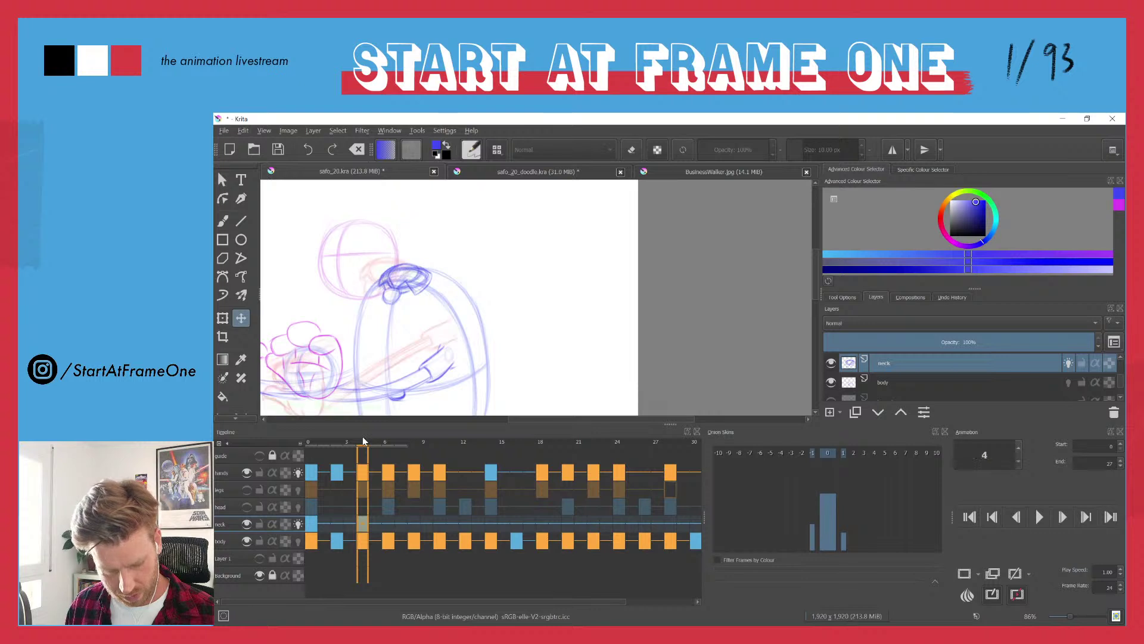
pyautogui.press('Right')
pyautogui.press('Right')
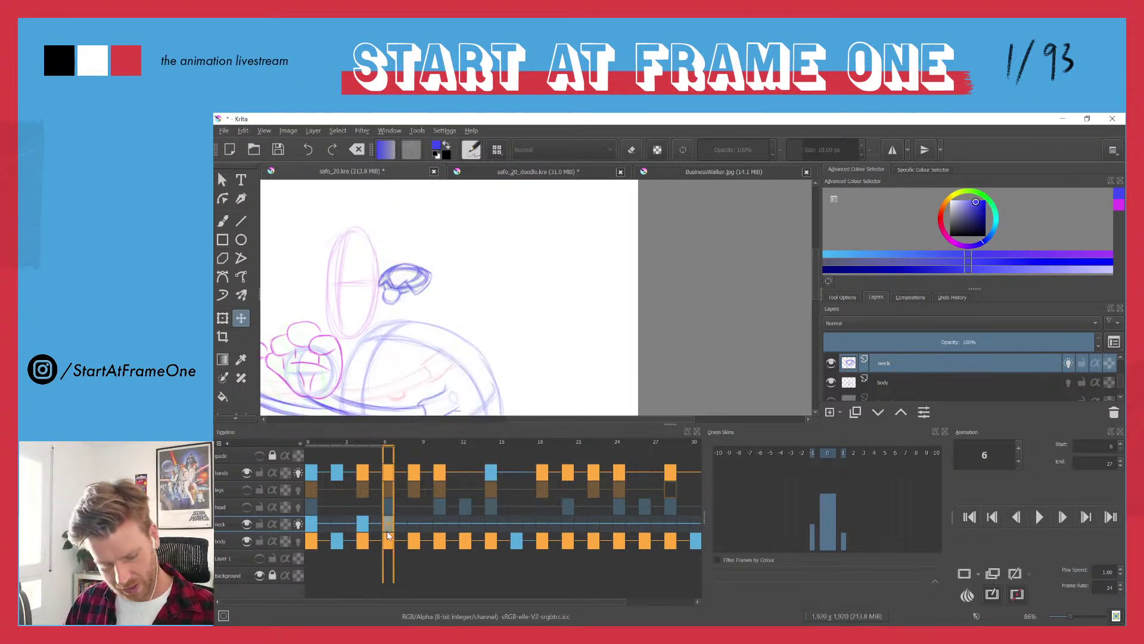
pyautogui.hotkey('ctrl', 't')
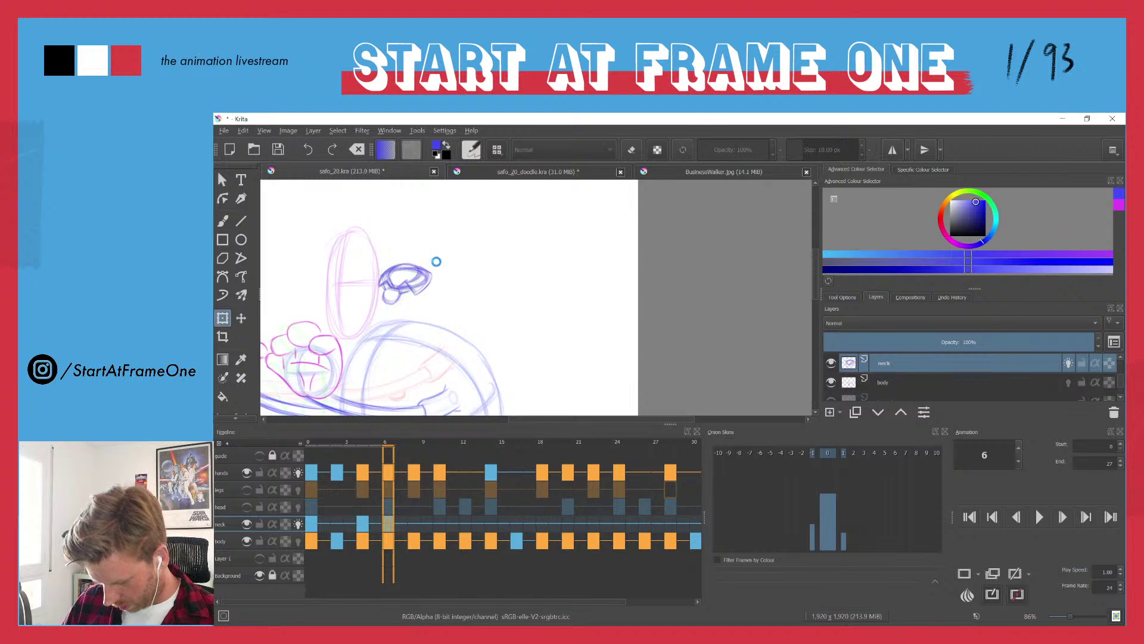
pyautogui.moveTo(387, 274); pyautogui.dragTo(371, 339)
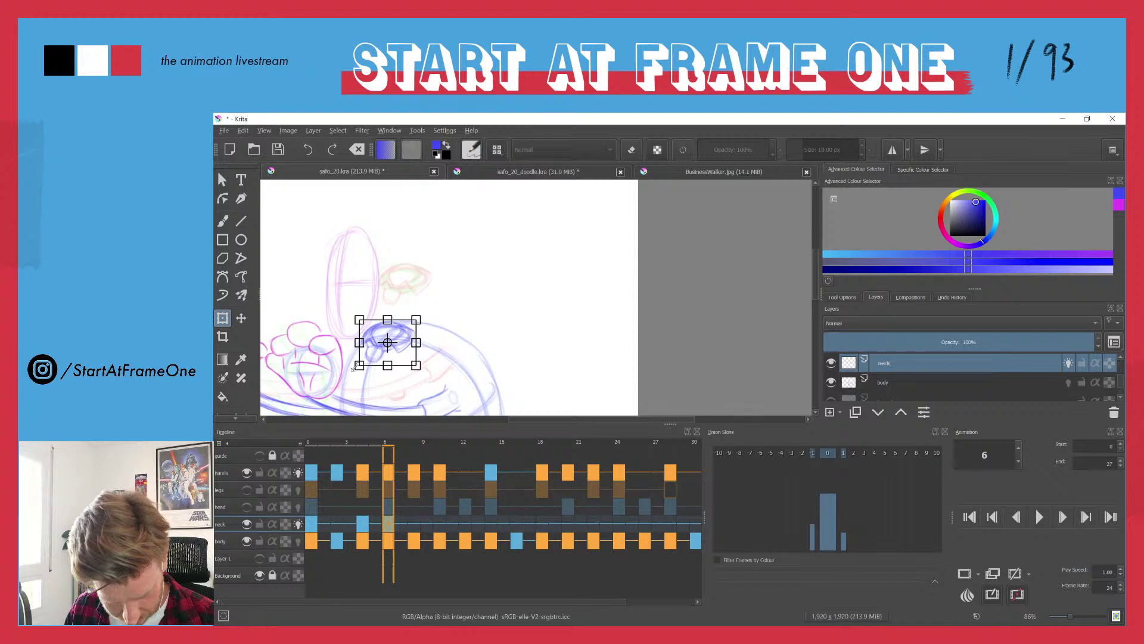
pyautogui.press('Return')
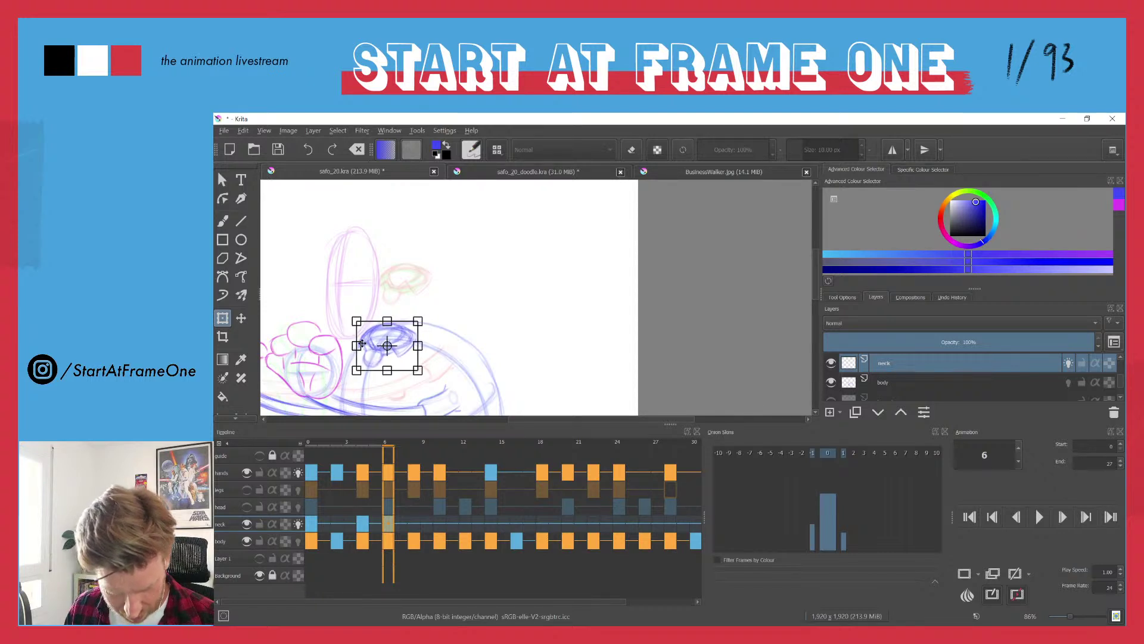
pyautogui.moveTo(382, 447)
pyautogui.mouseDown()
pyautogui.moveTo(327, 451)
pyautogui.moveTo(387, 434)
pyautogui.mouseUp()
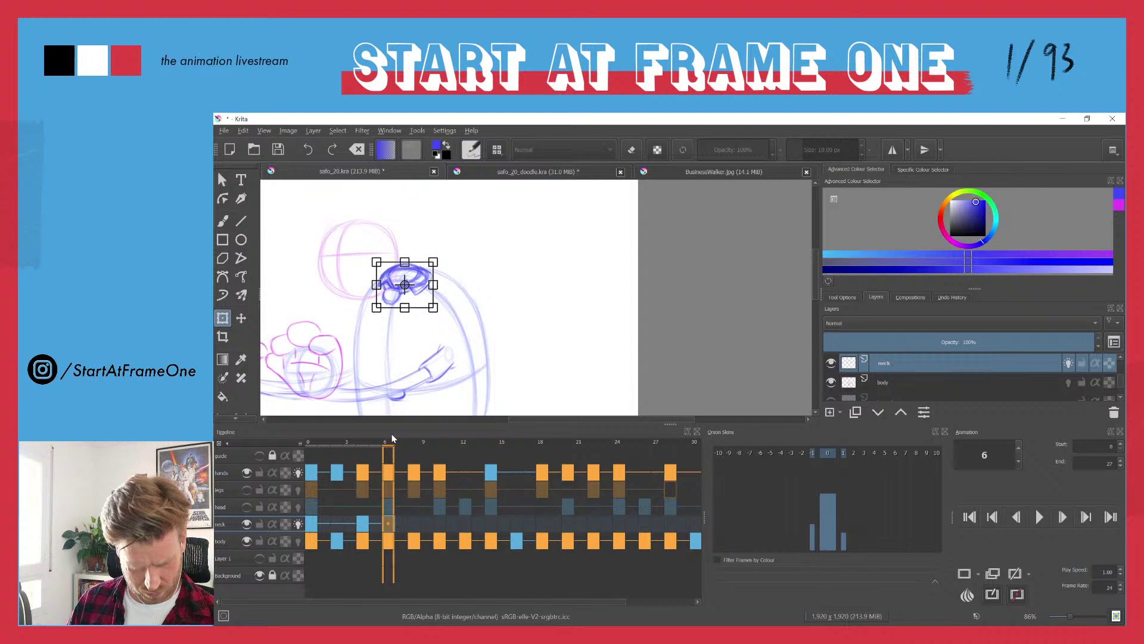
pyautogui.press('Return')
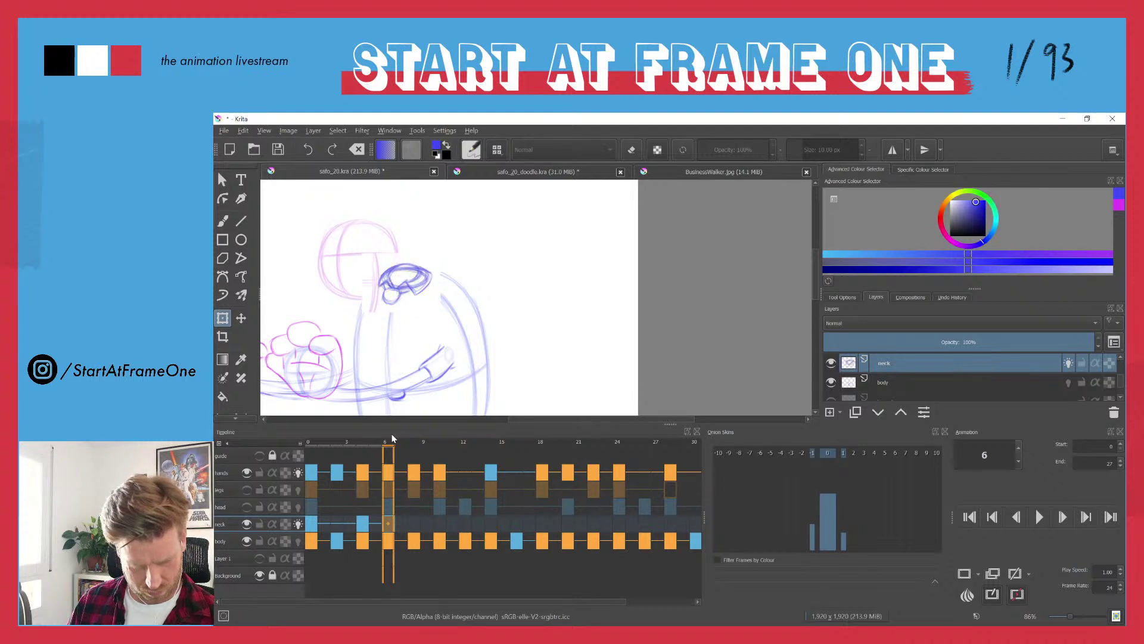
# - Copy the frame 4 neck drawing to frame 6 and move the collar down onto the lowered body
pyautogui.click(362, 444)
pyautogui.click(383, 522)
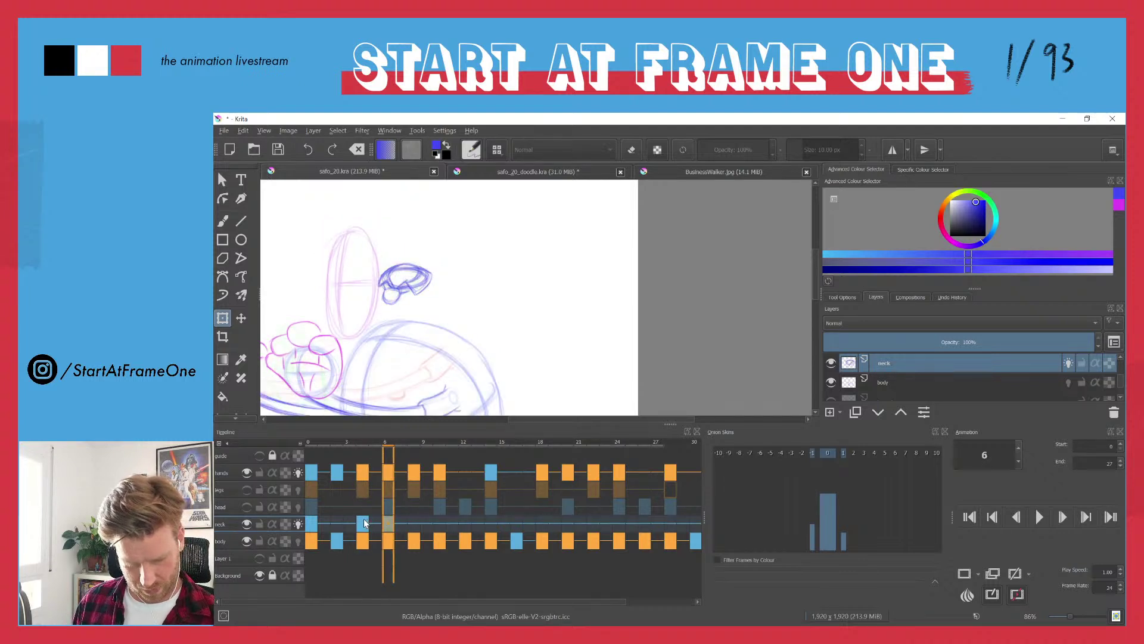
pyautogui.press('t')
pyautogui.moveTo(385, 276); pyautogui.dragTo(368, 336)
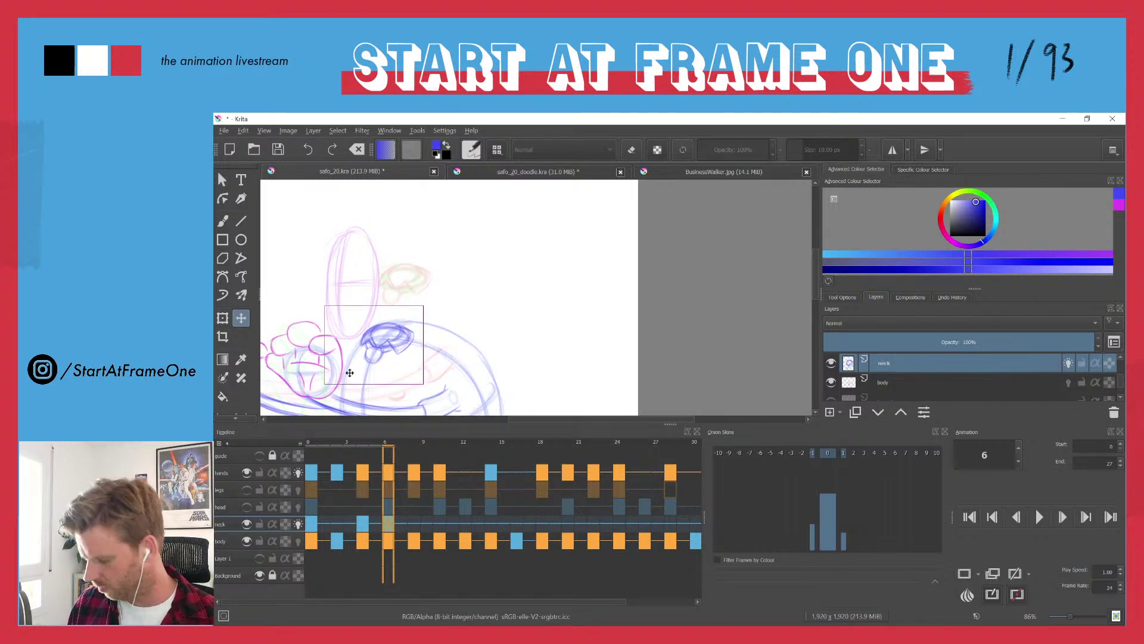
# - Flip through frames 5 to 10 to check the collar's position against the body
pyautogui.press('Left')
pyautogui.press('Right')
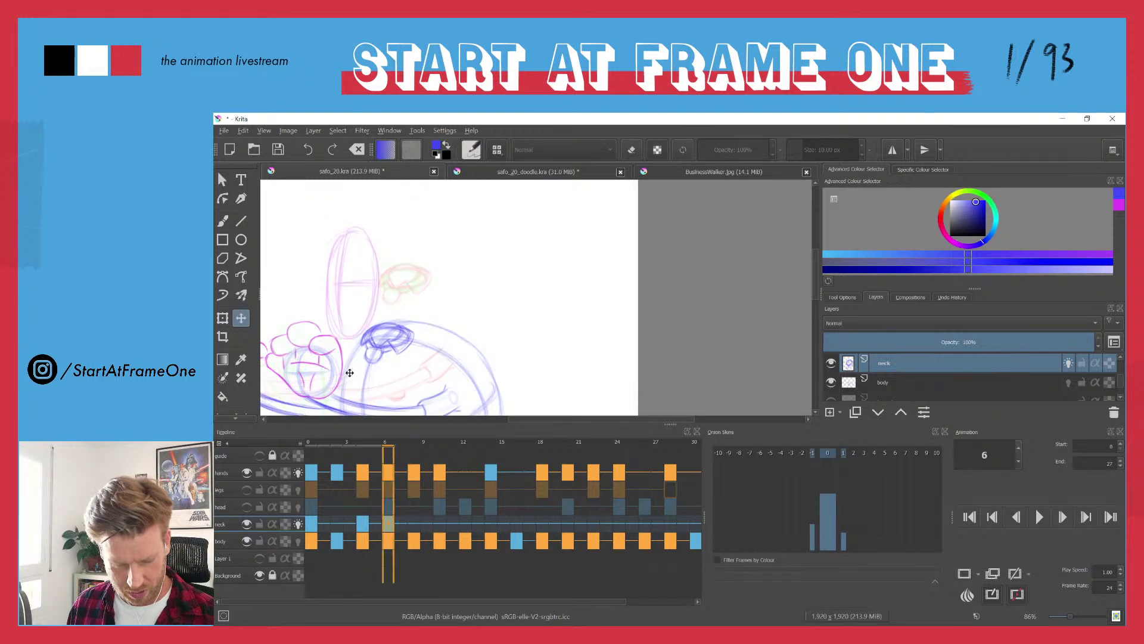
pyautogui.press('Right')
pyautogui.press('Right')
pyautogui.press('Right')
pyautogui.press('Right')
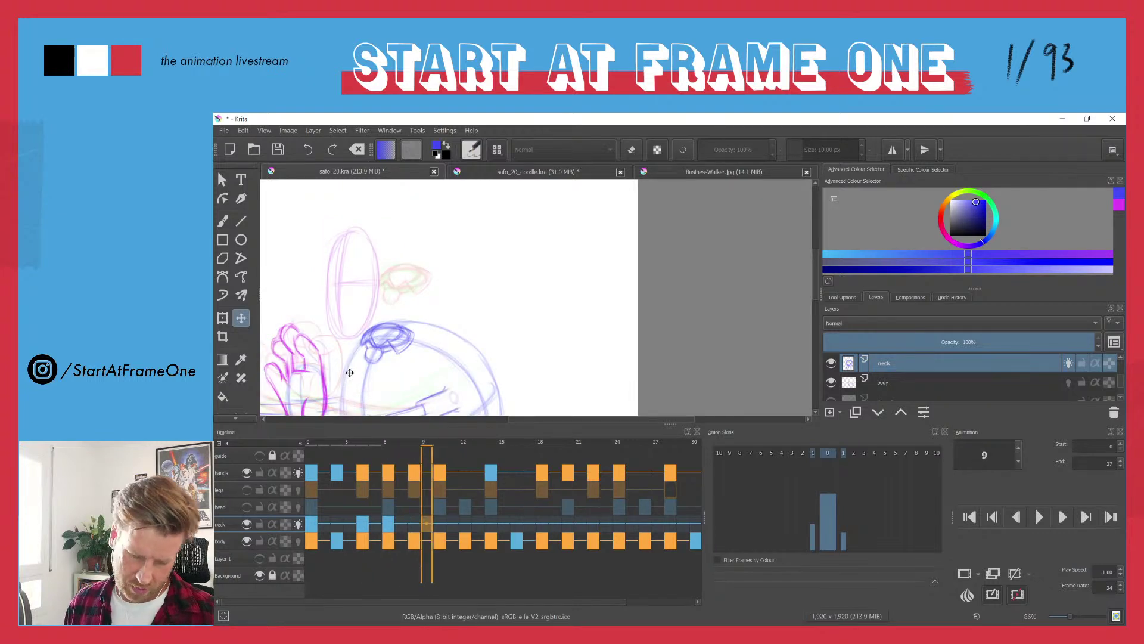
pyautogui.press('Left')
pyautogui.press('Right')
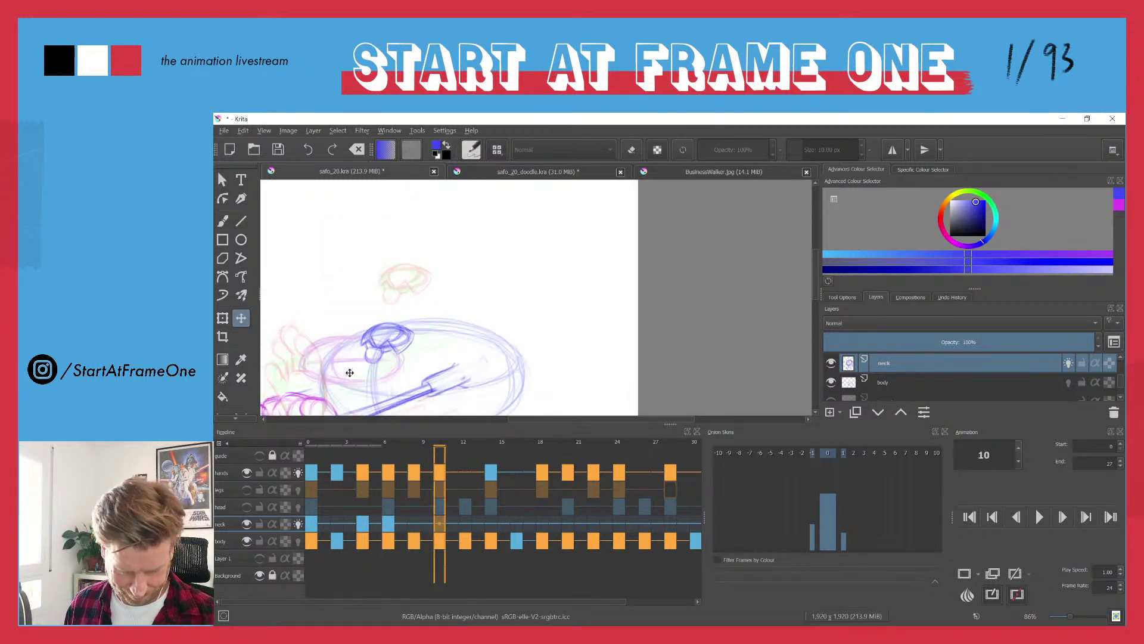
# - Create the neck drawing for frame 10 by moving the collar and tie knot onto the squashed body and stretching them wider
pyautogui.moveTo(439, 529)
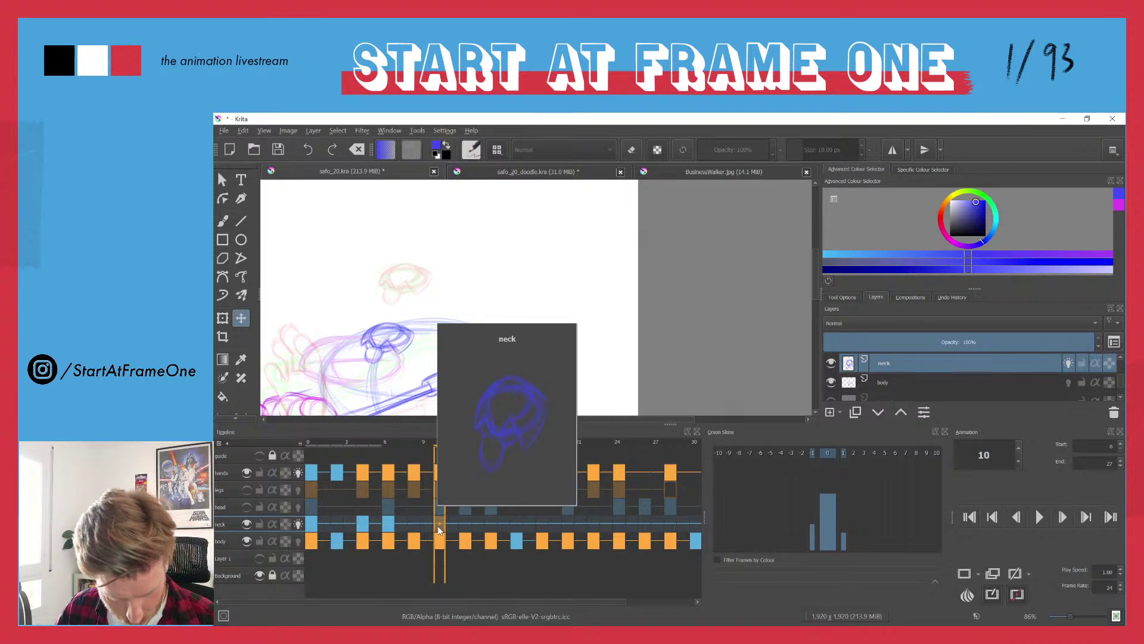
pyautogui.press('Left')
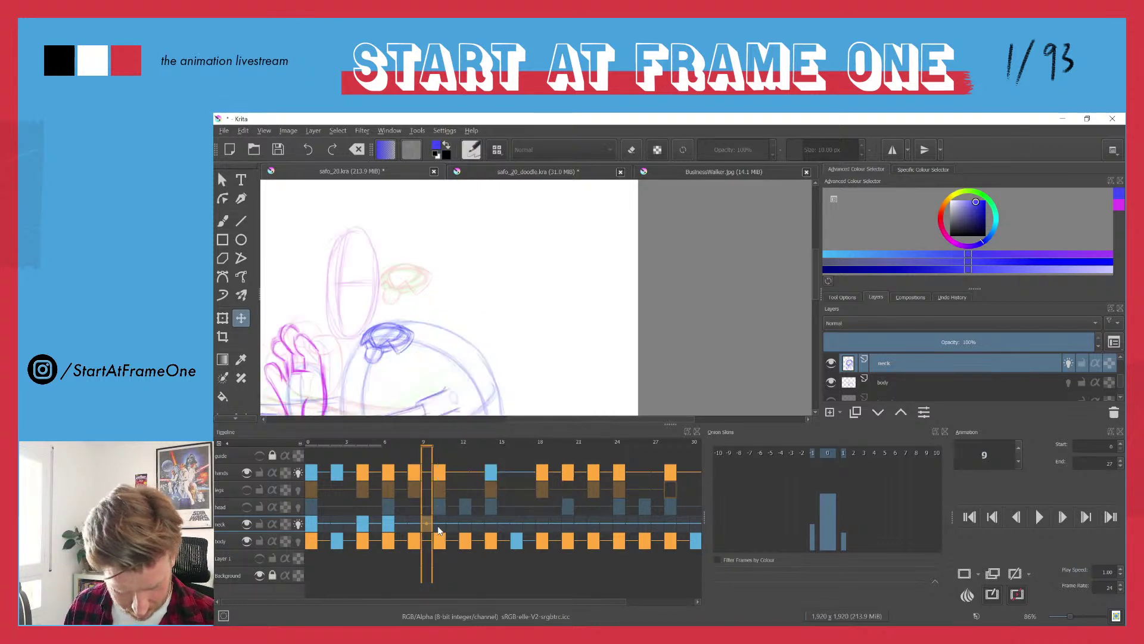
pyautogui.press('Right')
pyautogui.press('Left')
pyautogui.press('Right')
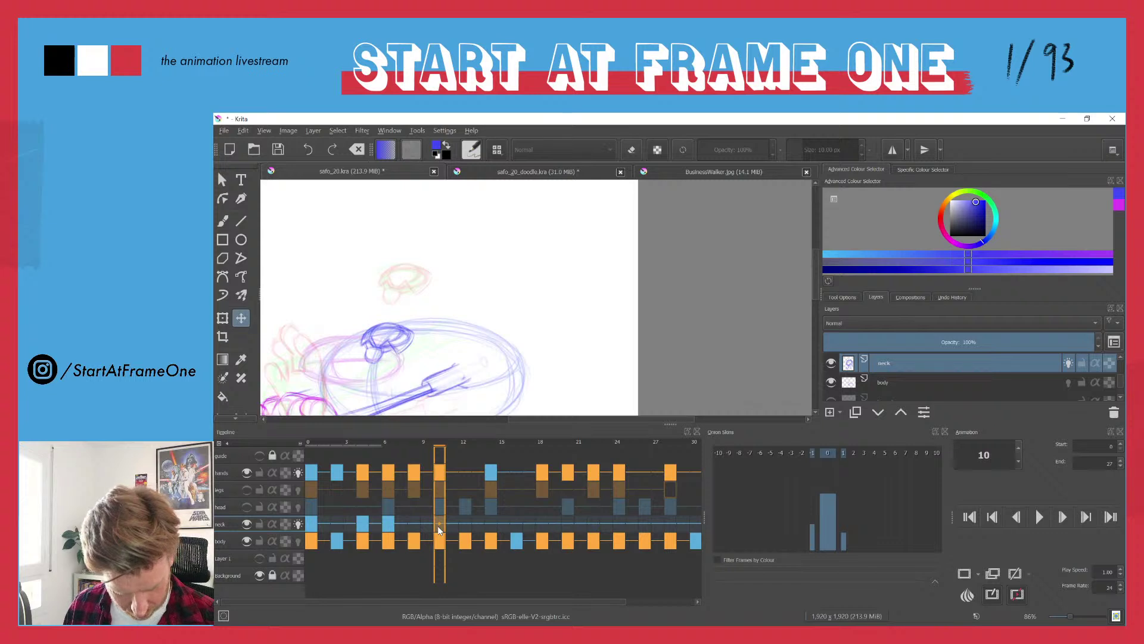
pyautogui.hotkey('ctrl', 't')
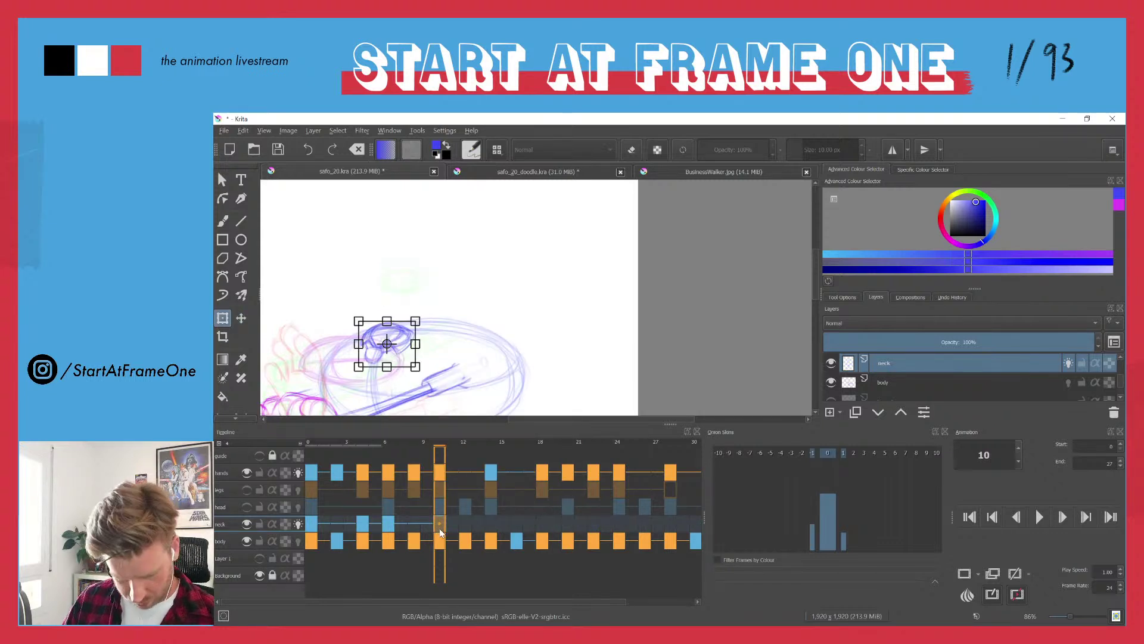
pyautogui.moveTo(368, 344); pyautogui.dragTo(427, 336)
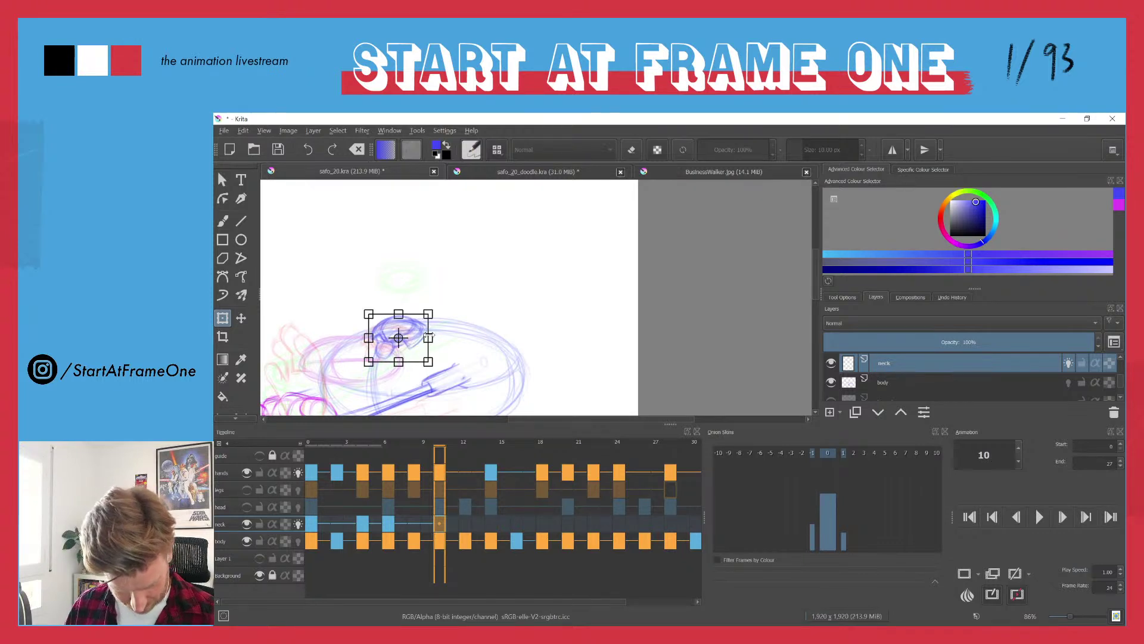
pyautogui.moveTo(428, 337)
pyautogui.mouseDown()
pyautogui.moveTo(445, 337)
pyautogui.moveTo(379, 331)
pyautogui.mouseUp()
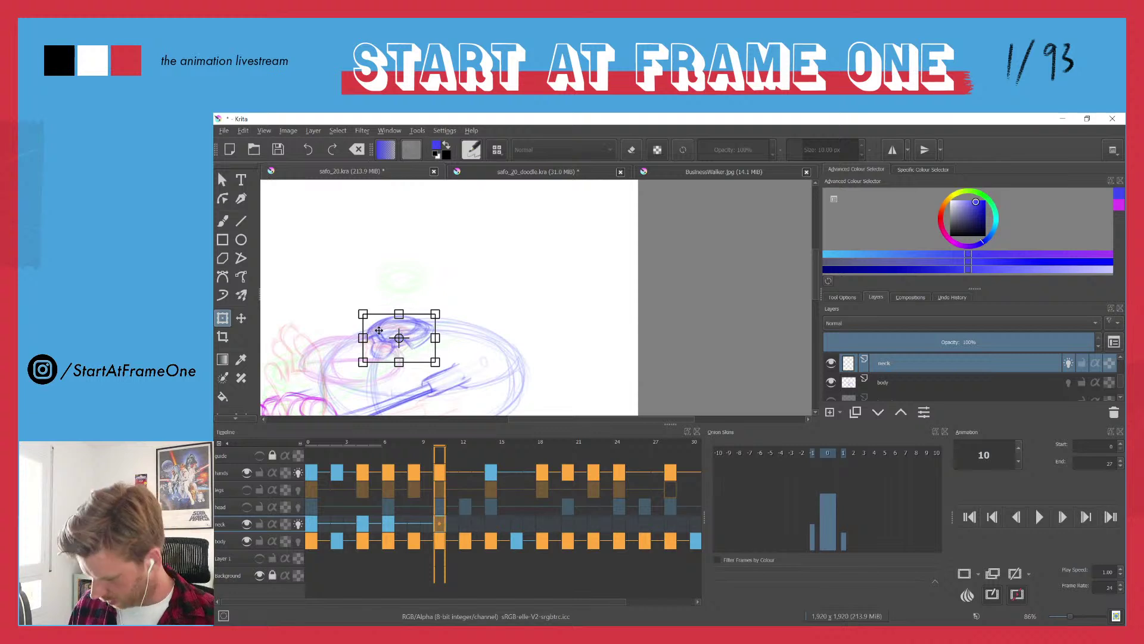
pyautogui.press('Return')
# - Flip through frames 9 to 14 to check how the collar follows the body
pyautogui.press('Left')
pyautogui.press('Right')
pyautogui.press('Right')
pyautogui.press('Right')
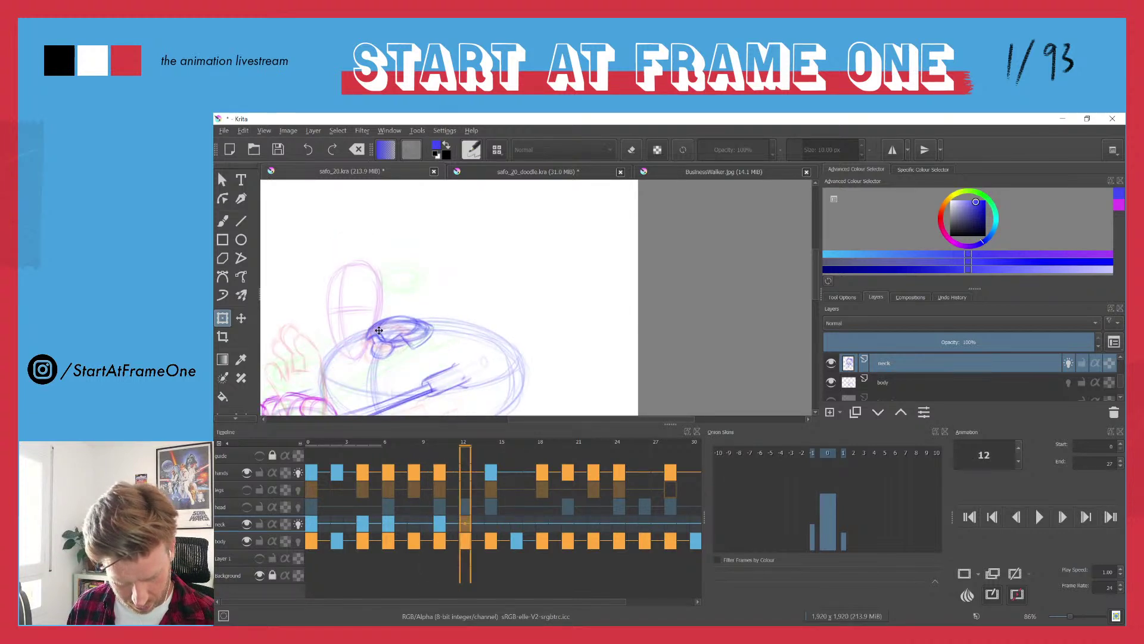
pyautogui.press('Left')
pyautogui.press('Right')
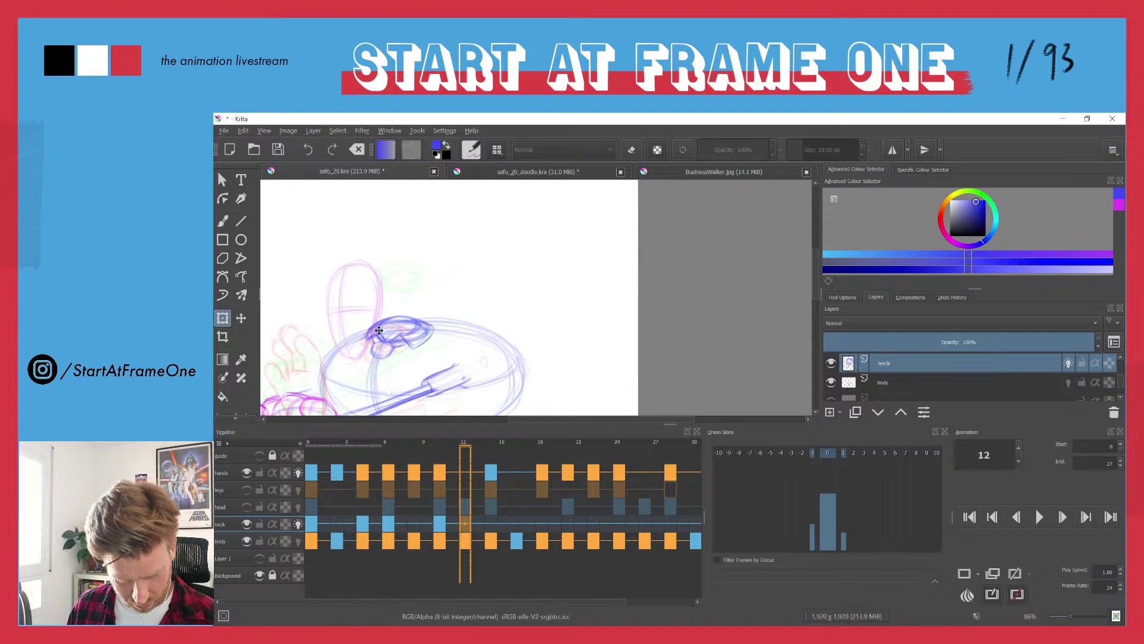
pyautogui.press('Right')
pyautogui.press('Right')
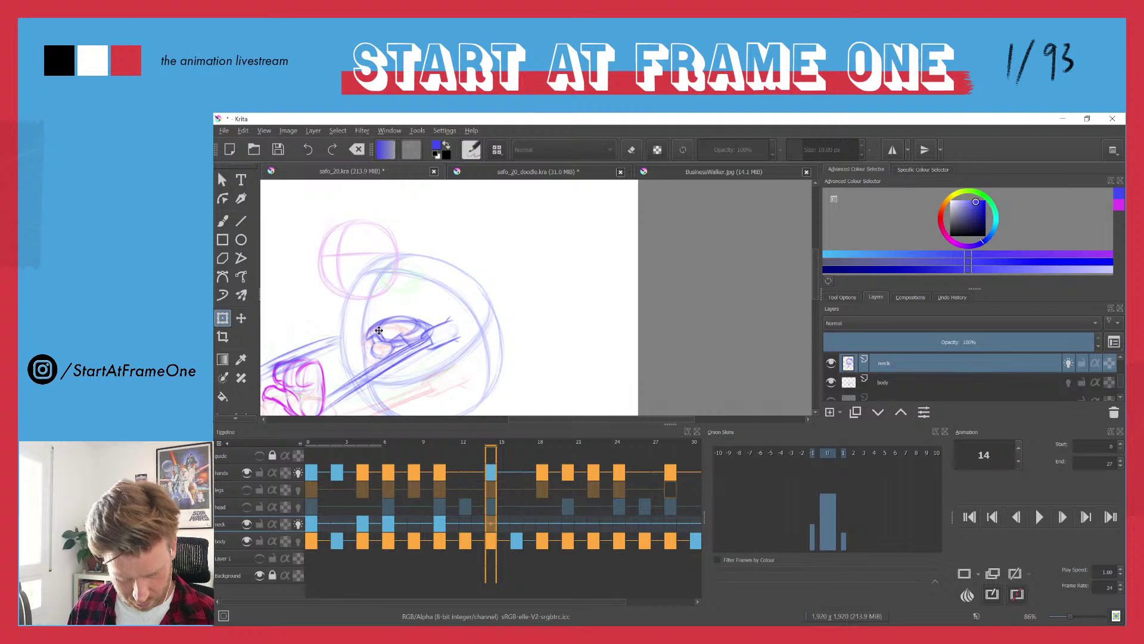
# - Copy the neck drawing from frame 0 to frame 14
pyautogui.click(310, 443)
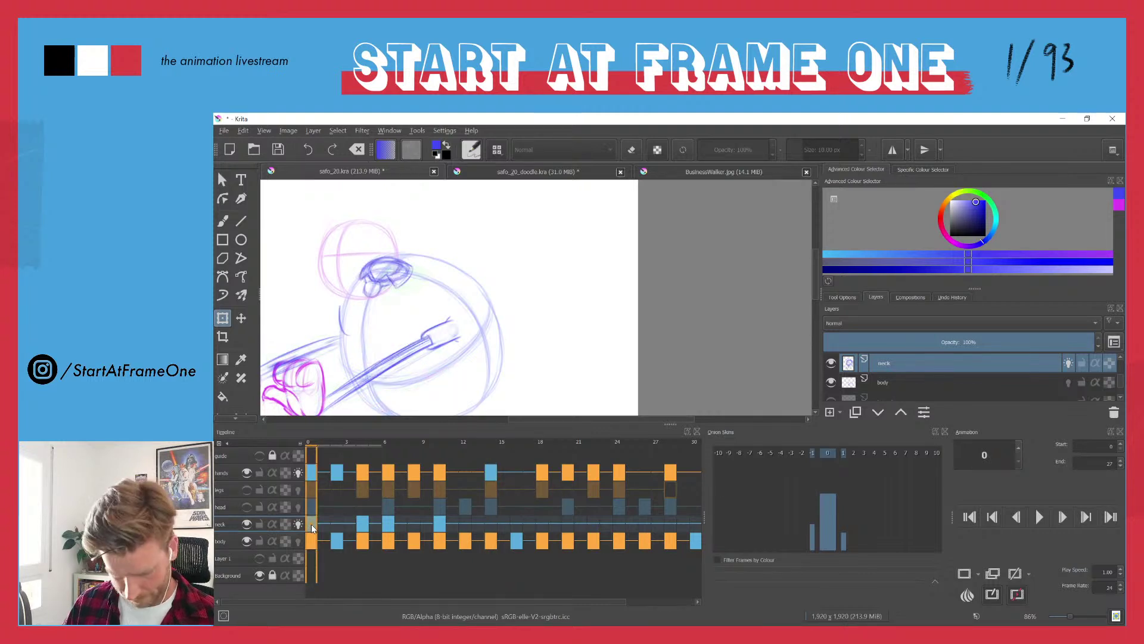
pyautogui.moveTo(418, 445); pyautogui.dragTo(487, 439)
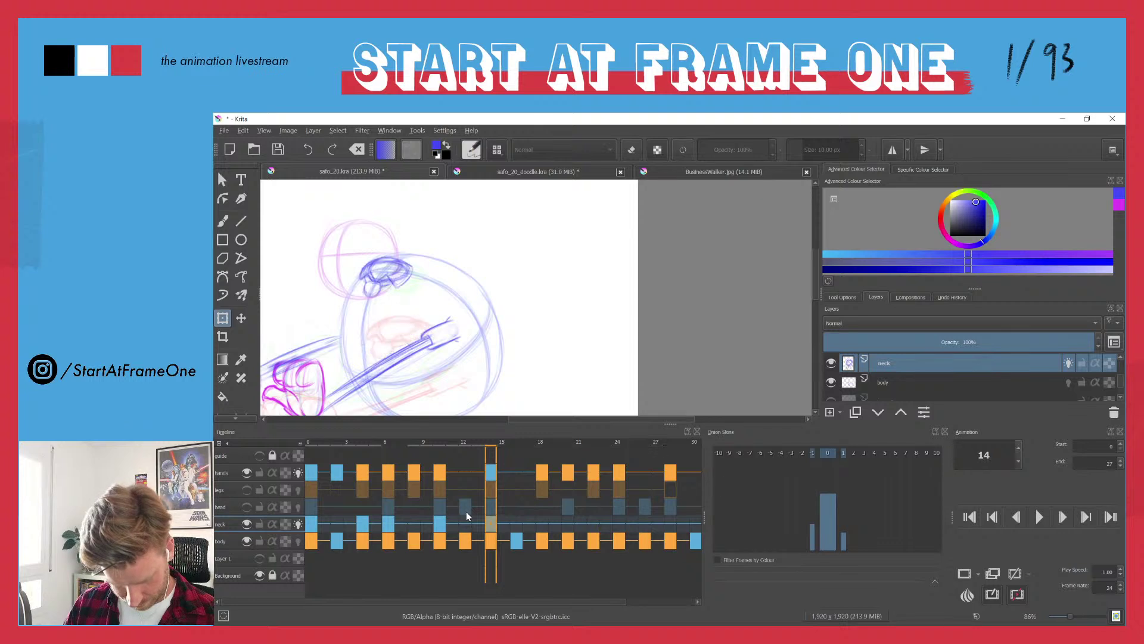
# - Copy the neck keyframes from frames 4 to 14 and paste them starting at frame 18
pyautogui.moveTo(429, 442); pyautogui.dragTo(491, 452)
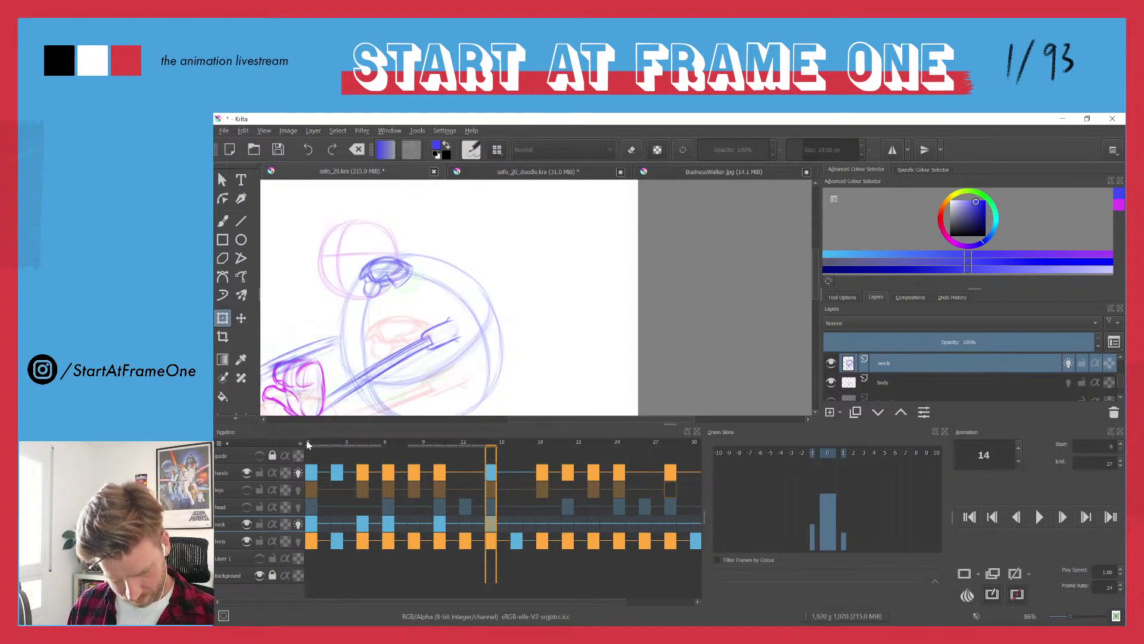
pyautogui.moveTo(308, 444); pyautogui.dragTo(494, 441)
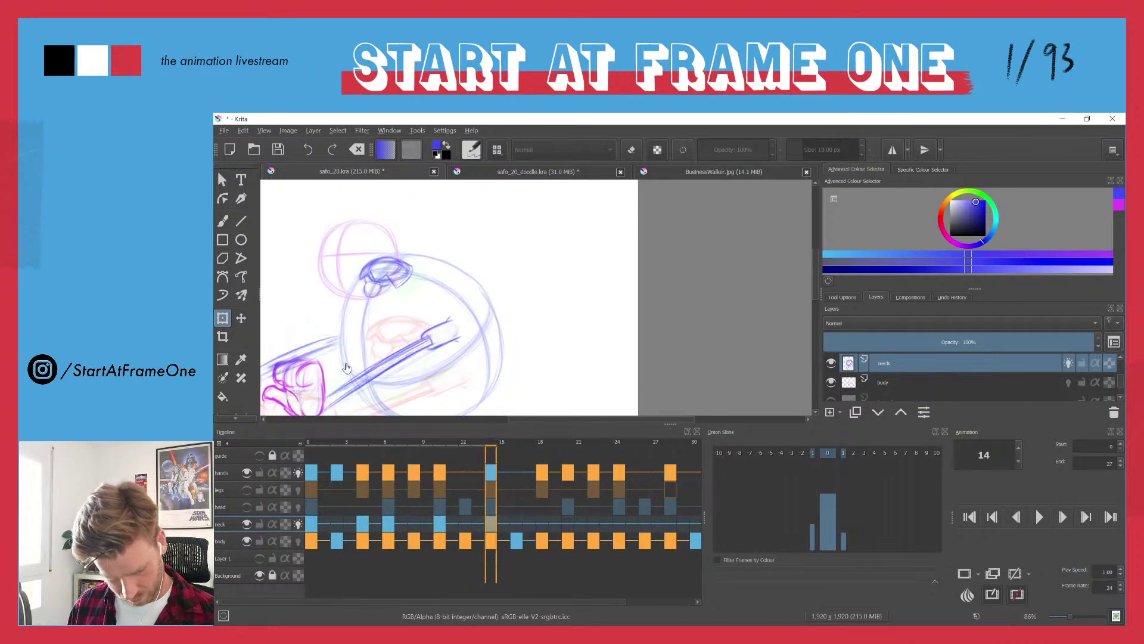
pyautogui.click(334, 441)
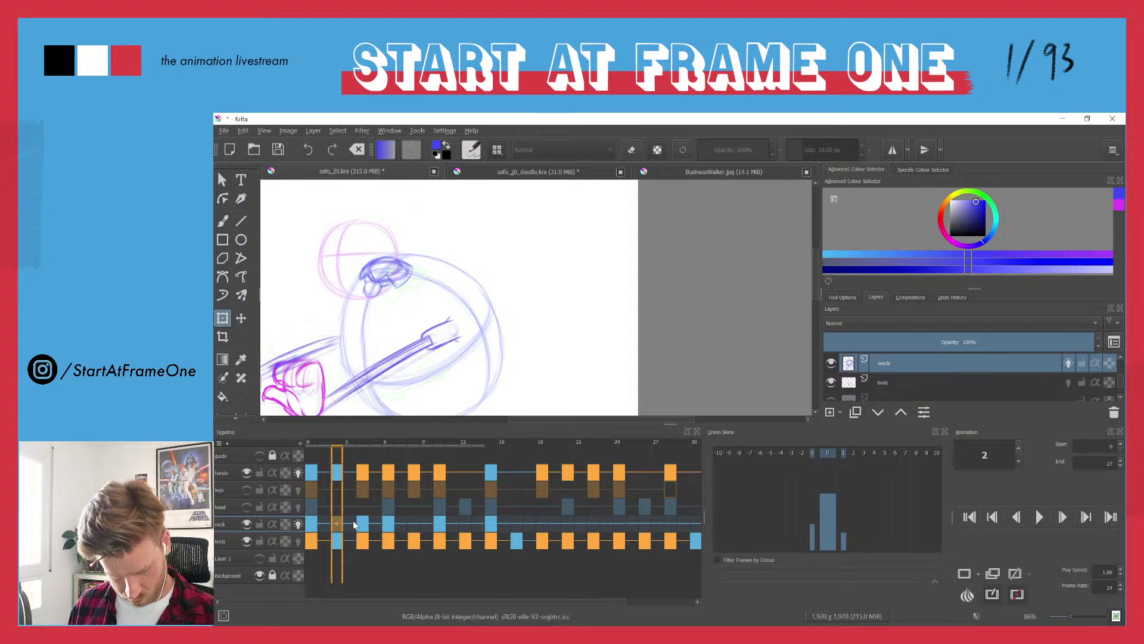
pyautogui.moveTo(336, 444)
pyautogui.mouseDown()
pyautogui.moveTo(311, 444)
pyautogui.moveTo(540, 451)
pyautogui.mouseUp()
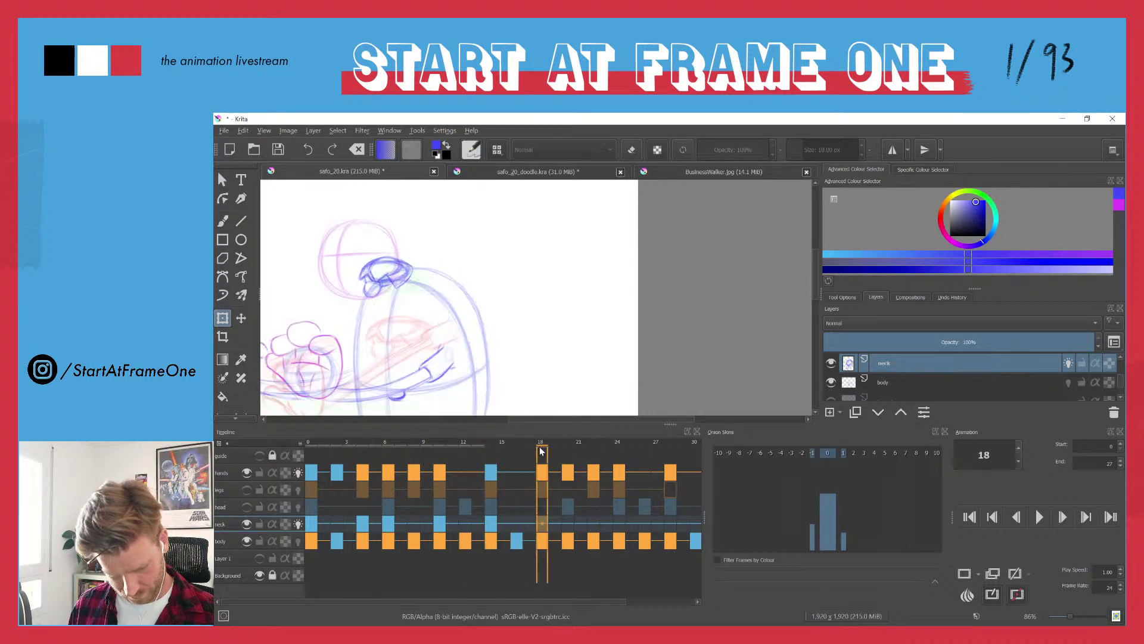
pyautogui.click(361, 444)
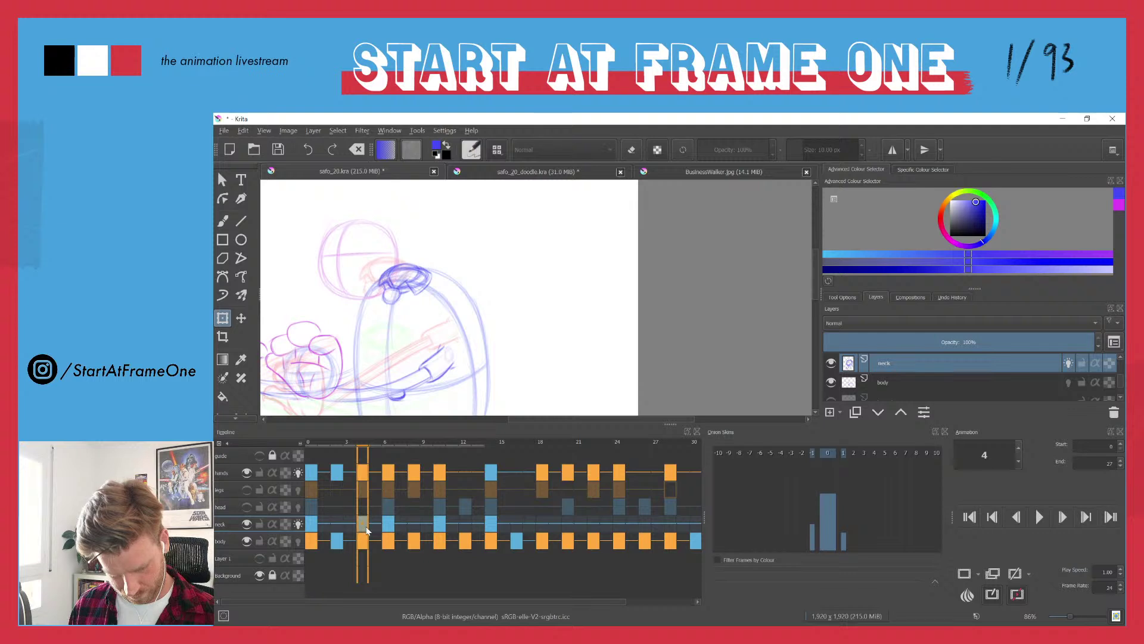
pyautogui.click(492, 528)
pyautogui.click(364, 525)
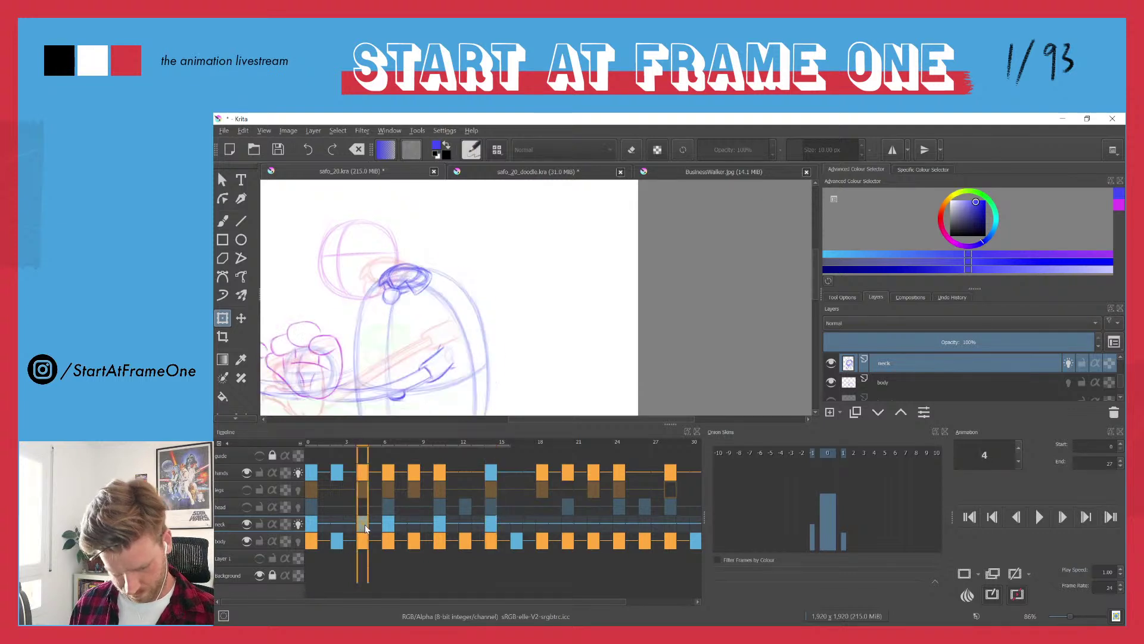
pyautogui.keyDown('shift'); pyautogui.click(487, 524); pyautogui.keyUp('shift')
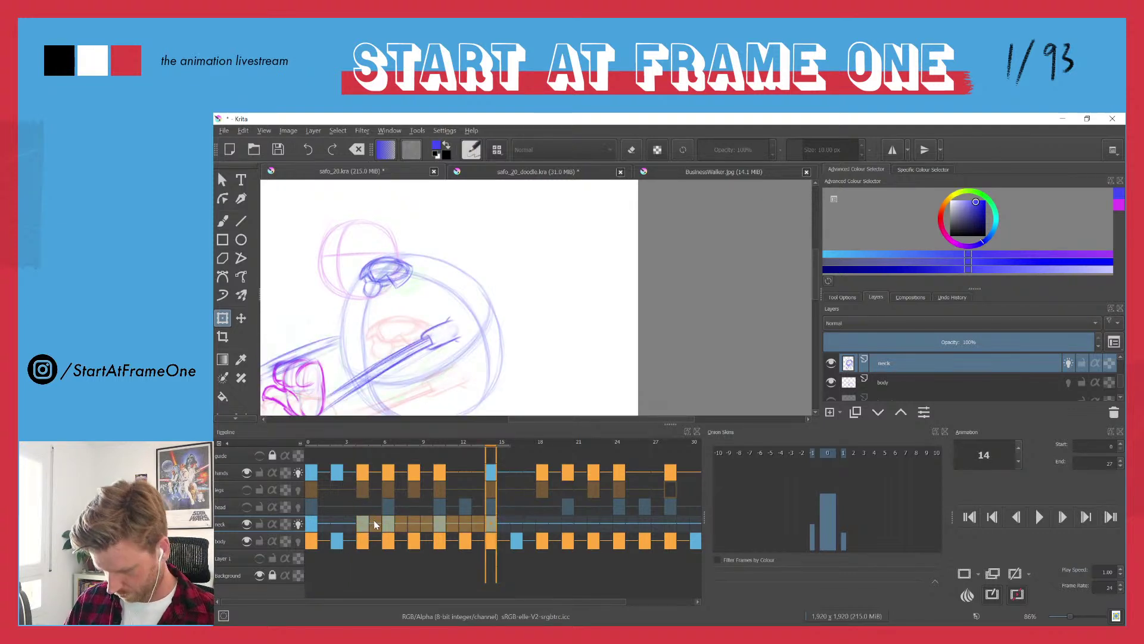
pyautogui.moveTo(501, 442); pyautogui.dragTo(548, 438)
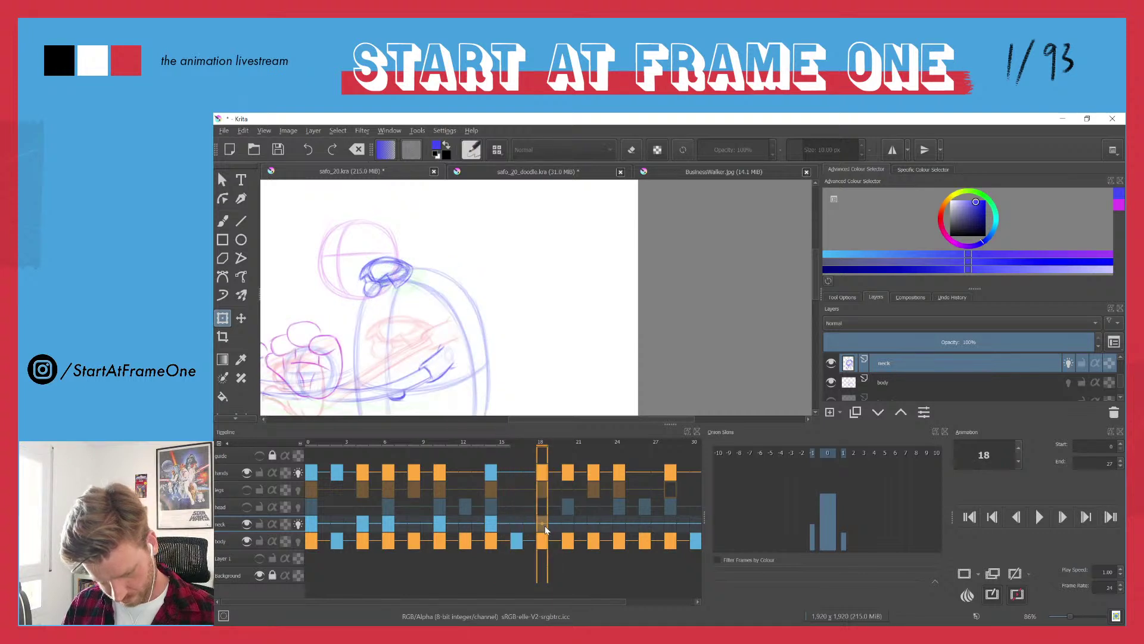
pyautogui.hotkey('ctrl', 'v')
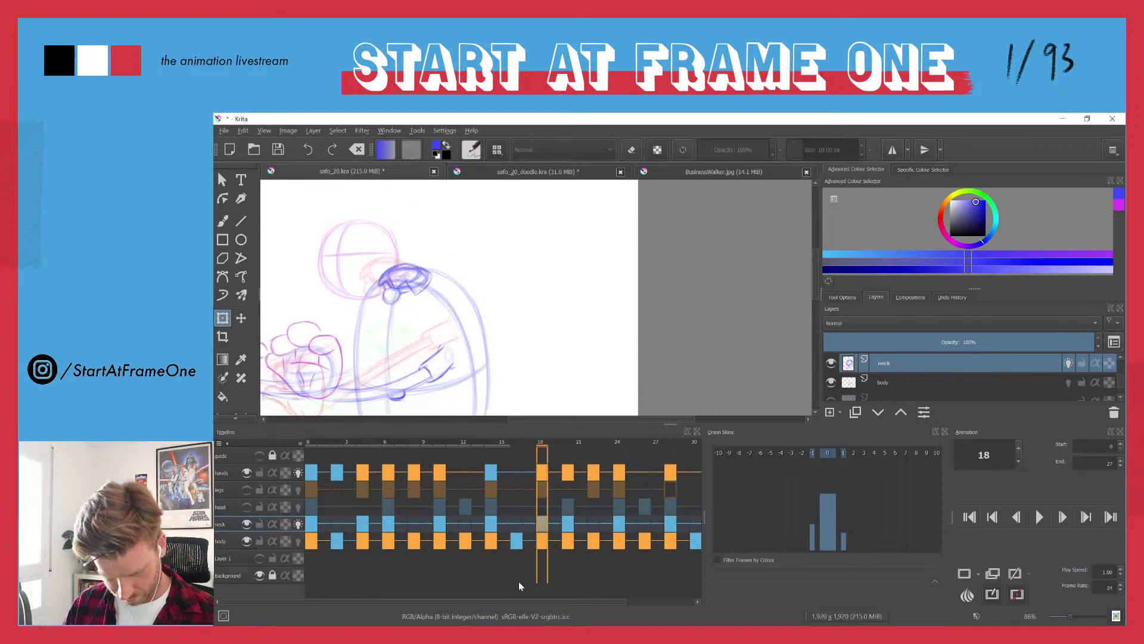
# - Play back the loop from frame 0, and make the head and legs layers visible
pyautogui.click(309, 442)
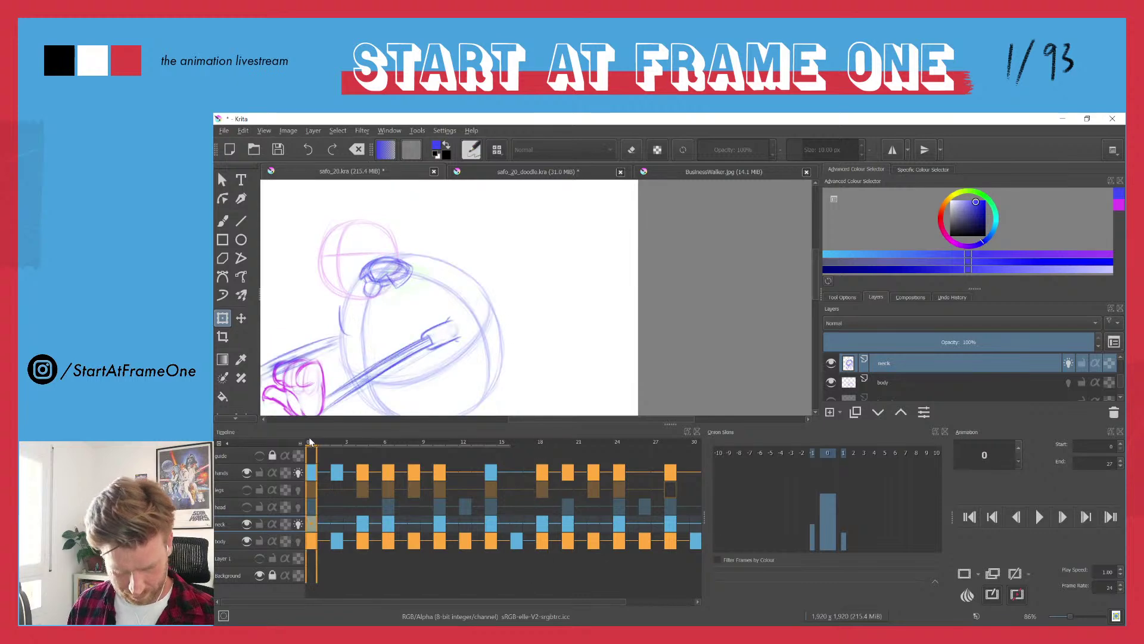
pyautogui.press('space')
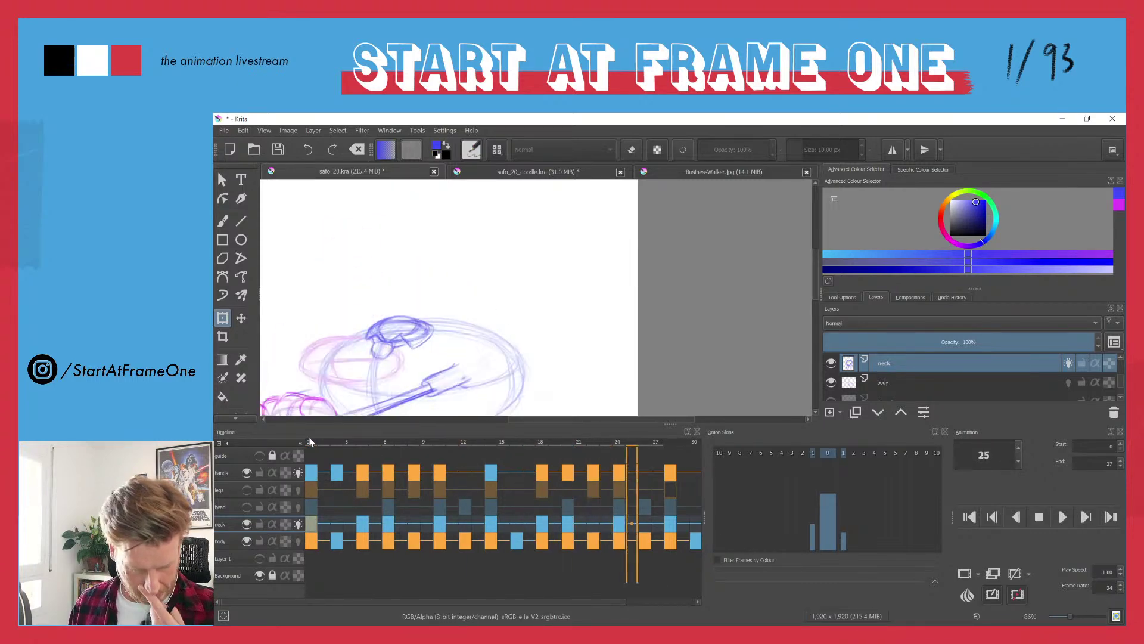
pyautogui.press('space')
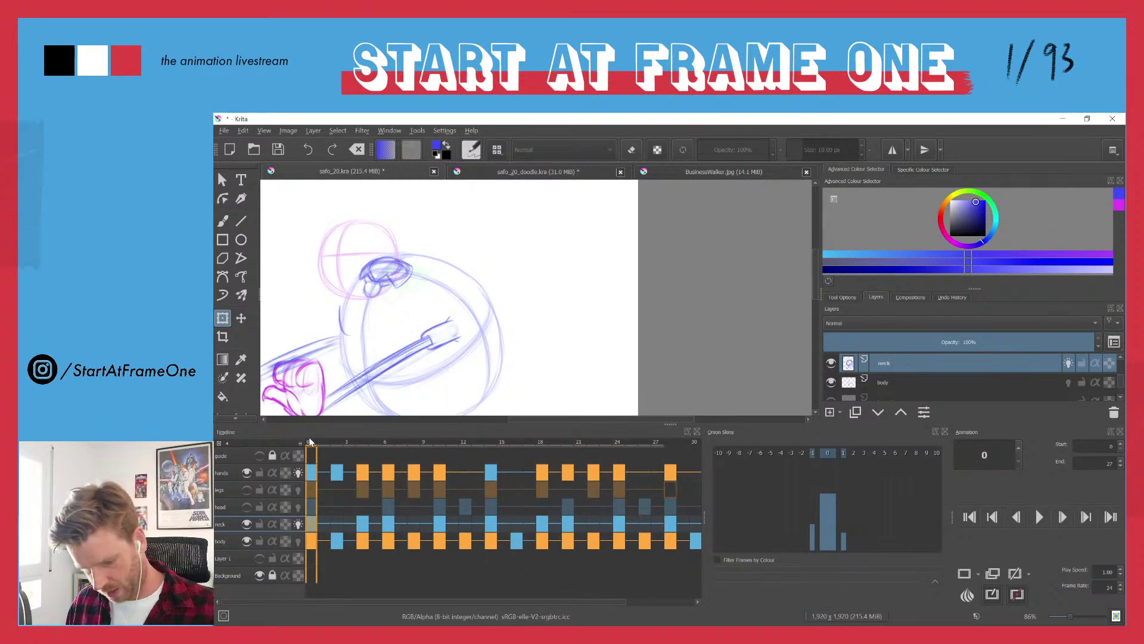
pyautogui.click(247, 507)
pyautogui.click(247, 489)
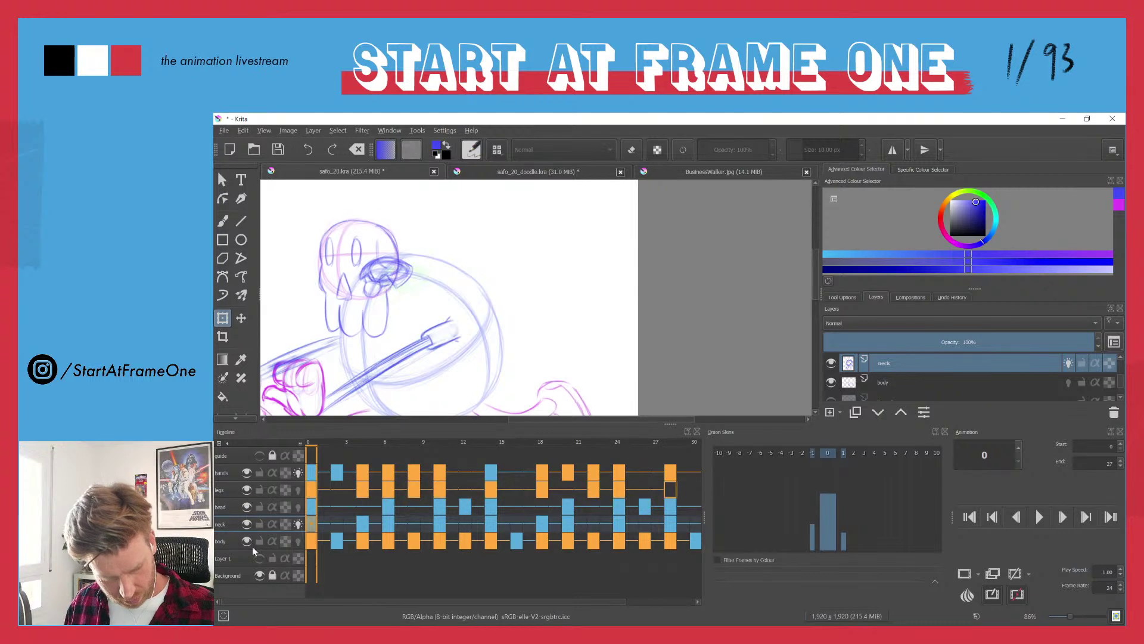
pyautogui.moveTo(327, 305); pyautogui.dragTo(437, 313)
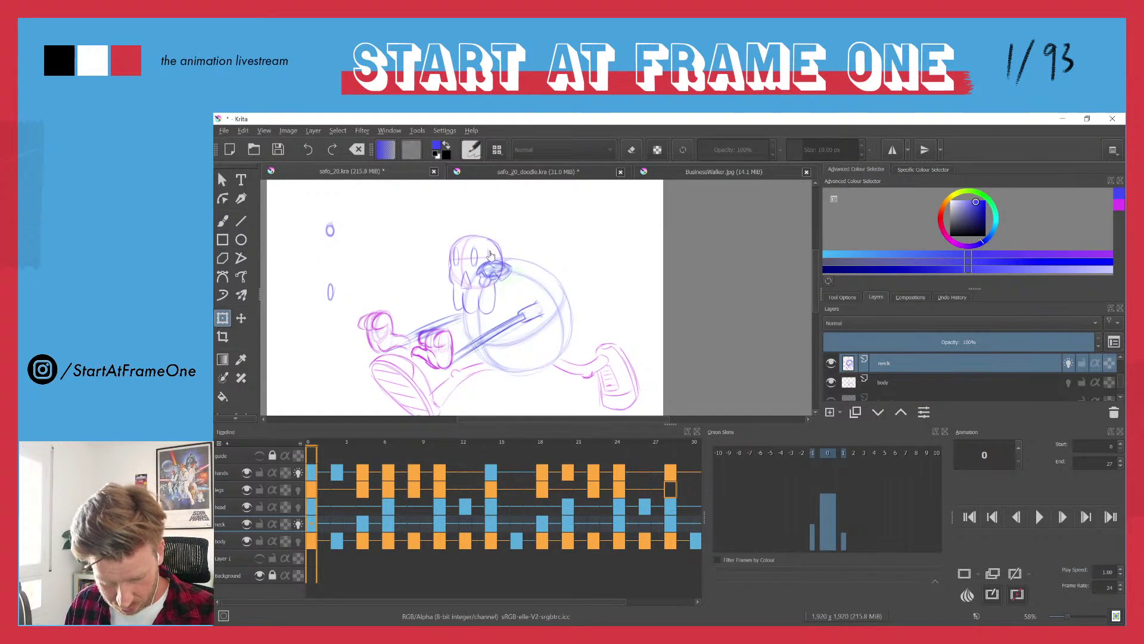
# - Play the loop and scrub repeatedly through frames 0 to 14 to examine how the neck moves with the whole character
pyautogui.press('space')
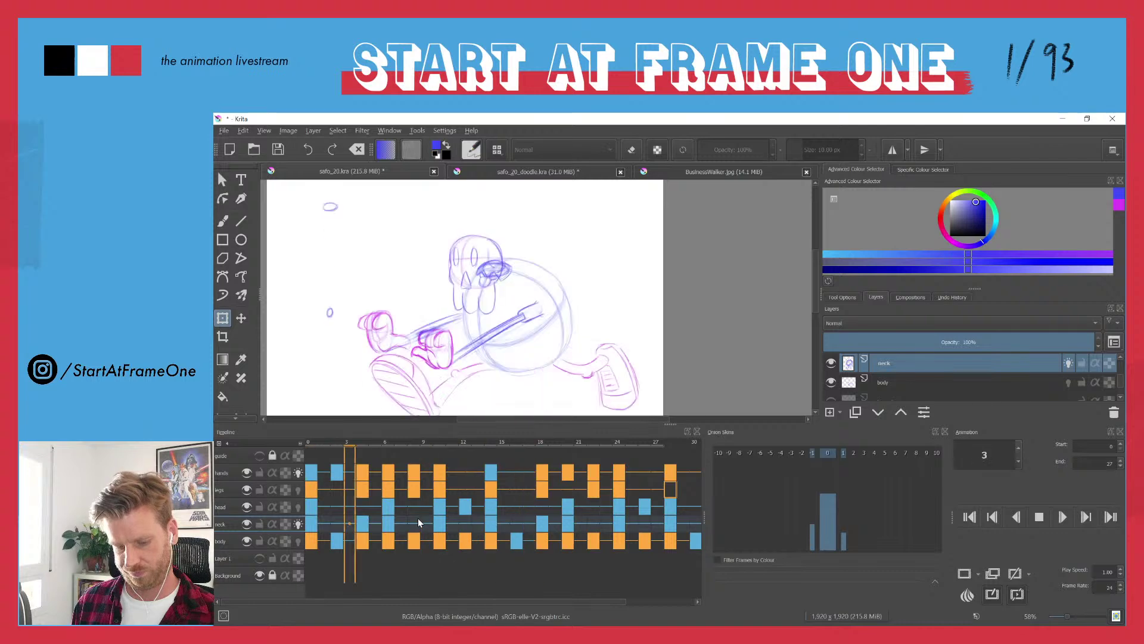
pyautogui.click(310, 443)
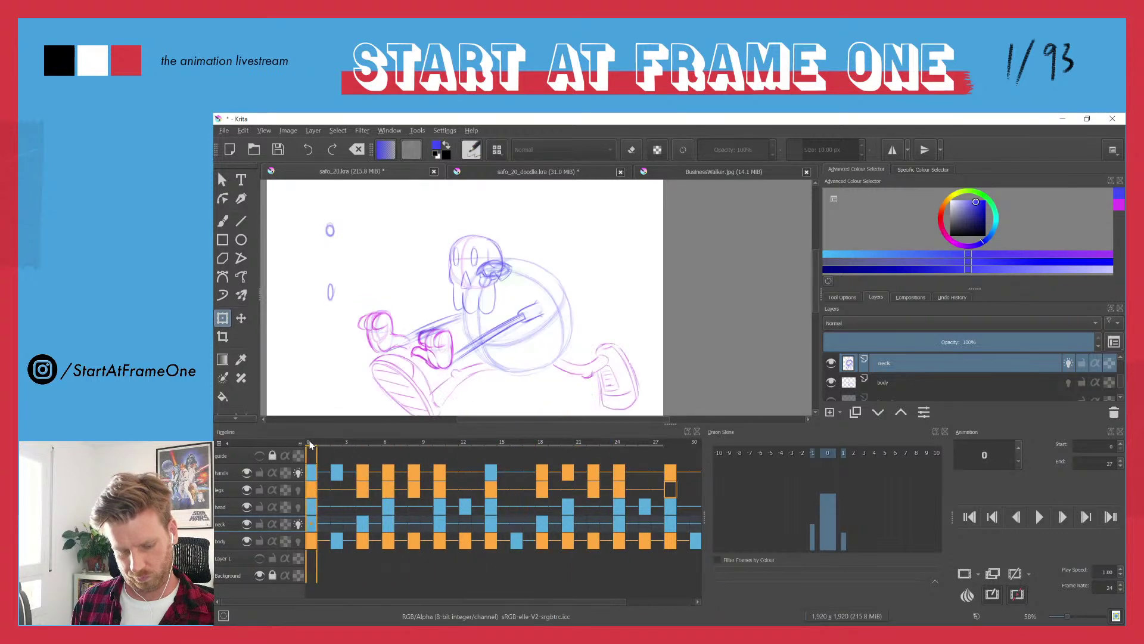
pyautogui.moveTo(311, 445)
pyautogui.mouseDown()
pyautogui.moveTo(519, 441)
pyautogui.moveTo(441, 447)
pyautogui.mouseUp()
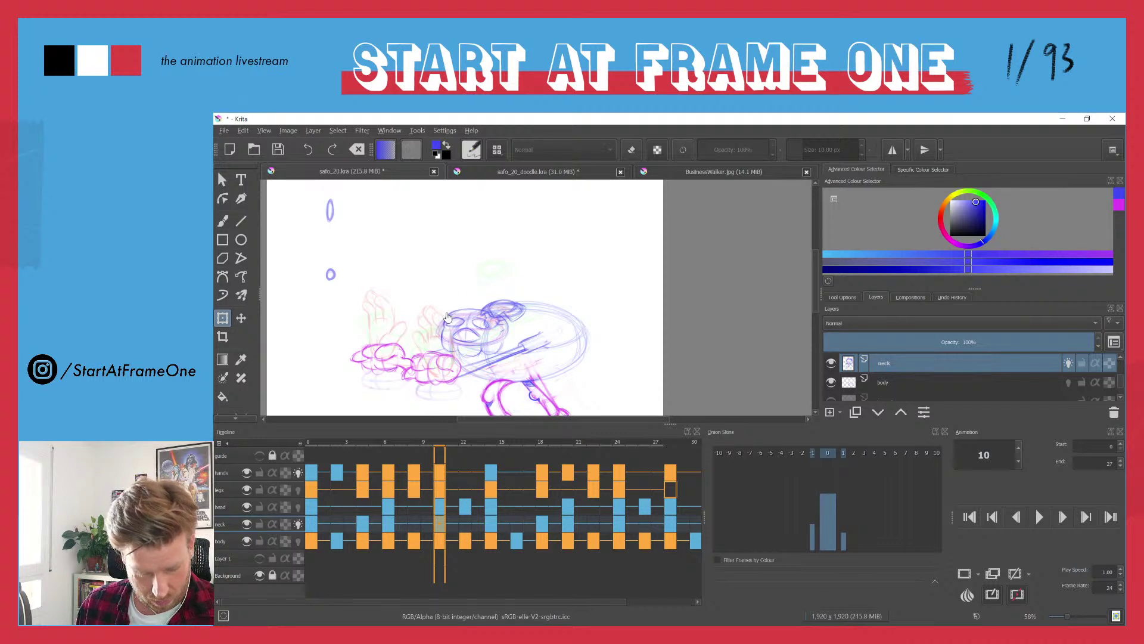
pyautogui.click(313, 440)
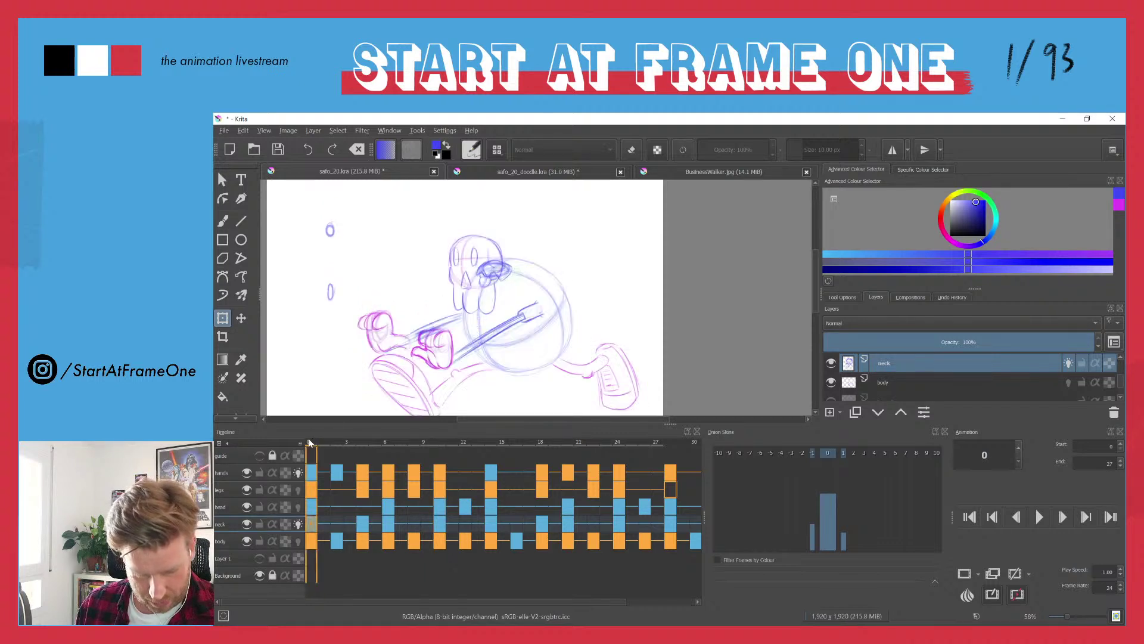
pyautogui.moveTo(324, 438); pyautogui.dragTo(446, 455)
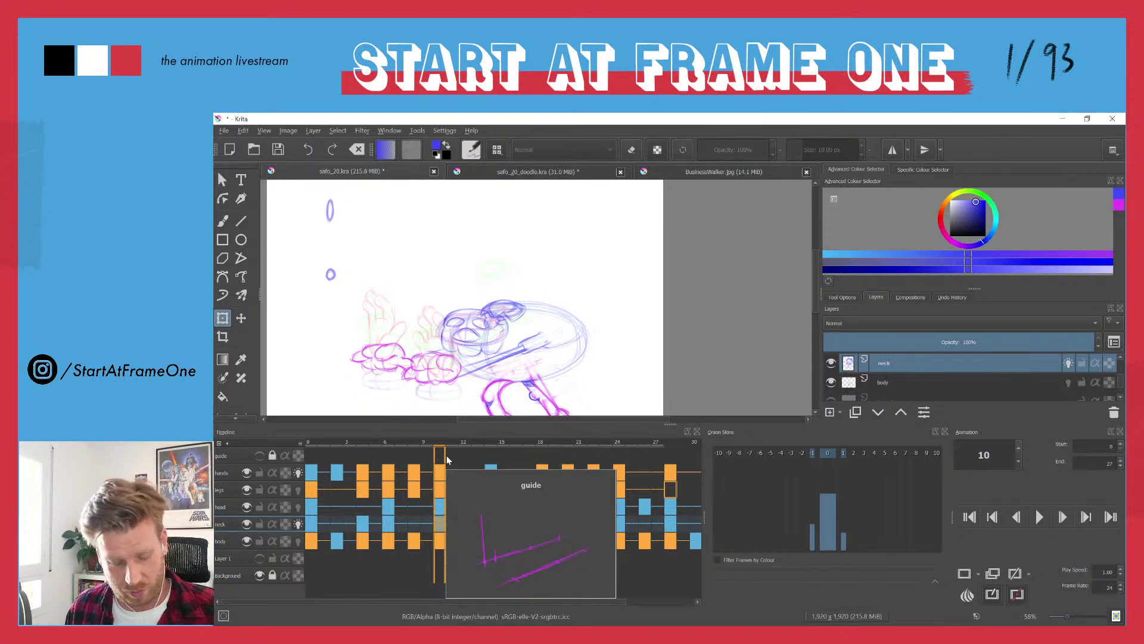
pyautogui.moveTo(310, 446); pyautogui.dragTo(491, 441)
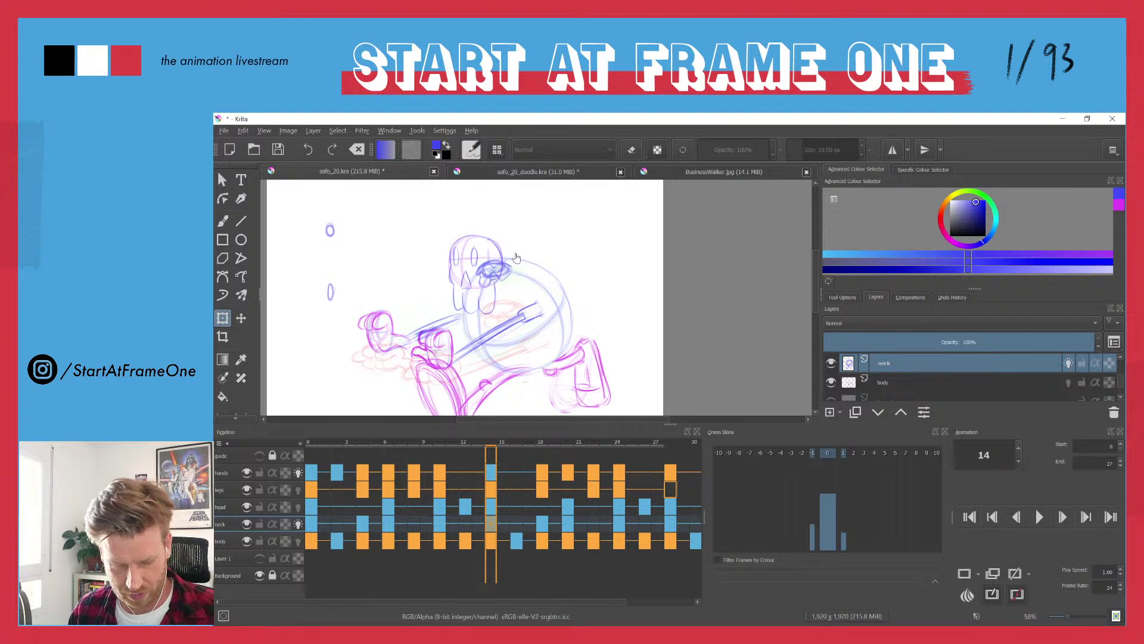
pyautogui.click(313, 442)
pyautogui.click(362, 442)
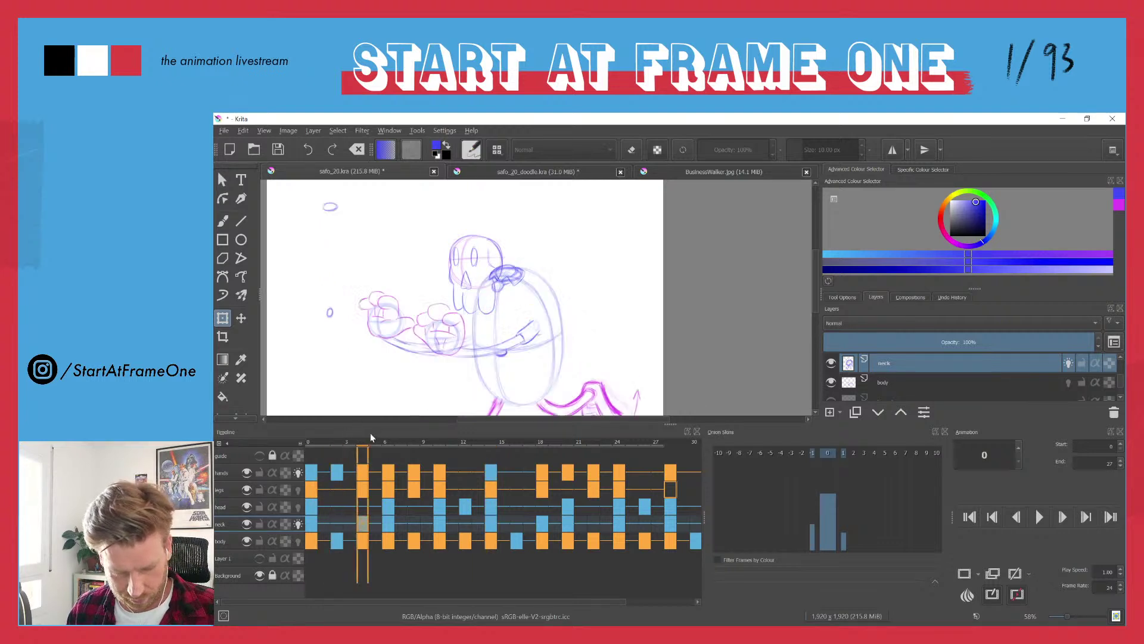
pyautogui.moveTo(370, 432); pyautogui.dragTo(491, 421)
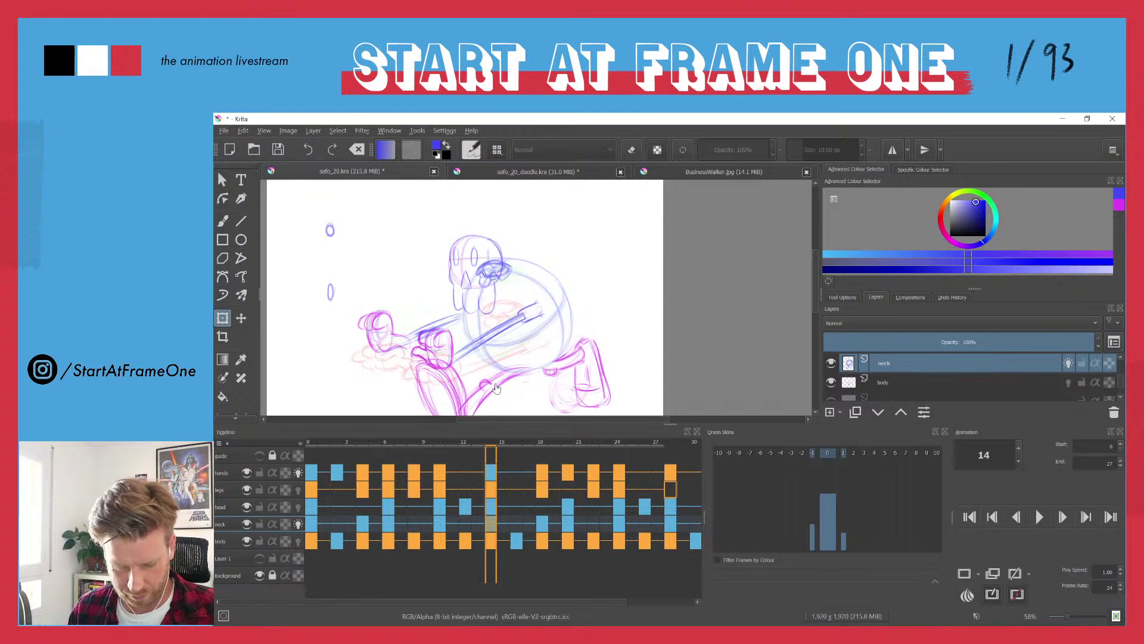
pyautogui.moveTo(313, 440); pyautogui.dragTo(490, 433)
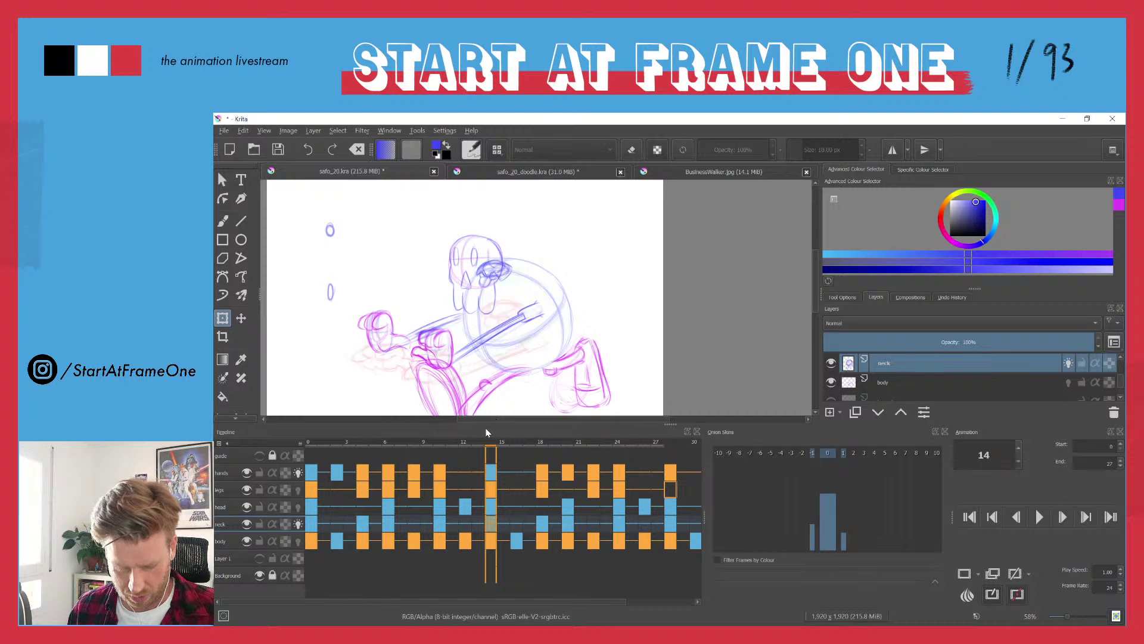
# - Clear the colour labels of the head layer's keyframes at frames 6, 10 and 12
pyautogui.click(217, 508)
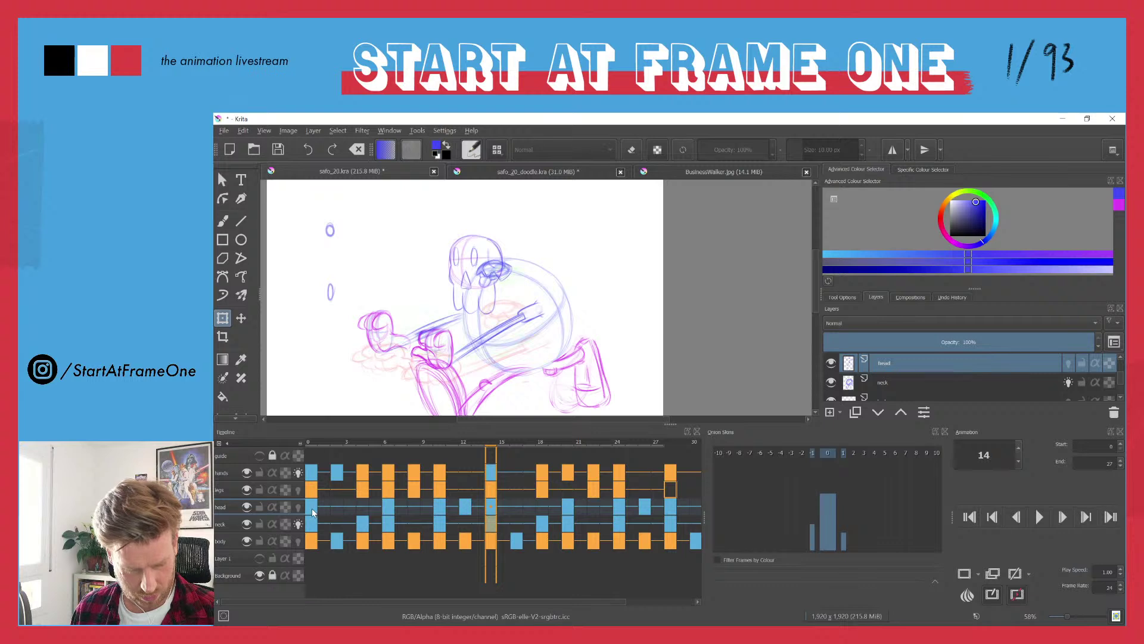
pyautogui.moveTo(312, 512)
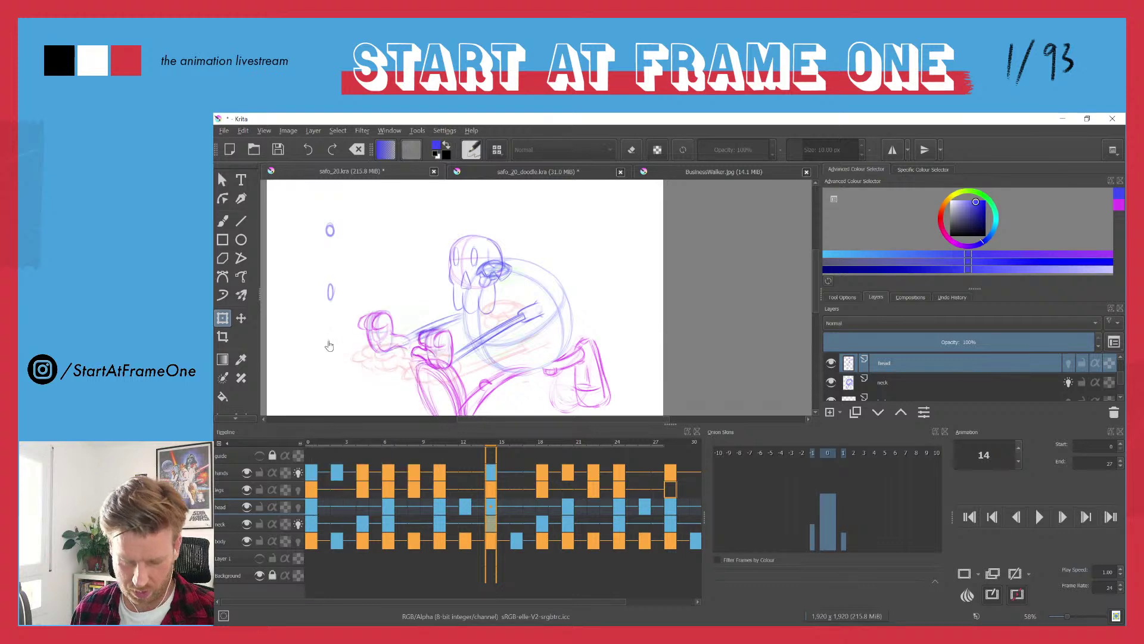
pyautogui.click(310, 442)
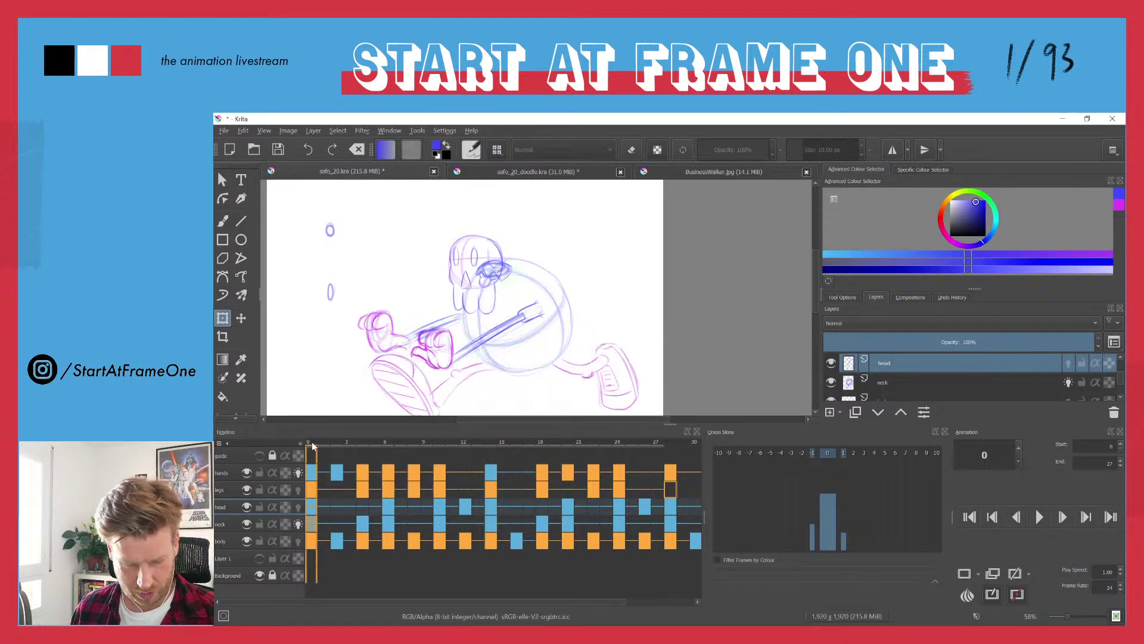
pyautogui.rightClick(388, 510)
pyautogui.click(410, 497)
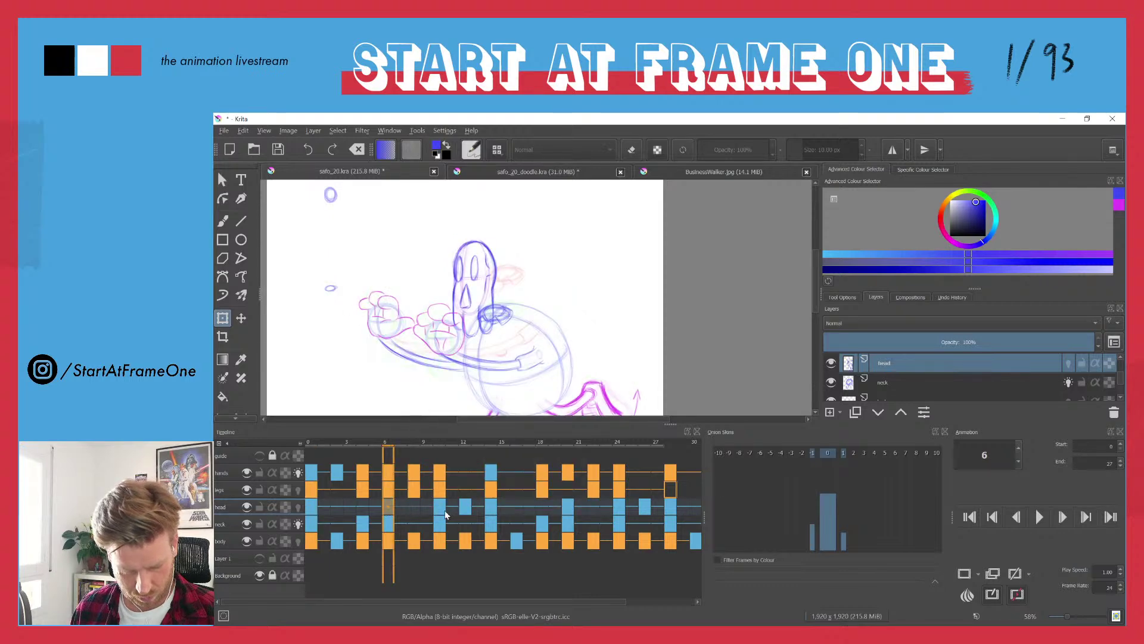
pyautogui.rightClick(446, 513)
pyautogui.click(467, 499)
pyautogui.rightClick(465, 506)
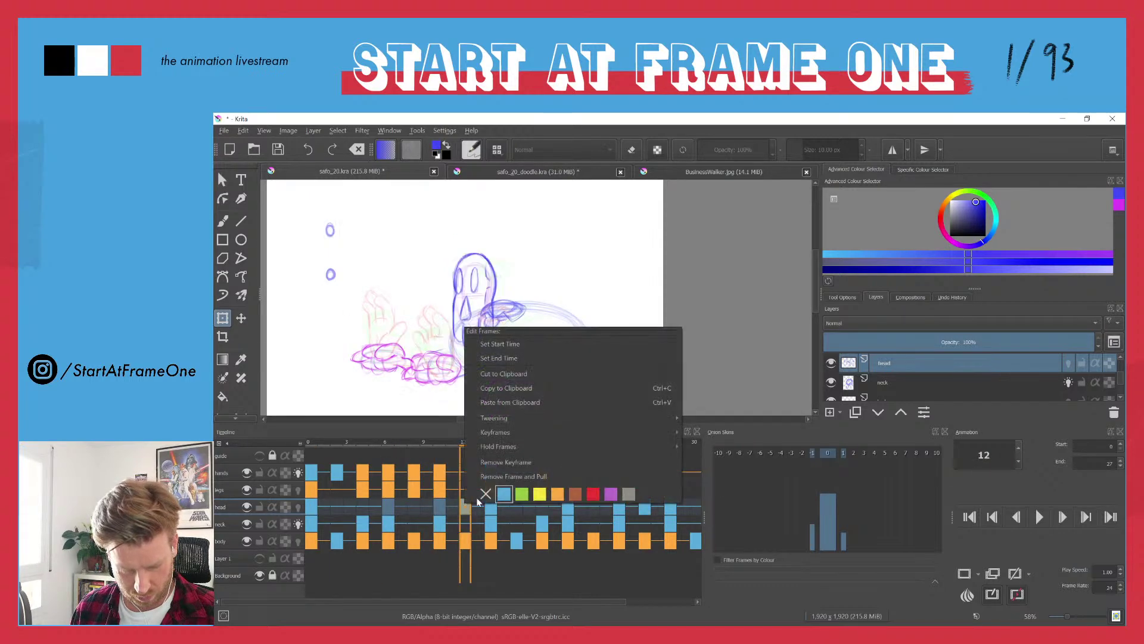
pyautogui.click(485, 494)
# - Clear the colour labels of the head layer's keyframes at frames 20, 24 and 26
pyautogui.rightClick(567, 506)
pyautogui.click(589, 495)
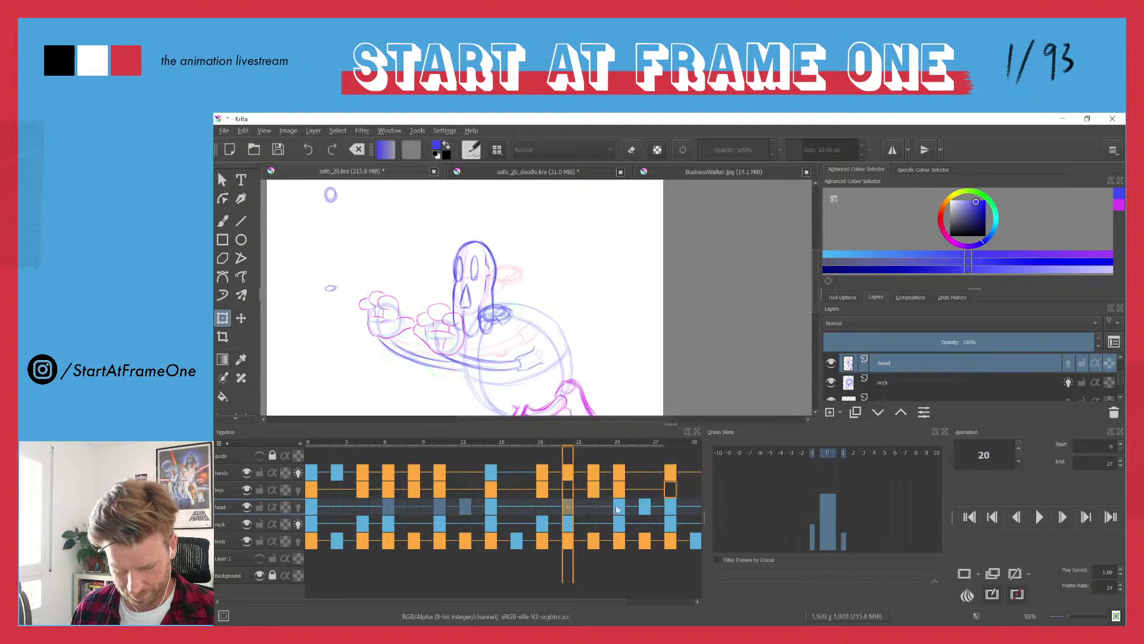
pyautogui.rightClick(619, 511)
pyautogui.click(639, 496)
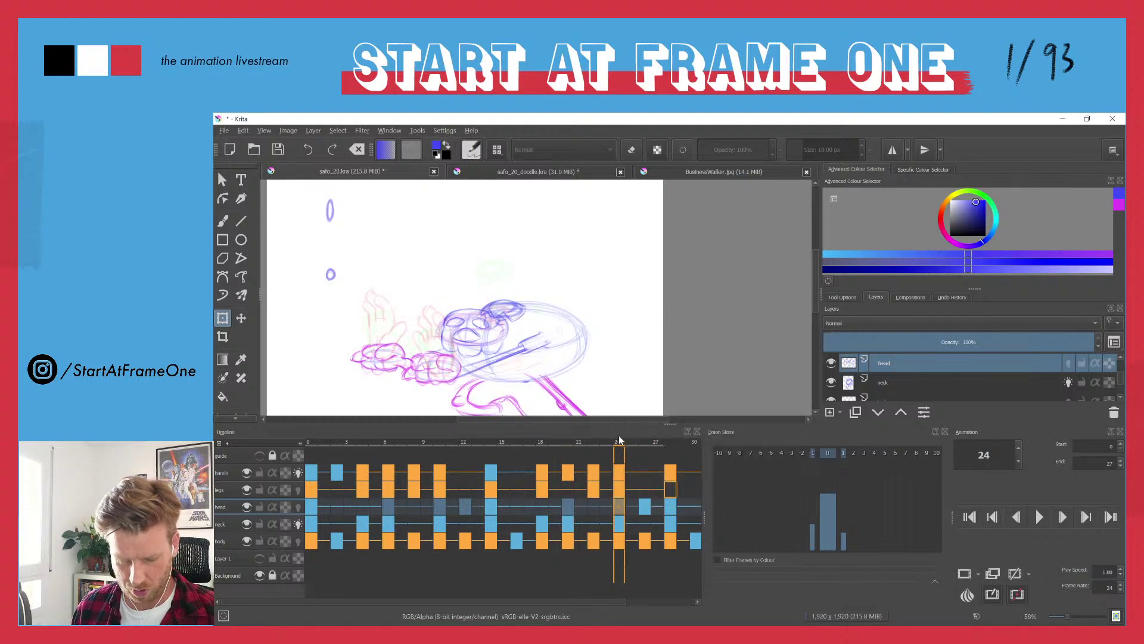
pyautogui.moveTo(620, 446)
pyautogui.mouseDown()
pyautogui.moveTo(669, 448)
pyautogui.moveTo(649, 454)
pyautogui.mouseUp()
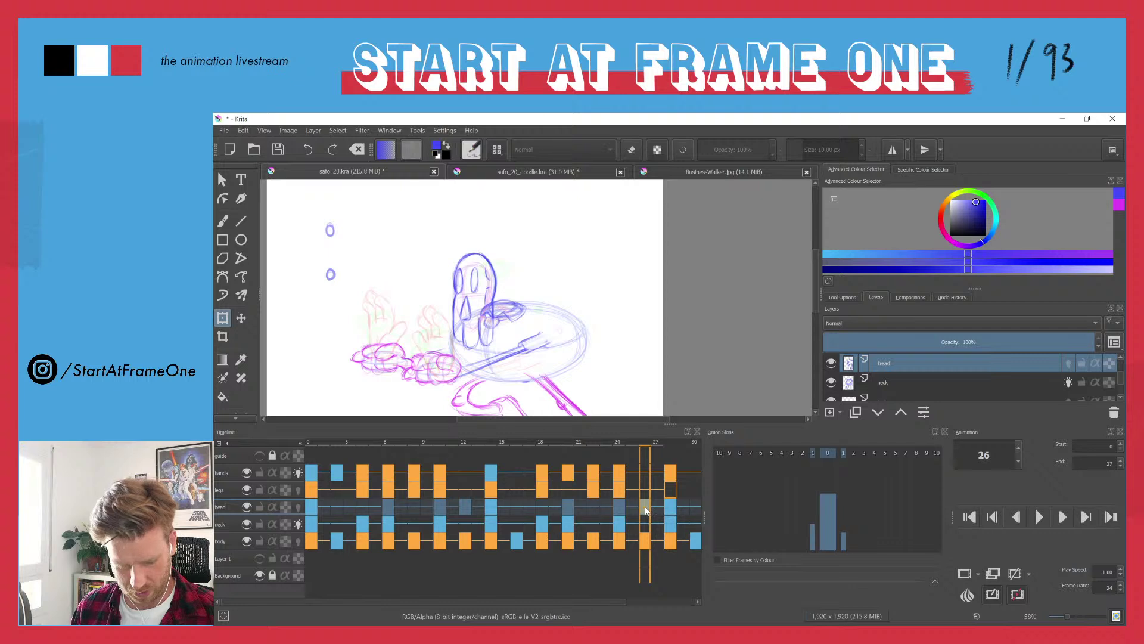
pyautogui.rightClick(645, 507)
pyautogui.click(665, 499)
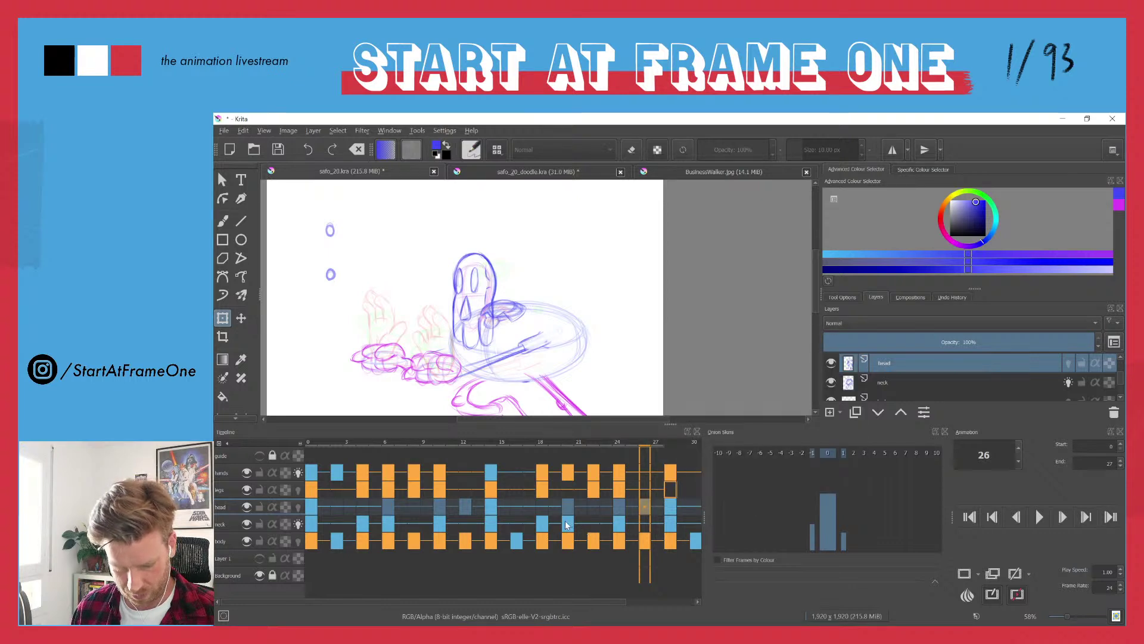
# - Flip between frames 0, 4 and 10 to check the neck drawings against the head and body
pyautogui.click(566, 525)
pyautogui.click(314, 525)
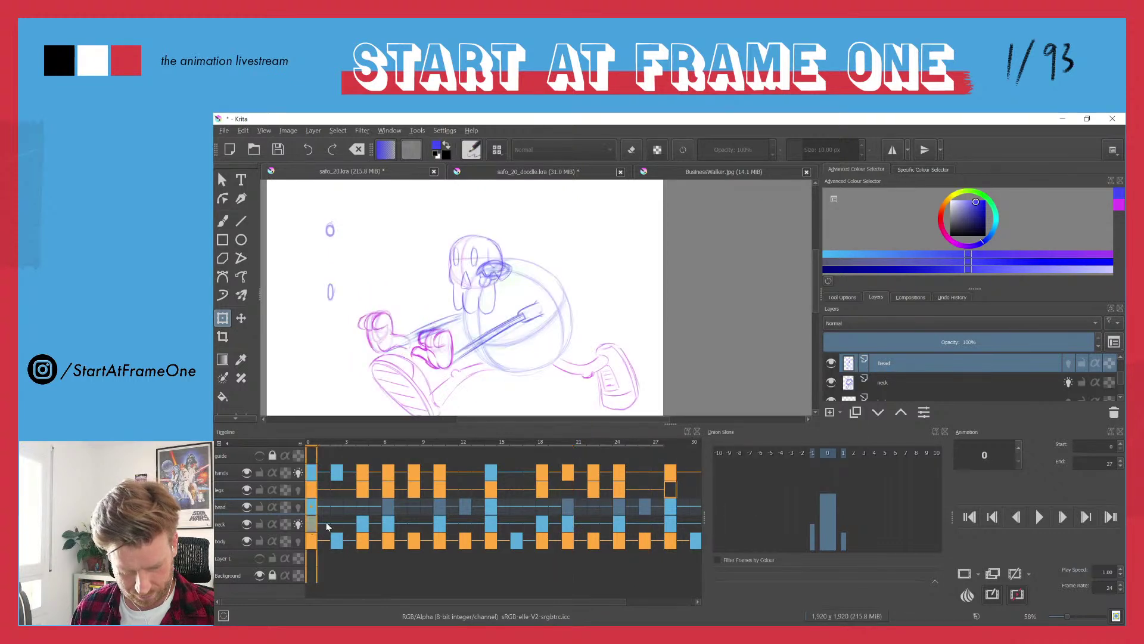
pyautogui.click(363, 525)
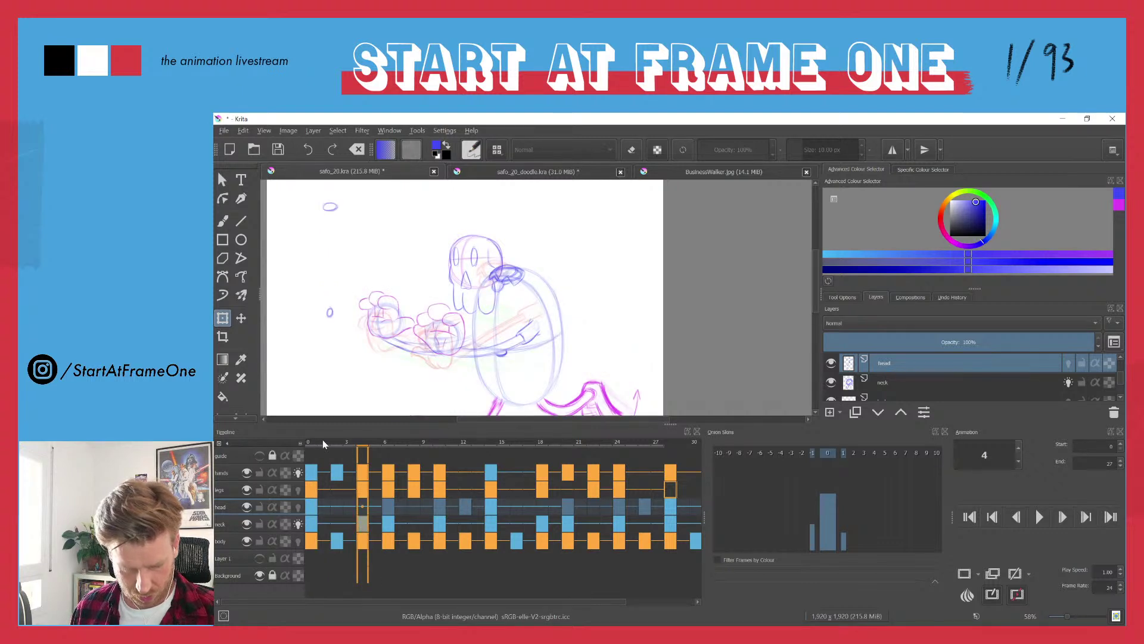
pyautogui.moveTo(351, 442)
pyautogui.mouseDown()
pyautogui.moveTo(314, 443)
pyautogui.moveTo(421, 445)
pyautogui.moveTo(497, 467)
pyautogui.moveTo(441, 468)
pyautogui.mouseUp()
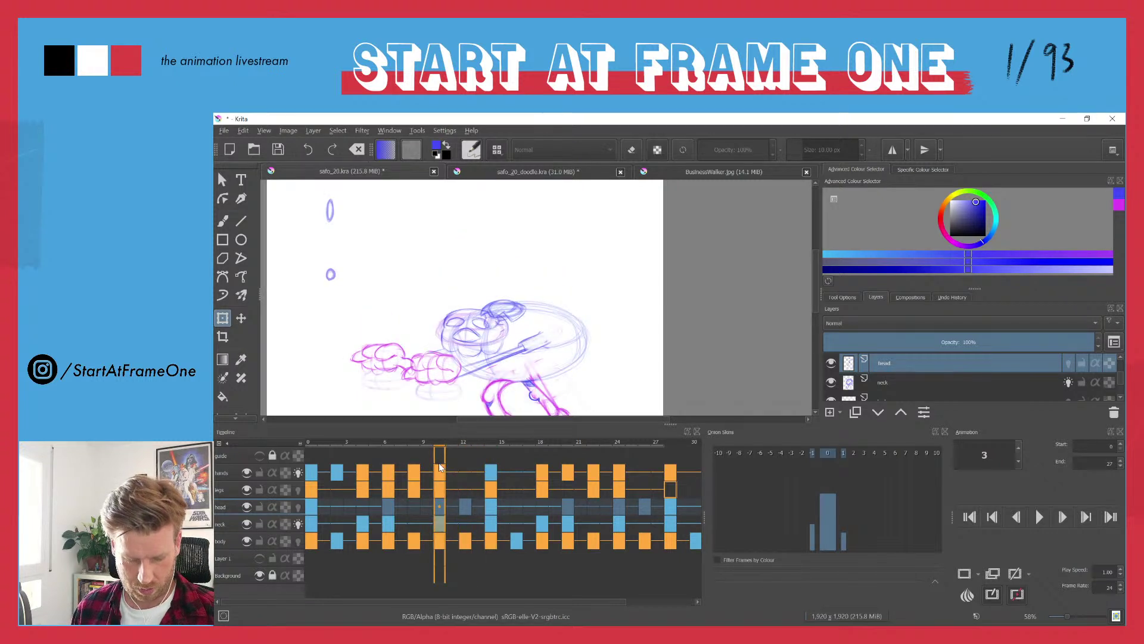
# - Save the animation as a new version named safo_20_2.kra
pyautogui.click(437, 510)
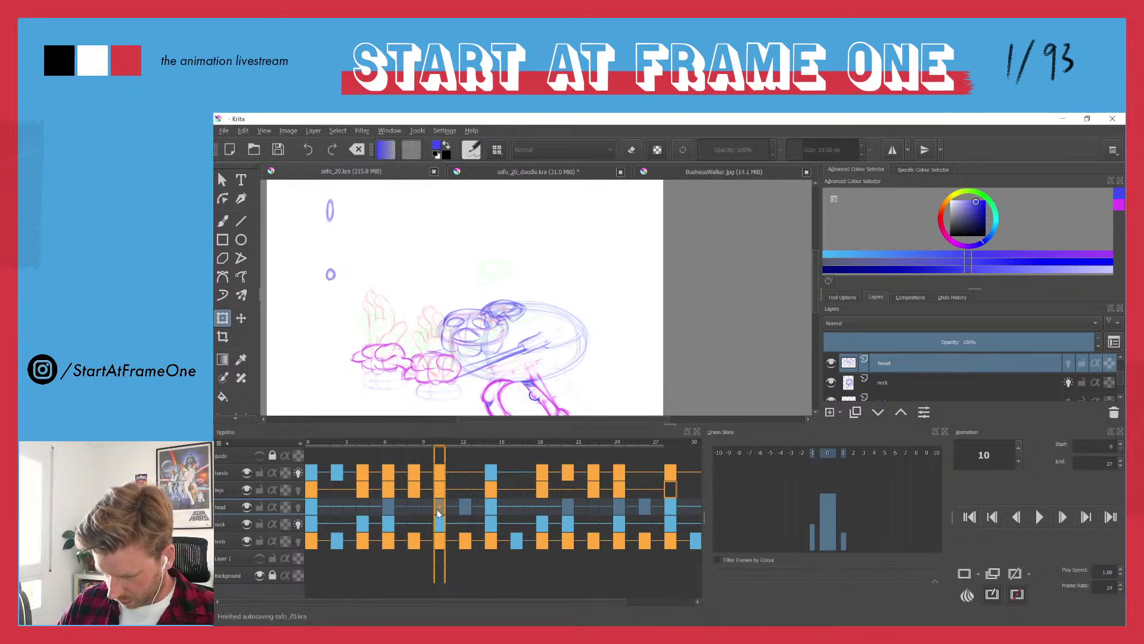
pyautogui.hotkey('ctrl', 'shift', 's')
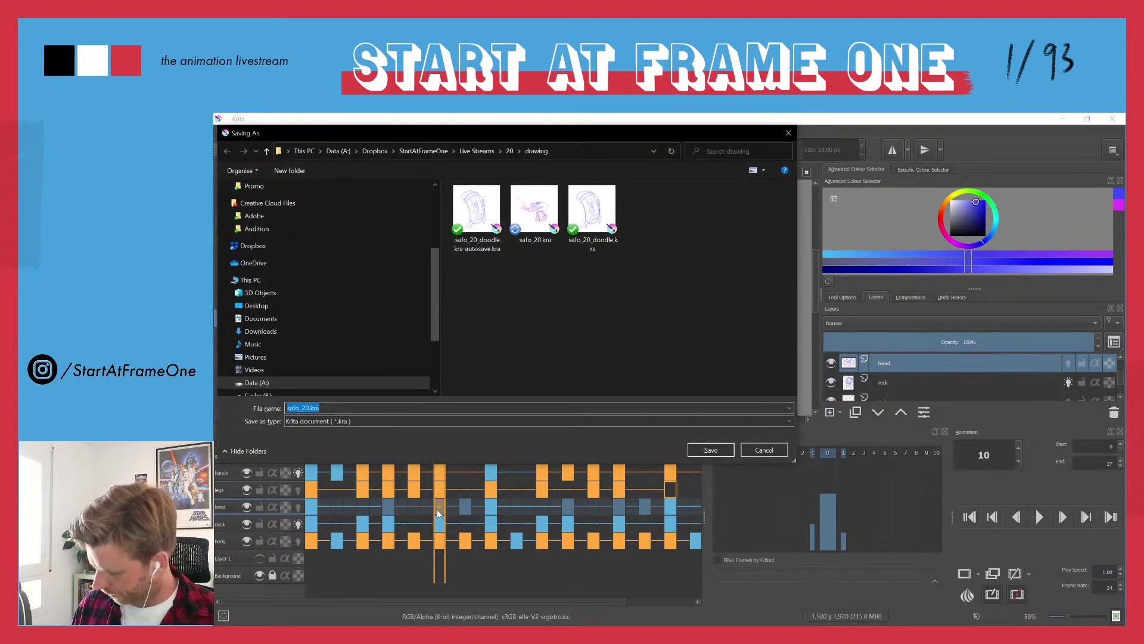
pyautogui.press('End')
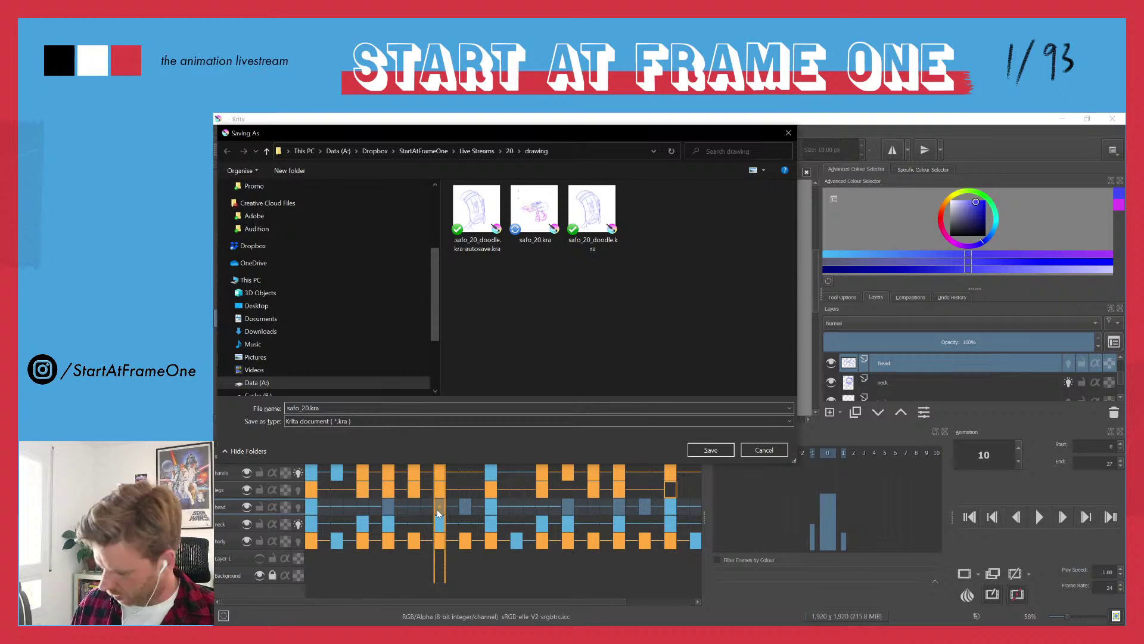
pyautogui.press('Return')
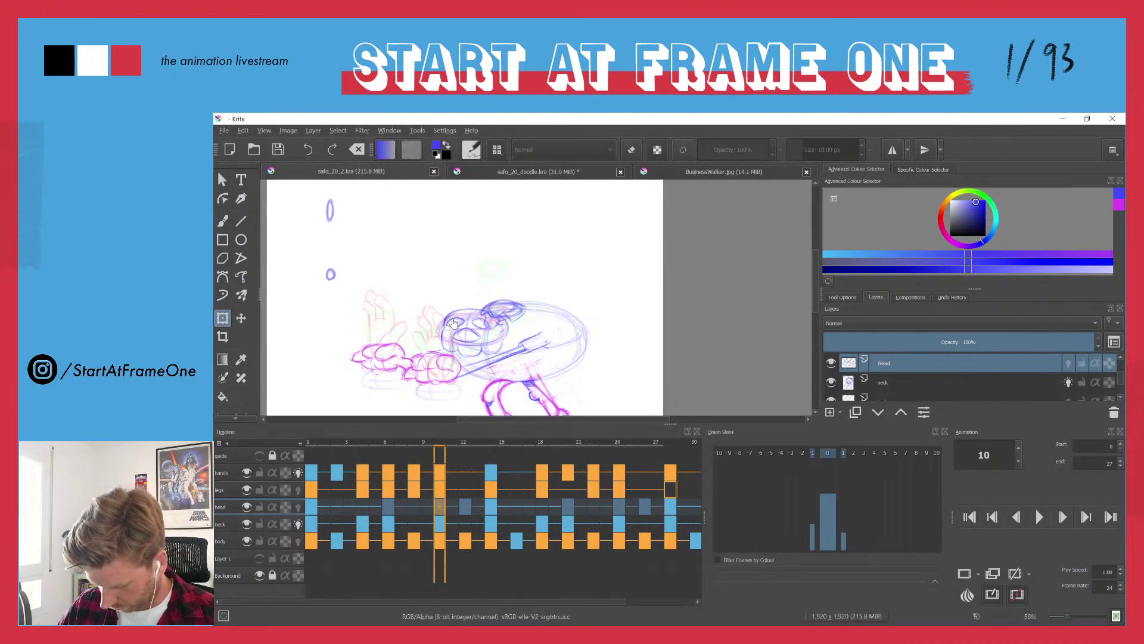
# - Move the squashed head drawing at frame 10 up and to the right so it sits over the collar
pyautogui.press('t')
pyautogui.moveTo(448, 323); pyautogui.dragTo(475, 293)
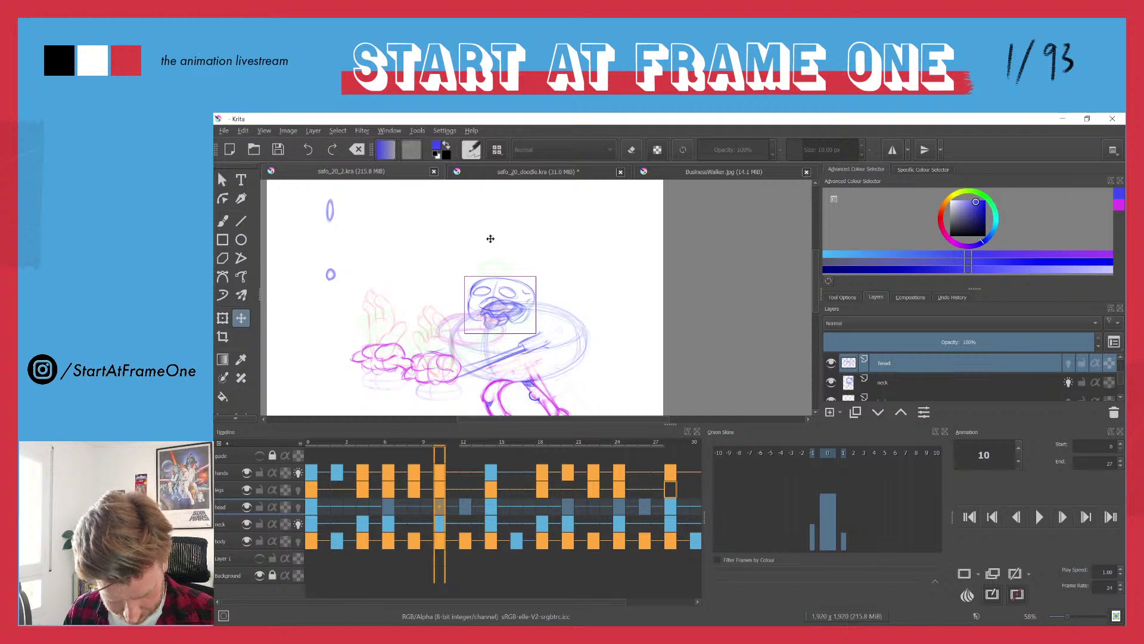
# - Switch onion skins from the neck layer to the head layer and hide the previous frame's skin
pyautogui.click(387, 444)
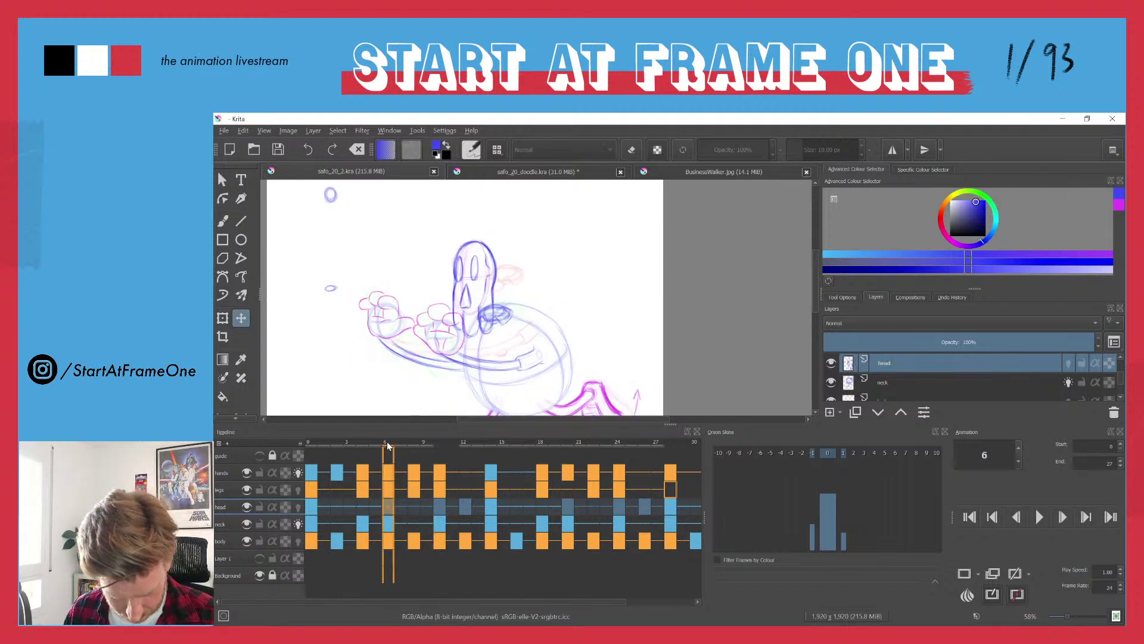
pyautogui.click(299, 507)
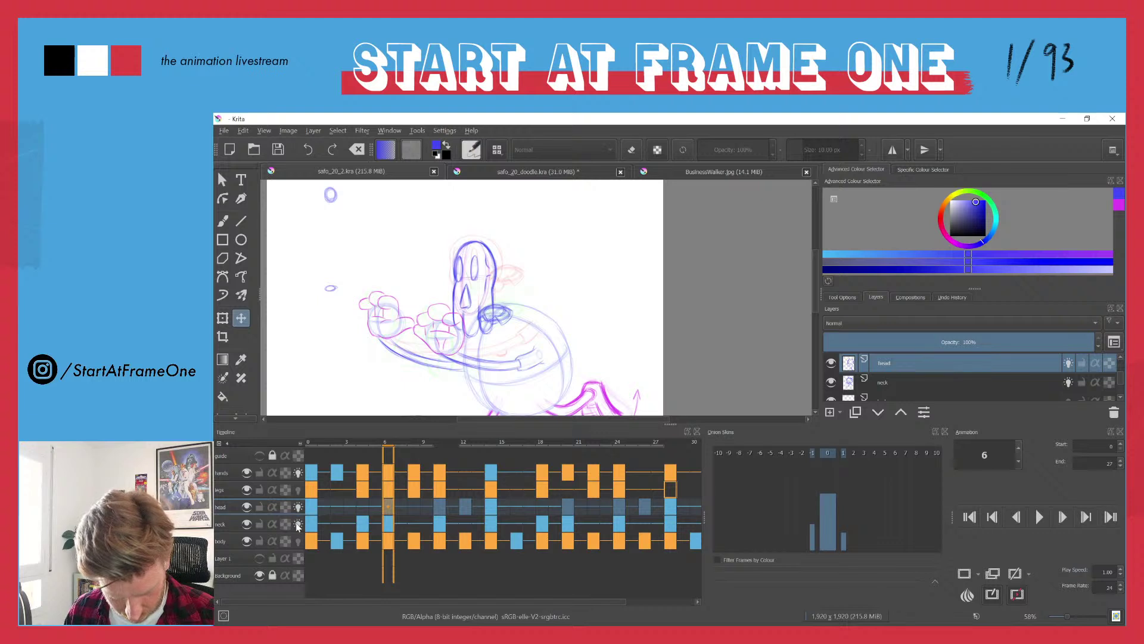
pyautogui.click(297, 524)
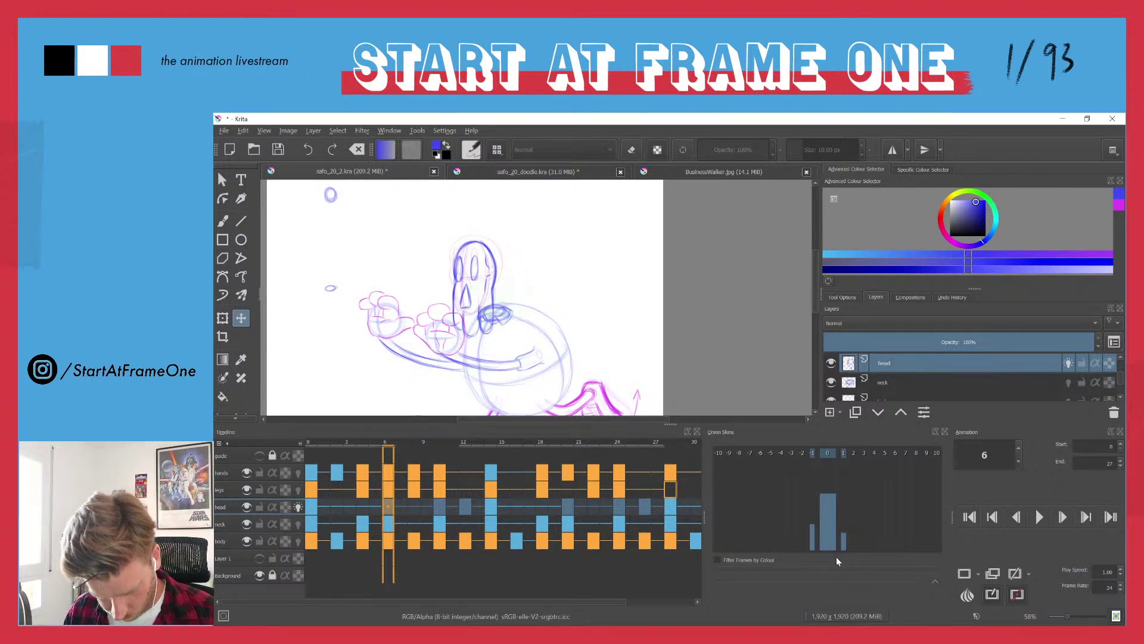
pyautogui.click(811, 529)
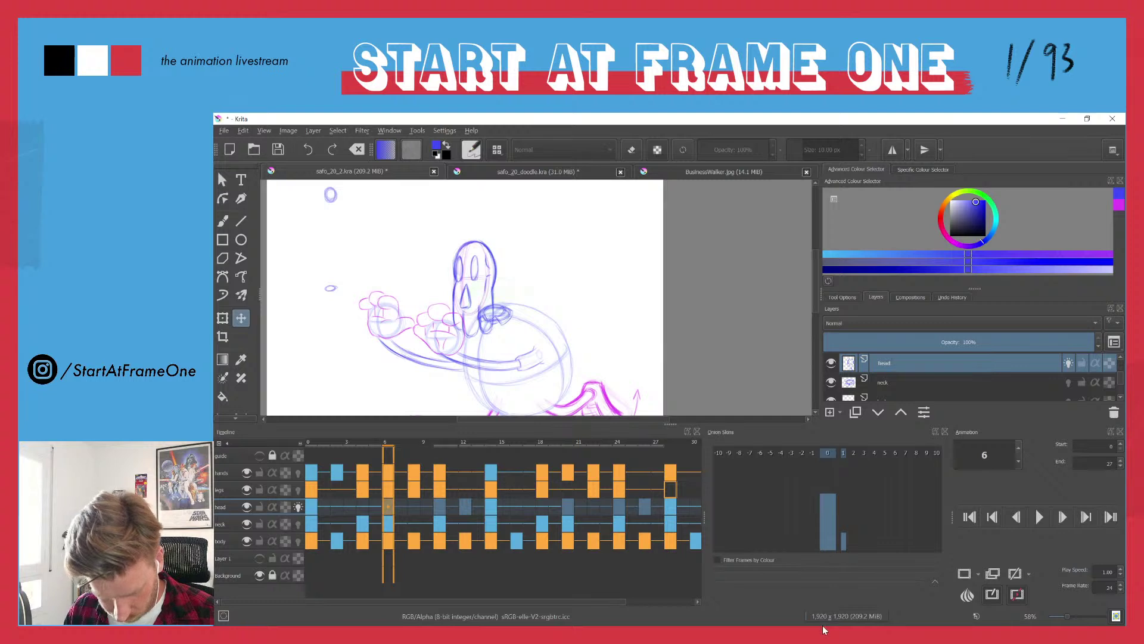
# - Move the head drawings at frames 6 and 0 up and to the right over the collar
pyautogui.moveTo(456, 266); pyautogui.dragTo(475, 255)
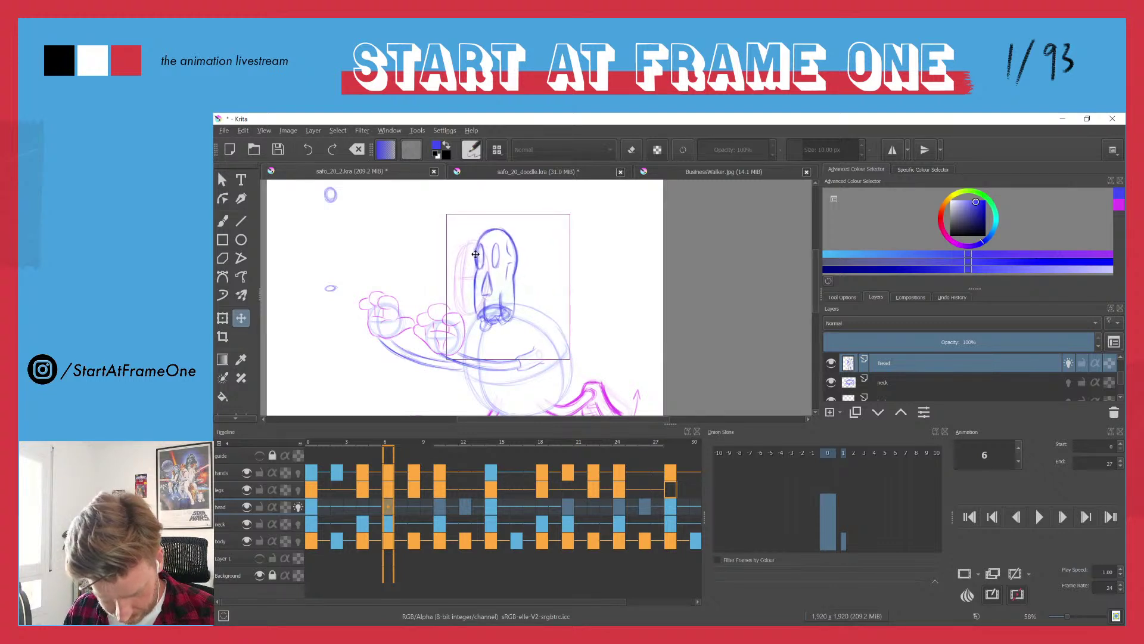
pyautogui.click(311, 454)
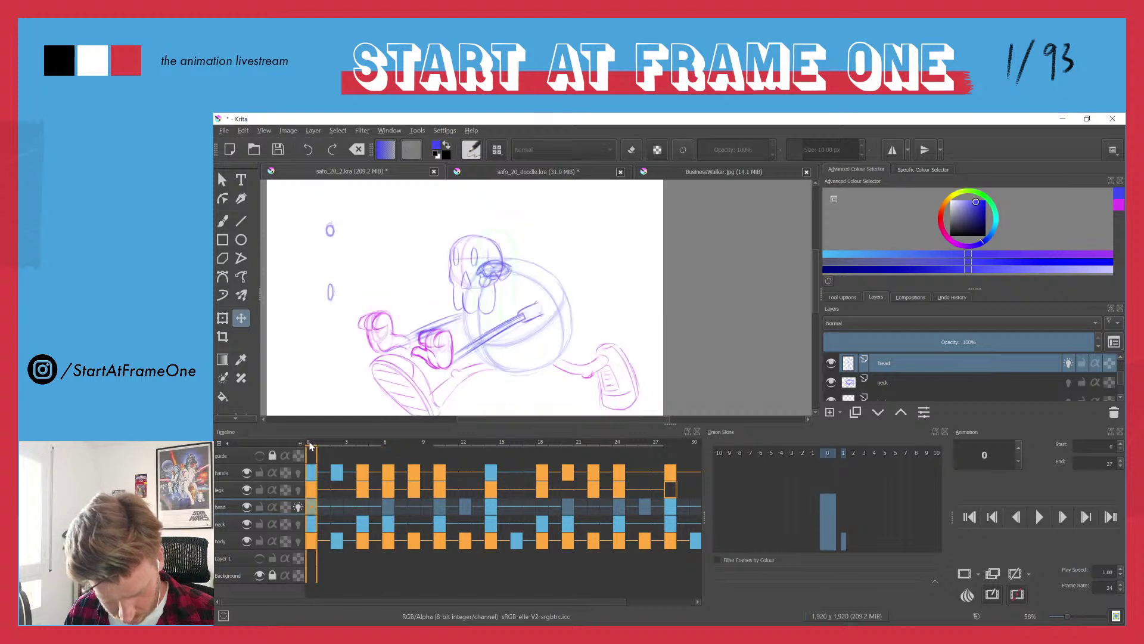
pyautogui.moveTo(453, 255); pyautogui.dragTo(473, 233)
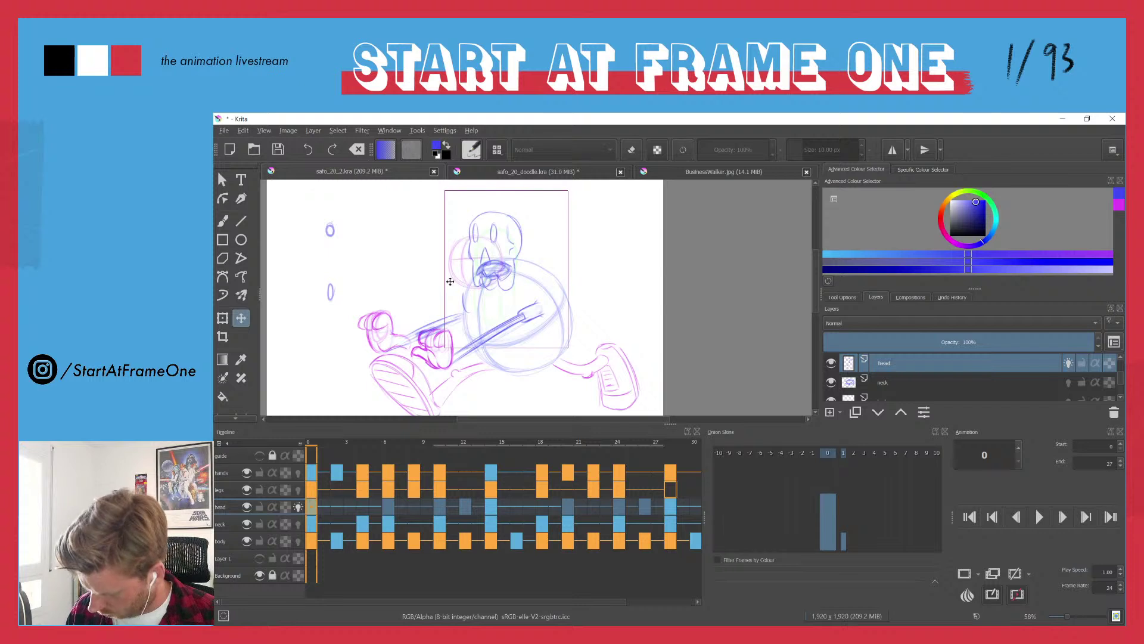
# - At frame 12, show only the previous frame's onion skin and move the head up and right over the collar
pyautogui.press('.')
pyautogui.press('.')
pyautogui.press('.')
pyautogui.press('.')
pyautogui.press('.')
pyautogui.press('.')
pyautogui.press('.')
pyautogui.press('.')
pyautogui.press('.')
pyautogui.press('.')
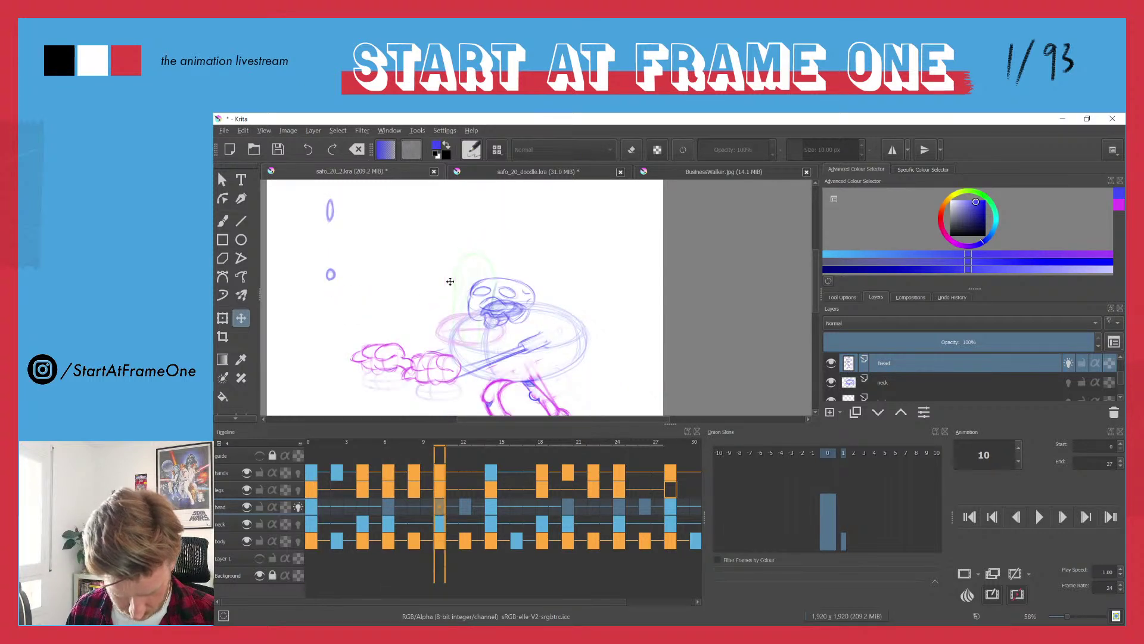
pyautogui.press('.')
pyautogui.press('.')
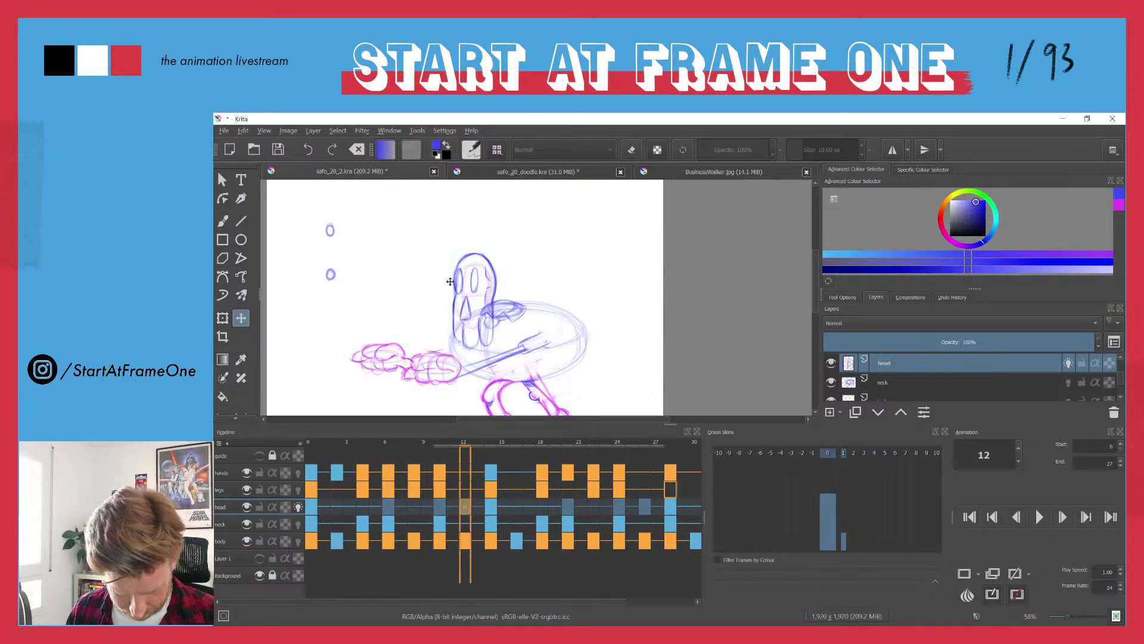
pyautogui.click(812, 530)
pyautogui.moveTo(843, 536); pyautogui.dragTo(845, 577)
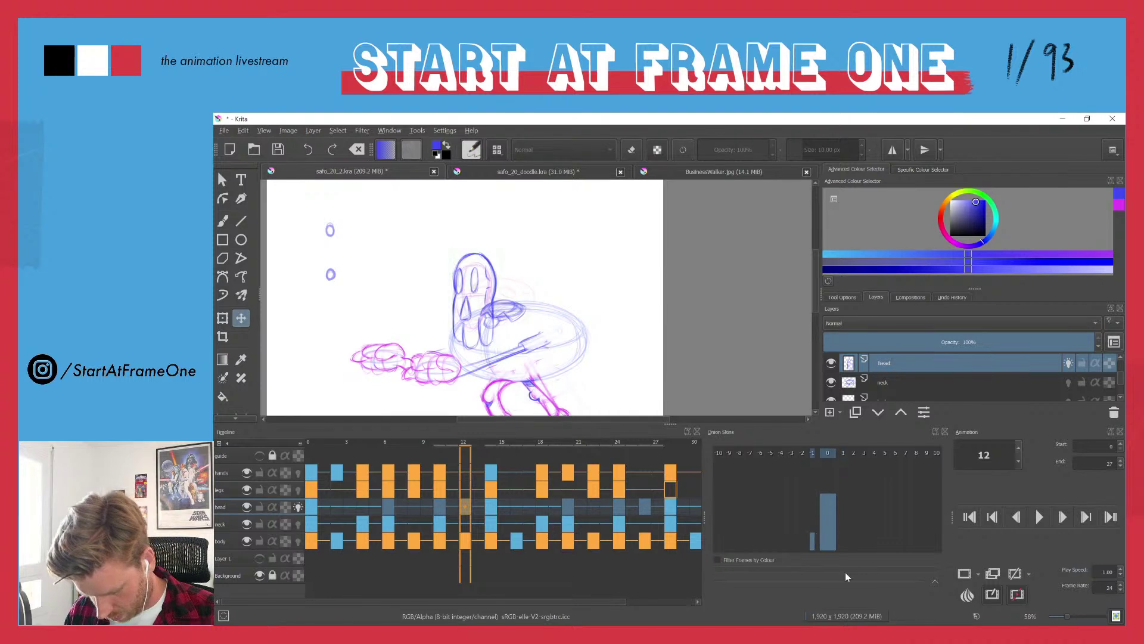
pyautogui.moveTo(461, 273); pyautogui.dragTo(489, 242)
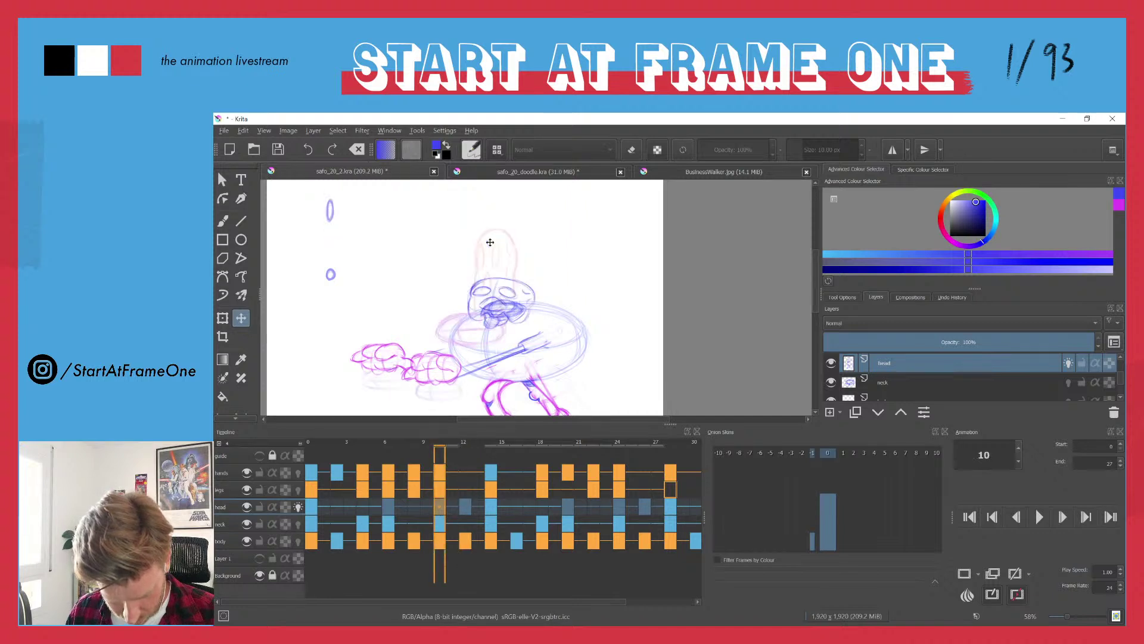
pyautogui.moveTo(483, 260); pyautogui.dragTo(478, 256)
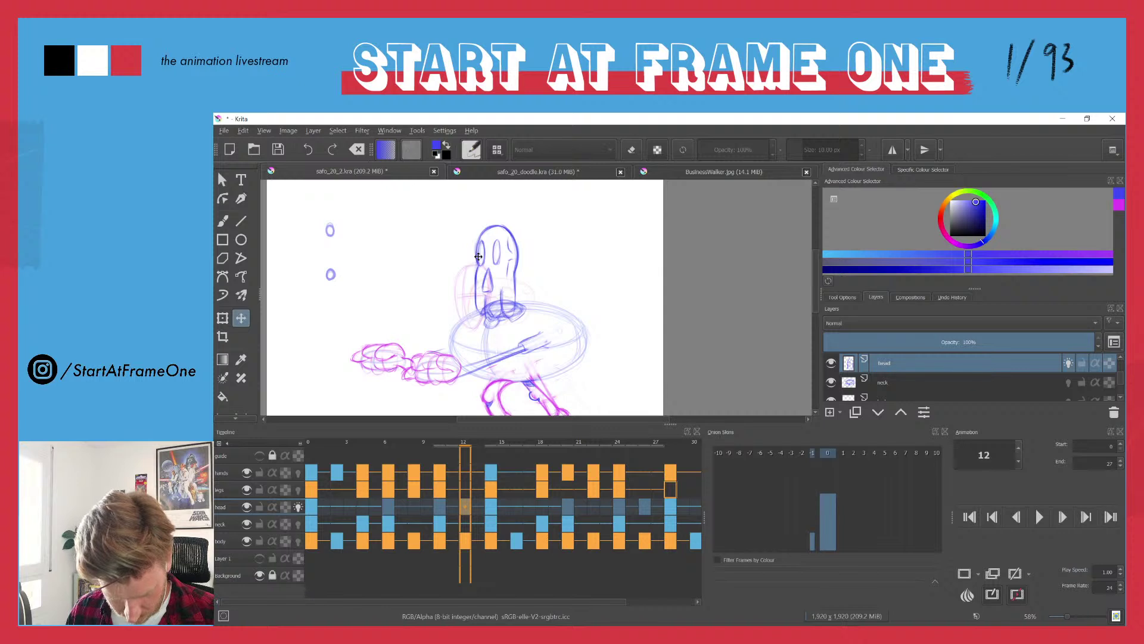
# - Copy the head layer's frame 0 keyframe to frame 14 and scrub back through the stride
pyautogui.press('.')
pyautogui.press('.')
pyautogui.click(312, 519)
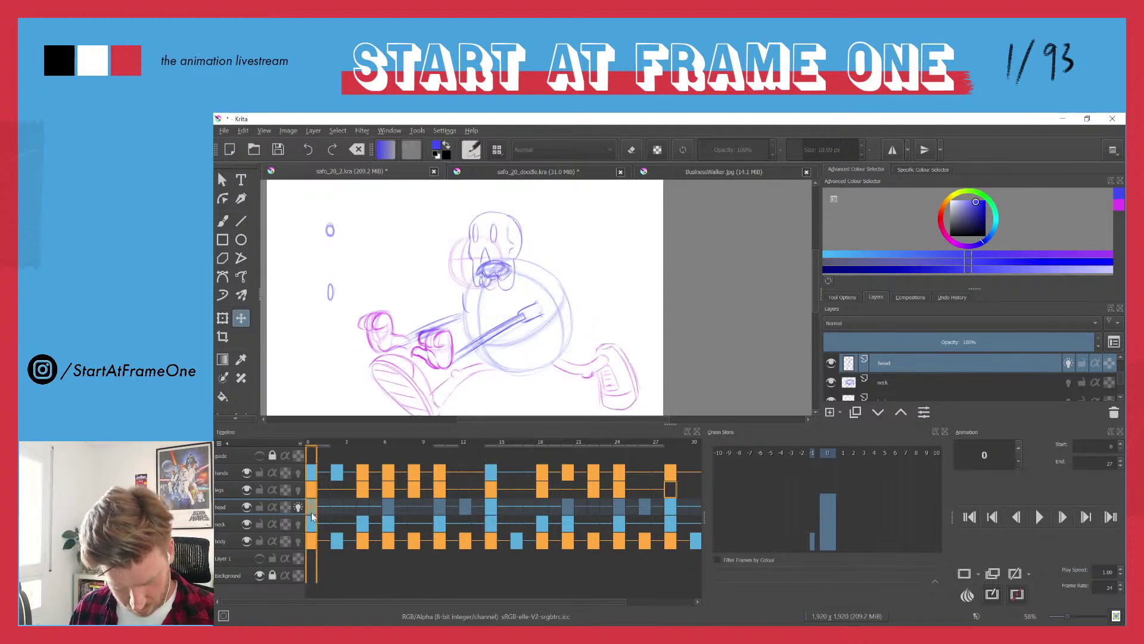
pyautogui.click(488, 516)
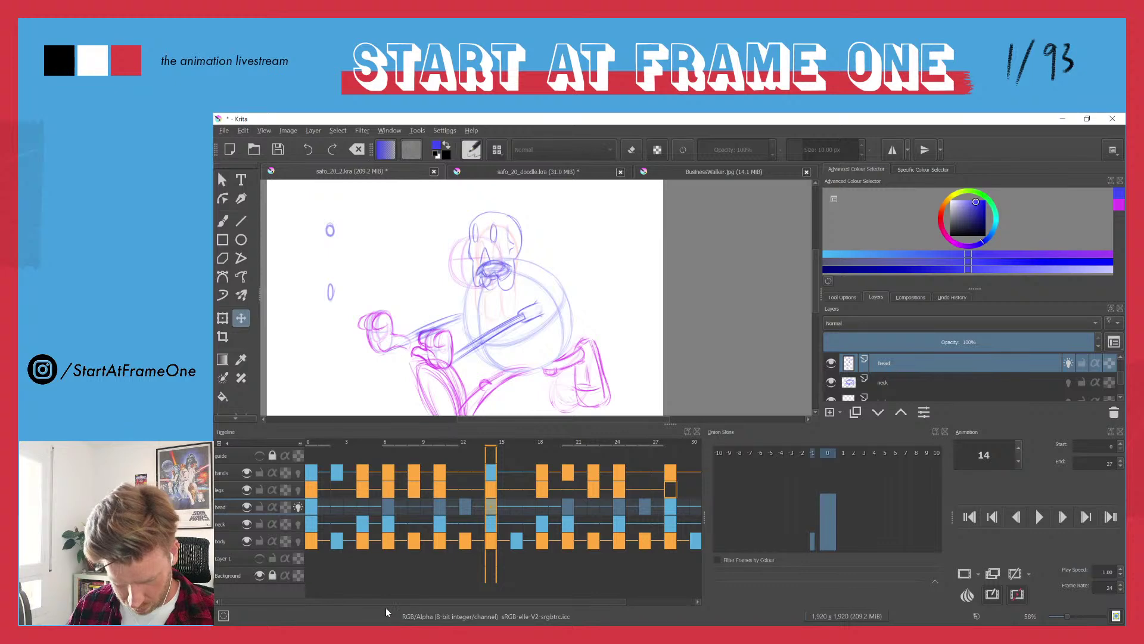
pyautogui.click(448, 444)
pyautogui.moveTo(448, 444)
pyautogui.mouseDown()
pyautogui.moveTo(312, 441)
pyautogui.moveTo(512, 432)
pyautogui.moveTo(313, 453)
pyautogui.mouseUp()
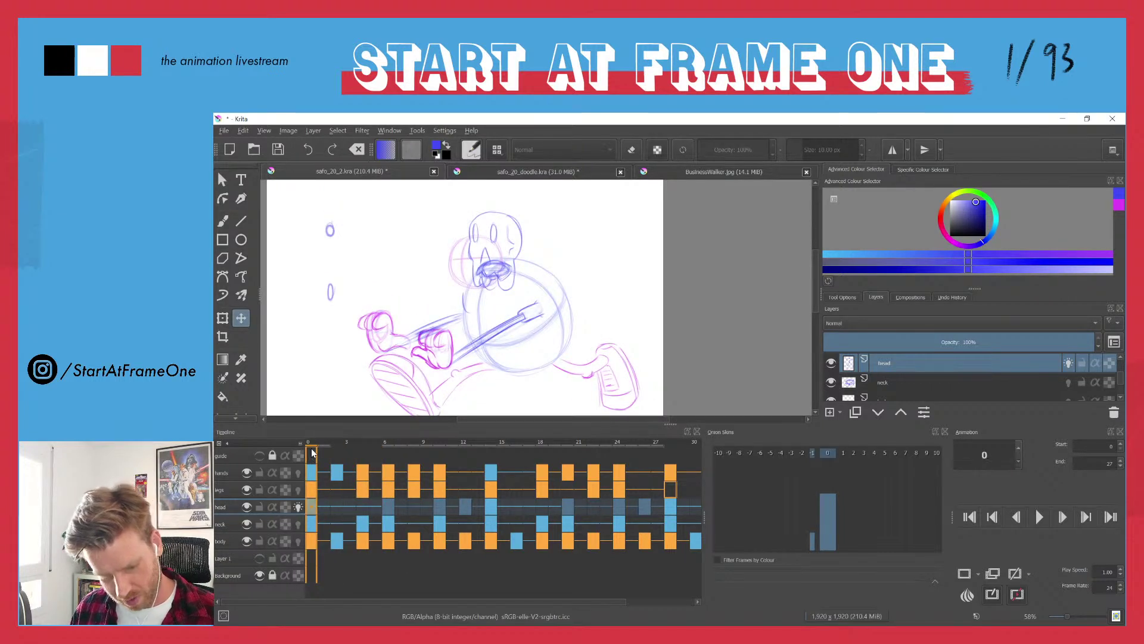
# - Raise the head drawings at frames 0 and 6 so they sit above the collar
pyautogui.moveTo(480, 217); pyautogui.dragTo(480, 190)
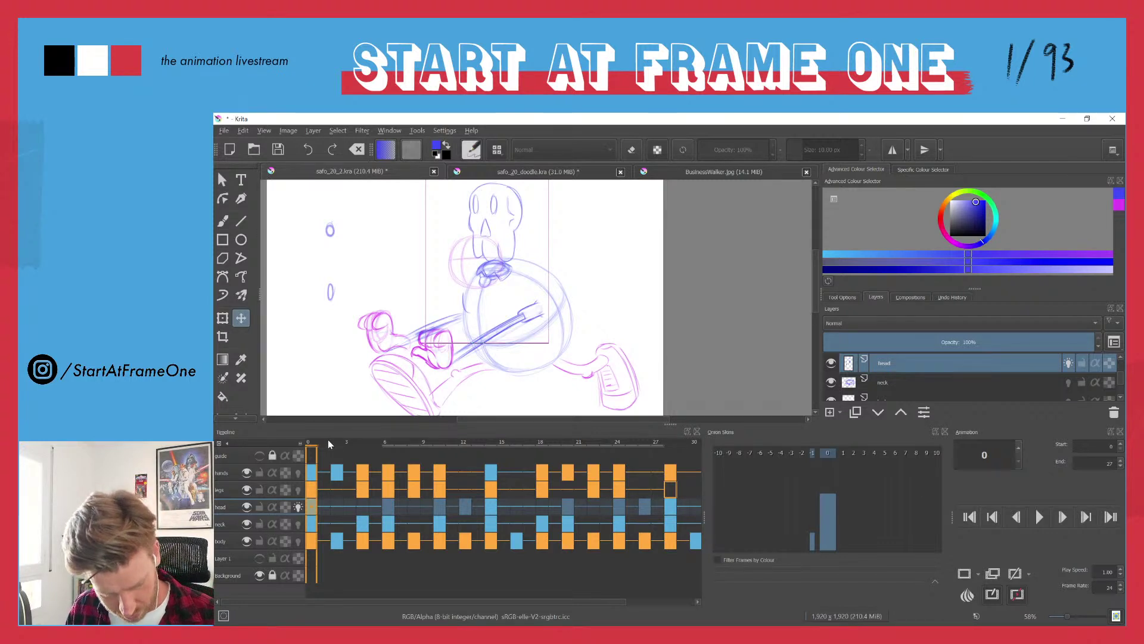
pyautogui.moveTo(327, 439); pyautogui.dragTo(385, 439)
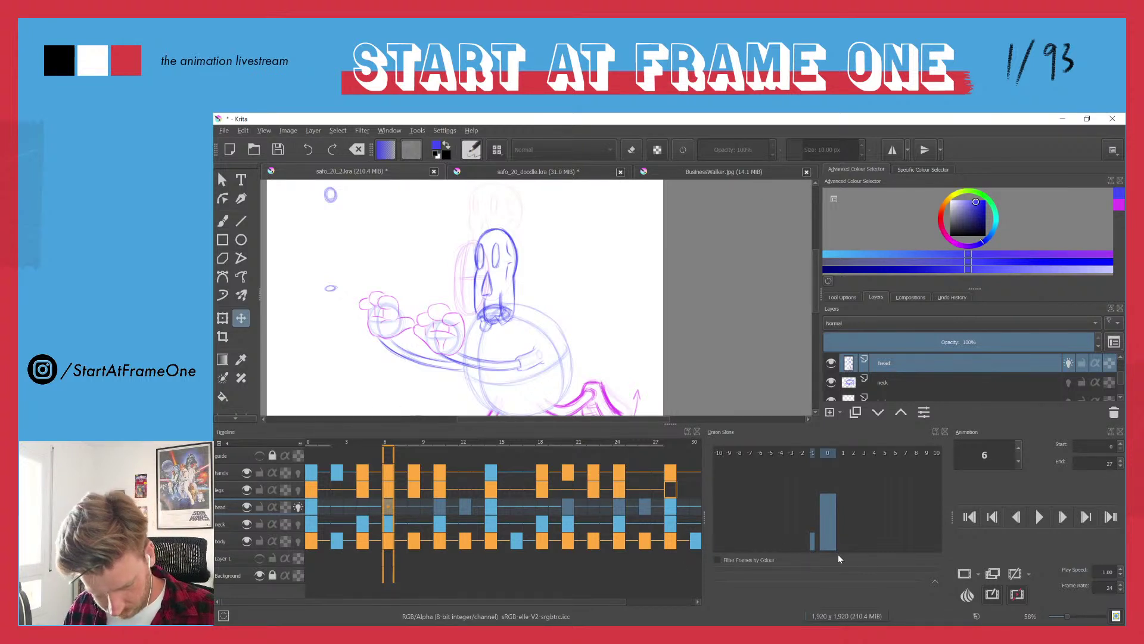
pyautogui.moveTo(479, 275); pyautogui.dragTo(473, 243)
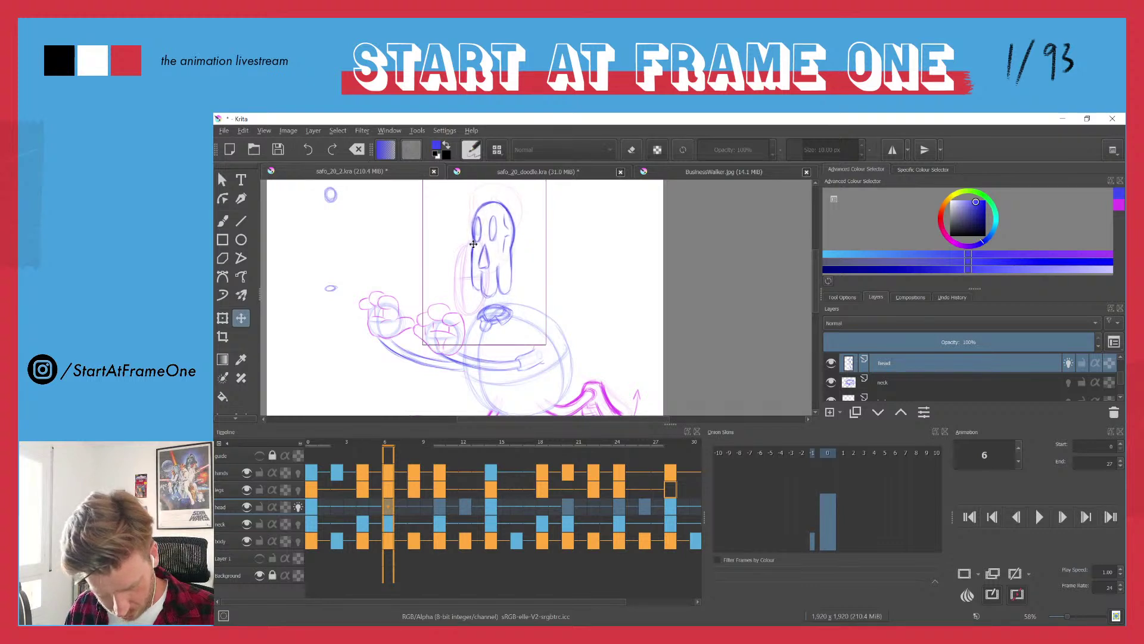
# - Check the head at frames 10, 0 and 14, and raise the frame 12 head above the collar
pyautogui.click(438, 442)
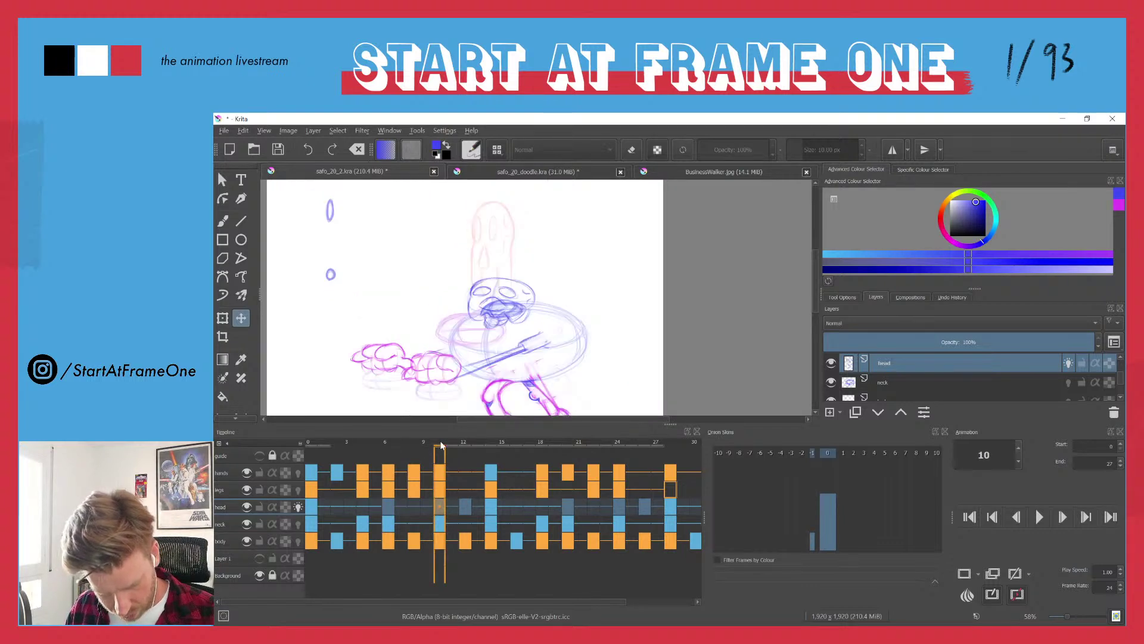
pyautogui.moveTo(479, 295); pyautogui.dragTo(481, 296)
pyautogui.click(464, 507)
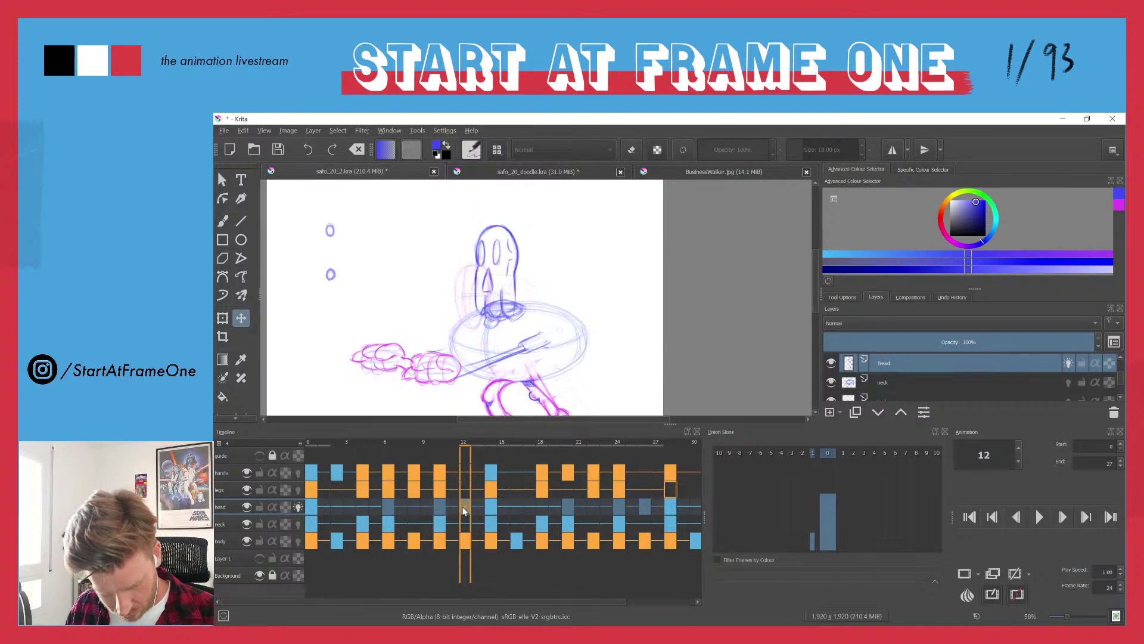
pyautogui.click(310, 524)
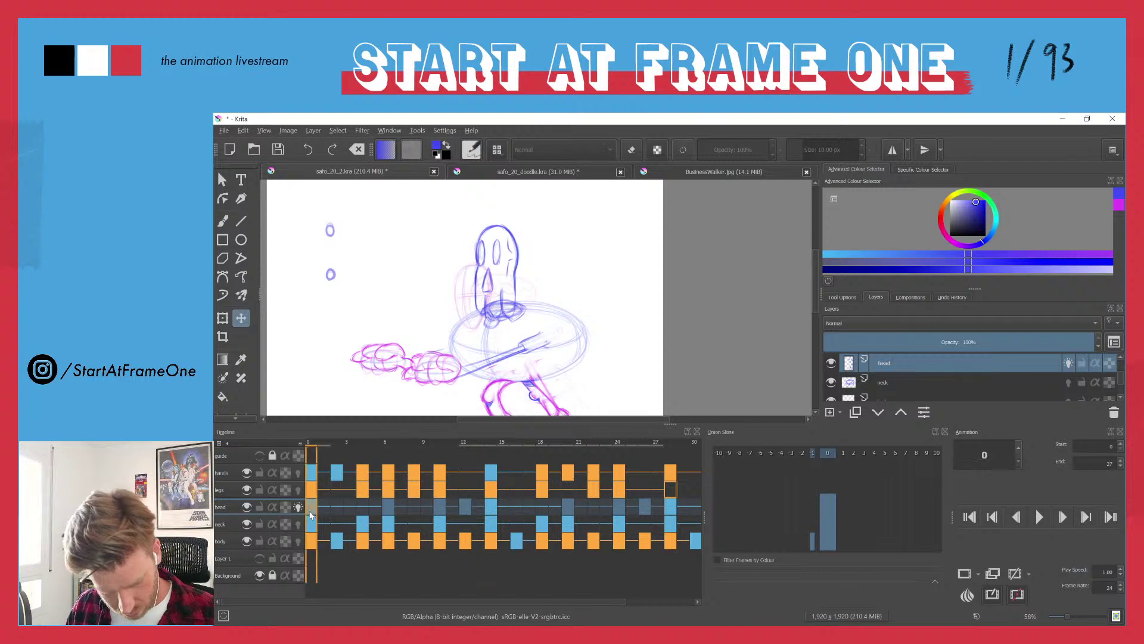
pyautogui.click(492, 509)
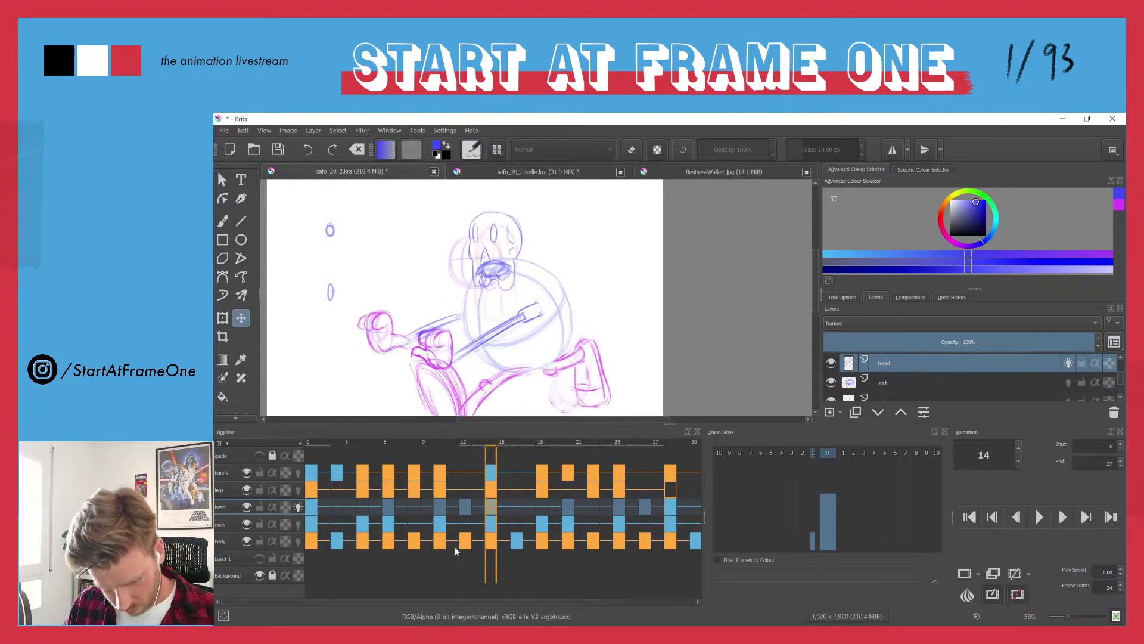
pyautogui.click(465, 509)
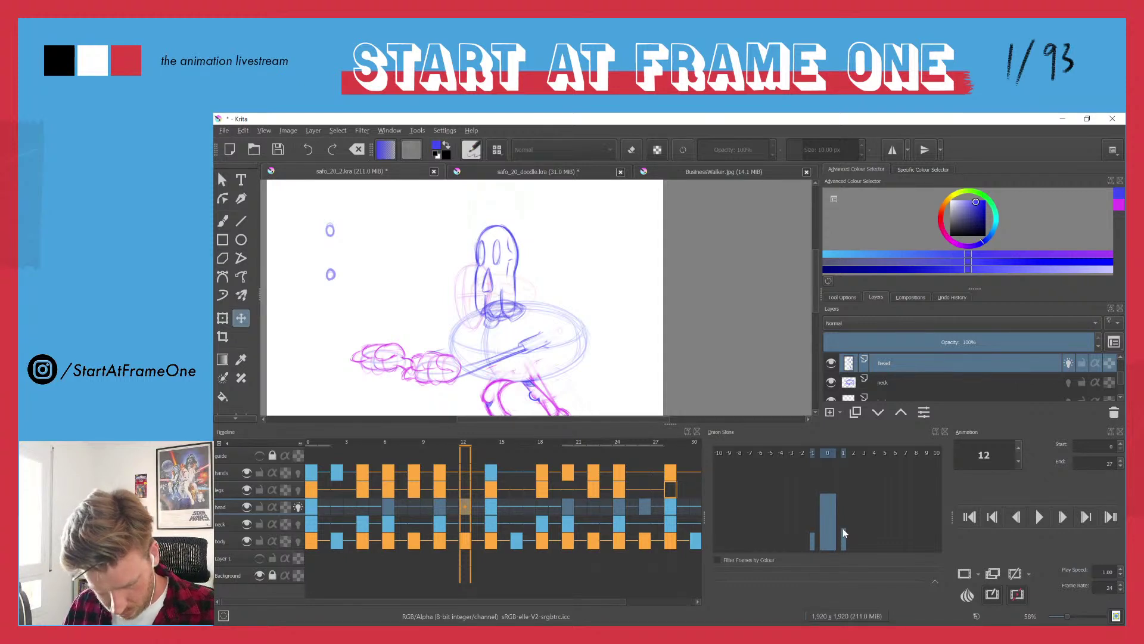
pyautogui.moveTo(479, 251); pyautogui.dragTo(478, 227)
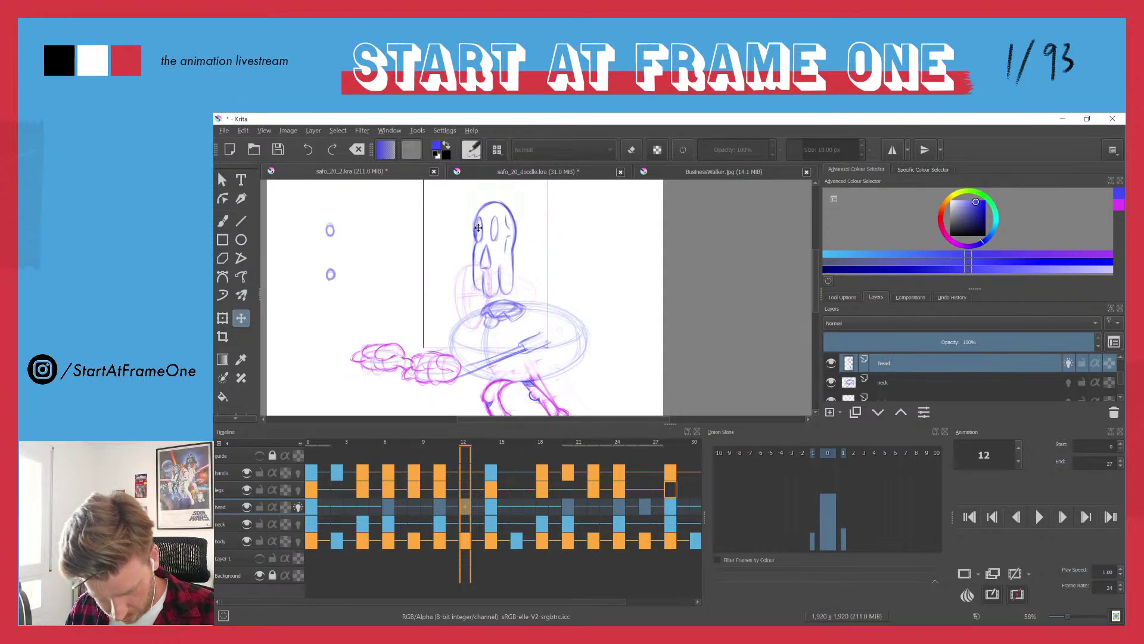
# - Copy the head layer's raised frame 0 keyframe to frame 14
pyautogui.click(311, 509)
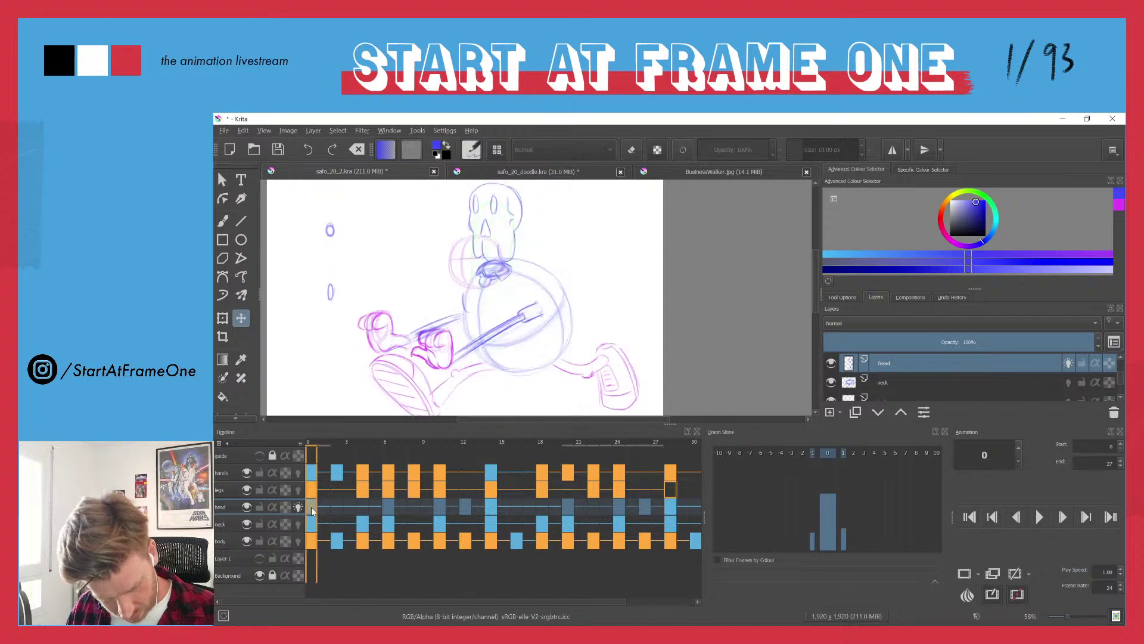
pyautogui.keyDown('shift'); pyautogui.click(492, 511); pyautogui.keyUp('shift')
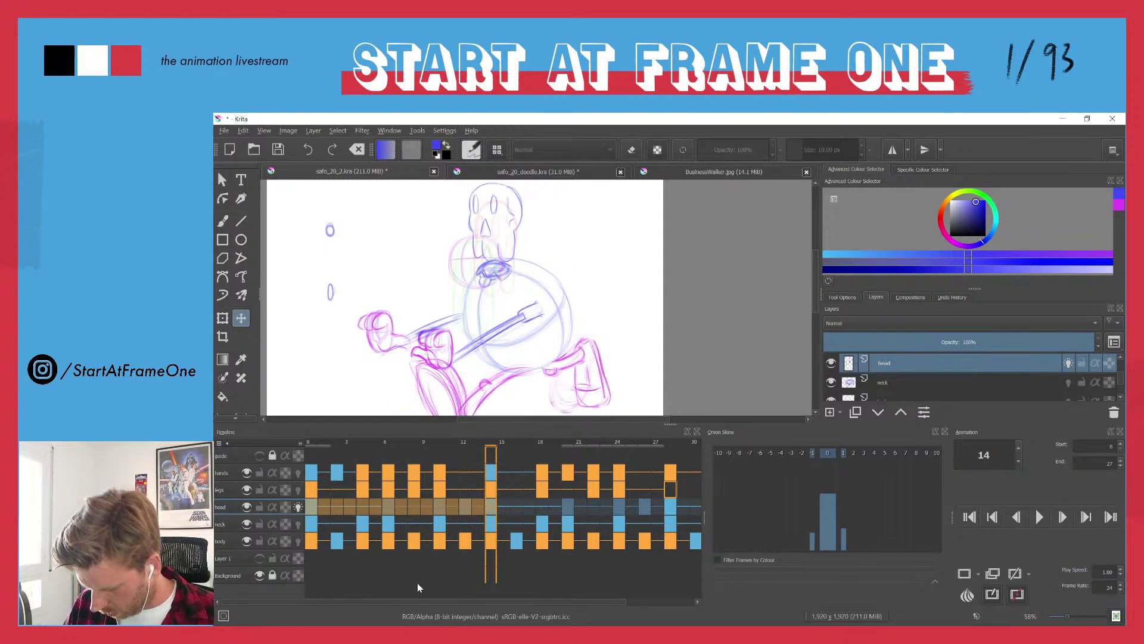
pyautogui.click(487, 511)
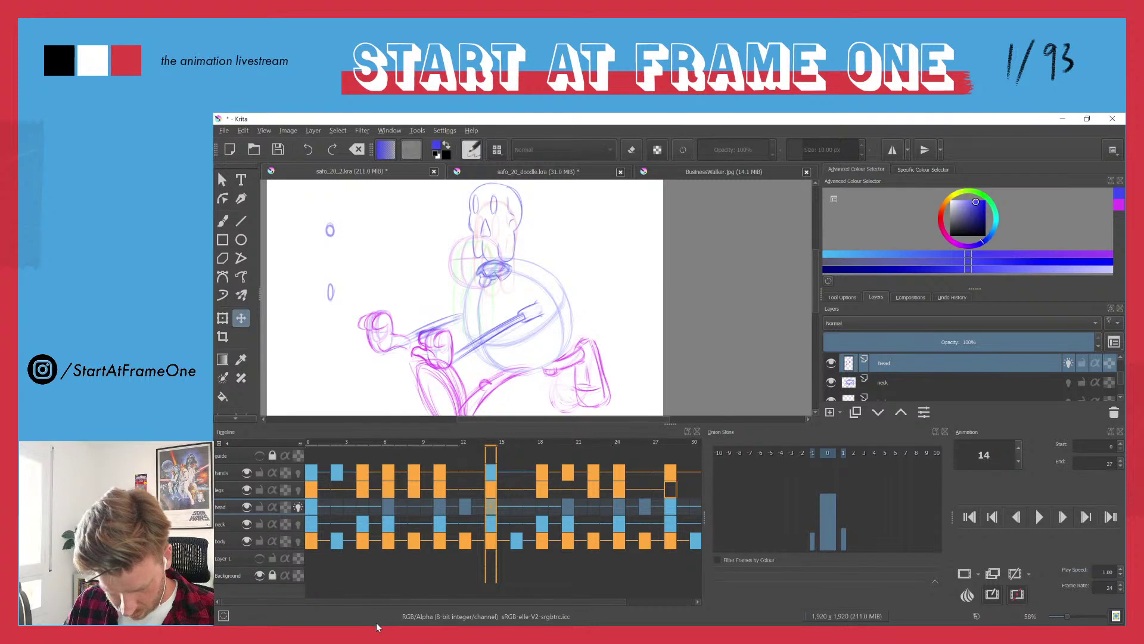
# - Play the run cycle from frame 0 in canvas-only view to examine the repositioned head
pyautogui.click(312, 444)
pyautogui.press('Tab')
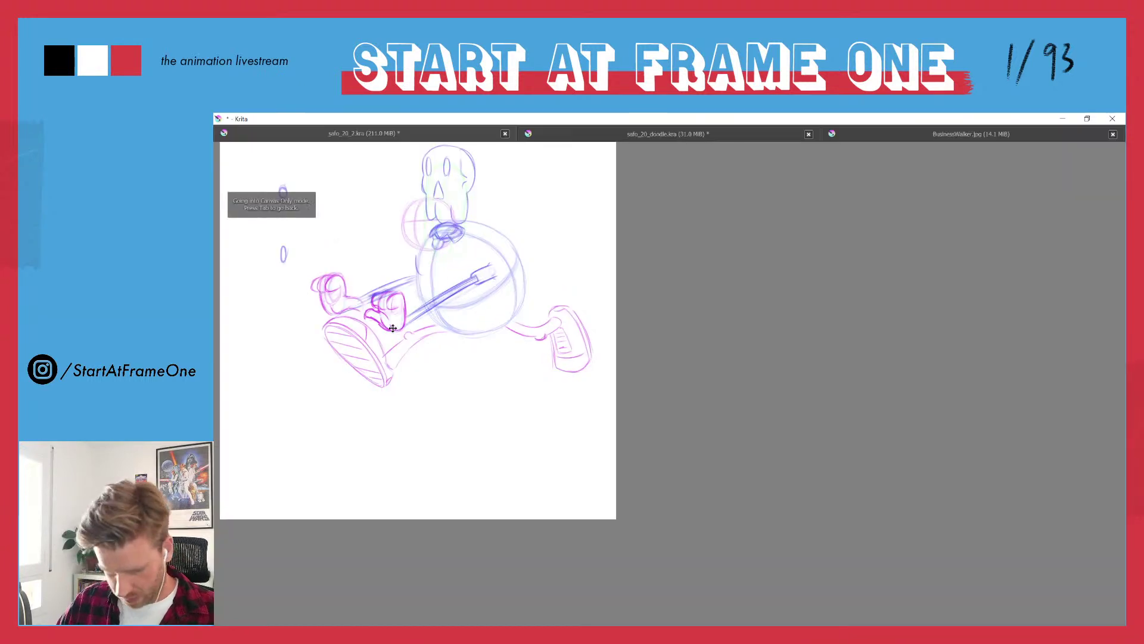
pyautogui.moveTo(341, 335)
pyautogui.mouseDown()
pyautogui.moveTo(510, 367)
pyautogui.moveTo(513, 263)
pyautogui.moveTo(502, 256)
pyautogui.mouseUp()
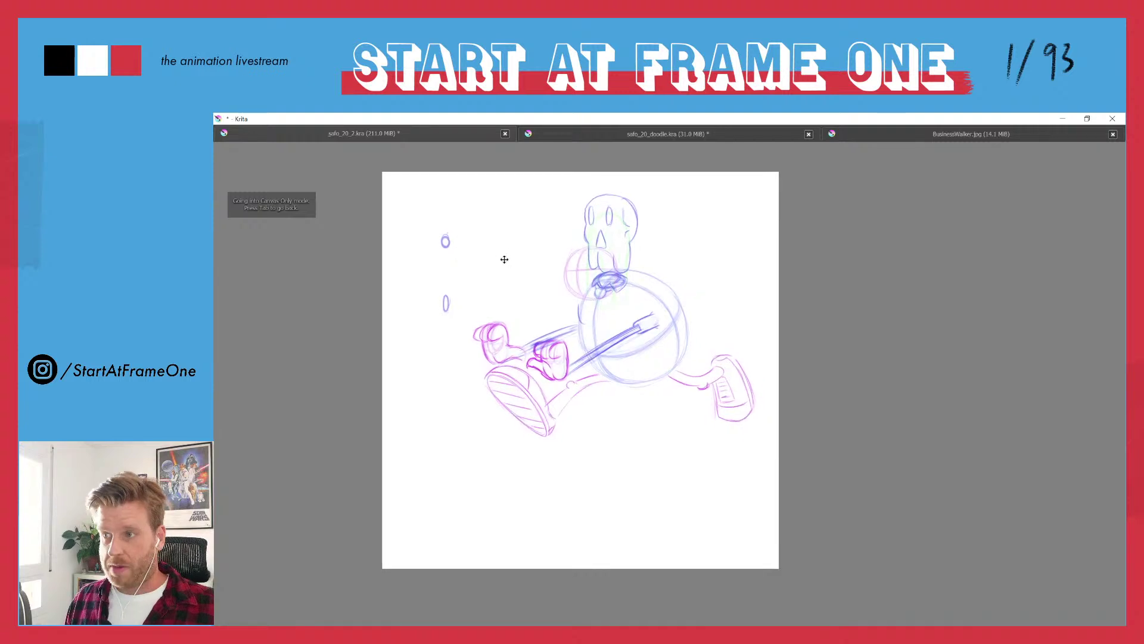
pyautogui.press('space')
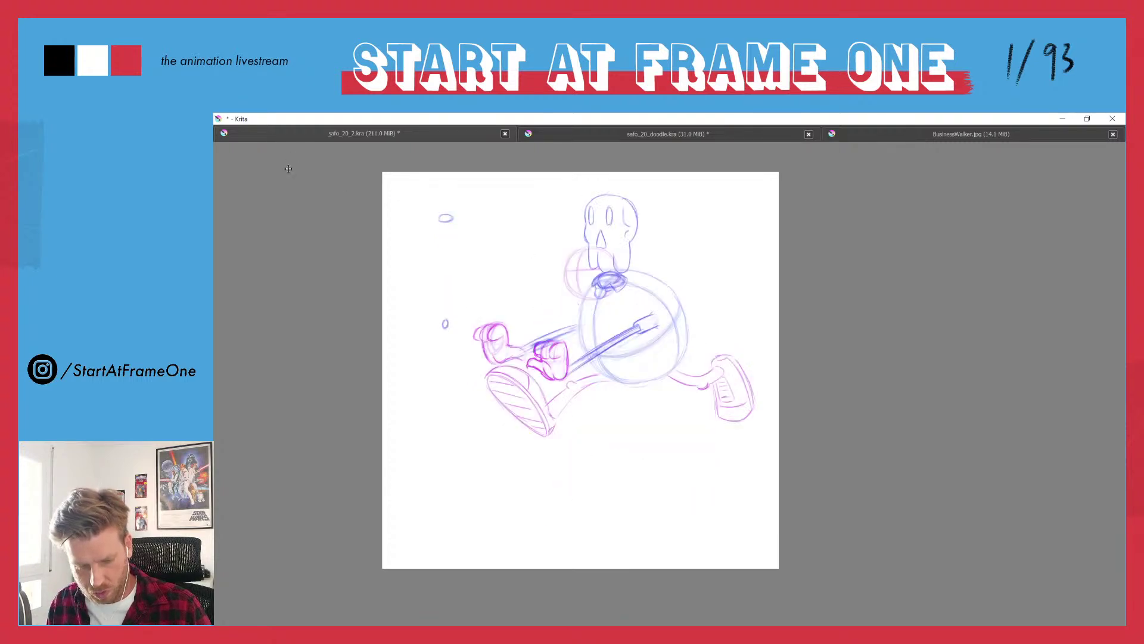
# - Leave canvas-only view, return to frame 0 and save the animation as a new version named safo_20_3.kra
pyautogui.press('Tab')
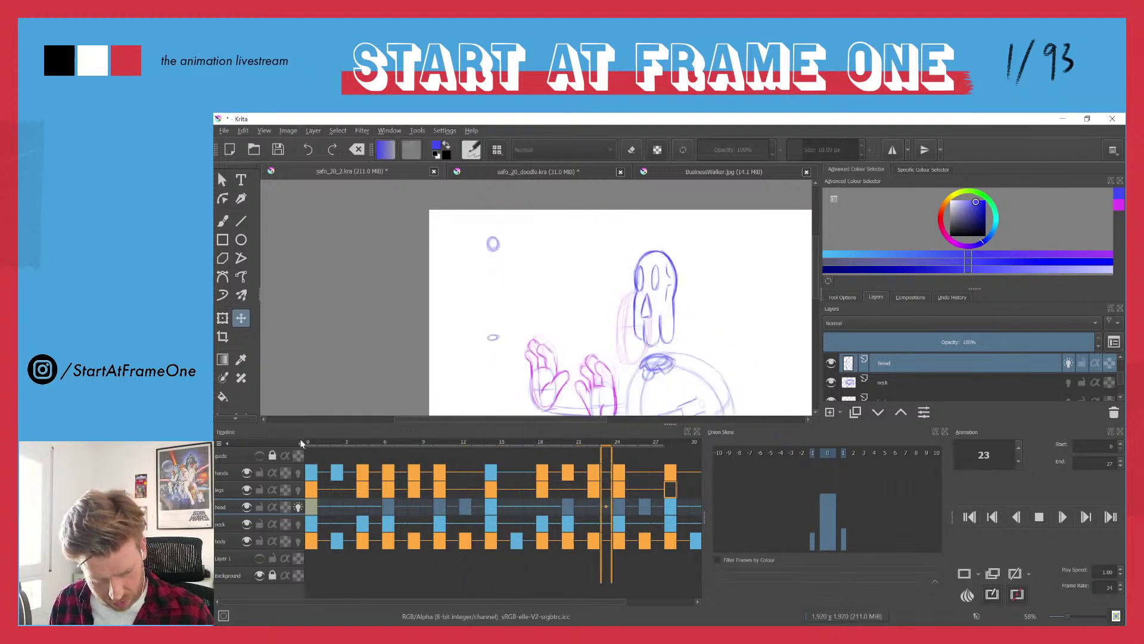
pyautogui.click(310, 444)
pyautogui.moveTo(310, 443); pyautogui.dragTo(264, 427)
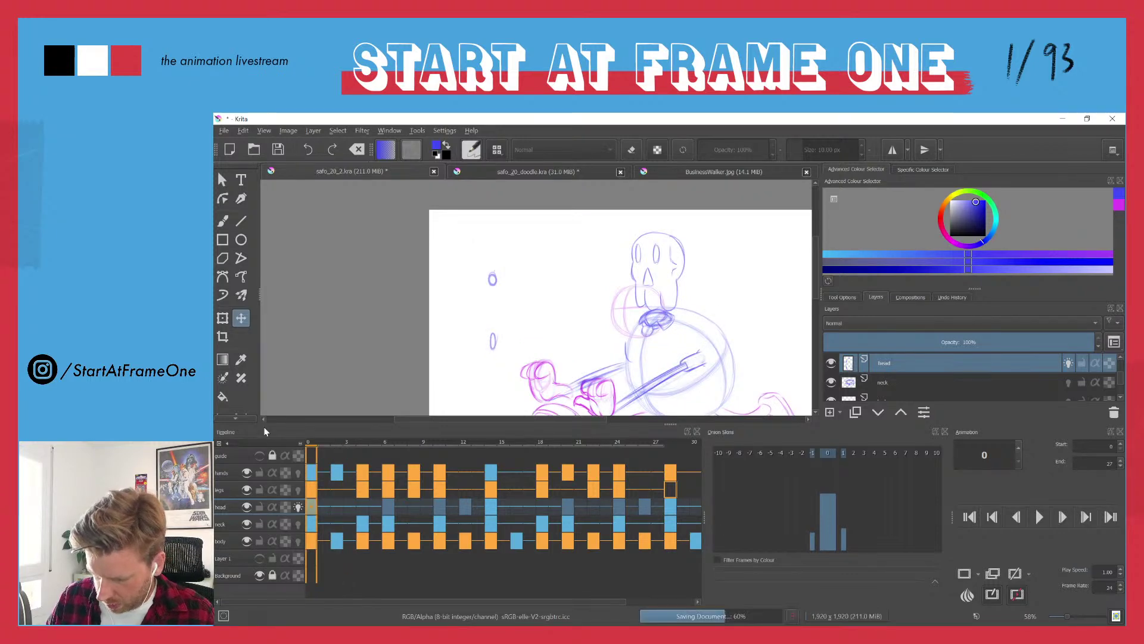
pyautogui.hotkey('ctrl', 'shift', 's')
pyautogui.press('End')
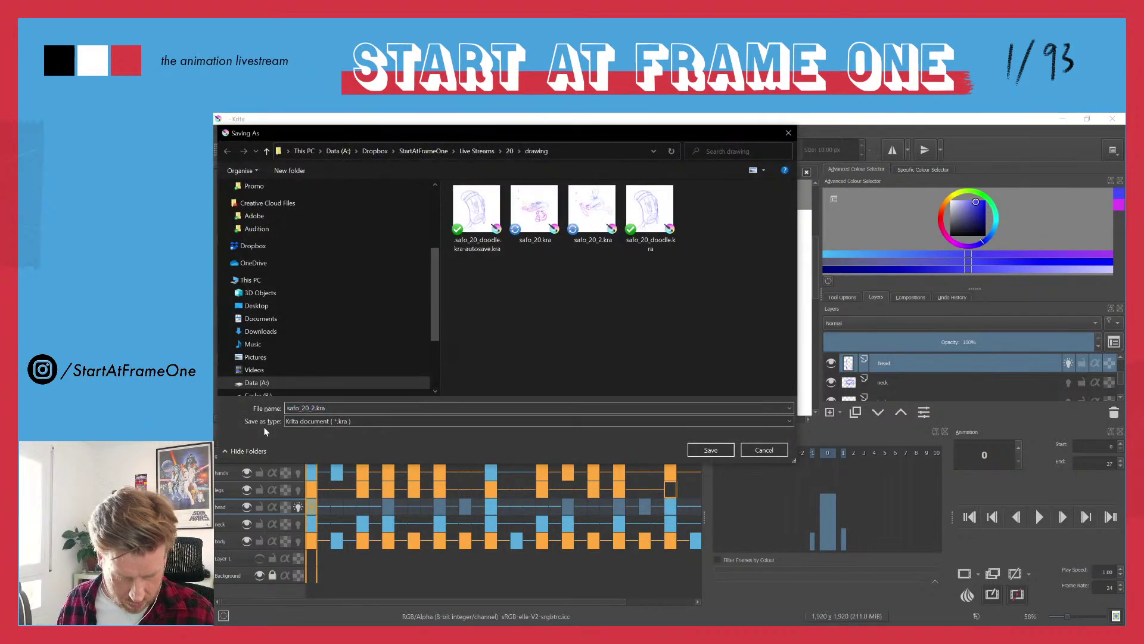
pyautogui.press('BackSpace')
pyautogui.write('3')
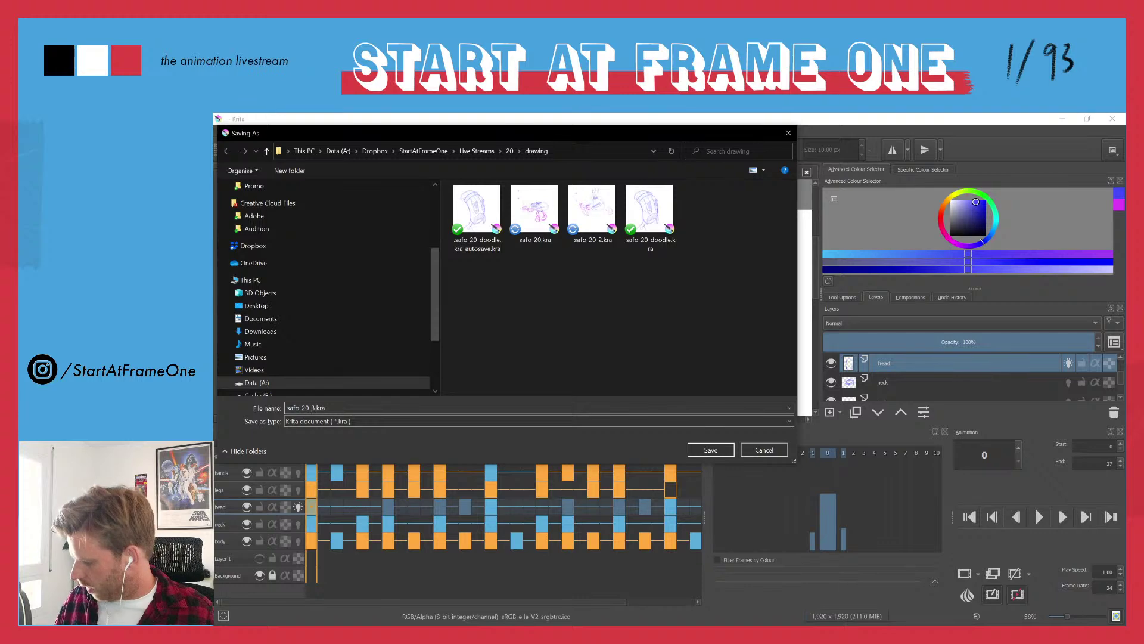
pyautogui.press('Return')
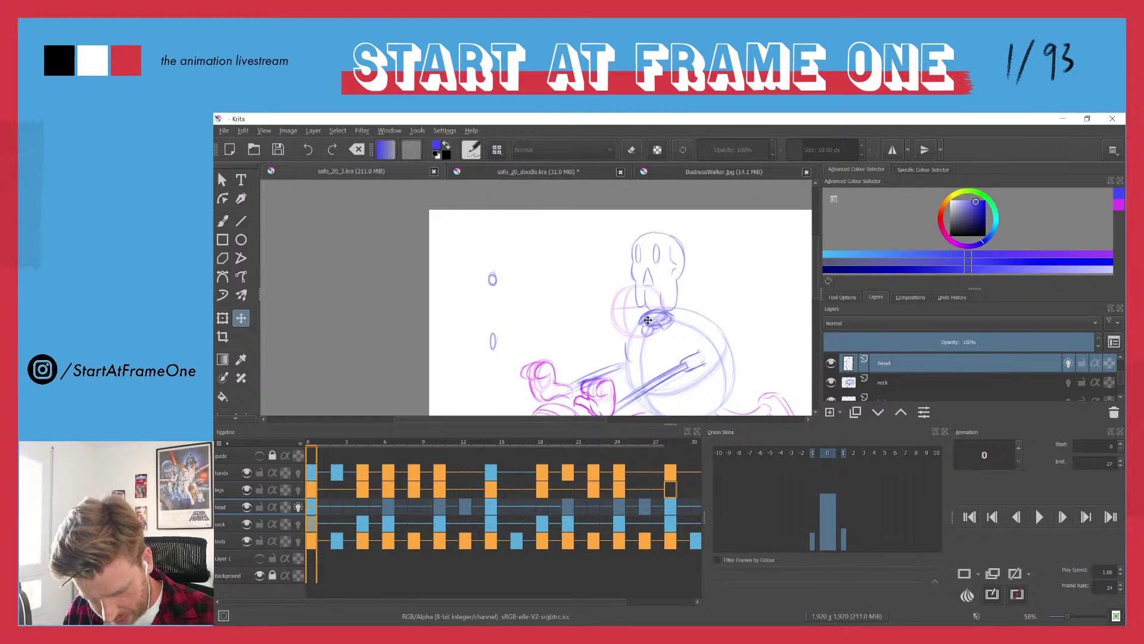
# - Fade the old collar sketch on the neck layer at frame 0 with the eraser
pyautogui.moveTo(647, 322); pyautogui.dragTo(642, 332)
pyautogui.hotkey('ctrl', 'z')
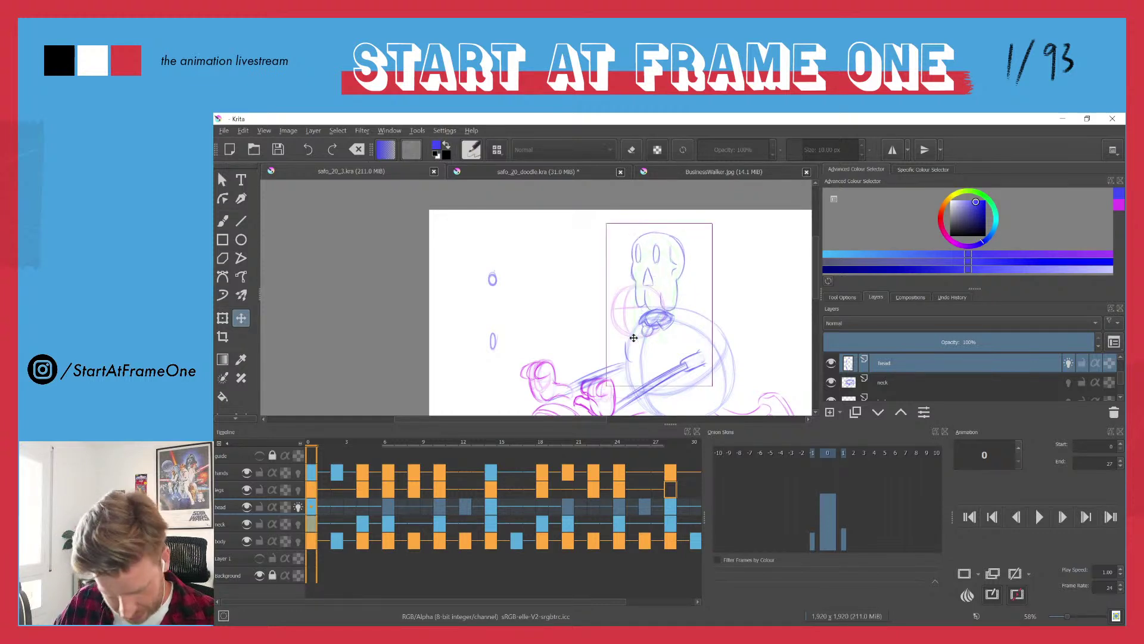
pyautogui.click(222, 525)
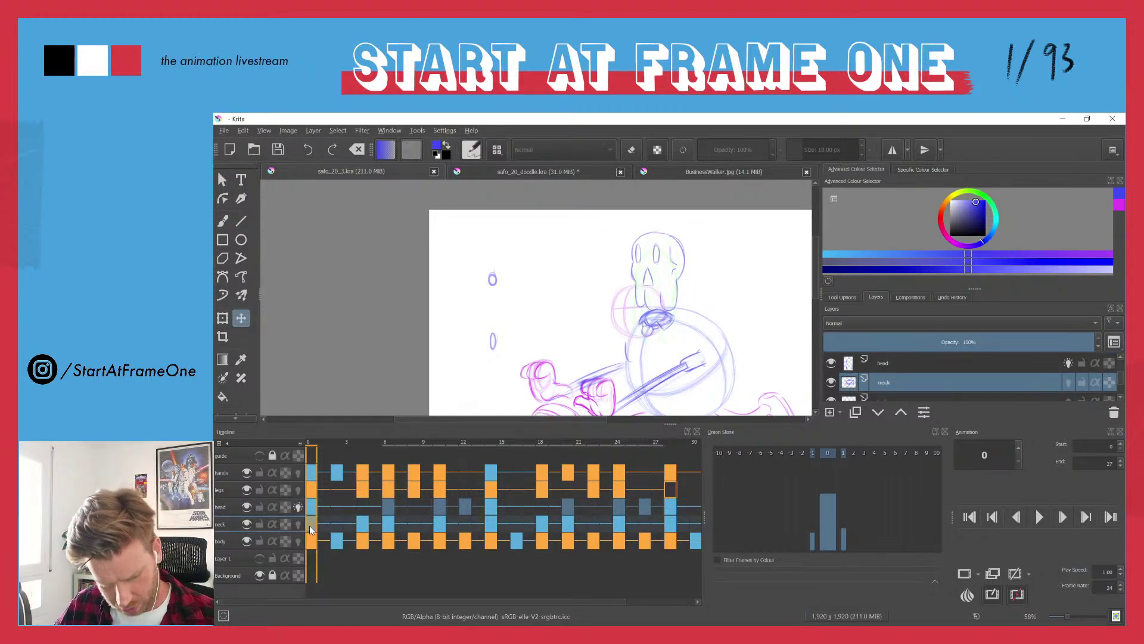
pyautogui.moveTo(646, 325); pyautogui.dragTo(630, 225)
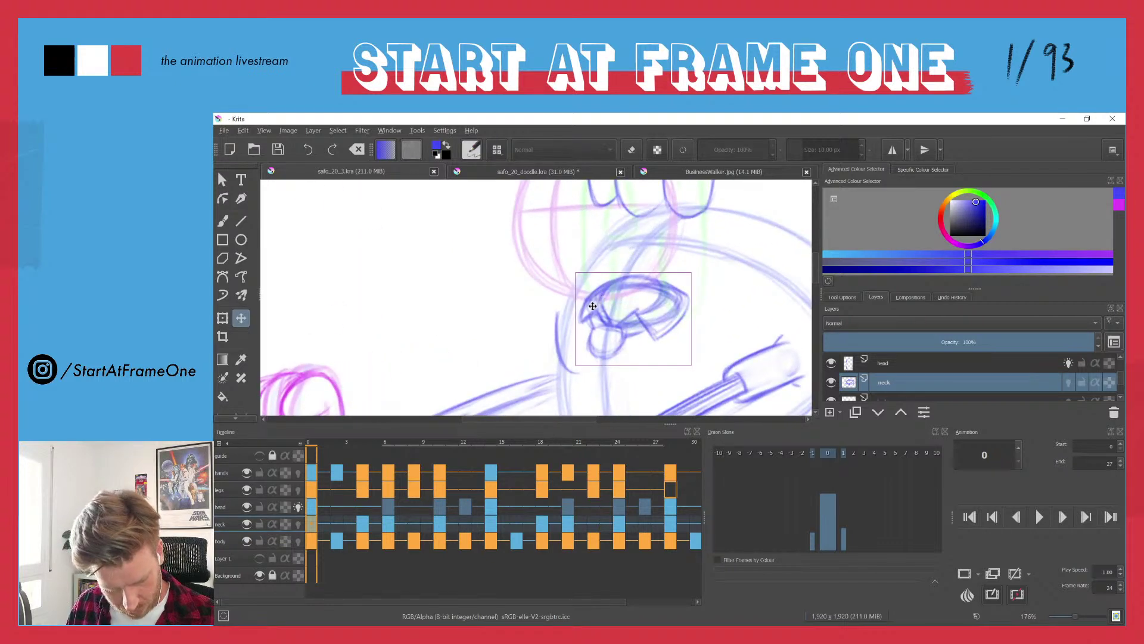
pyautogui.press('e')
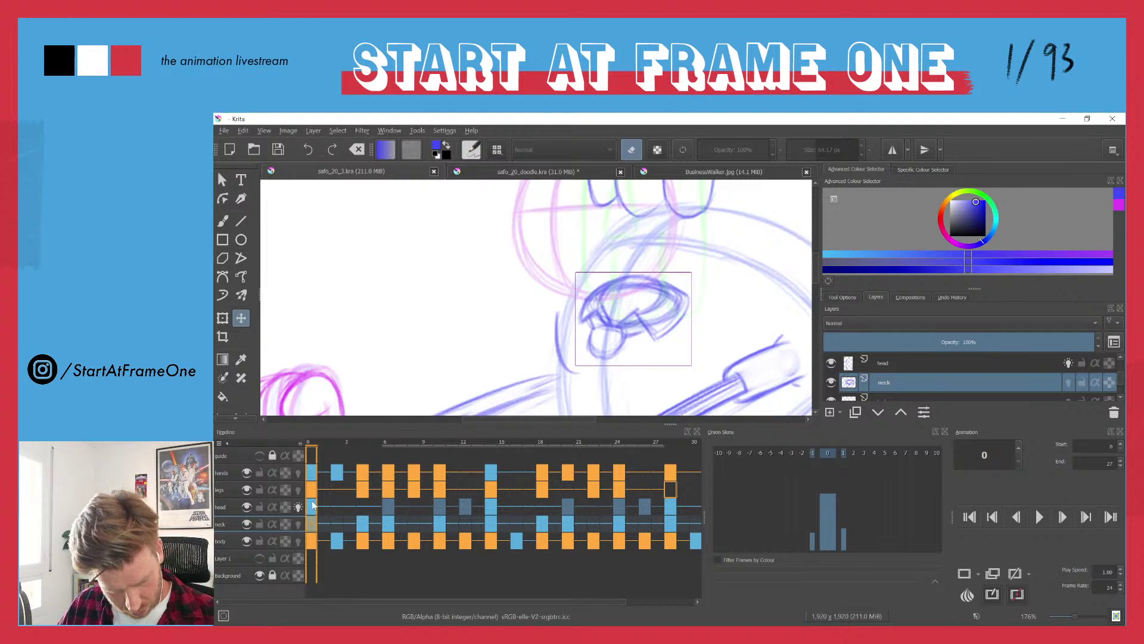
pyautogui.press('b')
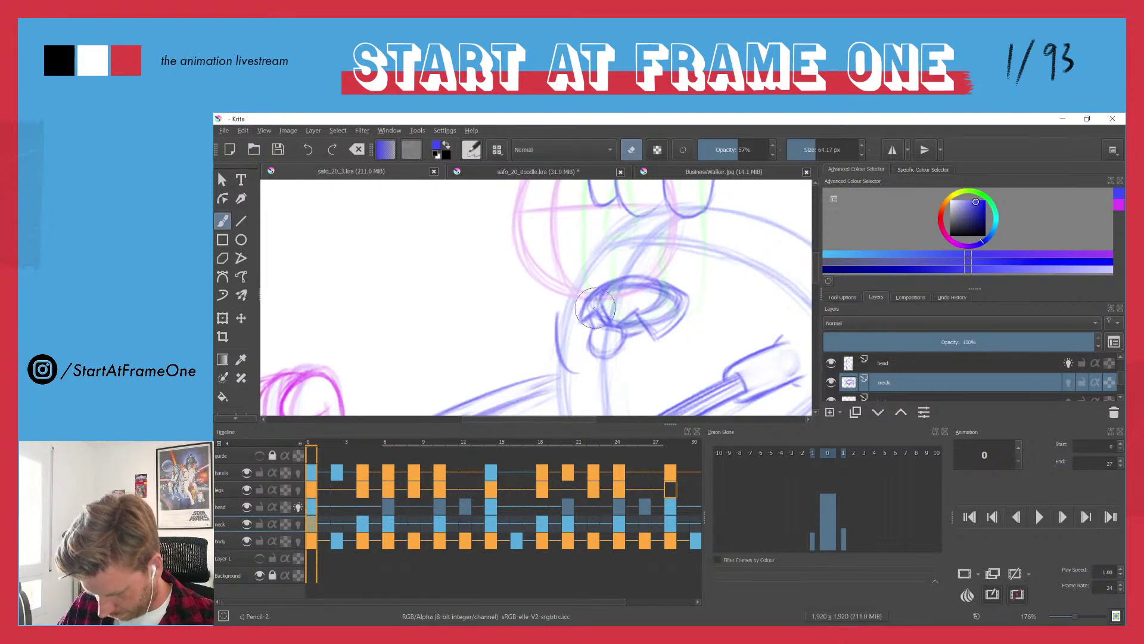
pyautogui.press('e')
pyautogui.press('e')
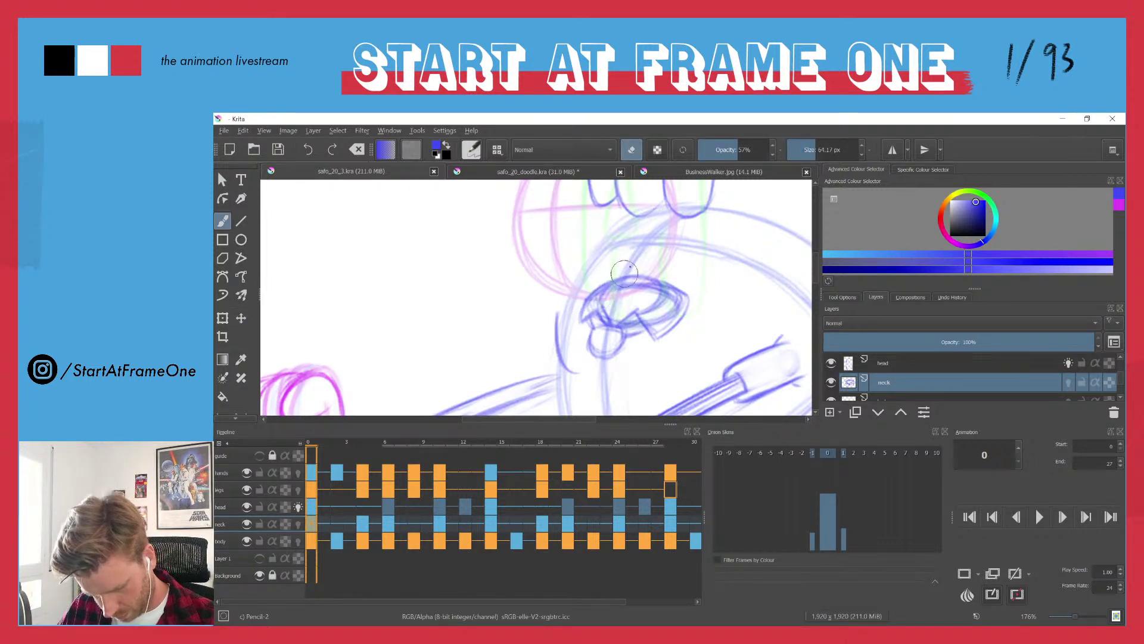
pyautogui.moveTo(642, 329)
pyautogui.mouseDown()
pyautogui.moveTo(650, 261)
pyautogui.moveTo(623, 262)
pyautogui.moveTo(576, 310)
pyautogui.moveTo(647, 312)
pyautogui.mouseUp()
# - Draw a more forward-tilted neck opening and collar with pointed flaps over the faded sketch at frame 0, and hatch the neck opening
pyautogui.press('e')
pyautogui.moveTo(658, 268)
pyautogui.mouseDown()
pyautogui.moveTo(643, 313)
pyautogui.moveTo(652, 259)
pyautogui.moveTo(622, 253)
pyautogui.moveTo(599, 277)
pyautogui.moveTo(602, 308)
pyautogui.moveTo(601, 262)
pyautogui.moveTo(655, 295)
pyautogui.moveTo(627, 308)
pyautogui.moveTo(653, 333)
pyautogui.moveTo(632, 312)
pyautogui.mouseUp()
pyautogui.moveTo(669, 325); pyautogui.dragTo(679, 259)
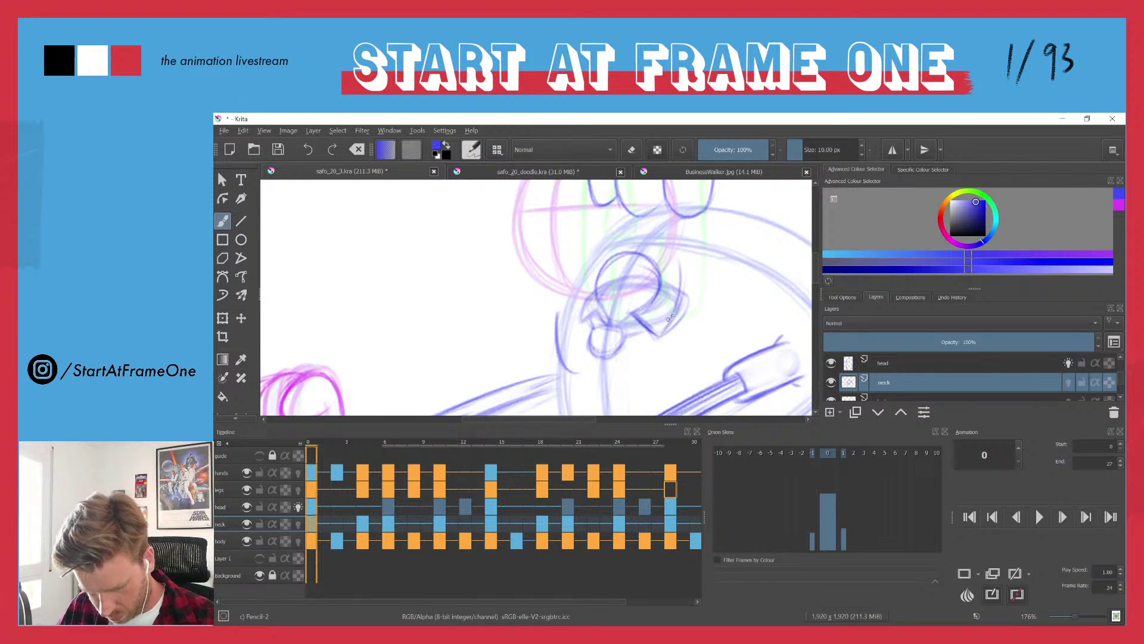
pyautogui.moveTo(670, 301)
pyautogui.mouseDown()
pyautogui.moveTo(681, 251)
pyautogui.moveTo(580, 263)
pyautogui.moveTo(578, 281)
pyautogui.mouseUp()
pyautogui.moveTo(602, 255)
pyautogui.mouseDown()
pyautogui.moveTo(570, 321)
pyautogui.moveTo(601, 302)
pyautogui.moveTo(615, 326)
pyautogui.moveTo(631, 319)
pyautogui.moveTo(587, 327)
pyautogui.moveTo(630, 328)
pyautogui.moveTo(611, 331)
pyautogui.moveTo(630, 333)
pyautogui.moveTo(603, 351)
pyautogui.mouseUp()
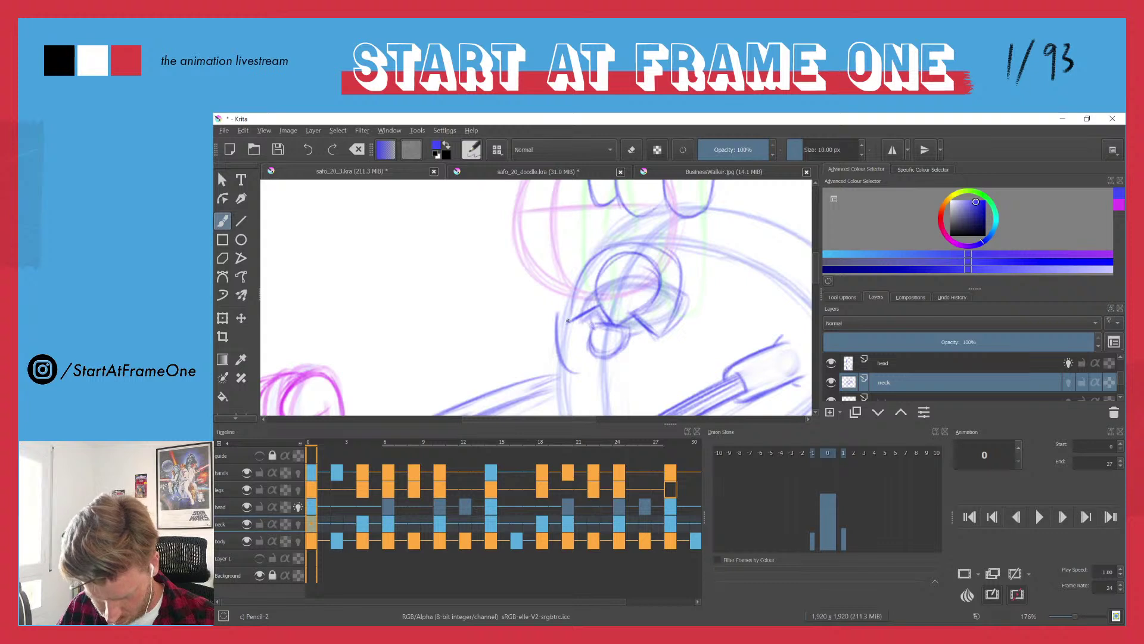
pyautogui.moveTo(583, 273)
pyautogui.mouseDown()
pyautogui.moveTo(569, 321)
pyautogui.moveTo(565, 311)
pyautogui.mouseUp()
pyautogui.moveTo(631, 245)
pyautogui.mouseDown()
pyautogui.moveTo(603, 250)
pyautogui.moveTo(659, 270)
pyautogui.moveTo(654, 245)
pyautogui.moveTo(671, 237)
pyautogui.moveTo(619, 320)
pyautogui.moveTo(661, 281)
pyautogui.moveTo(632, 294)
pyautogui.moveTo(649, 273)
pyautogui.moveTo(602, 305)
pyautogui.moveTo(602, 269)
pyautogui.mouseUp()
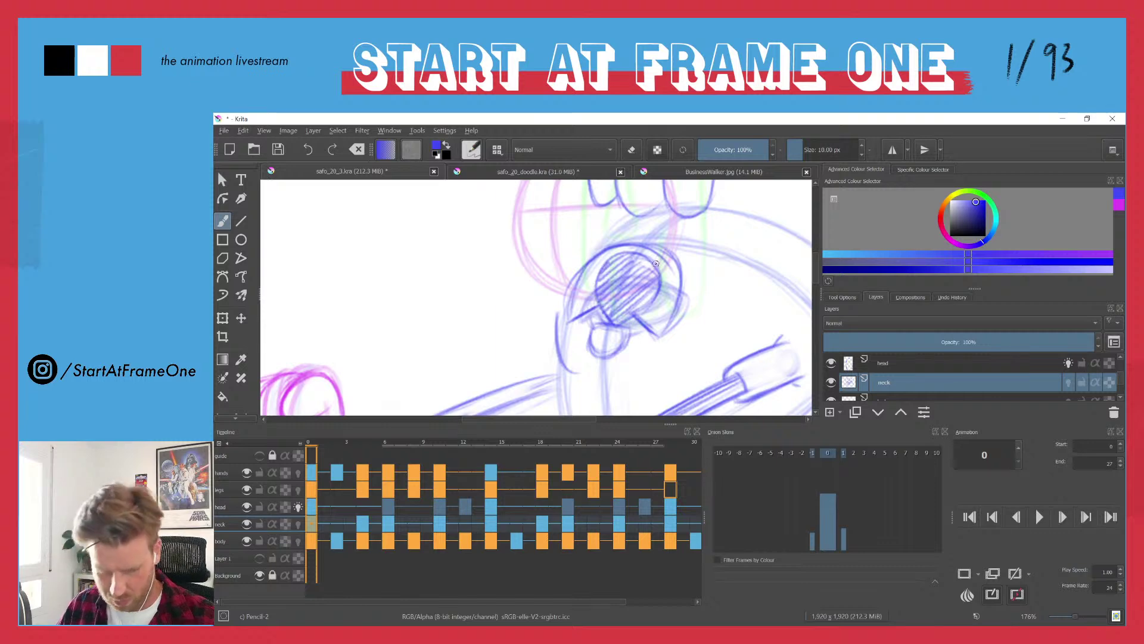
# - Reinforce the frame 0 collar's front edge and neck opening, and redraw the tie knot beneath it
pyautogui.moveTo(529, 258)
pyautogui.mouseDown()
pyautogui.moveTo(491, 386)
pyautogui.moveTo(498, 273)
pyautogui.moveTo(506, 281)
pyautogui.moveTo(545, 206)
pyautogui.moveTo(560, 217)
pyautogui.mouseUp()
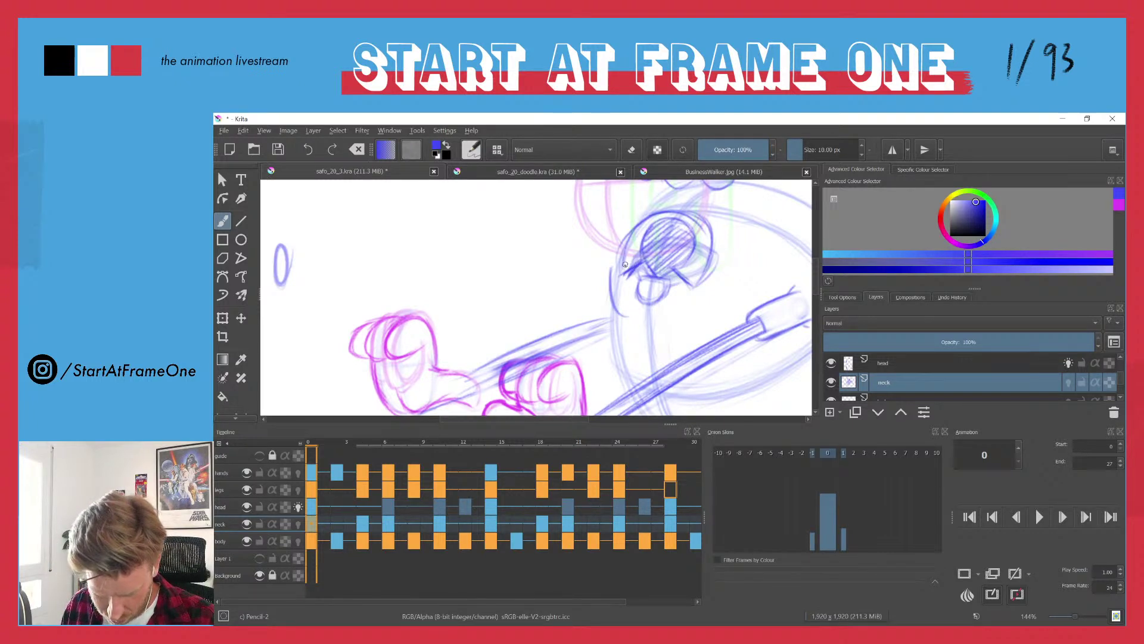
pyautogui.moveTo(625, 275)
pyautogui.mouseDown()
pyautogui.moveTo(633, 235)
pyautogui.moveTo(625, 277)
pyautogui.moveTo(644, 221)
pyautogui.mouseUp()
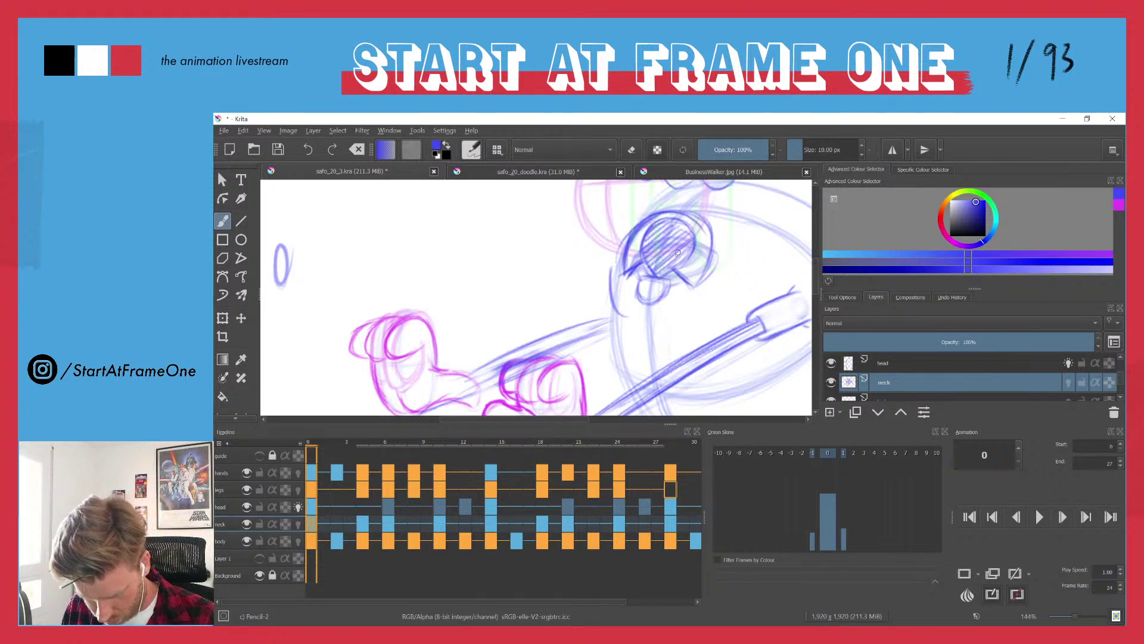
pyautogui.moveTo(689, 234); pyautogui.dragTo(668, 263)
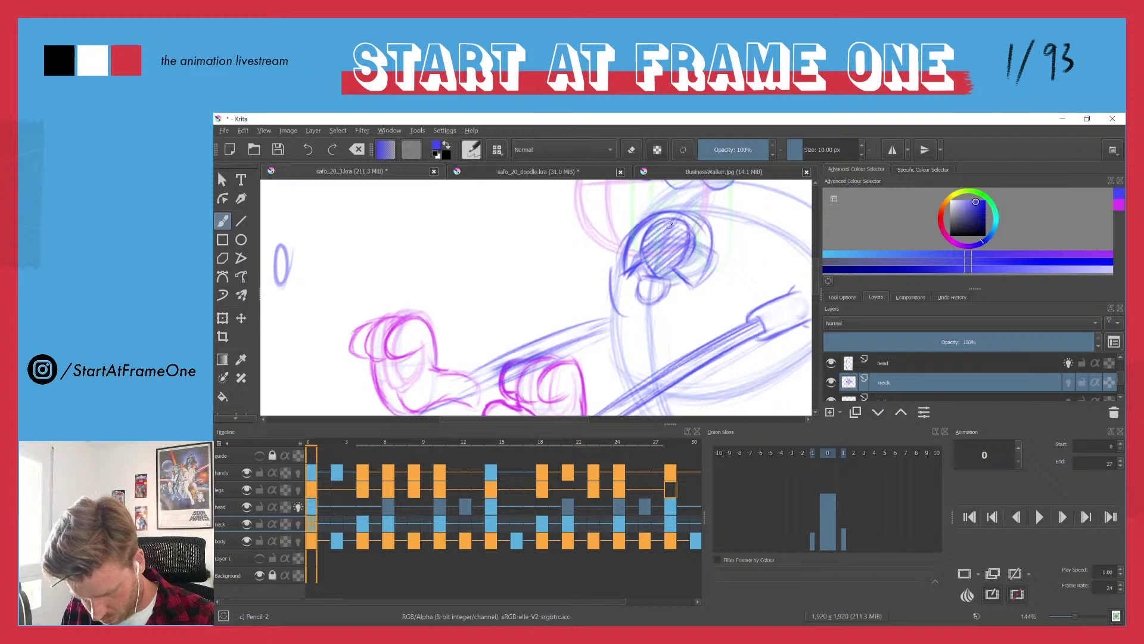
pyautogui.moveTo(685, 222)
pyautogui.mouseDown()
pyautogui.moveTo(646, 247)
pyautogui.moveTo(682, 272)
pyautogui.moveTo(690, 223)
pyautogui.moveTo(650, 212)
pyautogui.mouseUp()
pyautogui.press('e')
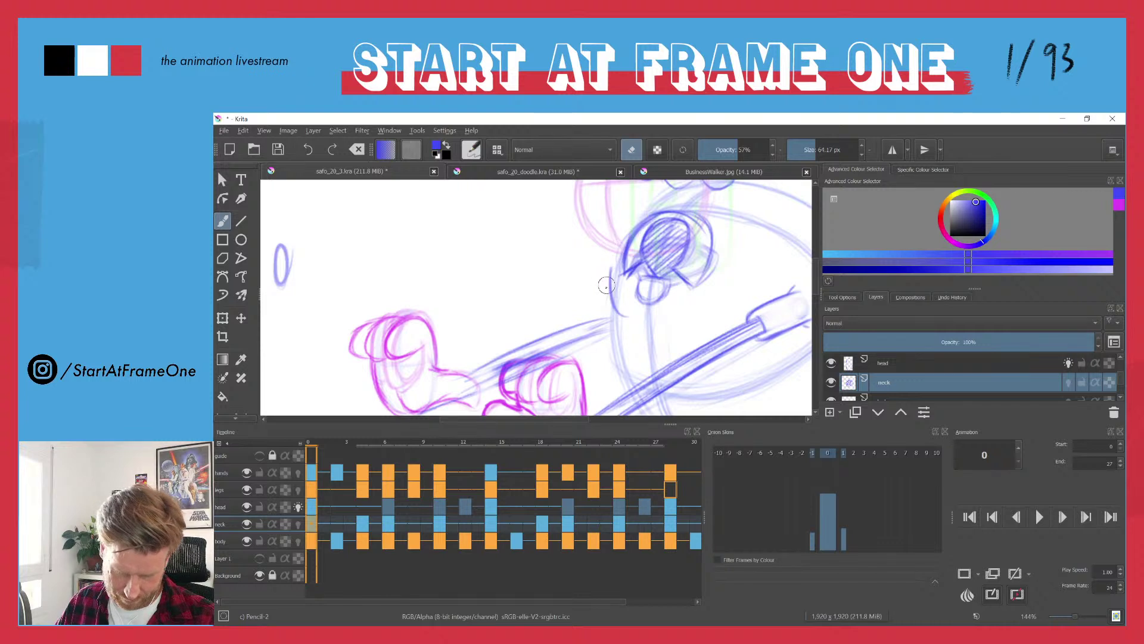
pyautogui.press('e')
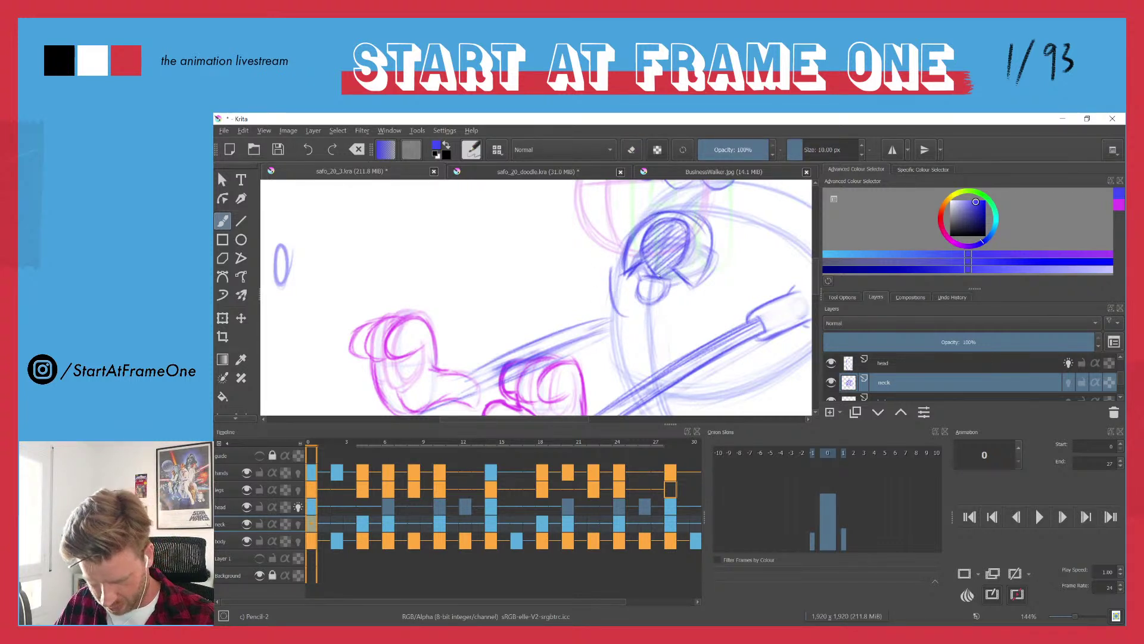
pyautogui.moveTo(643, 279); pyautogui.dragTo(665, 310)
pyautogui.keyDown('ctrl'); pyautogui.click(634, 218); pyautogui.keyUp('ctrl')
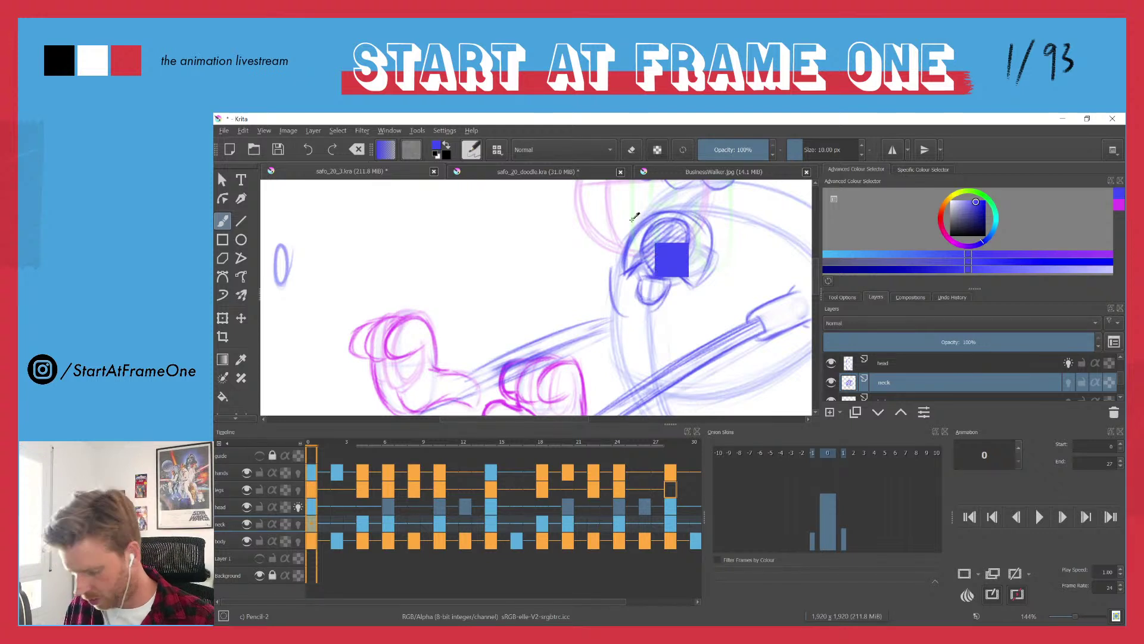
pyautogui.scroll(-5, 633, 218)
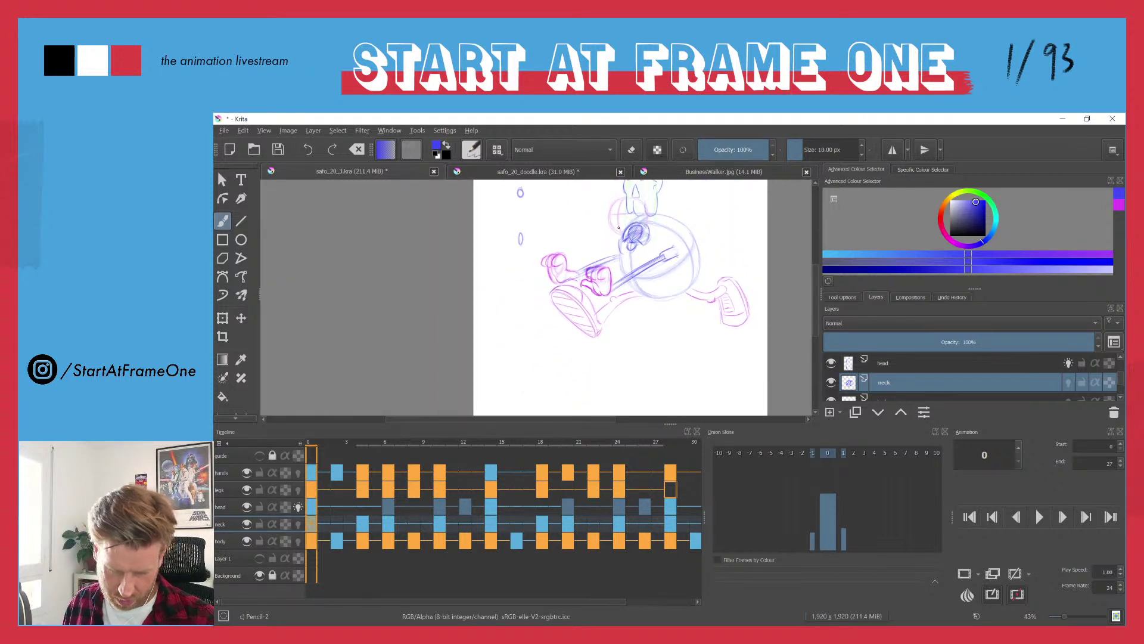
pyautogui.scroll(3, 604, 254)
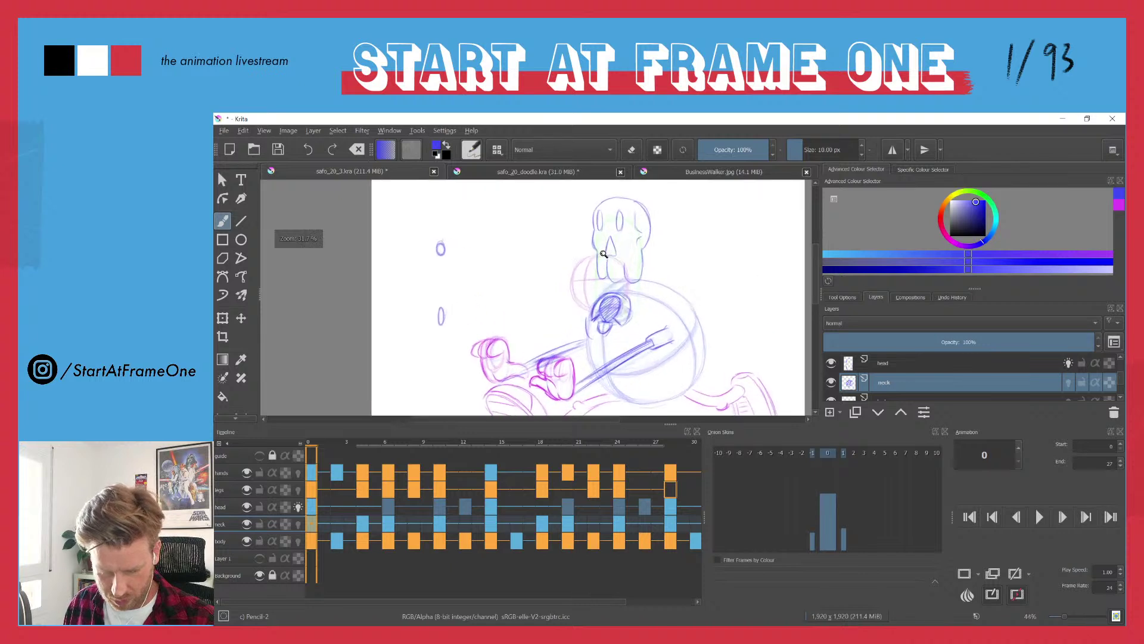
pyautogui.scroll(2, 603, 254)
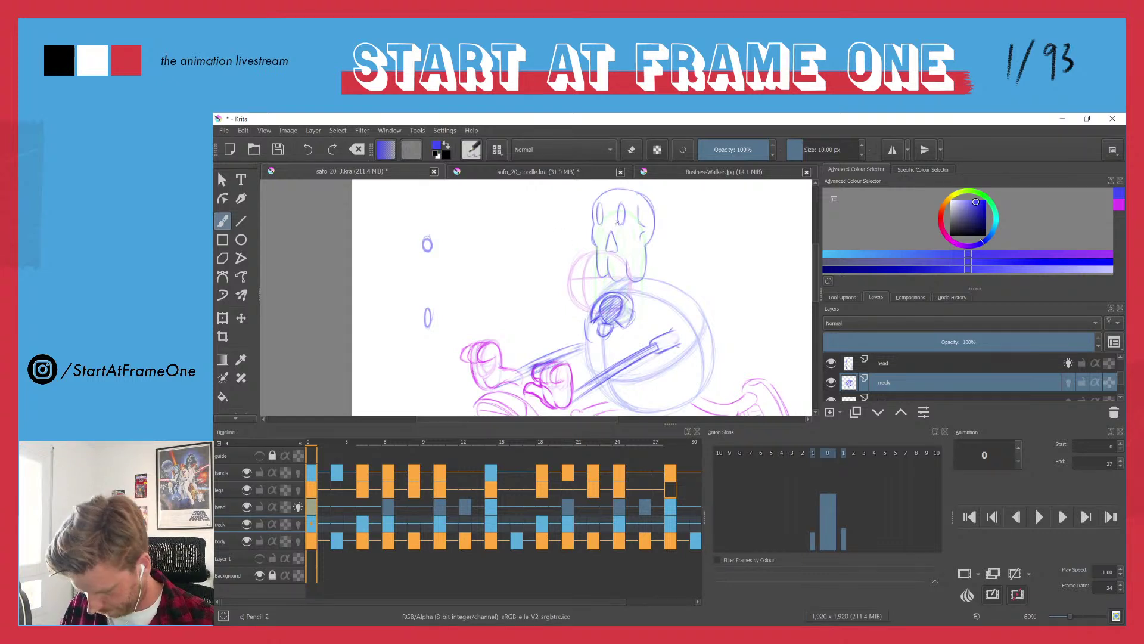
# - Shift the head drawing at frame 0 forward to the left and slightly down to match the new collar
pyautogui.press('t')
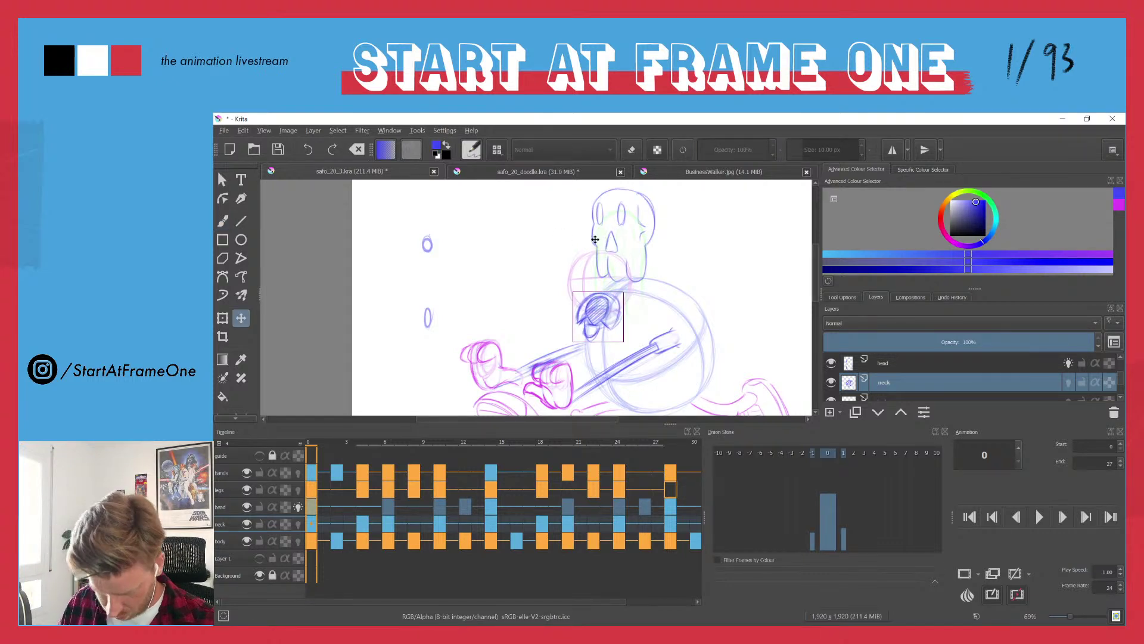
pyautogui.click(231, 509)
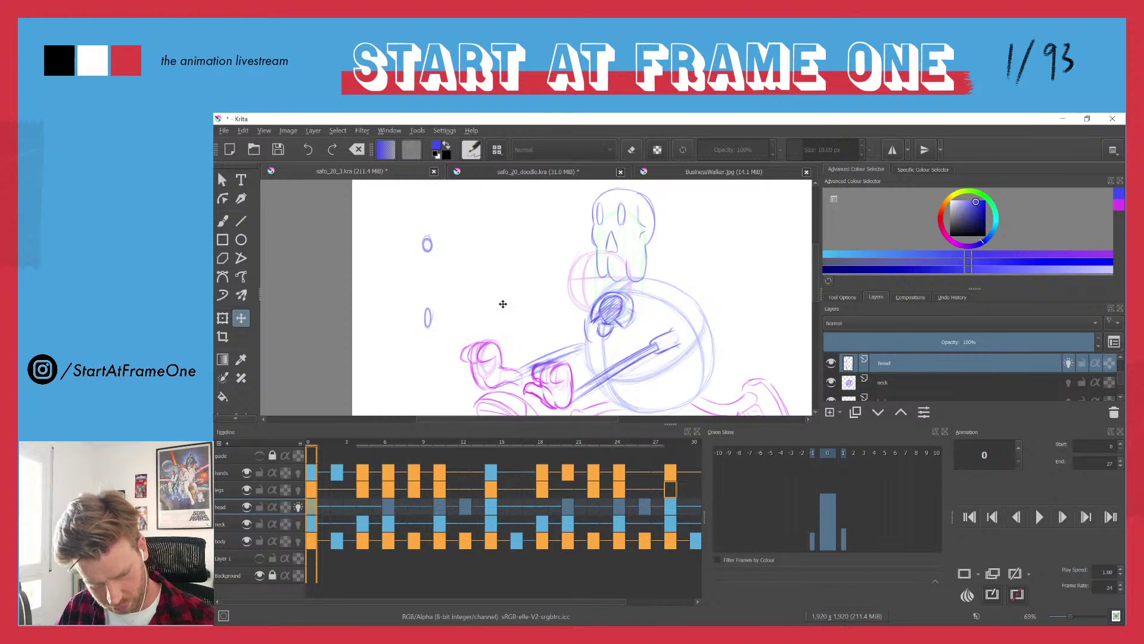
pyautogui.moveTo(594, 242); pyautogui.dragTo(570, 248)
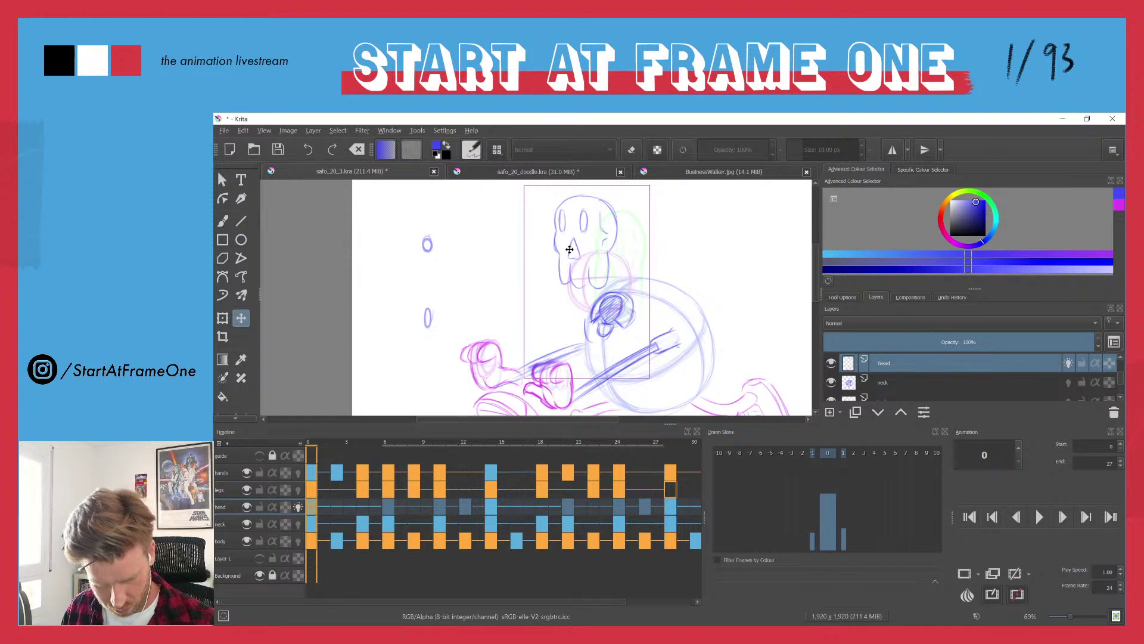
# - Replace the neck drawing at frame 4 with frame 0's redrawn collar and shift it onto the torso
pyautogui.click(361, 528)
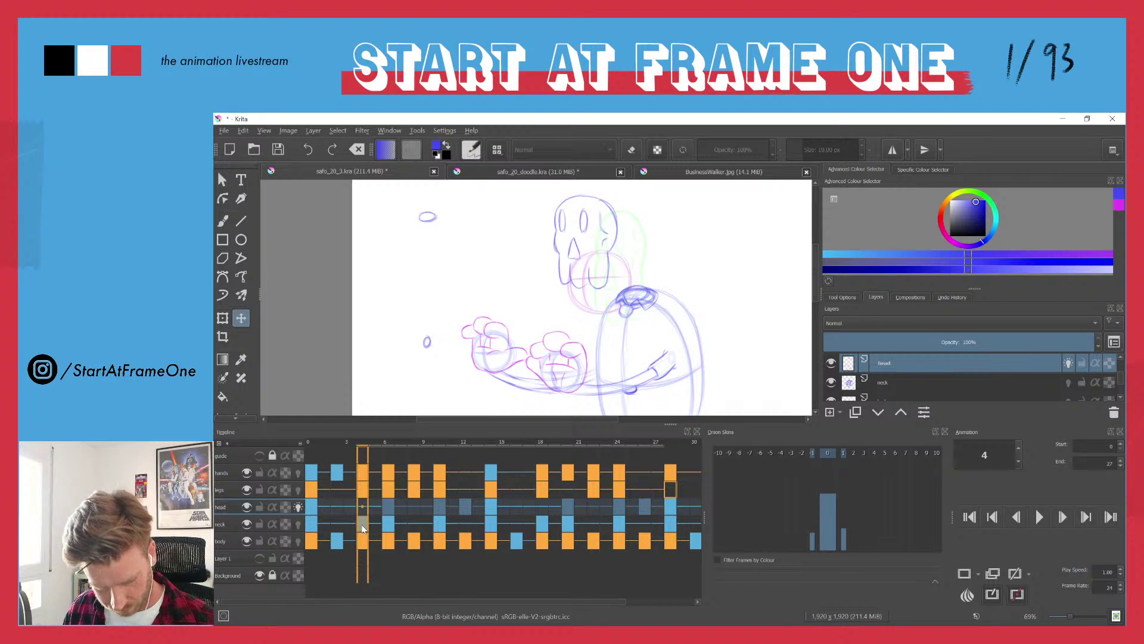
pyautogui.rightClick(363, 524)
pyautogui.click(382, 485)
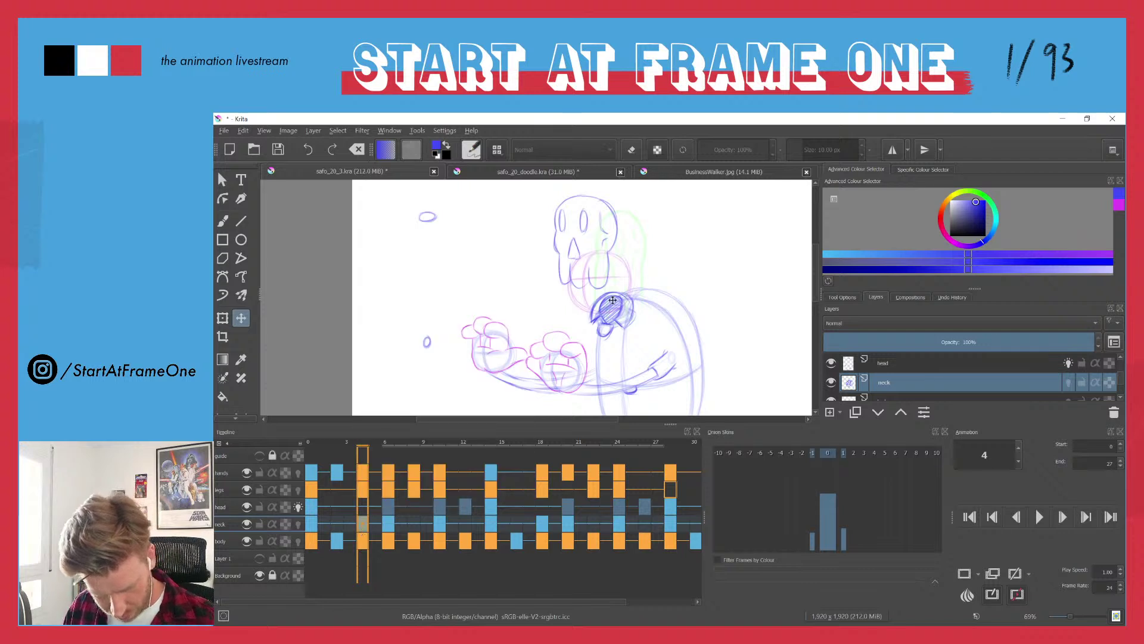
pyautogui.moveTo(600, 305)
pyautogui.mouseDown()
pyautogui.moveTo(608, 322)
pyautogui.moveTo(614, 309)
pyautogui.mouseUp()
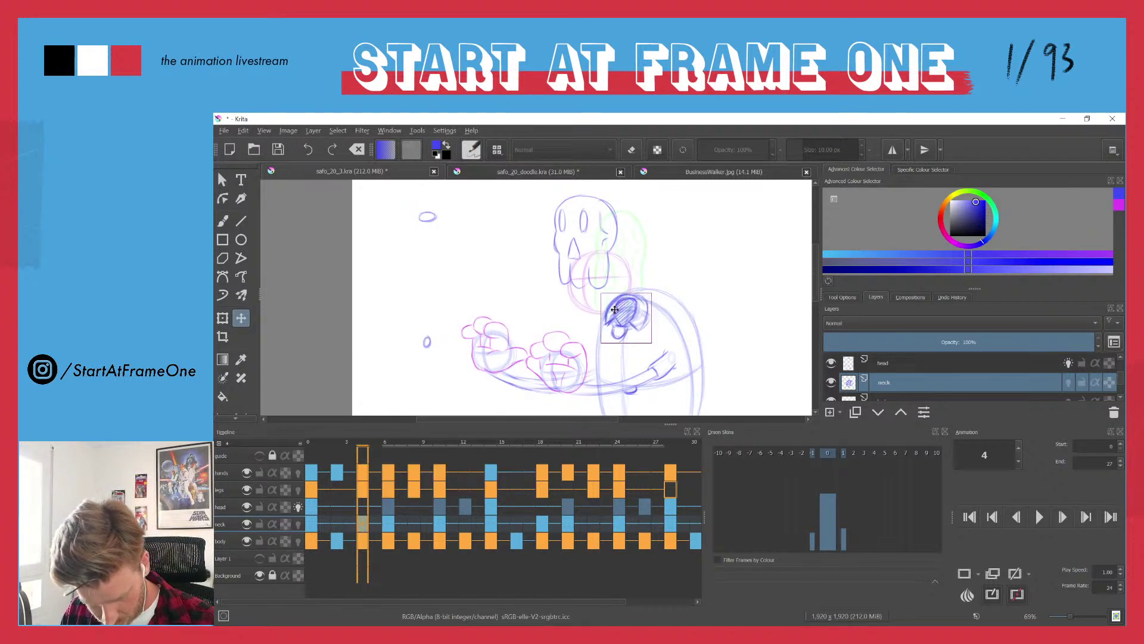
# - Lower the frame 4 collar on the torso, flipping between frames 3 and 4 to compare its placement
pyautogui.press('Left')
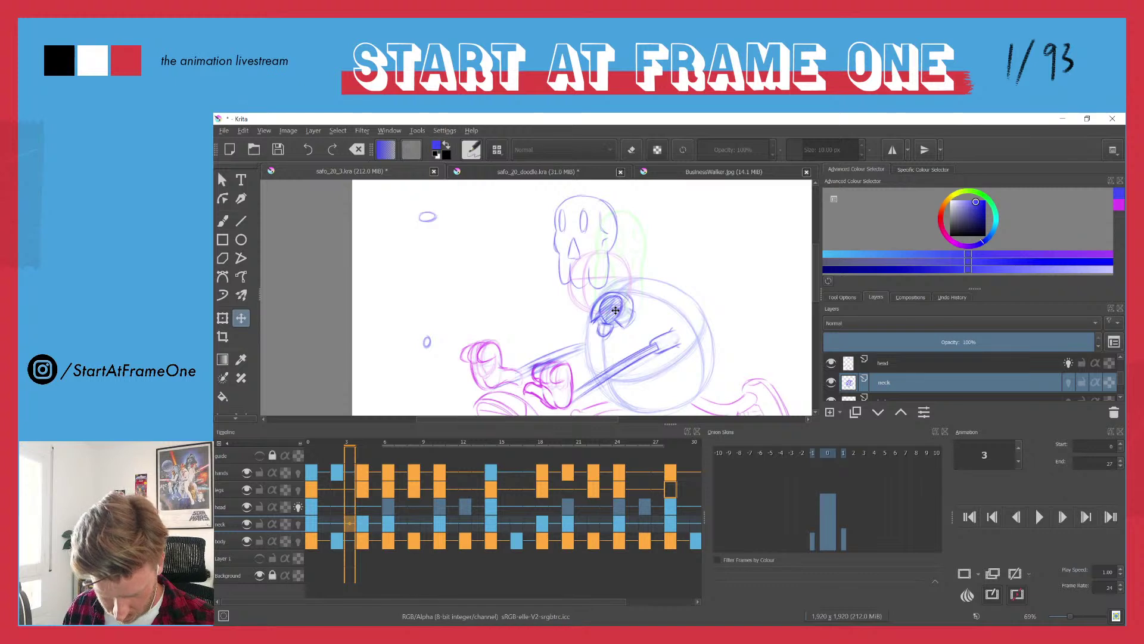
pyautogui.press('Right')
pyautogui.press('Left')
pyautogui.press('Right')
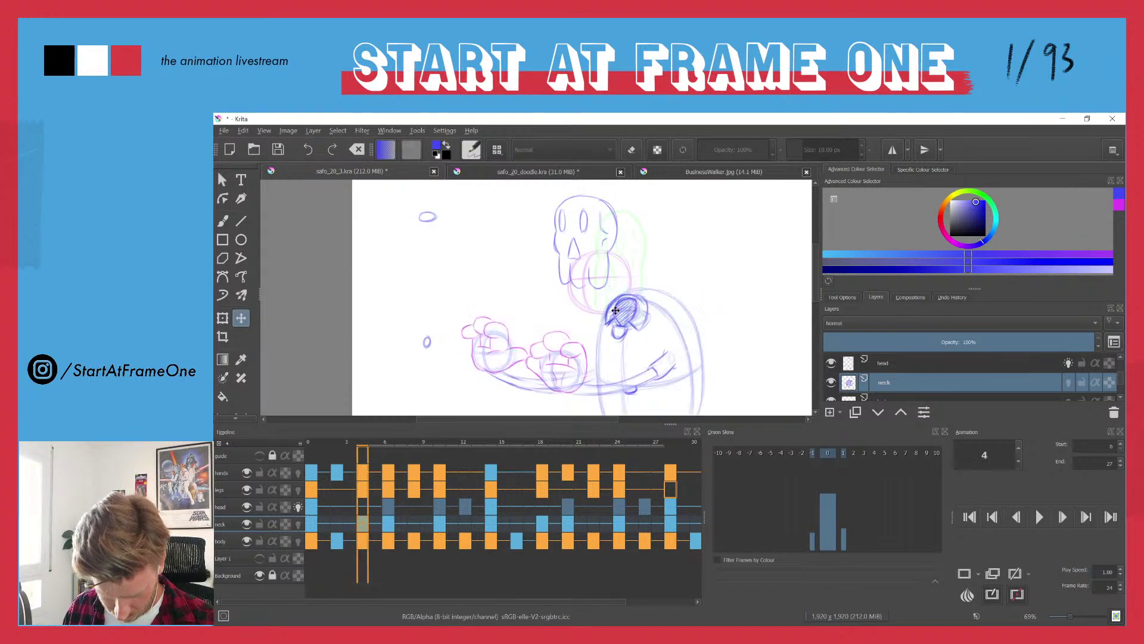
pyautogui.moveTo(611, 310); pyautogui.dragTo(615, 324)
pyautogui.press('Left')
pyautogui.press('Right')
pyautogui.press('Left')
pyautogui.press('Right')
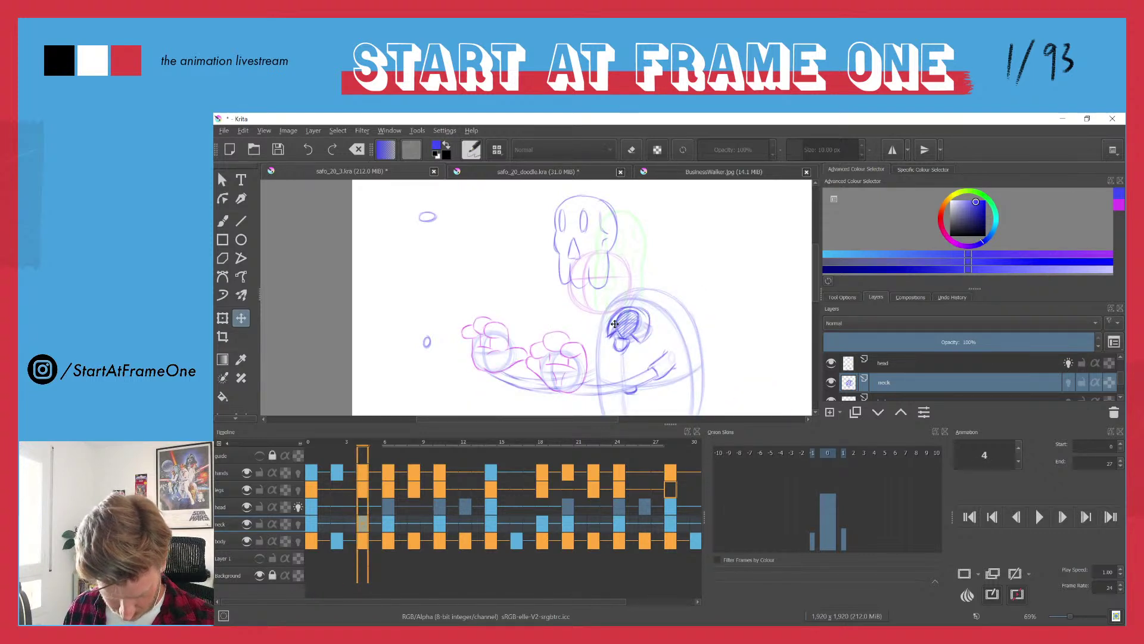
# - Replace the frame 6 neck drawing with frame 4's collar and move it down and forward on the torso, comparing with frame 5
pyautogui.press('Right')
pyautogui.press('Right')
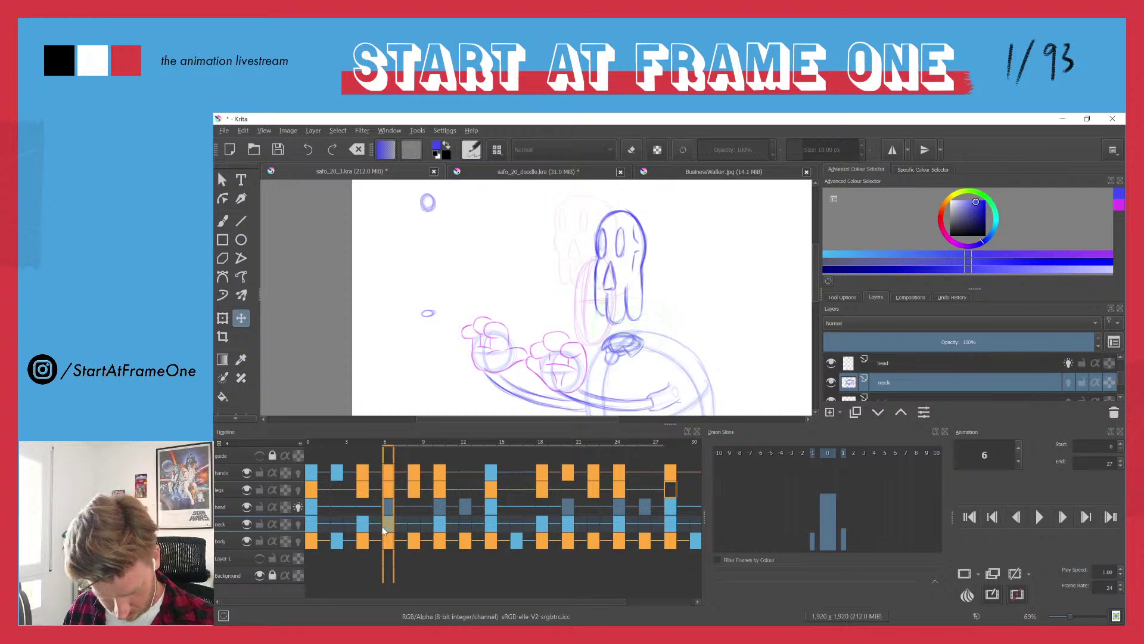
pyautogui.rightClick(381, 531)
pyautogui.press('Escape')
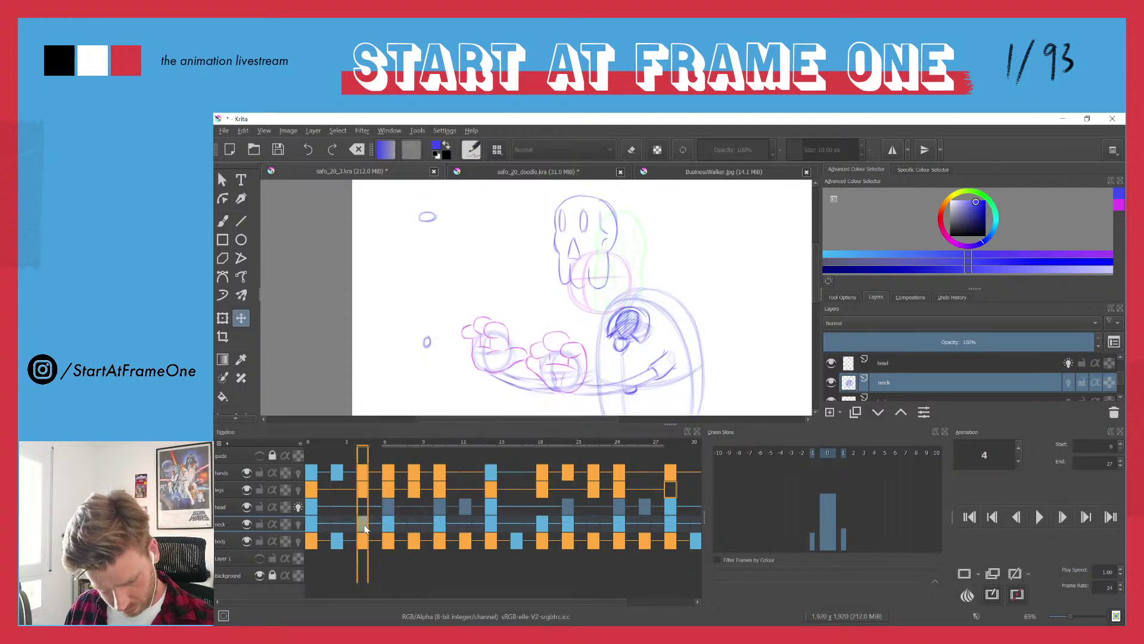
pyautogui.click(388, 527)
pyautogui.rightClick(390, 532)
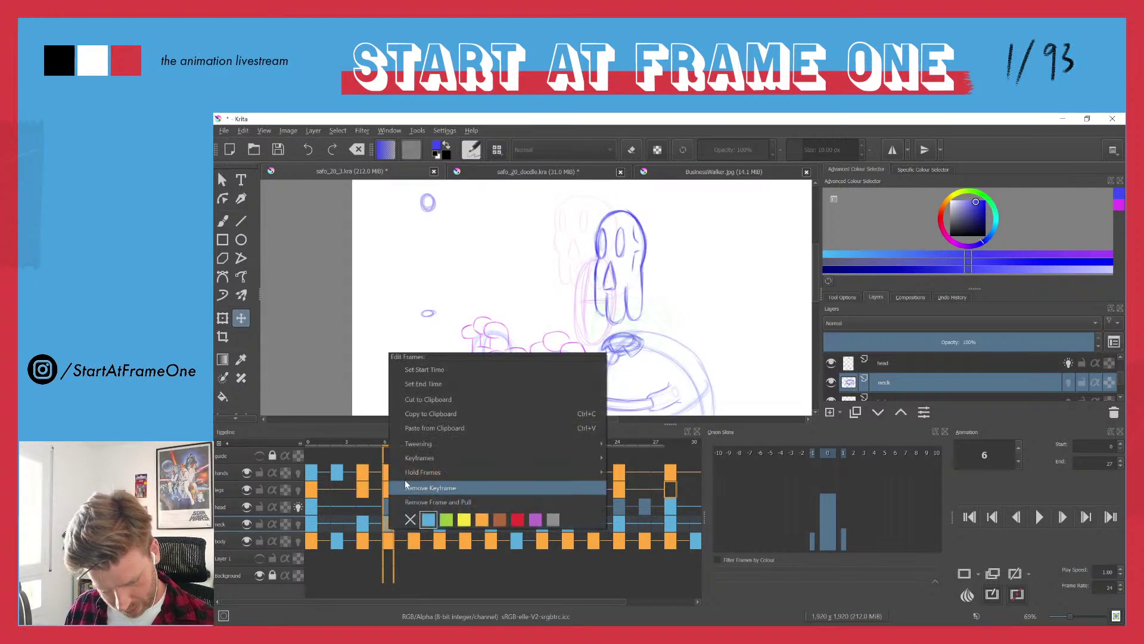
pyautogui.click(417, 482)
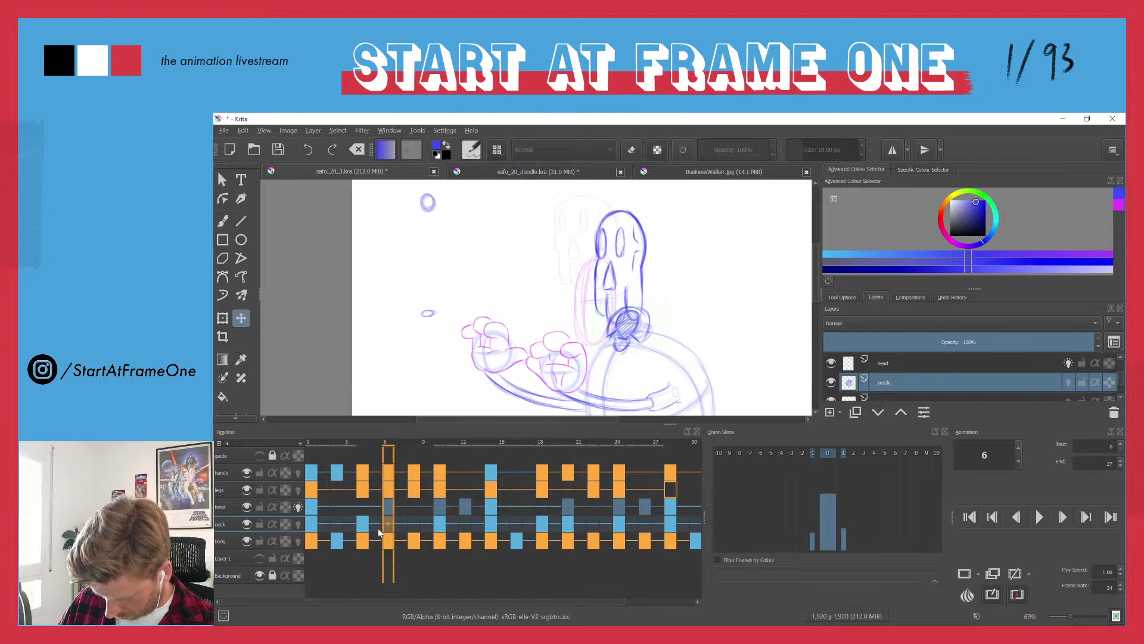
pyautogui.moveTo(618, 324); pyautogui.dragTo(600, 366)
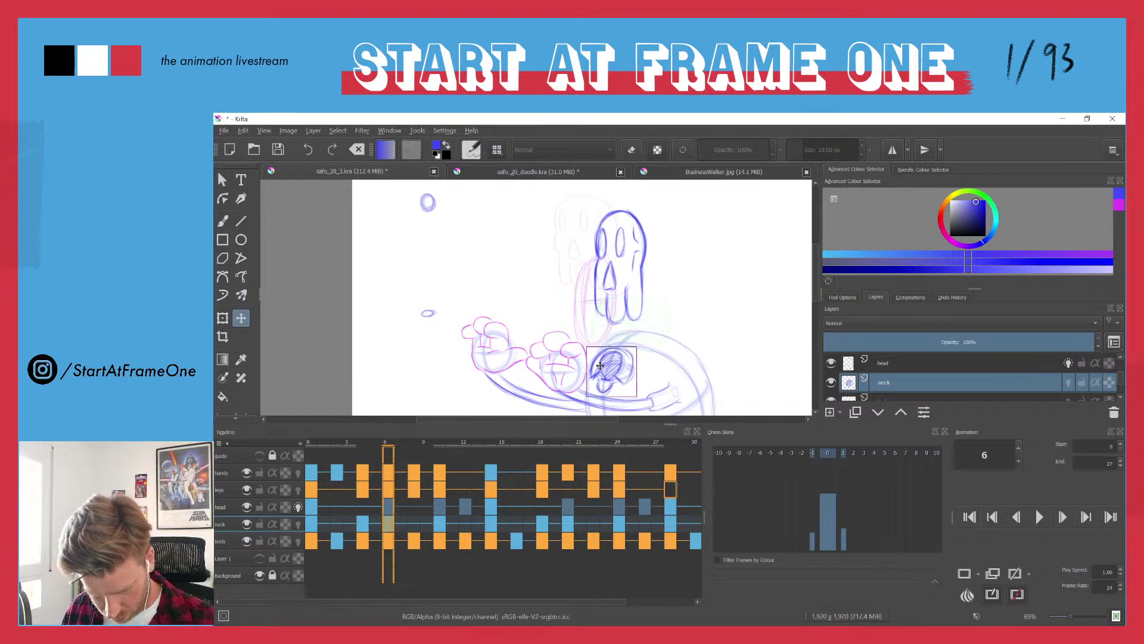
pyautogui.press('Left')
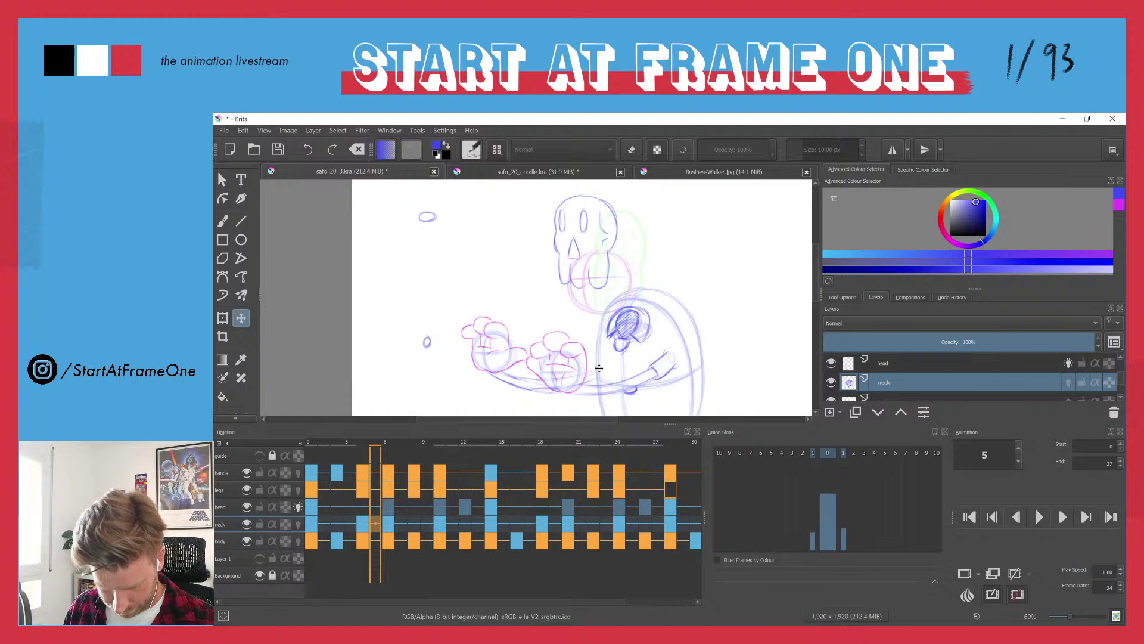
pyautogui.press('Right')
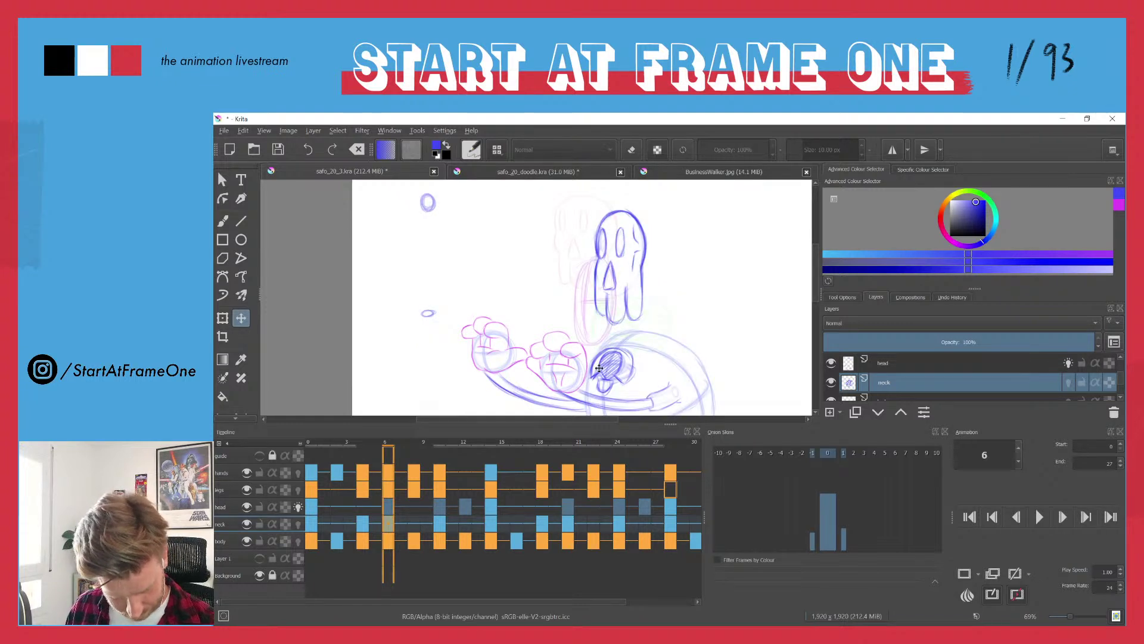
# - Replace the frame 10 neck drawing with frame 6's collar, compare with frame 9, and nudge it back and slightly up on the torso
pyautogui.press('Right')
pyautogui.press('Right')
pyautogui.press('Right')
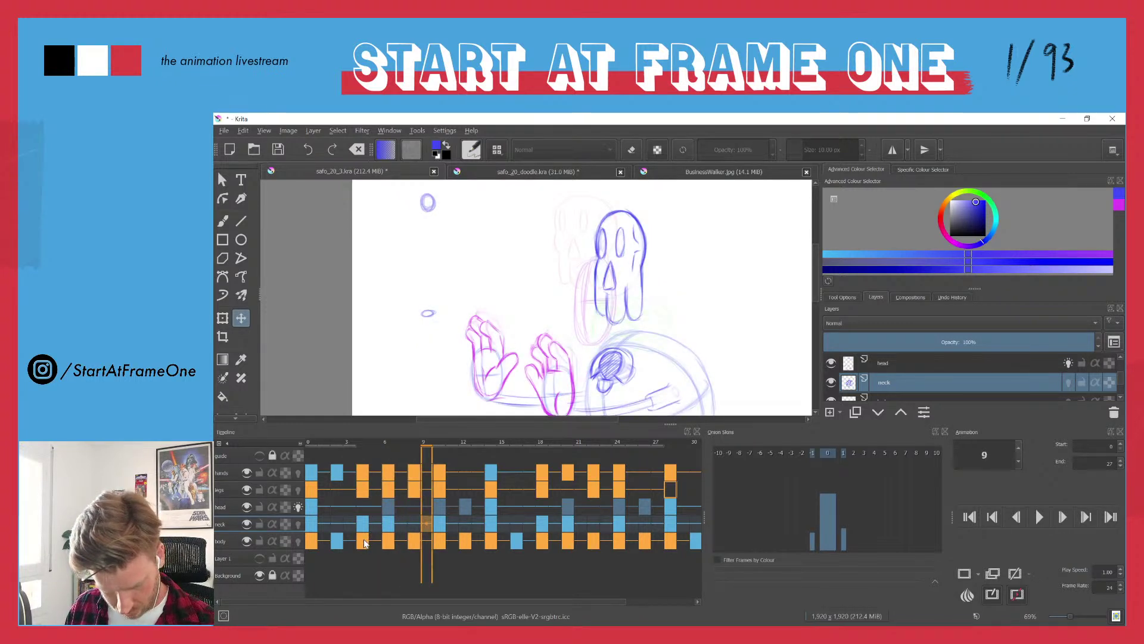
pyautogui.press('Right')
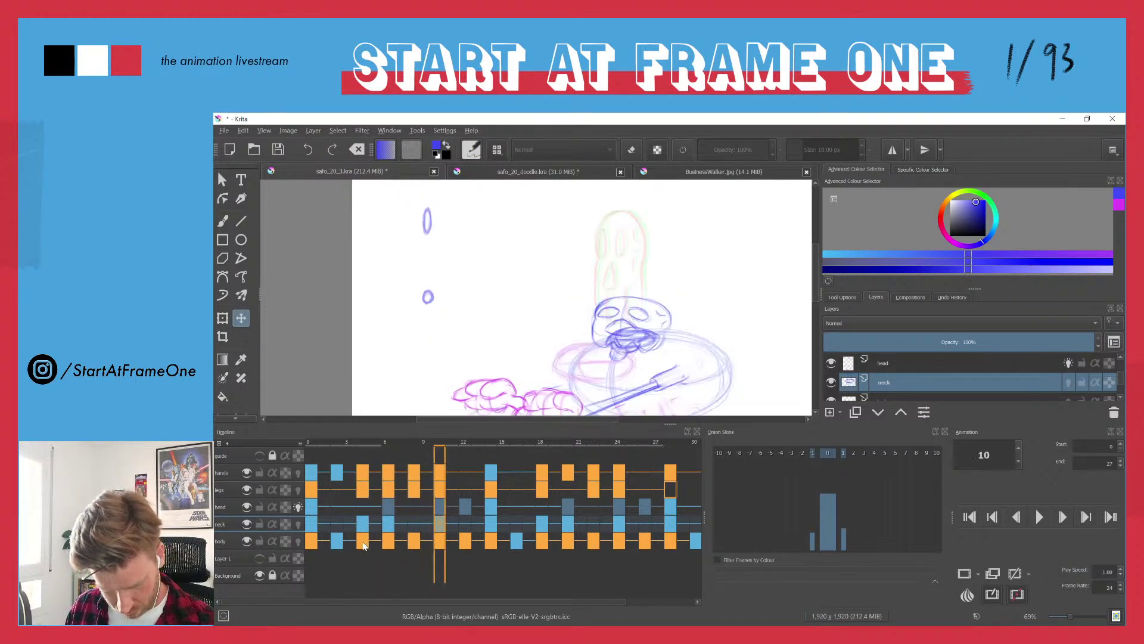
pyautogui.rightClick(439, 528)
pyautogui.click(459, 481)
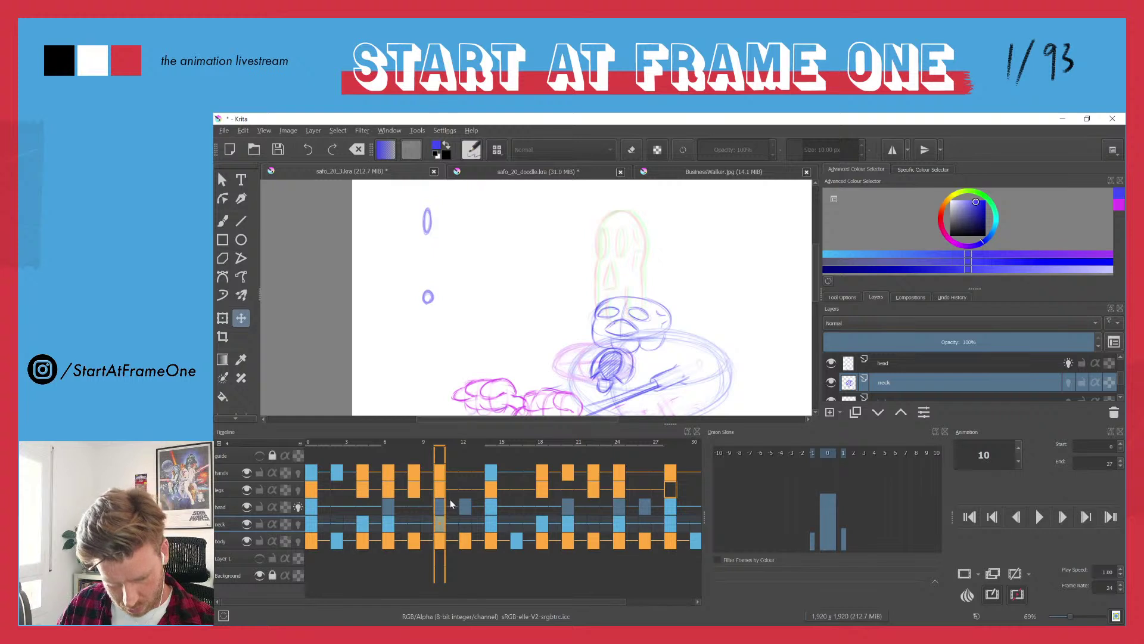
pyautogui.press('Left')
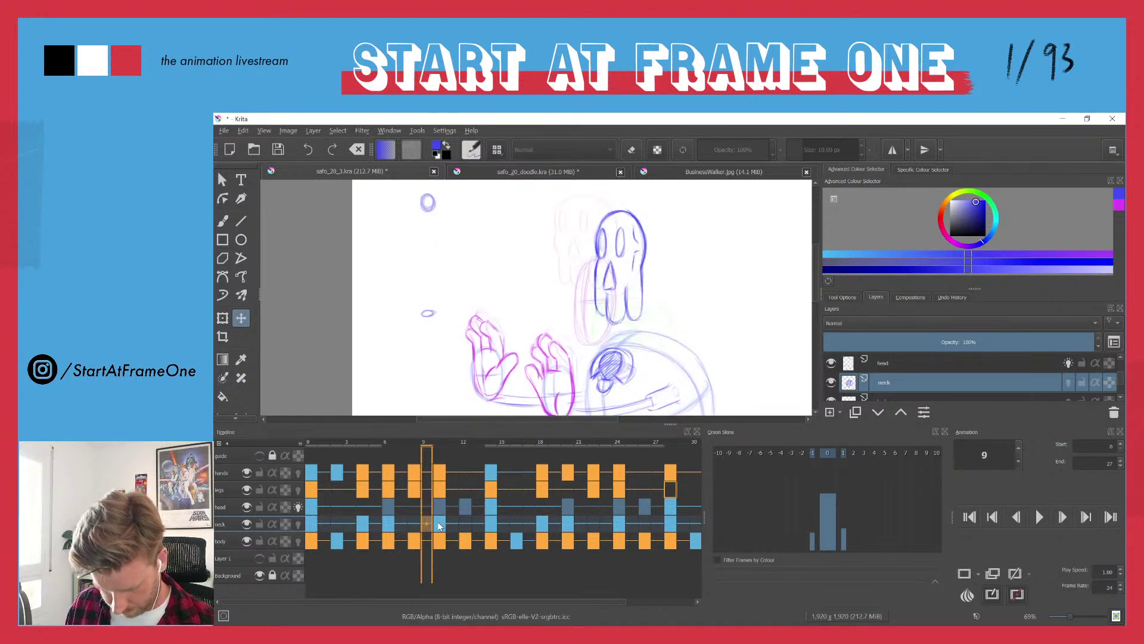
pyautogui.press('Right')
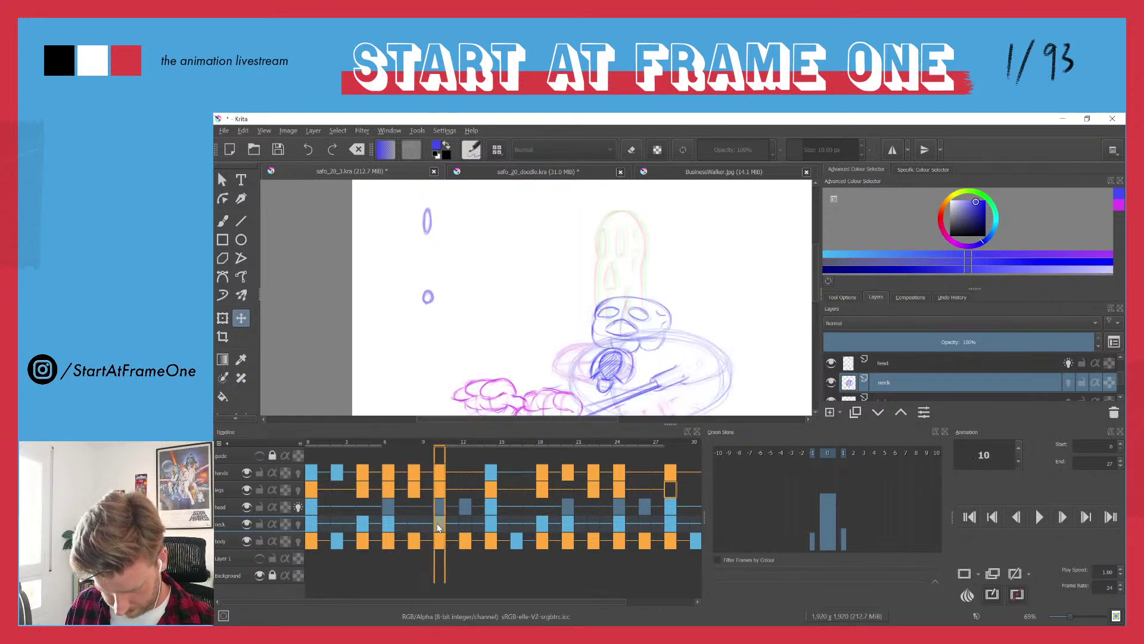
pyautogui.click(610, 354)
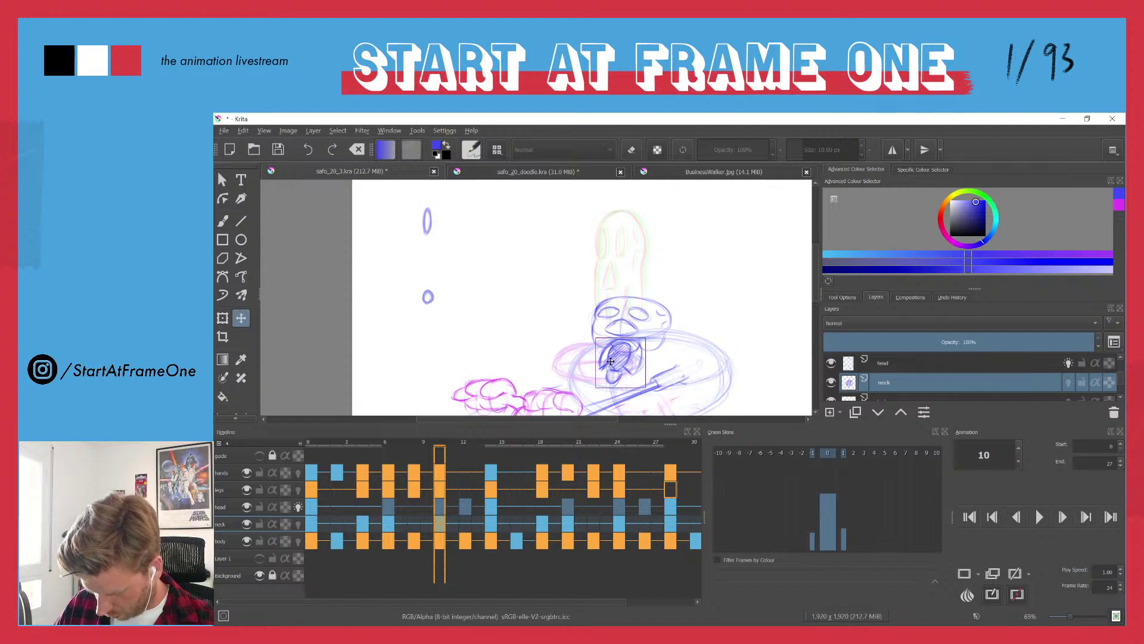
# - Transform the frame 10 collar, squashing it flatter and wider to fit the compressed torso beneath the skull
pyautogui.hotkey('ctrl', 't')
pyautogui.moveTo(594, 363)
pyautogui.mouseDown()
pyautogui.moveTo(576, 361)
pyautogui.moveTo(613, 379)
pyautogui.mouseUp()
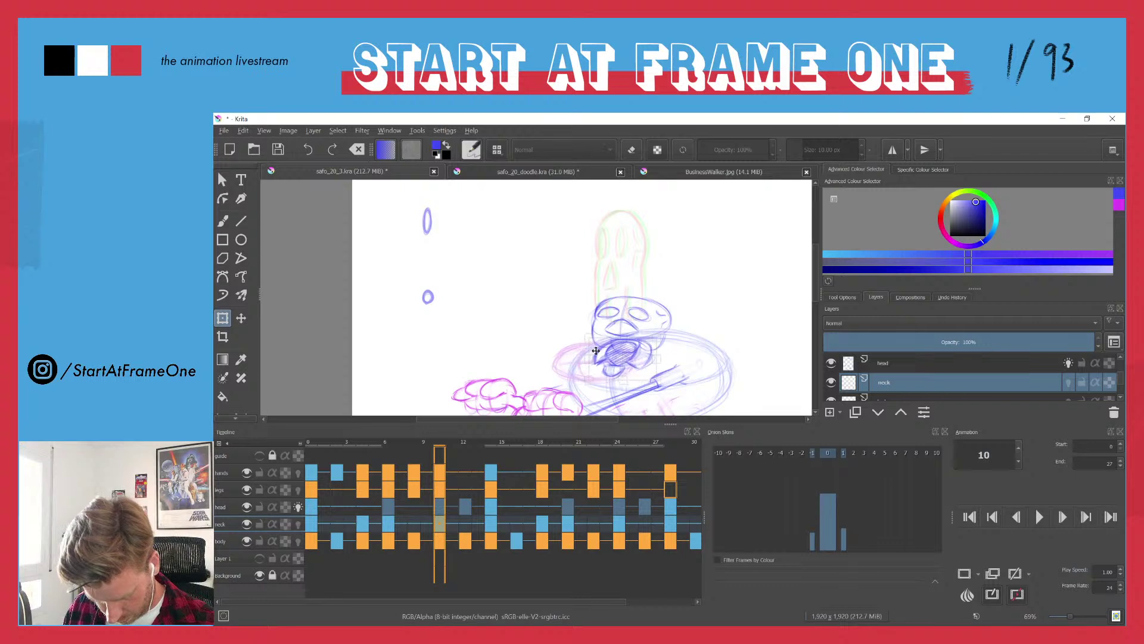
pyautogui.press('Return')
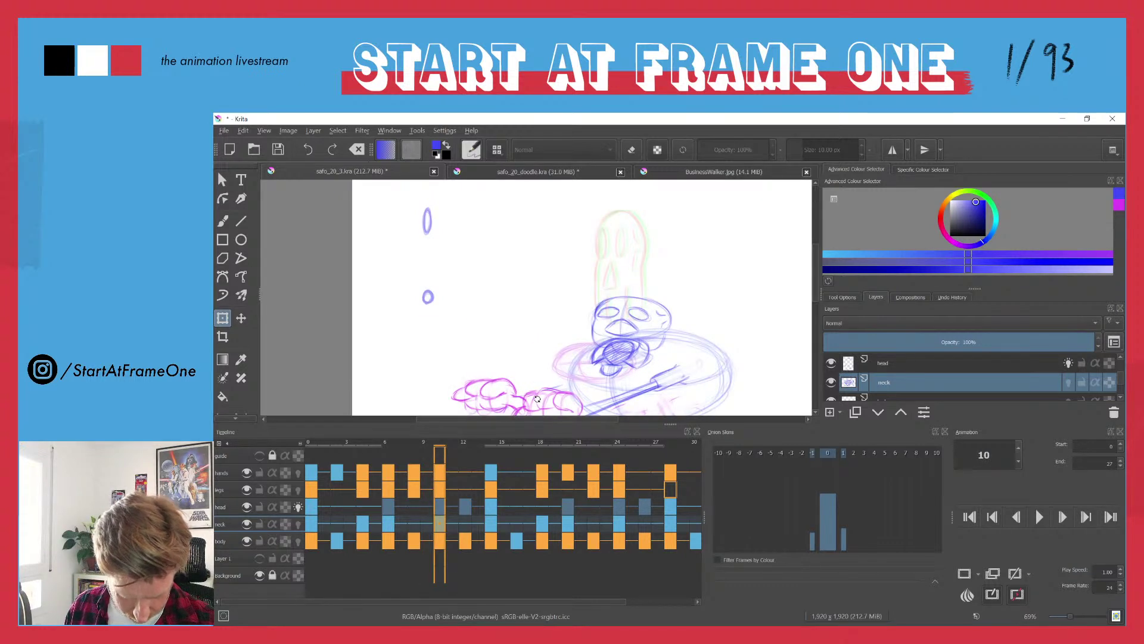
# - Replace the frame 14 neck drawing with frame 0's collar and scrub from frame 0 to 9 to review the motion
pyautogui.press('.')
pyautogui.press('.')
pyautogui.press('.')
pyautogui.press('.')
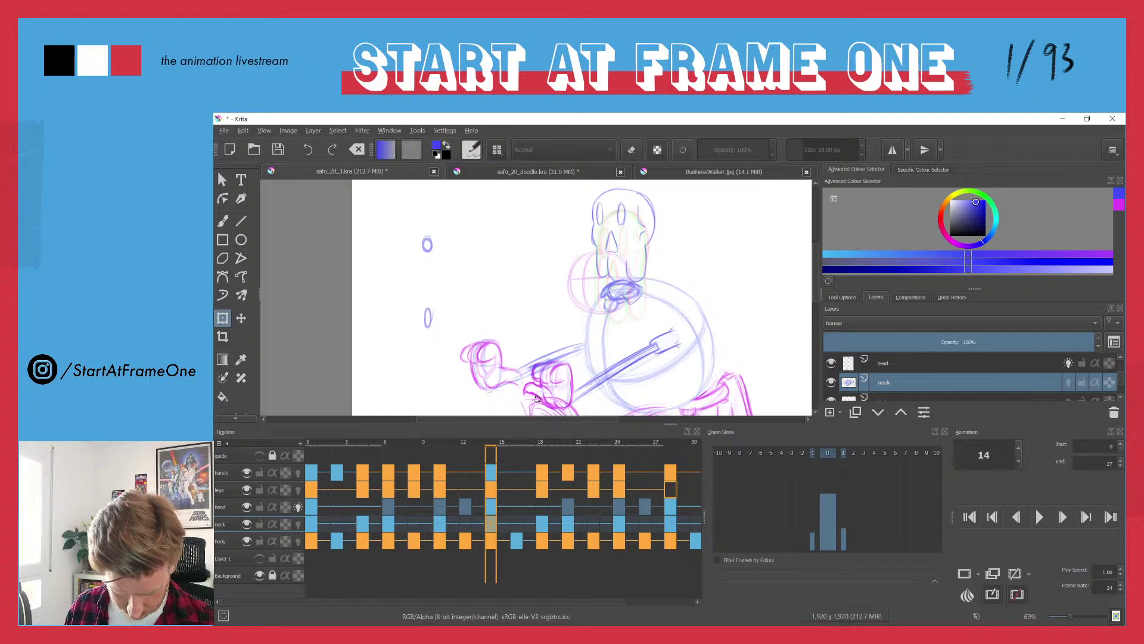
pyautogui.moveTo(318, 528); pyautogui.dragTo(438, 524)
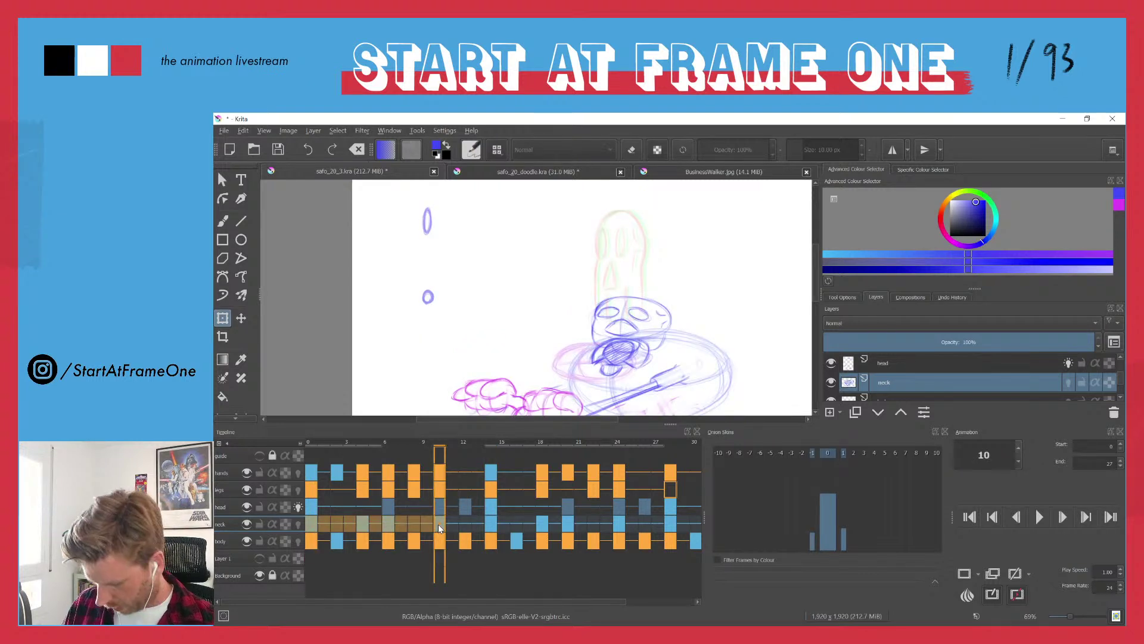
pyautogui.click(483, 525)
pyautogui.hotkey('ctrl', 'v')
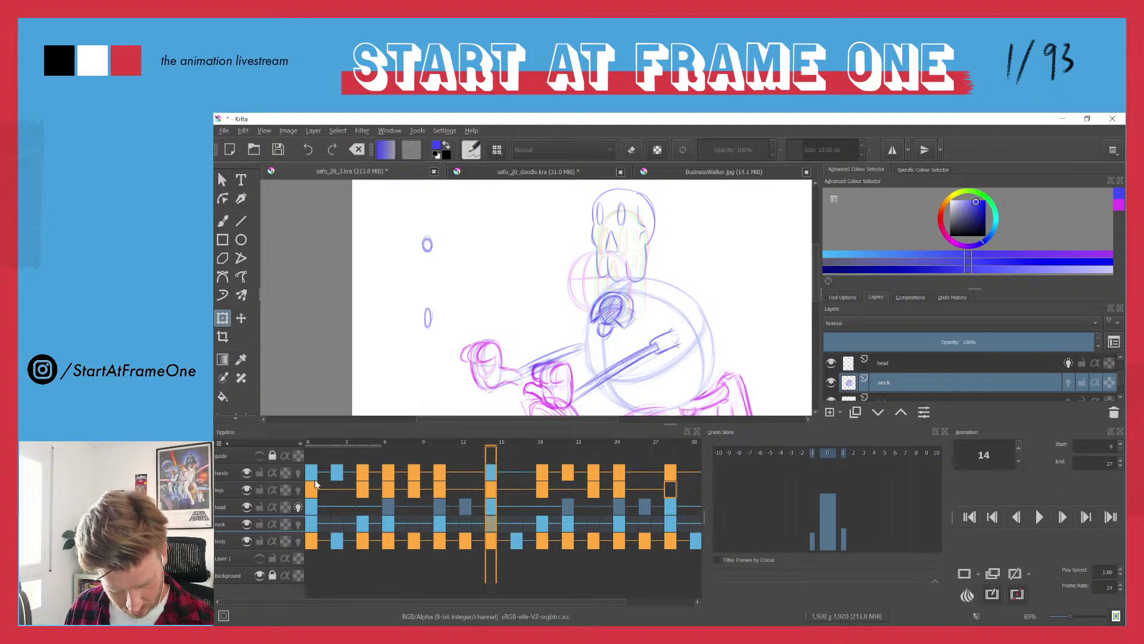
pyautogui.click(310, 443)
pyautogui.moveTo(310, 446); pyautogui.dragTo(424, 446)
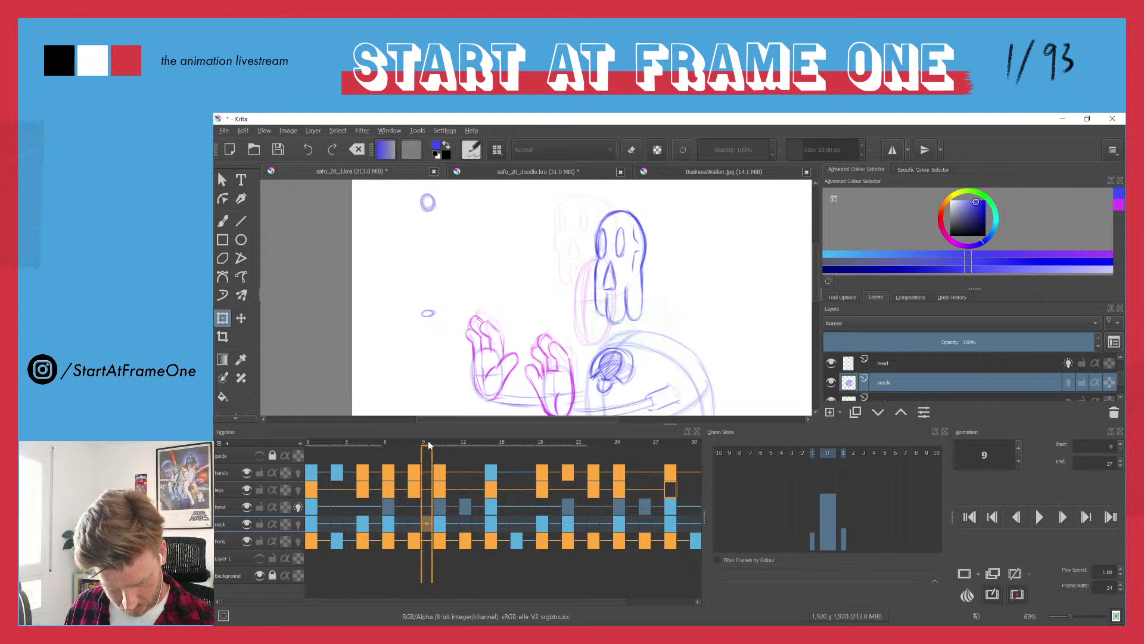
# - Select the head layer at frame 10, try onion skins of more distant previous keyframes, and turn off all previous and following skins
pyautogui.click(440, 443)
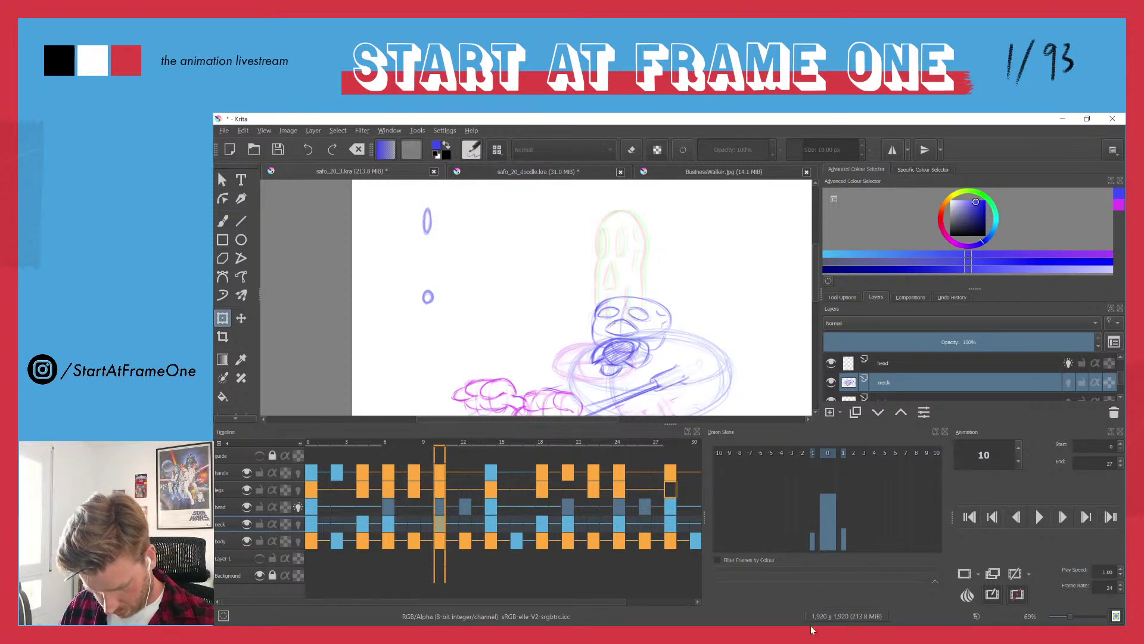
pyautogui.moveTo(810, 531); pyautogui.dragTo(785, 516)
pyautogui.click(781, 536)
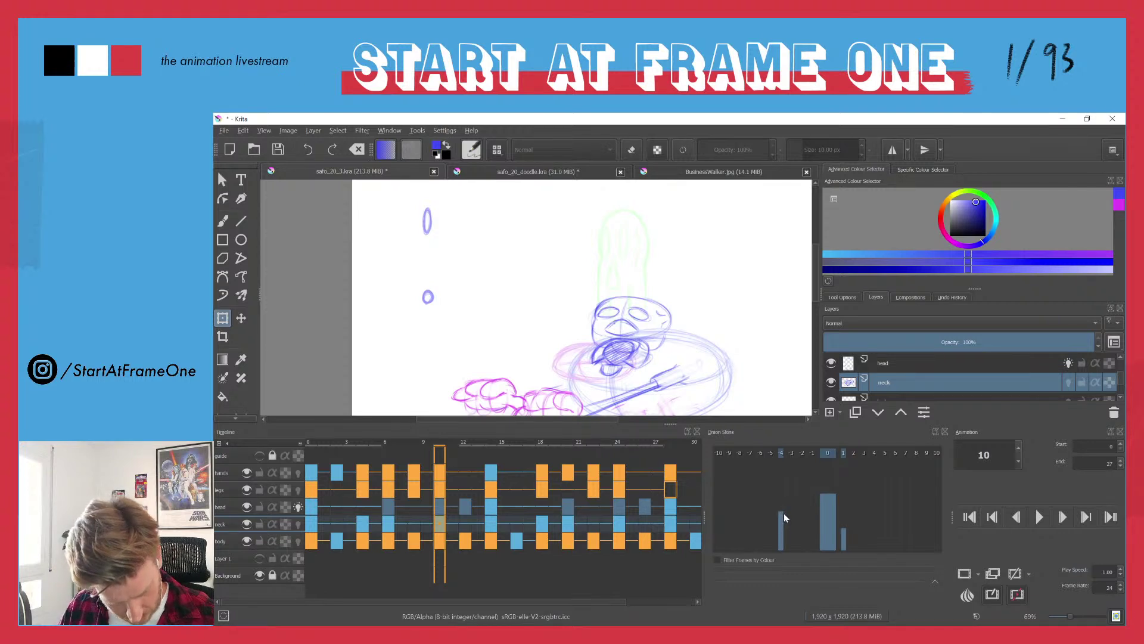
pyautogui.click(227, 510)
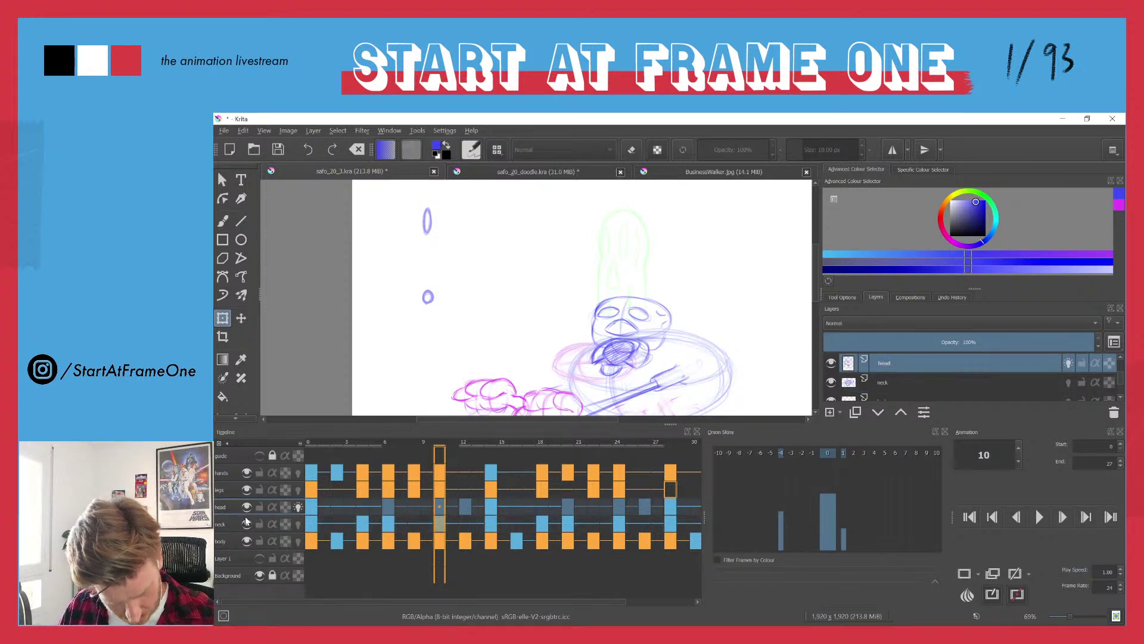
pyautogui.click(773, 516)
pyautogui.moveTo(781, 513); pyautogui.dragTo(781, 559)
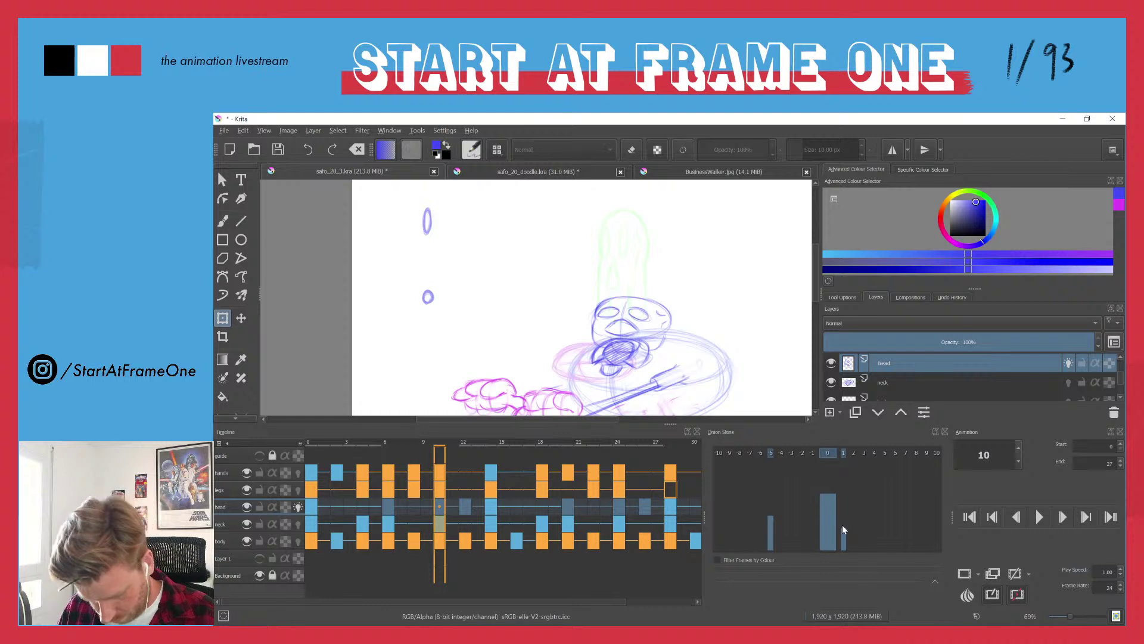
pyautogui.moveTo(842, 528); pyautogui.dragTo(849, 613)
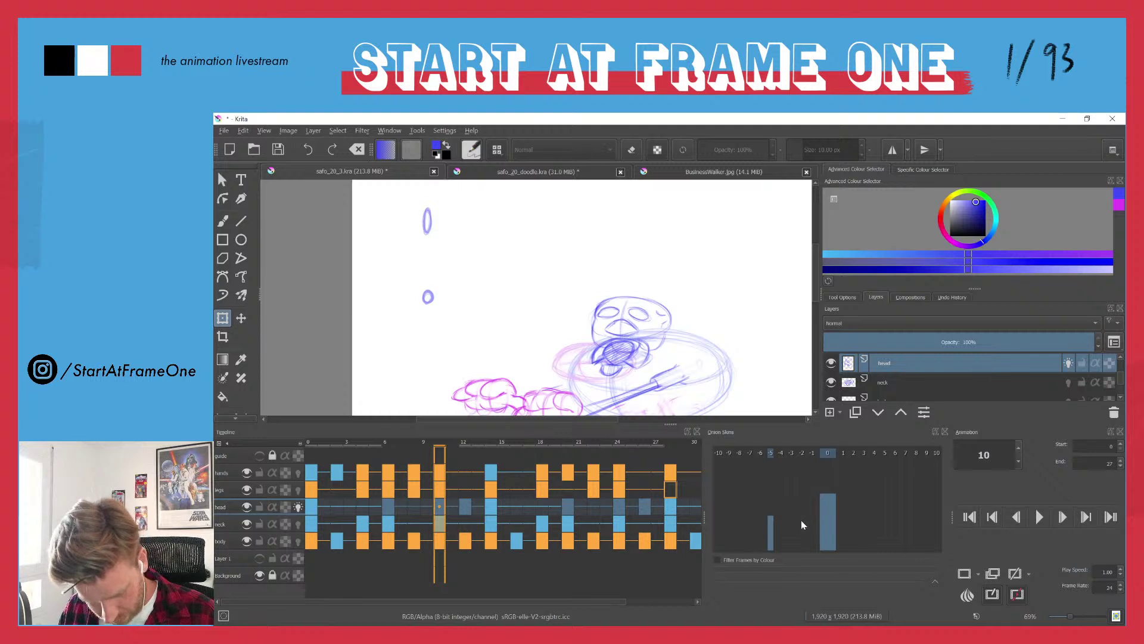
pyautogui.moveTo(771, 516); pyautogui.dragTo(779, 574)
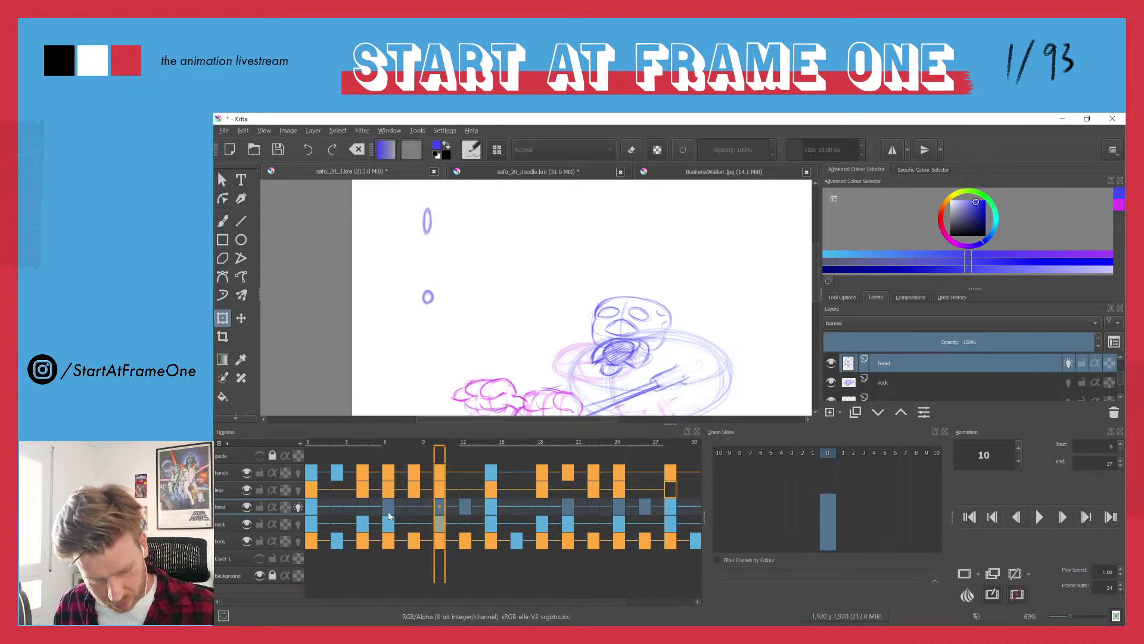
# - Show only the onion skin two keyframes back and shift the frame 10 head forward to the left and slightly down
pyautogui.click(310, 445)
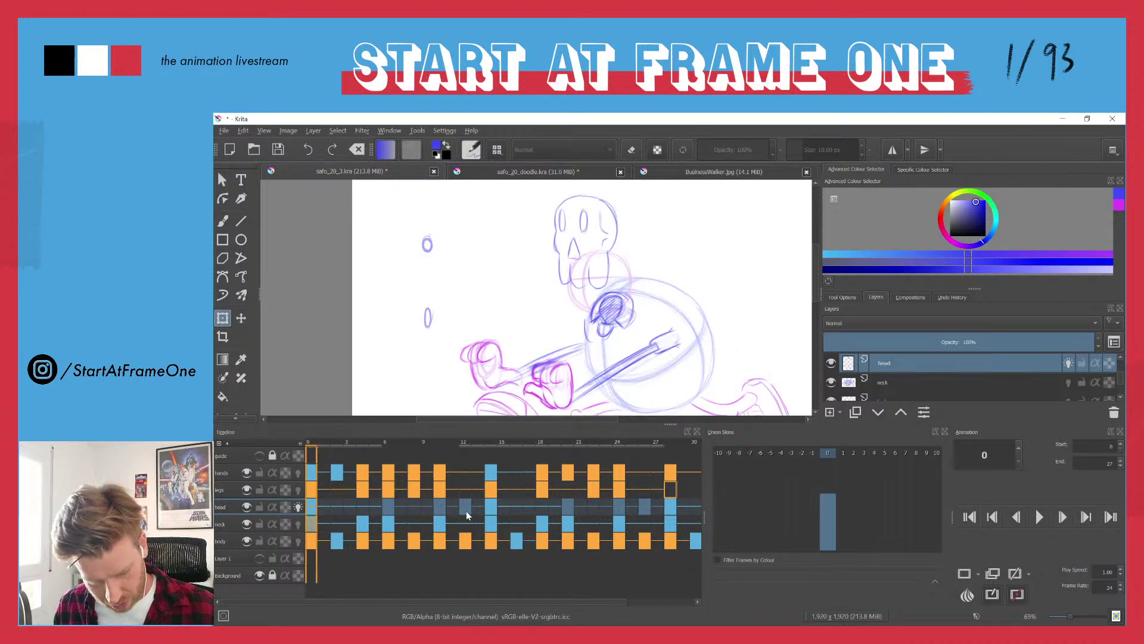
pyautogui.click(442, 510)
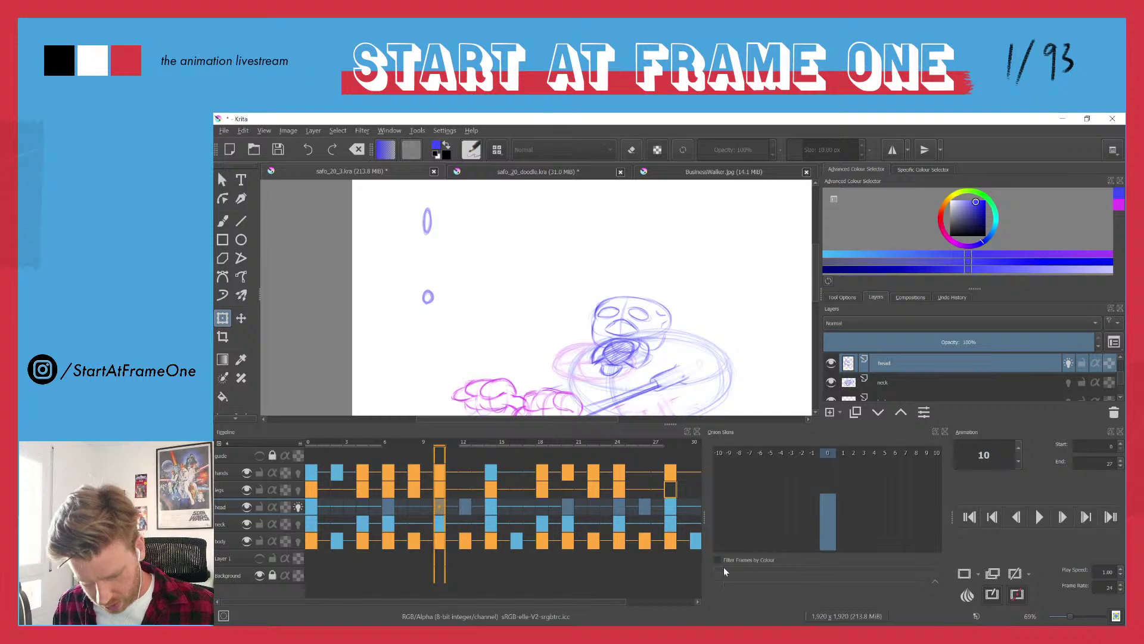
pyautogui.click(802, 501)
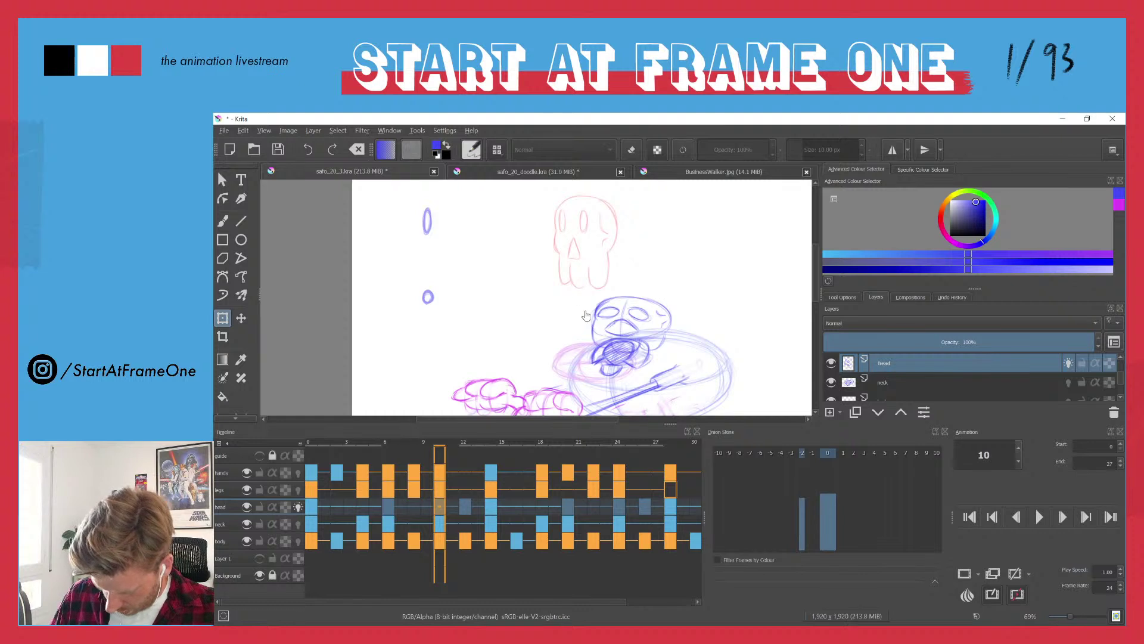
pyautogui.press('t')
pyautogui.moveTo(585, 316); pyautogui.dragTo(554, 327)
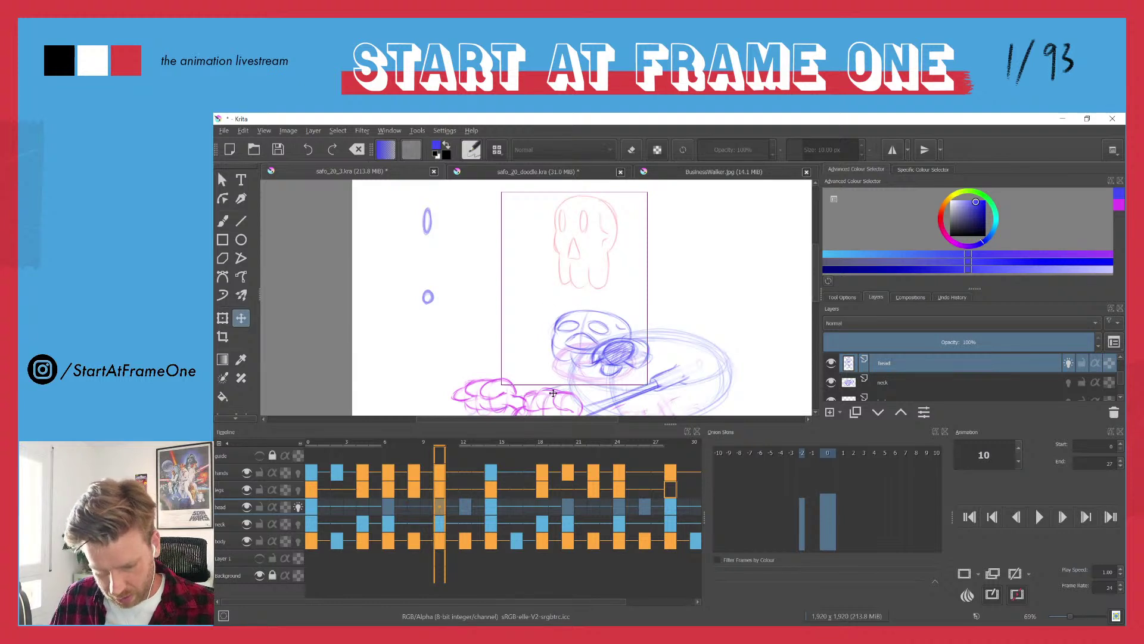
# - Set the onion skins to one keyframe before and after, and shift the frame 6 head forward to the left and slightly down
pyautogui.click(387, 506)
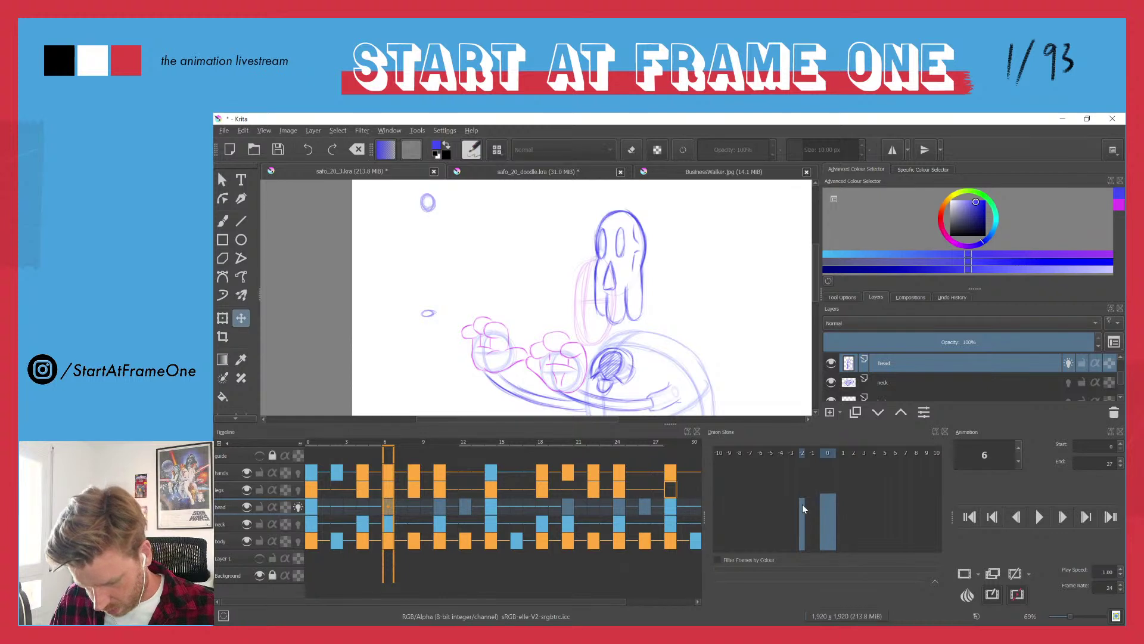
pyautogui.moveTo(804, 509); pyautogui.dragTo(816, 532)
pyautogui.click(813, 520)
pyautogui.click(844, 523)
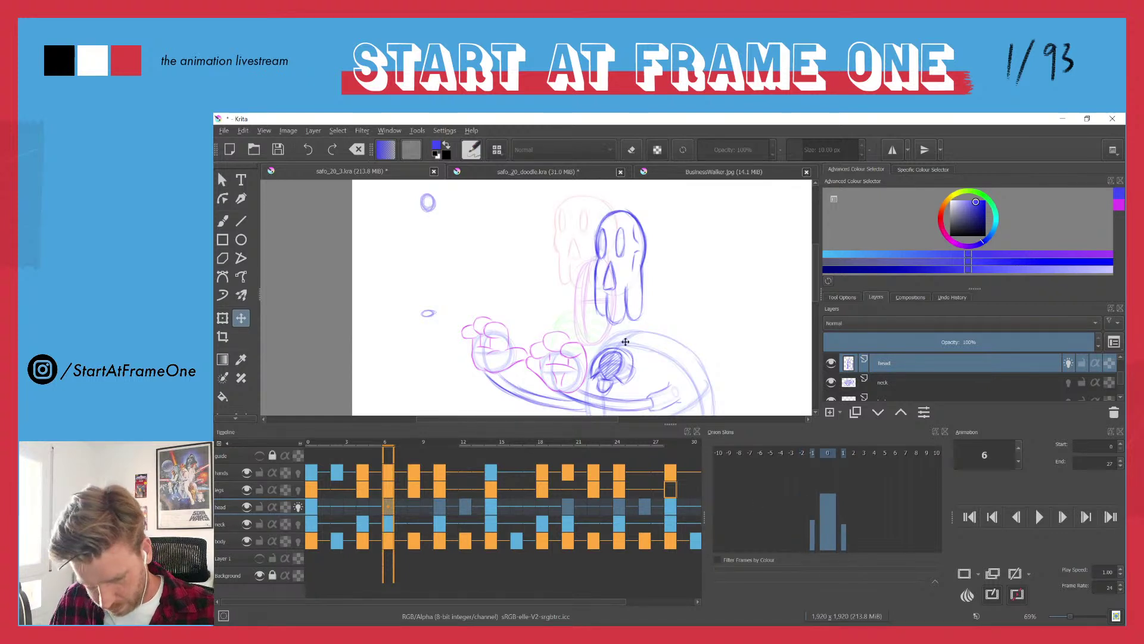
pyautogui.moveTo(600, 256); pyautogui.dragTo(564, 269)
# - Check the head drawings at frames 10 and 12, and replace the frame 14 head with a copy of frame 0's head
pyautogui.click(438, 519)
pyautogui.click(464, 523)
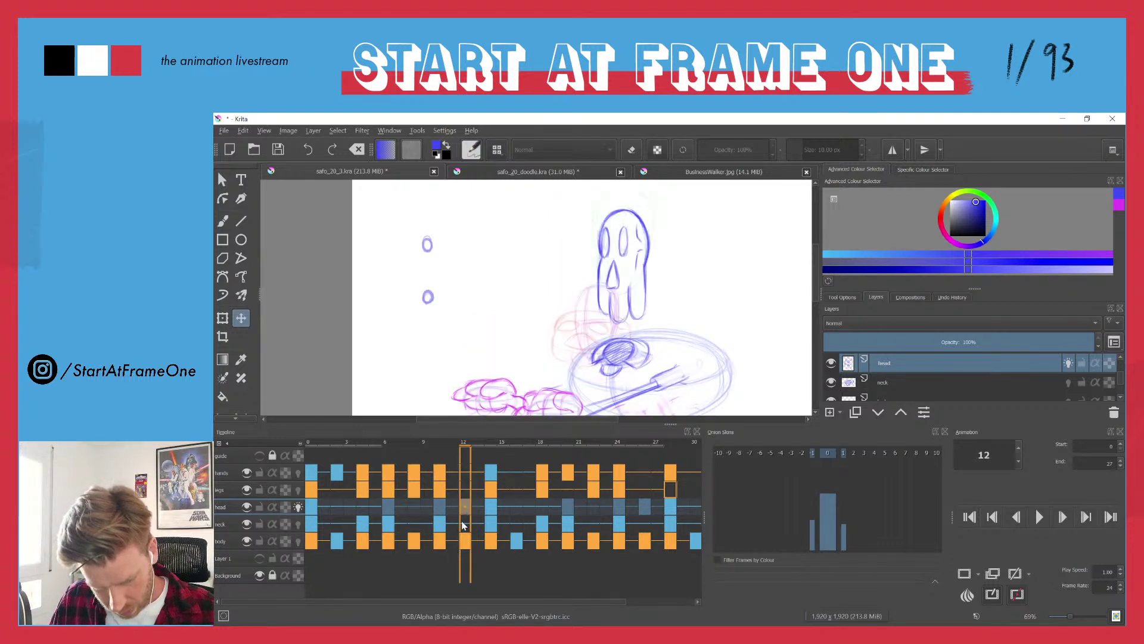
pyautogui.click(492, 513)
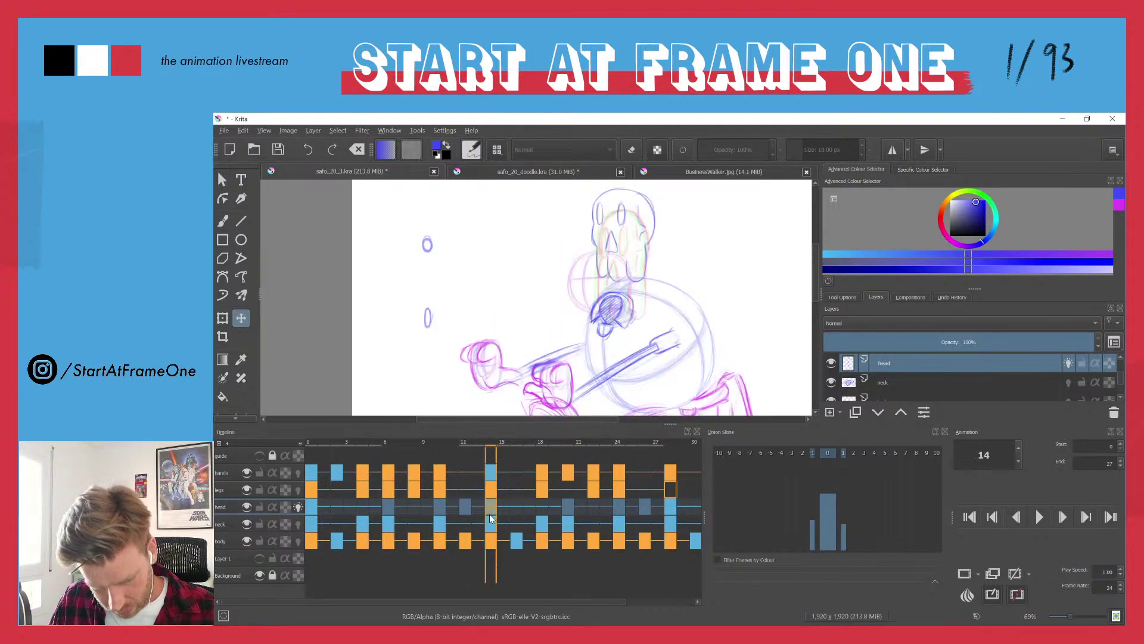
pyautogui.click(314, 508)
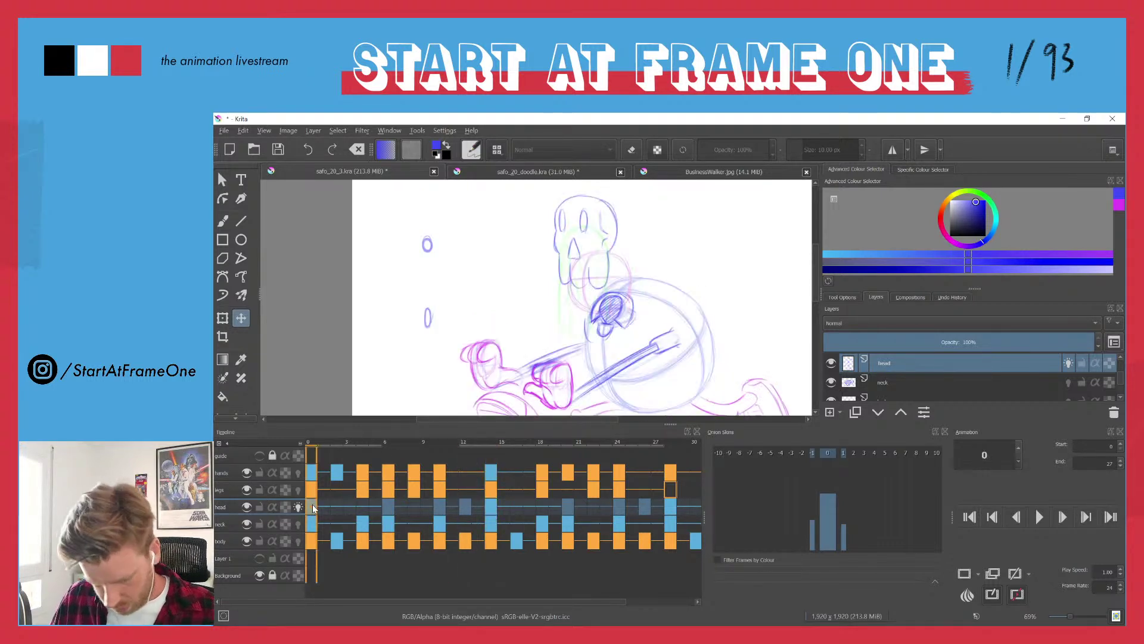
pyautogui.click(484, 522)
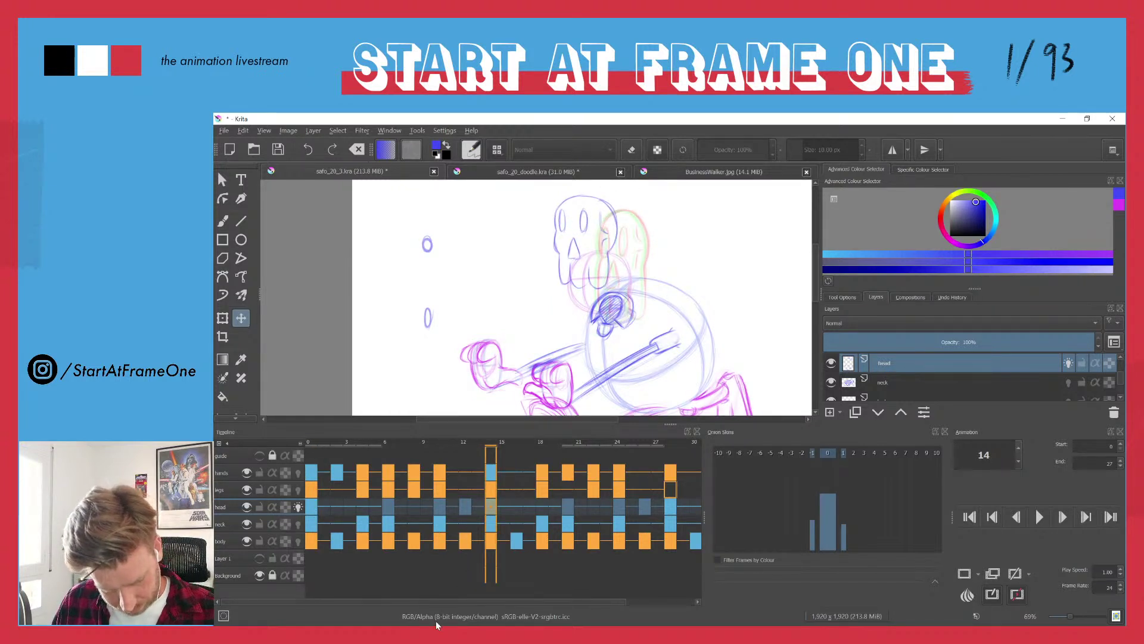
# - Shift the frame 12 head forward to the left and slightly down, check it against frames 0 and 14, and turn off the onion skins
pyautogui.click(468, 521)
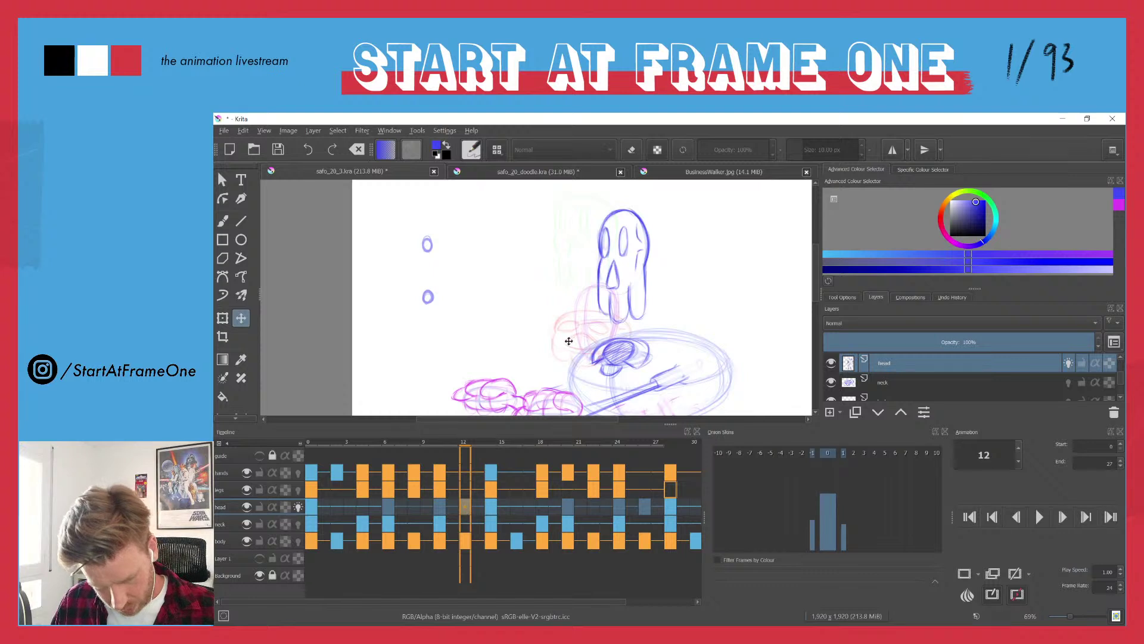
pyautogui.moveTo(602, 274); pyautogui.dragTo(561, 283)
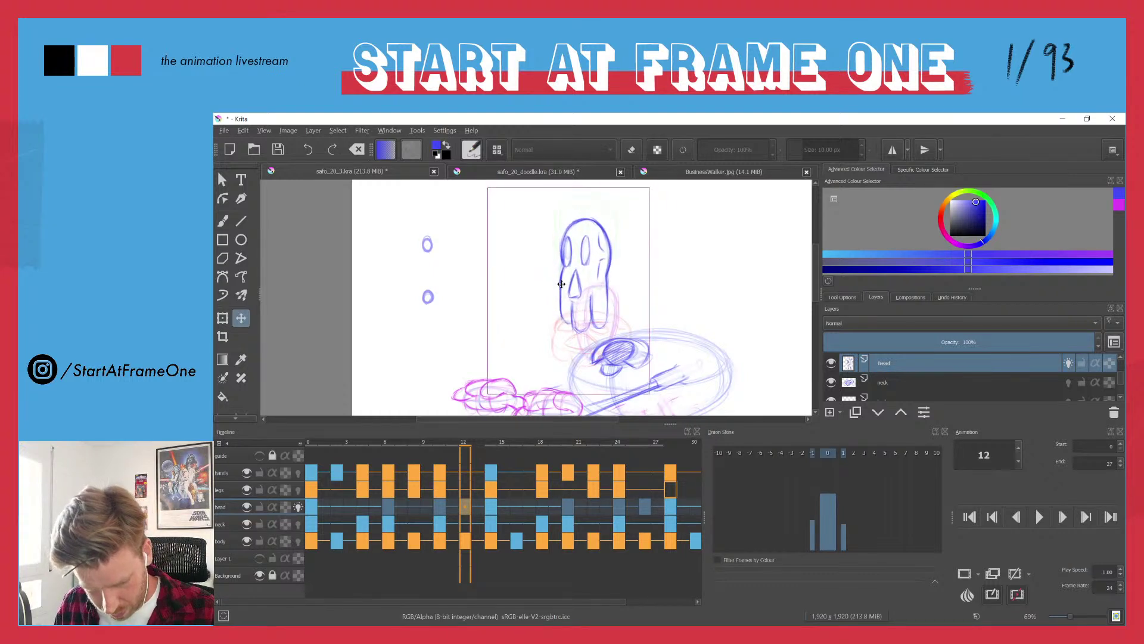
pyautogui.click(311, 507)
pyautogui.keyDown('shift'); pyautogui.click(490, 512); pyautogui.keyUp('shift')
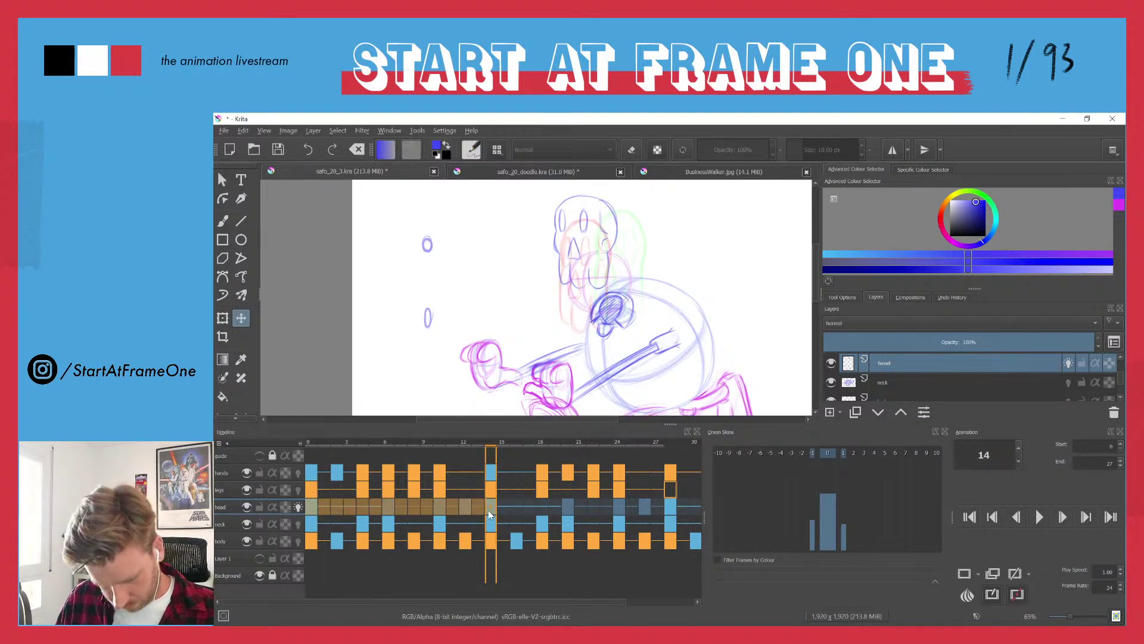
pyautogui.click(489, 515)
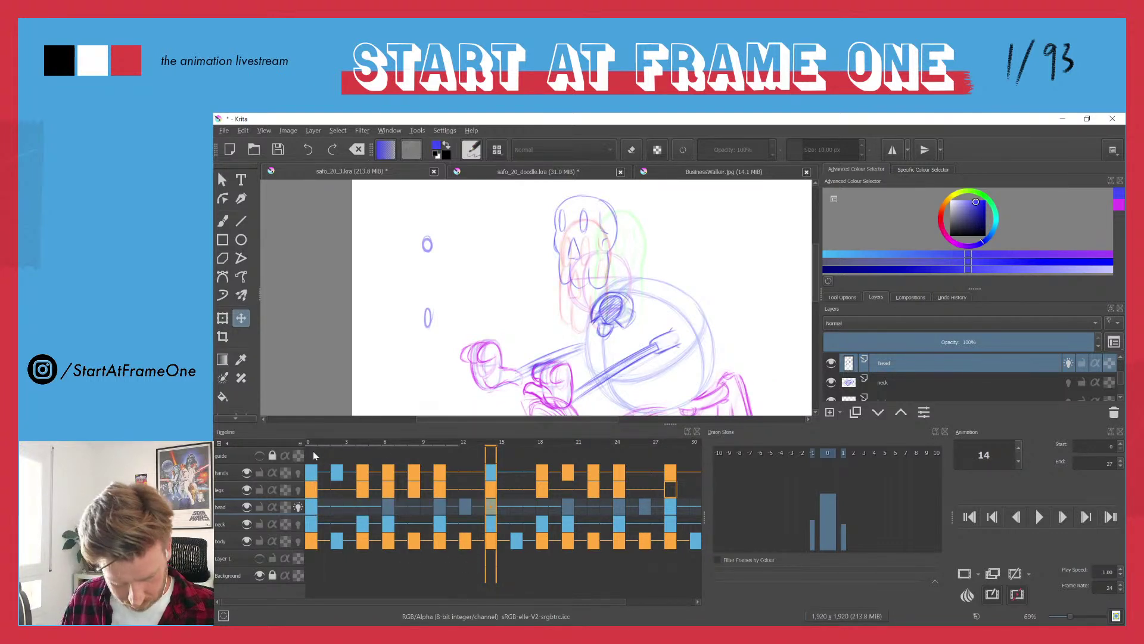
pyautogui.click(832, 456)
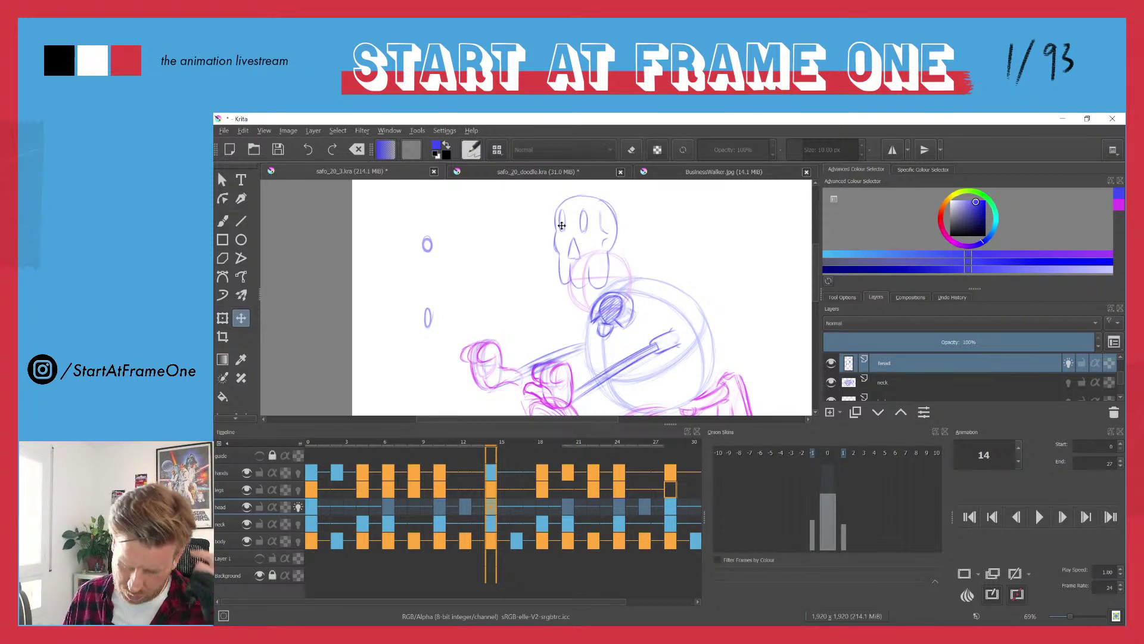
# - Play the revised run cycle from frame 0 in canvas-only view, and return to frame 0
pyautogui.click(309, 444)
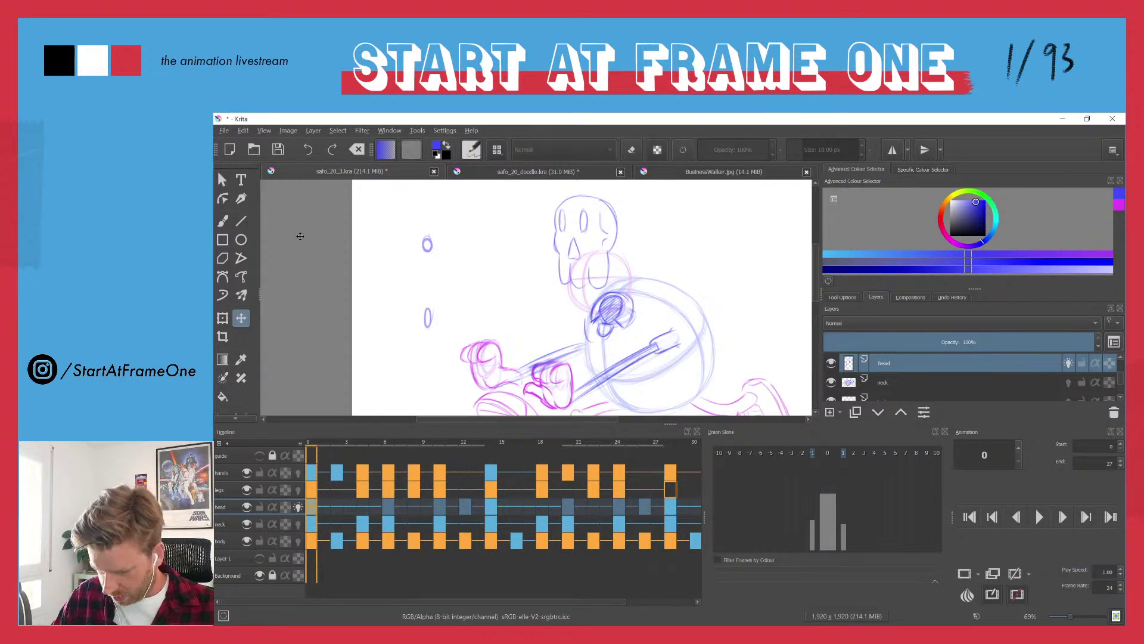
pyautogui.press('Tab')
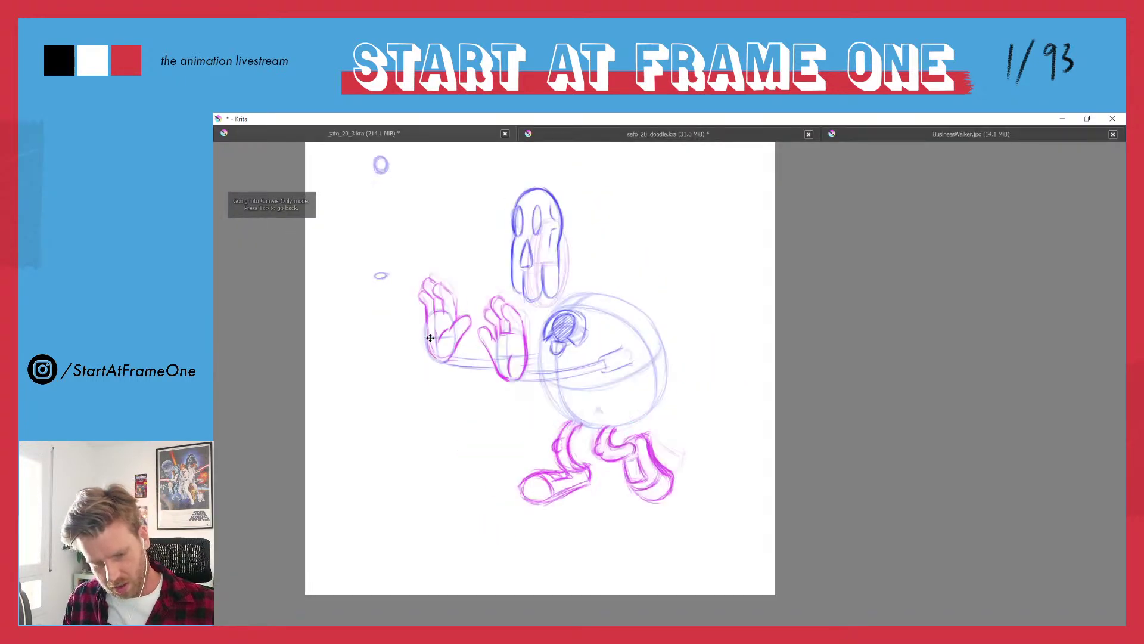
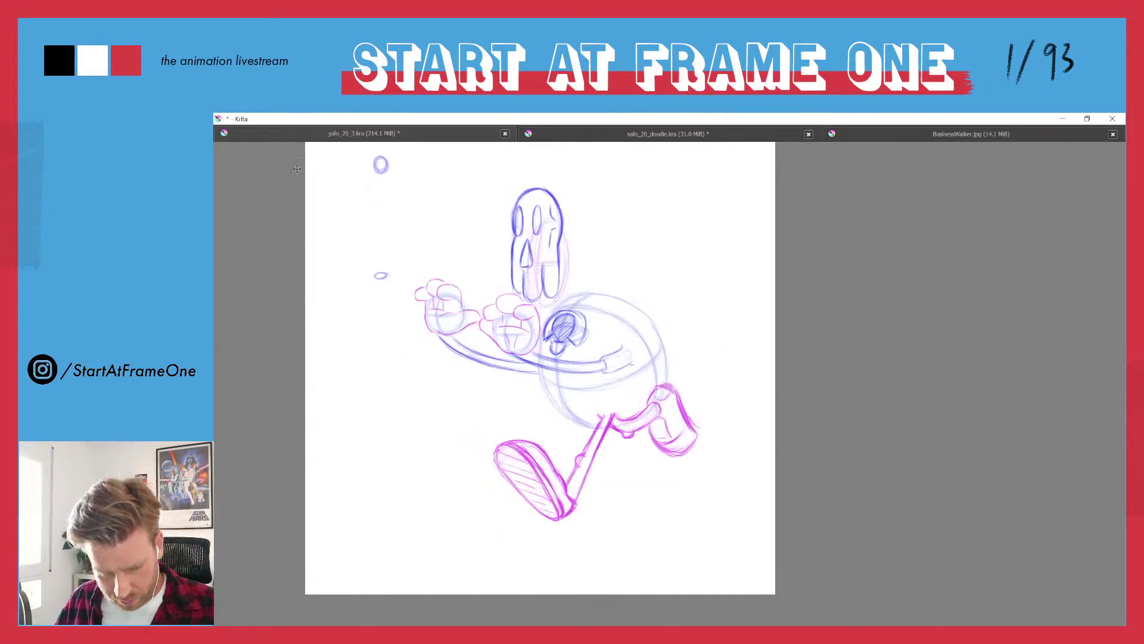
pyautogui.press('Tab')
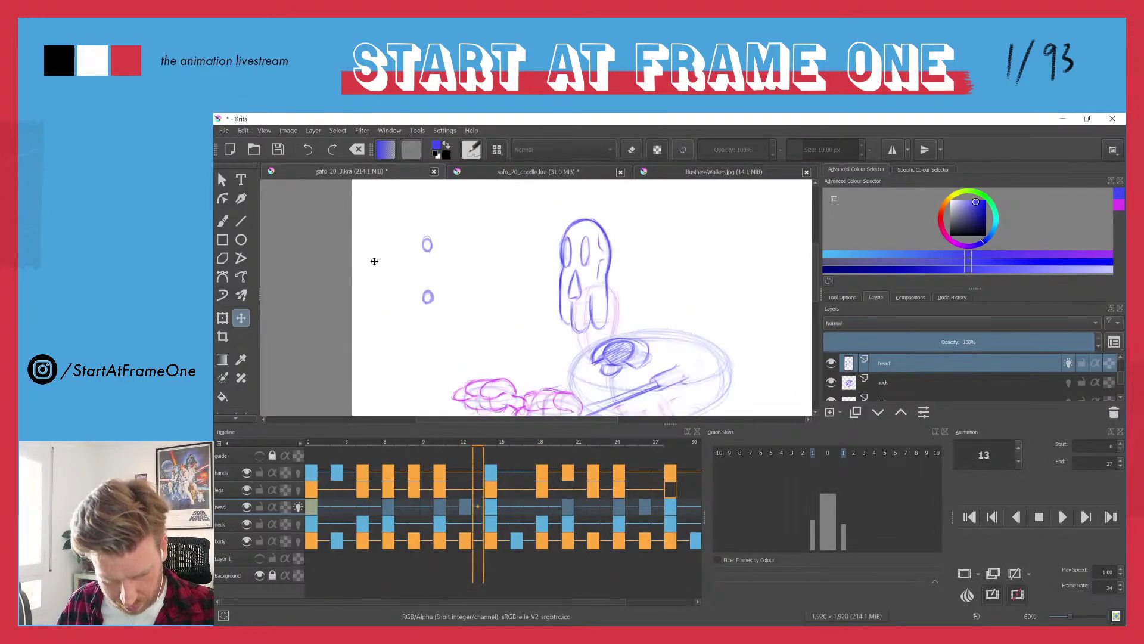
pyautogui.click(314, 441)
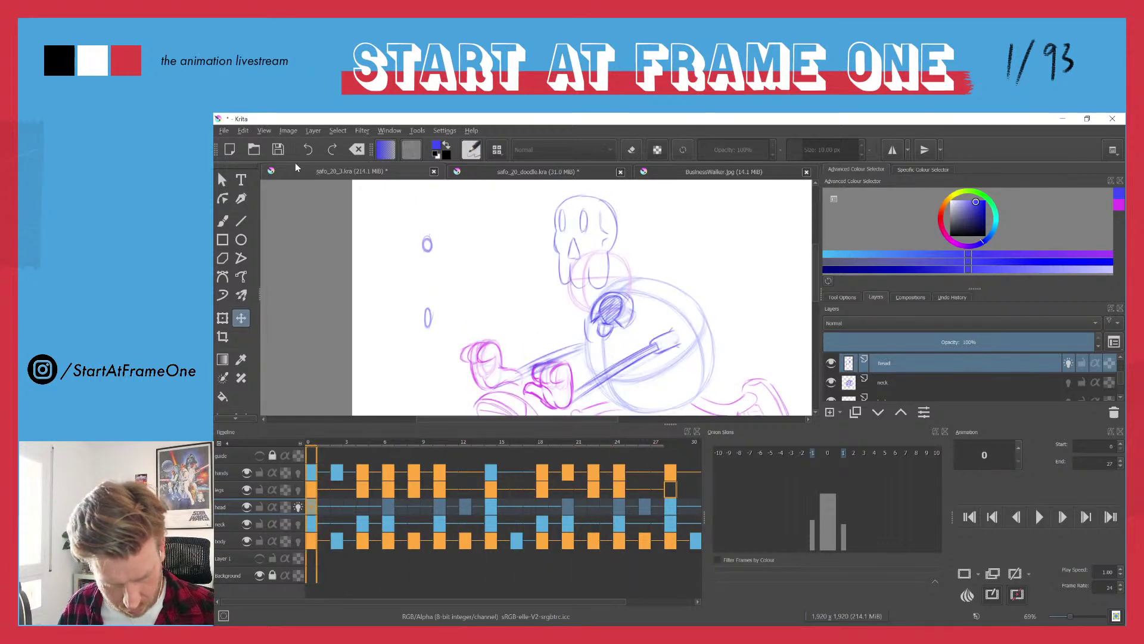
# - Open the recent file safo_20_2.kra and play its run cycle in canvas-only view for comparison
pyautogui.click(223, 131)
pyautogui.moveTo(237, 173)
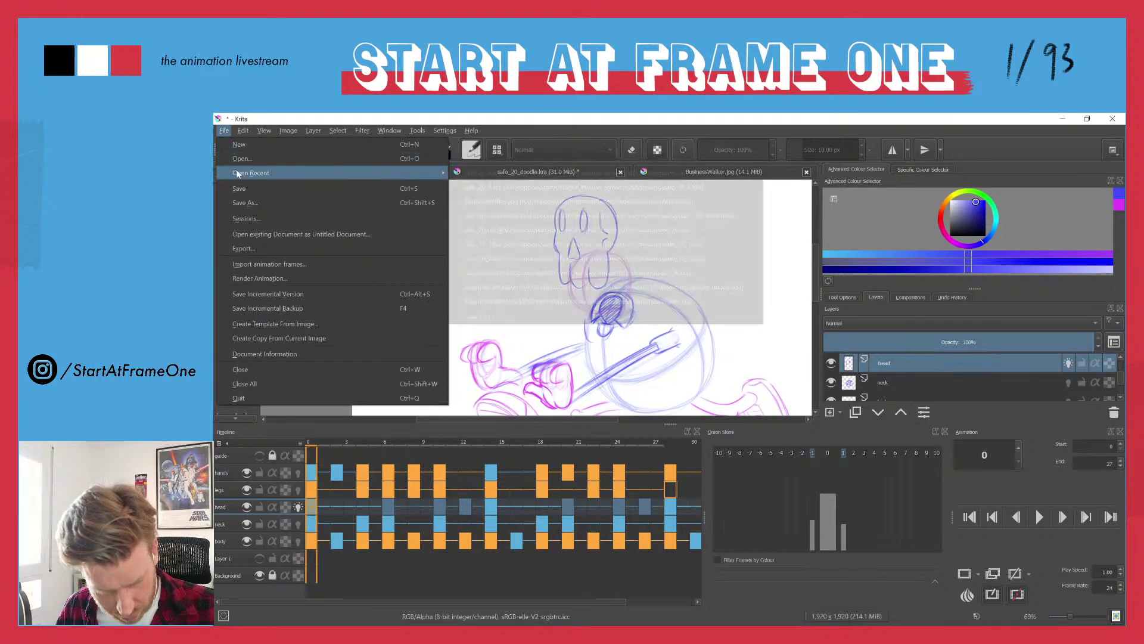
pyautogui.click(576, 186)
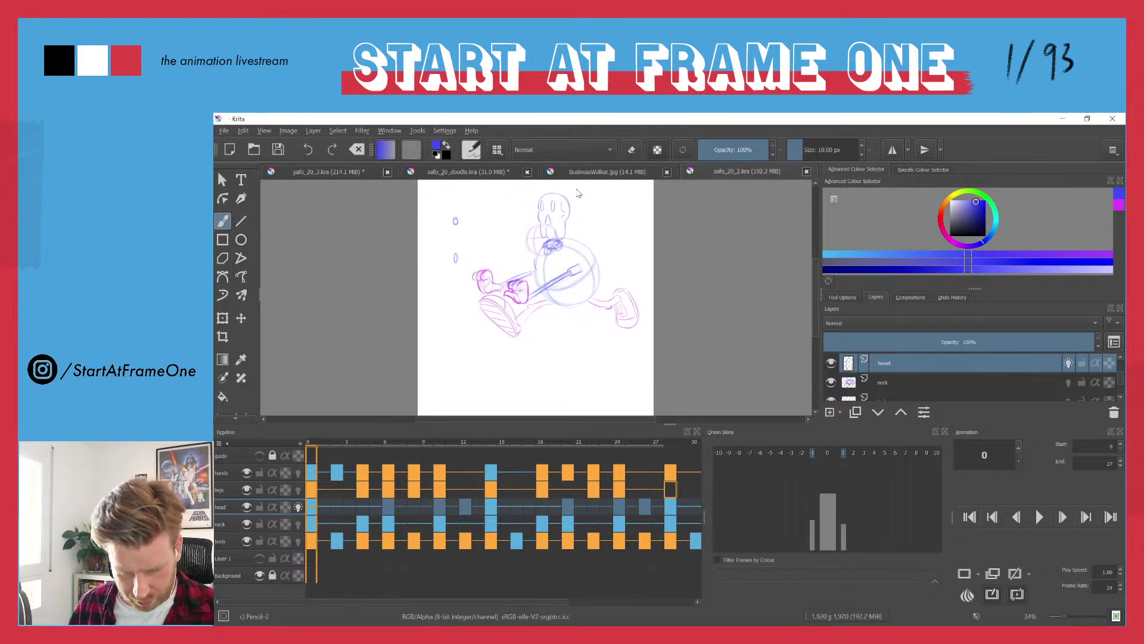
pyautogui.press('Tab')
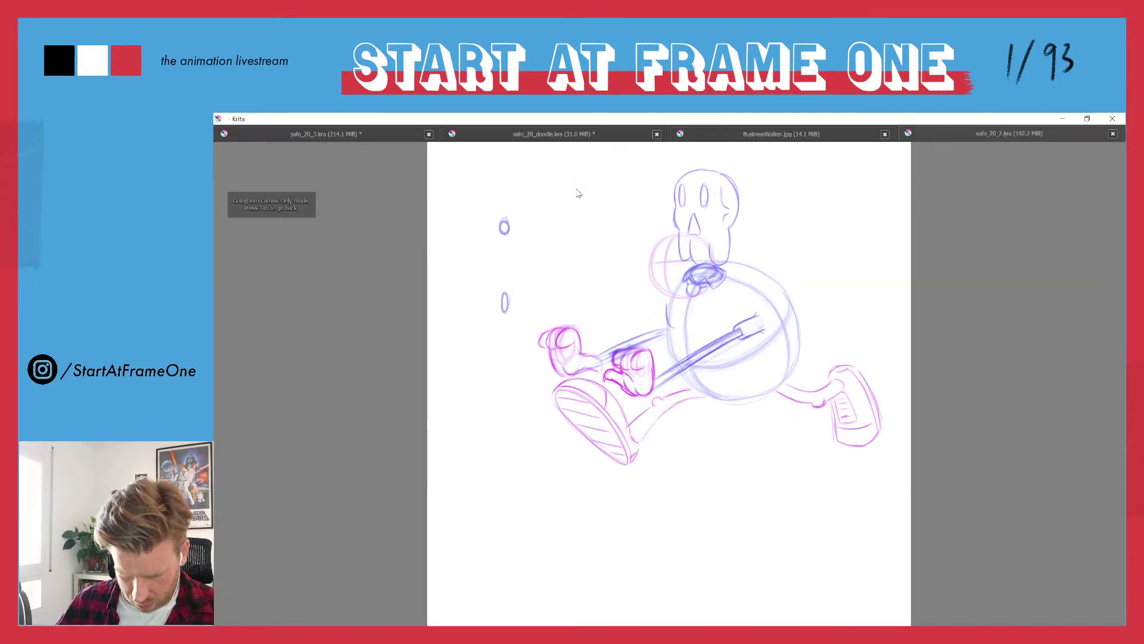
pyautogui.press('space')
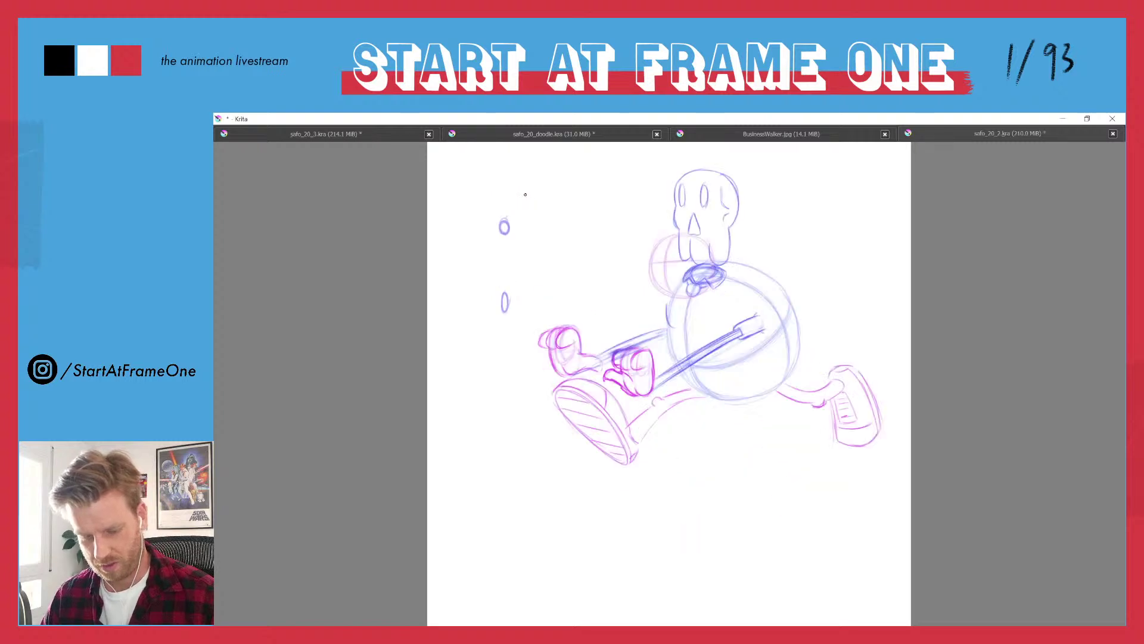
pyautogui.press('Tab')
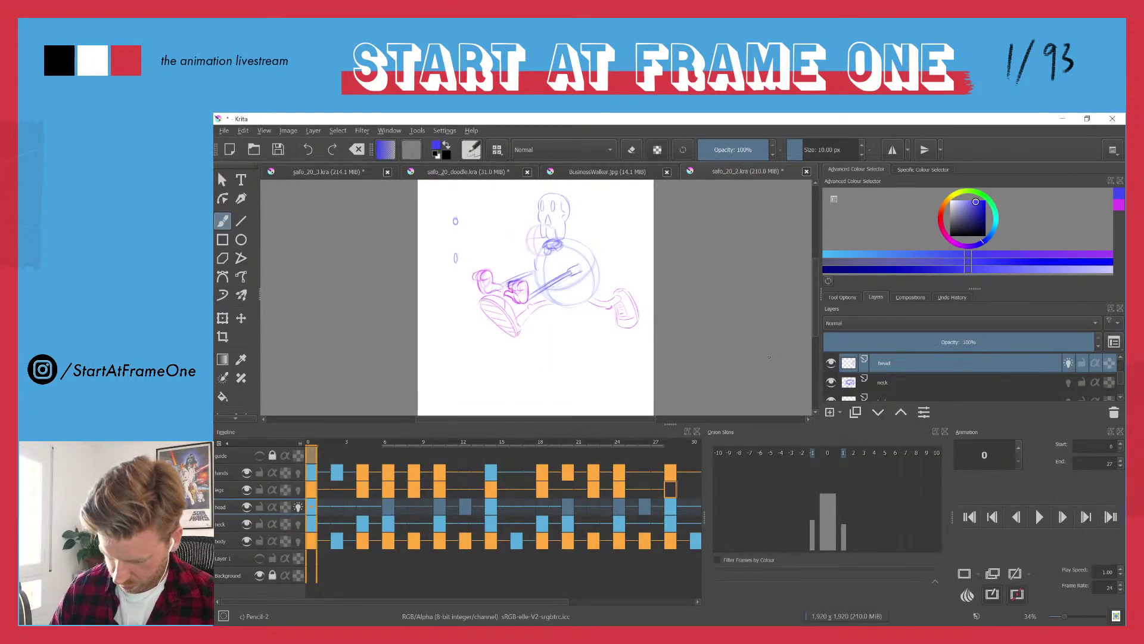
# - Save the safo_20_2.kra document as a new version named safo_20_4.kra
pyautogui.hotkey('ctrl', 'shift', 's')
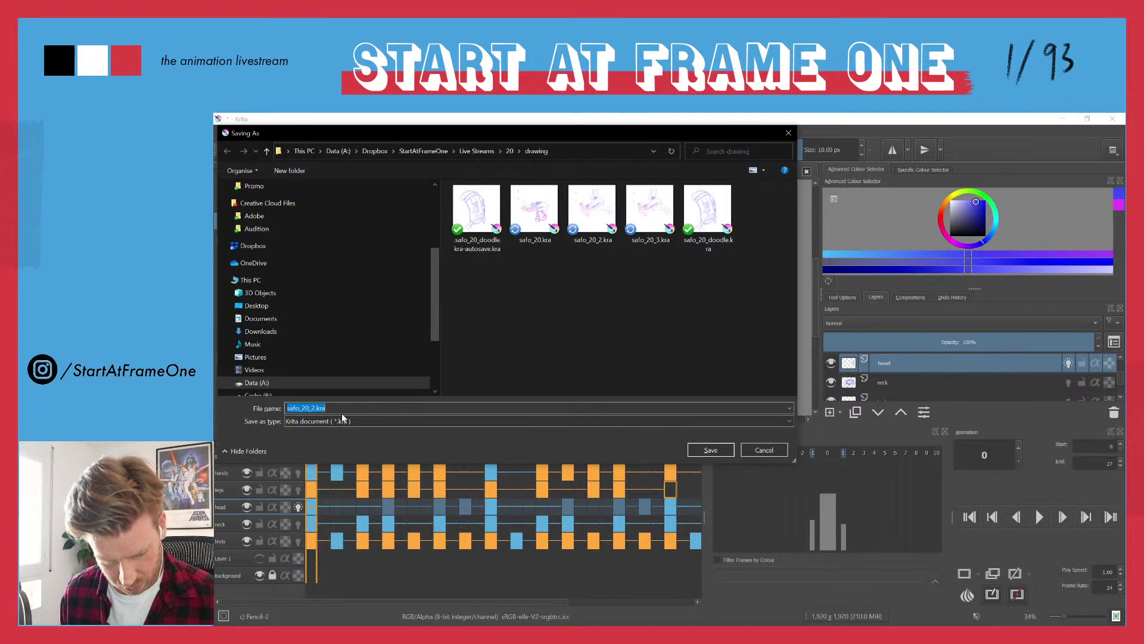
pyautogui.click(343, 412)
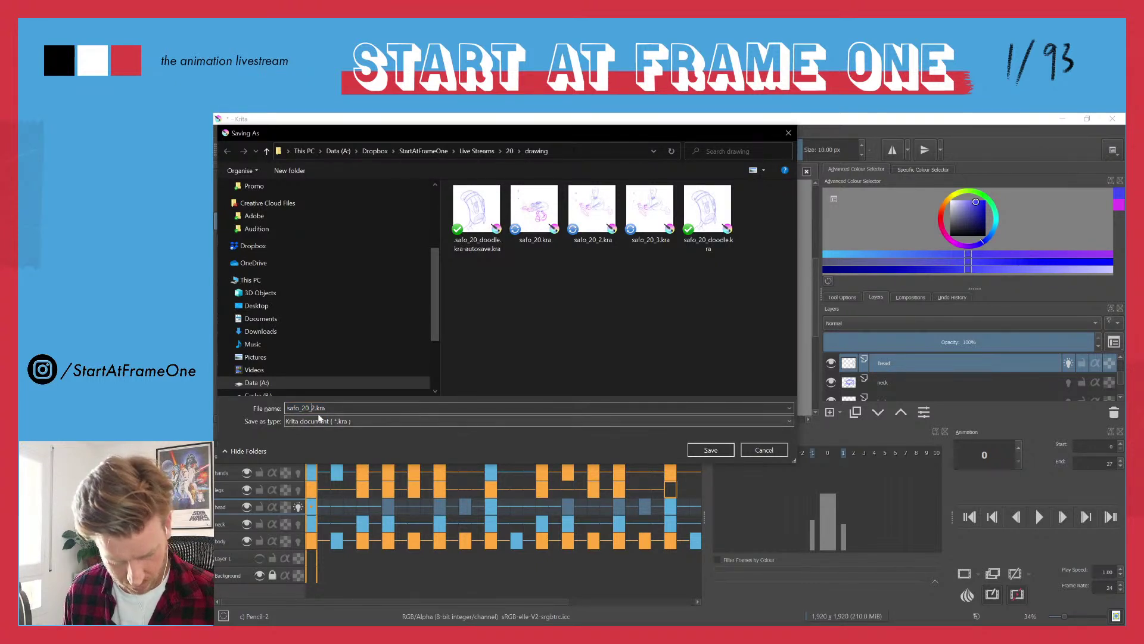
pyautogui.press('BackSpace')
pyautogui.write('4')
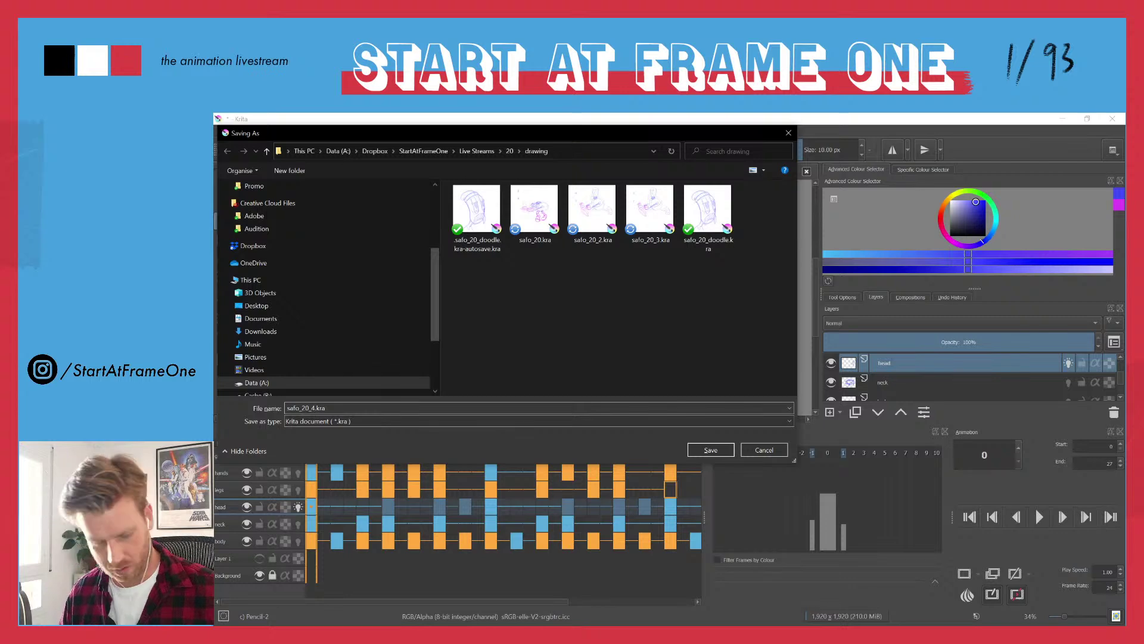
pyautogui.press('Return')
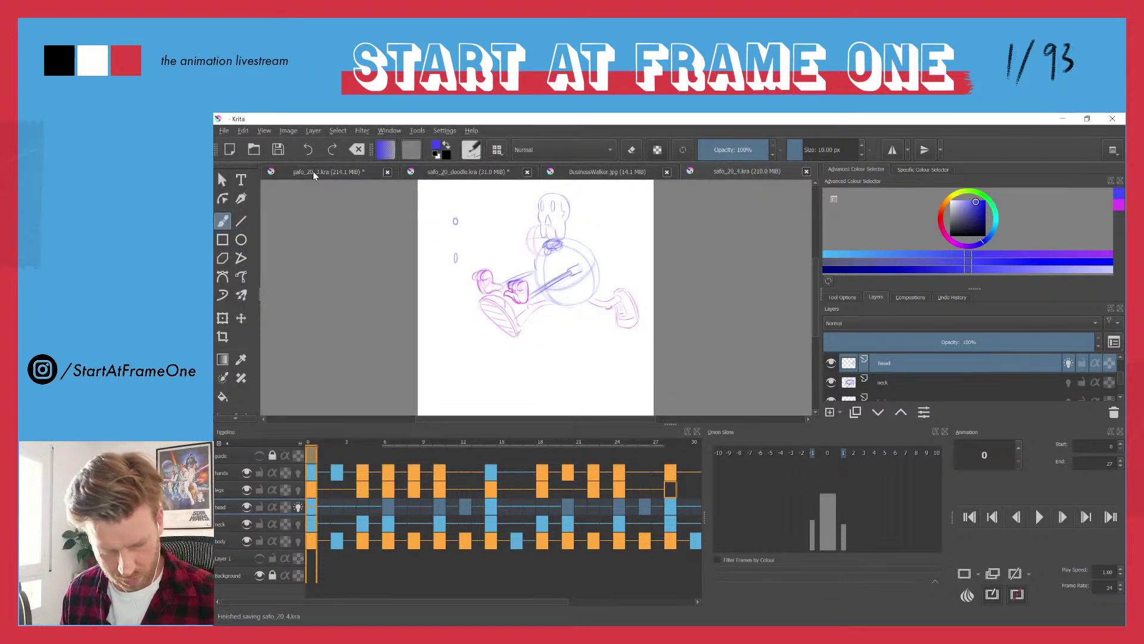
# - Close safo_20_3.kra and safo_20_doodle.kra, saving the changes in both
pyautogui.click(332, 173)
pyautogui.click(387, 172)
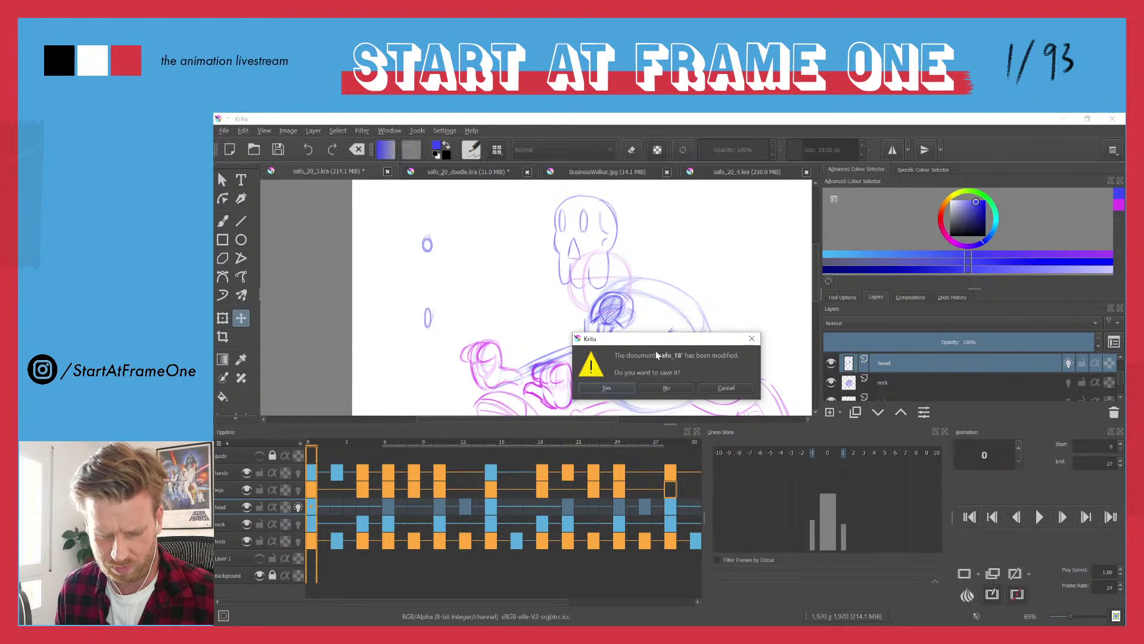
pyautogui.click(606, 388)
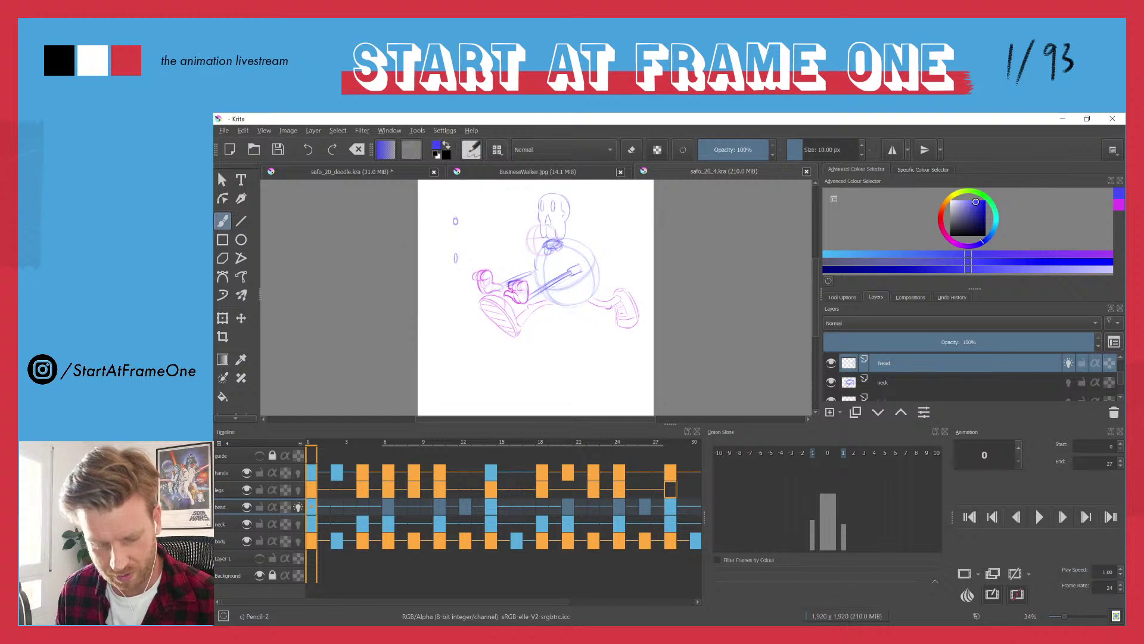
pyautogui.click(327, 173)
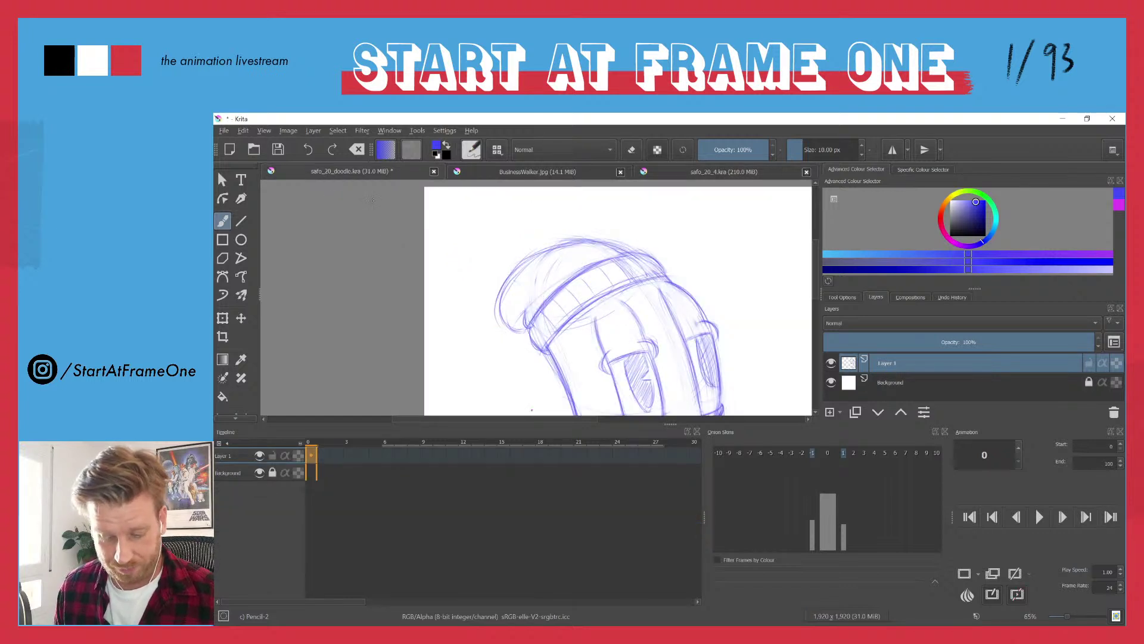
pyautogui.click(433, 172)
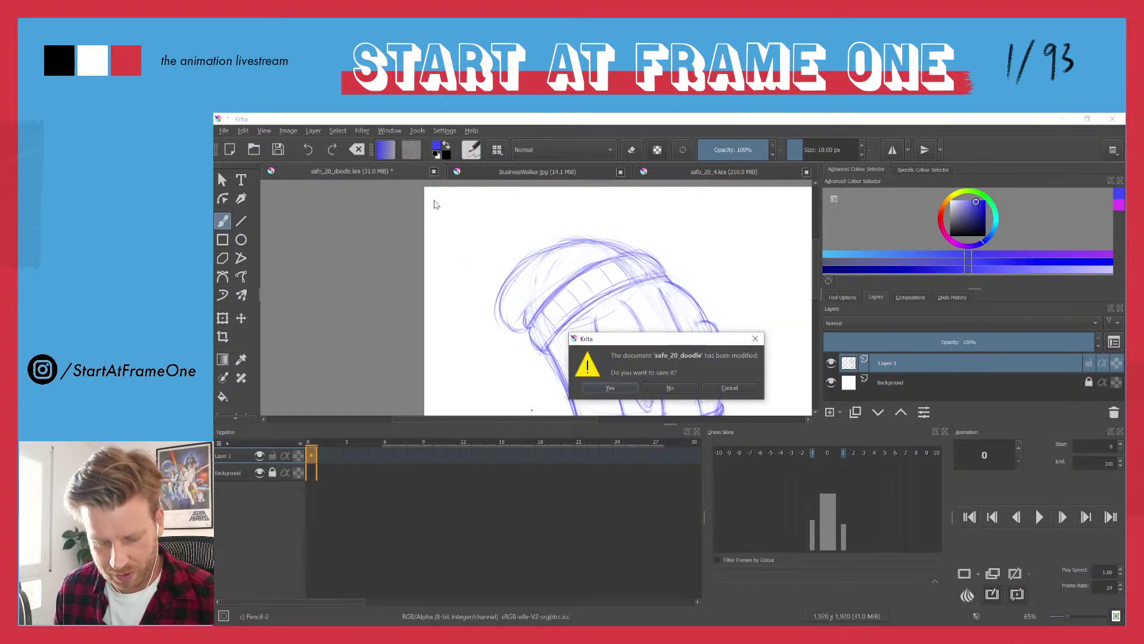
pyautogui.click(606, 389)
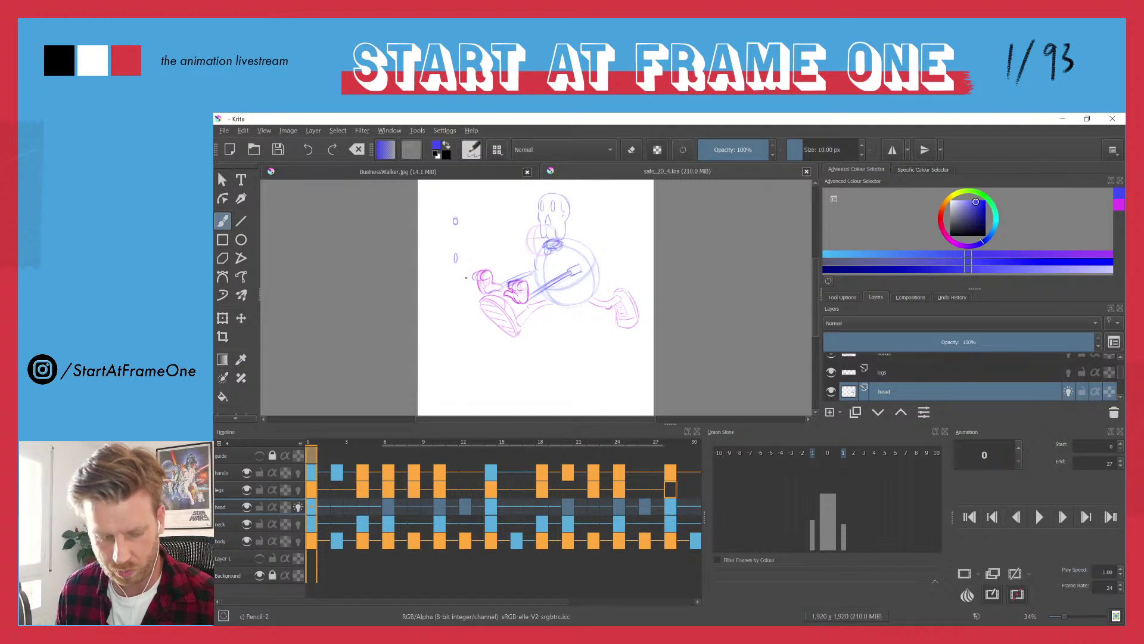
# - Glance at the BusinessWalker.jpg reference, play the safo_20_4.kra run cycle, and return to frame 0
pyautogui.click(353, 172)
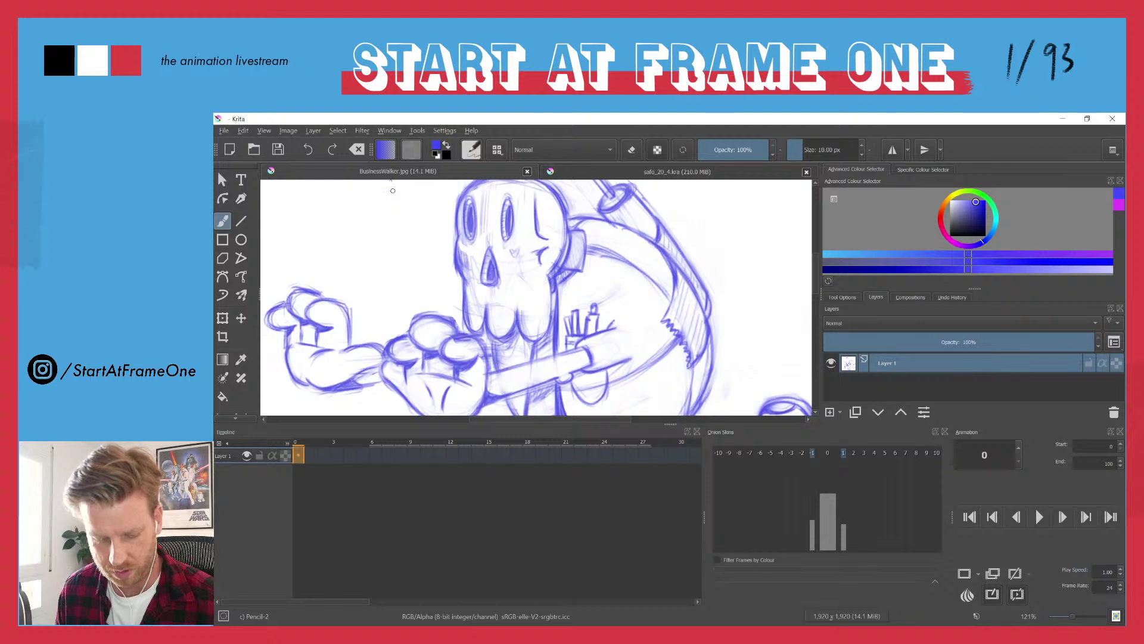
pyautogui.click(618, 174)
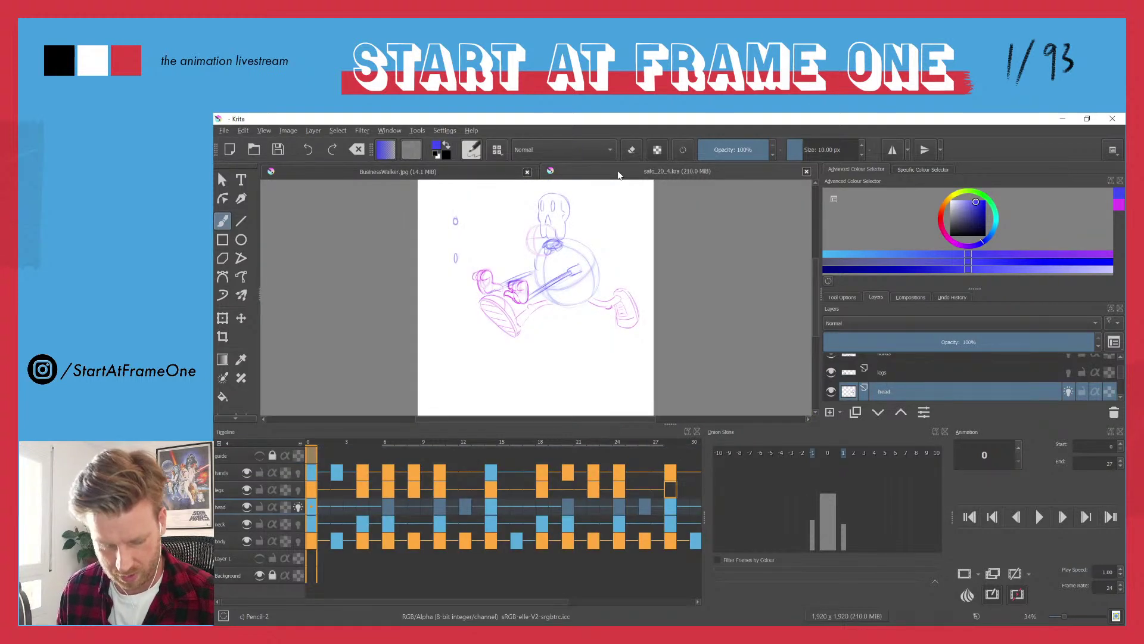
pyautogui.press('space')
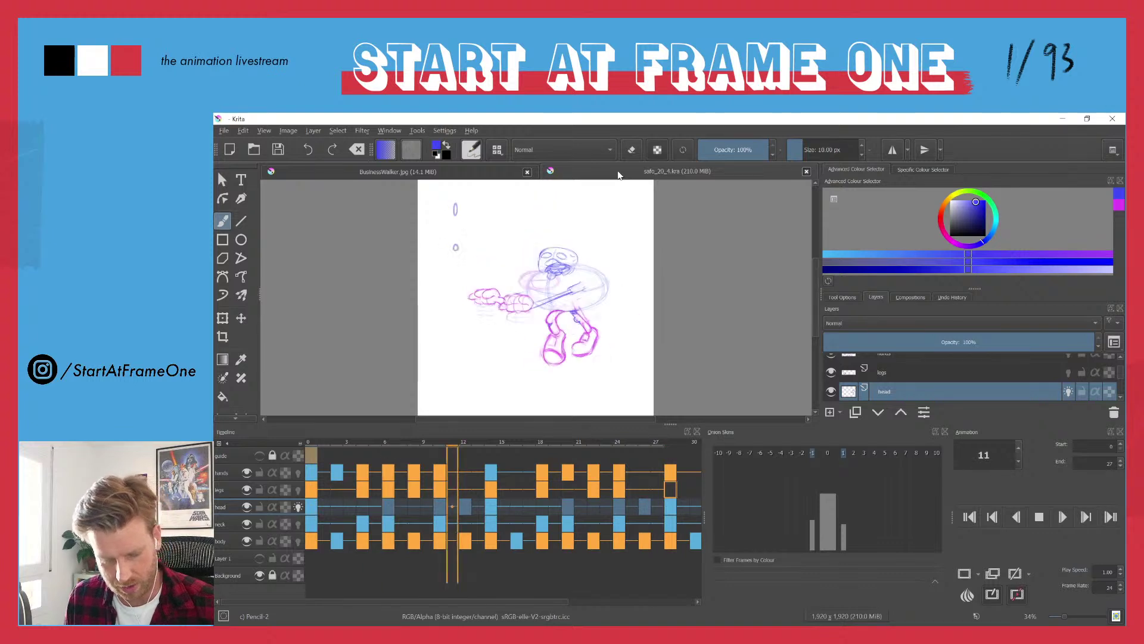
pyautogui.click(308, 445)
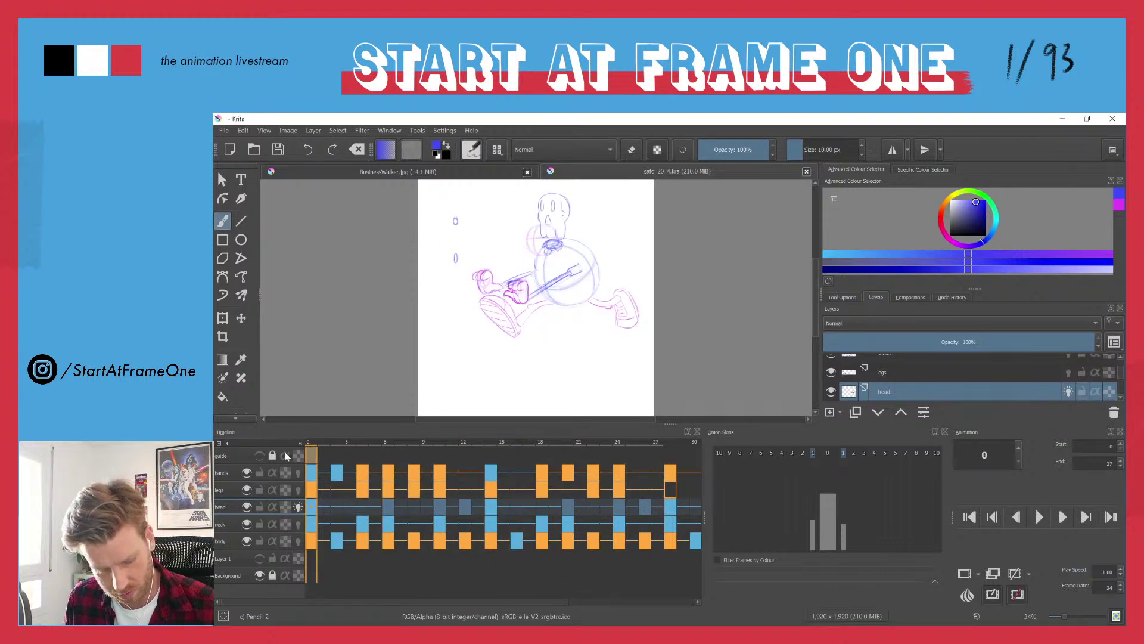
# - Erase the pink construction circle beside the neck on the frame 0 body drawing, with the eraser opacity raised to 100%
pyautogui.click(309, 541)
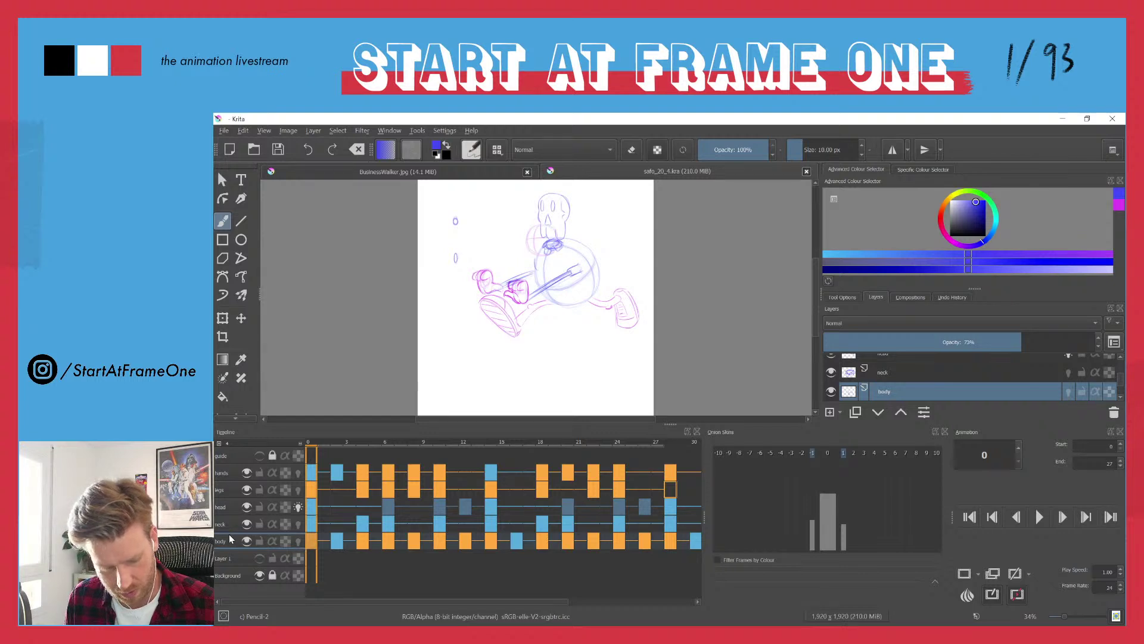
pyautogui.scroll(5, 527, 207)
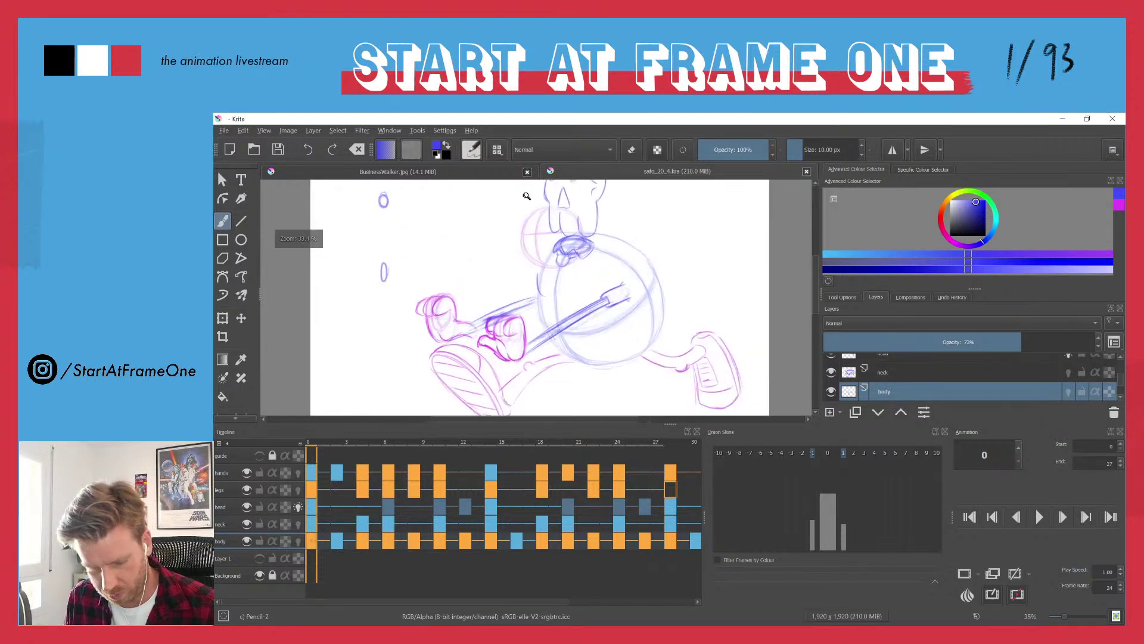
pyautogui.moveTo(527, 207); pyautogui.dragTo(520, 280)
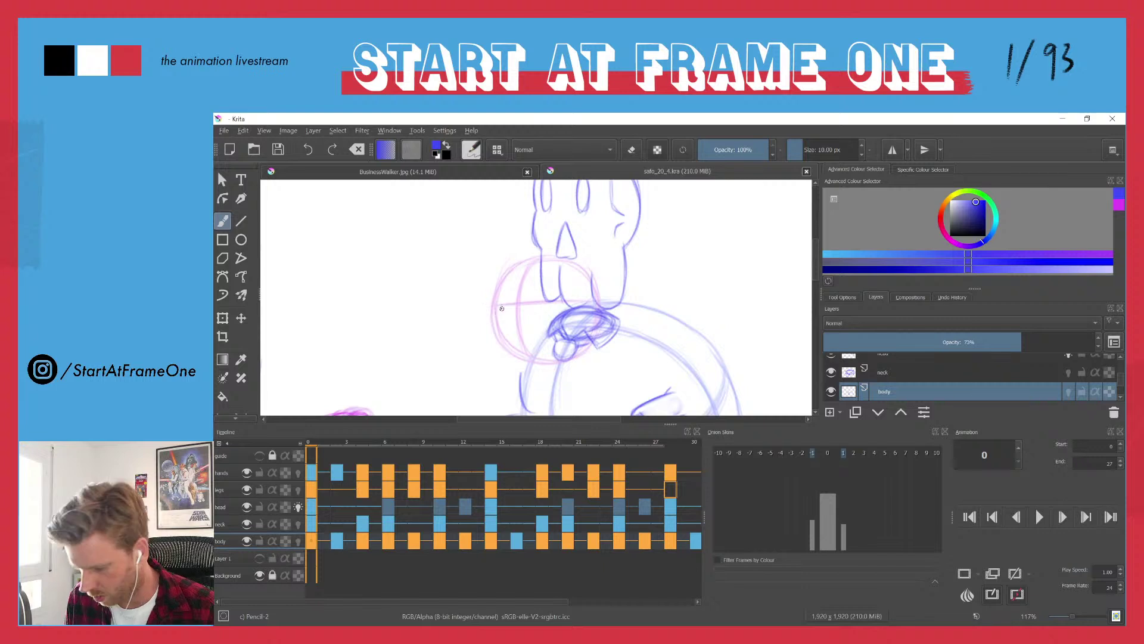
pyautogui.press('e')
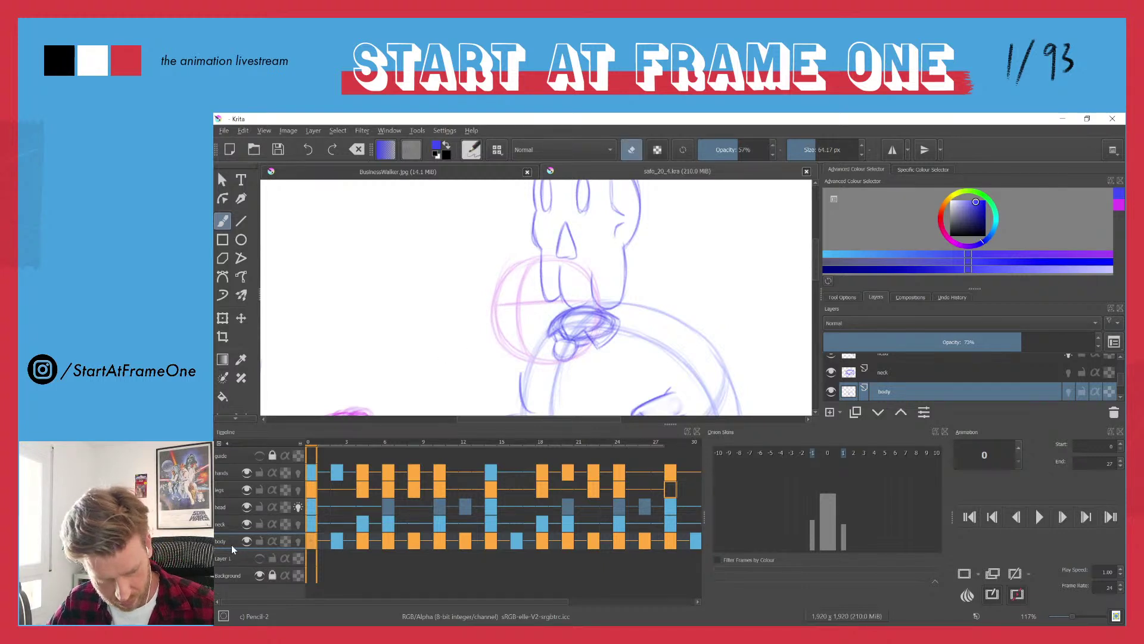
pyautogui.moveTo(507, 292)
pyautogui.mouseDown()
pyautogui.moveTo(491, 316)
pyautogui.moveTo(497, 271)
pyautogui.moveTo(508, 352)
pyautogui.moveTo(518, 301)
pyautogui.moveTo(512, 346)
pyautogui.mouseUp()
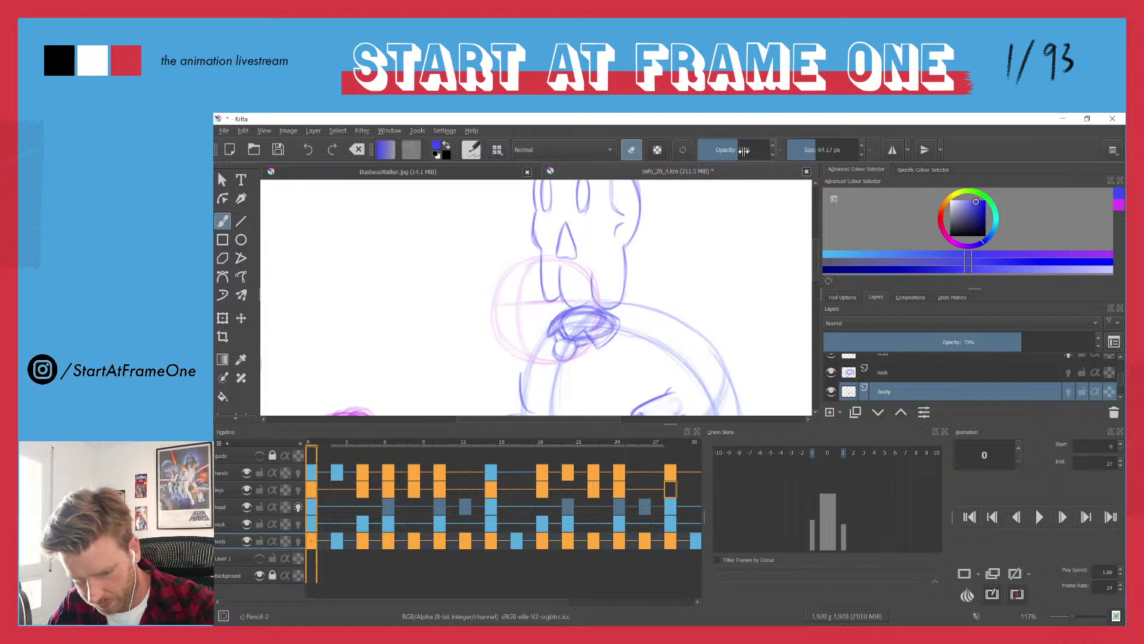
pyautogui.moveTo(745, 150); pyautogui.dragTo(795, 138)
pyautogui.moveTo(494, 297)
pyautogui.mouseDown()
pyautogui.moveTo(514, 256)
pyautogui.moveTo(508, 273)
pyautogui.moveTo(531, 284)
pyautogui.moveTo(552, 245)
pyautogui.moveTo(598, 290)
pyautogui.moveTo(525, 313)
pyautogui.moveTo(526, 343)
pyautogui.moveTo(536, 315)
pyautogui.moveTo(524, 313)
pyautogui.moveTo(522, 277)
pyautogui.moveTo(509, 283)
pyautogui.moveTo(489, 339)
pyautogui.moveTo(489, 317)
pyautogui.moveTo(513, 296)
pyautogui.moveTo(570, 292)
pyautogui.moveTo(544, 359)
pyautogui.mouseUp()
pyautogui.press('.')
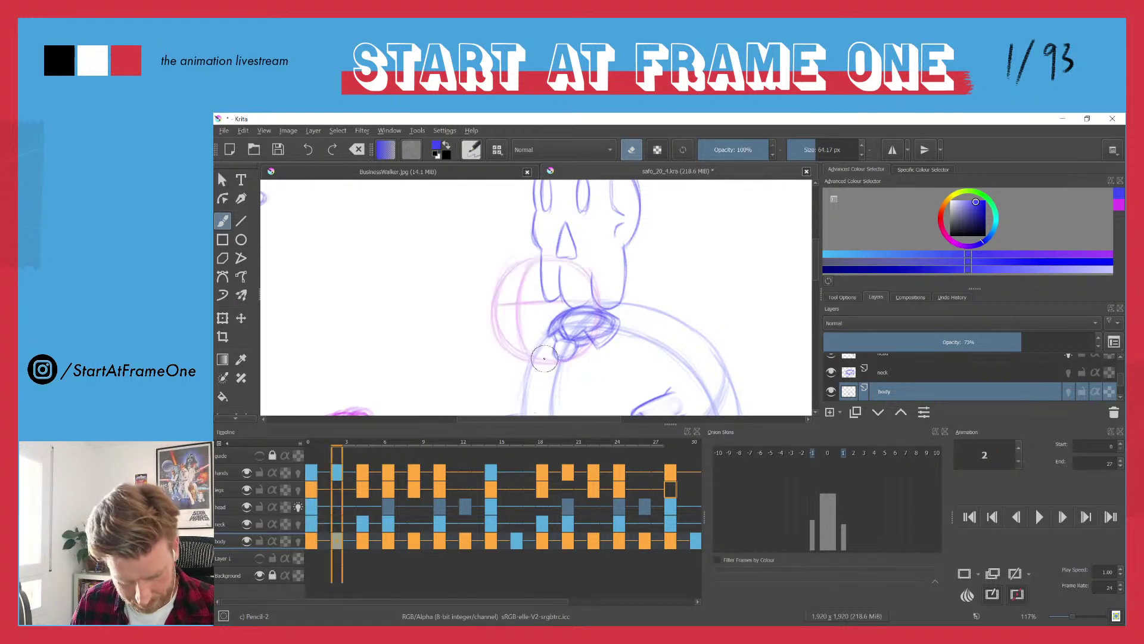
# - Clear the pink construction circle from the frame 2 and frame 4 body drawings using freehand selections around it
pyautogui.moveTo(529, 281)
pyautogui.mouseDown()
pyautogui.moveTo(527, 258)
pyautogui.moveTo(495, 315)
pyautogui.moveTo(513, 291)
pyautogui.moveTo(529, 322)
pyautogui.moveTo(517, 358)
pyautogui.moveTo(546, 304)
pyautogui.moveTo(595, 287)
pyautogui.moveTo(593, 274)
pyautogui.moveTo(516, 282)
pyautogui.mouseUp()
pyautogui.hotkey('ctrl', 'r')
pyautogui.moveTo(520, 374)
pyautogui.mouseDown()
pyautogui.moveTo(538, 336)
pyautogui.moveTo(485, 263)
pyautogui.moveTo(475, 299)
pyautogui.mouseUp()
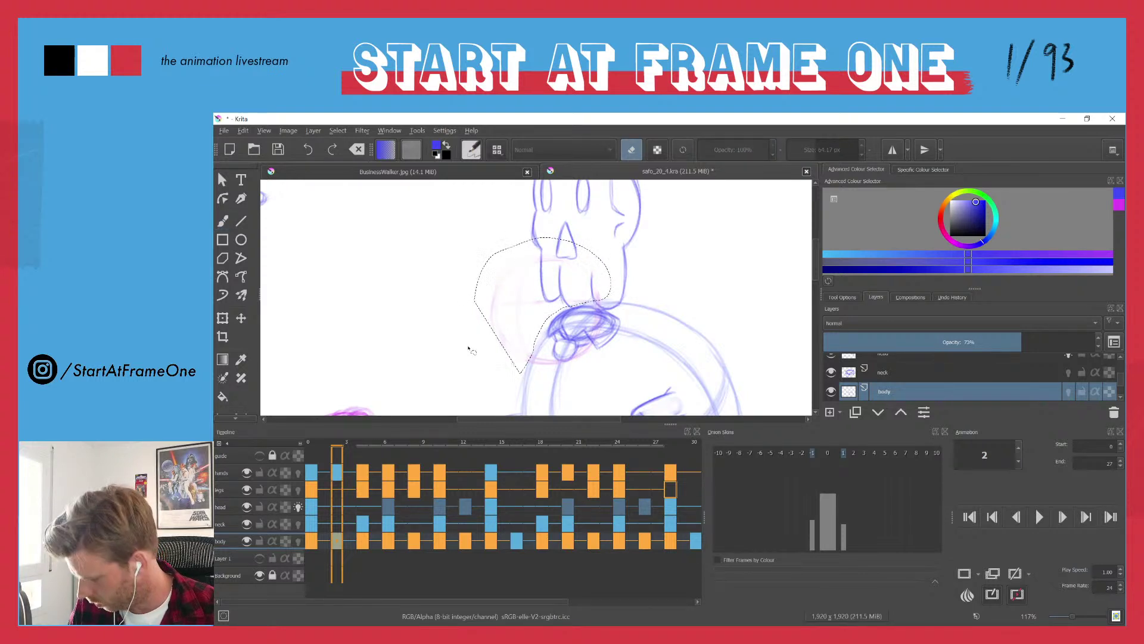
pyautogui.press('Delete')
pyautogui.press('.')
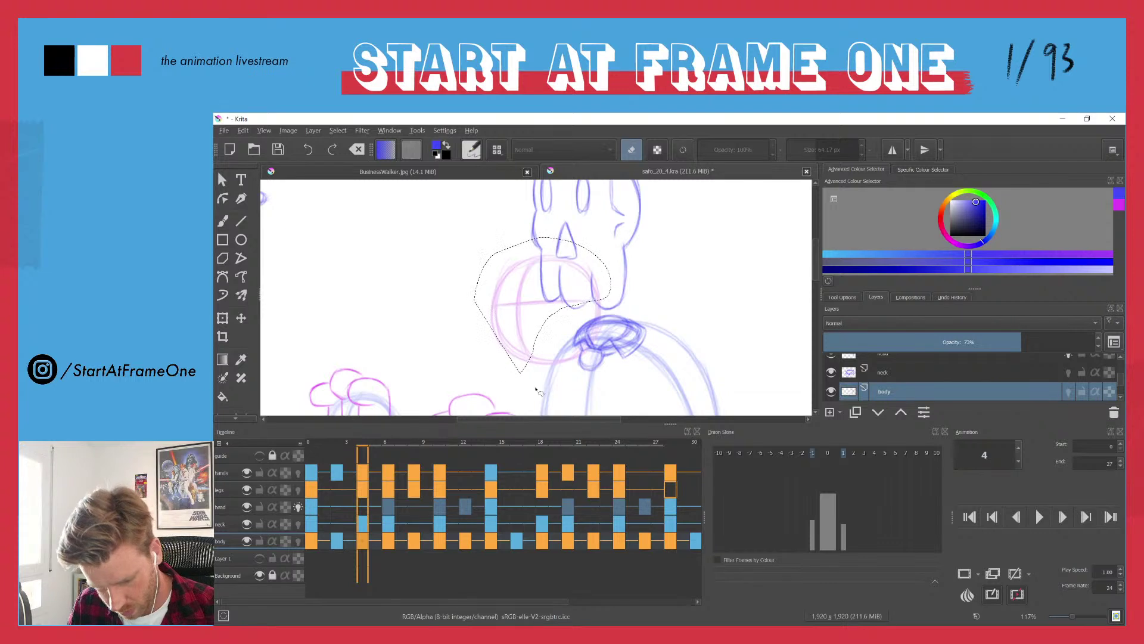
pyautogui.moveTo(535, 389)
pyautogui.mouseDown()
pyautogui.moveTo(573, 329)
pyautogui.moveTo(615, 309)
pyautogui.moveTo(472, 230)
pyautogui.moveTo(494, 376)
pyautogui.mouseUp()
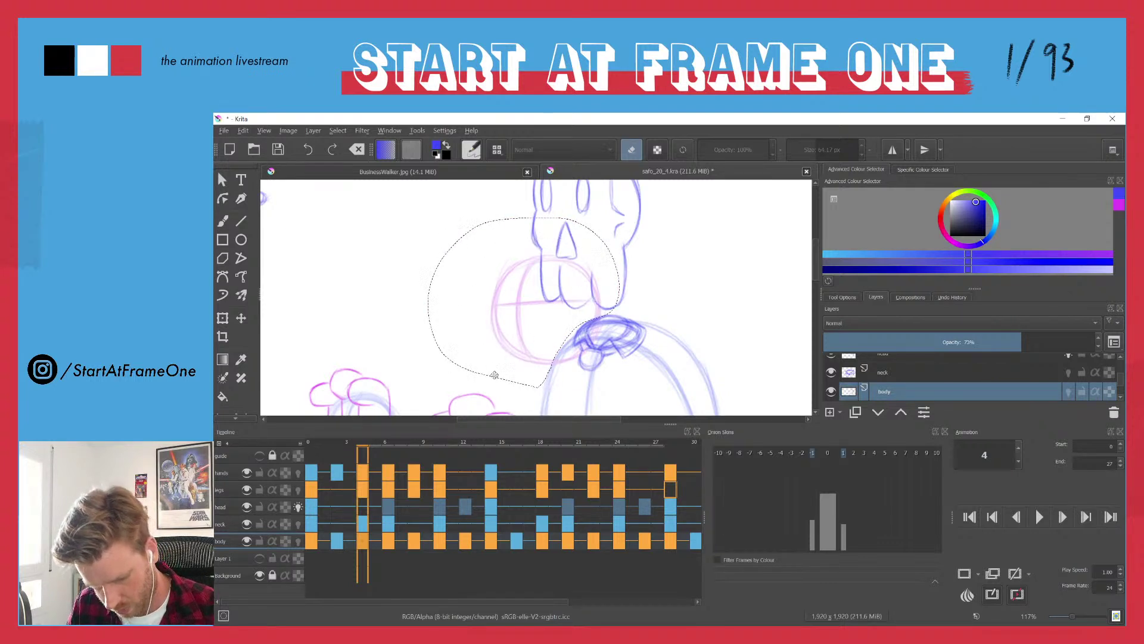
pyautogui.press('Delete')
# - Clear the tall pink construction oval beside the jaw from the body drawings on frames 6 and 8
pyautogui.press('.')
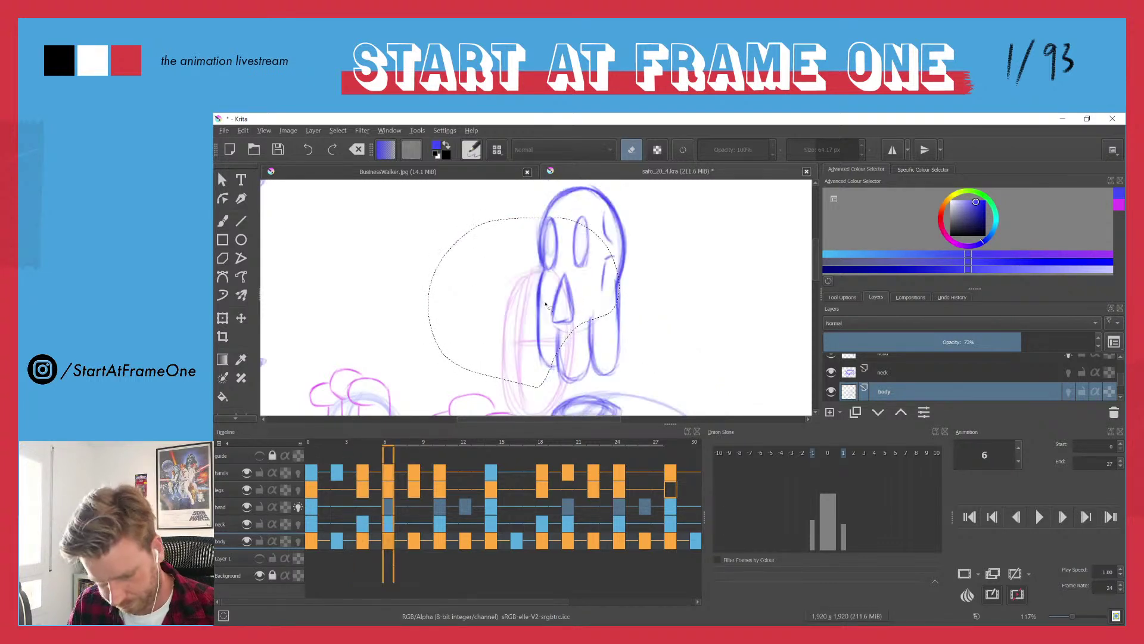
pyautogui.press('.')
pyautogui.scroll(-3, 489, 333)
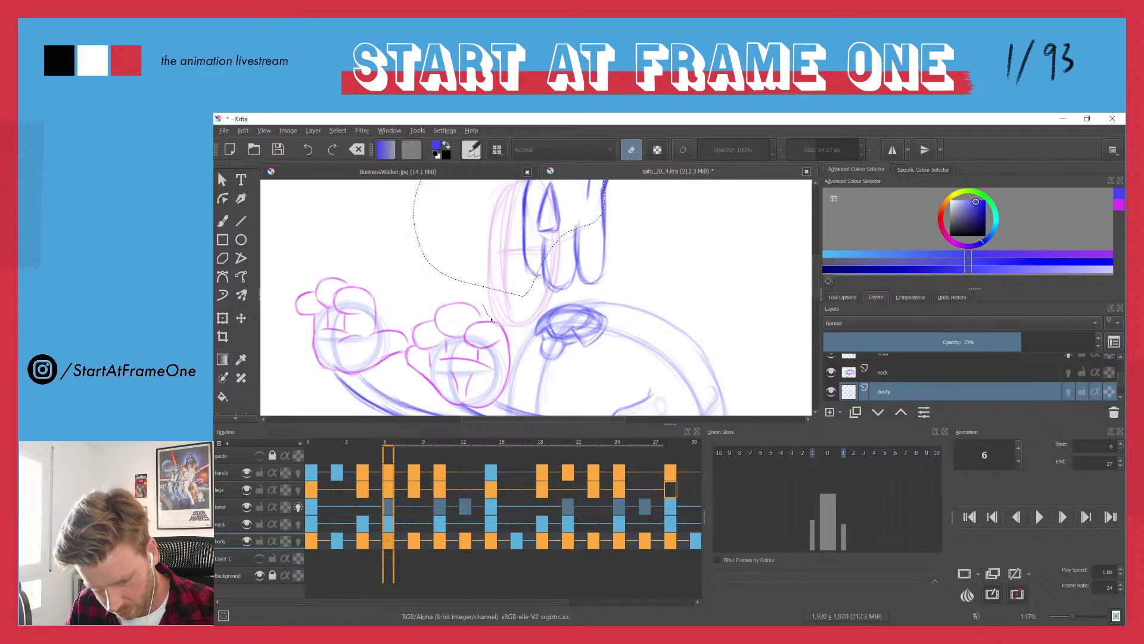
pyautogui.moveTo(530, 334)
pyautogui.mouseDown()
pyautogui.moveTo(566, 274)
pyautogui.moveTo(568, 210)
pyautogui.moveTo(505, 170)
pyautogui.moveTo(469, 279)
pyautogui.mouseUp()
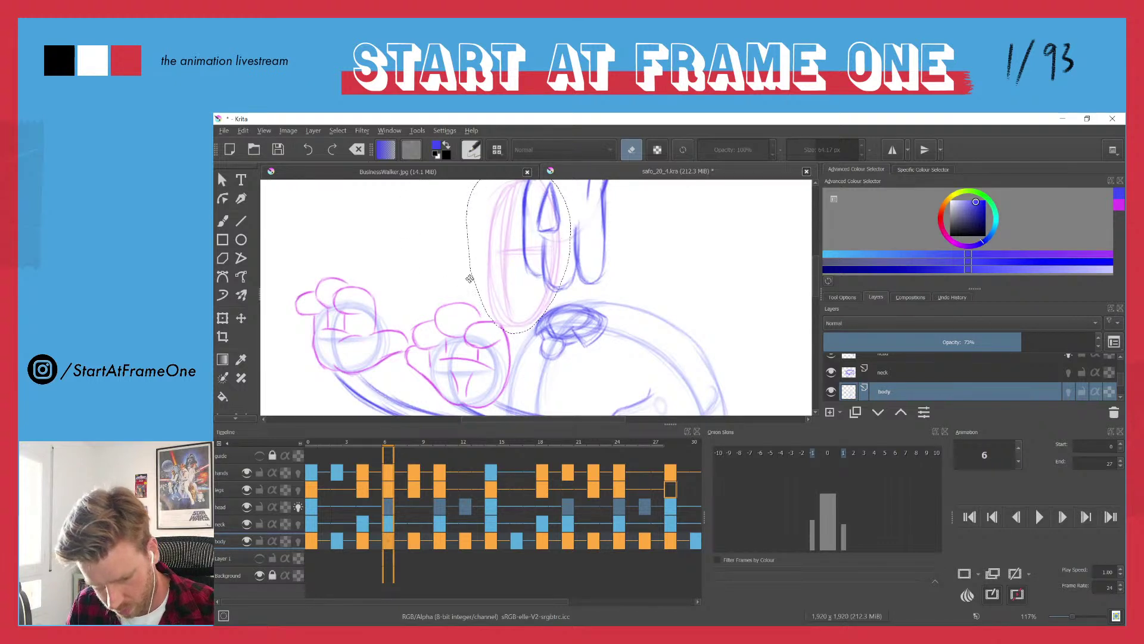
pyautogui.press('Delete')
pyautogui.press('.')
pyautogui.press('.')
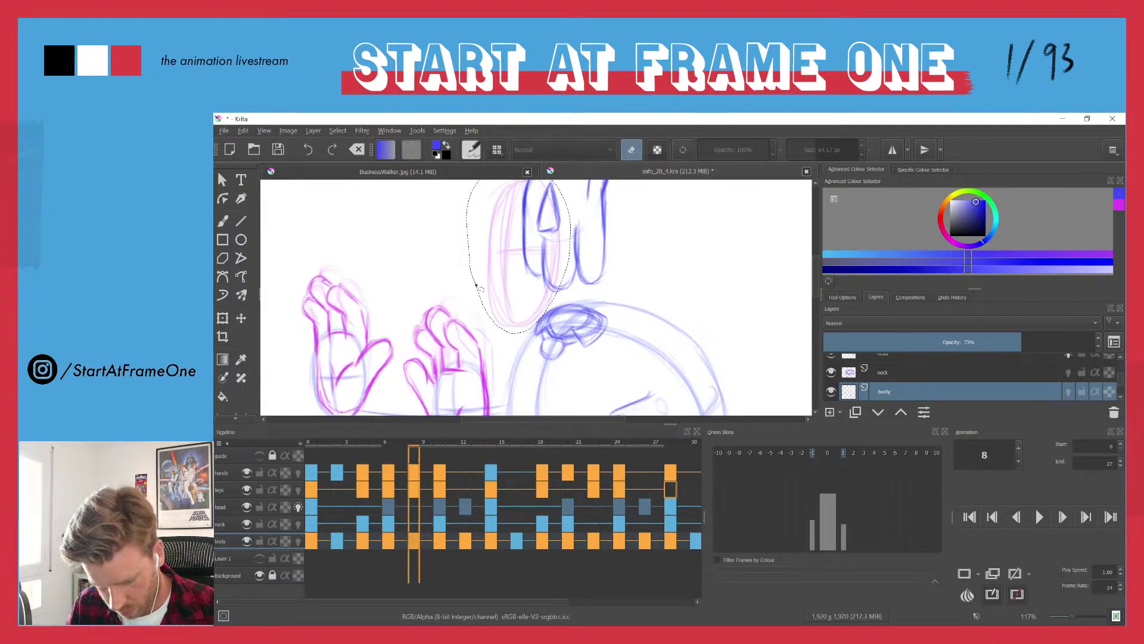
pyautogui.press('Delete')
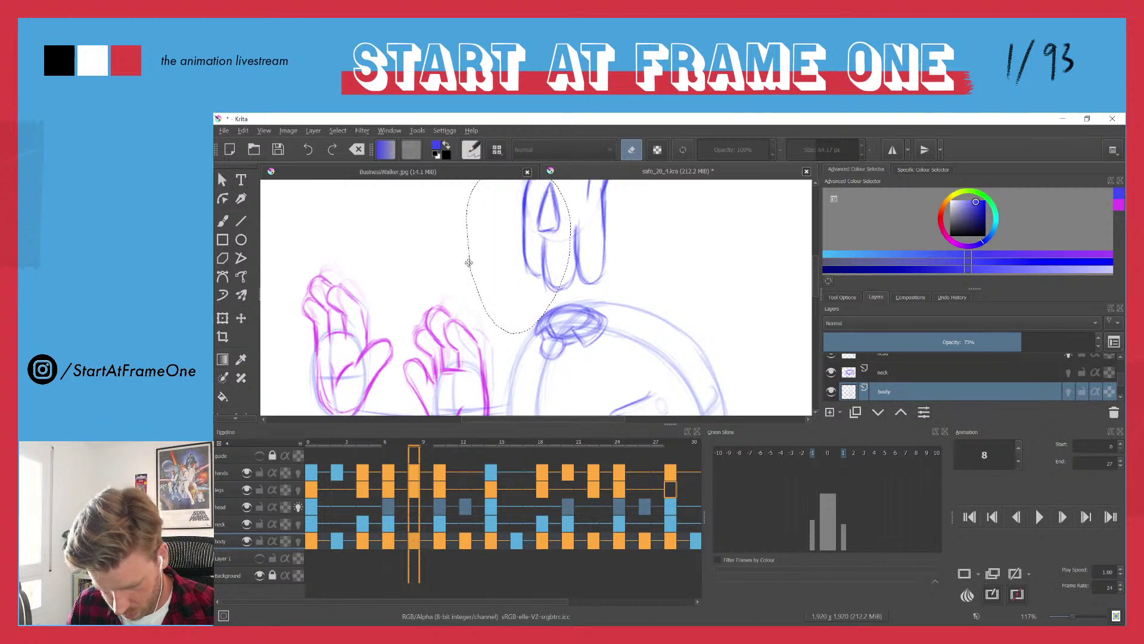
# - Clear the pink oval outside the body outline on frame 10, and erase its remaining lines inside the body with the brush eraser
pyautogui.press('.')
pyautogui.press('.')
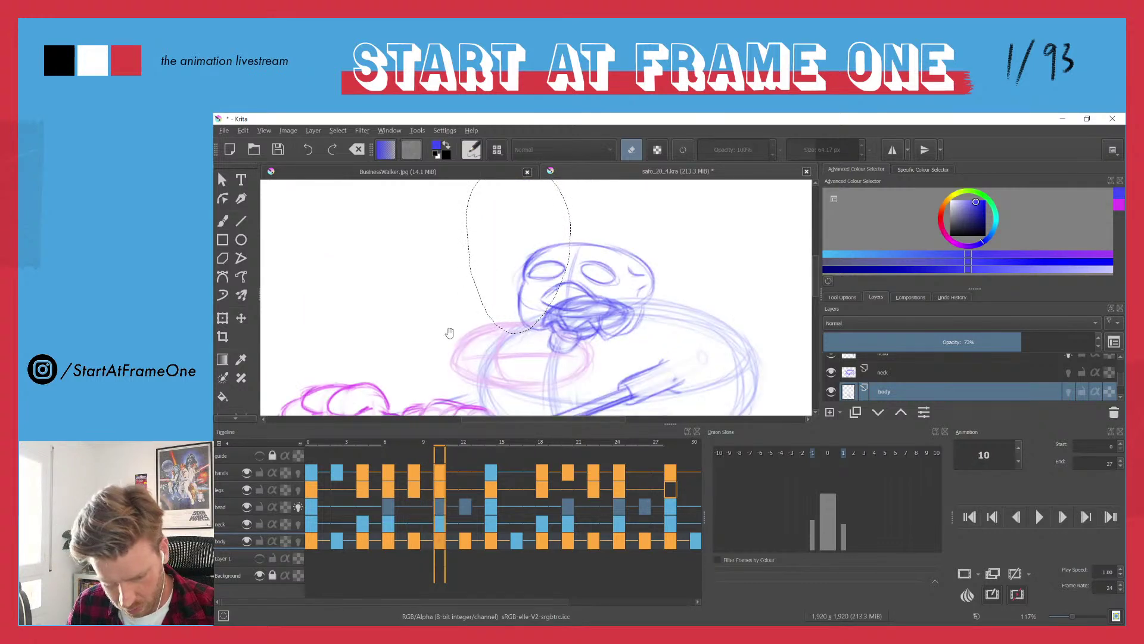
pyautogui.moveTo(449, 333)
pyautogui.mouseDown()
pyautogui.moveTo(433, 296)
pyautogui.moveTo(471, 353)
pyautogui.moveTo(503, 292)
pyautogui.moveTo(419, 307)
pyautogui.mouseUp()
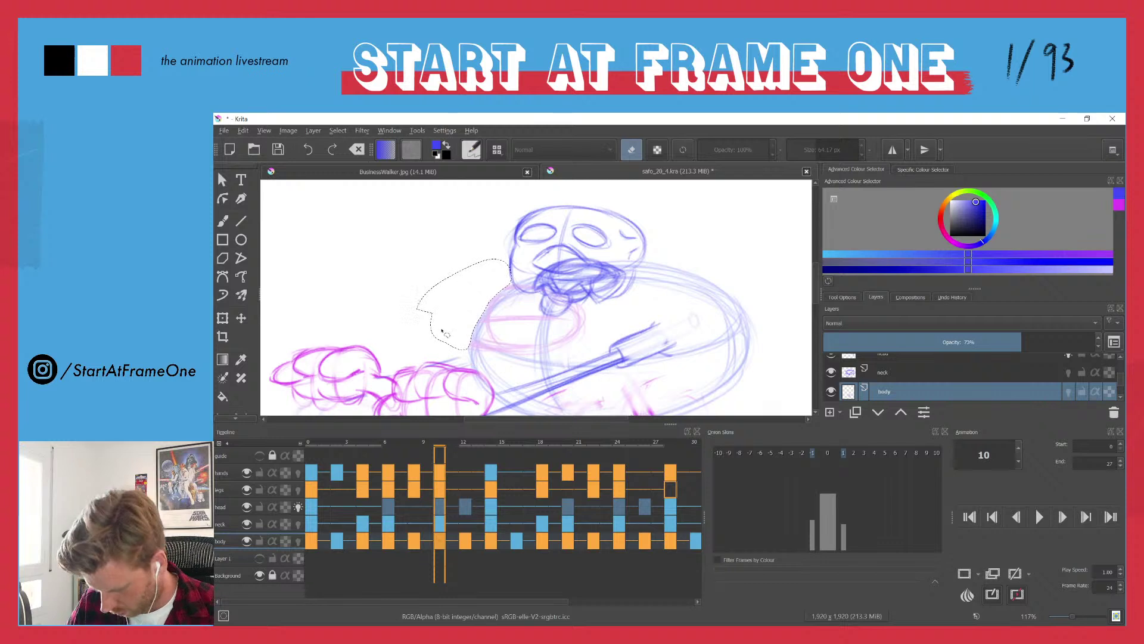
pyautogui.click(435, 348)
pyautogui.press('e')
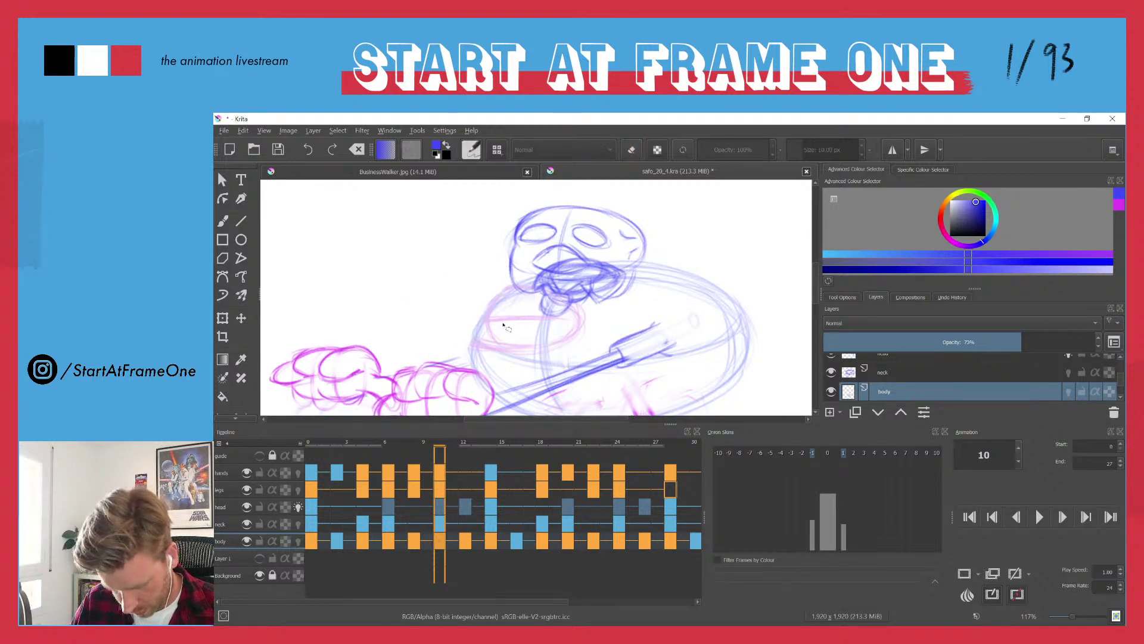
pyautogui.press('b')
pyautogui.press('e')
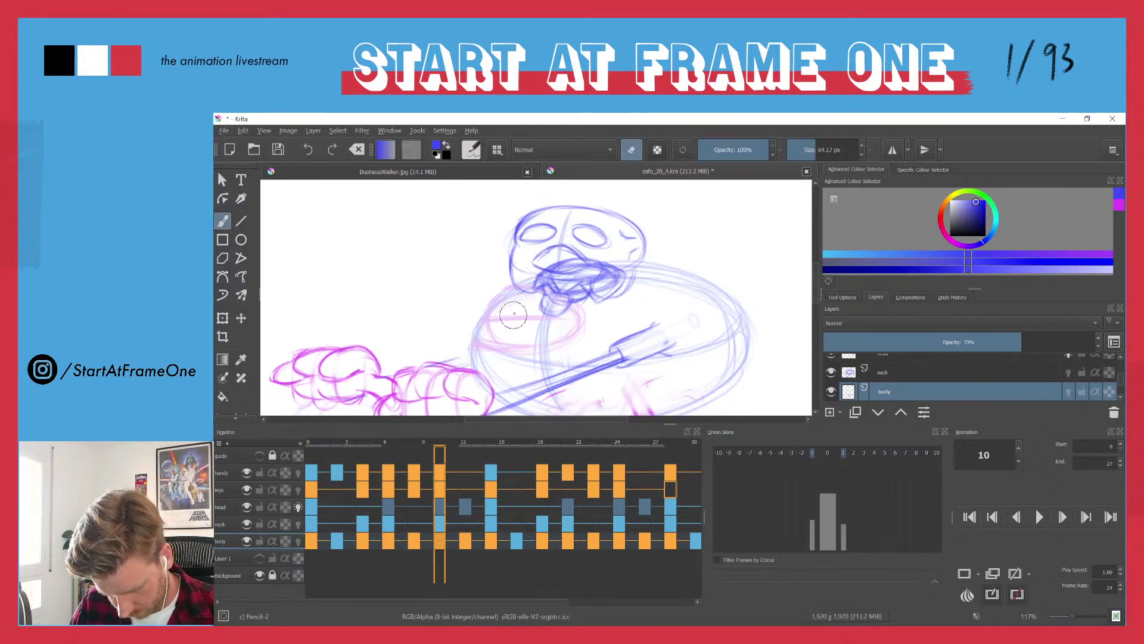
pyautogui.moveTo(523, 331)
pyautogui.mouseDown()
pyautogui.moveTo(541, 317)
pyautogui.moveTo(555, 341)
pyautogui.moveTo(578, 329)
pyautogui.moveTo(492, 326)
pyautogui.mouseUp()
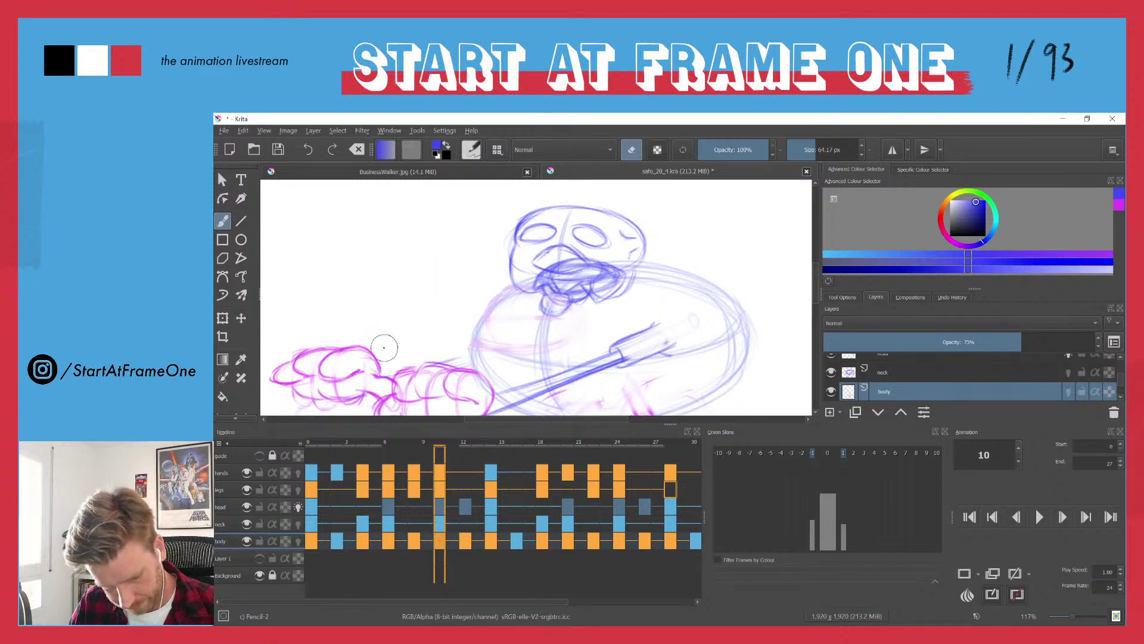
# - Clear the part of the pink construction oval that lies outside the body outline on frame 12
pyautogui.press('.')
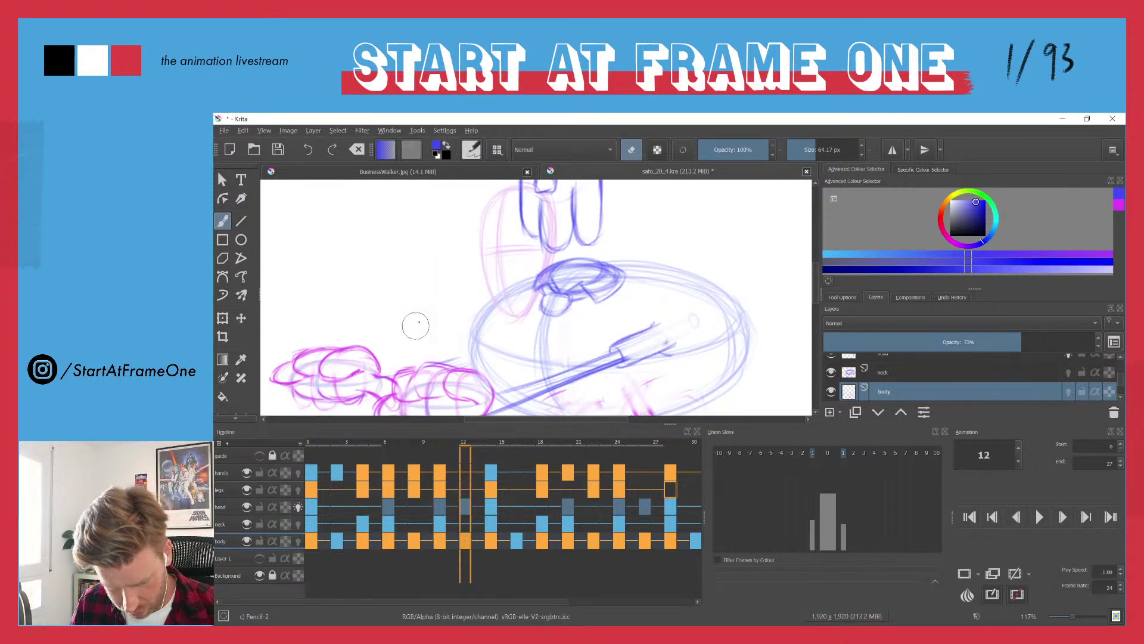
pyautogui.moveTo(468, 247); pyautogui.dragTo(439, 265)
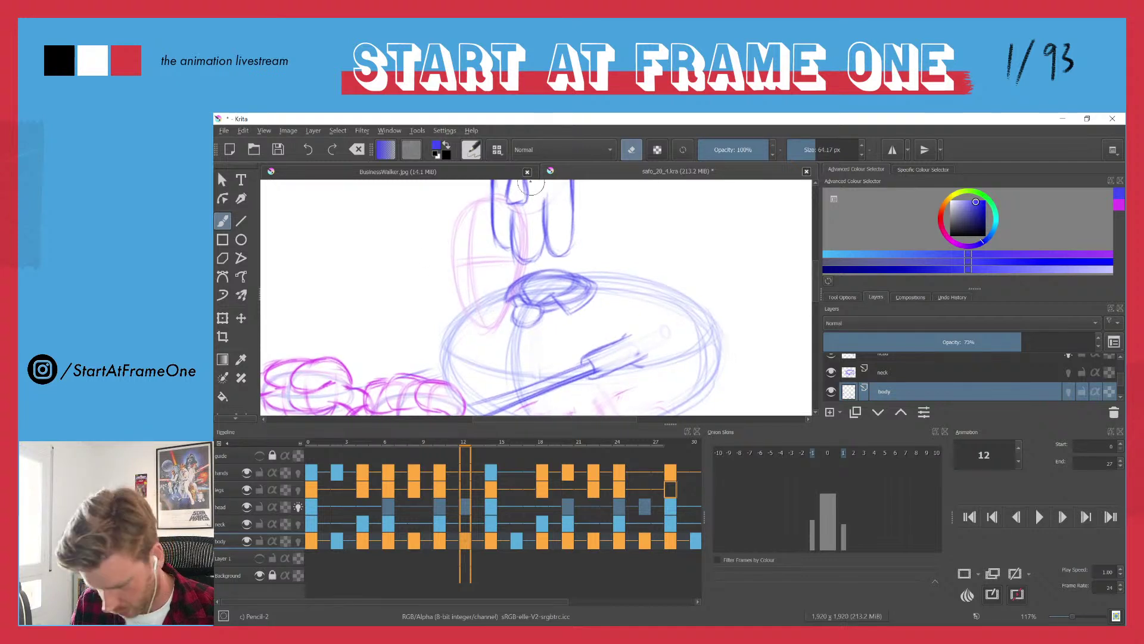
pyautogui.moveTo(530, 214); pyautogui.dragTo(536, 255)
pyautogui.moveTo(499, 291)
pyautogui.mouseDown()
pyautogui.moveTo(439, 288)
pyautogui.moveTo(528, 208)
pyautogui.mouseUp()
pyautogui.press('Delete')
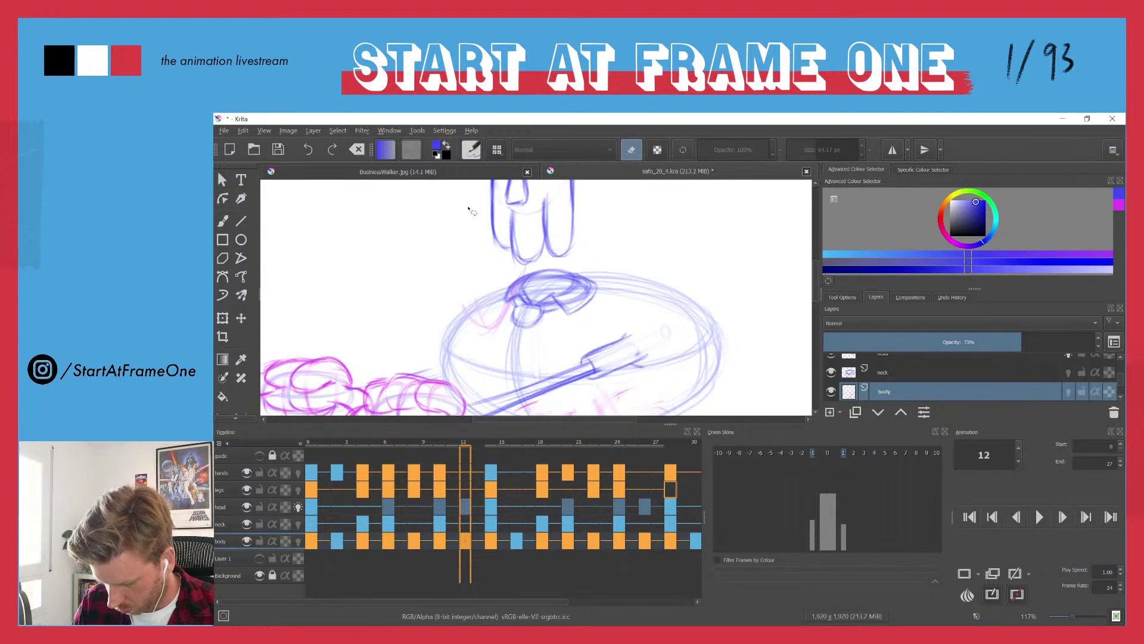
pyautogui.press('b')
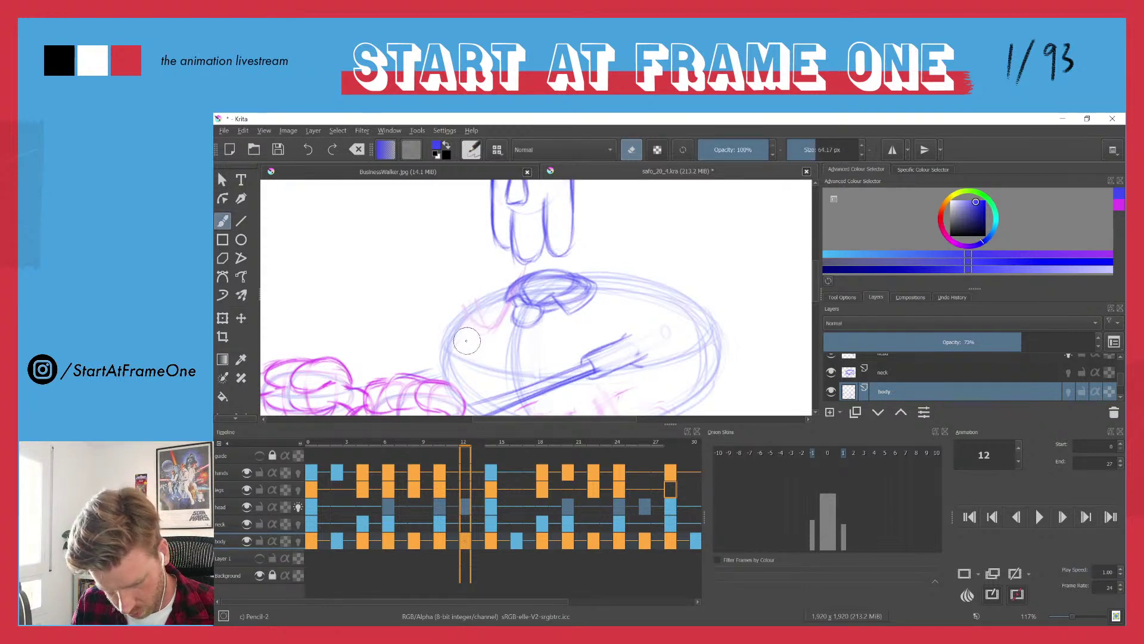
# - Clear the pink construction circle in front of the neck from the frame 14 and frame 16 body drawings
pyautogui.press('Right')
pyautogui.press('Right')
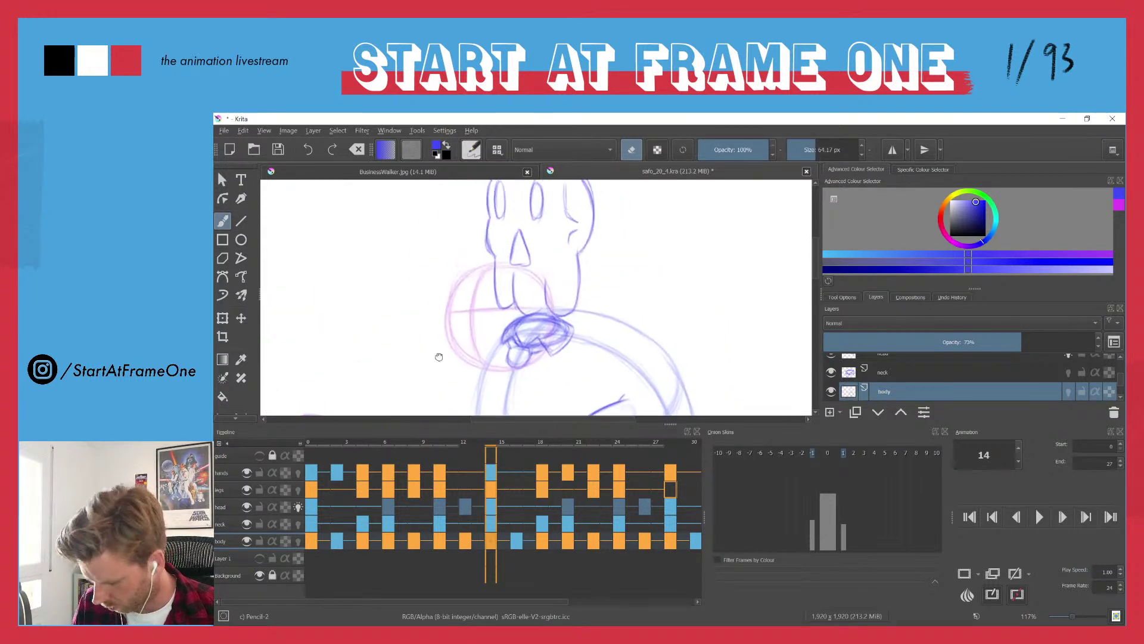
pyautogui.moveTo(436, 349); pyautogui.dragTo(476, 375)
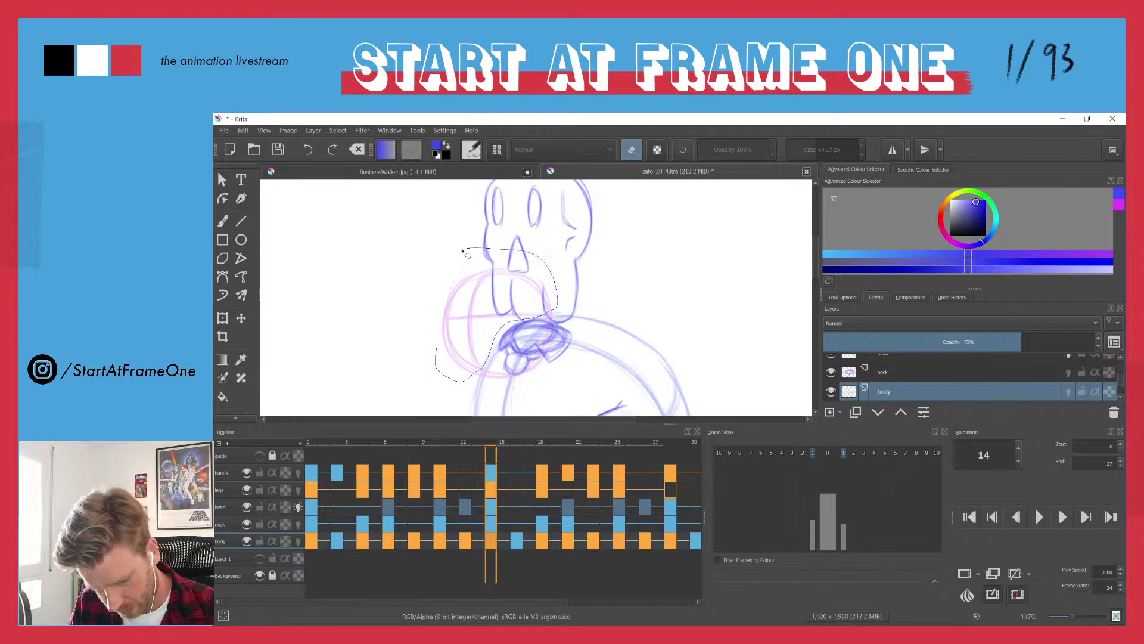
pyautogui.moveTo(463, 252); pyautogui.dragTo(419, 363)
pyautogui.press('Right')
pyautogui.press('Right')
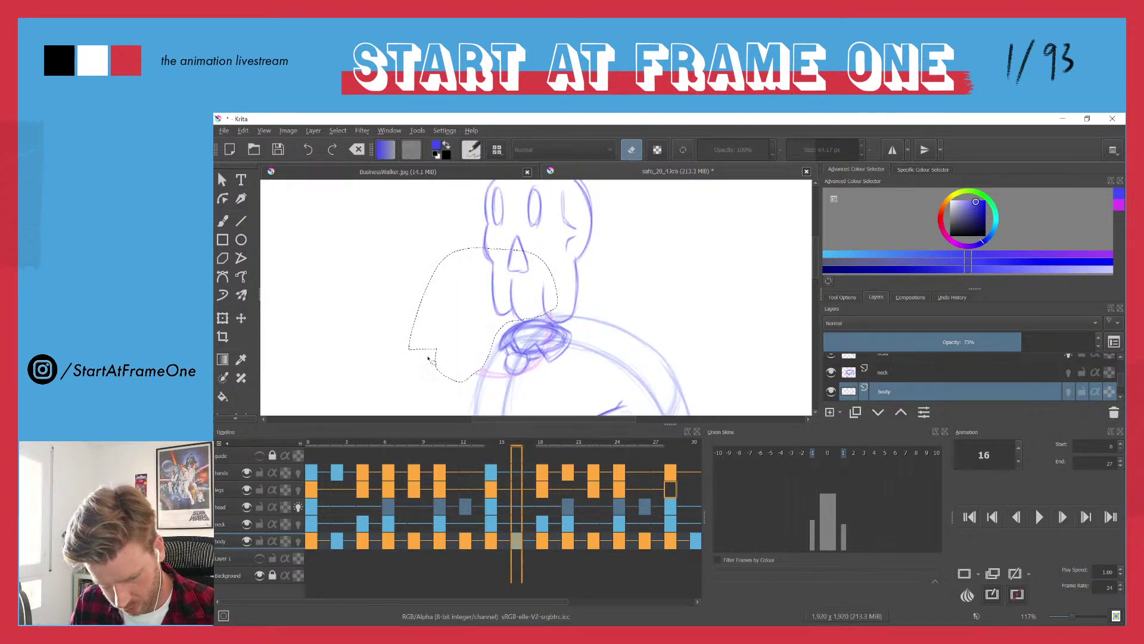
# - Clear the pink construction circle below the skull on the frame 18 body drawing and remove the selection
pyautogui.press('Right')
pyautogui.press('Right')
pyautogui.moveTo(470, 376)
pyautogui.mouseDown()
pyautogui.moveTo(468, 395)
pyautogui.moveTo(507, 373)
pyautogui.mouseUp()
pyautogui.moveTo(547, 332)
pyautogui.mouseDown()
pyautogui.moveTo(556, 264)
pyautogui.moveTo(408, 312)
pyautogui.mouseUp()
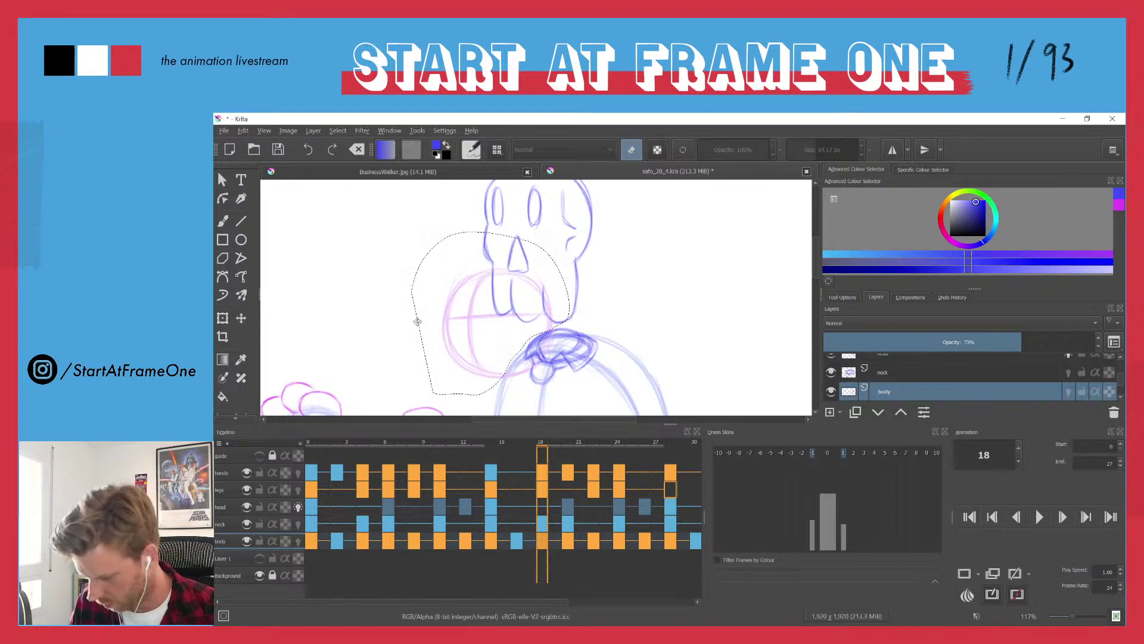
pyautogui.press('Delete')
pyautogui.hotkey('ctrl', 'shift', 'a')
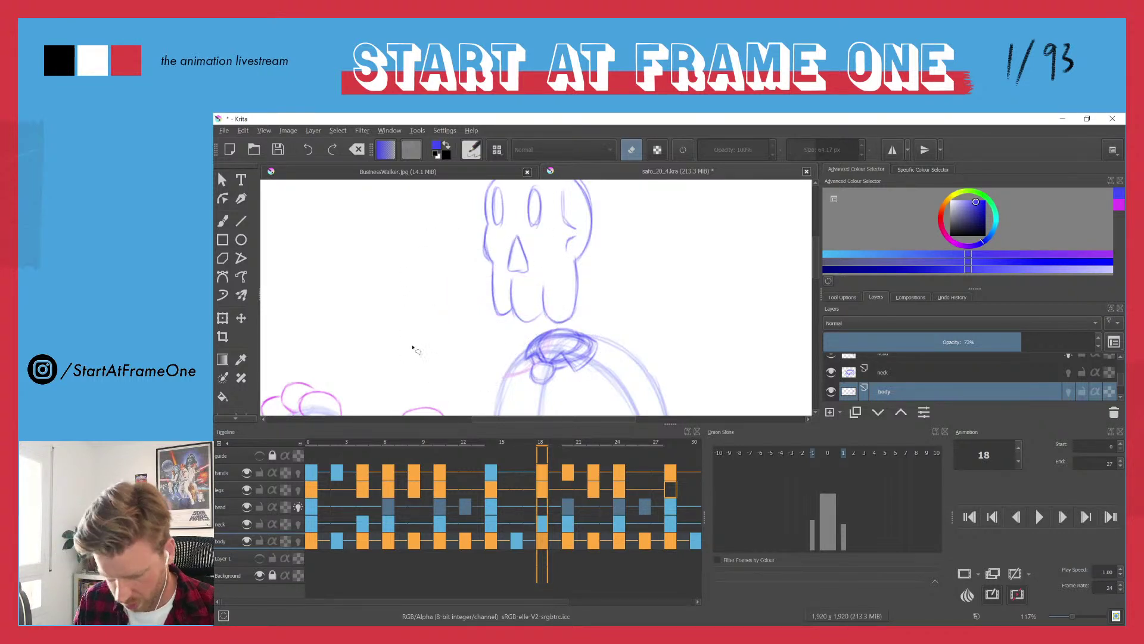
# - Clear the tall pink construction oval over the jaw from the frame 20 and frame 22 body drawings, deselecting after each
pyautogui.press('.')
pyautogui.moveTo(419, 330)
pyautogui.mouseDown()
pyautogui.moveTo(416, 248)
pyautogui.moveTo(439, 288)
pyautogui.mouseUp()
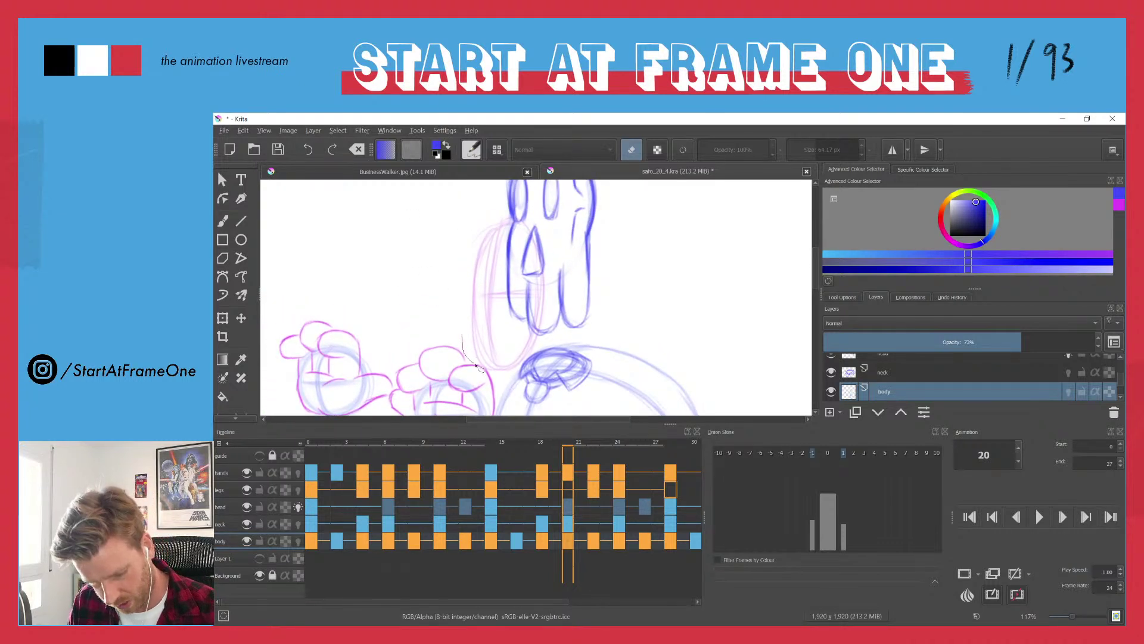
pyautogui.moveTo(479, 367)
pyautogui.mouseDown()
pyautogui.moveTo(519, 369)
pyautogui.moveTo(557, 312)
pyautogui.moveTo(456, 246)
pyautogui.moveTo(460, 301)
pyautogui.mouseUp()
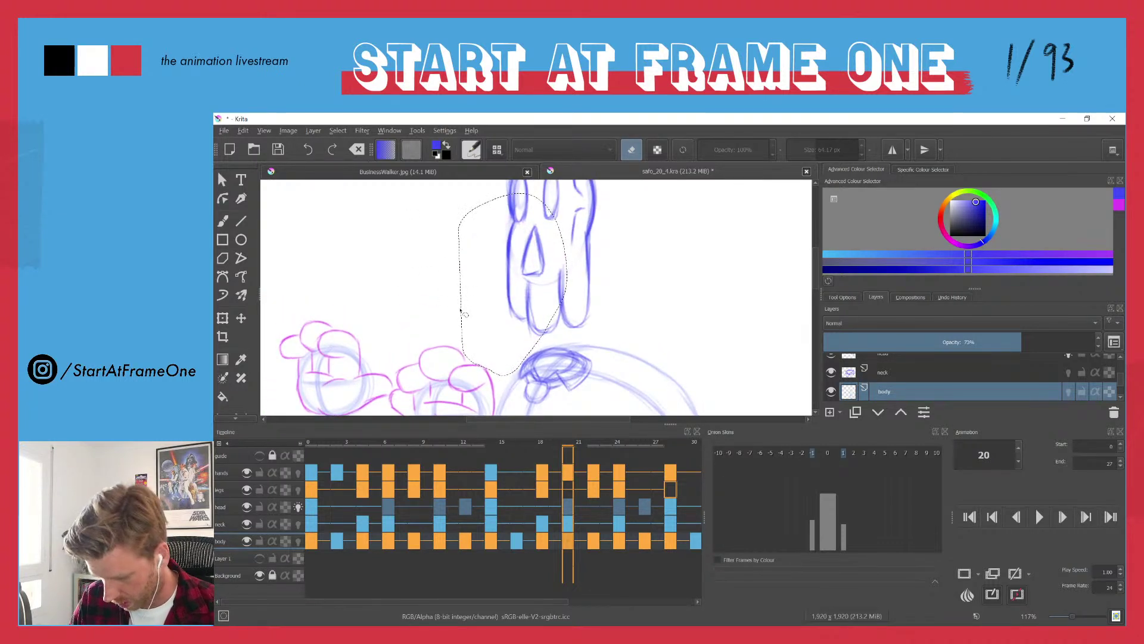
pyautogui.hotkey('ctrl', 'shift', 'a')
pyautogui.press('.')
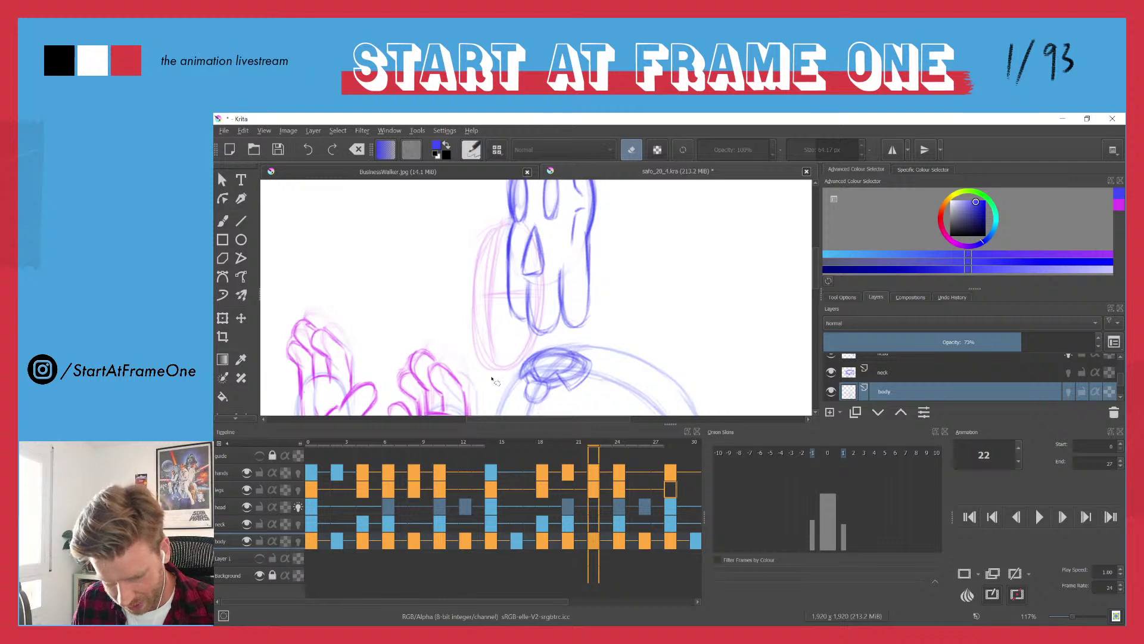
pyautogui.moveTo(492, 379)
pyautogui.mouseDown()
pyautogui.moveTo(534, 358)
pyautogui.moveTo(563, 245)
pyautogui.moveTo(460, 286)
pyautogui.moveTo(470, 368)
pyautogui.mouseUp()
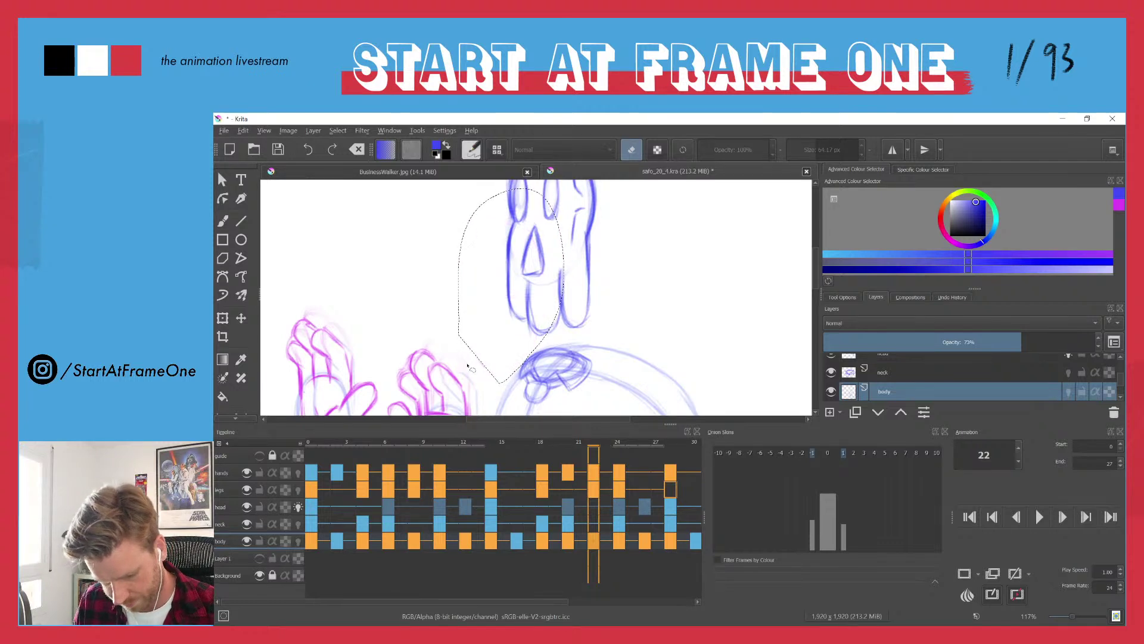
pyautogui.click(471, 373)
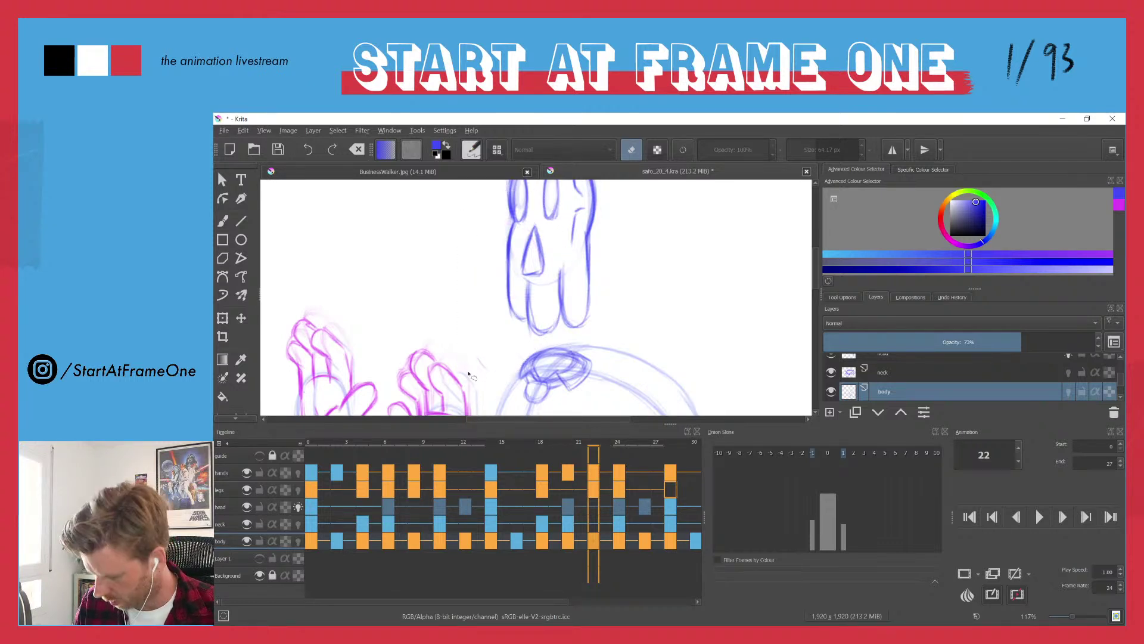
# - Clear the pink construction oval outside the body outline on frames 24 and 26 using freehand selections
pyautogui.press('.')
pyautogui.press('.')
pyautogui.scroll(-2, 451, 378)
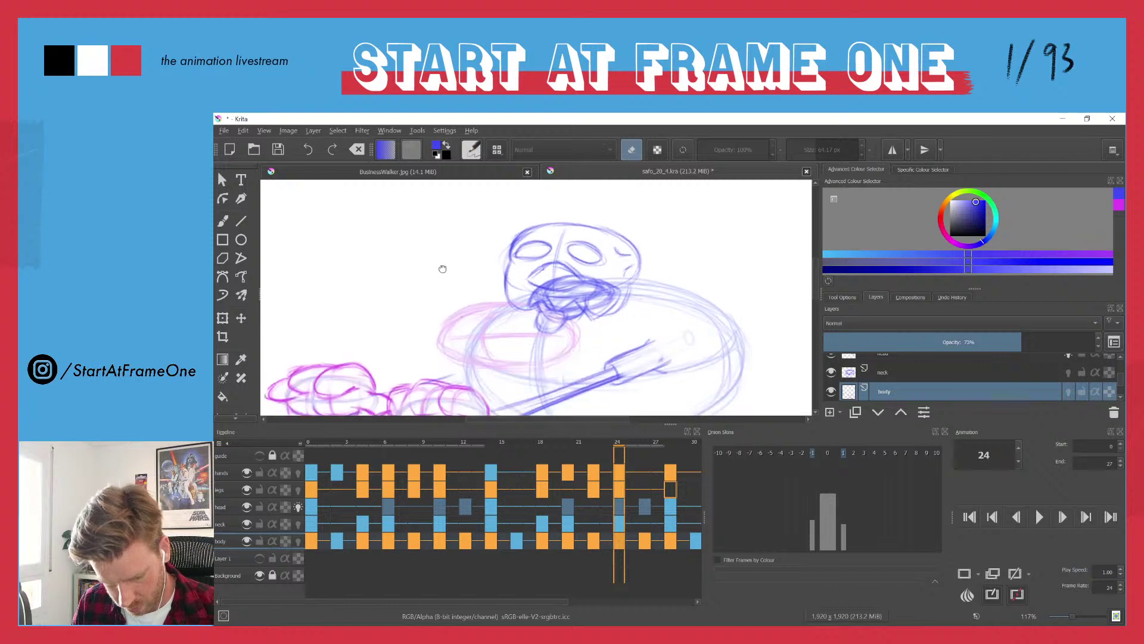
pyautogui.moveTo(486, 322)
pyautogui.mouseDown()
pyautogui.moveTo(424, 380)
pyautogui.moveTo(448, 377)
pyautogui.mouseUp()
pyautogui.press('.')
pyautogui.press('.')
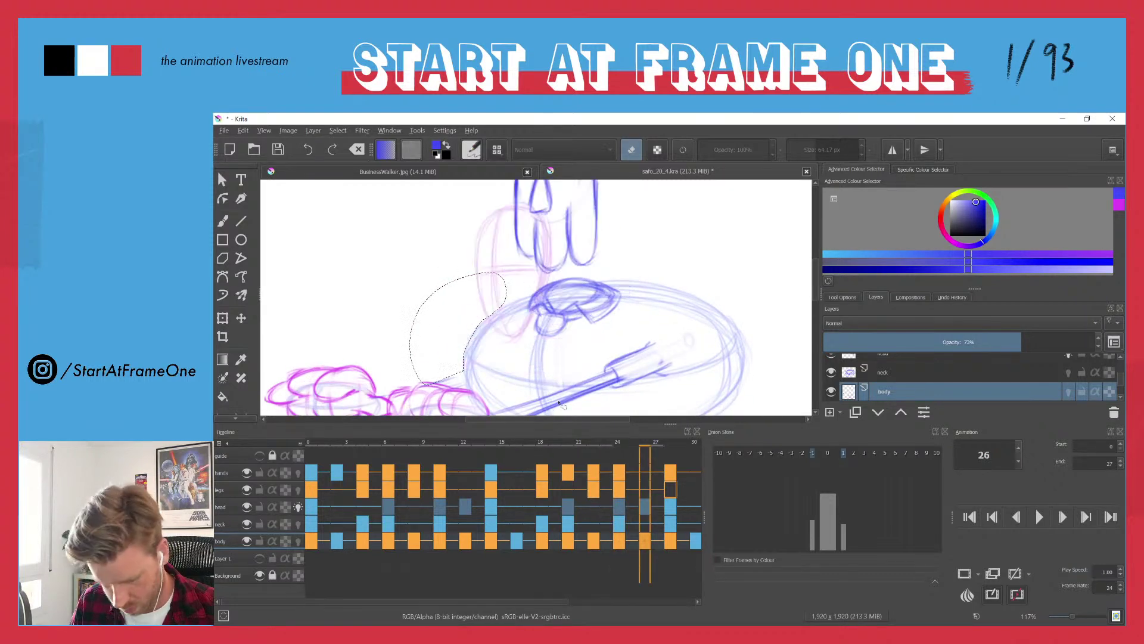
pyautogui.moveTo(572, 221); pyautogui.dragTo(546, 285)
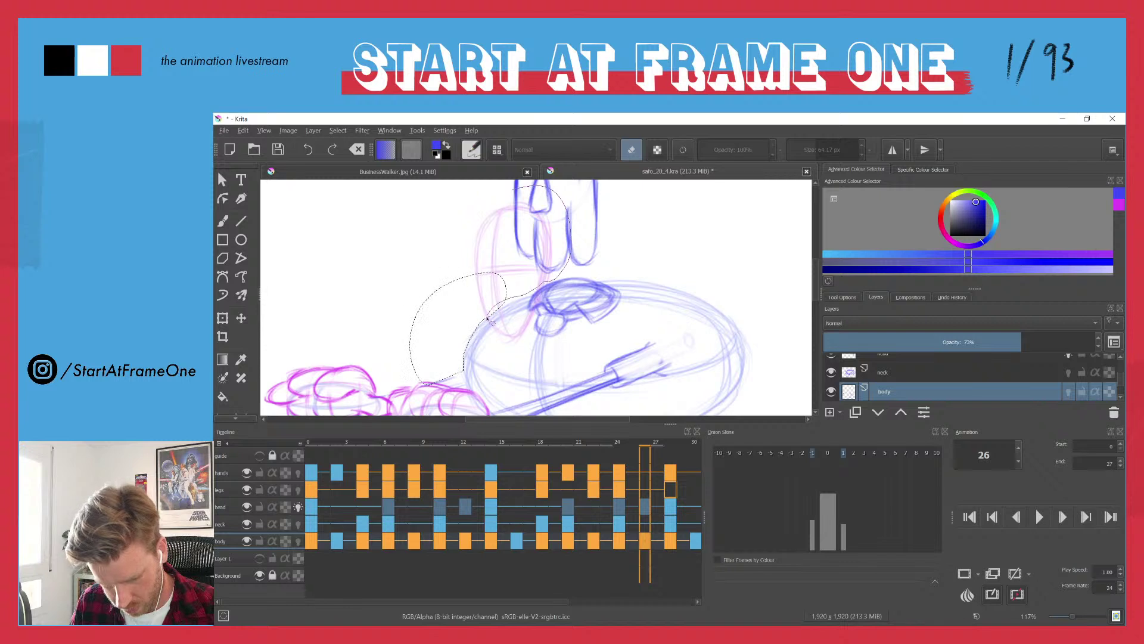
pyautogui.moveTo(490, 320)
pyautogui.mouseDown()
pyautogui.moveTo(459, 293)
pyautogui.moveTo(502, 192)
pyautogui.mouseUp()
# - Play the whole run cycle with the full figure in view, and scrub through the frames to check the cleaned drawings
pyautogui.press('.')
pyautogui.press('.')
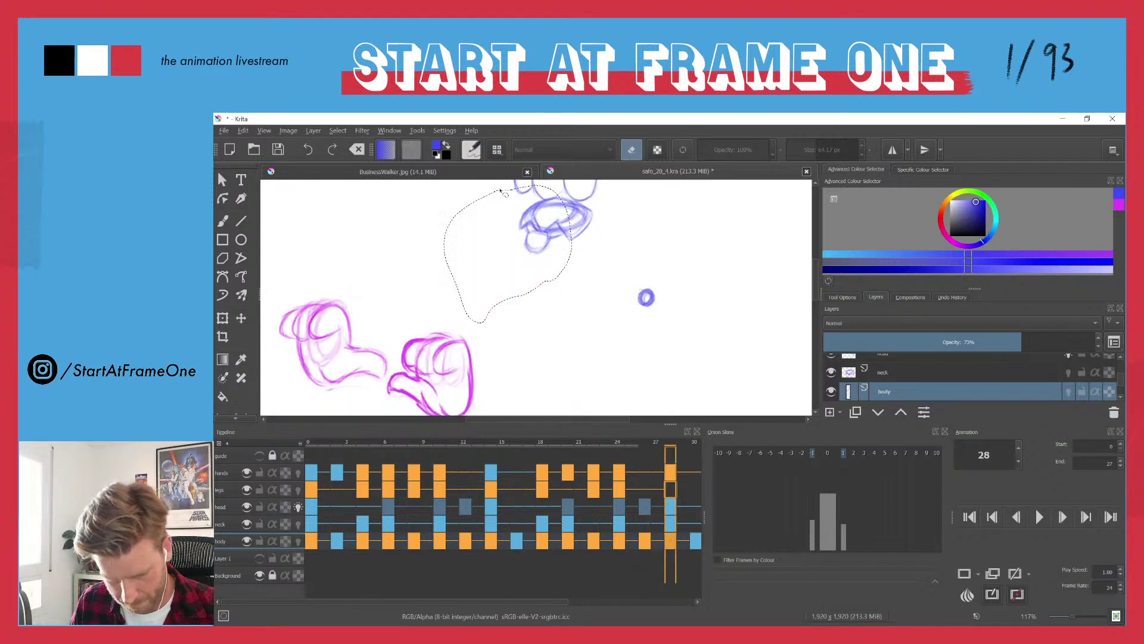
pyautogui.scroll(-6, 480, 276)
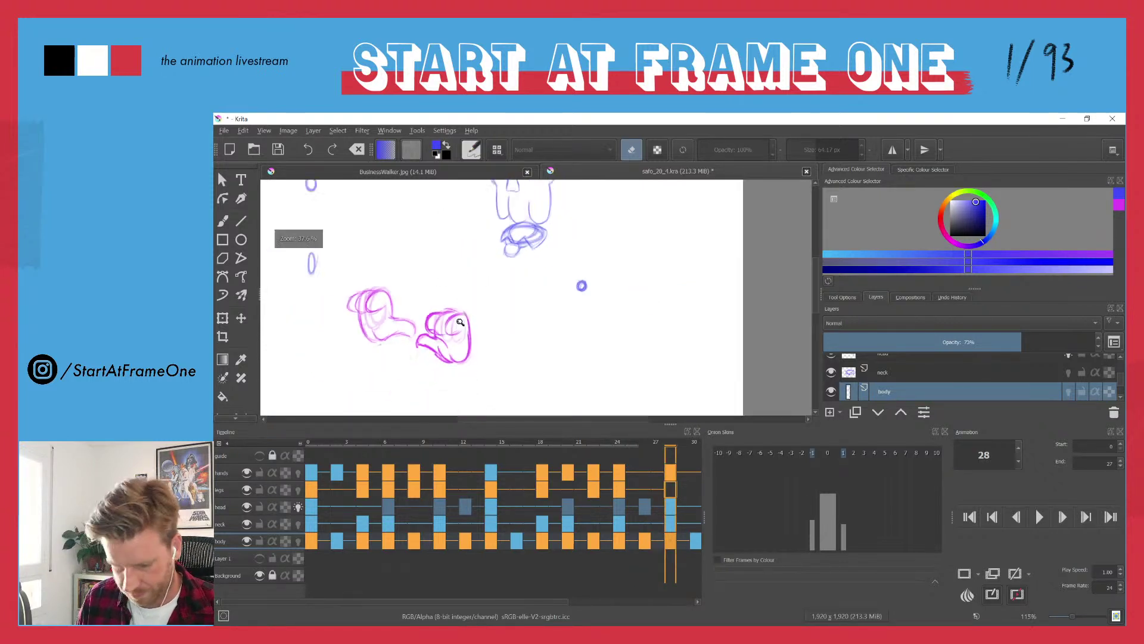
pyautogui.press('space')
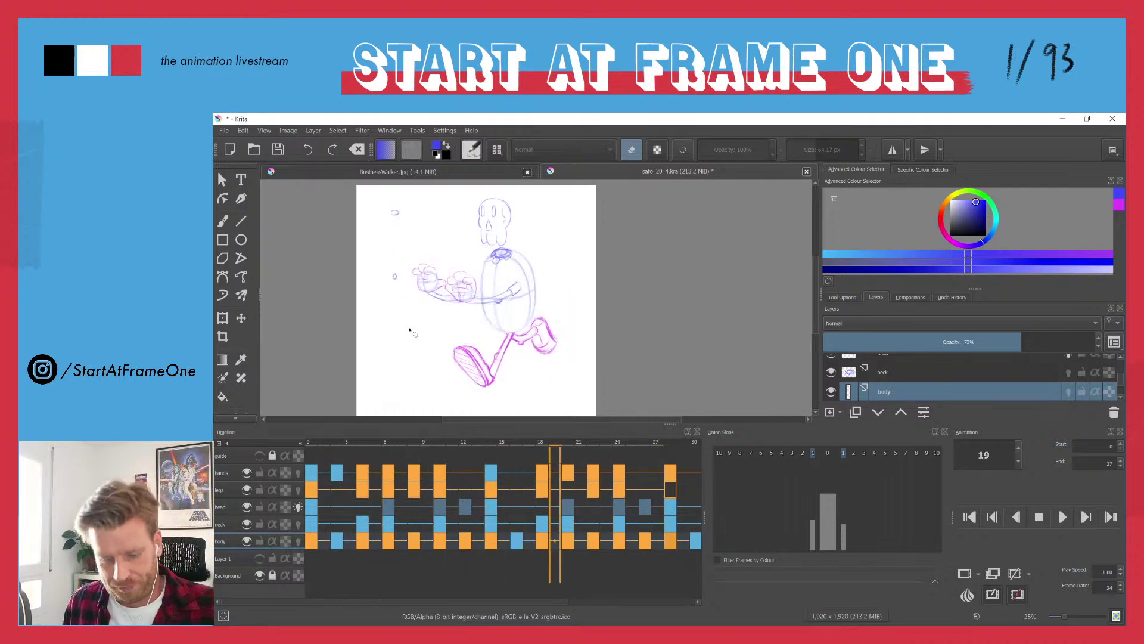
pyautogui.press('space')
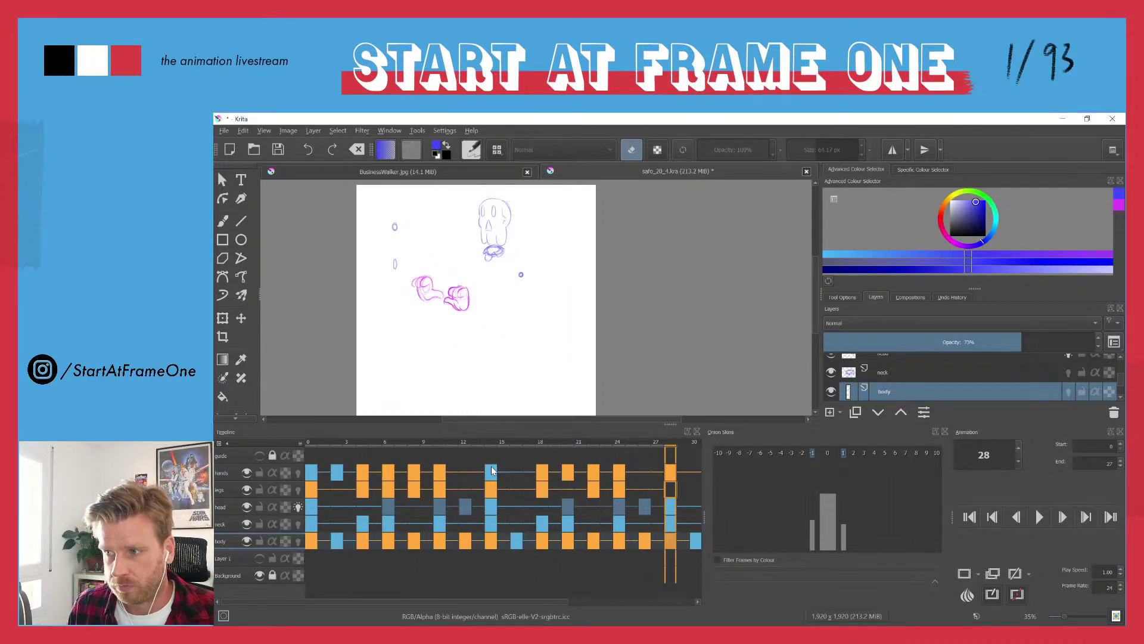
pyautogui.moveTo(369, 442); pyautogui.dragTo(602, 444)
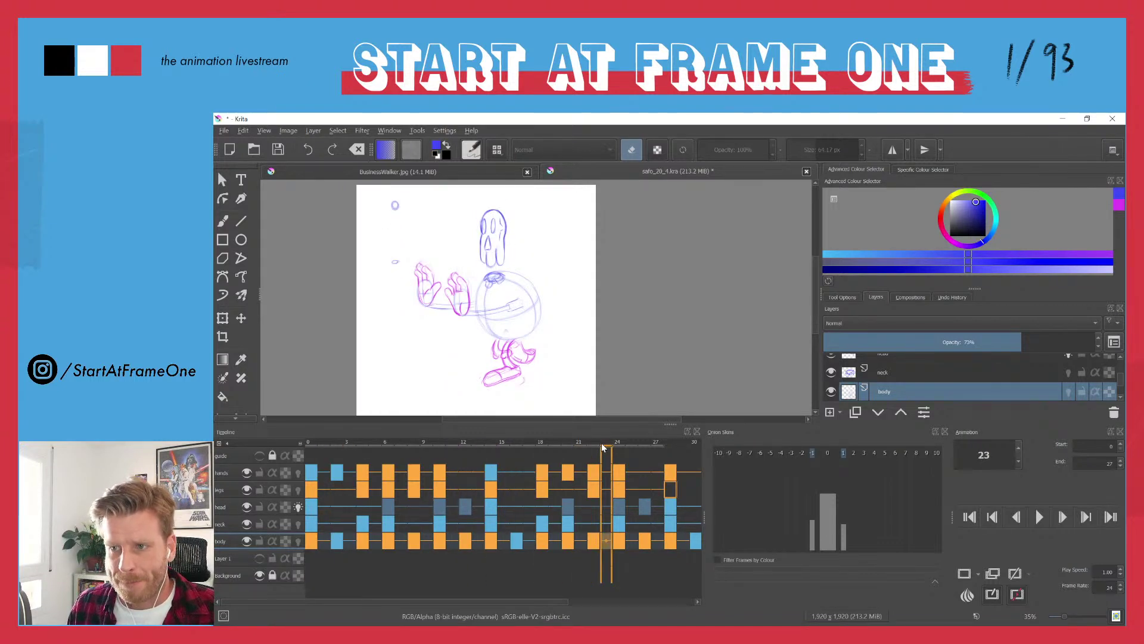
# - Add a new layer above the head layer and name it "fishing pole", with the animation at frame 0
pyautogui.click(311, 442)
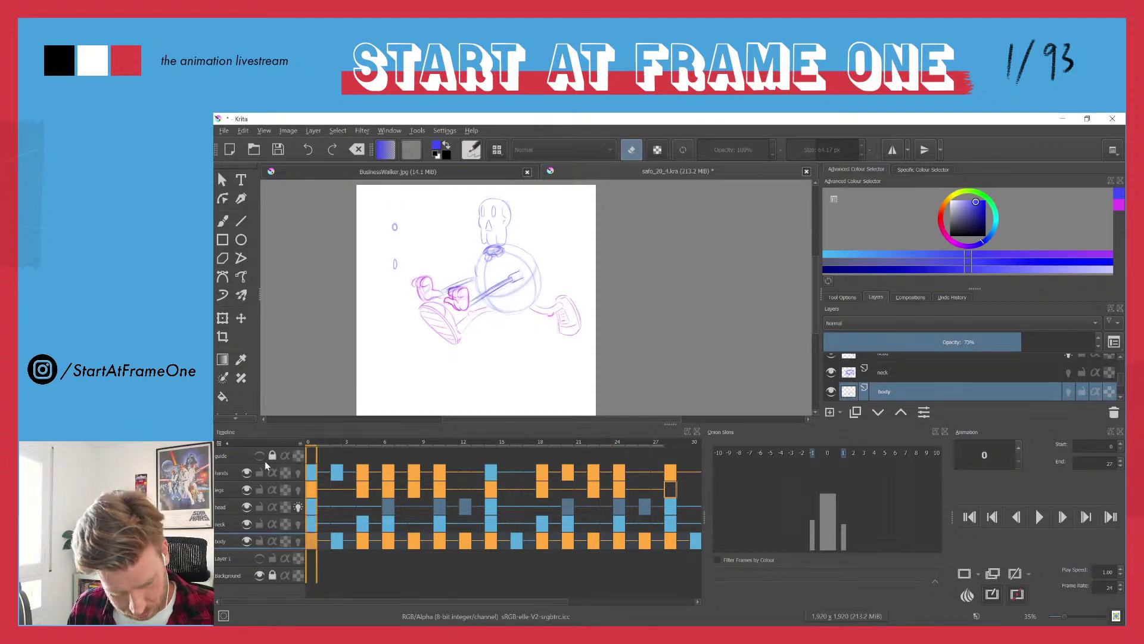
pyautogui.click(220, 506)
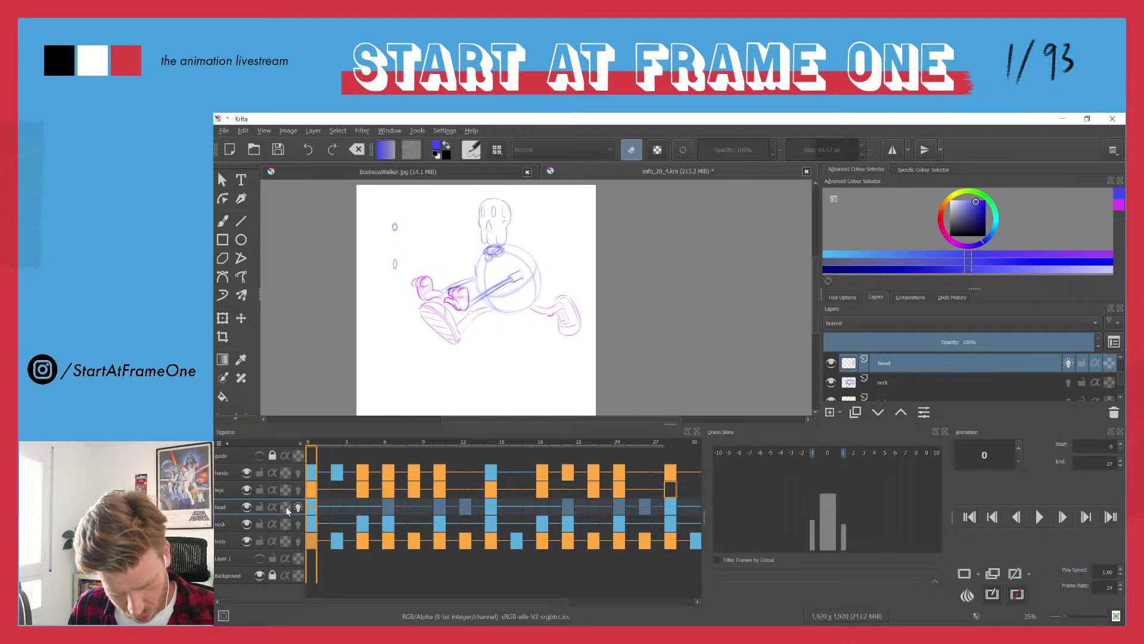
pyautogui.press('Insert')
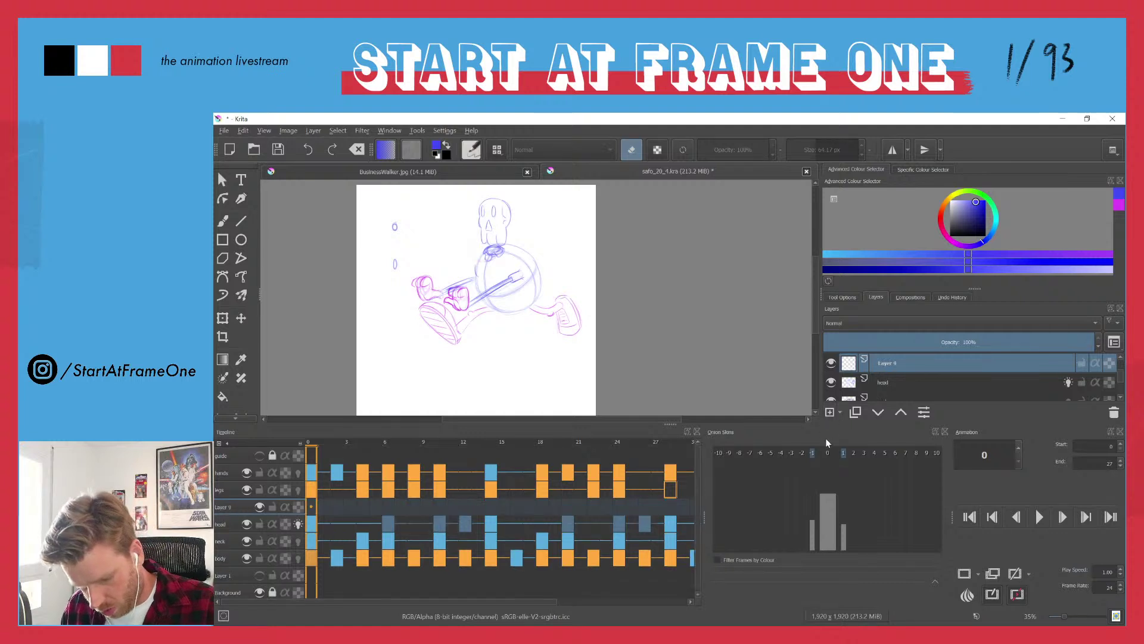
pyautogui.doubleClick(888, 363)
pyautogui.write('fi')
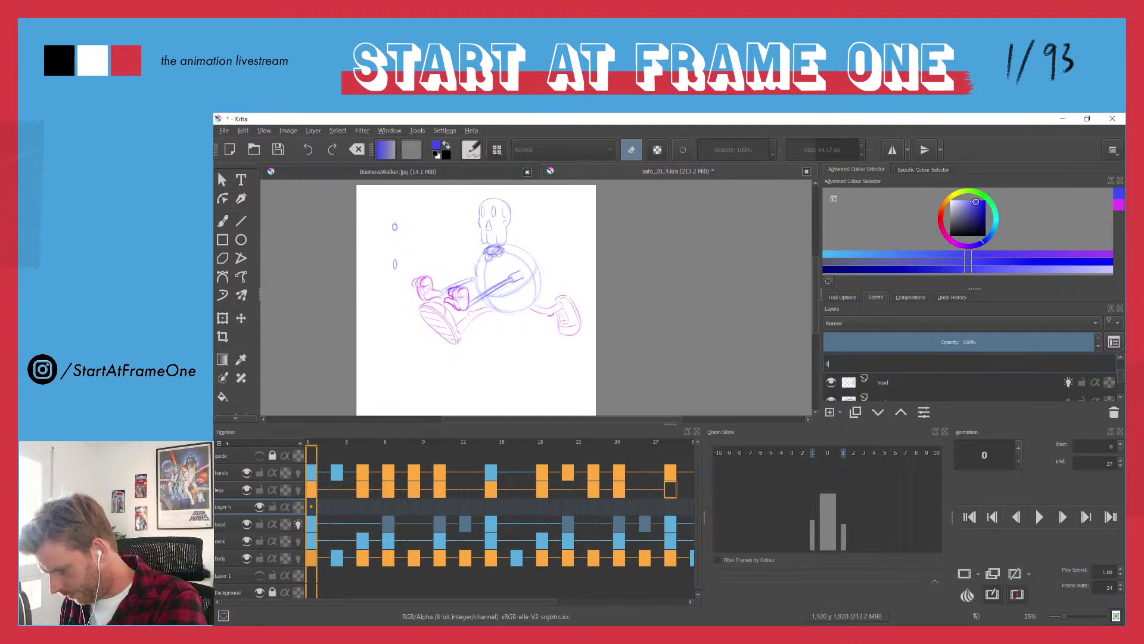
pyautogui.write('shing')
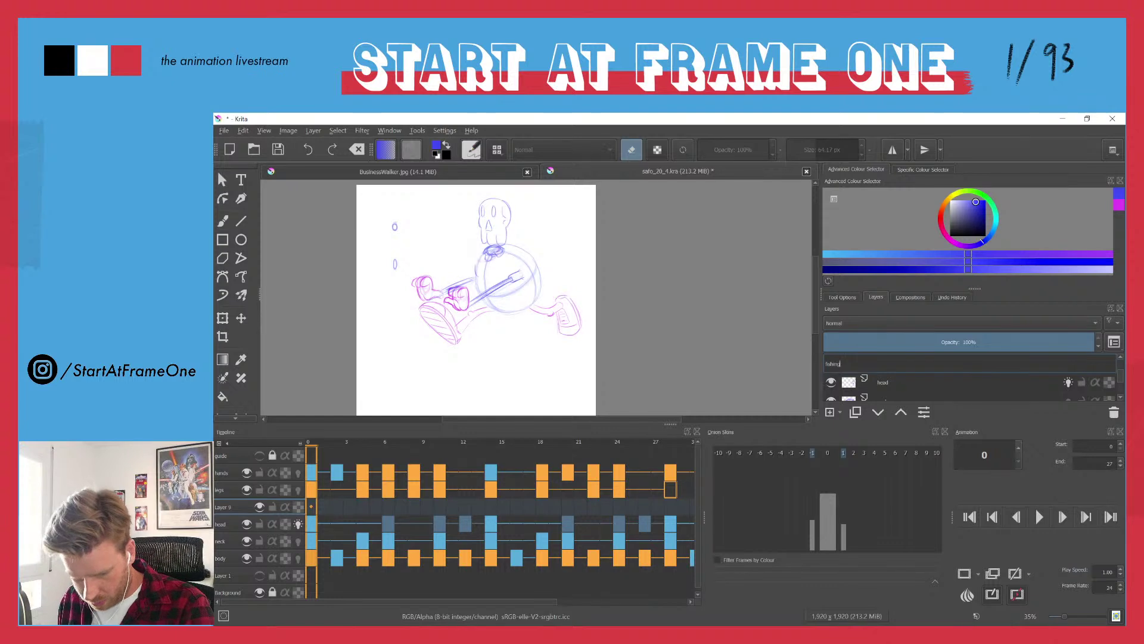
pyautogui.write(' pole')
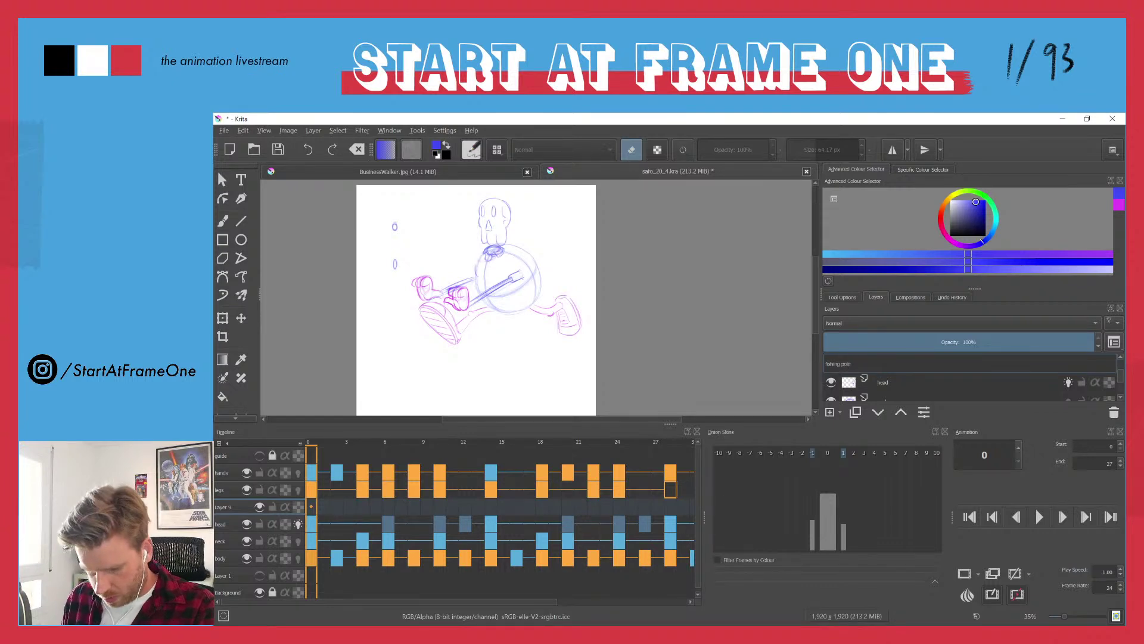
pyautogui.press('Return')
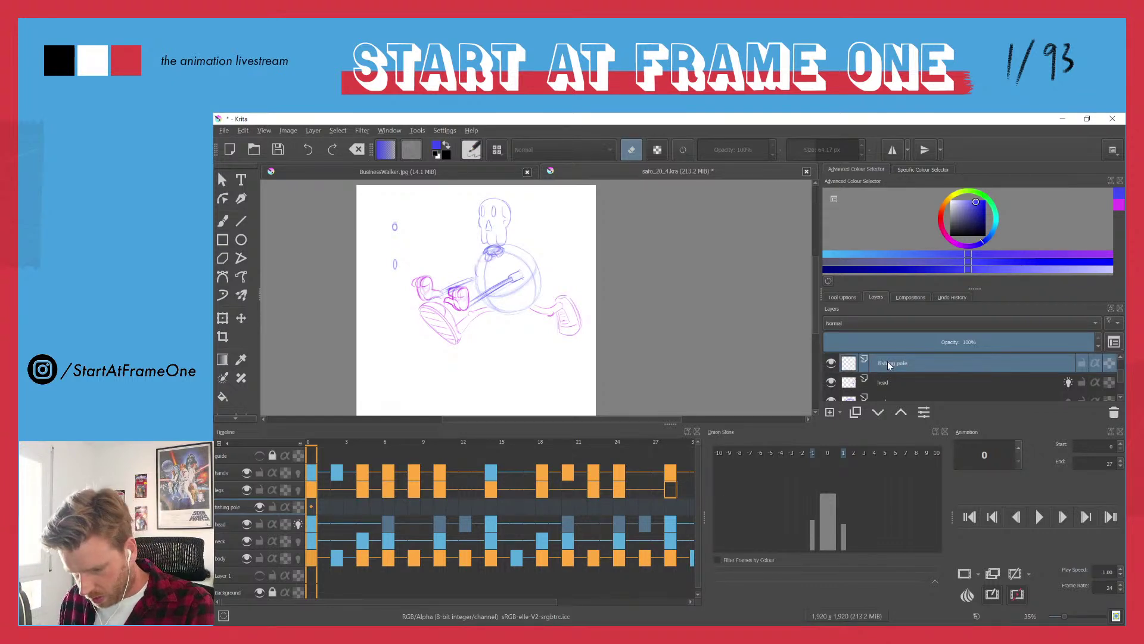
# - Close the Animation and both colour selector dockers and widen the timeline, giving the layer list and keyframes more room
pyautogui.click(1120, 433)
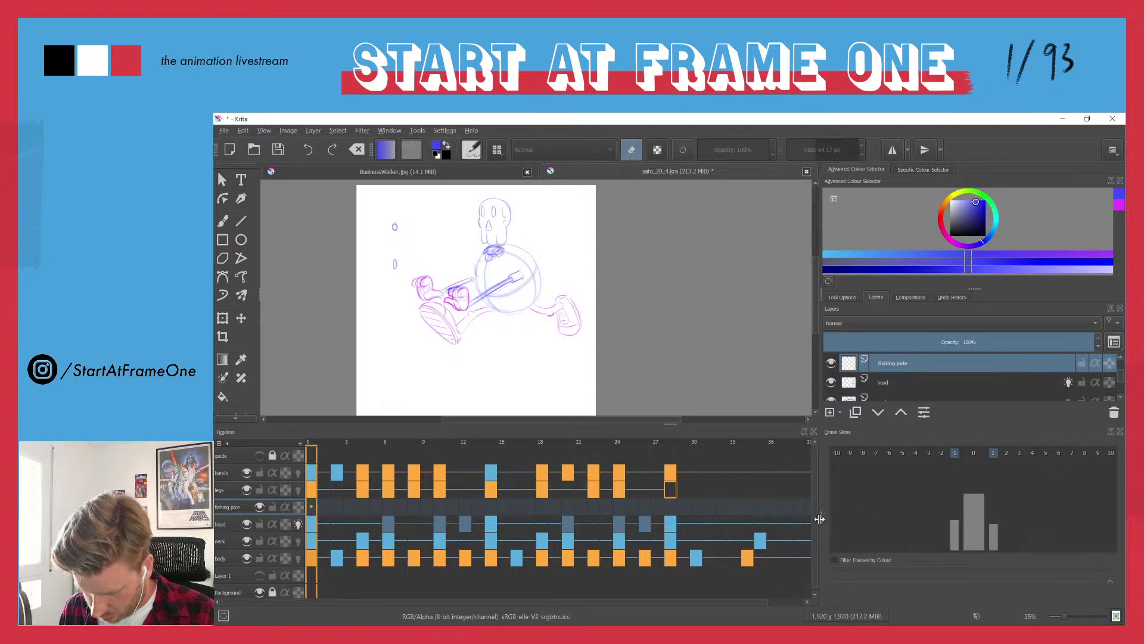
pyautogui.moveTo(821, 519); pyautogui.dragTo(959, 517)
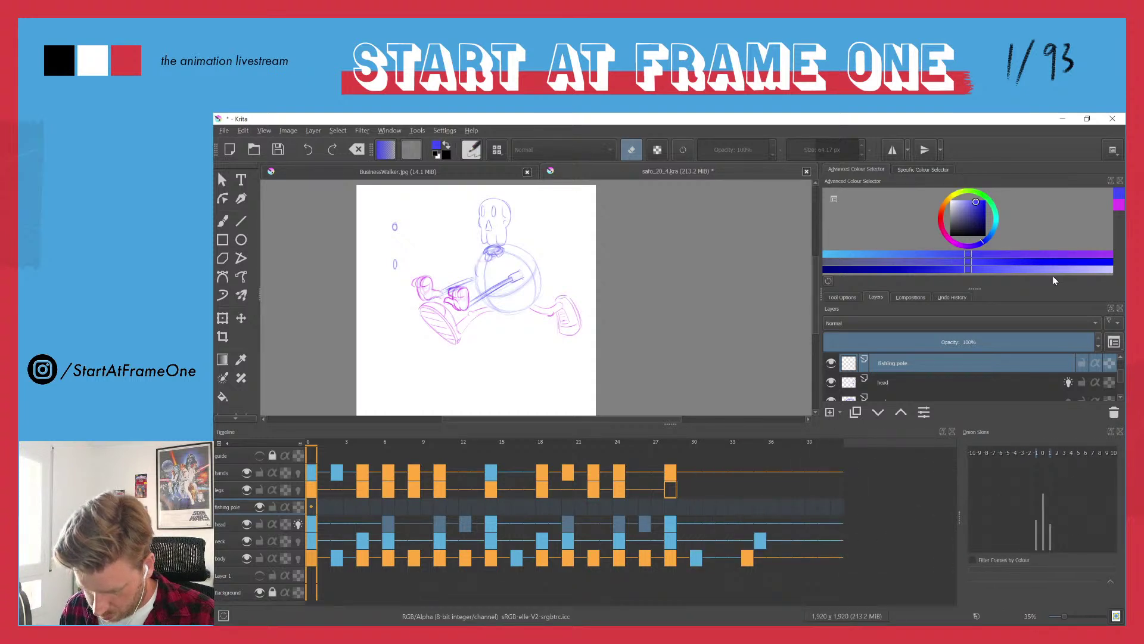
pyautogui.click(1119, 181)
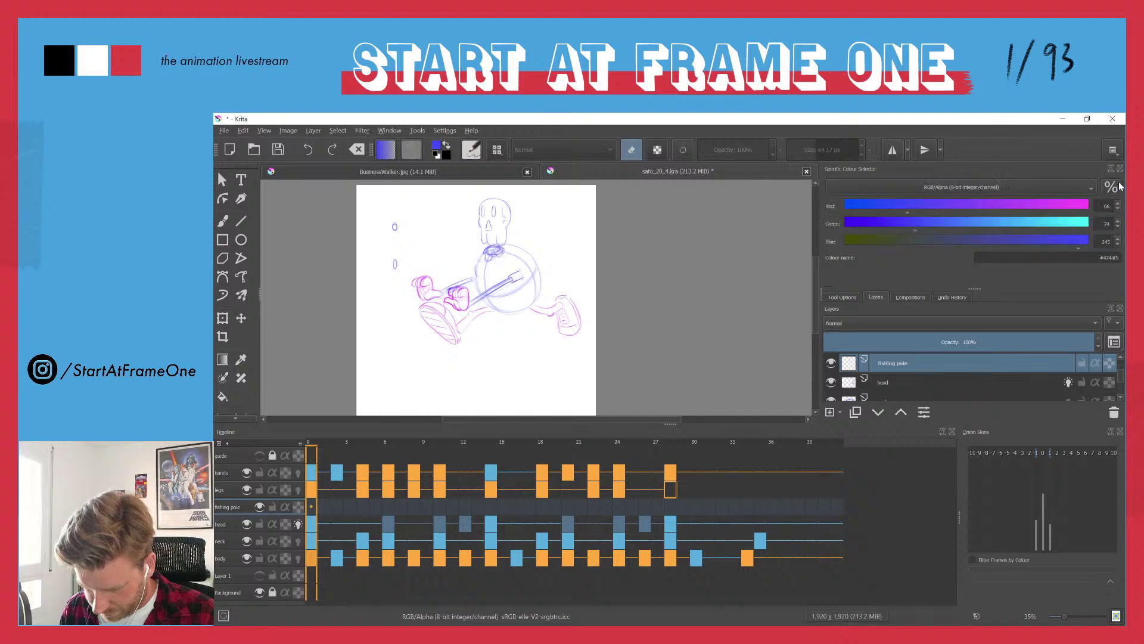
pyautogui.click(1120, 170)
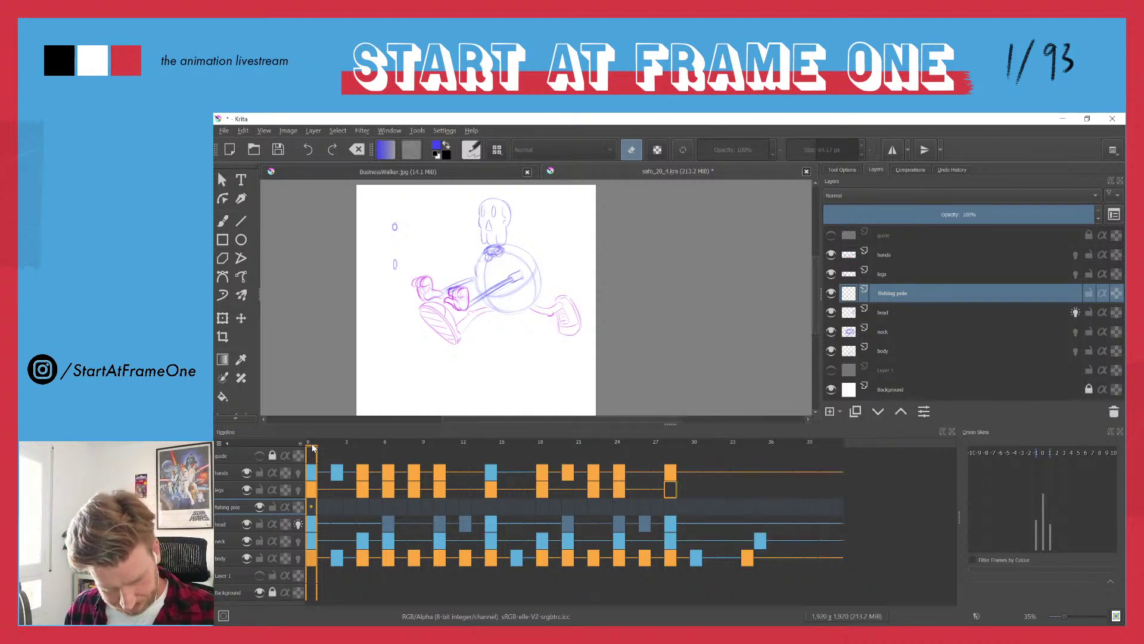
# - Show the original pose sketch on Layer 1 and compare the playing run cycle with the BusinessWalker.jpg drawing
pyautogui.moveTo(312, 447)
pyautogui.mouseDown()
pyautogui.moveTo(359, 444)
pyautogui.moveTo(307, 444)
pyautogui.mouseUp()
pyautogui.click(831, 370)
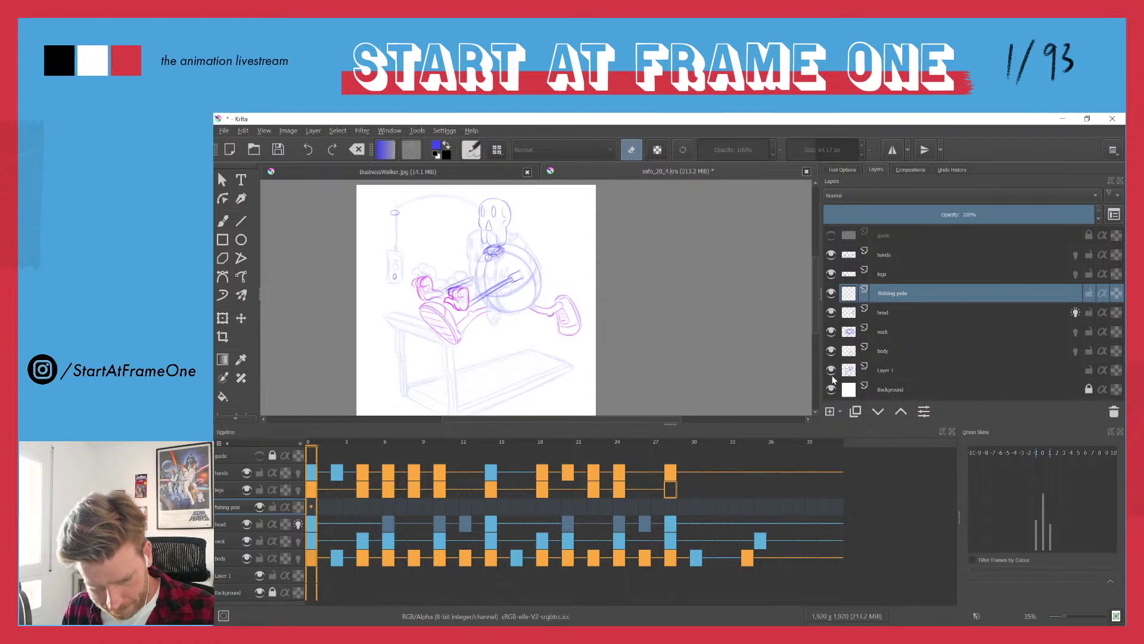
pyautogui.moveTo(832, 379)
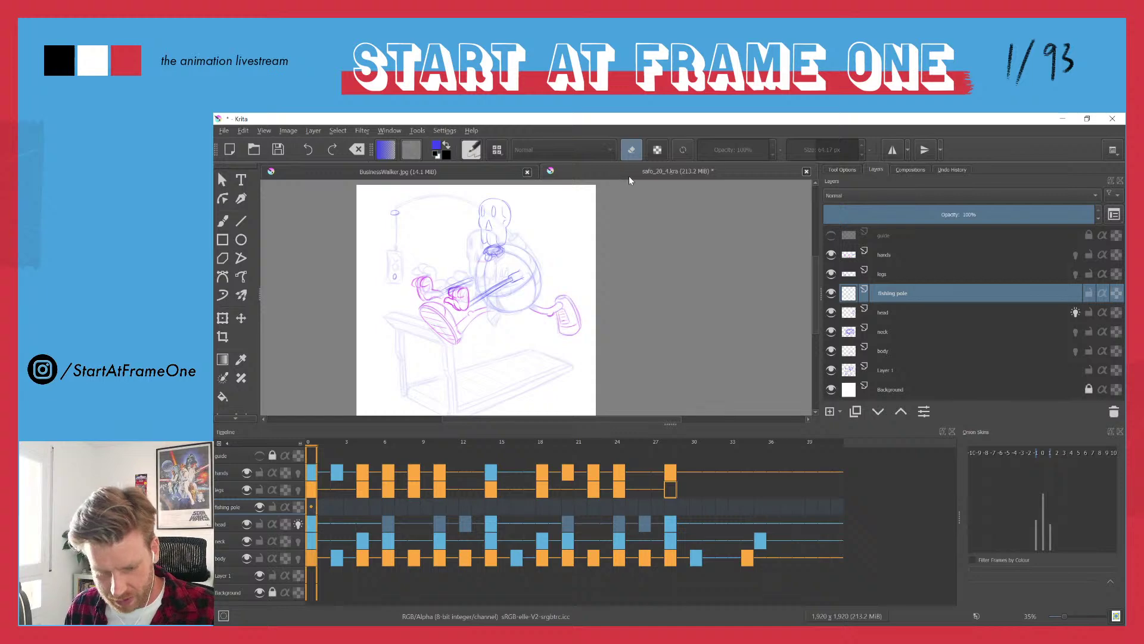
pyautogui.click(387, 175)
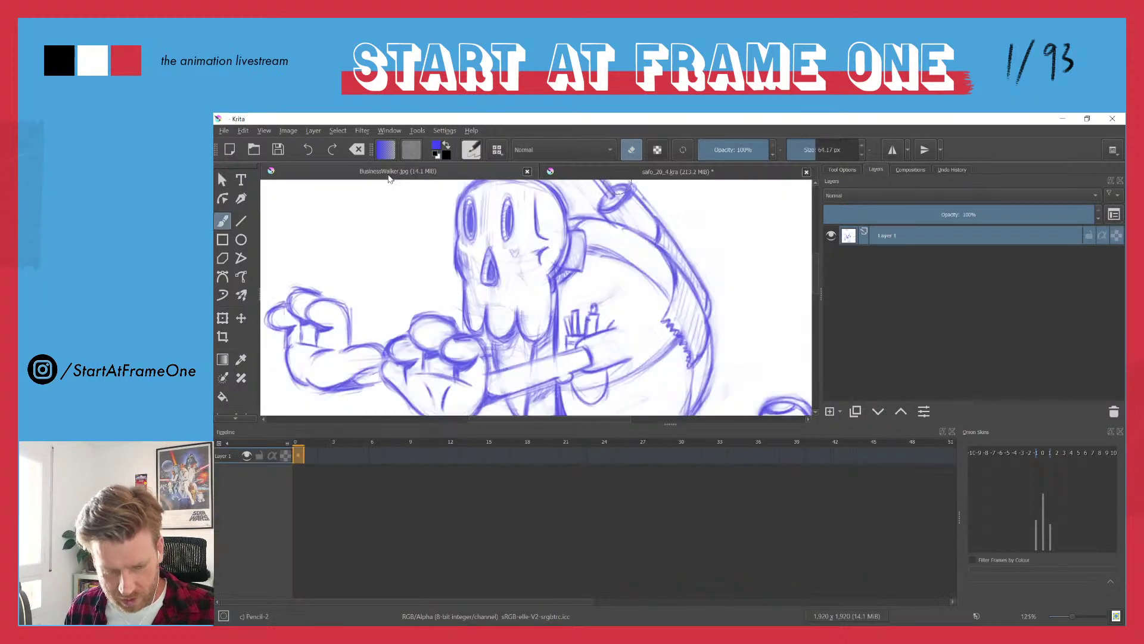
pyautogui.moveTo(401, 265); pyautogui.dragTo(393, 324)
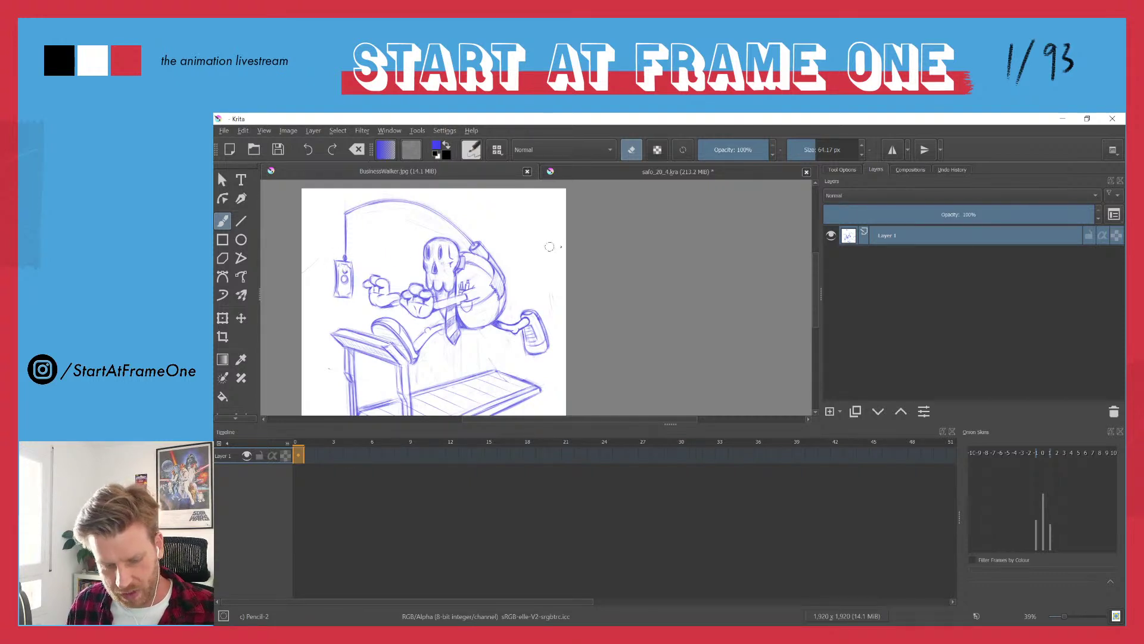
pyautogui.click(651, 172)
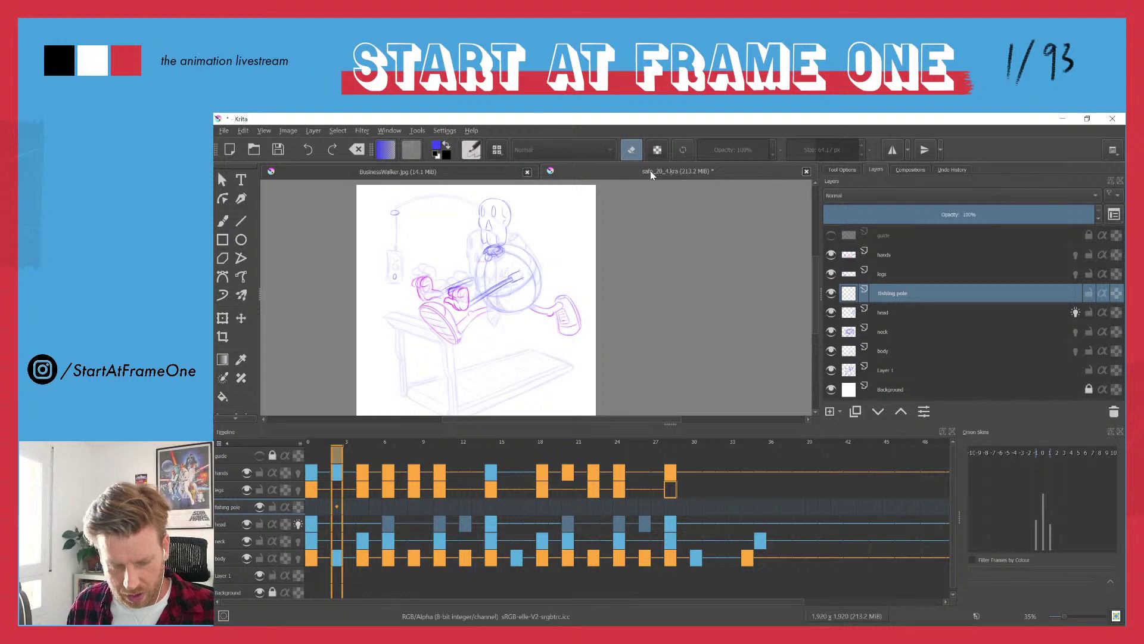
pyautogui.press('space')
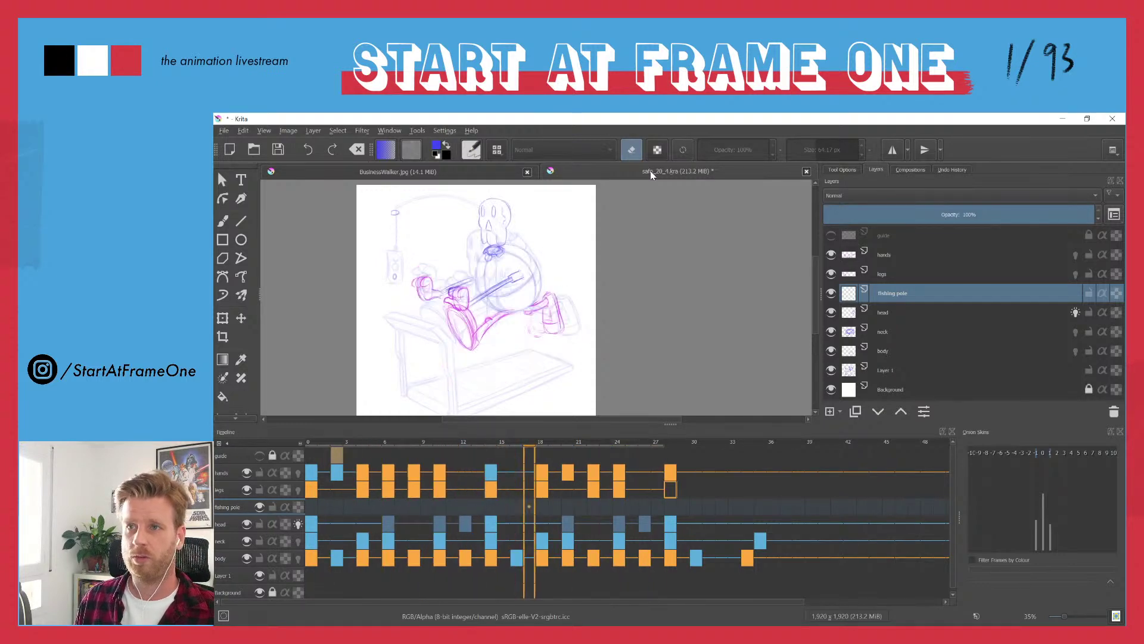
pyautogui.click(374, 173)
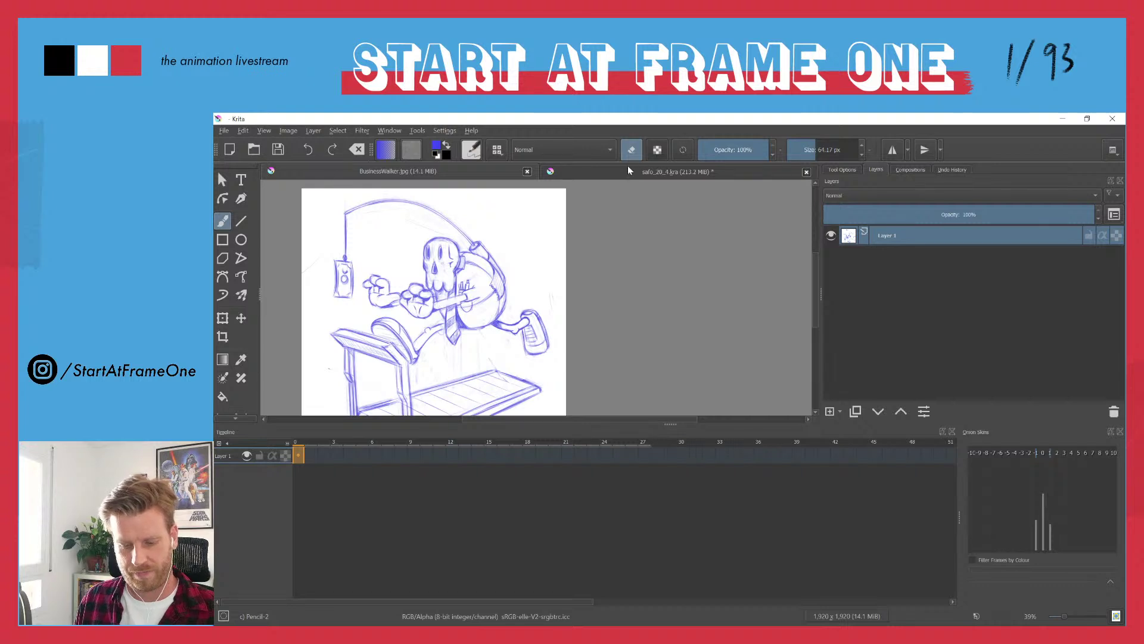
pyautogui.click(608, 172)
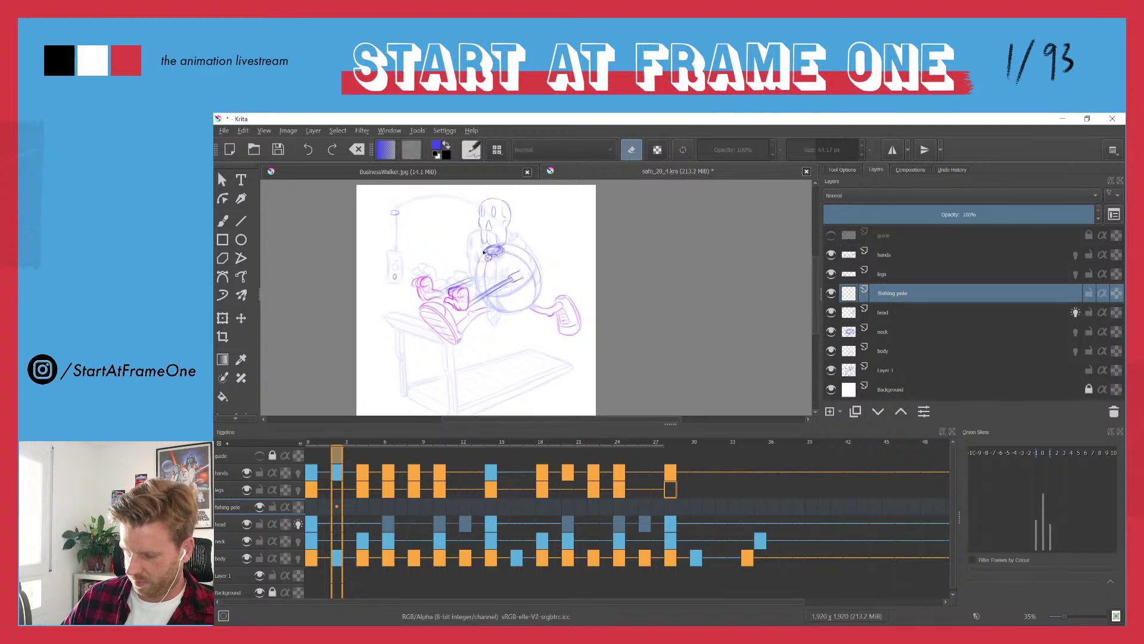
# - Save the file, and save a new version as safo_20_5.kra in the same folder
pyautogui.hotkey('ctrl', 's')
pyautogui.hotkey('ctrl', 'shift', 's')
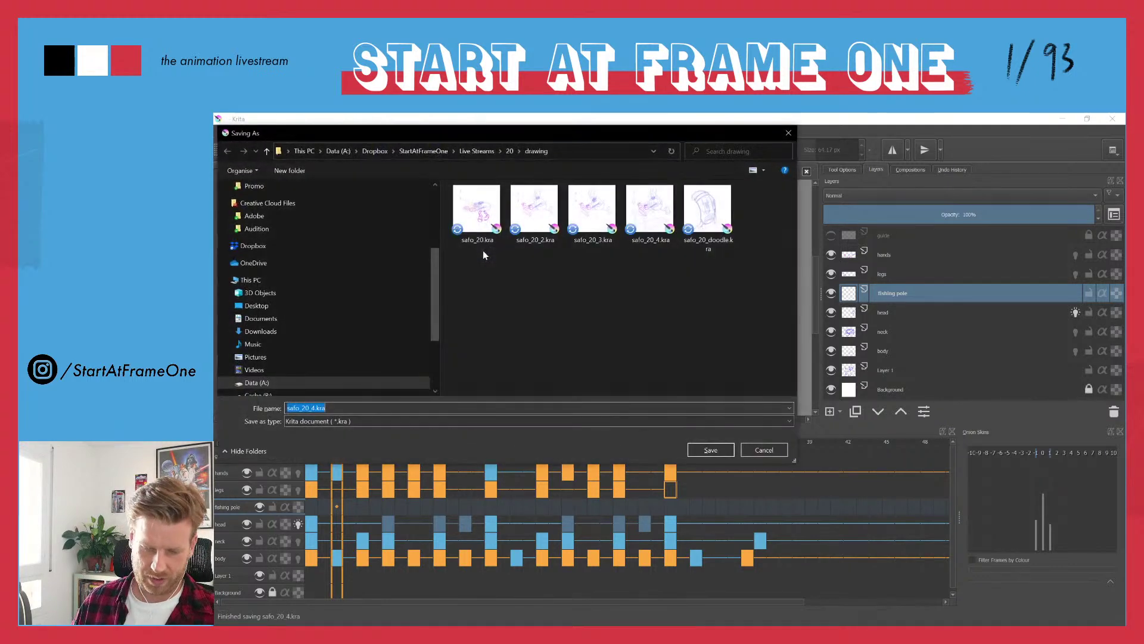
pyautogui.press('Right')
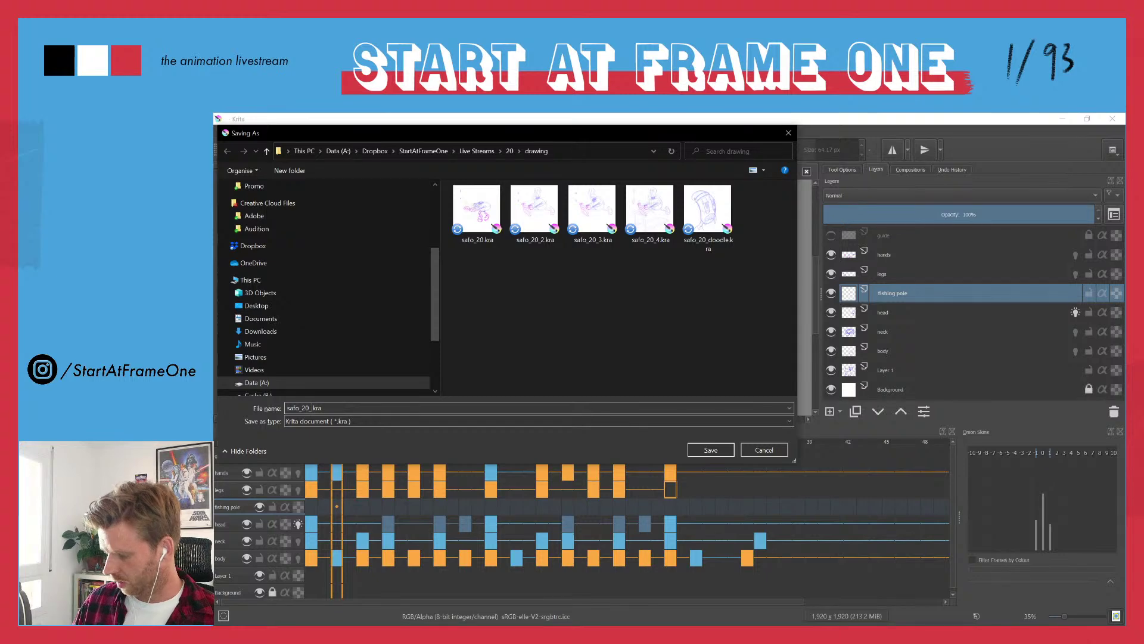
pyautogui.press('Return')
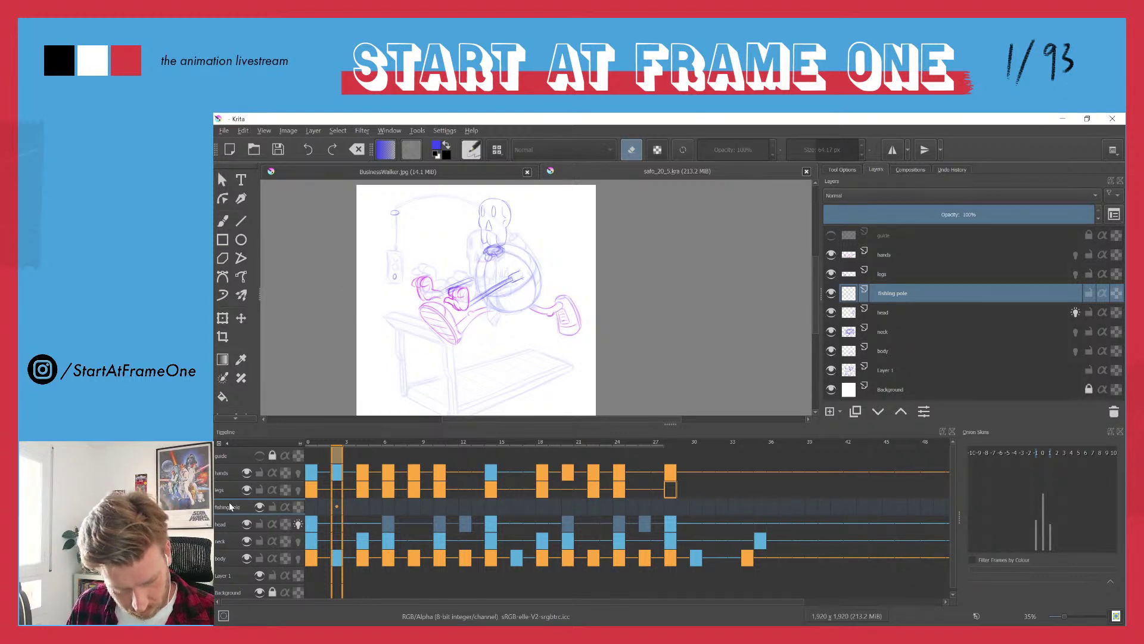
# - Shift the frame 0 skull drawing on the head layer to the left in small steps with the Move tool
pyautogui.click(311, 529)
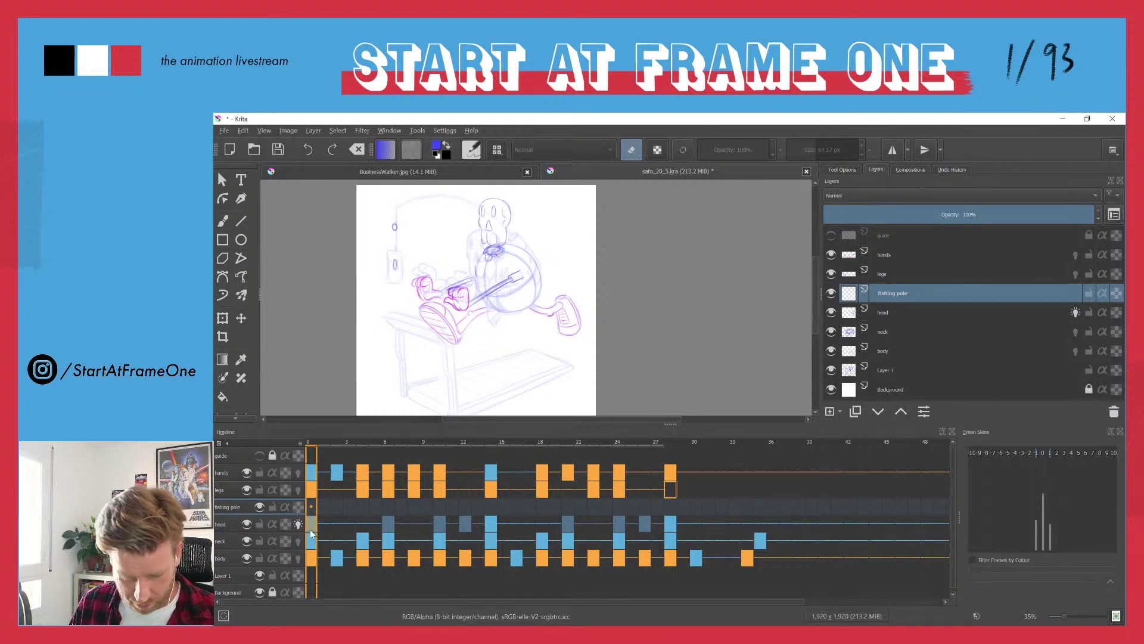
pyautogui.press('t')
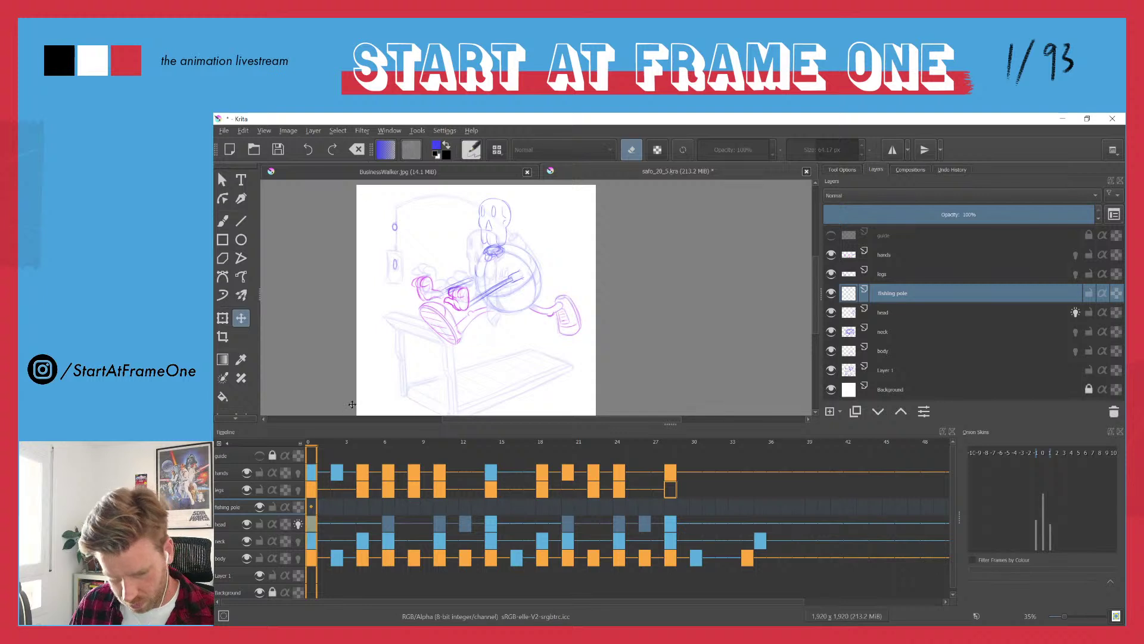
pyautogui.moveTo(494, 232); pyautogui.dragTo(481, 180)
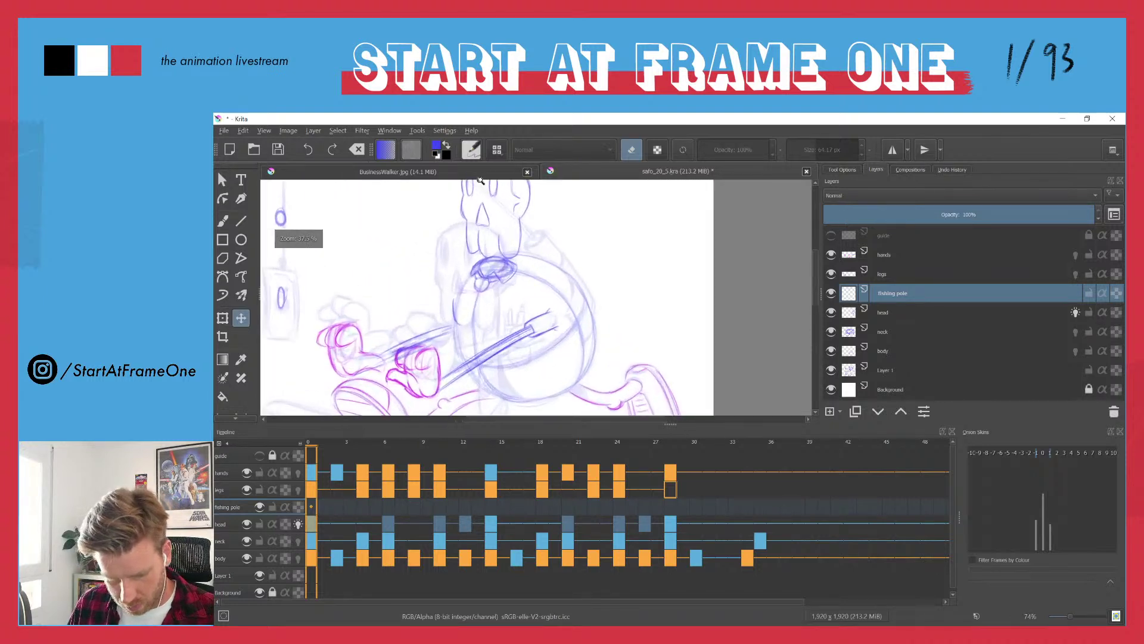
pyautogui.moveTo(448, 222); pyautogui.dragTo(483, 249)
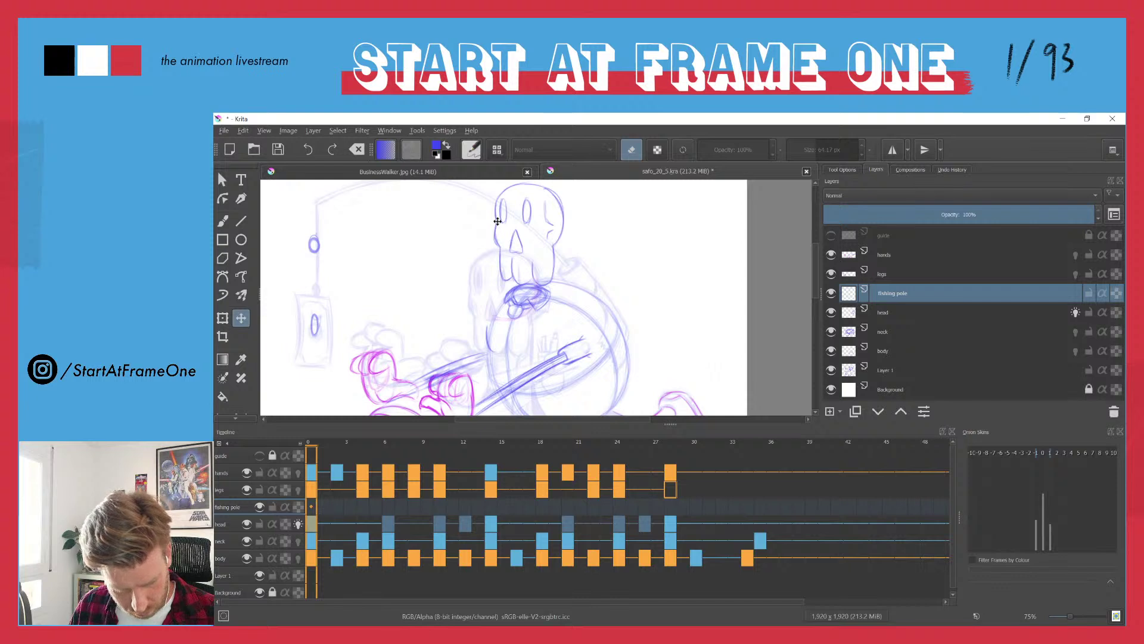
pyautogui.click(236, 528)
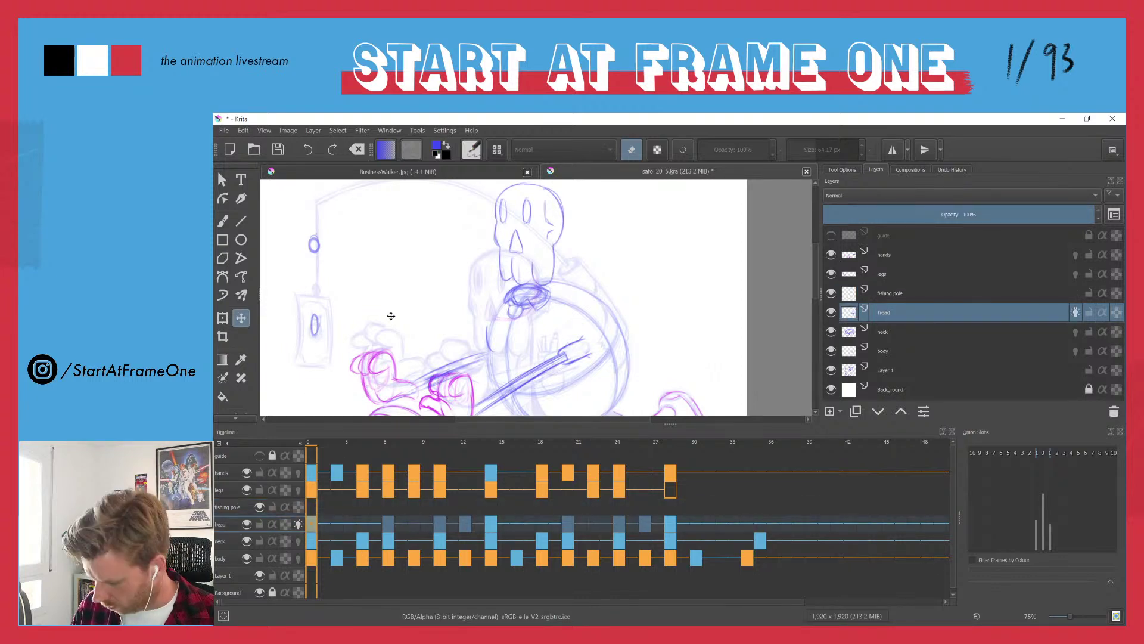
pyautogui.press('Left')
pyautogui.press('Left')
pyautogui.press('Left')
pyautogui.press('Left')
pyautogui.press('Left')
pyautogui.press('Left')
pyautogui.press('Left')
pyautogui.press('Left')
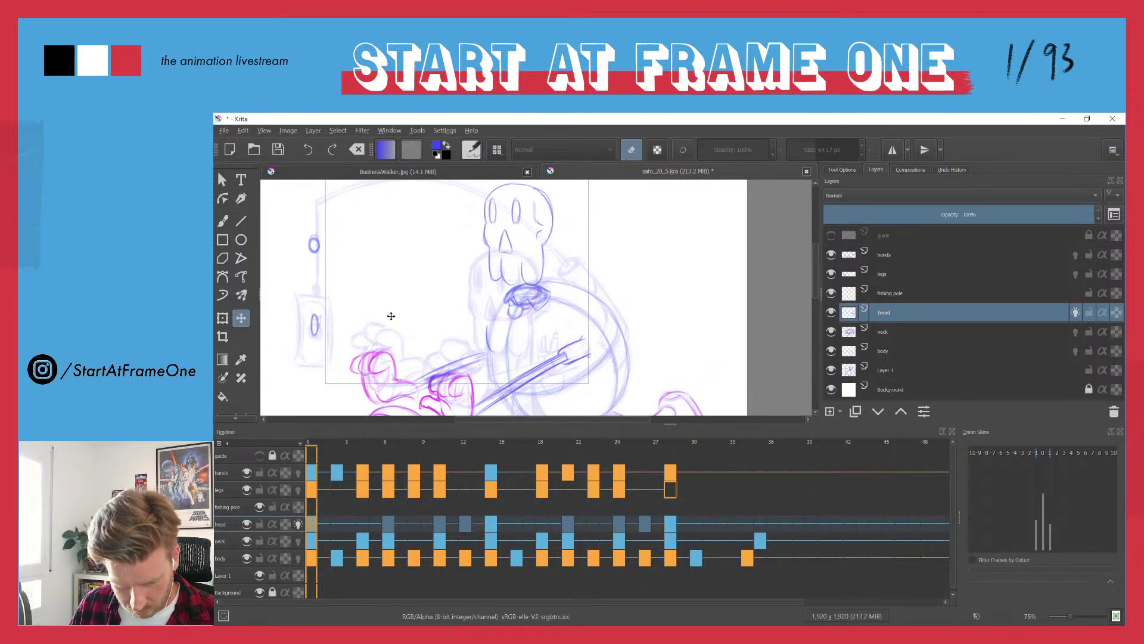
pyautogui.press('Left')
pyautogui.press('Left')
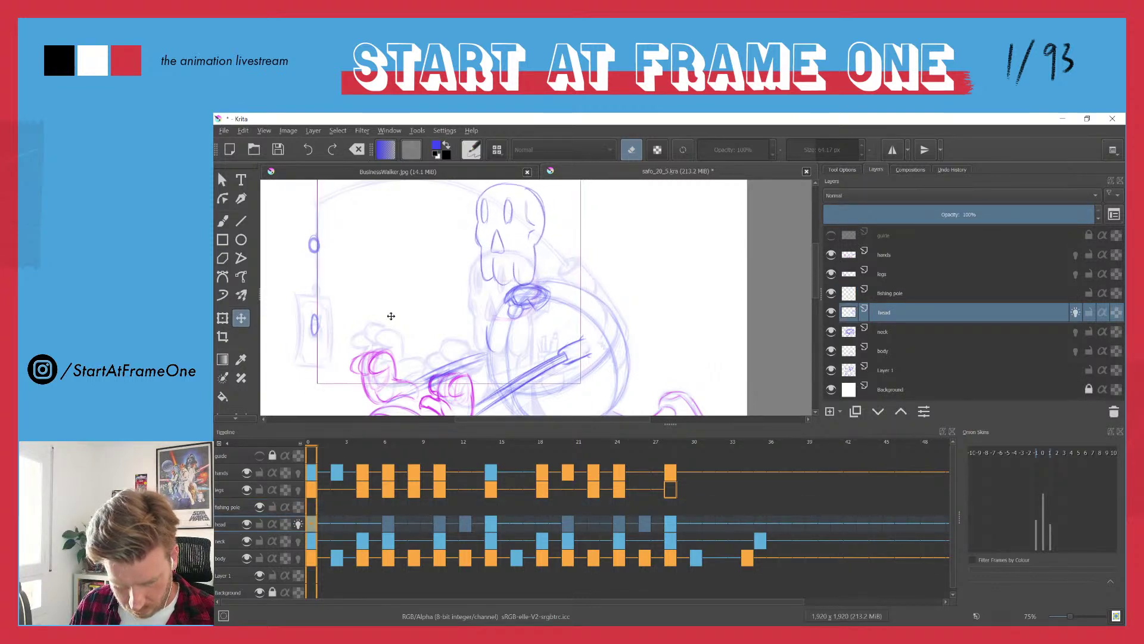
# - Nudge the elongated skull on the head layer's frame 6 to the left to match the shifted first pose
pyautogui.click(390, 526)
pyautogui.press('Left')
pyautogui.press('Left')
pyautogui.press('Left')
pyautogui.press('Left')
pyautogui.press('Left')
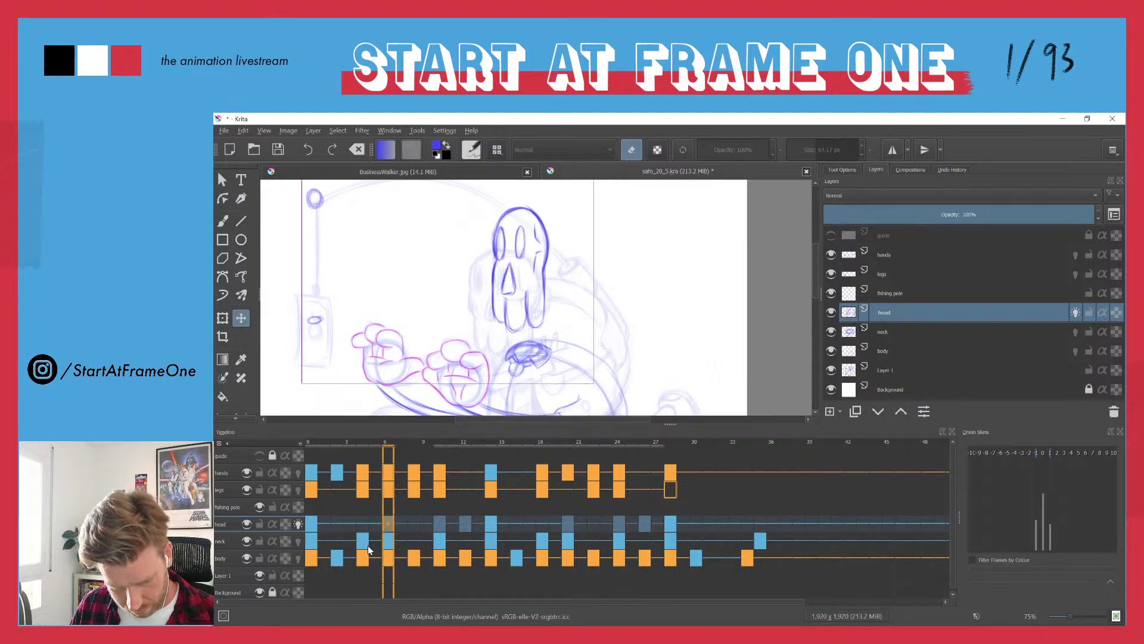
pyautogui.press('Left')
pyautogui.press('Left')
pyautogui.press('Left')
pyautogui.press('Left')
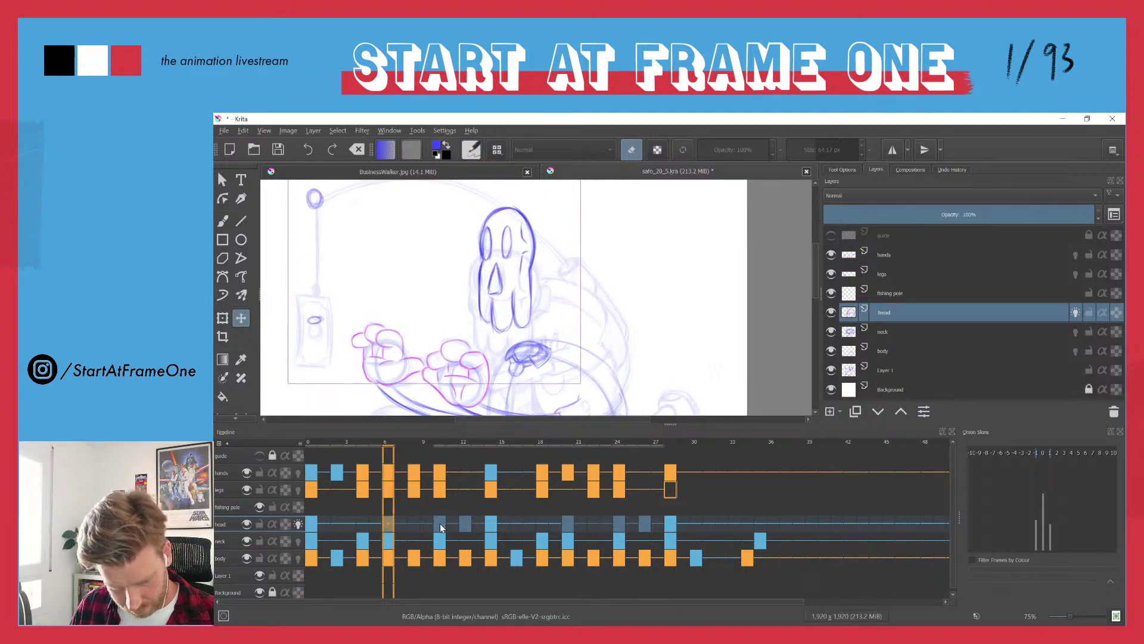
# - Nudge the squashed skull on the head layer's frame 10 to the left by a similar amount
pyautogui.click(440, 525)
pyautogui.press('Left')
pyautogui.press('Left')
pyautogui.press('Left')
pyautogui.press('Left')
pyautogui.press('Left')
pyautogui.press('Left')
pyautogui.press('Left')
pyautogui.press('Left')
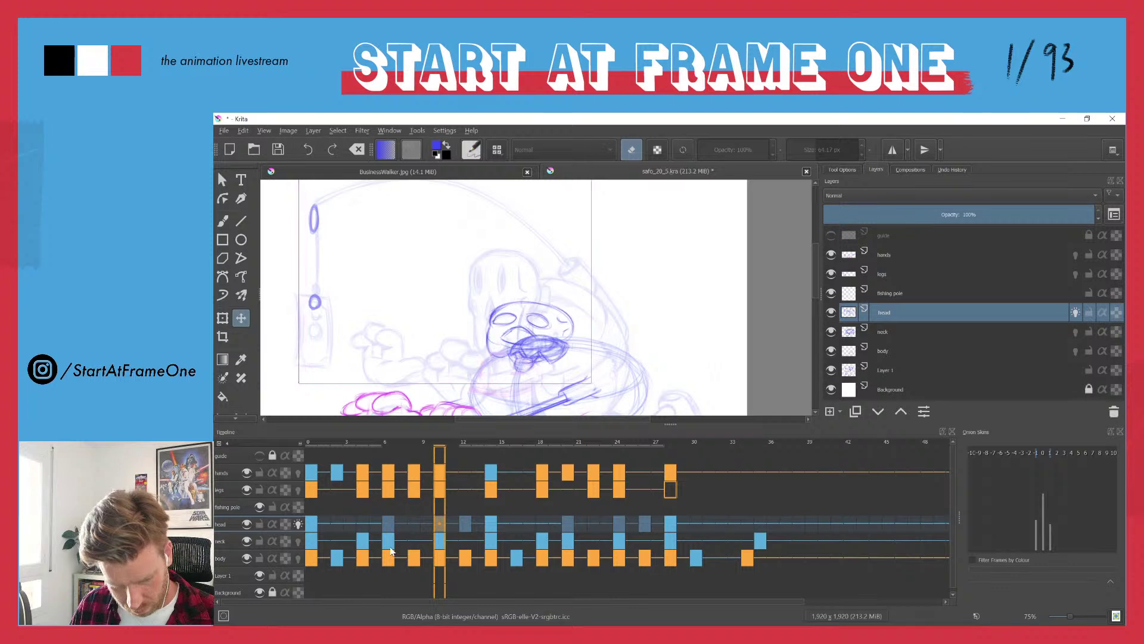
# - Nudge the skull on the head layer's frame 12 to the left
pyautogui.click(469, 522)
pyautogui.press('Left')
pyautogui.press('Left')
pyautogui.press('Left')
pyautogui.press('Left')
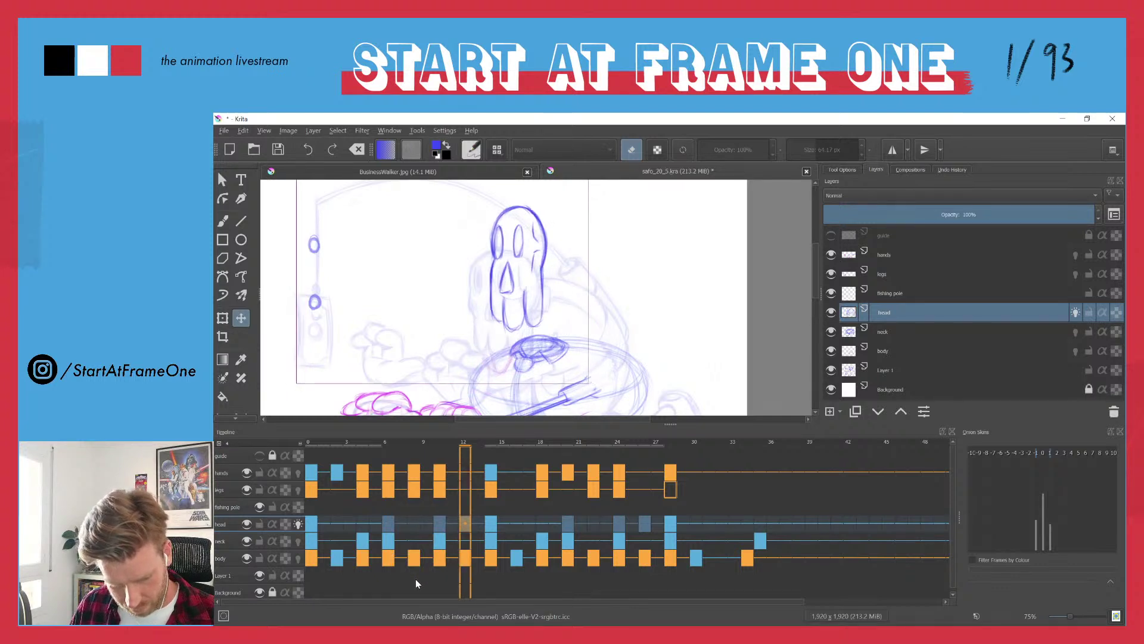
pyautogui.press('Left')
pyautogui.press('Left')
pyautogui.press('Left')
# - Nudge the skull on the head layer's frame 14 to the left, aligning it with the frame 0 head position
pyautogui.click(492, 454)
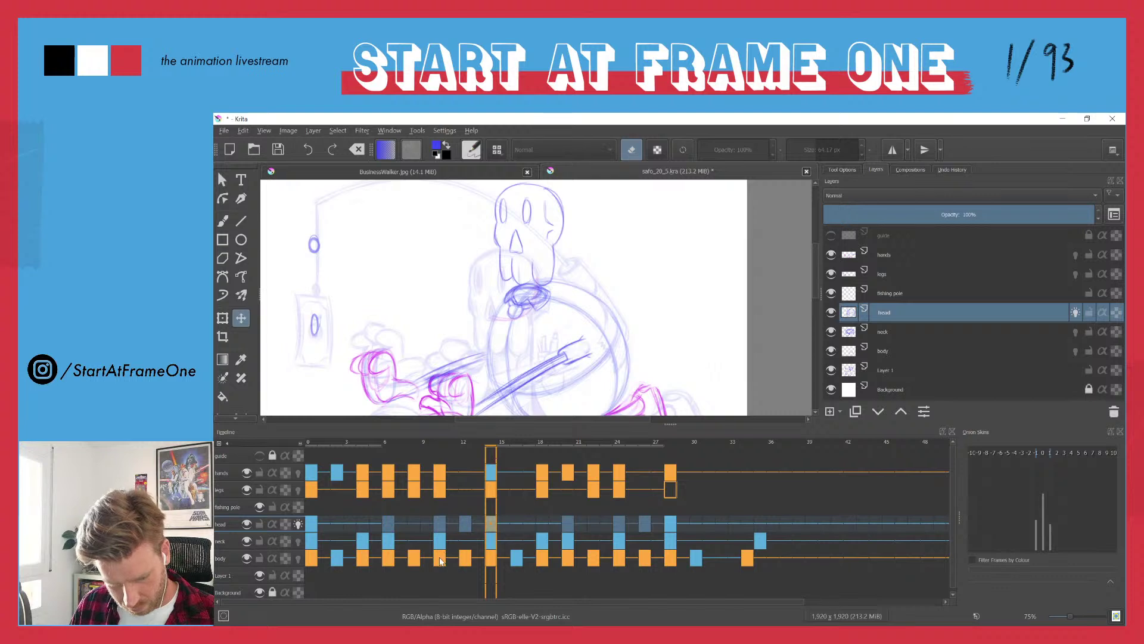
pyautogui.press('Left')
pyautogui.press('Left')
pyautogui.press('Left')
pyautogui.press('Left')
pyautogui.press('Left')
pyautogui.press('Left')
pyautogui.press('Left')
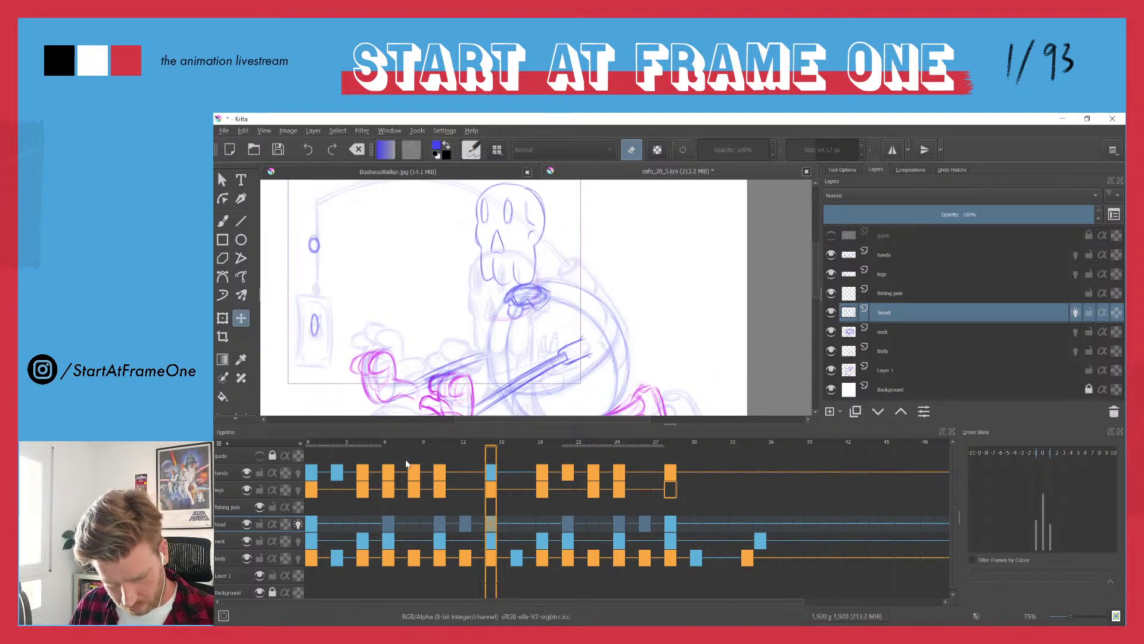
# - Play the animation from frame 0 to check the shifted head drawings
pyautogui.moveTo(311, 533); pyautogui.dragTo(495, 529)
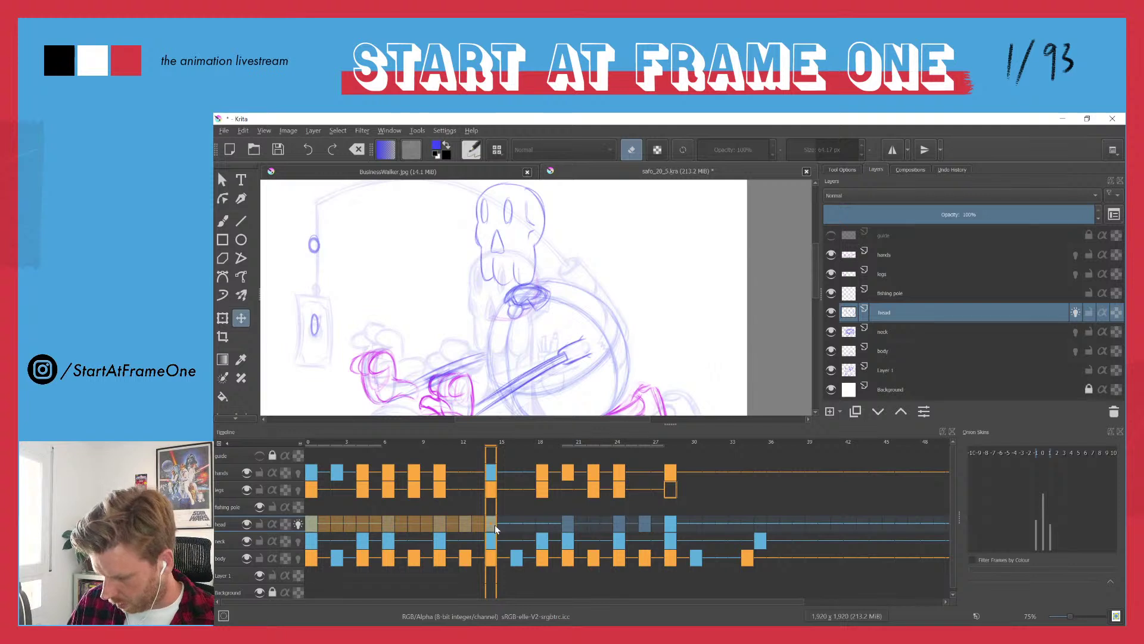
pyautogui.click(490, 530)
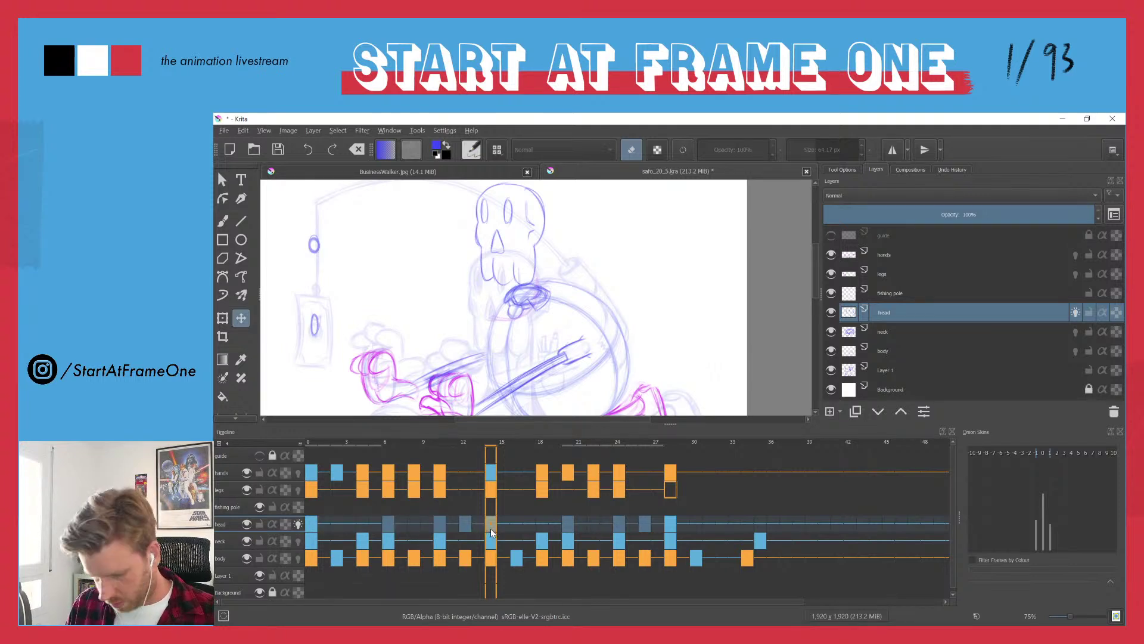
pyautogui.click(309, 446)
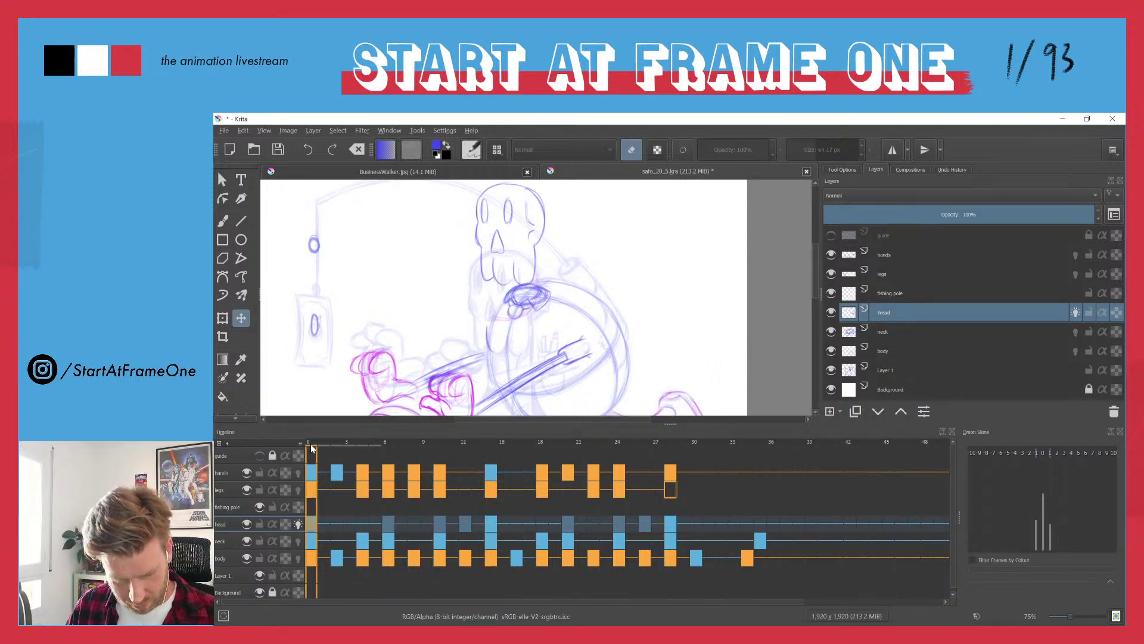
pyautogui.press('space')
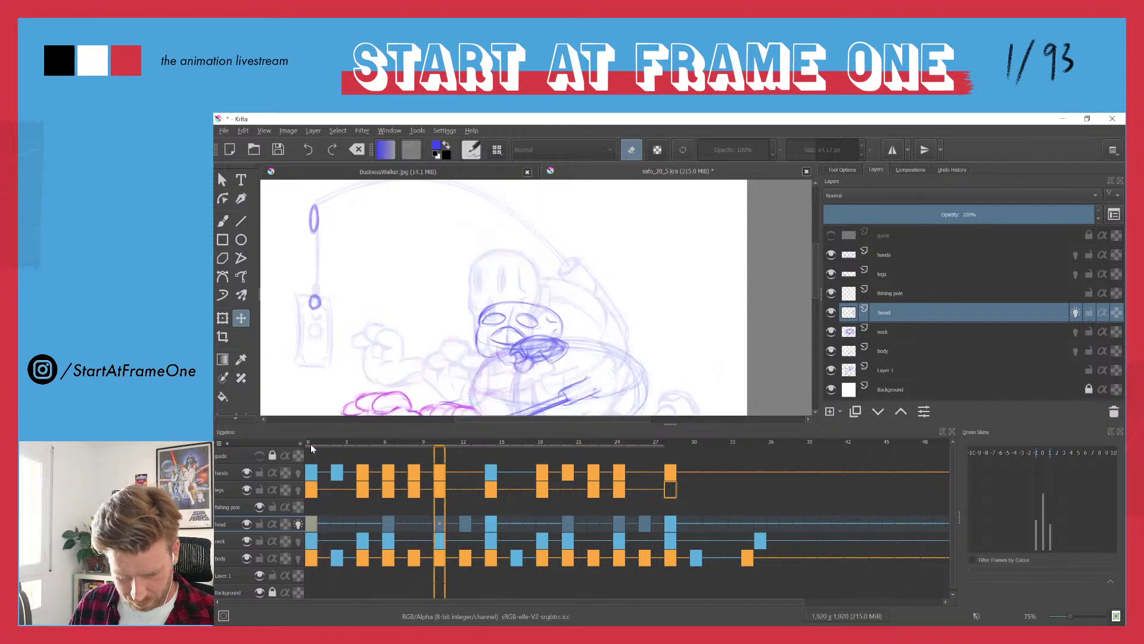
# - Play back and scrub through the animation to examine the head and neck motion, especially around frames 11 and 12
pyautogui.press('space')
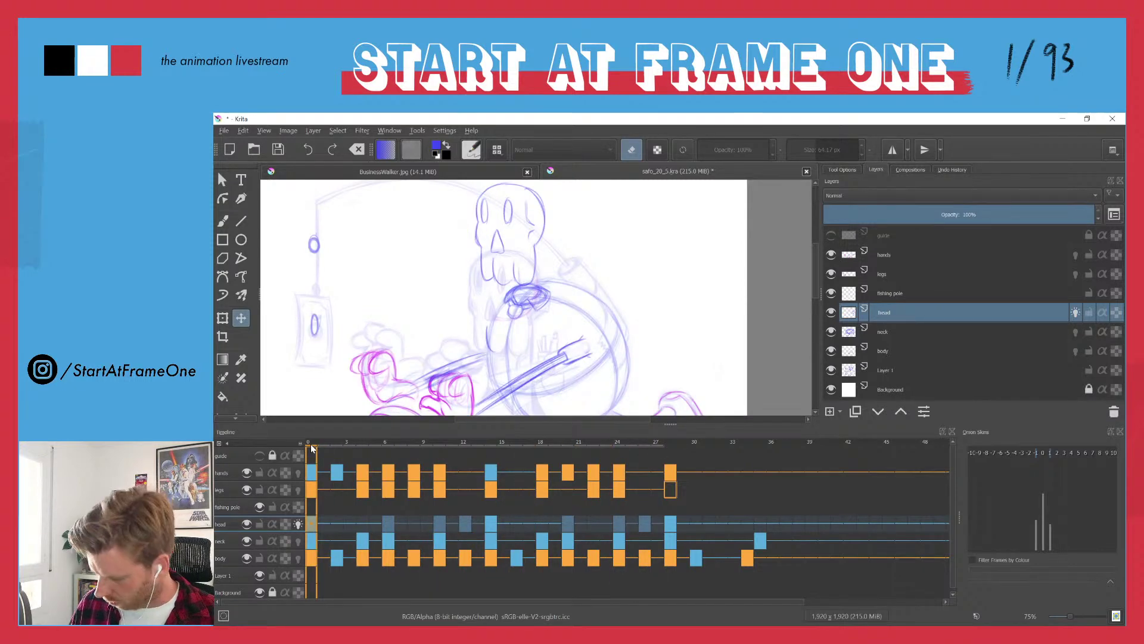
pyautogui.moveTo(377, 332); pyautogui.dragTo(341, 384)
pyautogui.press('space')
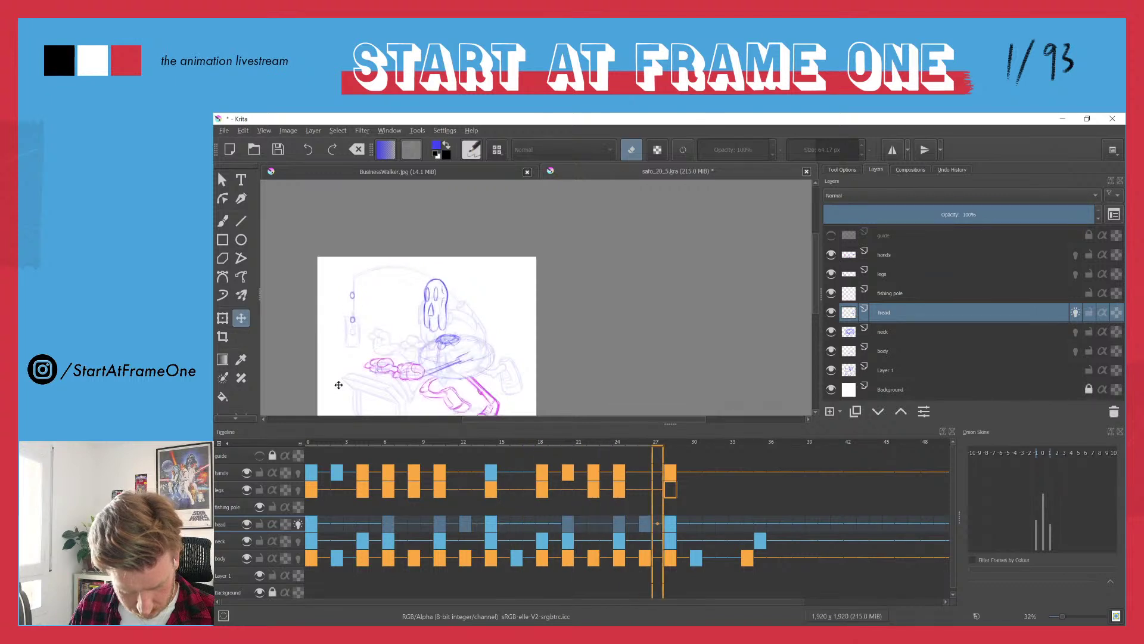
pyautogui.click(309, 446)
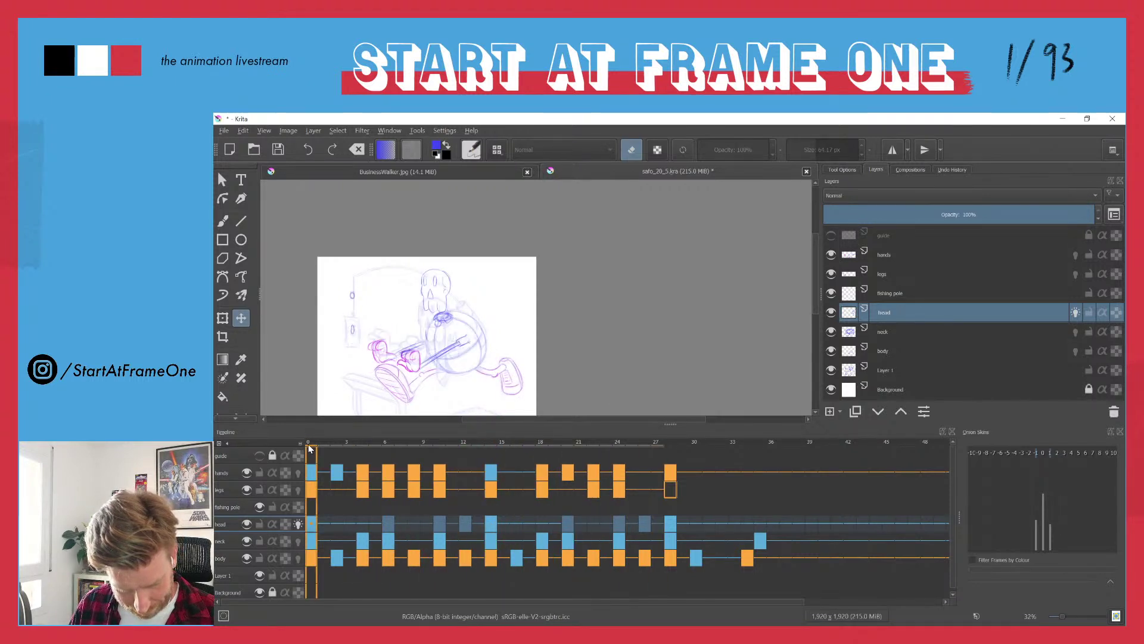
pyautogui.moveTo(365, 448)
pyautogui.mouseDown()
pyautogui.moveTo(465, 445)
pyautogui.moveTo(450, 450)
pyautogui.mouseUp()
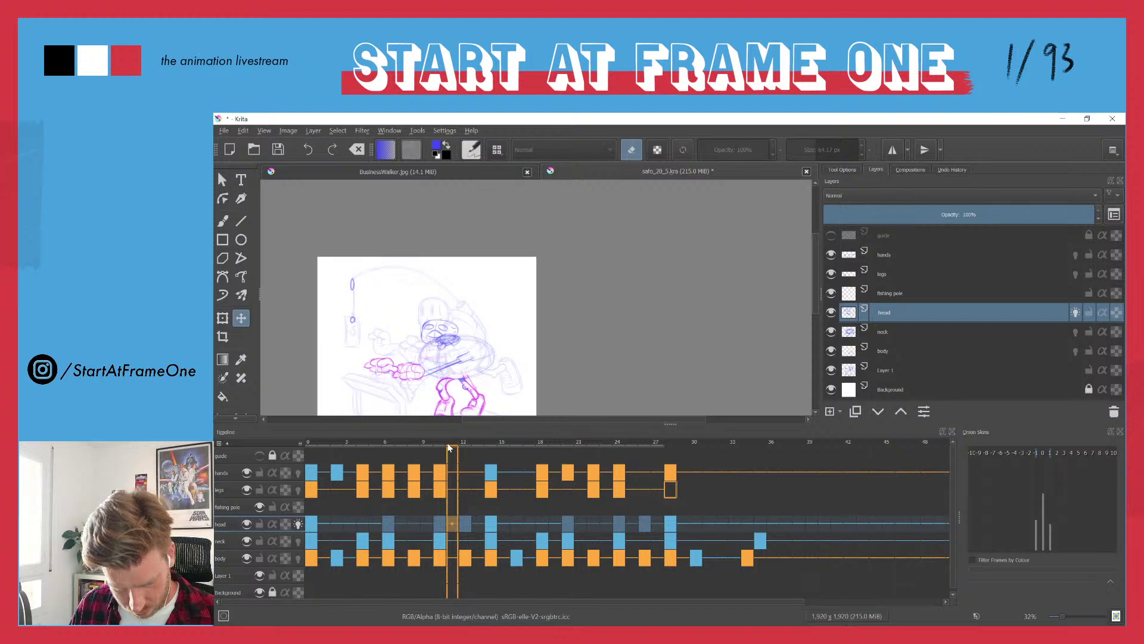
pyautogui.click(460, 442)
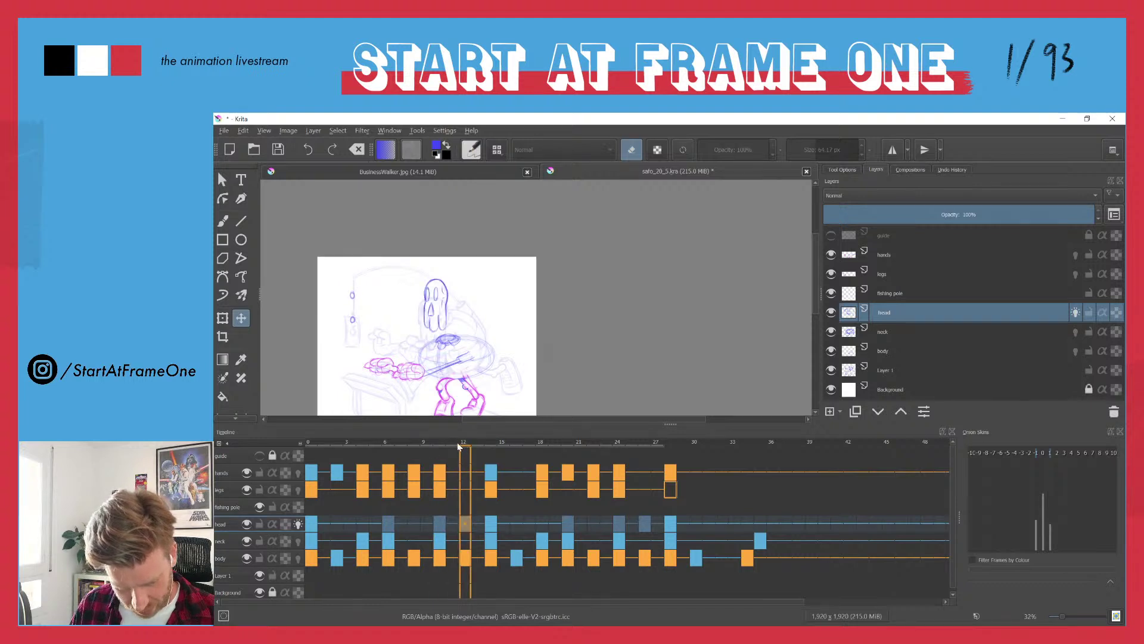
pyautogui.click(456, 442)
pyautogui.click(463, 444)
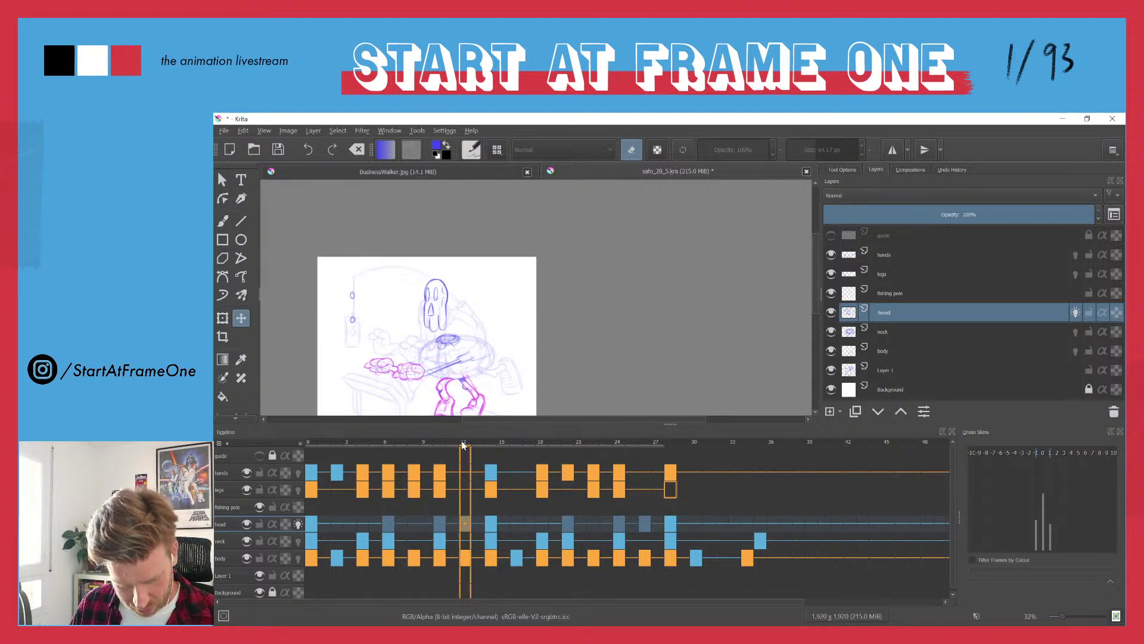
pyautogui.moveTo(422, 375); pyautogui.dragTo(419, 270)
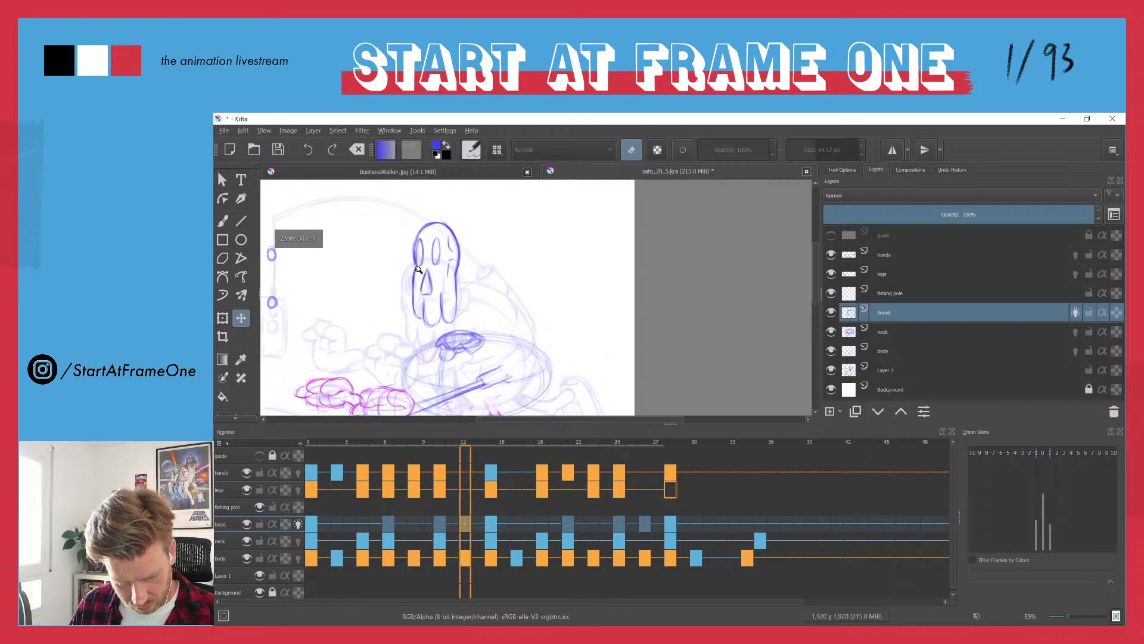
# - On the neck layer, move the frame 0 neck drawing slightly down and to the left beneath the skull
pyautogui.click(312, 443)
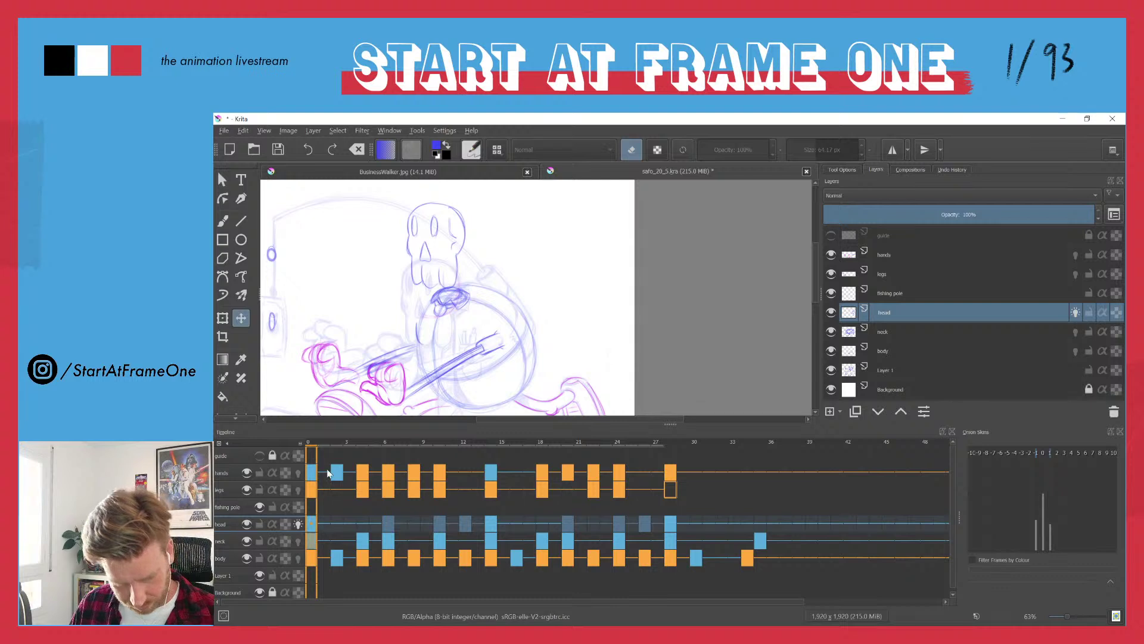
pyautogui.moveTo(437, 296); pyautogui.dragTo(432, 307)
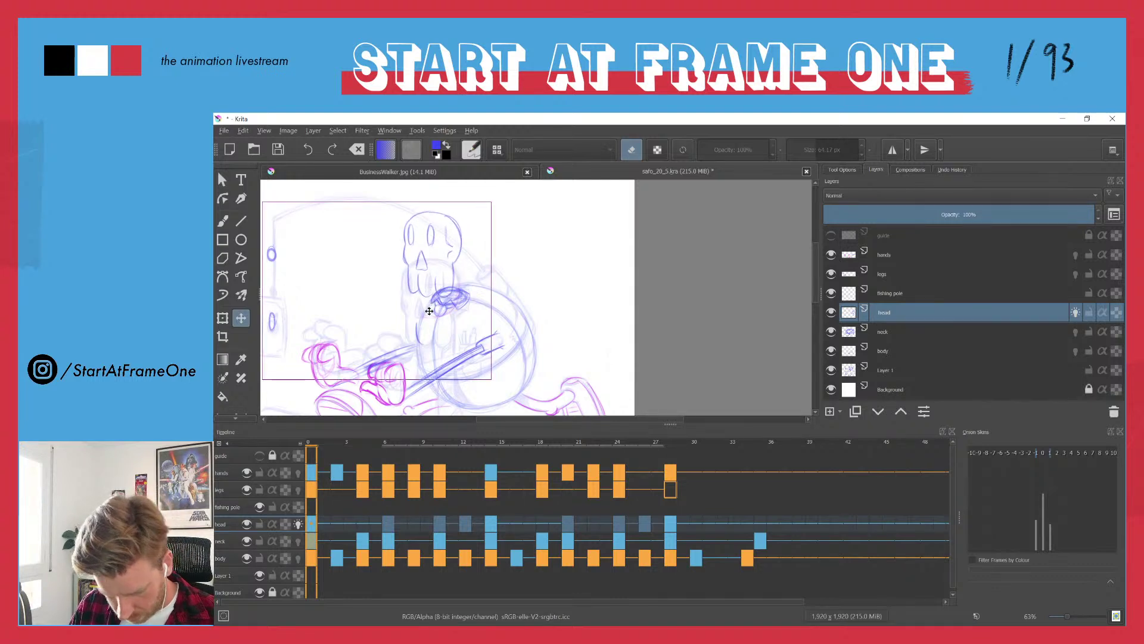
pyautogui.click(221, 542)
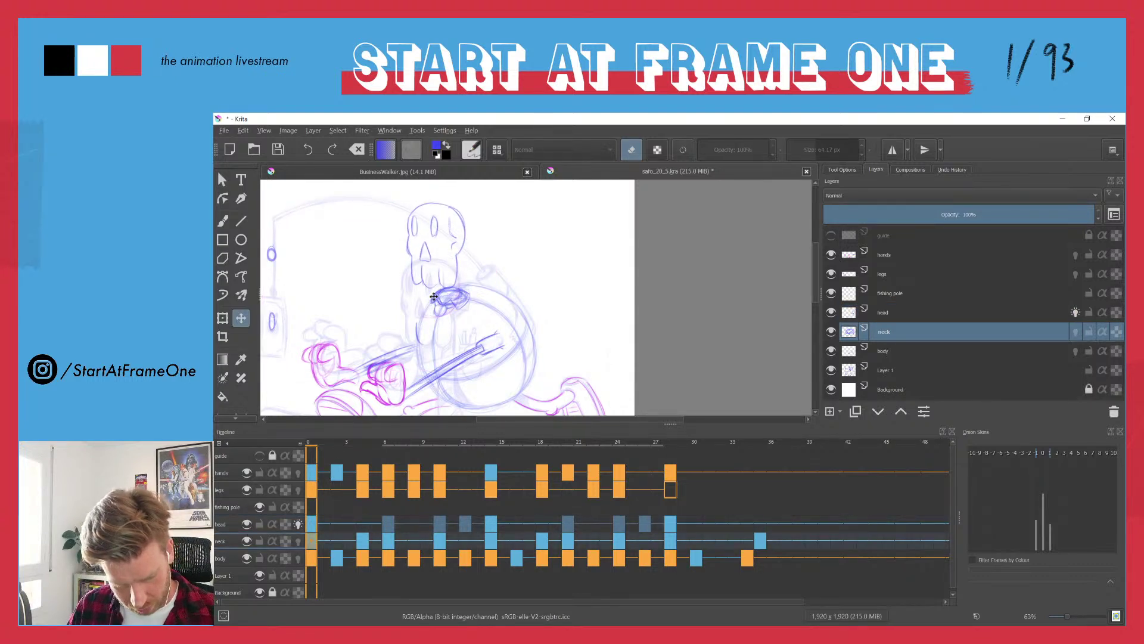
pyautogui.moveTo(434, 296); pyautogui.dragTo(430, 307)
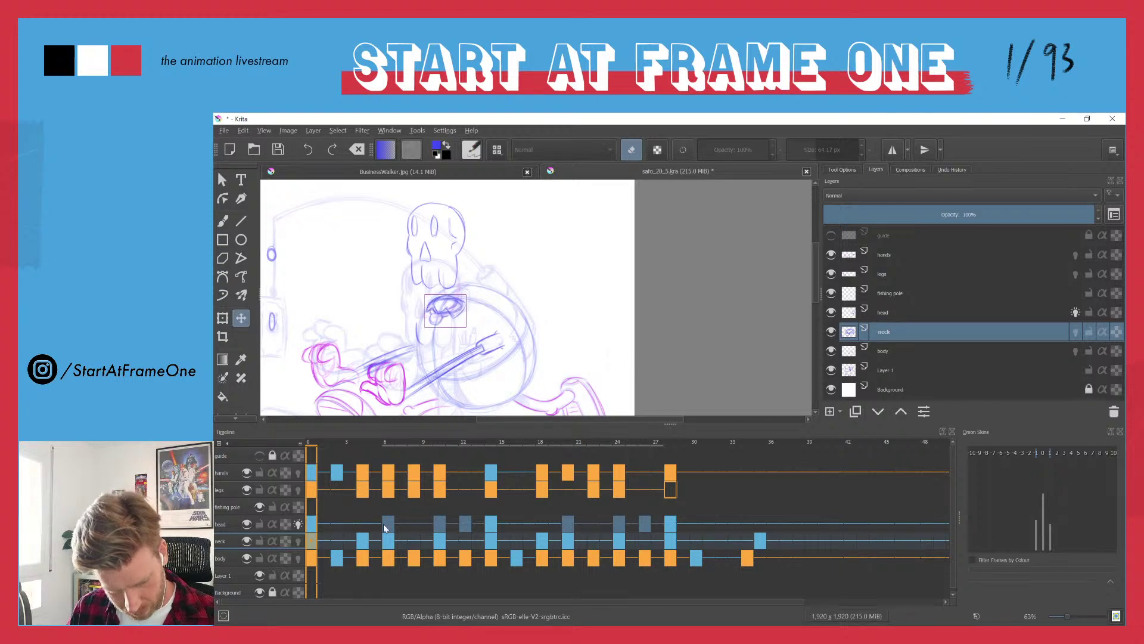
# - Shift the neck drawings at frames 6, 10 and 14 slightly down and to the left
pyautogui.click(386, 444)
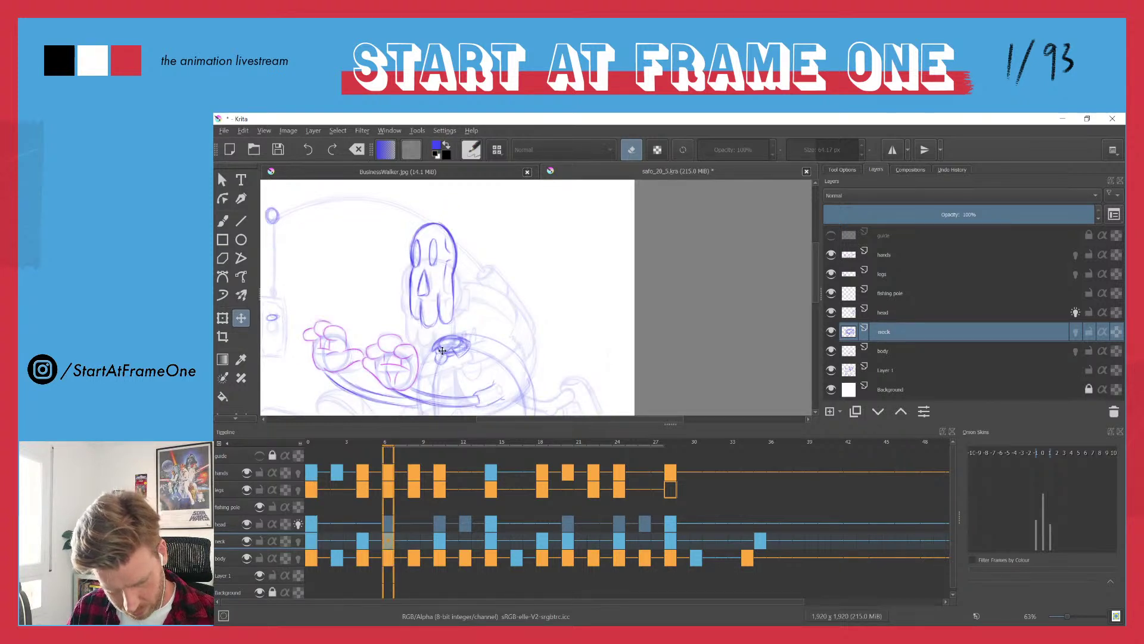
pyautogui.moveTo(442, 351); pyautogui.dragTo(438, 359)
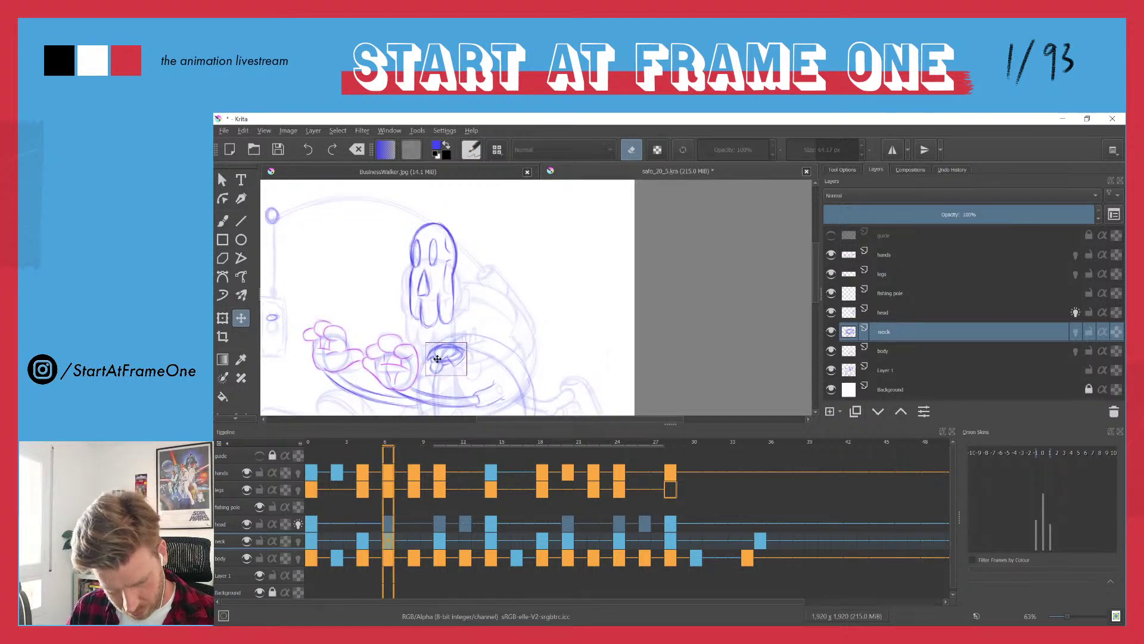
pyautogui.click(441, 448)
pyautogui.moveTo(445, 345); pyautogui.dragTo(437, 350)
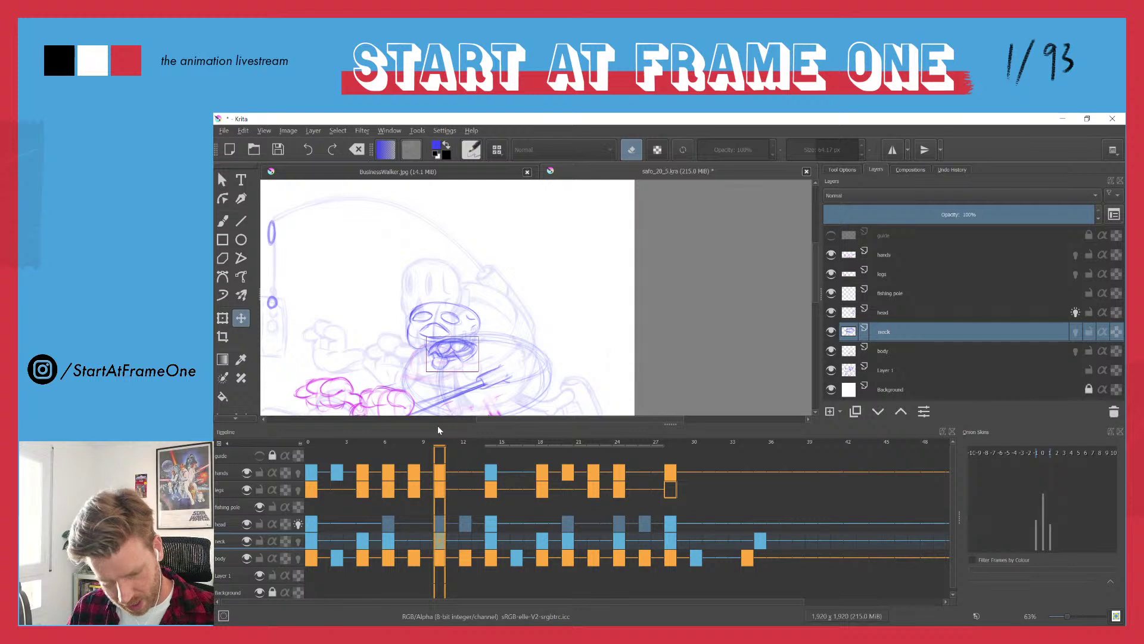
pyautogui.click(464, 447)
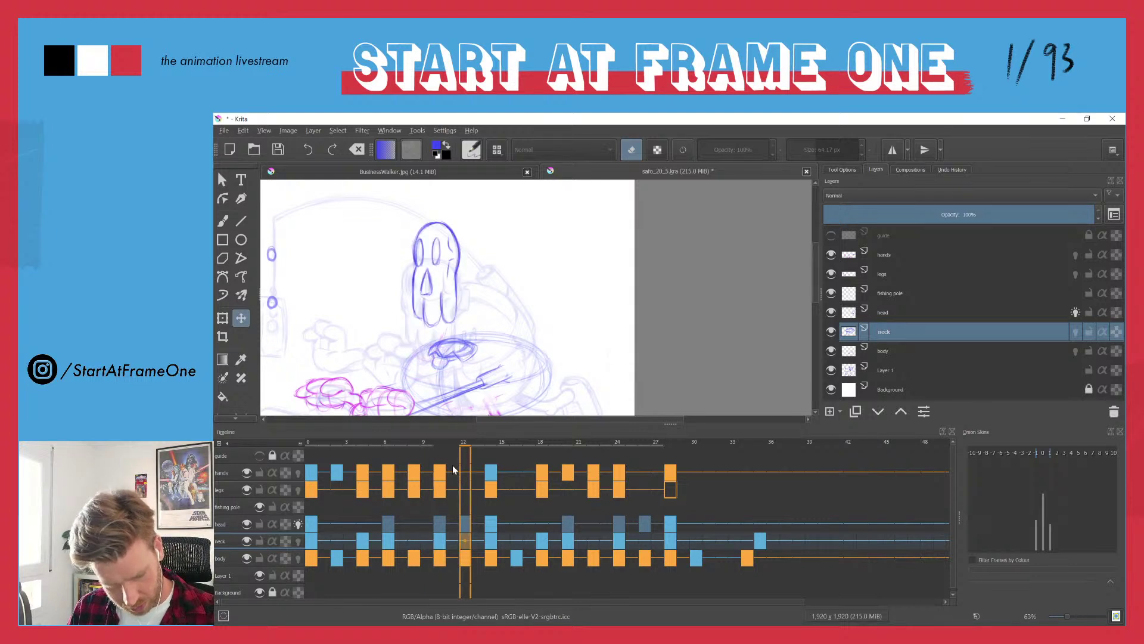
pyautogui.click(491, 470)
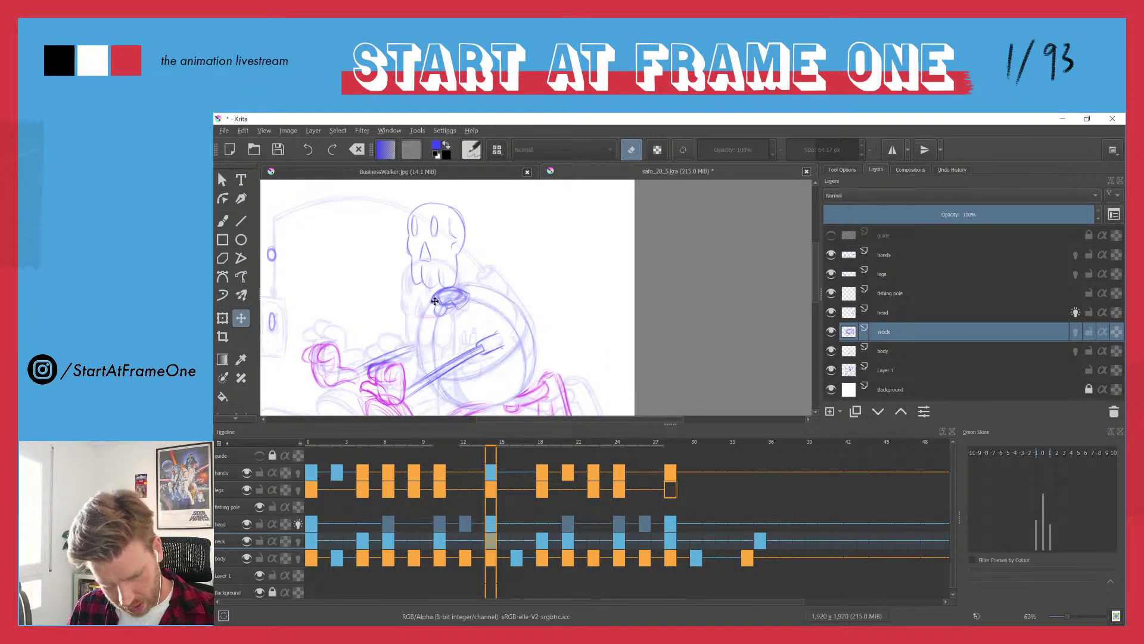
pyautogui.moveTo(433, 300); pyautogui.dragTo(431, 310)
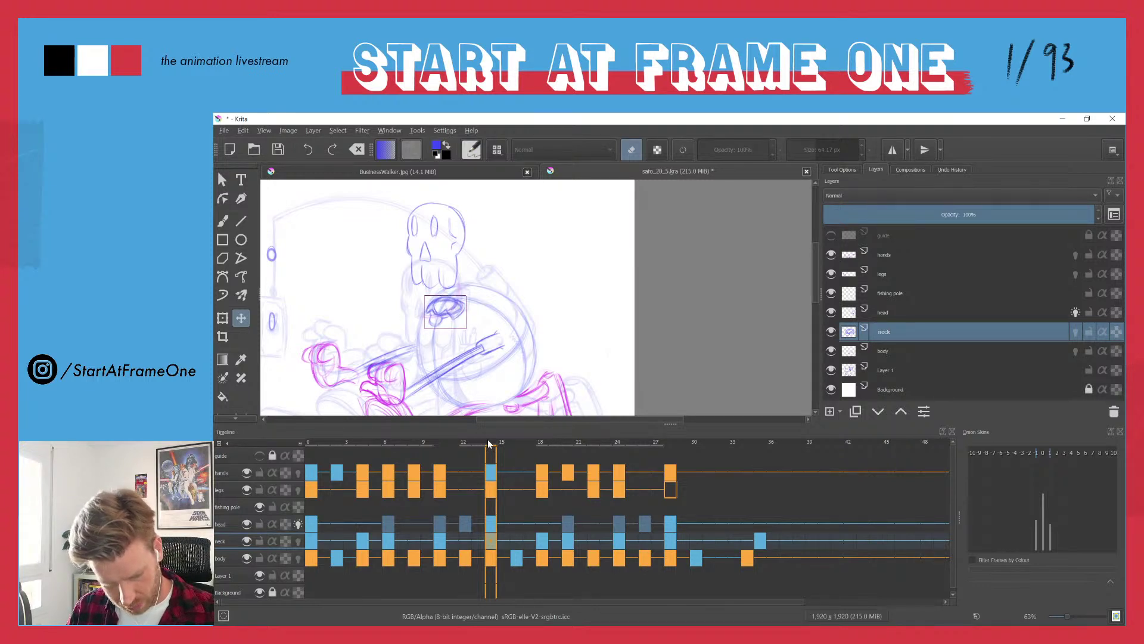
# - Move the neck drawing at frame 4 down and to the left, reshape it slightly with Transform, and check the following frames
pyautogui.moveTo(489, 444)
pyautogui.mouseDown()
pyautogui.moveTo(310, 445)
pyautogui.moveTo(367, 443)
pyautogui.mouseUp()
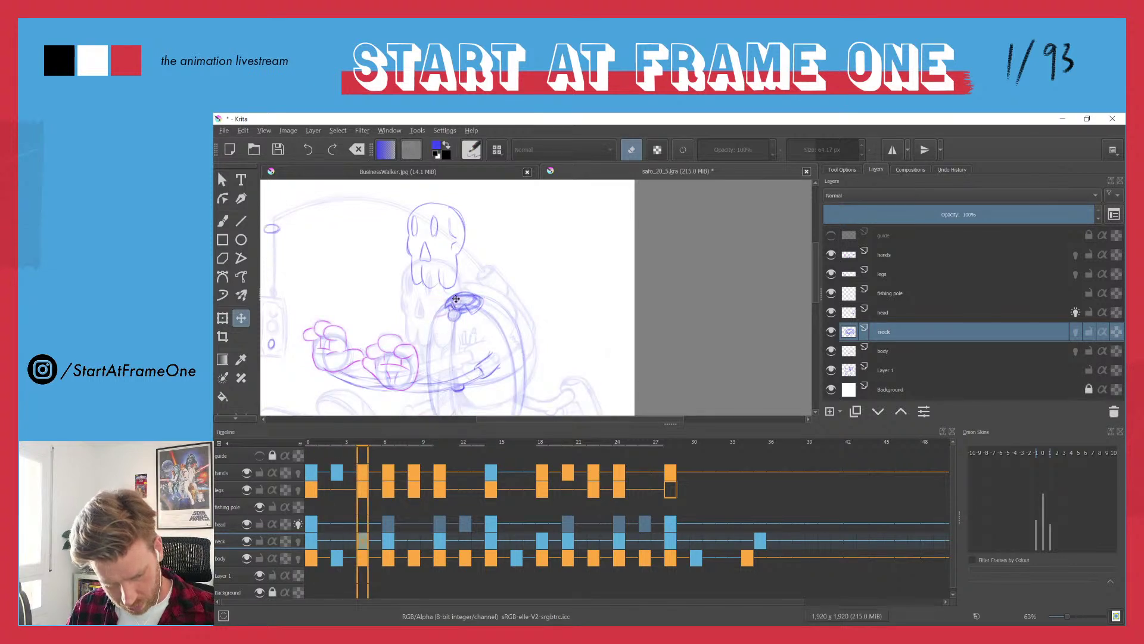
pyautogui.moveTo(442, 324); pyautogui.dragTo(447, 320)
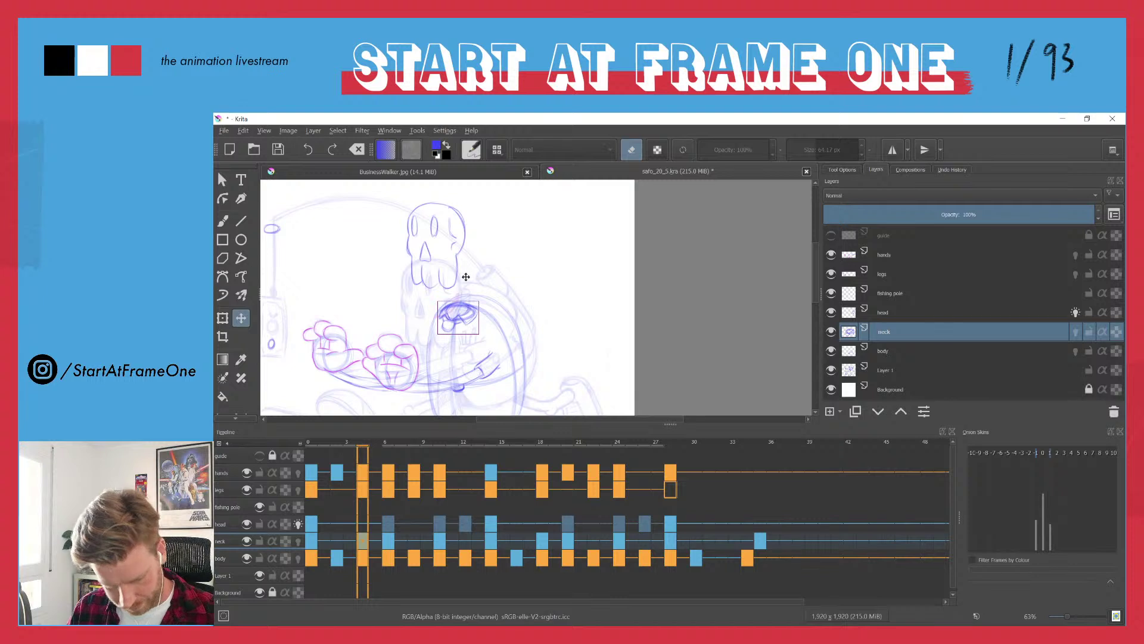
pyautogui.hotkey('ctrl', 't')
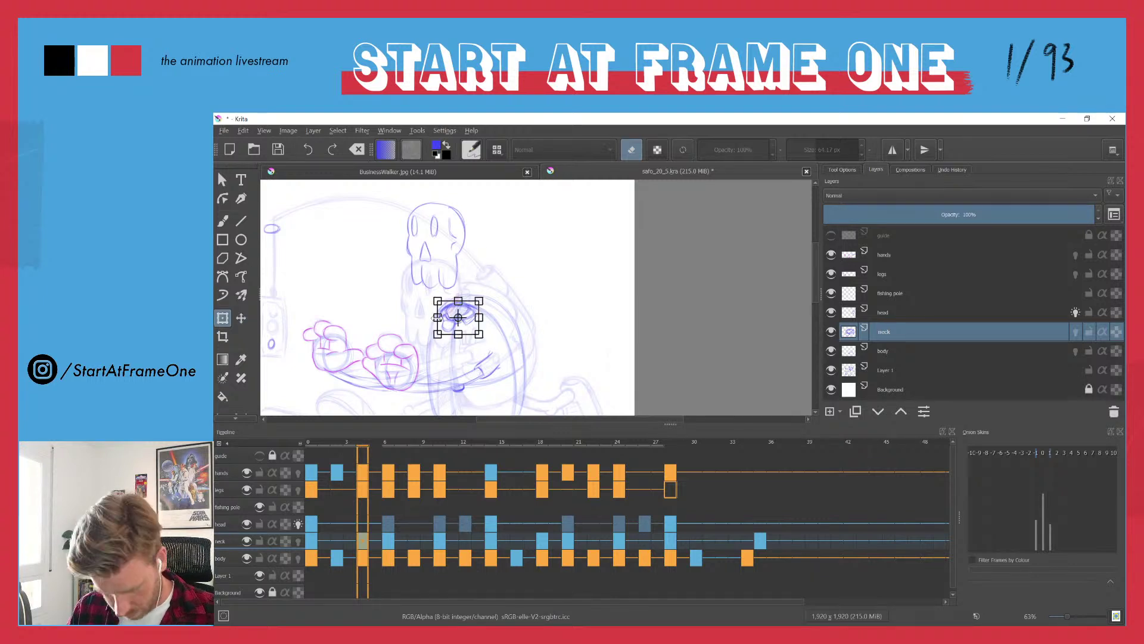
pyautogui.moveTo(448, 333); pyautogui.dragTo(445, 320)
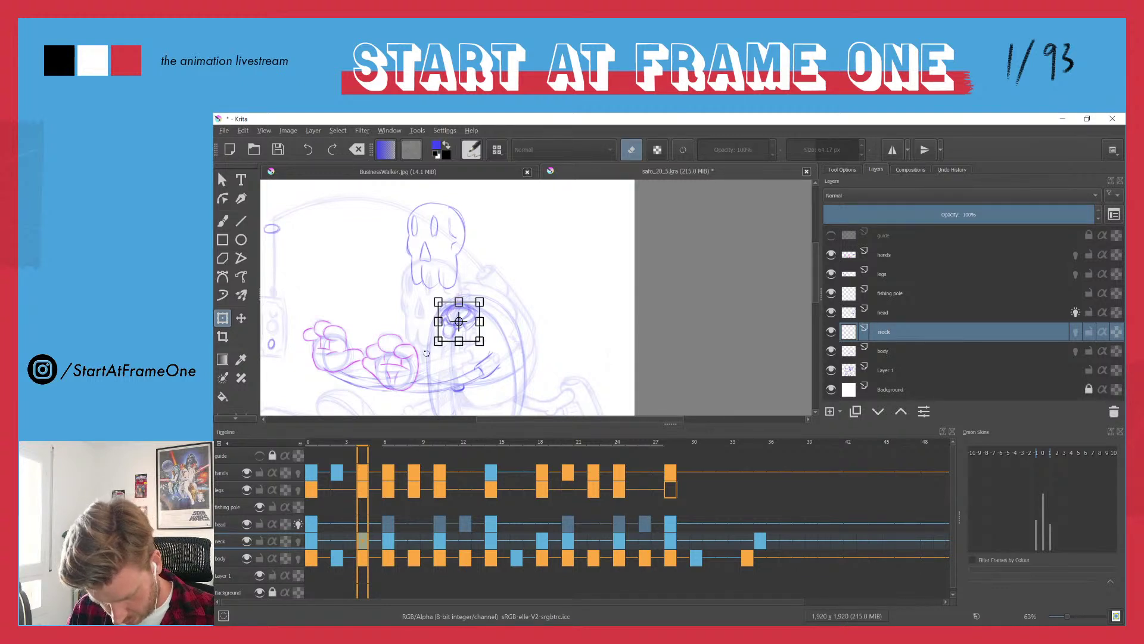
pyautogui.press('.')
pyautogui.press('.')
pyautogui.press('.')
pyautogui.press('.')
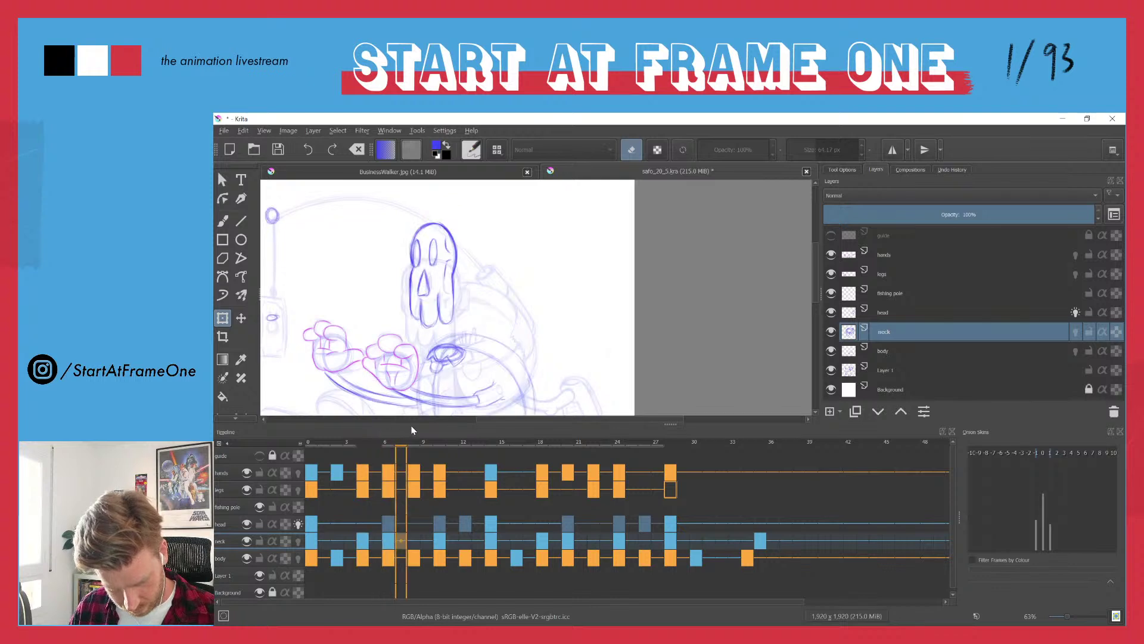
# - On the head layer, nudge the skull drawing at frame 0 slightly to the left with the Move tool
pyautogui.moveTo(418, 424)
pyautogui.mouseDown()
pyautogui.moveTo(481, 413)
pyautogui.moveTo(309, 439)
pyautogui.mouseUp()
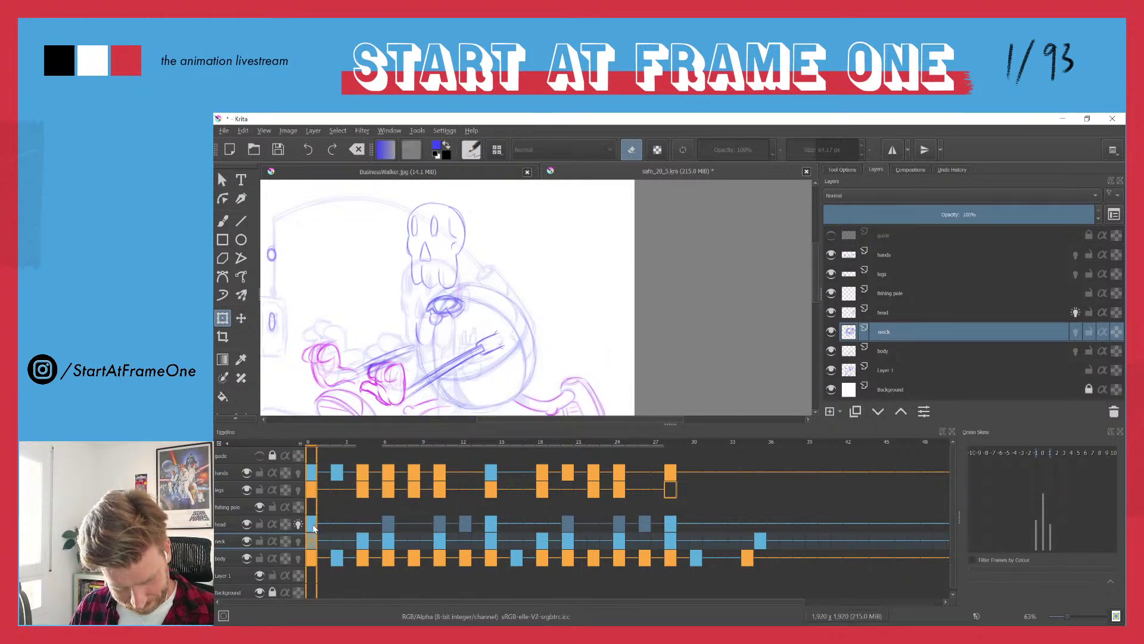
pyautogui.click(224, 527)
pyautogui.click(224, 545)
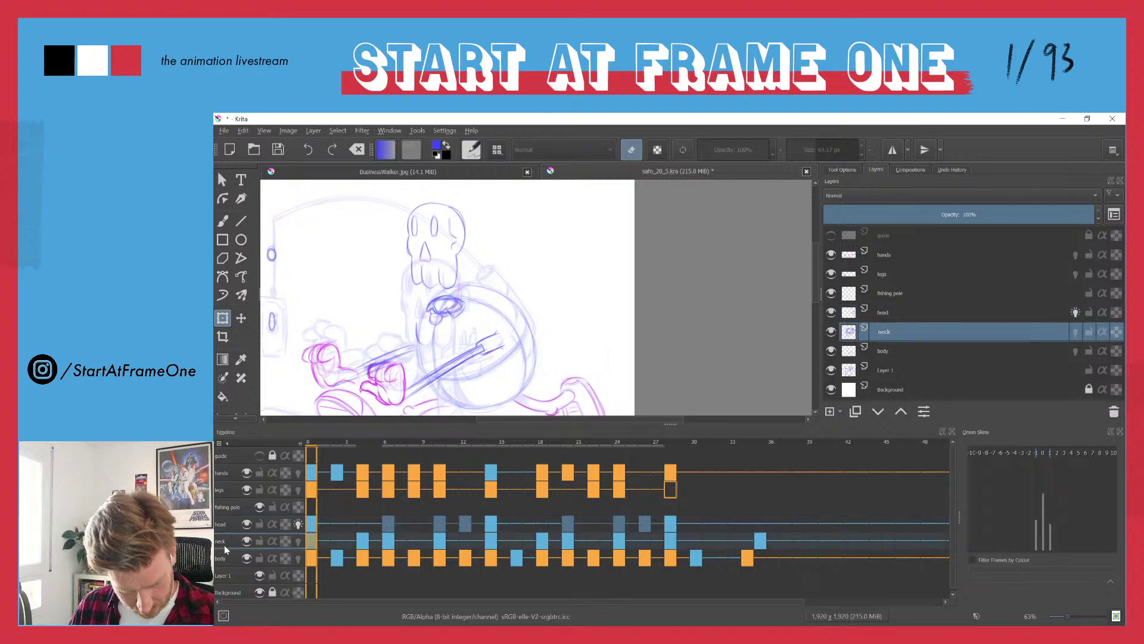
pyautogui.click(227, 524)
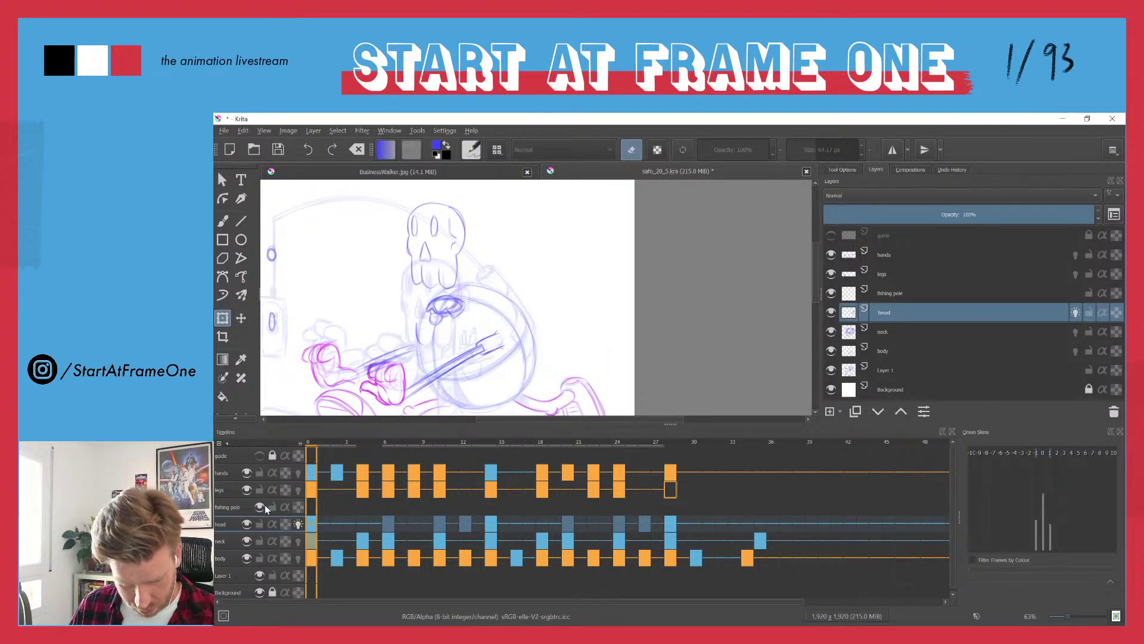
pyautogui.press('.')
pyautogui.press(',')
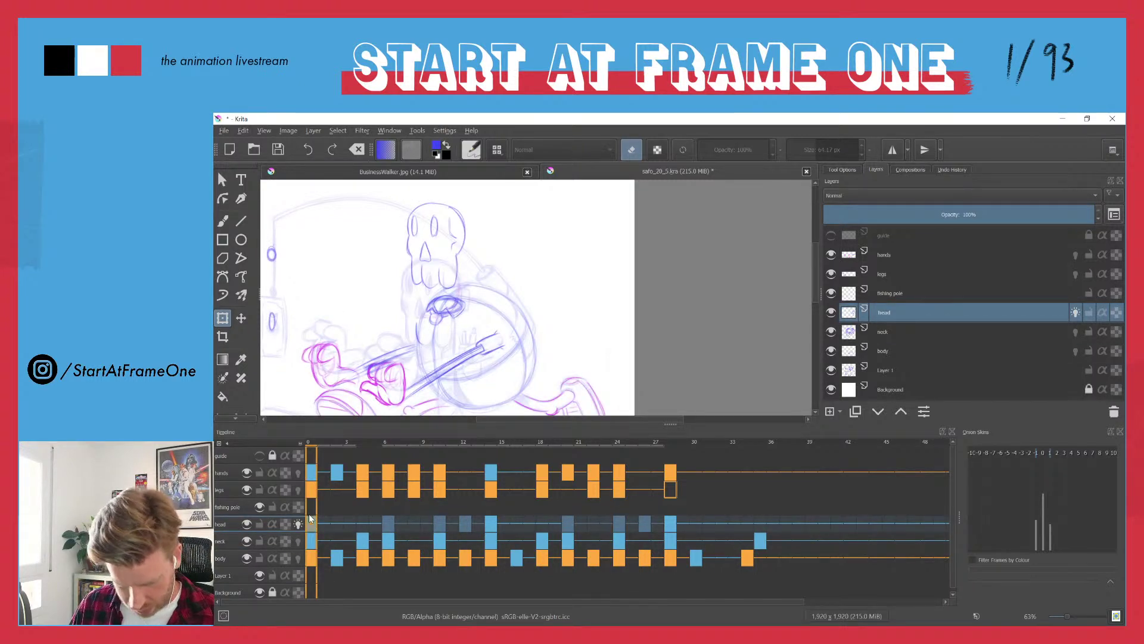
pyautogui.press('t')
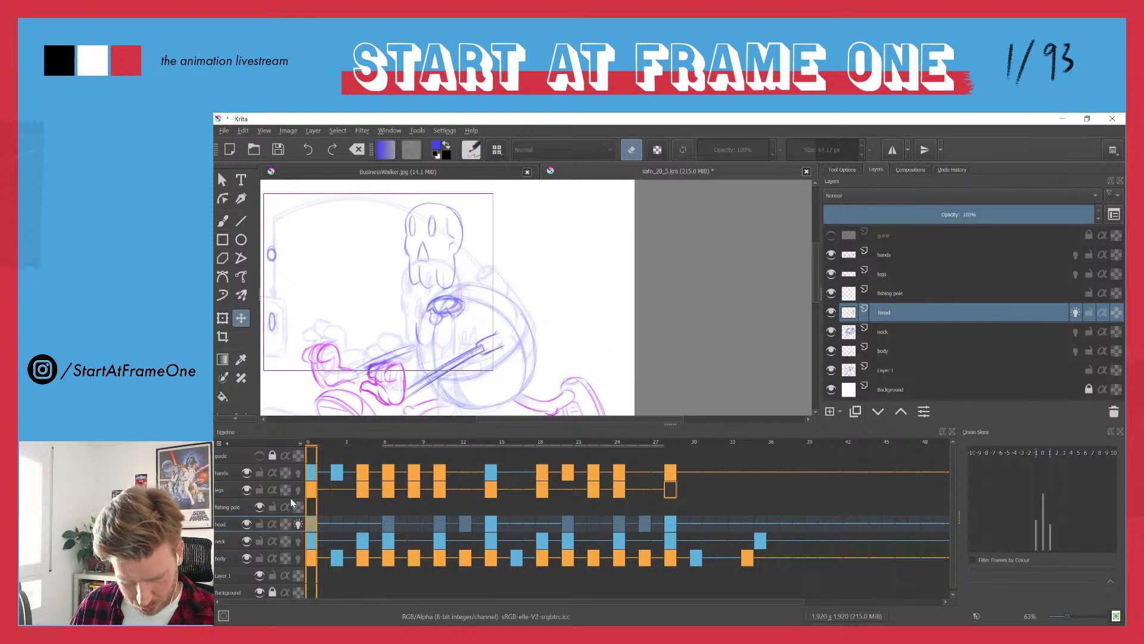
pyautogui.hotkey('shift', 'Left')
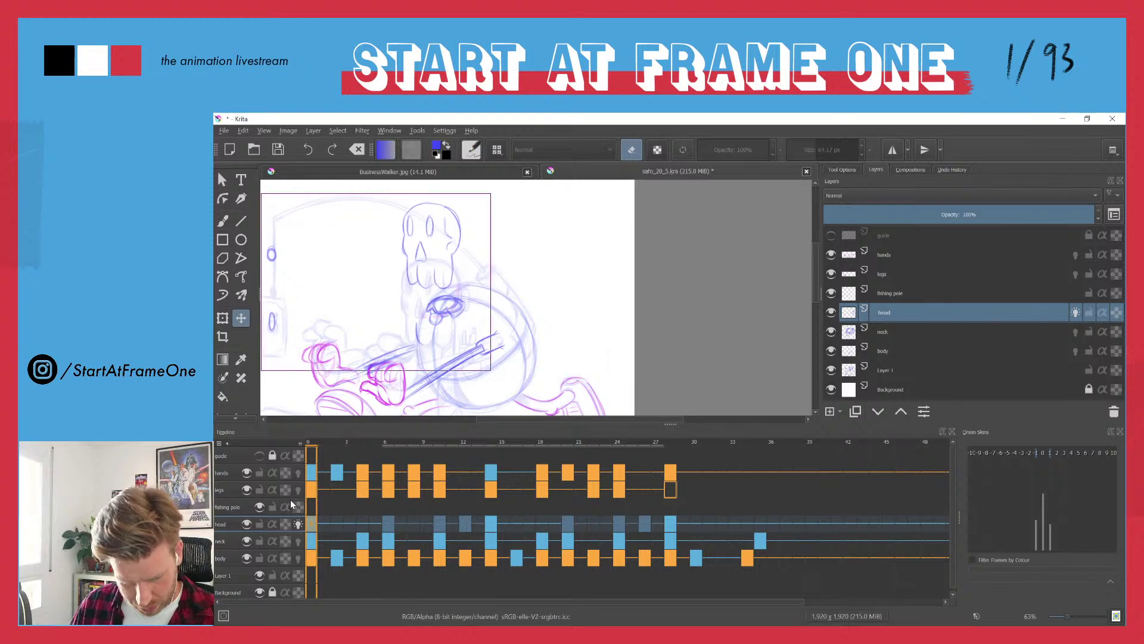
# - Nudge the head drawings at frames 6 and 10 to the left by the same small amount
pyautogui.click(360, 441)
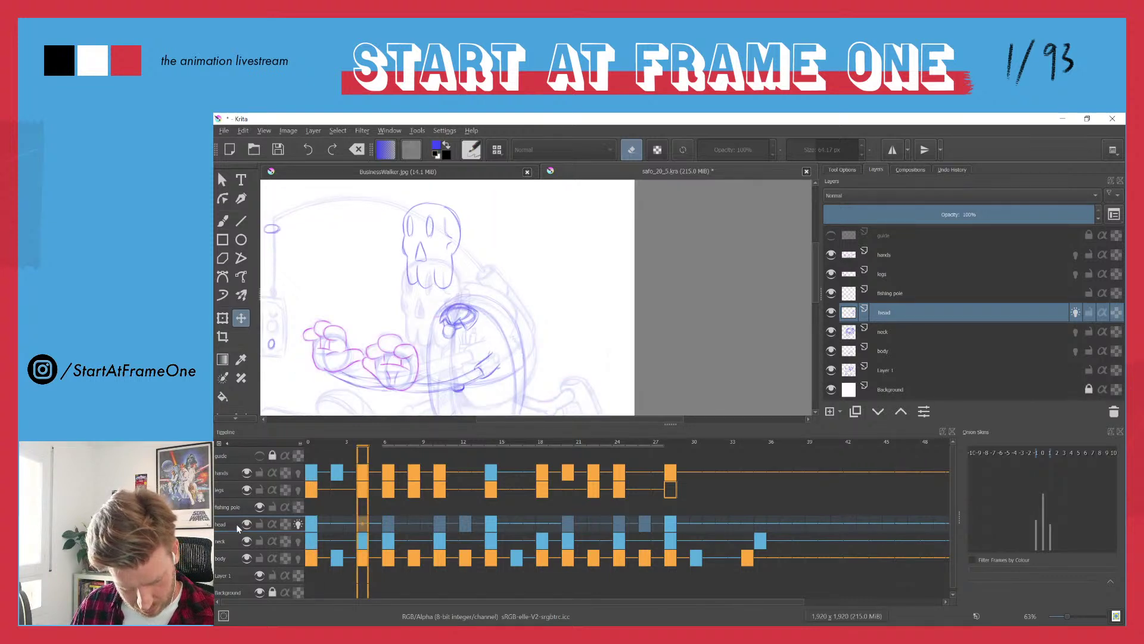
pyautogui.click(389, 523)
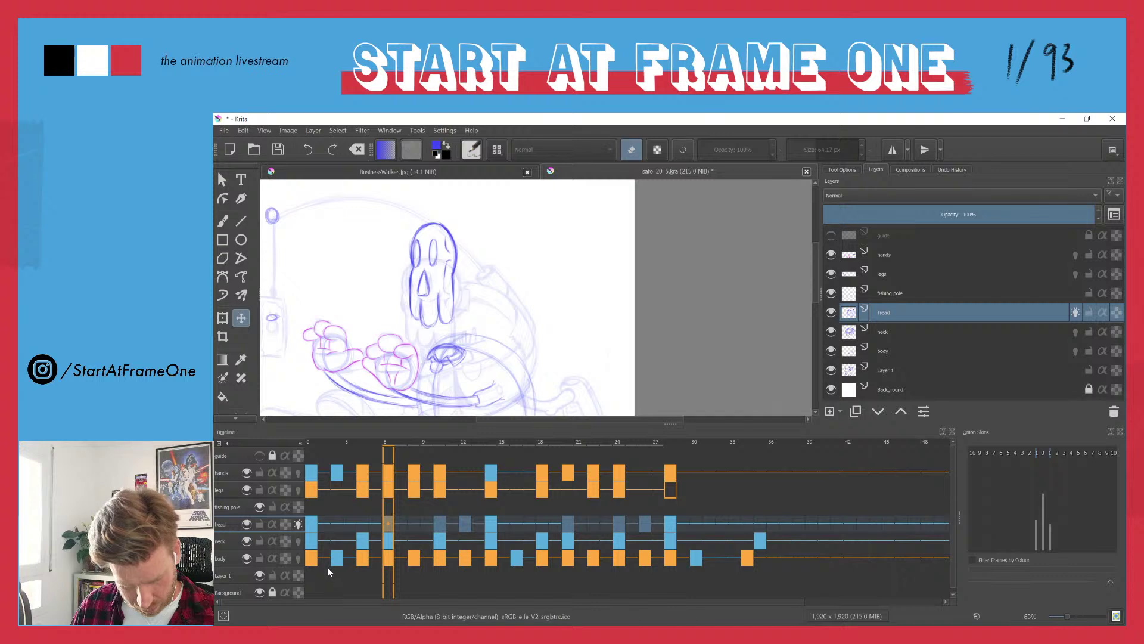
pyautogui.hotkey('shift', 'Left')
pyautogui.hotkey('shift', 'Left')
pyautogui.click(439, 525)
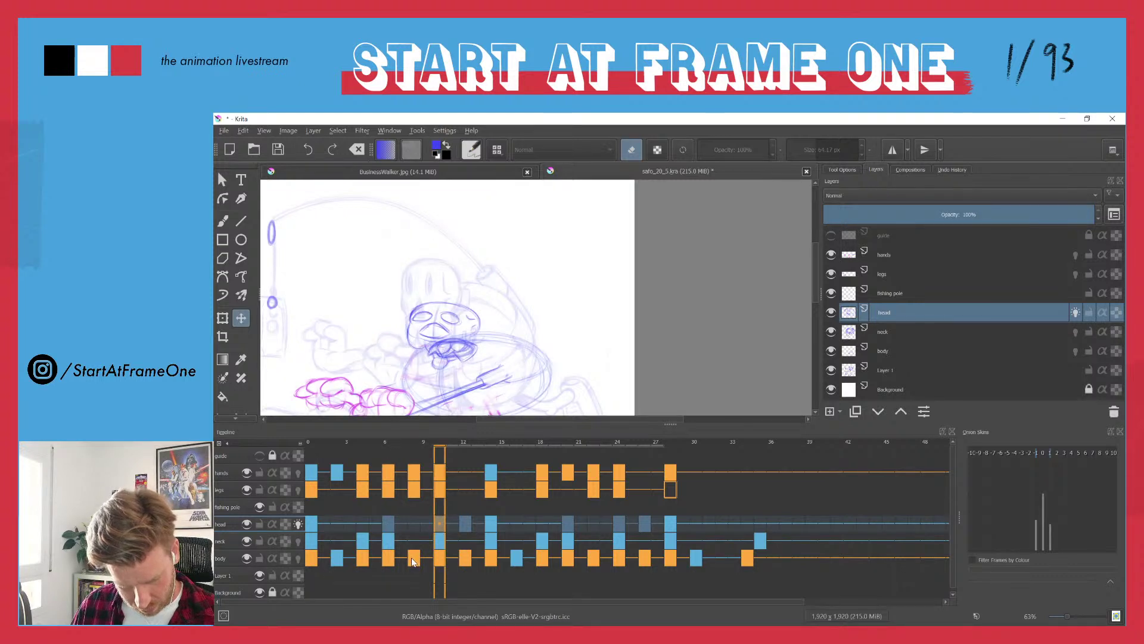
pyautogui.hotkey('shift', 'Left')
pyautogui.hotkey('shift', 'Left')
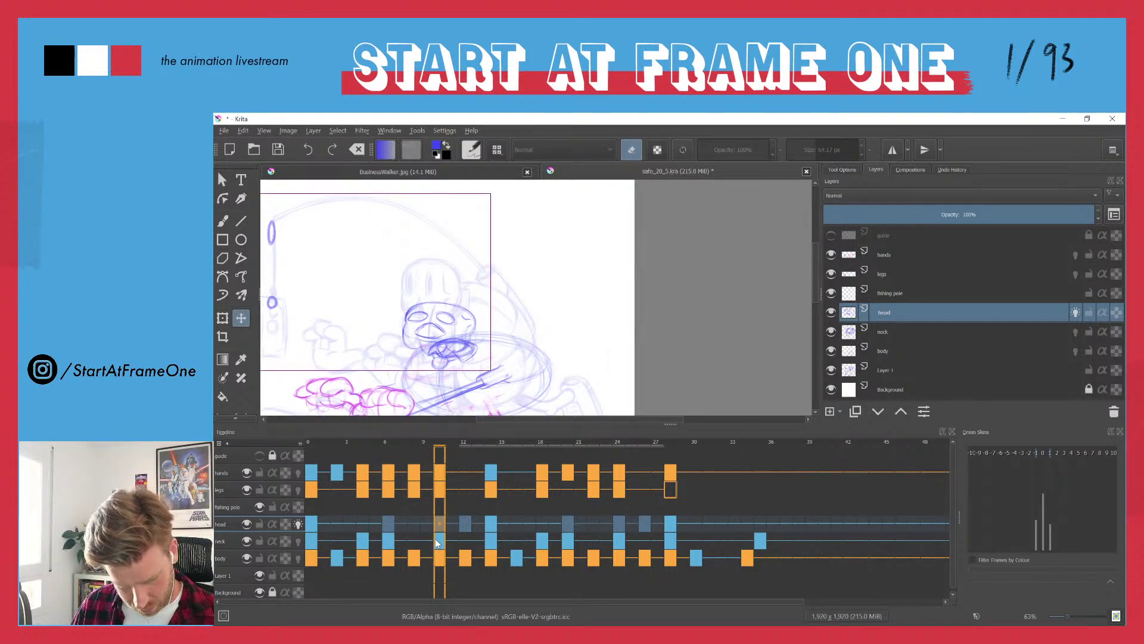
# - Nudge the head drawings at frames 12 and 14 to the left by the same small amount
pyautogui.click(466, 445)
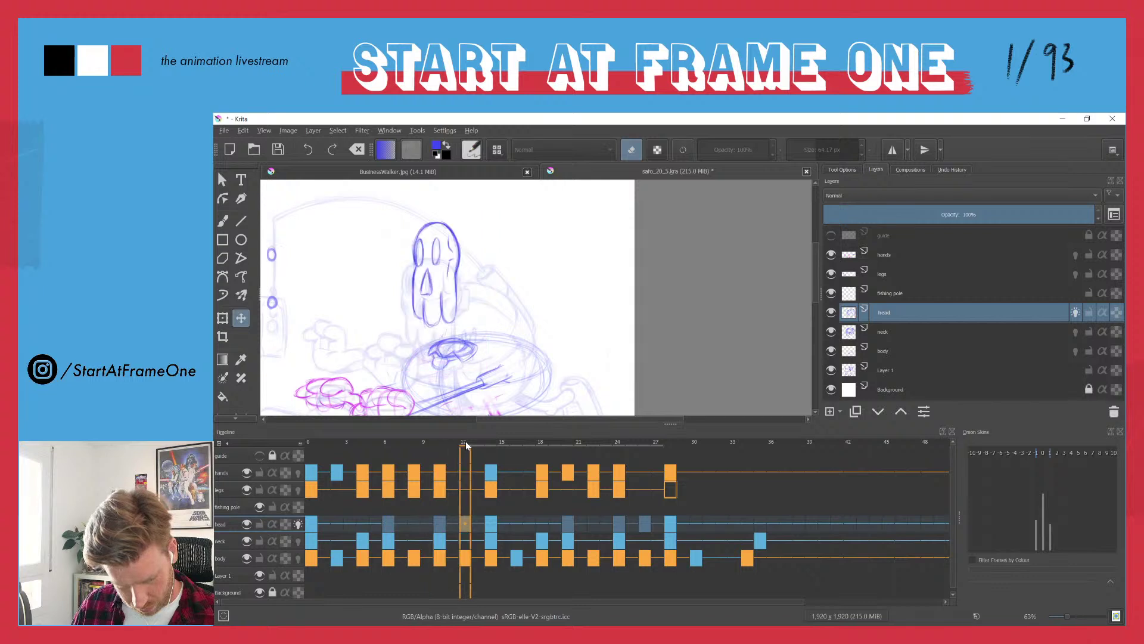
pyautogui.hotkey('shift', 'Left')
pyautogui.hotkey('shift', 'Left')
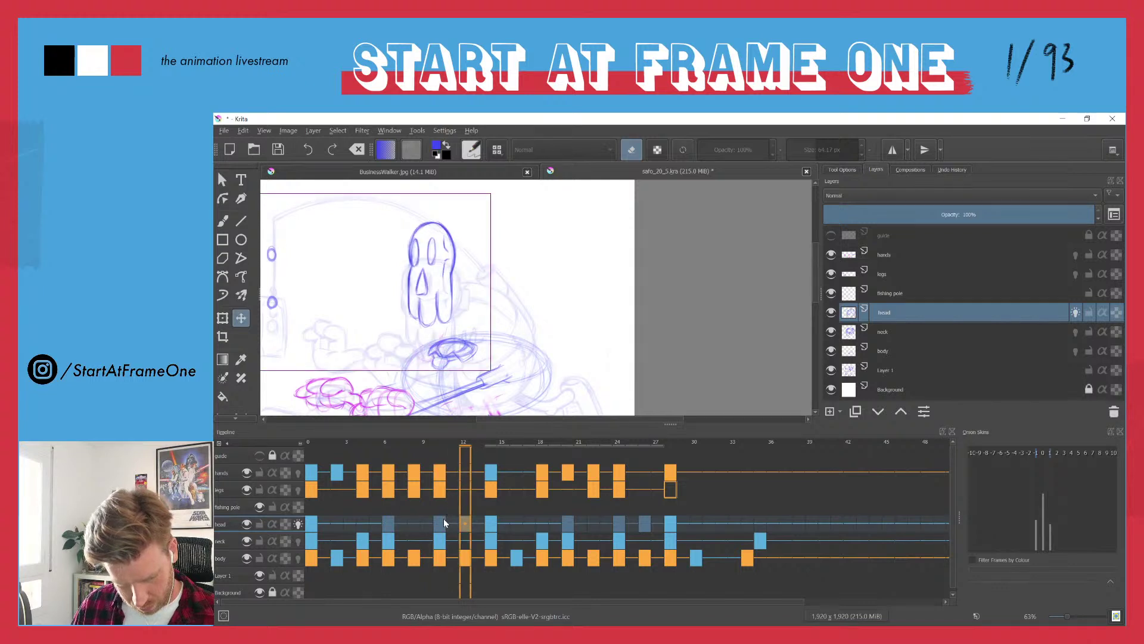
pyautogui.click(490, 444)
pyautogui.hotkey('shift', 'Left')
pyautogui.hotkey('shift', 'Left')
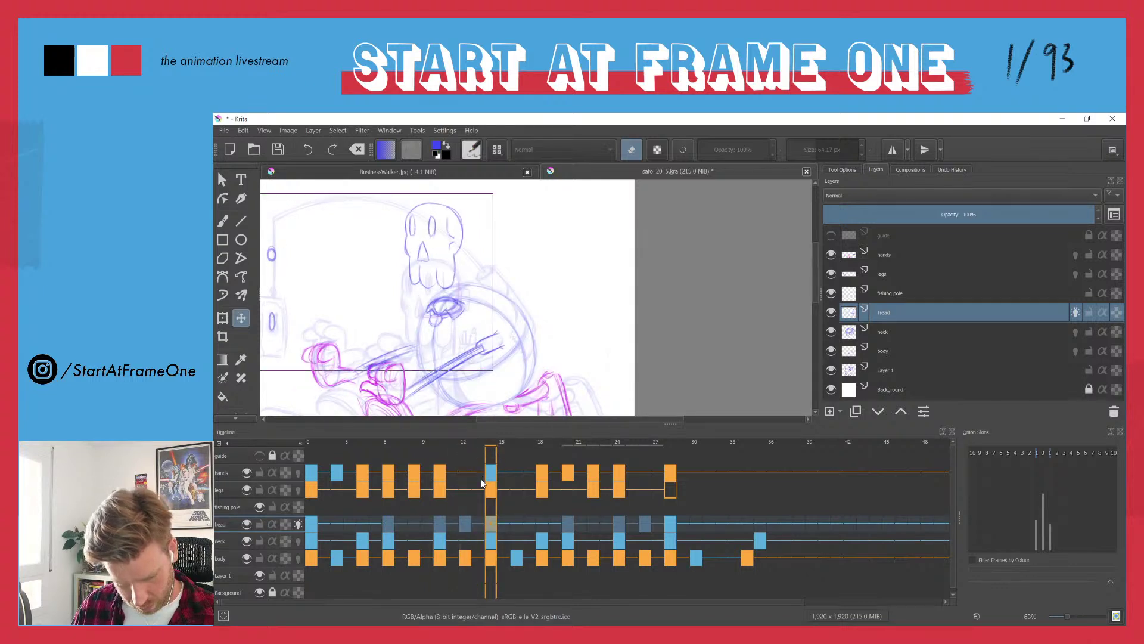
# - Play back the animation, stretch the neck drawing at frame 6 slightly taller with Transform, and check the neighbouring frames
pyautogui.press('space')
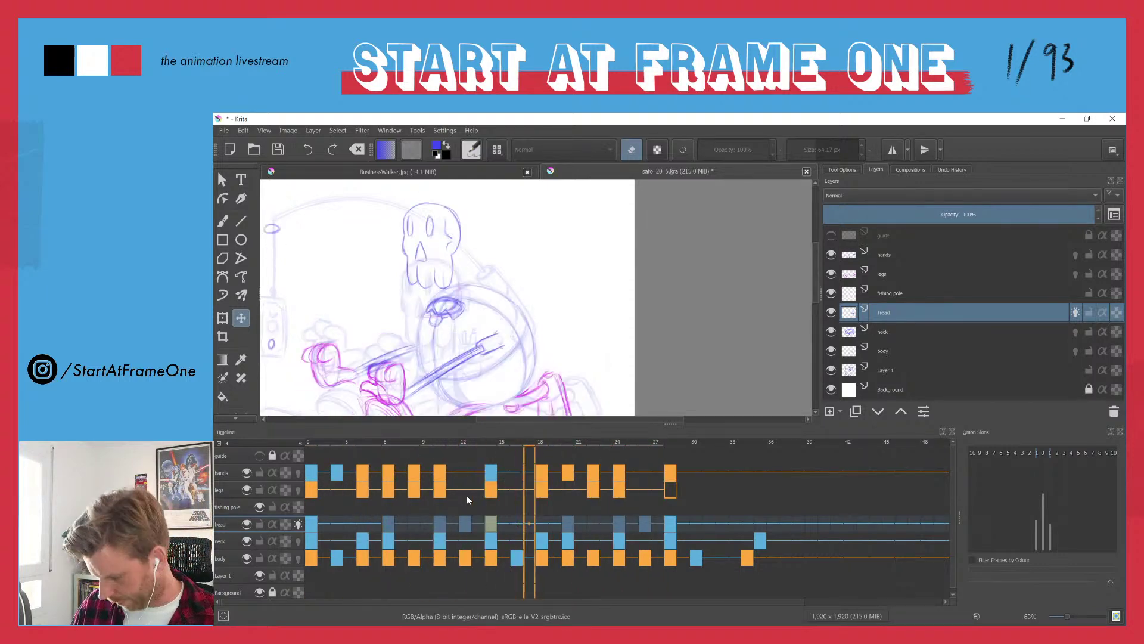
pyautogui.moveTo(351, 294); pyautogui.dragTo(376, 380)
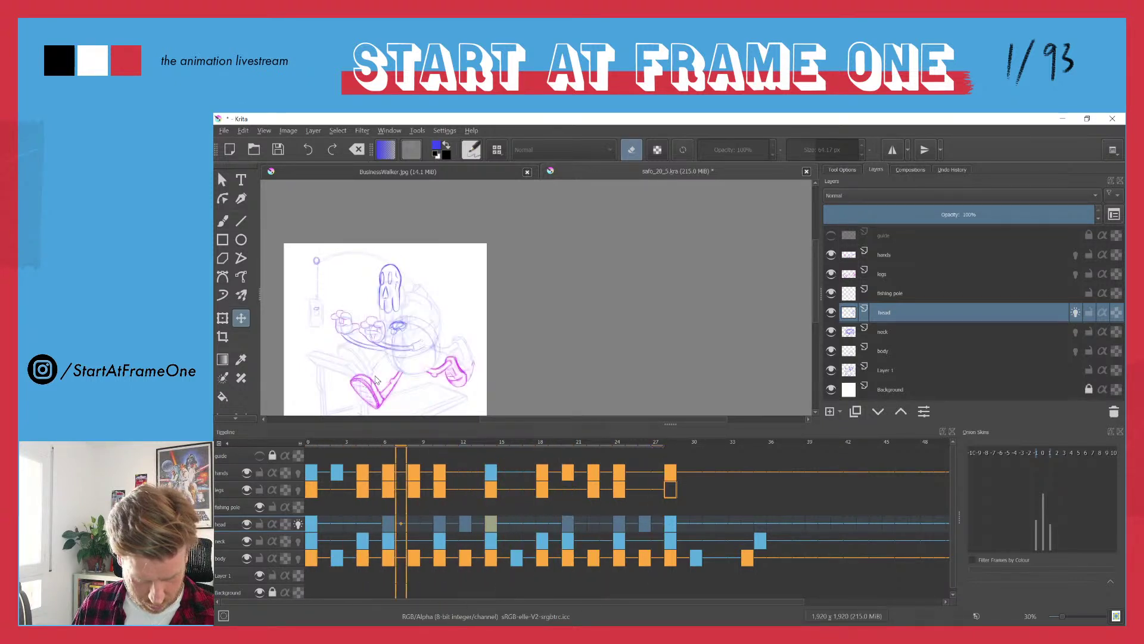
pyautogui.moveTo(358, 442); pyautogui.dragTo(387, 433)
pyautogui.scroll(5, 388, 319)
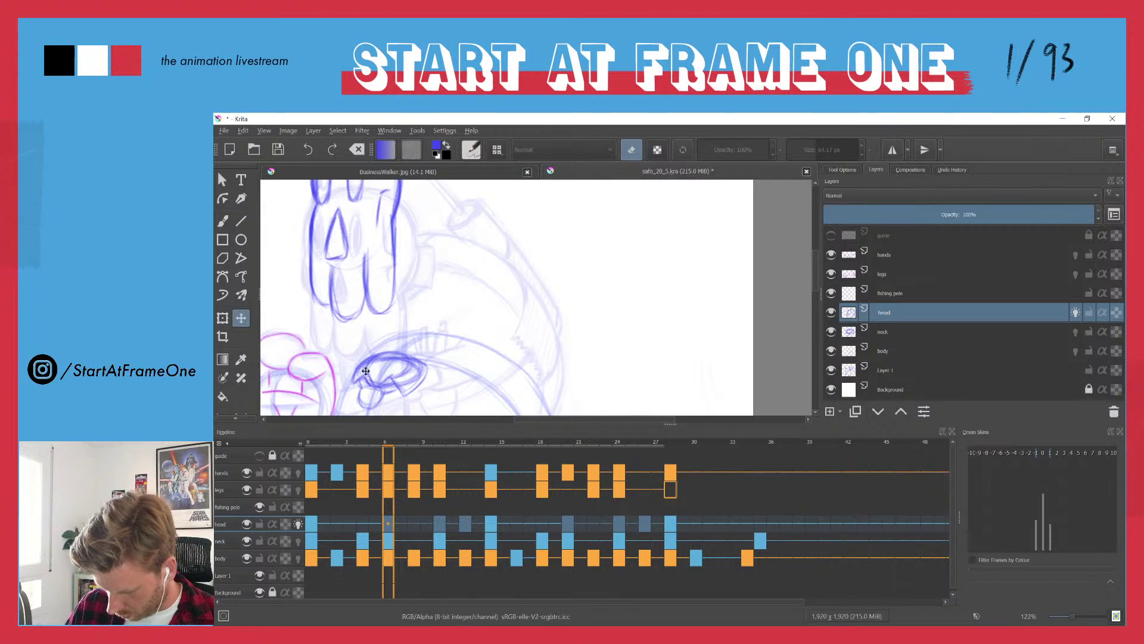
pyautogui.hotkey('ctrl', 't')
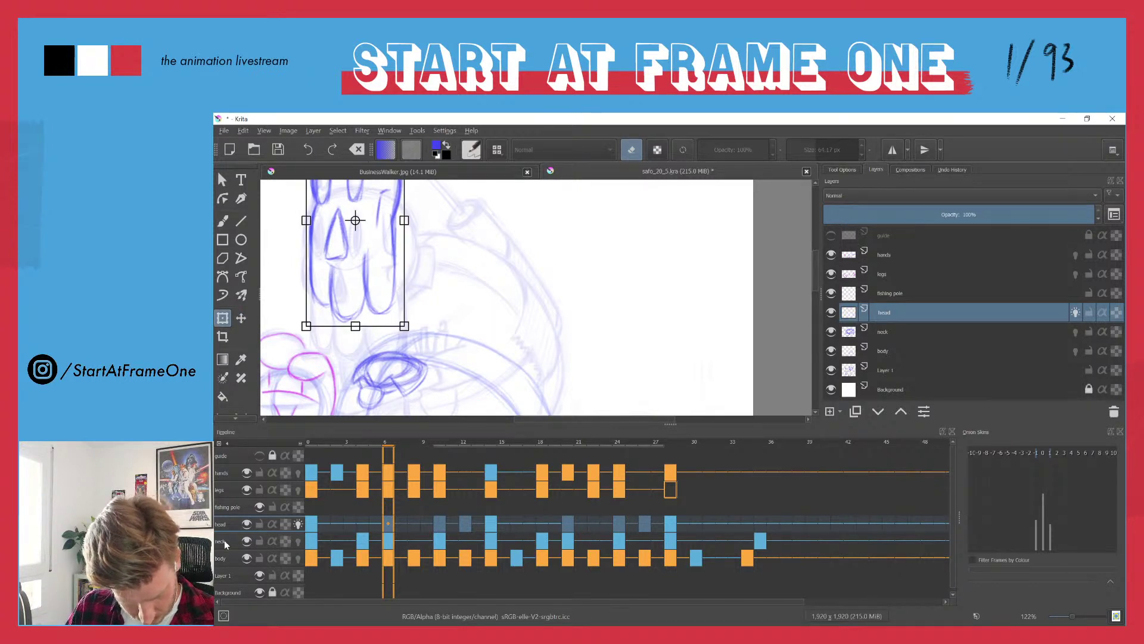
pyautogui.click(388, 540)
pyautogui.hotkey('ctrl', 't')
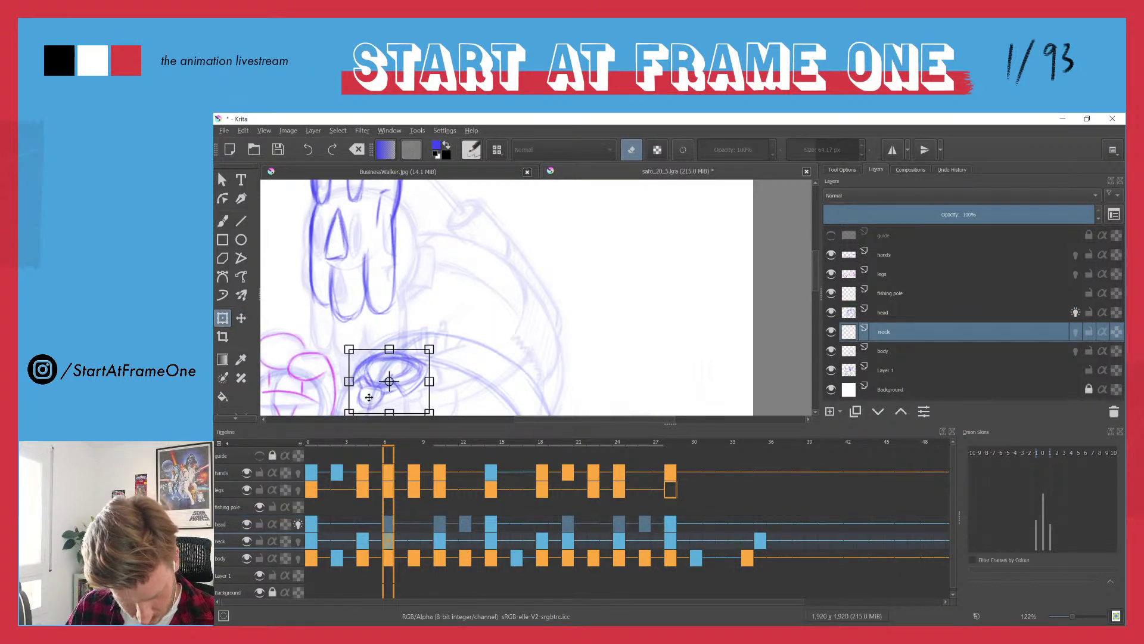
pyautogui.moveTo(352, 331); pyautogui.dragTo(350, 260)
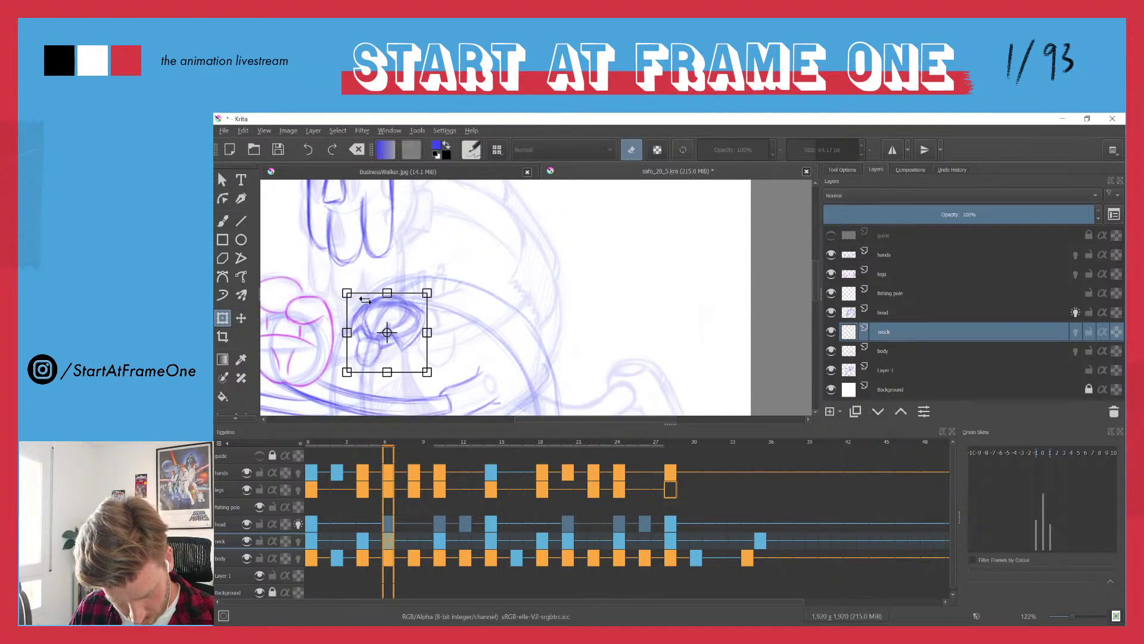
pyautogui.press('Return')
pyautogui.press(',')
pyautogui.press('.')
pyautogui.press('.')
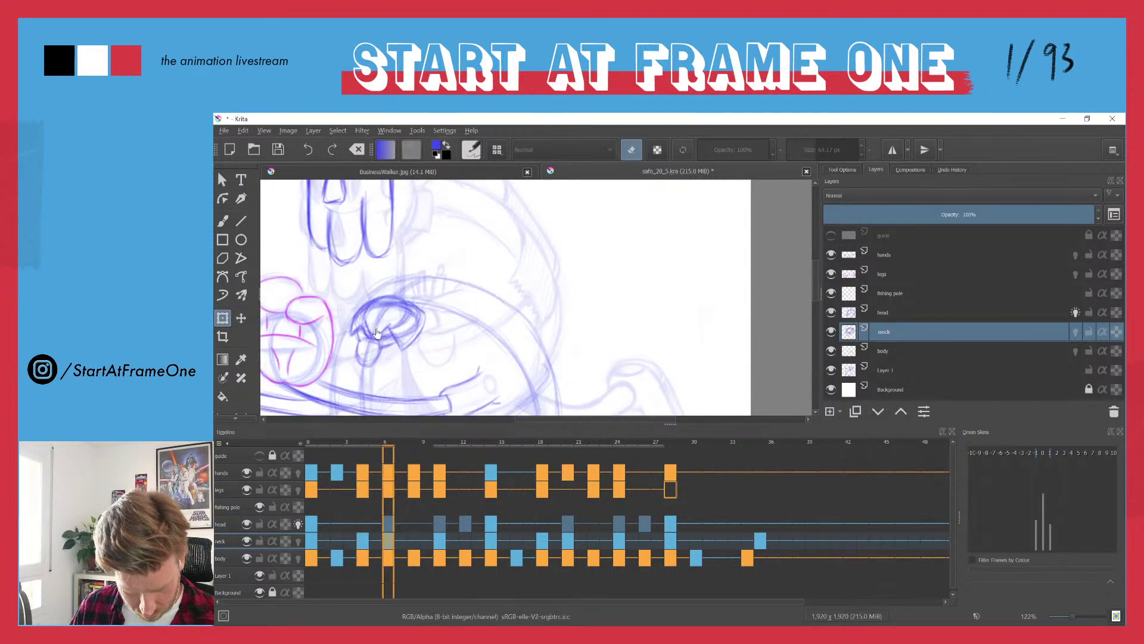
# - Copy the neck and head drawings from frame 0 onto frame 14 of their layers
pyautogui.press('.')
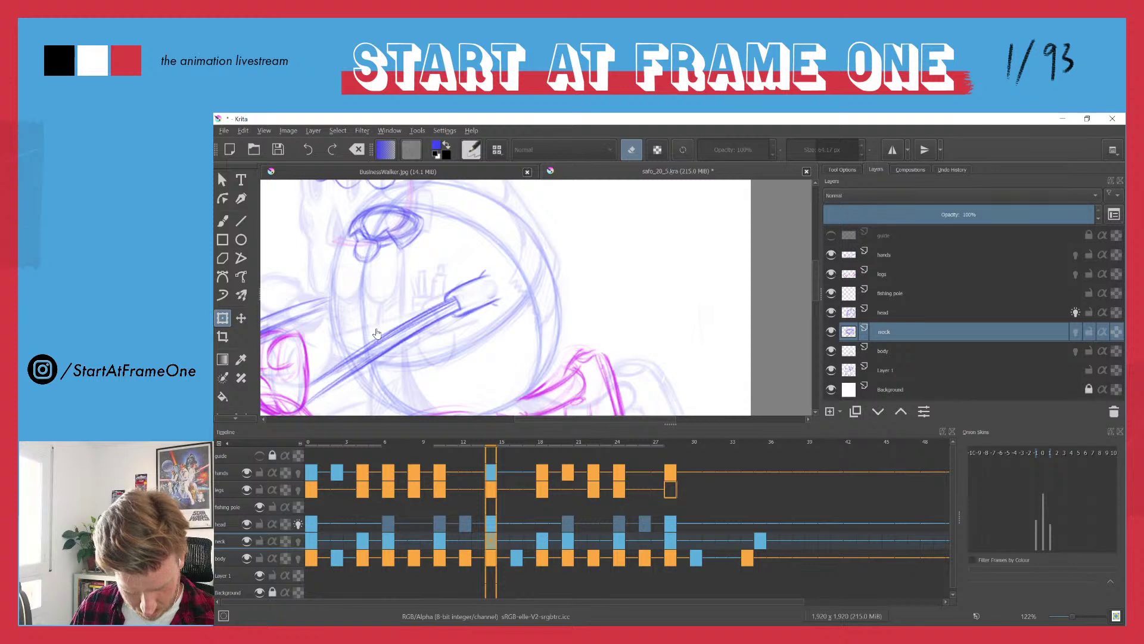
pyautogui.press('.')
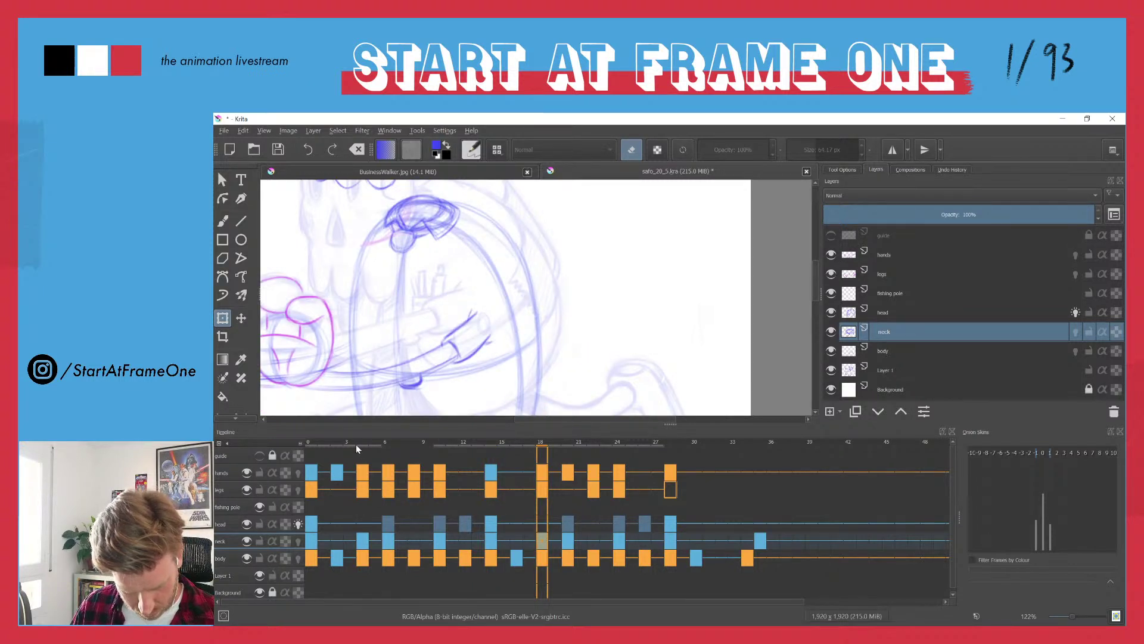
pyautogui.click(312, 540)
pyautogui.keyDown('shift'); pyautogui.click(490, 540); pyautogui.keyUp('shift')
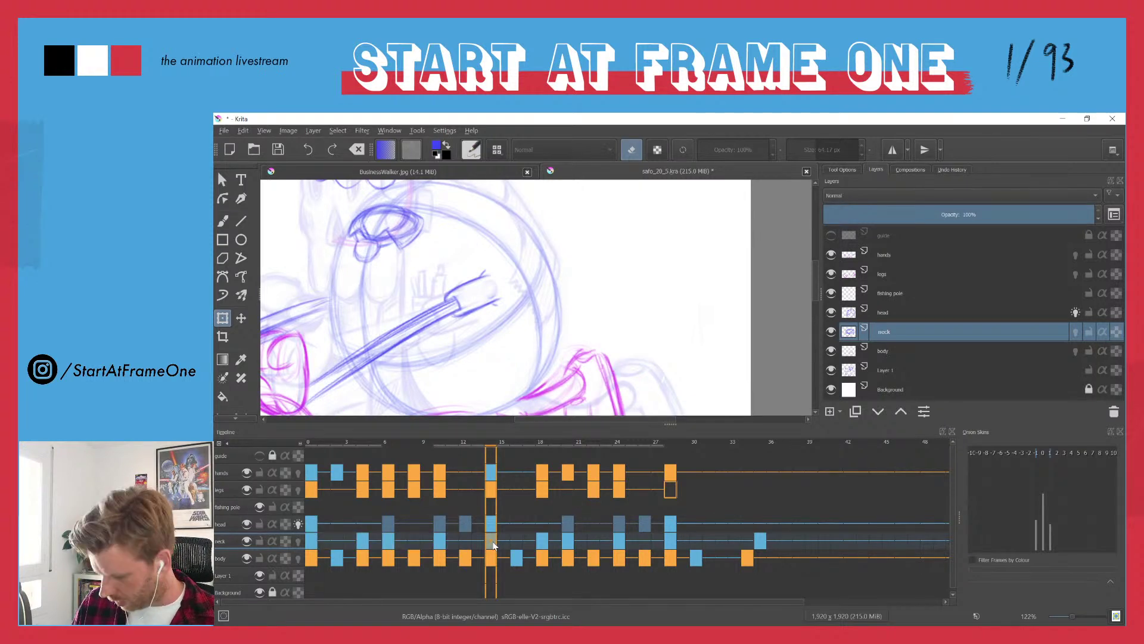
pyautogui.press('Home')
pyautogui.click(490, 527)
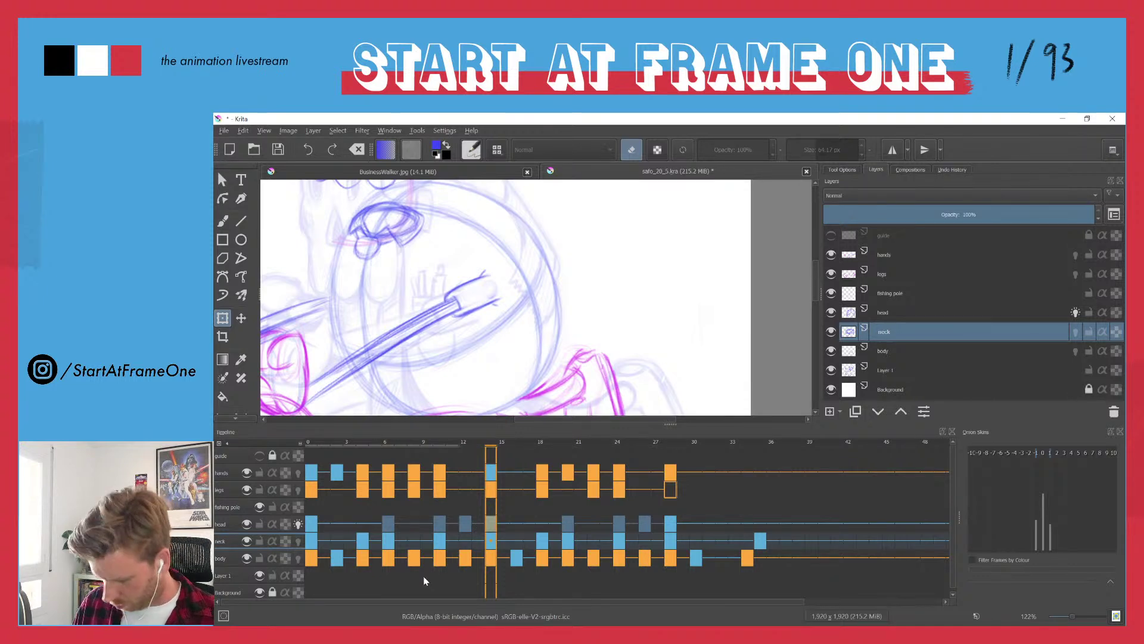
# - Hide the rough sketch on Layer 1 and play back the animation with the head layer selected
pyautogui.click(227, 526)
pyautogui.scroll(-6, 322, 357)
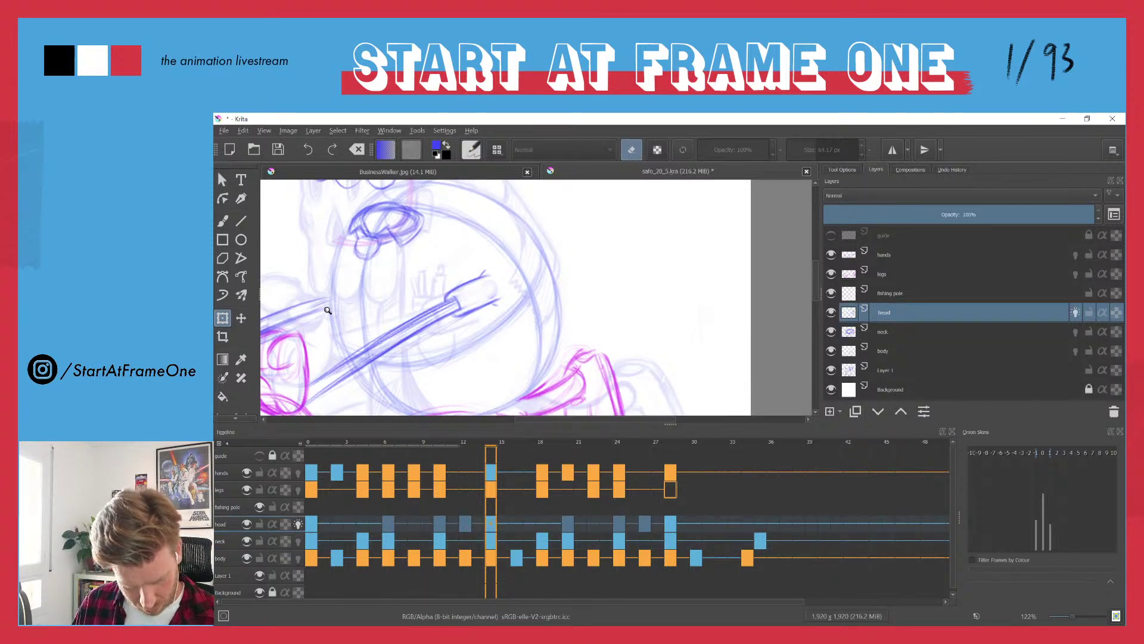
pyautogui.press('space')
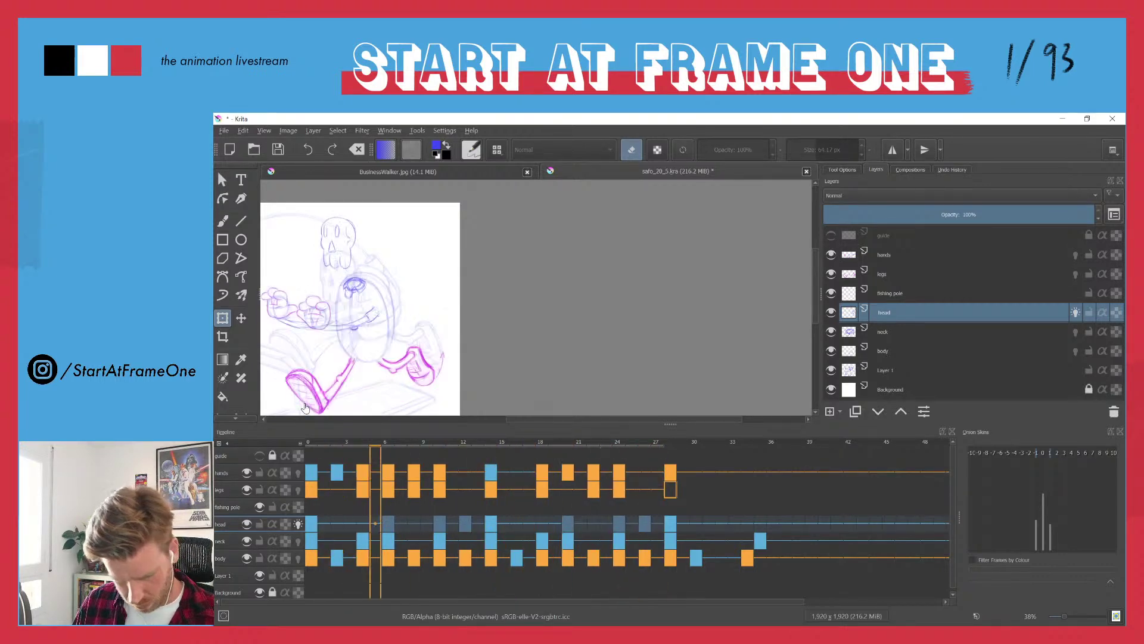
pyautogui.press('space')
pyautogui.click(832, 370)
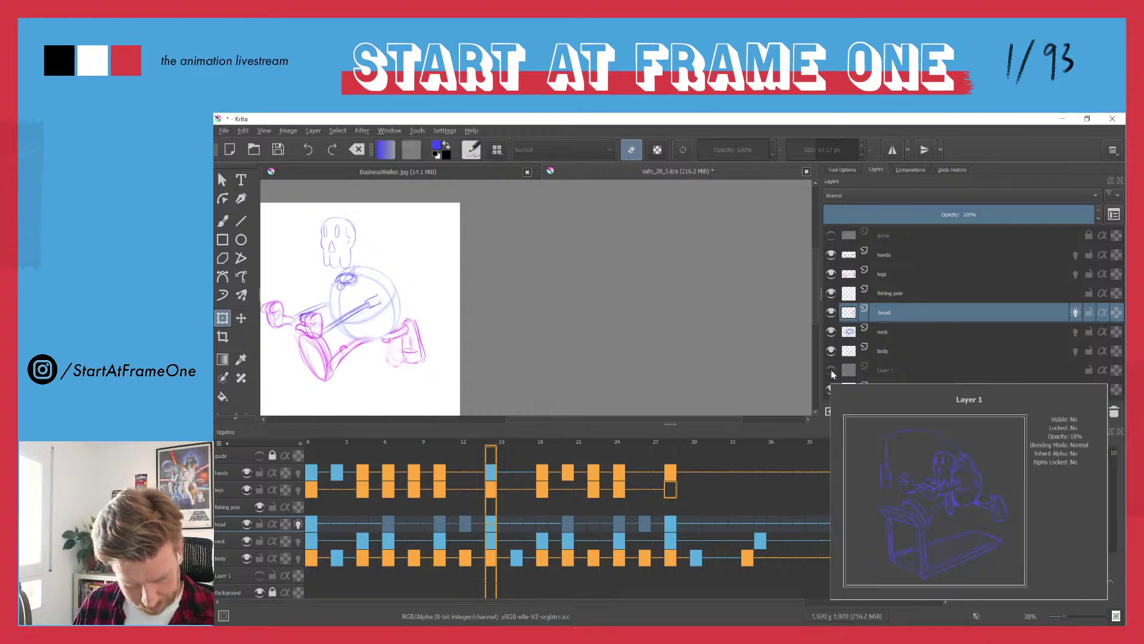
pyautogui.press('space')
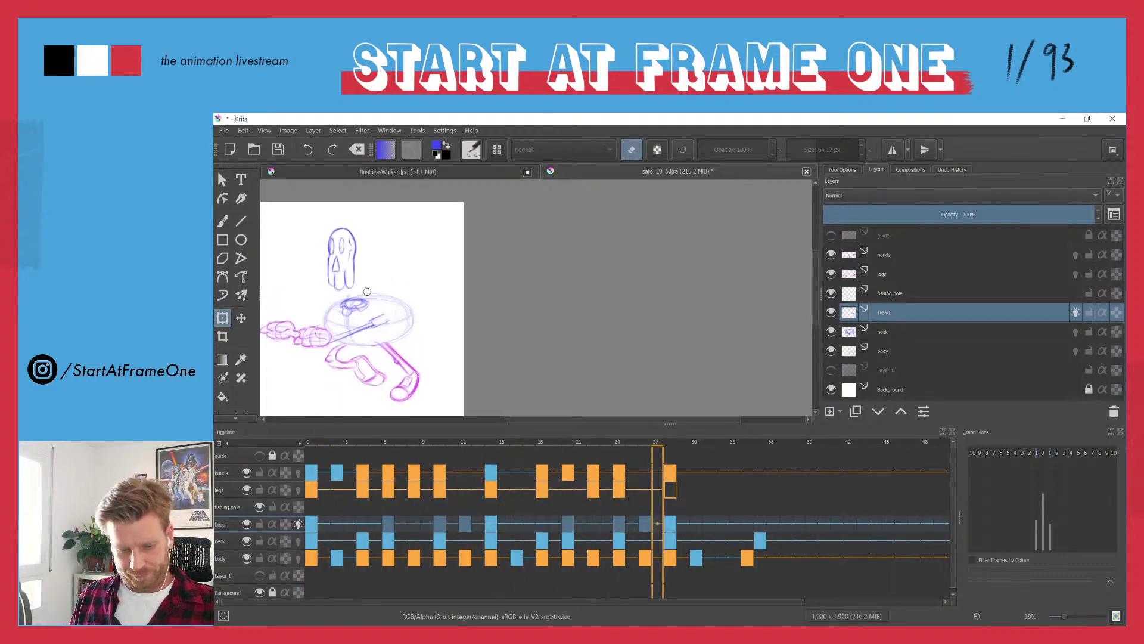
pyautogui.moveTo(359, 280); pyautogui.dragTo(547, 279)
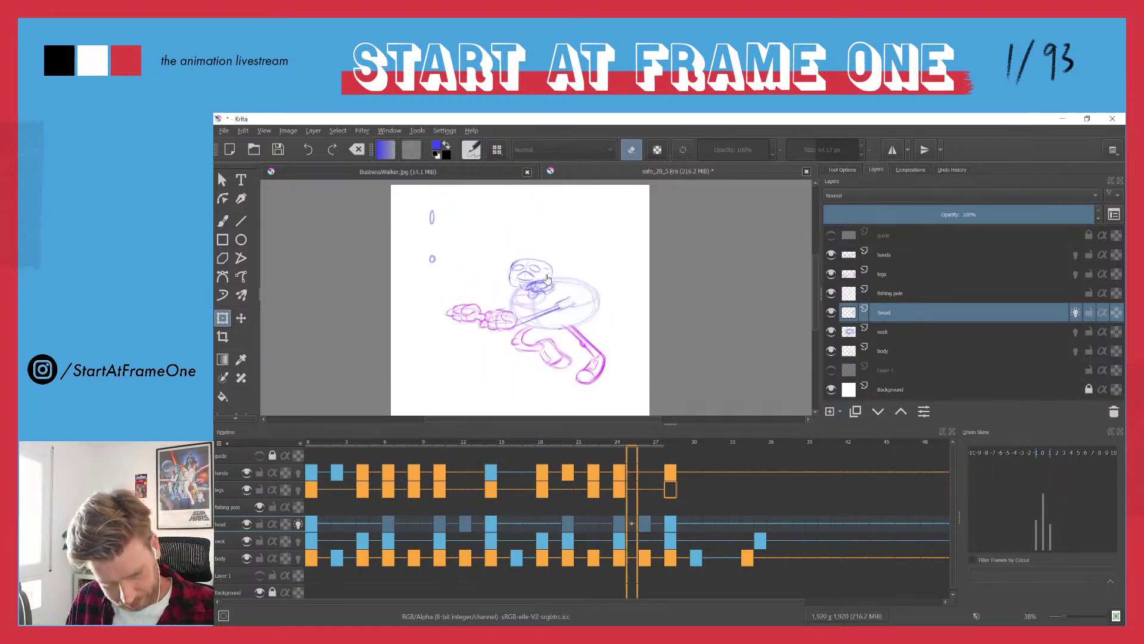
# - Move the head drawing at frame 0 slightly down with the Move tool and check it at frame 4
pyautogui.click(309, 442)
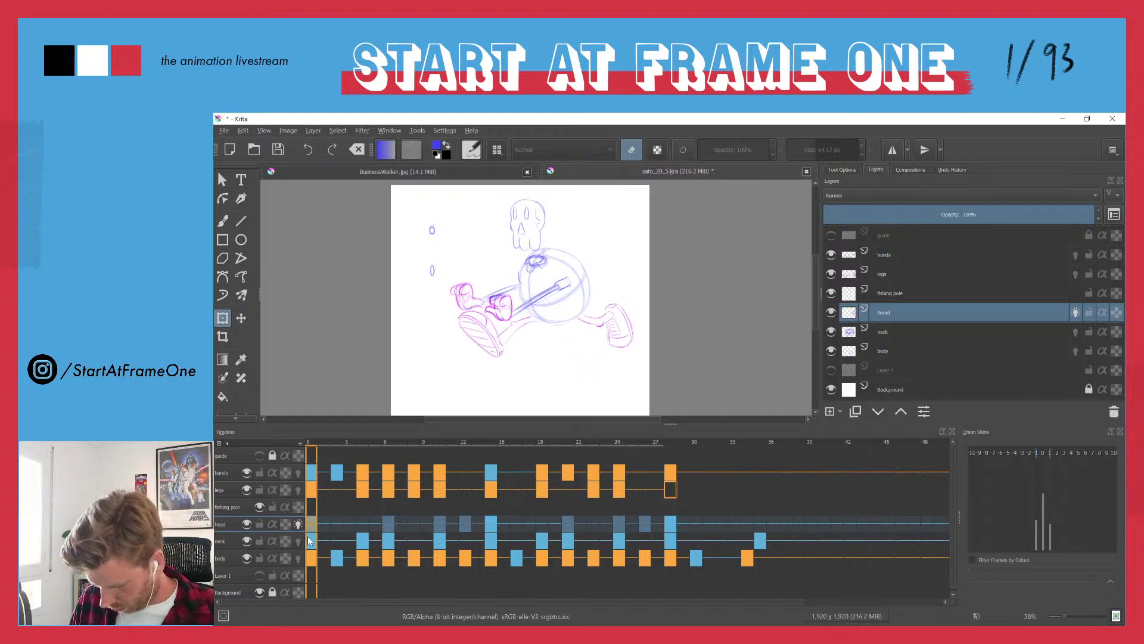
pyautogui.moveTo(309, 541)
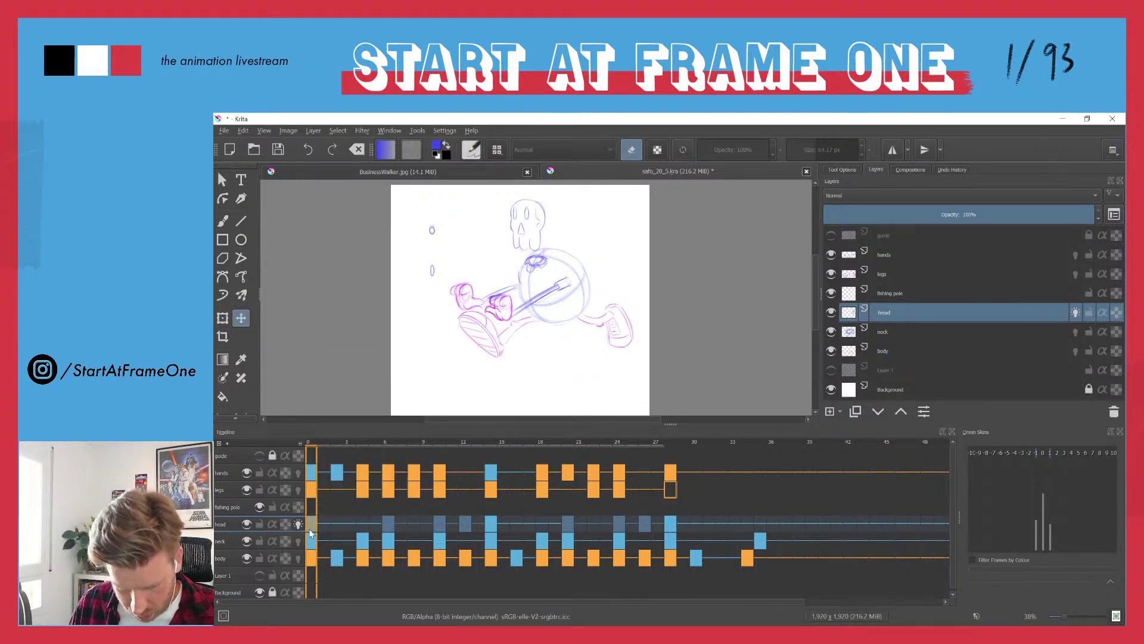
pyautogui.click(362, 445)
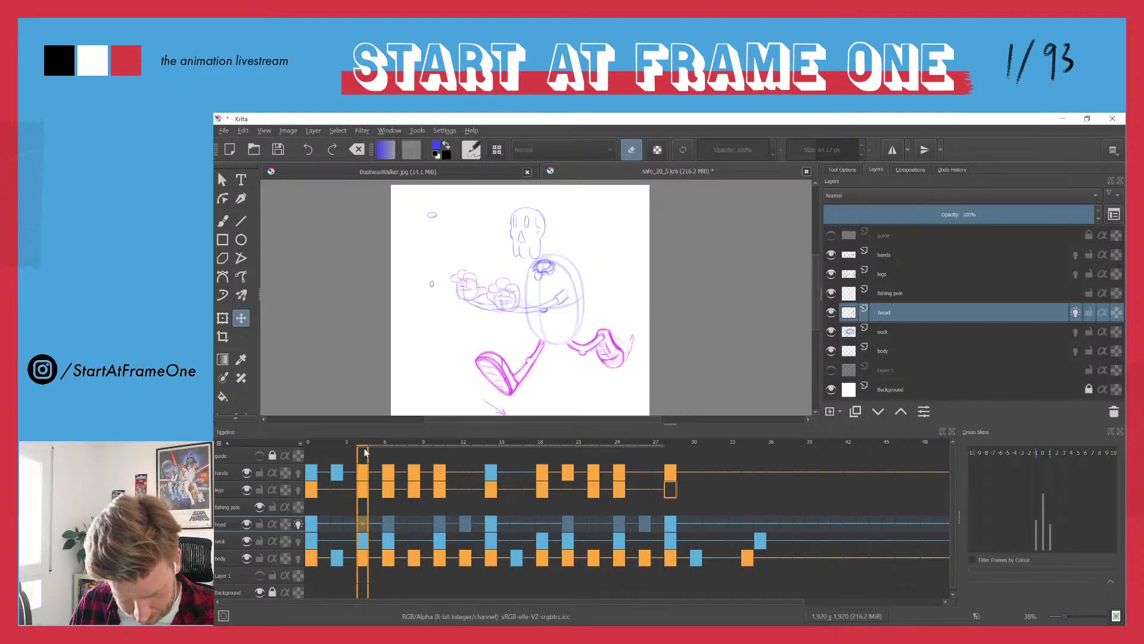
# - Nudge the head drawing at frame 6 downward to bring it closer to the neck
pyautogui.click(387, 448)
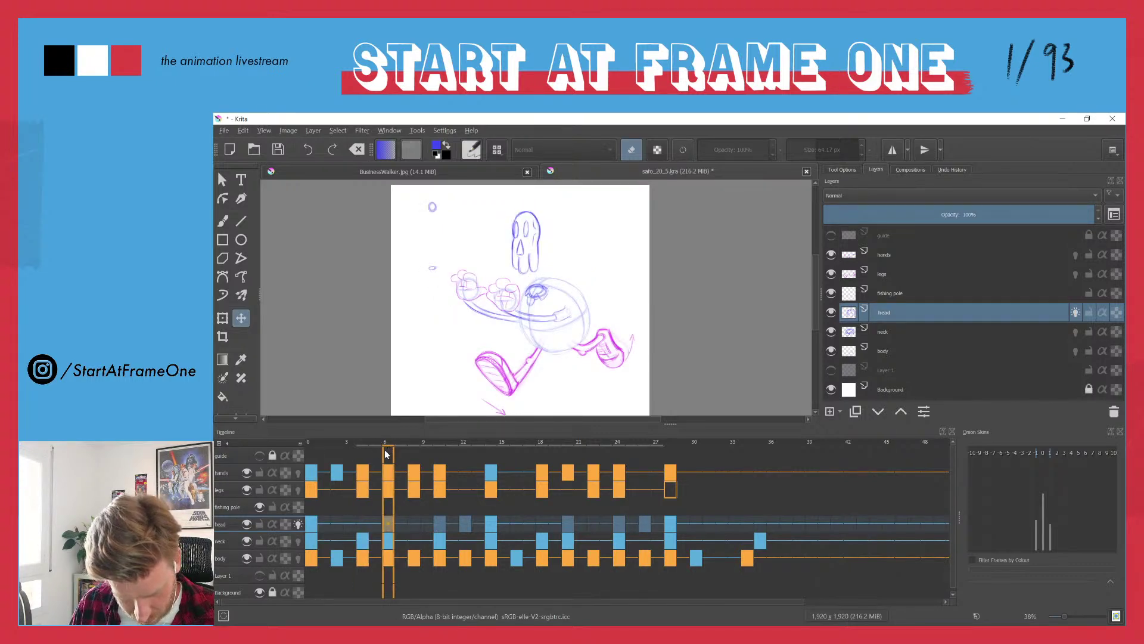
pyautogui.hotkey('shift', 'Down')
pyautogui.hotkey('shift', 'Down')
pyautogui.hotkey('shift', 'Down')
pyautogui.hotkey('shift', 'Down')
pyautogui.hotkey('shift', 'Down')
pyautogui.hotkey('shift', 'Down')
pyautogui.hotkey('shift', 'Down')
pyautogui.hotkey('shift', 'Down')
pyautogui.hotkey('shift', 'Down')
pyautogui.hotkey('shift', 'Down')
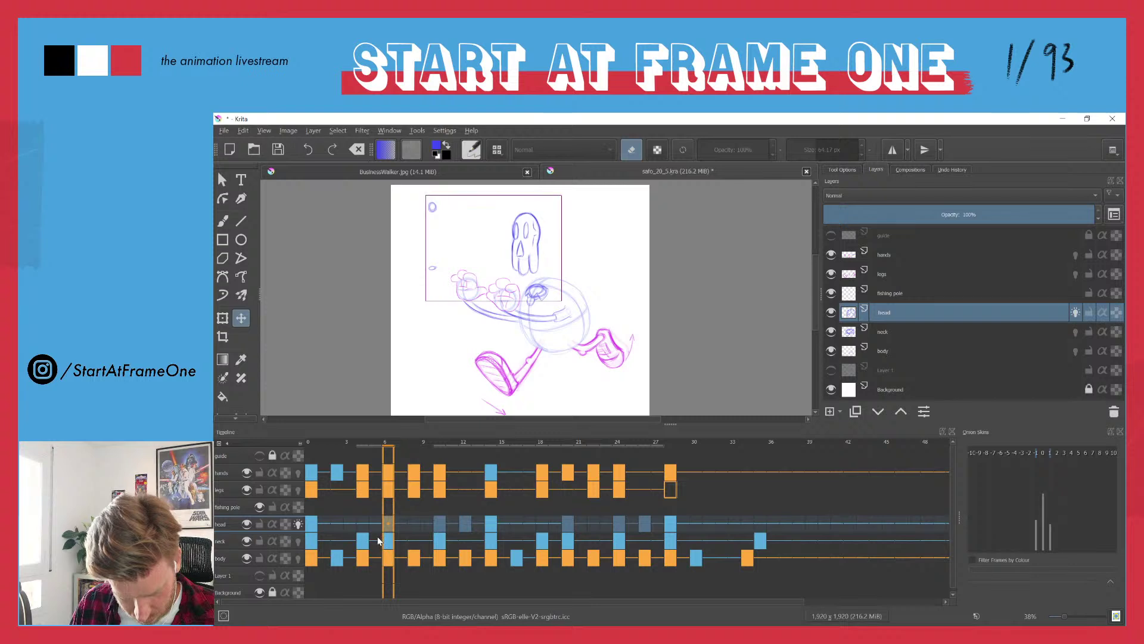
# - Replace the head drawing at frame 14 with a copy of the repositioned one at frame 0
pyautogui.click(438, 546)
pyautogui.moveTo(378, 455); pyautogui.dragTo(490, 441)
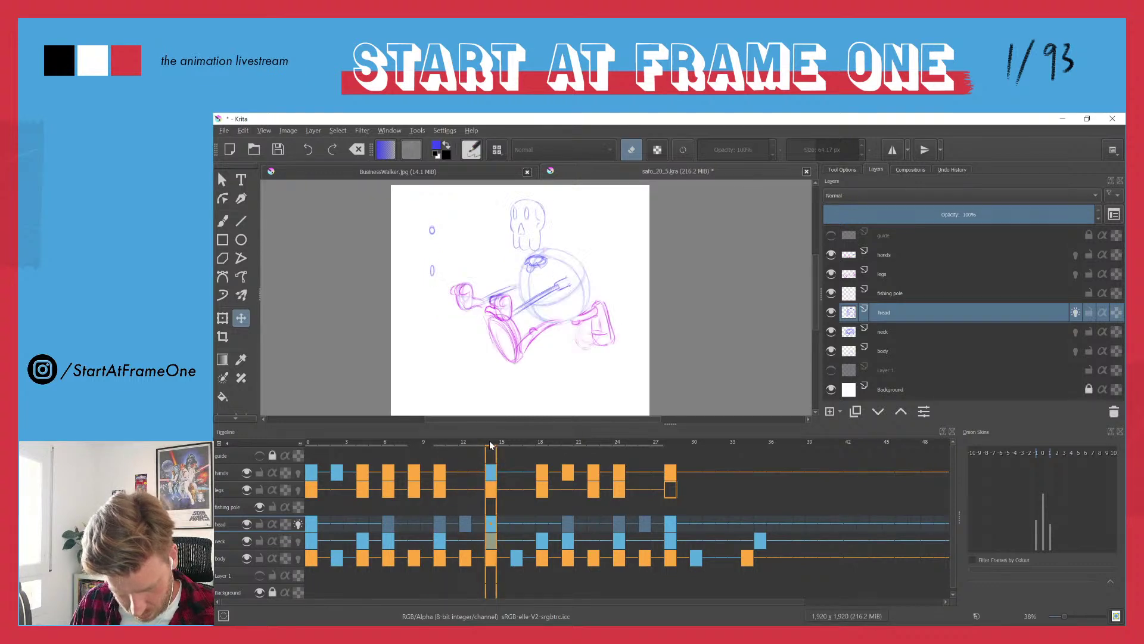
pyautogui.click(314, 528)
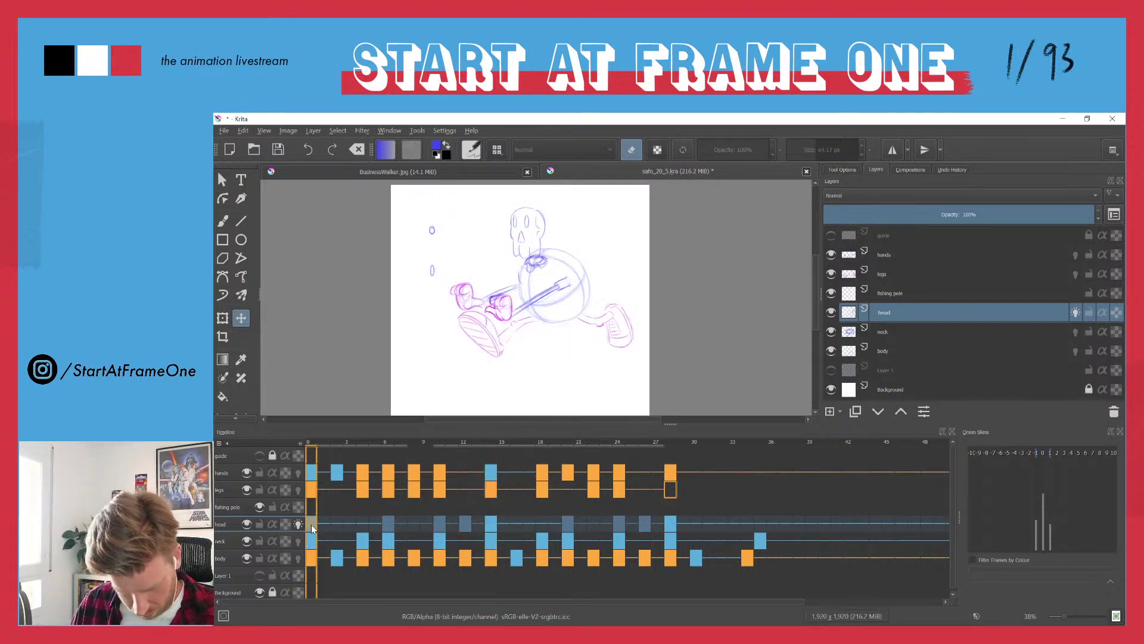
pyautogui.click(492, 527)
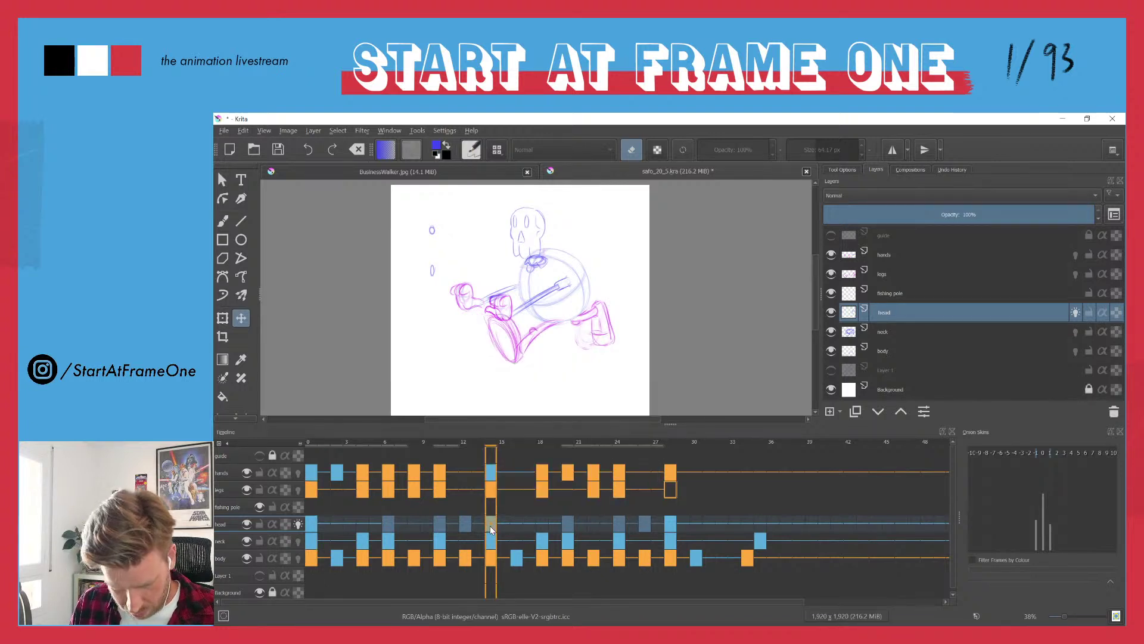
# - Nudge the head drawing at frame 12 downward in small steps toward the neck
pyautogui.moveTo(466, 443)
pyautogui.mouseDown()
pyautogui.moveTo(438, 444)
pyautogui.moveTo(462, 444)
pyautogui.mouseUp()
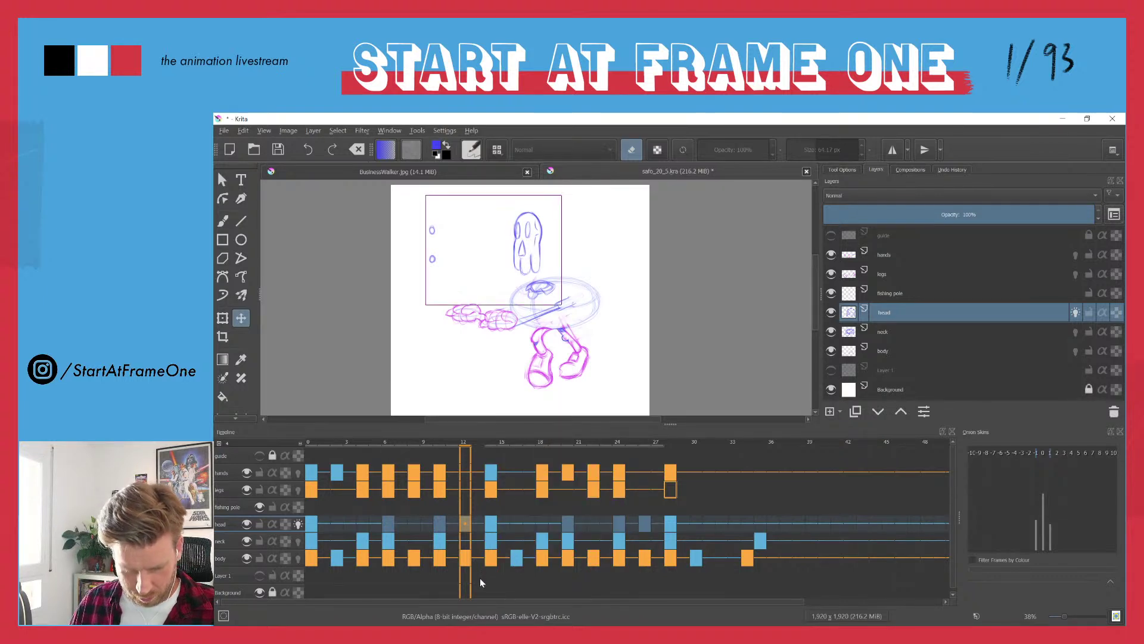
pyautogui.press('Down')
pyautogui.press('Down')
pyautogui.press('Down')
pyautogui.press('Down')
pyautogui.press('Down')
pyautogui.press('Down')
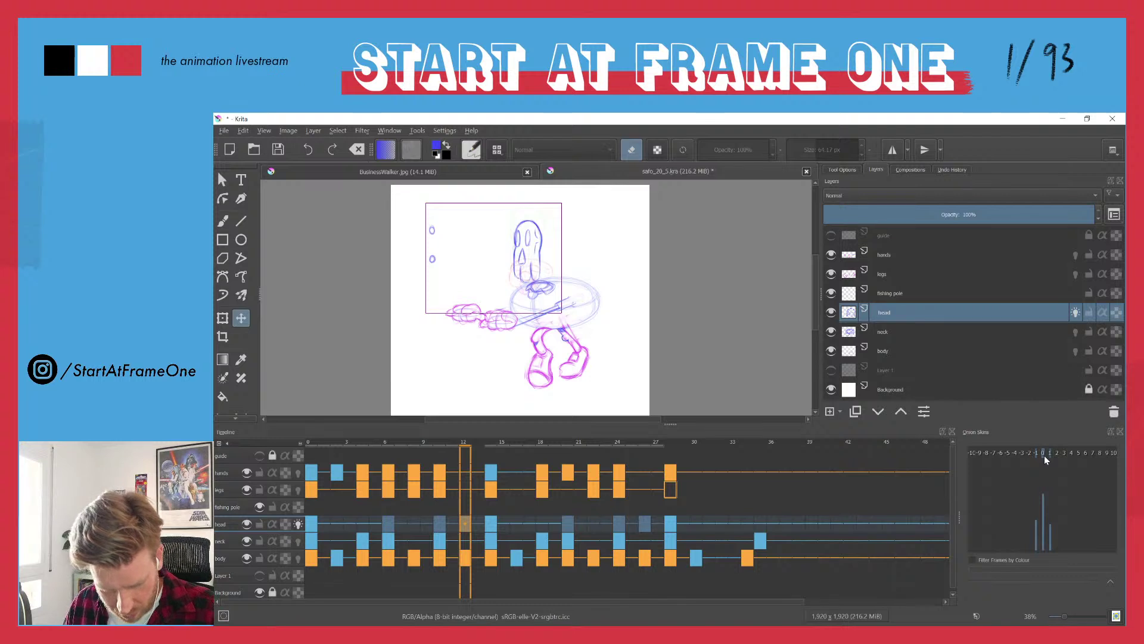
pyautogui.press('Up')
# - Compare the head drawings at frames 0 and 14 with onion skins visible and play back the animation
pyautogui.click(309, 444)
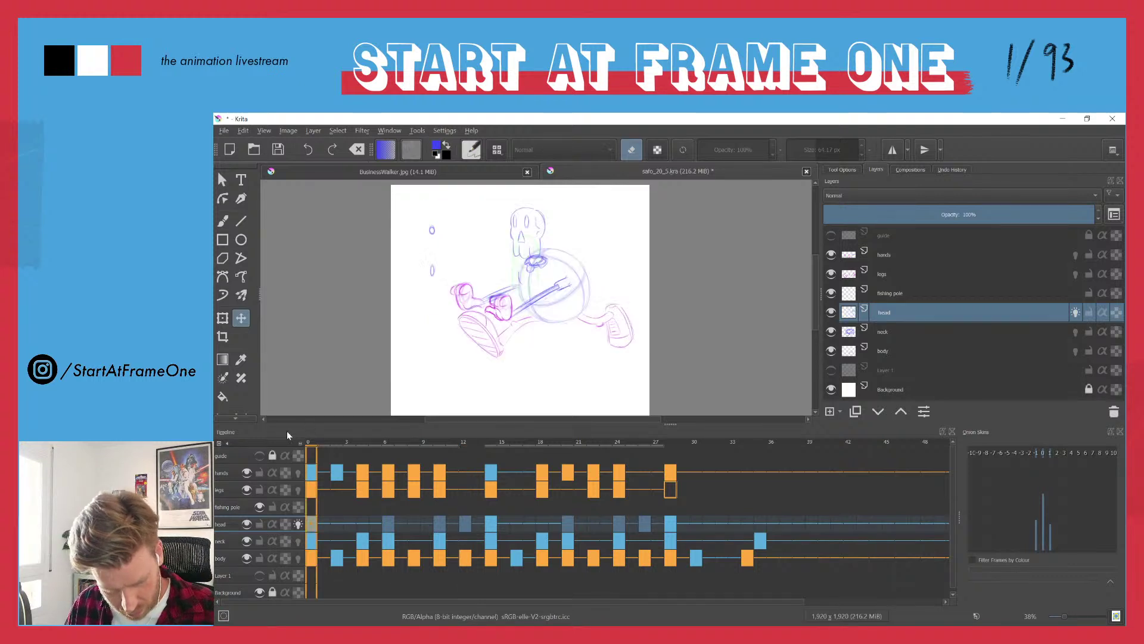
pyautogui.keyDown('shift'); pyautogui.click(490, 524); pyautogui.keyUp('shift')
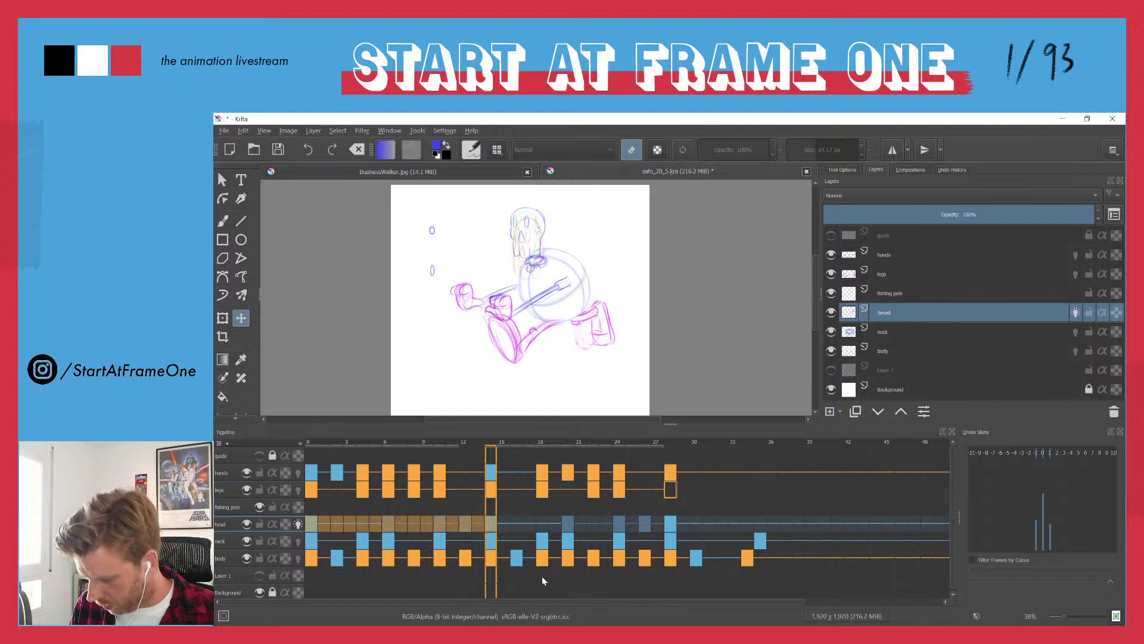
pyautogui.click(490, 524)
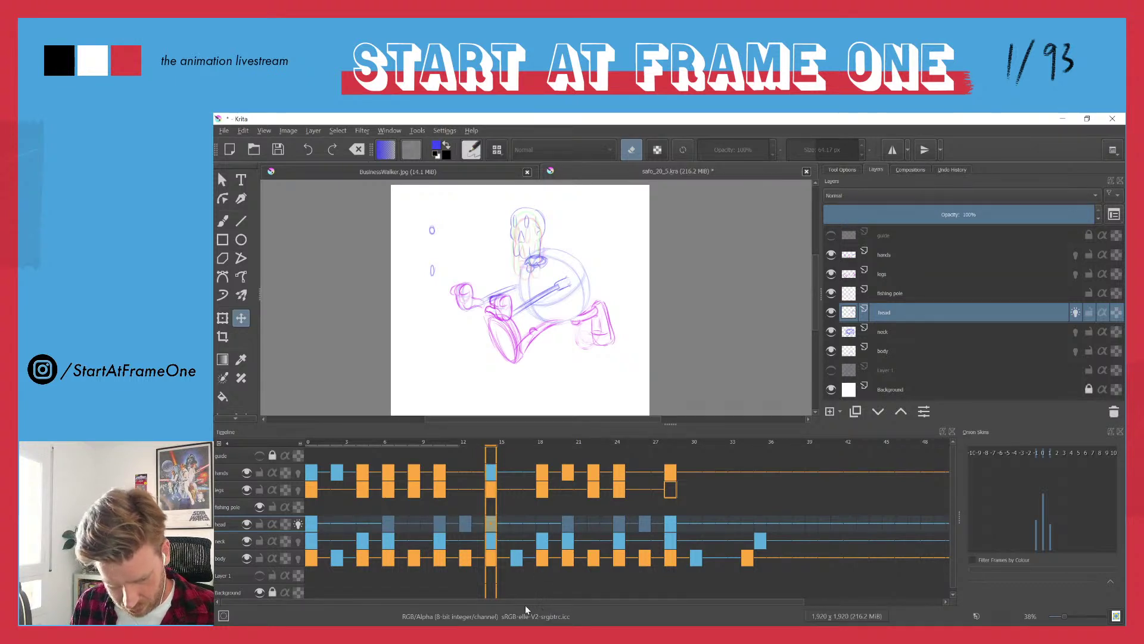
pyautogui.press('space')
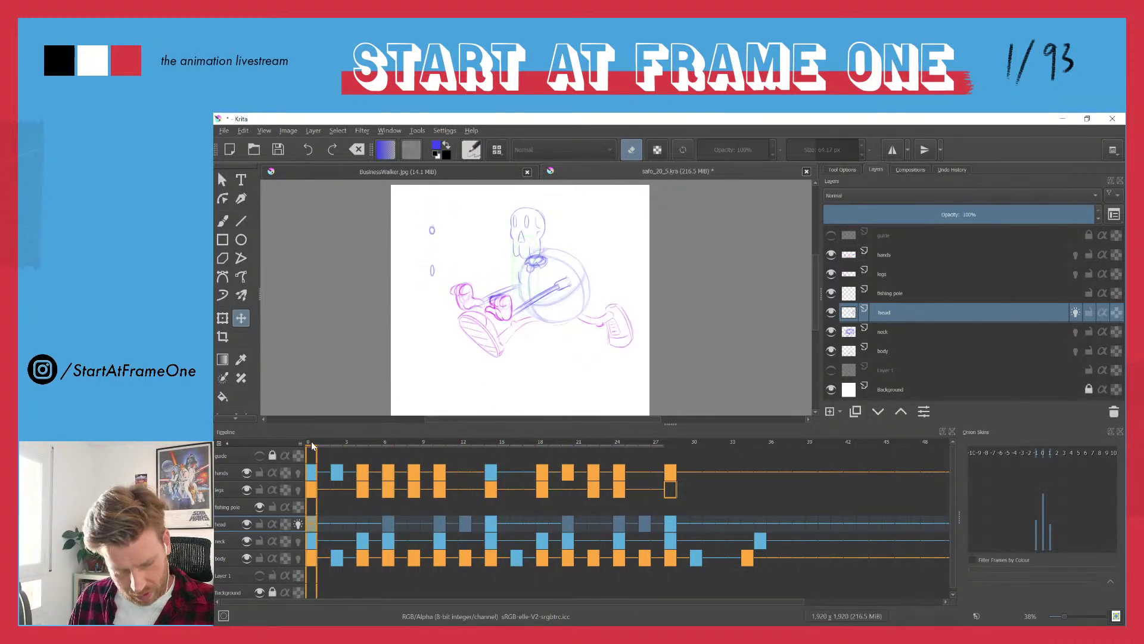
# - Reshape the neck drawing at frame 4 with a transform so it reaches slightly lower on the body
pyautogui.moveTo(365, 438)
pyautogui.mouseDown()
pyautogui.moveTo(403, 434)
pyautogui.moveTo(317, 437)
pyautogui.moveTo(367, 439)
pyautogui.moveTo(334, 439)
pyautogui.moveTo(367, 439)
pyautogui.moveTo(346, 439)
pyautogui.mouseUp()
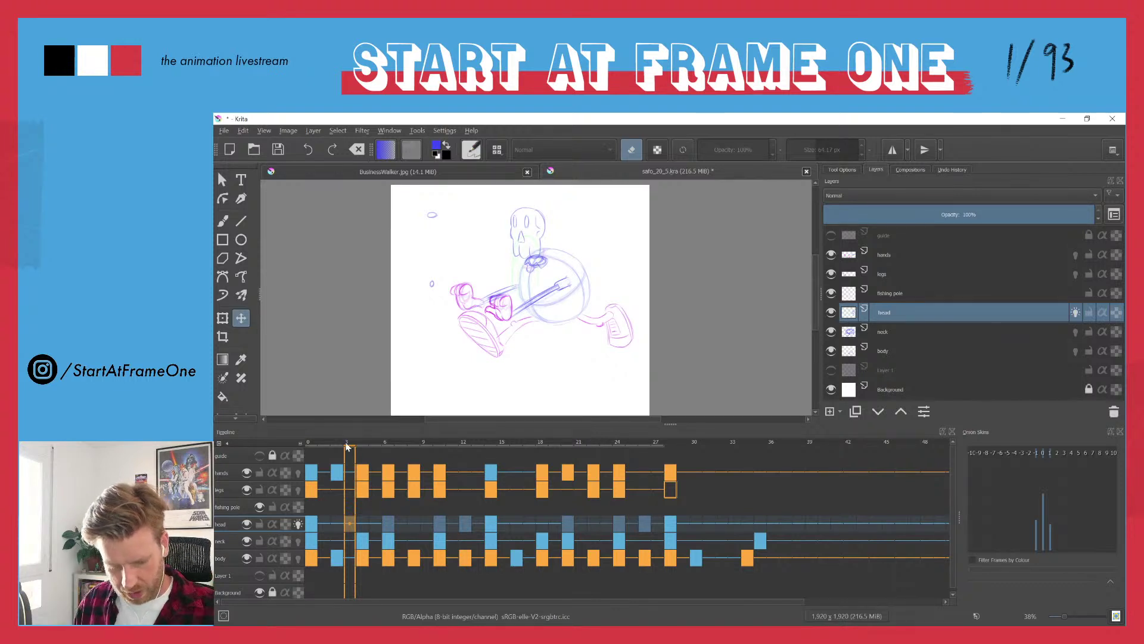
pyautogui.moveTo(352, 444)
pyautogui.mouseDown()
pyautogui.moveTo(317, 439)
pyautogui.moveTo(372, 442)
pyautogui.moveTo(363, 438)
pyautogui.mouseUp()
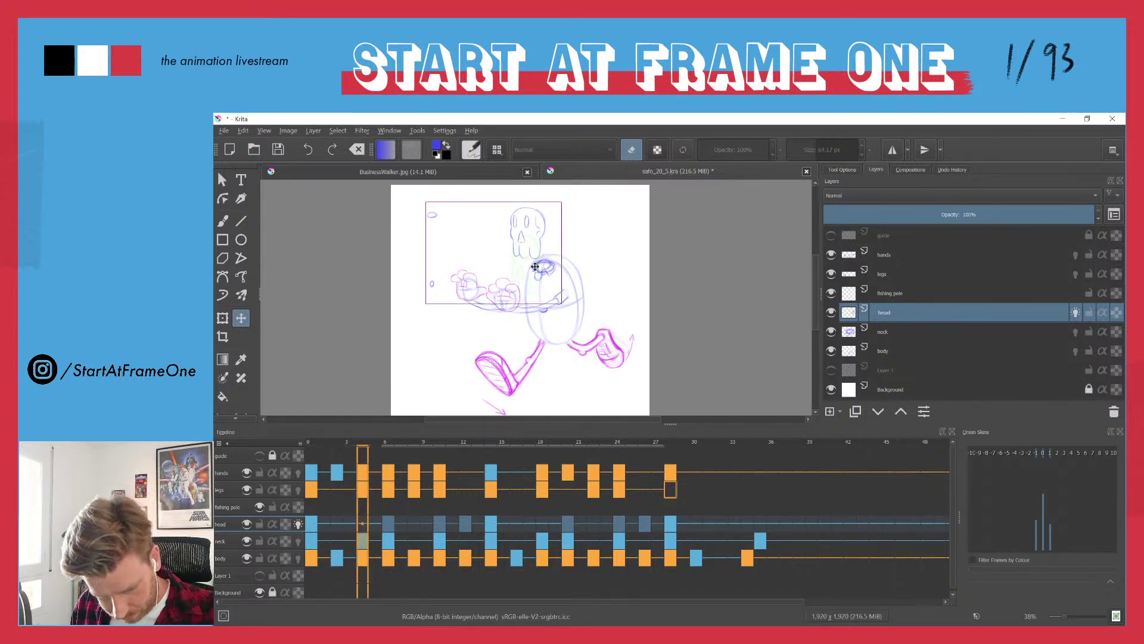
pyautogui.moveTo(535, 267); pyautogui.dragTo(535, 270)
pyautogui.hotkey('ctrl', 'z')
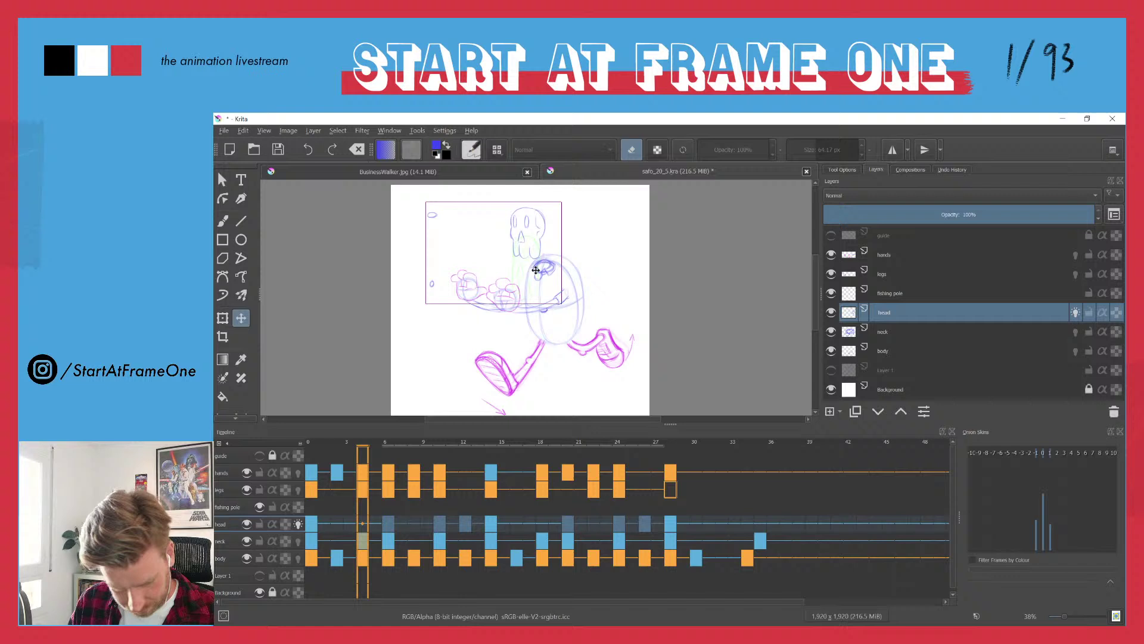
pyautogui.click(228, 543)
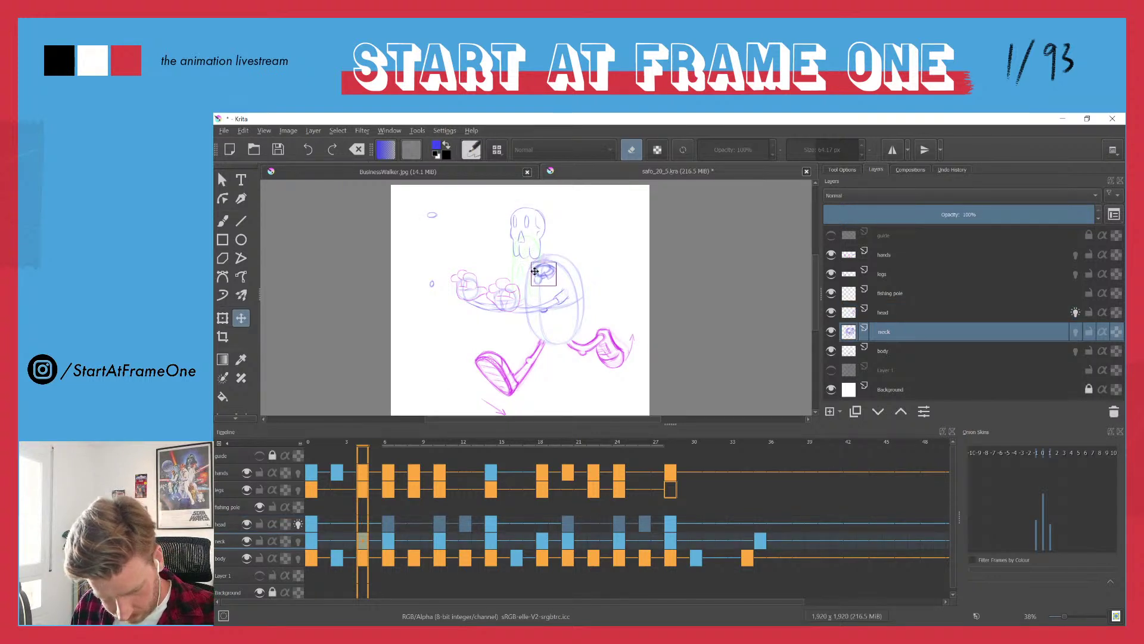
pyautogui.hotkey('ctrl', 't')
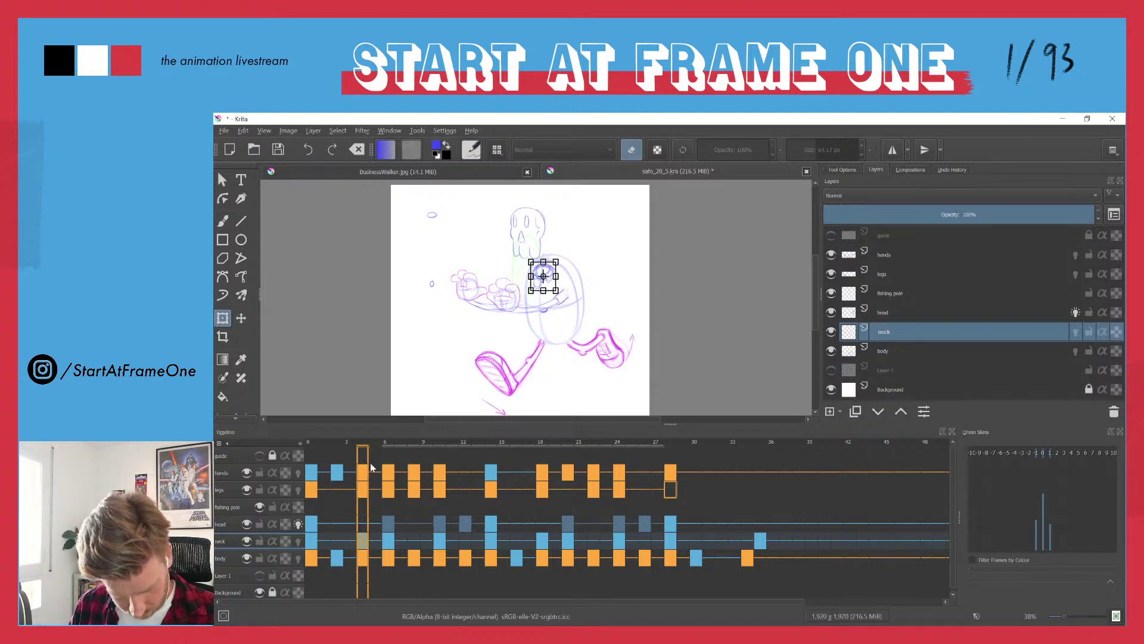
# - Check the neck drawing at frame 18 and play back the animation from frame 0
pyautogui.click(543, 447)
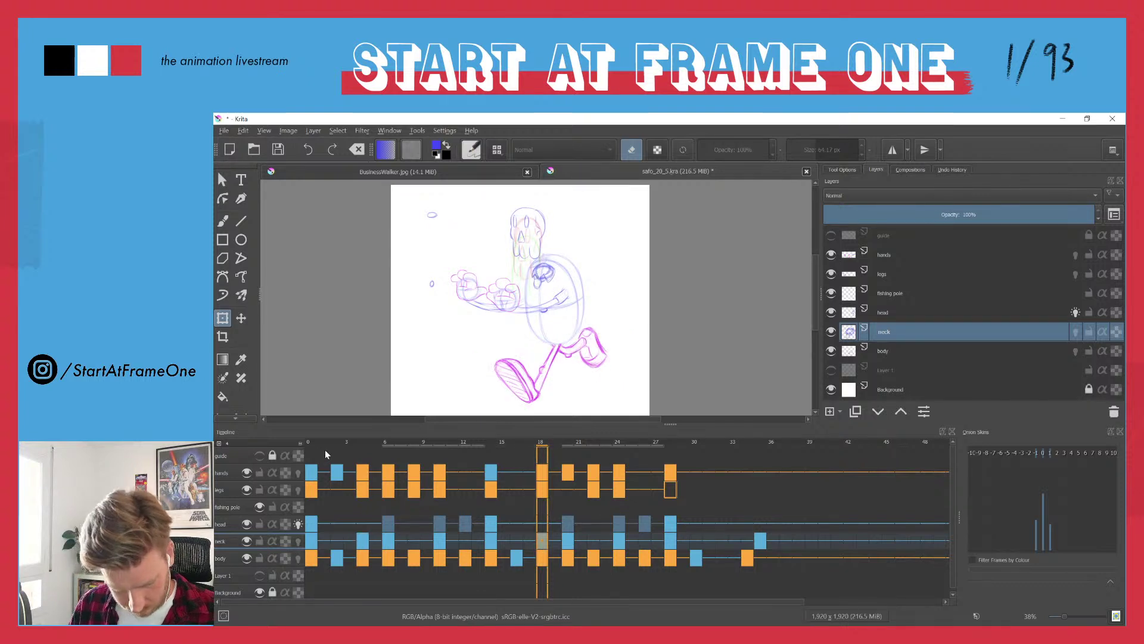
pyautogui.click(309, 444)
pyautogui.press('space')
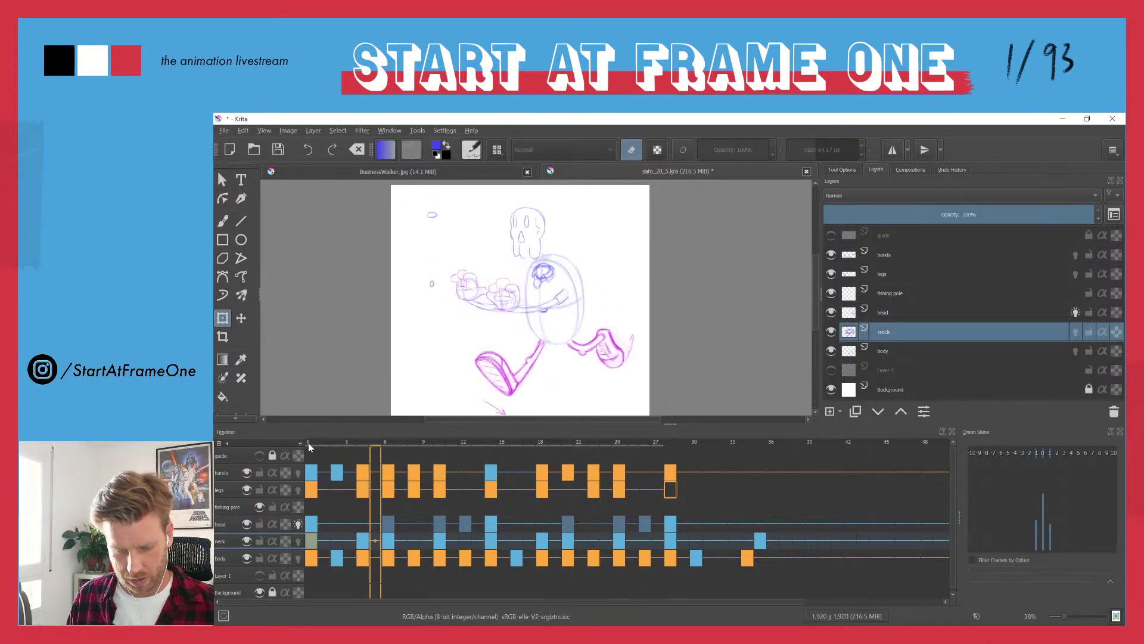
pyautogui.press('space')
# - Make the fishing pole layer active at frame 0 and show the Layer 1 reference sketch
pyautogui.click(219, 507)
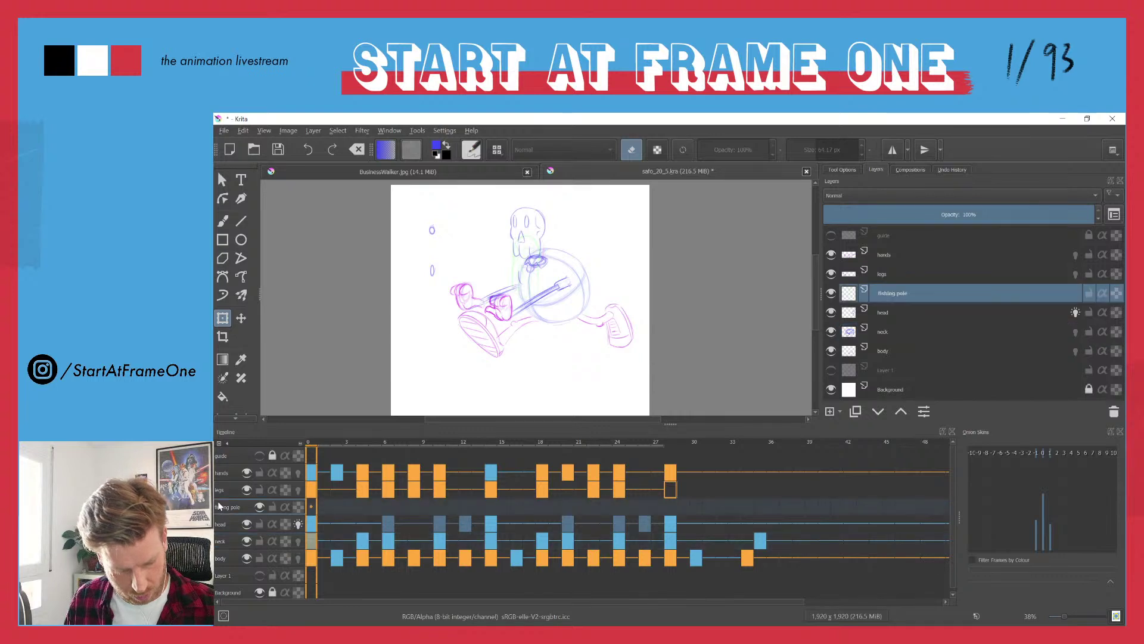
pyautogui.click(830, 370)
pyautogui.moveTo(855, 378)
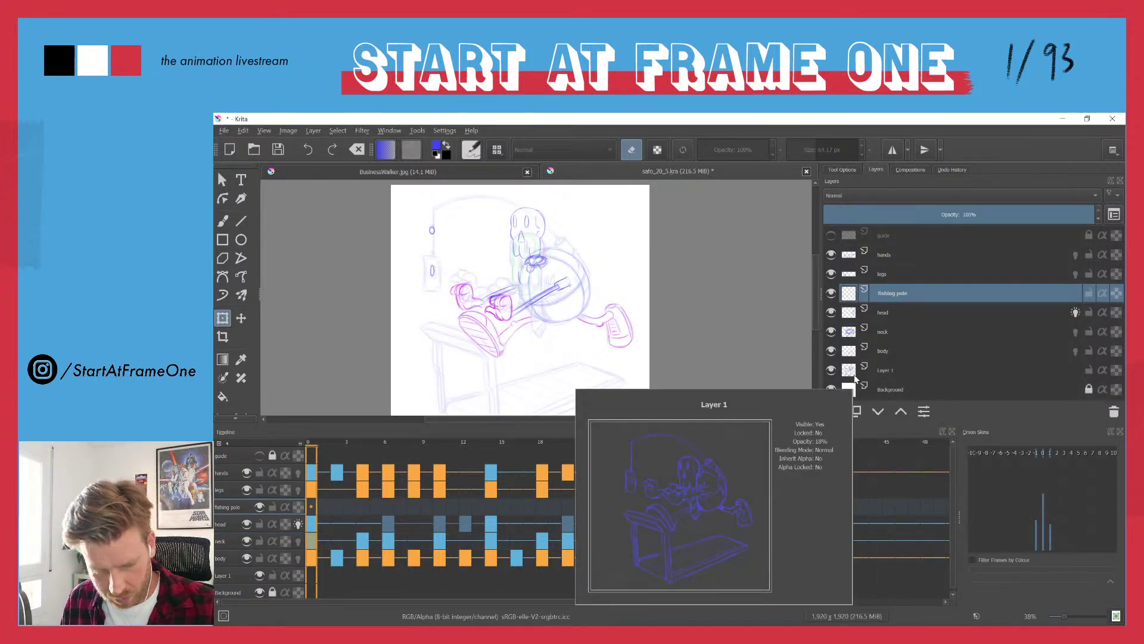
# - Trace the tube on the character's back with the pencil brush at frame 0 of the fishing pole layer
pyautogui.moveTo(509, 197); pyautogui.dragTo(503, 245)
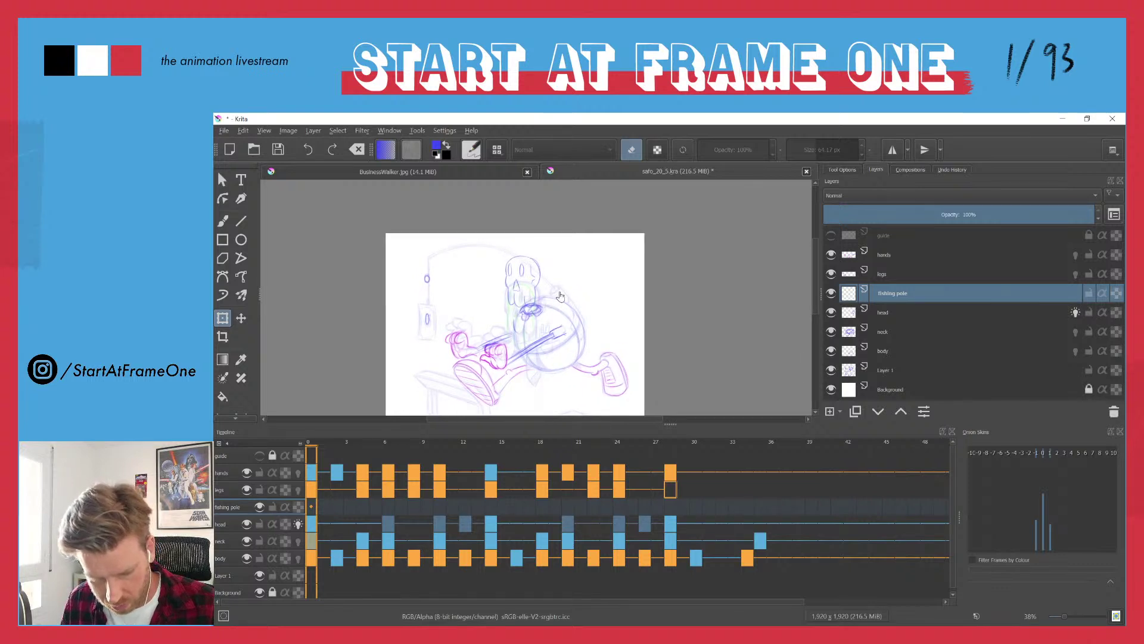
pyautogui.scroll(3, 560, 298)
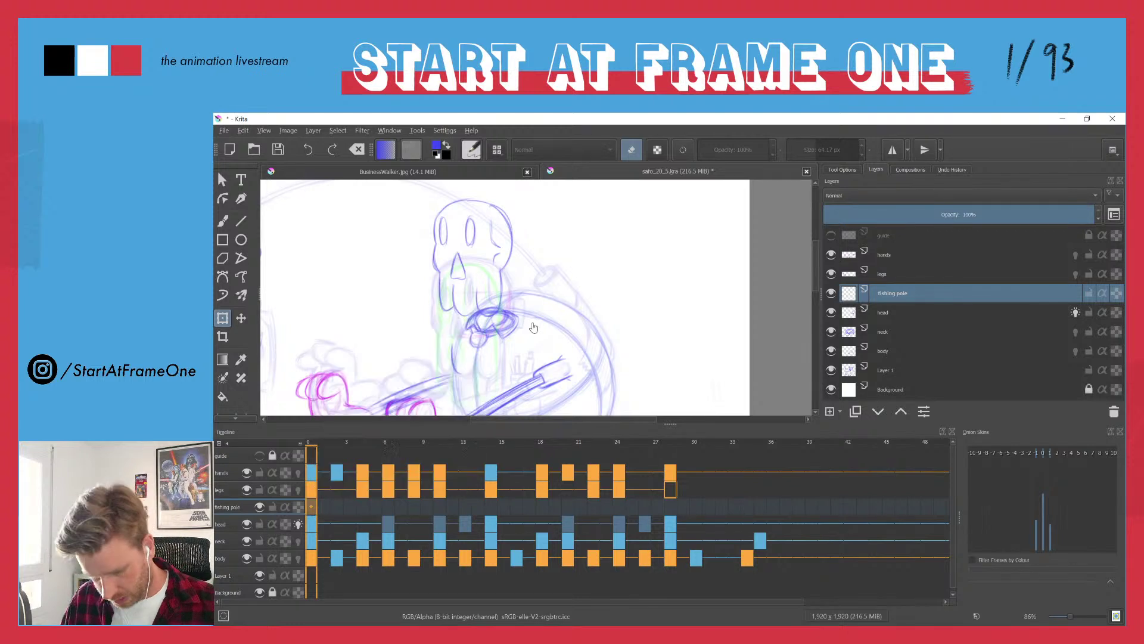
pyautogui.press('b')
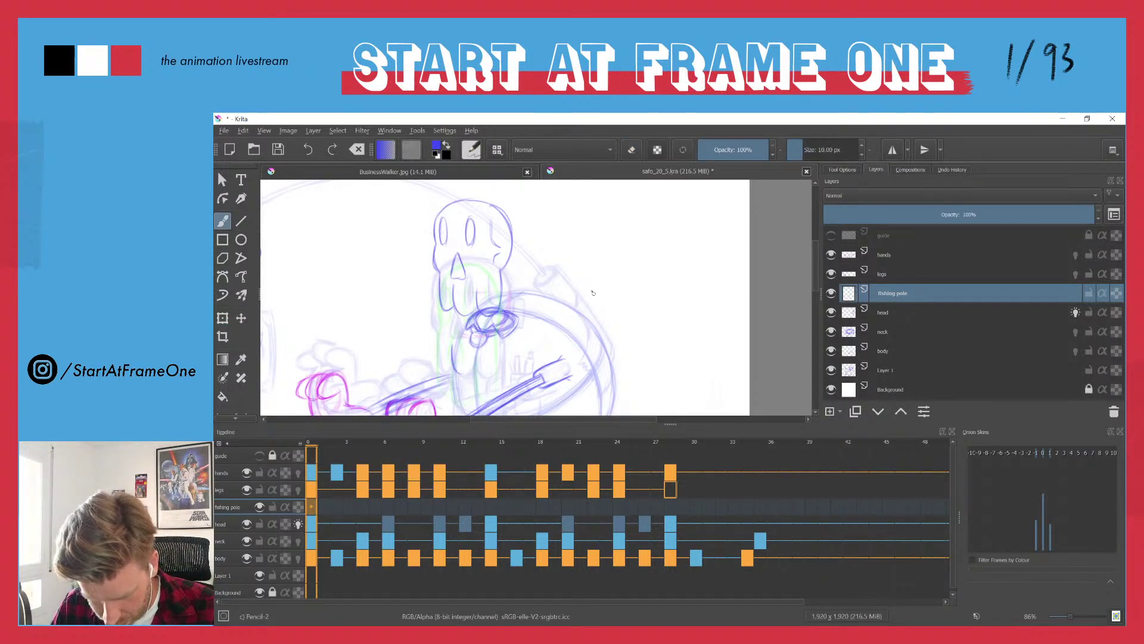
pyautogui.moveTo(592, 287); pyautogui.dragTo(614, 356)
pyautogui.moveTo(590, 280)
pyautogui.mouseDown()
pyautogui.moveTo(622, 367)
pyautogui.moveTo(619, 353)
pyautogui.mouseUp()
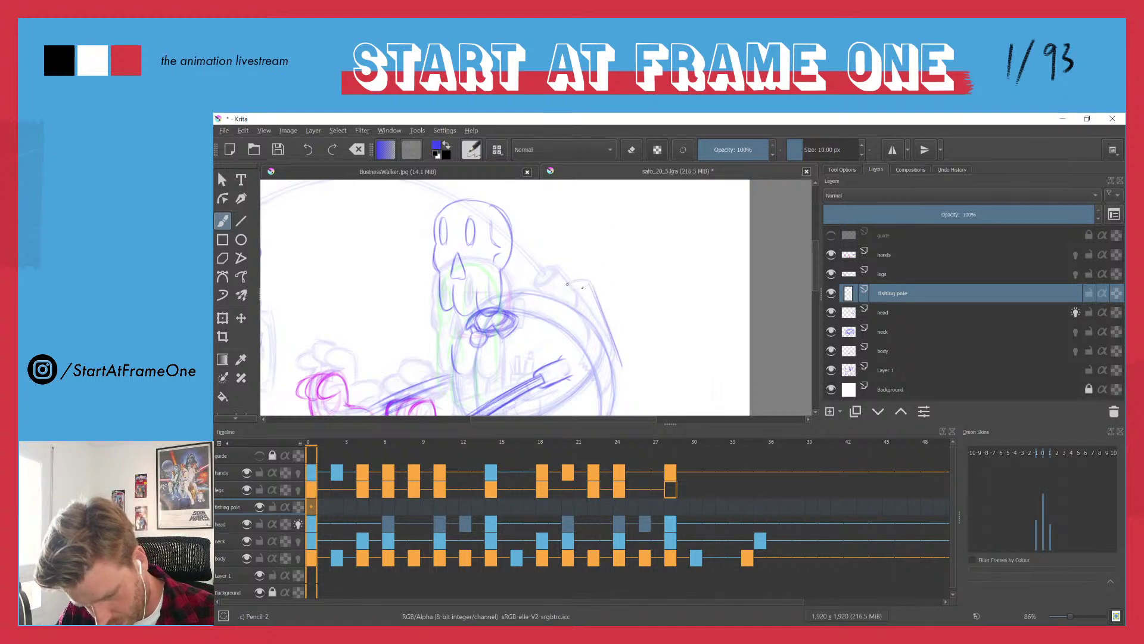
pyautogui.moveTo(588, 279)
pyautogui.mouseDown()
pyautogui.moveTo(622, 372)
pyautogui.moveTo(603, 311)
pyautogui.moveTo(624, 388)
pyautogui.mouseUp()
pyautogui.moveTo(608, 323); pyautogui.dragTo(626, 377)
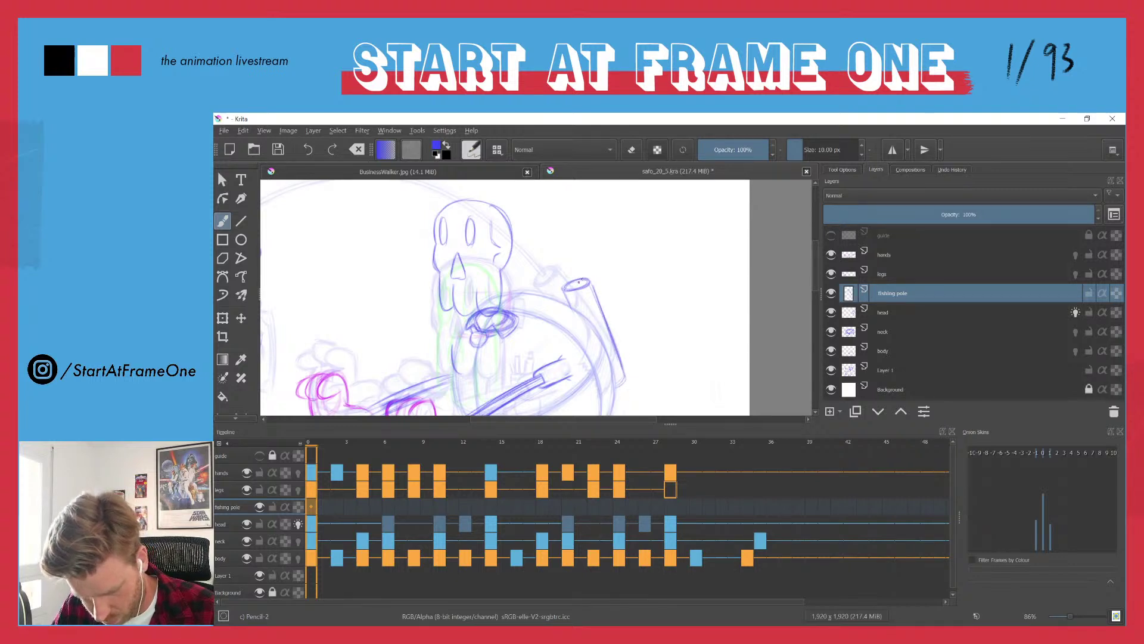
pyautogui.moveTo(599, 302); pyautogui.dragTo(625, 378)
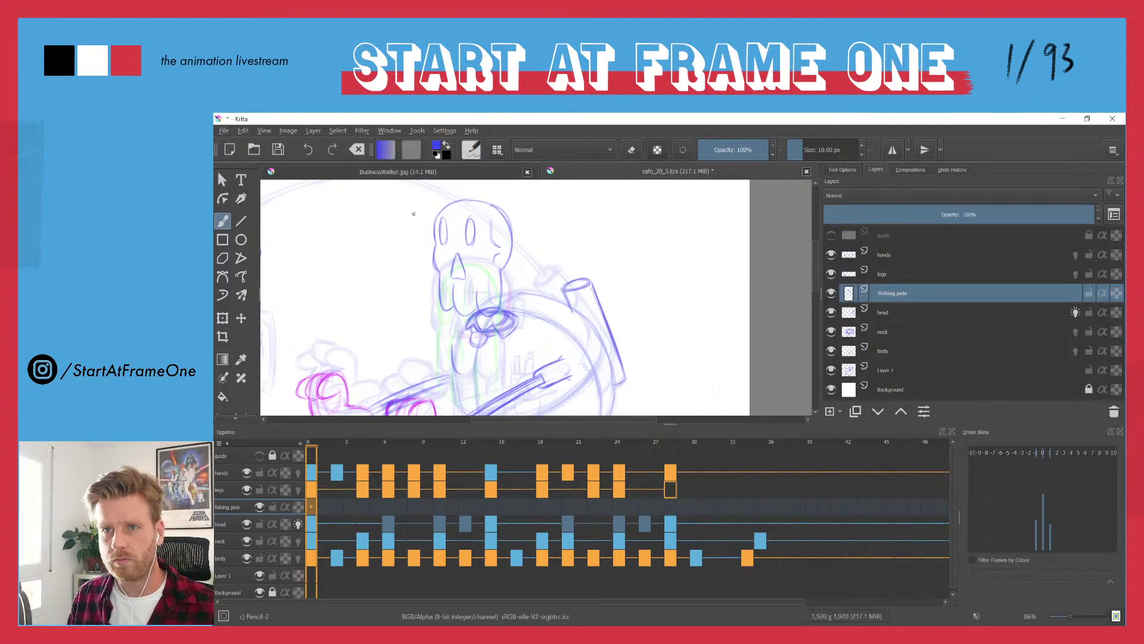
# - Start a blank fishing pole drawing at frame 4, with onion skins on for that layer and off for the head
pyautogui.moveTo(413, 213); pyautogui.dragTo(453, 286)
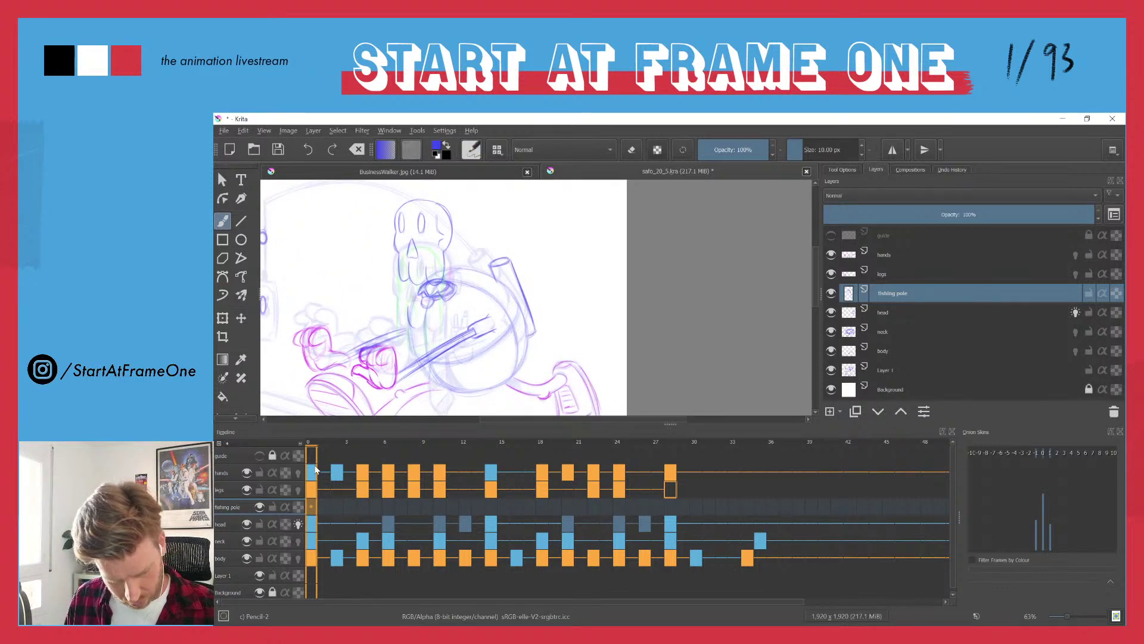
pyautogui.press('.')
pyautogui.press('.')
pyautogui.press('.')
pyautogui.press('.')
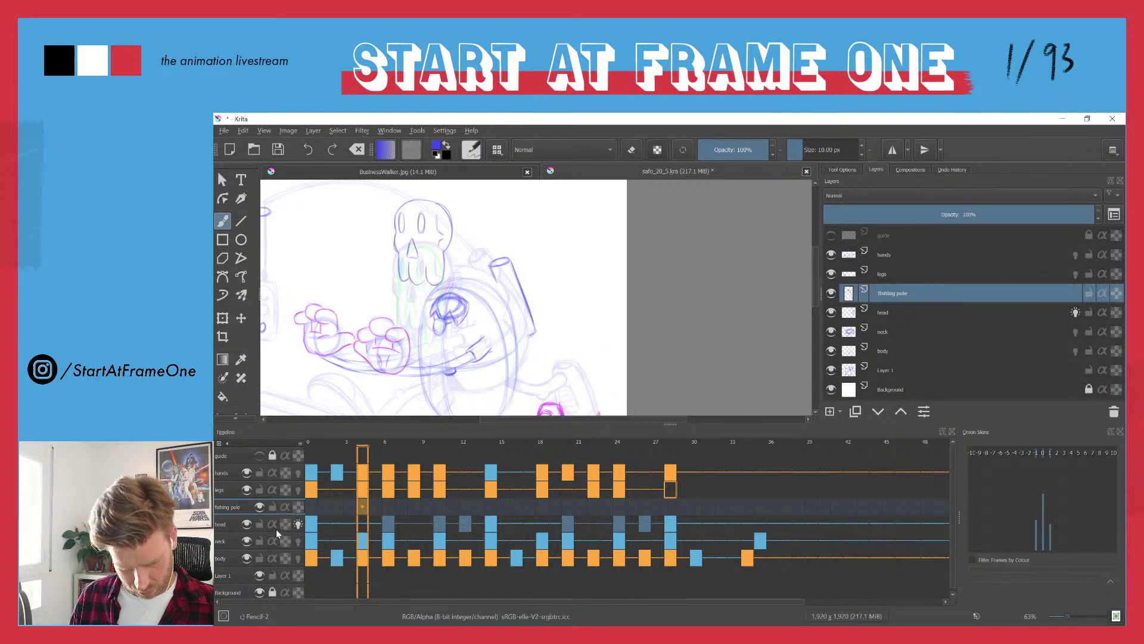
pyautogui.press('Delete')
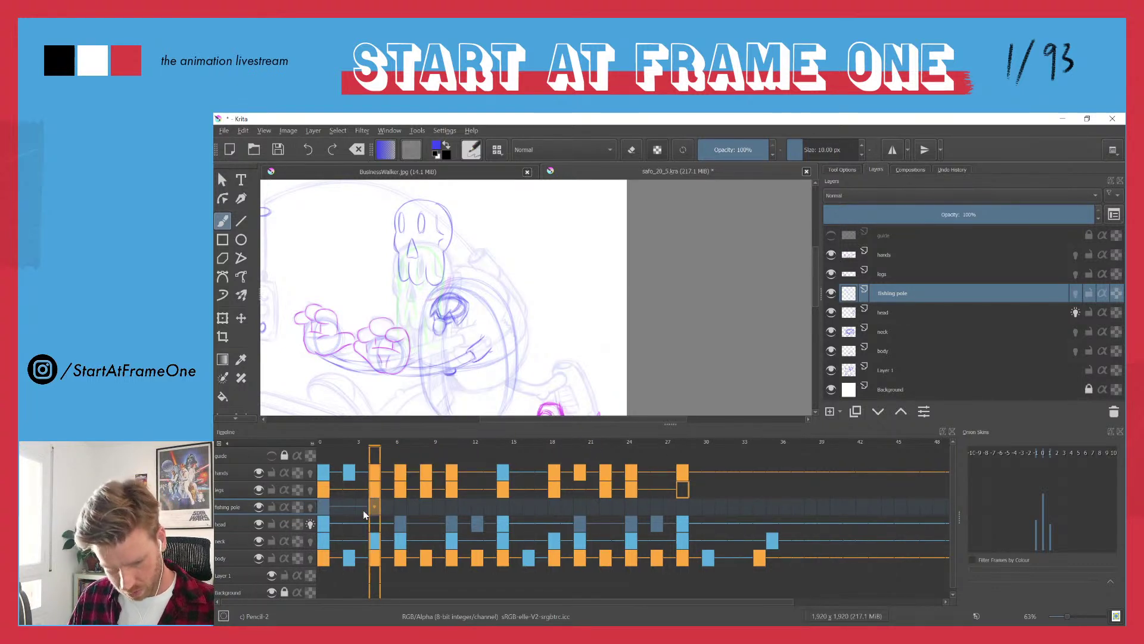
pyautogui.click(309, 506)
pyautogui.click(310, 524)
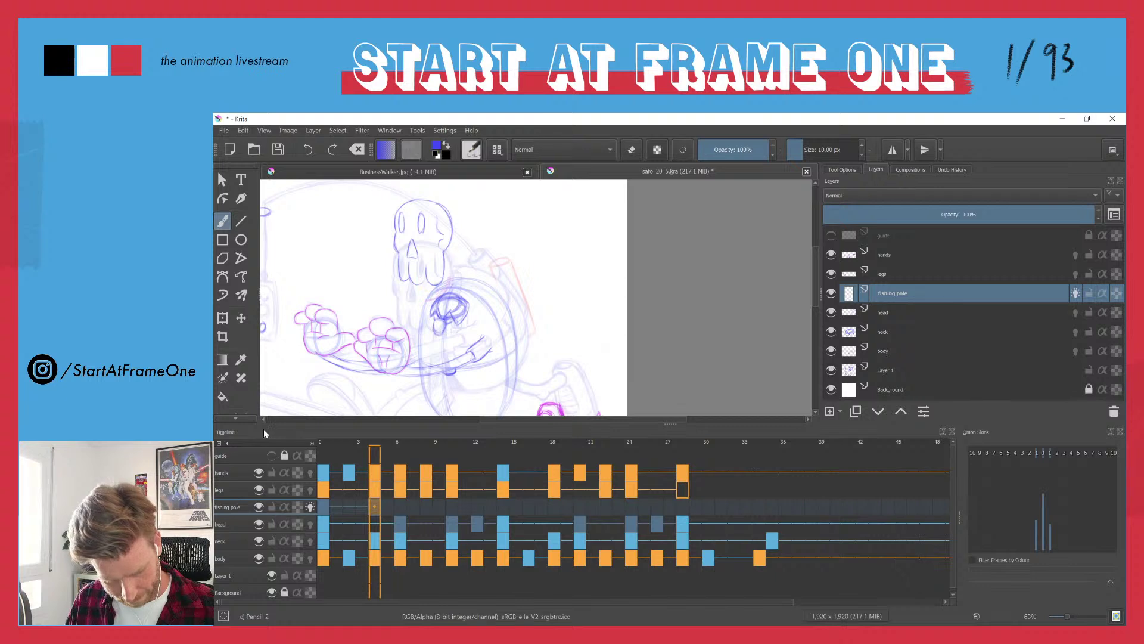
# - Hide Layer 1 and draw the tube at frame 4 lower and more upright than at frame 0, behind the body
pyautogui.scroll(3, 506, 250)
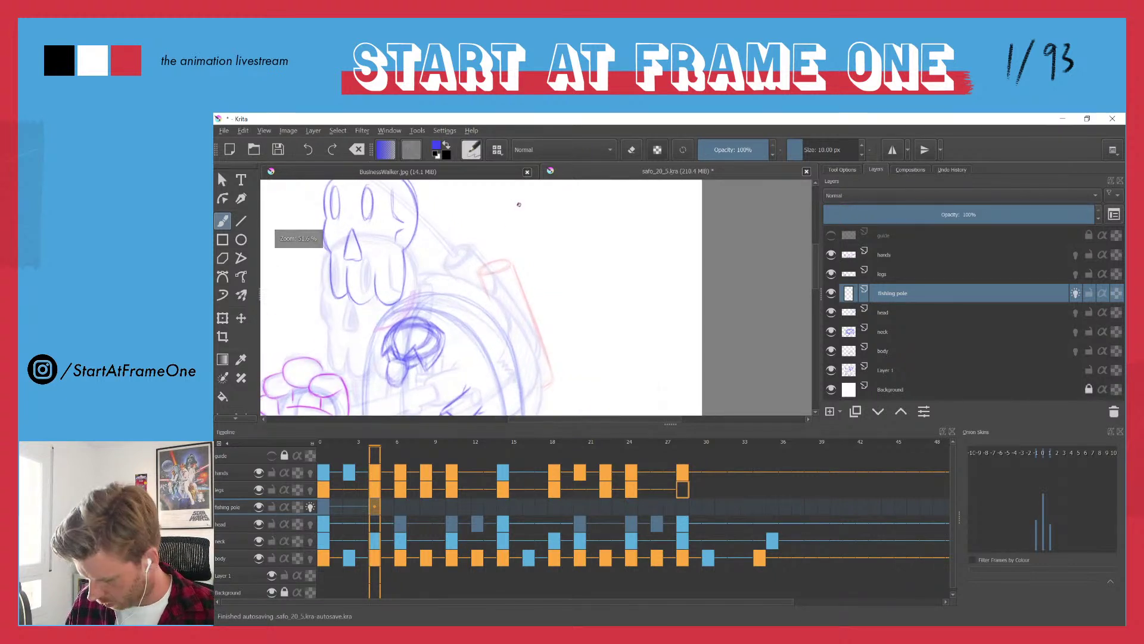
pyautogui.hotkey('ctrl', 'Left')
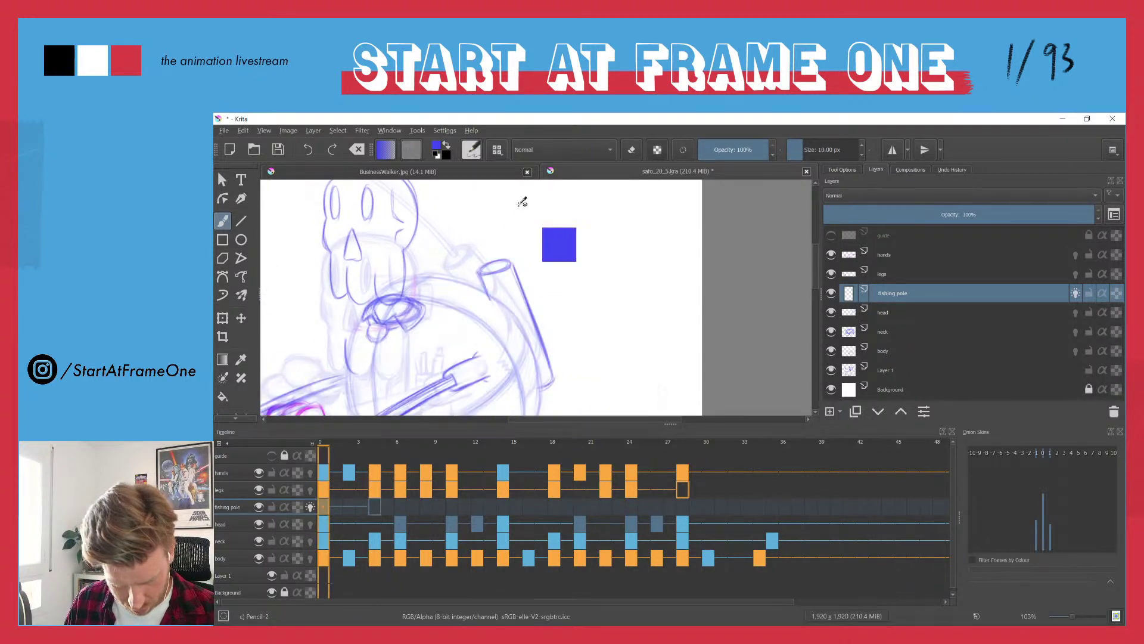
pyautogui.hotkey('ctrl', 'Right')
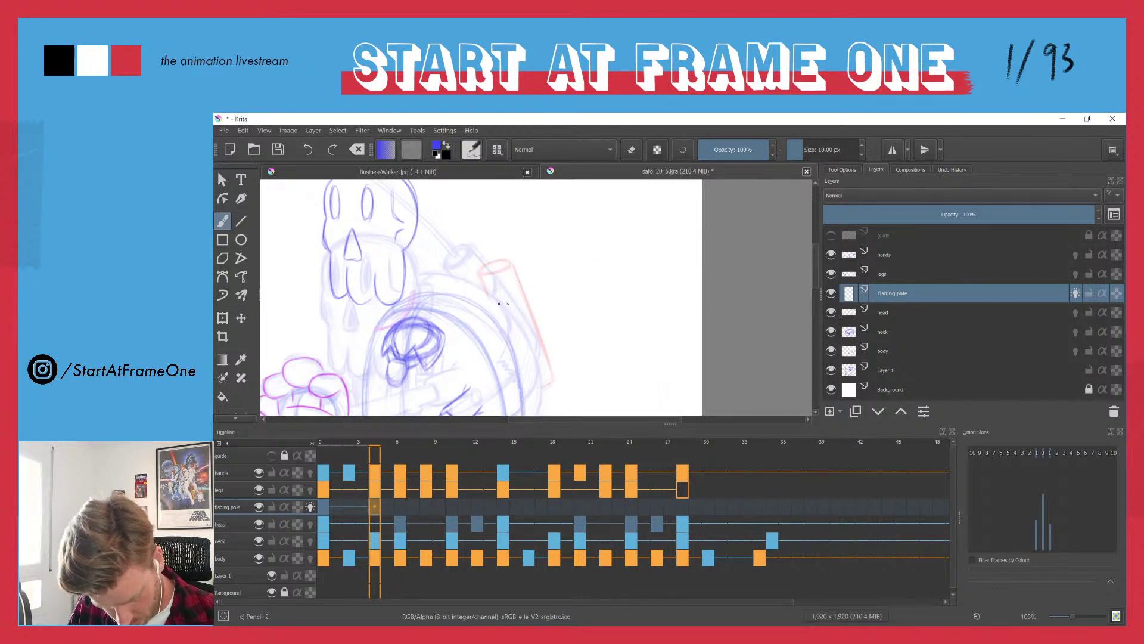
pyautogui.click(831, 370)
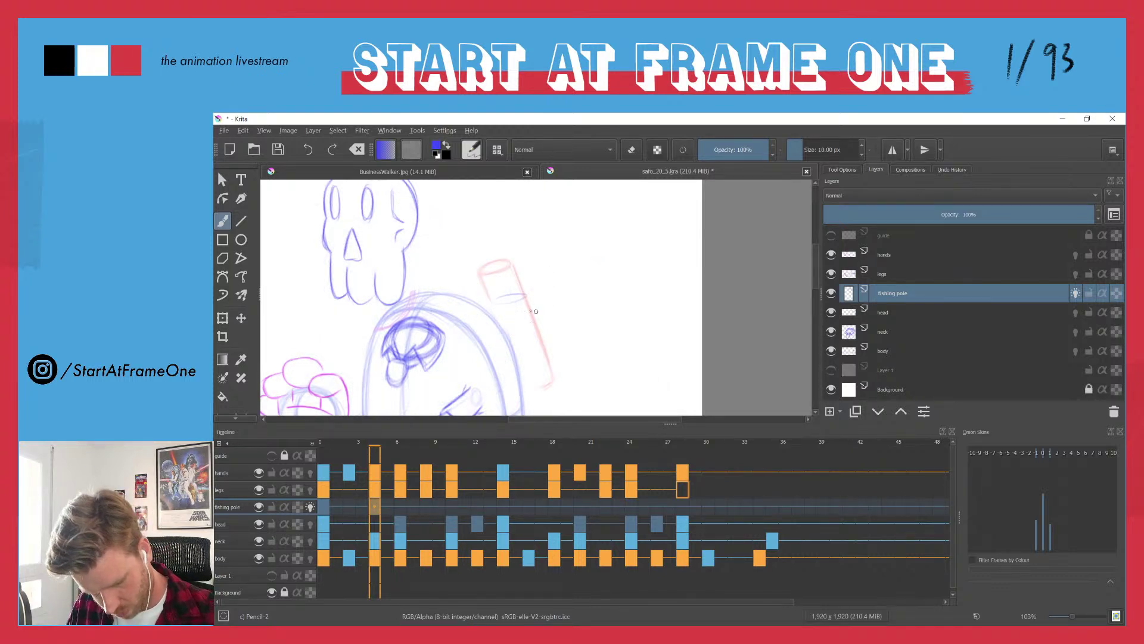
pyautogui.hotkey('ctrl', 'Left')
pyautogui.hotkey('ctrl', 'Right')
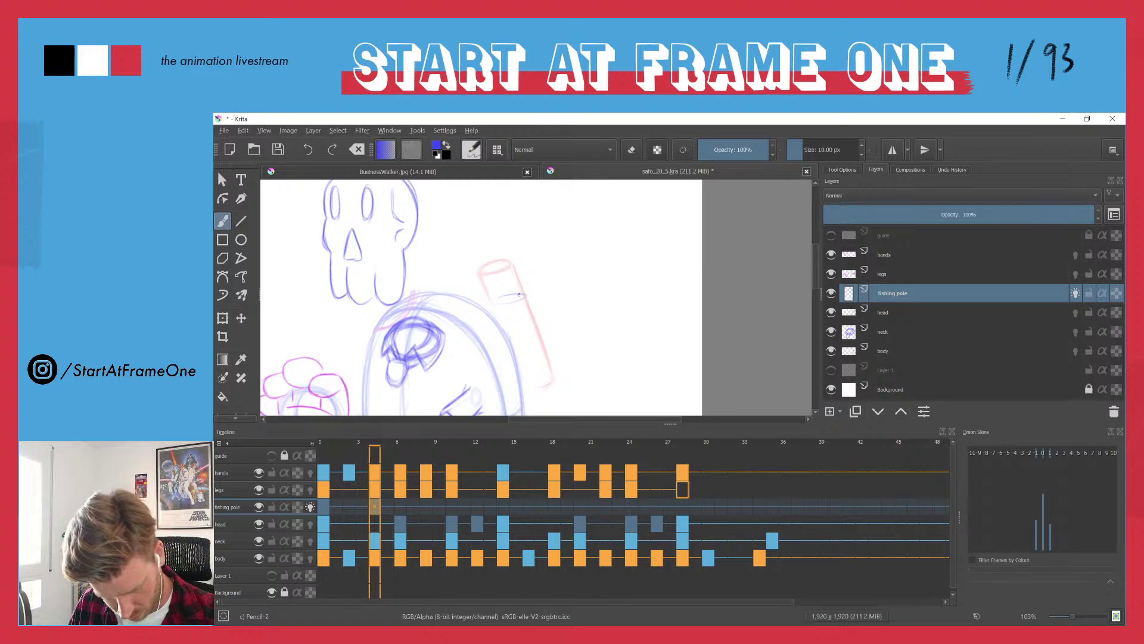
pyautogui.moveTo(515, 290)
pyautogui.mouseDown()
pyautogui.moveTo(496, 300)
pyautogui.moveTo(533, 294)
pyautogui.moveTo(503, 302)
pyautogui.moveTo(497, 284)
pyautogui.moveTo(545, 368)
pyautogui.moveTo(520, 375)
pyautogui.mouseUp()
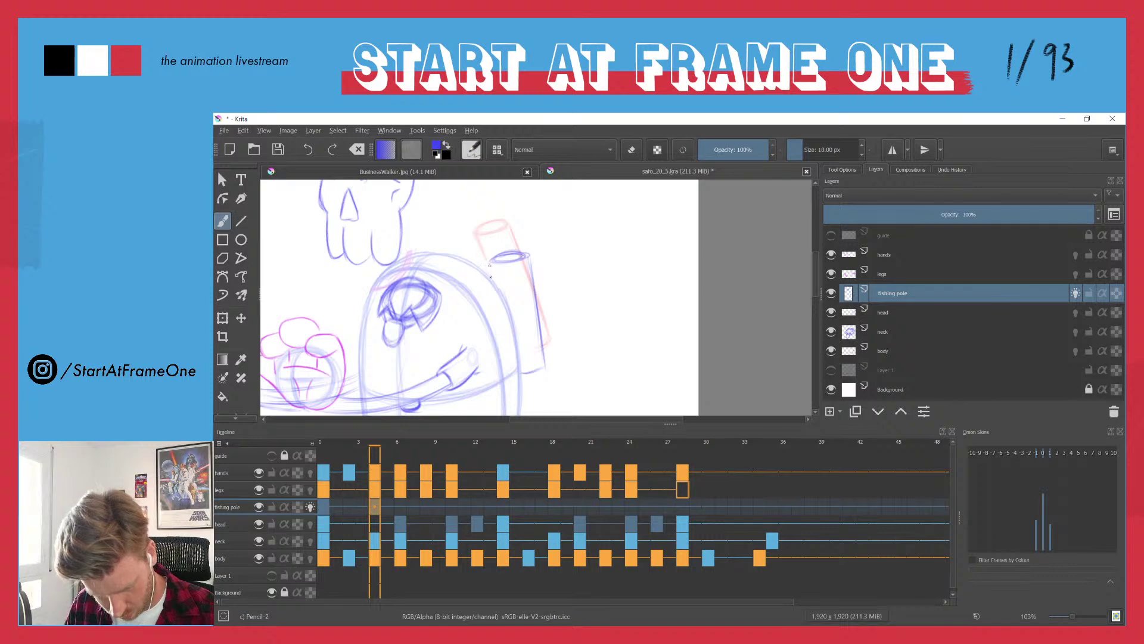
pyautogui.moveTo(489, 262); pyautogui.dragTo(529, 258)
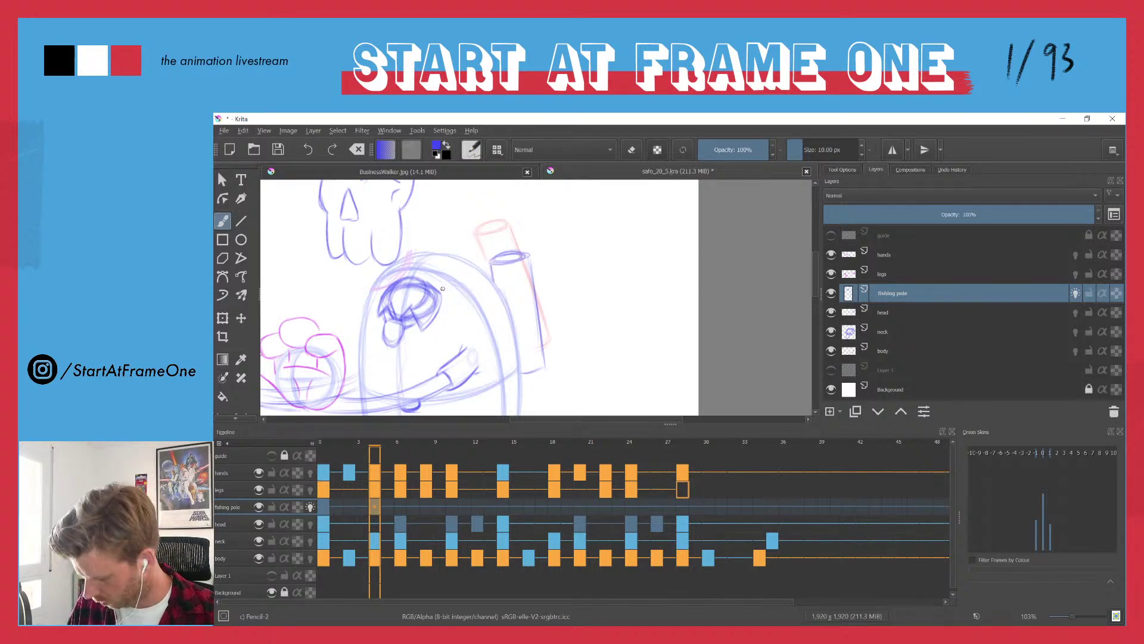
# - Show only the canvas and flip between frames 0 and 4 to compare the tube drawings
pyautogui.press('Tab')
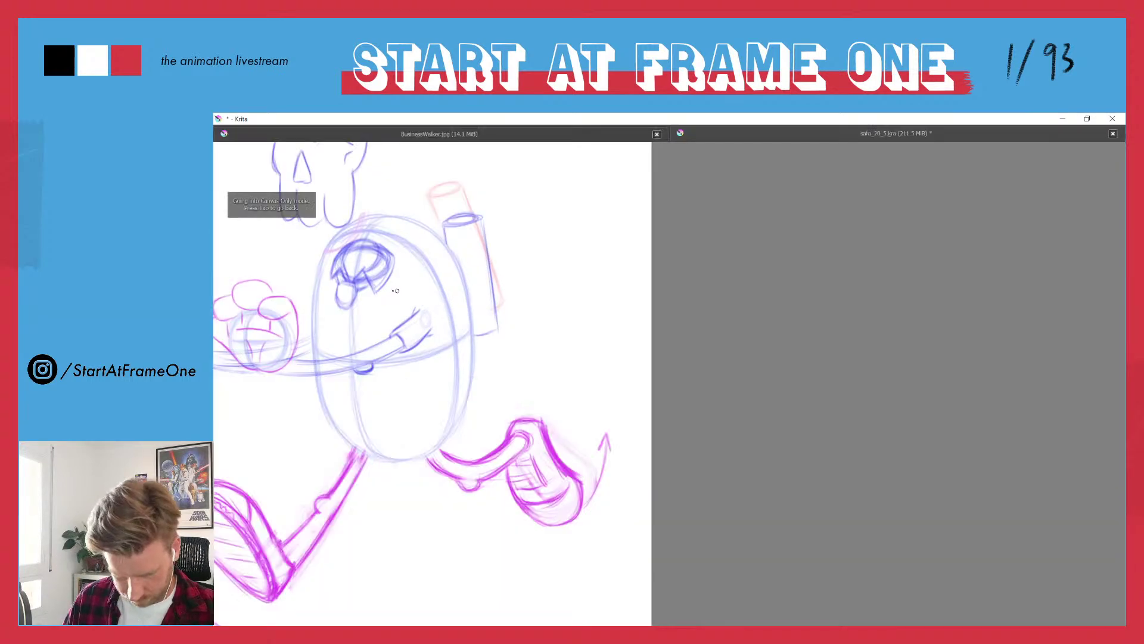
pyautogui.moveTo(387, 167); pyautogui.dragTo(584, 257)
pyautogui.press('Right')
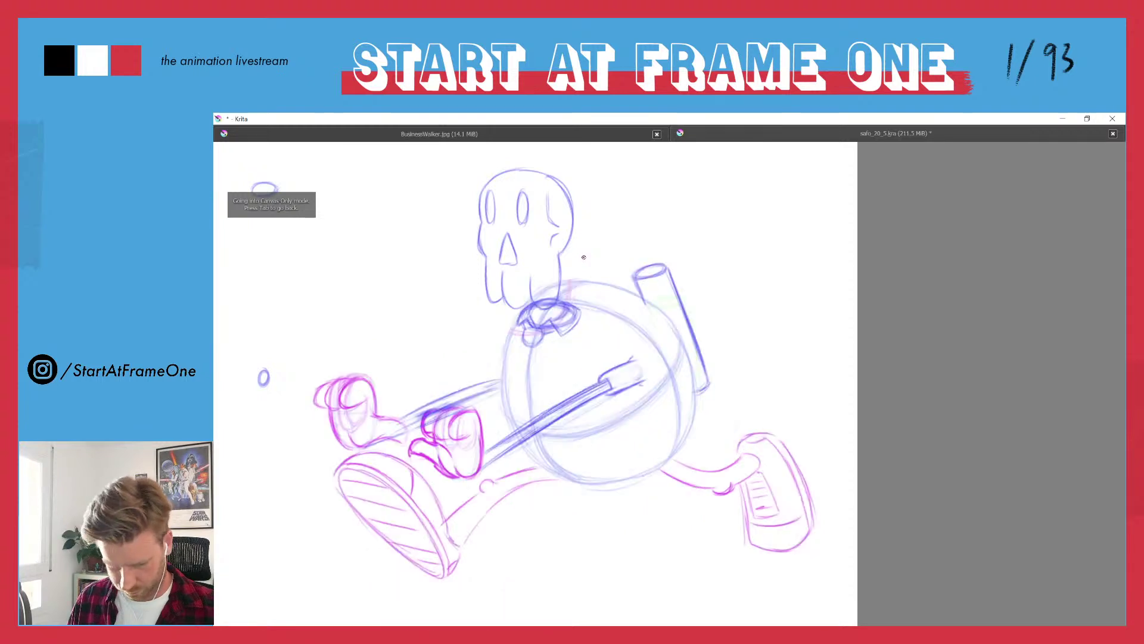
pyautogui.press('Left')
pyautogui.press('Right')
pyautogui.press('Right')
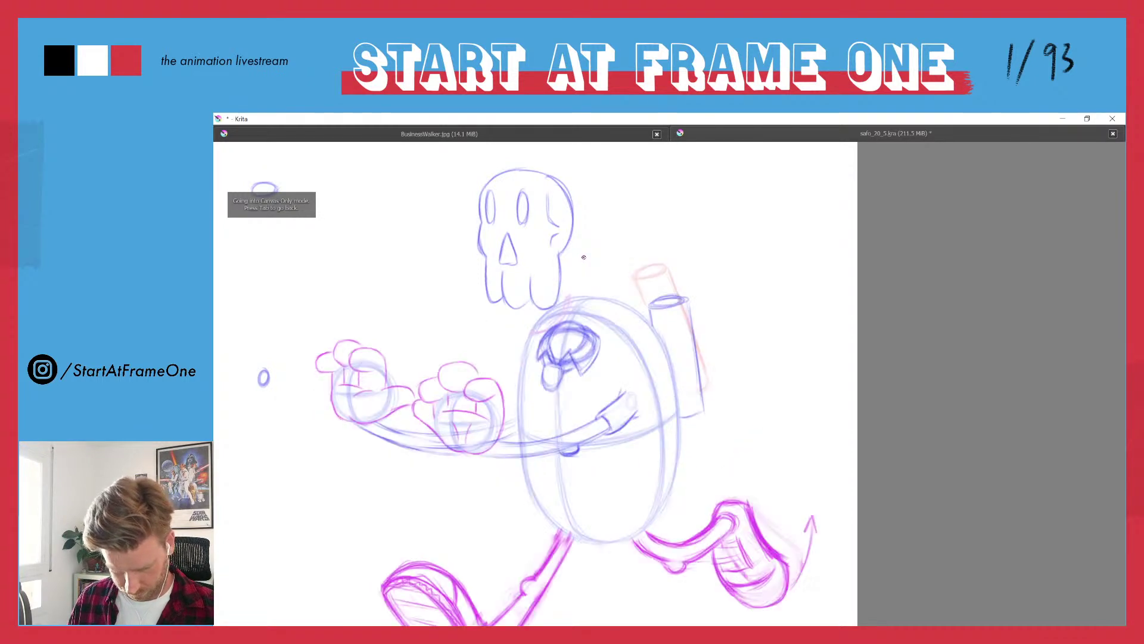
pyautogui.press('Left')
pyautogui.press('Left')
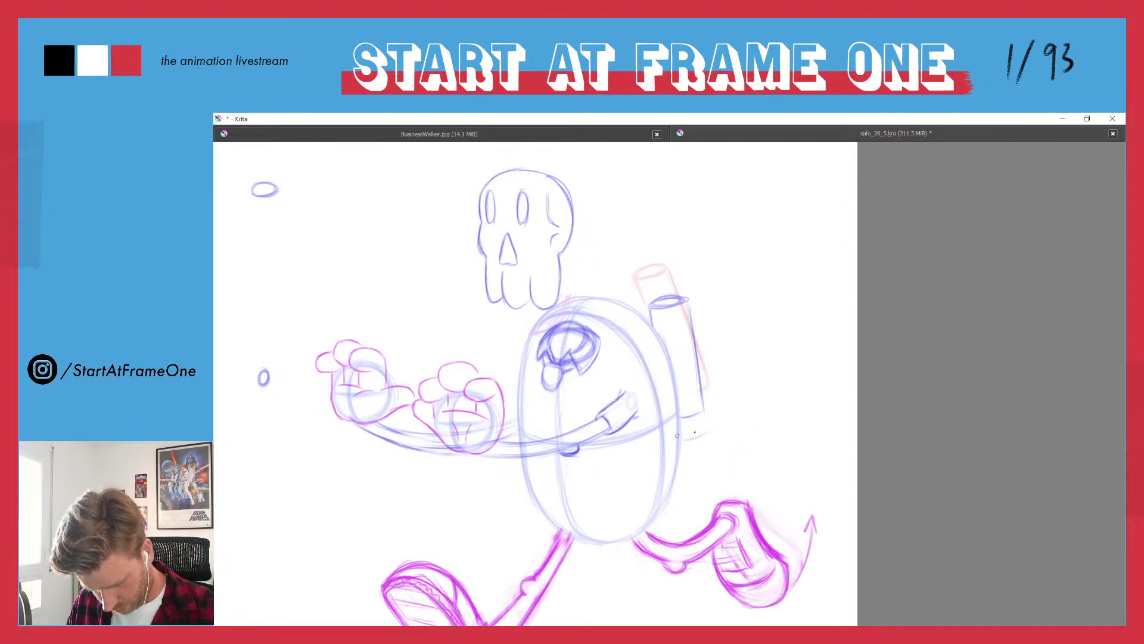
# - Lengthen the tube's outer edge at frame 4 and redraw its bottom end lower, checking its length against frame 0
pyautogui.moveTo(694, 350); pyautogui.dragTo(703, 422)
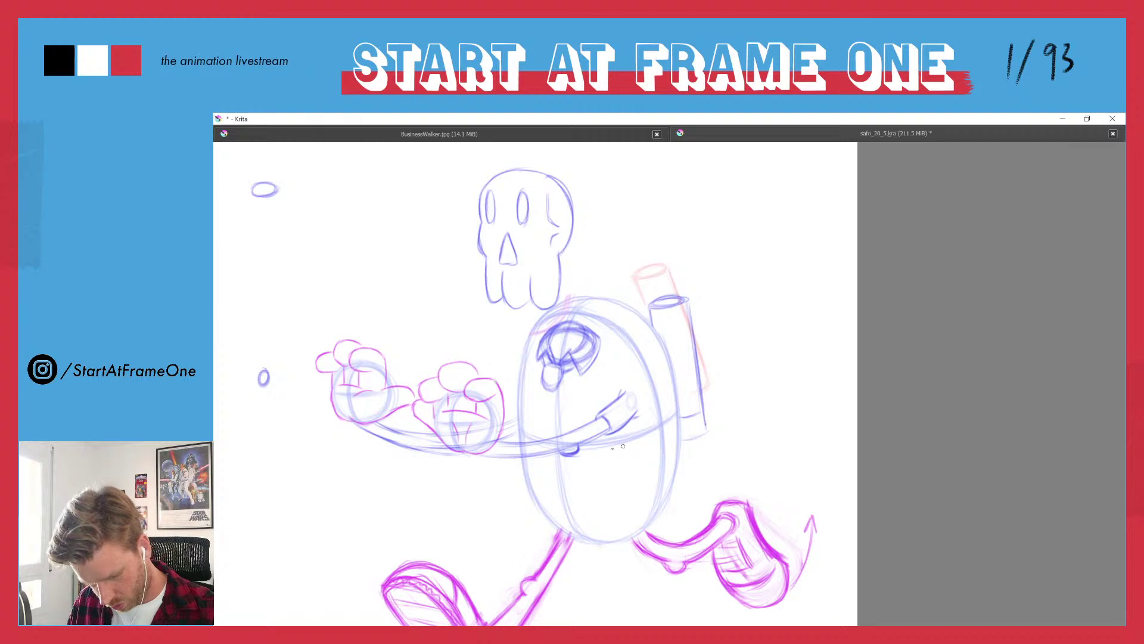
pyautogui.press('Right')
pyautogui.press('Right')
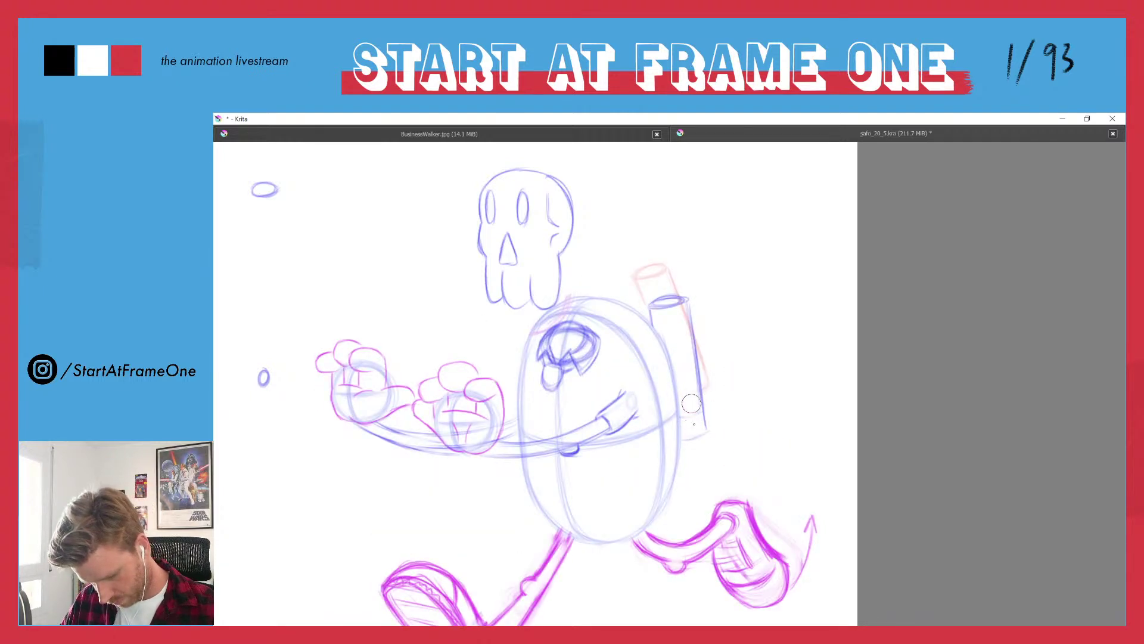
pyautogui.press('Right')
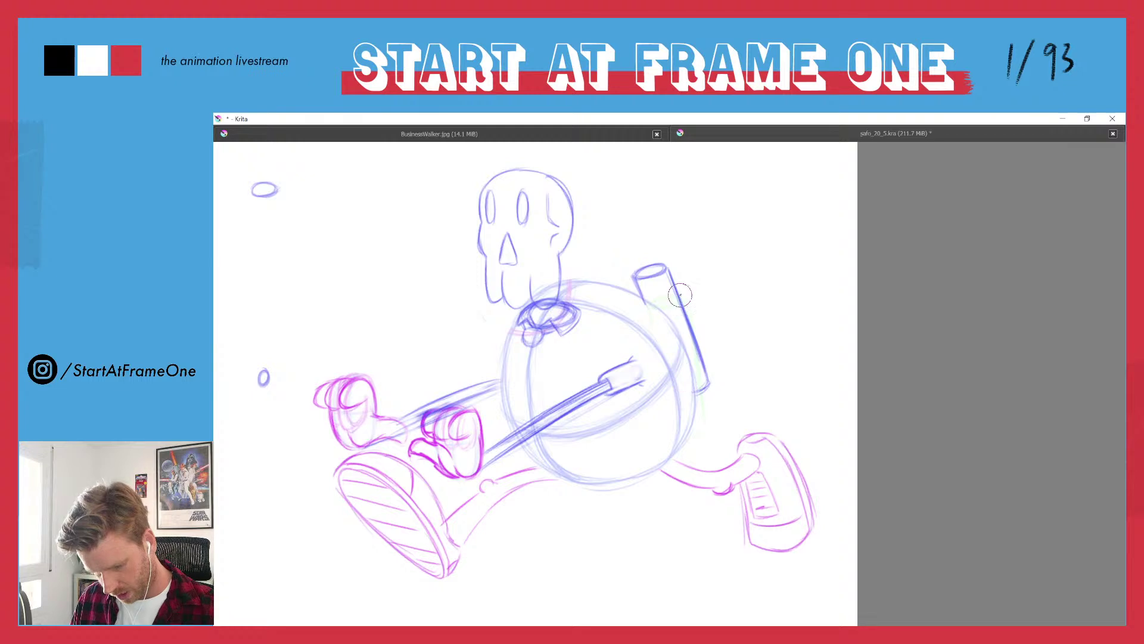
pyautogui.press('Right')
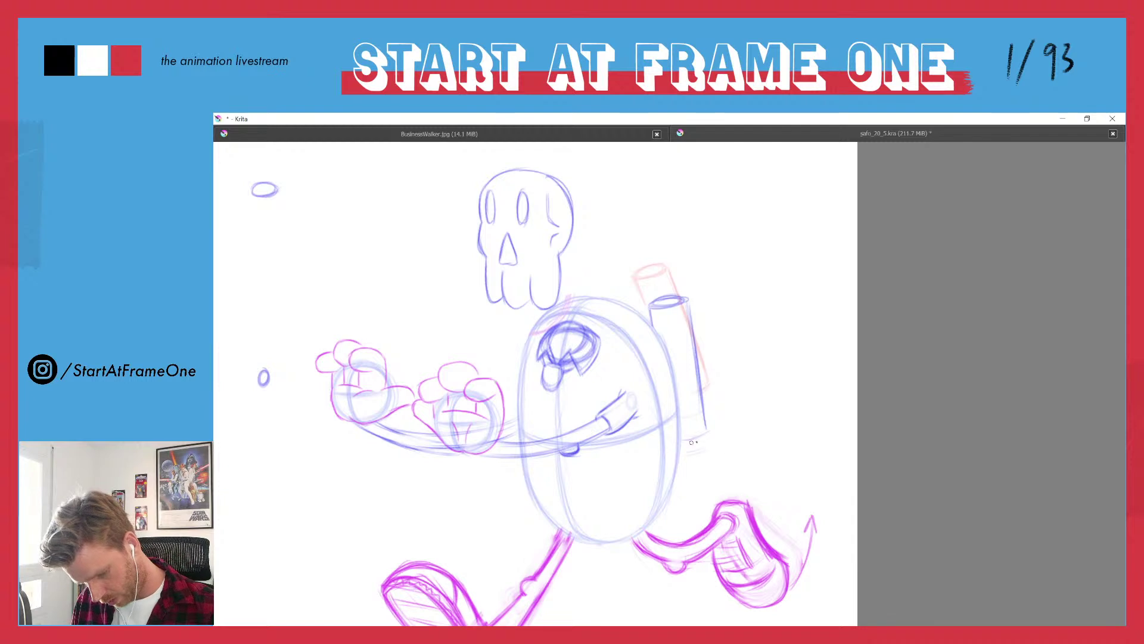
pyautogui.moveTo(691, 442); pyautogui.dragTo(710, 446)
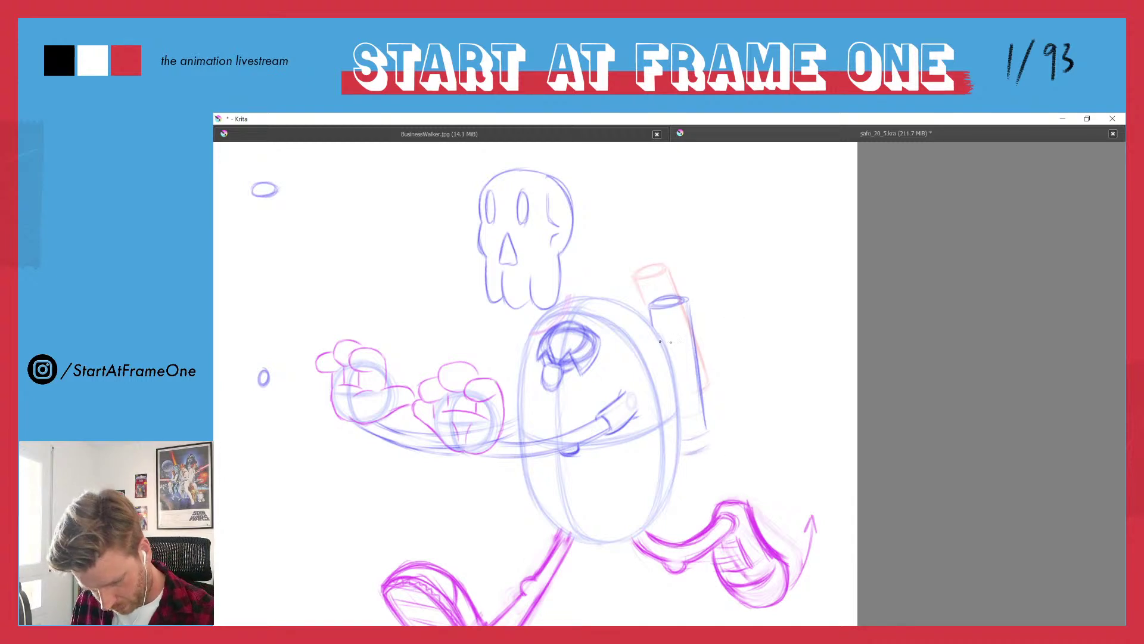
# - Lower the tube's opening at frame 4, clear the old marks above it, and redraw the tube's outer edge and bottom end
pyautogui.moveTo(660, 330)
pyautogui.mouseDown()
pyautogui.moveTo(700, 322)
pyautogui.moveTo(650, 325)
pyautogui.moveTo(666, 297)
pyautogui.moveTo(645, 299)
pyautogui.mouseUp()
pyautogui.press('Delete')
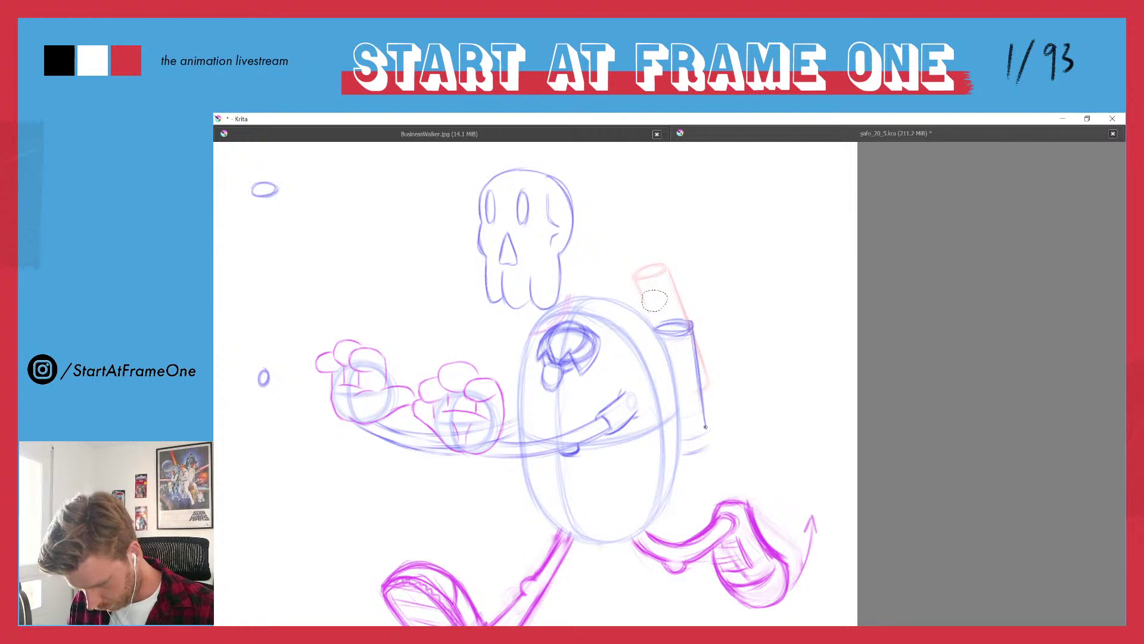
pyautogui.hotkey('ctrl', 'shift', 'a')
pyautogui.press('b')
pyautogui.moveTo(704, 412)
pyautogui.mouseDown()
pyautogui.moveTo(707, 449)
pyautogui.moveTo(683, 446)
pyautogui.mouseUp()
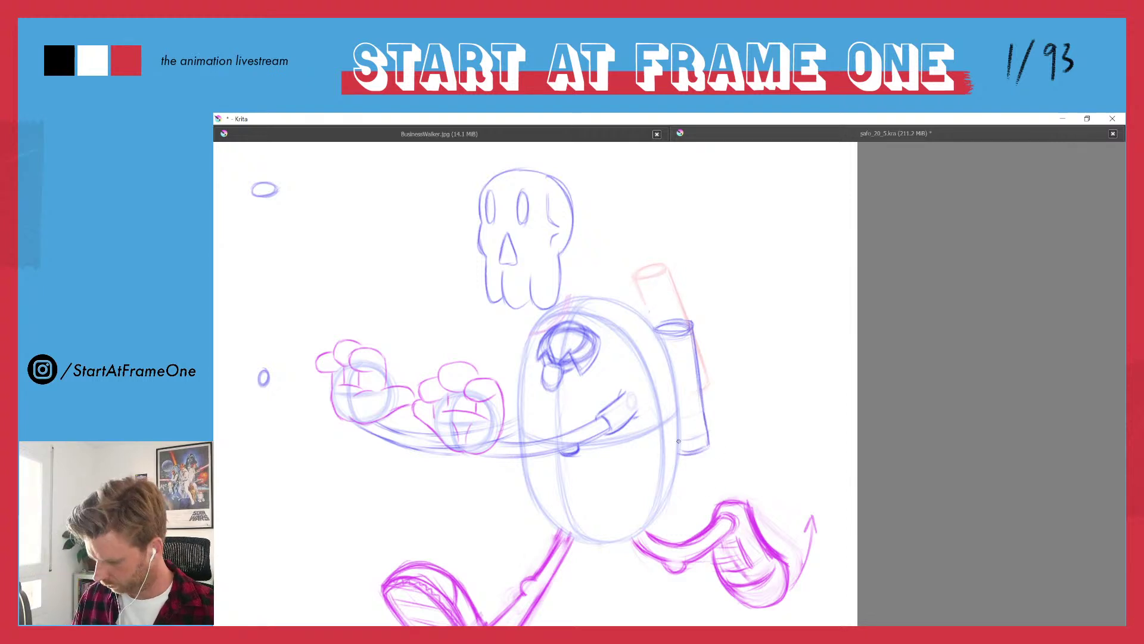
# - Narrow the tube at frame 4 by redrawing its opening and outer edge, checking it against the frame 0 drawing
pyautogui.press('.')
pyautogui.press(',')
pyautogui.press('.')
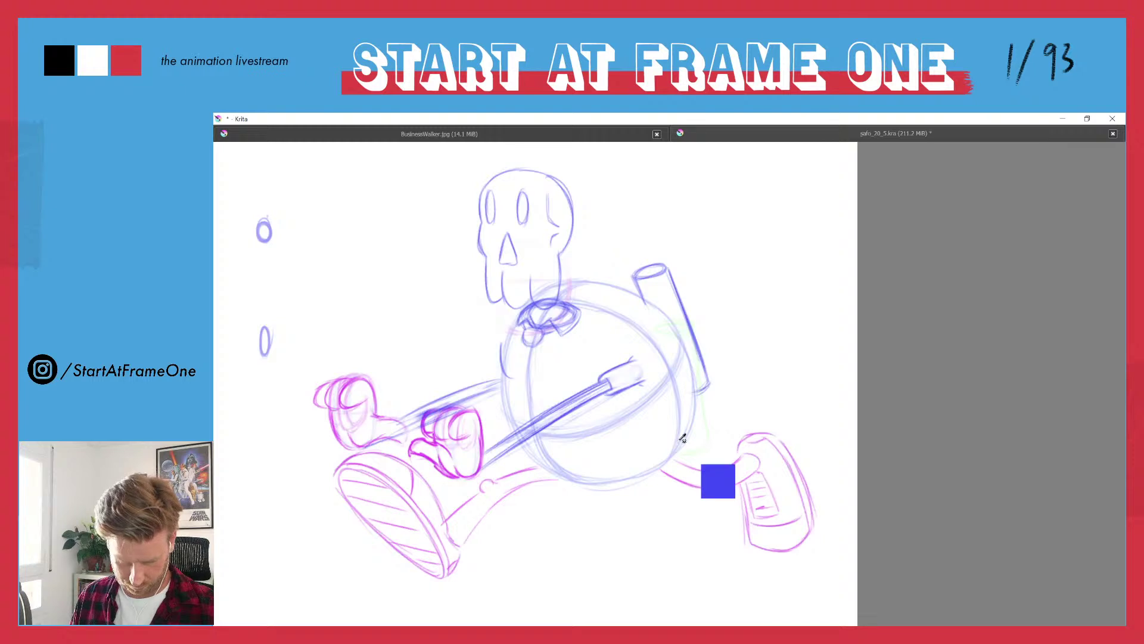
pyautogui.press(',')
pyautogui.moveTo(688, 337); pyautogui.dragTo(701, 432)
pyautogui.moveTo(687, 332); pyautogui.dragTo(703, 438)
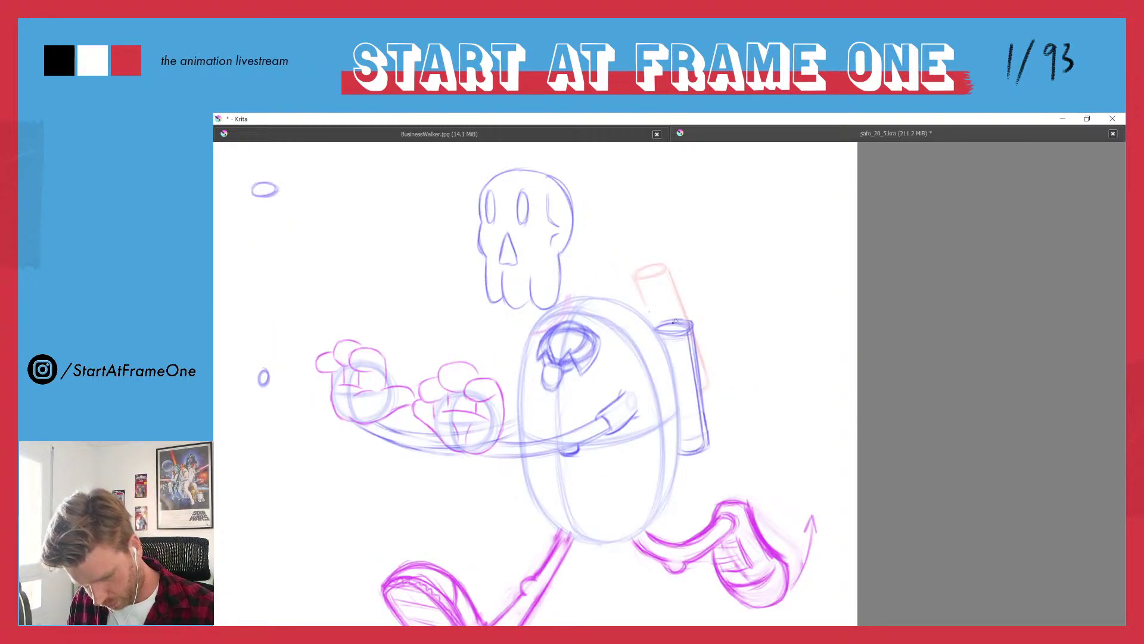
pyautogui.moveTo(687, 325)
pyautogui.mouseDown()
pyautogui.moveTo(659, 331)
pyautogui.moveTo(694, 317)
pyautogui.moveTo(698, 339)
pyautogui.moveTo(687, 313)
pyautogui.moveTo(716, 451)
pyautogui.mouseUp()
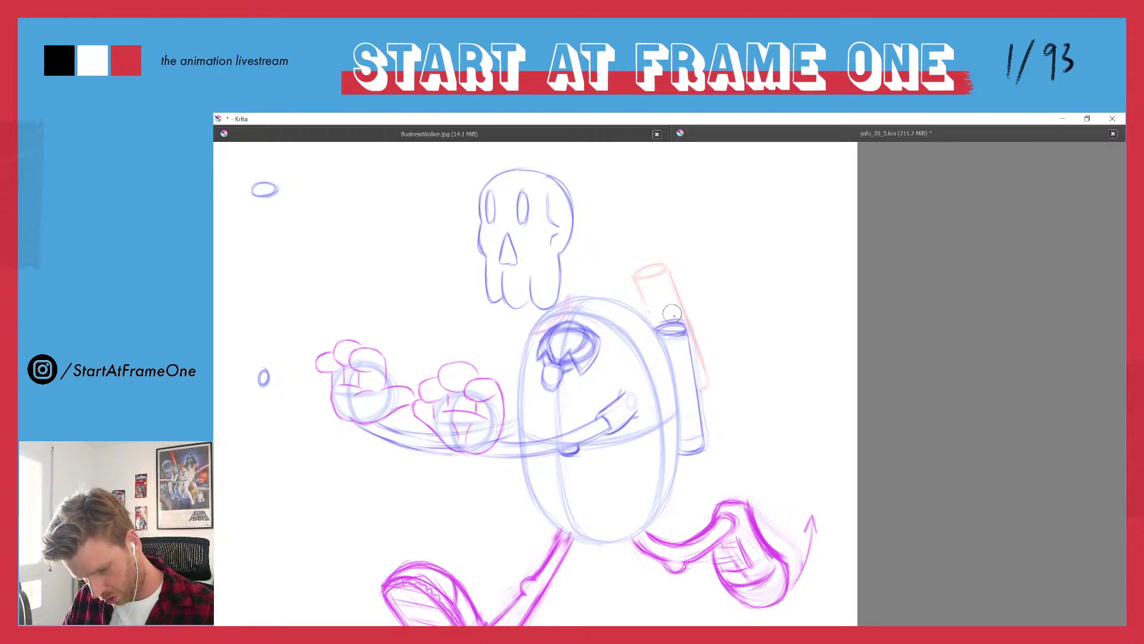
pyautogui.keyDown('ctrl'); pyautogui.click(659, 290); pyautogui.keyUp('ctrl')
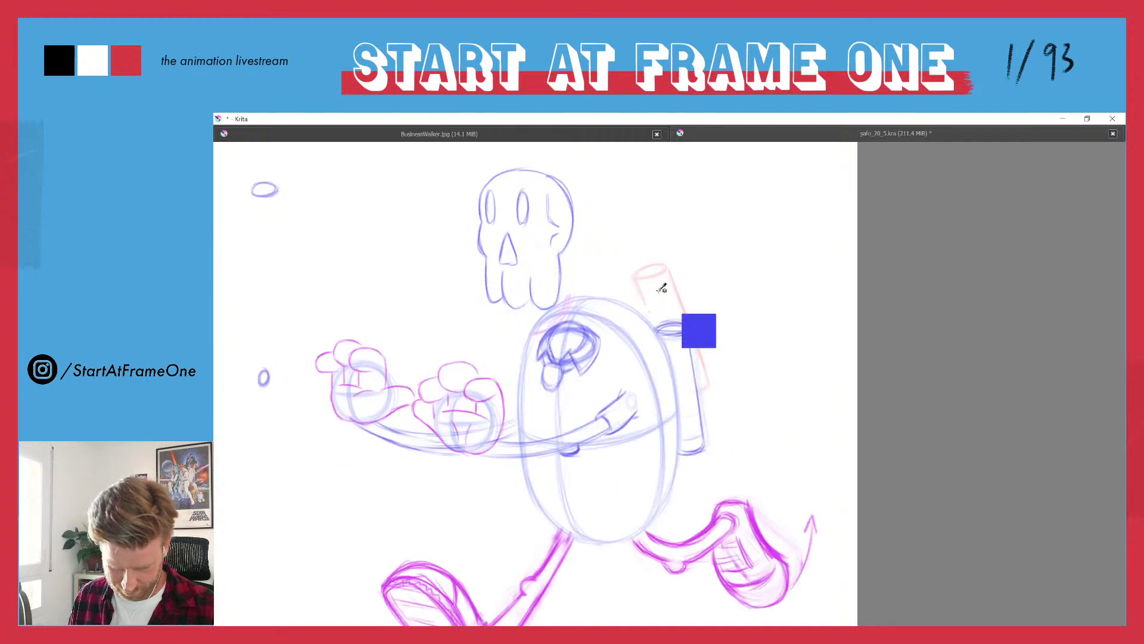
pyautogui.hotkey('ctrl', 'Left')
pyautogui.hotkey('ctrl', 'Right')
pyautogui.hotkey('ctrl', 'Left')
pyautogui.hotkey('ctrl', 'Right')
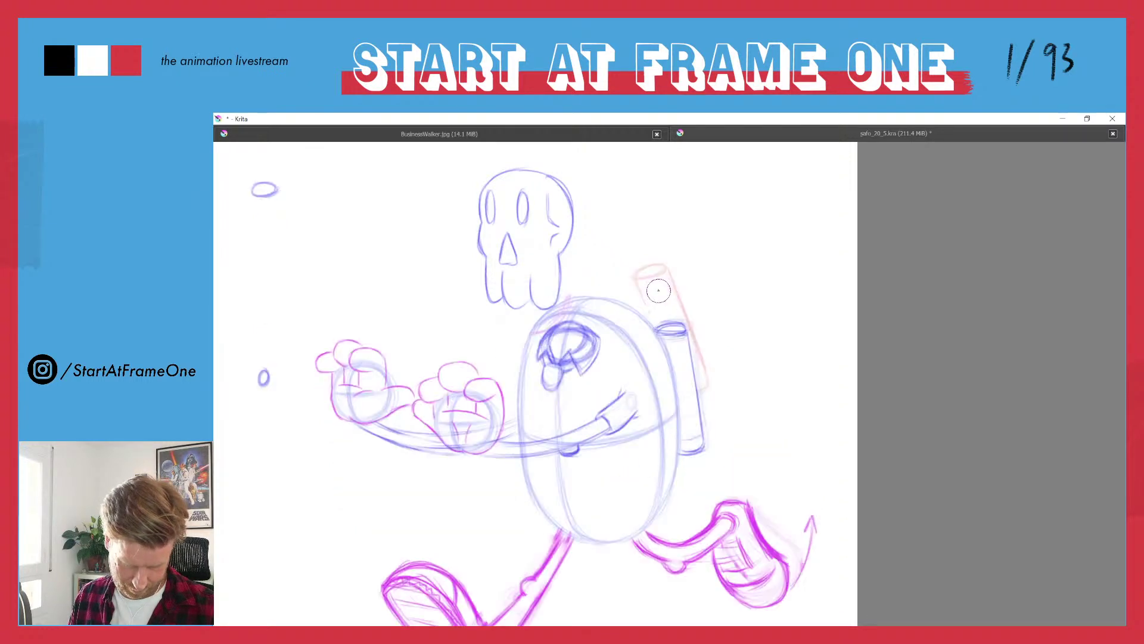
# - Step ahead to the pose with the dropped, rounder body and start a blank tube drawing there
pyautogui.press('Right')
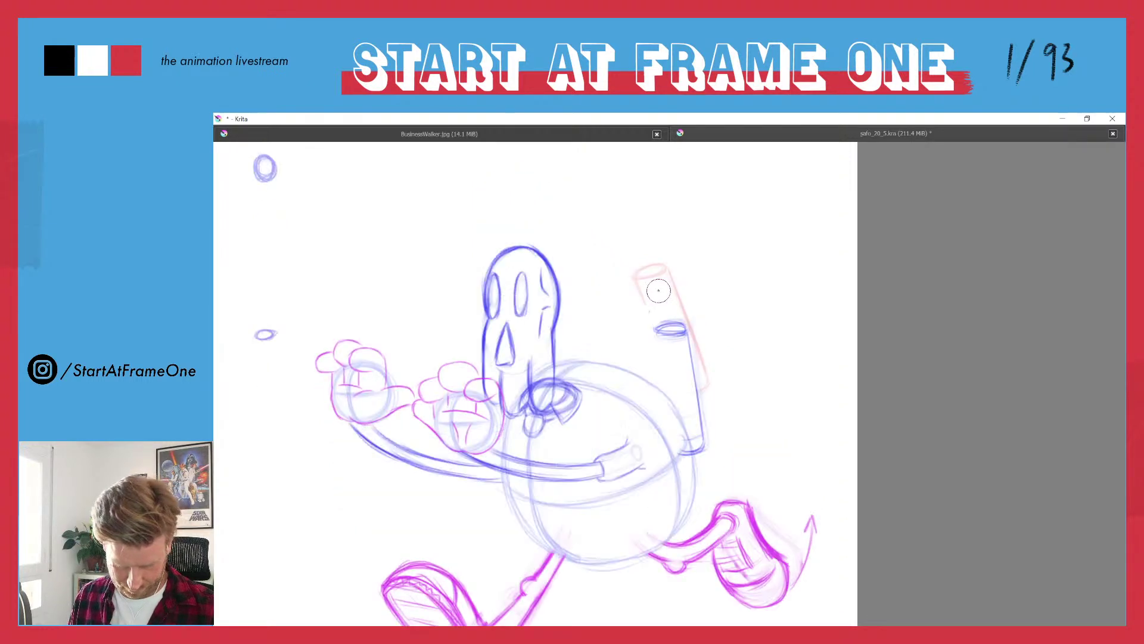
pyautogui.press('Right')
pyautogui.press('Right')
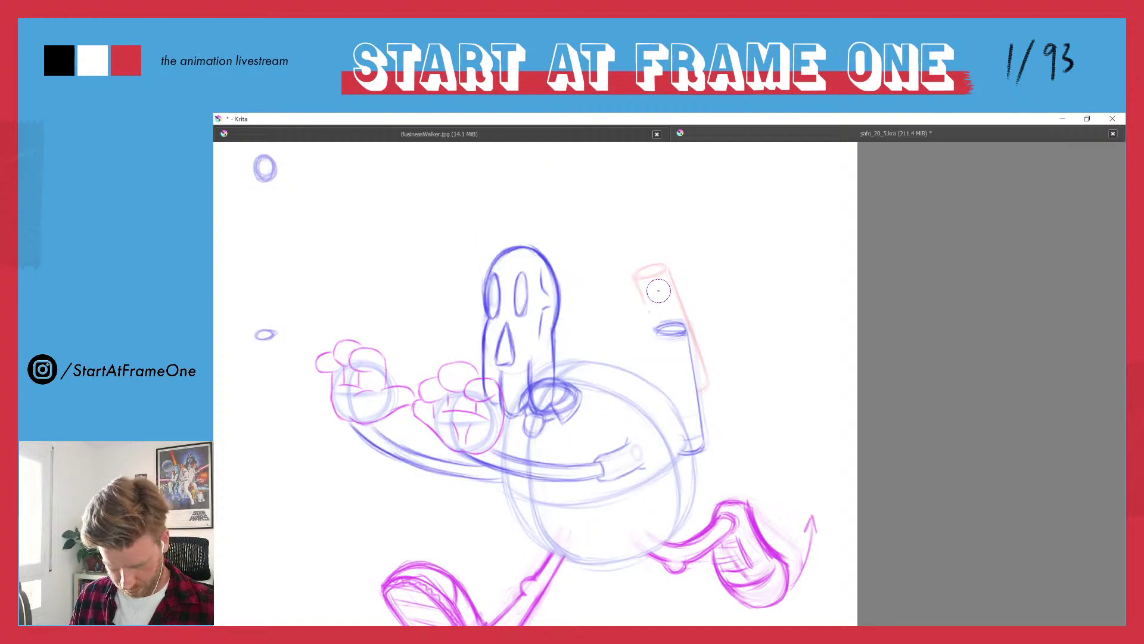
pyautogui.press('Right')
pyautogui.press('Right')
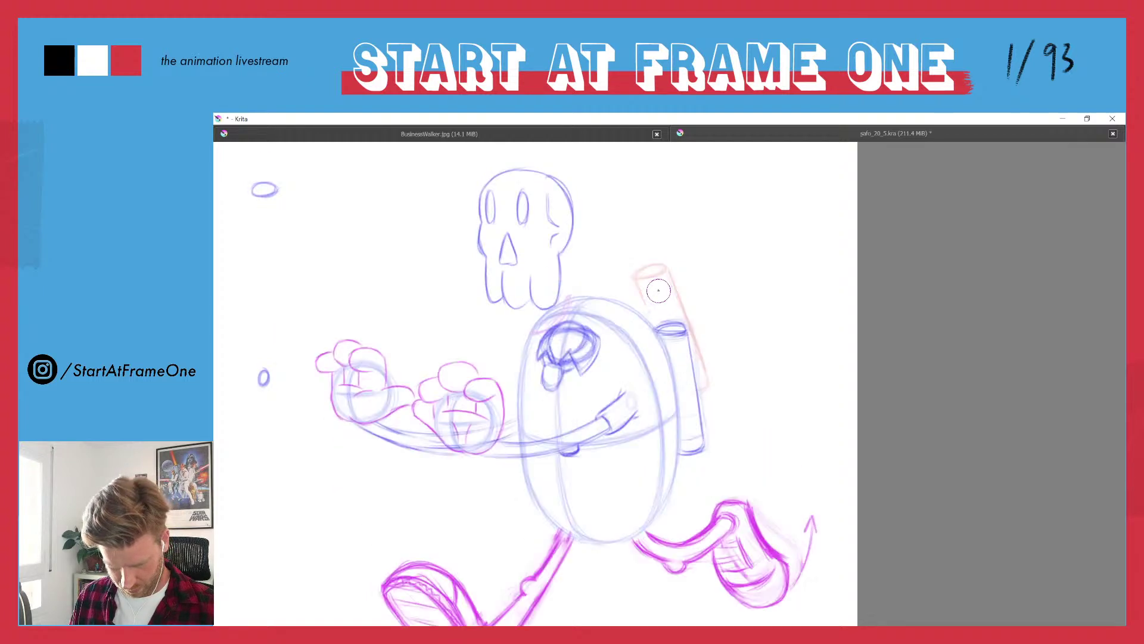
pyautogui.press('Right')
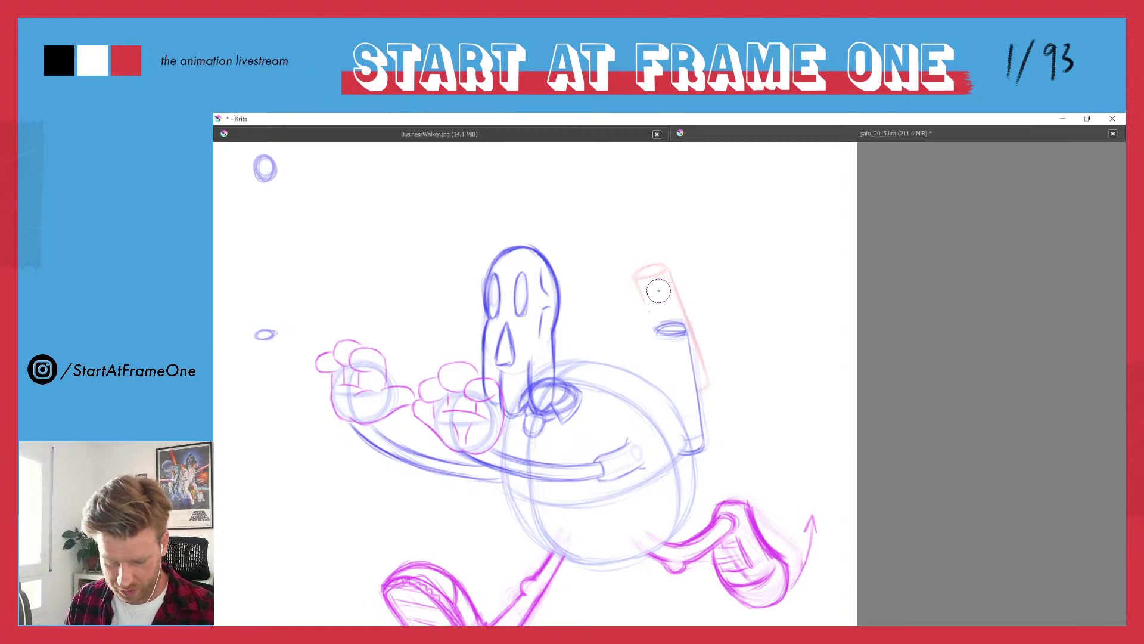
pyautogui.press('Right')
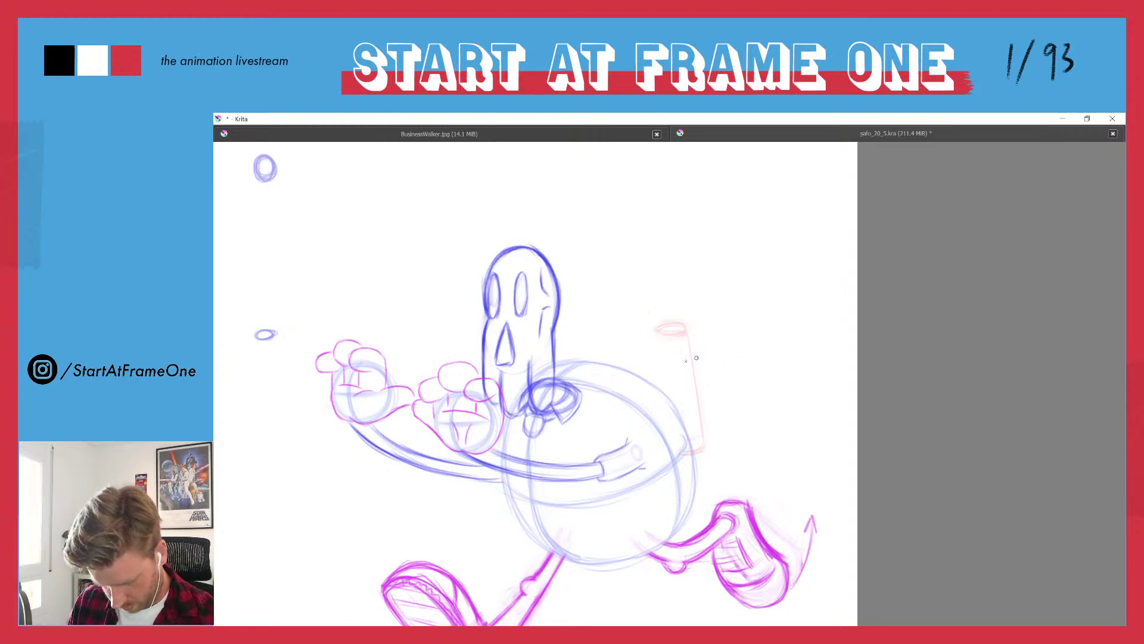
# - Draw the tube behind the dropped body, with a tilted opening moved slightly lower and sides slanting down and outward
pyautogui.moveTo(675, 363)
pyautogui.mouseDown()
pyautogui.moveTo(662, 365)
pyautogui.moveTo(685, 357)
pyautogui.moveTo(658, 367)
pyautogui.moveTo(681, 356)
pyautogui.mouseUp()
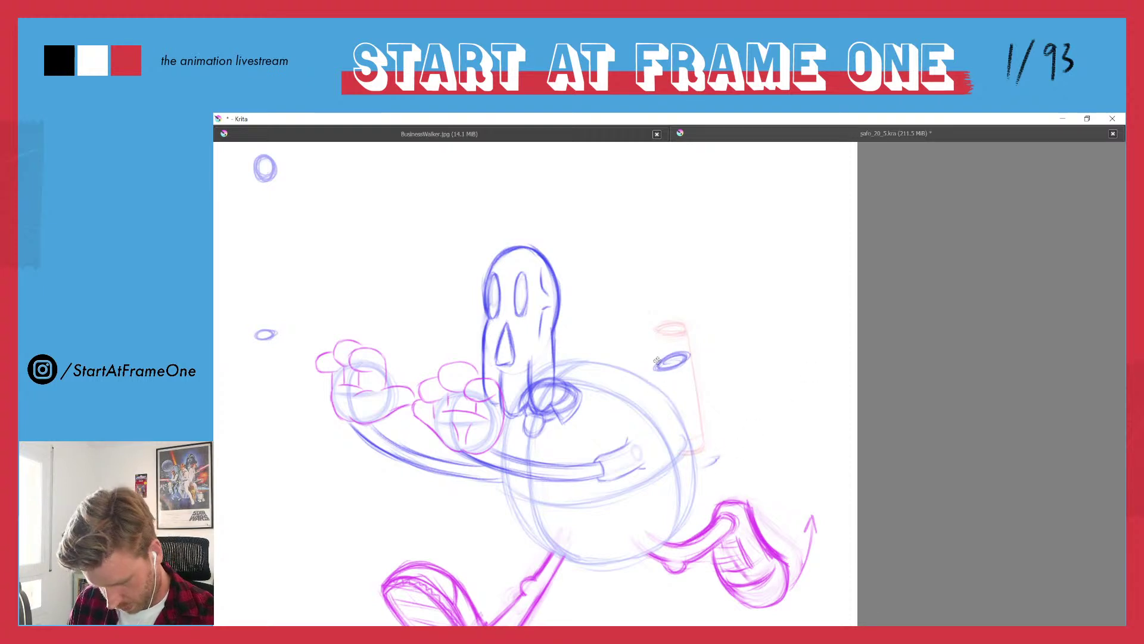
pyautogui.press('t')
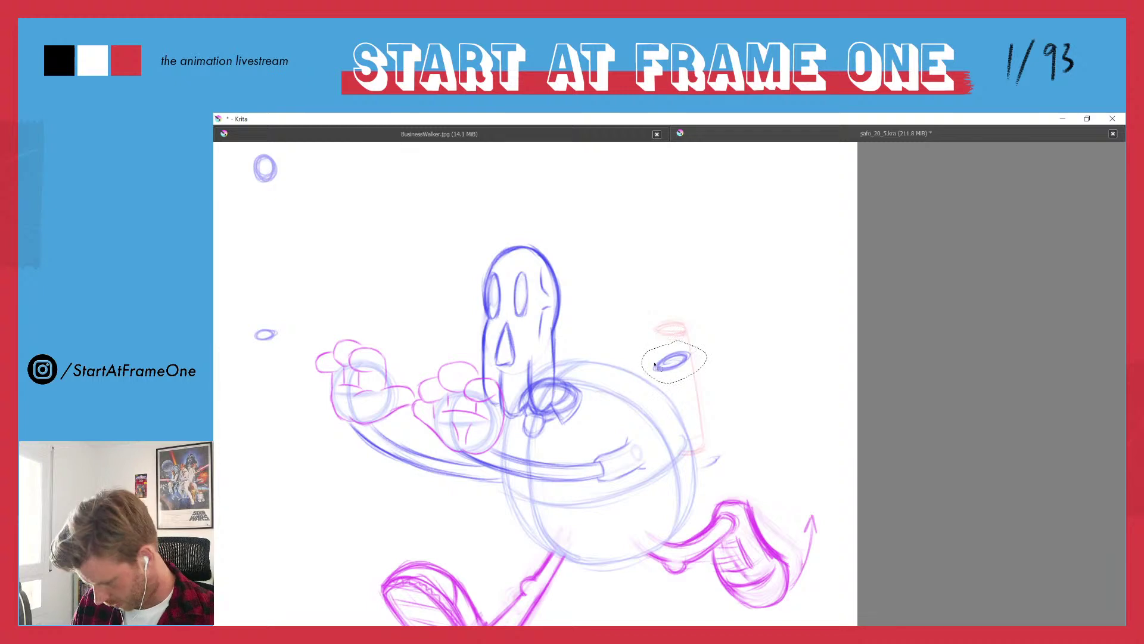
pyautogui.moveTo(664, 360); pyautogui.dragTo(668, 373)
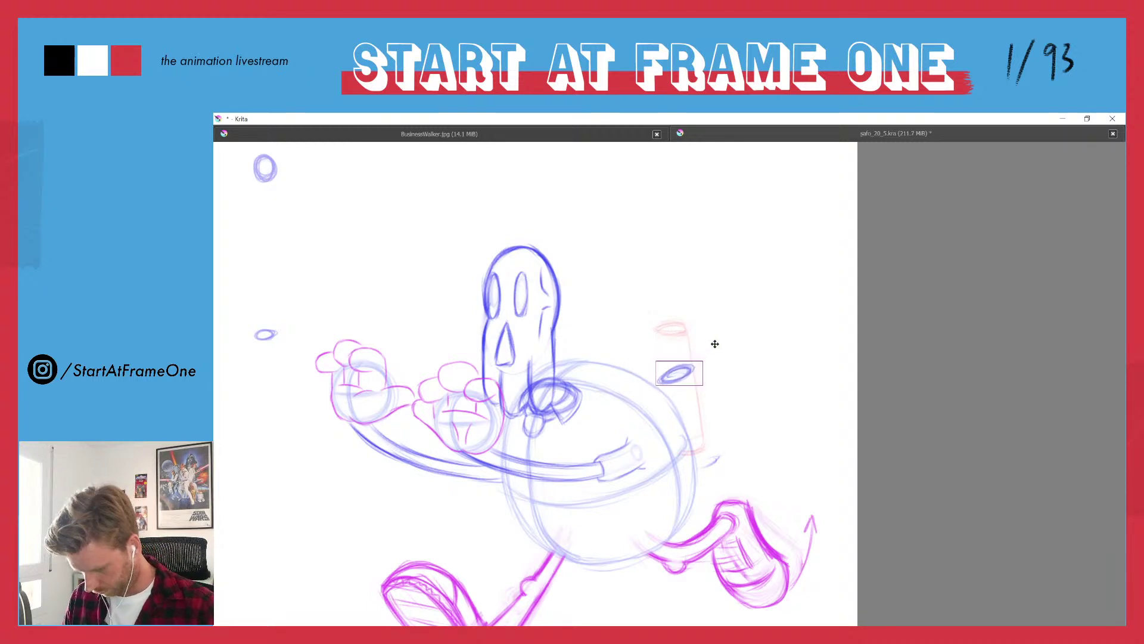
pyautogui.press('b')
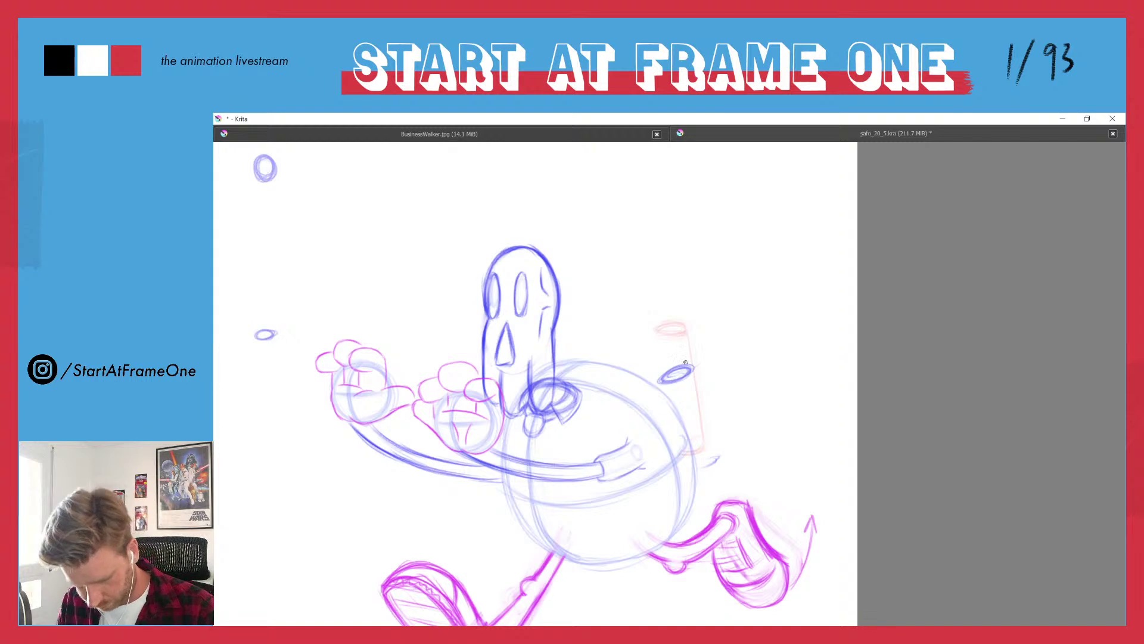
pyautogui.moveTo(695, 385)
pyautogui.mouseDown()
pyautogui.moveTo(721, 460)
pyautogui.moveTo(701, 460)
pyautogui.moveTo(720, 459)
pyautogui.mouseUp()
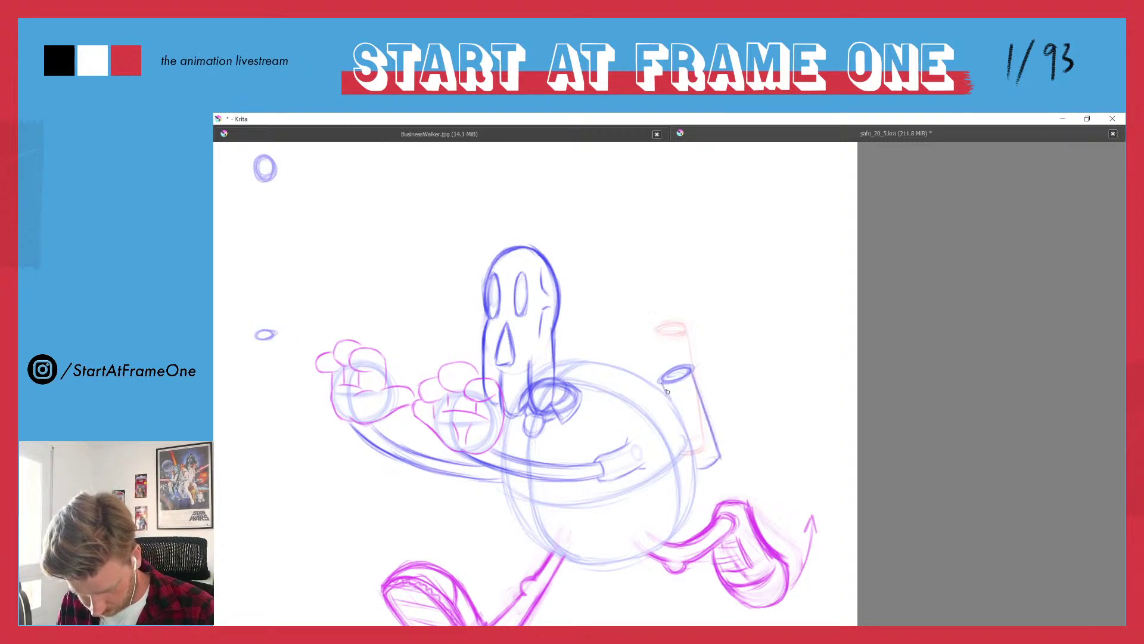
# - Compare with the previous tube drawing, then redraw the opening closer to the head, widen the tube, and erase the old opening
pyautogui.keyDown('ctrl'); pyautogui.click(650, 320); pyautogui.keyUp('ctrl')
pyautogui.press(',')
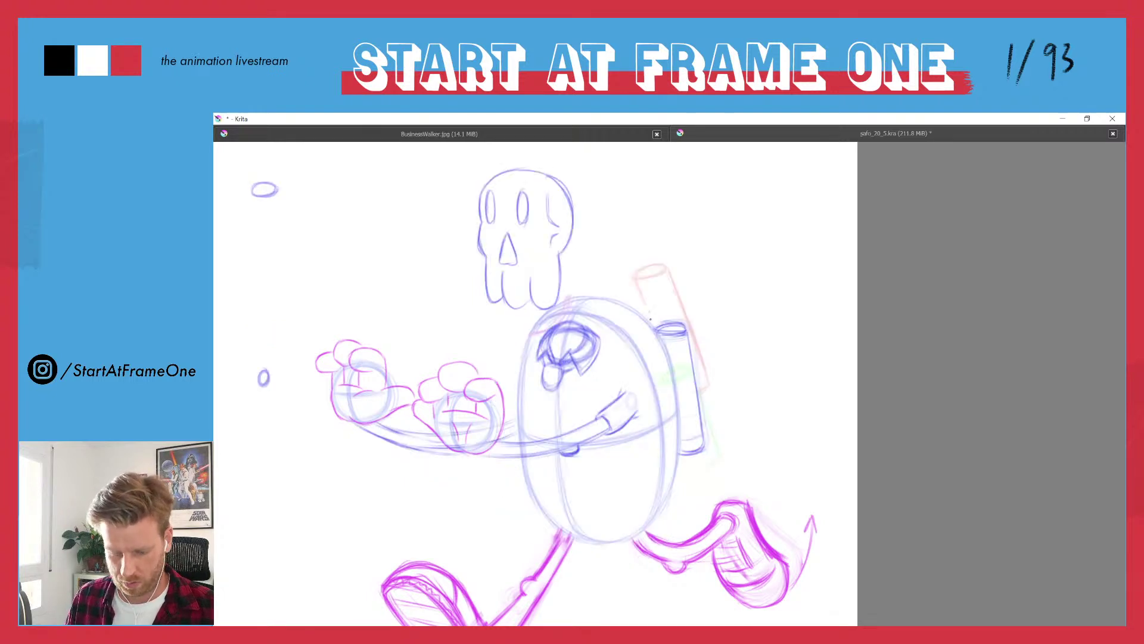
pyautogui.press('.')
pyautogui.press(',')
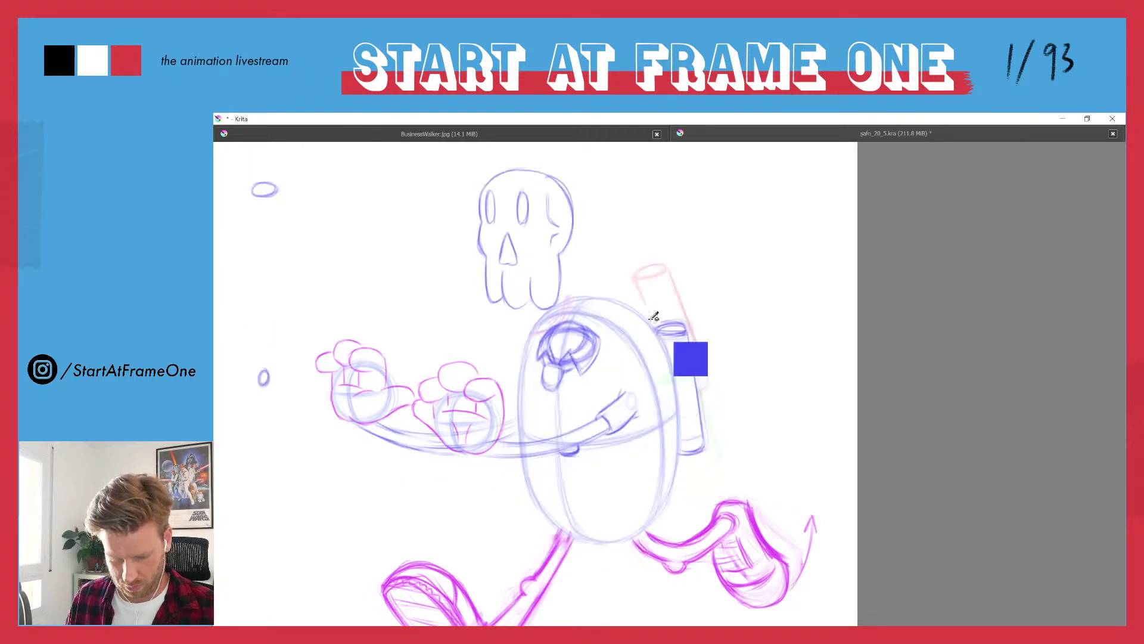
pyautogui.press('.')
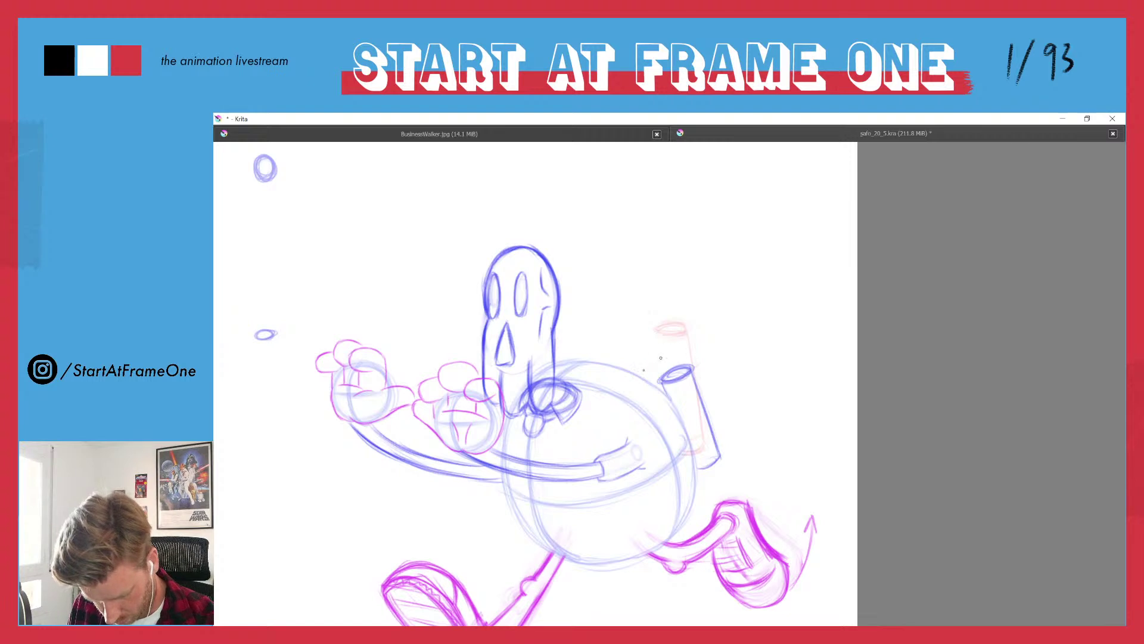
pyautogui.moveTo(645, 365)
pyautogui.mouseDown()
pyautogui.moveTo(657, 366)
pyautogui.moveTo(648, 362)
pyautogui.mouseUp()
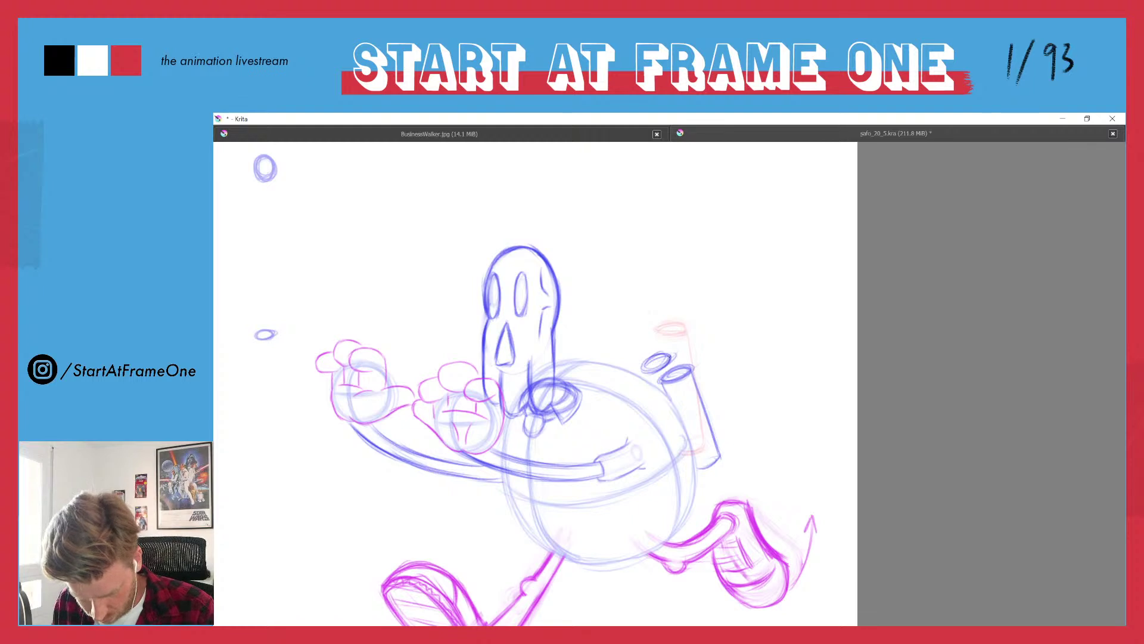
pyautogui.moveTo(684, 381); pyautogui.dragTo(719, 457)
pyautogui.press('e')
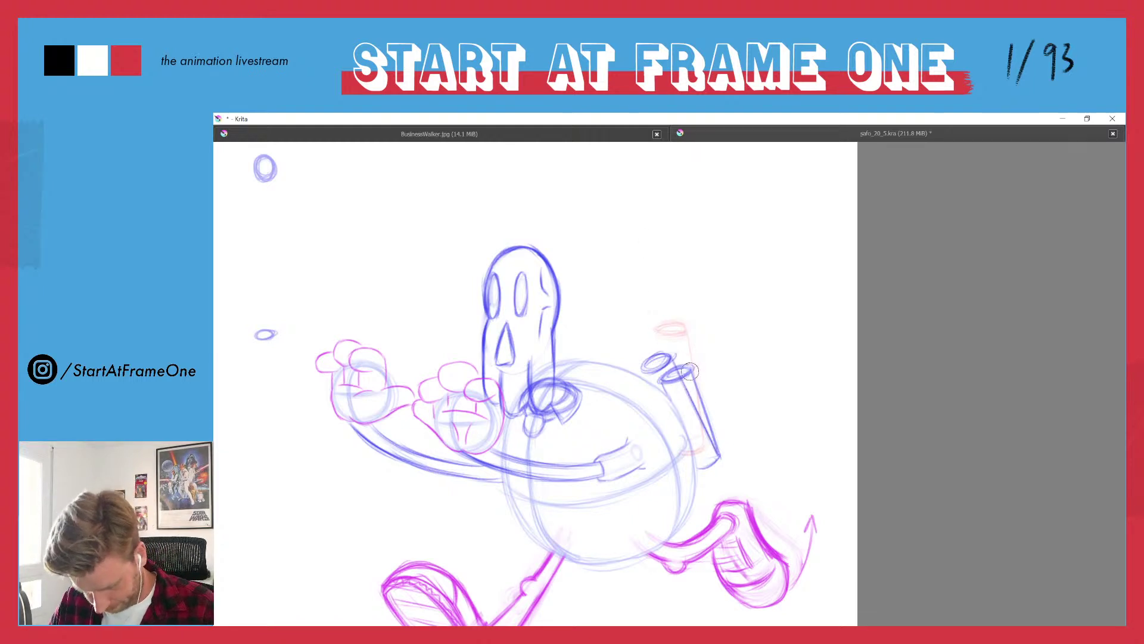
pyautogui.moveTo(691, 349); pyautogui.dragTo(718, 456)
pyautogui.moveTo(675, 384)
pyautogui.mouseDown()
pyautogui.moveTo(665, 375)
pyautogui.moveTo(677, 394)
pyautogui.mouseUp()
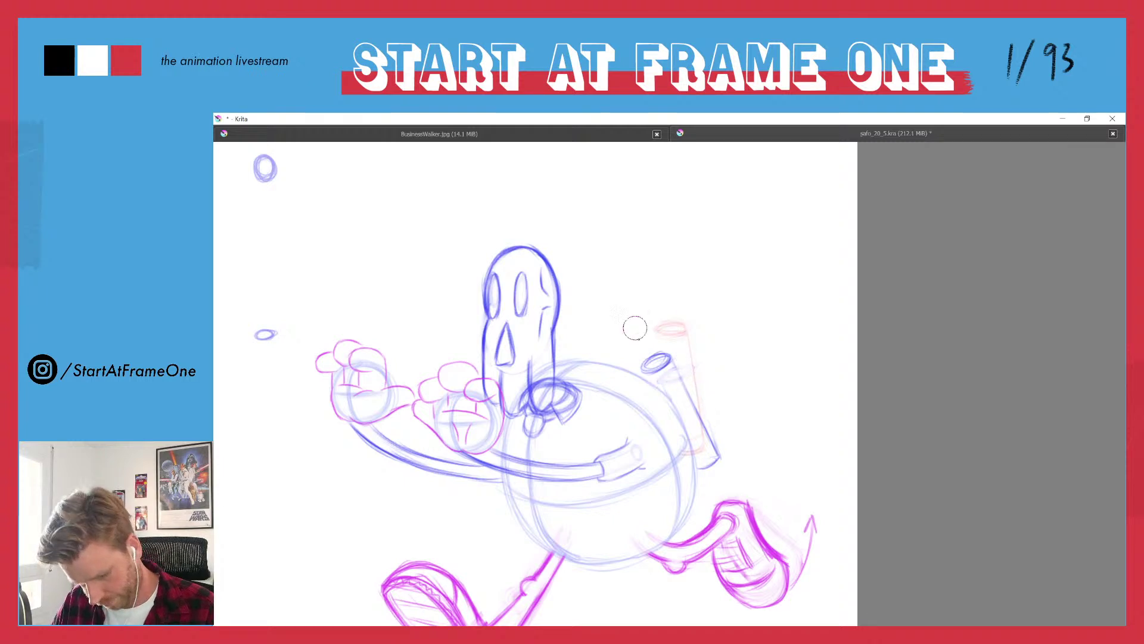
# - Flip between the dropped-body pose and the previous stretched pose to compare the tube's position and angle
pyautogui.press('Right')
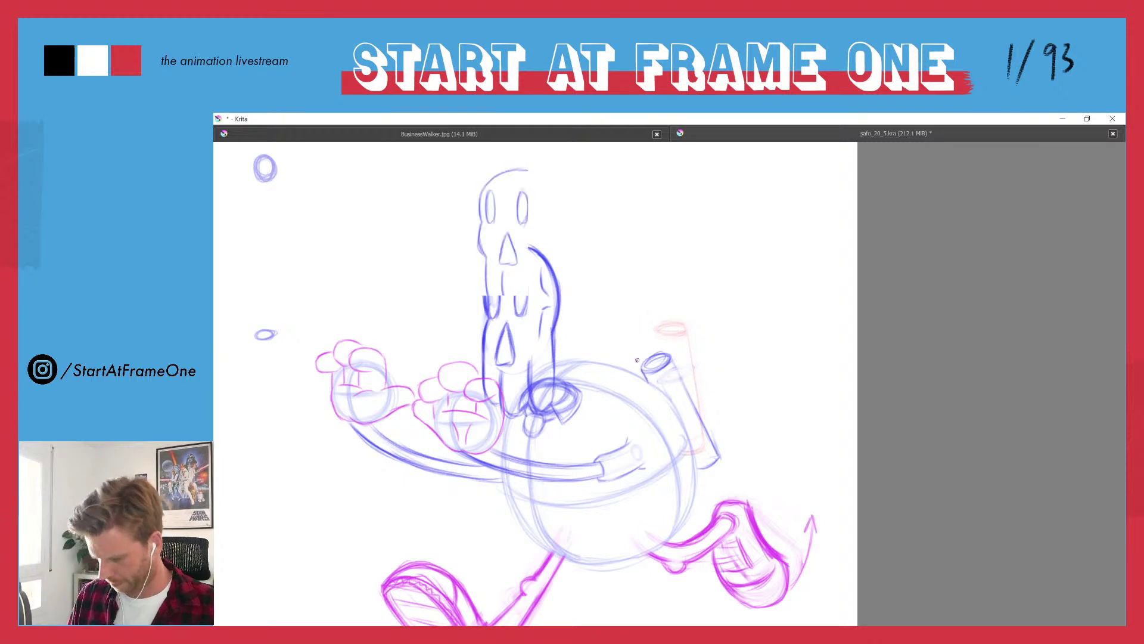
pyautogui.press('Right')
pyautogui.press('Left')
pyautogui.press('Right')
pyautogui.press('Left')
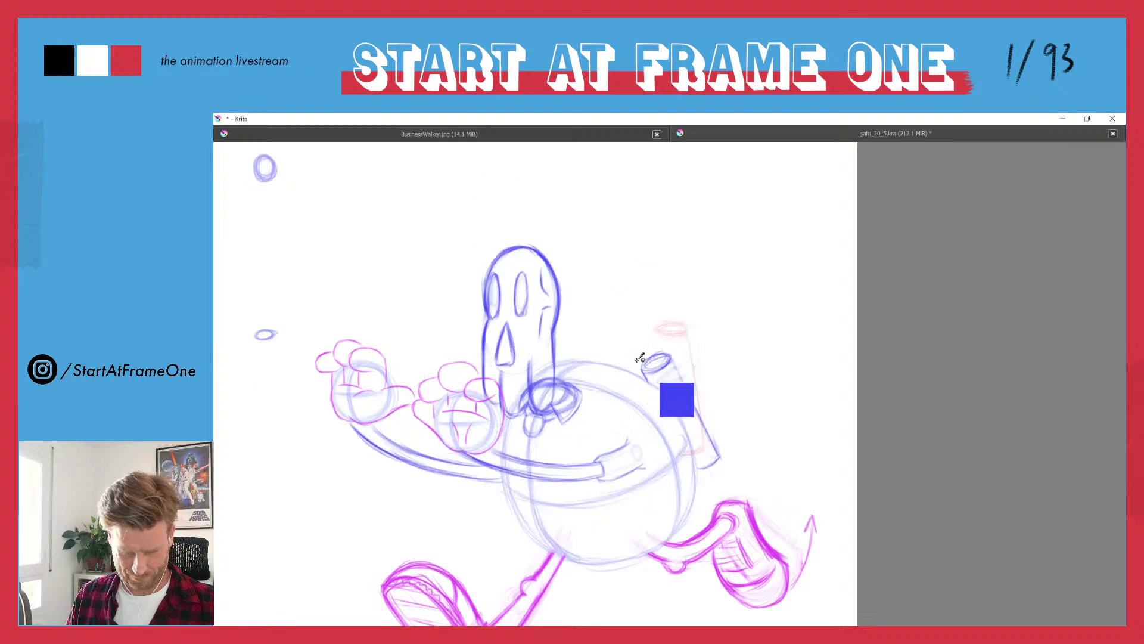
pyautogui.press('Right')
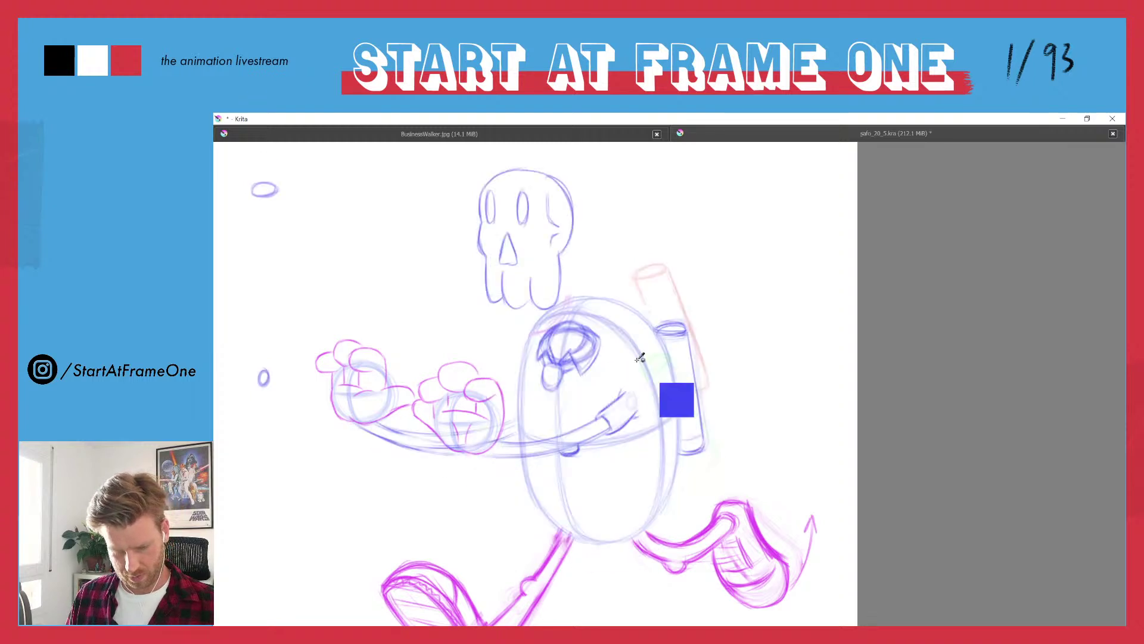
pyautogui.press('Left')
# - Draw the tube on the squashed-body pose, tilted further toward the head, with its opening slightly higher than in the previous drawing
pyautogui.press('Left')
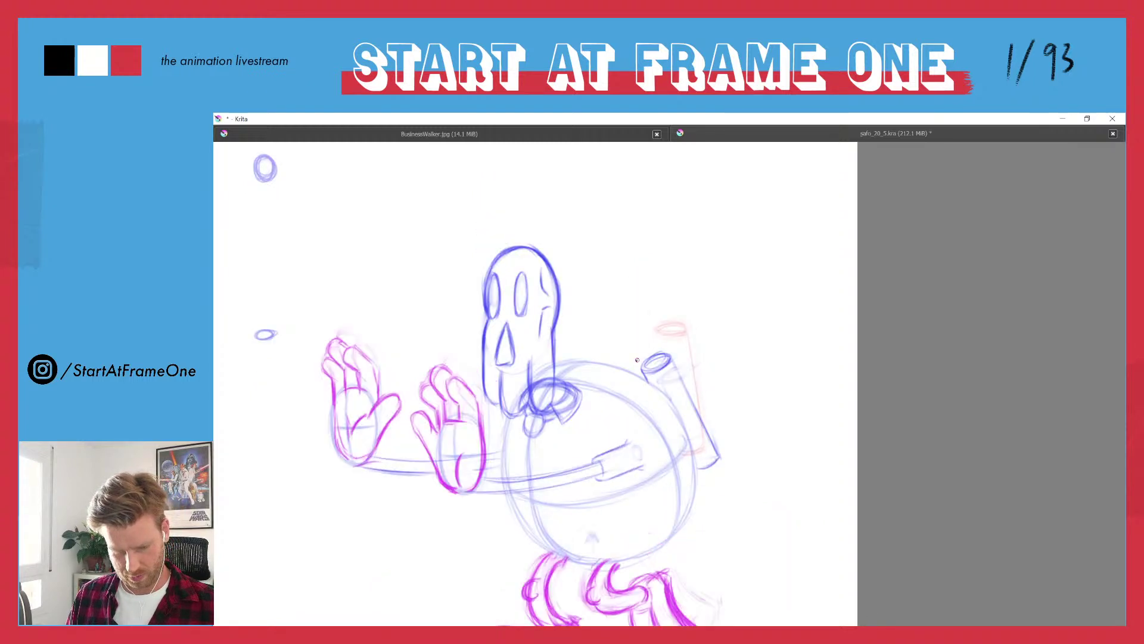
pyautogui.press('Left')
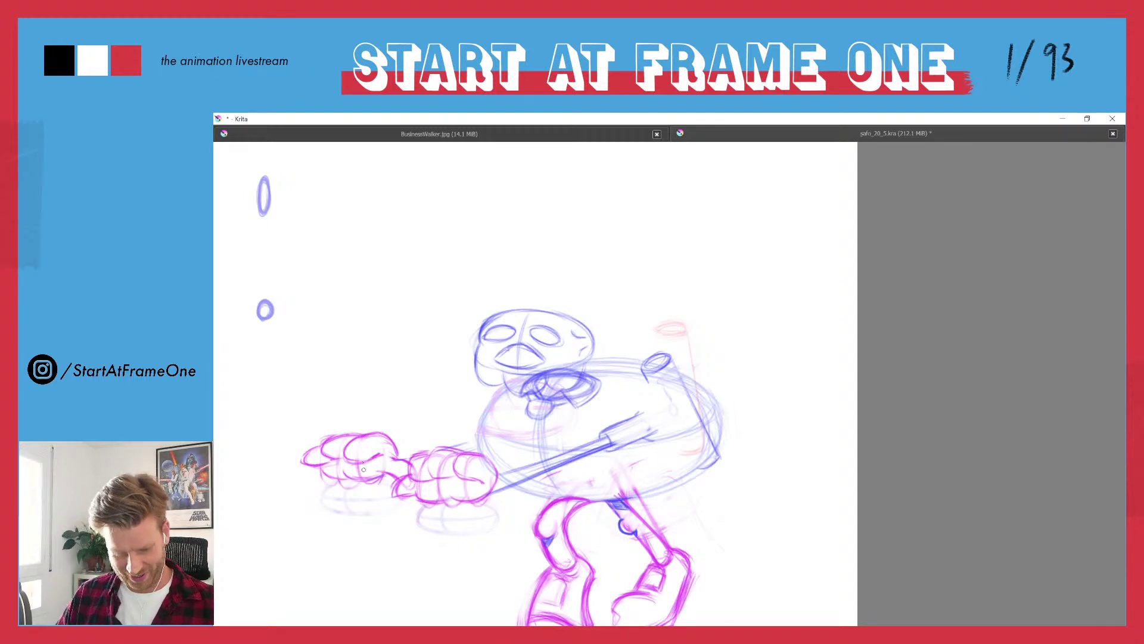
pyautogui.scroll(-1, 417, 351)
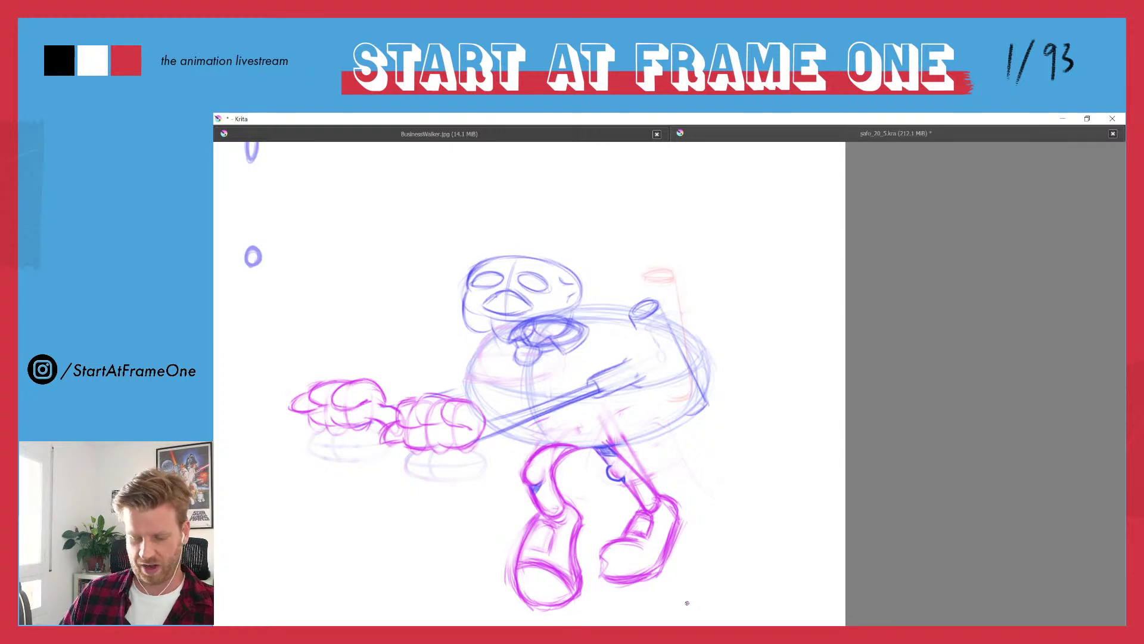
pyautogui.press('.')
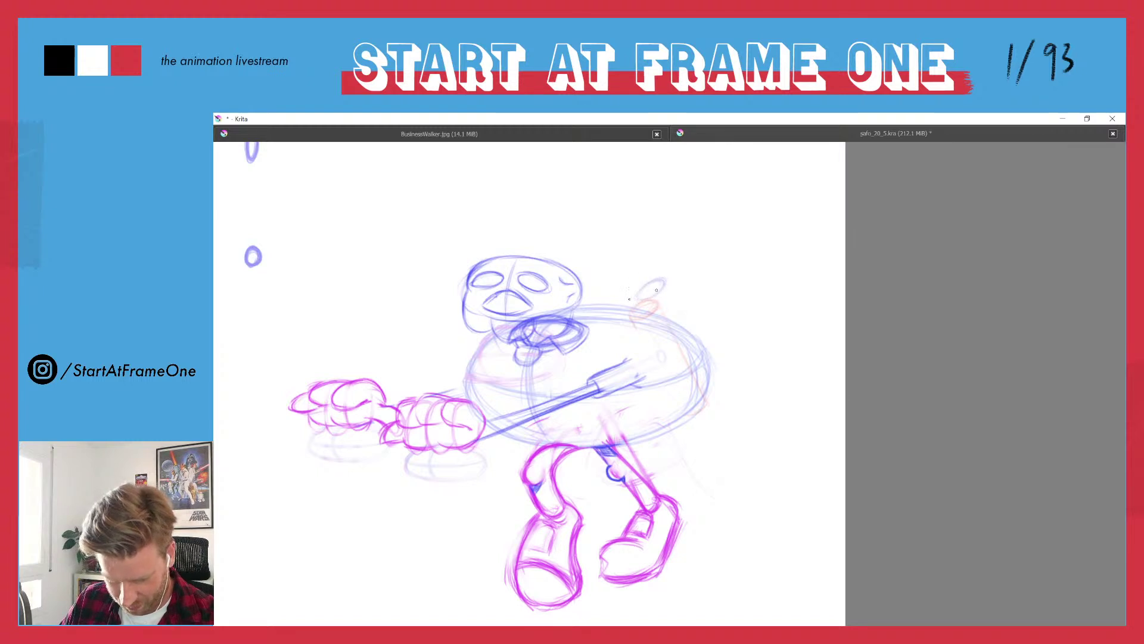
pyautogui.moveTo(645, 277)
pyautogui.mouseDown()
pyautogui.moveTo(633, 298)
pyautogui.moveTo(656, 277)
pyautogui.moveTo(630, 295)
pyautogui.moveTo(660, 282)
pyautogui.moveTo(717, 351)
pyautogui.mouseUp()
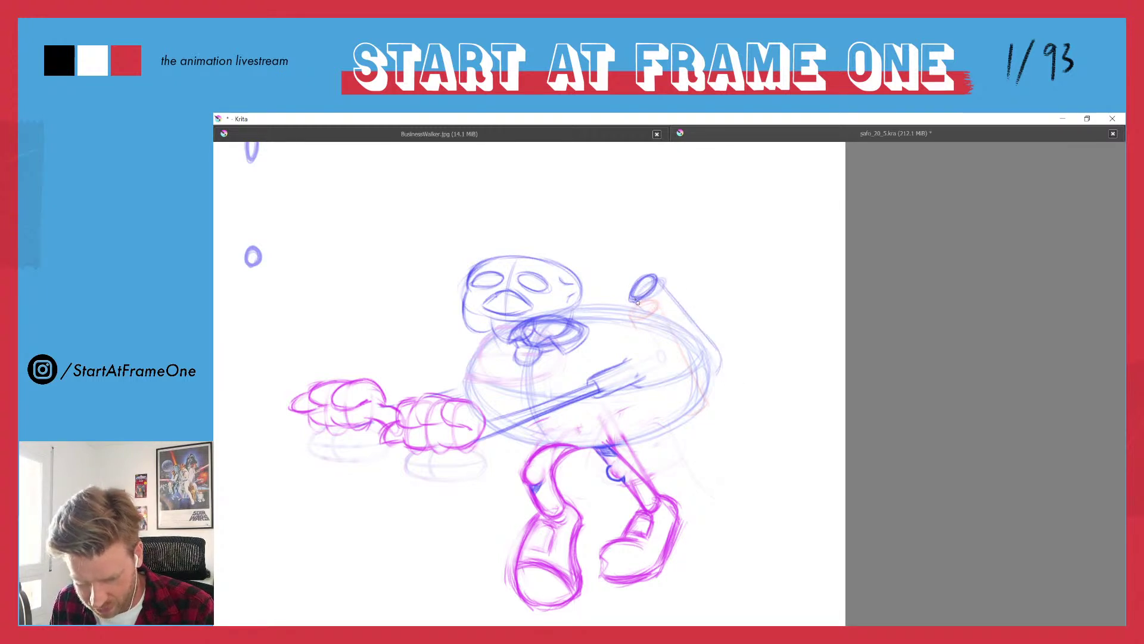
pyautogui.moveTo(660, 279)
pyautogui.mouseDown()
pyautogui.moveTo(707, 332)
pyautogui.moveTo(715, 366)
pyautogui.mouseUp()
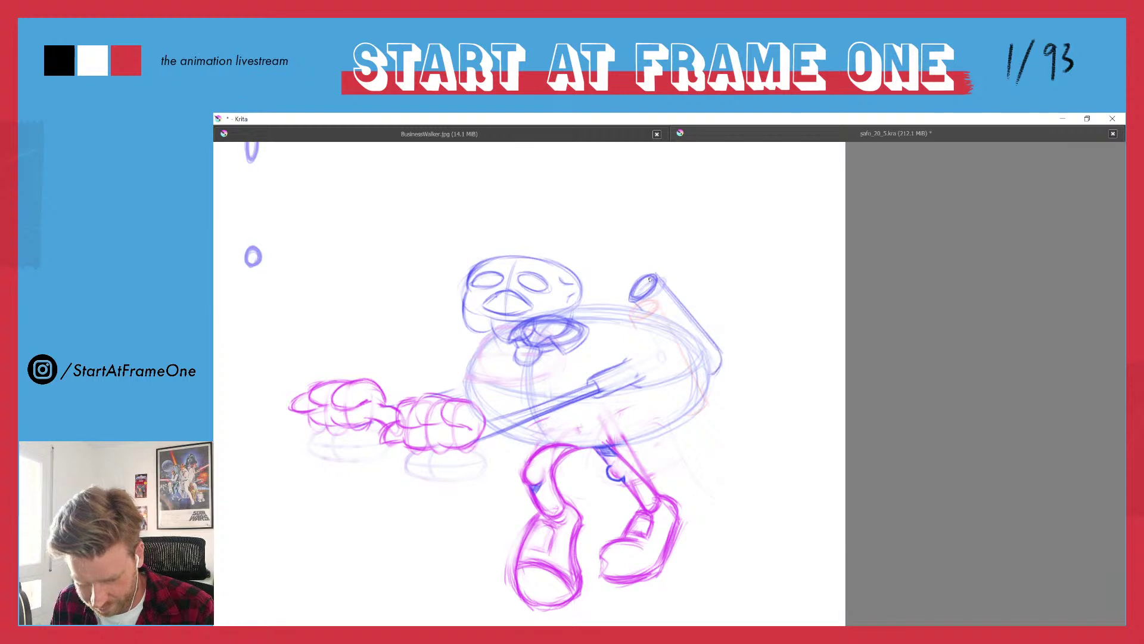
pyautogui.moveTo(650, 279); pyautogui.dragTo(722, 360)
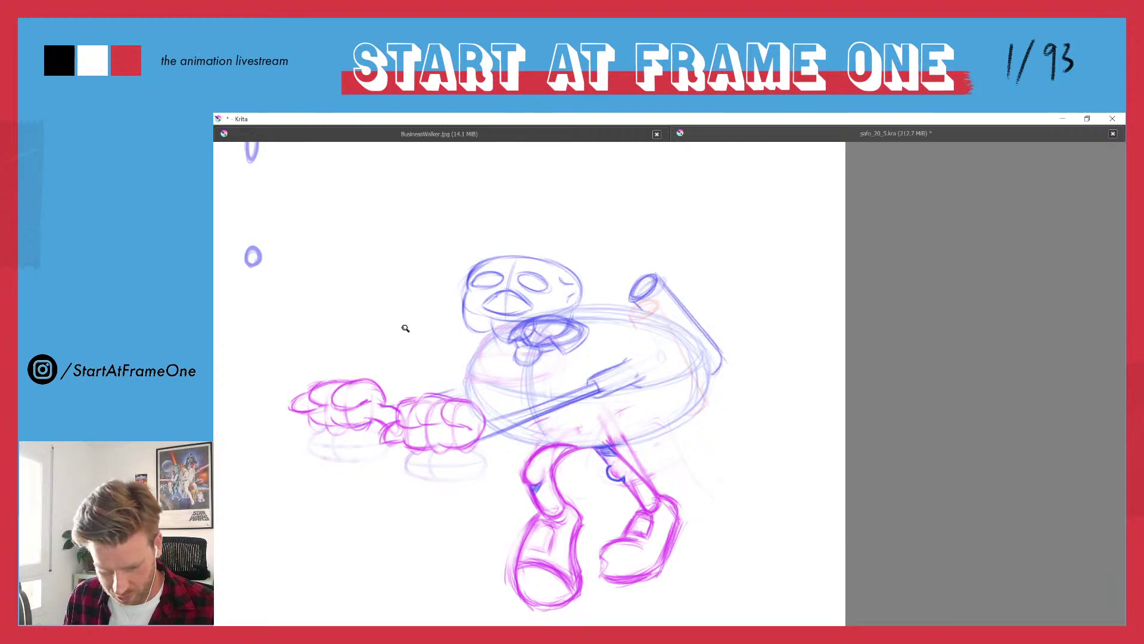
pyautogui.moveTo(404, 327)
pyautogui.mouseDown()
pyautogui.moveTo(439, 366)
pyautogui.moveTo(440, 390)
pyautogui.mouseUp()
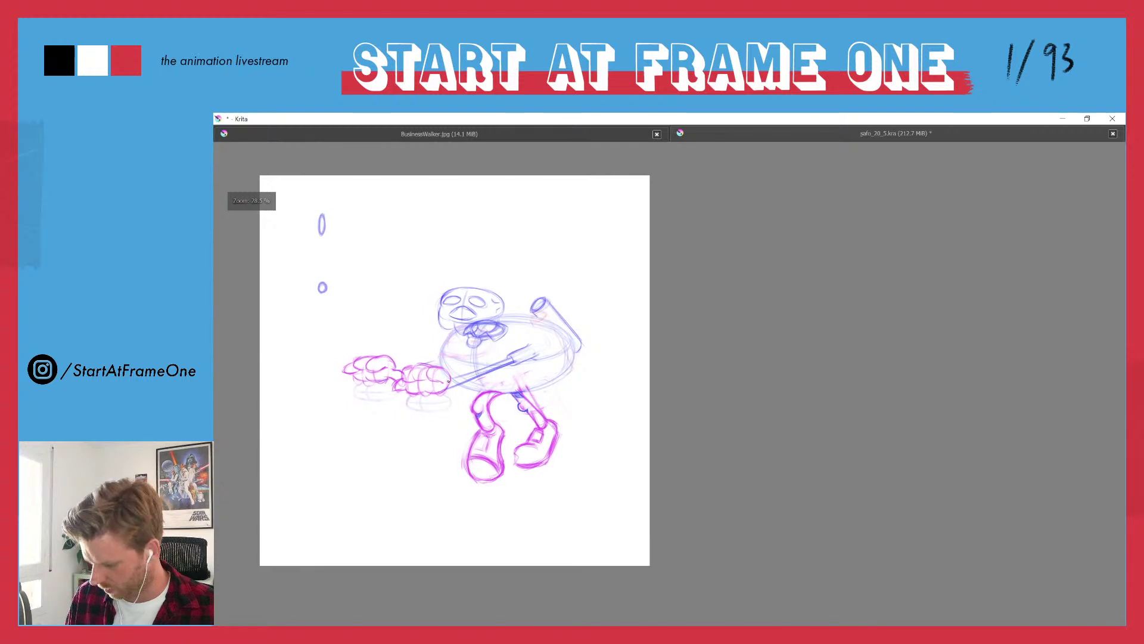
pyautogui.keyDown('ctrl'); pyautogui.click(452, 379); pyautogui.keyUp('ctrl')
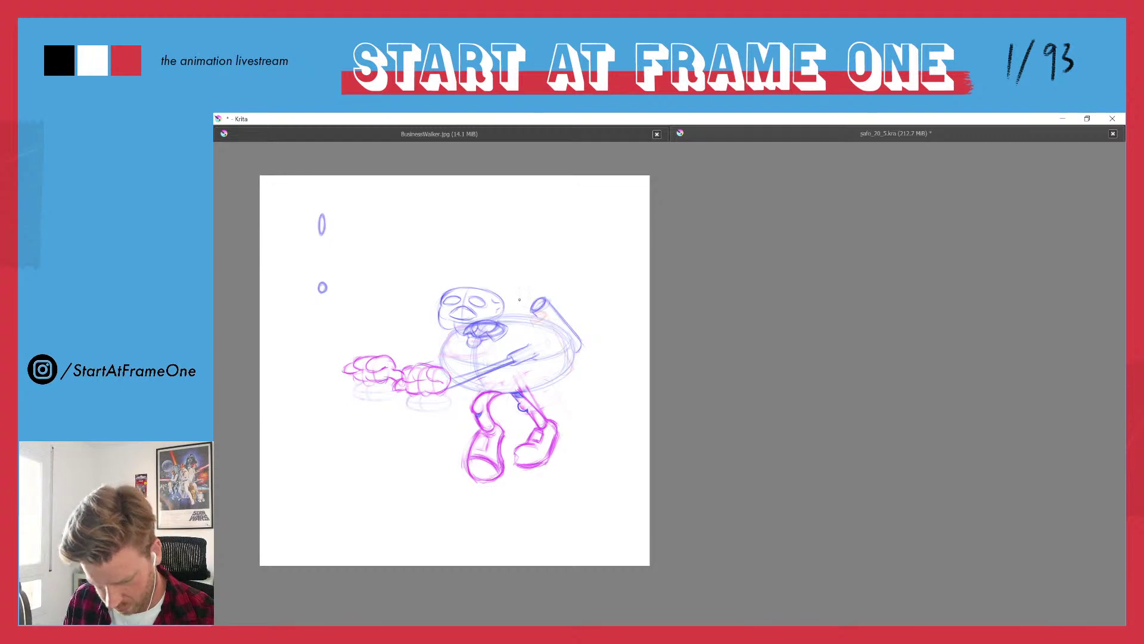
# - Redraw the tube's opening closer to the head on the squashed-body pose and erase the old opening and outer side
pyautogui.moveTo(528, 299); pyautogui.dragTo(572, 202)
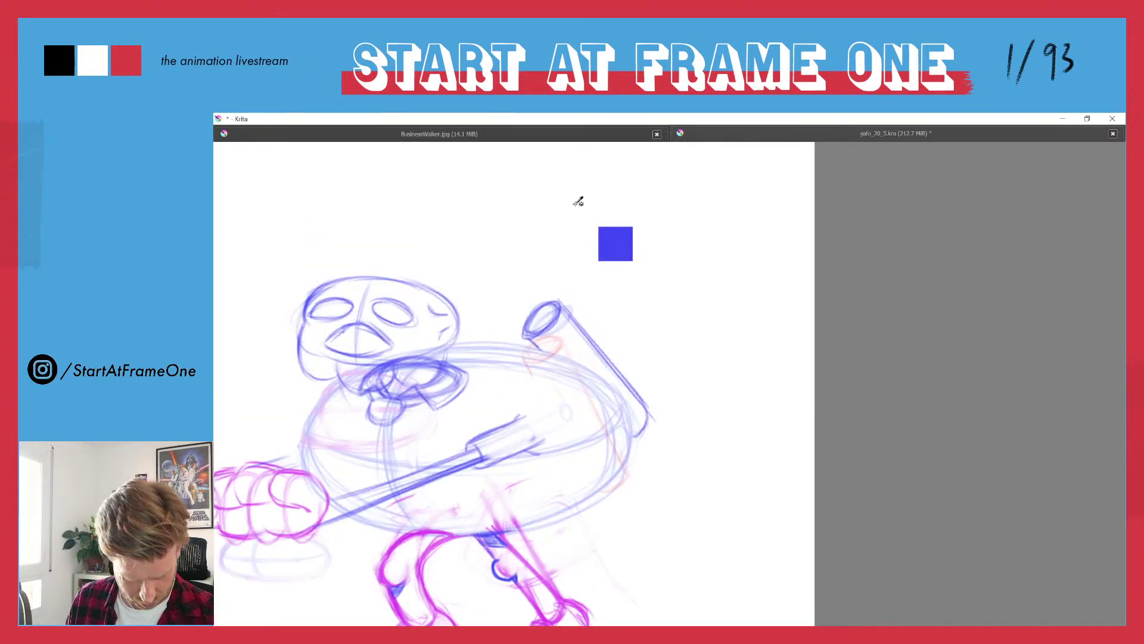
pyautogui.moveTo(516, 333)
pyautogui.mouseDown()
pyautogui.moveTo(539, 305)
pyautogui.moveTo(517, 333)
pyautogui.moveTo(536, 307)
pyautogui.moveTo(514, 307)
pyautogui.moveTo(534, 301)
pyautogui.moveTo(592, 371)
pyautogui.mouseUp()
pyautogui.moveTo(545, 310); pyautogui.dragTo(602, 375)
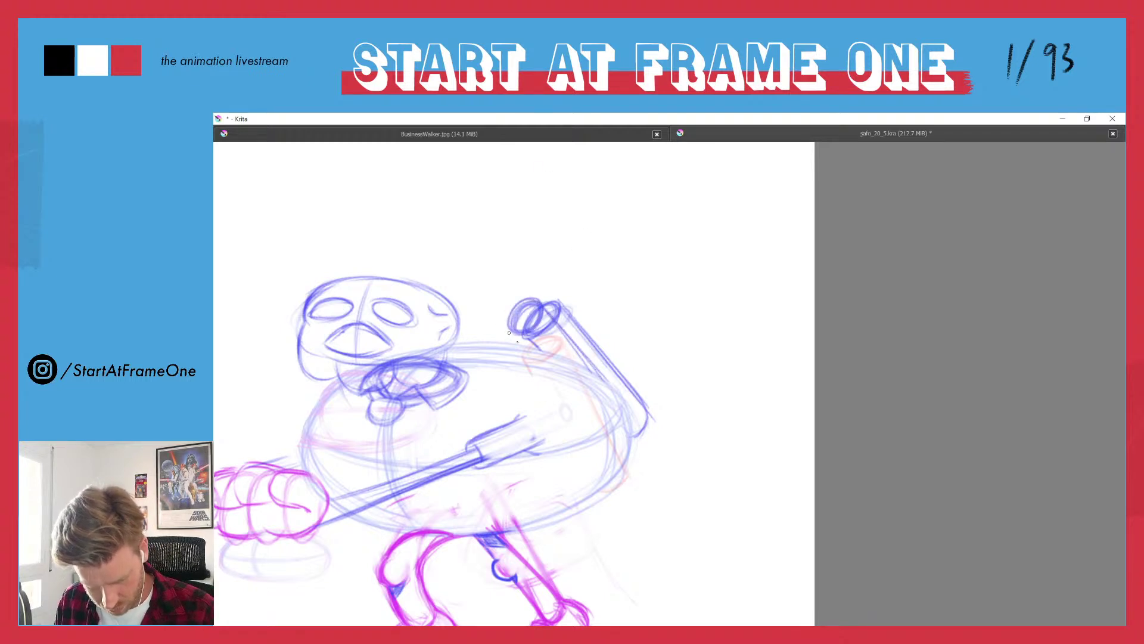
pyautogui.moveTo(509, 333)
pyautogui.mouseDown()
pyautogui.moveTo(570, 316)
pyautogui.moveTo(550, 294)
pyautogui.moveTo(646, 428)
pyautogui.mouseUp()
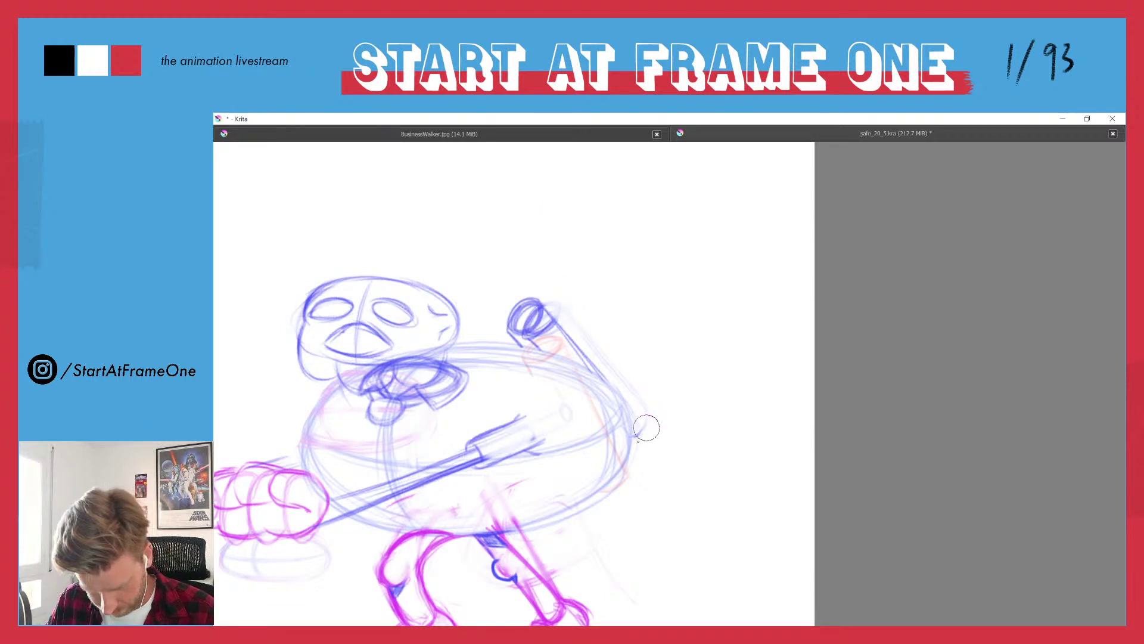
pyautogui.moveTo(533, 339)
pyautogui.mouseDown()
pyautogui.moveTo(529, 320)
pyautogui.moveTo(513, 325)
pyautogui.moveTo(607, 379)
pyautogui.moveTo(556, 319)
pyautogui.mouseUp()
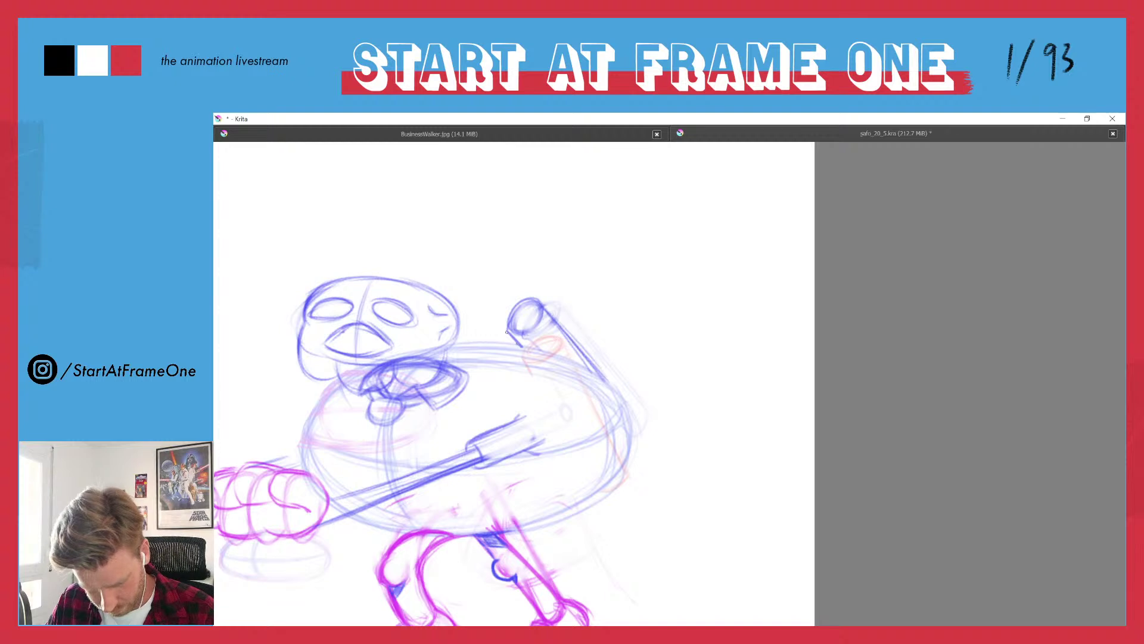
pyautogui.keyDown('ctrl'); pyautogui.click(545, 315); pyautogui.keyUp('ctrl')
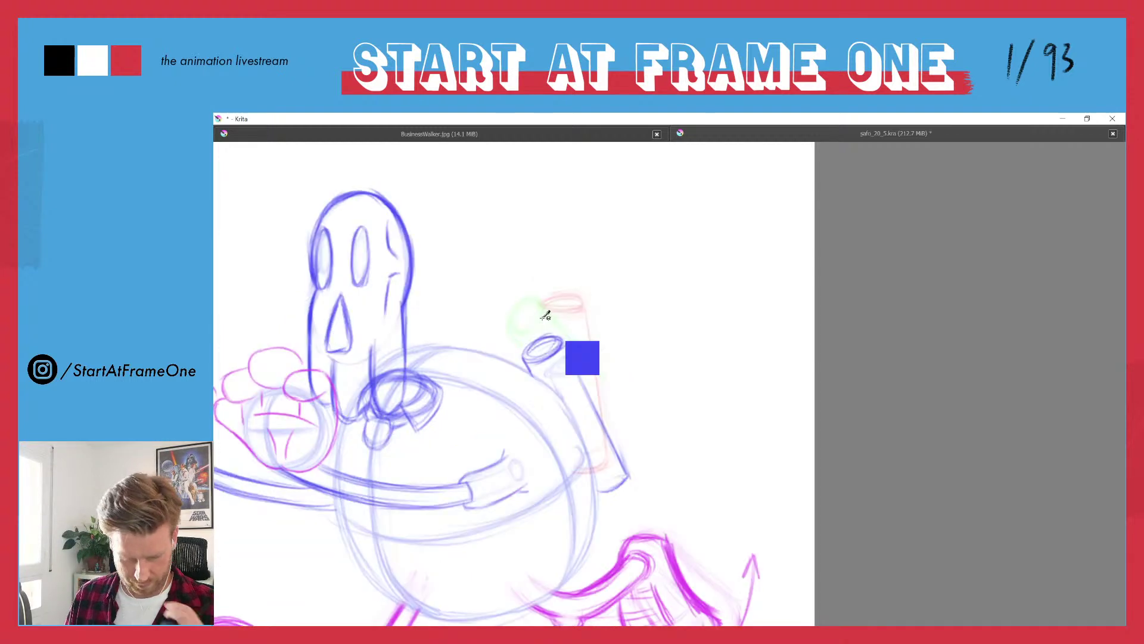
# - Flip between the squashed-body pose and the previous pose to compare the tube's position and tilt
pyautogui.press('Left')
pyautogui.press('Right')
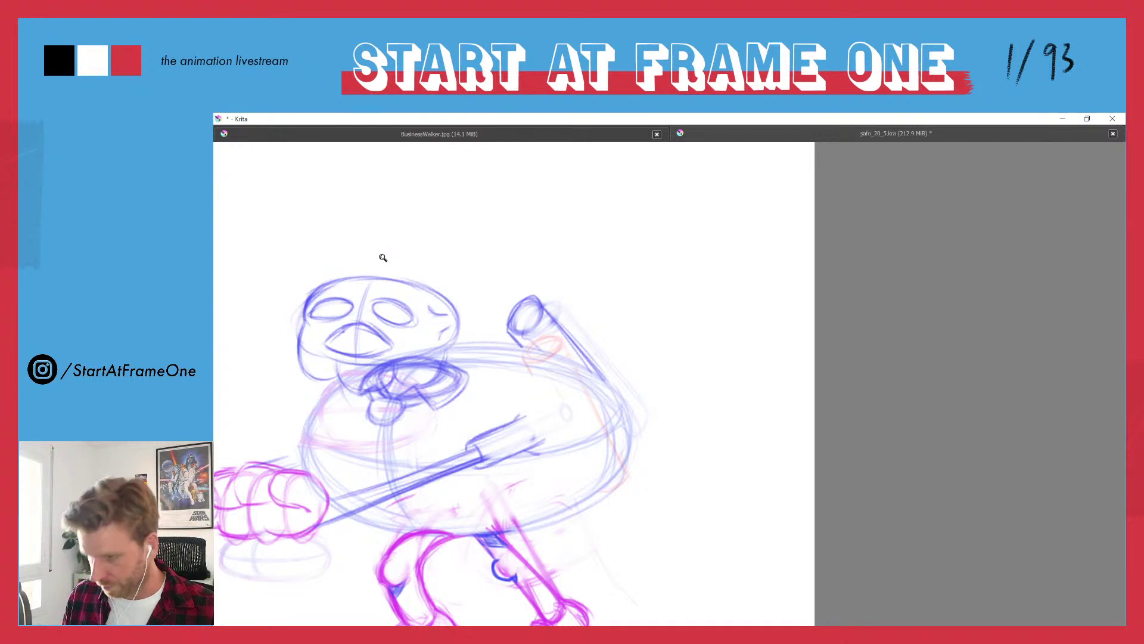
pyautogui.scroll(-5, 383, 257)
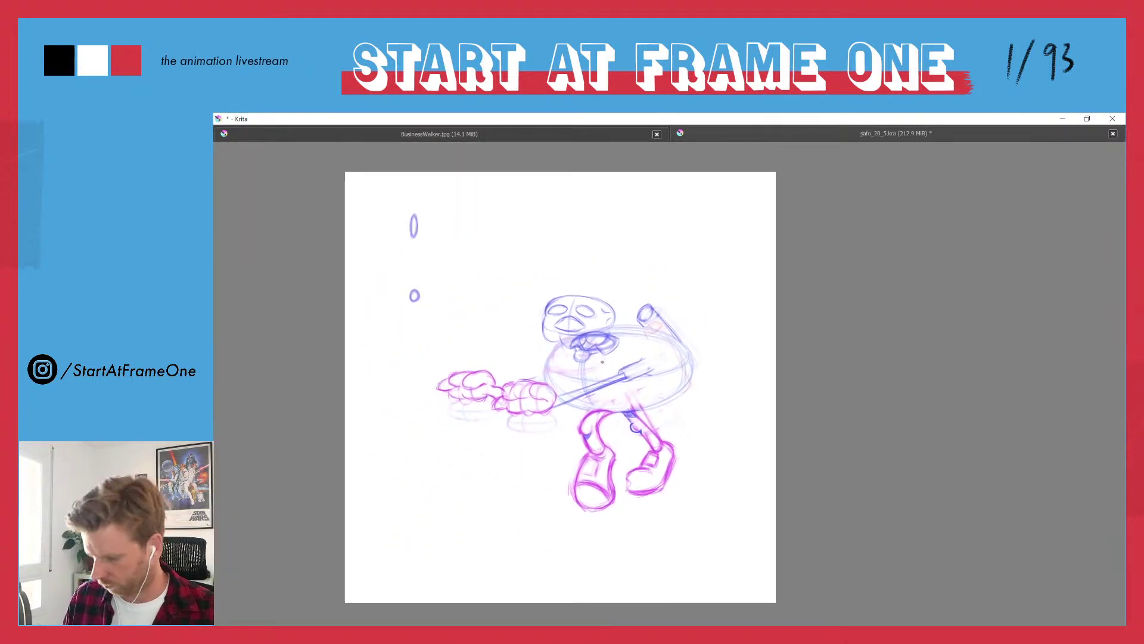
pyautogui.press('Left')
pyautogui.press('Right')
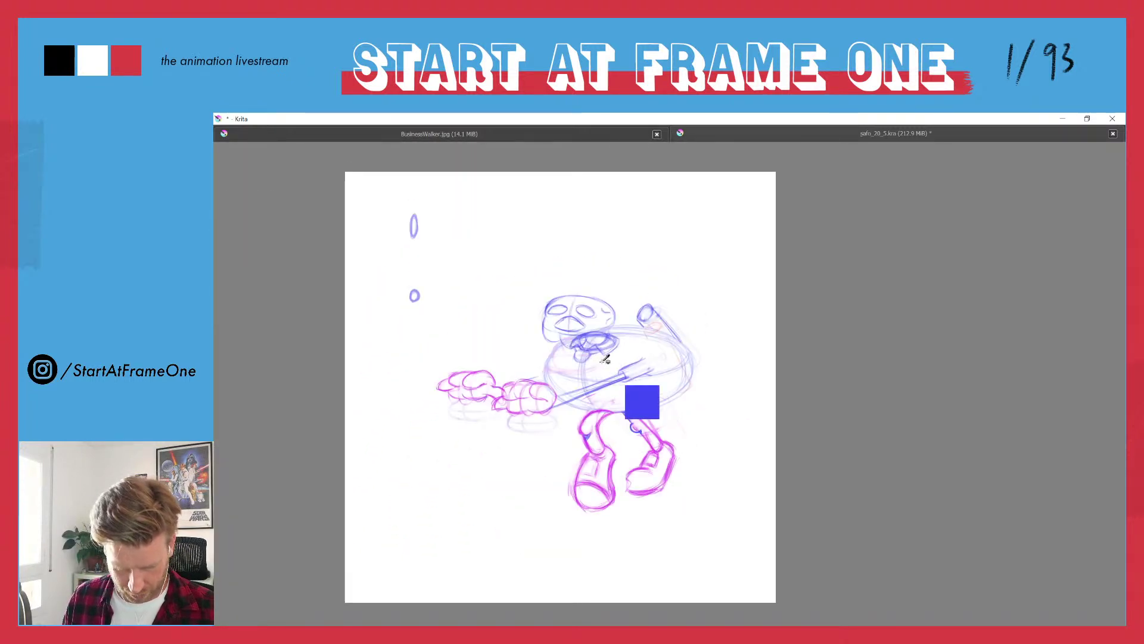
pyautogui.press('Left')
pyautogui.press('Right')
pyautogui.press('Left')
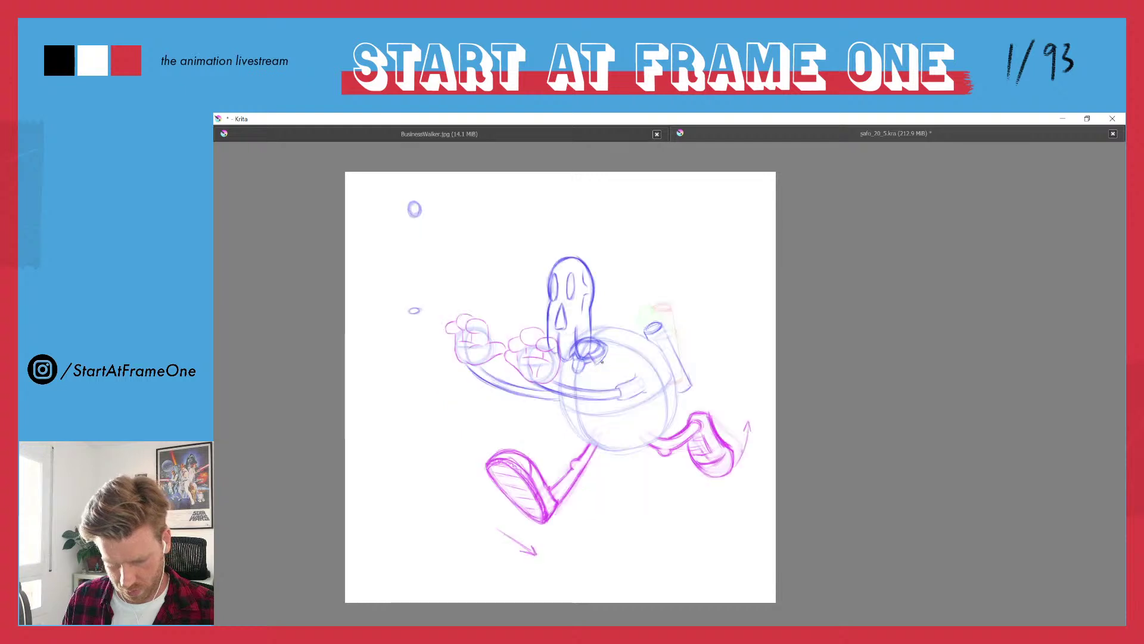
pyautogui.press('Right')
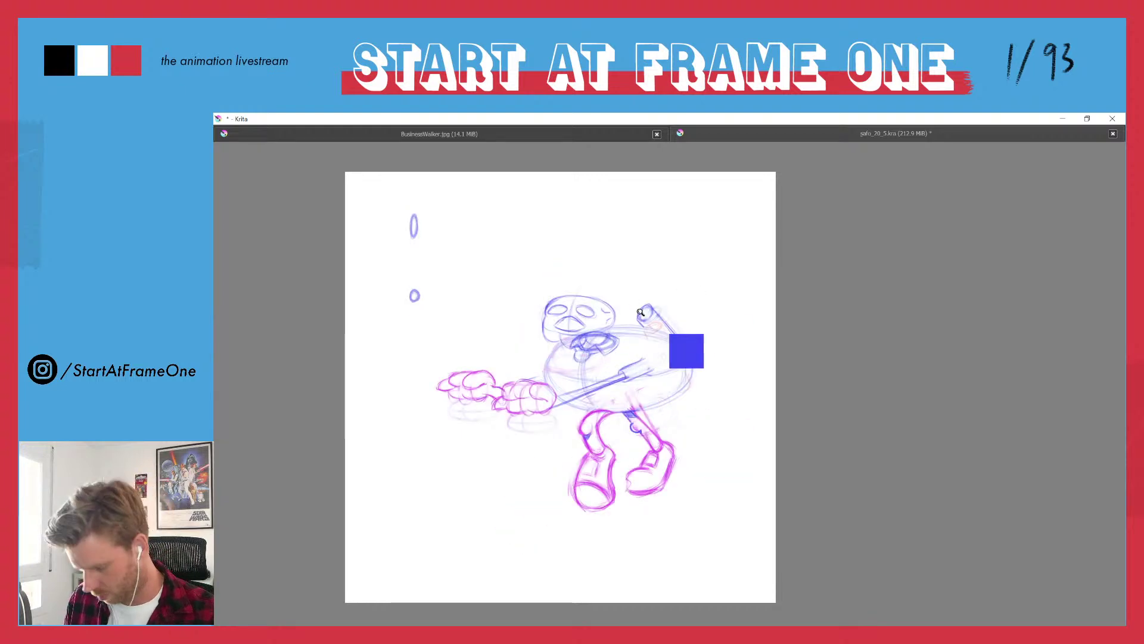
# - Reinforce the tube's outer side from the rim down to the squashed body and check it against the neighbouring frames
pyautogui.scroll(5, 640, 312)
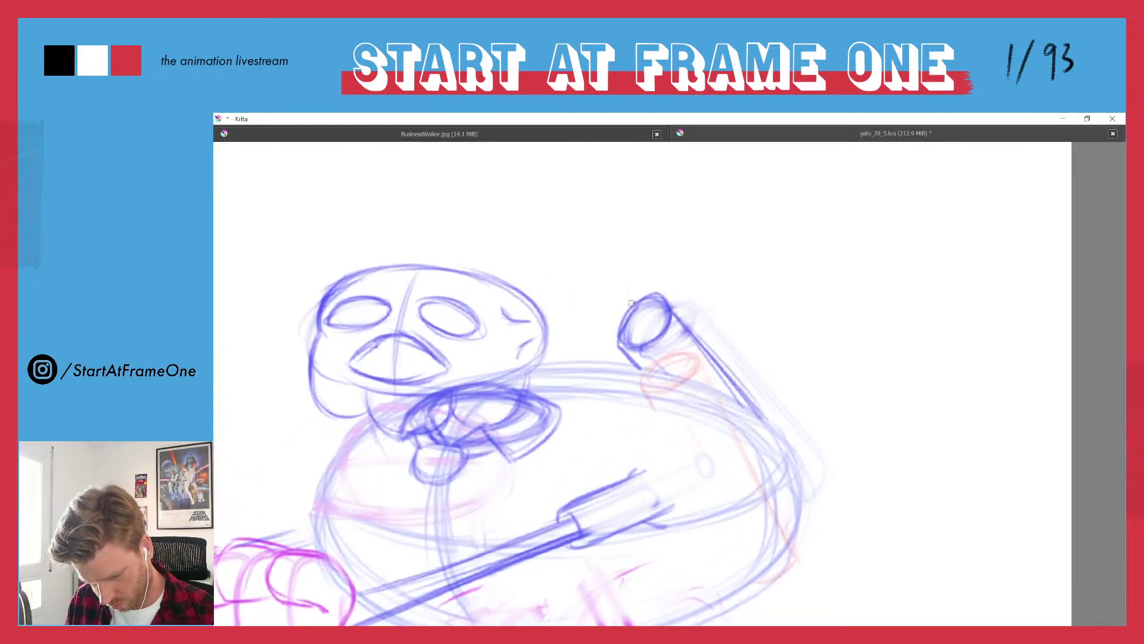
pyautogui.moveTo(652, 296)
pyautogui.mouseDown()
pyautogui.moveTo(615, 339)
pyautogui.moveTo(666, 331)
pyautogui.moveTo(778, 428)
pyautogui.mouseUp()
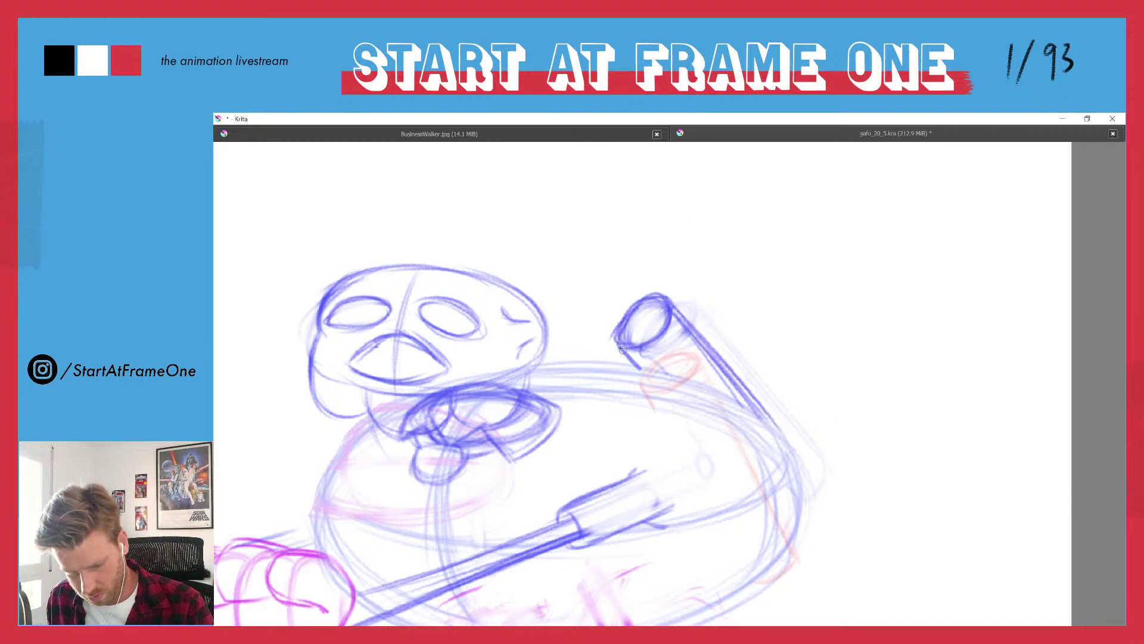
pyautogui.scroll(-5, 582, 365)
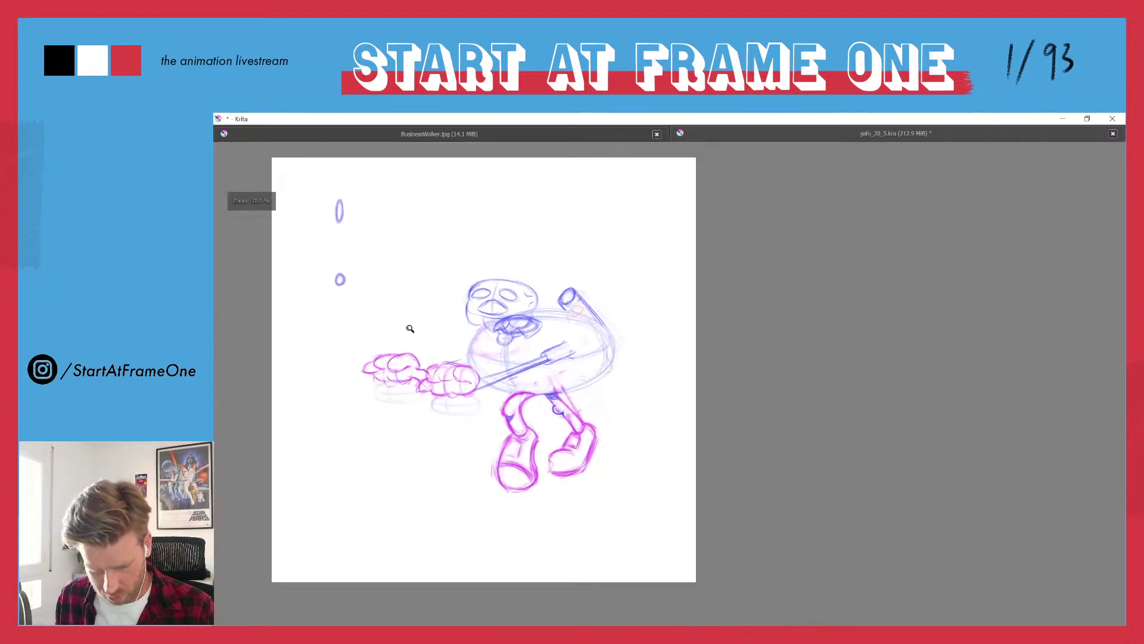
pyautogui.moveTo(410, 329); pyautogui.dragTo(515, 357)
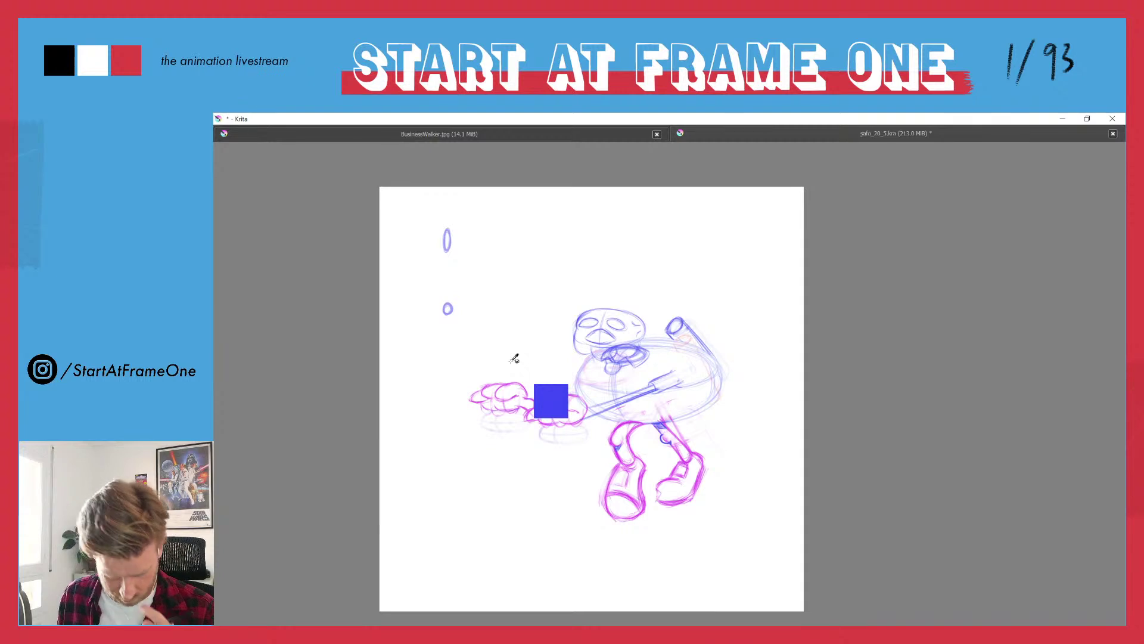
pyautogui.hotkey('ctrl', 'Left')
pyautogui.hotkey('ctrl', 'Right')
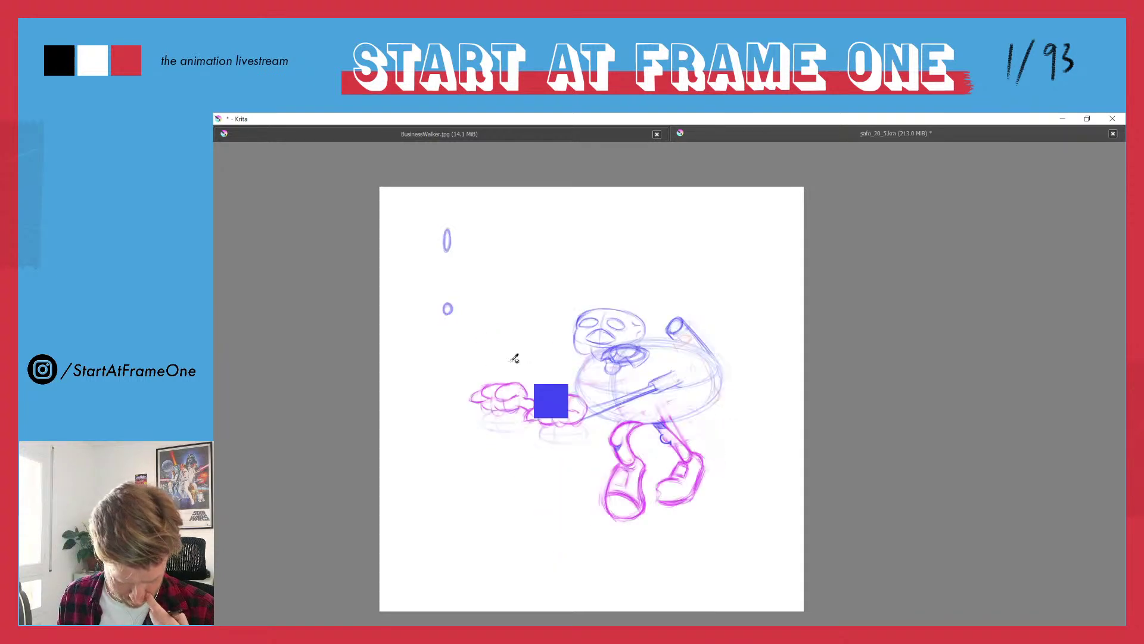
# - Redraw the tube's opening larger and rounder toward the head, steepen its outer side, and erase the old rim and side lines
pyautogui.scroll(4, 667, 337)
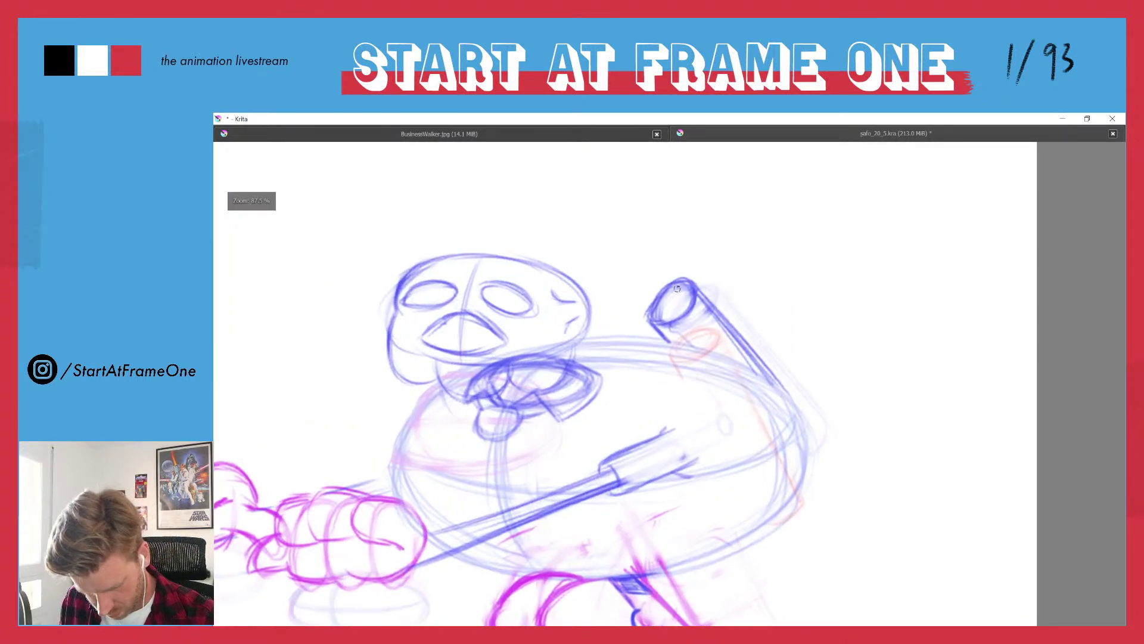
pyautogui.moveTo(656, 280); pyautogui.dragTo(655, 319)
pyautogui.moveTo(654, 280)
pyautogui.mouseDown()
pyautogui.moveTo(686, 275)
pyautogui.moveTo(659, 282)
pyautogui.moveTo(689, 298)
pyautogui.moveTo(647, 307)
pyautogui.moveTo(736, 360)
pyautogui.mouseUp()
pyautogui.moveTo(697, 298); pyautogui.dragTo(737, 358)
pyautogui.moveTo(644, 319); pyautogui.dragTo(661, 339)
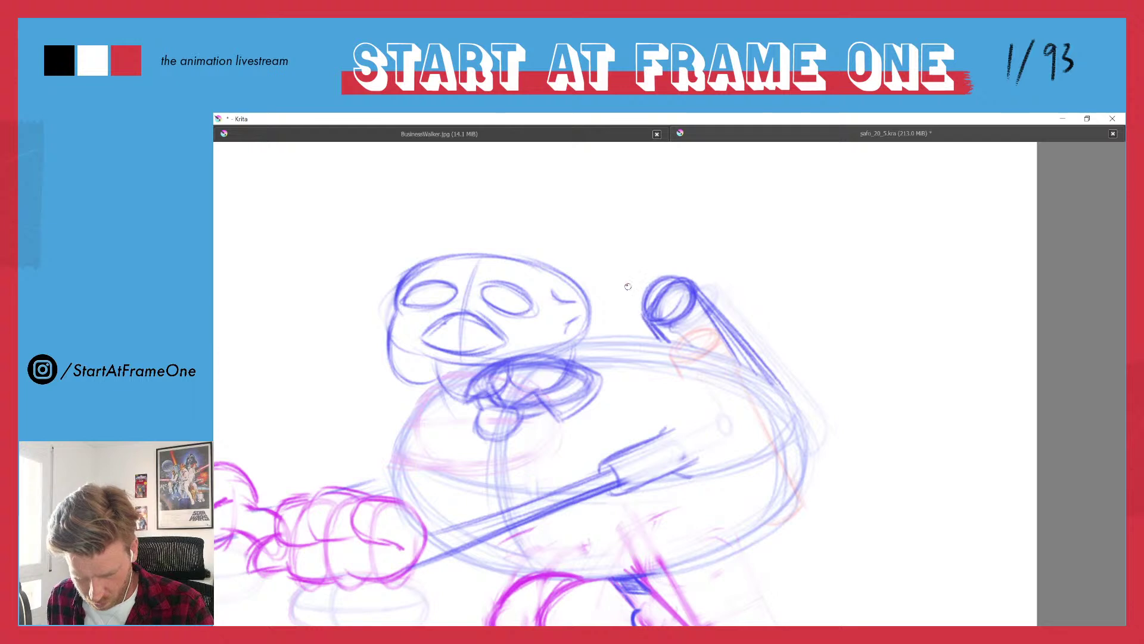
pyautogui.press('e')
pyautogui.moveTo(695, 277); pyautogui.dragTo(796, 399)
pyautogui.moveTo(722, 306)
pyautogui.mouseDown()
pyautogui.moveTo(664, 340)
pyautogui.moveTo(661, 298)
pyautogui.moveTo(649, 332)
pyautogui.moveTo(660, 341)
pyautogui.mouseUp()
pyautogui.press('e')
pyautogui.moveTo(655, 289); pyautogui.dragTo(640, 315)
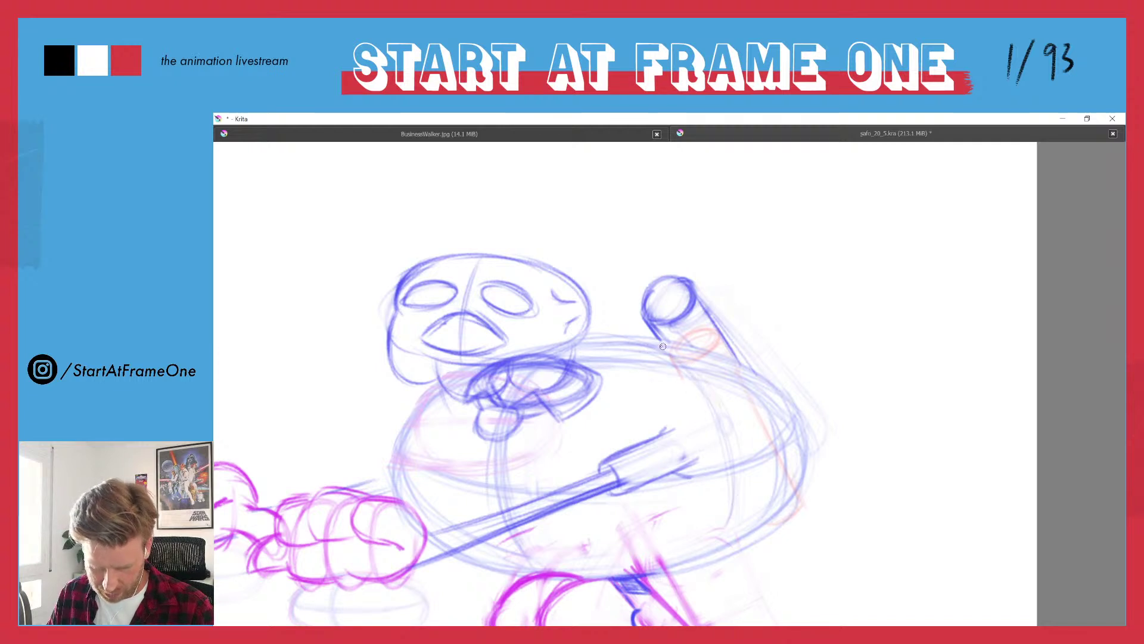
# - Extend the tube's two sides down across the squashed body at a steeper angle
pyautogui.moveTo(703, 316); pyautogui.dragTo(774, 459)
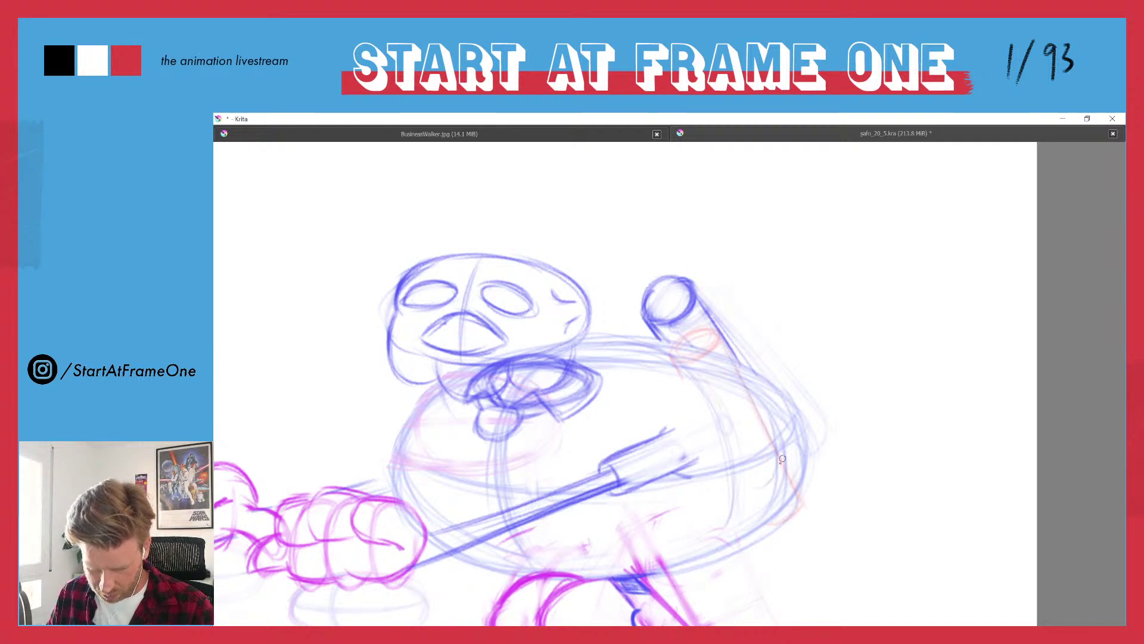
pyautogui.moveTo(721, 346)
pyautogui.mouseDown()
pyautogui.moveTo(777, 454)
pyautogui.moveTo(738, 473)
pyautogui.mouseUp()
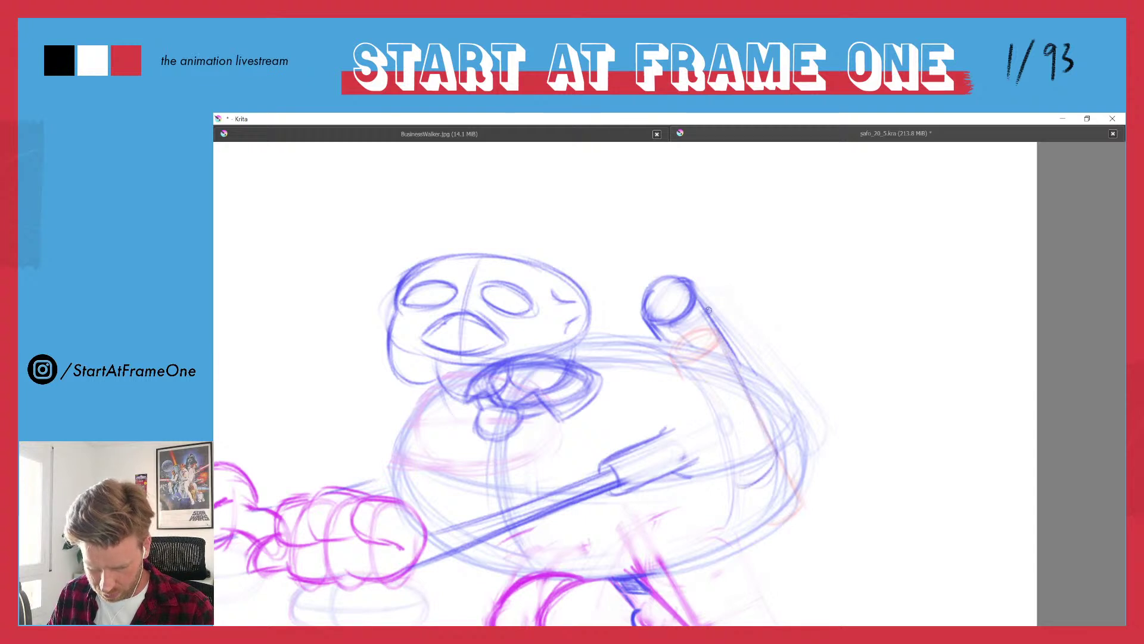
pyautogui.moveTo(708, 310); pyautogui.dragTo(776, 456)
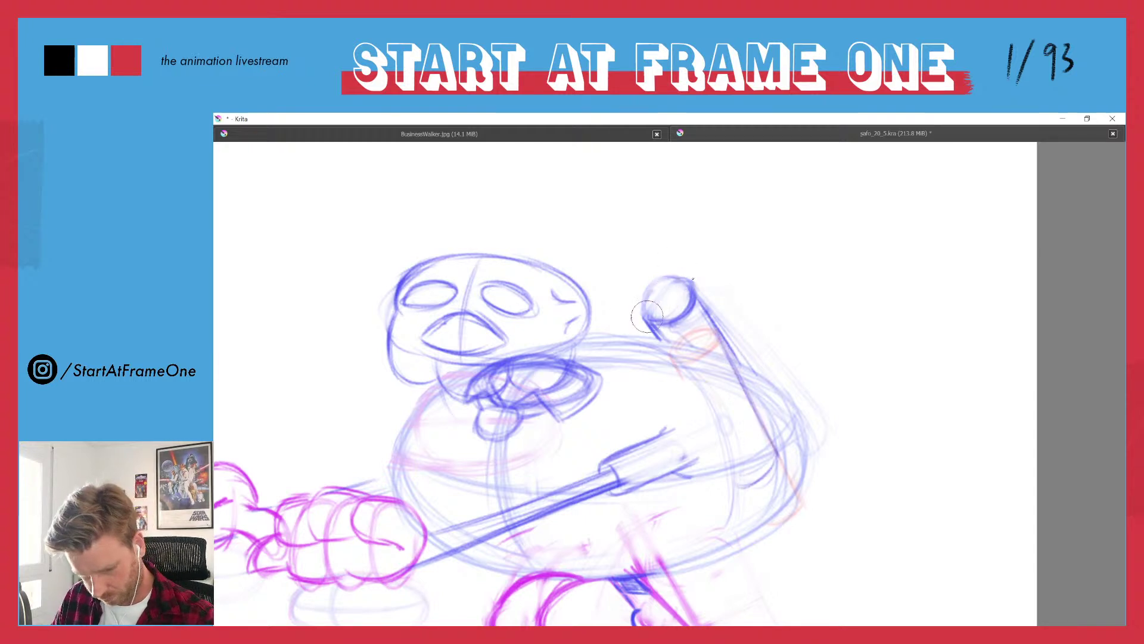
# - Replace the round opening with a flatter, slightly lower ellipse and erase the tube's lines that overlap the body
pyautogui.moveTo(647, 316); pyautogui.dragTo(667, 298)
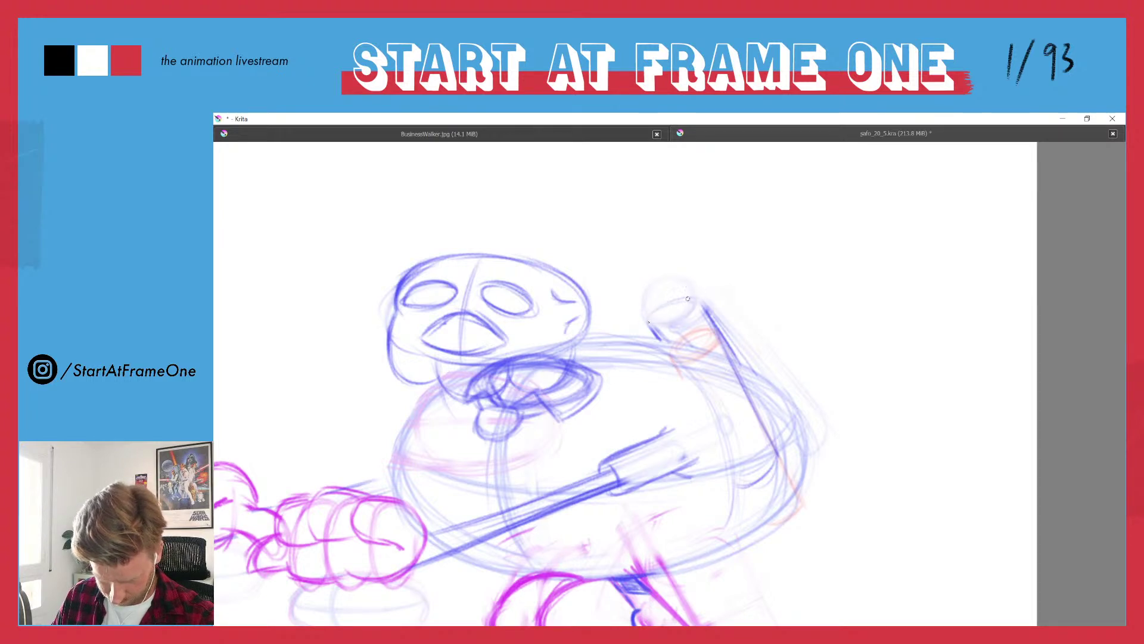
pyautogui.moveTo(687, 298)
pyautogui.mouseDown()
pyautogui.moveTo(652, 316)
pyautogui.moveTo(694, 307)
pyautogui.moveTo(647, 312)
pyautogui.moveTo(685, 320)
pyautogui.moveTo(731, 352)
pyautogui.mouseUp()
pyautogui.moveTo(646, 317); pyautogui.dragTo(655, 331)
pyautogui.press('e')
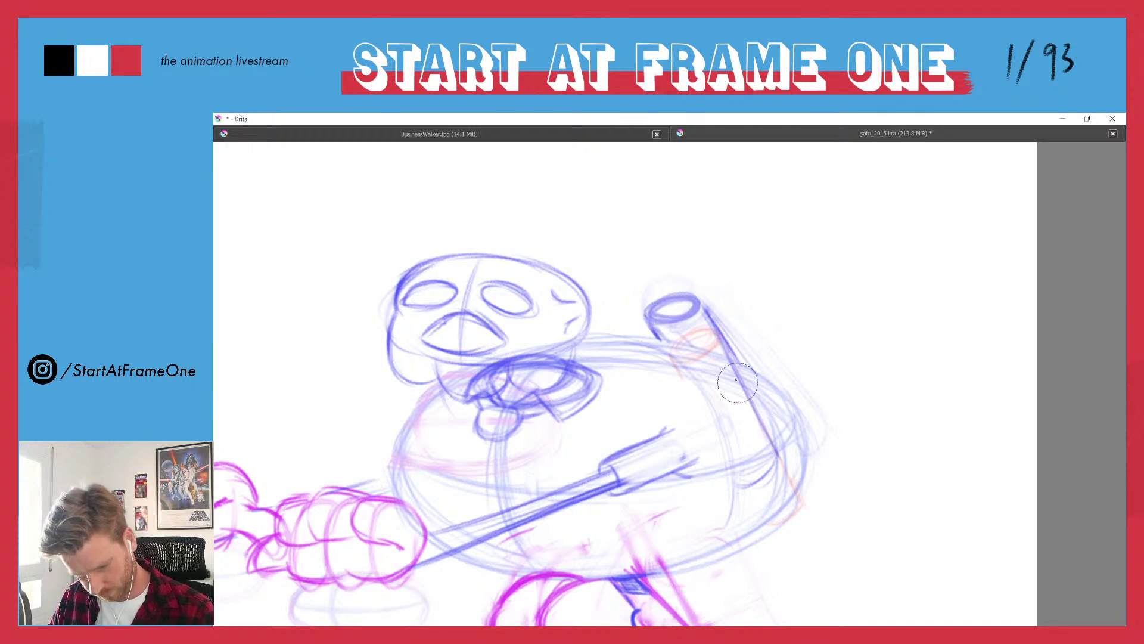
pyautogui.moveTo(737, 381); pyautogui.dragTo(775, 491)
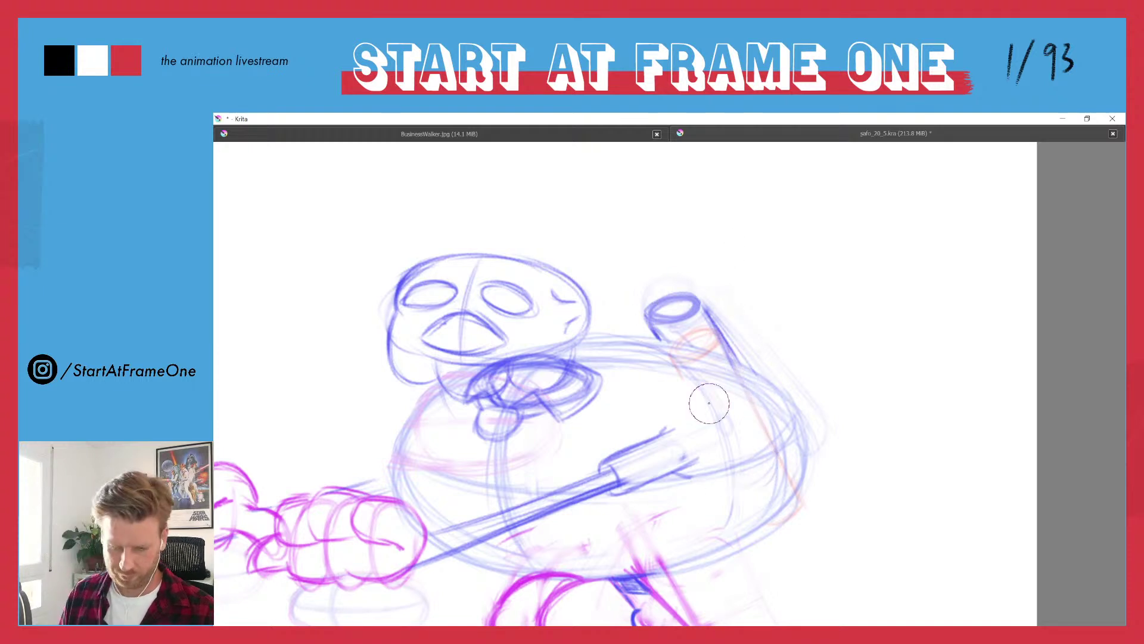
pyautogui.moveTo(555, 245); pyautogui.dragTo(621, 427)
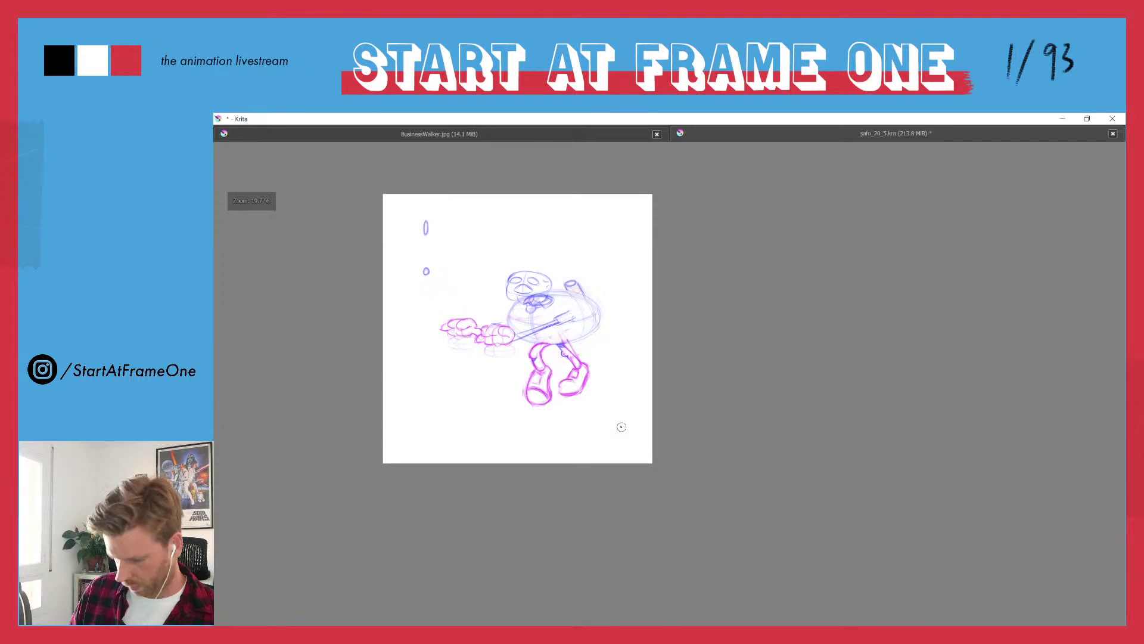
# - Flip through the squashed-body pose and its neighbouring poses to check the tube's movement
pyautogui.press('Right')
pyautogui.press('Left')
pyautogui.press('Right')
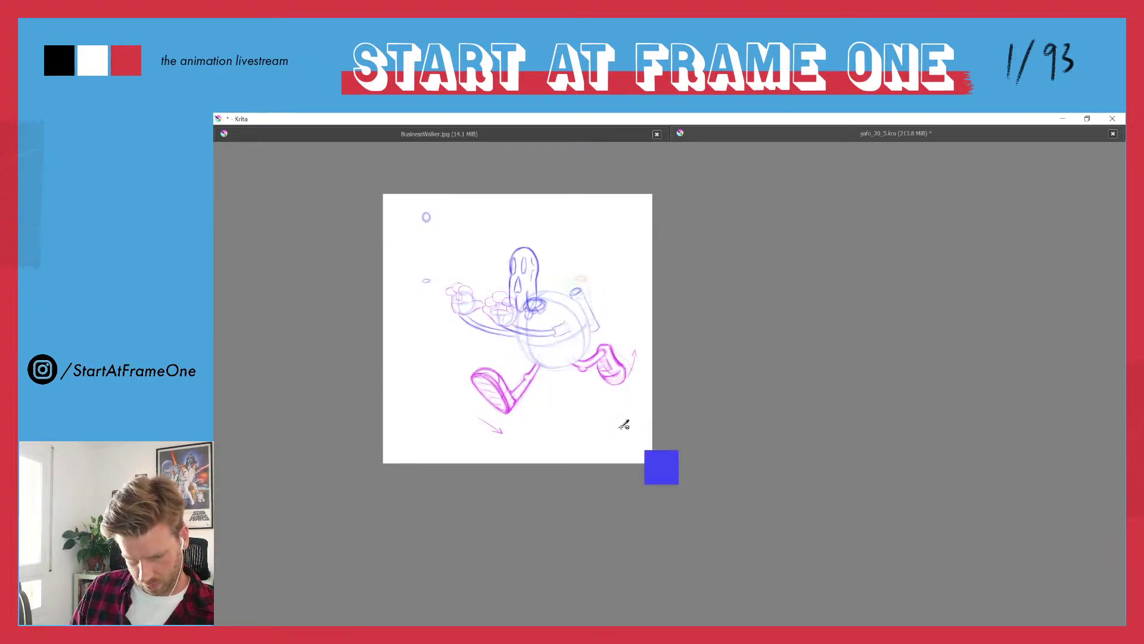
pyautogui.press('Left')
pyautogui.press('Right')
pyautogui.press('Left')
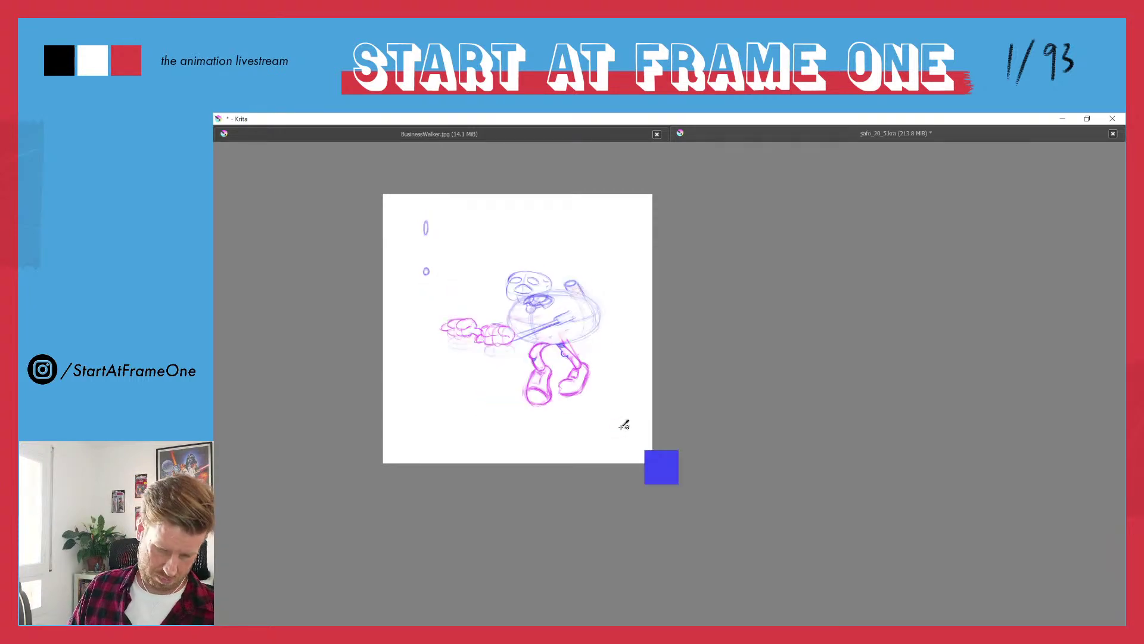
pyautogui.press('Right')
pyautogui.press('Left')
pyautogui.press('Right')
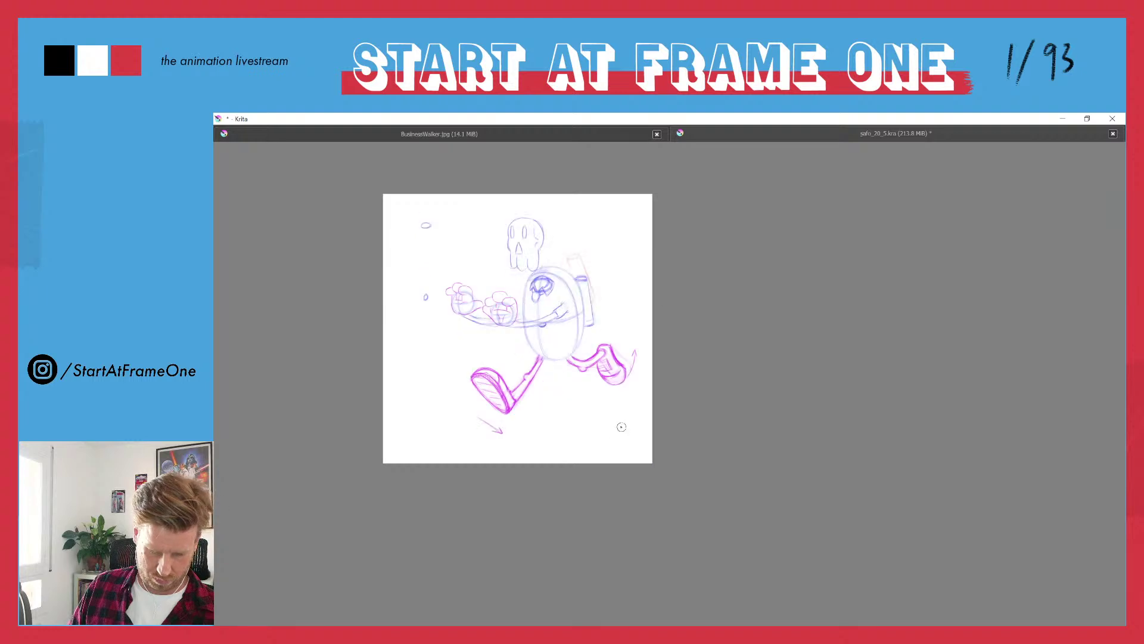
pyautogui.press('Left')
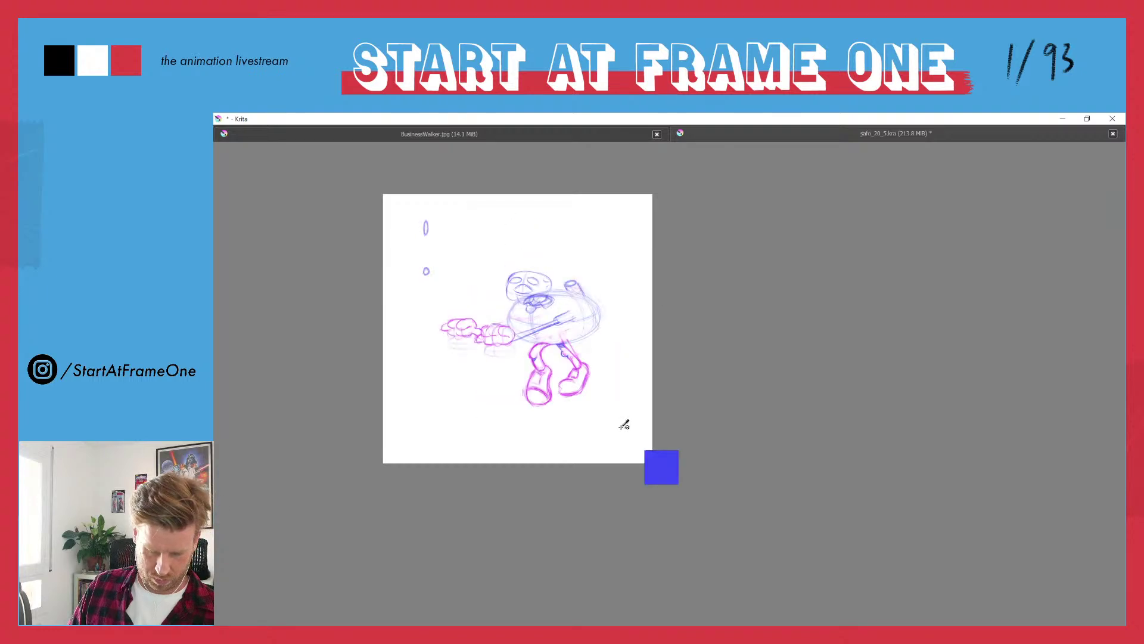
pyautogui.press('Left')
pyautogui.press('Right')
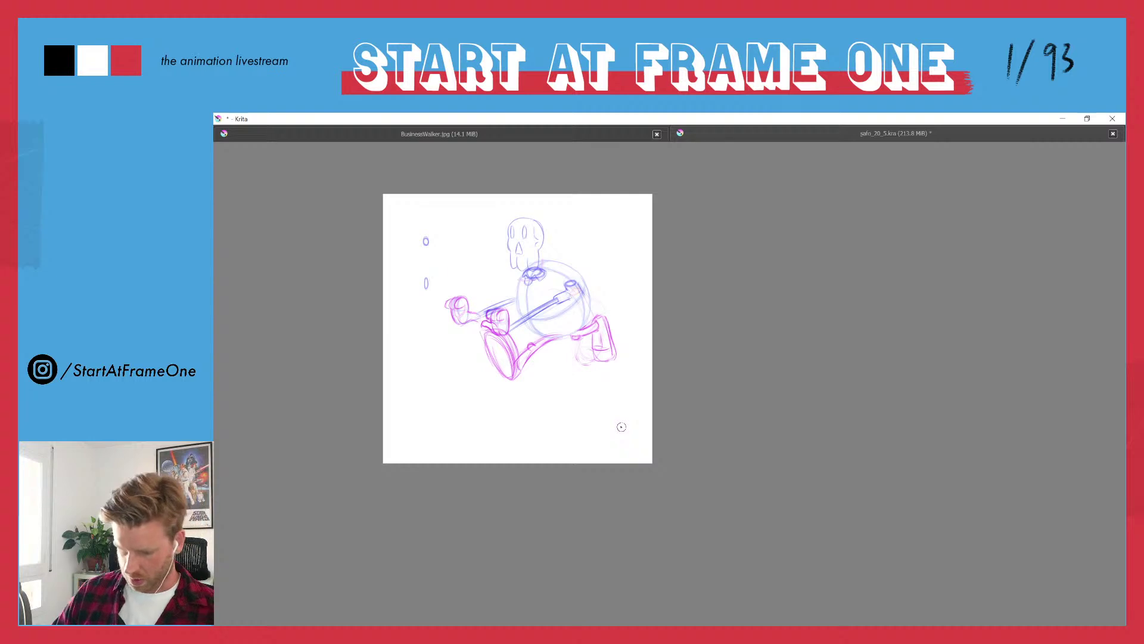
# - Label the first keyframe of the fishing pole layer green, then go to the running pose at frame 14
pyautogui.press('Tab')
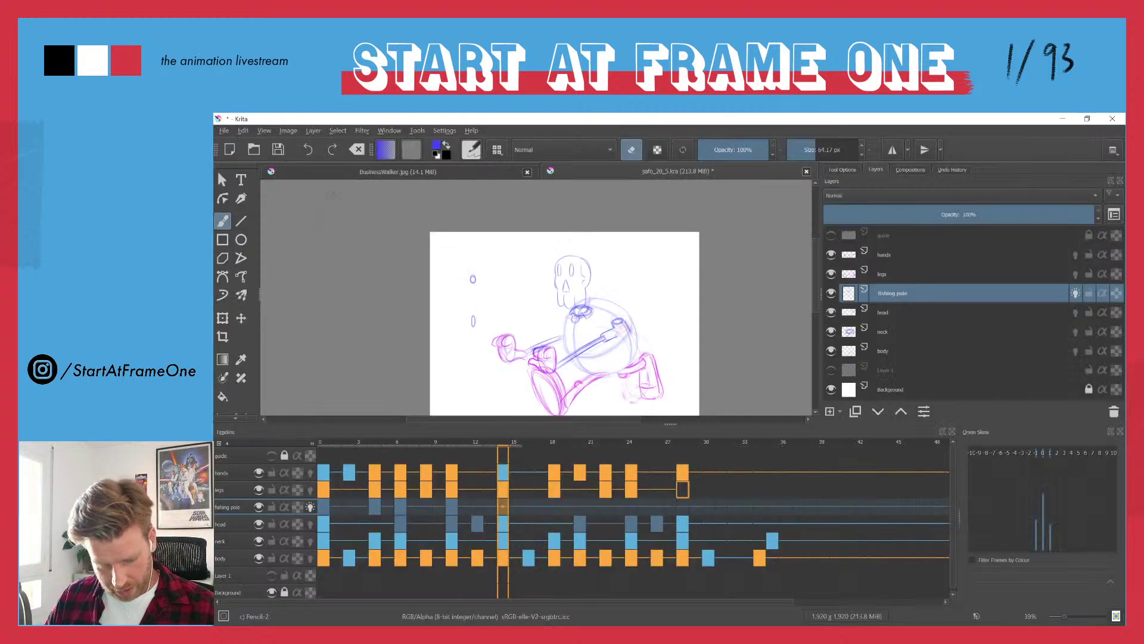
pyautogui.click(324, 510)
pyautogui.rightClick(324, 510)
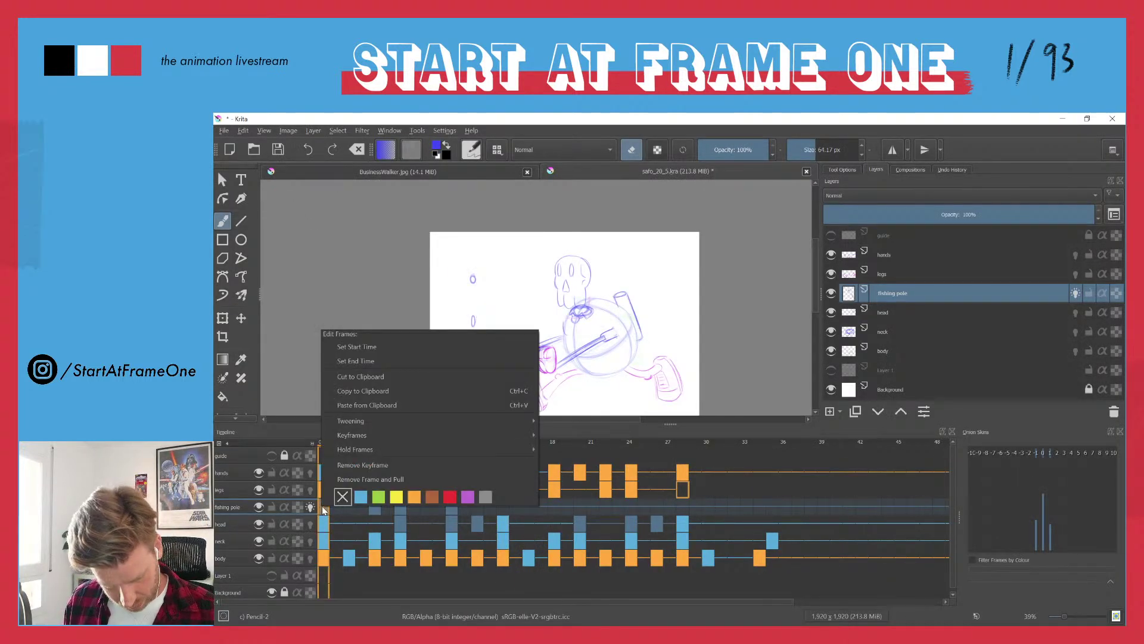
pyautogui.click(379, 497)
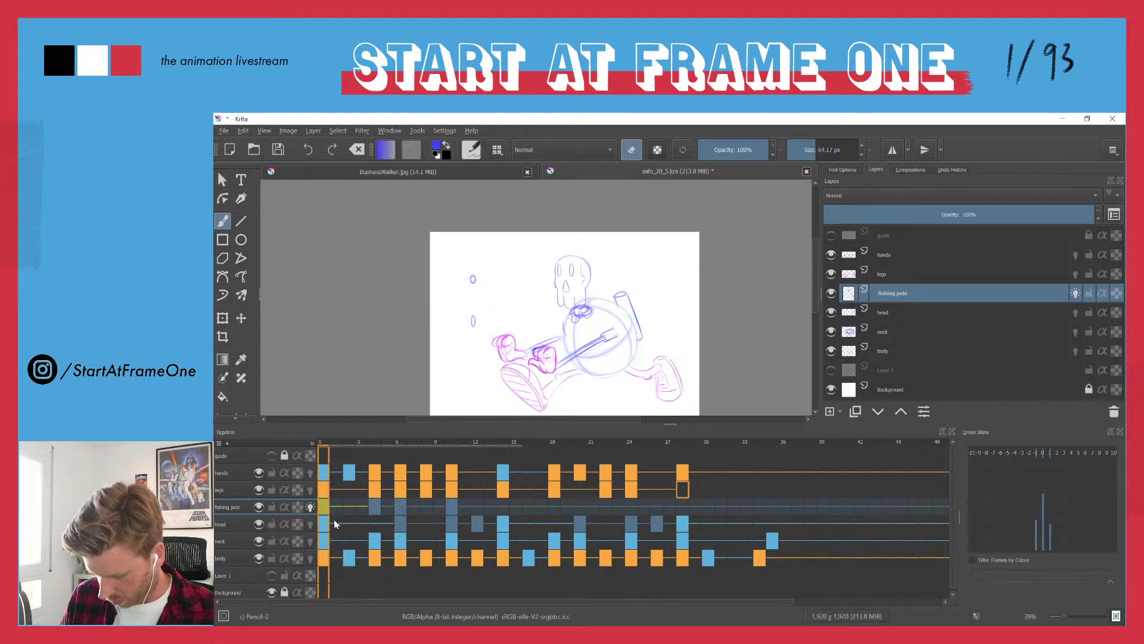
pyautogui.click(452, 446)
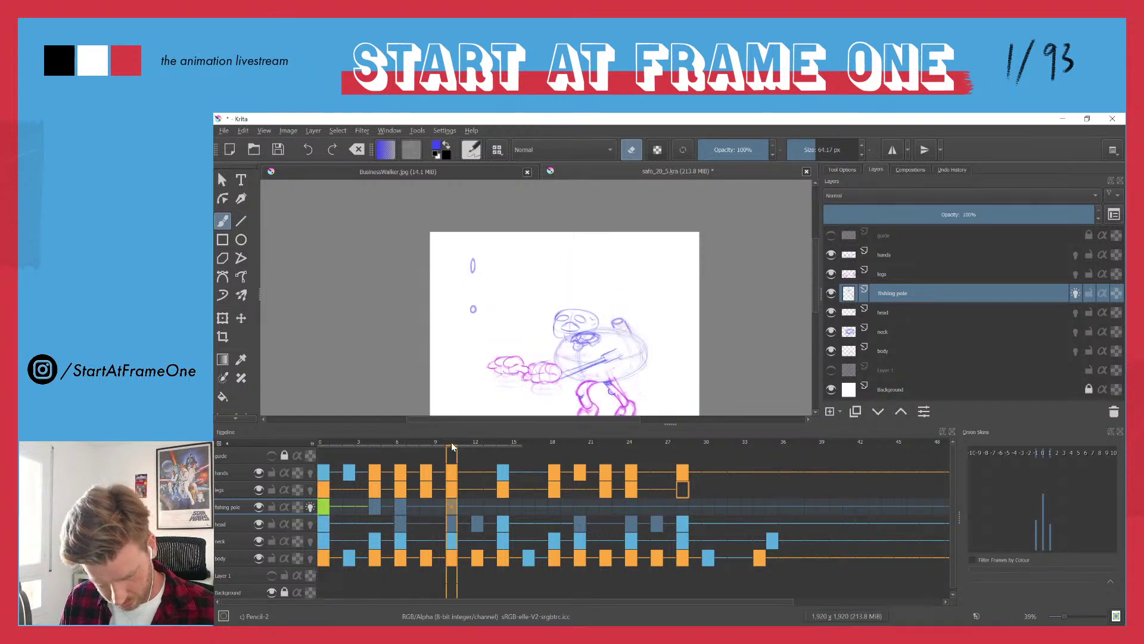
pyautogui.moveTo(452, 447); pyautogui.dragTo(503, 447)
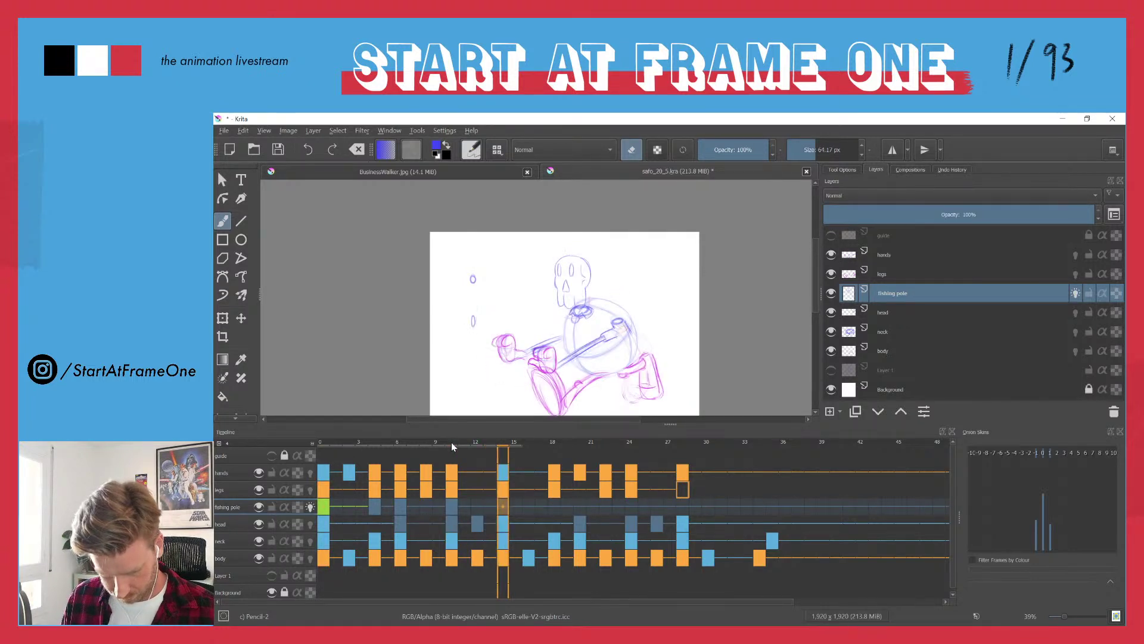
# - Copy the fishing pole layer's keyframes from frames 0 to 14 and paste them starting at frame 14
pyautogui.click(502, 512)
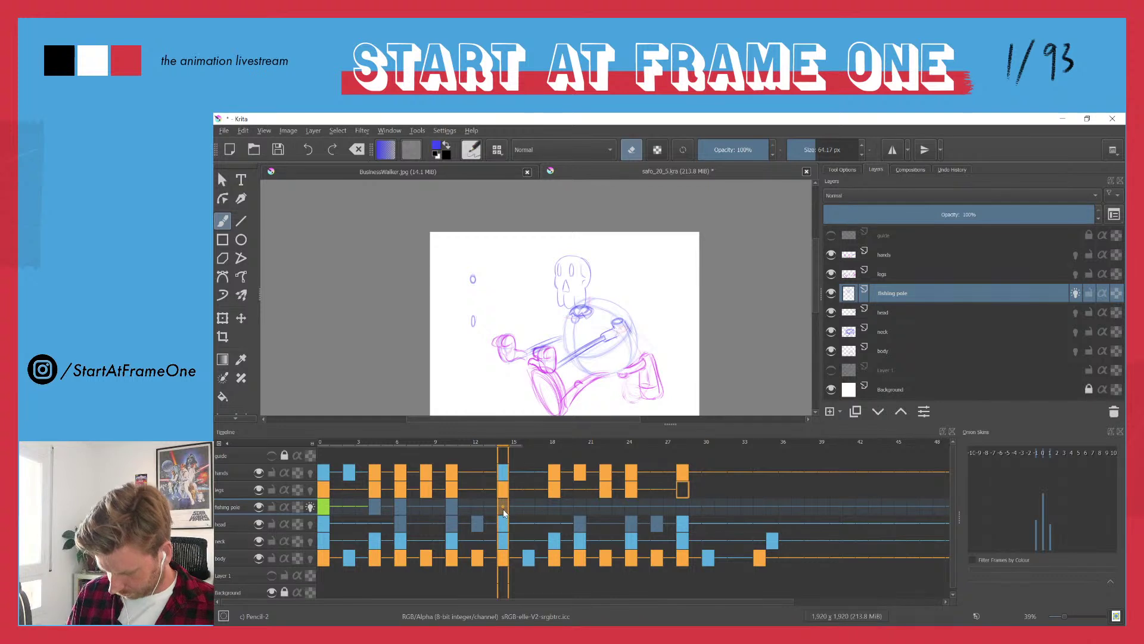
pyautogui.press('Insert')
pyautogui.click(326, 509)
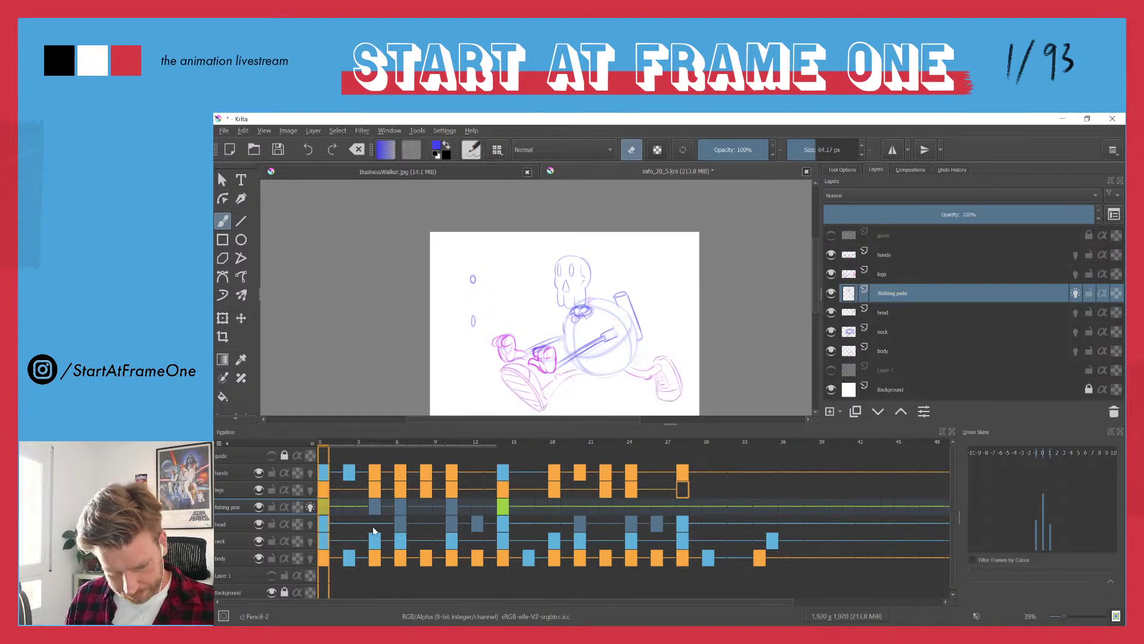
pyautogui.keyDown('shift'); pyautogui.click(503, 511); pyautogui.keyUp('shift')
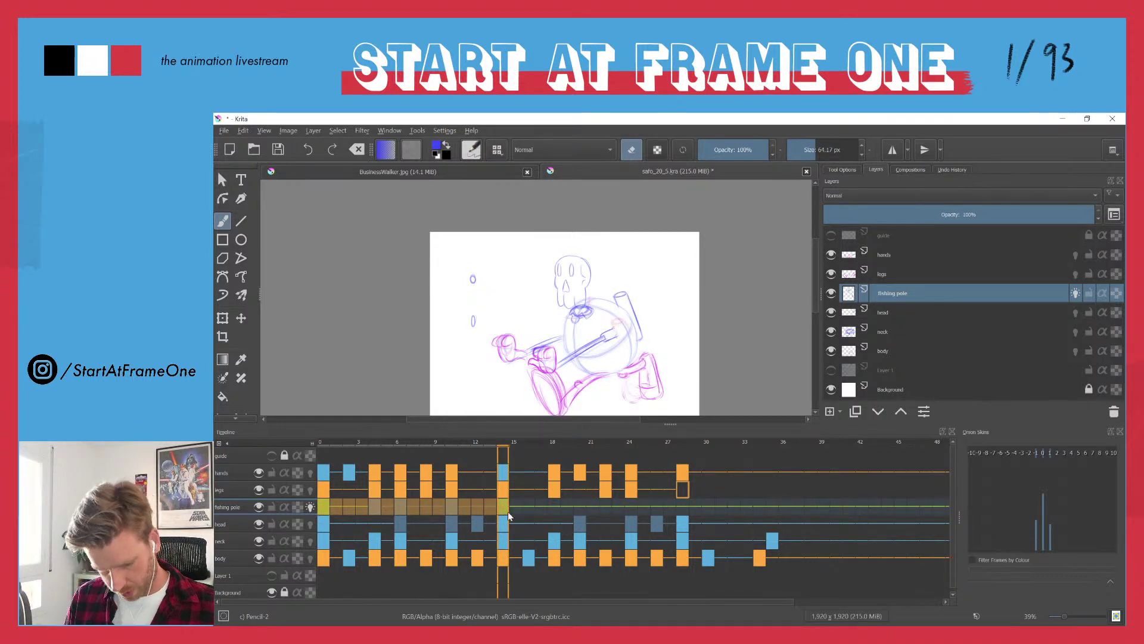
pyautogui.click(502, 510)
pyautogui.hotkey('ctrl', 'v')
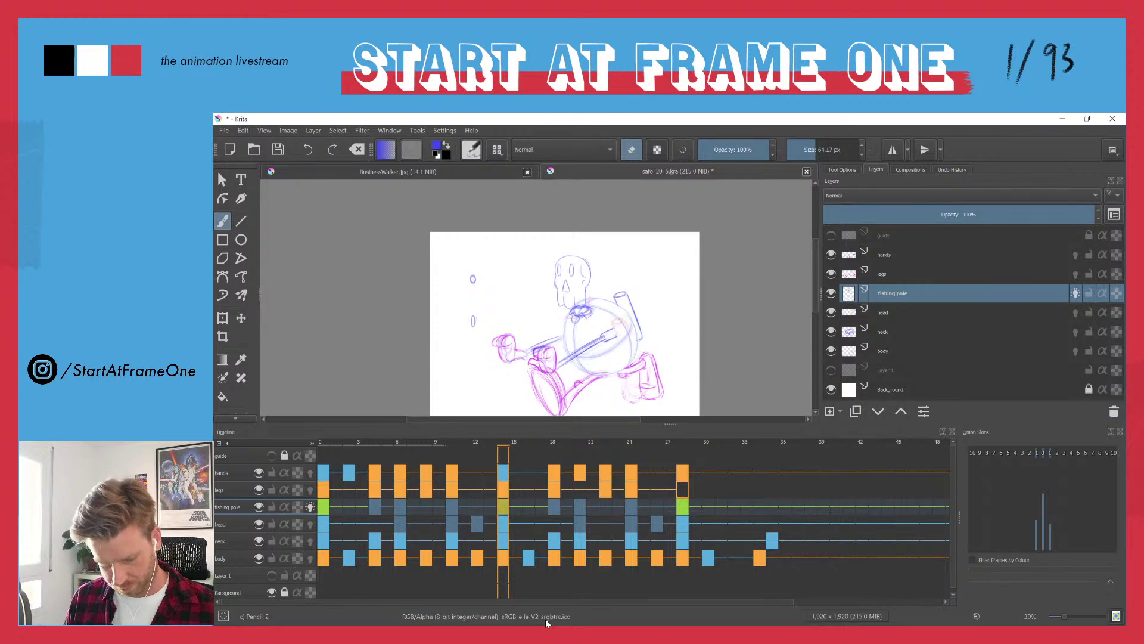
# - Play back the animation to check the repeated tube movement and return to the first frame
pyautogui.press('space')
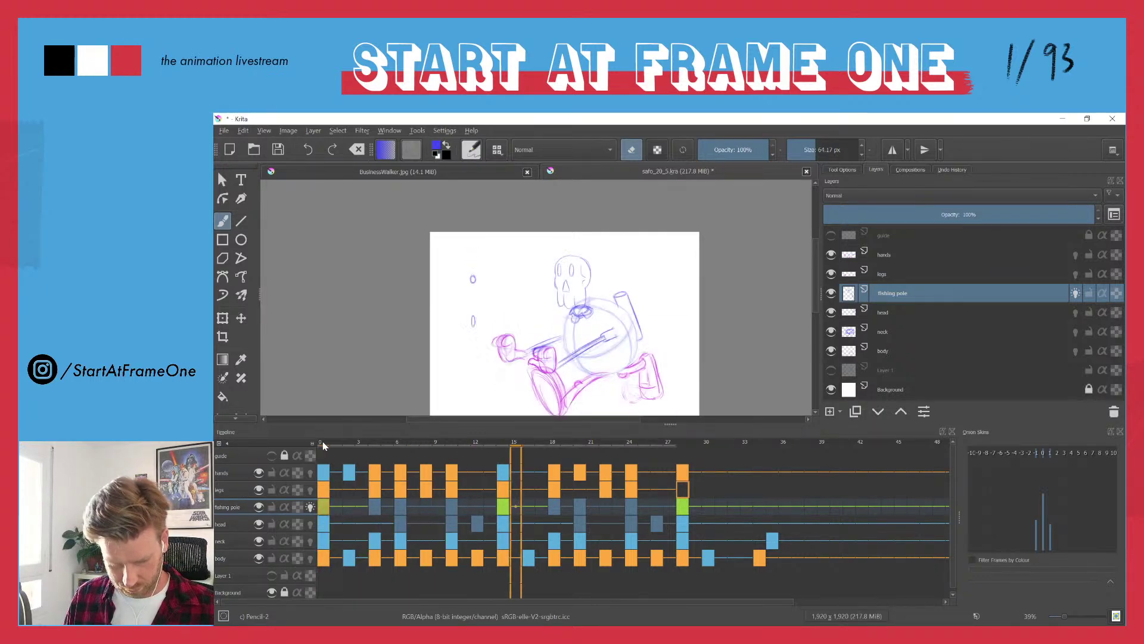
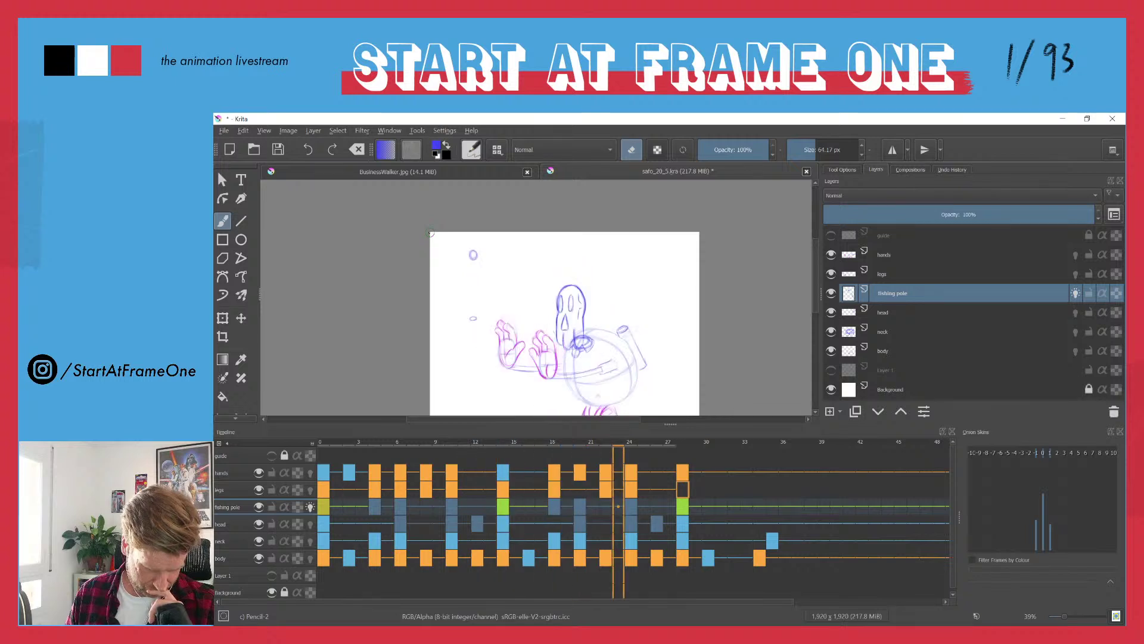
pyautogui.click(320, 442)
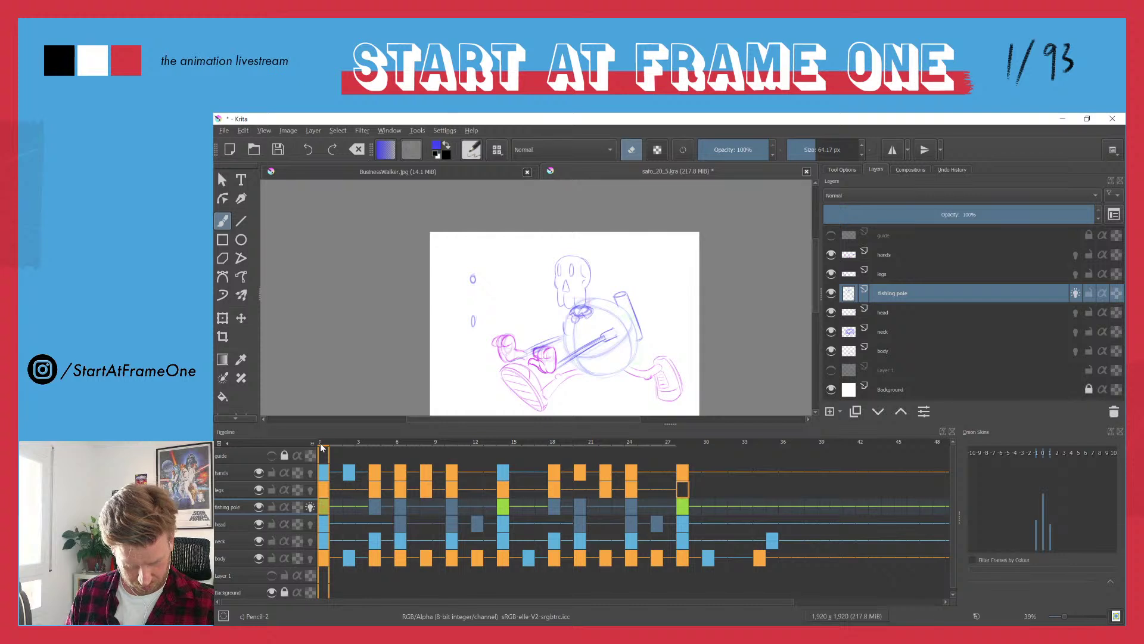
pyautogui.moveTo(322, 444)
pyautogui.mouseDown()
pyautogui.moveTo(426, 442)
pyautogui.moveTo(304, 443)
pyautogui.moveTo(316, 454)
pyautogui.mouseUp()
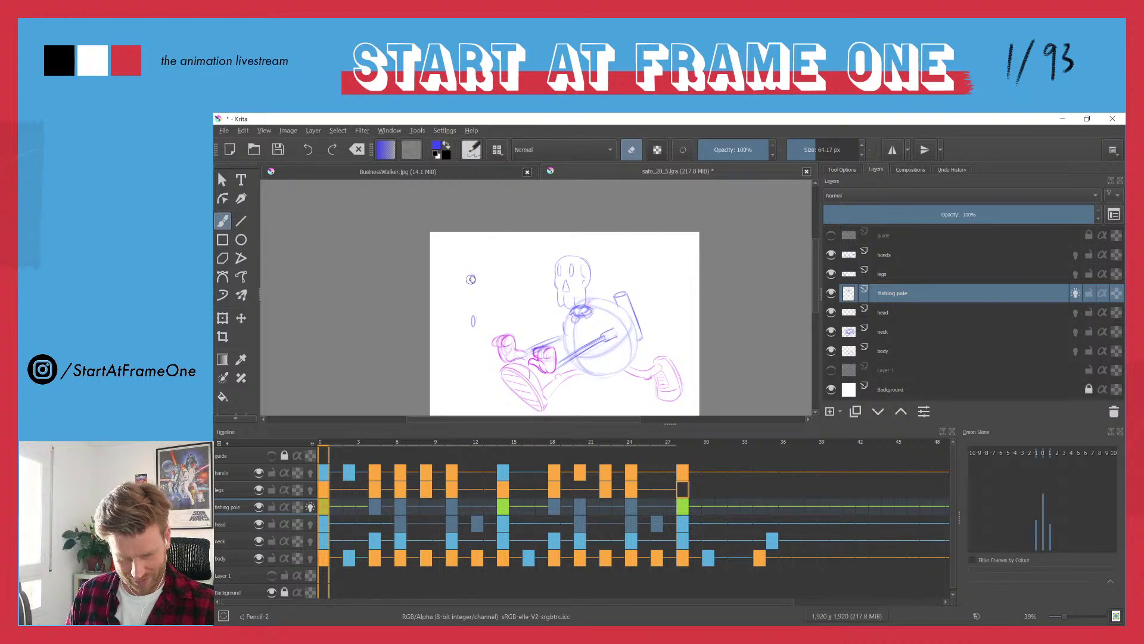
# - Draw the fishing rod at frame 0 as a high arc from the upper small circle over the skull to the tube's opening
pyautogui.moveTo(471, 280); pyautogui.dragTo(472, 277)
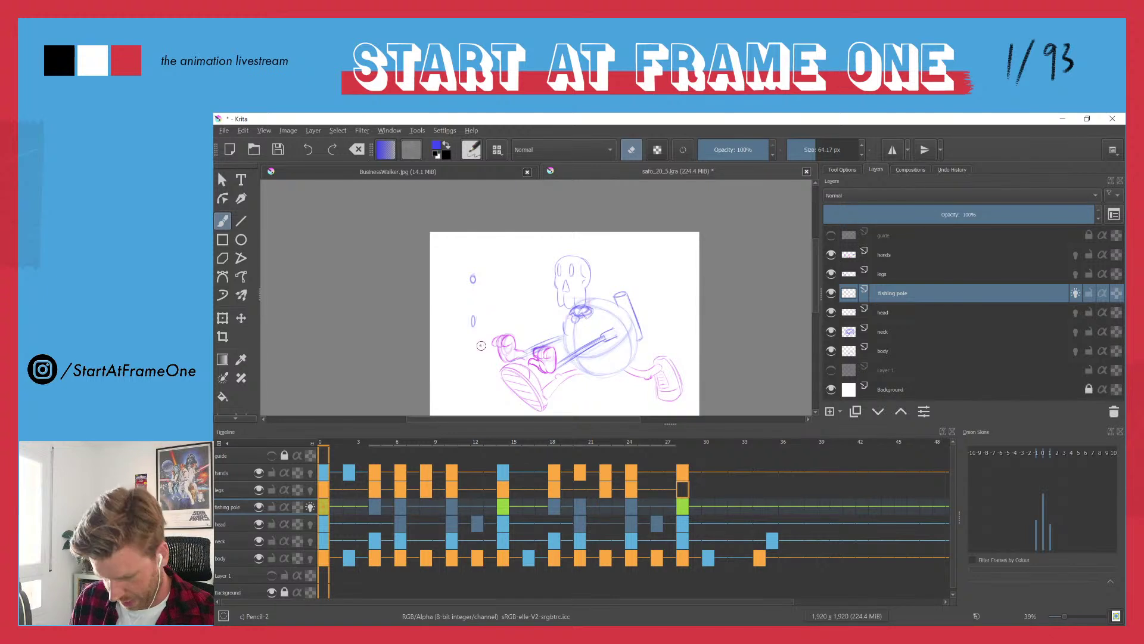
pyautogui.press('e')
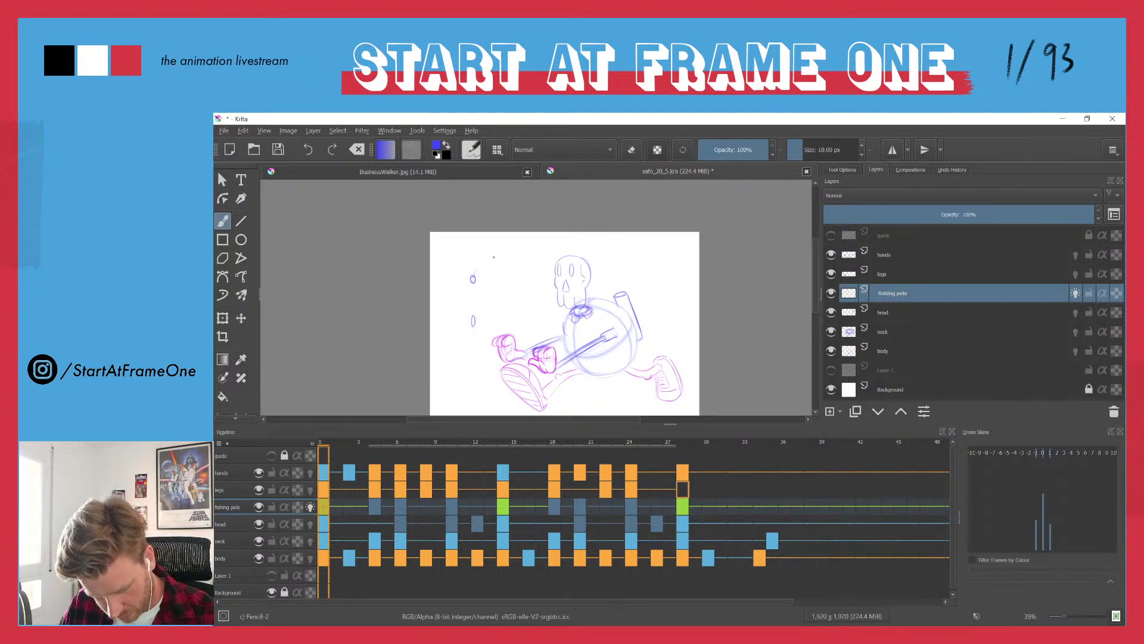
pyautogui.moveTo(488, 254)
pyautogui.mouseDown()
pyautogui.moveTo(527, 242)
pyautogui.moveTo(575, 250)
pyautogui.mouseUp()
pyautogui.moveTo(503, 333); pyautogui.dragTo(463, 295)
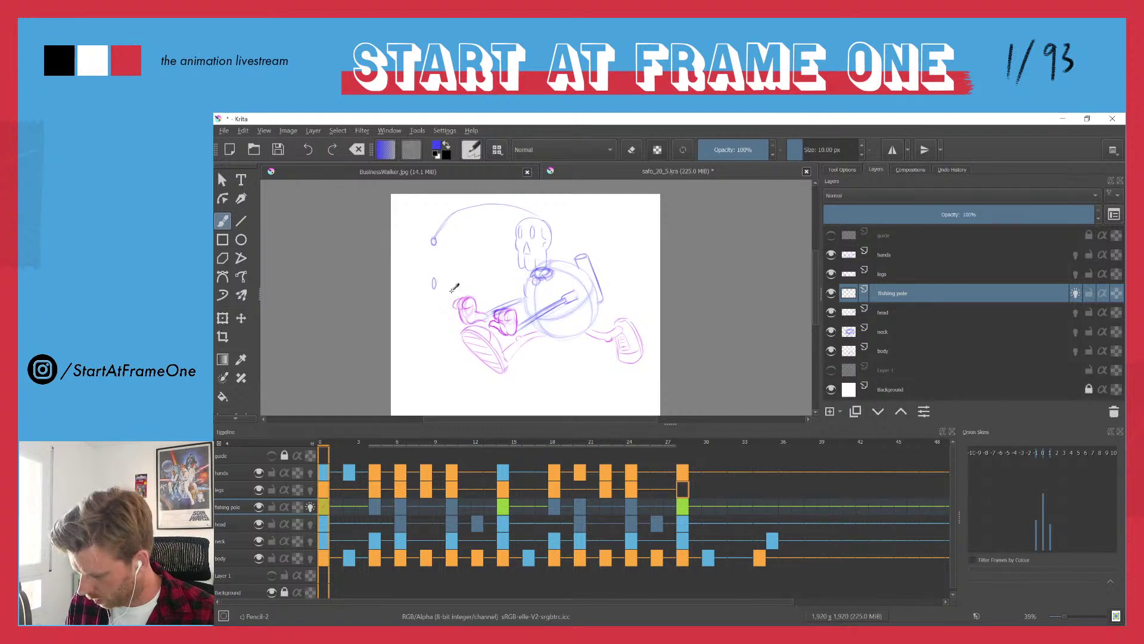
pyautogui.scroll(2, 463, 294)
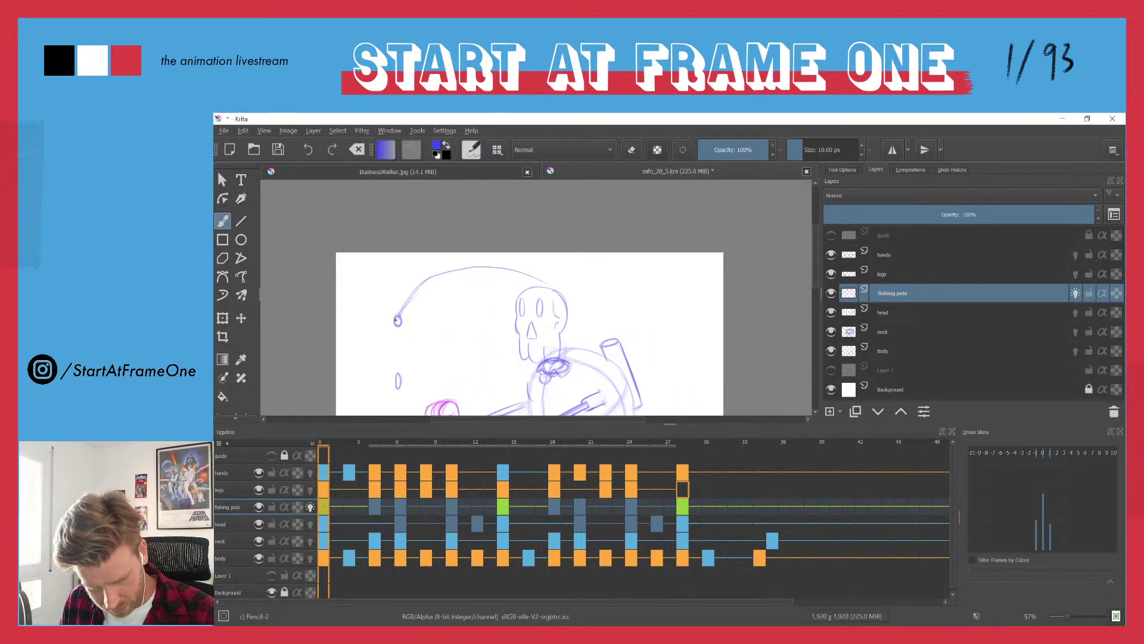
pyautogui.moveTo(421, 285)
pyautogui.mouseDown()
pyautogui.moveTo(507, 264)
pyautogui.moveTo(566, 289)
pyautogui.moveTo(601, 325)
pyautogui.mouseUp()
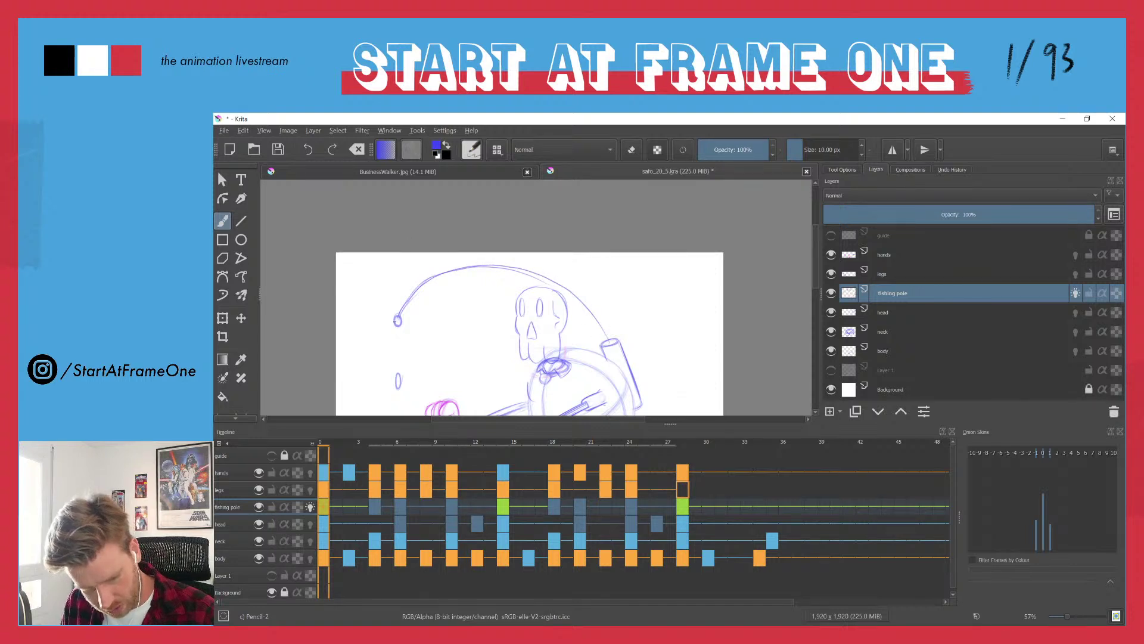
pyautogui.moveTo(399, 315)
pyautogui.mouseDown()
pyautogui.moveTo(424, 283)
pyautogui.moveTo(490, 266)
pyautogui.moveTo(585, 306)
pyautogui.moveTo(604, 334)
pyautogui.mouseUp()
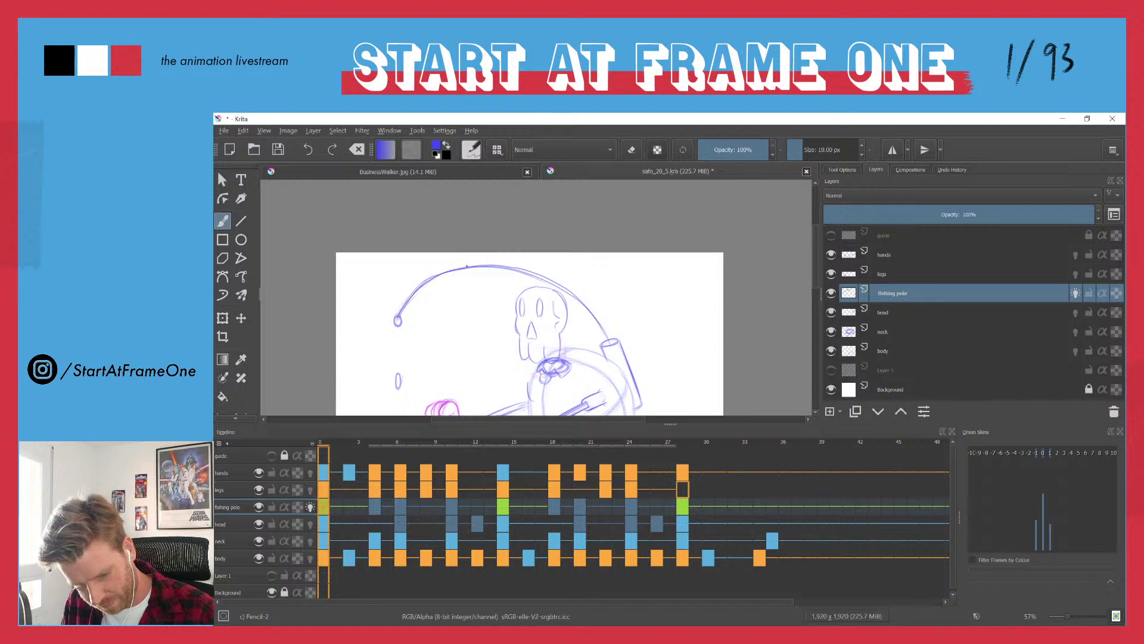
pyautogui.moveTo(603, 333)
pyautogui.mouseDown()
pyautogui.moveTo(413, 336)
pyautogui.moveTo(418, 367)
pyautogui.mouseUp()
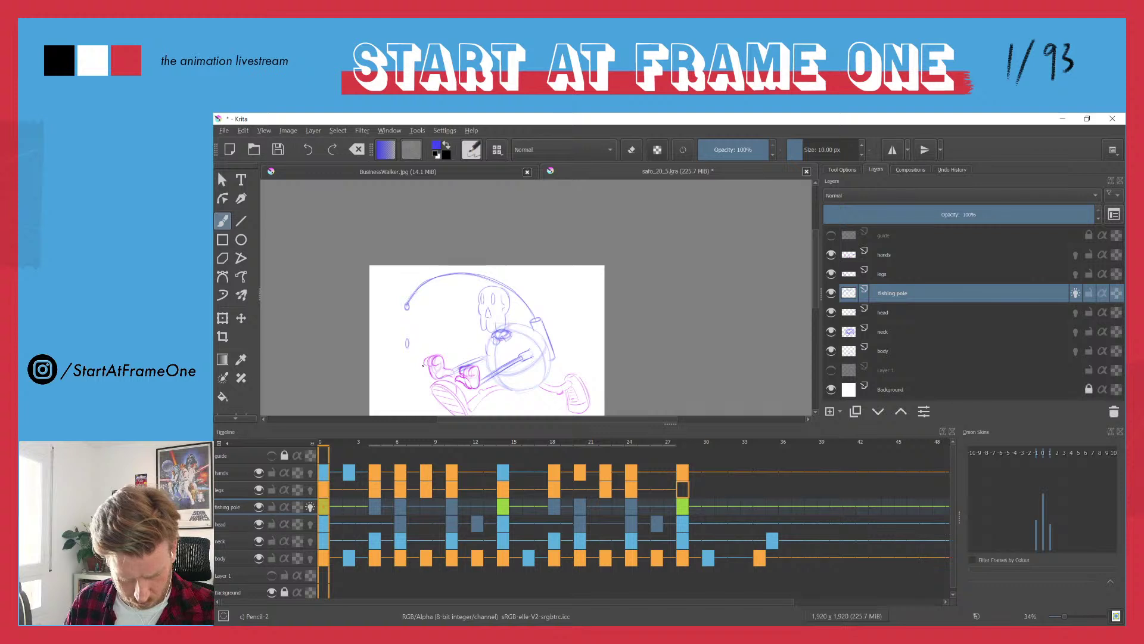
# - Flip back and forth through frames 0 to 10 to examine how the circles and tube move between poses
pyautogui.press('.')
pyautogui.press('.')
pyautogui.press(',')
pyautogui.press(',')
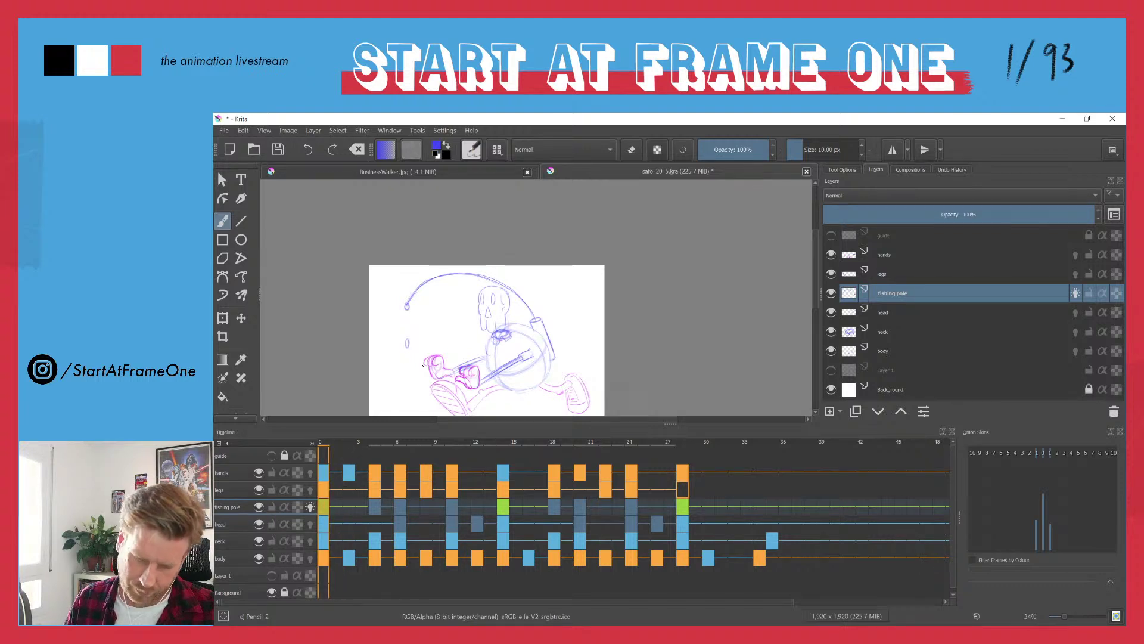
pyautogui.press('.')
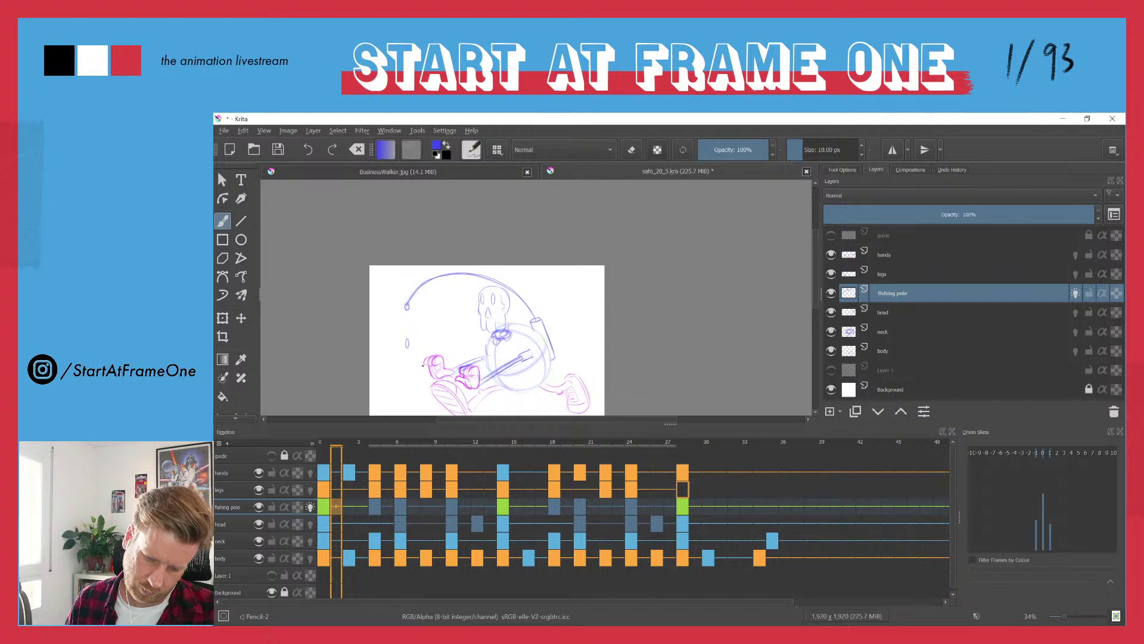
pyautogui.press('.')
pyautogui.press('.')
pyautogui.press('.')
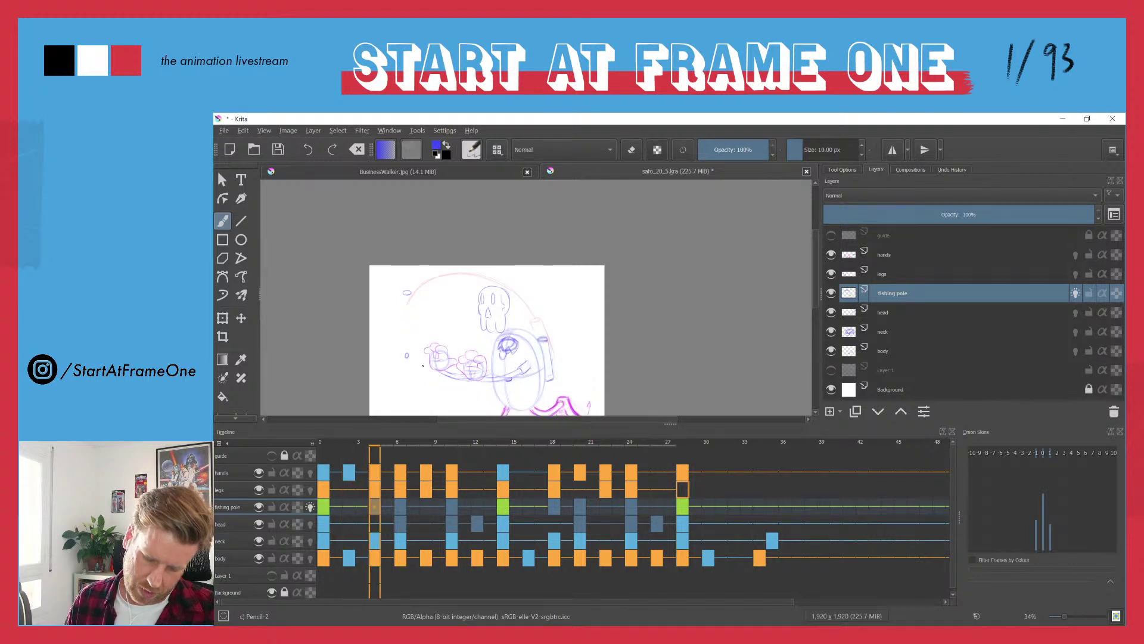
pyautogui.press('.')
pyautogui.press('.')
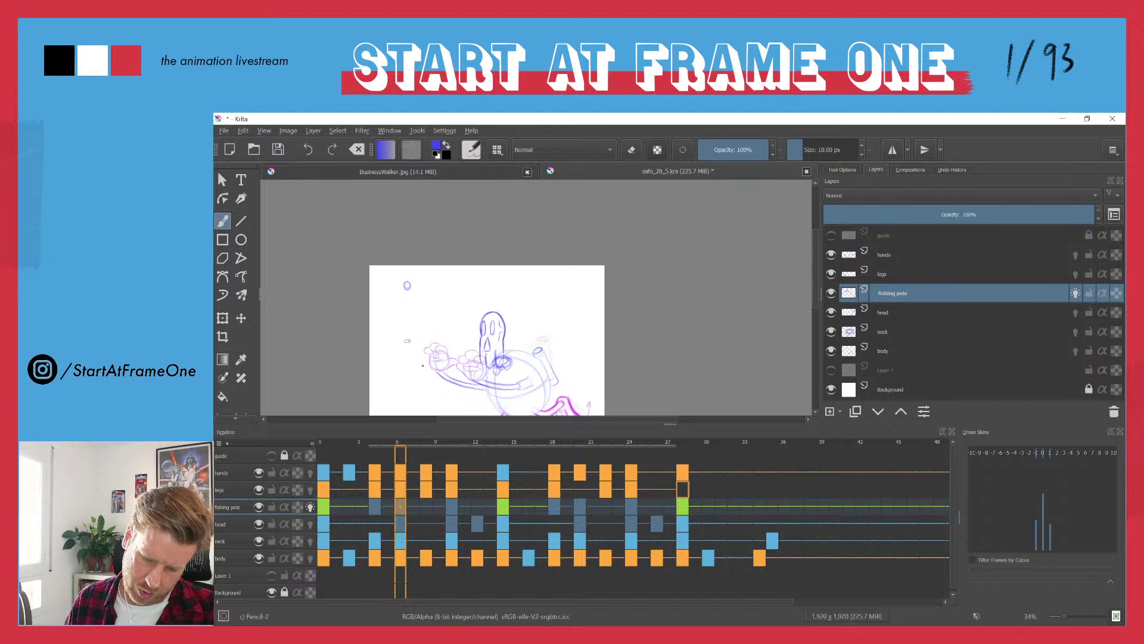
pyautogui.press('.')
pyautogui.press('.')
pyautogui.press('.')
pyautogui.press('.')
pyautogui.press(',')
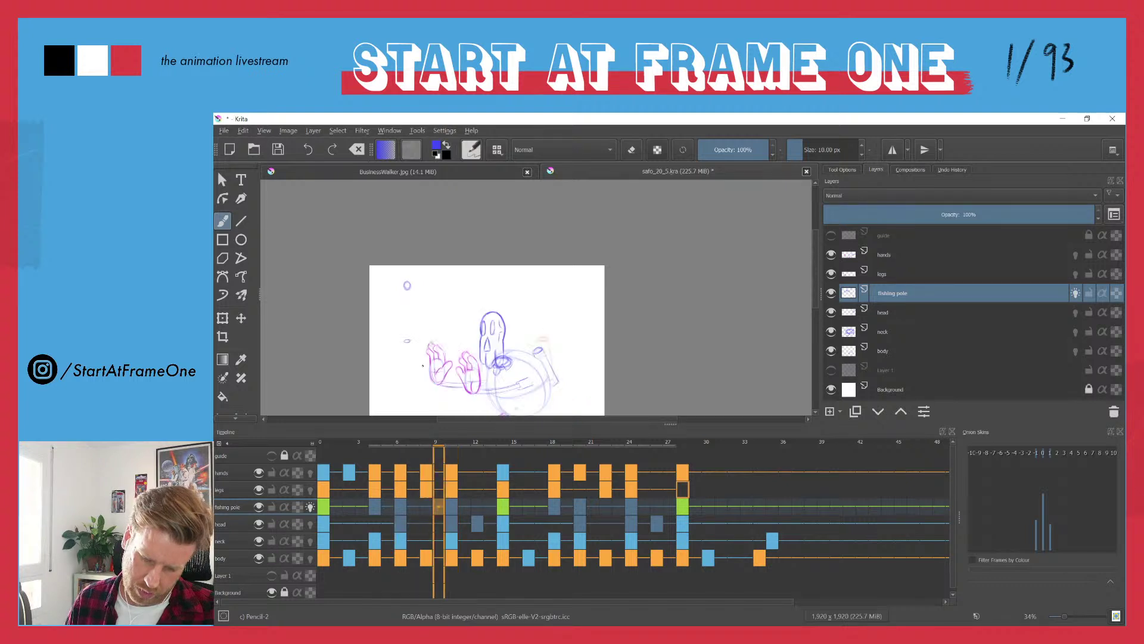
pyautogui.press(',')
pyautogui.press(',')
pyautogui.press(',')
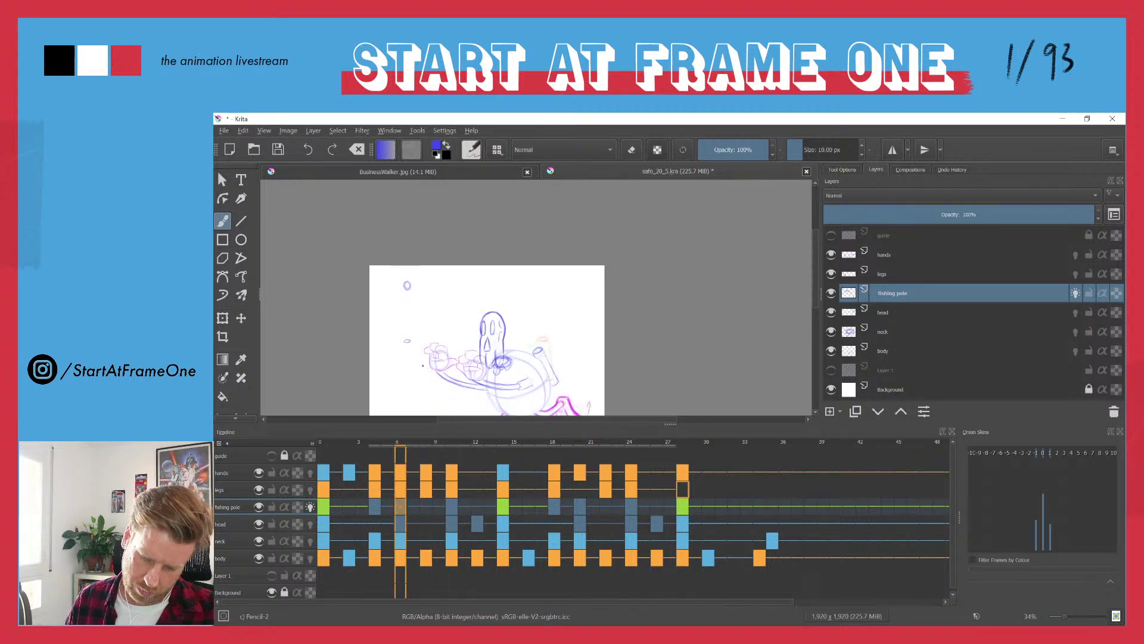
pyautogui.press(',')
pyautogui.press('.')
pyautogui.press('.')
pyautogui.press('.')
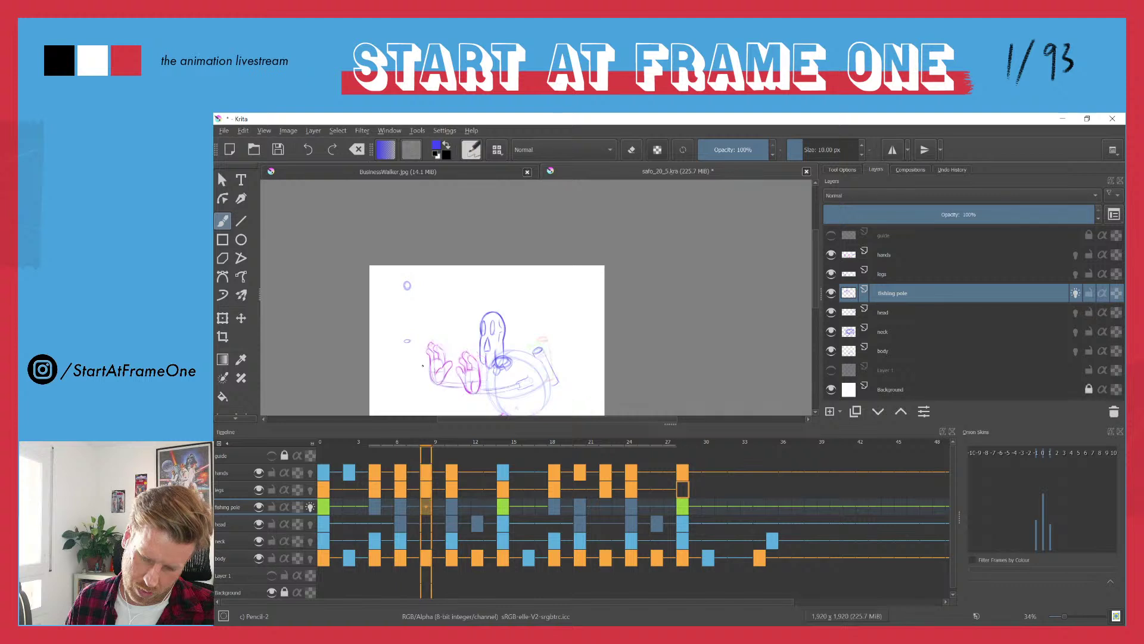
pyautogui.press('.')
# - Draw the rod at frame 6 as a flatter curve from the upper small circle down to the tube's opening
pyautogui.press(',')
pyautogui.press(',')
pyautogui.press(',')
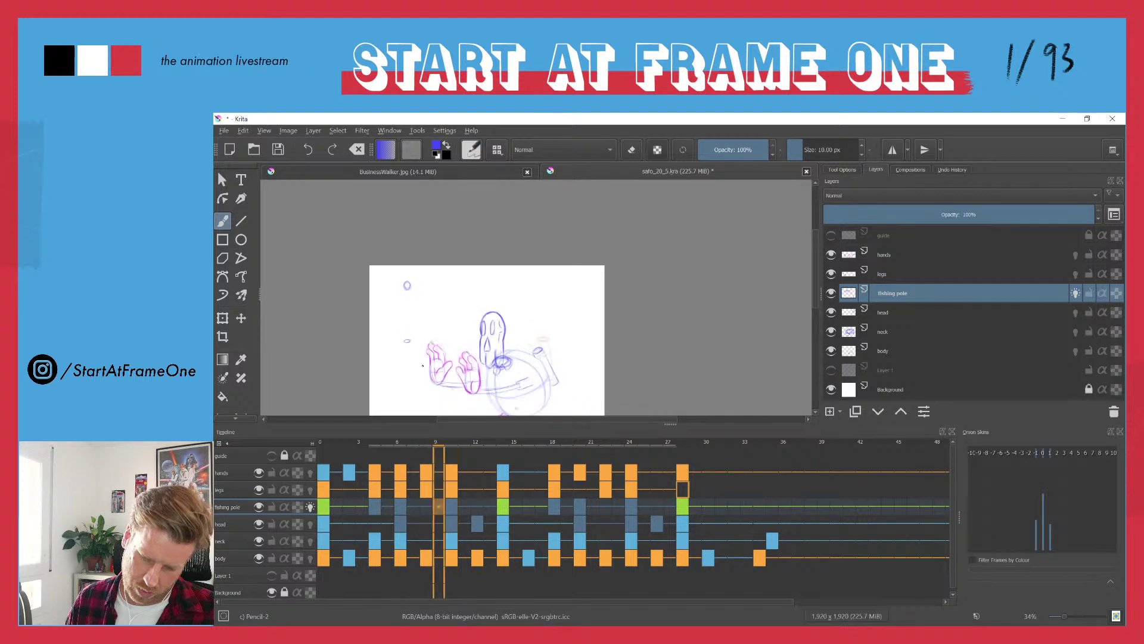
pyautogui.press(',')
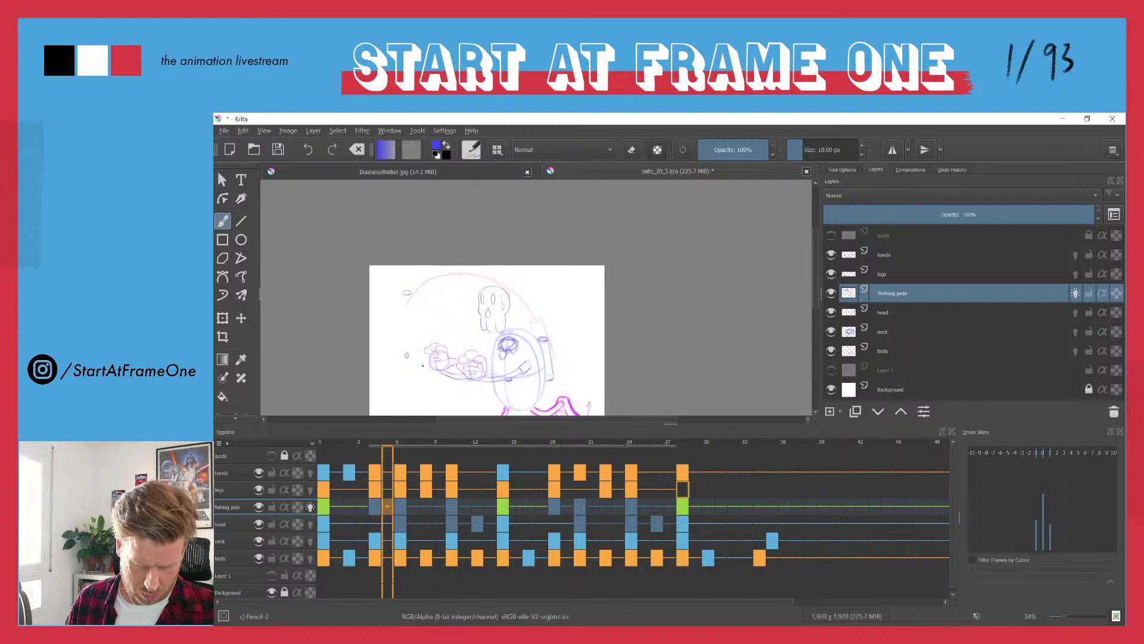
pyautogui.press('.')
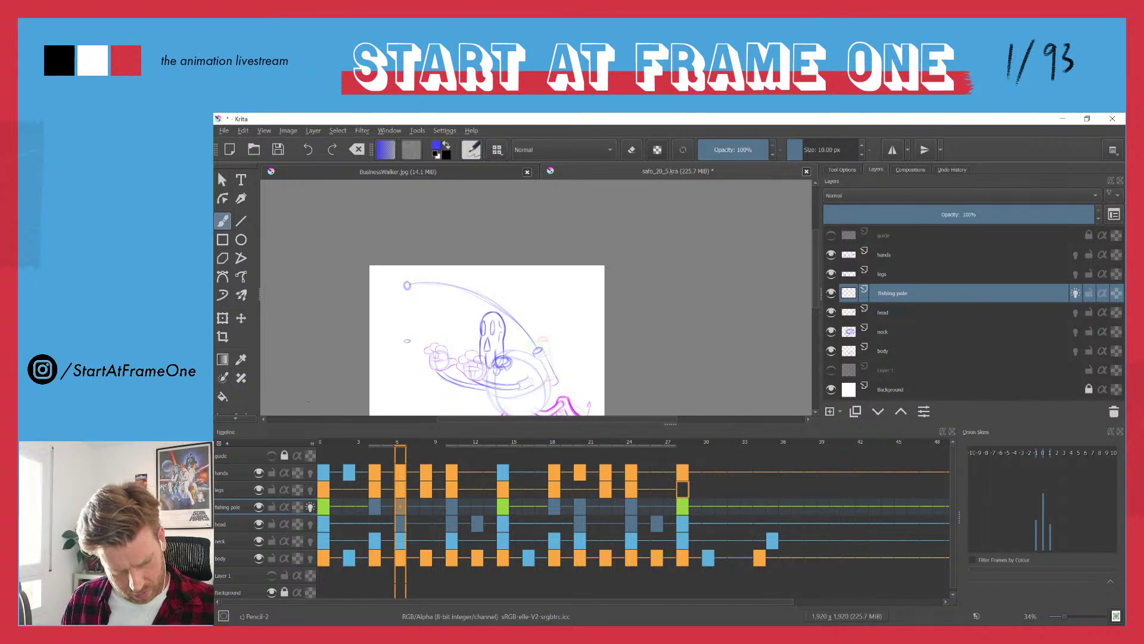
# - Draw the rod at frame 4 as an arc from the upper flat oval over the skull into the tube's opening
pyautogui.click(374, 447)
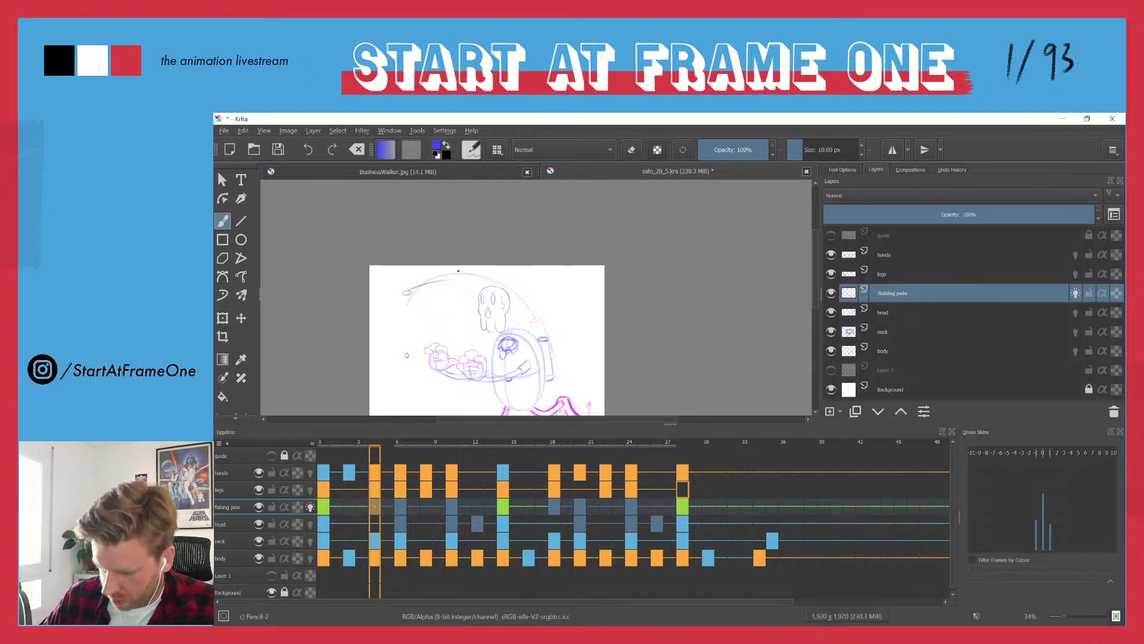
pyautogui.press('Tab')
pyautogui.moveTo(413, 296); pyautogui.dragTo(392, 215)
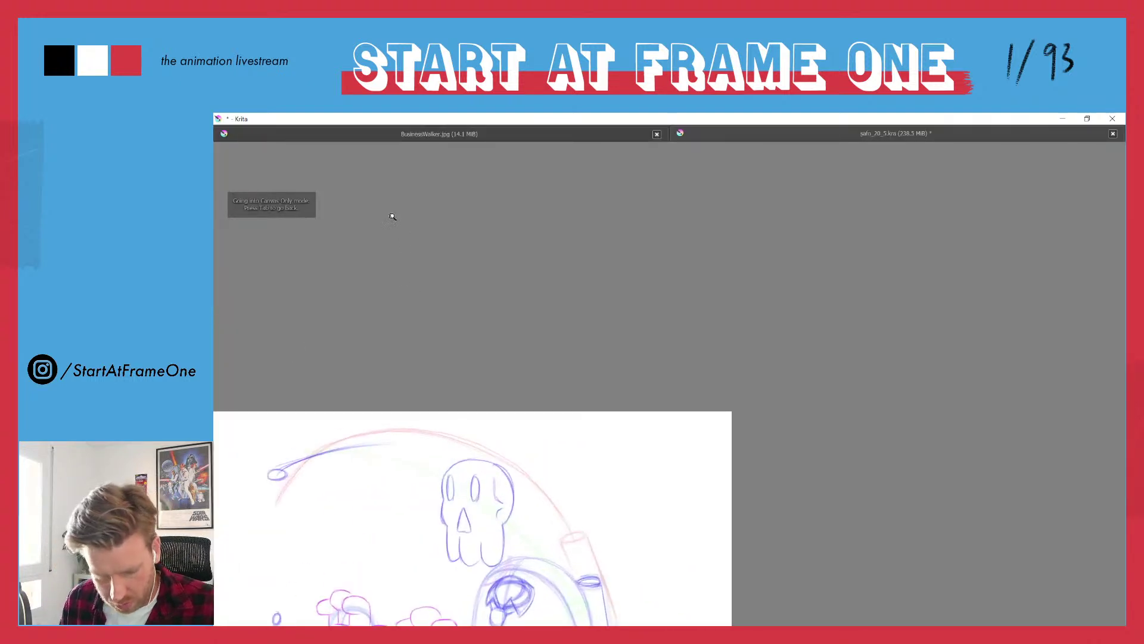
pyautogui.moveTo(366, 445)
pyautogui.mouseDown()
pyautogui.moveTo(462, 361)
pyautogui.moveTo(535, 360)
pyautogui.mouseUp()
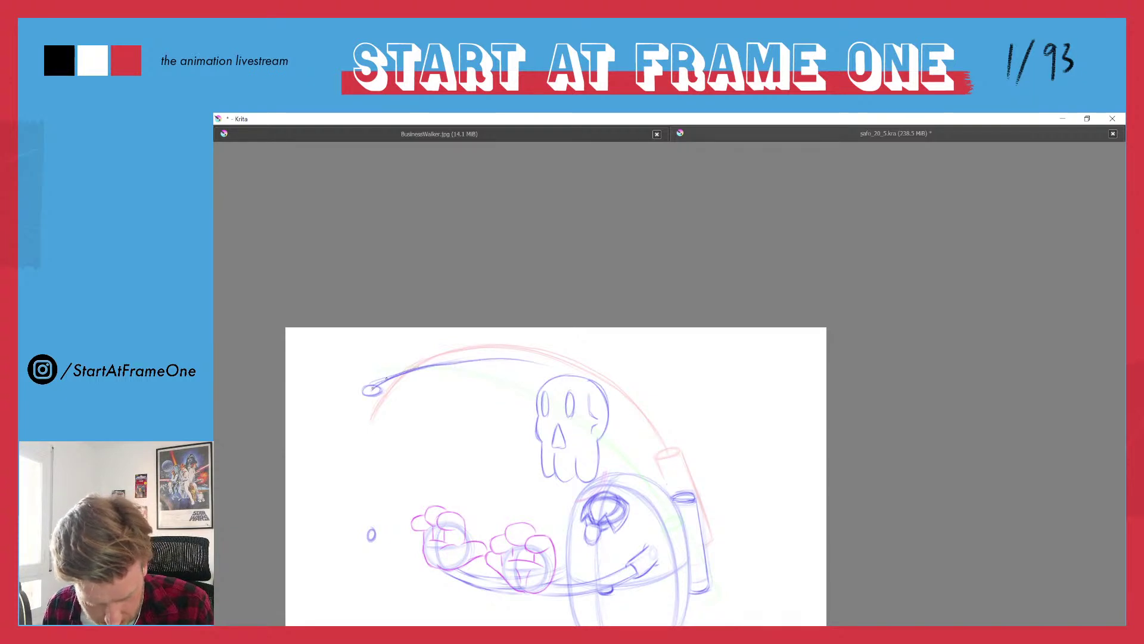
pyautogui.moveTo(372, 388)
pyautogui.mouseDown()
pyautogui.moveTo(531, 355)
pyautogui.moveTo(557, 377)
pyautogui.moveTo(477, 360)
pyautogui.moveTo(633, 411)
pyautogui.moveTo(518, 357)
pyautogui.moveTo(644, 428)
pyautogui.moveTo(559, 360)
pyautogui.moveTo(631, 412)
pyautogui.mouseUp()
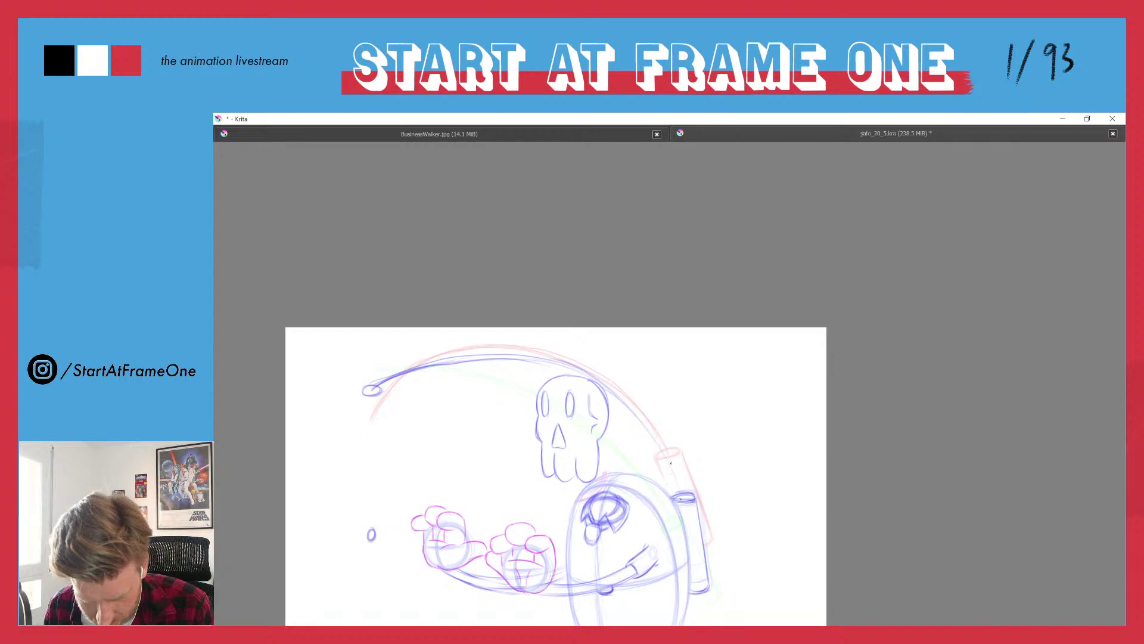
pyautogui.moveTo(671, 463); pyautogui.dragTo(679, 489)
pyautogui.moveTo(413, 366)
pyautogui.mouseDown()
pyautogui.moveTo(523, 359)
pyautogui.moveTo(680, 491)
pyautogui.mouseUp()
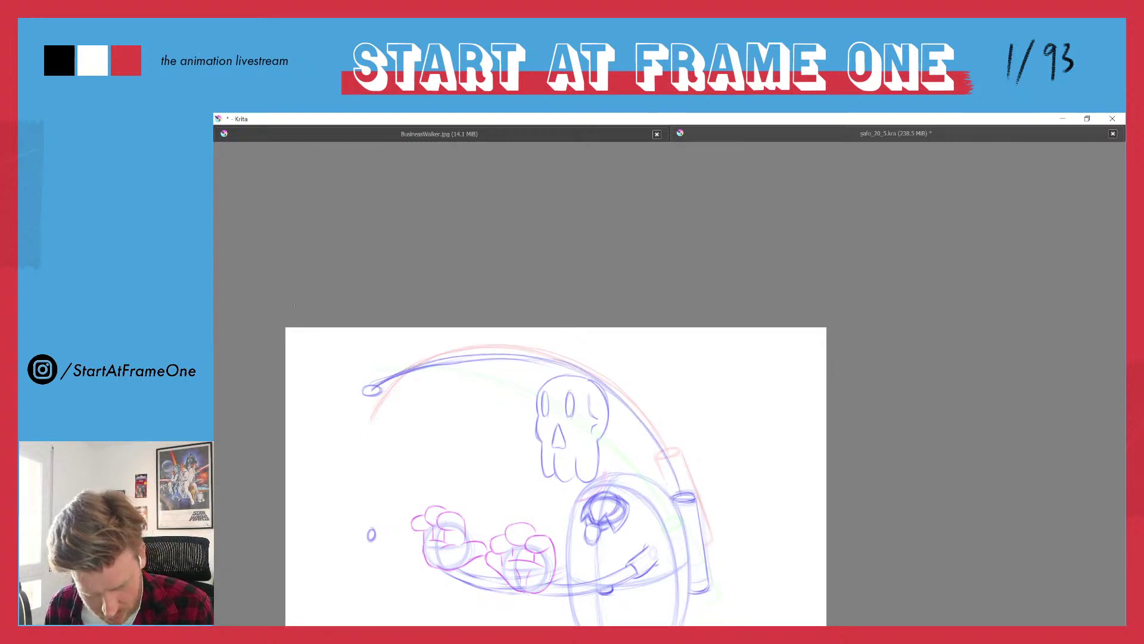
pyautogui.moveTo(396, 374)
pyautogui.mouseDown()
pyautogui.moveTo(528, 353)
pyautogui.moveTo(590, 377)
pyautogui.mouseUp()
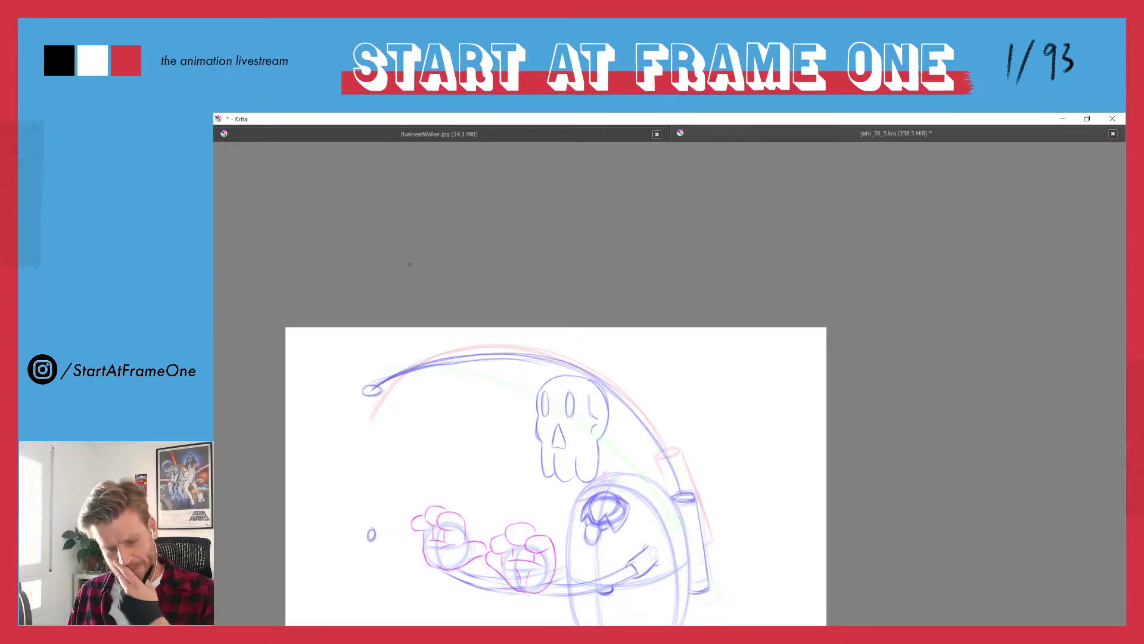
# - Play back the animation with the whole drawing in view, and return to the fishing pole layer's first keyframe
pyautogui.moveTo(366, 345); pyautogui.dragTo(376, 409)
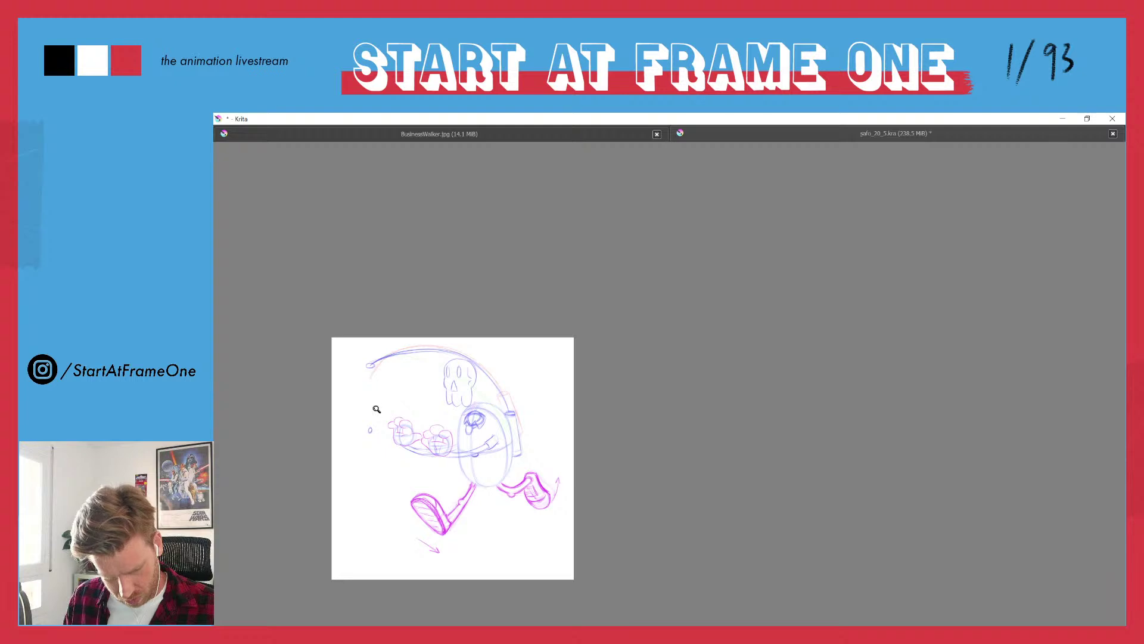
pyautogui.press('space')
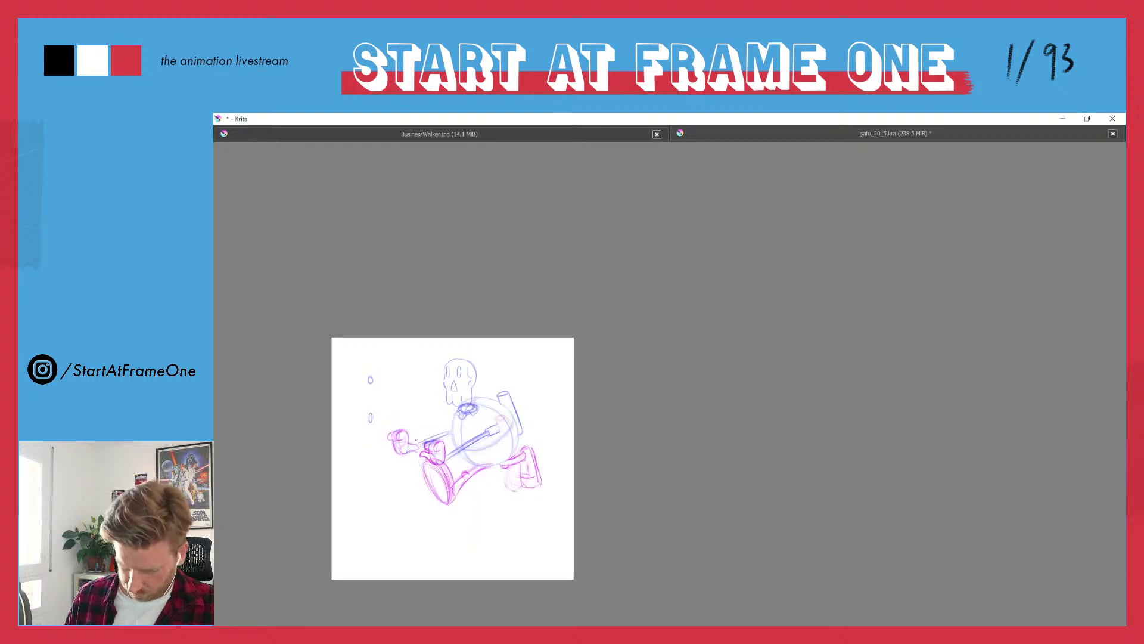
pyautogui.press('Tab')
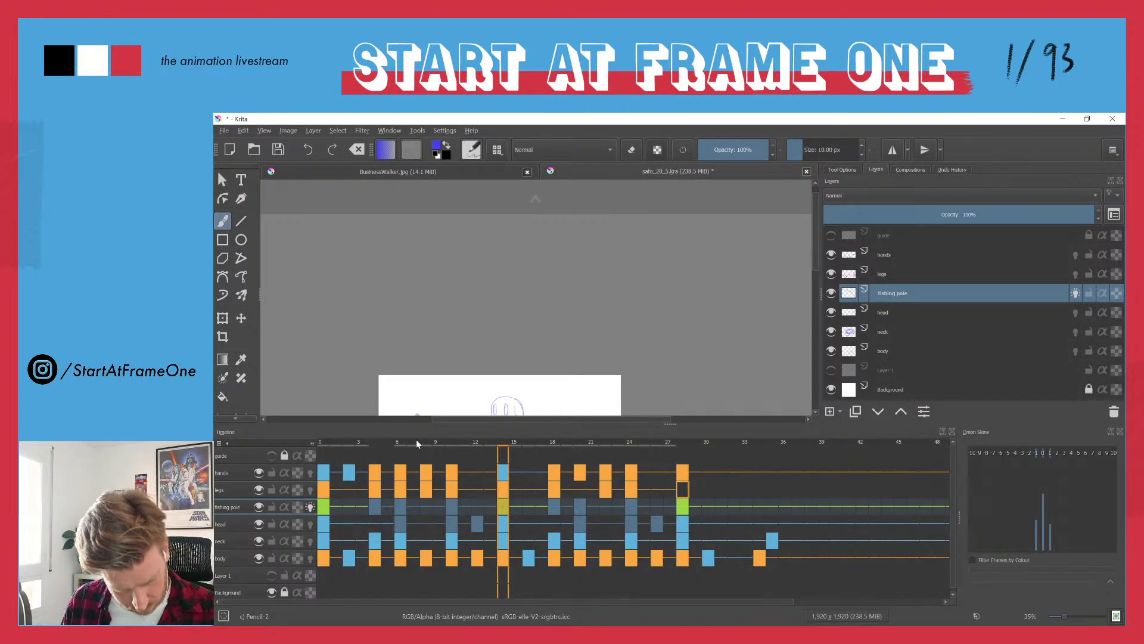
pyautogui.click(324, 509)
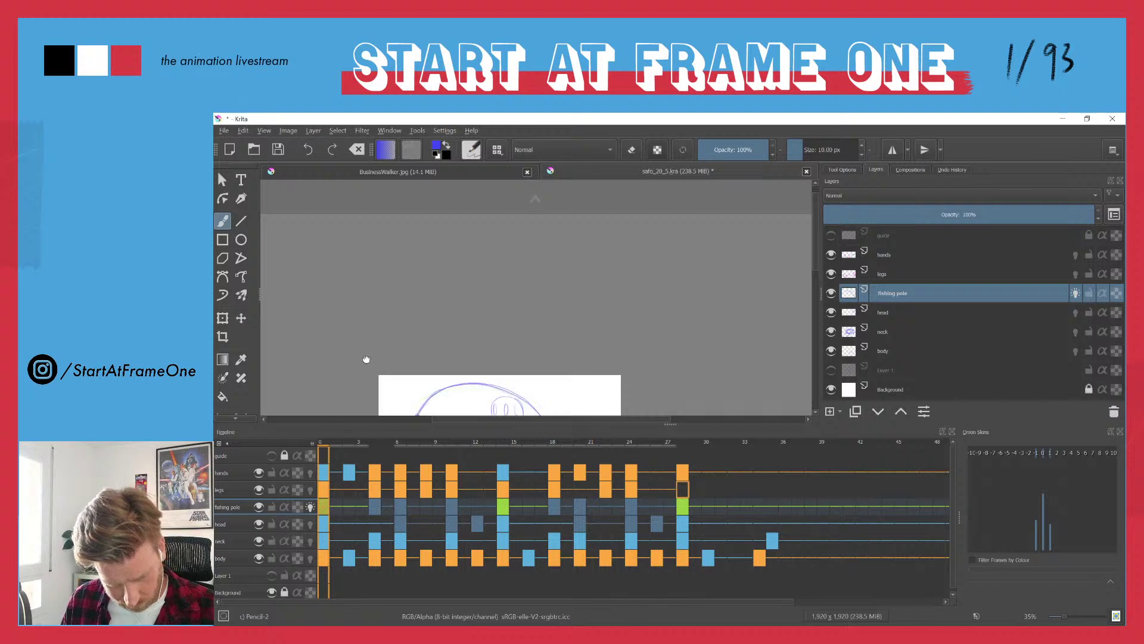
# - Draw the rod at frame 10 as an arc from the upper oval over the skull down to the tube's opening
pyautogui.moveTo(366, 360); pyautogui.dragTo(370, 333)
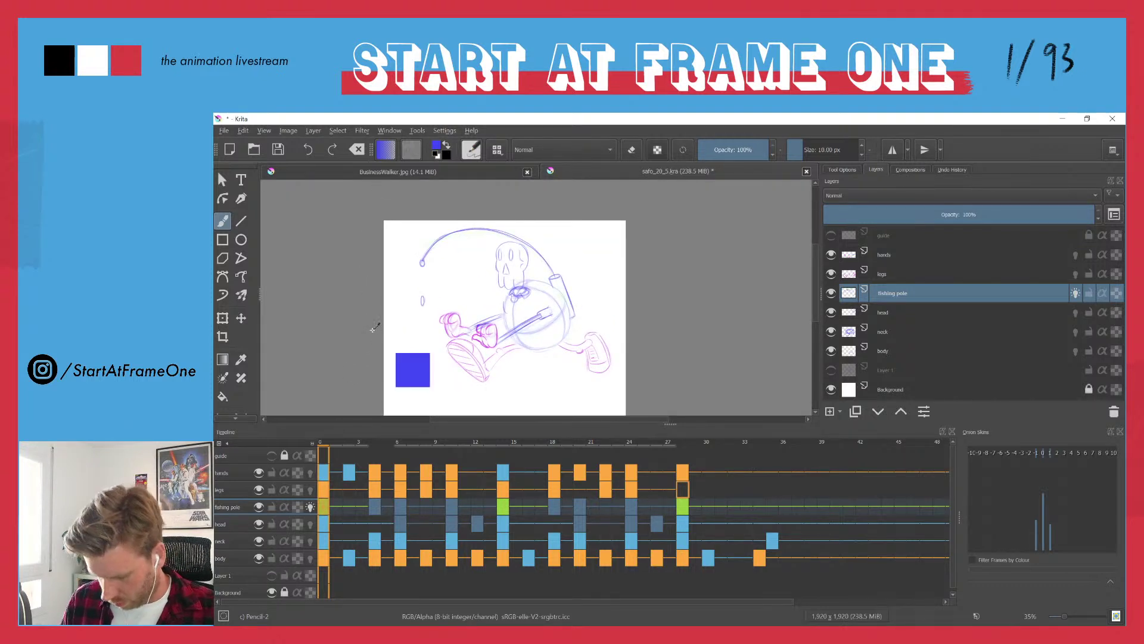
pyautogui.click(503, 513)
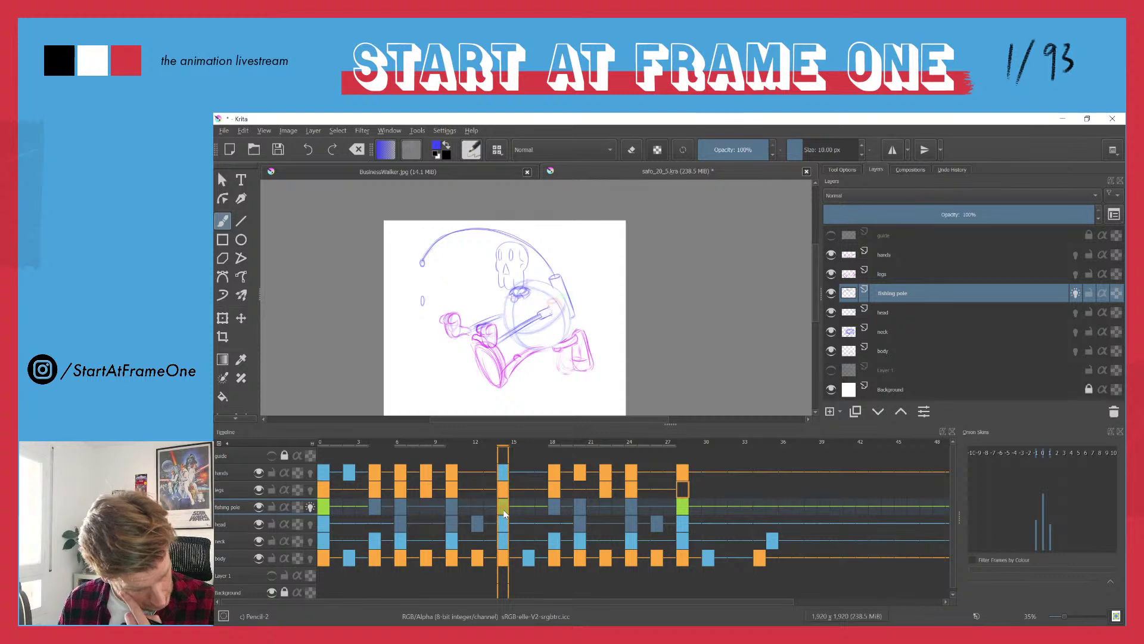
pyautogui.moveTo(398, 447); pyautogui.dragTo(449, 444)
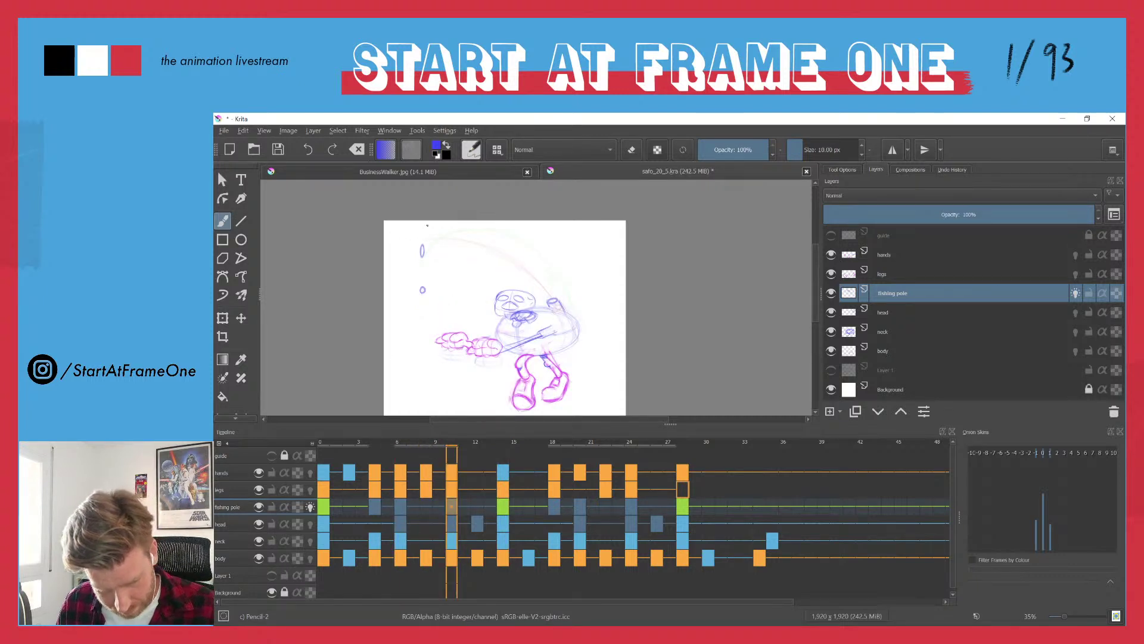
pyautogui.moveTo(424, 243)
pyautogui.mouseDown()
pyautogui.moveTo(473, 234)
pyautogui.moveTo(516, 266)
pyautogui.mouseUp()
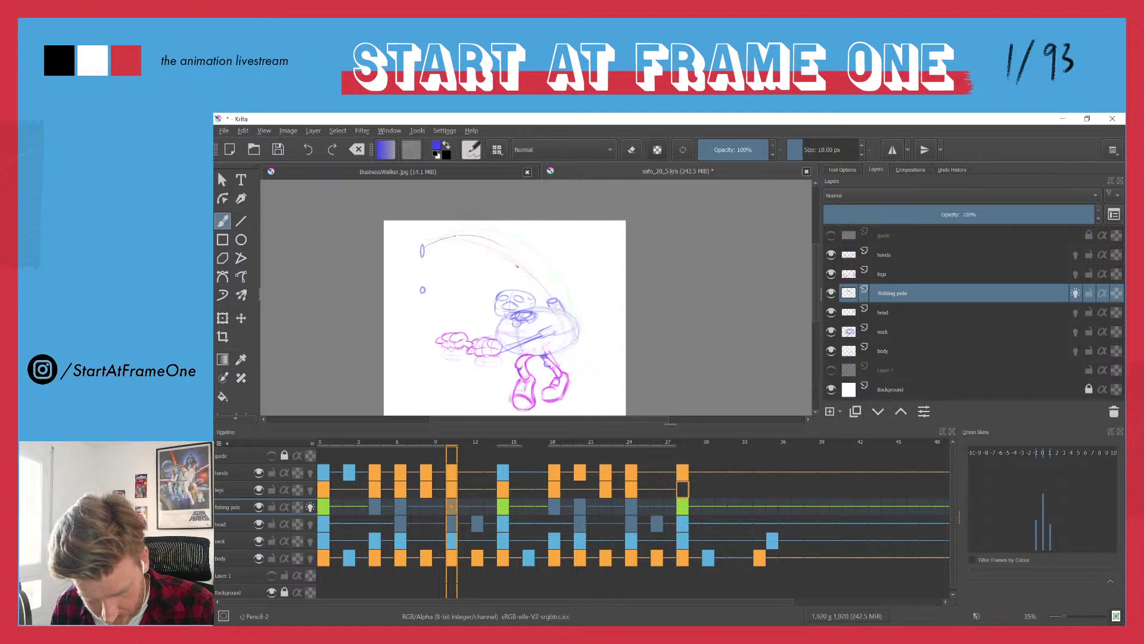
pyautogui.moveTo(422, 250)
pyautogui.mouseDown()
pyautogui.moveTo(525, 264)
pyautogui.moveTo(547, 292)
pyautogui.mouseUp()
pyautogui.moveTo(423, 249); pyautogui.dragTo(539, 287)
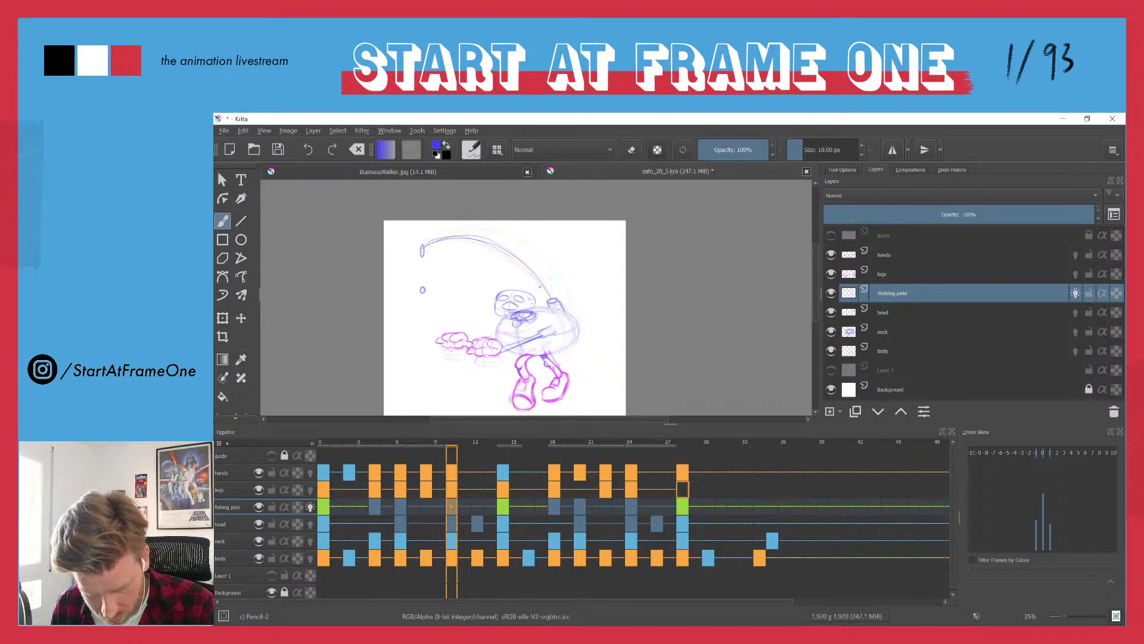
# - Compare the fishing pole's keyframes at 0 and 14, play back the animation, and return to frame 0
pyautogui.click(324, 507)
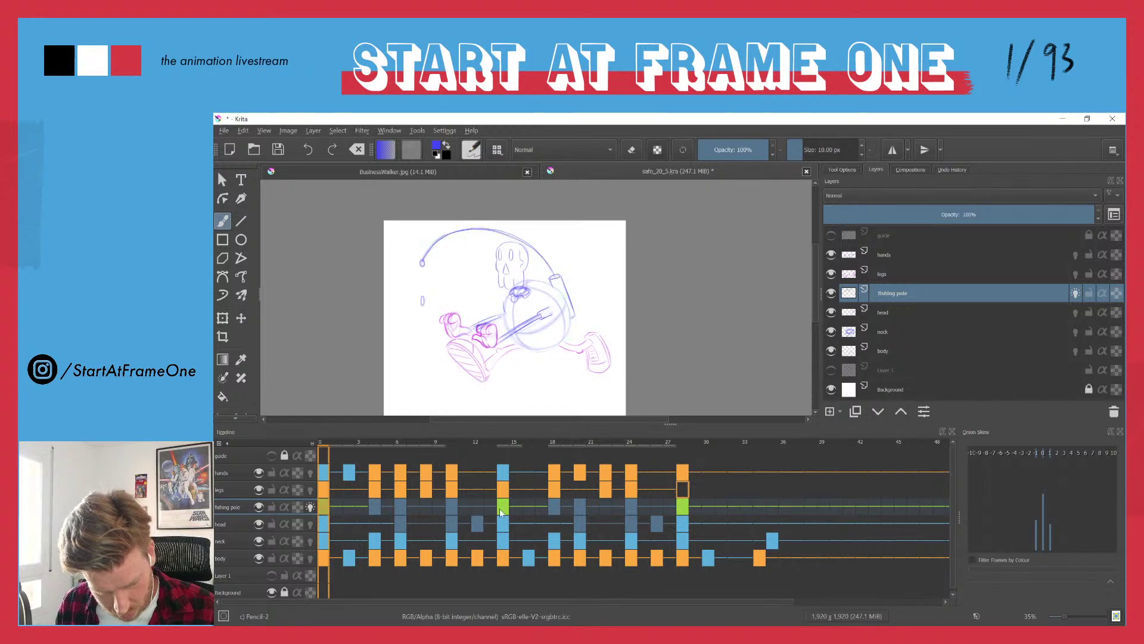
pyautogui.keyDown('shift'); pyautogui.click(504, 507); pyautogui.keyUp('shift')
pyautogui.click(503, 510)
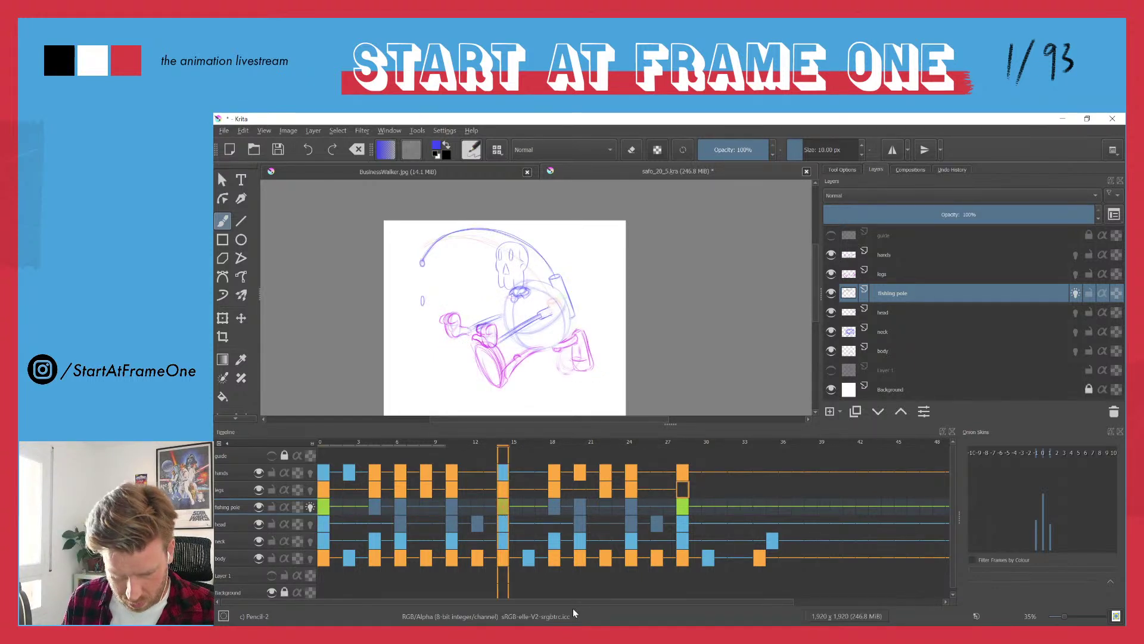
pyautogui.click(324, 444)
pyautogui.press('space')
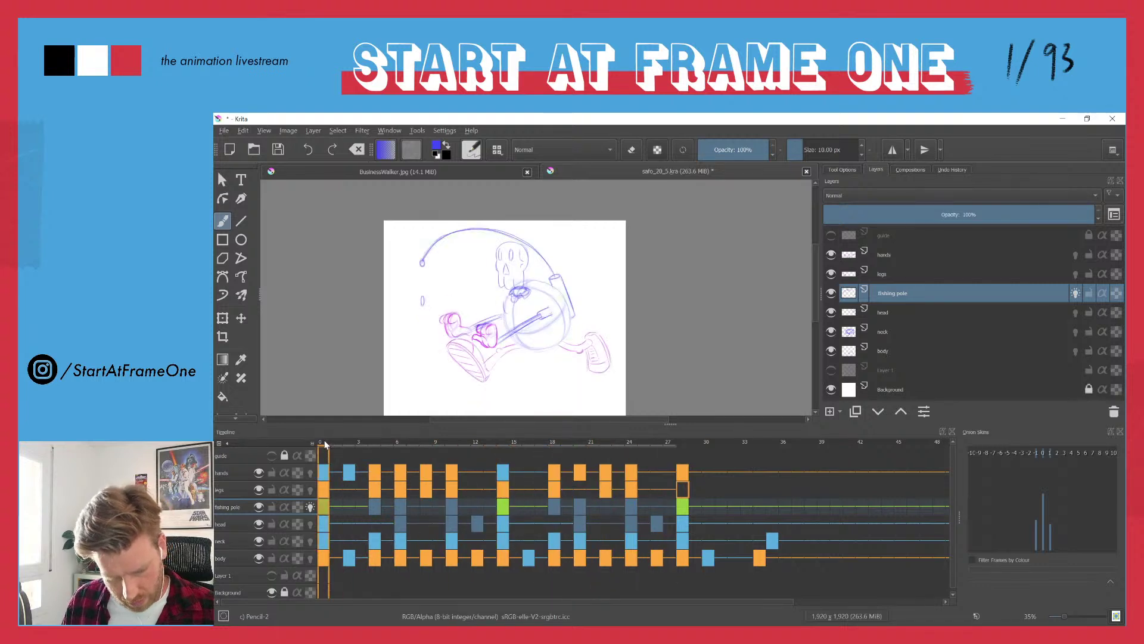
# - Duplicate the fishing pole drawing into a new keyframe at frame 2 and erase the copied rod from it
pyautogui.click(340, 444)
pyautogui.click(352, 442)
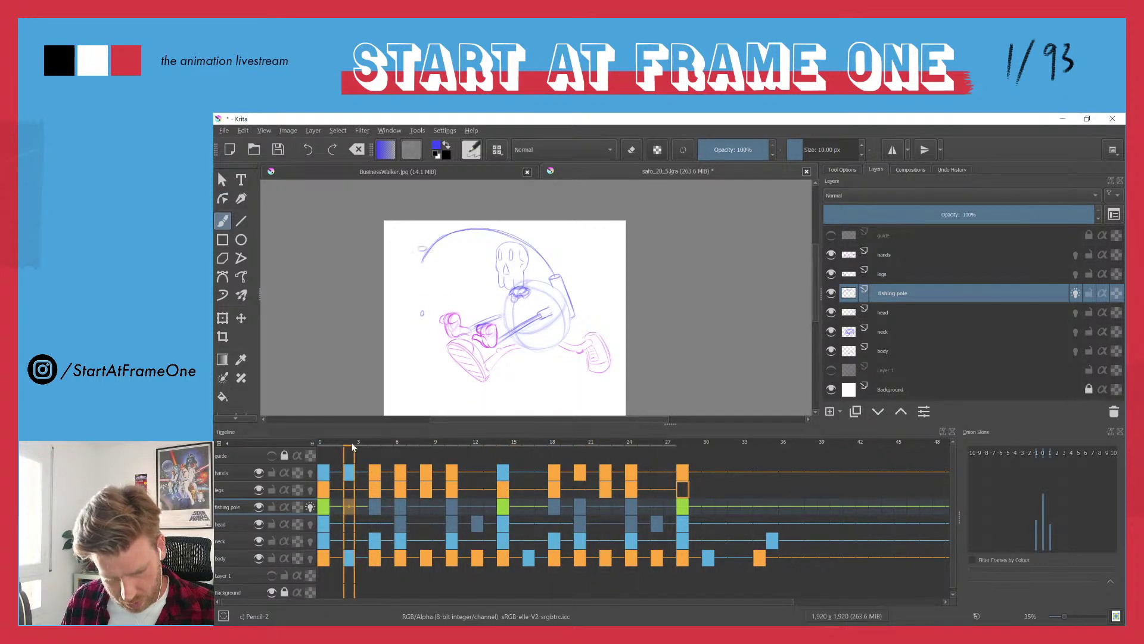
pyautogui.click(332, 445)
pyautogui.click(350, 445)
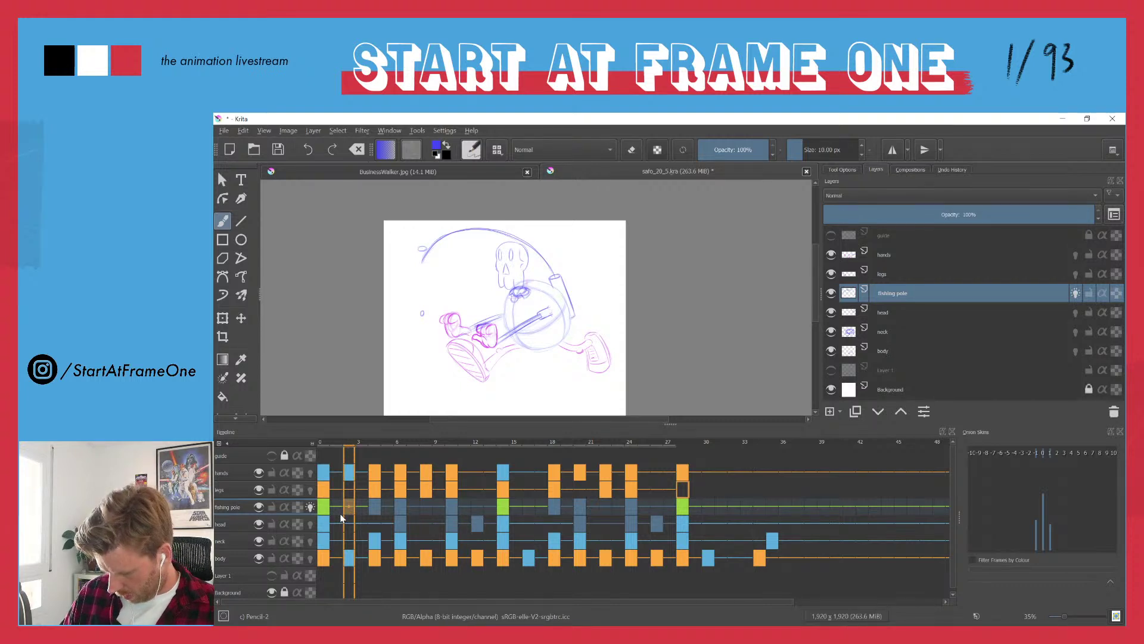
pyautogui.click(411, 296)
pyautogui.click(410, 305)
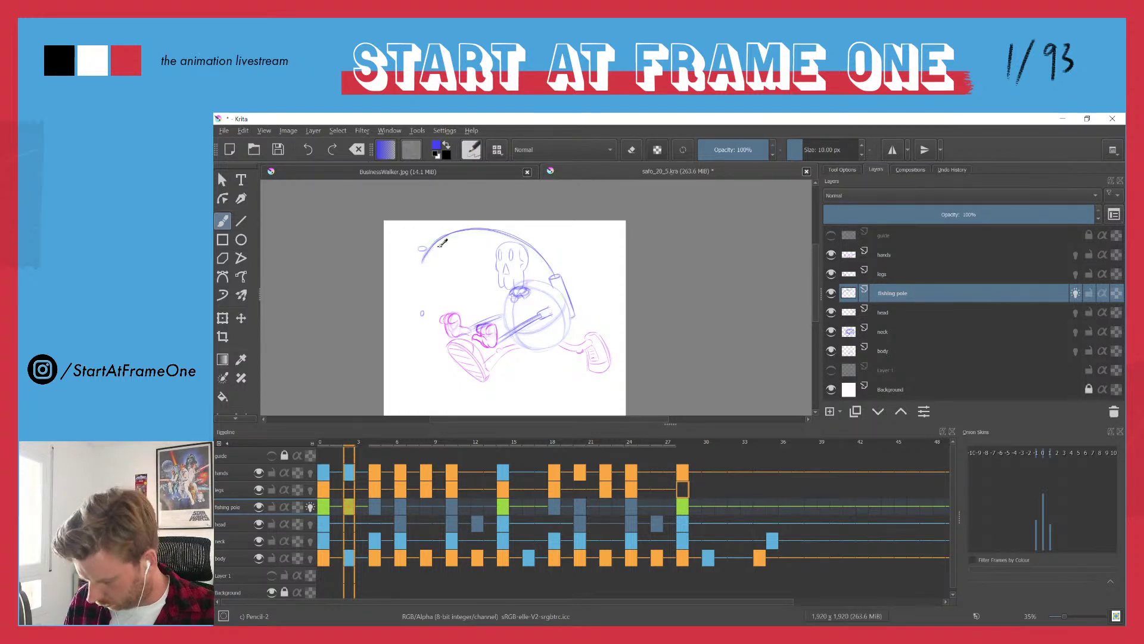
pyautogui.moveTo(443, 241)
pyautogui.mouseDown()
pyautogui.moveTo(421, 221)
pyautogui.moveTo(422, 182)
pyautogui.moveTo(420, 244)
pyautogui.moveTo(420, 214)
pyautogui.moveTo(399, 255)
pyautogui.moveTo(586, 209)
pyautogui.moveTo(614, 216)
pyautogui.moveTo(687, 283)
pyautogui.moveTo(619, 183)
pyautogui.moveTo(437, 191)
pyautogui.mouseUp()
pyautogui.press('Delete')
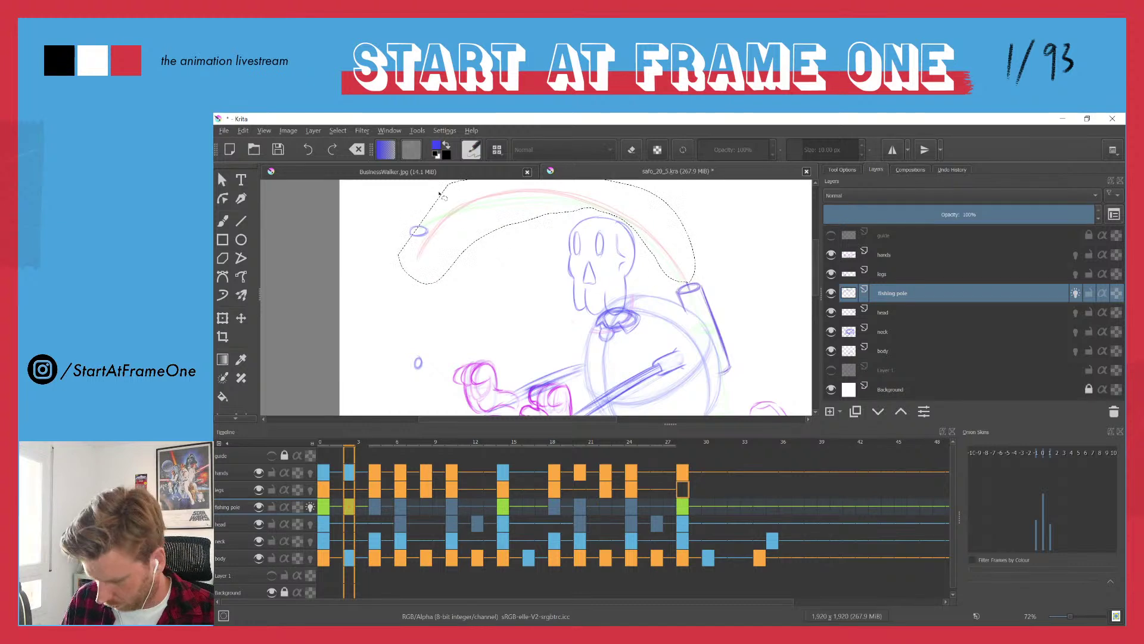
# - Draw the rod at frame 2 as an arc from the upper flat oval over the skull down to the tube's opening
pyautogui.hotkey('ctrl', 'shift', 'a')
pyautogui.press('b')
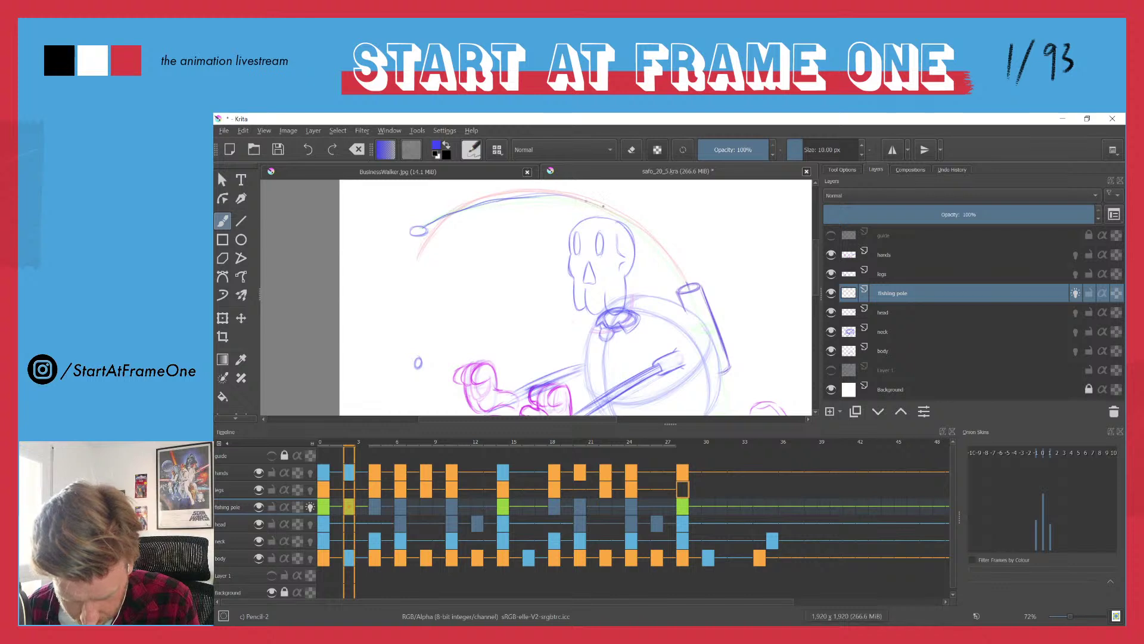
pyautogui.moveTo(652, 238); pyautogui.dragTo(680, 273)
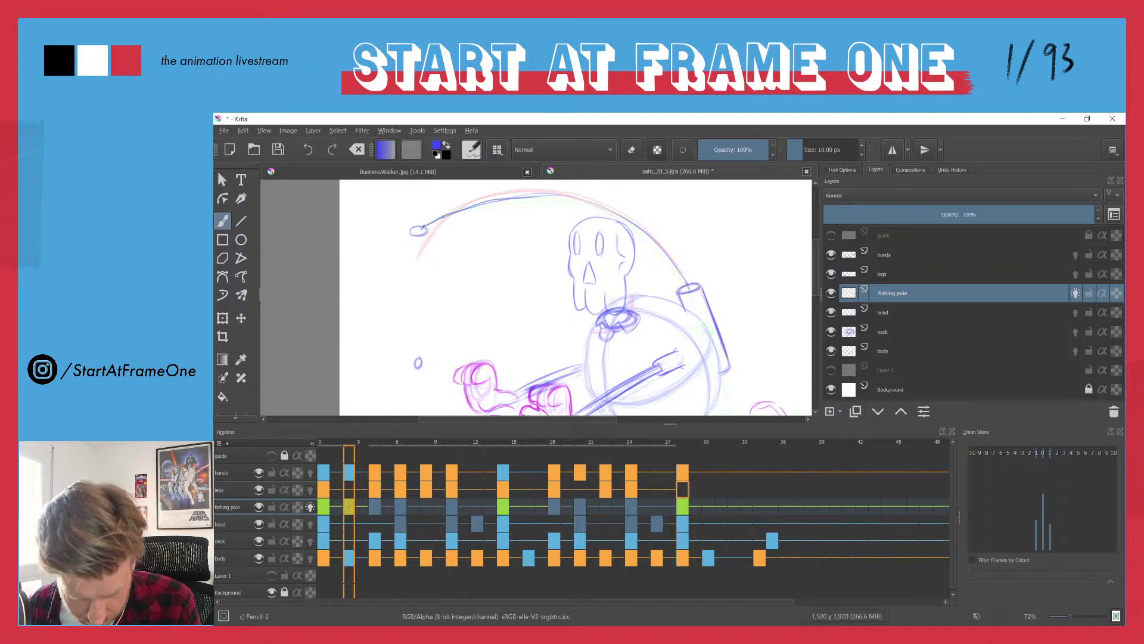
pyautogui.moveTo(424, 227)
pyautogui.mouseDown()
pyautogui.moveTo(599, 205)
pyautogui.moveTo(653, 239)
pyautogui.mouseUp()
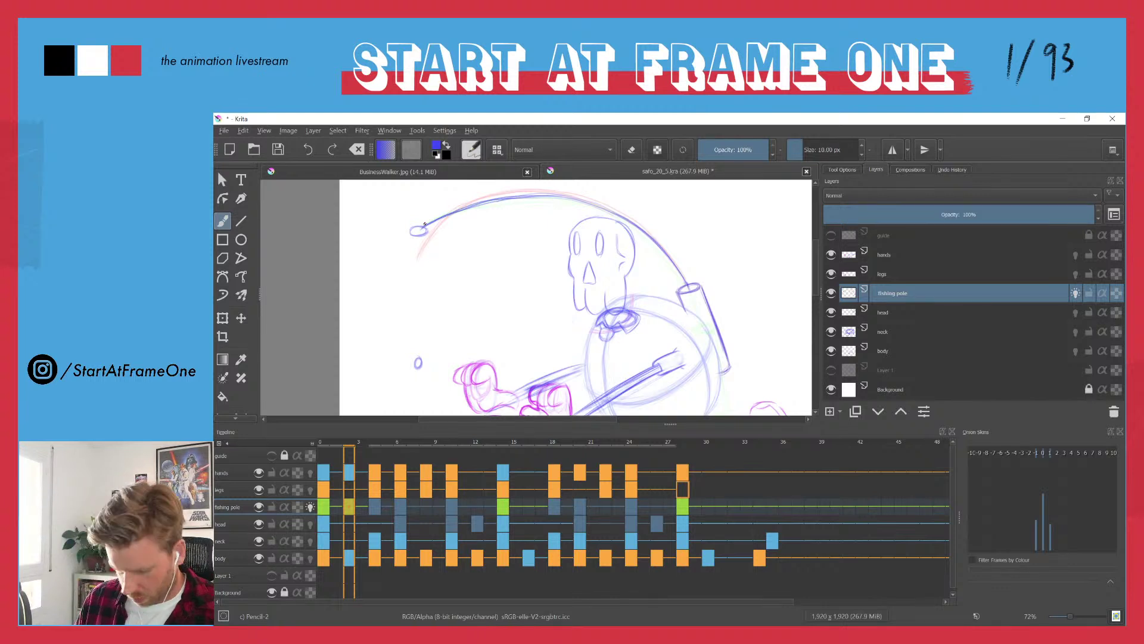
pyautogui.press('.')
pyautogui.press('.')
pyautogui.click(350, 510)
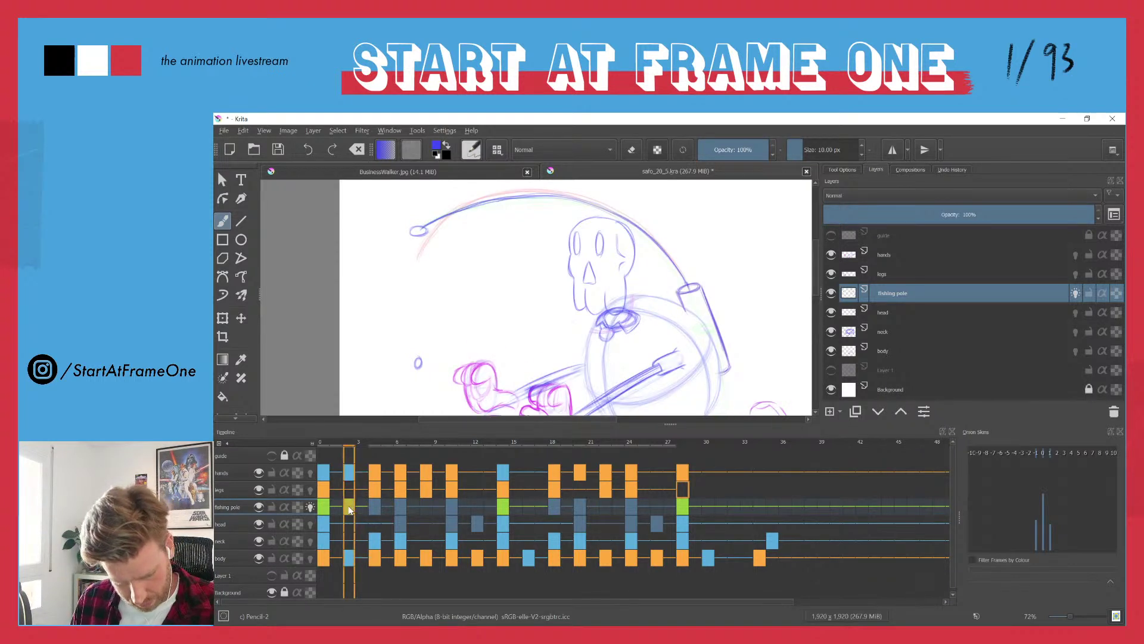
pyautogui.rightClick(351, 507)
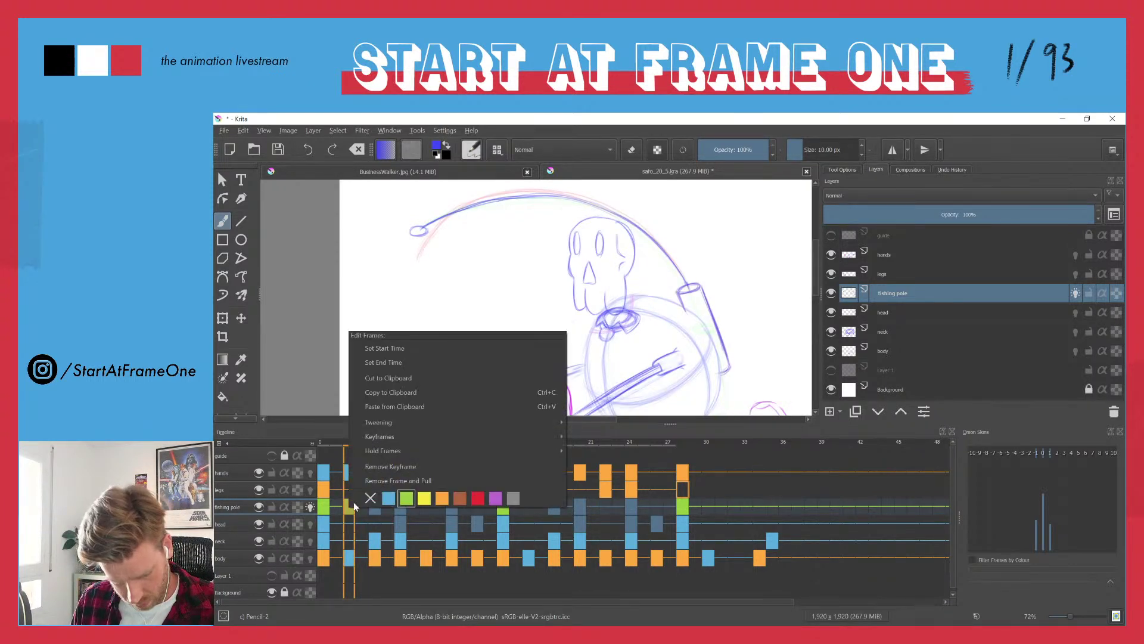
pyautogui.click(362, 506)
# - Step through frames 4 to 12 to examine how the rod, skull and circles move between poses
pyautogui.press('.')
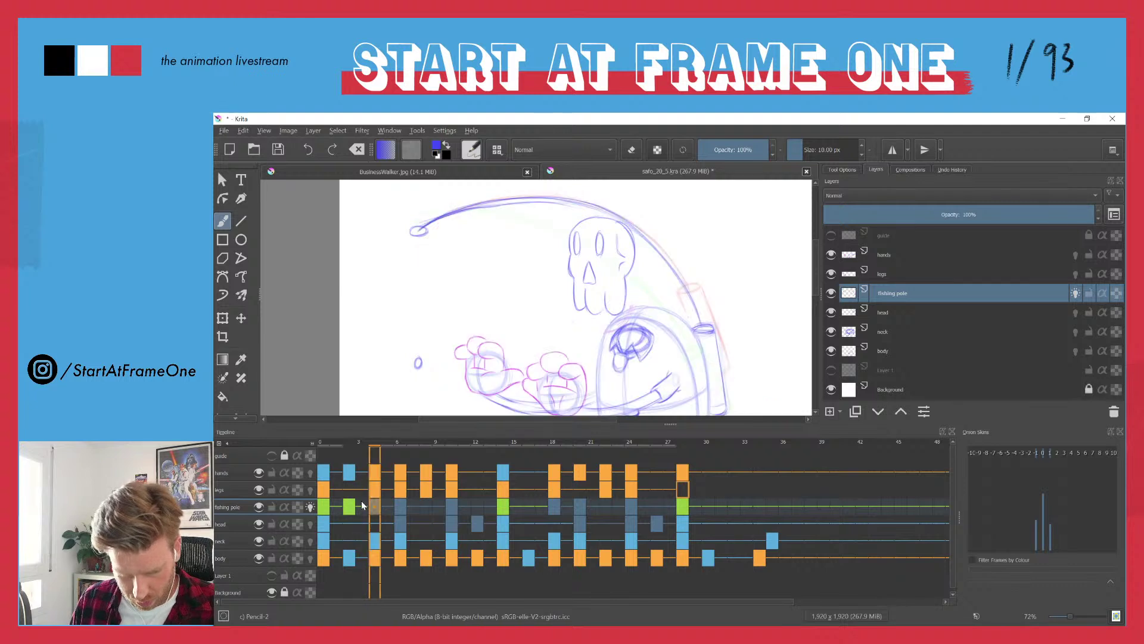
pyautogui.press('.')
pyautogui.press('.')
pyautogui.press('.')
pyautogui.press('.')
pyautogui.press('.')
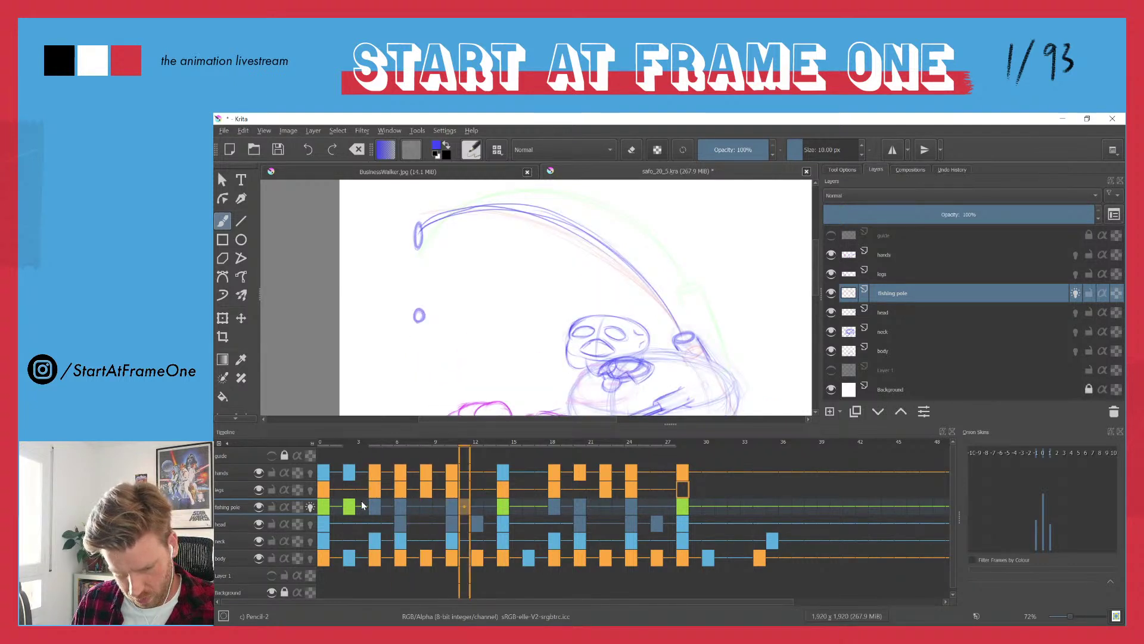
pyautogui.press('.')
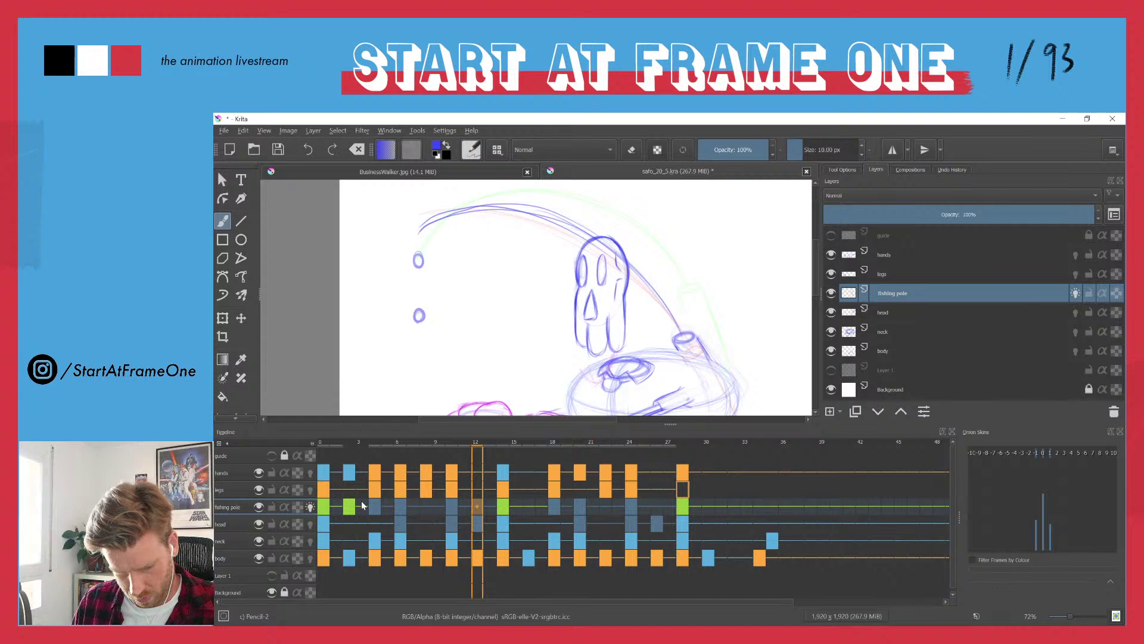
pyautogui.press(',')
pyautogui.press('.')
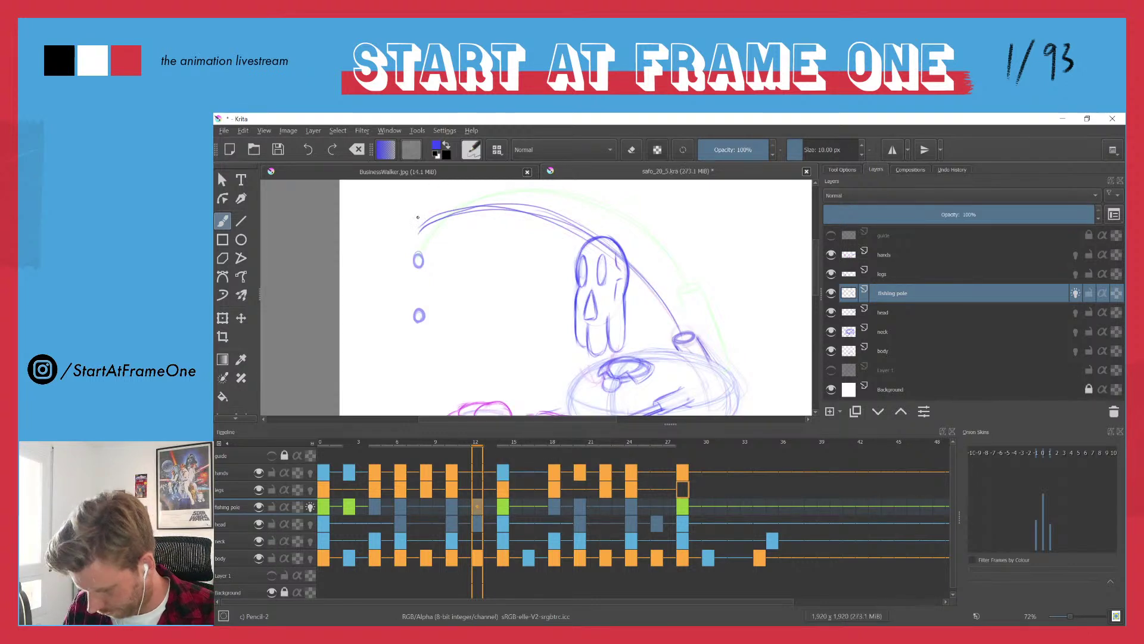
# - Erase the copied rod from the fishing pole drawing at frame 12
pyautogui.moveTo(406, 234)
pyautogui.mouseDown()
pyautogui.moveTo(570, 246)
pyautogui.moveTo(669, 328)
pyautogui.moveTo(591, 218)
pyautogui.mouseUp()
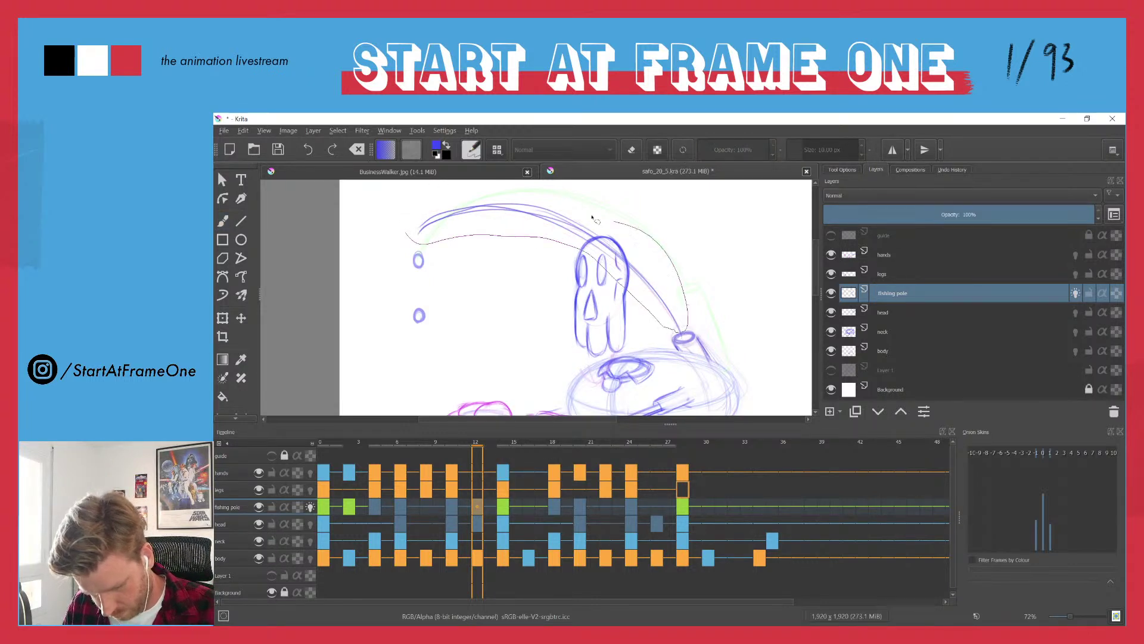
pyautogui.press('Delete')
pyautogui.moveTo(415, 218)
pyautogui.mouseDown()
pyautogui.moveTo(470, 242)
pyautogui.moveTo(410, 200)
pyautogui.mouseUp()
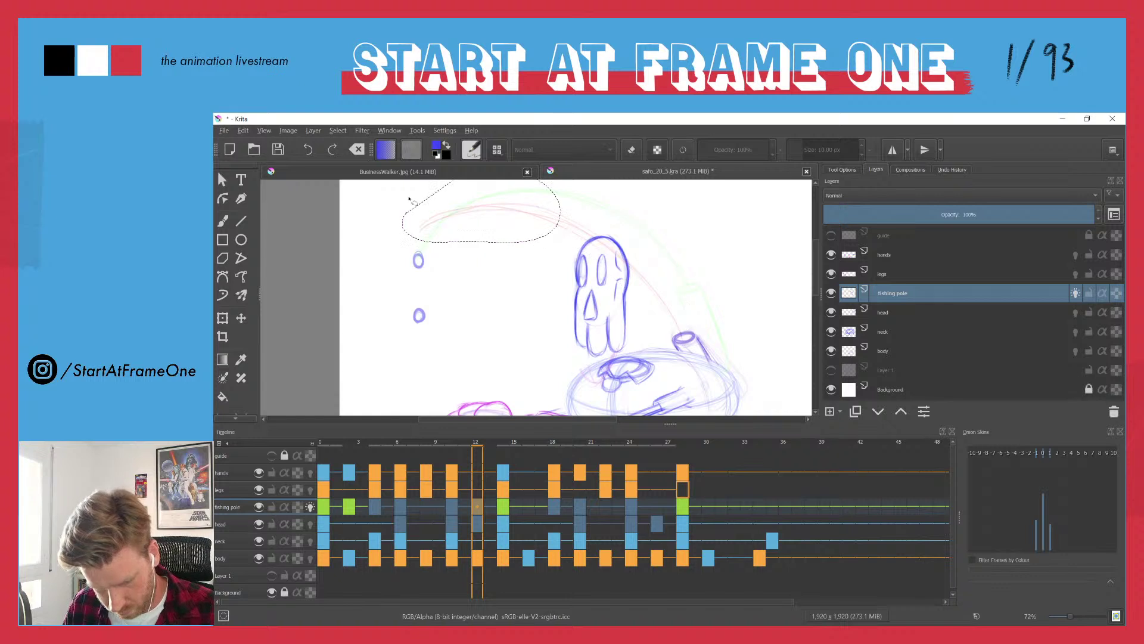
pyautogui.hotkey('ctrl', 'shift', 'a')
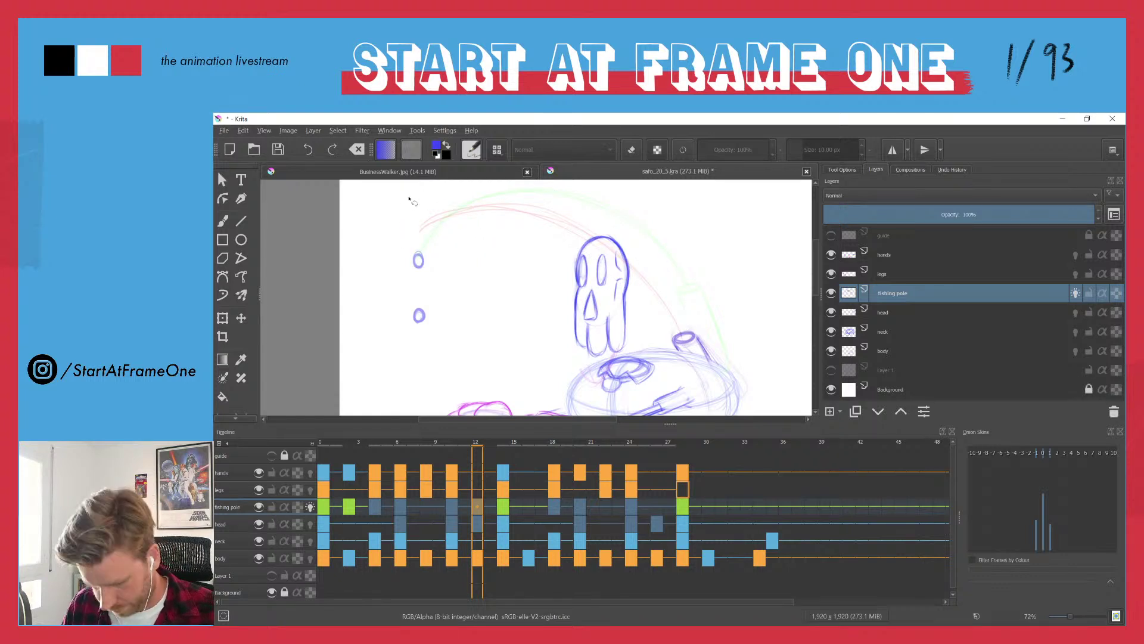
# - Draw the rod at frame 12 as an arc from the upper small circle over the skull to the tube's opening, comparing neighbouring frames
pyautogui.press('b')
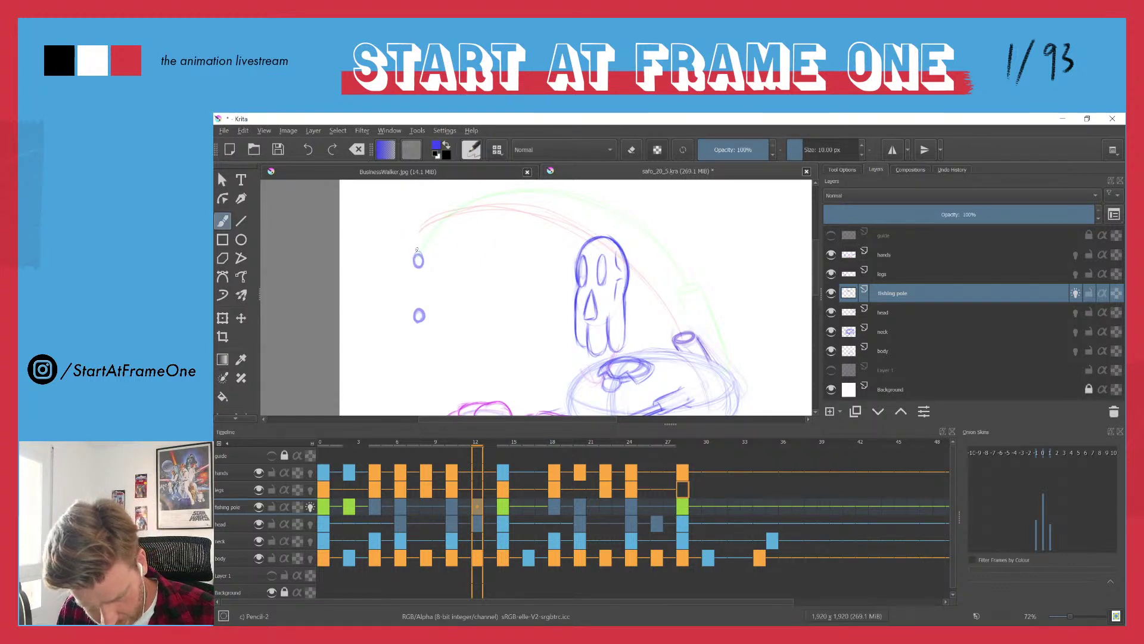
pyautogui.press('Left')
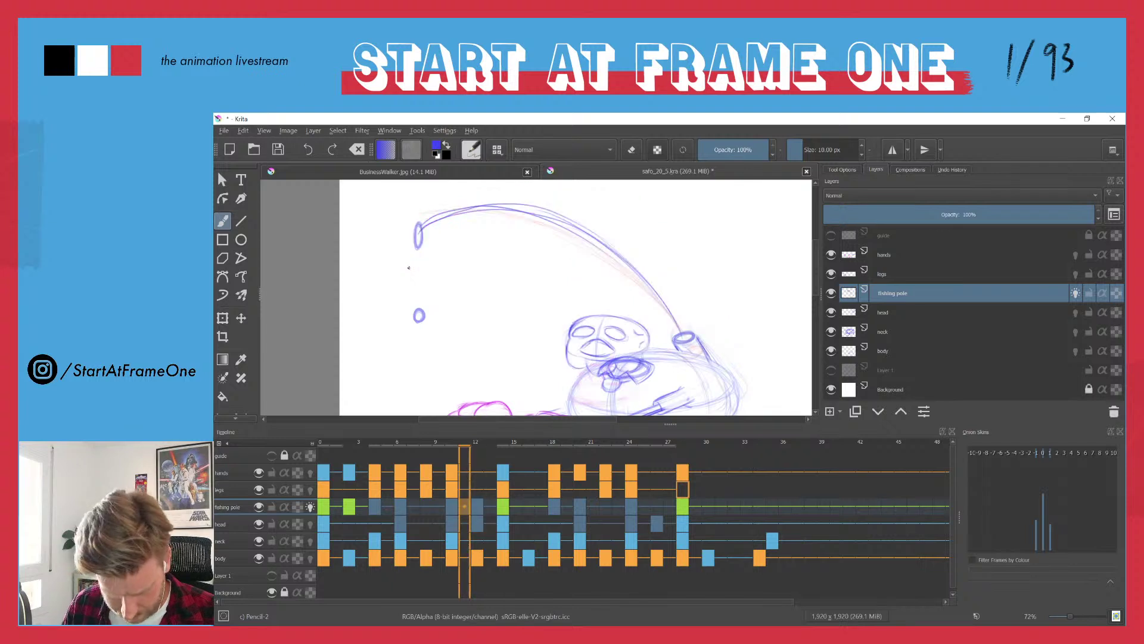
pyautogui.press('Right')
pyautogui.press('Right')
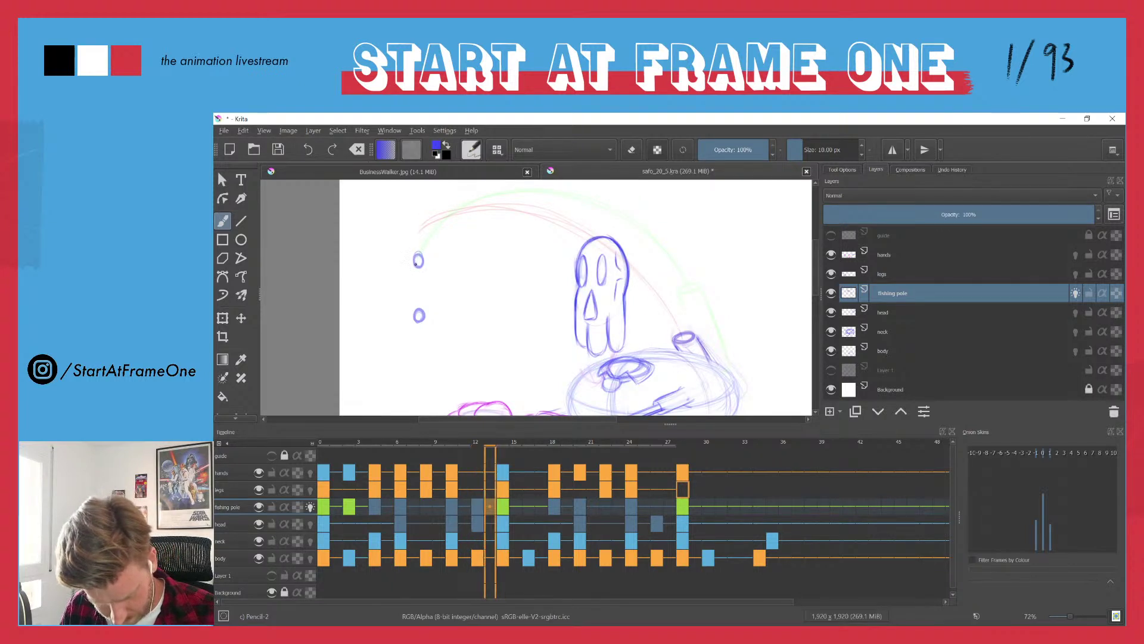
pyautogui.press('Right')
pyautogui.press('Left')
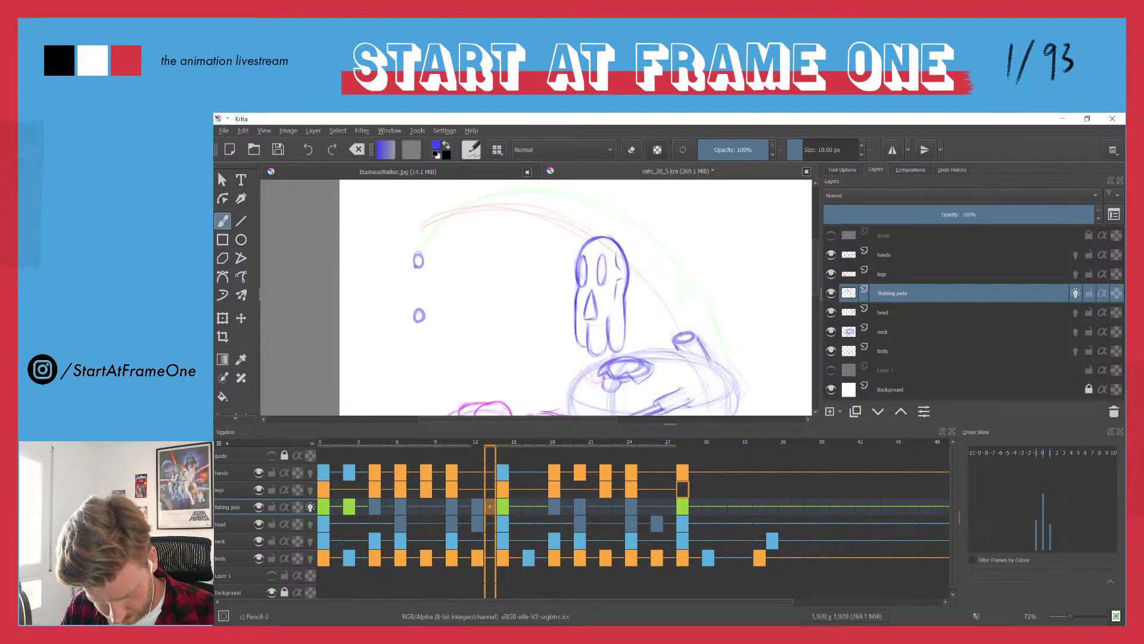
pyautogui.moveTo(420, 236); pyautogui.dragTo(421, 238)
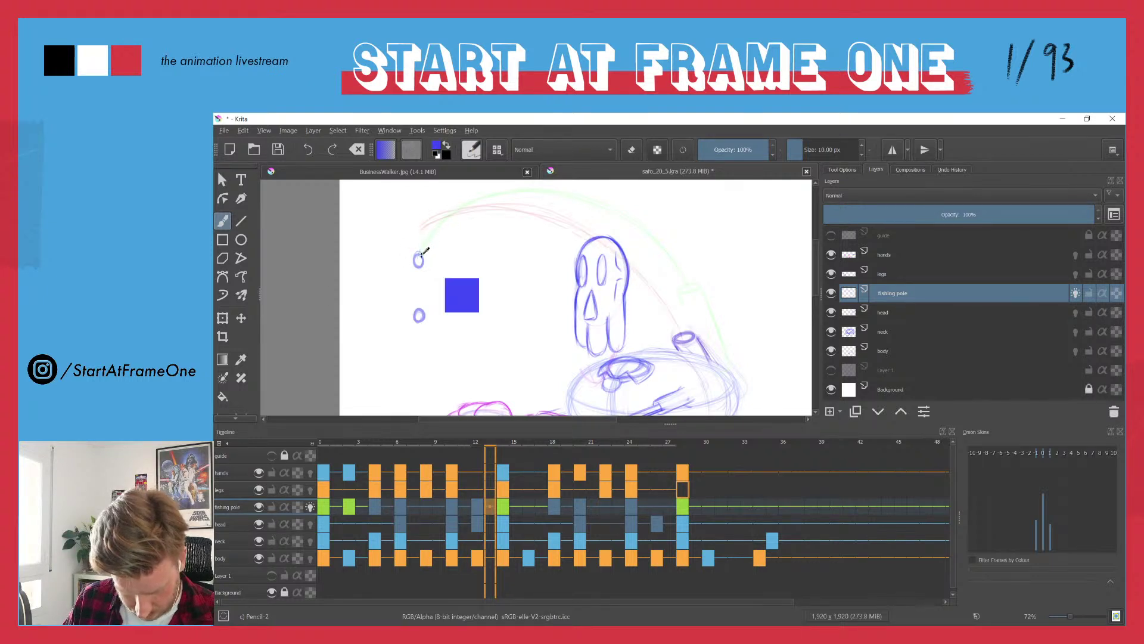
pyautogui.click(475, 511)
pyautogui.click(407, 240)
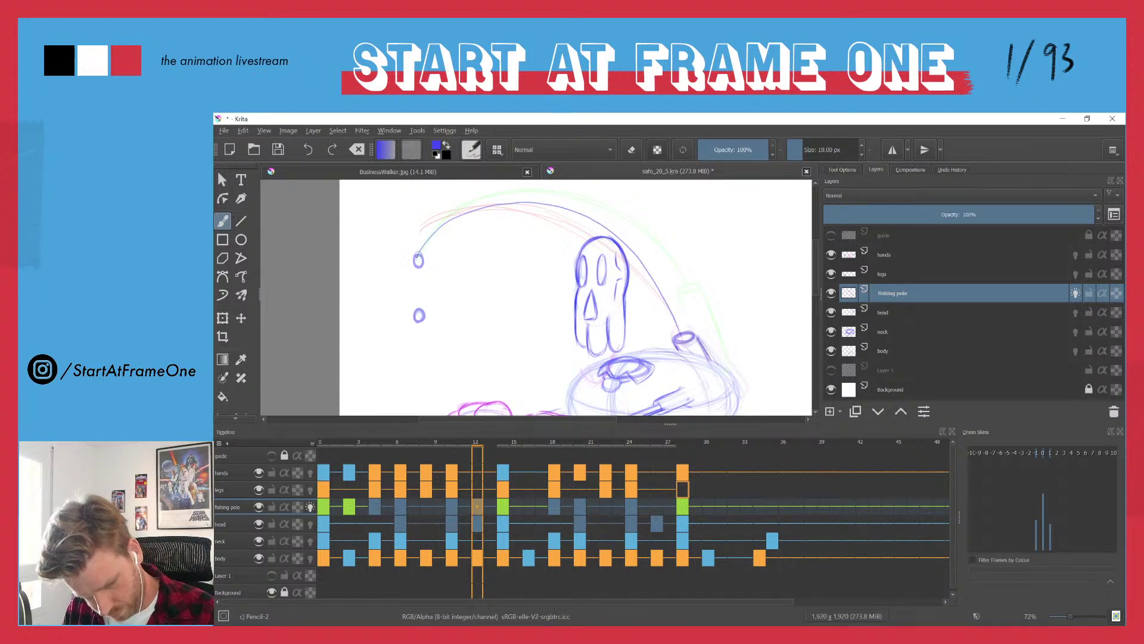
# - Label the fishing pole keyframes at frames 2 and 12 yellow
pyautogui.click(323, 508)
pyautogui.click(348, 507)
pyautogui.rightClick(348, 508)
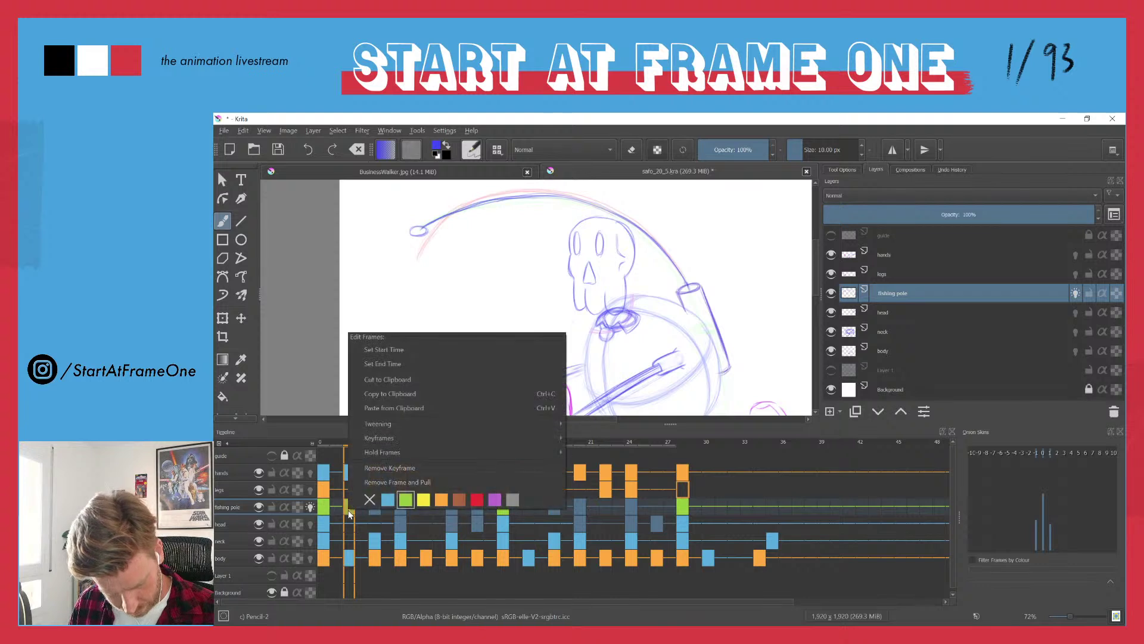
pyautogui.click(421, 501)
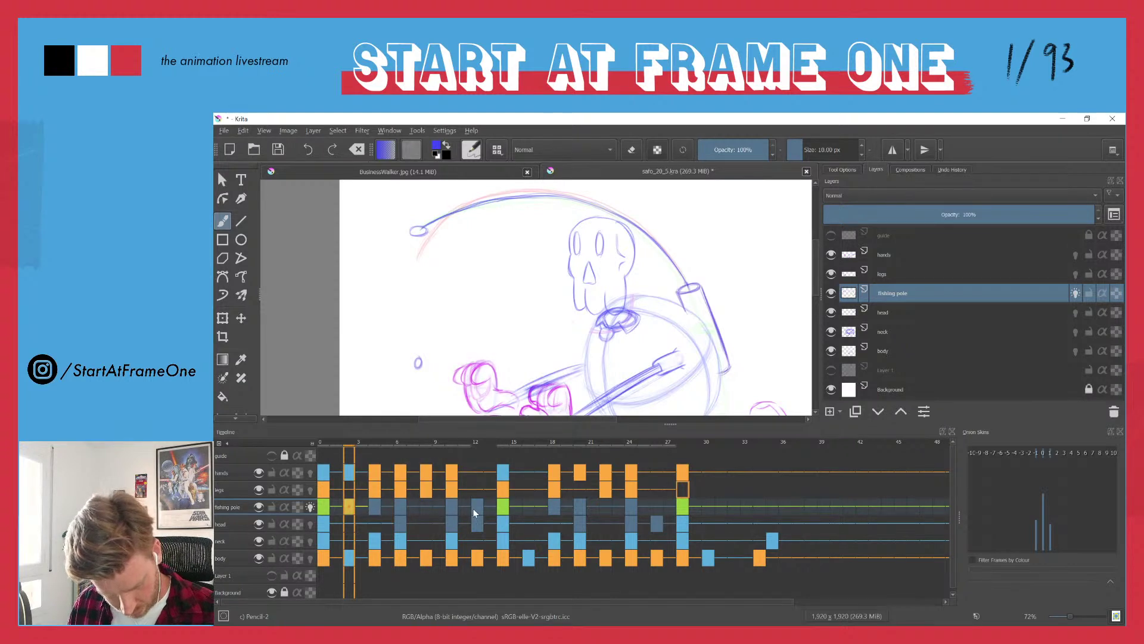
pyautogui.click(477, 507)
pyautogui.rightClick(477, 505)
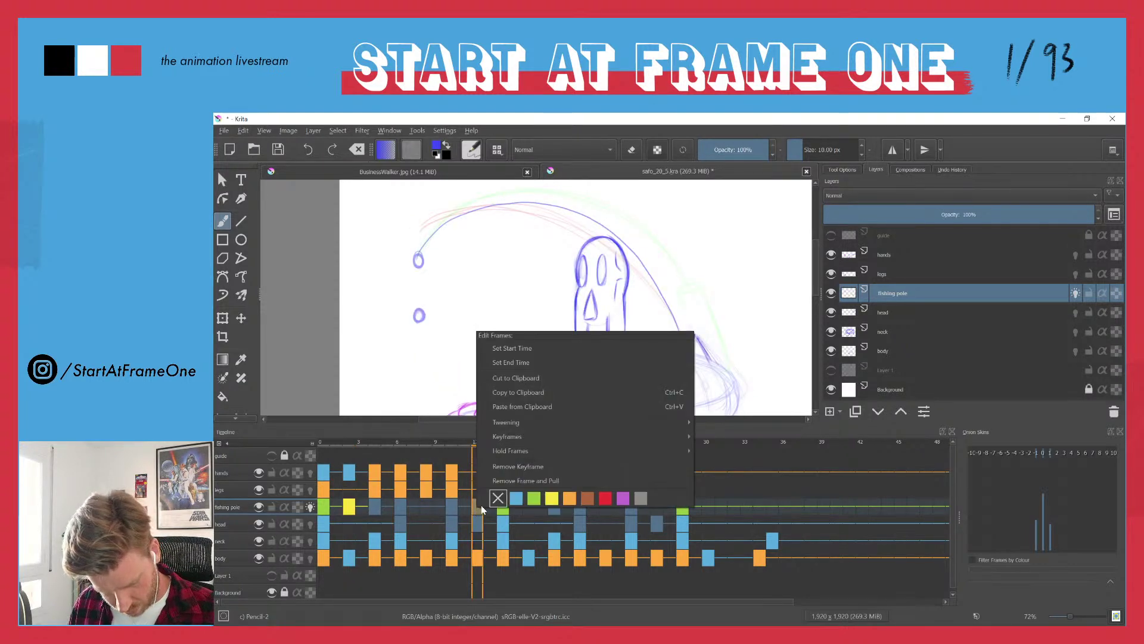
pyautogui.click(551, 498)
# - Copy the fishing pole keyframes from frames 0 to 14, paste them starting at frame 14, and play the animation
pyautogui.click(323, 511)
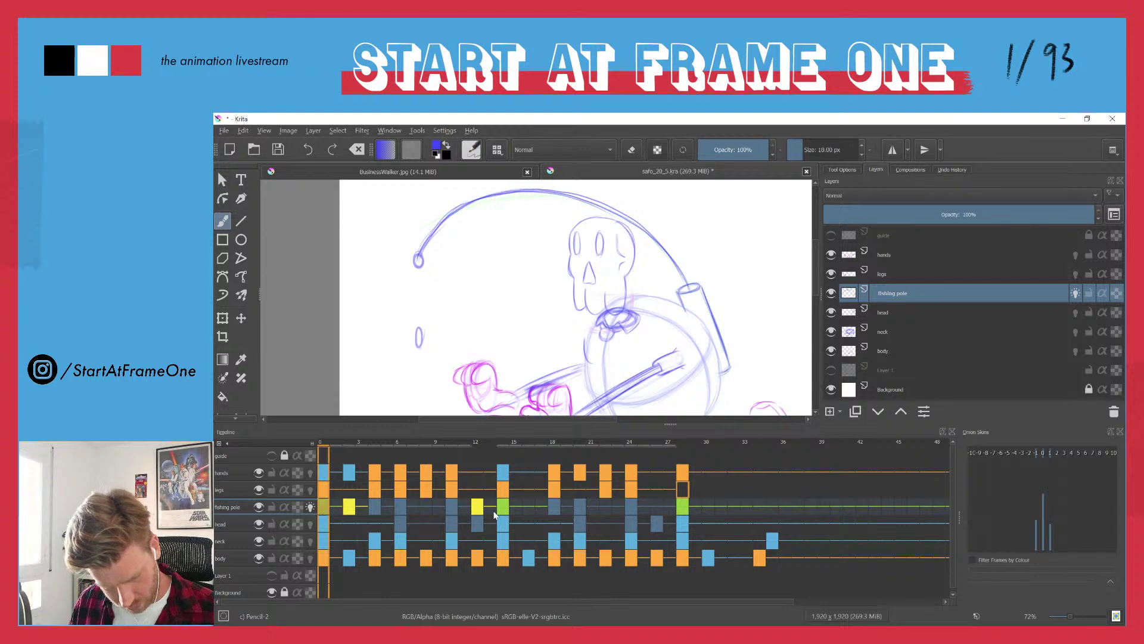
pyautogui.keyDown('shift'); pyautogui.click(500, 508); pyautogui.keyUp('shift')
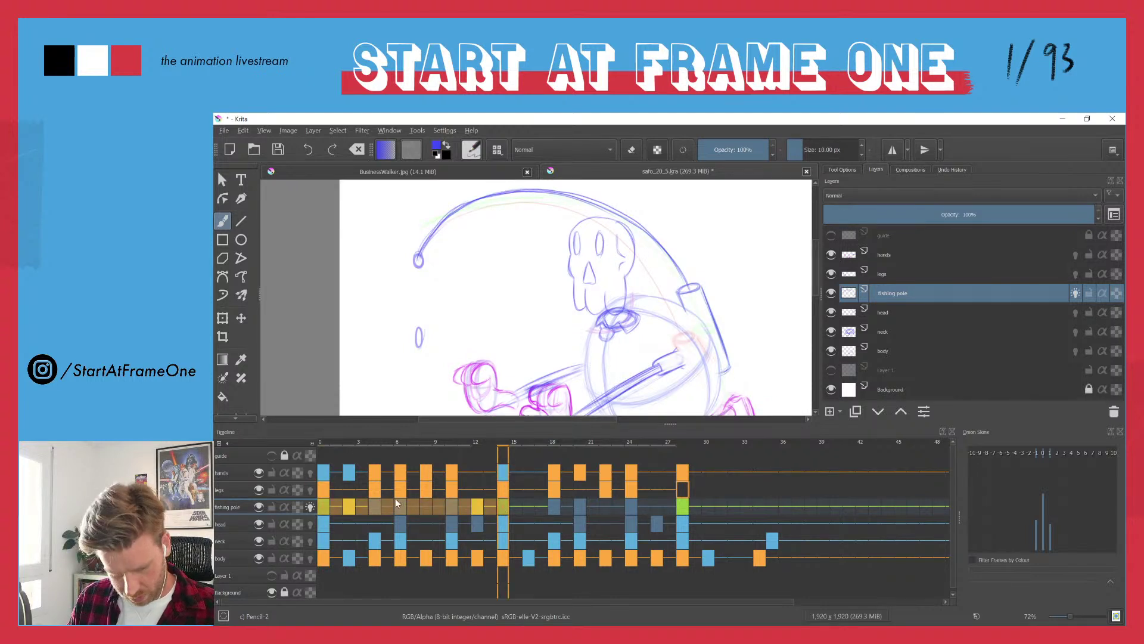
pyautogui.click(504, 513)
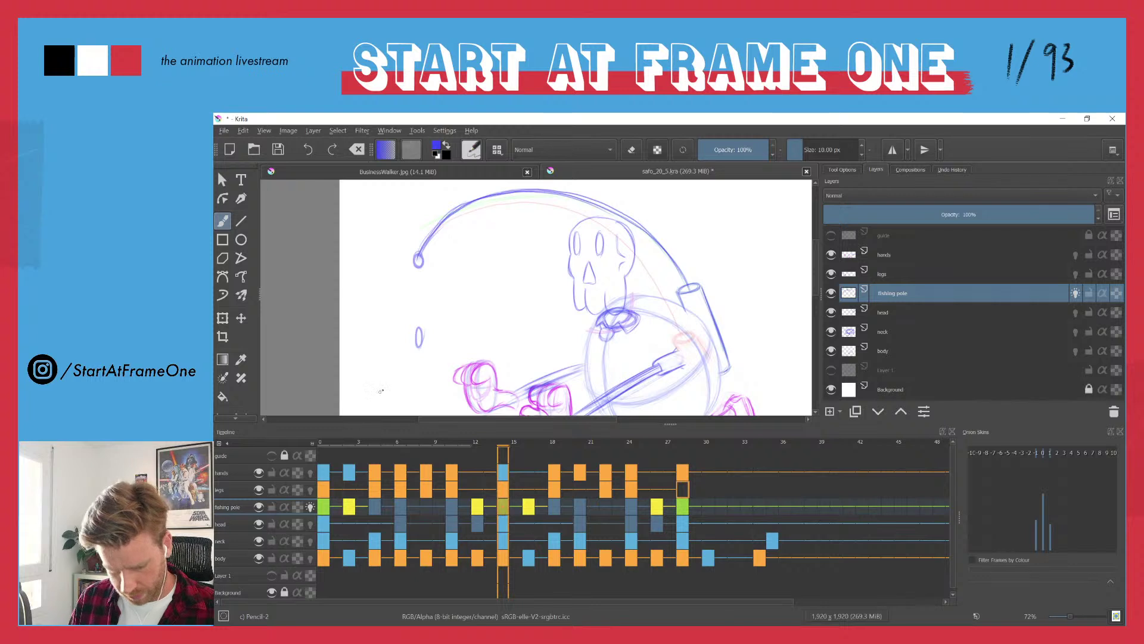
pyautogui.moveTo(494, 278); pyautogui.dragTo(487, 315)
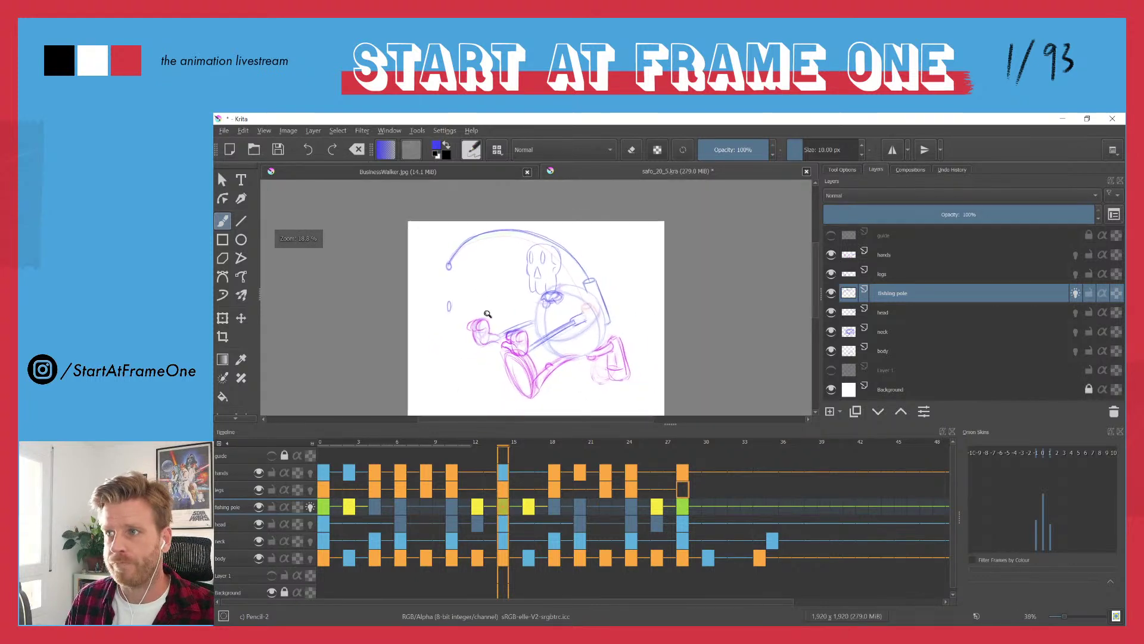
pyautogui.press('space')
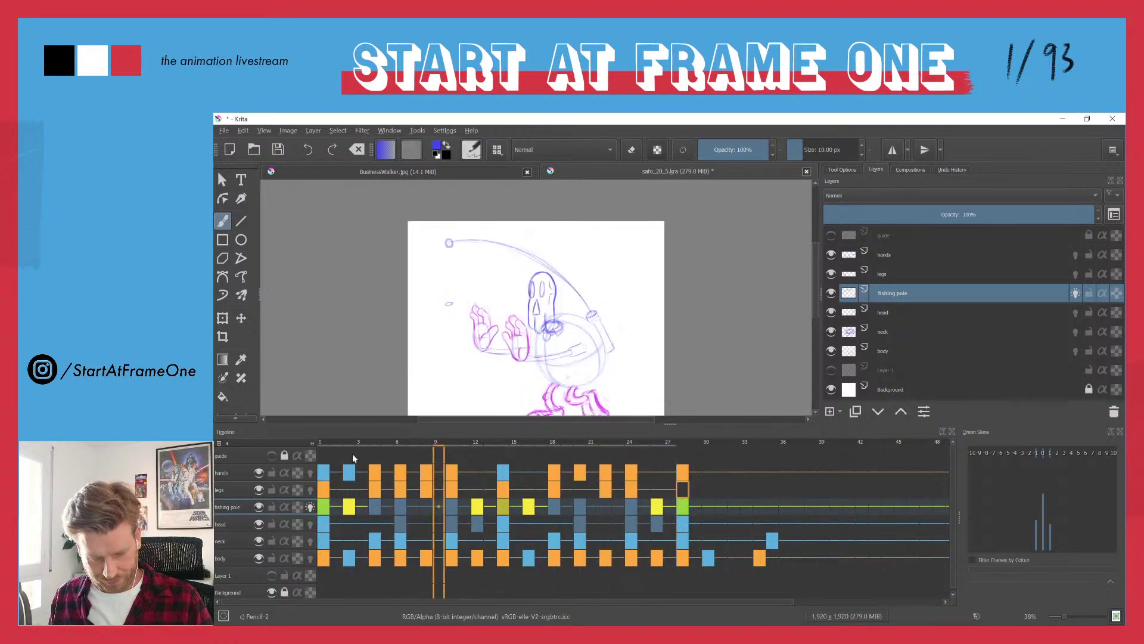
# - Return to frame 0 and enlarge the canvas height to 2200 px, adding the extra space above the drawing
pyautogui.click(320, 442)
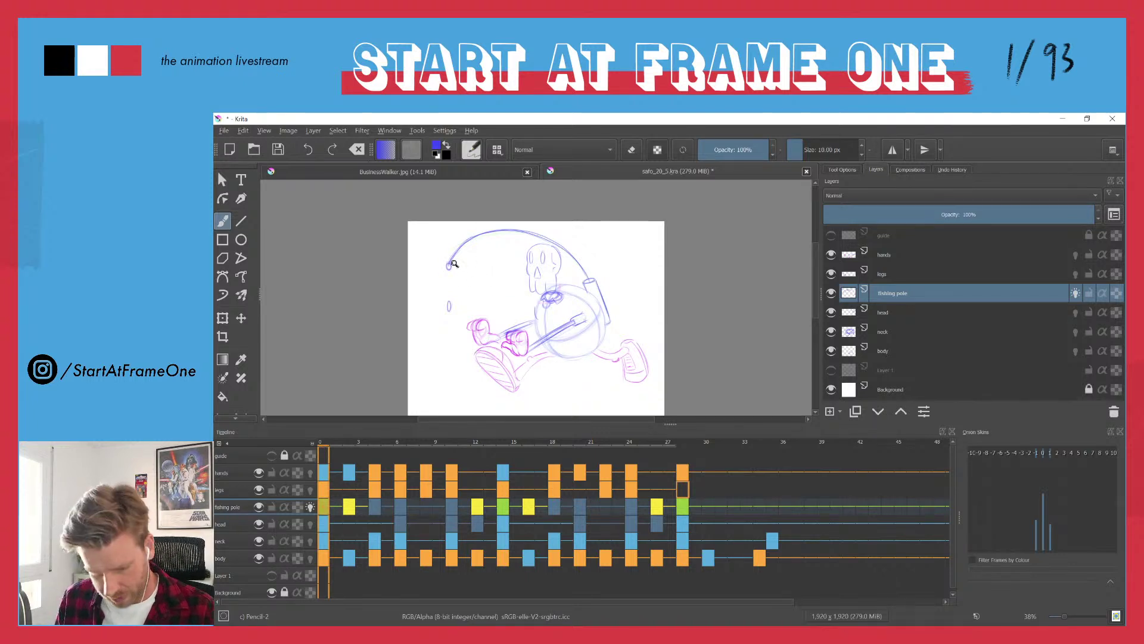
pyautogui.moveTo(469, 255)
pyautogui.mouseDown()
pyautogui.moveTo(451, 188)
pyautogui.moveTo(451, 250)
pyautogui.moveTo(450, 226)
pyautogui.mouseUp()
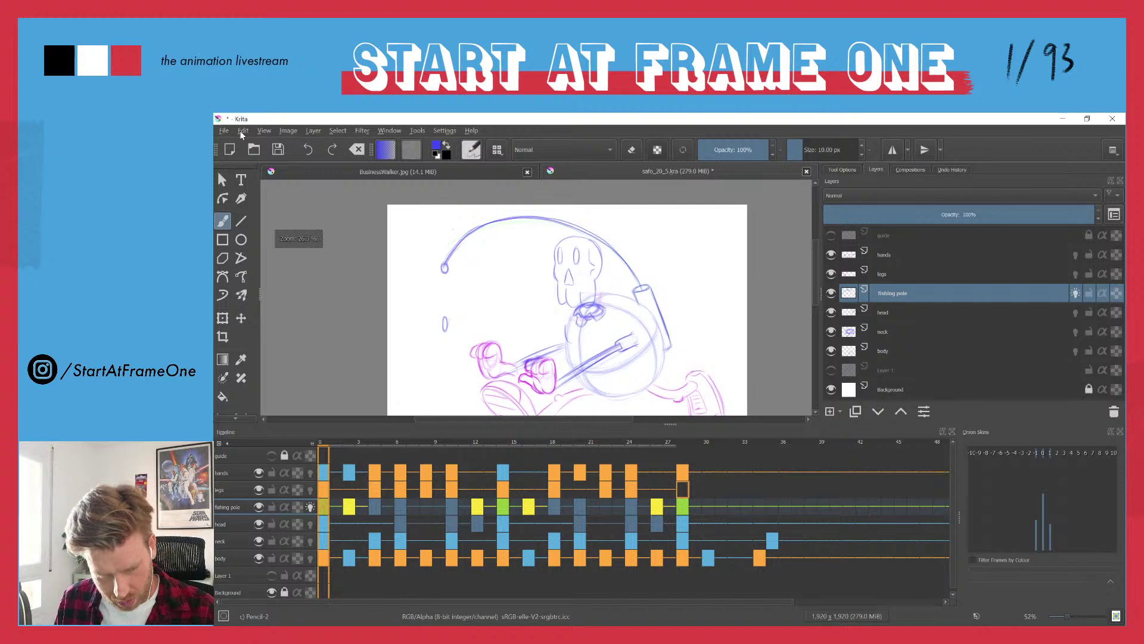
pyautogui.click(287, 130)
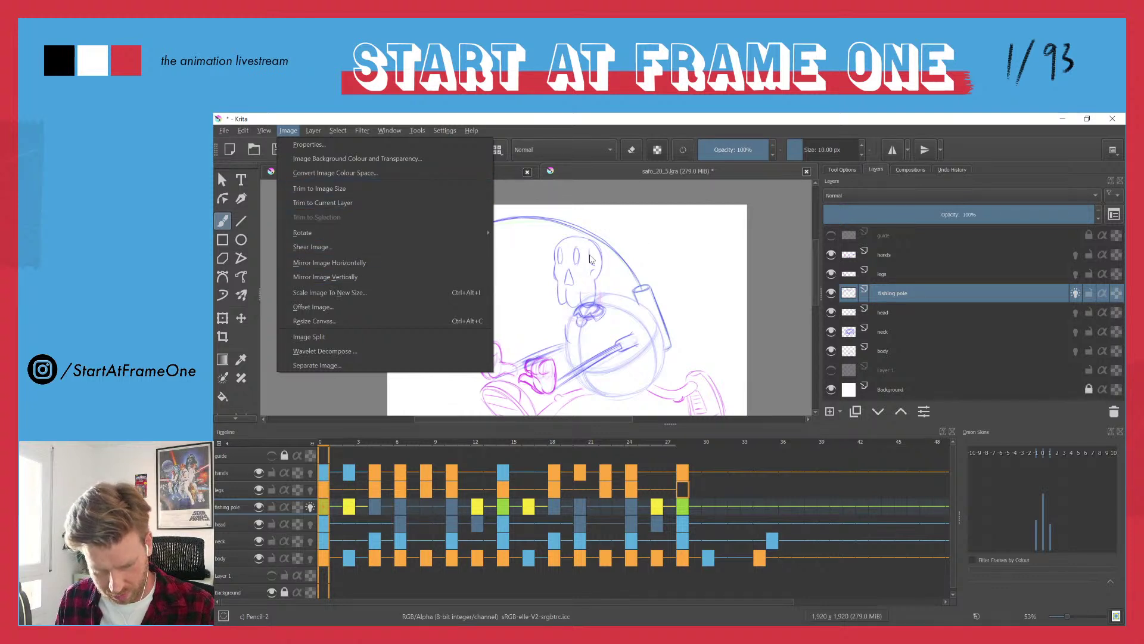
pyautogui.moveTo(292, 236)
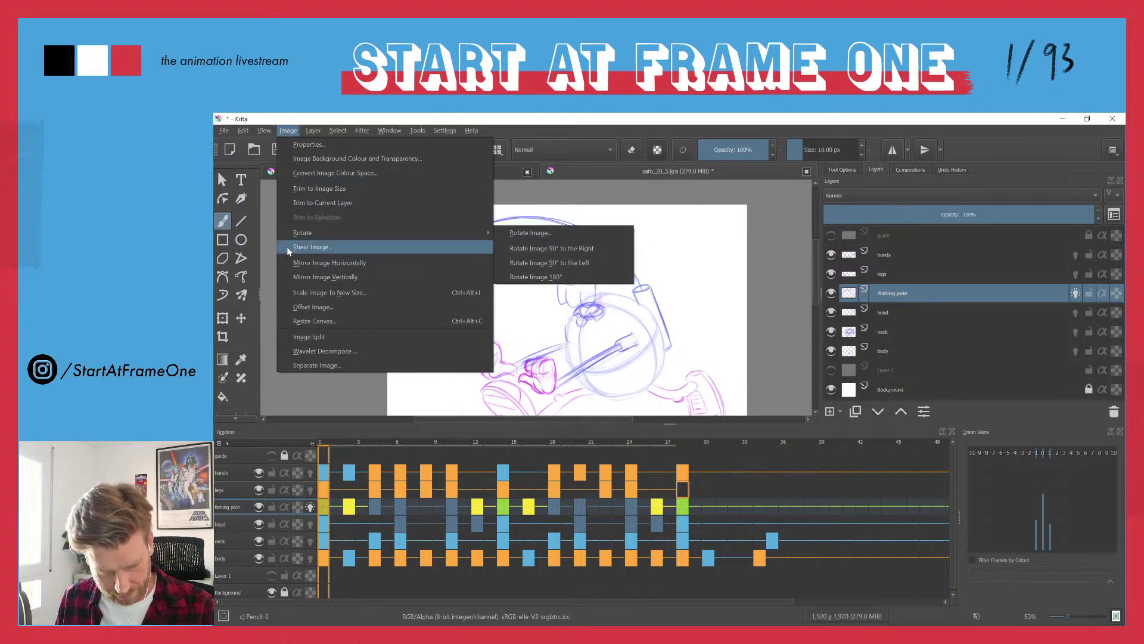
pyautogui.click(295, 322)
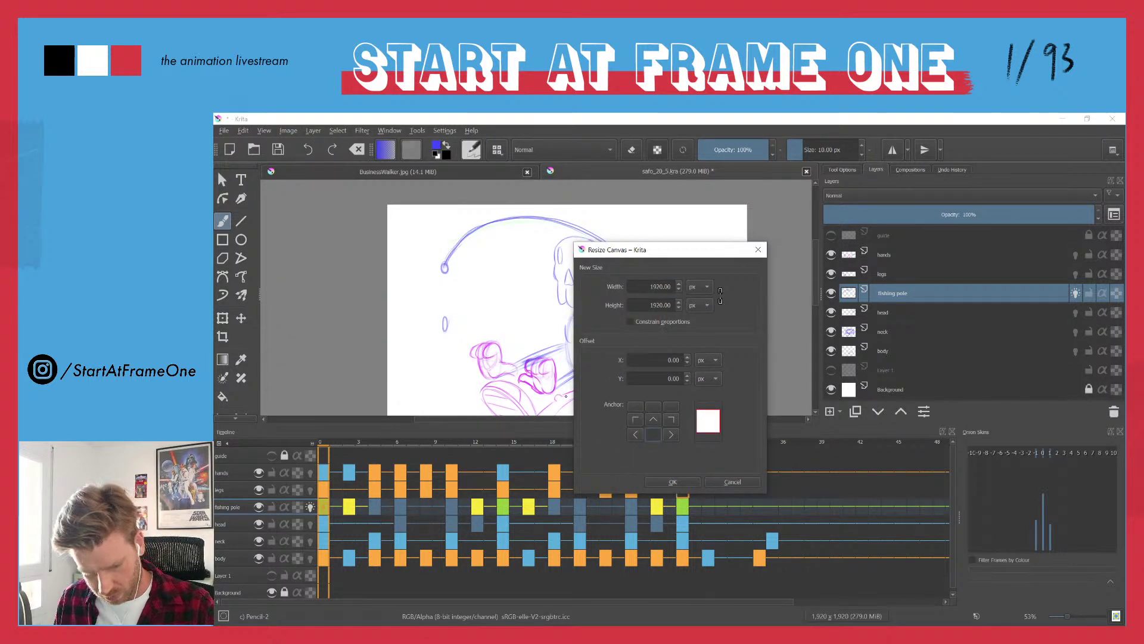
pyautogui.press('Tab')
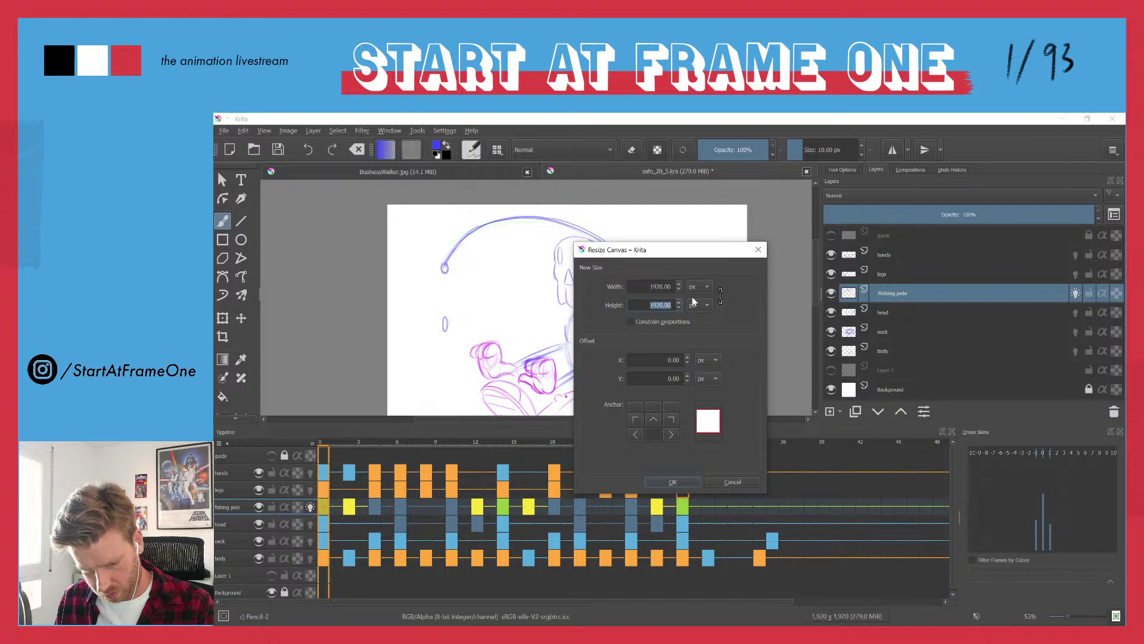
pyautogui.write('2200')
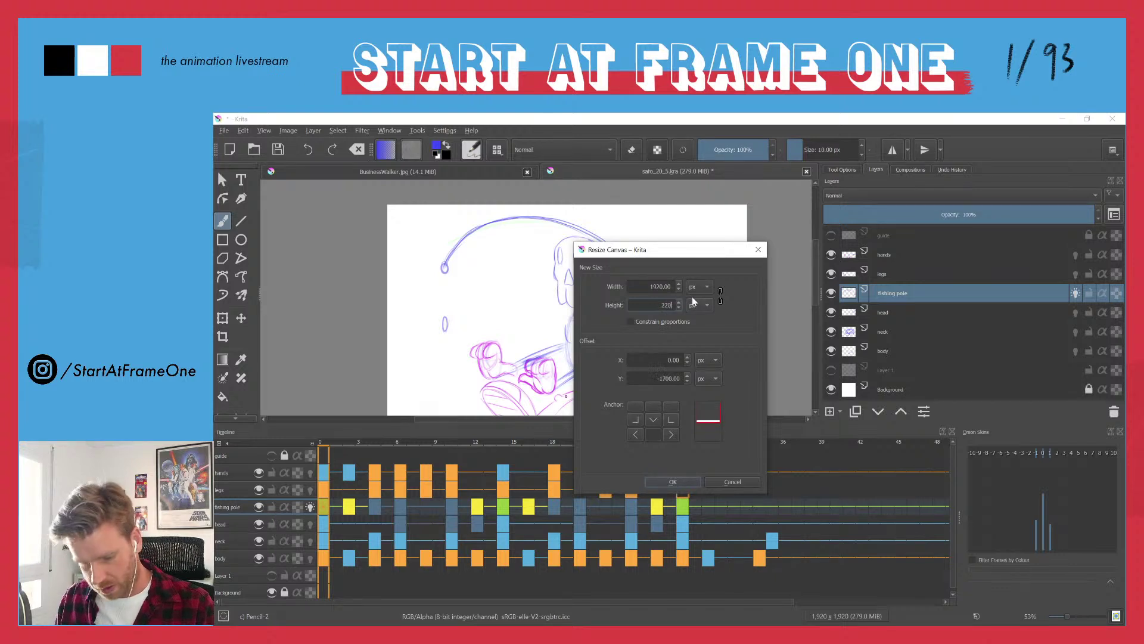
pyautogui.click(672, 481)
pyautogui.moveTo(486, 273)
pyautogui.mouseDown()
pyautogui.moveTo(527, 259)
pyautogui.moveTo(499, 285)
pyautogui.mouseUp()
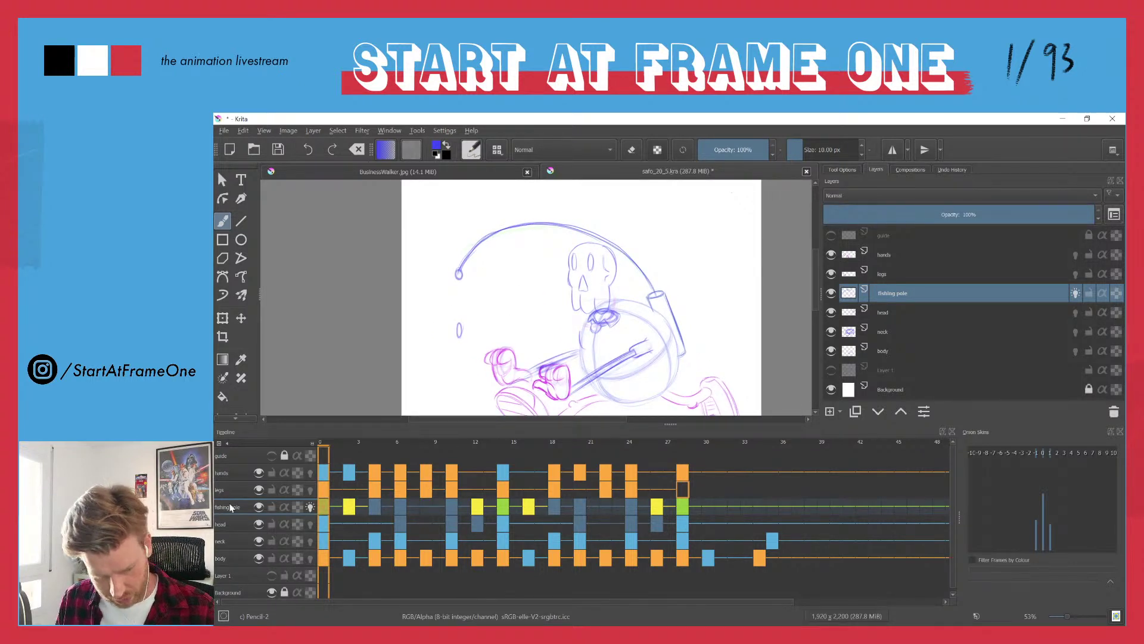
# - Erase the fishing pole's curved rod at frame 0 down to a faint trace and turn off that layer's onion skin
pyautogui.press('e')
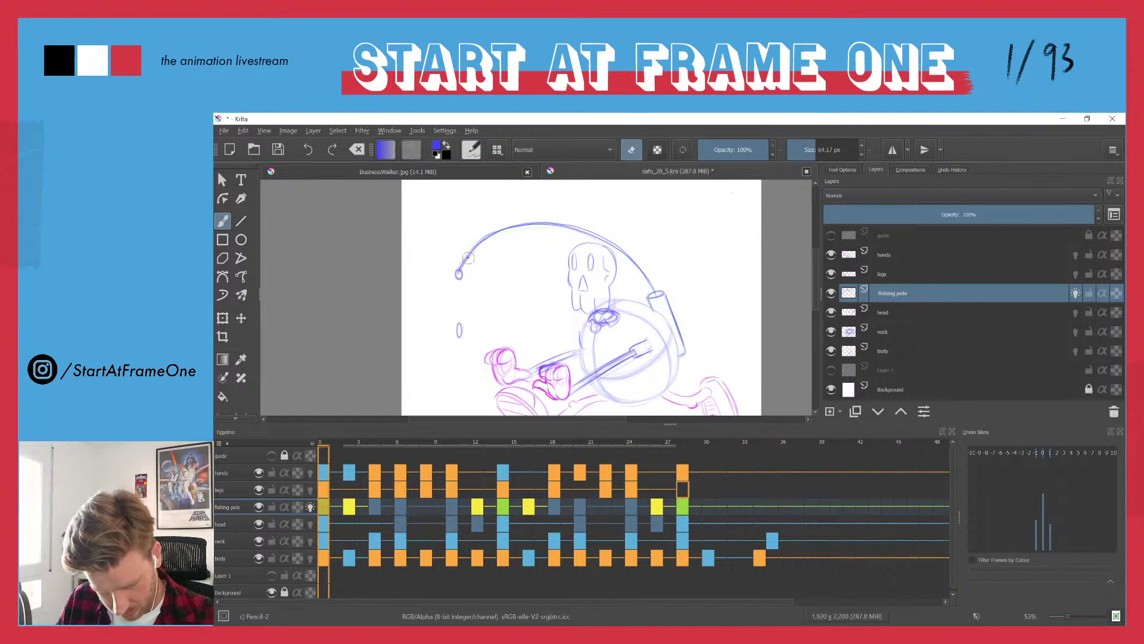
pyautogui.moveTo(460, 265)
pyautogui.mouseDown()
pyautogui.moveTo(524, 225)
pyautogui.moveTo(509, 227)
pyautogui.moveTo(570, 230)
pyautogui.moveTo(560, 223)
pyautogui.moveTo(618, 245)
pyautogui.moveTo(652, 287)
pyautogui.mouseUp()
pyautogui.moveTo(593, 230)
pyautogui.mouseDown()
pyautogui.moveTo(628, 246)
pyautogui.moveTo(649, 276)
pyautogui.mouseUp()
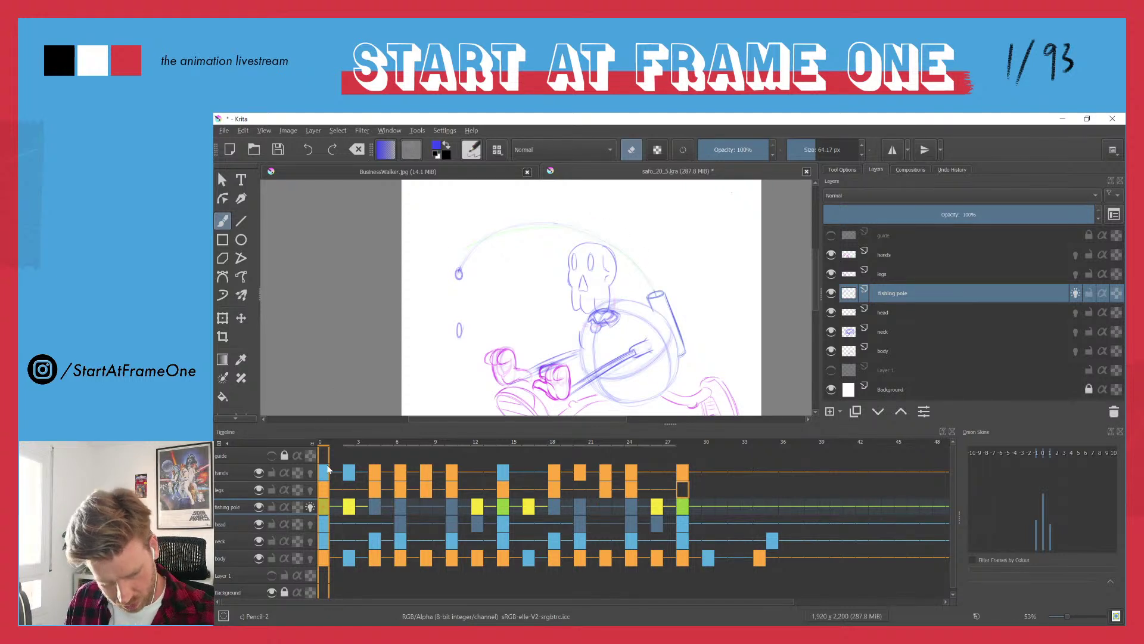
pyautogui.click(310, 507)
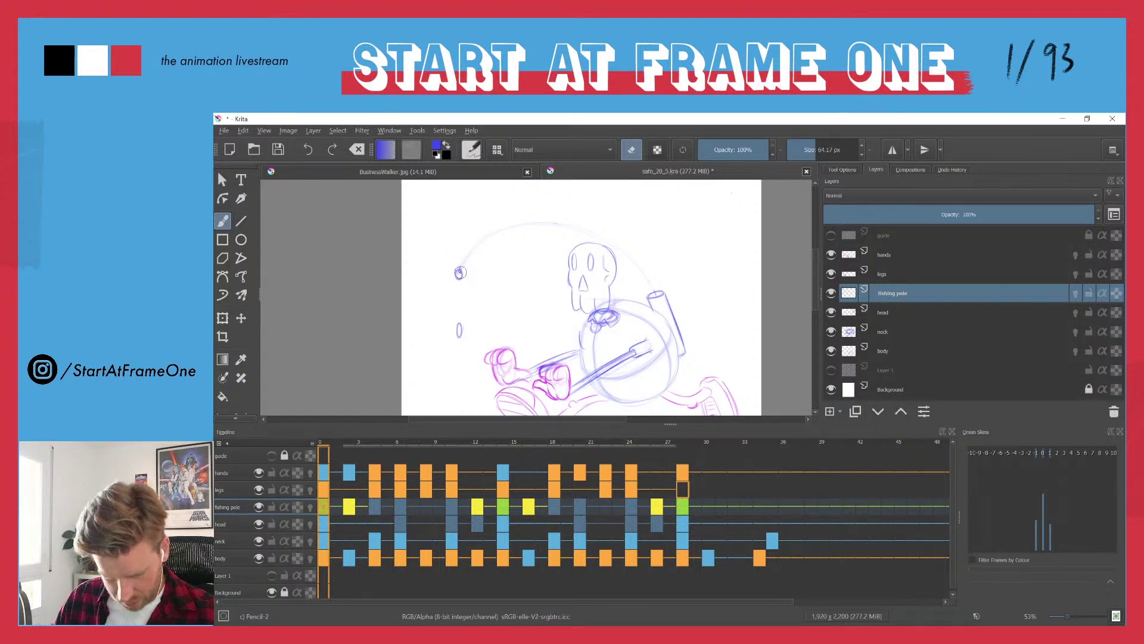
# - Redraw the rod at frame 0 over the faint trace, curving from the upper small circle past the skull to the tube
pyautogui.press('Tab')
pyautogui.moveTo(467, 204); pyautogui.dragTo(603, 350)
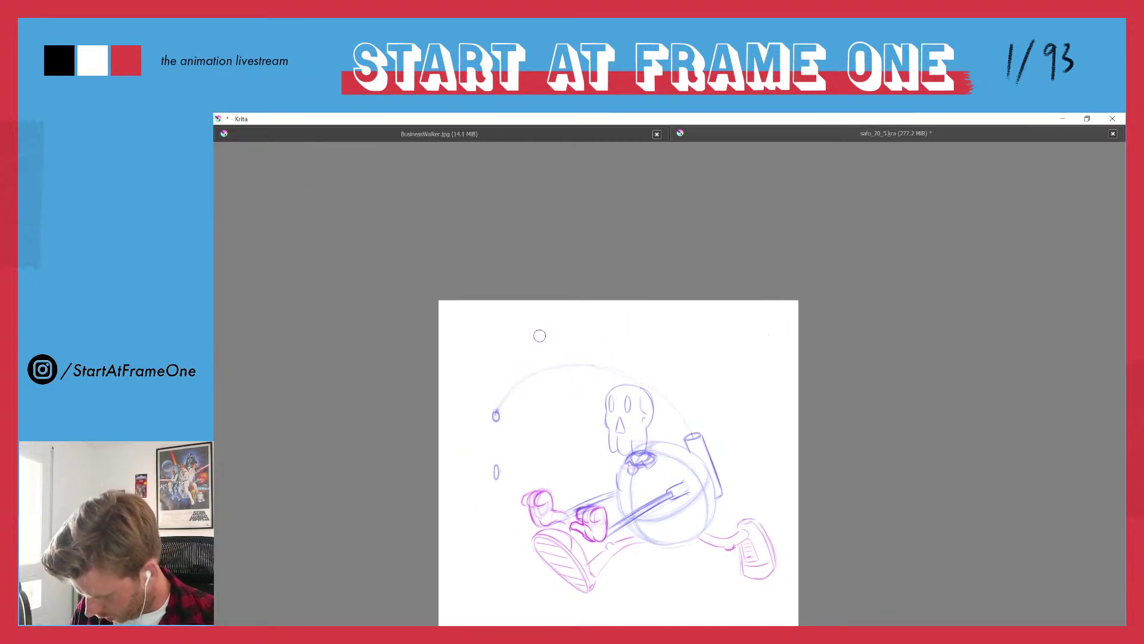
pyautogui.moveTo(539, 335)
pyautogui.mouseDown()
pyautogui.moveTo(570, 298)
pyautogui.moveTo(719, 259)
pyautogui.mouseUp()
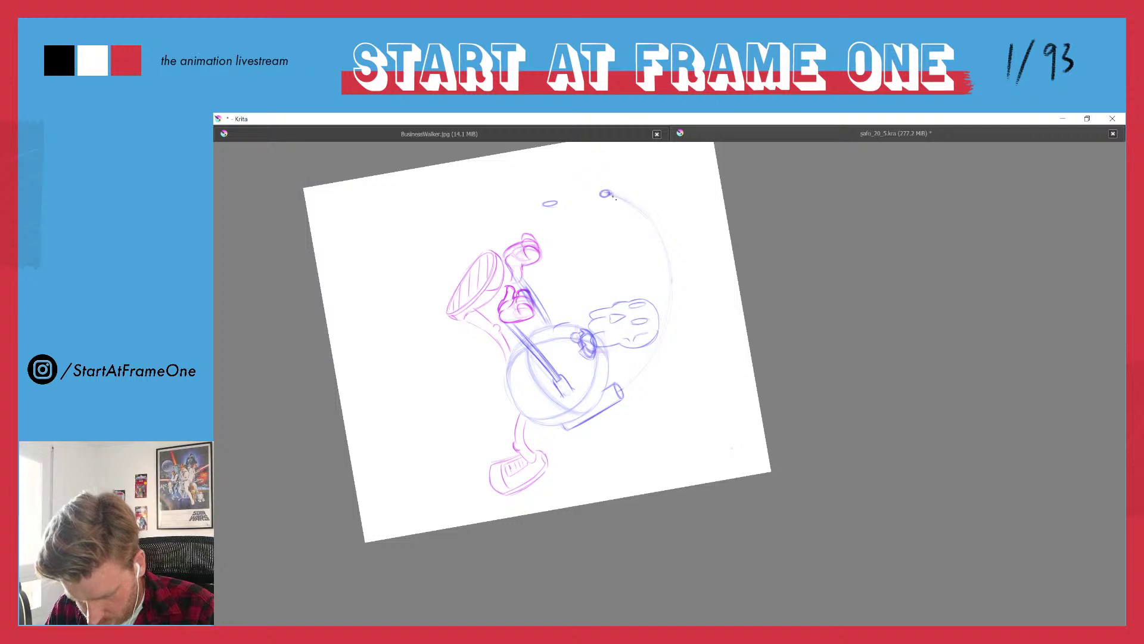
pyautogui.moveTo(637, 210); pyautogui.dragTo(618, 200)
pyautogui.moveTo(666, 247)
pyautogui.mouseDown()
pyautogui.moveTo(646, 224)
pyautogui.moveTo(676, 292)
pyautogui.moveTo(673, 330)
pyautogui.moveTo(639, 377)
pyautogui.mouseUp()
pyautogui.moveTo(674, 322); pyautogui.dragTo(642, 373)
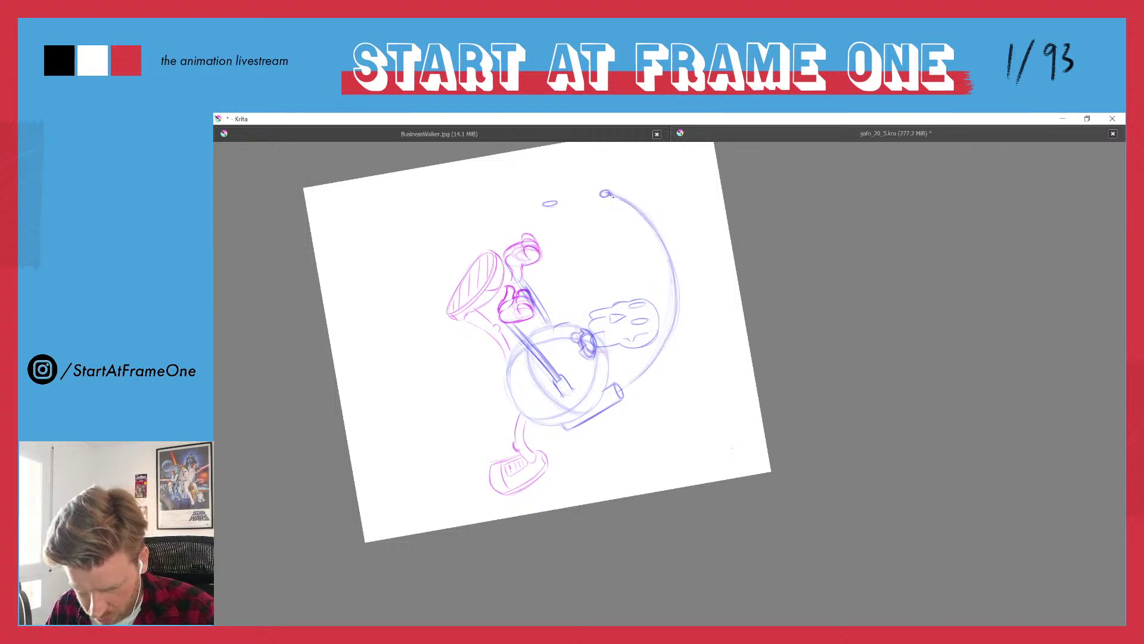
pyautogui.moveTo(610, 194)
pyautogui.mouseDown()
pyautogui.moveTo(664, 250)
pyautogui.moveTo(657, 239)
pyautogui.mouseUp()
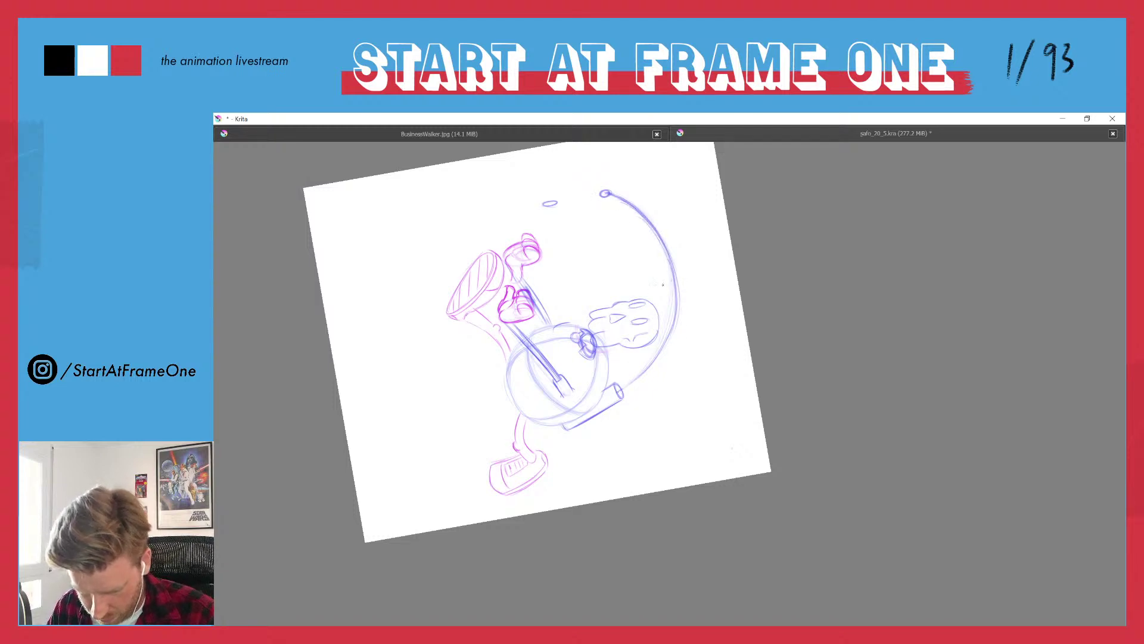
pyautogui.moveTo(649, 366); pyautogui.dragTo(623, 388)
pyautogui.moveTo(671, 328); pyautogui.dragTo(635, 385)
pyautogui.moveTo(675, 298)
pyautogui.mouseDown()
pyautogui.moveTo(650, 369)
pyautogui.moveTo(667, 331)
pyautogui.mouseUp()
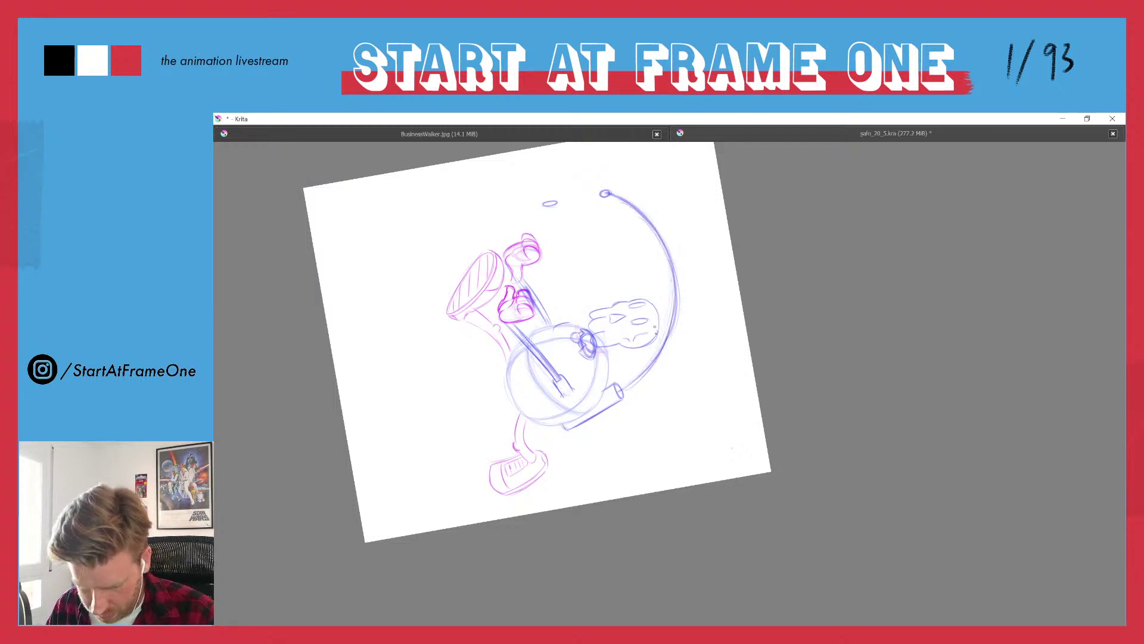
pyautogui.moveTo(677, 273); pyautogui.dragTo(668, 343)
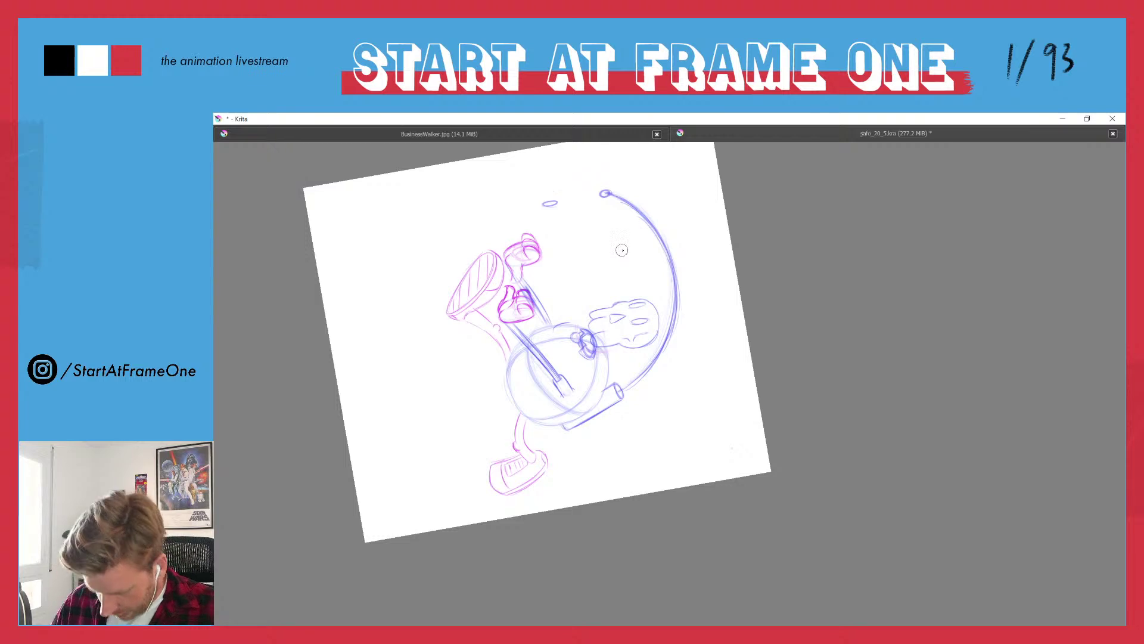
# - Erase the redrawn rod down to a faint guide line and lower the eraser's opacity to 49%
pyautogui.moveTo(619, 192)
pyautogui.mouseDown()
pyautogui.moveTo(668, 273)
pyautogui.moveTo(674, 318)
pyautogui.moveTo(665, 311)
pyautogui.moveTo(666, 342)
pyautogui.moveTo(626, 381)
pyautogui.mouseUp()
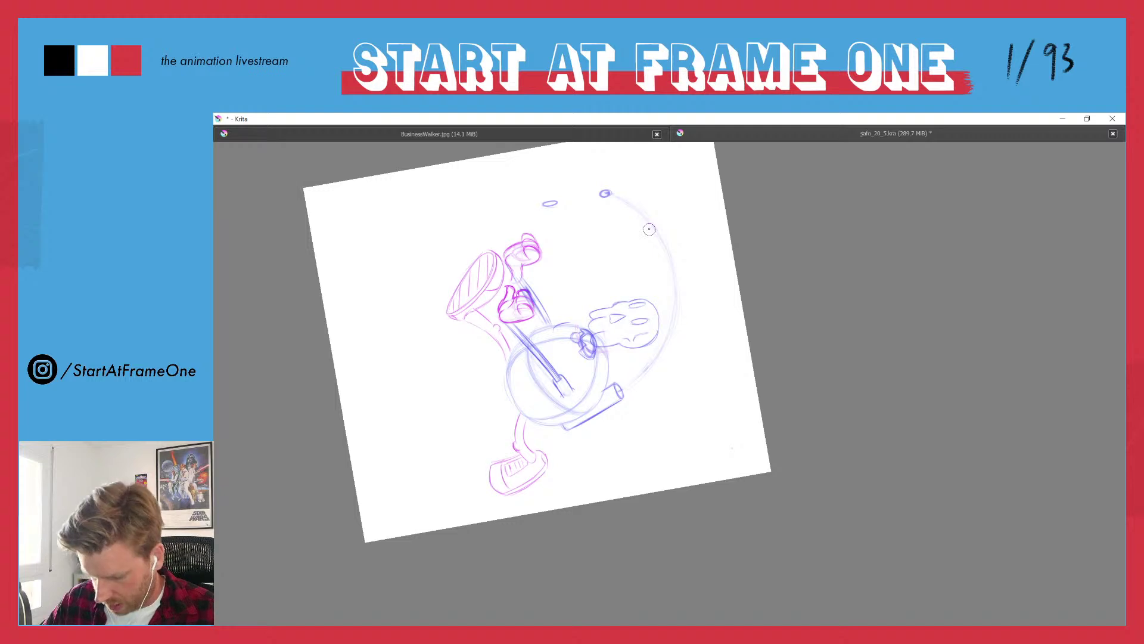
pyautogui.press('Tab')
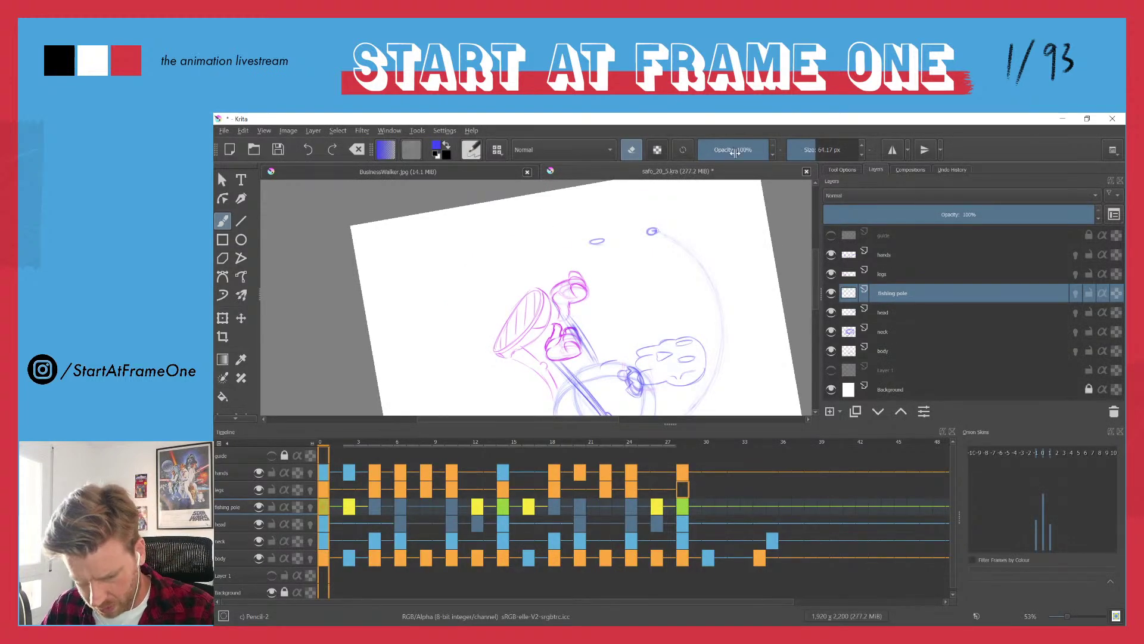
pyautogui.click(733, 149)
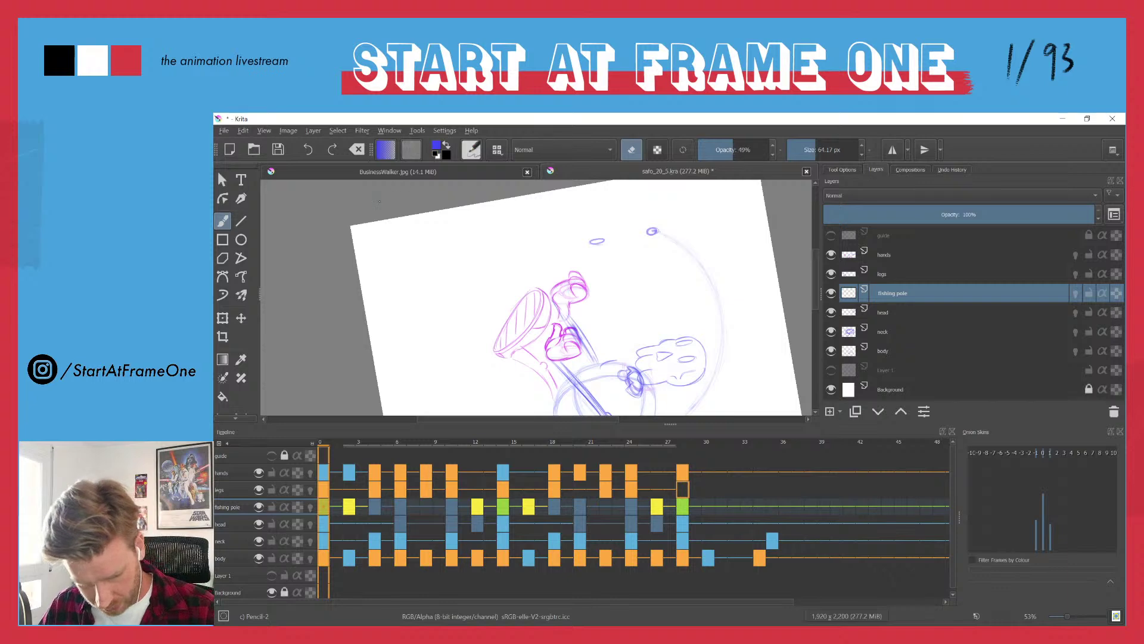
# - Examine the rod's curve in the BusinessWalker.jpg reference drawing, switching back to the animation file when done
pyautogui.click(358, 174)
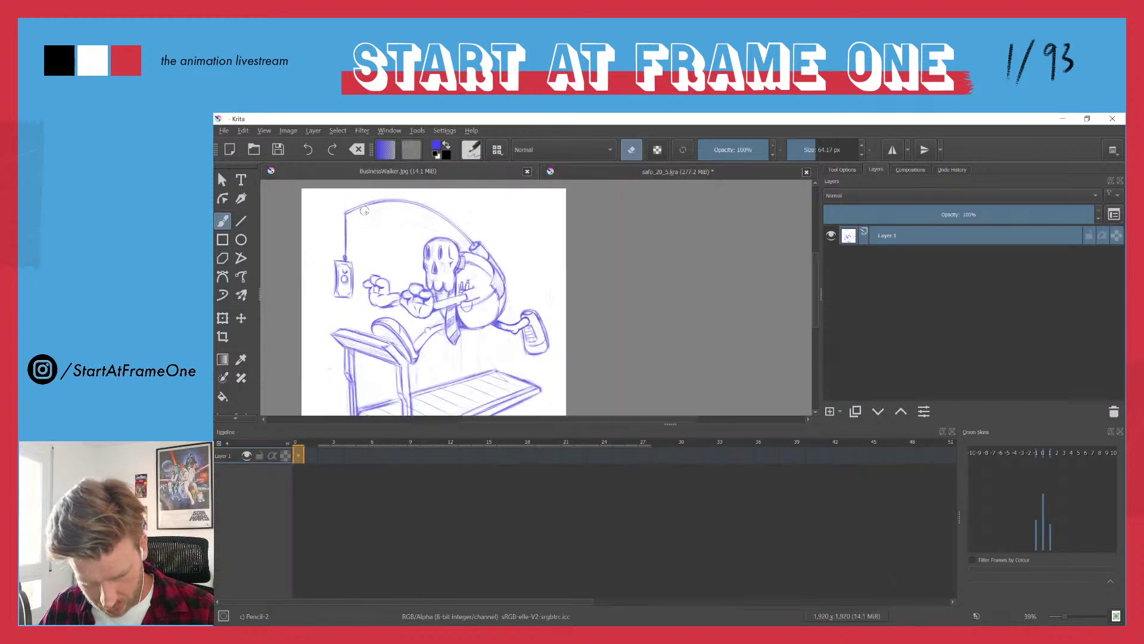
pyautogui.click(599, 174)
pyautogui.press('Tab')
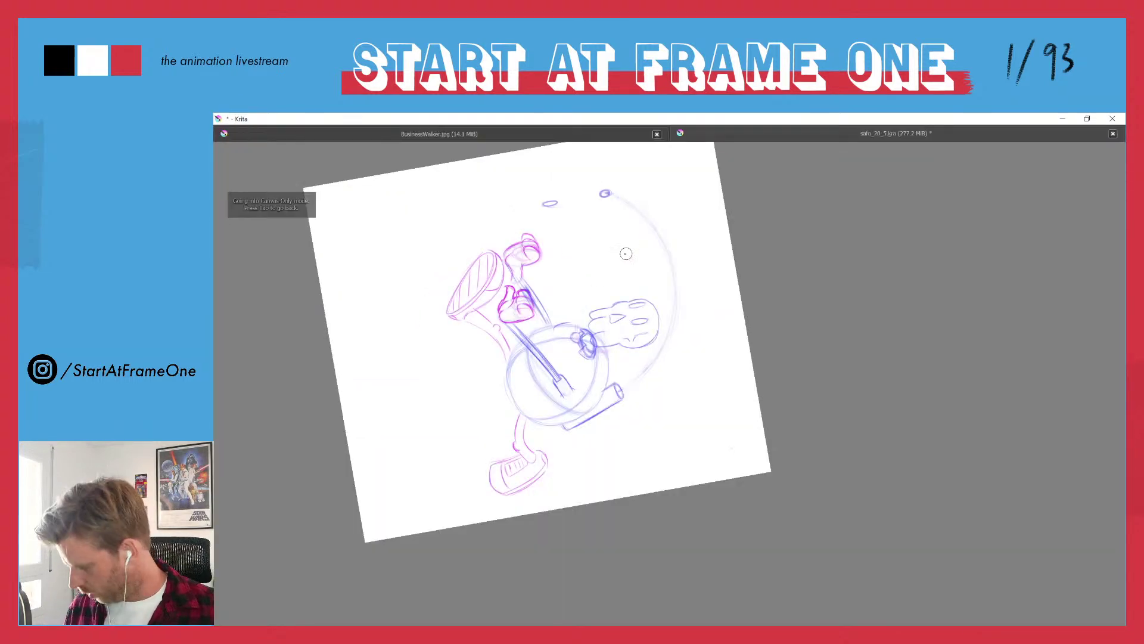
# - Lower the pencil's opacity and lightly sketch the rod at frame 0 as an arc from the tube's opening to the upper small circle
pyautogui.scroll(2, 626, 241)
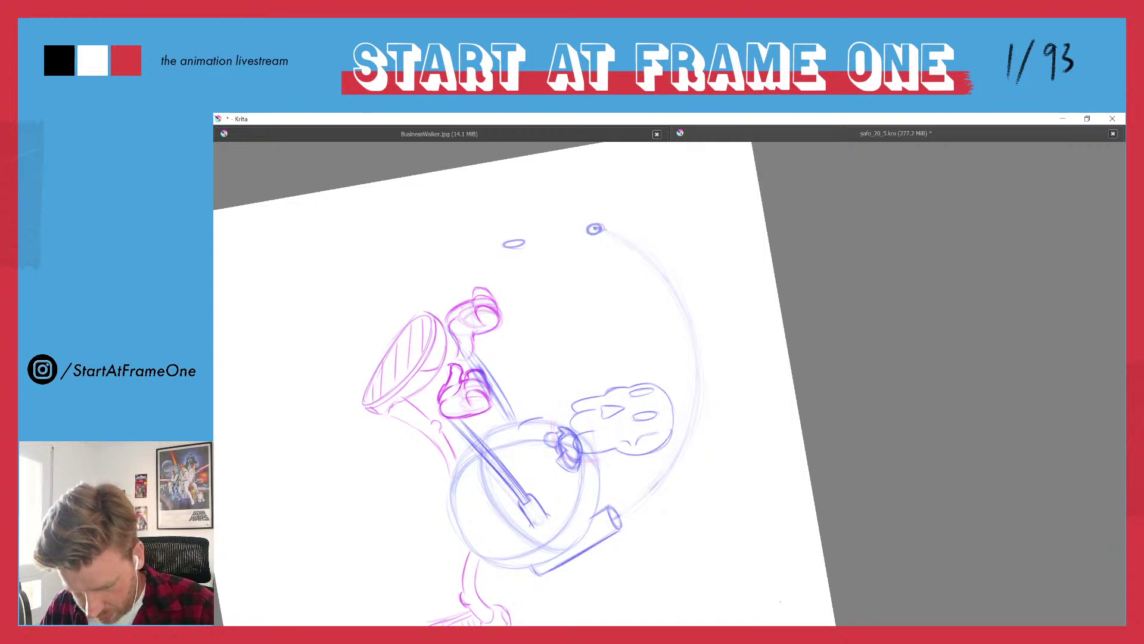
pyautogui.press('Tab')
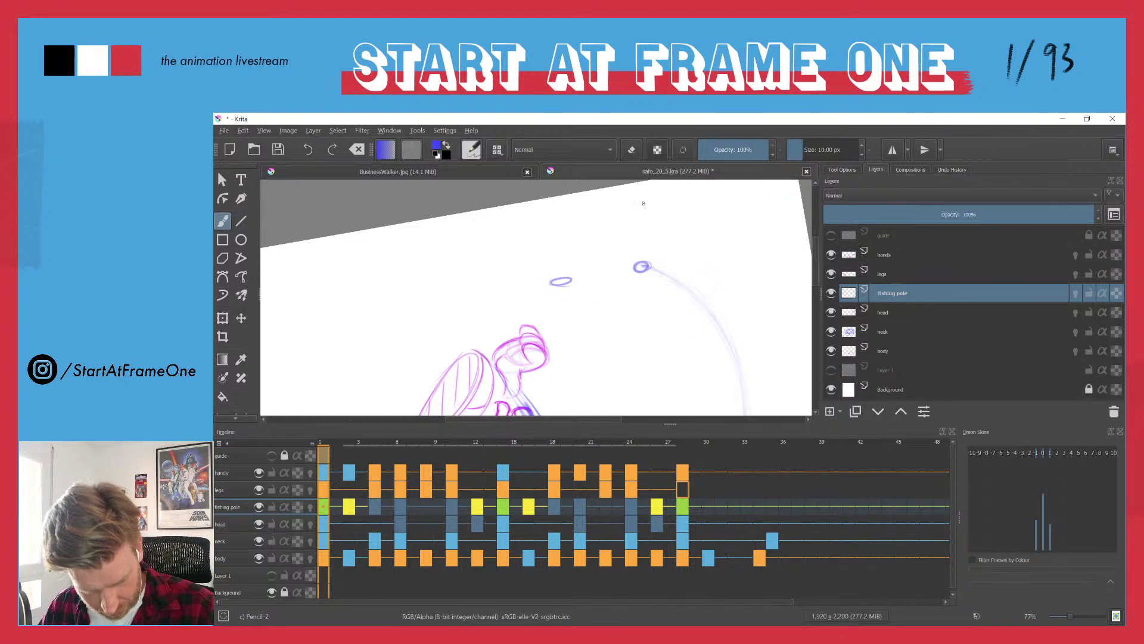
pyautogui.click(722, 150)
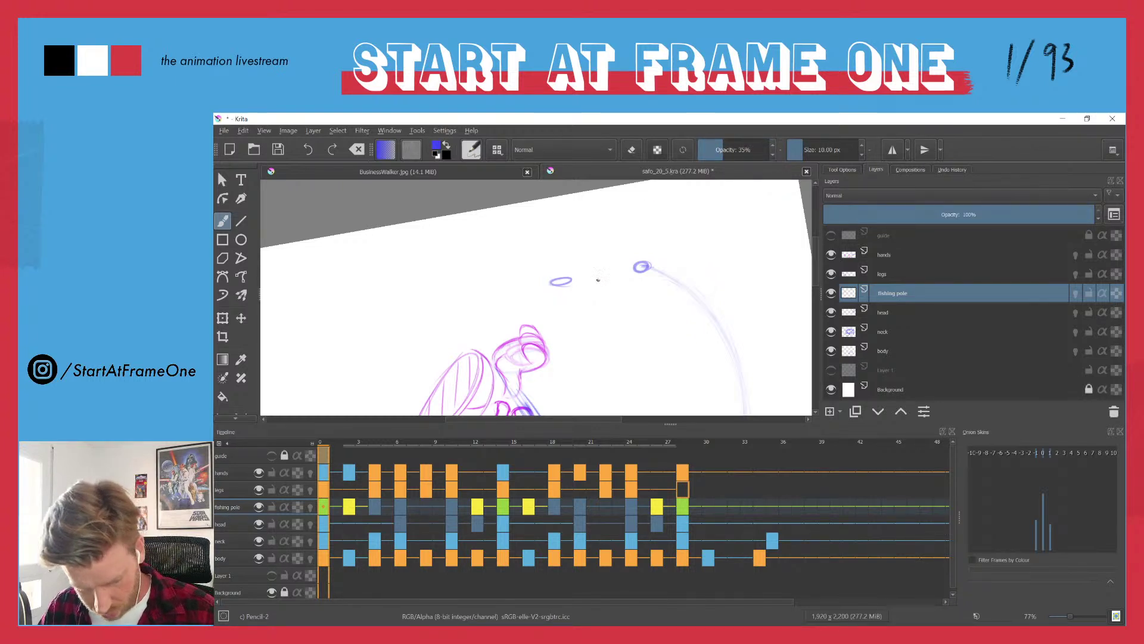
pyautogui.press('Tab')
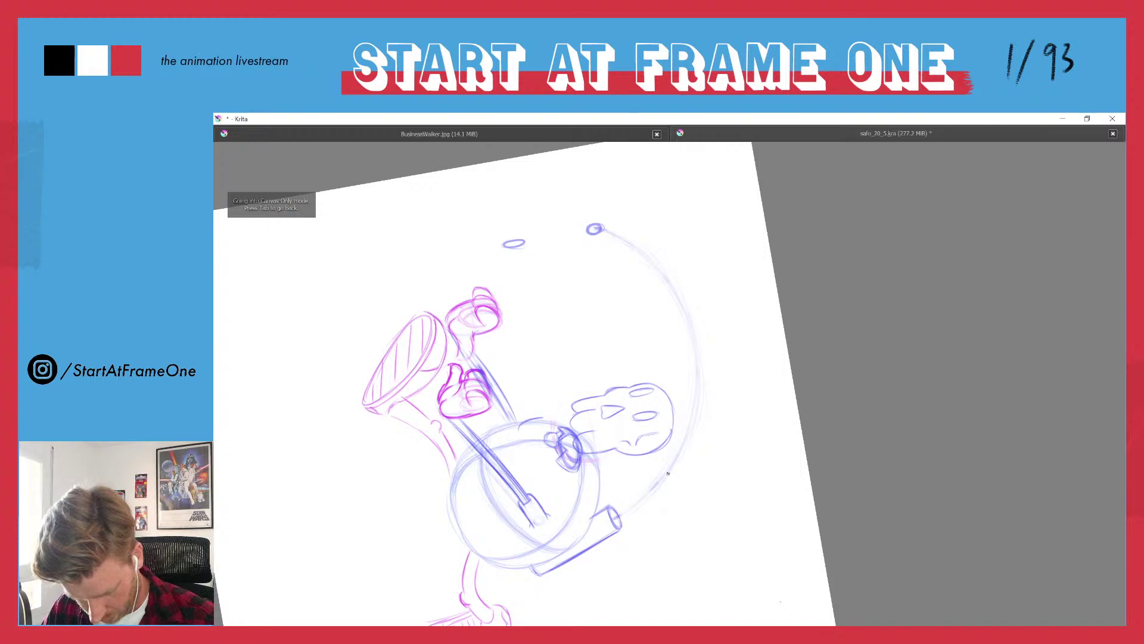
pyautogui.moveTo(622, 511)
pyautogui.mouseDown()
pyautogui.moveTo(692, 414)
pyautogui.moveTo(682, 310)
pyautogui.mouseUp()
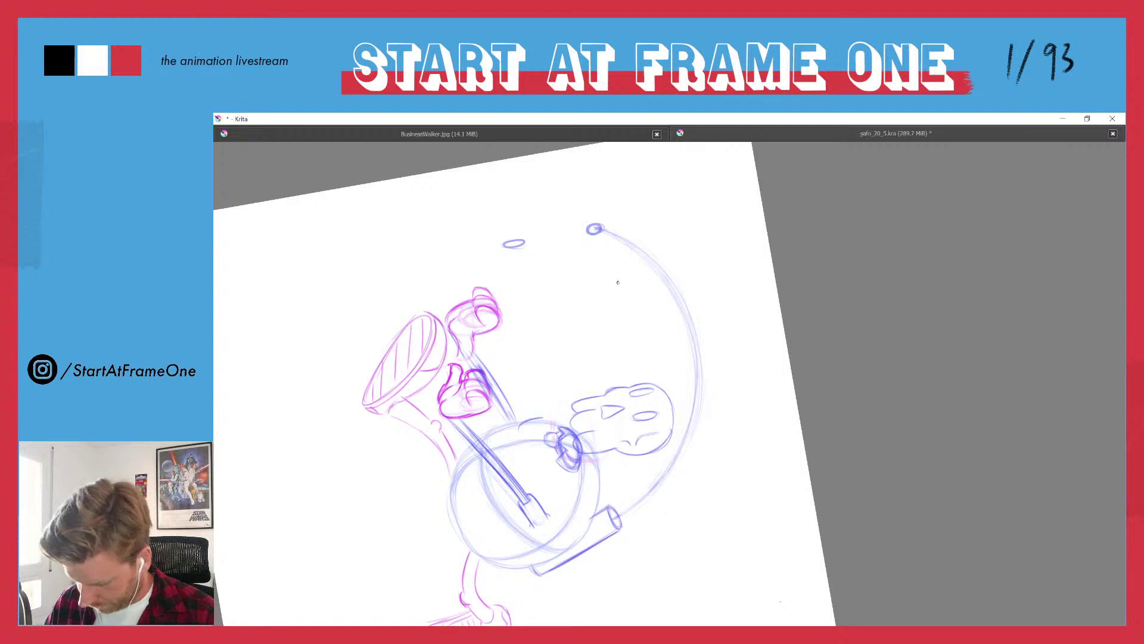
# - Darken the lightly sketched rod at frame 0 with repeated strokes along its arc up to the small circle
pyautogui.scroll(-2, 612, 254)
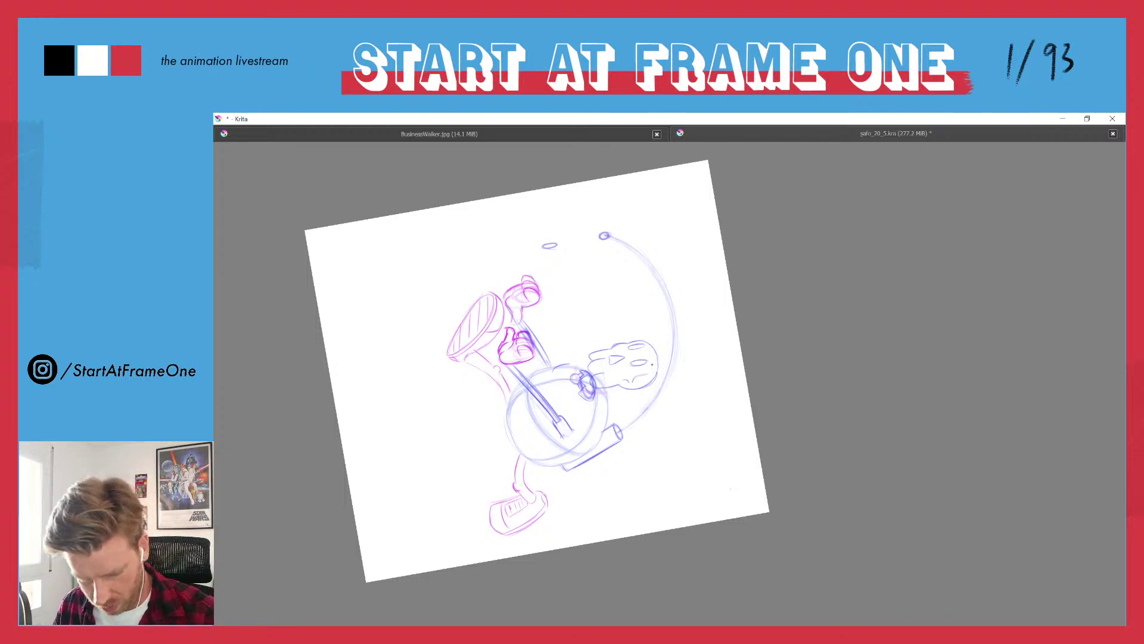
pyautogui.scroll(3, 652, 364)
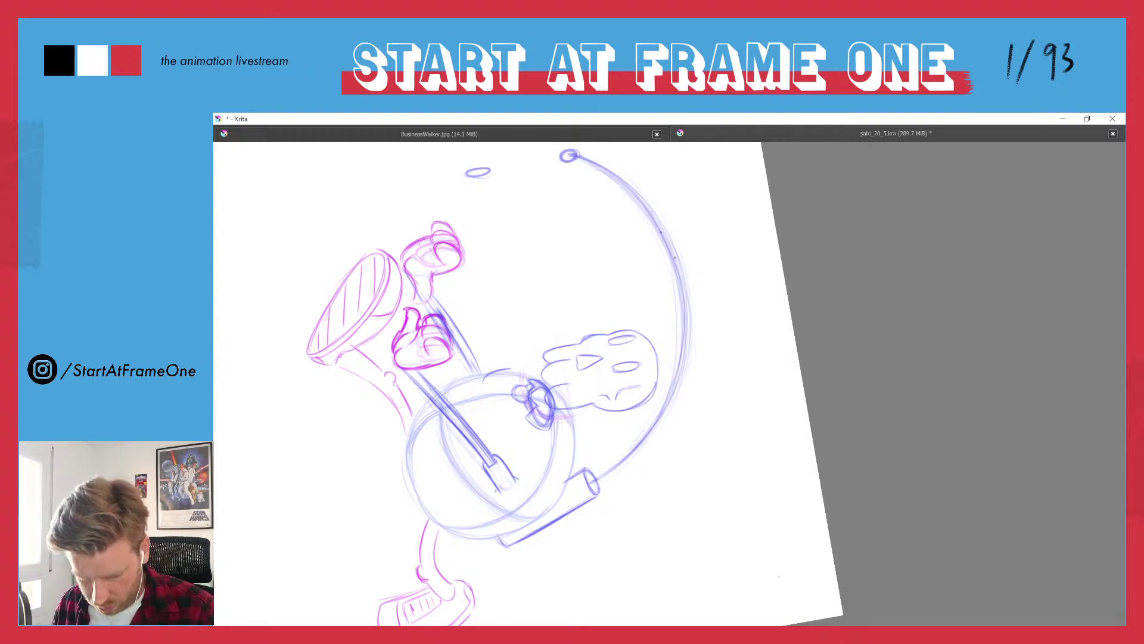
pyautogui.moveTo(650, 427); pyautogui.dragTo(570, 157)
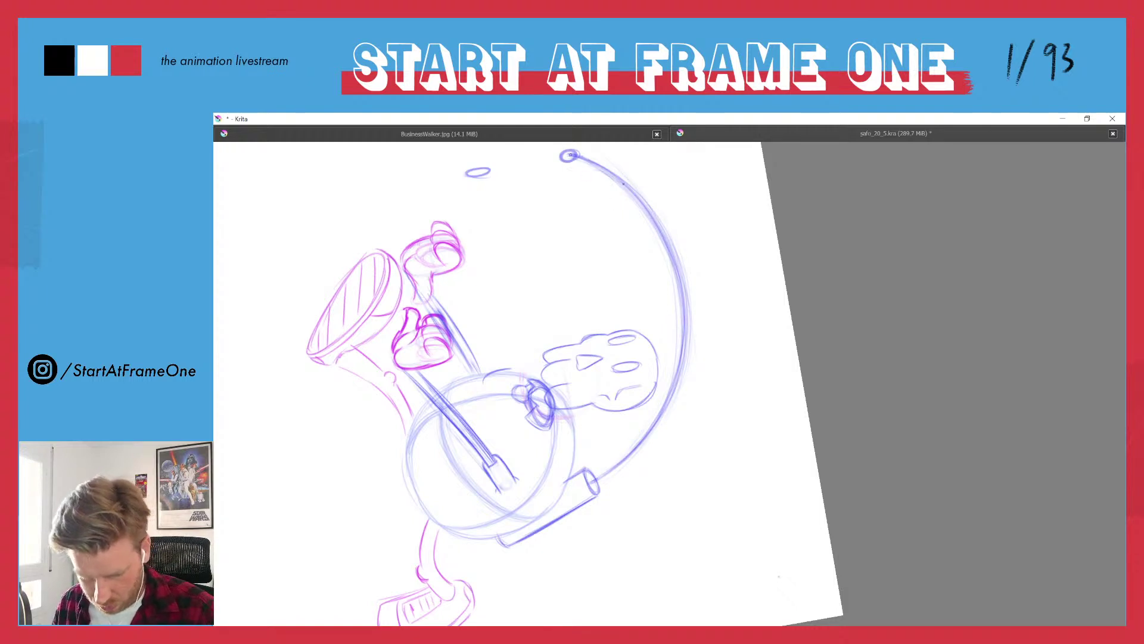
# - Darken the rod's arc at frame 0 and at frame 2 with strokes between the tube's opening and the small circle
pyautogui.moveTo(622, 459); pyautogui.dragTo(643, 197)
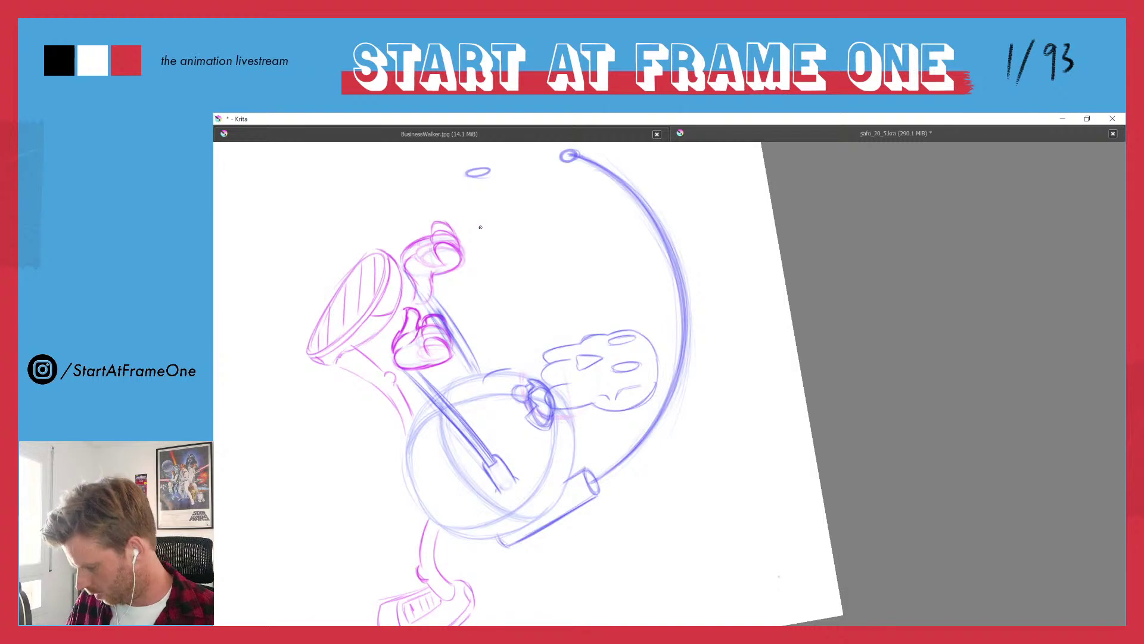
pyautogui.scroll(-5, 481, 227)
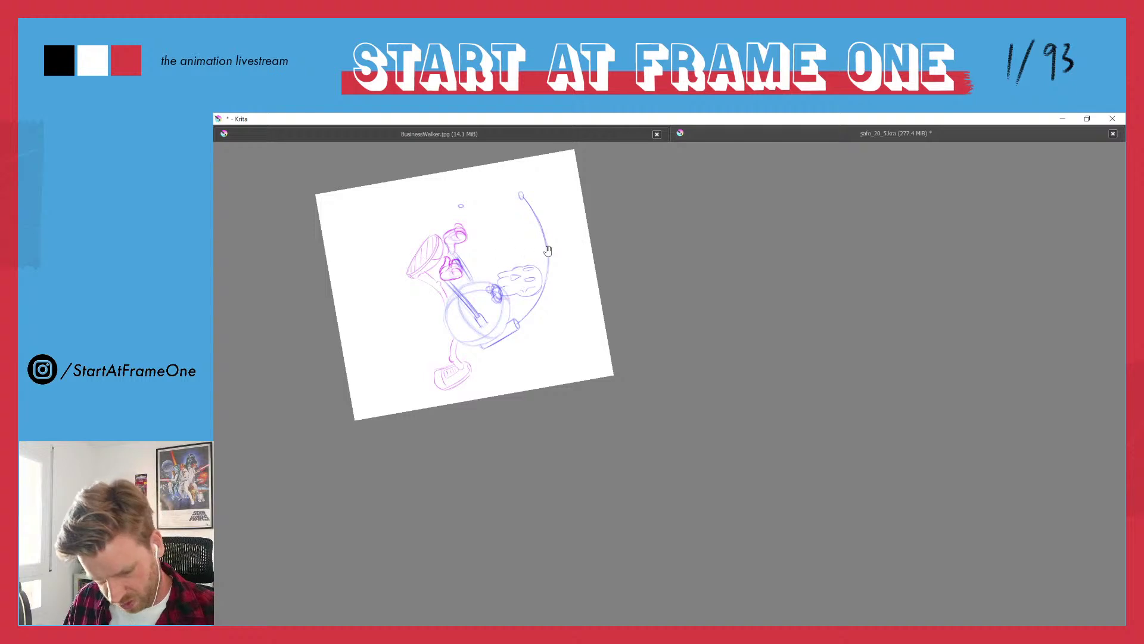
pyautogui.moveTo(548, 250)
pyautogui.mouseDown()
pyautogui.moveTo(621, 198)
pyautogui.moveTo(654, 309)
pyautogui.moveTo(616, 243)
pyautogui.mouseUp()
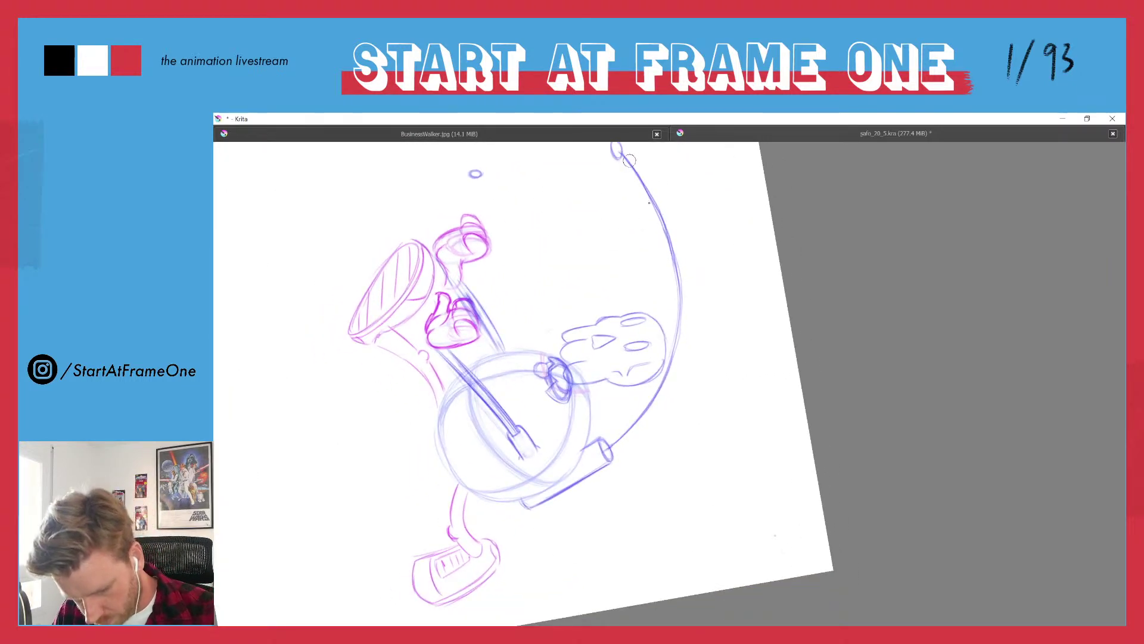
pyautogui.moveTo(648, 193)
pyautogui.mouseDown()
pyautogui.moveTo(681, 292)
pyautogui.moveTo(669, 373)
pyautogui.moveTo(620, 442)
pyautogui.moveTo(675, 360)
pyautogui.moveTo(690, 306)
pyautogui.moveTo(677, 250)
pyautogui.mouseUp()
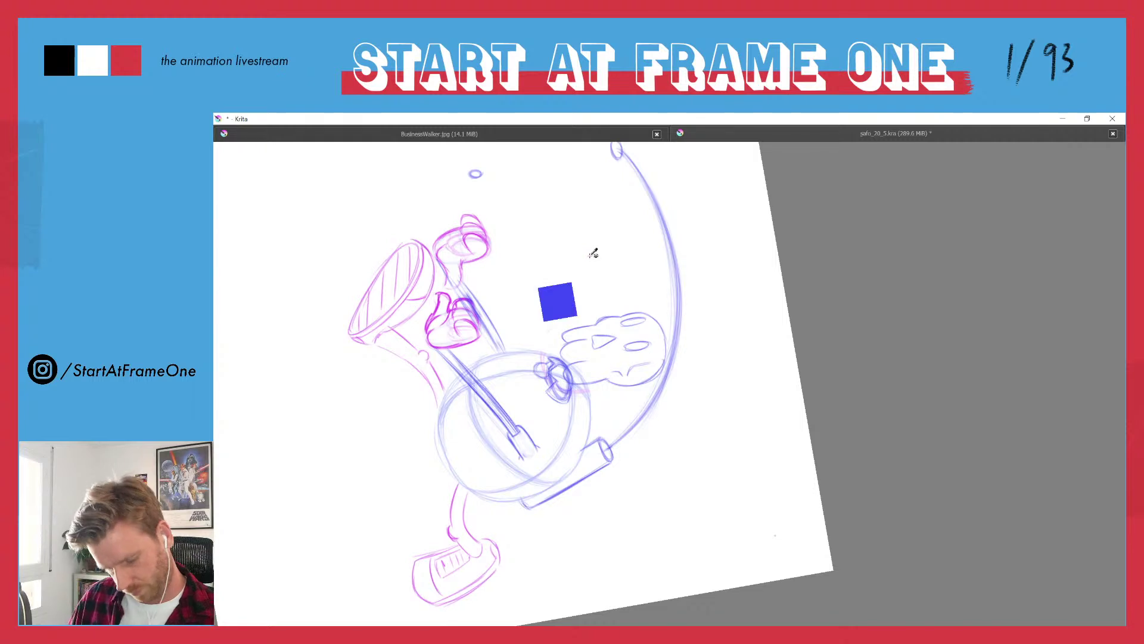
# - Compare the rod's curve at frame 2 with its curve at frame 0 by flipping between the two drawings
pyautogui.hotkey('ctrl', 'z')
pyautogui.hotkey('ctrl', 'shift', 'z')
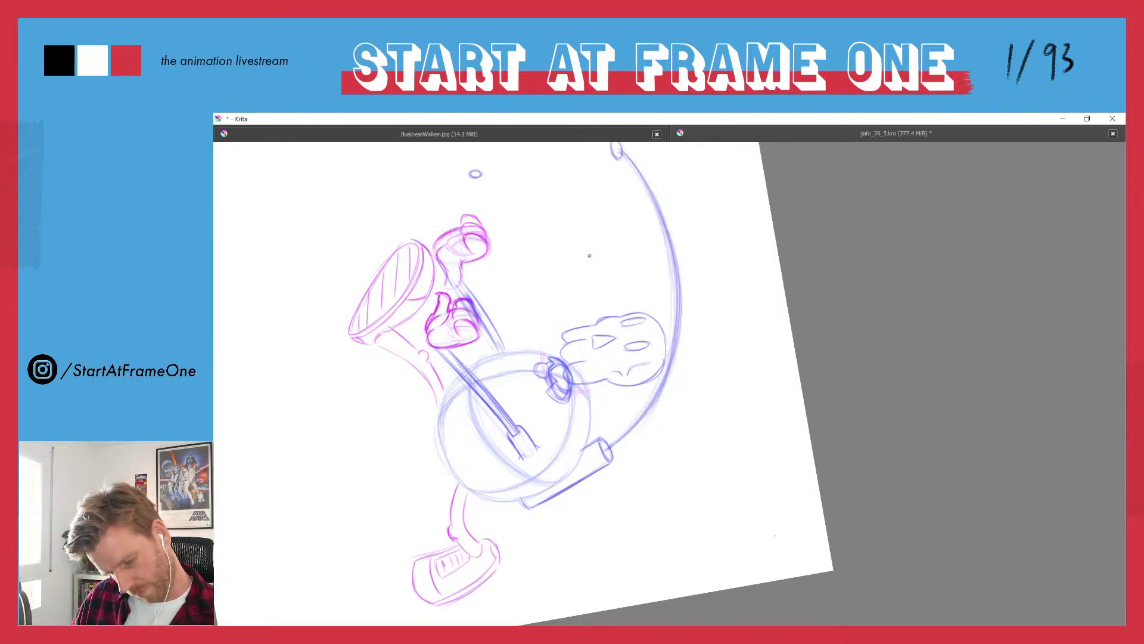
pyautogui.hotkey('ctrl', 'z')
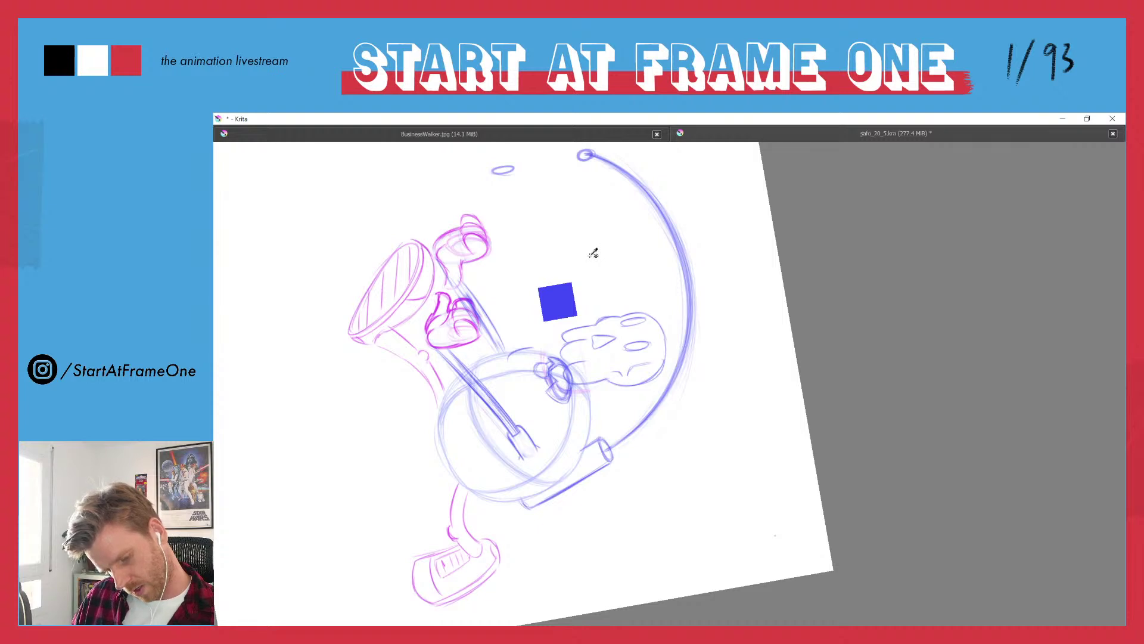
pyautogui.hotkey('ctrl', 'shift', 'z')
pyautogui.hotkey('ctrl', 'z')
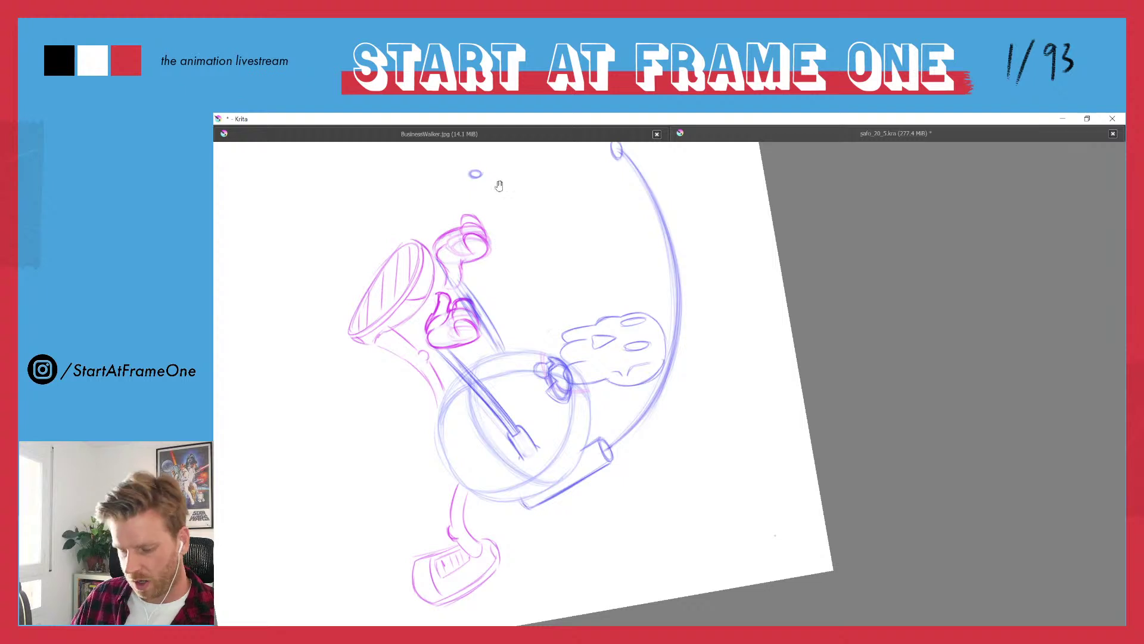
pyautogui.moveTo(506, 208); pyautogui.dragTo(593, 323)
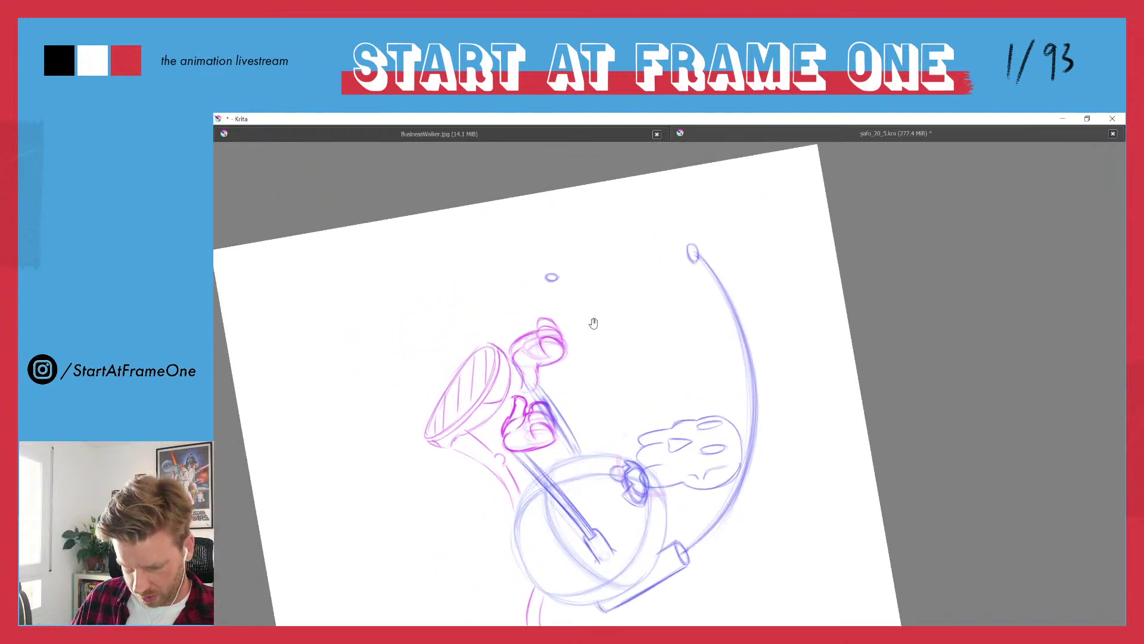
# - Bring back the full interface, reset the canvas rotation and fit the upright drawing in view
pyautogui.press('Tab')
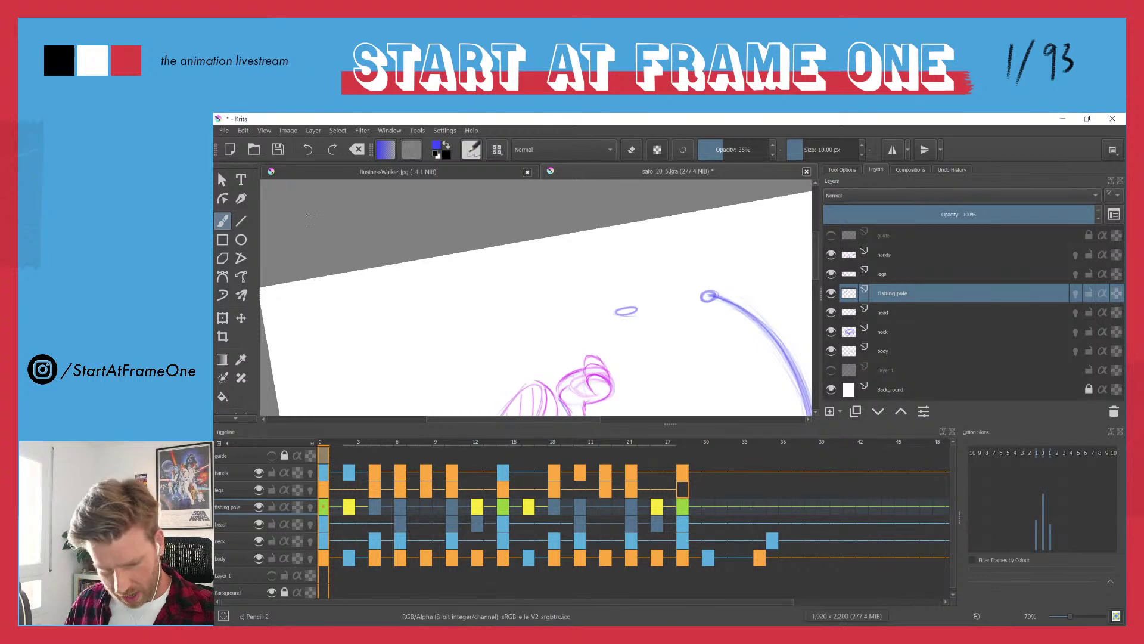
pyautogui.click(285, 132)
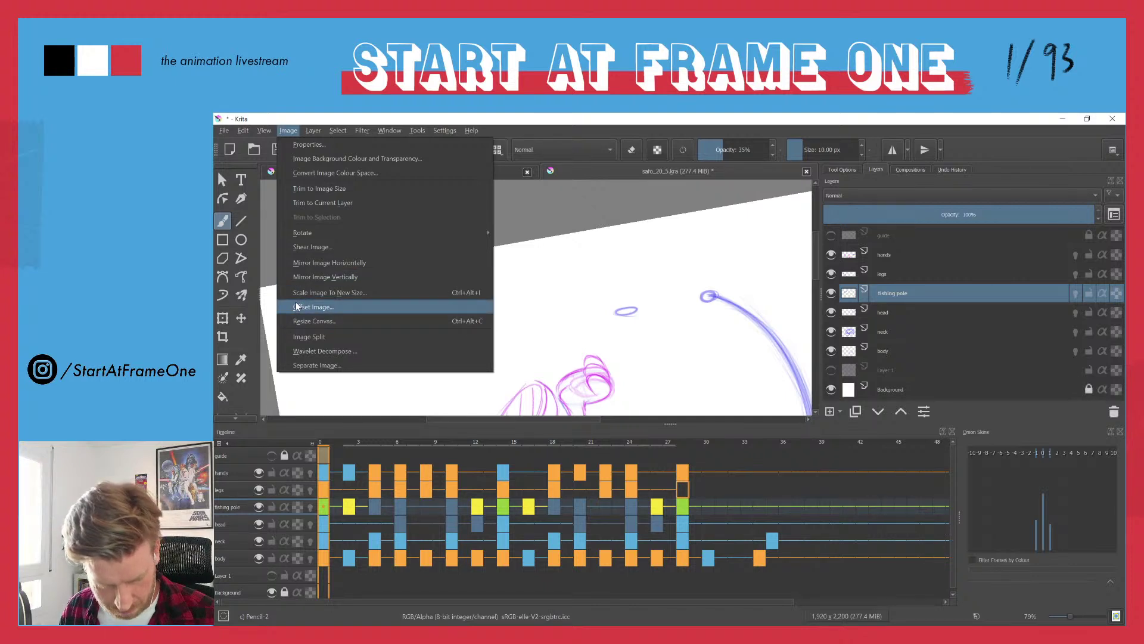
pyautogui.moveTo(264, 131)
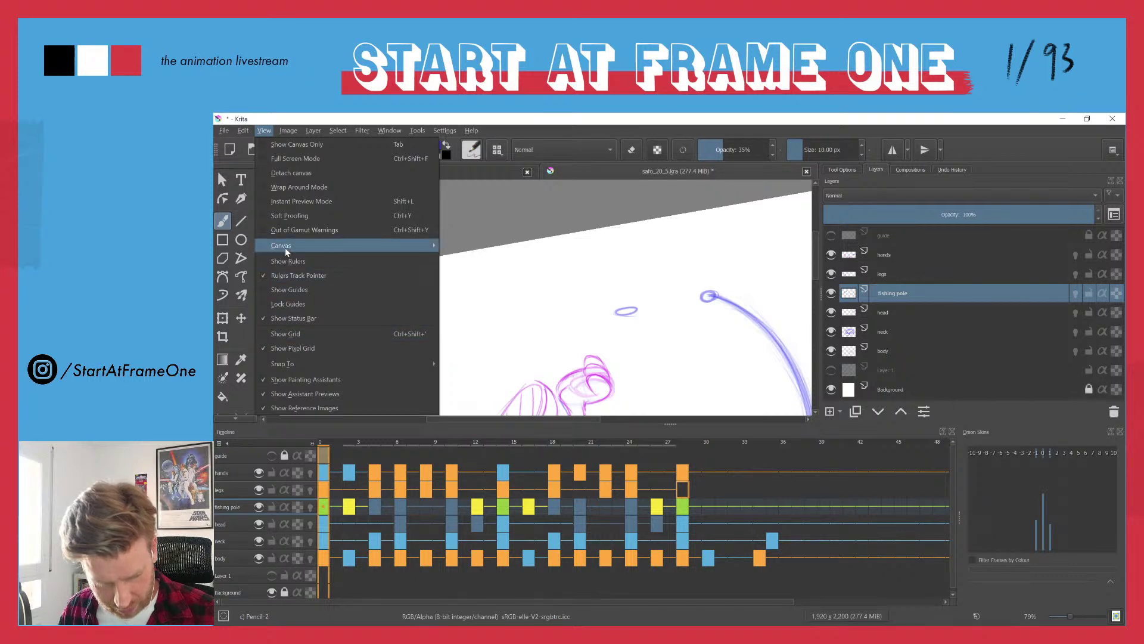
pyautogui.moveTo(285, 248)
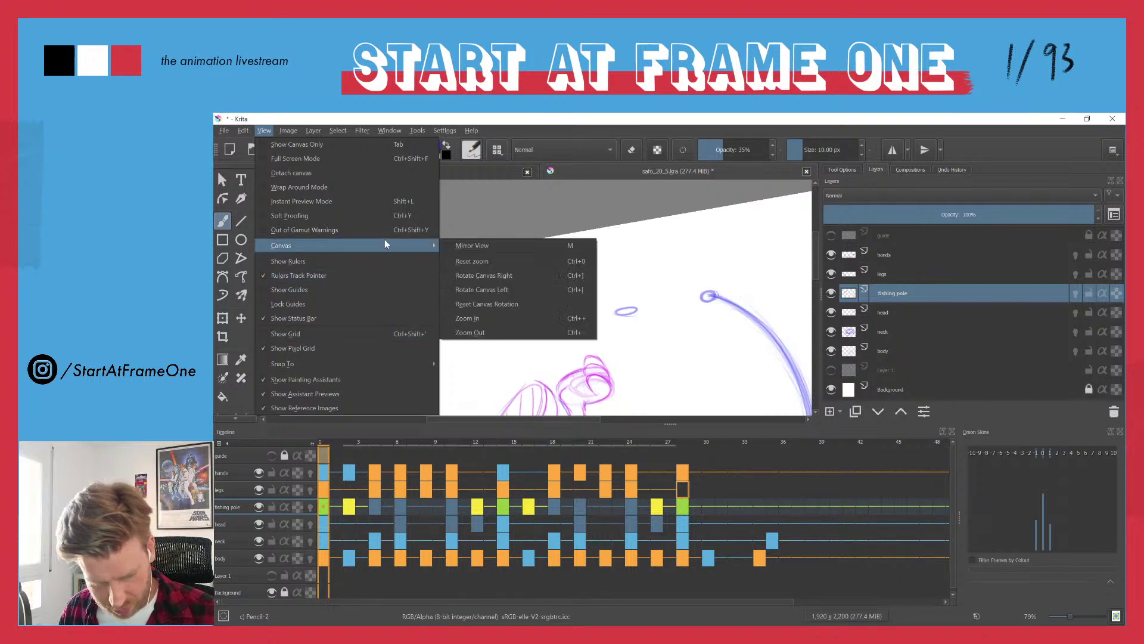
pyautogui.click(462, 304)
pyautogui.moveTo(531, 283); pyautogui.dragTo(406, 283)
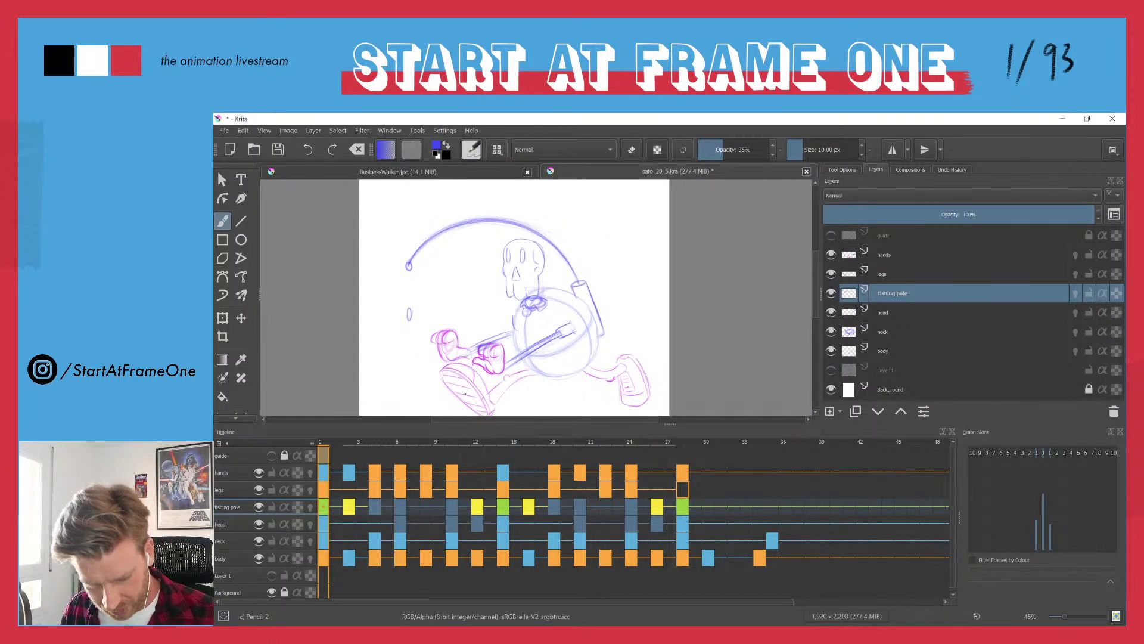
pyautogui.moveTo(337, 444)
pyautogui.mouseDown()
pyautogui.moveTo(511, 441)
pyautogui.moveTo(336, 442)
pyautogui.moveTo(424, 442)
pyautogui.moveTo(358, 439)
pyautogui.mouseUp()
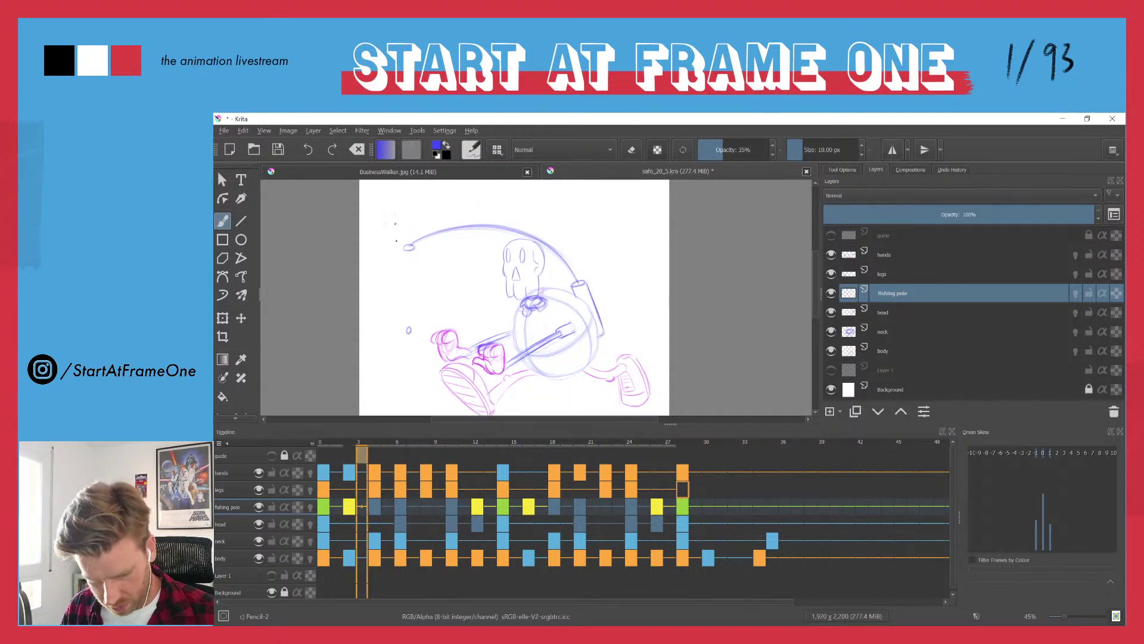
pyautogui.moveTo(397, 241); pyautogui.dragTo(403, 245)
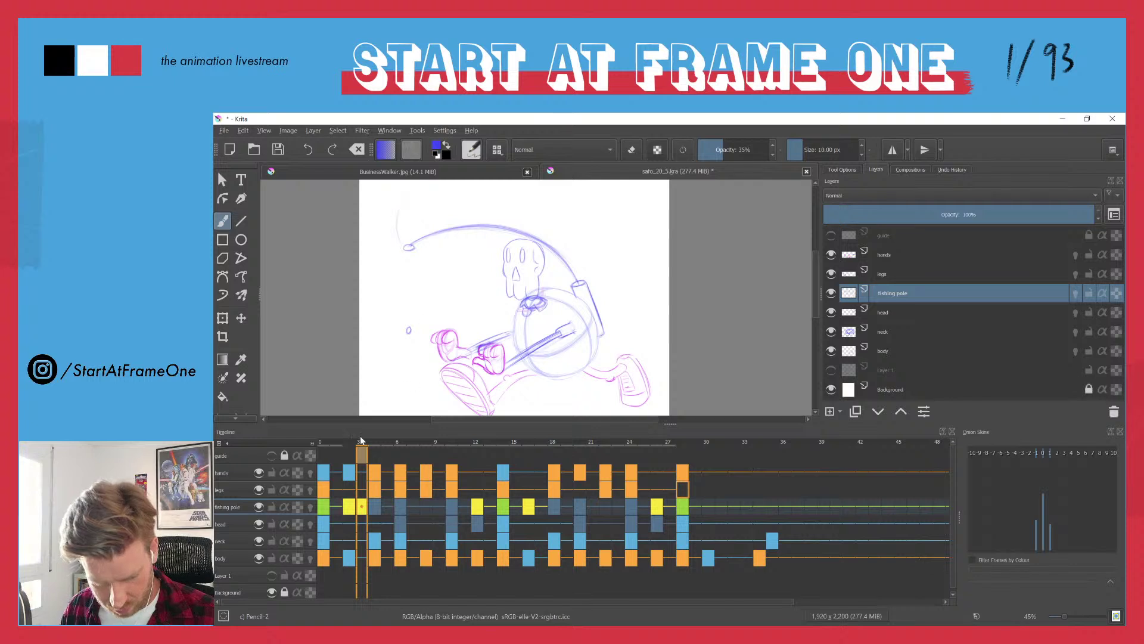
pyautogui.moveTo(361, 441)
pyautogui.mouseDown()
pyautogui.moveTo(325, 443)
pyautogui.moveTo(465, 443)
pyautogui.moveTo(322, 455)
pyautogui.mouseUp()
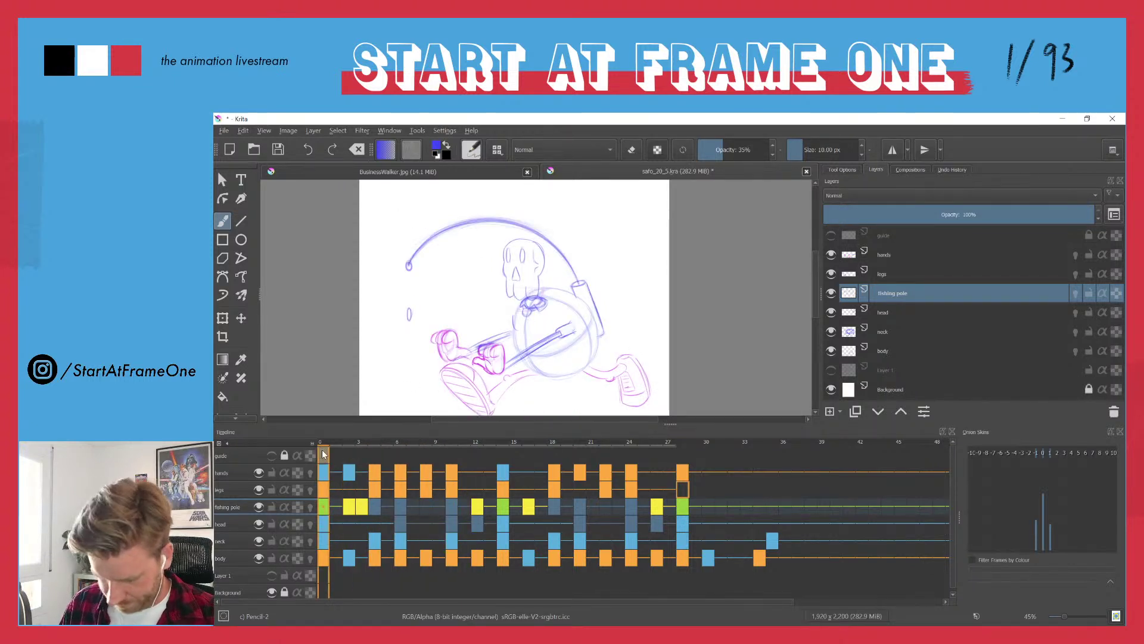
pyautogui.press('.')
pyautogui.press('.')
pyautogui.press('.')
pyautogui.press('Delete')
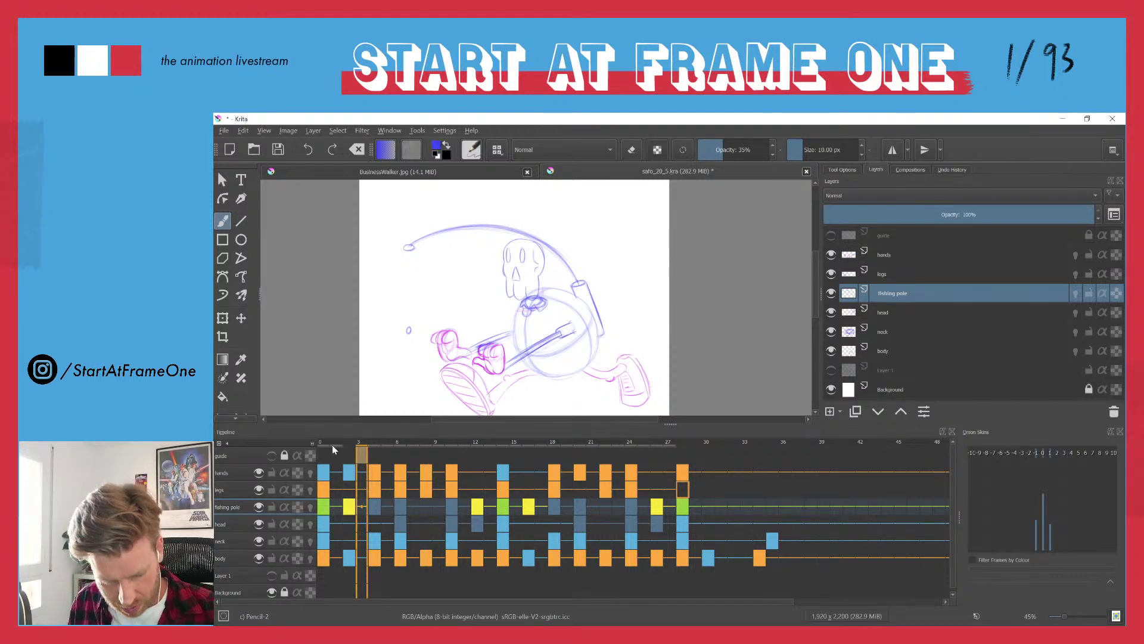
# - Flip repeatedly between frames 0 and 2 to examine how the rod's bend and tip move
pyautogui.moveTo(333, 450)
pyautogui.mouseDown()
pyautogui.moveTo(322, 444)
pyautogui.moveTo(348, 441)
pyautogui.moveTo(322, 441)
pyautogui.moveTo(362, 439)
pyautogui.moveTo(315, 438)
pyautogui.mouseUp()
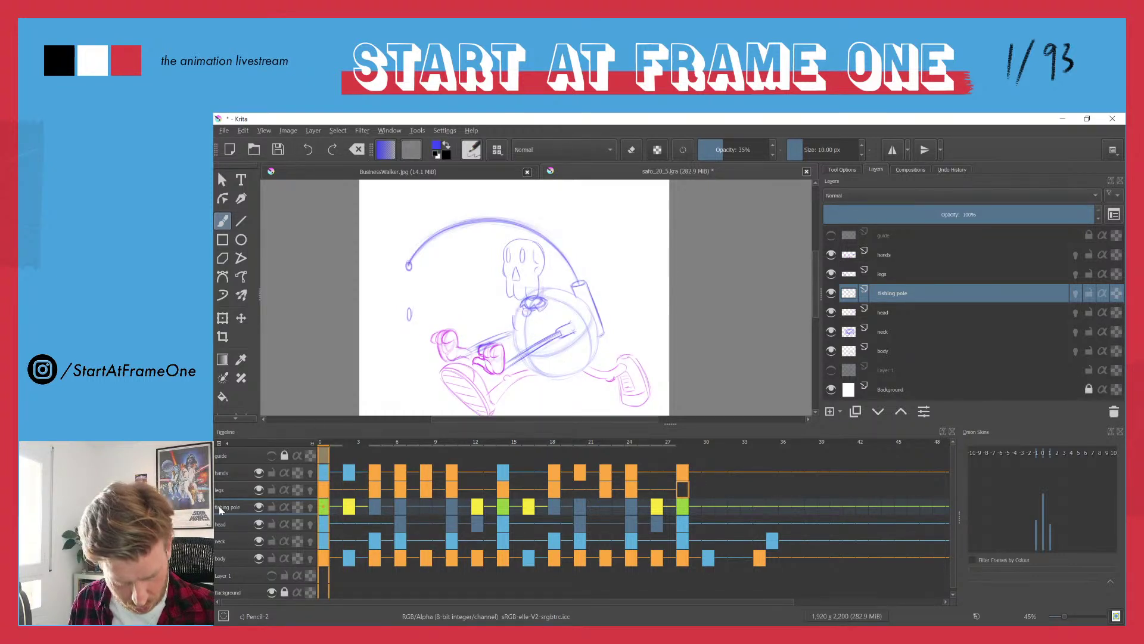
pyautogui.press('Right')
pyautogui.press('Right')
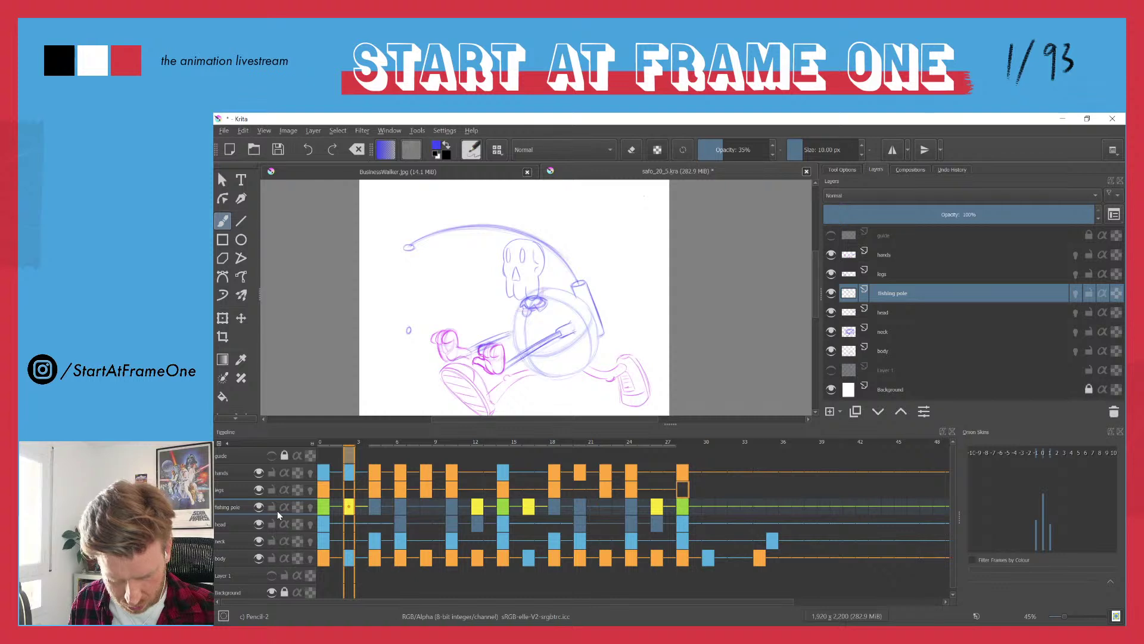
pyautogui.press('Right')
pyautogui.press('Right')
pyautogui.press('Left')
pyautogui.press('Left')
pyautogui.press('Left')
pyautogui.press('Left')
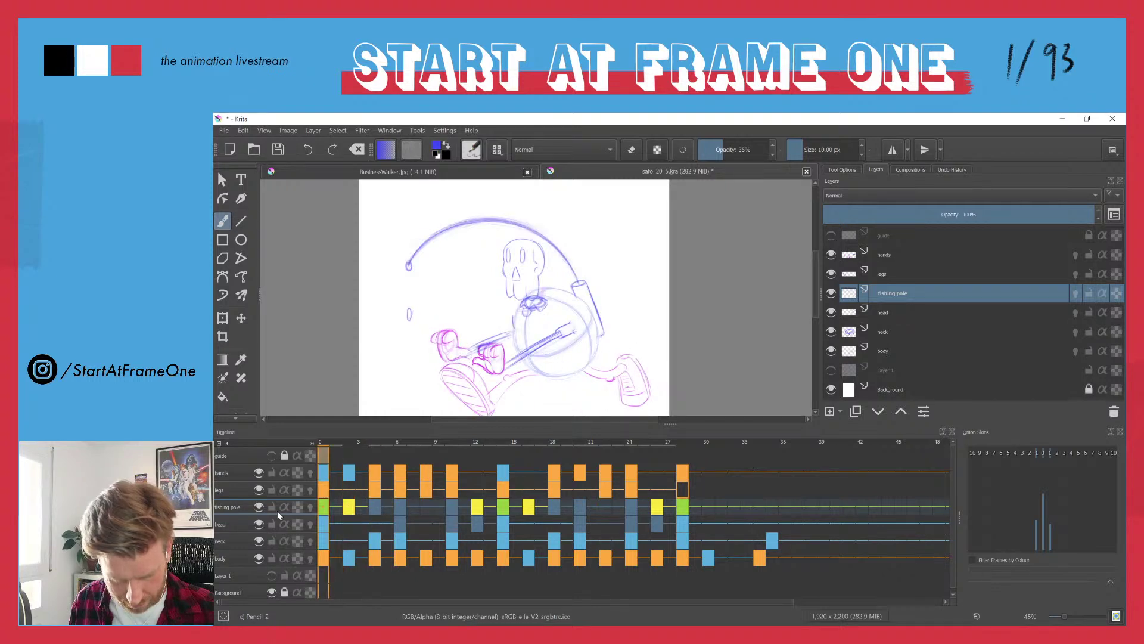
pyautogui.press('Right')
pyautogui.press('Right')
pyautogui.press('Left')
pyautogui.press('Left')
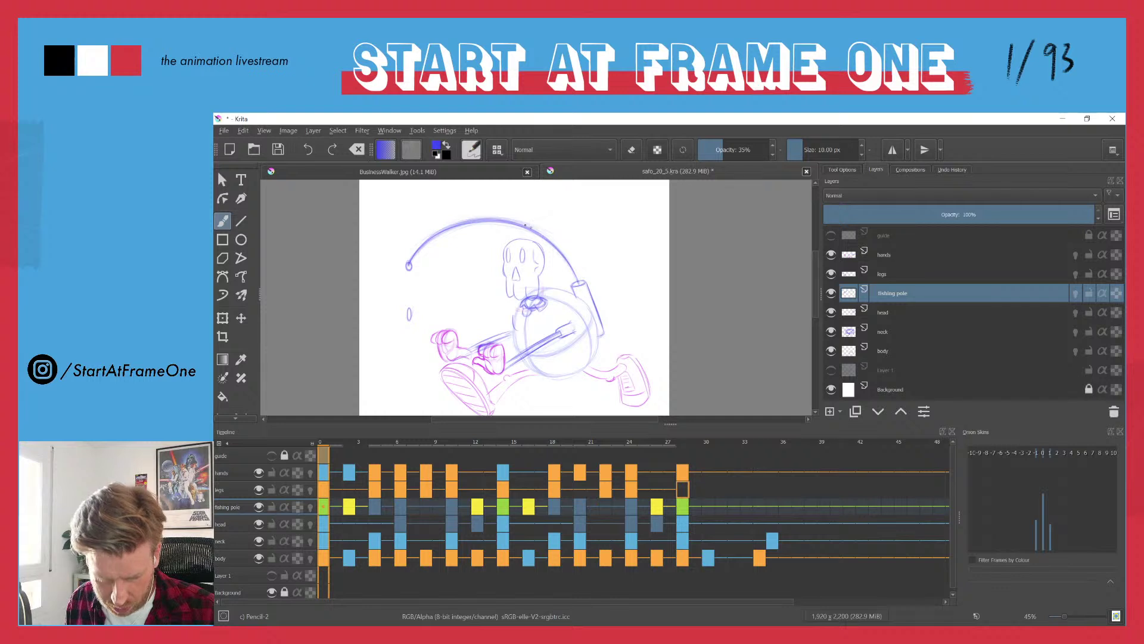
pyautogui.press('Right')
pyautogui.press('Right')
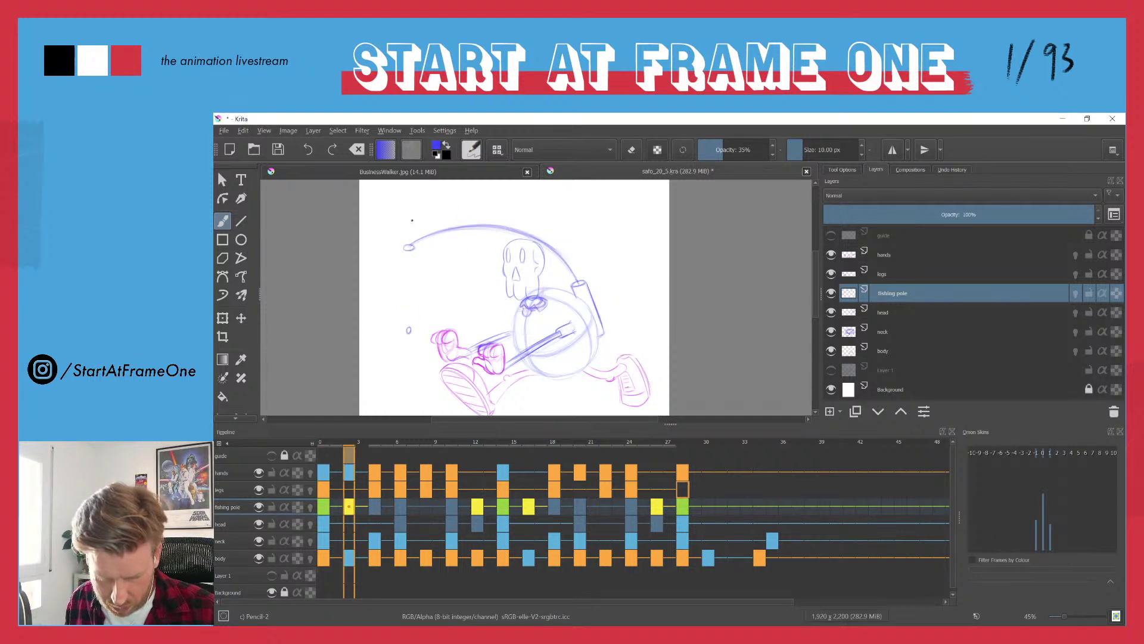
pyautogui.press('Left')
pyautogui.press('Left')
pyautogui.press('Right')
pyautogui.press('Right')
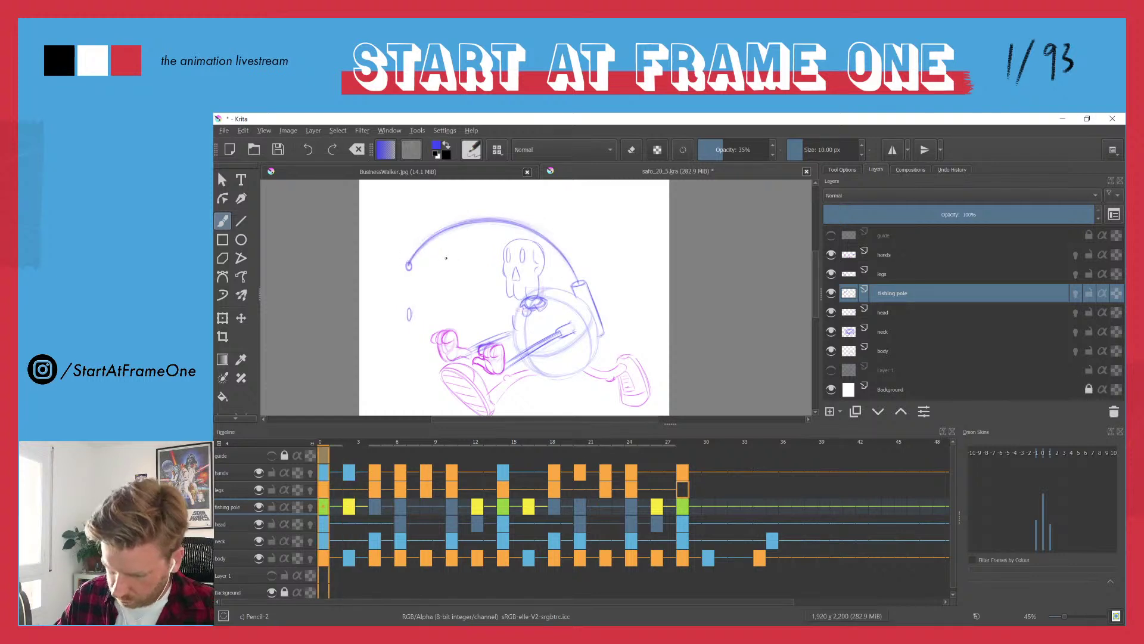
# - Erase the rod at frame 2 to a faint guide line with the 49% opacity eraser and enable the fishing pole layer's onion skin
pyautogui.press('Tab')
pyautogui.moveTo(423, 240); pyautogui.dragTo(518, 373)
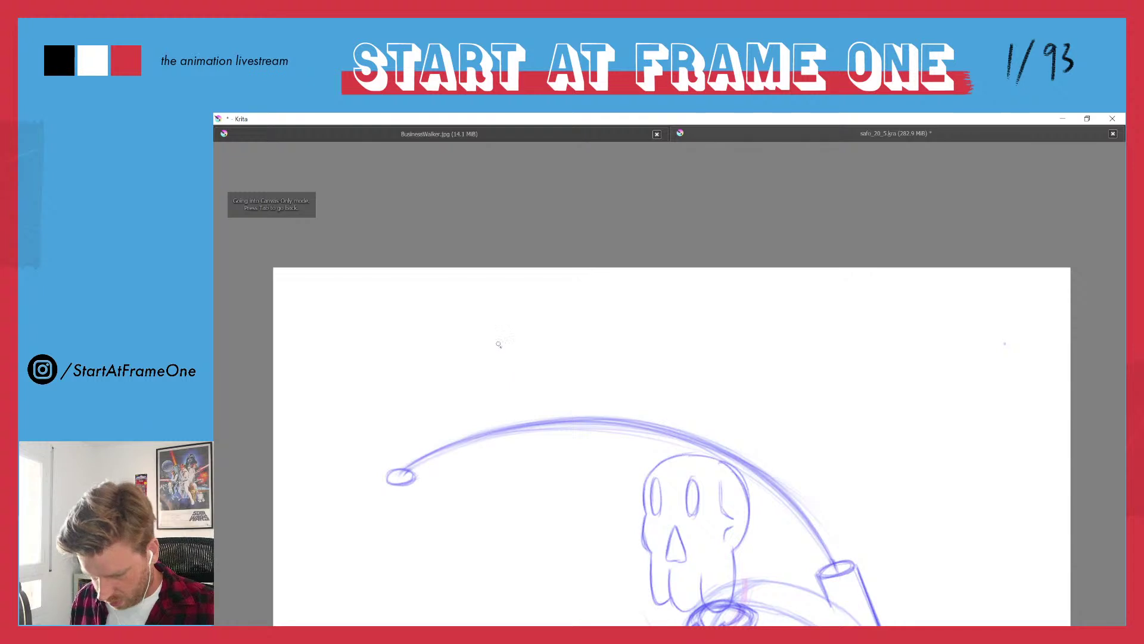
pyautogui.press('Tab')
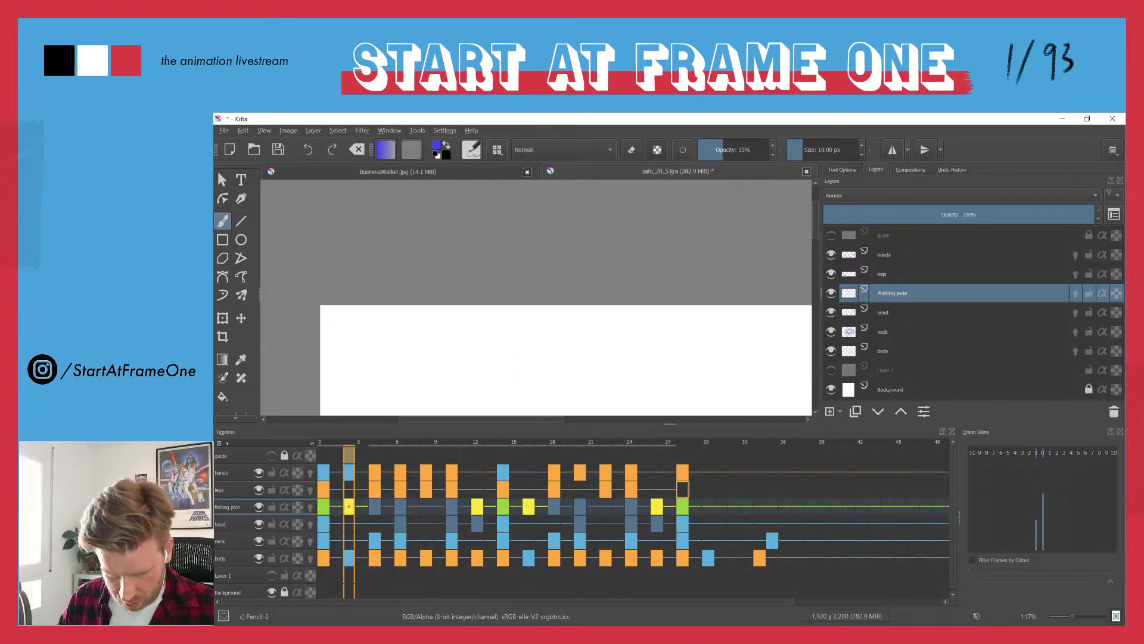
pyautogui.press('Tab')
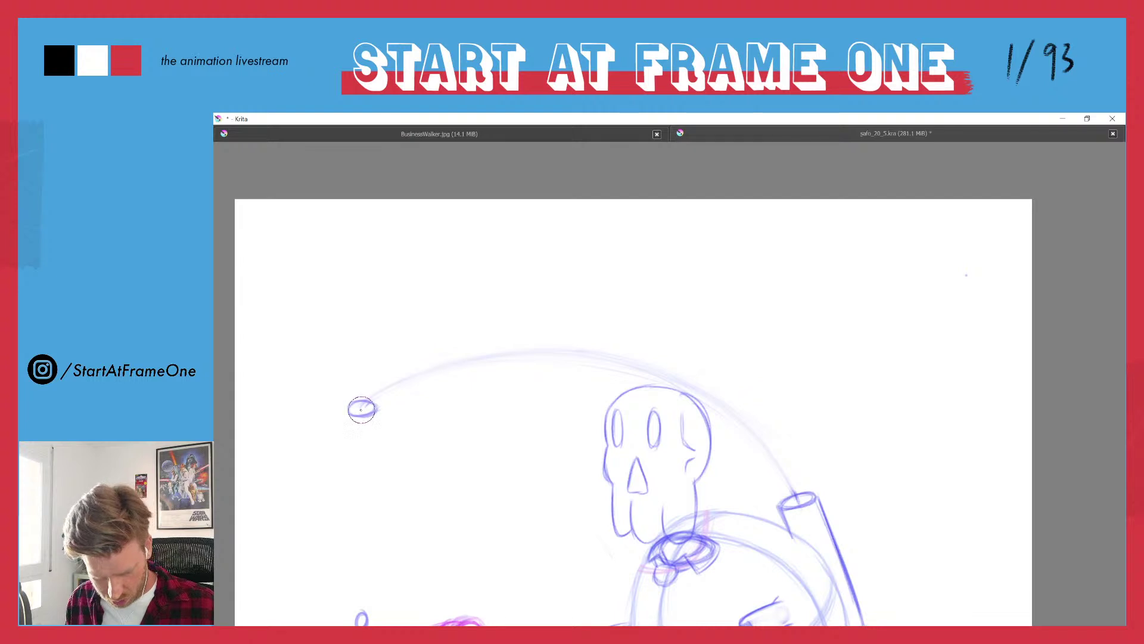
pyautogui.press('Tab')
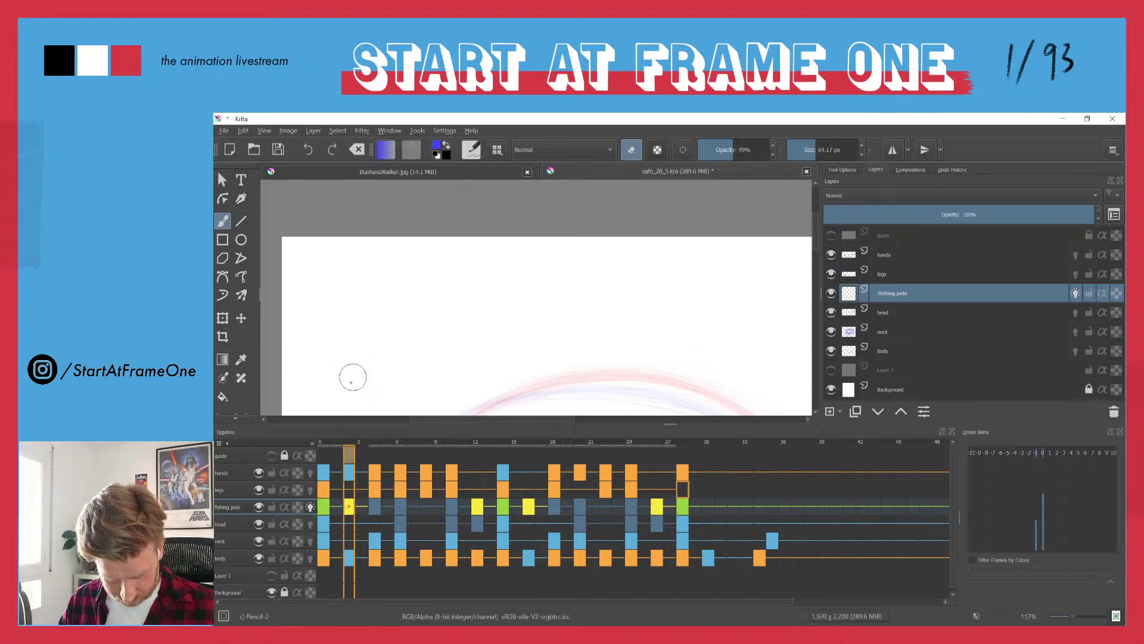
pyautogui.press('Tab')
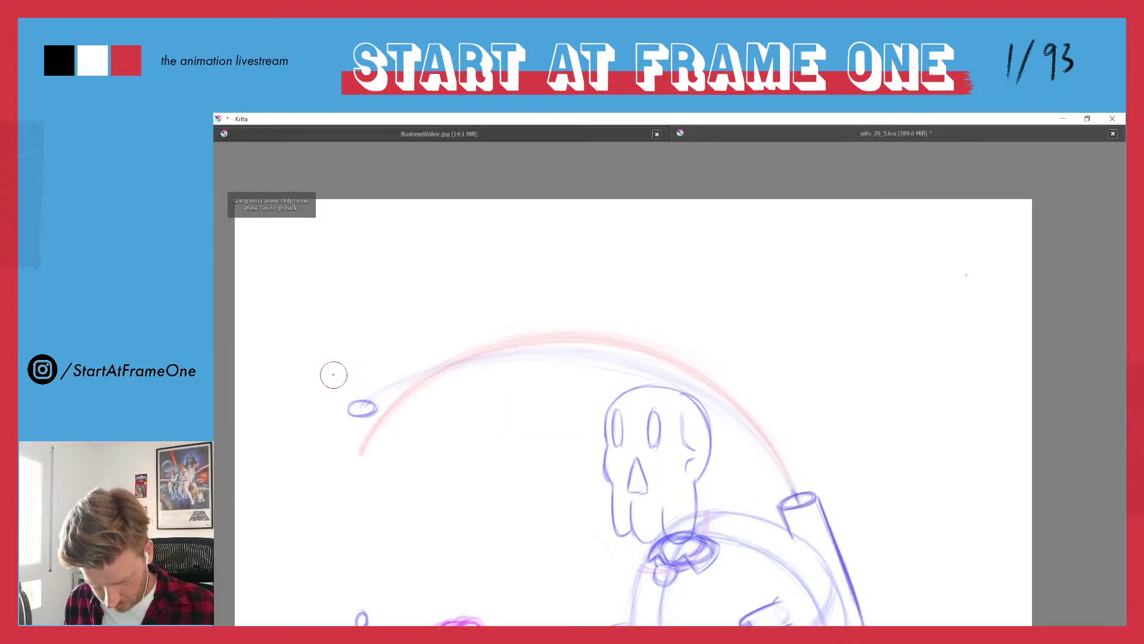
# - Redraw the rod at frame 2 as an arc from the tube's opening to the small circle, checking it against frame 0
pyautogui.press('Right')
pyautogui.press('Left')
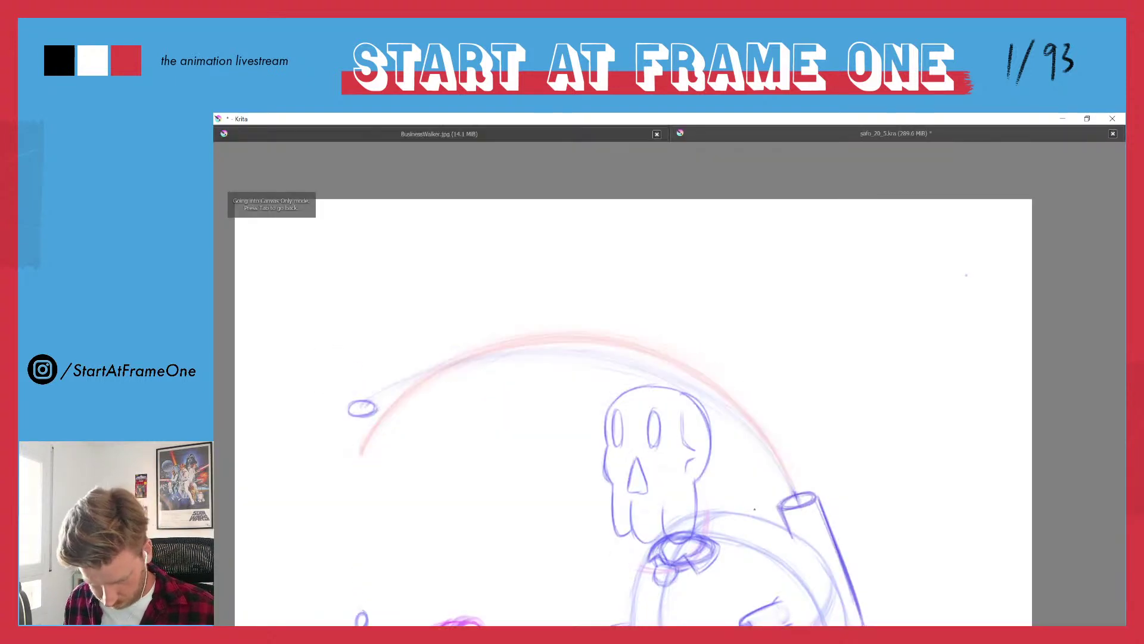
pyautogui.press('Right')
pyautogui.press('Left')
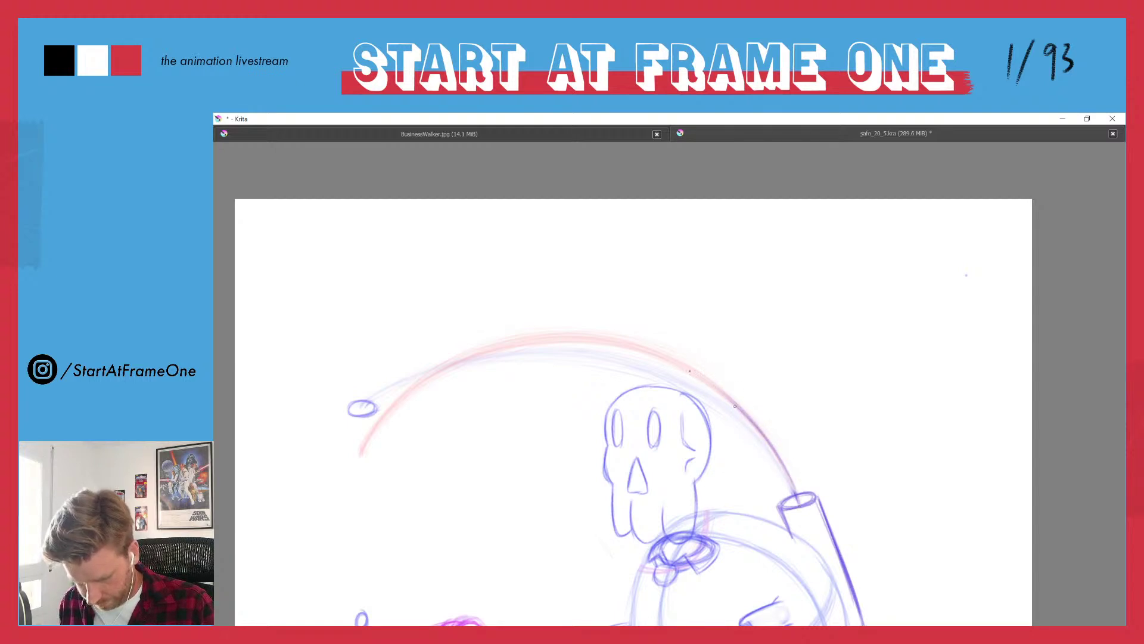
pyautogui.moveTo(793, 494); pyautogui.dragTo(683, 360)
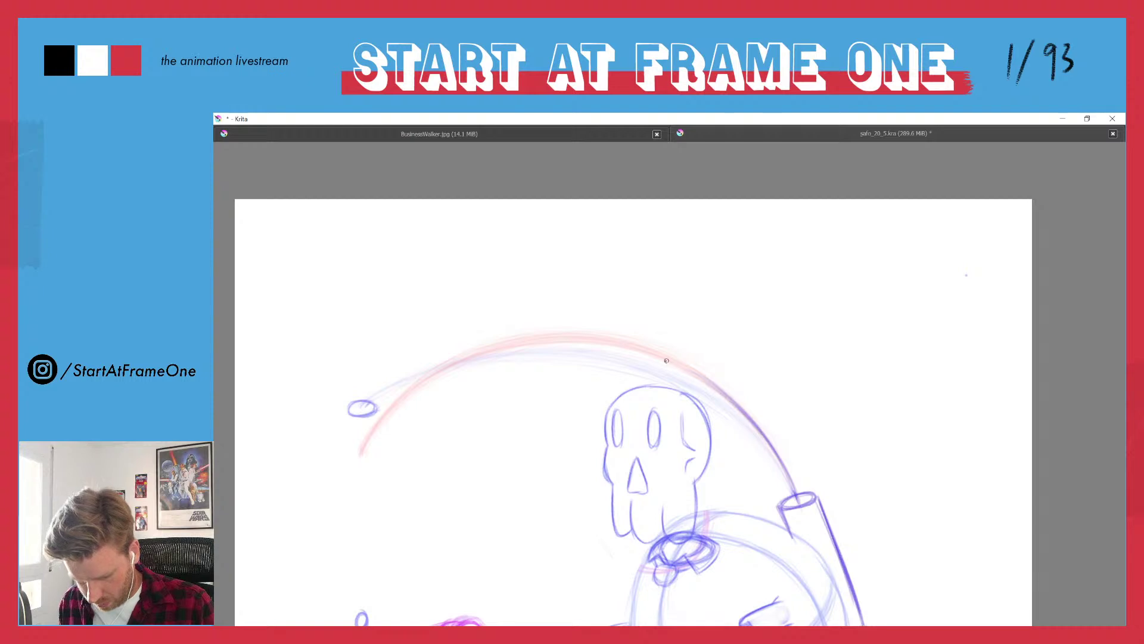
pyautogui.moveTo(416, 298); pyautogui.dragTo(648, 335)
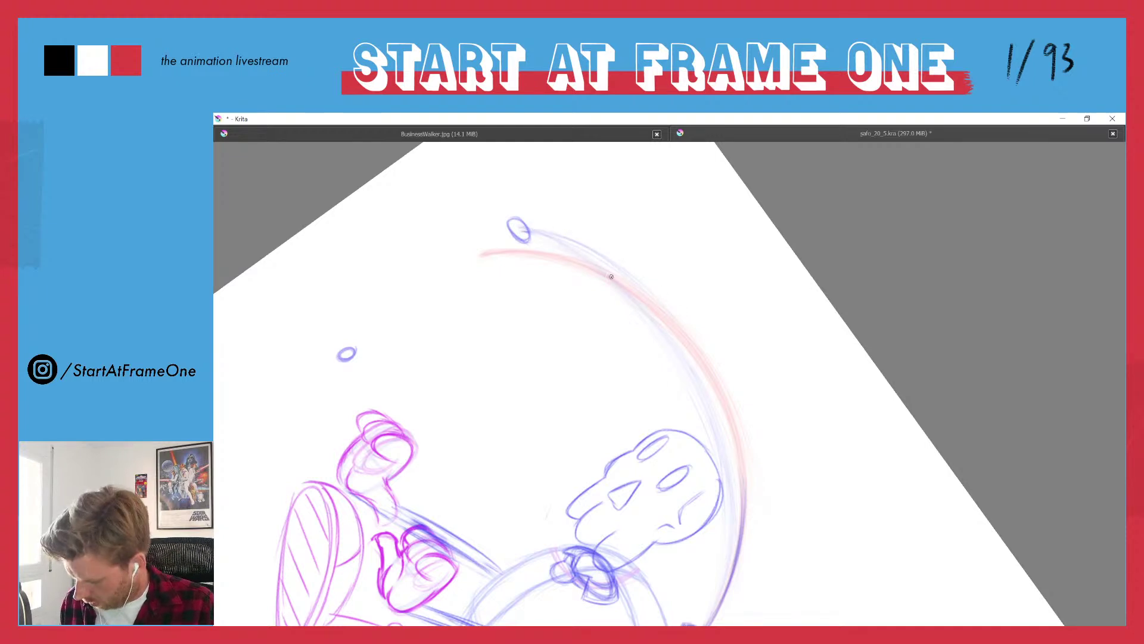
pyautogui.scroll(-3, 607, 276)
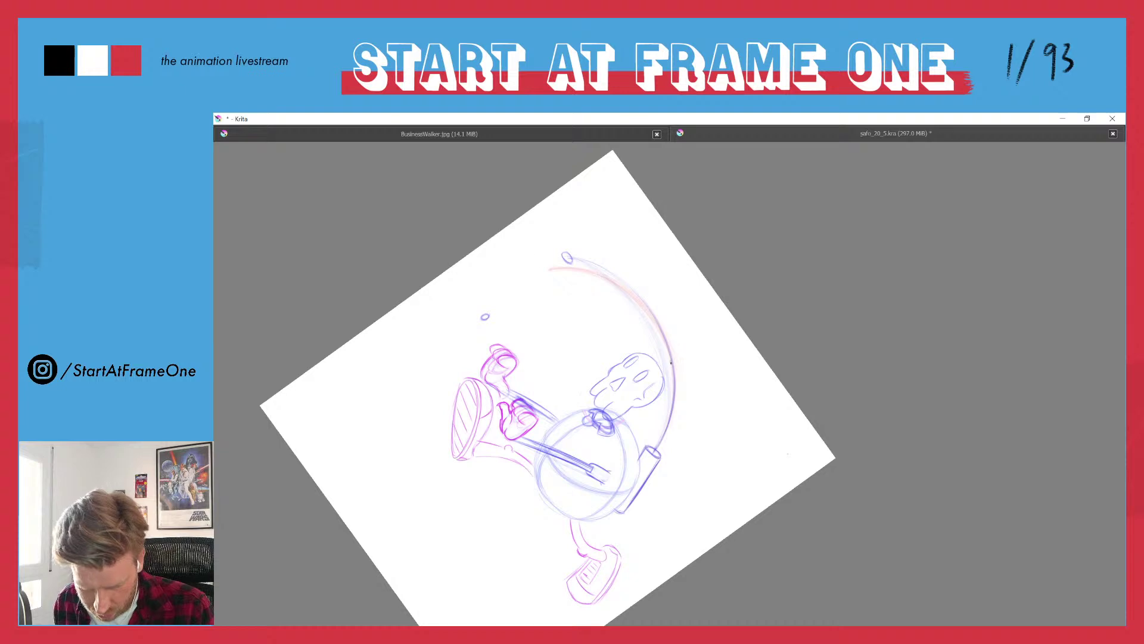
pyautogui.press('.')
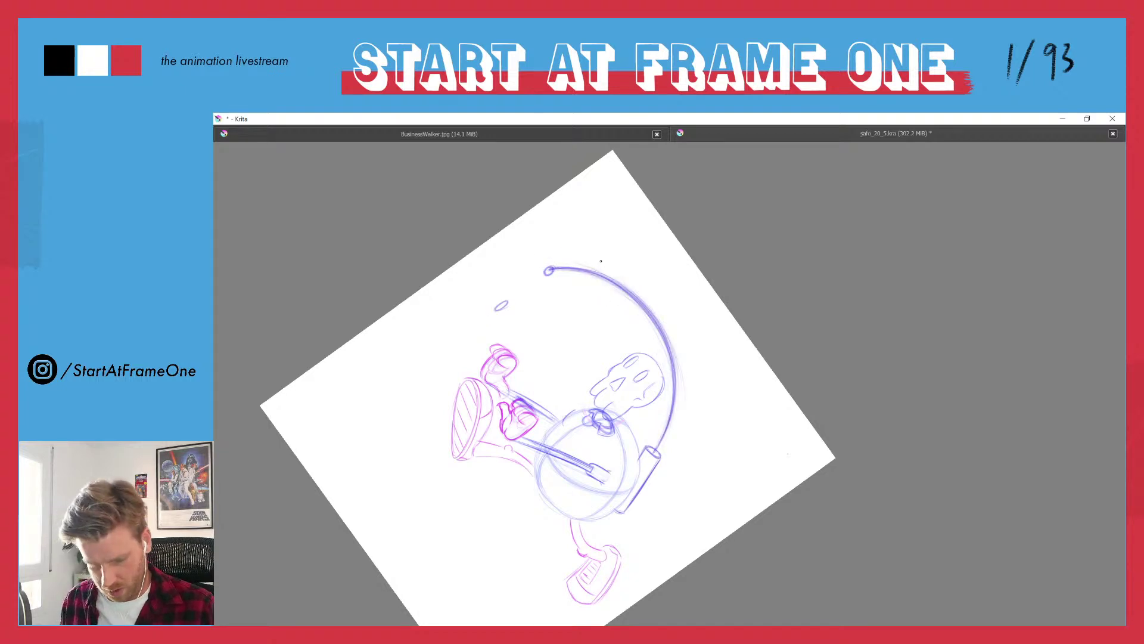
pyautogui.press('.')
pyautogui.moveTo(601, 261); pyautogui.dragTo(516, 297)
pyautogui.scroll(2, 504, 324)
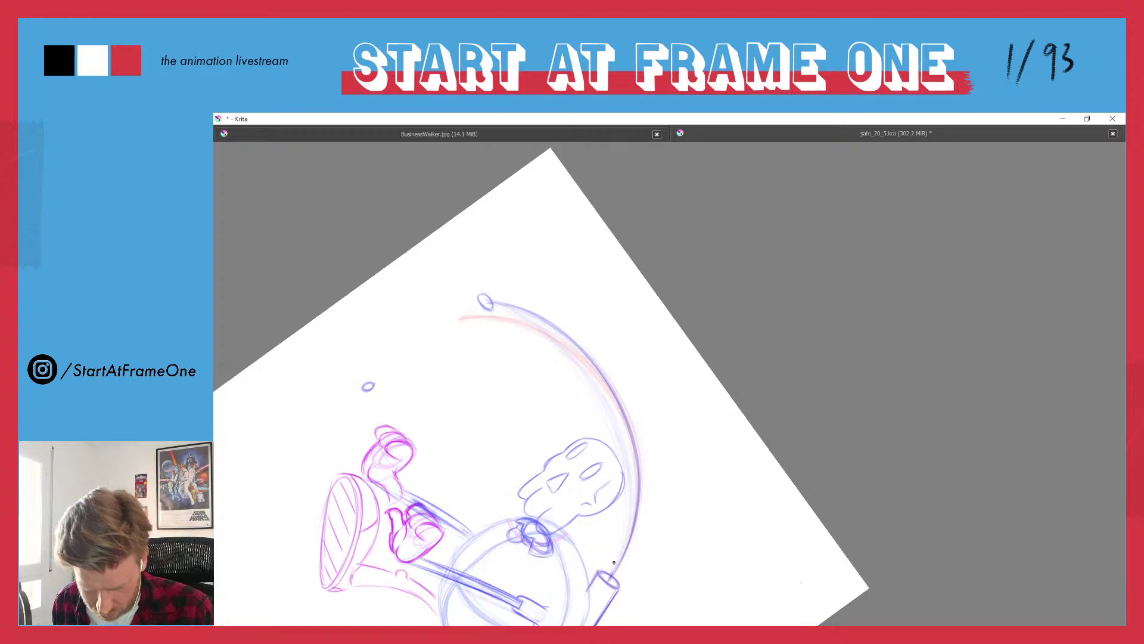
# - Darken the rod's arc at frame 2 and extend its upper end past the small circle to a new tip circle just above it
pyautogui.moveTo(623, 554); pyautogui.dragTo(621, 452)
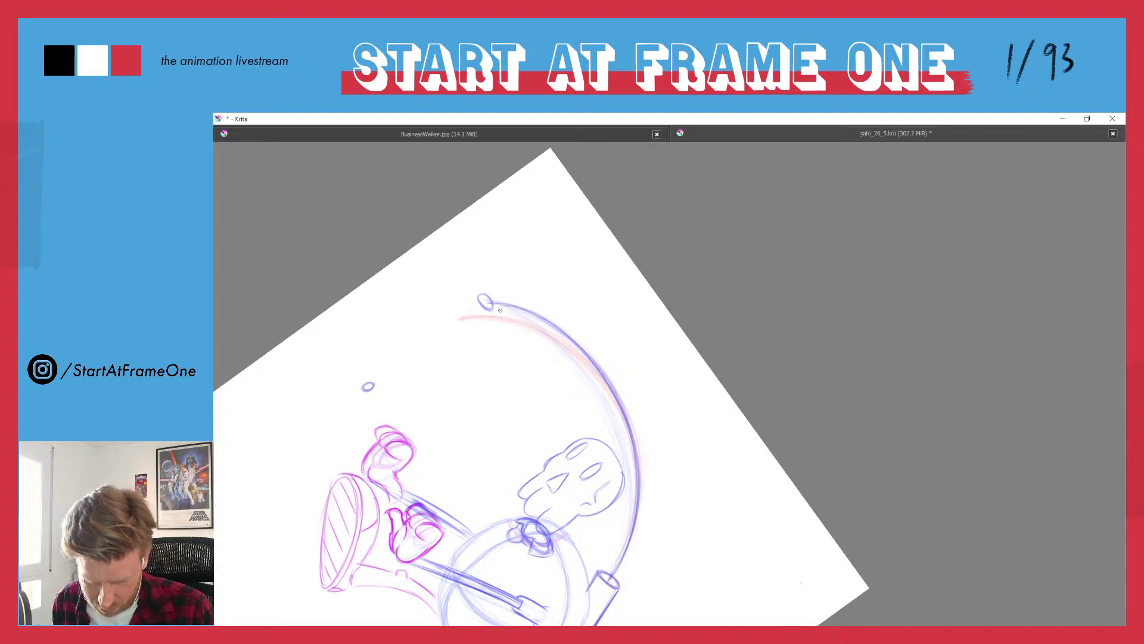
pyautogui.moveTo(500, 310); pyautogui.dragTo(617, 393)
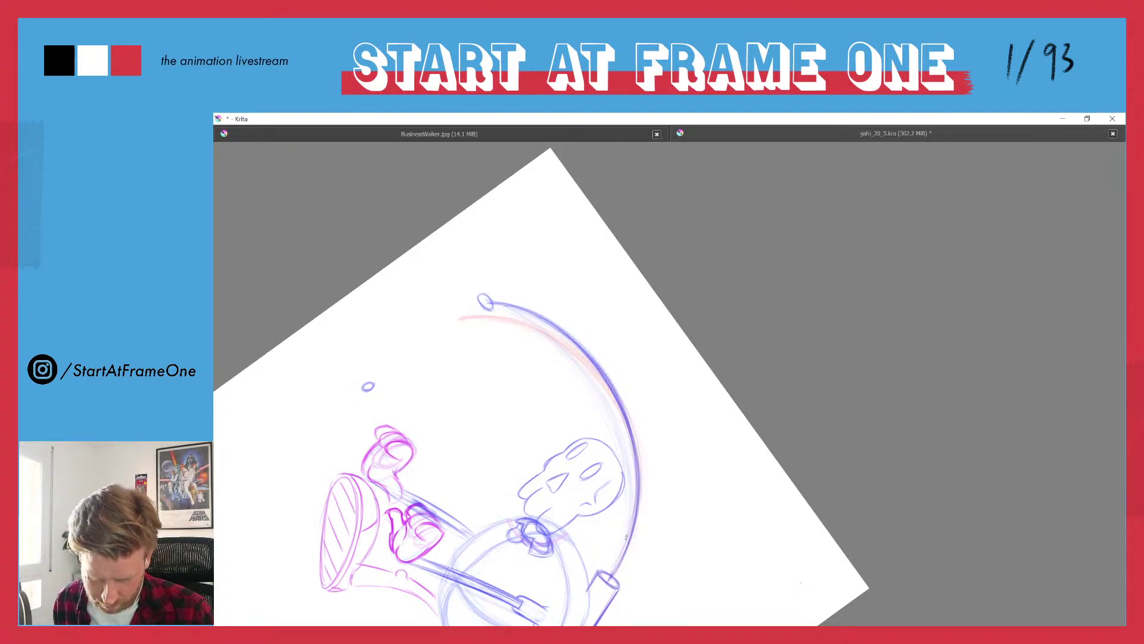
pyautogui.moveTo(633, 486)
pyautogui.mouseDown()
pyautogui.moveTo(638, 455)
pyautogui.moveTo(608, 406)
pyautogui.mouseUp()
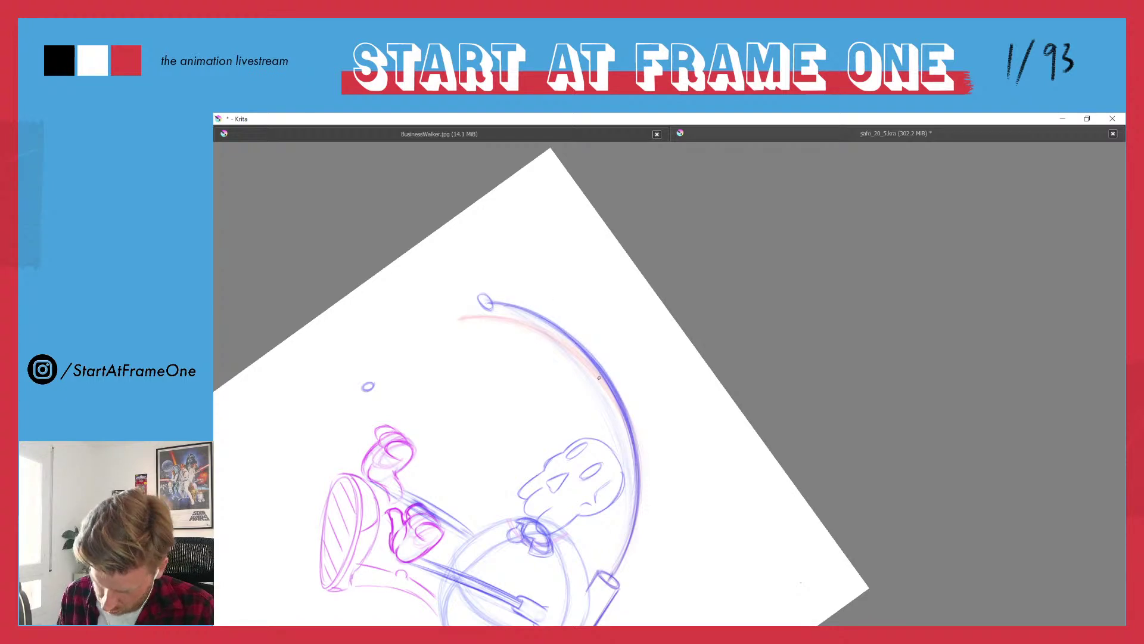
pyautogui.moveTo(617, 409)
pyautogui.mouseDown()
pyautogui.moveTo(557, 333)
pyautogui.moveTo(620, 418)
pyautogui.mouseUp()
pyautogui.moveTo(588, 358); pyautogui.dragTo(633, 471)
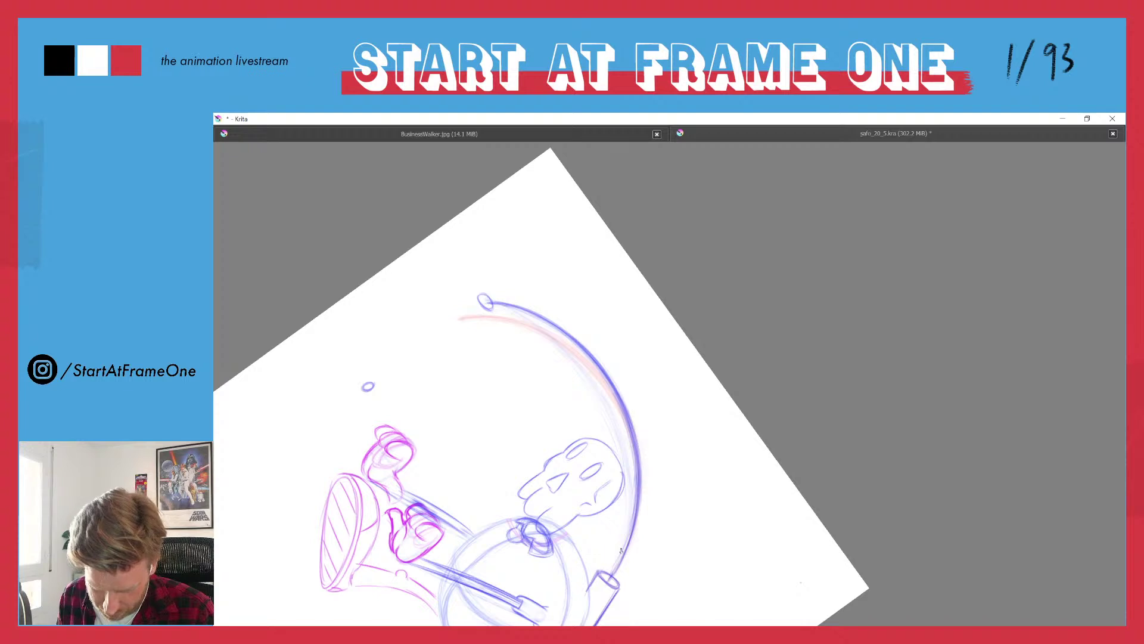
pyautogui.moveTo(629, 458); pyautogui.dragTo(531, 315)
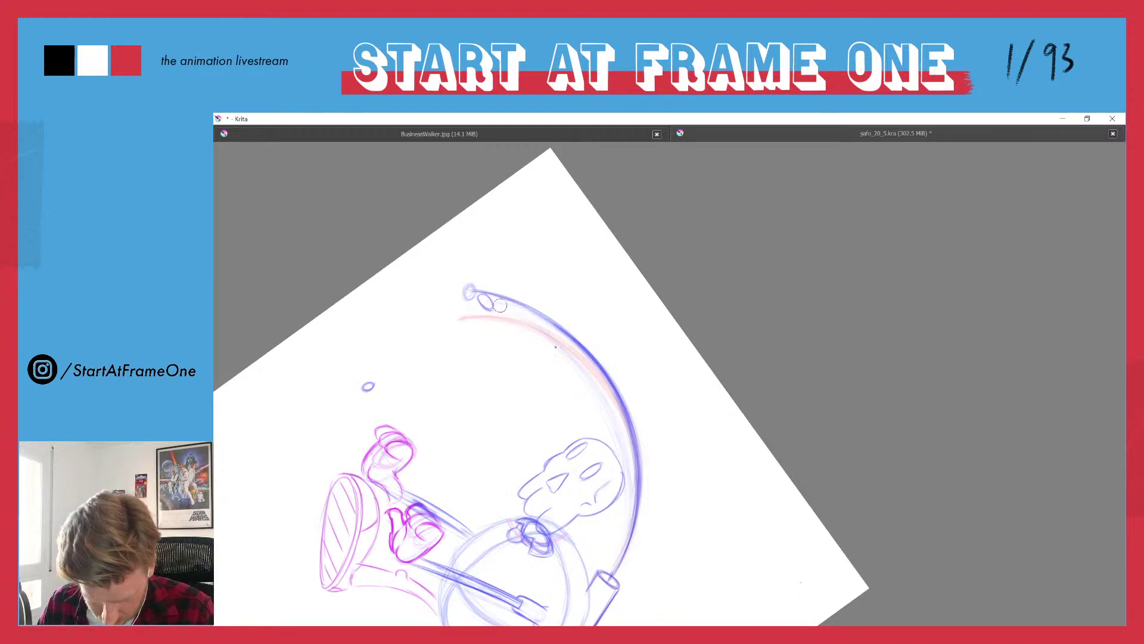
# - Flip repeatedly between frame 2 and the preceding drawing to compare the redrawn rod's curve and tip position
pyautogui.press('.')
pyautogui.press(',')
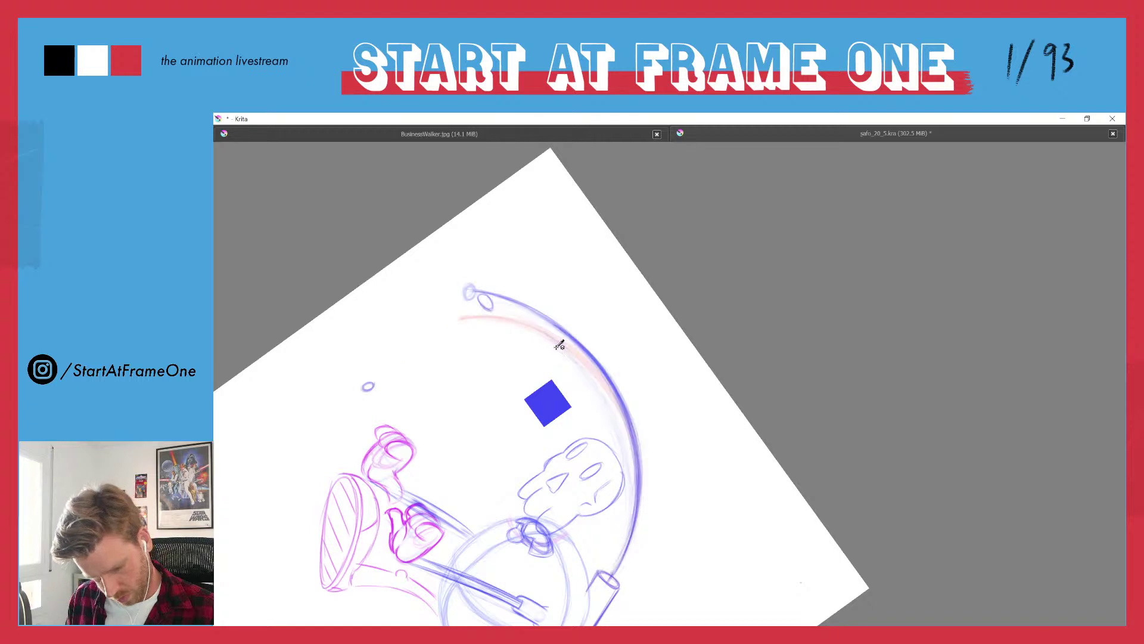
pyautogui.press('.')
pyautogui.press('.')
pyautogui.press(',')
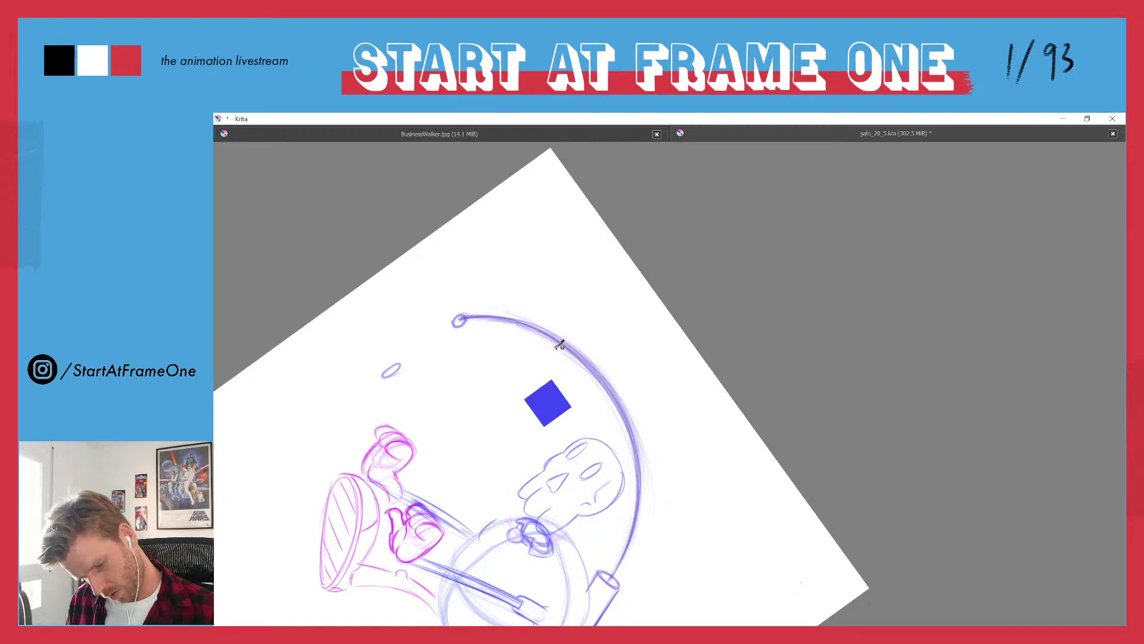
pyautogui.press('.')
pyautogui.press(',')
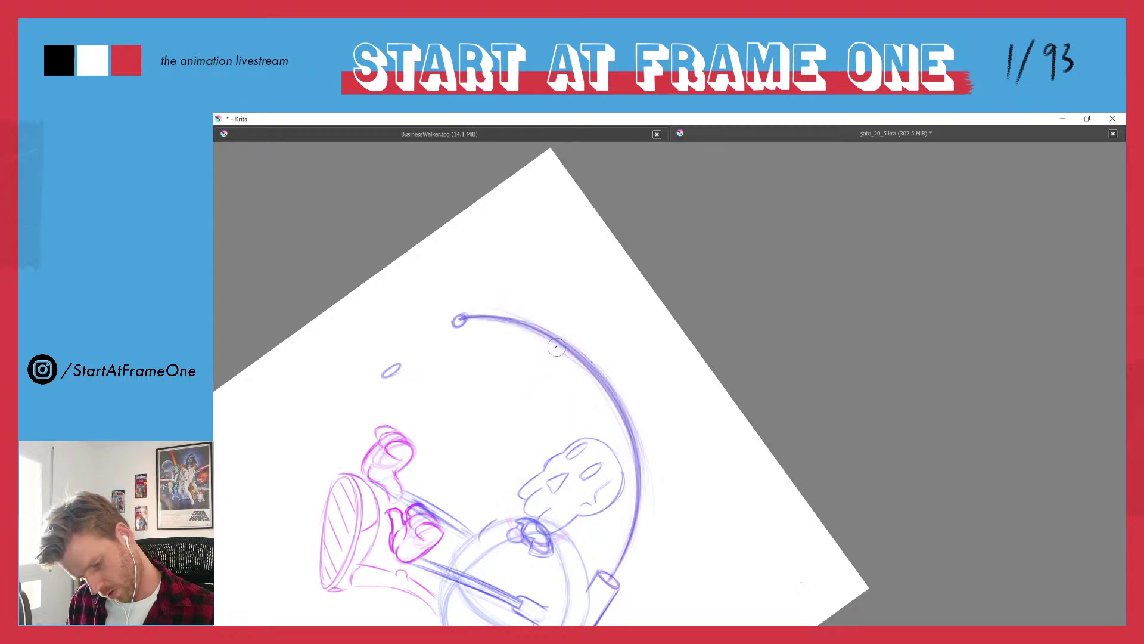
pyautogui.press('.')
pyautogui.press(',')
pyautogui.press('.')
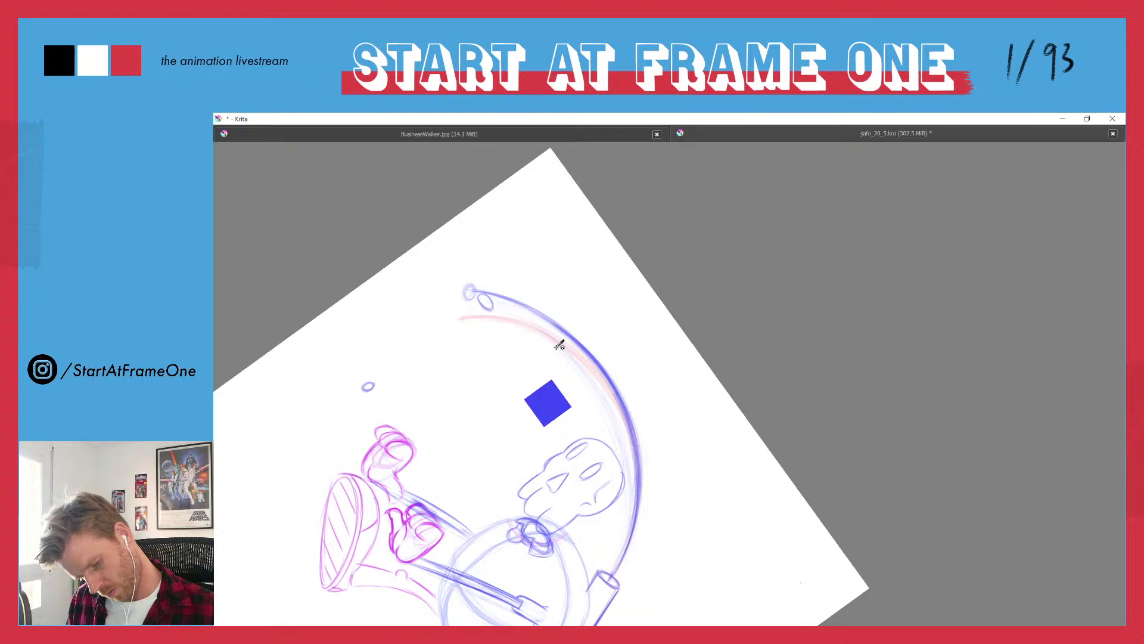
pyautogui.press(',')
pyautogui.press('.')
pyautogui.press(',')
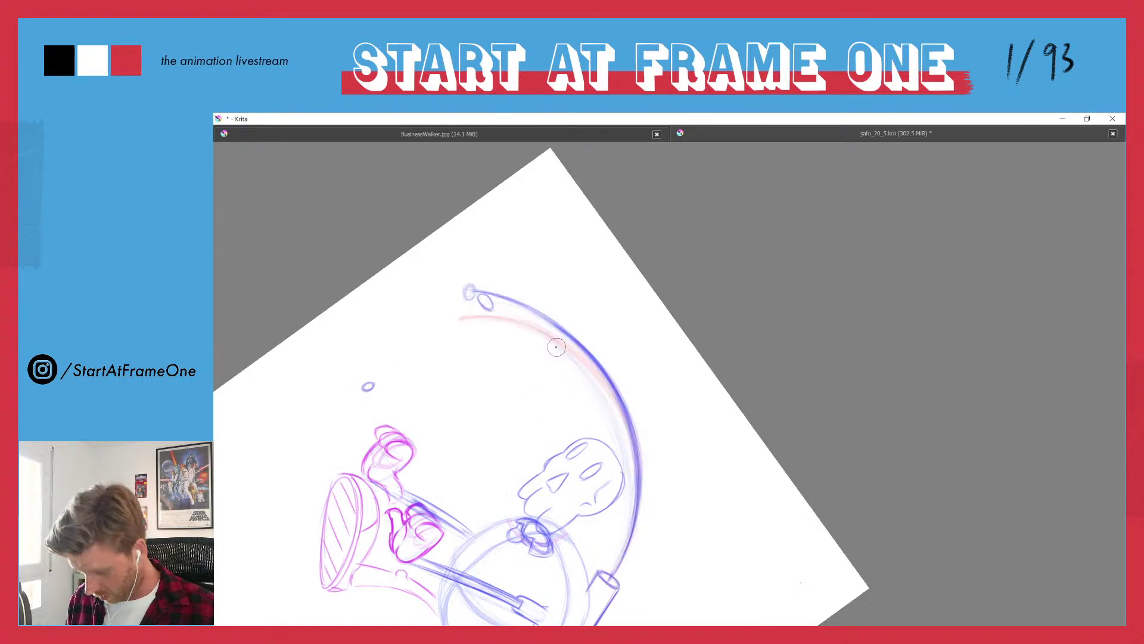
# - Bring back the full interface and remove the fishing pole layer's extra keyframe at frame 1
pyautogui.press('Tab')
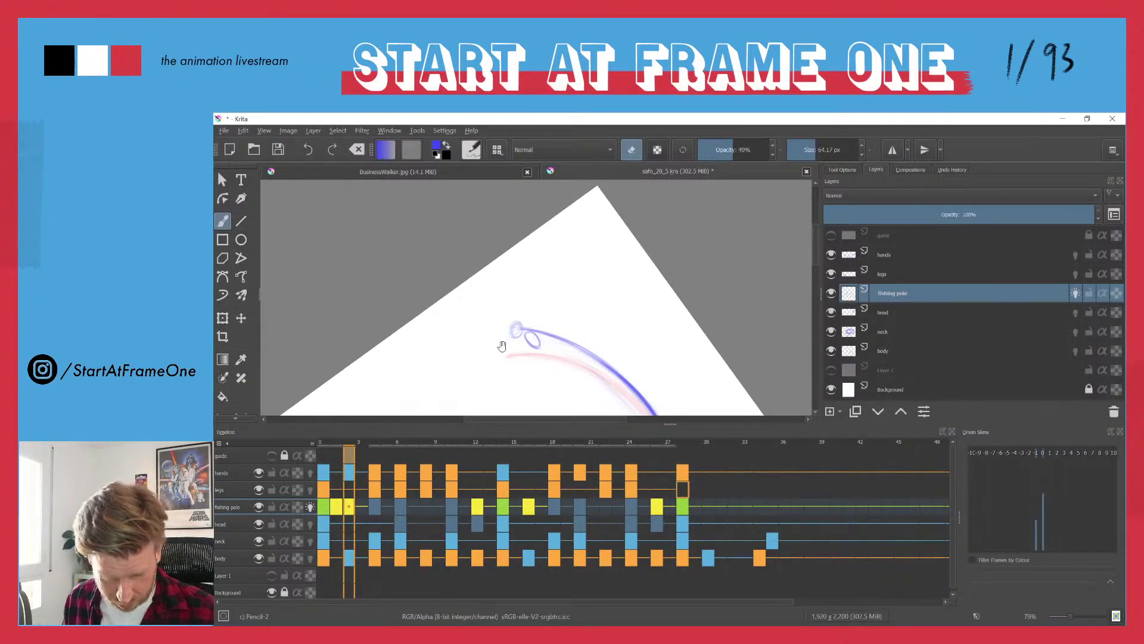
pyautogui.moveTo(499, 351); pyautogui.dragTo(526, 211)
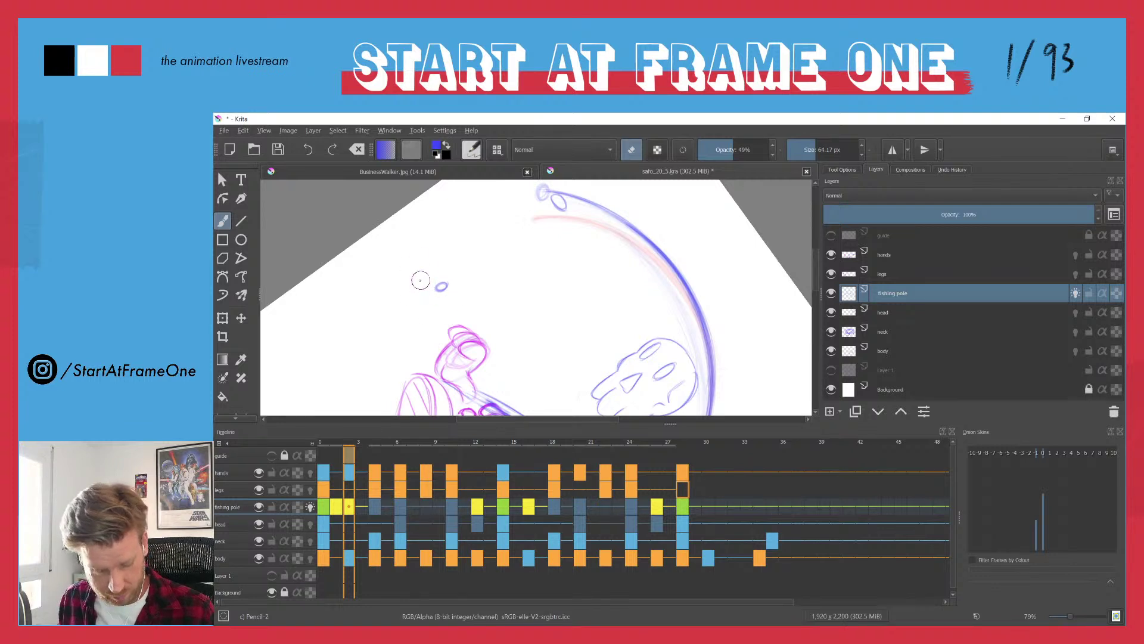
pyautogui.click(336, 457)
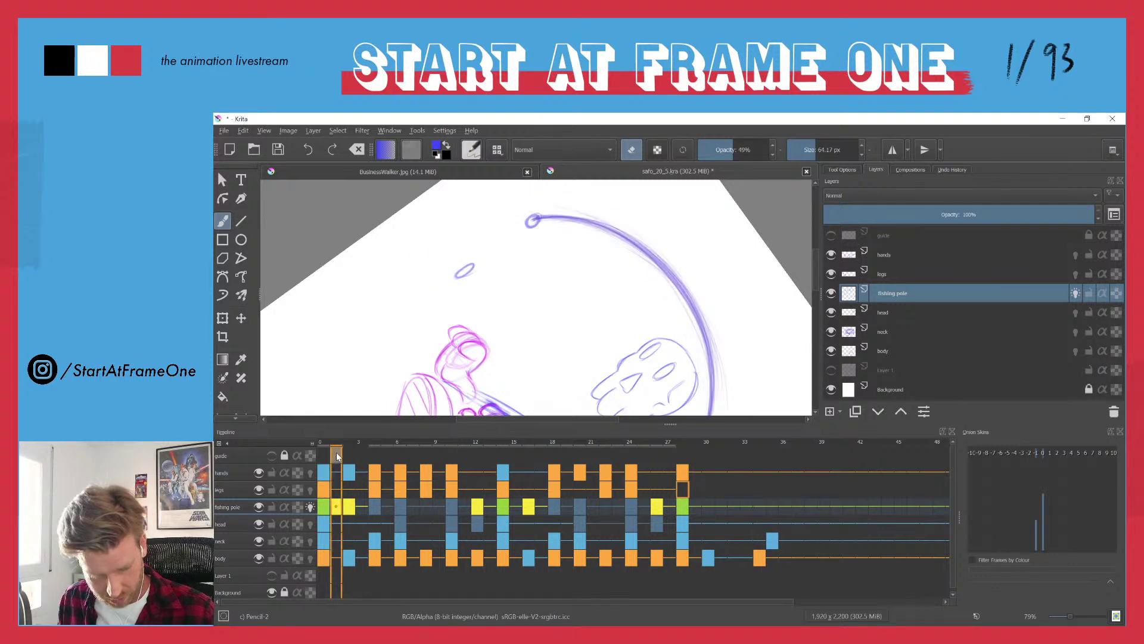
pyautogui.moveTo(337, 457); pyautogui.dragTo(323, 458)
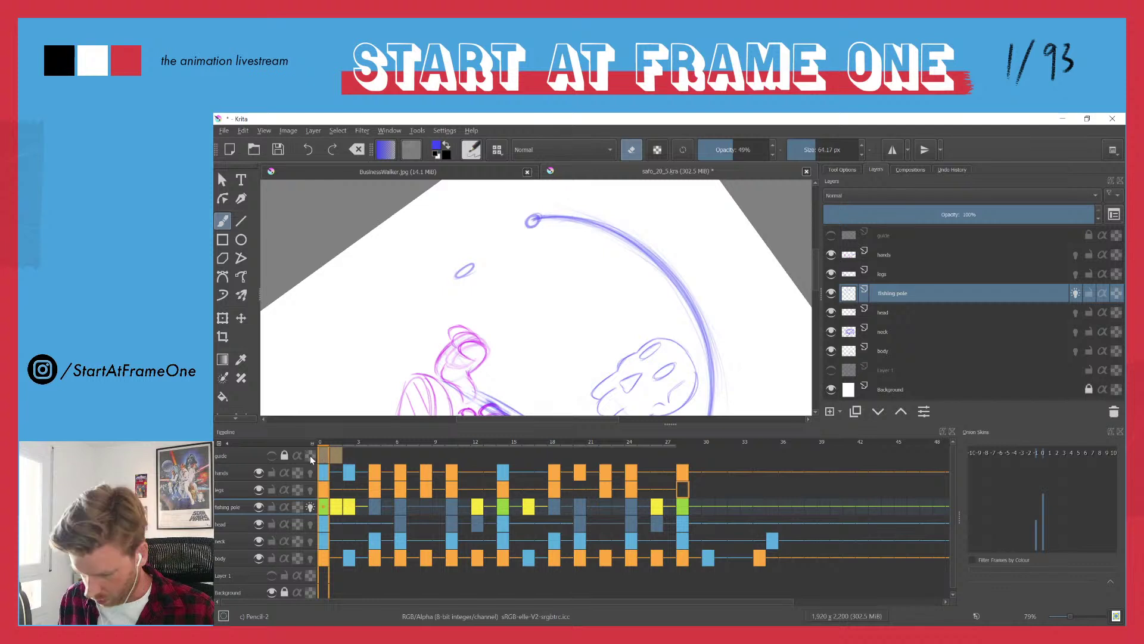
pyautogui.press('Right')
pyautogui.press('Left')
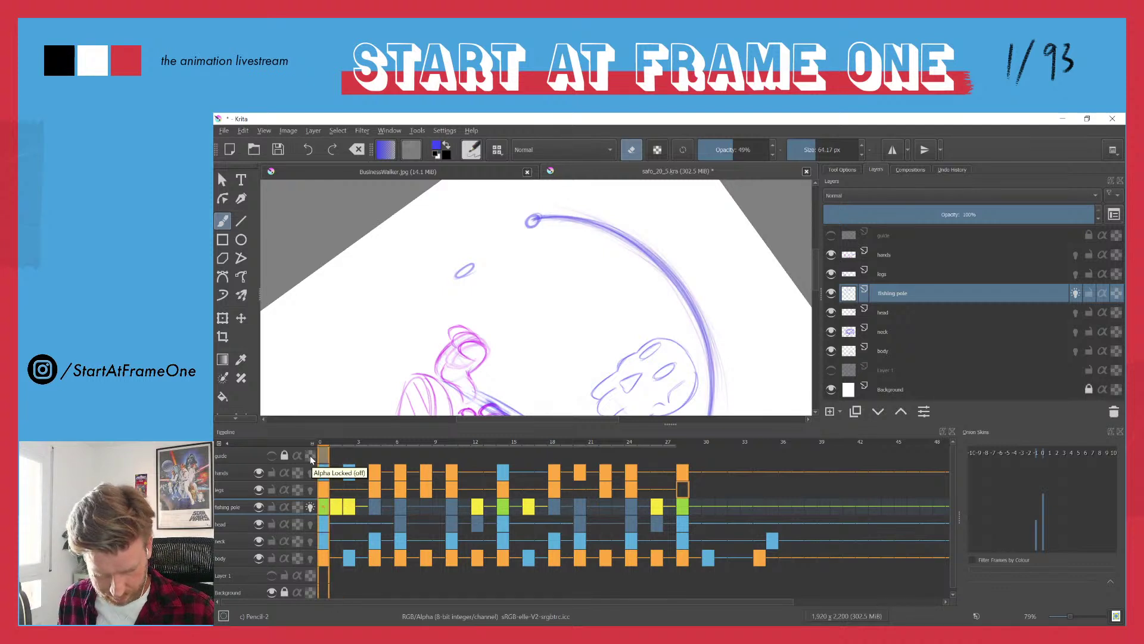
pyautogui.press('Right')
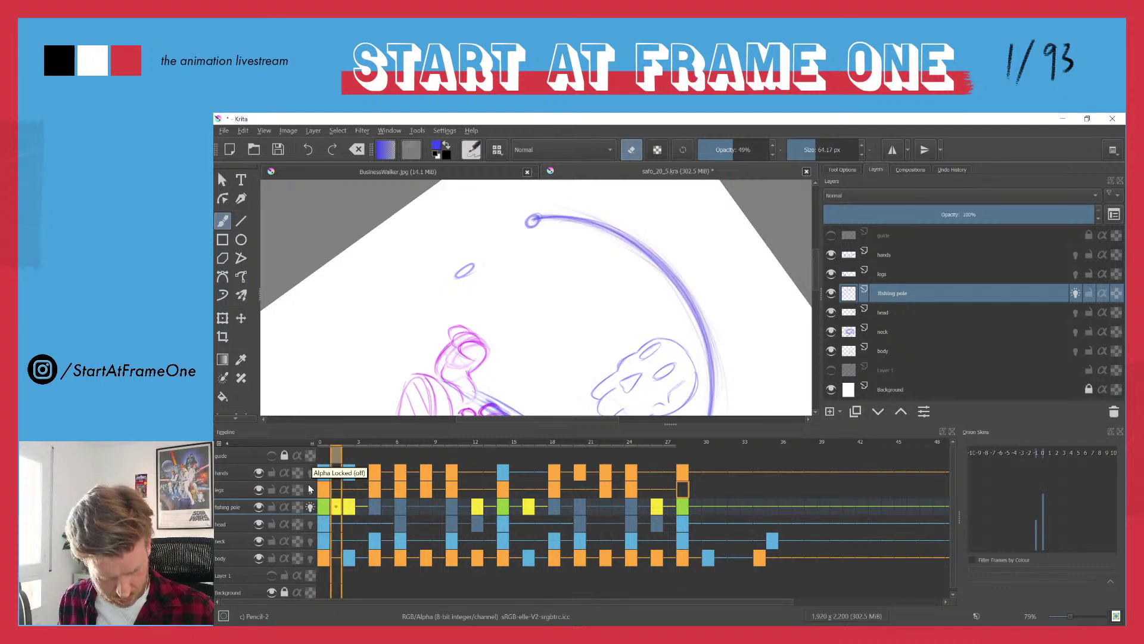
pyautogui.click(334, 507)
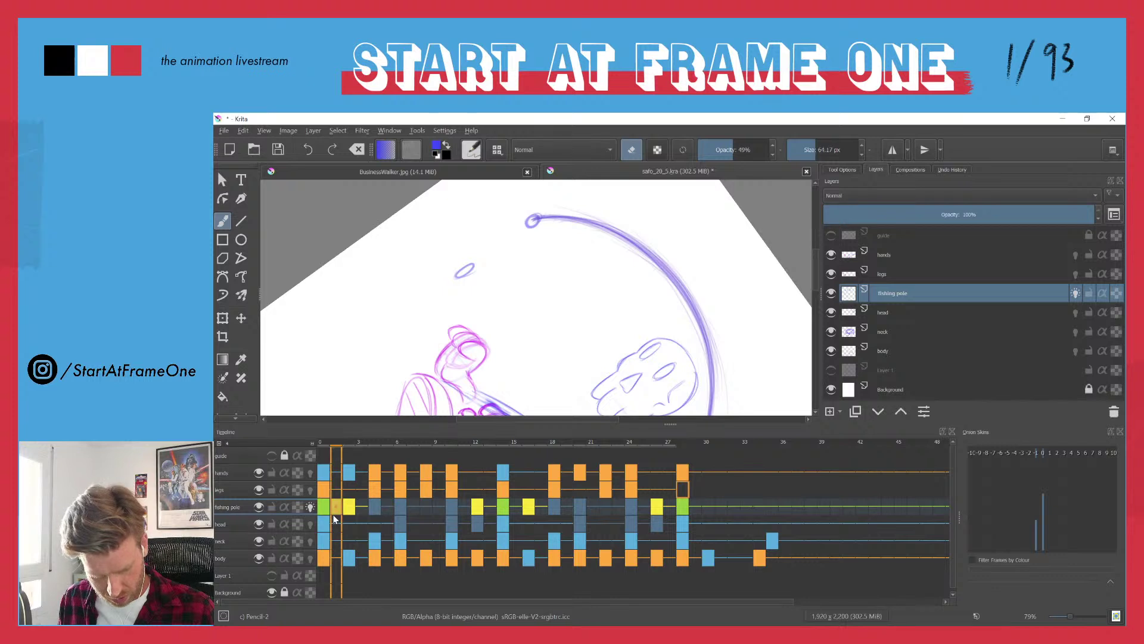
pyautogui.rightClick(336, 511)
pyautogui.click(352, 476)
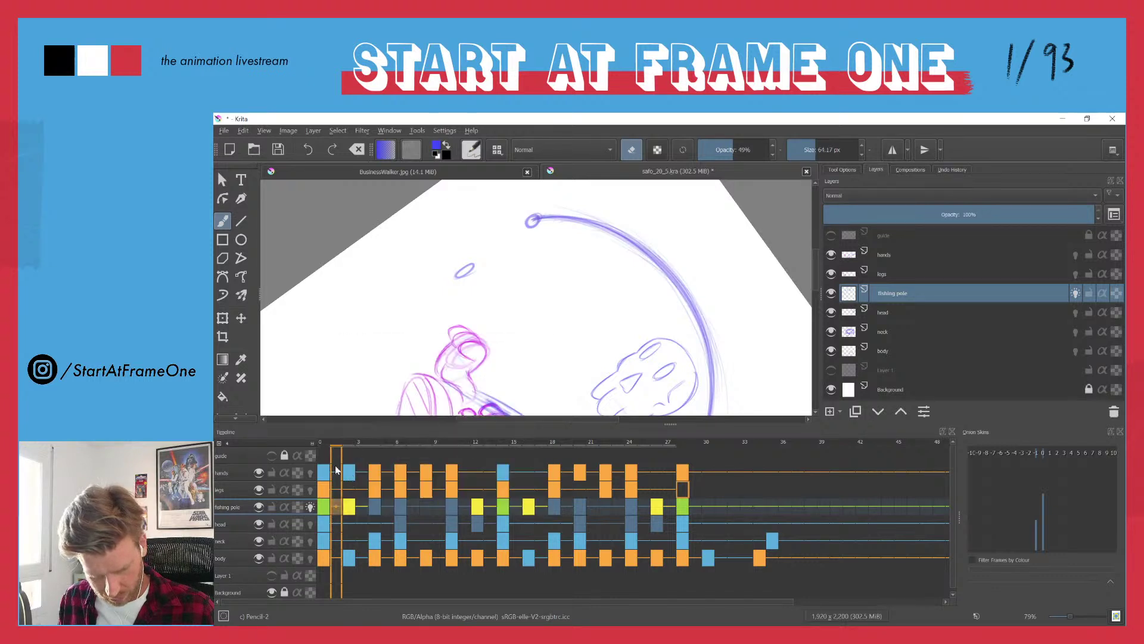
# - Go back to frame 0 and flip between frames 0 and 2 to check the rod's motion without the in-between key
pyautogui.click(323, 447)
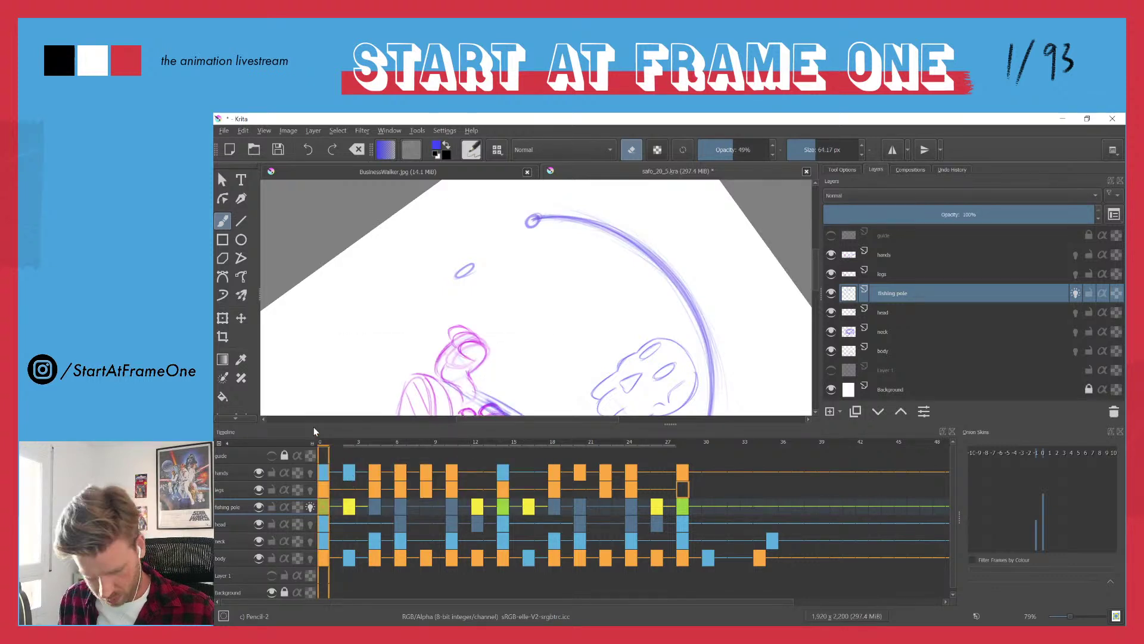
pyautogui.press('space')
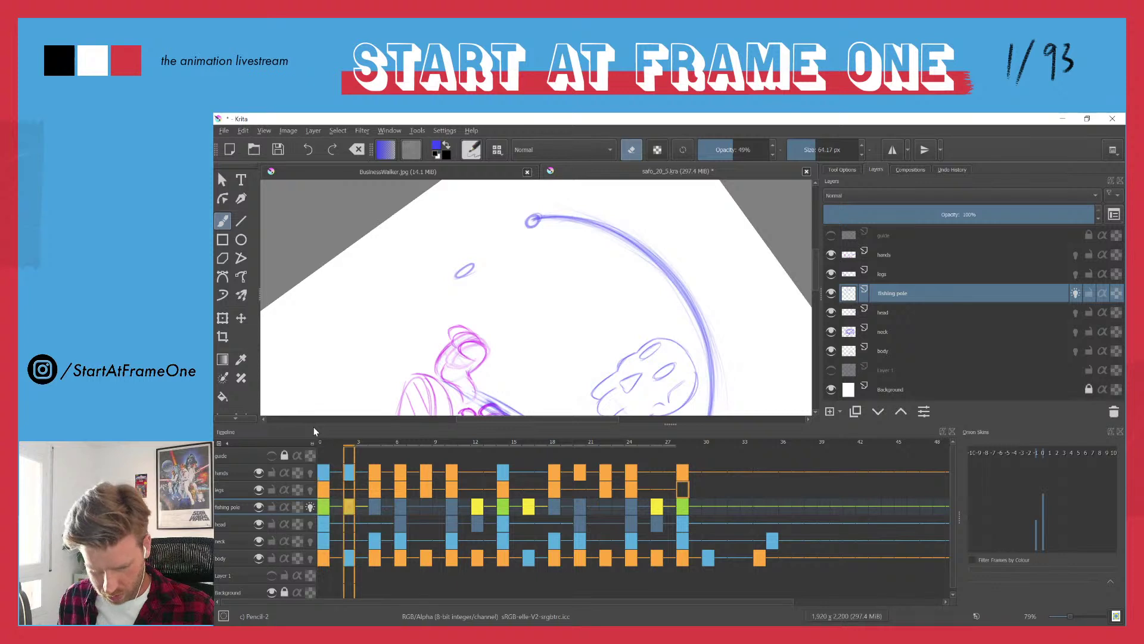
pyautogui.press('space')
pyautogui.press('.')
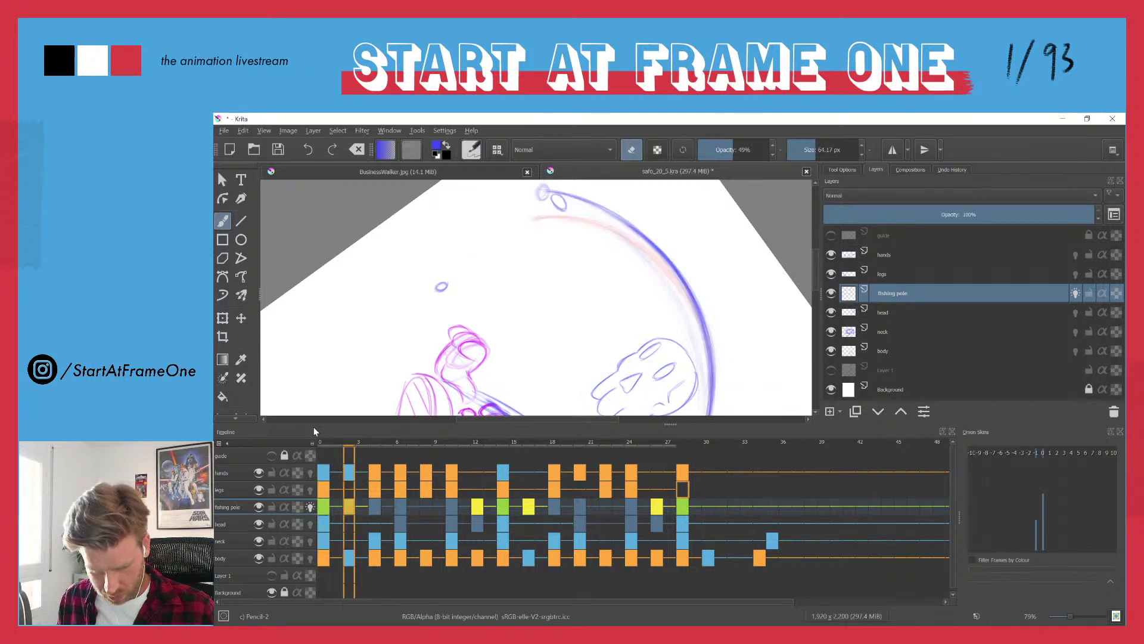
pyautogui.press(',')
pyautogui.press('.')
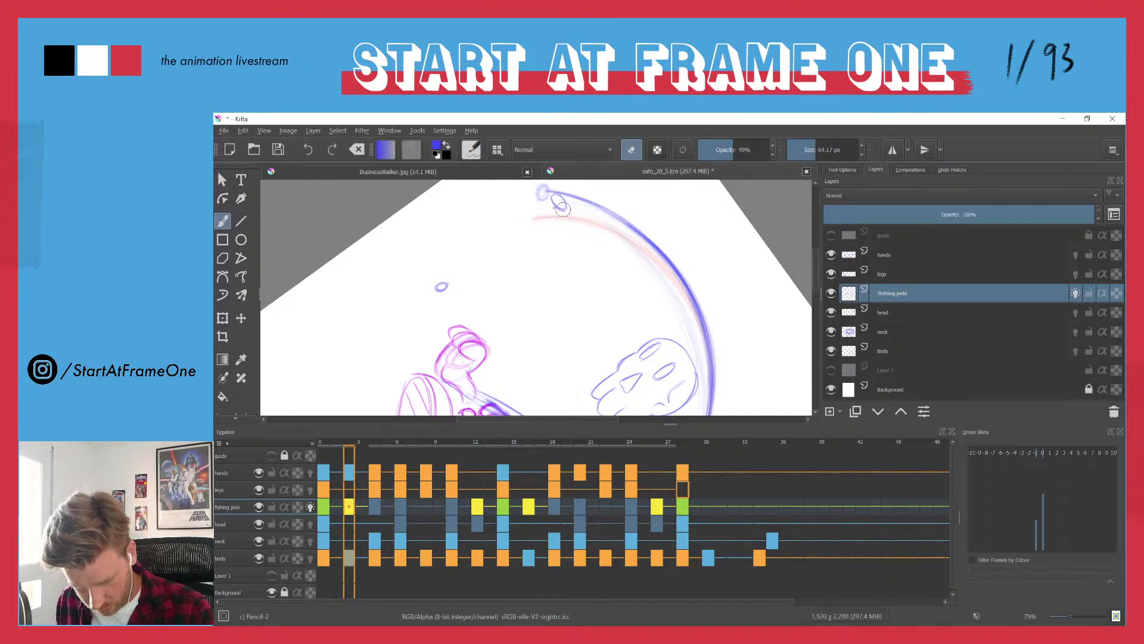
# - Erase the old tip circle on the body layer at frame 2 and redraw the rod's tip circle on the fishing pole layer
pyautogui.click(222, 559)
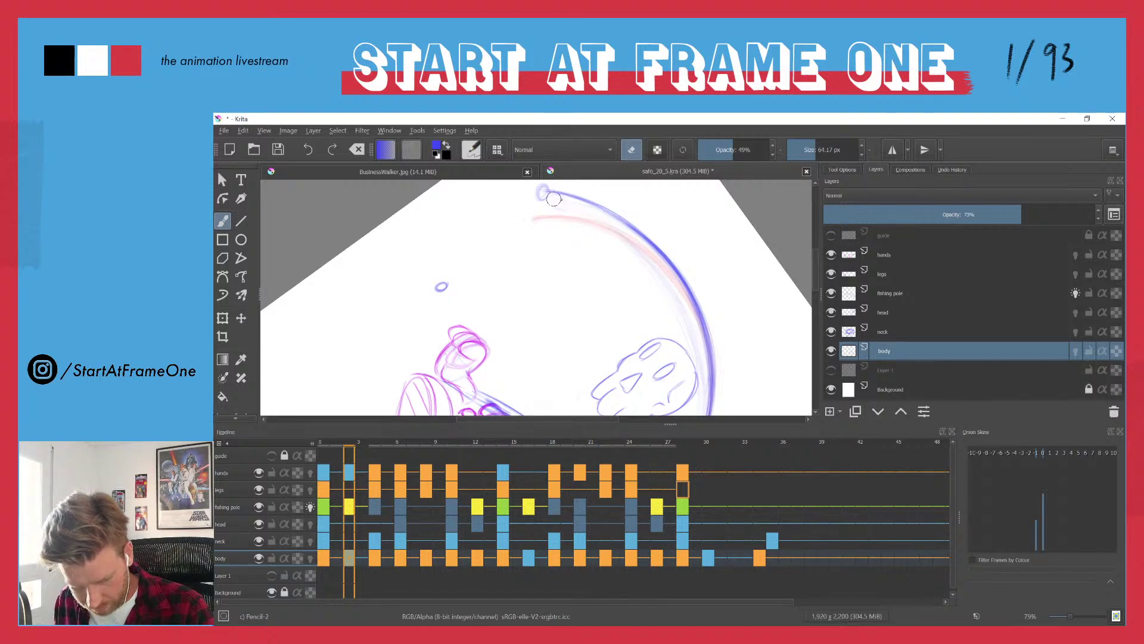
pyautogui.click(224, 511)
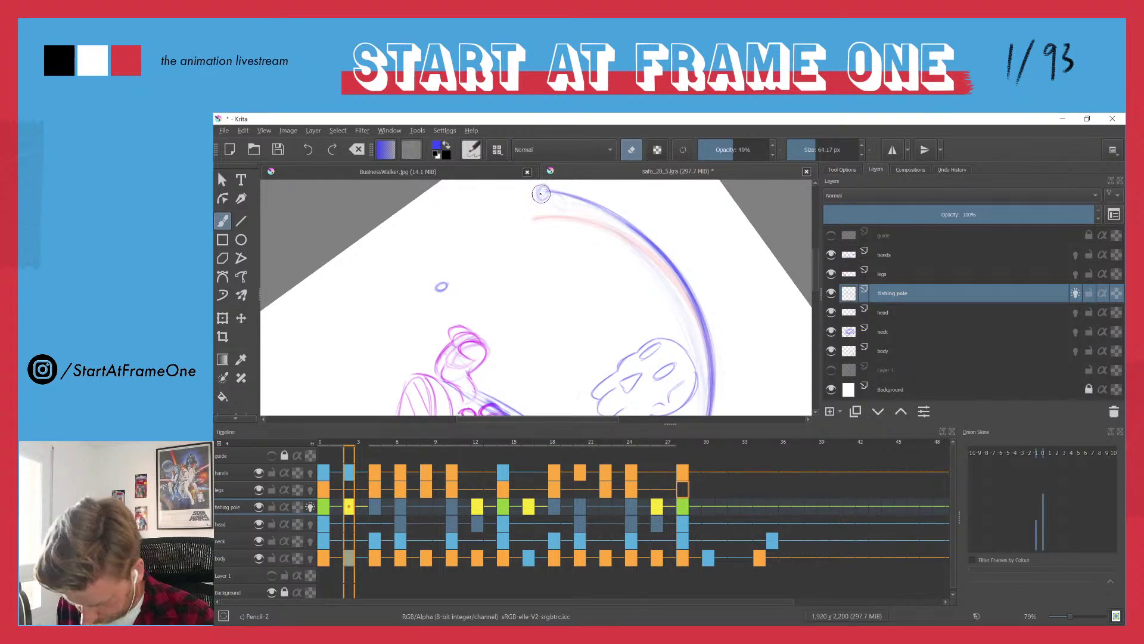
pyautogui.press('e')
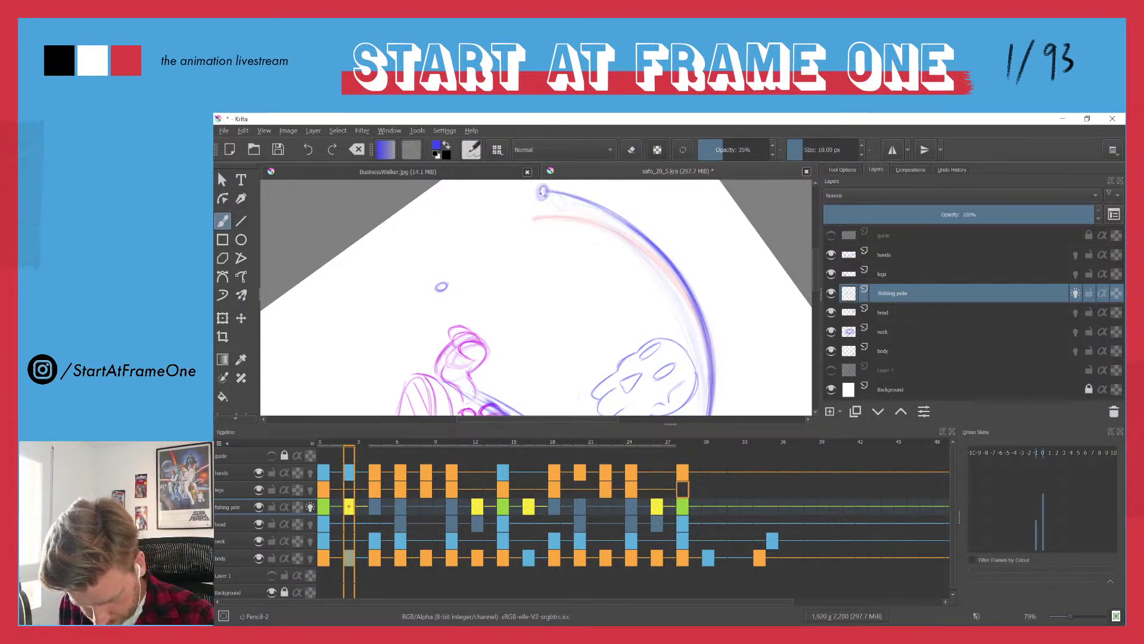
pyautogui.press('ctrl')
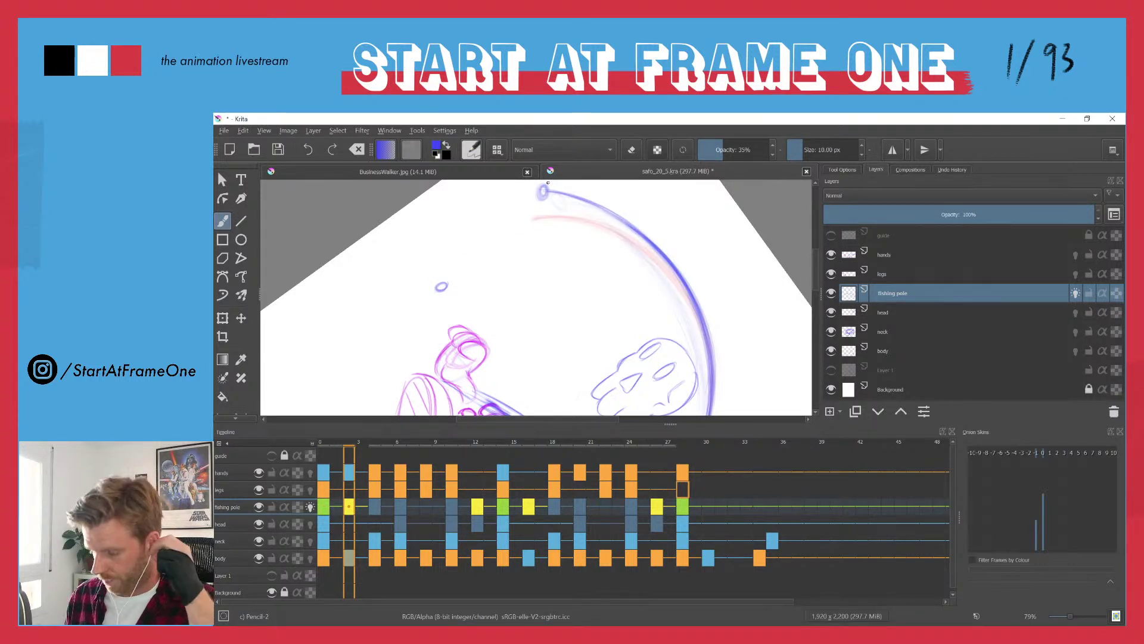
pyautogui.press('ctrl')
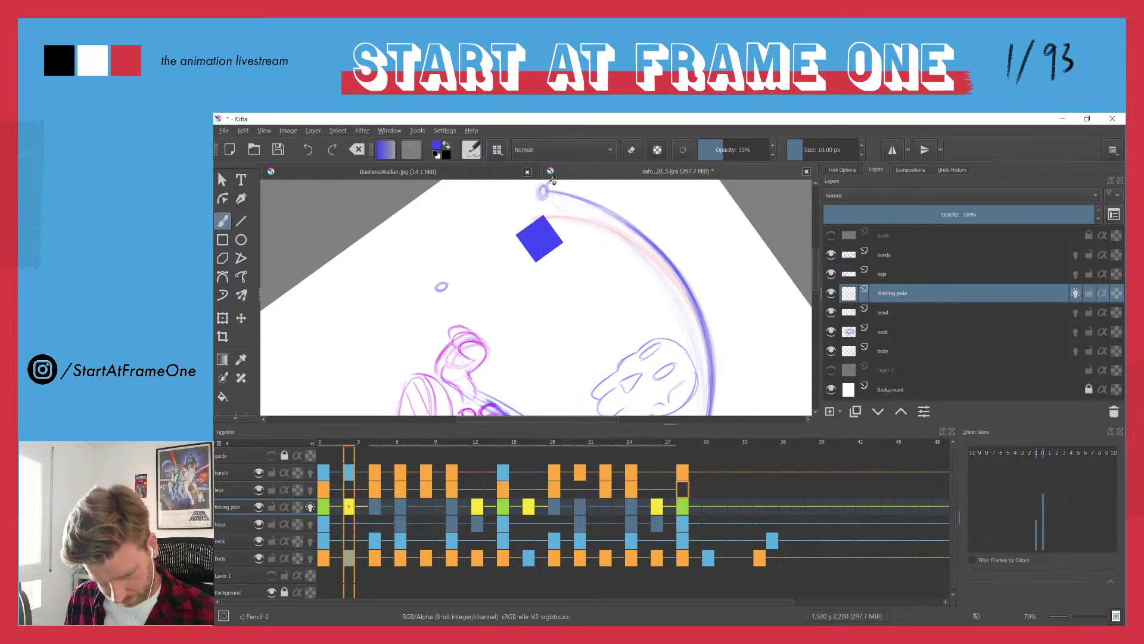
# - Step back and forth through frames 0, 2, 4 and 6 to examine how the rod and its tip swing across the poses
pyautogui.moveTo(464, 257); pyautogui.dragTo(465, 302)
pyautogui.press('ctrl')
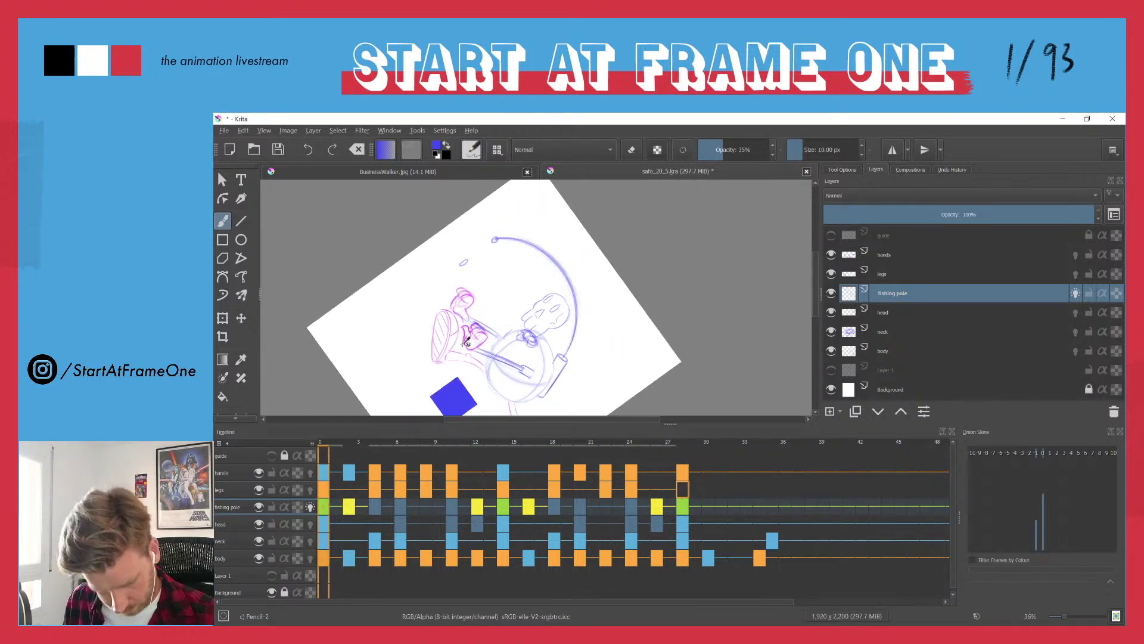
pyautogui.press('Right')
pyautogui.press('Right')
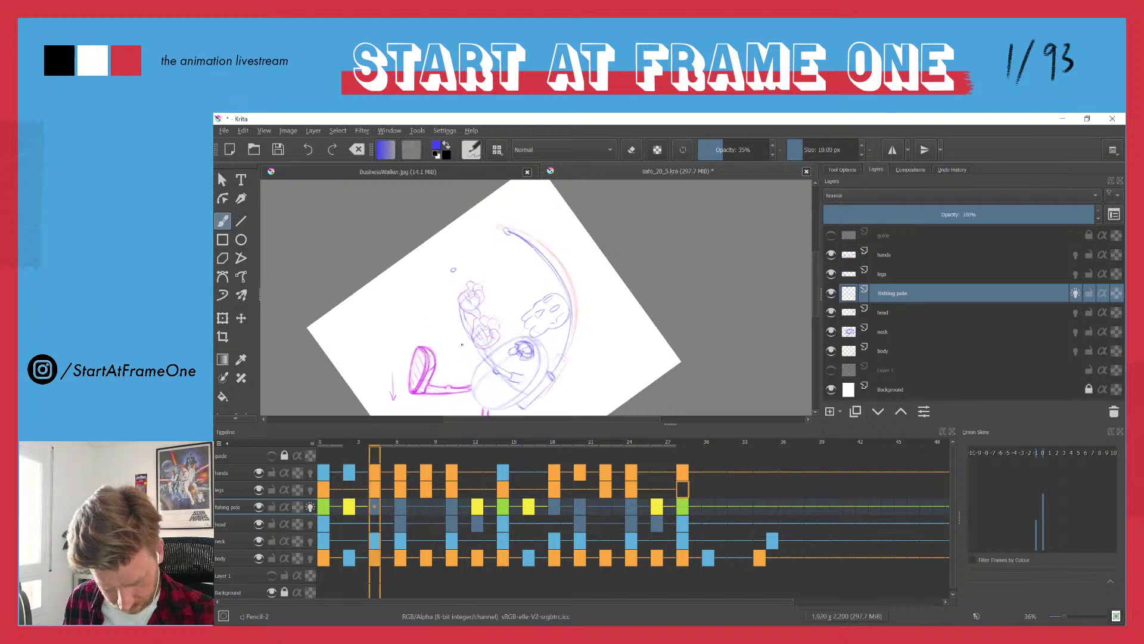
pyautogui.press('Left')
pyautogui.press('Left')
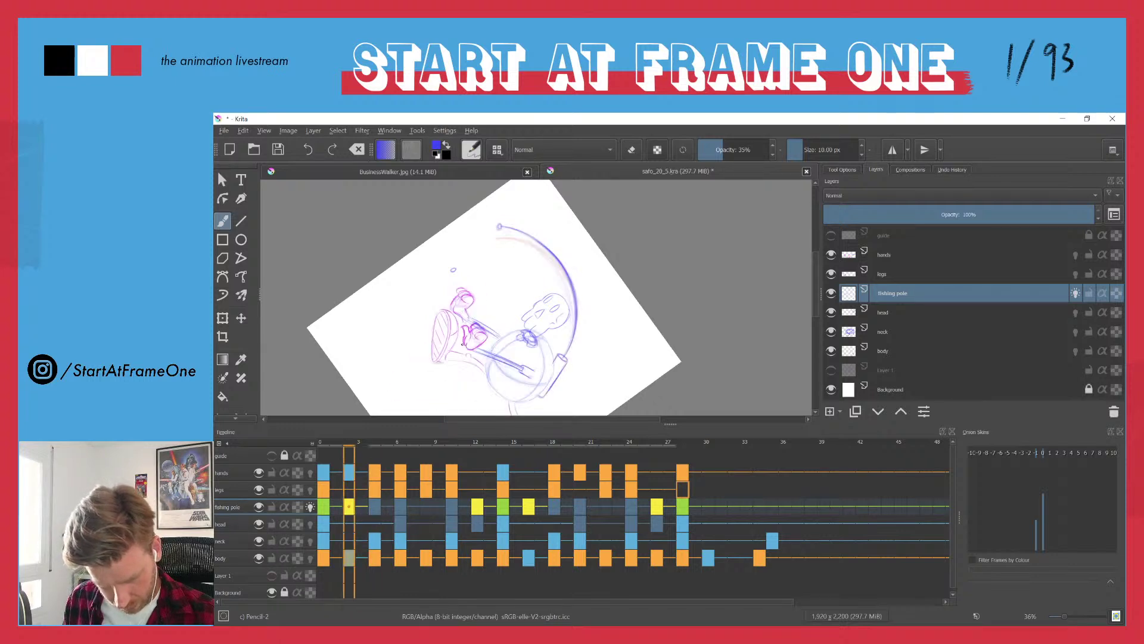
pyautogui.press('Left')
pyautogui.press('Left')
pyautogui.press('Right')
pyautogui.press('Right')
pyautogui.press('Right')
pyautogui.press('Right')
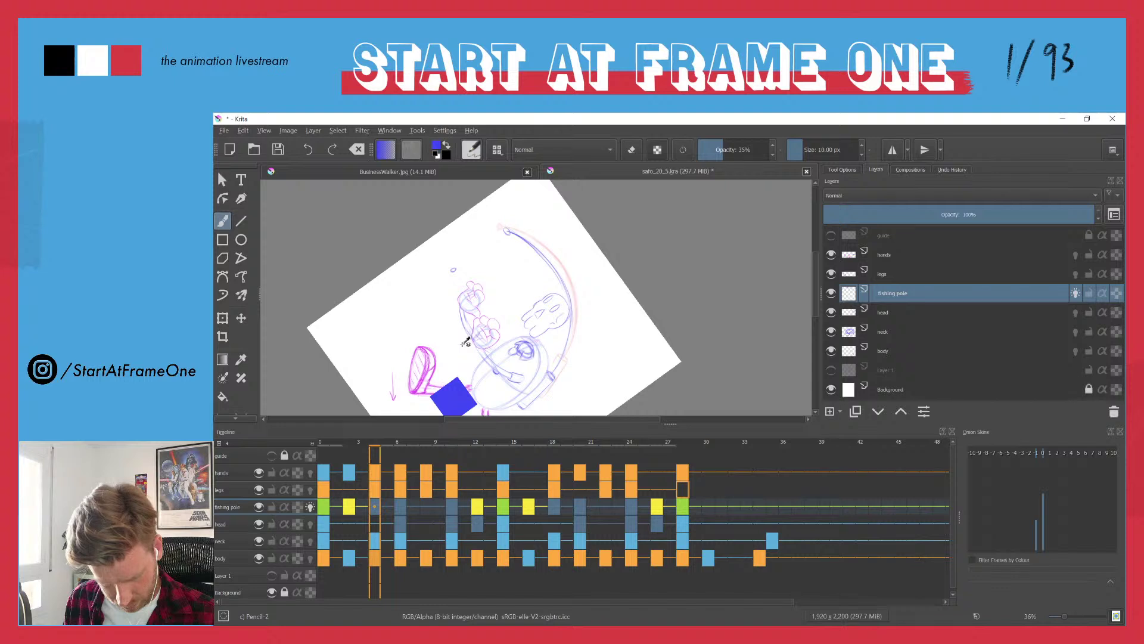
pyautogui.press('ctrl')
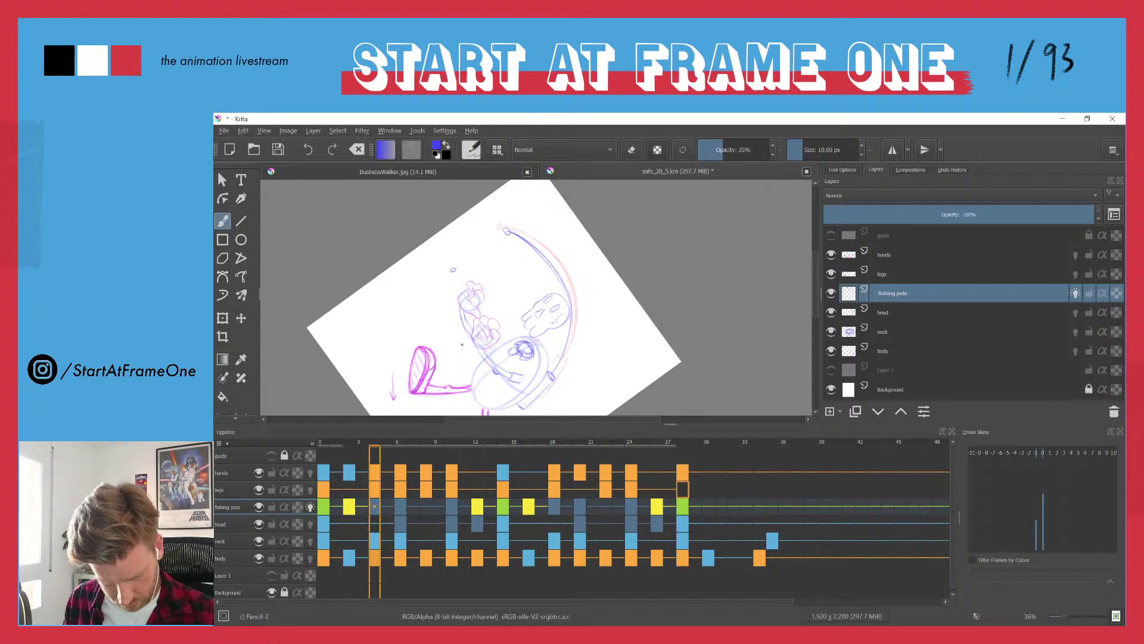
pyautogui.press('Left')
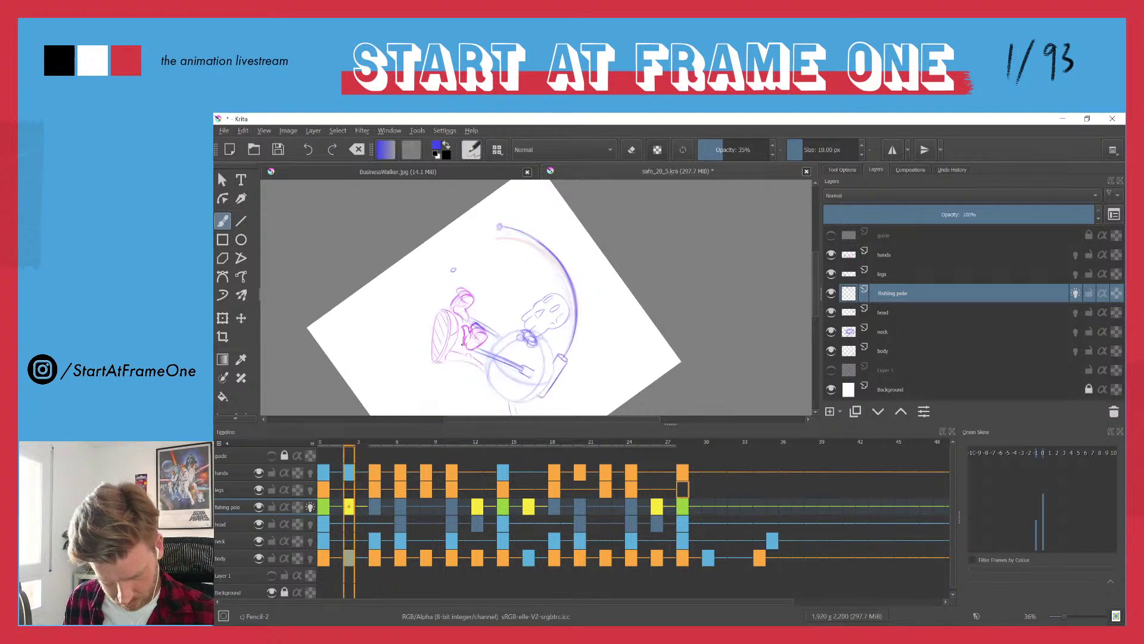
pyautogui.press('Left')
pyautogui.press('Right')
pyautogui.press('Right')
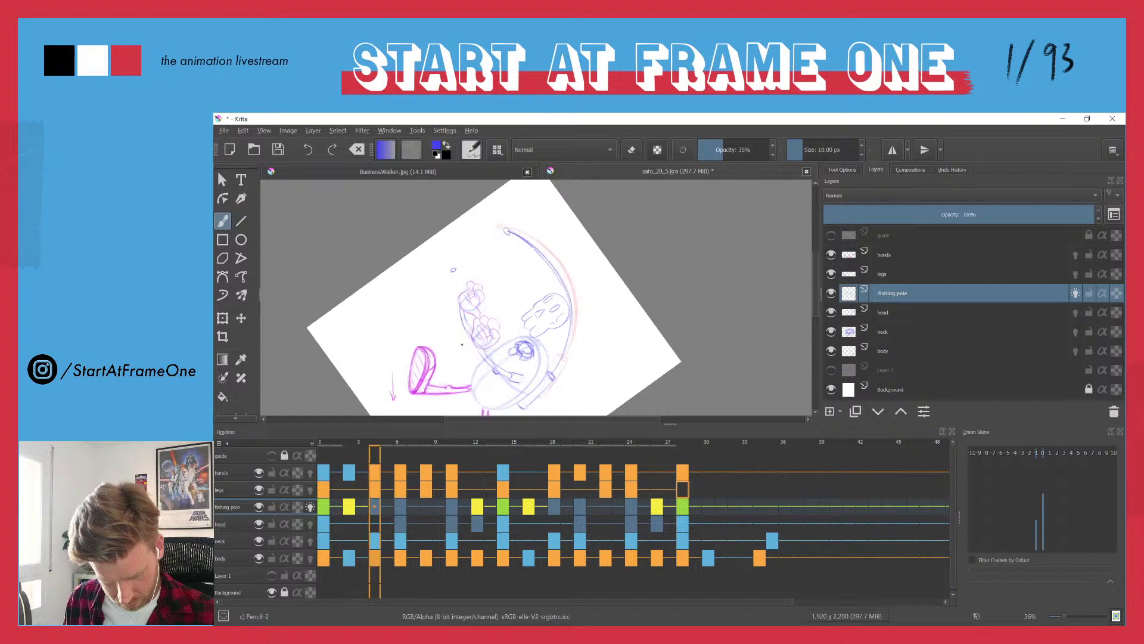
pyautogui.press('Right')
pyautogui.press('Right')
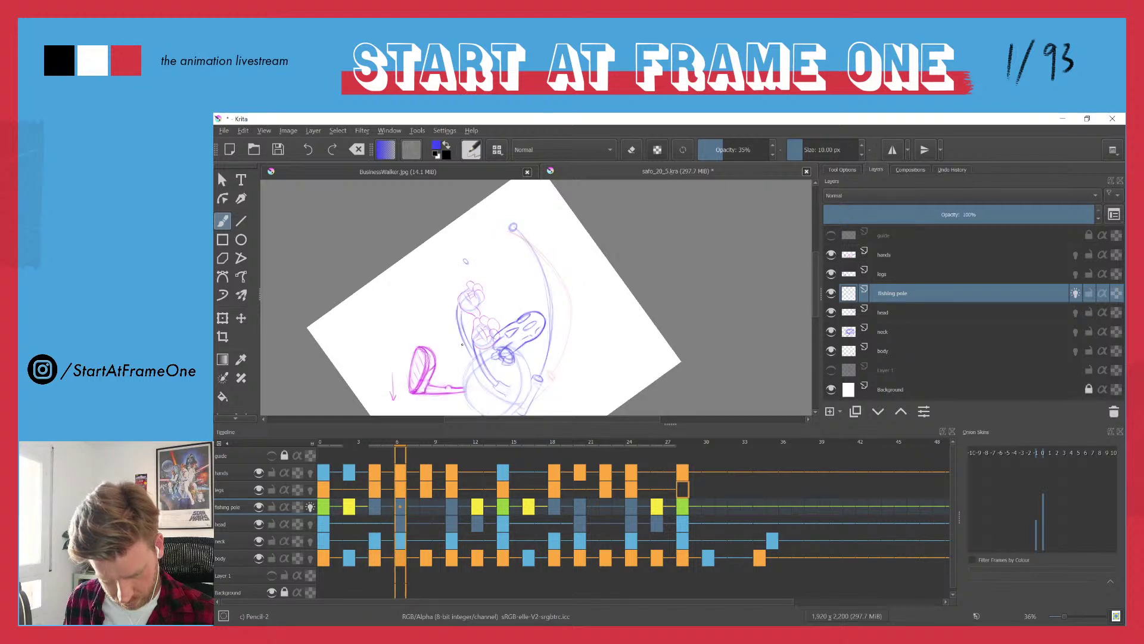
# - Step back and forth between frames 0 and 6 to compare the rod's bend and the path of its tip
pyautogui.press('Left')
pyautogui.press('Left')
pyautogui.press('Left')
pyautogui.press('Left')
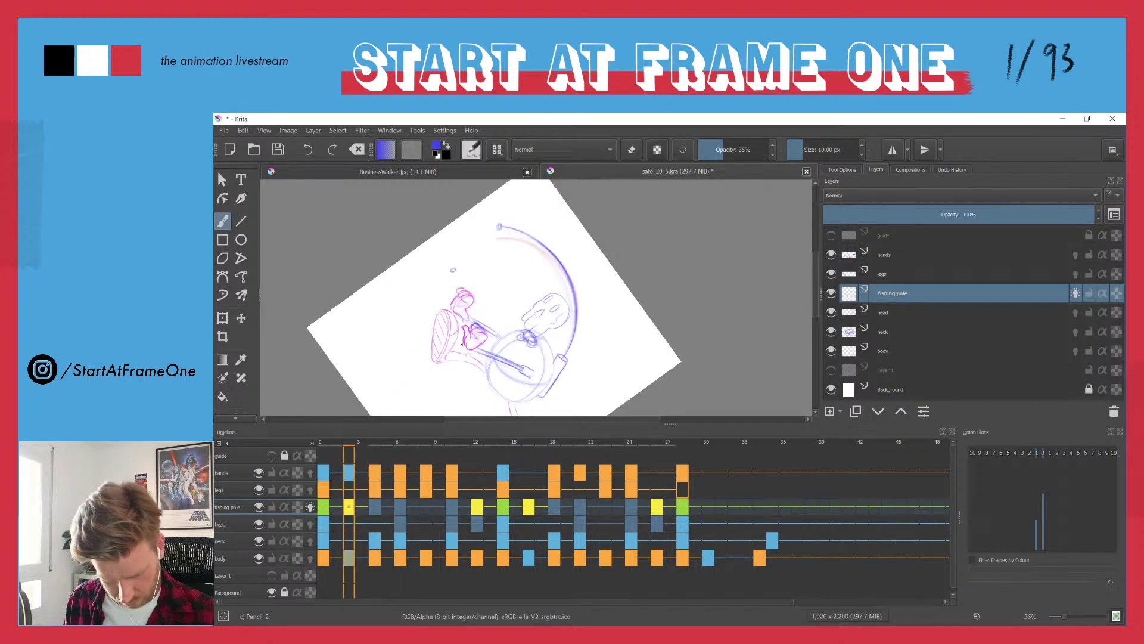
pyautogui.press('Left')
pyautogui.press('Right')
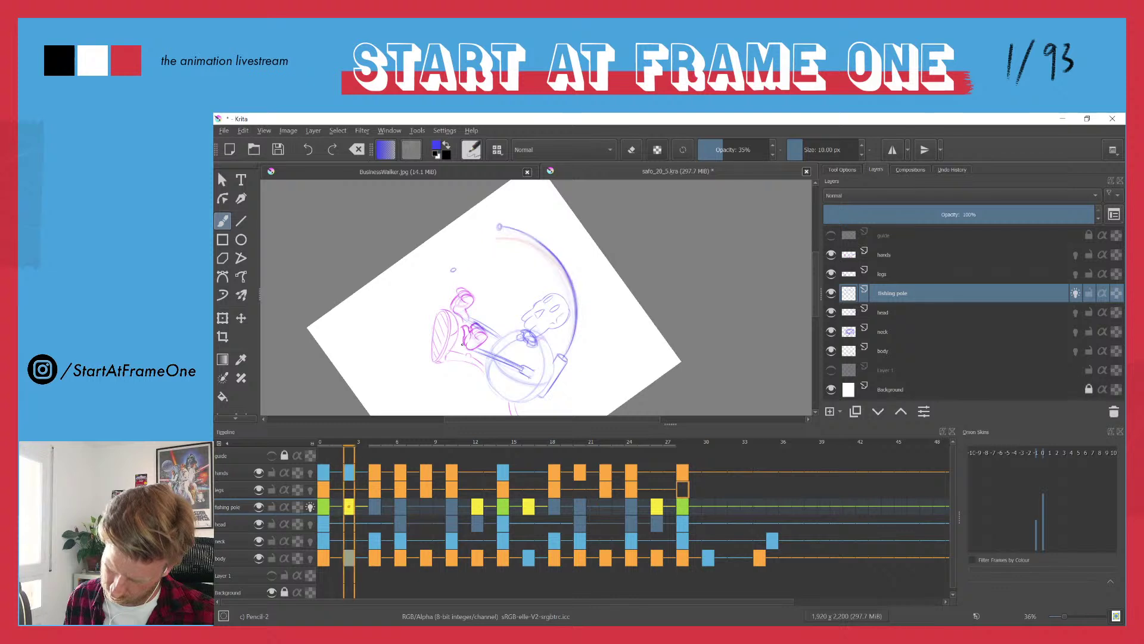
pyautogui.press('Right')
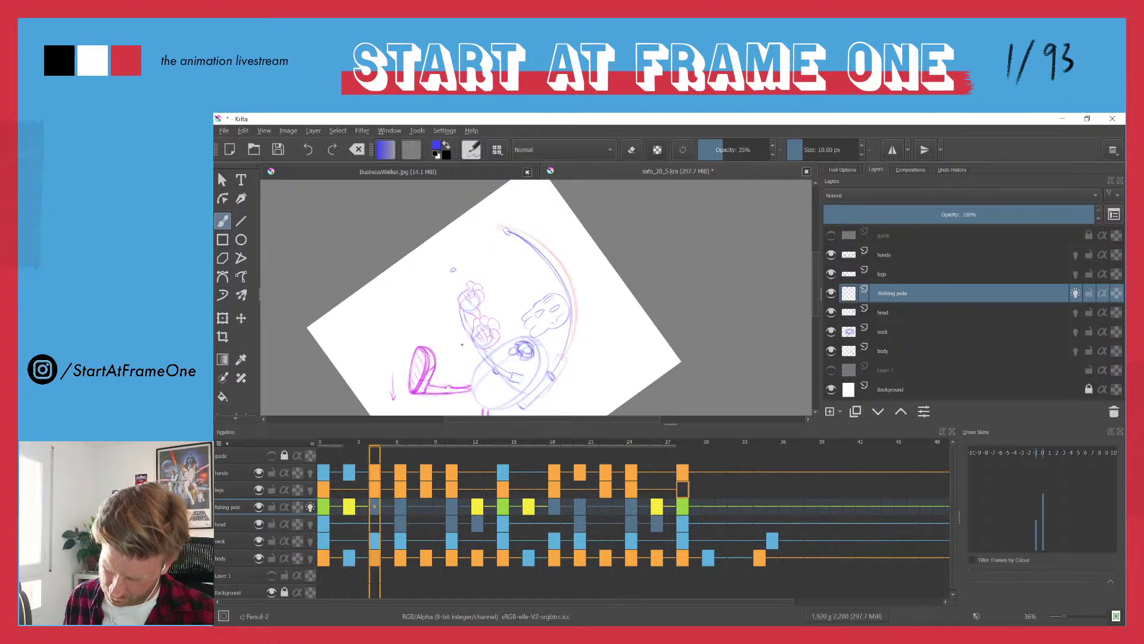
pyautogui.press('Right')
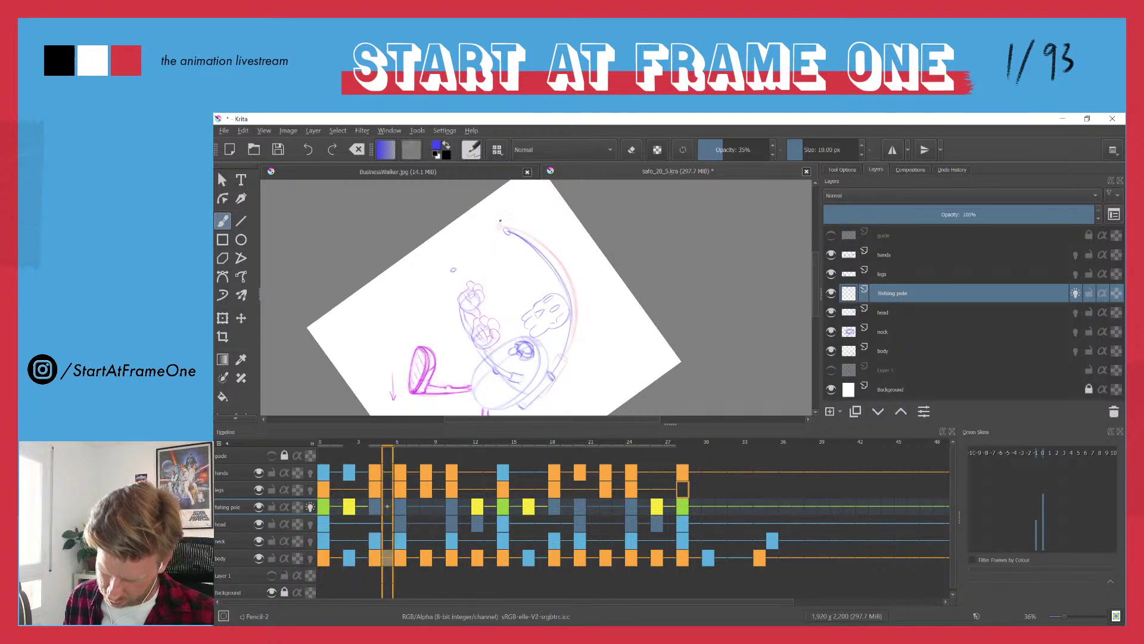
pyautogui.press('Right')
pyautogui.press('Left')
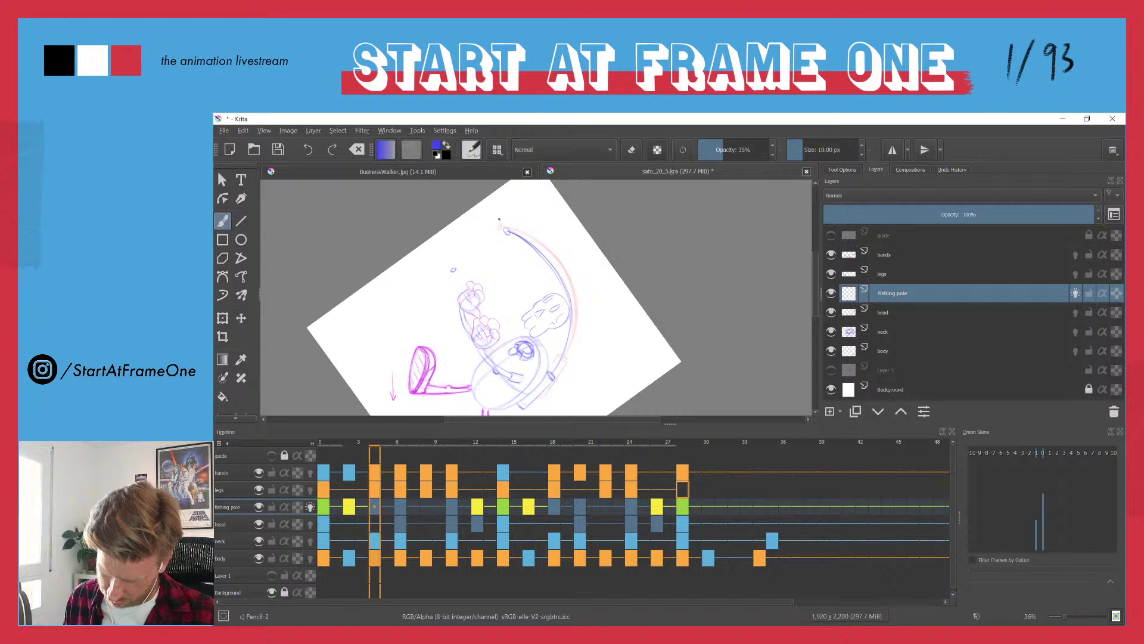
pyautogui.press('Right')
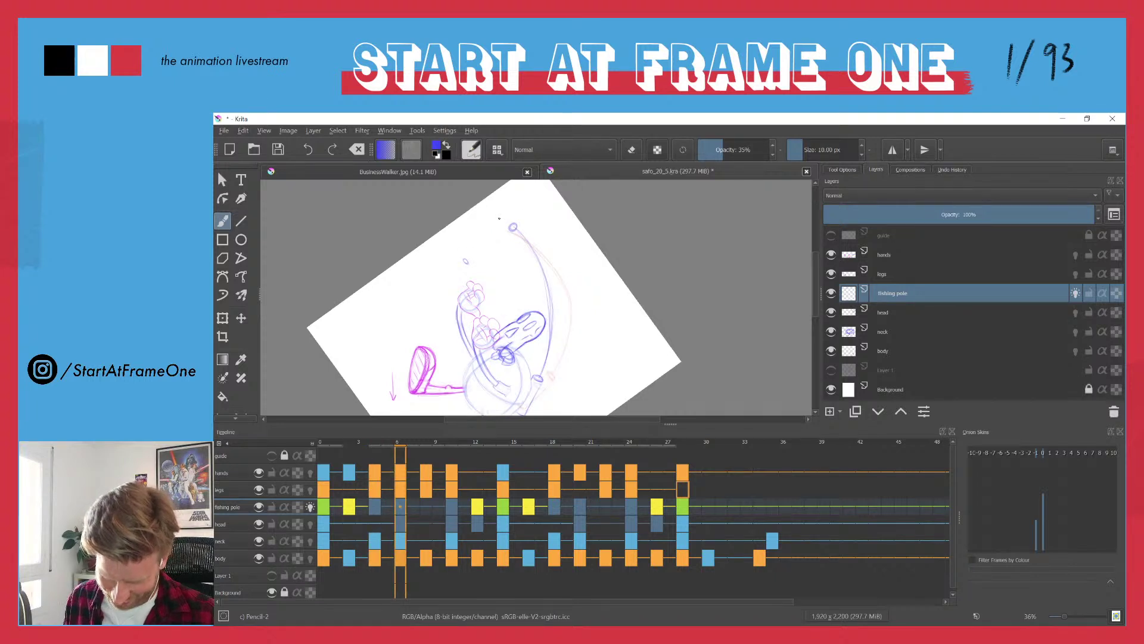
pyautogui.press('Left')
pyautogui.press('Left')
pyautogui.press('Left')
pyautogui.press('Left')
pyautogui.press('Left')
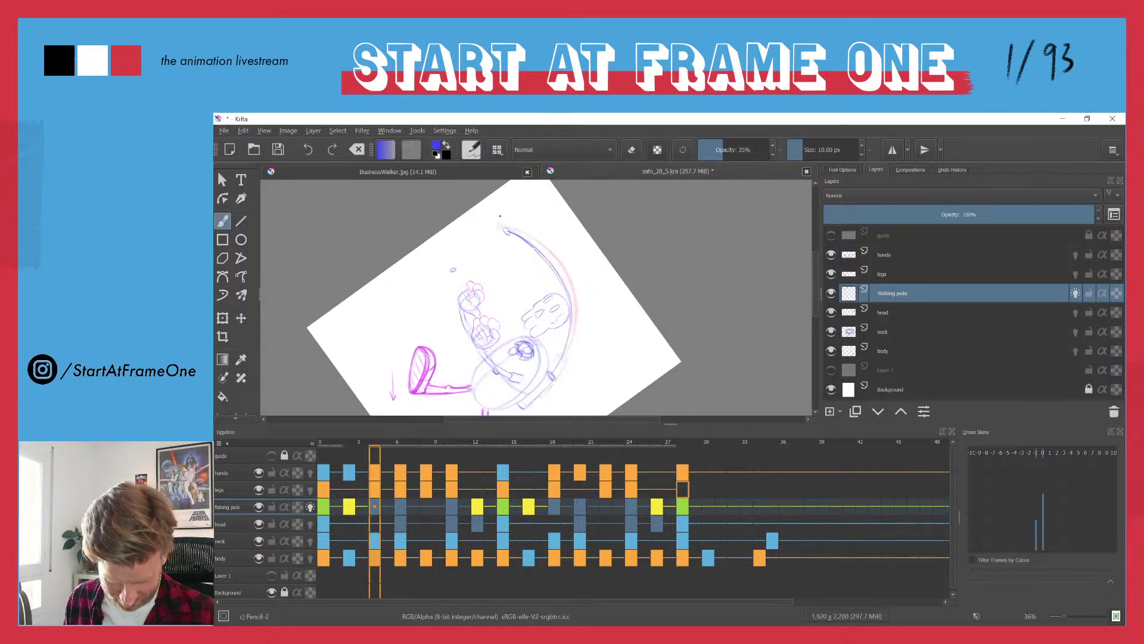
pyautogui.press('Right')
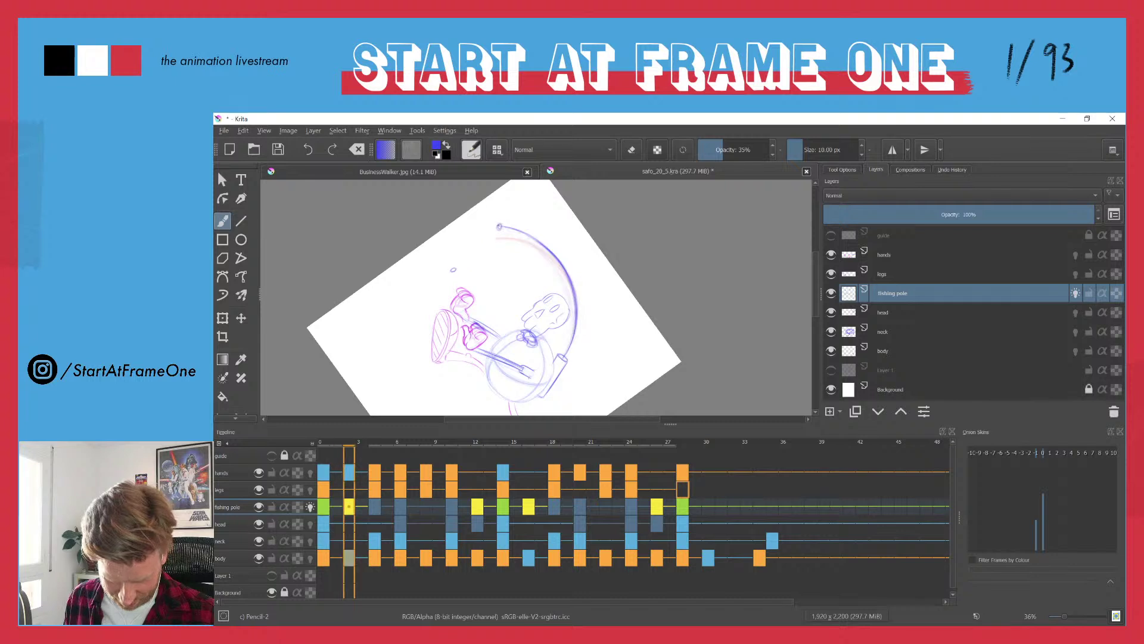
pyautogui.press('Left')
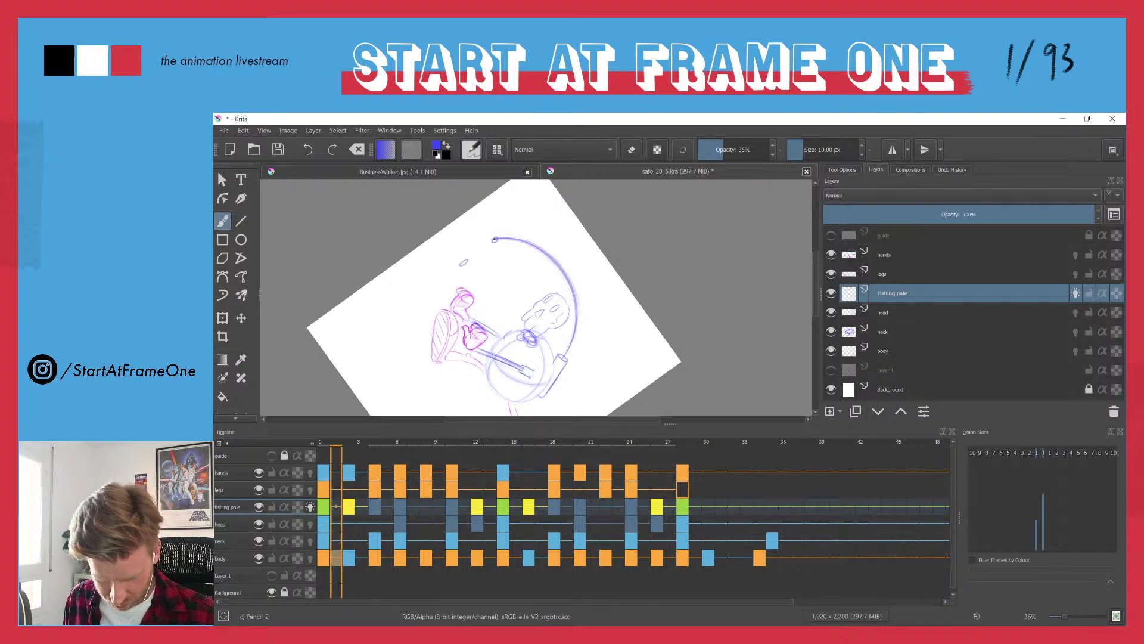
pyautogui.press('Right')
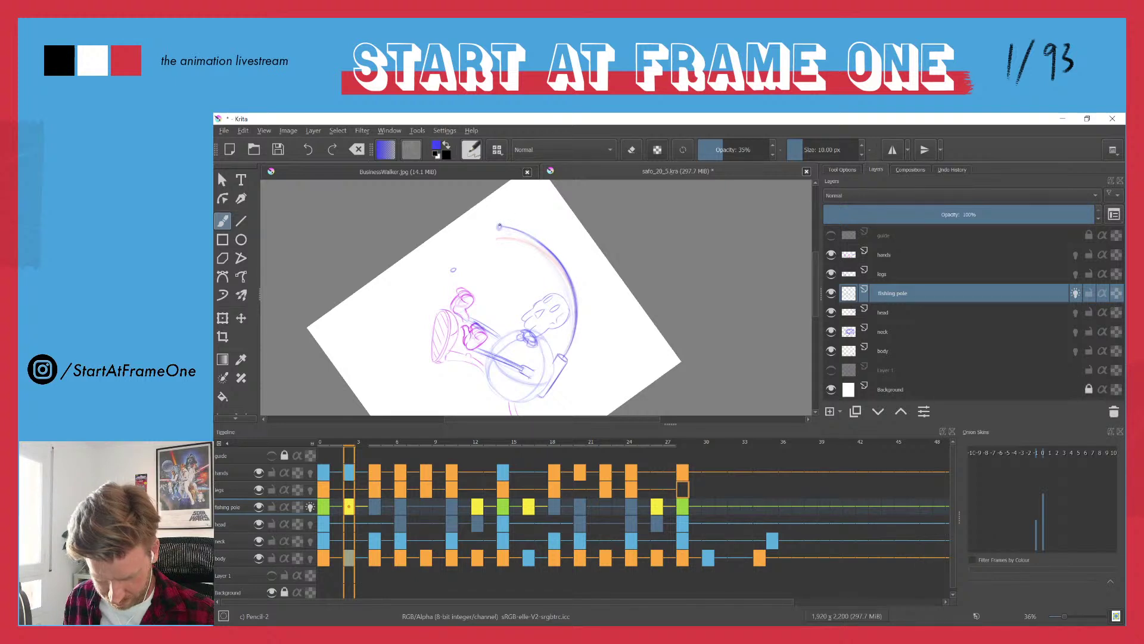
# - Draw a new rod tip circle just above the old one on the fishing pole layer at frame 4
pyautogui.press('Right')
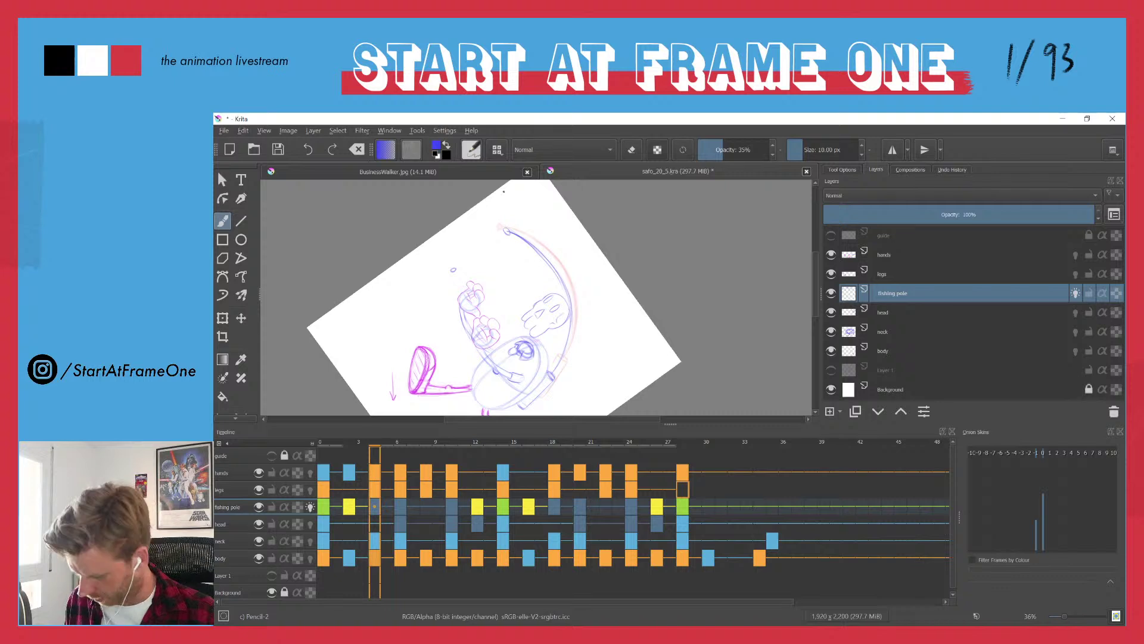
pyautogui.scroll(5, 504, 191)
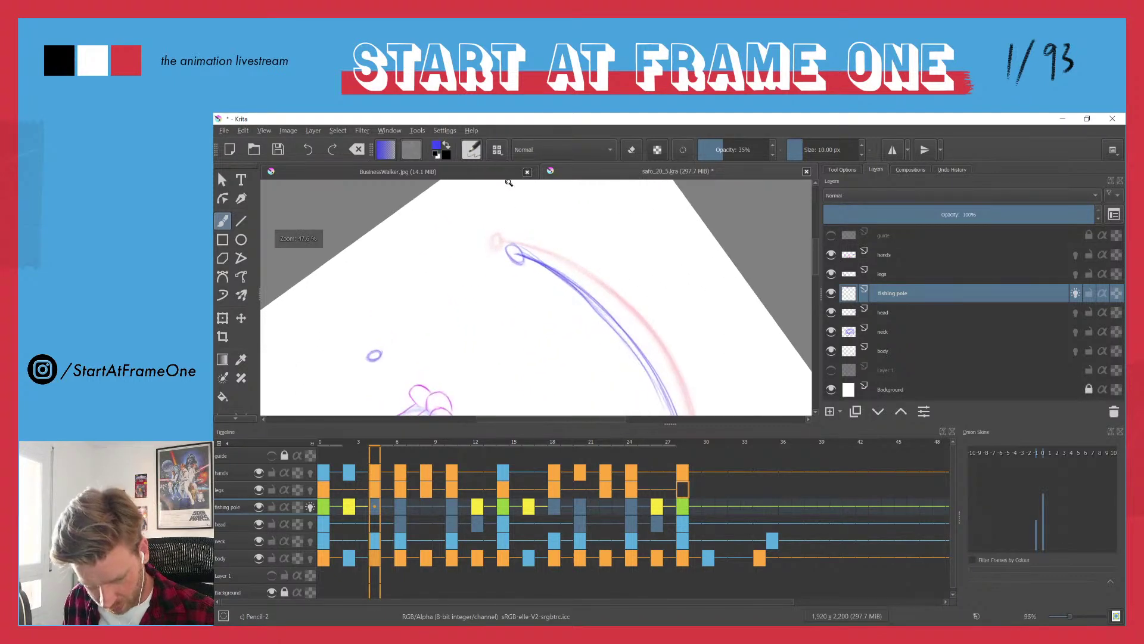
pyautogui.moveTo(511, 228)
pyautogui.mouseDown()
pyautogui.moveTo(522, 229)
pyautogui.moveTo(513, 237)
pyautogui.mouseUp()
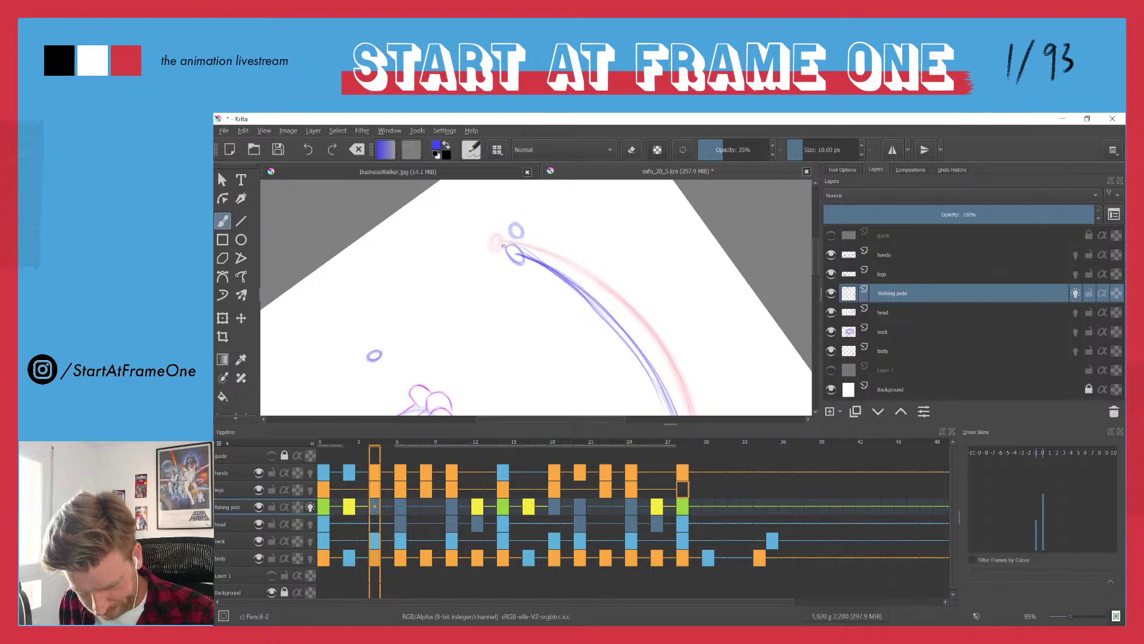
# - Fade the old rod line and tip circle on the body layer at frame 4 with the eraser
pyautogui.click(220, 559)
pyautogui.press('e')
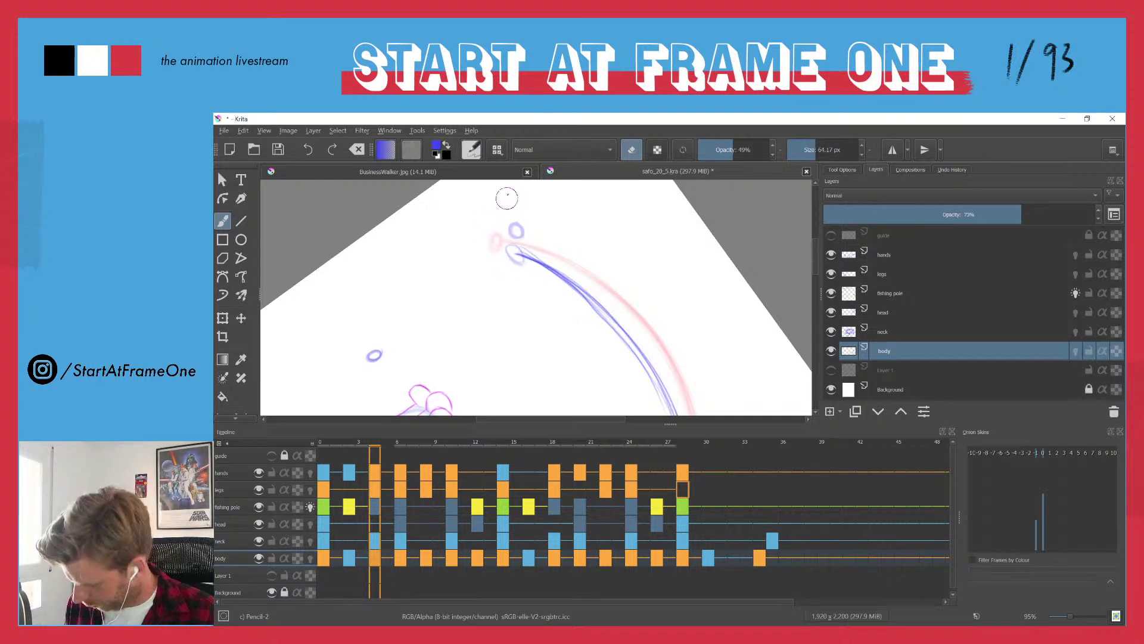
pyautogui.moveTo(488, 247); pyautogui.dragTo(476, 280)
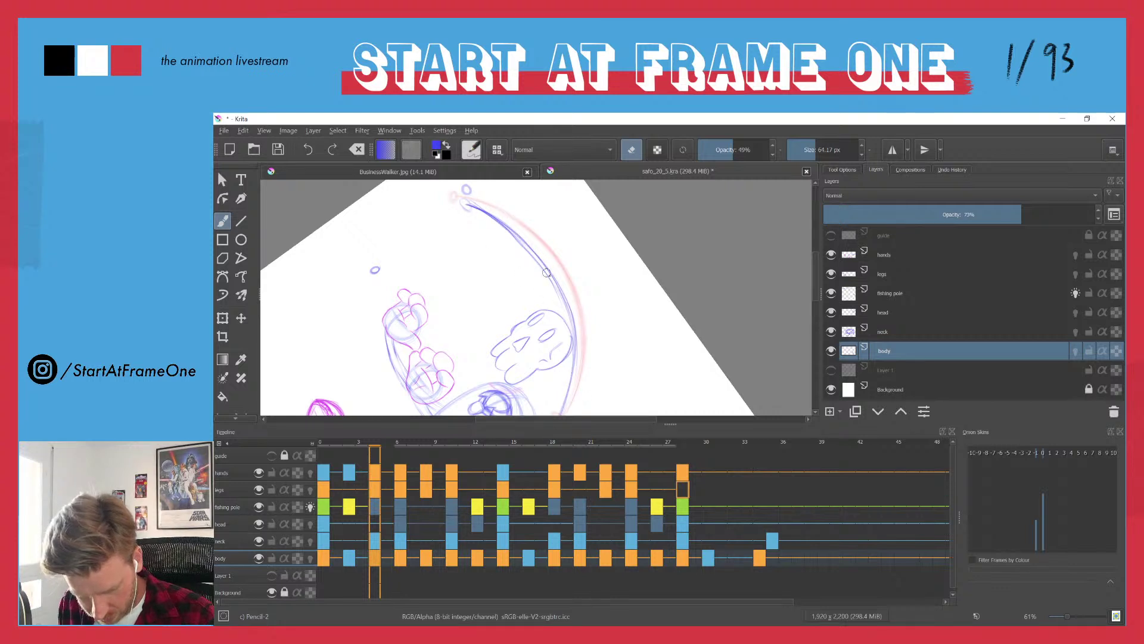
pyautogui.moveTo(546, 273); pyautogui.dragTo(498, 219)
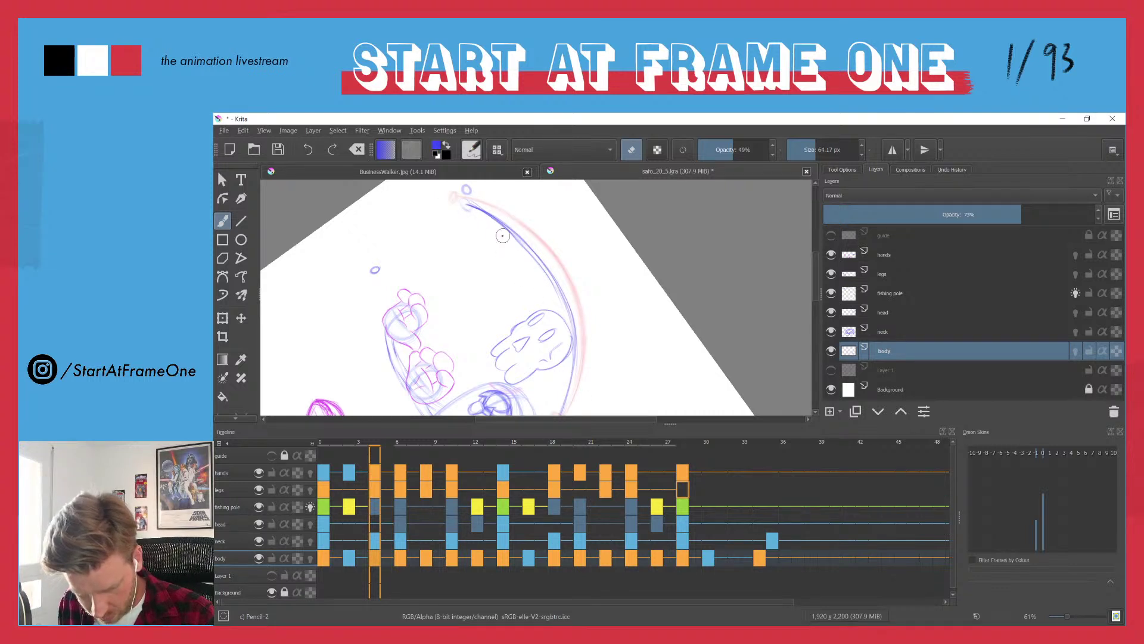
# - Lighten the remaining old rod line at frame 4 on the fishing pole layer, then return to the drawing brush
pyautogui.click(494, 231)
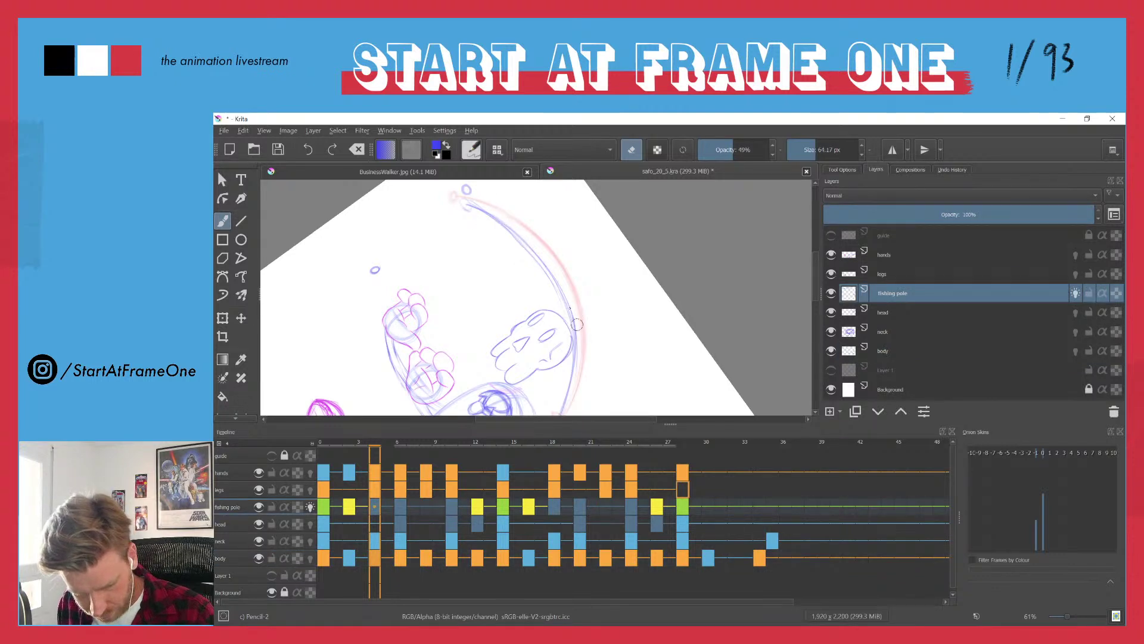
pyautogui.scroll(-3, 572, 345)
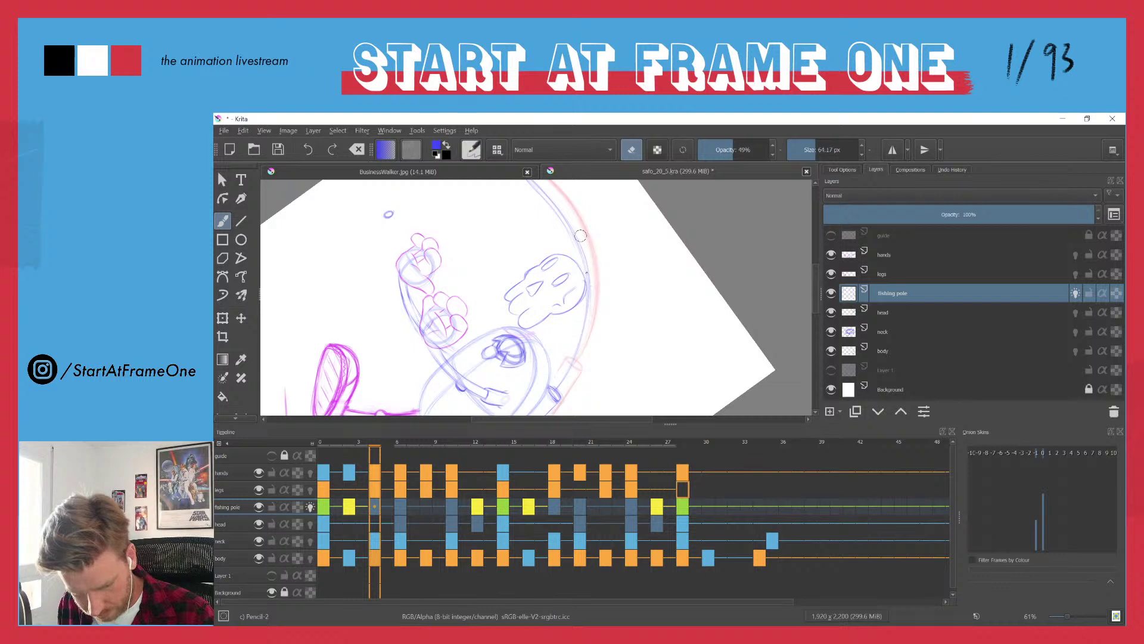
pyautogui.scroll(3, 554, 212)
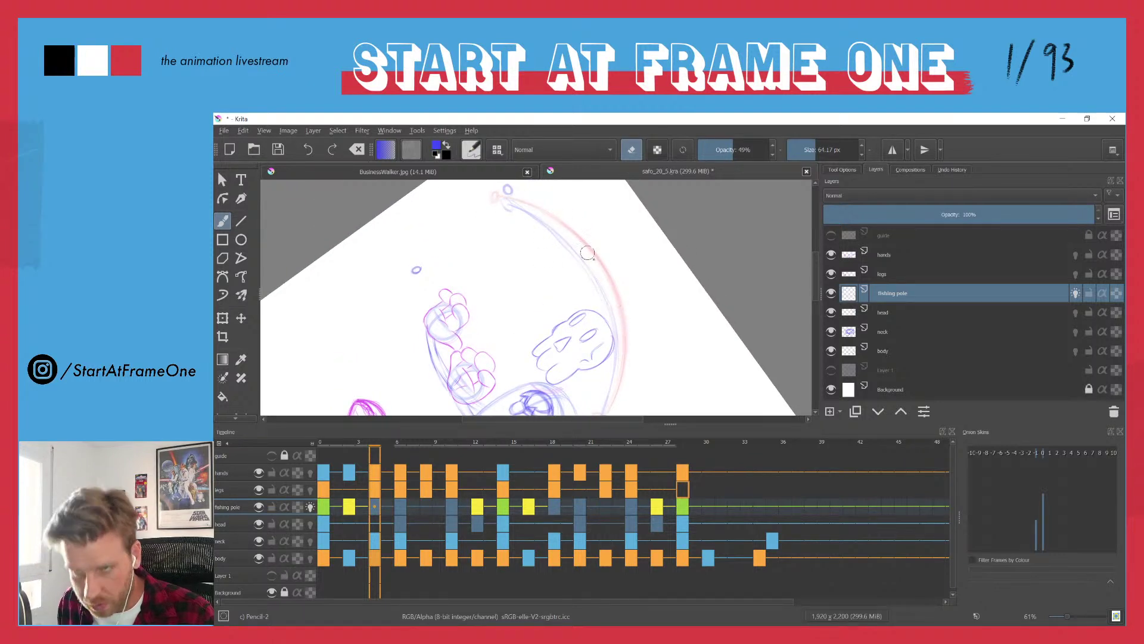
pyautogui.scroll(-4, 587, 253)
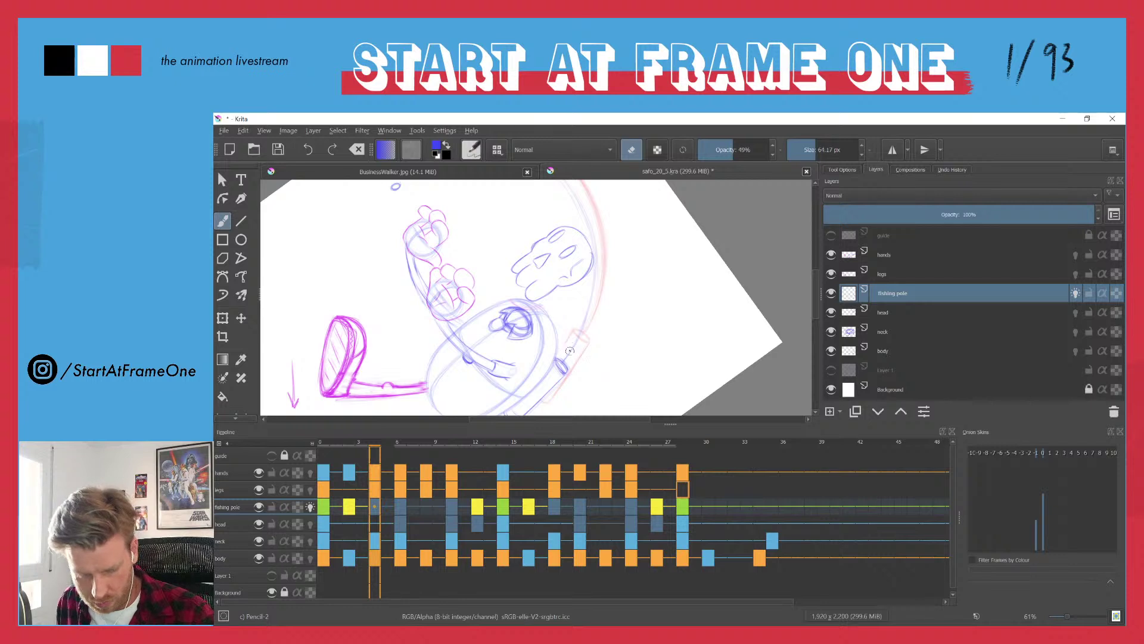
pyautogui.moveTo(582, 204); pyautogui.dragTo(645, 292)
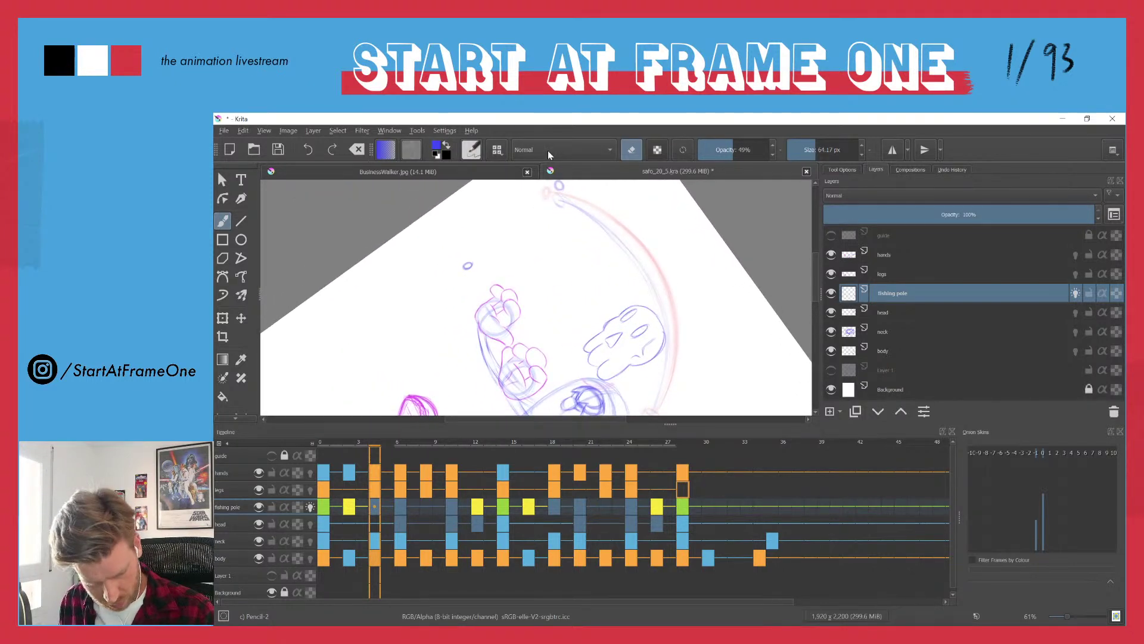
pyautogui.press('e')
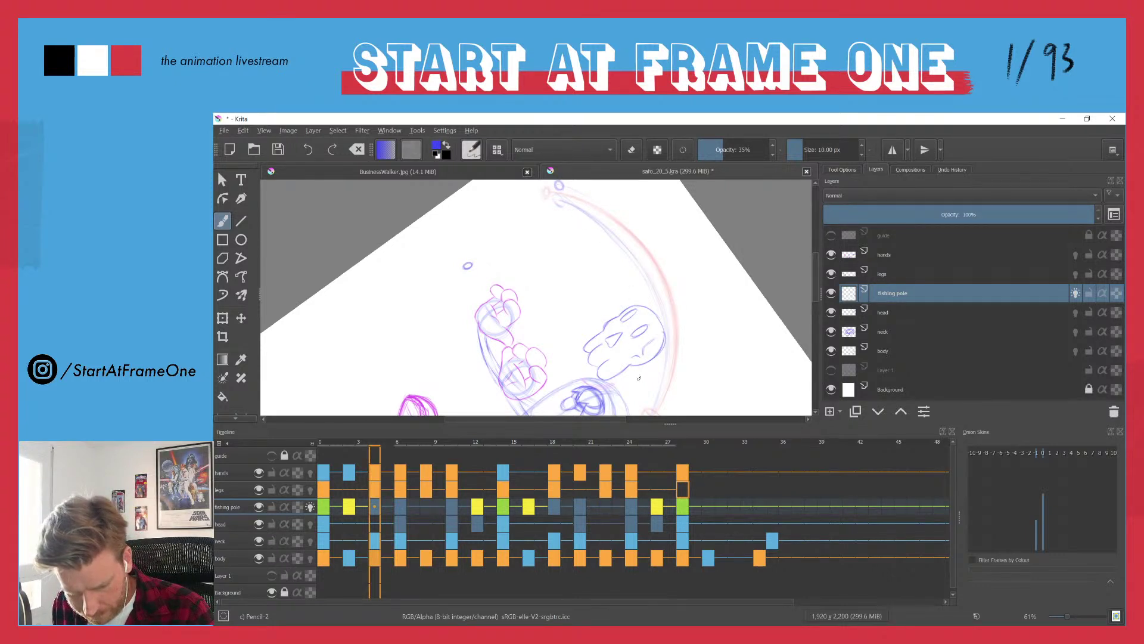
# - Flip through frames 0, 2 and 4 to judge how the rod's curve should continue into frame 4
pyautogui.press('Left')
pyautogui.press('Left')
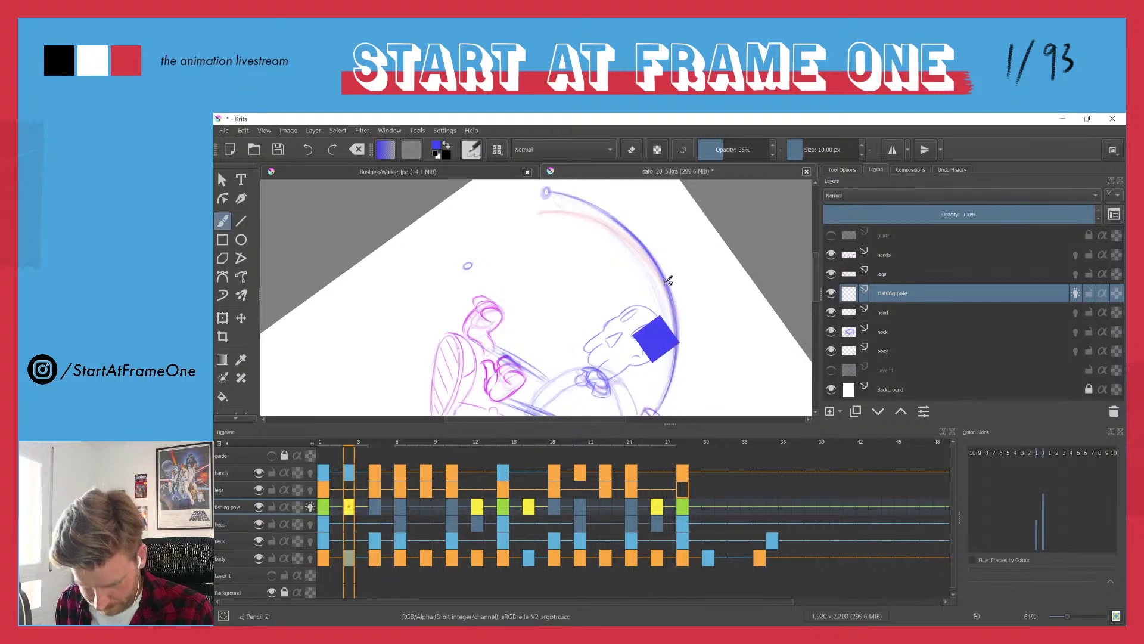
pyautogui.press('Left')
pyautogui.press('Right')
pyautogui.press('Left')
pyautogui.press('Right')
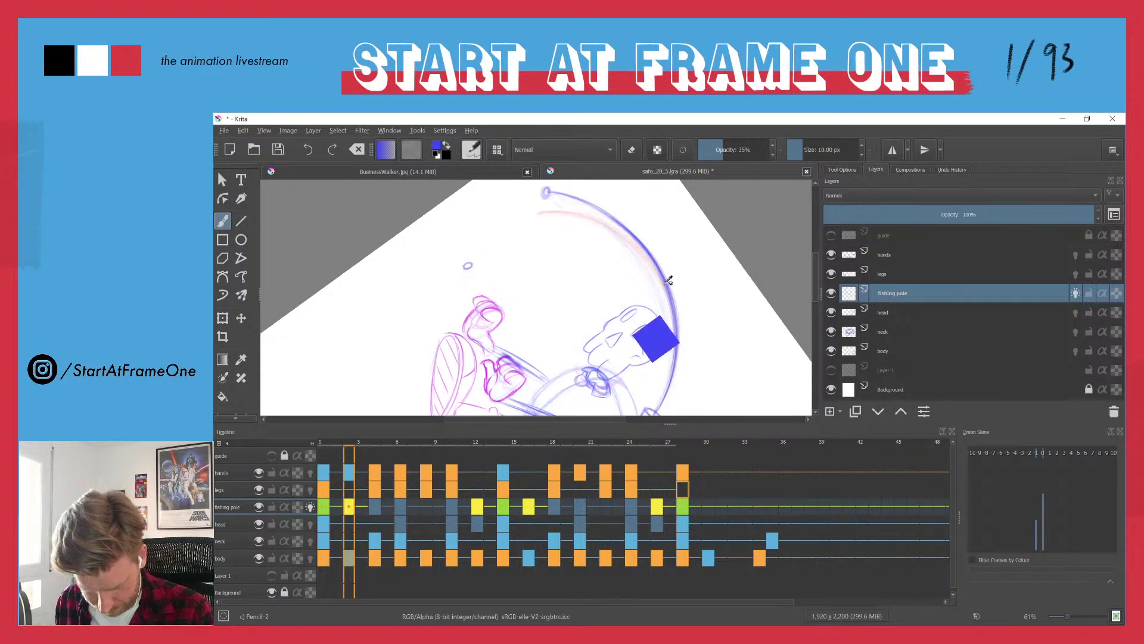
pyautogui.press('Right')
pyautogui.press('Right')
pyautogui.press('Left')
pyautogui.press('Right')
pyautogui.press('Left')
pyautogui.press('Right')
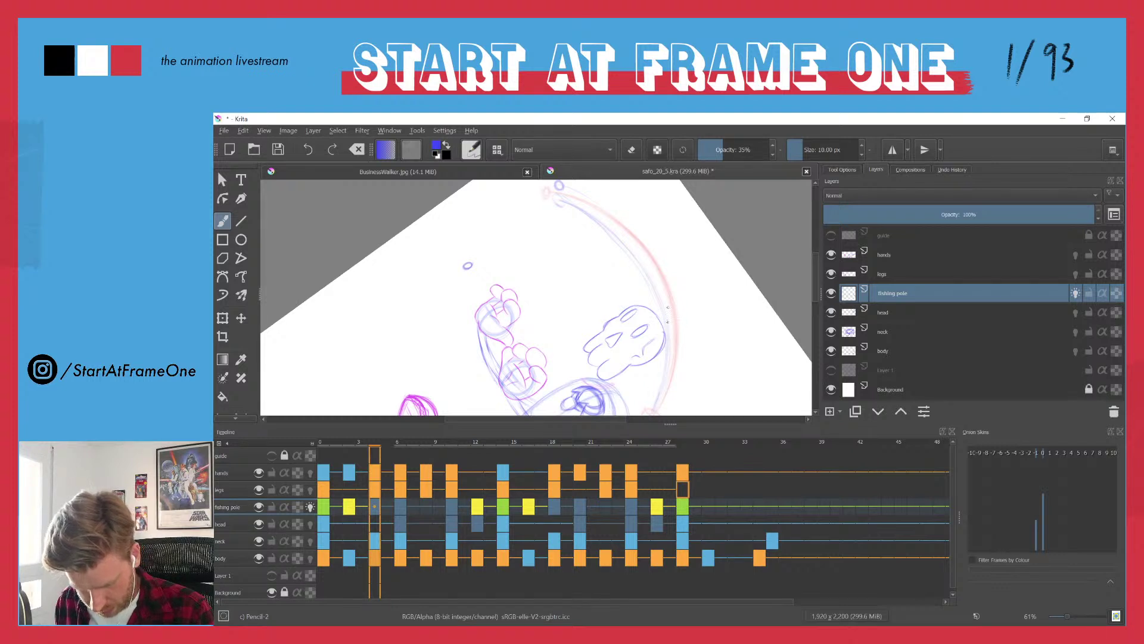
# - Hide the interface and redraw the rod at frame 4 as a smooth curve from the new tip circle down to the handle
pyautogui.click(651, 419)
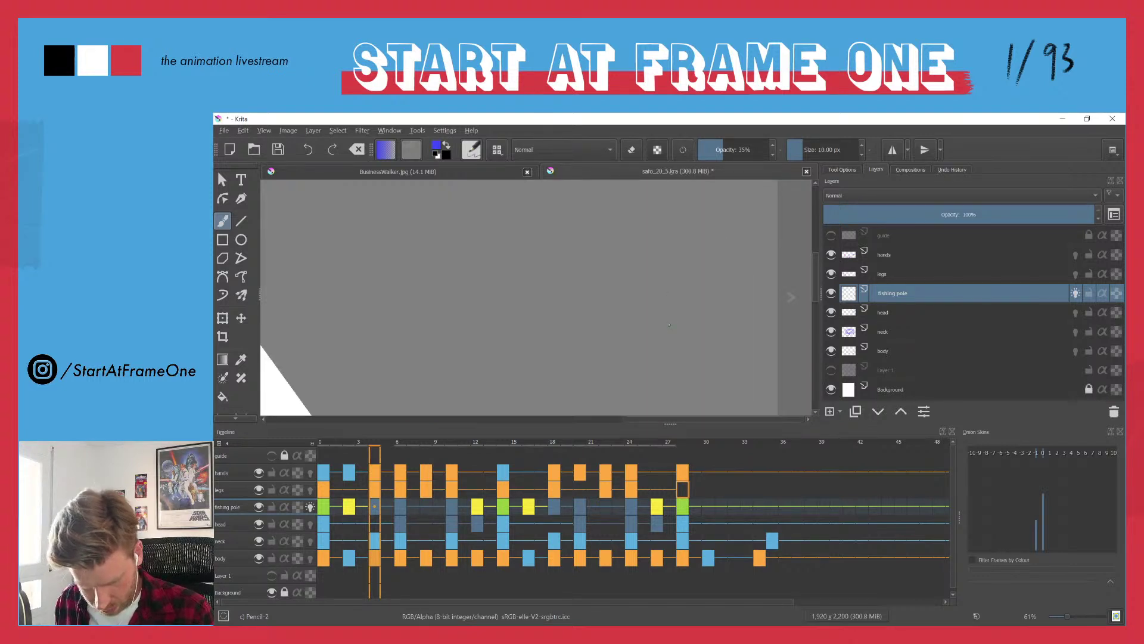
pyautogui.moveTo(462, 268)
pyautogui.mouseDown()
pyautogui.moveTo(640, 355)
pyautogui.moveTo(642, 373)
pyautogui.mouseUp()
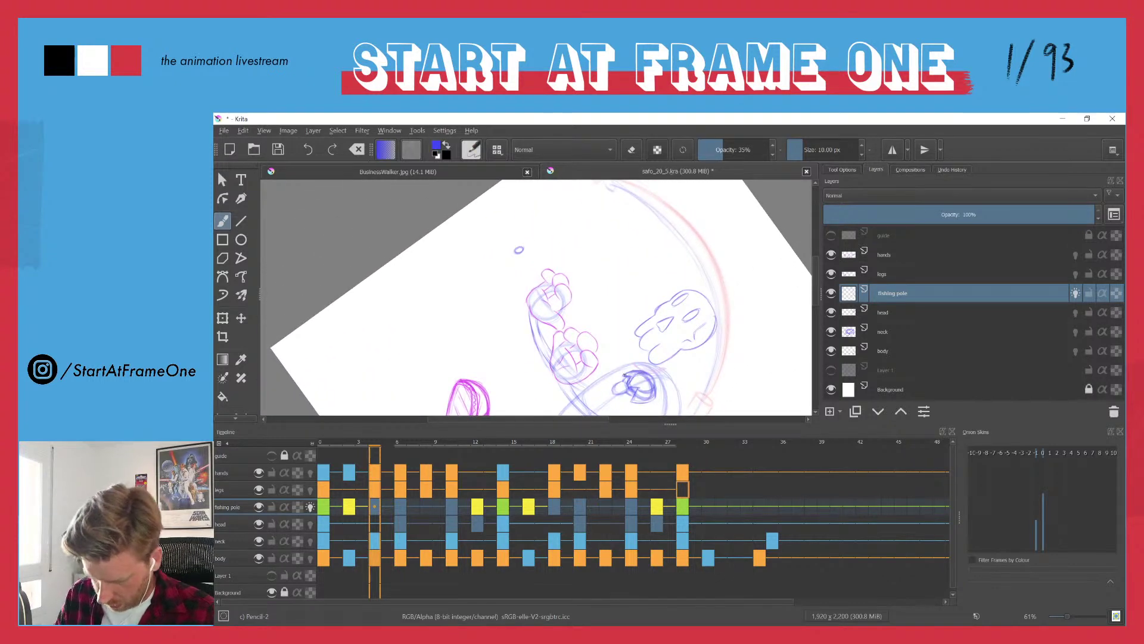
pyautogui.press('Tab')
pyautogui.moveTo(609, 246); pyautogui.dragTo(629, 445)
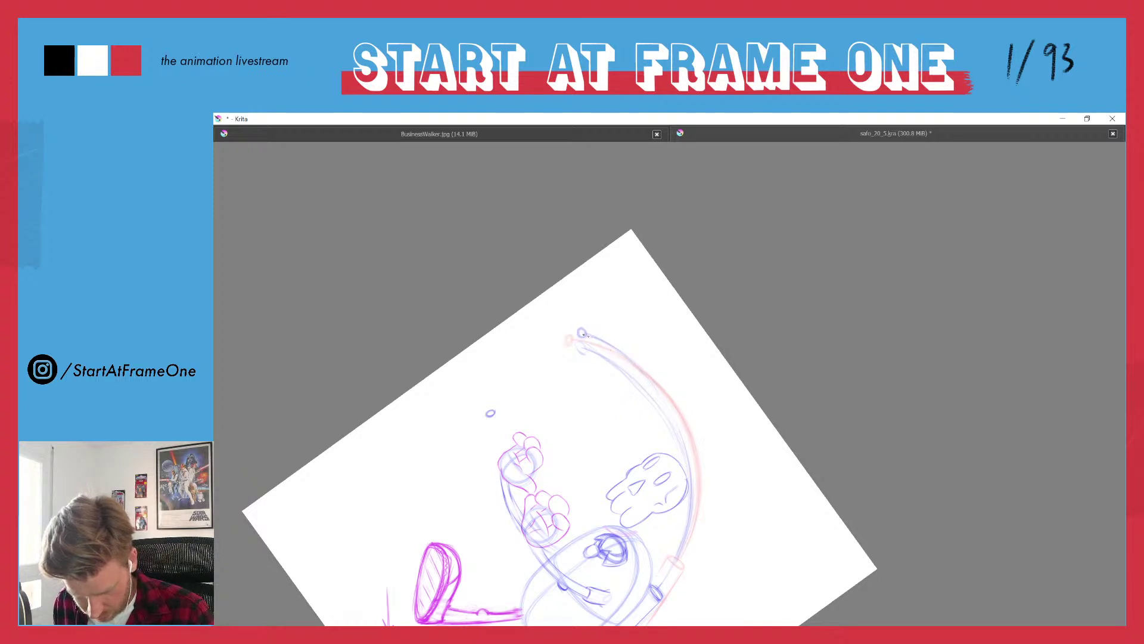
pyautogui.moveTo(597, 341); pyautogui.dragTo(645, 386)
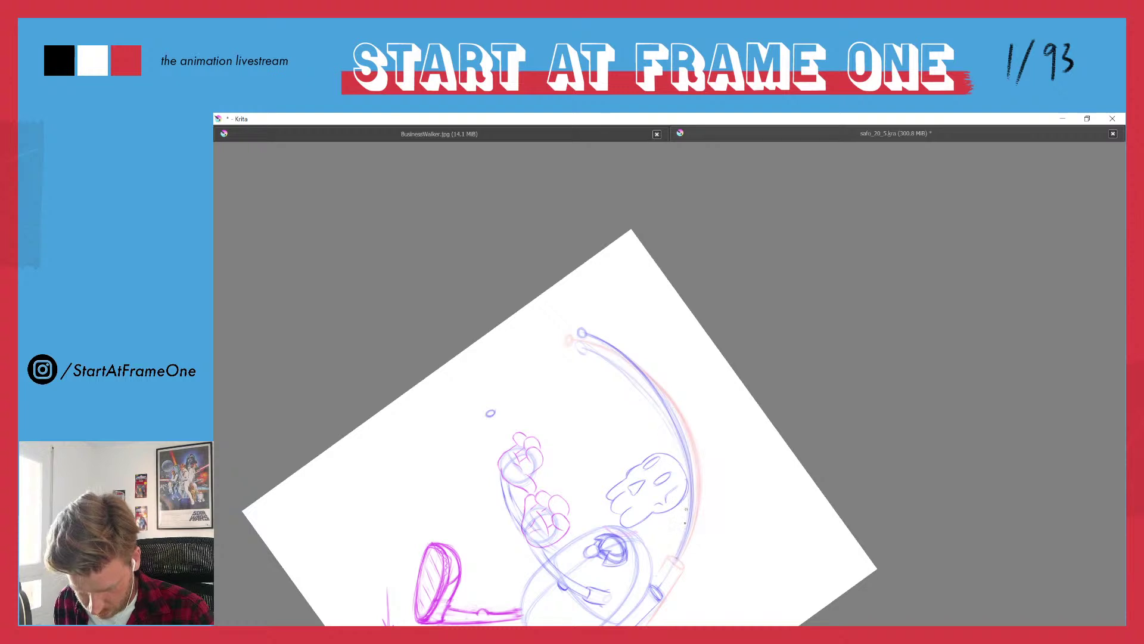
pyautogui.moveTo(692, 506); pyautogui.dragTo(692, 472)
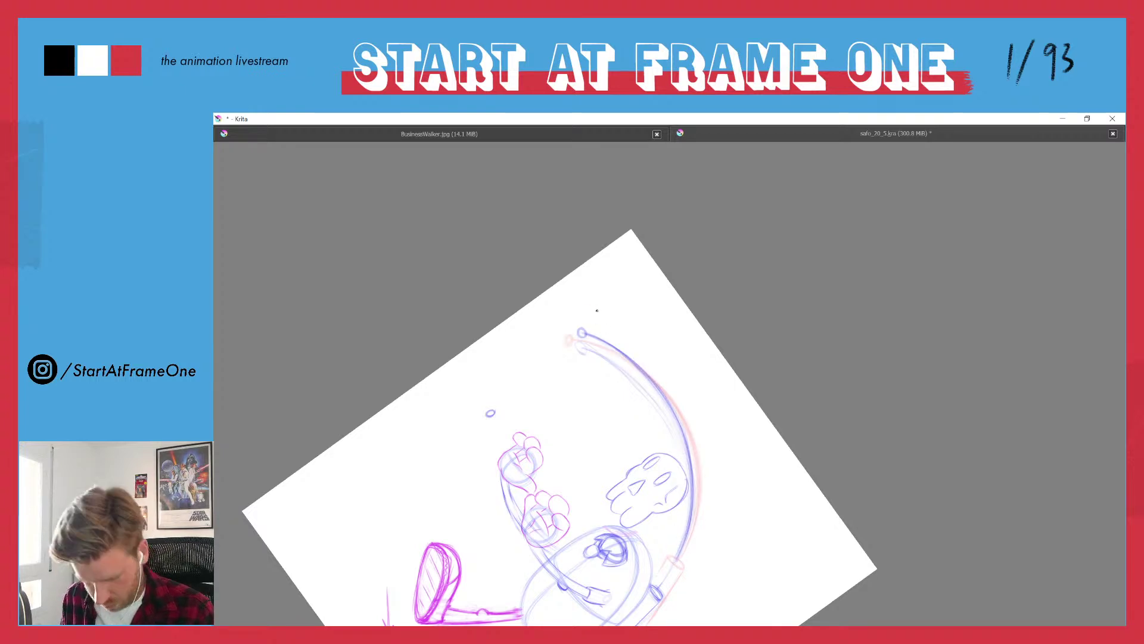
# - Flip between frames 2 and 4 to check the redrawn rod's motion against the previous pose
pyautogui.press('.')
pyautogui.press('.')
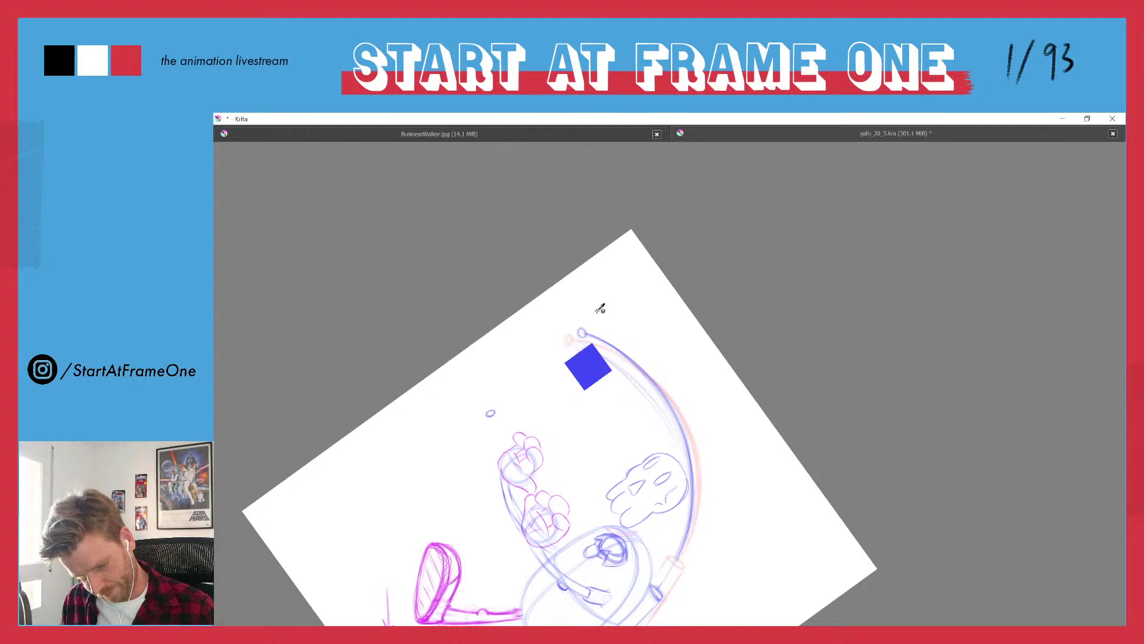
pyautogui.press(',')
pyautogui.press('.')
pyautogui.press(',')
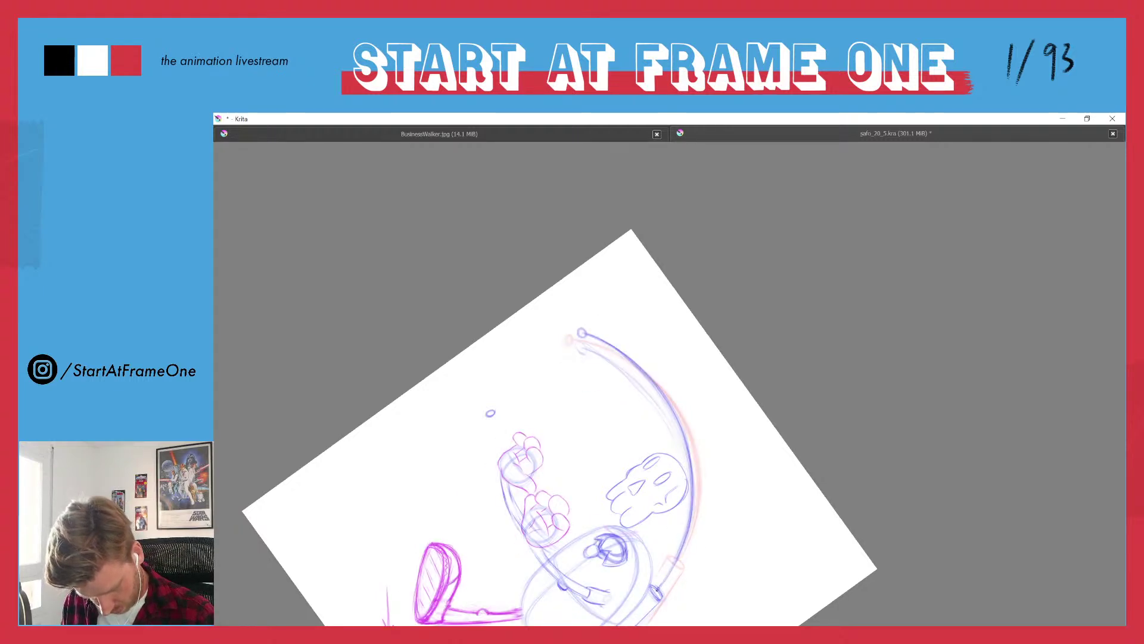
pyautogui.press('.')
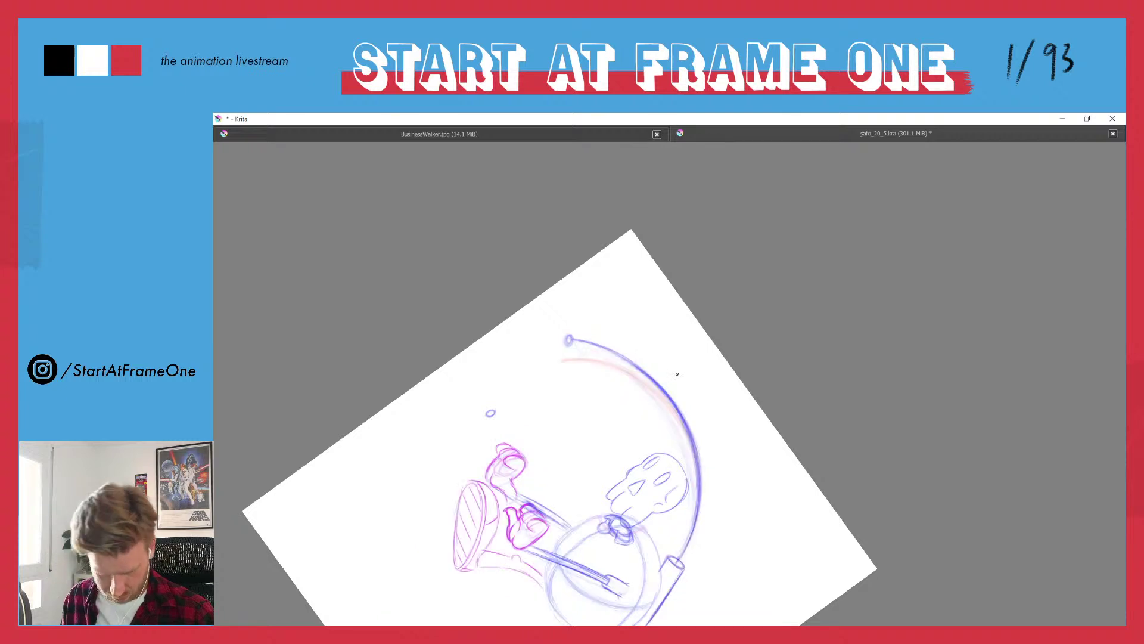
pyautogui.press('.')
pyautogui.press(',')
pyautogui.press('.')
pyautogui.press('.')
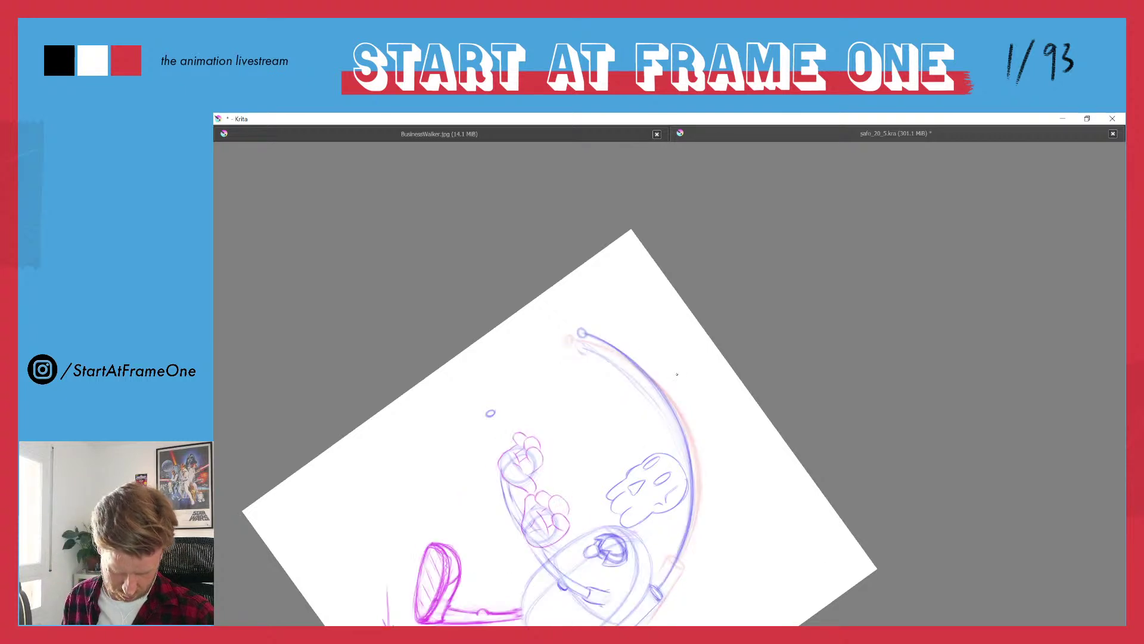
pyautogui.press(',')
pyautogui.press('.')
pyautogui.press(',')
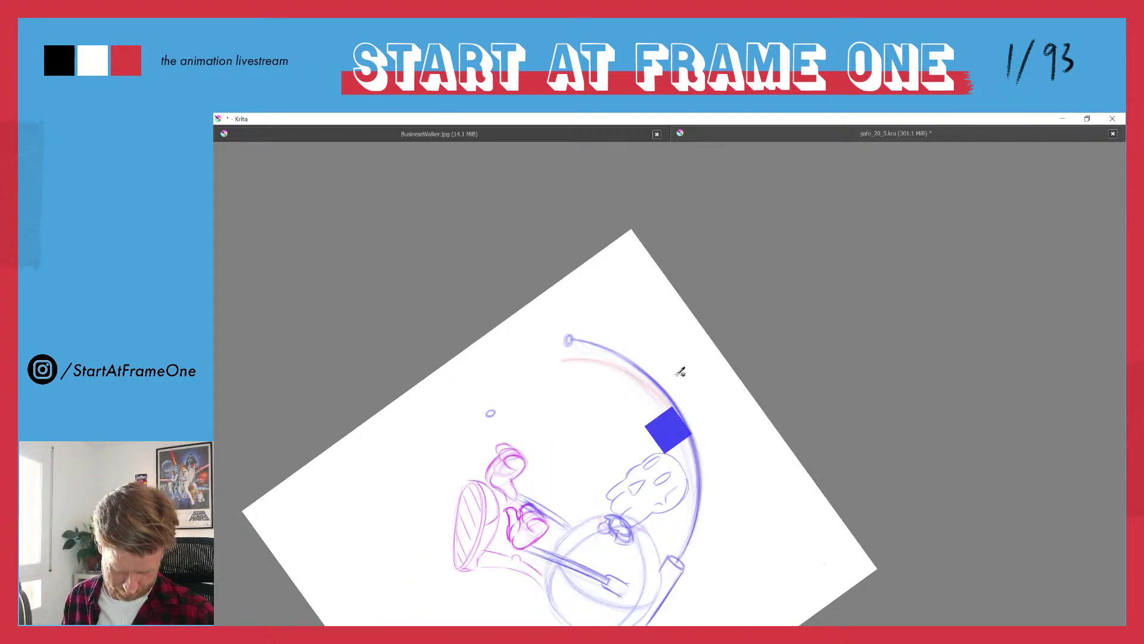
# - Compare the rod with frame 2, then redraw its upper end at frame 4 as a flatter curve with a new tip circle just beyond the old one
pyautogui.press('.')
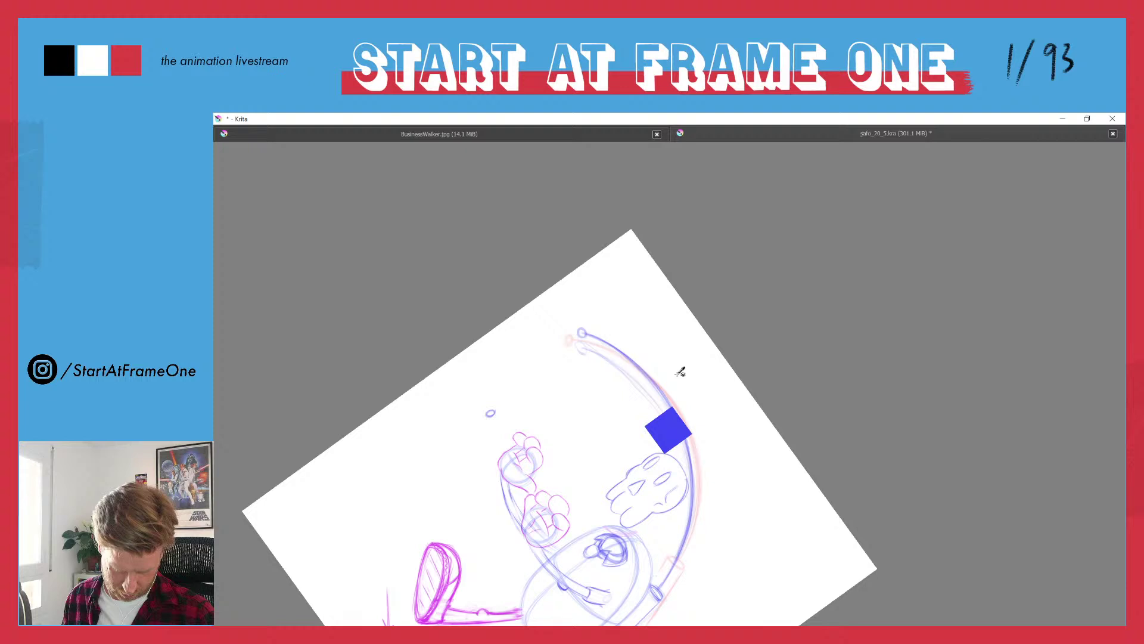
pyautogui.press(',')
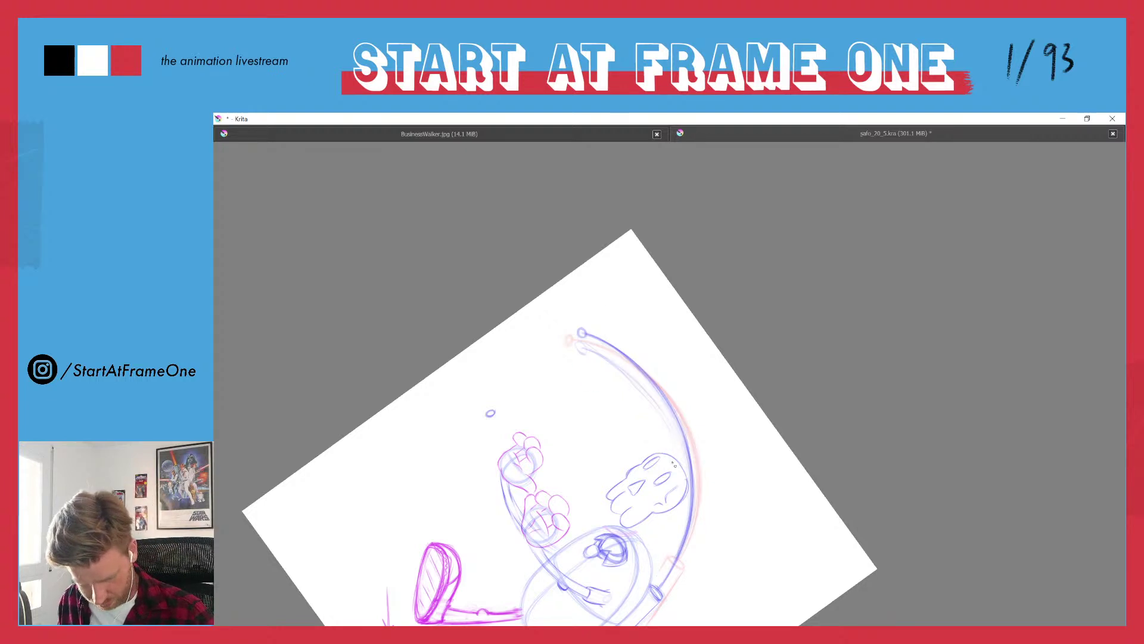
pyautogui.press('.')
pyautogui.keyDown('ctrl'); pyautogui.click(670, 581); pyautogui.keyUp('ctrl')
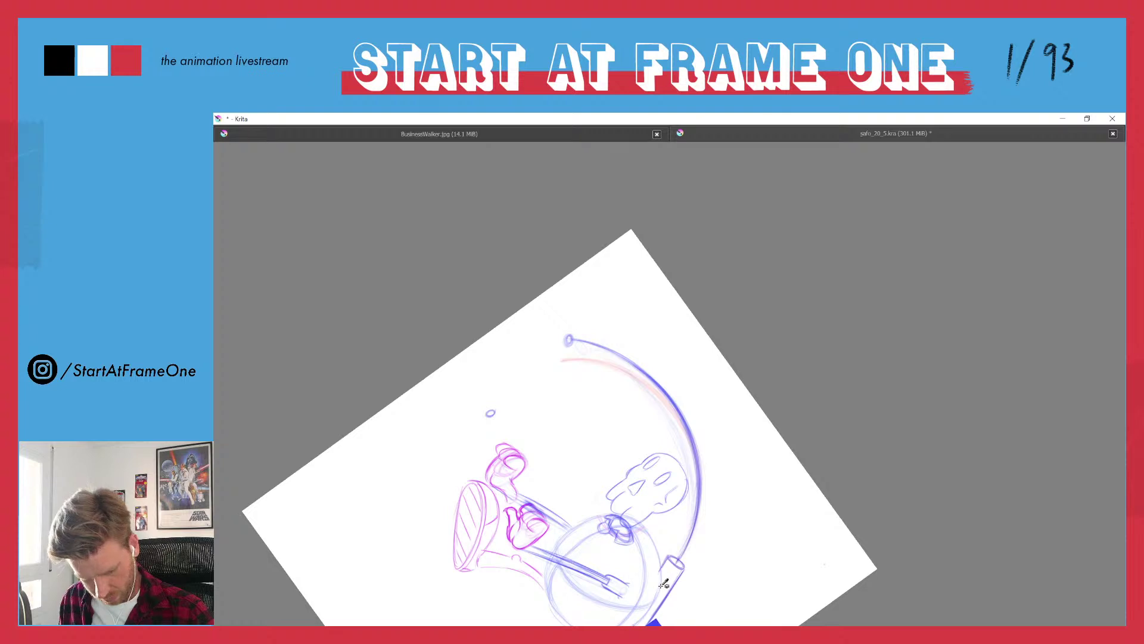
pyautogui.press('.')
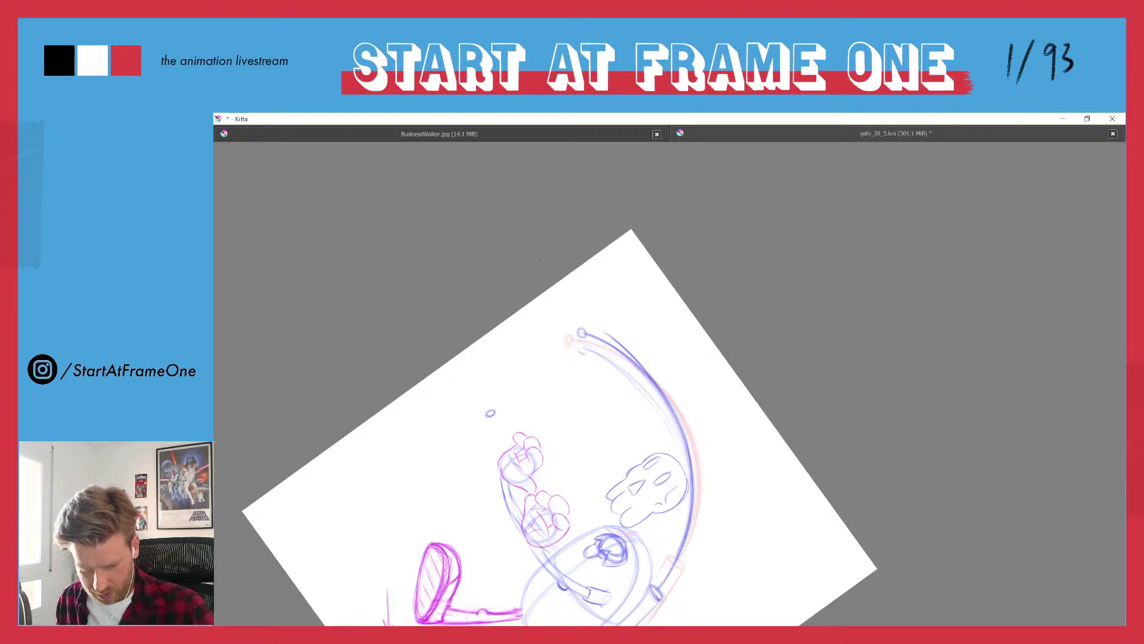
pyautogui.press('Left')
pyautogui.press('Right')
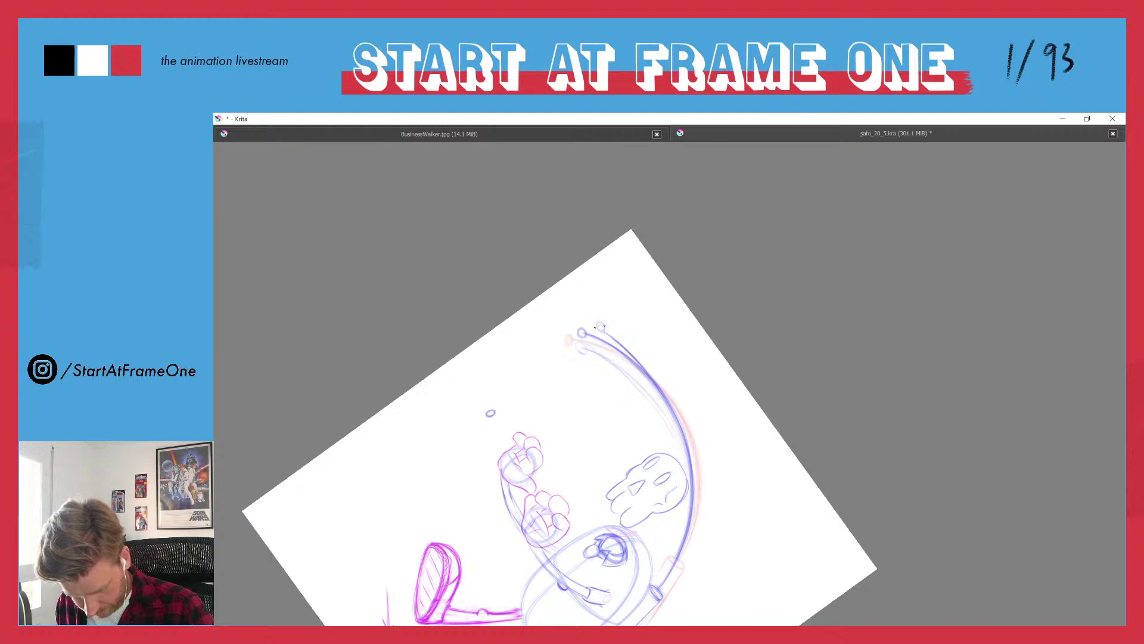
# - Outline the old rod tip and its upper line at frame 4 with a freehand selection
pyautogui.moveTo(596, 301)
pyautogui.mouseDown()
pyautogui.moveTo(608, 347)
pyautogui.moveTo(645, 381)
pyautogui.moveTo(561, 306)
pyautogui.mouseUp()
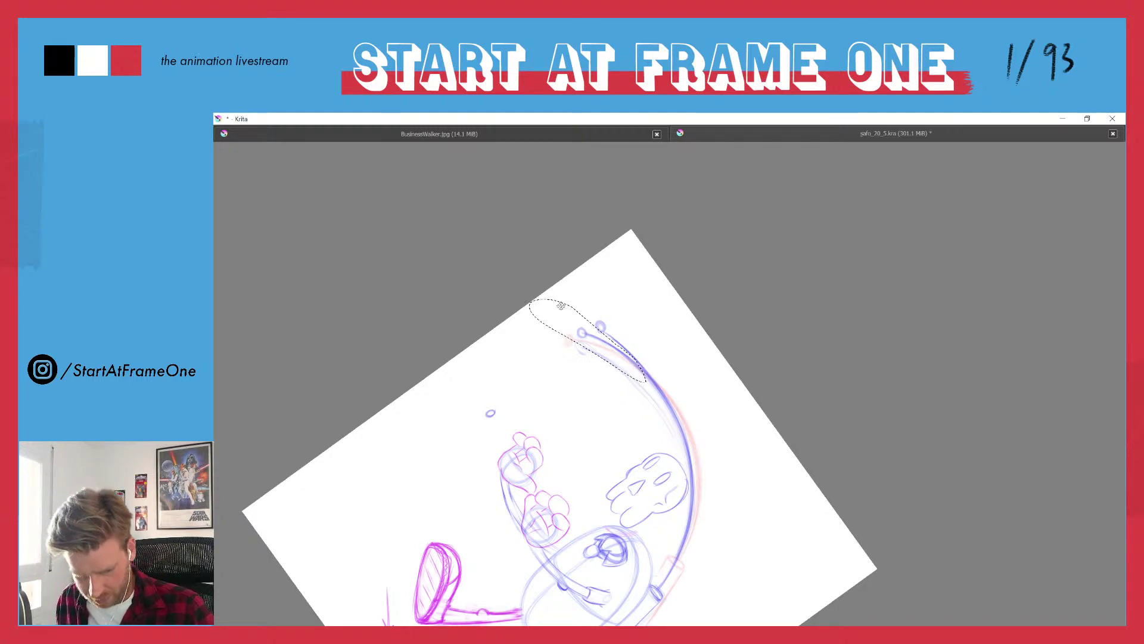
# - Delete the old fishing pole tip inside the selection, clear the selection, and strengthen the remaining pole's line and tip ring
pyautogui.press('Delete')
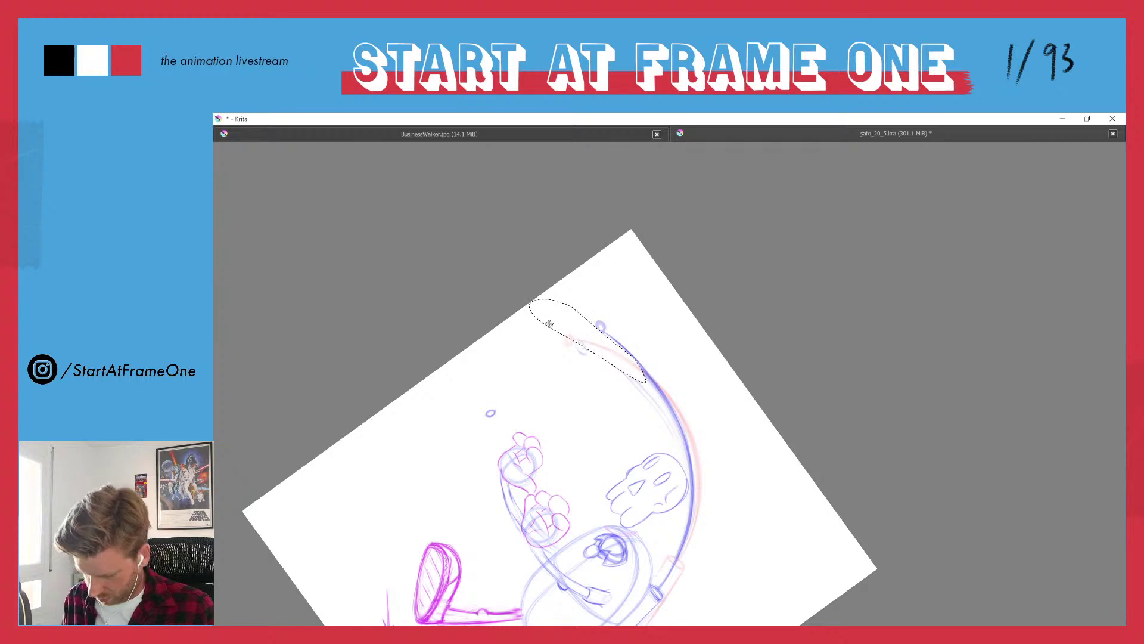
pyautogui.hotkey('ctrl', 'shift', 'a')
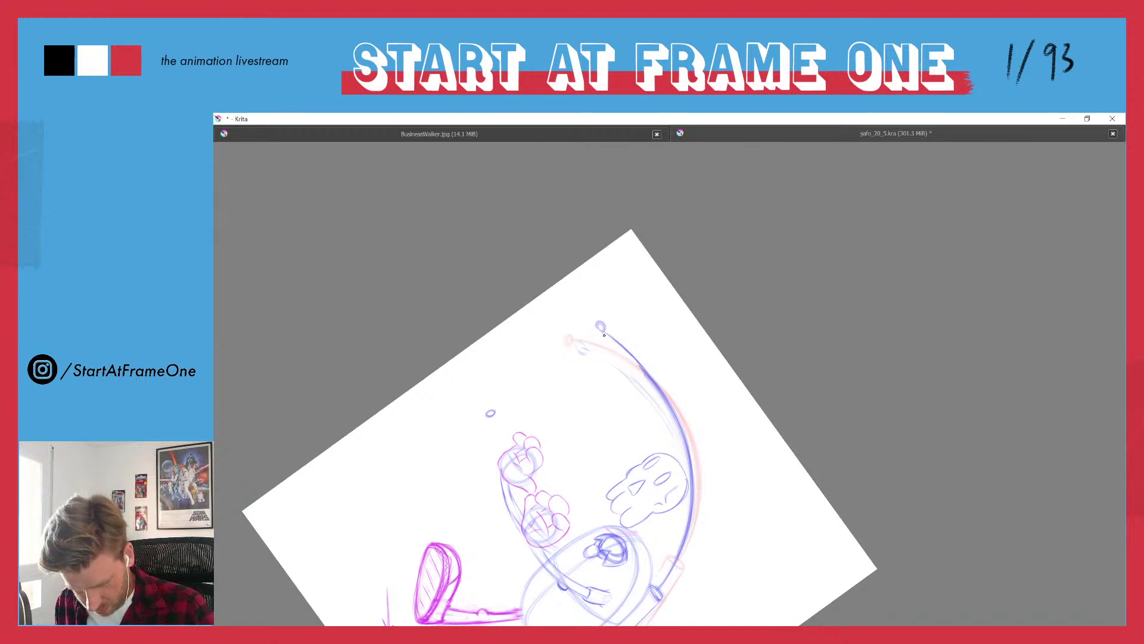
pyautogui.moveTo(600, 329); pyautogui.dragTo(600, 327)
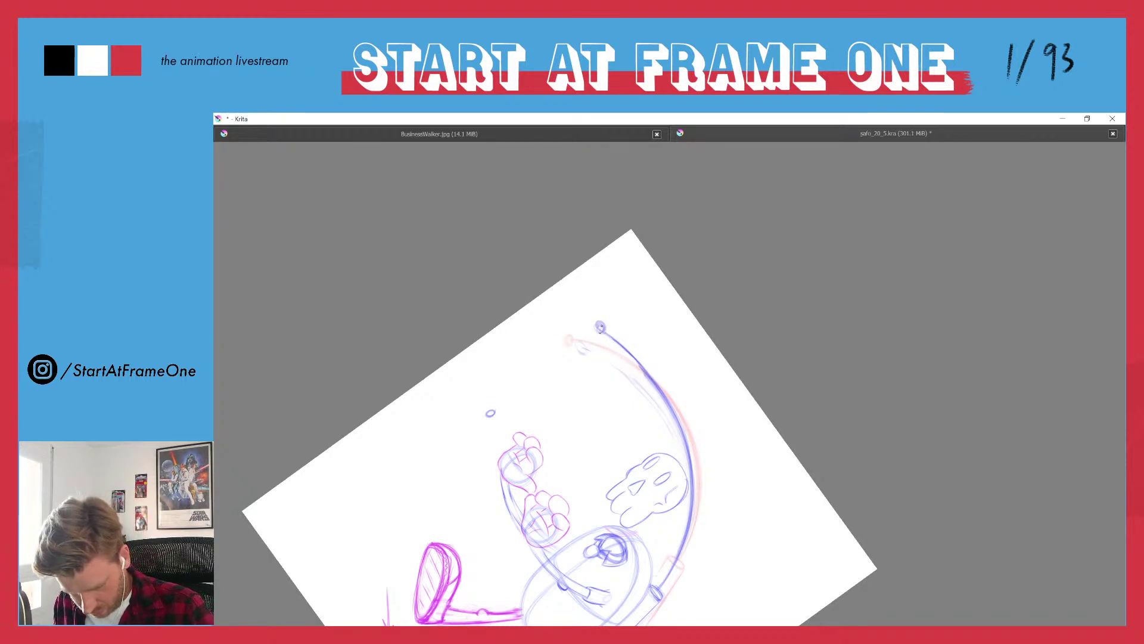
pyautogui.keyDown('ctrl'); pyautogui.click(690, 477); pyautogui.keyUp('ctrl')
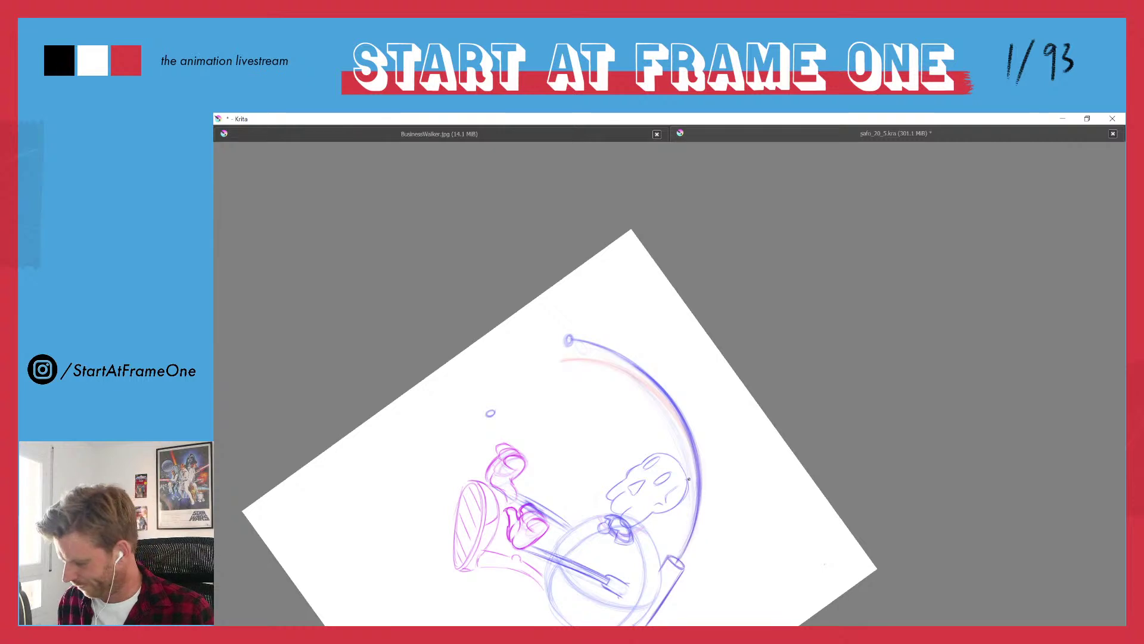
pyautogui.moveTo(491, 292); pyautogui.dragTo(567, 339)
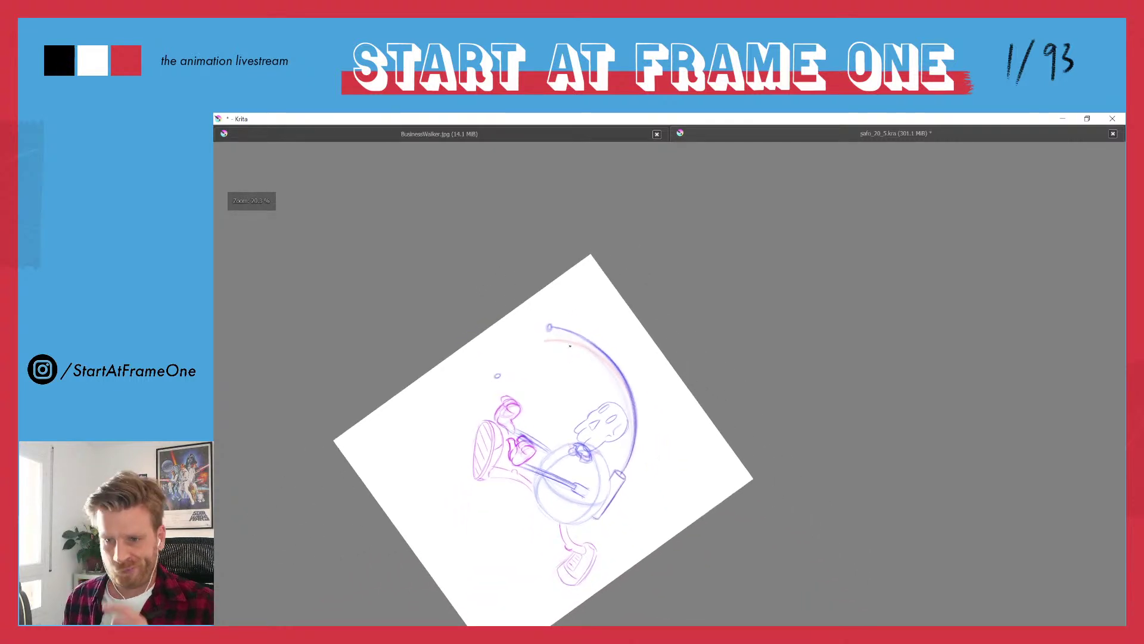
# - Bring back the full interface and reset the canvas rotation
pyautogui.press('Tab')
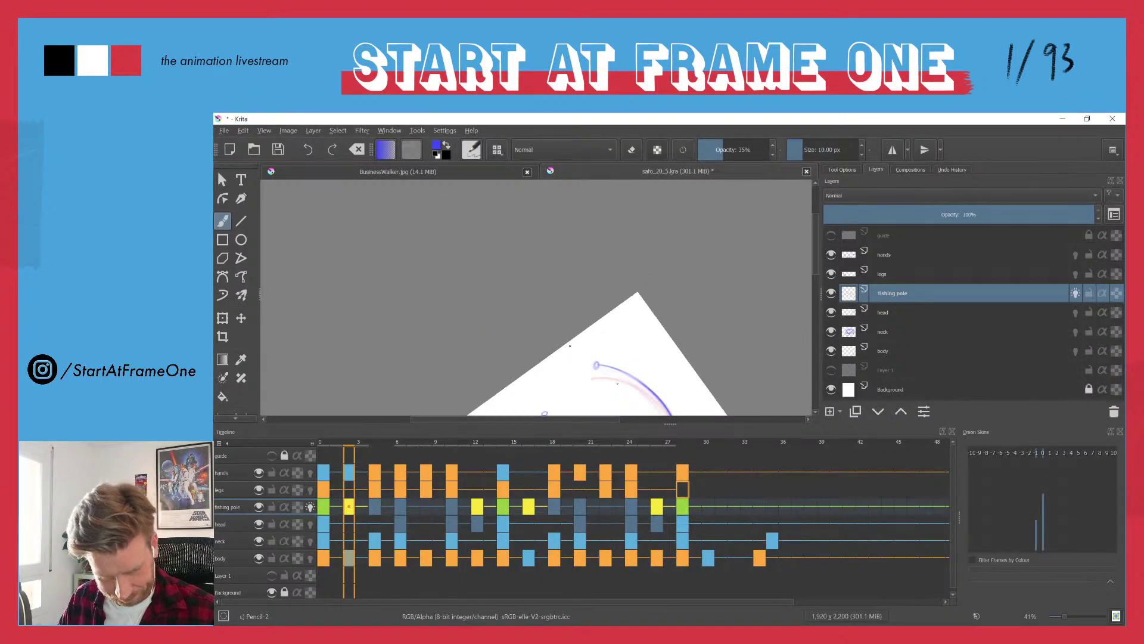
pyautogui.click(264, 131)
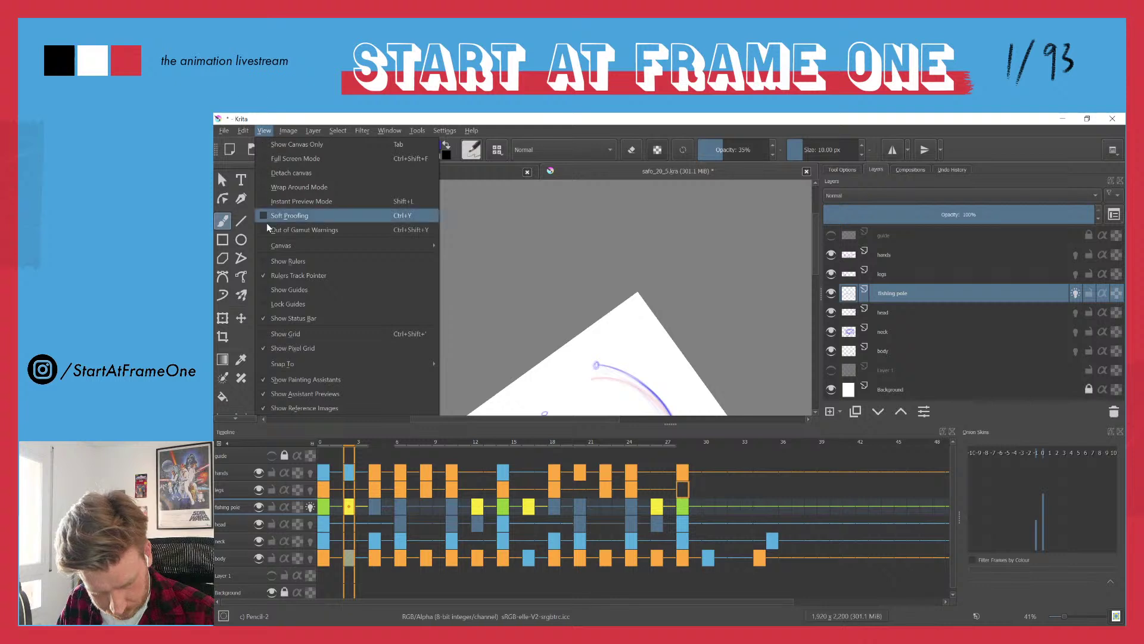
pyautogui.moveTo(313, 244)
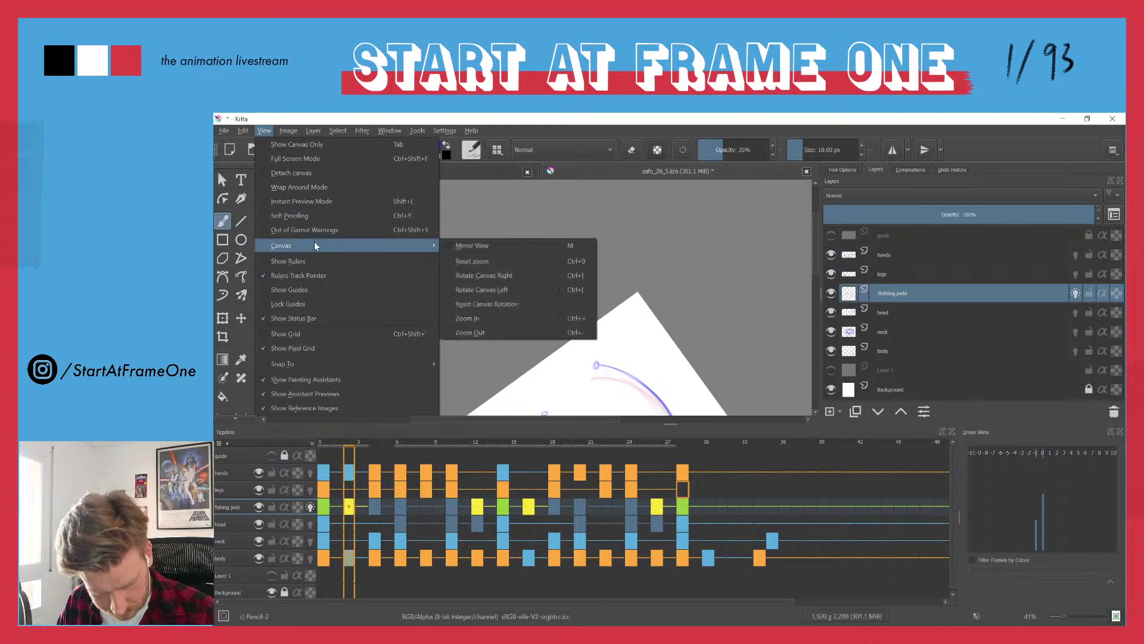
pyautogui.click(457, 305)
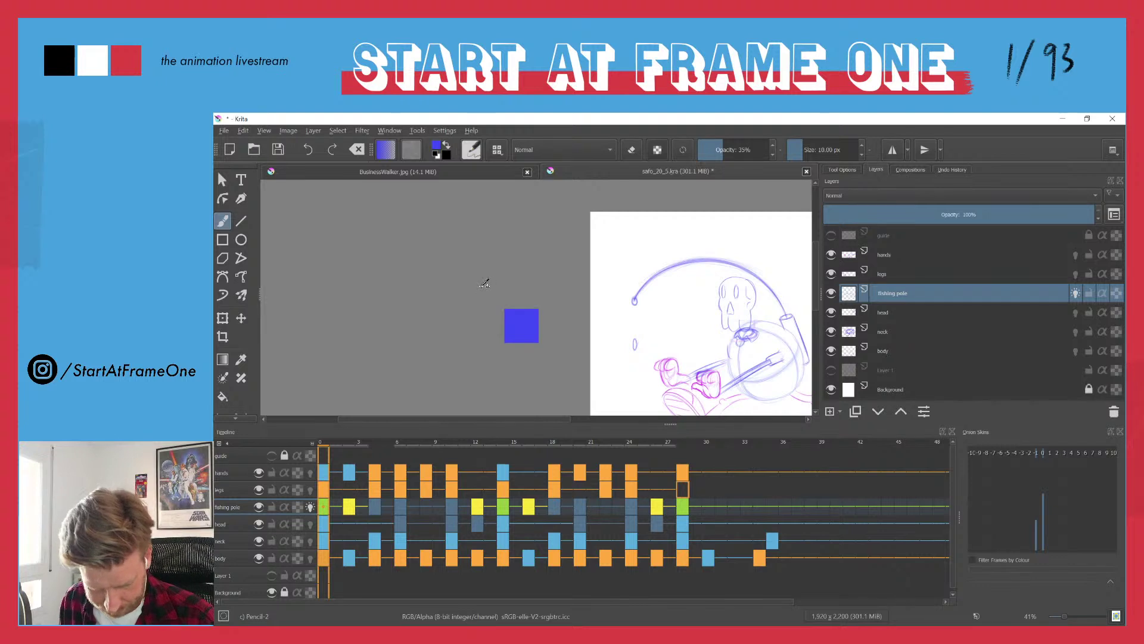
# - Compare the neighbouring pole drawings and redraw the pole on frame 6 with a higher tip ring and a new curve down to its holder
pyautogui.press('.')
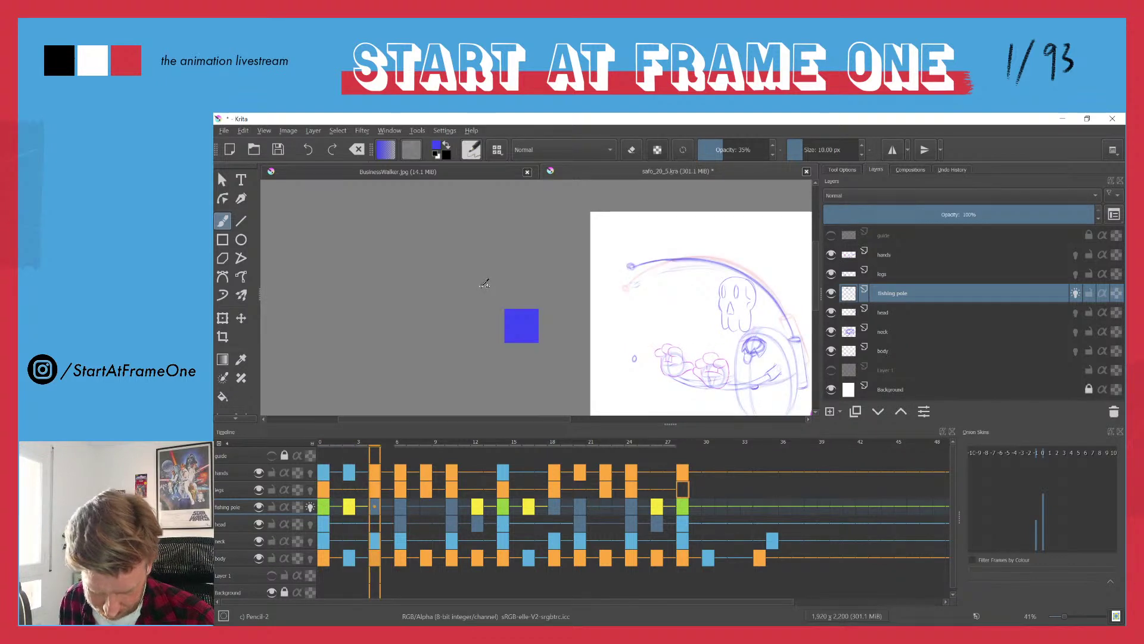
pyautogui.press('.')
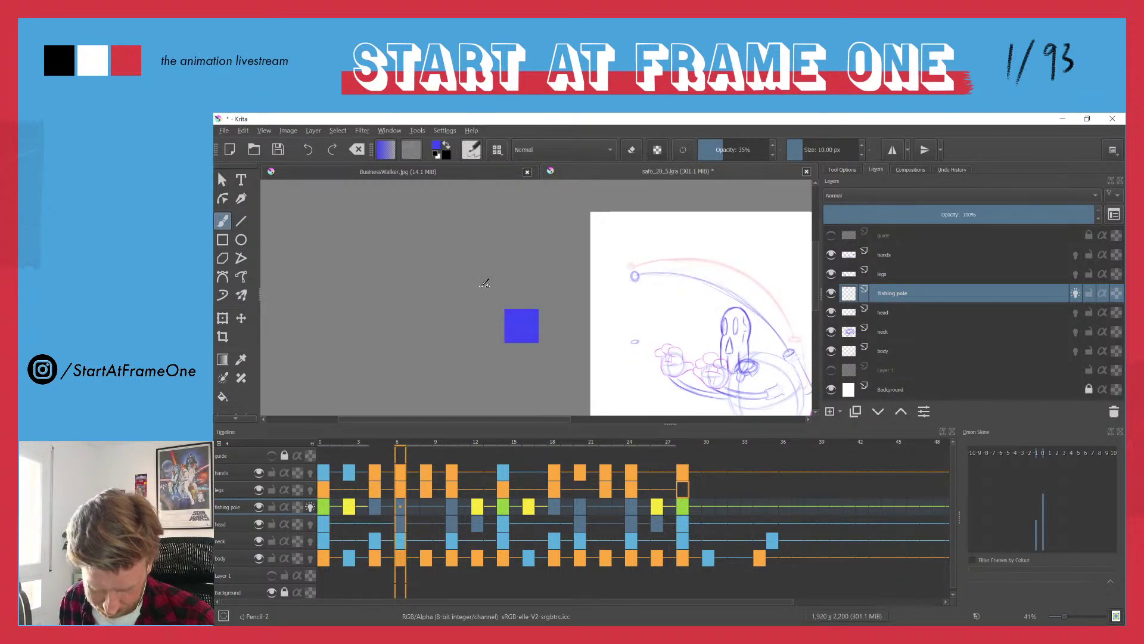
pyautogui.press(',')
pyautogui.press(',')
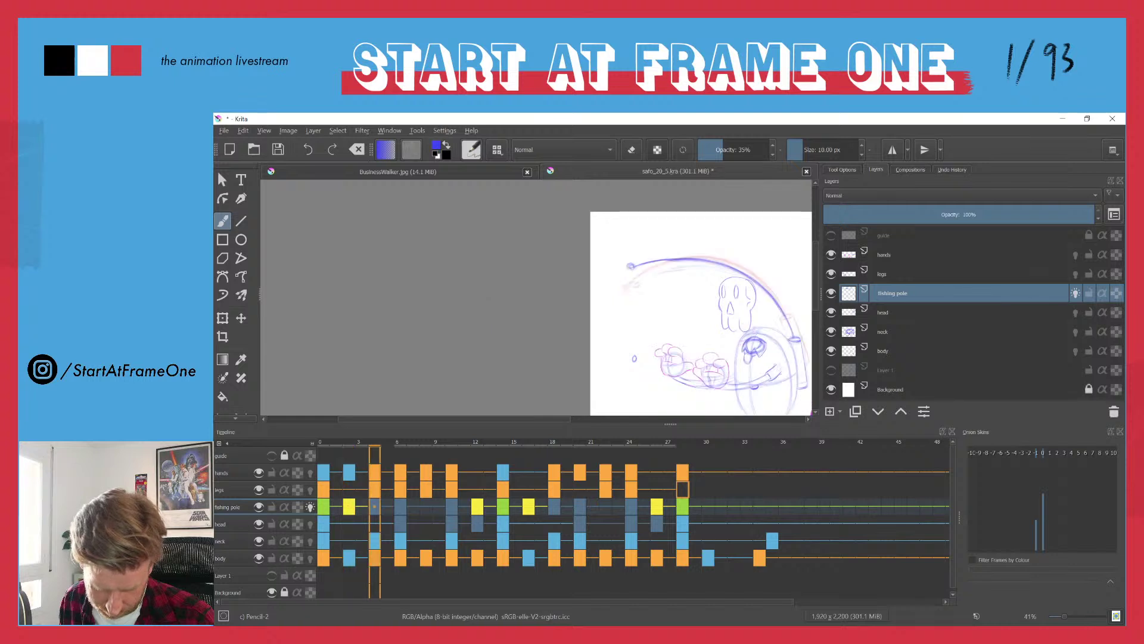
pyautogui.press('.')
pyautogui.press('.')
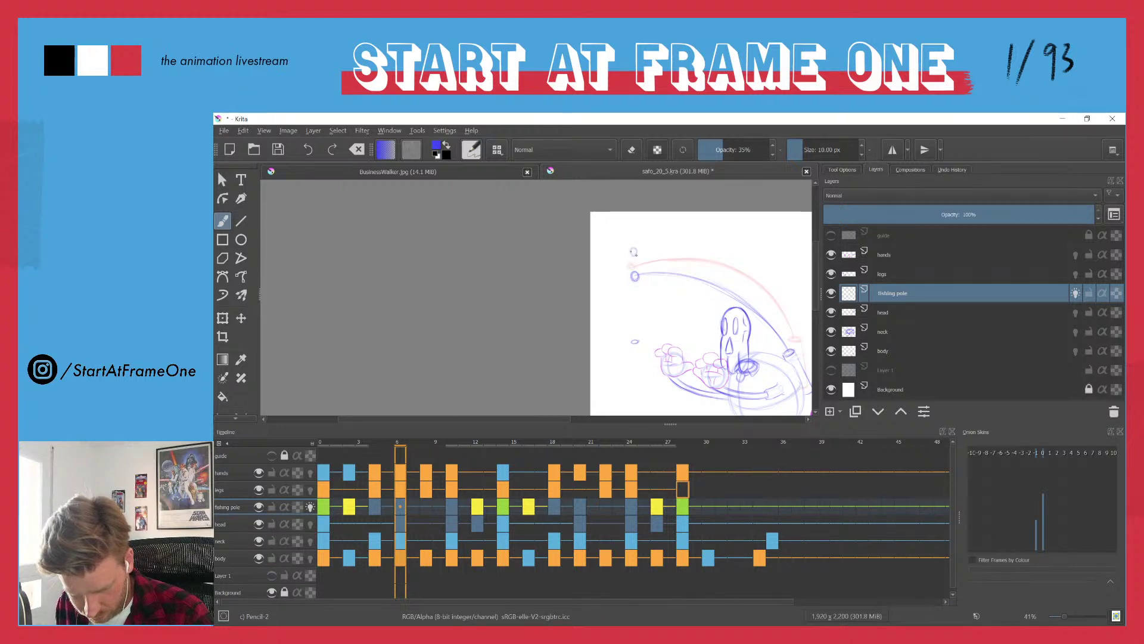
pyautogui.scroll(2, 621, 229)
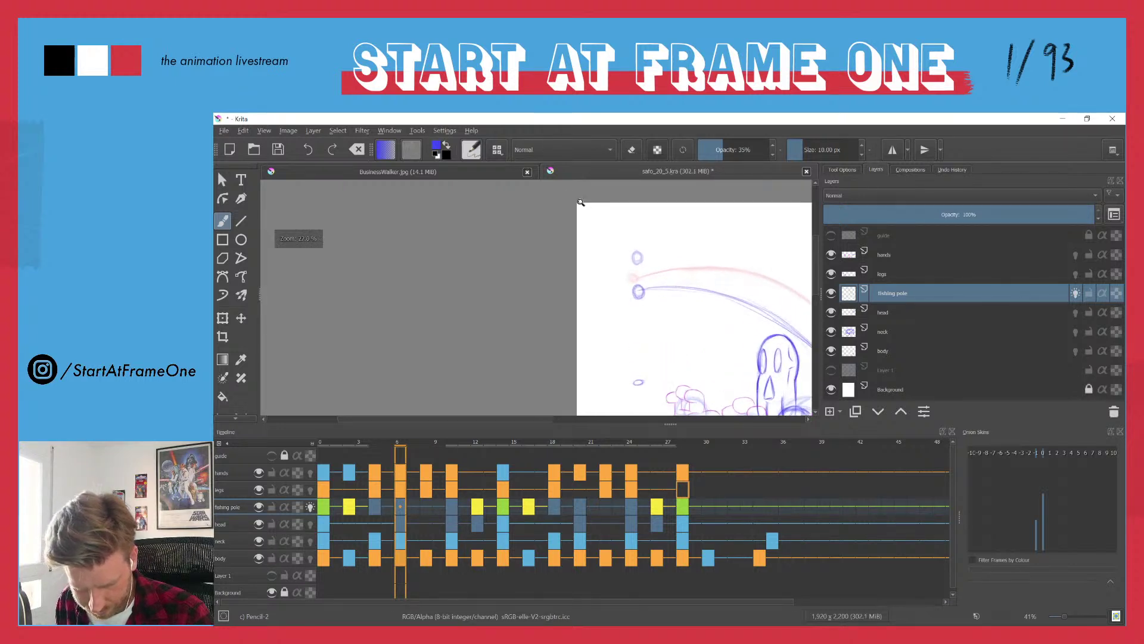
pyautogui.scroll(2, 414, 234)
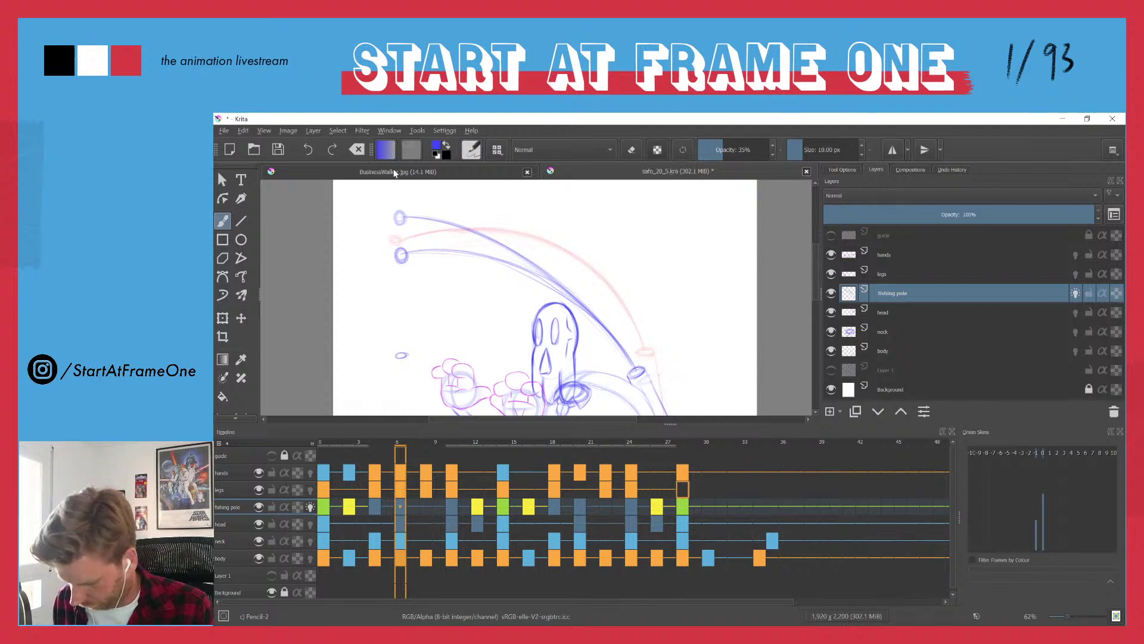
# - Select the old lower pole curve on frame 6, delete it, and clear the selection
pyautogui.moveTo(474, 241)
pyautogui.mouseDown()
pyautogui.moveTo(570, 296)
pyautogui.moveTo(490, 279)
pyautogui.moveTo(383, 287)
pyautogui.moveTo(408, 238)
pyautogui.mouseUp()
pyautogui.press('Delete')
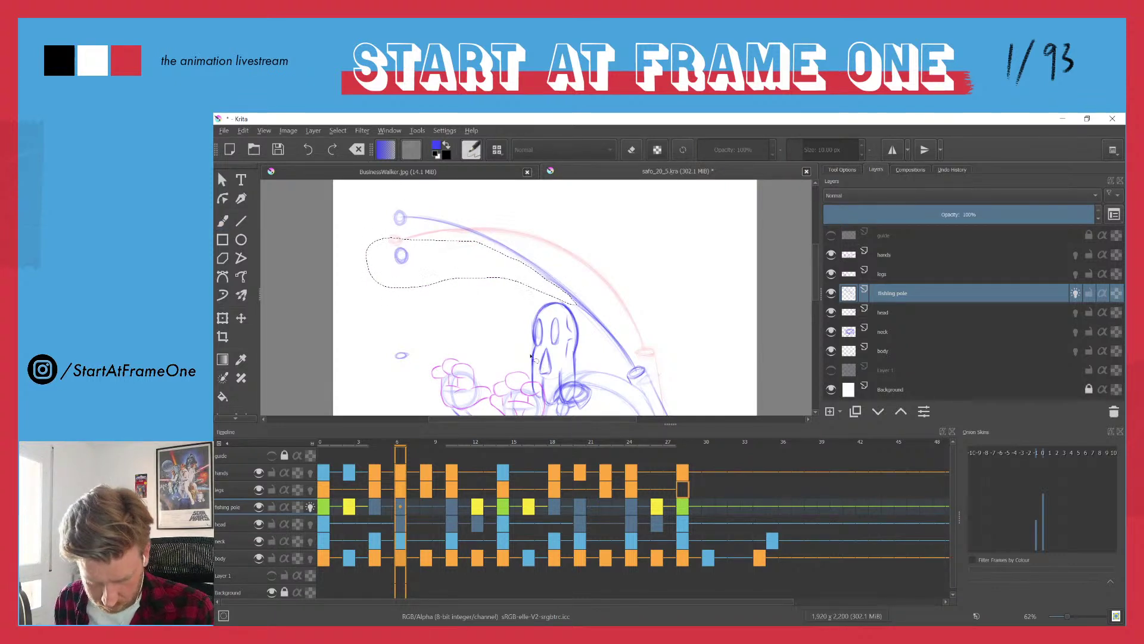
pyautogui.hotkey('ctrl', 'shift', 'a')
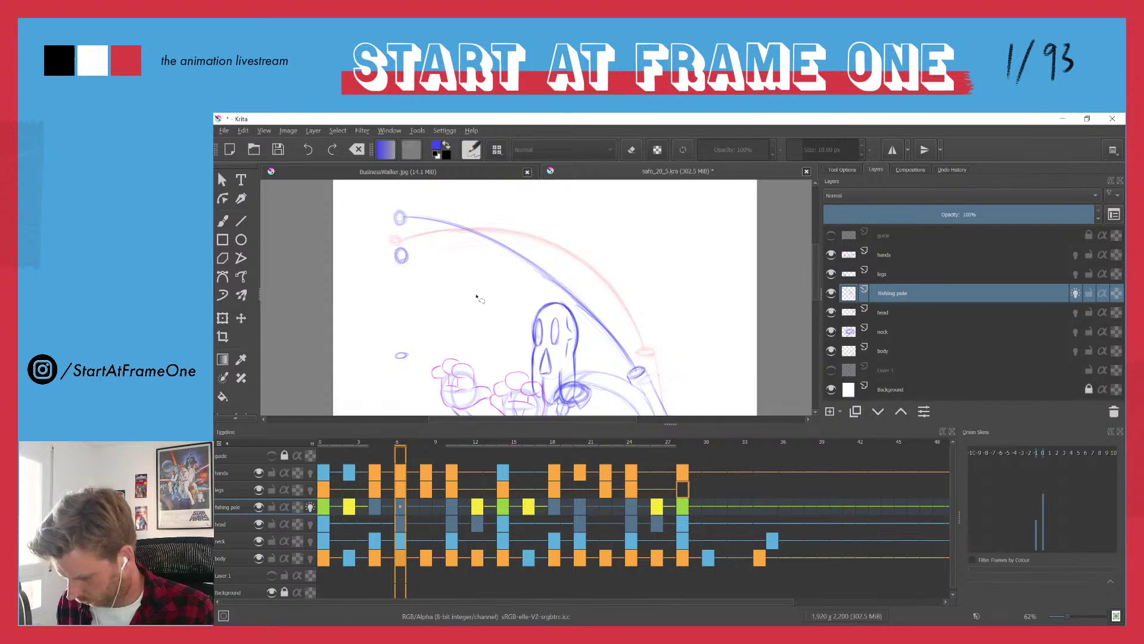
# - Flip back and forth through frames 1 to 10 to examine the fishing pole's motion
pyautogui.press('Left')
pyautogui.press('Right')
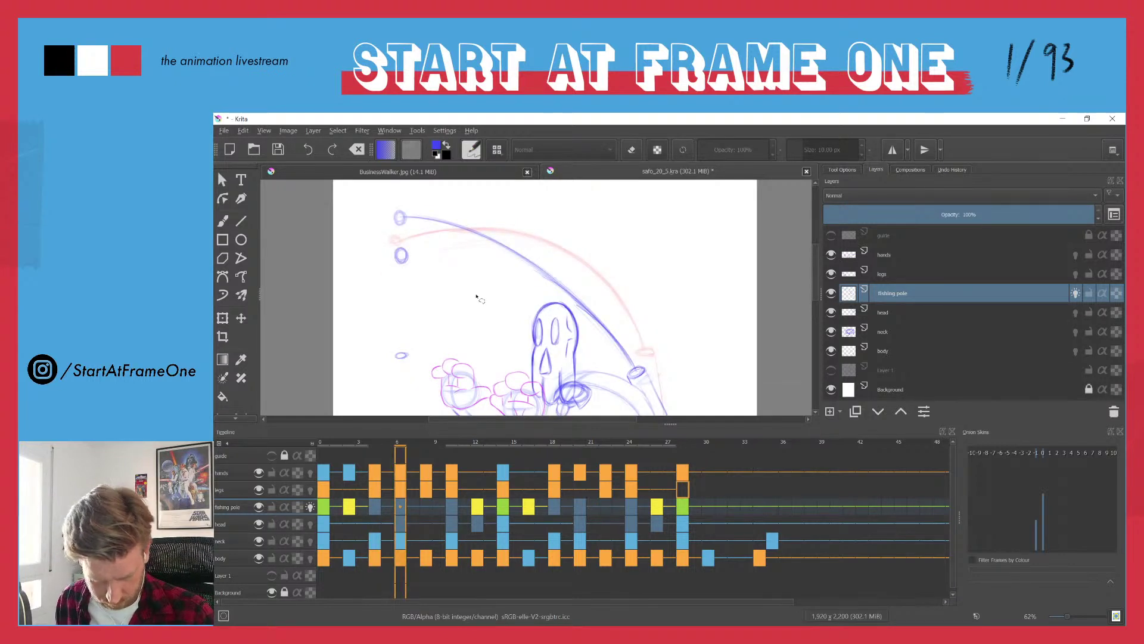
pyautogui.press('Right')
pyautogui.press('Right')
pyautogui.press('Right')
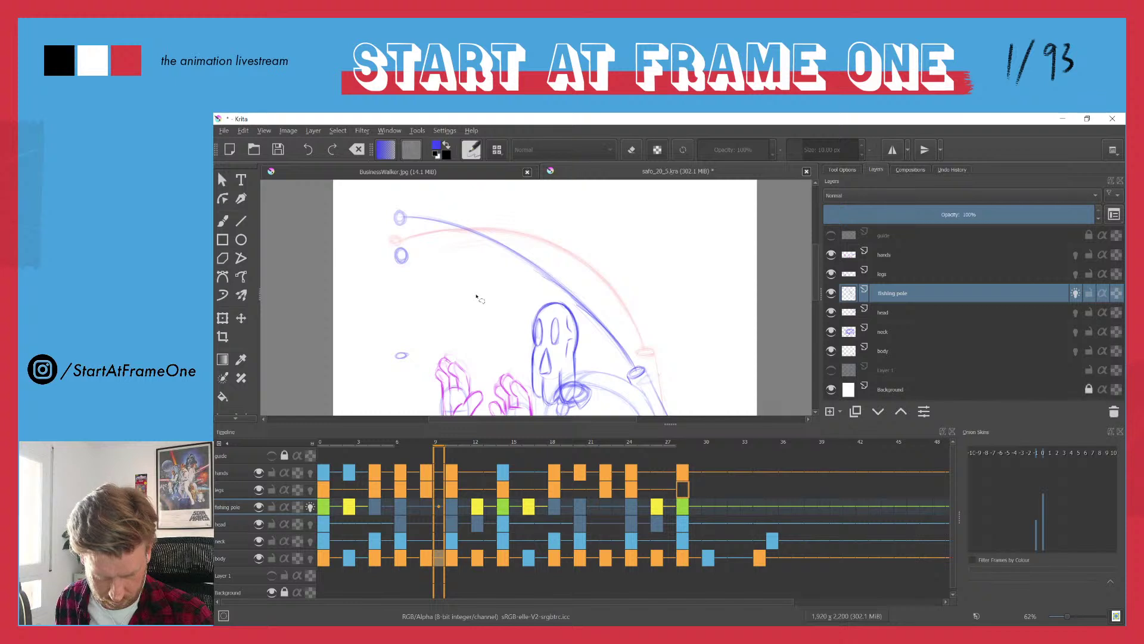
pyautogui.press('Right')
pyautogui.press('Left')
pyautogui.press('Left')
pyautogui.press('Left')
pyautogui.press('Left')
pyautogui.press('Left')
pyautogui.press('Left')
pyautogui.press('Left')
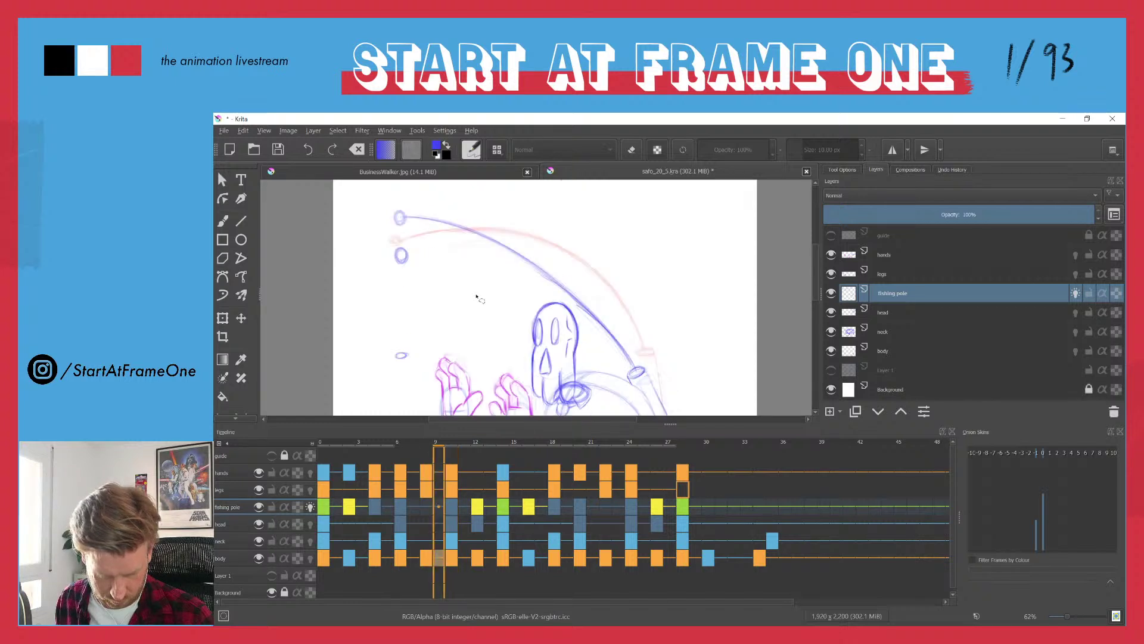
pyautogui.press('Left')
pyautogui.press('Left')
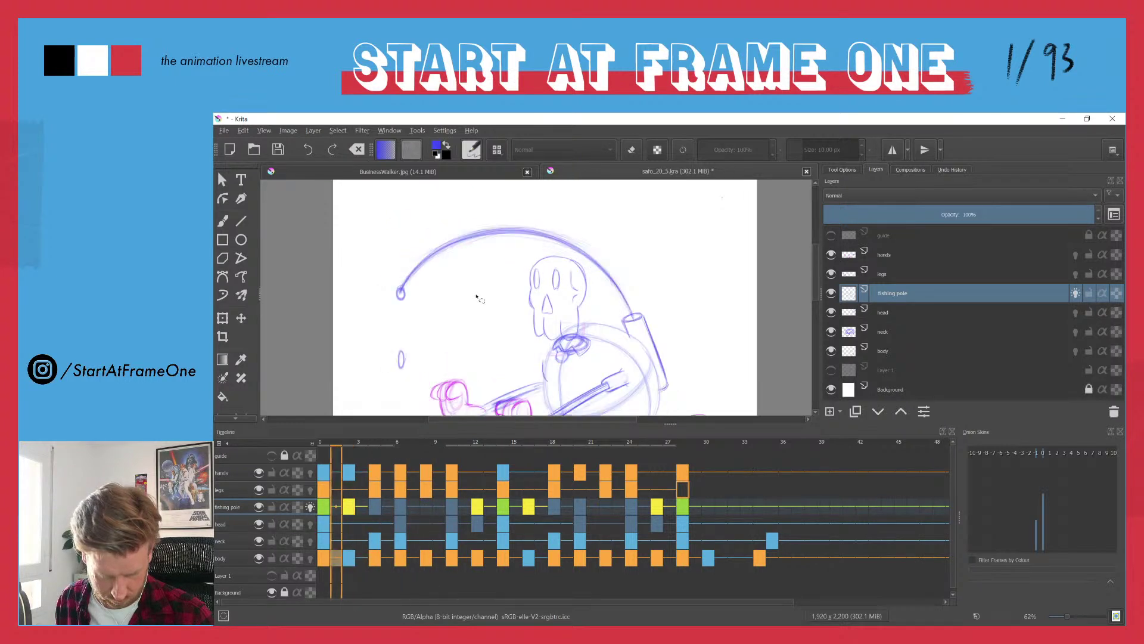
pyautogui.press('Right')
pyautogui.press('Right')
pyautogui.press('Right')
pyautogui.press('Right')
pyautogui.press('Right')
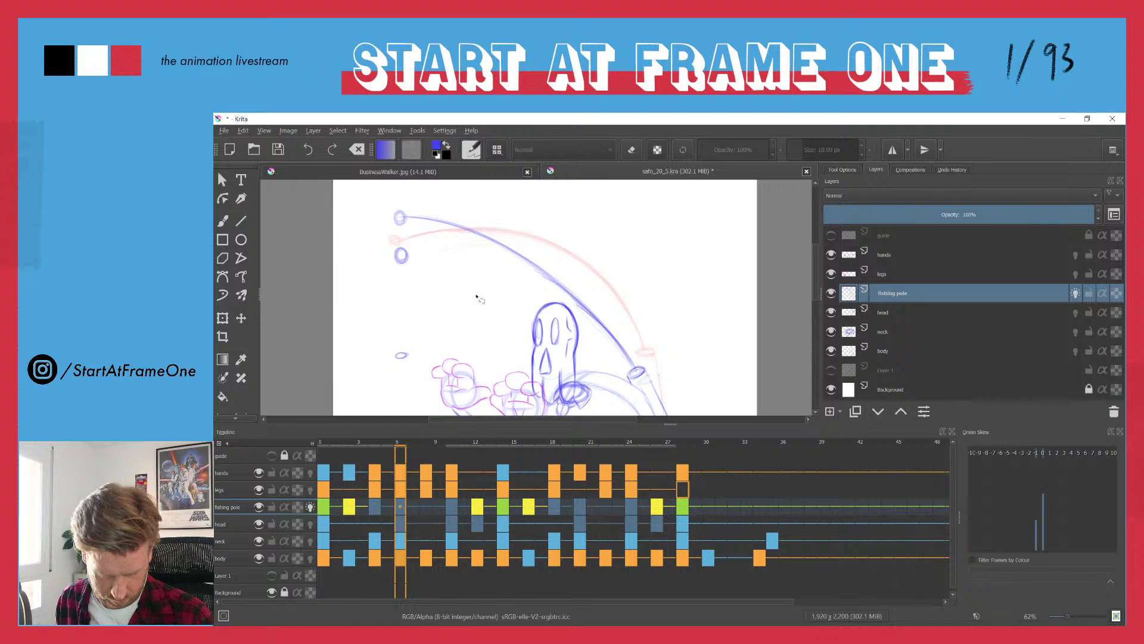
pyautogui.press('Right')
pyautogui.press('Right')
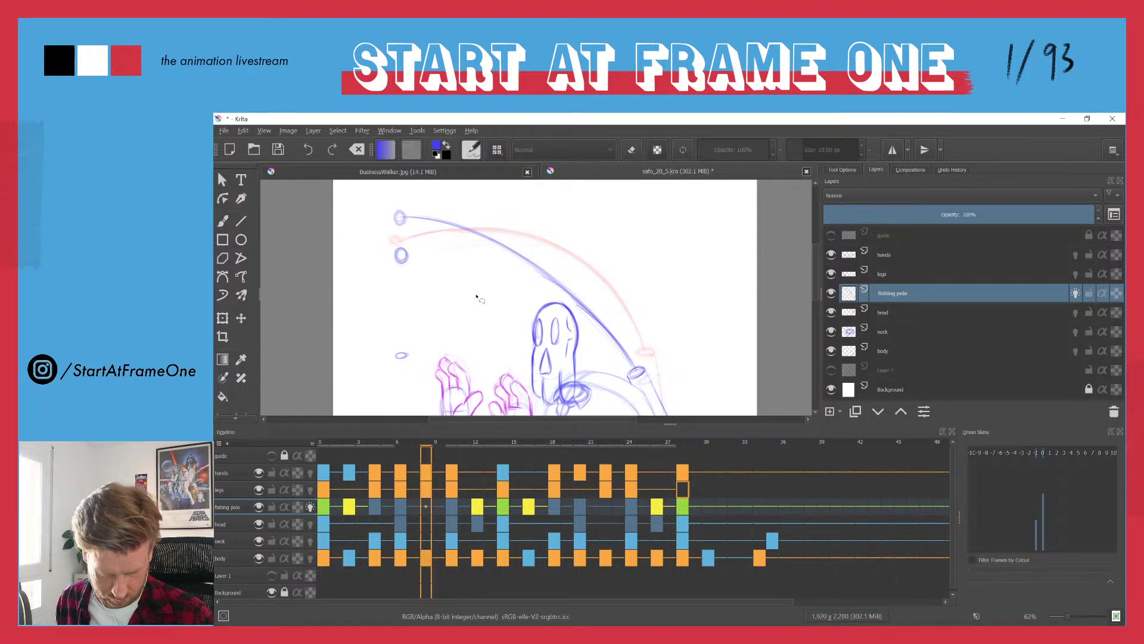
pyautogui.press('Right')
pyautogui.press('Right')
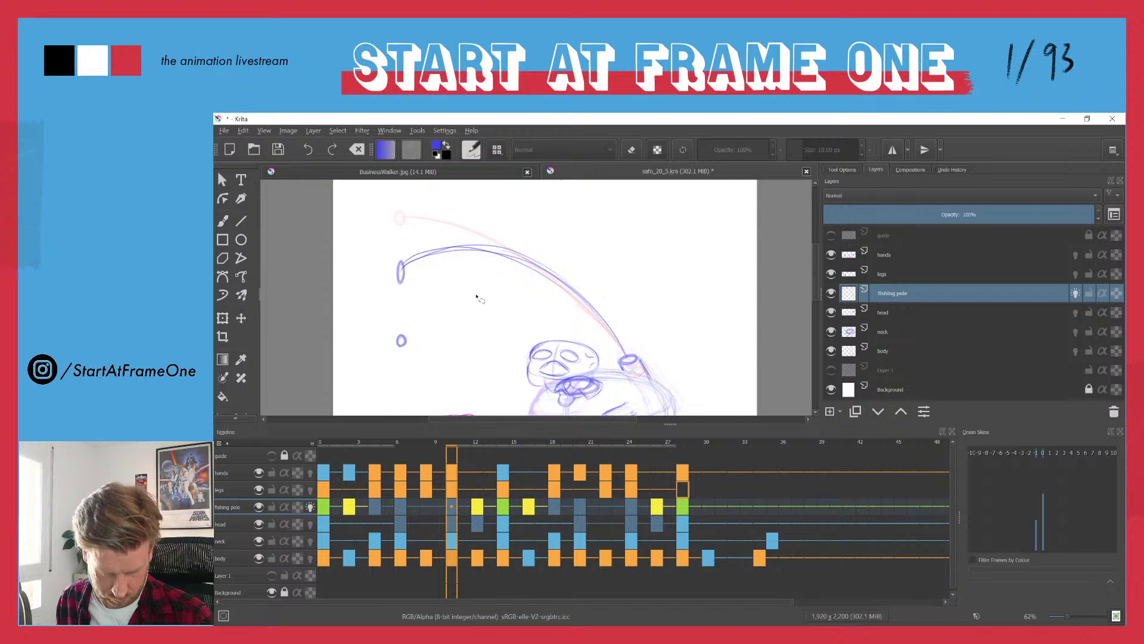
pyautogui.press('Left')
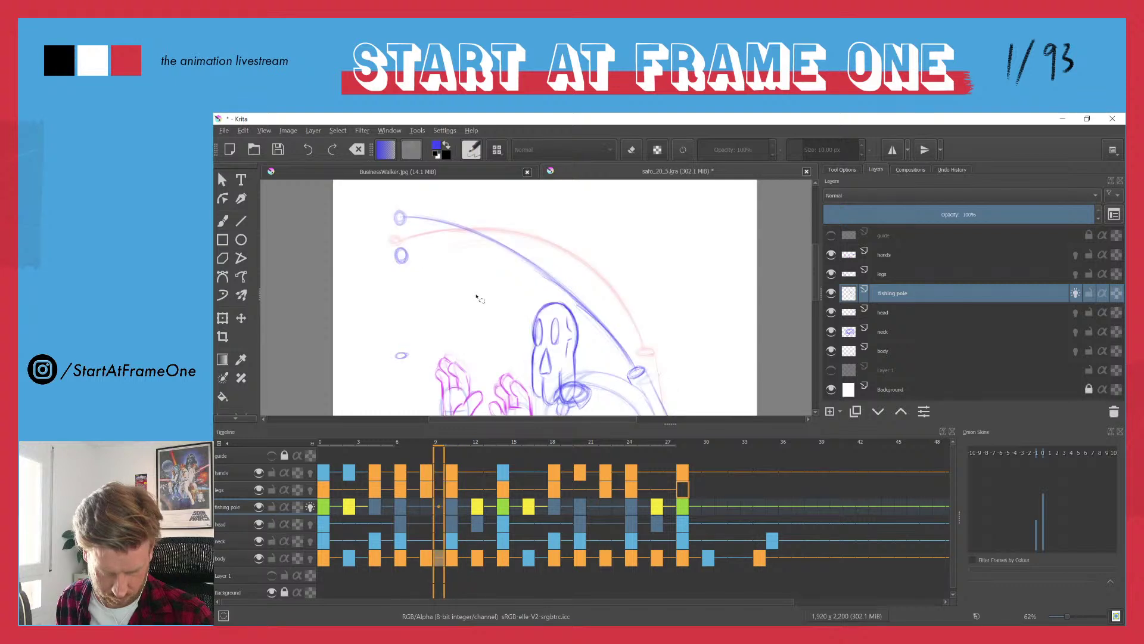
# - On frame 10, sketch a higher, rounder fishing pole arc from the tip ring to the holder using the Pencil-2 brush
pyautogui.press('.')
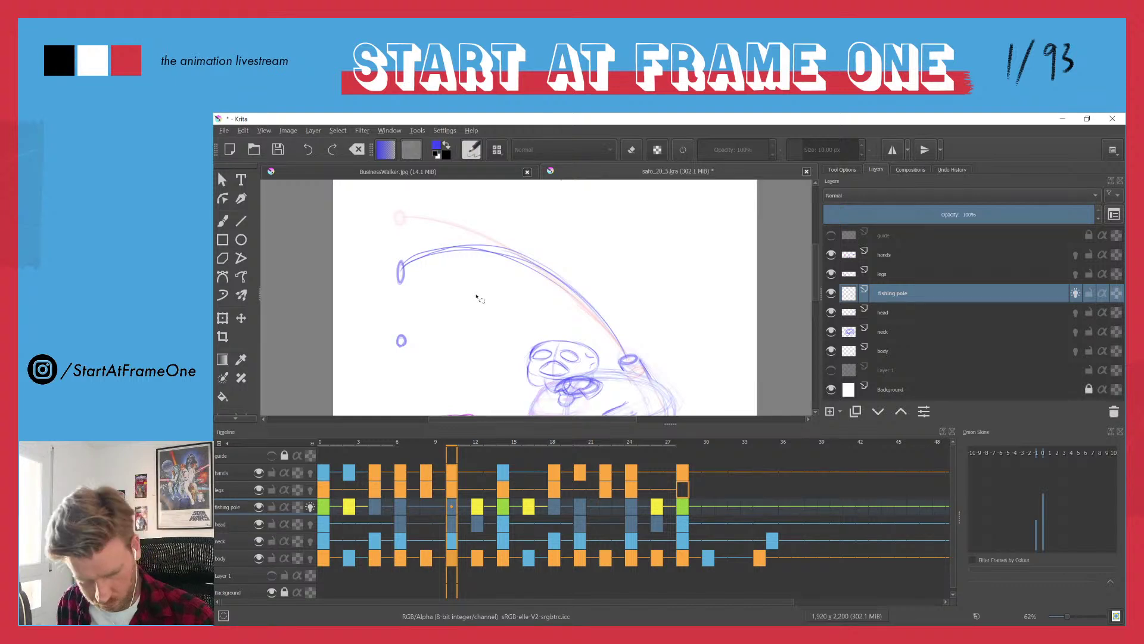
pyautogui.press('b')
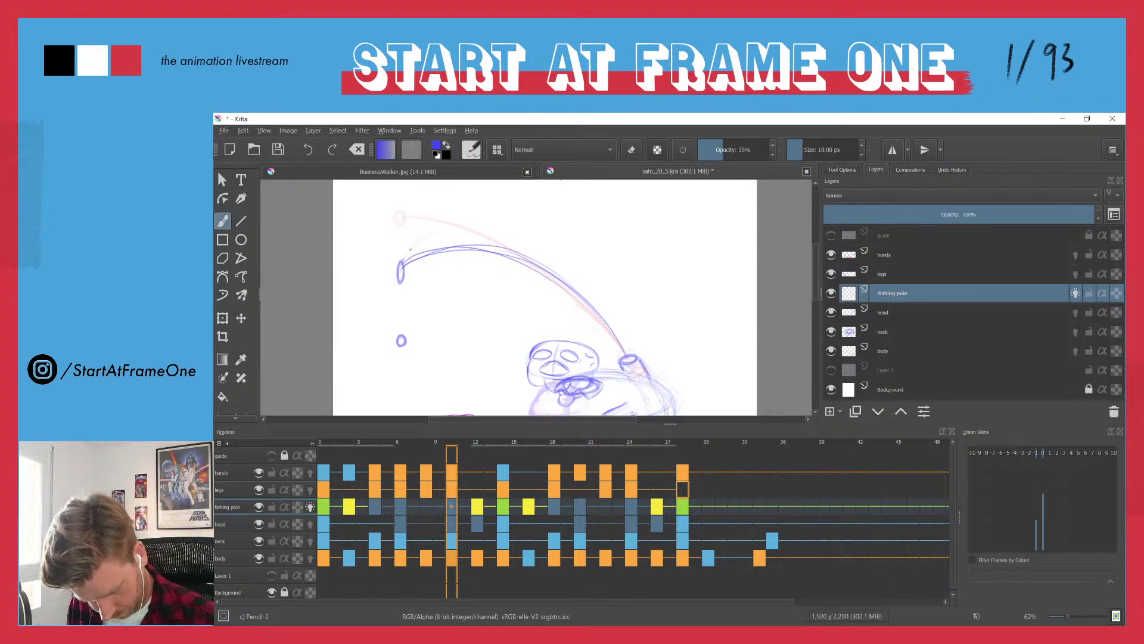
pyautogui.moveTo(410, 249); pyautogui.dragTo(483, 227)
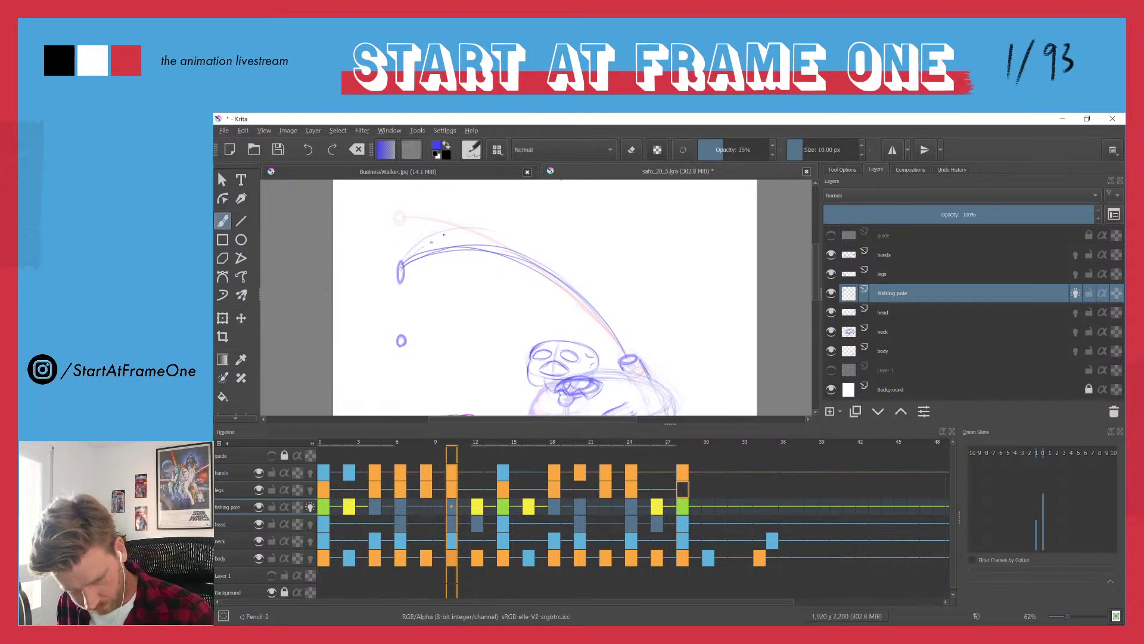
pyautogui.moveTo(536, 253)
pyautogui.mouseDown()
pyautogui.moveTo(402, 260)
pyautogui.moveTo(496, 231)
pyautogui.mouseUp()
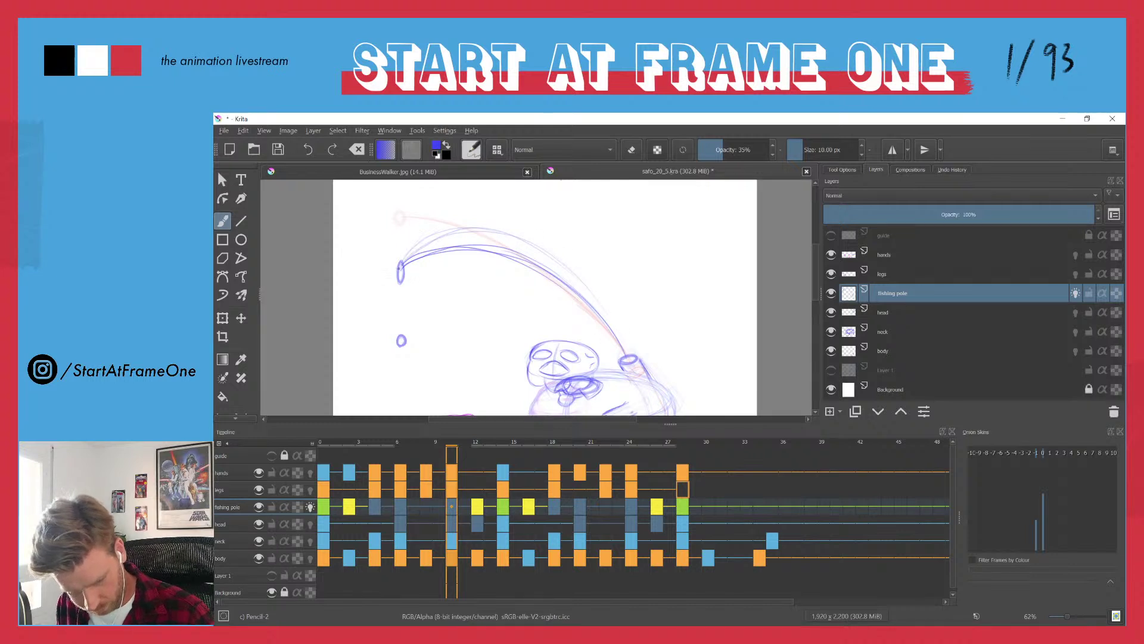
pyautogui.moveTo(419, 246); pyautogui.dragTo(610, 334)
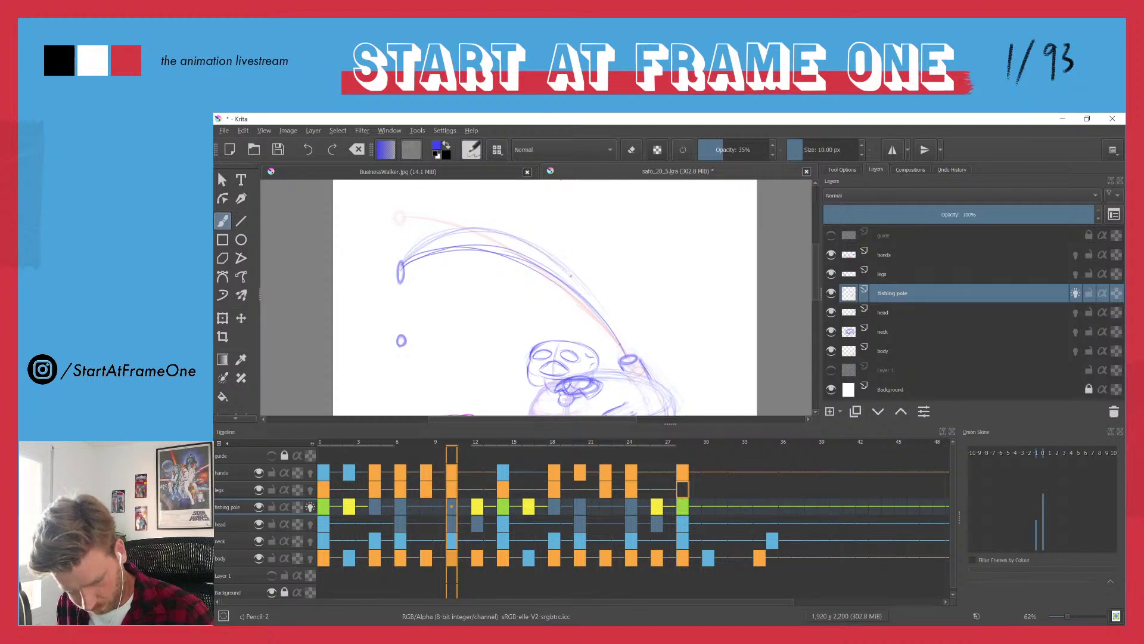
pyautogui.moveTo(403, 261)
pyautogui.mouseDown()
pyautogui.moveTo(426, 241)
pyautogui.moveTo(482, 229)
pyautogui.moveTo(553, 261)
pyautogui.mouseUp()
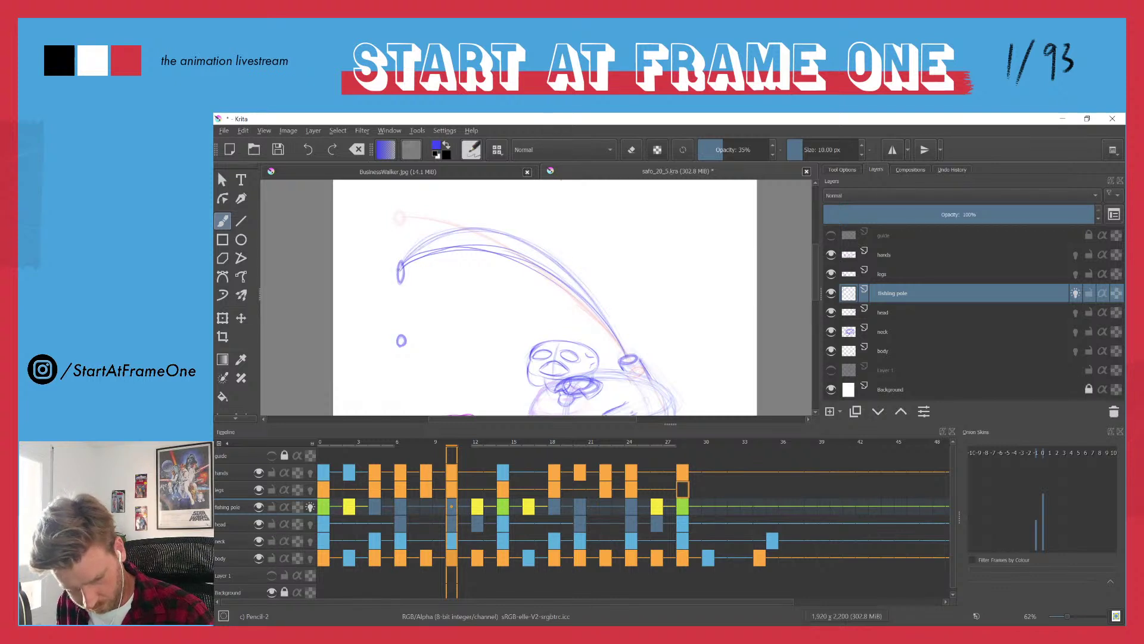
# - Select the old lower pole curve on frame 10, delete it, and clear the selection
pyautogui.press('e')
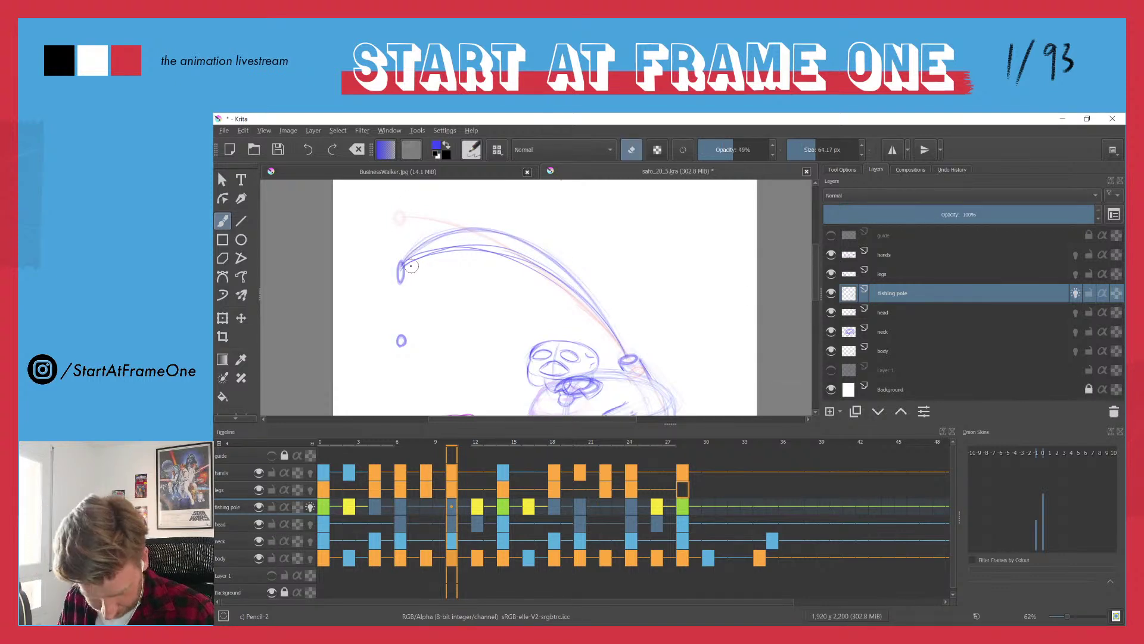
pyautogui.moveTo(429, 251)
pyautogui.mouseDown()
pyautogui.moveTo(498, 245)
pyautogui.moveTo(557, 277)
pyautogui.moveTo(605, 329)
pyautogui.mouseUp()
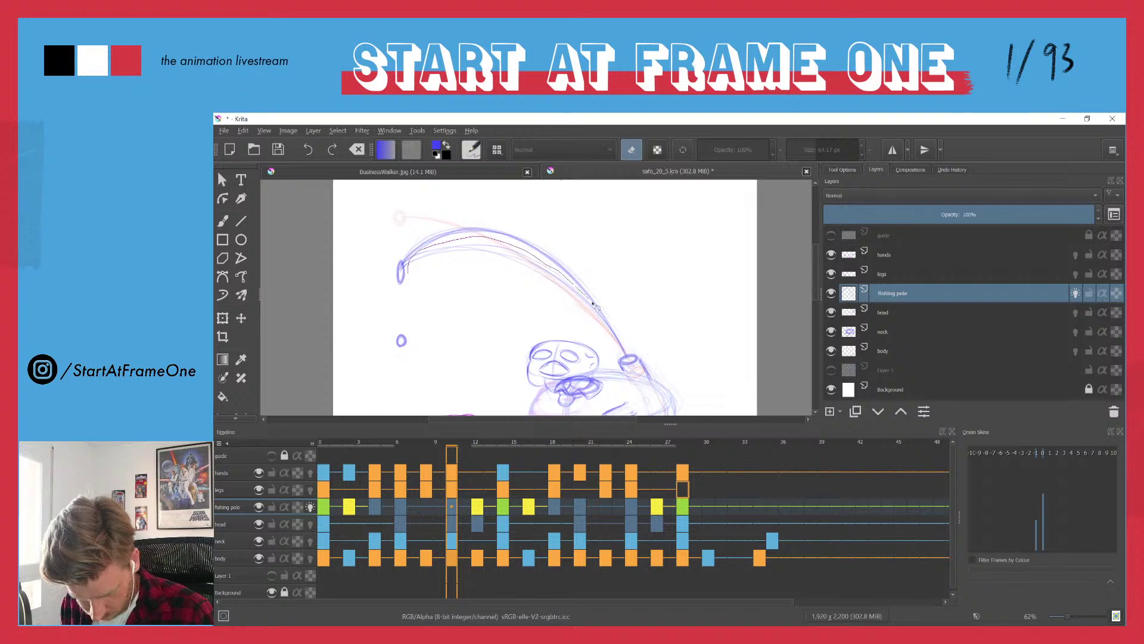
pyautogui.moveTo(430, 277); pyautogui.dragTo(433, 280)
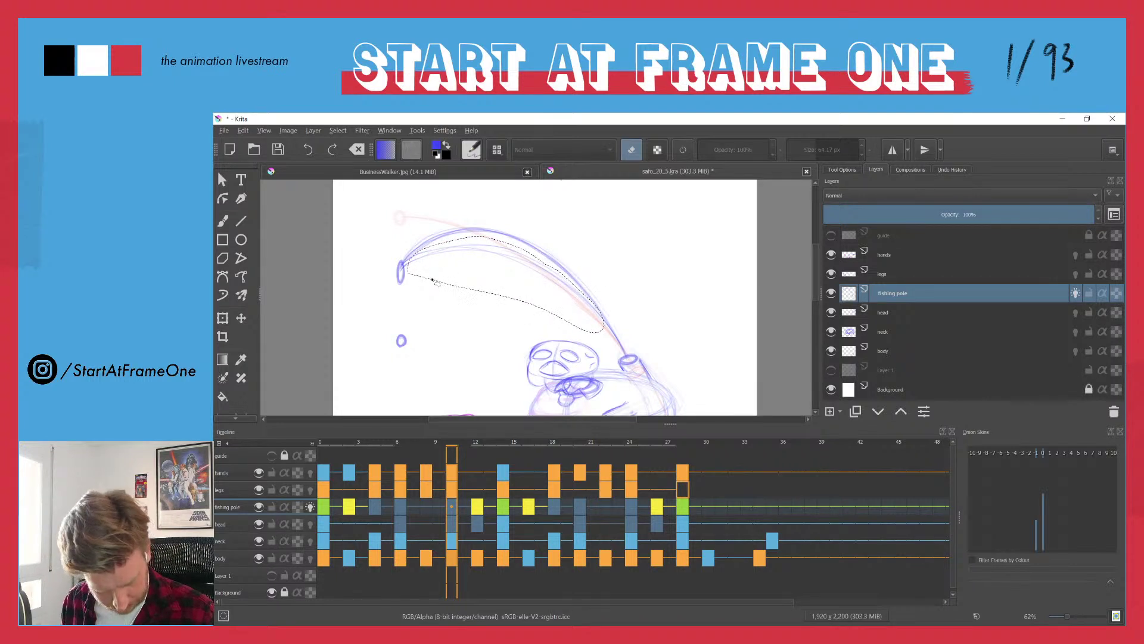
pyautogui.click(258, 507)
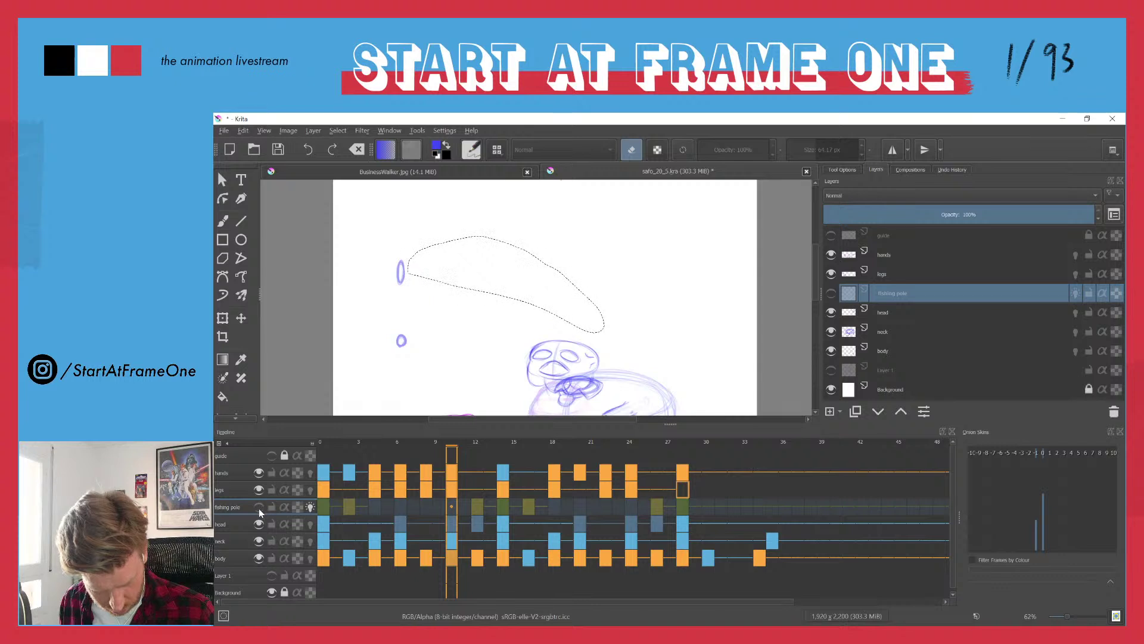
pyautogui.click(259, 508)
pyautogui.press('Delete')
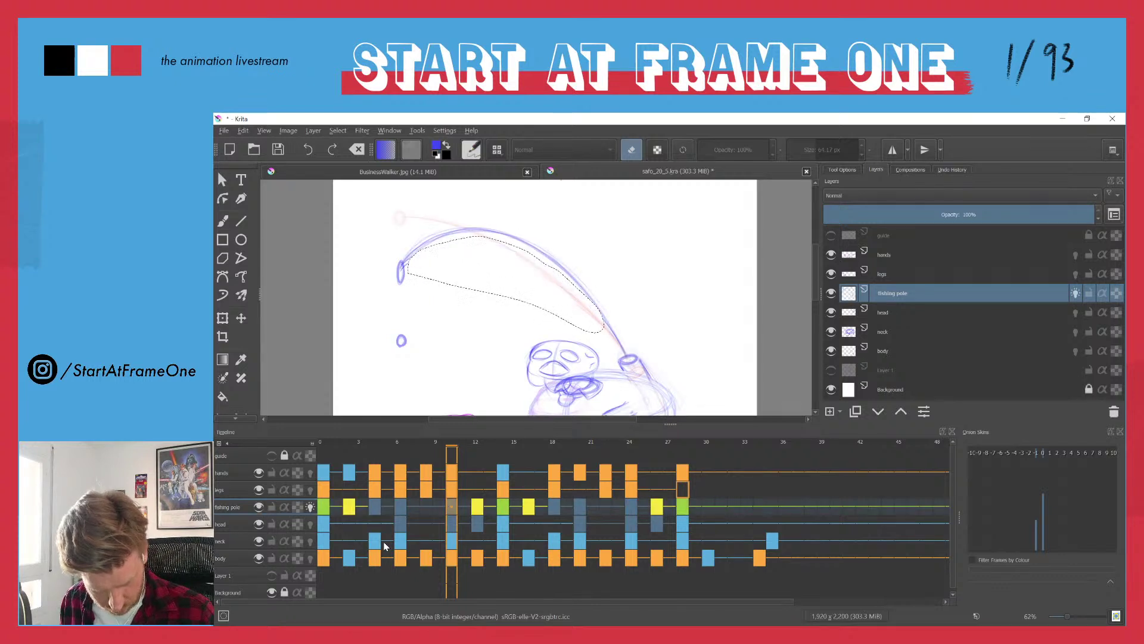
pyautogui.hotkey('ctrl', 'shift', 'a')
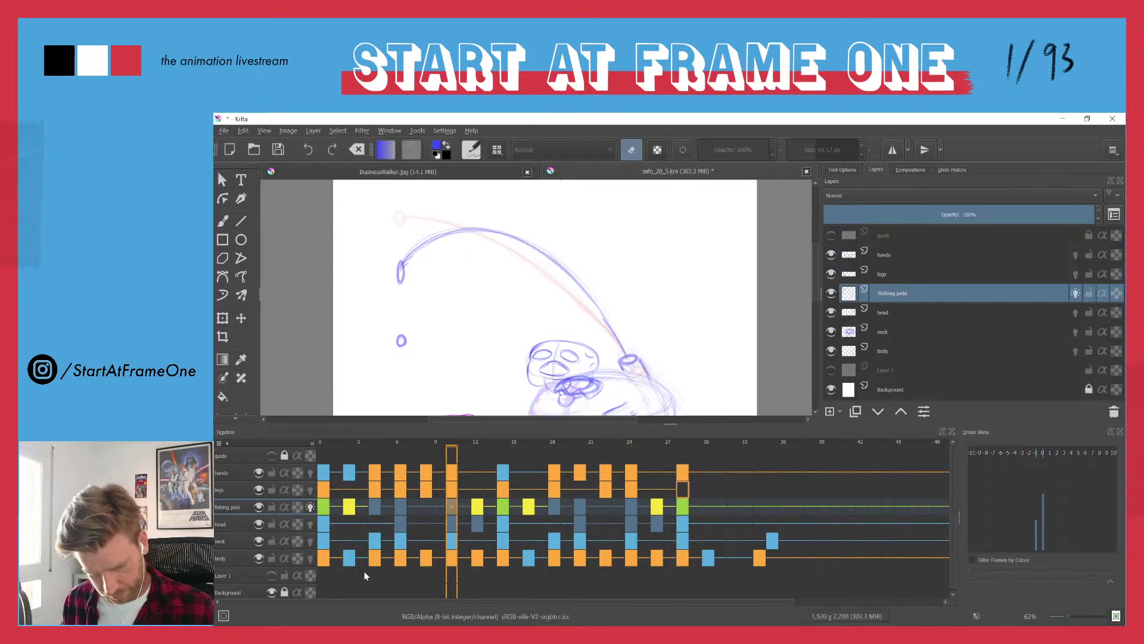
# - Compare frame 10 with frame 6, then clean up and darken the new pole arc on frame 10 from tip ring to holder
pyautogui.hotkey('alt', ',')
pyautogui.hotkey('alt', '.')
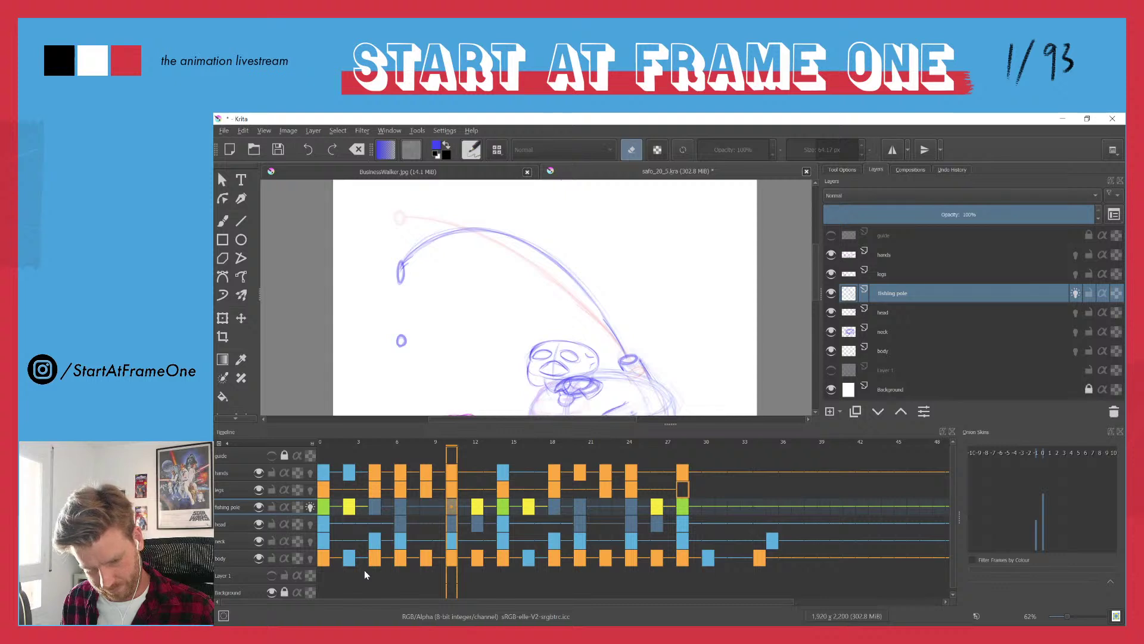
pyautogui.hotkey('alt', ',')
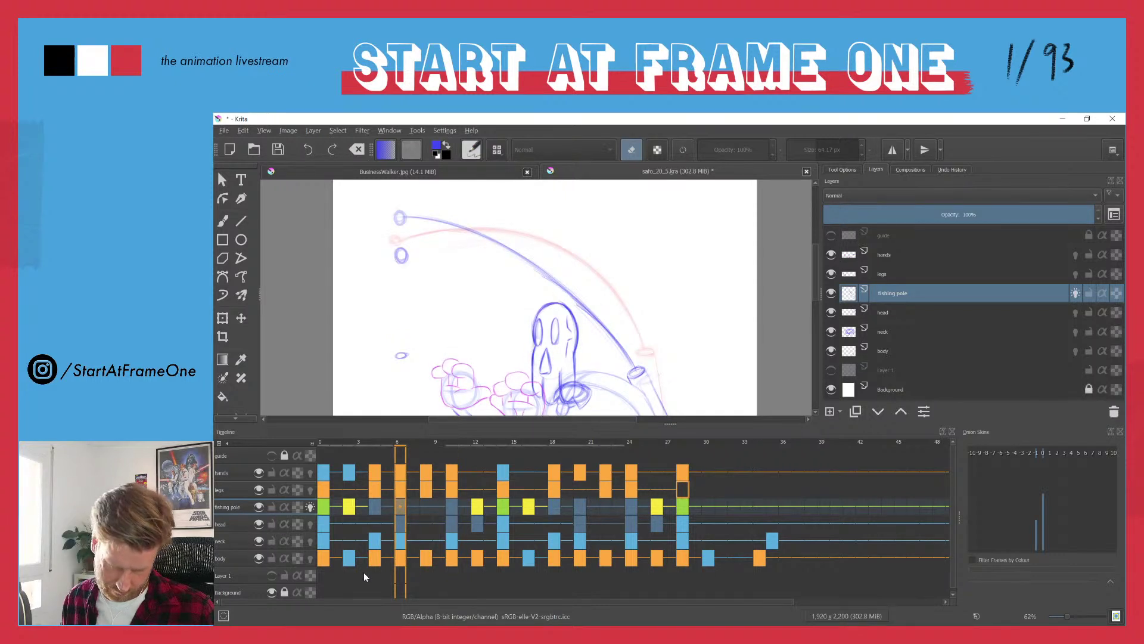
pyautogui.hotkey('alt', '.')
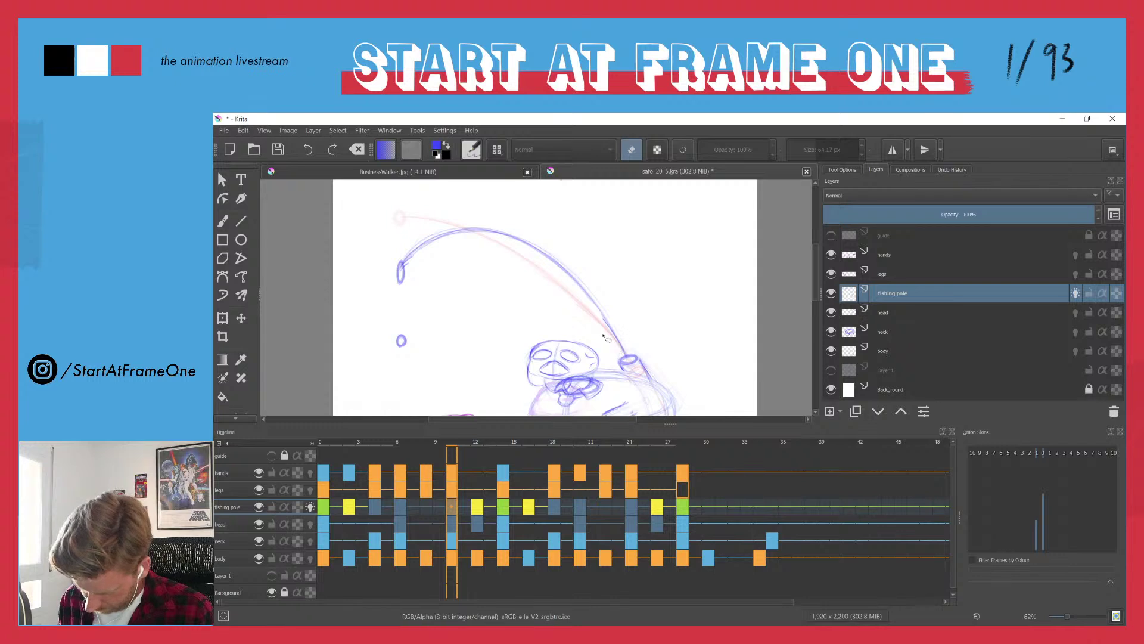
pyautogui.press('b')
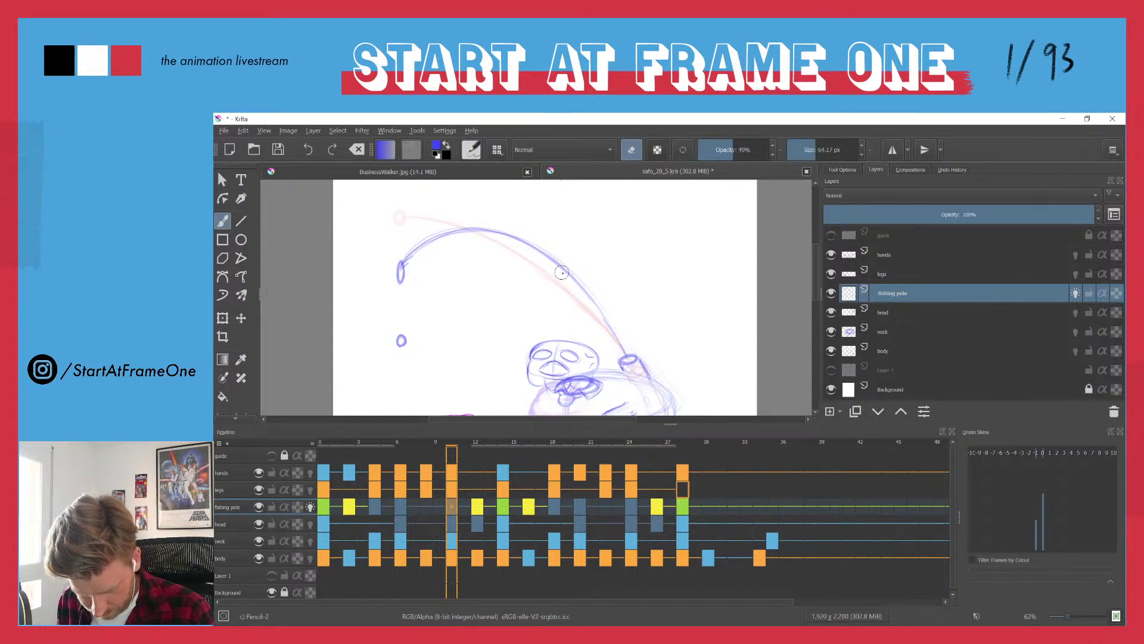
pyautogui.press('e')
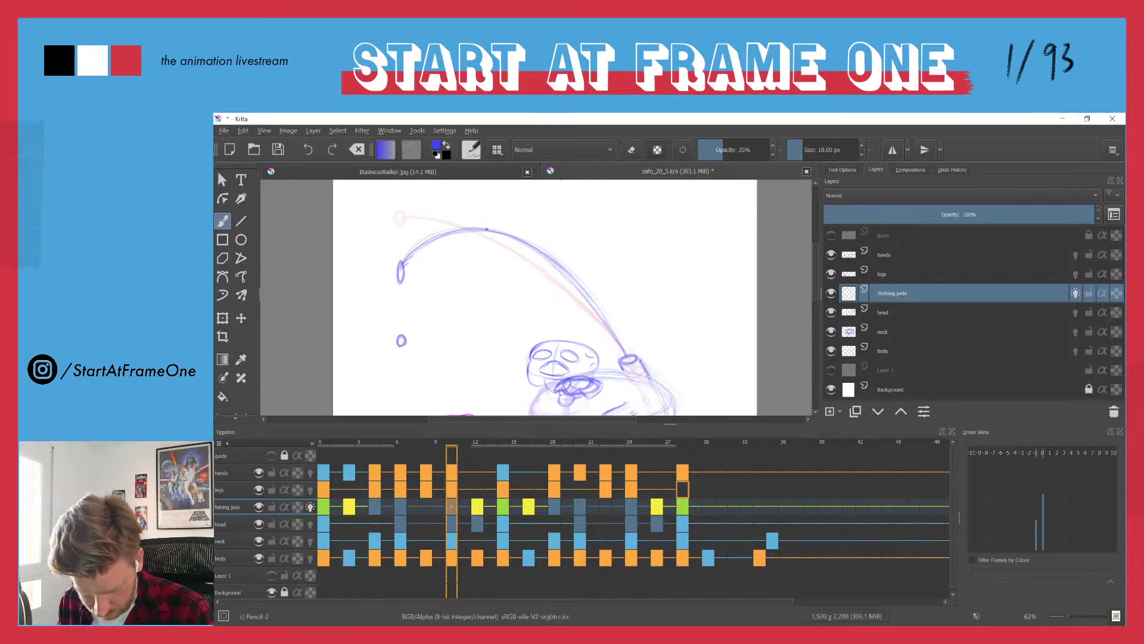
pyautogui.press('e')
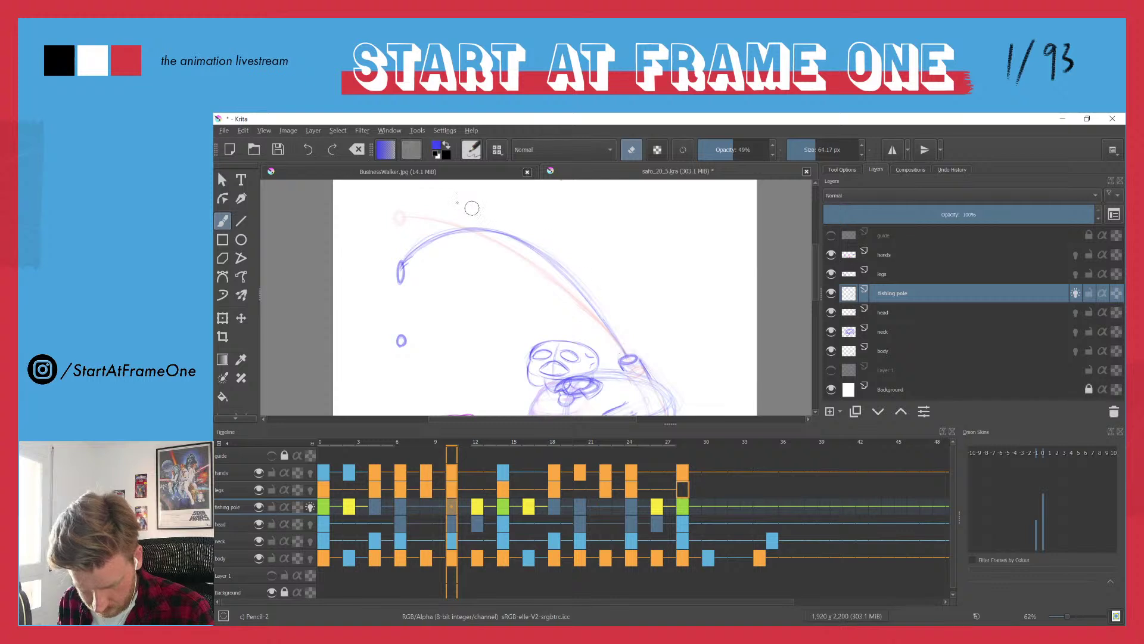
pyautogui.press('e')
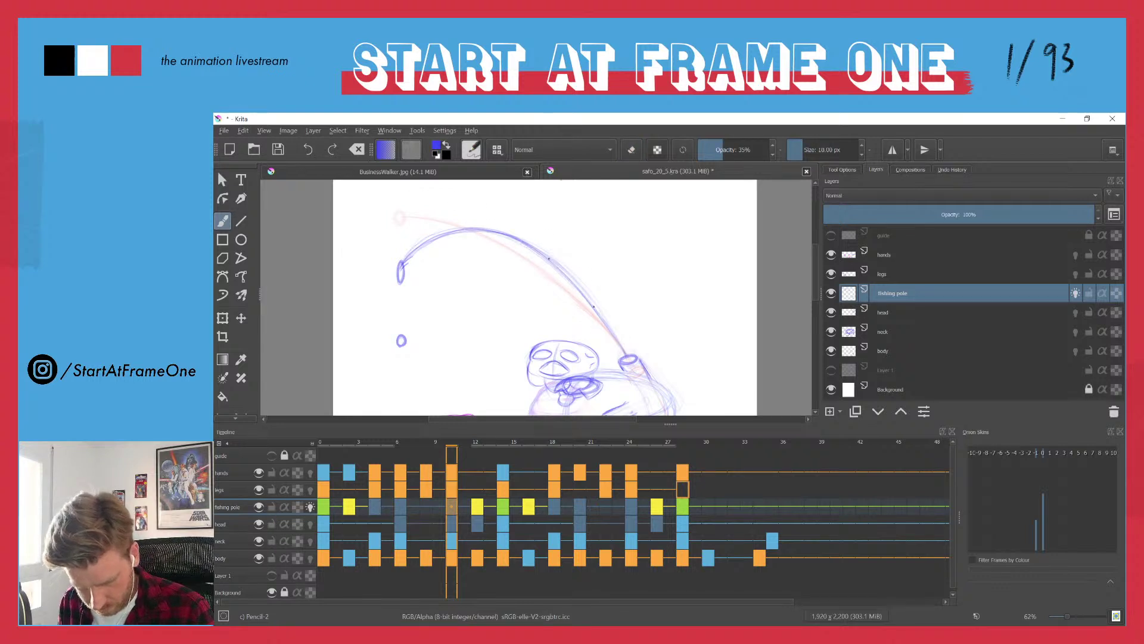
pyautogui.moveTo(406, 256); pyautogui.dragTo(477, 229)
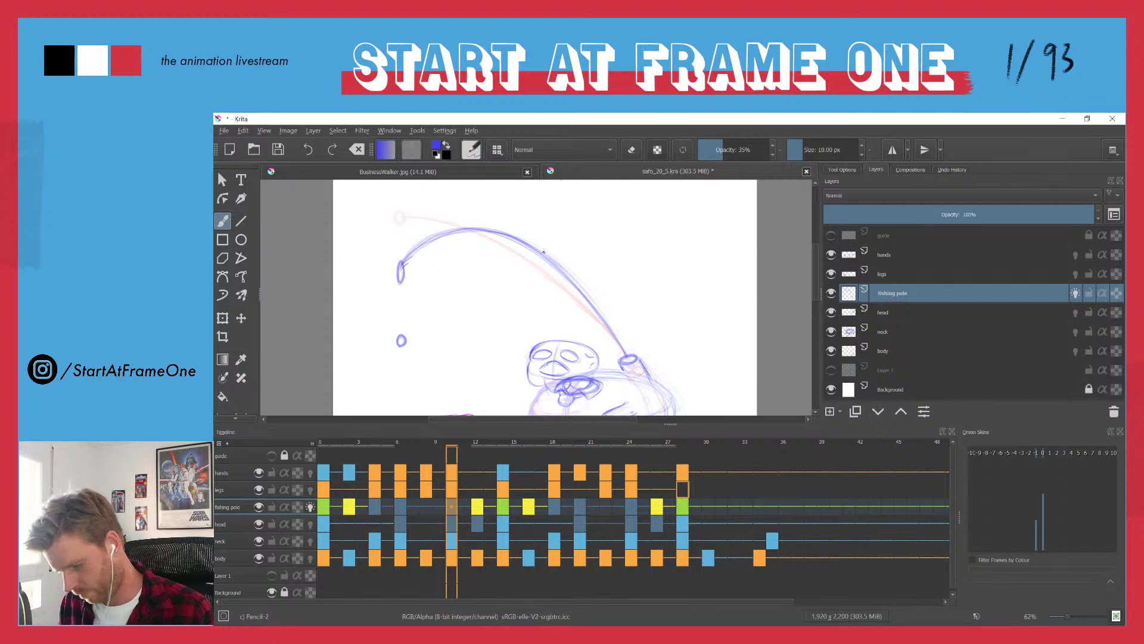
# - Compare the pole on frames 10 and 12, then lasso and delete the old pole curve on frame 12 and clear the selection
pyautogui.hotkey('alt', 'Left')
pyautogui.hotkey('alt', 'Right')
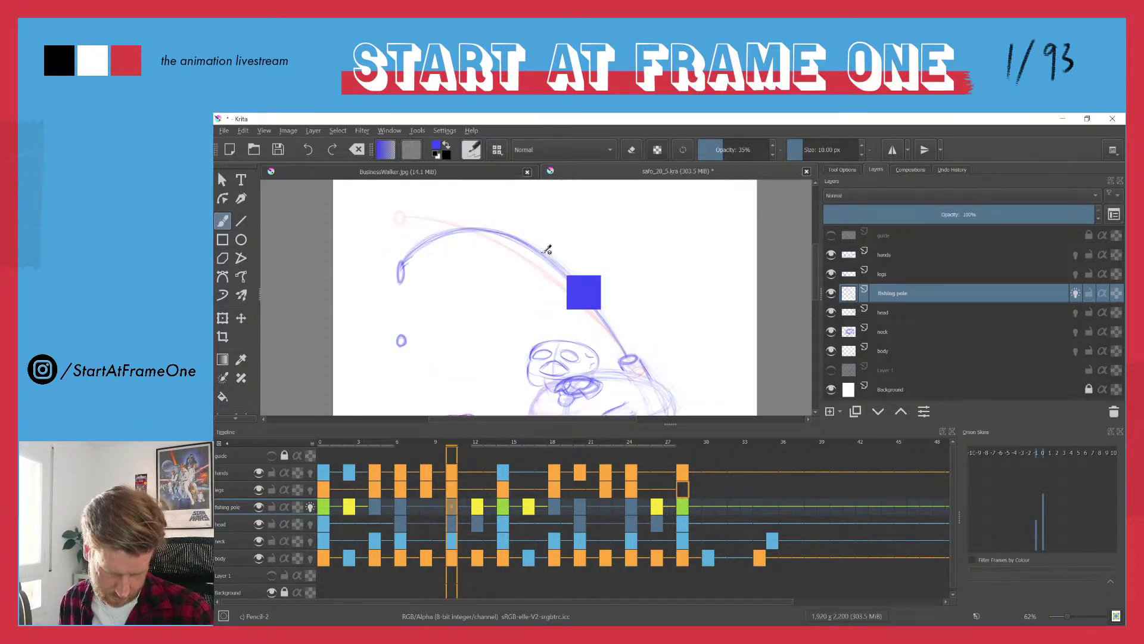
pyautogui.hotkey('alt', 'Right')
pyautogui.hotkey('alt', 'Right')
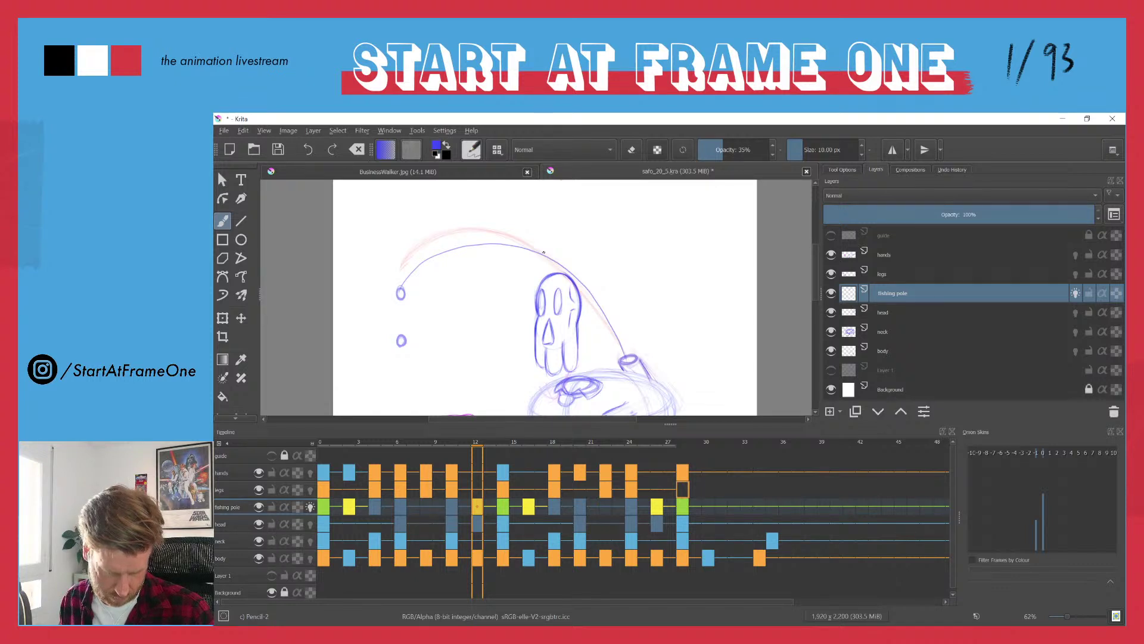
pyautogui.hotkey('alt', 'Left')
pyautogui.hotkey('alt', 'Right')
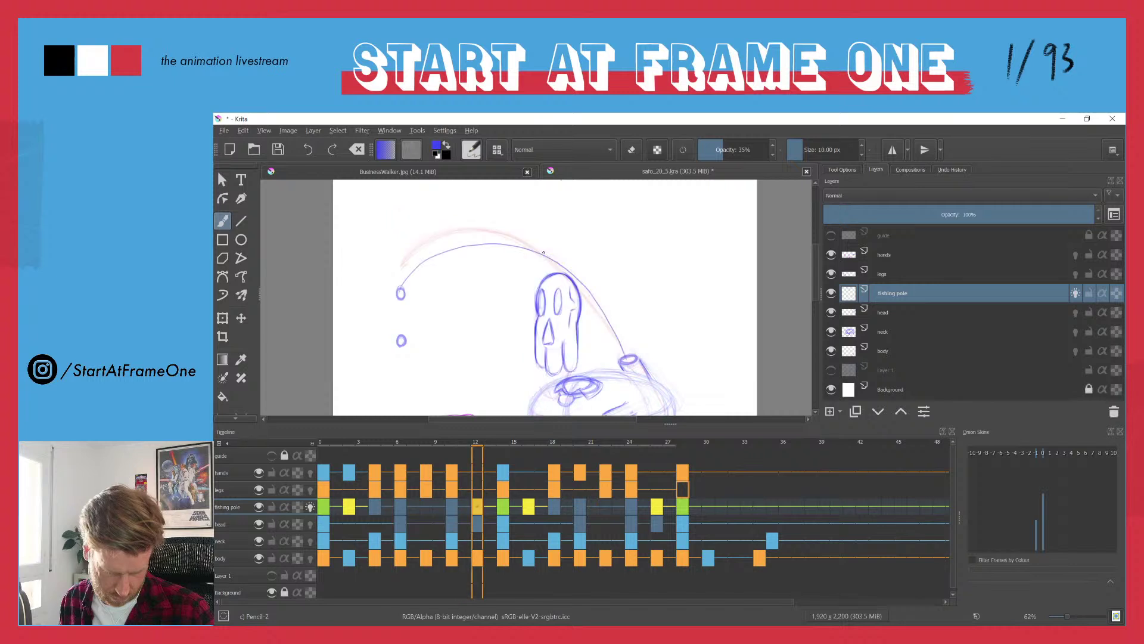
pyautogui.moveTo(395, 278)
pyautogui.mouseDown()
pyautogui.moveTo(552, 266)
pyautogui.moveTo(585, 292)
pyautogui.moveTo(618, 354)
pyautogui.moveTo(630, 344)
pyautogui.moveTo(414, 218)
pyautogui.mouseUp()
pyautogui.press('Delete')
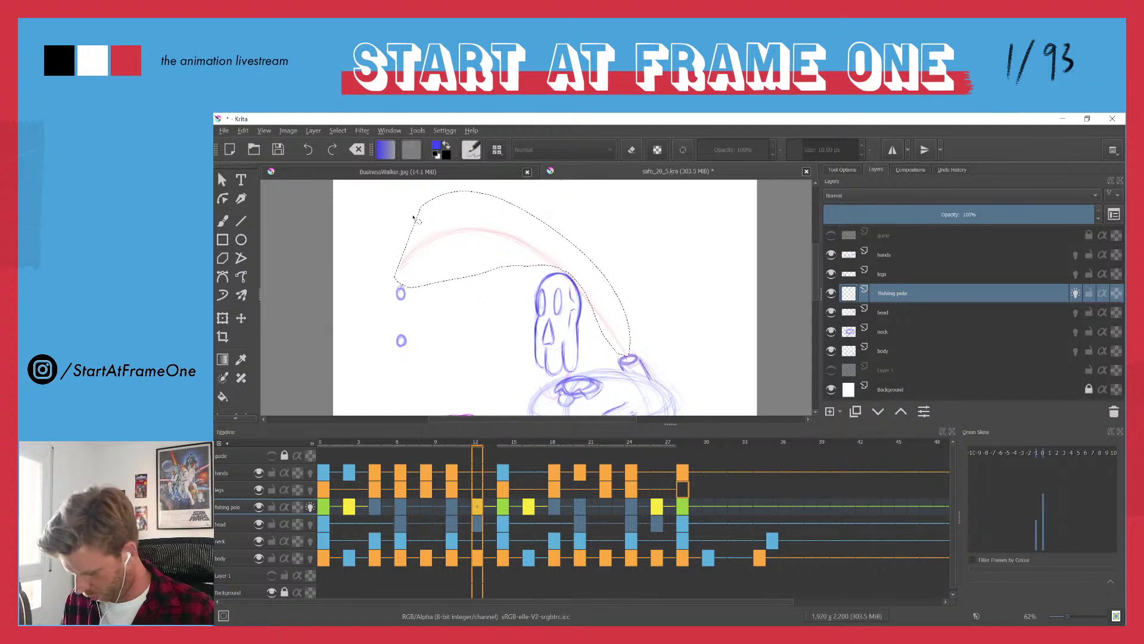
pyautogui.hotkey('ctrl', 'shift', 'a')
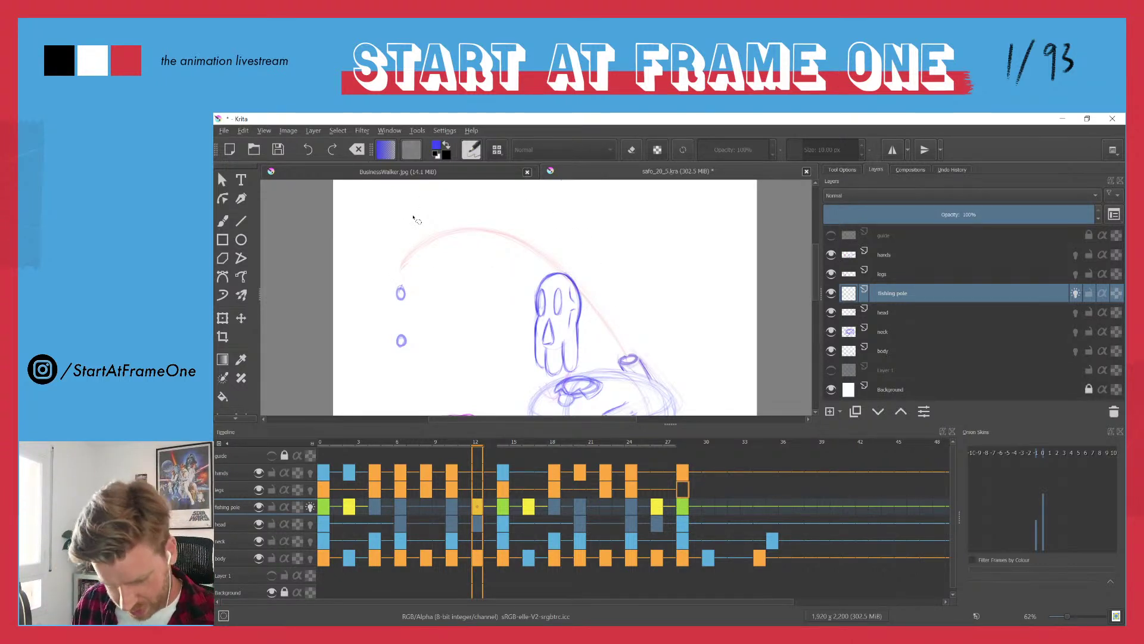
# - Sketch a new fishing pole arc on frame 12 from the tip ring to the holder using the Pencil-2 brush
pyautogui.press('b')
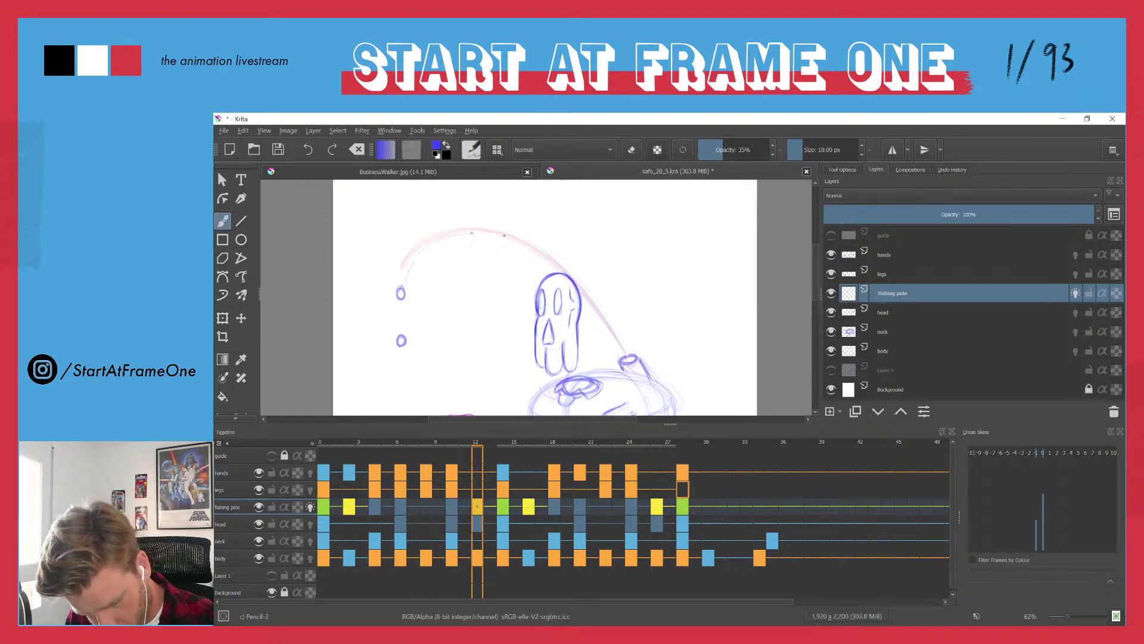
pyautogui.moveTo(407, 273)
pyautogui.mouseDown()
pyautogui.moveTo(470, 231)
pyautogui.moveTo(506, 234)
pyautogui.moveTo(604, 343)
pyautogui.mouseUp()
pyautogui.moveTo(403, 285)
pyautogui.mouseDown()
pyautogui.moveTo(429, 249)
pyautogui.moveTo(485, 232)
pyautogui.moveTo(560, 262)
pyautogui.mouseUp()
# - Flip back and forth through frames 2 to 12 to examine how the redrawn fishing pole swings and bends
pyautogui.press(',')
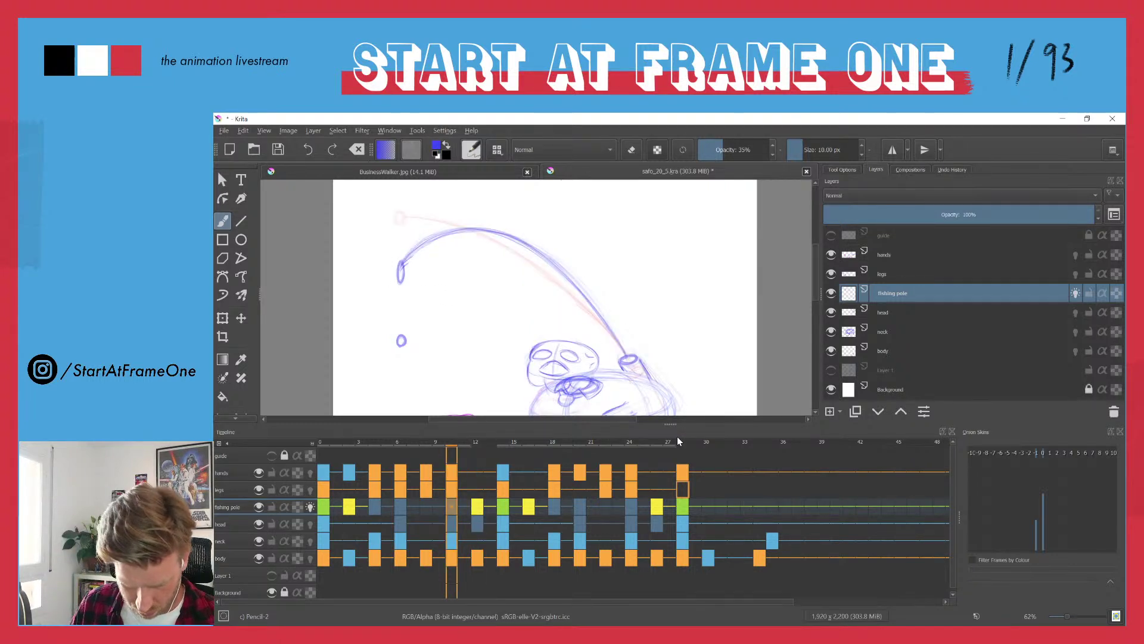
pyautogui.press('.')
pyautogui.press(',')
pyautogui.press(',')
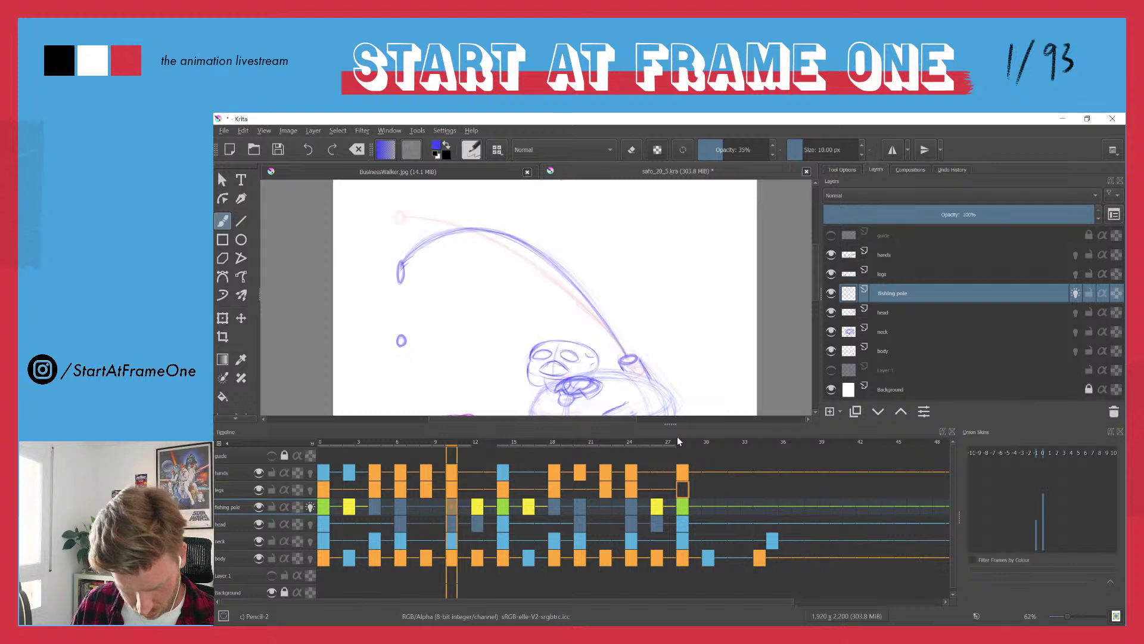
pyautogui.press(',')
pyautogui.press(',')
pyautogui.press(',')
pyautogui.press(',')
pyautogui.press(',')
pyautogui.press(',')
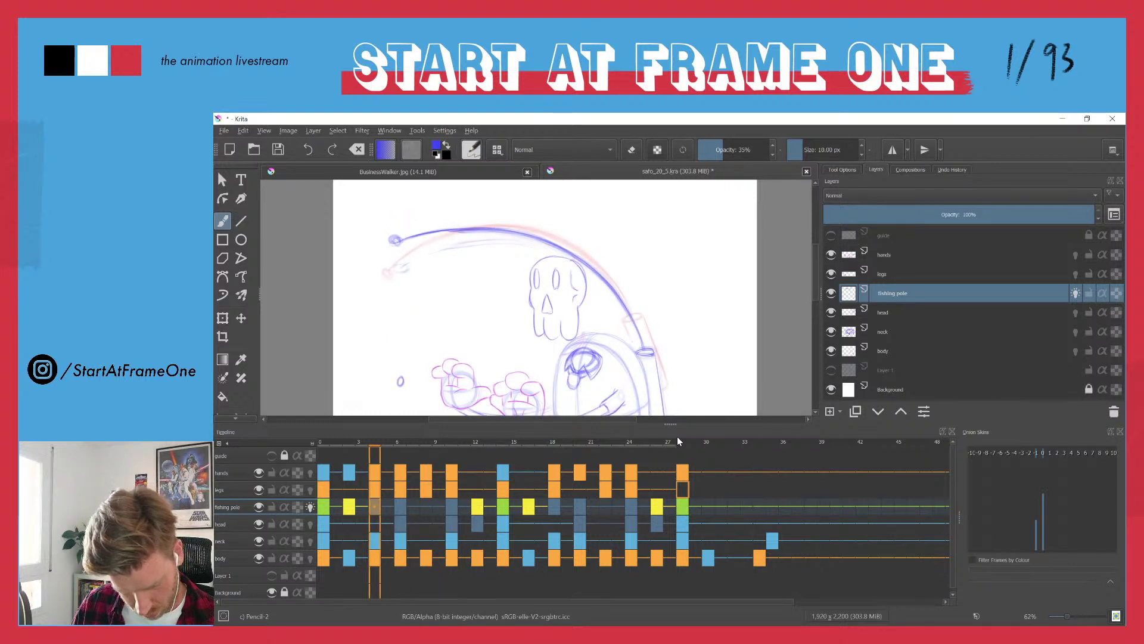
pyautogui.press(',')
pyautogui.press(',')
pyautogui.press('.')
pyautogui.press('.')
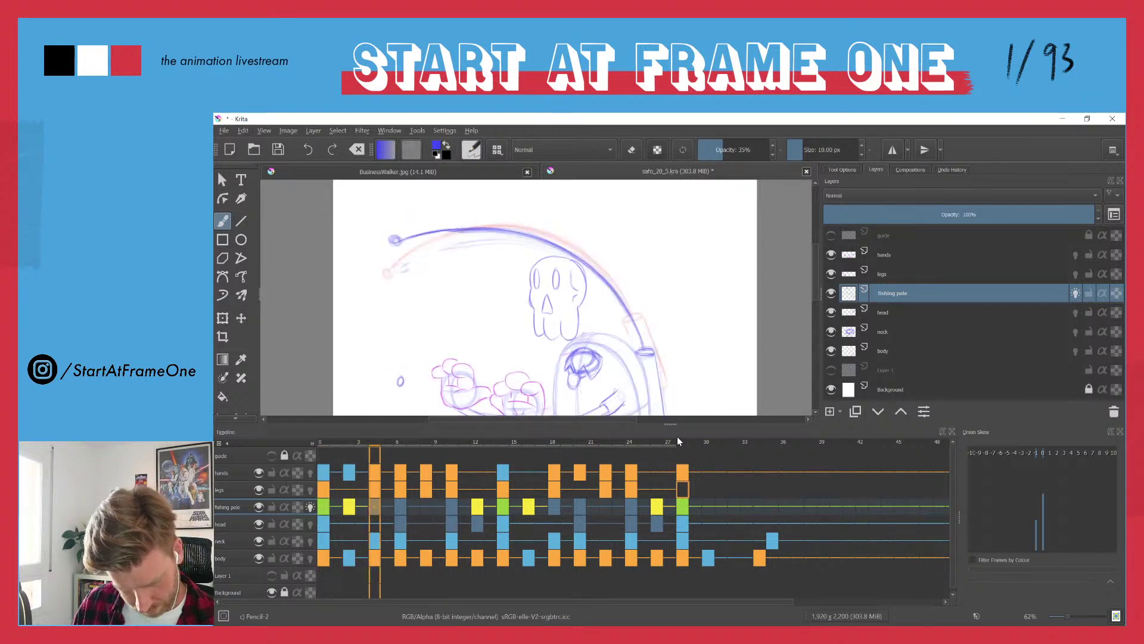
pyautogui.press('.')
pyautogui.press('.')
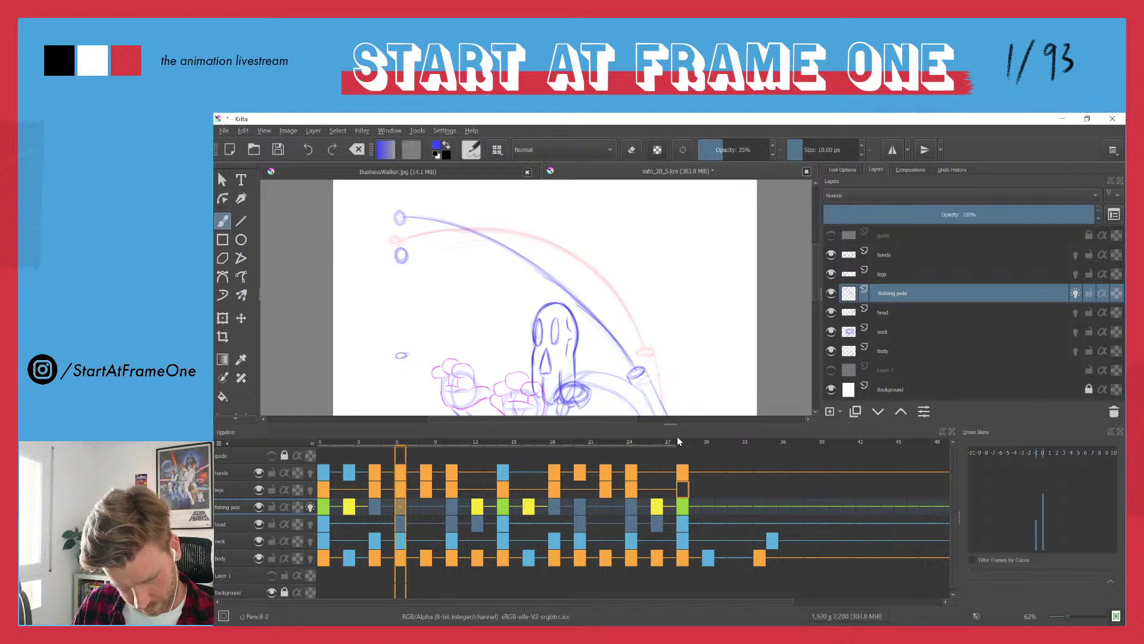
pyautogui.press('.')
pyautogui.press('.')
pyautogui.press('.')
pyautogui.press('.')
pyautogui.press(',')
pyautogui.press(',')
pyautogui.press(',')
pyautogui.press(',')
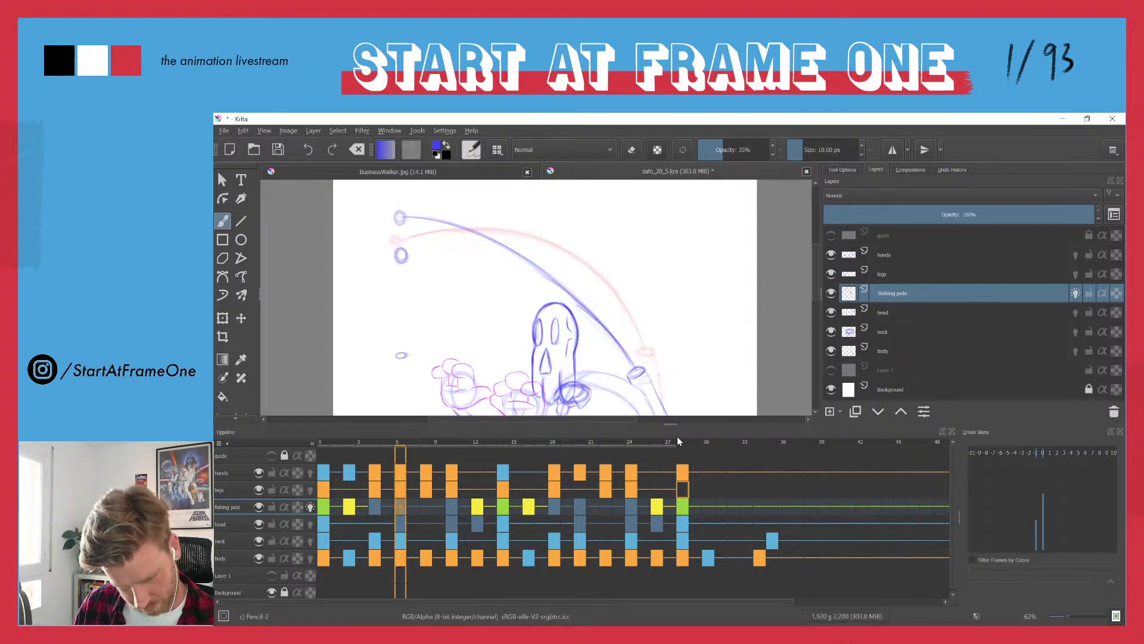
pyautogui.press('.')
pyautogui.press('.')
pyautogui.press('.')
pyautogui.press('.')
pyautogui.press(',')
pyautogui.press(',')
pyautogui.press(',')
pyautogui.press(',')
pyautogui.press(',')
pyautogui.press(',')
pyautogui.press(',')
pyautogui.press(',')
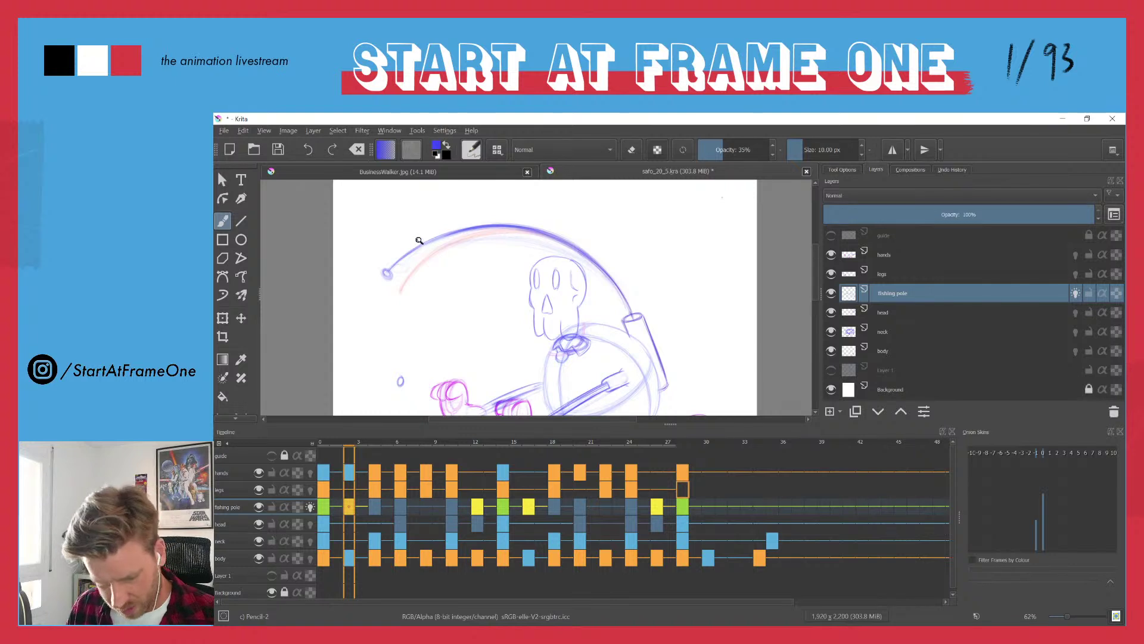
# - Examine the pole's movement against the whole figure by flipping between frames 0, 2 and 4
pyautogui.scroll(-4, 439, 332)
pyautogui.press('.')
pyautogui.press('.')
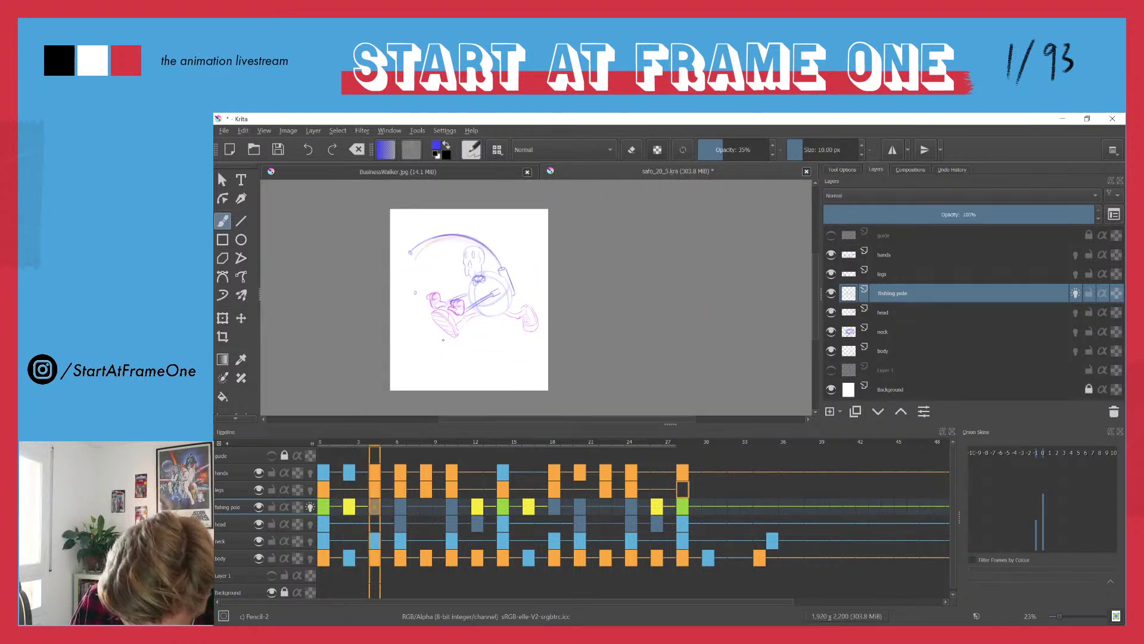
pyautogui.press(',')
pyautogui.press('.')
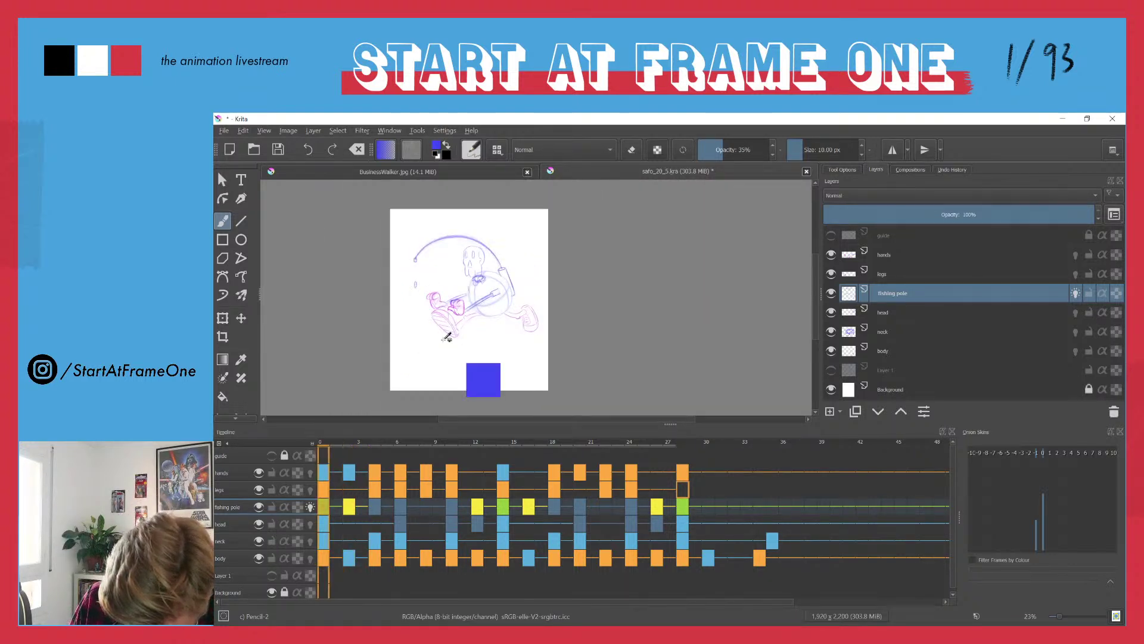
pyautogui.press(',')
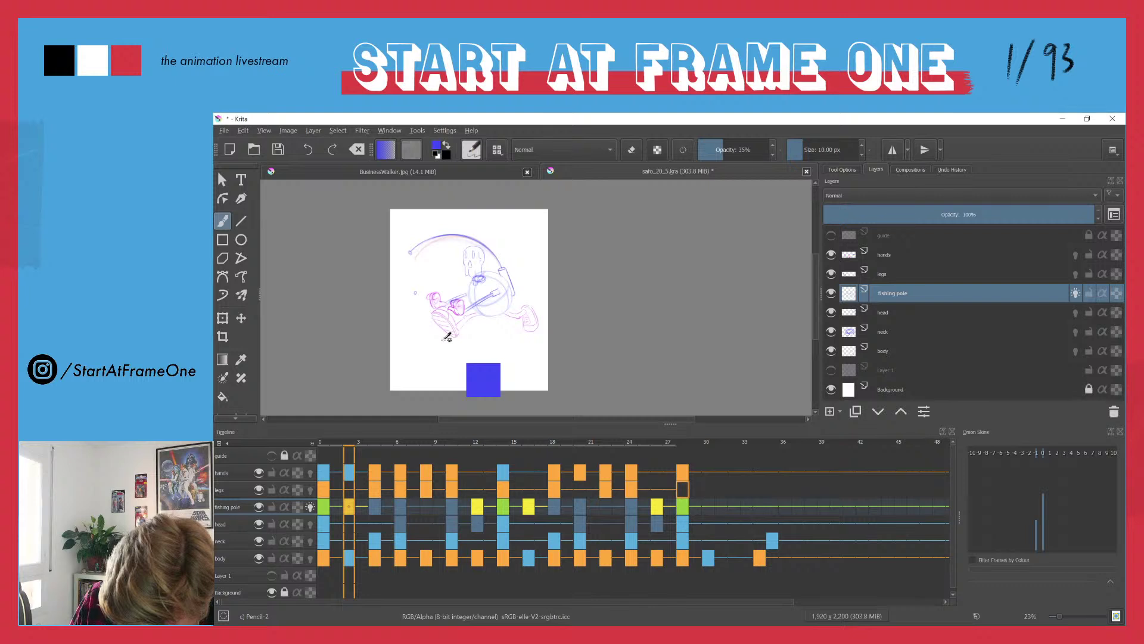
pyautogui.press('.')
pyautogui.press('.')
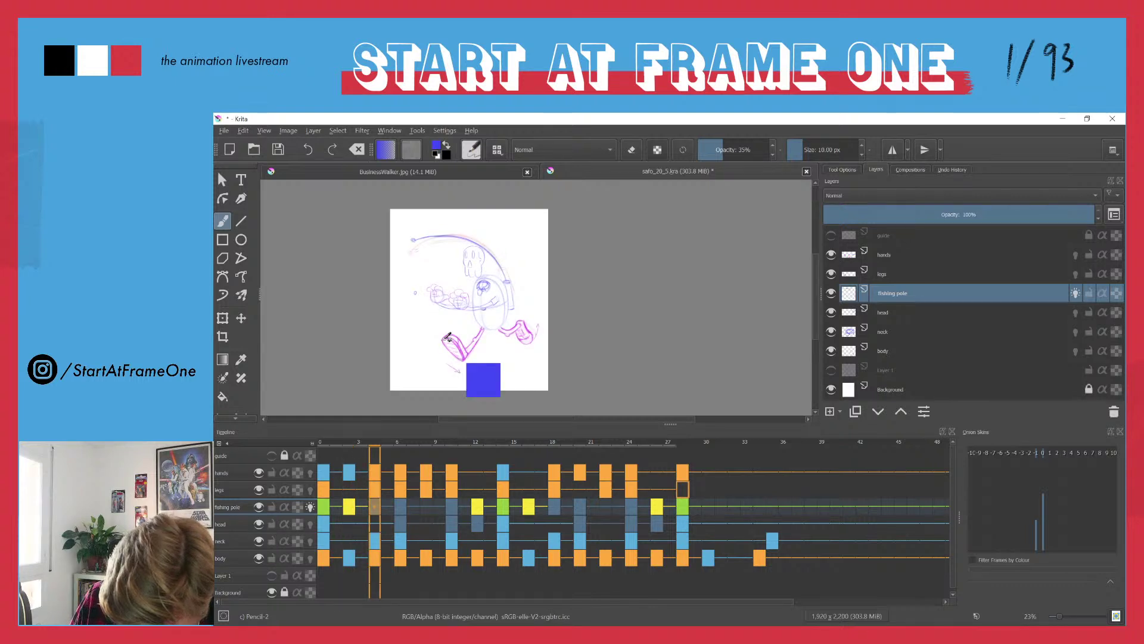
pyautogui.press(',')
pyautogui.press('.')
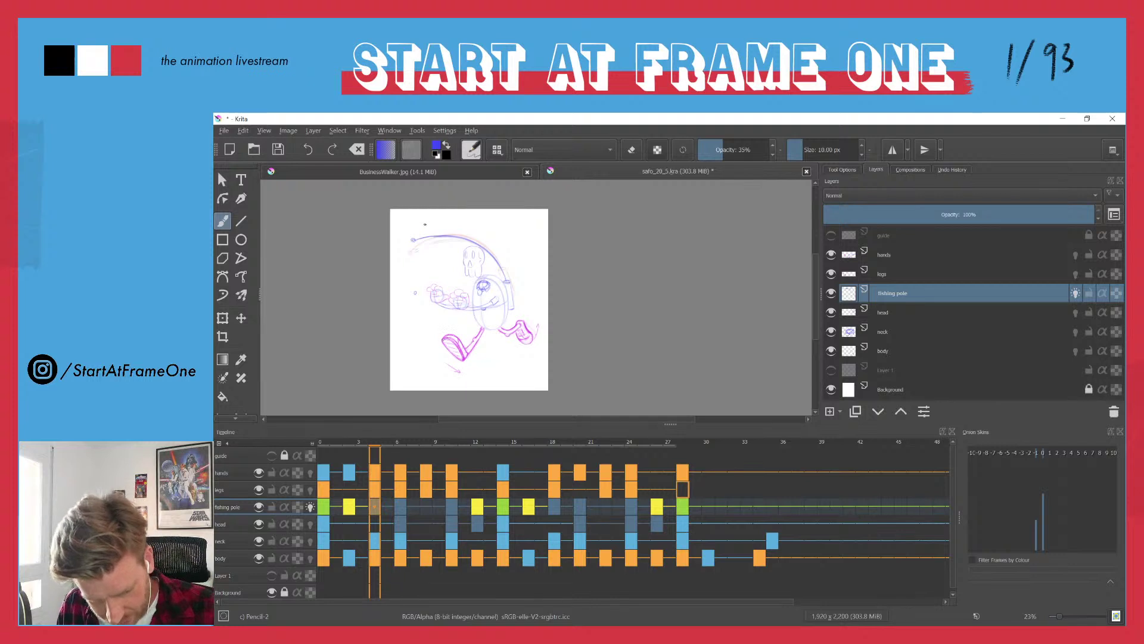
# - On frame 4, sketch a higher tip ring and upper pole line, then delete the old lower tip section and clear the selection
pyautogui.scroll(4, 407, 221)
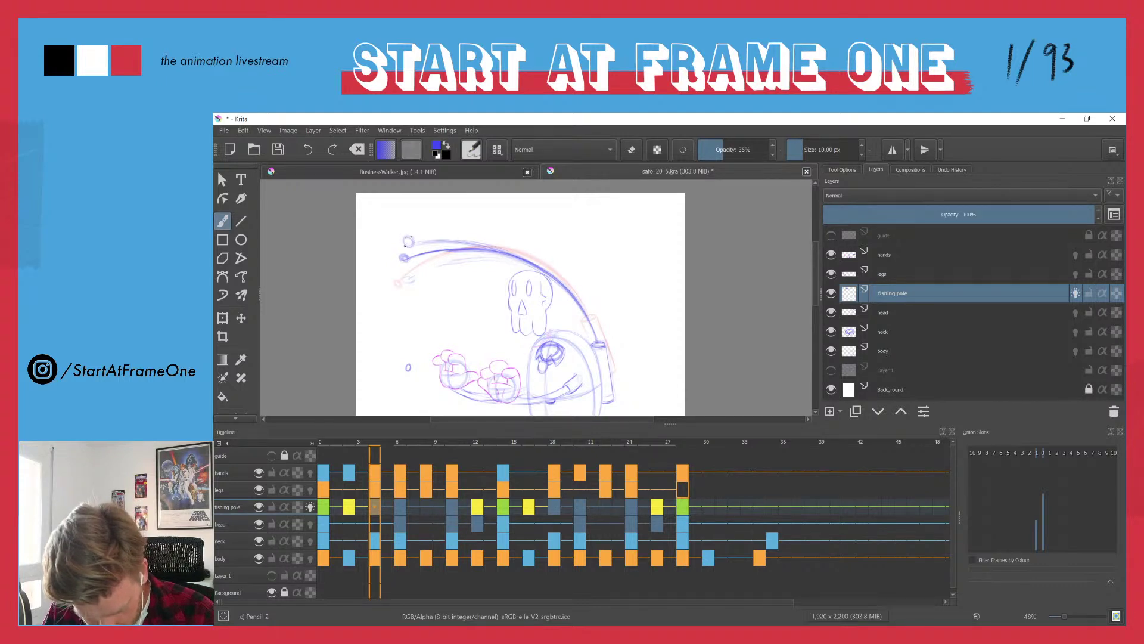
pyautogui.moveTo(398, 253)
pyautogui.mouseDown()
pyautogui.moveTo(476, 249)
pyautogui.moveTo(511, 268)
pyautogui.moveTo(435, 278)
pyautogui.moveTo(388, 263)
pyautogui.mouseUp()
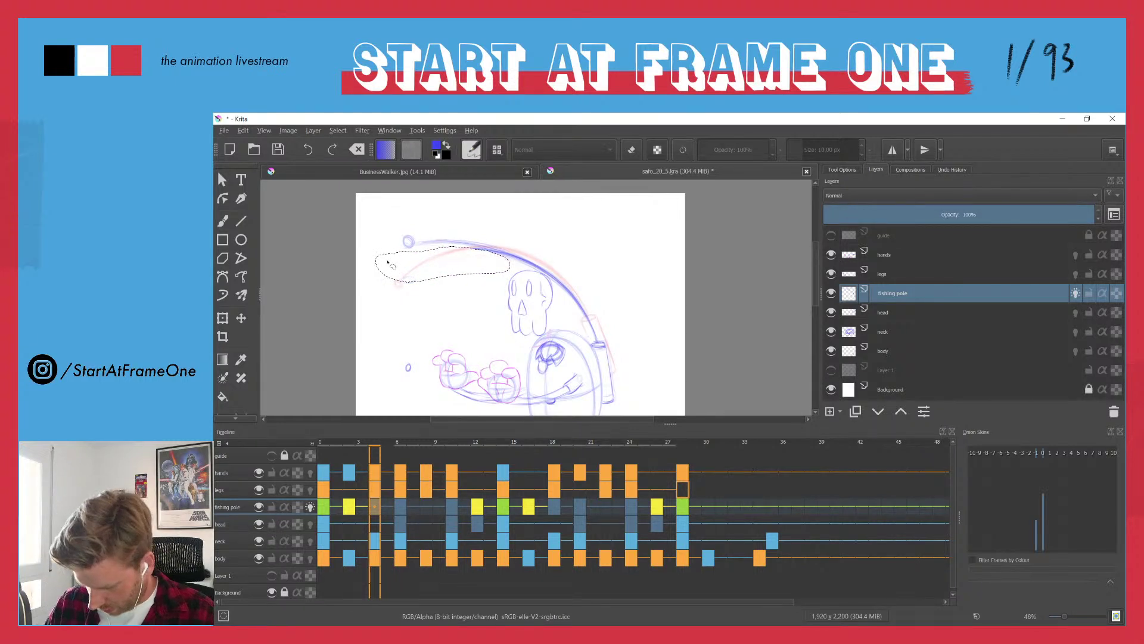
pyautogui.hotkey('ctrl', 'shift', 'a')
pyautogui.press('e')
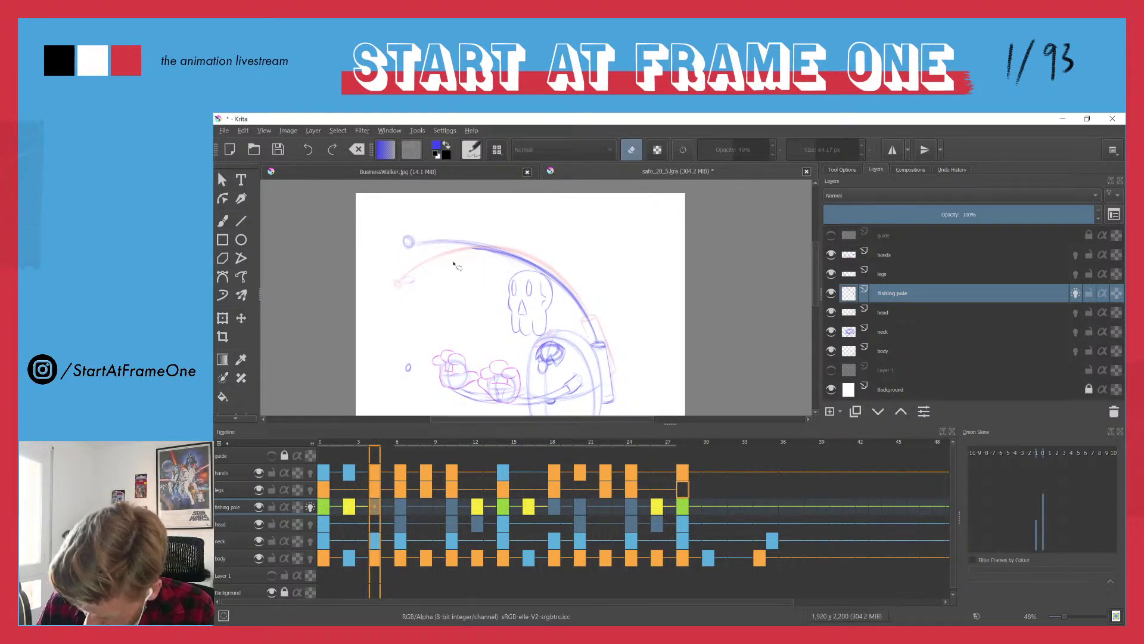
# - Flip between frames 2, 4 and 6 to compare the fishing pole's bend and tip position from drawing to drawing
pyautogui.press('b')
pyautogui.press('e')
pyautogui.press('e')
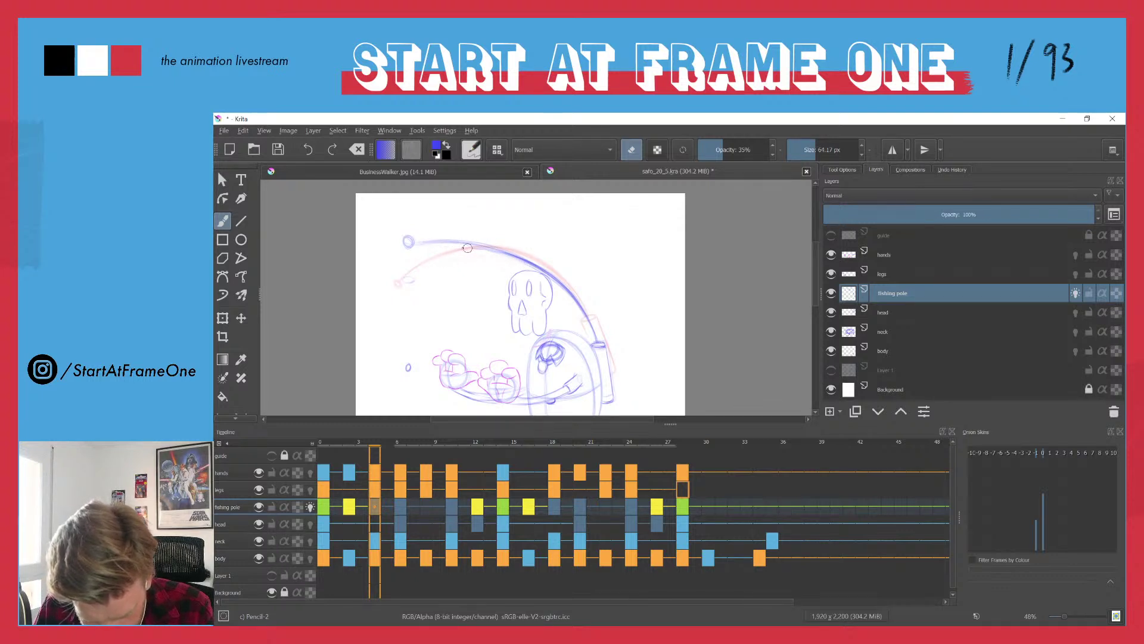
pyautogui.hotkey('ctrl', 'Left')
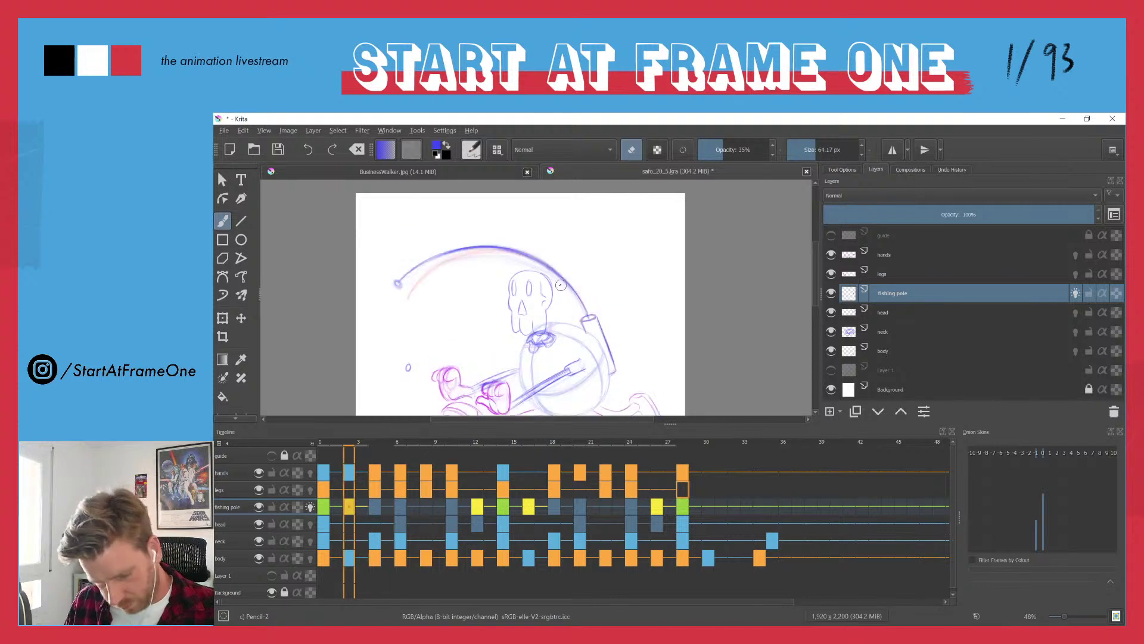
pyautogui.hotkey('ctrl', 'Right')
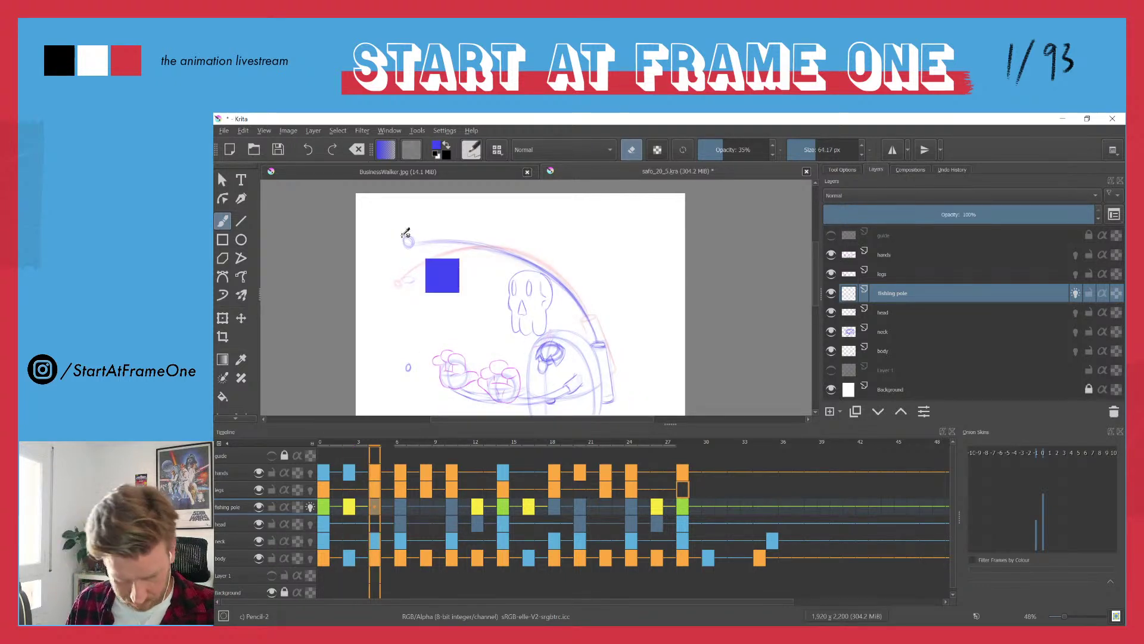
pyautogui.hotkey('ctrl', 'Left')
pyautogui.press('ctrl')
pyautogui.hotkey('ctrl', 'Right')
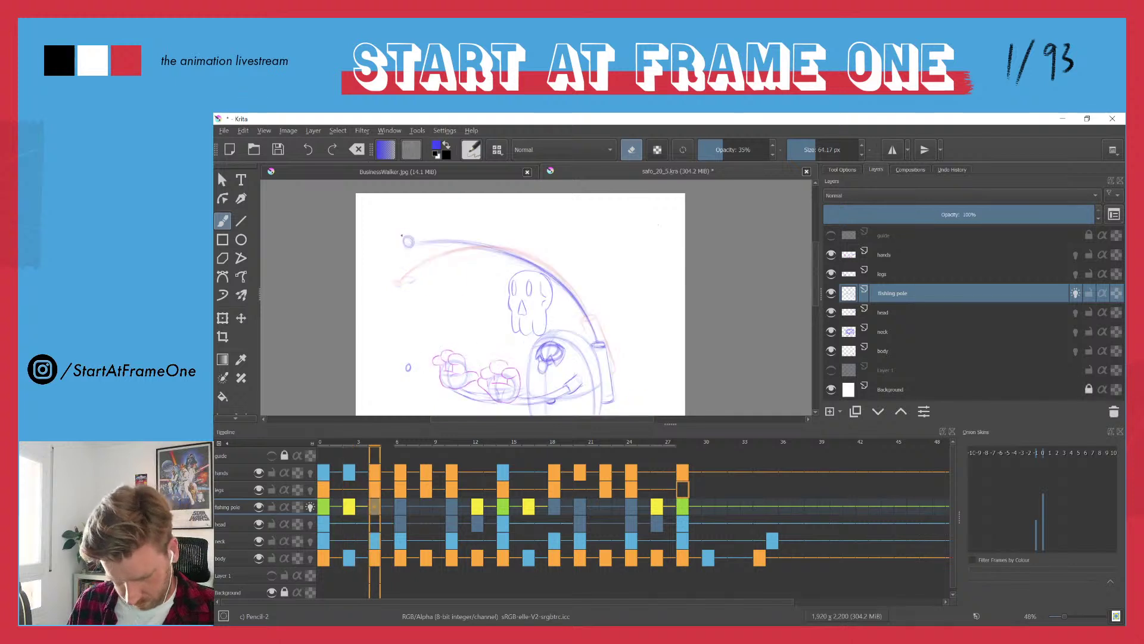
pyautogui.hotkey('ctrl', 'Right')
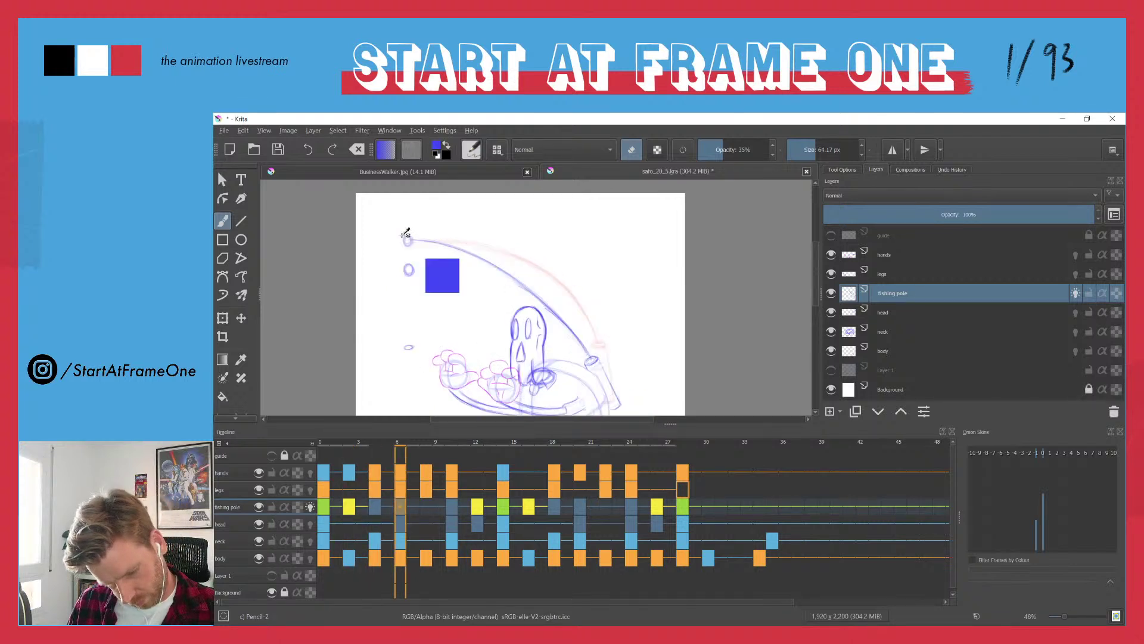
pyautogui.hotkey('ctrl', 'Left')
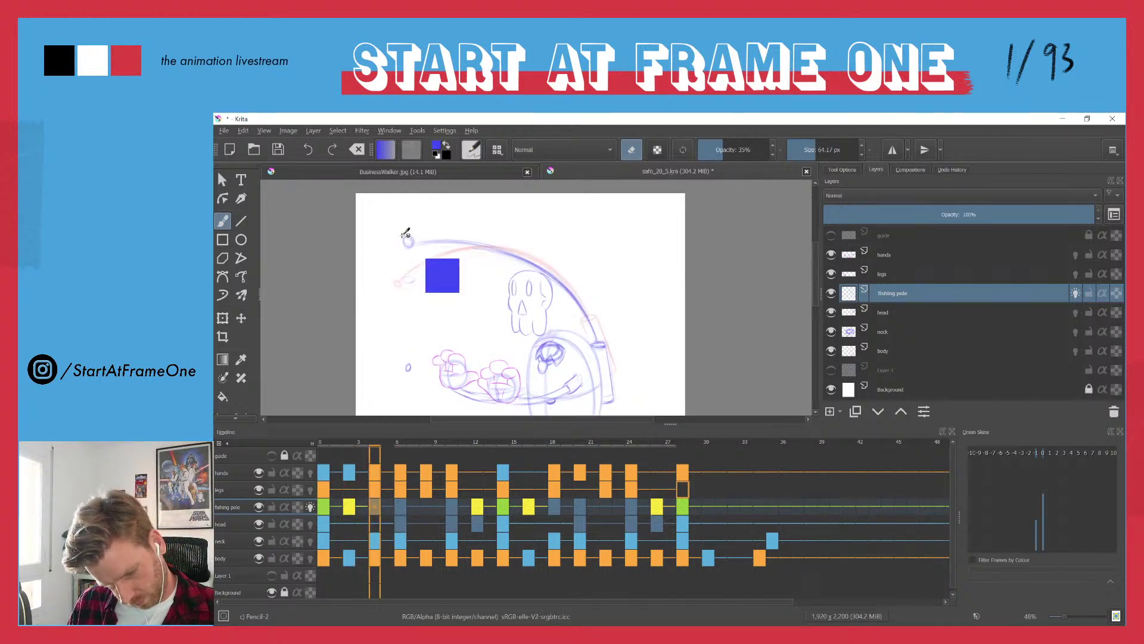
# - On frame 6, sketch a higher tip ring and straighter upper pole line, then delete the old tip section and clear the selection
pyautogui.hotkey('ctrl', 'Right')
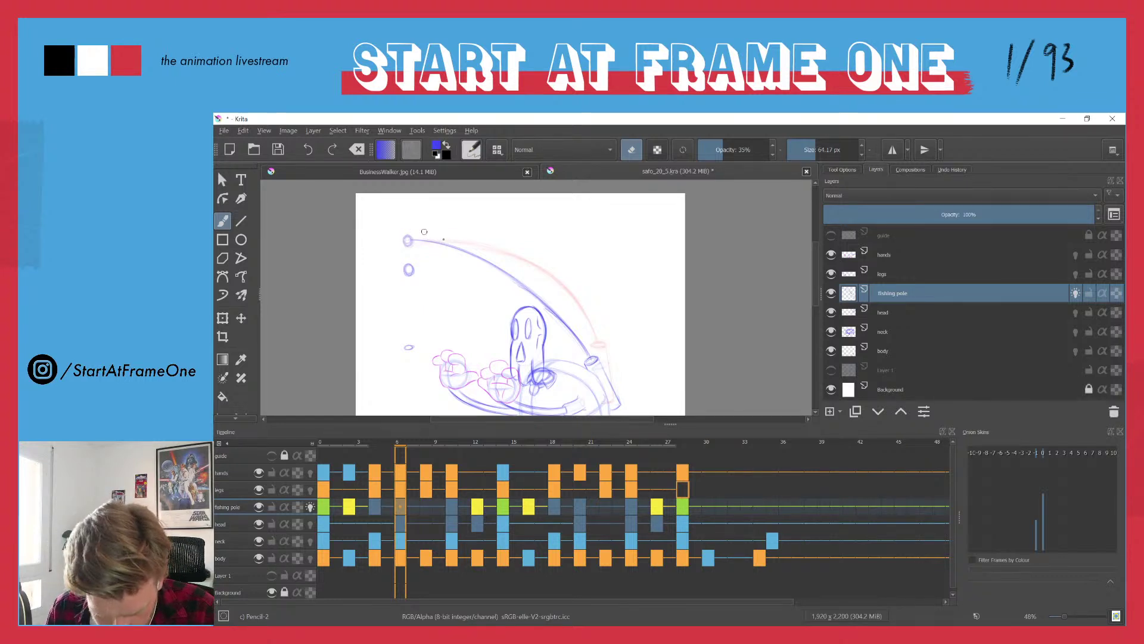
pyautogui.press('e')
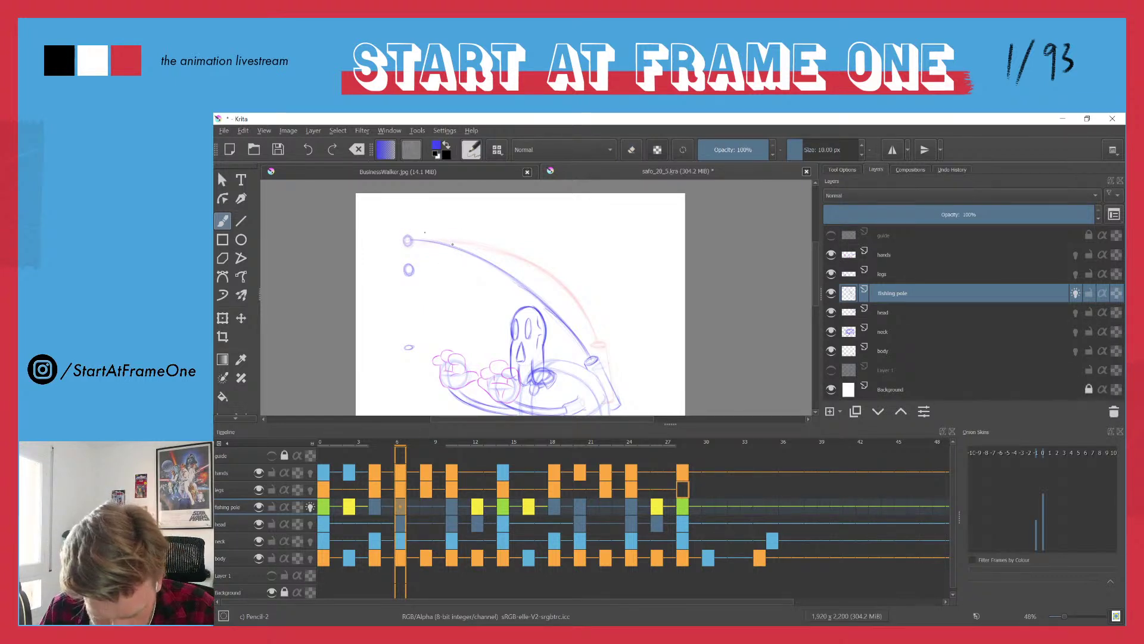
pyautogui.moveTo(430, 233); pyautogui.dragTo(475, 254)
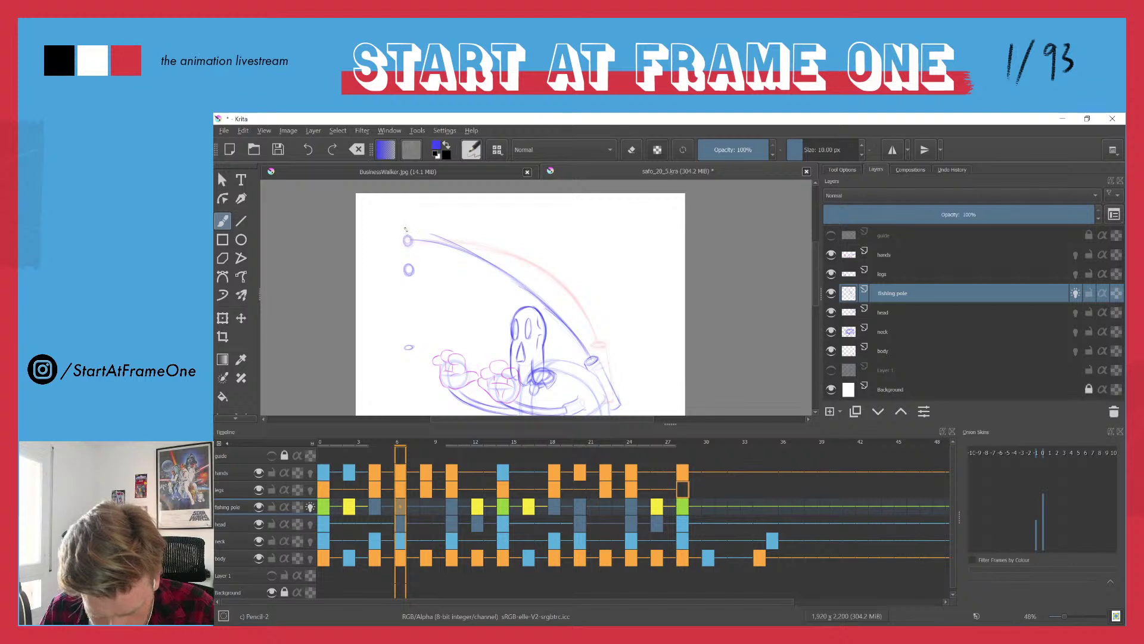
pyautogui.moveTo(415, 227); pyautogui.dragTo(418, 225)
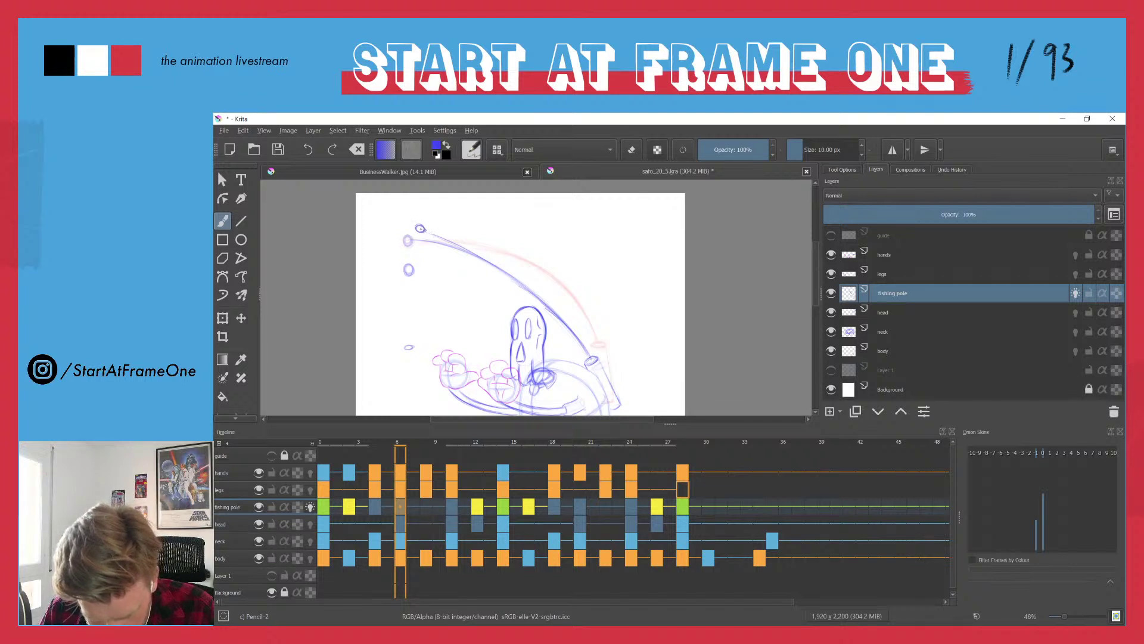
pyautogui.press('e')
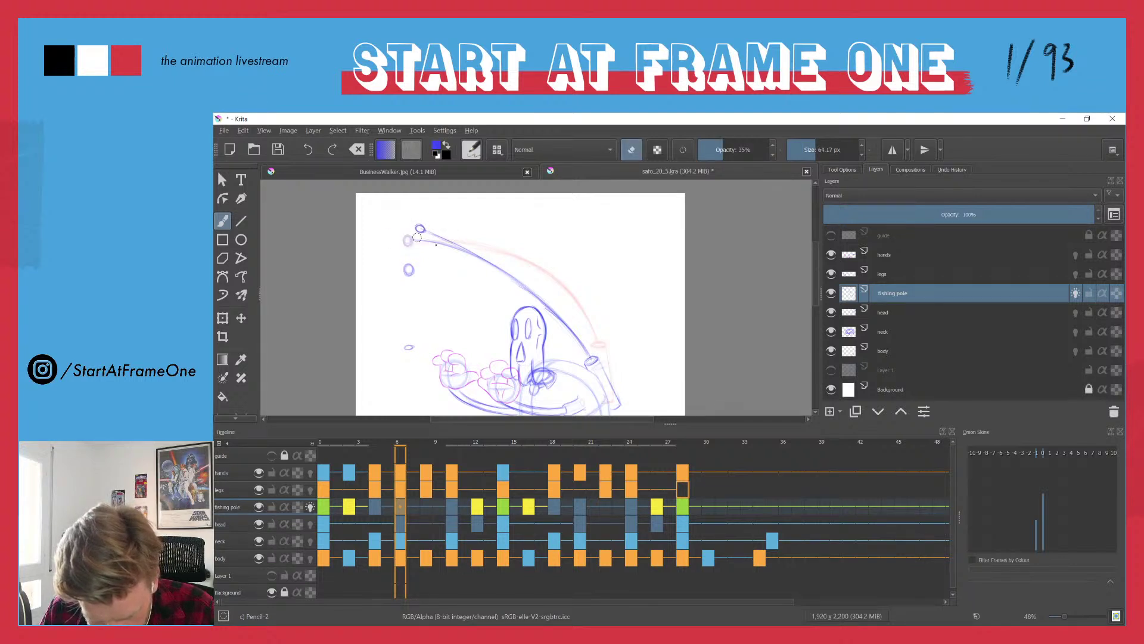
pyautogui.press('v')
pyautogui.moveTo(400, 227)
pyautogui.mouseDown()
pyautogui.moveTo(476, 258)
pyautogui.moveTo(344, 228)
pyautogui.mouseUp()
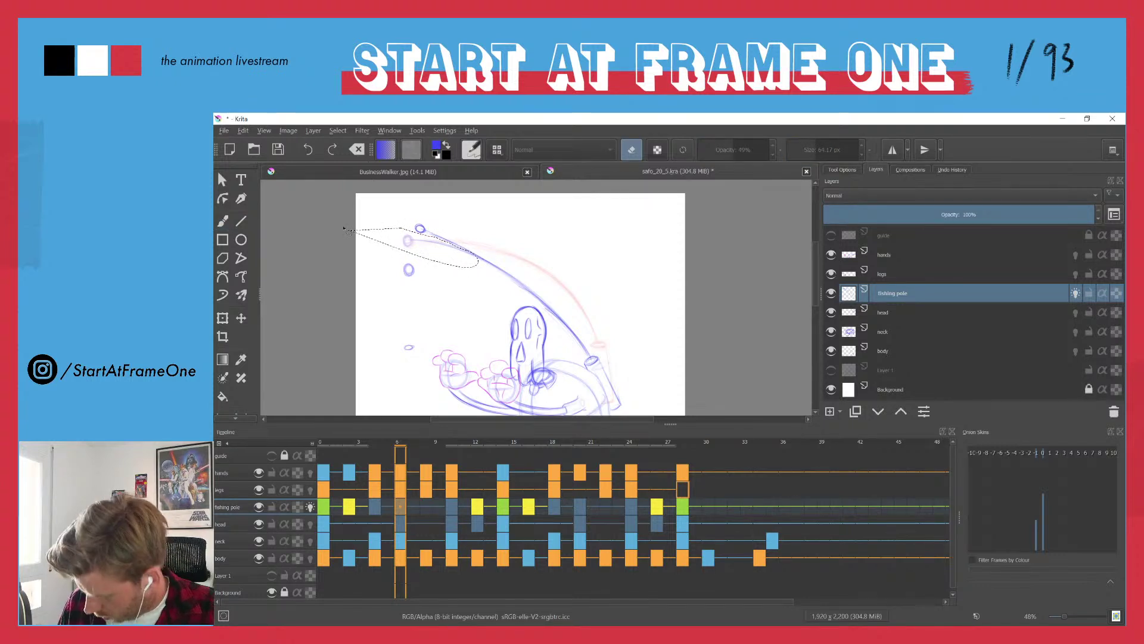
pyautogui.hotkey('ctrl', 'shift', 'a')
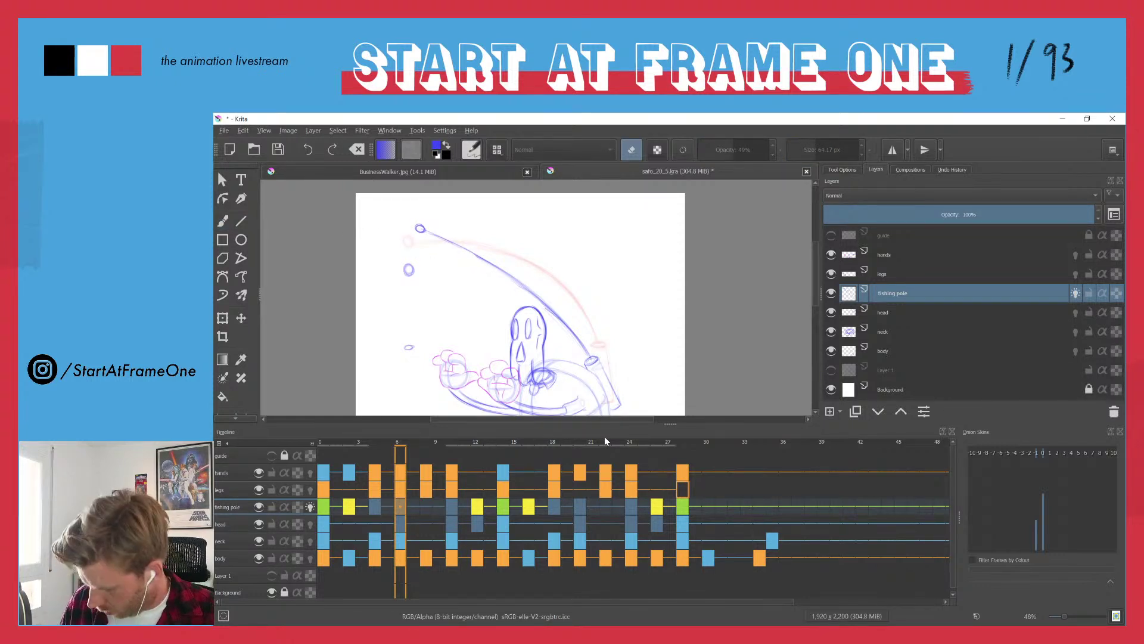
# - On frame 10, erase the bent pole arc with the eraser at 100% opacity and sketch a straighter pole with a higher tip ring
pyautogui.press('Right')
pyautogui.press('Left')
pyautogui.press('Right')
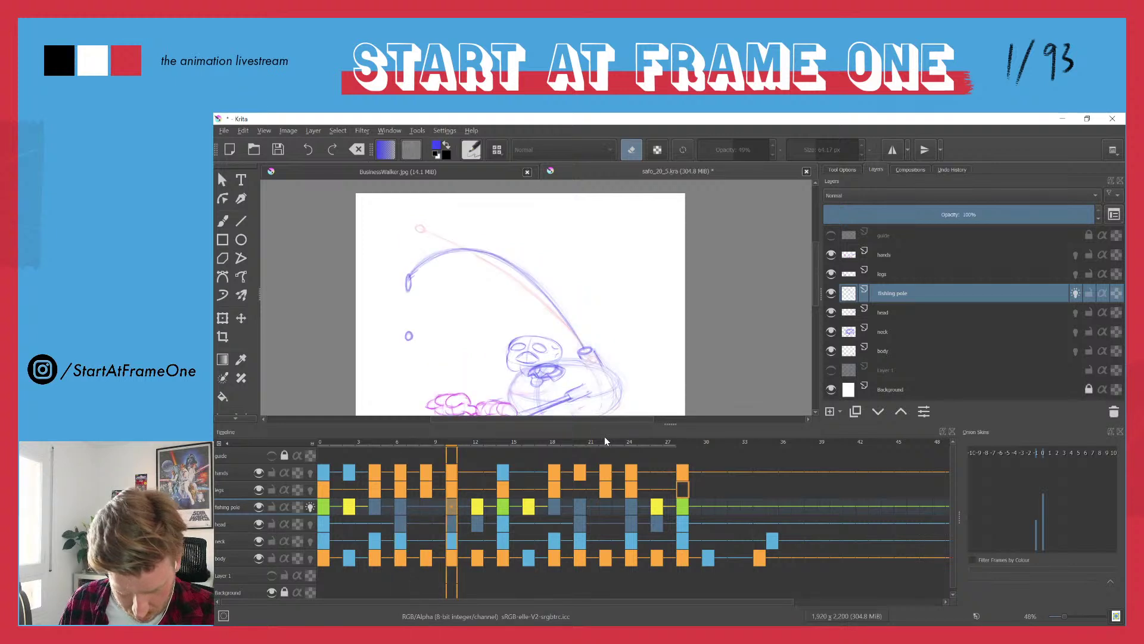
pyautogui.press('space')
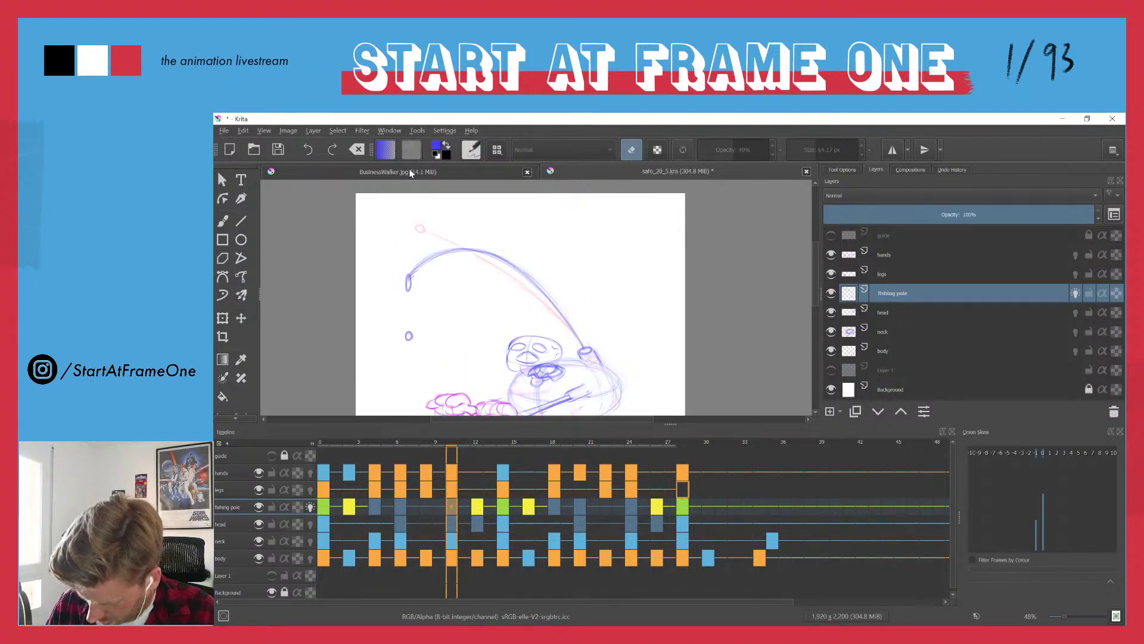
pyautogui.press('b')
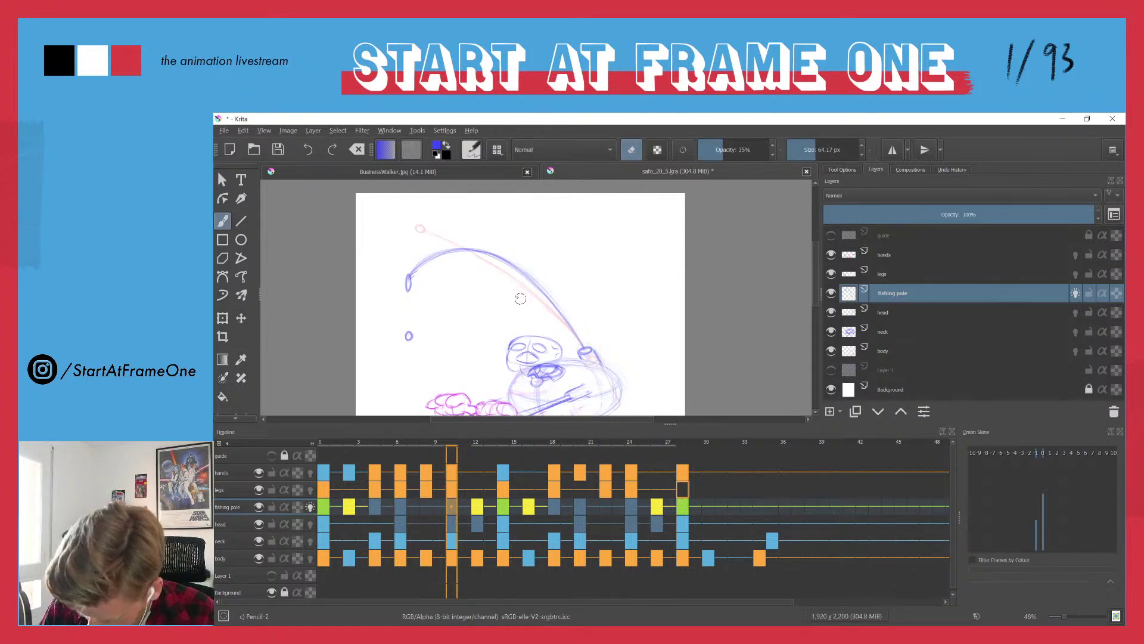
pyautogui.press('t')
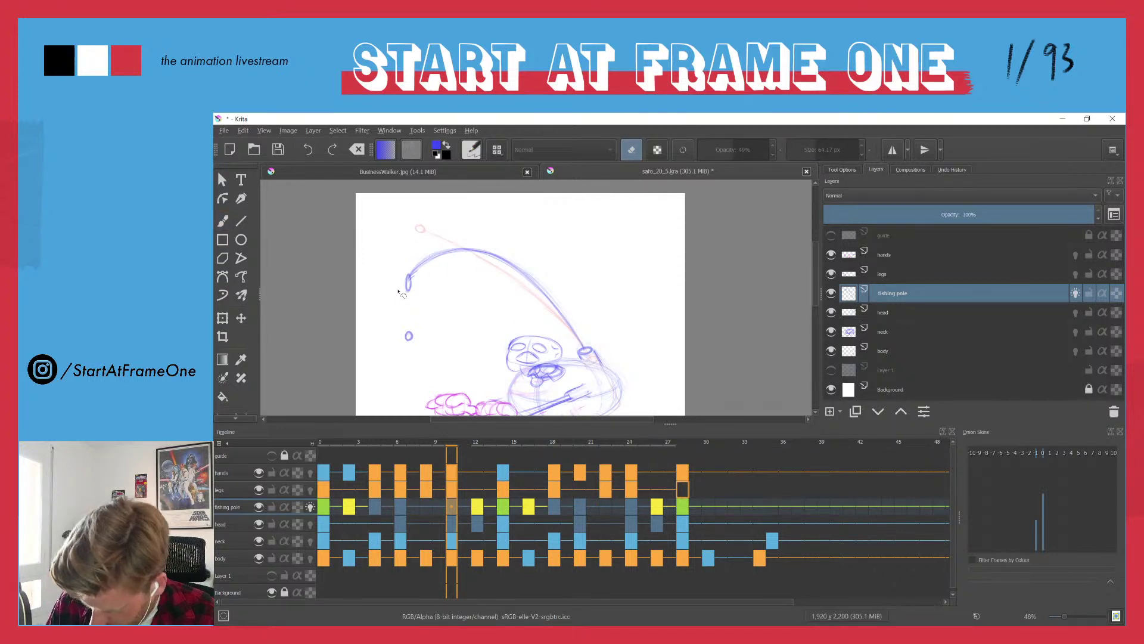
pyautogui.press('e')
pyautogui.press('b')
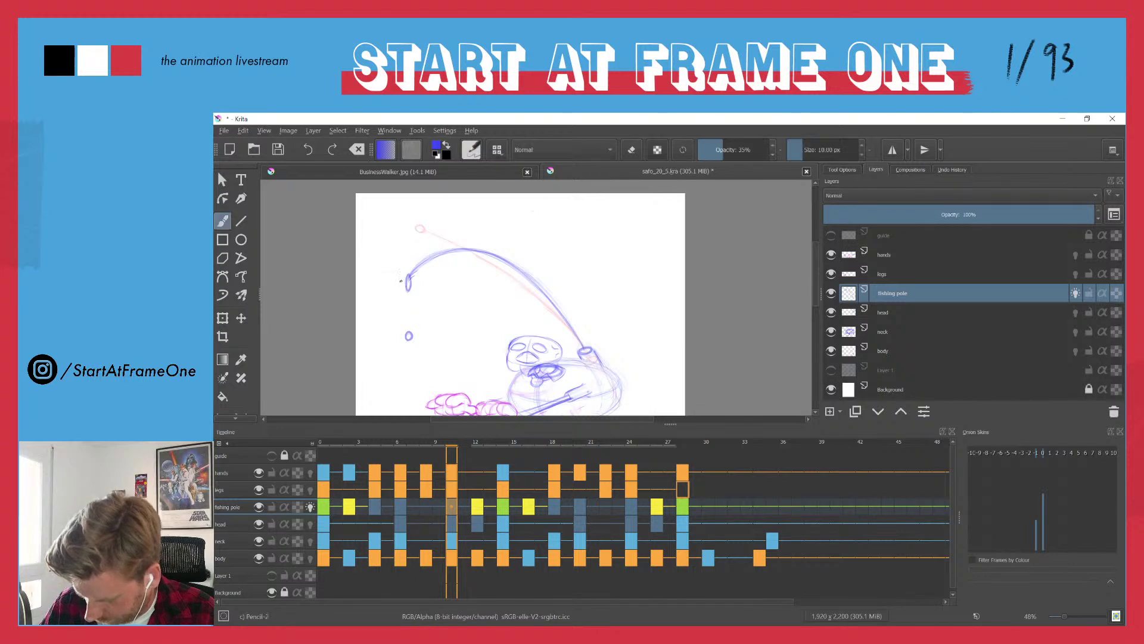
pyautogui.press('e')
pyautogui.click(759, 149)
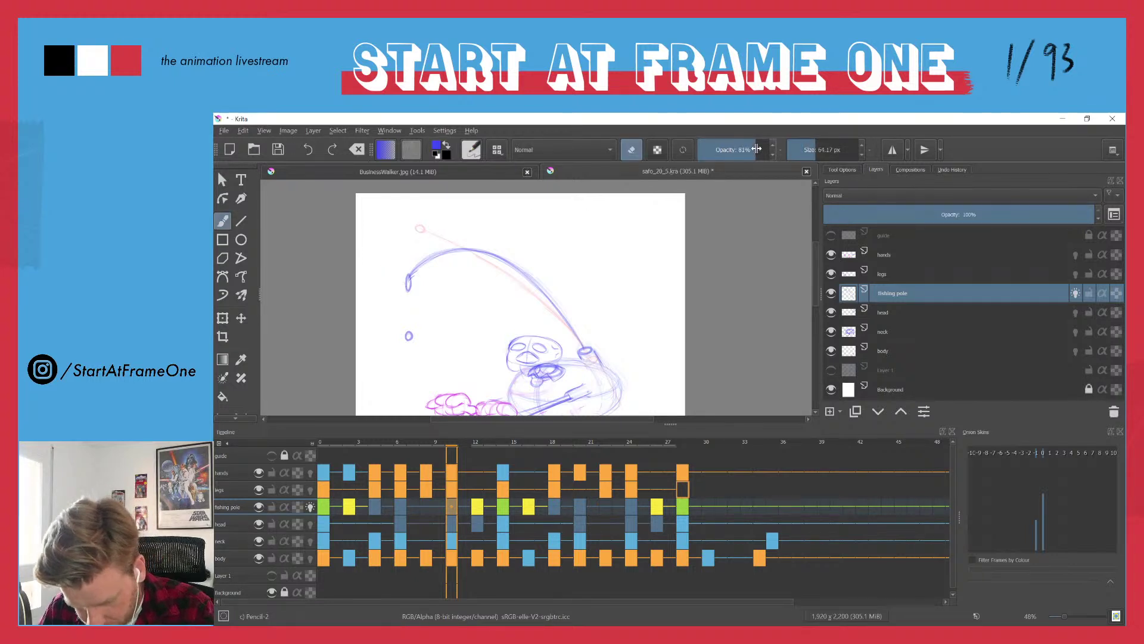
pyautogui.press('o')
pyautogui.press('o')
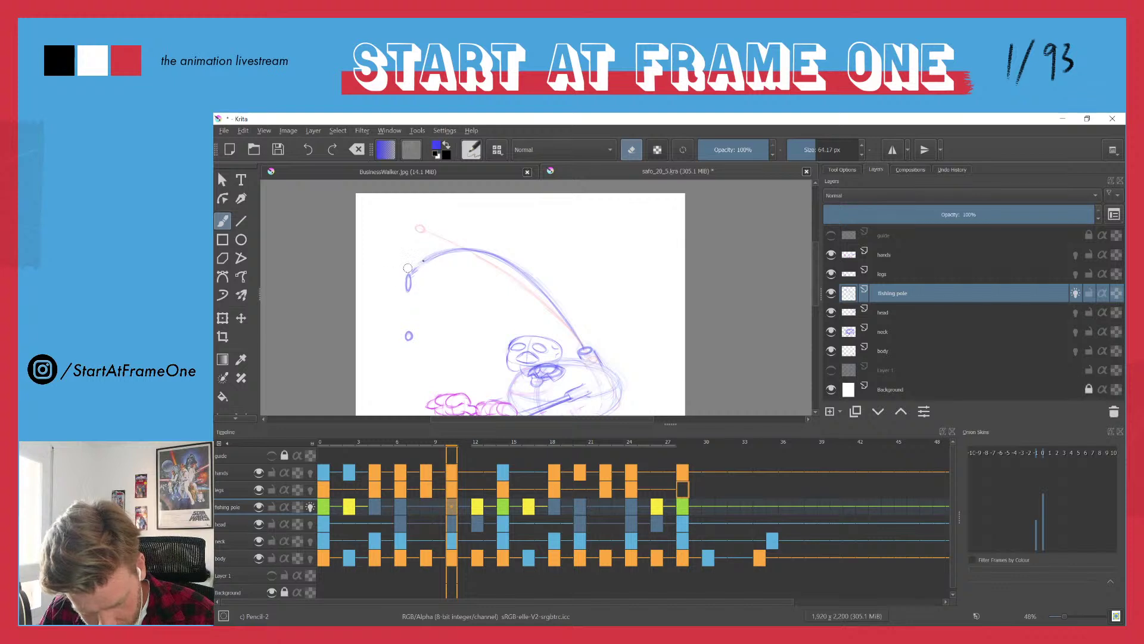
pyautogui.moveTo(408, 269)
pyautogui.mouseDown()
pyautogui.moveTo(446, 250)
pyautogui.moveTo(512, 261)
pyautogui.moveTo(568, 325)
pyautogui.mouseUp()
pyautogui.press('e')
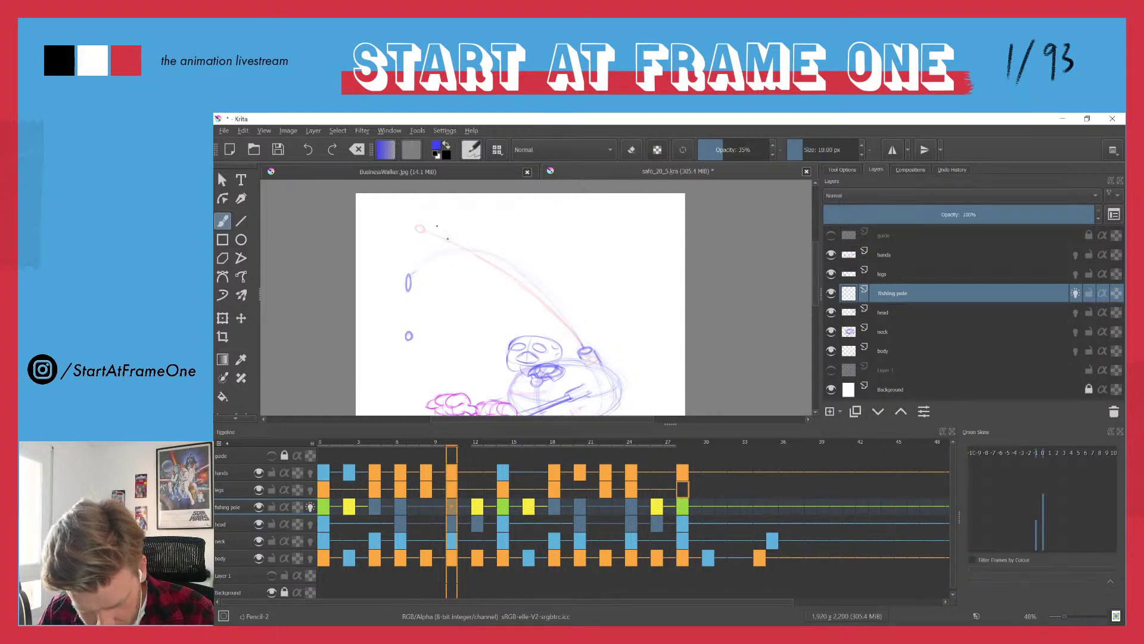
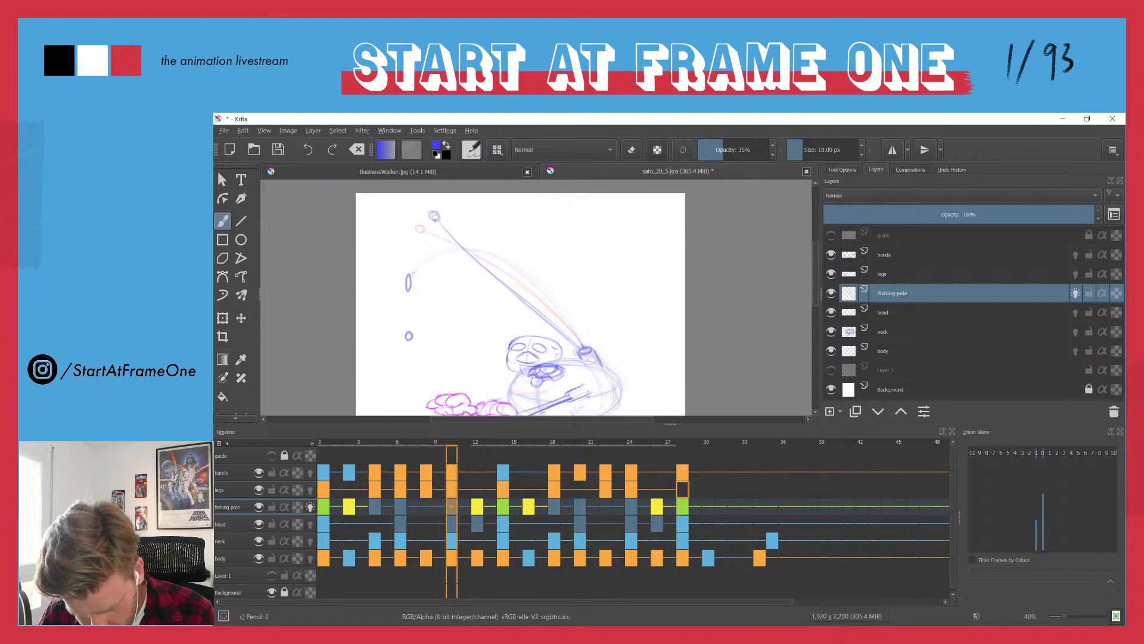
# - Flip back and forth through frames 6 to 14 to examine how the straightened pole leads into the following drawings
pyautogui.press('Left')
pyautogui.press('Left')
pyautogui.press('Left')
pyautogui.press('Left')
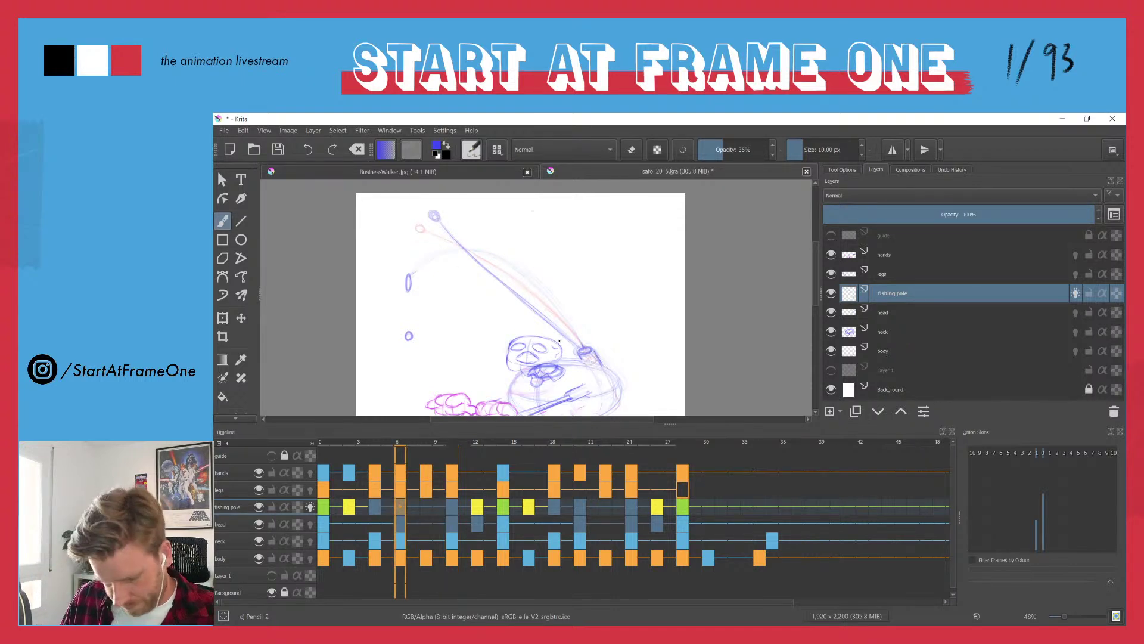
pyautogui.press('Right')
pyautogui.press('Right')
pyautogui.press('Right')
pyautogui.press('Right')
pyautogui.press('Right')
pyautogui.press('Right')
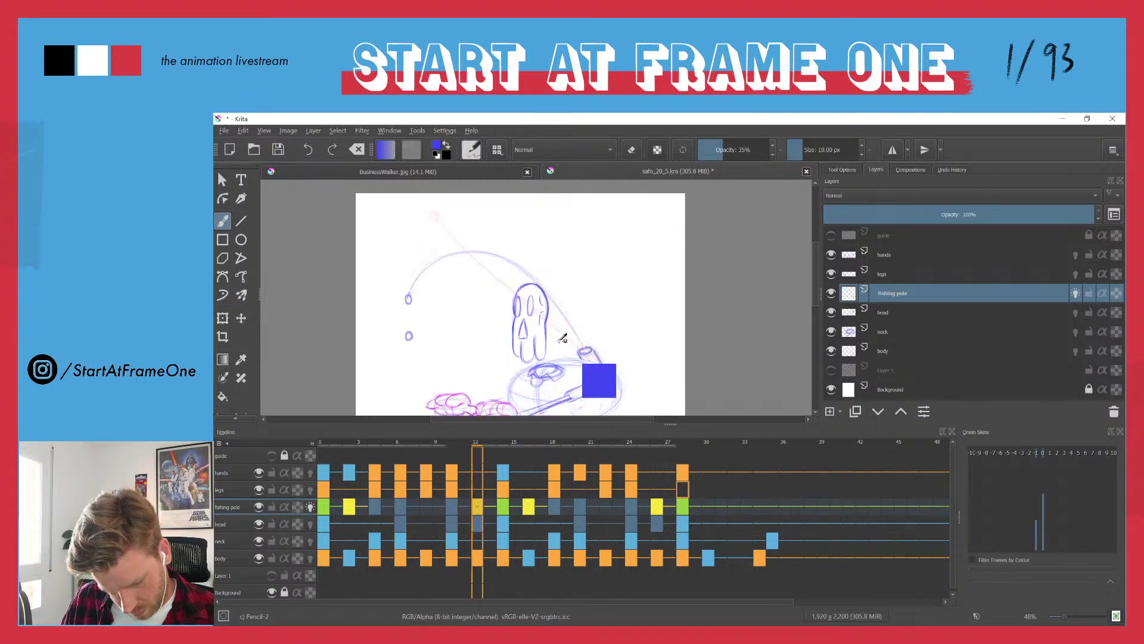
pyautogui.press('Left')
pyautogui.press('Left')
pyautogui.press('Left')
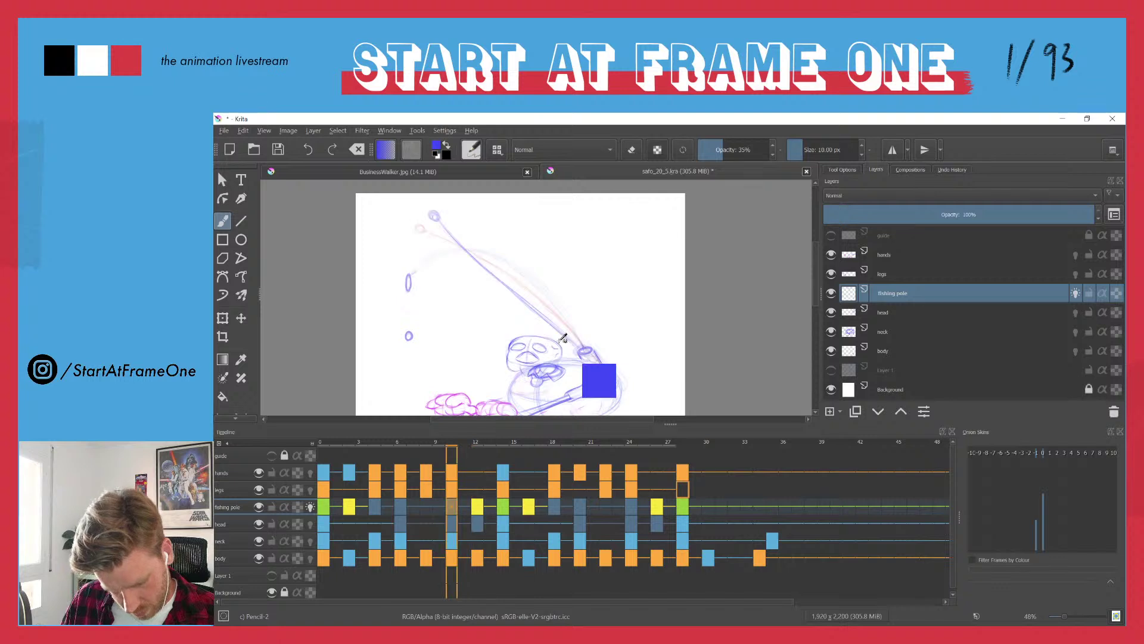
pyautogui.press('Right')
pyautogui.press('Right')
pyautogui.press('Right')
pyautogui.press('Left')
pyautogui.press('Left')
pyautogui.press('Left')
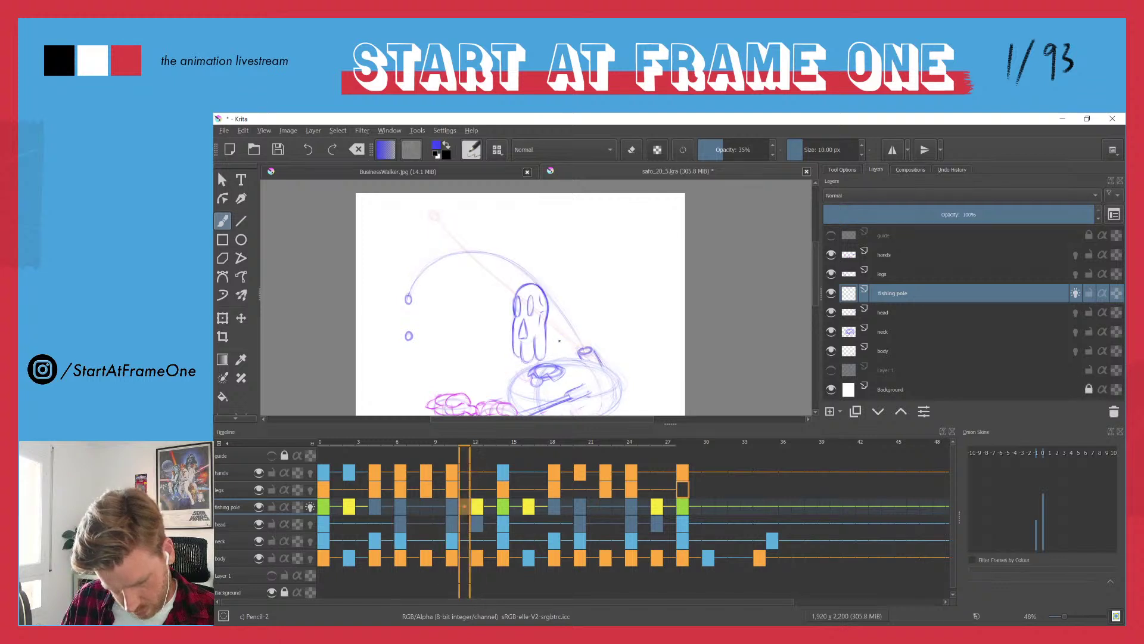
pyautogui.press('Right')
pyautogui.press('Right')
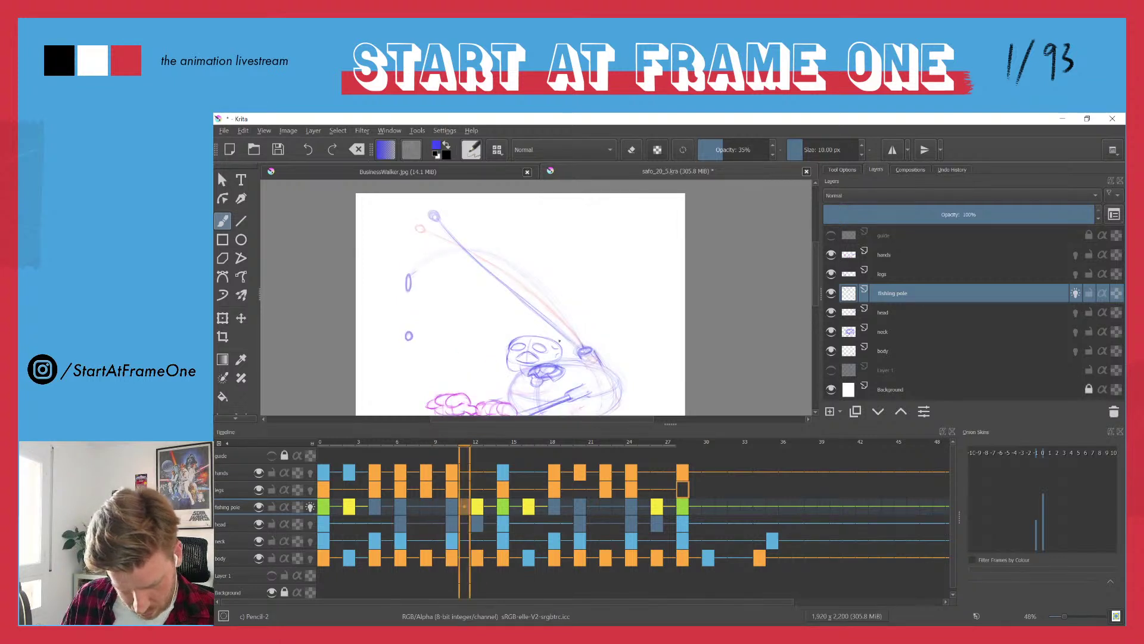
pyautogui.press('Right')
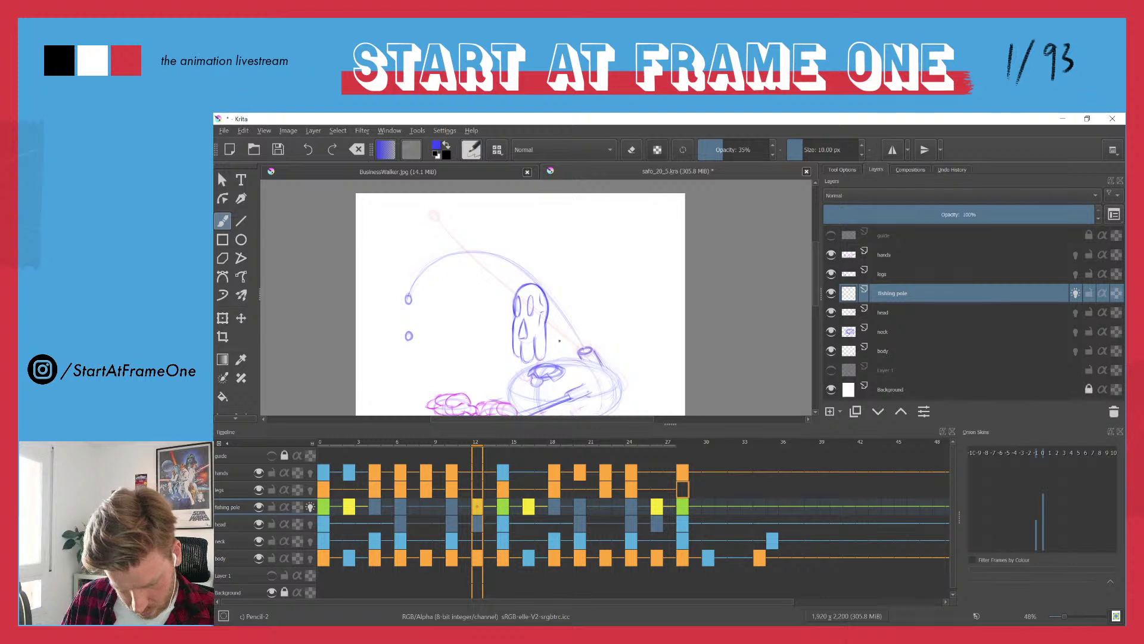
pyautogui.press('Right')
pyautogui.press('Right')
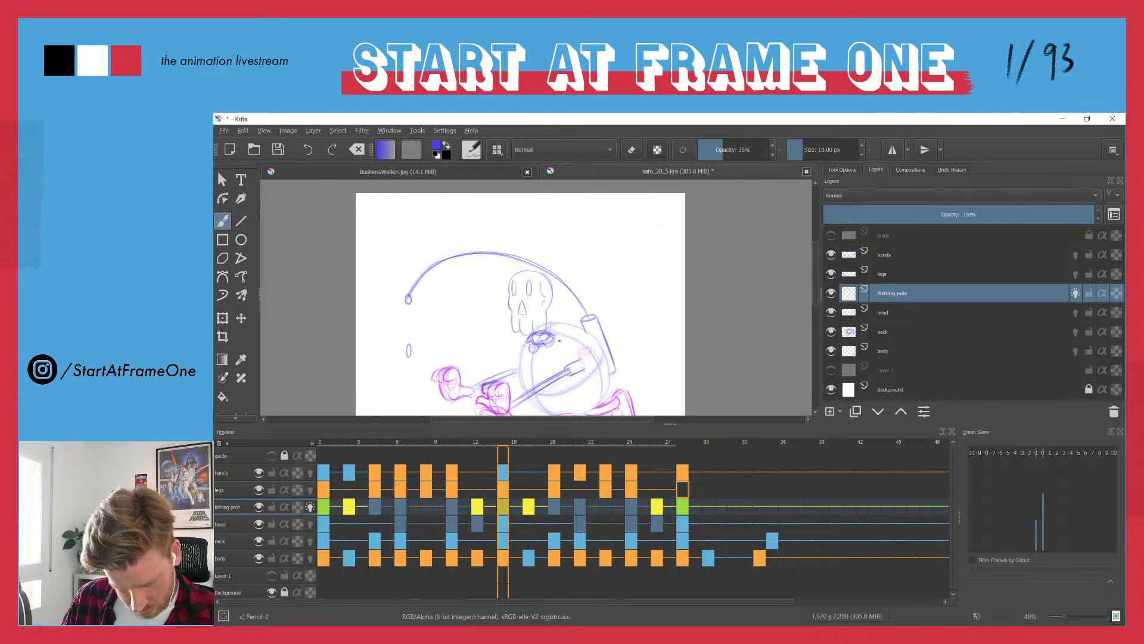
# - Remove the fishing pole layer's keyframe at frame 12, leaving the later keyframes at their current timing
pyautogui.click(477, 507)
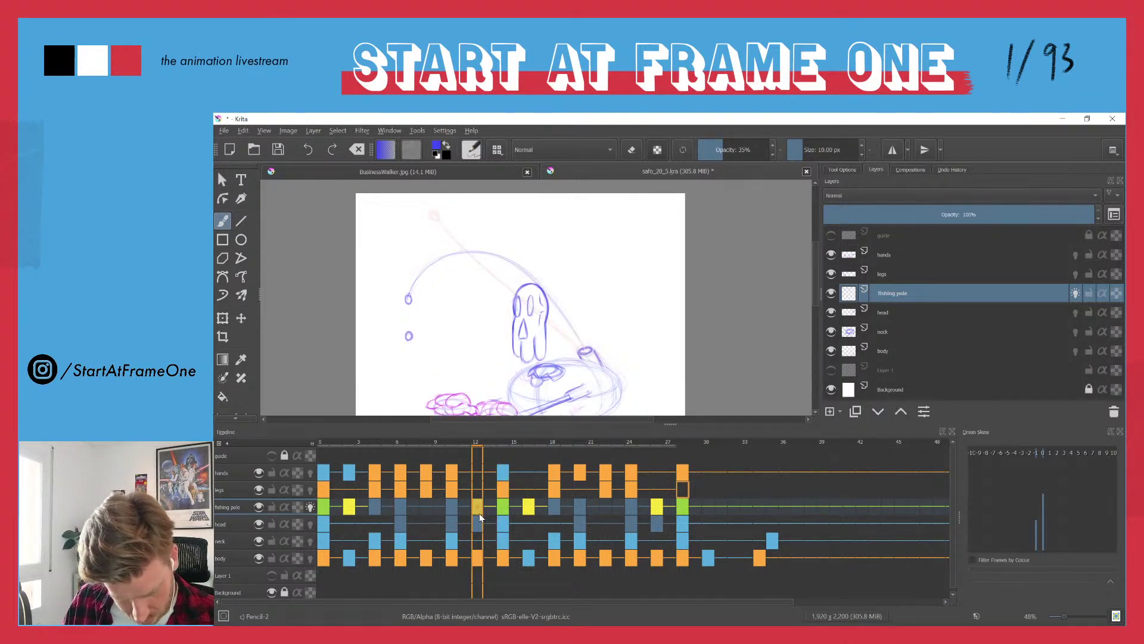
pyautogui.rightClick(477, 511)
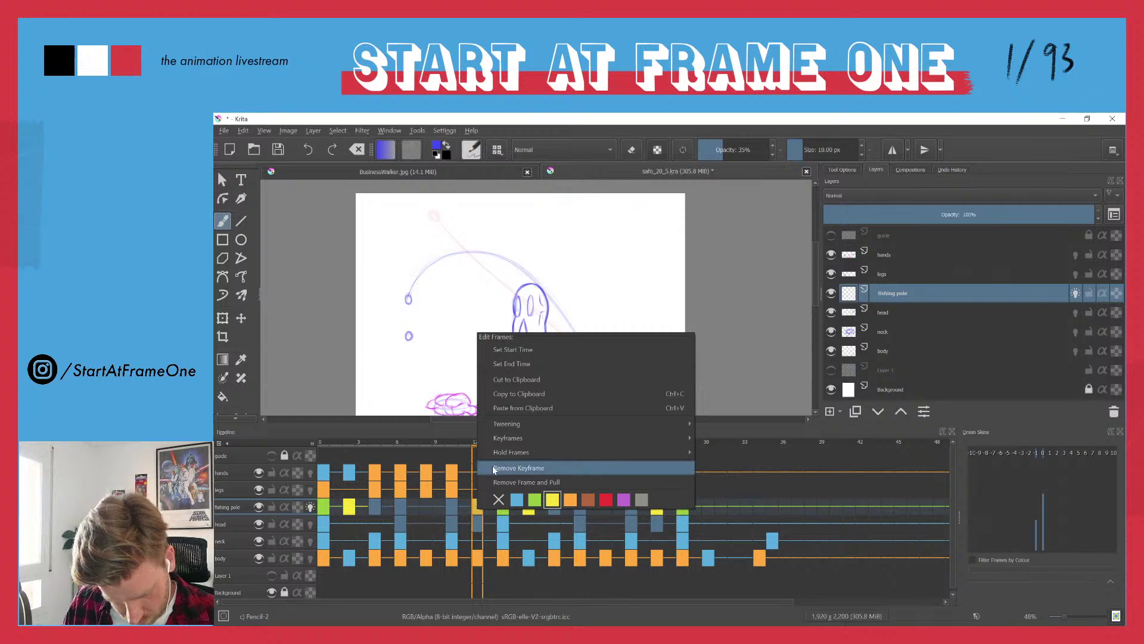
pyautogui.click(518, 481)
# - Step back and forth through frames 10 to 15 to examine the pole's swing without the frame 12 drawing
pyautogui.press('Left')
pyautogui.press('Left')
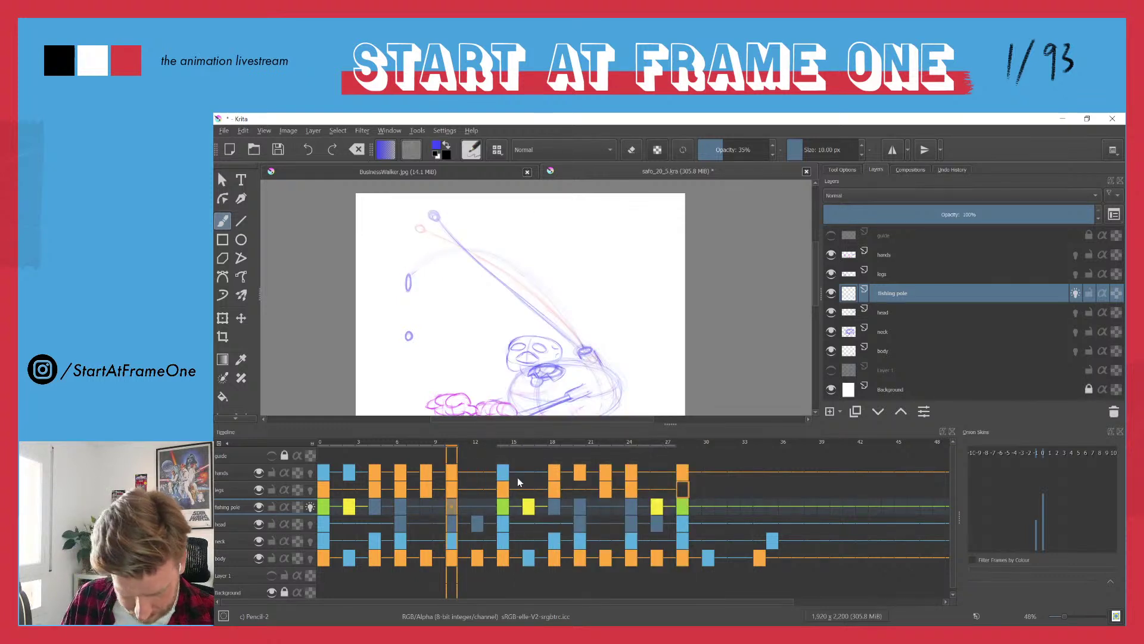
pyautogui.press(',')
pyautogui.press('.')
pyautogui.press('.')
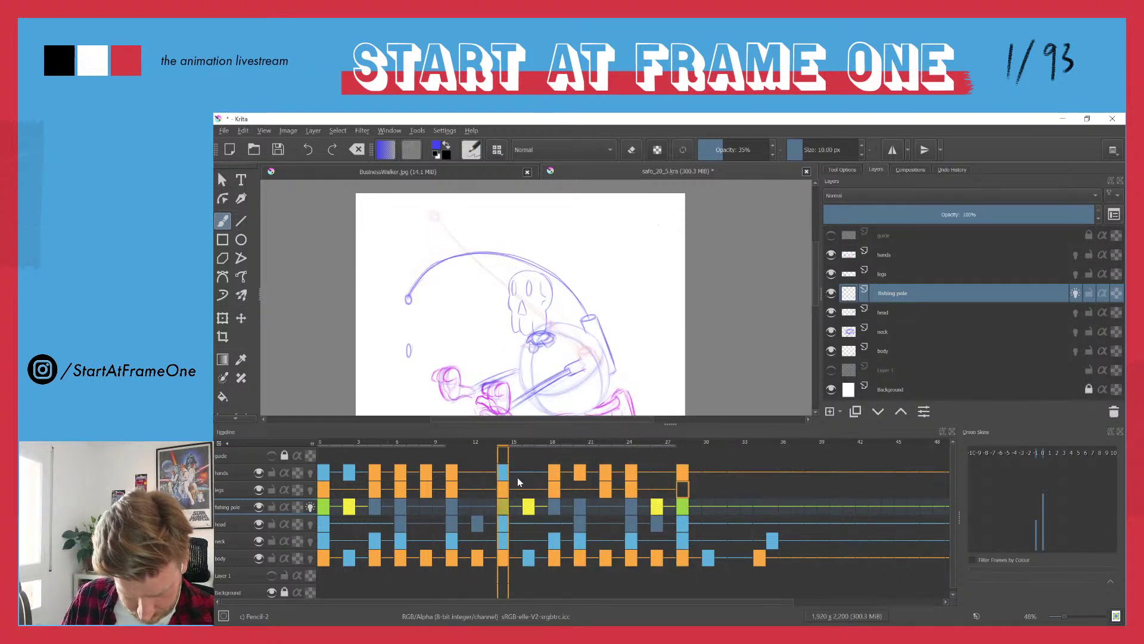
pyautogui.press('Left')
pyautogui.press('Left')
pyautogui.press('Left')
pyautogui.press('Right')
pyautogui.press('Right')
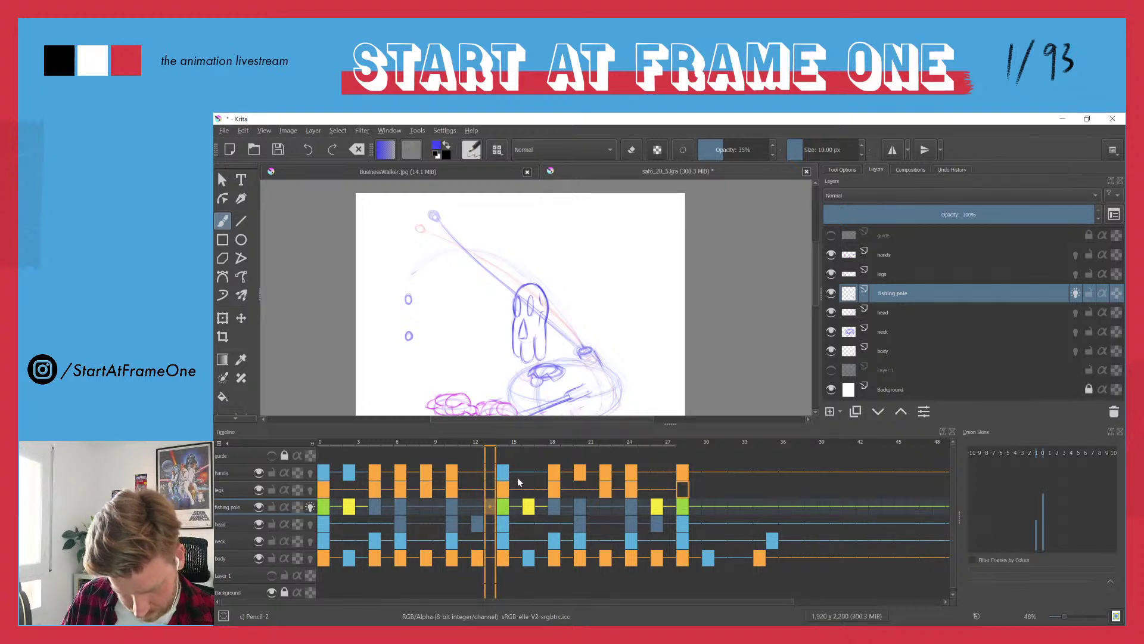
pyautogui.press('Right')
pyautogui.press('Right')
pyautogui.press('Right')
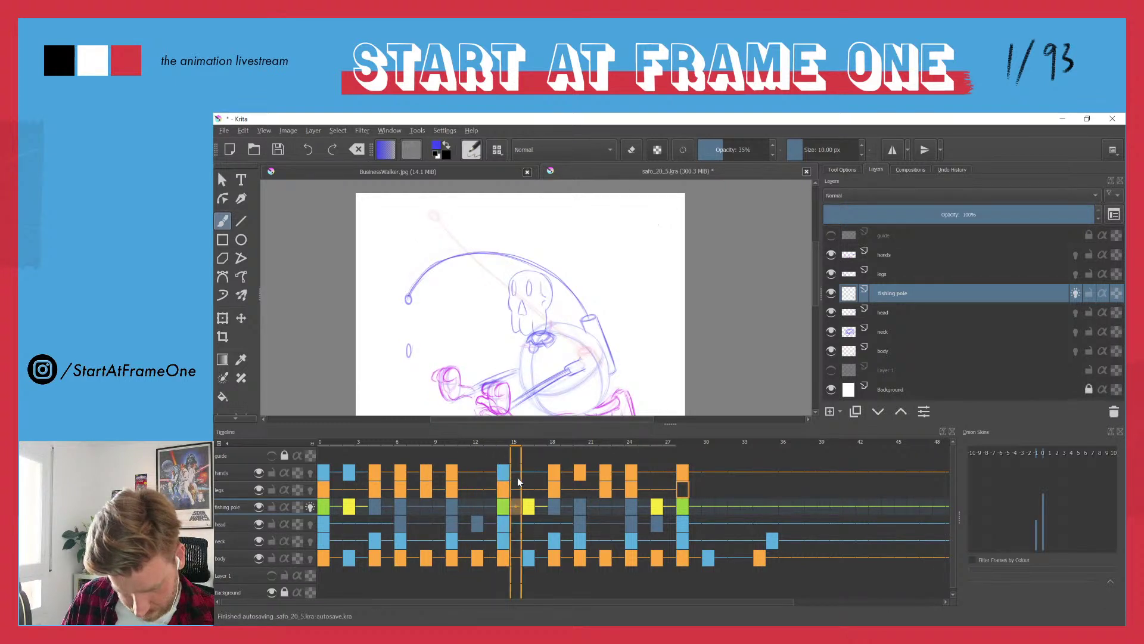
# - Replace the fishing pole layer's keyframes from frame 14 to 28 with a copy of its frames 0 to 10, starting at frame 14
pyautogui.press('Left')
pyautogui.press('Left')
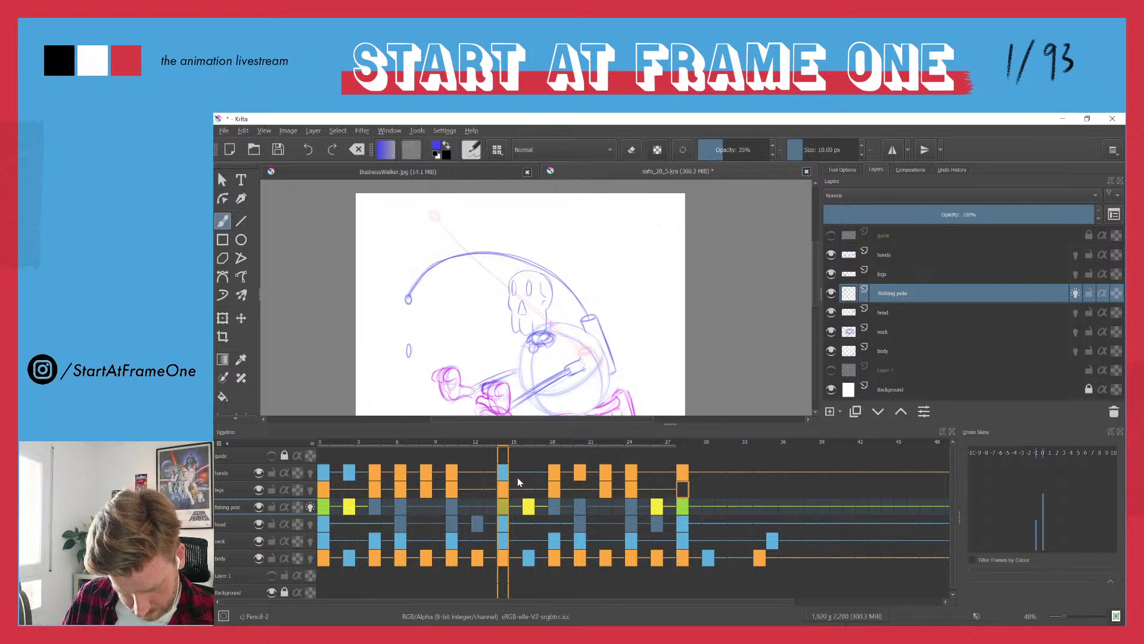
pyautogui.click(323, 508)
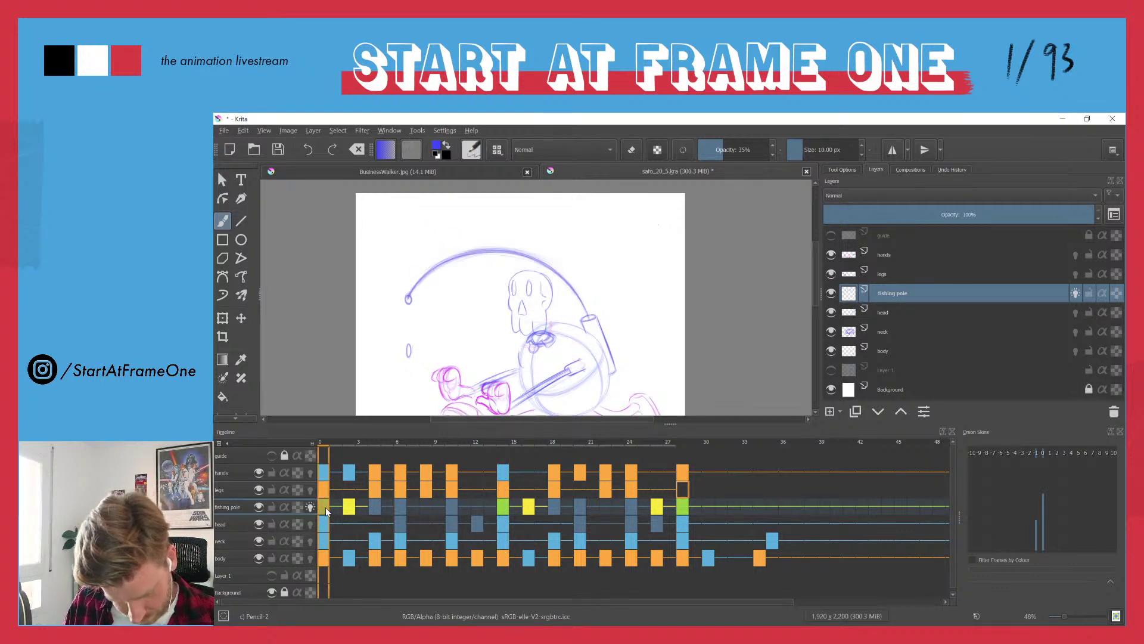
pyautogui.keyDown('shift'); pyautogui.click(450, 513); pyautogui.keyUp('shift')
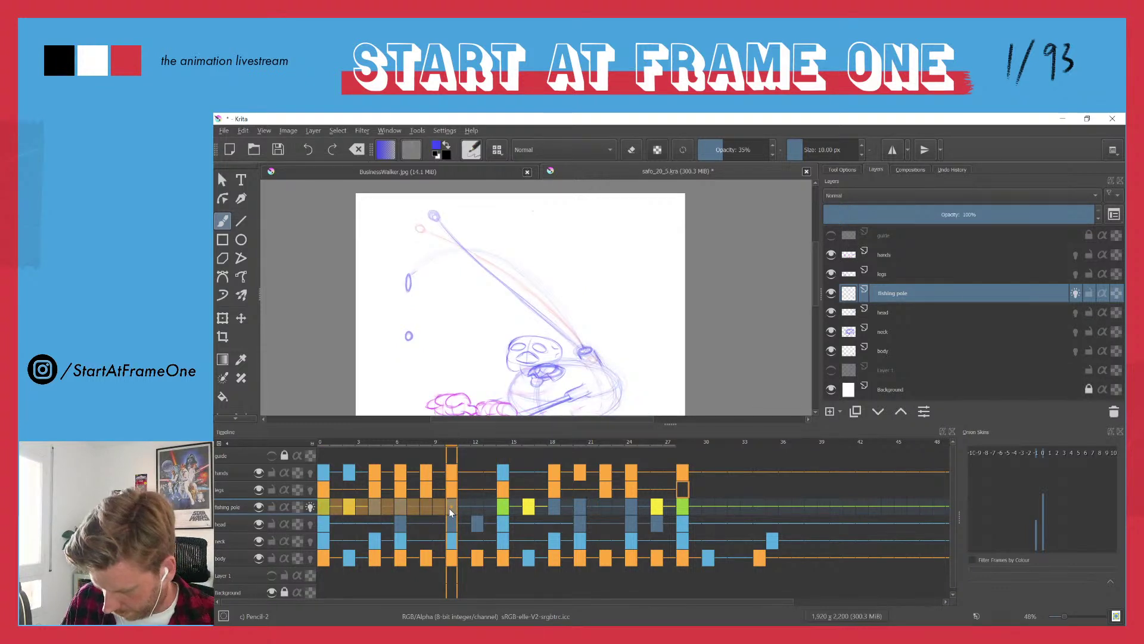
pyautogui.click(503, 508)
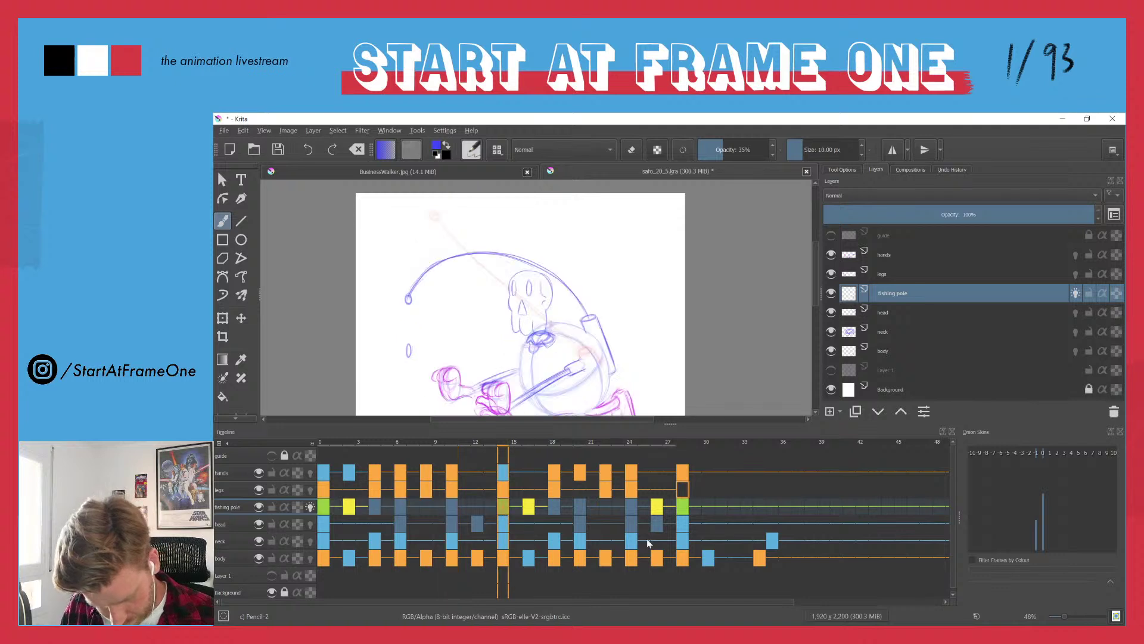
pyautogui.keyDown('shift'); pyautogui.click(686, 510); pyautogui.keyUp('shift')
pyautogui.rightClick(683, 508)
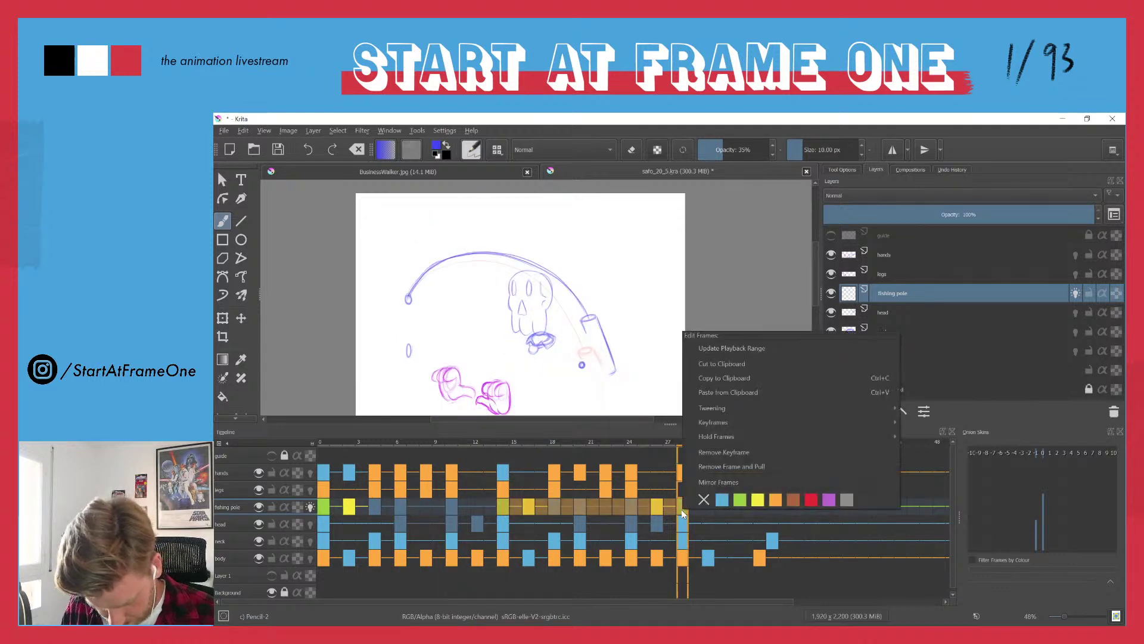
pyautogui.click(703, 466)
pyautogui.click(505, 510)
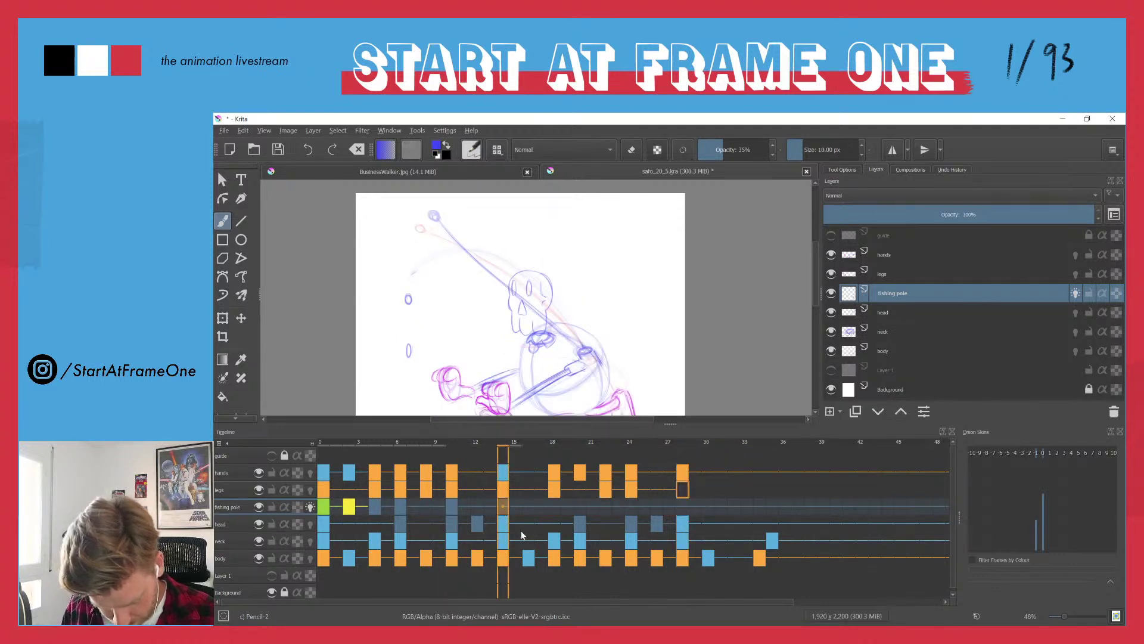
pyautogui.hotkey('ctrl', 'z')
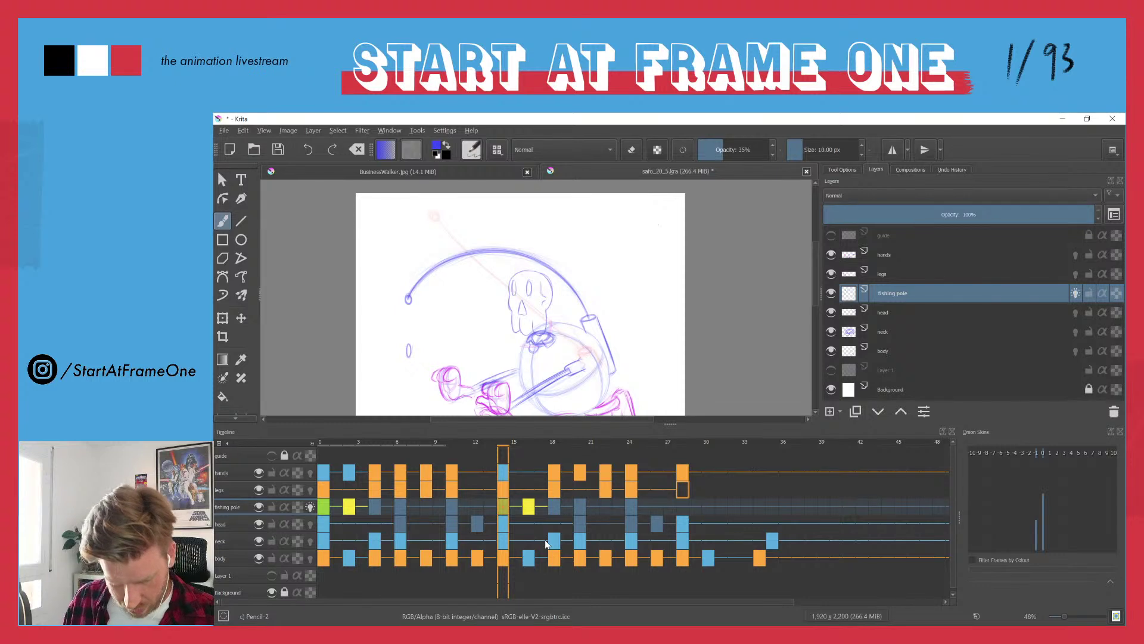
# - Play the animation in canvas-only view to examine the repeated pole swing, and return to the full workspace
pyautogui.press('Right')
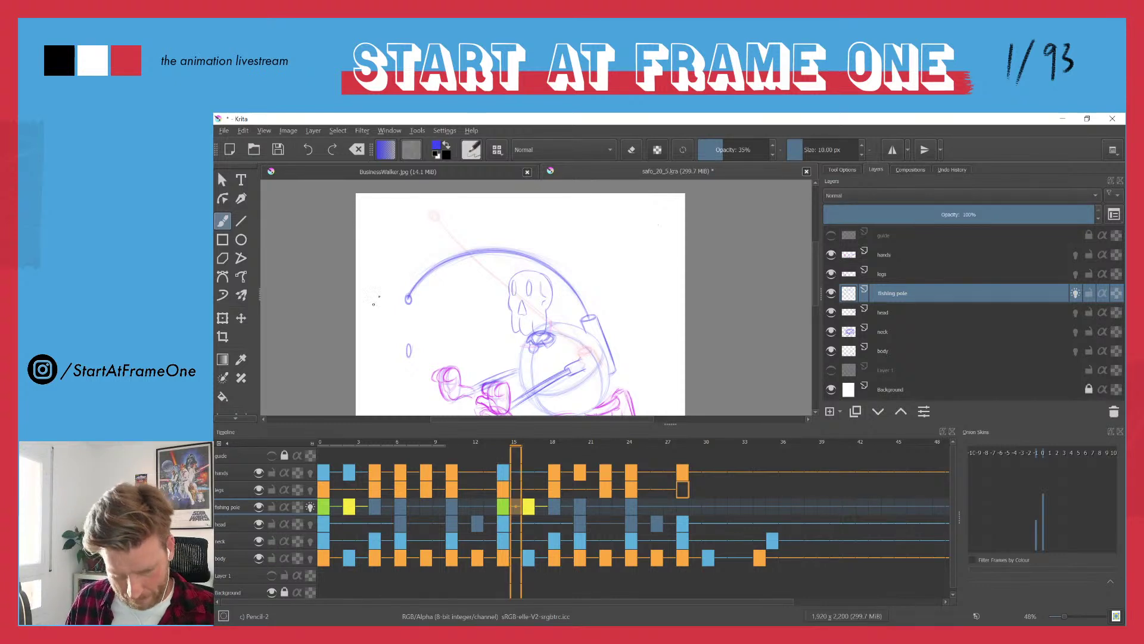
pyautogui.press('Tab')
pyautogui.press('space')
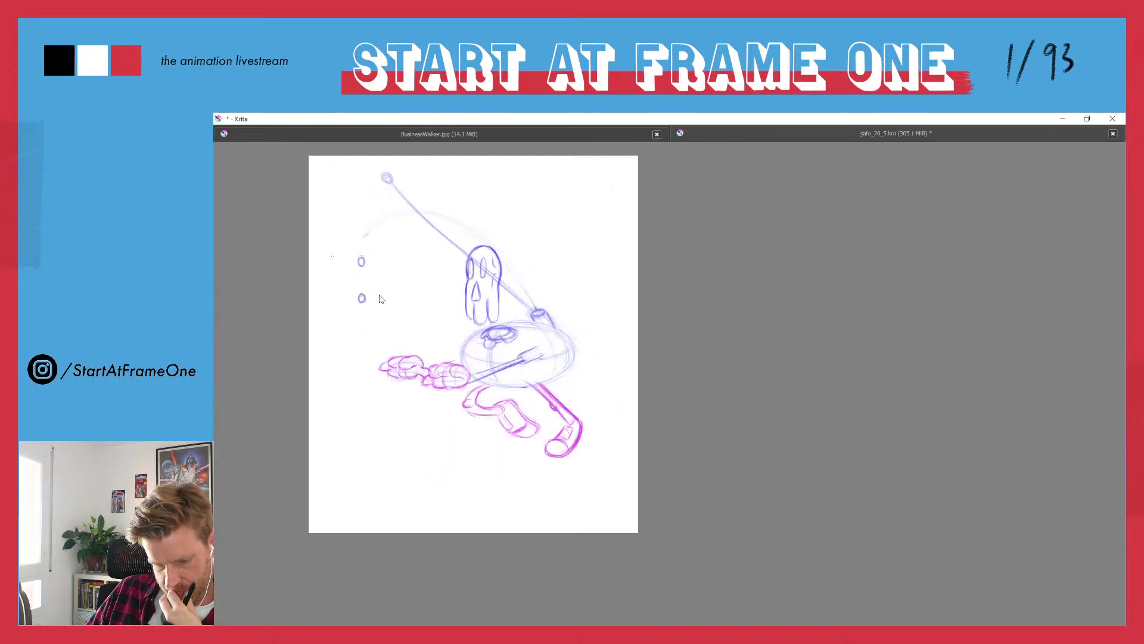
pyautogui.press('Tab')
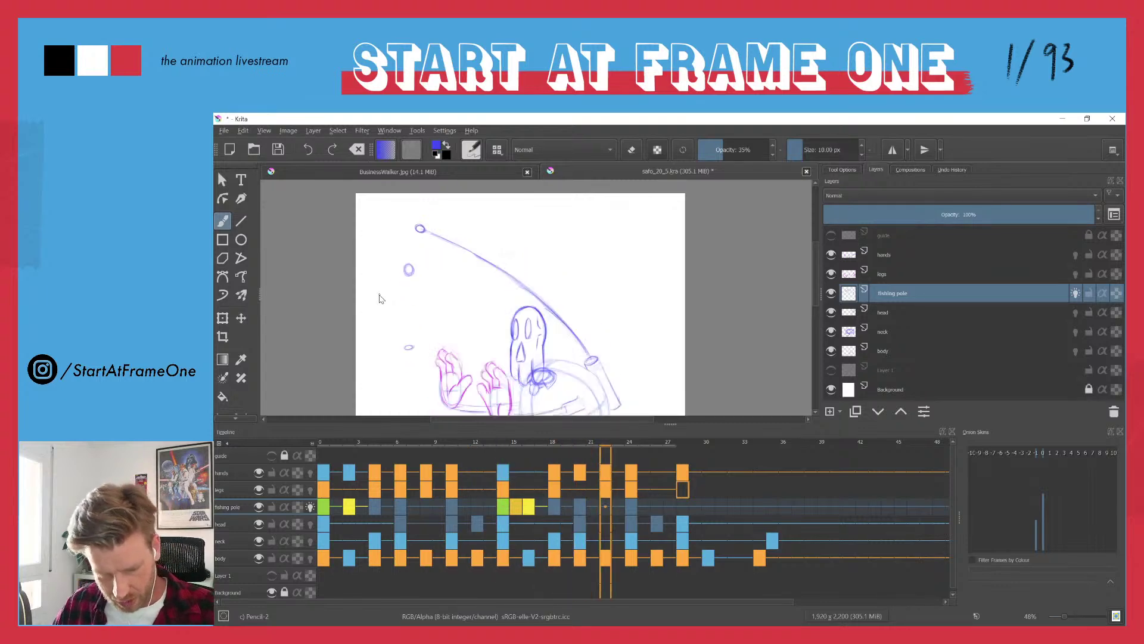
# - Remove the stray keyframe at frame 15 on the fishing pole layer
pyautogui.click(502, 443)
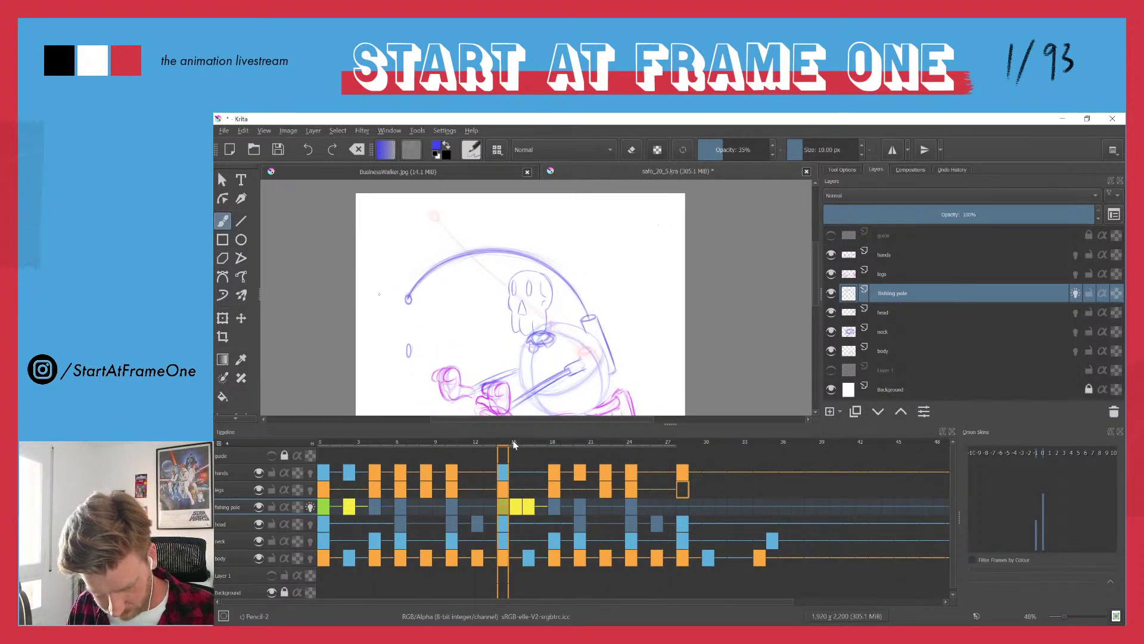
pyautogui.click(516, 443)
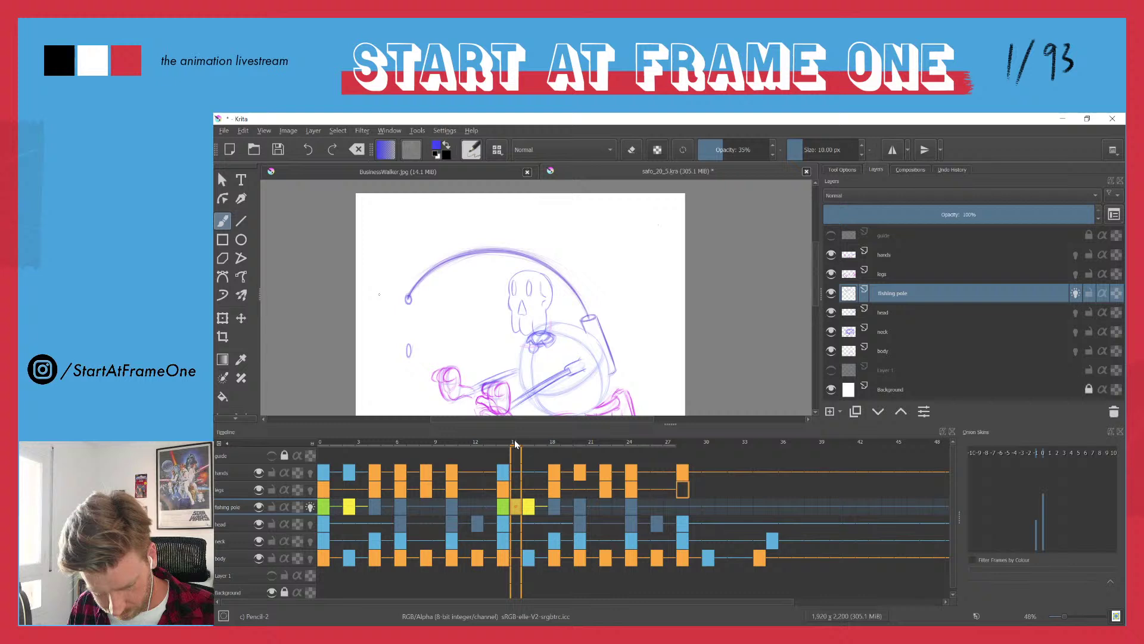
pyautogui.rightClick(516, 509)
pyautogui.click(532, 467)
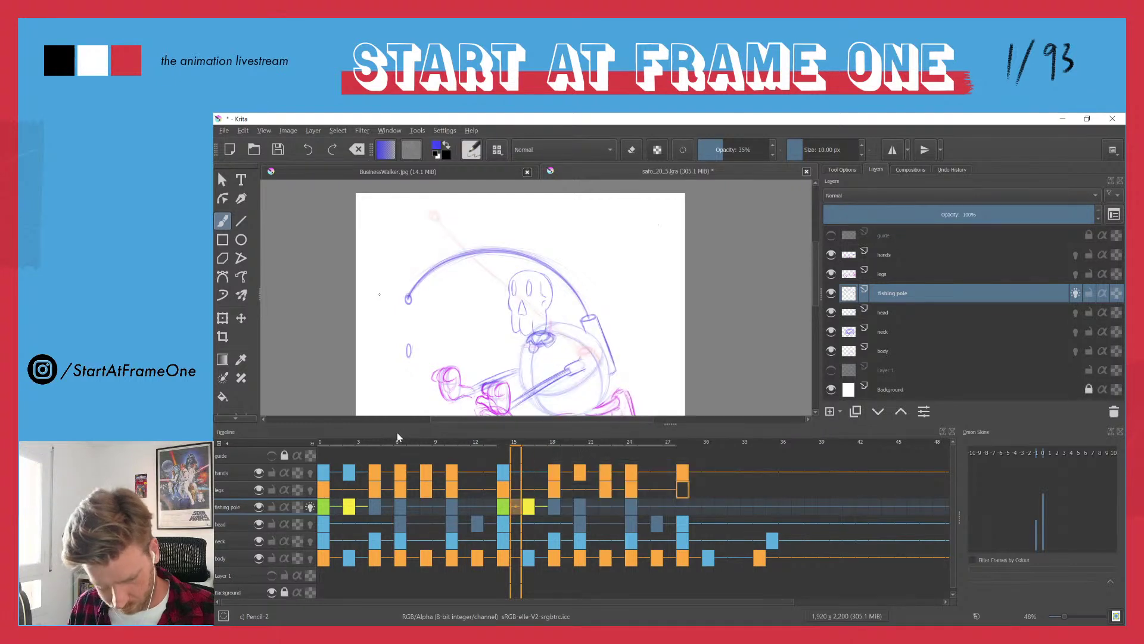
# - On frame 10, erase the fishing pole's shaft and redraw it as a straighter line between the holder and the tip ring
pyautogui.click(323, 443)
pyautogui.moveTo(323, 445); pyautogui.dragTo(456, 442)
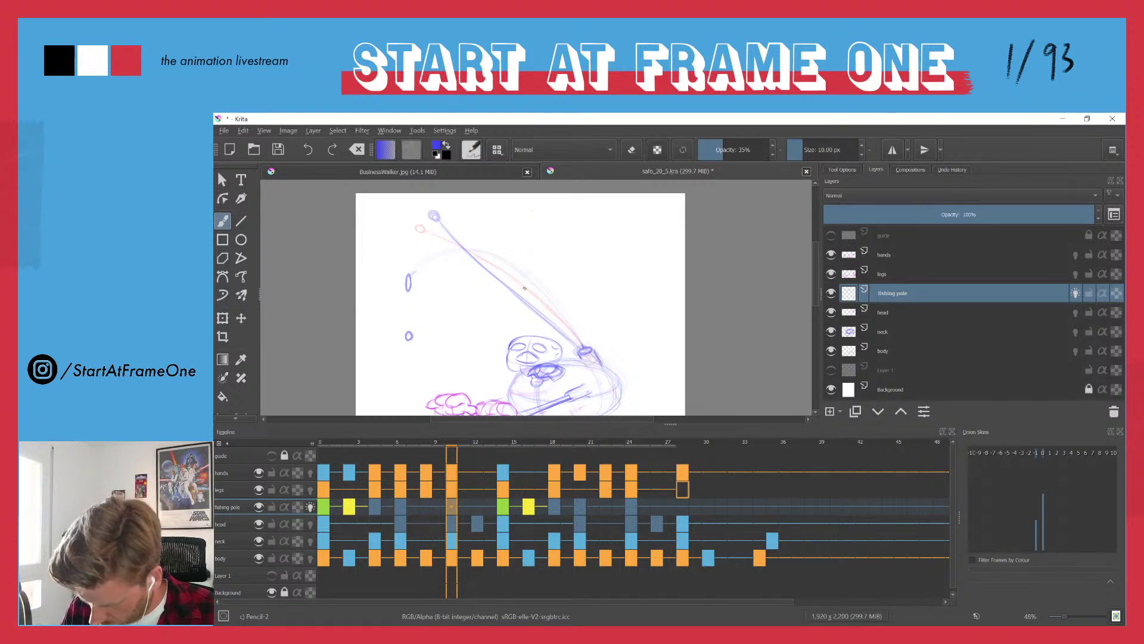
pyautogui.press('e')
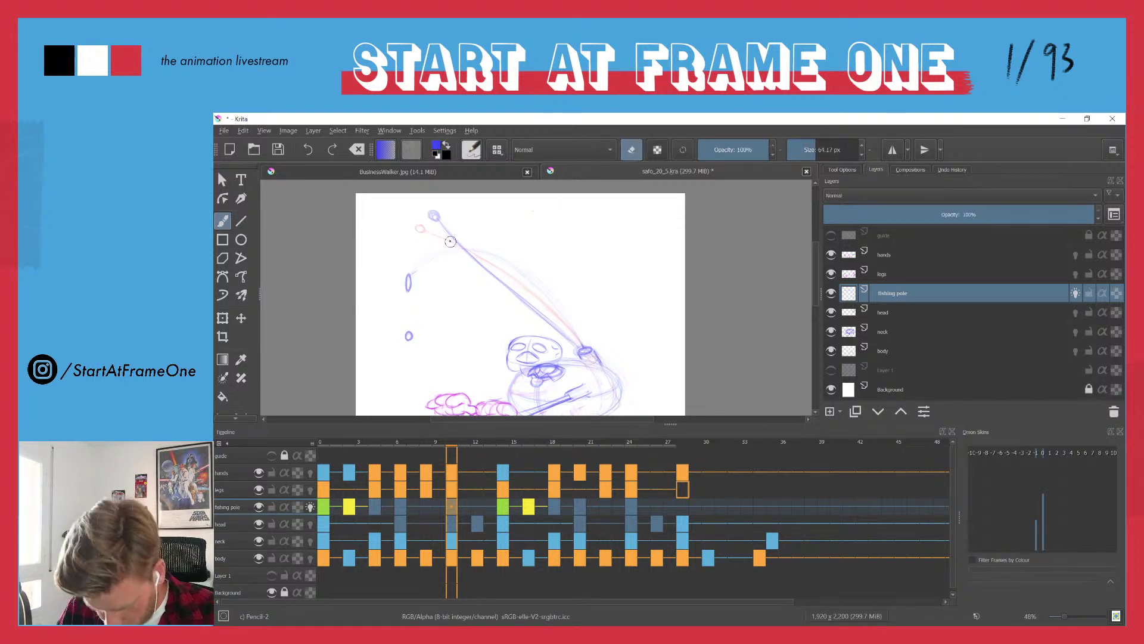
pyautogui.moveTo(442, 222); pyautogui.dragTo(573, 344)
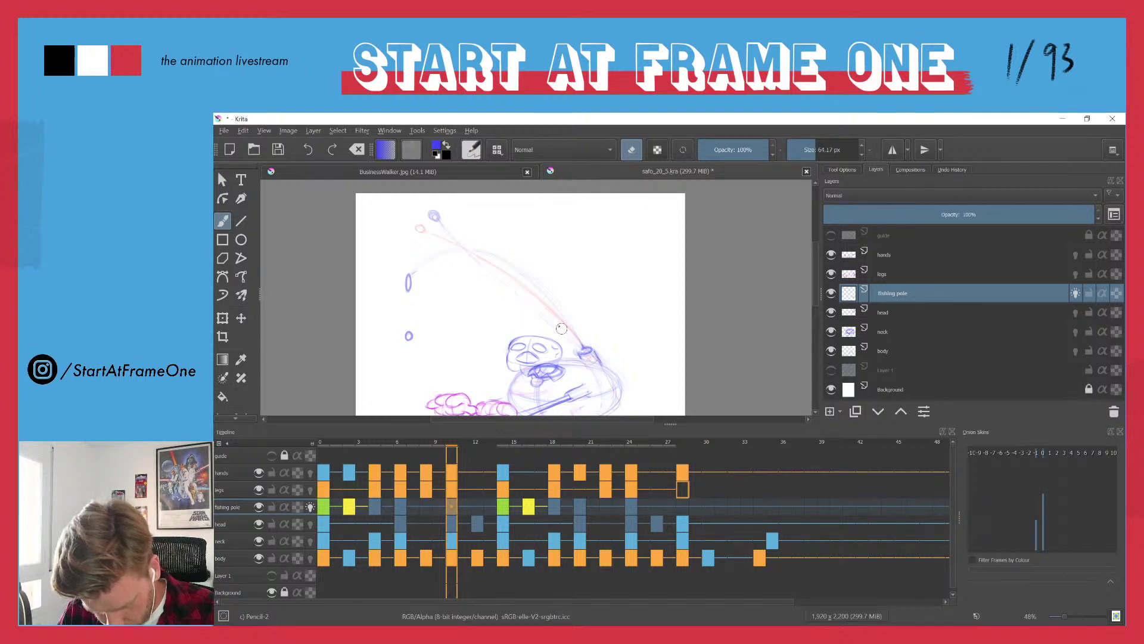
pyautogui.press('e')
pyautogui.press('e')
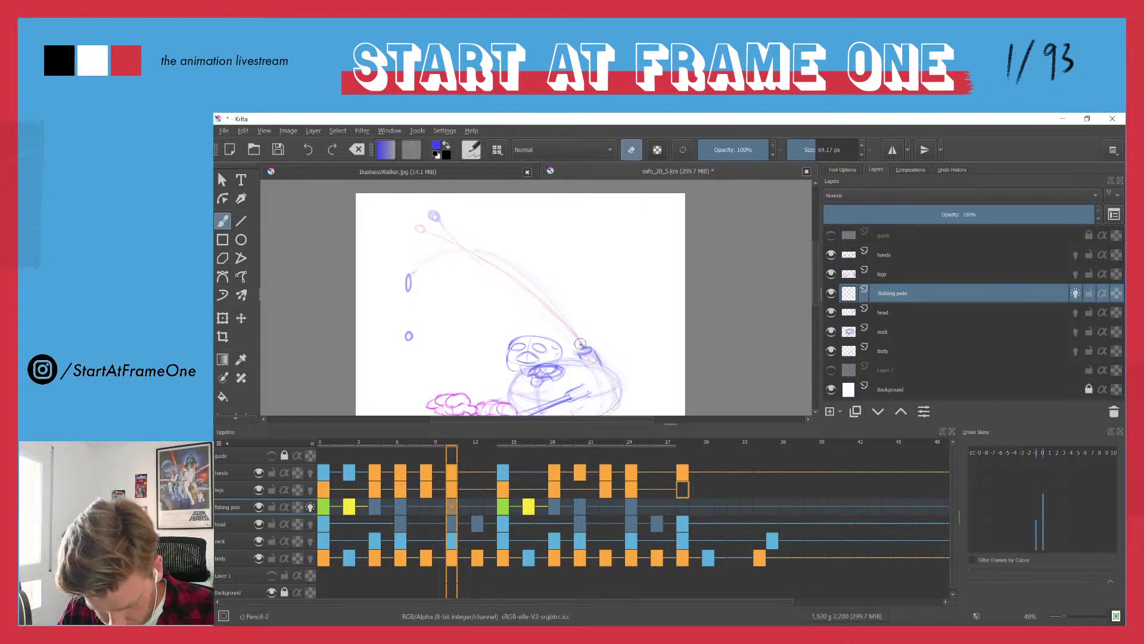
pyautogui.press('e')
pyautogui.moveTo(572, 336); pyautogui.dragTo(549, 310)
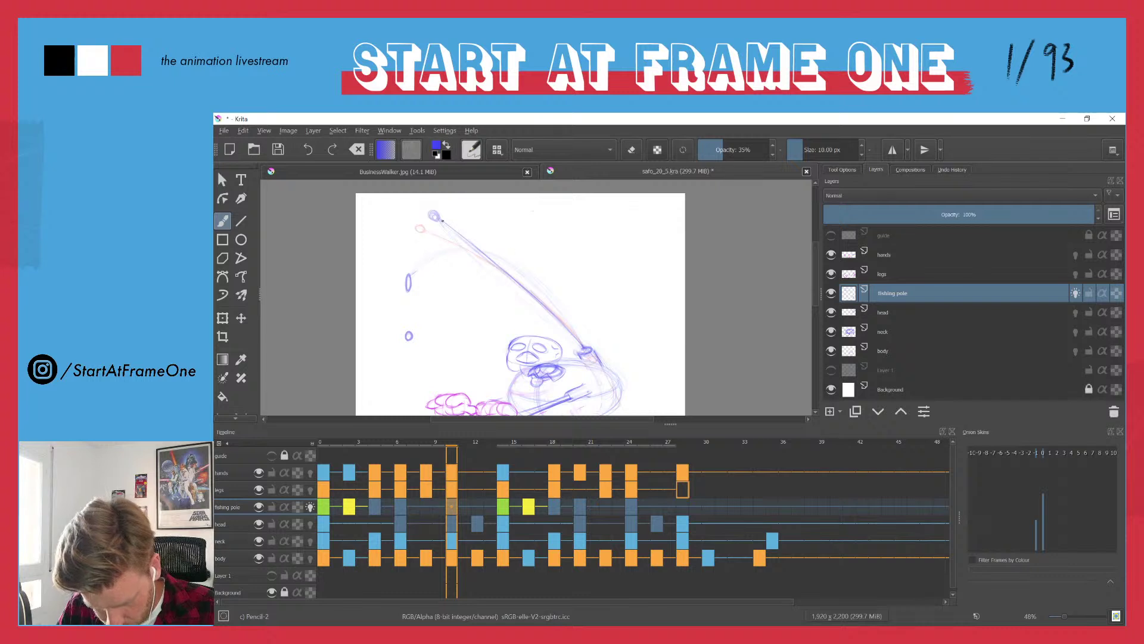
# - Flip back and forth through frames 6 to 16 to examine how the redrawn pole on frame 10 leads into the bent drawings
pyautogui.press(',')
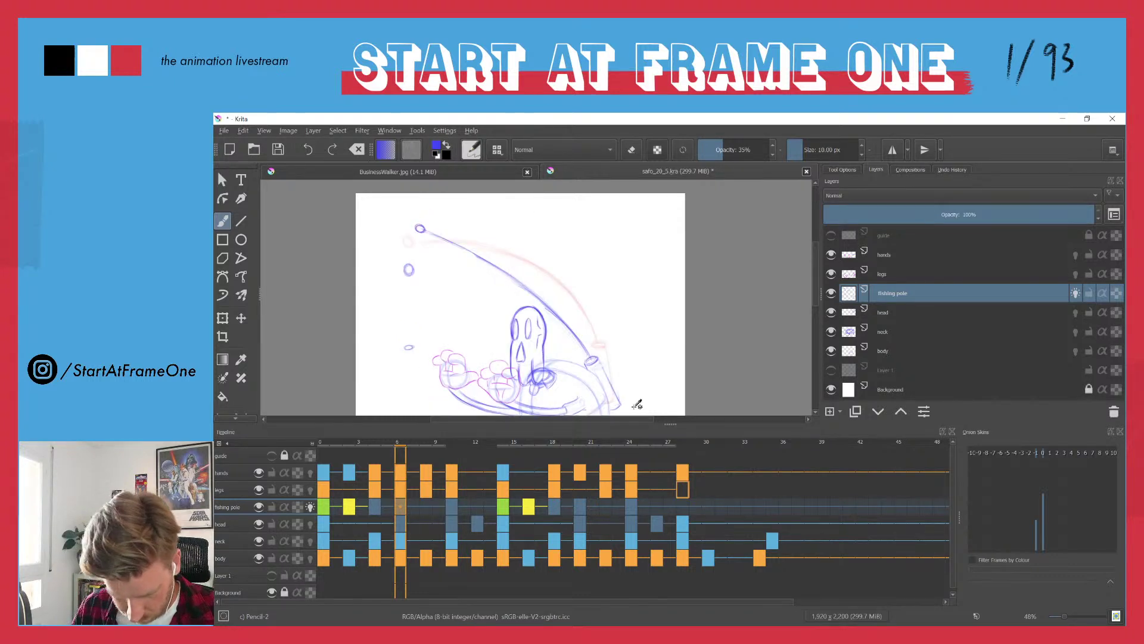
pyautogui.press('.')
pyautogui.press('.')
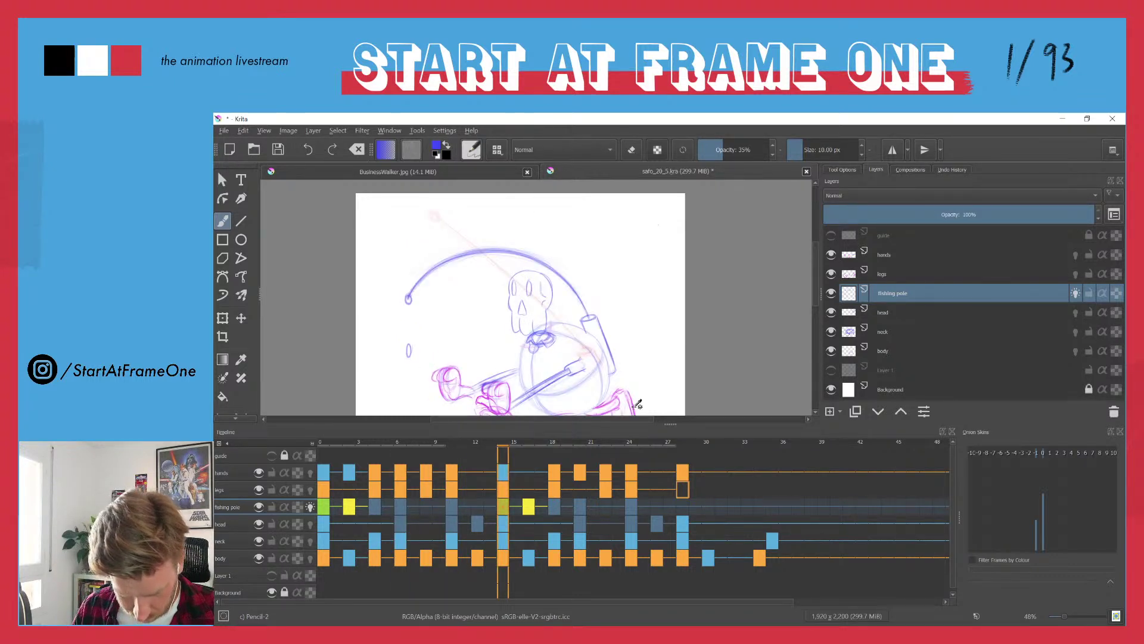
pyautogui.press('space')
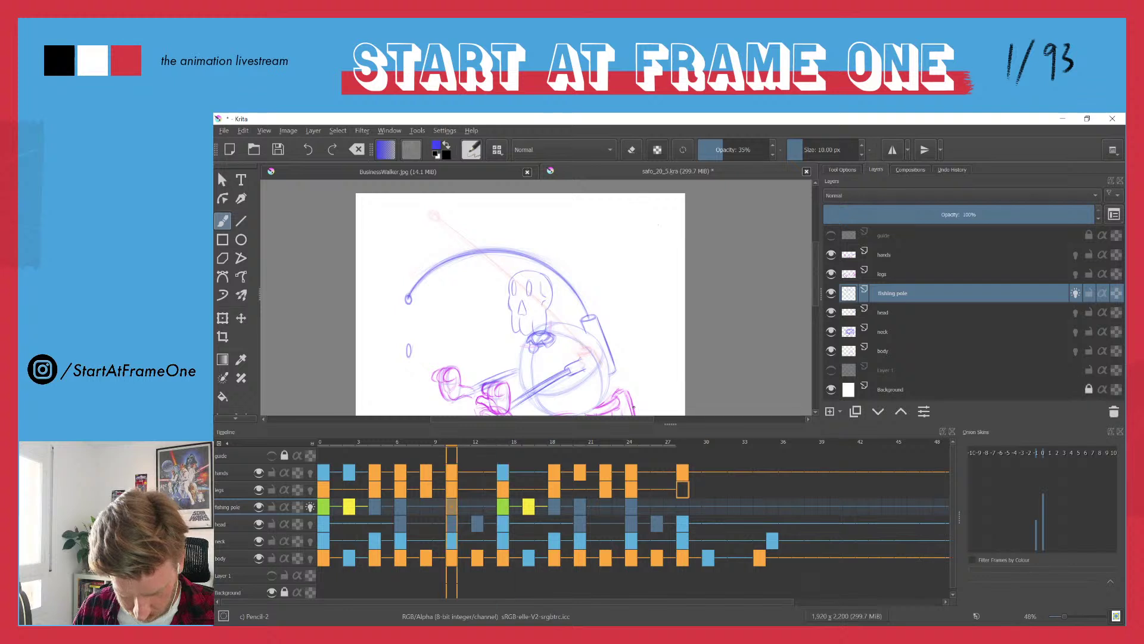
pyautogui.press('space')
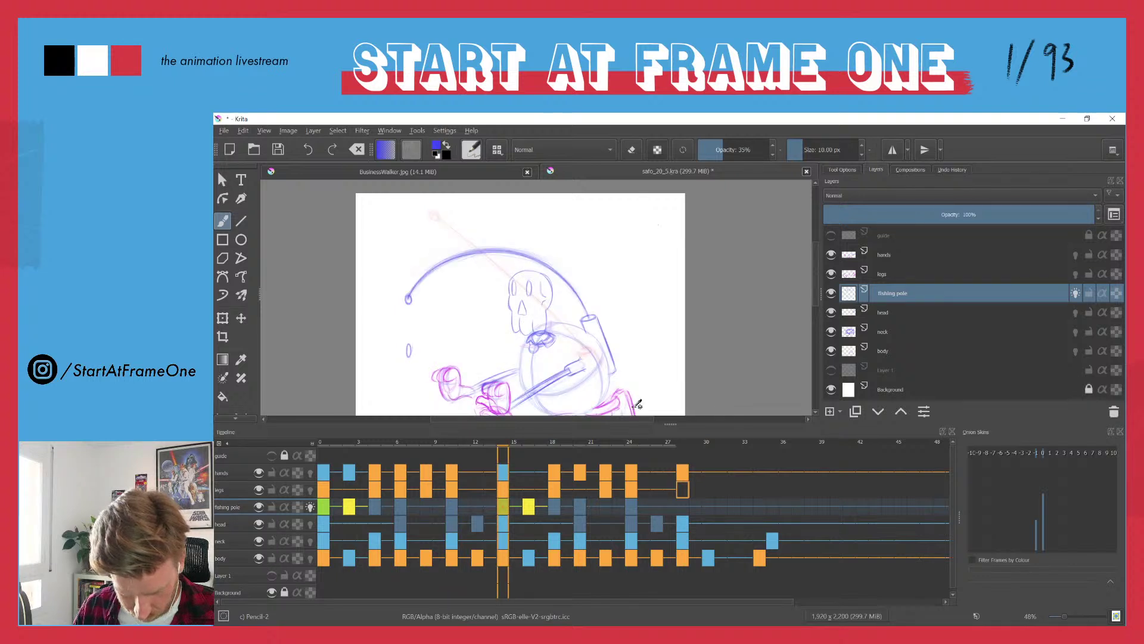
pyautogui.press('.')
pyautogui.press('.')
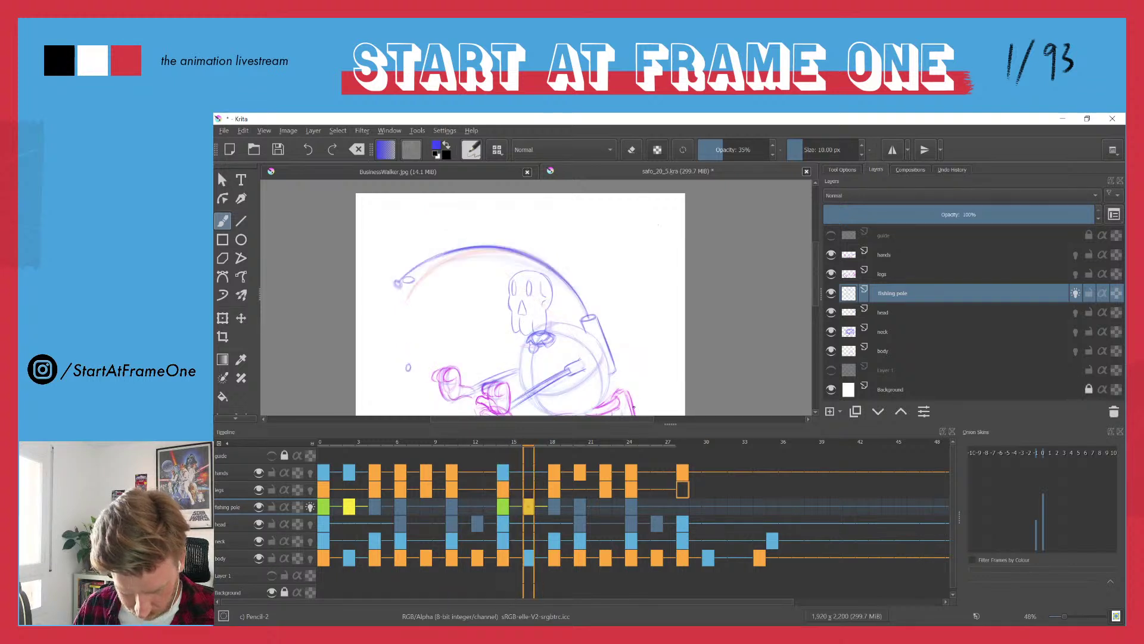
pyautogui.press(',')
pyautogui.press(',')
pyautogui.press(',')
pyautogui.press(',')
pyautogui.press(',')
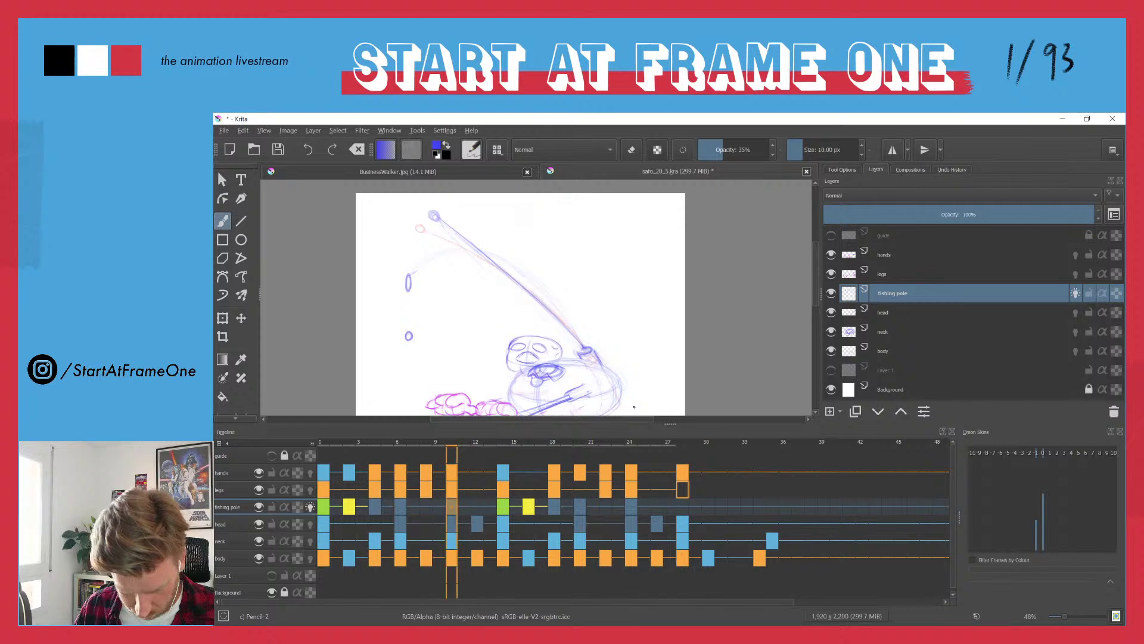
pyautogui.press(',')
pyautogui.press('space')
pyautogui.press('space')
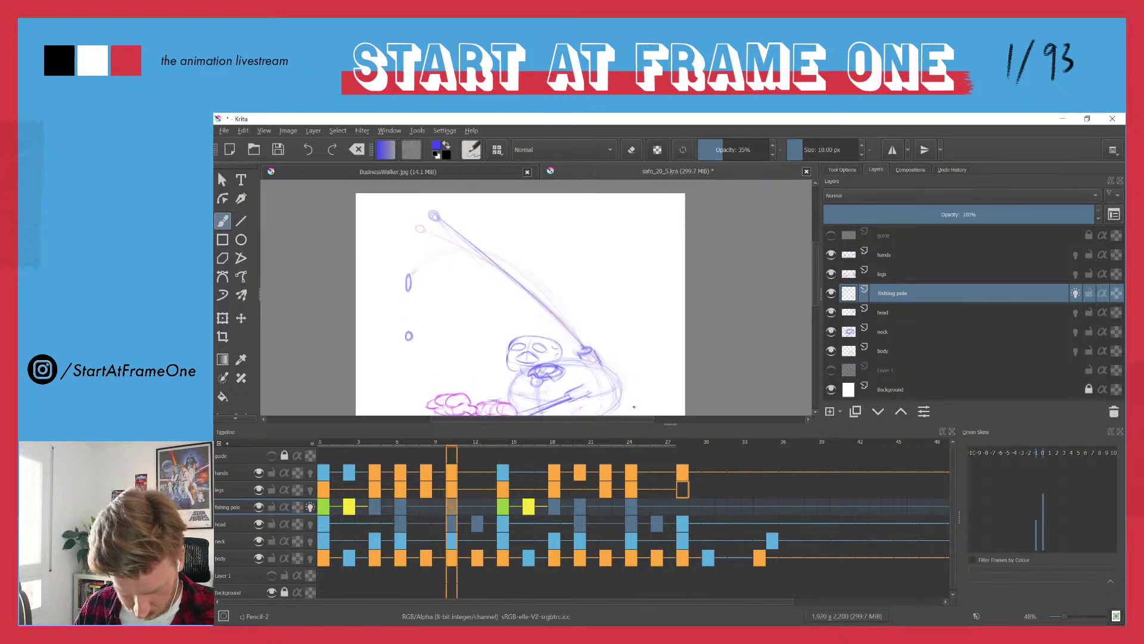
pyautogui.press(',')
pyautogui.press(',')
# - Copy the fishing pole layer's frames 0 to 10 again and paste them starting at frame 14
pyautogui.click(325, 508)
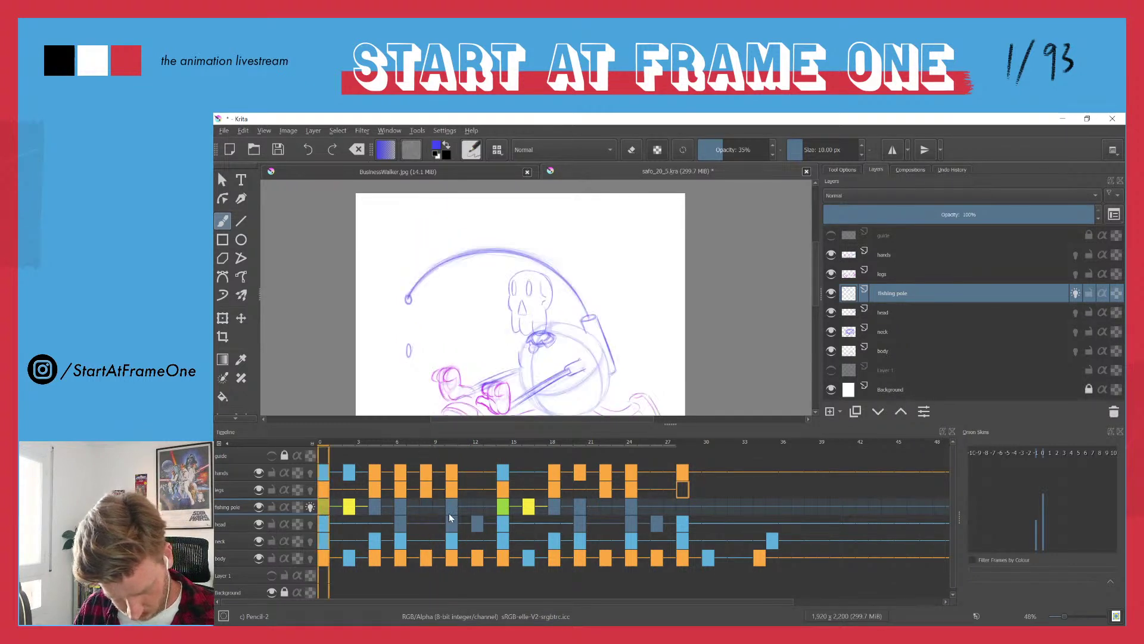
pyautogui.keyDown('shift'); pyautogui.click(450, 506); pyautogui.keyUp('shift')
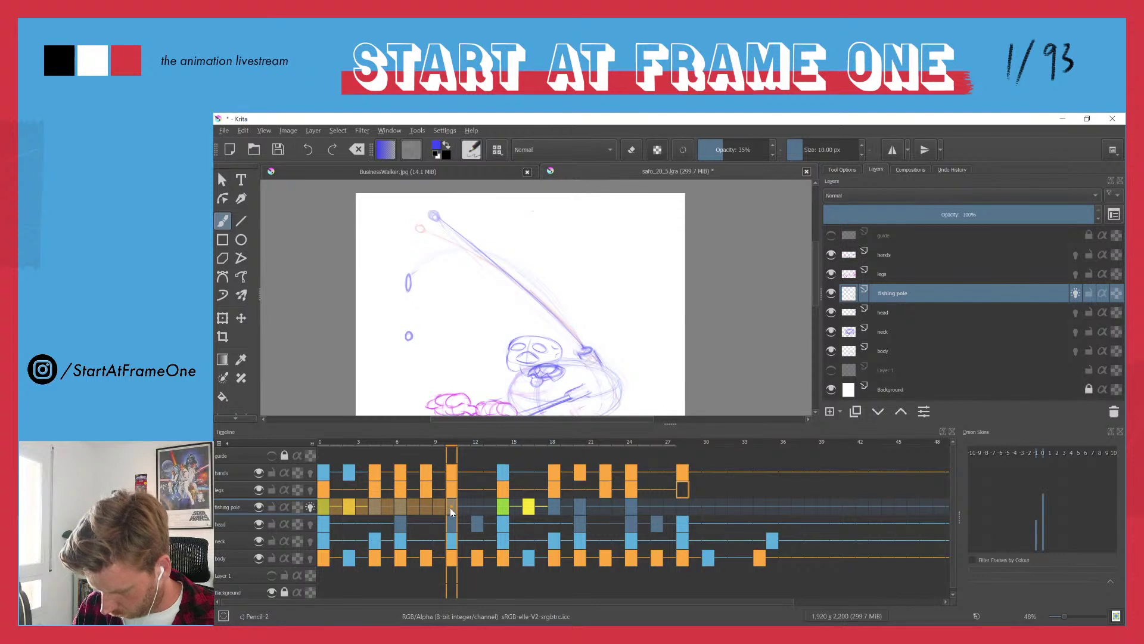
pyautogui.click(505, 511)
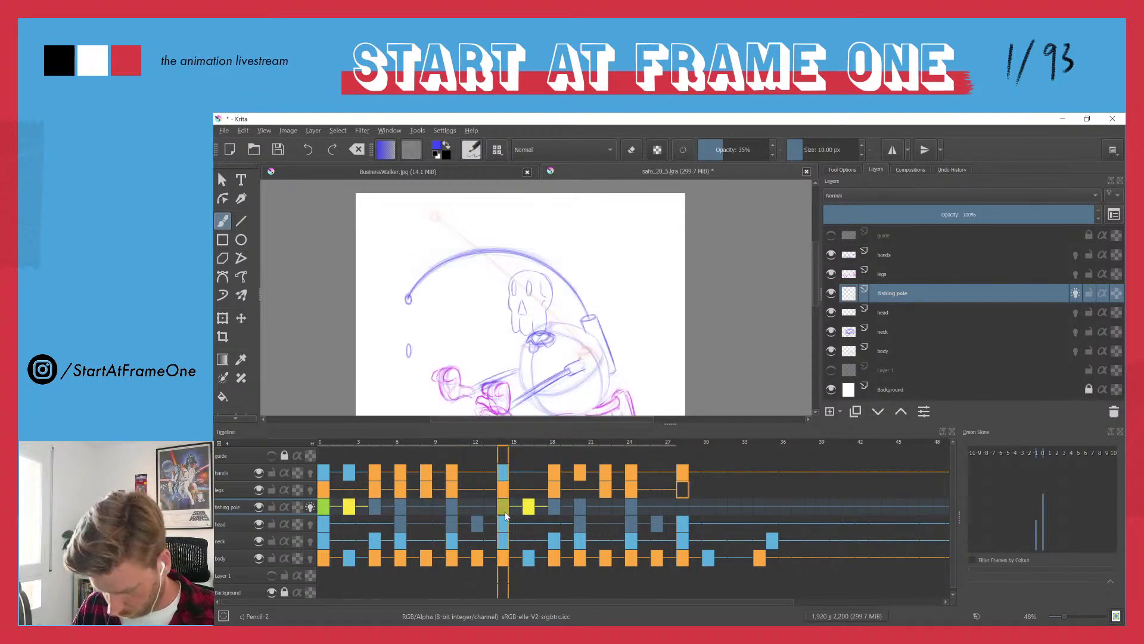
# - Play the animation from frame 0 and in canvas-only view to examine the whole pole movement
pyautogui.click(326, 444)
pyautogui.press('space')
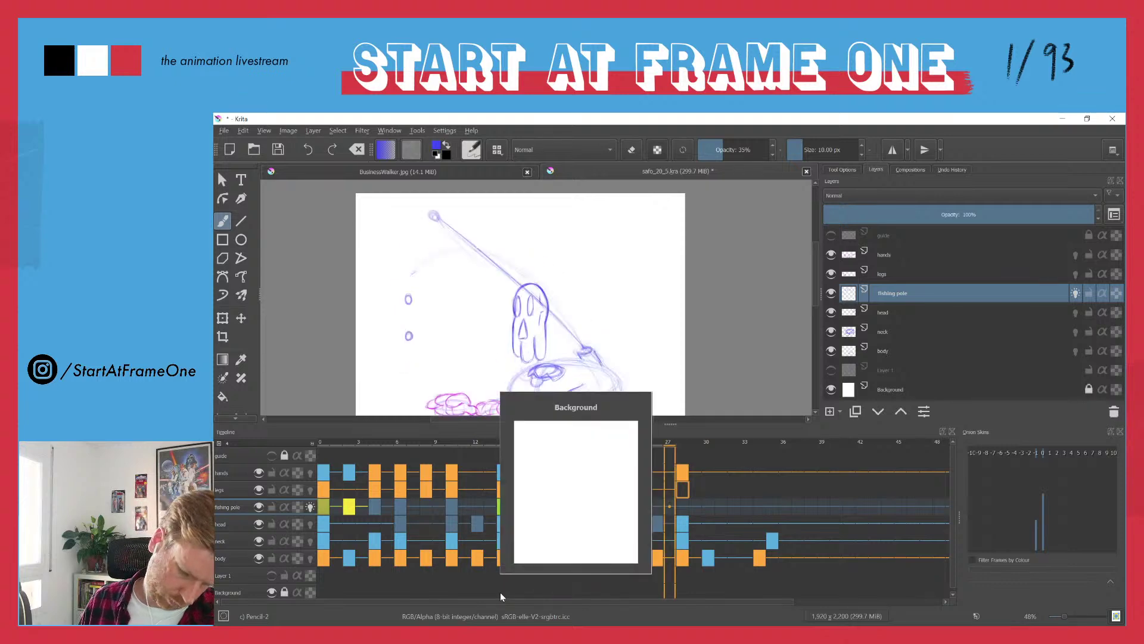
pyautogui.press('Tab')
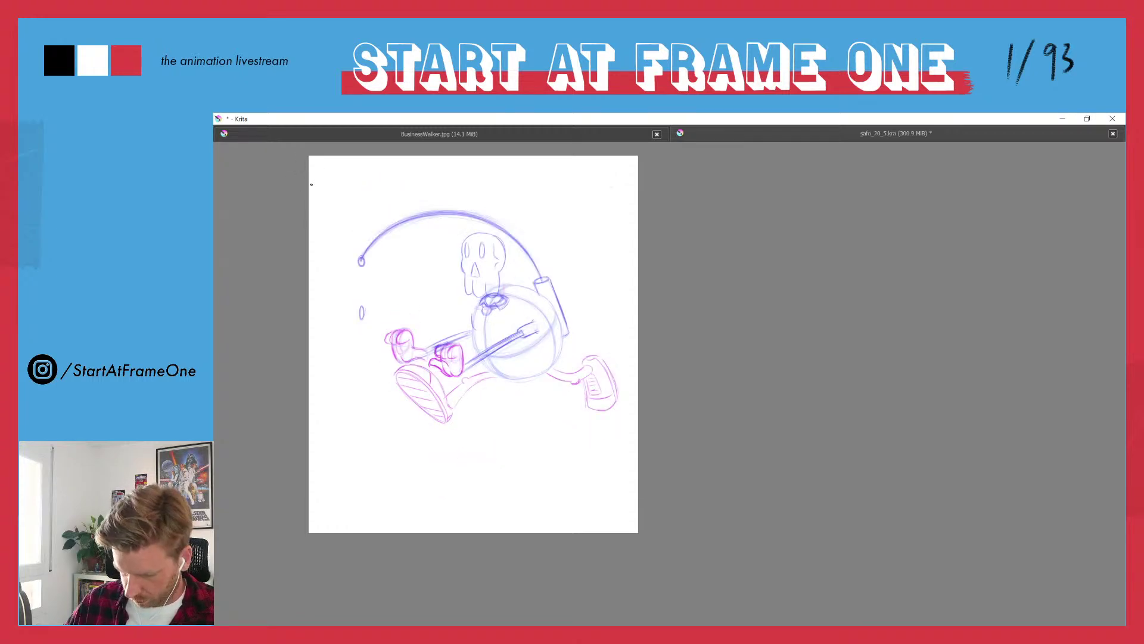
pyautogui.press('Tab')
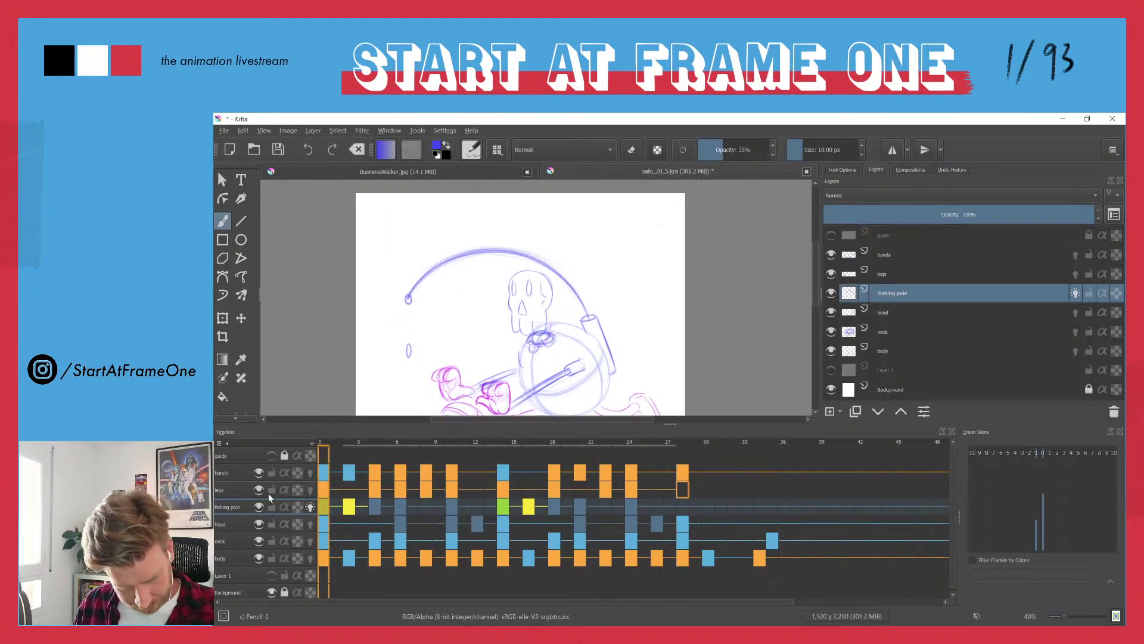
# - On frames 0 and 2, clear the tip ring from the body layer inside a freehand selection and redraw it on the fishing pole layer
pyautogui.click(220, 558)
pyautogui.moveTo(392, 275)
pyautogui.mouseDown()
pyautogui.moveTo(422, 307)
pyautogui.moveTo(390, 276)
pyautogui.mouseUp()
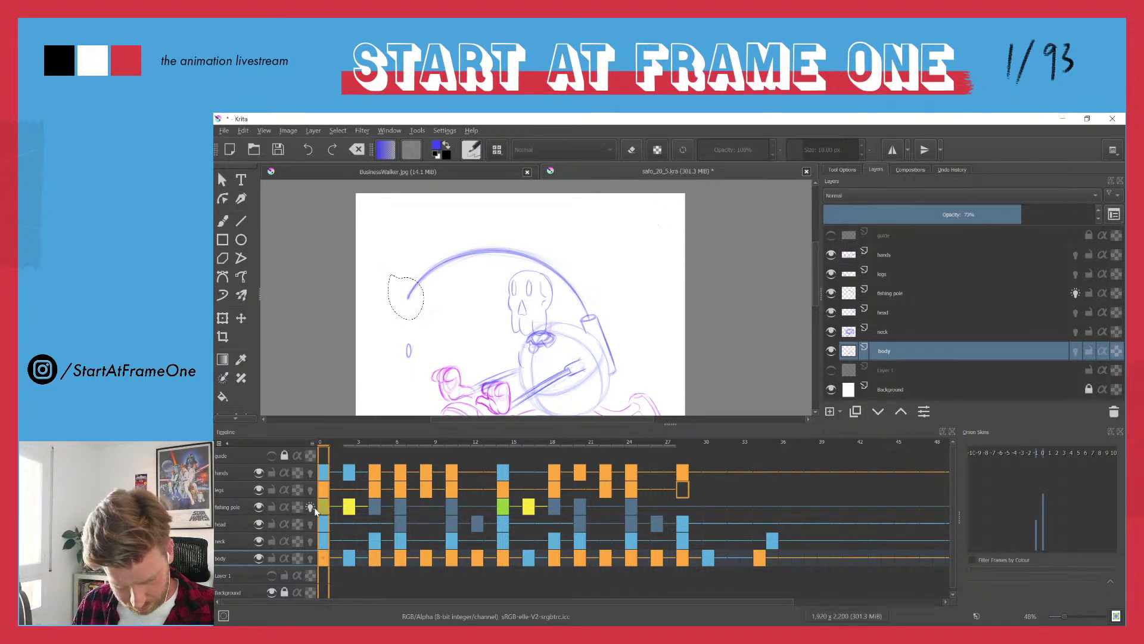
pyautogui.click(245, 506)
pyautogui.press('b')
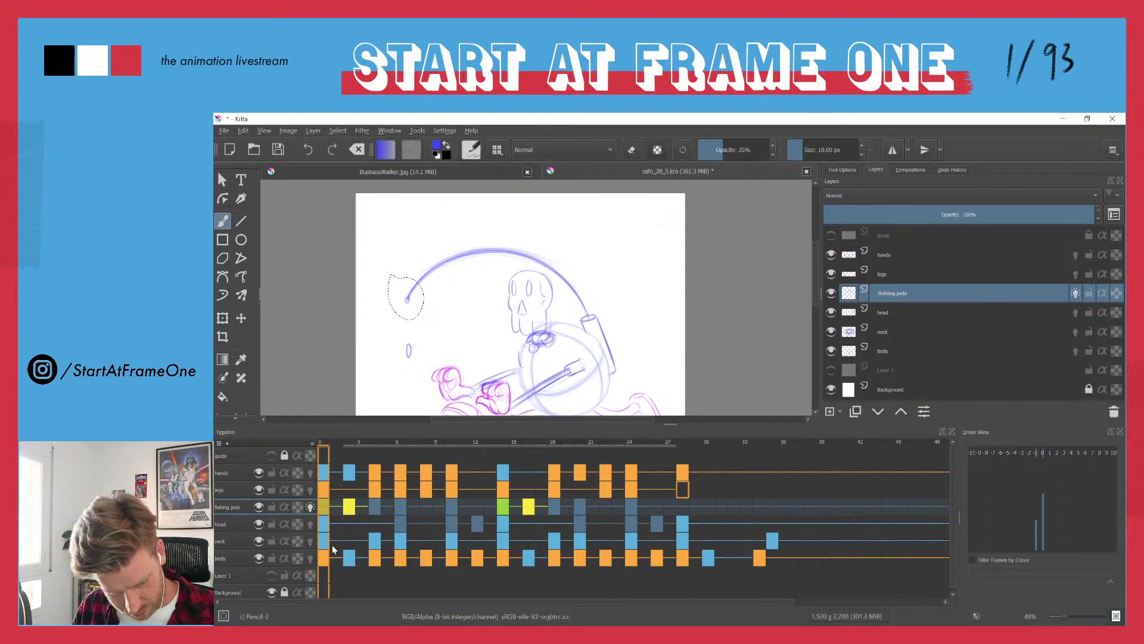
pyautogui.click(350, 561)
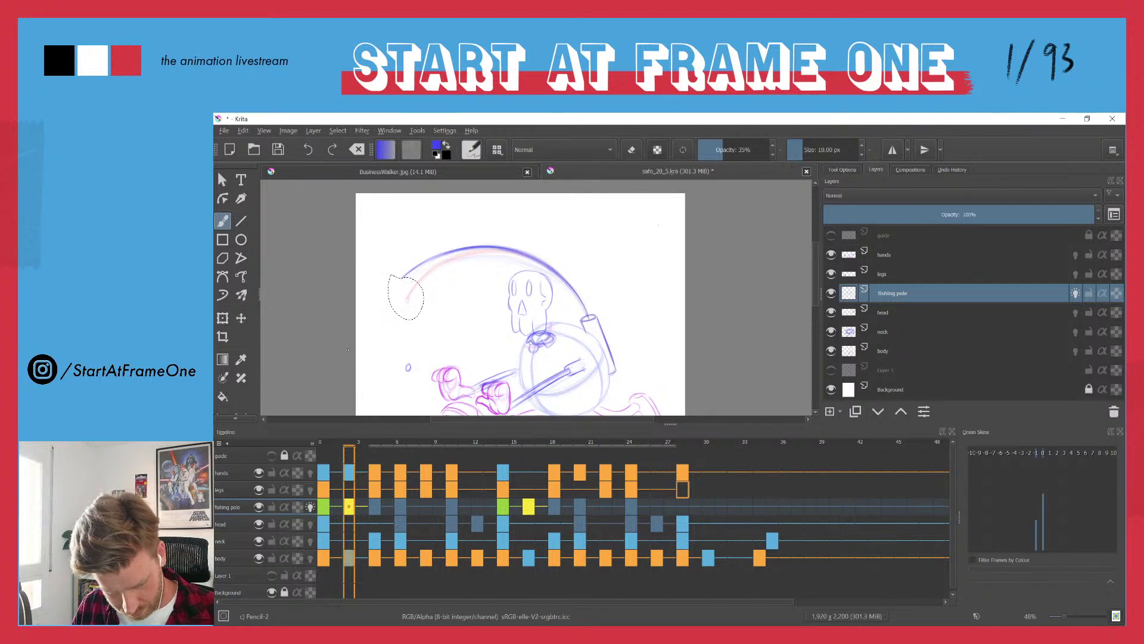
pyautogui.click(230, 559)
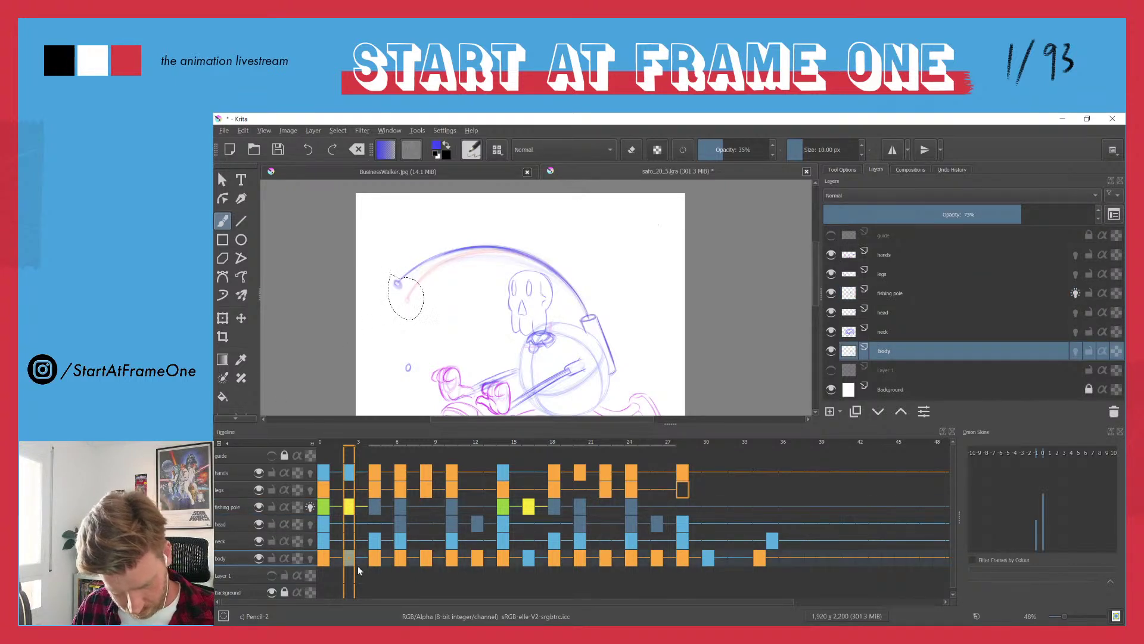
# - Clear the leftover ring marks below the pole tip from the body layer on frames 4 to 10 using freehand selections
pyautogui.click(371, 559)
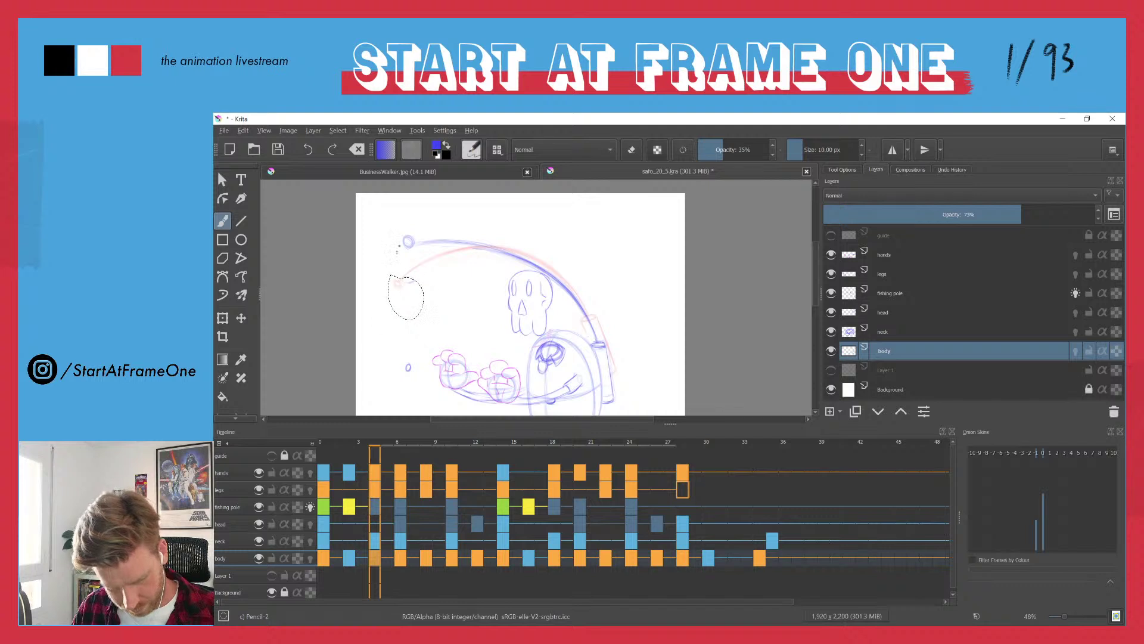
pyautogui.hotkey('ctrl', 'r')
pyautogui.moveTo(401, 216)
pyautogui.mouseDown()
pyautogui.moveTo(428, 332)
pyautogui.moveTo(402, 215)
pyautogui.mouseUp()
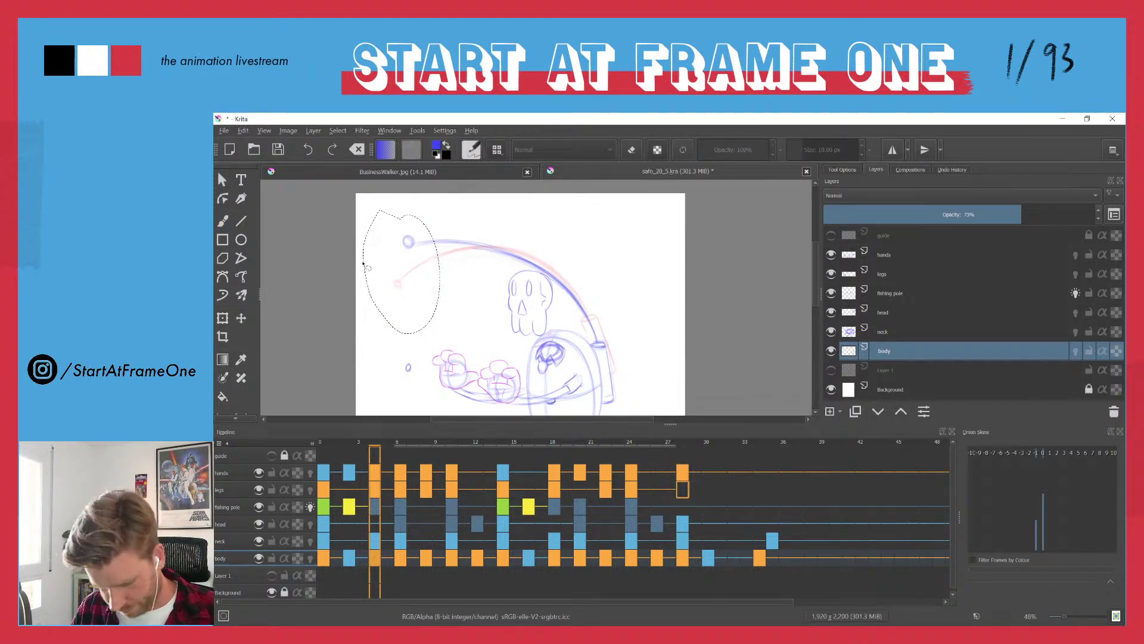
pyautogui.press('.')
pyautogui.press('.')
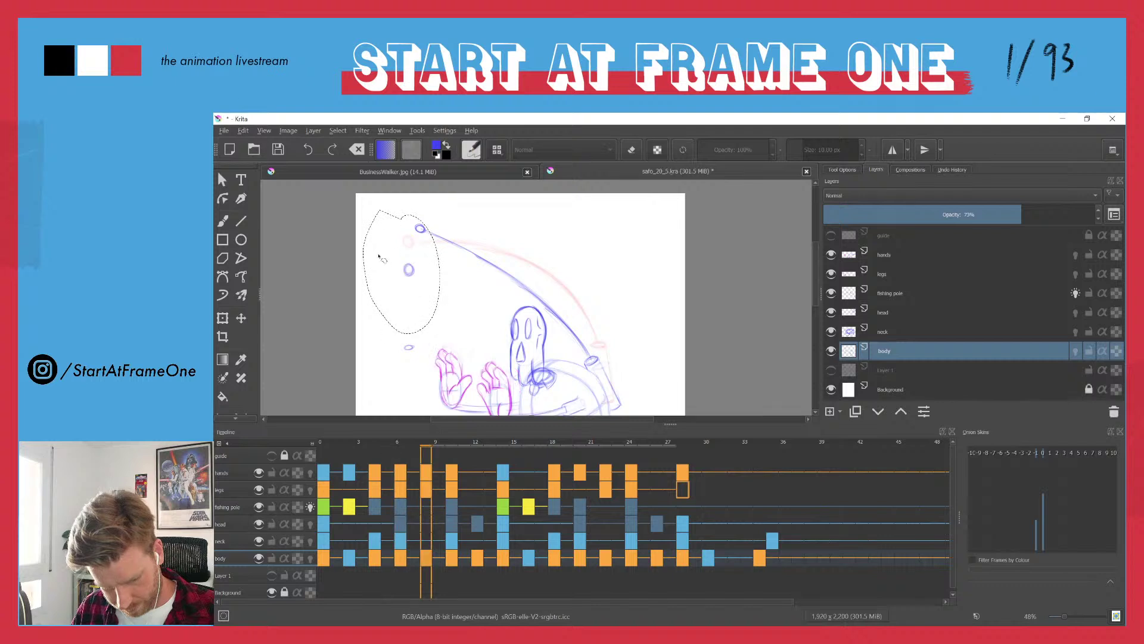
pyautogui.press('.')
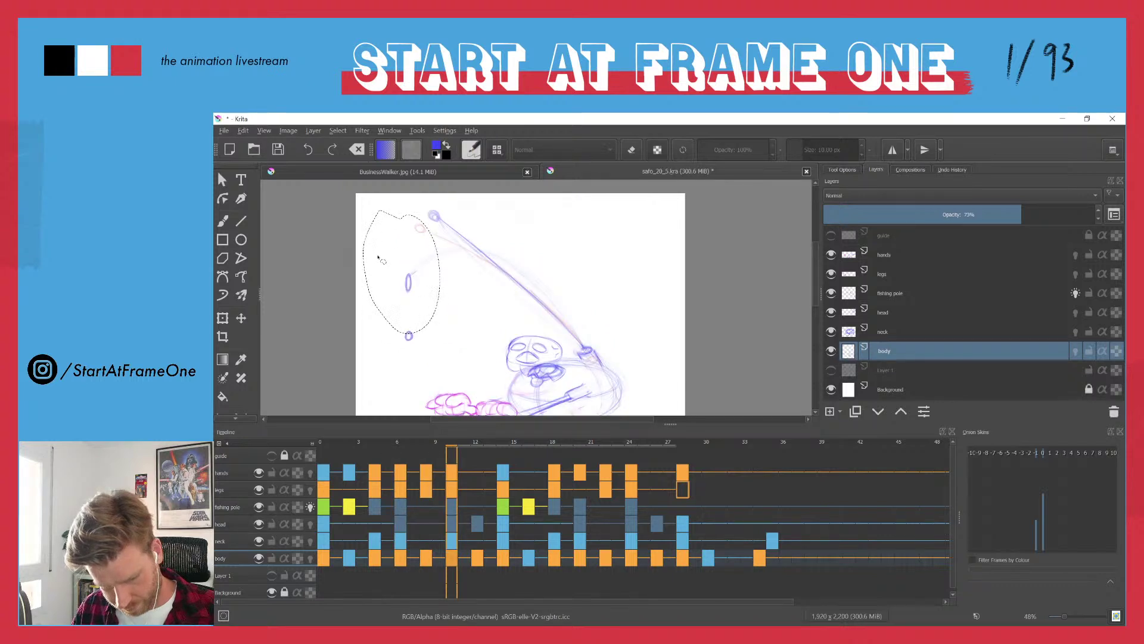
pyautogui.hotkey('ctrl', 'z')
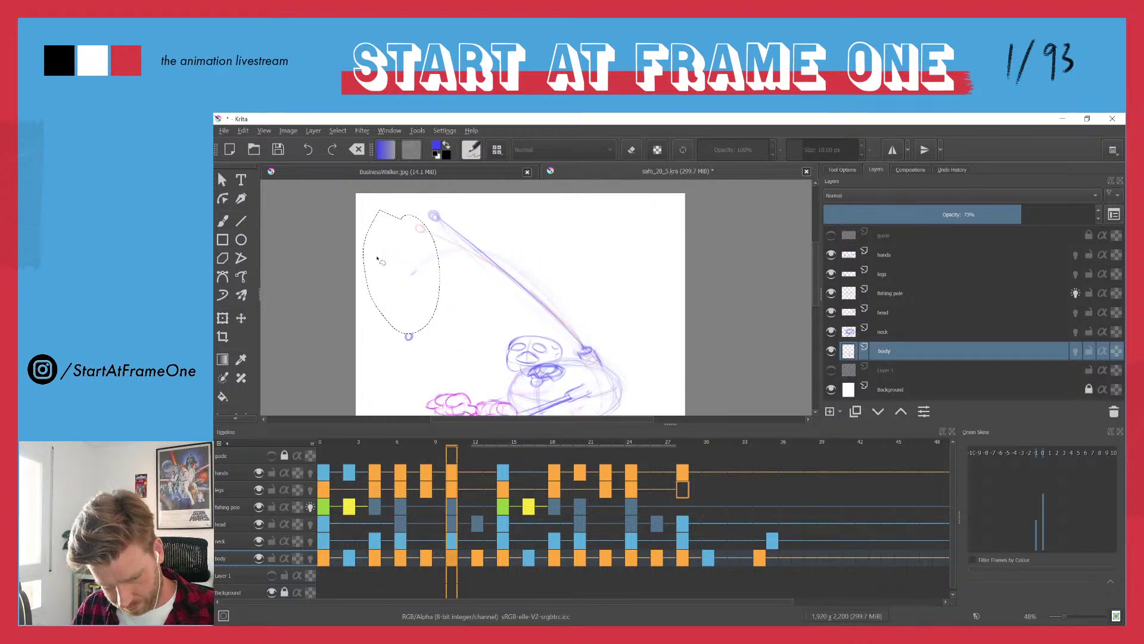
pyautogui.moveTo(408, 275); pyautogui.dragTo(392, 265)
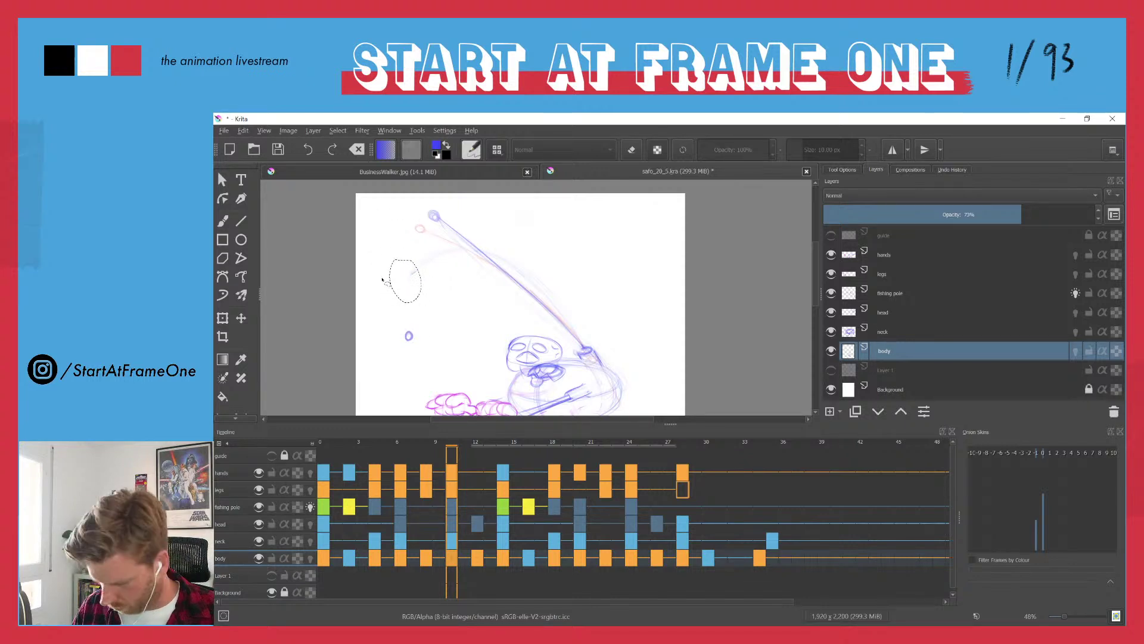
# - Clear the upper leftover ring marks from the body layer on frames 12, 14 and 16 using freehand selections
pyautogui.press('.')
pyautogui.press('.')
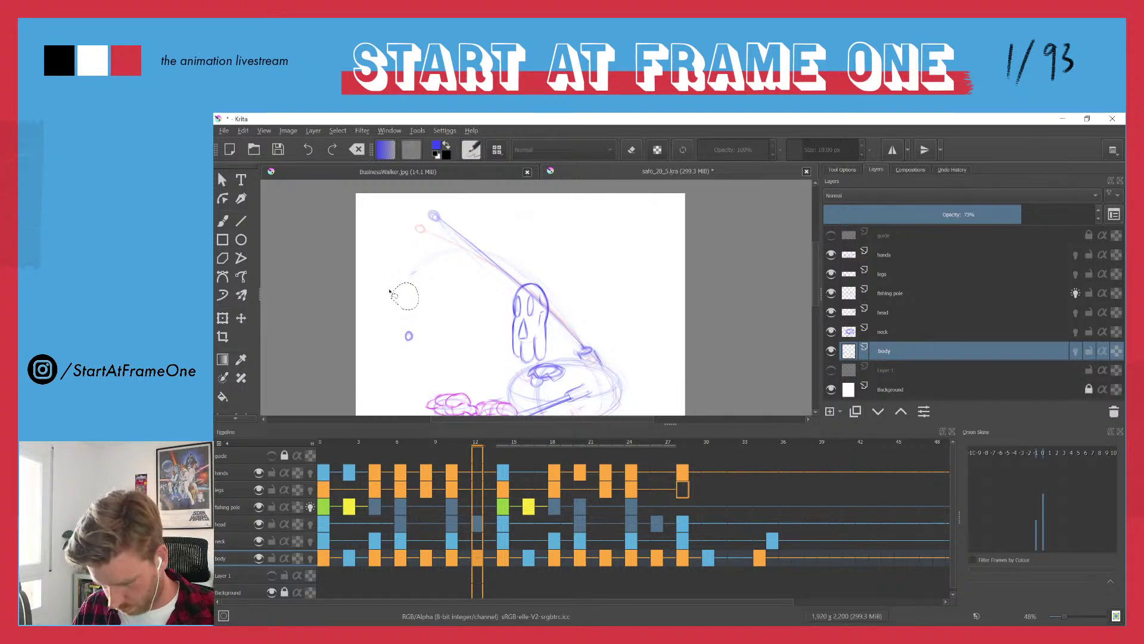
pyautogui.press('.')
pyautogui.press('.')
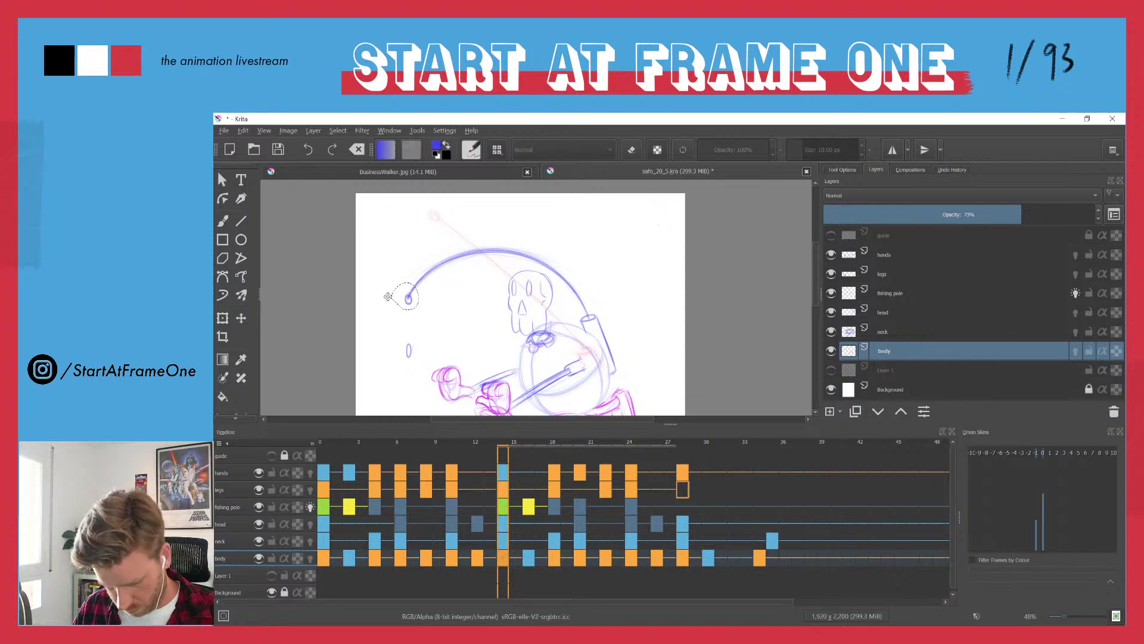
pyautogui.press('.')
pyautogui.press('.')
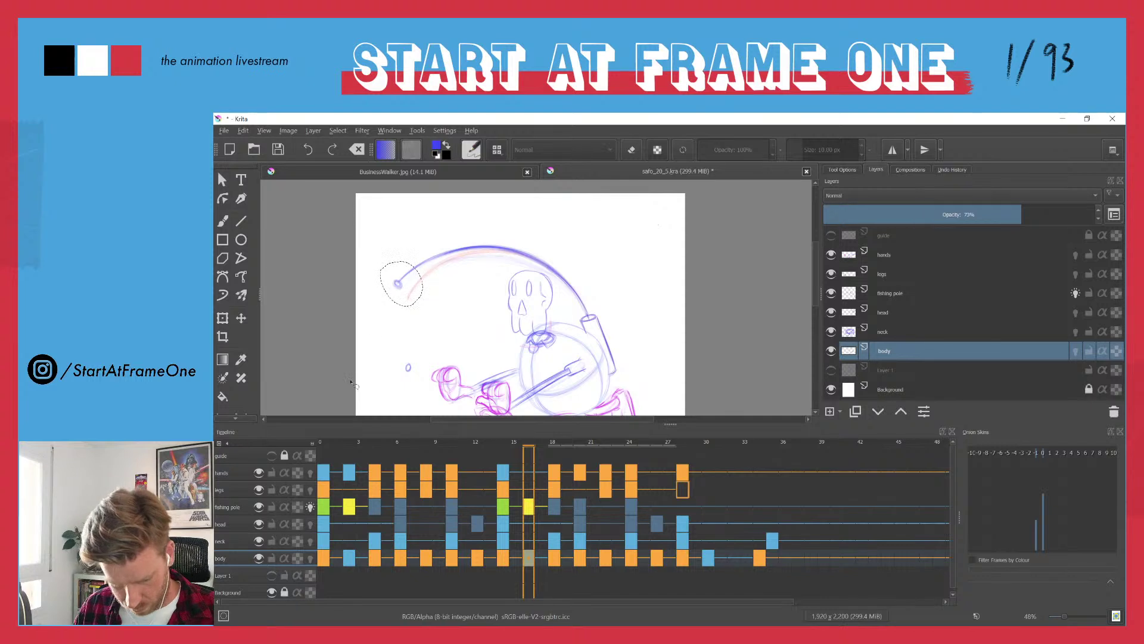
pyautogui.press('.')
# - Clear the upper leftover ring marks from the body layer on frames 18, 20 and 22 using freehand selections
pyautogui.press('.')
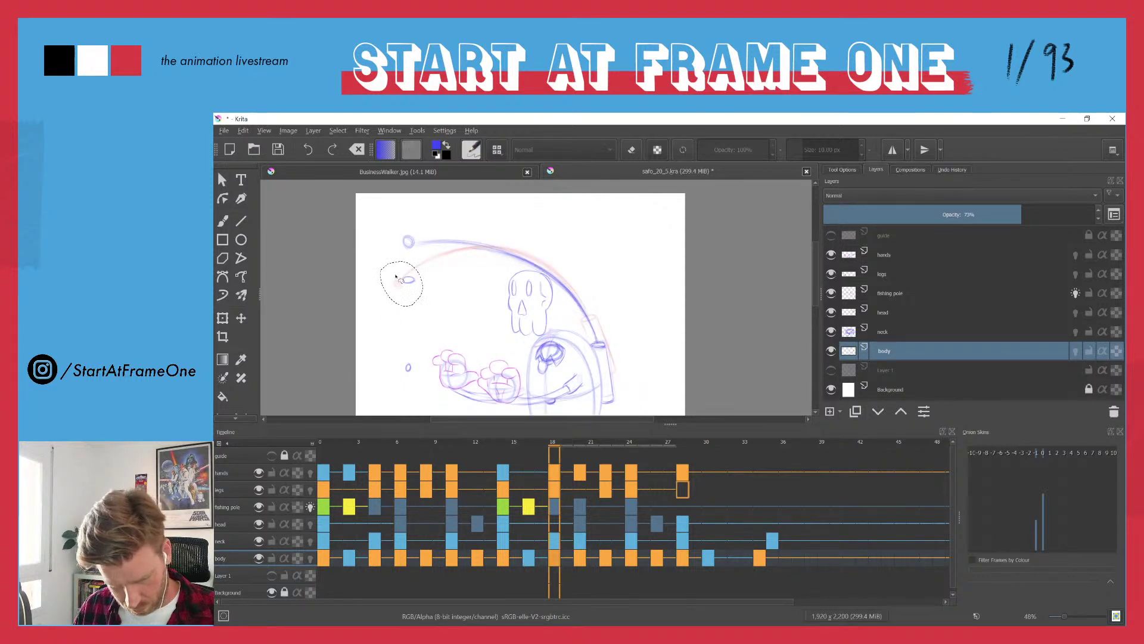
pyautogui.press('.')
pyautogui.press('.')
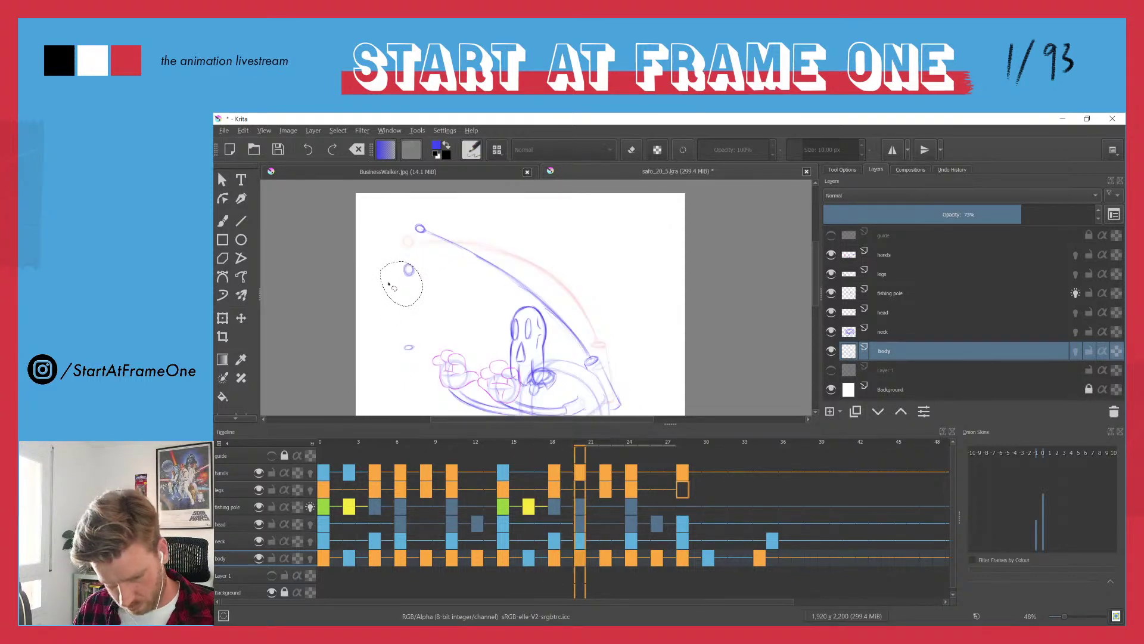
pyautogui.moveTo(422, 255); pyautogui.dragTo(417, 249)
pyautogui.press('.')
pyautogui.press('.')
pyautogui.press('.')
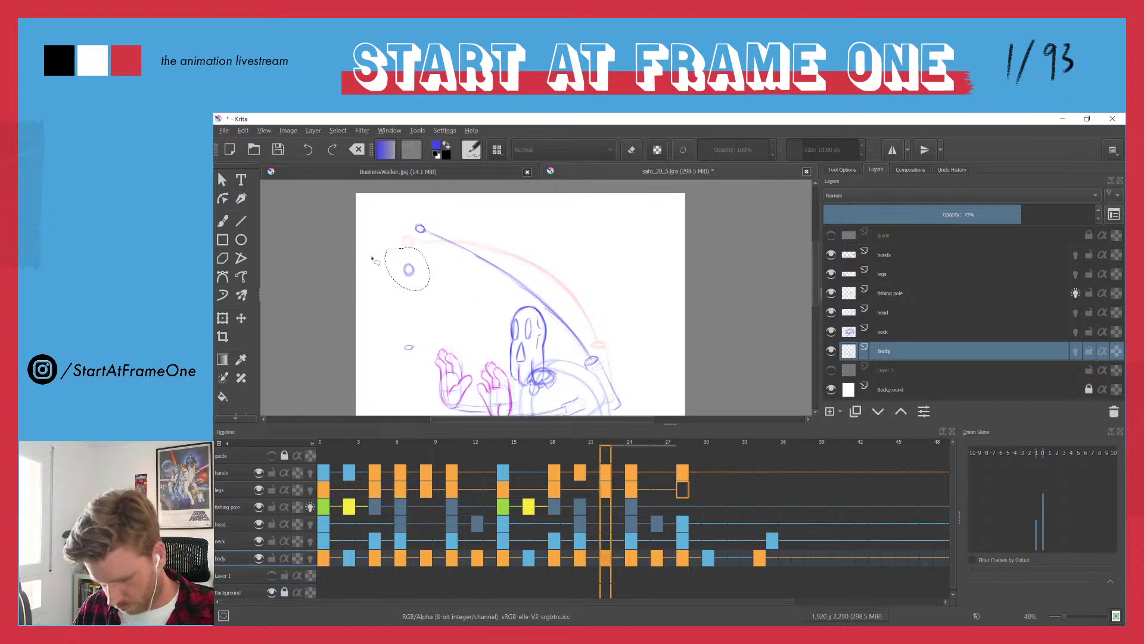
pyautogui.press('Delete')
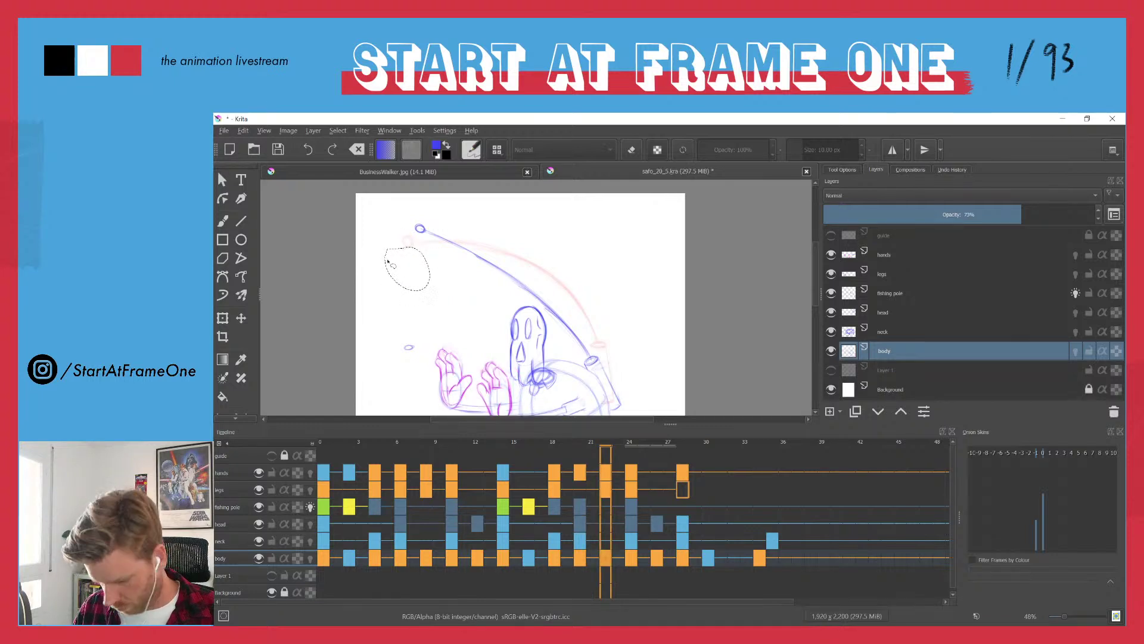
# - Select the upper ring area freehand and clear its leftover marks from the body layer on frames 24, 26 and 28
pyautogui.press('.')
pyautogui.press('.')
pyautogui.moveTo(424, 304); pyautogui.dragTo(376, 287)
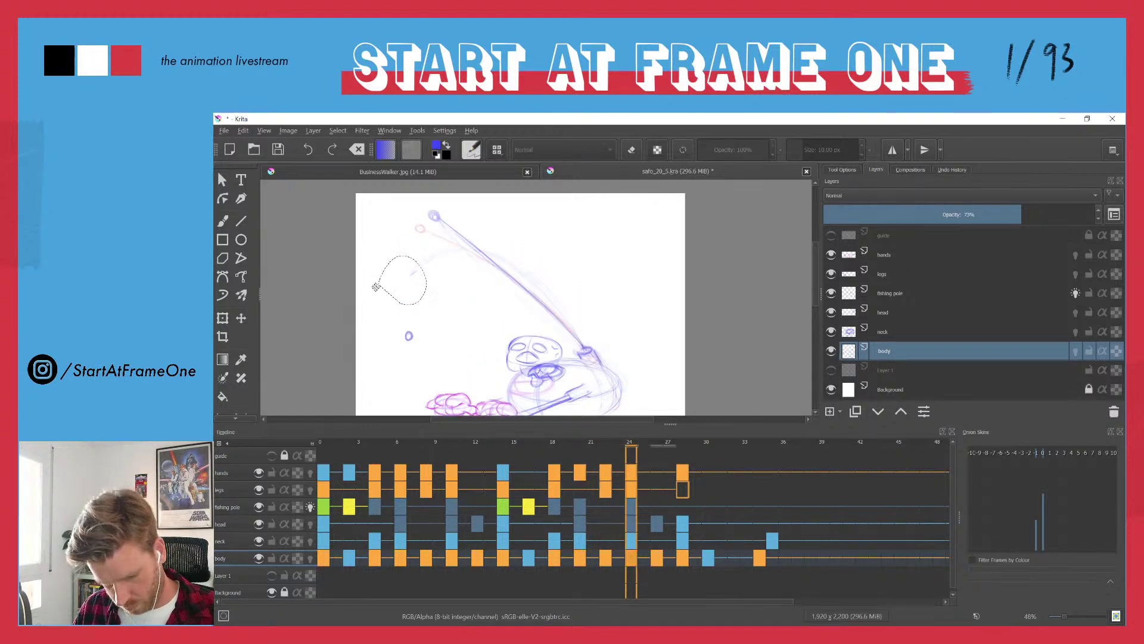
pyautogui.press('.')
pyautogui.press('.')
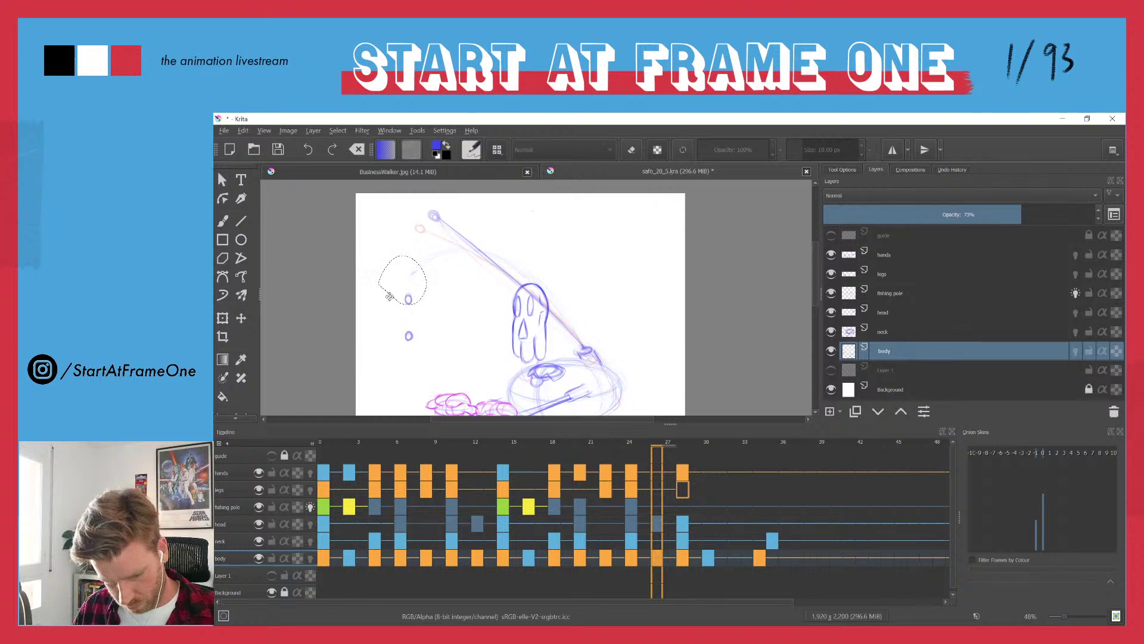
pyautogui.press('.')
pyautogui.press('.')
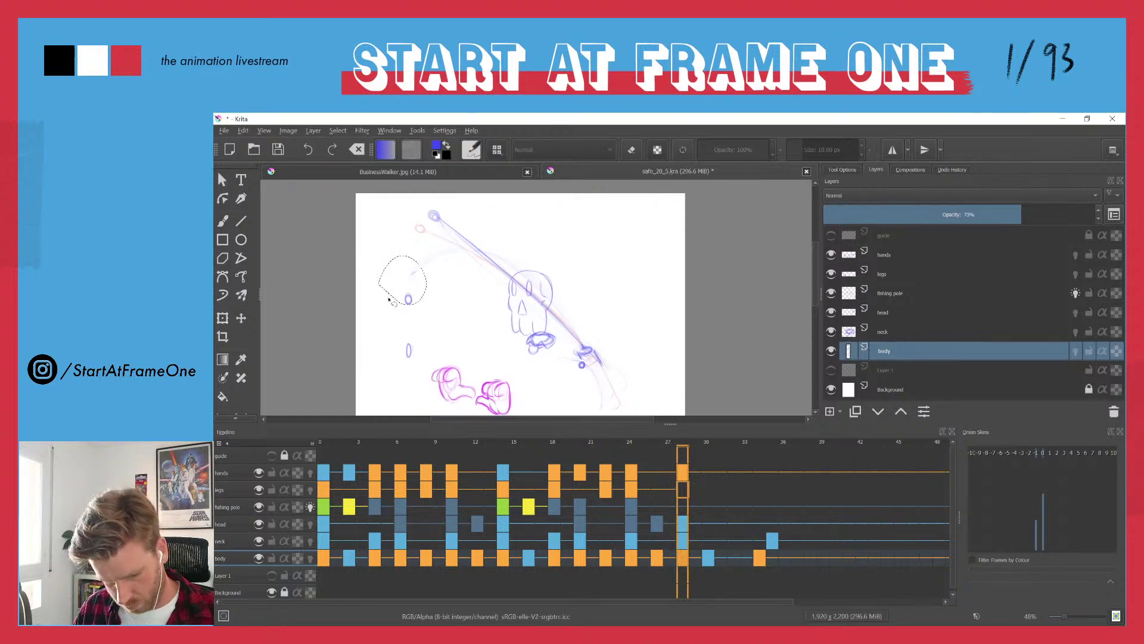
# - Clear the upper leftover ring marks from the body layer on frames 30 and 34 inside the same selection
pyautogui.press('.')
pyautogui.press('.')
pyautogui.press('Delete')
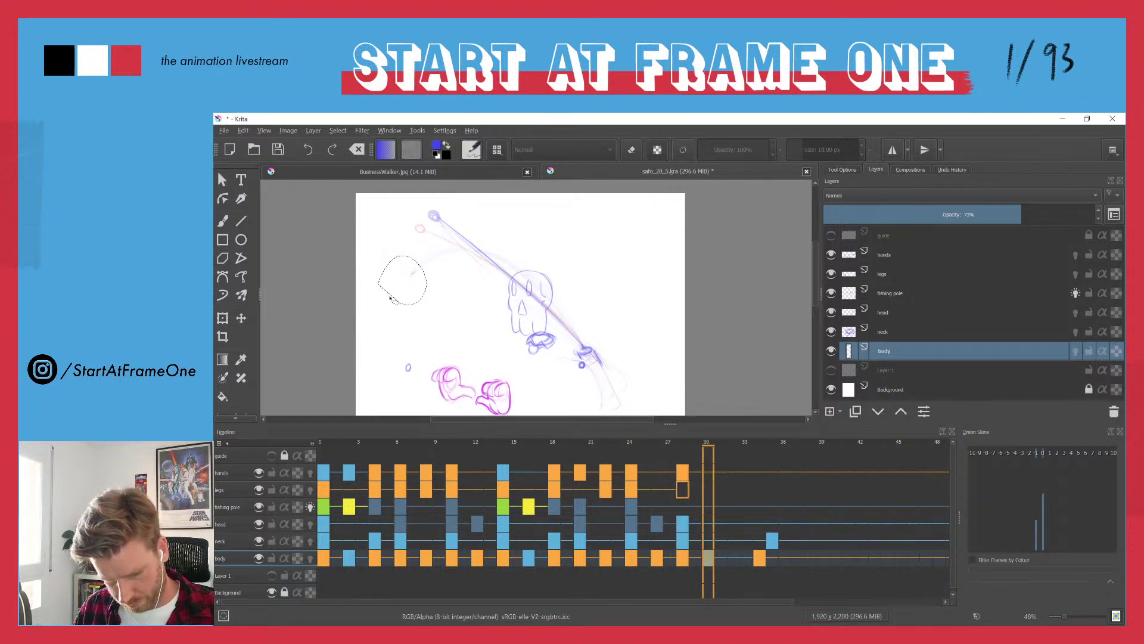
pyautogui.press('.')
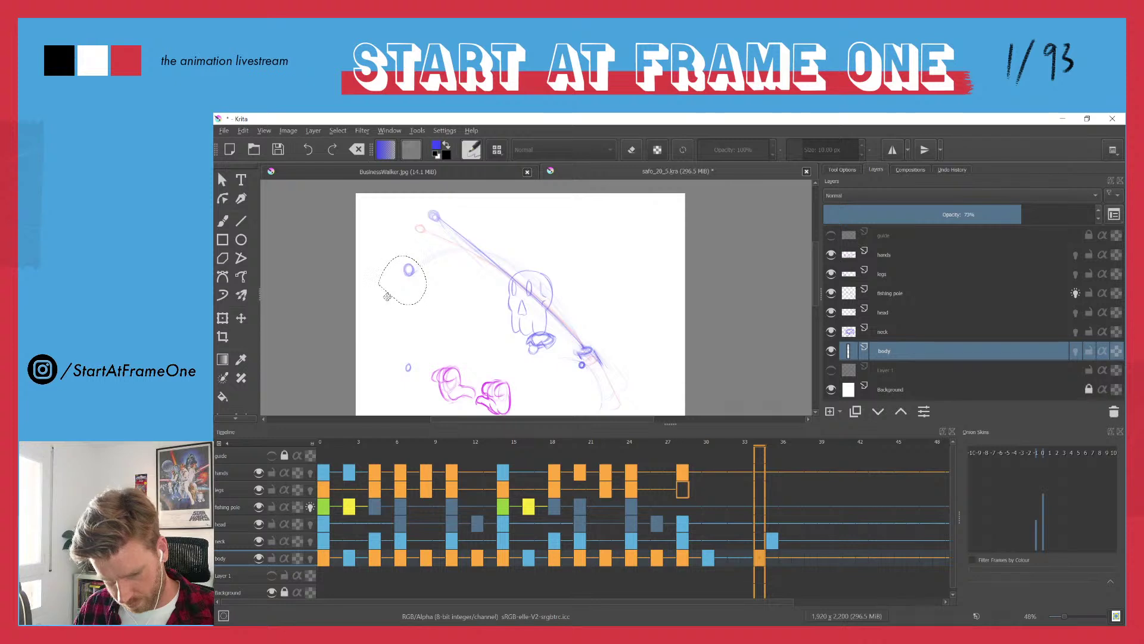
pyautogui.press('Delete')
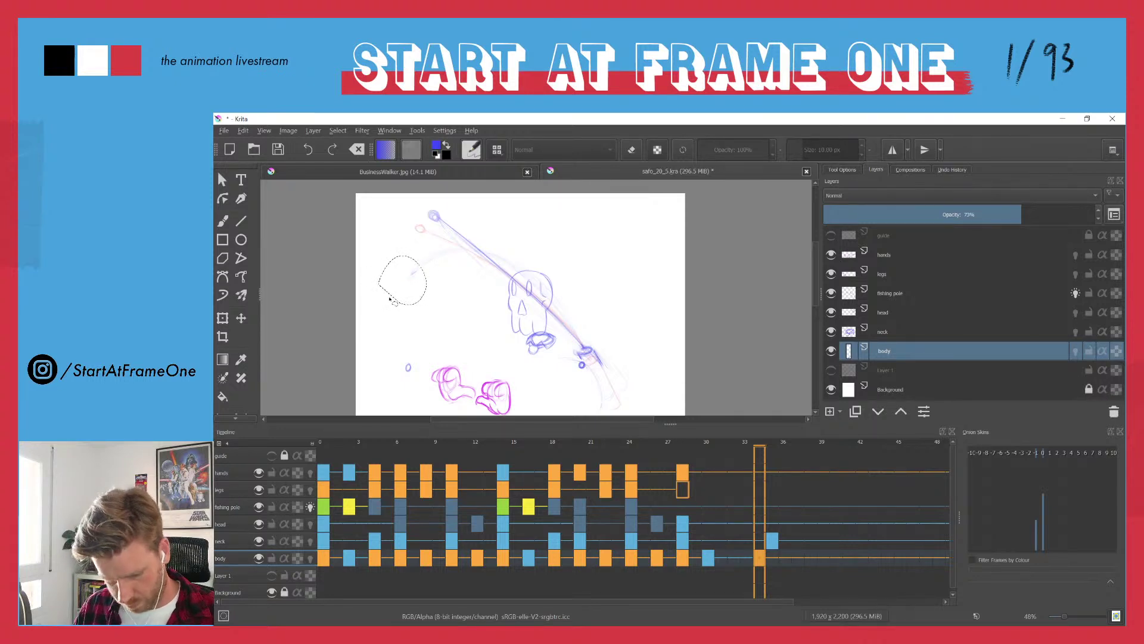
# - Play the animation, switch to the fishing pole layer, and compare the pole tip on frames 0, 2, 4 and 14
pyautogui.press('space')
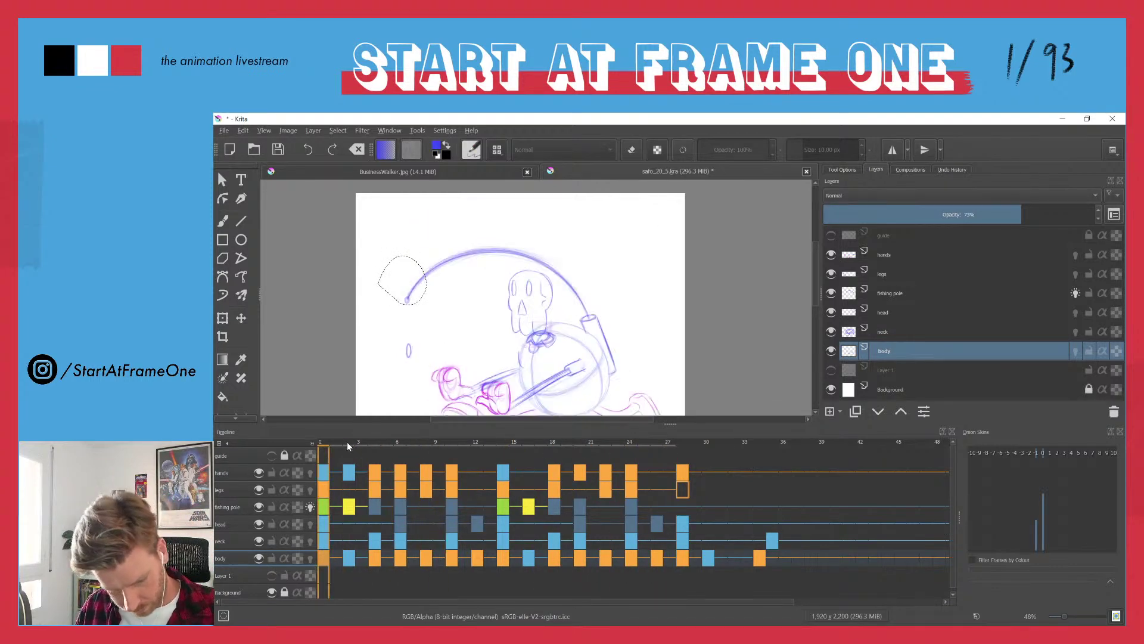
pyautogui.click(339, 439)
pyautogui.moveTo(339, 438); pyautogui.dragTo(498, 436)
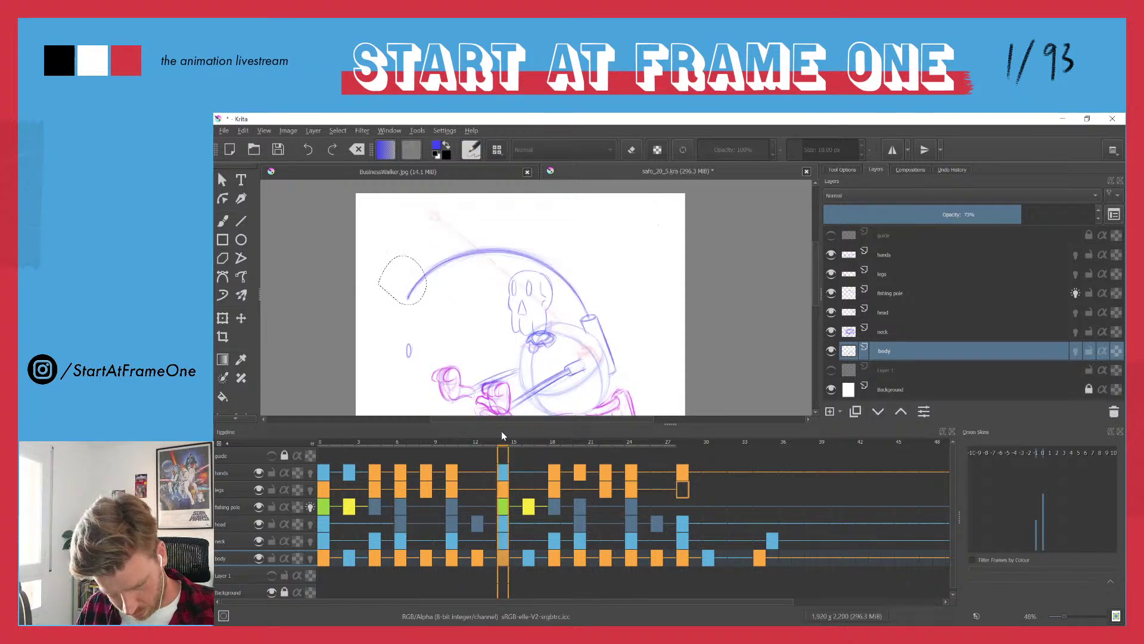
pyautogui.moveTo(354, 444)
pyautogui.mouseDown()
pyautogui.moveTo(316, 444)
pyautogui.moveTo(408, 438)
pyautogui.moveTo(345, 456)
pyautogui.moveTo(325, 454)
pyautogui.moveTo(340, 439)
pyautogui.moveTo(374, 443)
pyautogui.moveTo(323, 444)
pyautogui.moveTo(404, 444)
pyautogui.moveTo(374, 444)
pyautogui.mouseUp()
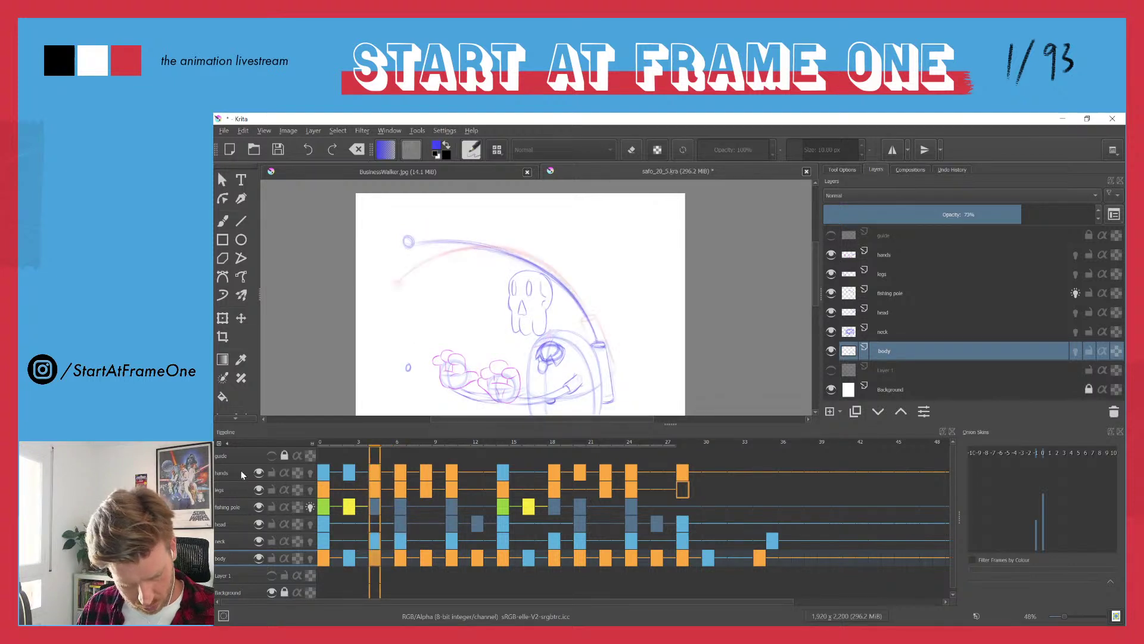
pyautogui.click(222, 506)
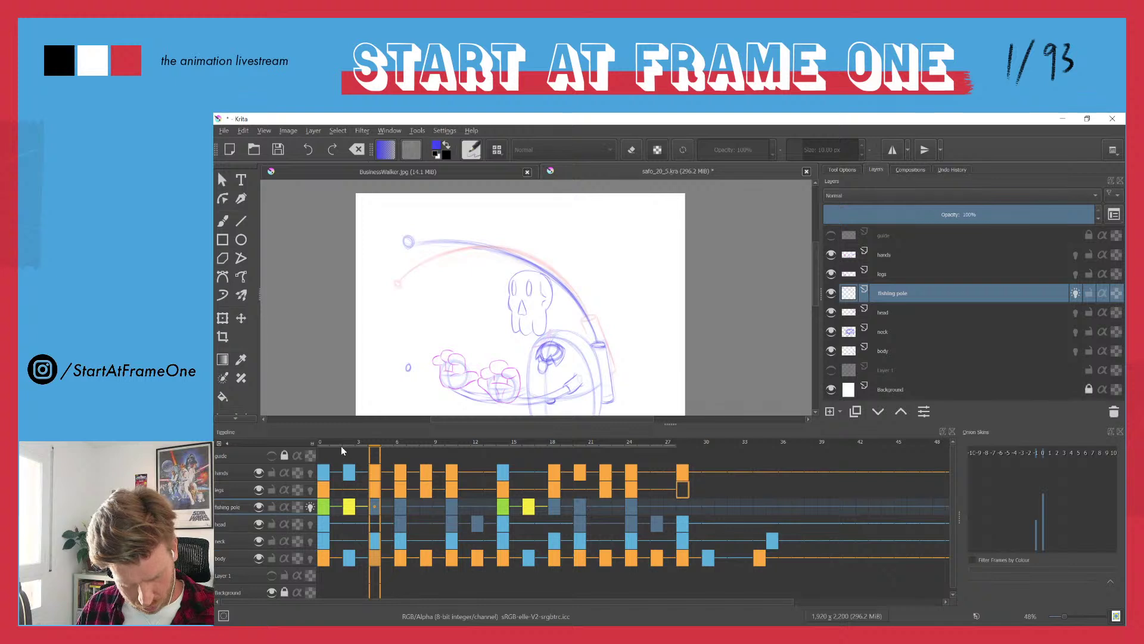
pyautogui.click(325, 441)
pyautogui.moveTo(326, 441)
pyautogui.mouseDown()
pyautogui.moveTo(449, 446)
pyautogui.moveTo(324, 458)
pyautogui.mouseUp()
pyautogui.press('space')
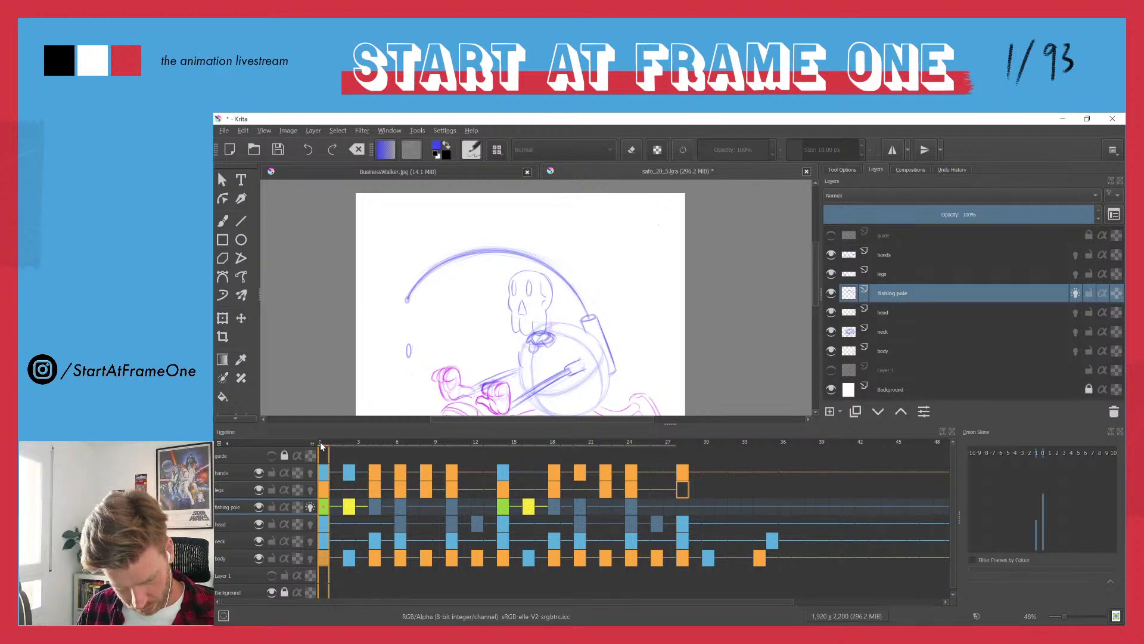
pyautogui.click(503, 444)
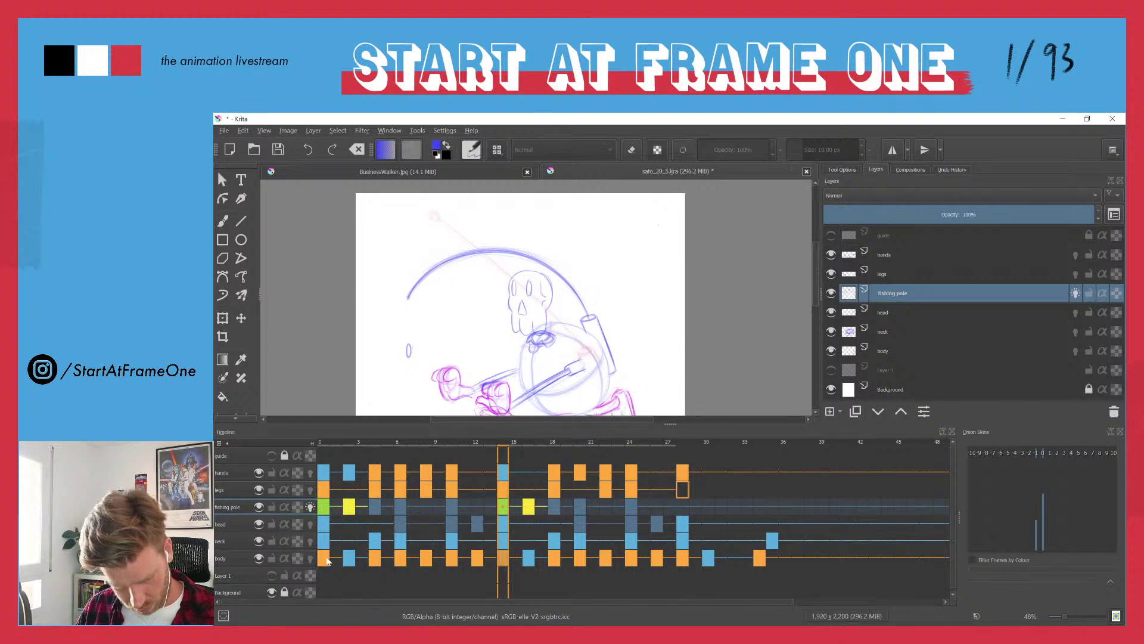
pyautogui.click(349, 447)
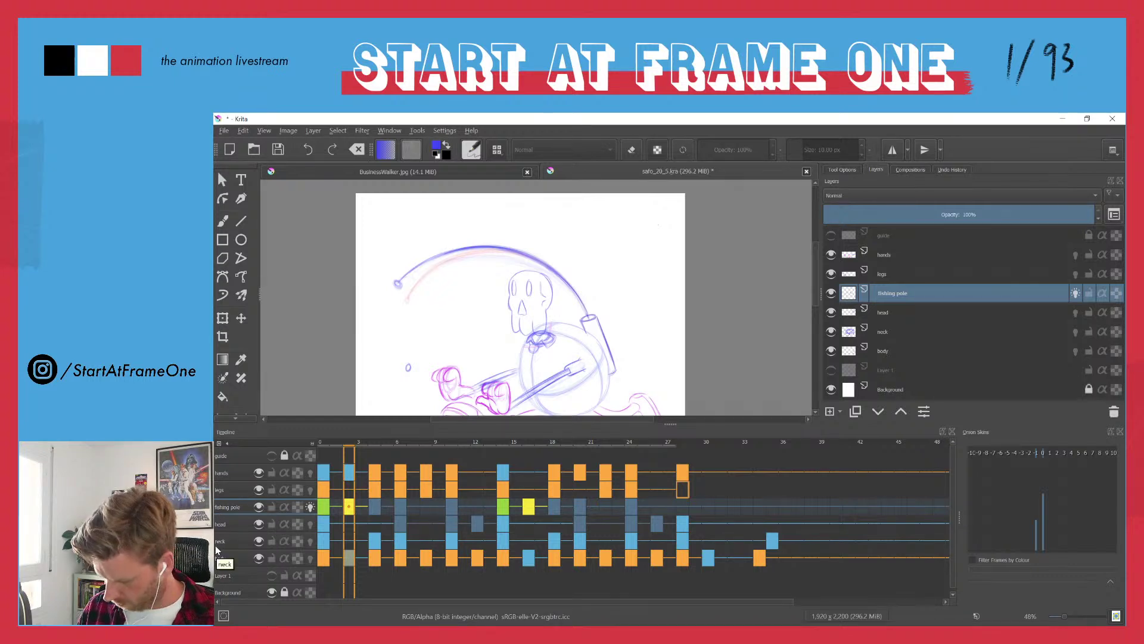
# - Step through frames 0 to 14 on the fishing pole layer to examine the pole tip ring on each drawing
pyautogui.press('Left')
pyautogui.press('Left')
pyautogui.press('Right')
pyautogui.press('Right')
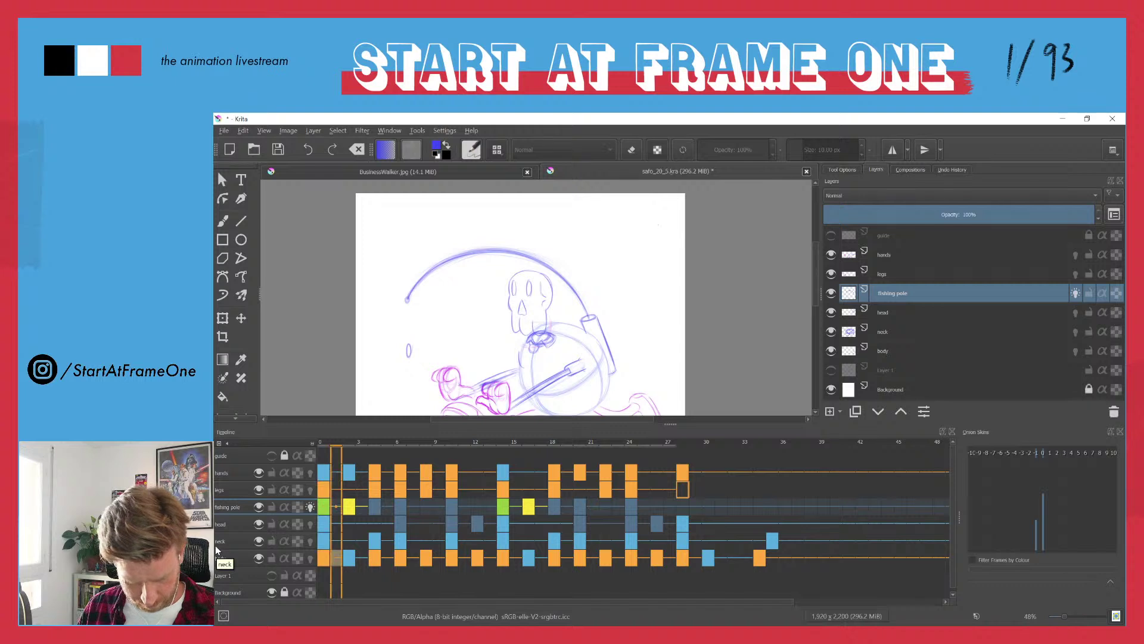
pyautogui.press('Right')
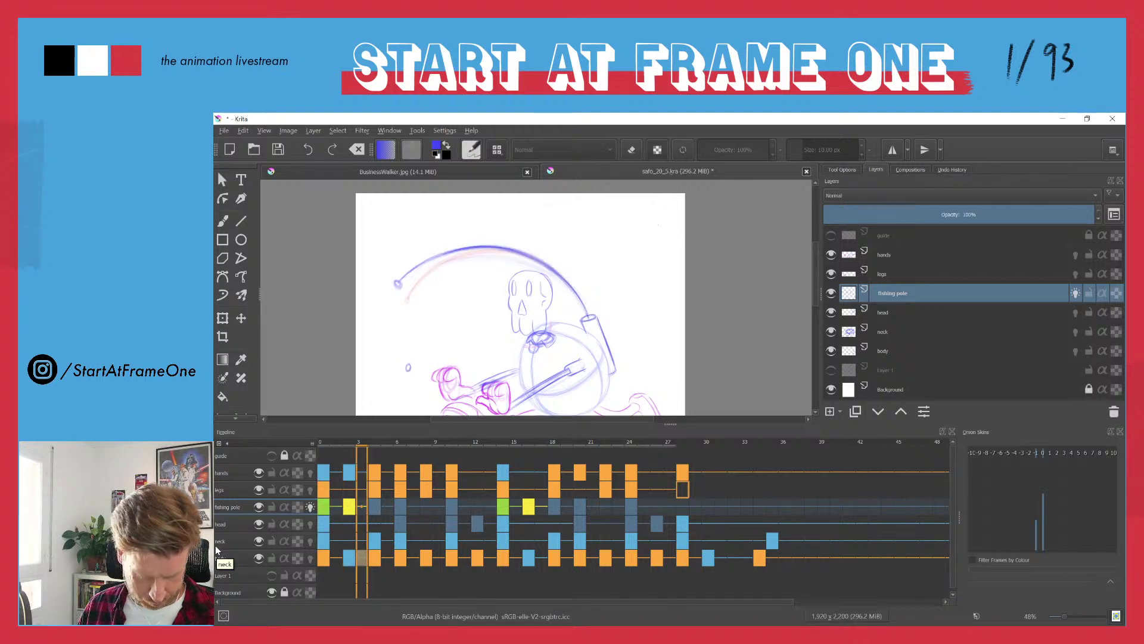
pyautogui.press('Right')
pyautogui.press('Left')
pyautogui.press('Left')
pyautogui.press('Left')
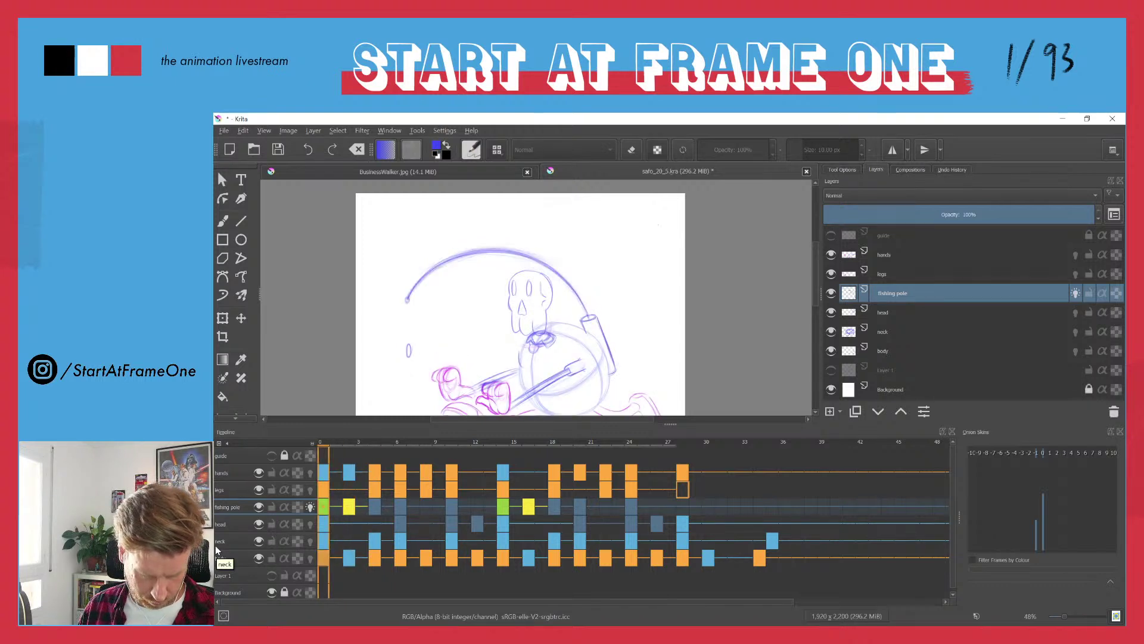
pyautogui.press('Right')
pyautogui.press('Right')
pyautogui.press('Right')
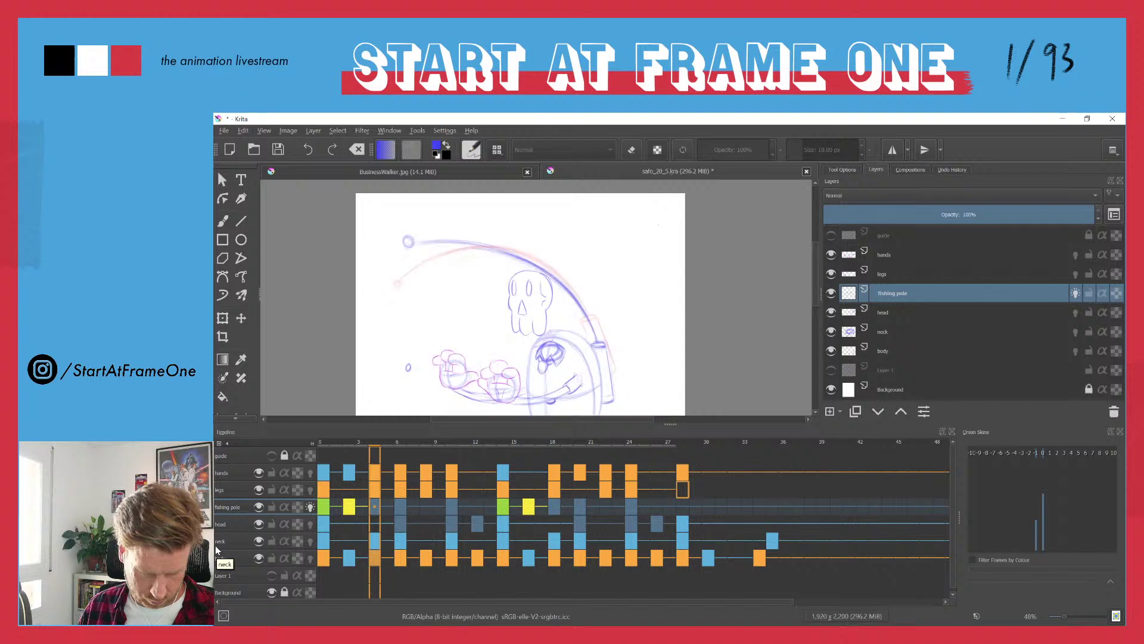
pyautogui.press('Right')
pyautogui.press('Right')
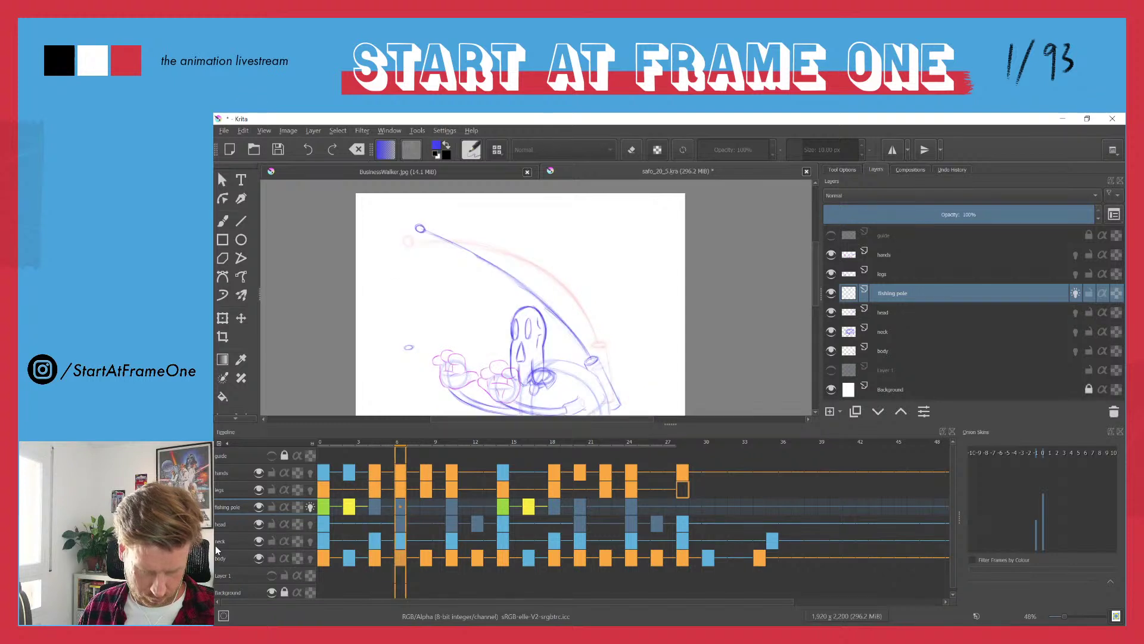
pyautogui.press('Right')
pyautogui.press('Right')
pyautogui.press('Right')
pyautogui.press('Right')
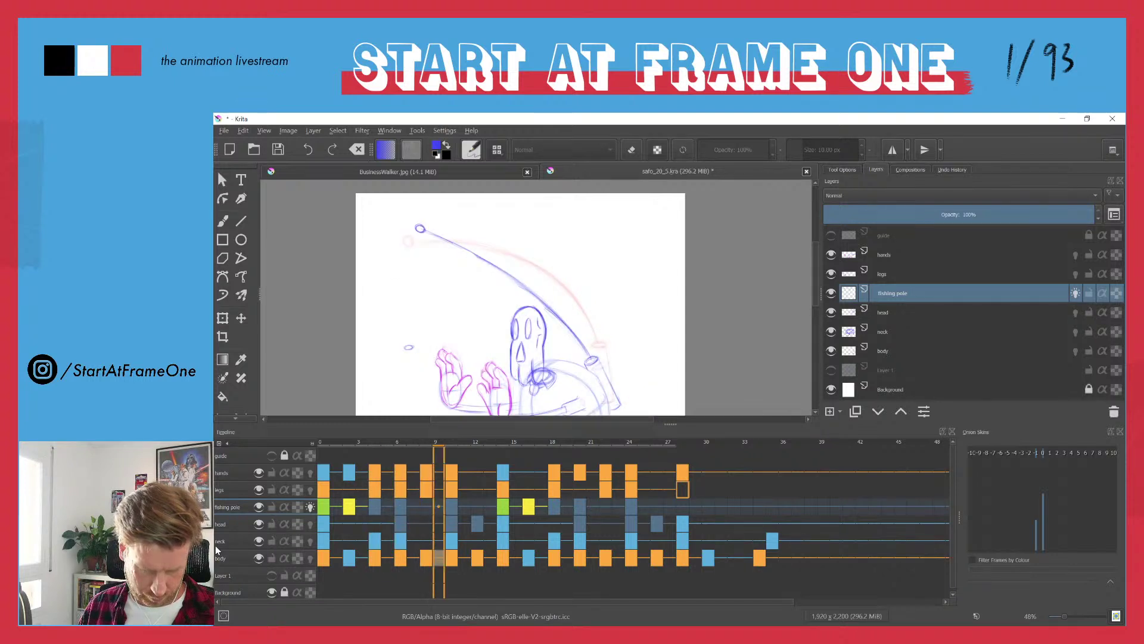
pyautogui.press('Right')
pyautogui.press('Right')
pyautogui.press('Right')
pyautogui.press('Right')
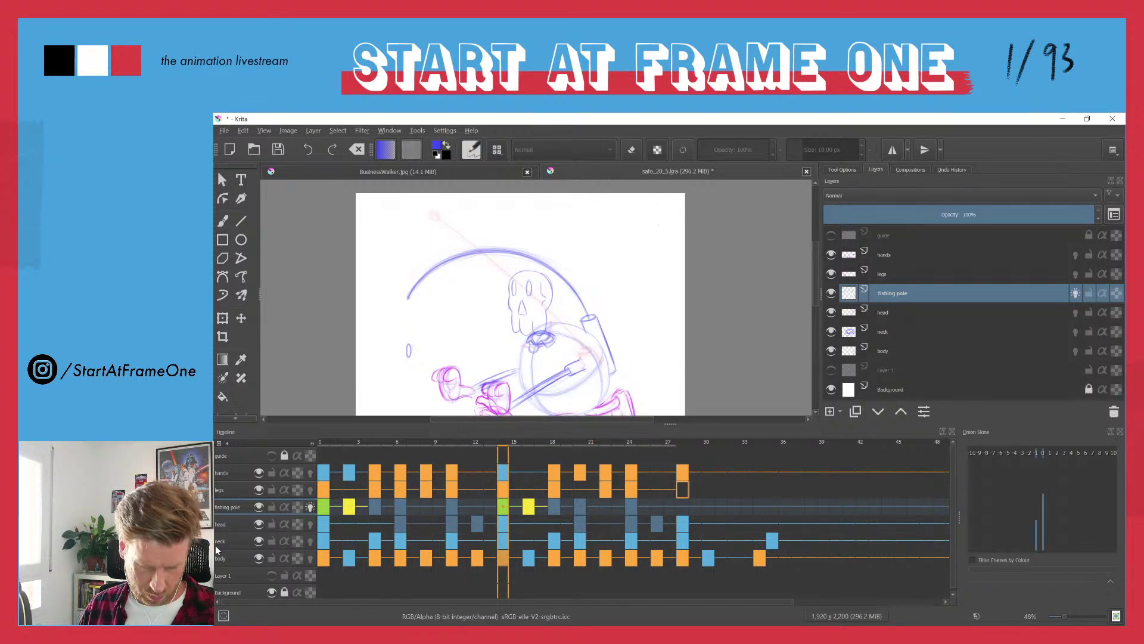
# - Erase the small leftover ring below the pole tip from the body layer on frame 14
pyautogui.click(220, 558)
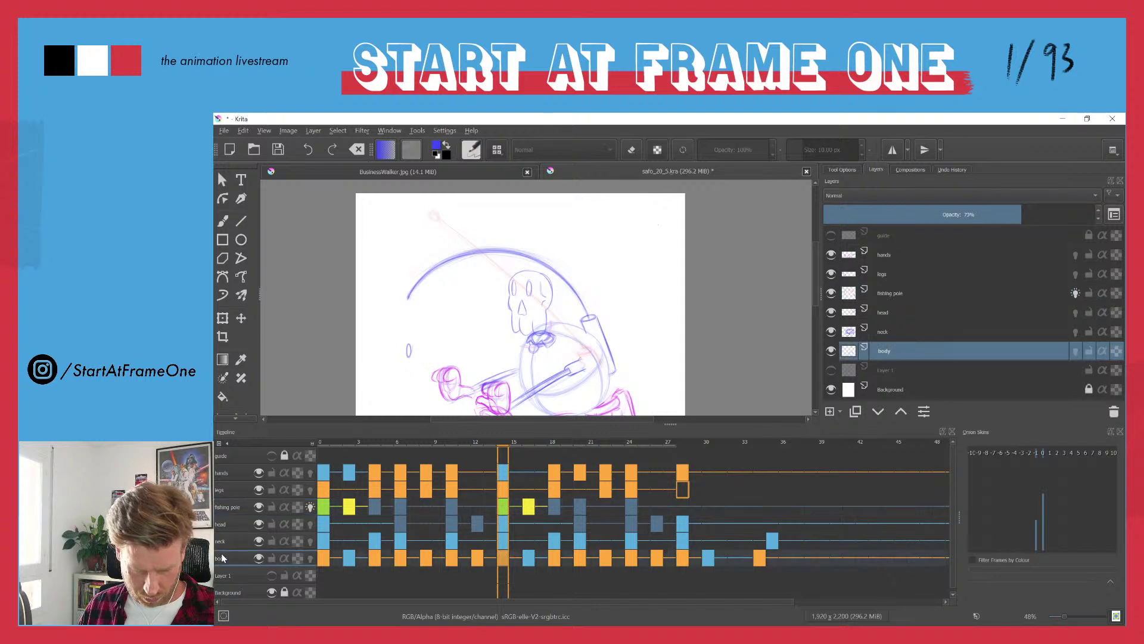
pyautogui.press('b')
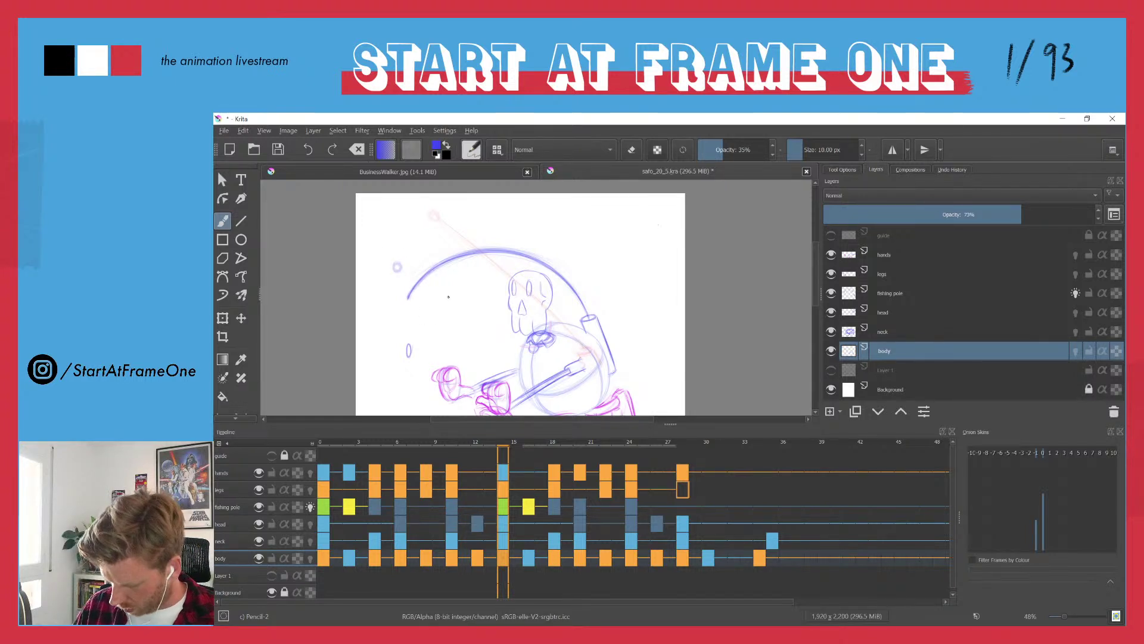
pyautogui.press('e')
pyautogui.moveTo(403, 357); pyautogui.dragTo(407, 334)
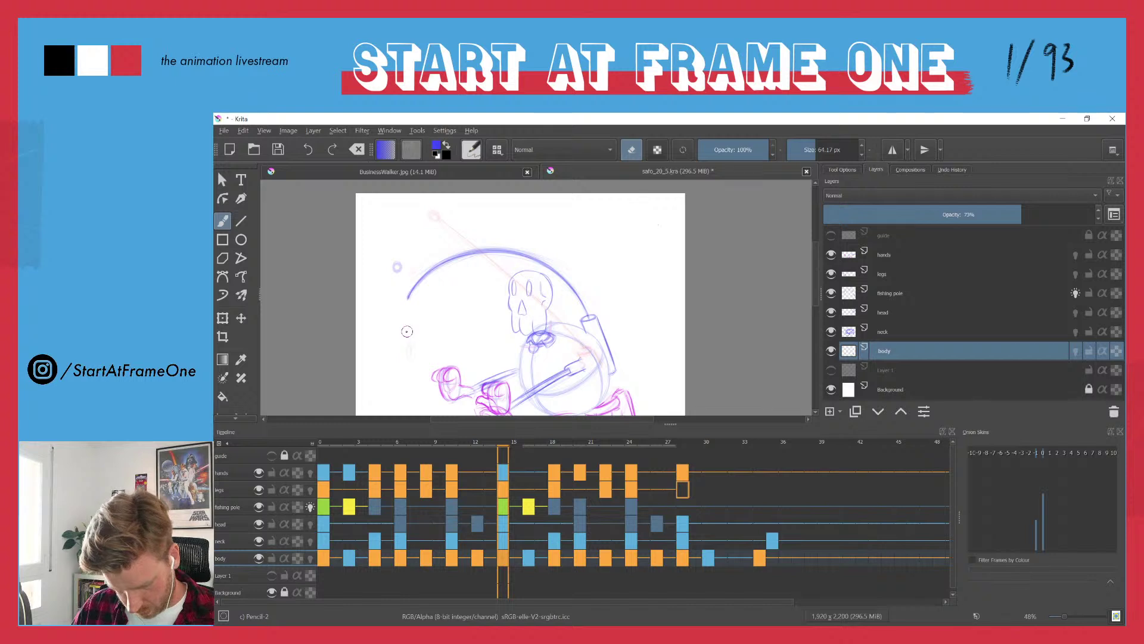
# - Compare frames 12, 14 and 16 to examine the ring marks around the pole tip
pyautogui.press('Left')
pyautogui.press('Left')
pyautogui.press('ctrl')
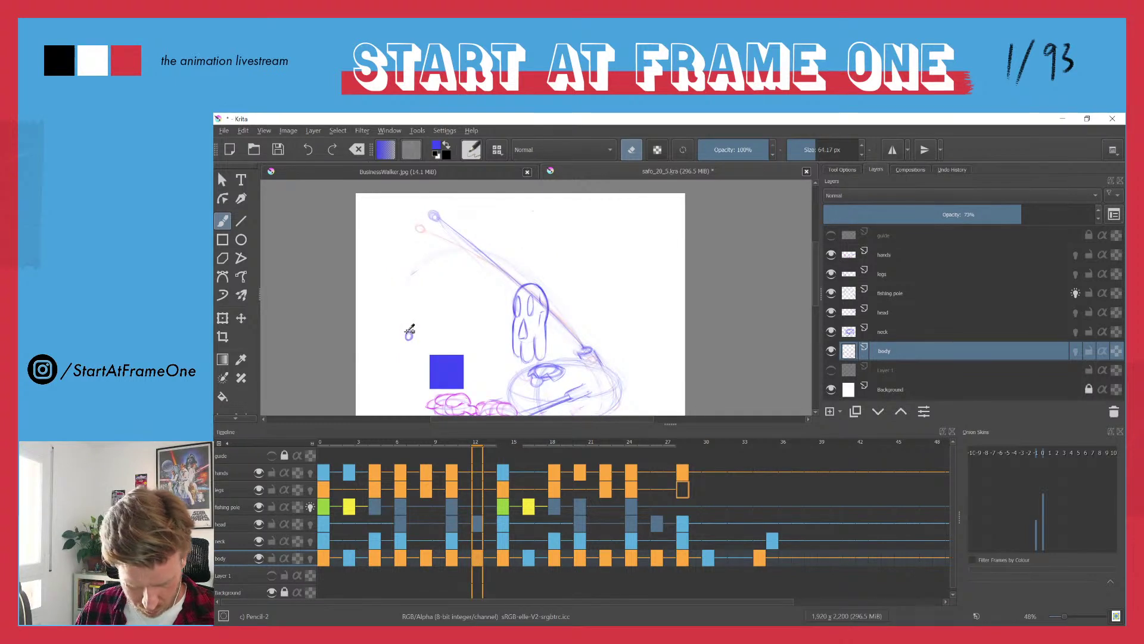
pyautogui.press('Right')
pyautogui.press('Right')
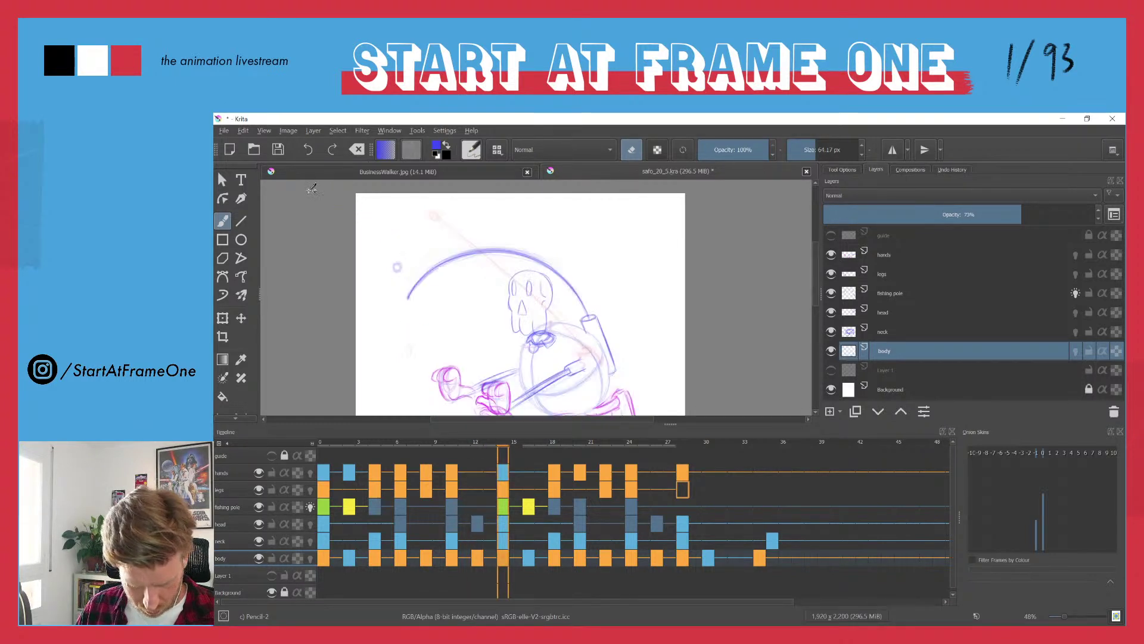
pyautogui.press('Right')
pyautogui.press('Right')
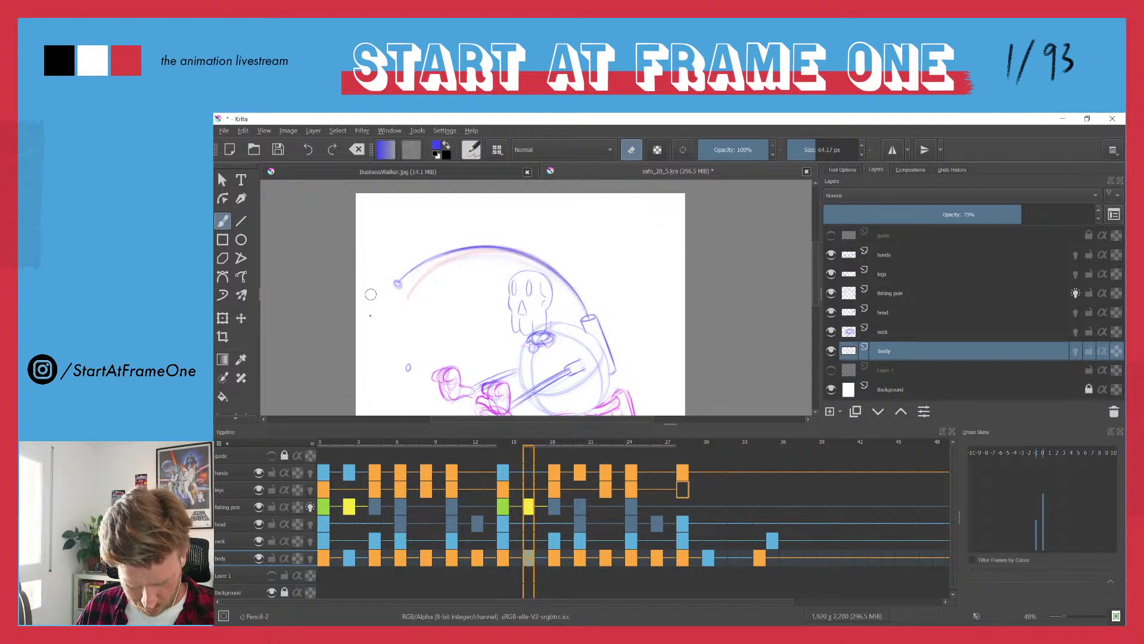
# - Step from frame 0 to frame 14 to examine how the fishing pole moves between drawings
pyautogui.click(321, 443)
pyautogui.press('Right')
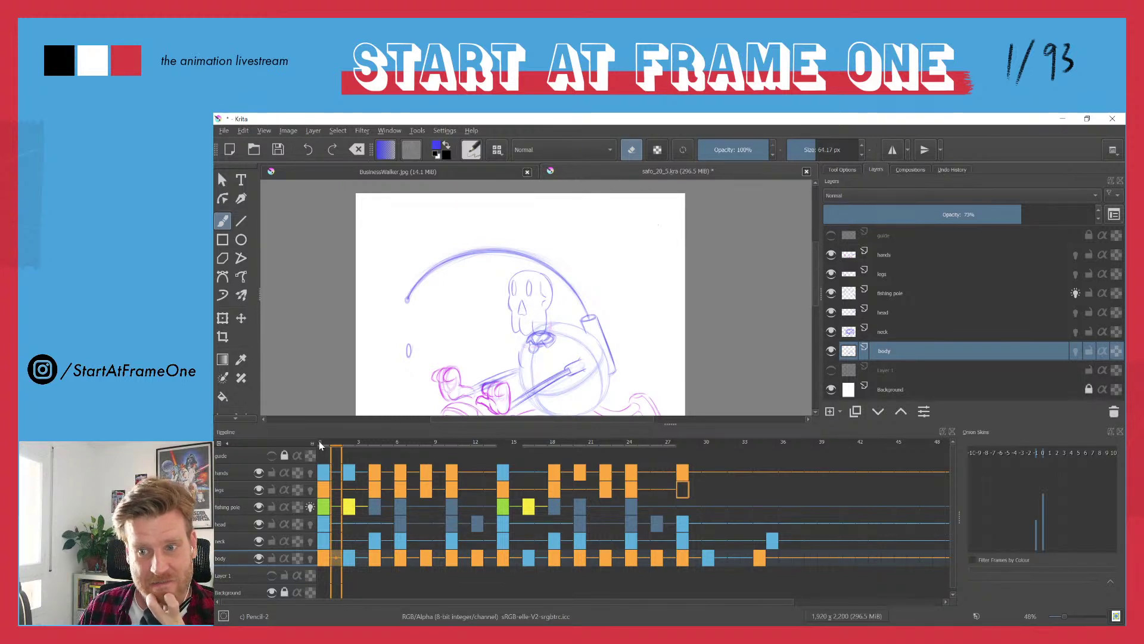
pyautogui.press('Left')
pyautogui.press('Right')
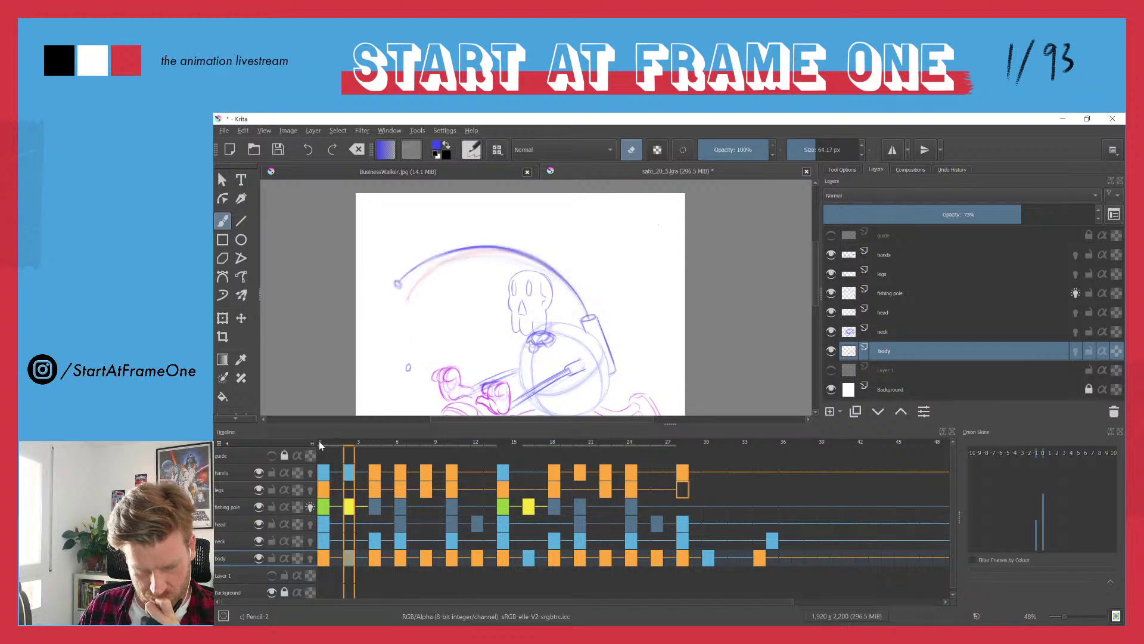
pyautogui.press('.')
pyautogui.press('.')
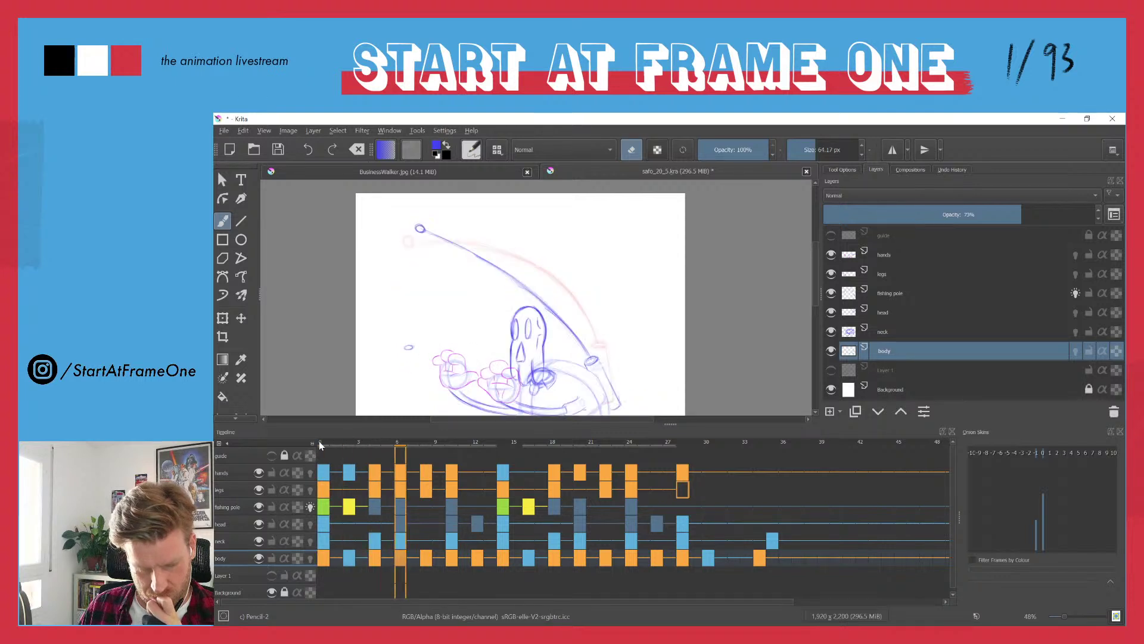
pyautogui.press('.')
pyautogui.press('.')
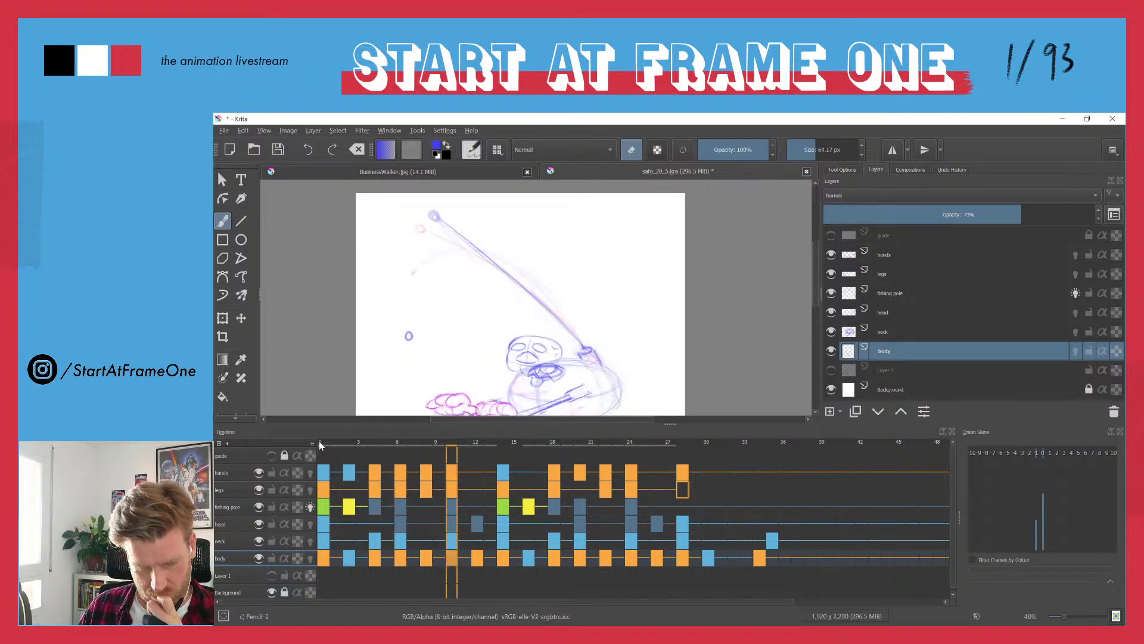
pyautogui.press('.')
pyautogui.press('.')
pyautogui.press('.')
pyautogui.press('.')
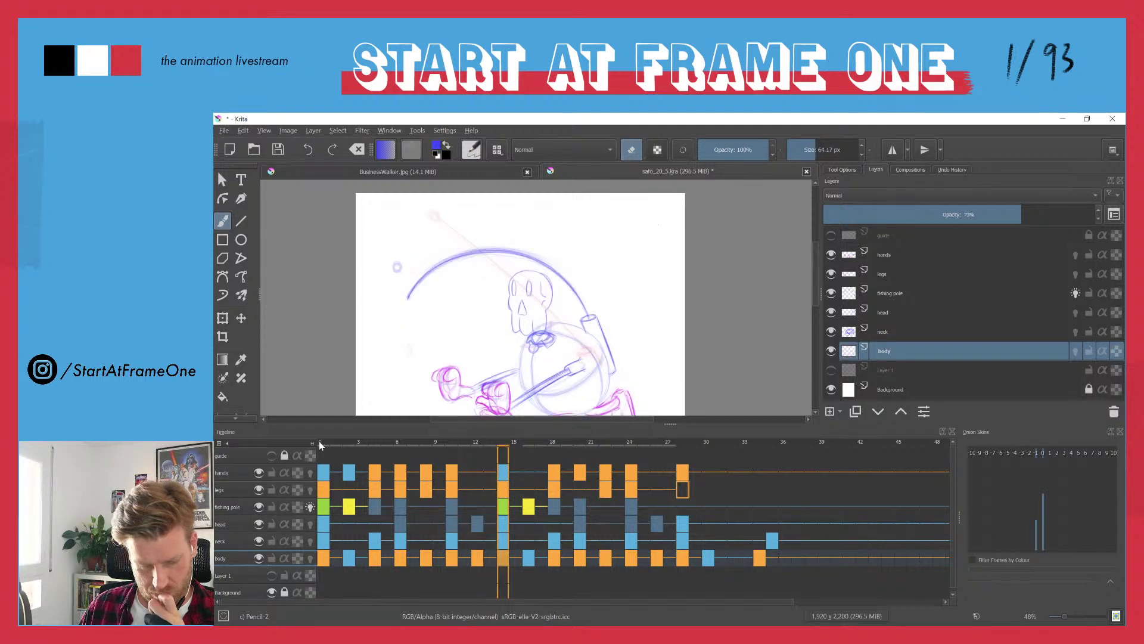
# - Run back to frame 0 and forward to frame 14 again to check the pole's motion
pyautogui.press(',')
pyautogui.press(',')
pyautogui.press(',')
pyautogui.press(',')
pyautogui.press(',')
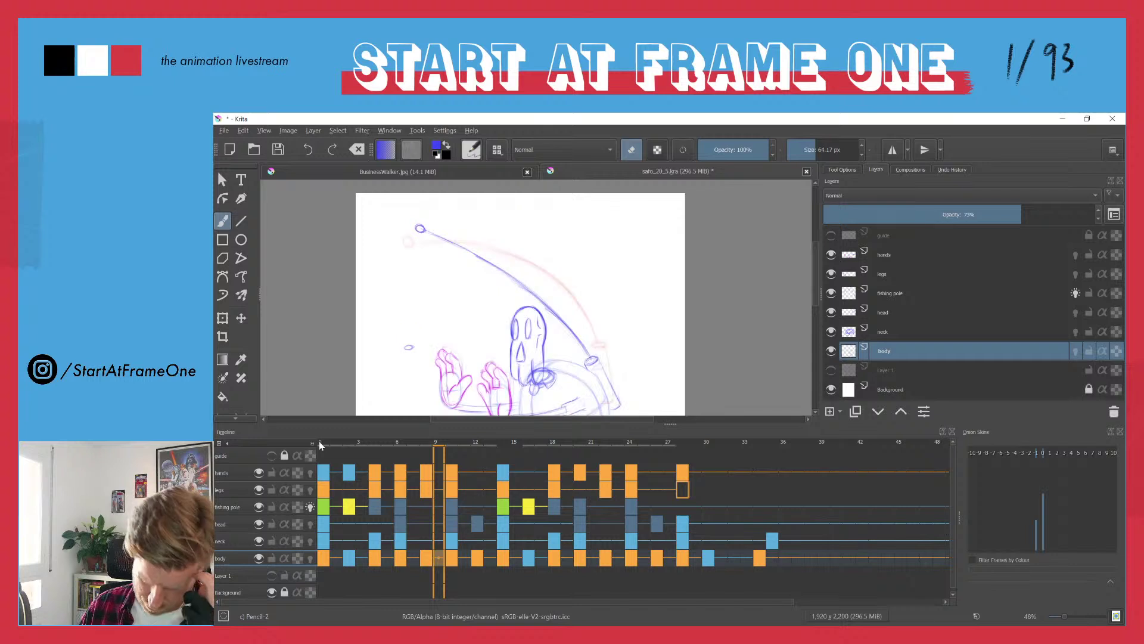
pyautogui.press(',')
pyautogui.press(',')
pyautogui.press(',')
pyautogui.press(',')
pyautogui.press(',')
pyautogui.press(',')
pyautogui.press(',')
pyautogui.press(',')
pyautogui.press(',')
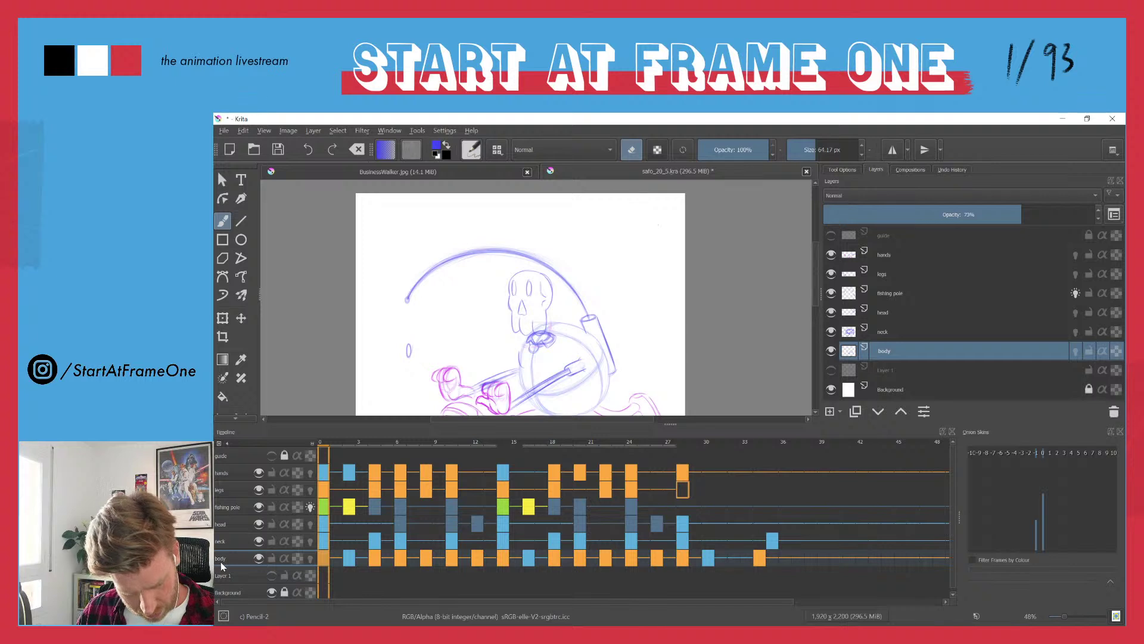
pyautogui.press('.')
pyautogui.press('.')
pyautogui.press('.')
pyautogui.press('.')
pyautogui.press('.')
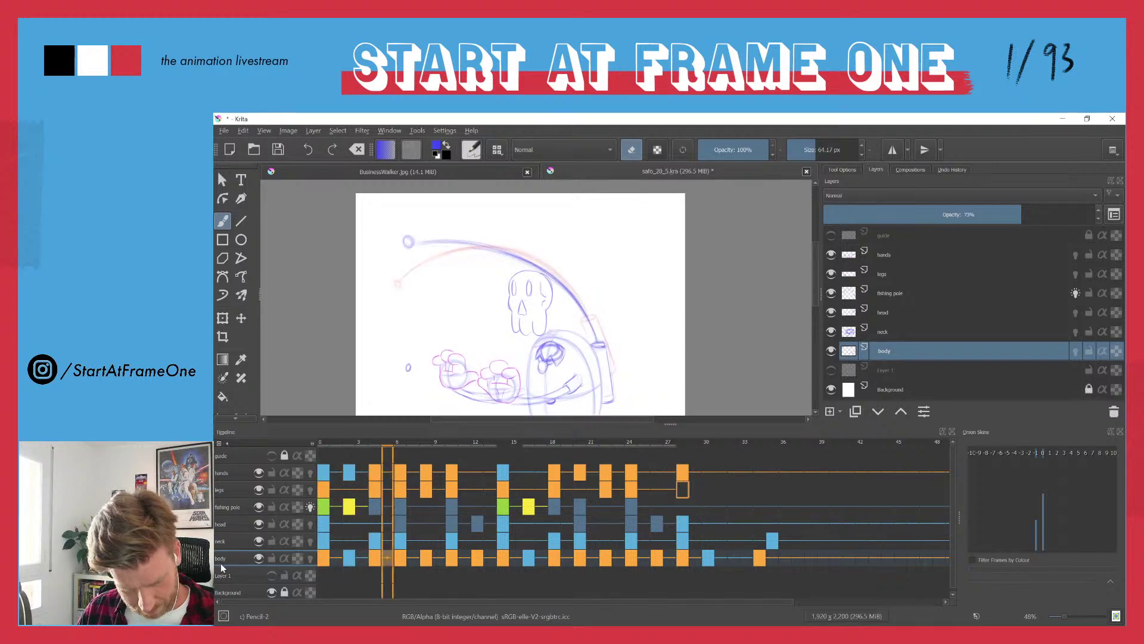
pyautogui.press('.')
pyautogui.press('.')
pyautogui.press('.')
pyautogui.press('.')
pyautogui.press('.')
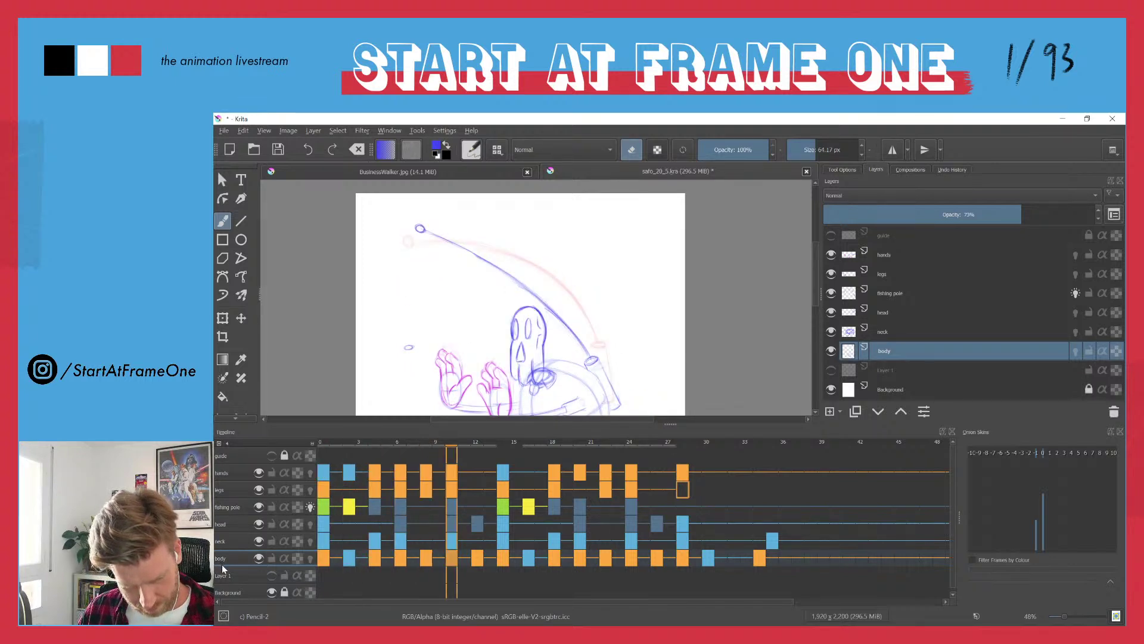
pyautogui.press('.')
pyautogui.press('.')
pyautogui.press('.')
pyautogui.press('.')
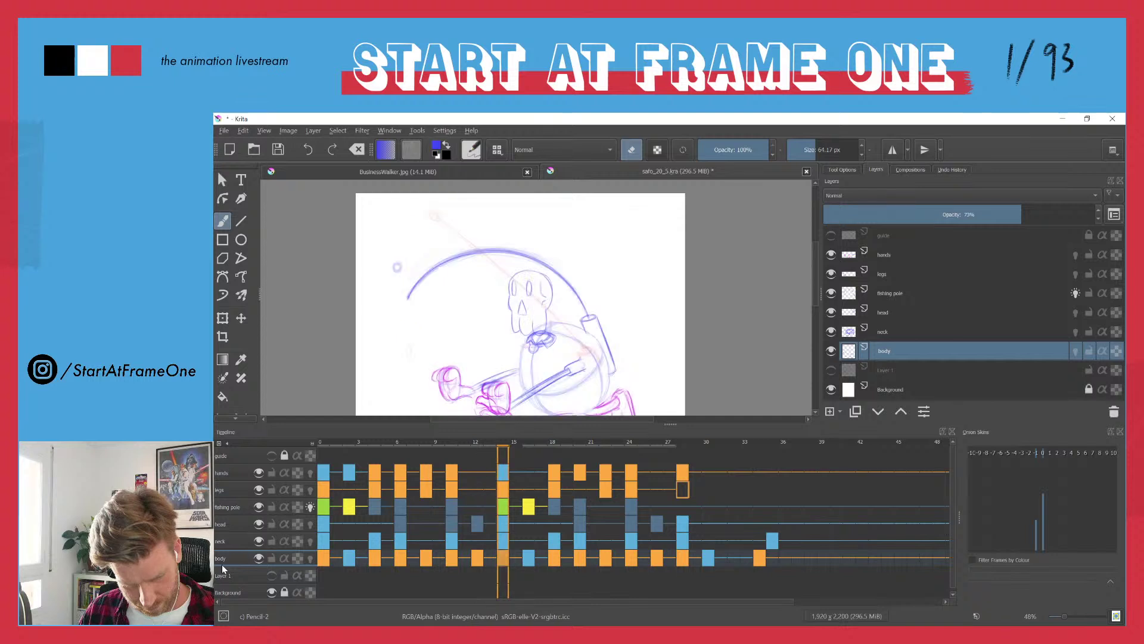
# - Return to frame 0 and make the fishing pole layer active
pyautogui.press(',')
pyautogui.press(',')
pyautogui.press(',')
pyautogui.press(',')
pyautogui.press(',')
pyautogui.press(',')
pyautogui.press(',')
pyautogui.press(',')
pyautogui.press(',')
pyautogui.press(',')
pyautogui.press(',')
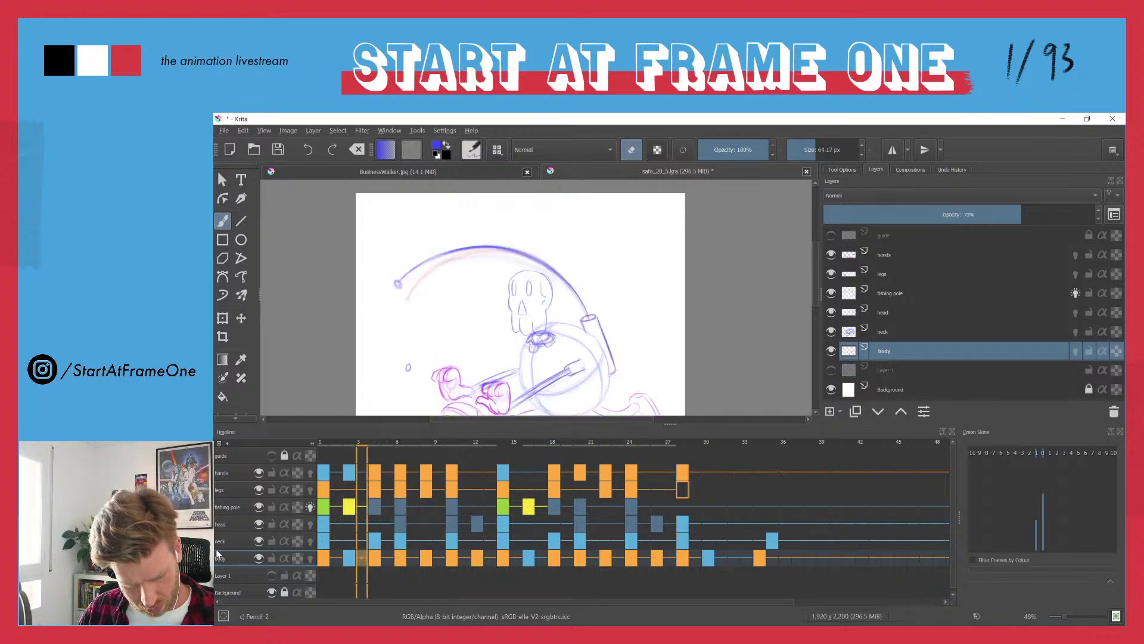
pyautogui.press(',')
pyautogui.press('pageup')
pyautogui.press('pageup')
pyautogui.press('pageup')
pyautogui.press(',')
pyautogui.press(',')
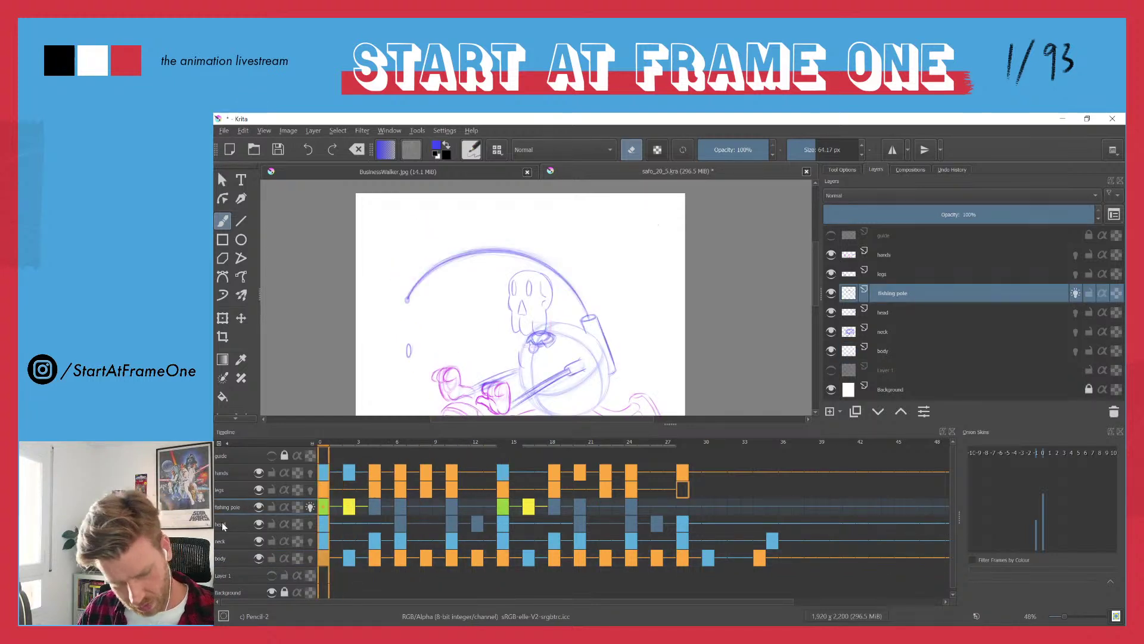
# - Write small circled numbers beside the pole tip on the fishing pole drawings from frame 0 to 14 and check them
pyautogui.press('e')
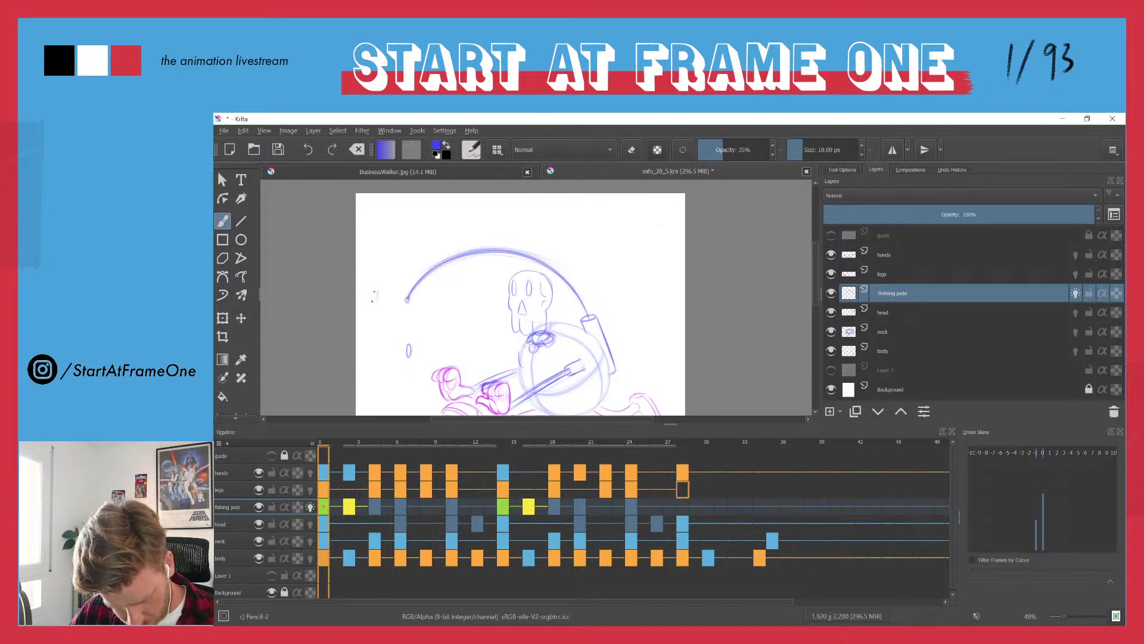
pyautogui.press('.')
pyautogui.press('.')
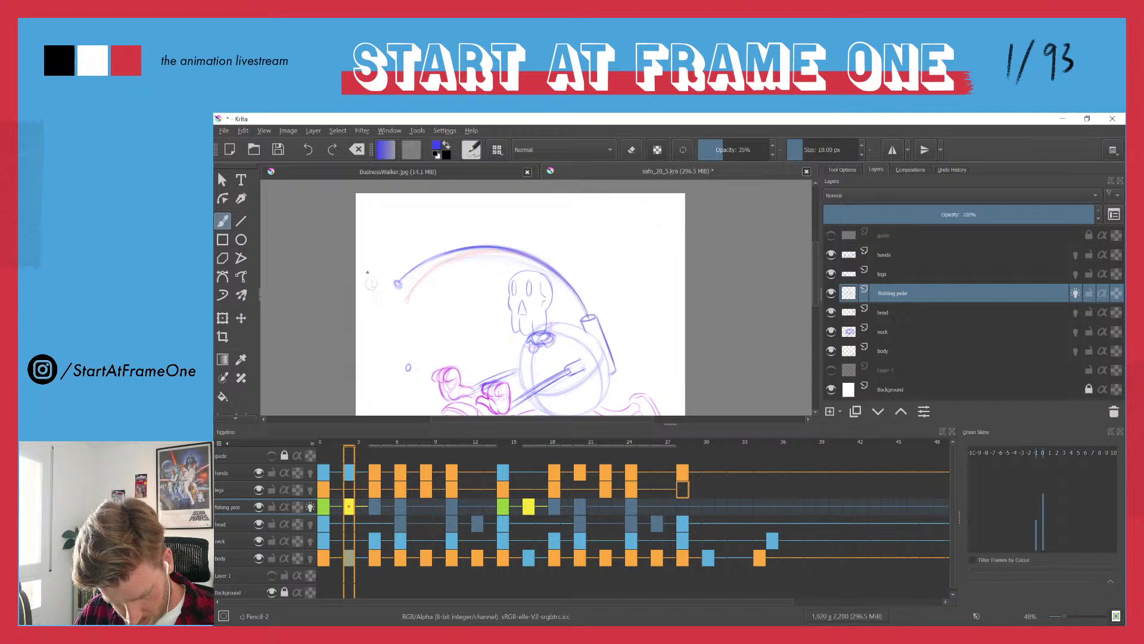
pyautogui.press('.')
pyautogui.press('.')
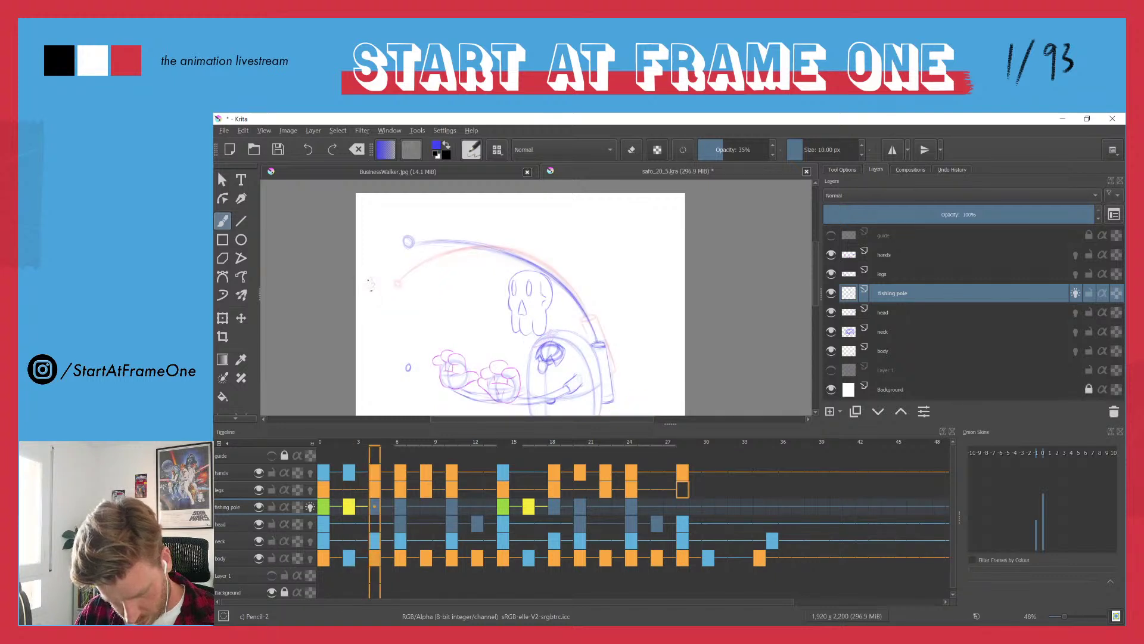
pyautogui.press('.')
pyautogui.press('.')
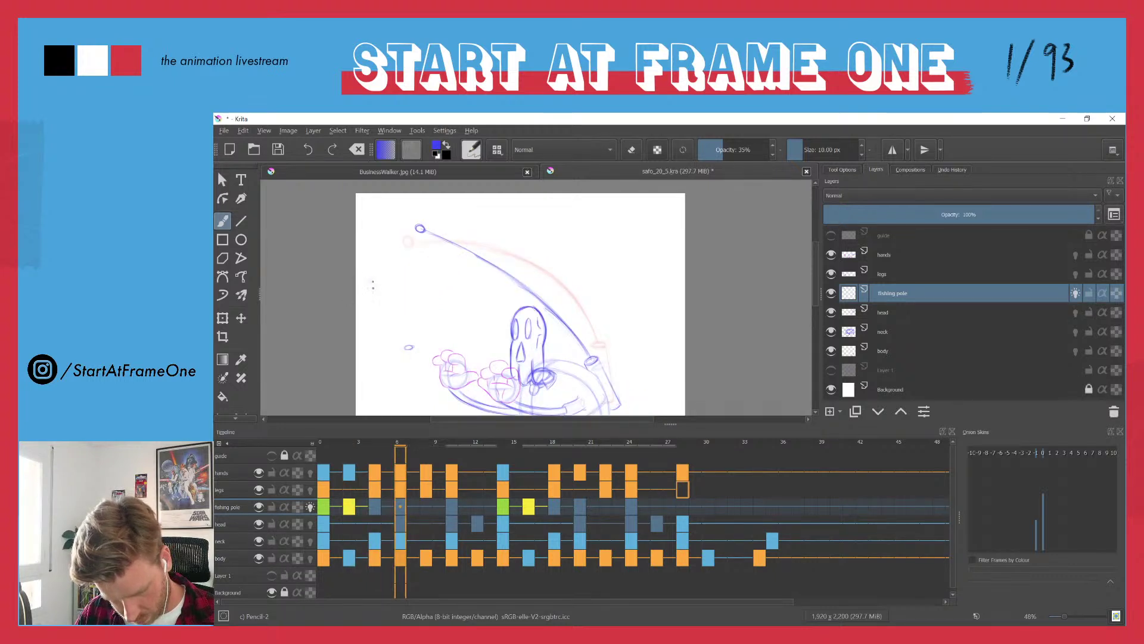
pyautogui.press('.')
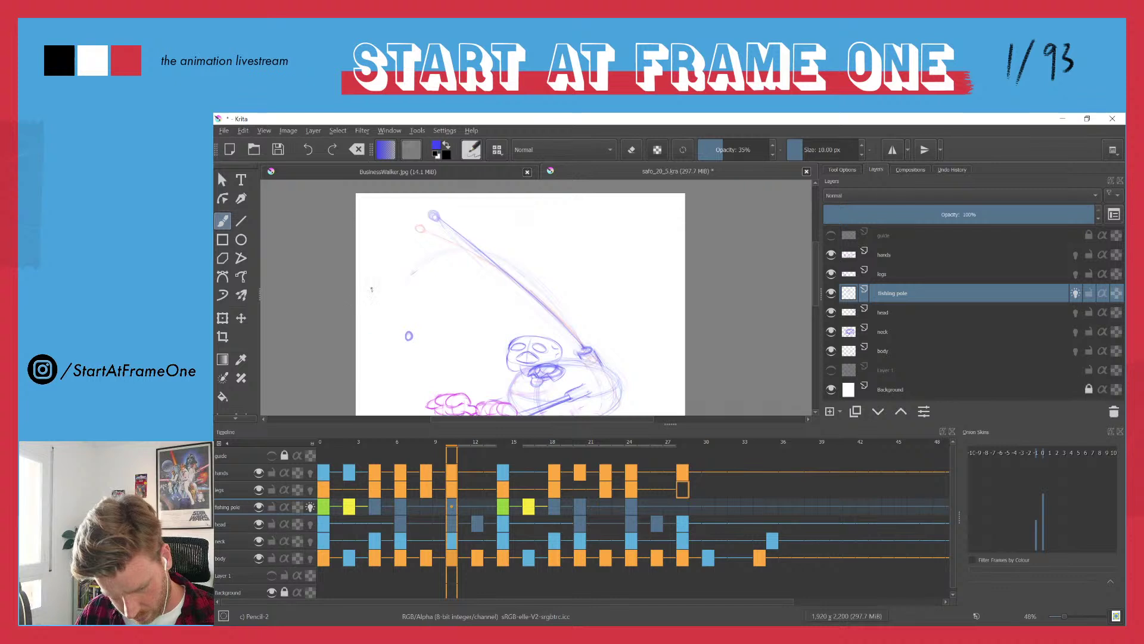
pyautogui.press('.')
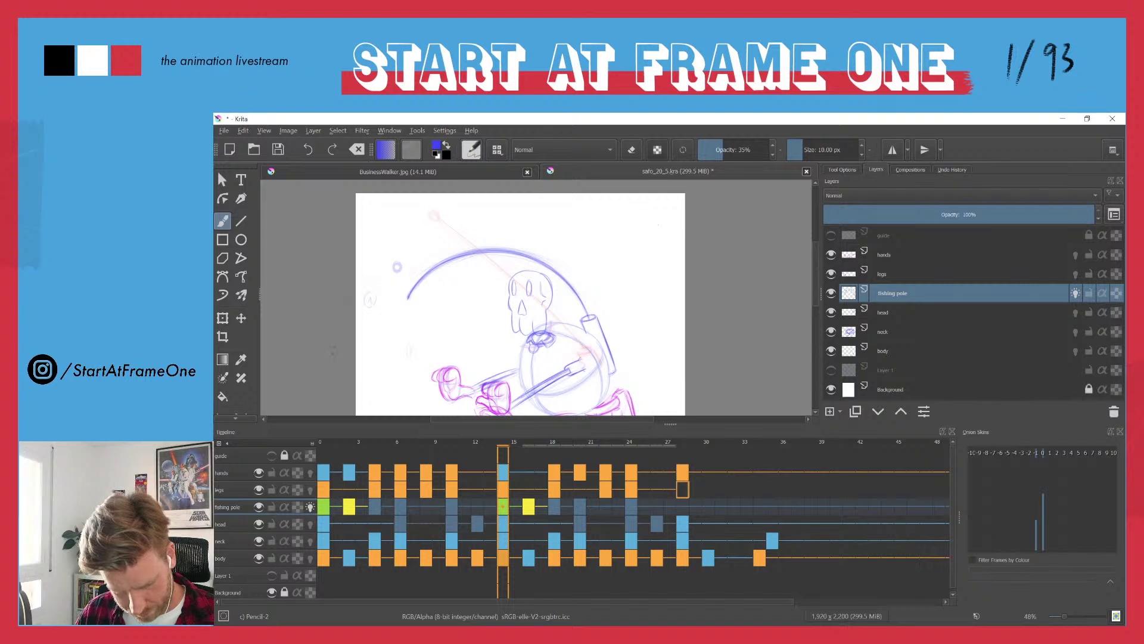
pyautogui.moveTo(322, 442)
pyautogui.mouseDown()
pyautogui.moveTo(454, 428)
pyautogui.moveTo(325, 438)
pyautogui.moveTo(450, 441)
pyautogui.moveTo(429, 447)
pyautogui.moveTo(322, 446)
pyautogui.moveTo(406, 454)
pyautogui.mouseUp()
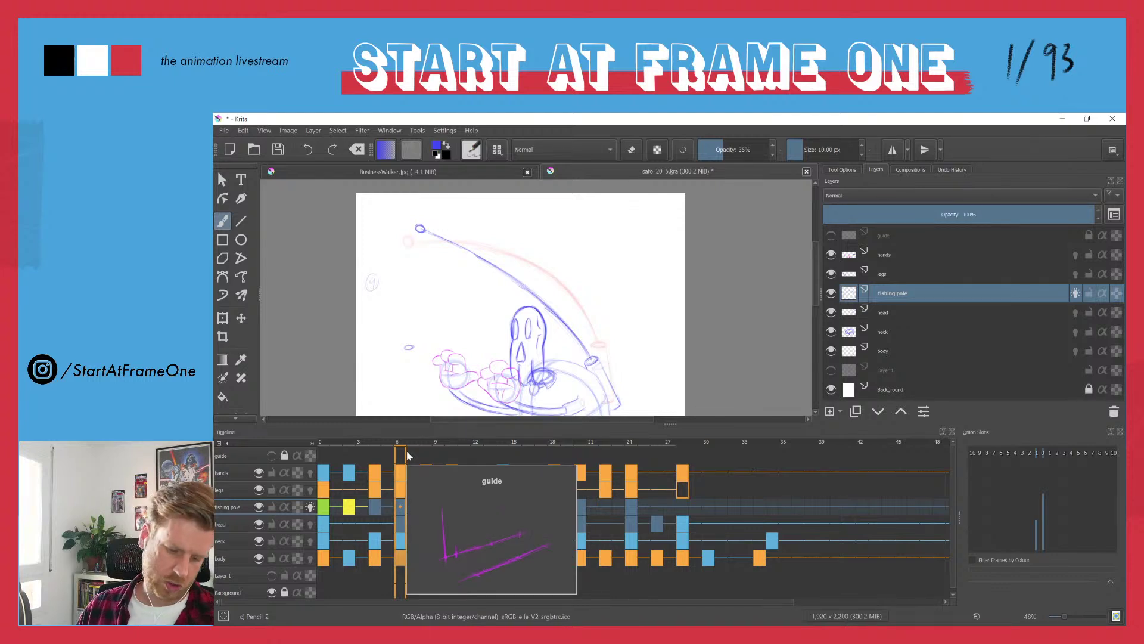
# - Add a new layer above the fishing pole layer at frame 0 and name it "dolar bill"
pyautogui.click(320, 448)
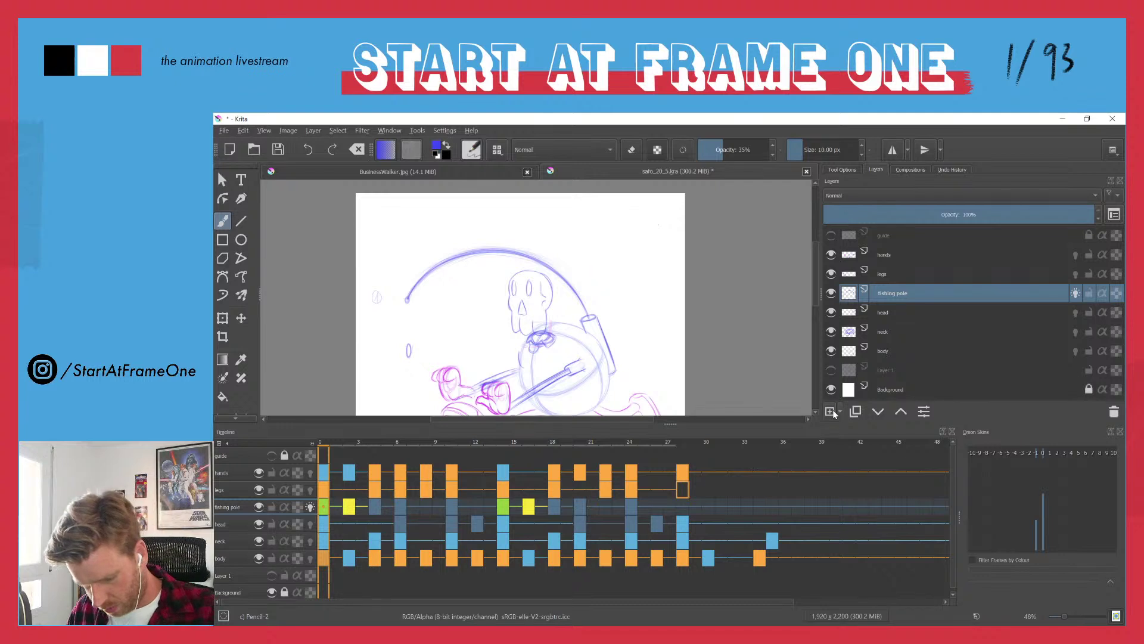
pyautogui.press('Insert')
pyautogui.doubleClick(886, 294)
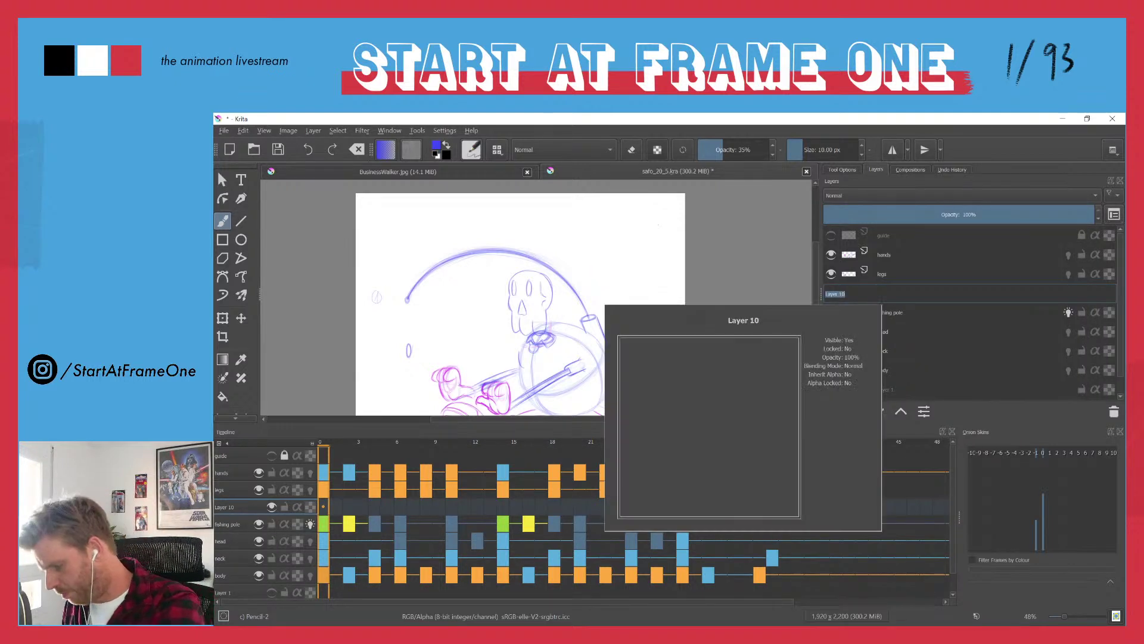
pyautogui.write('do')
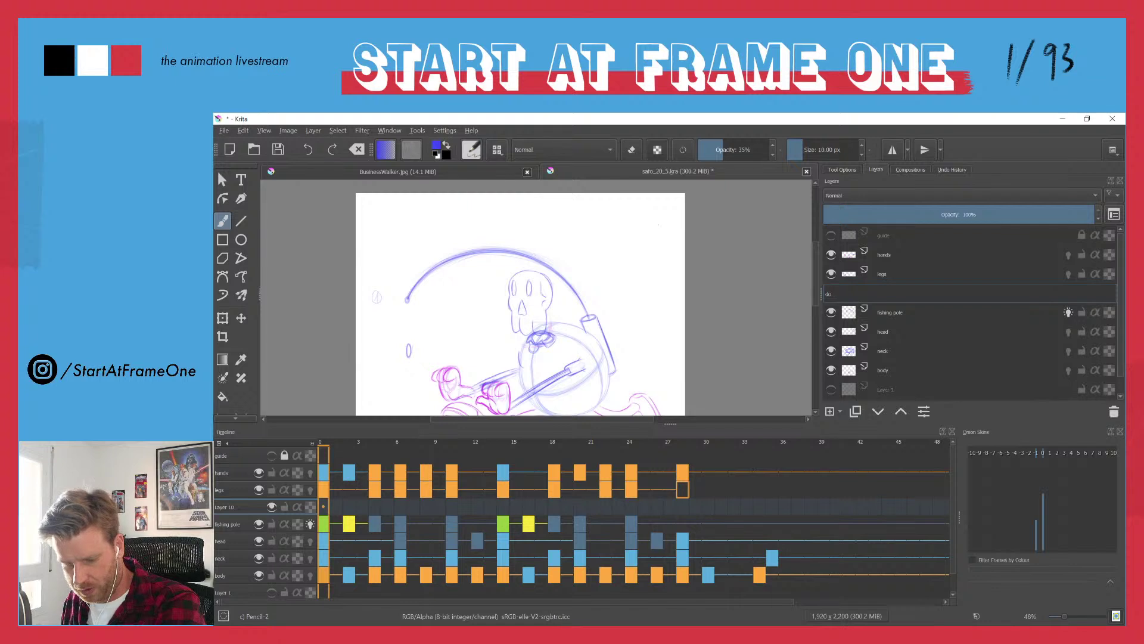
pyautogui.write('lar bill')
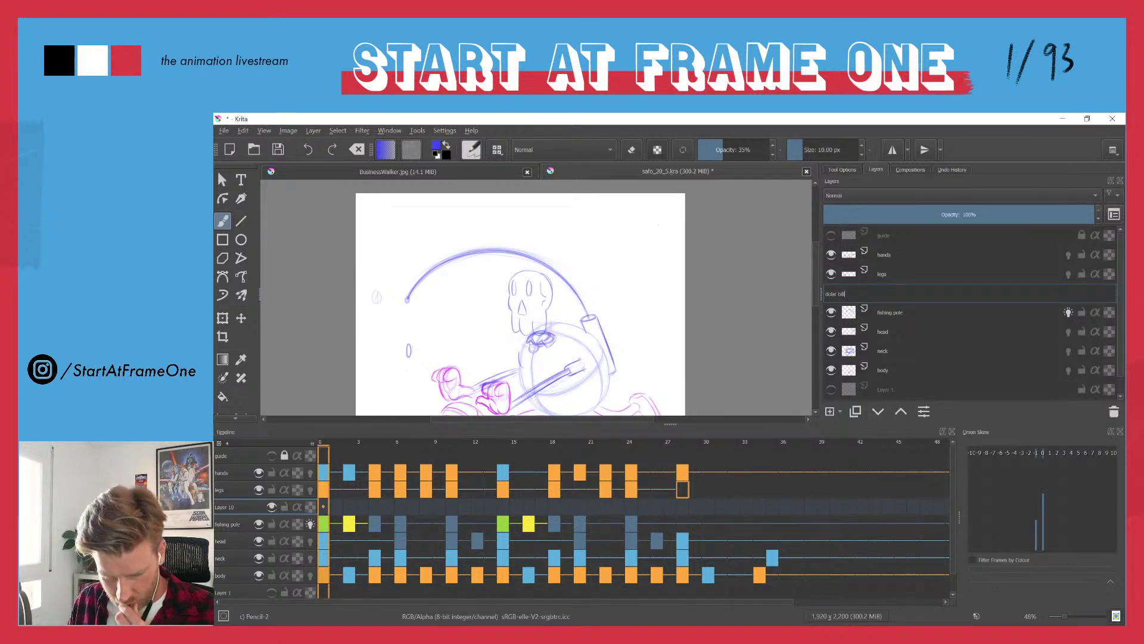
pyautogui.press('Return')
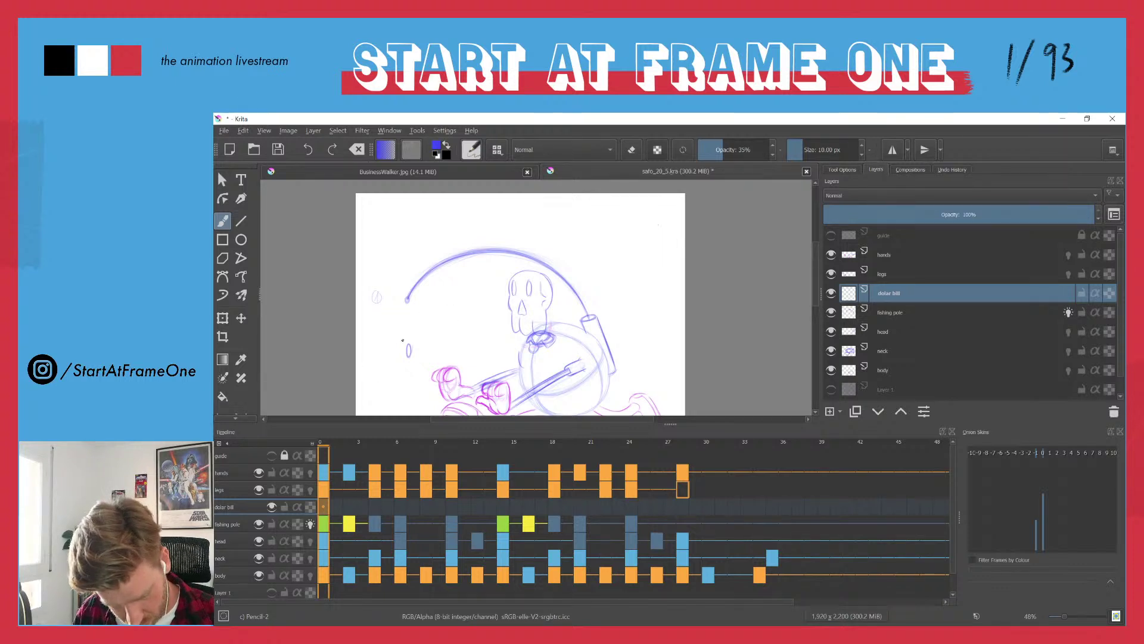
# - Show the rough sketch on Layer 1 and keep the dolar bill layer active
pyautogui.moveTo(391, 329); pyautogui.dragTo(395, 275)
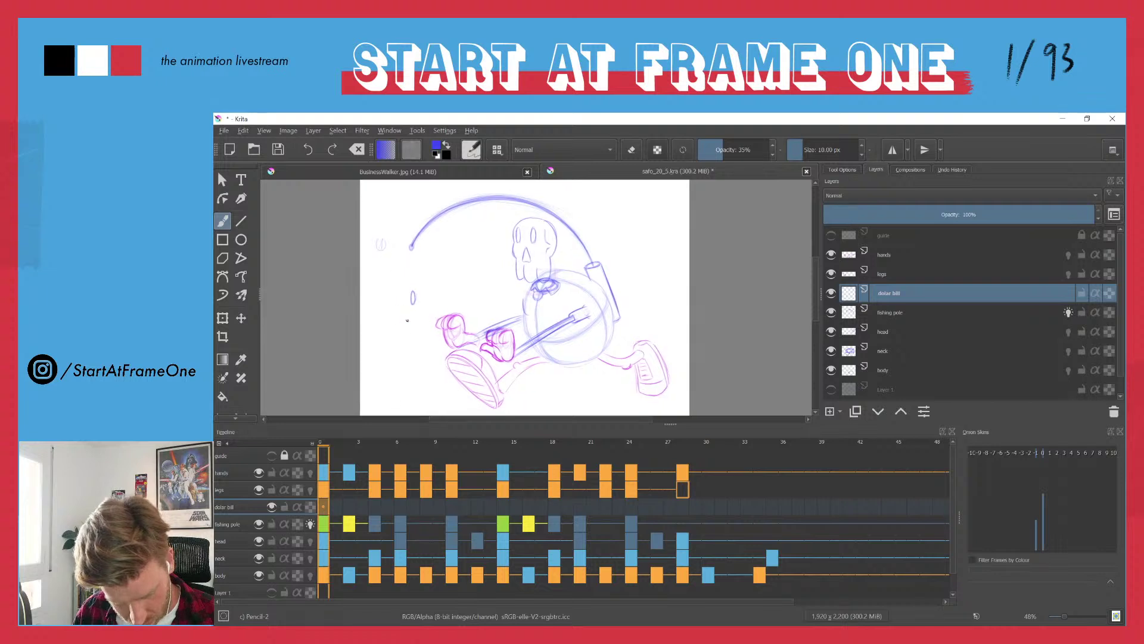
pyautogui.click(831, 389)
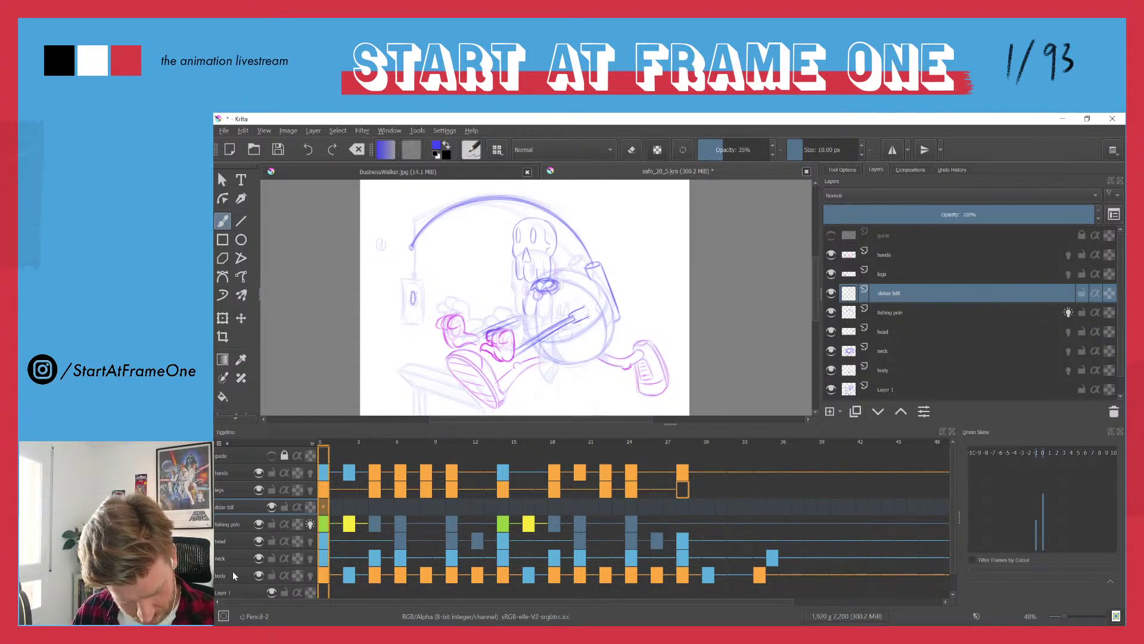
pyautogui.press('pagedown')
pyautogui.press('pagedown')
pyautogui.press('pagedown')
pyautogui.press('pagedown')
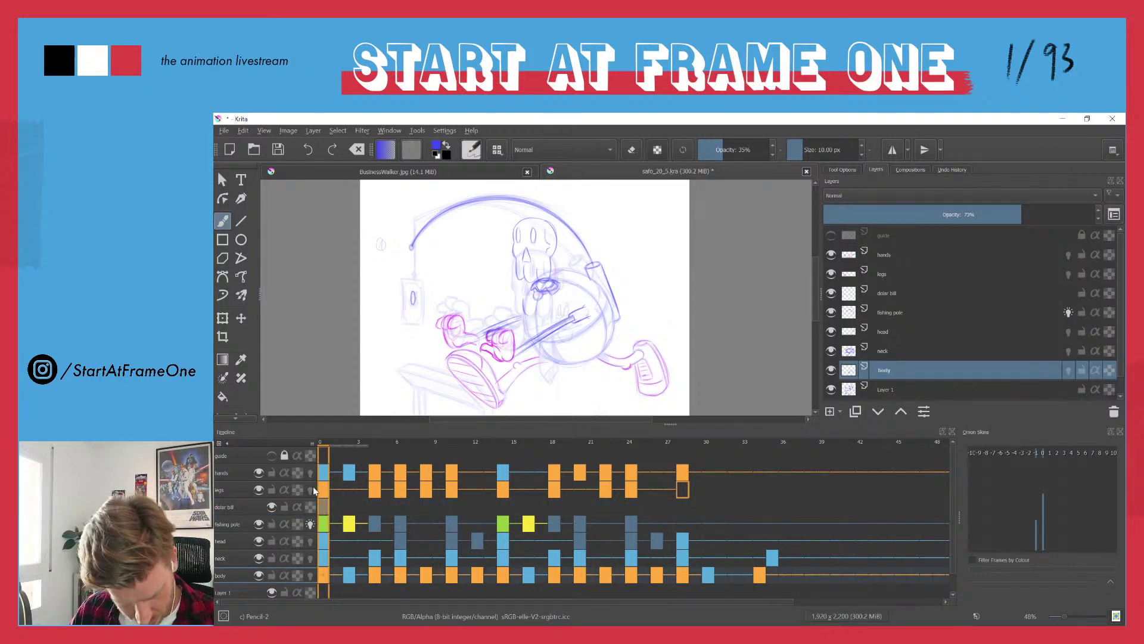
pyautogui.press('pageup')
pyautogui.press('pageup')
pyautogui.press('pageup')
pyautogui.press('pageup')
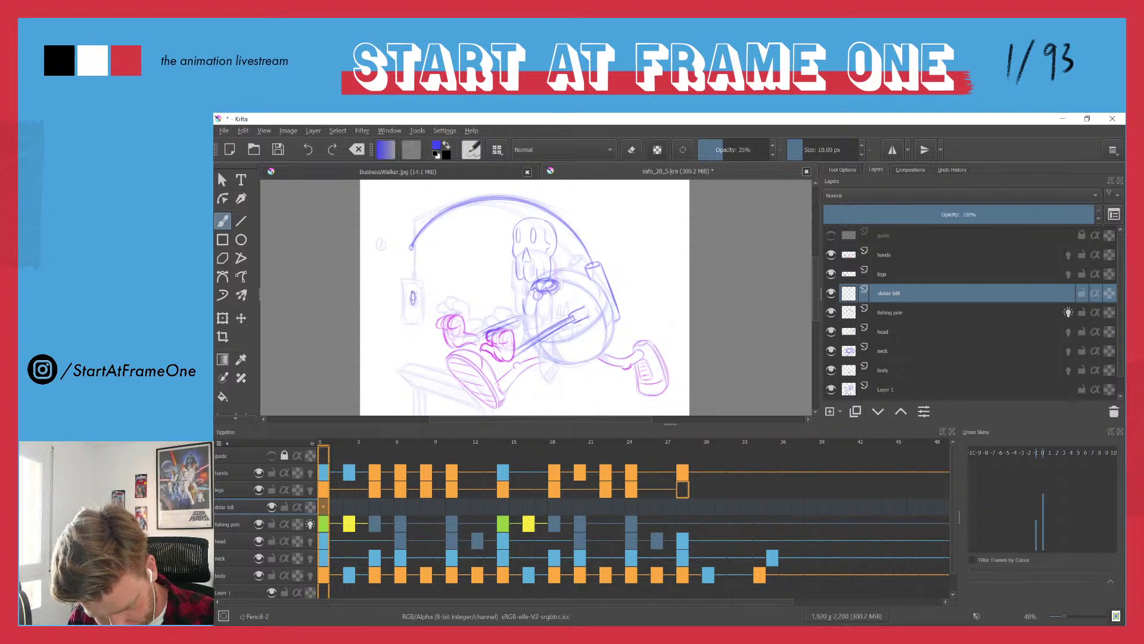
# - Raise the brush opacity to 67% and draw a small circle on the hanging bill at frame 0 of the dolar bill layer
pyautogui.press('o')
pyautogui.press('o')
pyautogui.press('o')
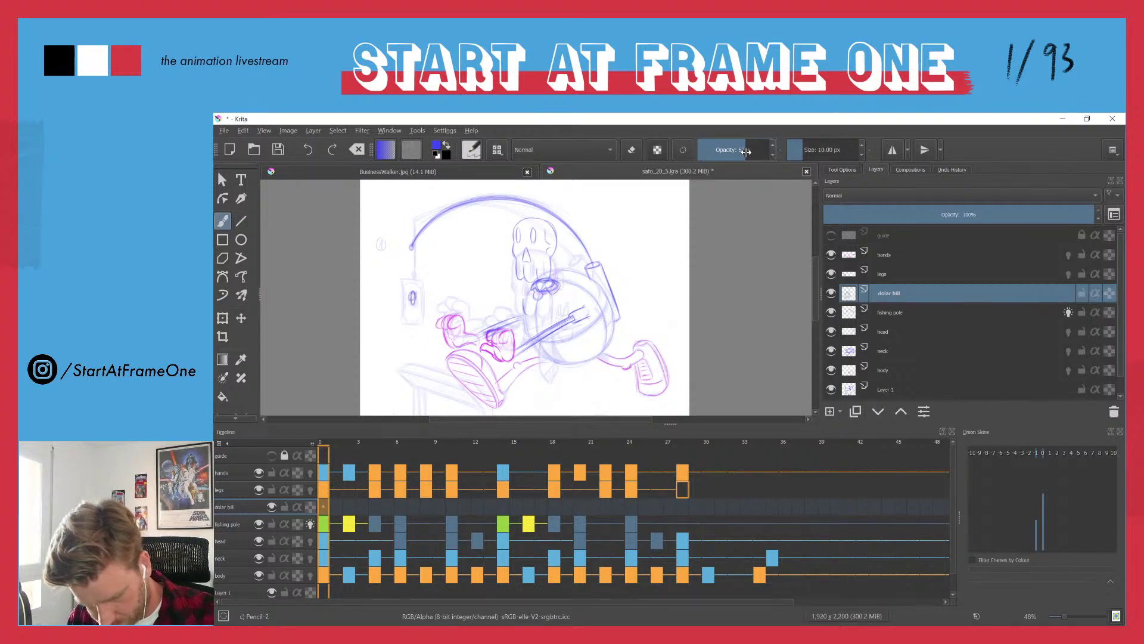
pyautogui.moveTo(411, 292); pyautogui.dragTo(410, 295)
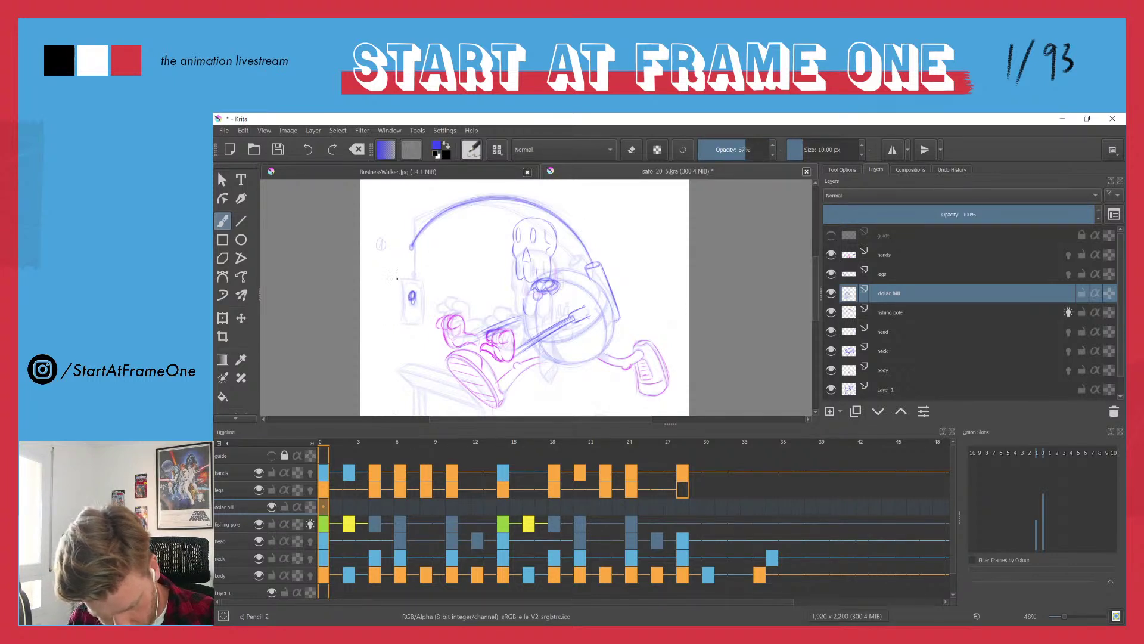
# - Draw position circles on the dolar bill layer, one on the bill at frame 2 and a higher one below the pole tip at frame 4
pyautogui.click(348, 514)
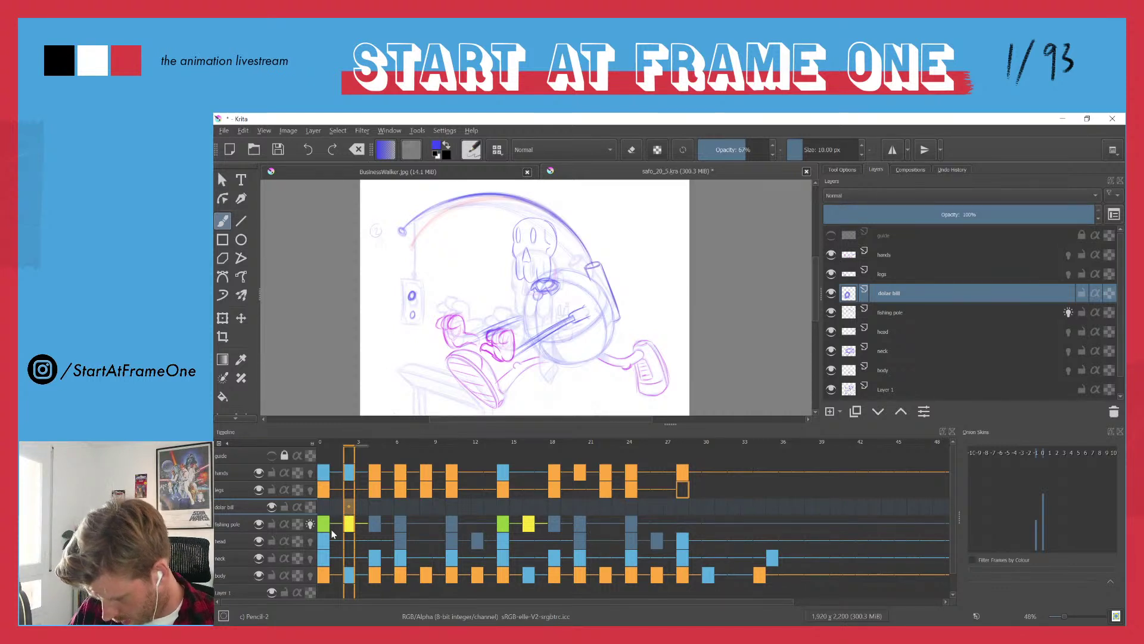
pyautogui.doubleClick(348, 512)
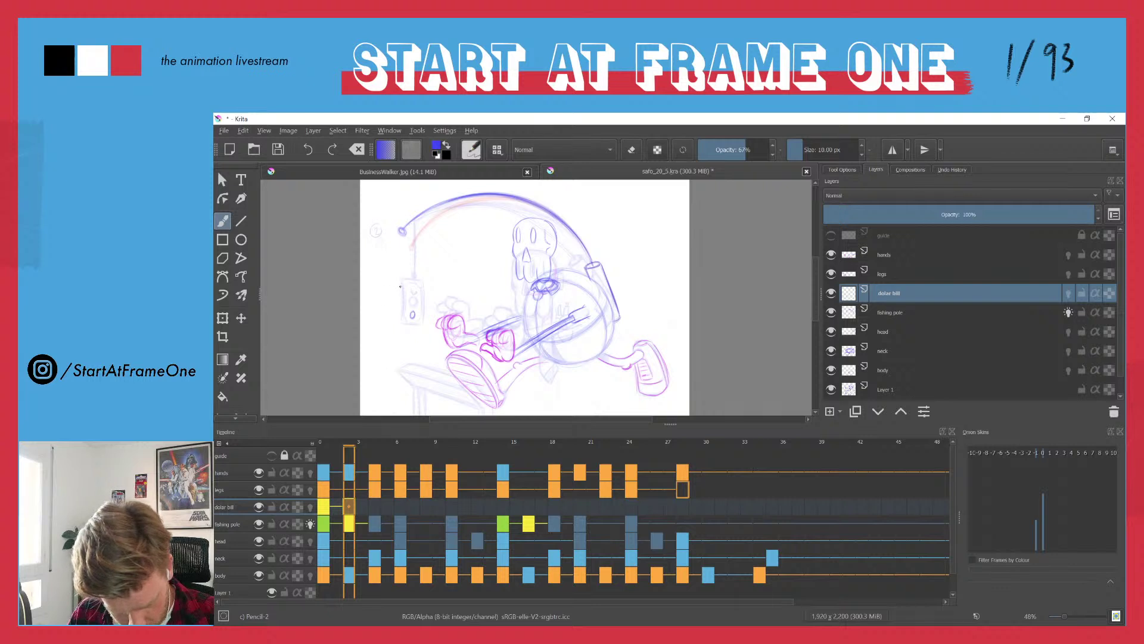
pyautogui.moveTo(400, 290); pyautogui.dragTo(401, 284)
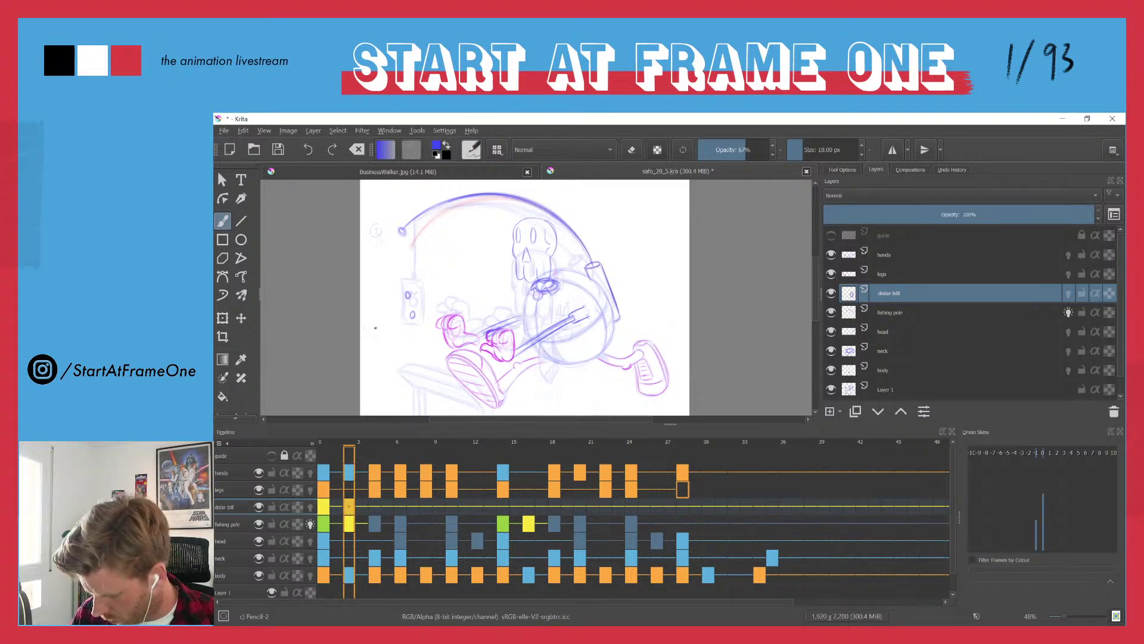
pyautogui.press('.')
pyautogui.press('.')
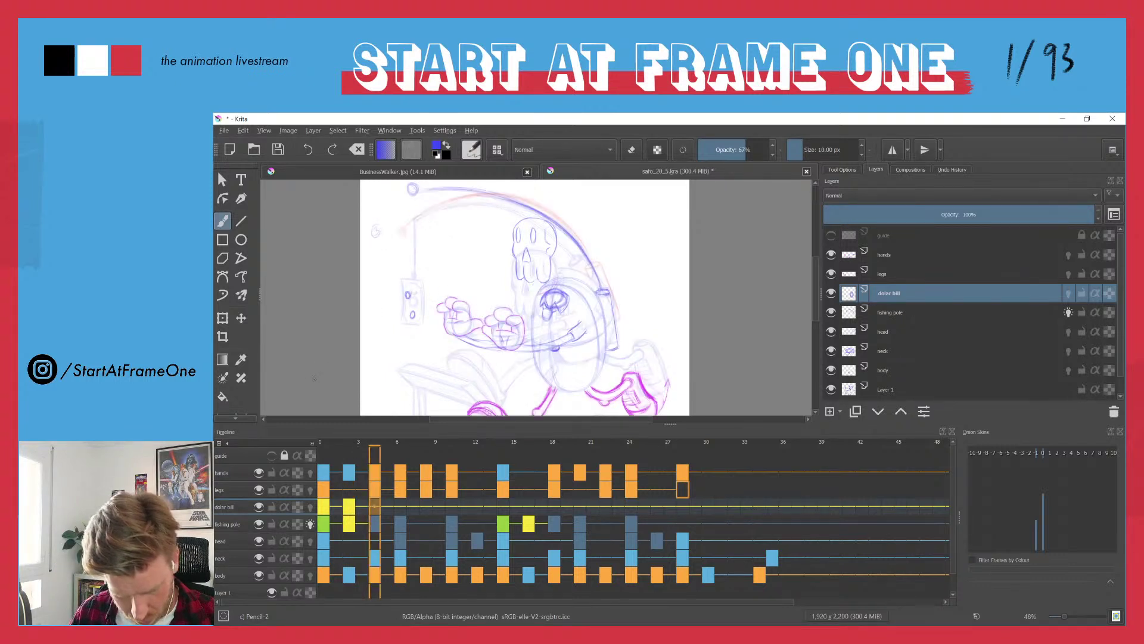
pyautogui.click(402, 250)
# - Flip back and forth through the first dolar bill frames to examine how the position circle moves
pyautogui.press('.')
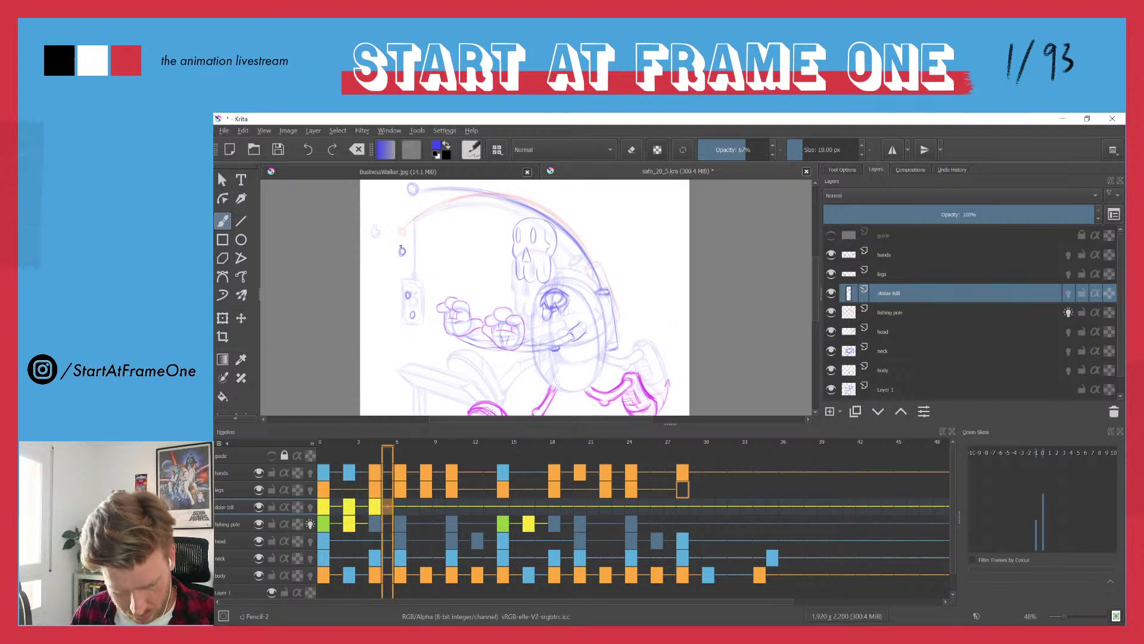
pyautogui.press(',')
pyautogui.press(',')
pyautogui.press(',')
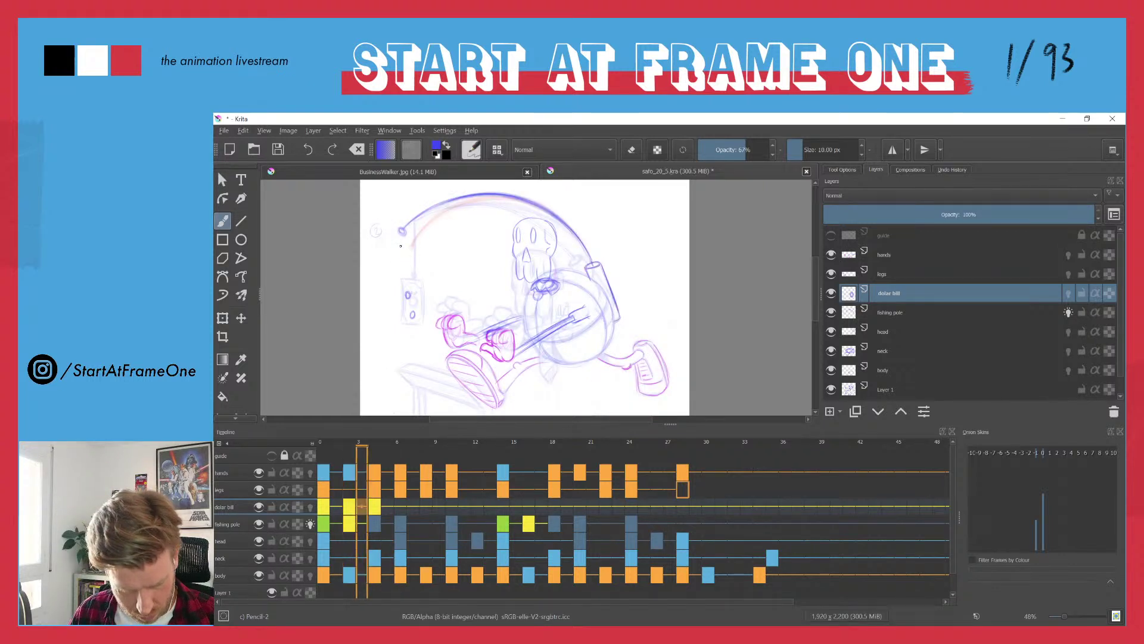
pyautogui.press(',')
pyautogui.press('.')
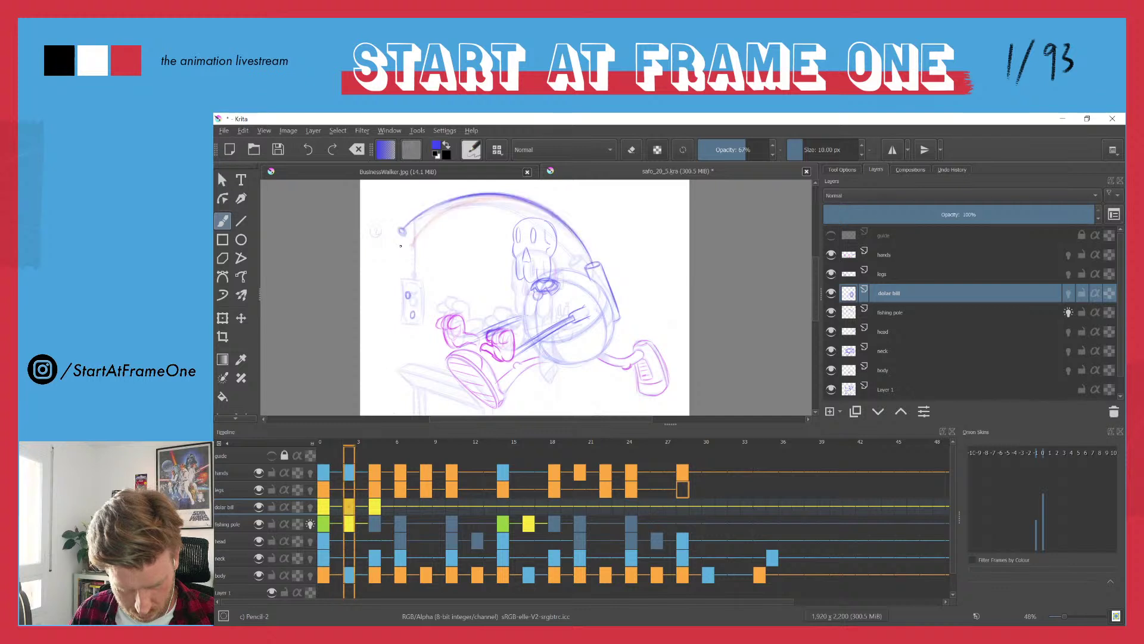
pyautogui.press('.')
pyautogui.press('.')
pyautogui.press(',')
pyautogui.press(',')
pyautogui.press(',')
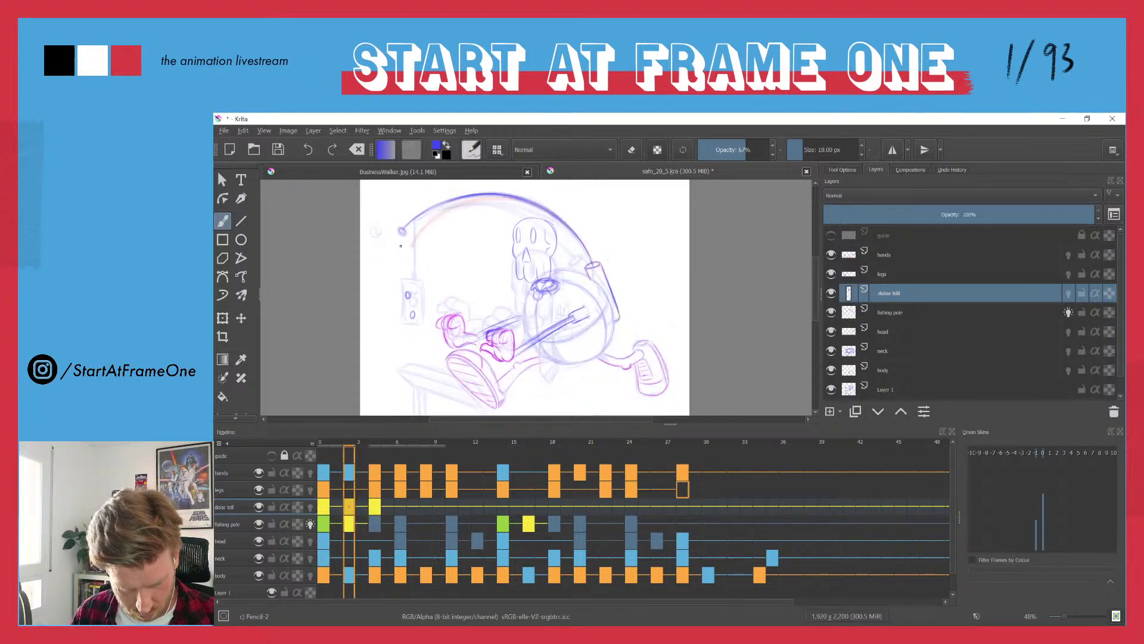
pyautogui.press('.')
pyautogui.press('.')
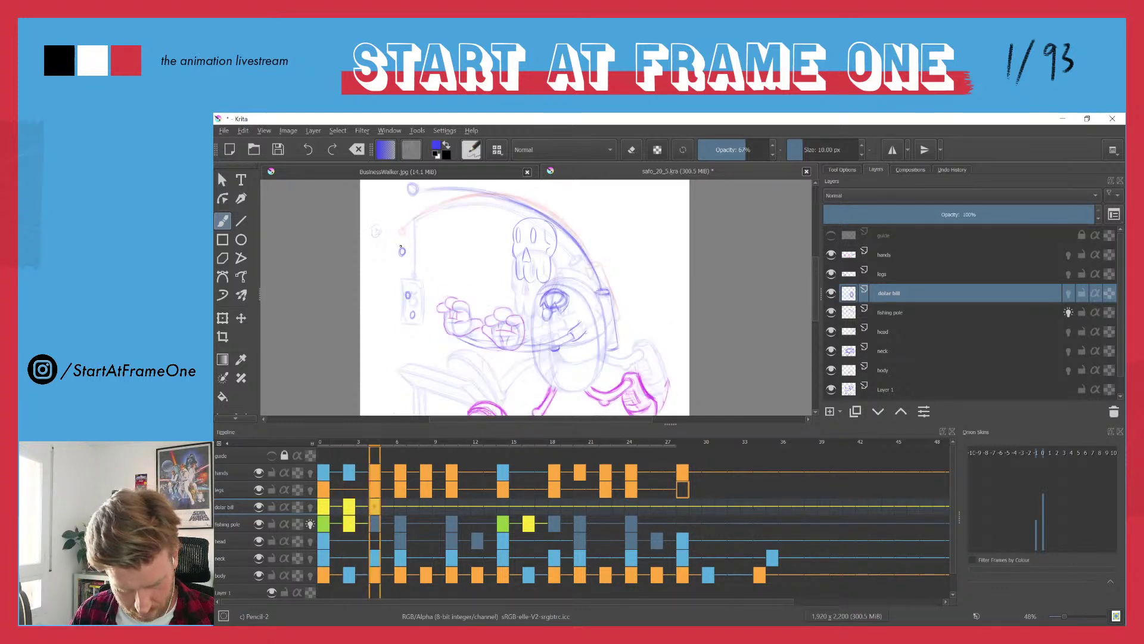
# - Select and clear the leftover circle on the hanging bill at frame 4, keeping the higher circle
pyautogui.press('.')
pyautogui.moveTo(409, 339); pyautogui.dragTo(389, 275)
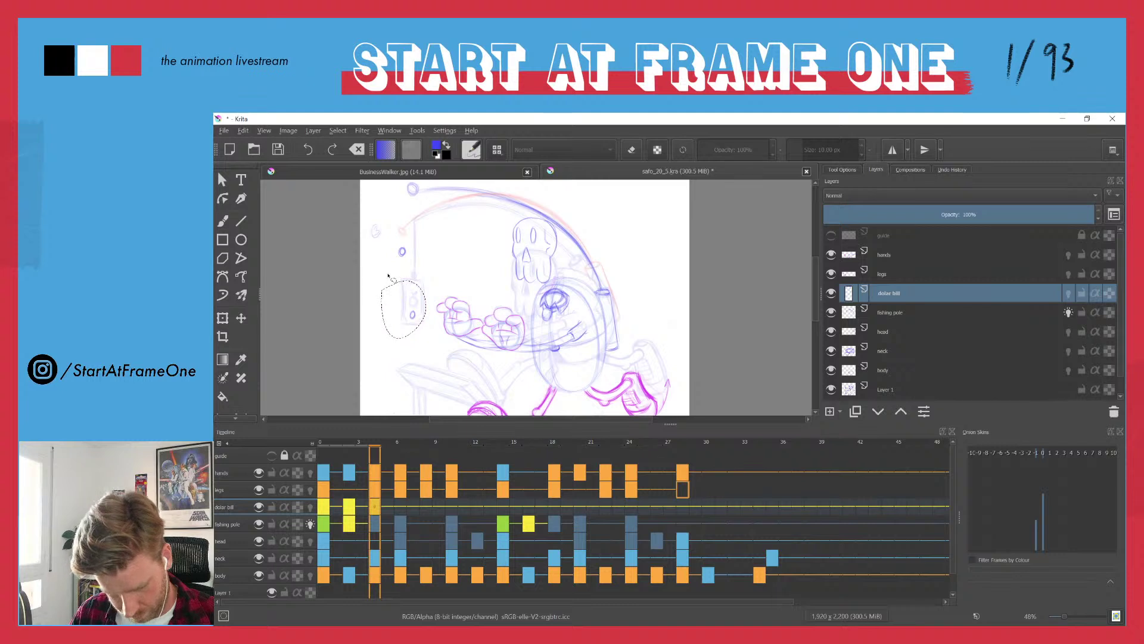
pyautogui.hotkey('ctrl', 'shift', 'a')
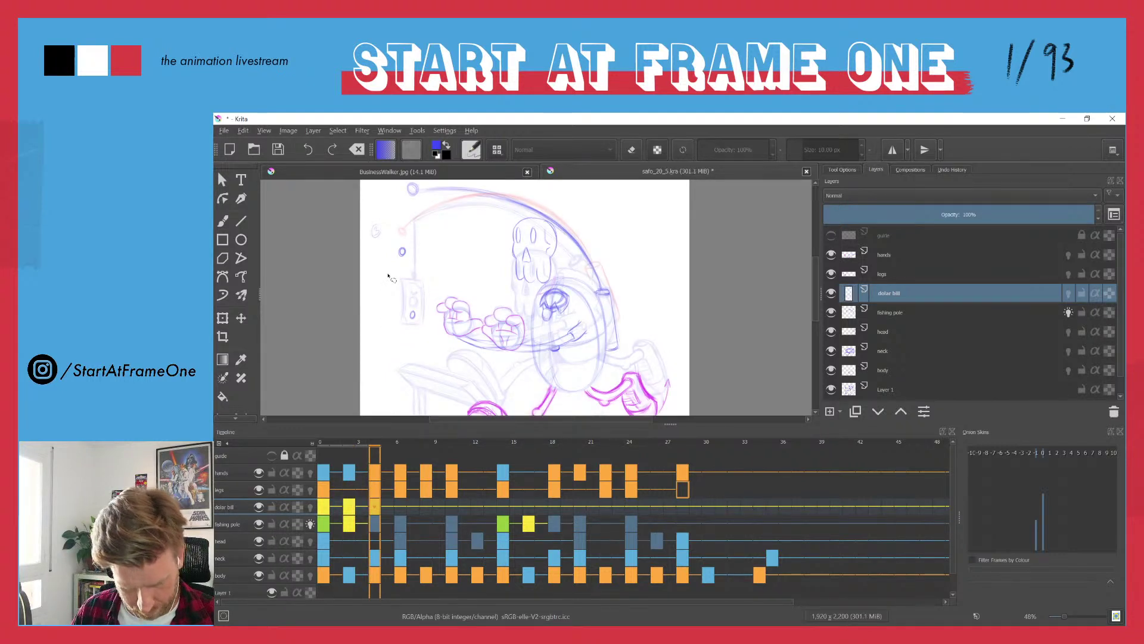
# - Start a blank dolar bill keyframe at frame 6 and draw a small circle above the previous position with the layer's onion skins on
pyautogui.press('.')
pyautogui.press('.')
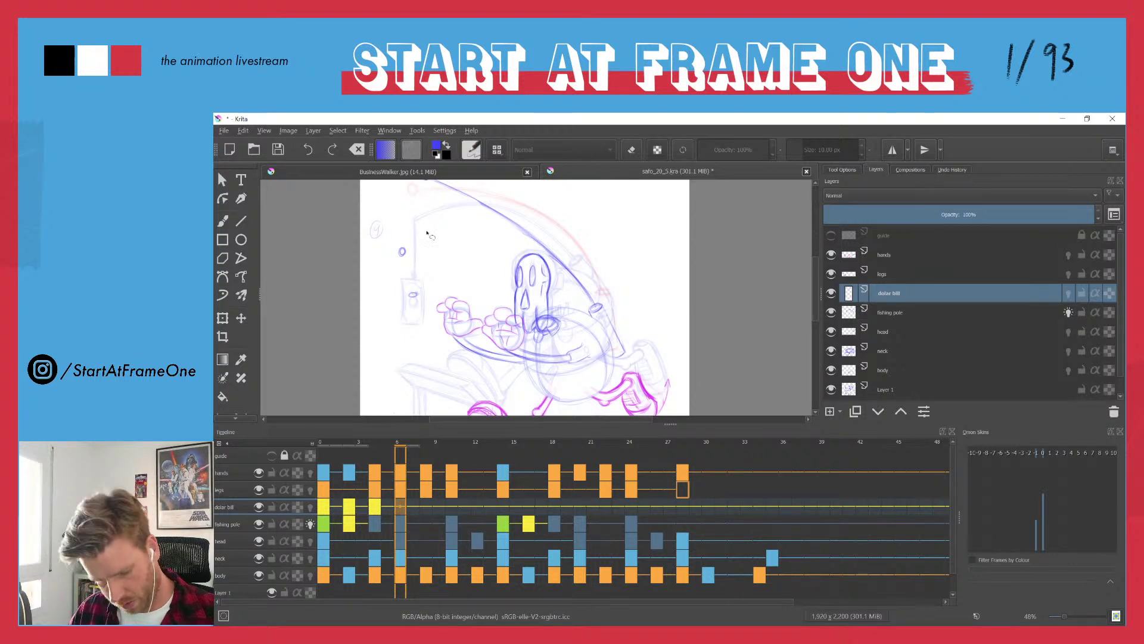
pyautogui.press('Delete')
pyautogui.moveTo(394, 247); pyautogui.dragTo(439, 266)
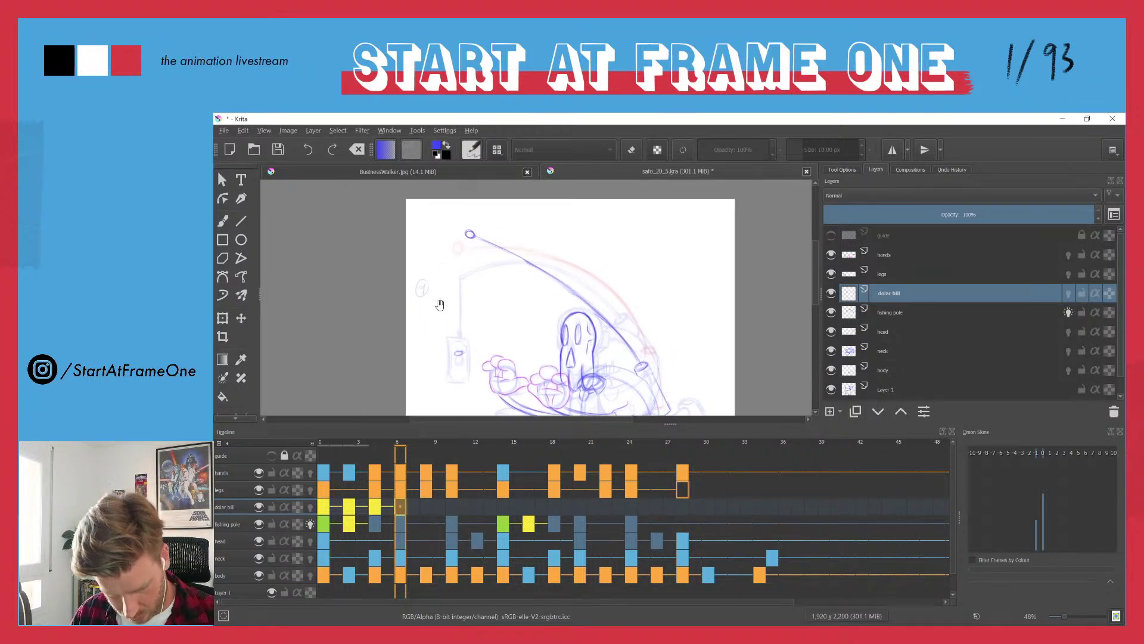
pyautogui.click(310, 507)
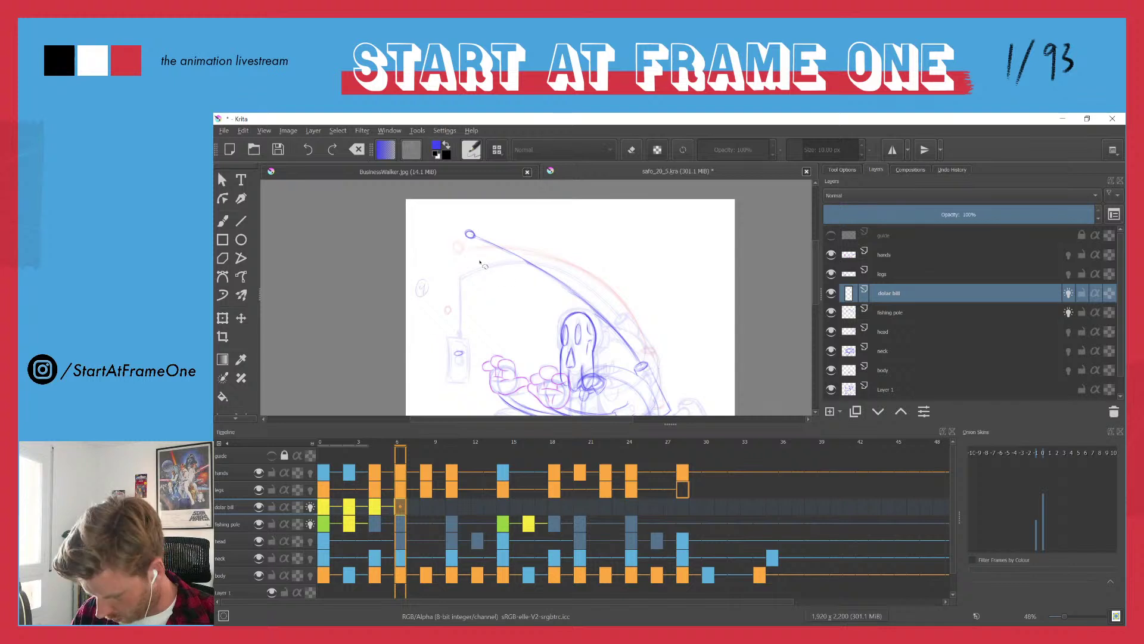
pyautogui.press('b')
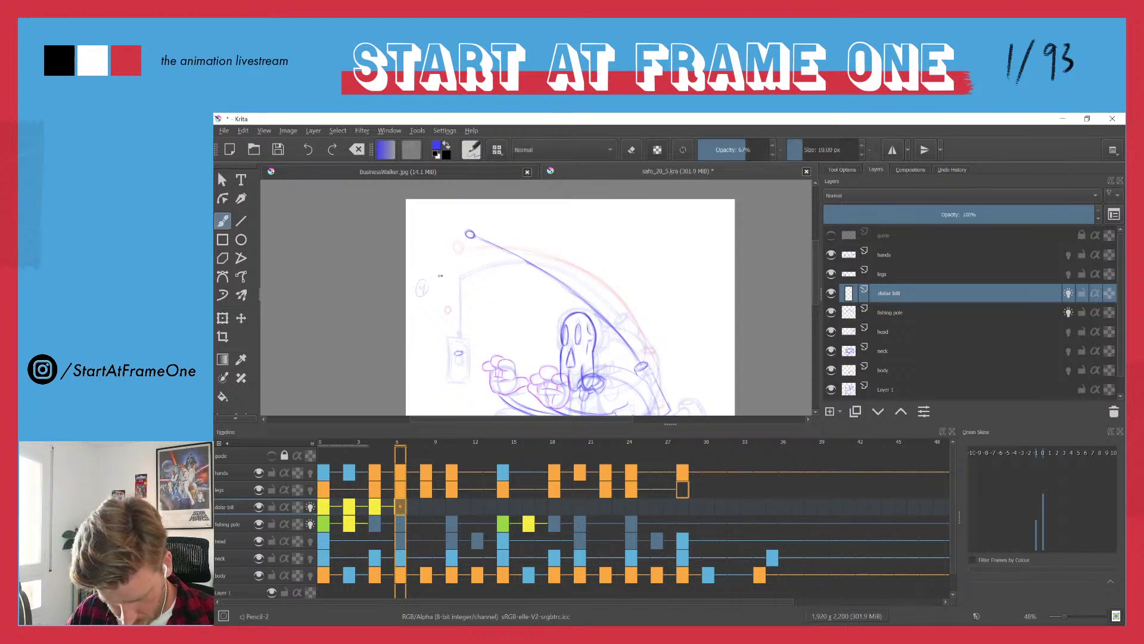
pyautogui.moveTo(448, 268); pyautogui.dragTo(447, 273)
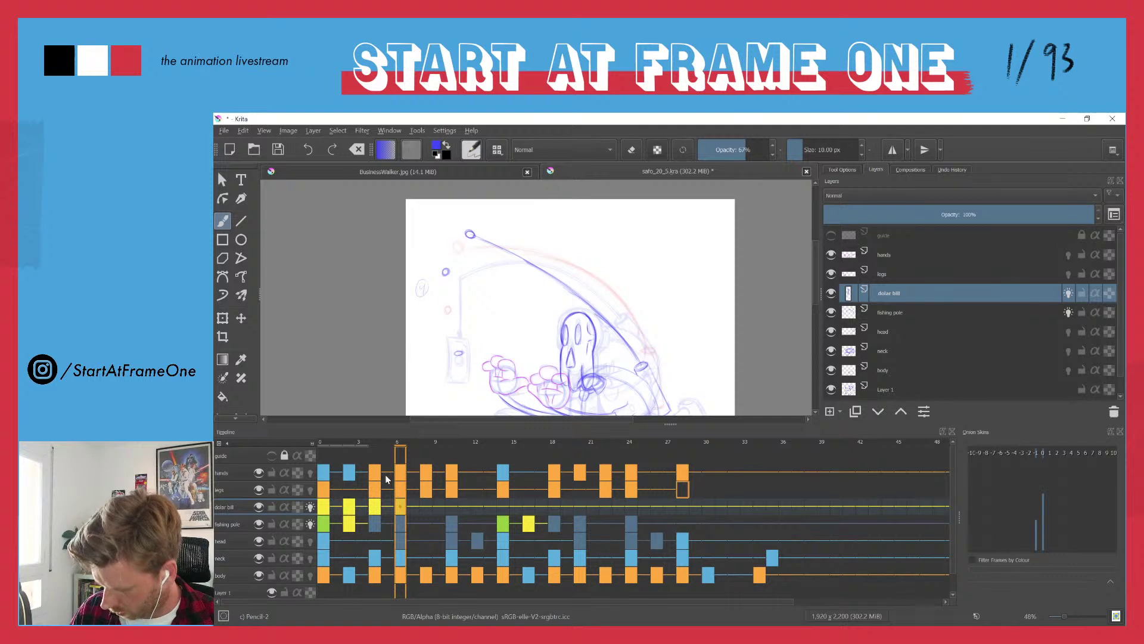
# - Draw a higher position circle at frame 10 of the dolar bill layer and clear the circle carried over below it
pyautogui.press('Right')
pyautogui.press('Right')
pyautogui.press('Right')
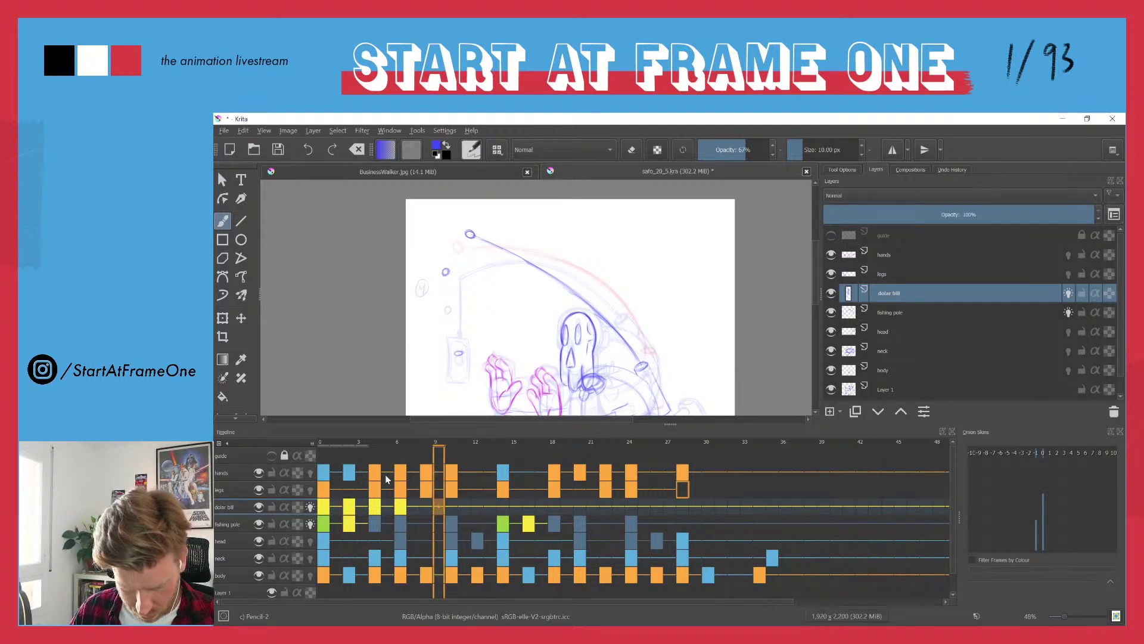
pyautogui.press('Right')
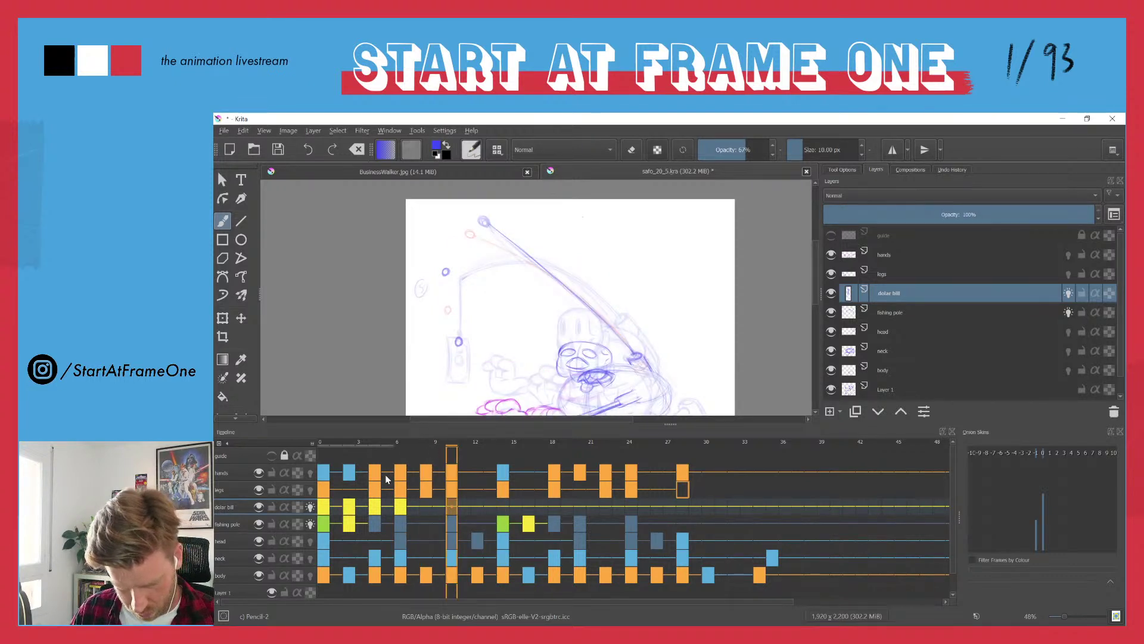
pyautogui.click(452, 250)
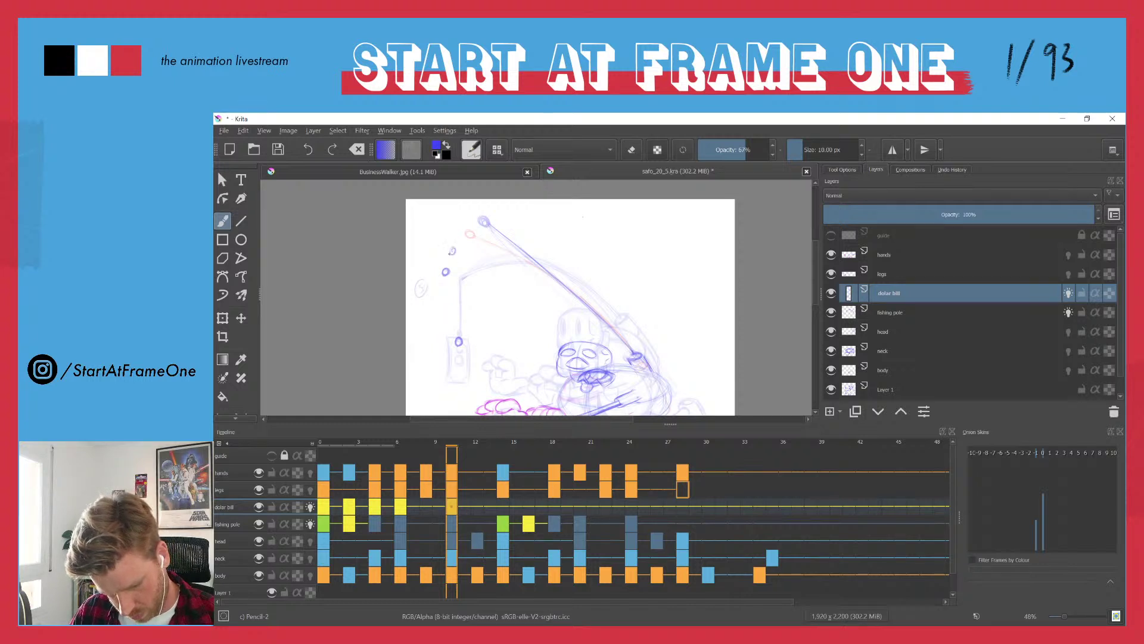
pyautogui.hotkey('ctrl', 'r')
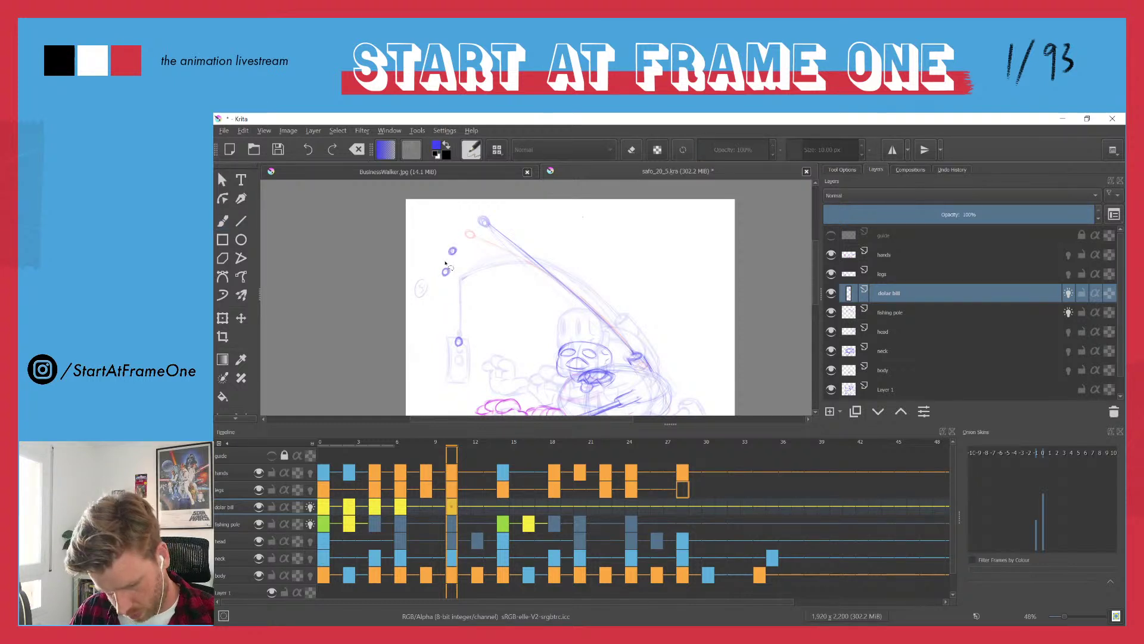
pyautogui.moveTo(442, 282)
pyautogui.mouseDown()
pyautogui.moveTo(444, 261)
pyautogui.moveTo(441, 282)
pyautogui.mouseUp()
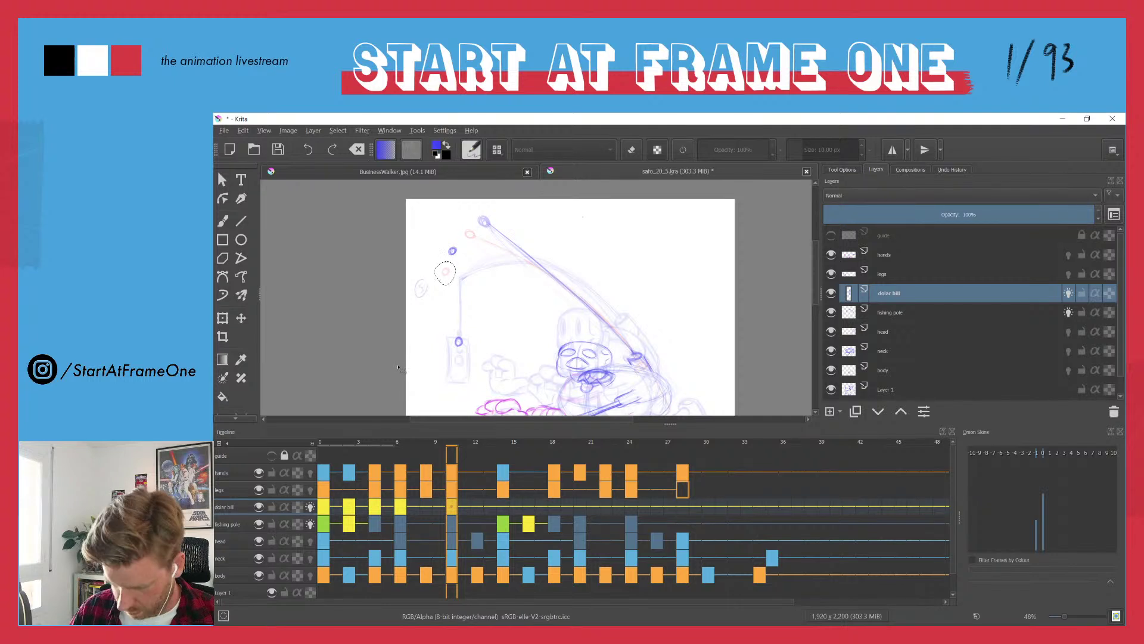
pyautogui.hotkey('ctrl', 'shift', 'a')
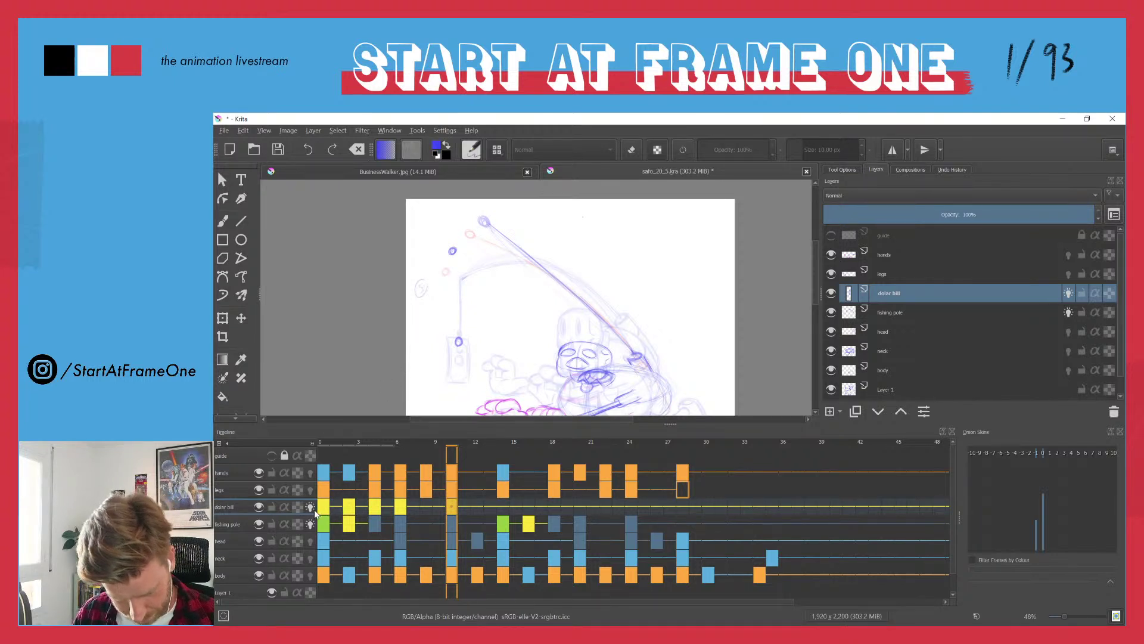
# - Scrub the timeline from frame 0 to 14 to examine the timing of the bill circles against the fishing pole
pyautogui.moveTo(320, 441); pyautogui.dragTo(459, 420)
pyautogui.press('space')
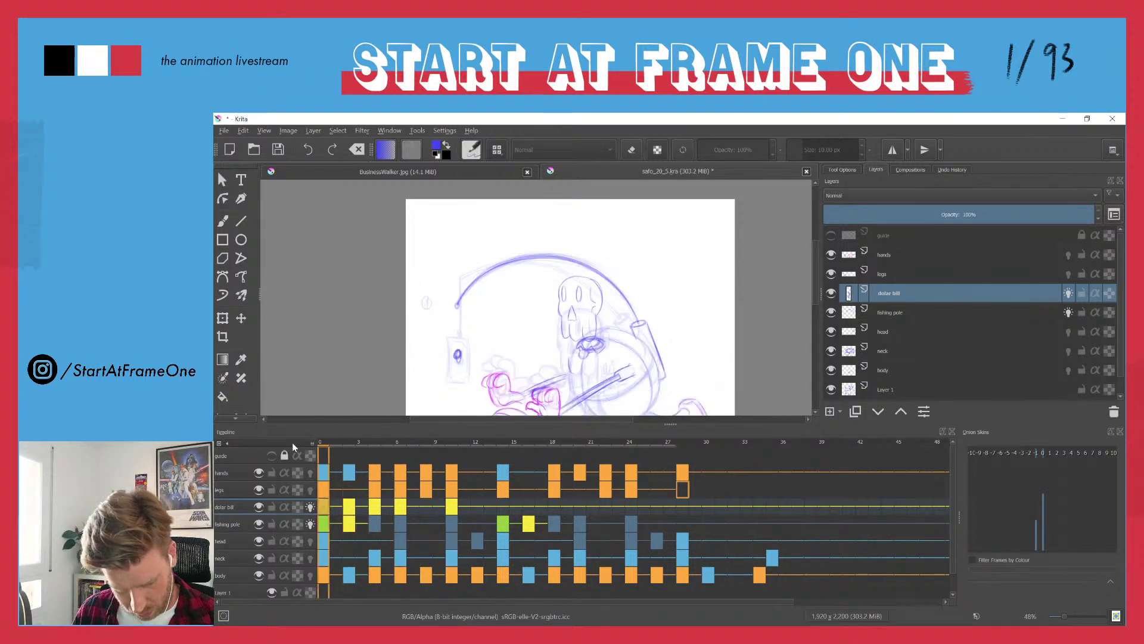
pyautogui.click(326, 449)
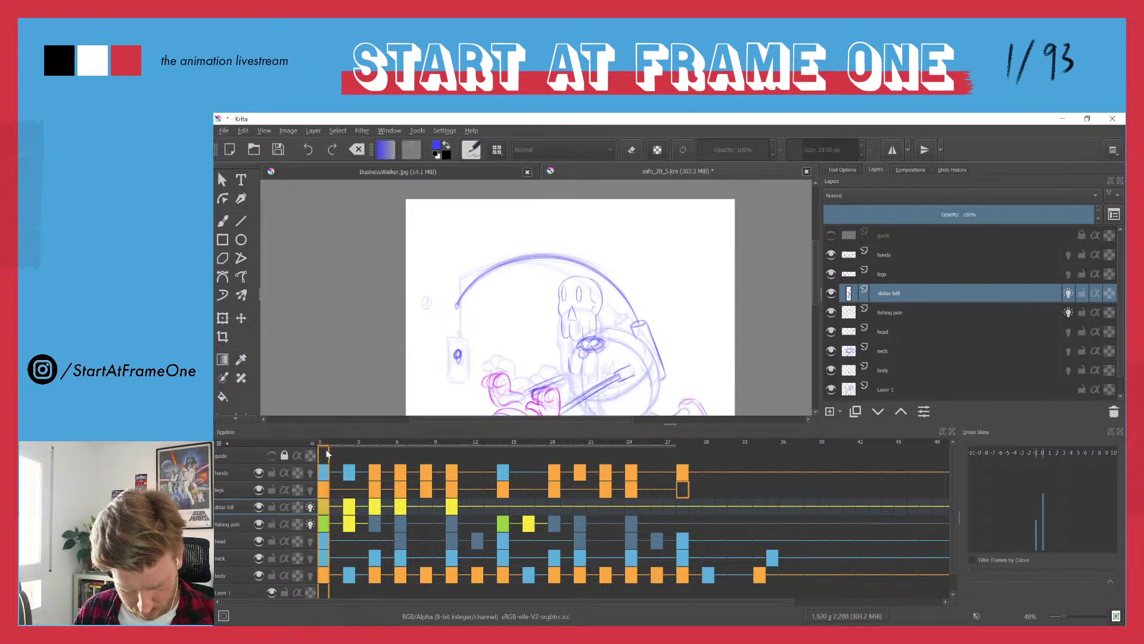
pyautogui.moveTo(325, 449); pyautogui.dragTo(451, 425)
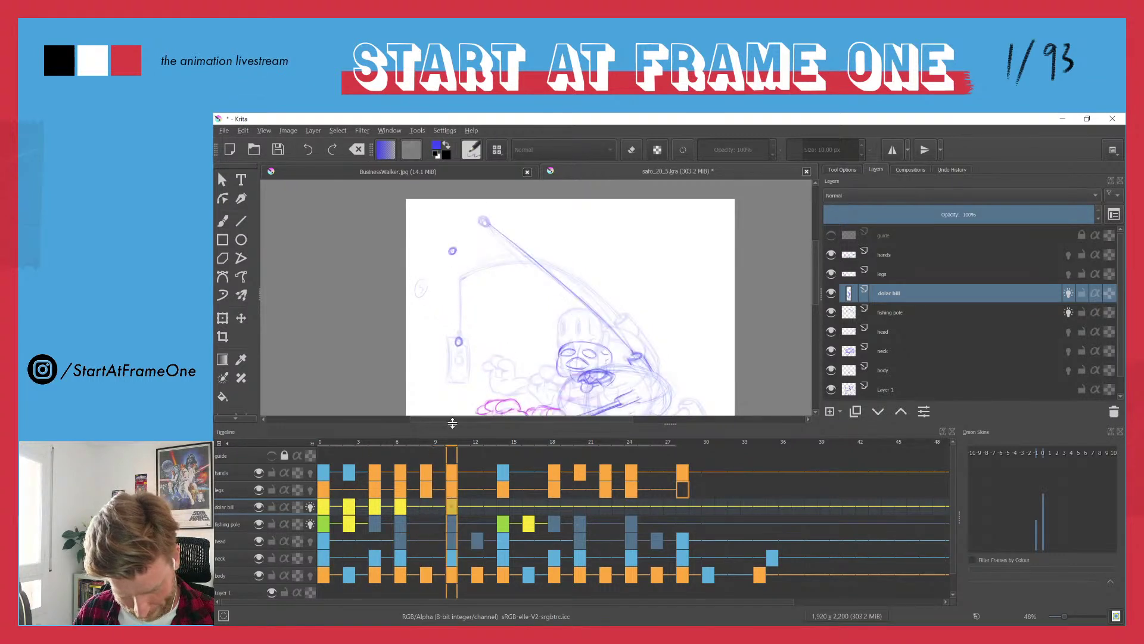
pyautogui.click(322, 507)
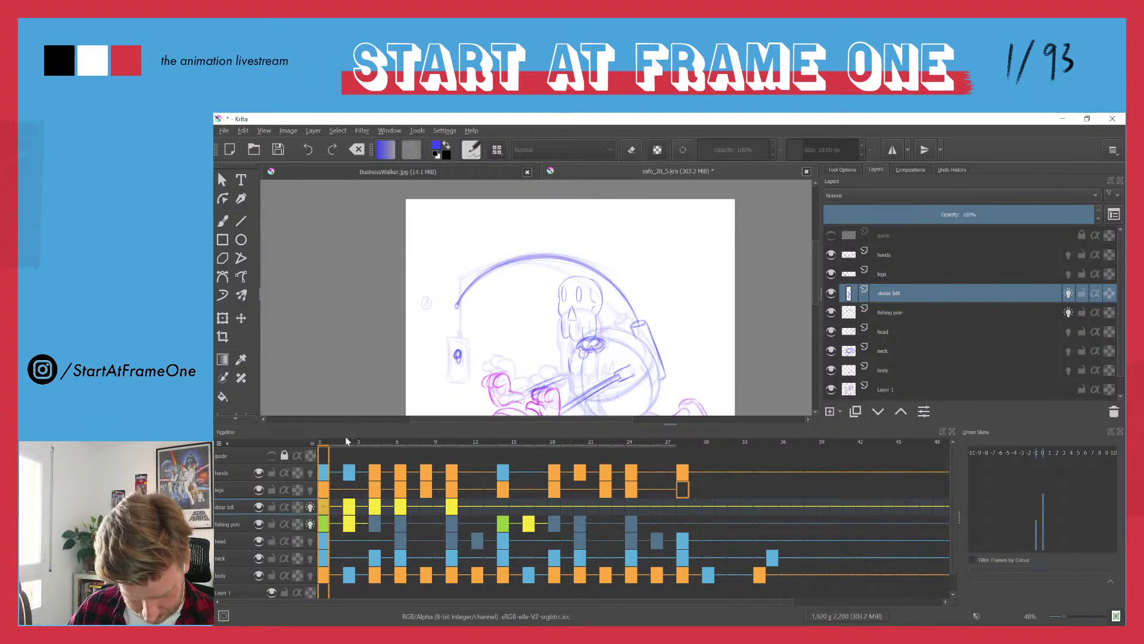
pyautogui.moveTo(326, 446); pyautogui.dragTo(500, 428)
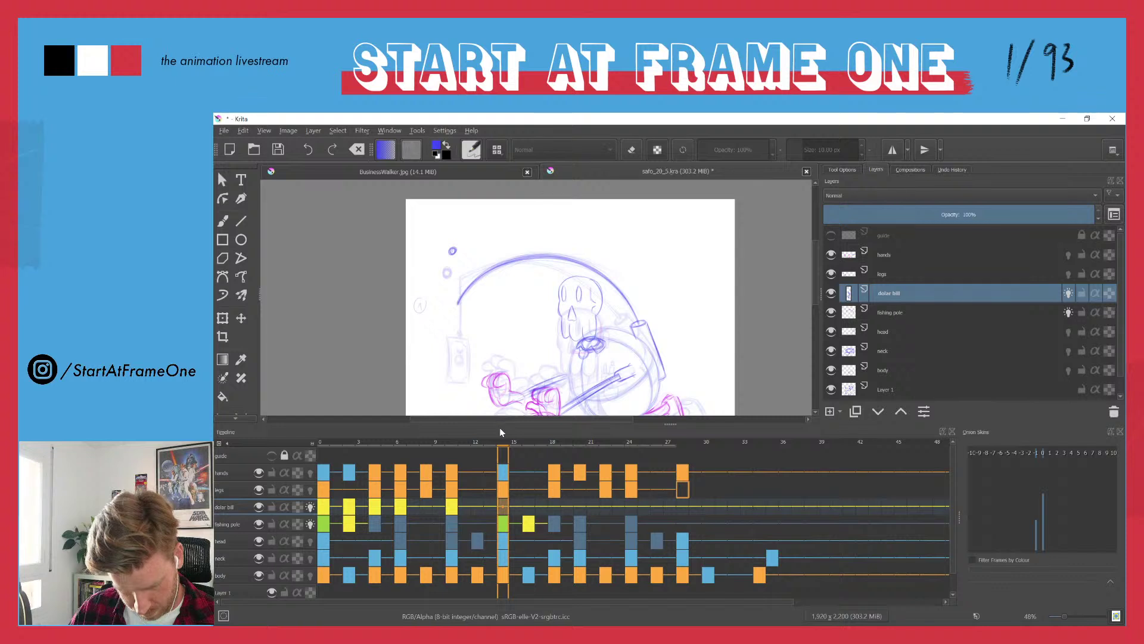
# - Shift all dolar bill drawings four frames later so they start at frame 4, leaving frame 0 blank, and check the new timing
pyautogui.hotkey('ctrl', 'z')
pyautogui.hotkey('ctrl', 'z')
pyautogui.hotkey('ctrl', 'z')
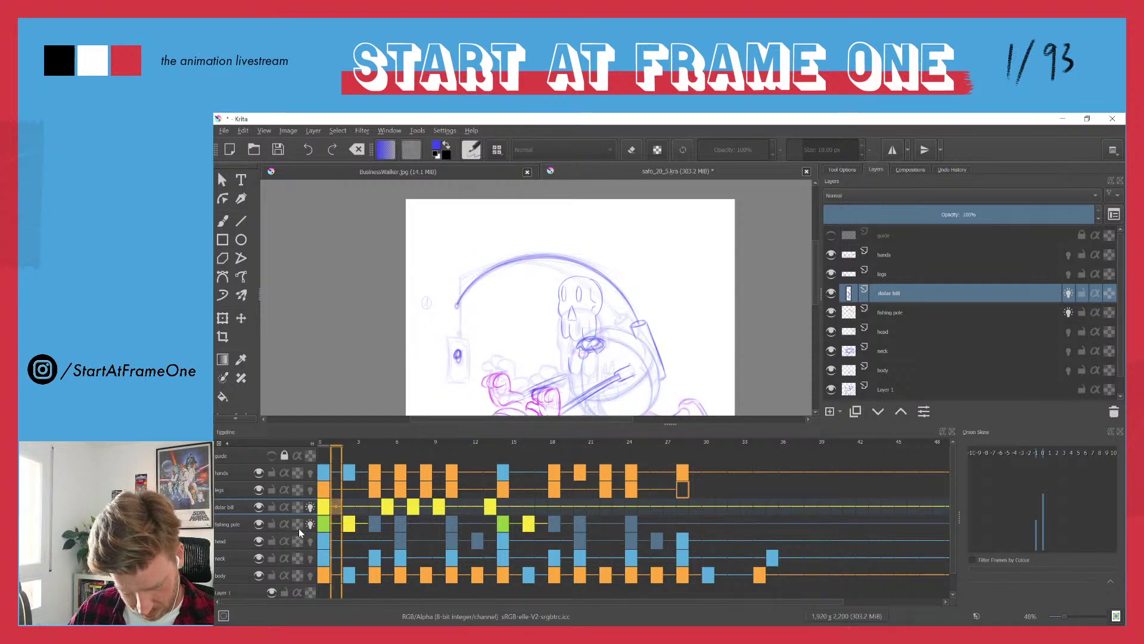
pyautogui.hotkey('ctrl', 'z')
pyautogui.click(322, 515)
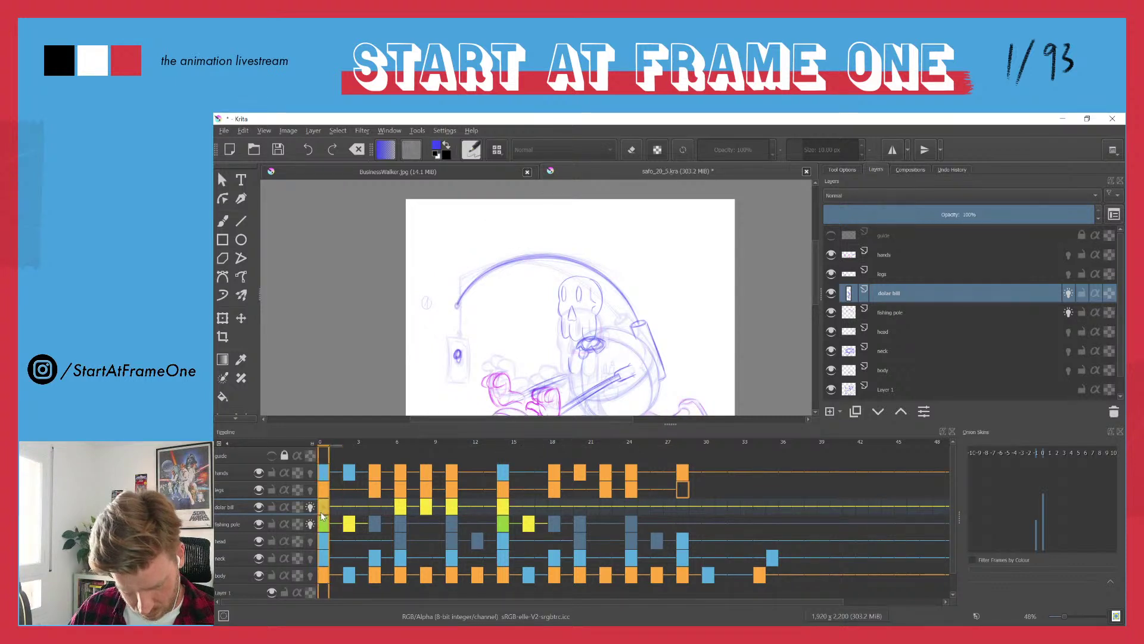
pyautogui.moveTo(322, 515); pyautogui.dragTo(369, 505)
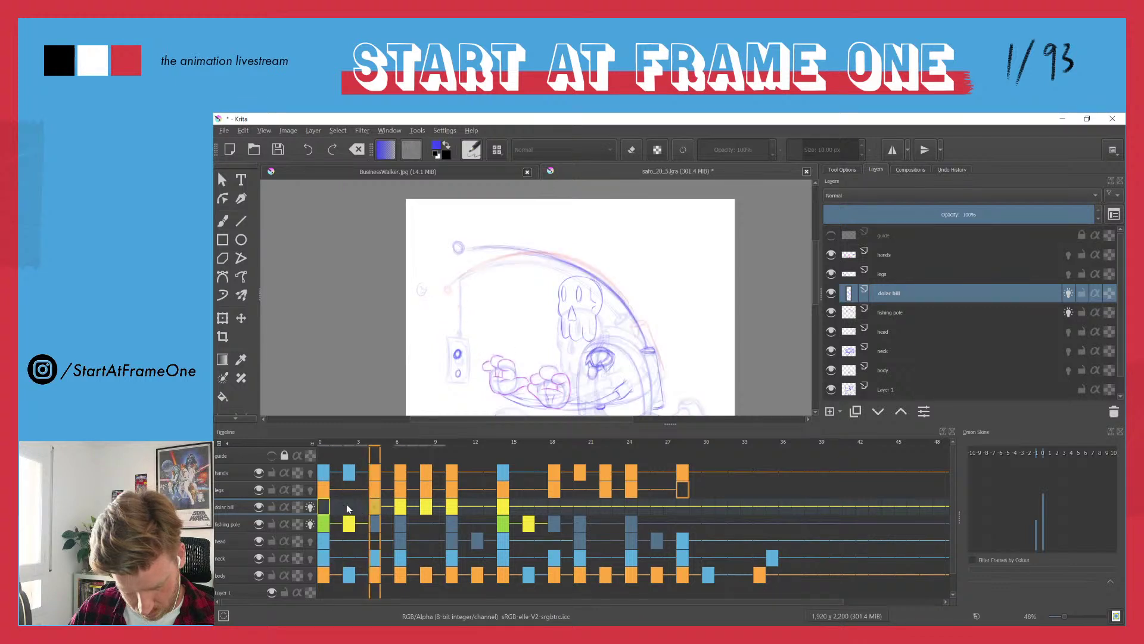
pyautogui.rightClick(322, 511)
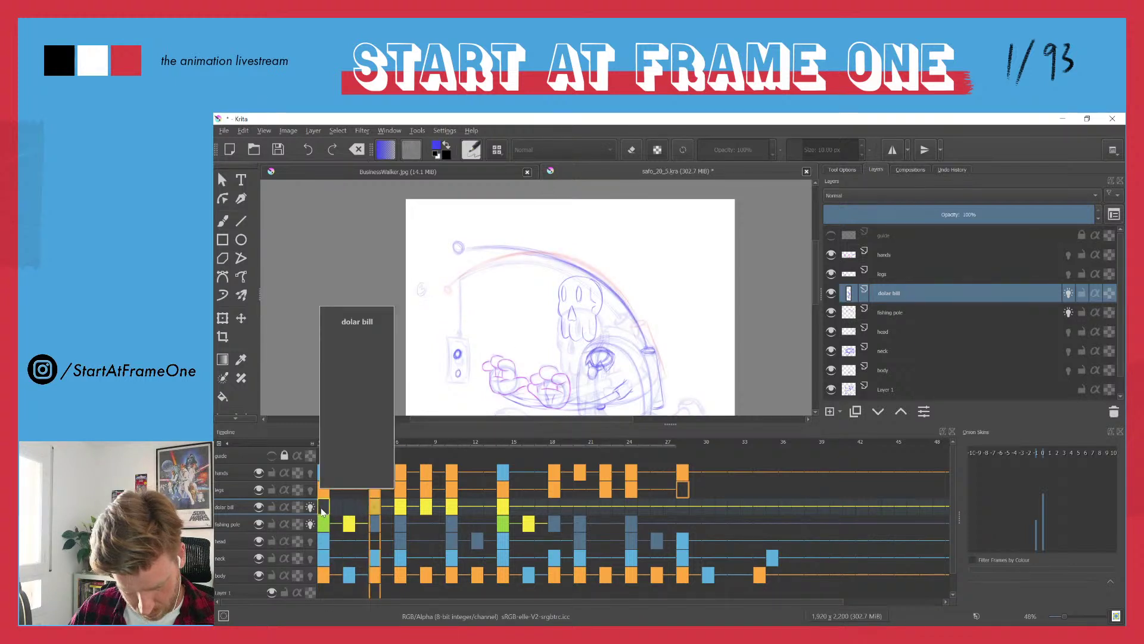
pyautogui.click(322, 511)
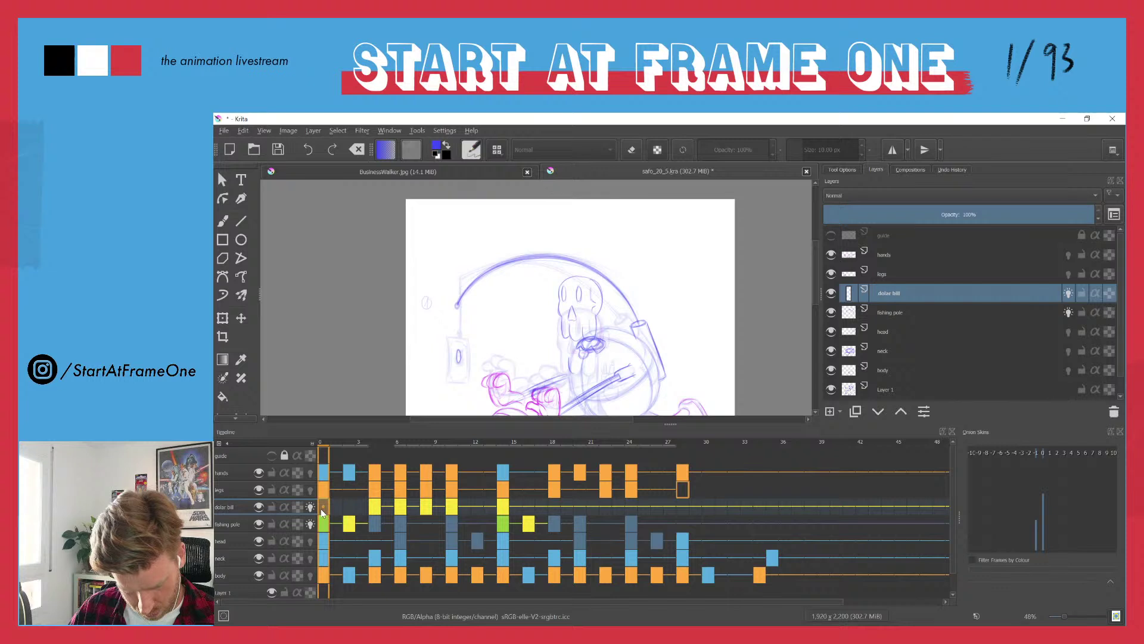
pyautogui.moveTo(323, 441)
pyautogui.mouseDown()
pyautogui.moveTo(499, 416)
pyautogui.moveTo(332, 440)
pyautogui.mouseUp()
pyautogui.hotkey('ctrl', 'shift', 'Delete')
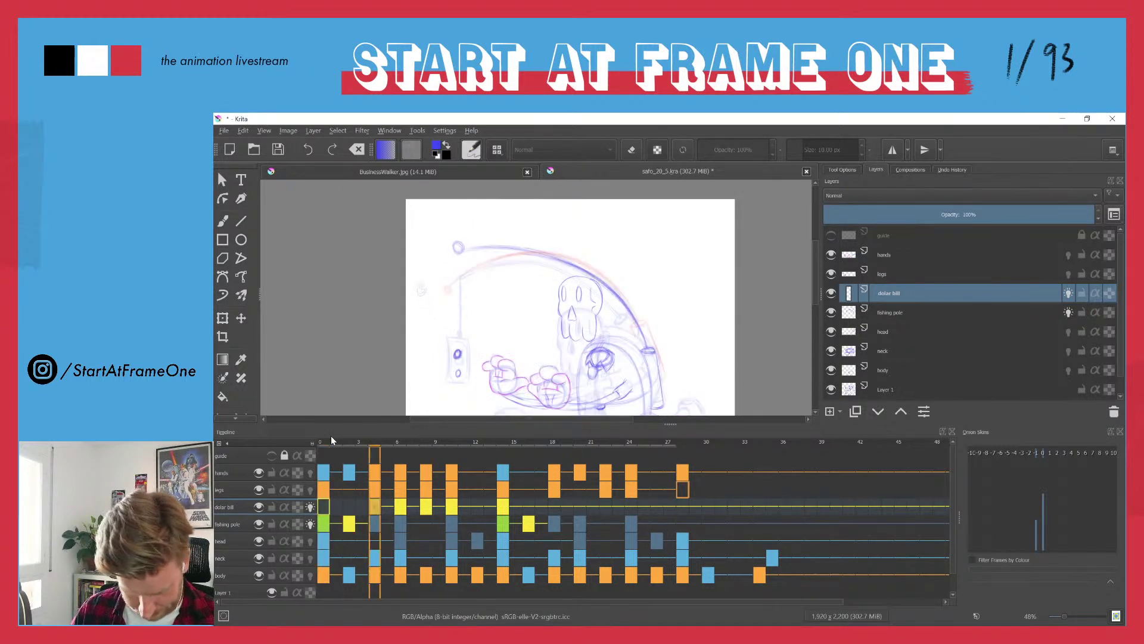
# - Remove the blank start of the dolar bill layer so its first drawing sits at frame 0 and the next at frame 4
pyautogui.press('.')
pyautogui.hotkey('ctrl', 'shift', 'Delete')
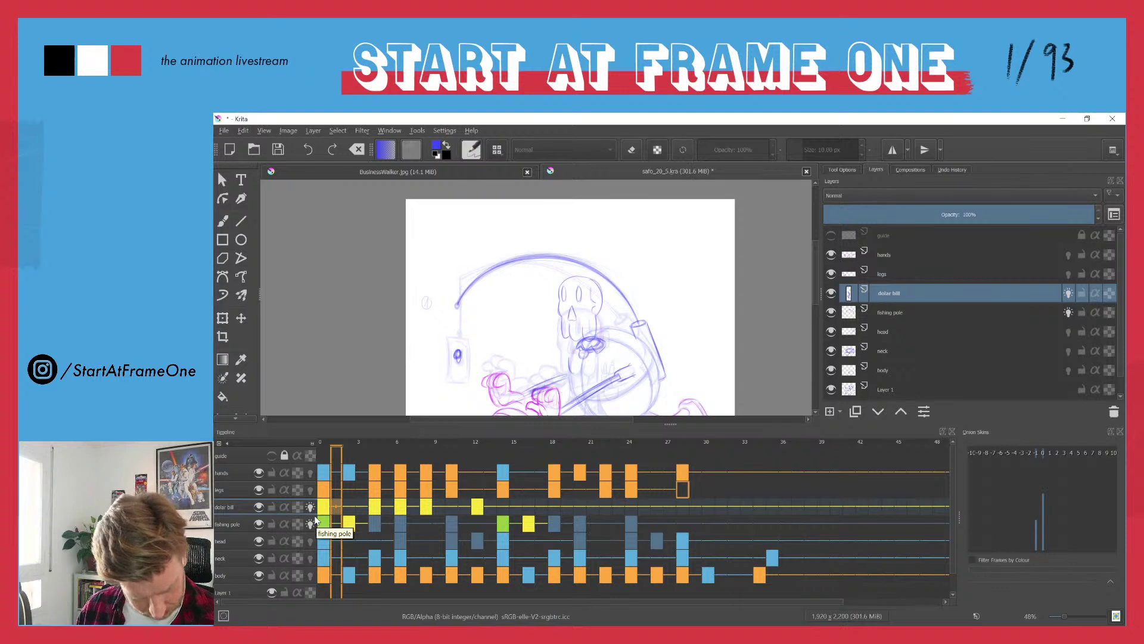
pyautogui.click(320, 444)
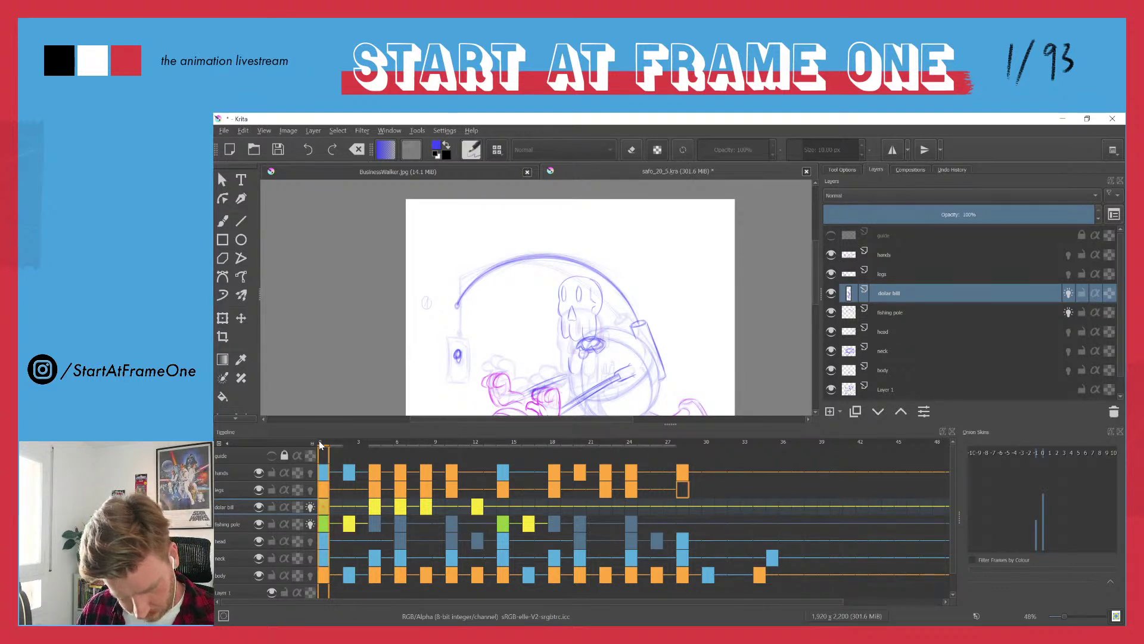
# - Extend the hold of the first dolar bill drawing by four frames so the next drawing falls on frame 8
pyautogui.click(329, 522)
pyautogui.press('F5')
pyautogui.press('F5')
pyautogui.press('F5')
pyautogui.press('F5')
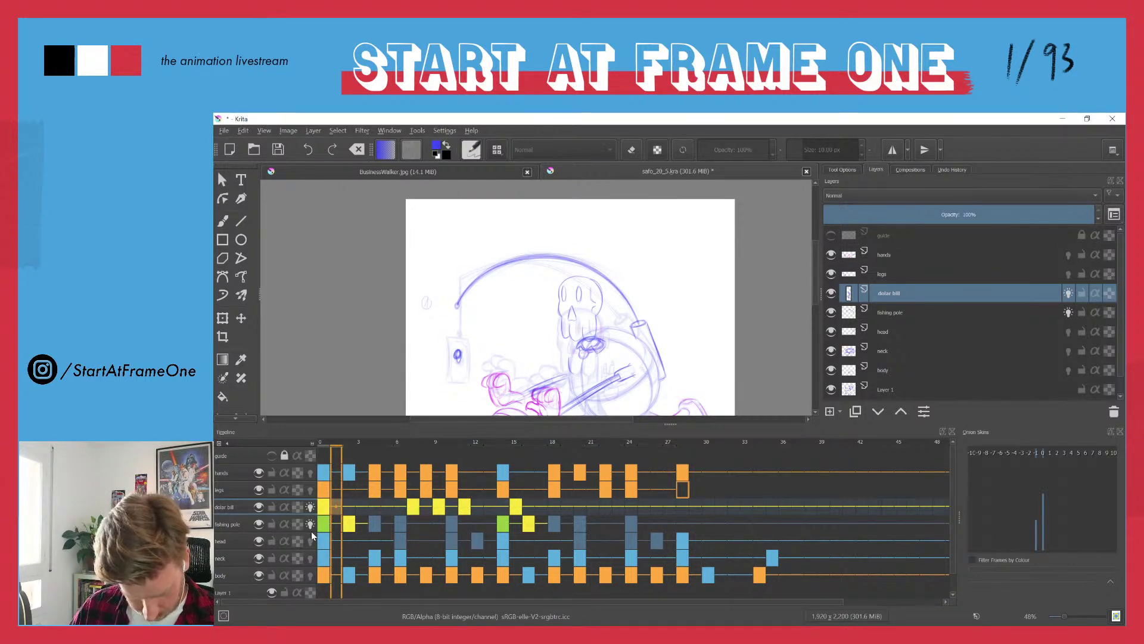
pyautogui.click(322, 516)
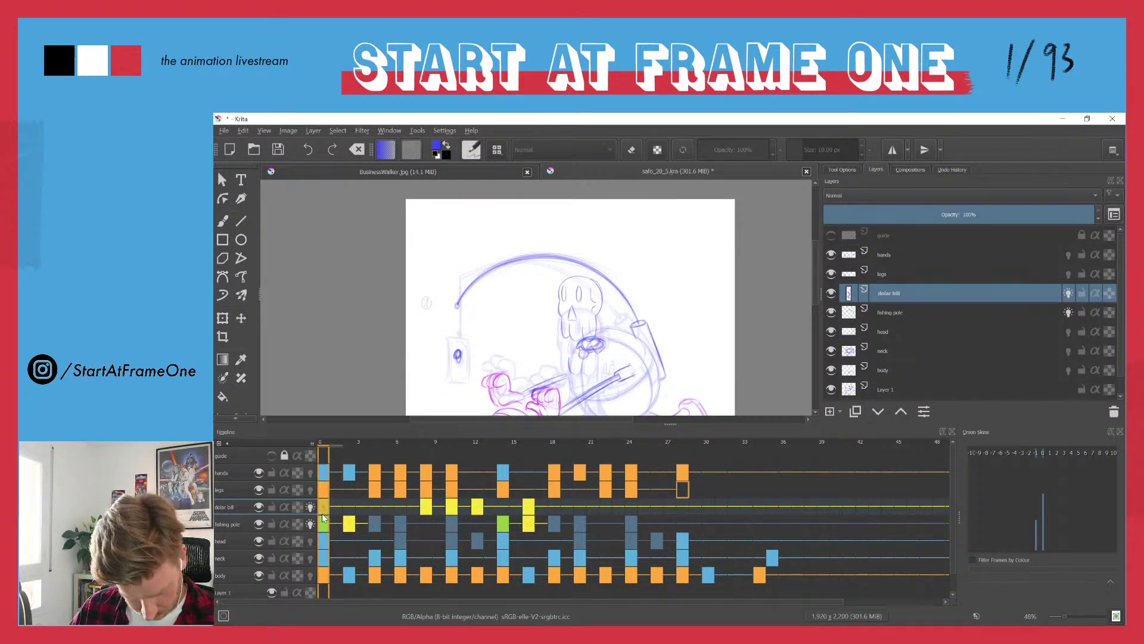
# - Move the dolar bill drawing from frame 0 to frame 4 and copy the frame 10 drawing to frame 0
pyautogui.moveTo(324, 516); pyautogui.dragTo(372, 506)
pyautogui.click(452, 507)
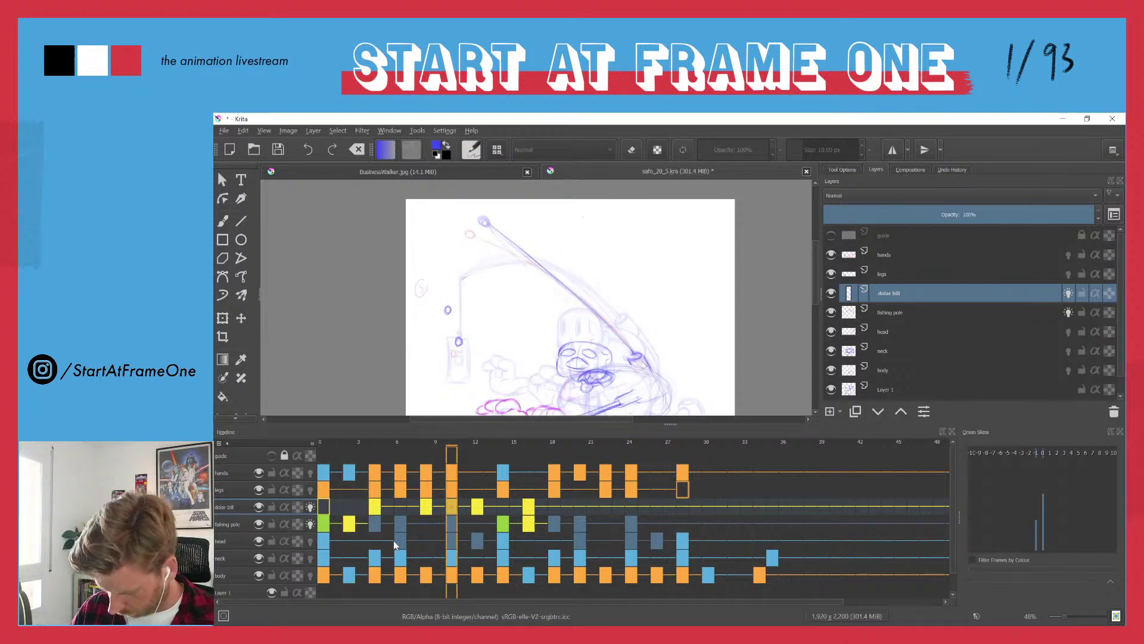
pyautogui.click(323, 511)
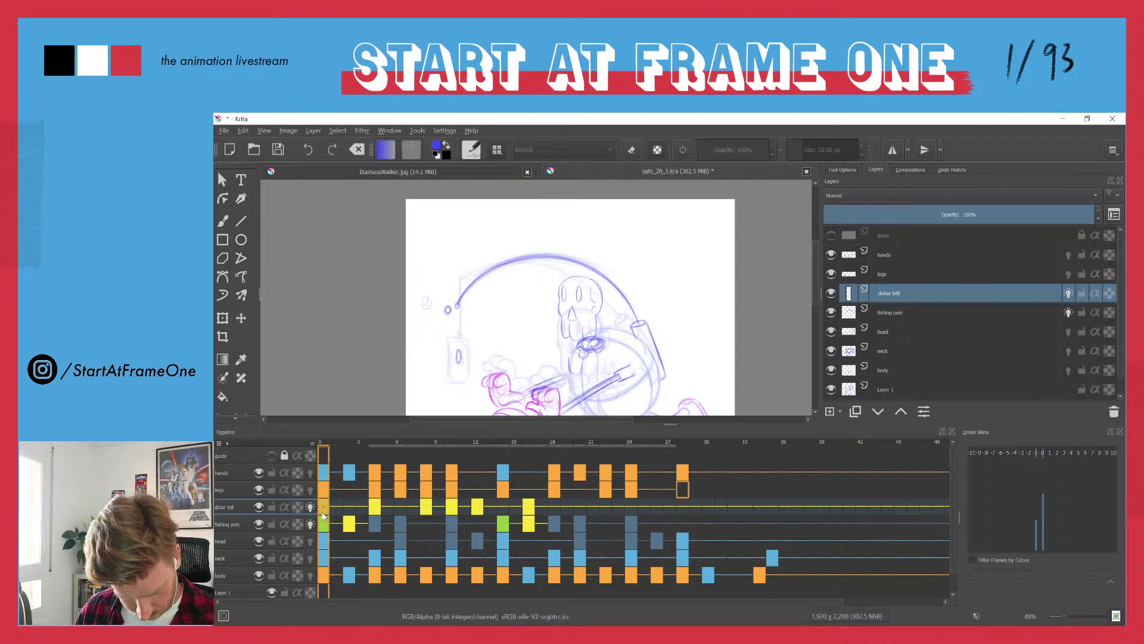
# - Label the dolar bill keyframes at frames 0 and 10 blue and compare them with frame 12
pyautogui.rightClick(323, 510)
pyautogui.click(356, 498)
pyautogui.click(451, 508)
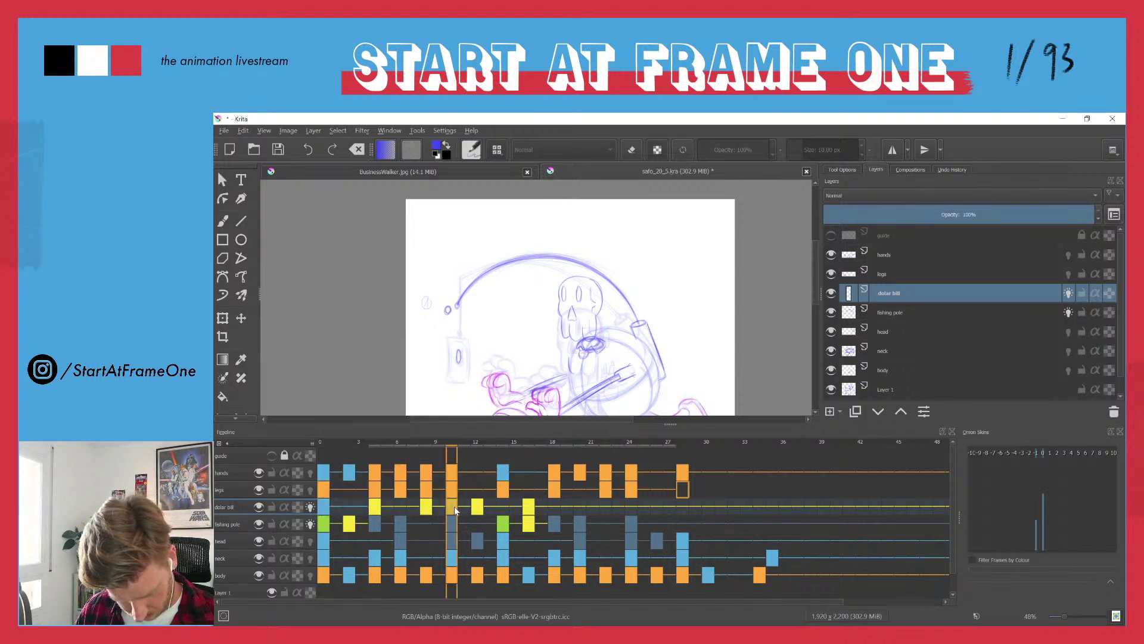
pyautogui.rightClick(451, 508)
pyautogui.click(489, 504)
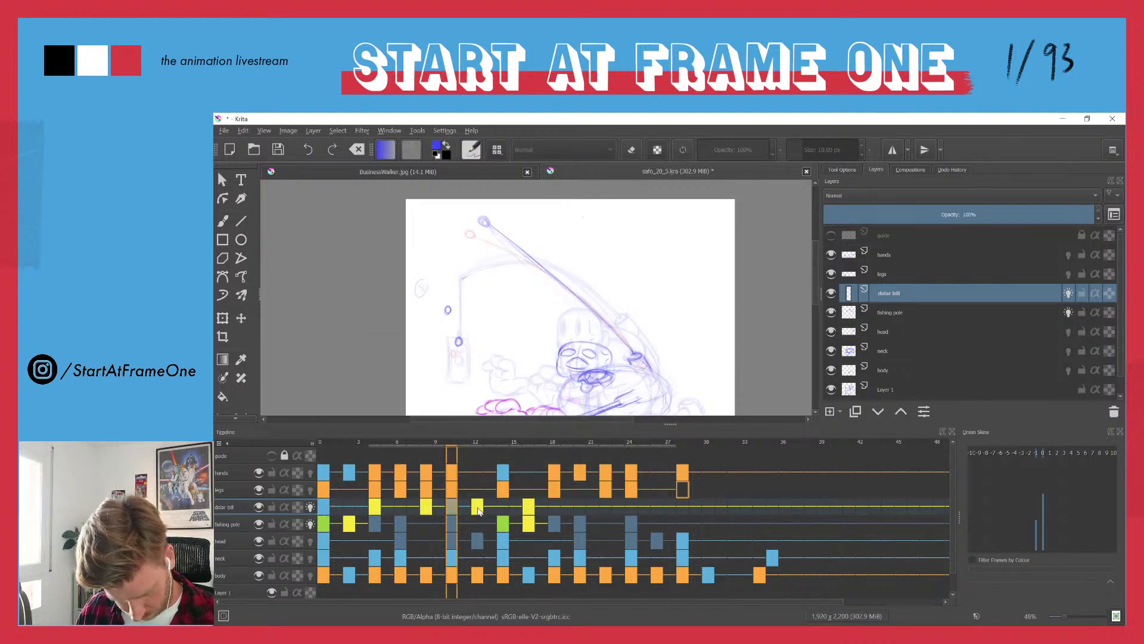
pyautogui.click(477, 507)
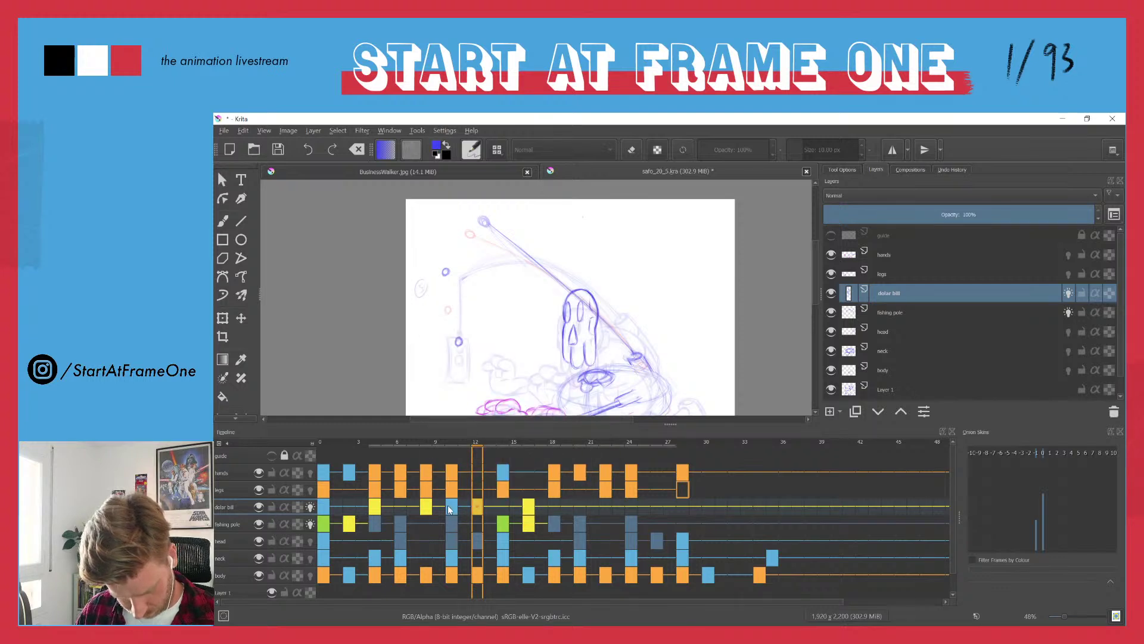
pyautogui.press('Home')
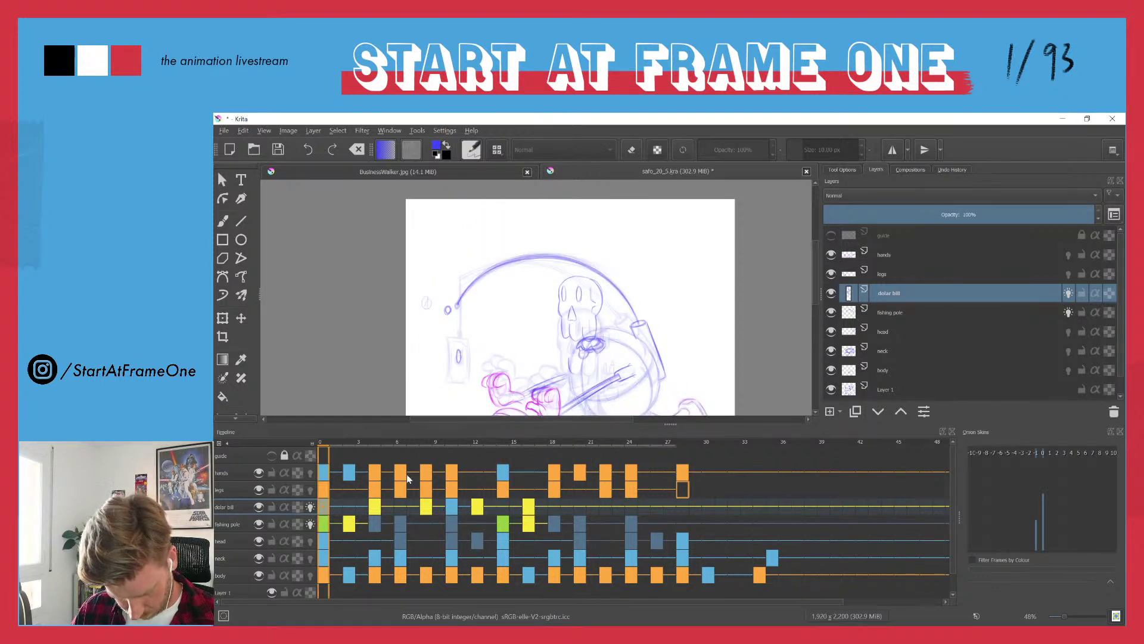
# - Clear the colour labels of the dolar bill keyframes at frames 10 and 12
pyautogui.click(449, 508)
pyautogui.rightClick(449, 506)
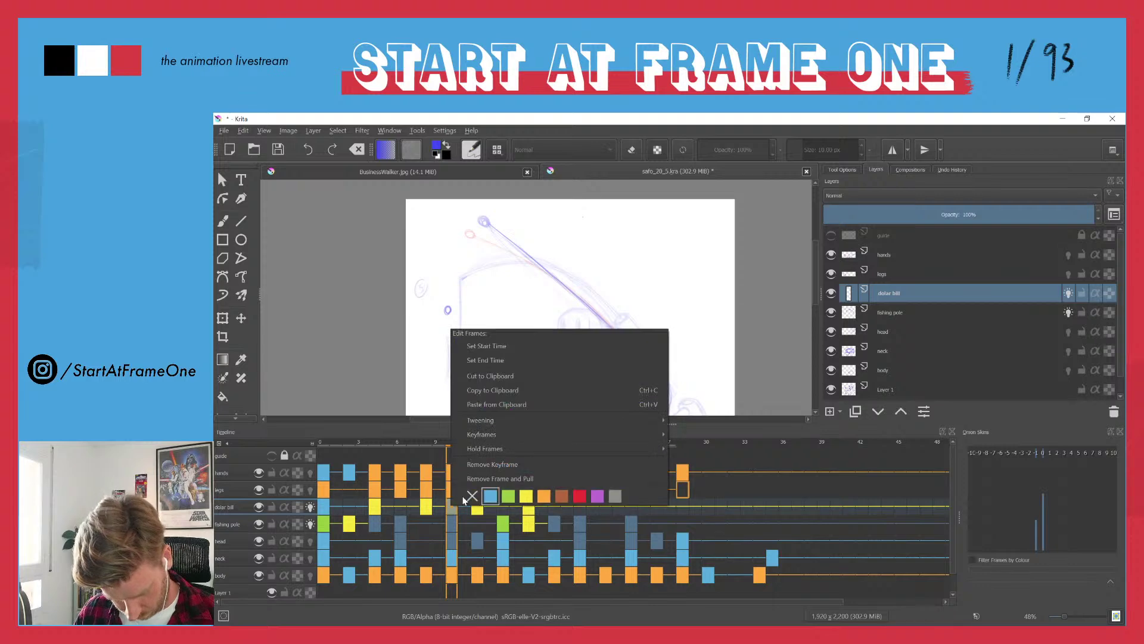
pyautogui.click(470, 498)
pyautogui.click(477, 509)
pyautogui.rightClick(485, 499)
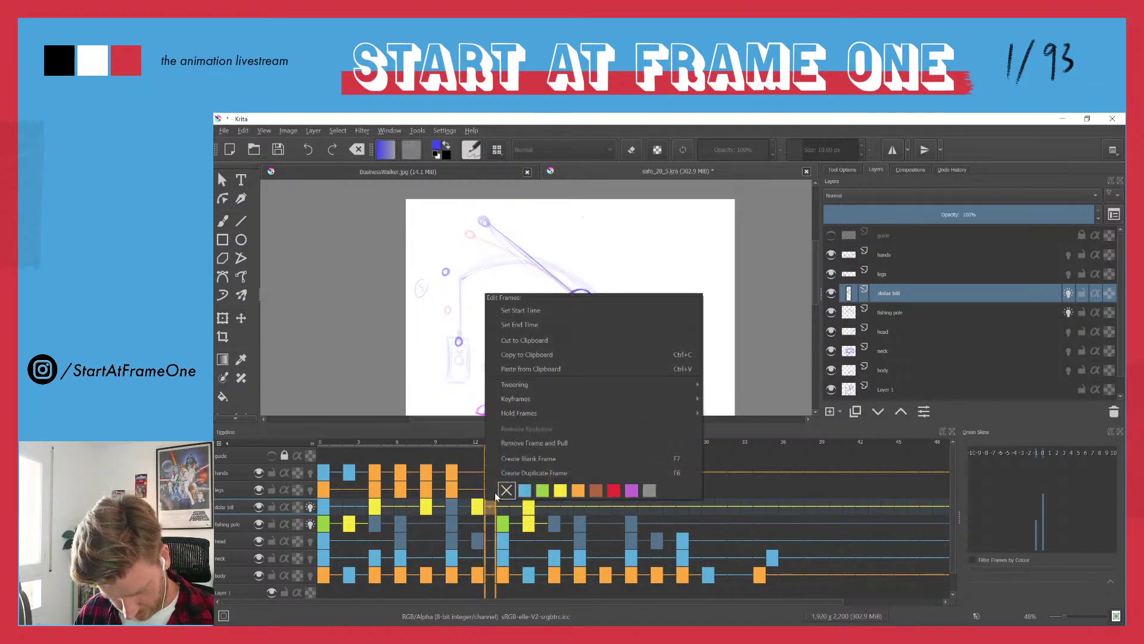
pyautogui.click(481, 502)
pyautogui.rightClick(481, 503)
pyautogui.click(482, 508)
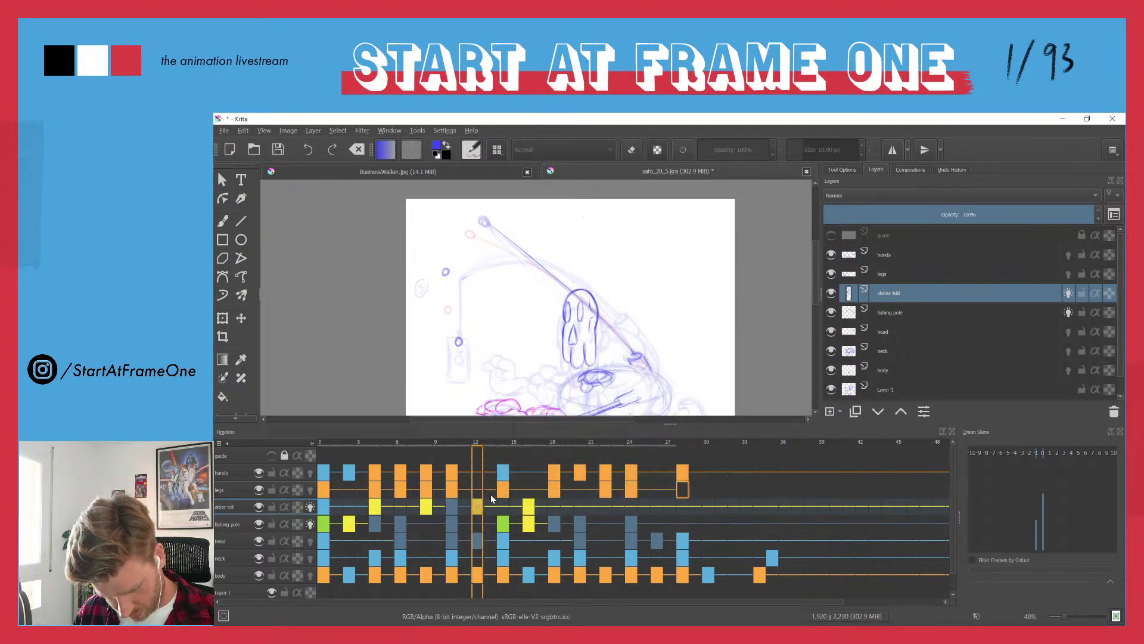
pyautogui.rightClick(477, 508)
pyautogui.click(489, 498)
# - Clear the colour labels of the dolar bill keyframes at frames 8 and 4
pyautogui.click(426, 507)
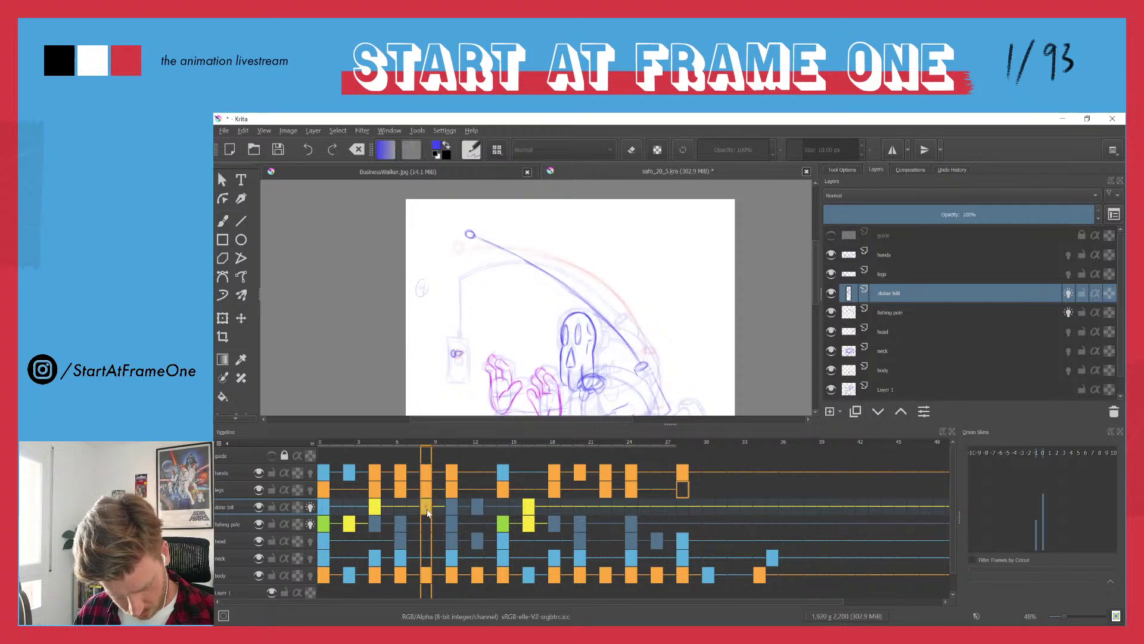
pyautogui.rightClick(428, 510)
pyautogui.click(445, 496)
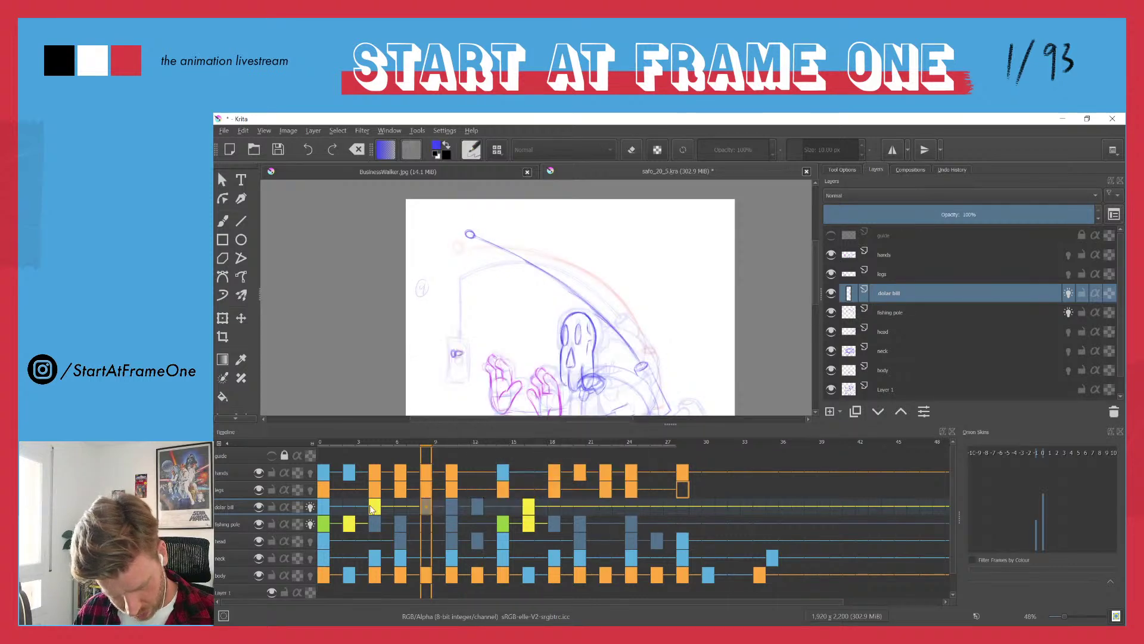
pyautogui.click(370, 508)
pyautogui.rightClick(370, 508)
pyautogui.click(383, 495)
# - Compare dolar bill frames 0, 10 and 12, then remove the copied start drawing and pull the rest back to begin at frame 0
pyautogui.click(325, 508)
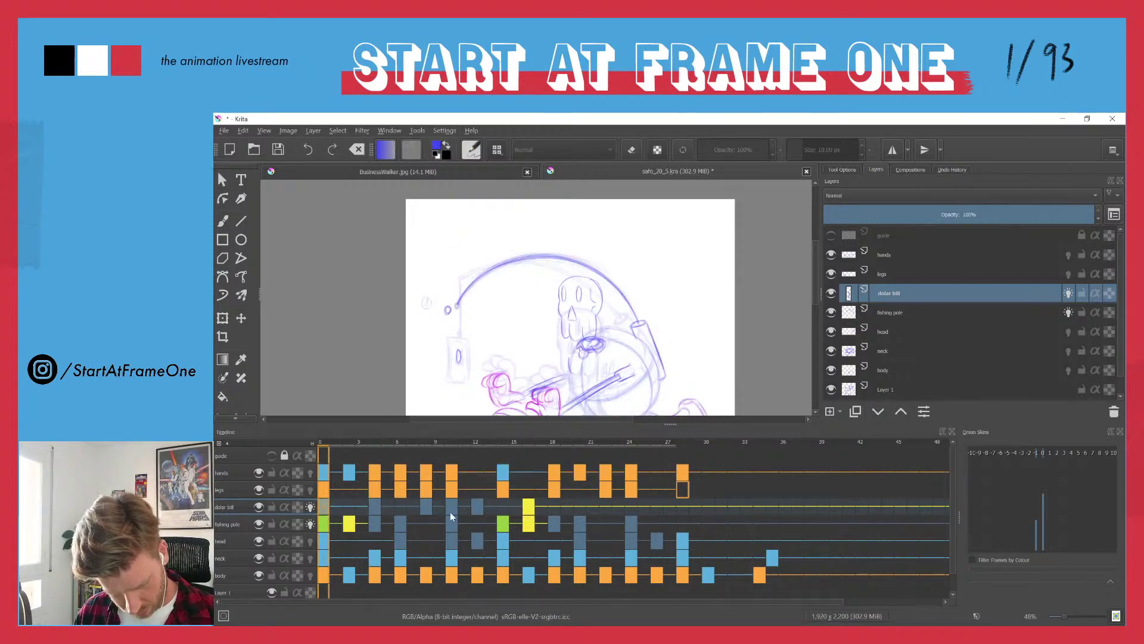
pyautogui.click(477, 510)
pyautogui.click(325, 508)
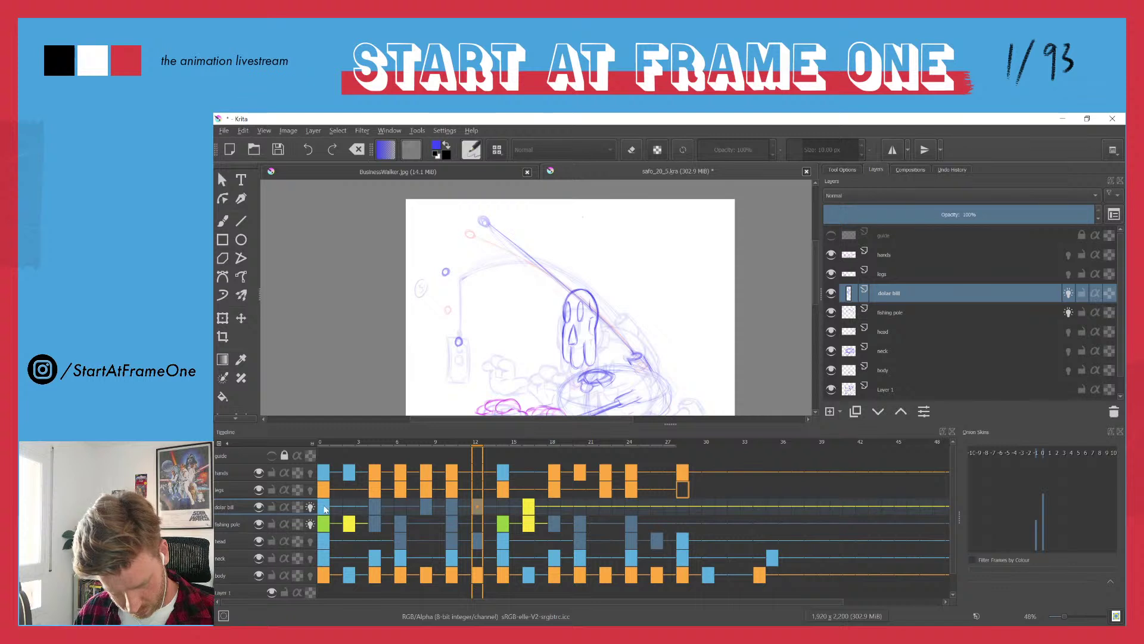
pyautogui.click(449, 509)
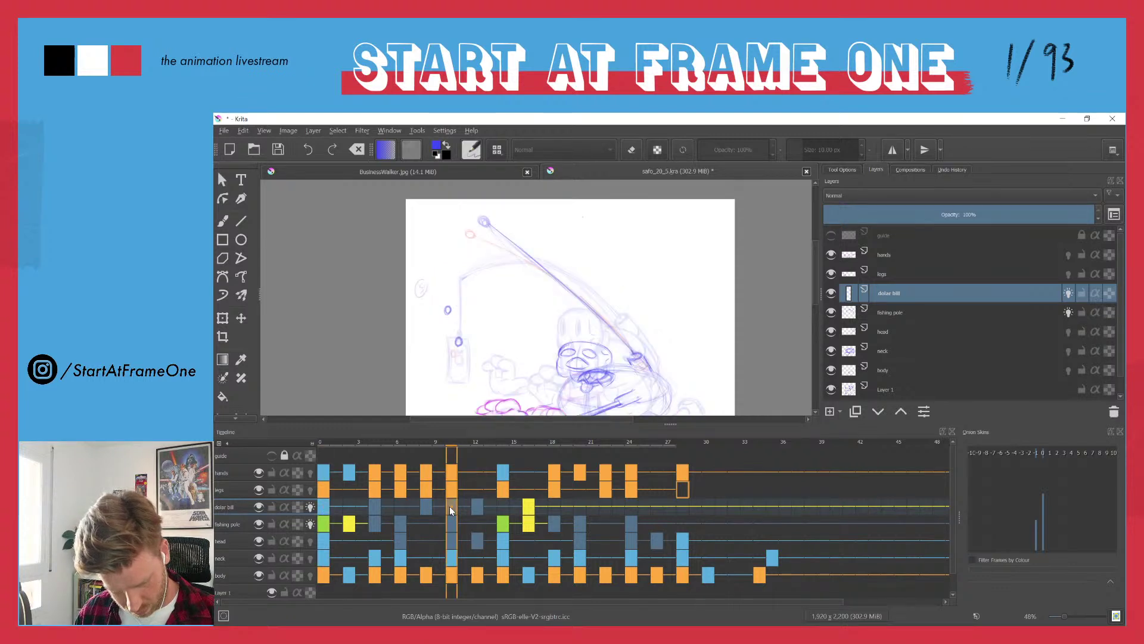
pyautogui.click(326, 508)
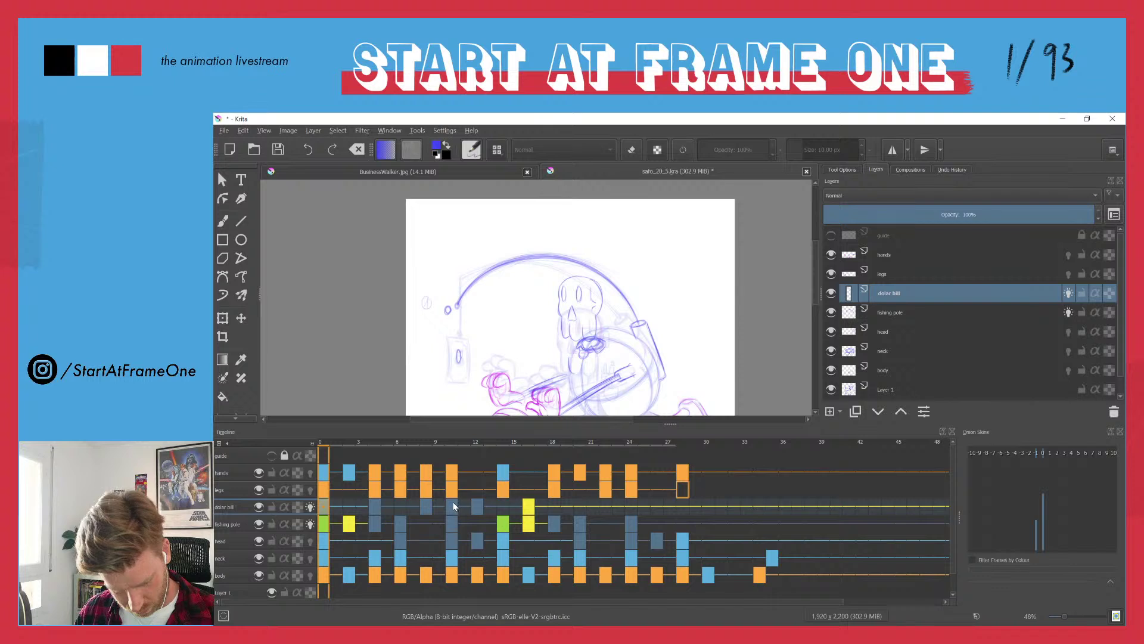
pyautogui.press('Right')
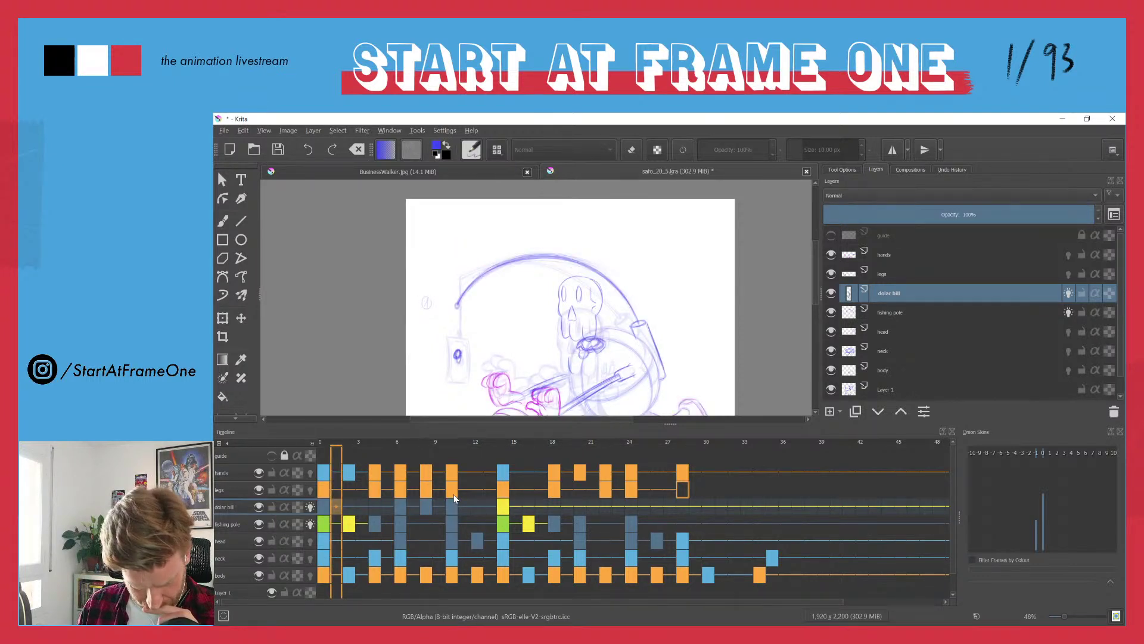
pyautogui.hotkey('alt', 'Left')
pyautogui.hotkey('alt', 'Left')
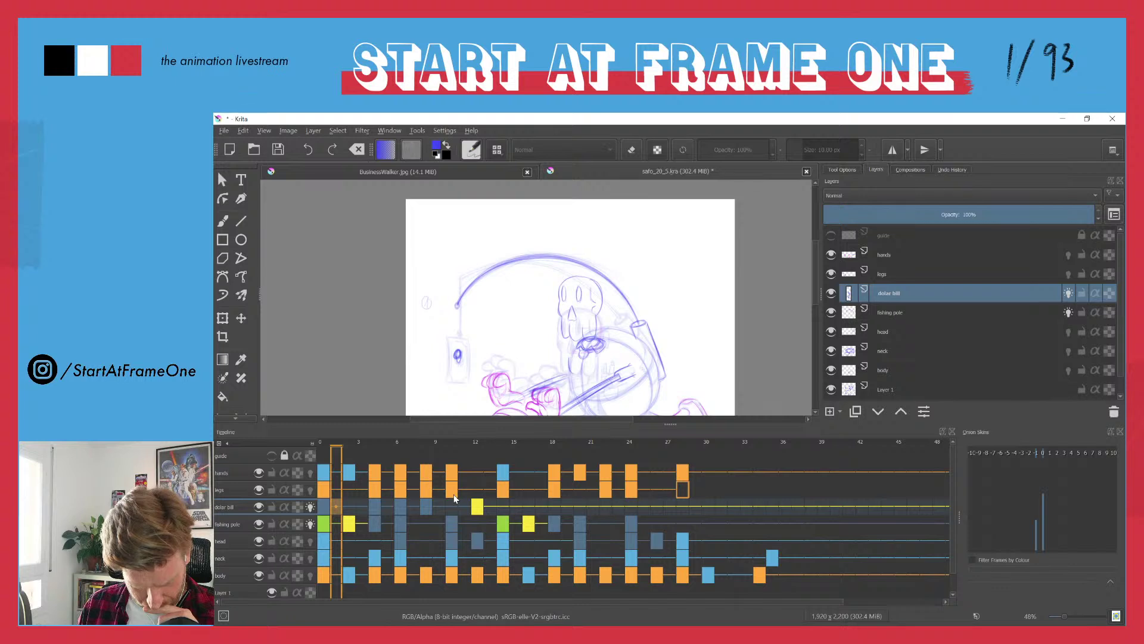
pyautogui.press('Left')
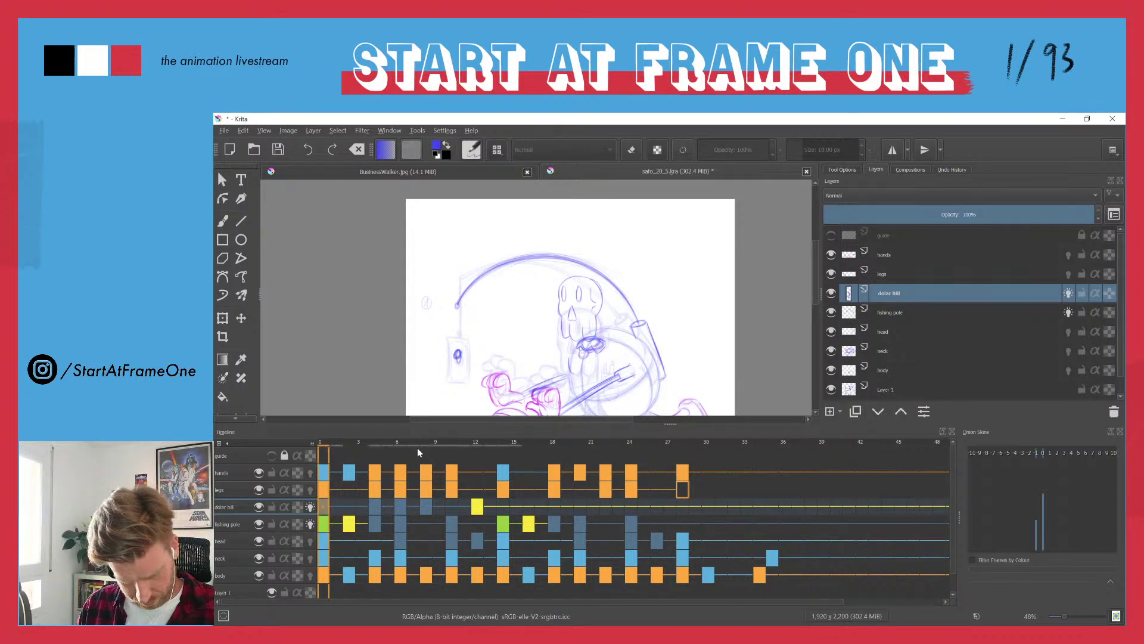
# - Check dolar bill frames 0, 10 and 12, then extend the first drawing's hold by two frames so the next drawing falls on frame 6
pyautogui.click(477, 445)
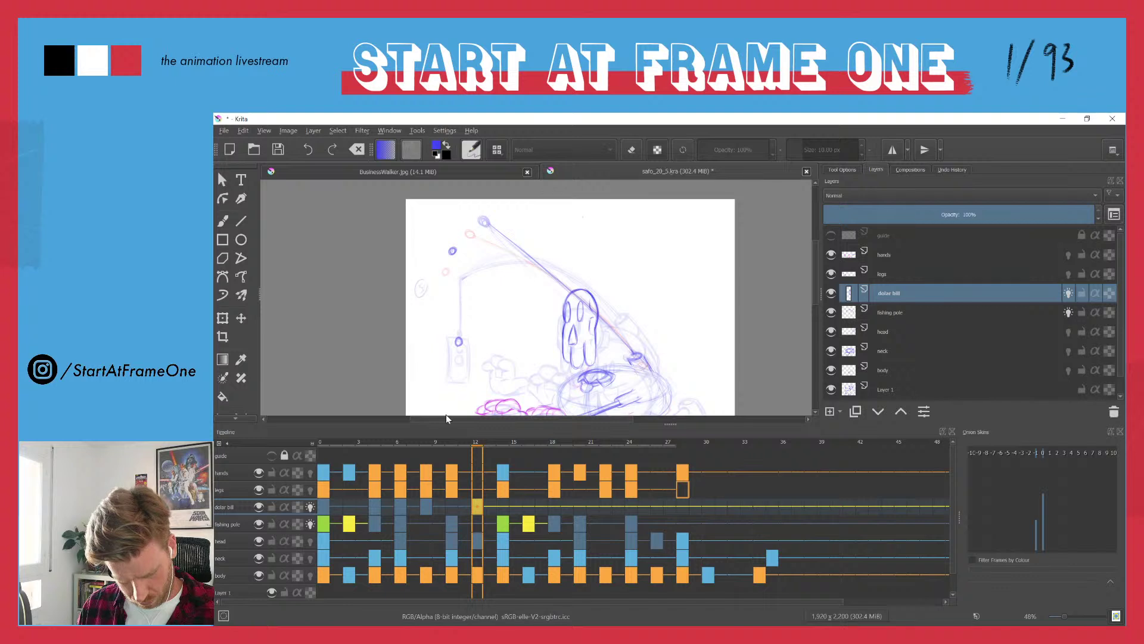
pyautogui.click(320, 444)
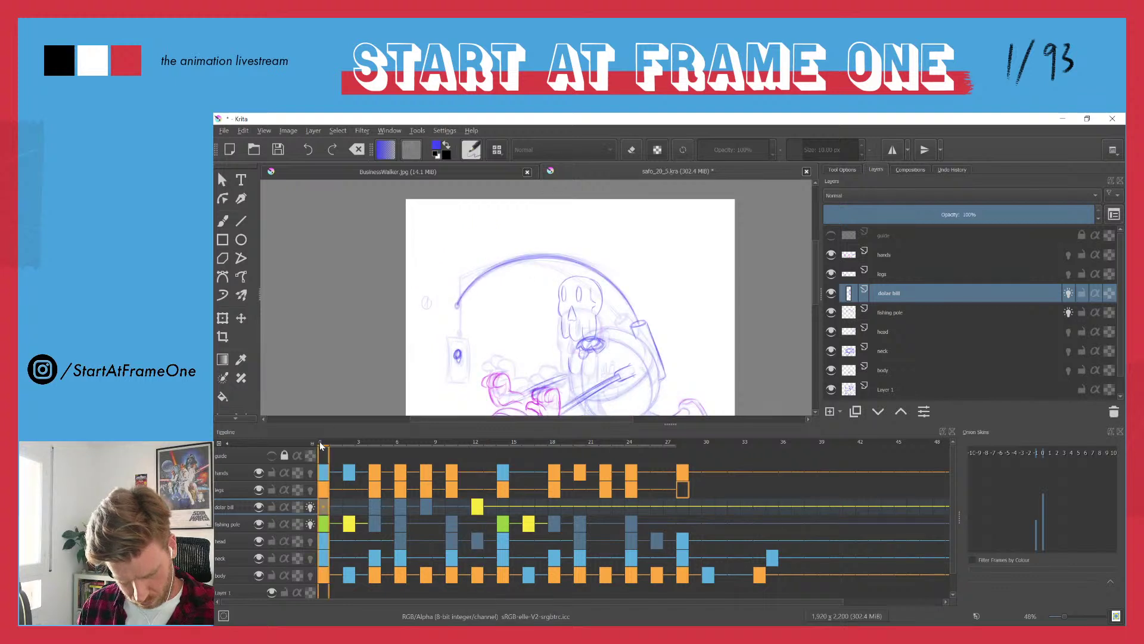
pyautogui.click(451, 443)
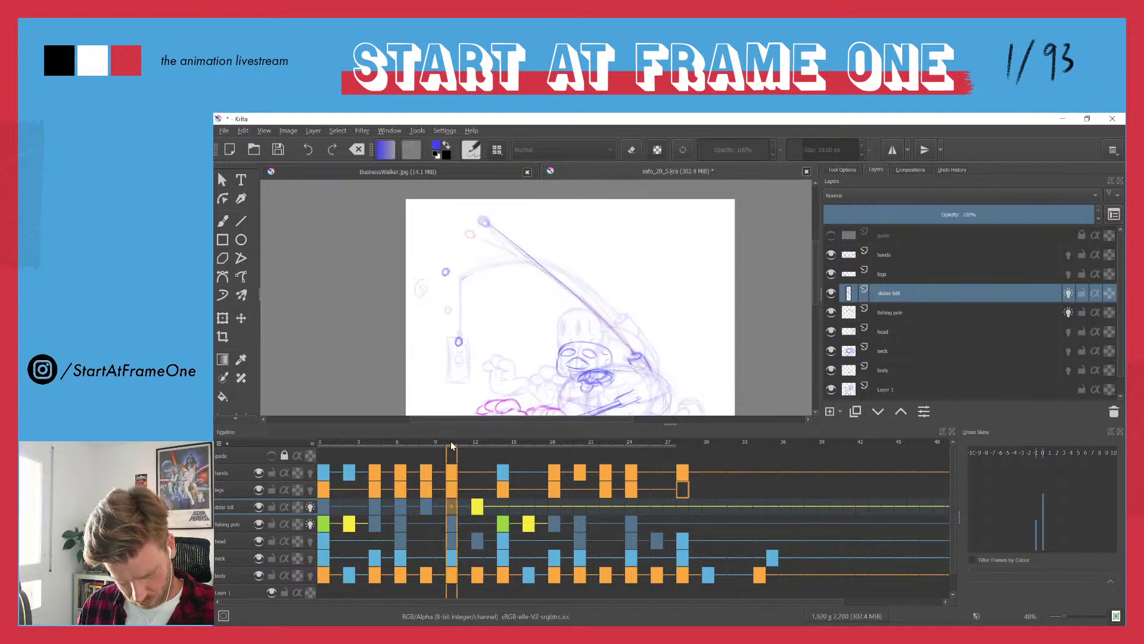
pyautogui.click(323, 443)
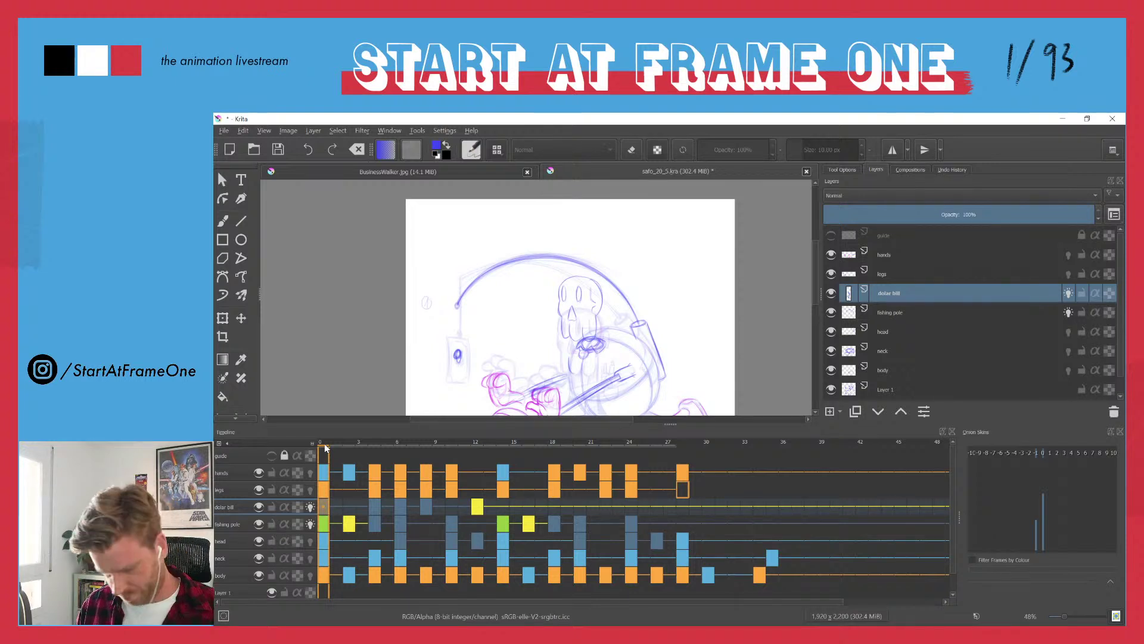
pyautogui.hotkey('ctrl', 'alt', ']')
pyautogui.hotkey('ctrl', 'alt', ']')
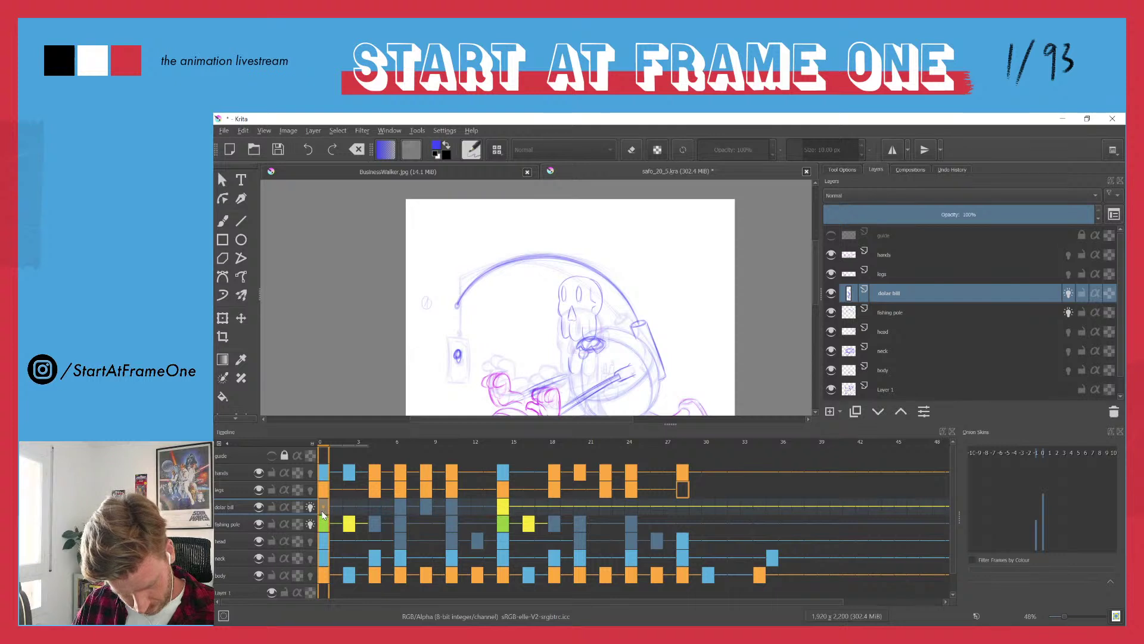
# - Move the first dolar bill drawing from frame 0 to frame 2 and copy the frame 10 drawing to frame 0
pyautogui.click(349, 507)
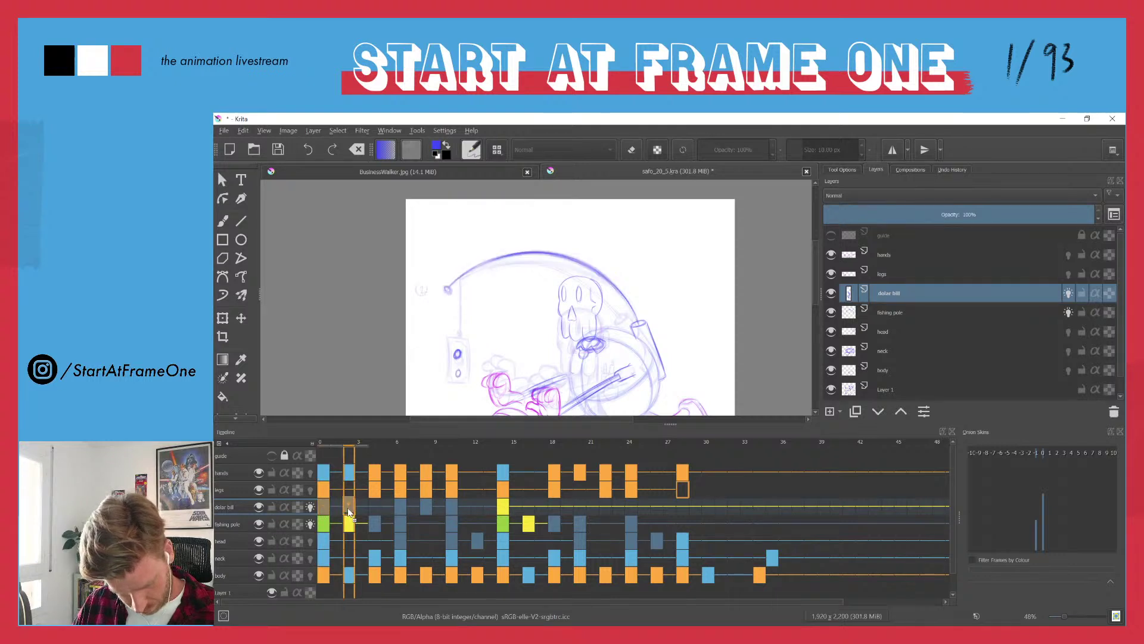
pyautogui.click(451, 508)
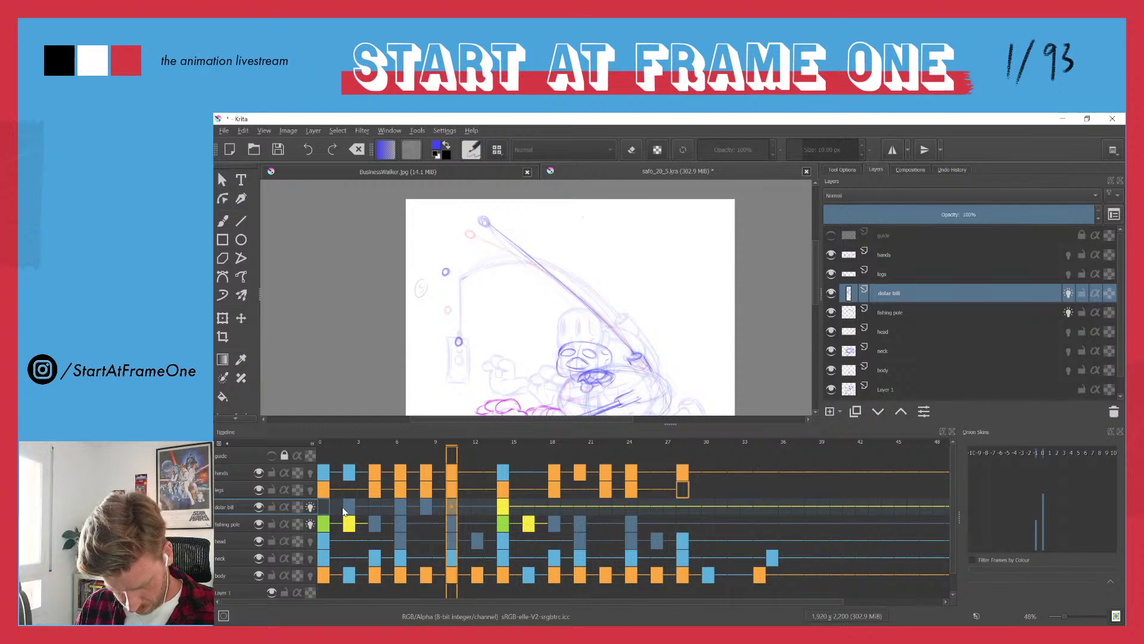
pyautogui.click(324, 509)
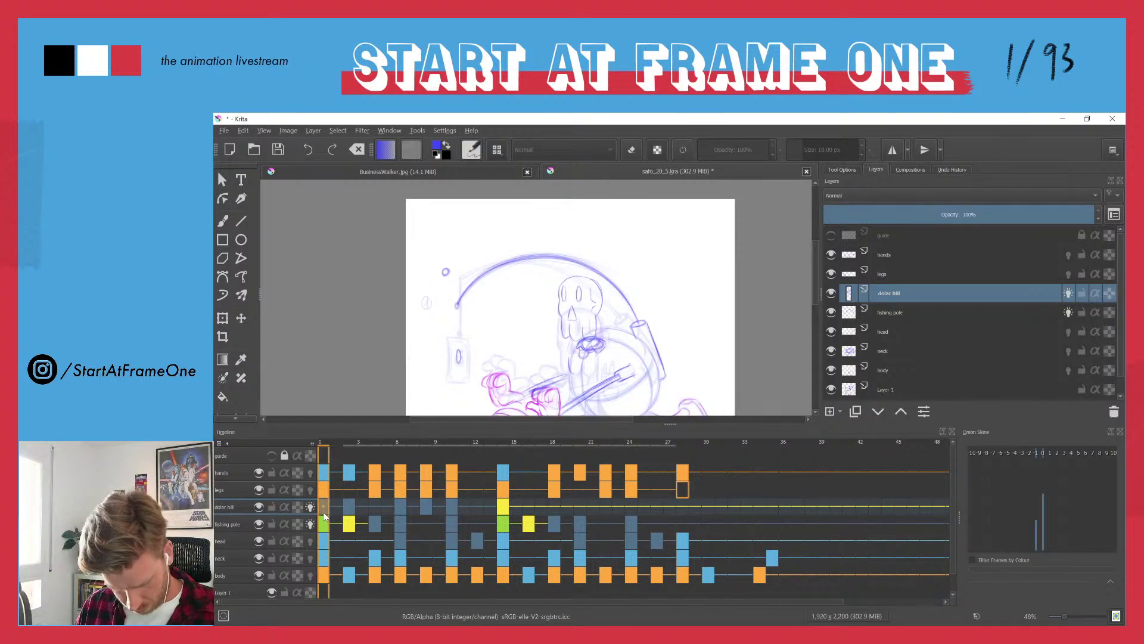
# - Copy the dolar bill drawings from frames 0 to 10, paste them starting at frame 10, and play the animation from frame 0
pyautogui.keyDown('shift'); pyautogui.click(449, 507); pyautogui.keyUp('shift')
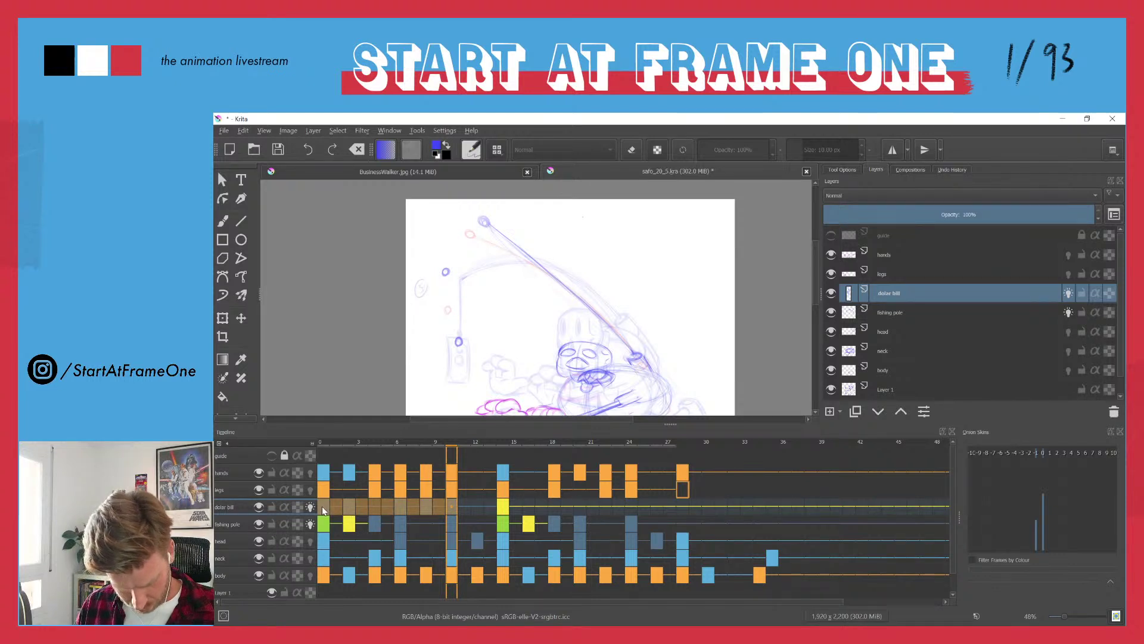
pyautogui.click(449, 509)
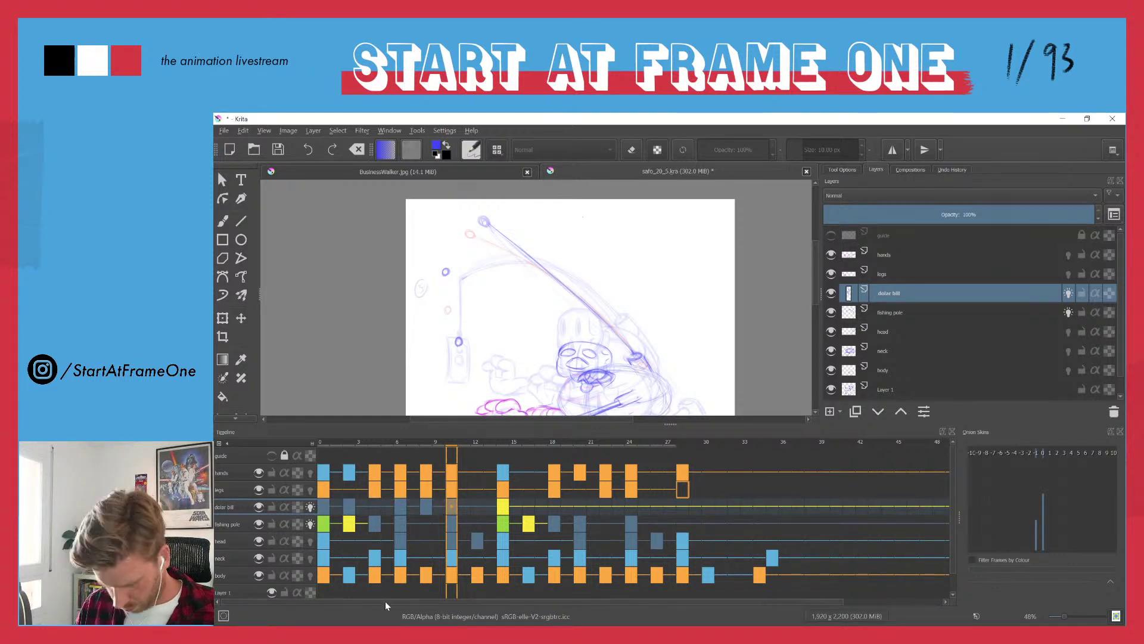
pyautogui.hotkey('ctrl', 'v')
pyautogui.click(320, 444)
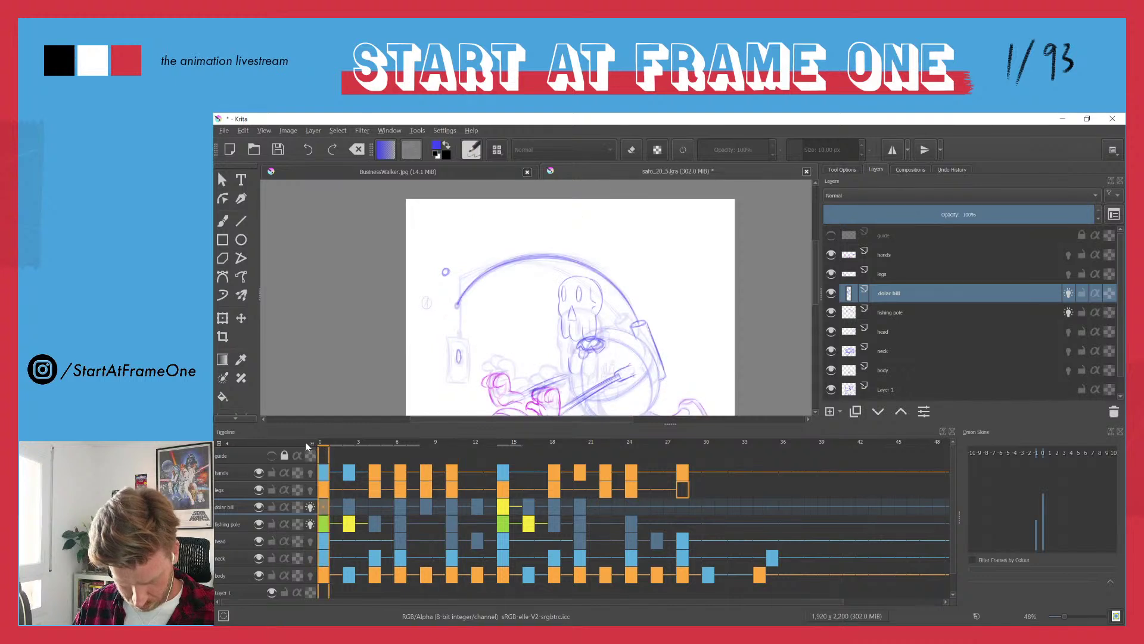
pyautogui.press('space')
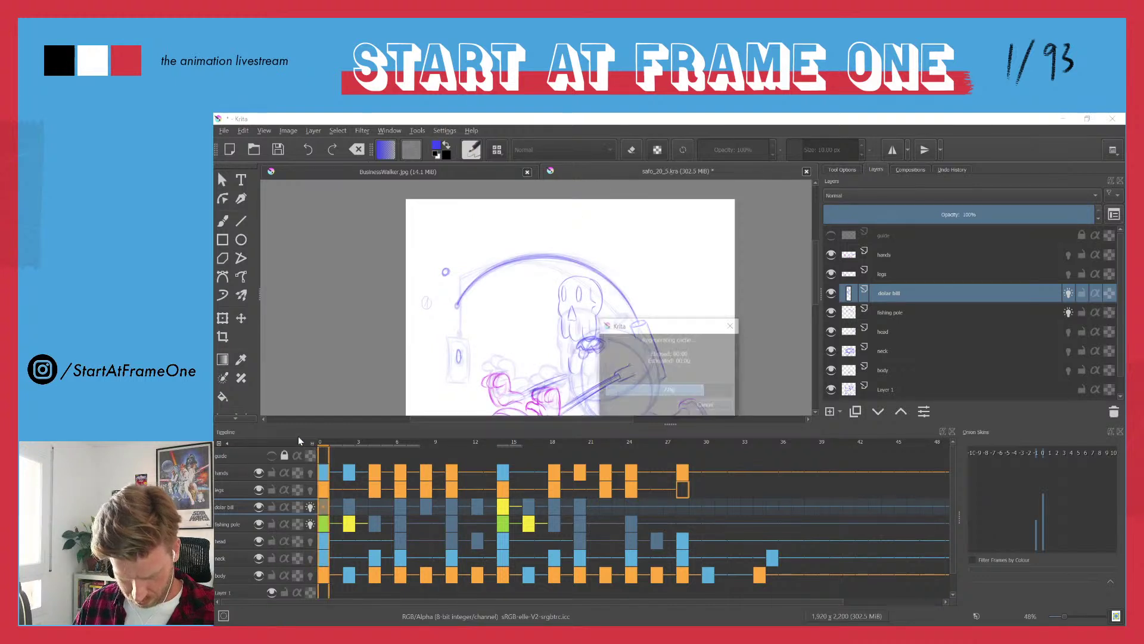
pyautogui.press('space')
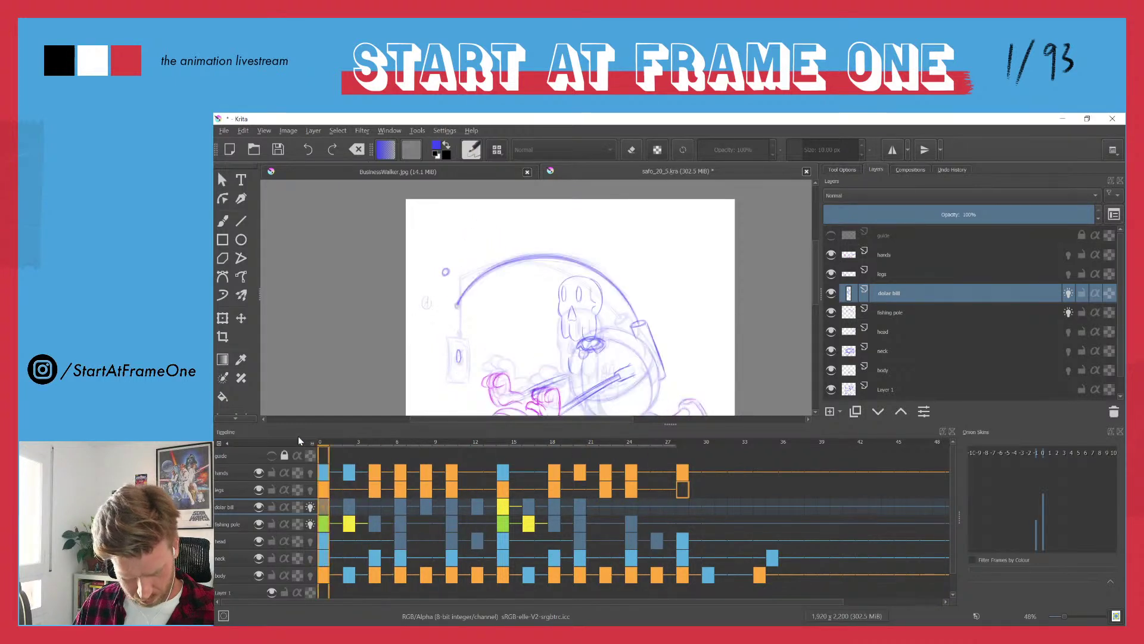
# - Play the animation briefly to review the bill's motion, then undo the latest dolar bill frame changes
pyautogui.press('space')
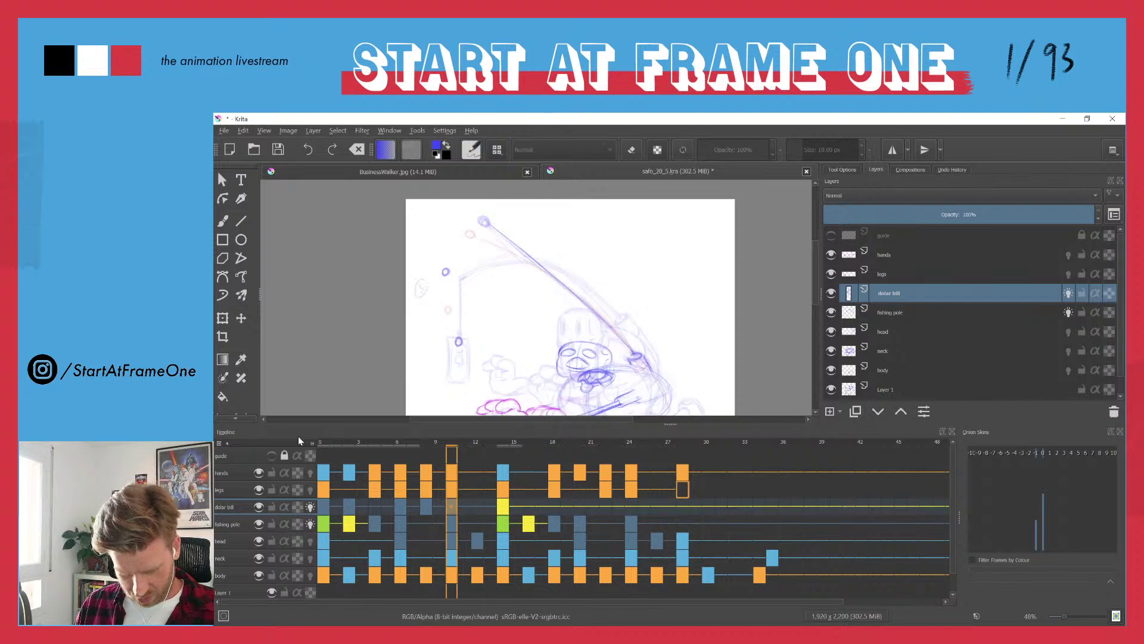
pyautogui.press('space')
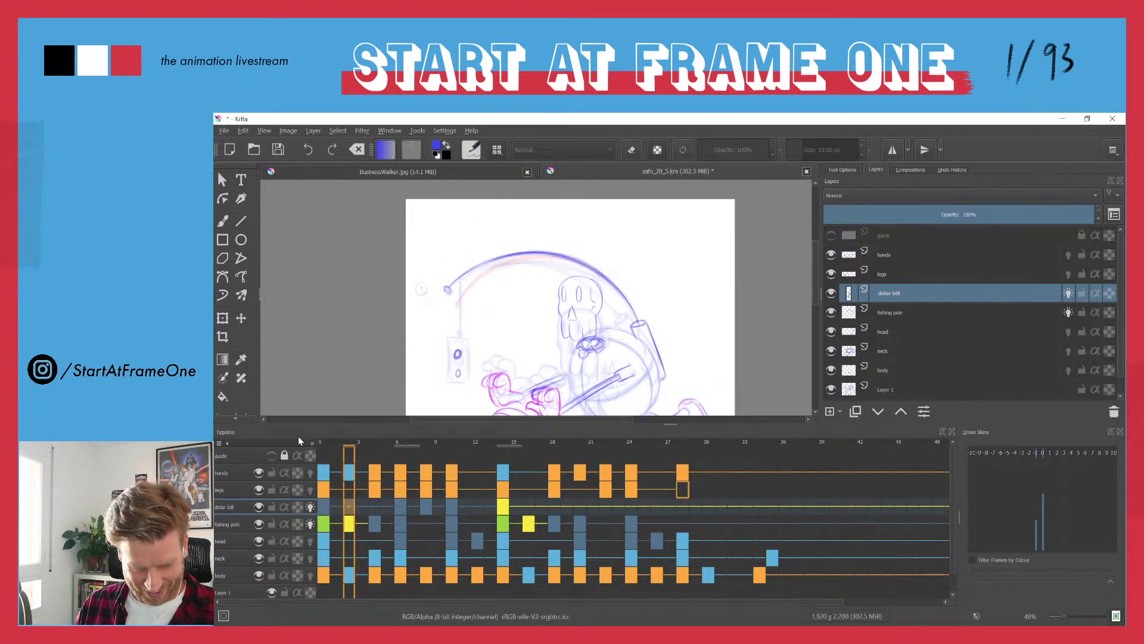
pyautogui.hotkey('ctrl', 'z')
pyautogui.hotkey('ctrl', 'z')
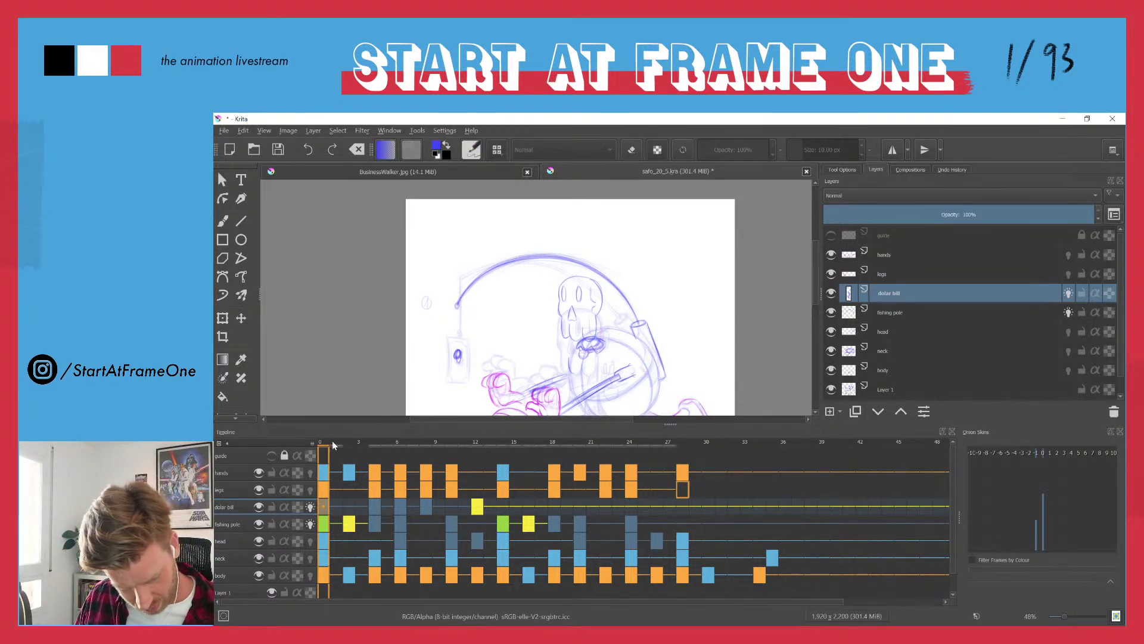
# - On dolar bill frame 4, replace the old position circle with a small one beside the bill's upper-left corner
pyautogui.moveTo(332, 442)
pyautogui.mouseDown()
pyautogui.moveTo(398, 442)
pyautogui.moveTo(310, 442)
pyautogui.moveTo(375, 451)
pyautogui.mouseUp()
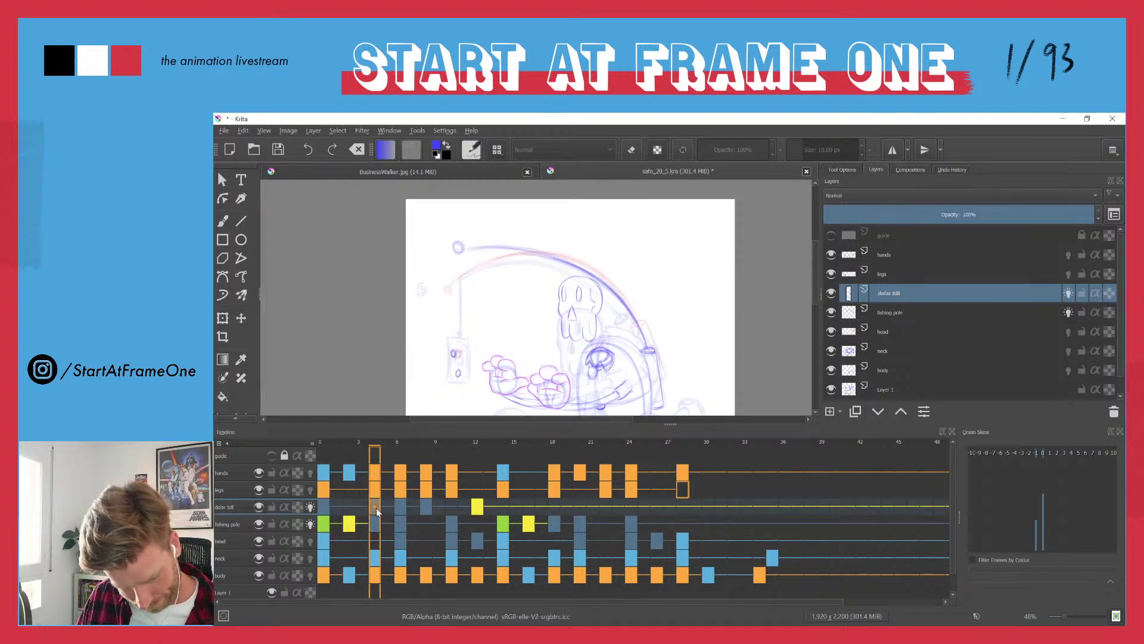
pyautogui.press('b')
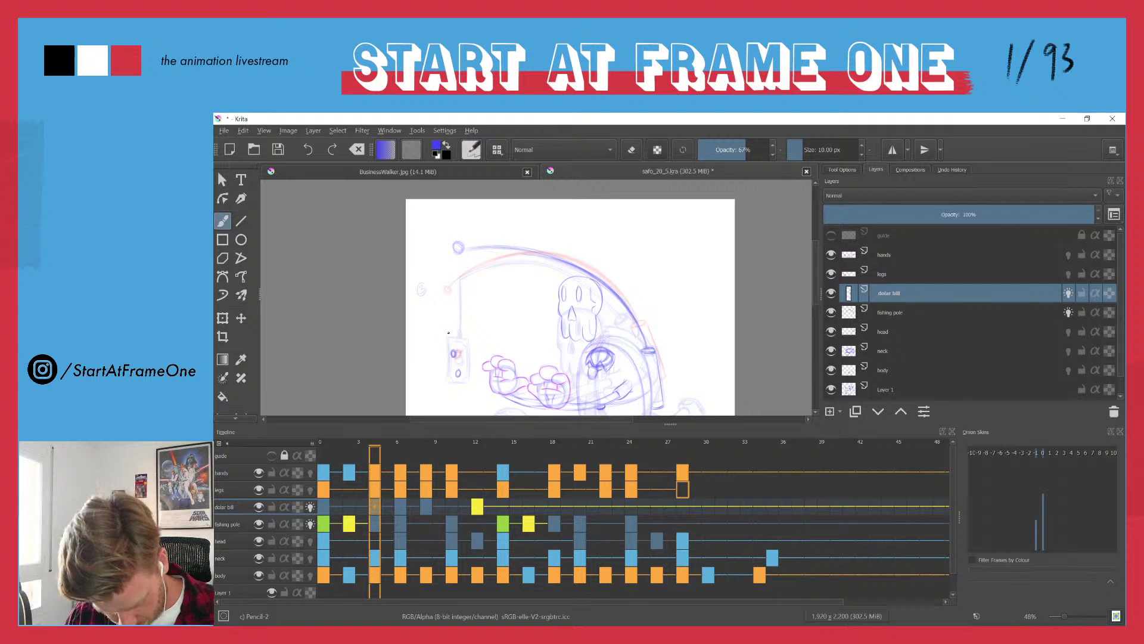
pyautogui.moveTo(446, 326); pyautogui.dragTo(445, 327)
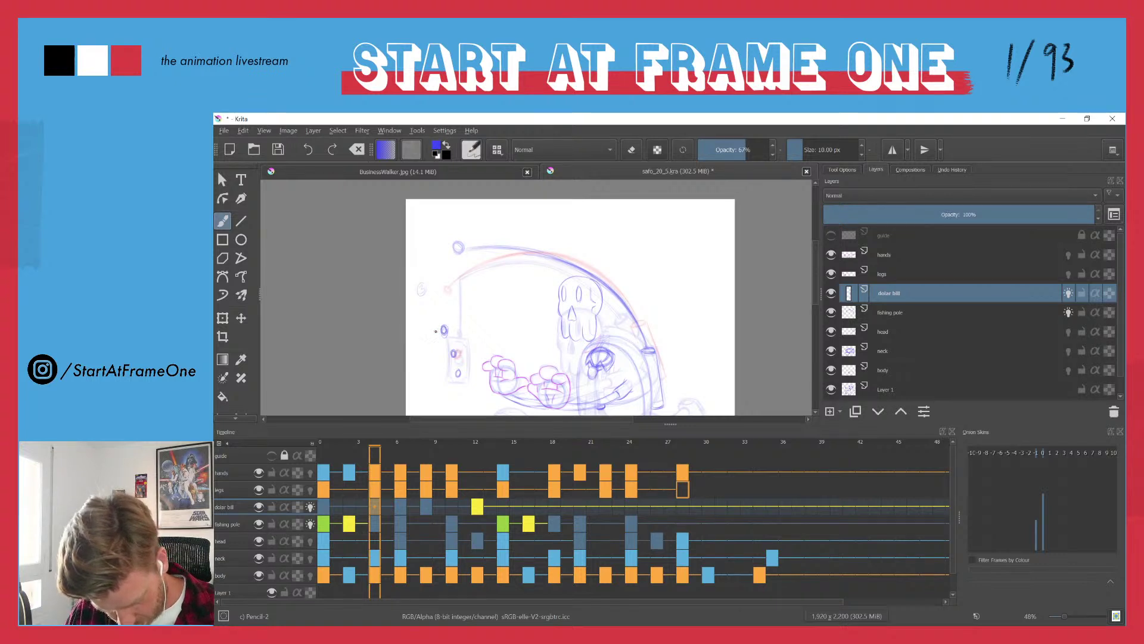
pyautogui.hotkey('ctrl', 'z')
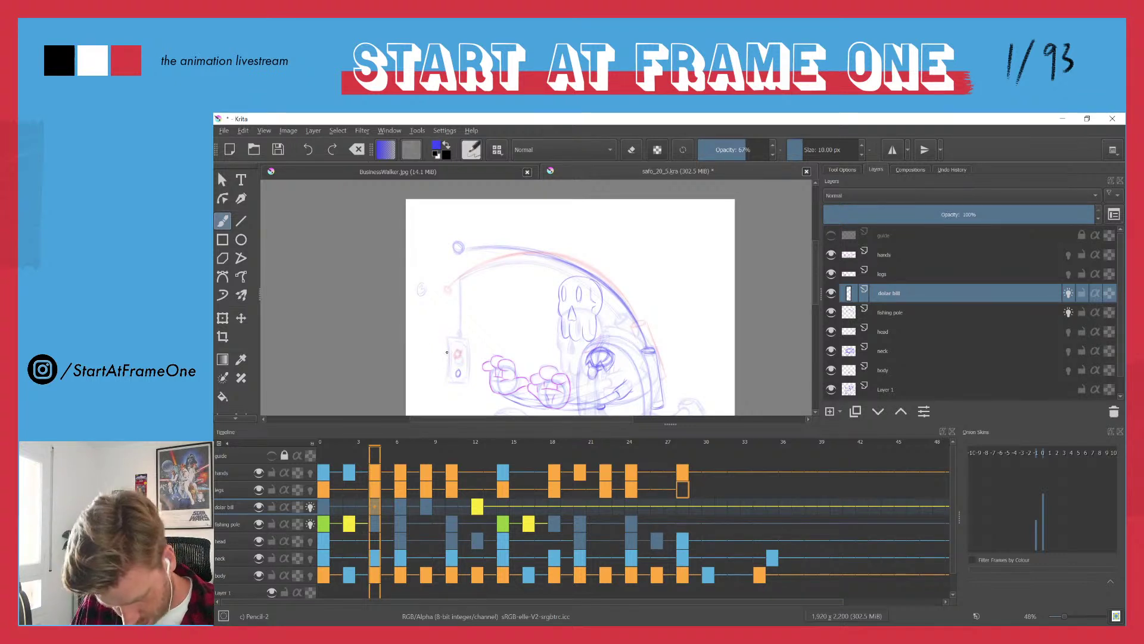
pyautogui.moveTo(445, 326)
pyautogui.mouseDown()
pyautogui.moveTo(461, 390)
pyautogui.moveTo(445, 349)
pyautogui.mouseUp()
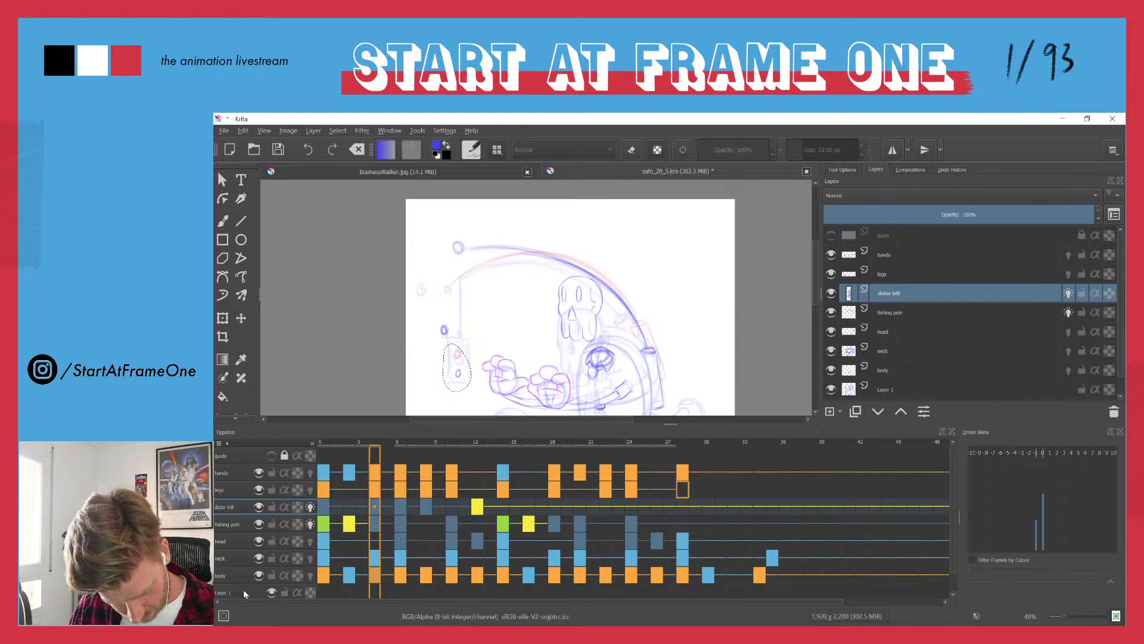
# - Delete the stray circles around the hanging bill from the body layer's drawings between frames 0 and 12
pyautogui.click(220, 576)
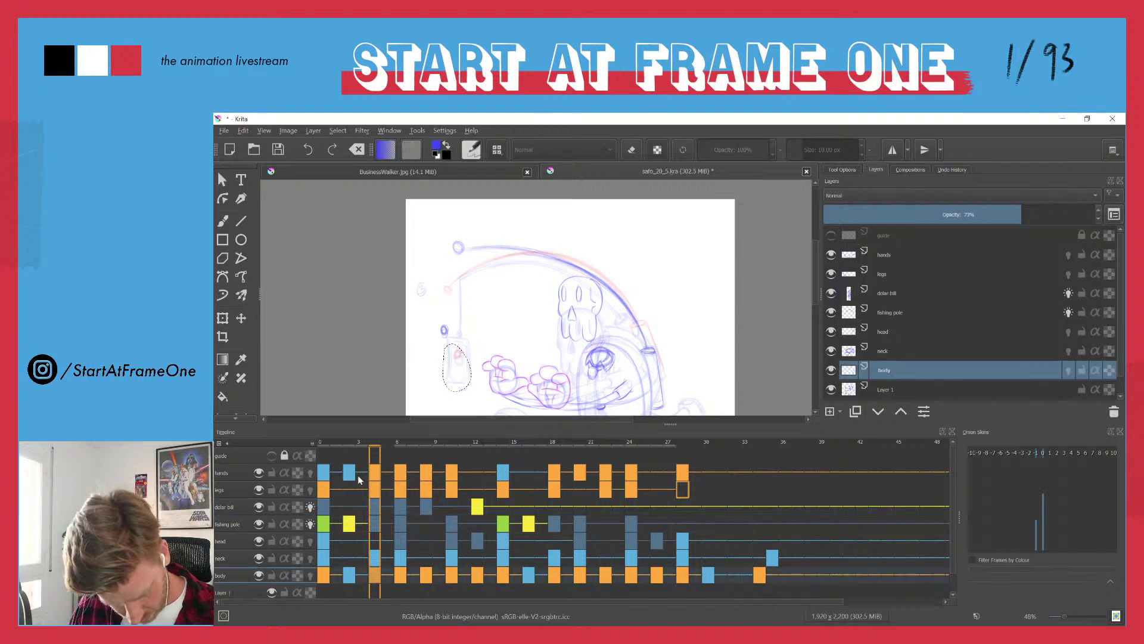
pyautogui.click(347, 443)
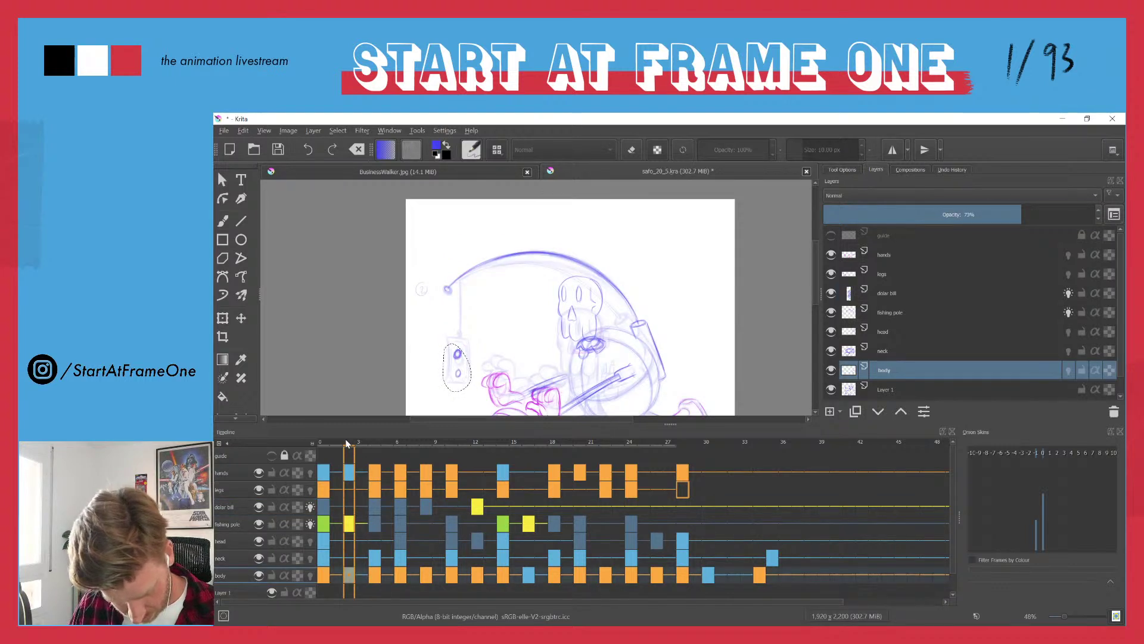
pyautogui.click(324, 445)
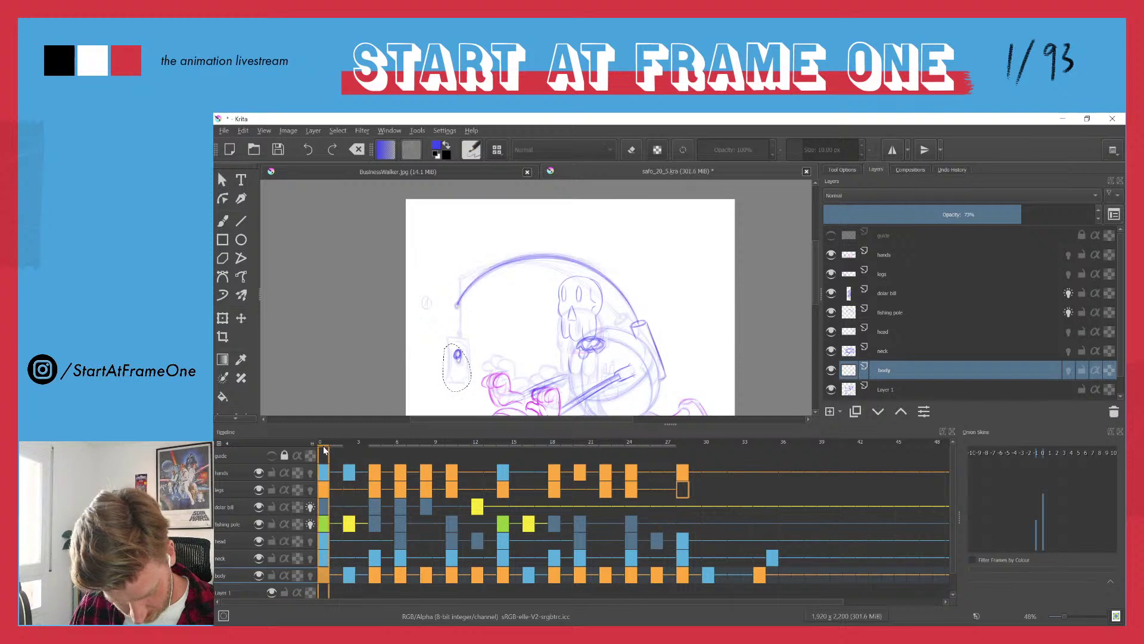
pyautogui.moveTo(325, 446)
pyautogui.mouseDown()
pyautogui.moveTo(411, 434)
pyautogui.moveTo(425, 444)
pyautogui.mouseUp()
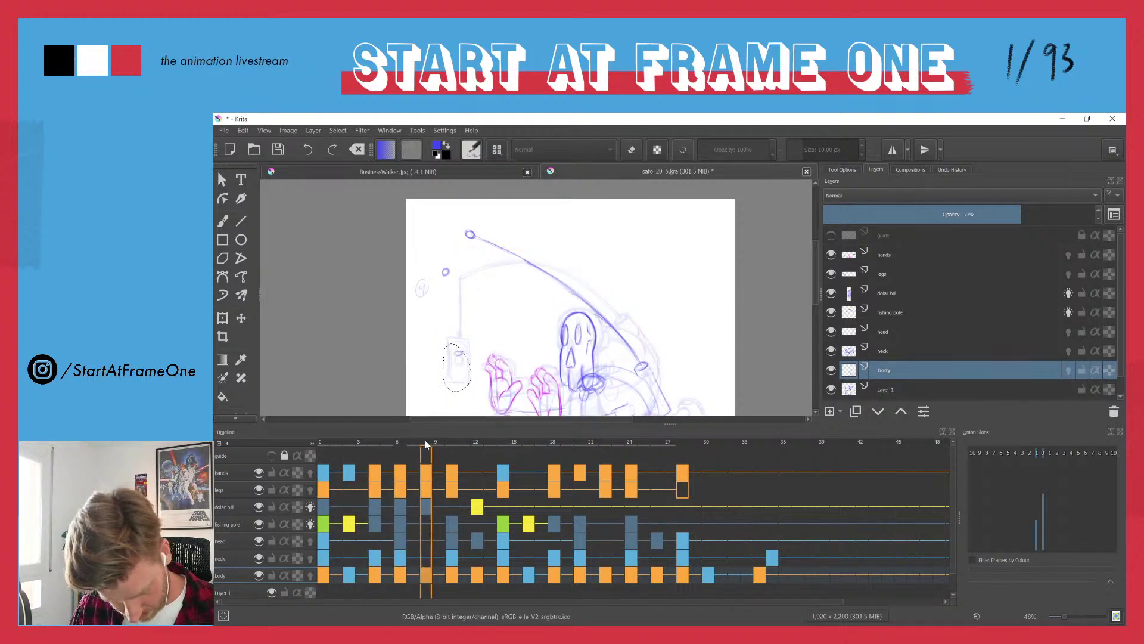
pyautogui.click(450, 445)
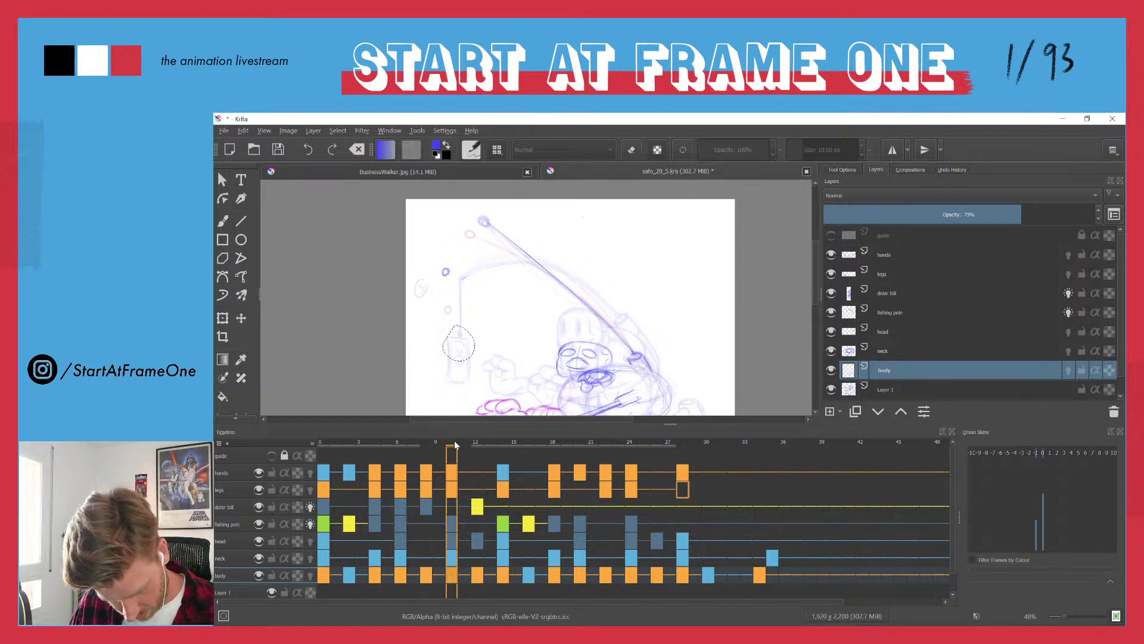
pyautogui.press('.')
pyautogui.press('.')
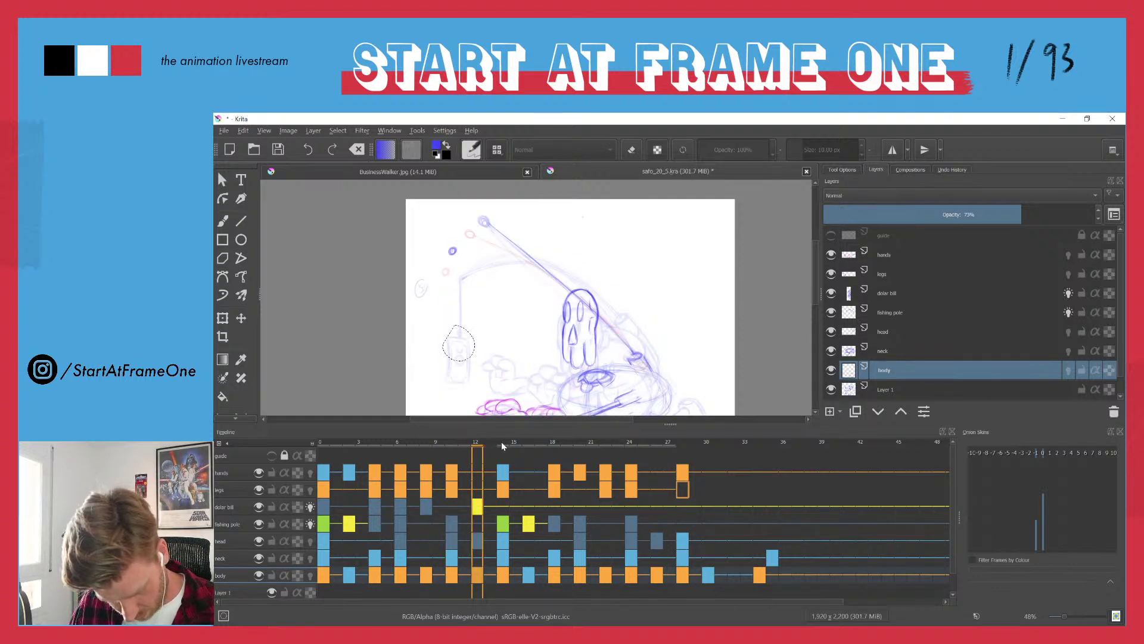
# - Continue clearing the stray circles around the hanging bill from body frames 14 to 22
pyautogui.click(501, 443)
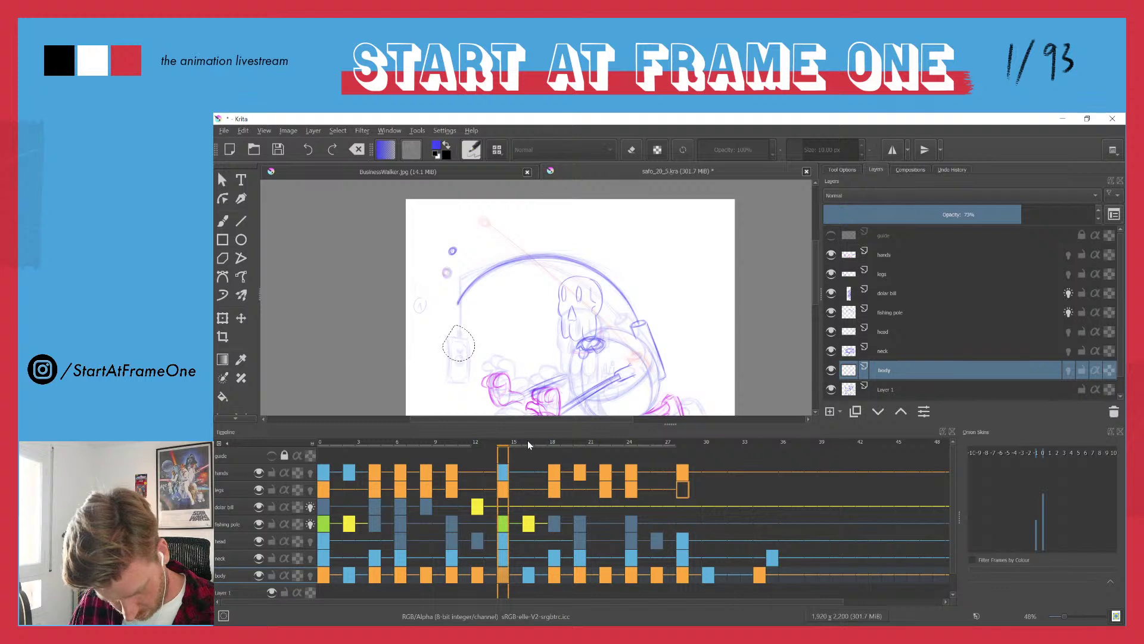
pyautogui.click(528, 444)
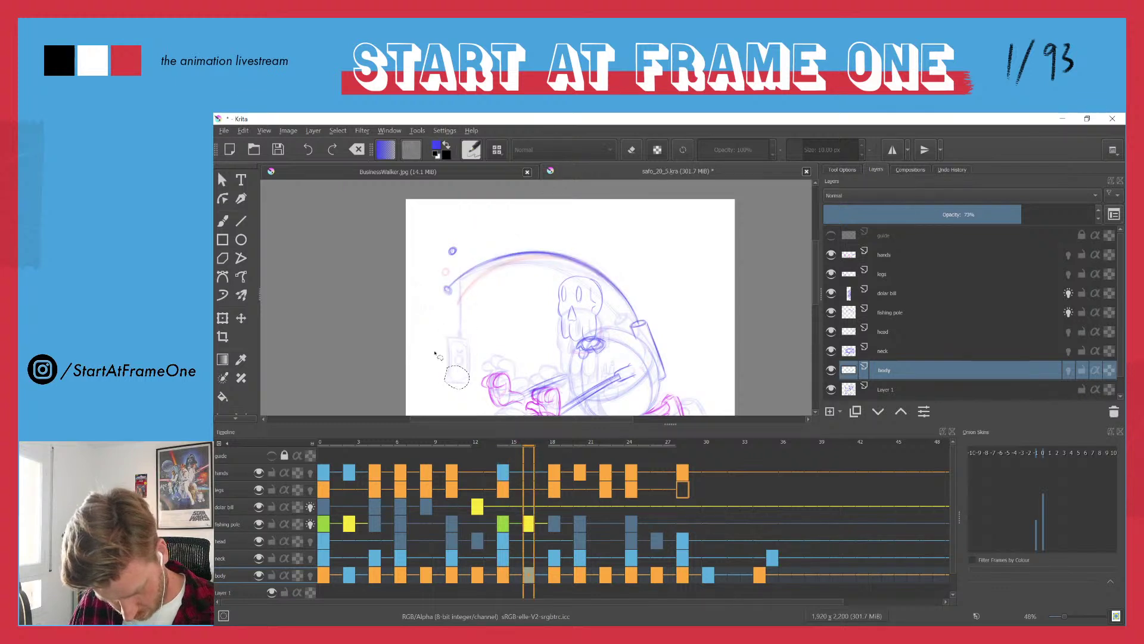
pyautogui.click(554, 444)
pyautogui.click(567, 442)
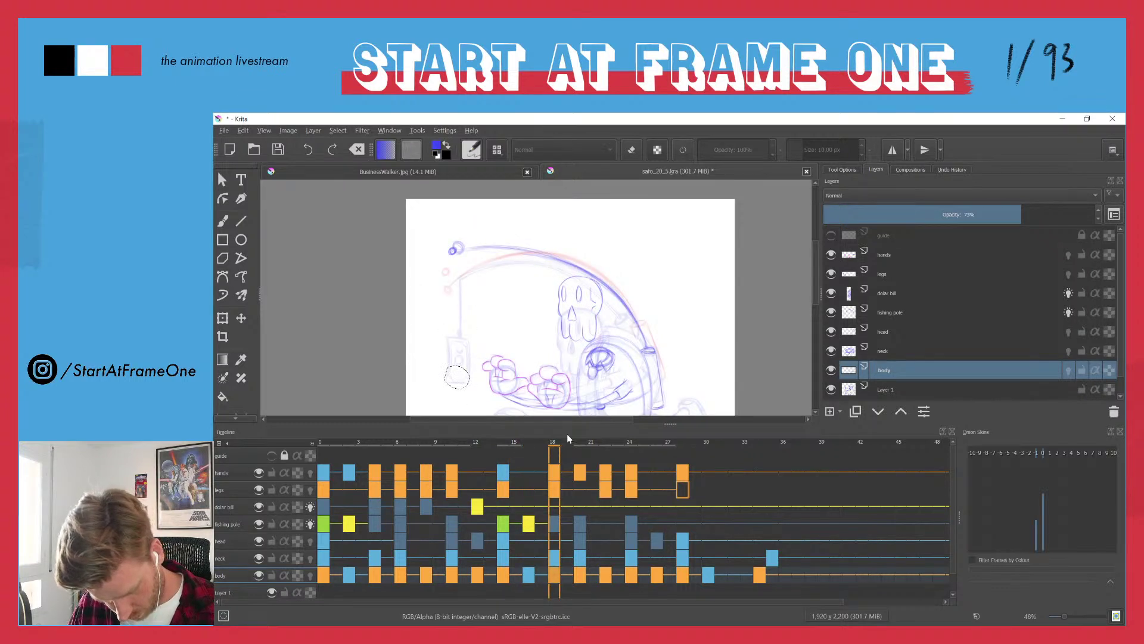
pyautogui.click(580, 446)
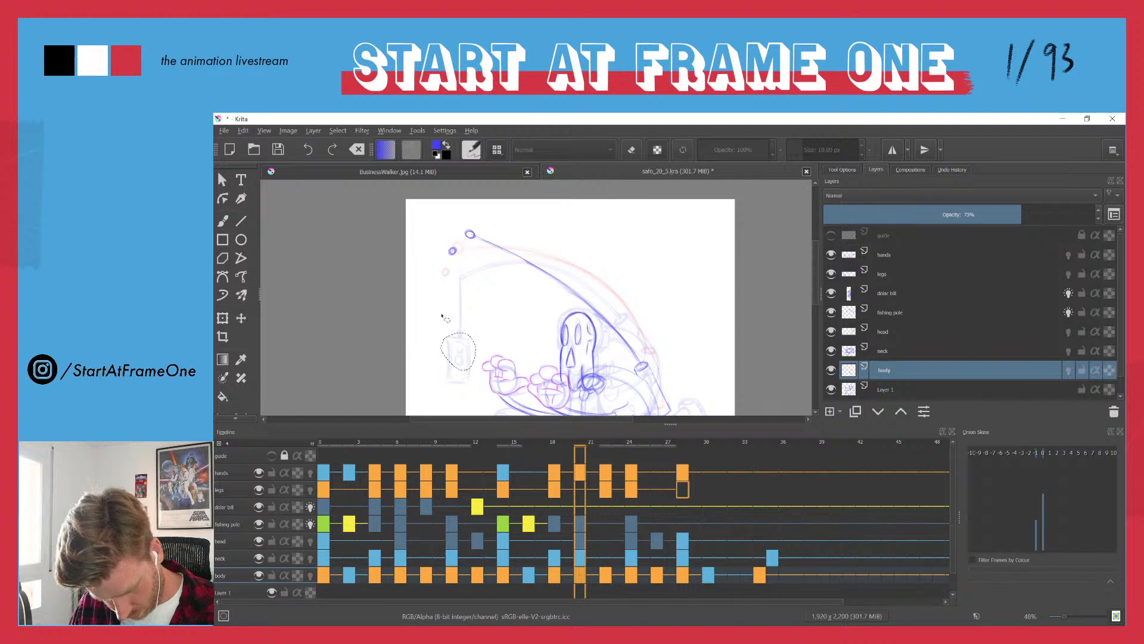
pyautogui.click(606, 444)
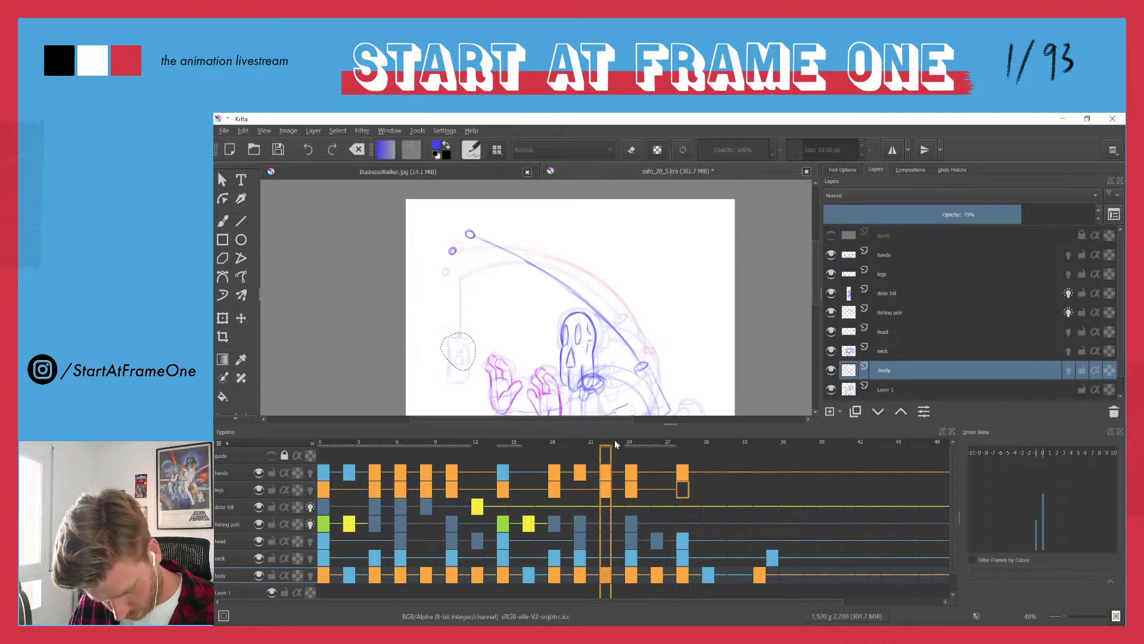
# - Clear the remaining stray circles from body frames 24 to 30, then return to frame 0 and remove the selection
pyautogui.click(631, 446)
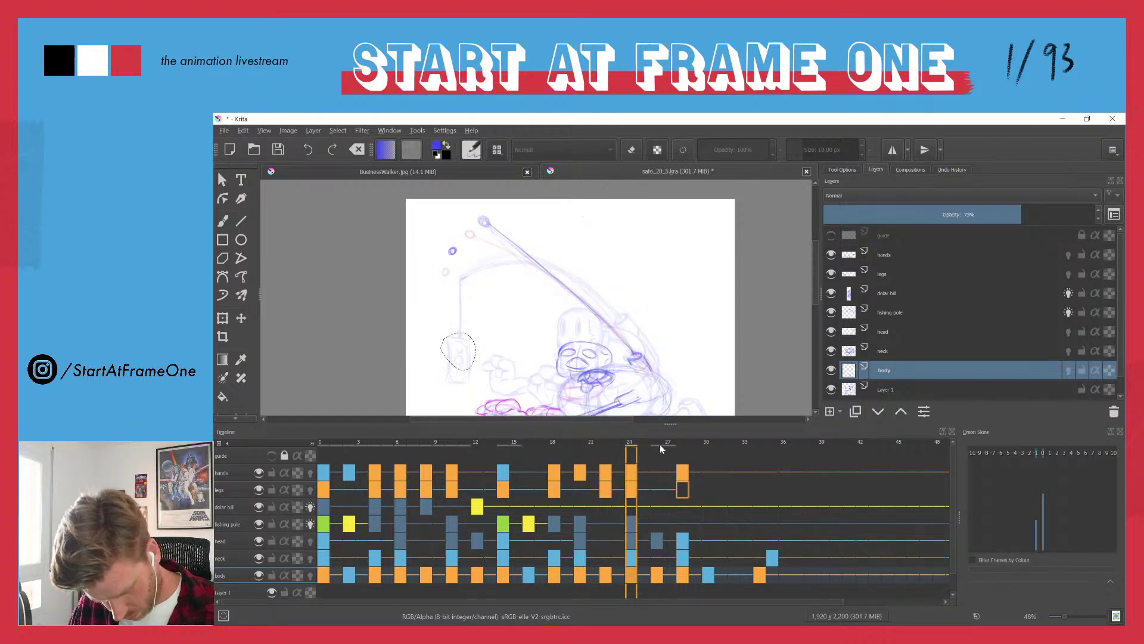
pyautogui.click(659, 444)
pyautogui.click(683, 447)
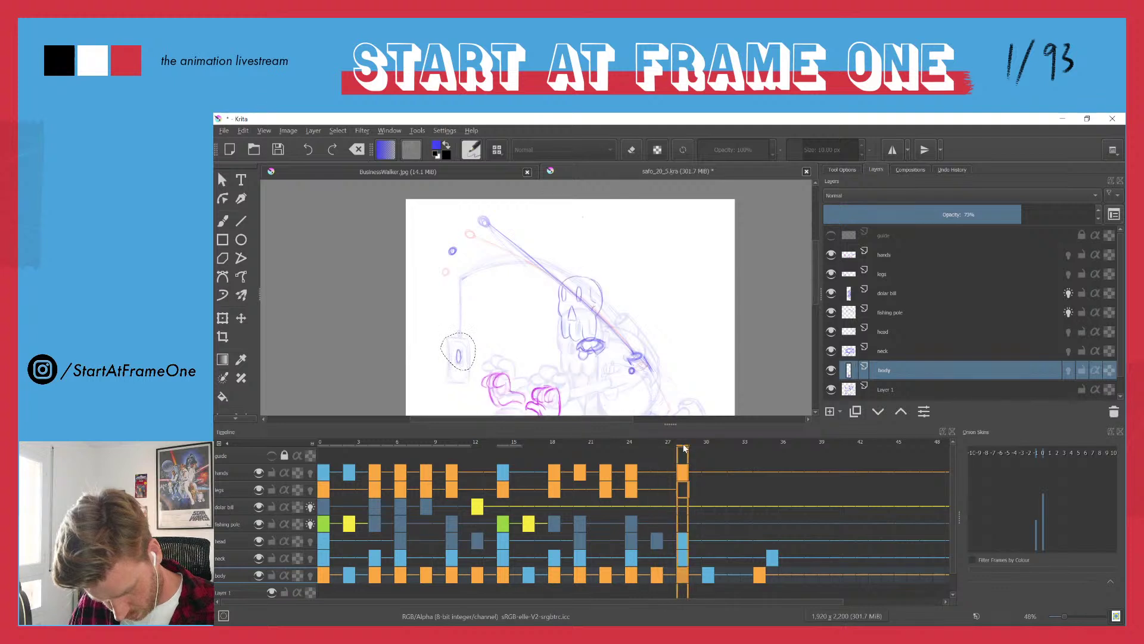
pyautogui.click(709, 446)
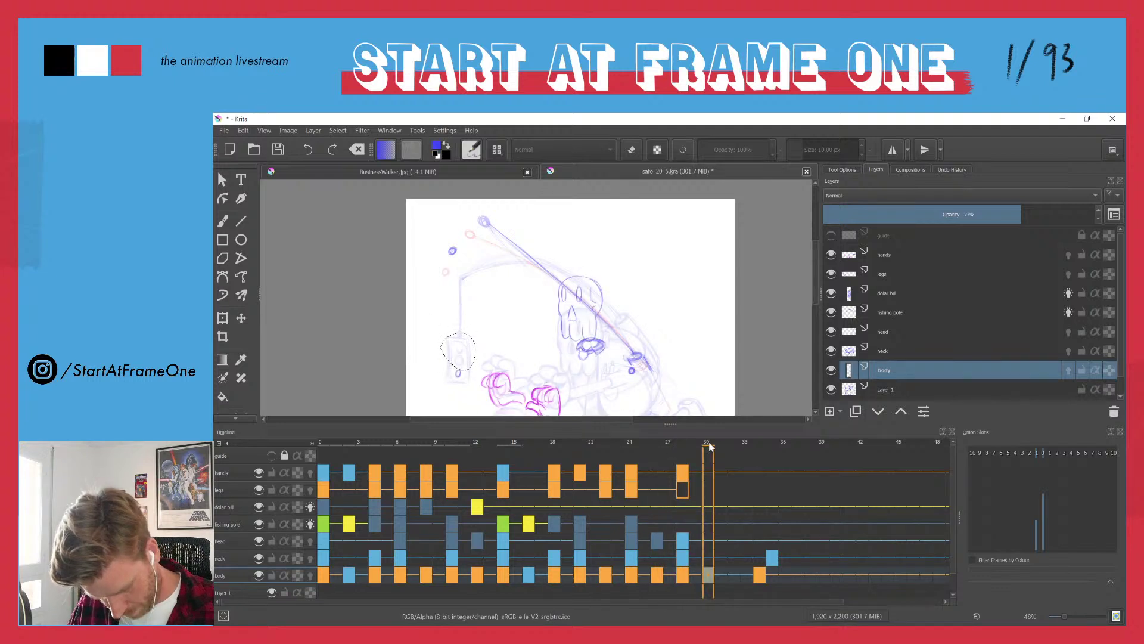
pyautogui.click(321, 444)
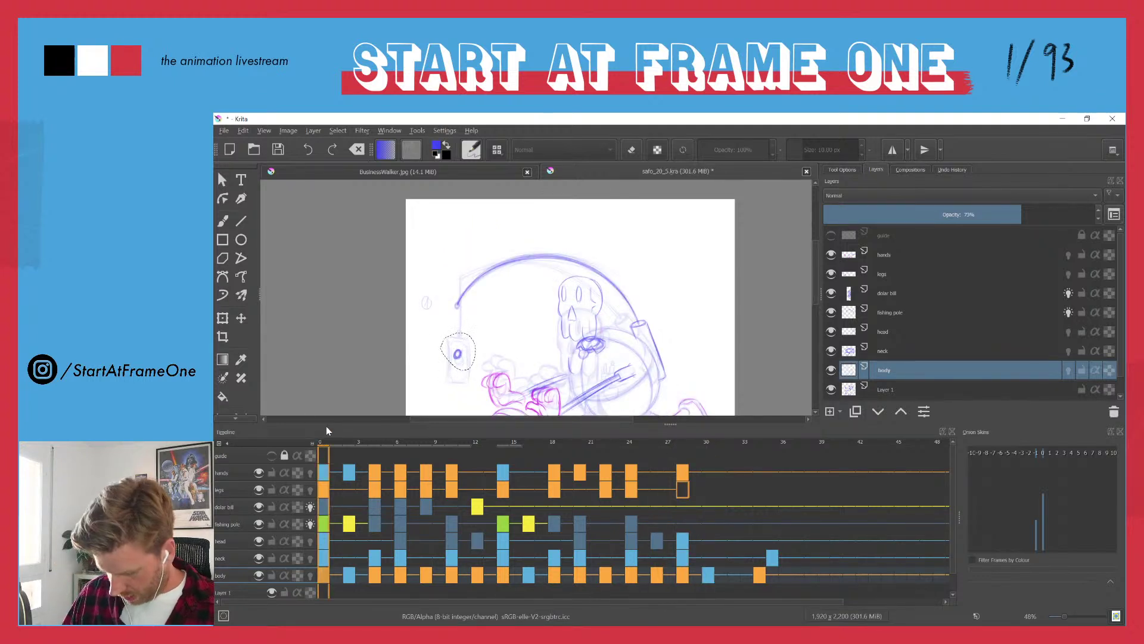
pyautogui.hotkey('ctrl', 'shift', 'a')
# - Label the dolar bill keyframe at frame 0 blue
pyautogui.click(338, 444)
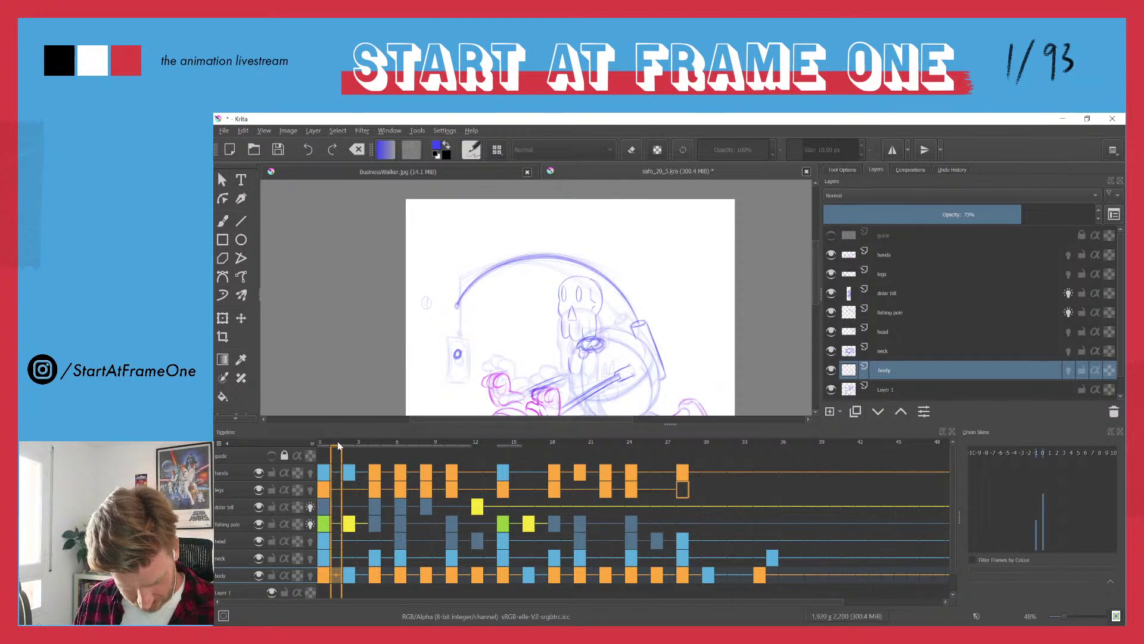
pyautogui.click(226, 505)
pyautogui.click(319, 503)
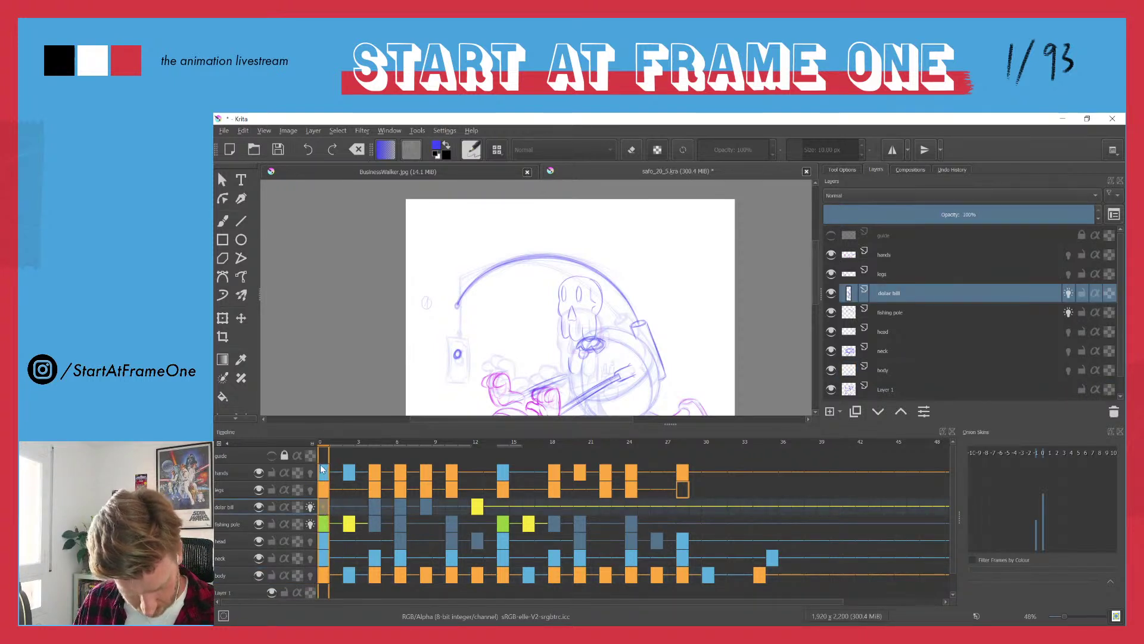
pyautogui.rightClick(322, 506)
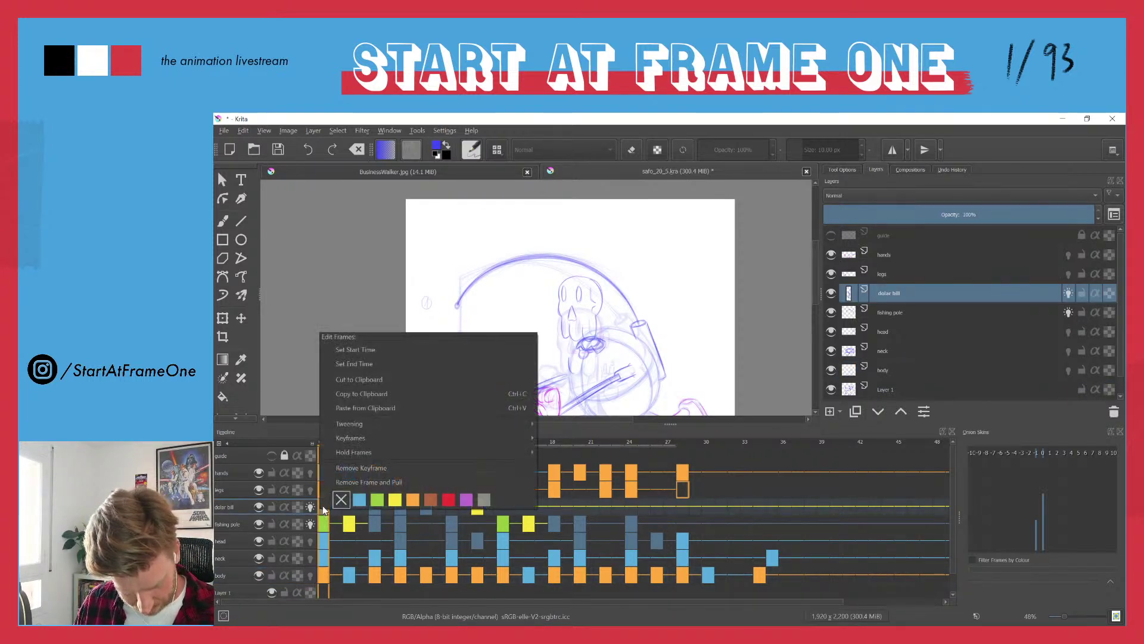
pyautogui.click(359, 507)
# - Add a dolar bill keyframe at frame 14 and copy the frame 0 drawing onto it
pyautogui.click(350, 444)
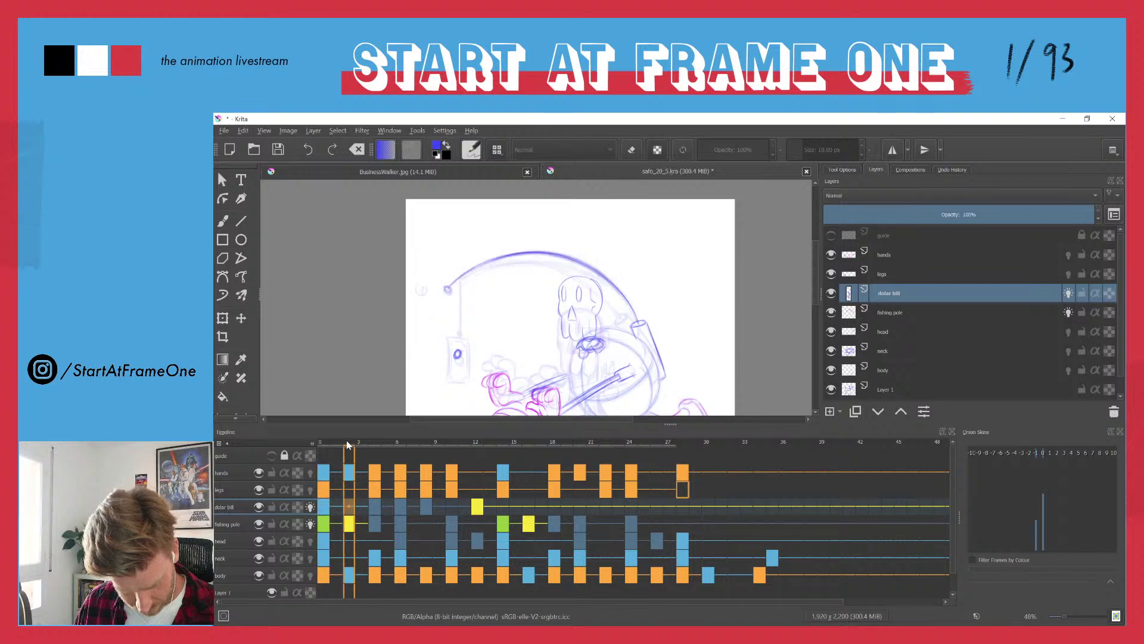
pyautogui.click(322, 444)
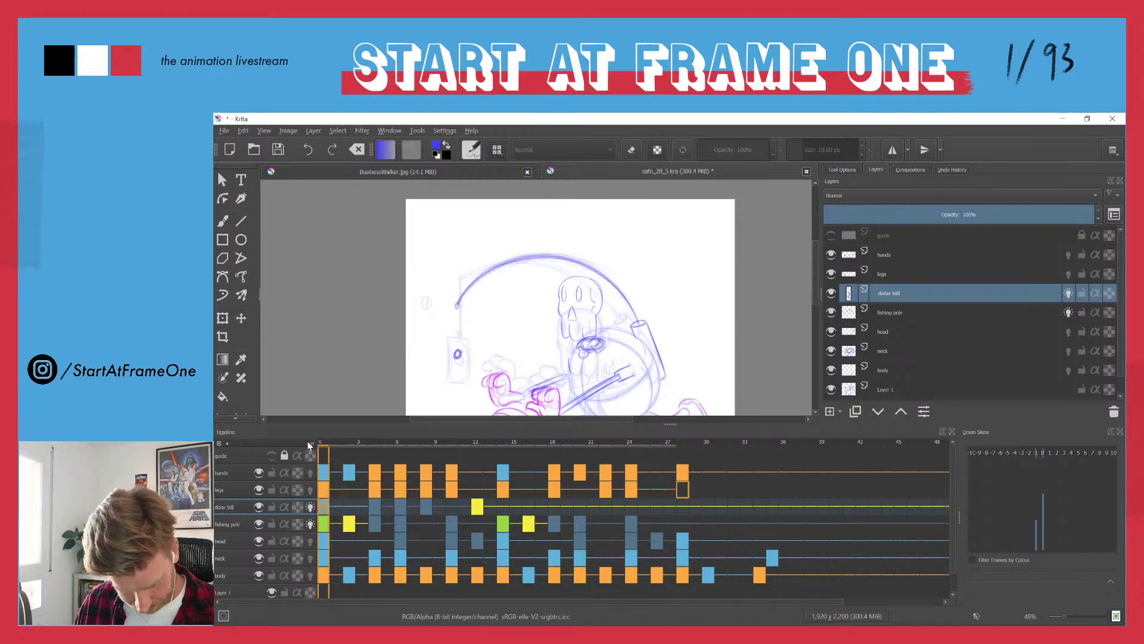
pyautogui.click(474, 444)
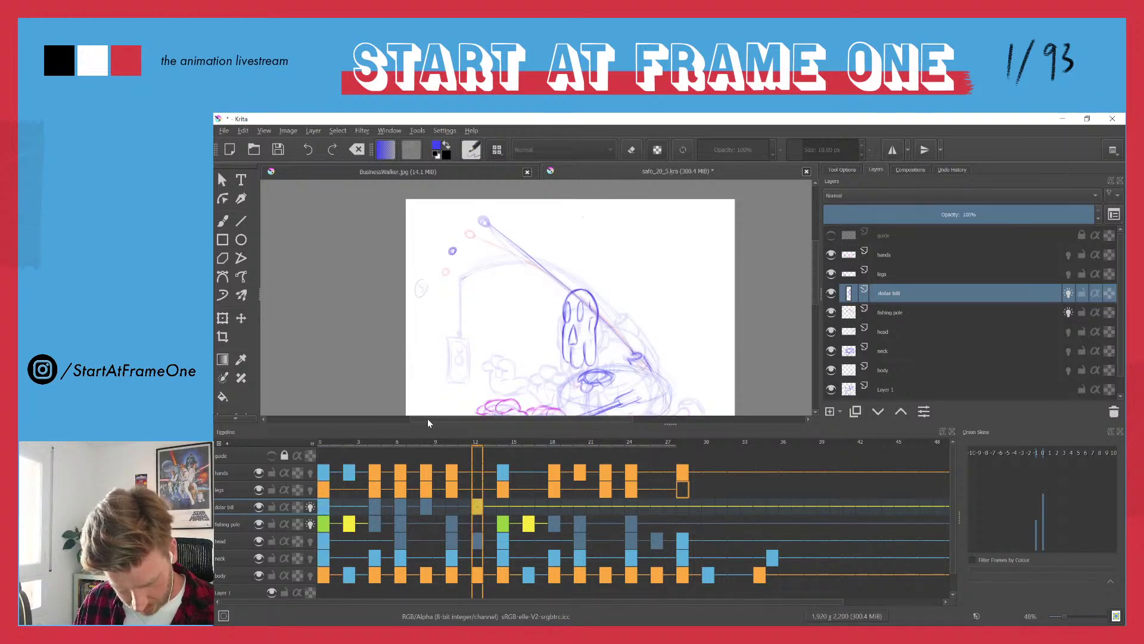
pyautogui.click(502, 444)
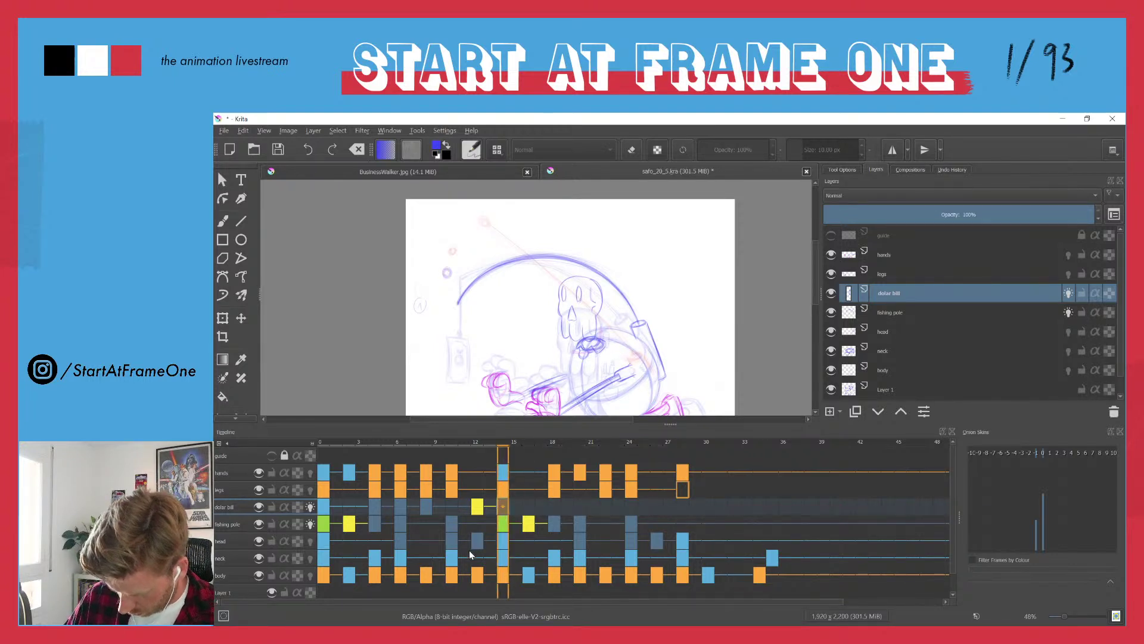
pyautogui.hotkey('ctrl', 'shift', 'n')
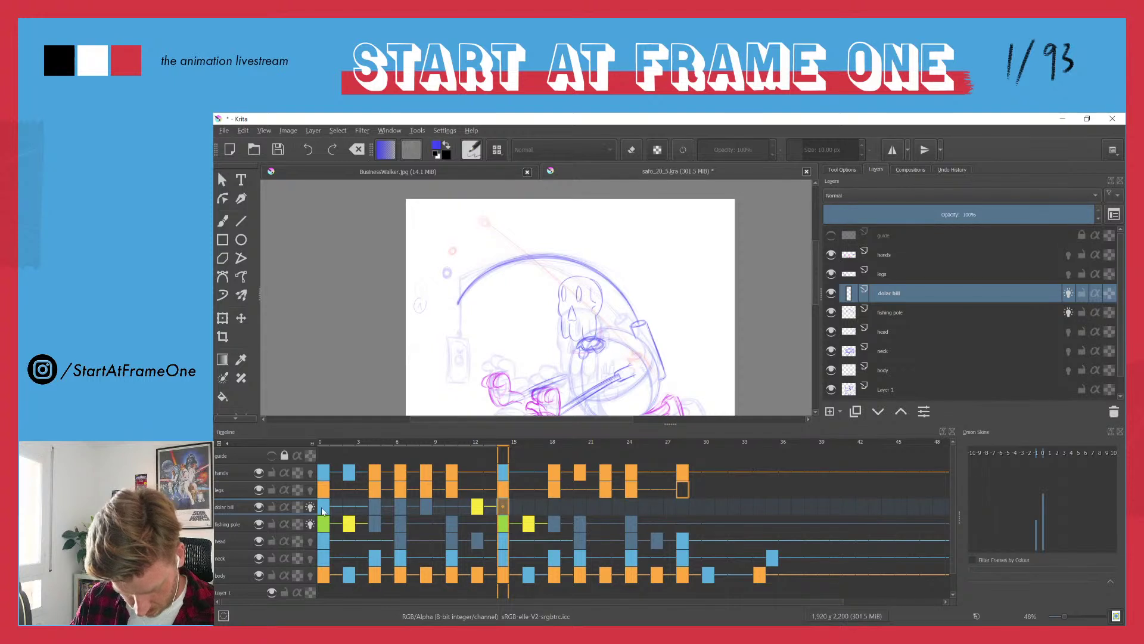
pyautogui.press('Home')
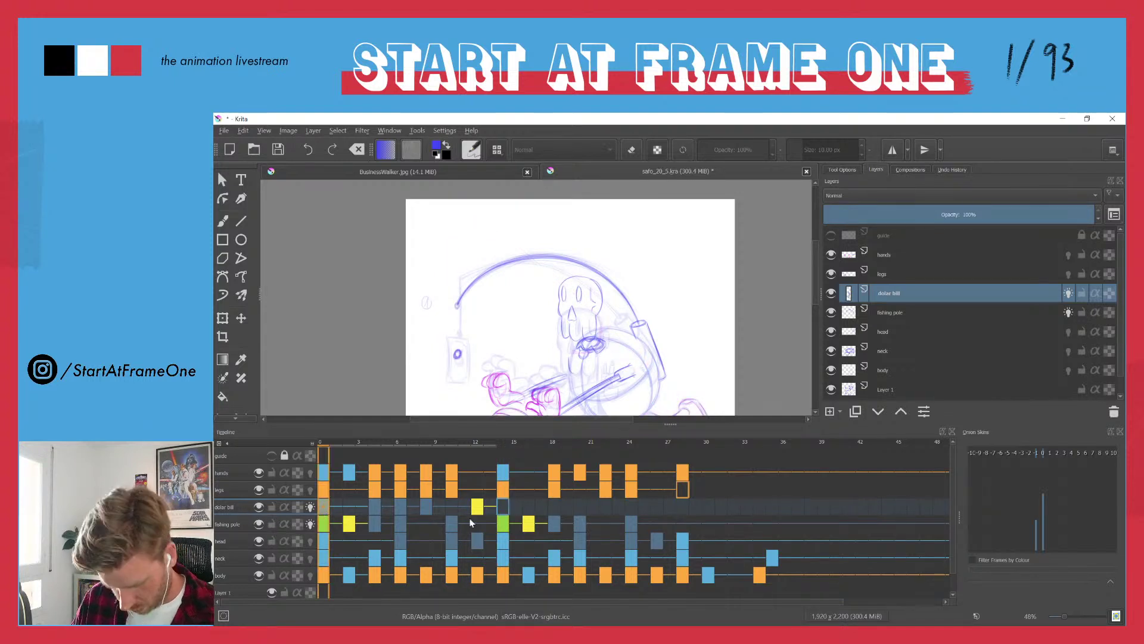
pyautogui.click(503, 506)
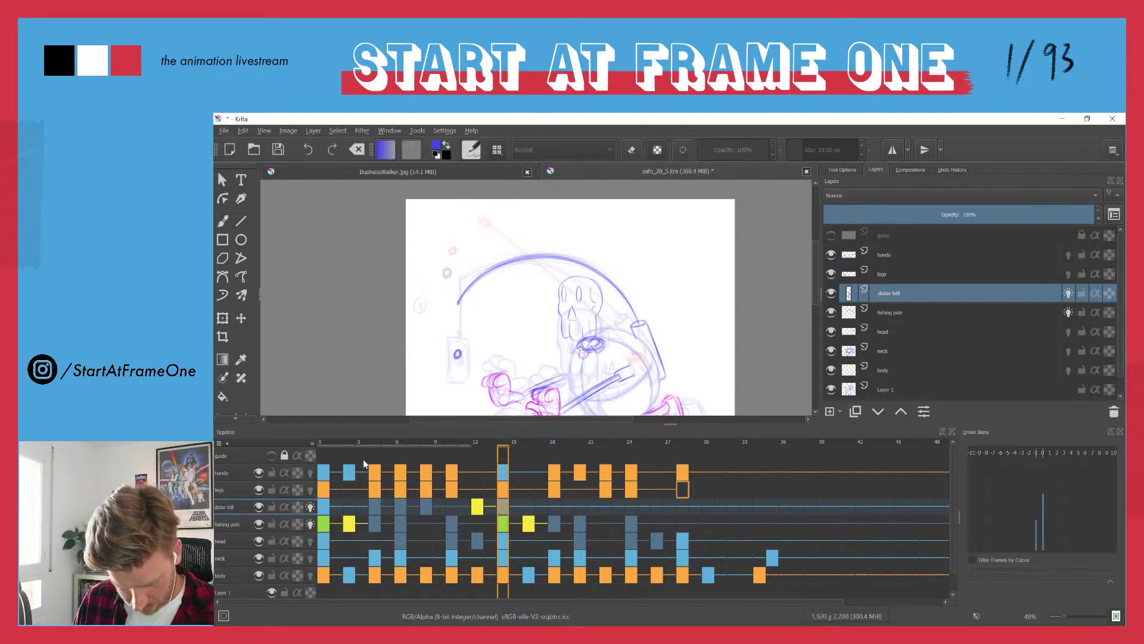
# - Scrub from frame 0 to frame 16 to examine the bill's repeating motion, then return to frame 0
pyautogui.click(320, 444)
pyautogui.moveTo(320, 444); pyautogui.dragTo(527, 449)
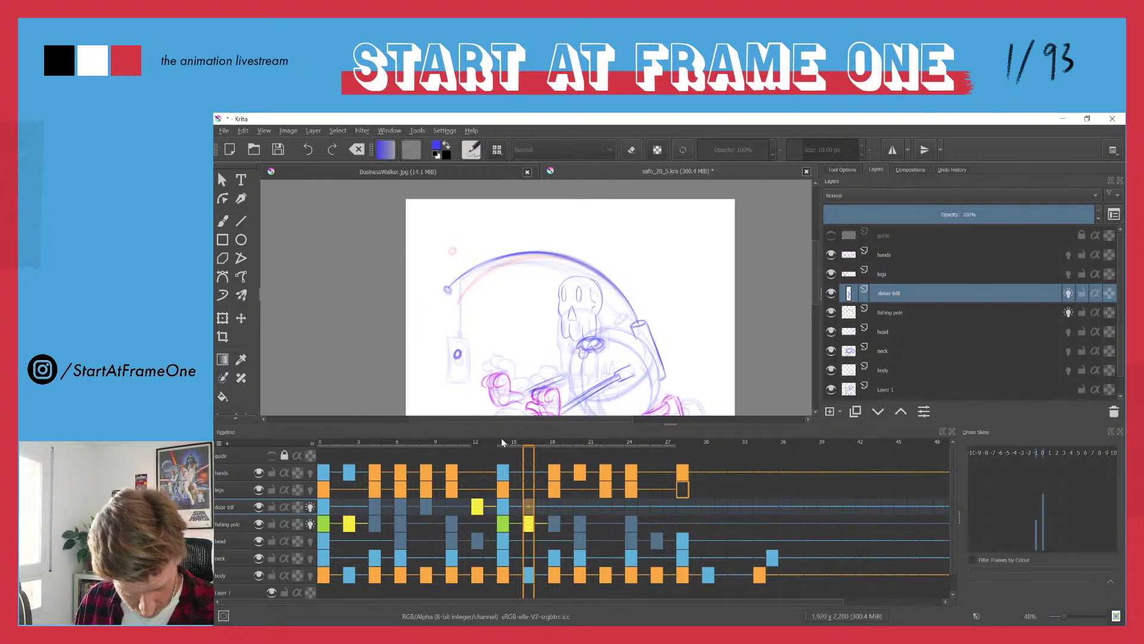
pyautogui.click(322, 443)
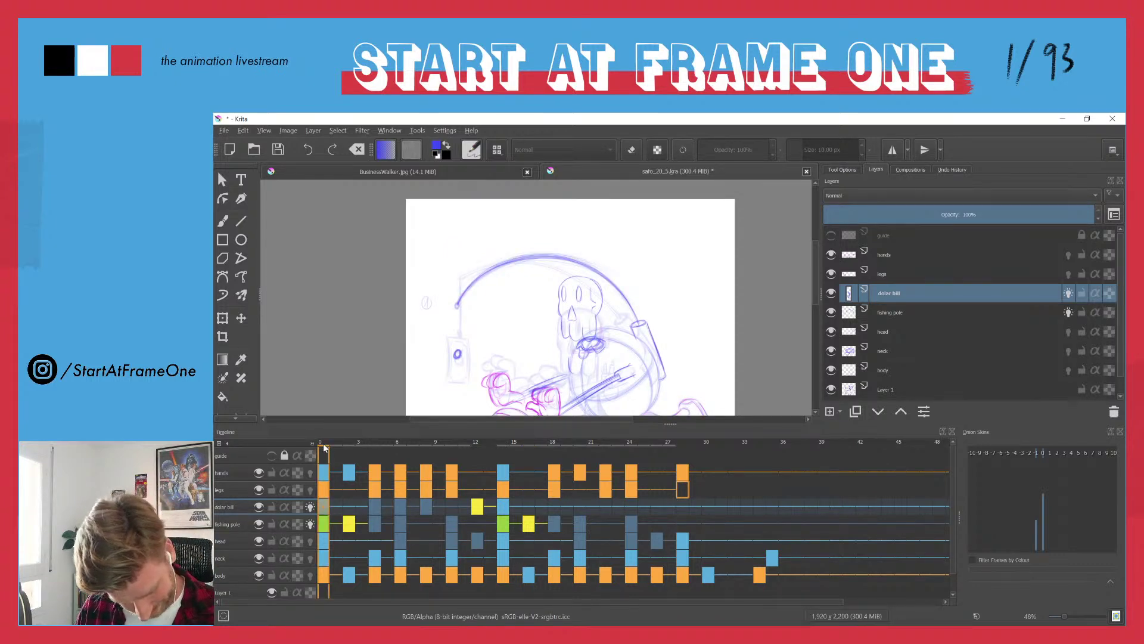
# - Move the dolar bill keyframe from frame 8 to frame 10 and scrub onward to check the timing
pyautogui.moveTo(326, 443); pyautogui.dragTo(442, 428)
pyautogui.click(425, 508)
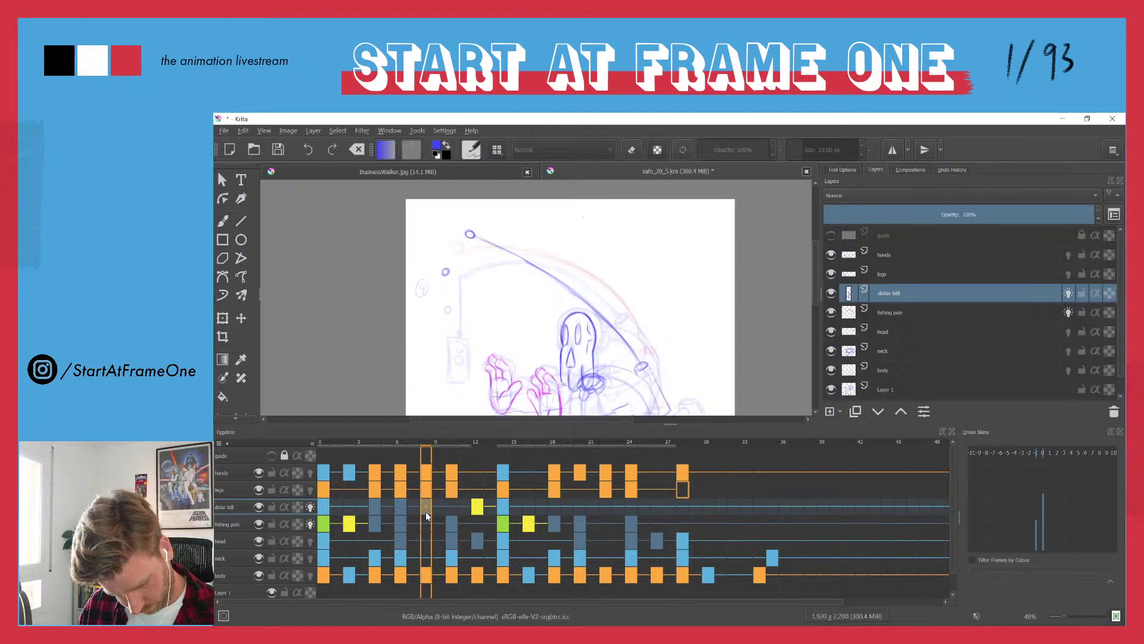
pyautogui.click(449, 509)
pyautogui.click(441, 445)
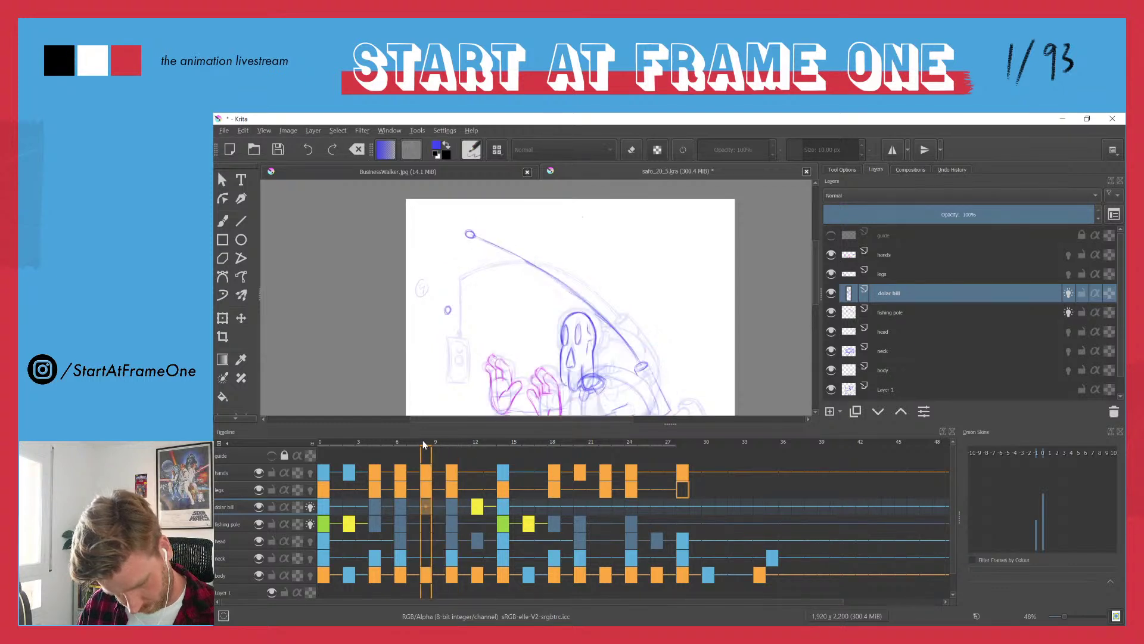
pyautogui.moveTo(442, 445)
pyautogui.mouseDown()
pyautogui.moveTo(504, 442)
pyautogui.moveTo(488, 438)
pyautogui.mouseUp()
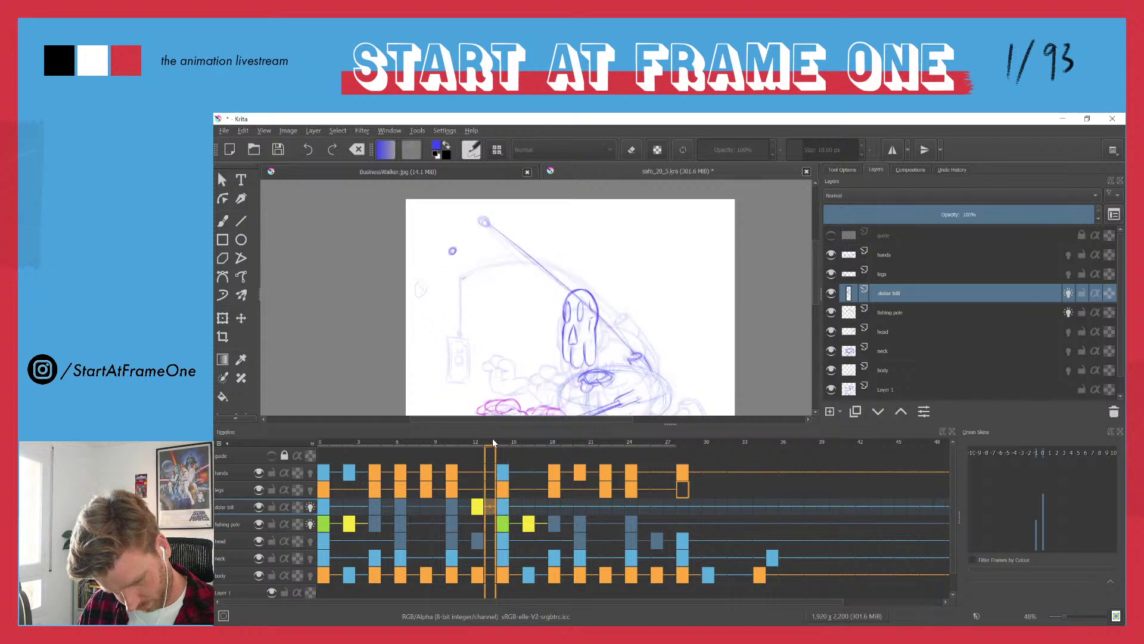
# - Remove the yellow dolar bill keyframe at frame 12
pyautogui.click(478, 507)
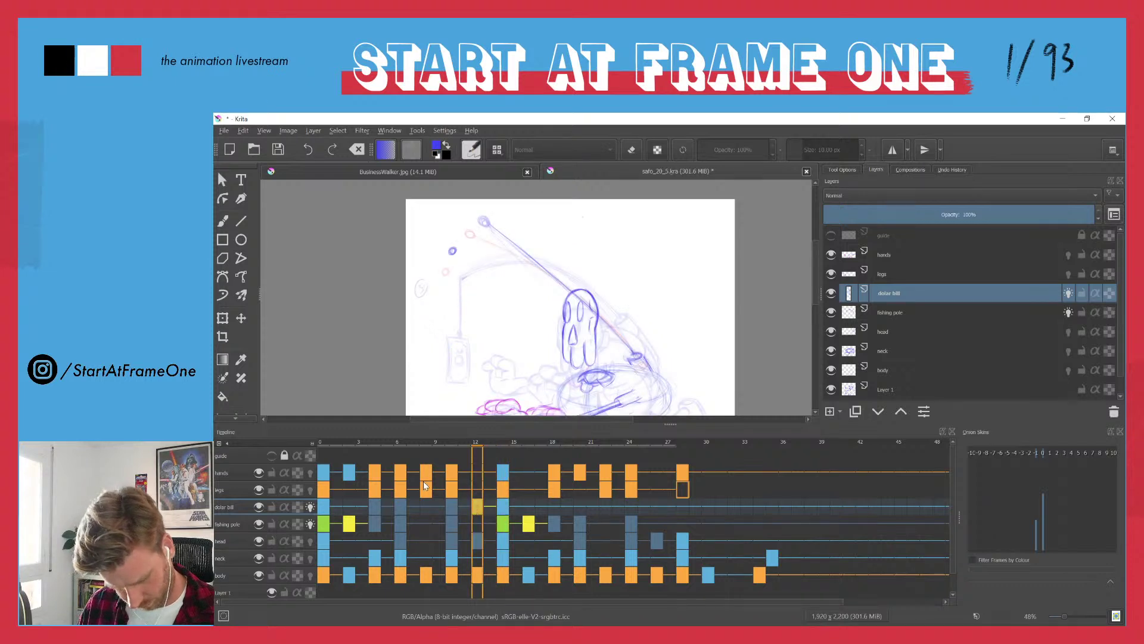
pyautogui.rightClick(477, 507)
pyautogui.click(499, 464)
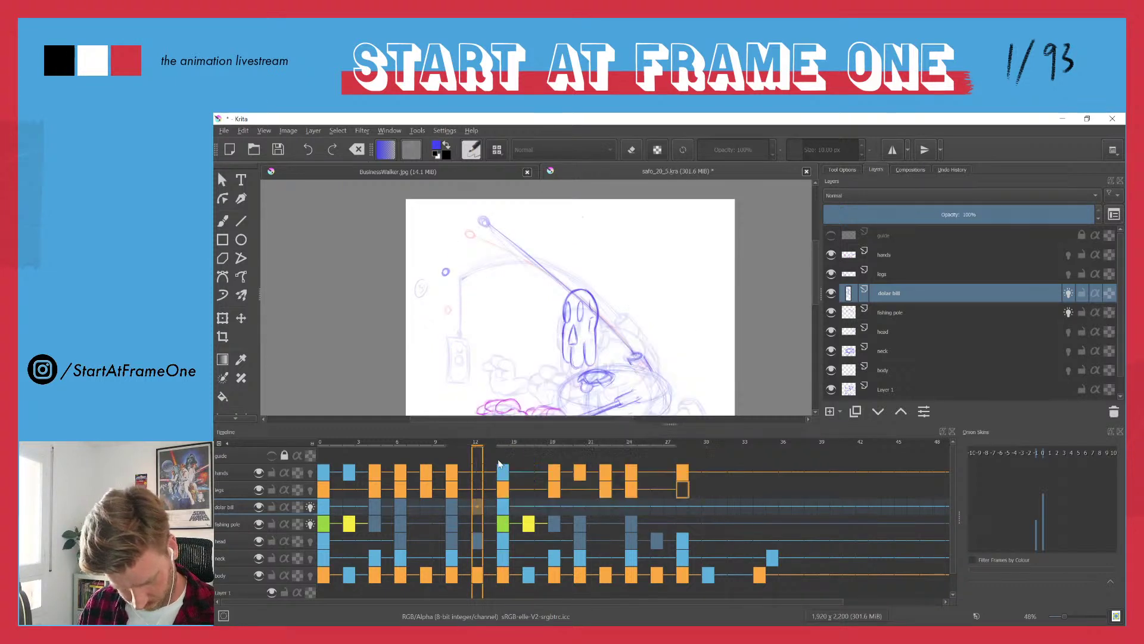
# - Move the dolar bill keyframe from frame 4 to frame 2 and check it against the neighbouring frames
pyautogui.moveTo(330, 446); pyautogui.dragTo(376, 441)
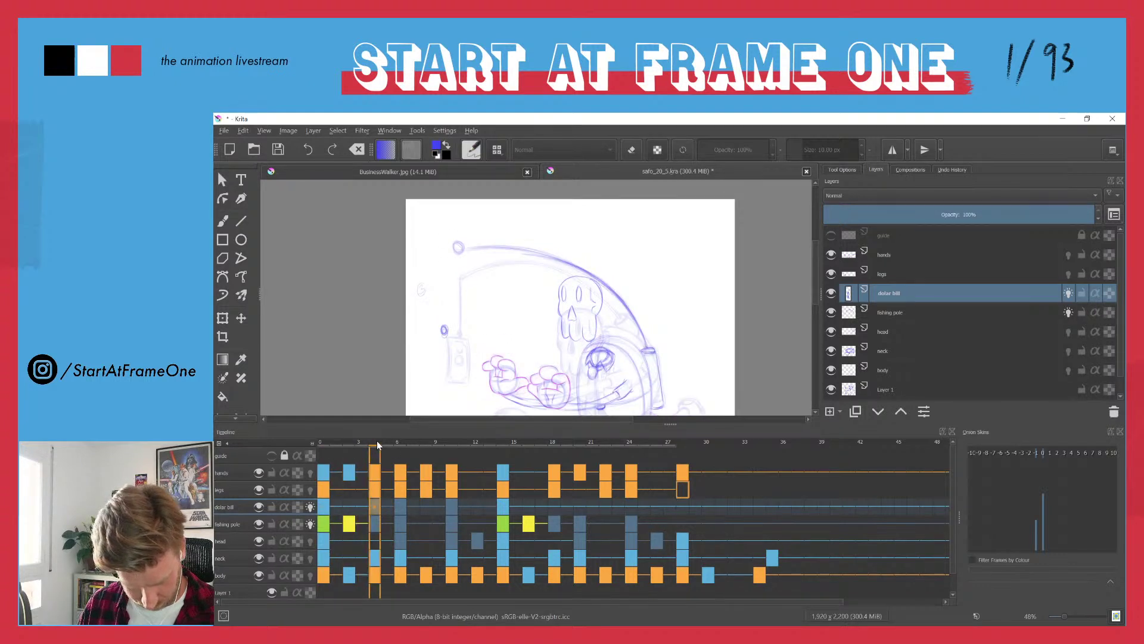
pyautogui.click(349, 506)
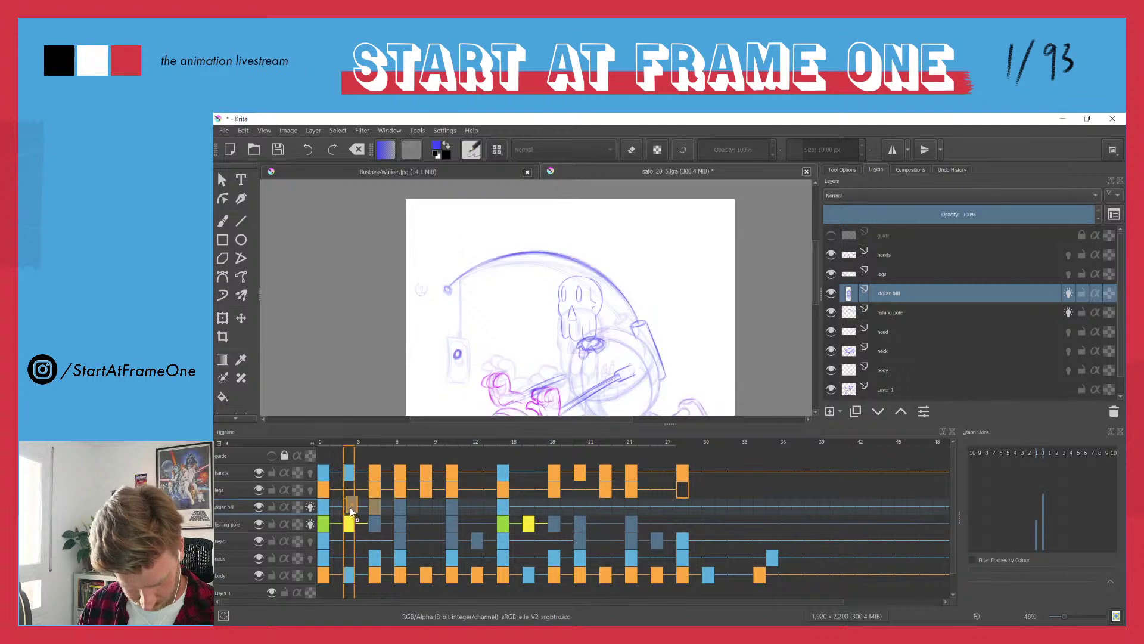
pyautogui.click(340, 442)
pyautogui.moveTo(339, 442)
pyautogui.mouseDown()
pyautogui.moveTo(359, 437)
pyautogui.moveTo(350, 444)
pyautogui.mouseUp()
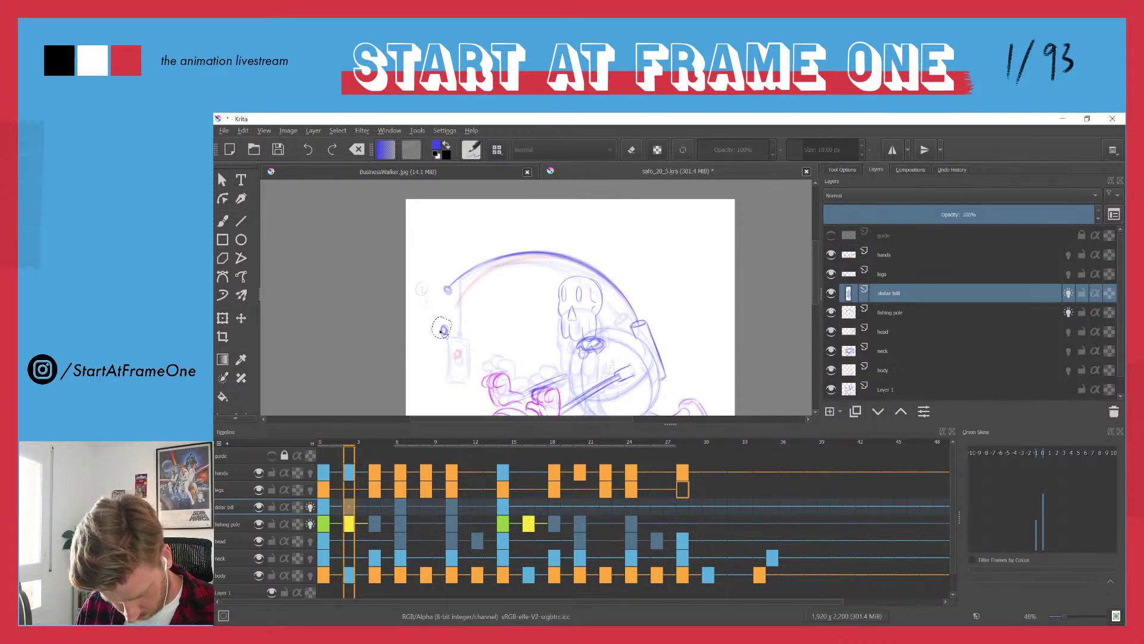
# - Shift the bill's selected position circle slightly down and to the right at frame 2, and flip between frames 0 and 6 to compare
pyautogui.press('t')
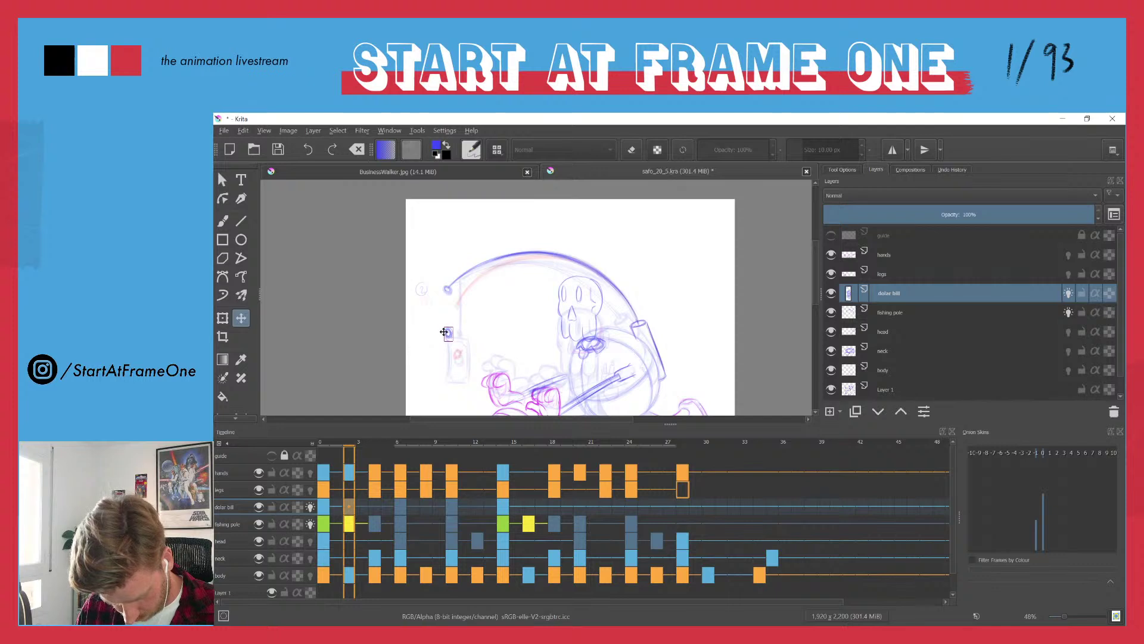
pyautogui.press('Left')
pyautogui.press('Left')
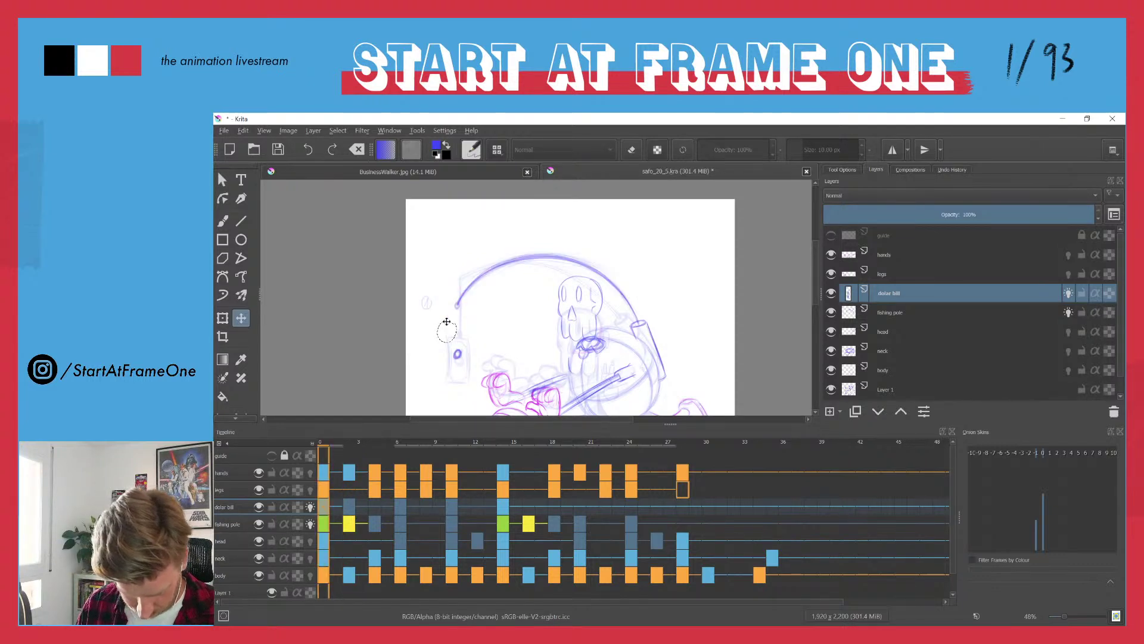
pyautogui.press('Right')
pyautogui.press('Right')
pyautogui.press('Right')
pyautogui.press('Right')
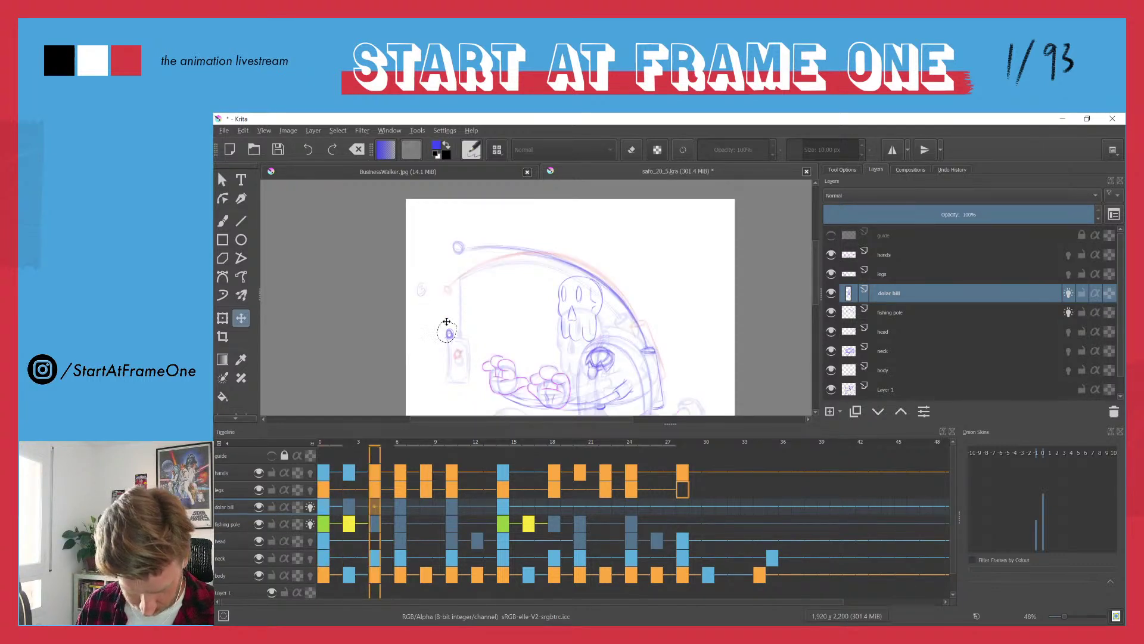
pyautogui.press('Right')
pyautogui.press('Right')
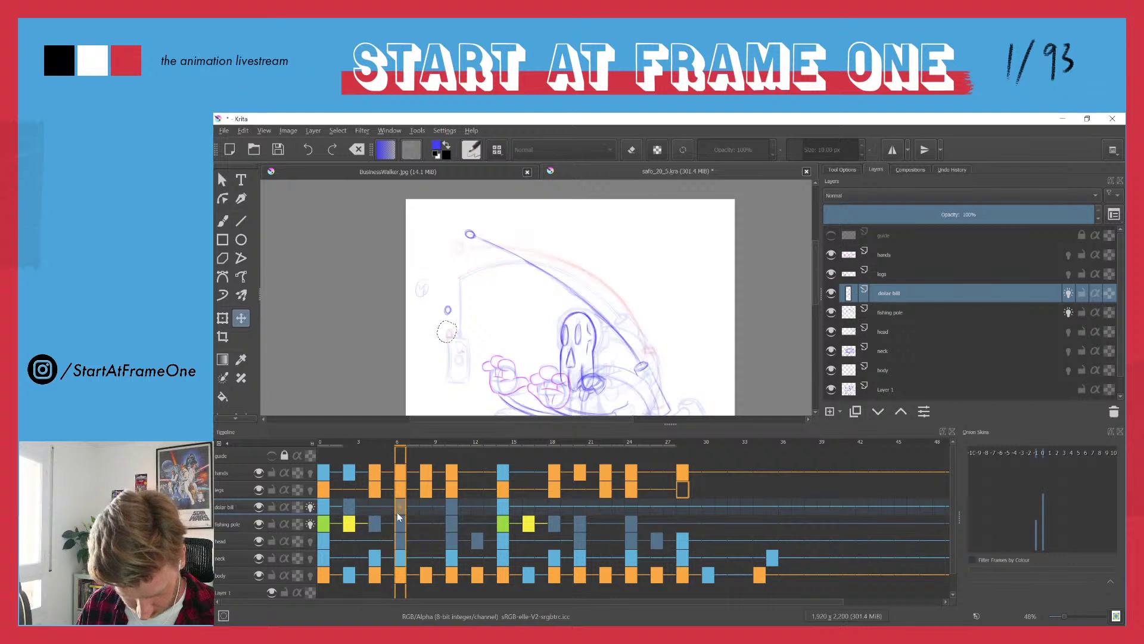
# - Move the dolar bill keyframe from frame 6 to frame 4 and the one from frame 10 to frame 6
pyautogui.press('Left')
pyautogui.press('Left')
pyautogui.press('Left')
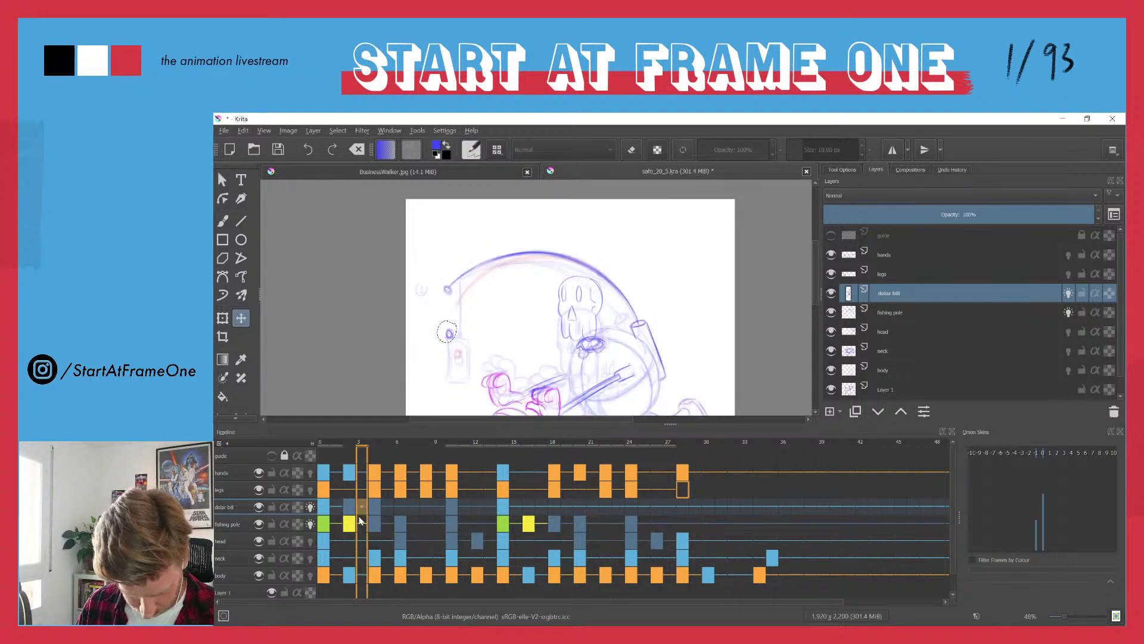
pyautogui.press('Right')
pyautogui.press('Right')
pyautogui.press('Right')
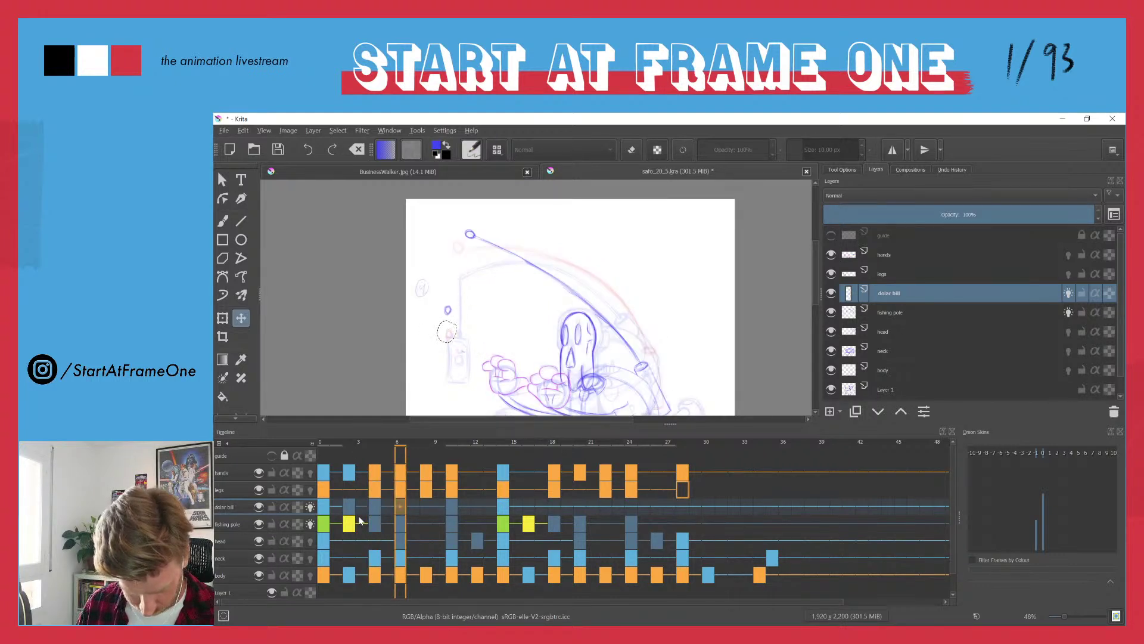
pyautogui.moveTo(450, 512); pyautogui.dragTo(403, 509)
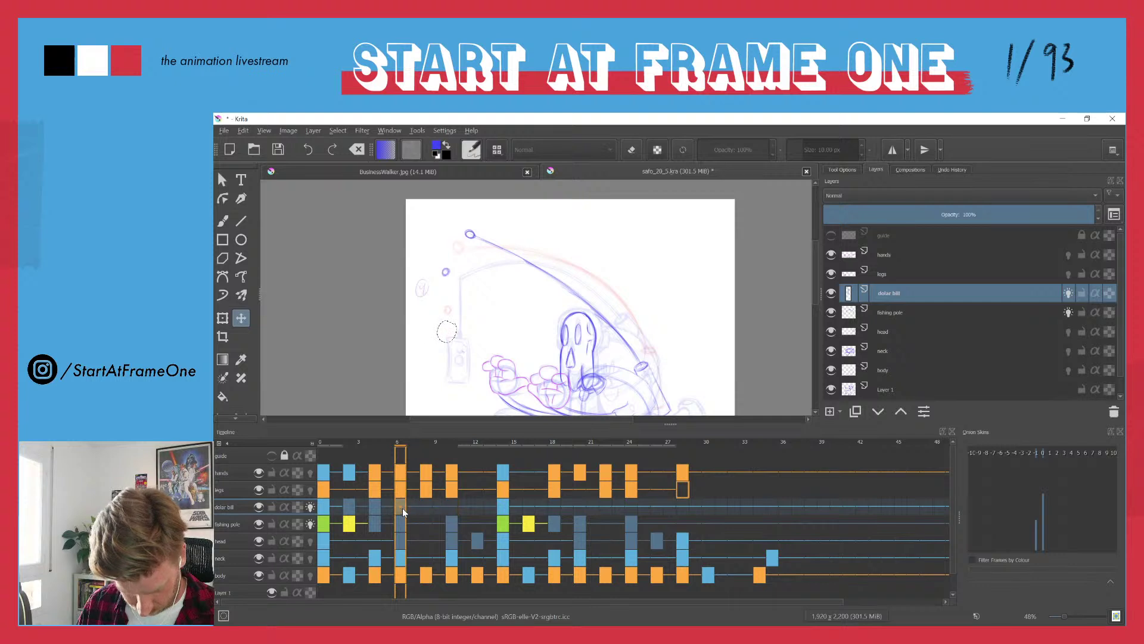
# - Step through the frames up to 14 and add a dolar bill keyframe at frame 10 with the circle in its frame 6 position
pyautogui.press('Right')
pyautogui.press('Right')
pyautogui.press('Right')
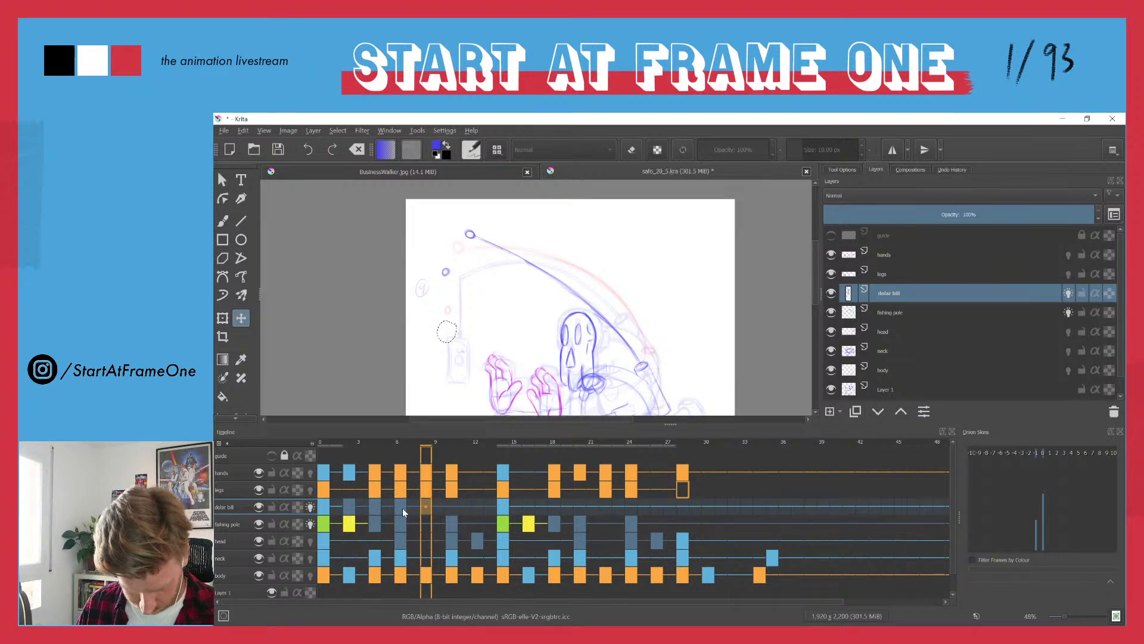
pyautogui.press('Right')
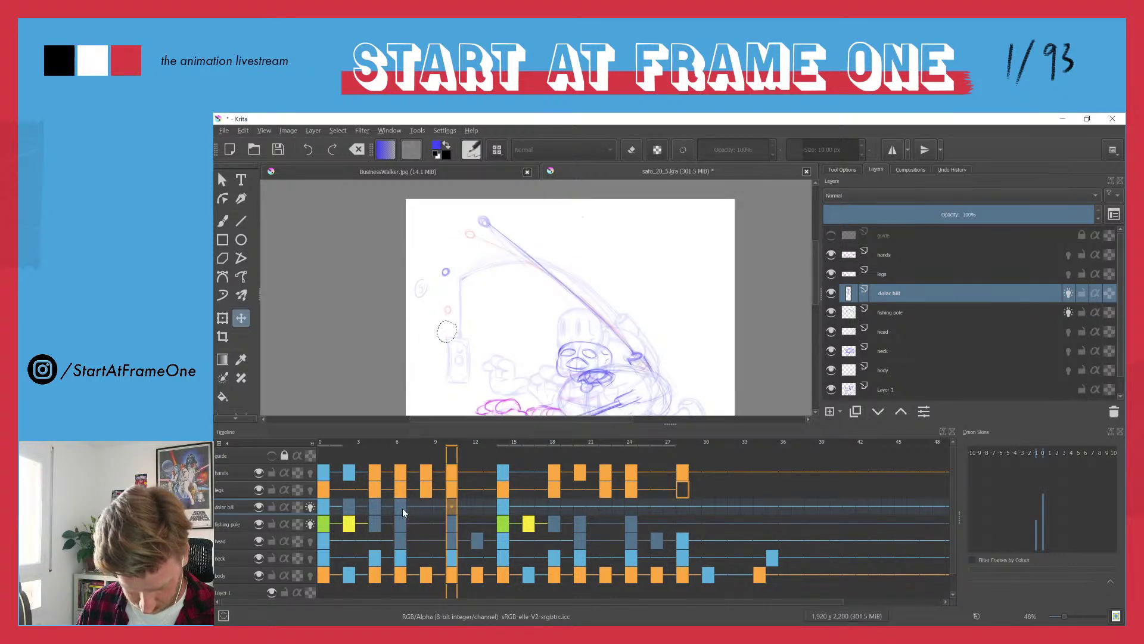
pyautogui.moveTo(502, 508)
pyautogui.mouseDown()
pyautogui.moveTo(446, 503)
pyautogui.moveTo(502, 506)
pyautogui.mouseUp()
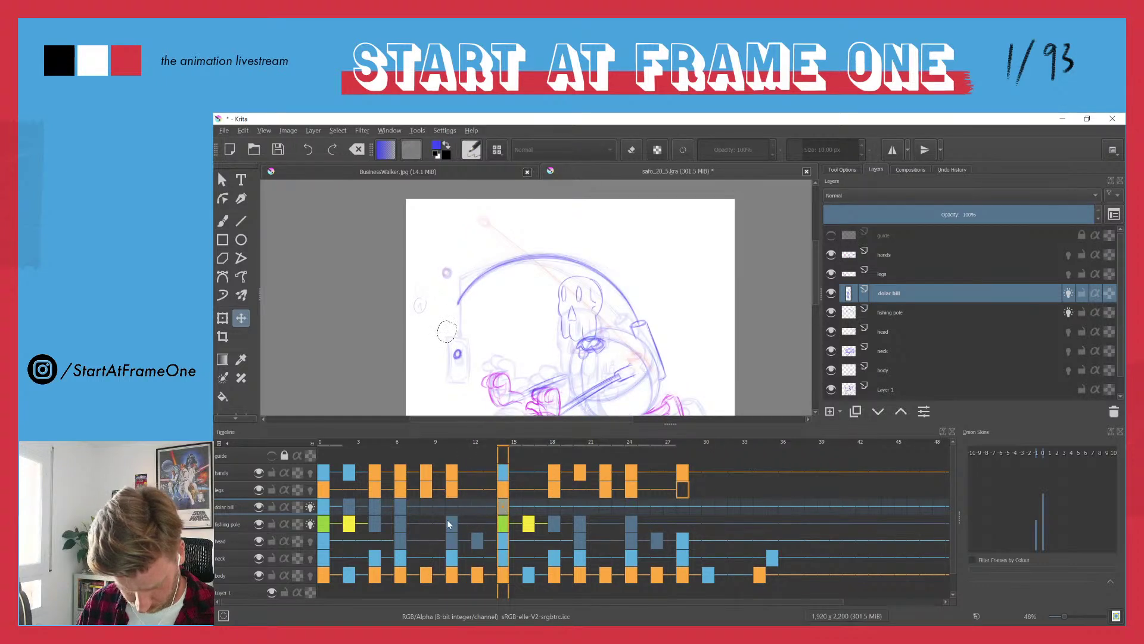
pyautogui.click(452, 508)
pyautogui.moveTo(448, 507)
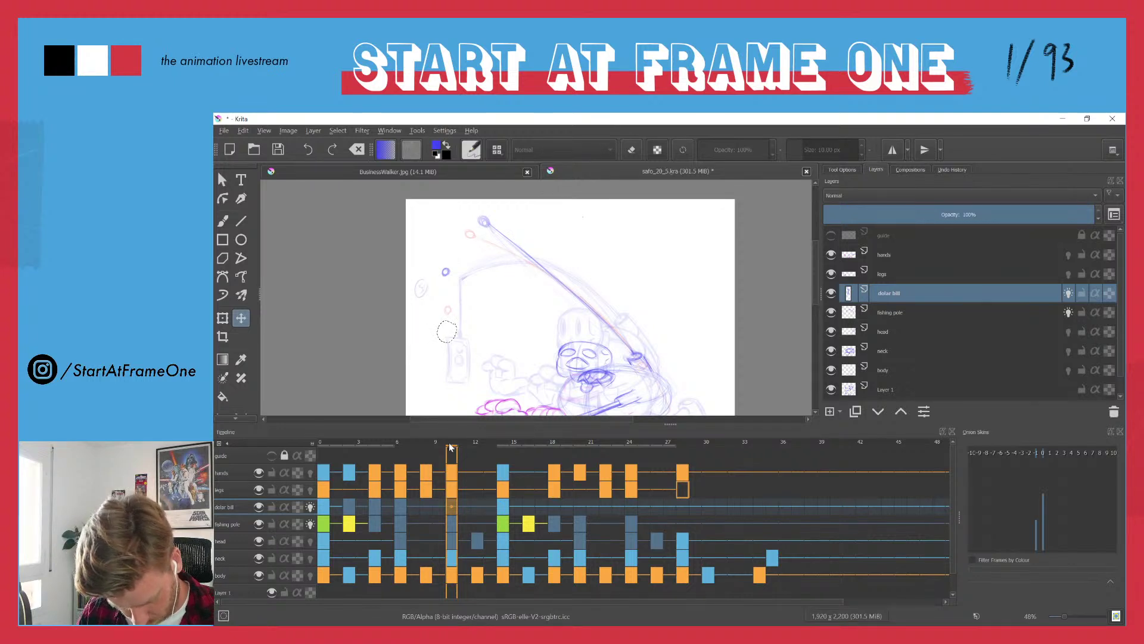
pyautogui.press('b')
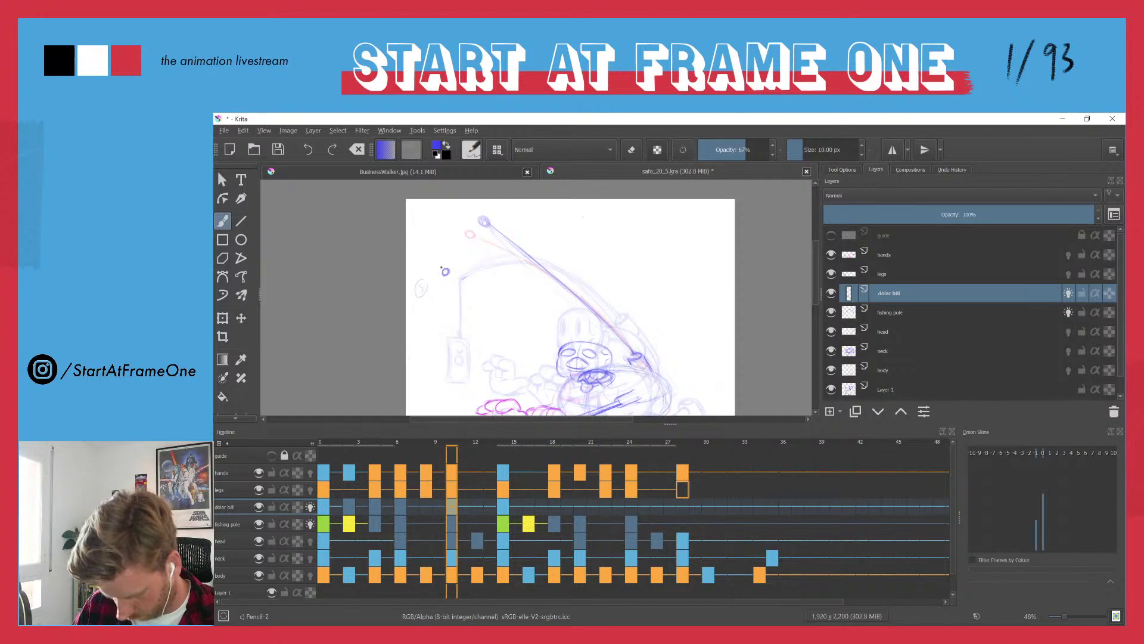
# - Select the bill's position circle at frame 10 and move it up and to the right, closer to the fishing pole's tip
pyautogui.click(423, 507)
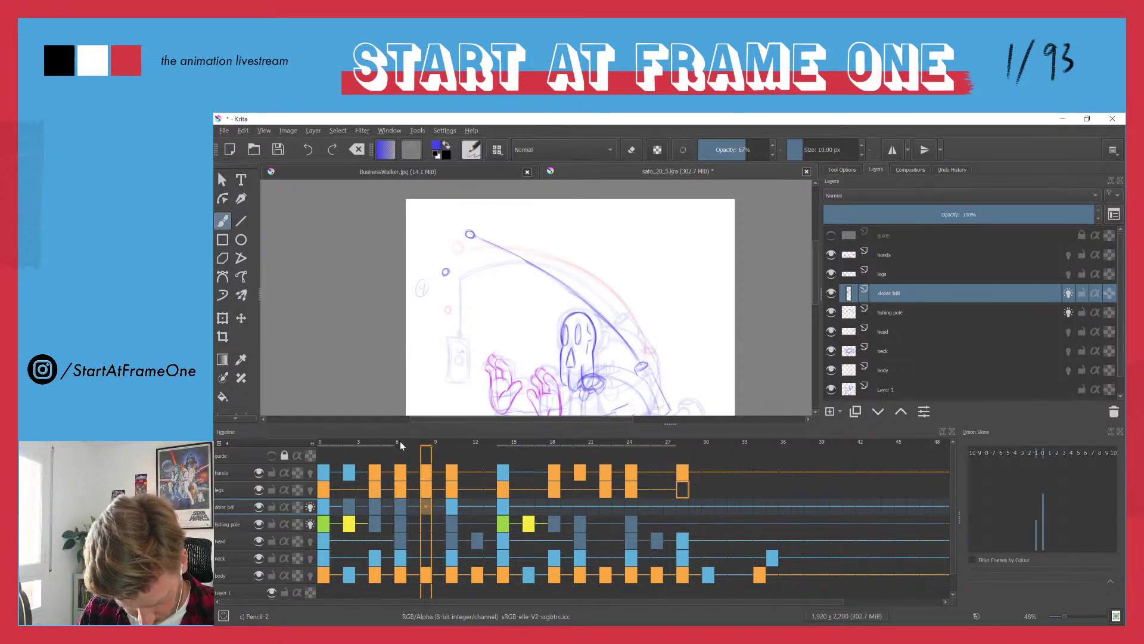
pyautogui.moveTo(400, 442); pyautogui.dragTo(448, 433)
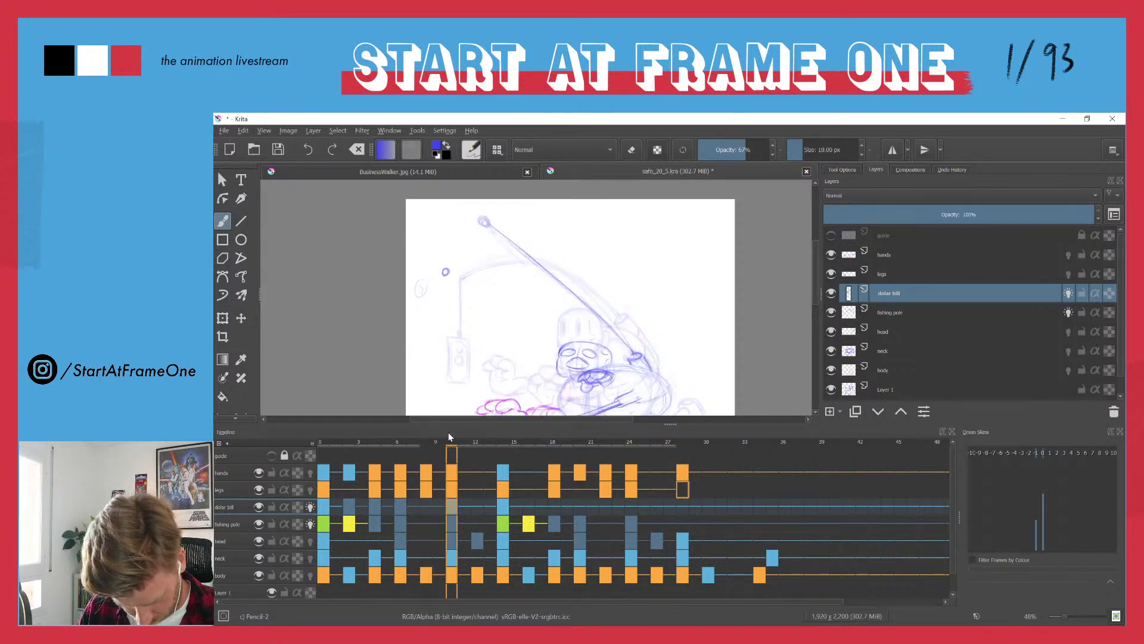
pyautogui.press('l')
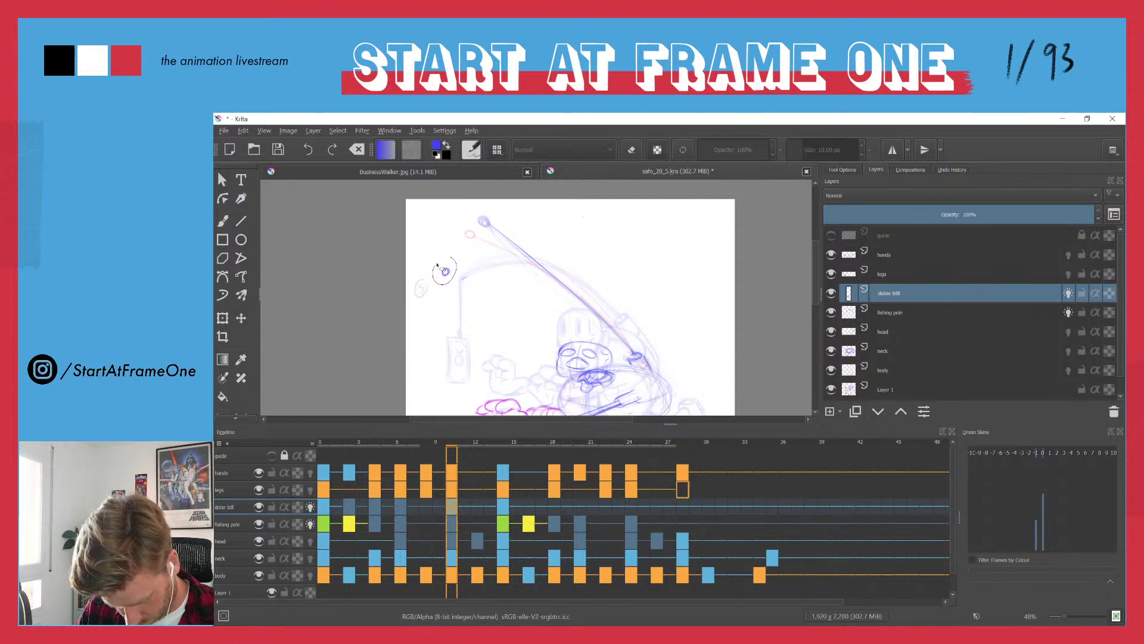
pyautogui.press('t')
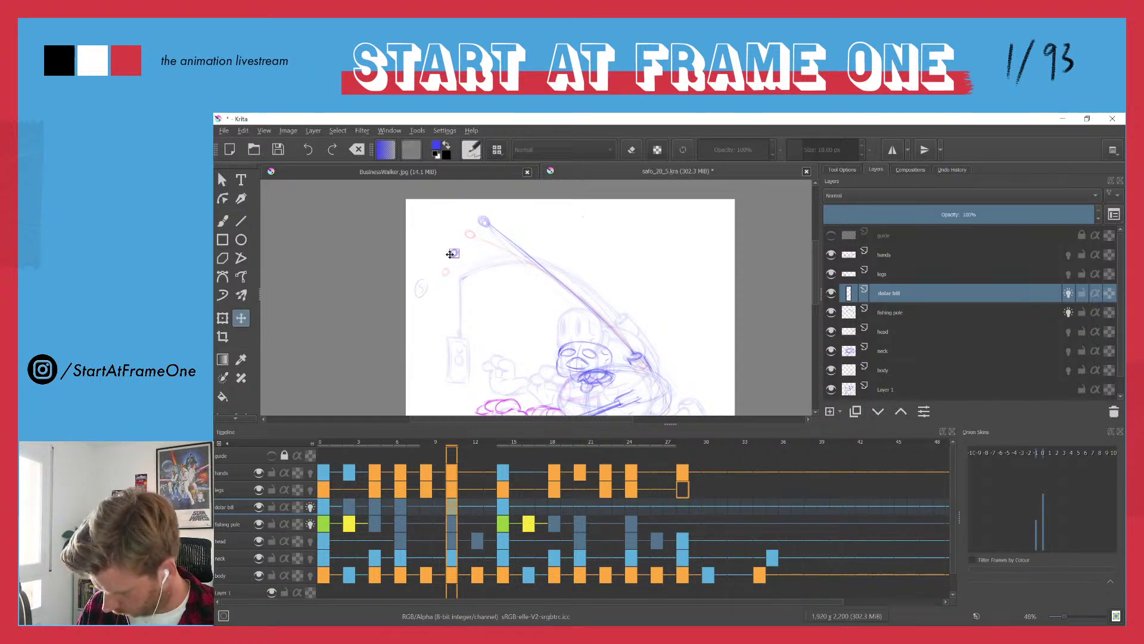
# - Play back the animation and scrub between frames 0 and 14 to examine the timing of the bill's position circles
pyautogui.click(323, 441)
pyautogui.press('space')
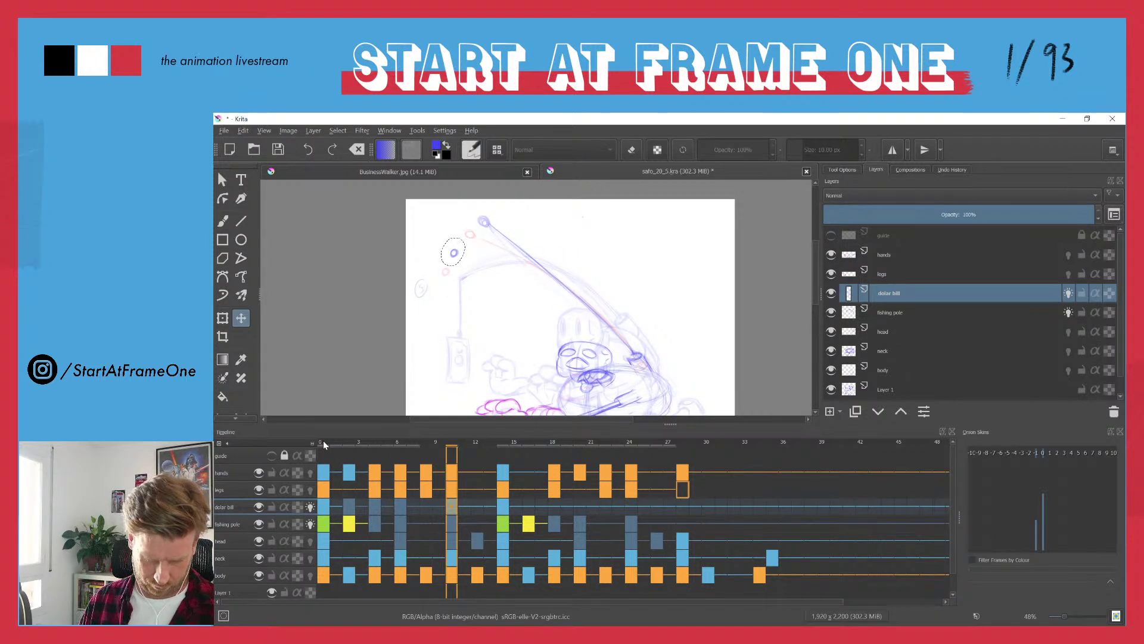
pyautogui.press('space')
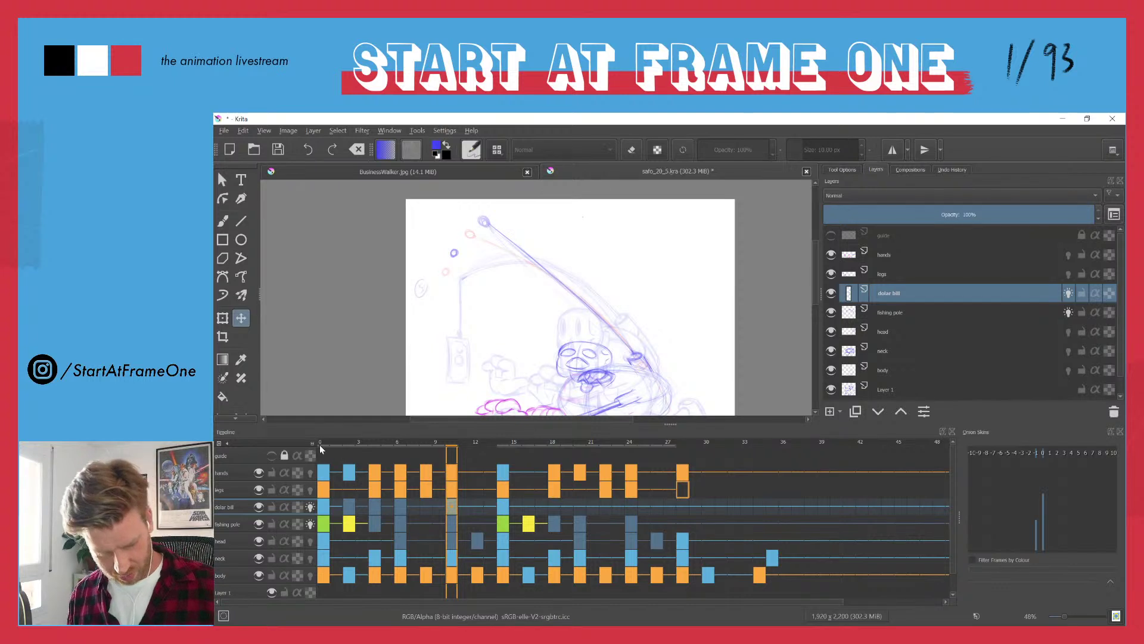
pyautogui.click(321, 444)
pyautogui.moveTo(326, 444)
pyautogui.mouseDown()
pyautogui.moveTo(531, 437)
pyautogui.moveTo(322, 444)
pyautogui.mouseUp()
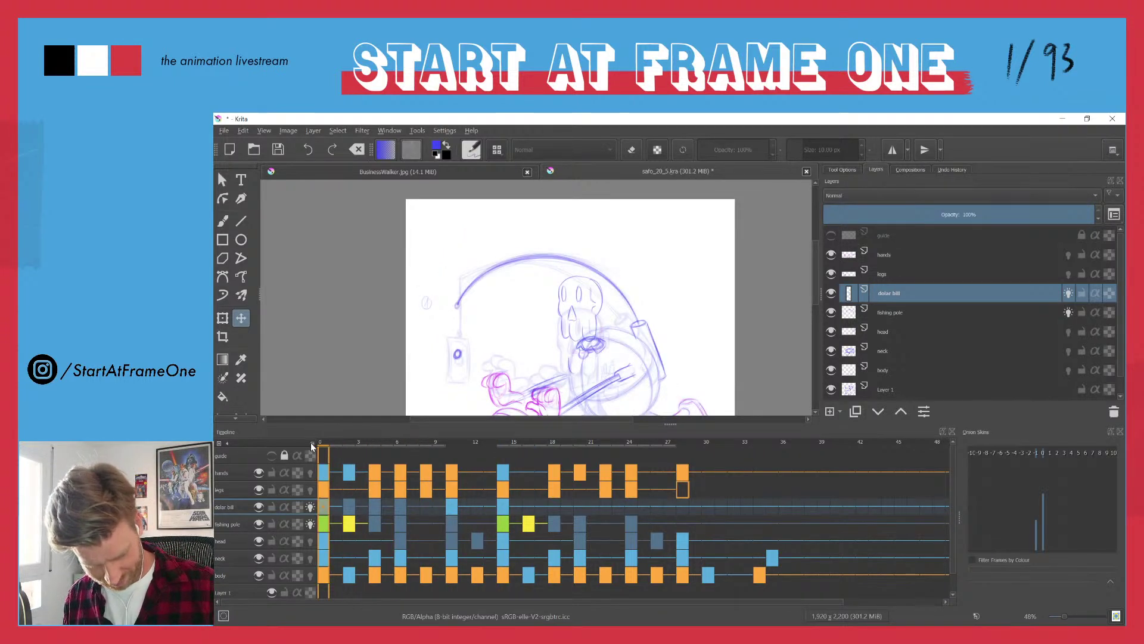
pyautogui.moveTo(324, 508)
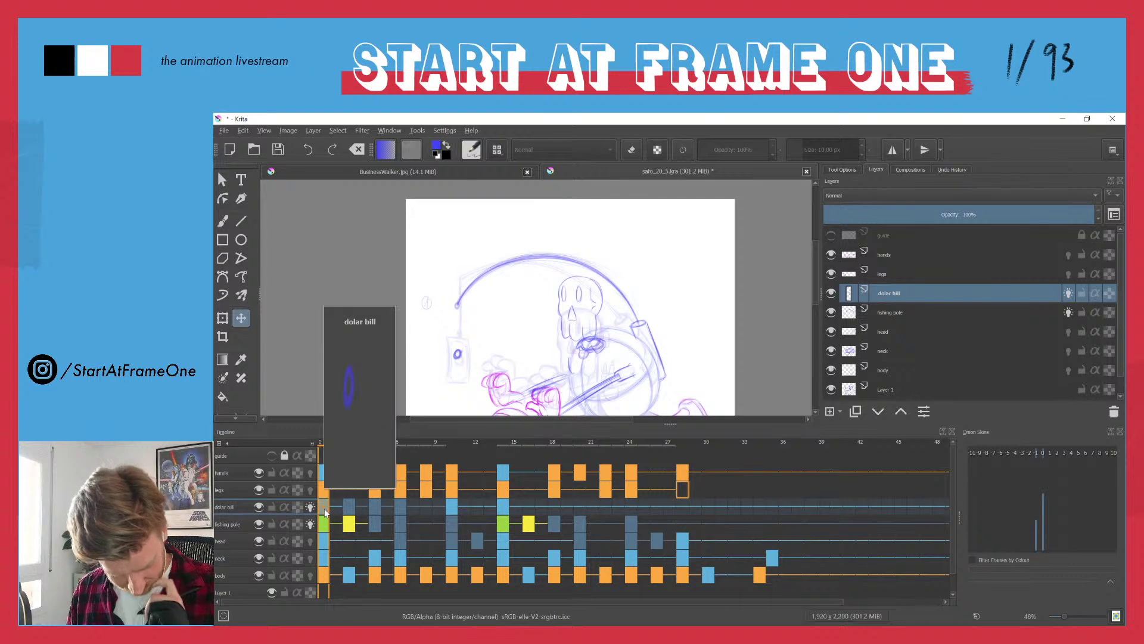
pyautogui.moveTo(444, 441); pyautogui.dragTo(502, 442)
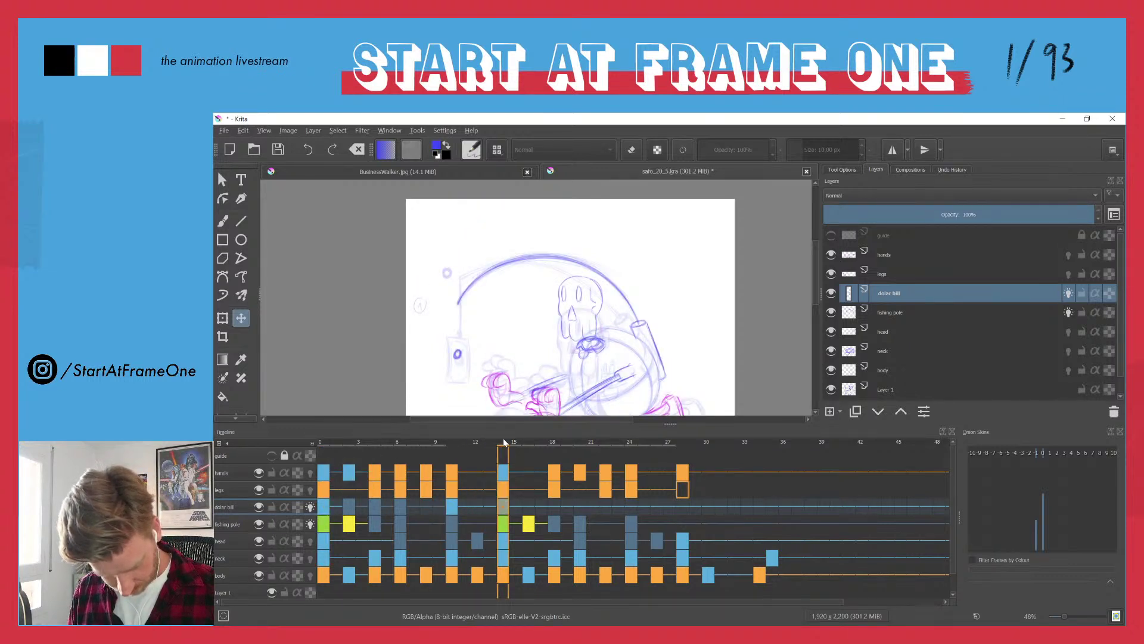
pyautogui.click(450, 448)
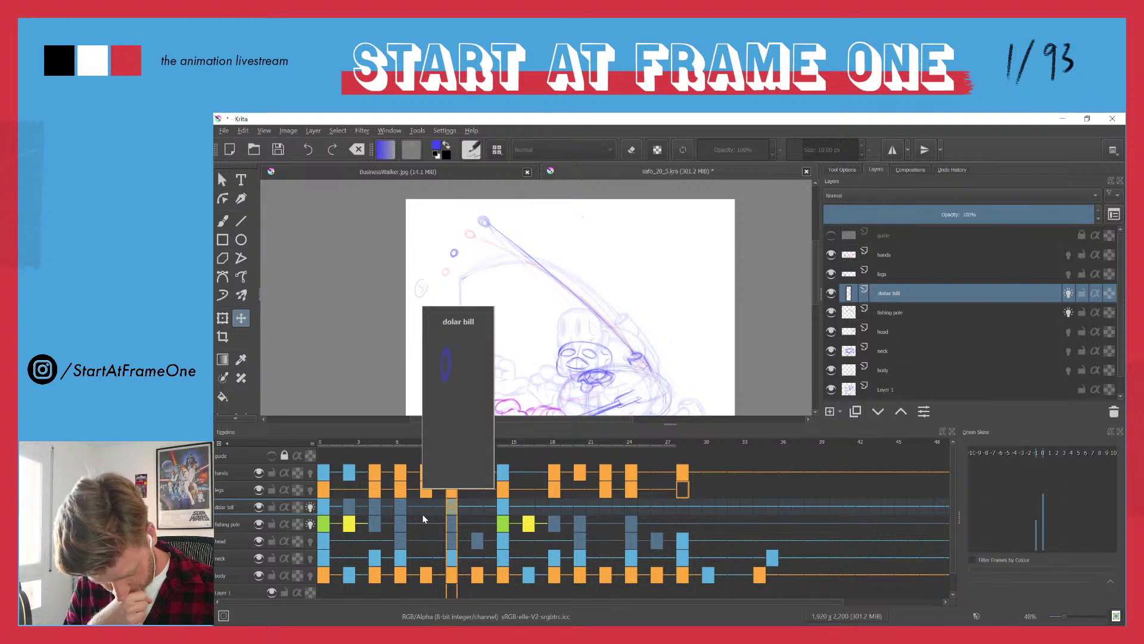
# - Shift the dolar bill keyframes four frames later, moving the frame 0 drawing to frame 4, and select the keyframe at frame 14
pyautogui.click(333, 508)
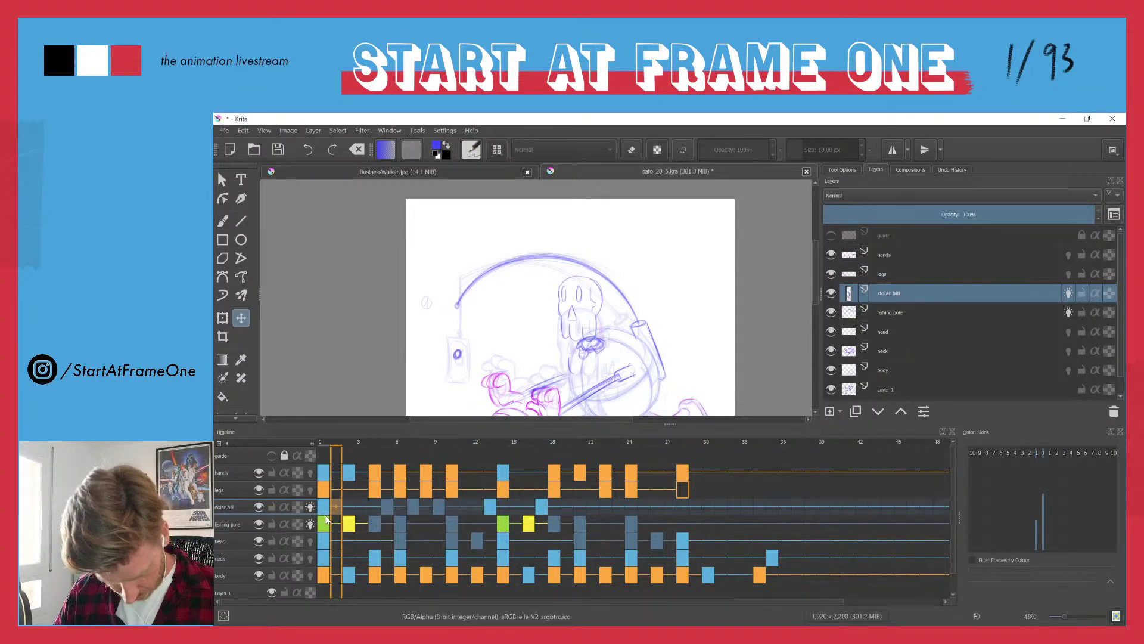
pyautogui.click(322, 510)
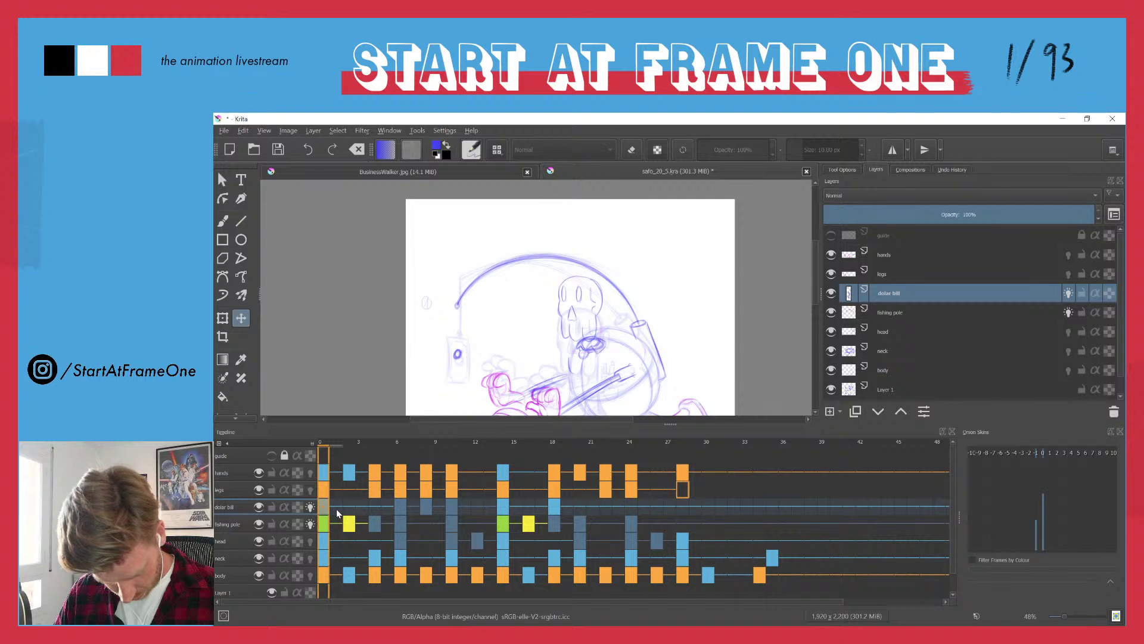
pyautogui.click(337, 509)
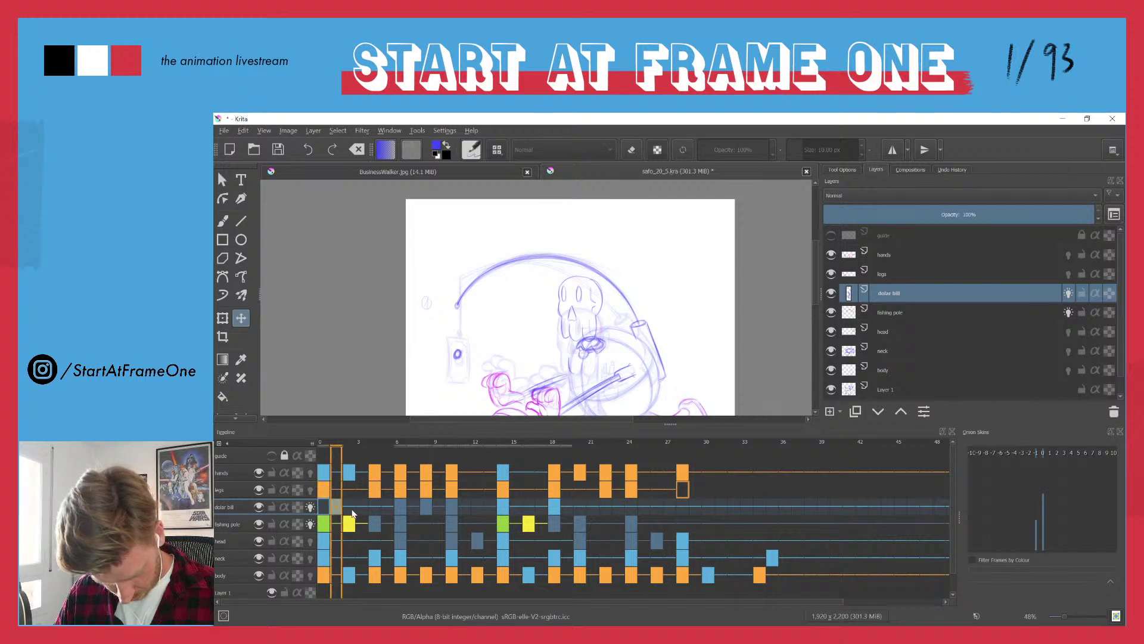
pyautogui.moveTo(337, 514); pyautogui.dragTo(373, 513)
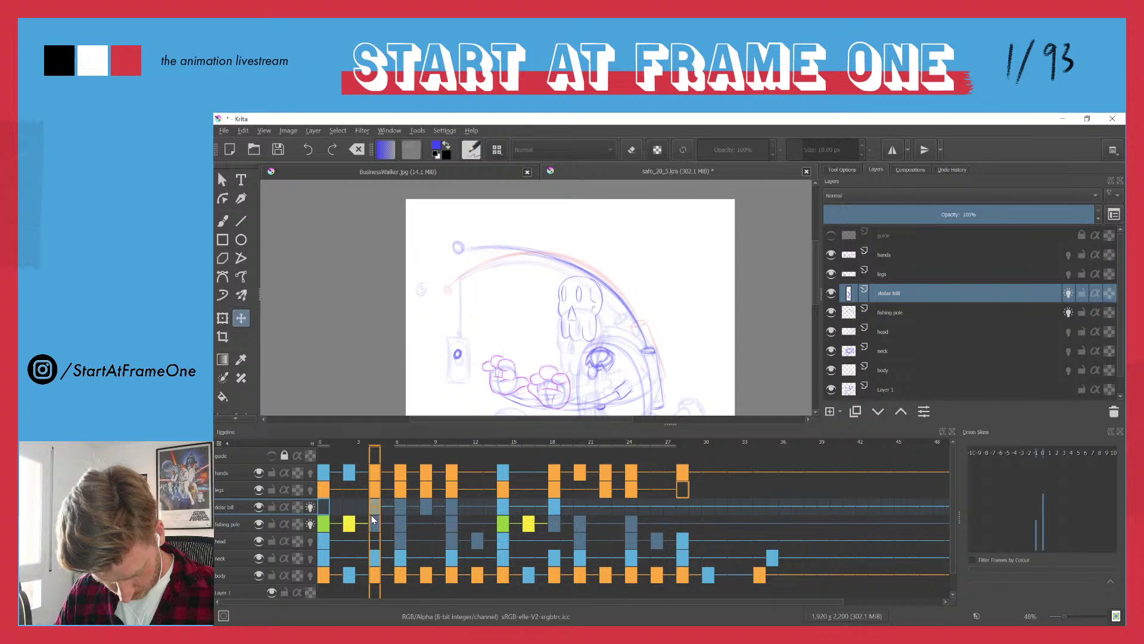
pyautogui.click(504, 516)
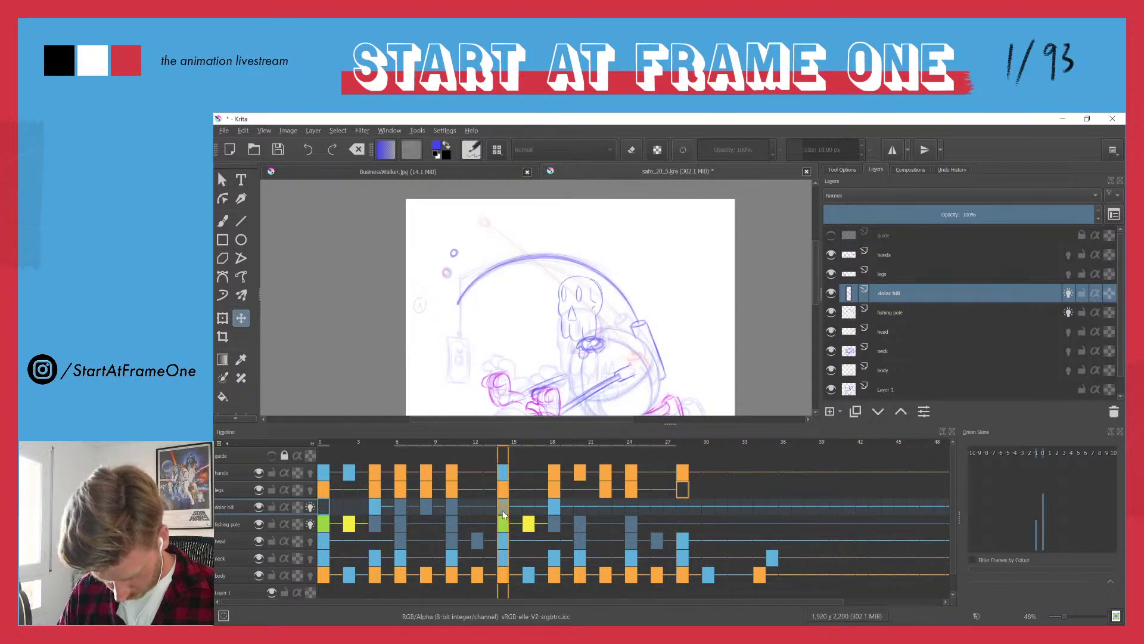
# - Copy the frame 14 dolar bill drawing to frame 0, duplicate frames 0 to 14 starting at frame 18, and play back the animation
pyautogui.click(322, 513)
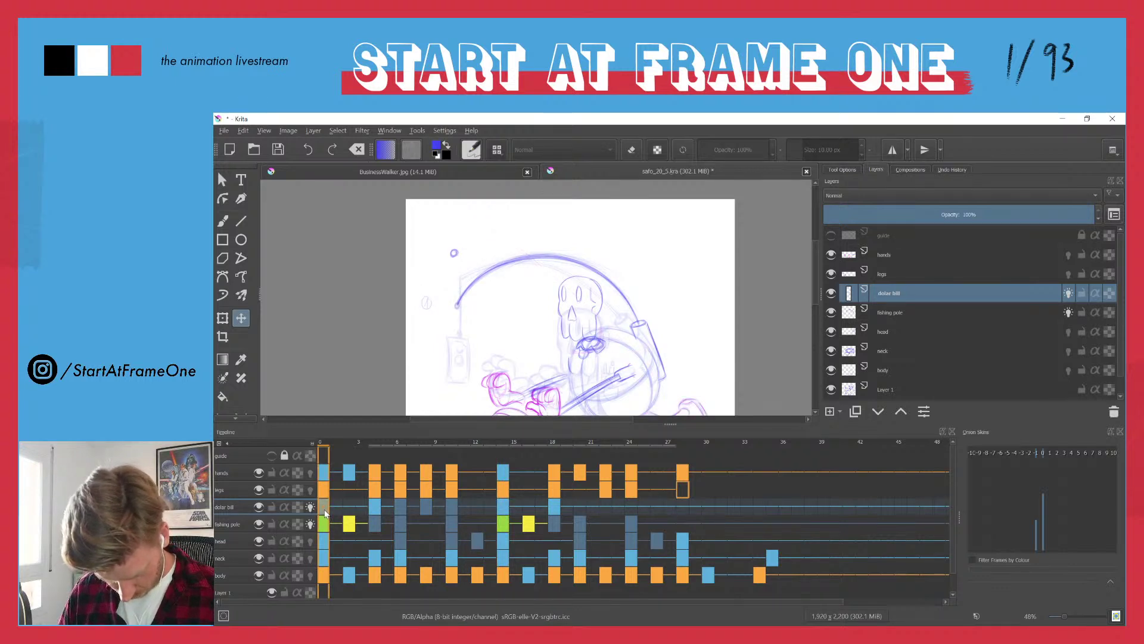
pyautogui.moveTo(326, 510); pyautogui.dragTo(504, 511)
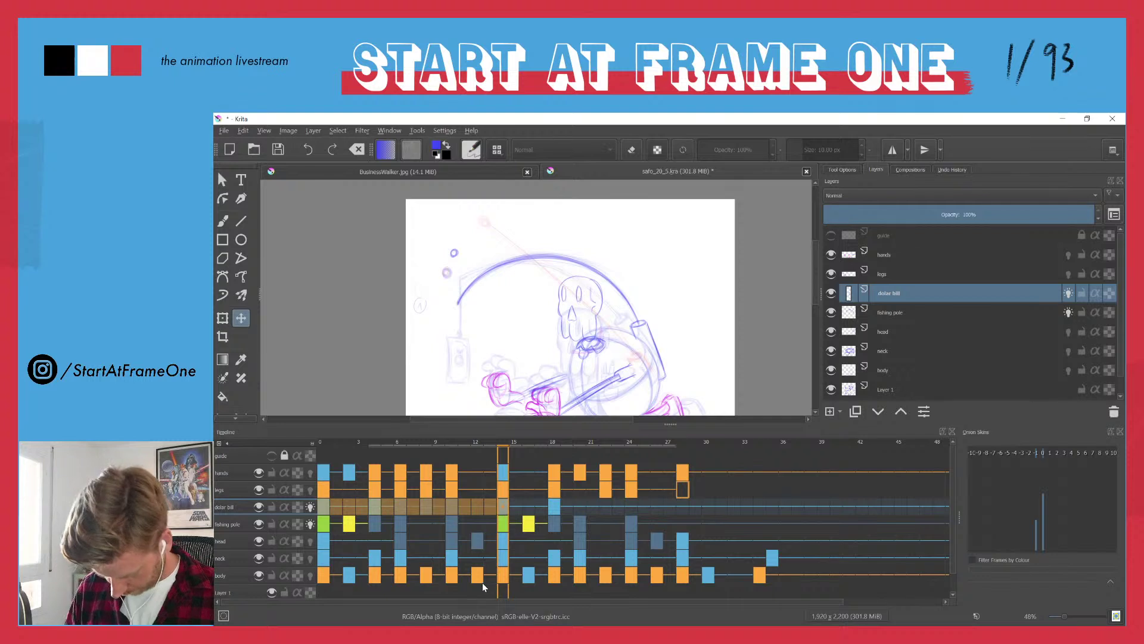
pyautogui.click(554, 507)
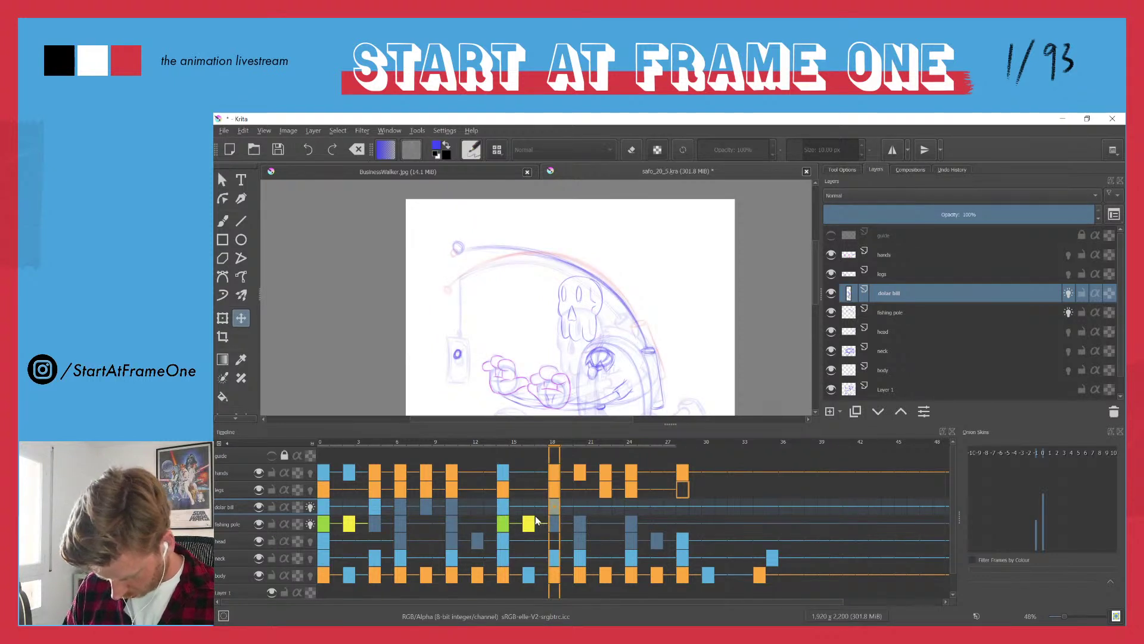
pyautogui.hotkey('ctrl', 'v')
pyautogui.press('space')
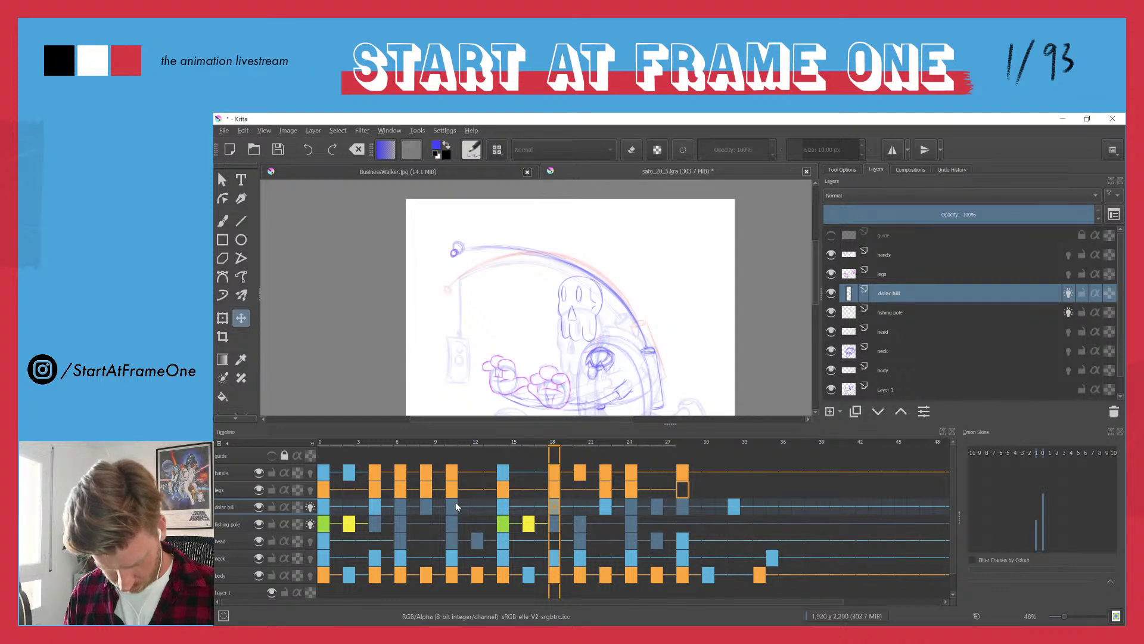
# - Undo the duplicated dolar bill keyframes, the frame 0 copy and the four-frame shift
pyautogui.hotkey('ctrl', 'z')
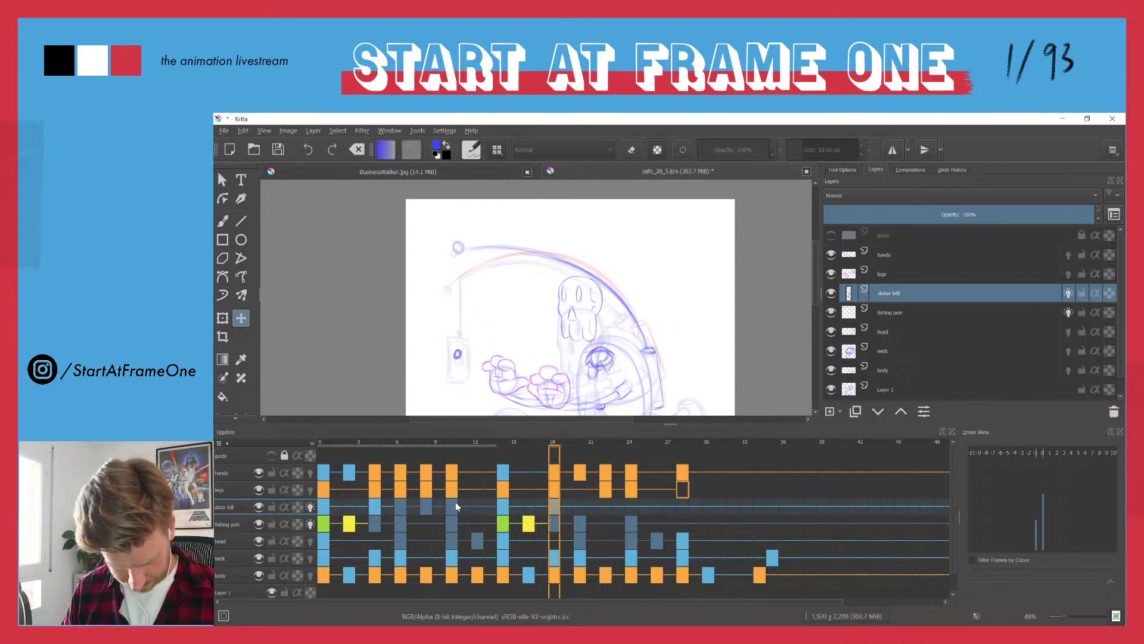
pyautogui.click(319, 442)
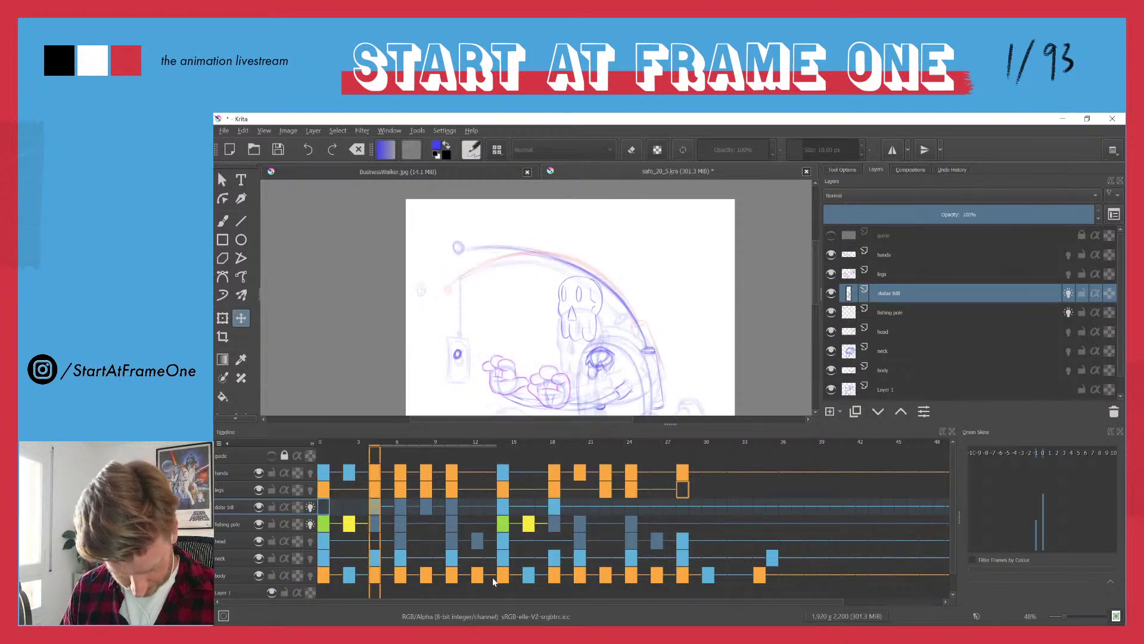
pyautogui.hotkey('ctrl', 'z')
pyautogui.hotkey('ctrl', 'z')
pyautogui.hotkey('ctrl', 'z')
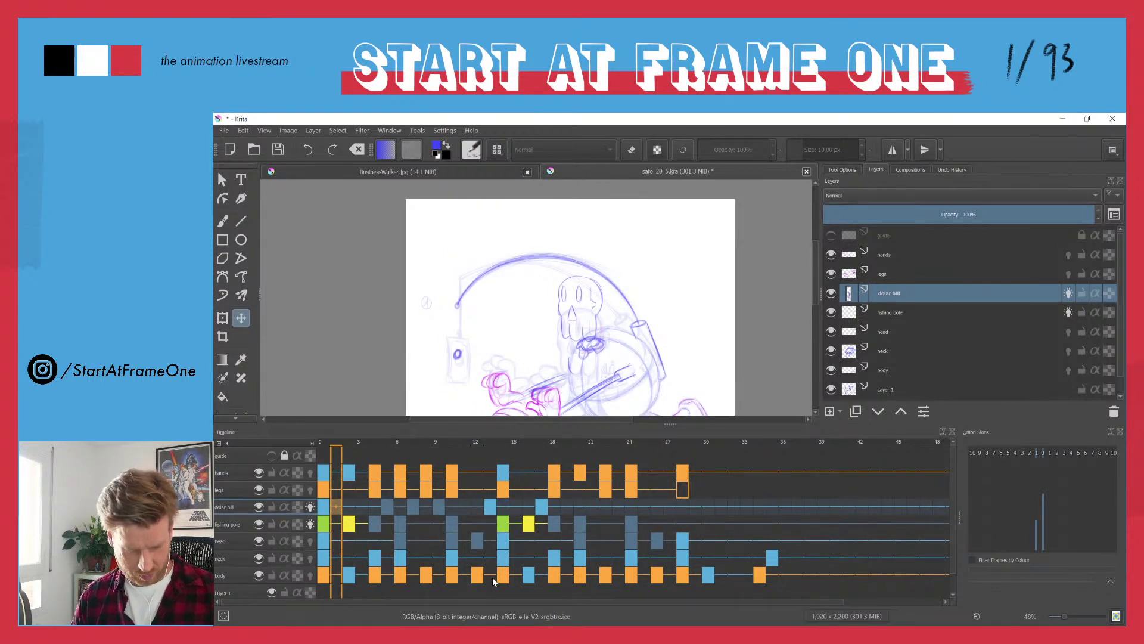
pyautogui.hotkey('ctrl', 'z')
pyautogui.hotkey('ctrl', 'z')
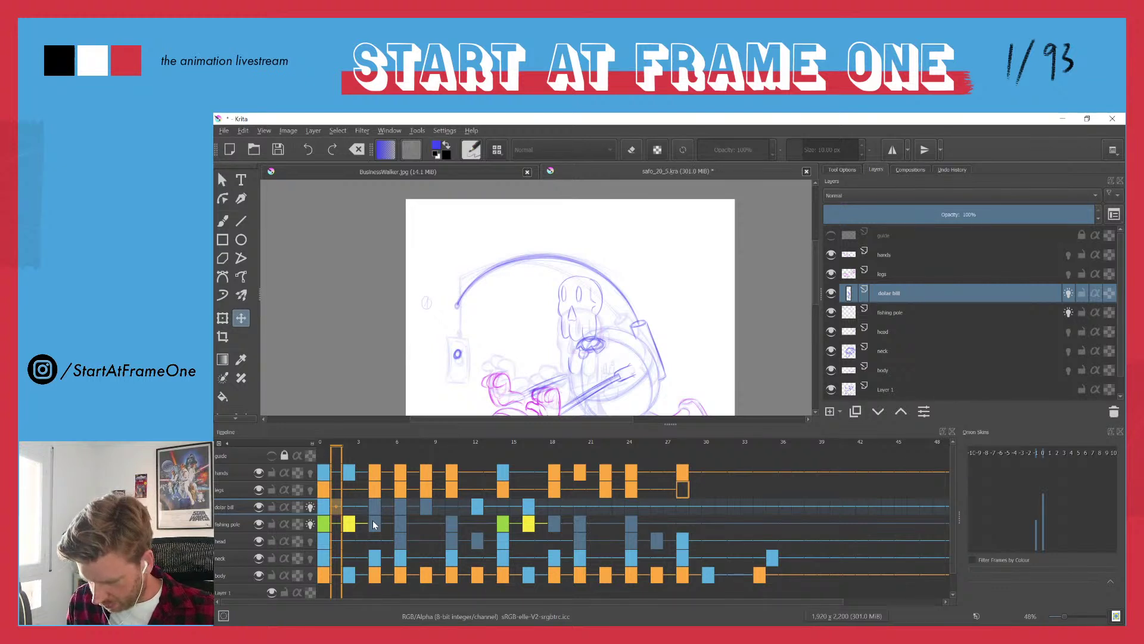
pyautogui.hotkey('ctrl', 'z')
pyautogui.hotkey('ctrl', 'z')
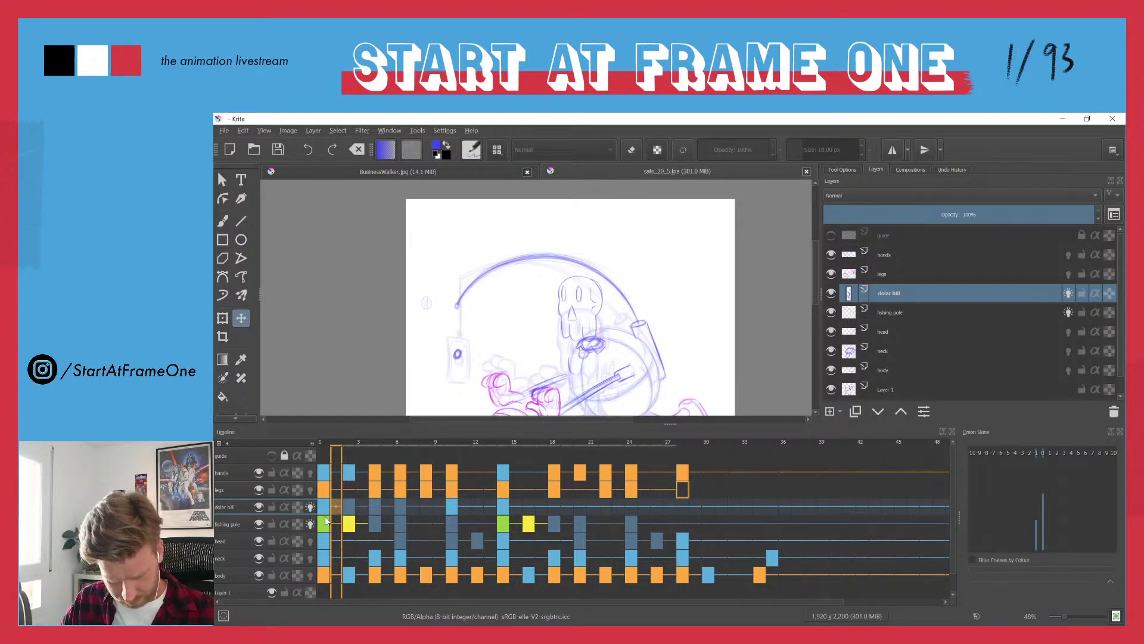
# - Offset the dolar bill keyframes four frames later again, placing the frame 0 drawing at frame 4
pyautogui.press('F5')
pyautogui.press('F5')
pyautogui.press('F5')
pyautogui.press('F5')
pyautogui.click(324, 513)
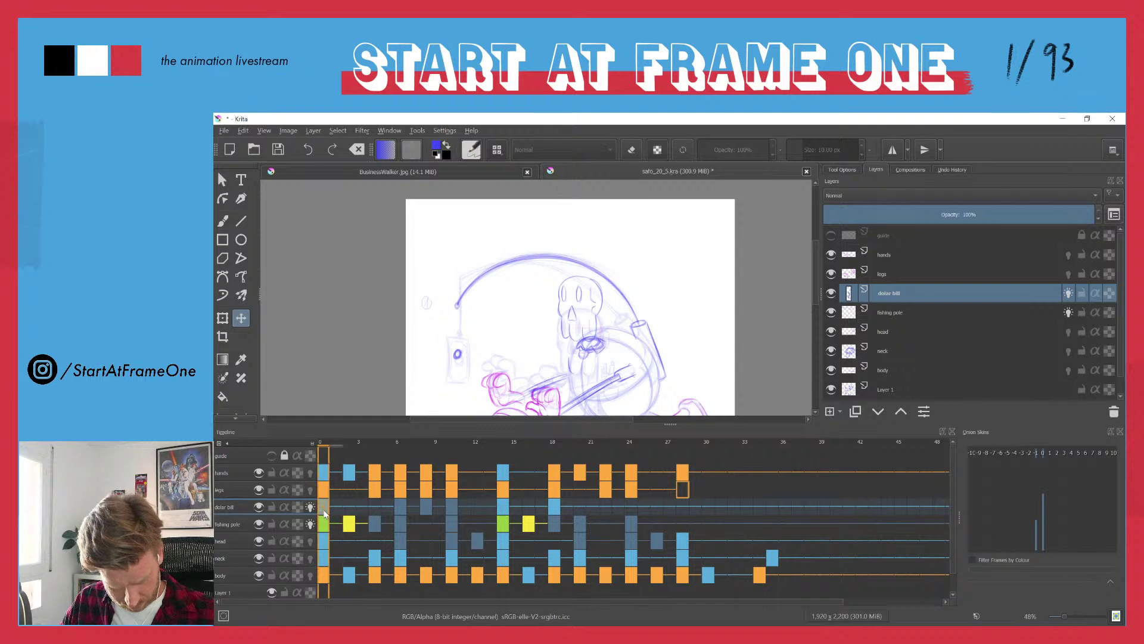
pyautogui.click(373, 511)
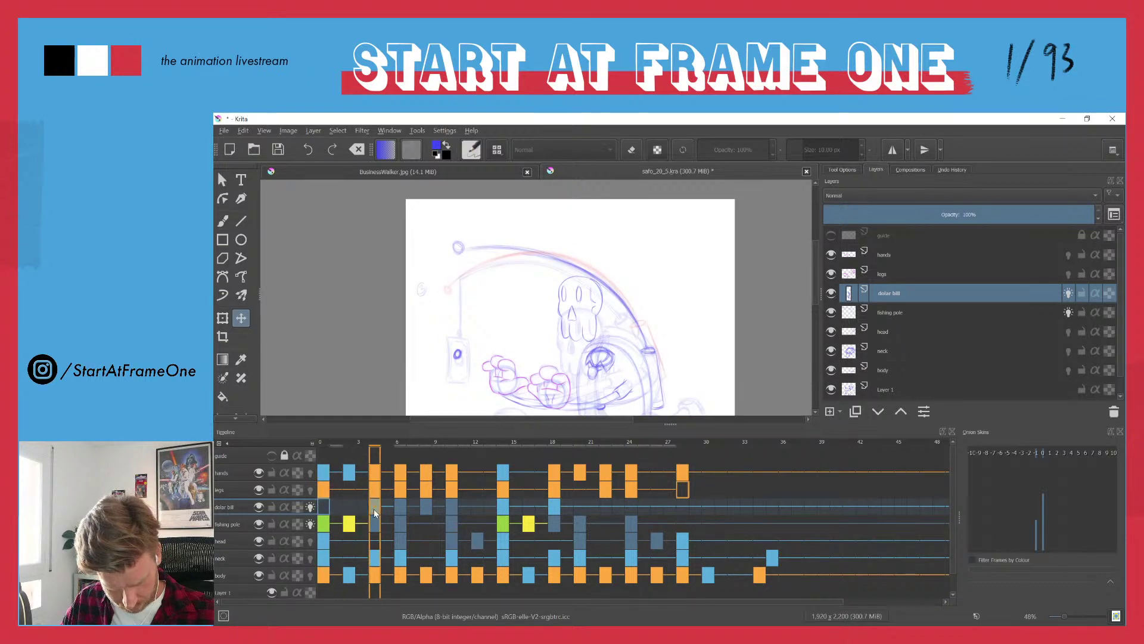
pyautogui.moveTo(380, 442)
pyautogui.mouseDown()
pyautogui.moveTo(577, 452)
pyautogui.moveTo(342, 463)
pyautogui.moveTo(378, 467)
pyautogui.mouseUp()
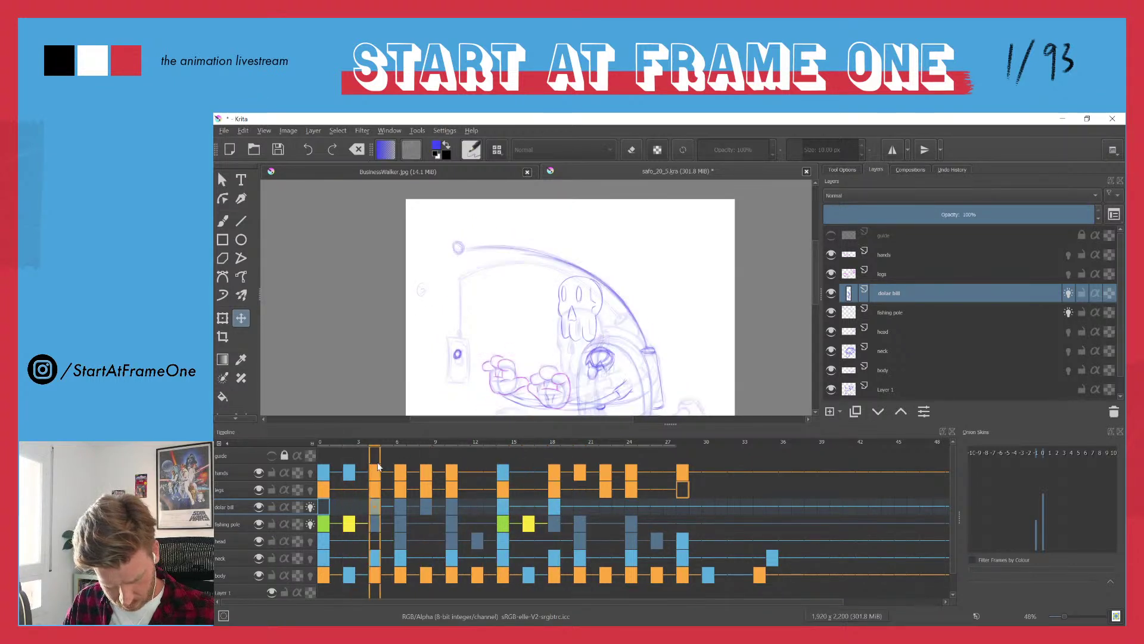
# - Copy the dolar bill drawing from frame 14 into the empty frame 0 and return to frame 0
pyautogui.click(499, 511)
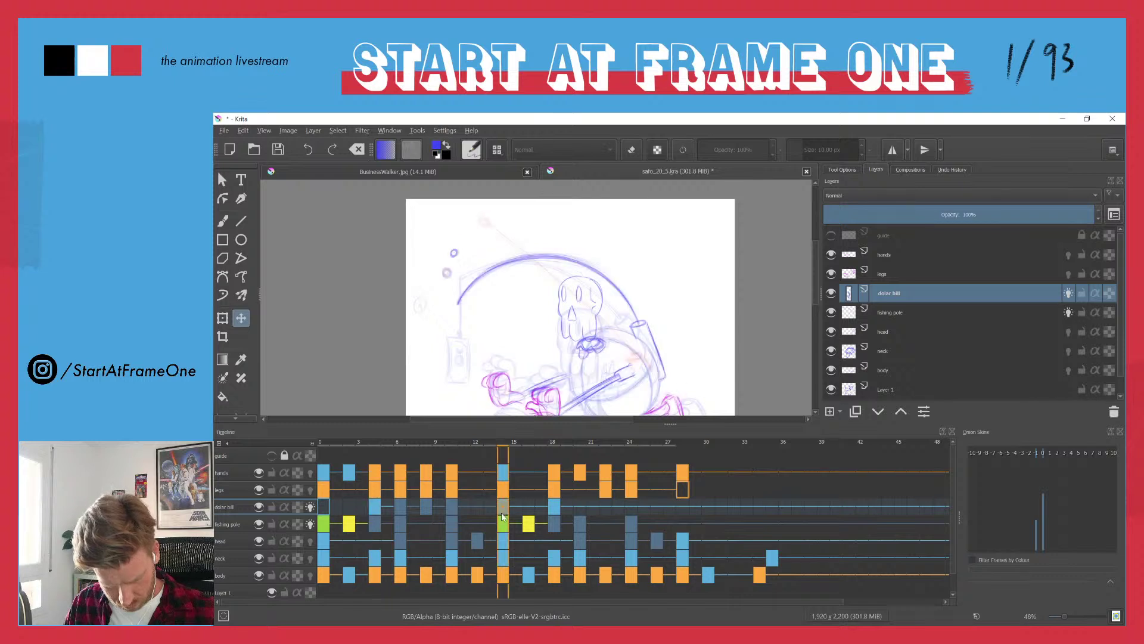
pyautogui.click(325, 510)
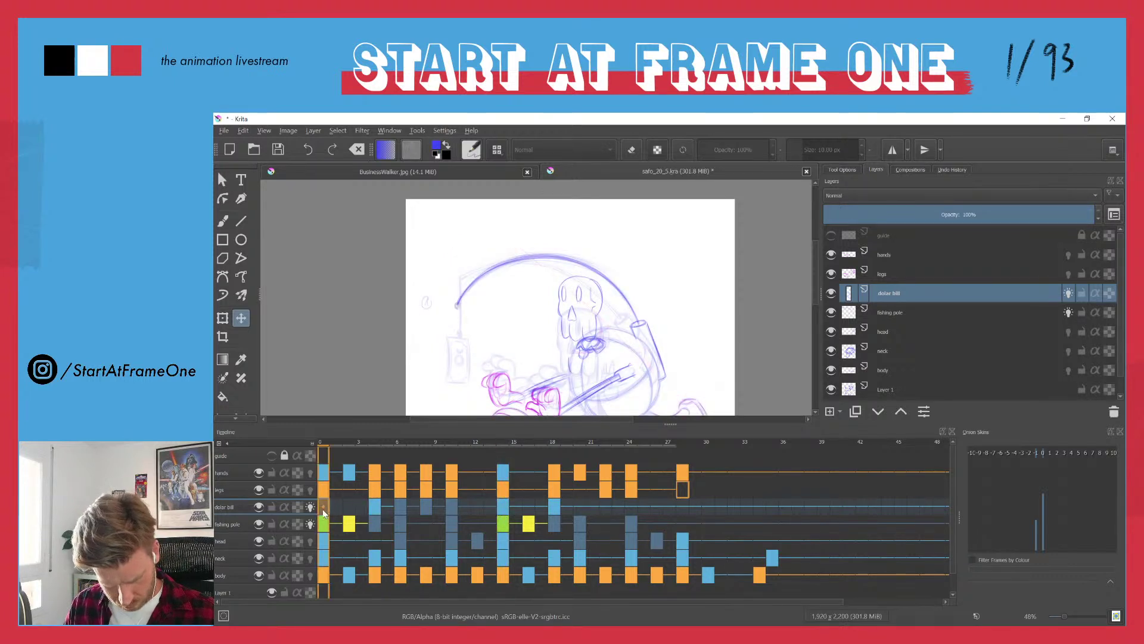
pyautogui.moveTo(330, 441)
pyautogui.mouseDown()
pyautogui.moveTo(376, 439)
pyautogui.moveTo(358, 444)
pyautogui.mouseUp()
pyautogui.click(335, 441)
pyautogui.press('Left')
pyautogui.press('Left')
pyautogui.press('Left')
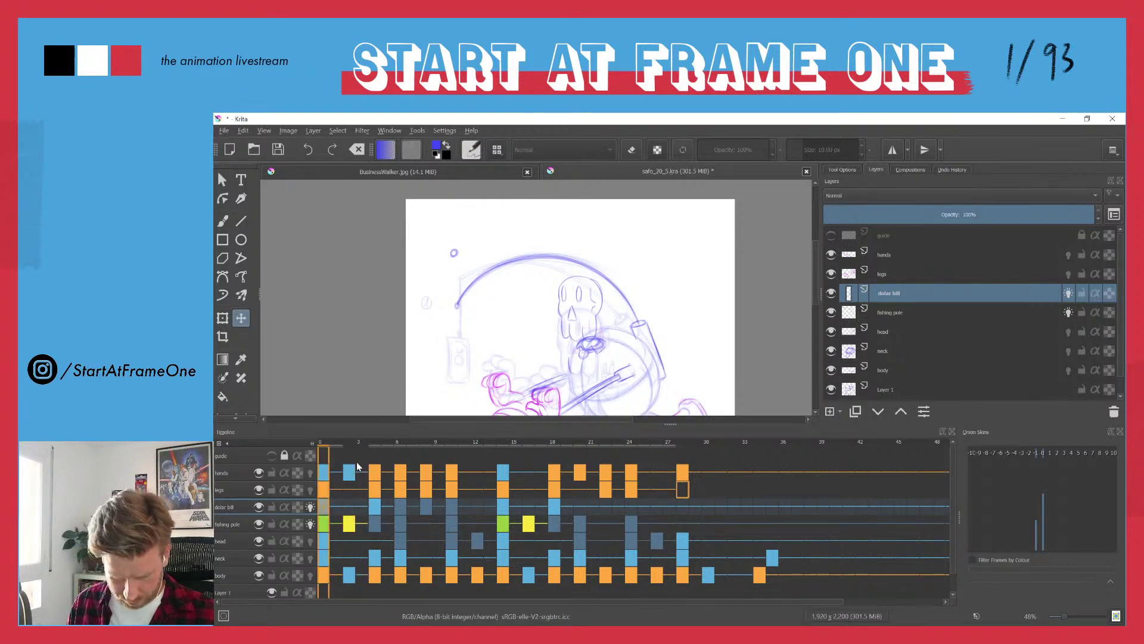
# - Step back and forth between frames 0 and 4 to examine how the bill's position circle follows the fishing pole's tip
pyautogui.press('Right')
pyautogui.press('Right')
pyautogui.press('Left')
pyautogui.press('Left')
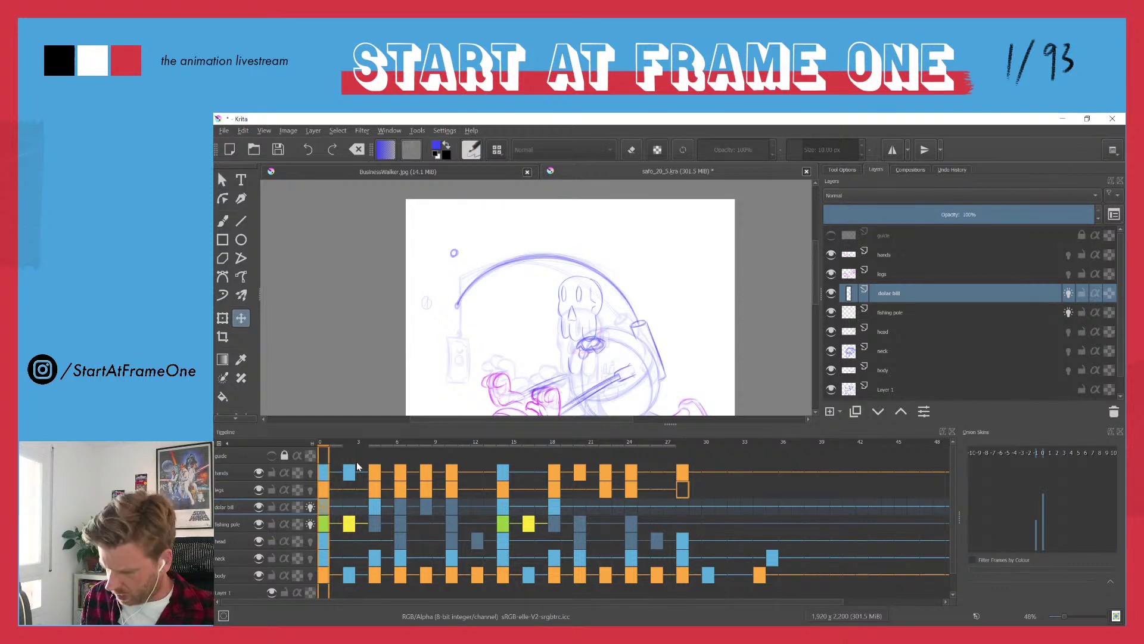
pyautogui.press('Right')
pyautogui.press('Right')
pyautogui.press('Right')
pyautogui.press('Right')
pyautogui.press('Right')
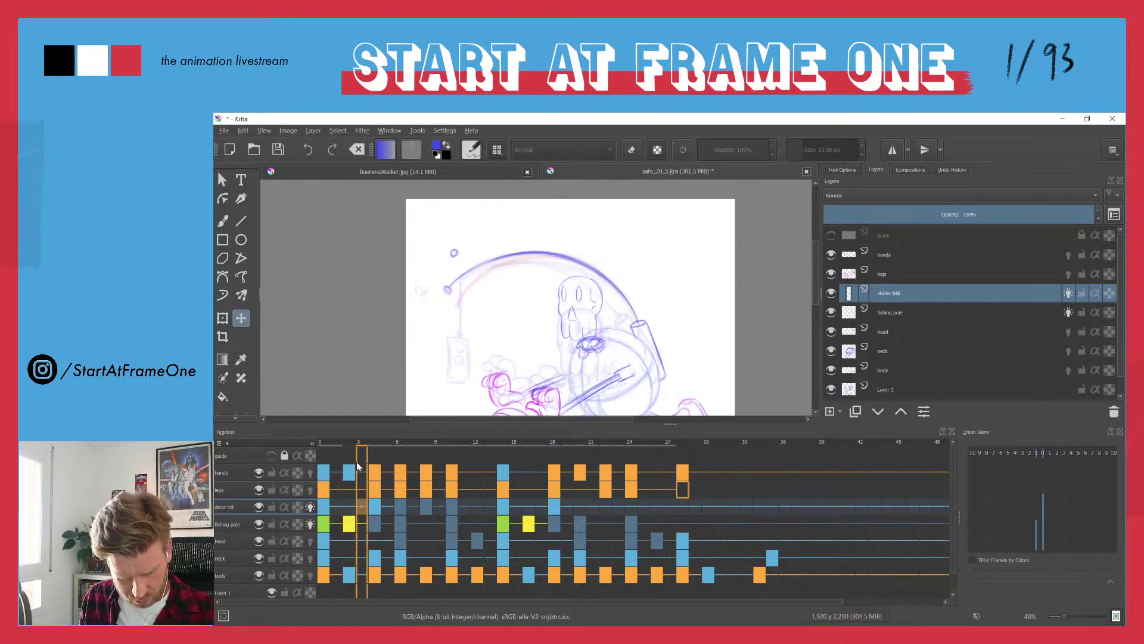
pyautogui.press('Left')
pyautogui.press('Left')
pyautogui.press('Left')
pyautogui.press('Left')
pyautogui.press('Left')
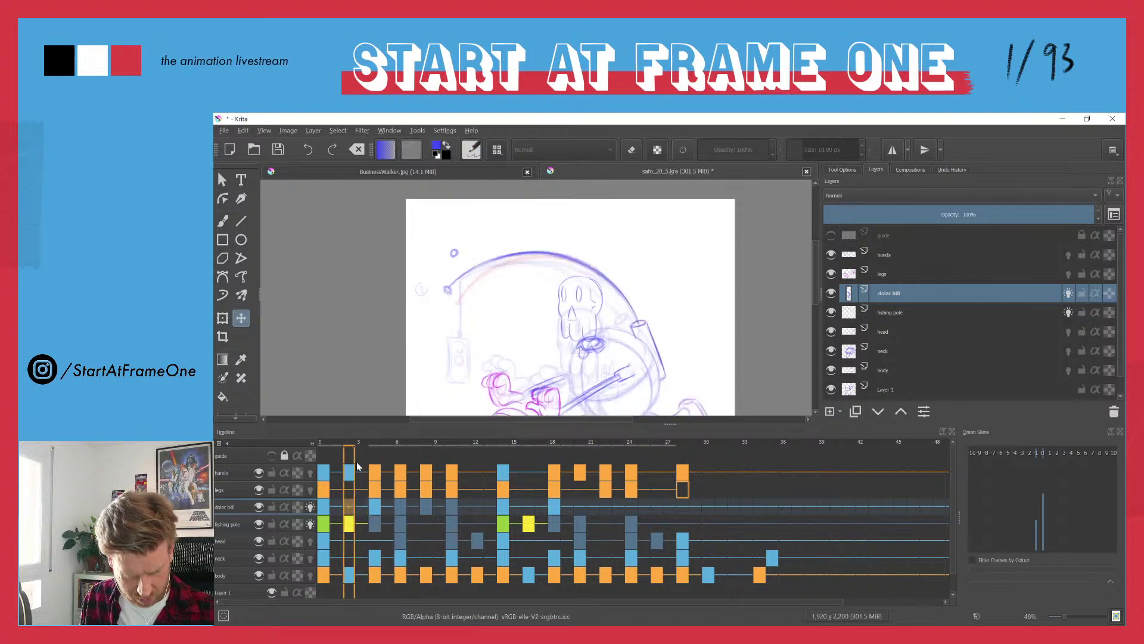
pyautogui.press('Right')
pyautogui.press('Right')
pyautogui.press('Right')
pyautogui.press('Left')
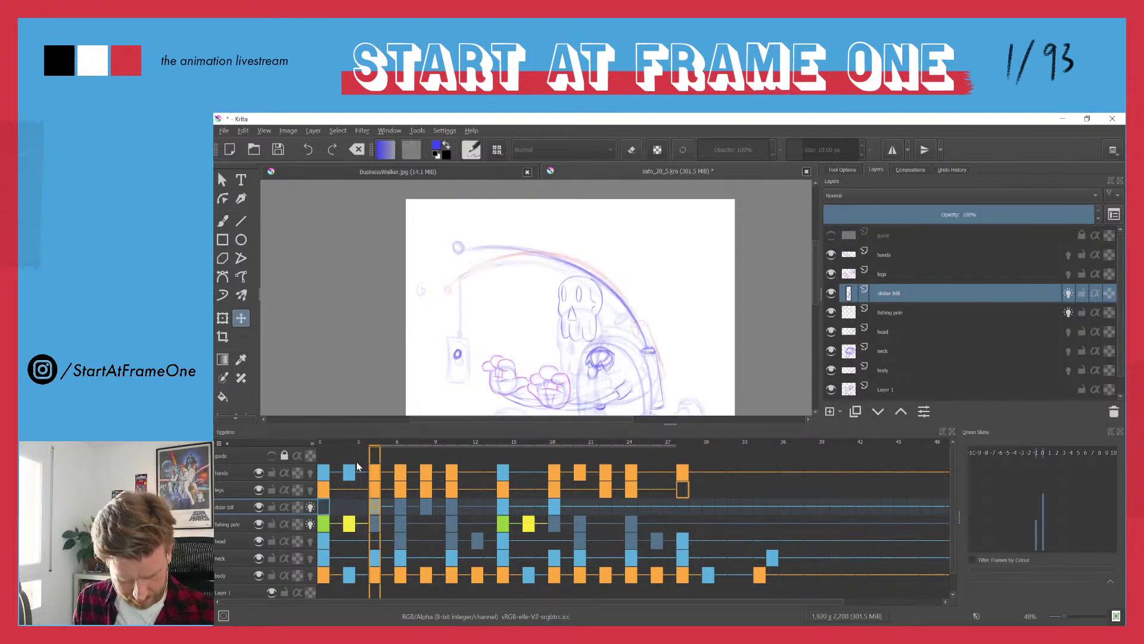
pyautogui.press('Left')
# - Undo the four-frame offset of the dolar bill keyframes and step through the frames around frame 1
pyautogui.hotkey('ctrl', 'z')
pyautogui.hotkey('ctrl', 'z')
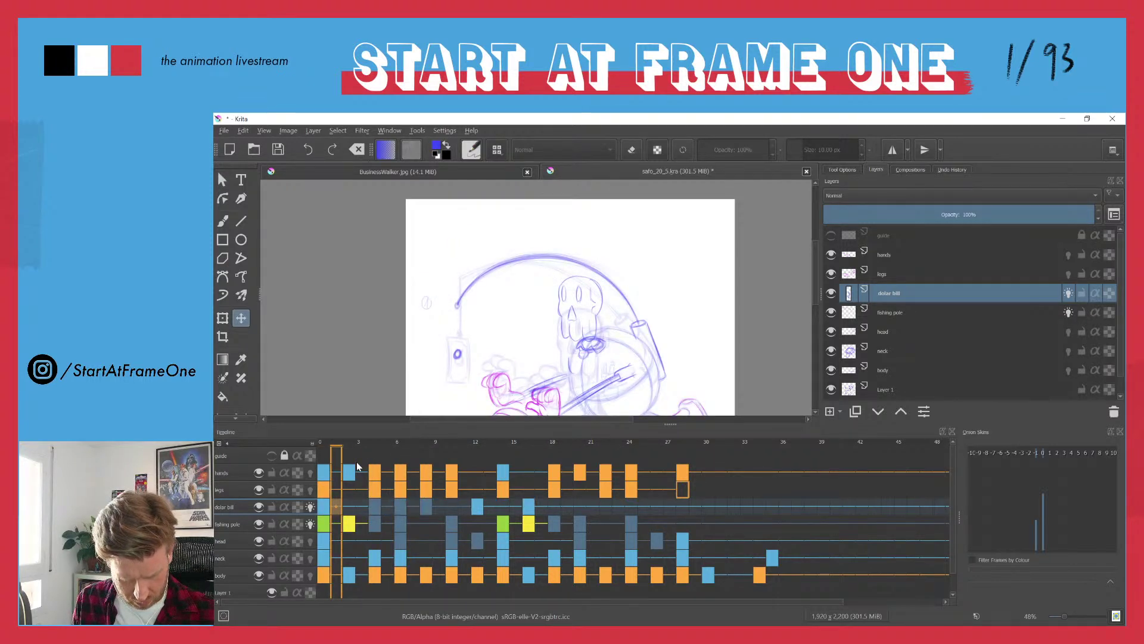
pyautogui.hotkey('ctrl', 'z')
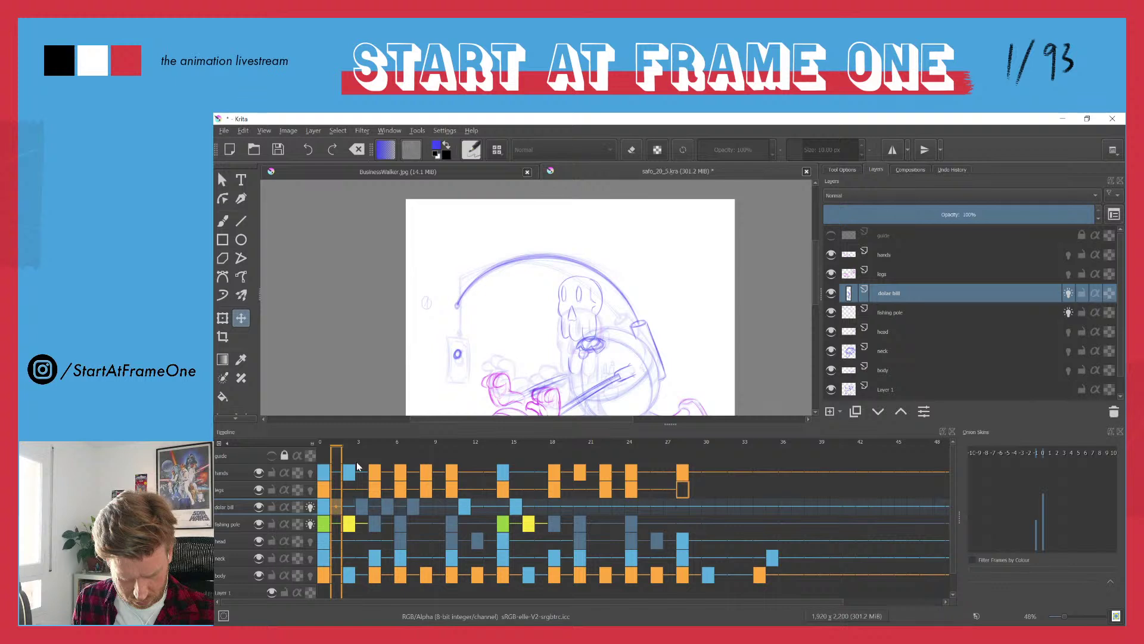
pyautogui.hotkey('ctrl', 'z')
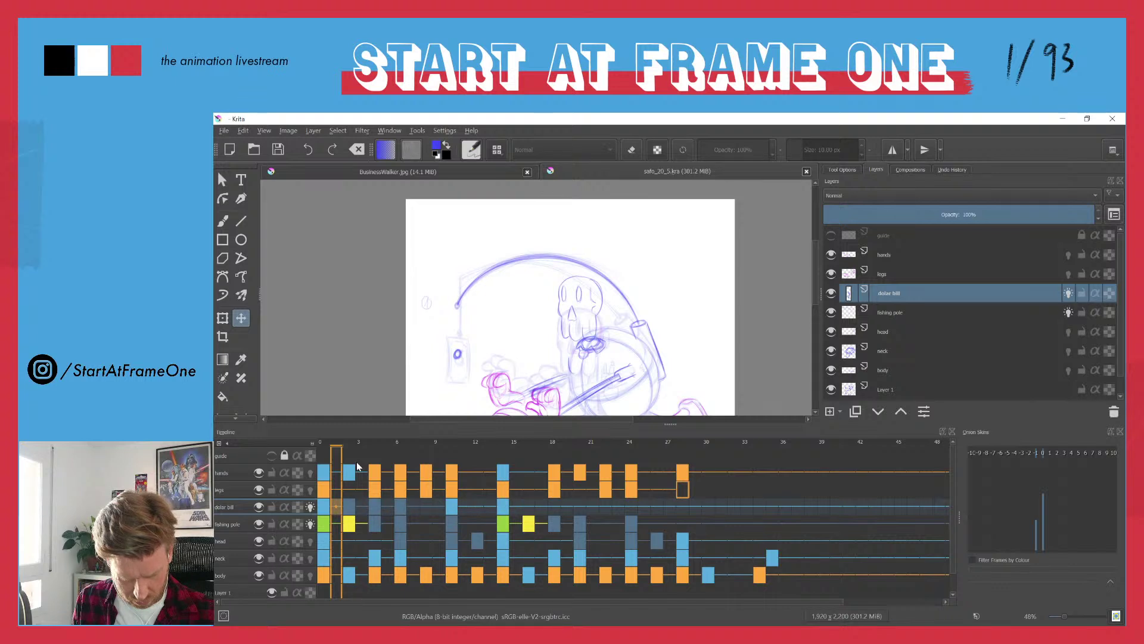
pyautogui.press('Left')
pyautogui.press('Right')
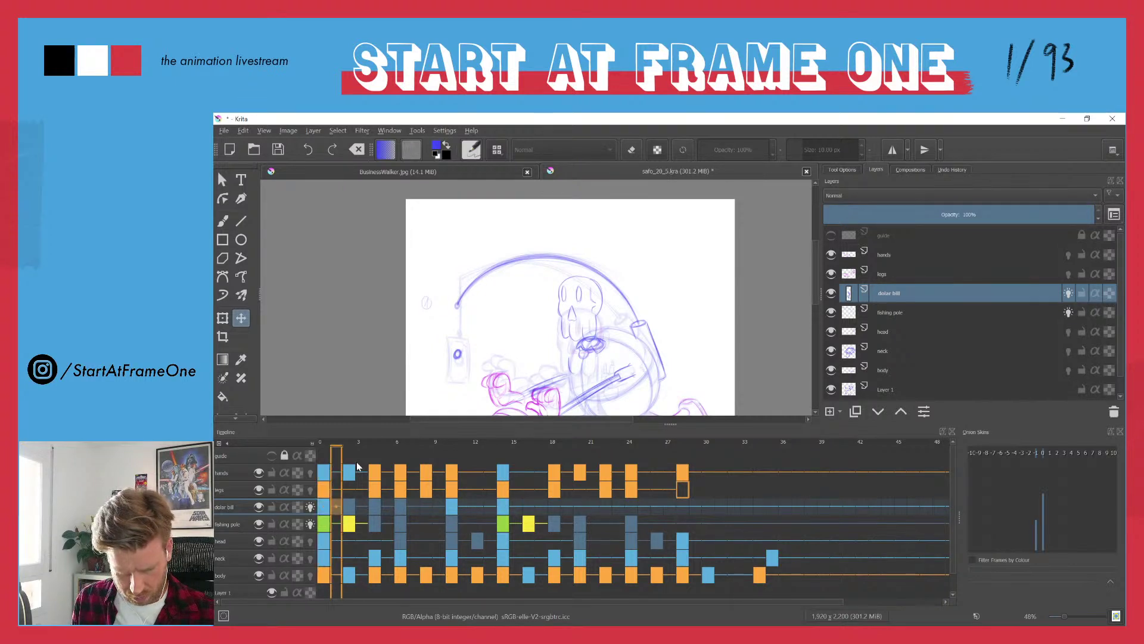
pyautogui.press('Right')
pyautogui.press('Left')
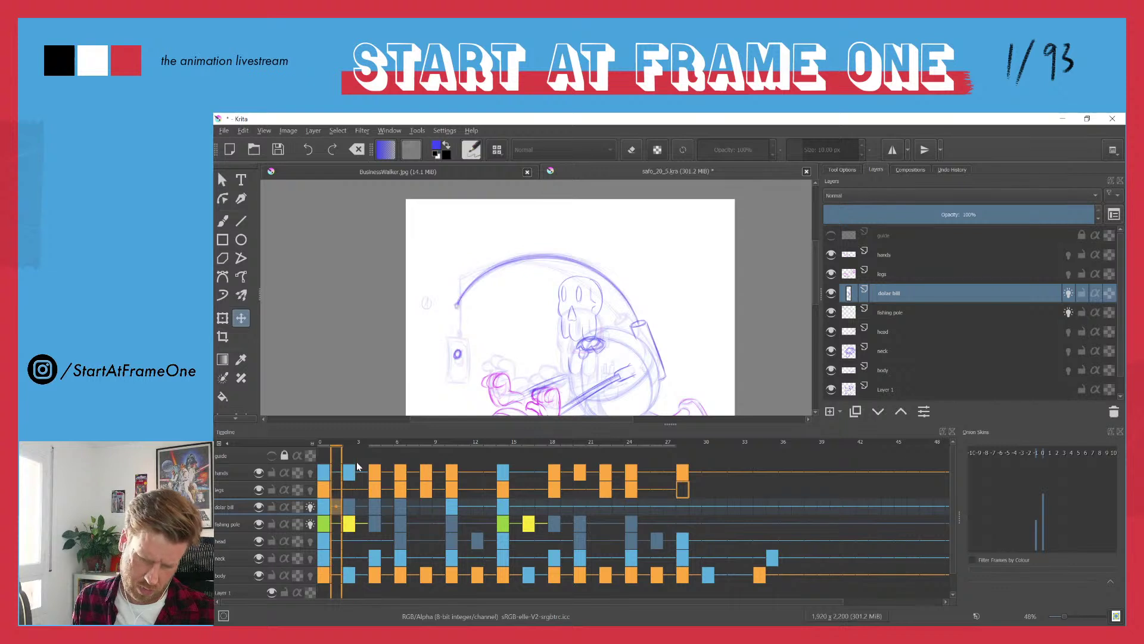
pyautogui.press('Left')
pyautogui.press('Right')
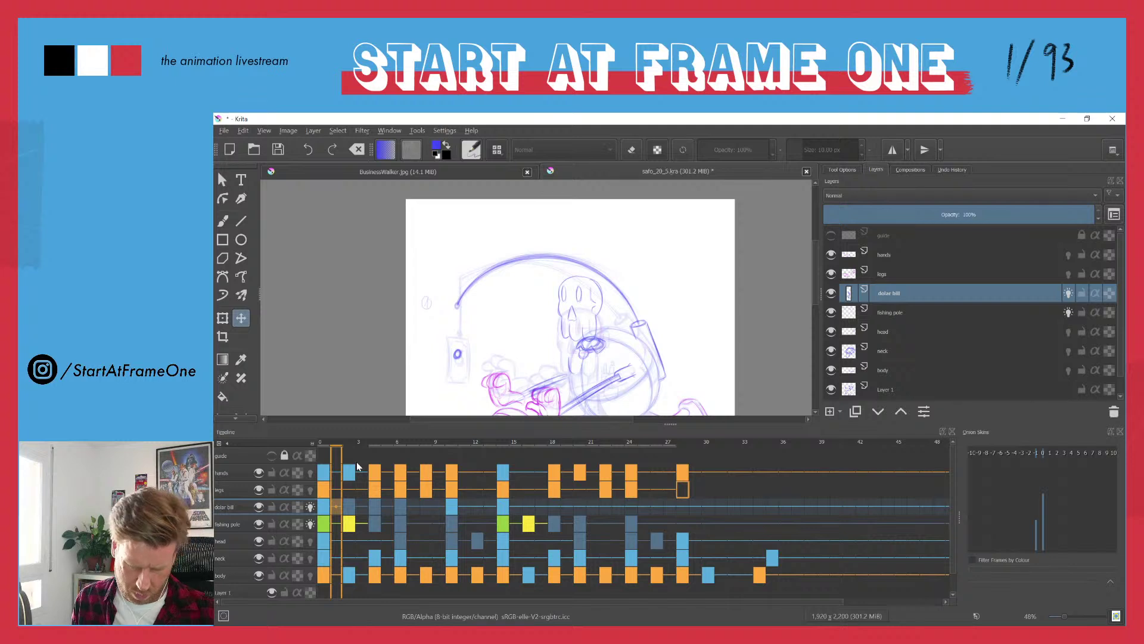
# - Shift the dolar bill keyframes two frames later, moving the frame 0 drawing to frame 2
pyautogui.click(326, 509)
pyautogui.click(335, 509)
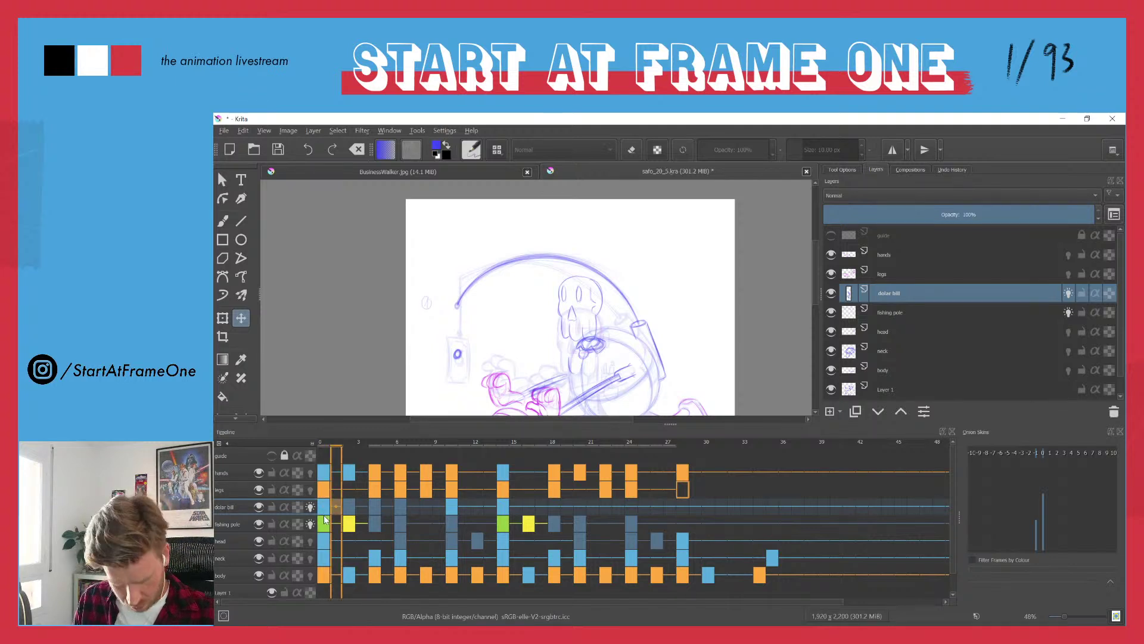
pyautogui.click(349, 510)
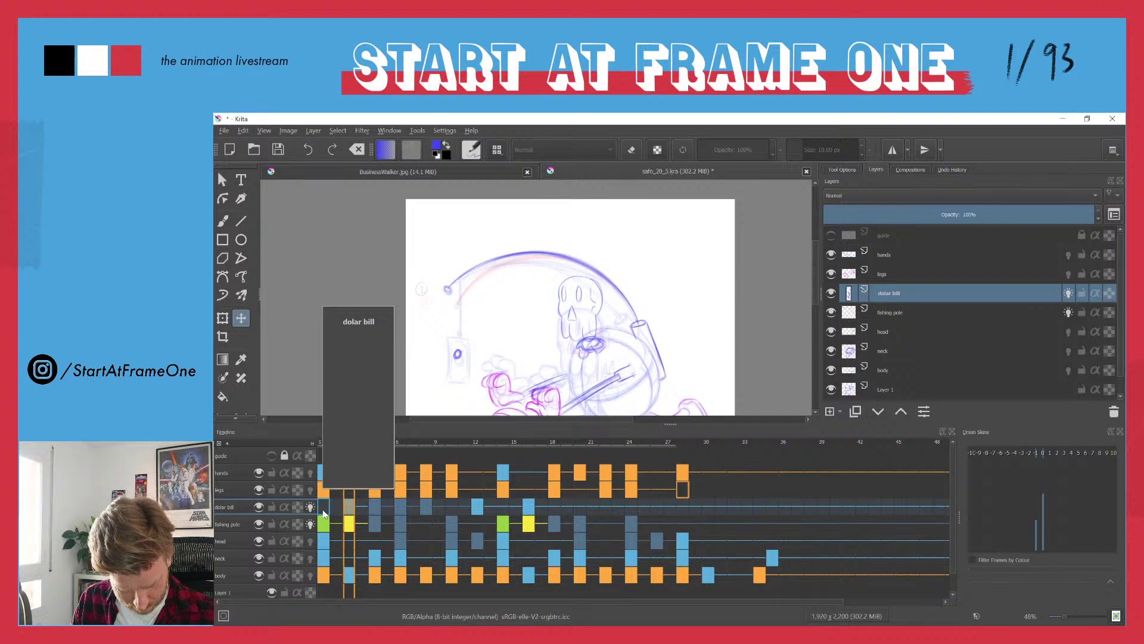
# - Copy the dolar bill drawing from frame 12 into the empty frame 0
pyautogui.click(477, 508)
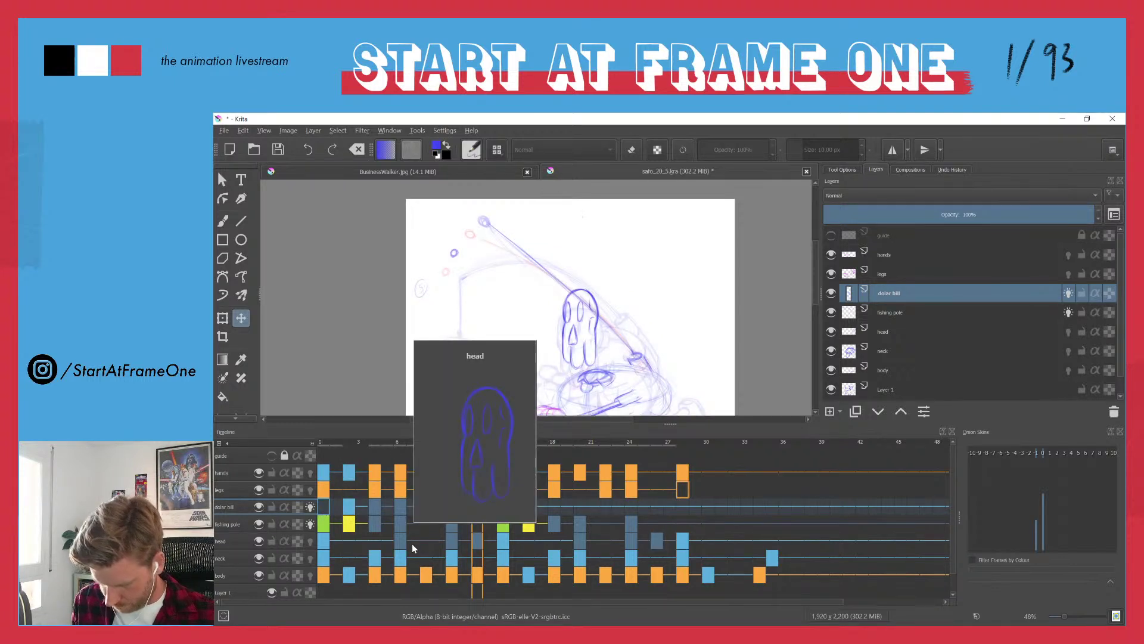
pyautogui.click(323, 508)
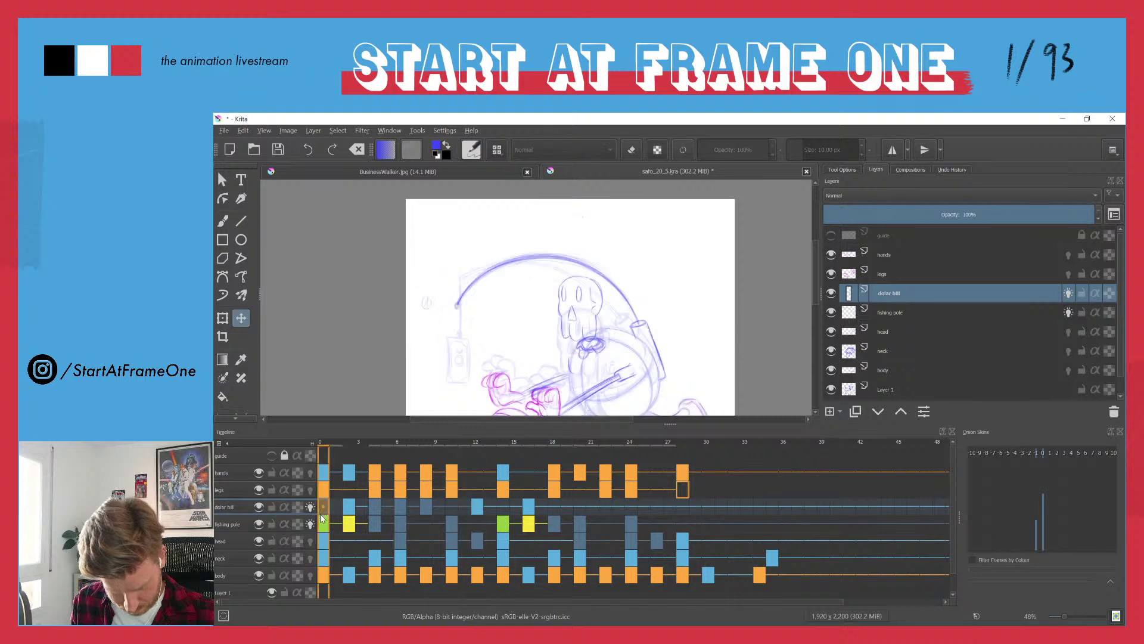
pyautogui.click(325, 521)
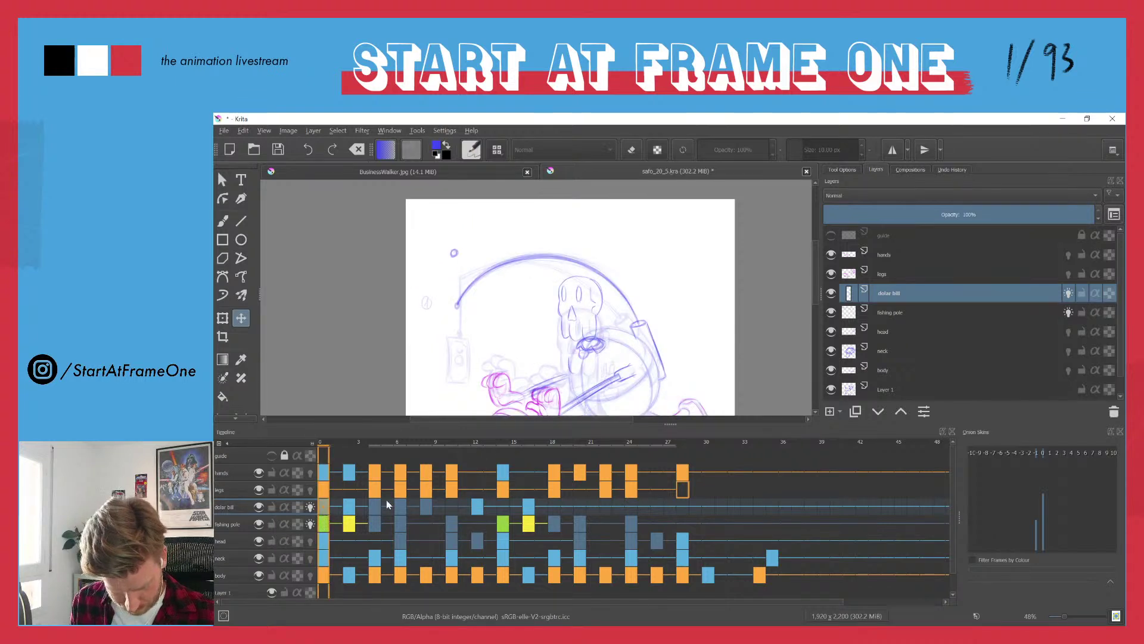
# - Duplicate the dolar bill keyframes from frames 0 to 12 starting at frame 14, and play back the animation from frame 0
pyautogui.keyDown('shift'); pyautogui.click(478, 509); pyautogui.keyUp('shift')
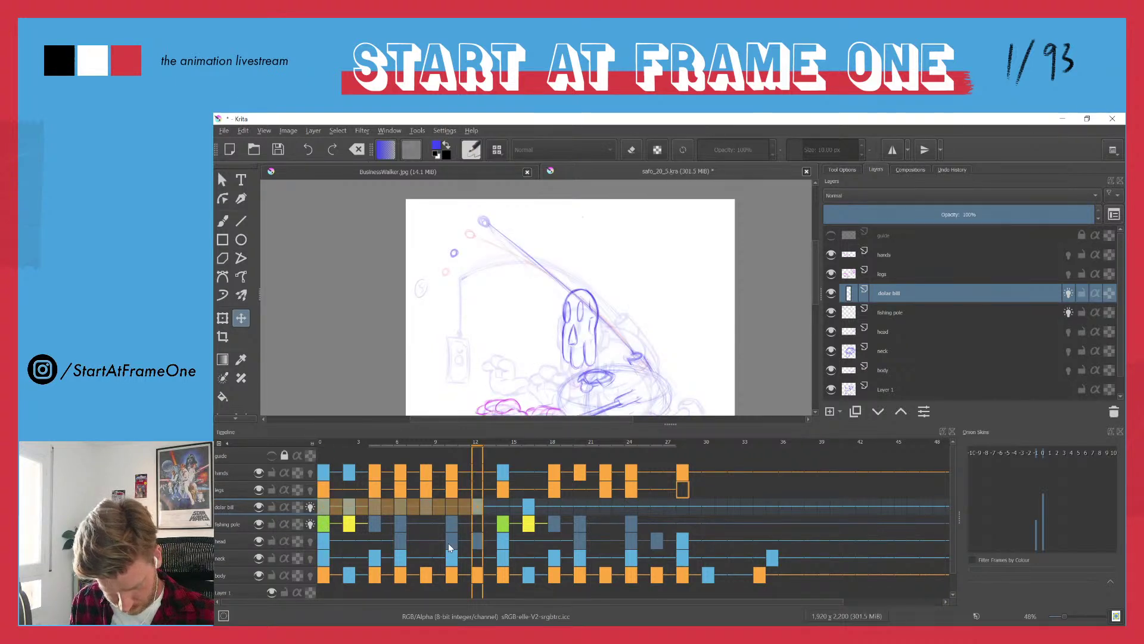
pyautogui.click(503, 509)
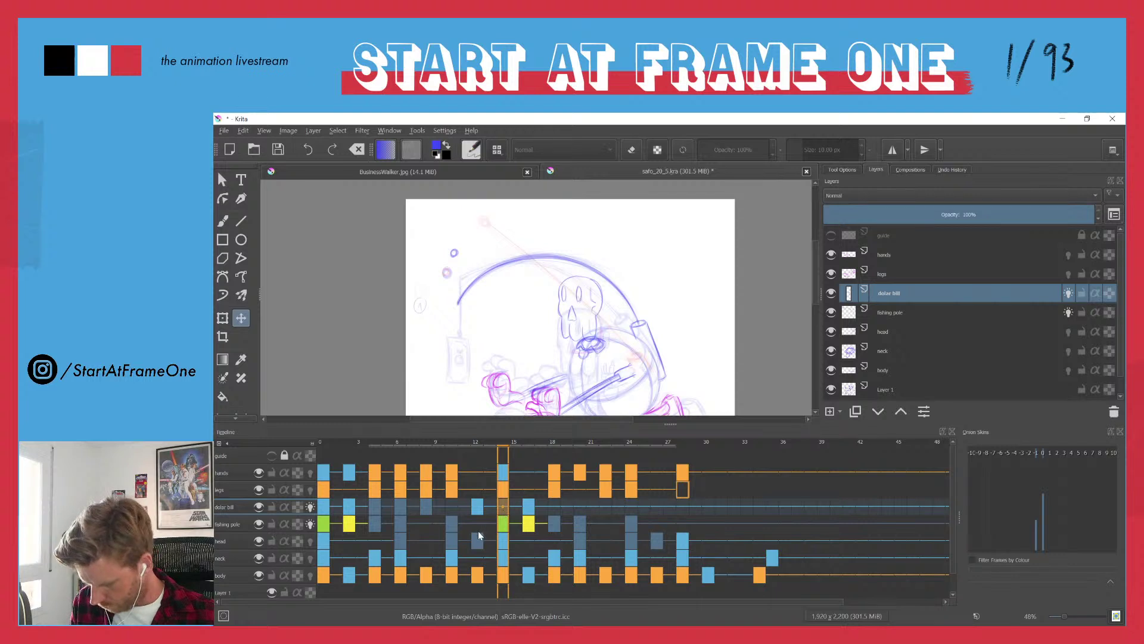
pyautogui.hotkey('ctrl', 'v')
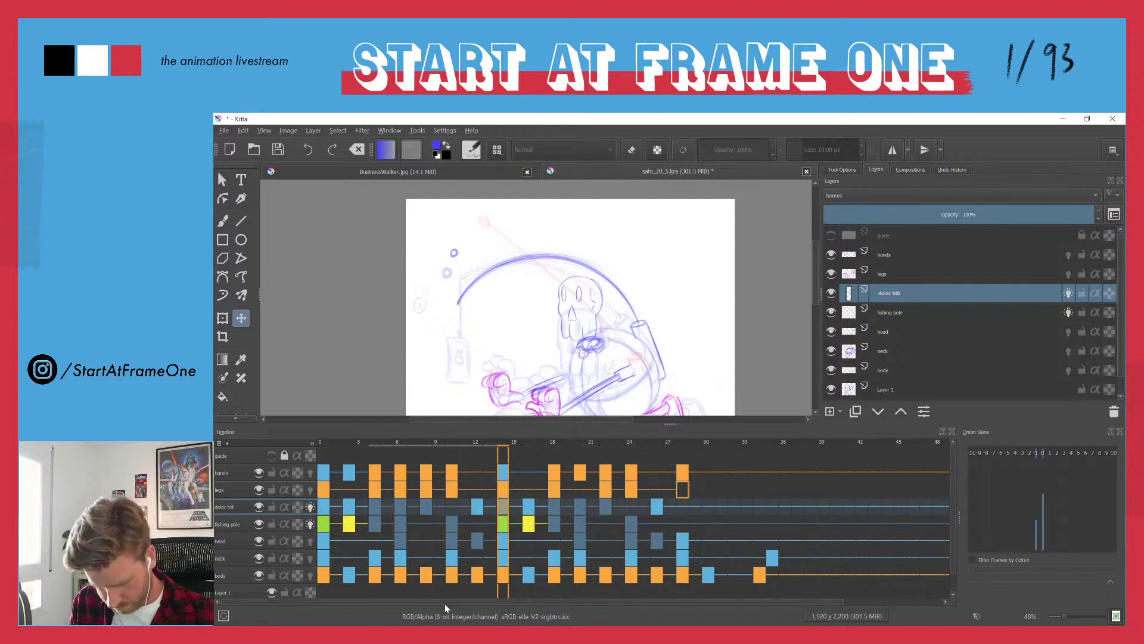
pyautogui.click(319, 444)
pyautogui.press('space')
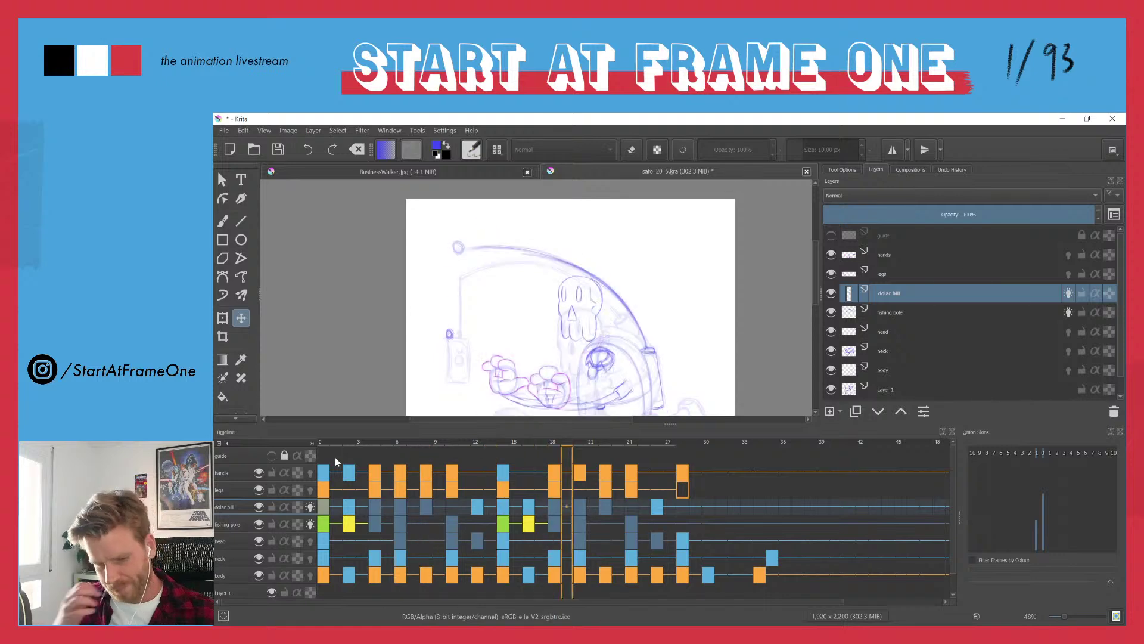
pyautogui.moveTo(335, 457)
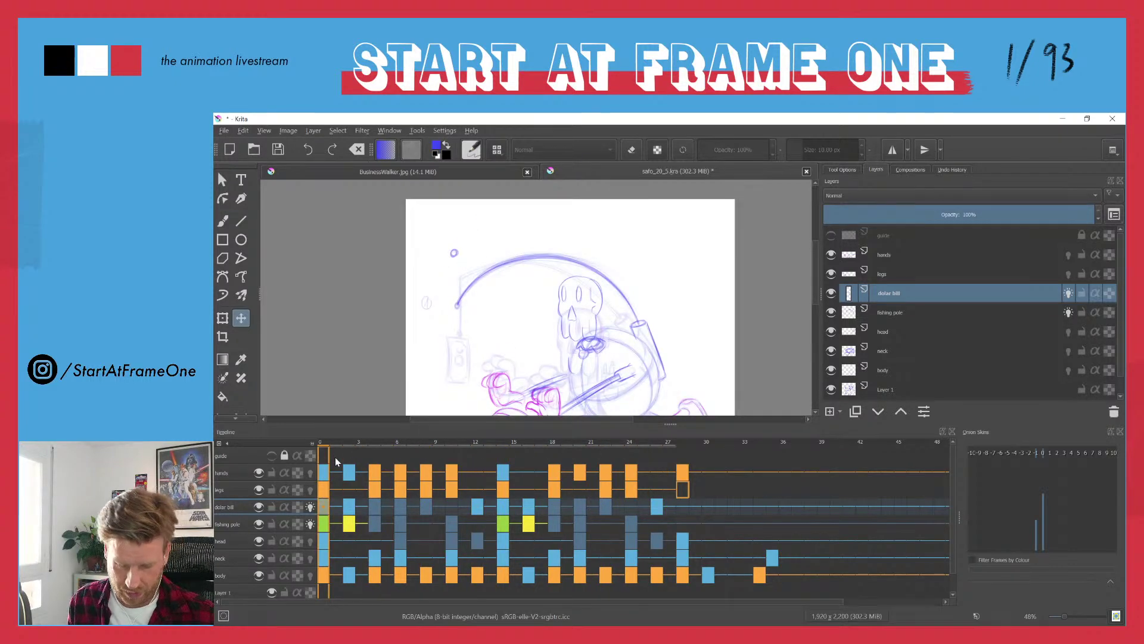
# - Play back the full walk cycle with the whole drawing in view
pyautogui.scroll(-3, 392, 281)
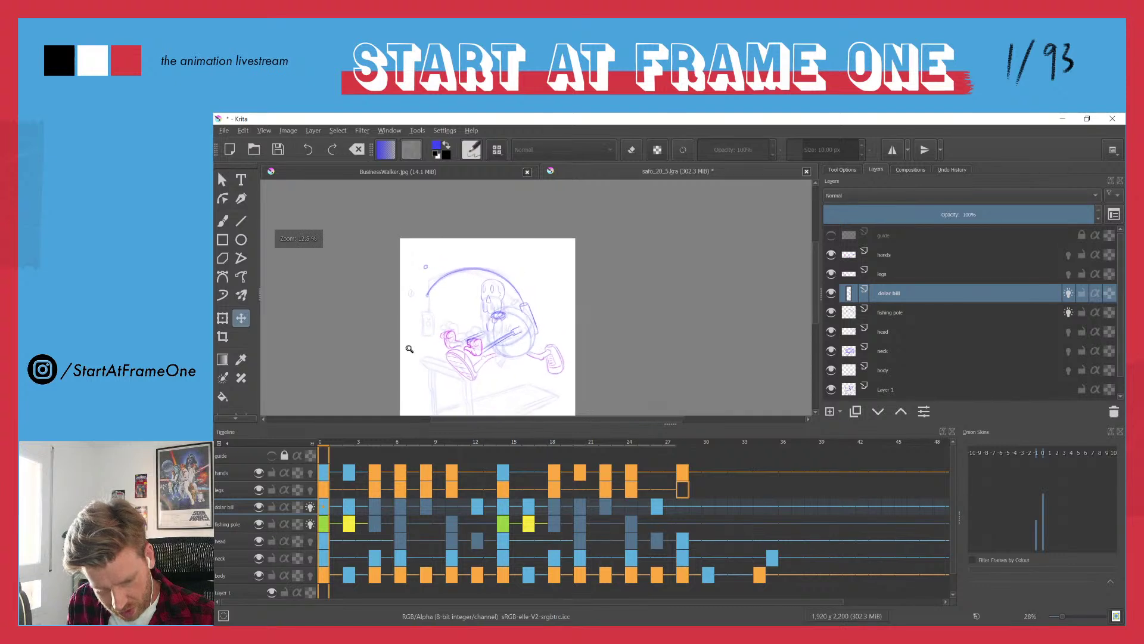
pyautogui.moveTo(444, 335); pyautogui.dragTo(452, 328)
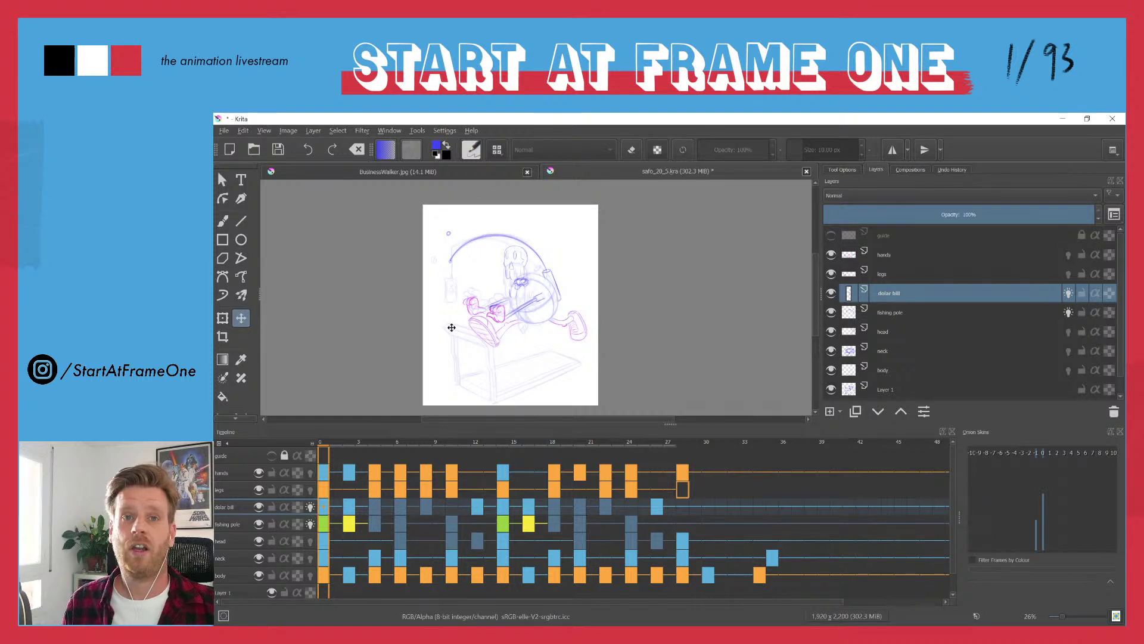
pyautogui.press('space')
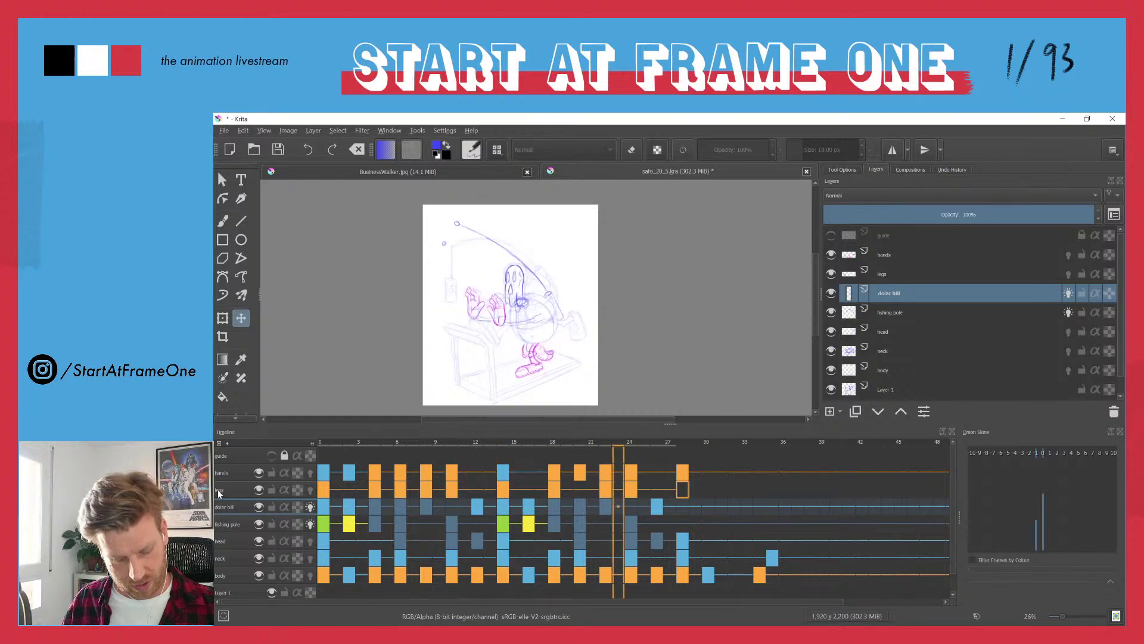
# - Hide the dolar bill, fishing pole and Layer 1 layers so only the skeleton's body parts play over the background
pyautogui.click(259, 507)
pyautogui.click(259, 523)
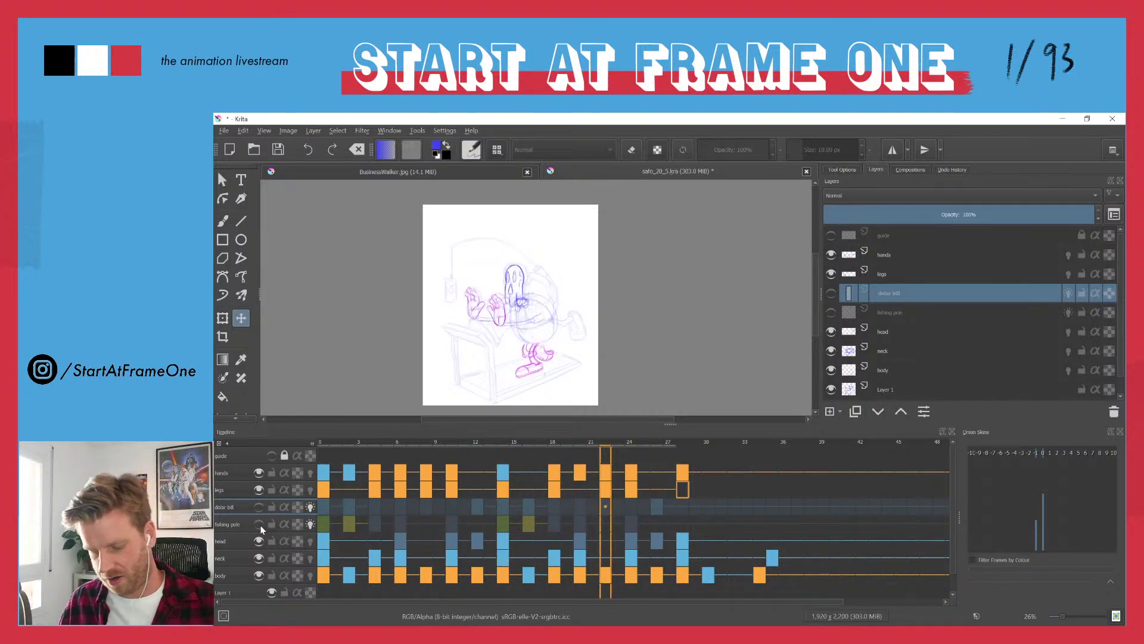
pyautogui.scroll(-1, 831, 369)
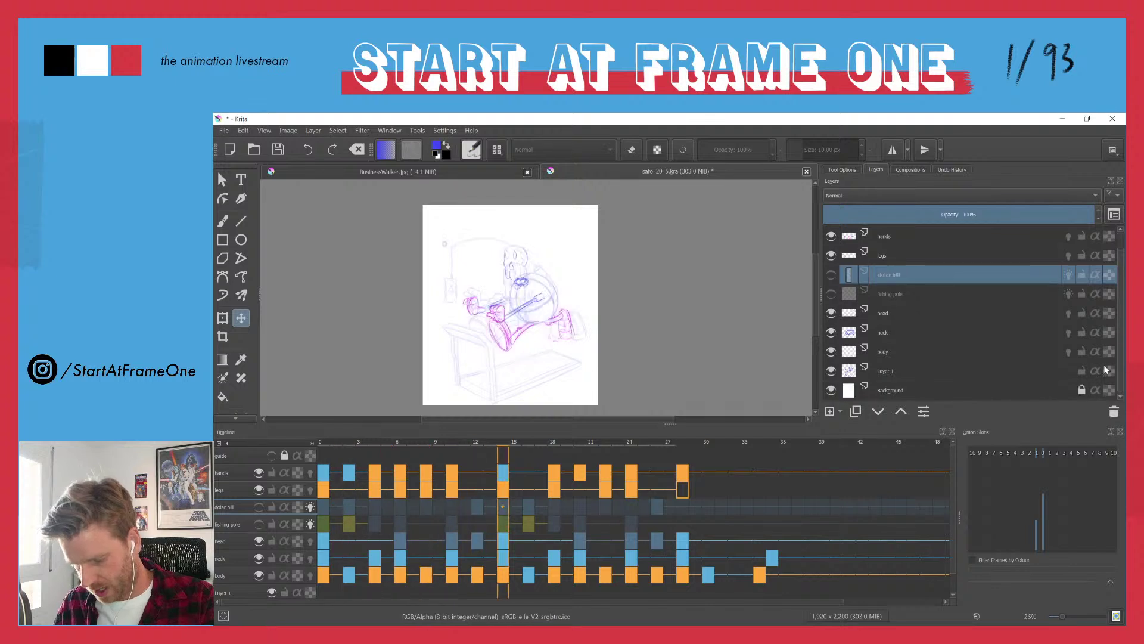
pyautogui.click(831, 371)
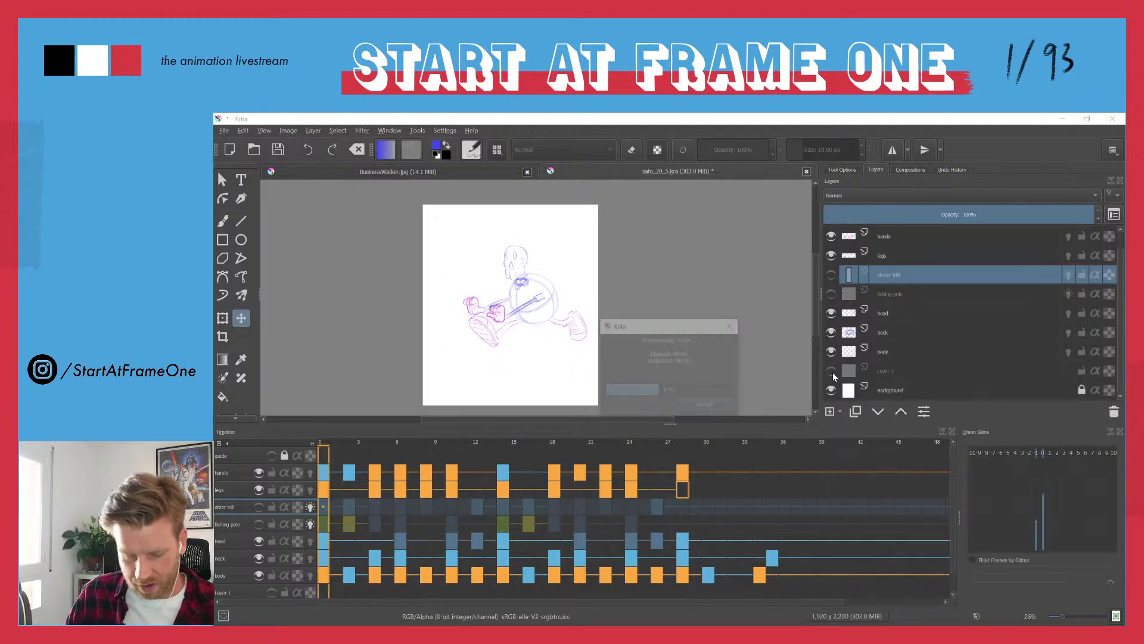